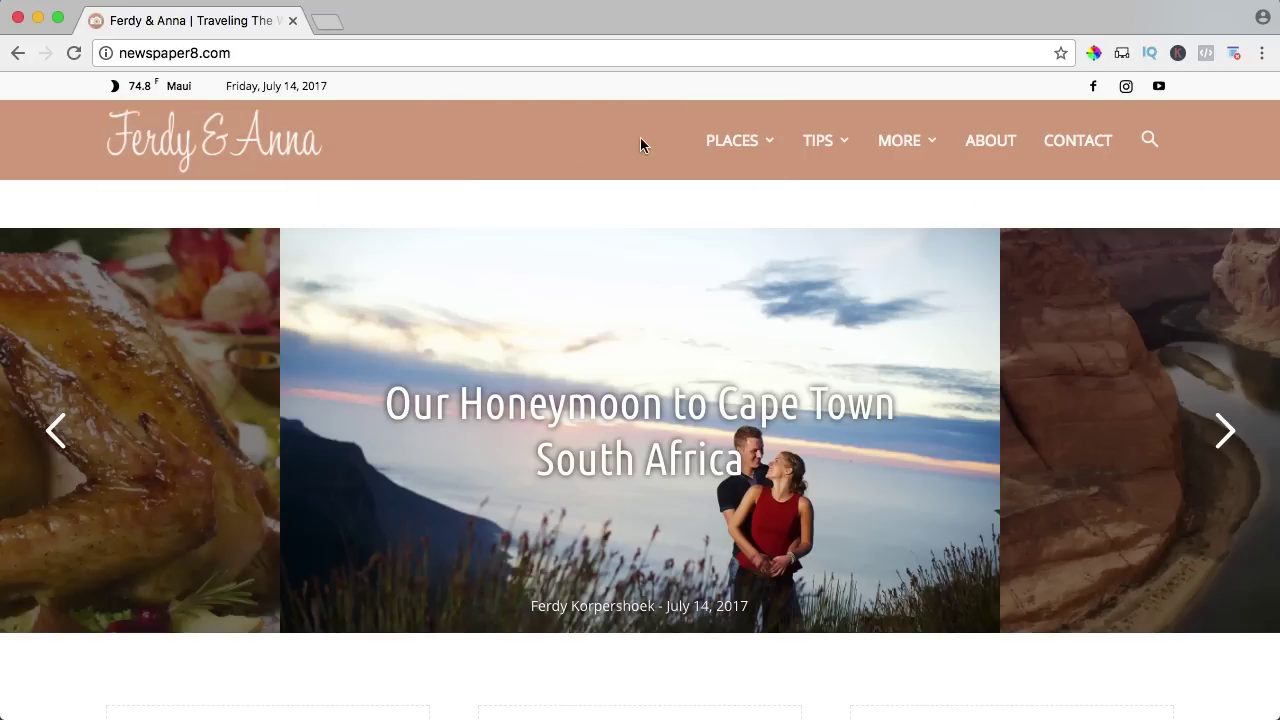
Preview the PLACES, TIPS and MORE mega menus, then advance the homepage slider twice.
mouse_move(731, 149)
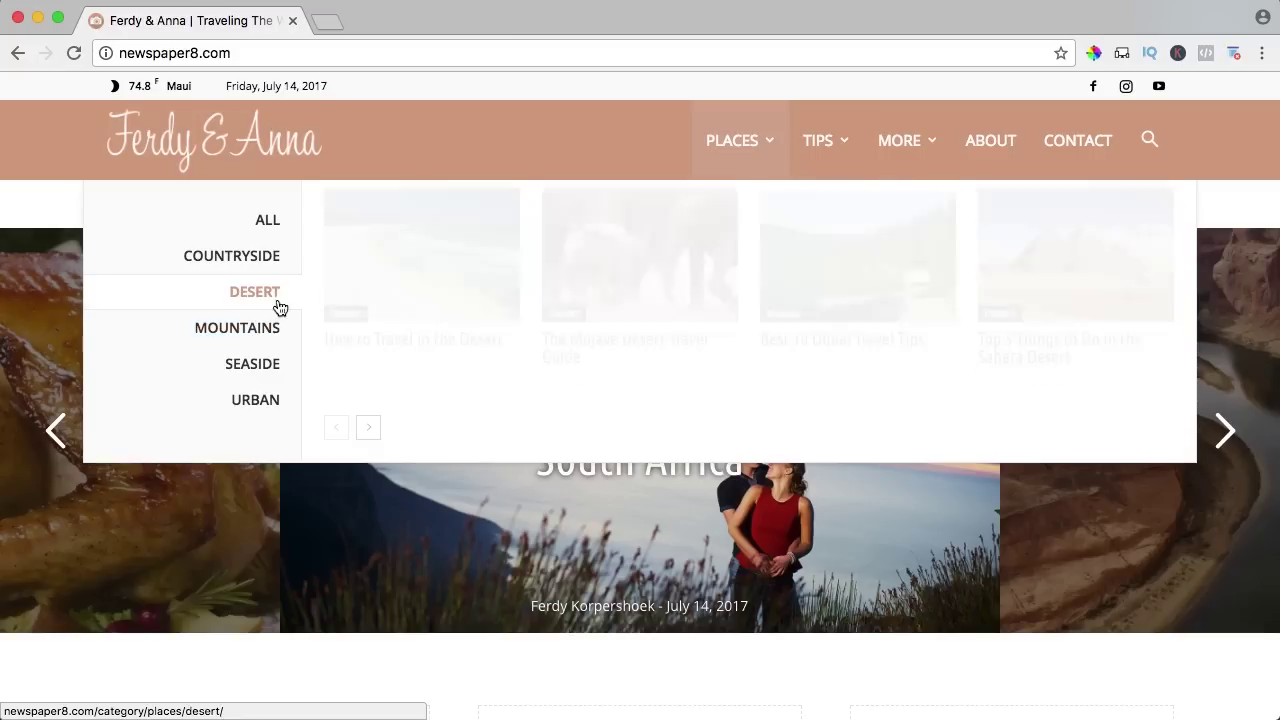
mouse_move(820, 149)
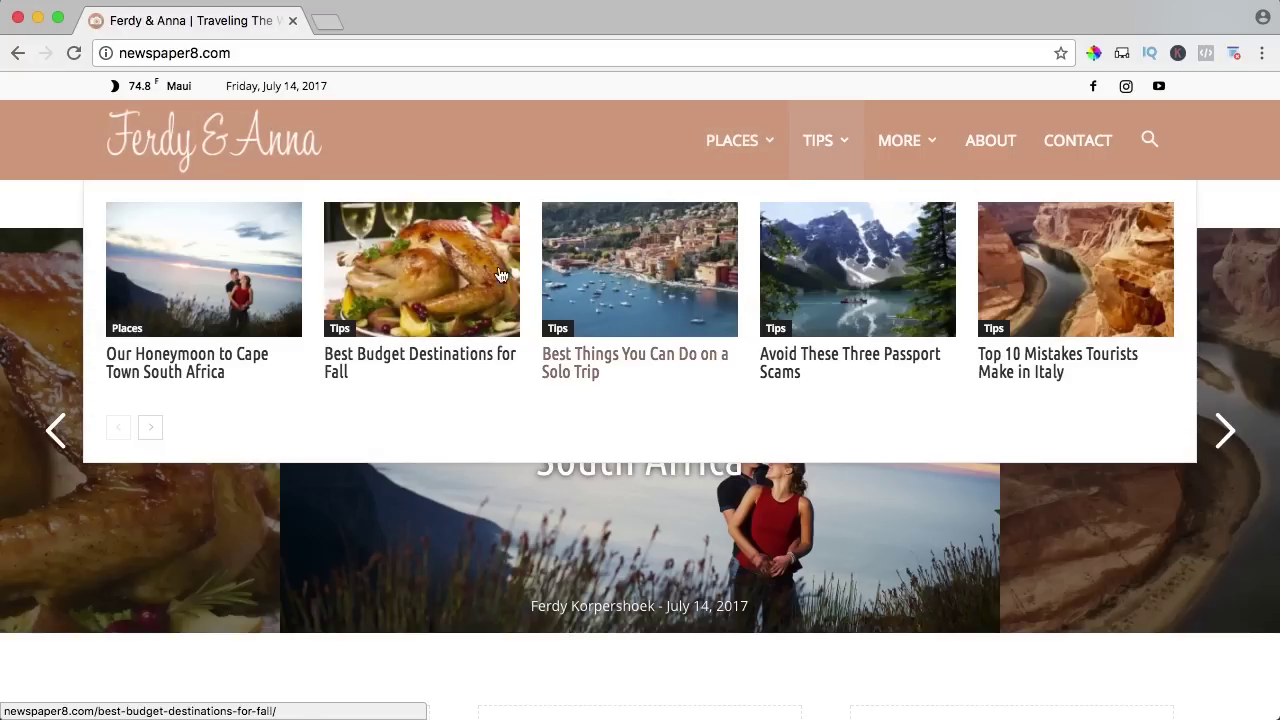
mouse_move(897, 143)
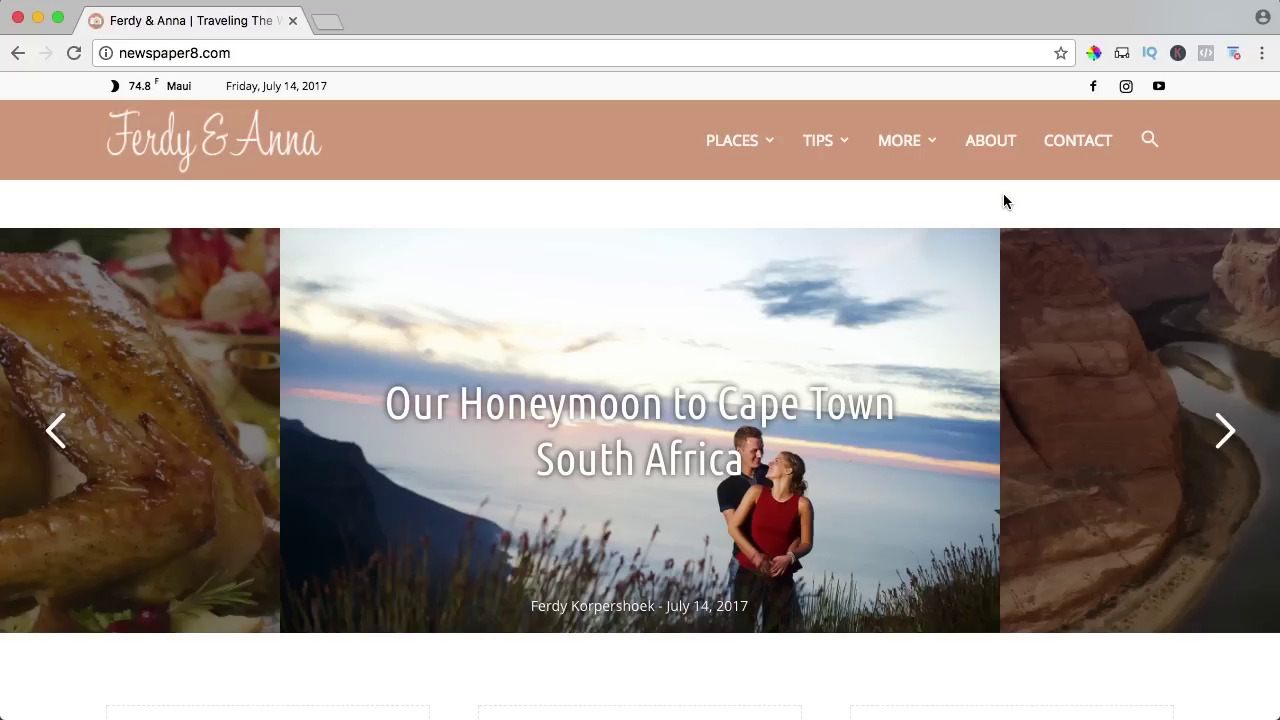
left_click(1226, 432)
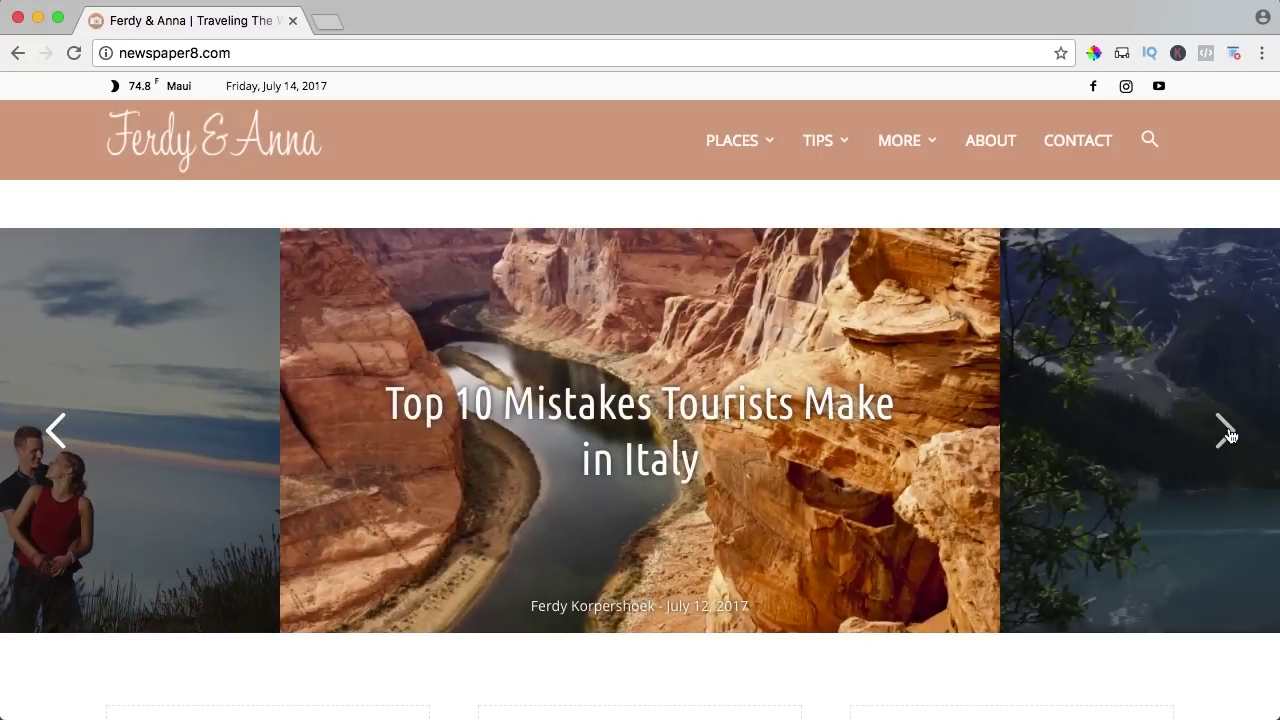
left_click(1227, 433)
Open 'Best Things You Can Do on a Solo Trip' from the slider and scroll through the article.
left_click(1228, 433)
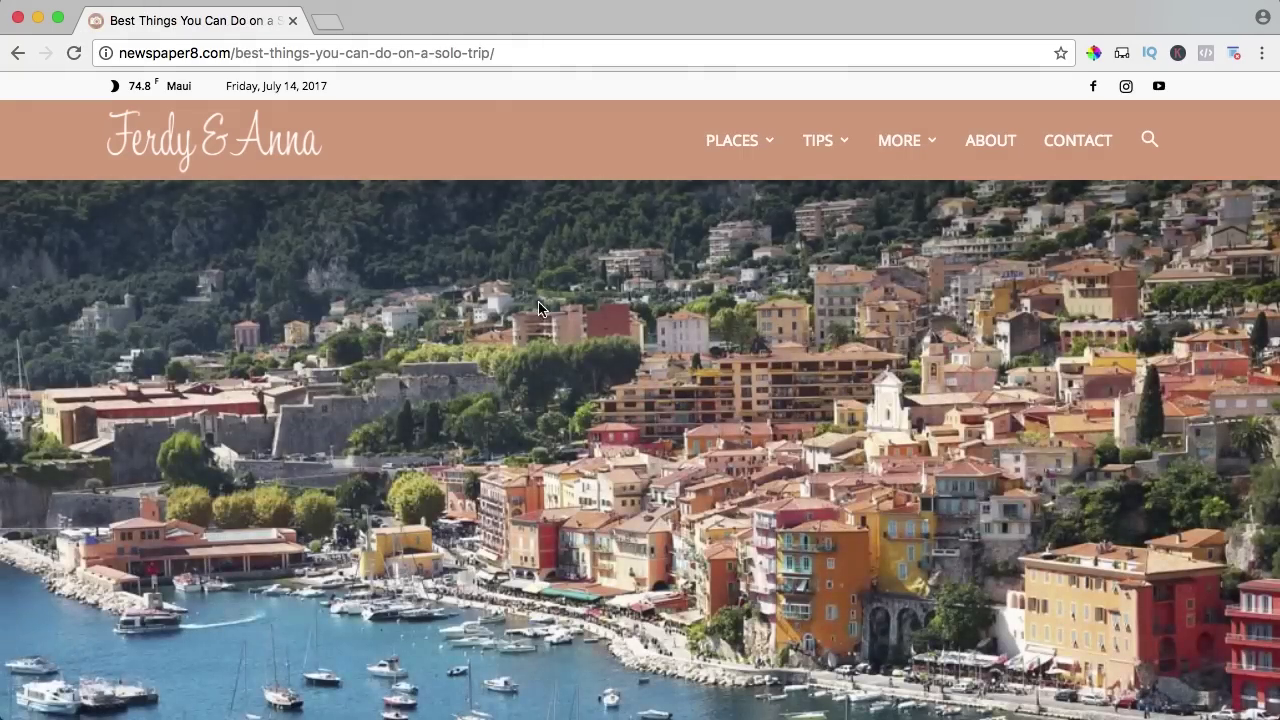
scroll(661, 296, "down", 5)
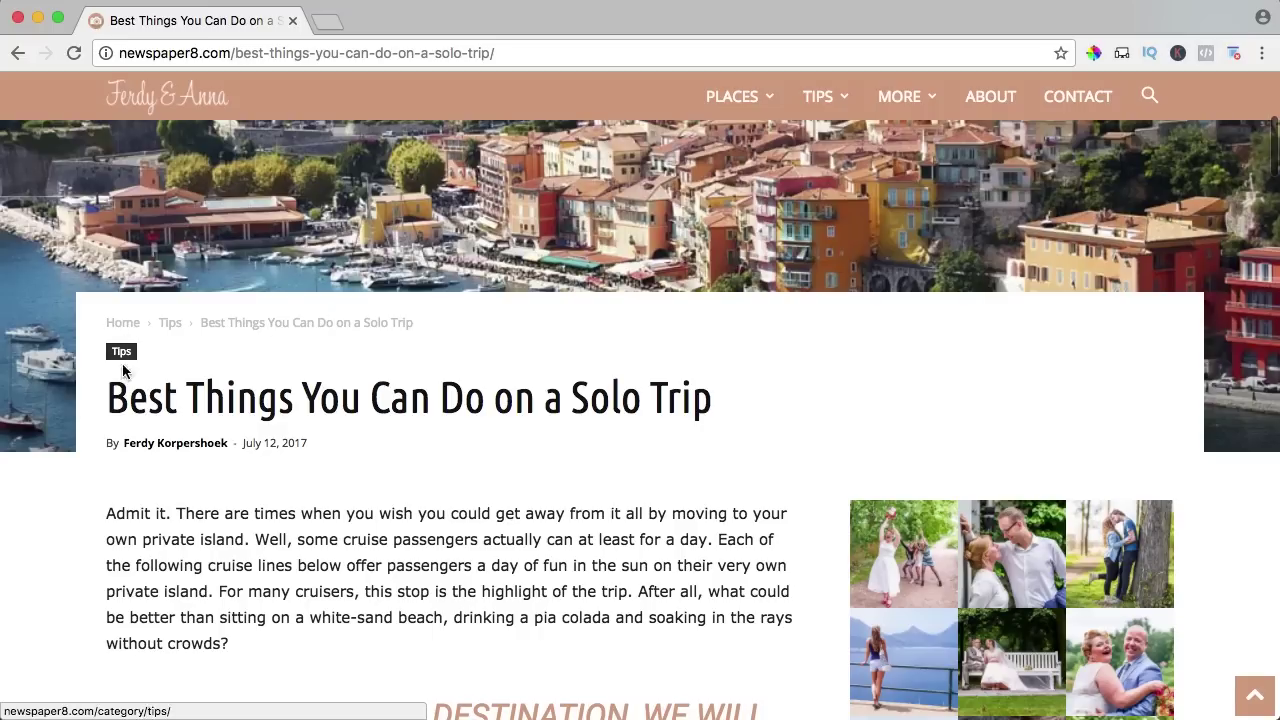
scroll(494, 447, "down", 5)
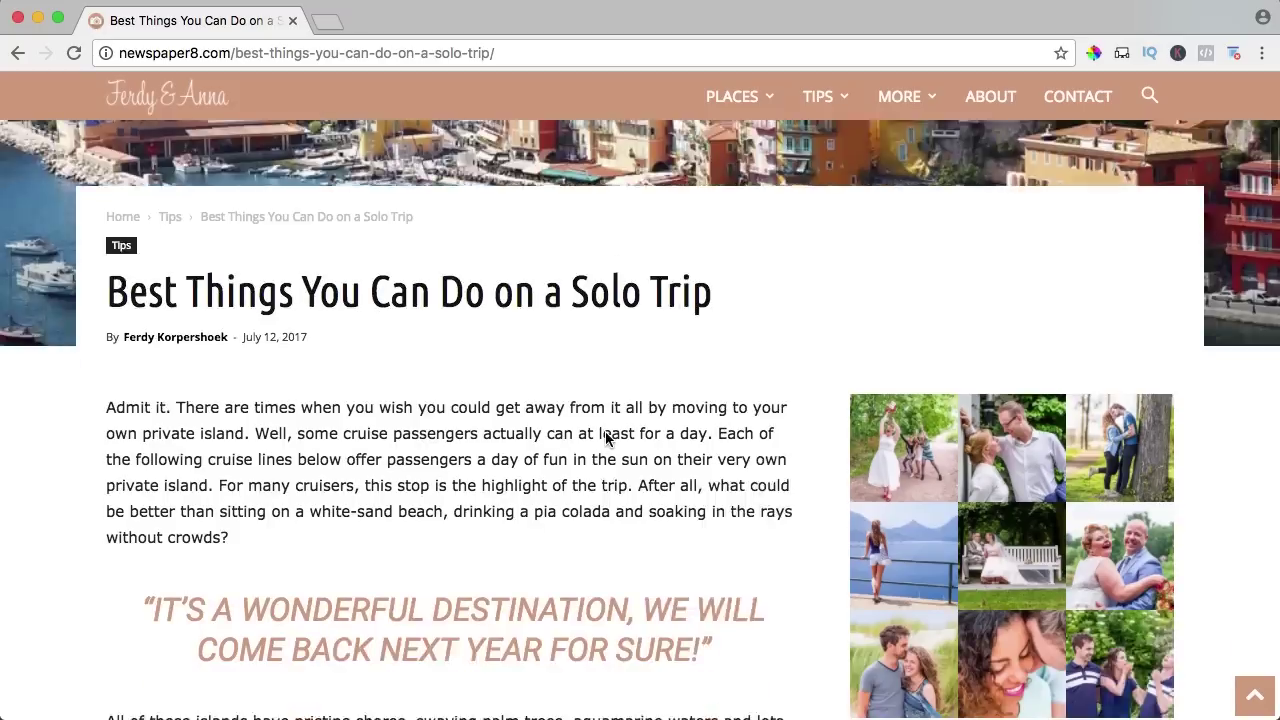
scroll(800, 290, "down", 8)
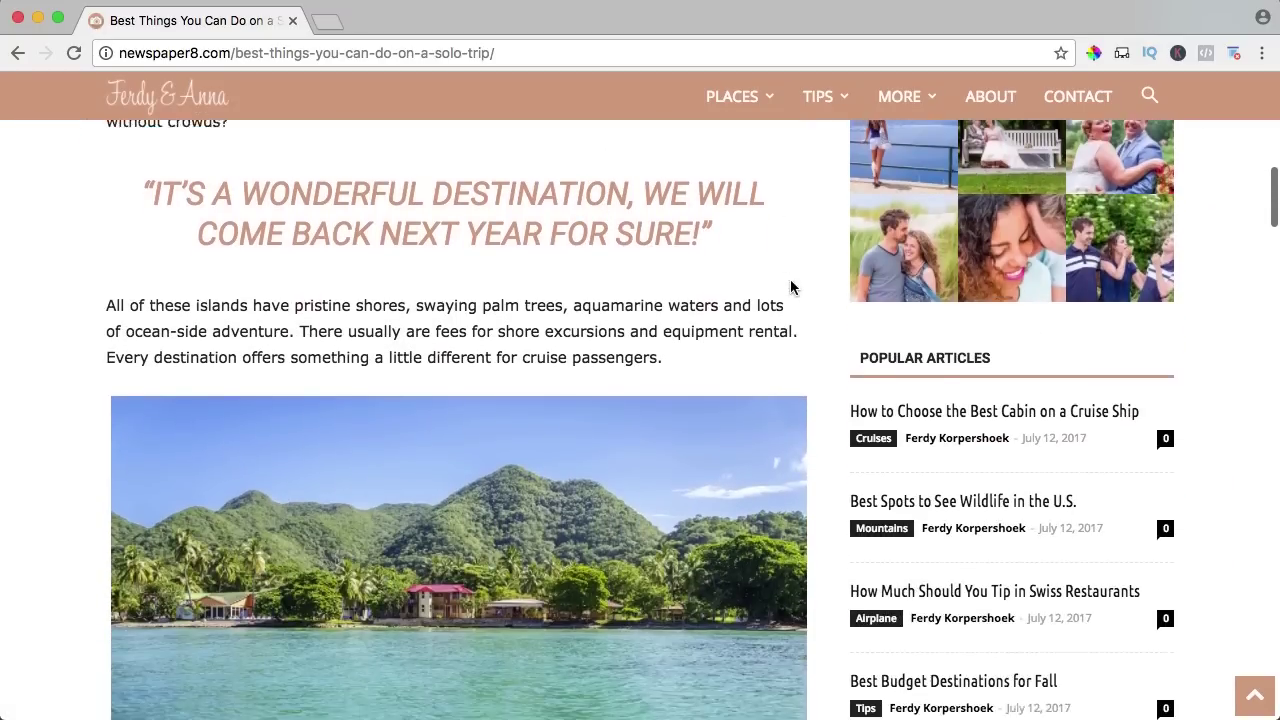
scroll(760, 310, "down", 11)
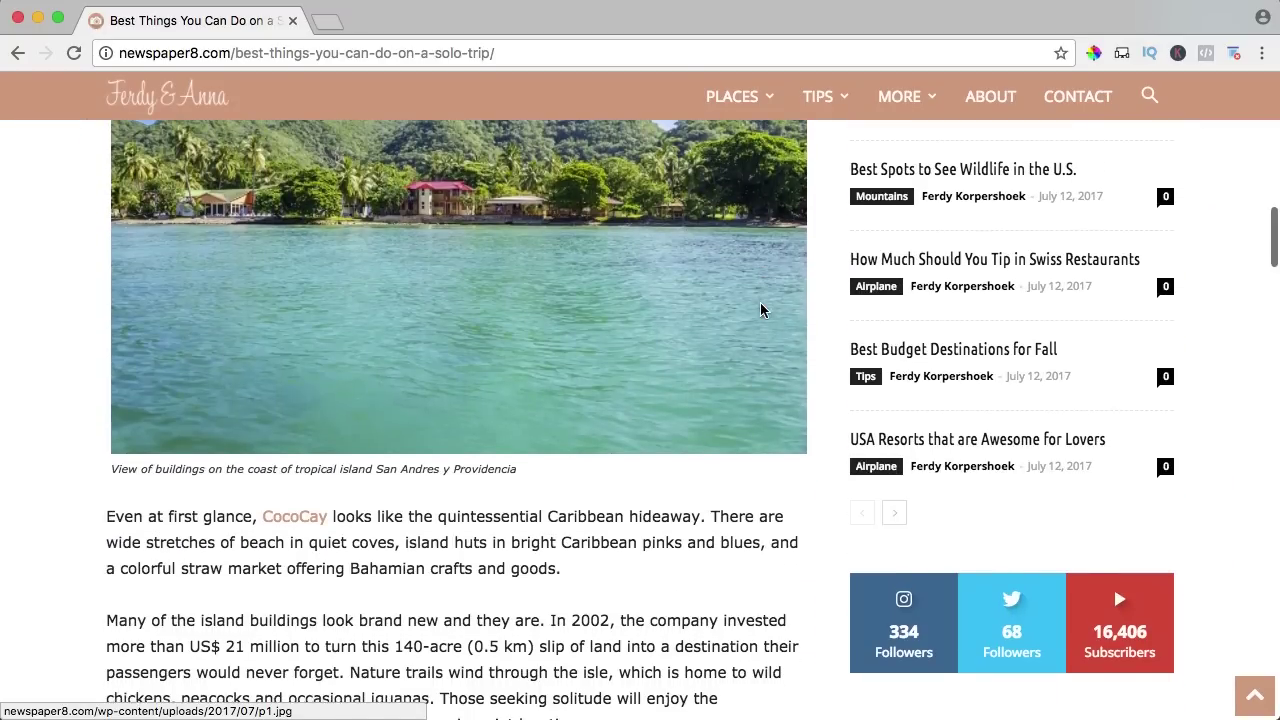
scroll(760, 310, "down", 10)
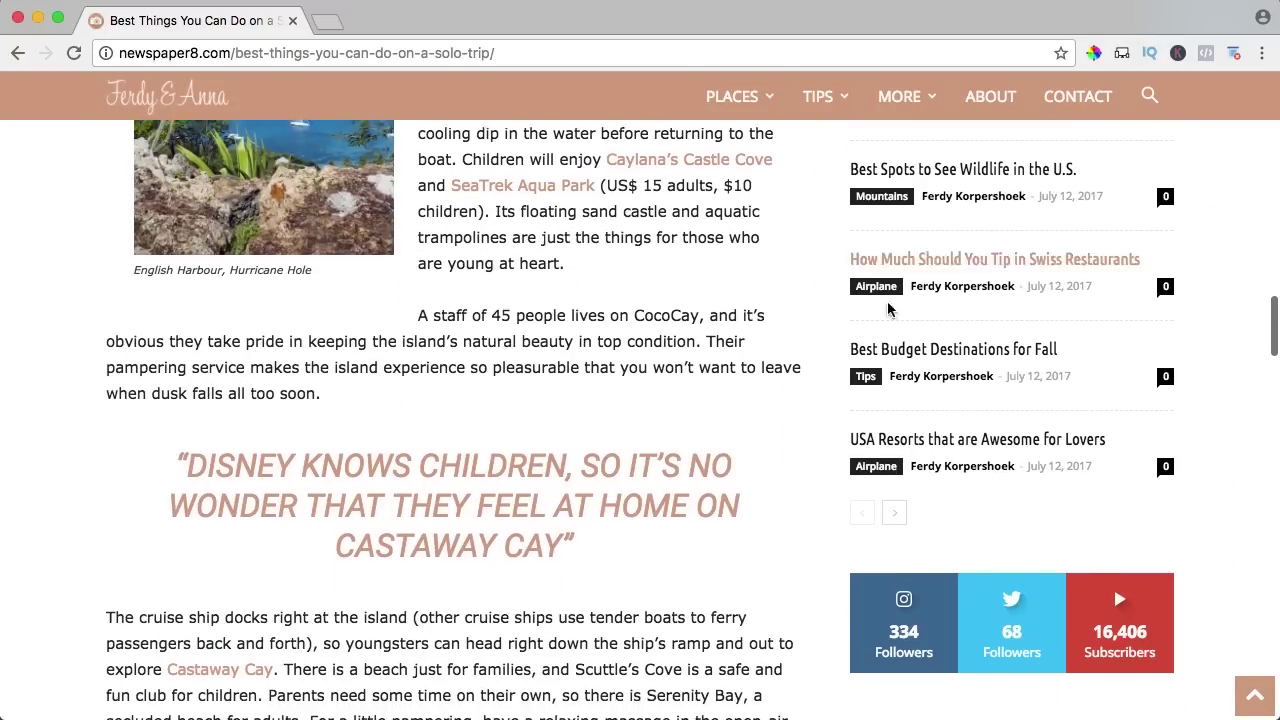
scroll(776, 345, "up", 15)
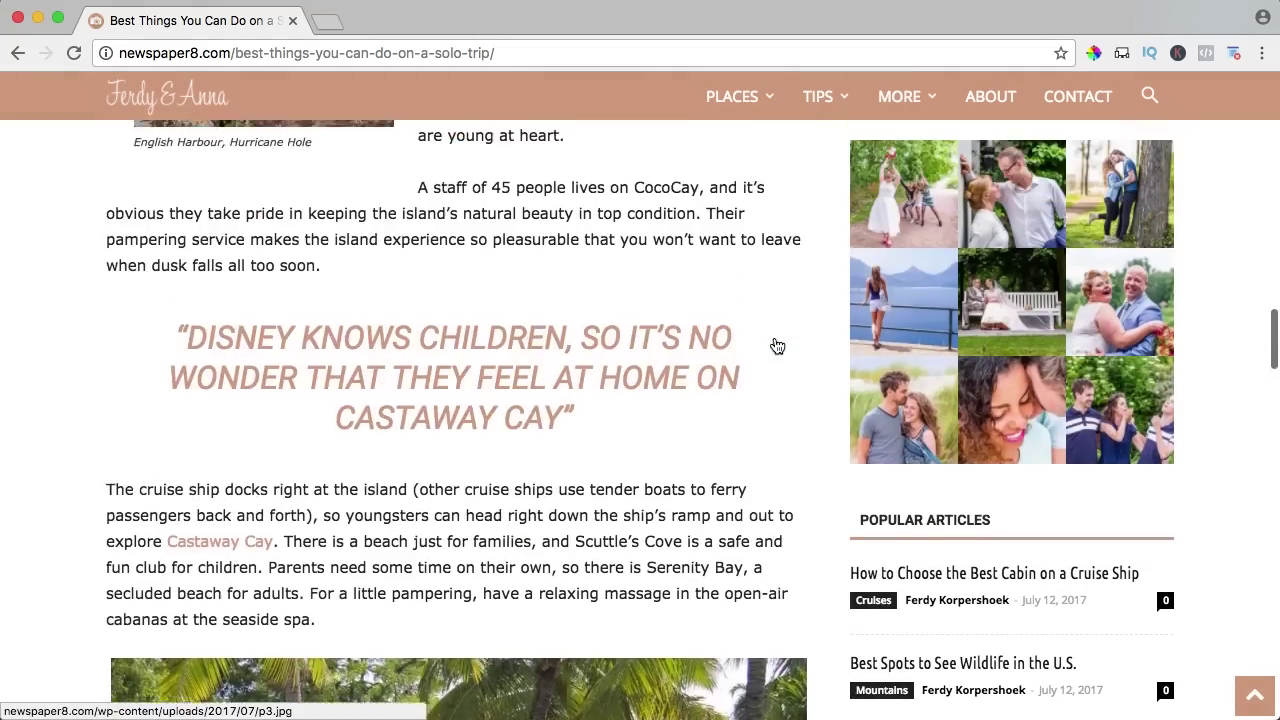
scroll(809, 320, "up", 20)
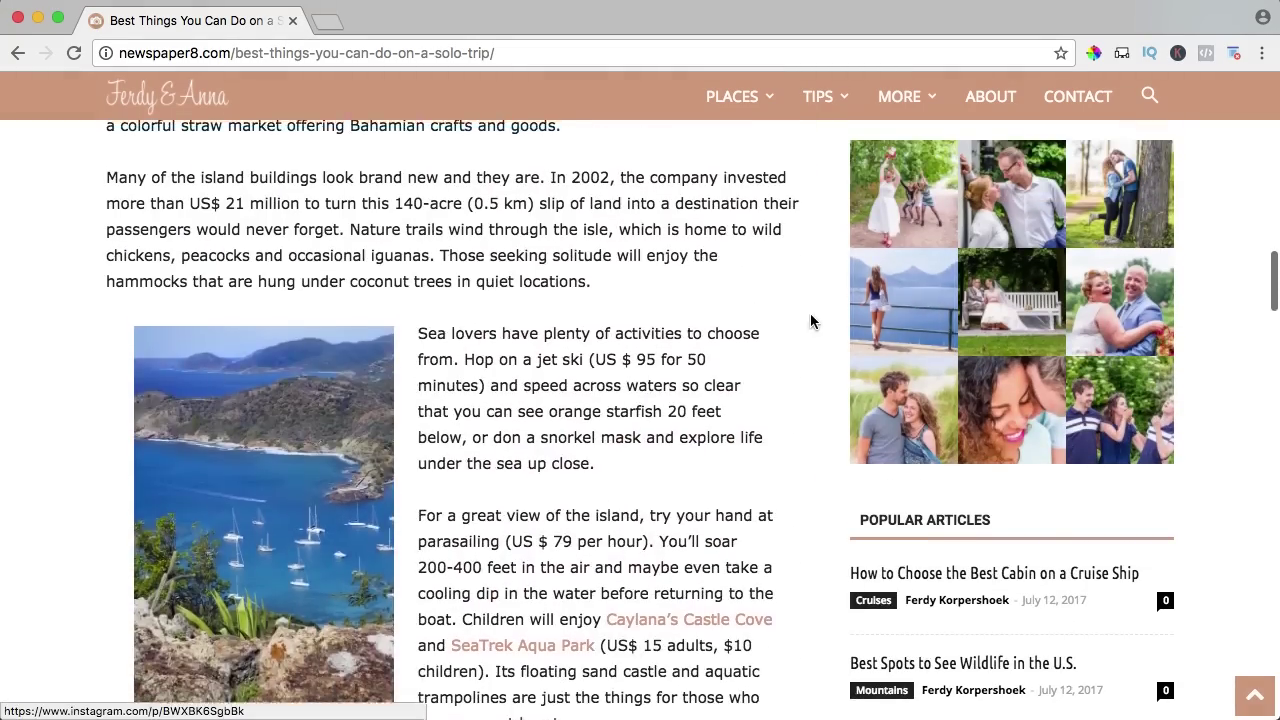
scroll(789, 323, "up", 4)
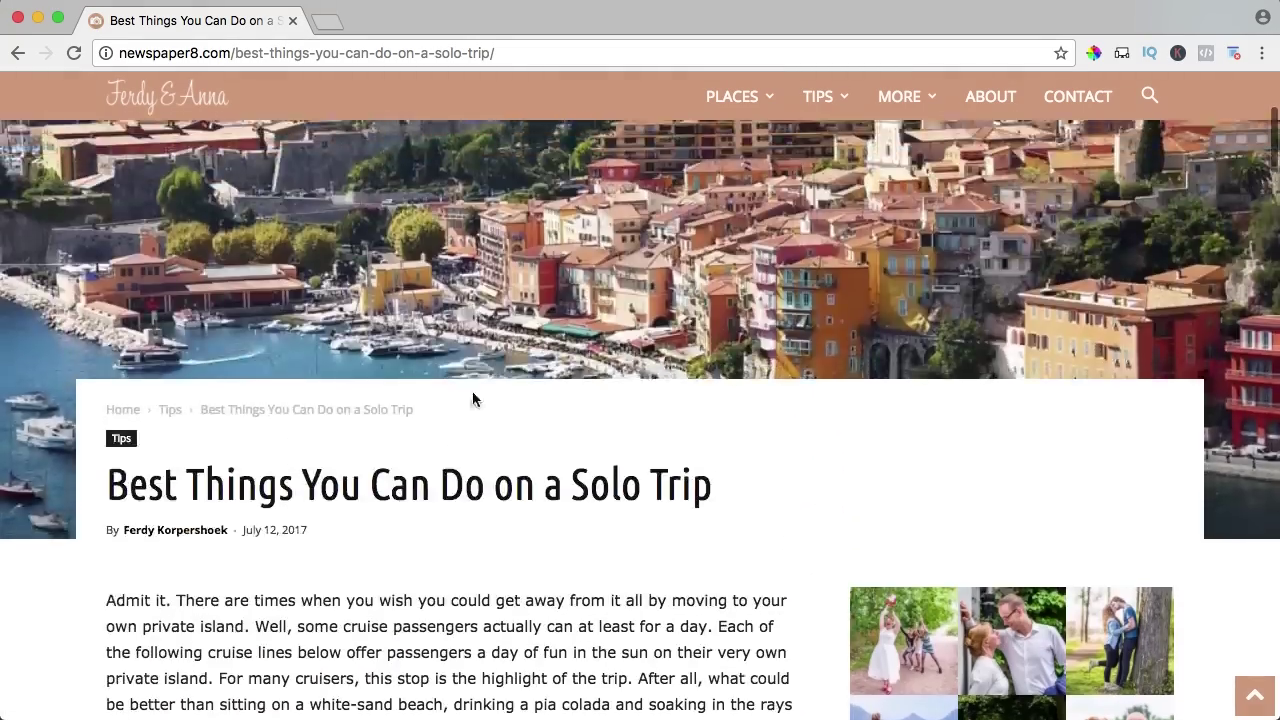
Scroll down to the Editor Picks, Popular Posts and About Us footer, then return to the top via Contact.
scroll(472, 395, "down", 5)
scroll(390, 348, "down", 20)
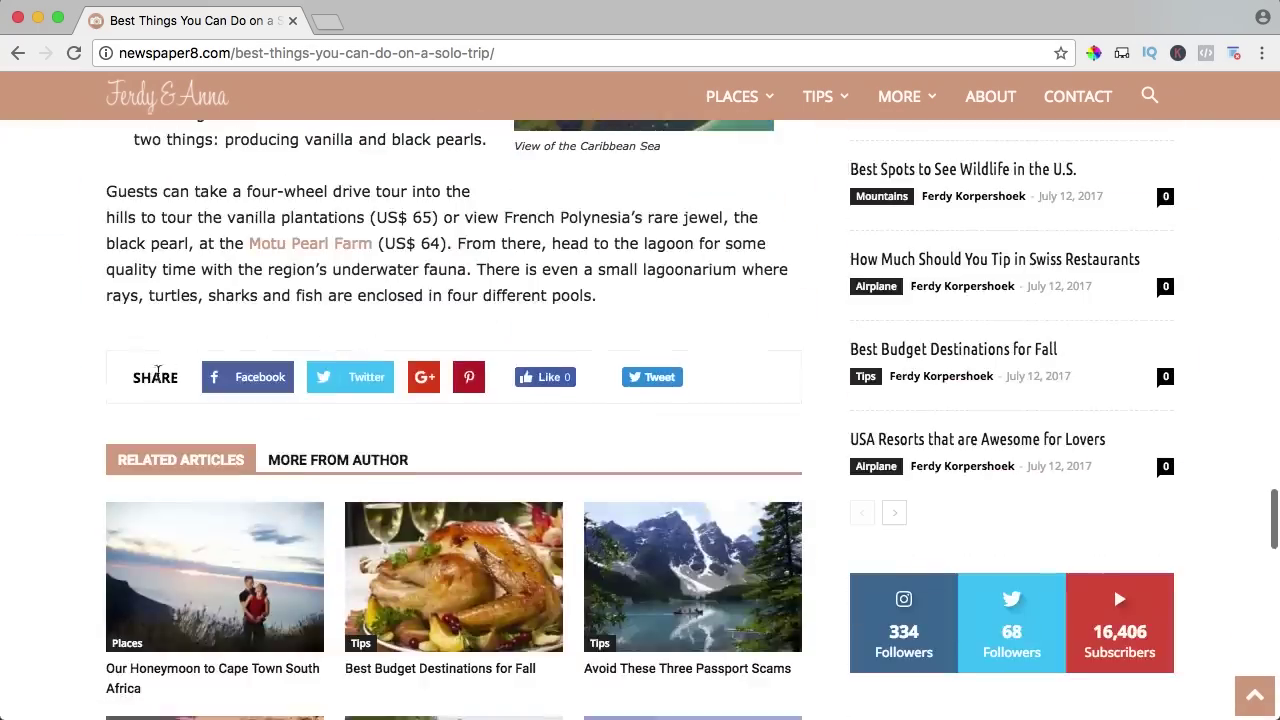
scroll(537, 397, "down", 5)
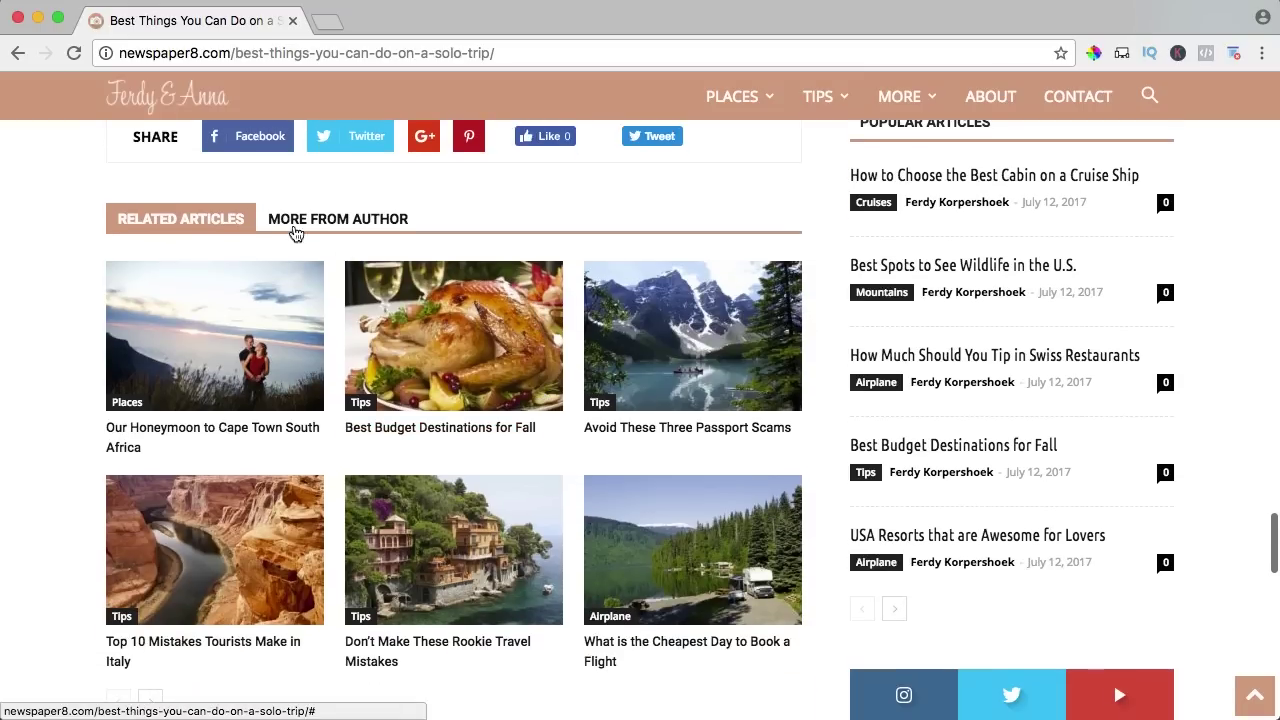
scroll(326, 327, "down", 2)
scroll(326, 323, "up", 2)
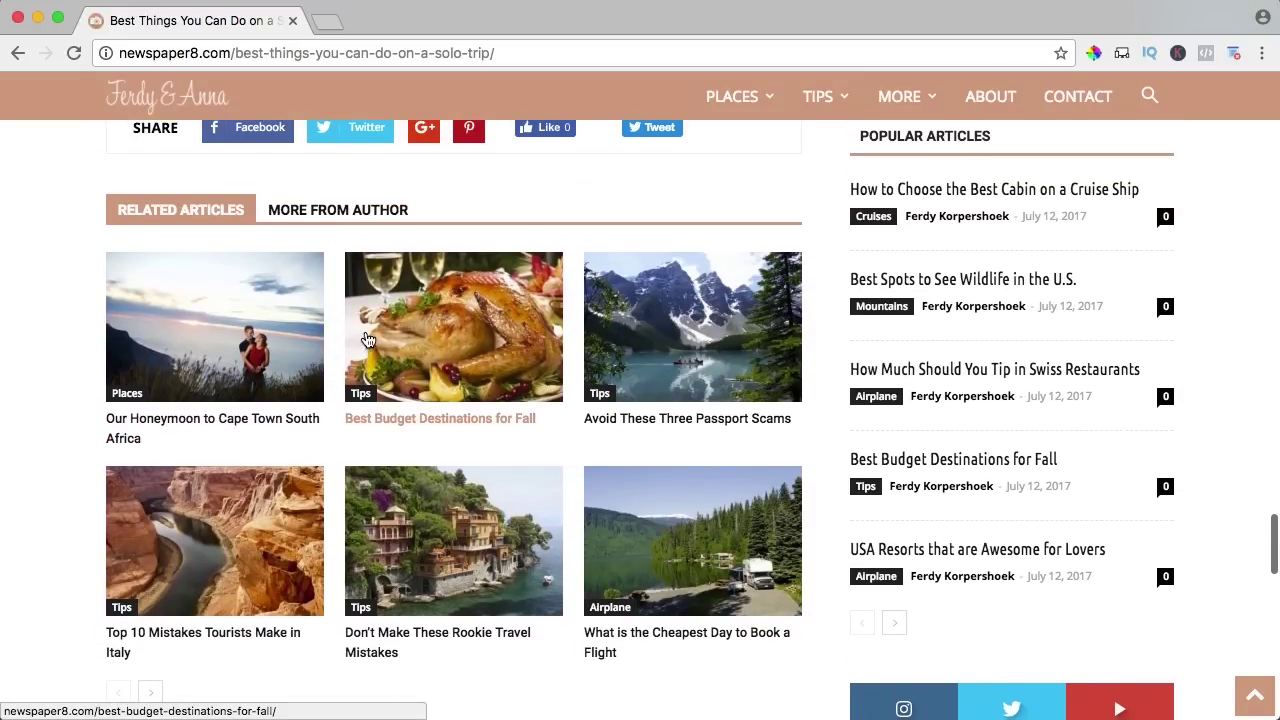
scroll(1003, 409, "up", 5)
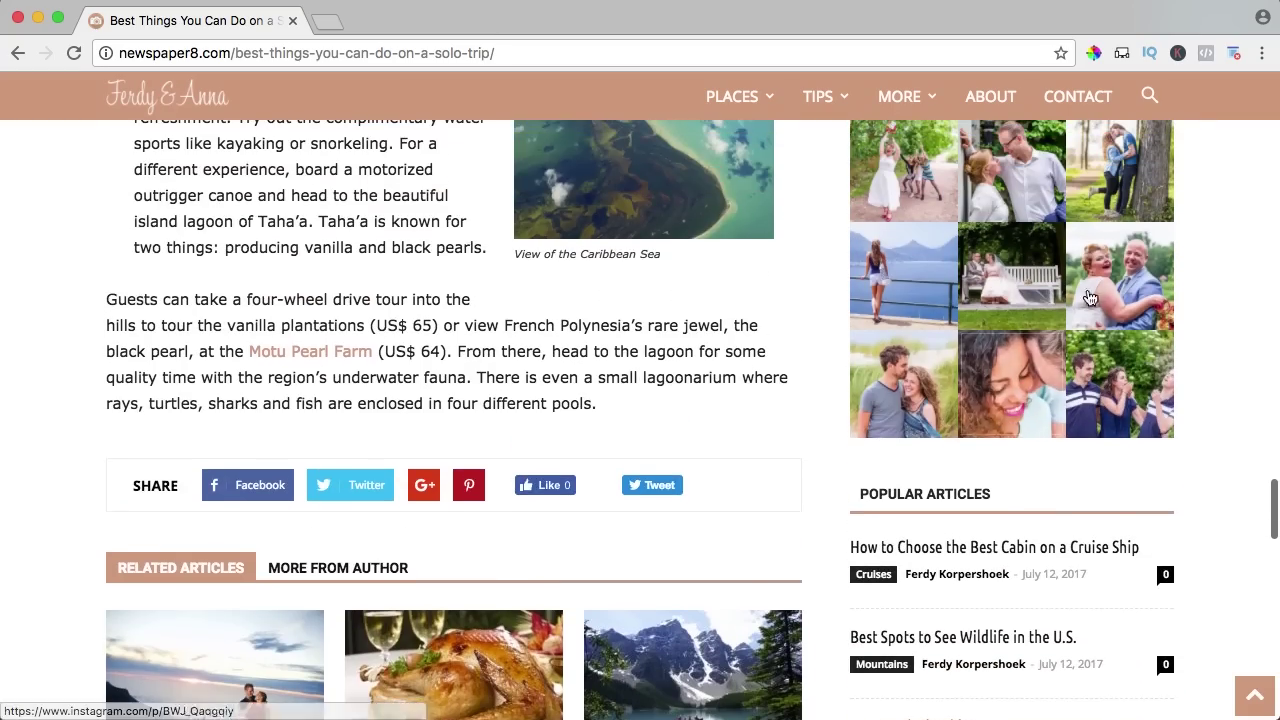
scroll(271, 291, "up", 15)
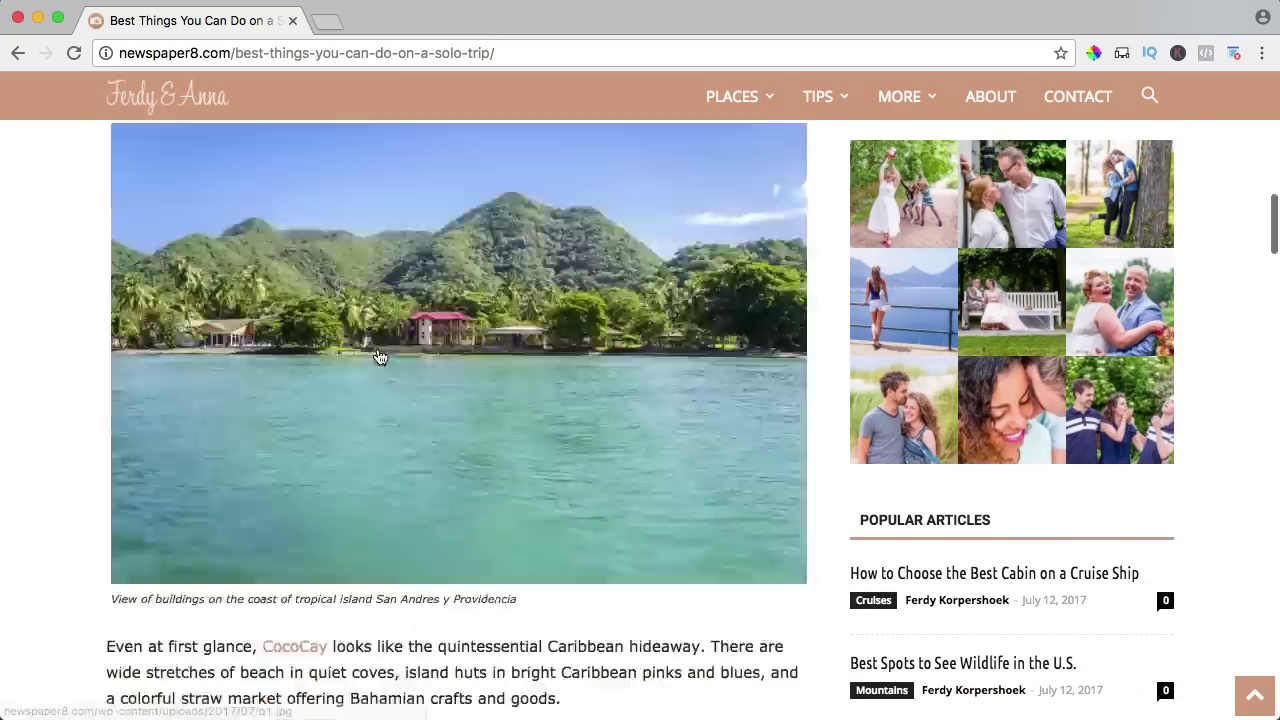
scroll(380, 357, "up", 10)
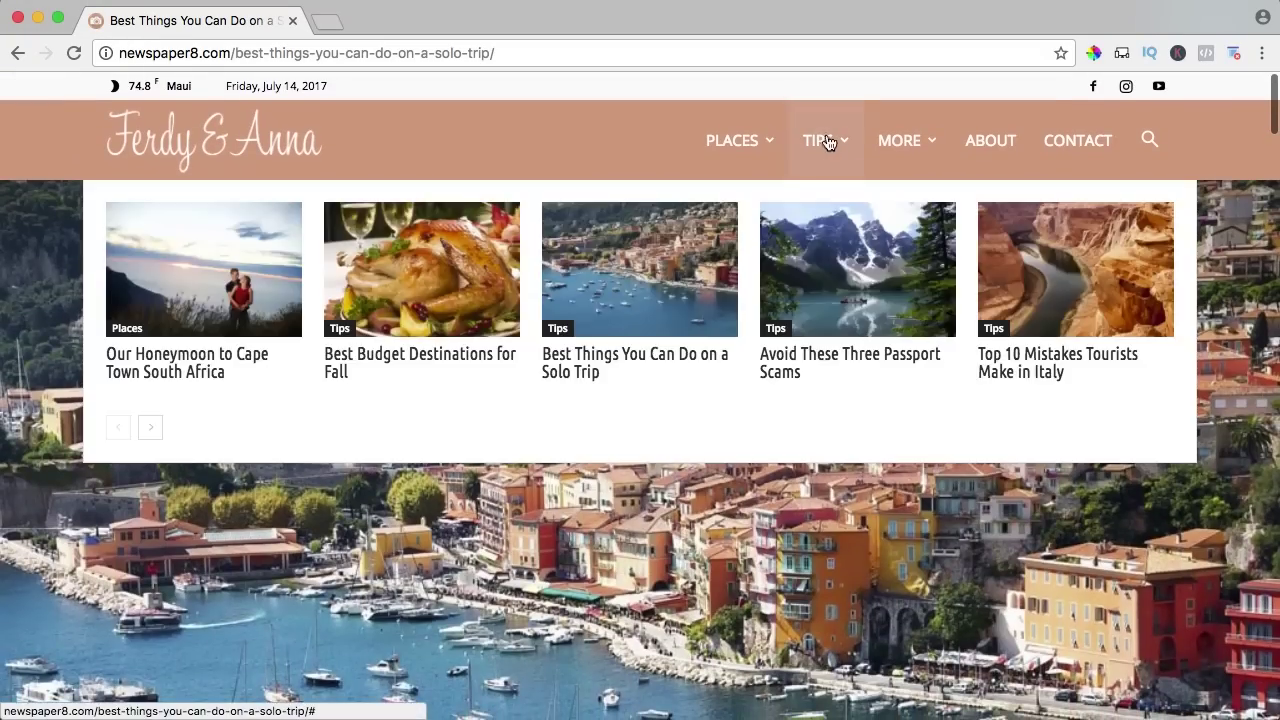
scroll(634, 381, "down", 12)
scroll(634, 388, "down", 20)
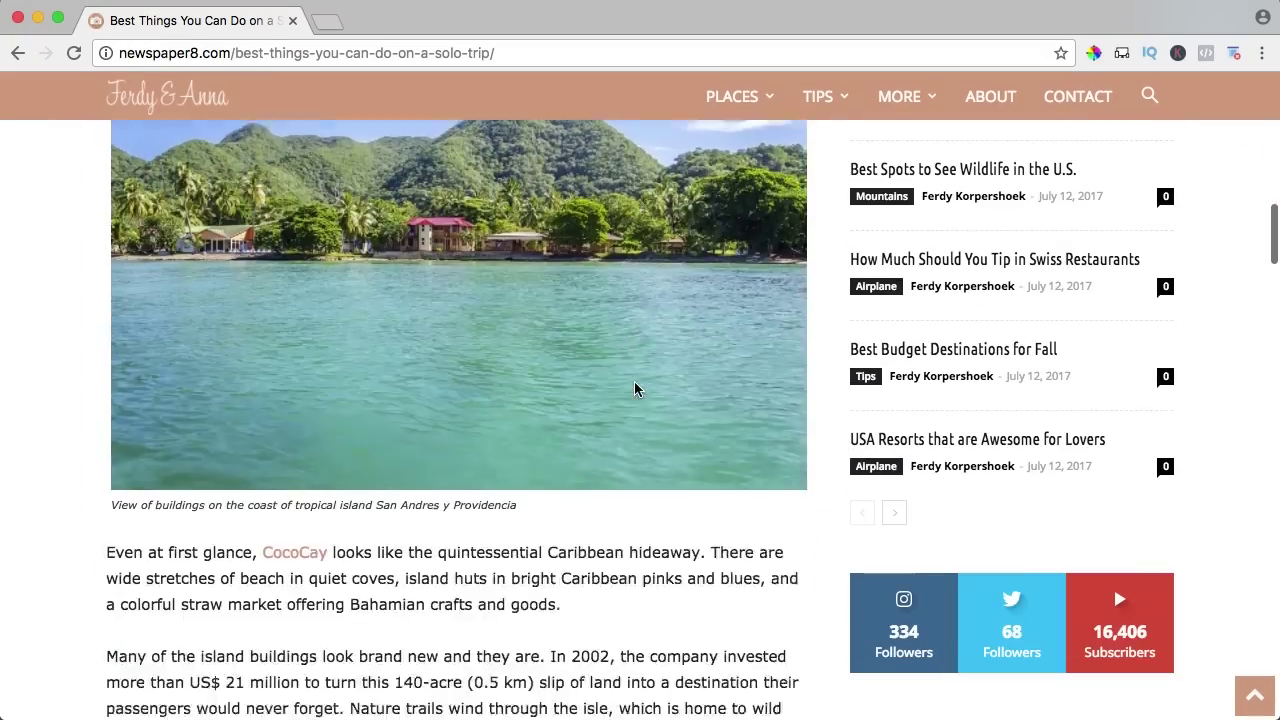
scroll(634, 388, "down", 20)
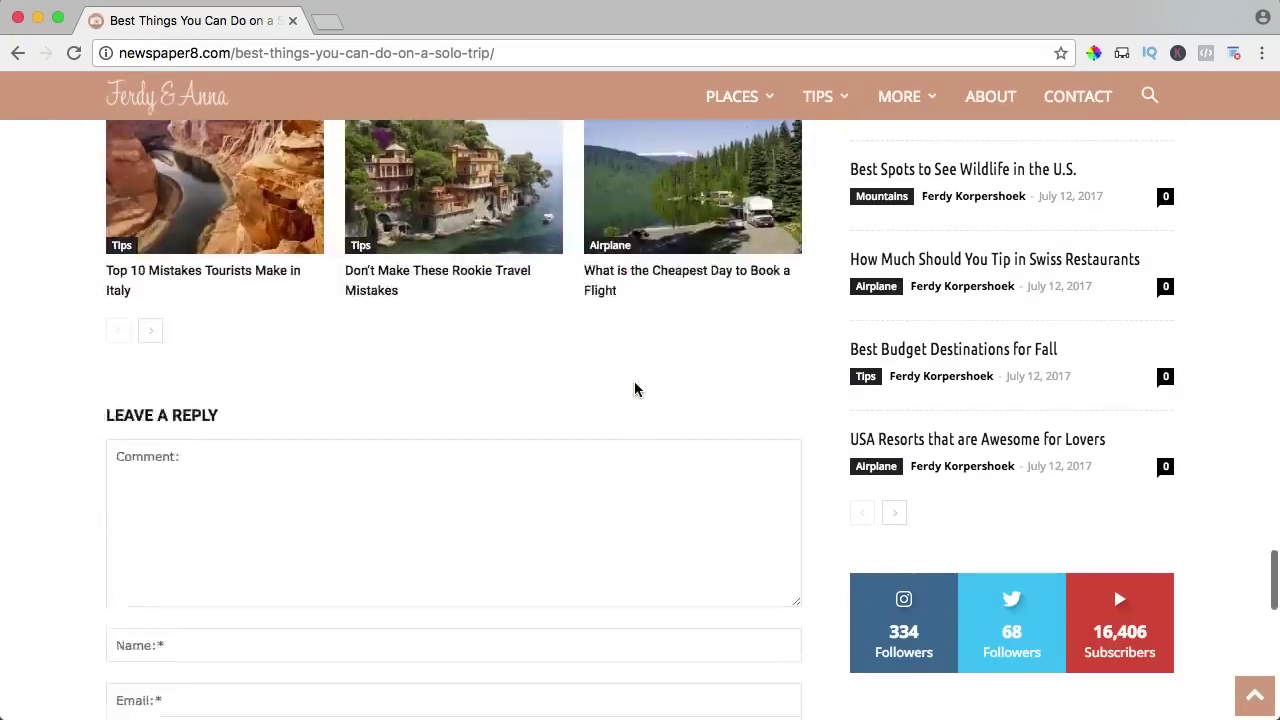
scroll(611, 357, "up", 2)
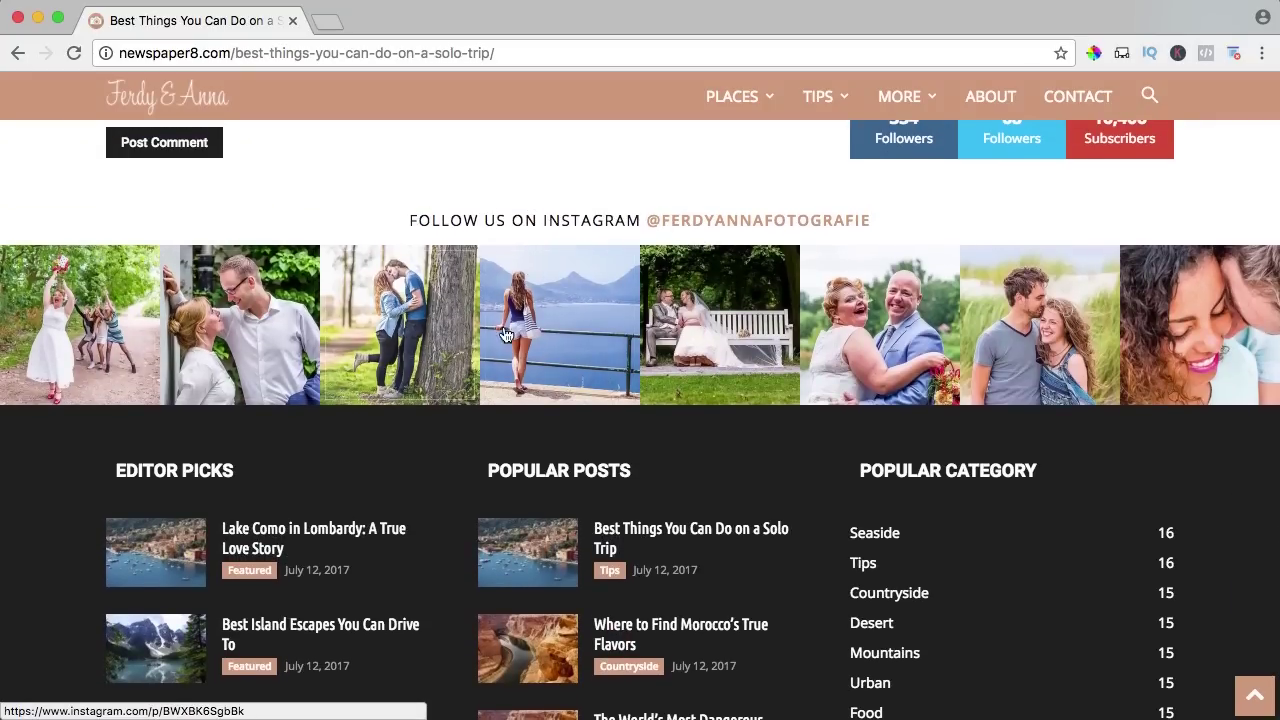
scroll(469, 331, "down", 2)
scroll(469, 331, "down", 5)
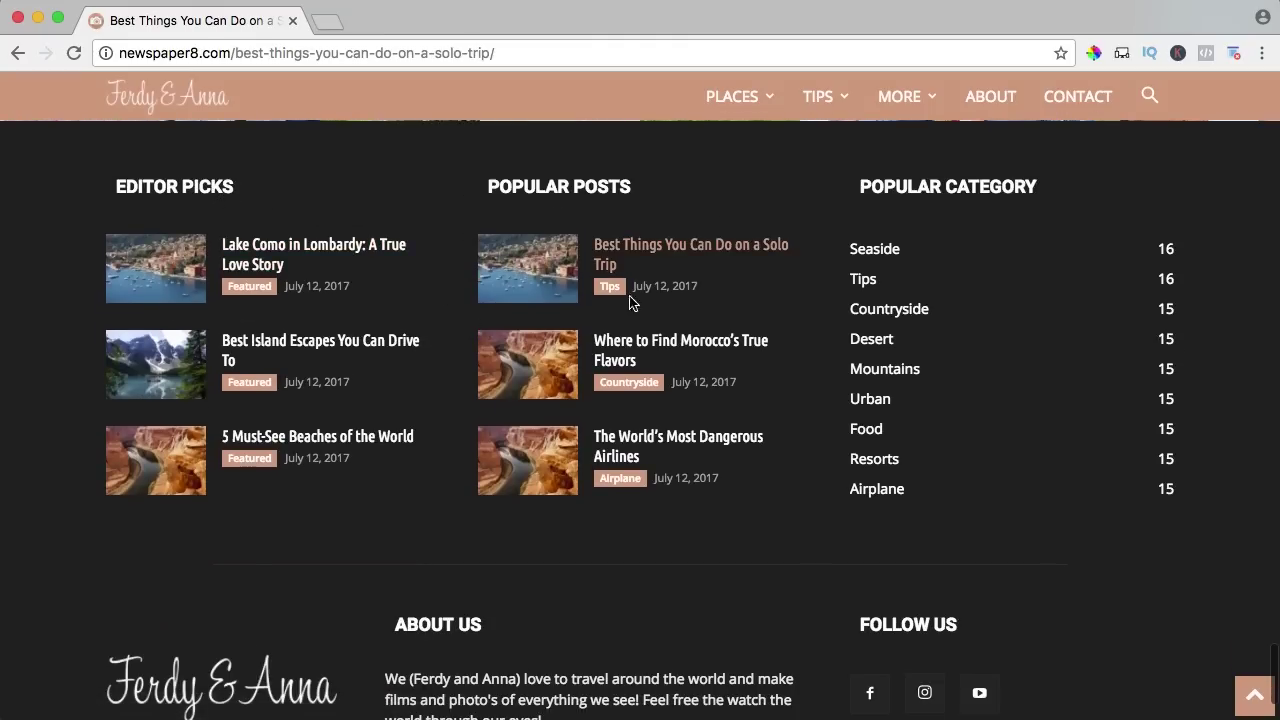
scroll(872, 265, "down", 3)
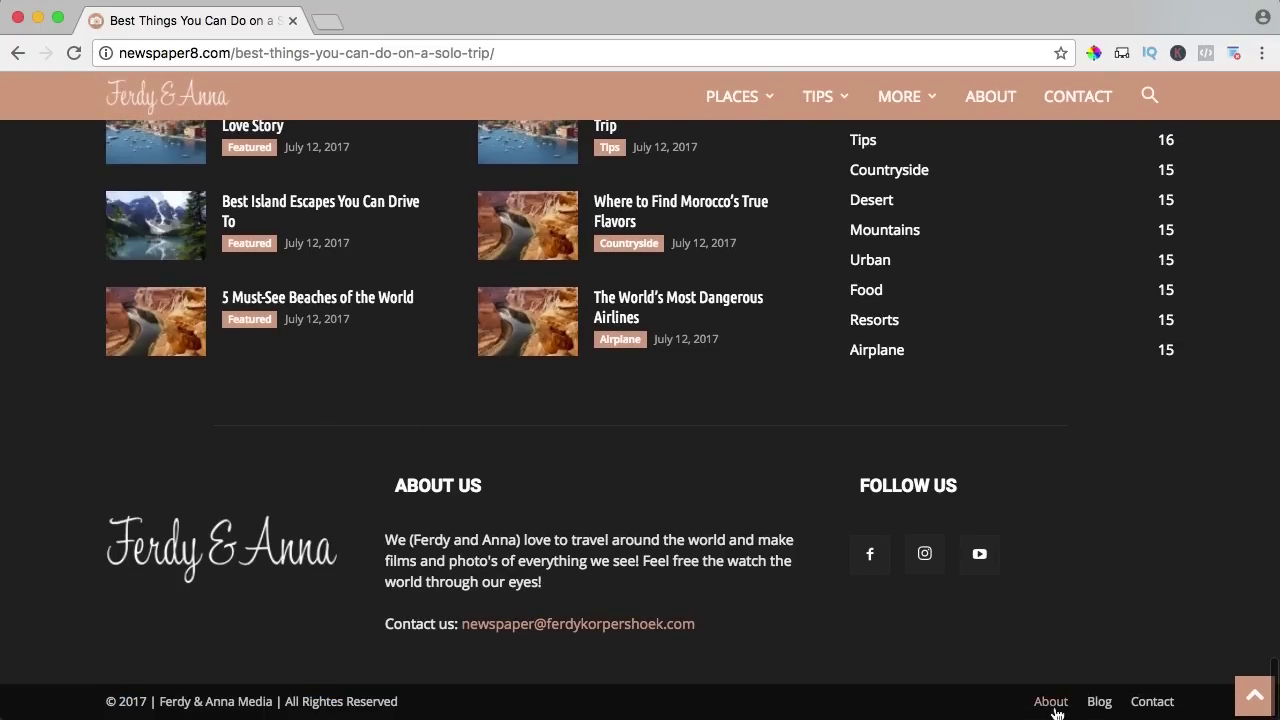
left_click(1140, 704)
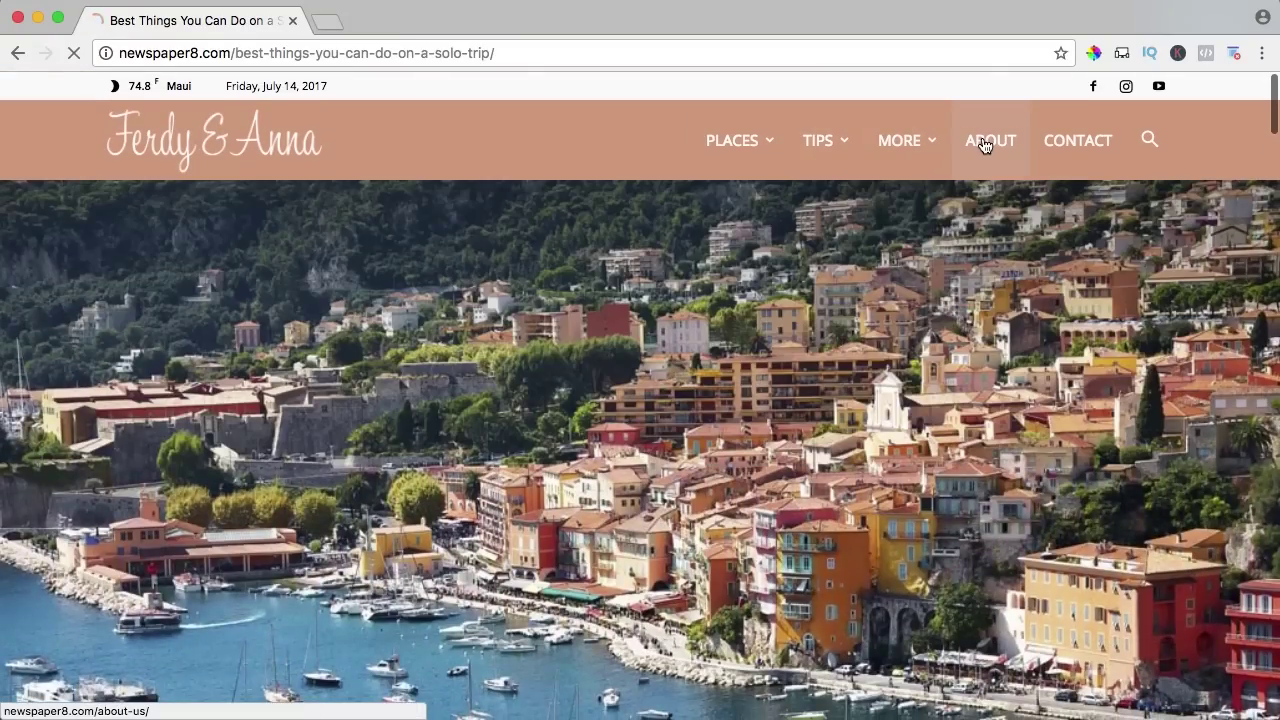
left_click(985, 145)
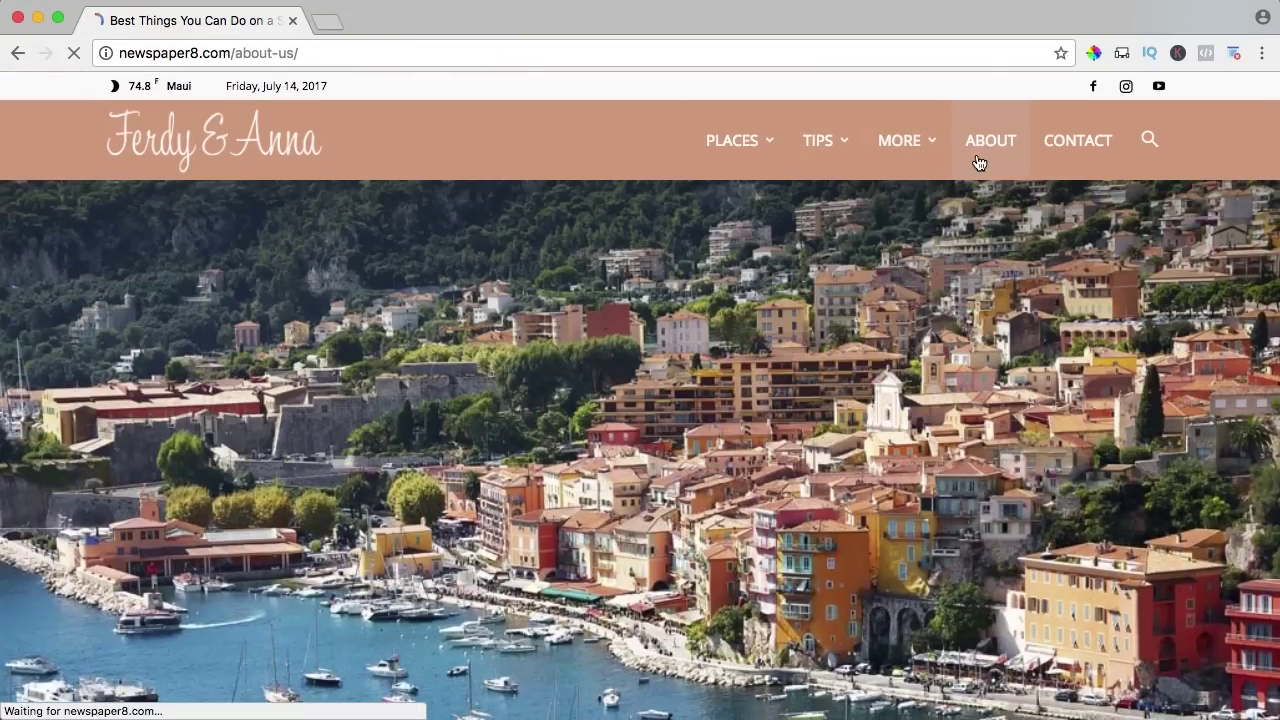
scroll(886, 214, "down", 3)
scroll(887, 214, "down", 3)
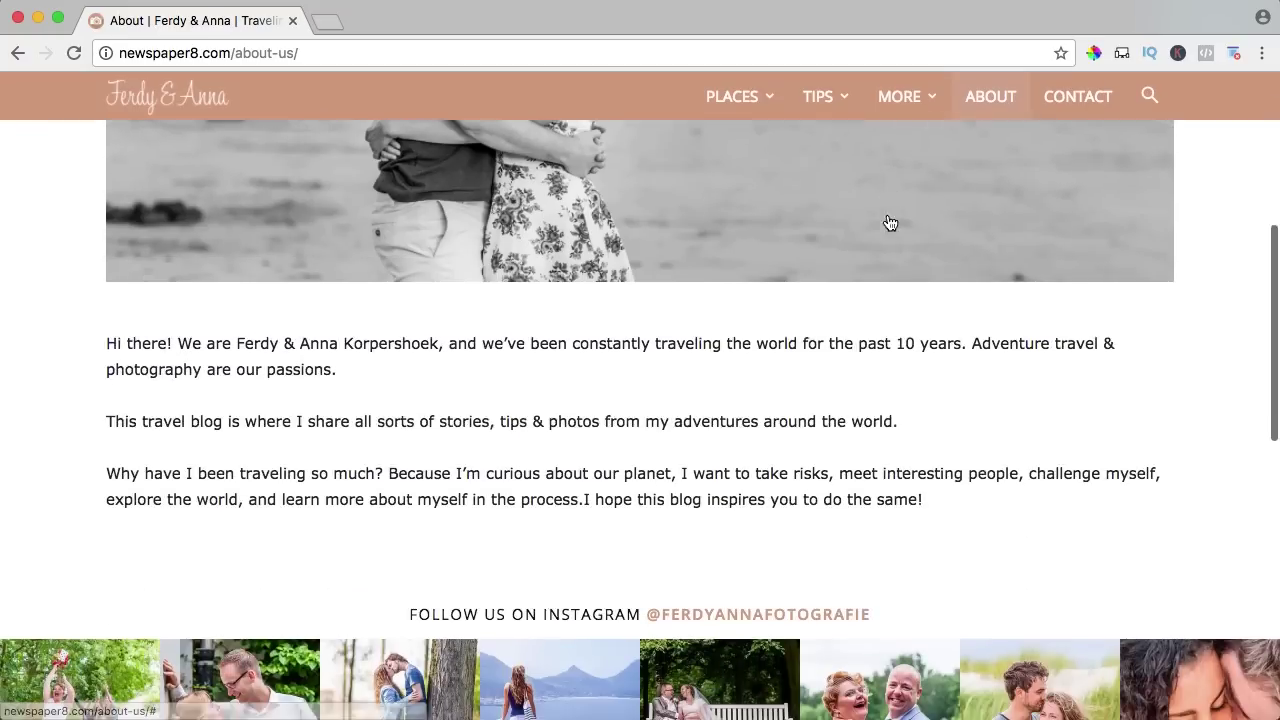
scroll(887, 214, "up", 5)
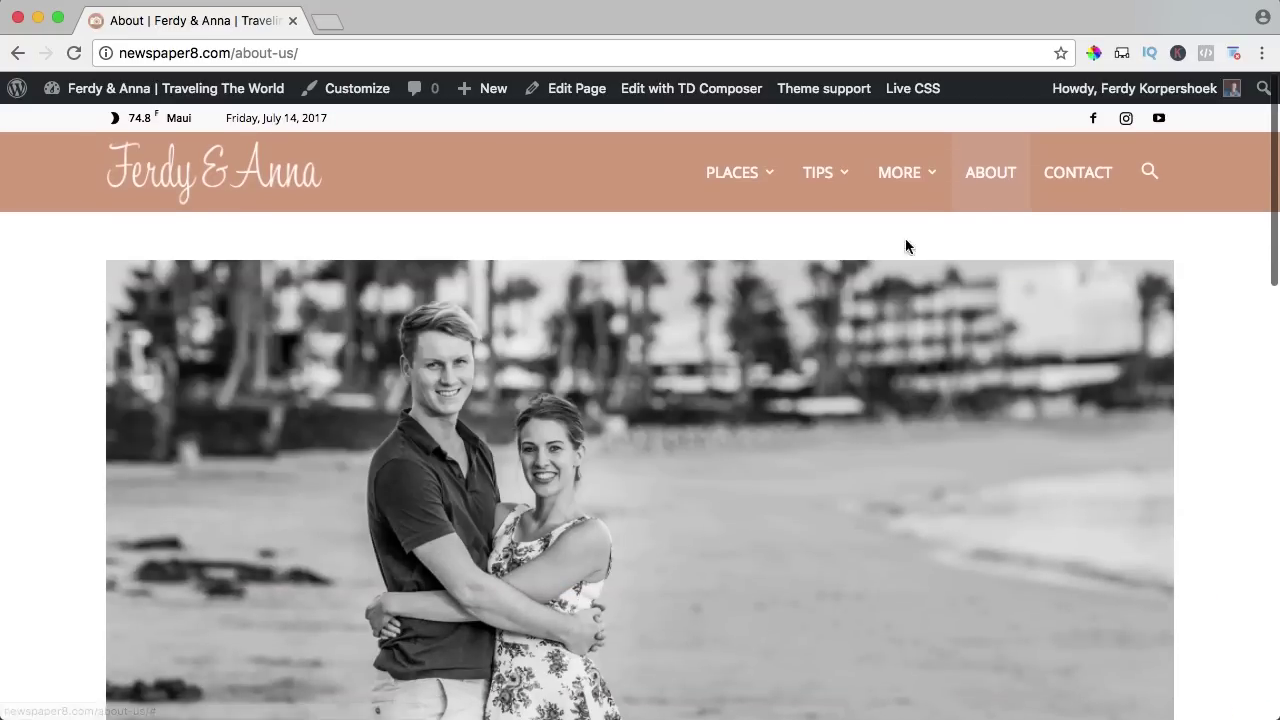
left_click(1072, 172)
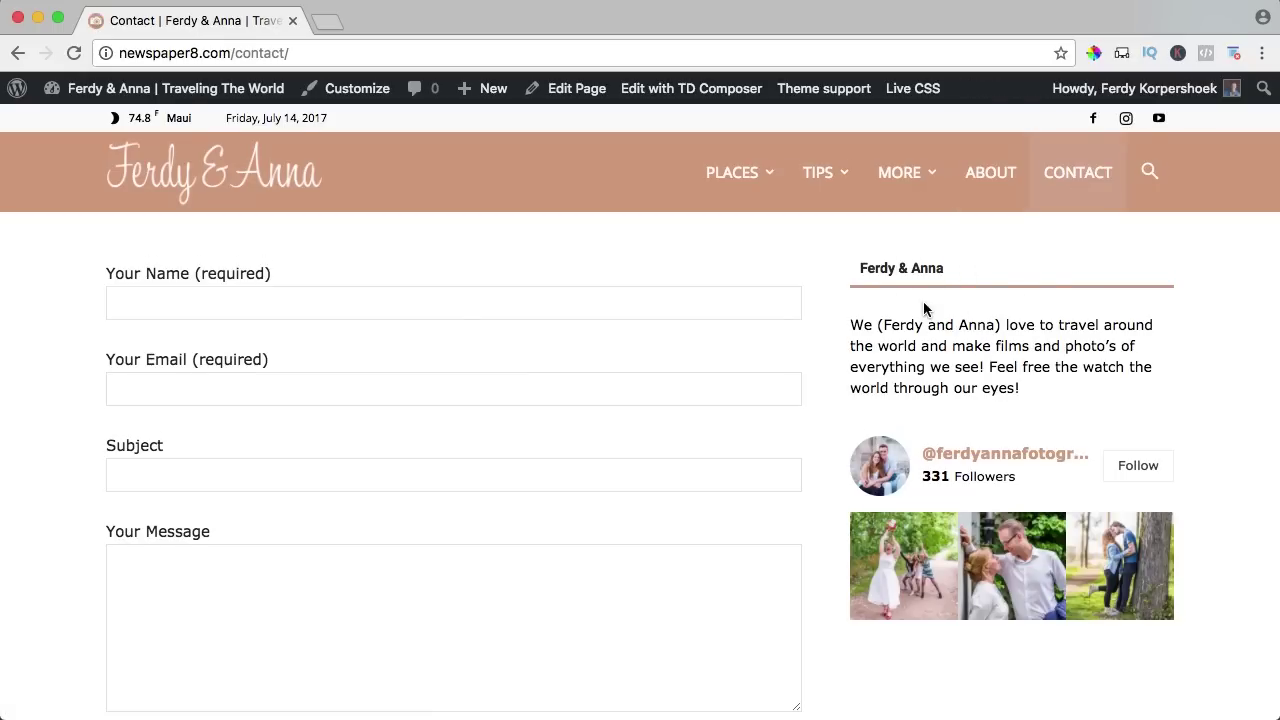
scroll(923, 301, "down", 2)
scroll(997, 340, "down", 1)
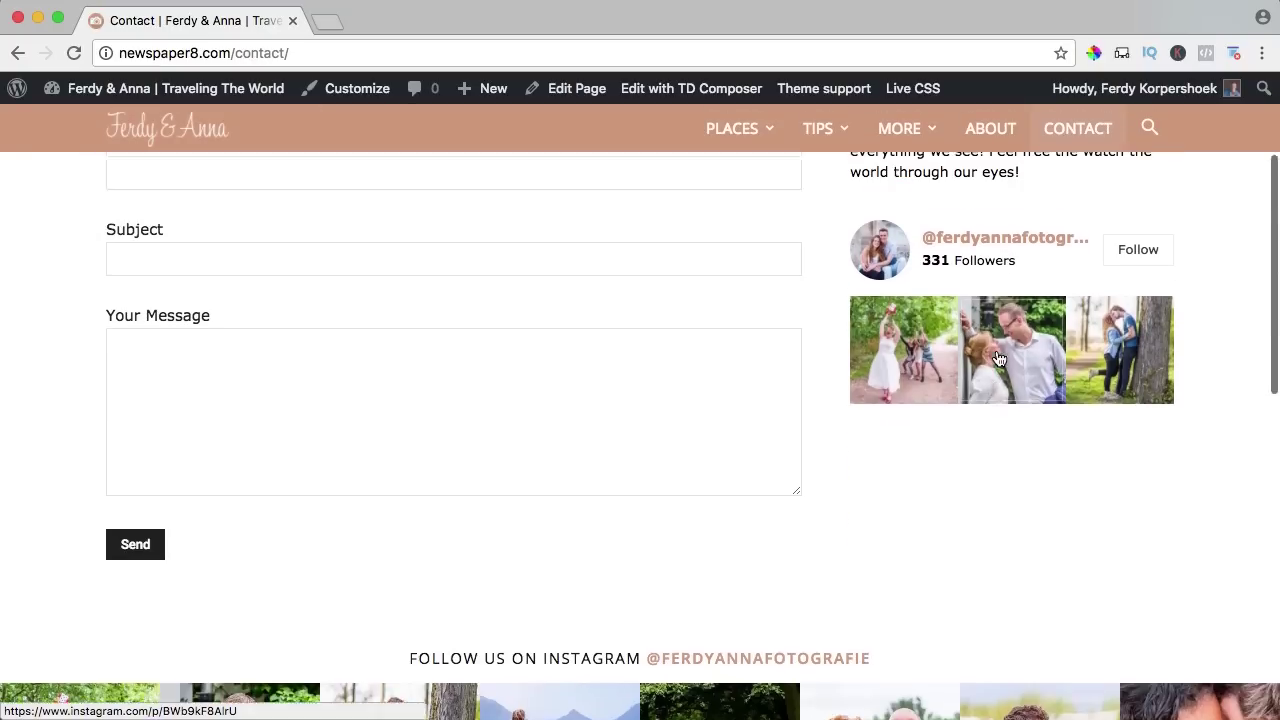
scroll(997, 358, "up", 3)
left_click(195, 302)
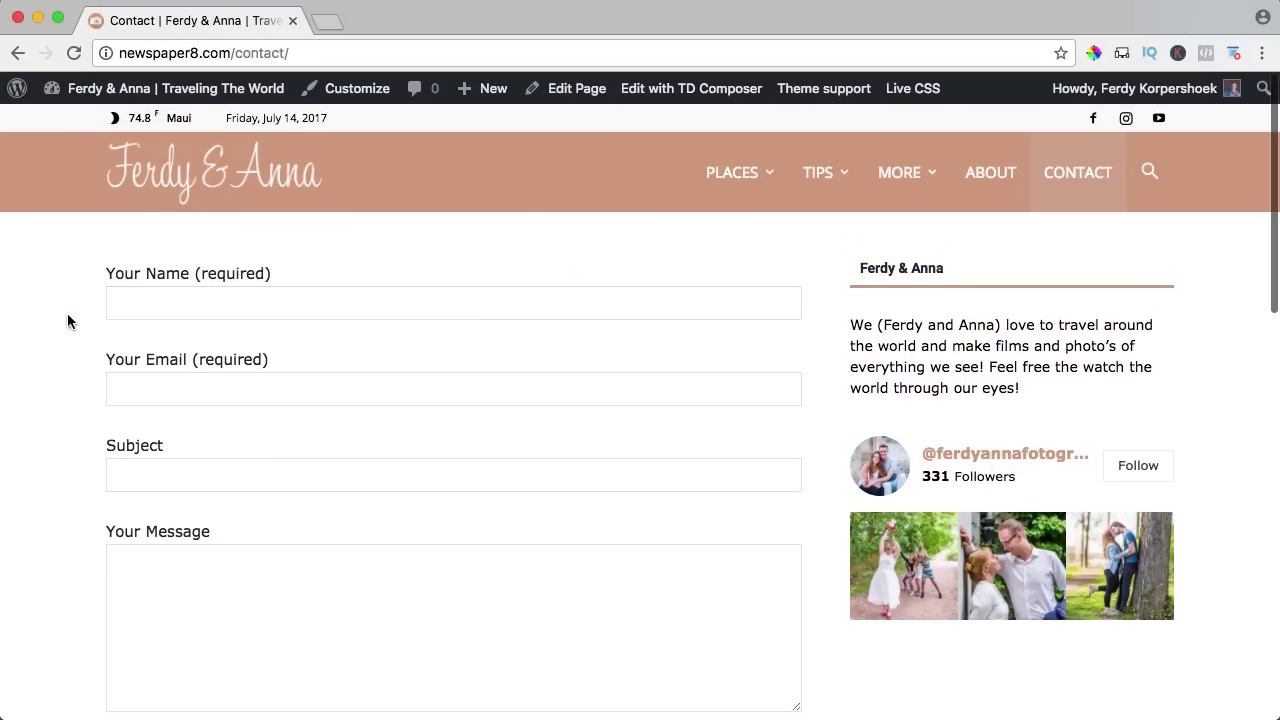
scroll(375, 304, "down", 2)
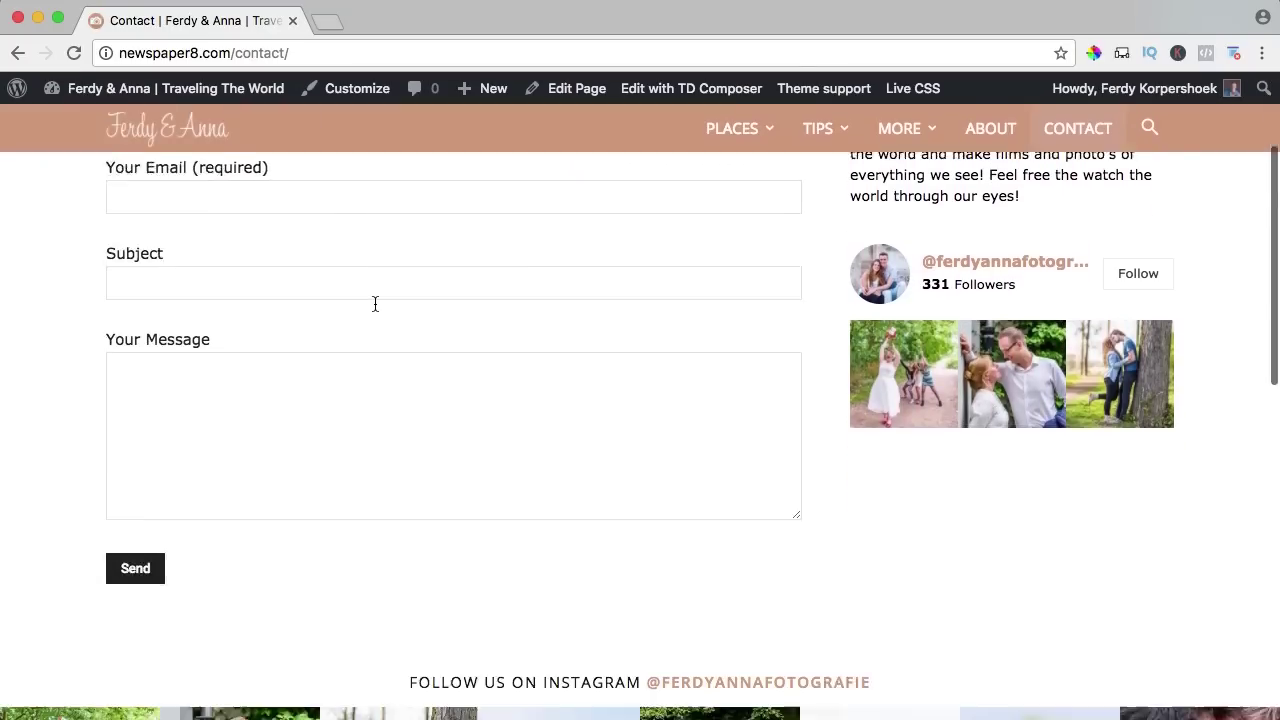
scroll(375, 304, "up", 2)
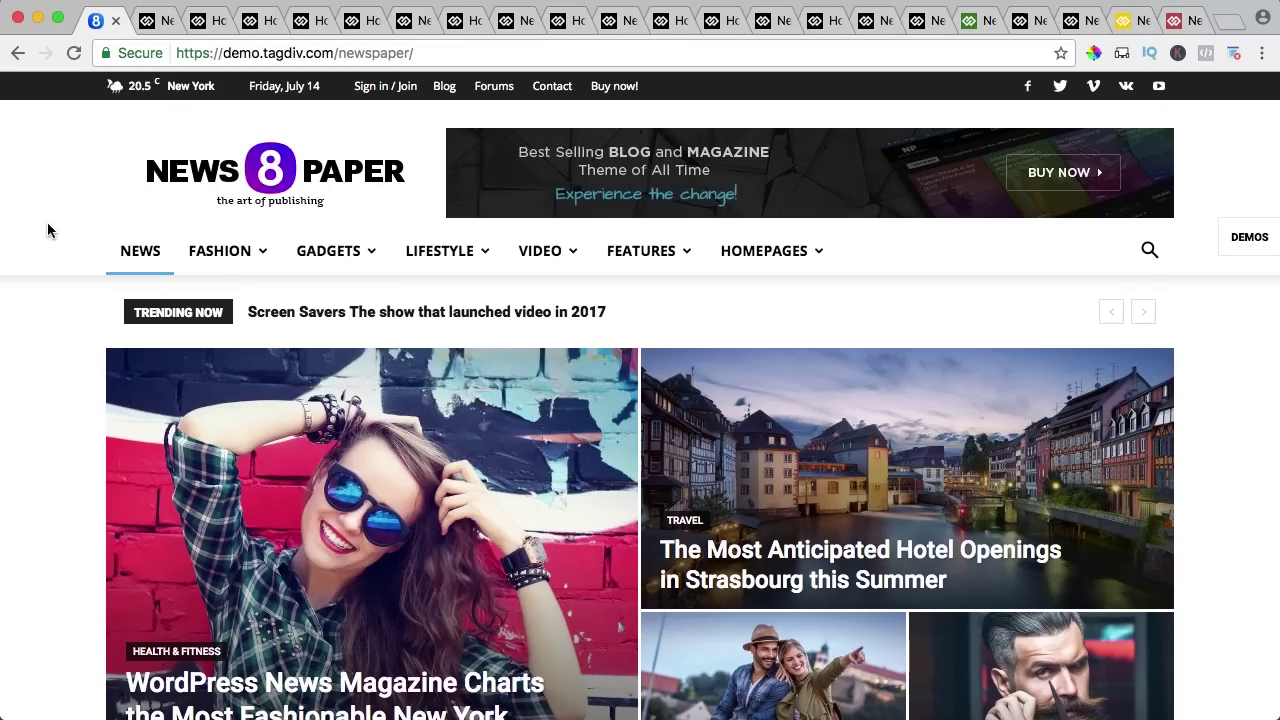
Scroll through the first Newspaper demos, including black and gadgets, closing each tab afterwards.
scroll(47, 228, "down", 10)
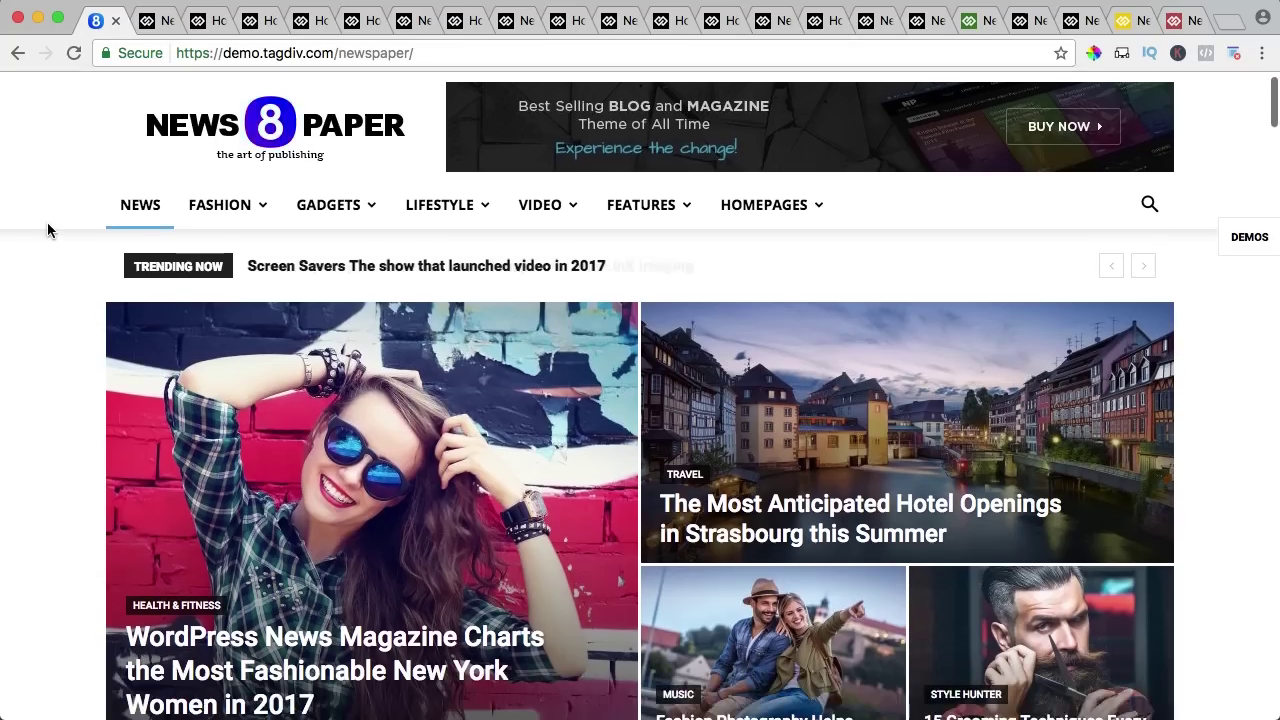
scroll(47, 230, "down", 10)
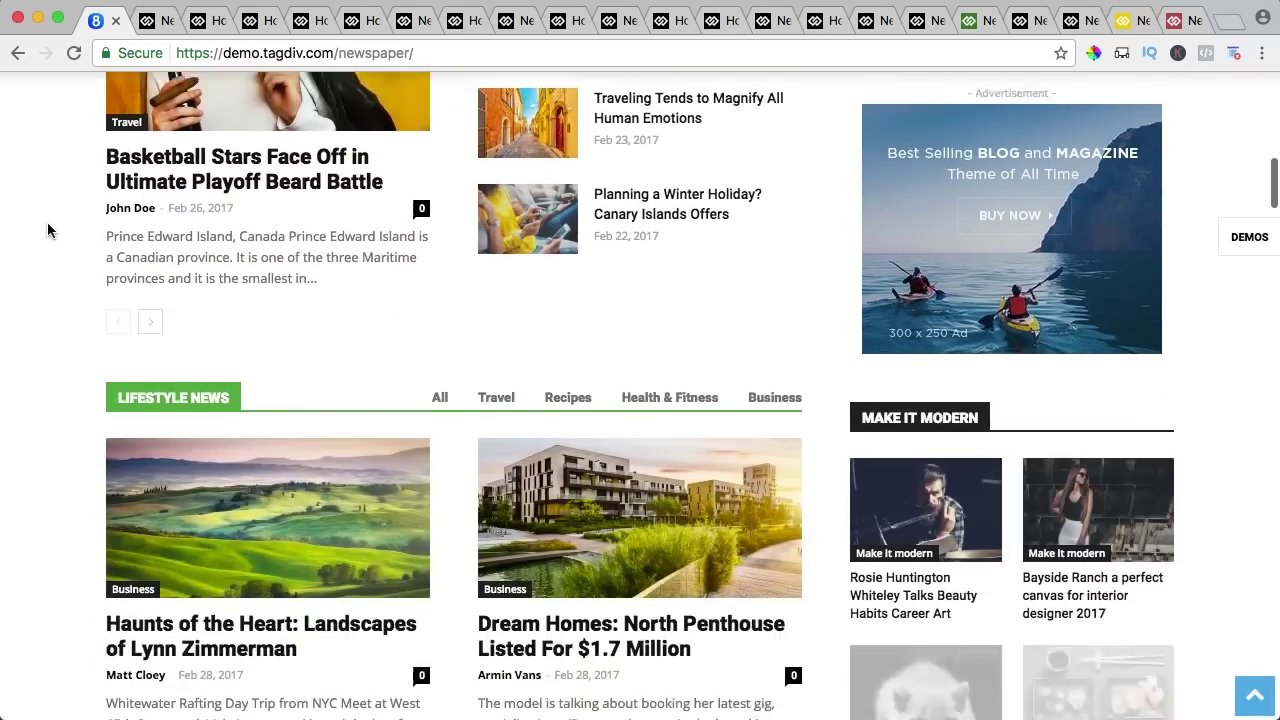
key("super+w")
scroll(47, 230, "down", 9)
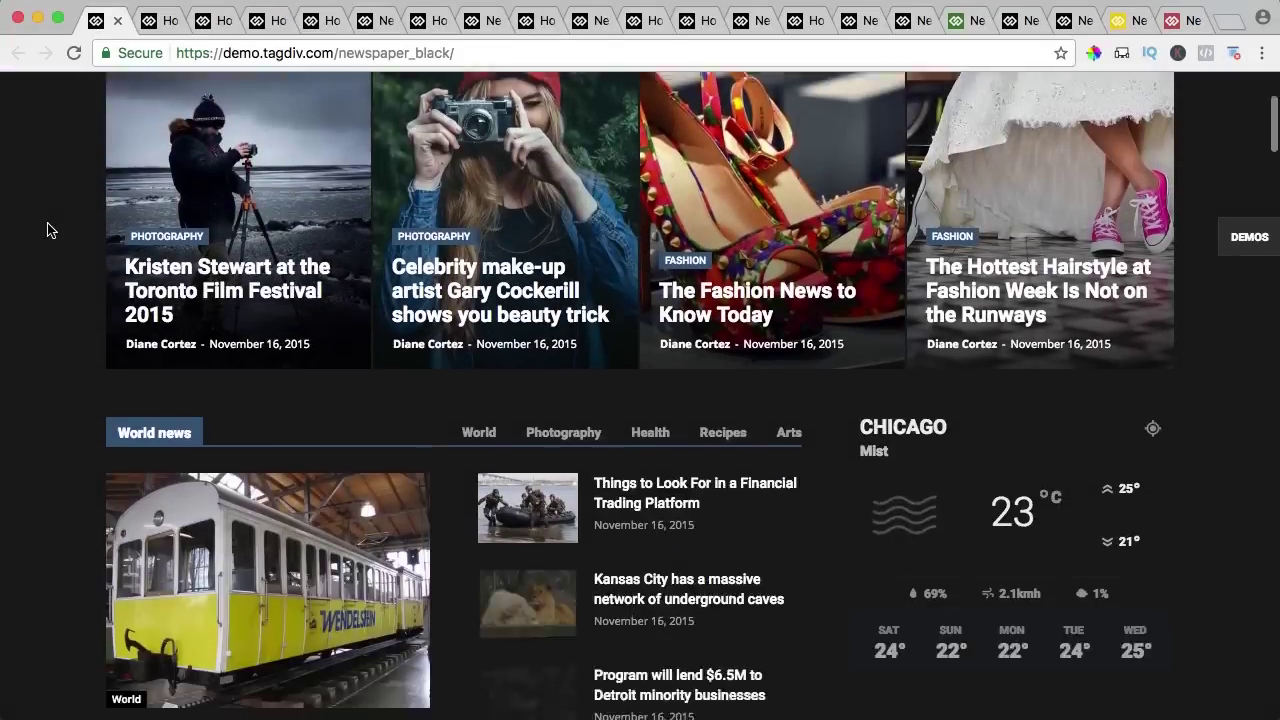
scroll(47, 230, "down", 3)
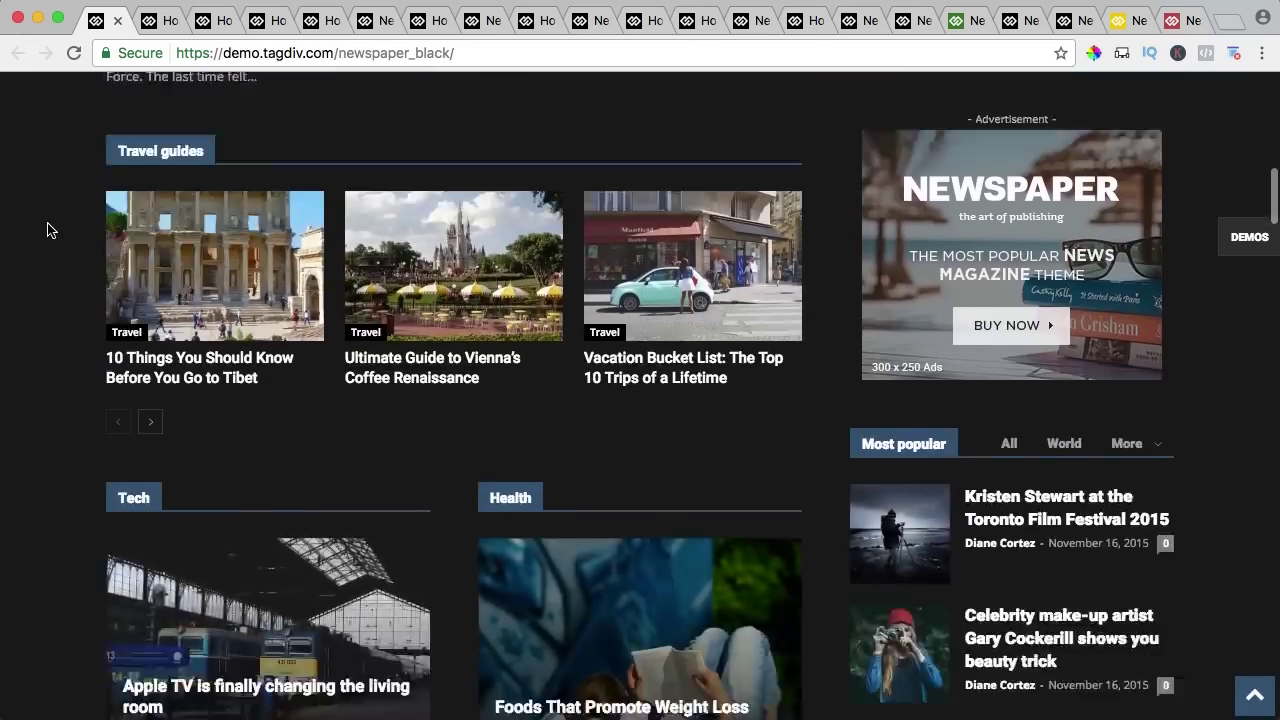
key("super+w")
scroll(50, 232, "down", 2)
scroll(50, 232, "down", 6)
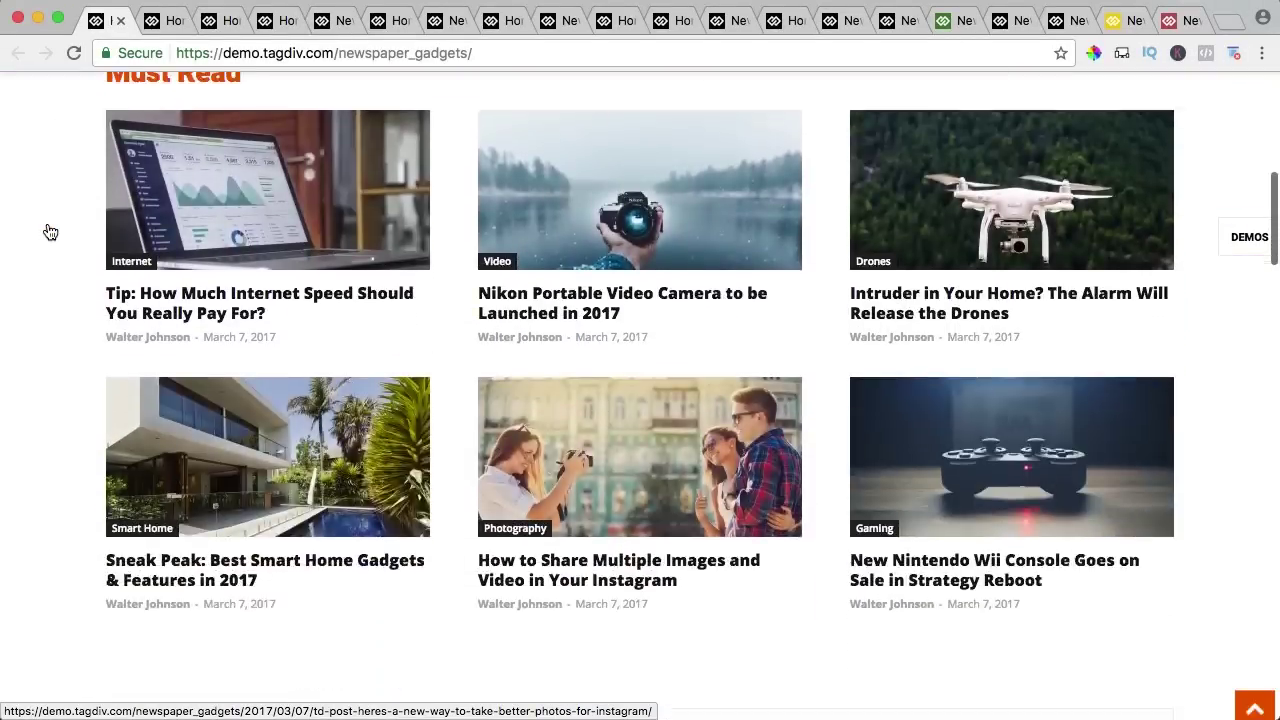
key("super+w")
Browse the craft ideas and business demos, closing each to reach the book club demo.
scroll(50, 232, "down", 2)
scroll(50, 232, "down", 10)
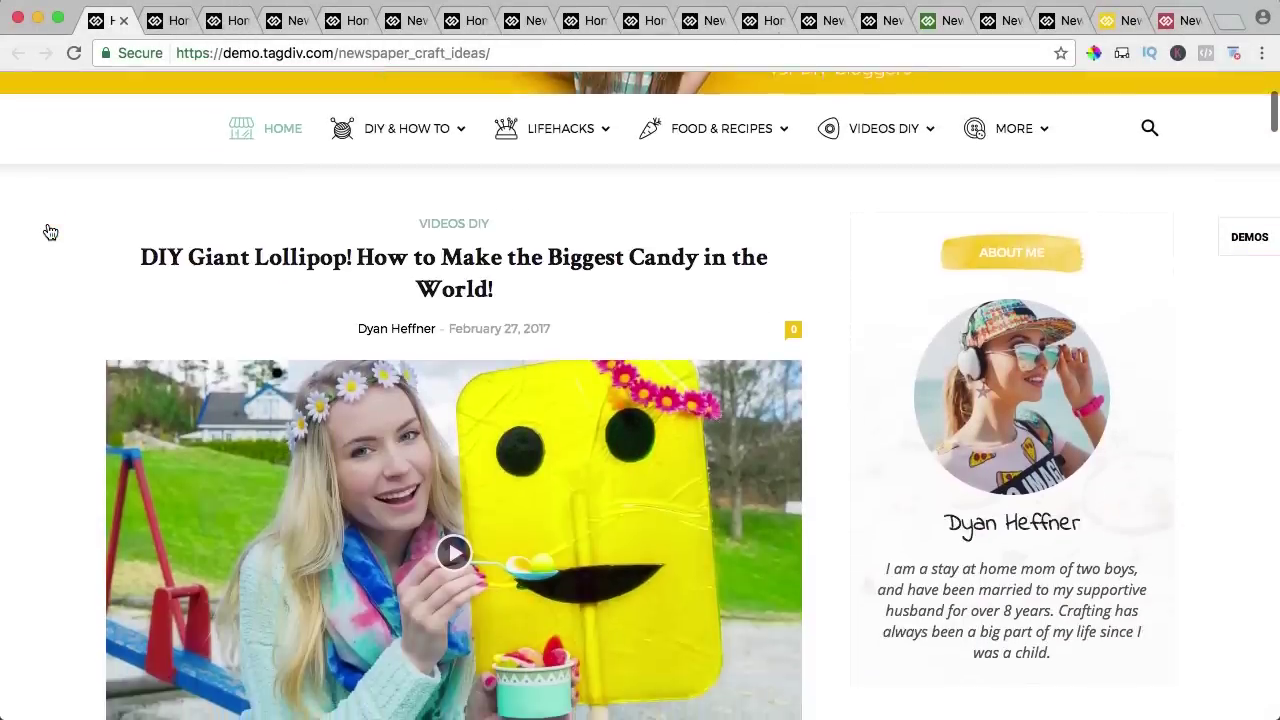
scroll(50, 232, "down", 3)
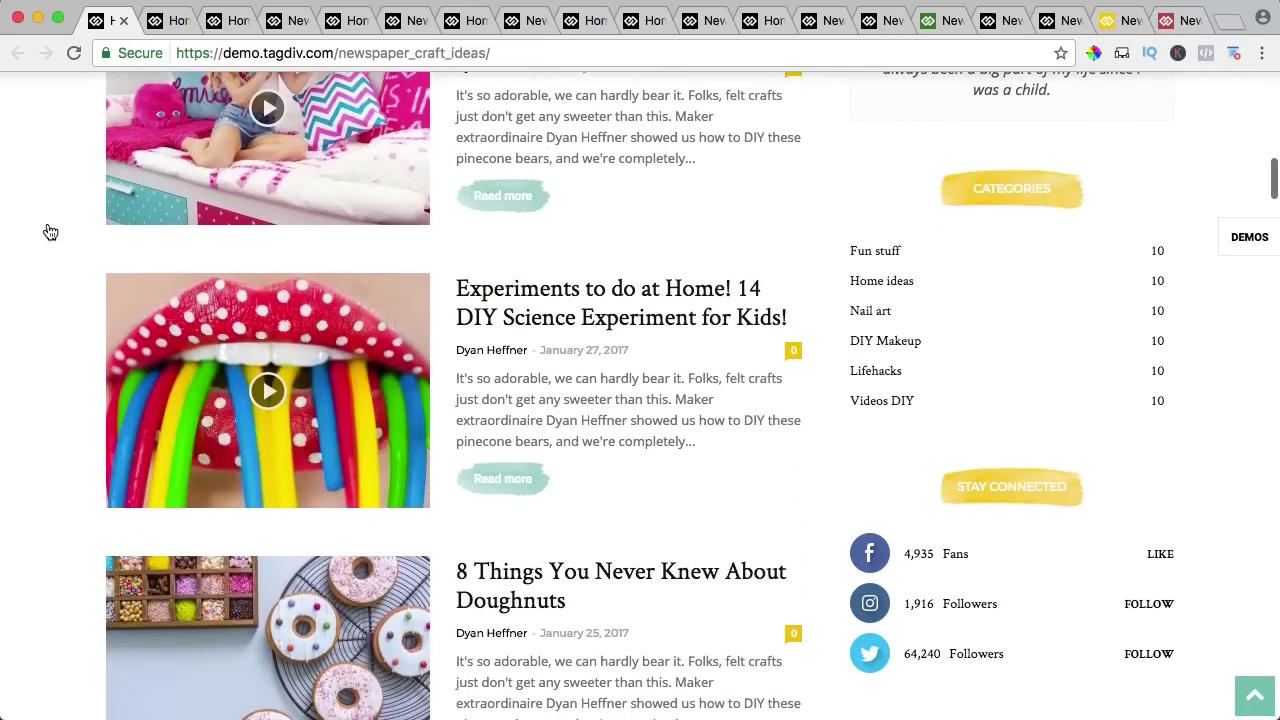
key("super+w")
scroll(47, 230, "down", 2)
scroll(47, 230, "down", 10)
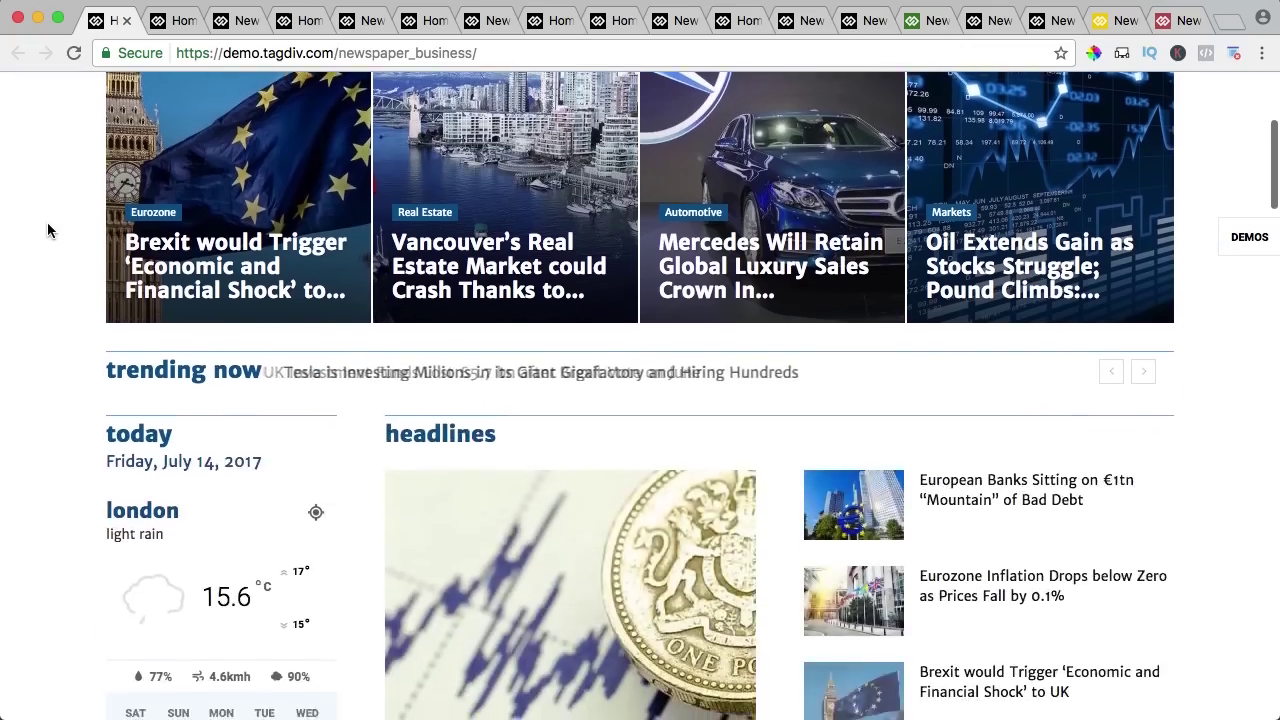
key("super+w")
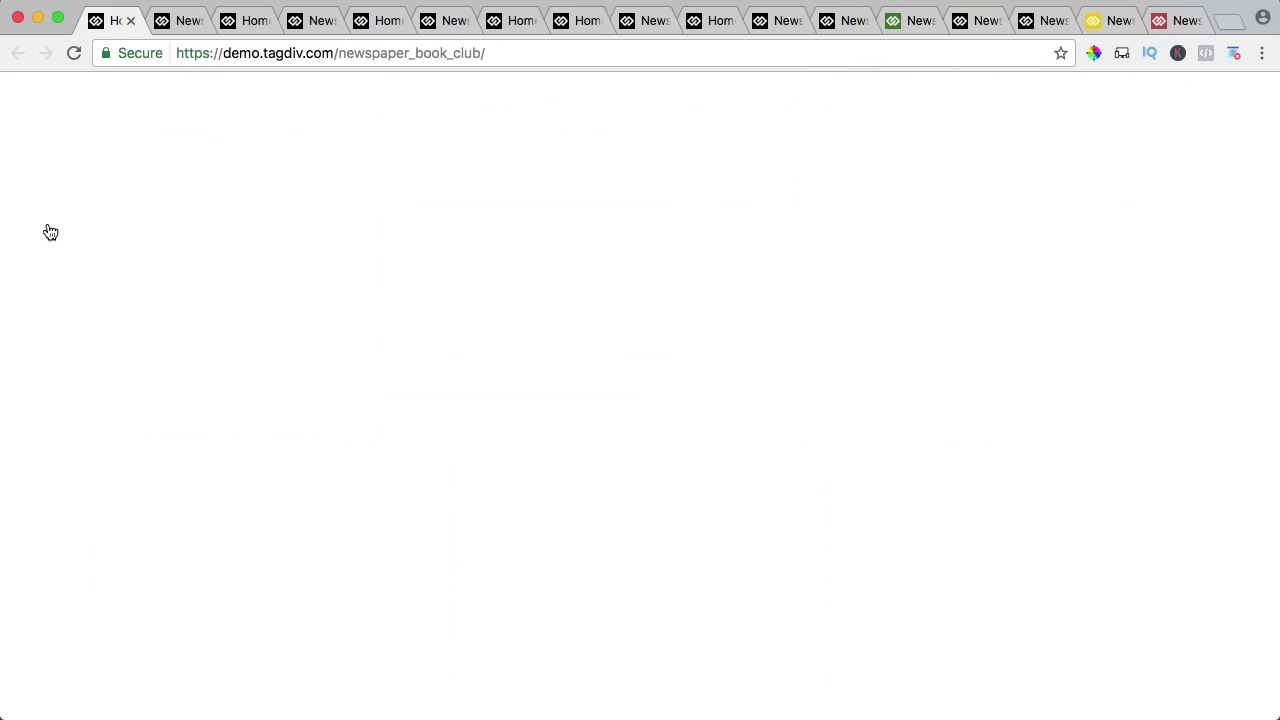
Scroll the book club demo and advance its slider to the next story.
scroll(47, 230, "down", 5)
scroll(47, 230, "down", 2)
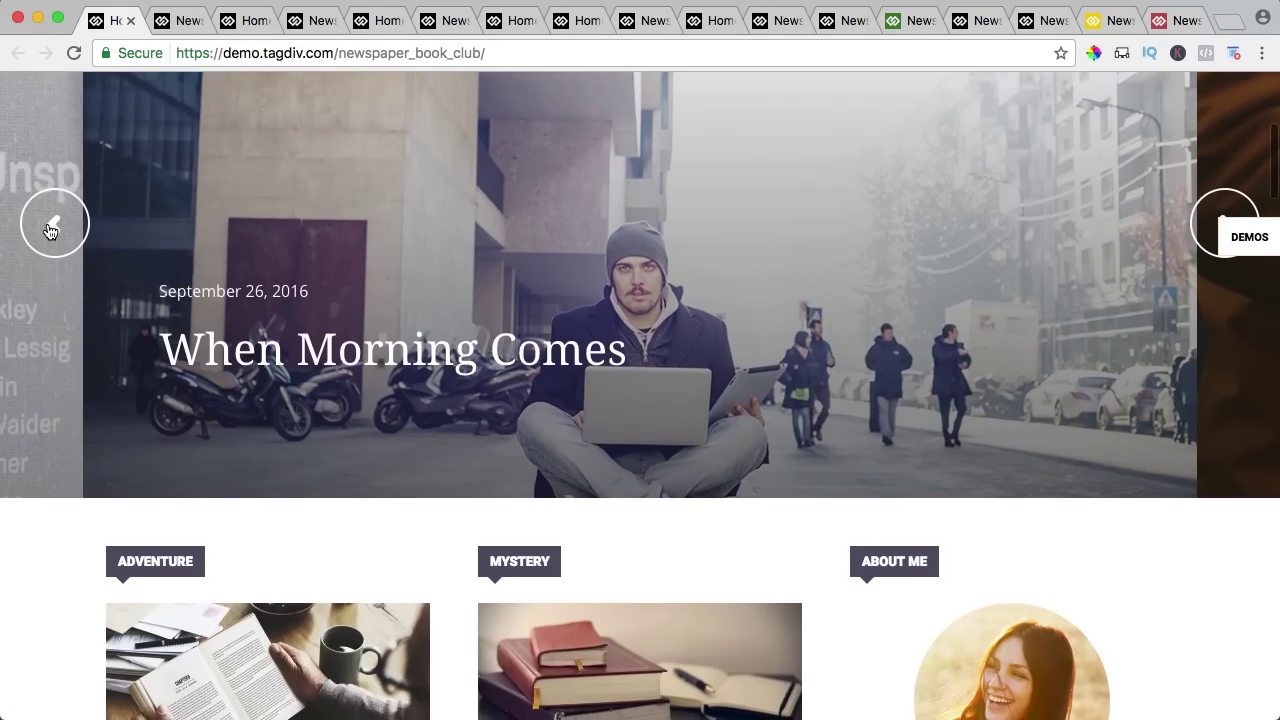
left_click(1207, 217)
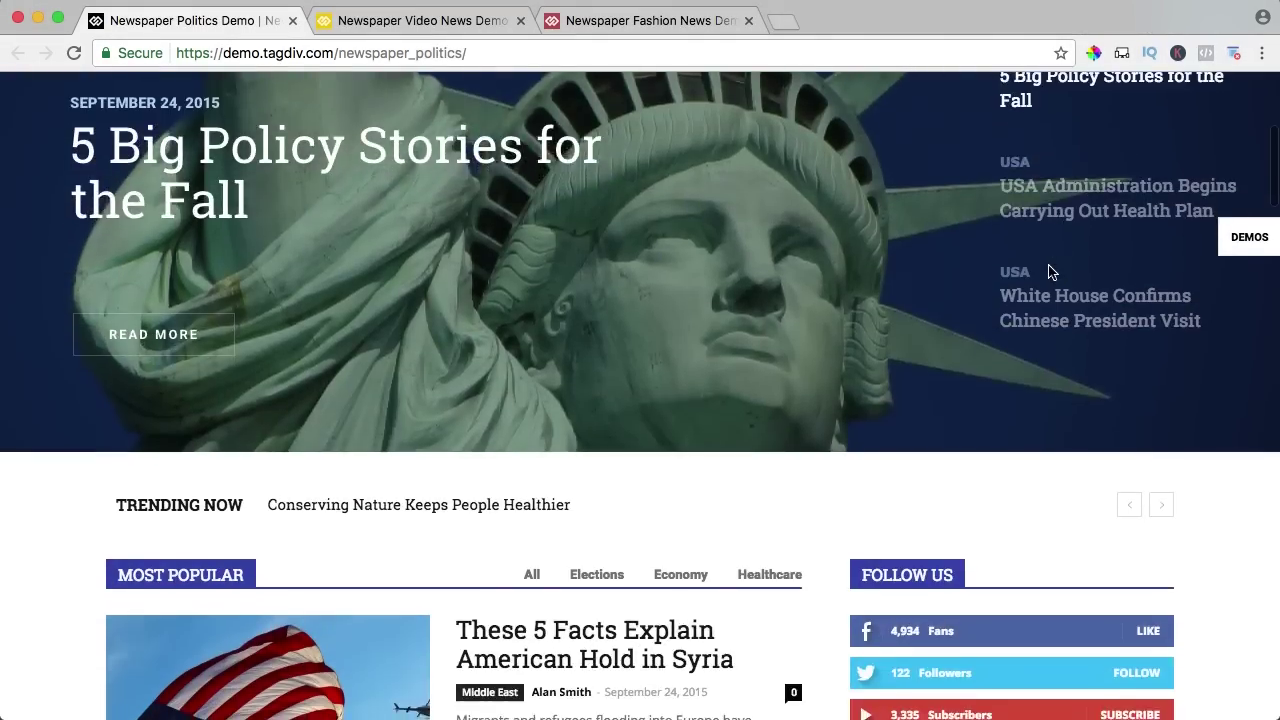
scroll(1048, 264, "down", 8)
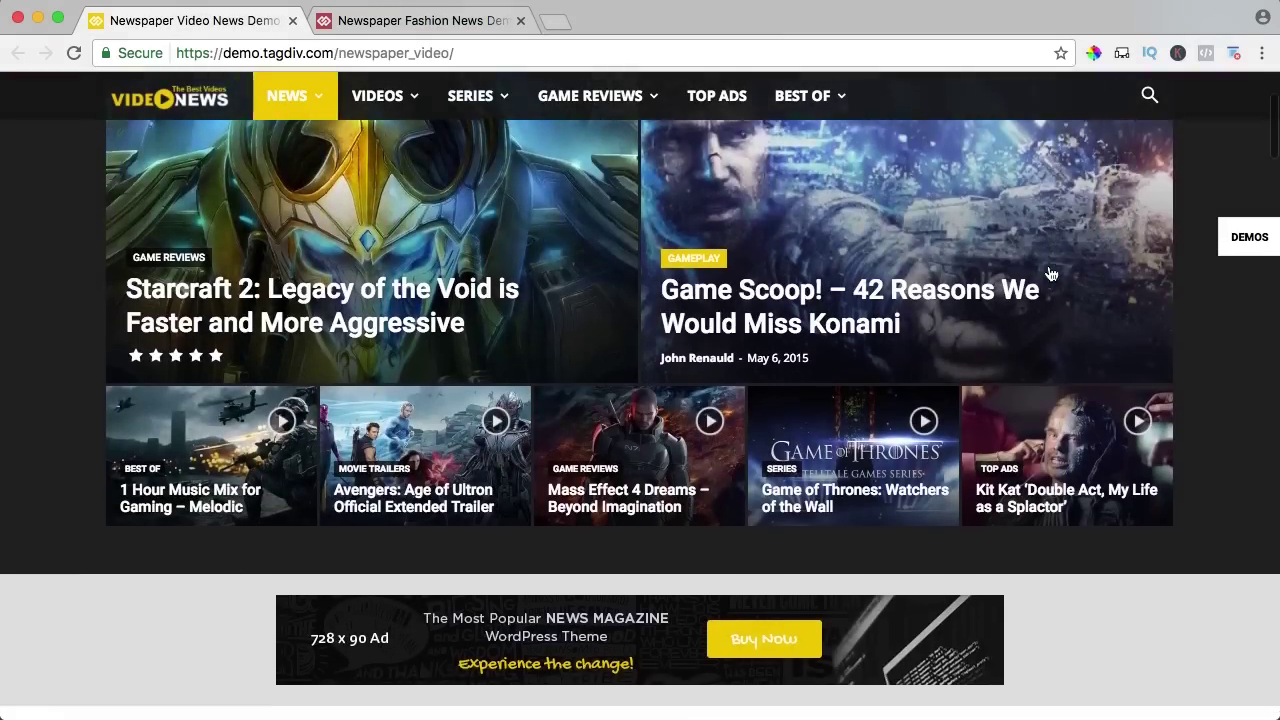
scroll(1050, 270, "down", 8)
scroll(1051, 274, "down", 6)
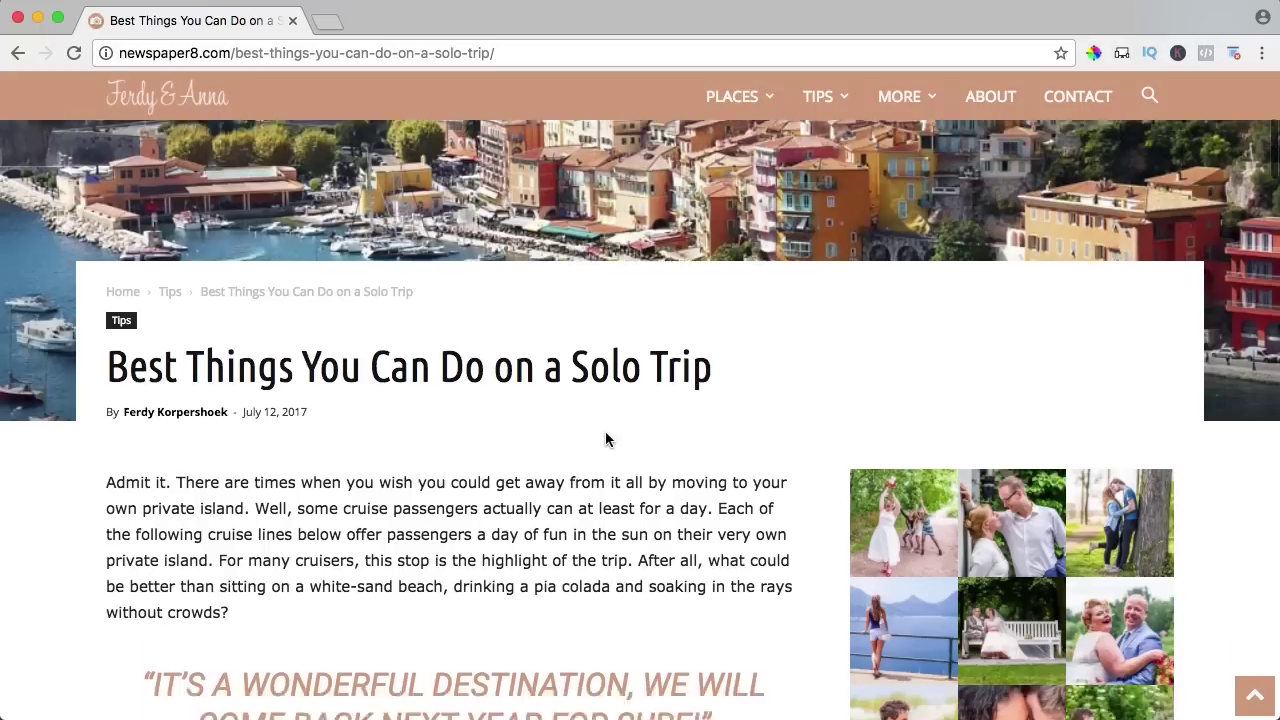
scroll(605, 437, "down", 4)
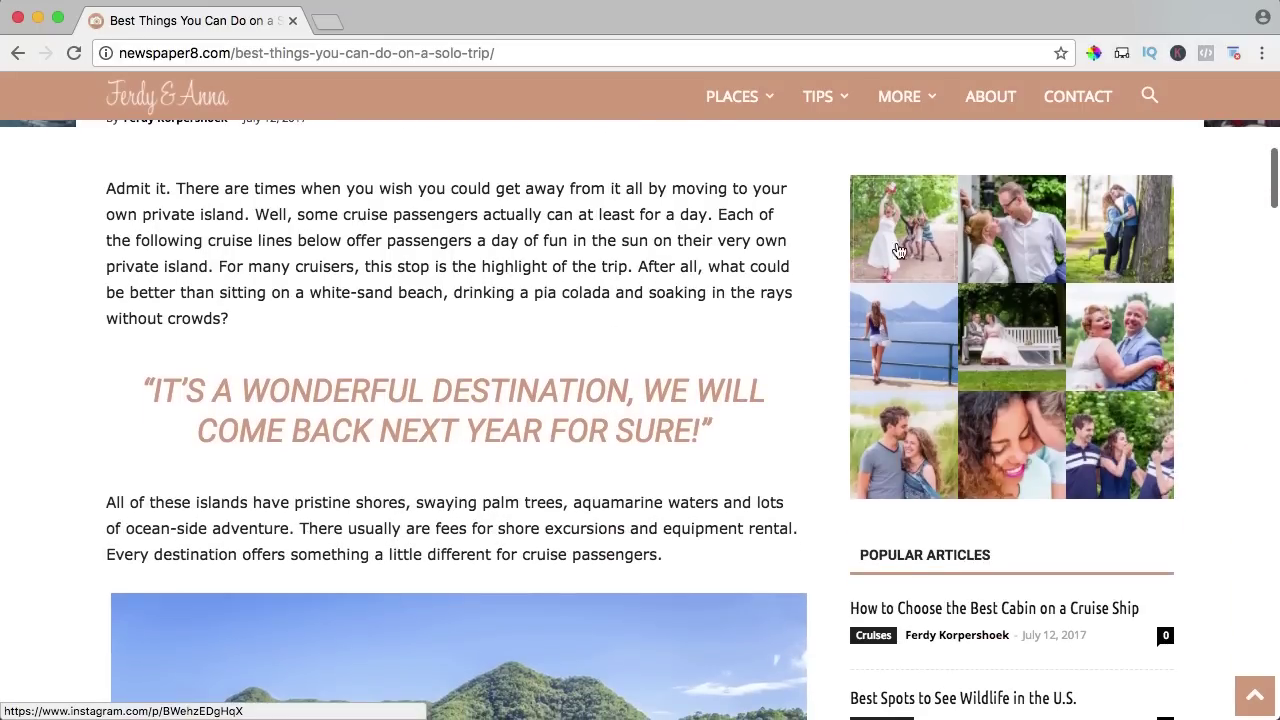
scroll(791, 286, "down", 5)
scroll(758, 310, "down", 5)
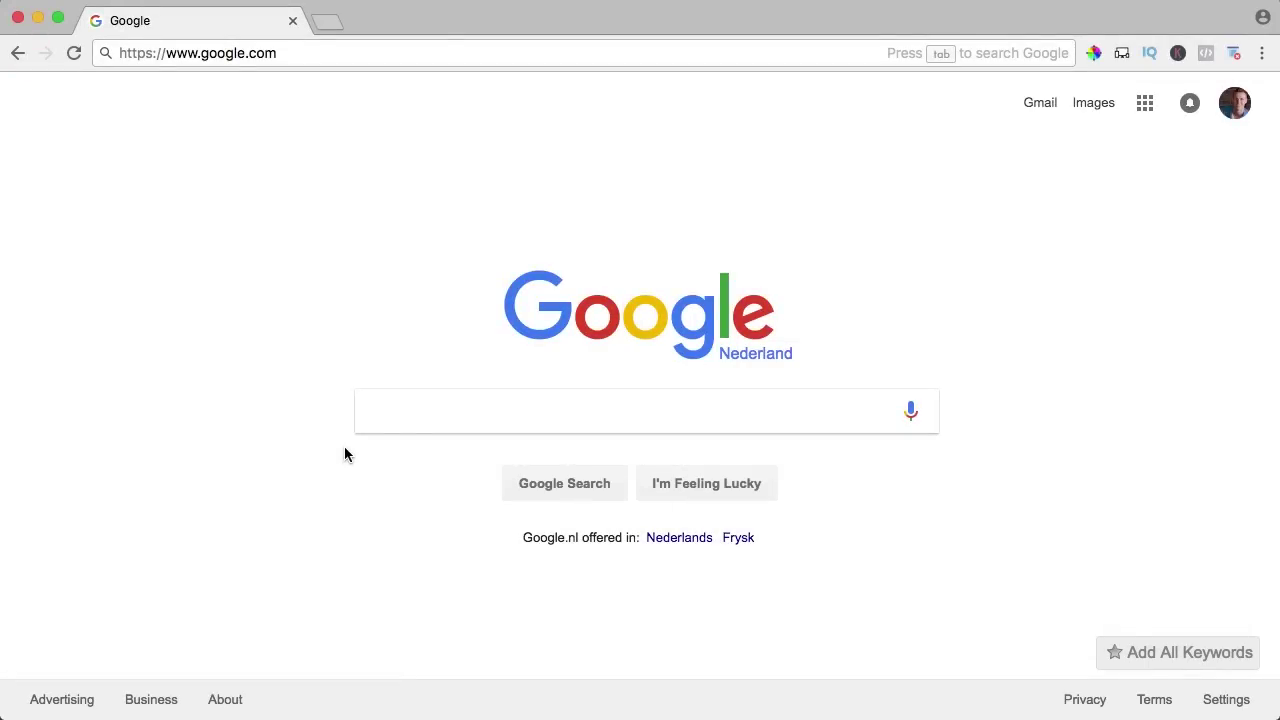
Load webhosting124.com in the address bar to reach the HostGator homepage.
left_click(323, 56)
type("webho")
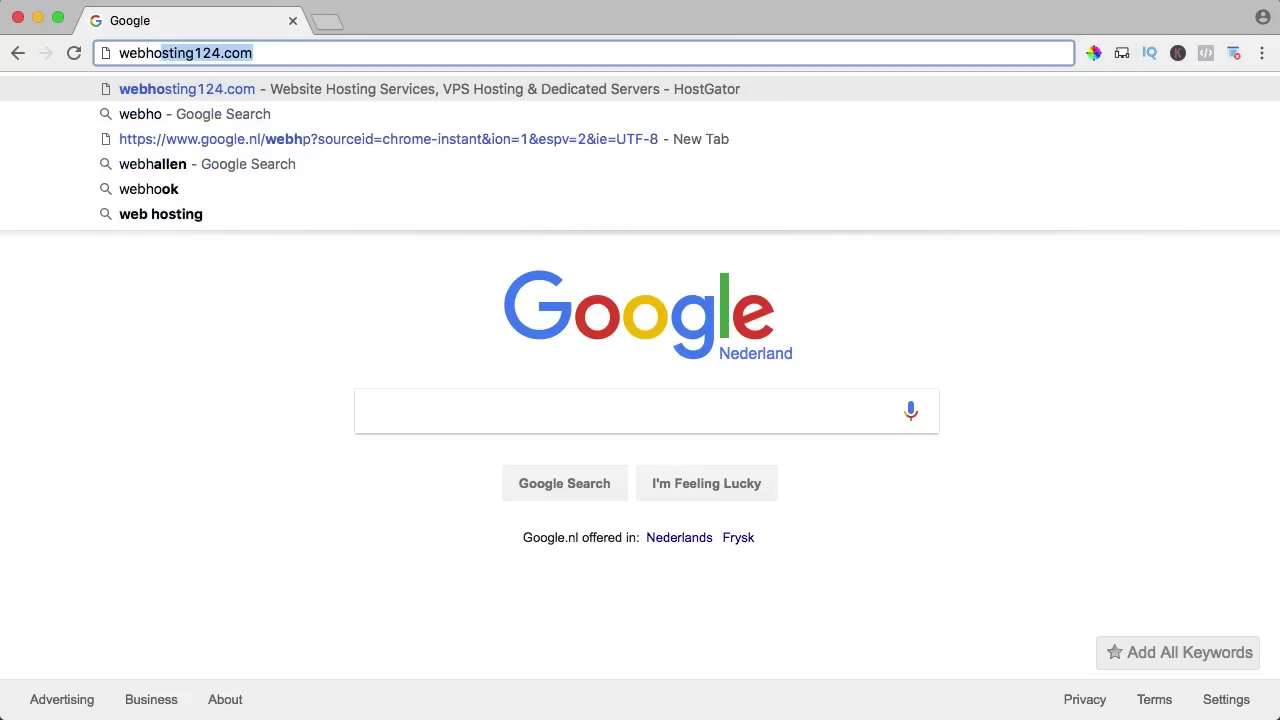
type("sting124")
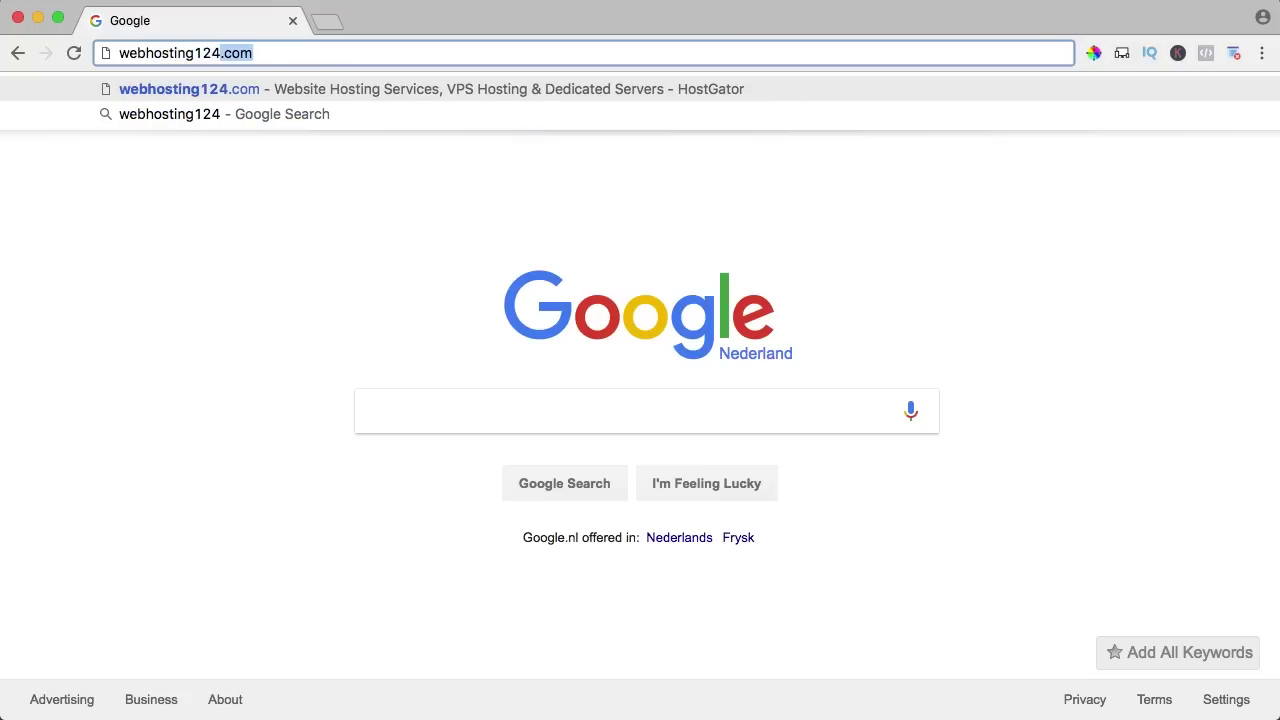
type(".com")
key("Return")
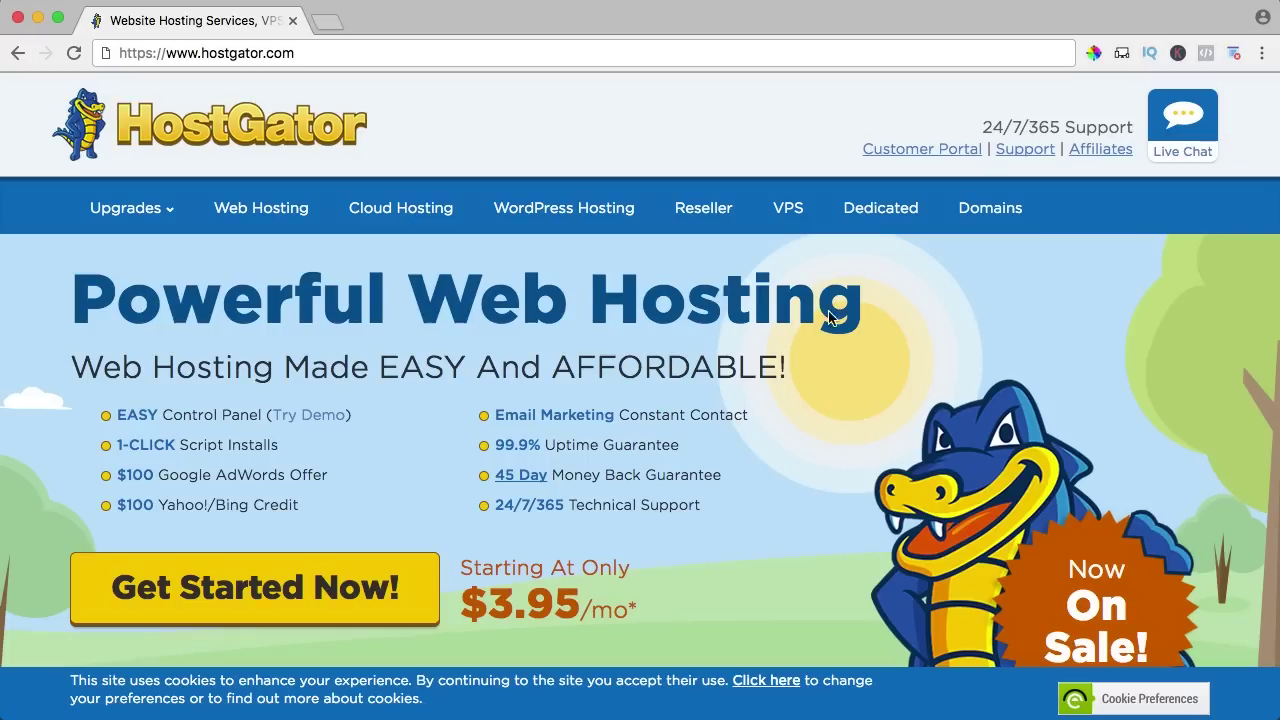
Open Web Hosting plans and compare Hatchling with Baby's $5.95 price and Unlimited Domains.
left_click(261, 212)
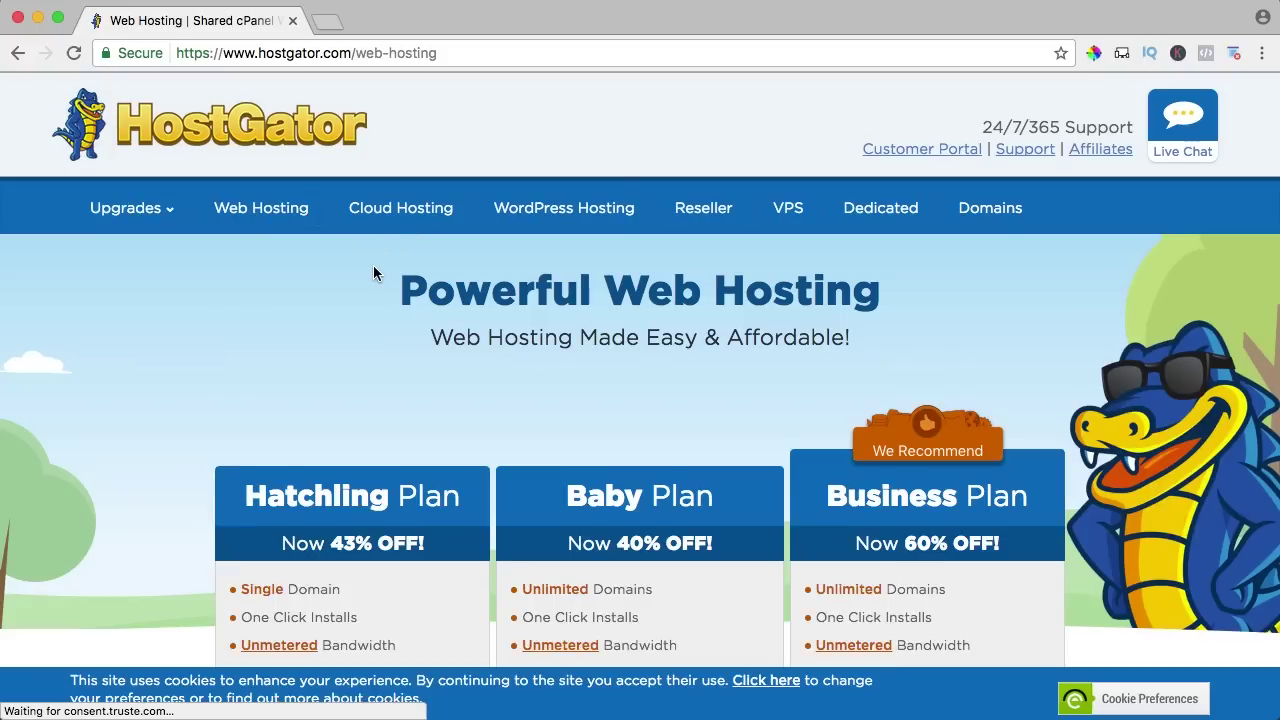
scroll(374, 270, "down", 4)
scroll(376, 272, "down", 1)
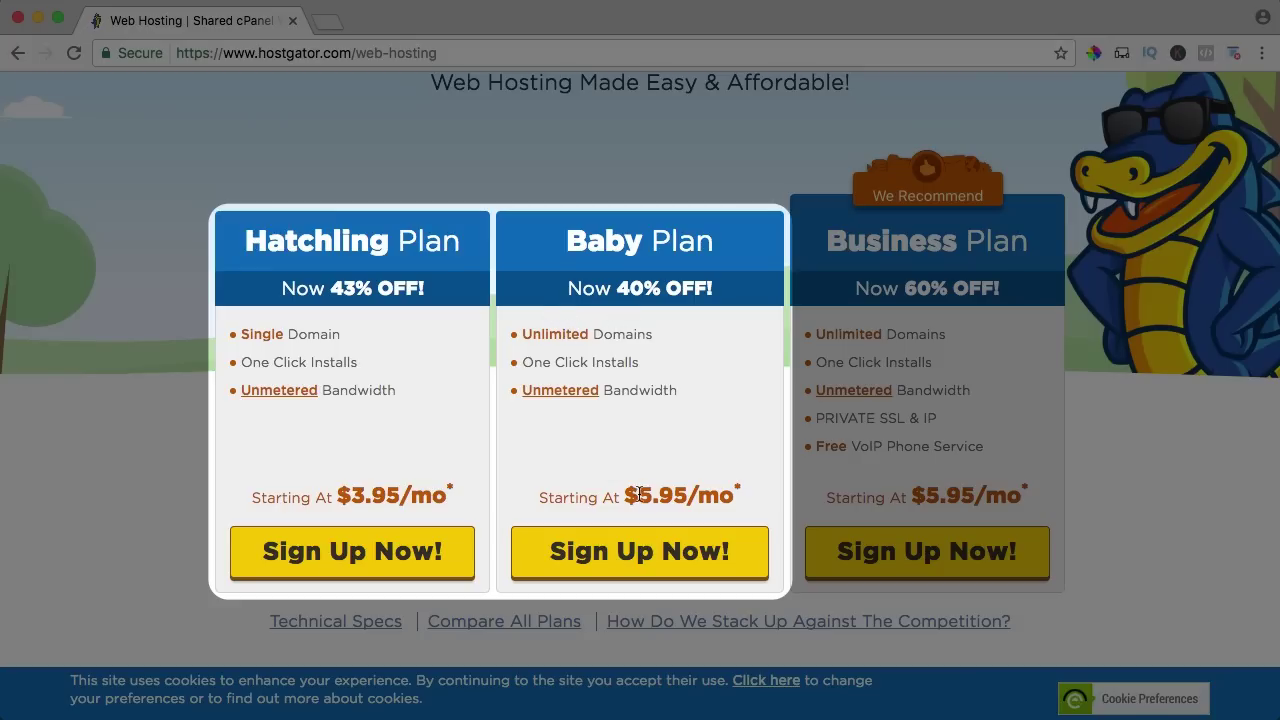
left_click_drag(639, 495, 686, 495)
left_click(686, 495)
left_click_drag(526, 336, 626, 337)
left_click(626, 337)
Start the Hatchling signup and try 'facebook' with .com as a new domain.
left_click(342, 553)
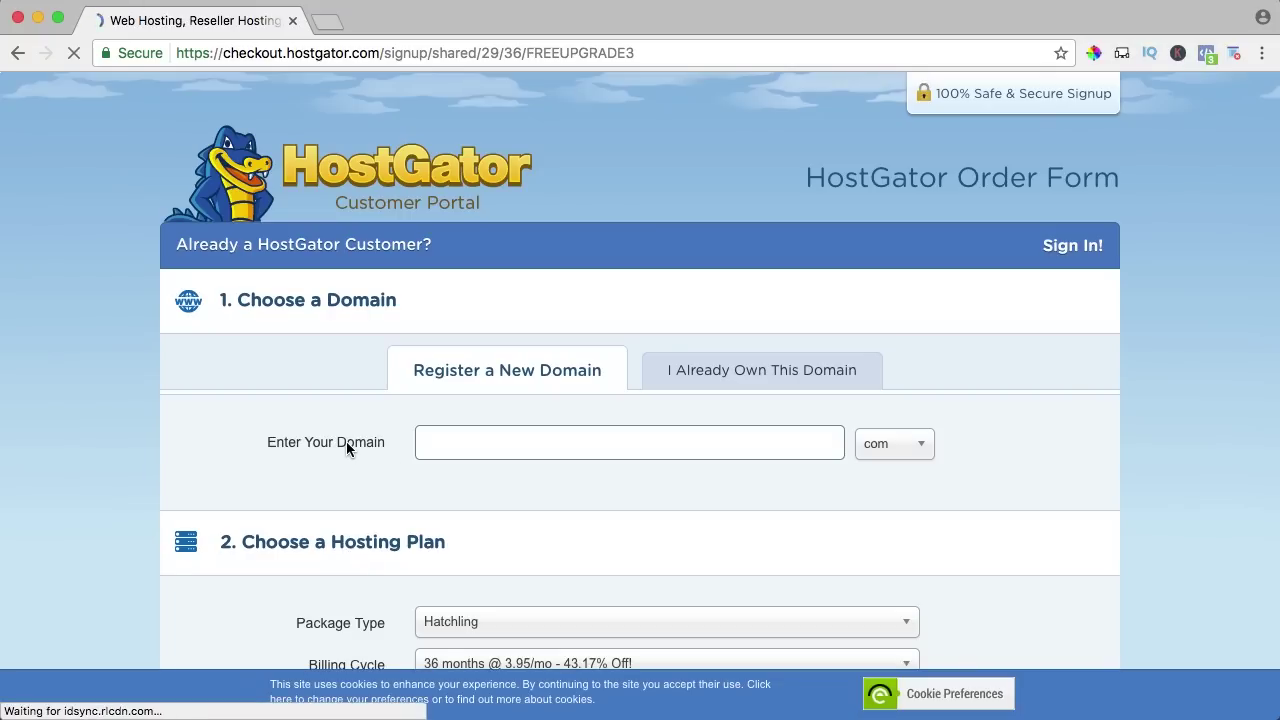
left_click(737, 372)
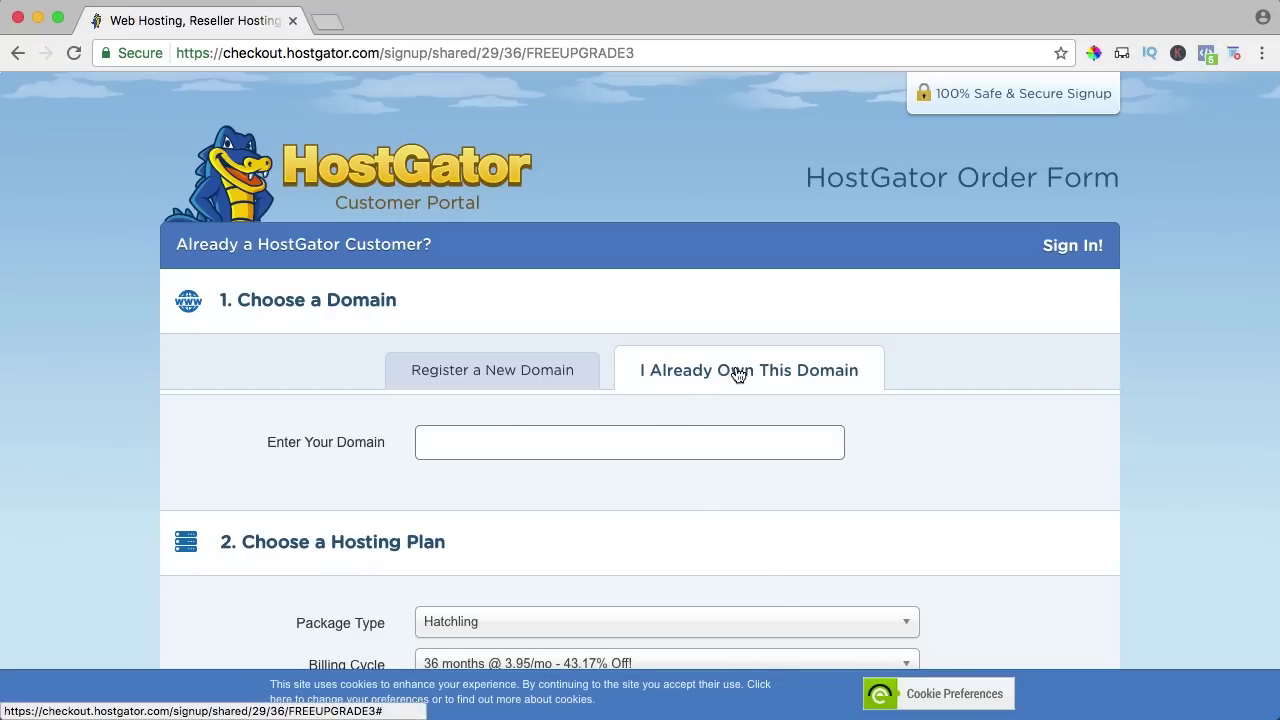
left_click(493, 373)
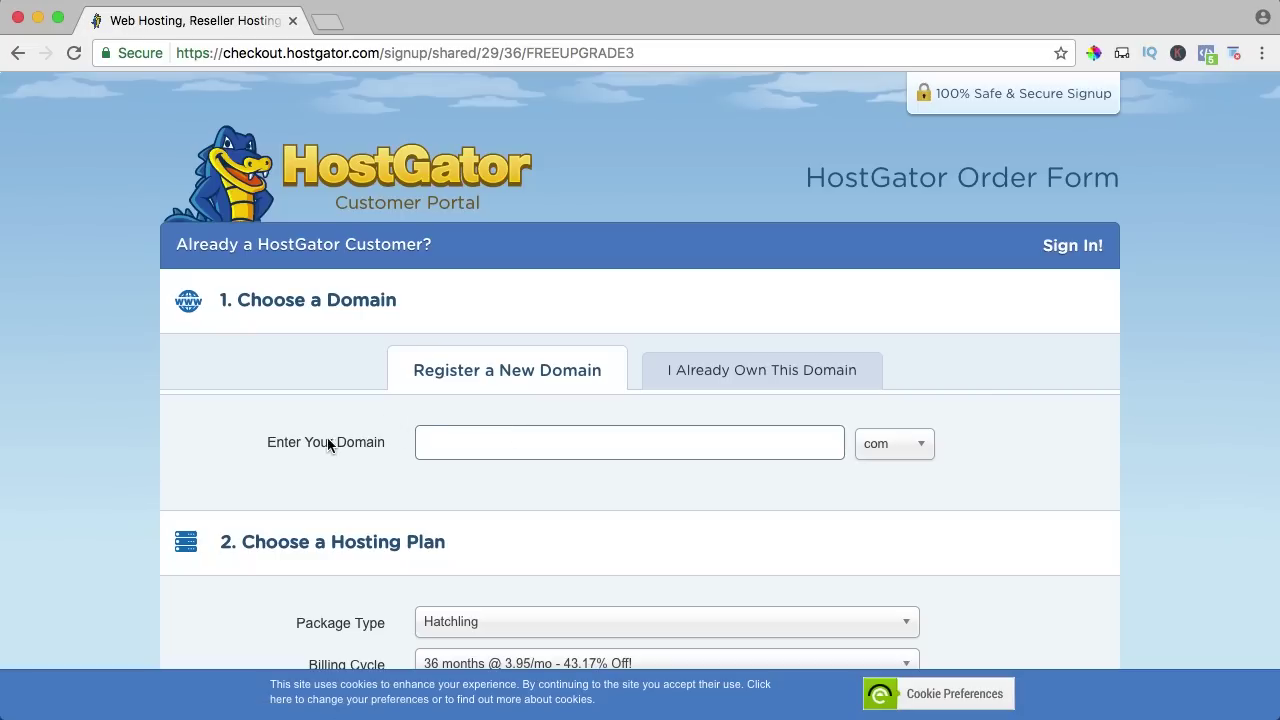
left_click(546, 439)
type("facebook")
left_click(894, 443)
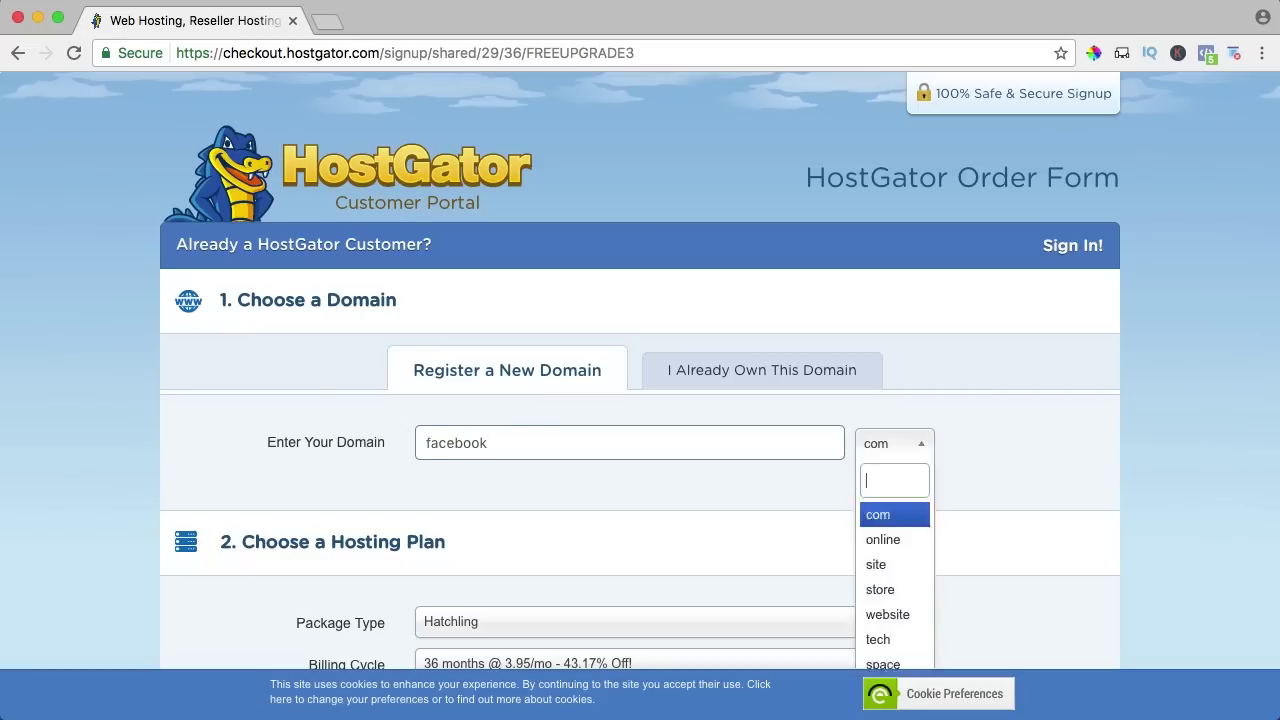
left_click(880, 512)
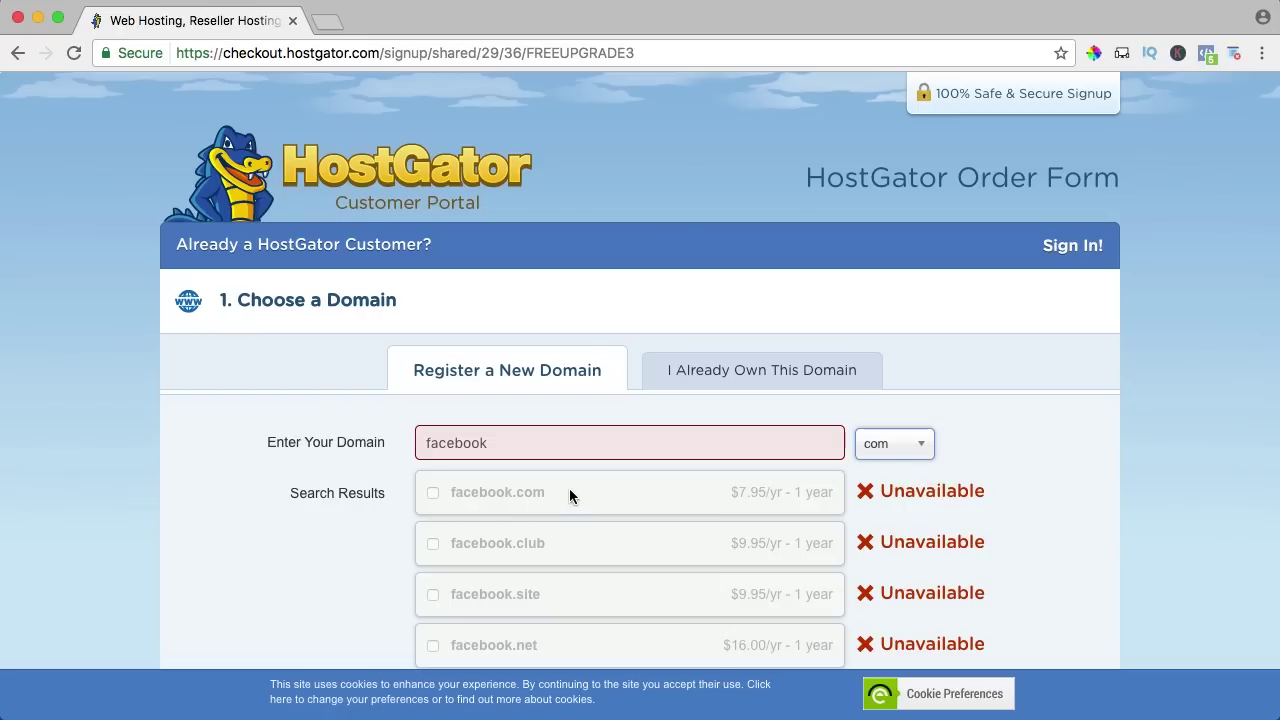
Replace the domain name with newspaper and search for newspaper8.com.
double_click(533, 443)
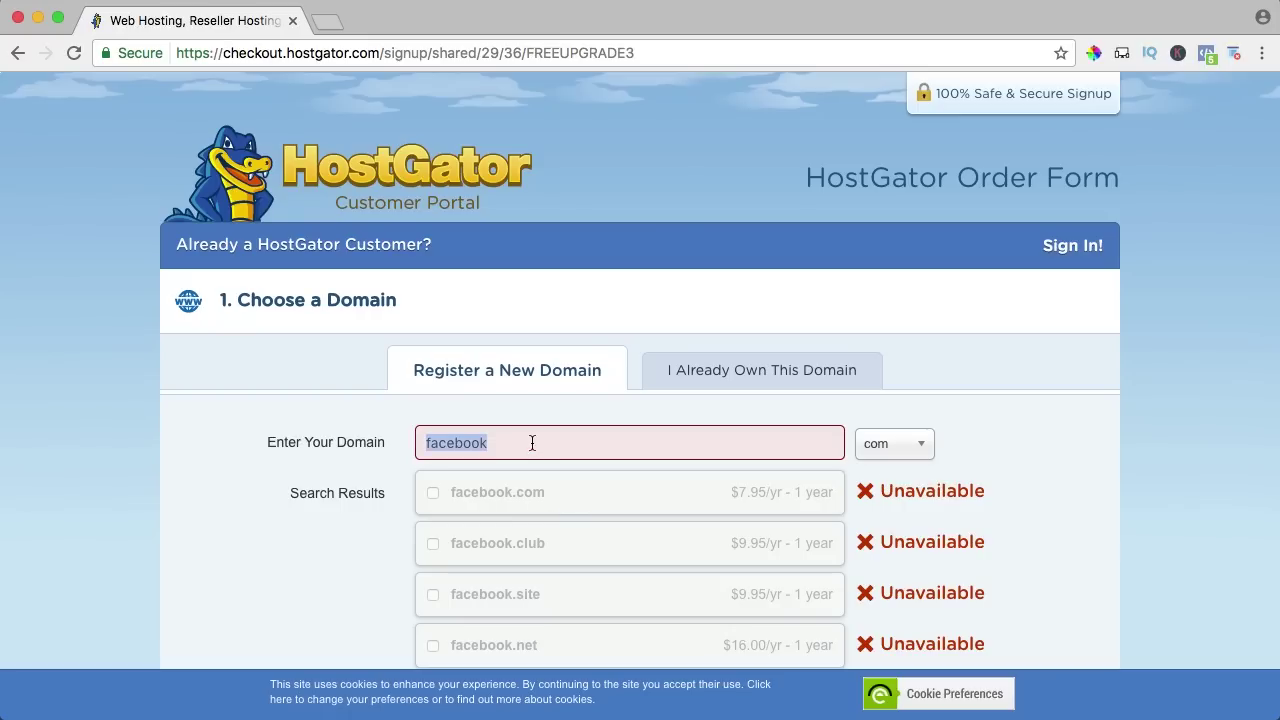
type("newspaper8")
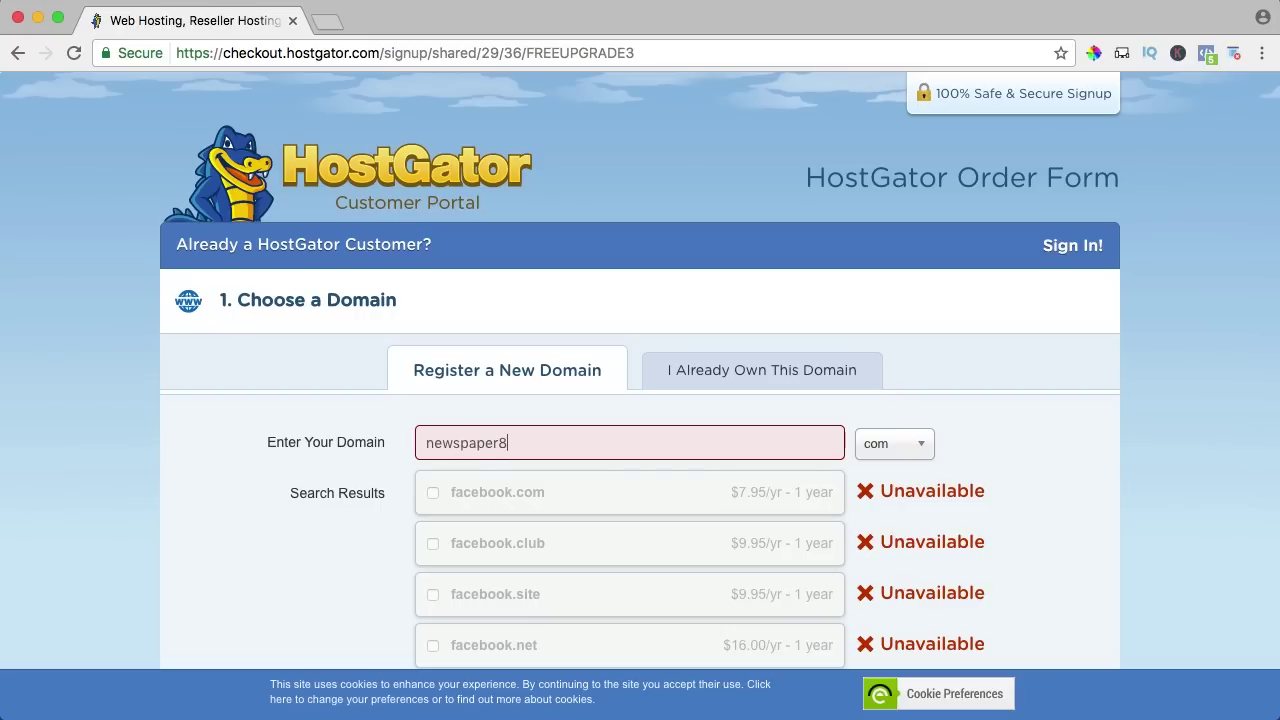
key("Tab")
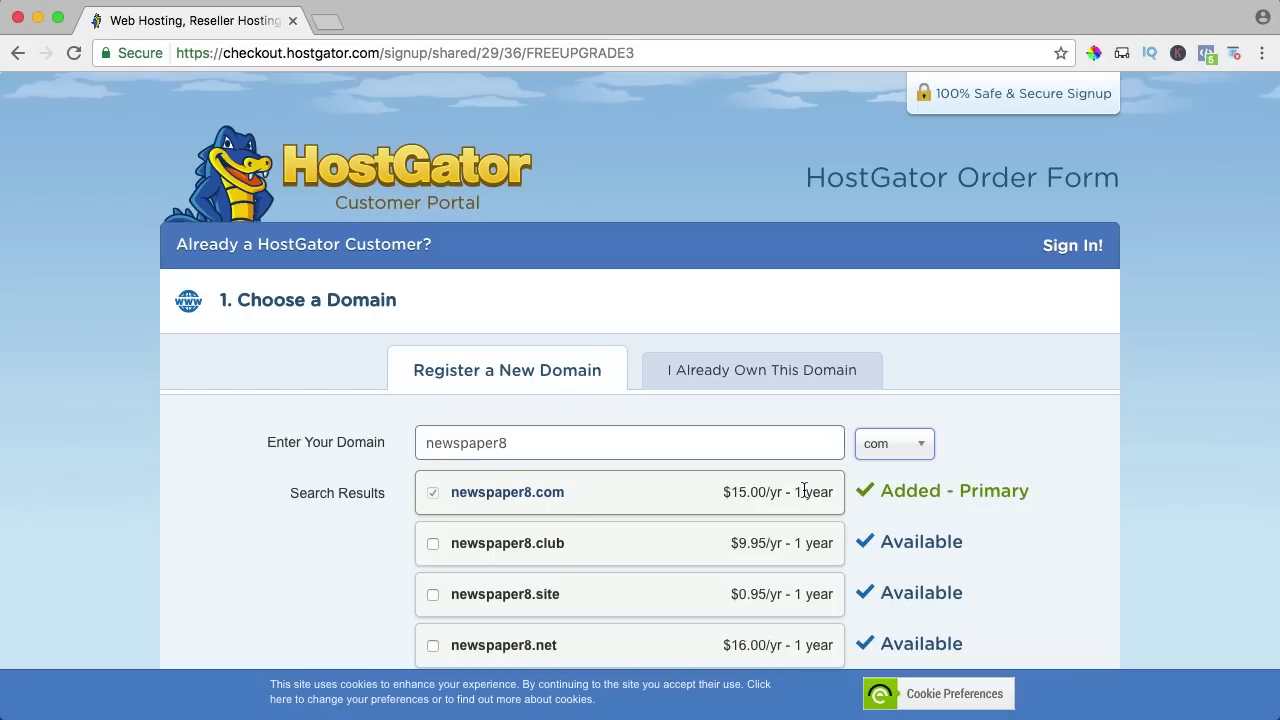
scroll(546, 462, "down", 5)
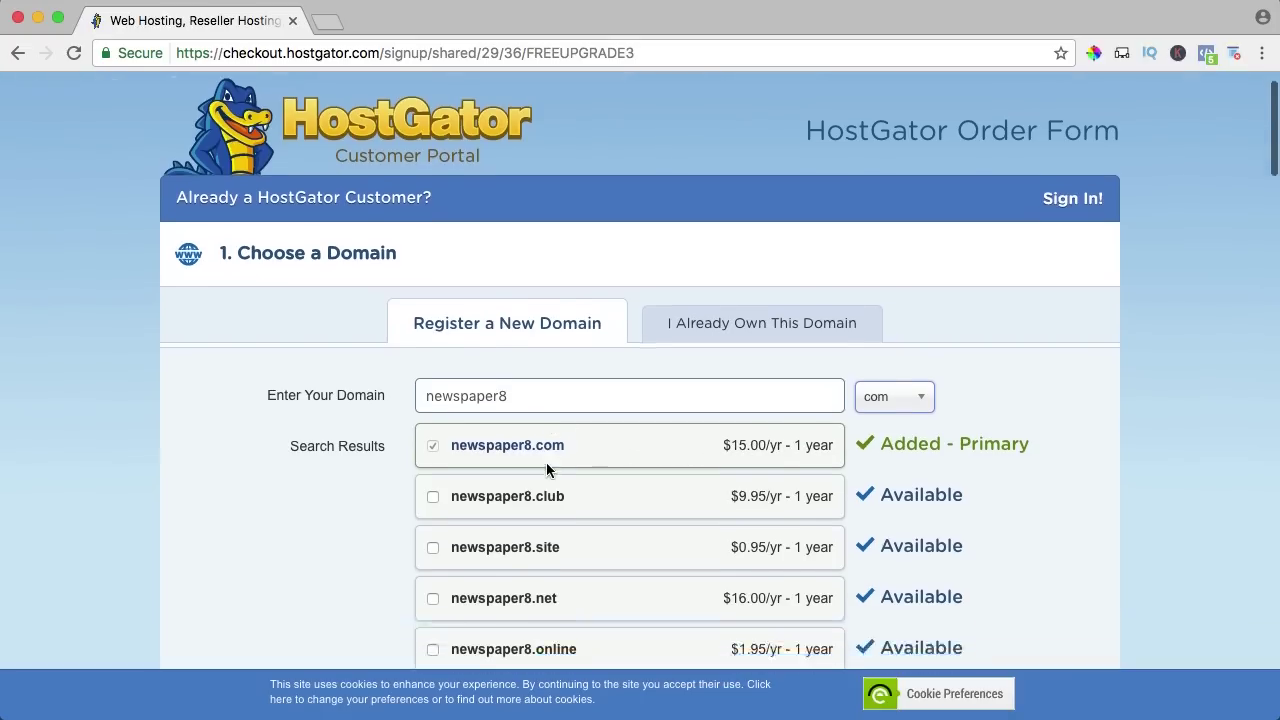
Tick then untick newspaper8.club and newspaper8.site, keeping only newspaper8.com in the order.
left_click(432, 279)
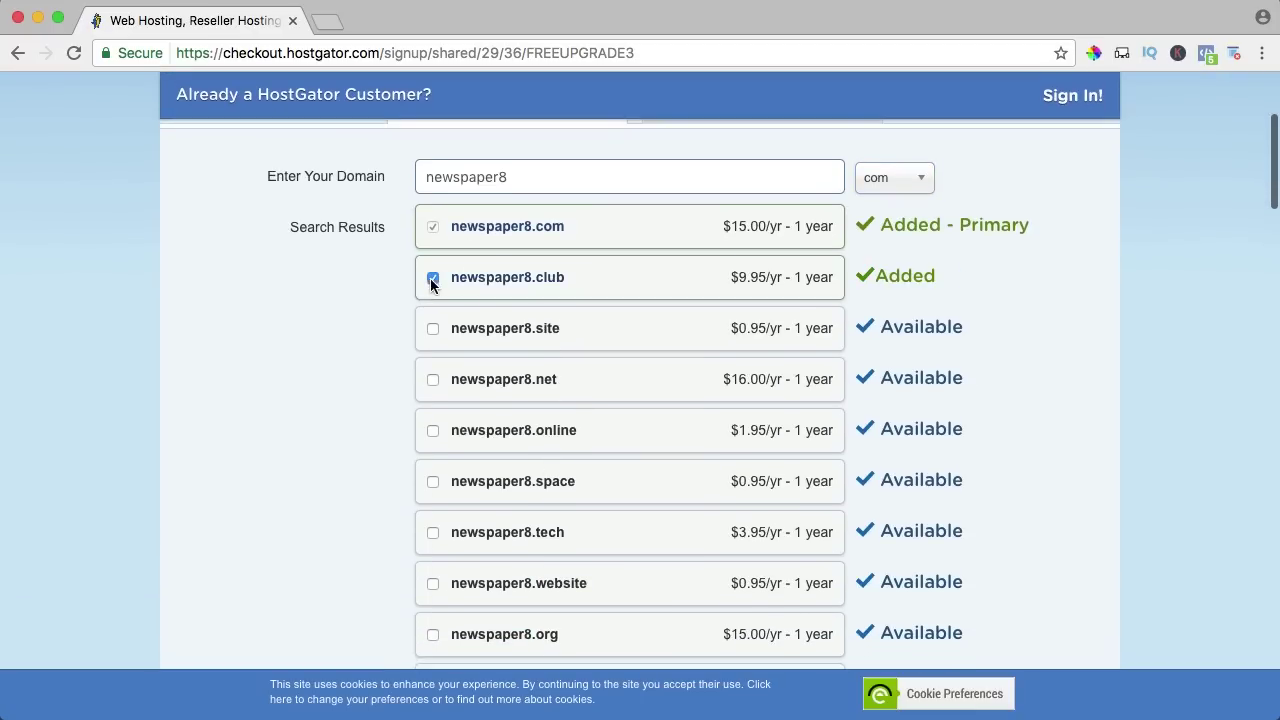
left_click(433, 330)
left_click(432, 280)
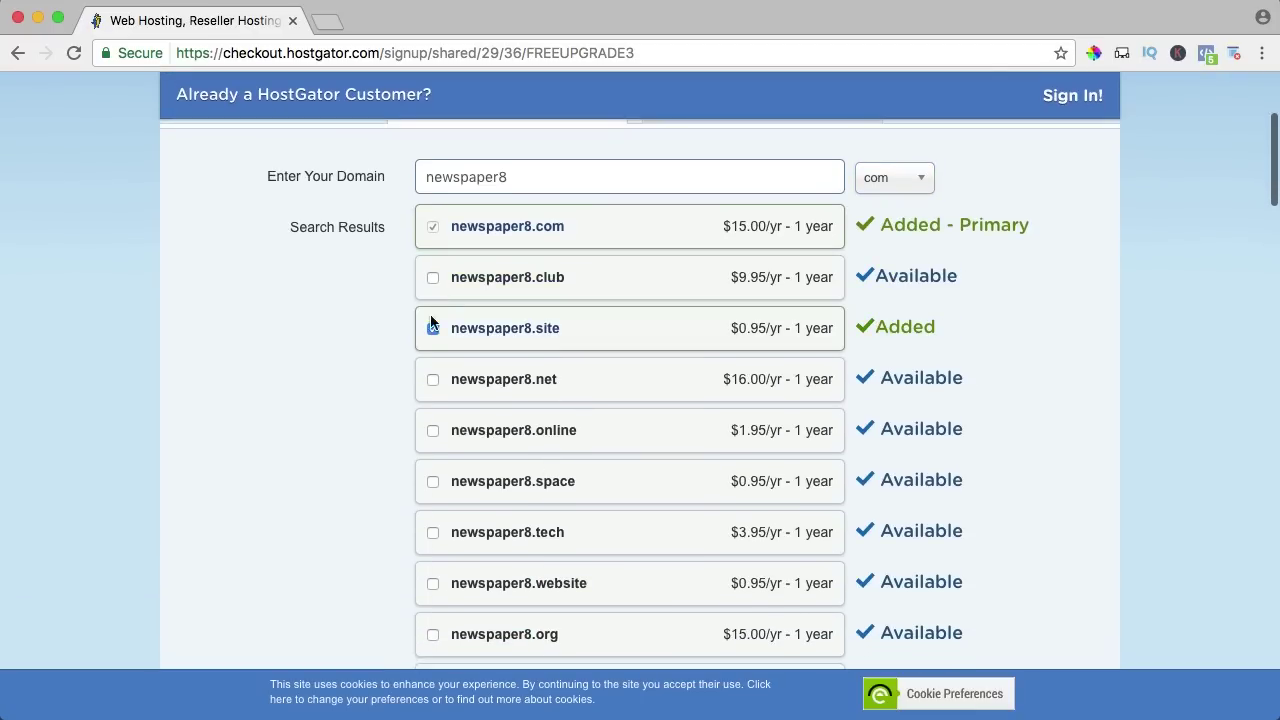
left_click(432, 328)
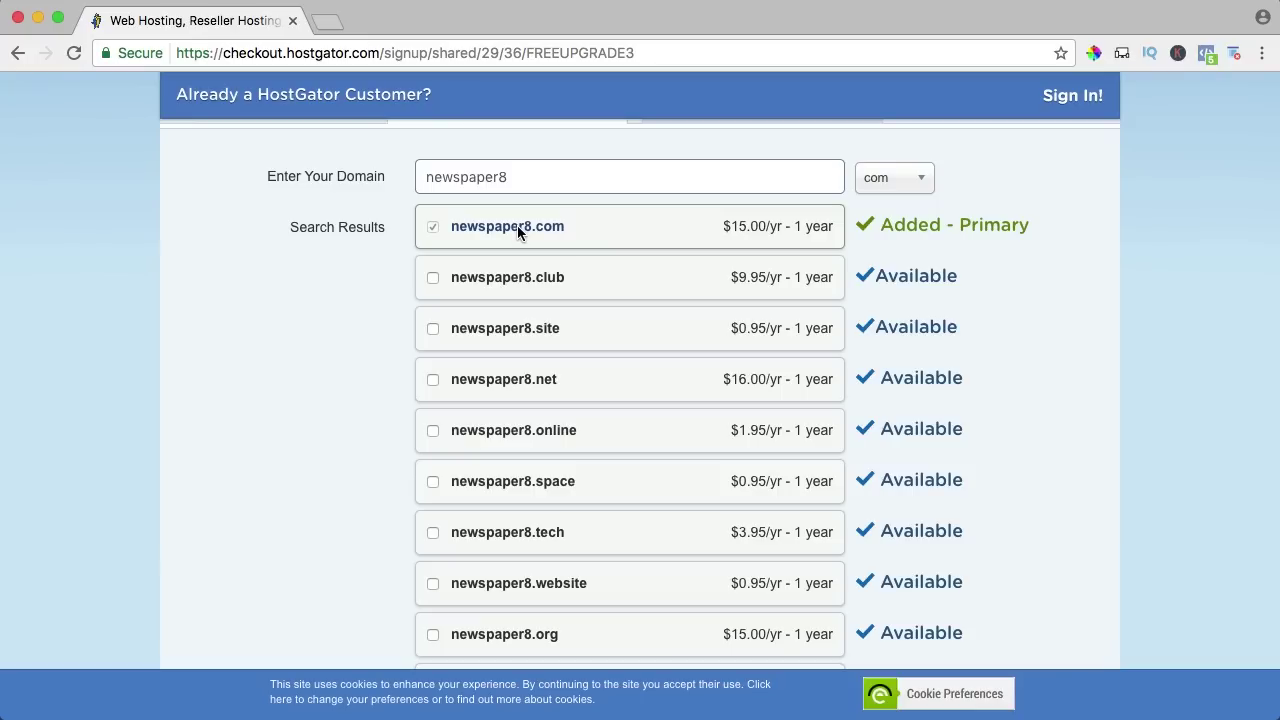
scroll(569, 232, "down", 2)
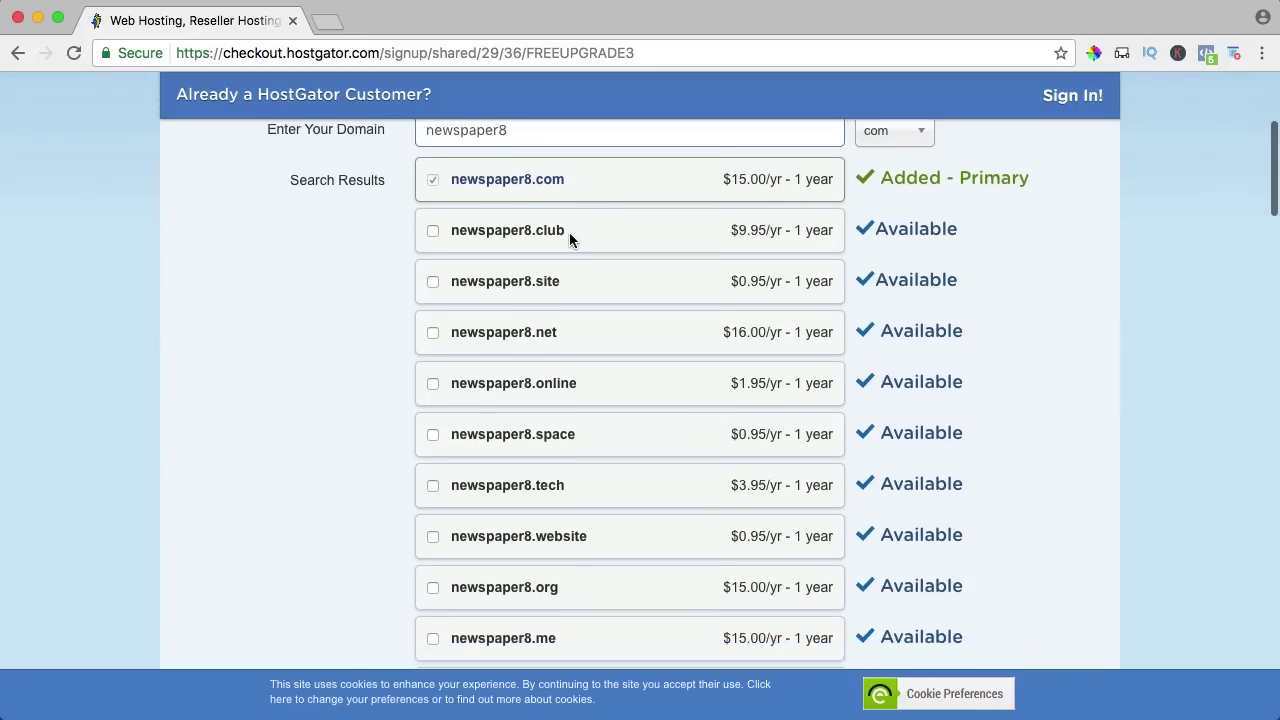
scroll(543, 284, "down", 3)
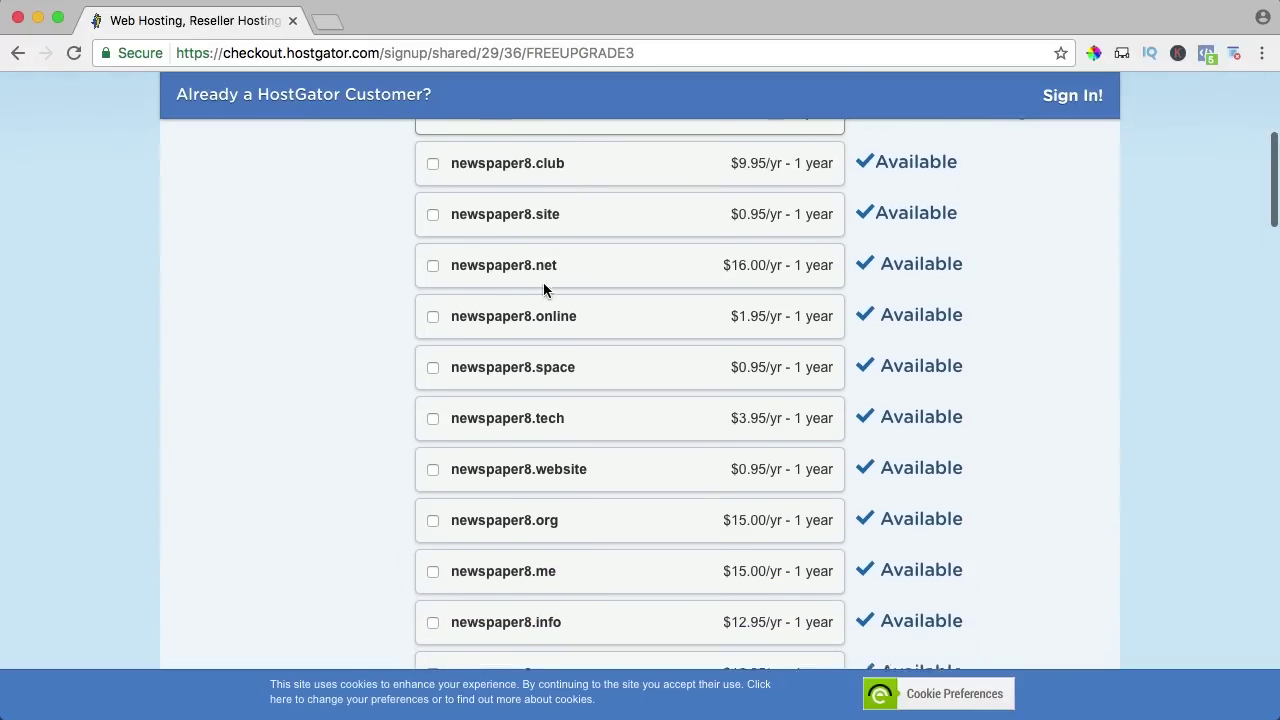
scroll(534, 398, "up", 5)
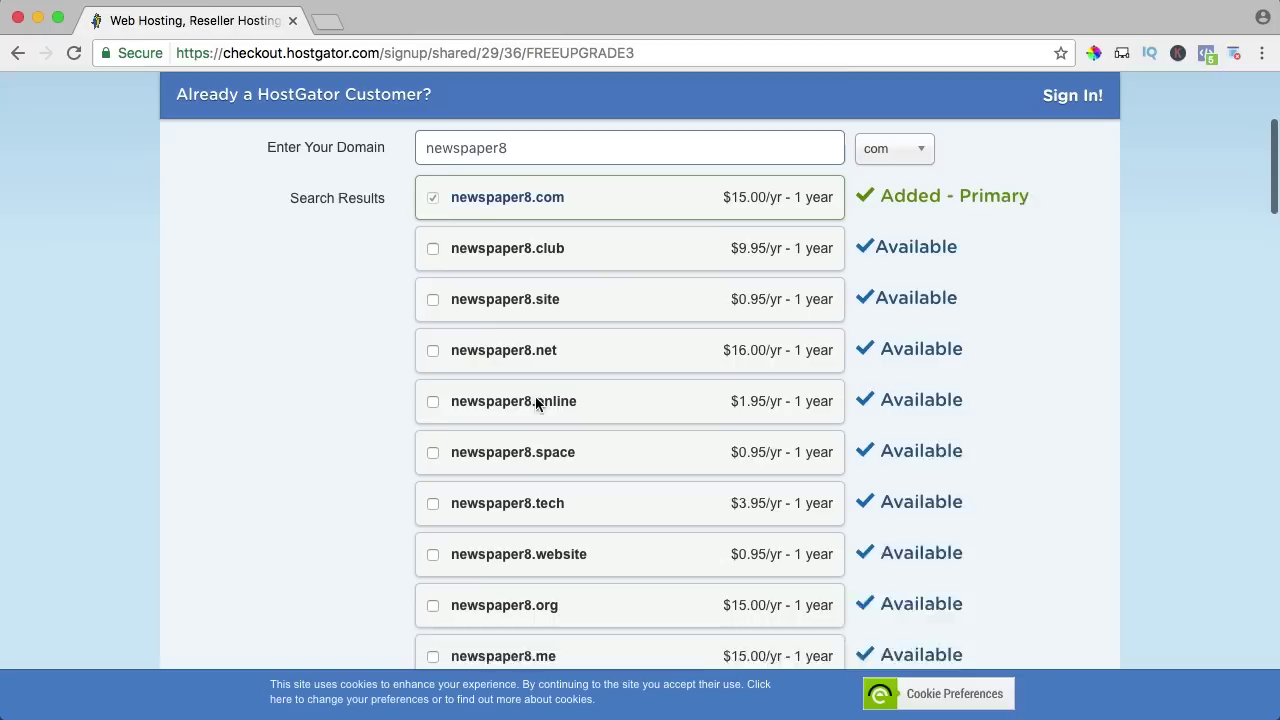
scroll(527, 236, "down", 13)
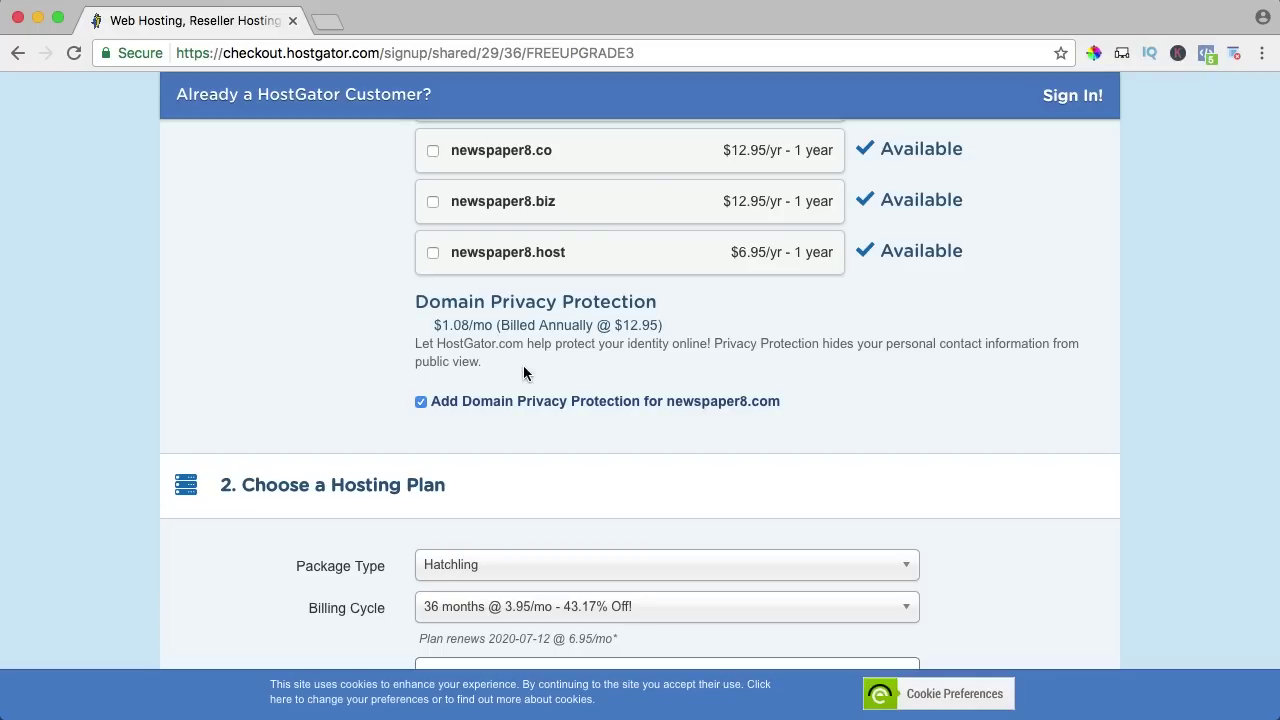
Drop domain privacy and put the Hatchling package on a 6-month billing cycle.
left_click(423, 400)
scroll(617, 400, "down", 3)
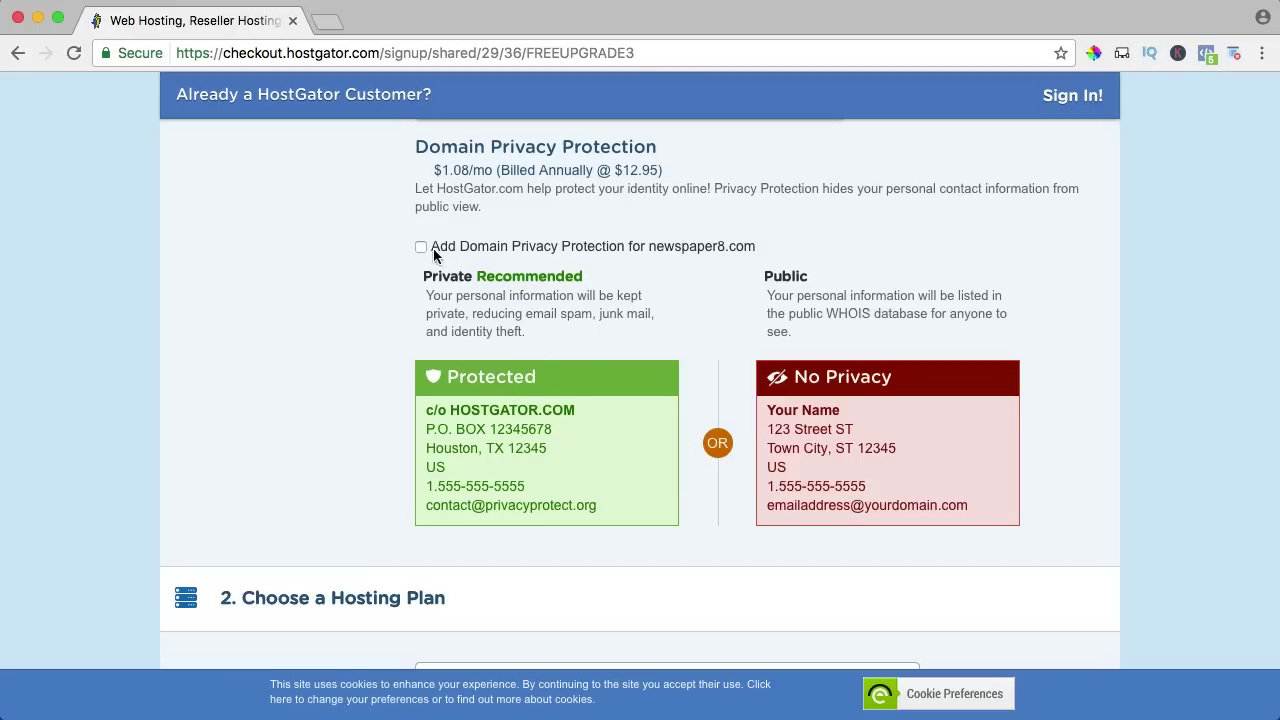
scroll(721, 418, "down", 5)
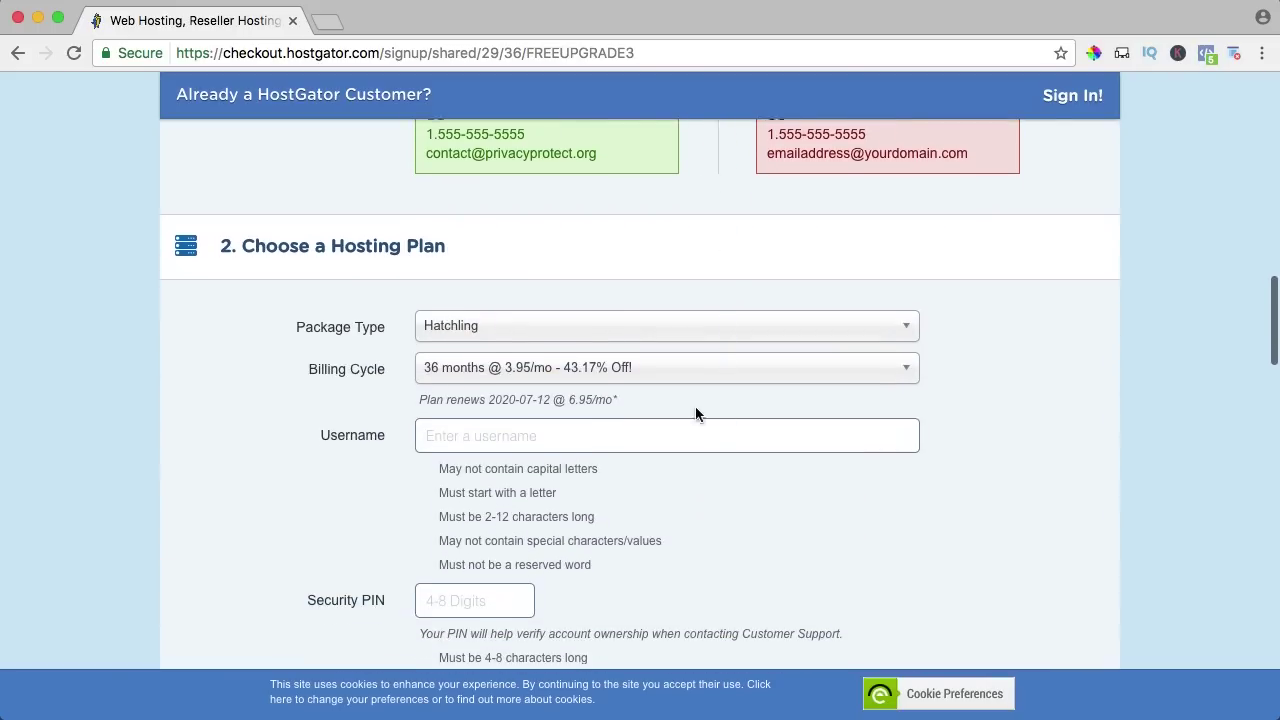
left_click(458, 330)
left_click(452, 354)
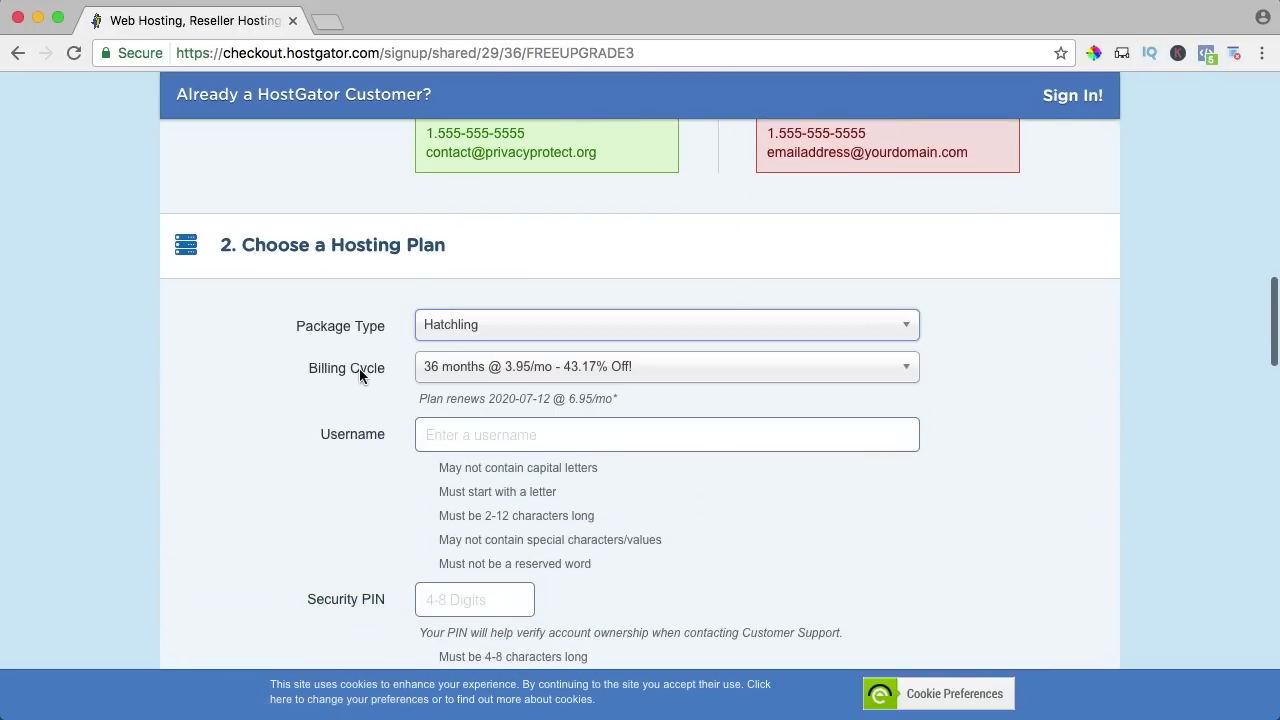
left_click(461, 376)
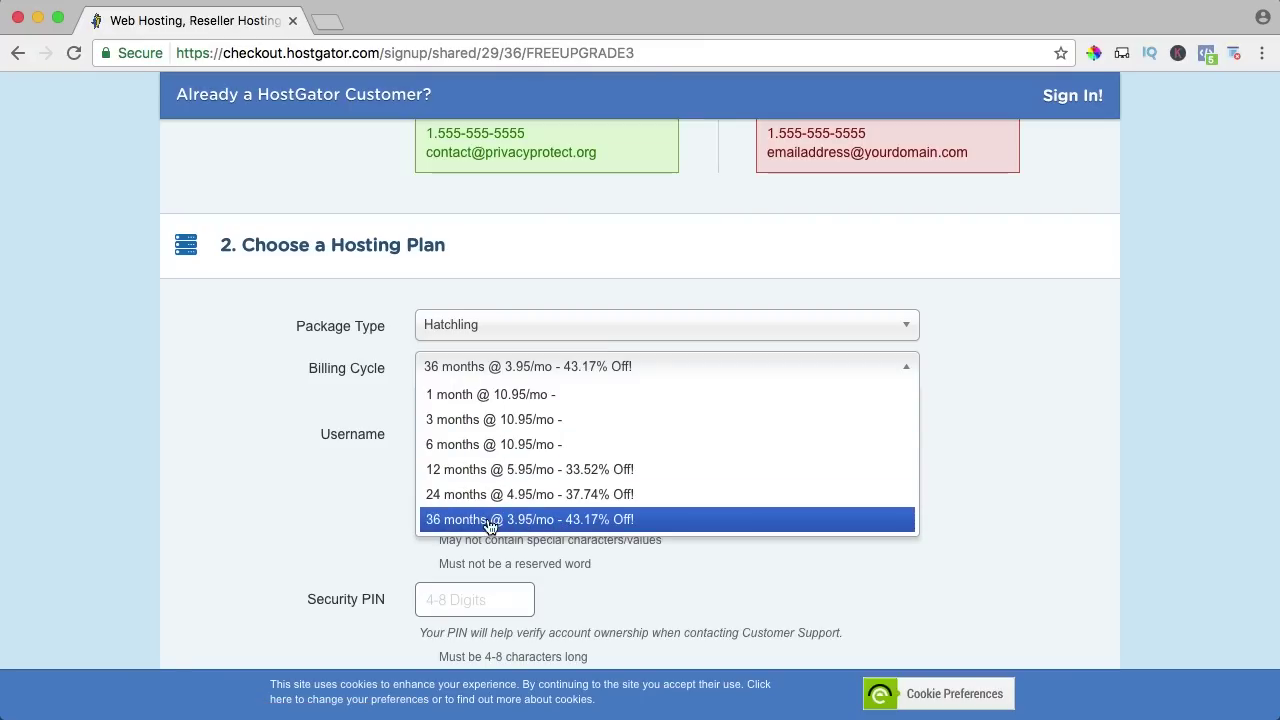
left_click(545, 520)
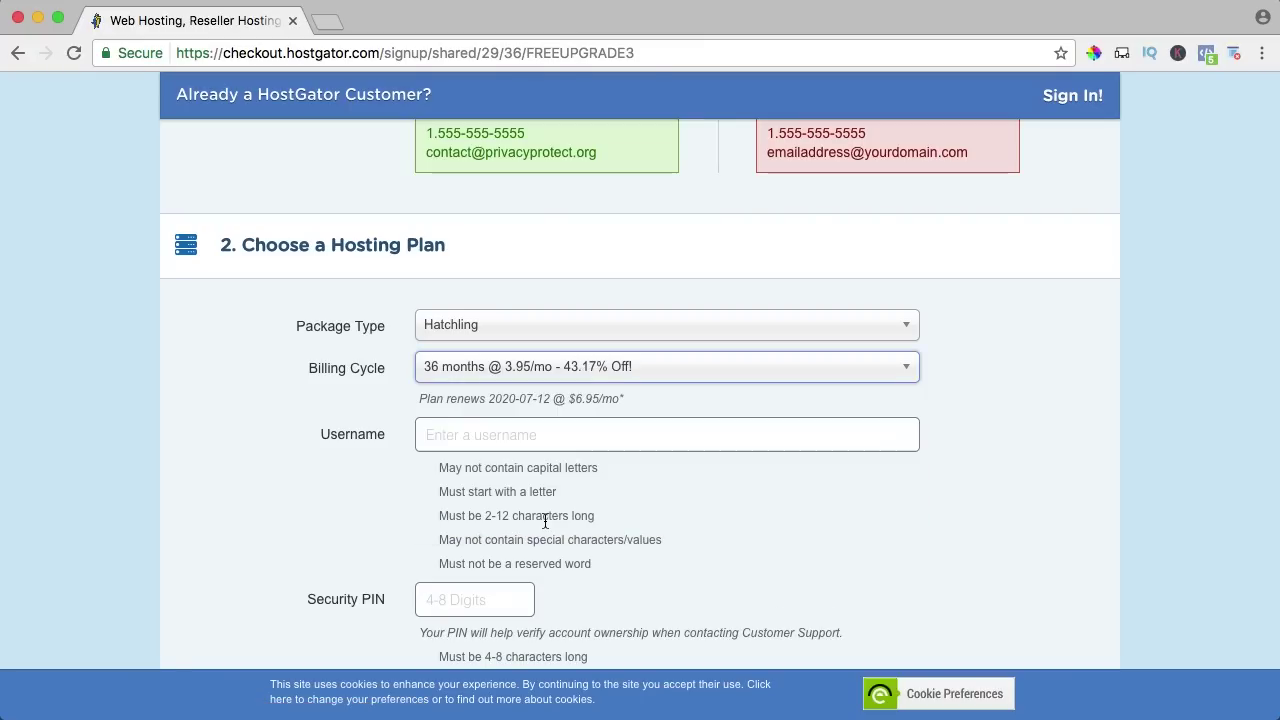
left_click(514, 372)
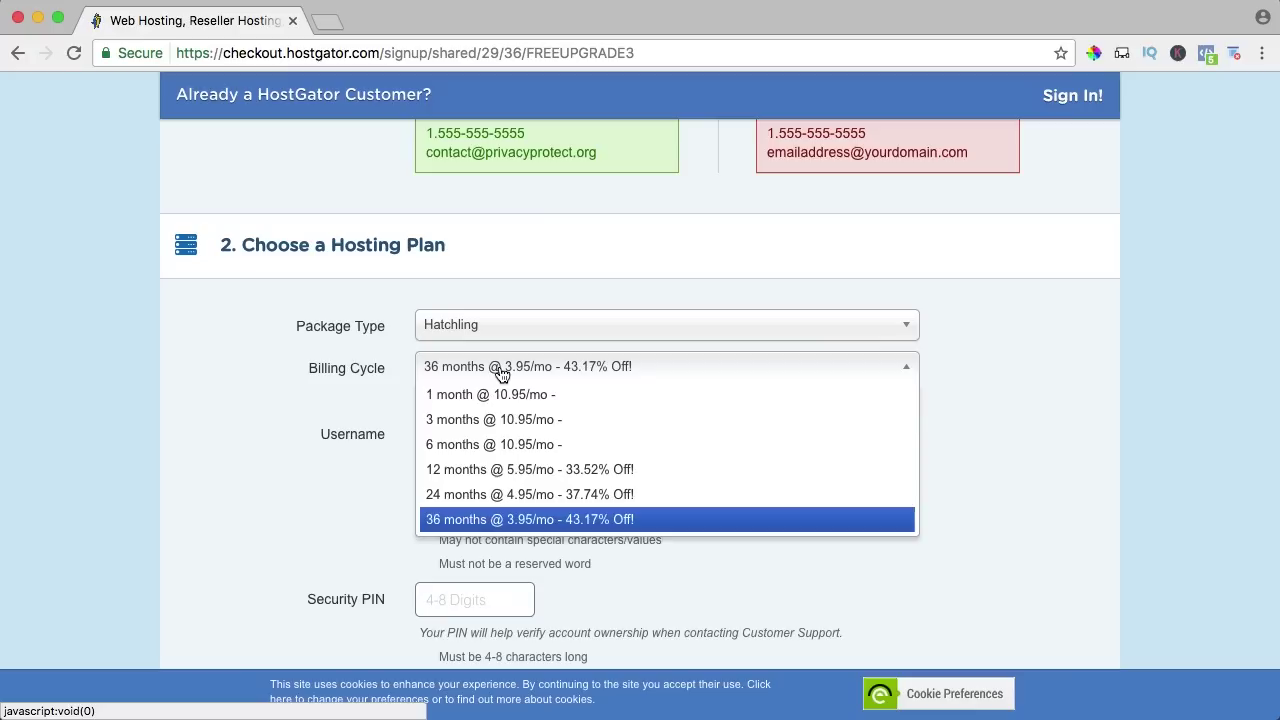
left_click(474, 473)
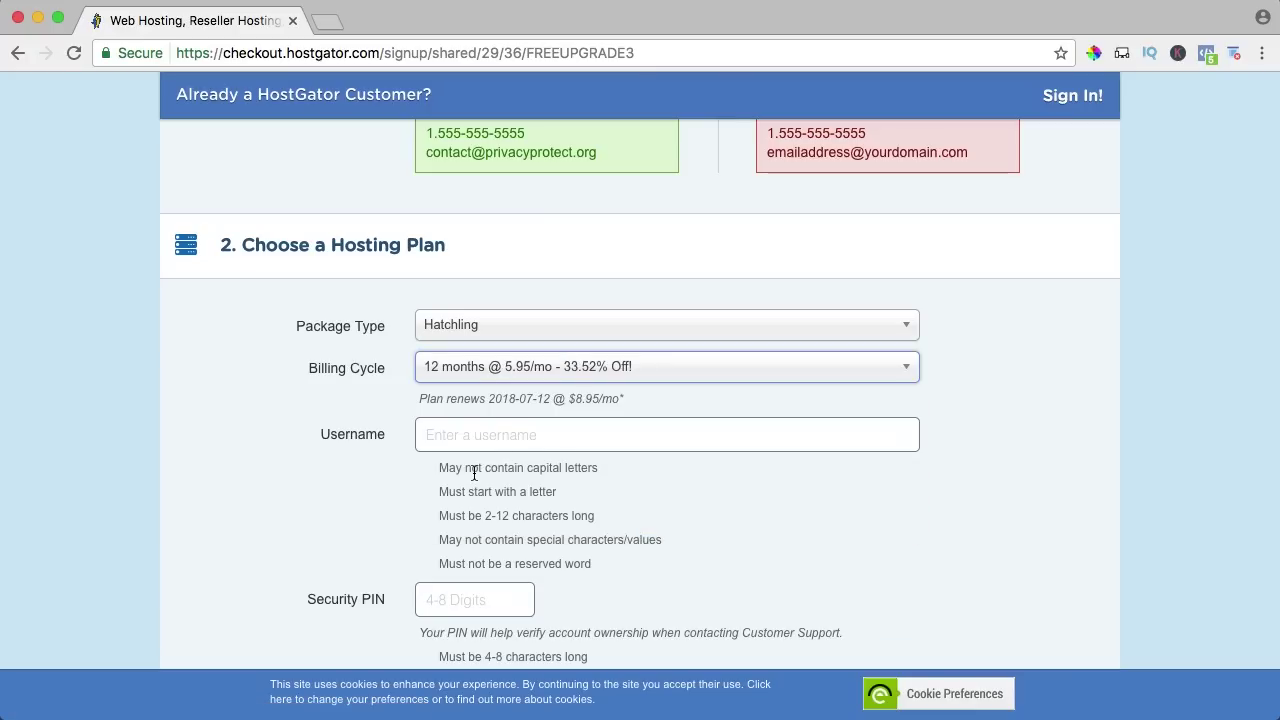
left_click(513, 376)
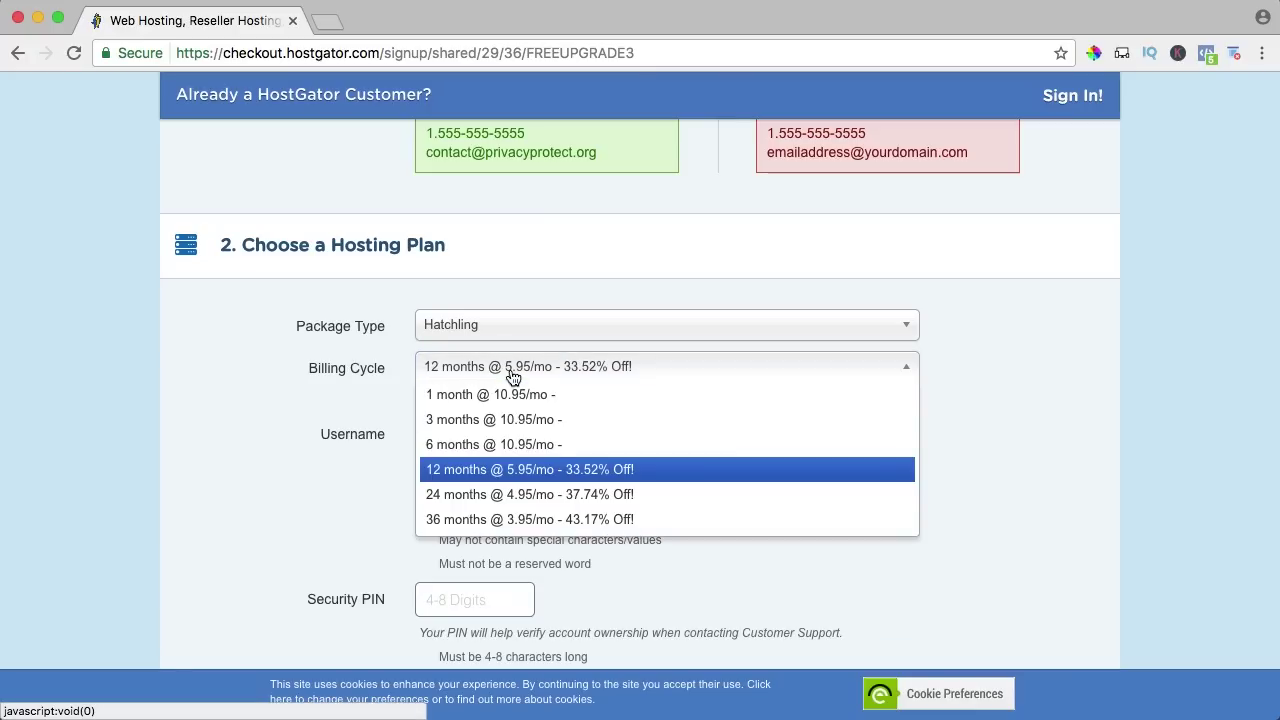
left_click(509, 445)
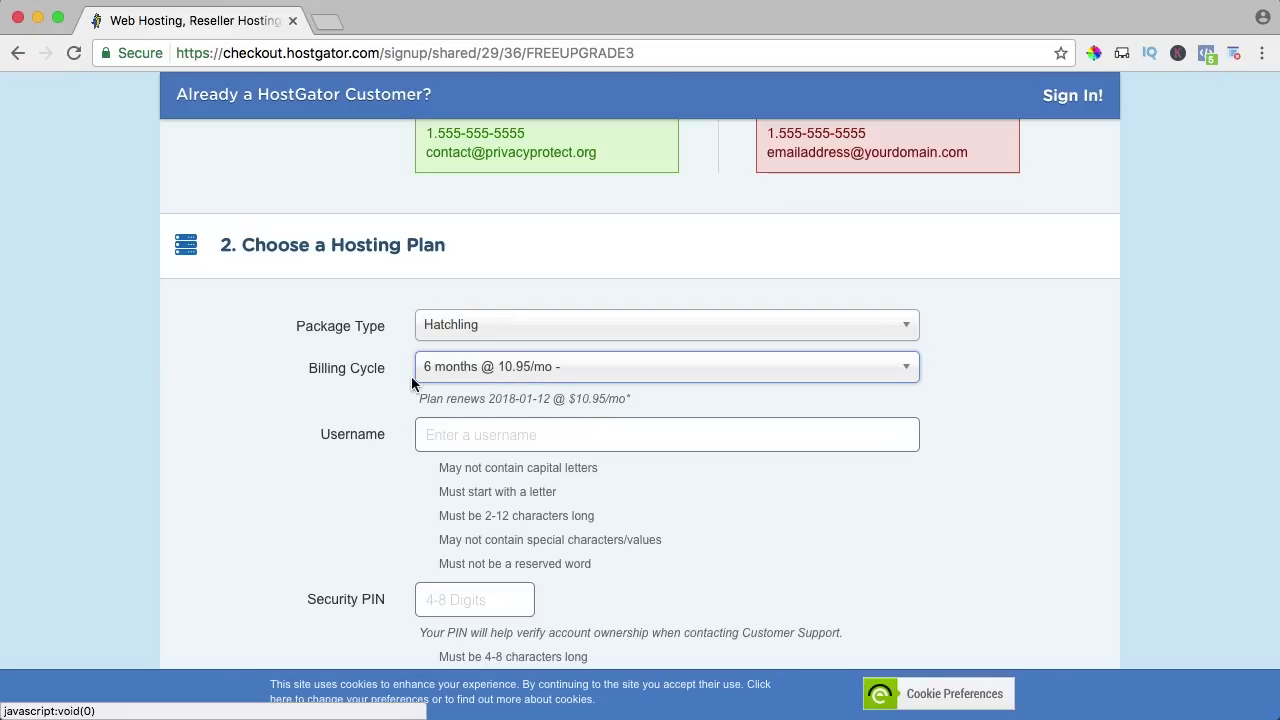
Enter the account username and a 4-digit security PIN.
scroll(380, 378, "down", 4)
key("Tab")
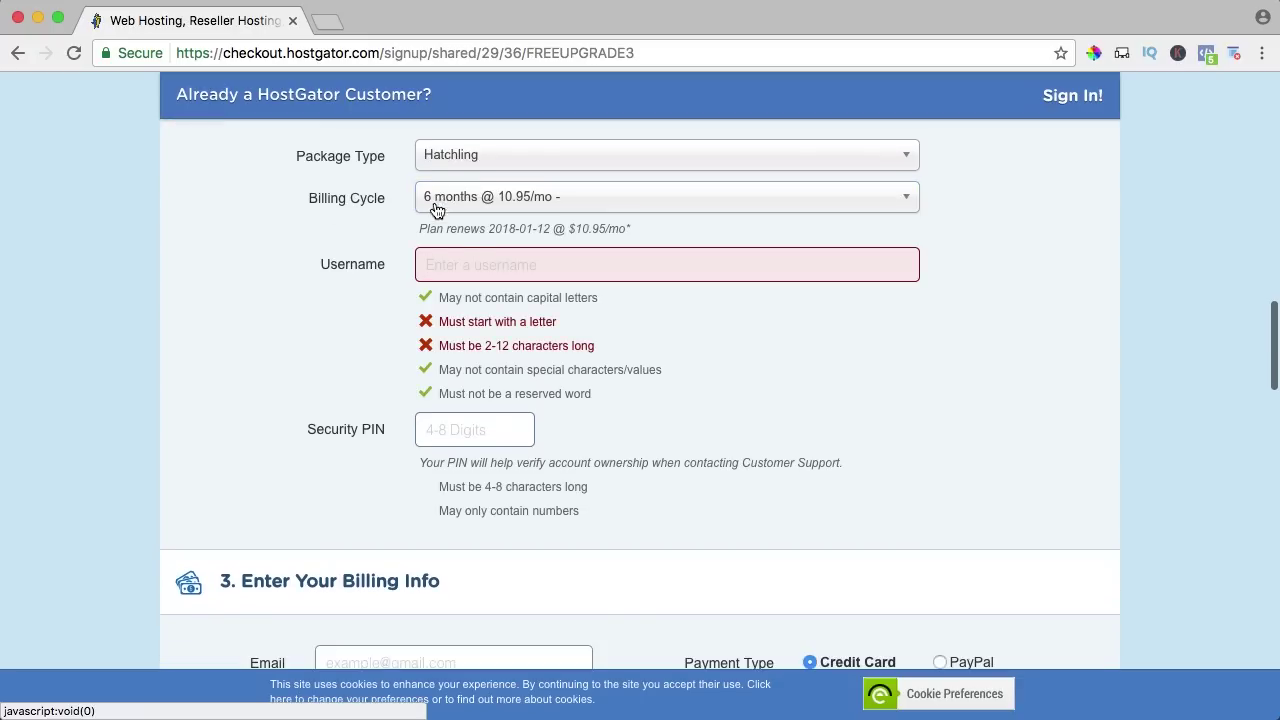
type("ferdykorp")
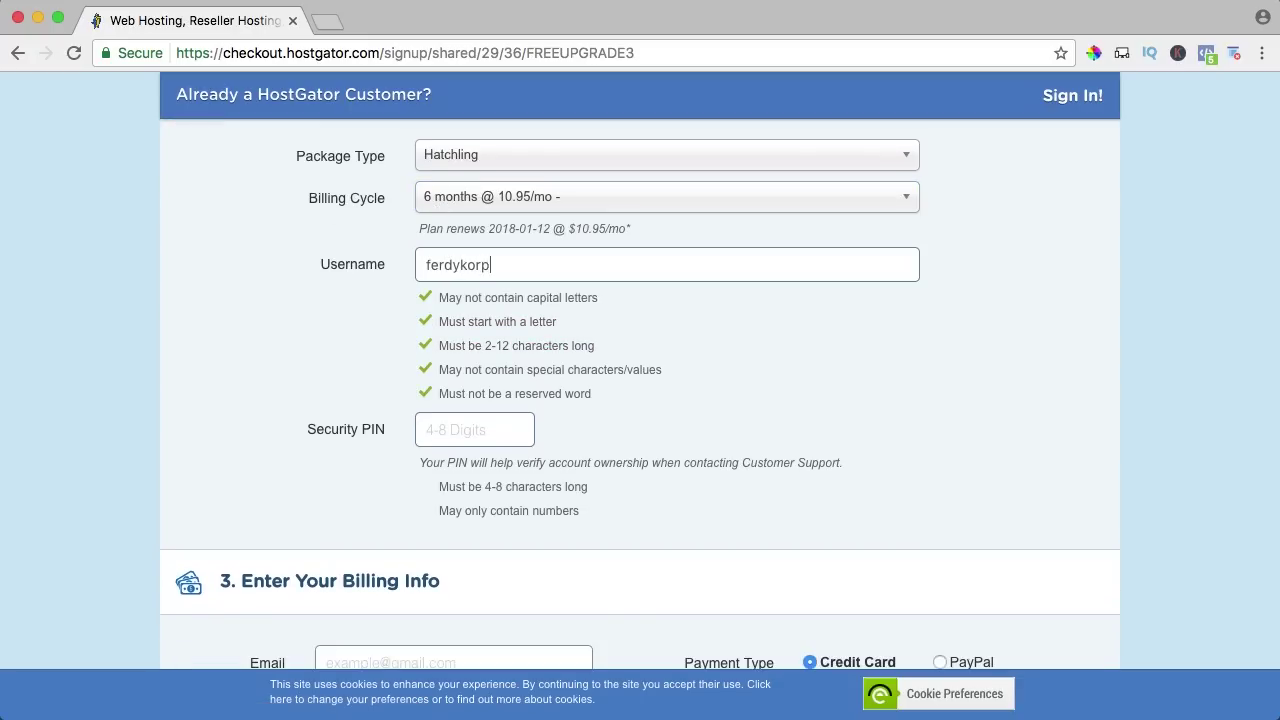
key("Tab")
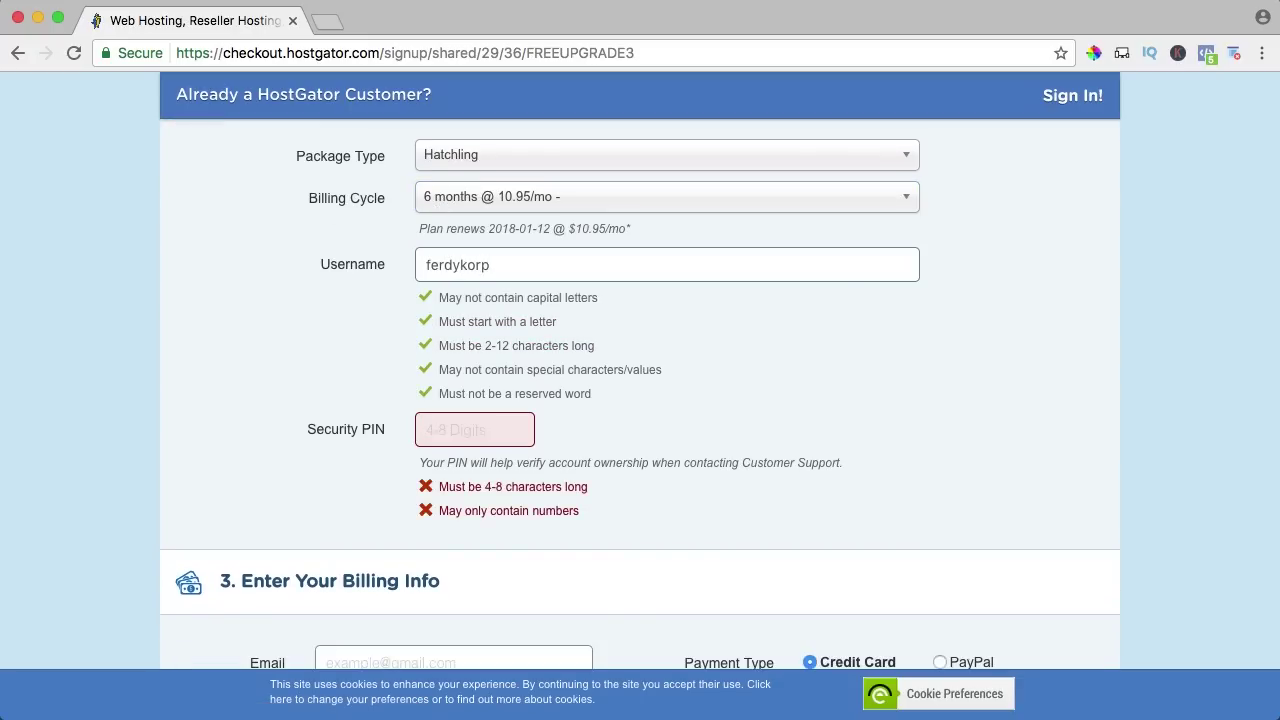
type("1234")
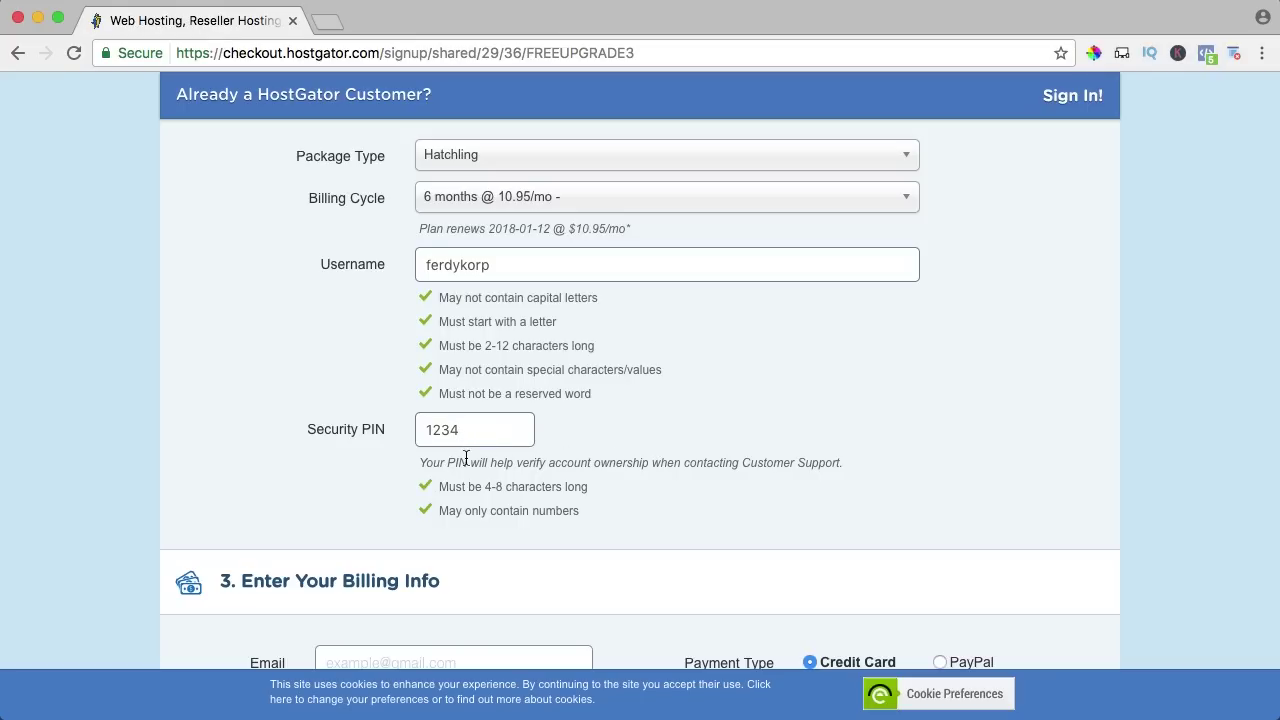
scroll(444, 420, "down", 10)
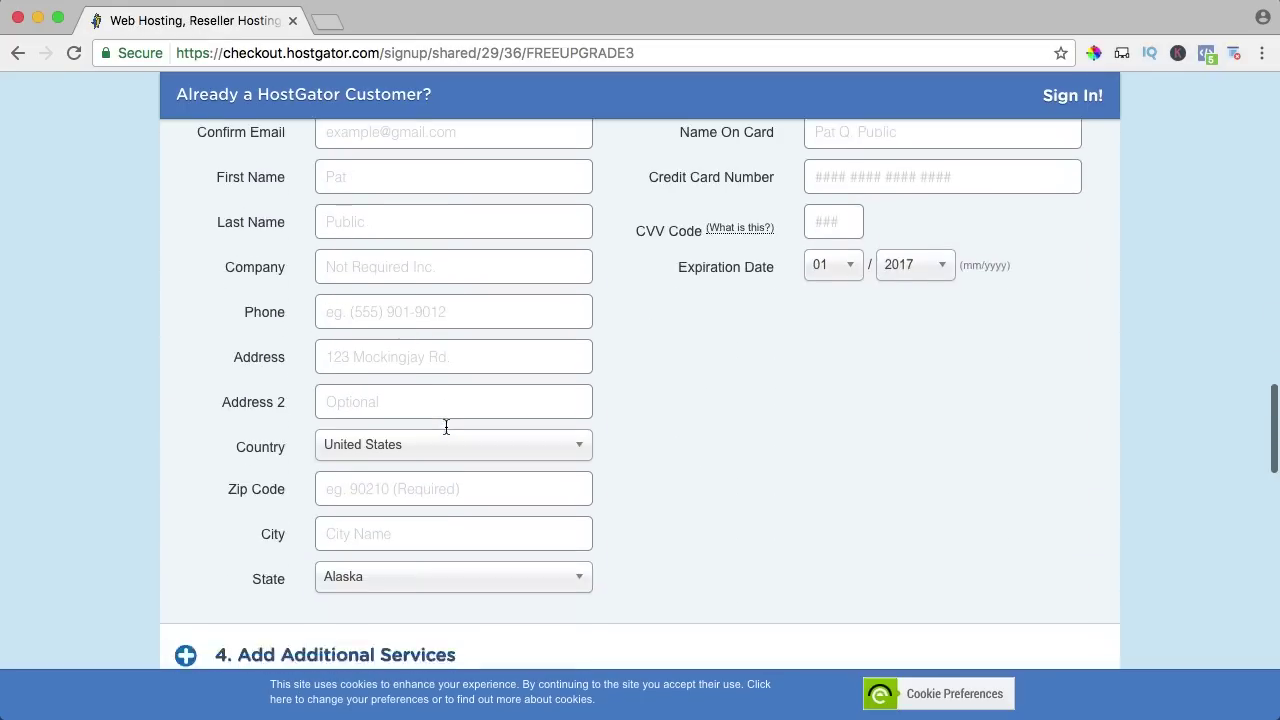
Fill in the billing email and name, and set the account use to Business.
scroll(446, 427, "up", 2)
scroll(320, 200, "down", 1)
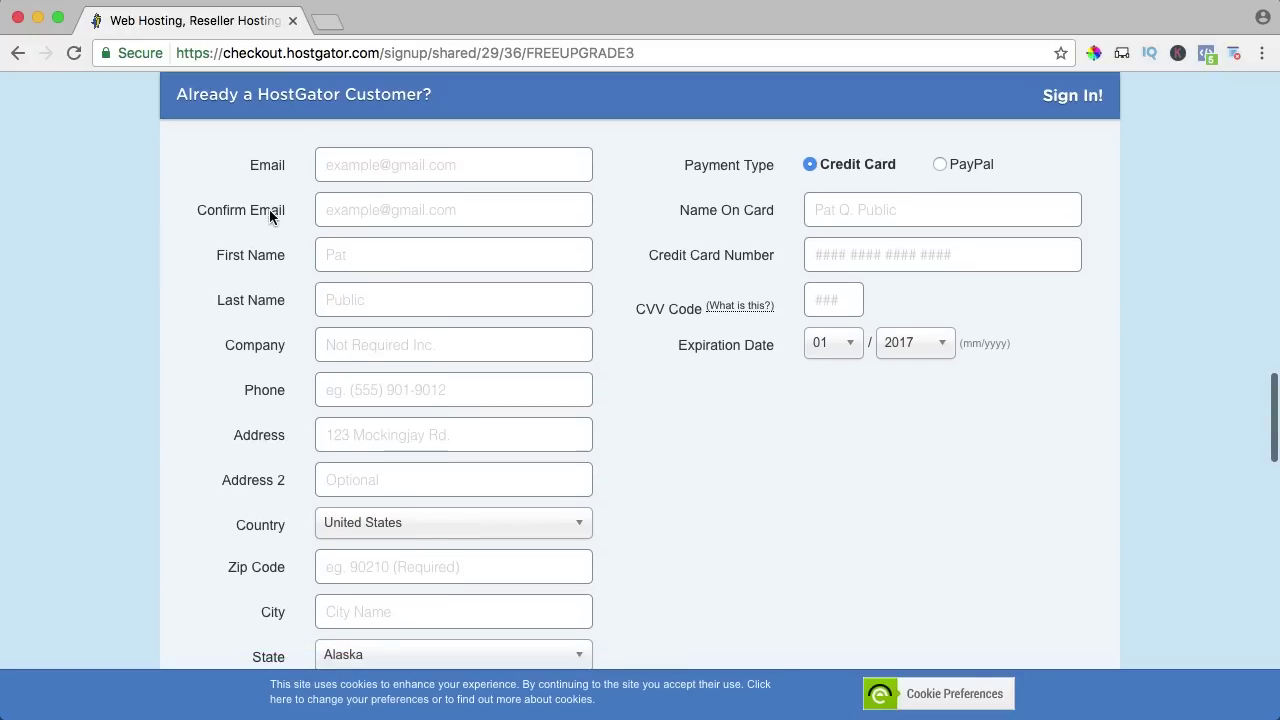
scroll(254, 210, "down", 1)
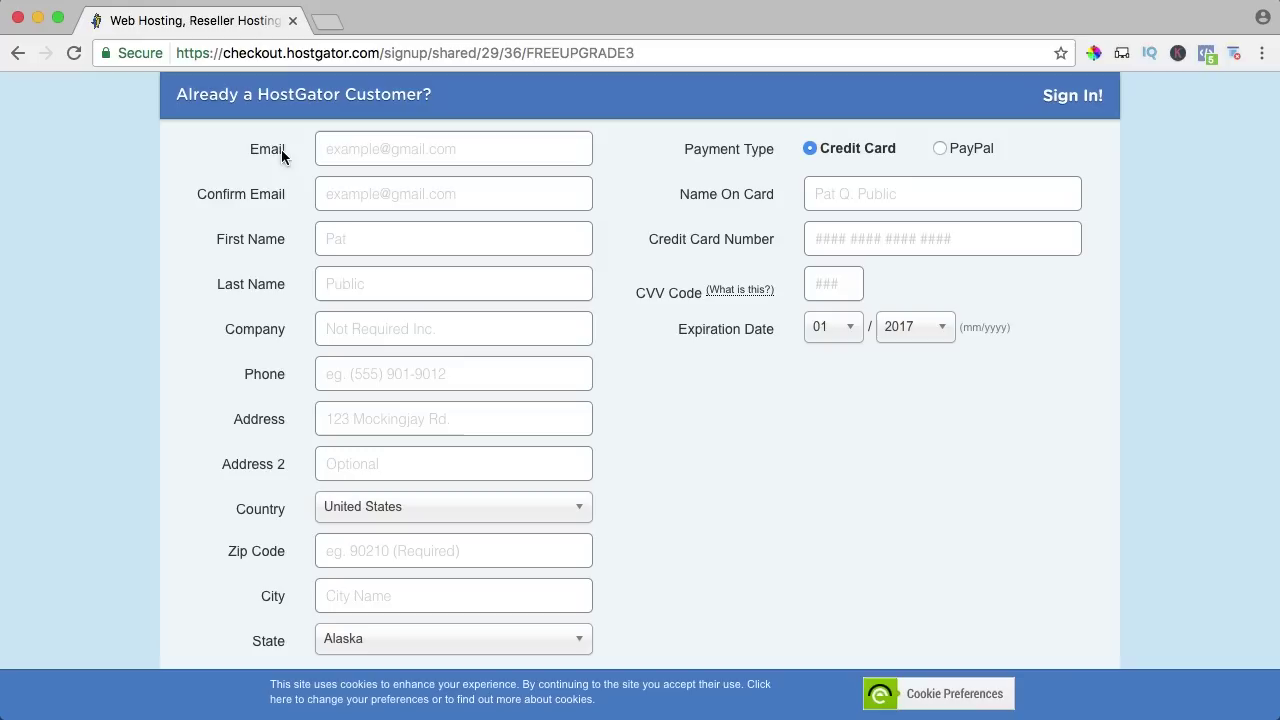
left_click(367, 148)
type("new")
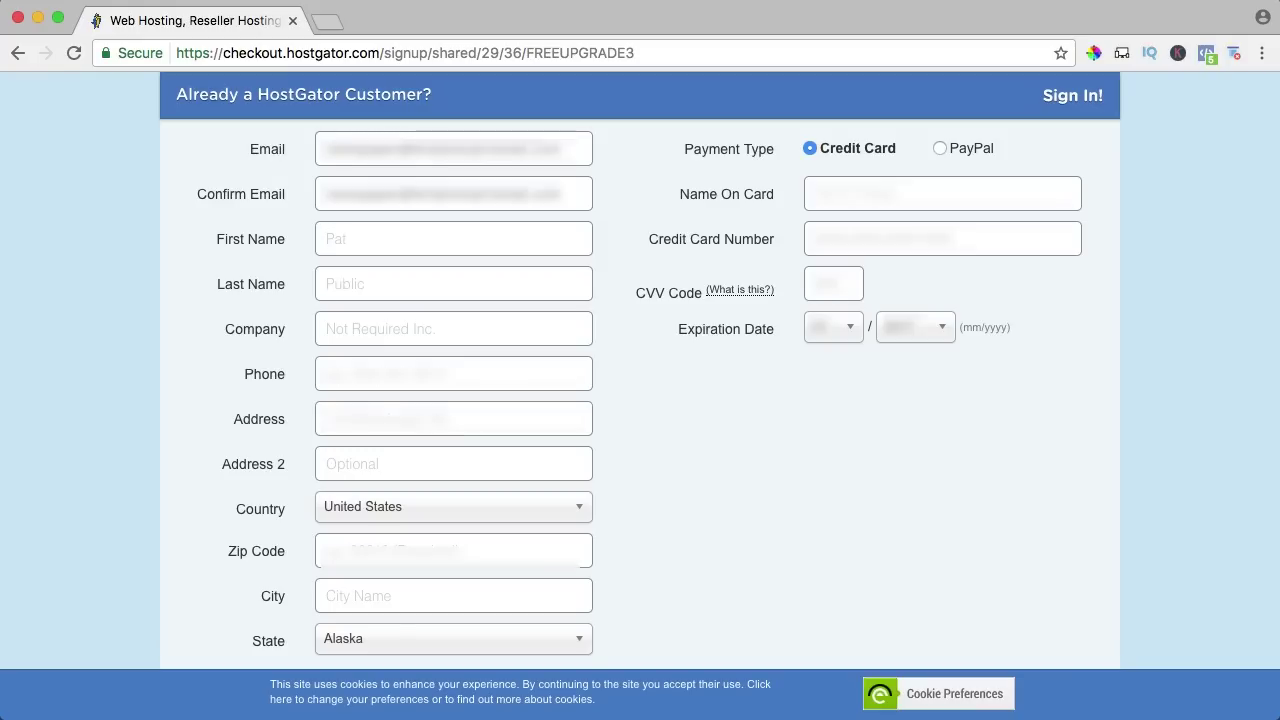
type("Ferdy")
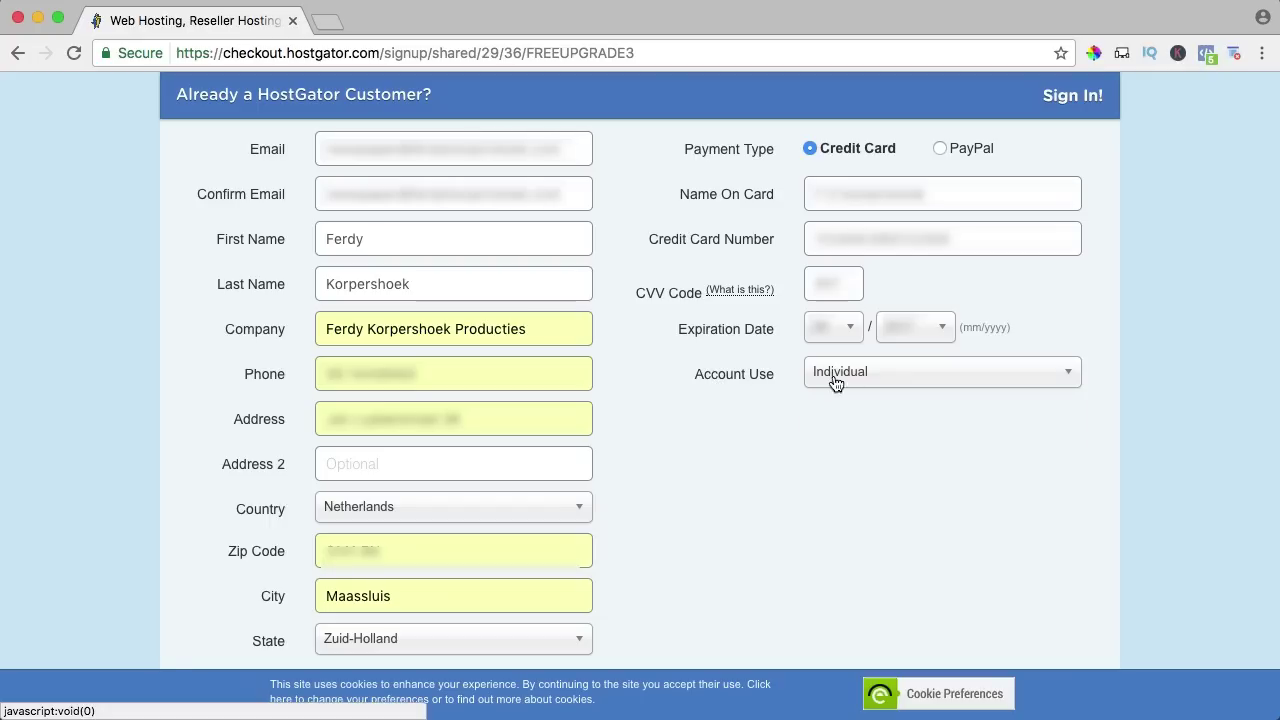
left_click(834, 377)
left_click(848, 422)
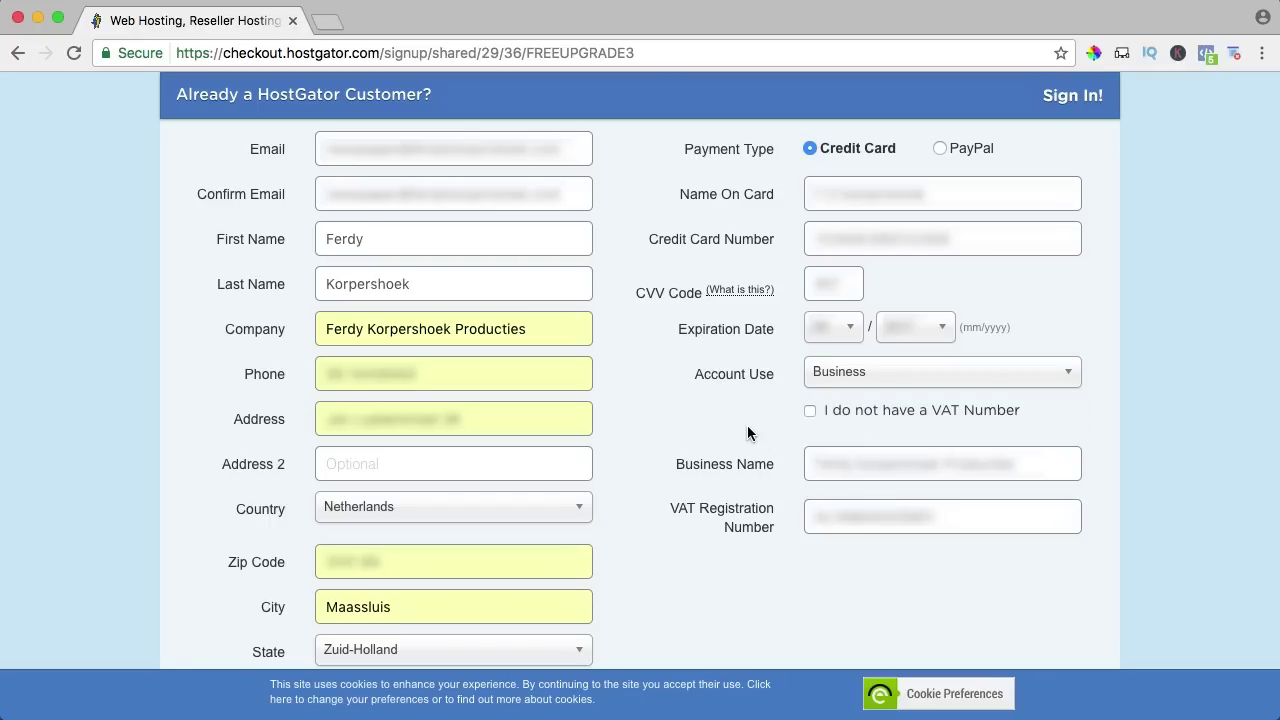
scroll(660, 376, "down", 5)
scroll(660, 377, "down", 1)
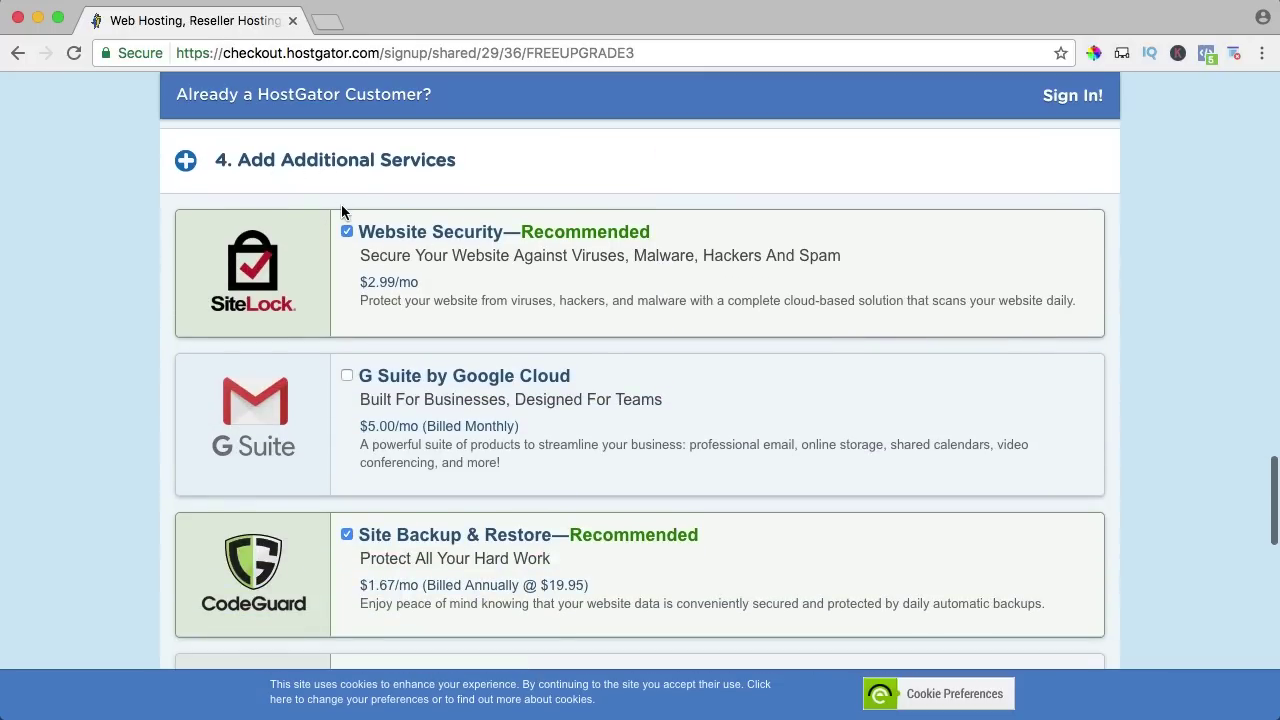
Untick Website Security and Site Backup & Restore, leaving an $80.70 order total.
left_click(346, 232)
scroll(355, 305, "down", 2)
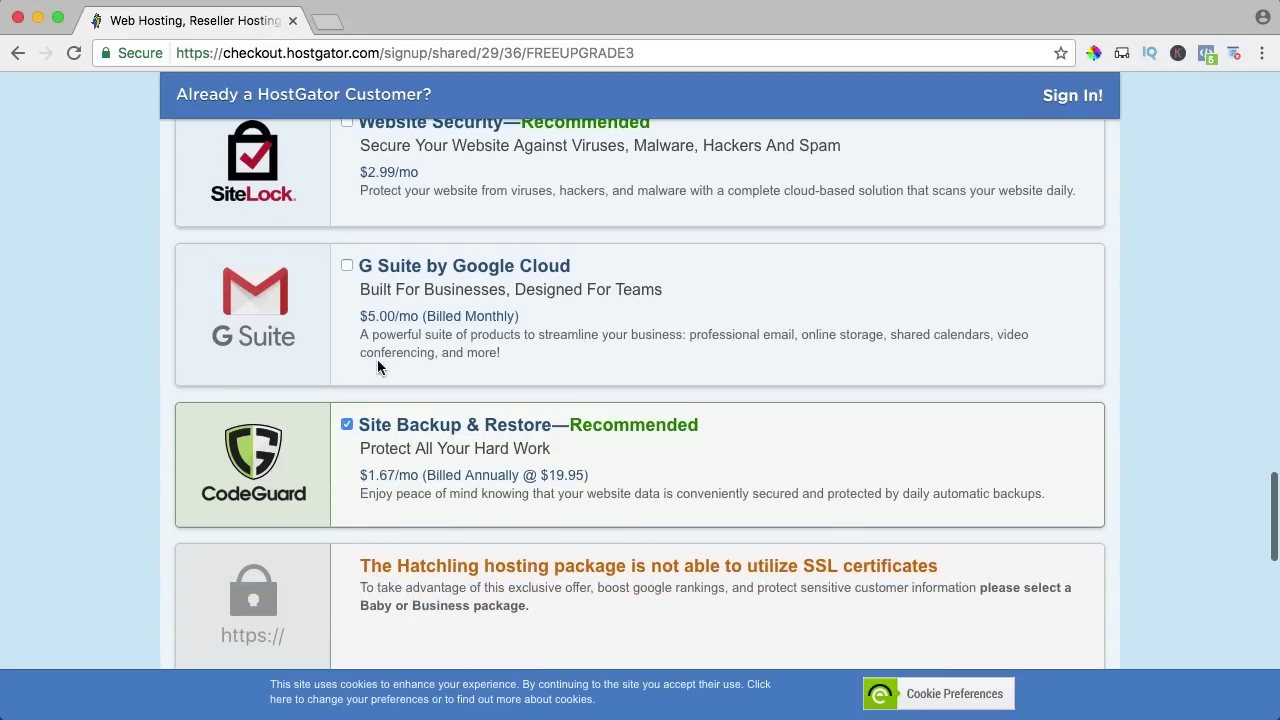
left_click(346, 424)
scroll(358, 401, "up", 1)
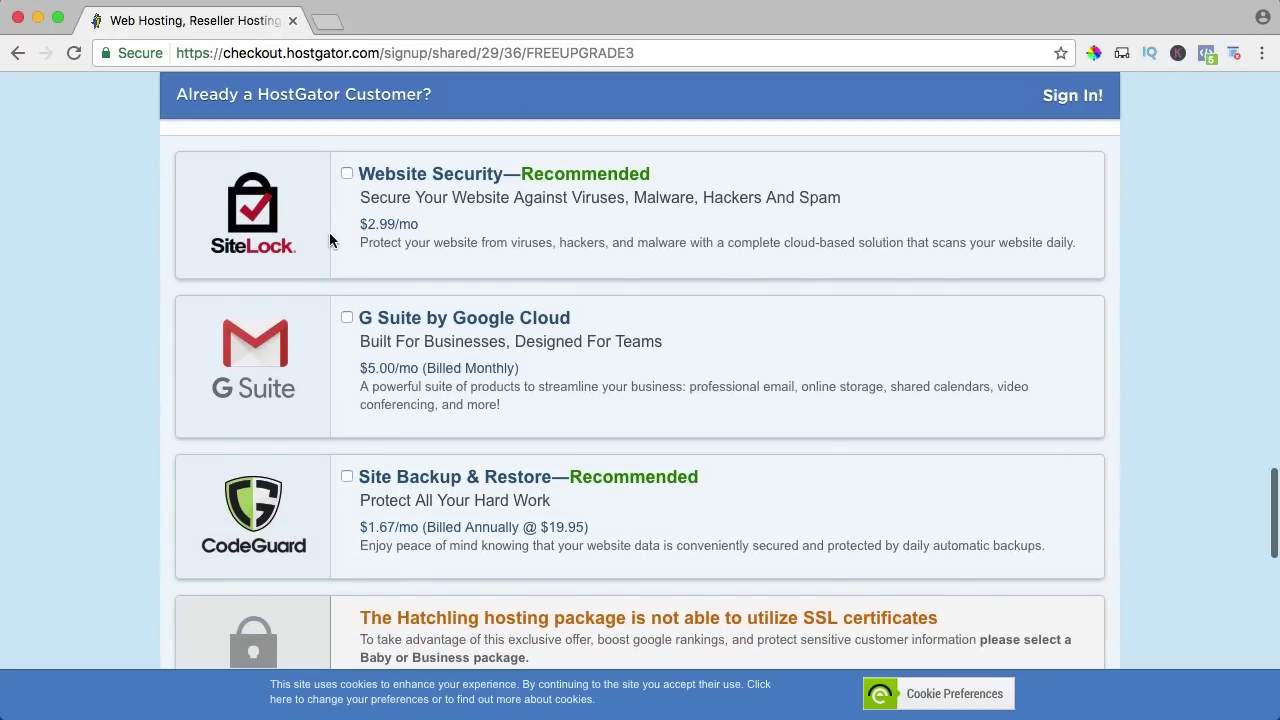
scroll(330, 240, "up", 2)
scroll(332, 242, "down", 7)
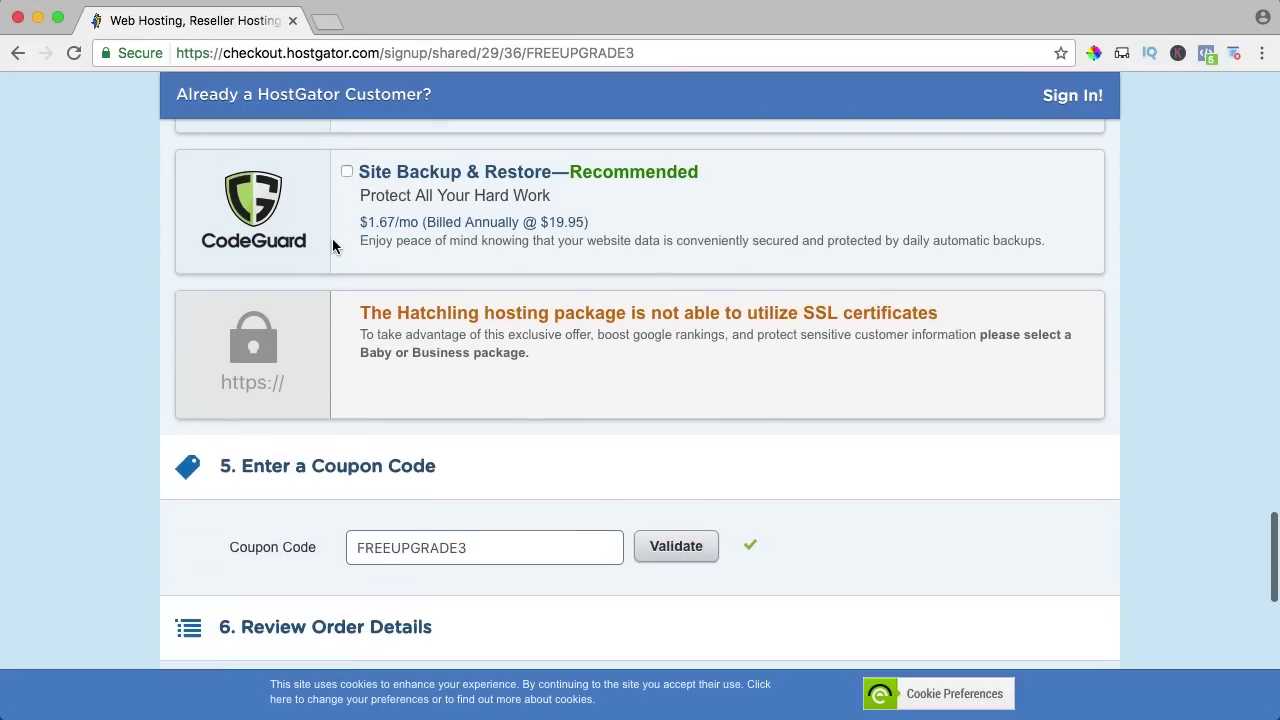
scroll(333, 245, "down", 7)
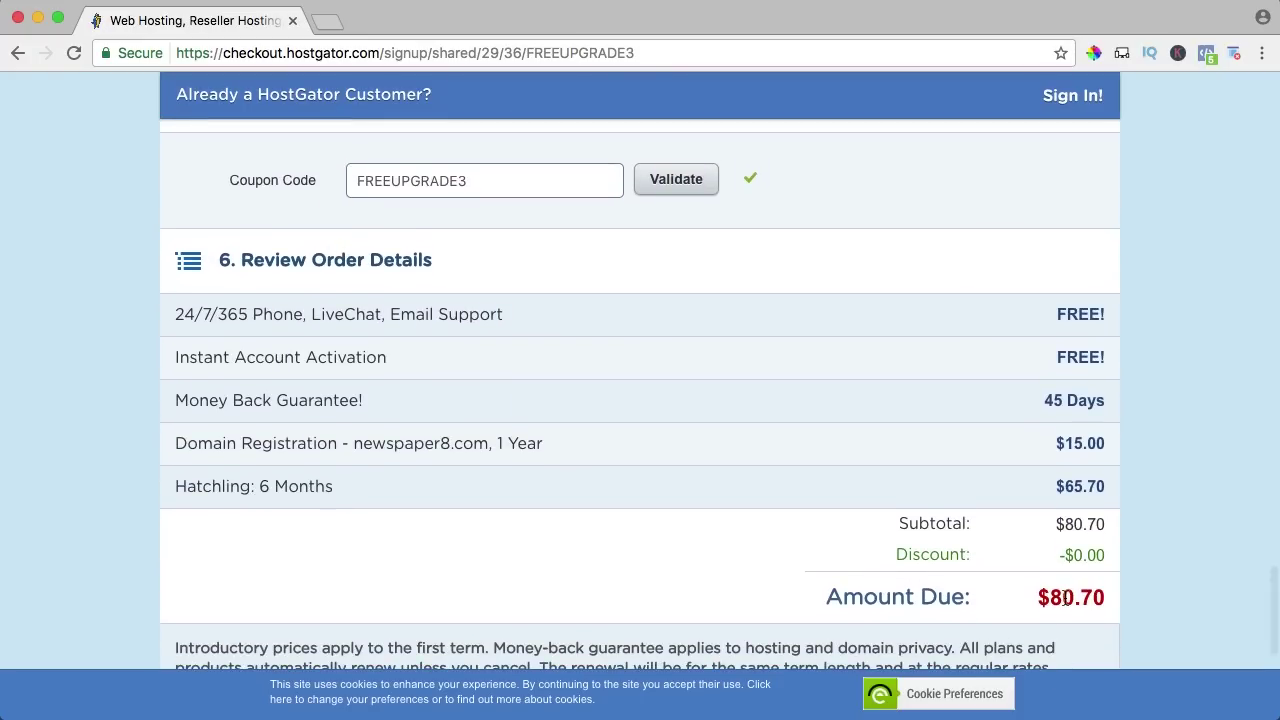
Replace the coupon code and validate it, reducing the total to $51.98.
double_click(455, 182)
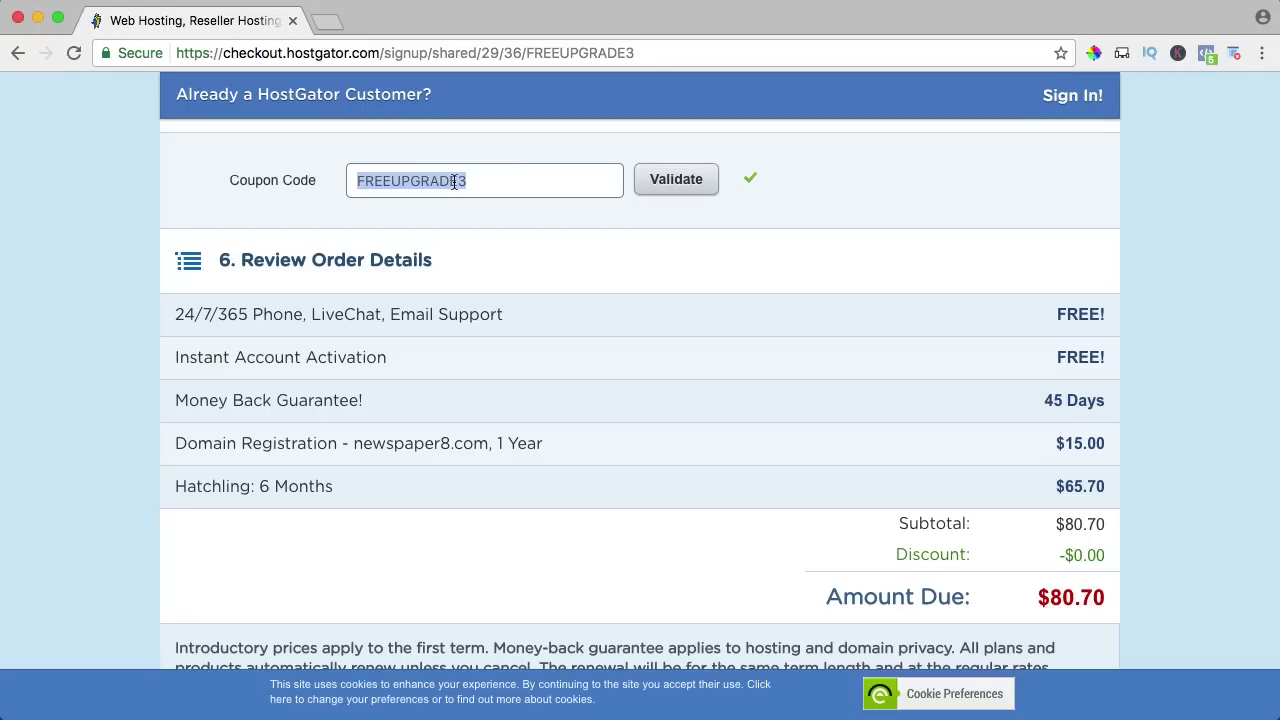
type("FERDYKORP")
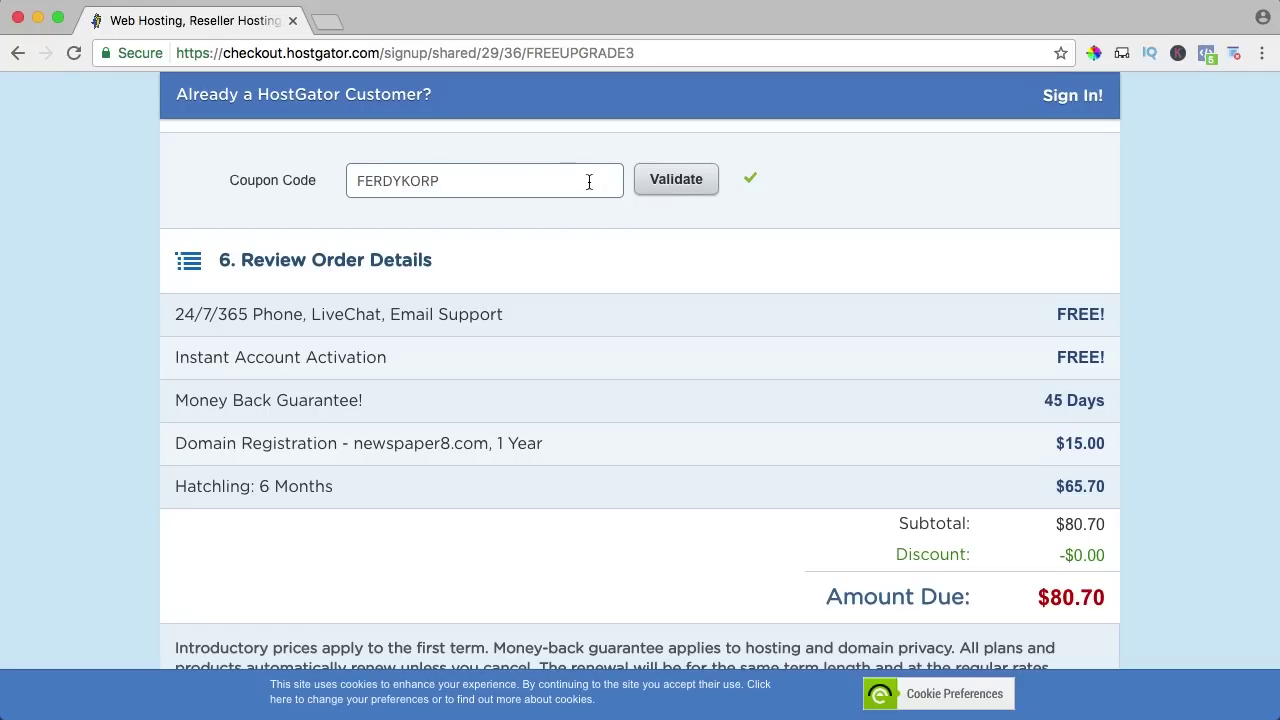
left_click(691, 182)
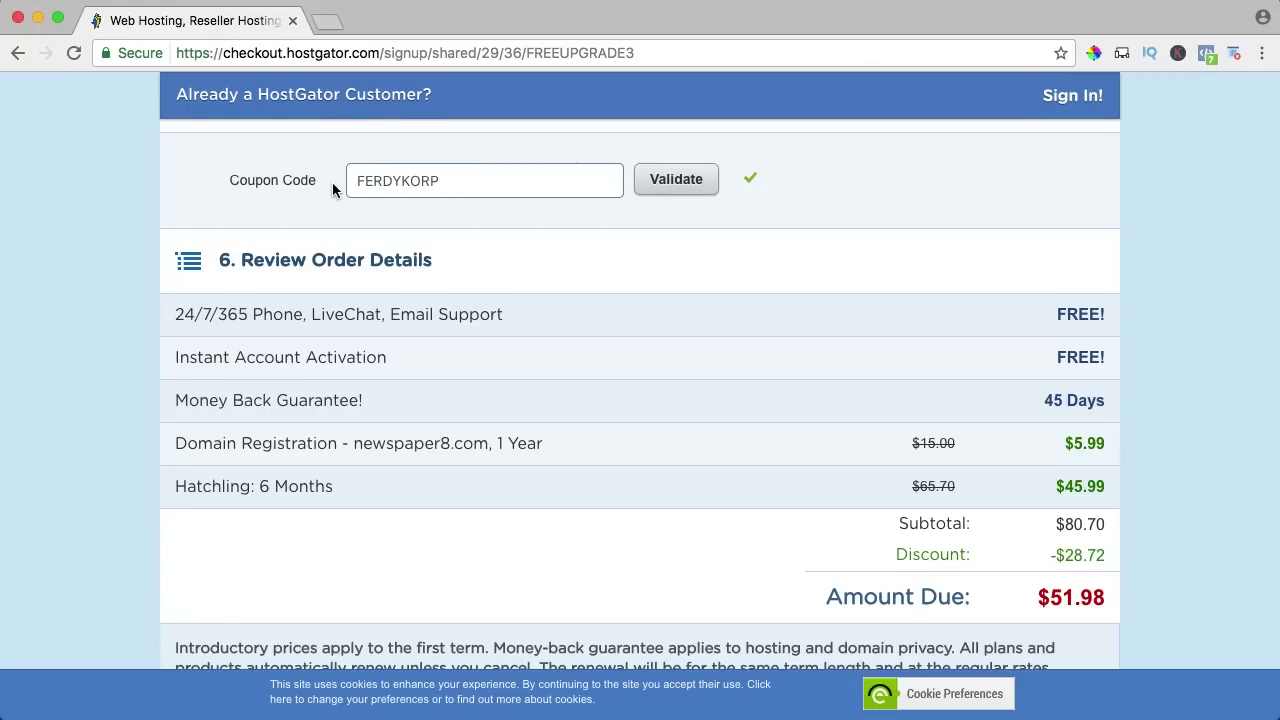
scroll(332, 184, "up", 5)
scroll(332, 182, "up", 3)
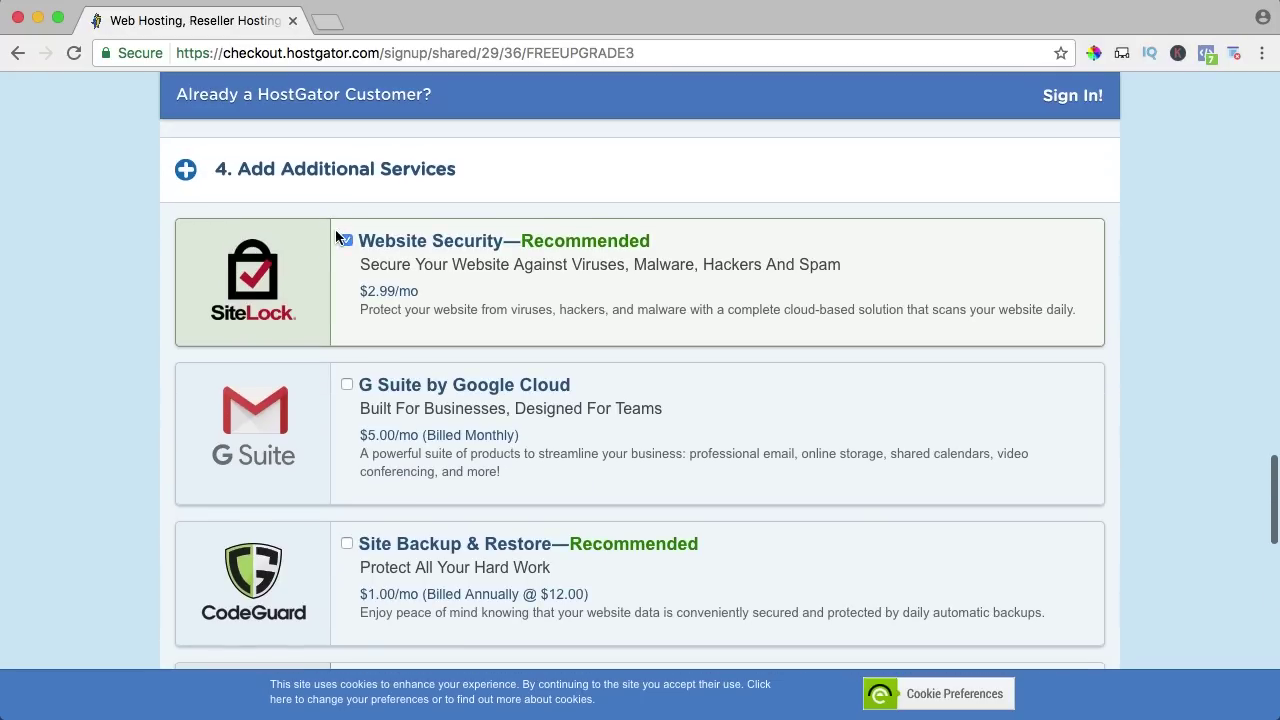
scroll(436, 247, "down", 8)
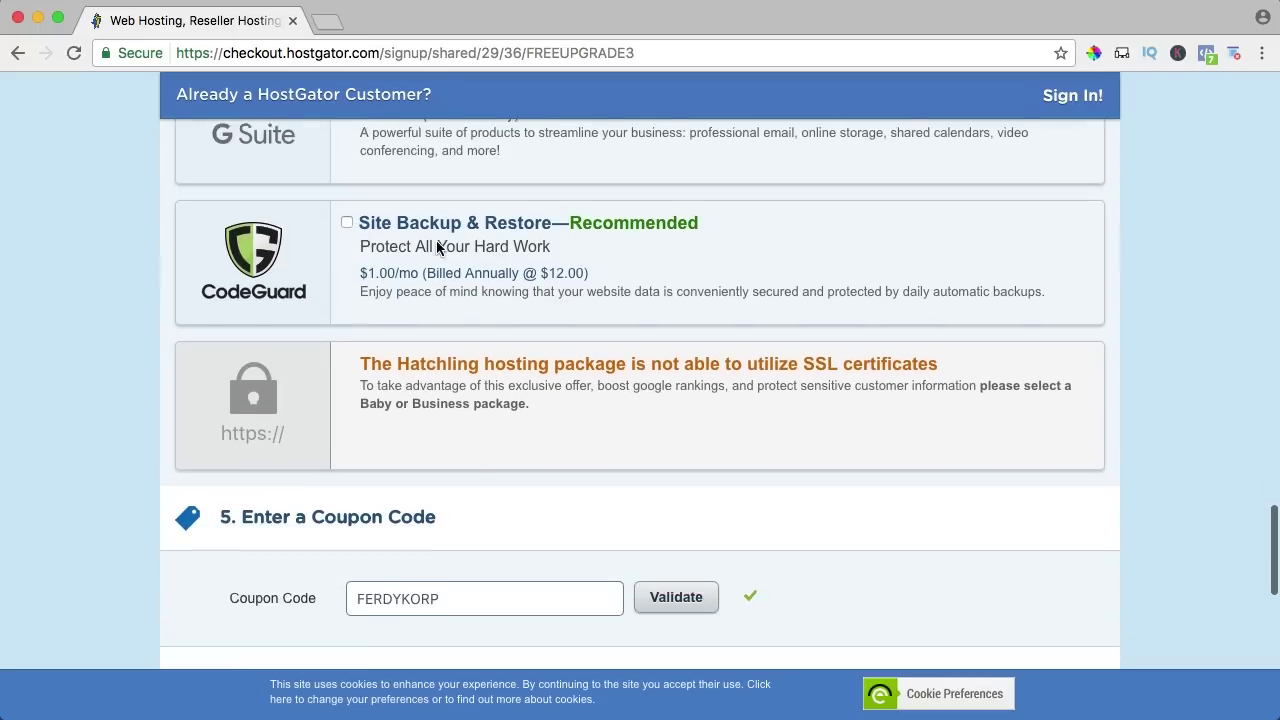
scroll(436, 247, "down", 1)
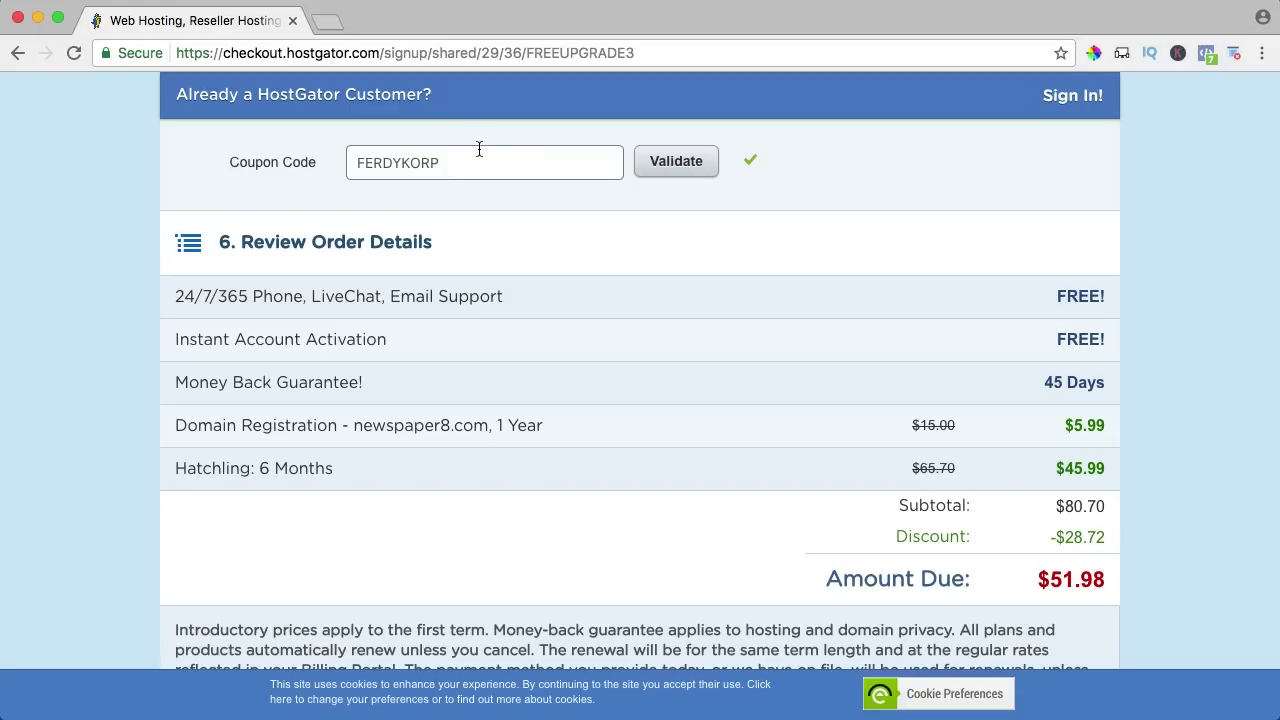
scroll(443, 240, "up", 1)
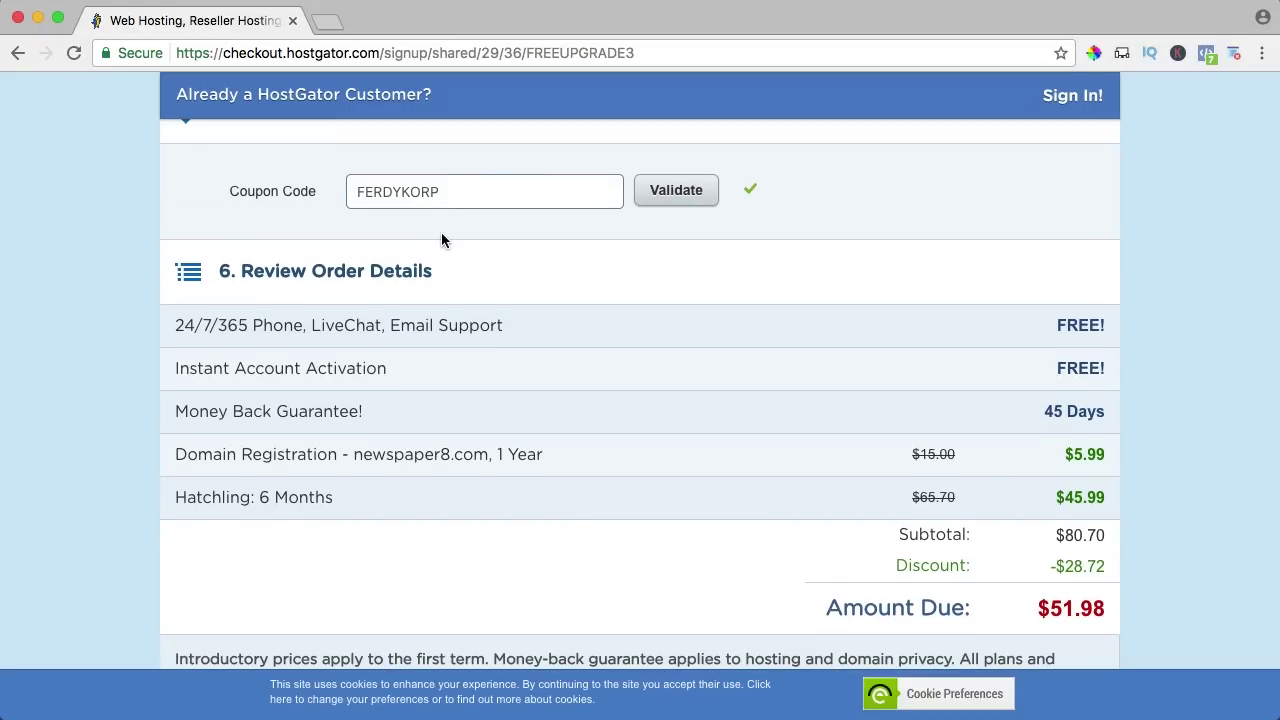
scroll(452, 234, "down", 5)
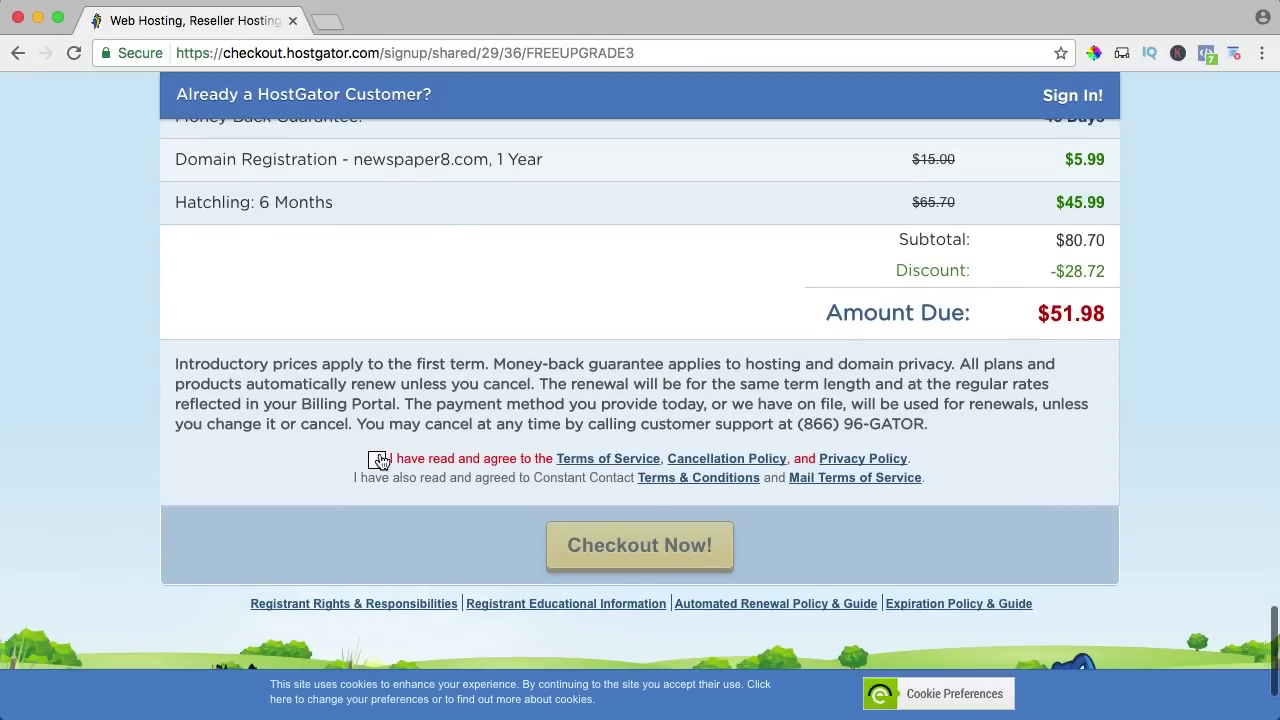
Accept the terms of service and complete the $51.98 order.
left_click(379, 460)
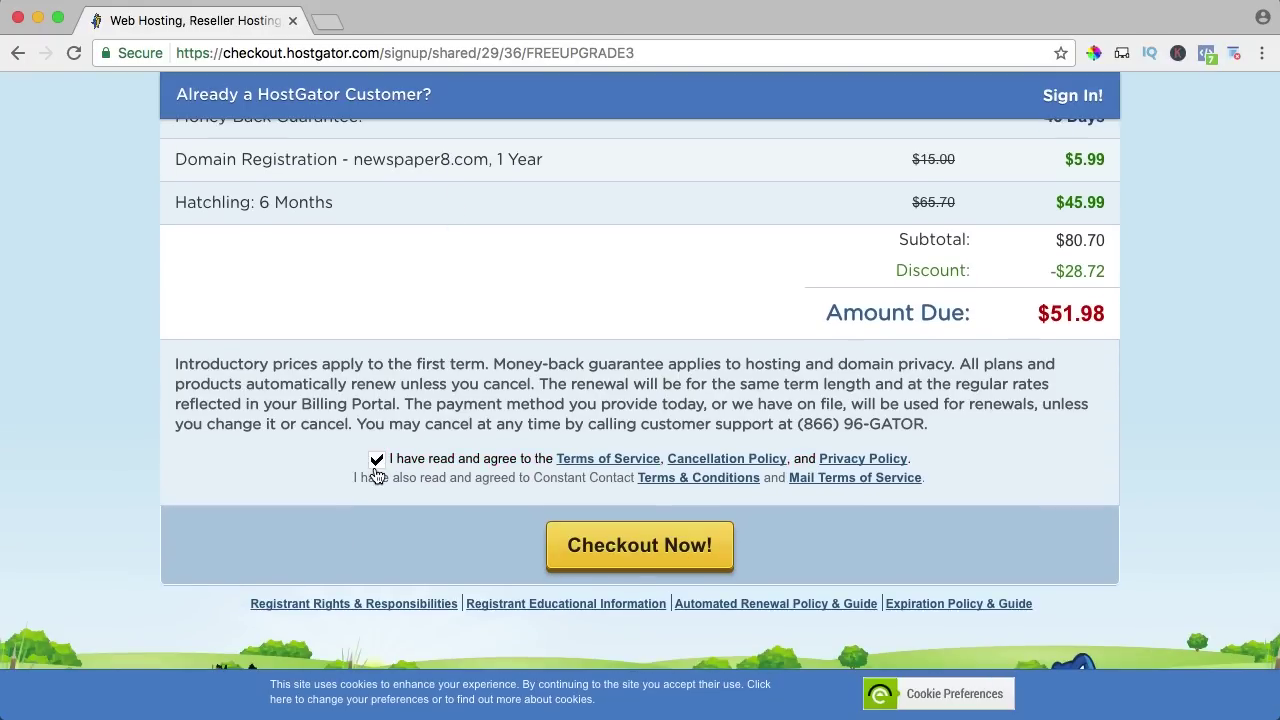
left_click(606, 563)
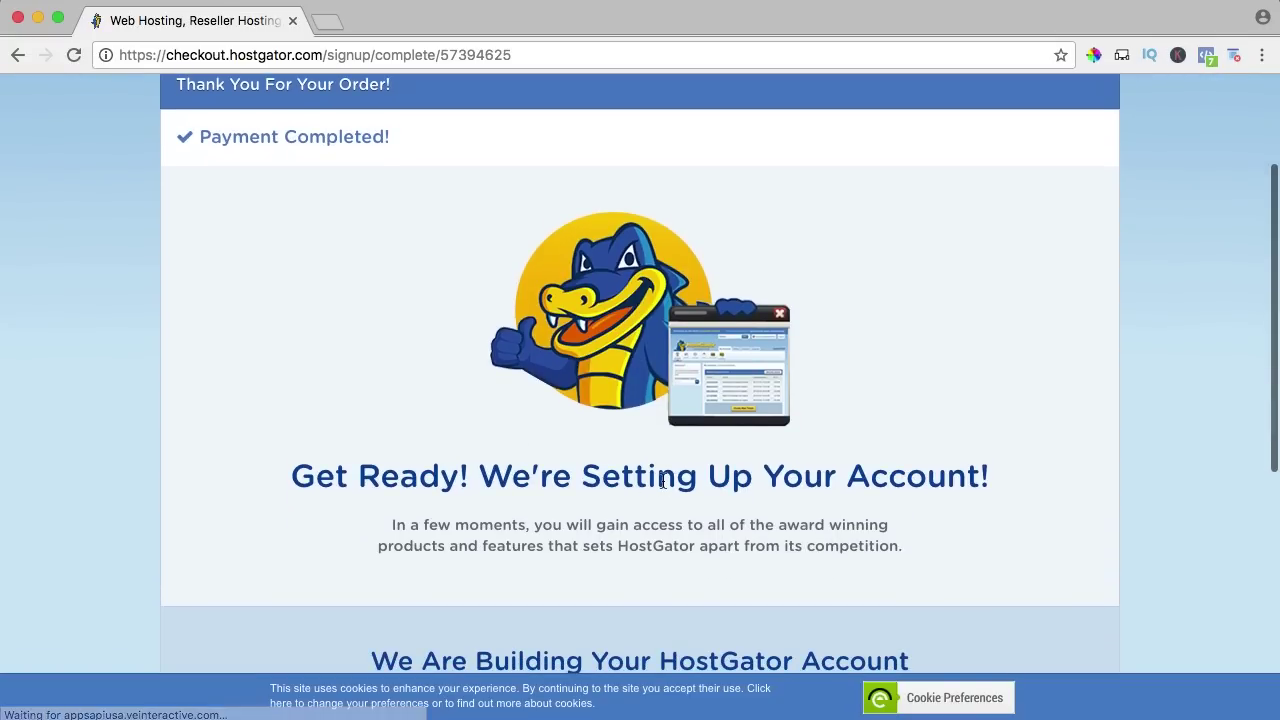
scroll(681, 470, "down", 5)
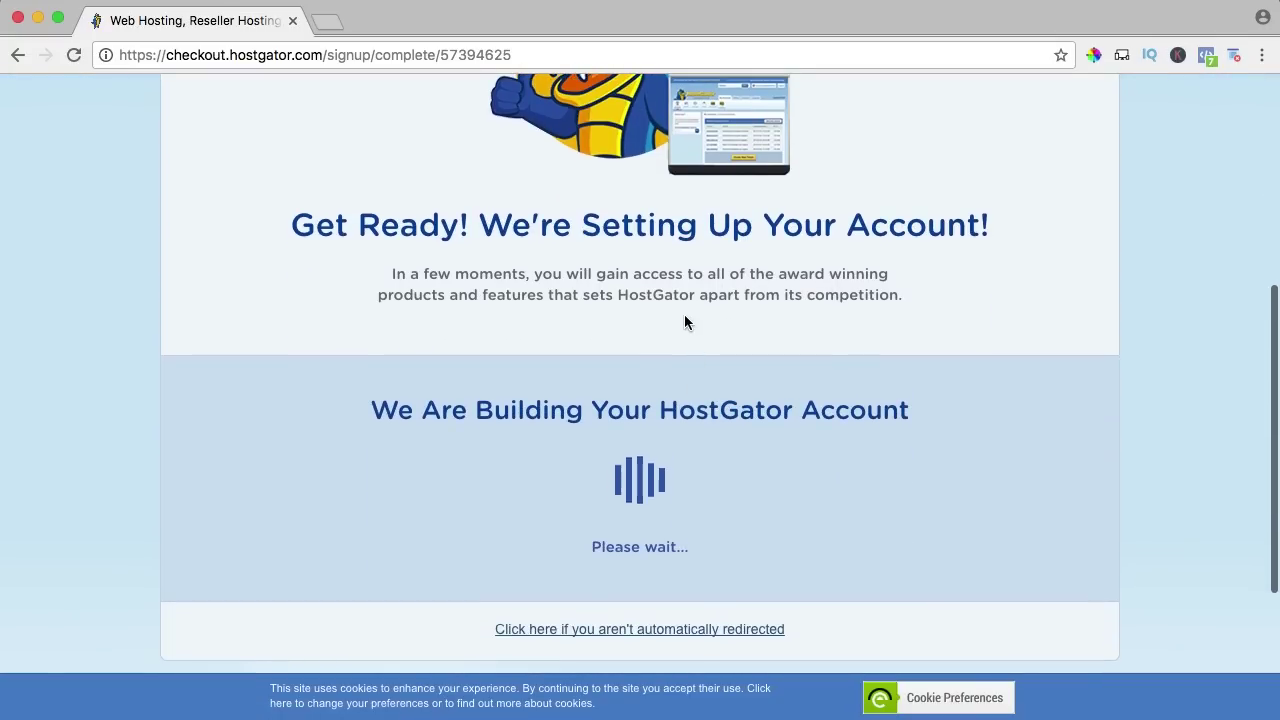
left_click(327, 21)
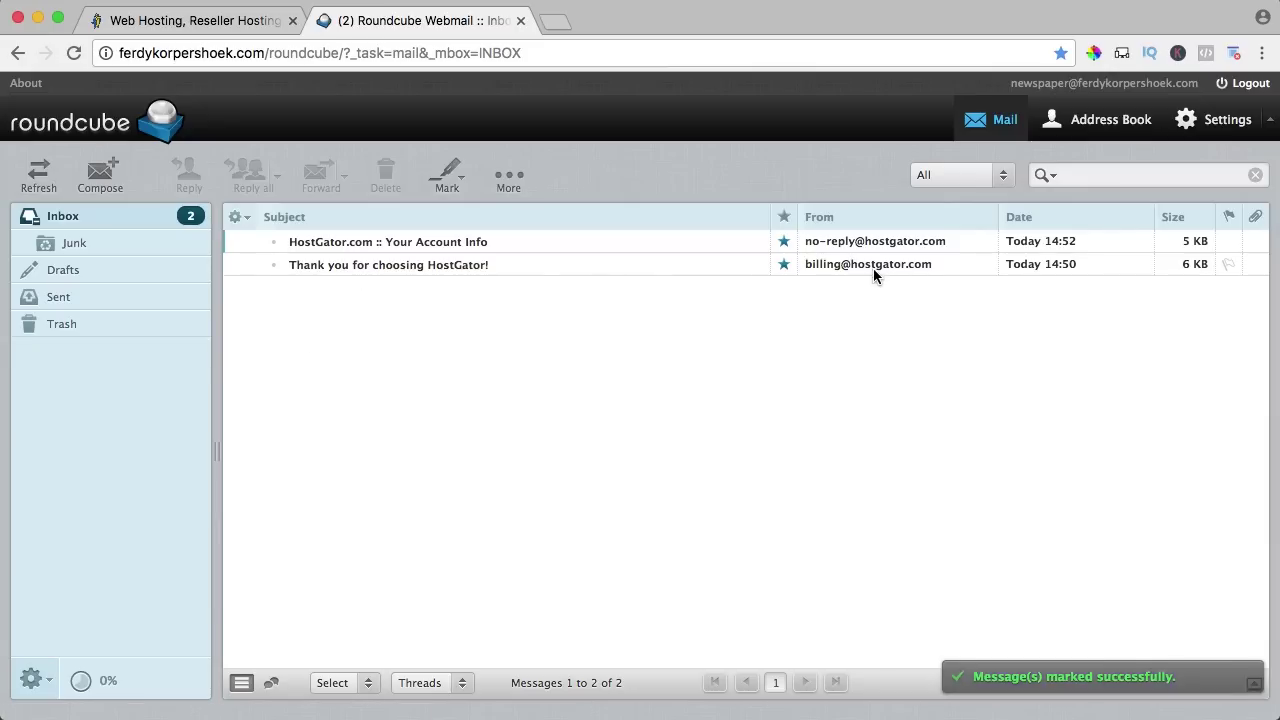
Open the HostGator account info email and copy its username into the cPanel login form.
double_click(441, 243)
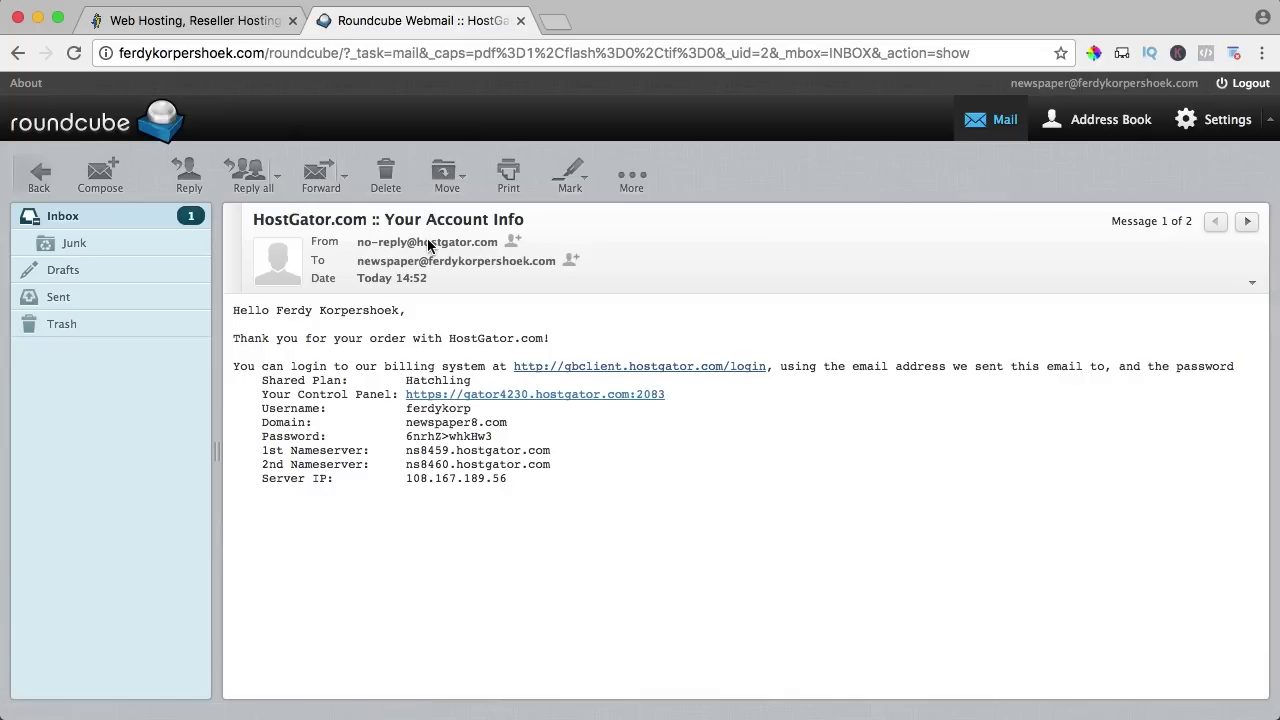
left_click(501, 395)
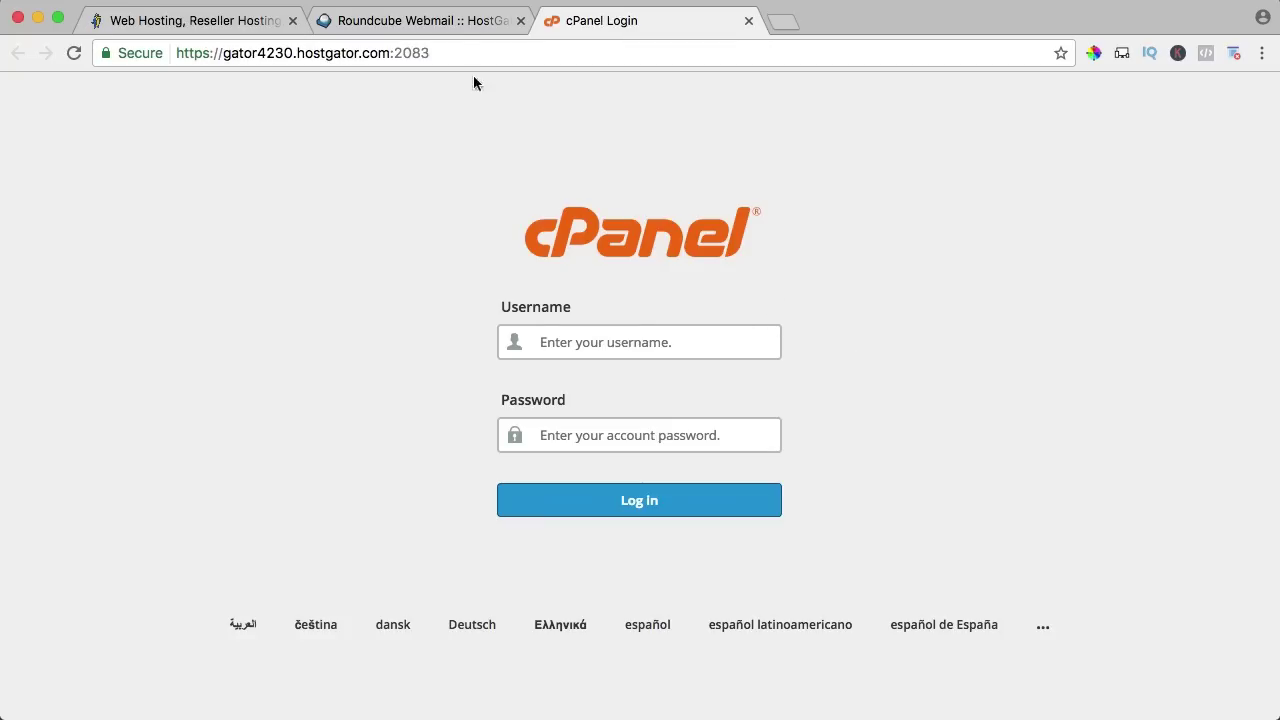
left_click(438, 22)
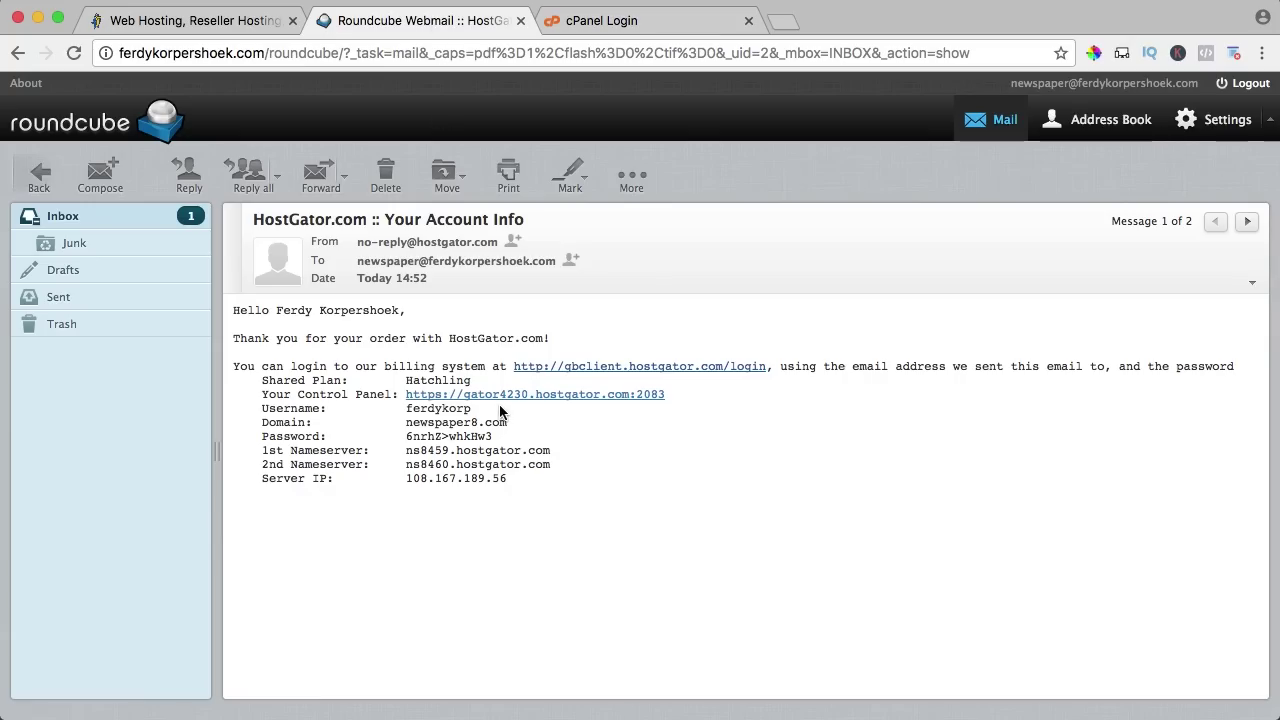
left_click_drag(472, 409, 404, 409)
key("super+c")
left_click(610, 22)
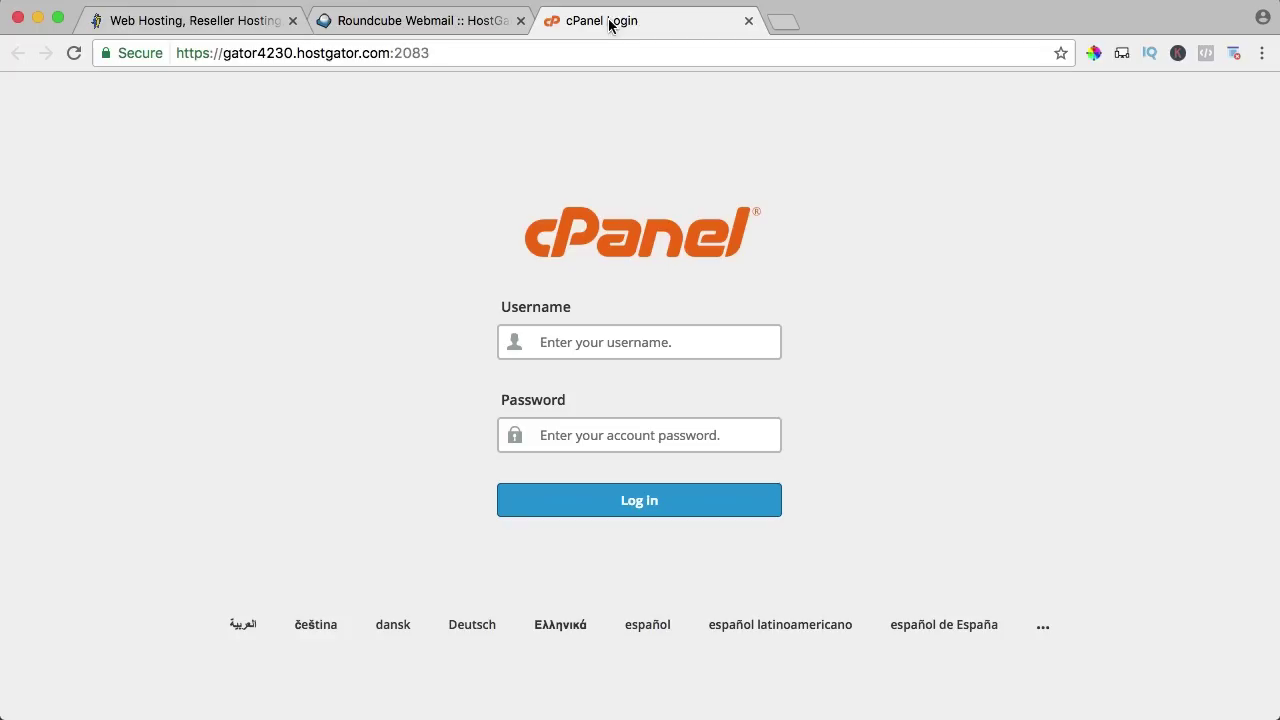
left_click(562, 342)
key("super+v")
Copy the account password from the email into the cPanel login and sign in.
left_click(418, 21)
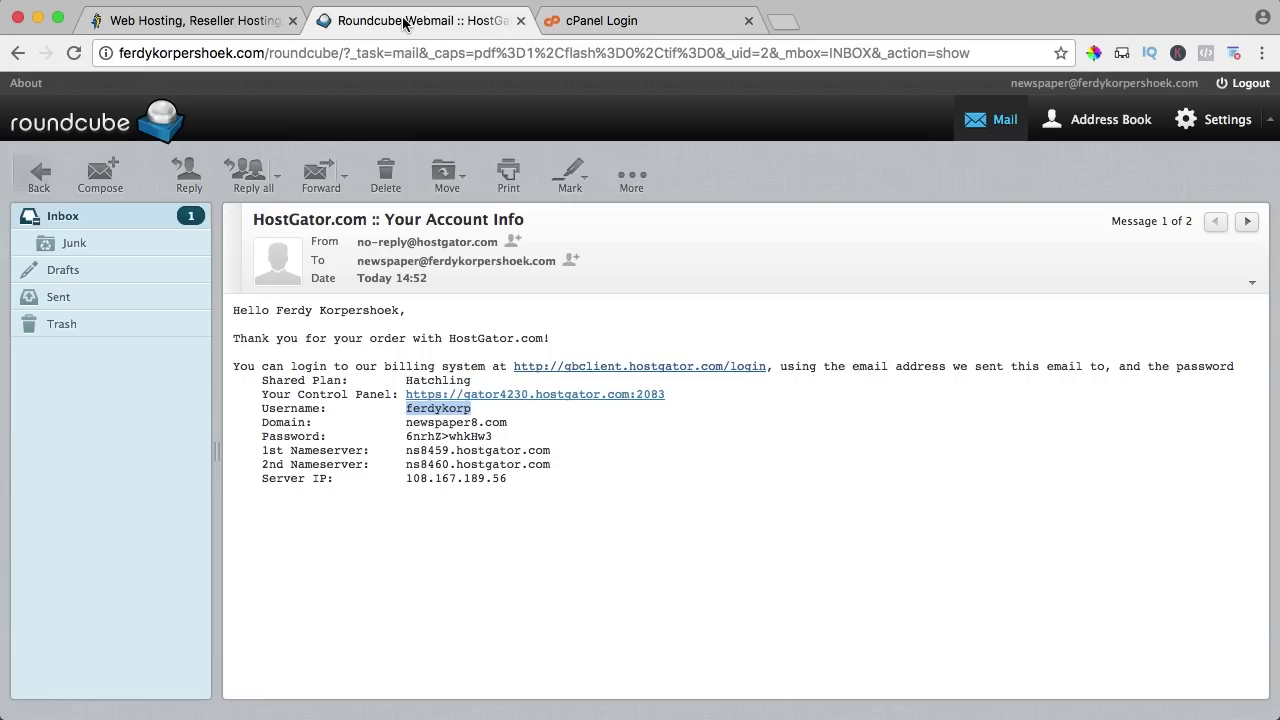
left_click(458, 440)
left_click_drag(496, 438, 404, 436)
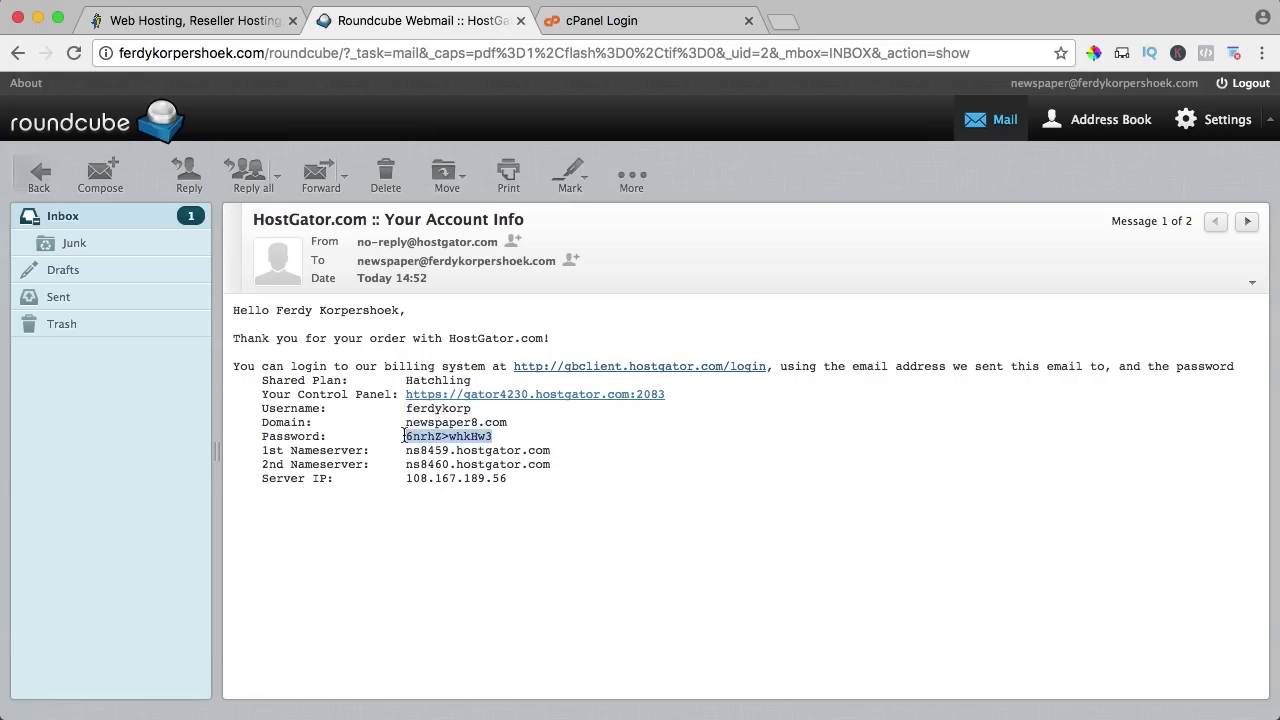
left_click(592, 24)
left_click(578, 435)
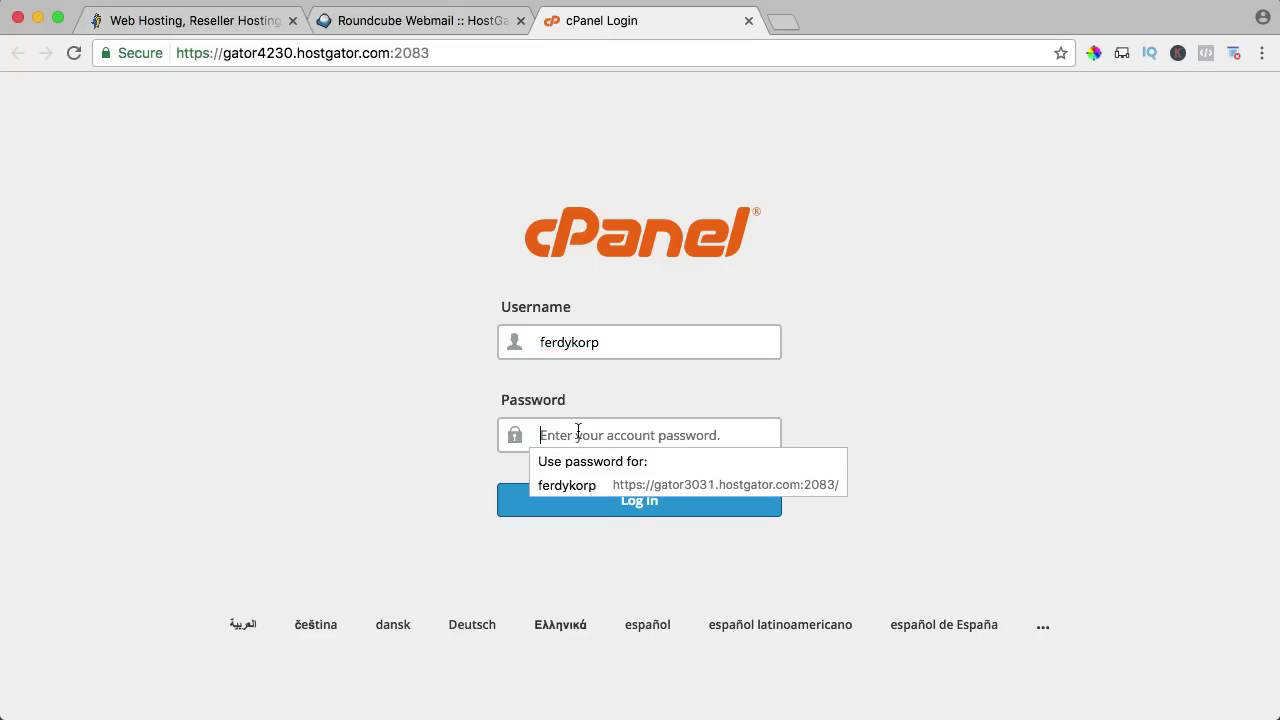
key("super+v")
left_click(660, 500)
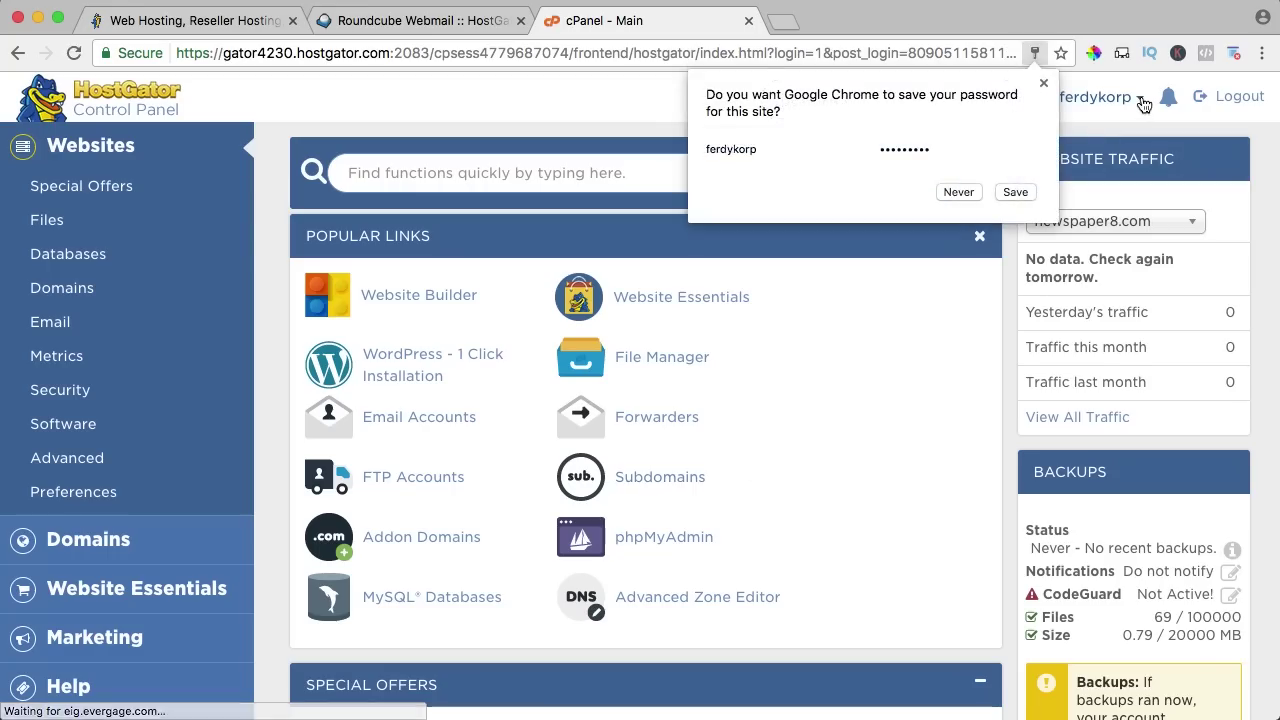
Start a one-click WordPress install on the newspaper8.com domain.
left_click(1144, 104)
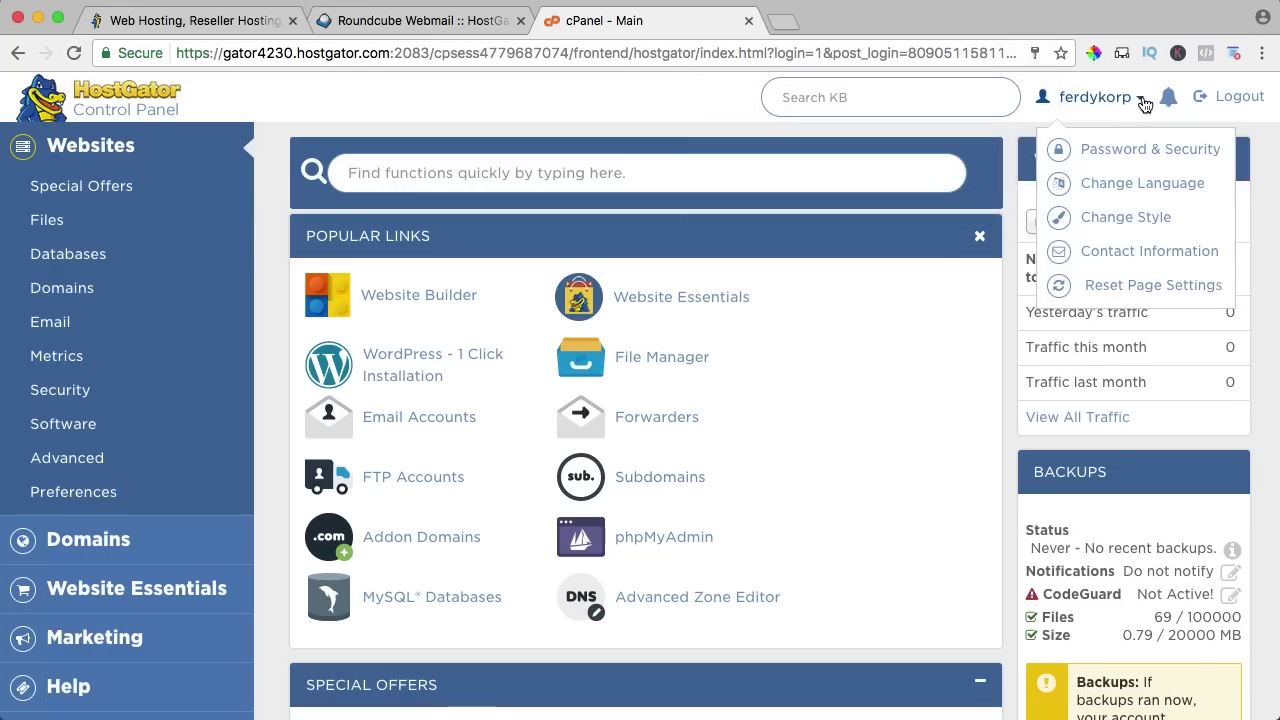
left_click(1011, 161)
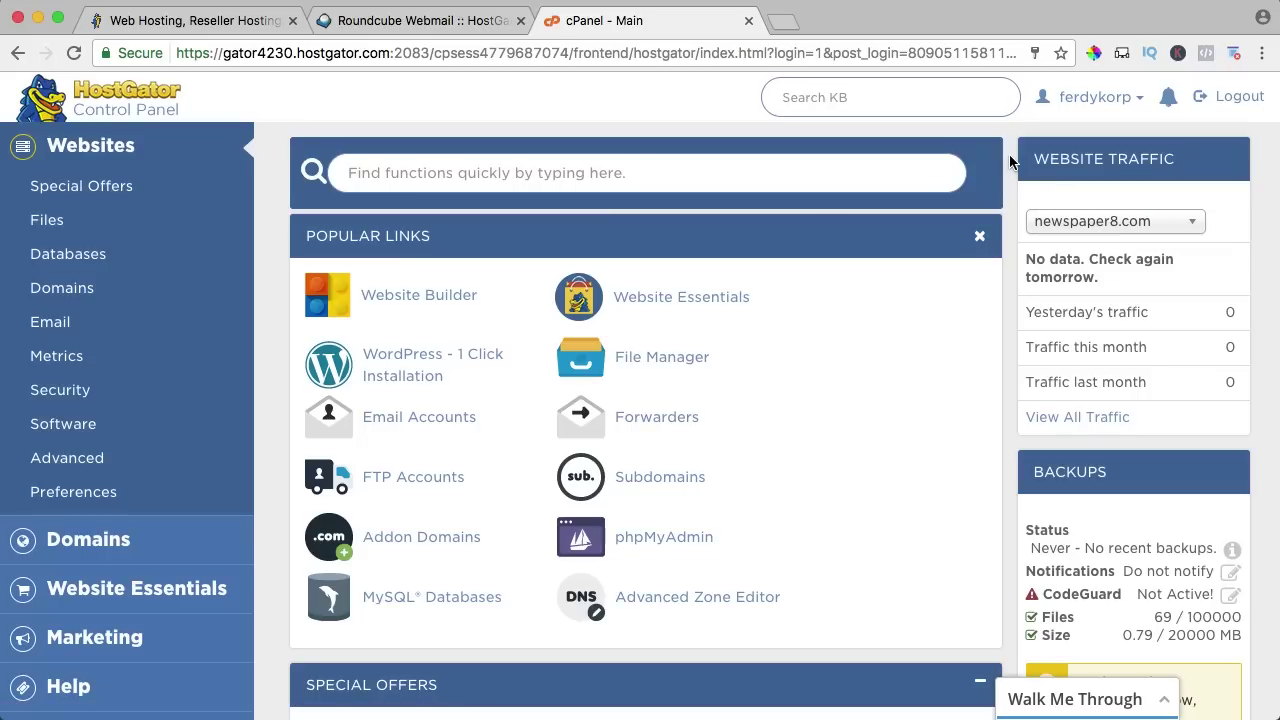
left_click(400, 362)
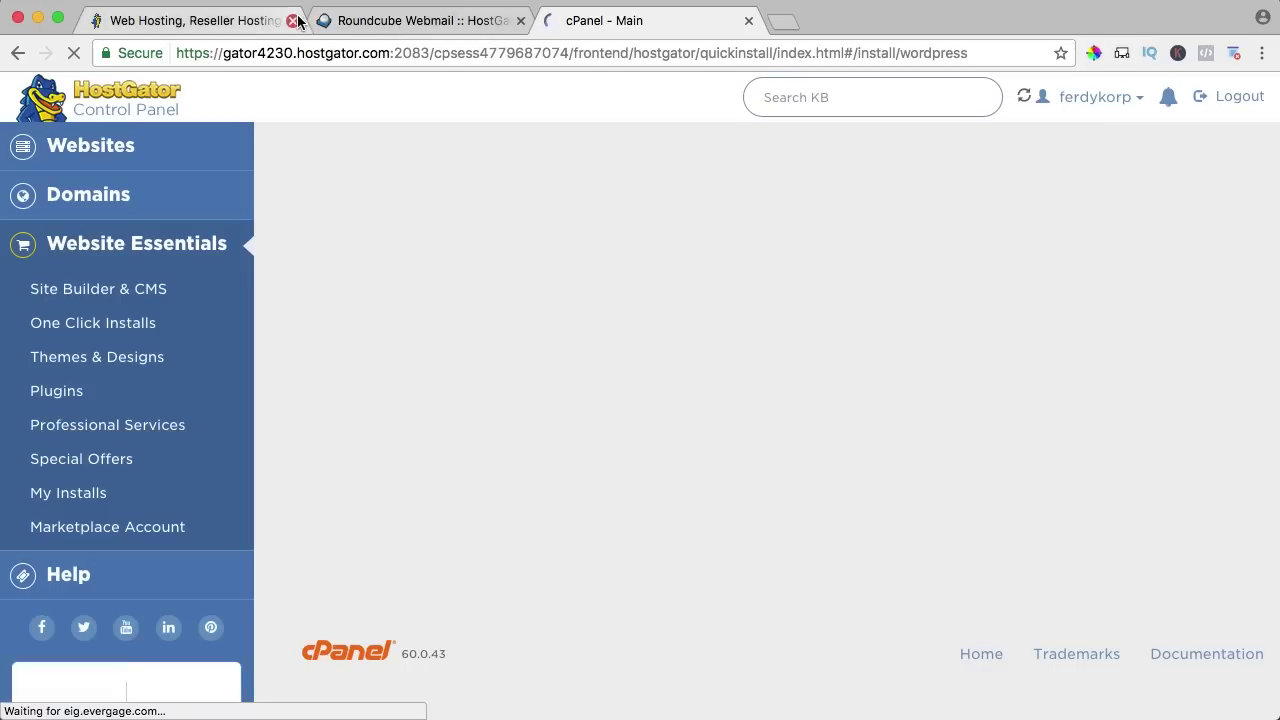
left_click(297, 20)
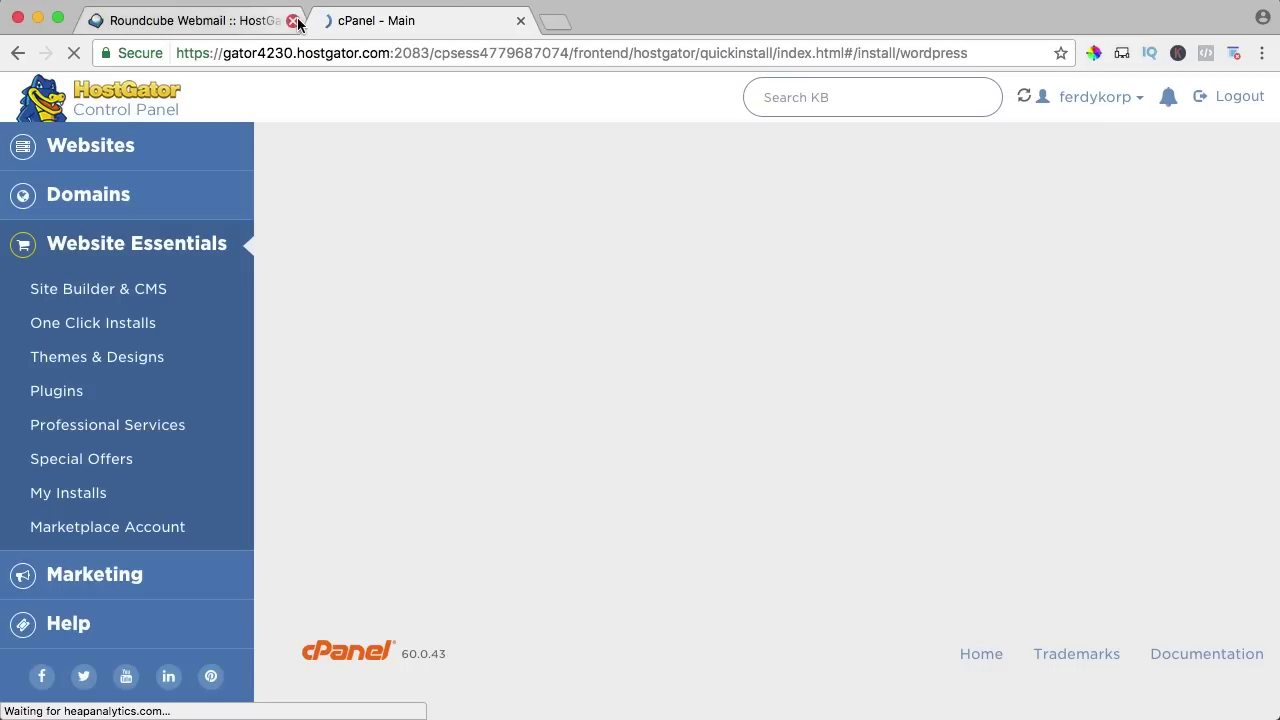
left_click(295, 20)
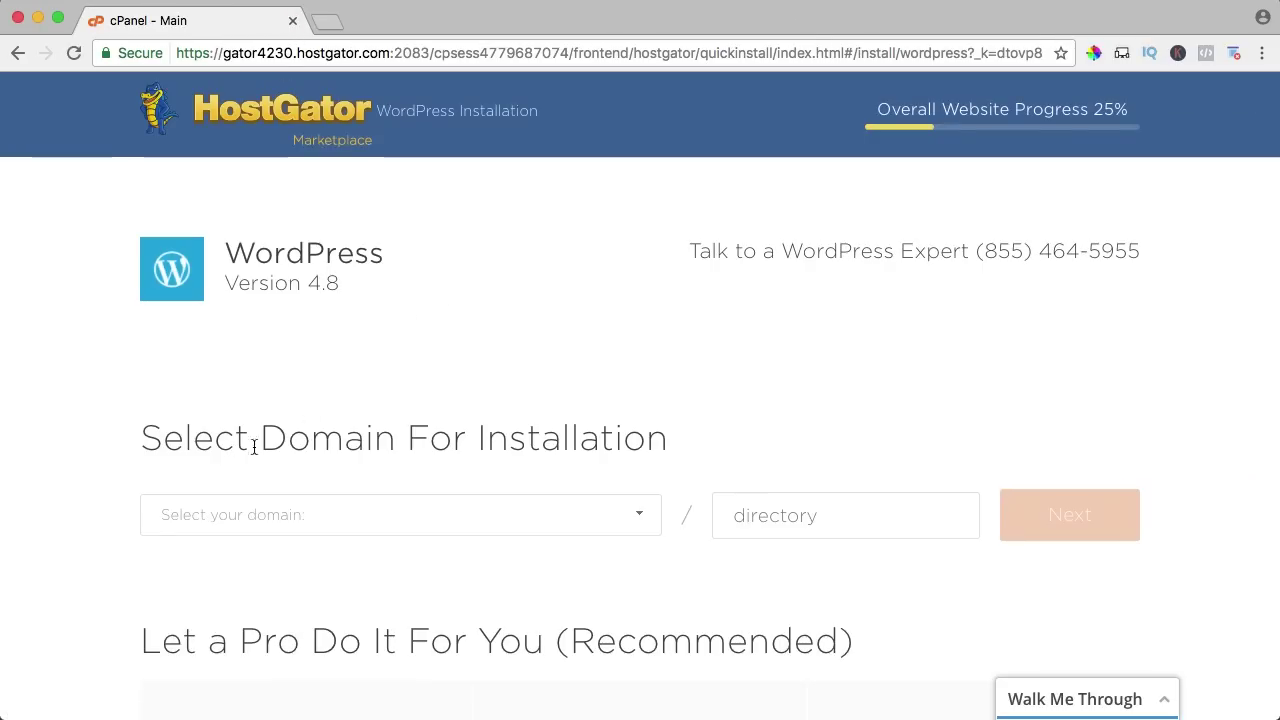
left_click(229, 514)
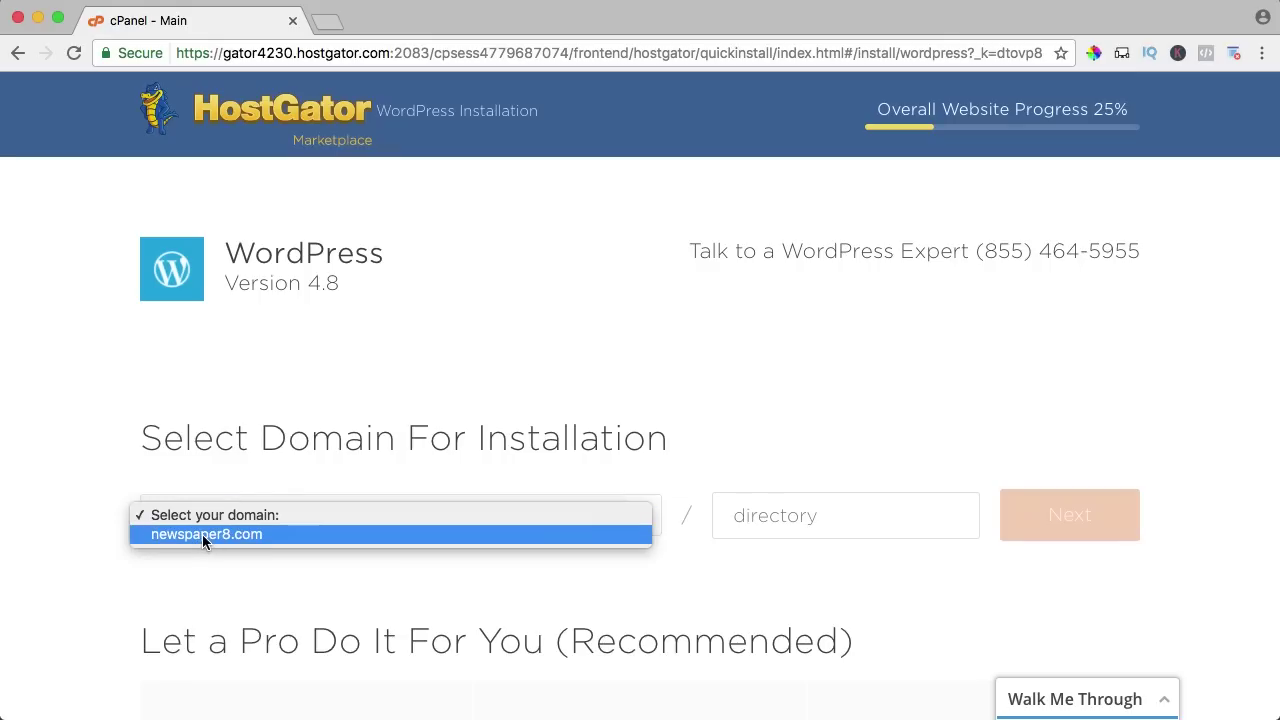
left_click(208, 534)
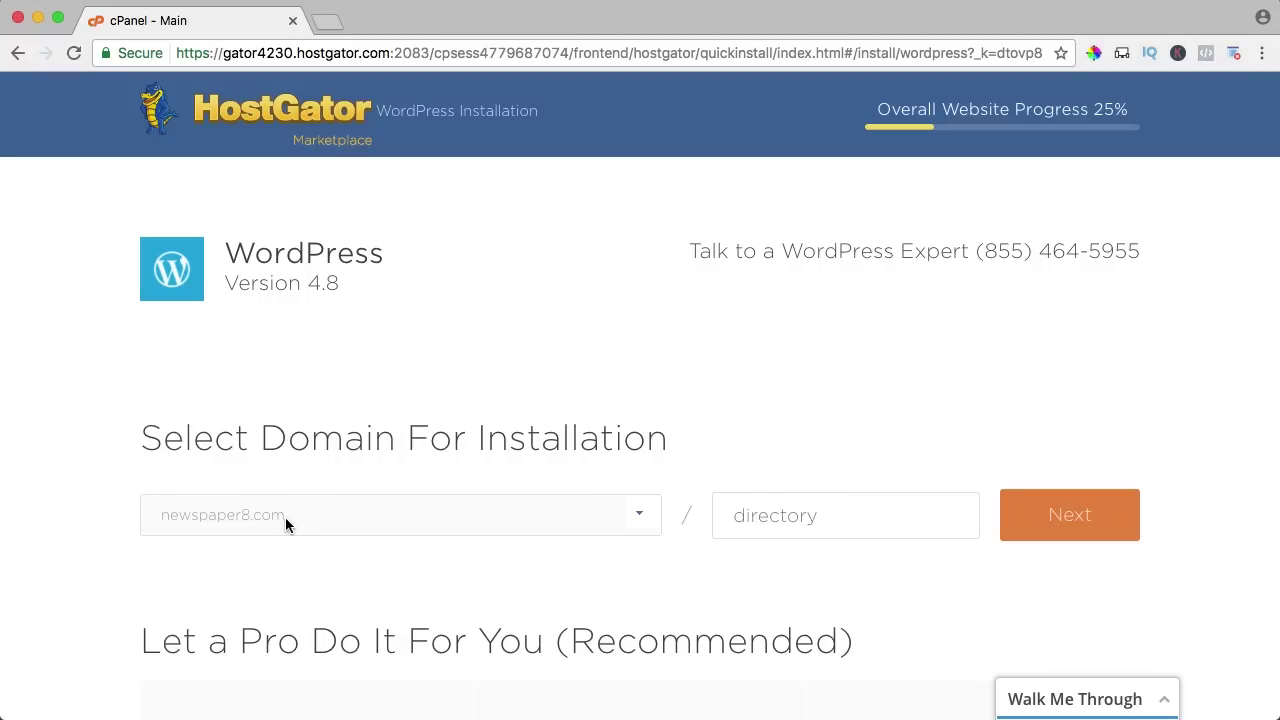
left_click(1046, 530)
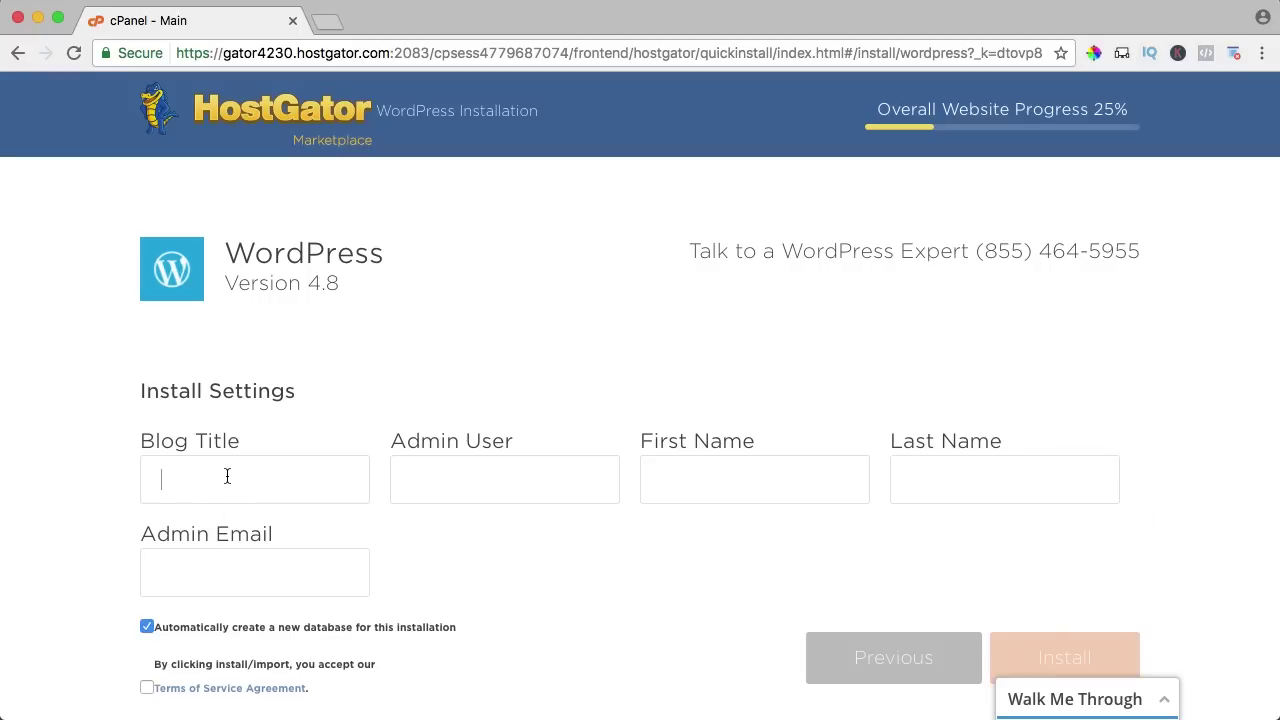
Enter blog title 'Ferdy & Anna | Traveling The World', the admin username, and first and last name.
type("Ferd")
type("y & Anna")
type(" | Traveling The Worl")
type("d")
key("Tab")
type("FerdyKorp")
key("Tab")
type("Ferdy")
key("Tab")
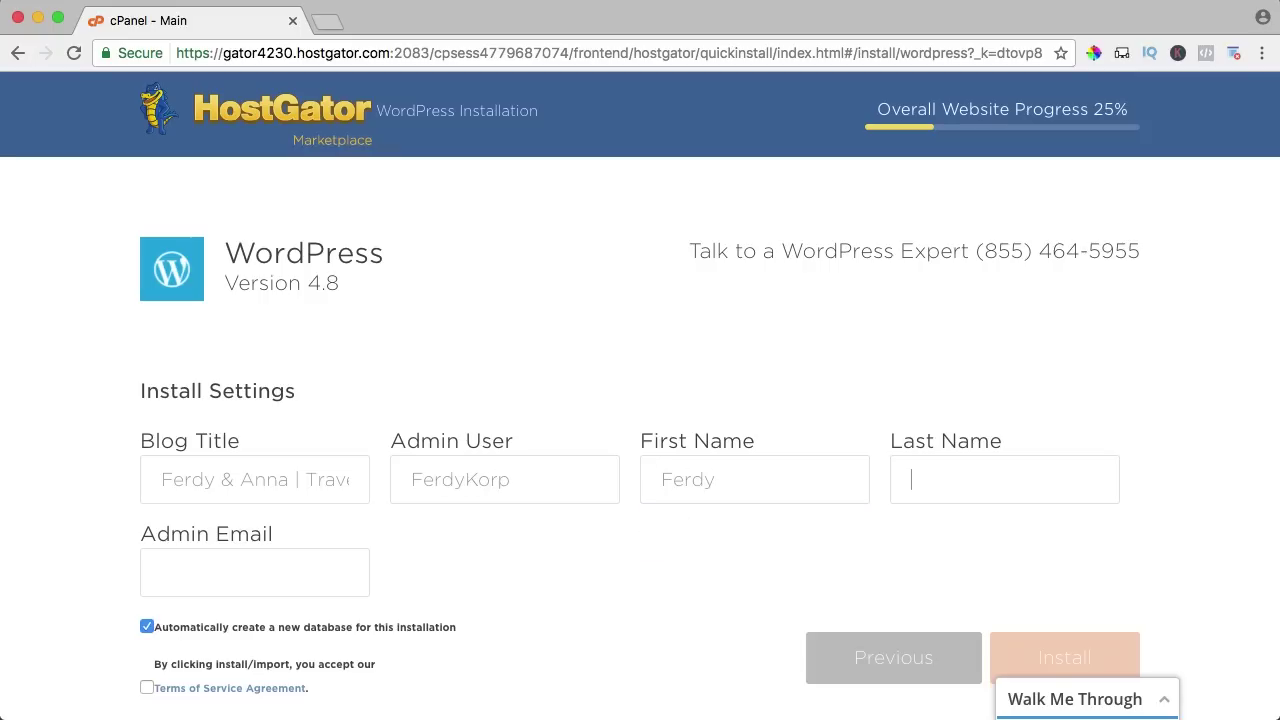
type("Korpershoek")
key("Tab")
Fill in the admin email, accept the terms of service, and install WordPress.
type("no")
scroll(5, 487, "down", 1)
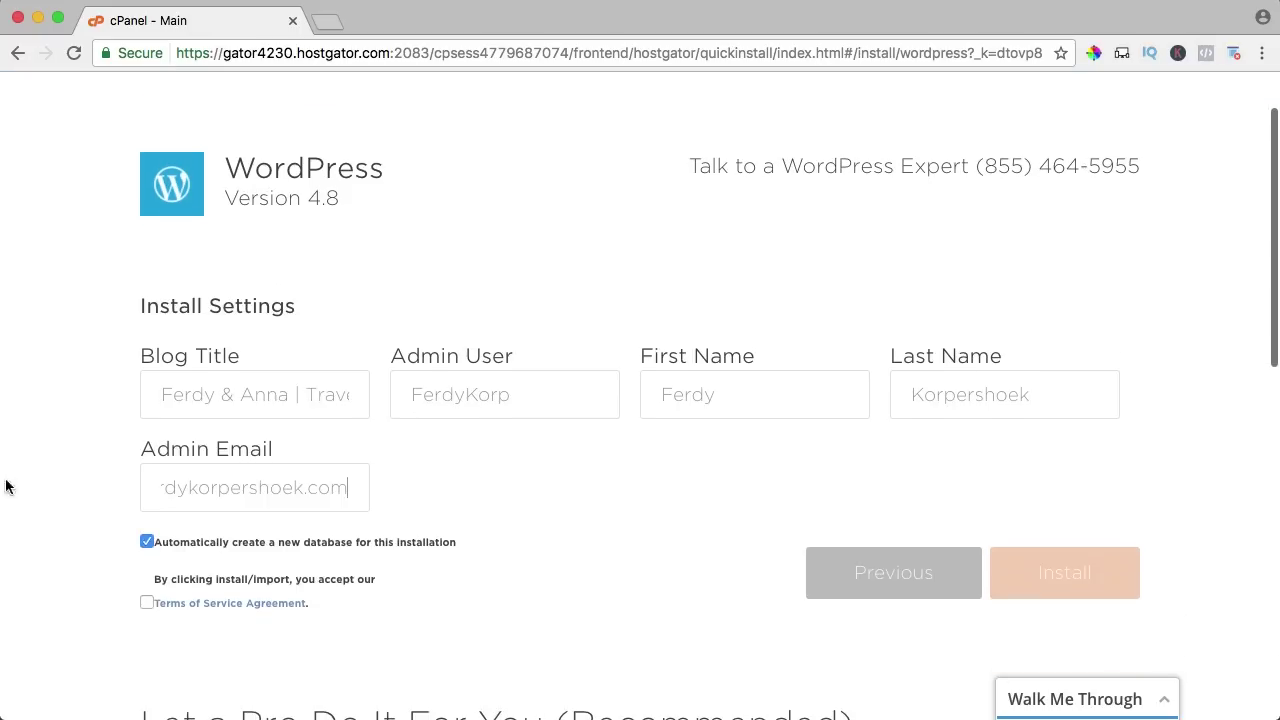
left_click(147, 604)
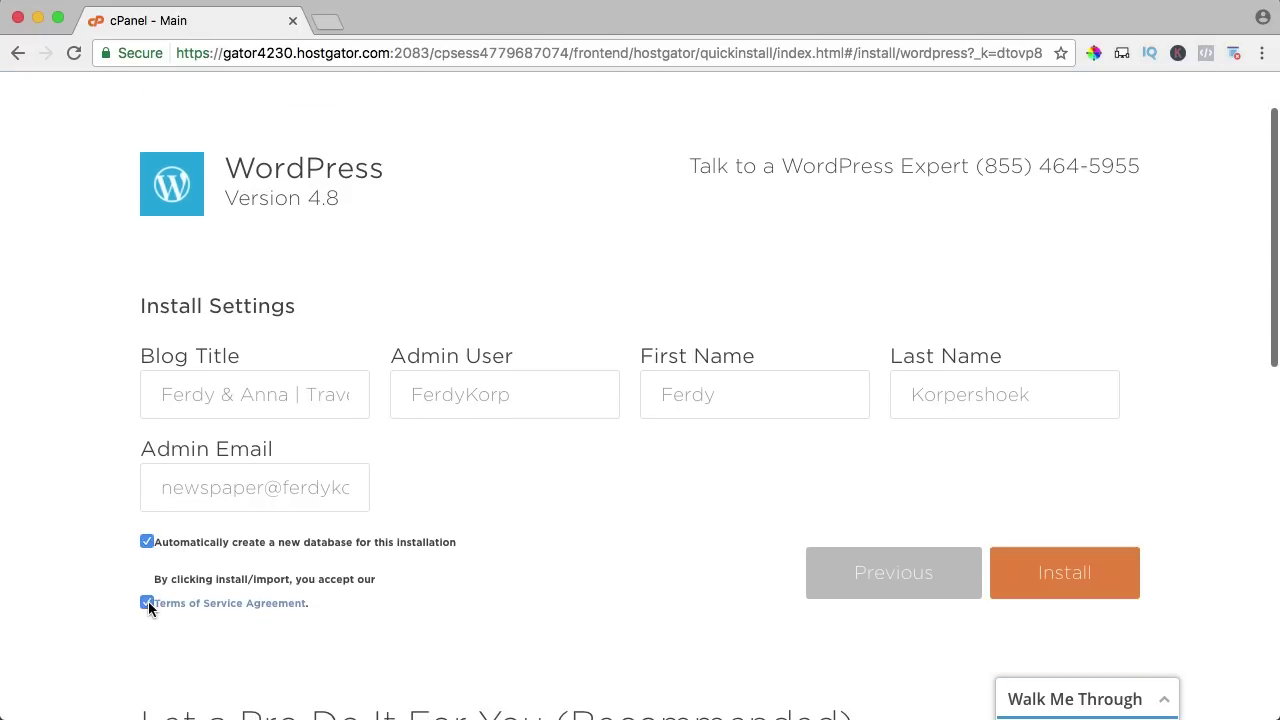
left_click(1045, 584)
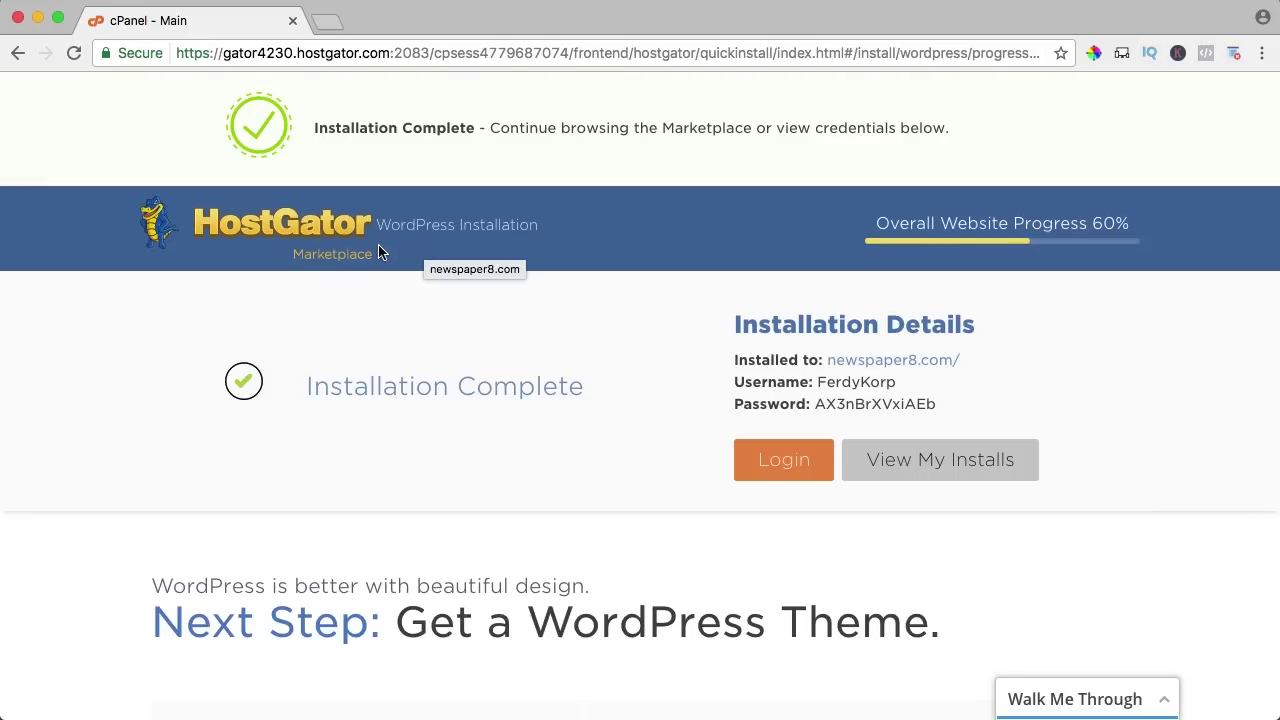
Open the new site's wp-admin login in a new tab and reload until it loads.
left_click(786, 462)
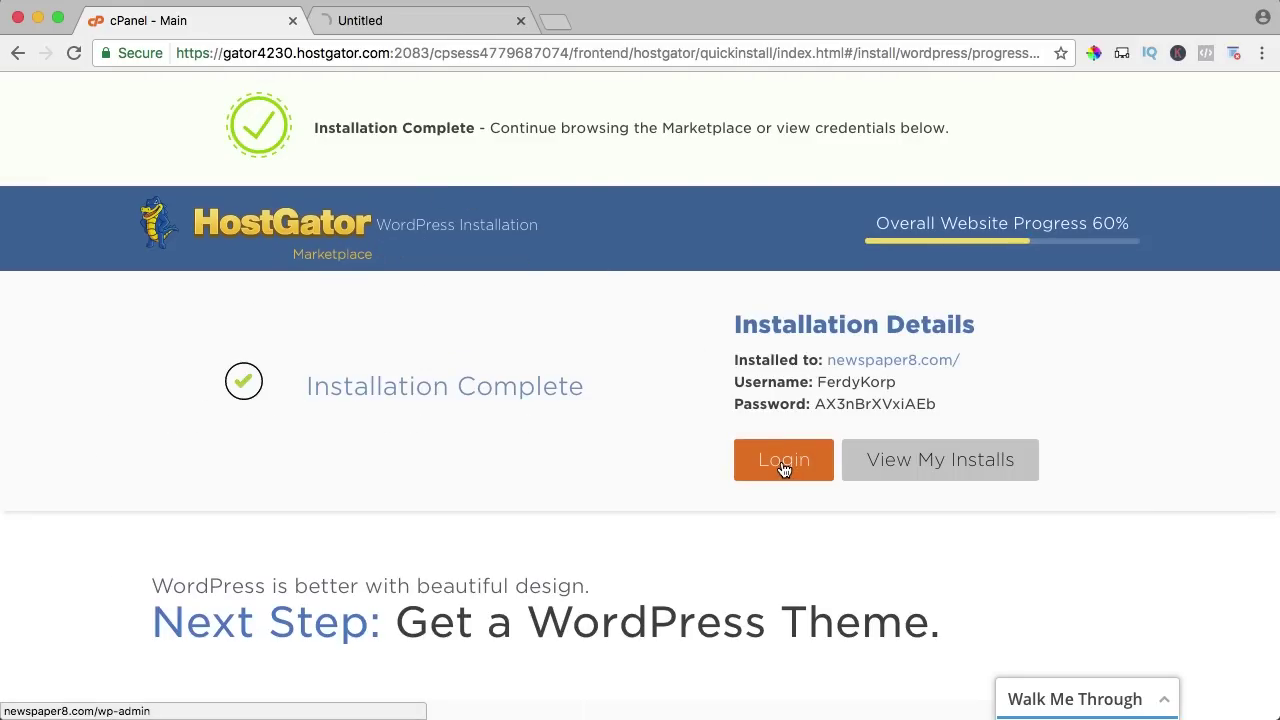
left_click(423, 20)
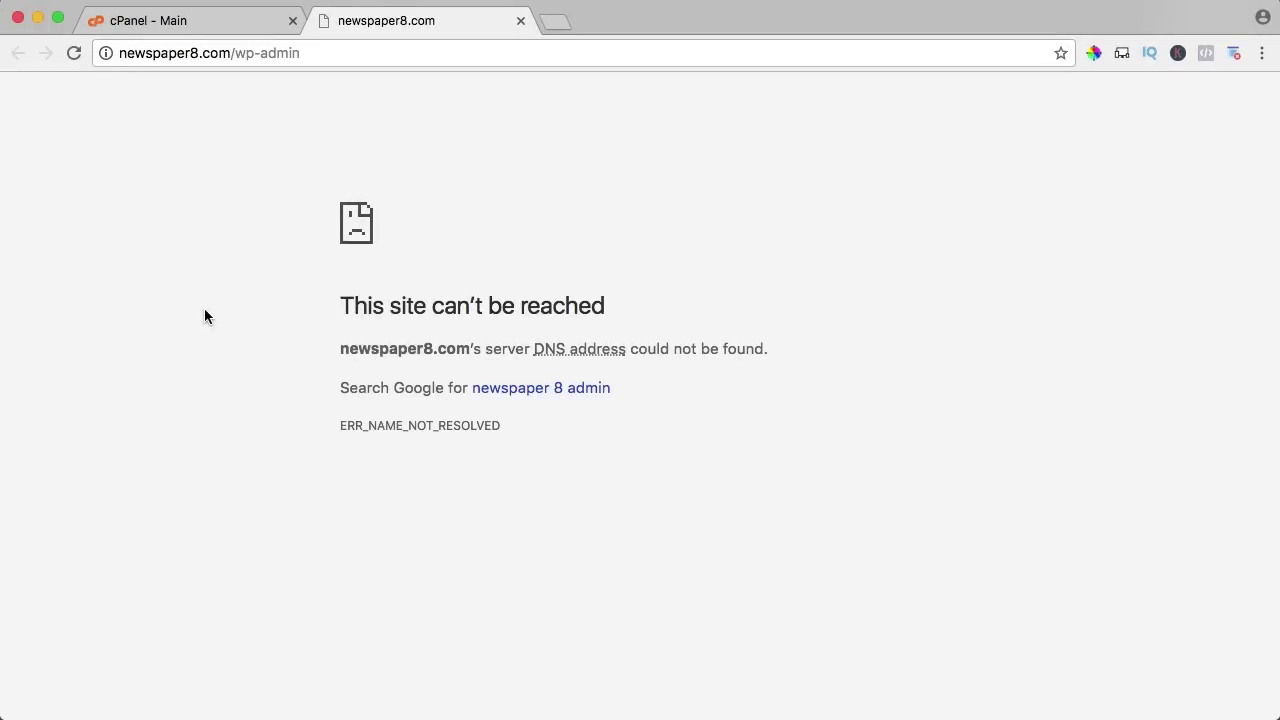
key("super+r")
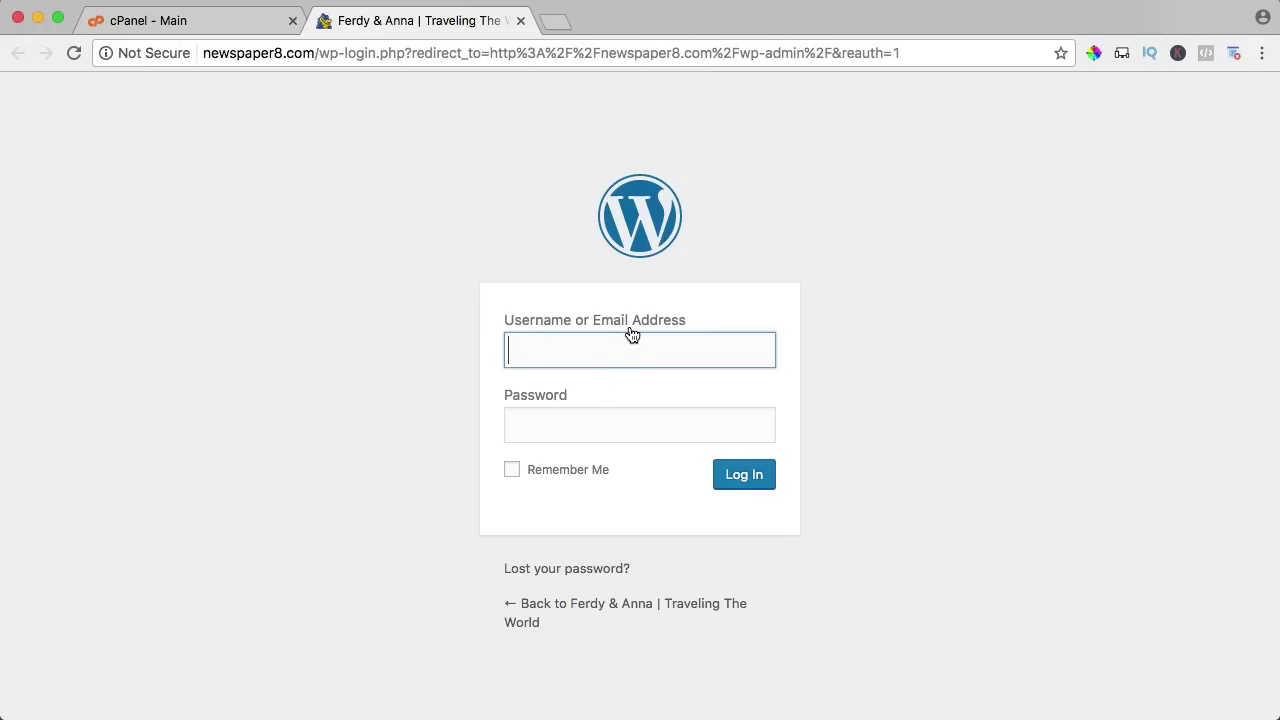
Log in to WordPress with the admin username and password copied from the cPanel install details.
left_click(155, 20)
left_click_drag(922, 381, 817, 383)
key("ctrl+c")
left_click(425, 22)
key("ctrl+v")
left_click(222, 24)
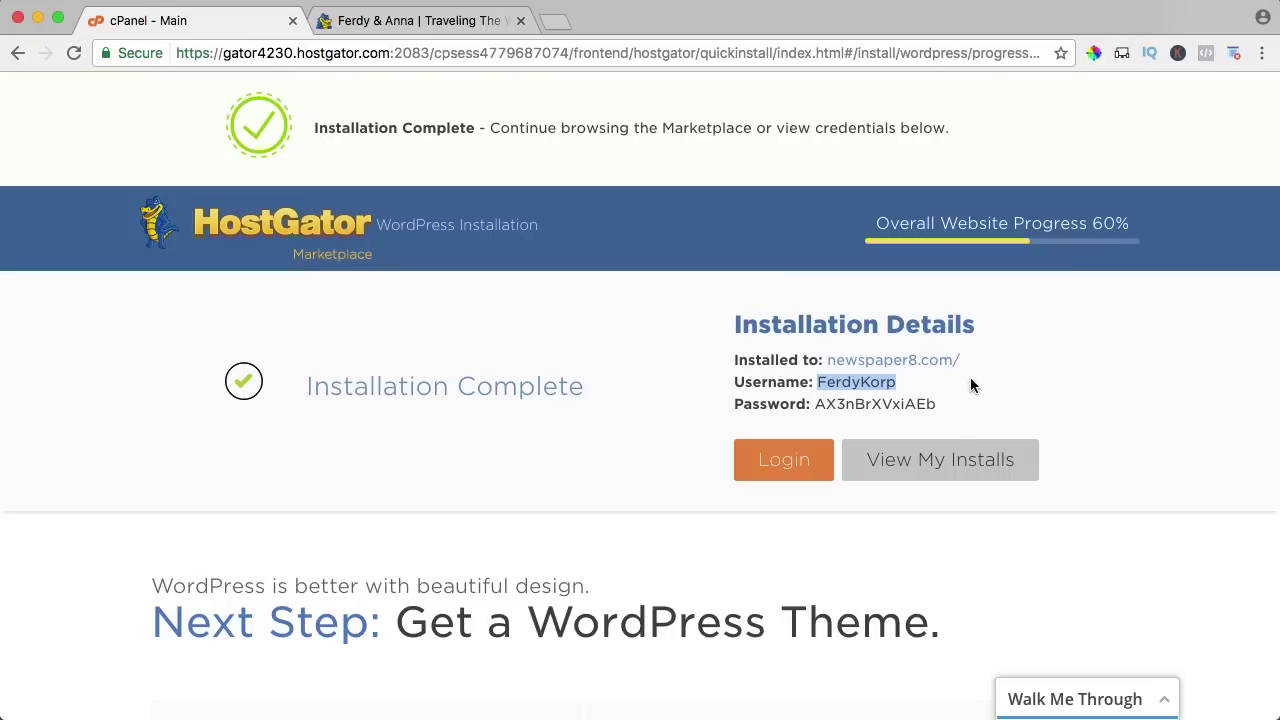
left_click_drag(940, 404, 818, 404)
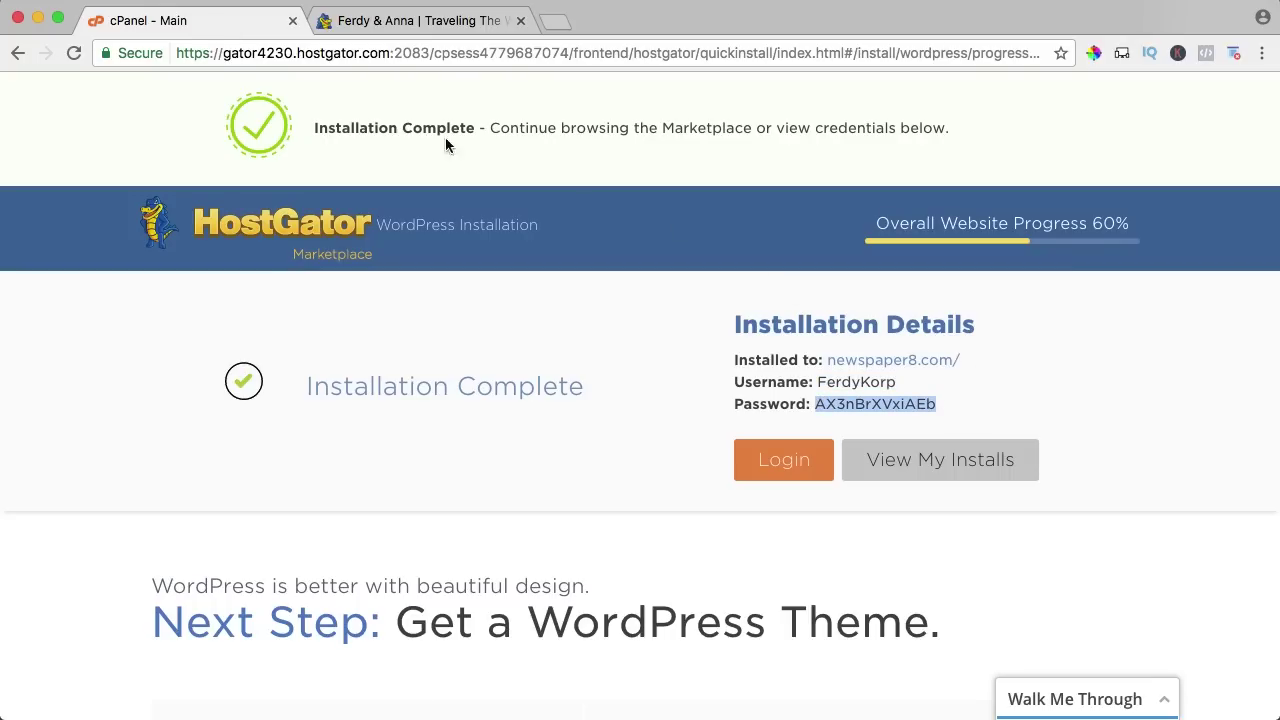
left_click(407, 26)
left_click(545, 421)
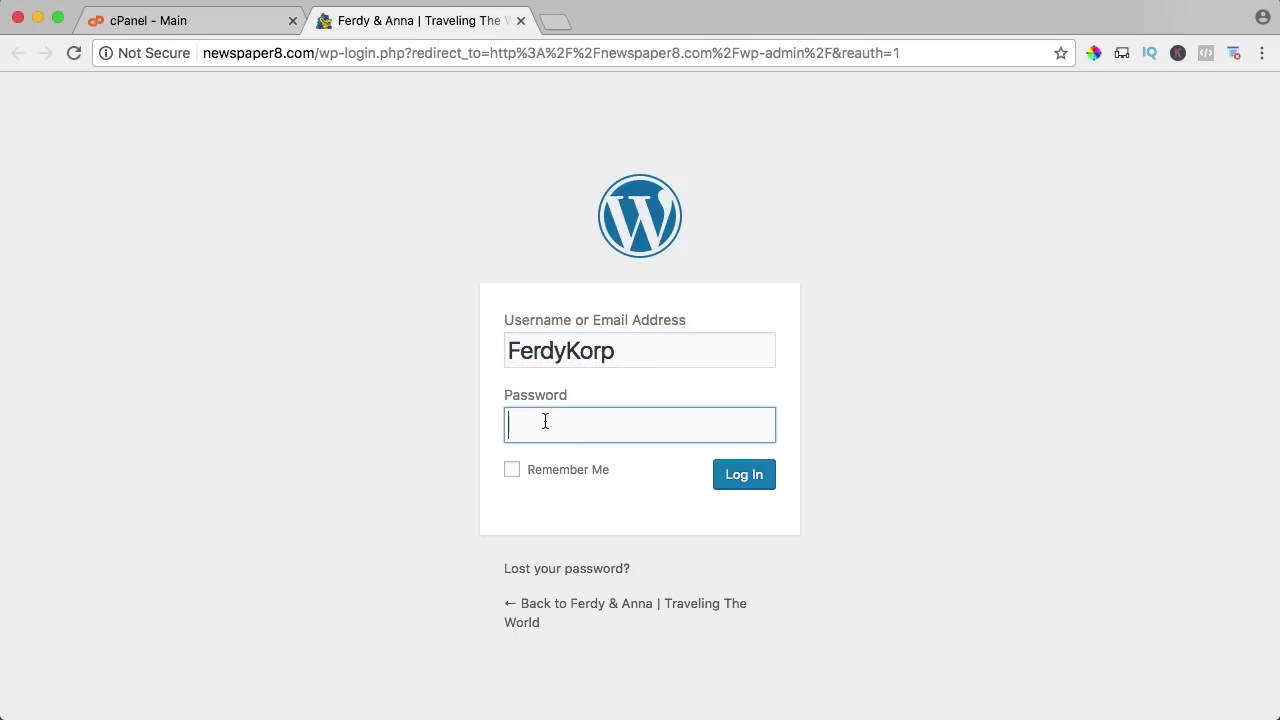
key("ctrl+v")
left_click(740, 484)
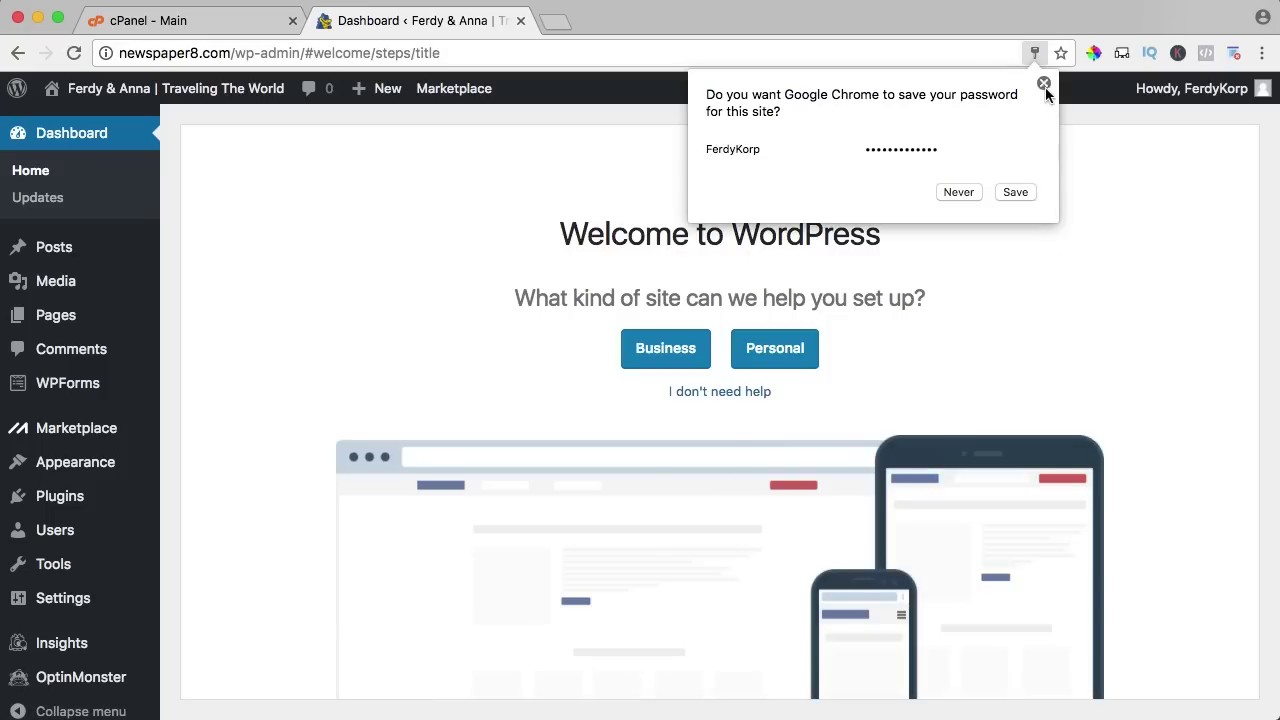
Dismiss Chrome's save-password prompt and open the live site in a new tab.
left_click(1043, 84)
mouse_move(110, 90)
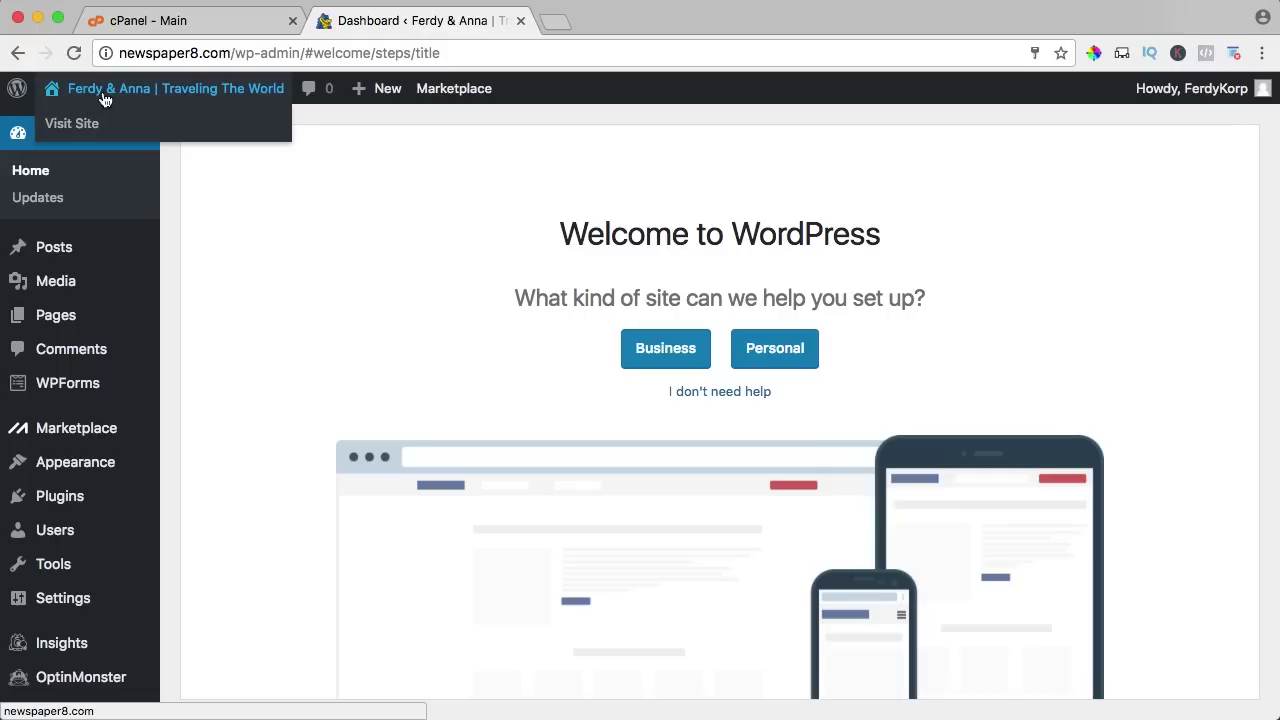
left_click(120, 94, "super")
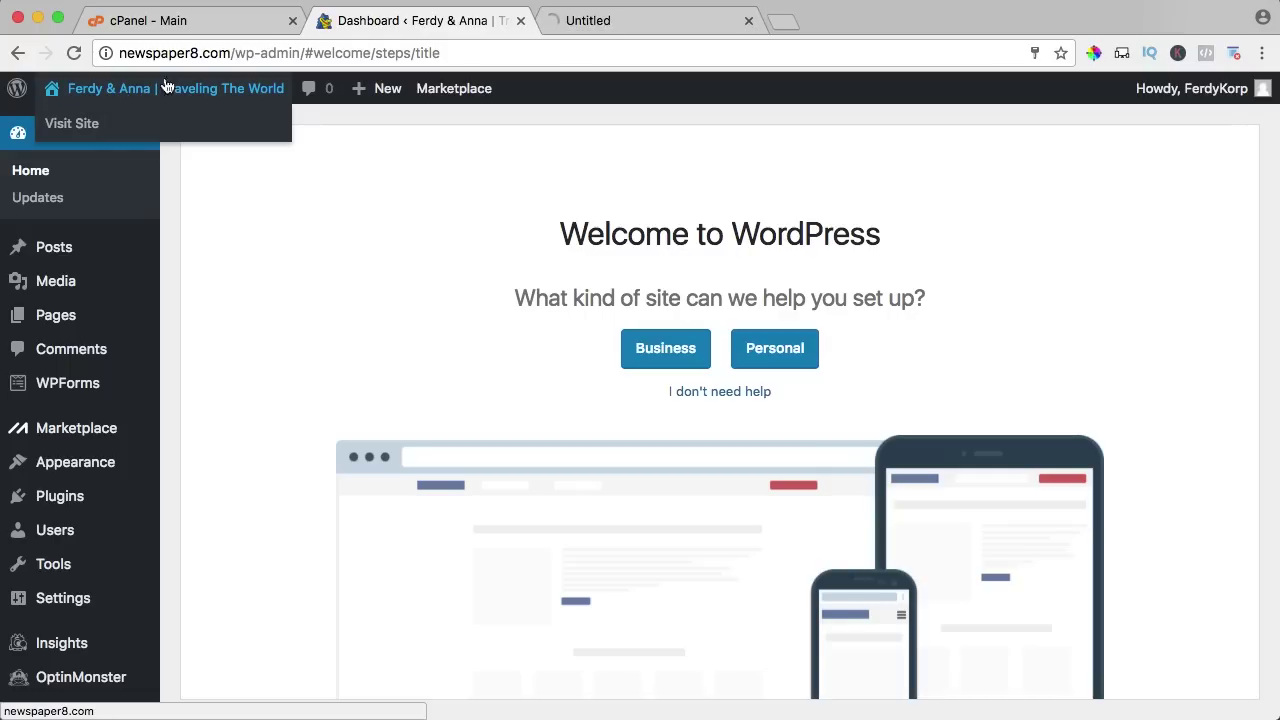
left_click(618, 24)
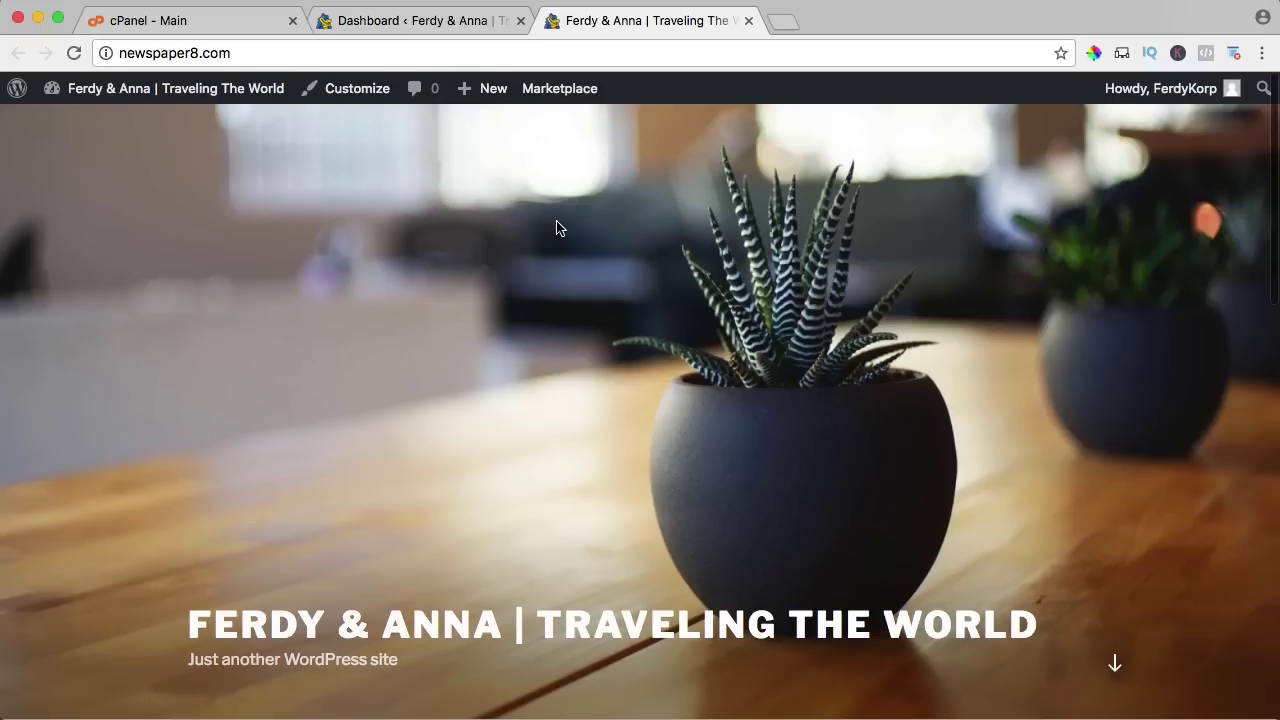
Look over the live homepage, then close its tab.
scroll(557, 224, "down", 10)
scroll(557, 228, "up", 10)
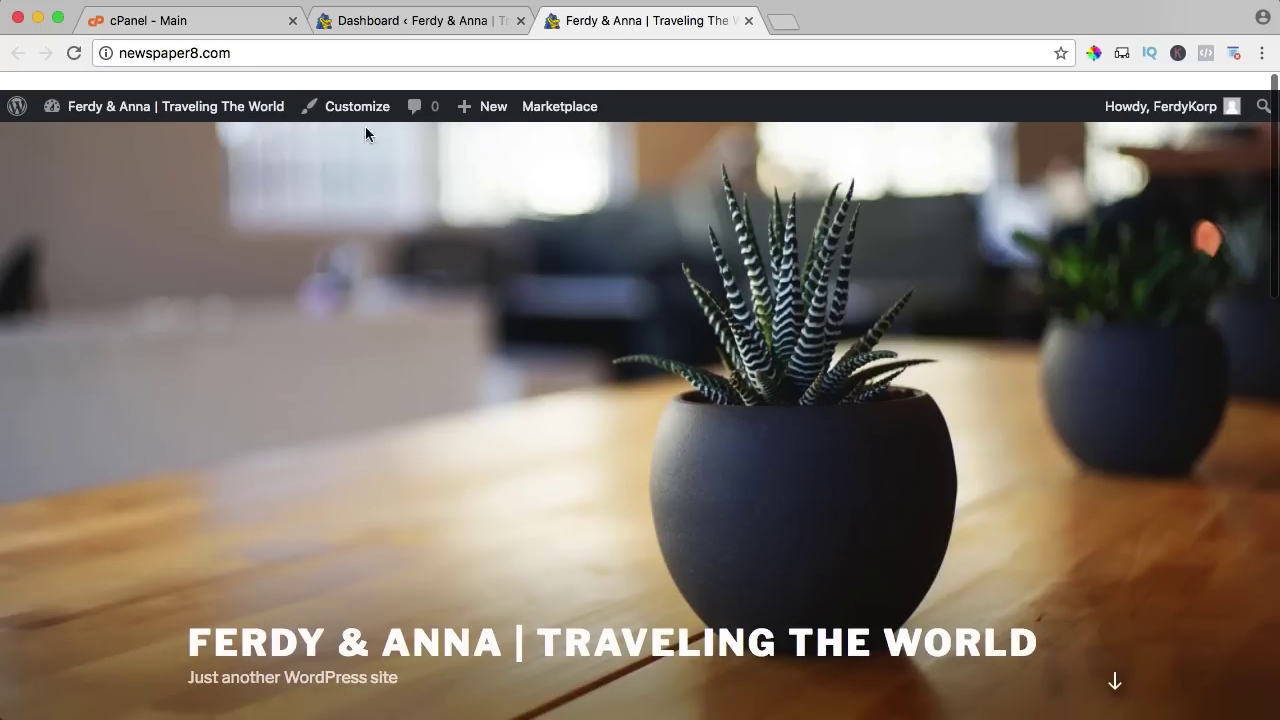
scroll(592, 322, "down", 10)
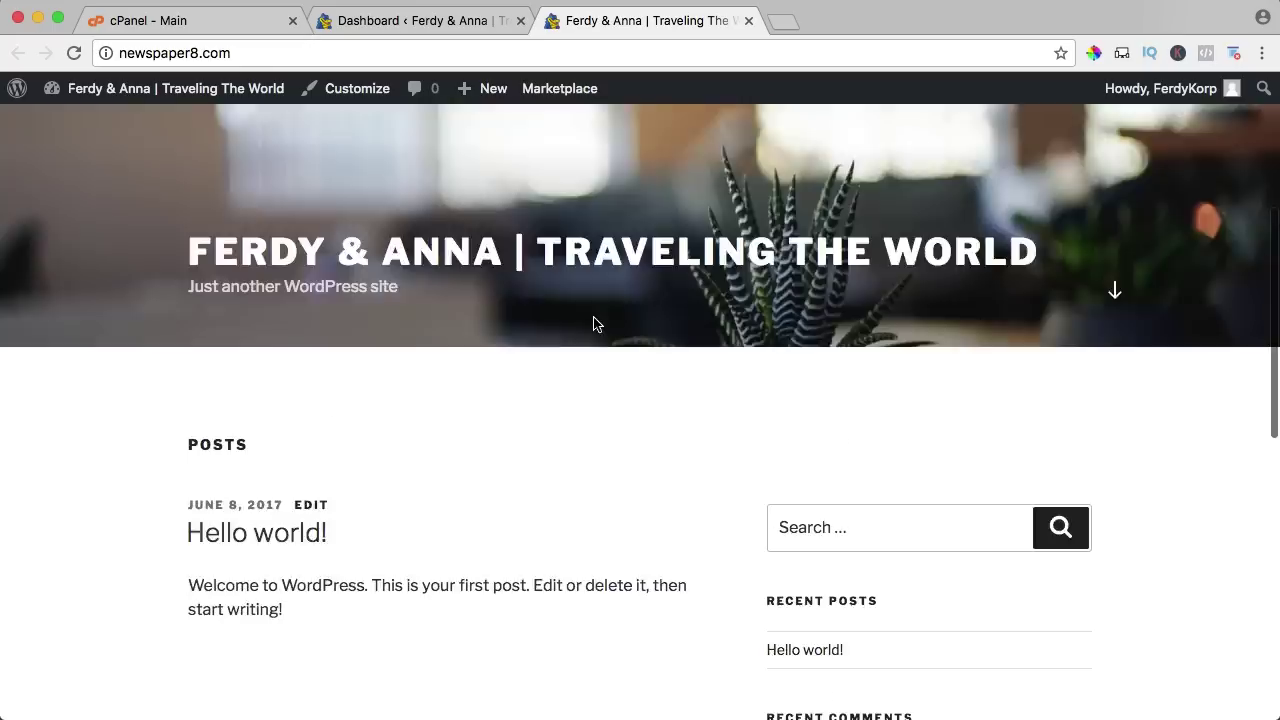
scroll(595, 320, "up", 10)
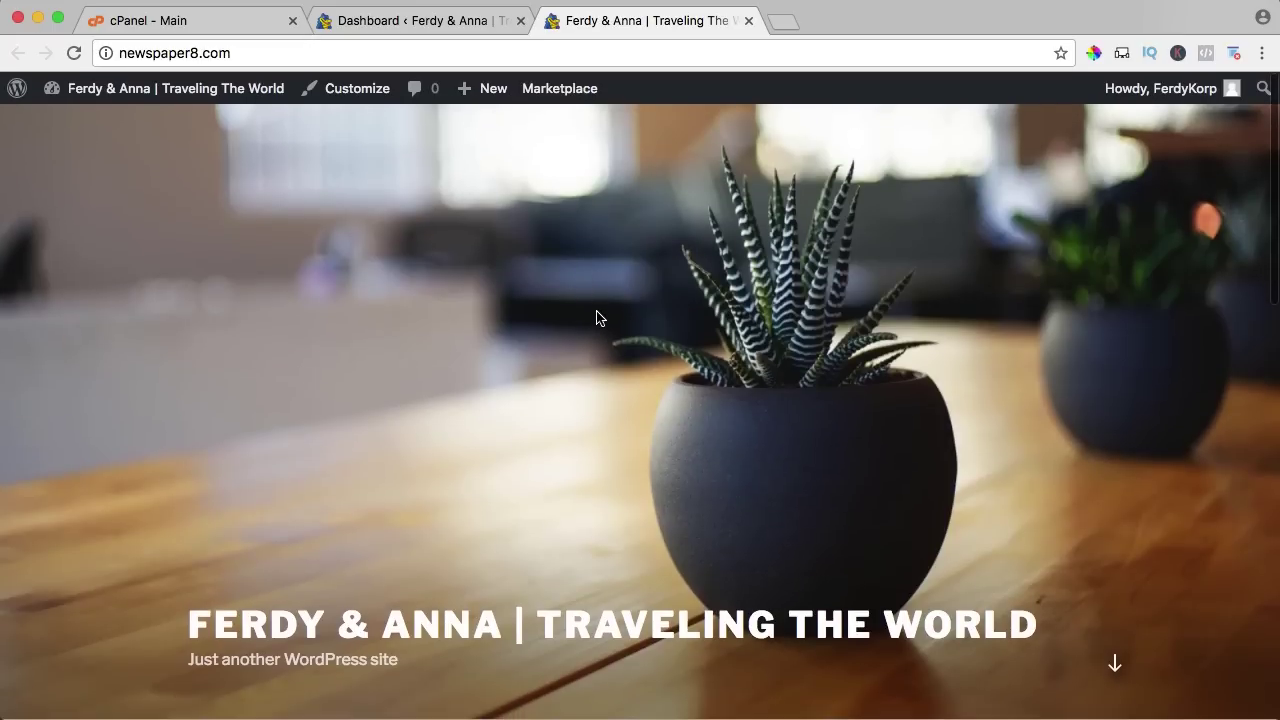
scroll(603, 311, "down", 6)
scroll(606, 315, "up", 6)
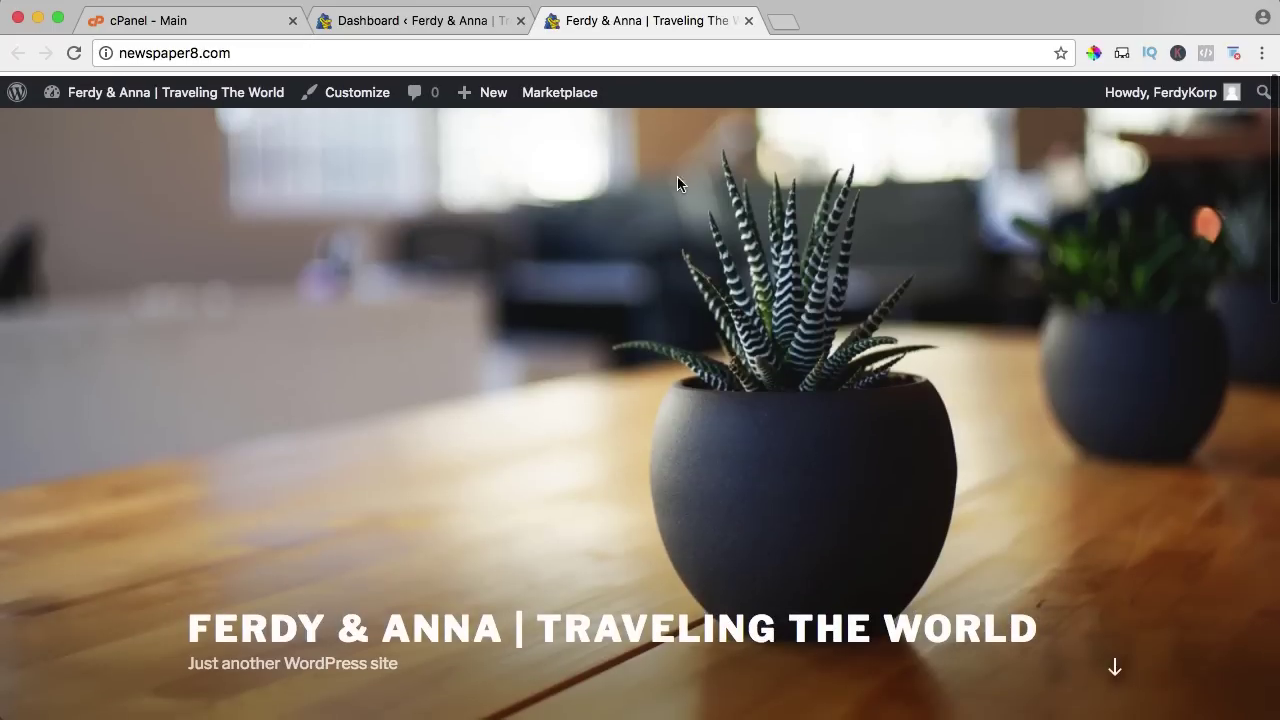
left_click(748, 20)
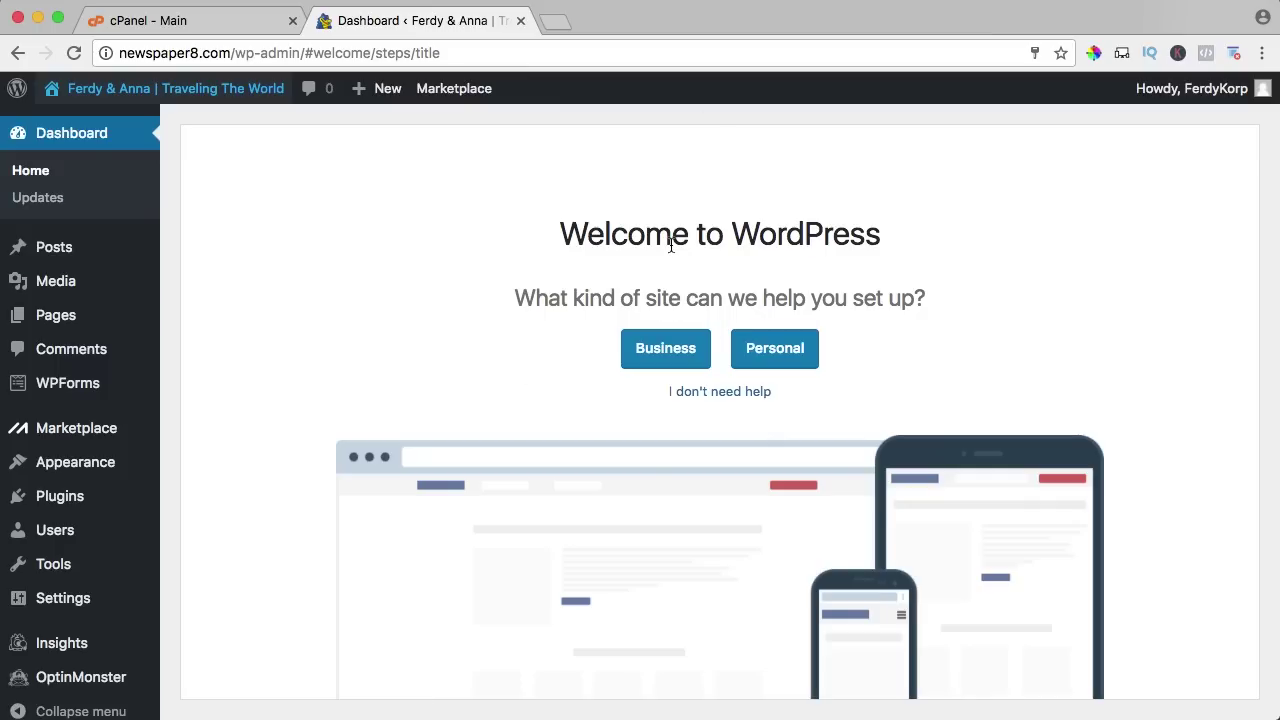
Skip the Welcome to WordPress setup wizard with 'I don't need help'.
left_click(735, 391)
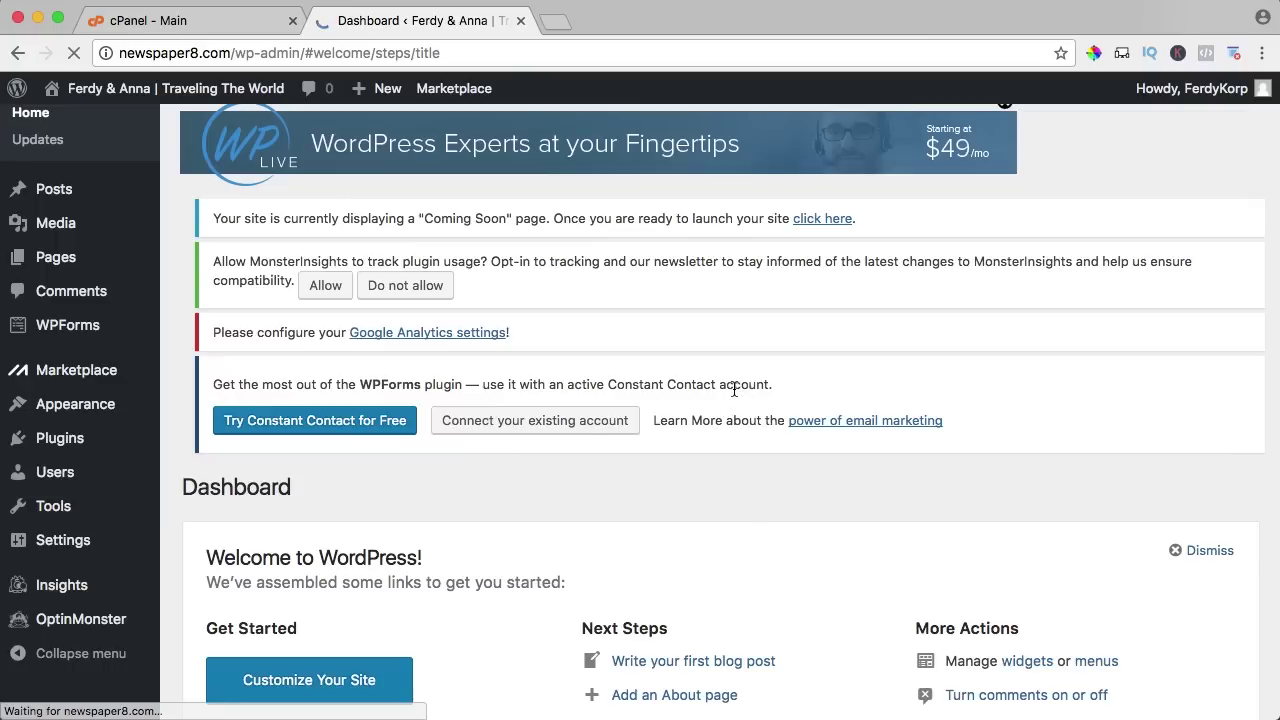
scroll(634, 381, "down", 5)
scroll(634, 375, "up", 3)
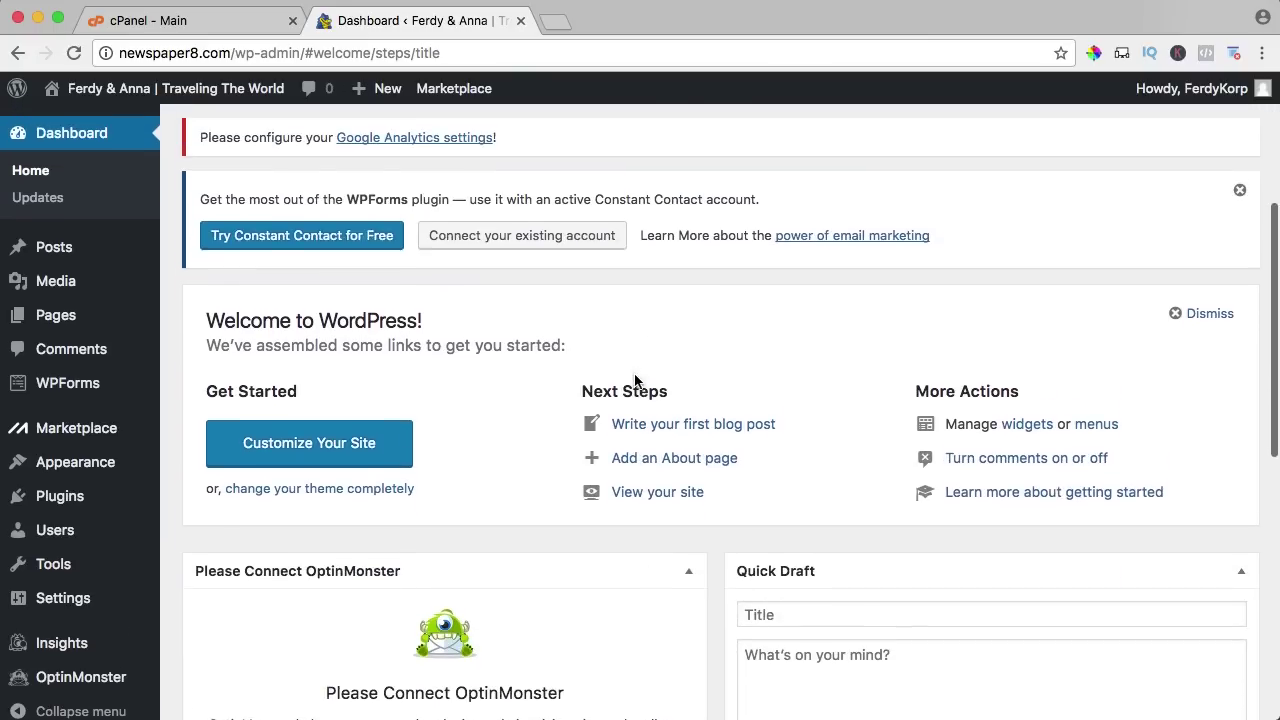
Select all installed plugins and bulk-deactivate them.
left_click(70, 510)
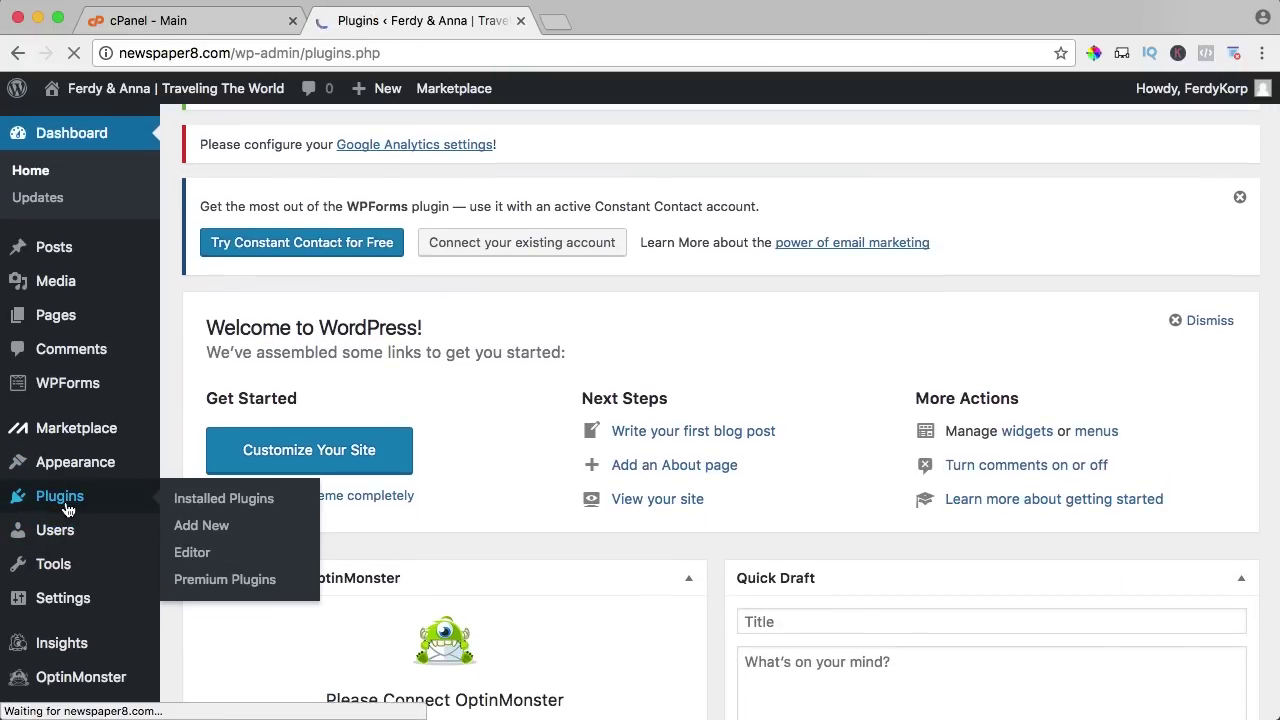
scroll(290, 430, "down", 5)
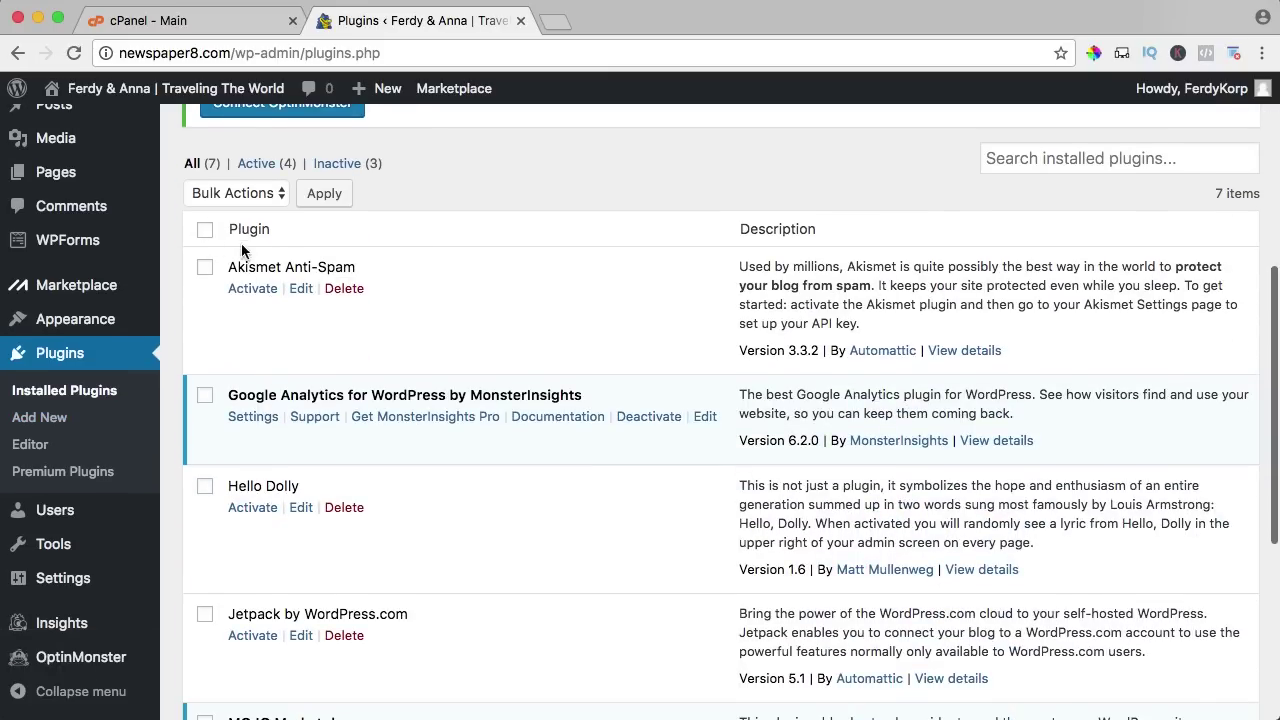
scroll(280, 270, "up", 5)
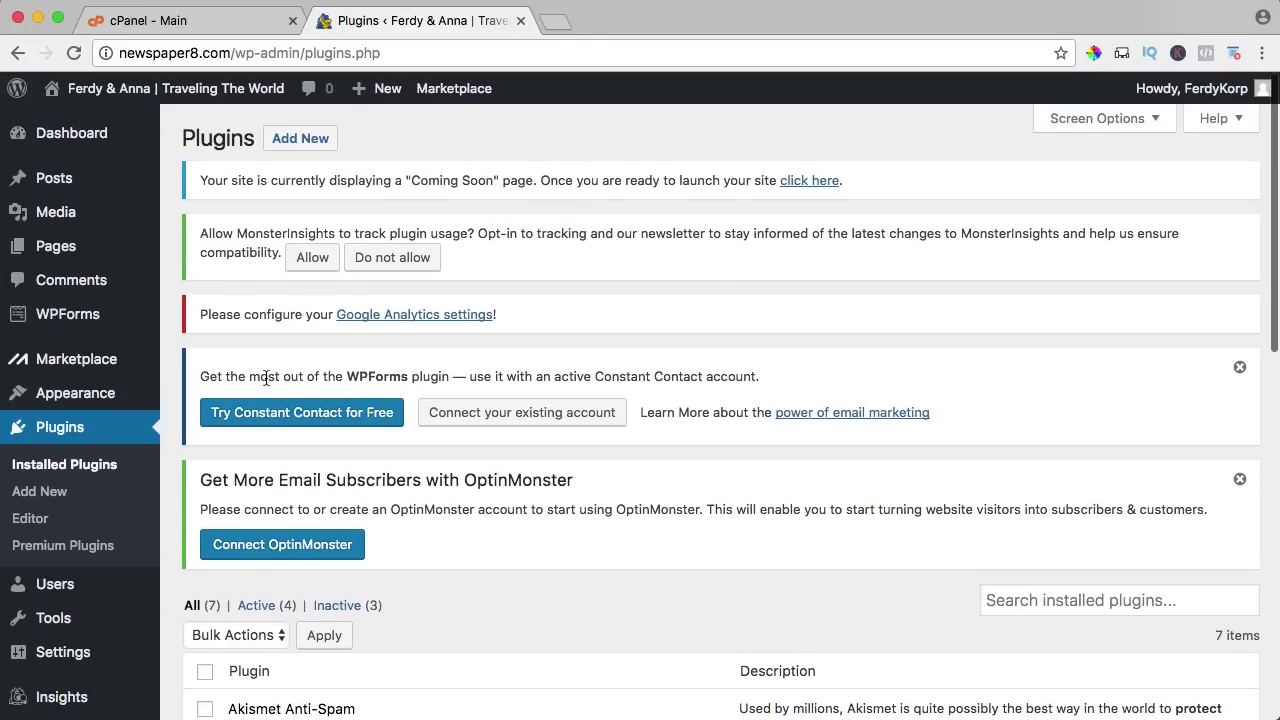
scroll(266, 377, "down", 5)
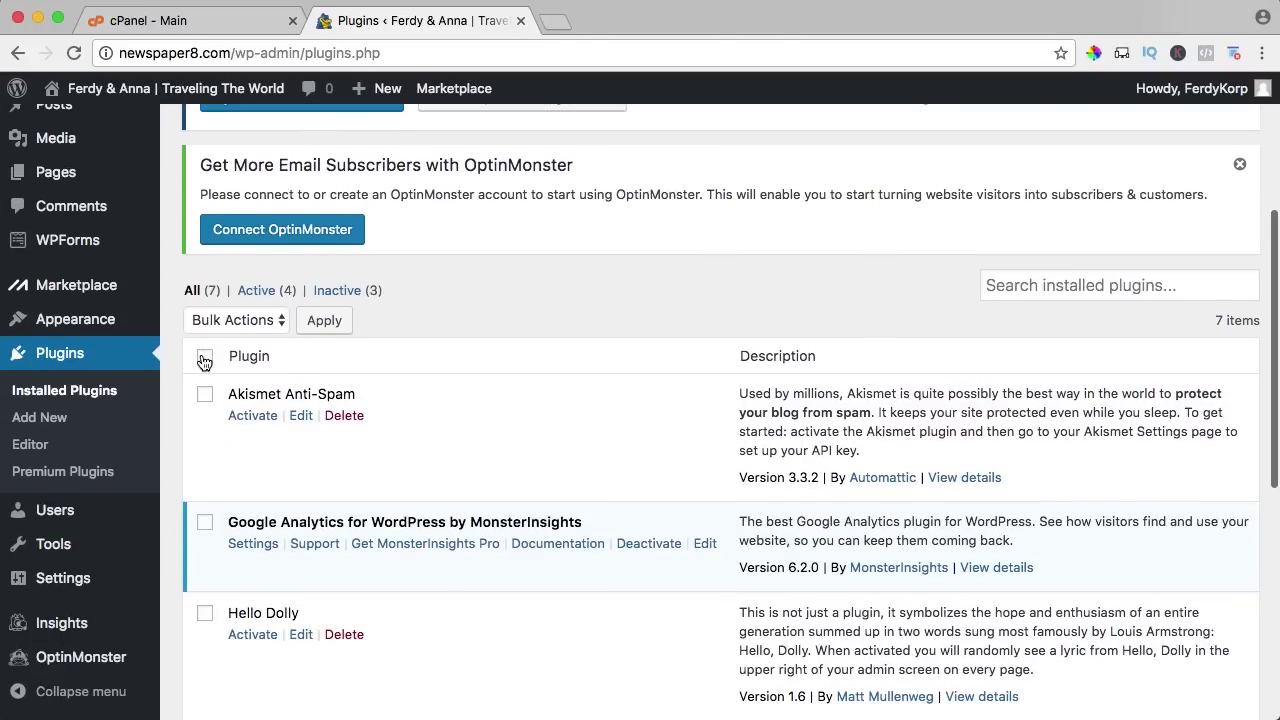
left_click(204, 360)
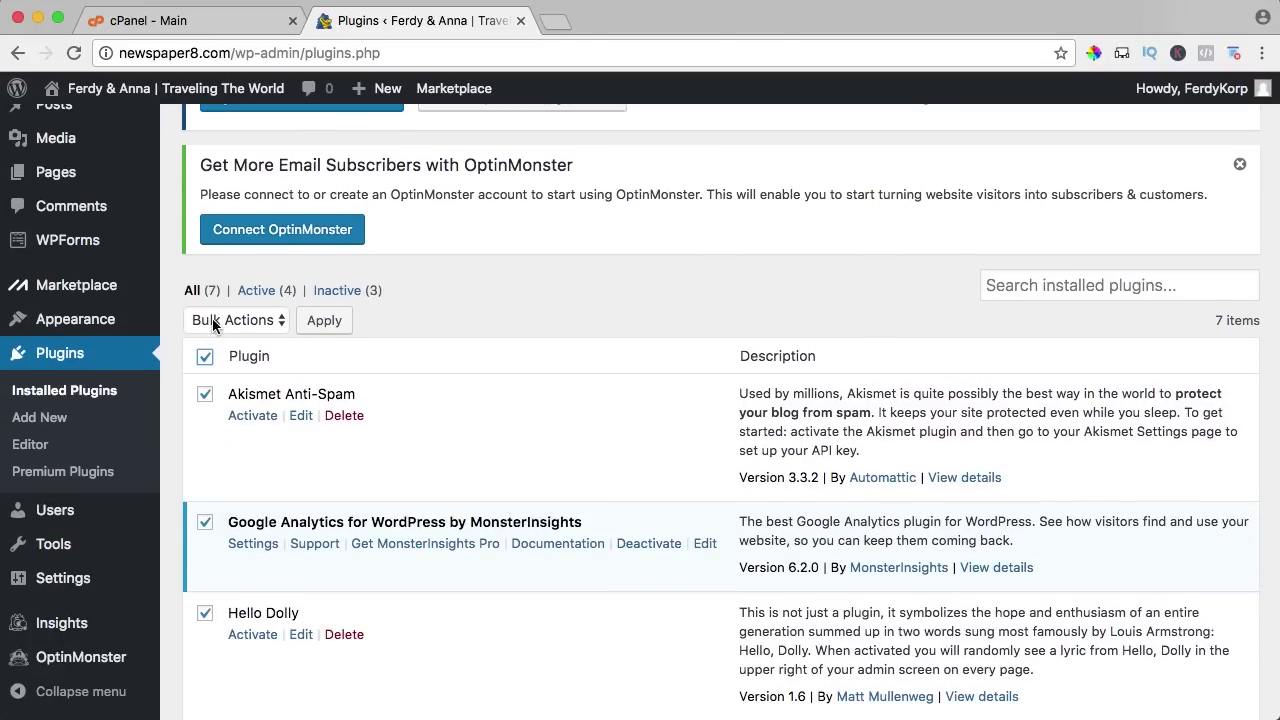
left_click(213, 322)
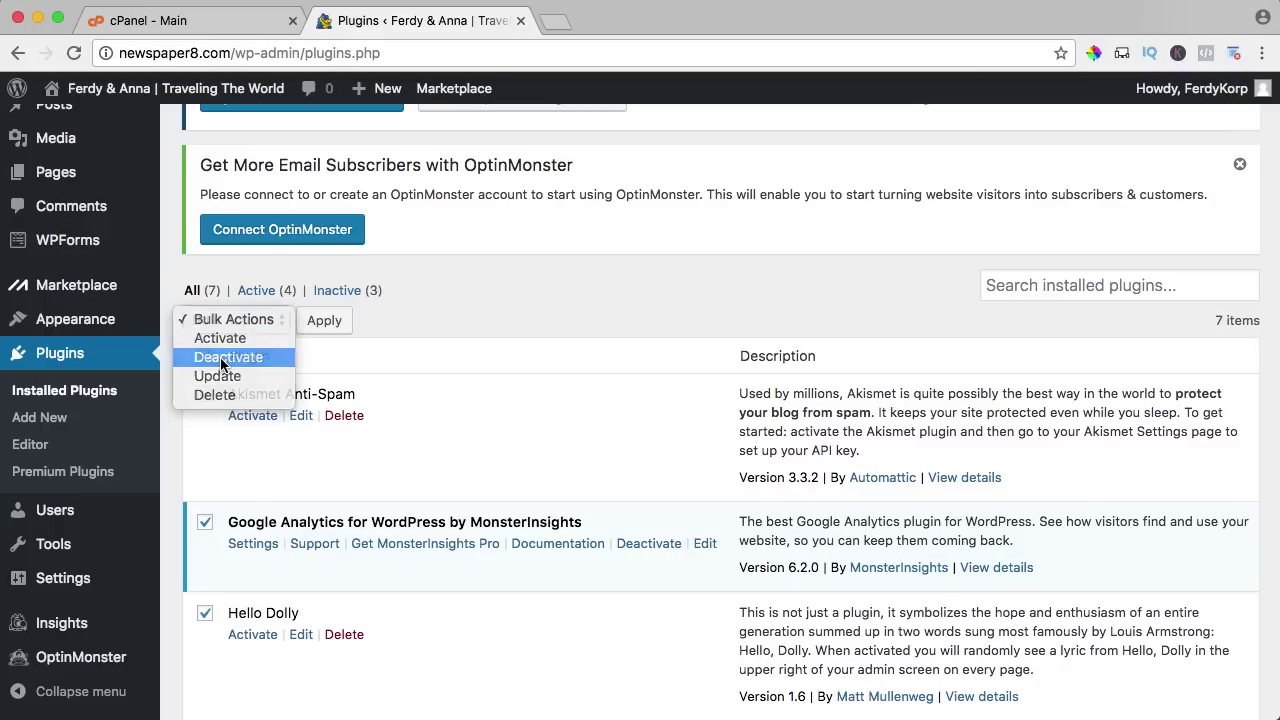
left_click(224, 359)
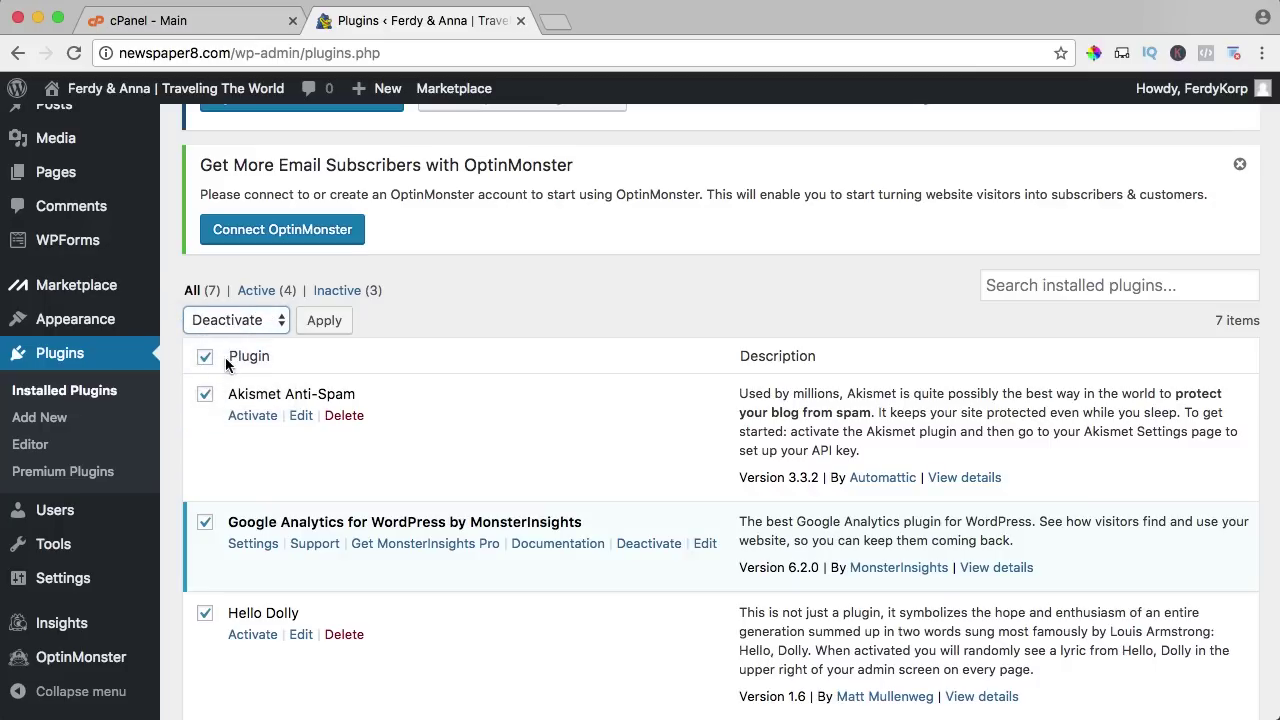
left_click(321, 322)
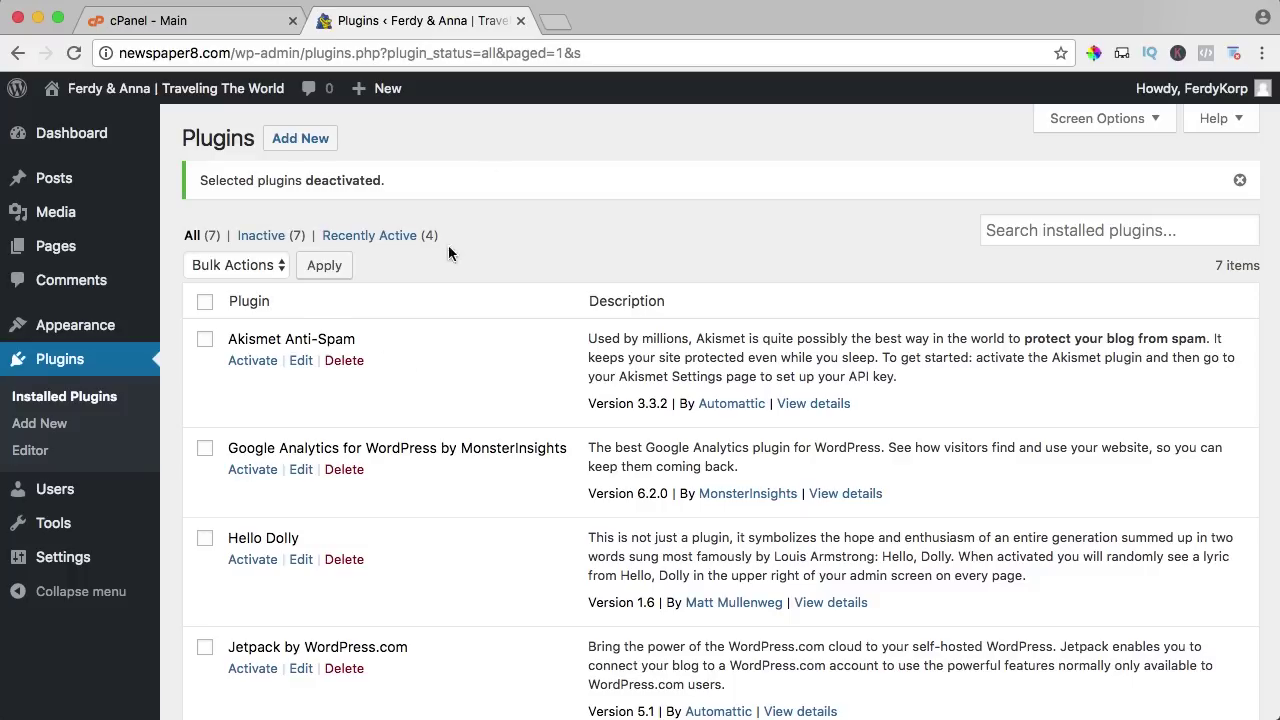
Bulk-delete all seven deactivated plugins and confirm removal of their data.
left_click(205, 303)
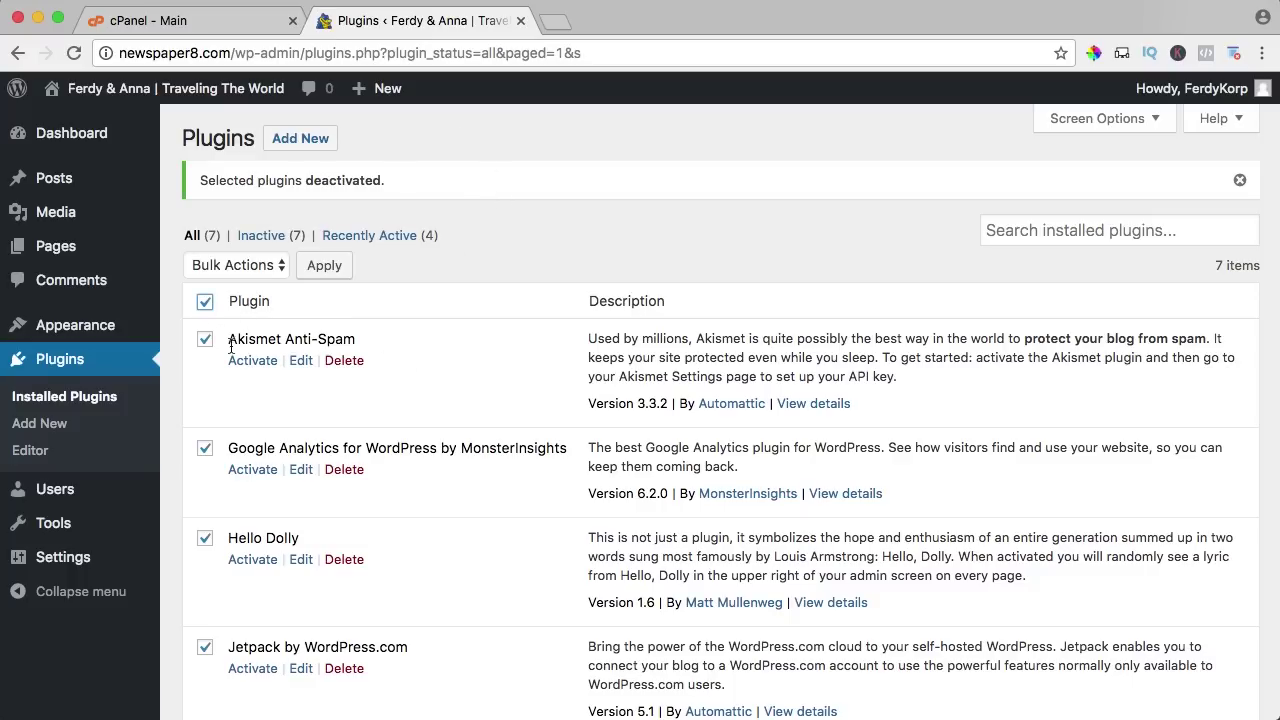
left_click(220, 265)
left_click(210, 338)
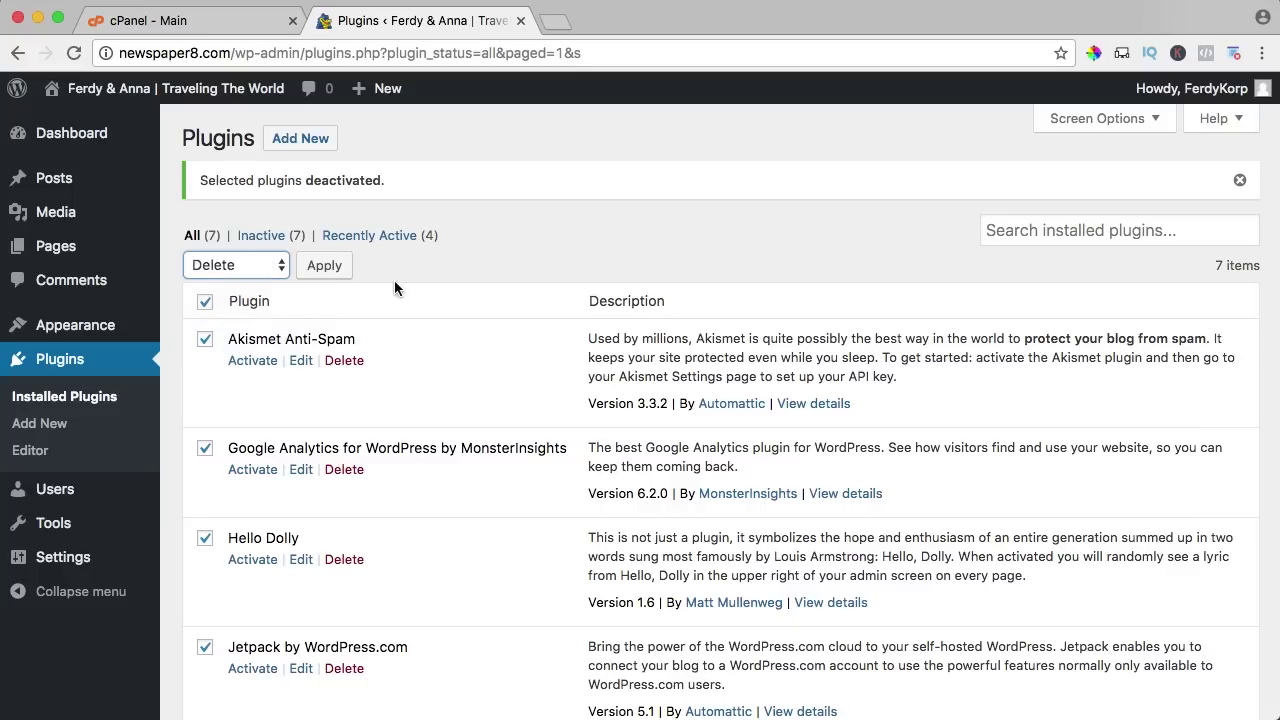
left_click(324, 266)
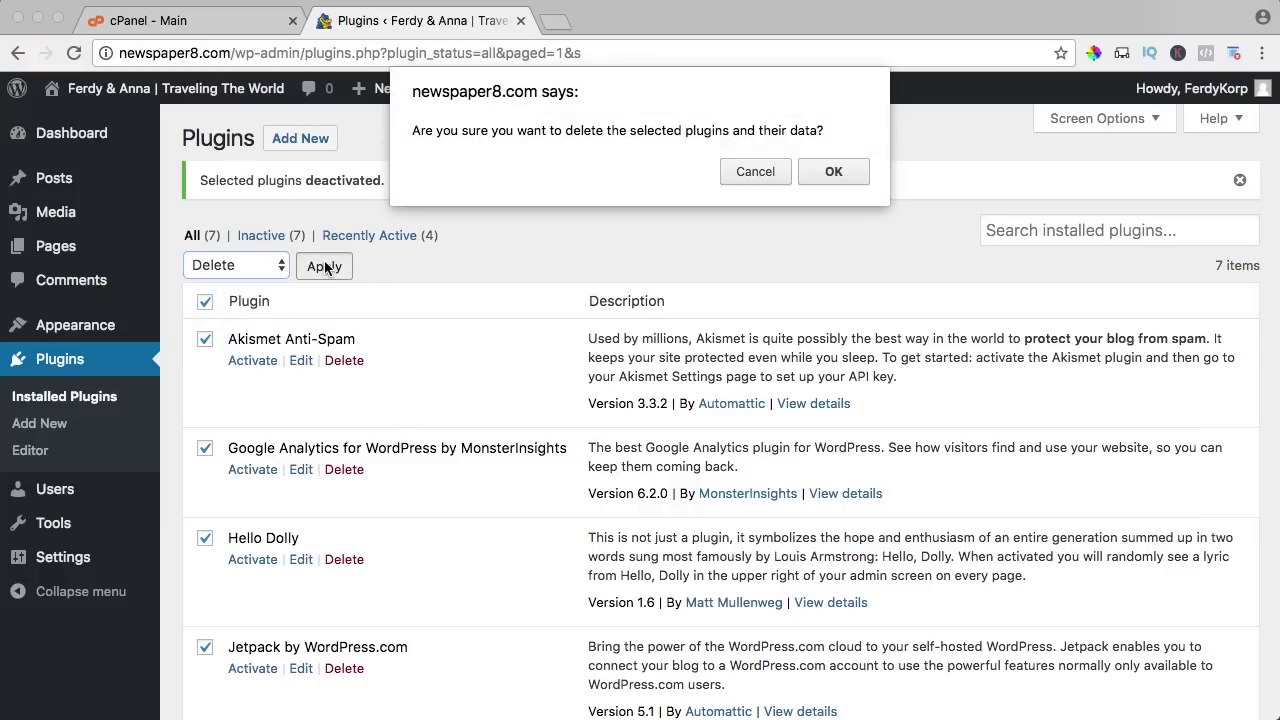
left_click(834, 172)
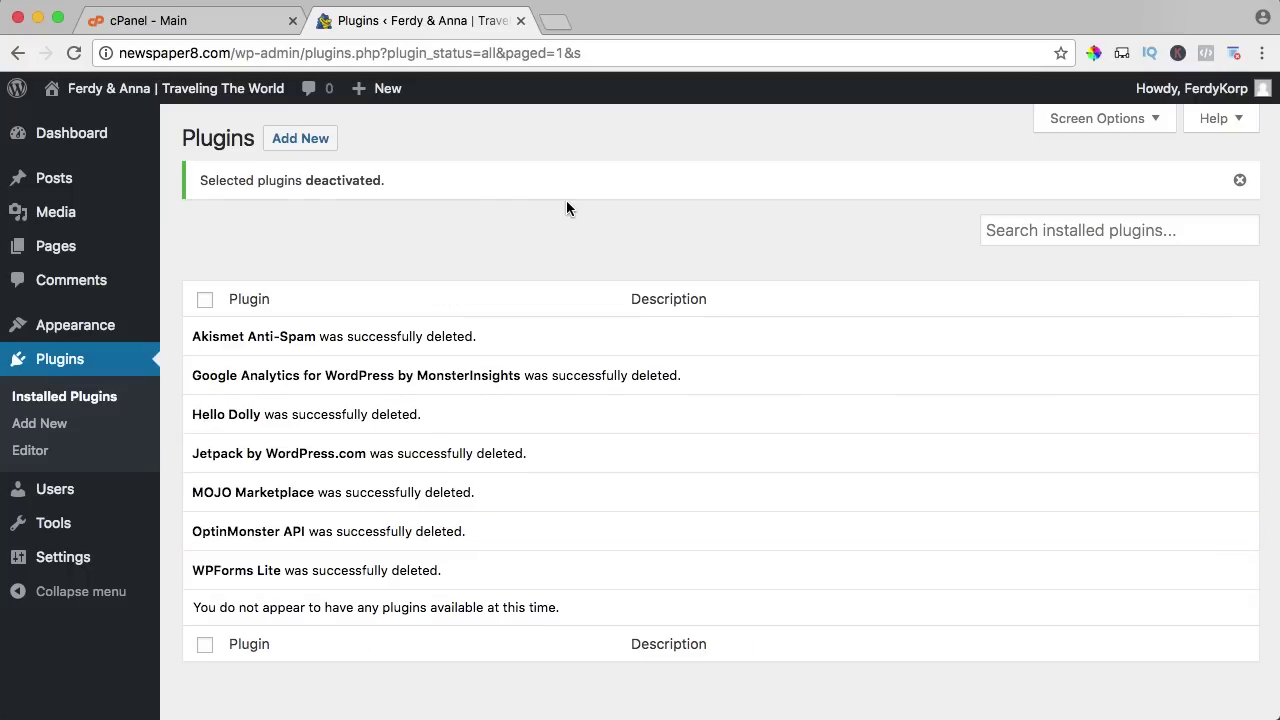
Dismiss the welcome panel and collapse the Quick Draft, Events and News, and Activity widgets.
left_click(90, 142)
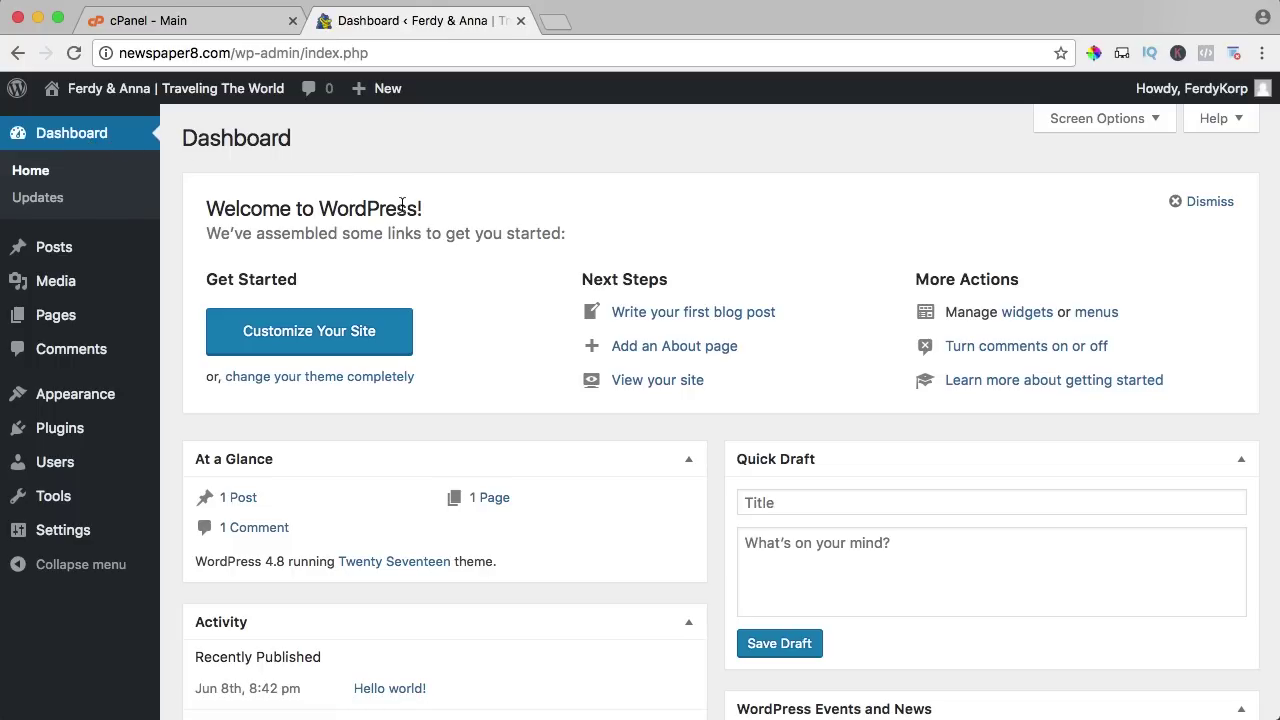
left_click(1210, 202)
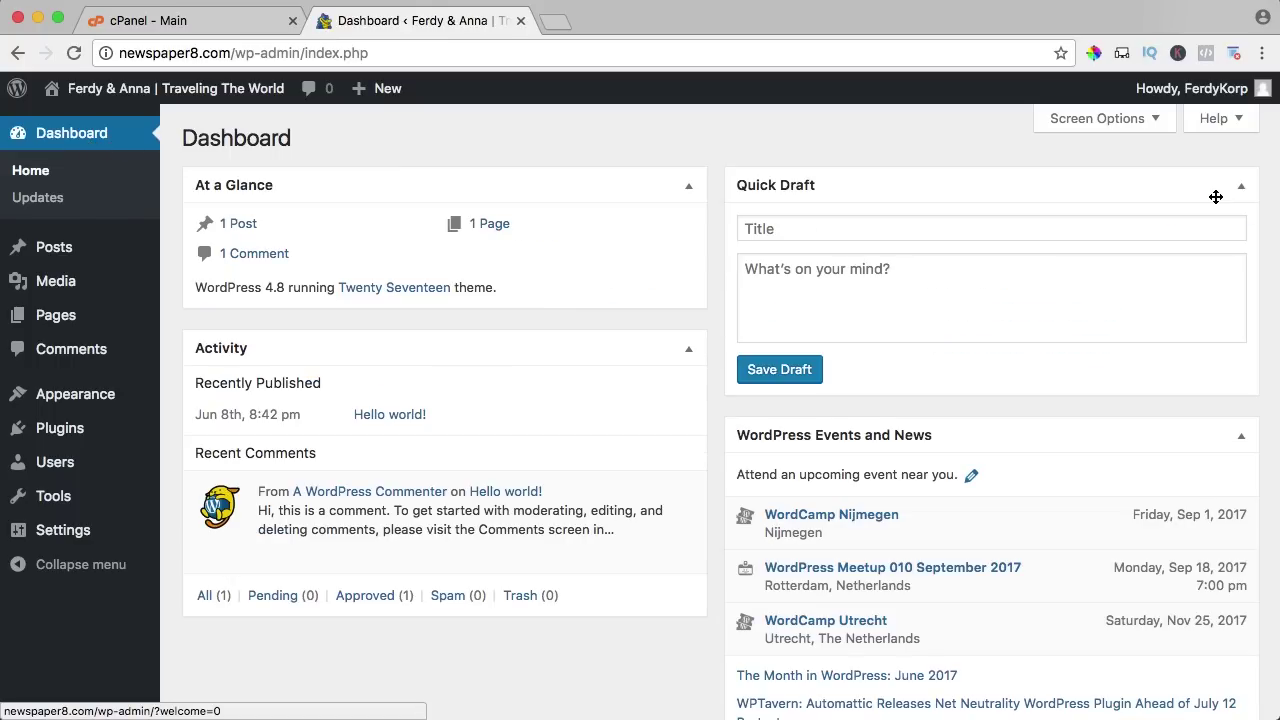
left_click(1239, 188)
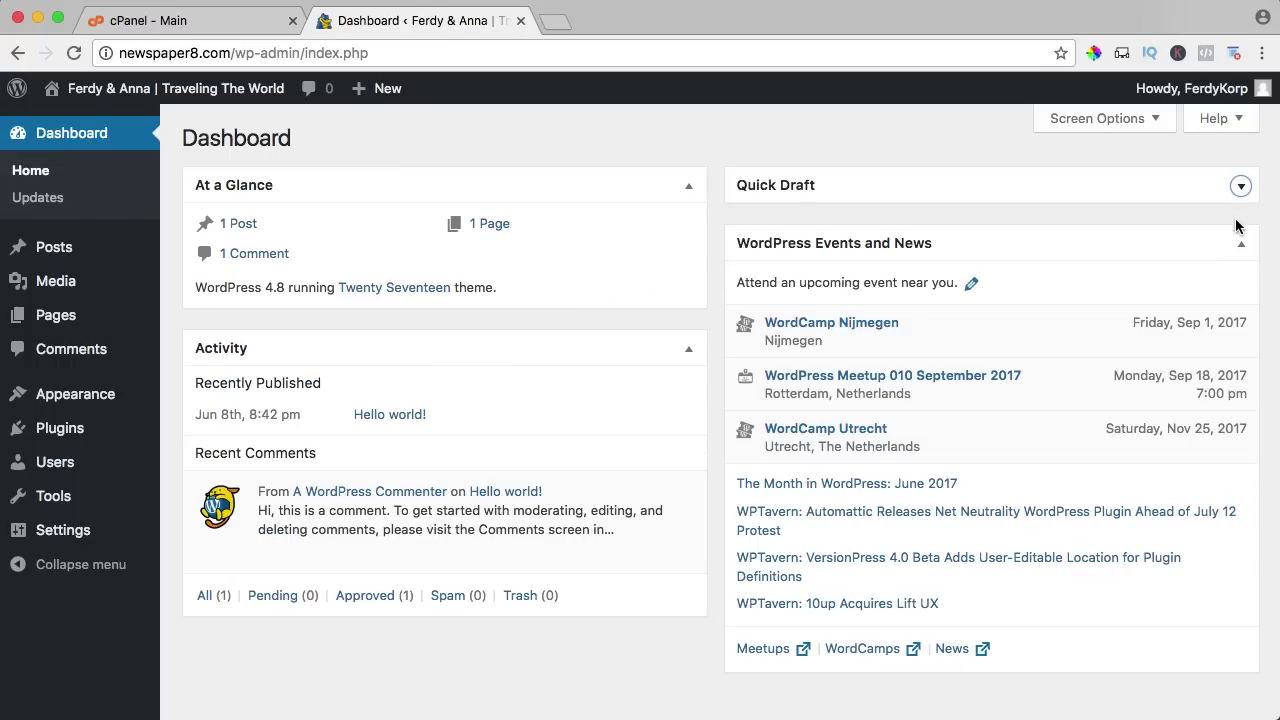
left_click(1239, 247)
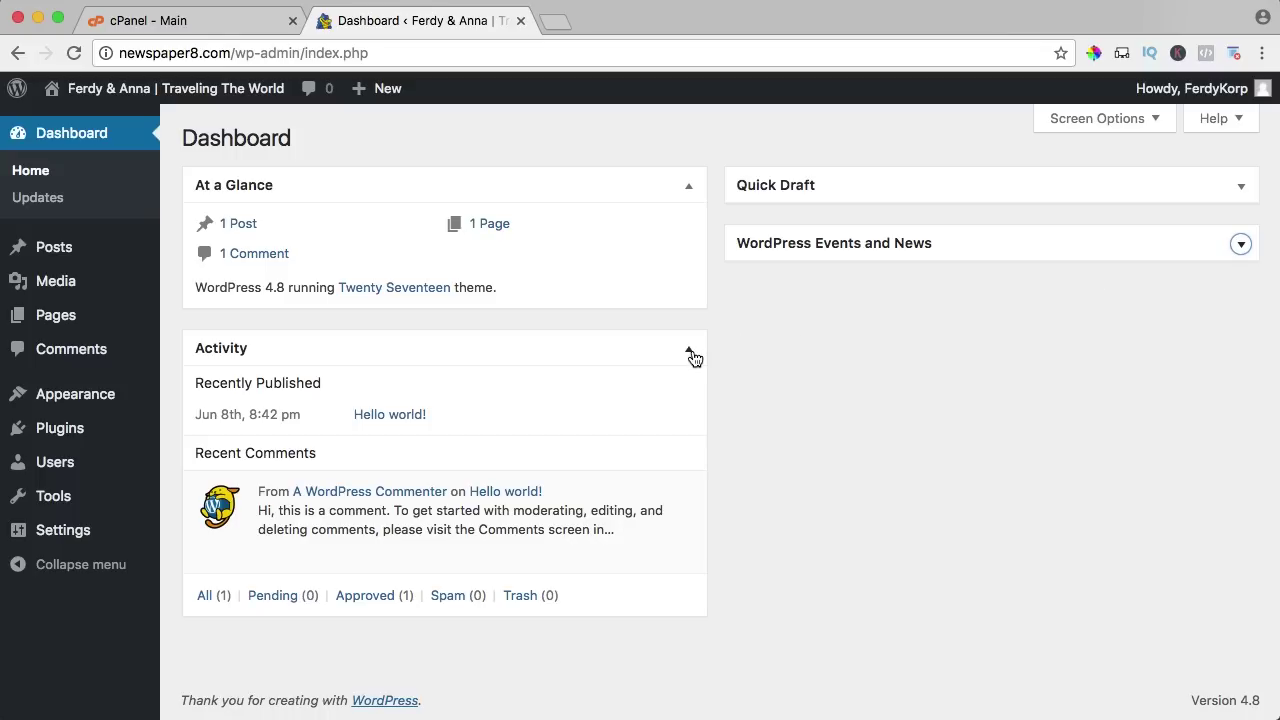
left_click(689, 353)
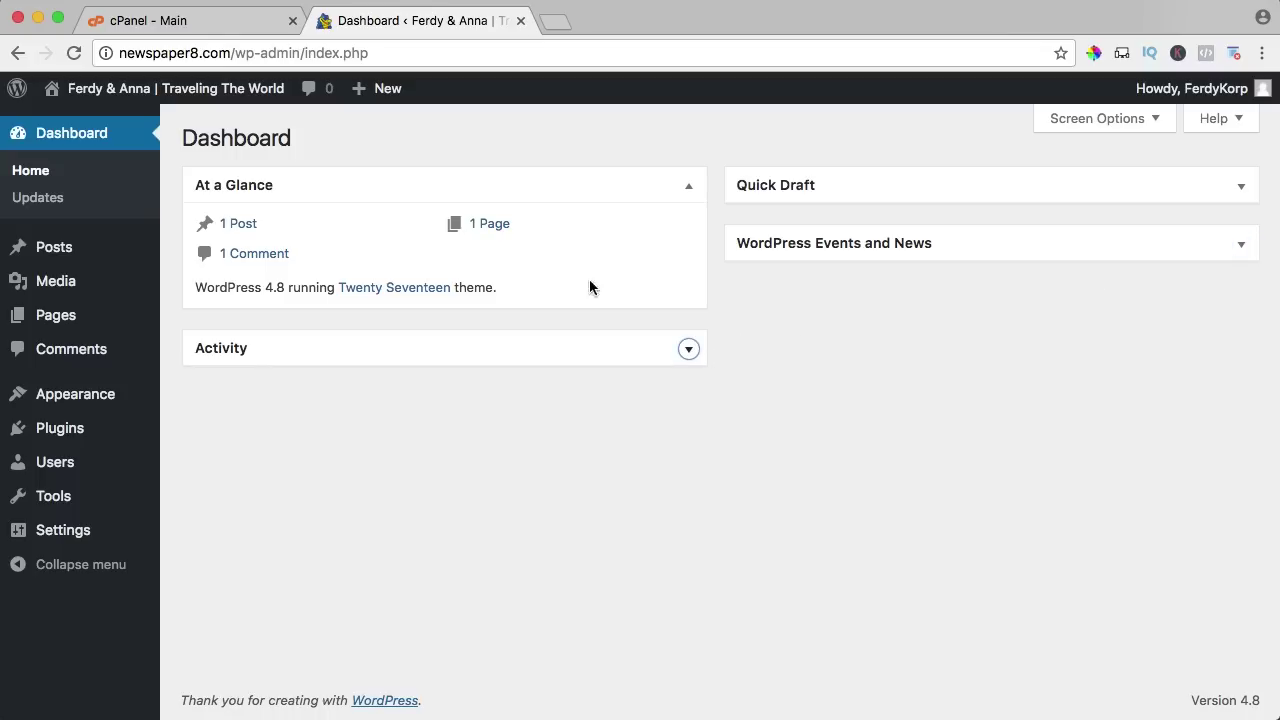
Open the live site's Hello world! post in a new tab, then close the cPanel tab.
mouse_move(83, 94)
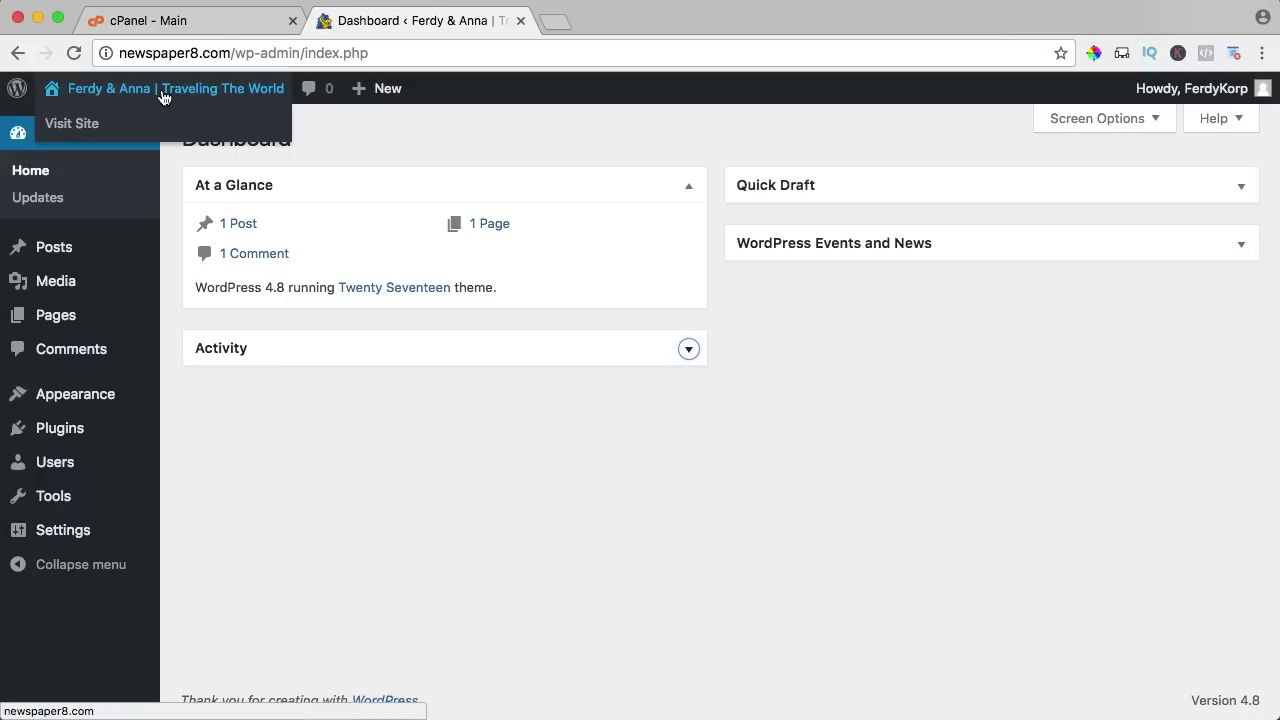
left_click(78, 125, "super")
left_click(617, 23)
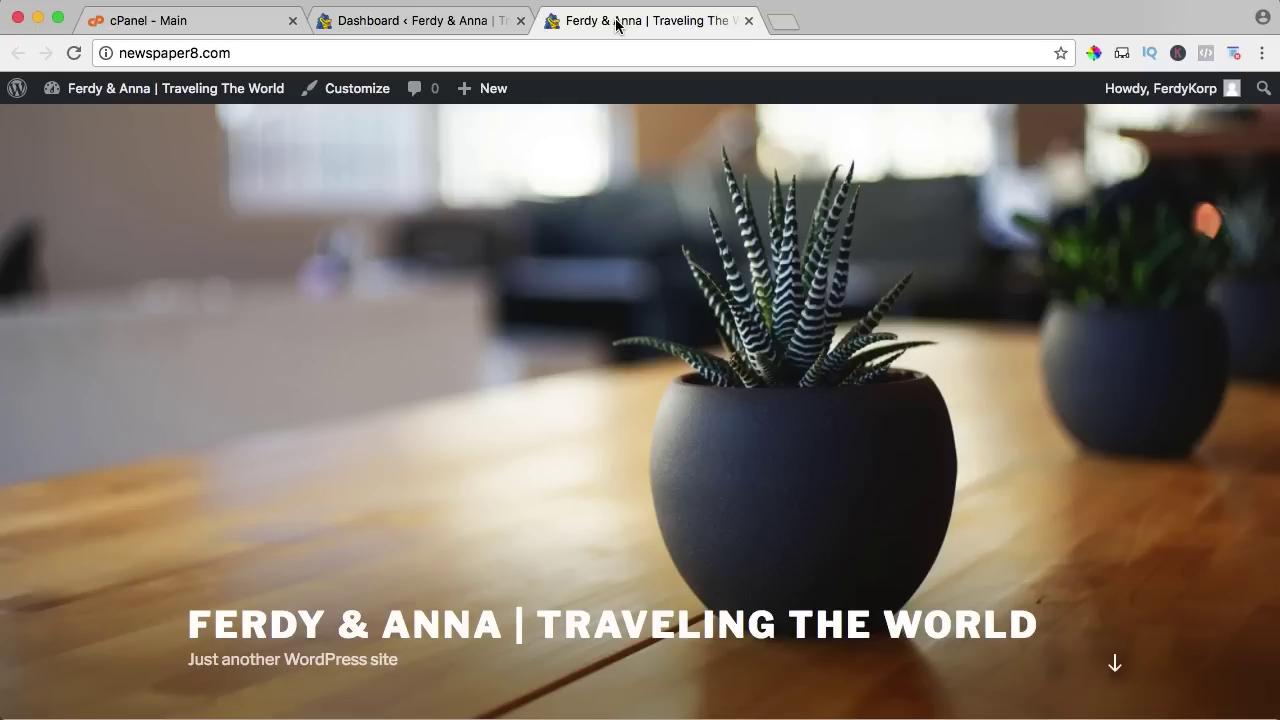
scroll(518, 210, "down", 3)
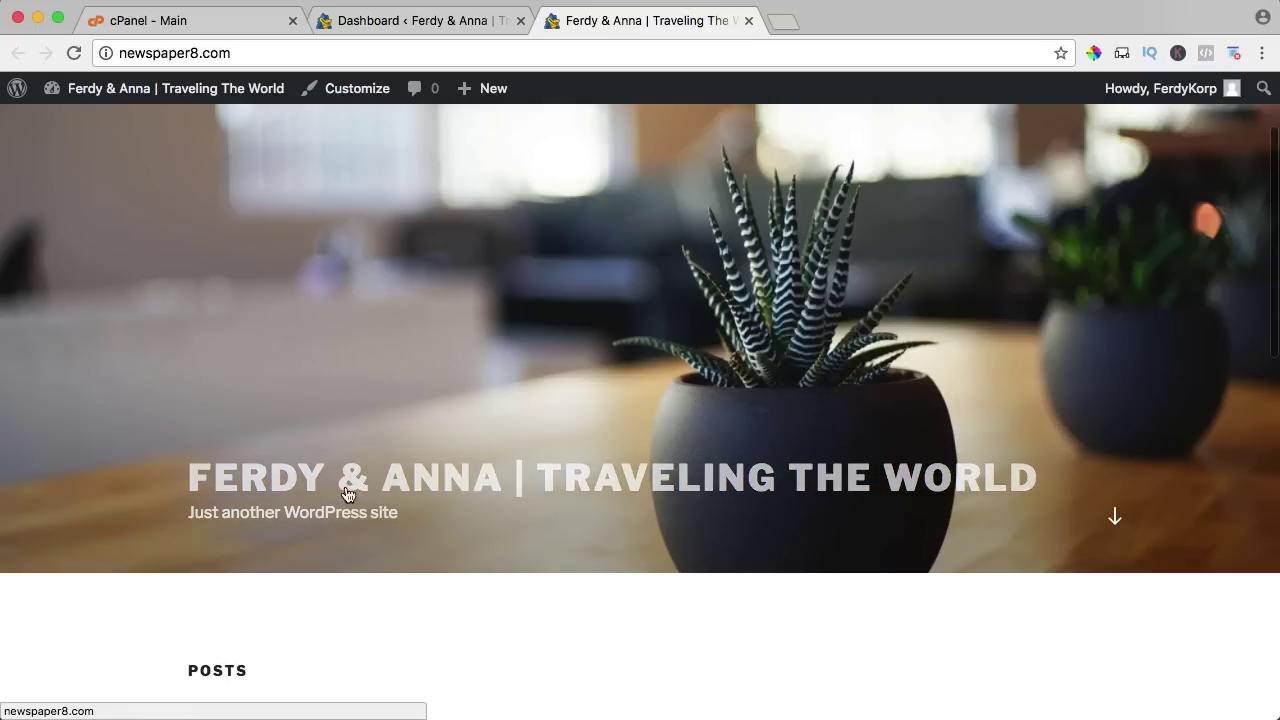
scroll(251, 457, "down", 2)
scroll(265, 450, "down", 6)
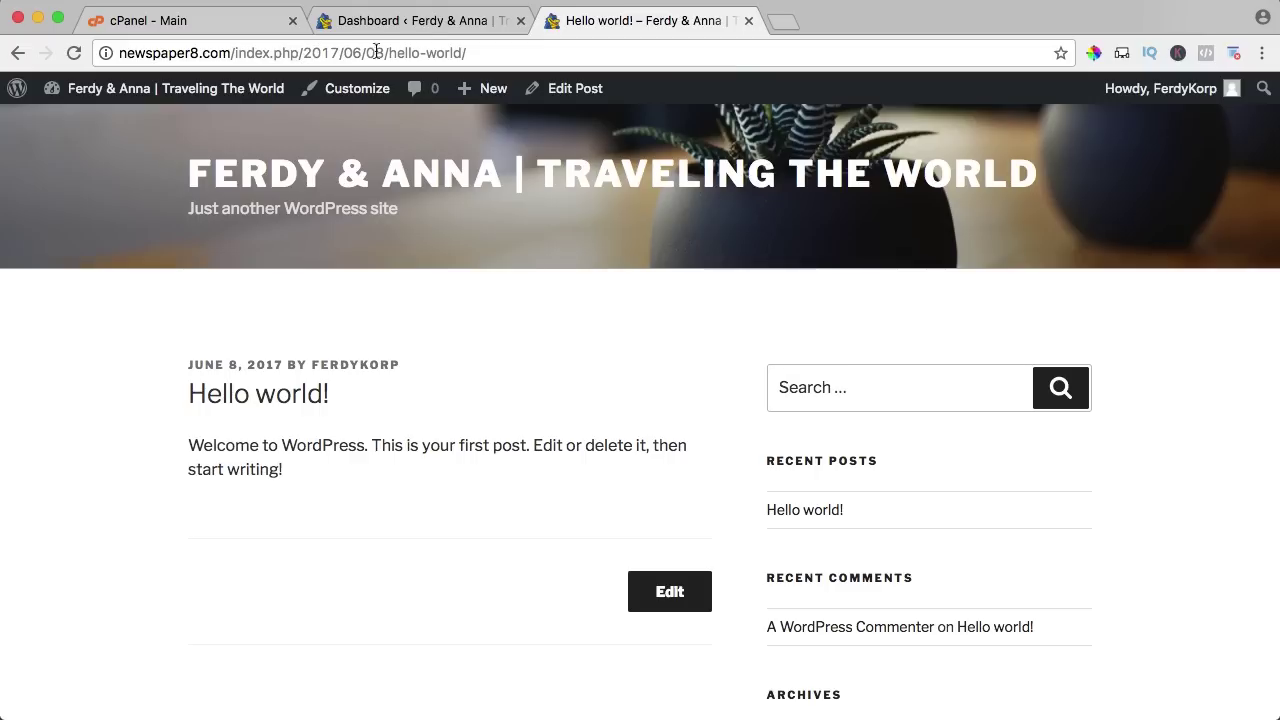
left_click_drag(232, 52, 368, 52)
left_click(315, 52)
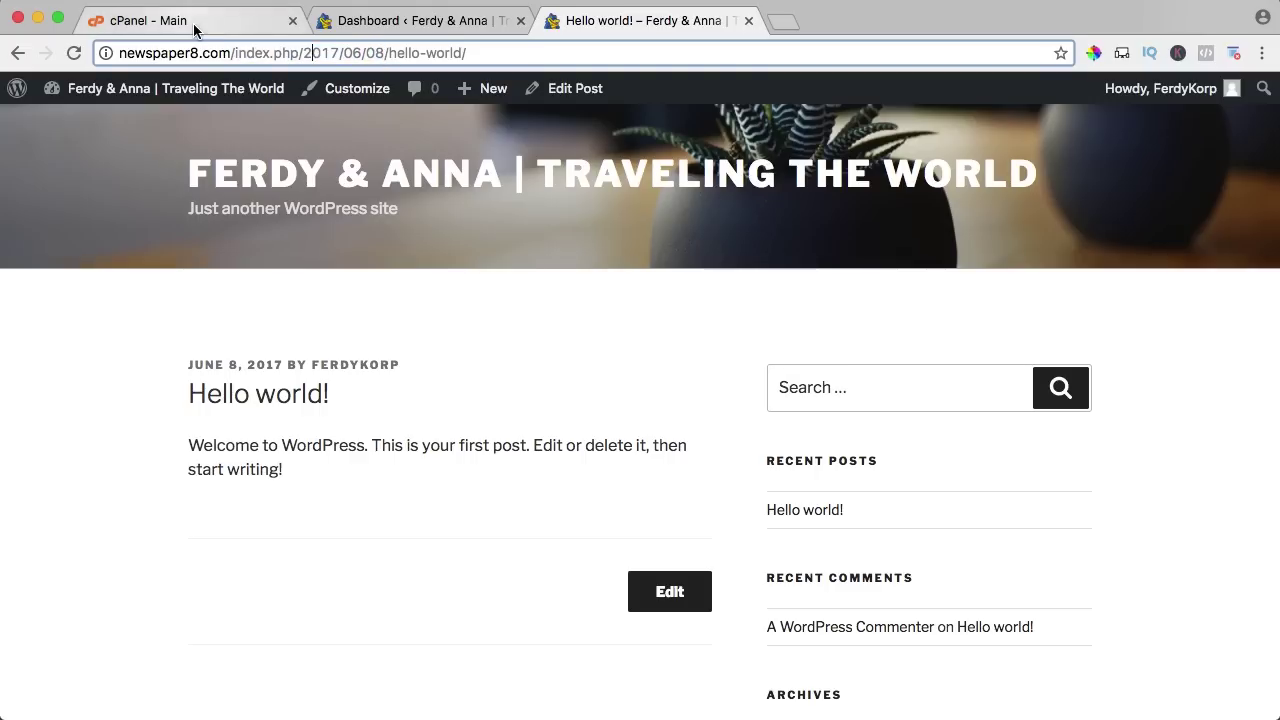
left_click(265, 22)
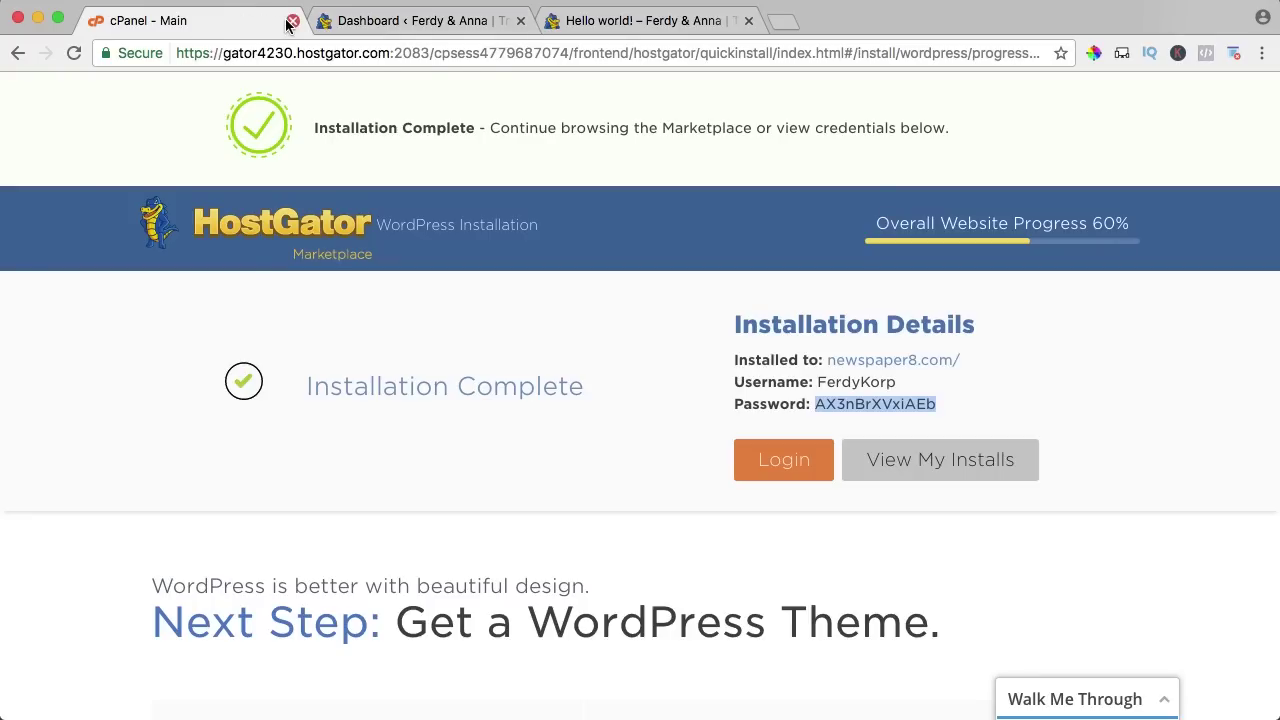
left_click(292, 21)
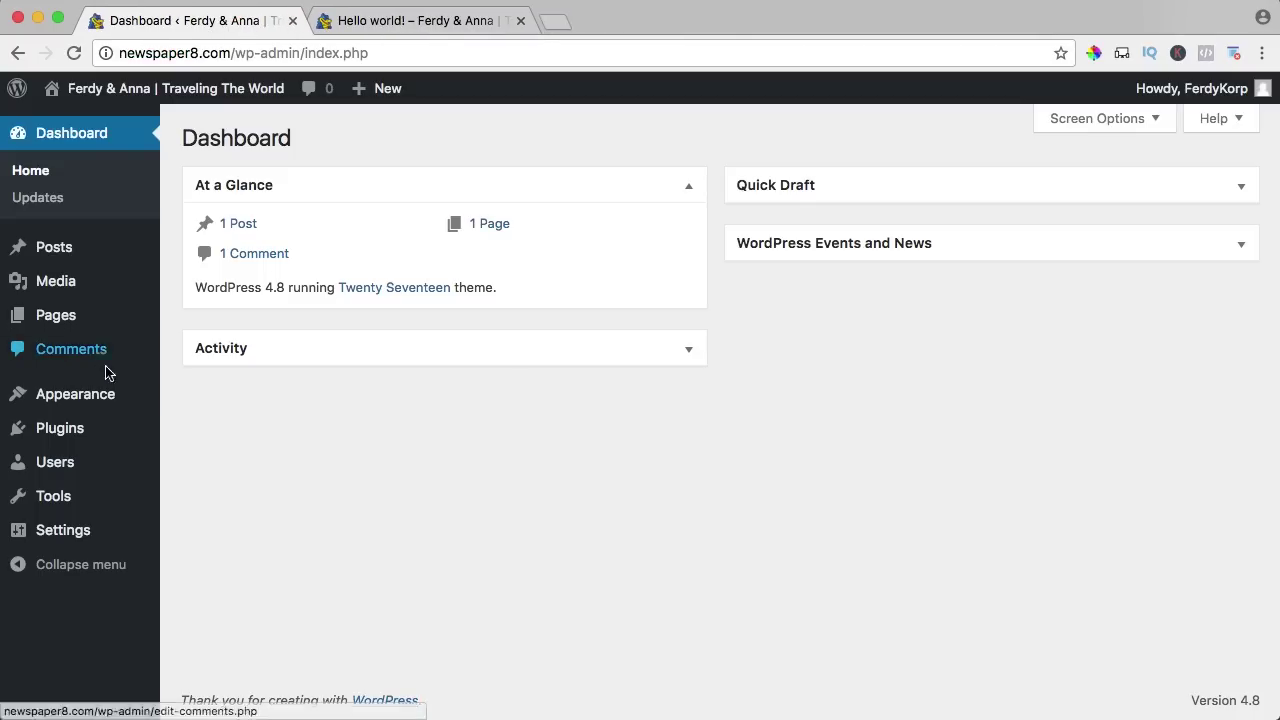
Set the permalink structure to Post name and save the change.
mouse_move(22, 543)
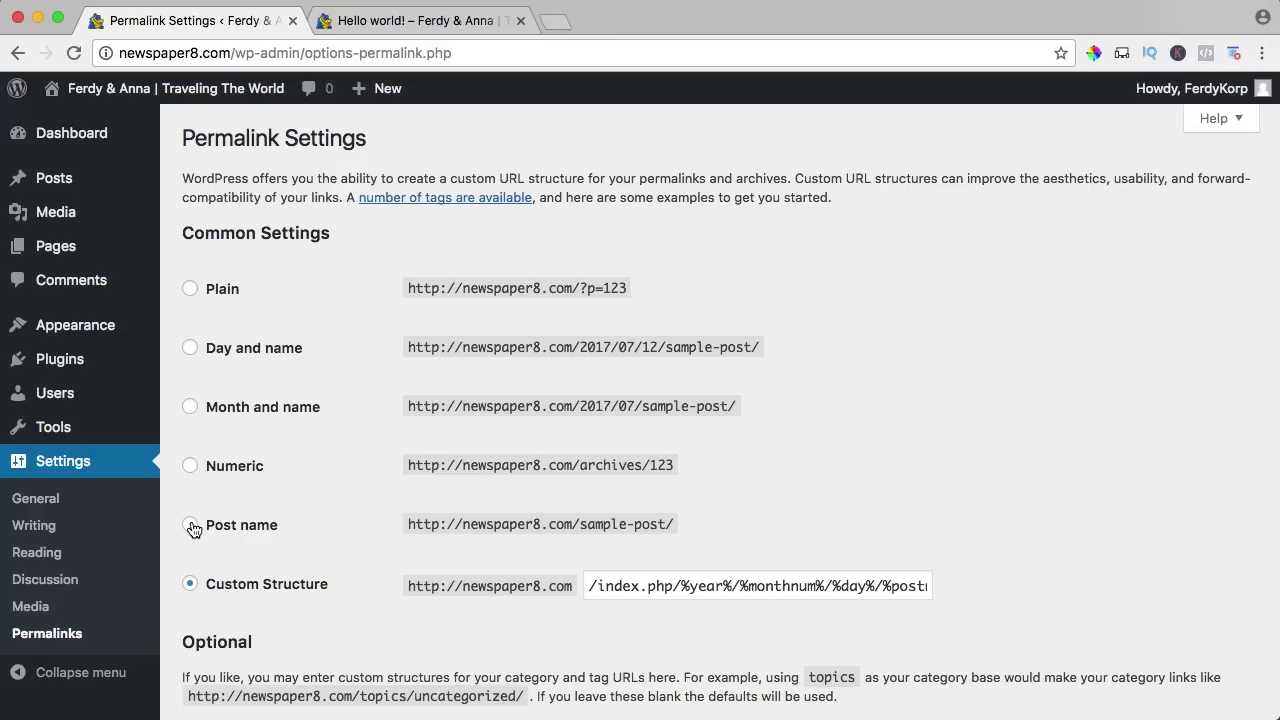
left_click(191, 525)
scroll(250, 522, "down", 5)
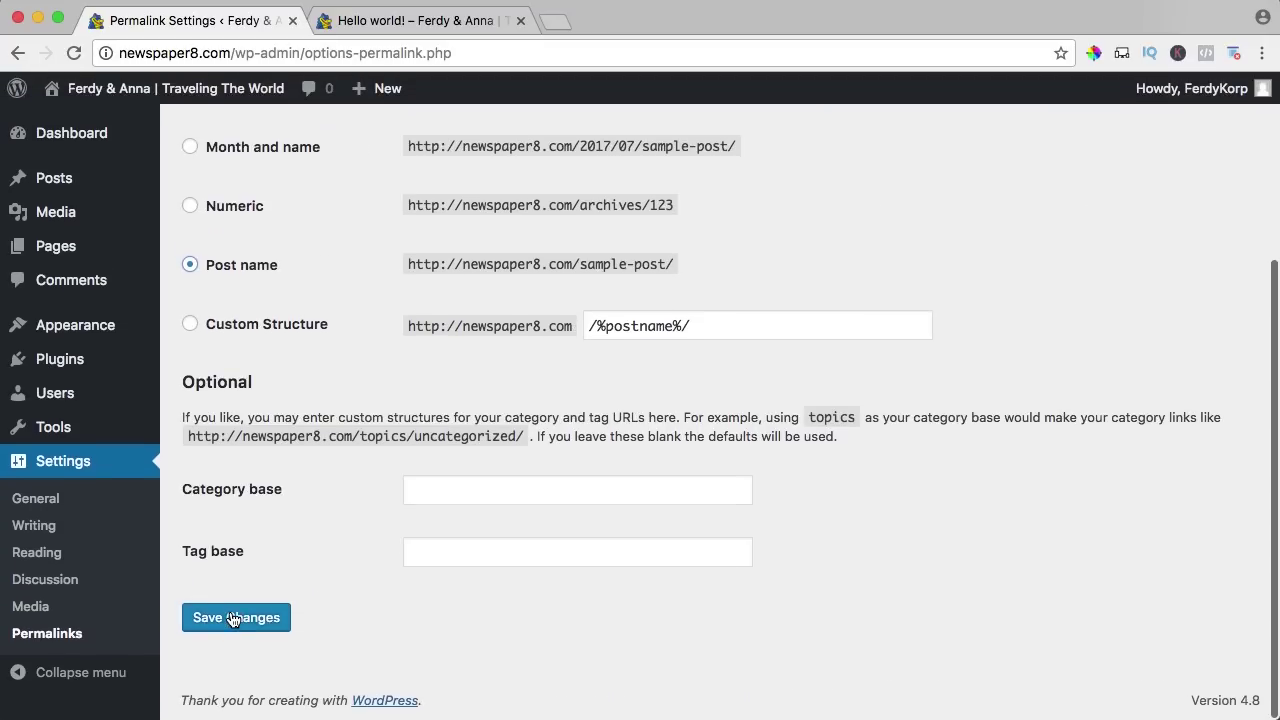
left_click(232, 618)
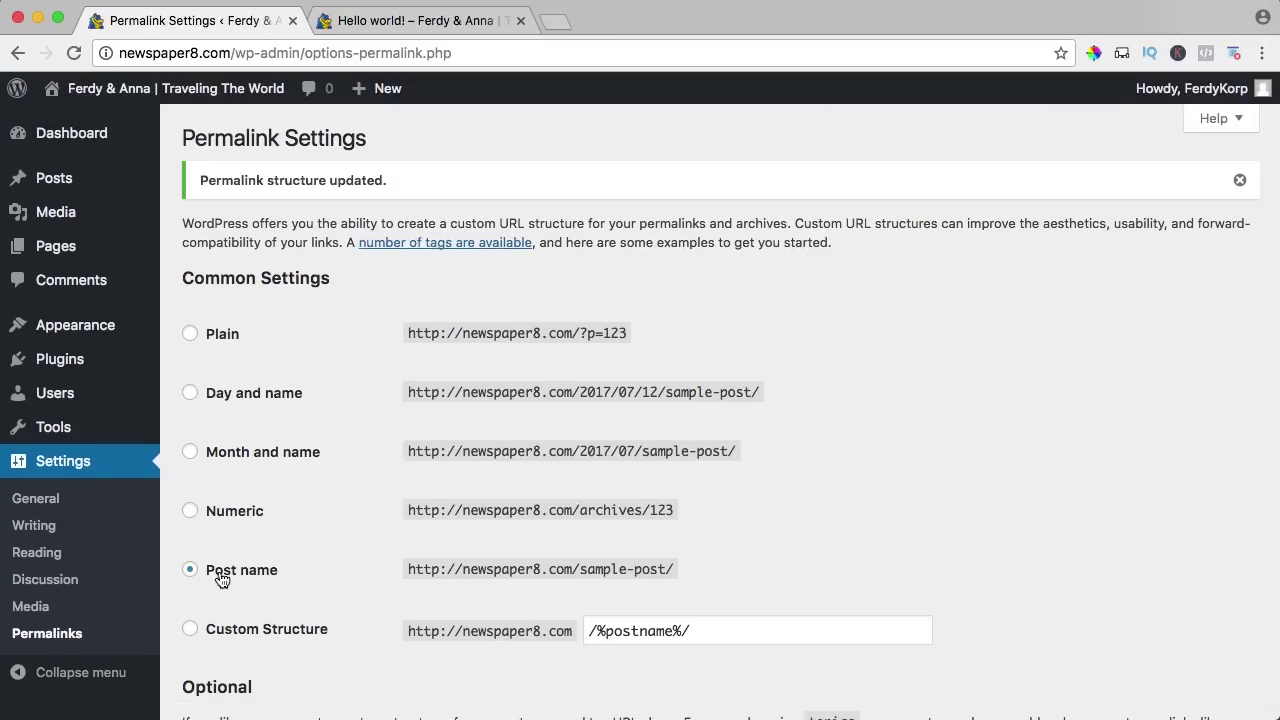
Reopen the Hello world! post from the homepage to verify its /hello-world/ address.
left_click(422, 22)
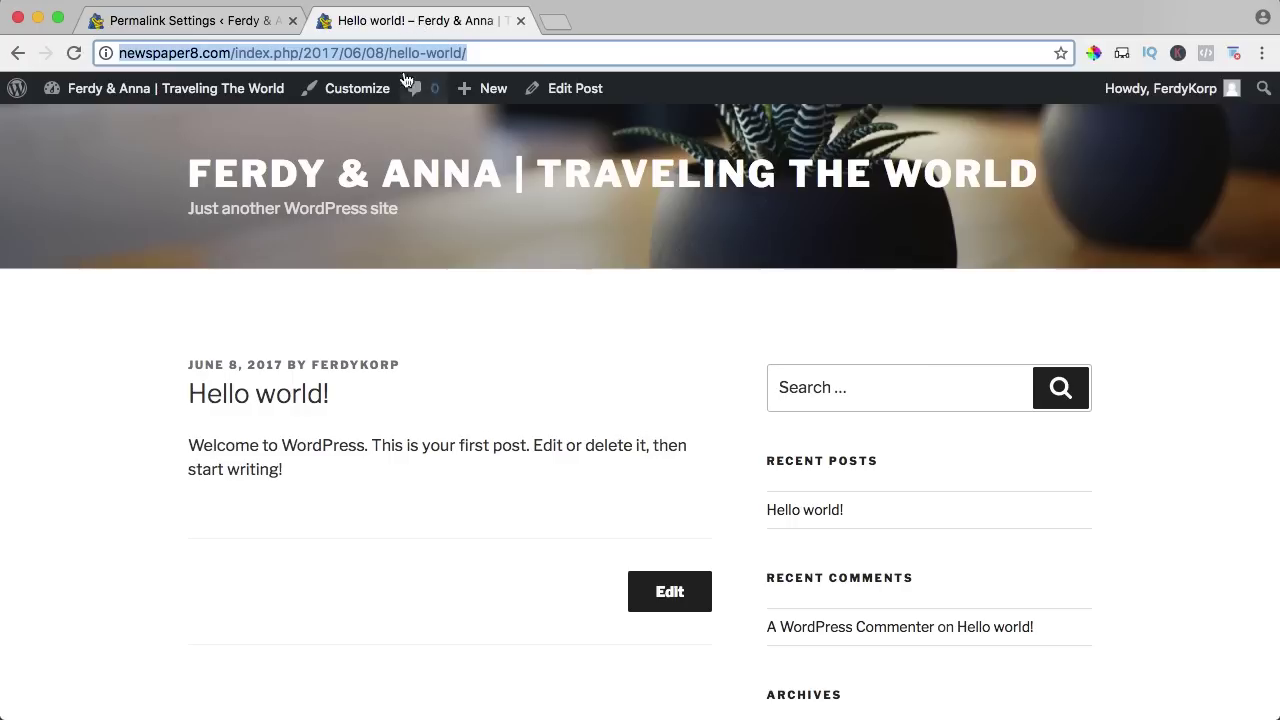
left_click(288, 178)
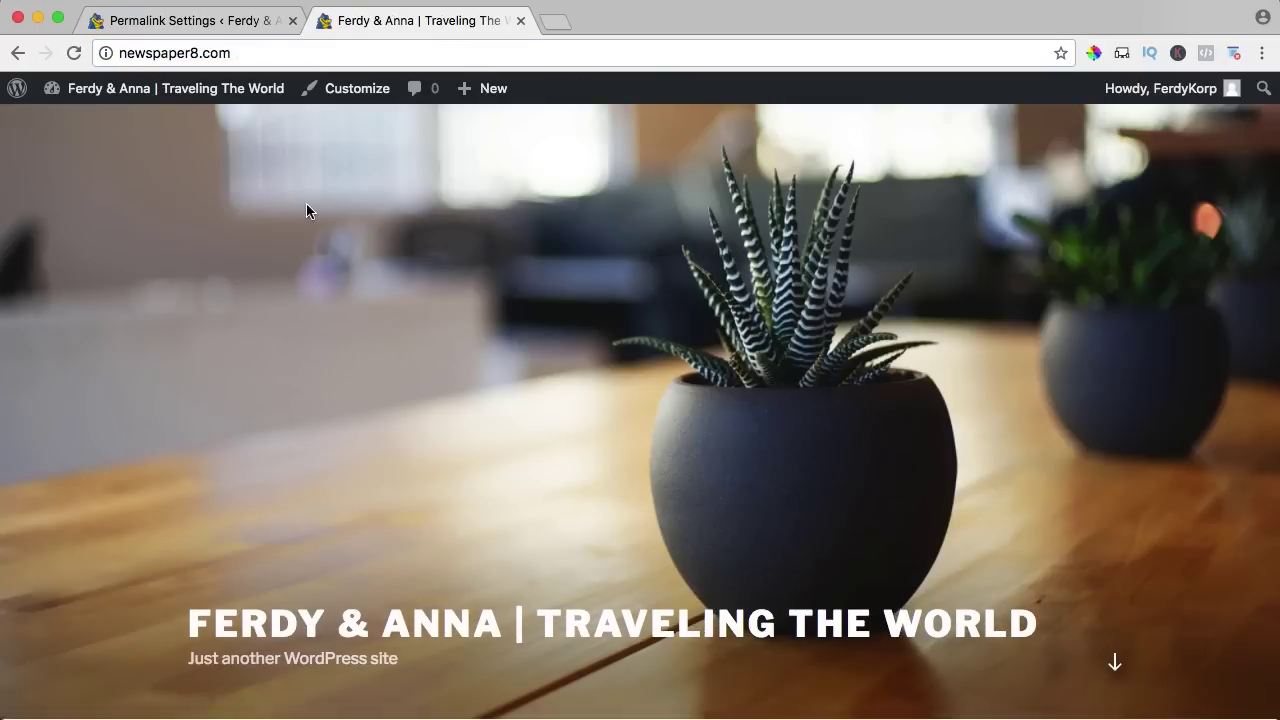
scroll(306, 203, "down", 3)
scroll(305, 230, "down", 5)
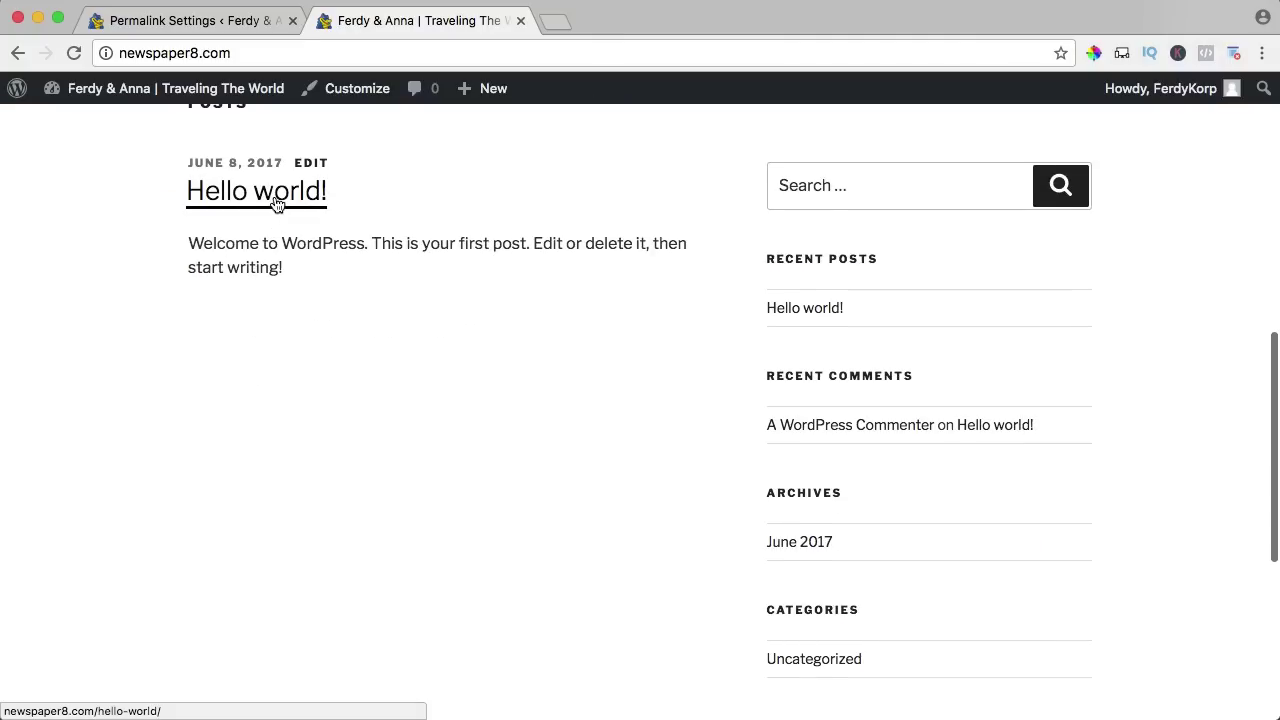
left_click(277, 203)
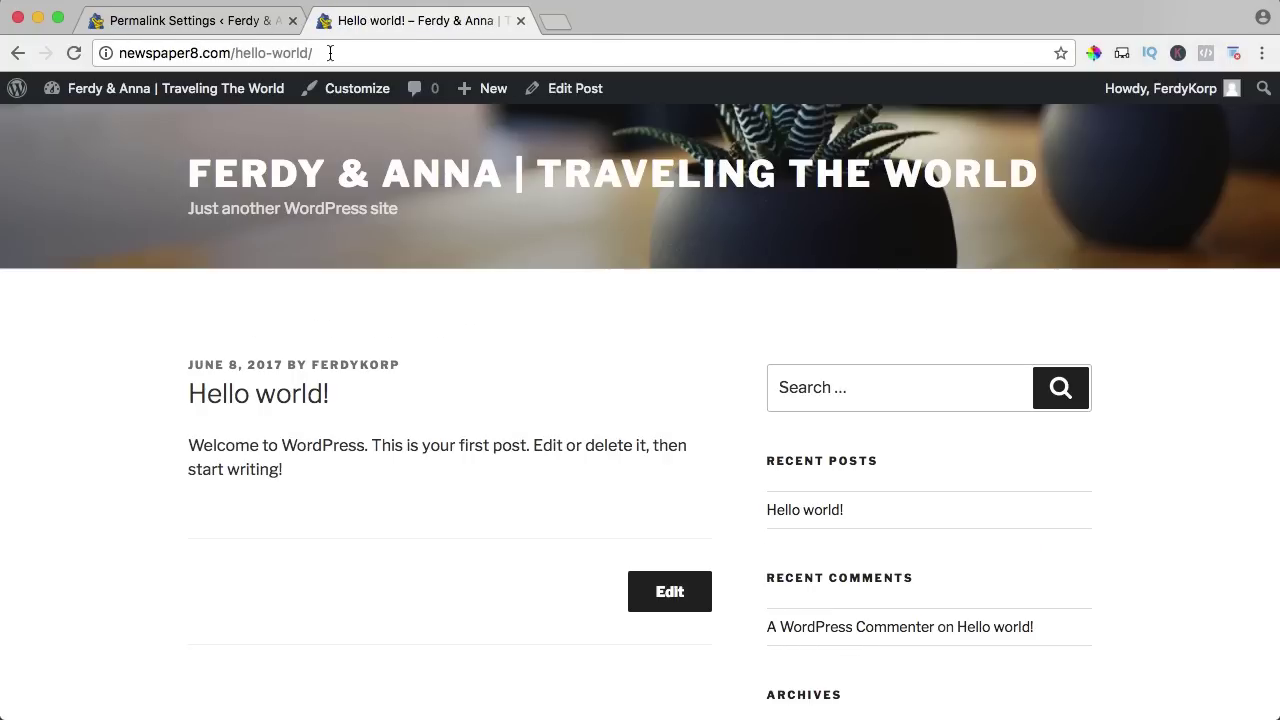
scroll(431, 285, "down", 3)
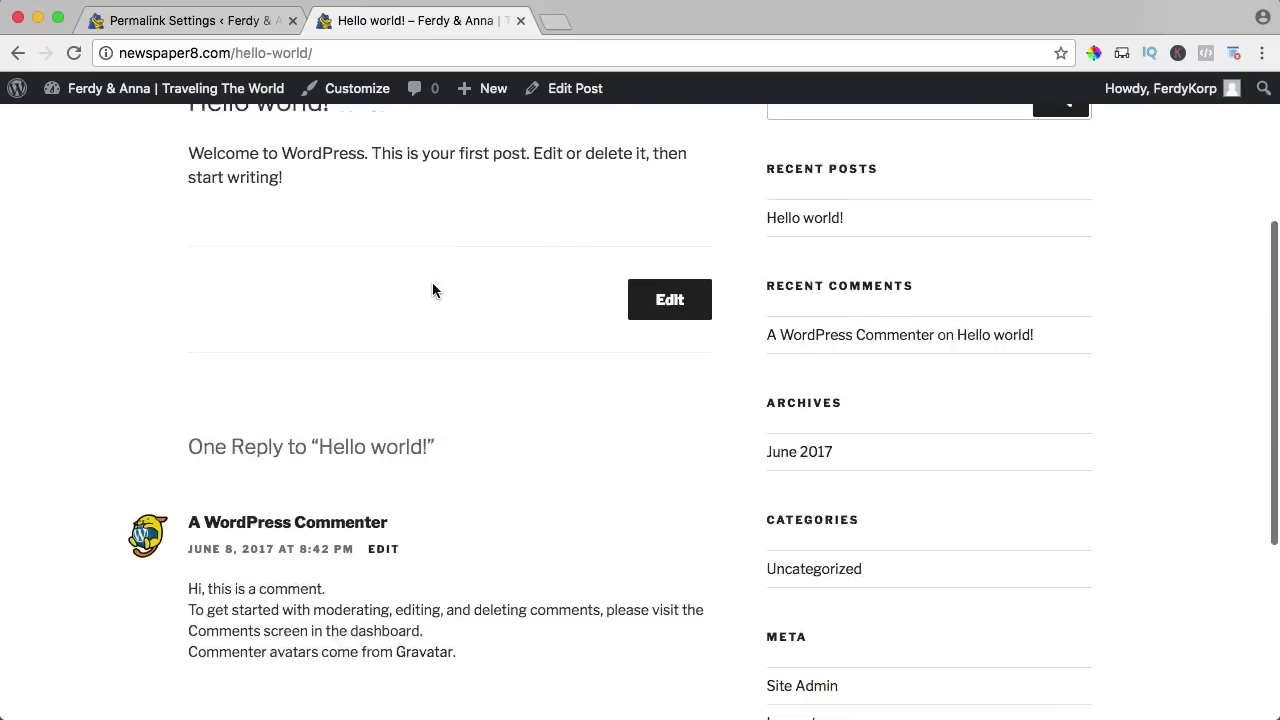
scroll(432, 290, "up", 3)
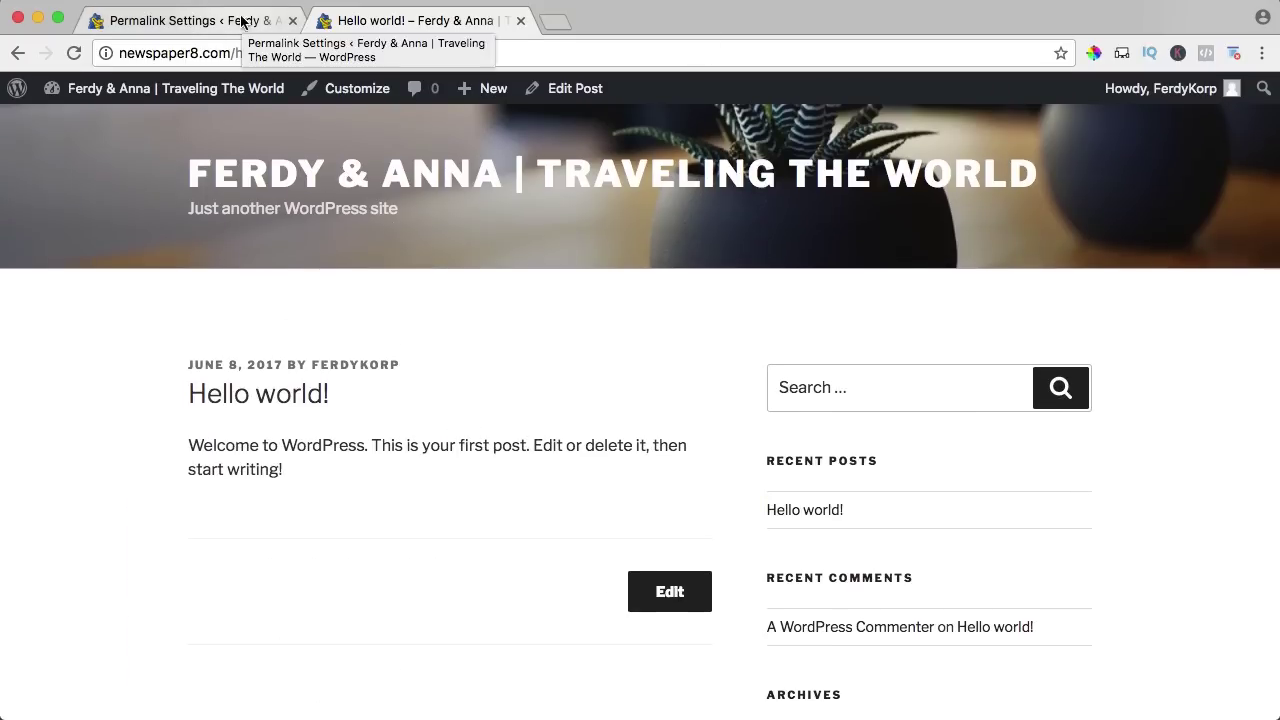
left_click(241, 22)
Trash the Hello world! post, delete it permanently from Trash, and return to the Dashboard.
mouse_move(77, 143)
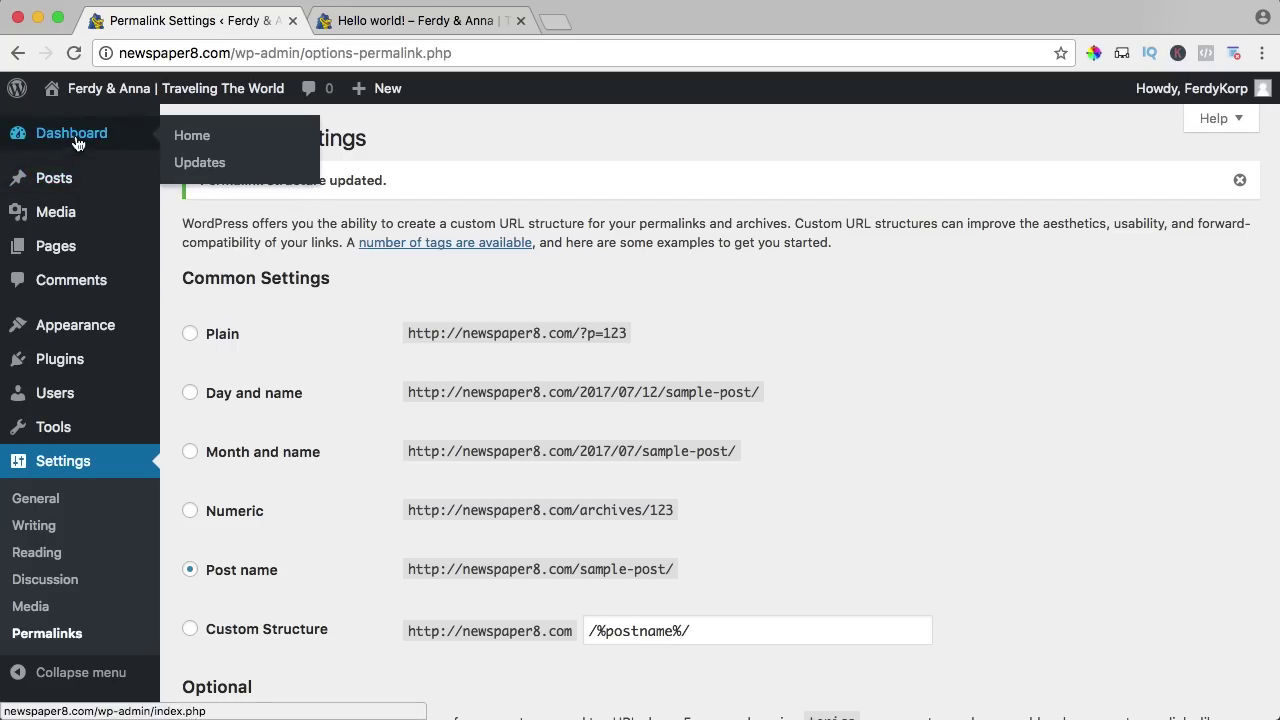
left_click(244, 226)
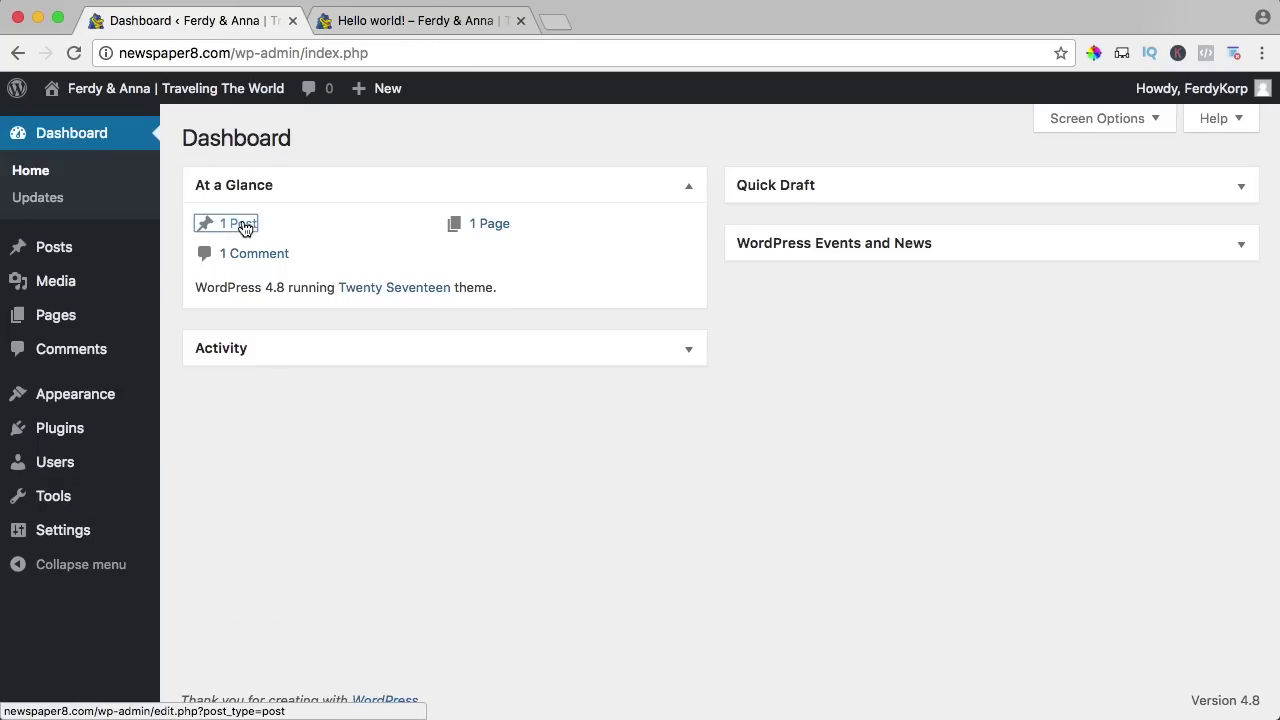
mouse_move(251, 275)
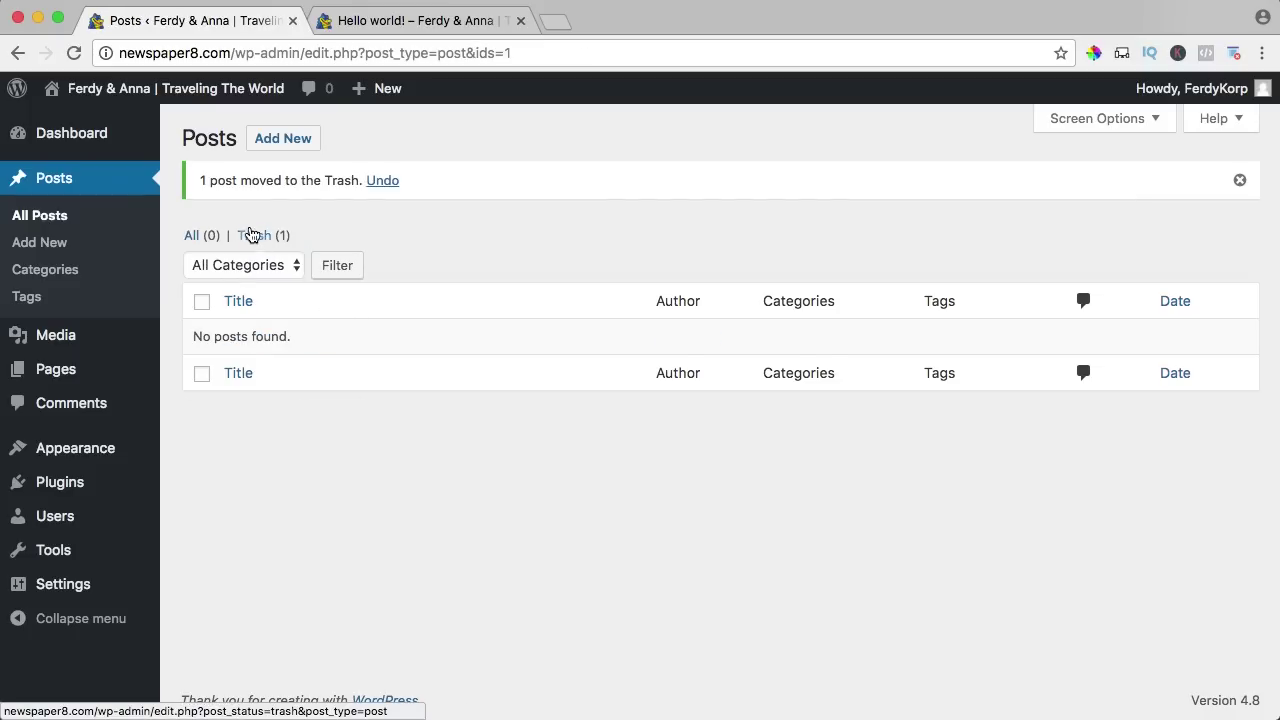
left_click(251, 234)
mouse_move(307, 311)
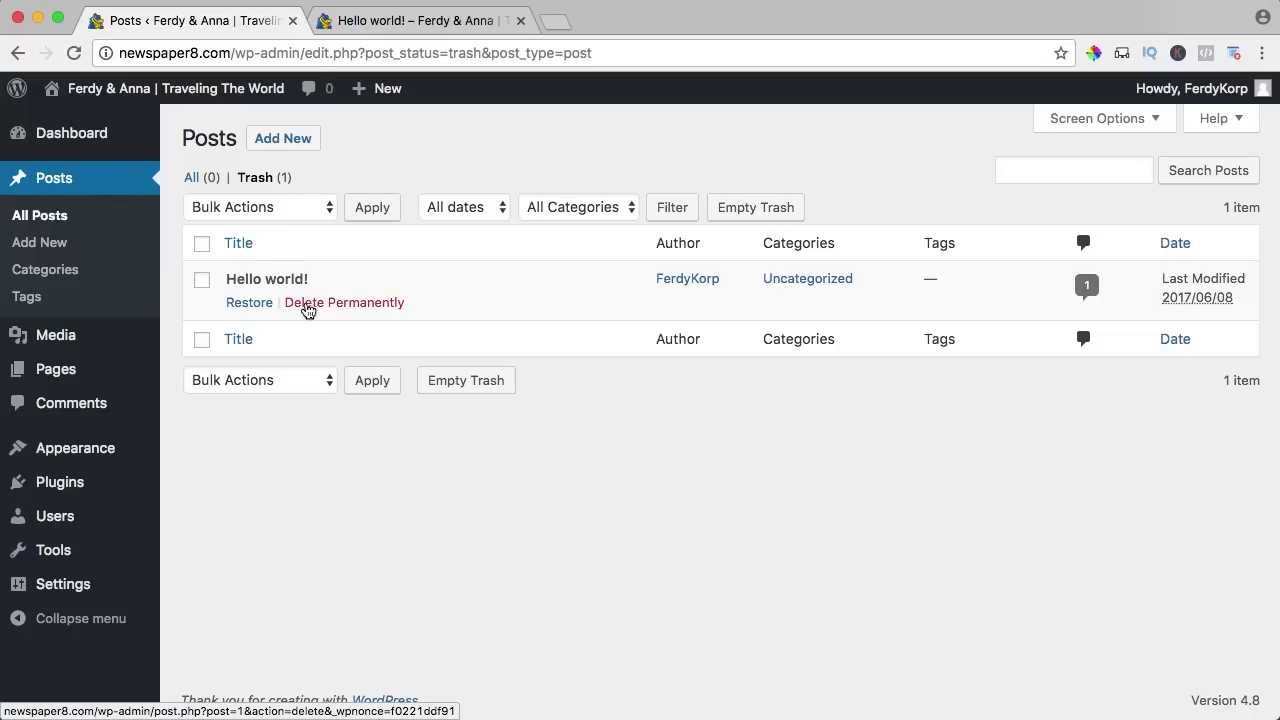
left_click(350, 307)
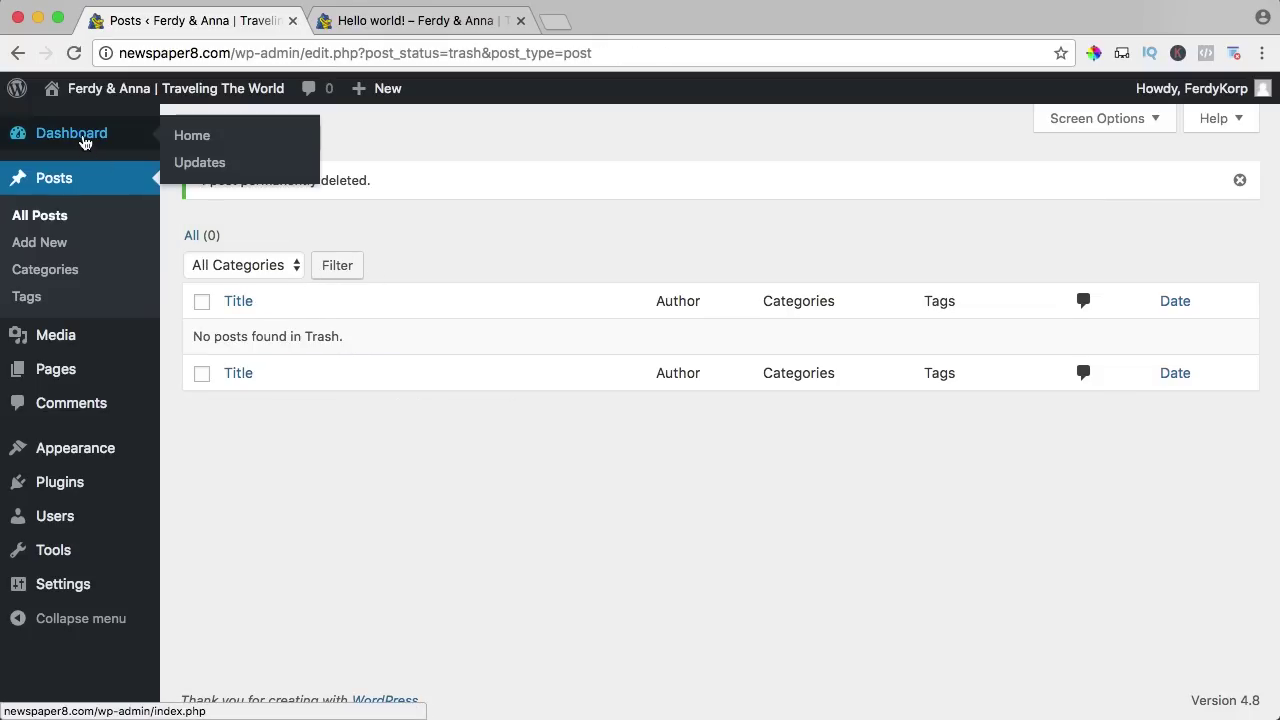
left_click(88, 137)
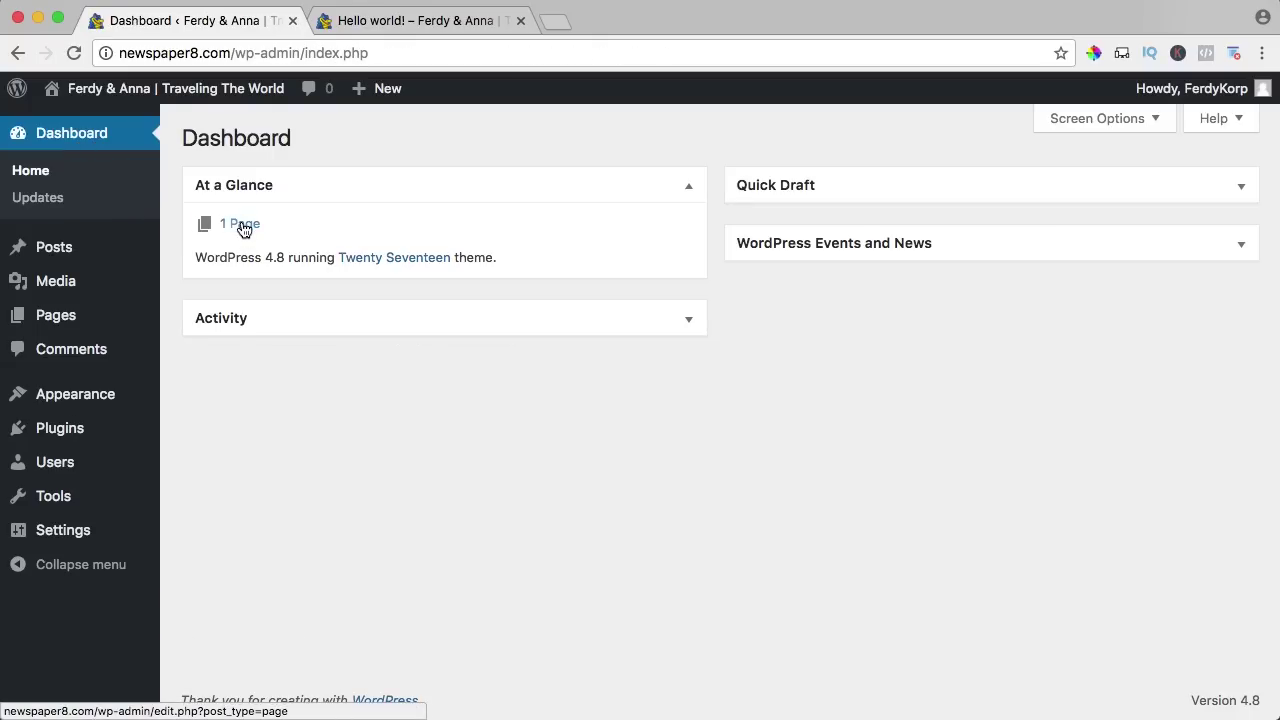
Trash the Sample Page, empty it from the Trash, and go back to the Dashboard.
left_click(244, 226)
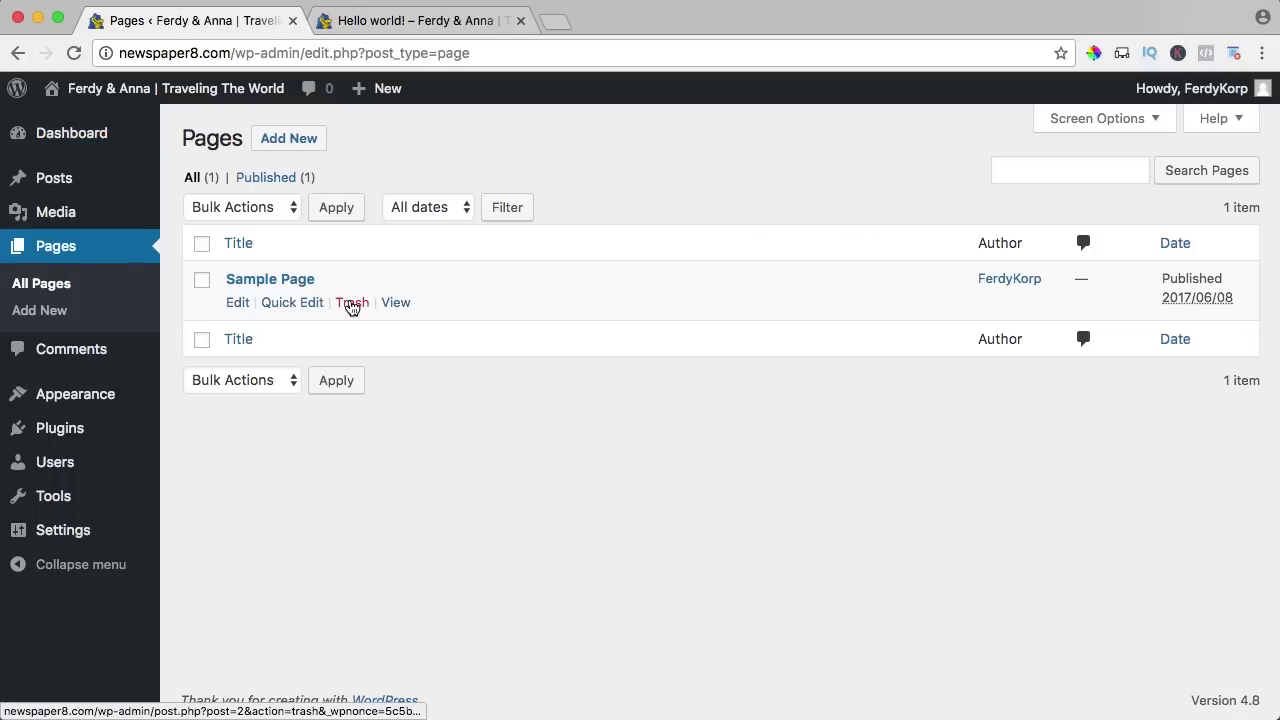
left_click(352, 303)
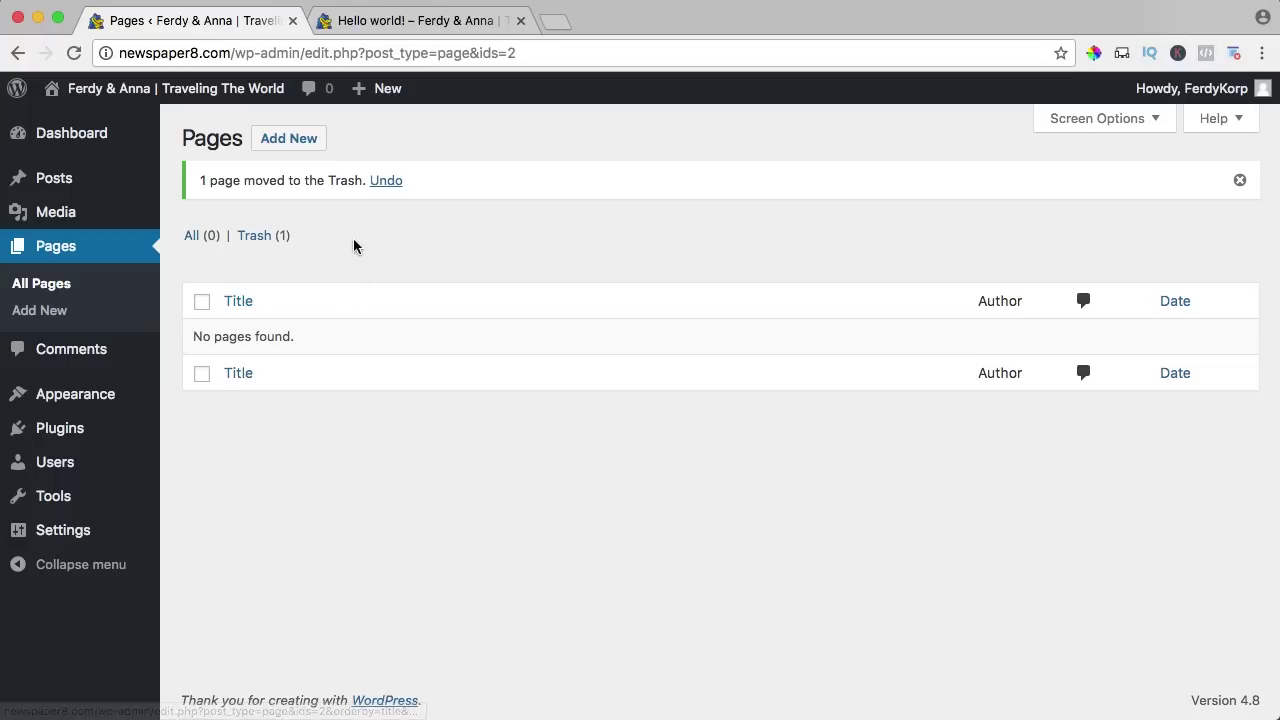
left_click(264, 238)
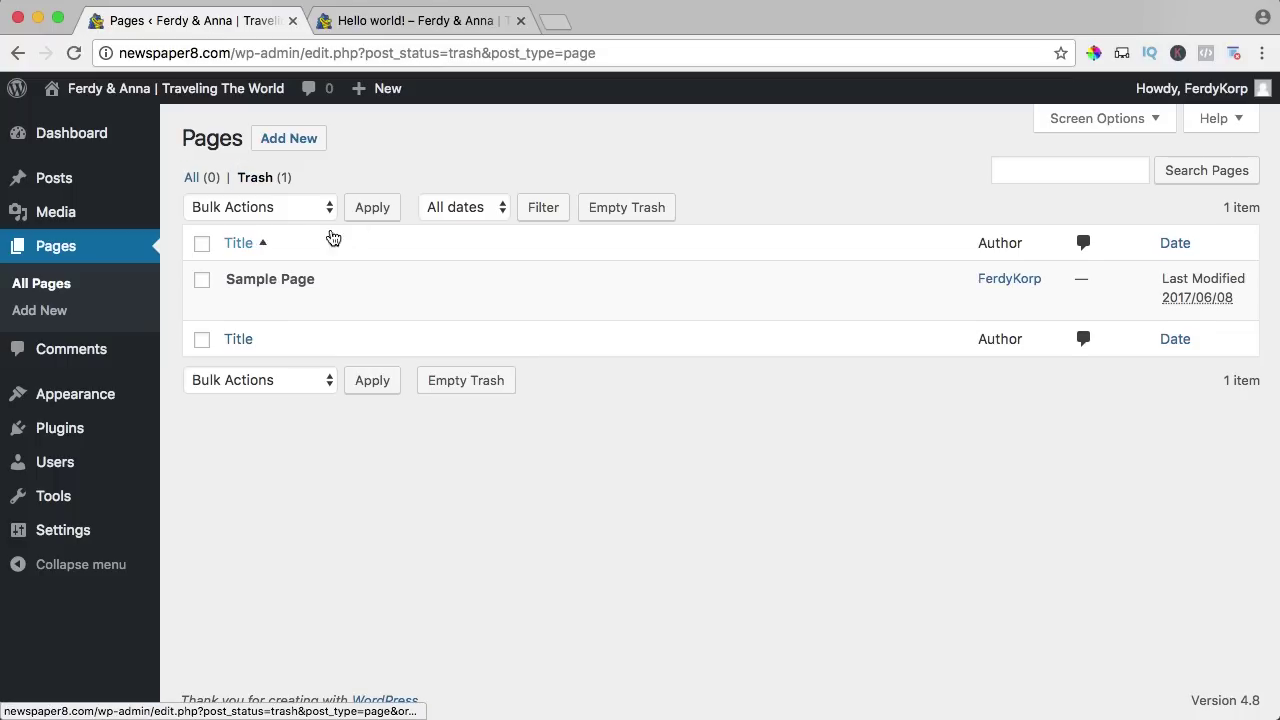
left_click(617, 211)
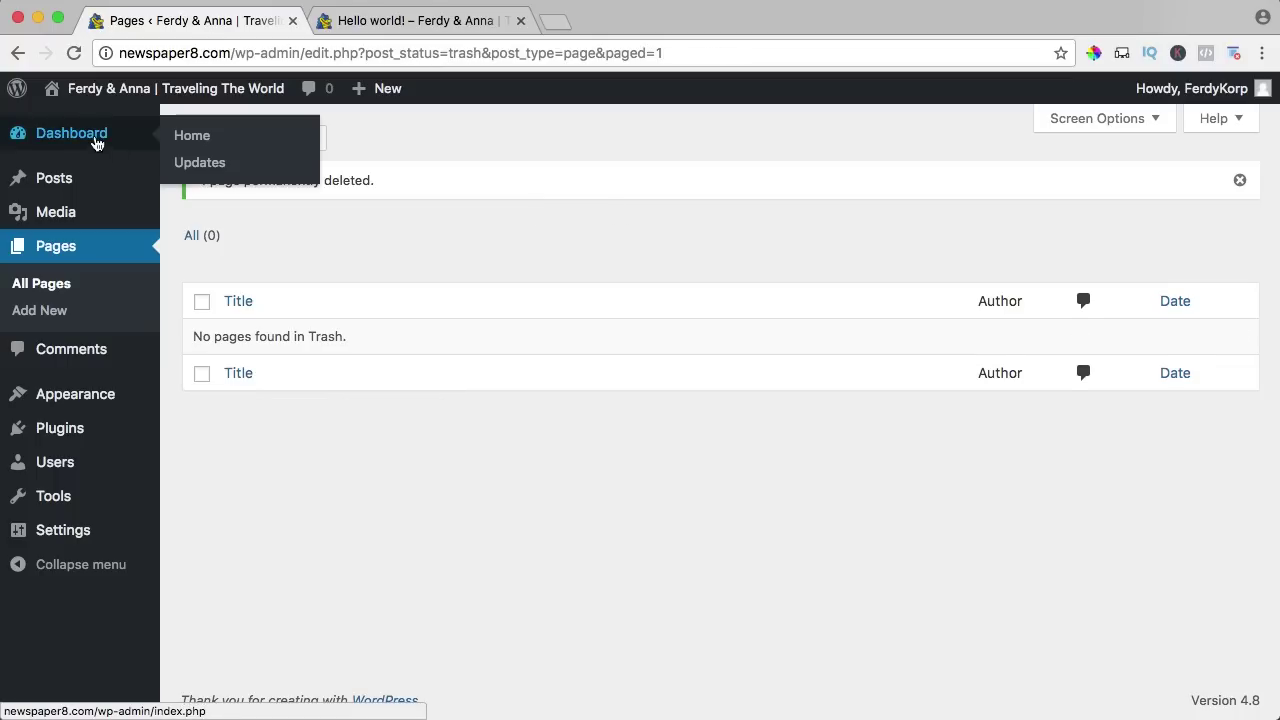
left_click(96, 143)
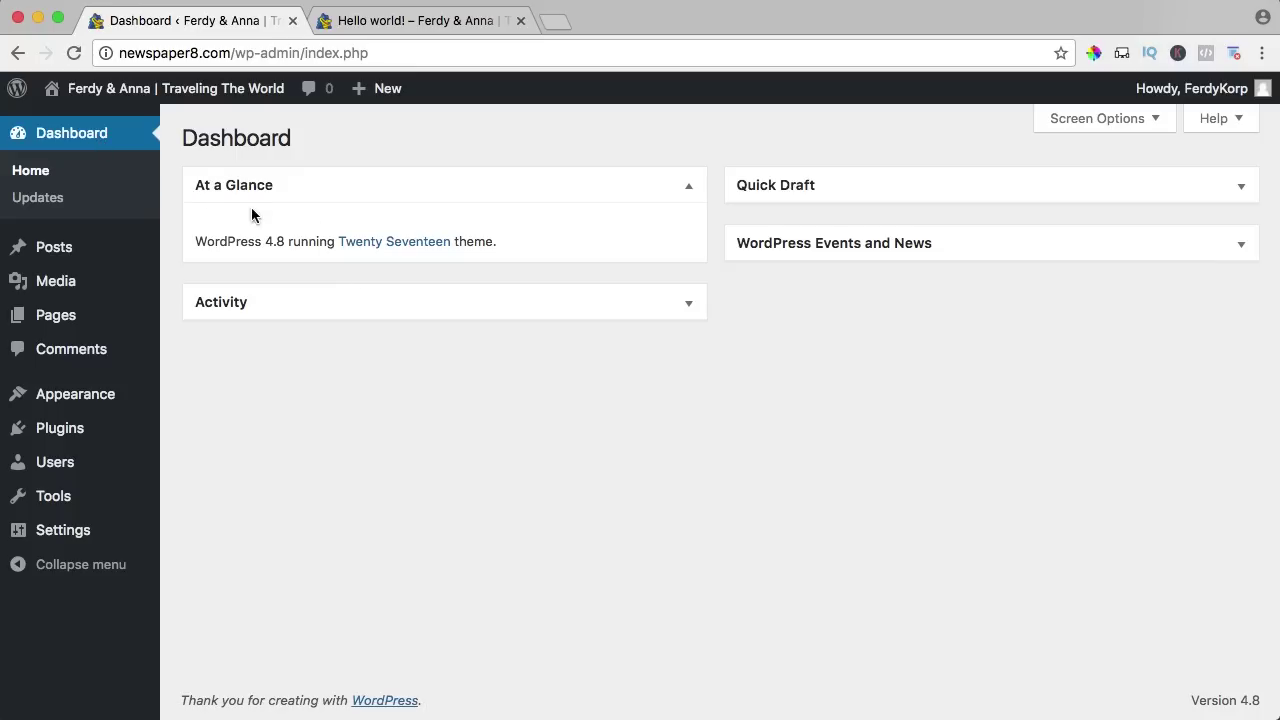
Collapse the At a Glance panel, look over the Hello world! post, then head to Users > Your Profile.
left_click(688, 187)
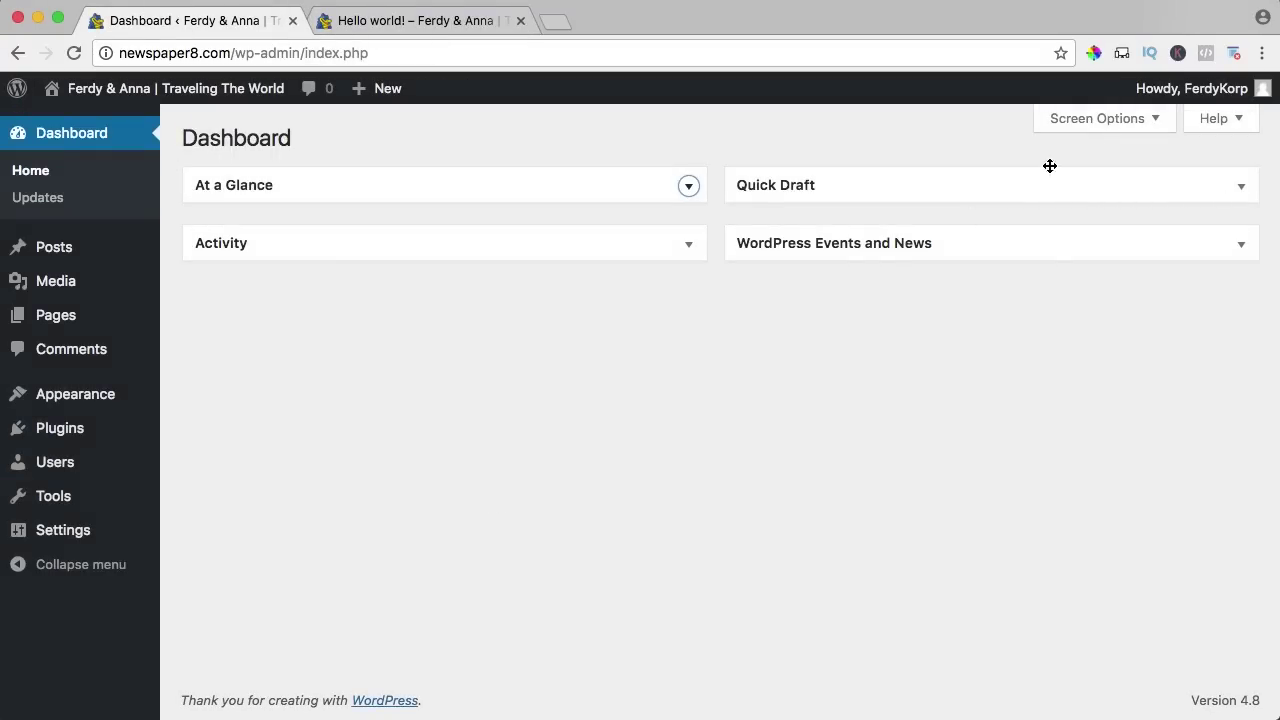
mouse_move(1209, 97)
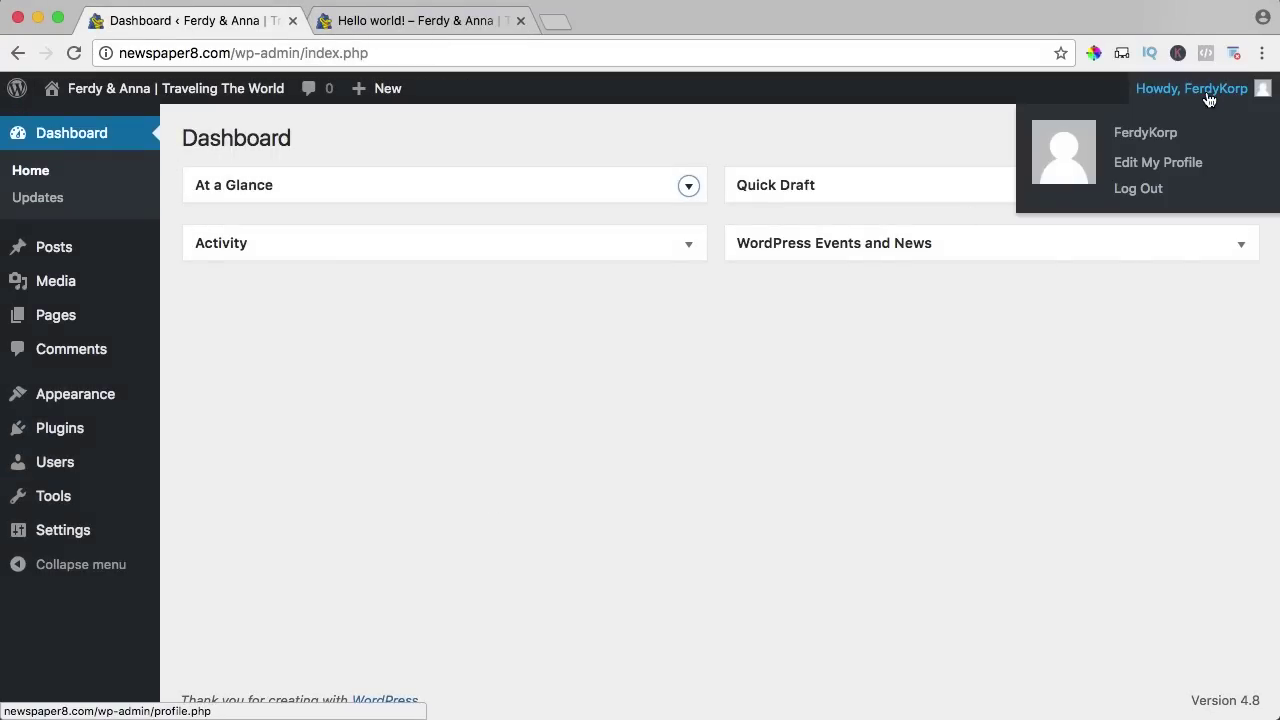
left_click(492, 24)
scroll(471, 311, "down", 2)
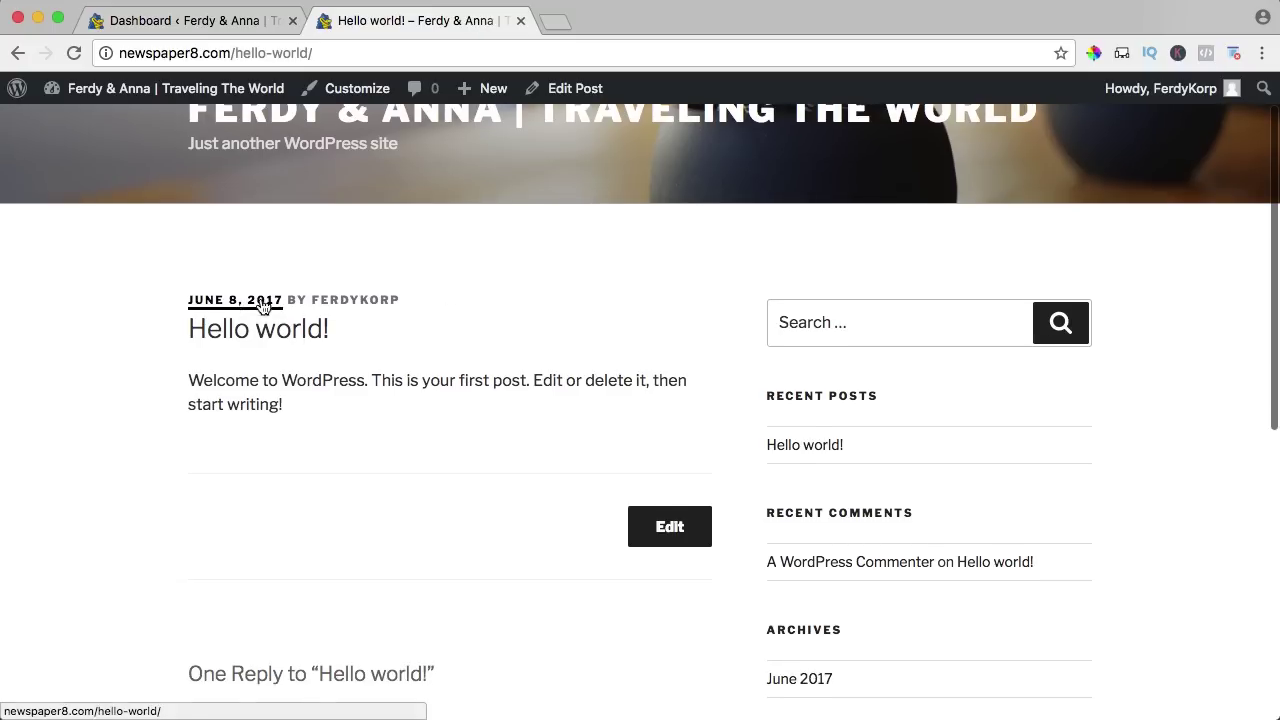
left_click(231, 27)
mouse_move(1203, 97)
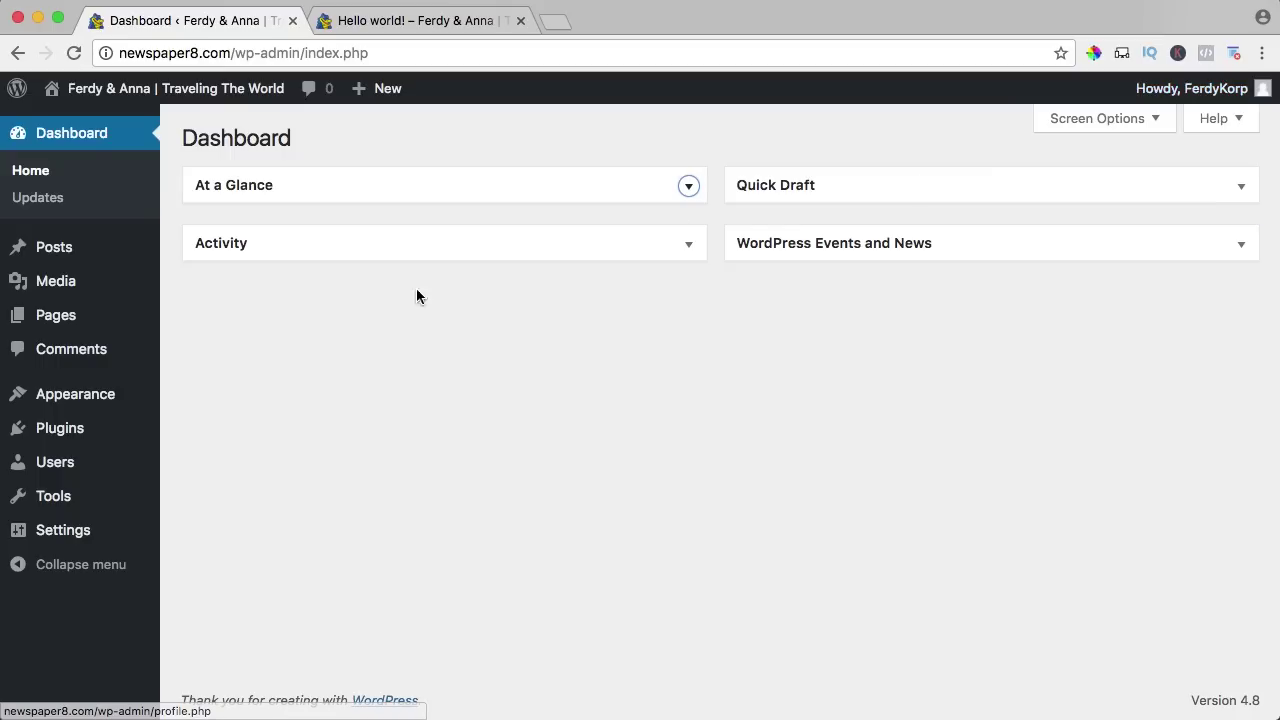
mouse_move(60, 461)
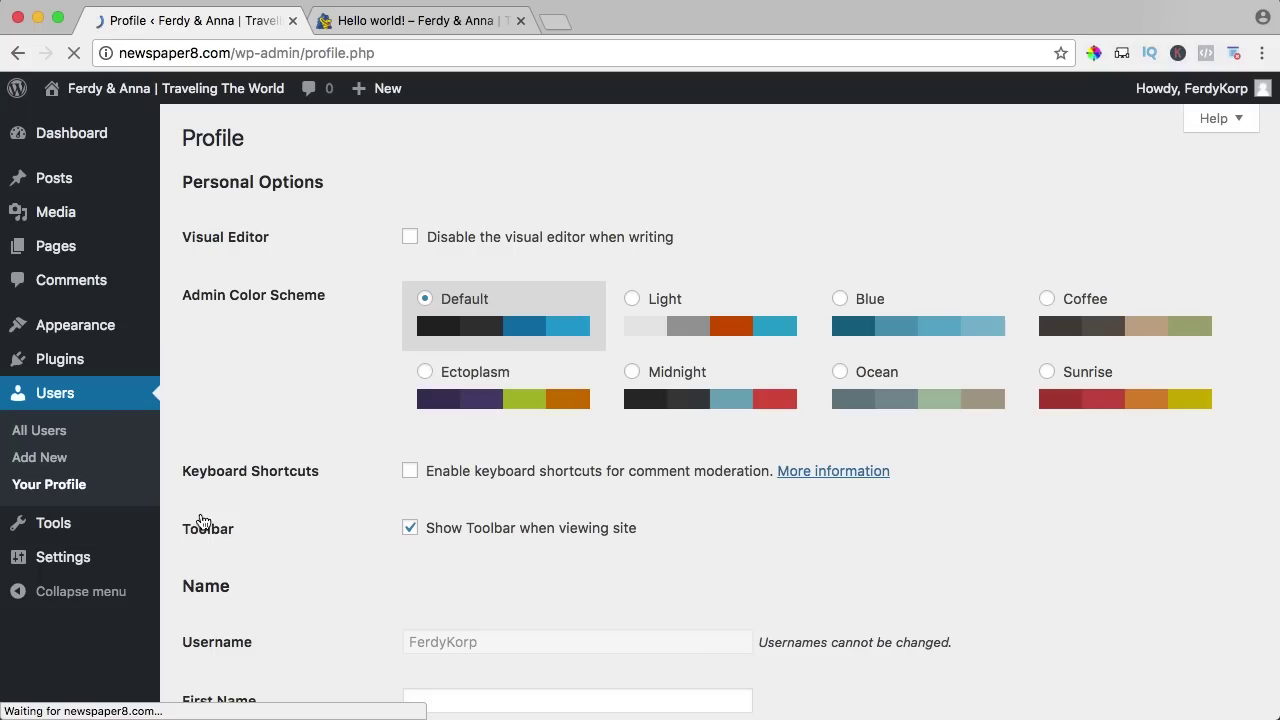
Enter the user's first and last name and display the full name publicly.
scroll(362, 325, "down", 5)
left_click(427, 319)
type("F")
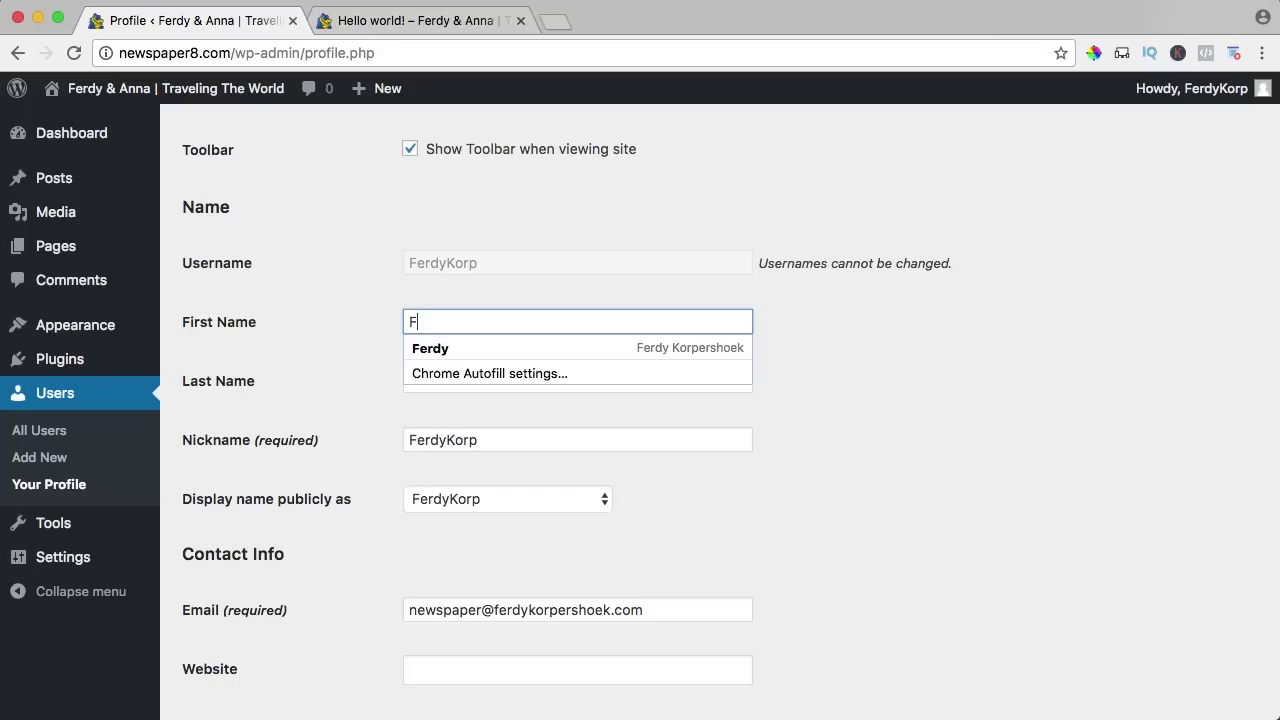
type("erdy")
key("Tab")
type("Ko")
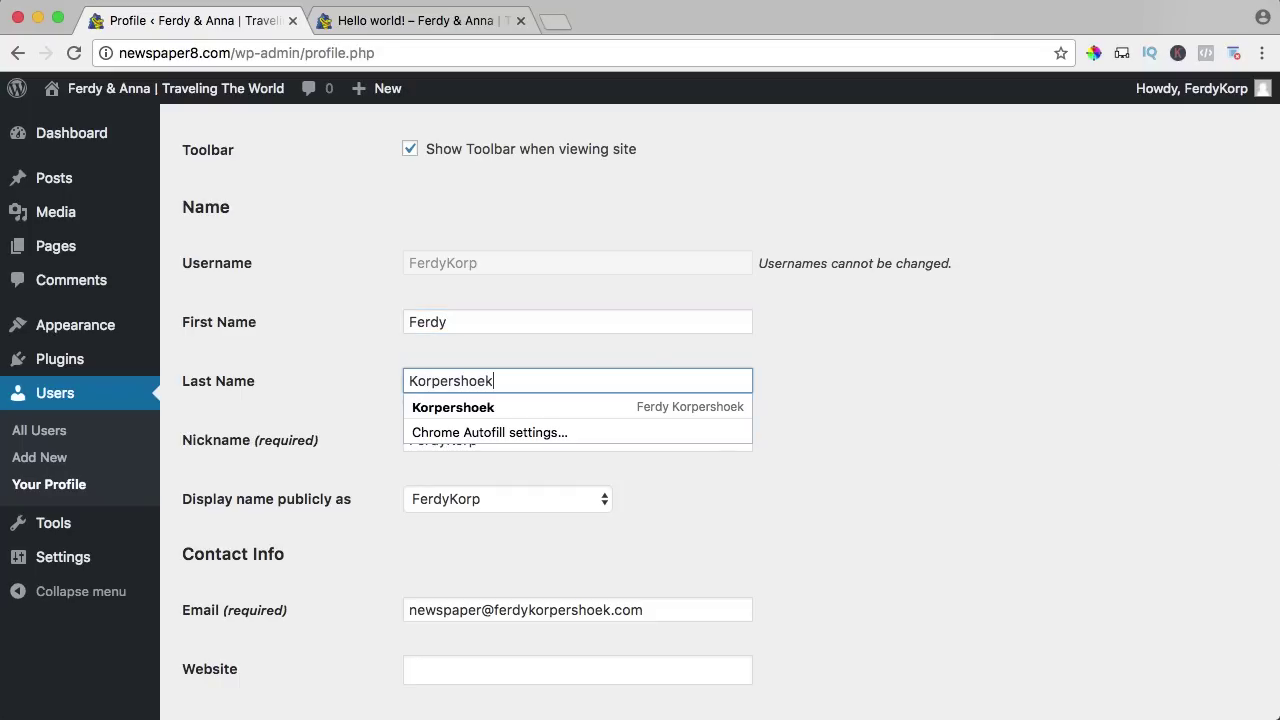
key("Tab")
scroll(284, 387, "down", 2)
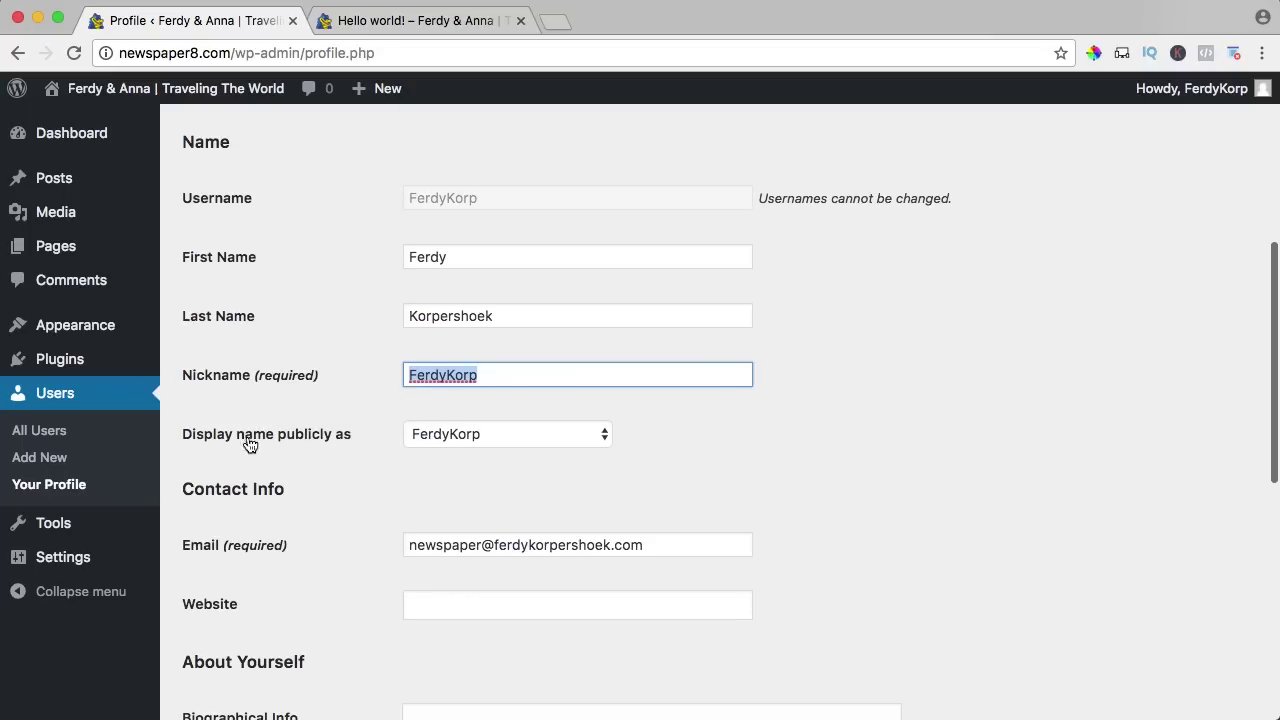
left_click(460, 435)
left_click(461, 492)
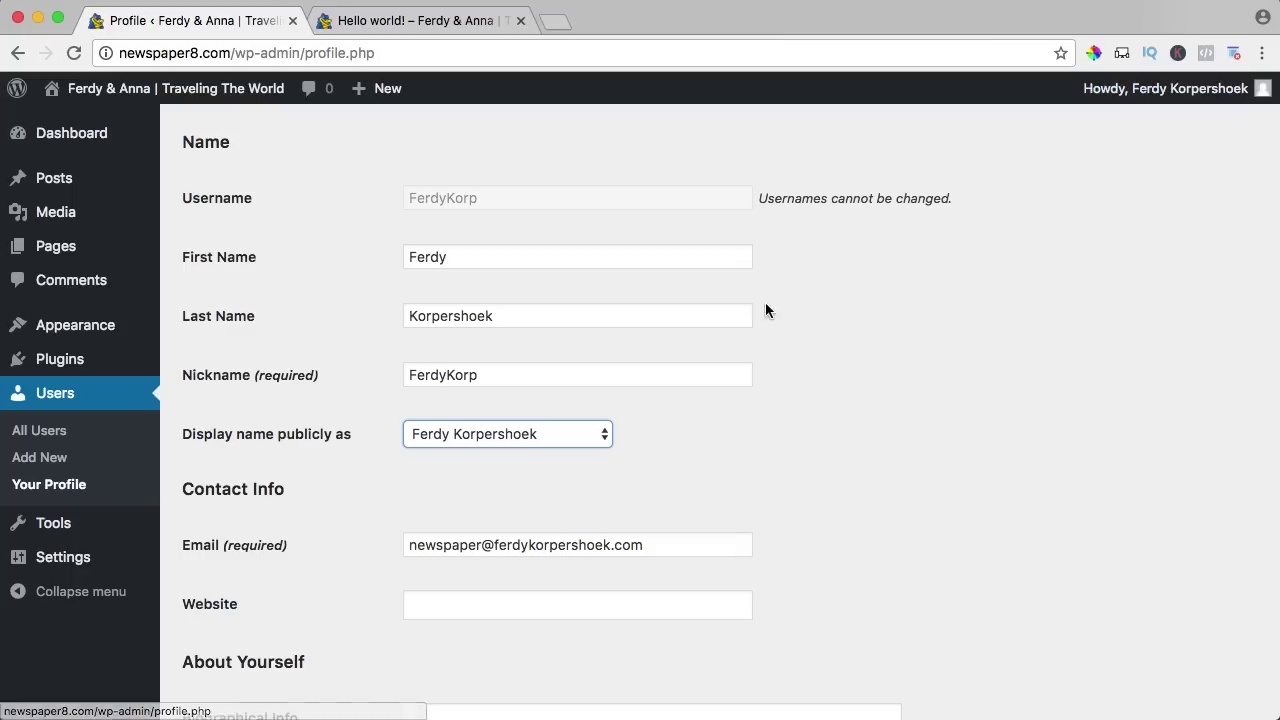
Generate a new password, replace it with the chosen weak password, confirm, and Update Profile.
scroll(750, 305, "down", 5)
scroll(463, 330, "down", 8)
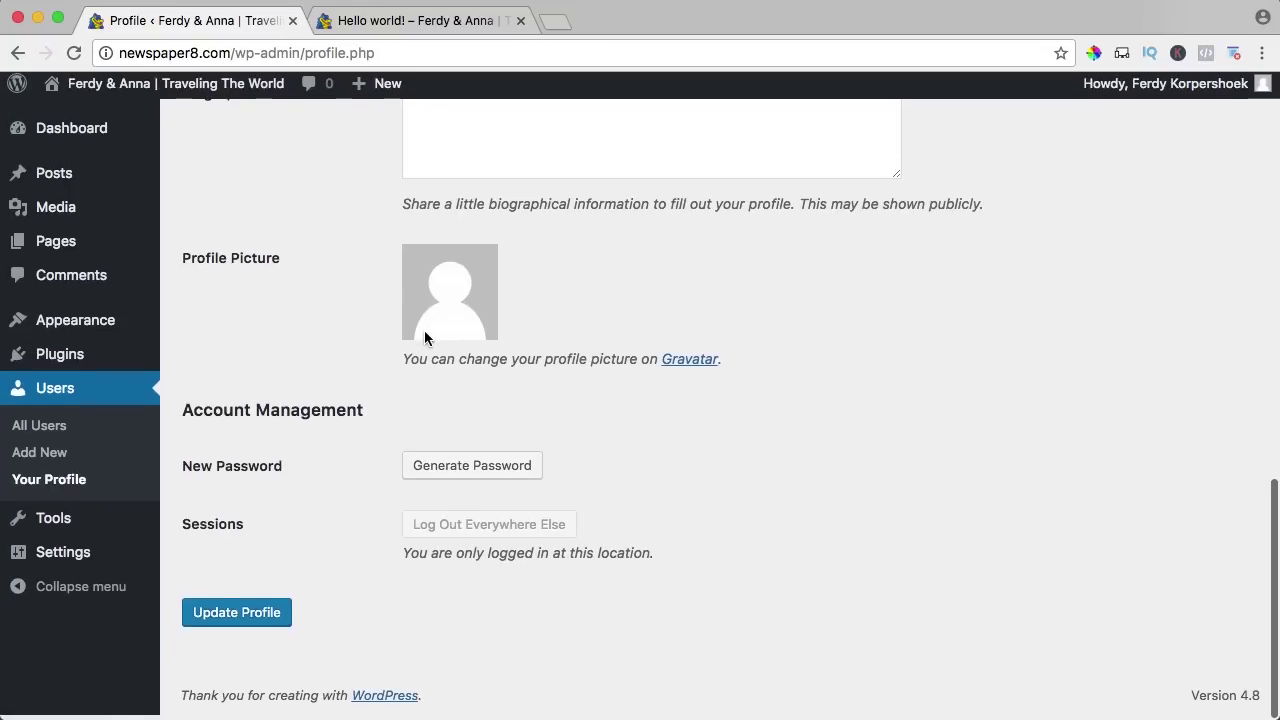
left_click(463, 472)
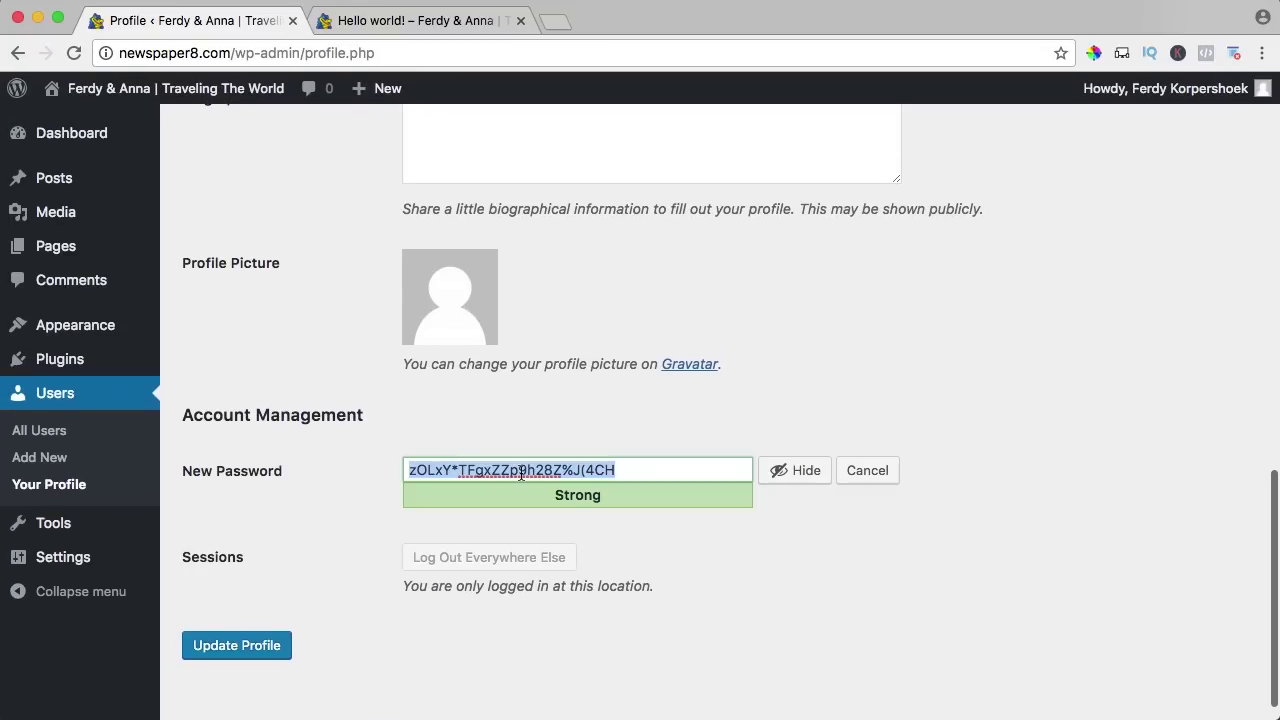
type("*")
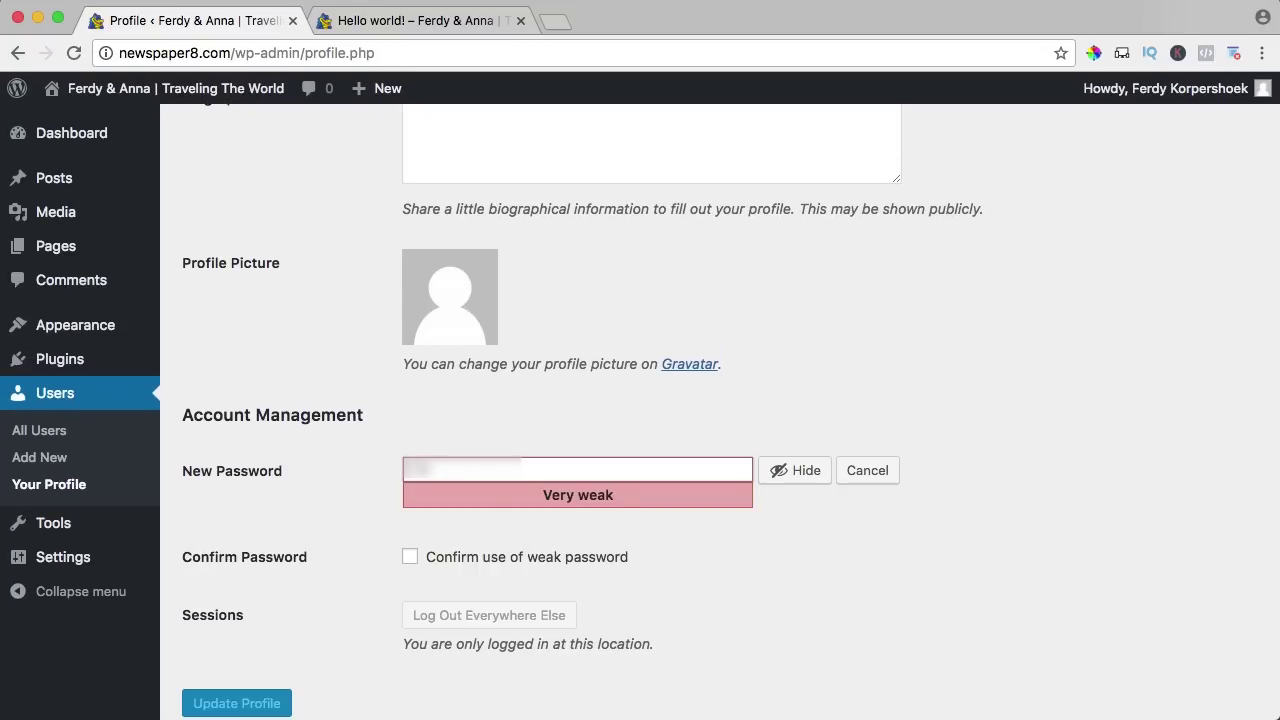
type("****")
left_click(415, 558)
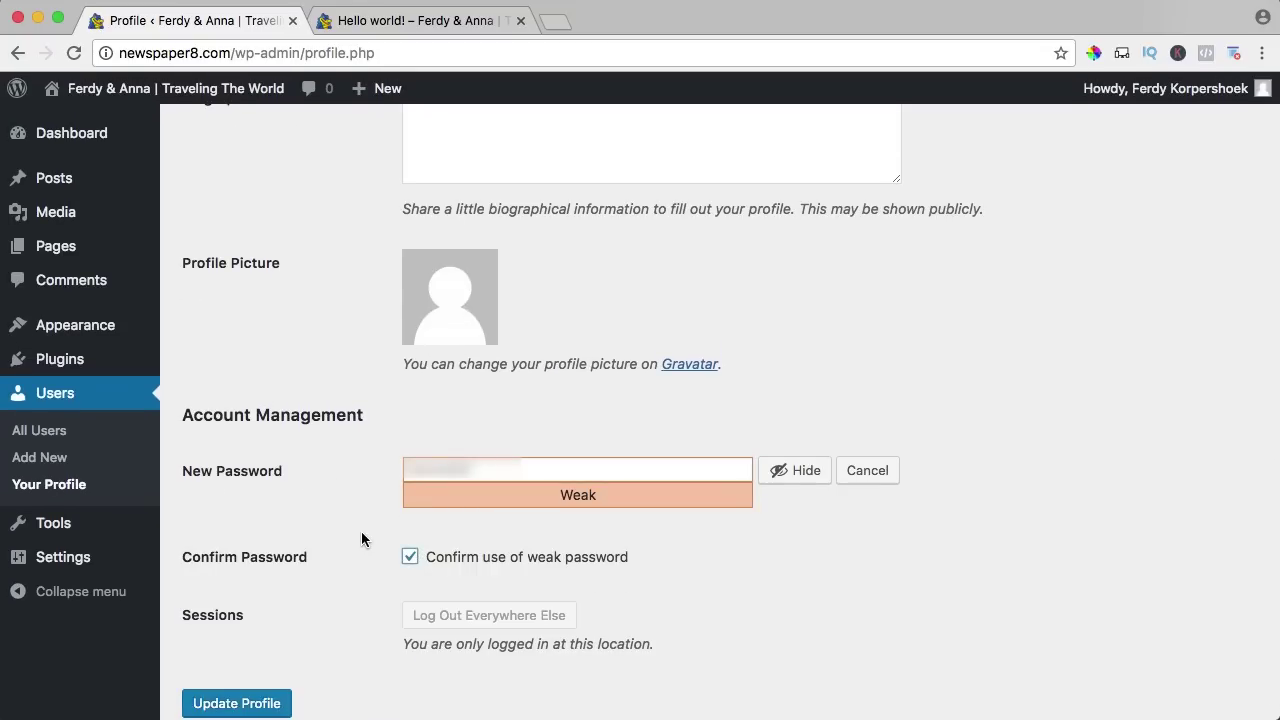
scroll(358, 530, "down", 2)
left_click(235, 625)
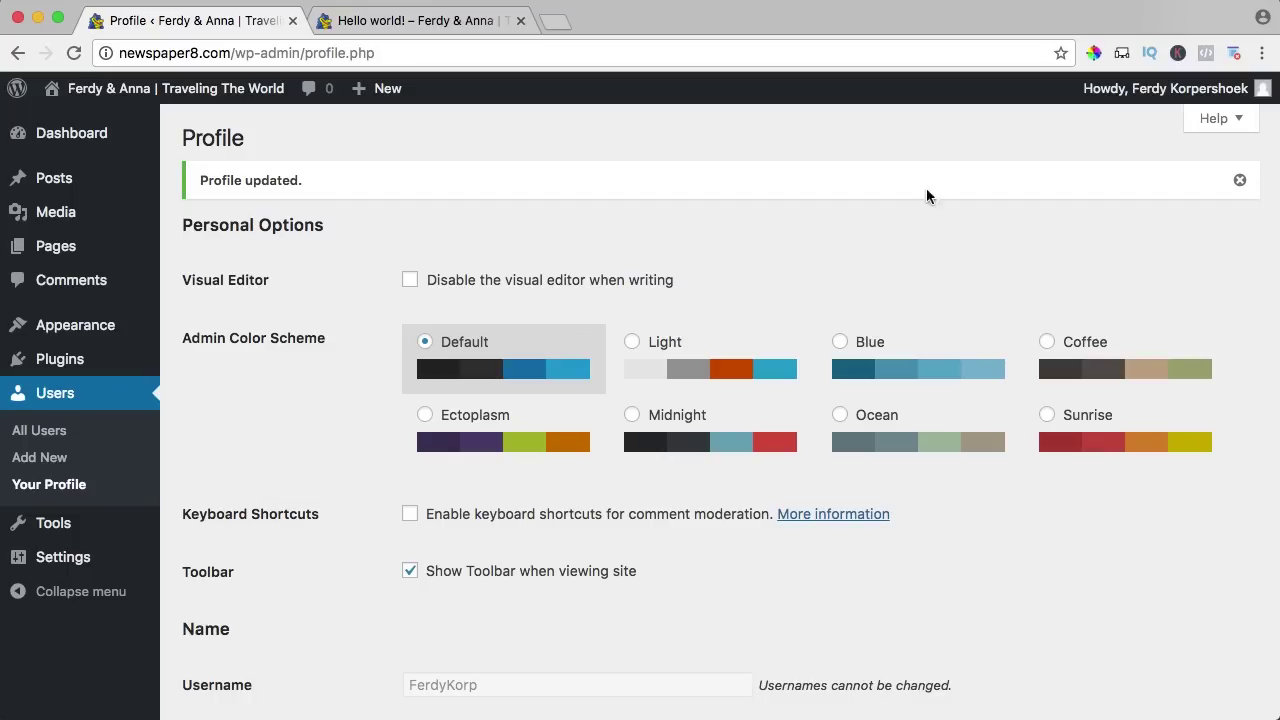
Dismiss the update notice and preview Light, Blue and Coffee colour schemes before restoring Default.
left_click(1237, 180)
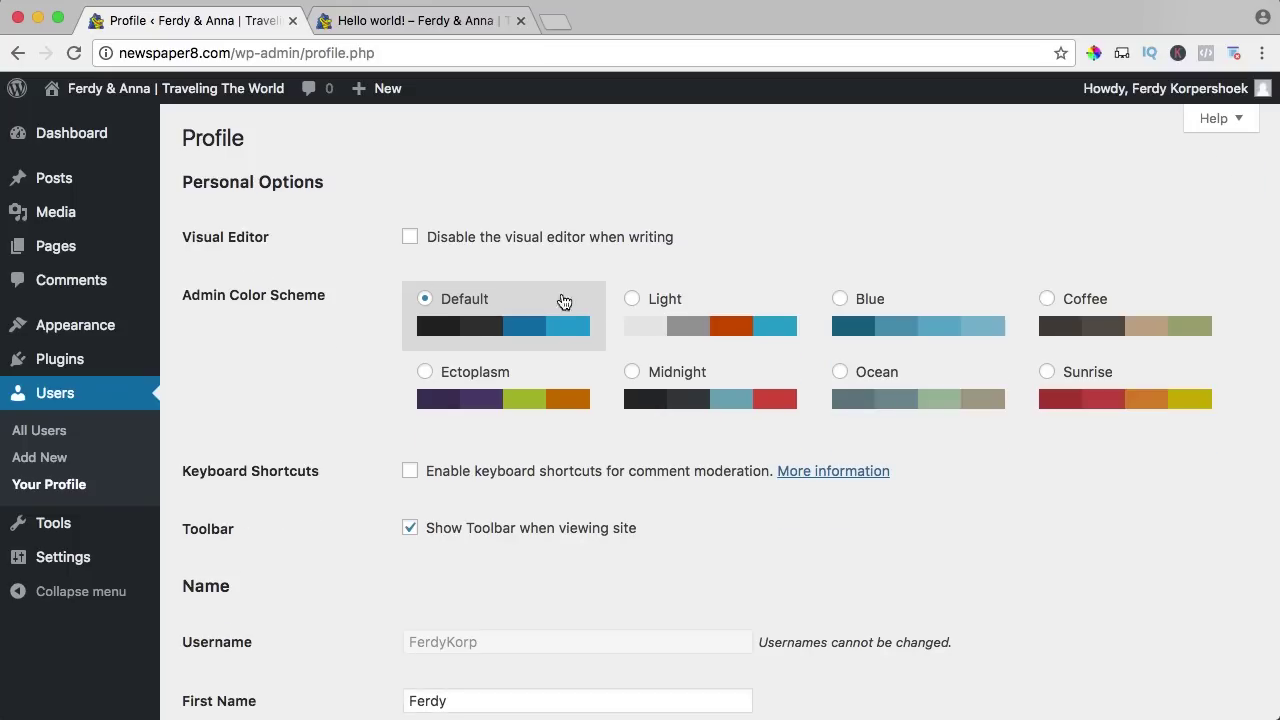
left_click(666, 306)
left_click(842, 300)
left_click(1040, 302)
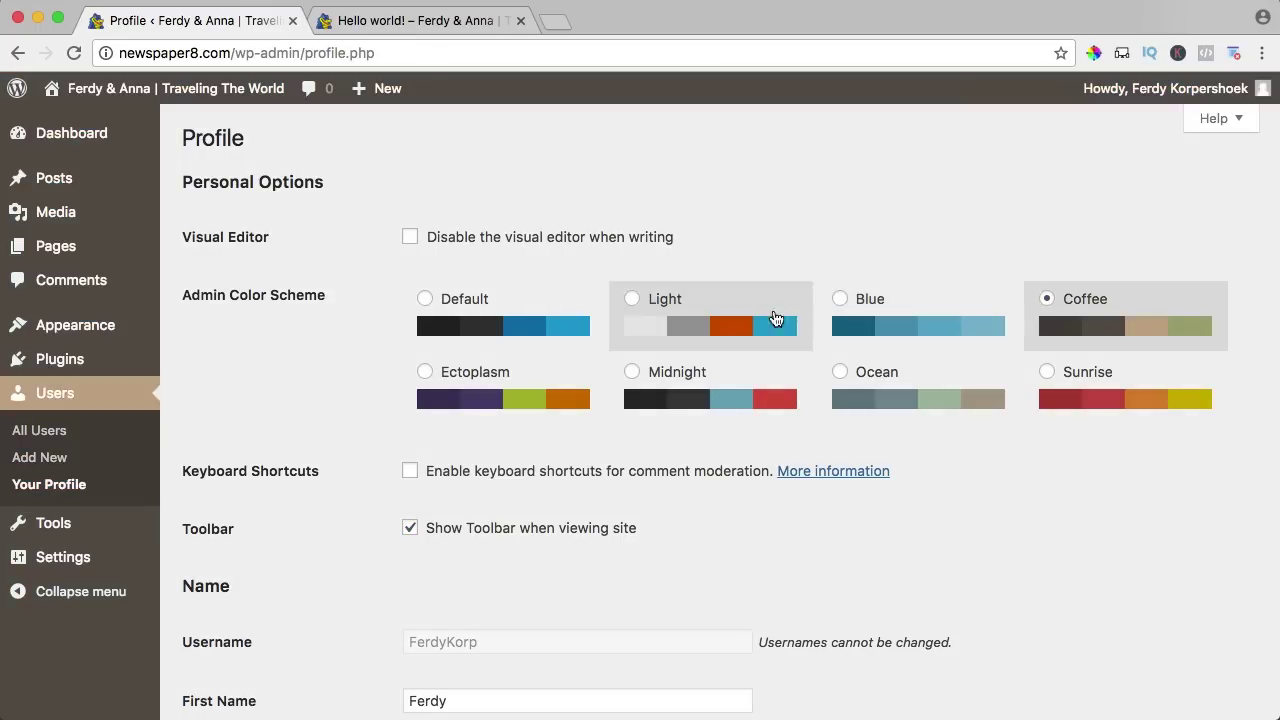
left_click(478, 306)
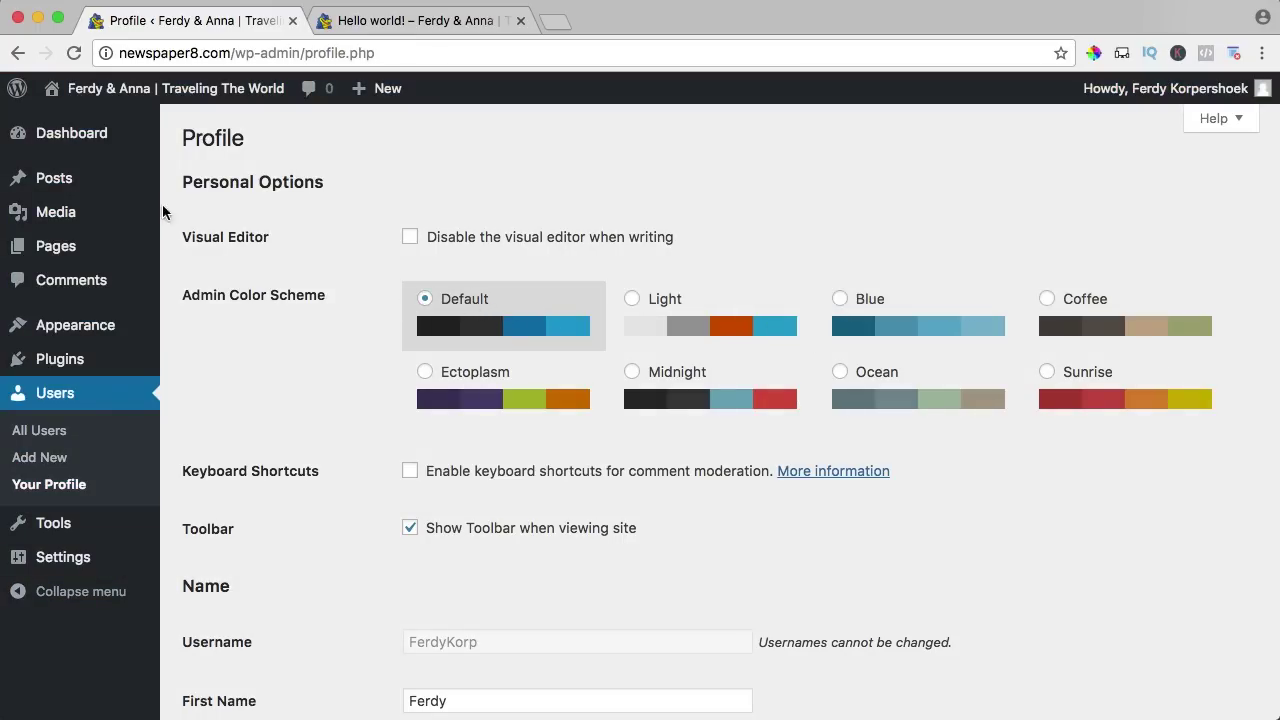
mouse_move(78, 142)
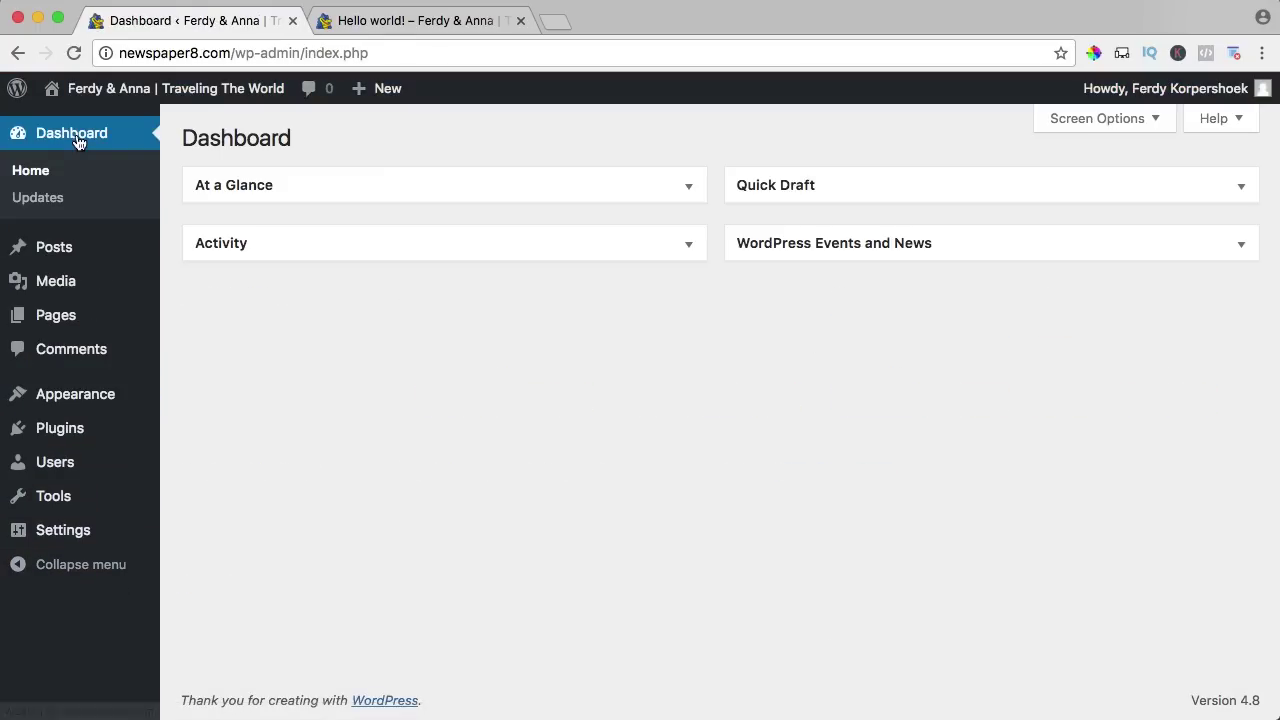
Reload the site's front-end homepage and scroll through it to see the changes.
left_click(410, 21)
scroll(370, 155, "up", 1)
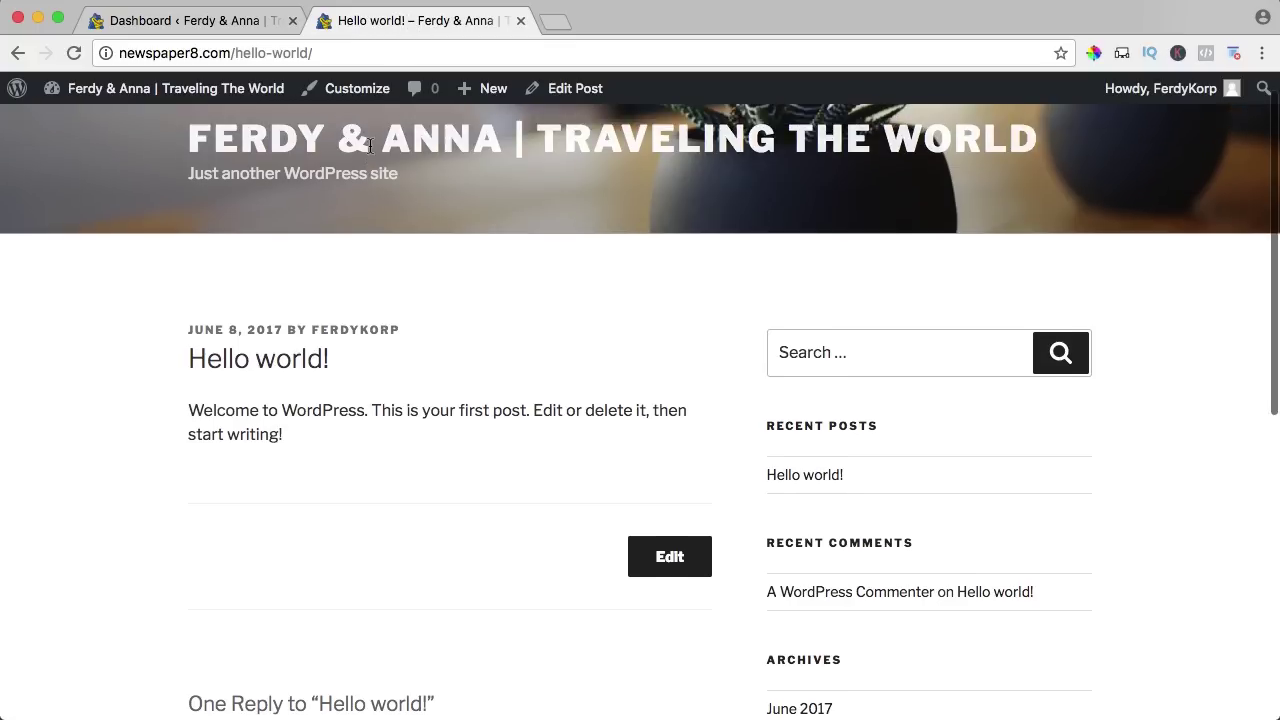
key("super+r")
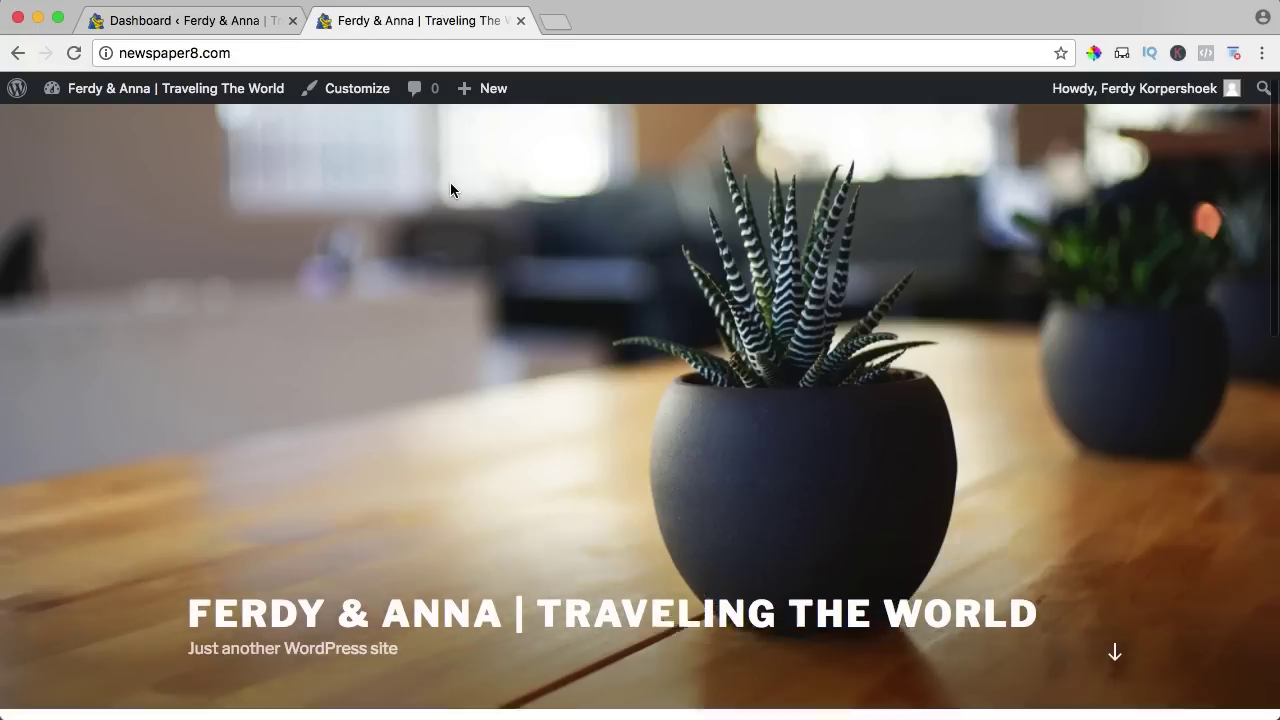
scroll(450, 185, "down", 10)
scroll(450, 190, "down", 2)
scroll(450, 190, "up", 15)
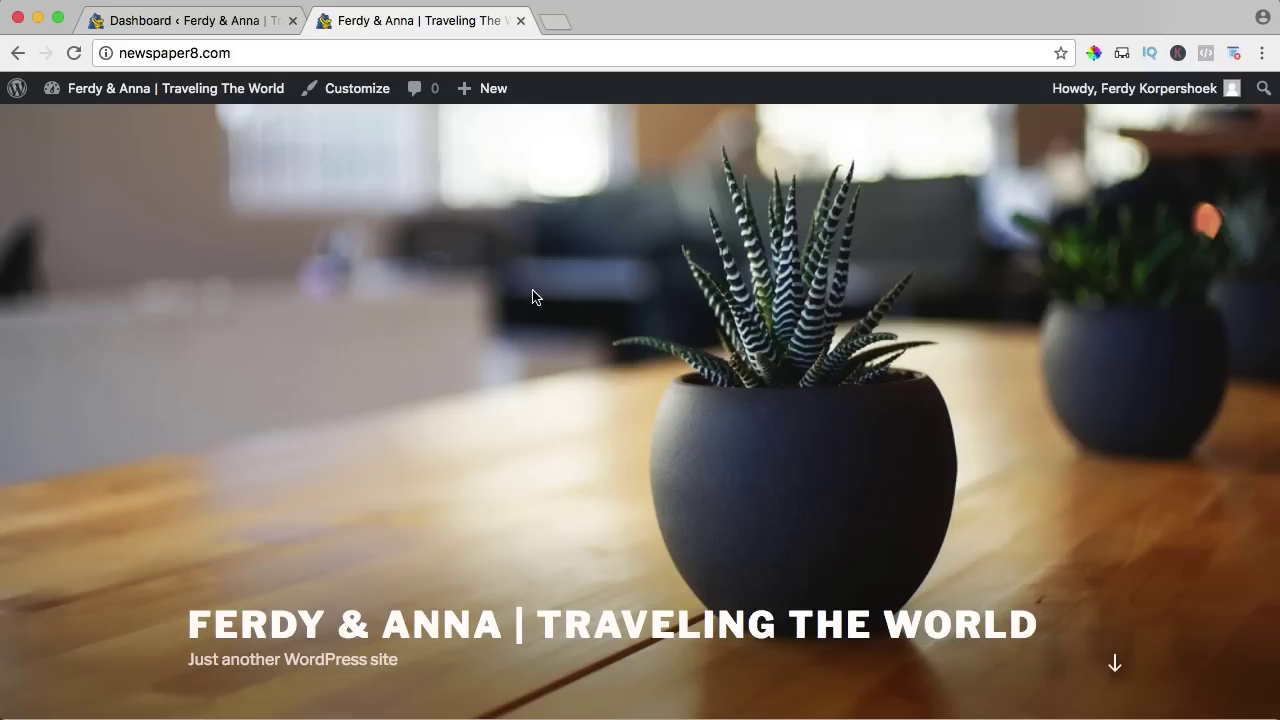
Visit the author's website in a new tab and open its WordPress themes page.
left_click(556, 22)
type("ferdykor")
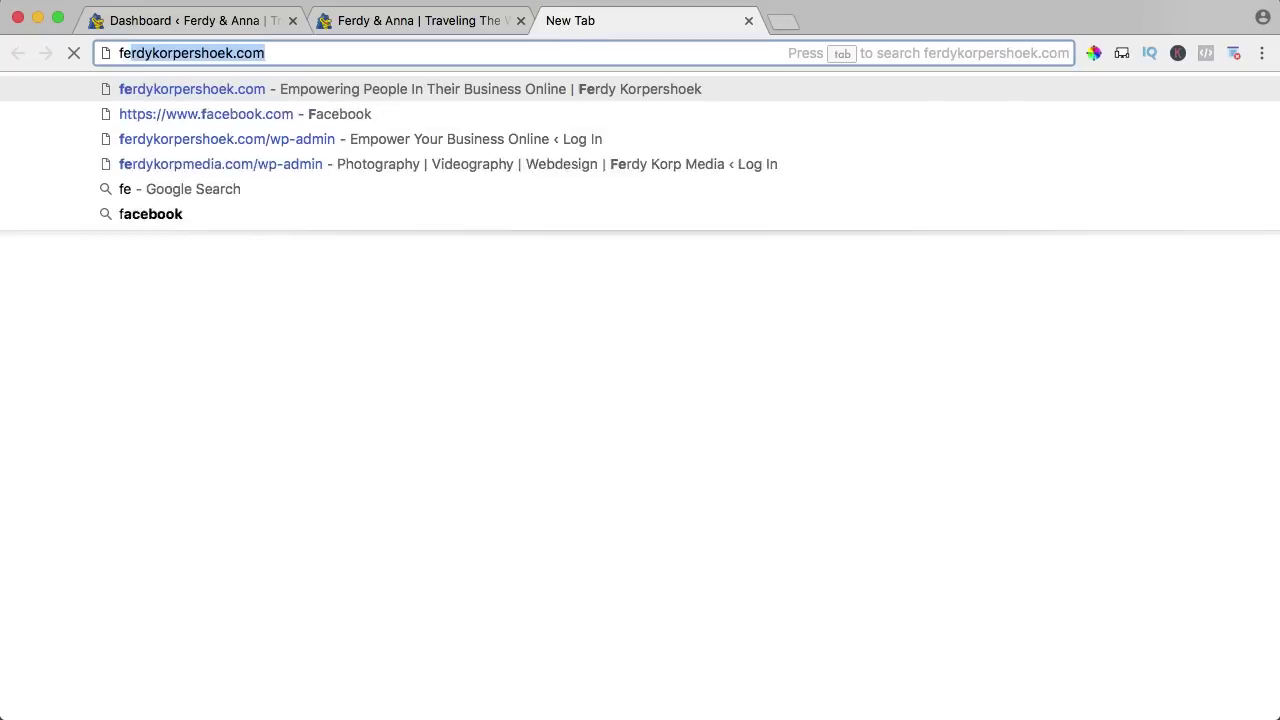
type("pershoek.com")
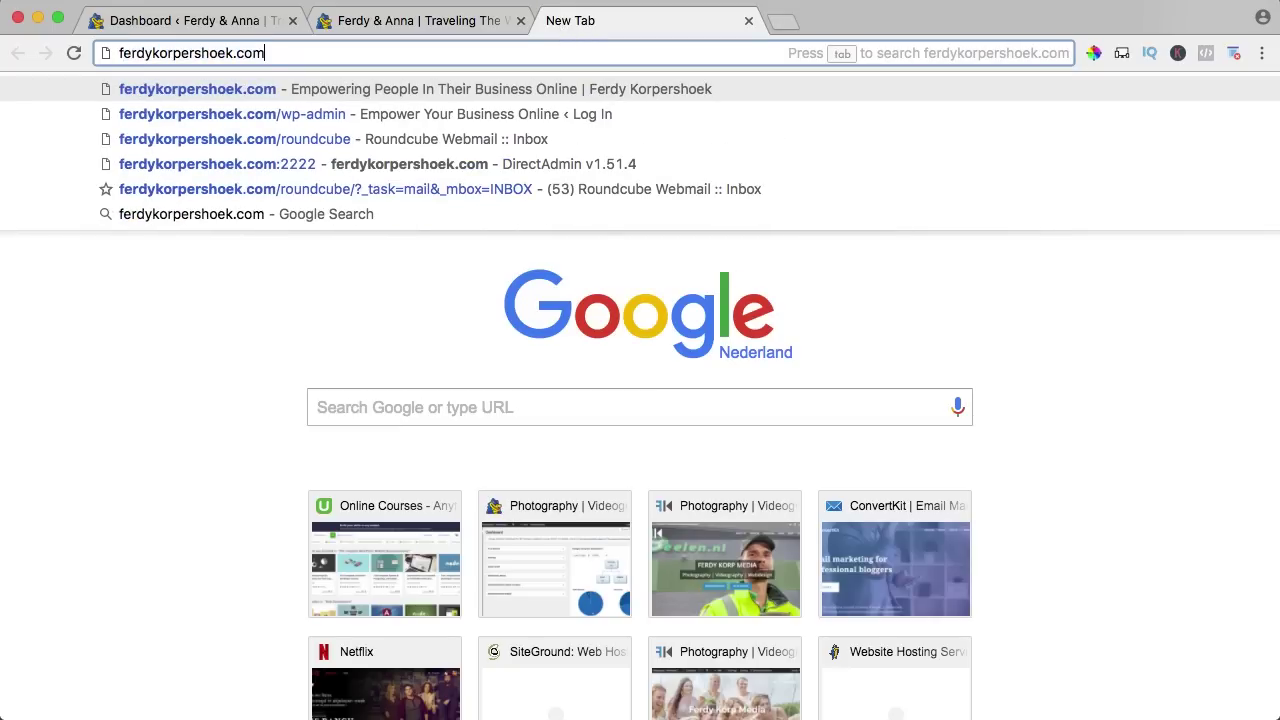
key("Return")
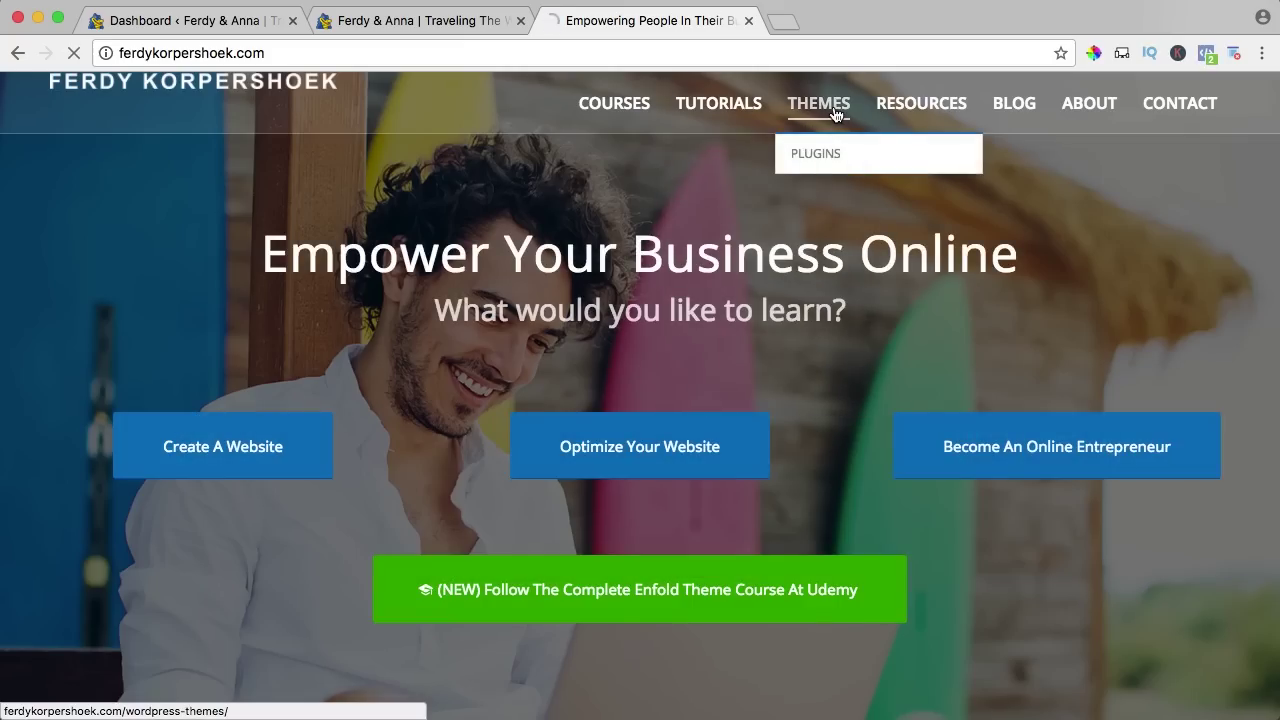
left_click(836, 114)
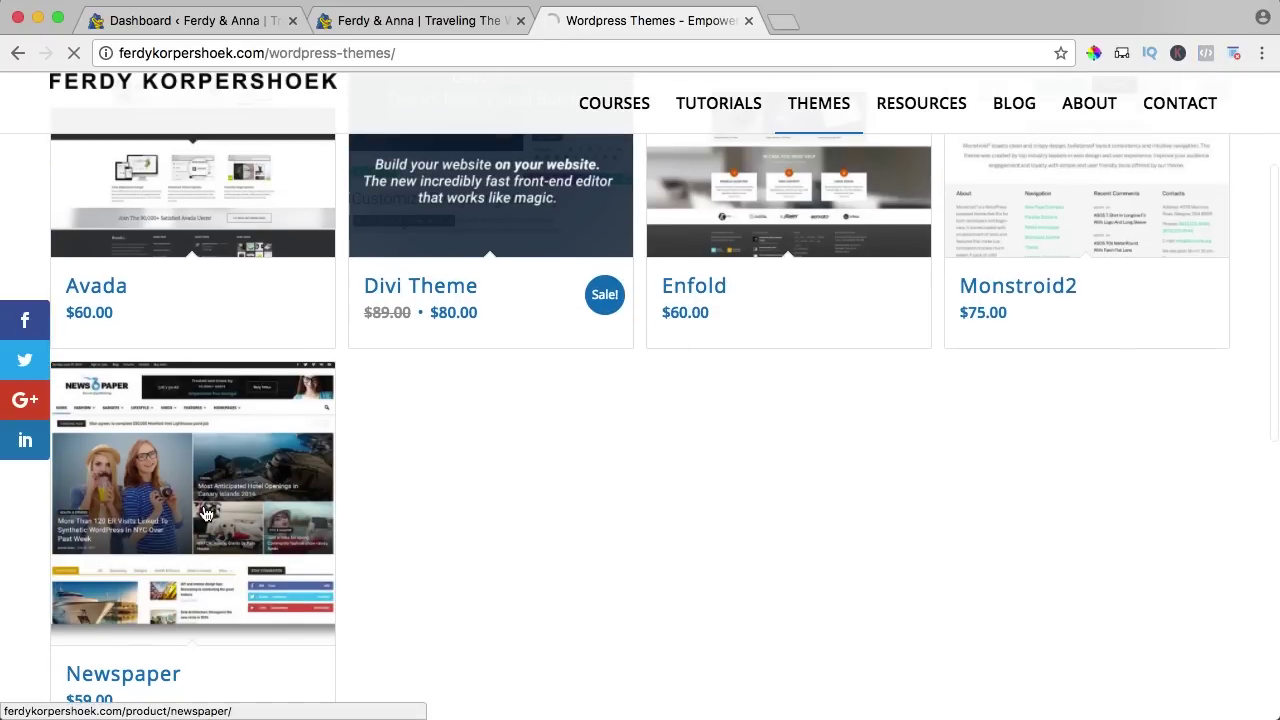
Open the Newspaper theme's ThemeForest listing, add it to the cart, and go to checkout.
left_click(204, 514)
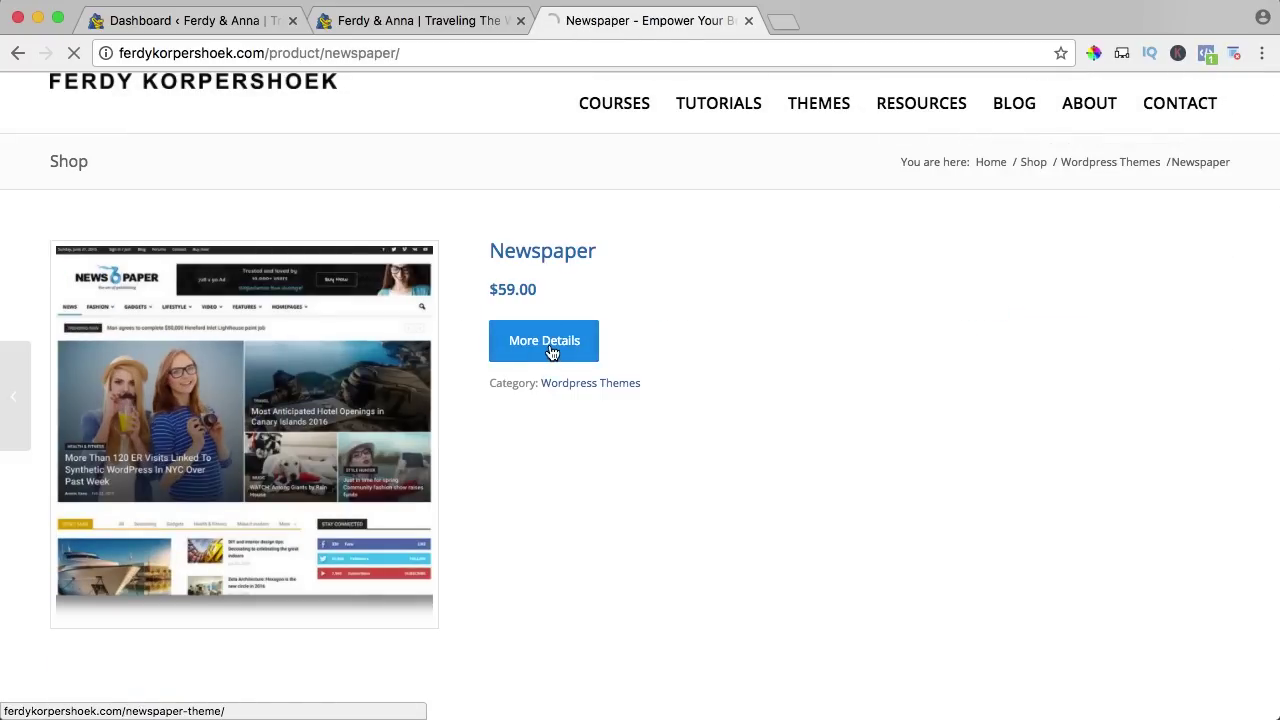
left_click(551, 352)
scroll(1064, 211, "down", 2)
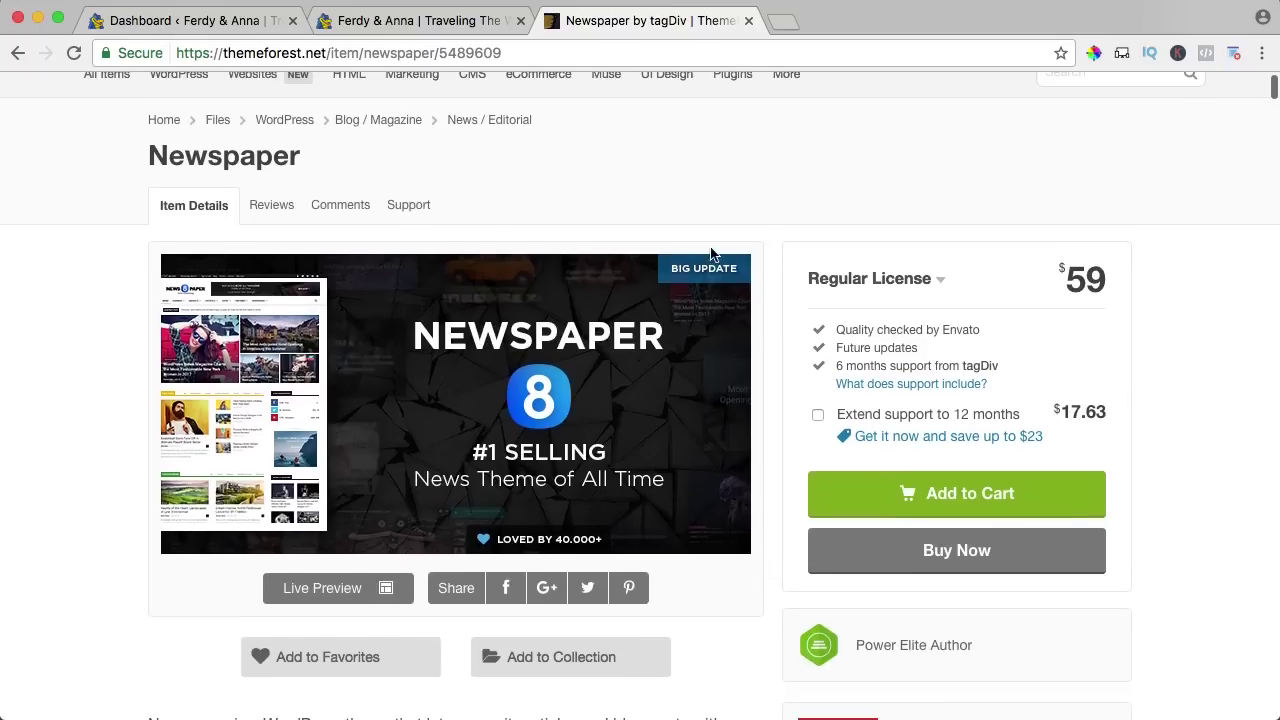
scroll(517, 337, "down", 3)
left_click(951, 343)
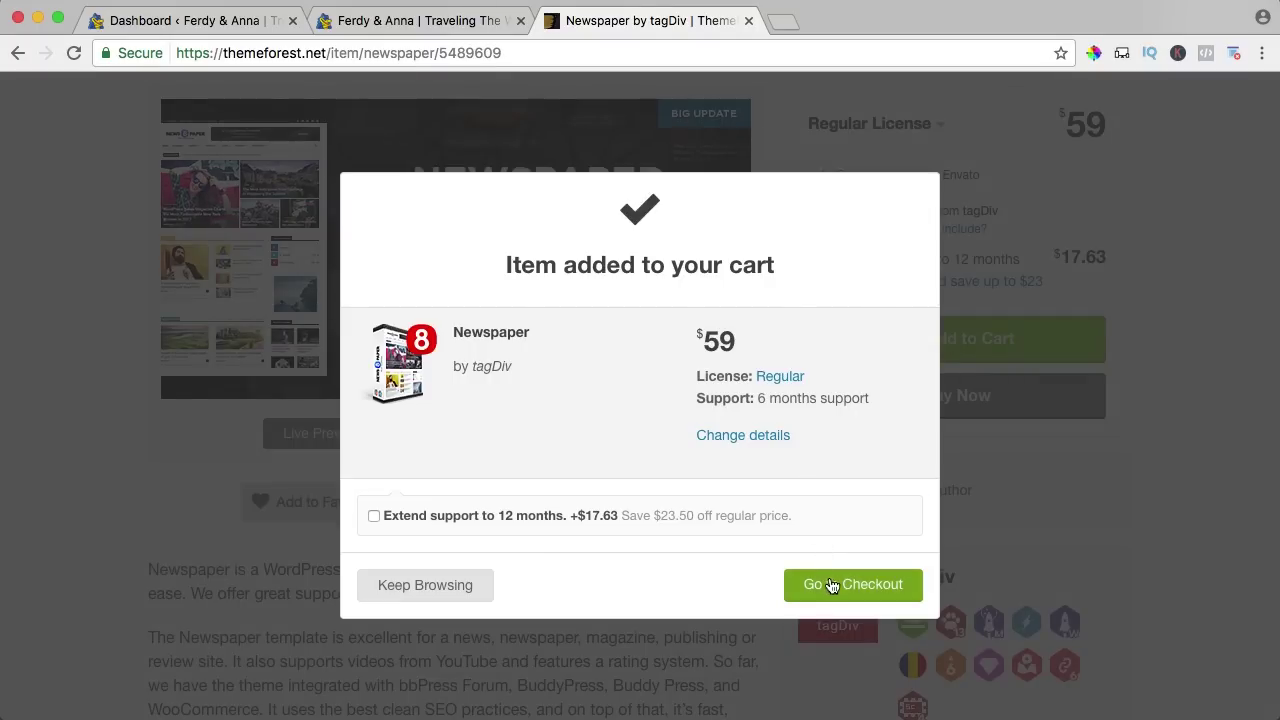
left_click(842, 589)
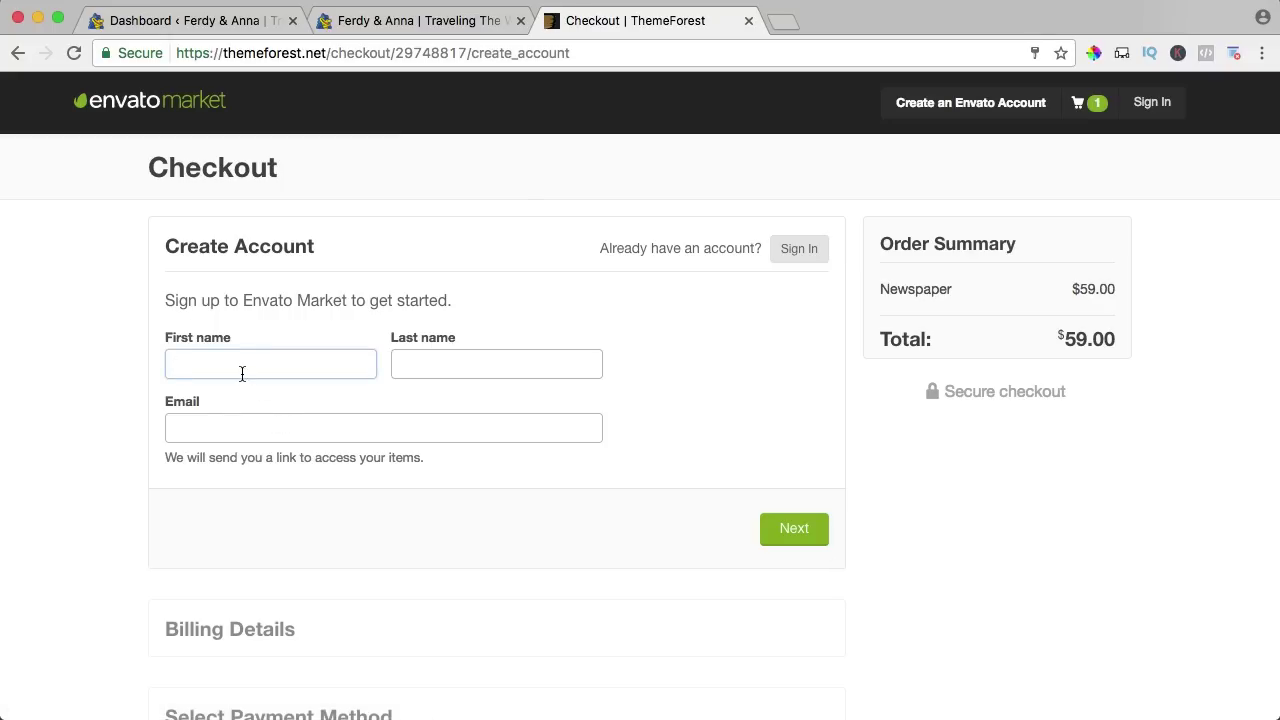
Enter the buyer's first name, last name and e-mail address for the new Envato account.
type("Ferdy")
key("Tab")
type("Korpersho")
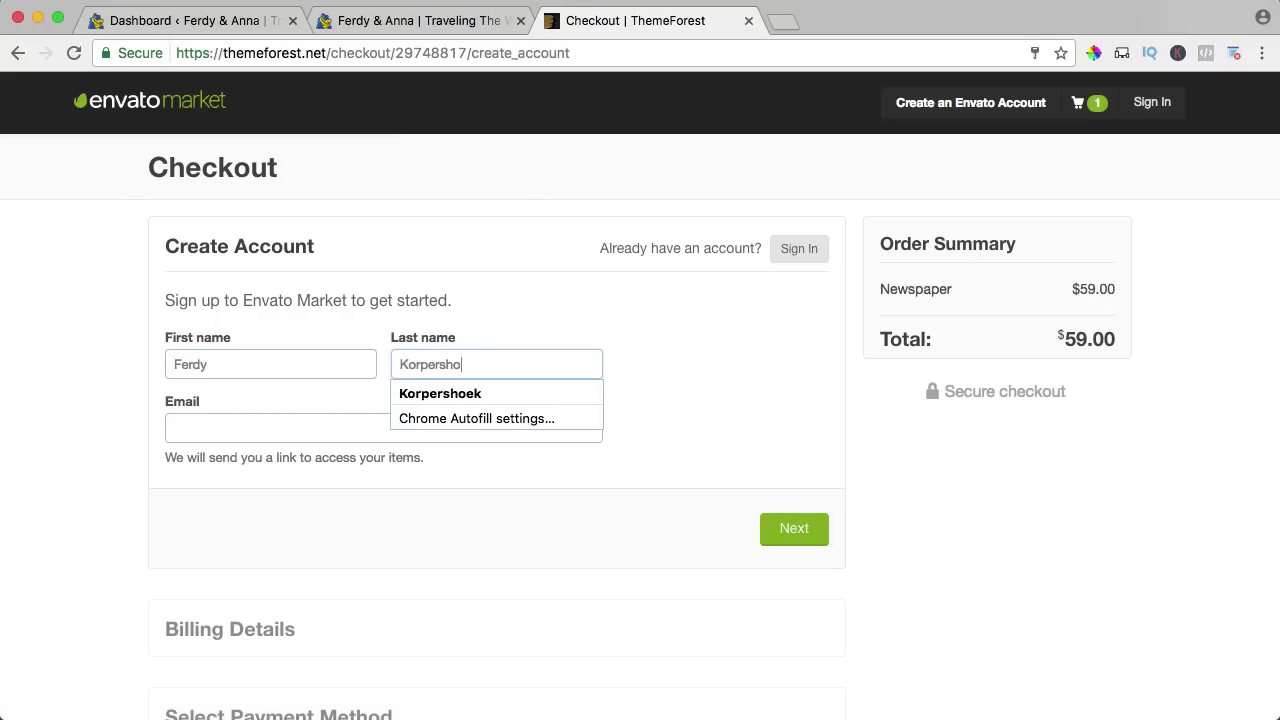
type("ek")
key("Tab")
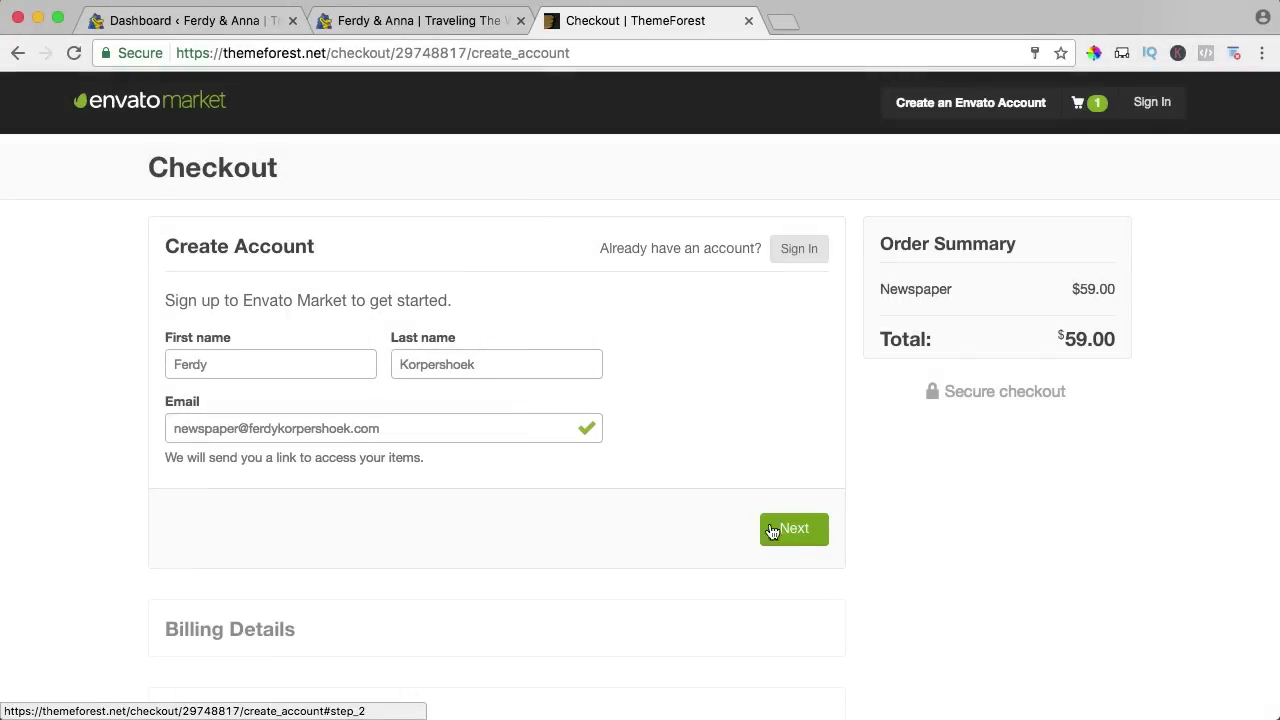
left_click(795, 530)
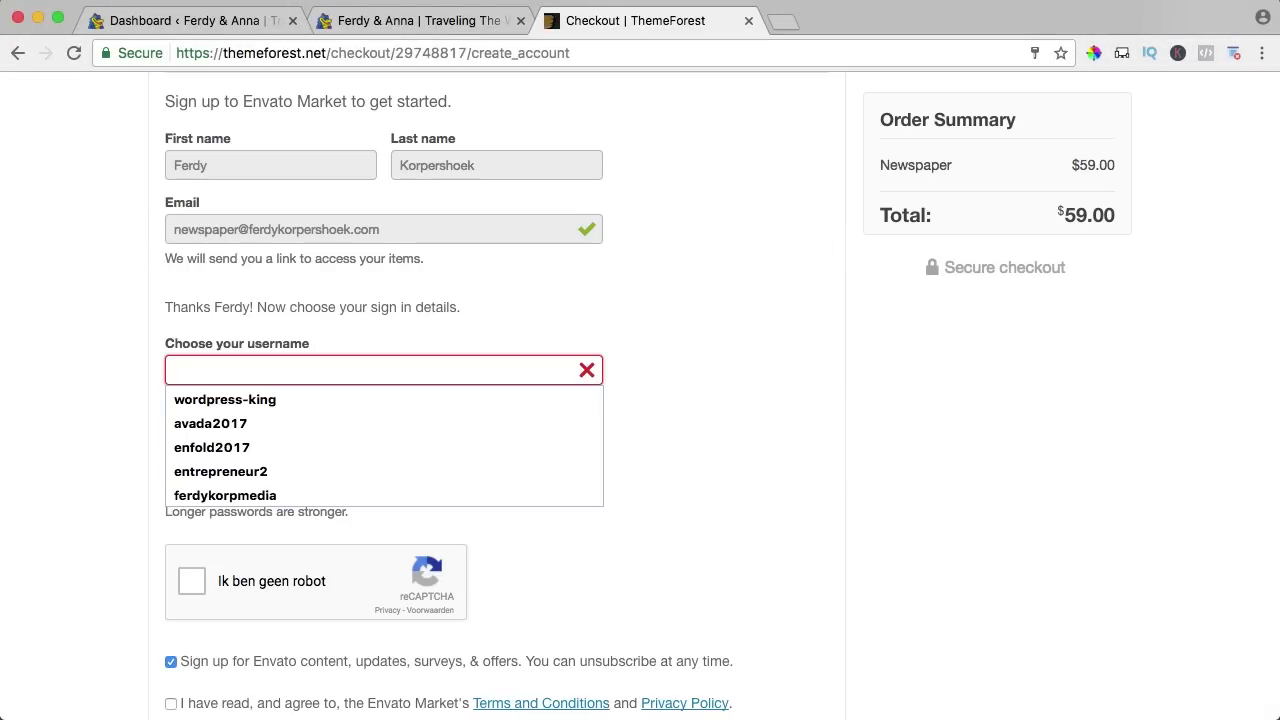
Choose a username and password, pass reCAPTCHA, decline marketing emails, accept the terms, and create the account.
type("news")
type("paper8")
key("Tab")
type("•••")
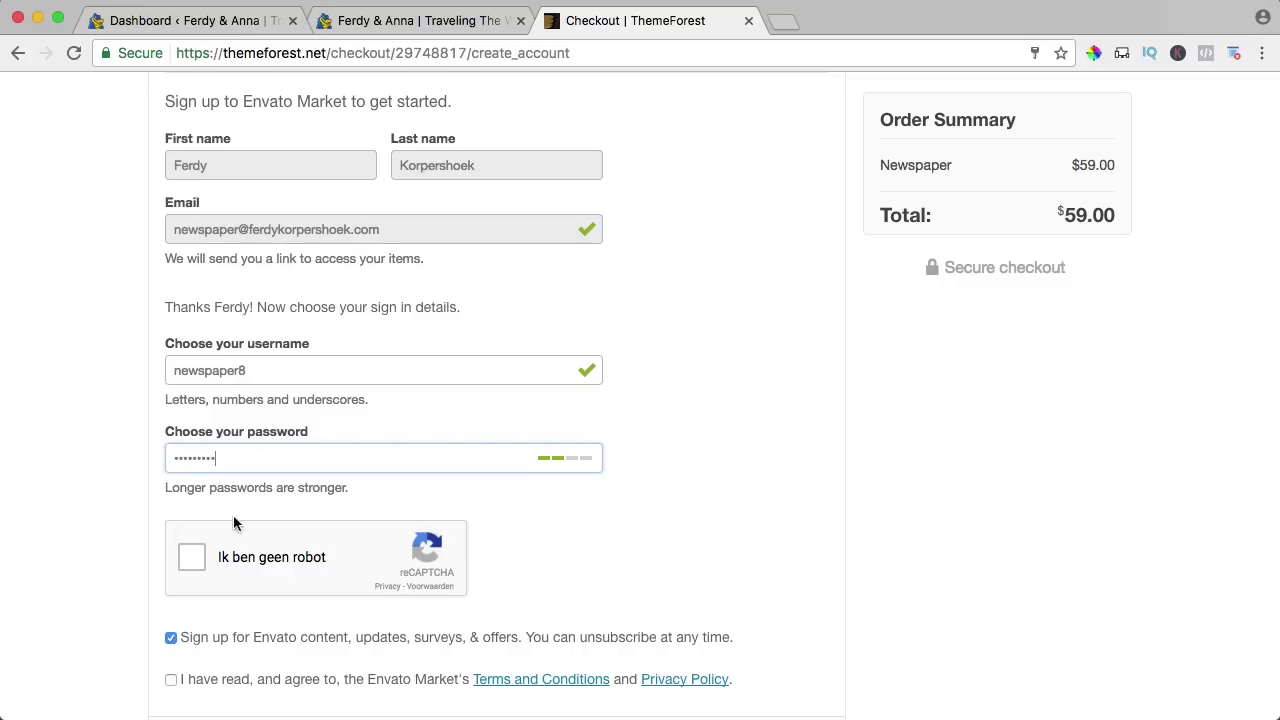
left_click(191, 556)
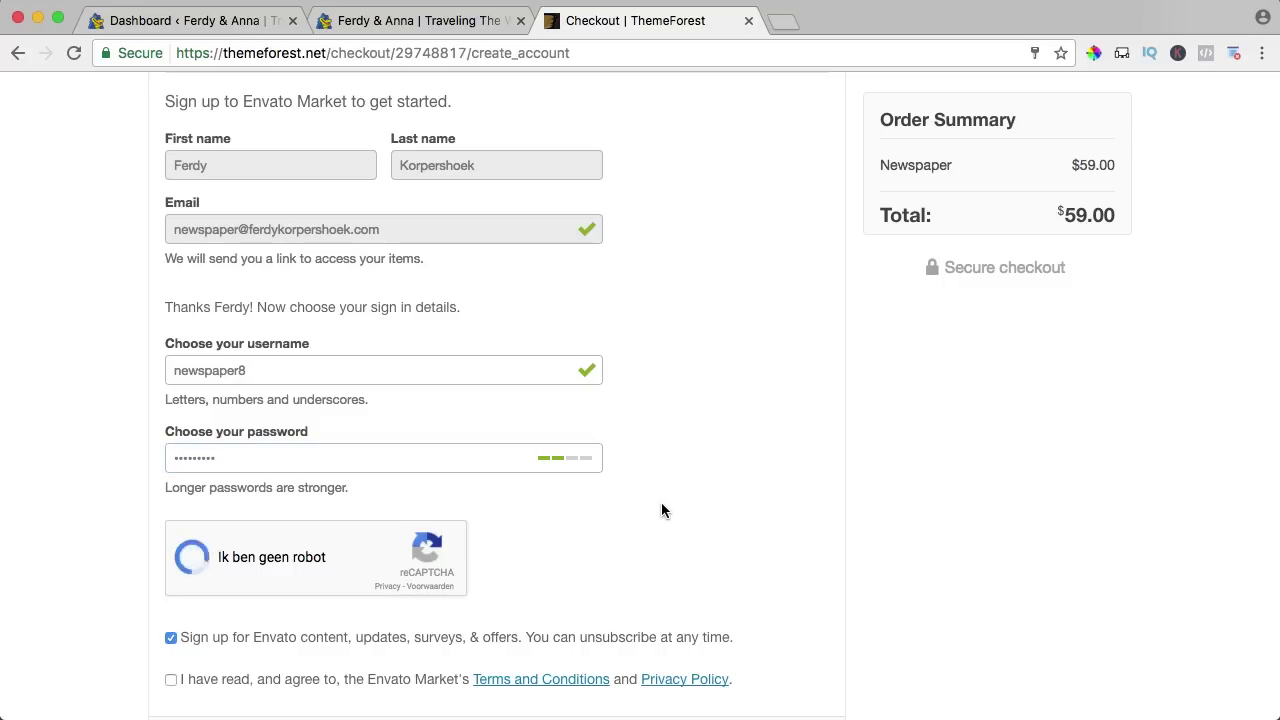
scroll(661, 511, "down", 3)
left_click(171, 503)
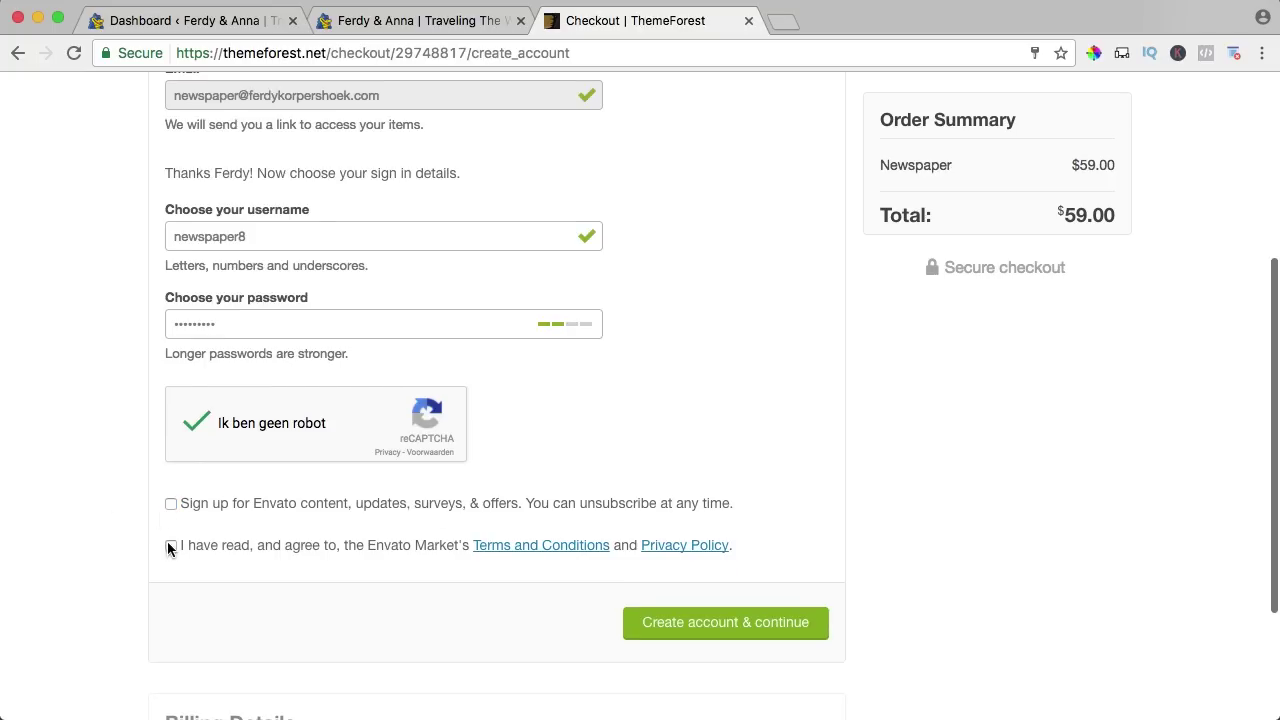
left_click(171, 545)
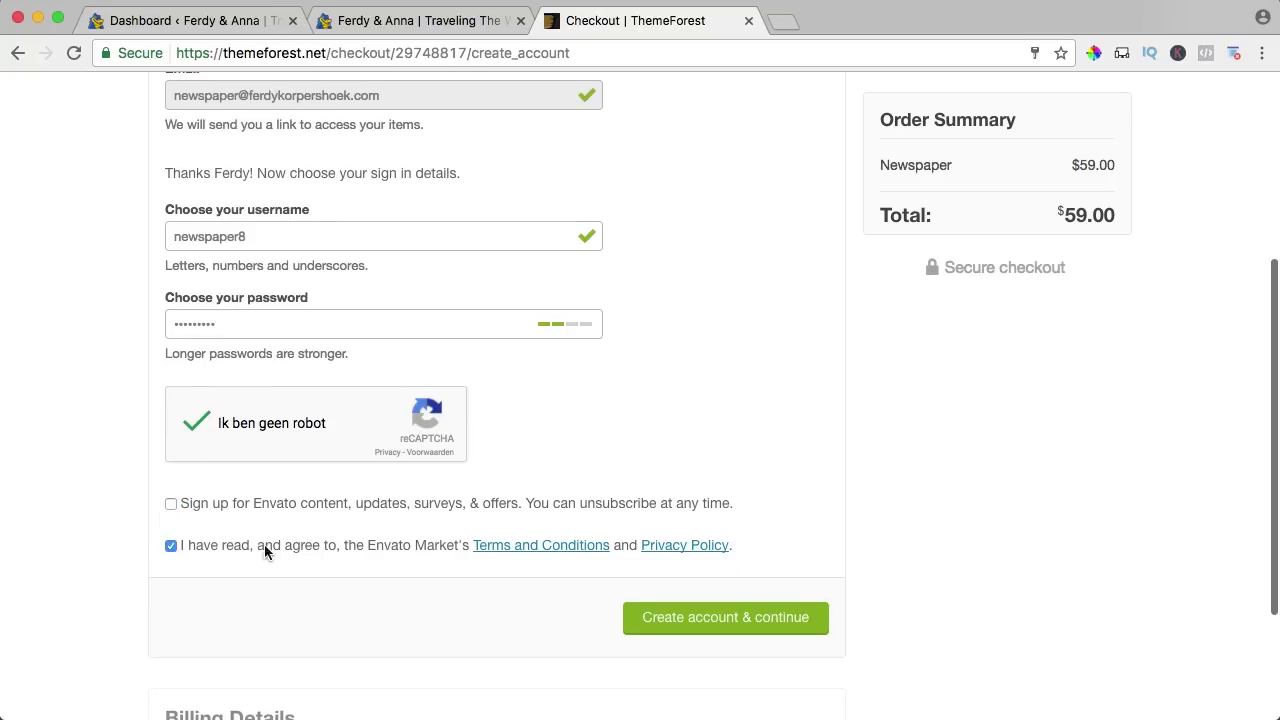
left_click(744, 620)
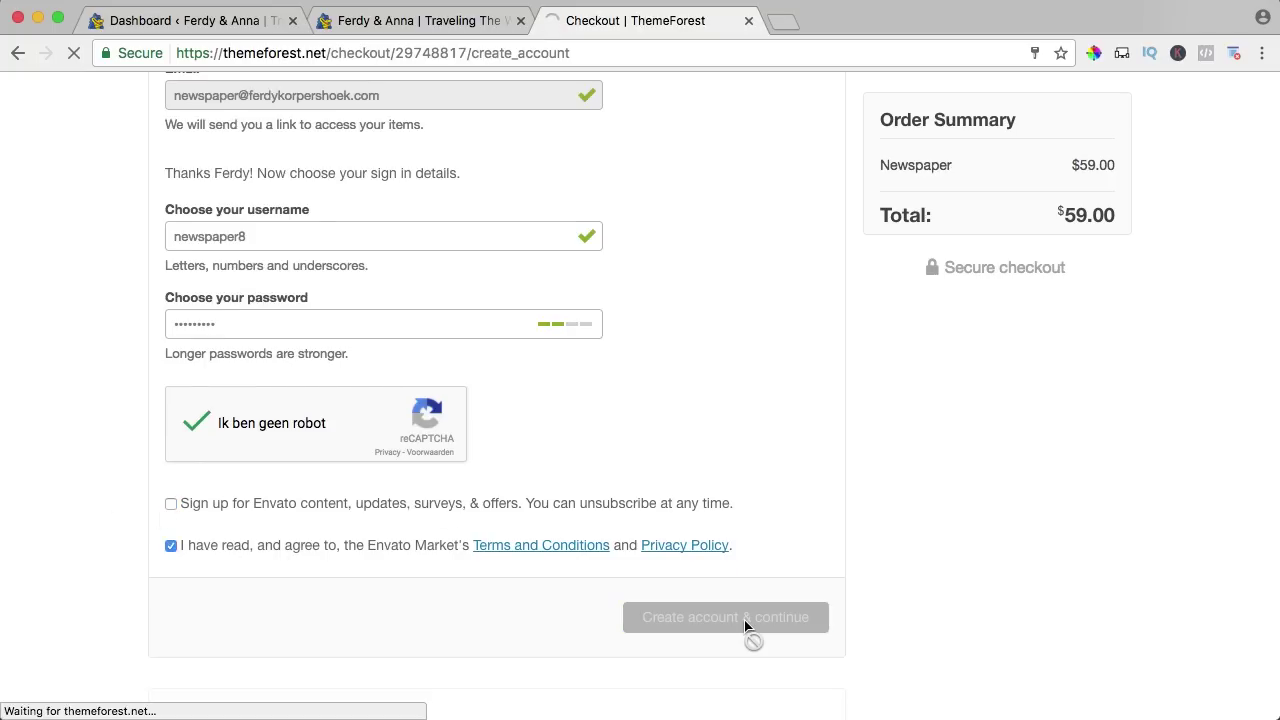
Autofill the billing details with company name, add the EU VAT number, and save them.
scroll(660, 367, "down", 5)
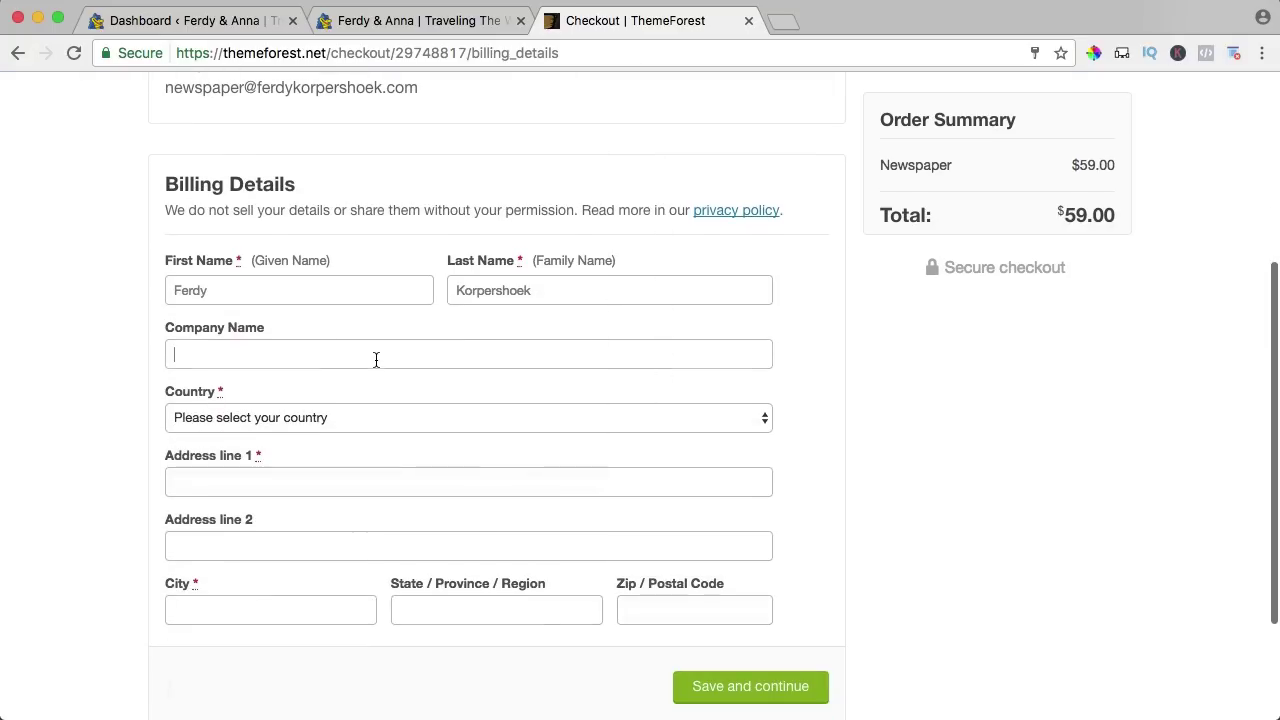
left_click(374, 358)
type("Ferd")
key("Down")
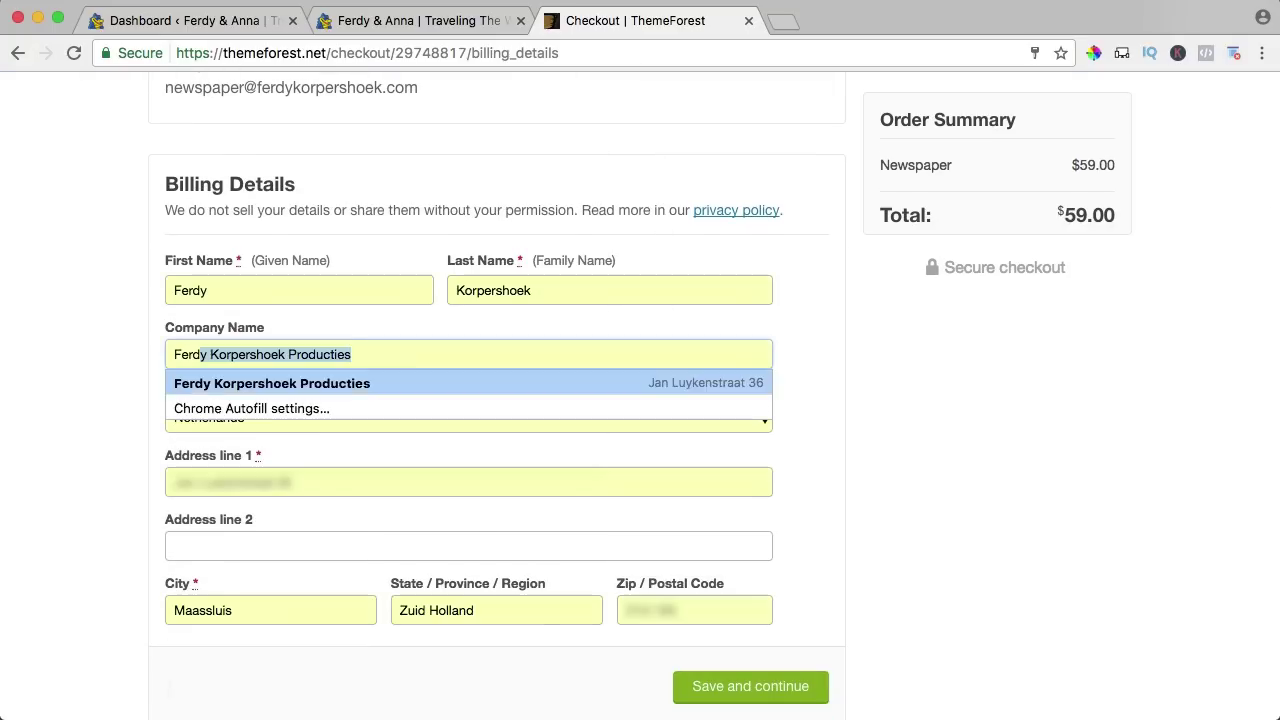
key("Return")
scroll(351, 462, "down", 3)
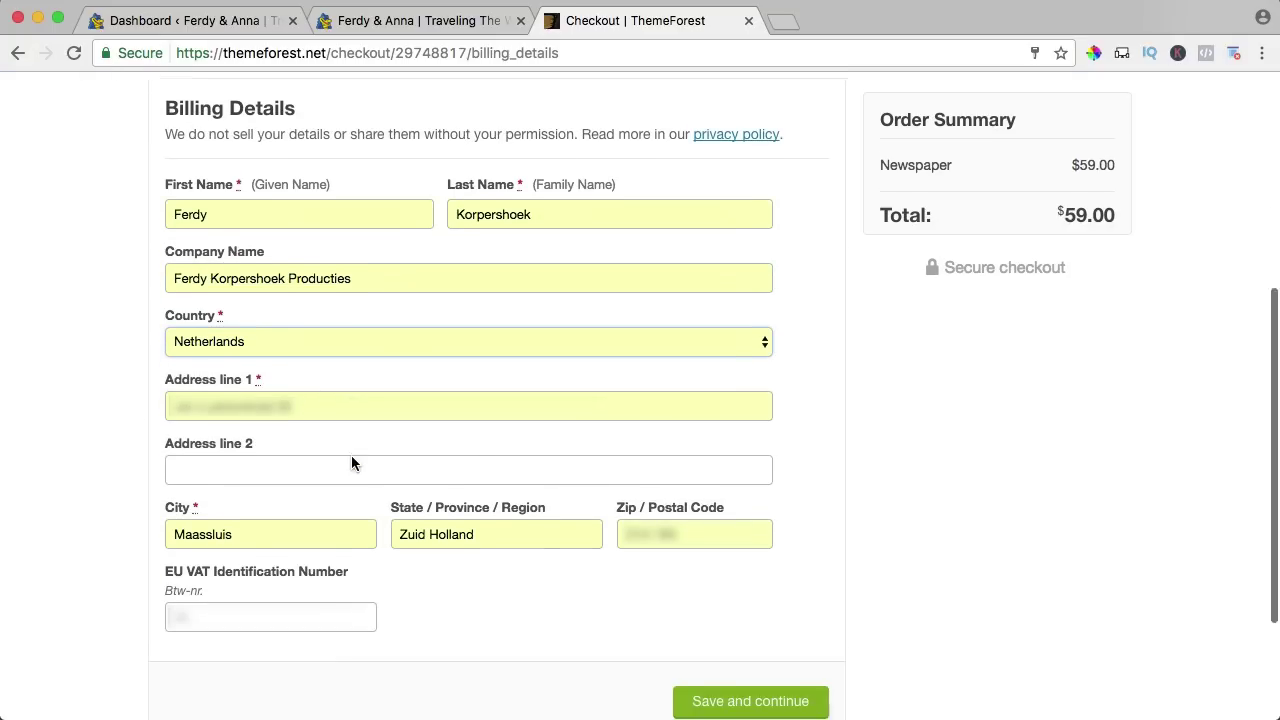
left_click(207, 522)
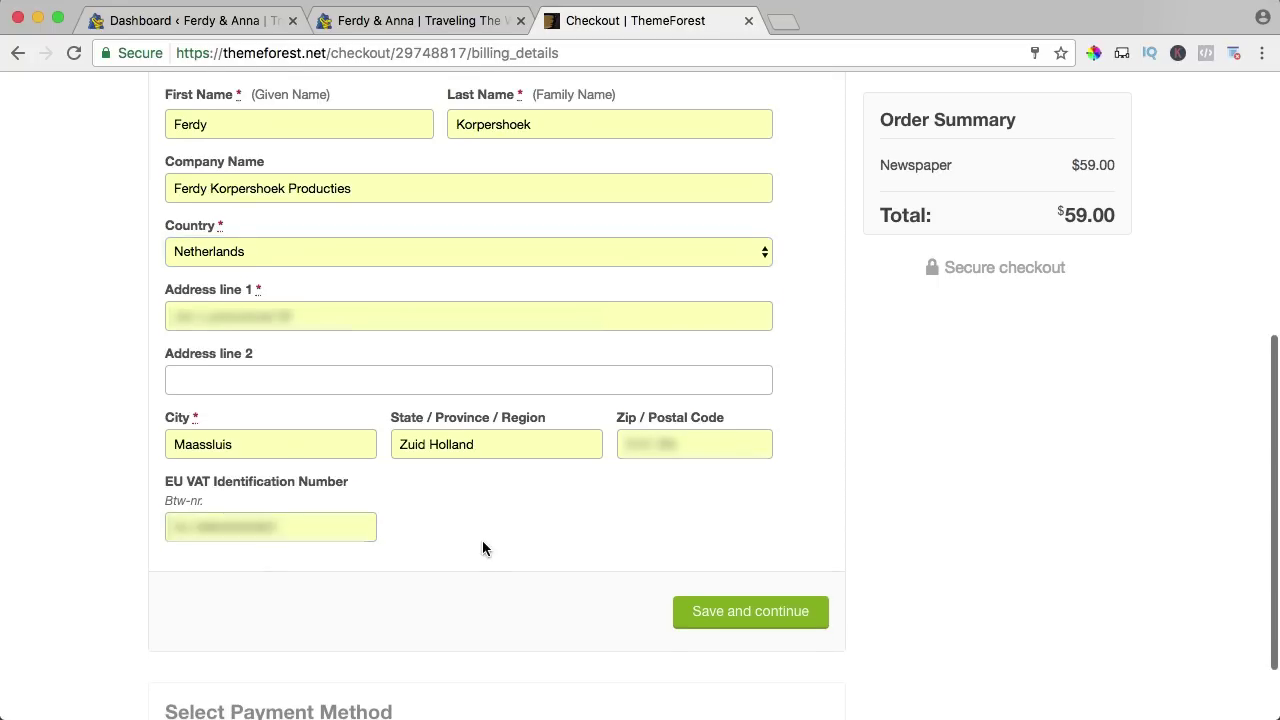
scroll(482, 545, "down", 1)
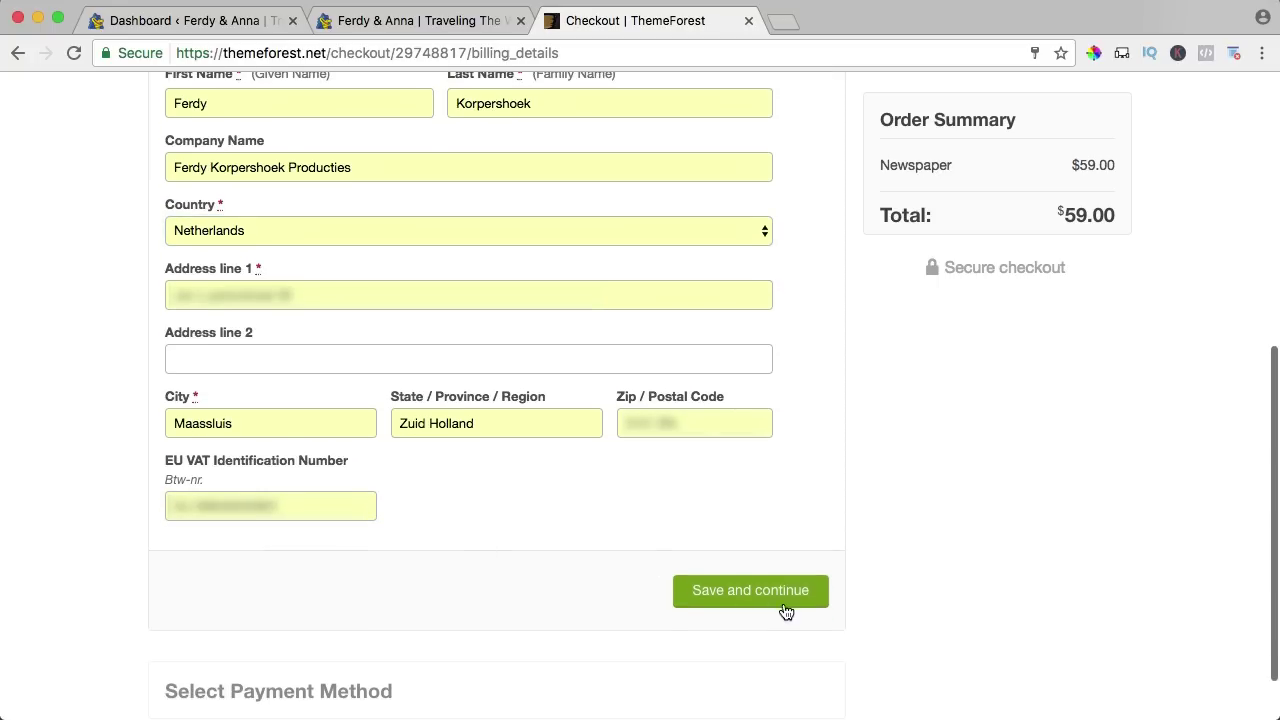
left_click(752, 591)
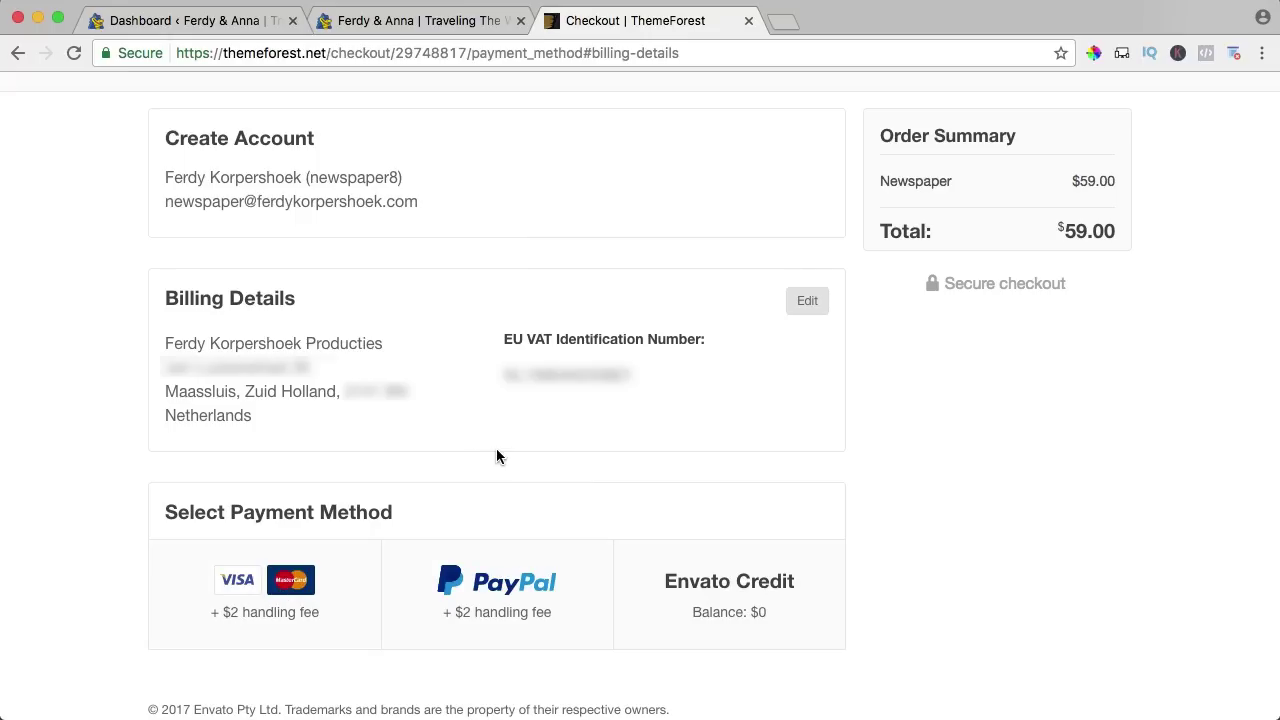
Pay the $61.00 by Visa/Mastercard and download themeforest-5489609-newspaper.zip.
left_click(275, 585)
scroll(497, 505, "down", 3)
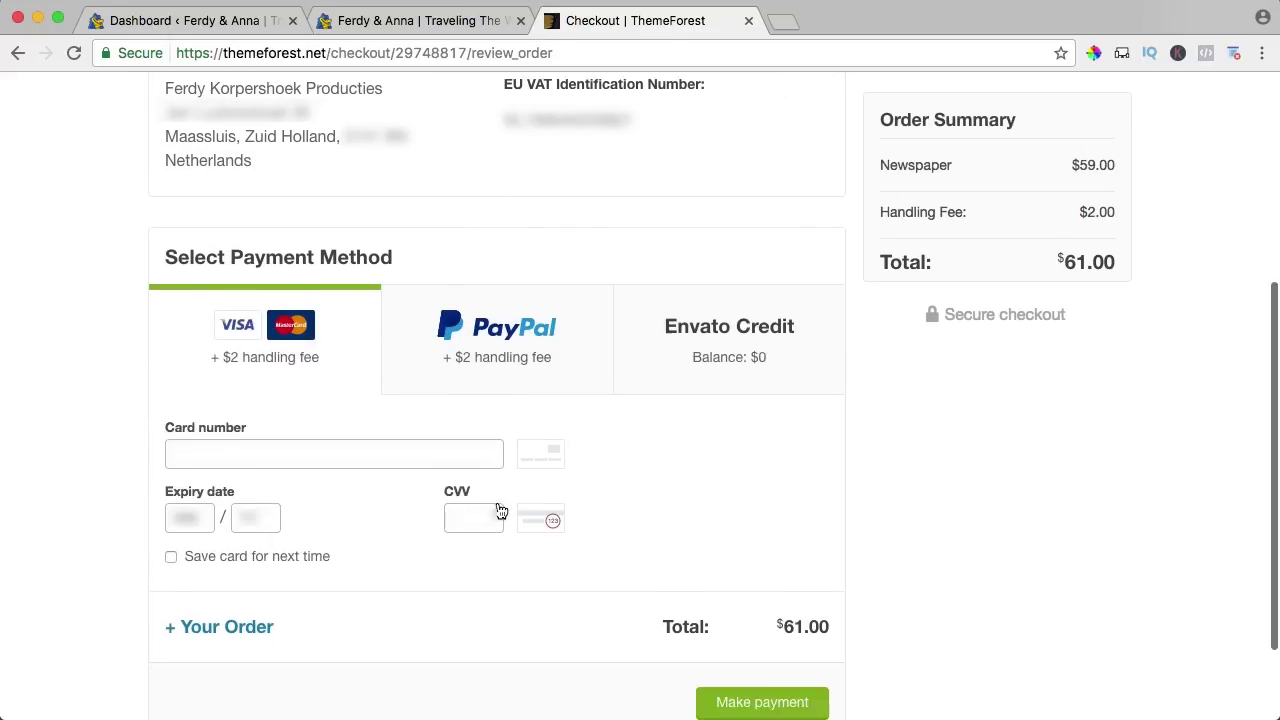
left_click(259, 390)
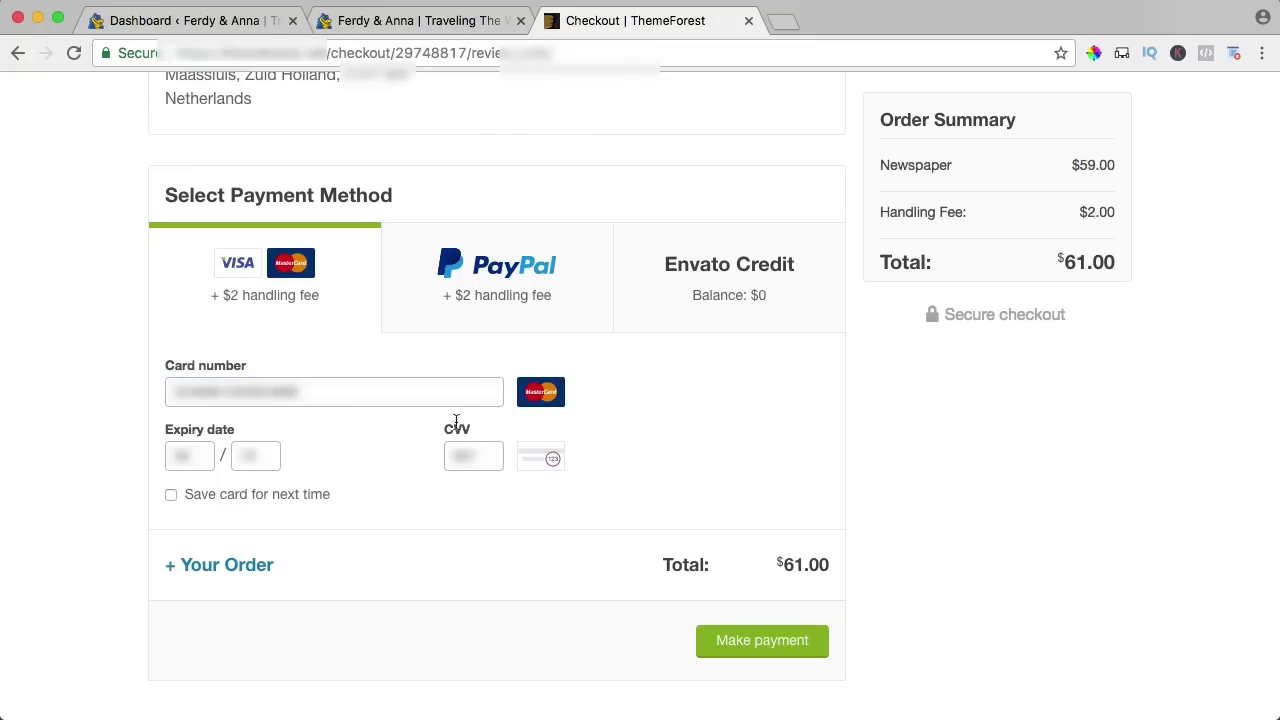
left_click(755, 642)
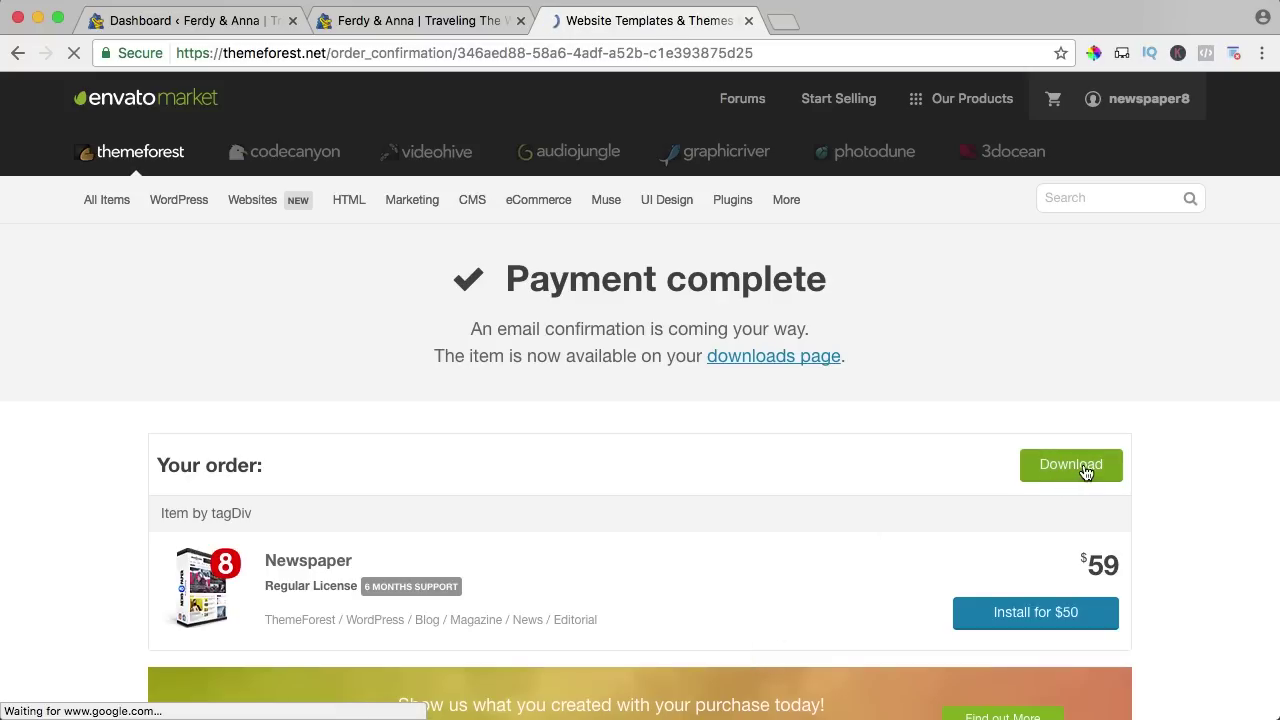
left_click(1087, 472)
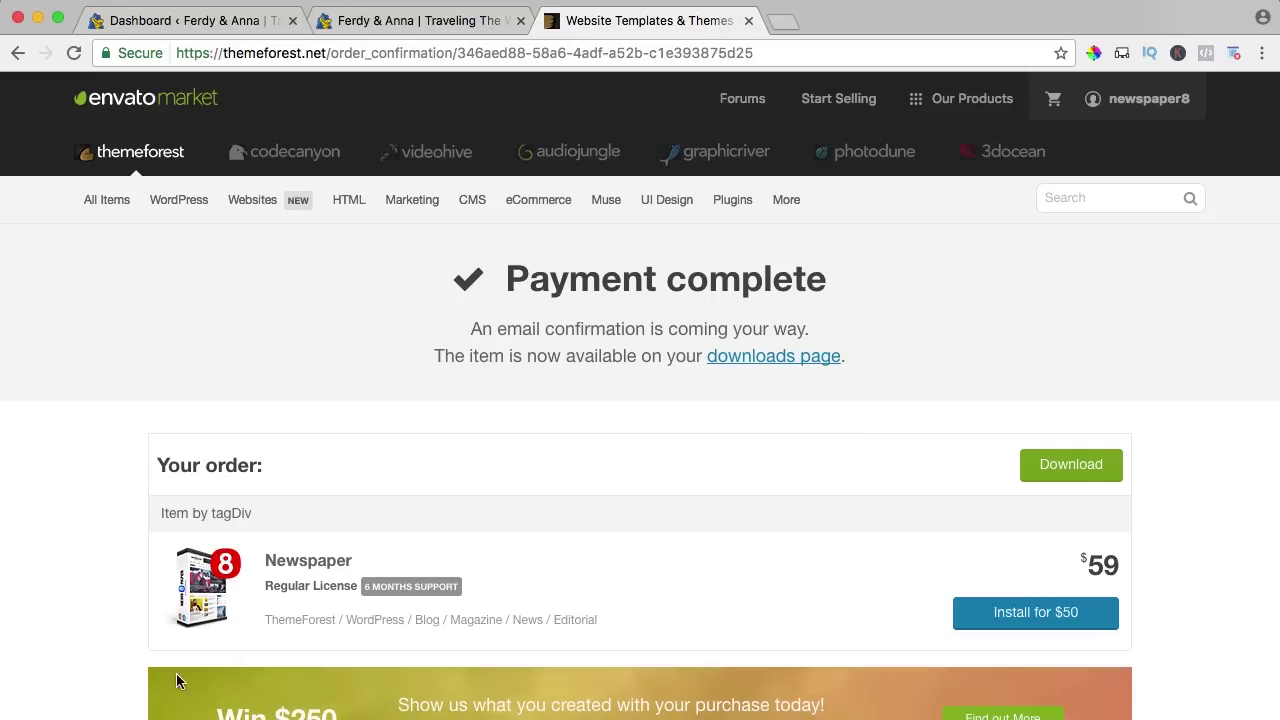
left_click(212, 719)
Extract themeforest-5489609-newspaper.zip in Downloads, locate Newspaper.zip in Newspaper-tf, then return to the payment page.
left_click(260, 717)
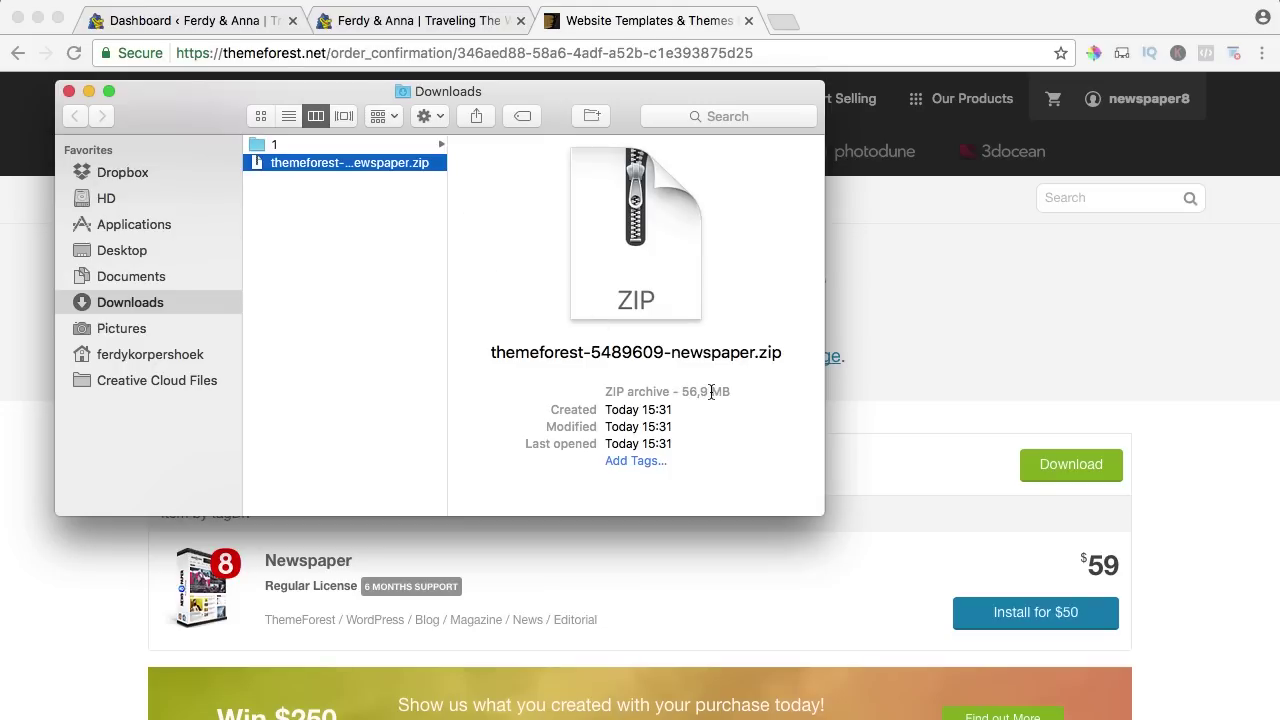
left_click_drag(397, 110, 665, 138)
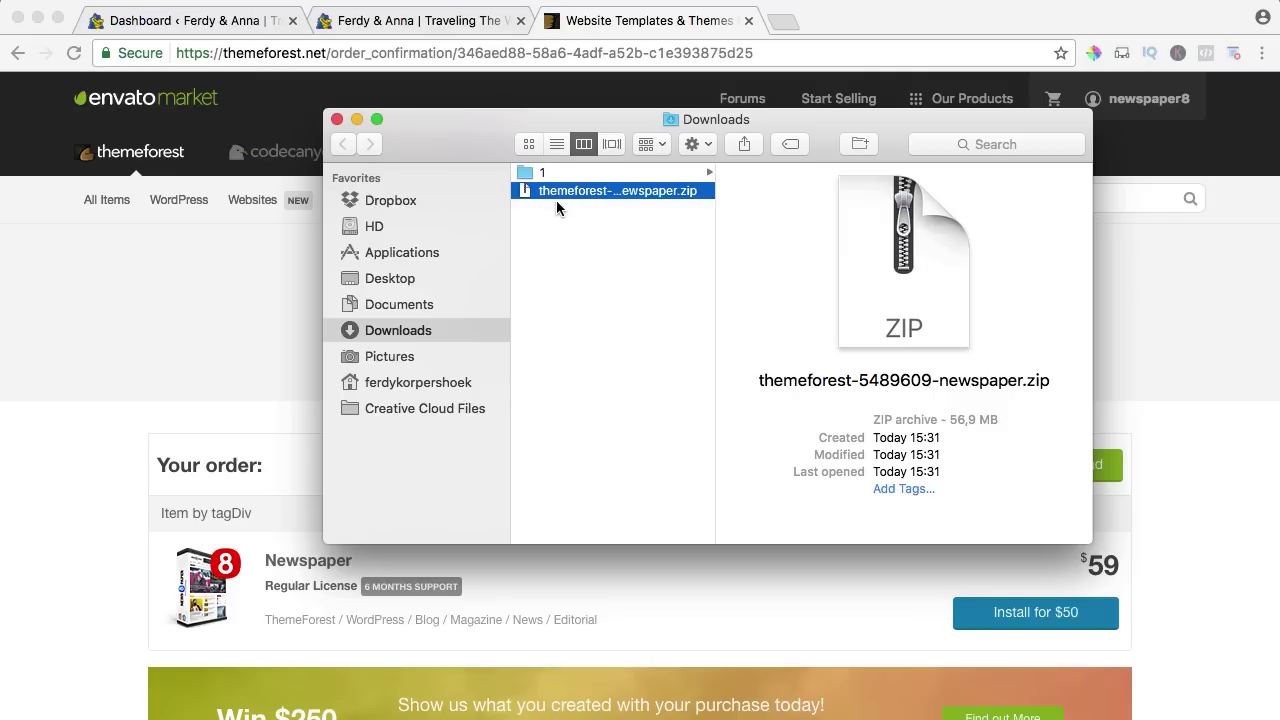
double_click(572, 192)
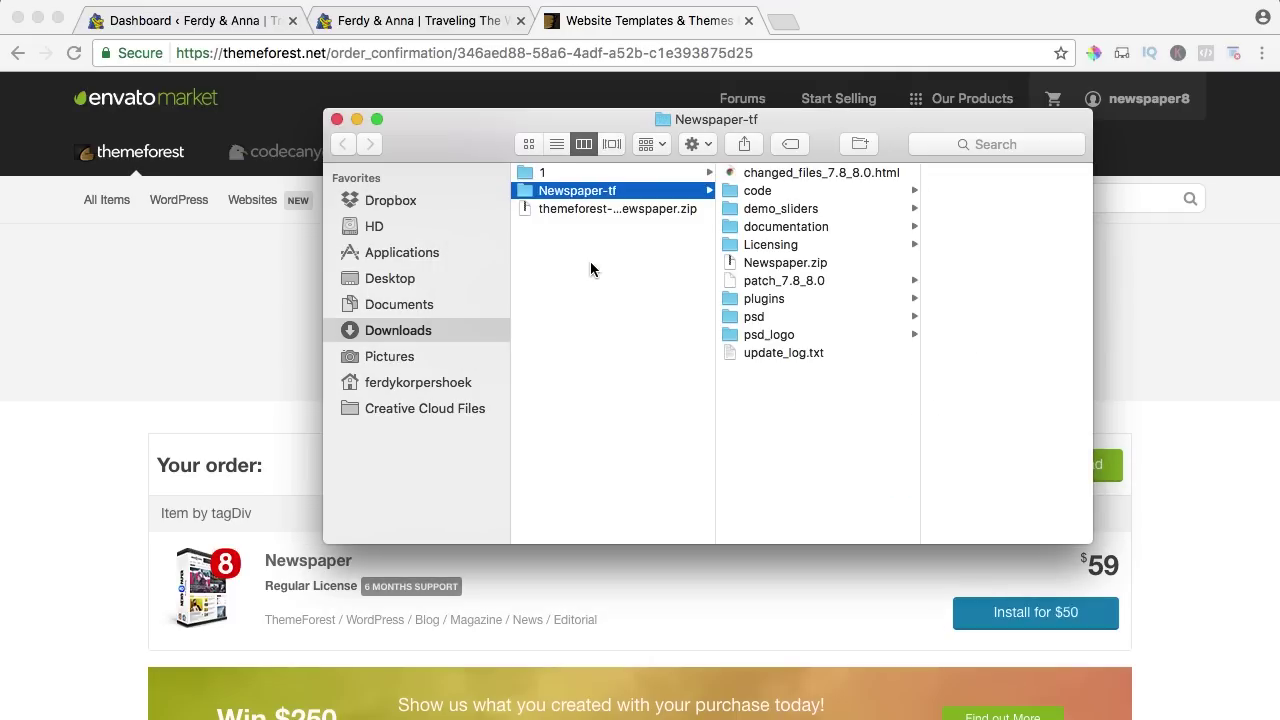
left_click(767, 263)
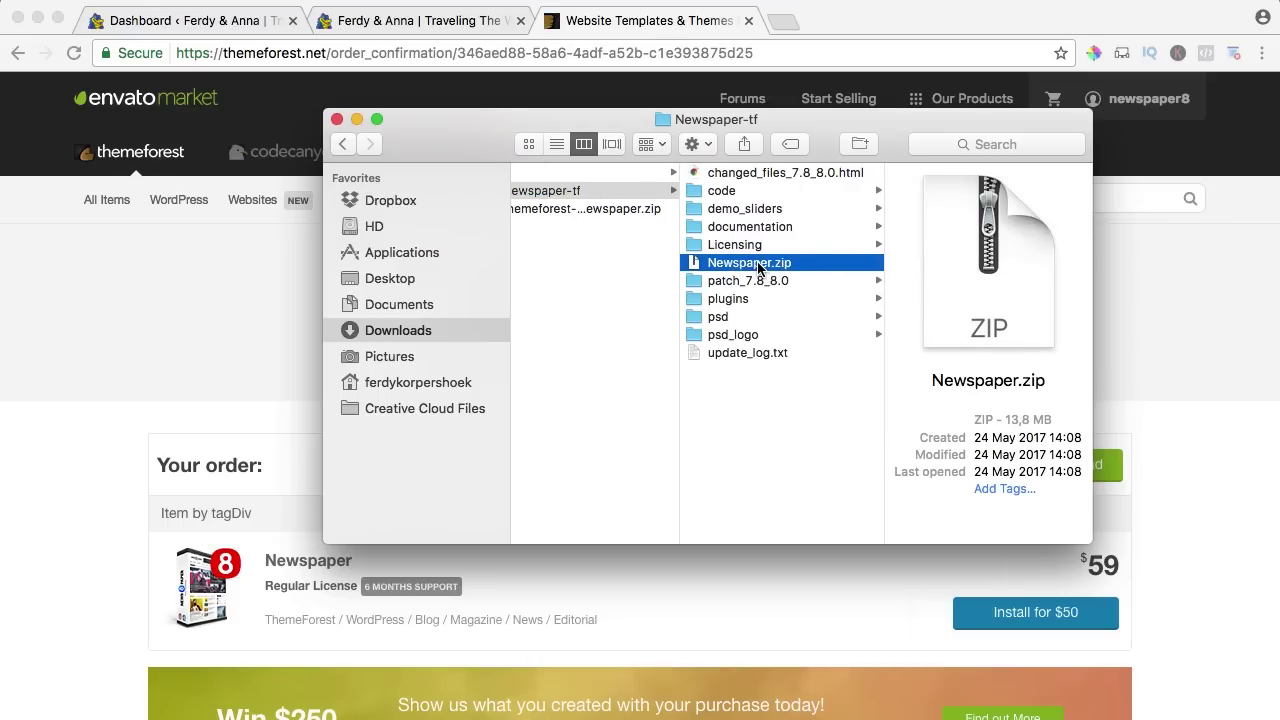
left_click(311, 273)
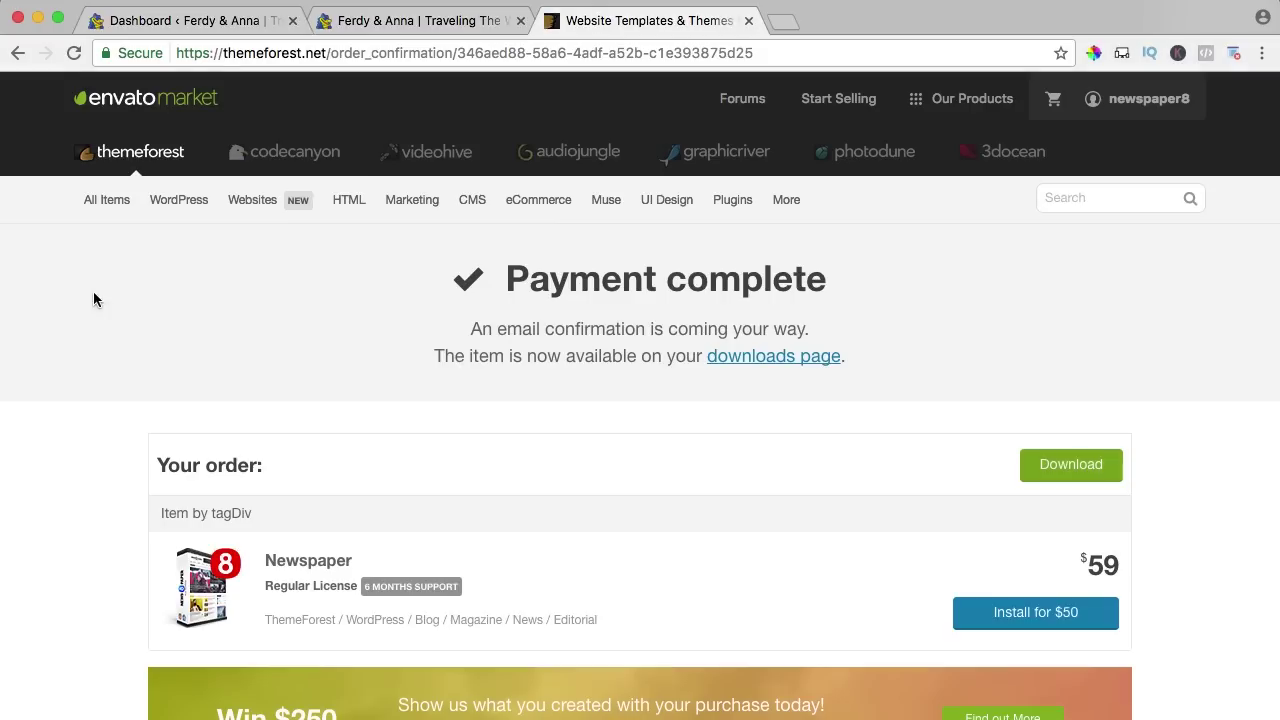
From the ThemeForest Downloads page, get the Newspaper 'Installable WordPress file only', then return to the WordPress Dashboard.
mouse_move(1112, 104)
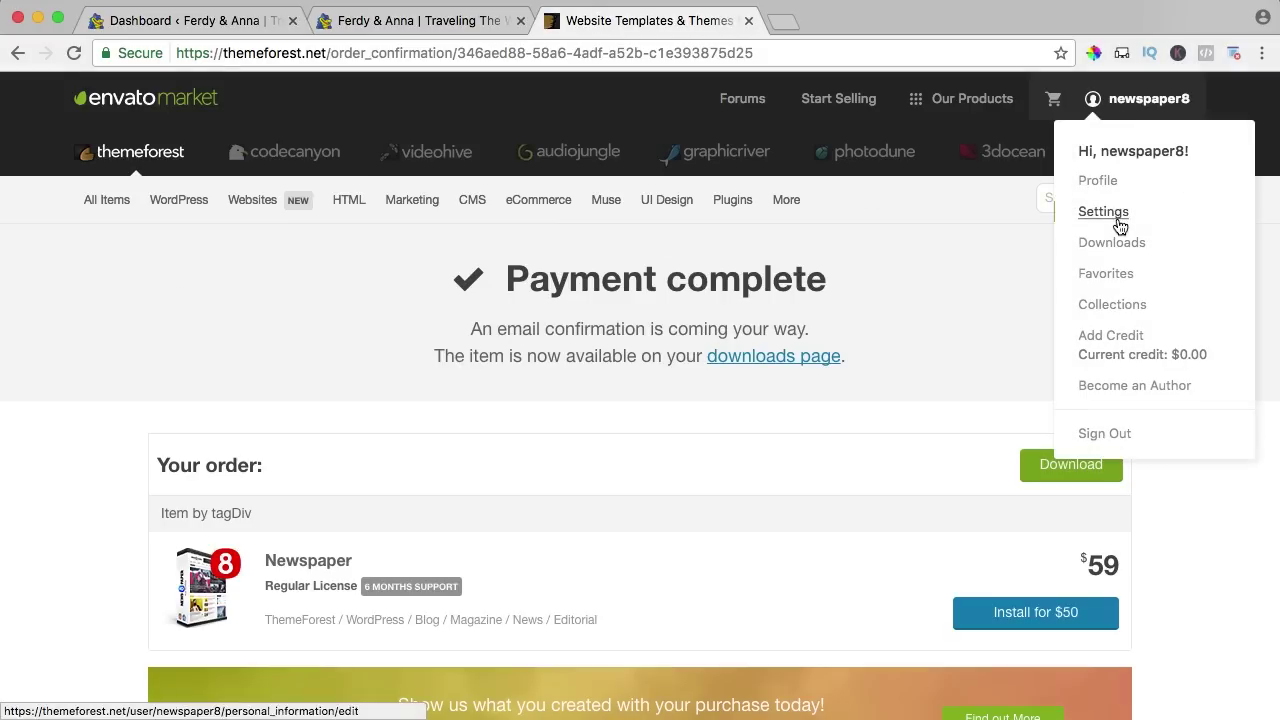
left_click(1100, 243)
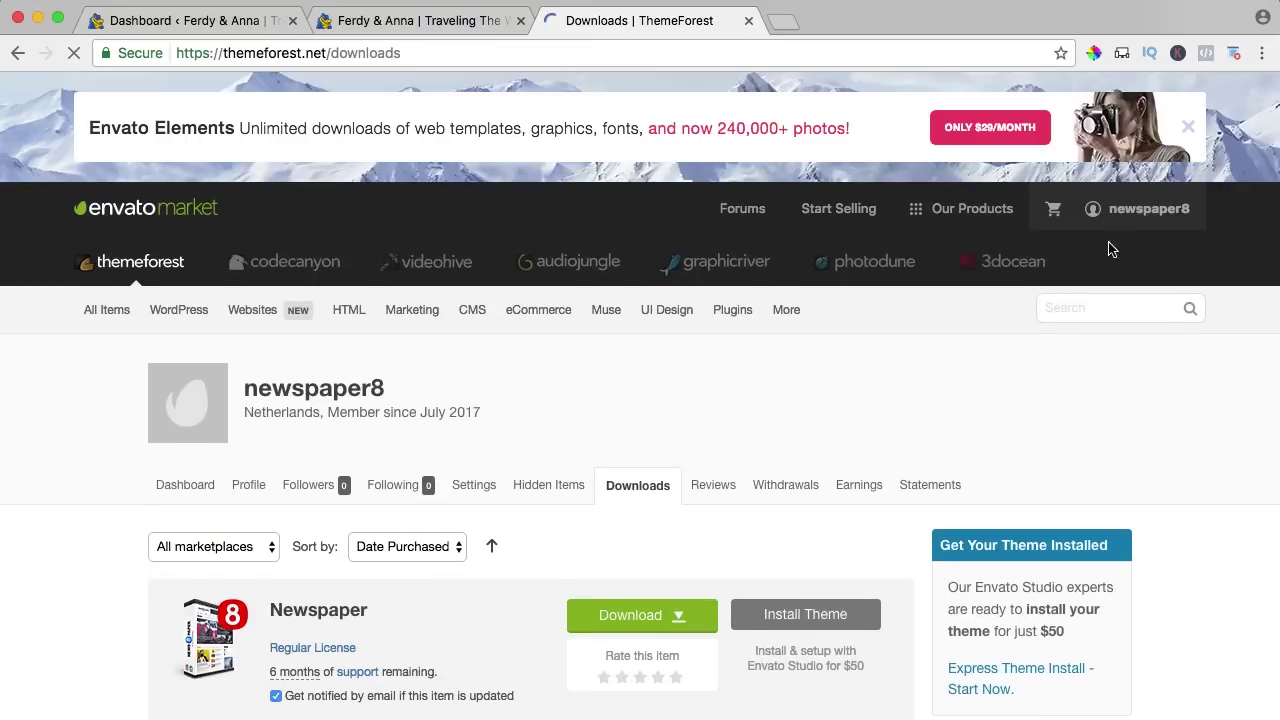
left_click(677, 622)
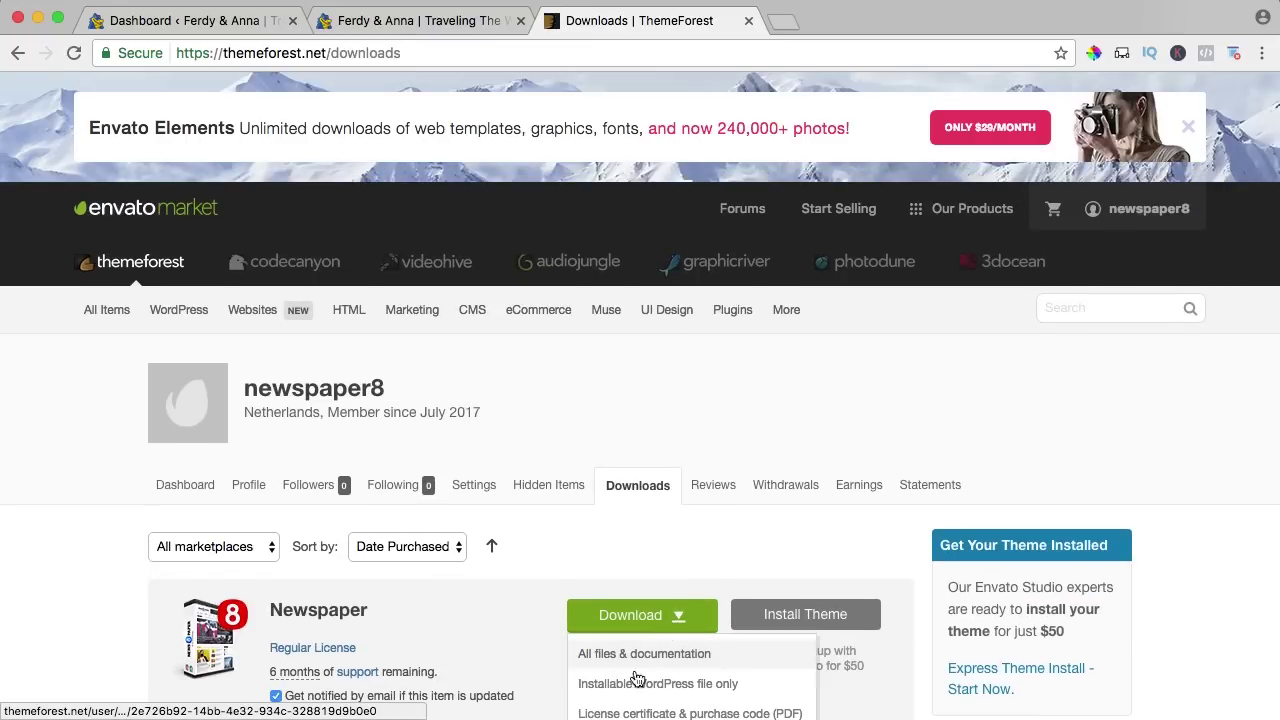
left_click(668, 690)
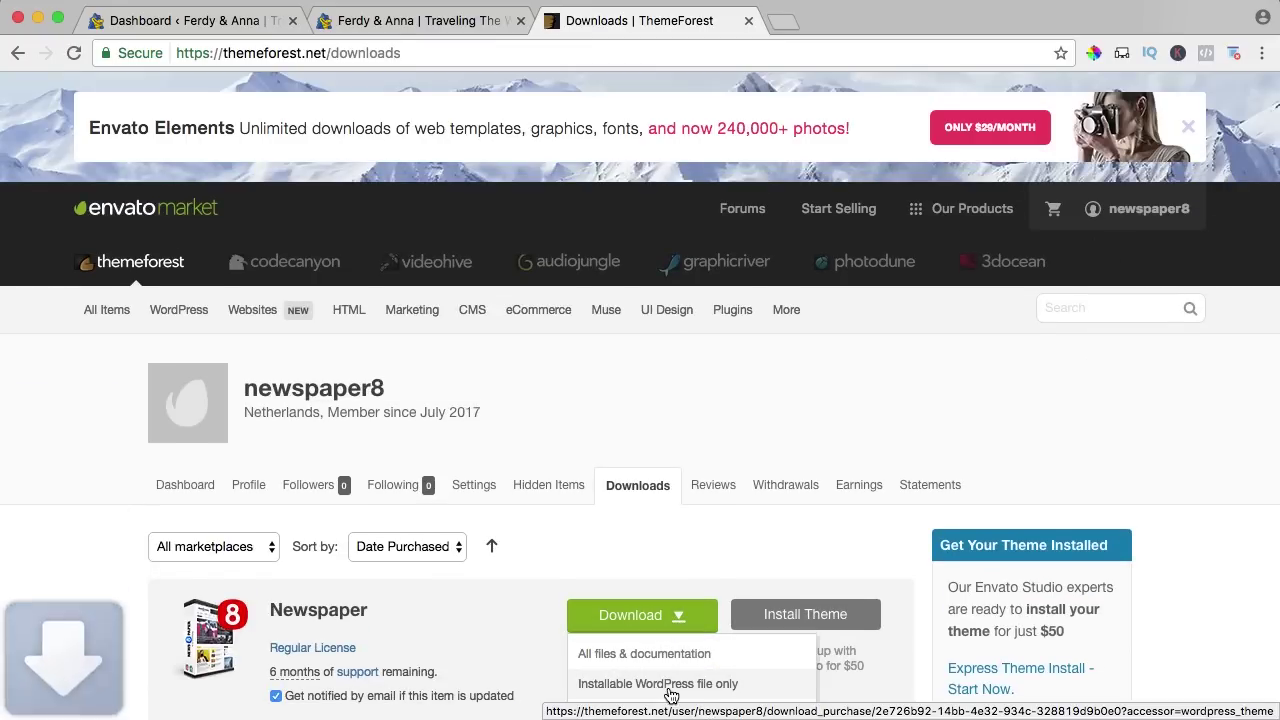
left_click(160, 22)
Go to Appearance > Themes > Add New and reveal the Upload Theme form.
mouse_move(84, 401)
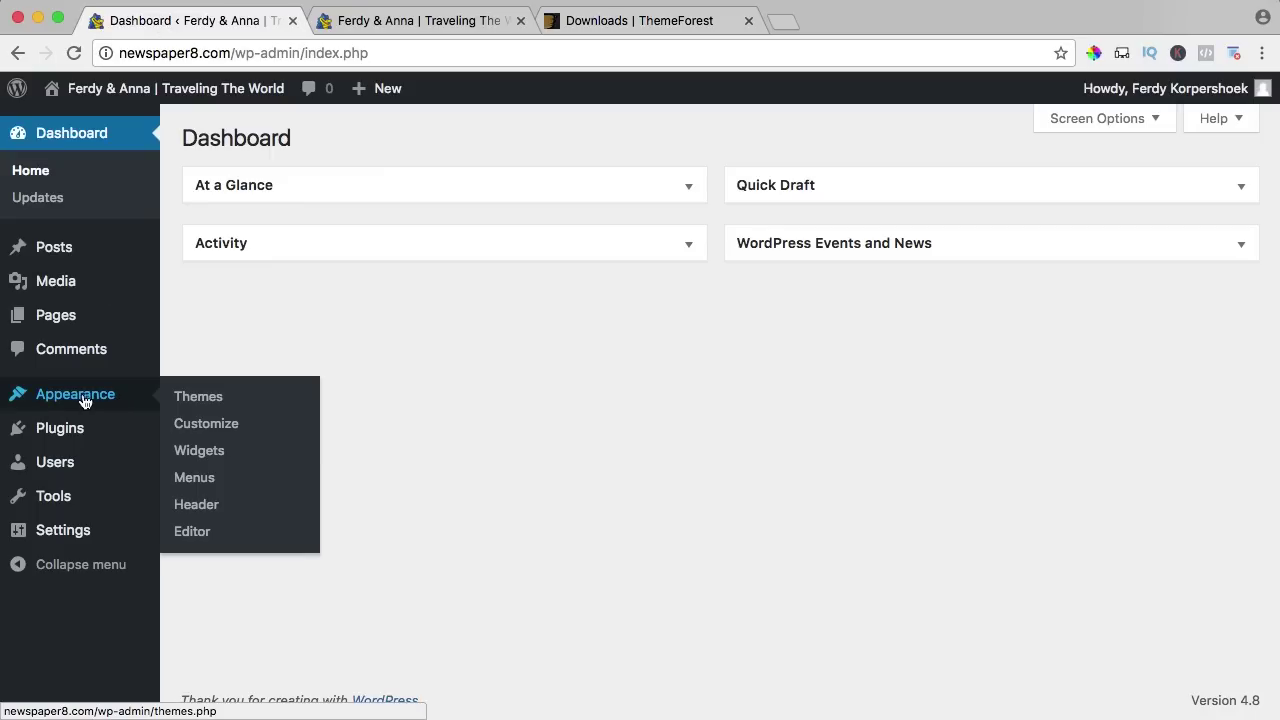
left_click(211, 399)
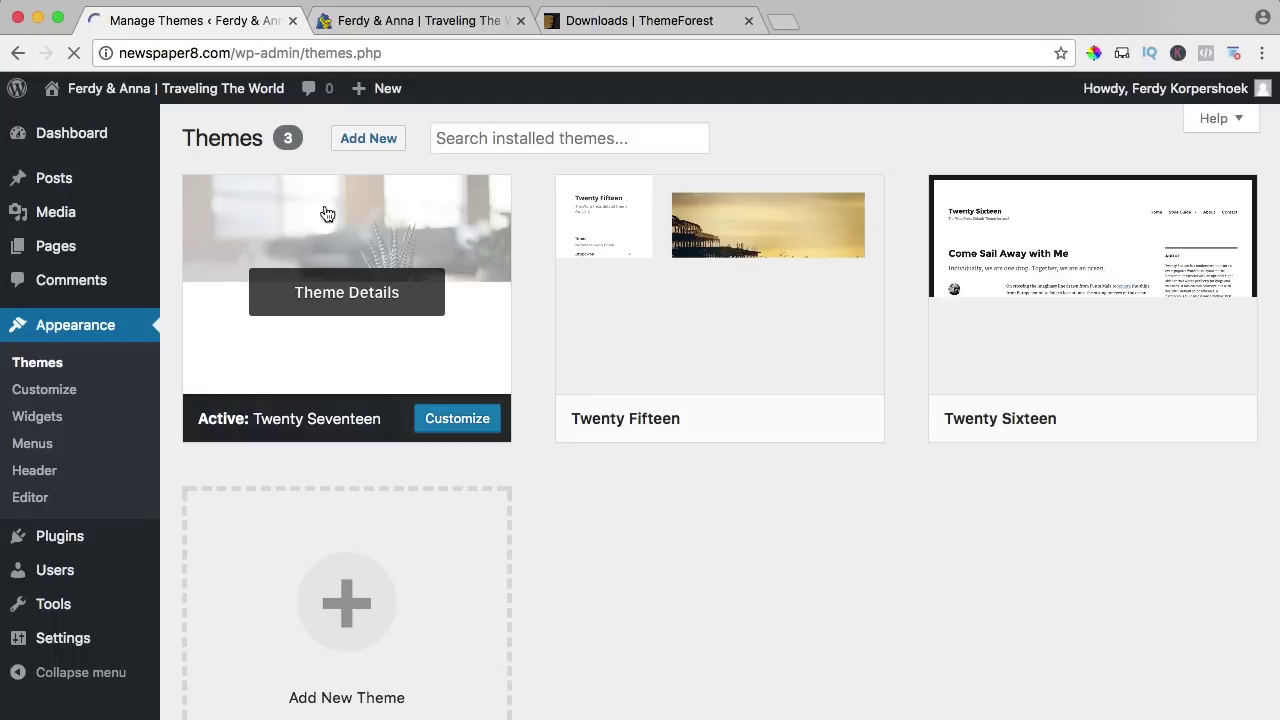
left_click(350, 148)
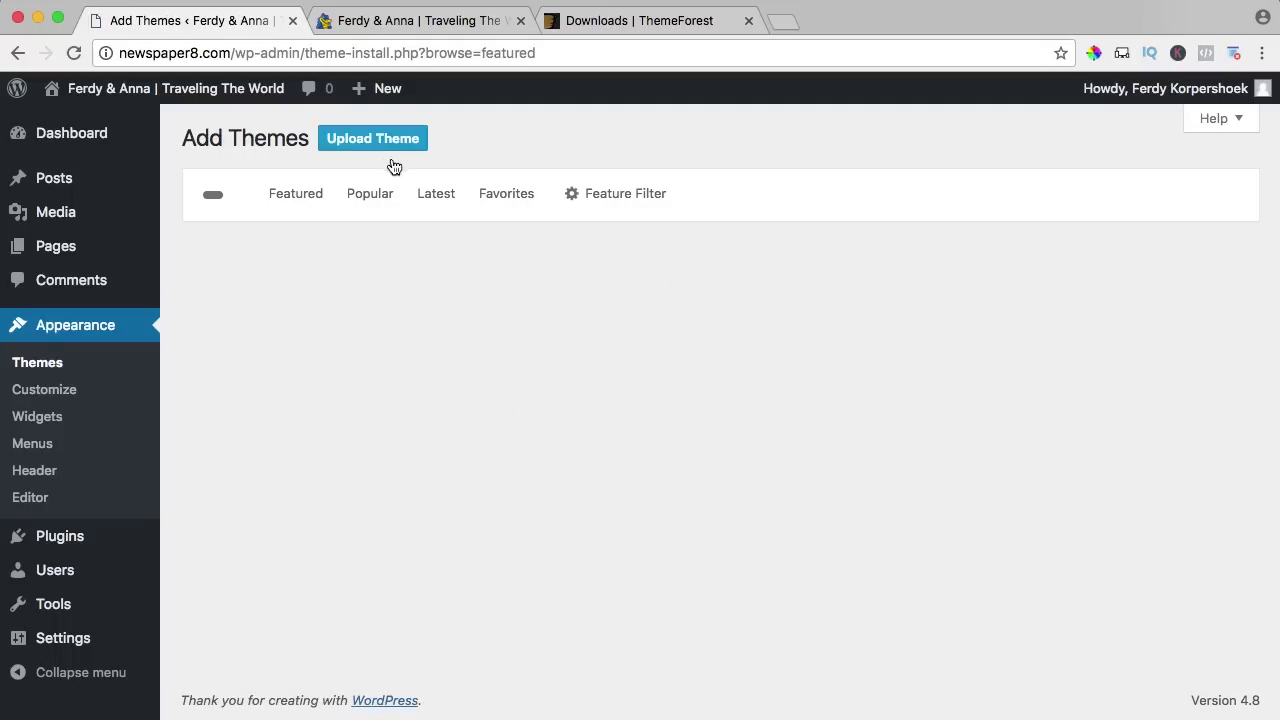
left_click(376, 147)
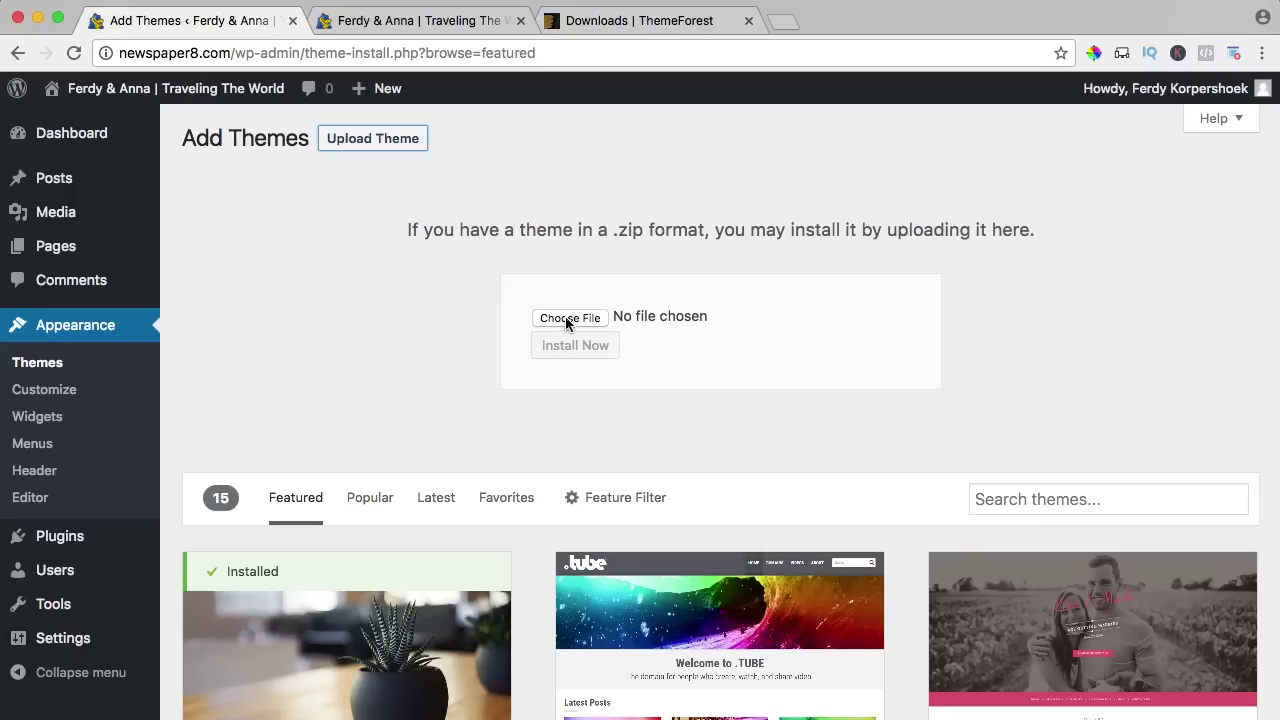
Choose themeforest-5489609-newspaper-wordpress-theme.zip from Downloads as the upload file.
left_click(566, 319)
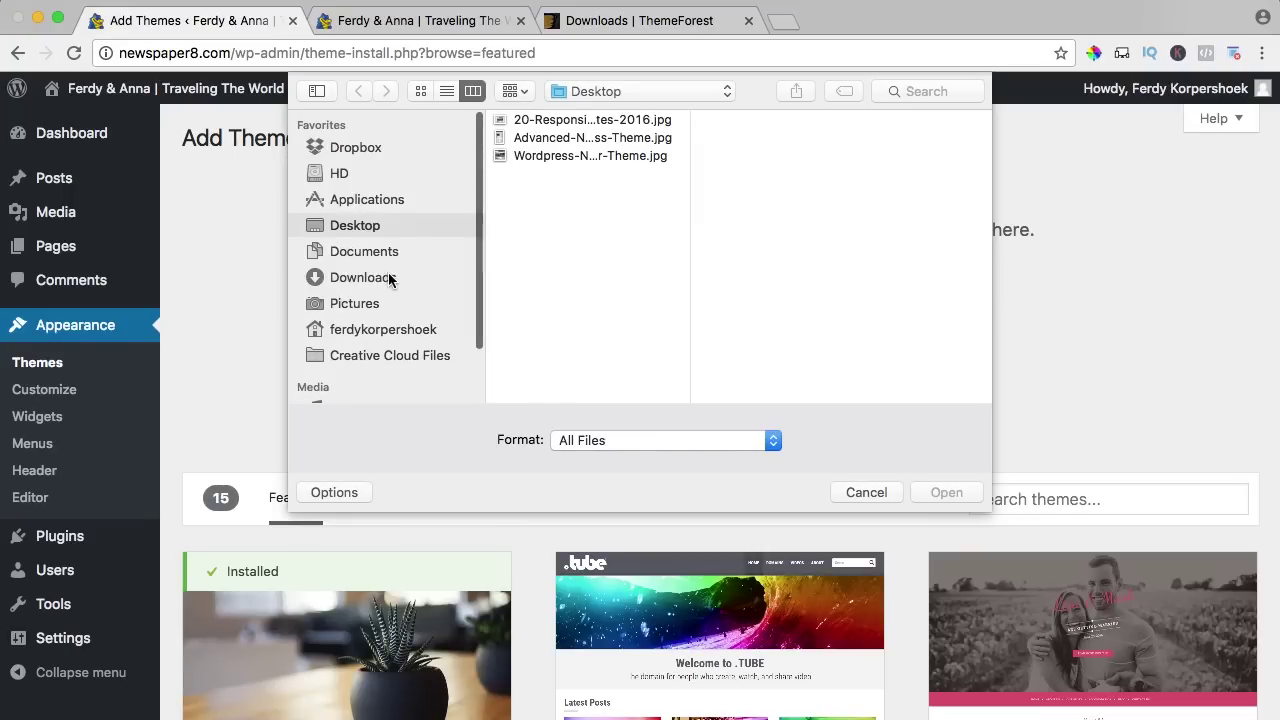
left_click(372, 278)
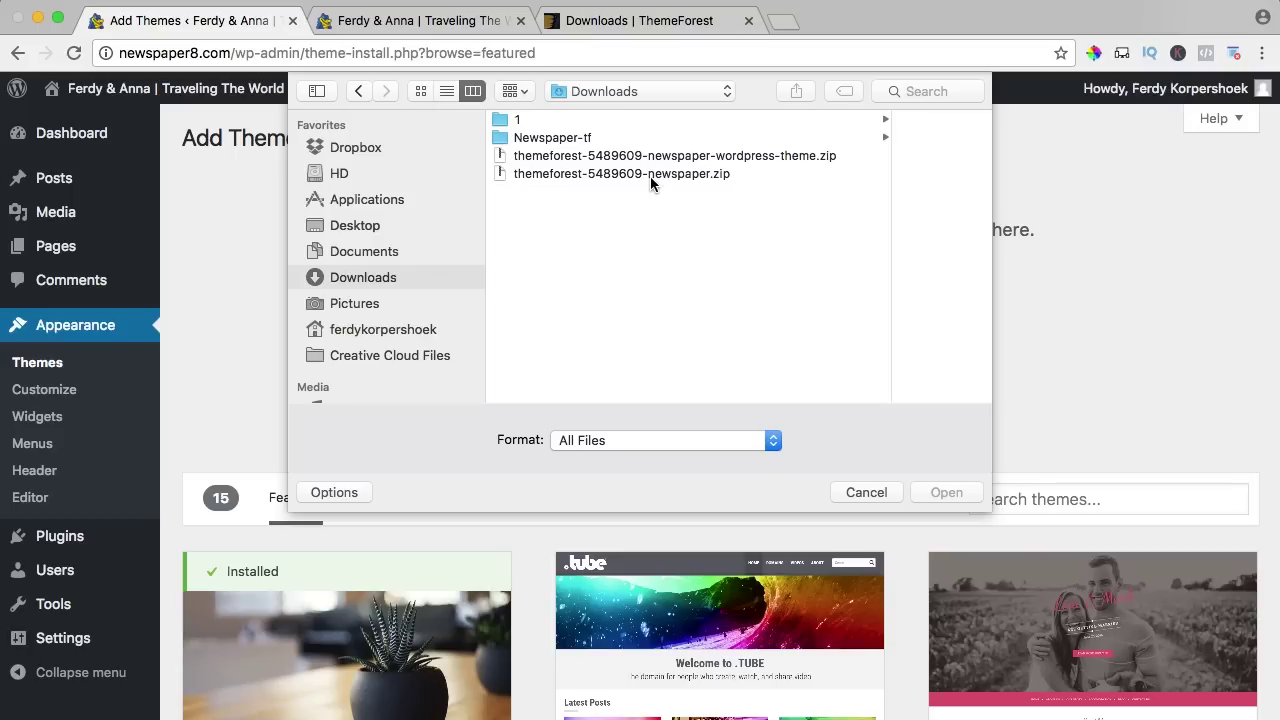
left_click(646, 175)
left_click(635, 157)
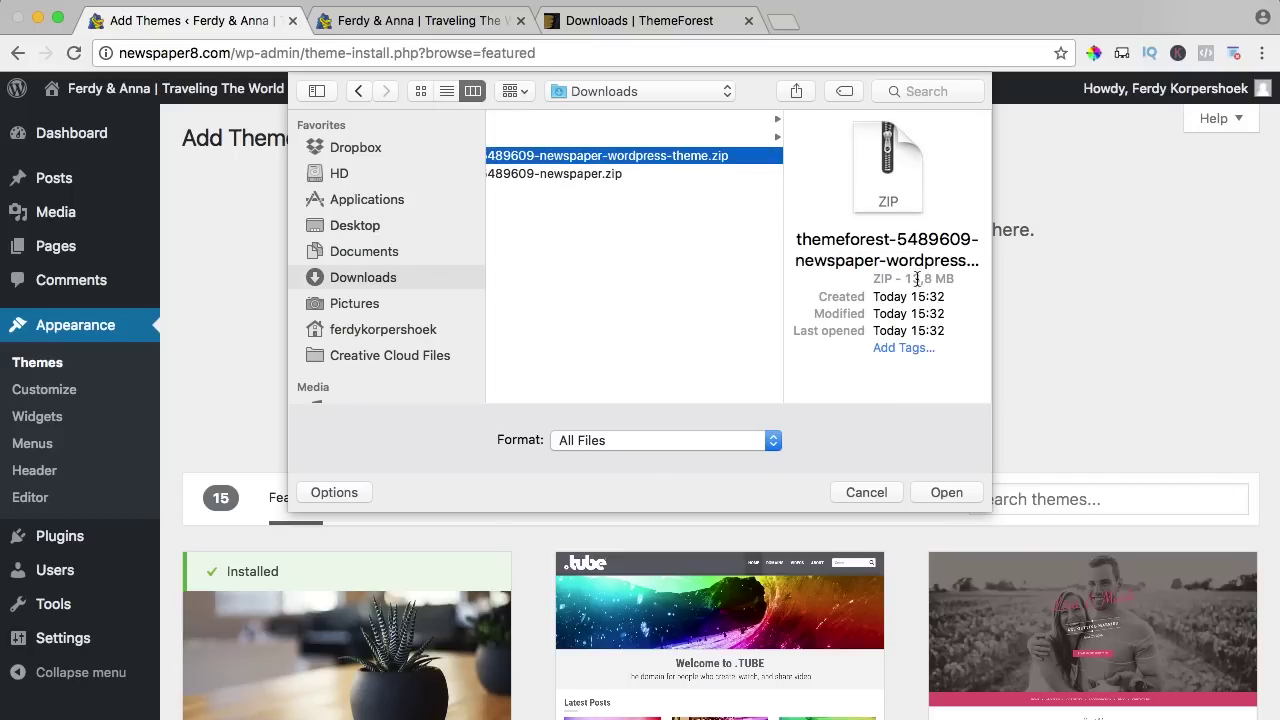
left_click(585, 134)
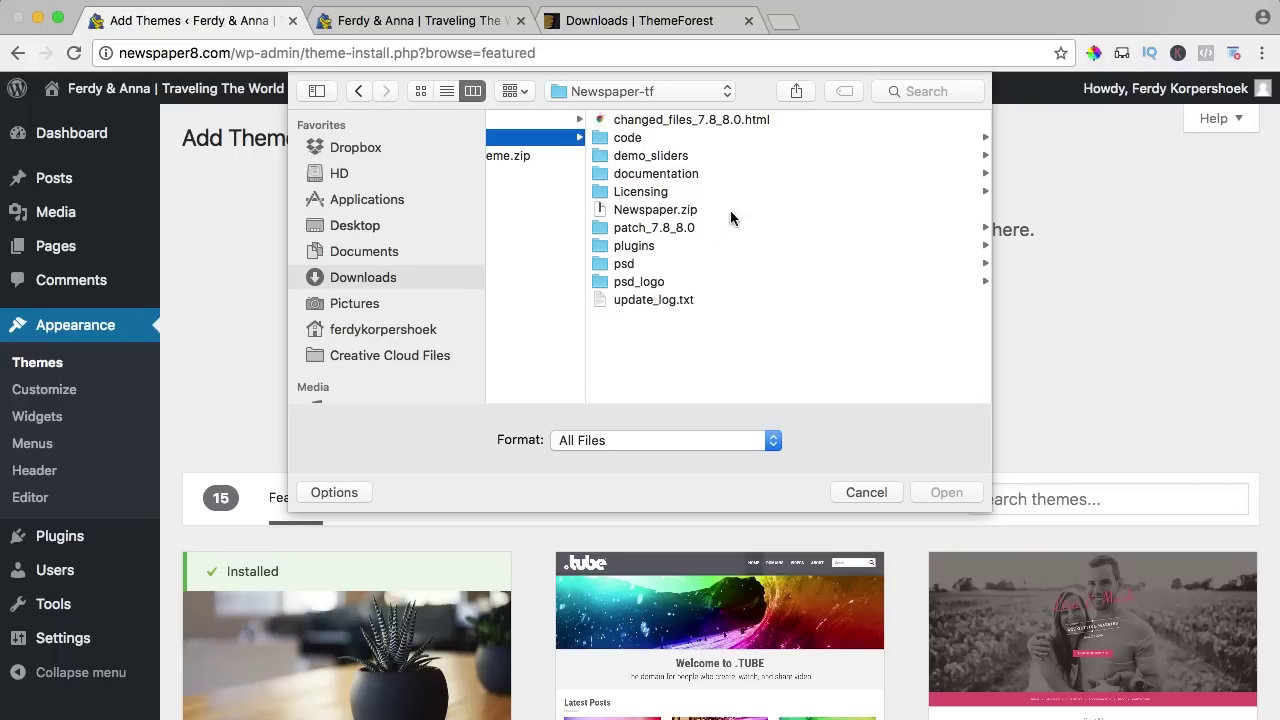
left_click(672, 211)
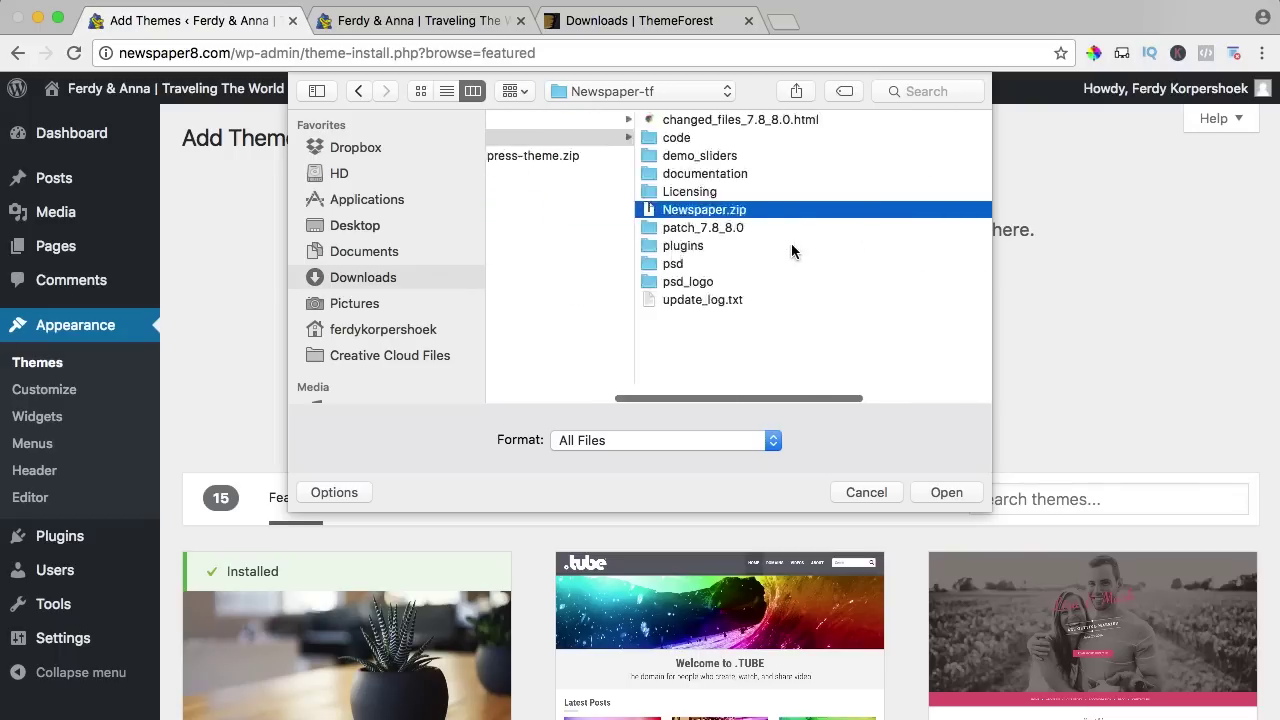
scroll(720, 220, "left", 5)
left_click(660, 157)
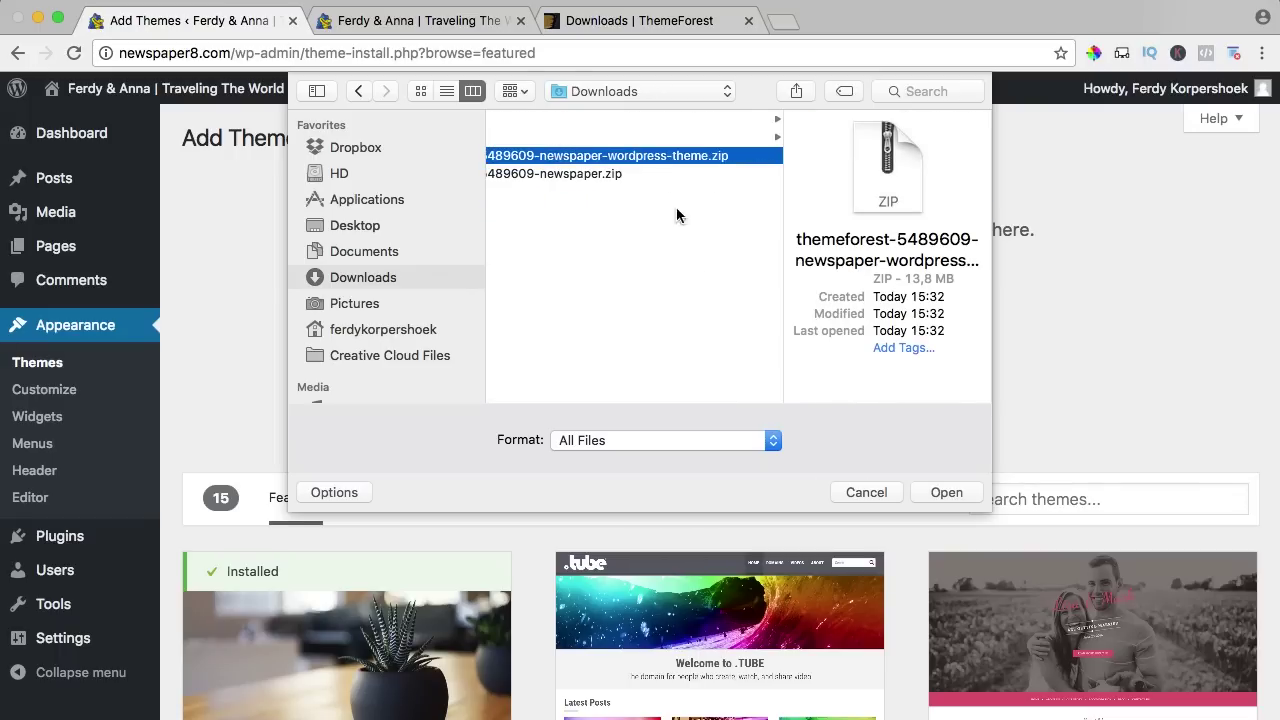
left_click(946, 492)
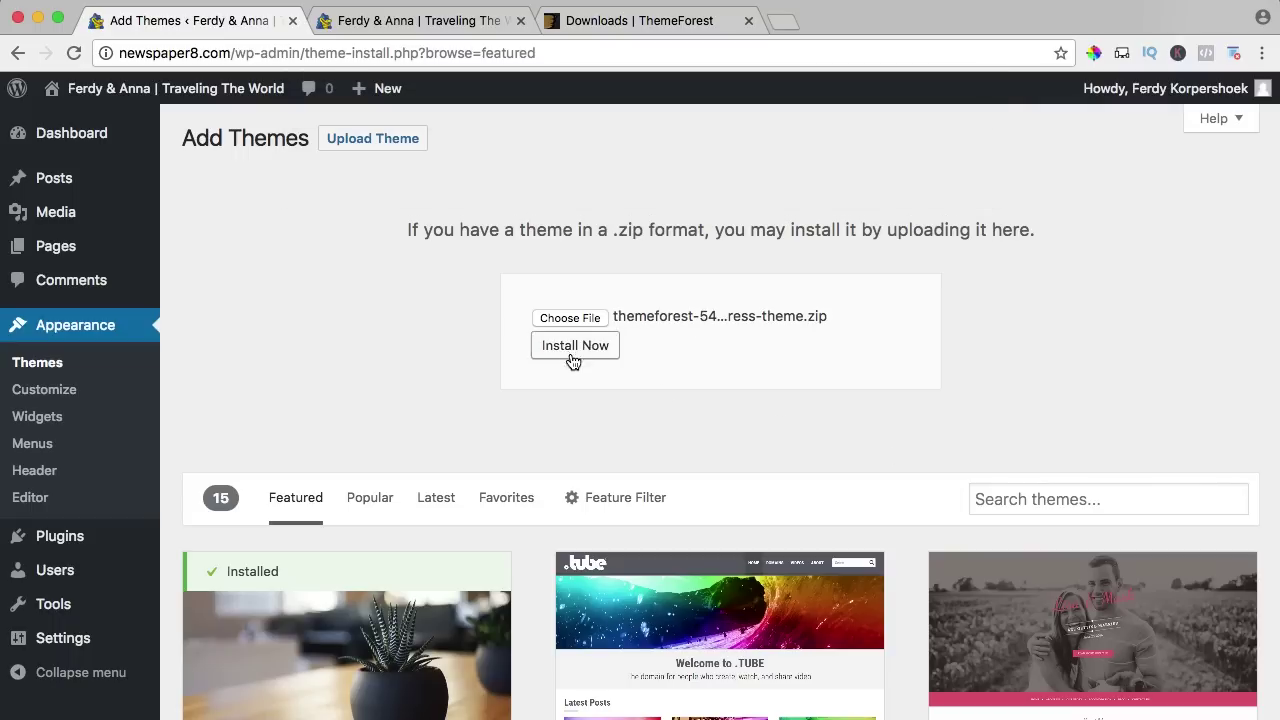
Install the uploaded Newspaper theme, activate it, and return to Appearance > Themes.
left_click(567, 350)
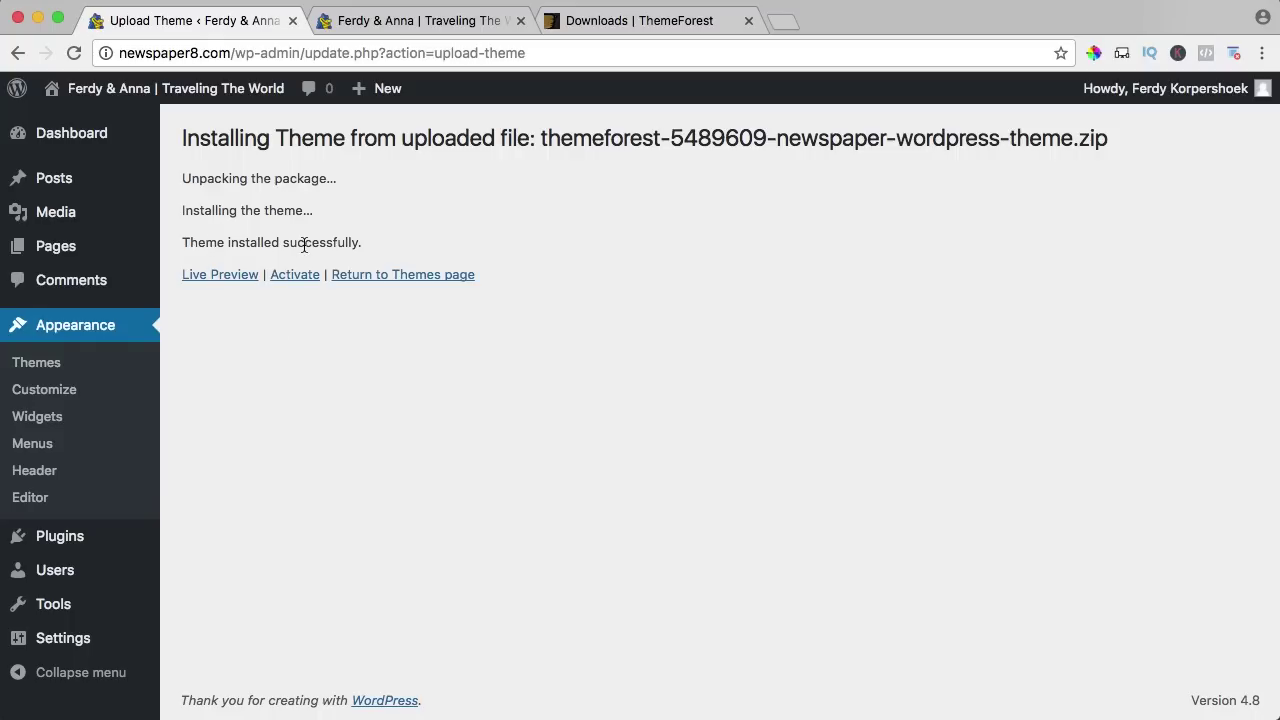
left_click(295, 276)
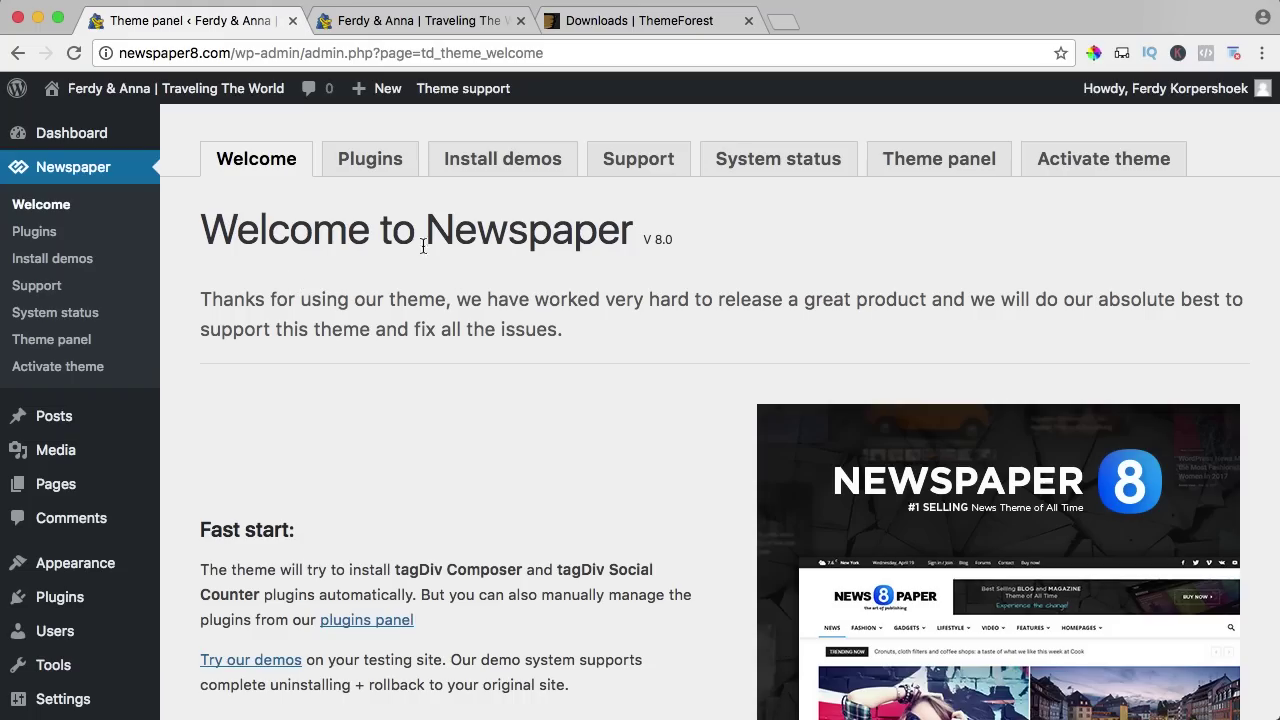
scroll(498, 246, "down", 5)
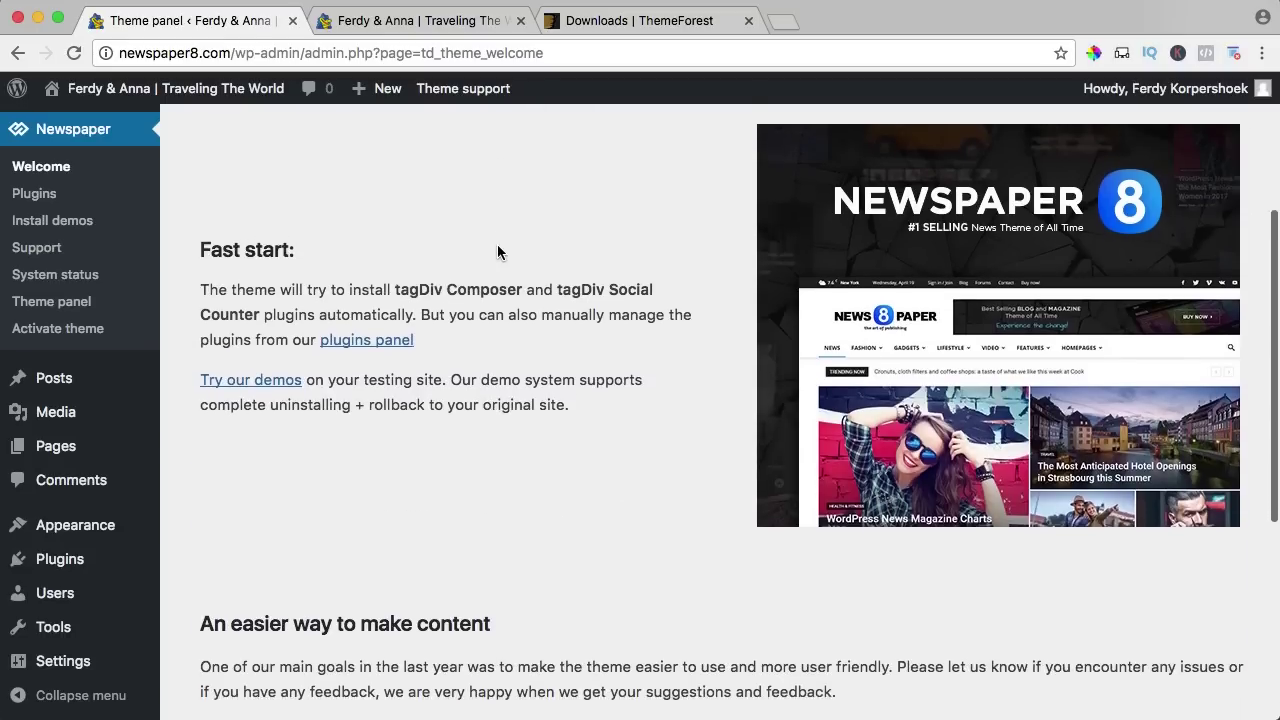
scroll(497, 251, "up", 5)
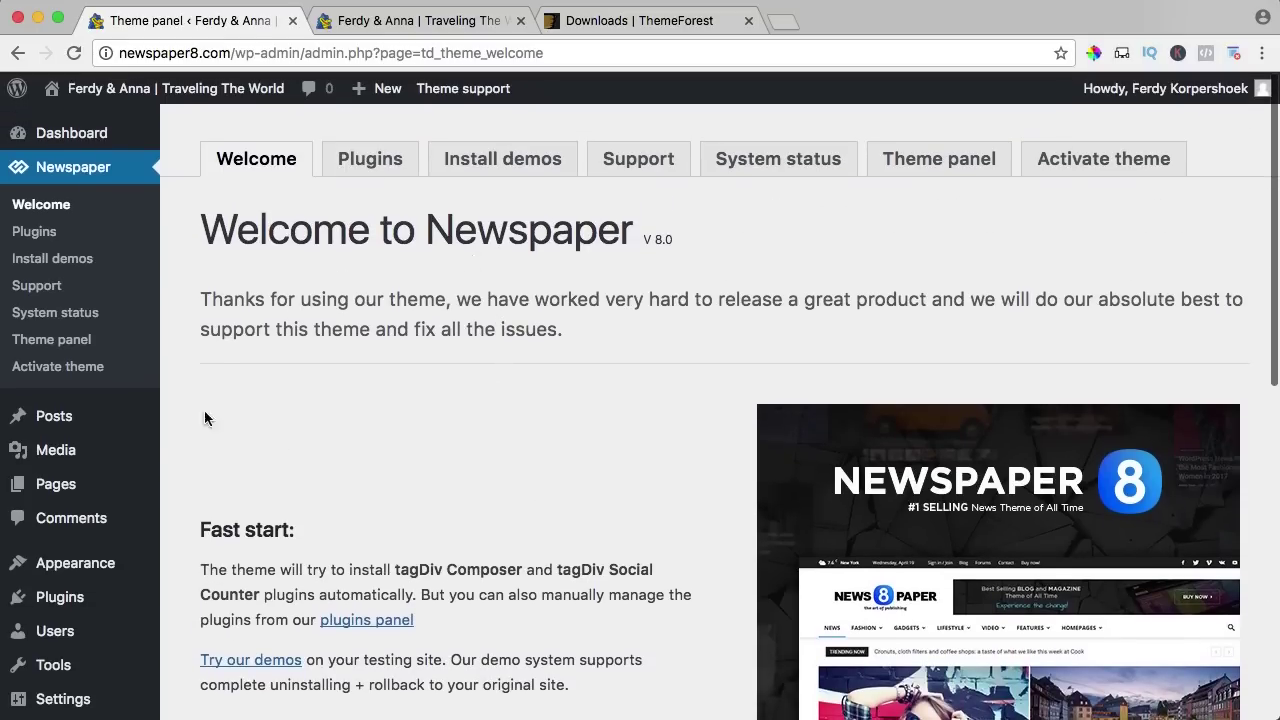
mouse_move(75, 567)
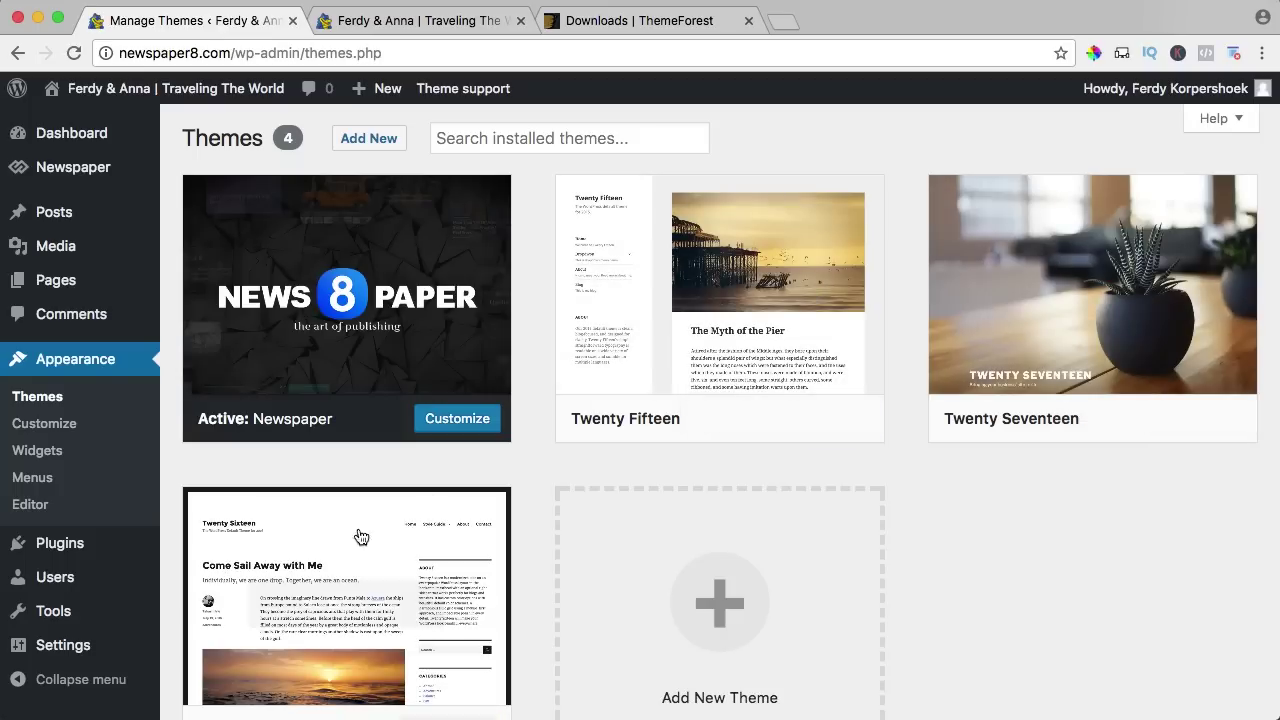
Delete the Twenty Fifteen, Twenty Seventeen and Twenty Sixteen themes, then go back to the Dashboard.
mouse_move(680, 397)
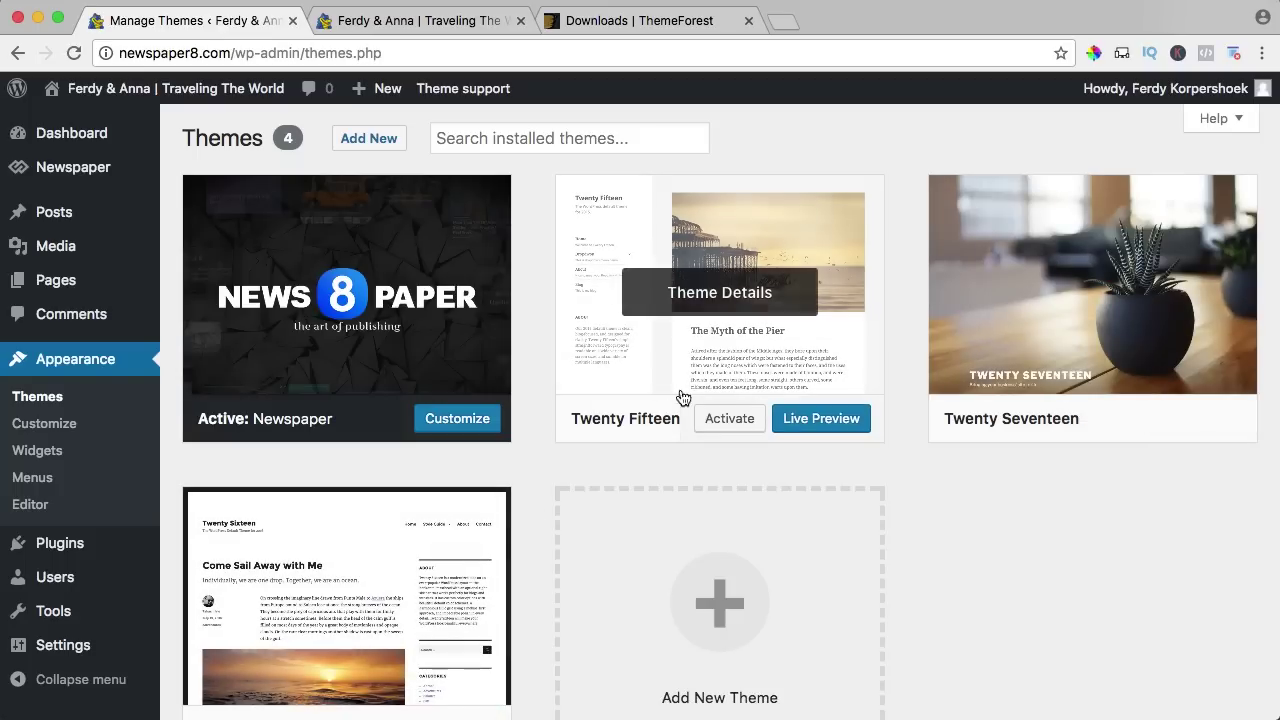
left_click(706, 295)
left_click(1199, 675)
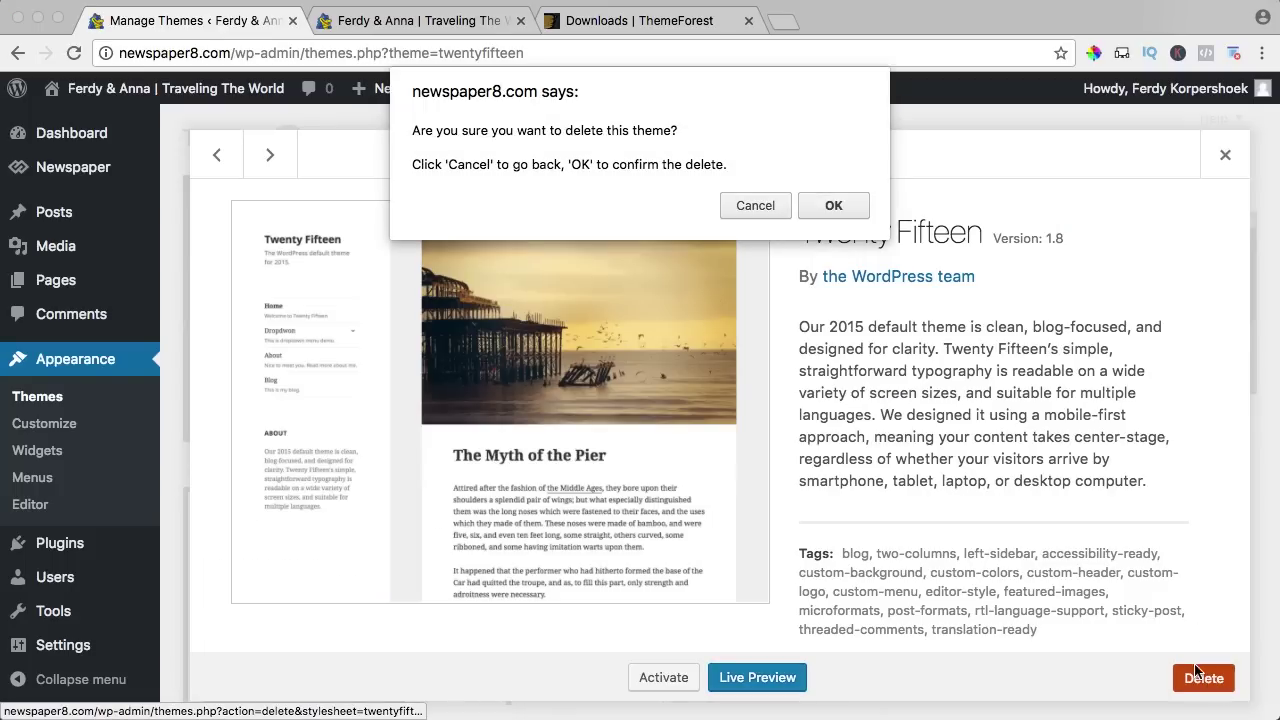
left_click(830, 206)
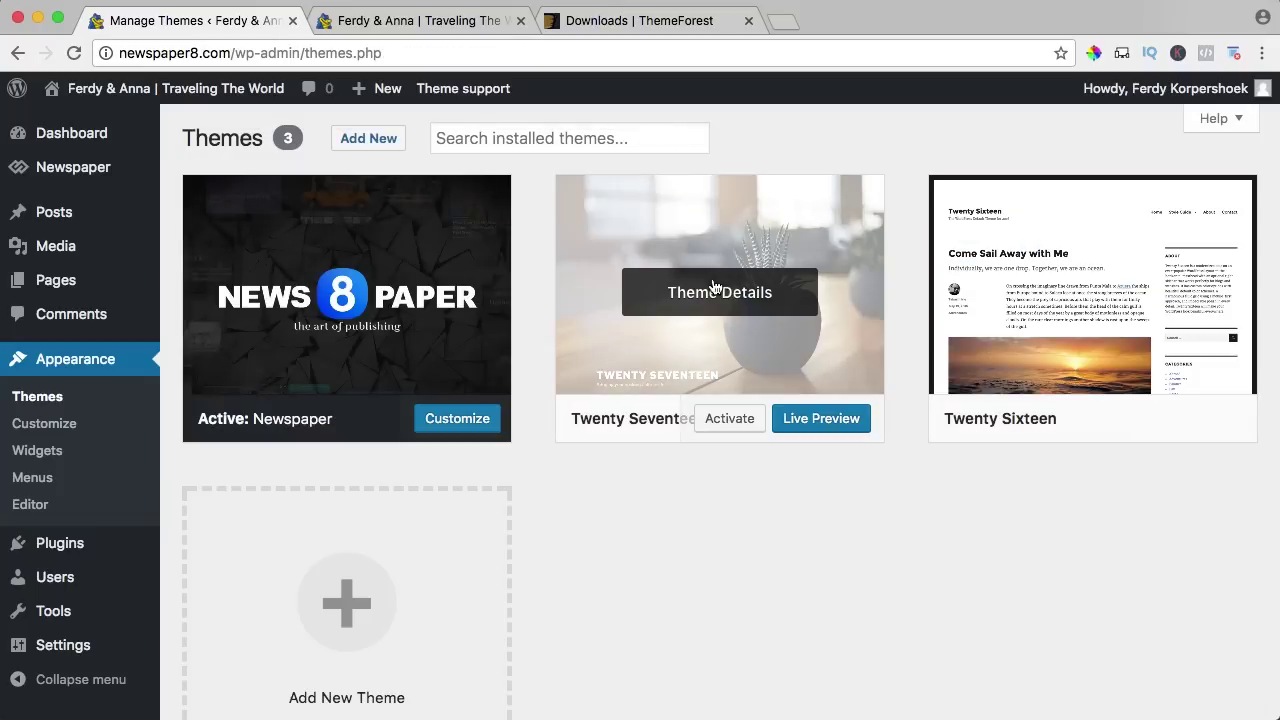
left_click(715, 288)
left_click(1201, 678)
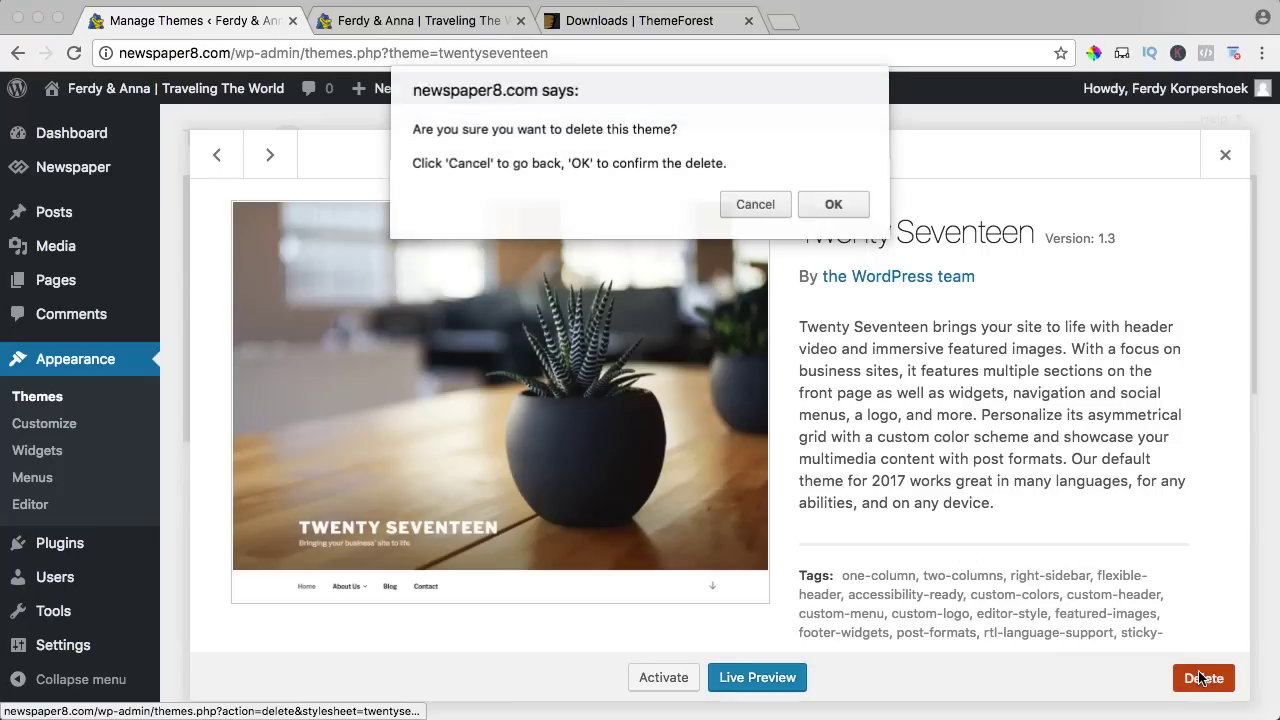
left_click(833, 204)
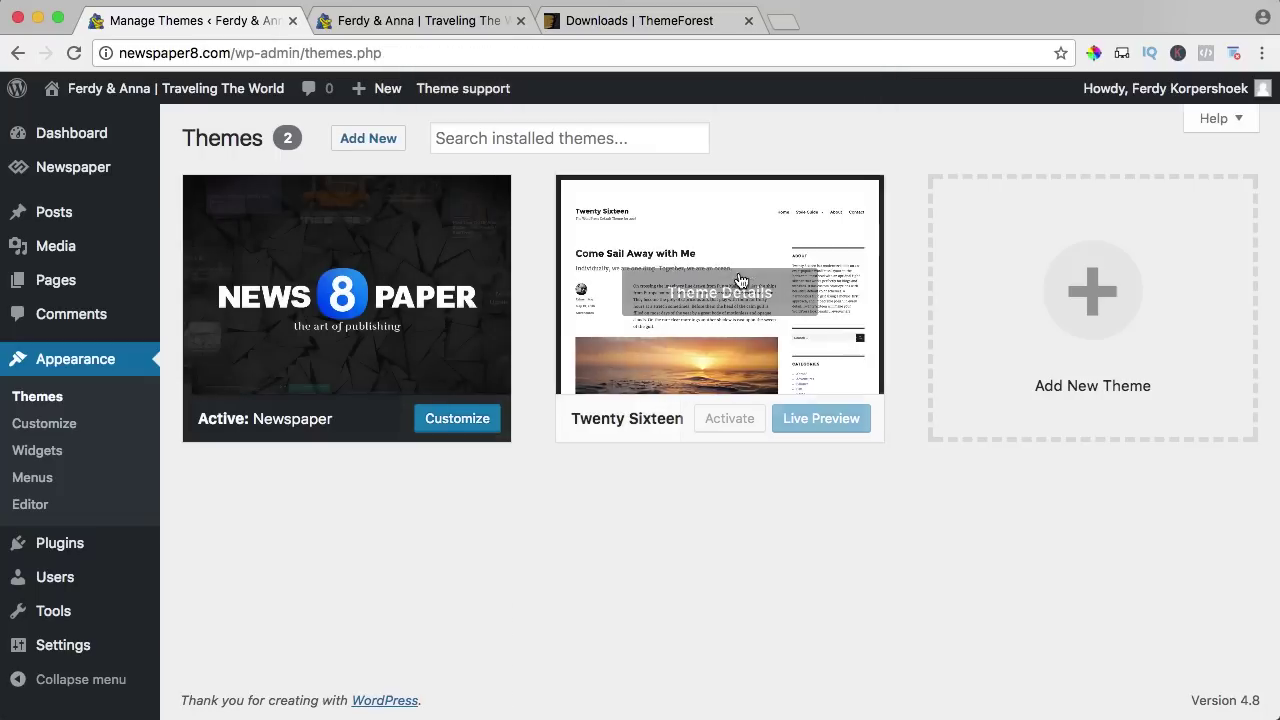
left_click(740, 281)
left_click(1203, 678)
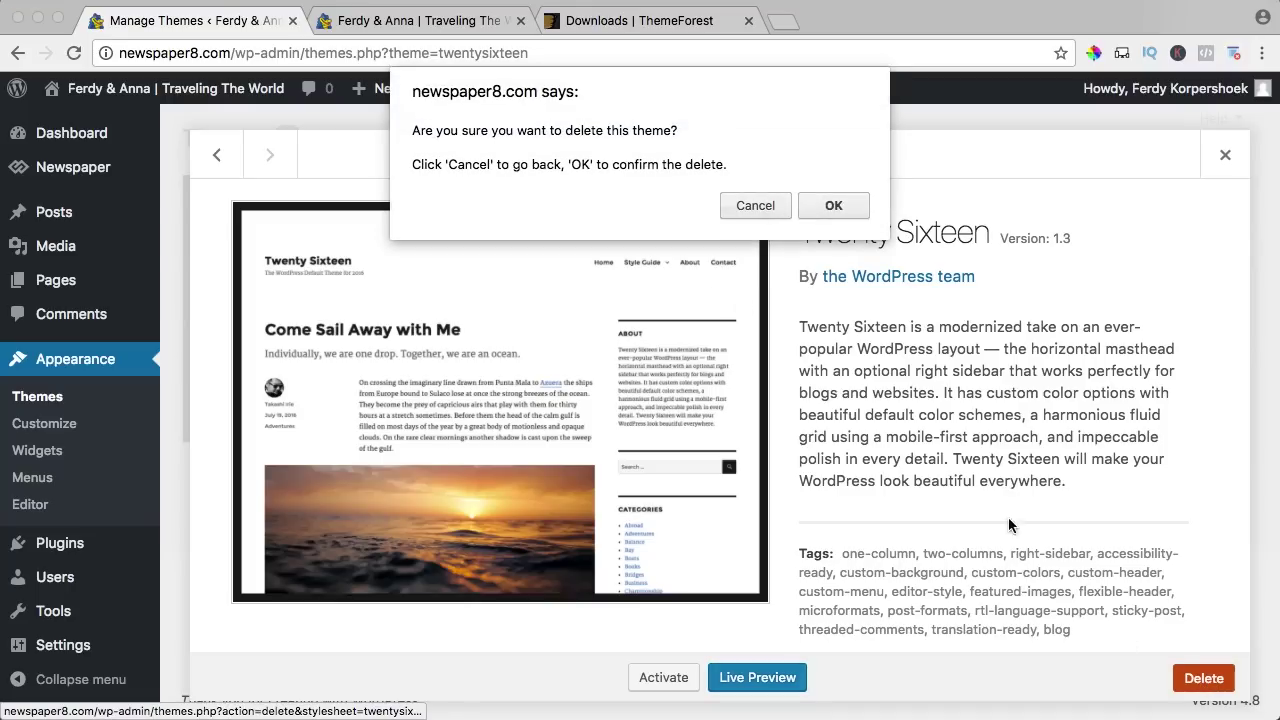
left_click(840, 206)
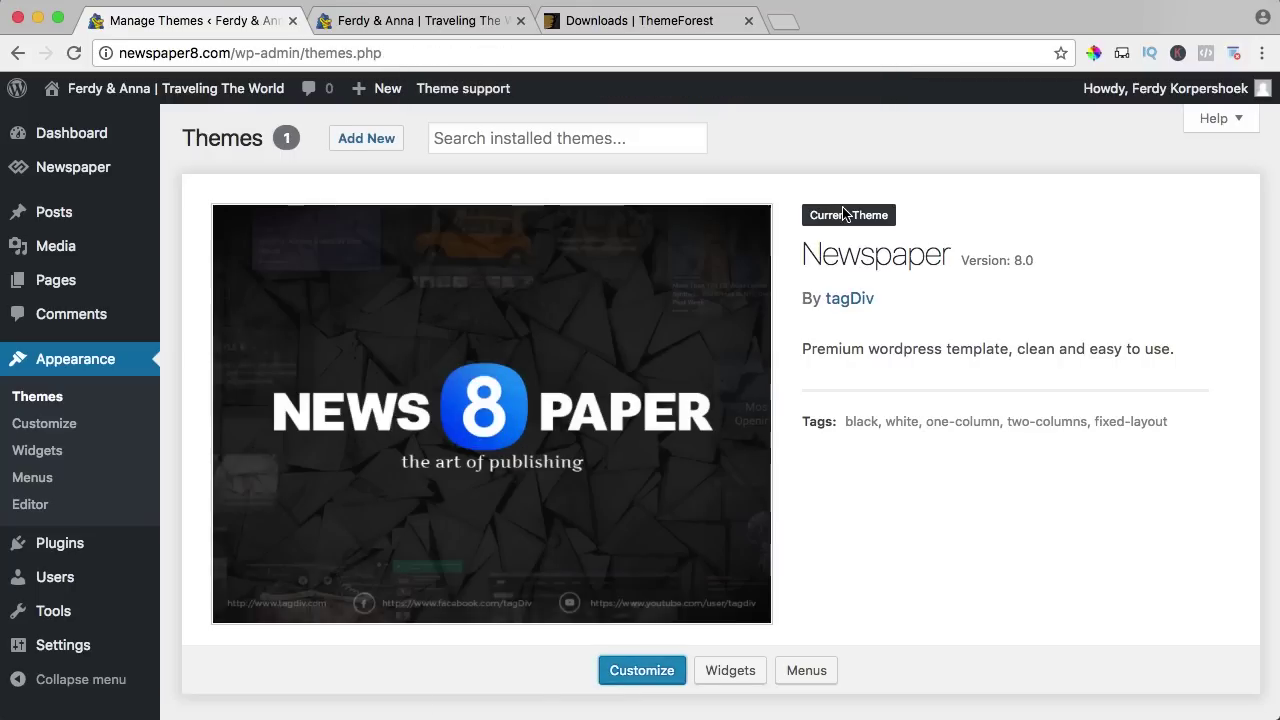
left_click(74, 134)
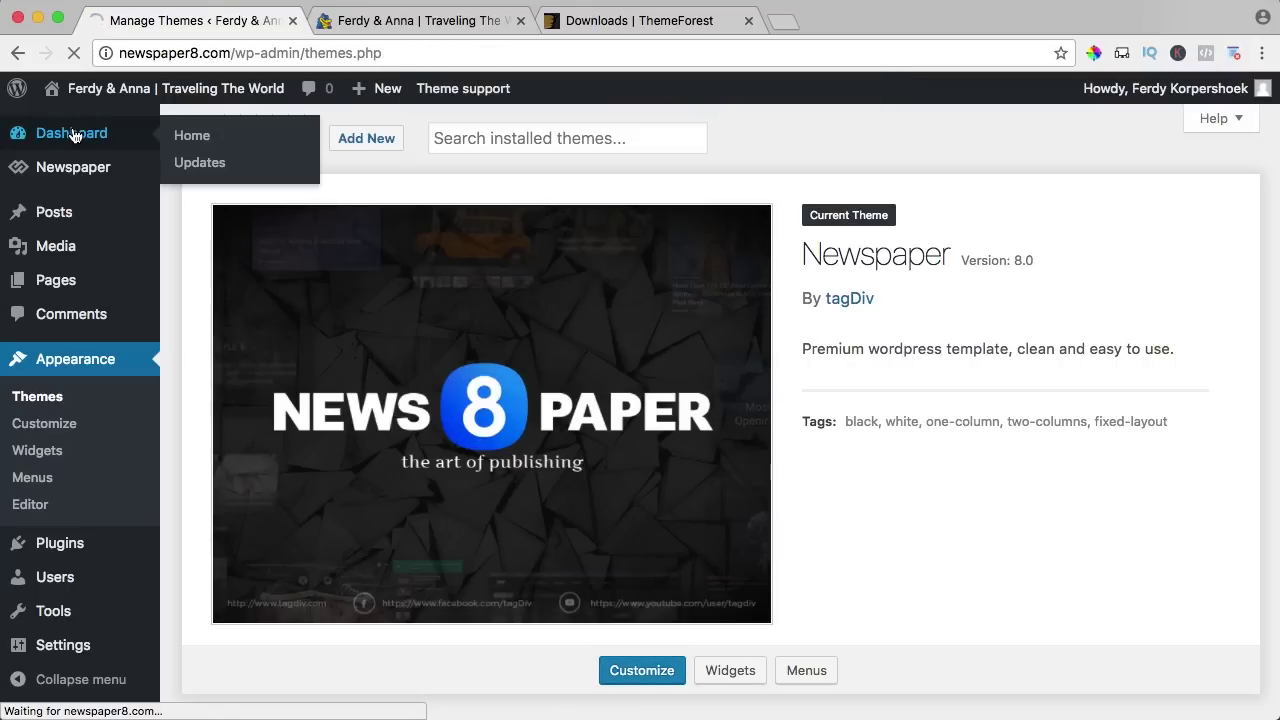
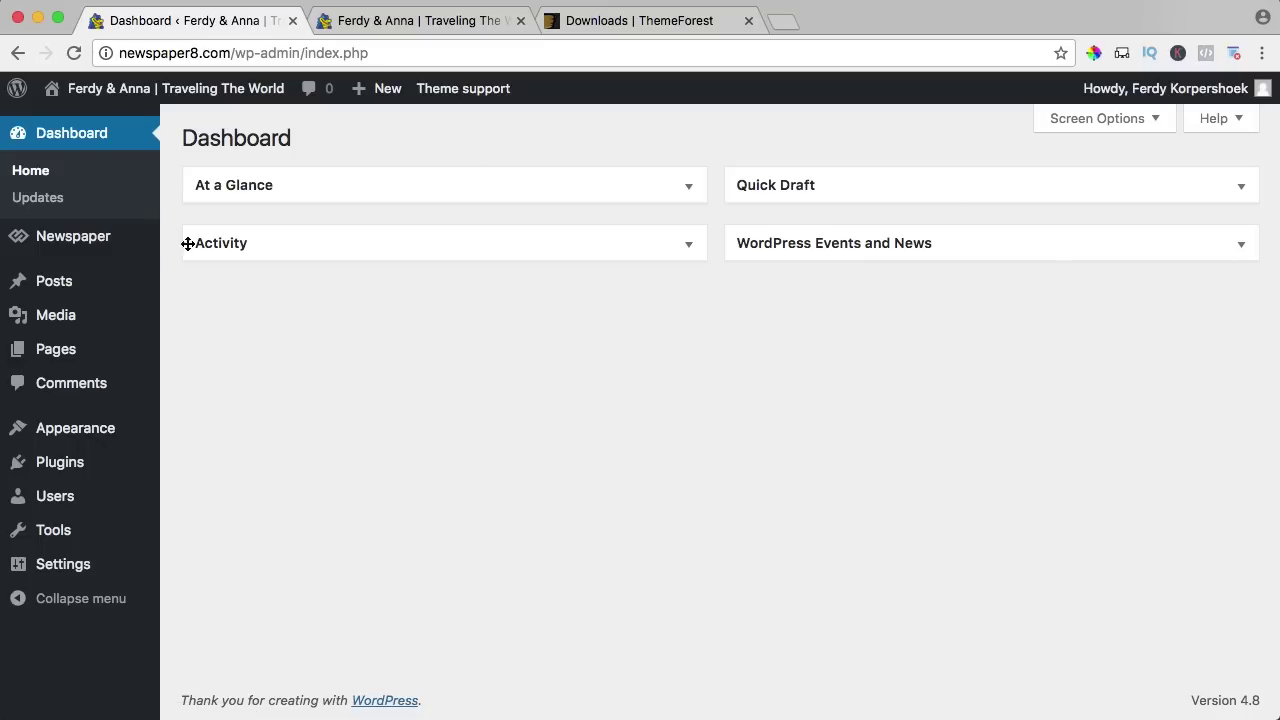
Preview the front page in the Newspaper theme, close the ThemeForest tab, and return to the Dashboard.
mouse_move(127, 249)
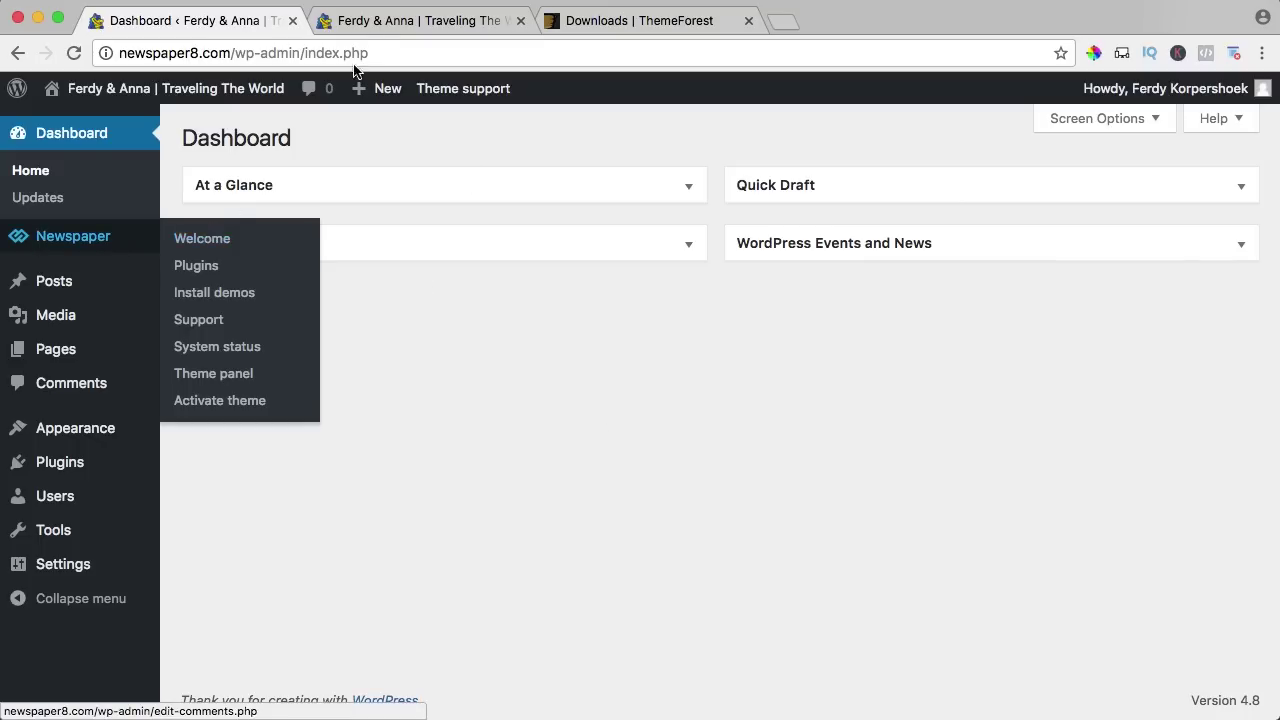
left_click(392, 21)
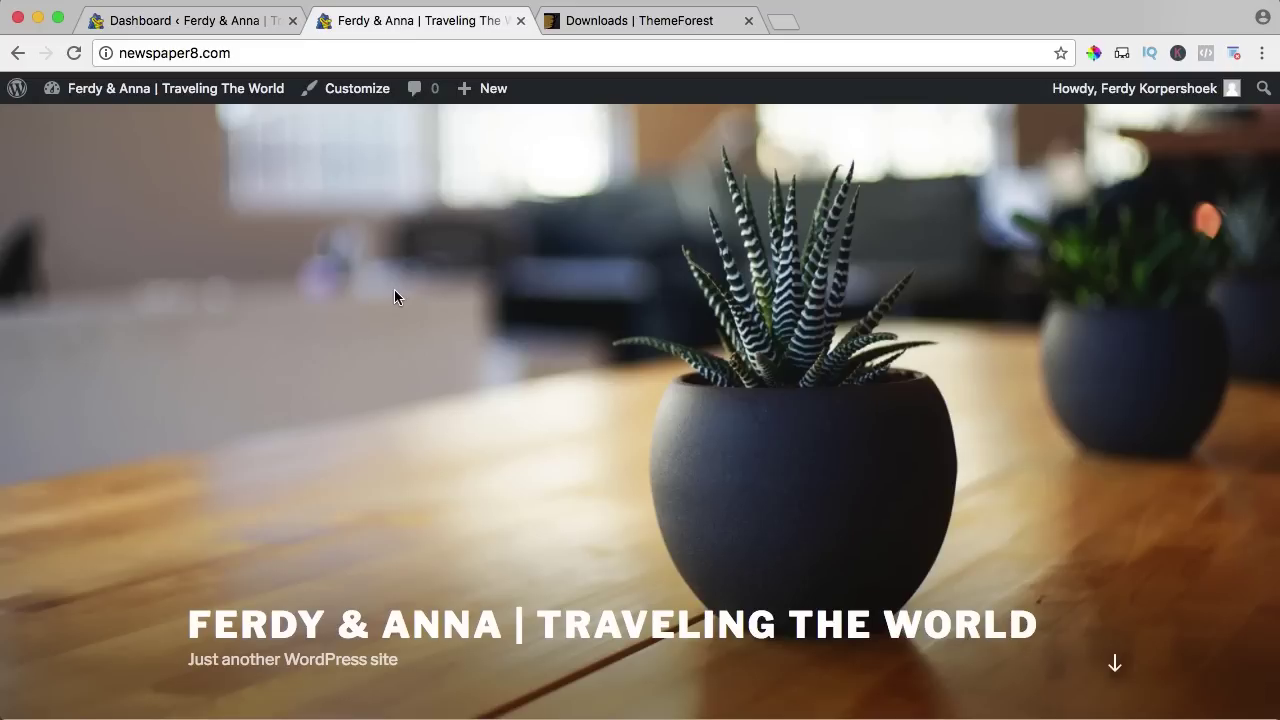
key("super+r")
scroll(490, 305, "down", 5)
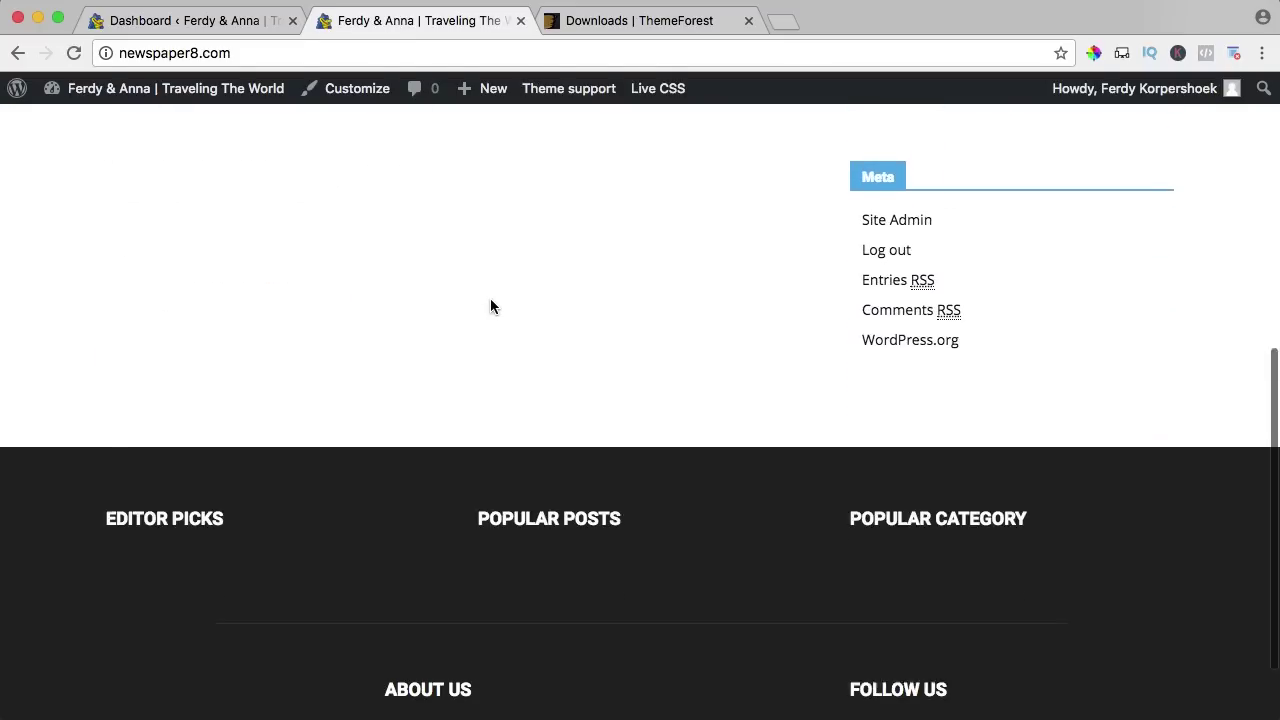
scroll(490, 300, "down", 2)
scroll(490, 300, "up", 10)
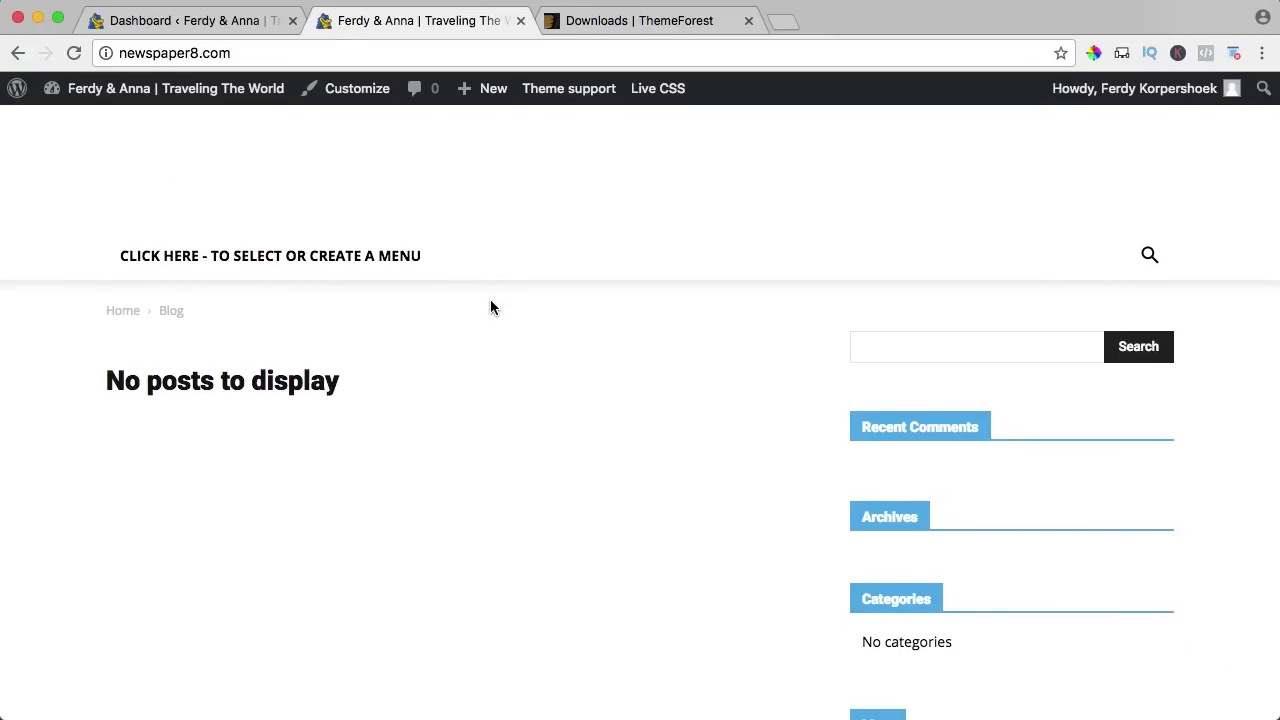
left_click(748, 21)
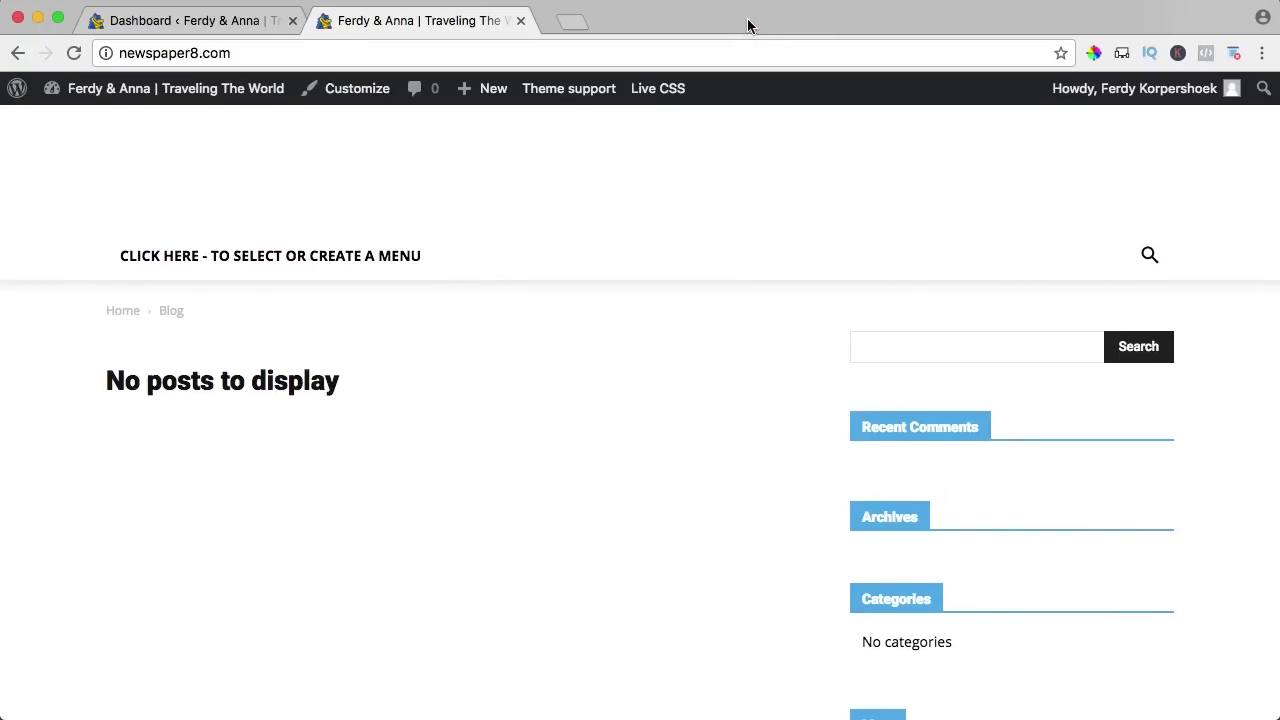
left_click(165, 22)
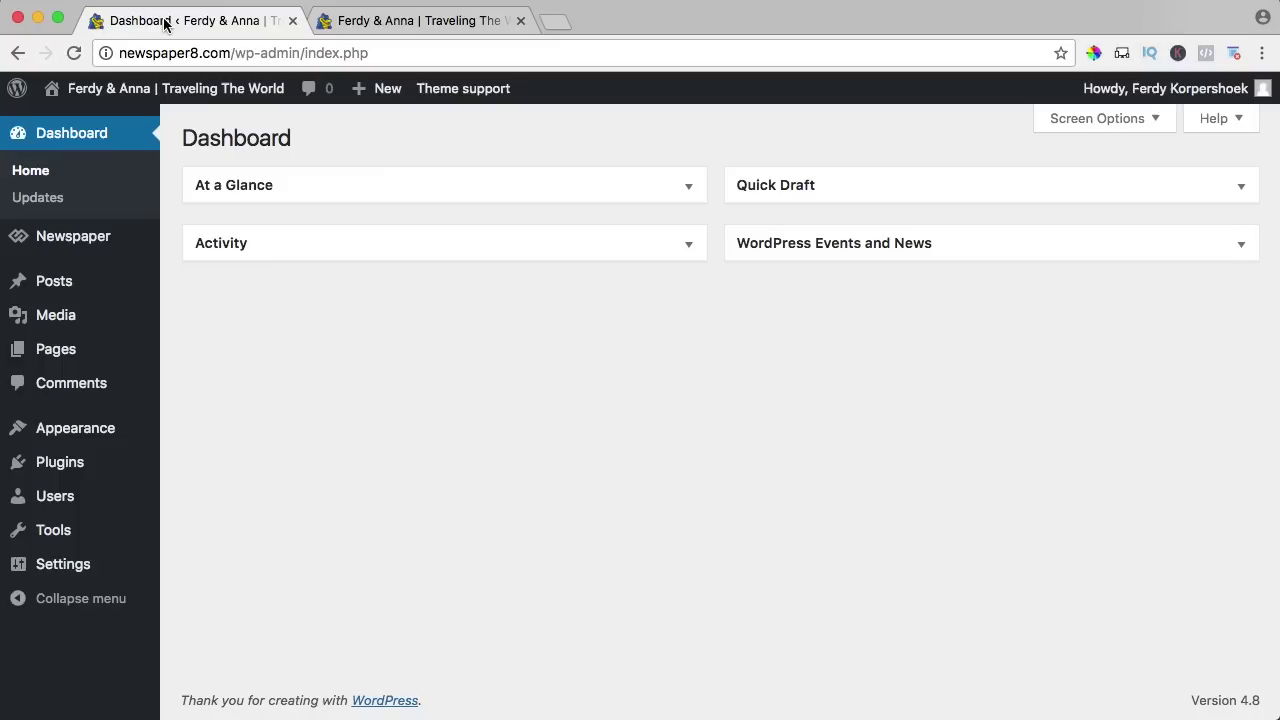
Open Newspaper > Install demos, zoom out, and preview the Default Demo in a new tab.
mouse_move(77, 248)
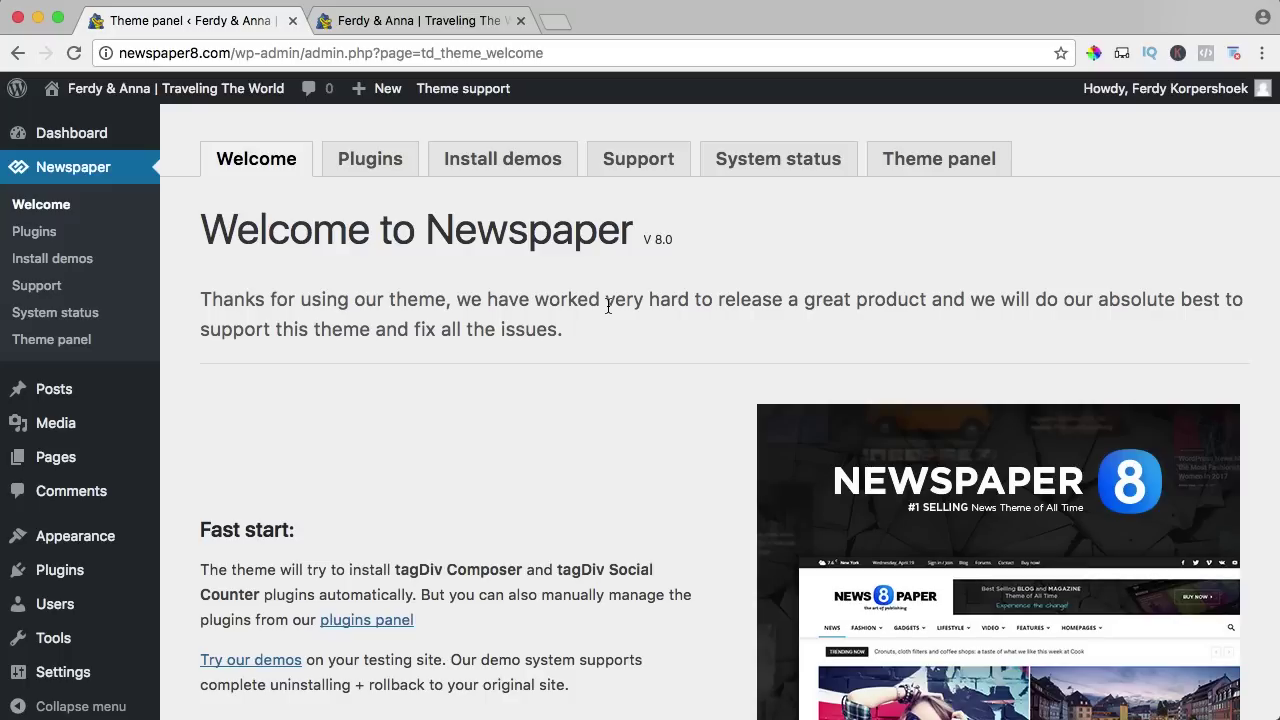
left_click(512, 165)
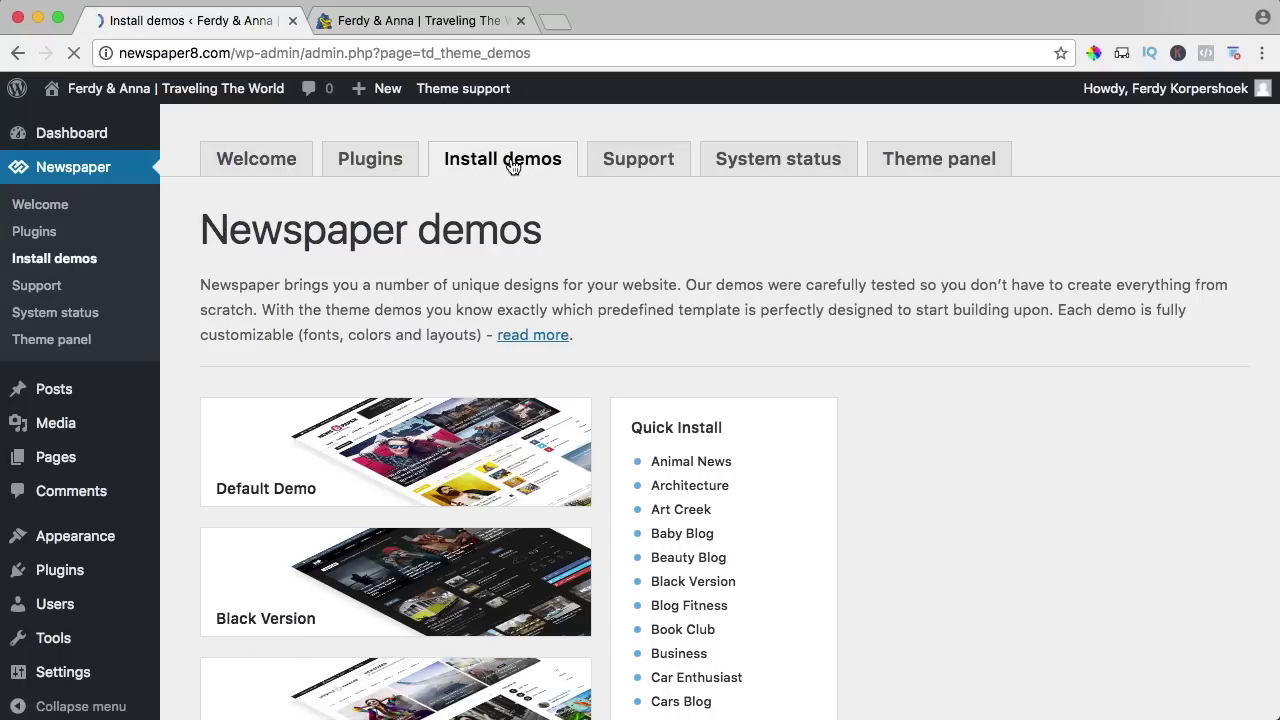
scroll(1004, 344, "down", 11)
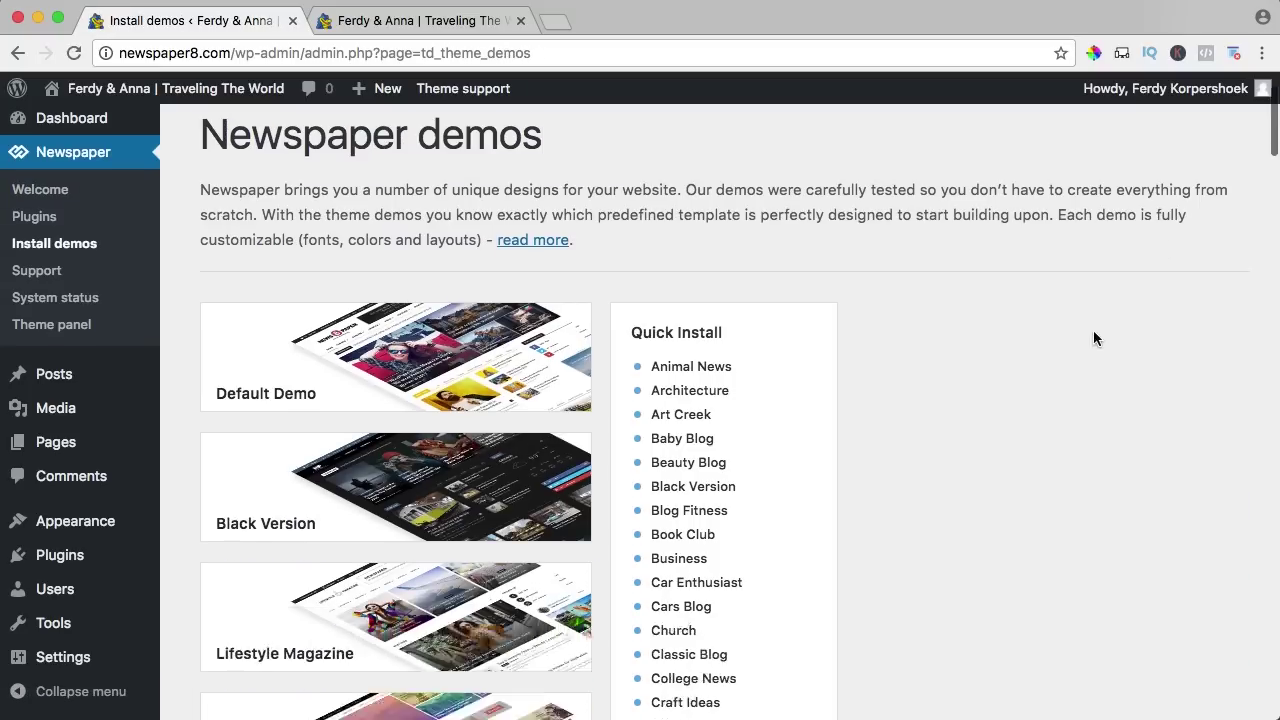
scroll(1003, 336, "up", 10)
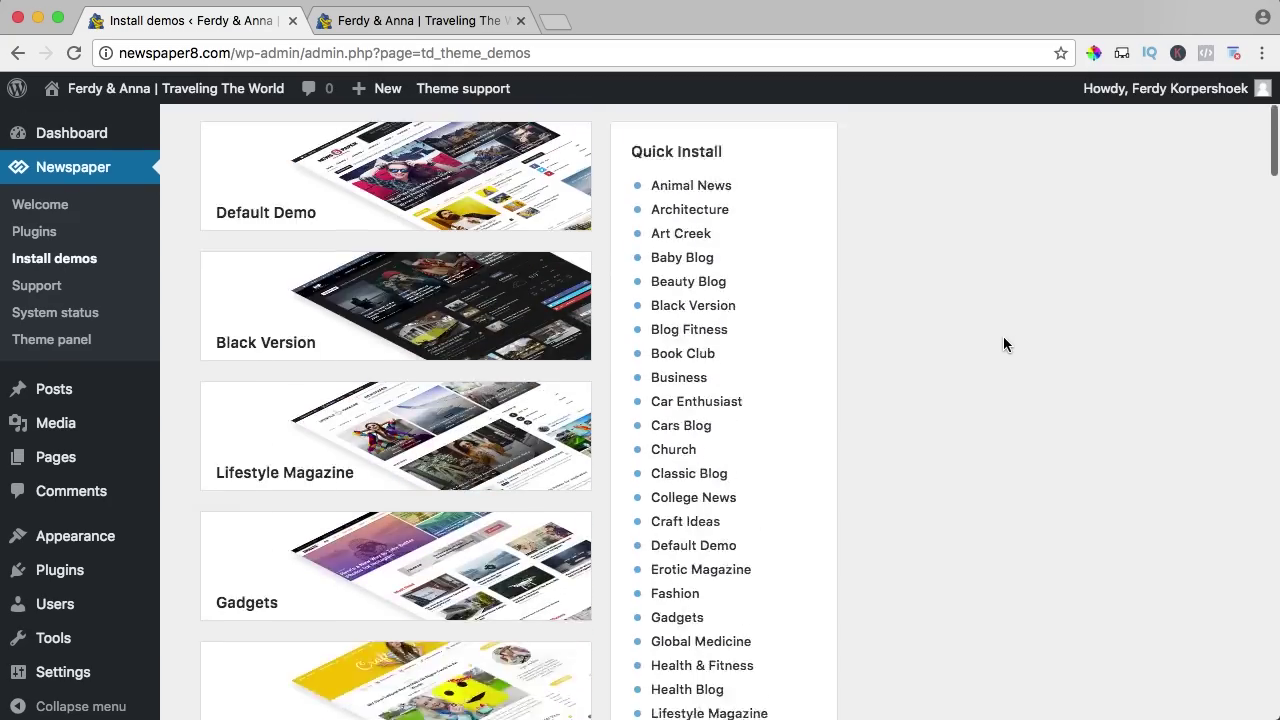
key("super+minus")
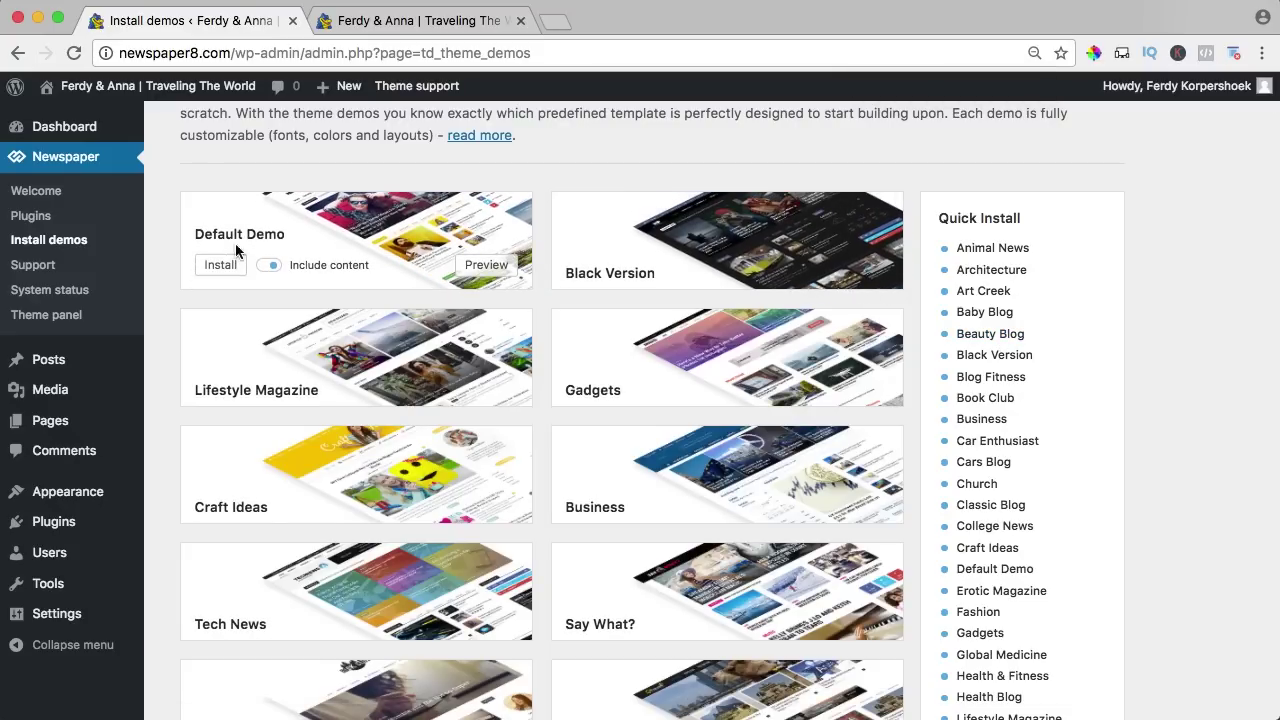
left_click(483, 266)
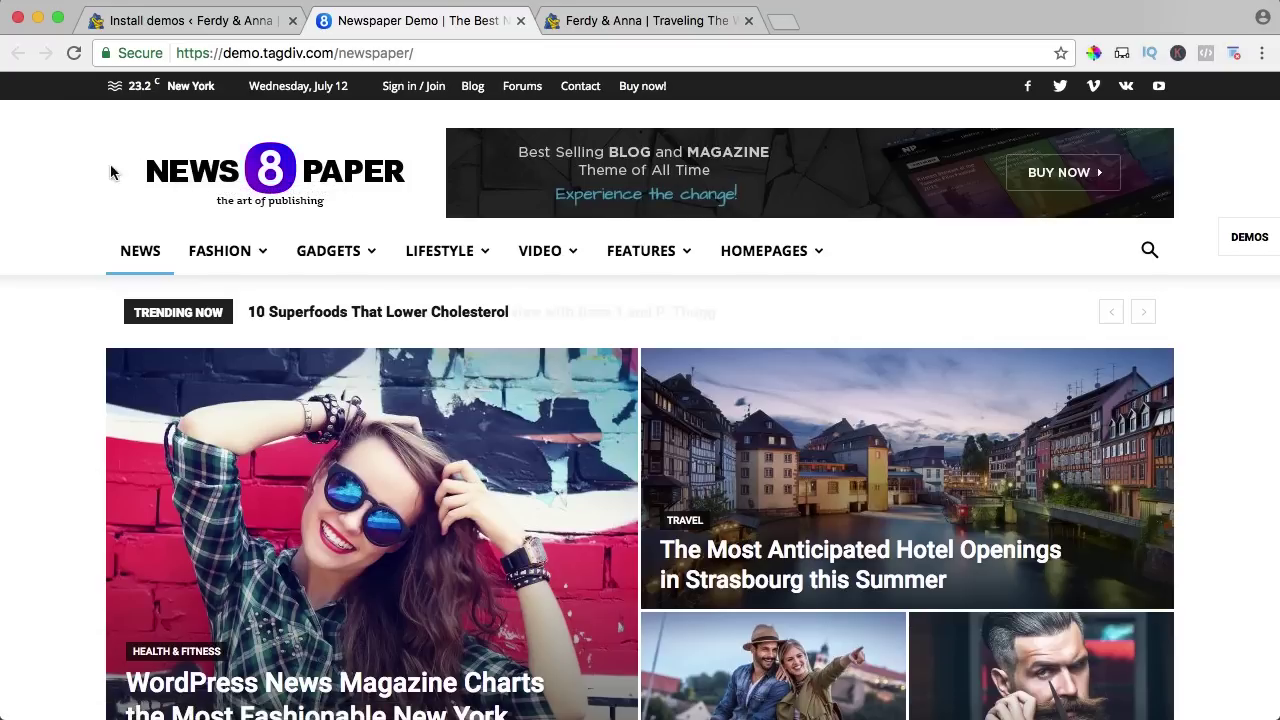
Filter the Default Demo's Don't Miss block by Style hunter, Vogue and Health & Fitness.
scroll(745, 209, "down", 8)
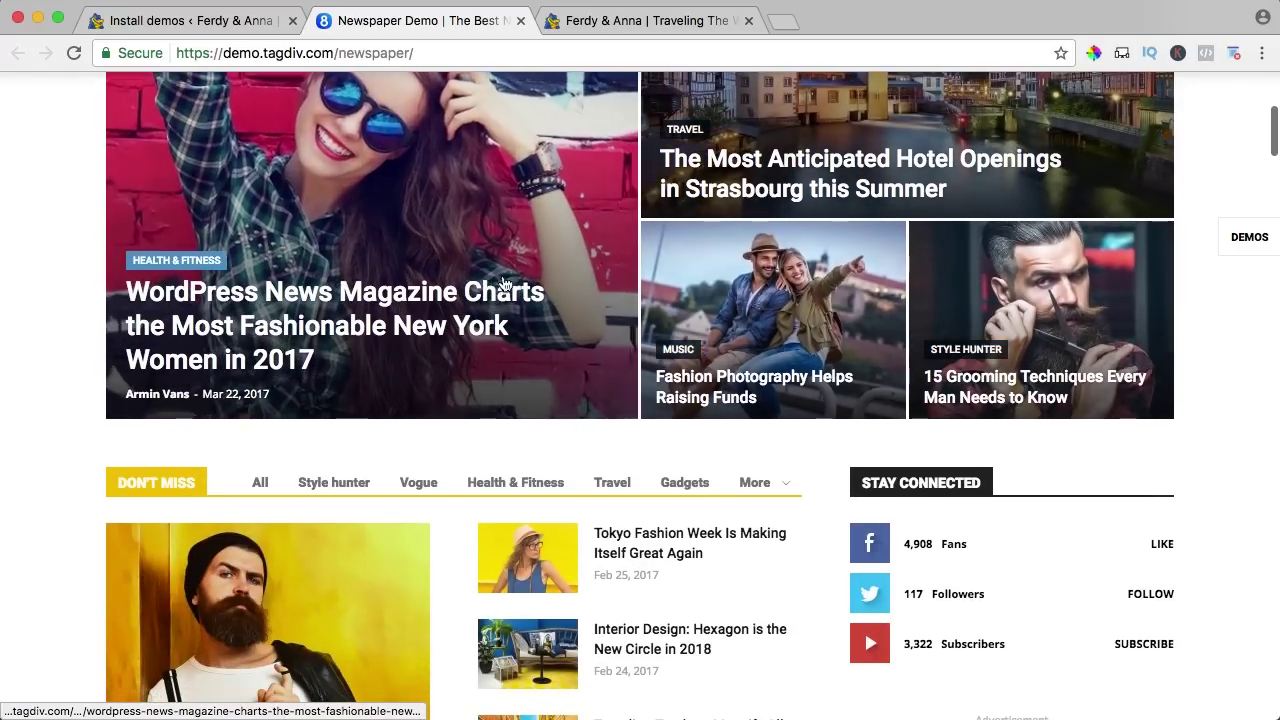
scroll(720, 310, "up", 3)
scroll(486, 280, "down", 8)
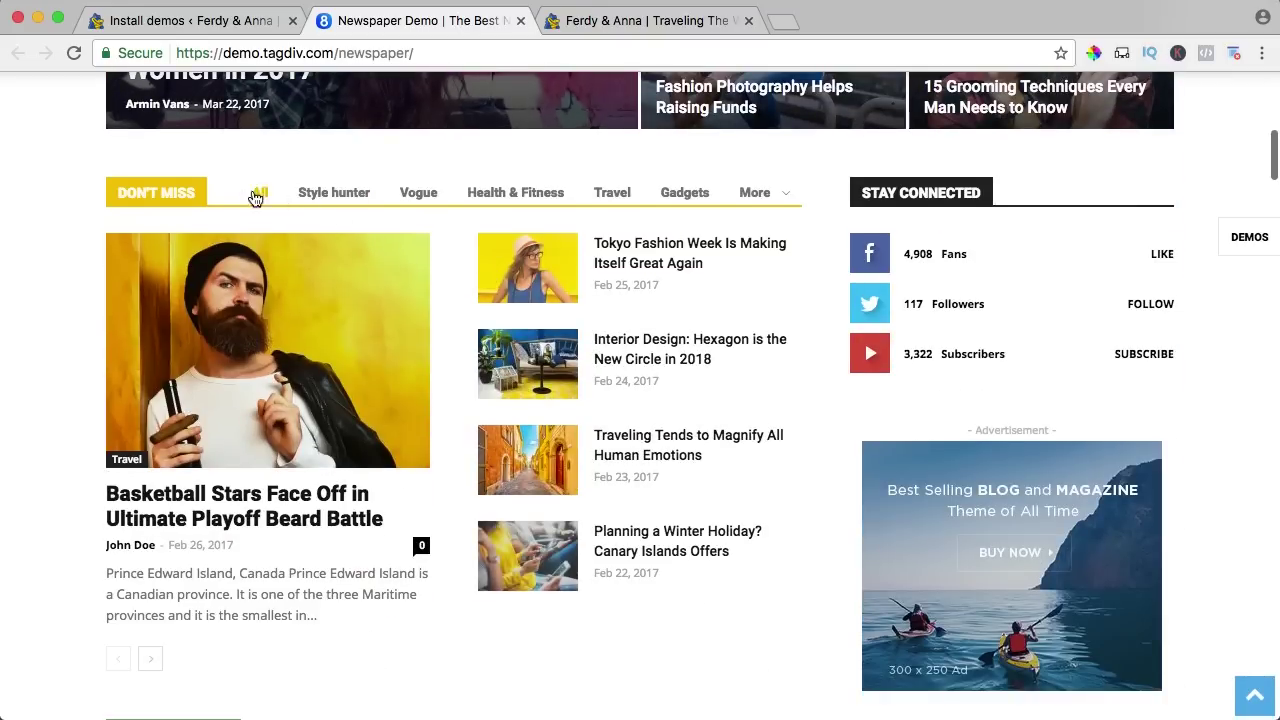
left_click(335, 197)
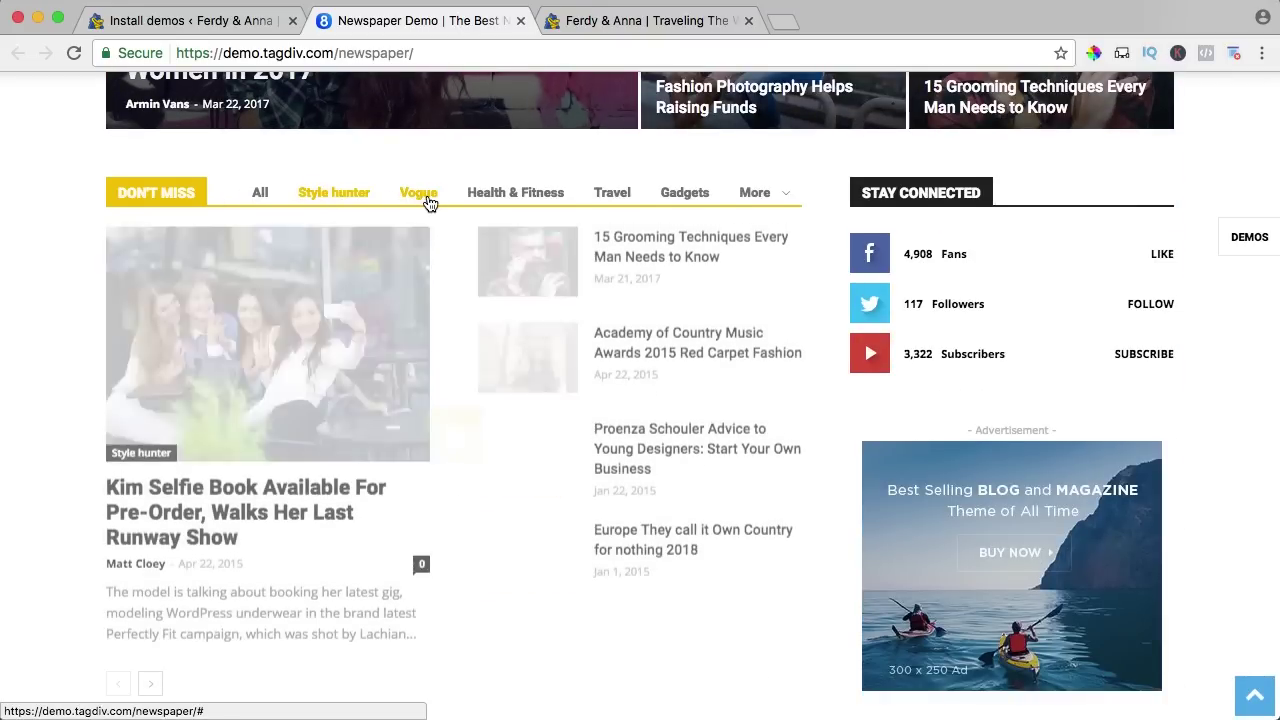
left_click(432, 200)
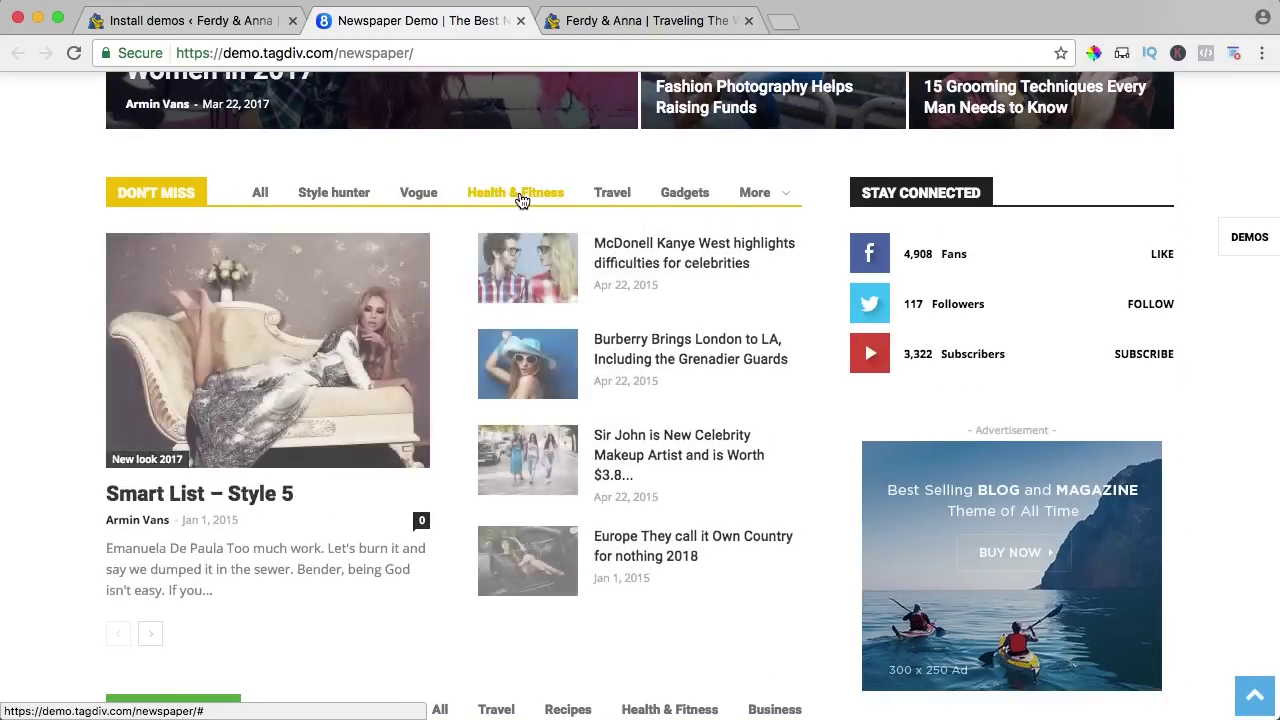
left_click(520, 197)
Scroll through the rest of the Default Demo homepage and back up.
scroll(640, 232, "down", 4)
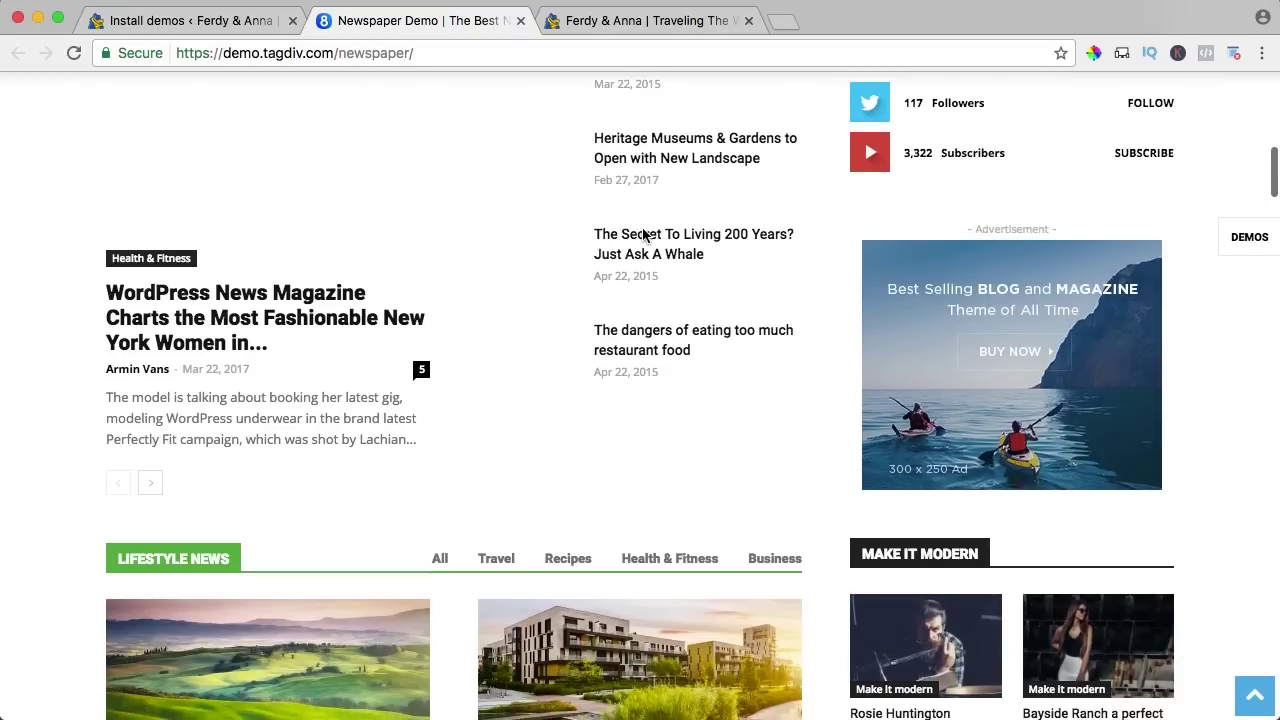
scroll(645, 237, "up", 2)
scroll(645, 237, "up", 1)
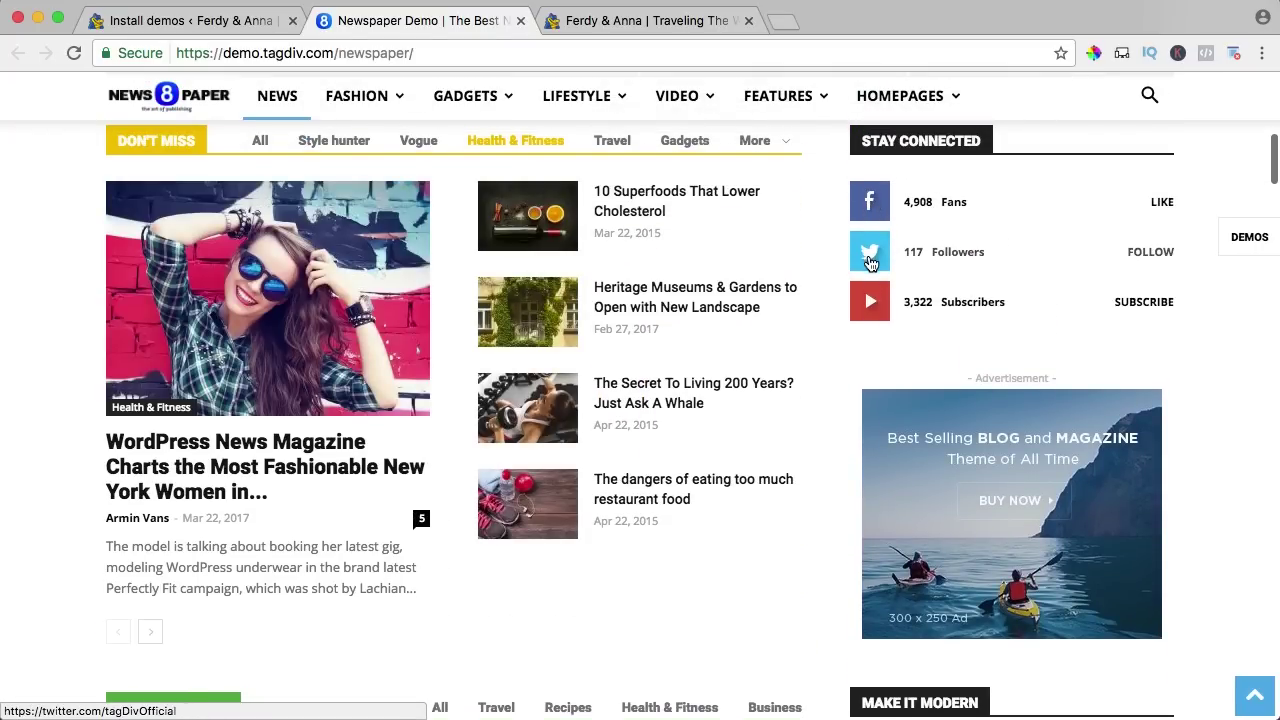
scroll(957, 255, "down", 10)
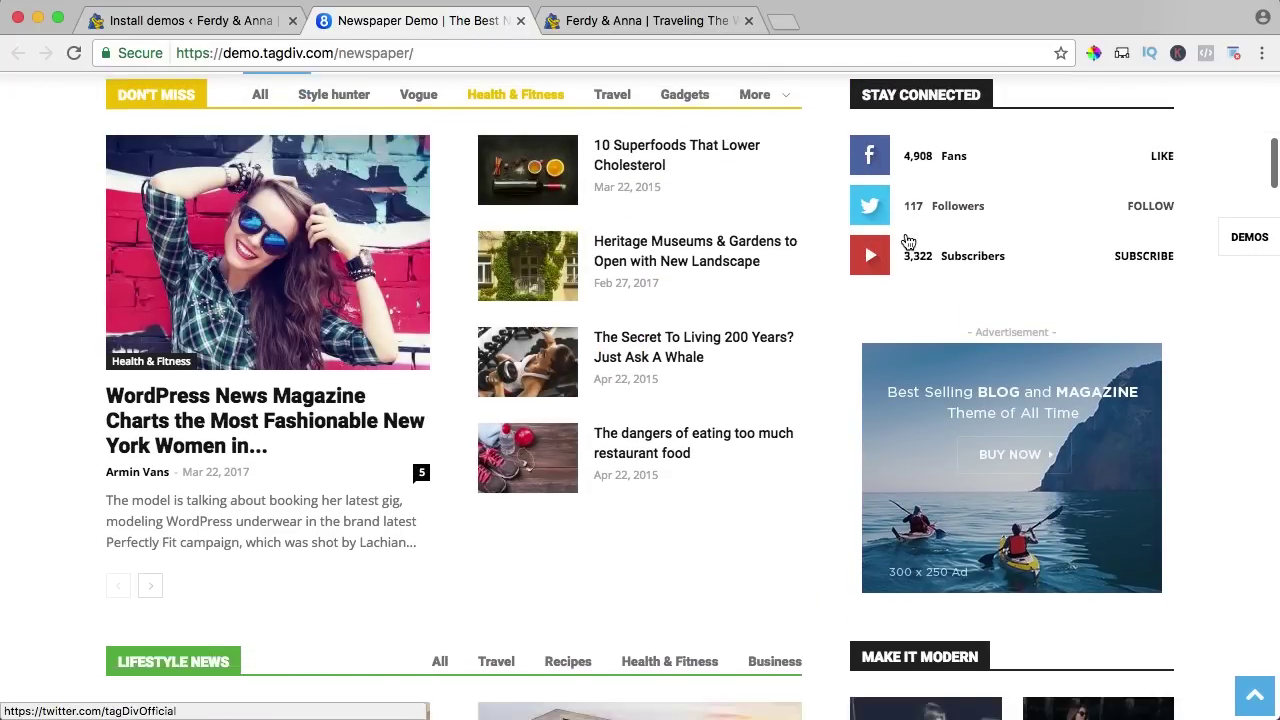
scroll(757, 240, "down", 14)
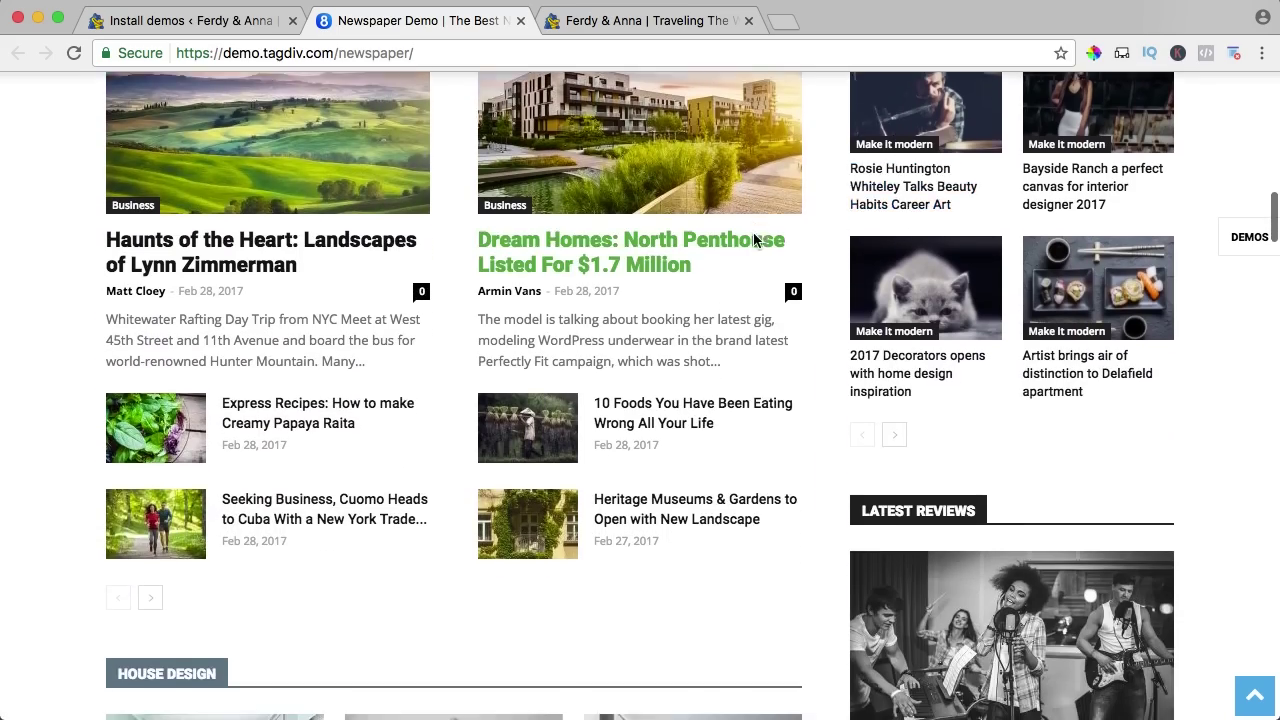
scroll(770, 238, "down", 2)
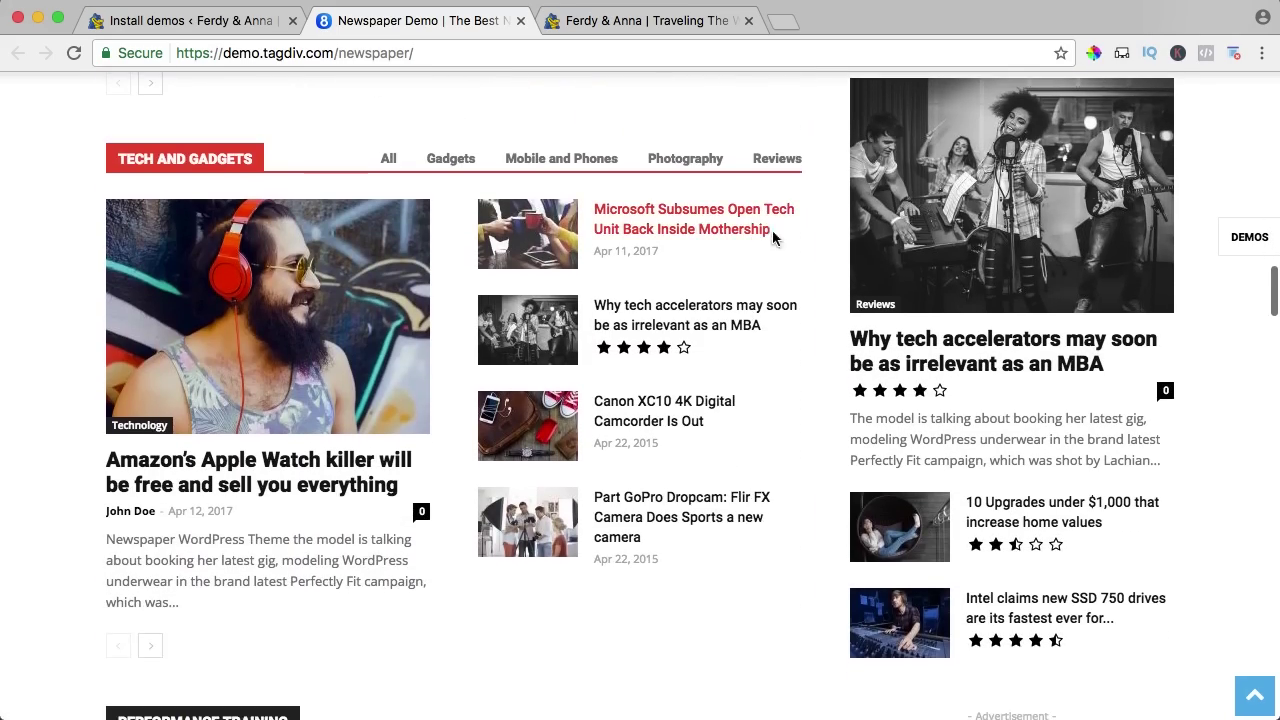
scroll(935, 190, "up", 5)
scroll(900, 235, "down", 11)
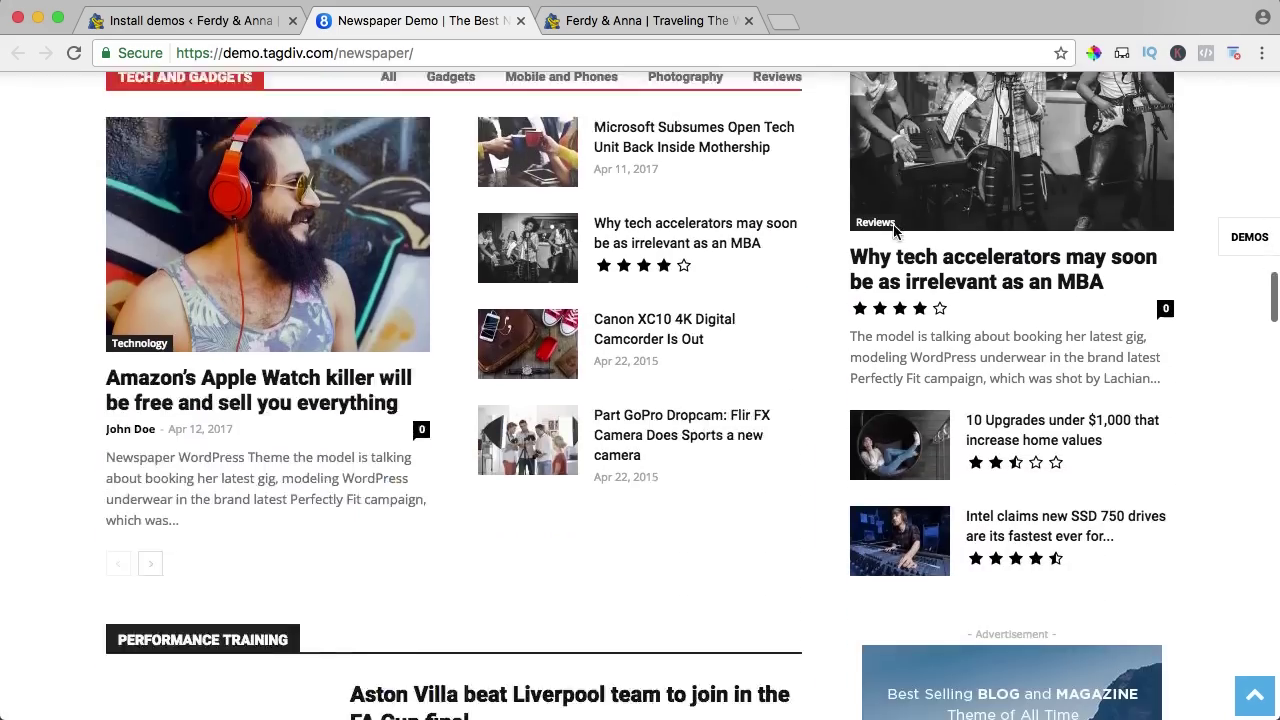
scroll(895, 232, "down", 18)
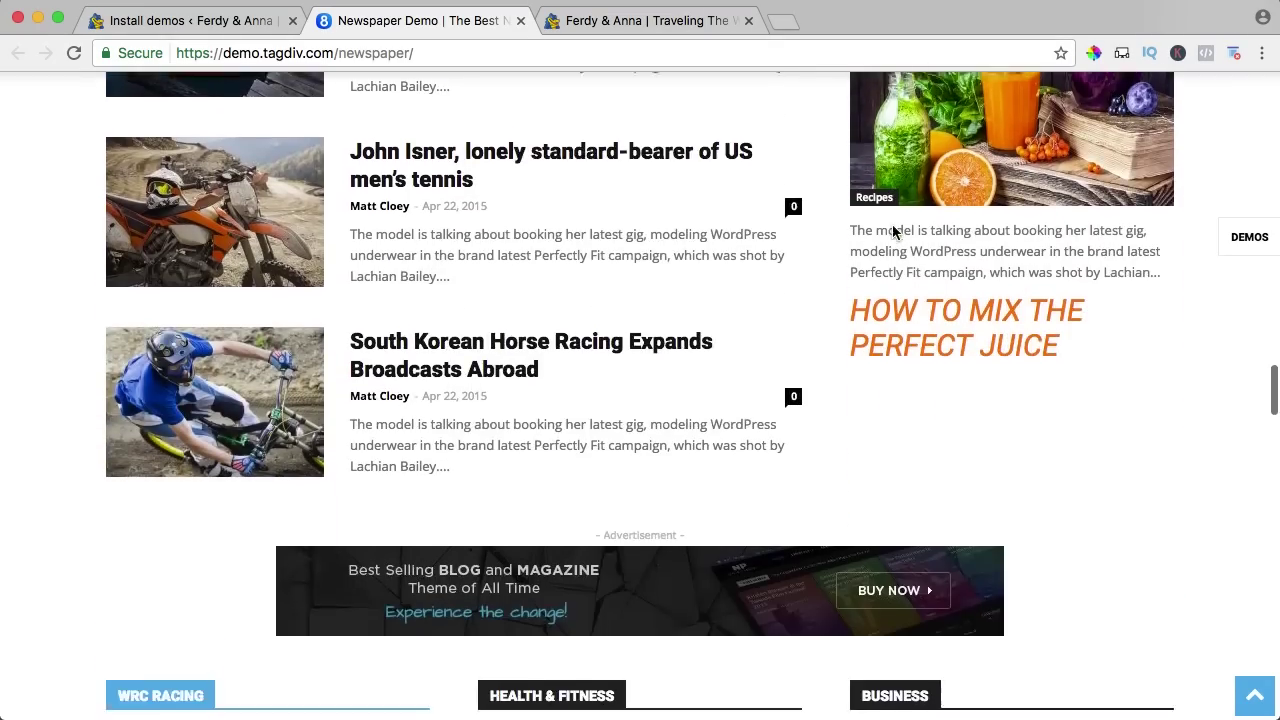
scroll(893, 232, "down", 20)
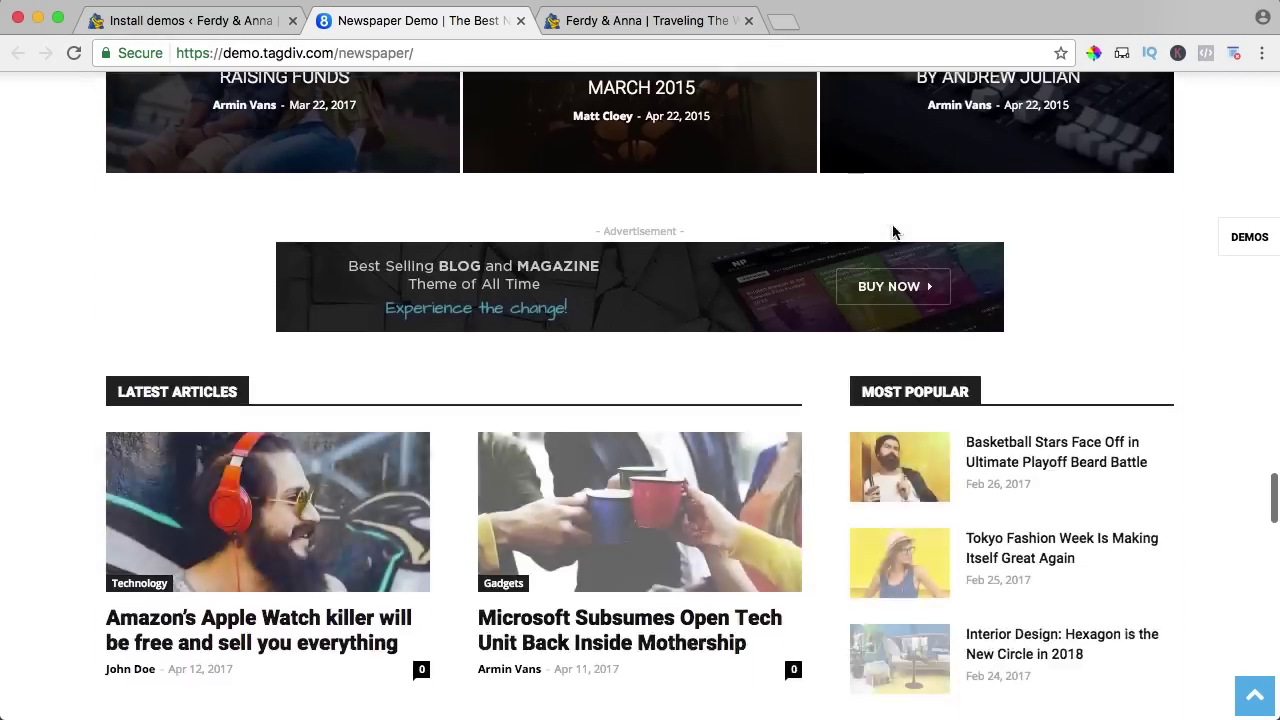
scroll(895, 232, "down", 12)
scroll(895, 232, "up", 1)
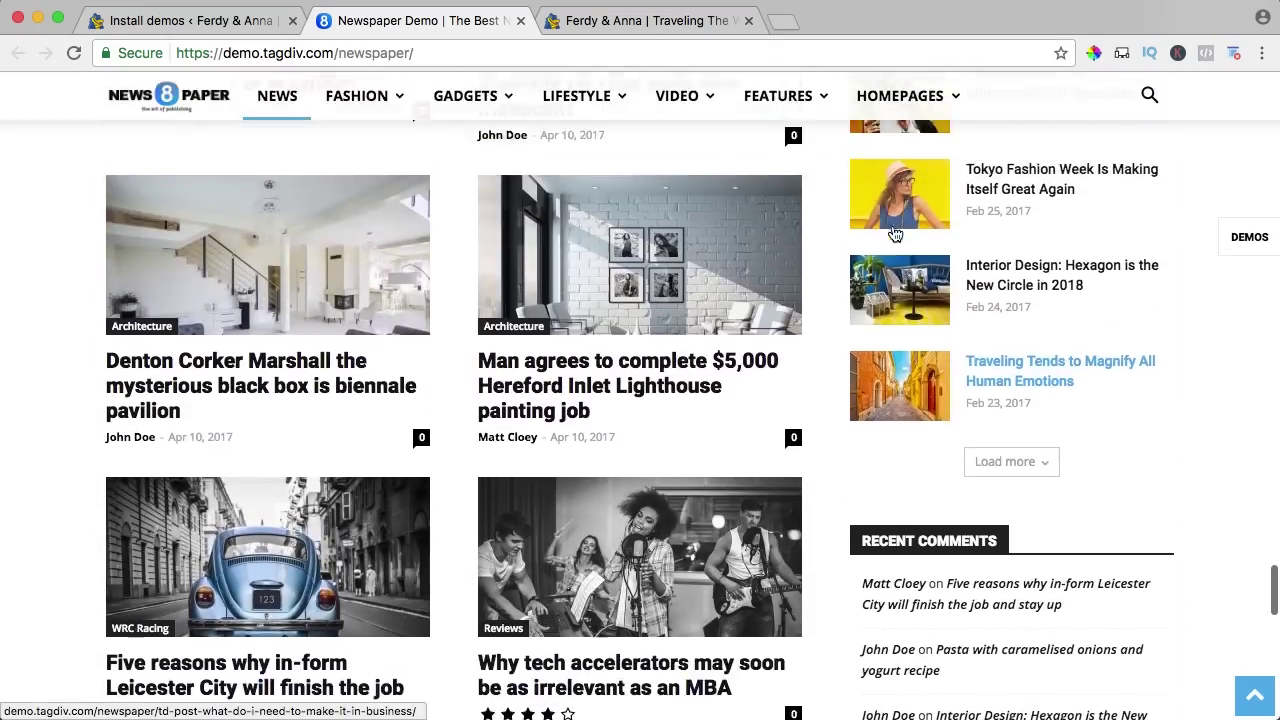
scroll(895, 232, "down", 1)
scroll(895, 232, "down", 13)
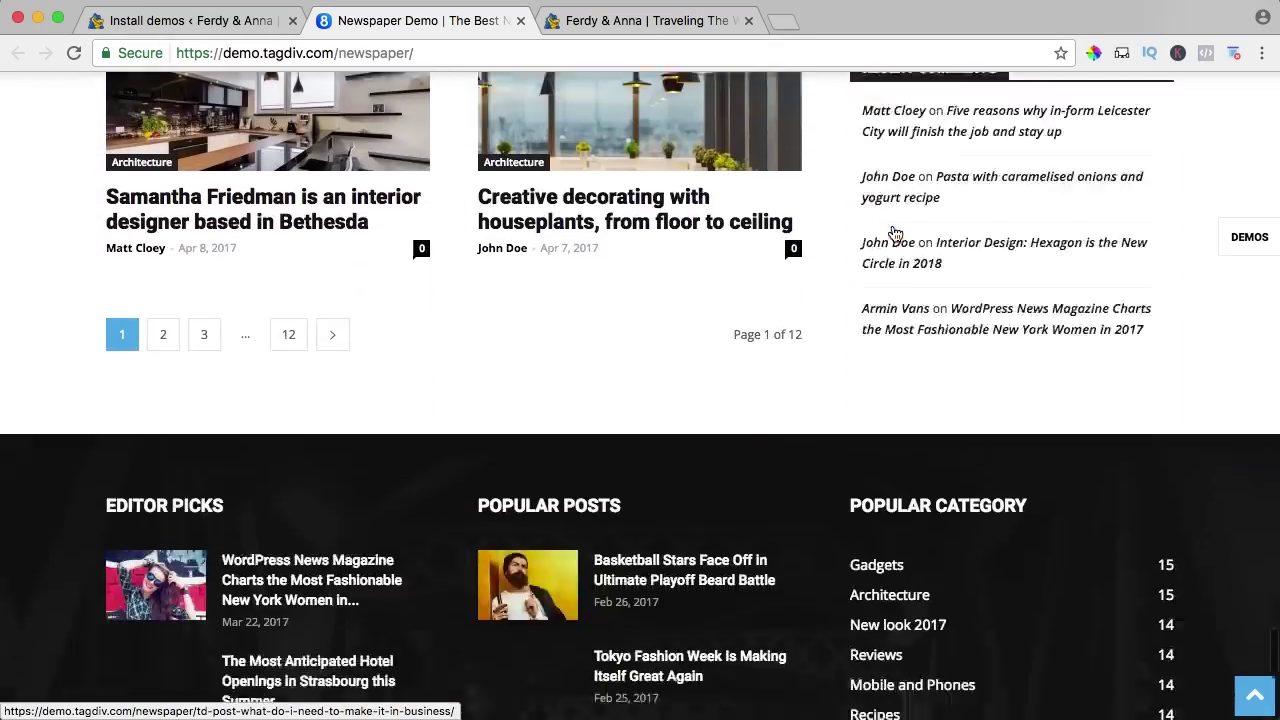
scroll(768, 233, "down", 3)
scroll(768, 233, "up", 20)
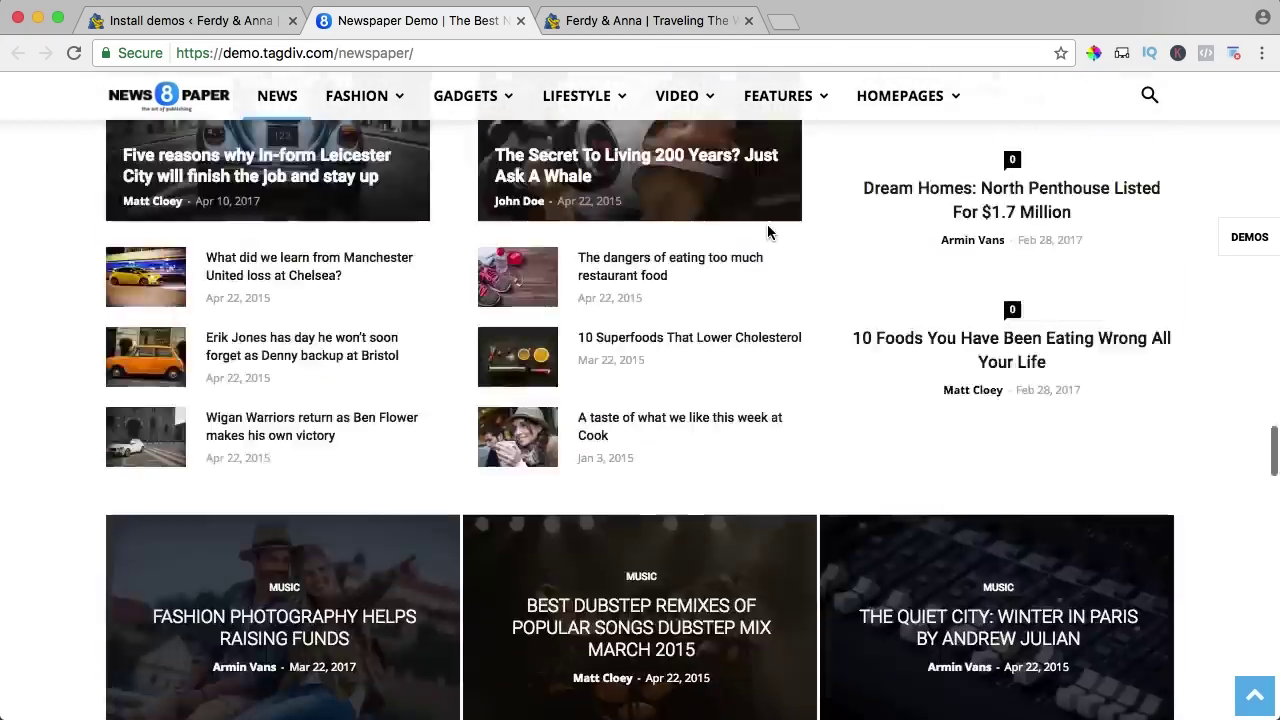
scroll(767, 232, "up", 15)
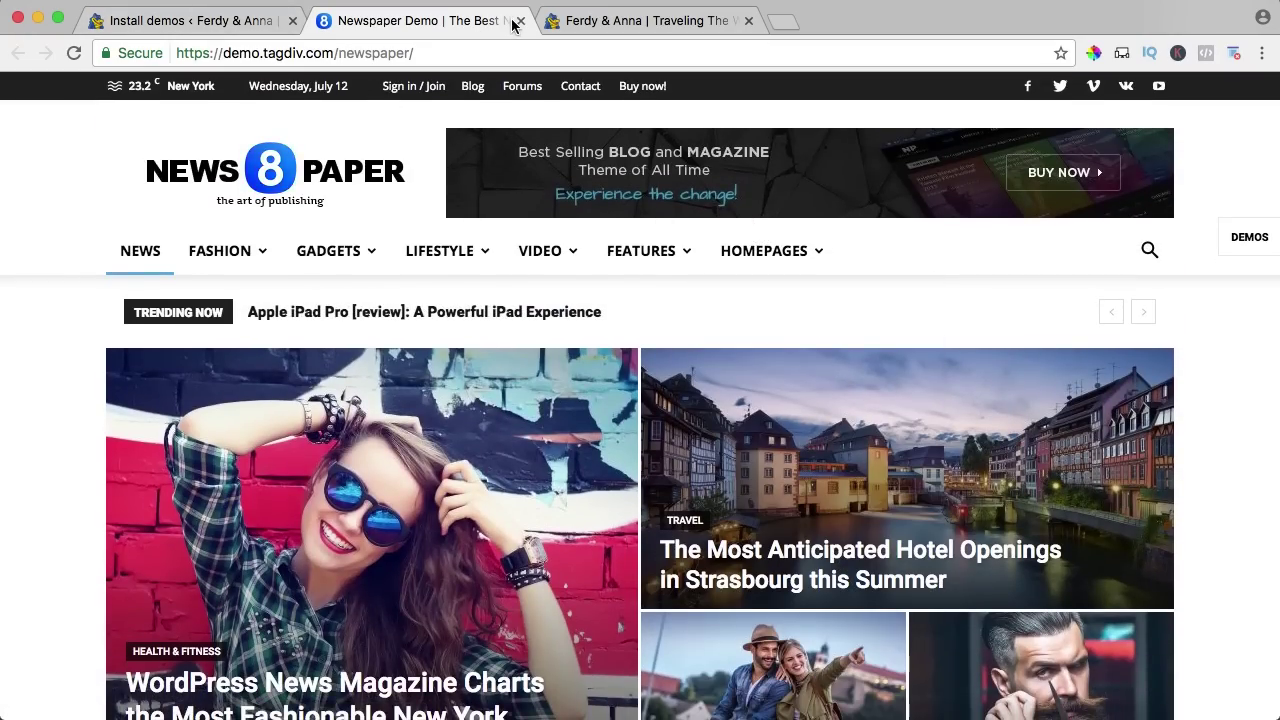
left_click(1240, 247)
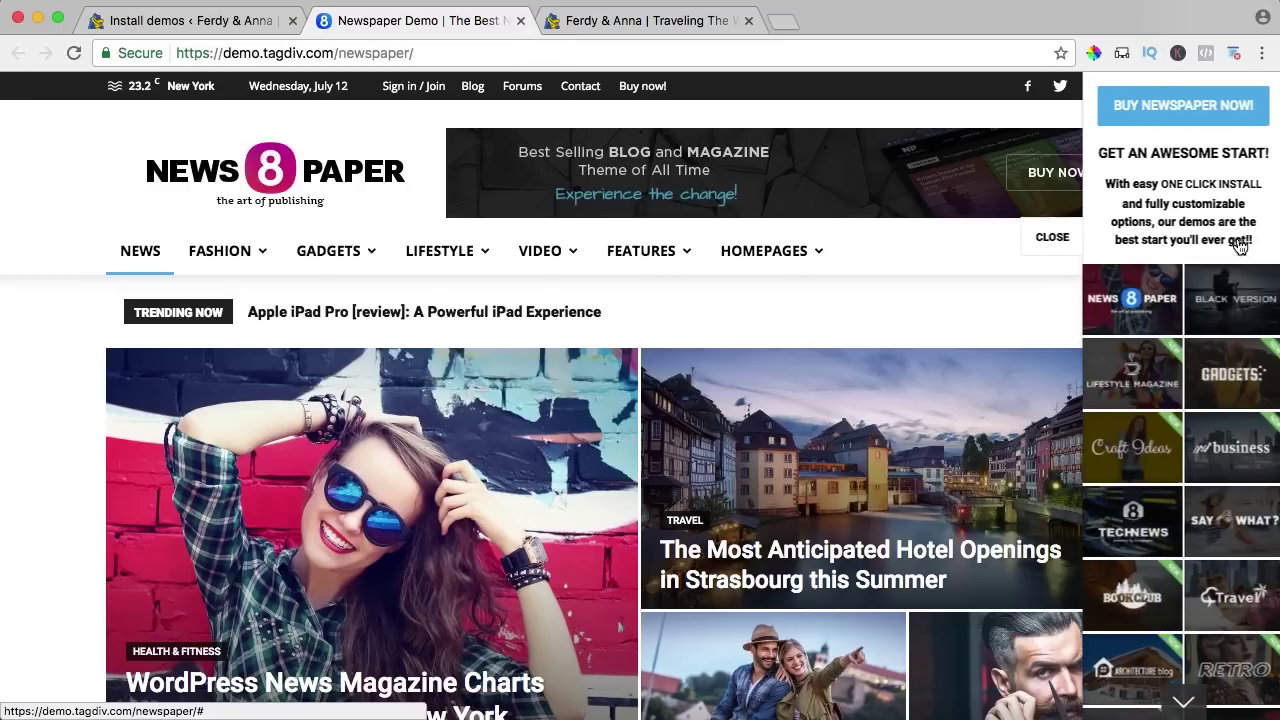
mouse_move(1203, 300)
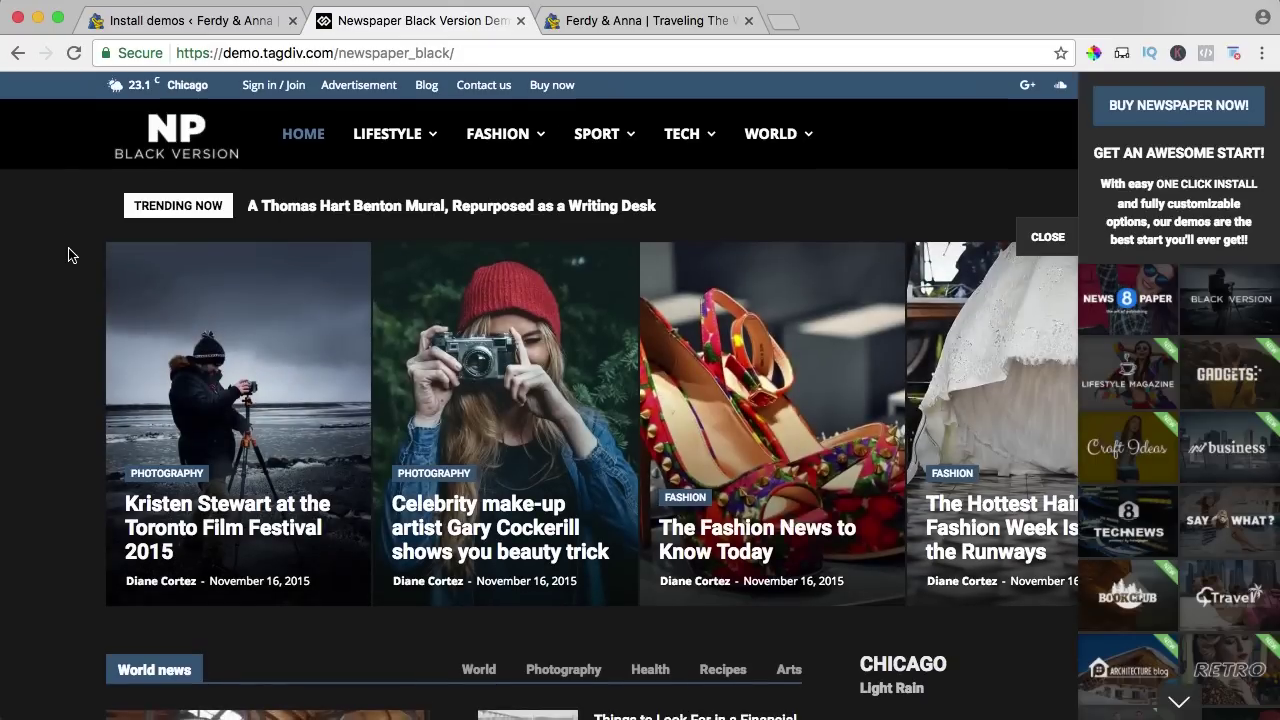
scroll(66, 250, "down", 10)
scroll(68, 255, "down", 12)
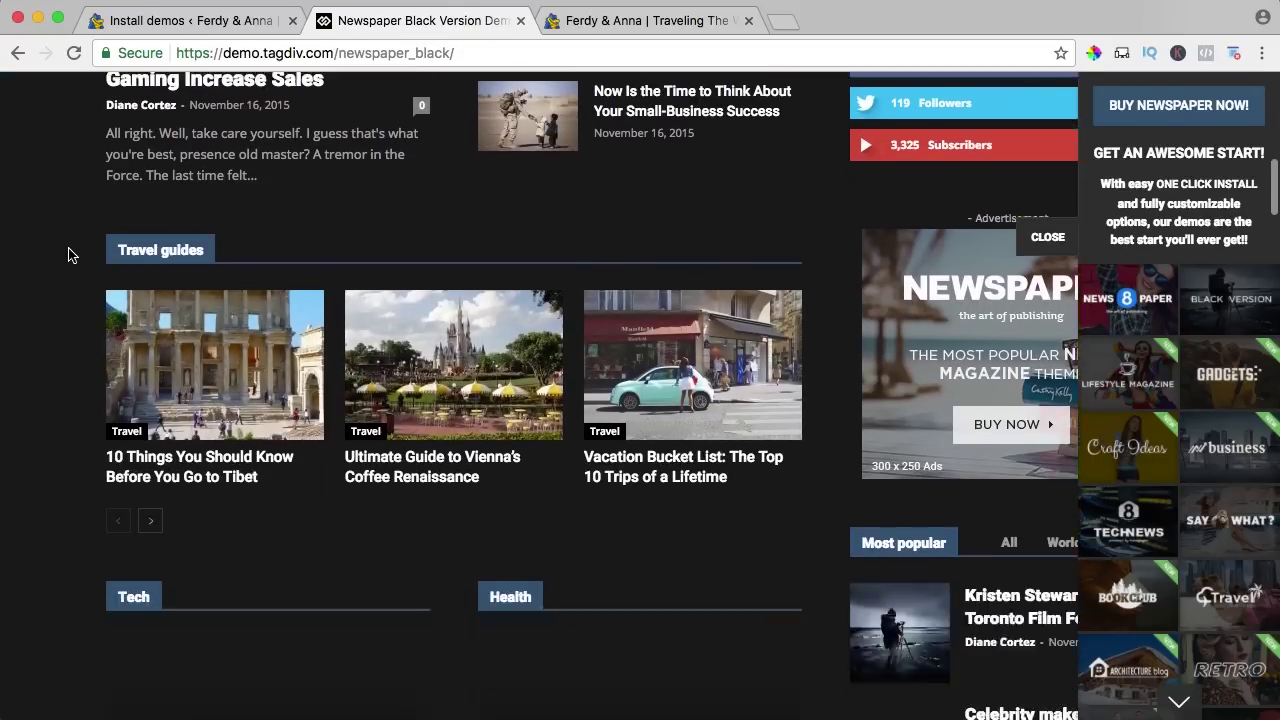
scroll(68, 255, "down", 12)
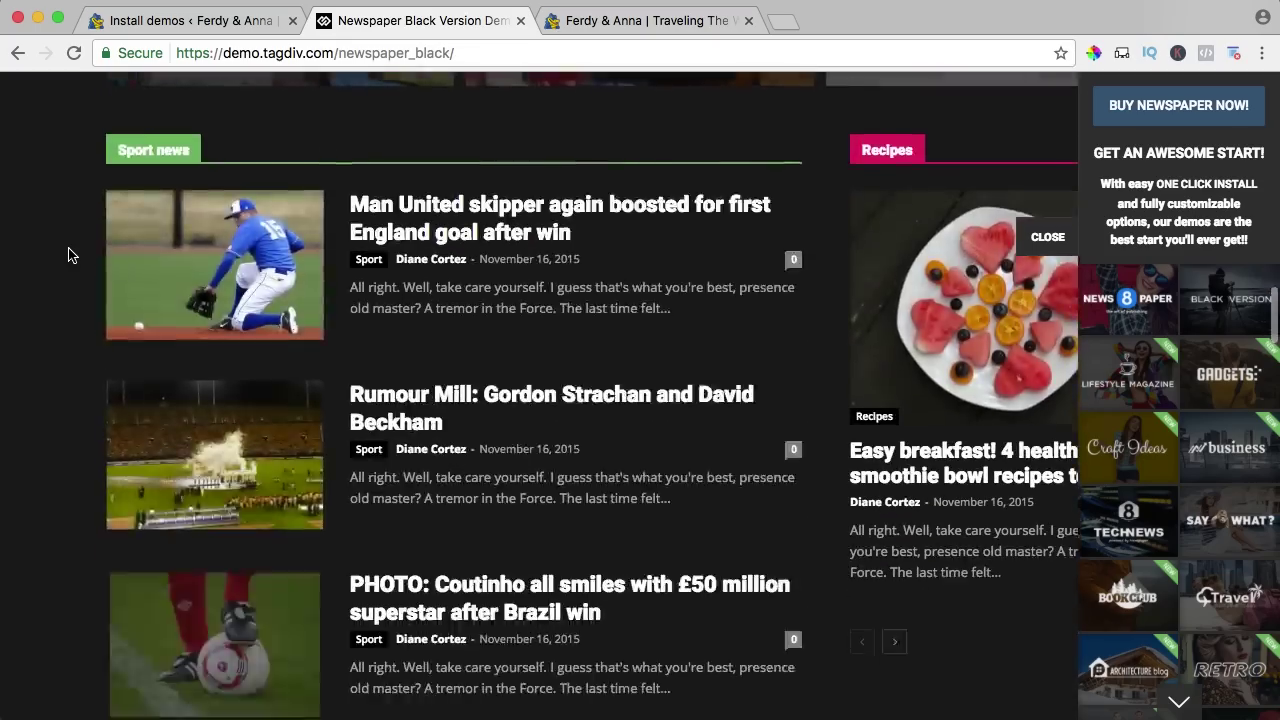
scroll(68, 255, "down", 5)
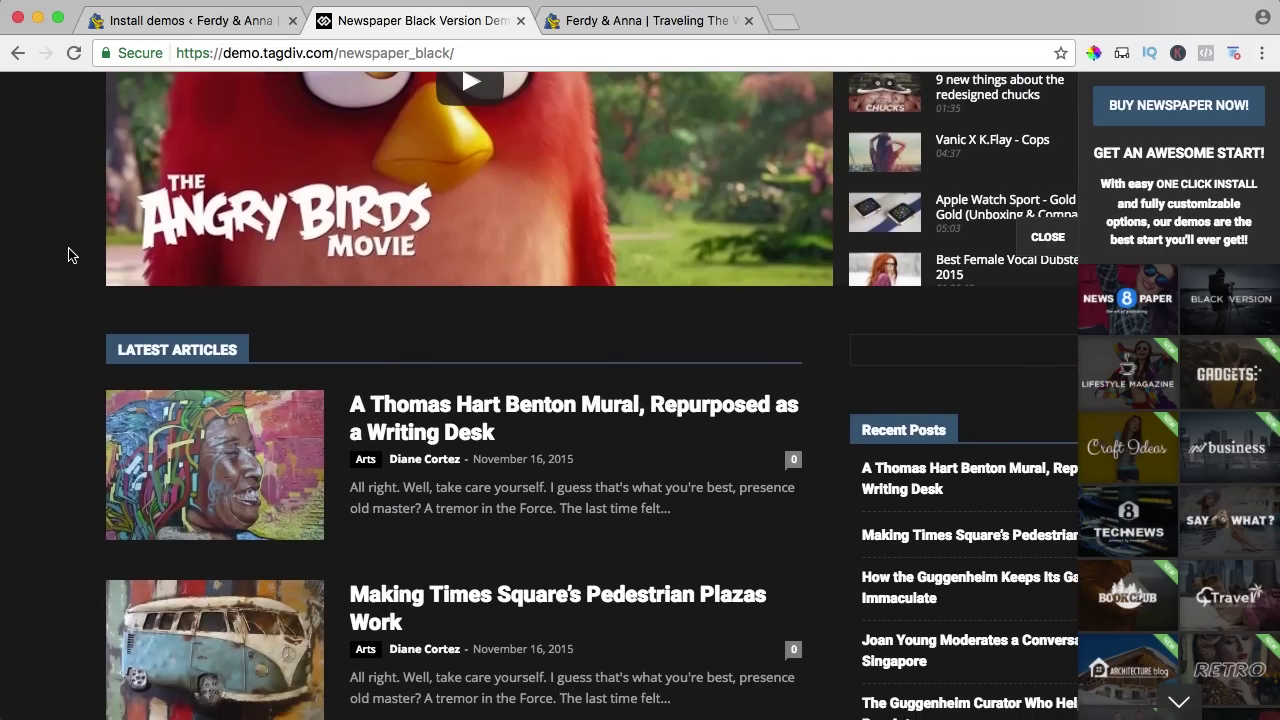
scroll(68, 255, "up", 20)
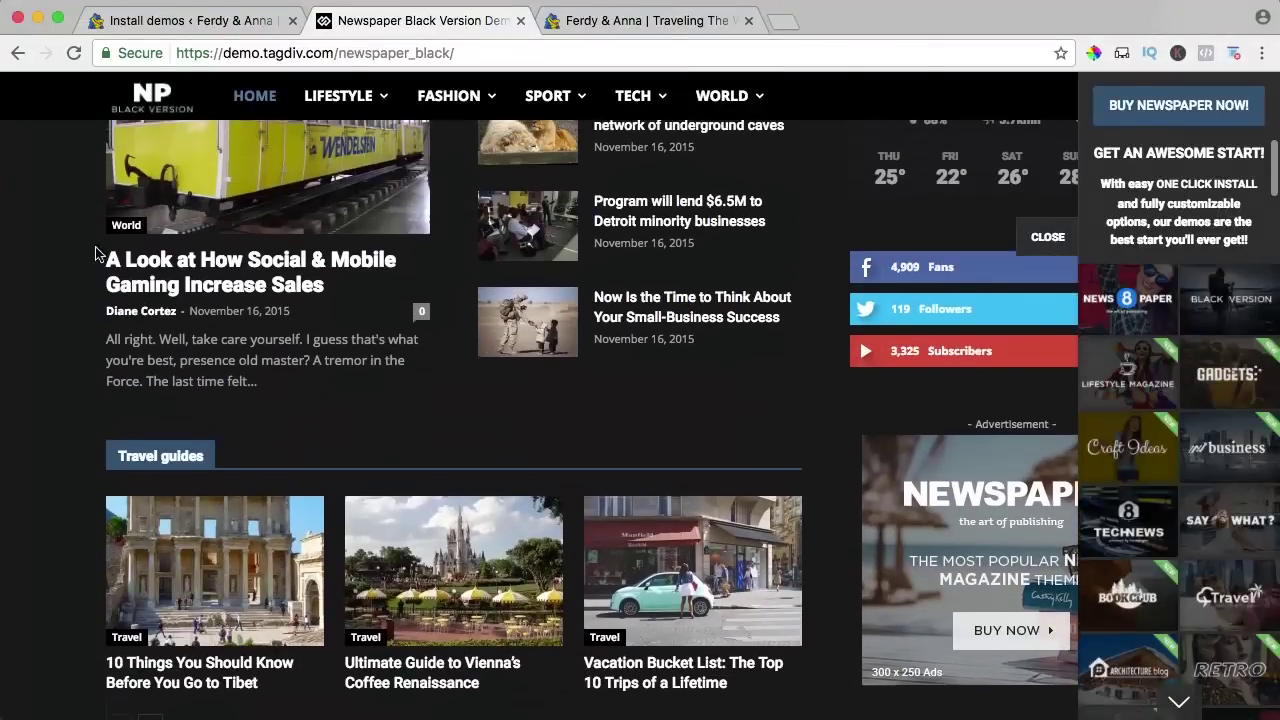
scroll(1208, 363, "down", 1)
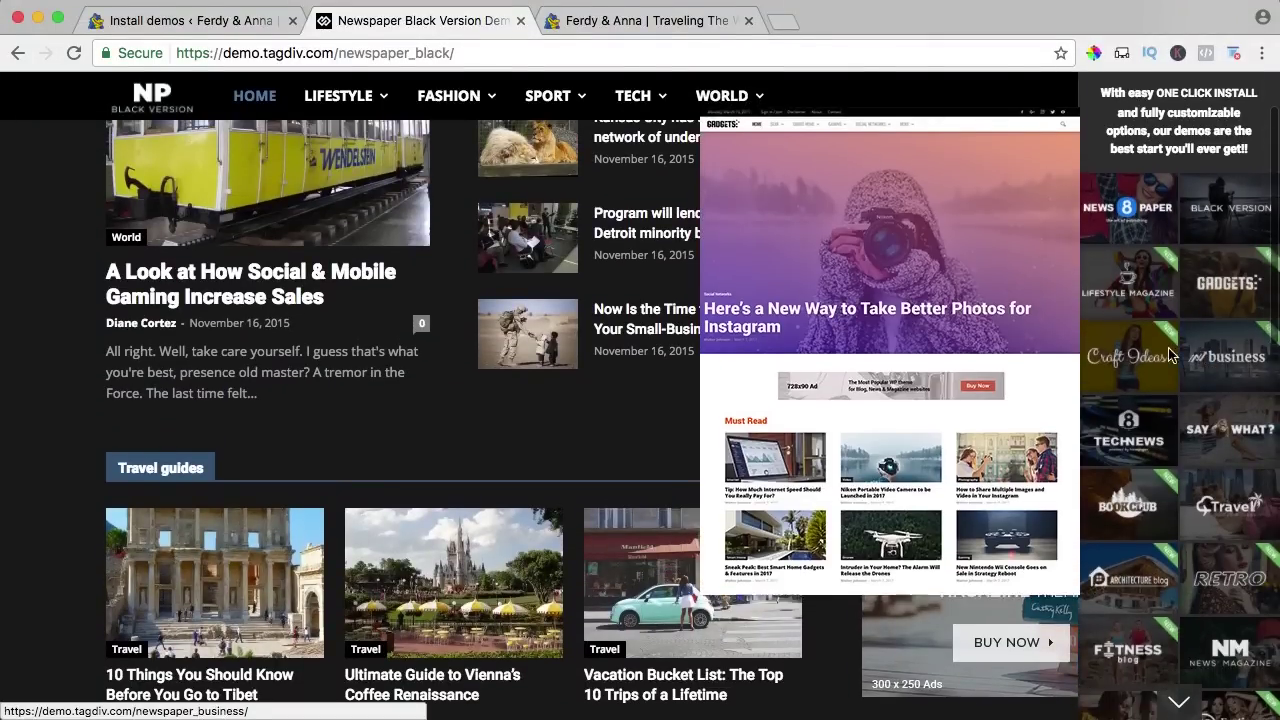
mouse_move(1133, 441)
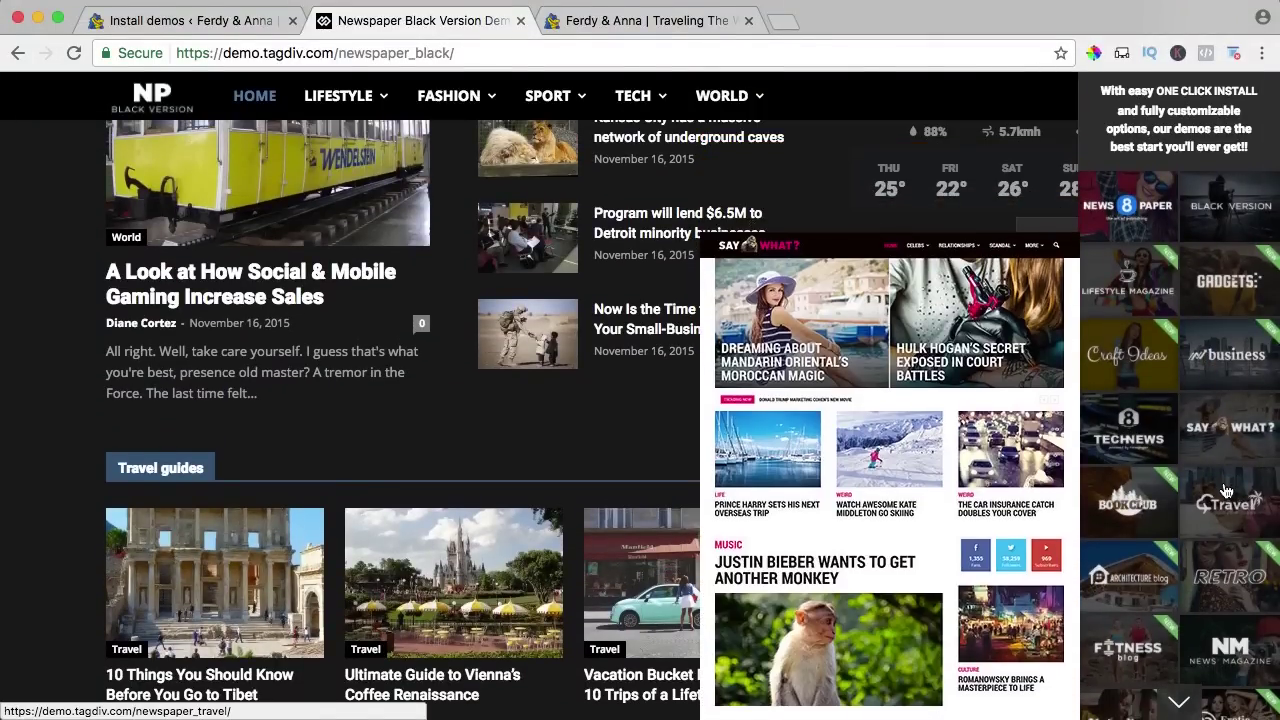
mouse_move(1220, 503)
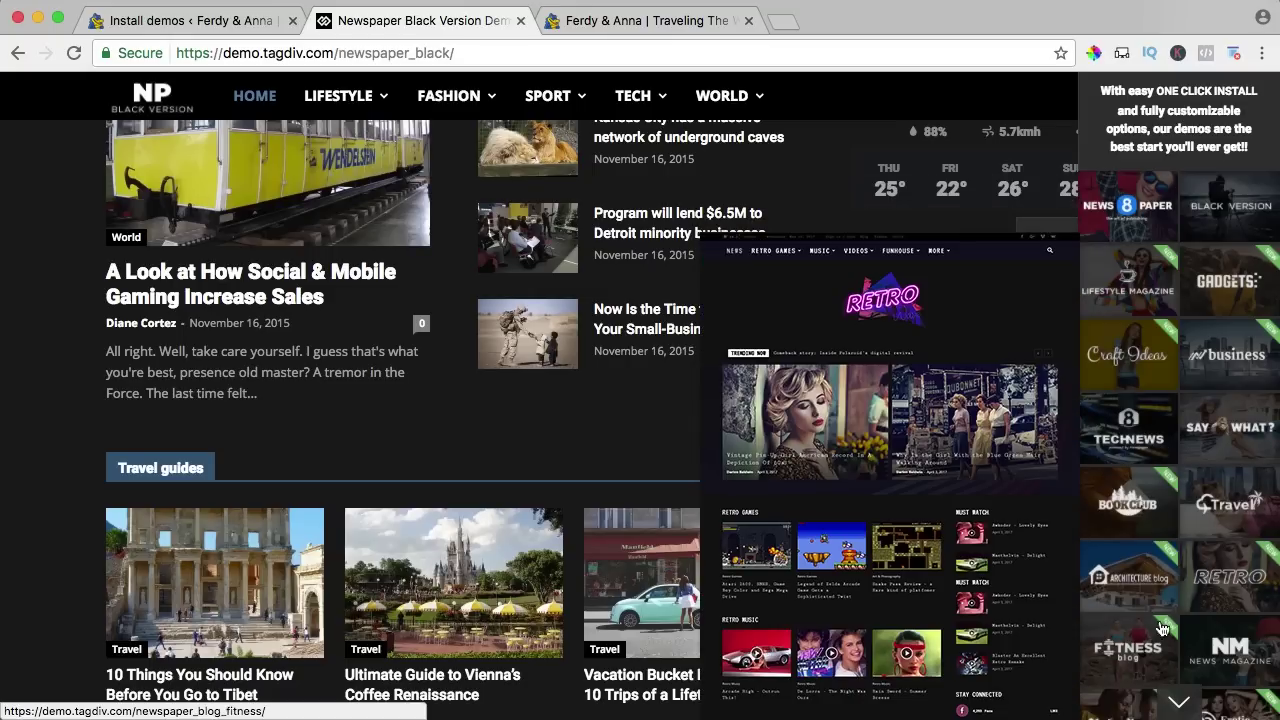
Open the Fitness blog demo and page through the VIDEOS mega-menu articles.
left_click(1120, 652)
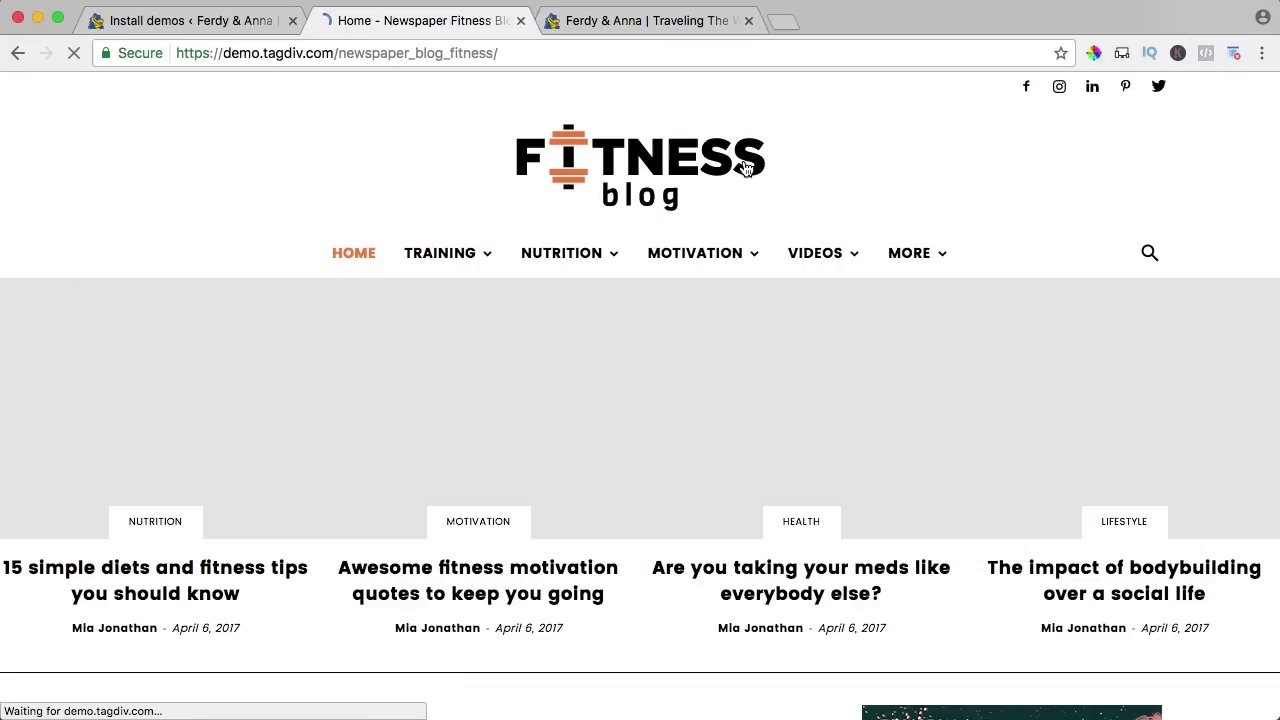
mouse_move(690, 268)
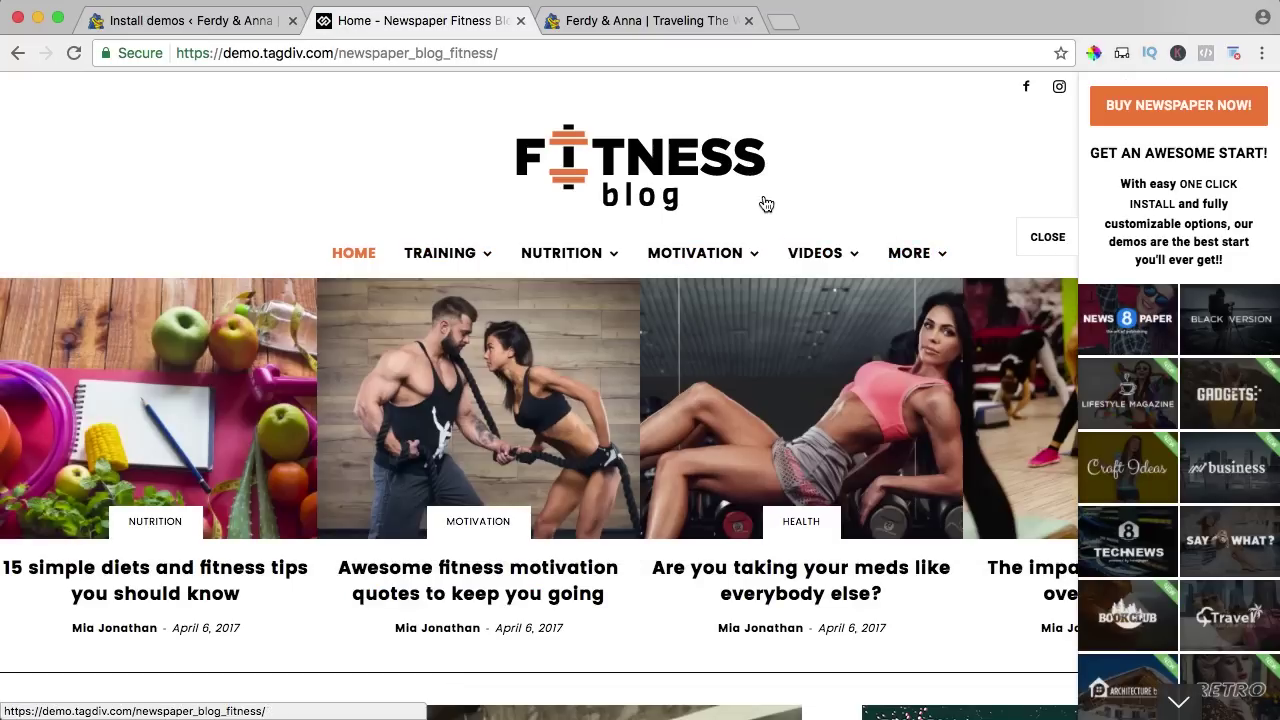
mouse_move(814, 260)
left_click(152, 525)
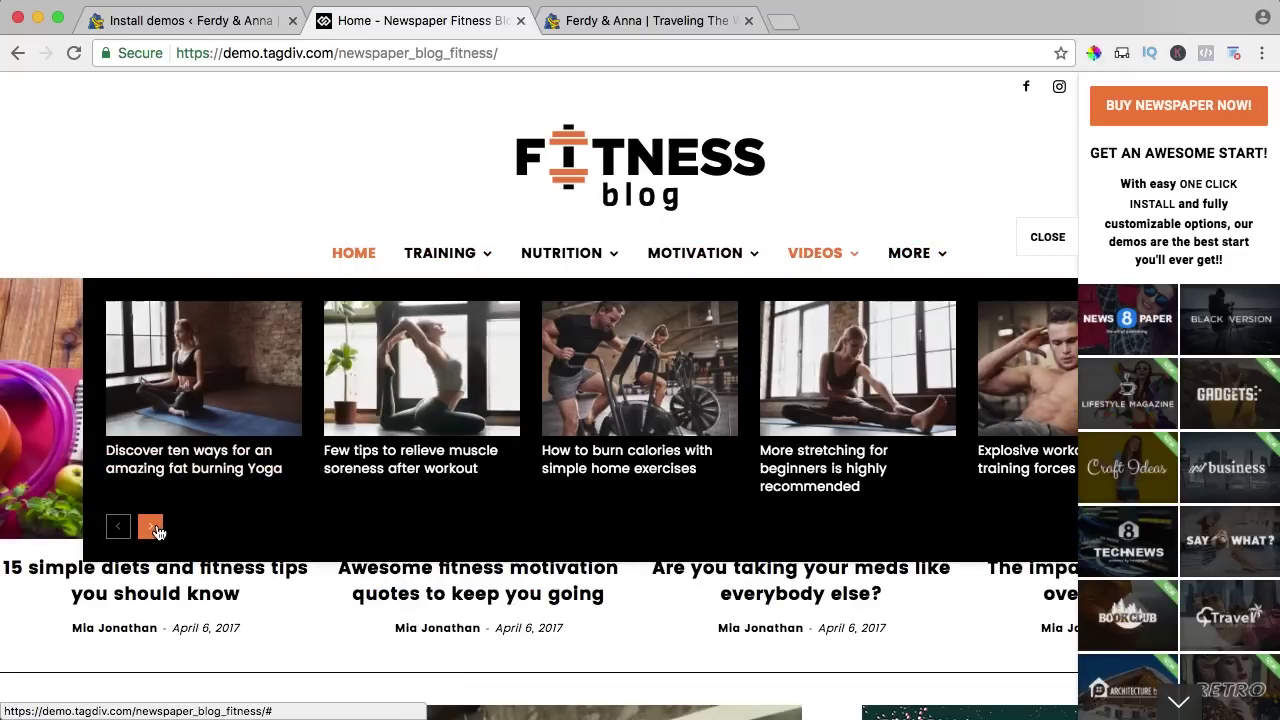
left_click(155, 528)
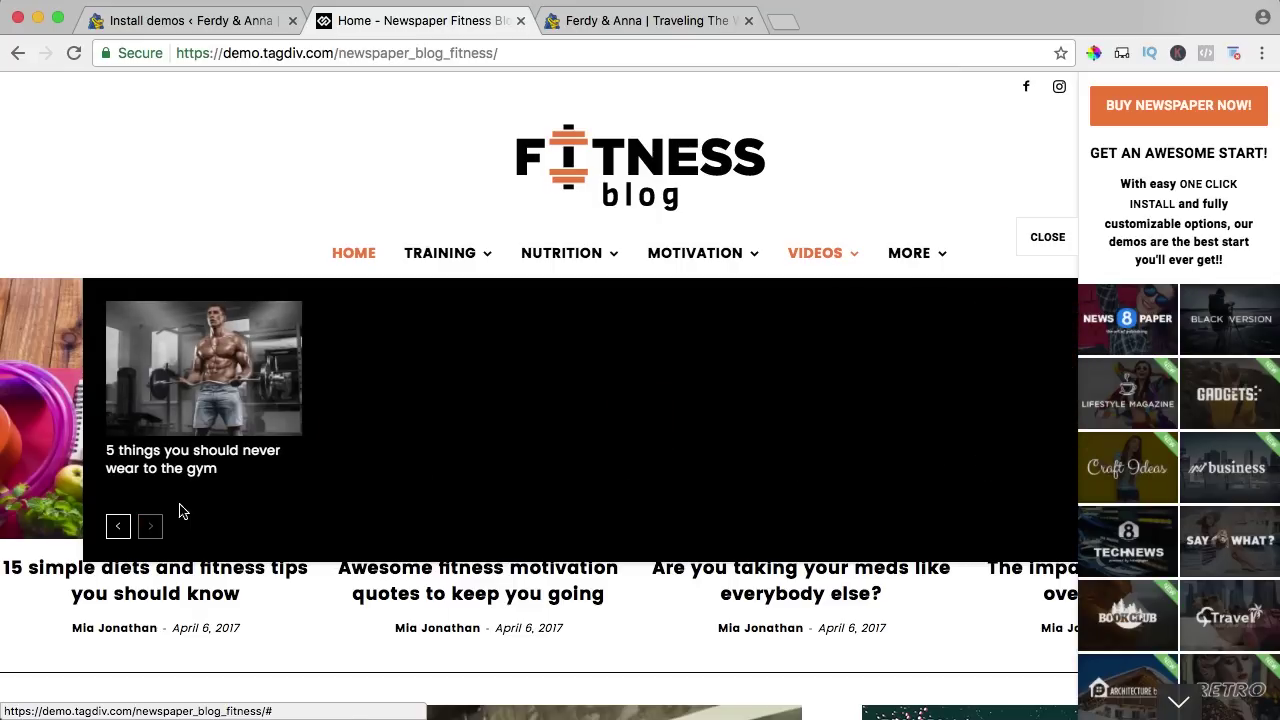
scroll(250, 141, "down", 10)
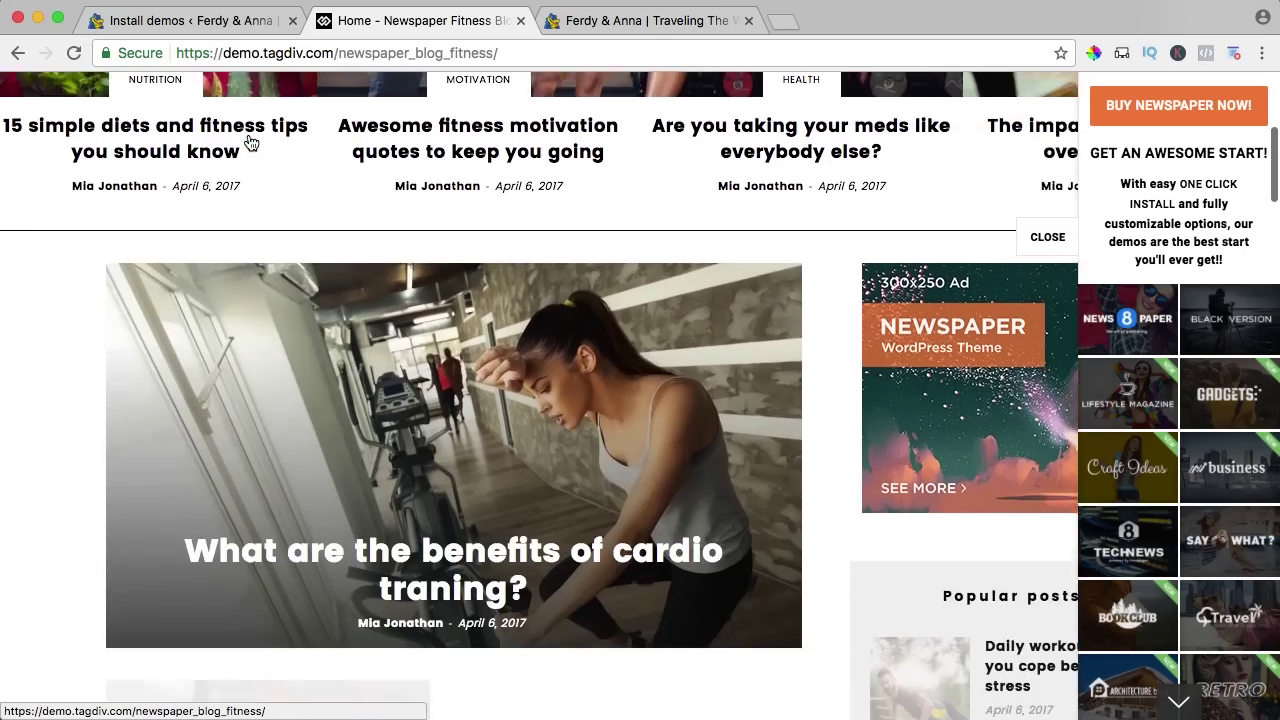
scroll(250, 141, "down", 10)
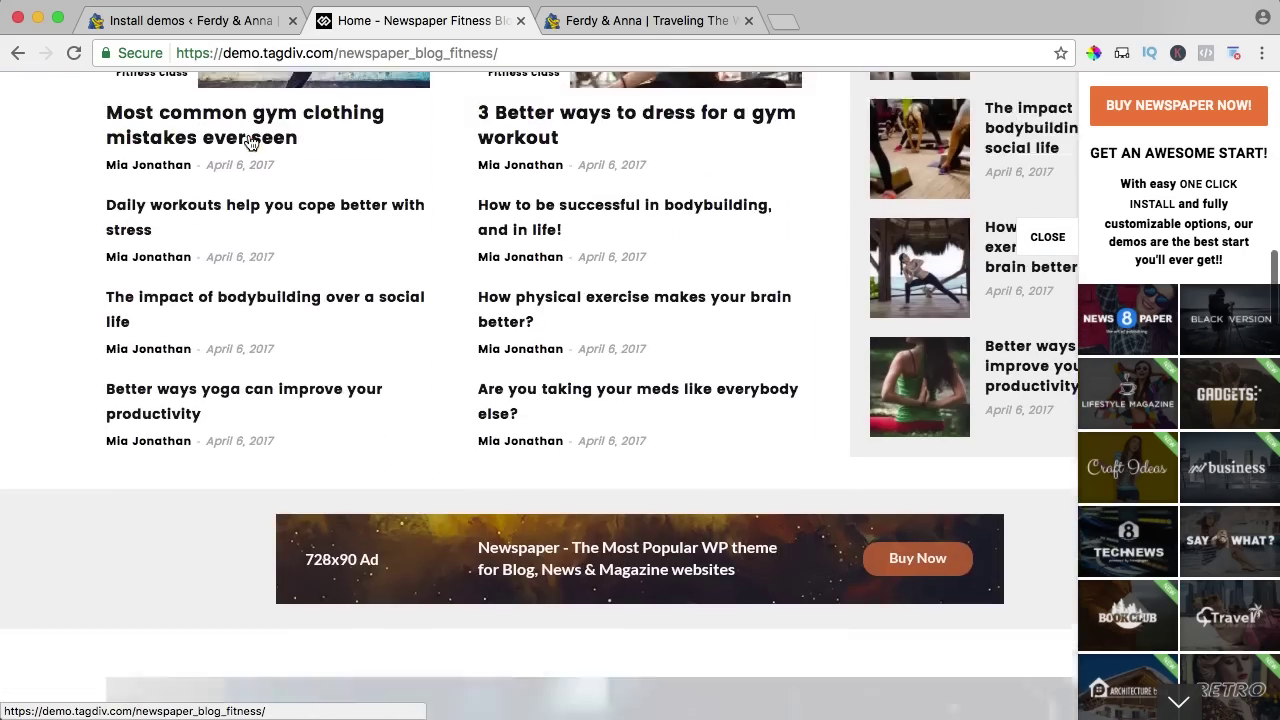
scroll(250, 141, "down", 10)
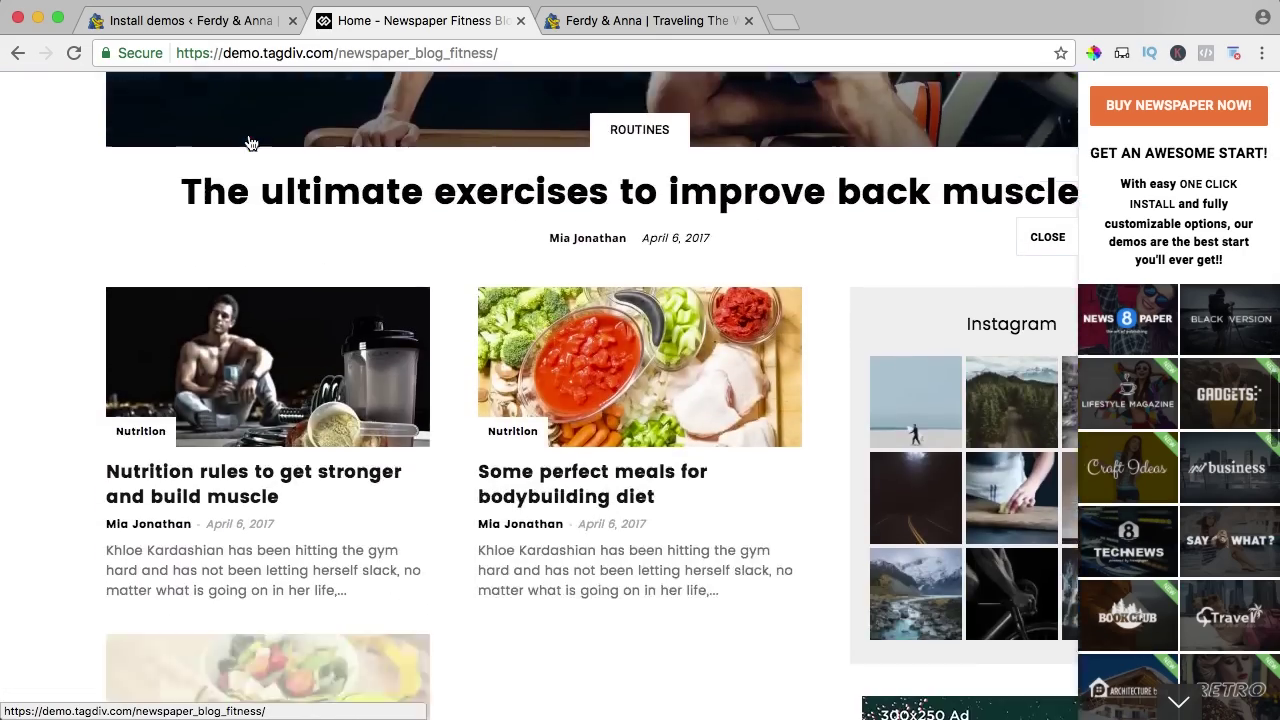
scroll(250, 141, "down", 2)
scroll(250, 141, "up", 2)
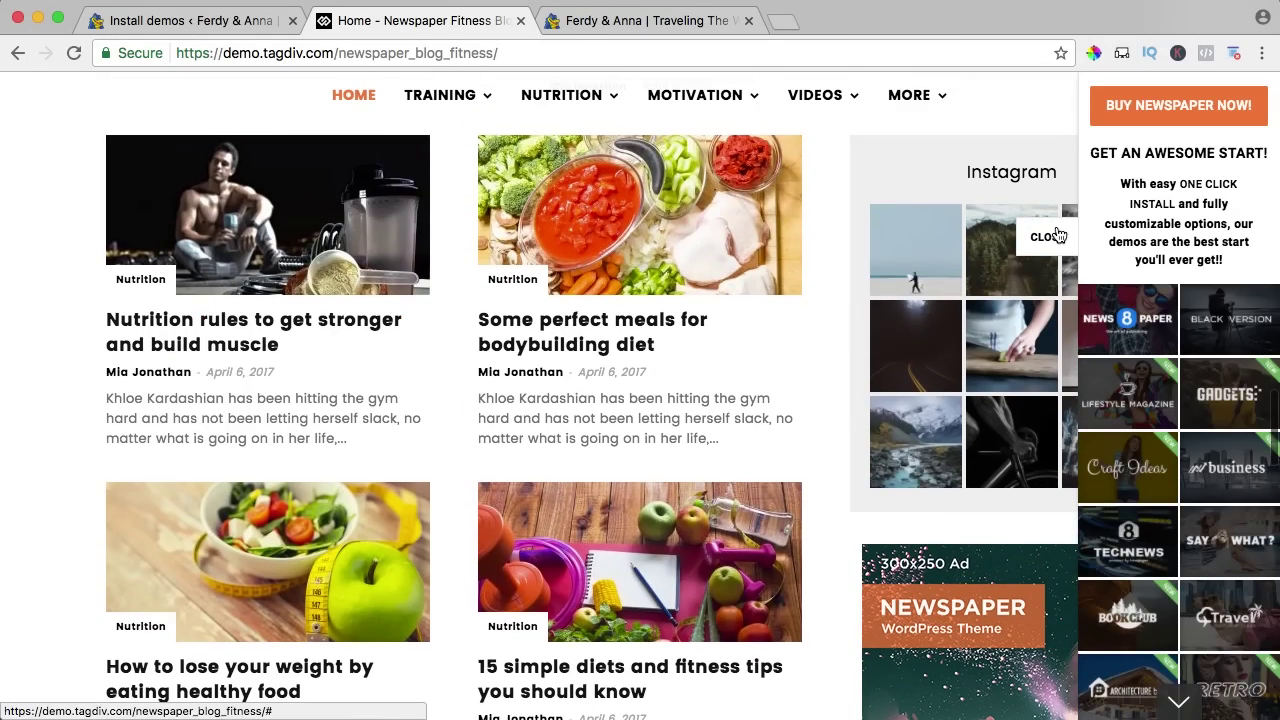
Close the demos side panel and scroll the Fitness blog page to the footer and back.
left_click(1058, 235)
scroll(970, 280, "down", 9)
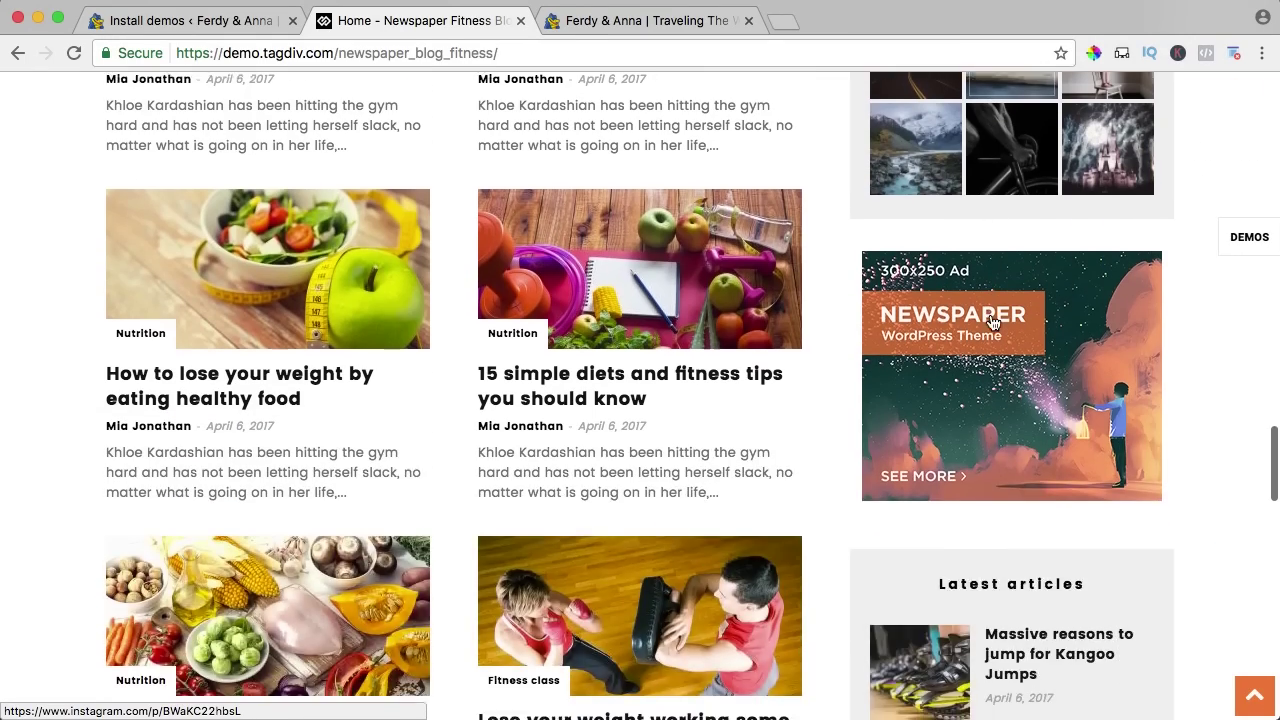
scroll(772, 316, "down", 12)
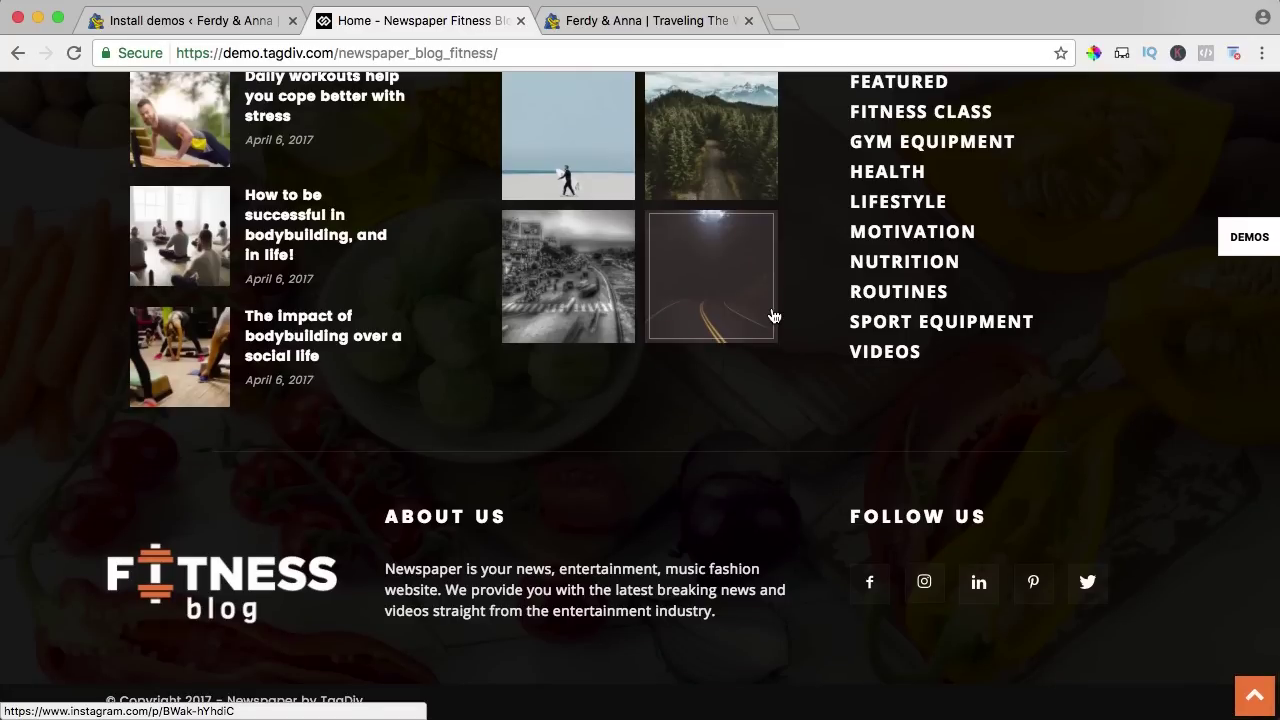
scroll(789, 357, "up", 20)
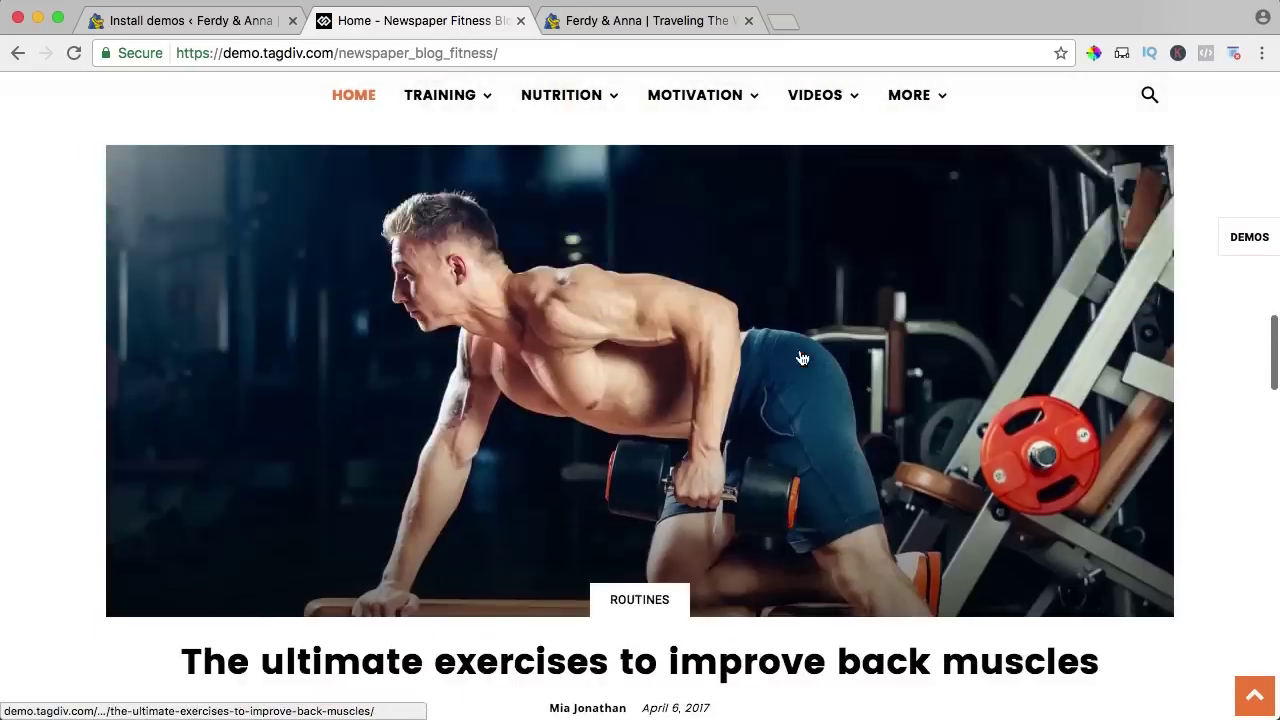
scroll(801, 357, "up", 8)
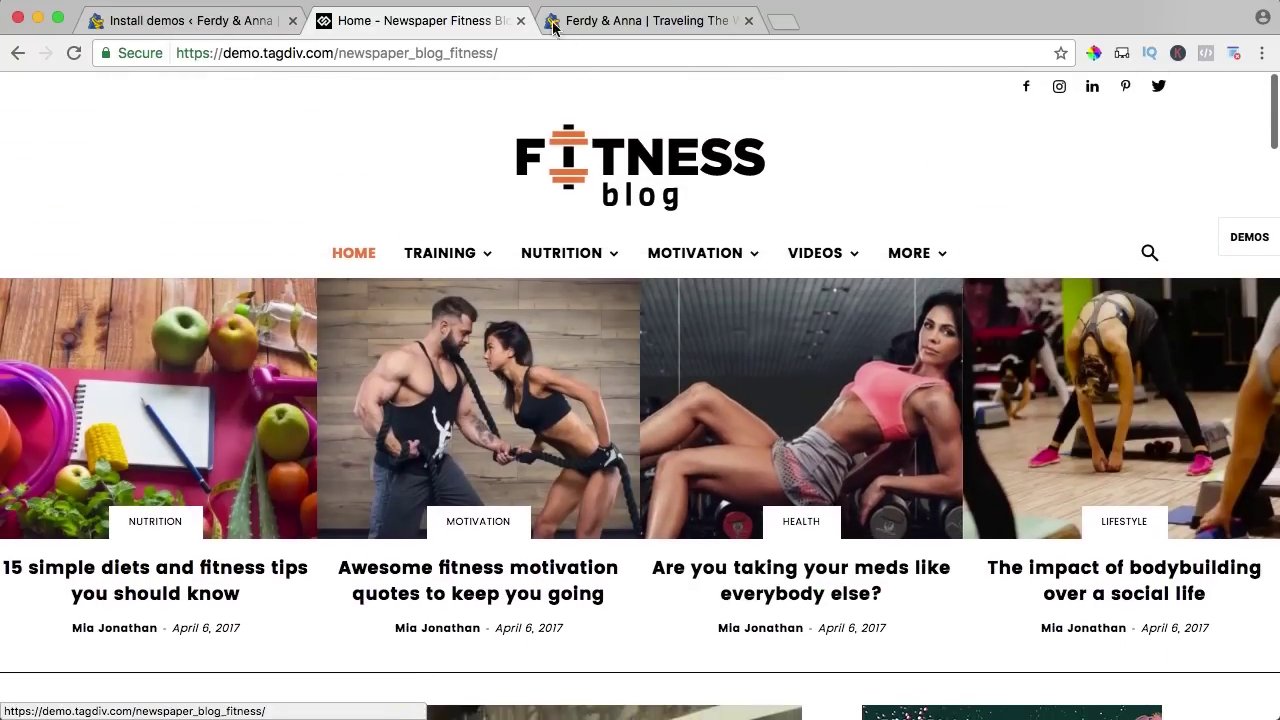
Reopen the demos side panel, scroll the thumbnails, and open the Travel Blog demo.
left_click(1240, 243)
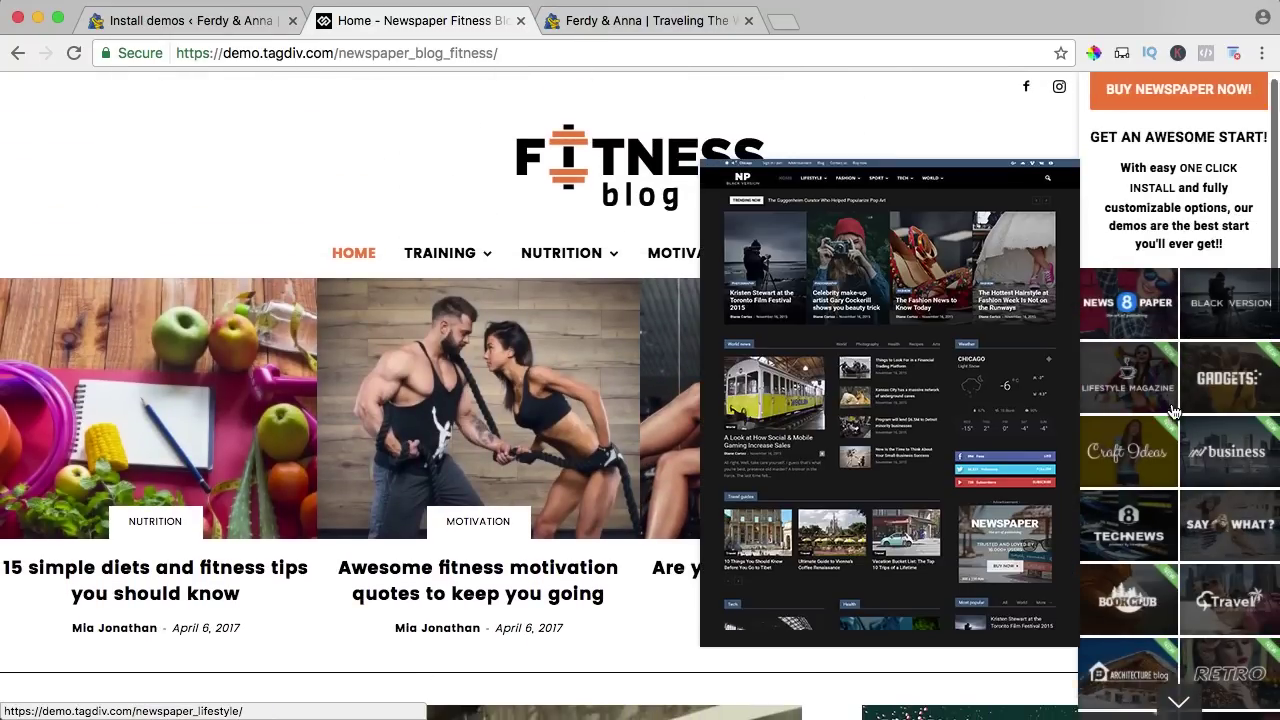
scroll(1180, 415, "down", 4)
scroll(1176, 415, "down", 6)
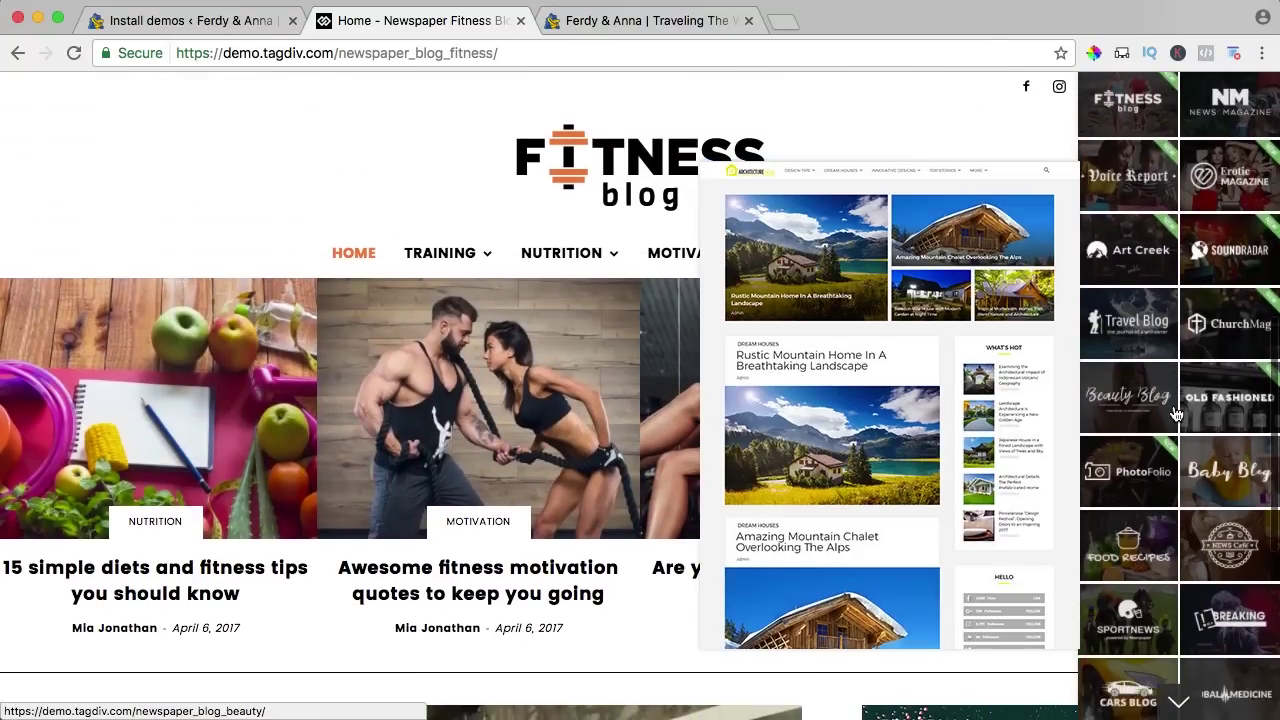
scroll(1176, 415, "down", 3)
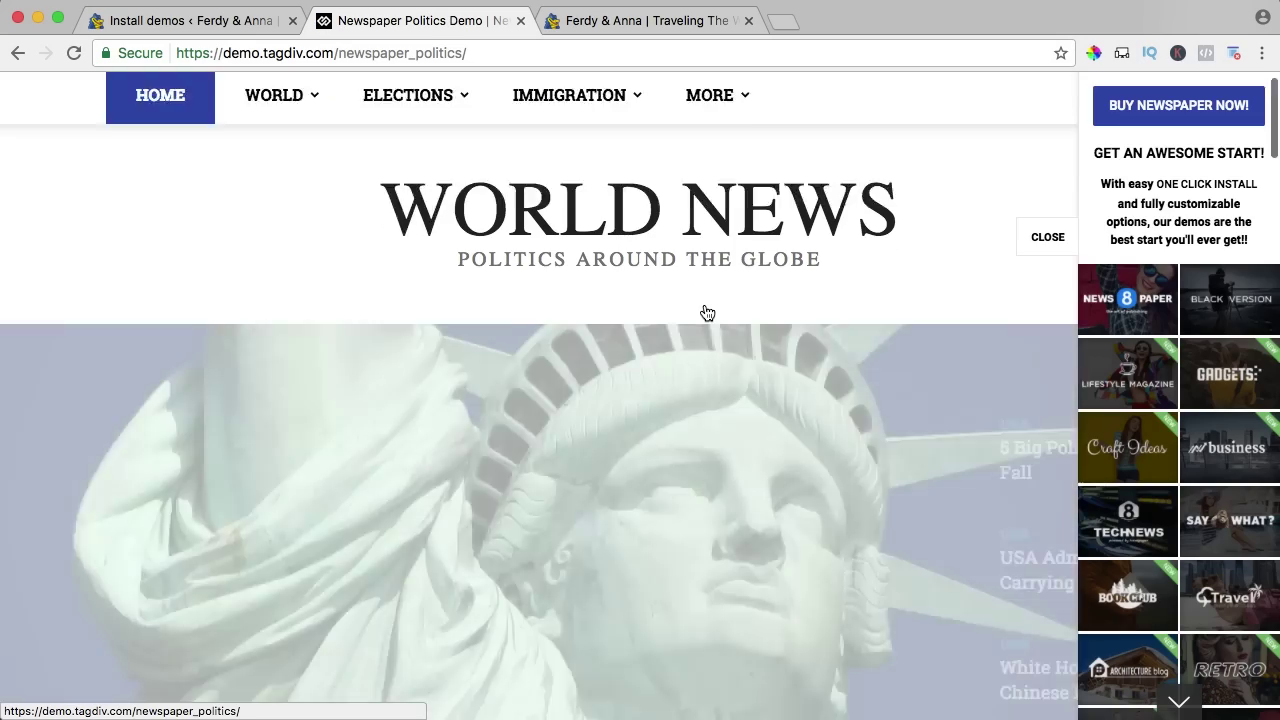
scroll(704, 311, "down", 9)
scroll(704, 311, "down", 2)
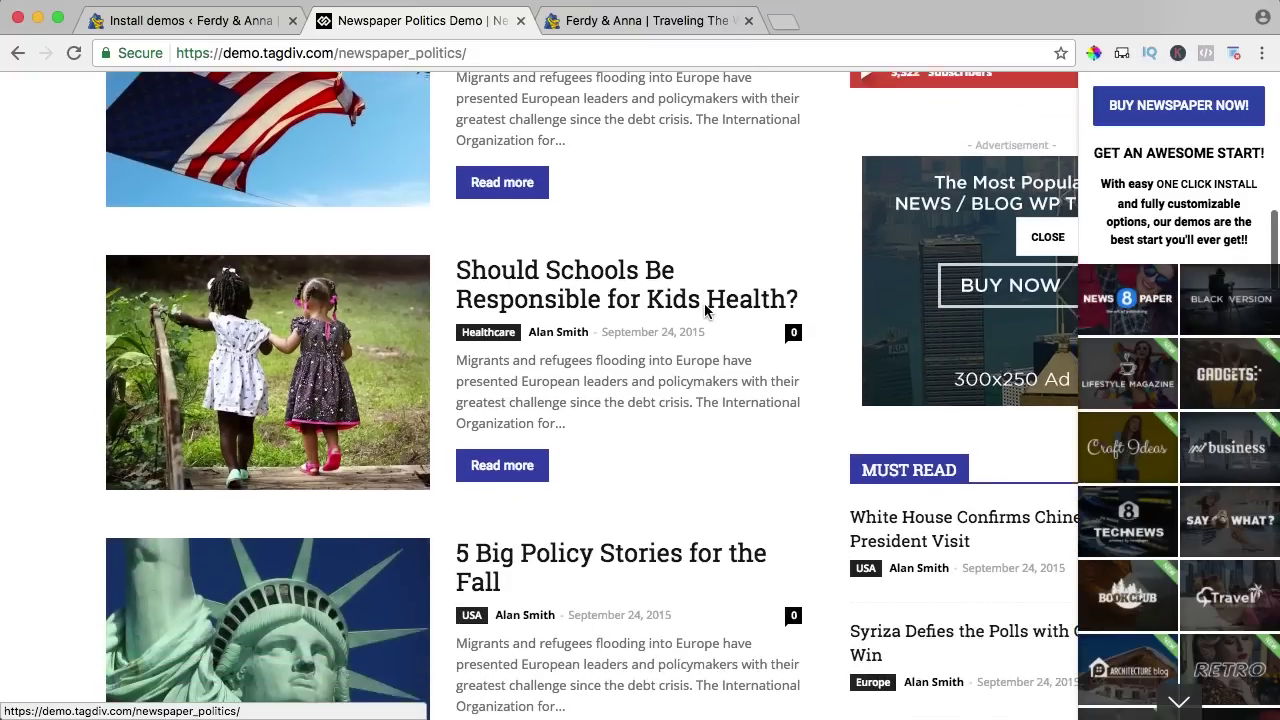
scroll(1126, 480, "down", 10)
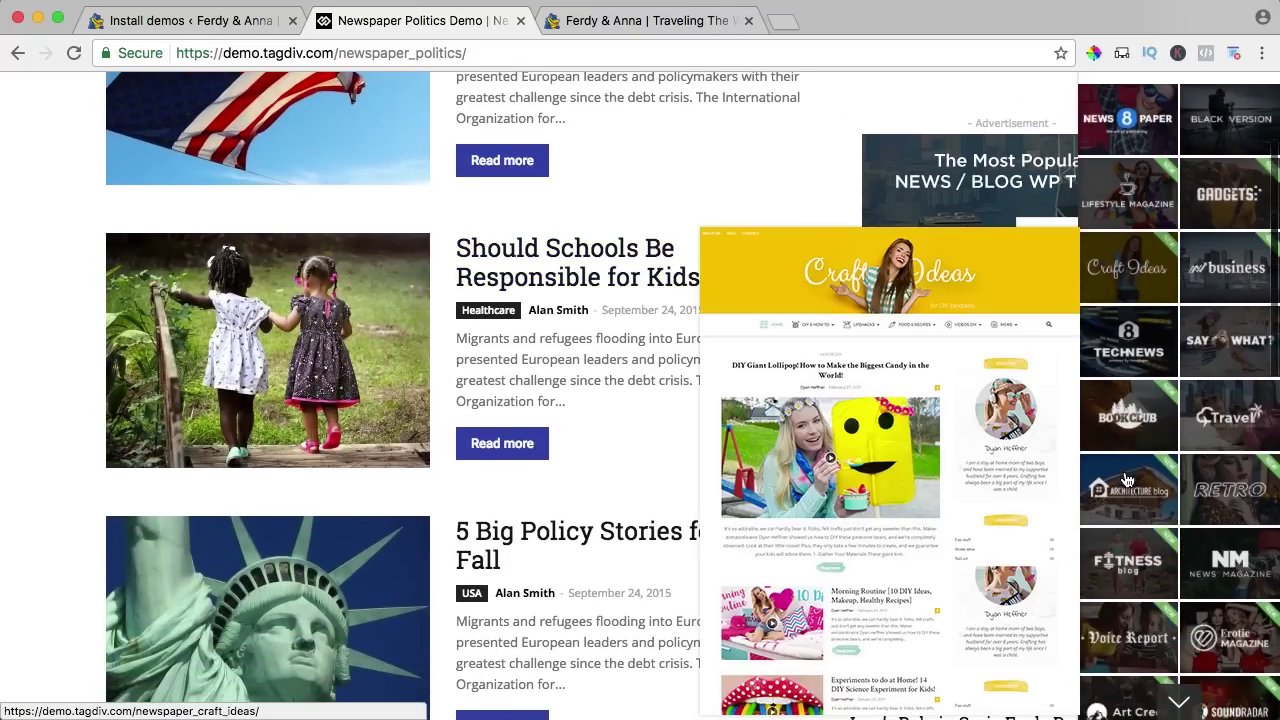
scroll(1138, 481, "down", 2)
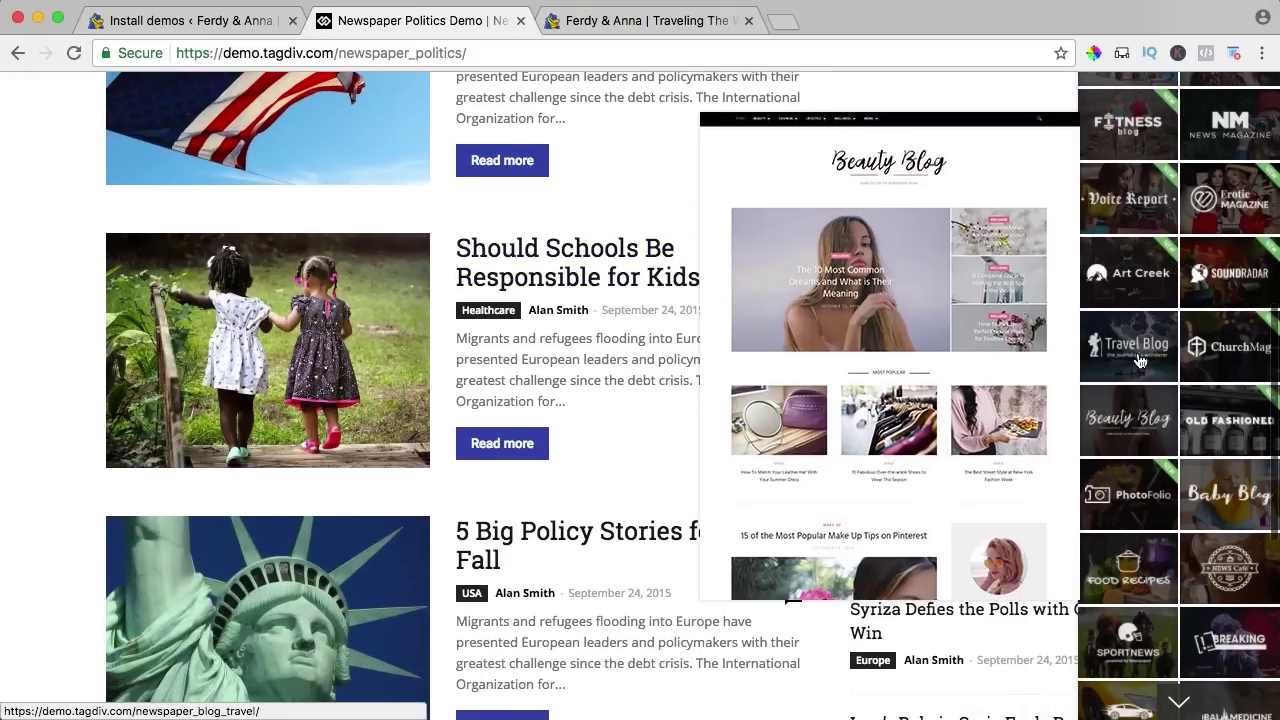
left_click(1128, 347)
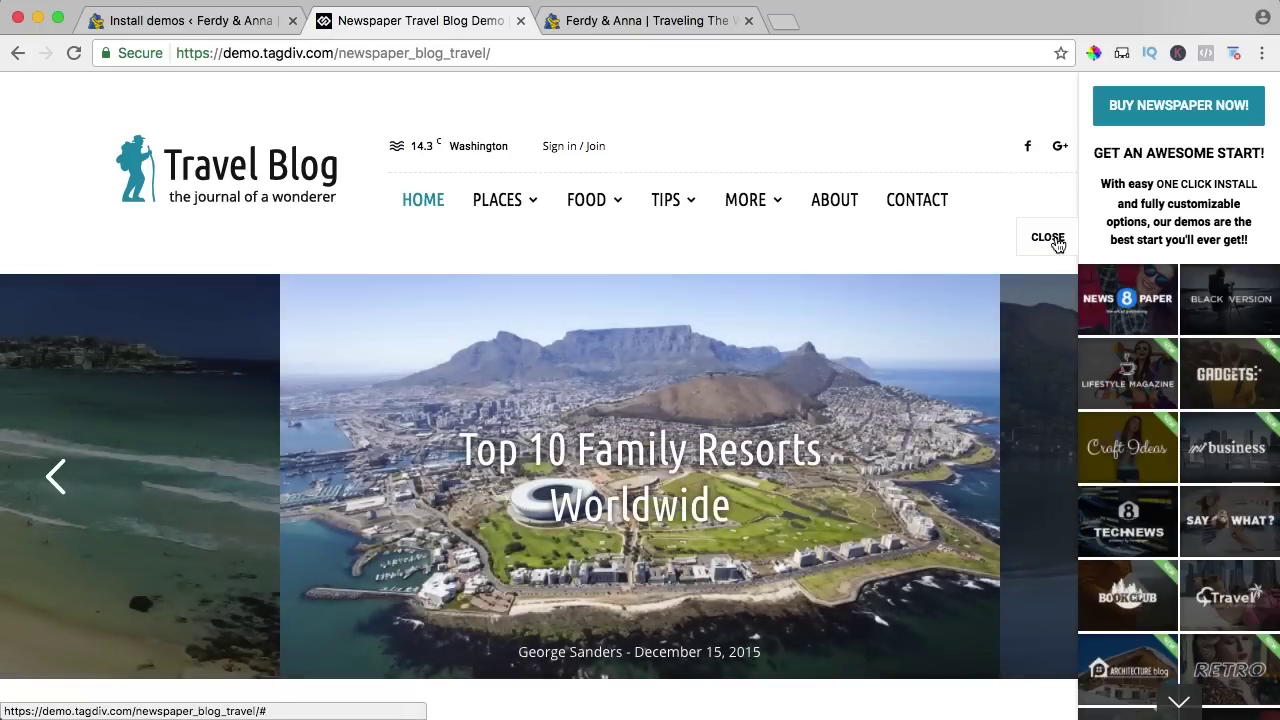
Close the demos side panel and scroll through the Travel Blog homepage.
left_click(1050, 238)
scroll(1034, 238, "down", 6)
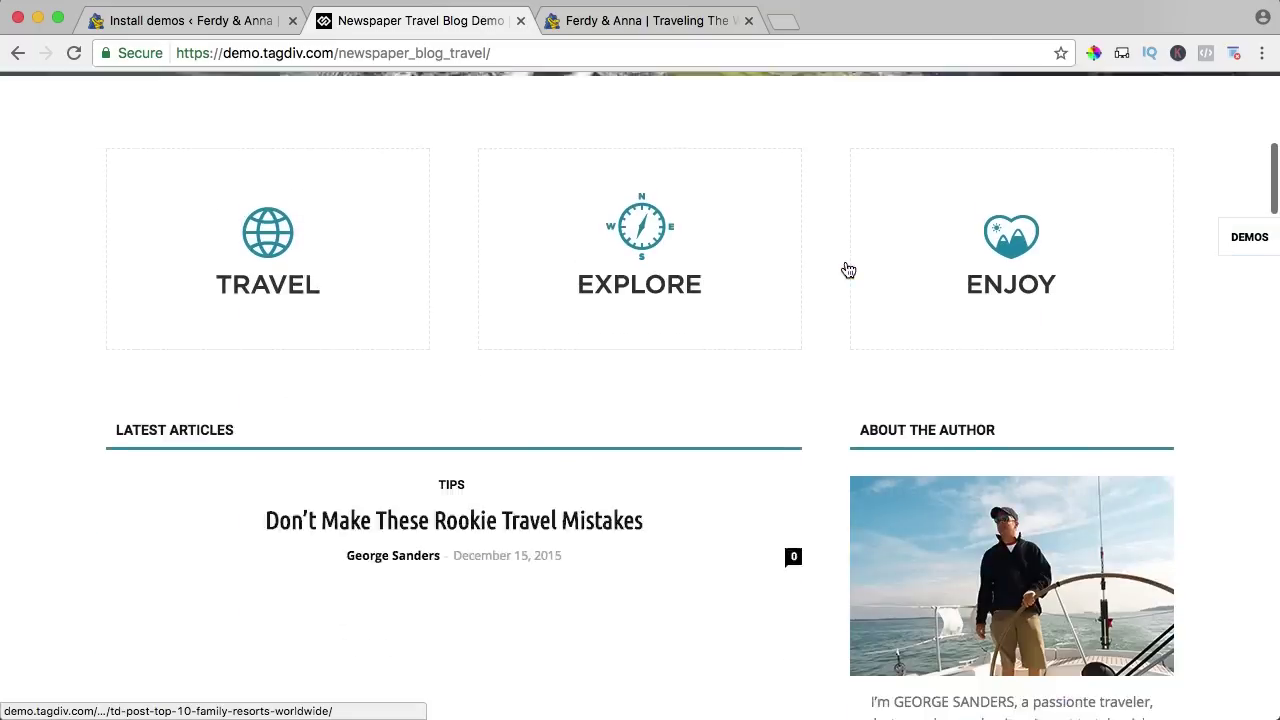
scroll(848, 270, "down", 5)
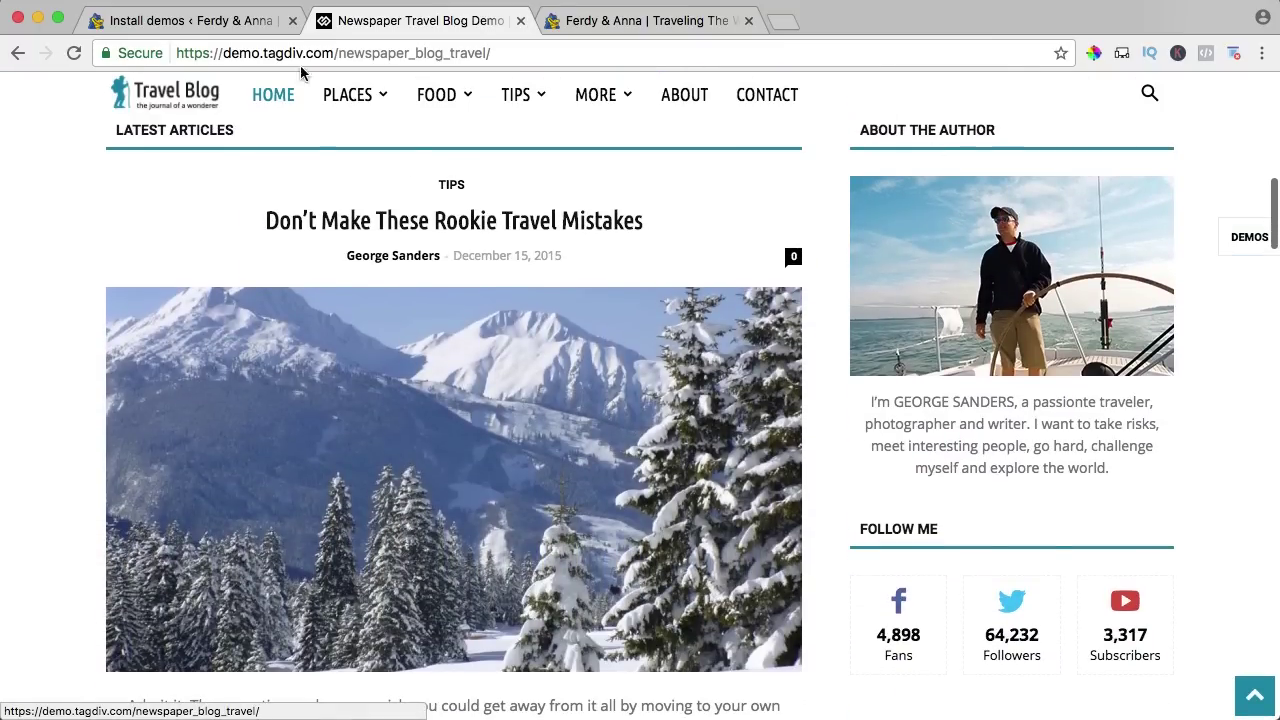
scroll(811, 351, "down", 5)
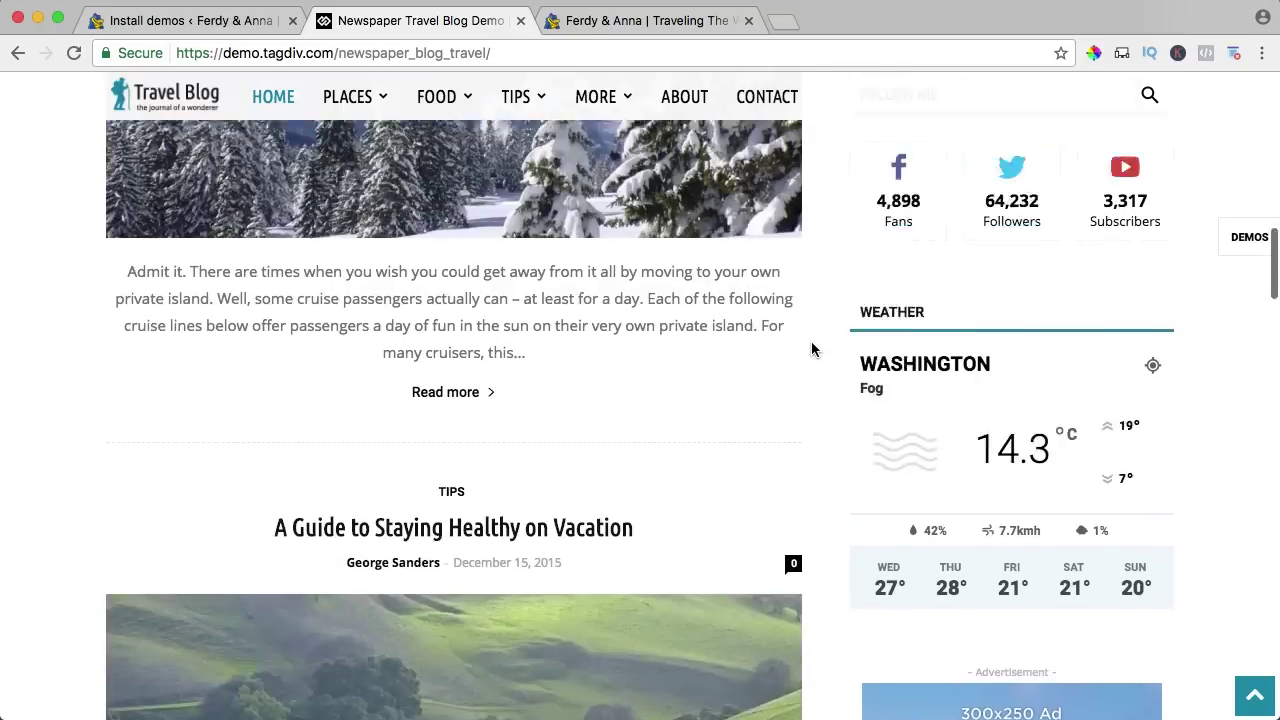
scroll(811, 349, "up", 2)
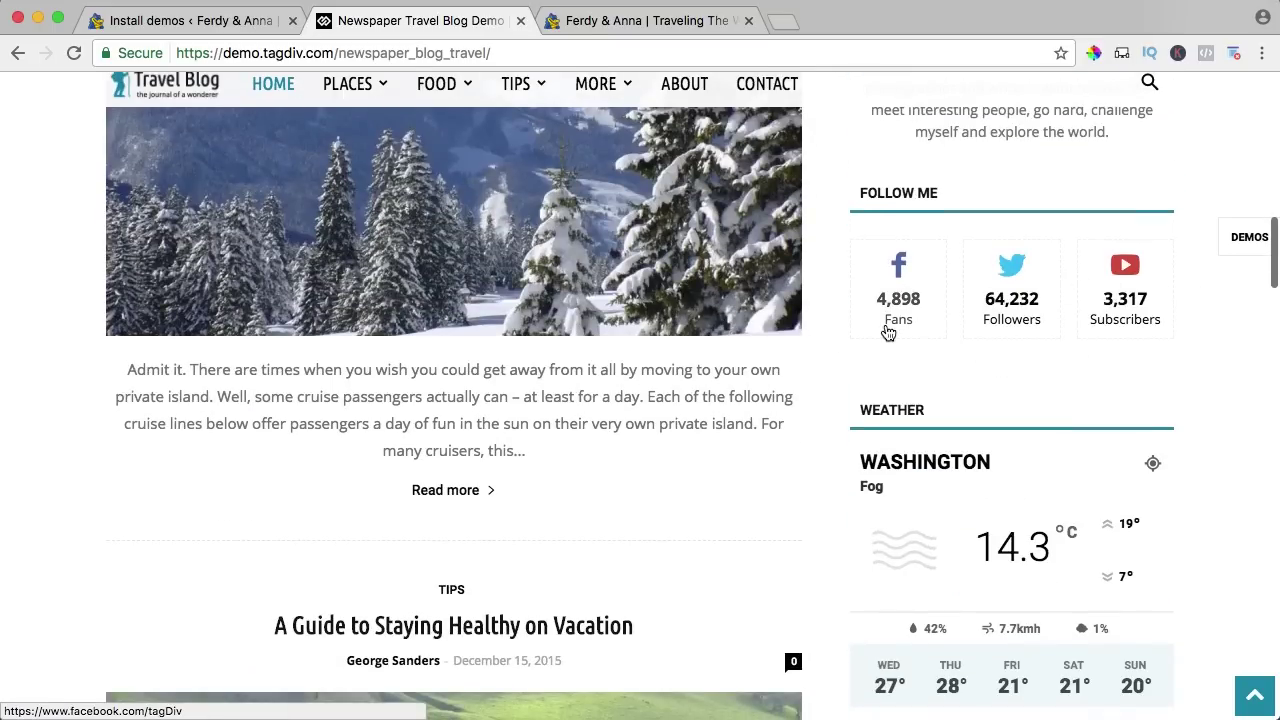
scroll(880, 329, "down", 15)
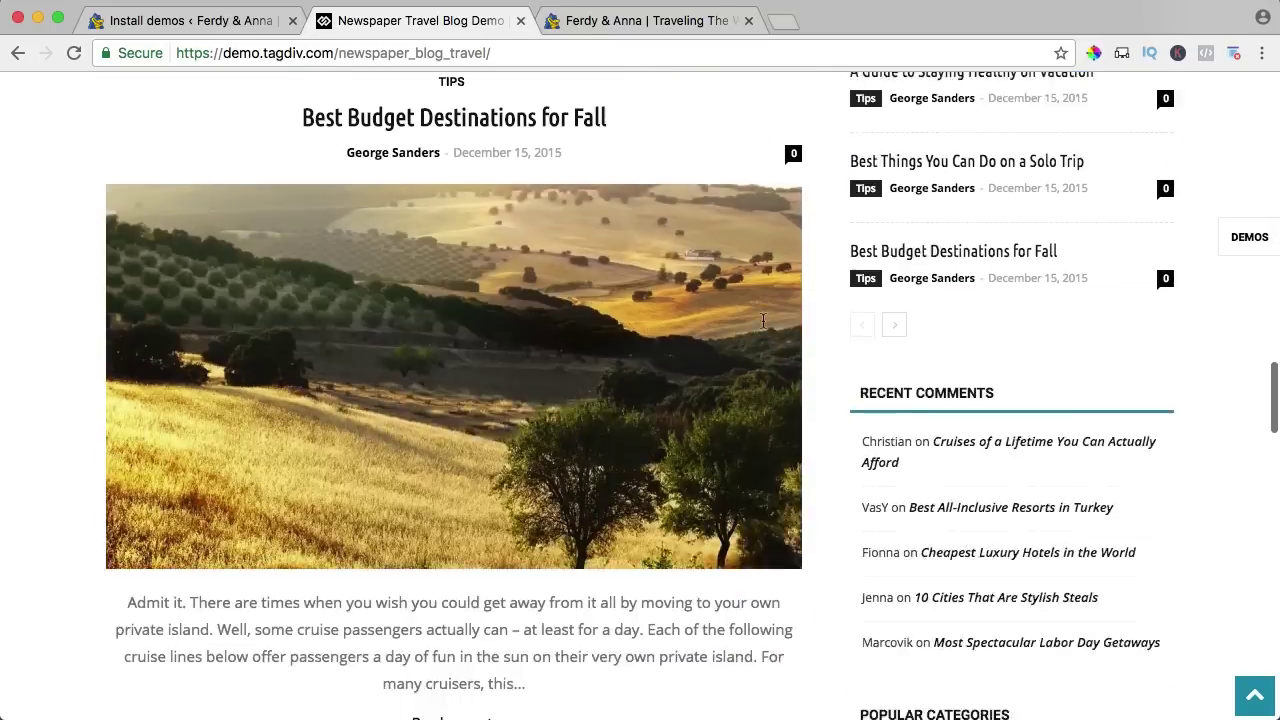
scroll(763, 320, "up", 18)
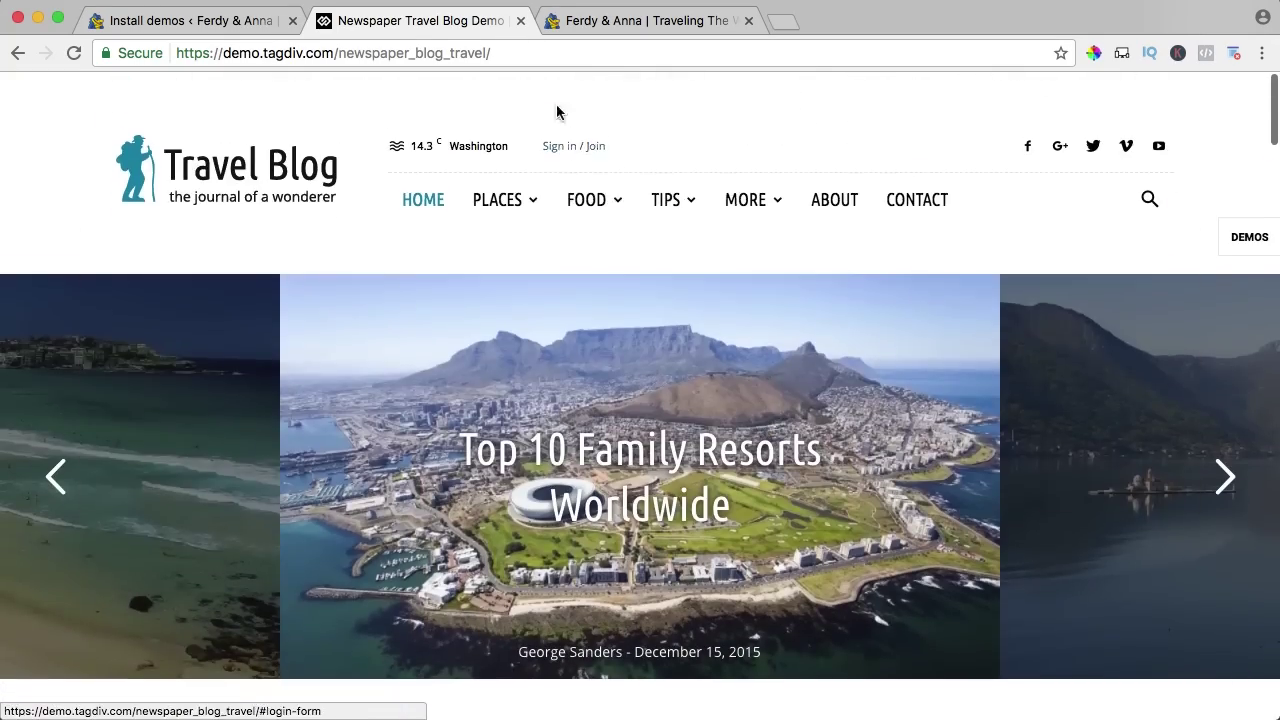
Back in Install demos, install the full Travel Blog demo, confirming with Yes, and reset zoom.
left_click(519, 22)
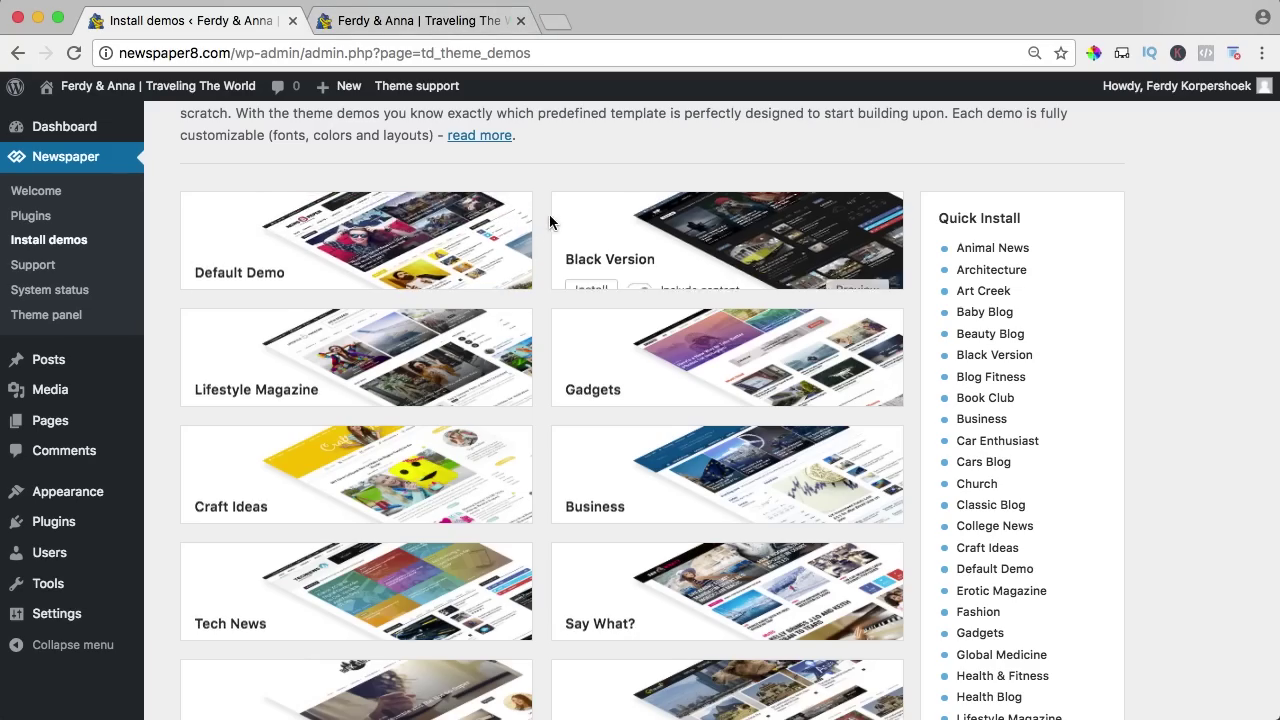
scroll(546, 215, "down", 3)
scroll(544, 221, "down", 10)
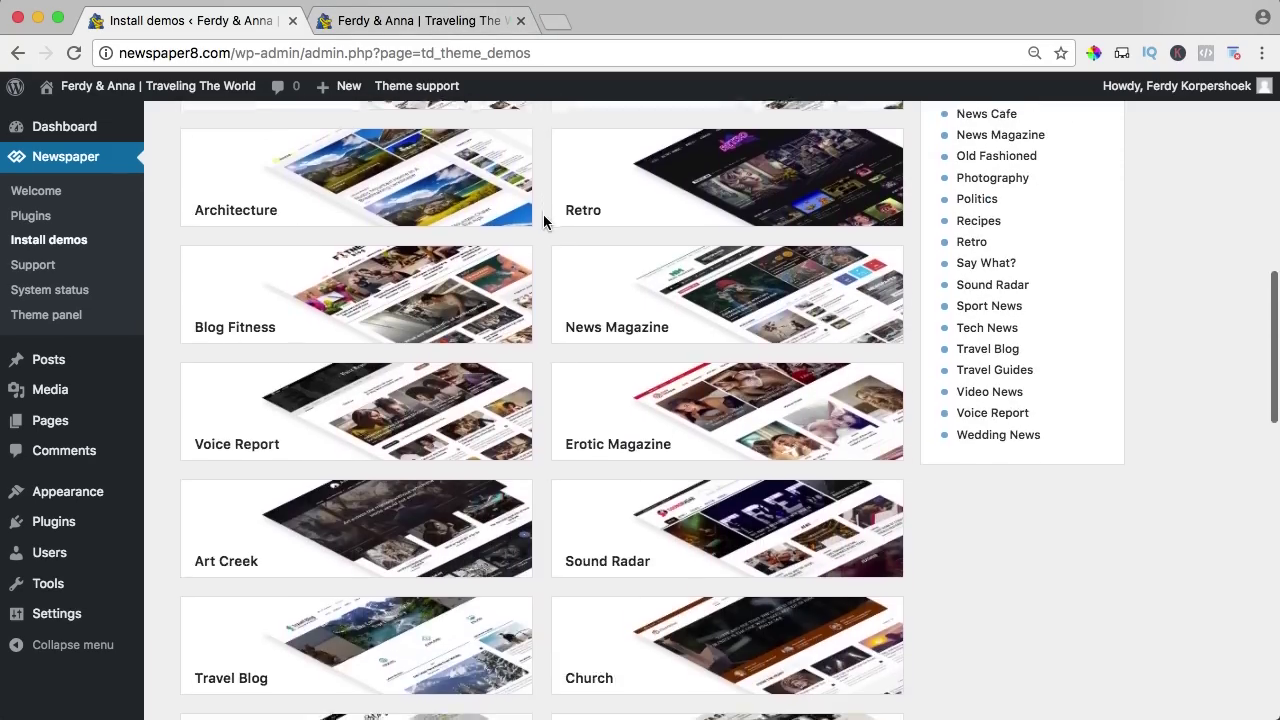
scroll(543, 219, "down", 8)
mouse_move(405, 262)
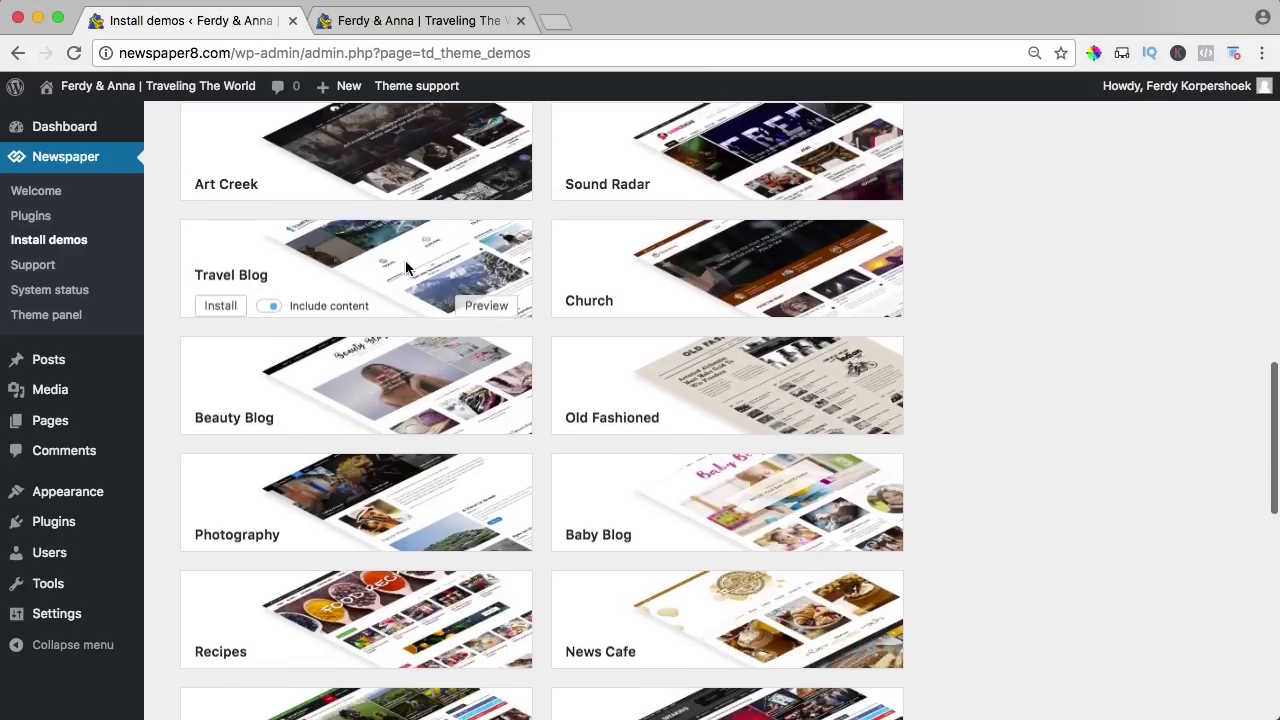
left_click(219, 295)
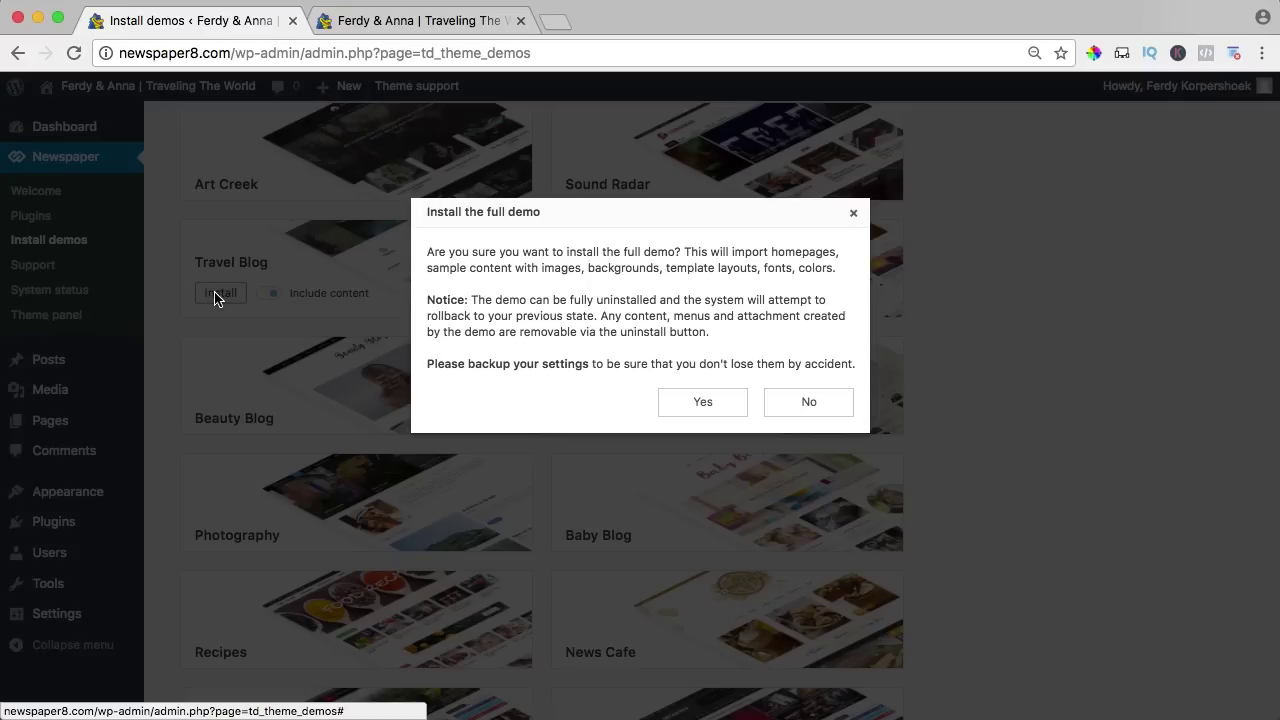
left_click(703, 404)
key("super+0")
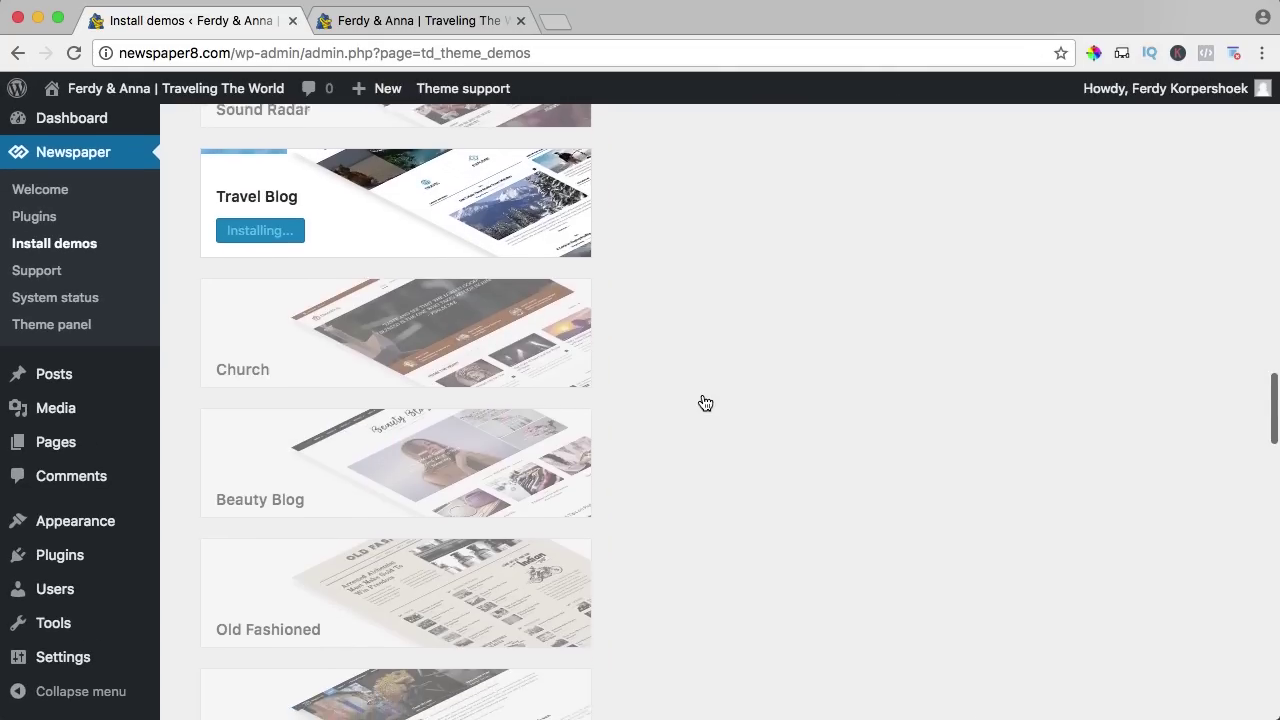
scroll(705, 403, "down", 1)
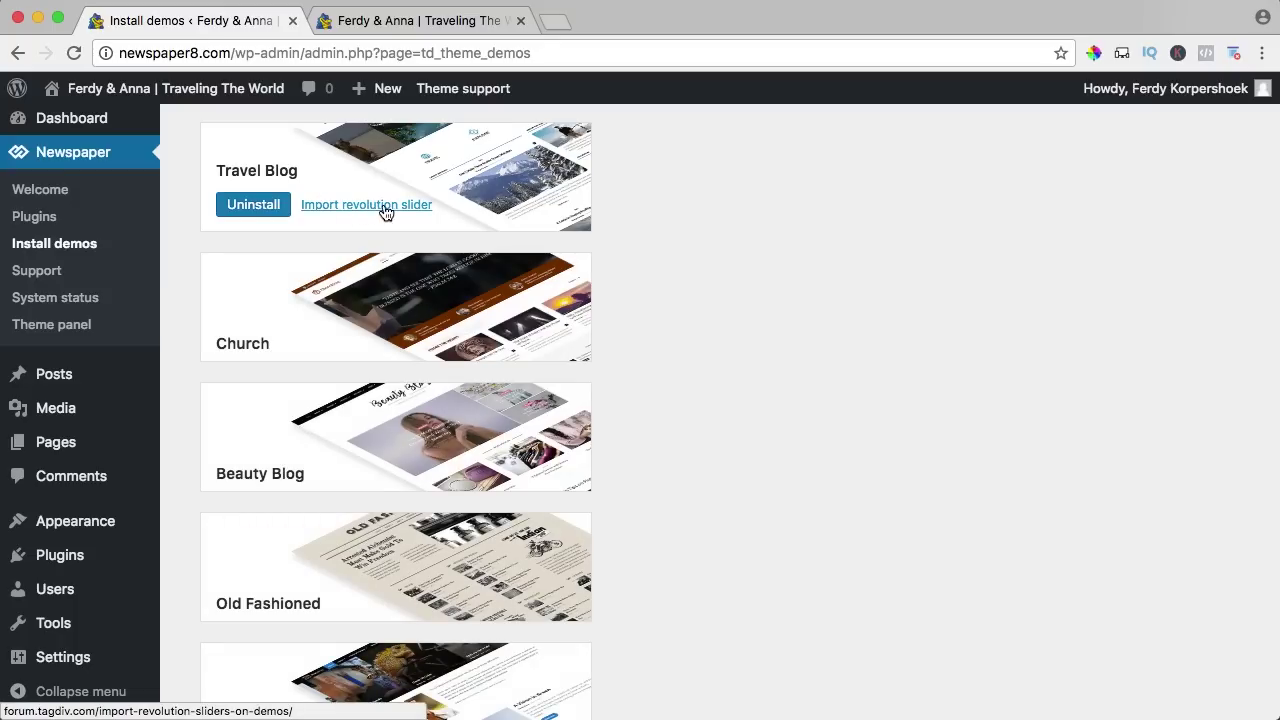
Preview the Travel Blog front page with its rev_slider missing-shortcode notice, then return to the admin.
left_click(408, 21)
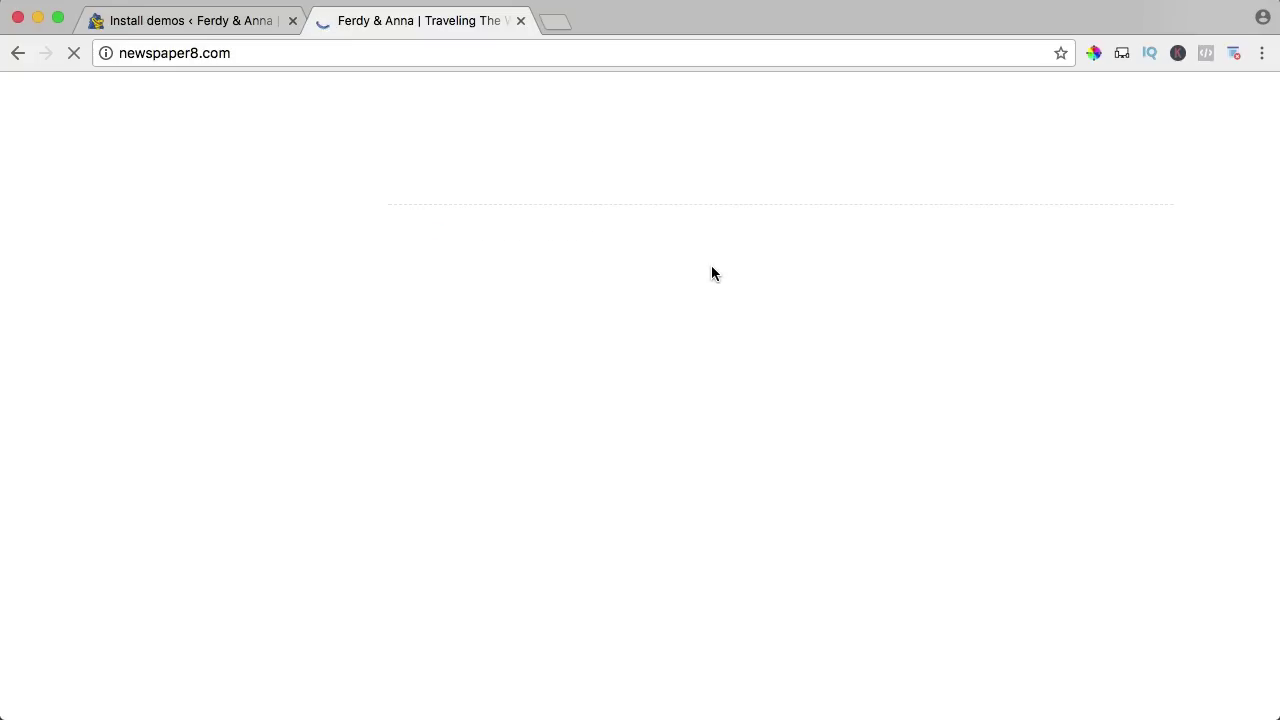
scroll(711, 265, "down", 3)
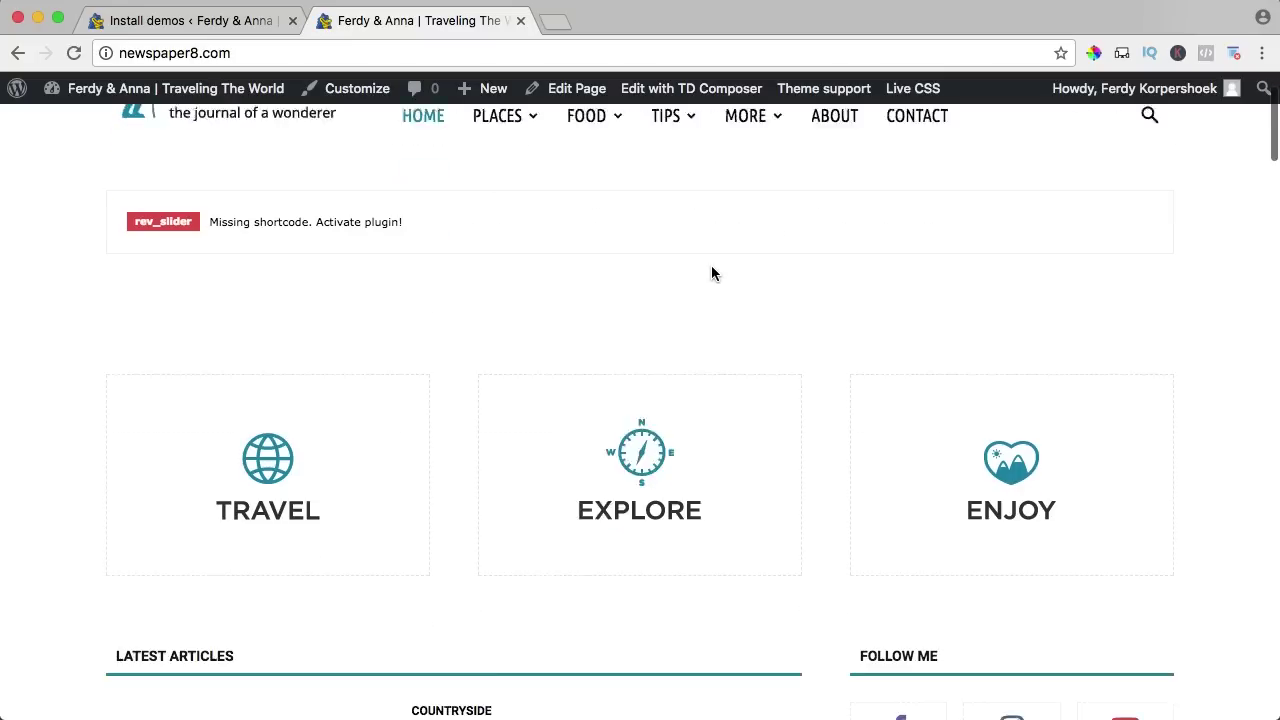
scroll(711, 265, "up", 1)
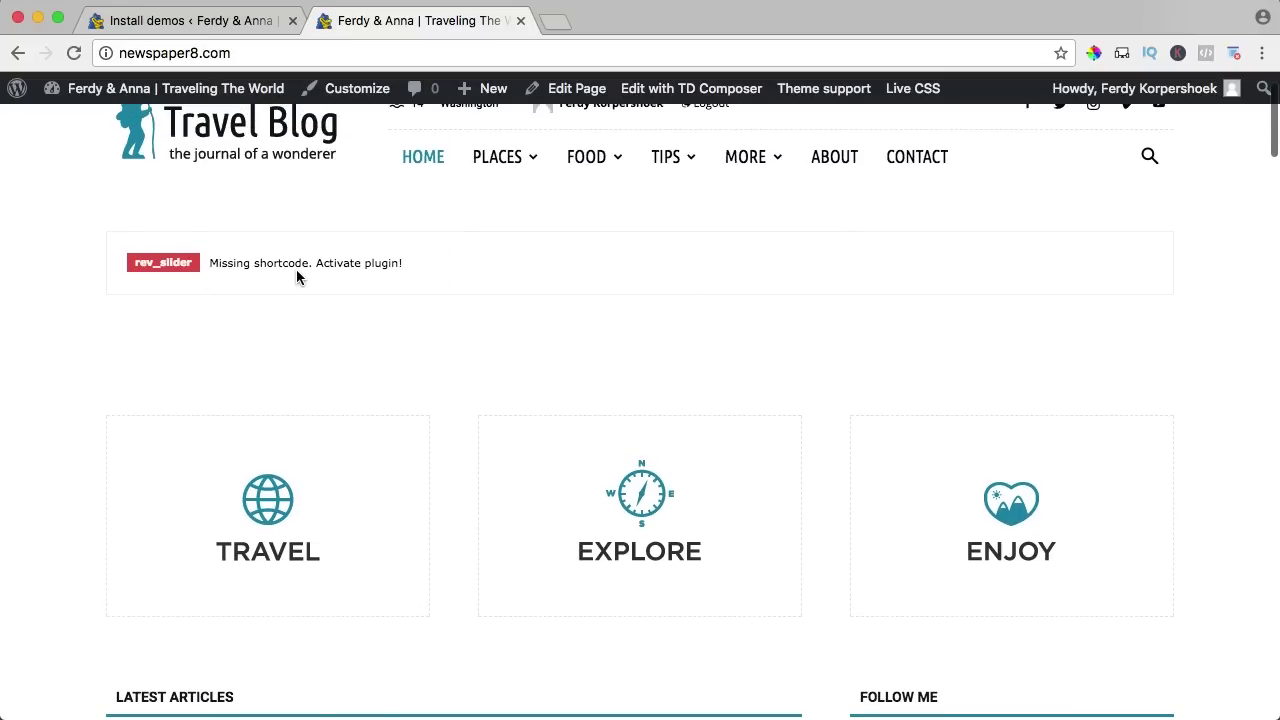
left_click(198, 24)
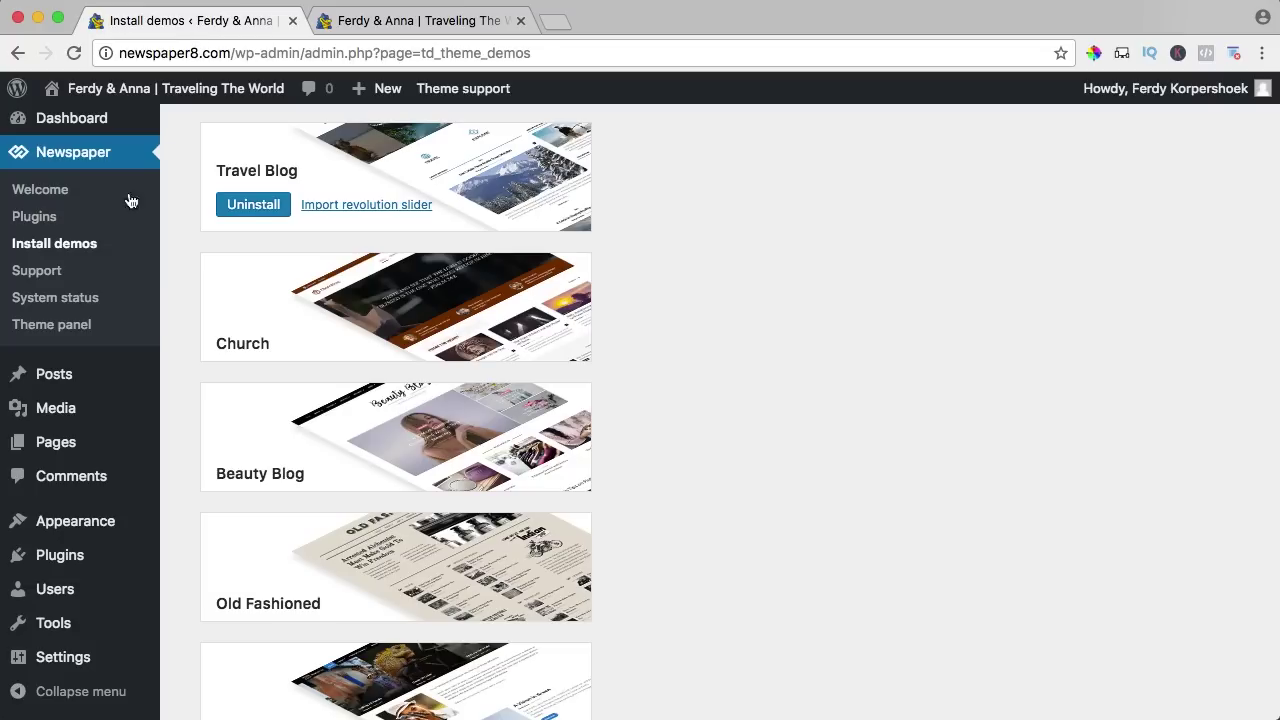
mouse_move(75, 557)
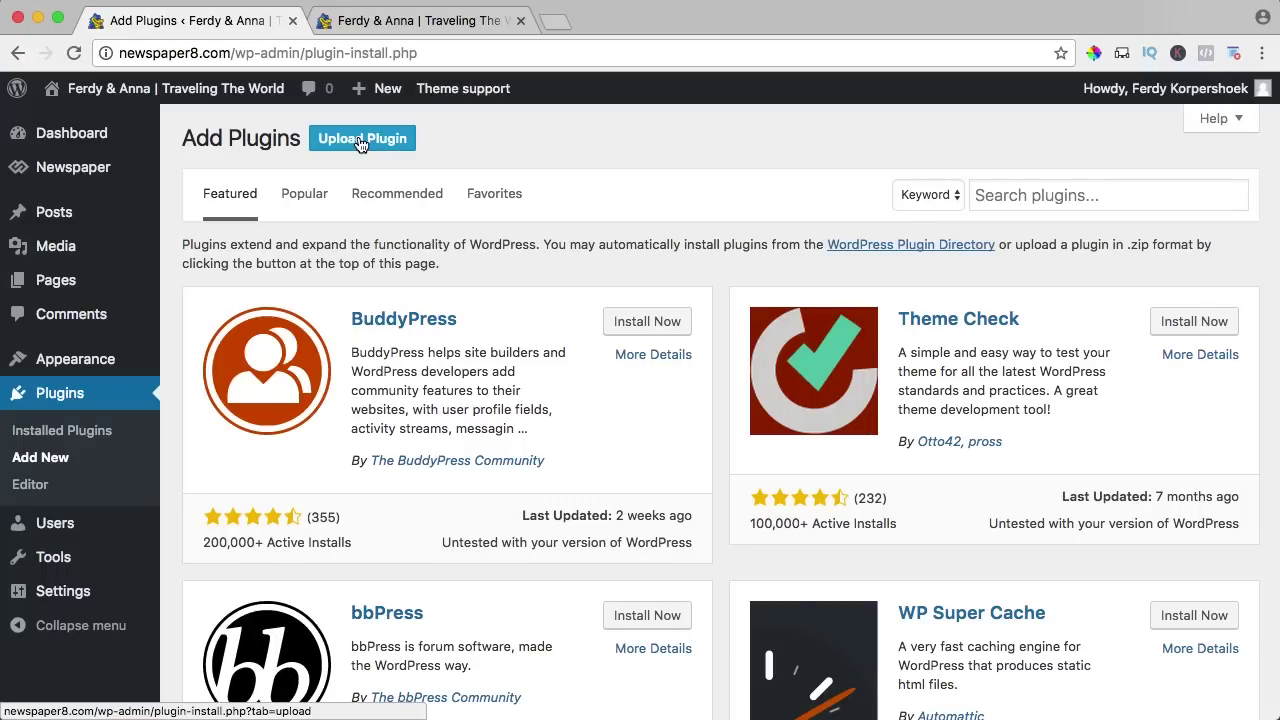
Choose revslider.zip from Newspaper-tf > plugins > revolution_slider_5 as the plugin to upload.
left_click(361, 141)
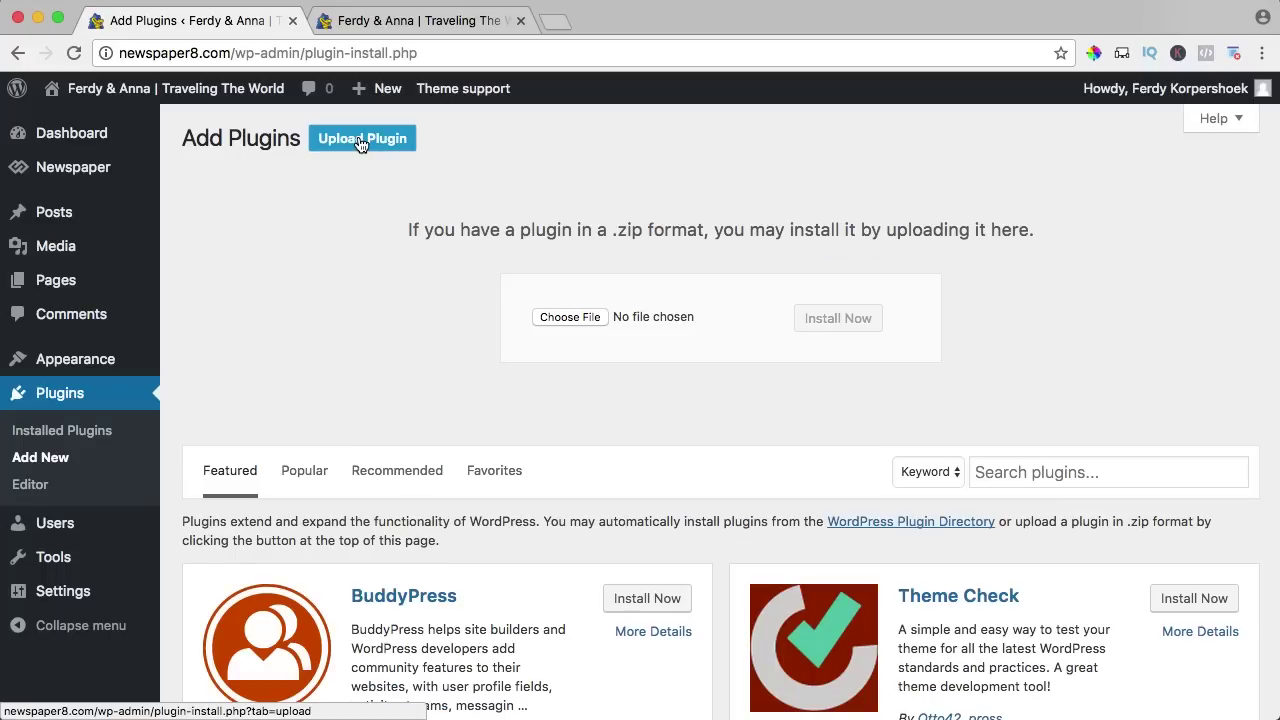
left_click(570, 318)
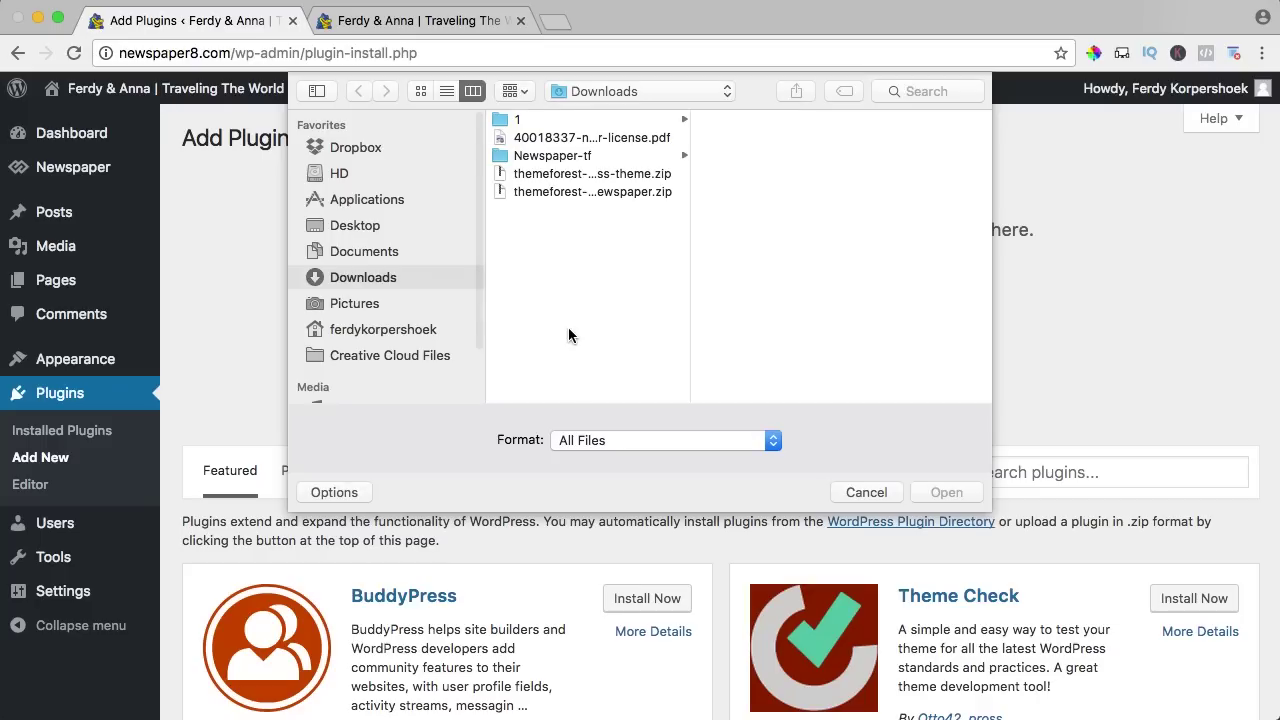
left_click(551, 157)
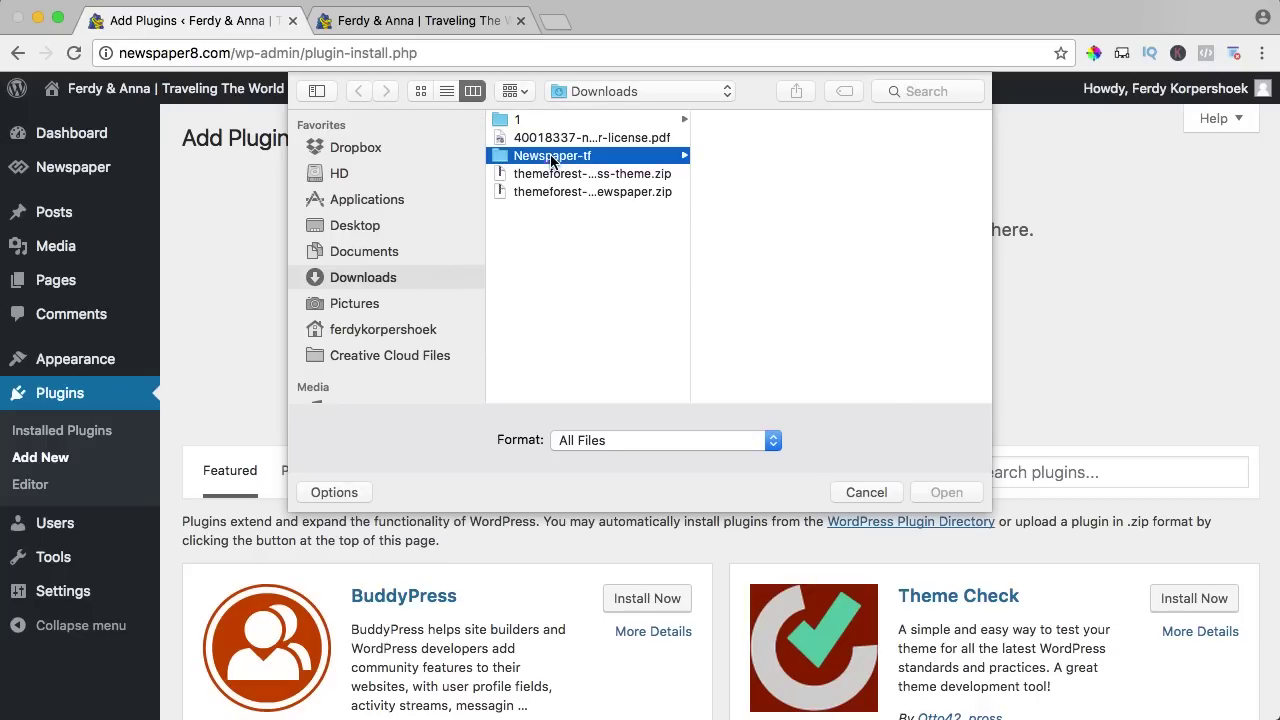
left_click(630, 192)
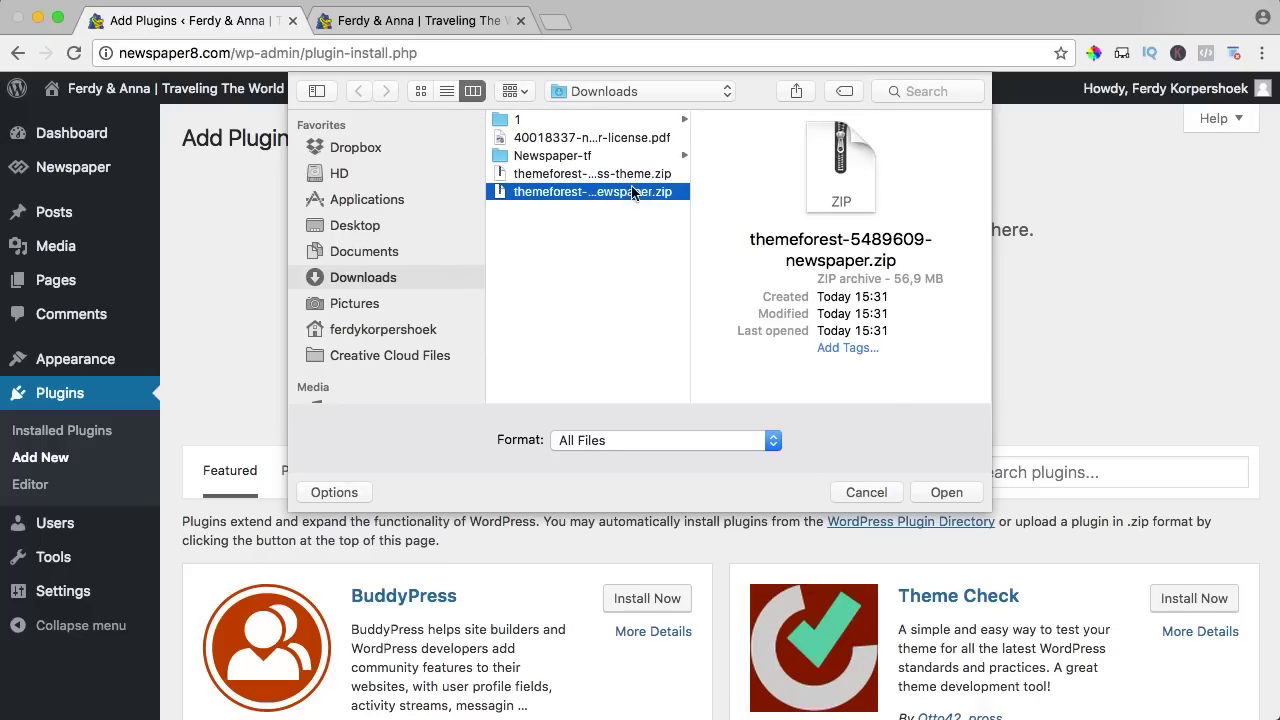
left_click(586, 160)
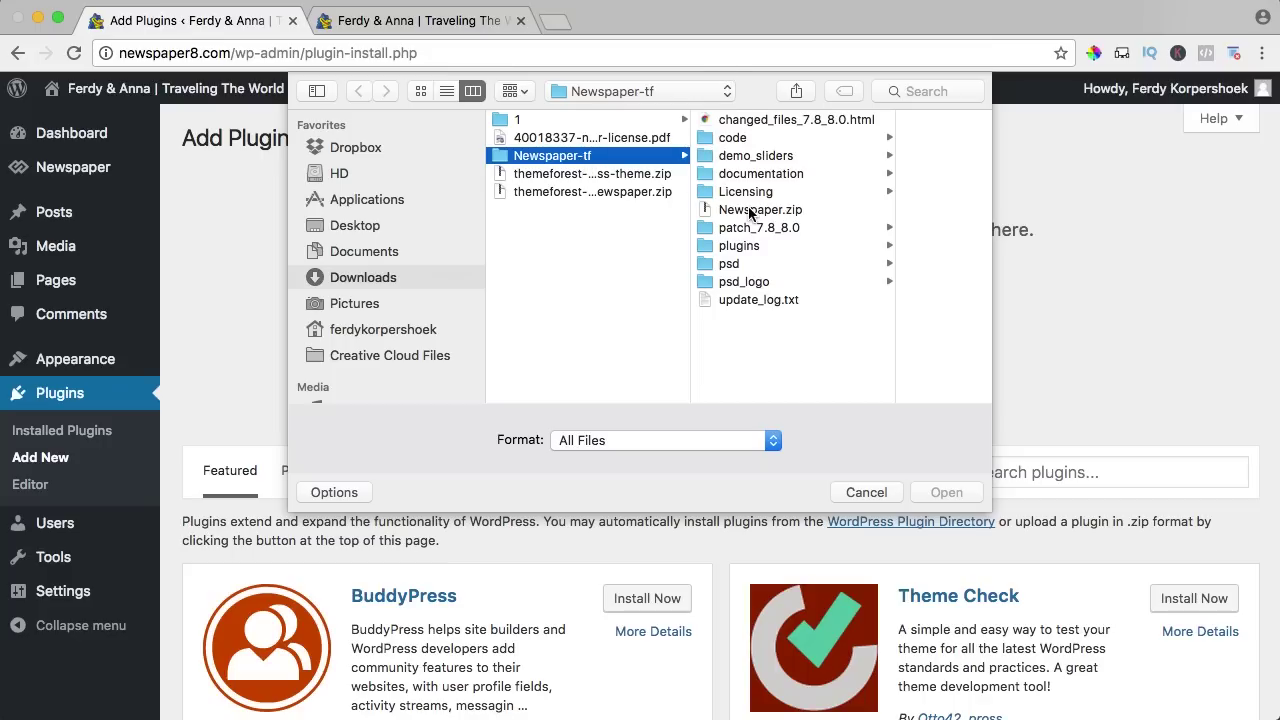
left_click(738, 247)
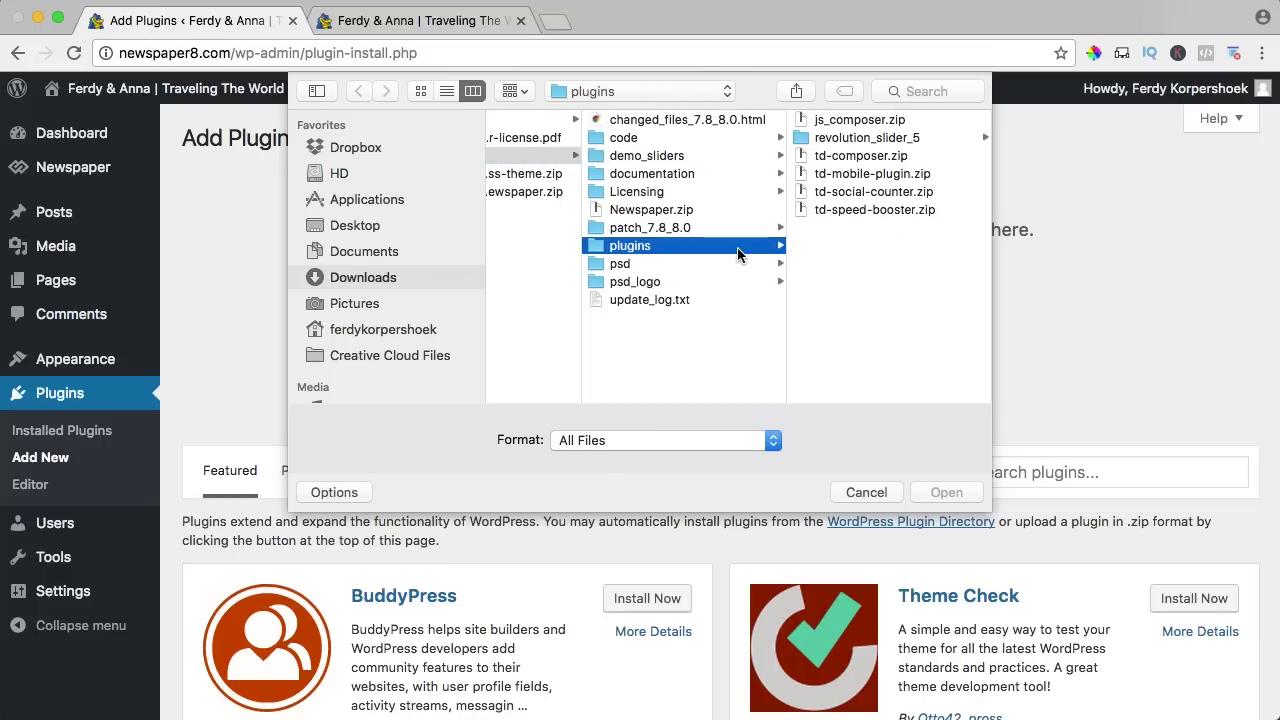
left_click(840, 140)
left_click(836, 118)
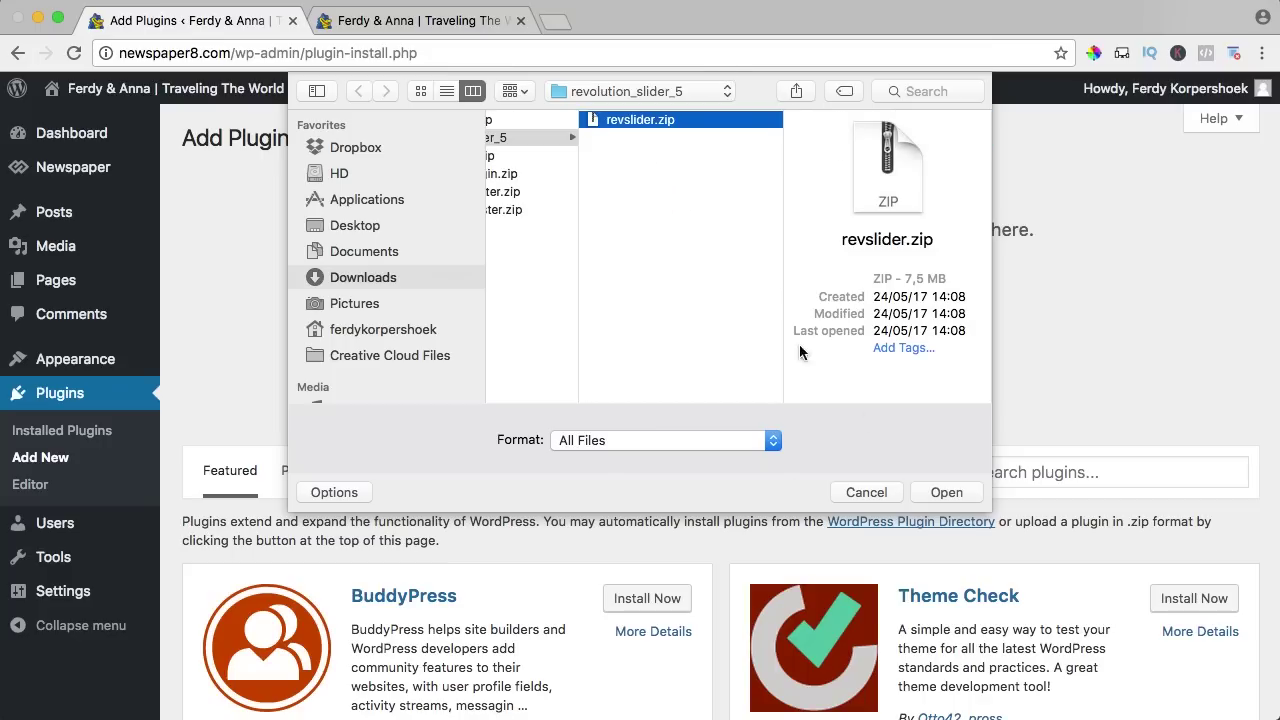
left_click(940, 492)
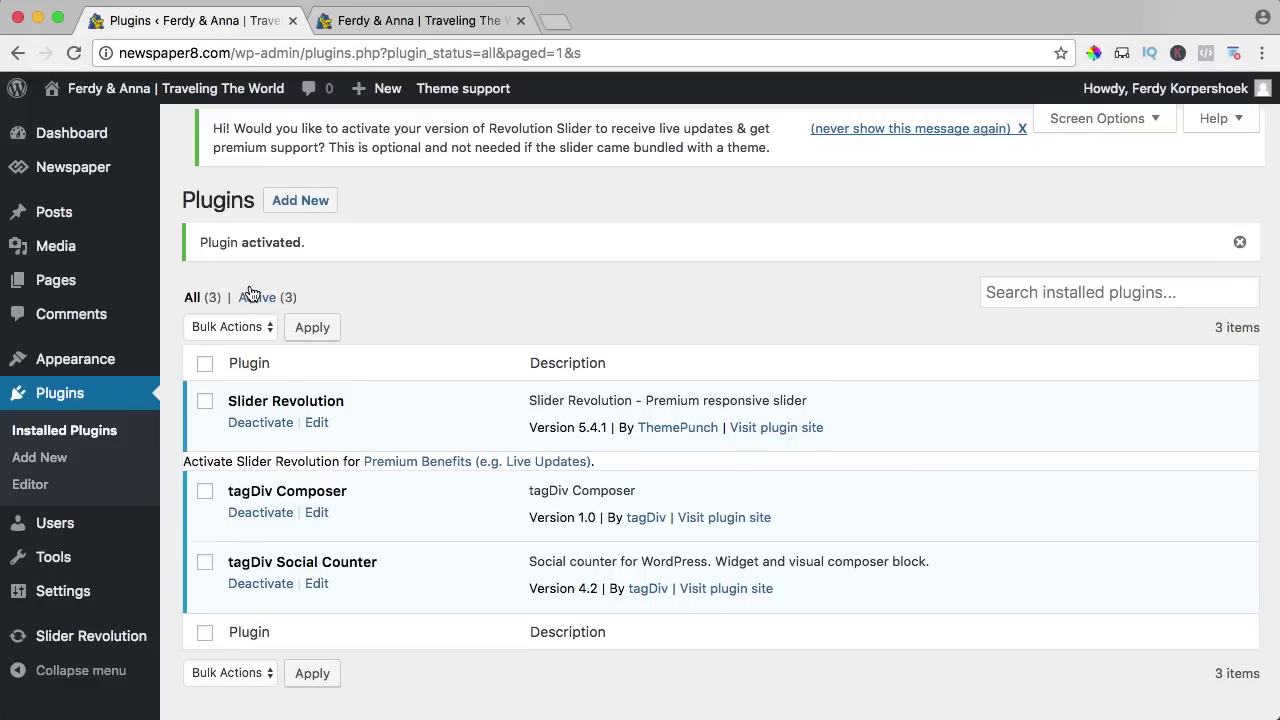
Import newspaper-travel.zip from Newspaper-tf > demo_sliders into Slider Revolution, then view the front end.
mouse_move(80, 645)
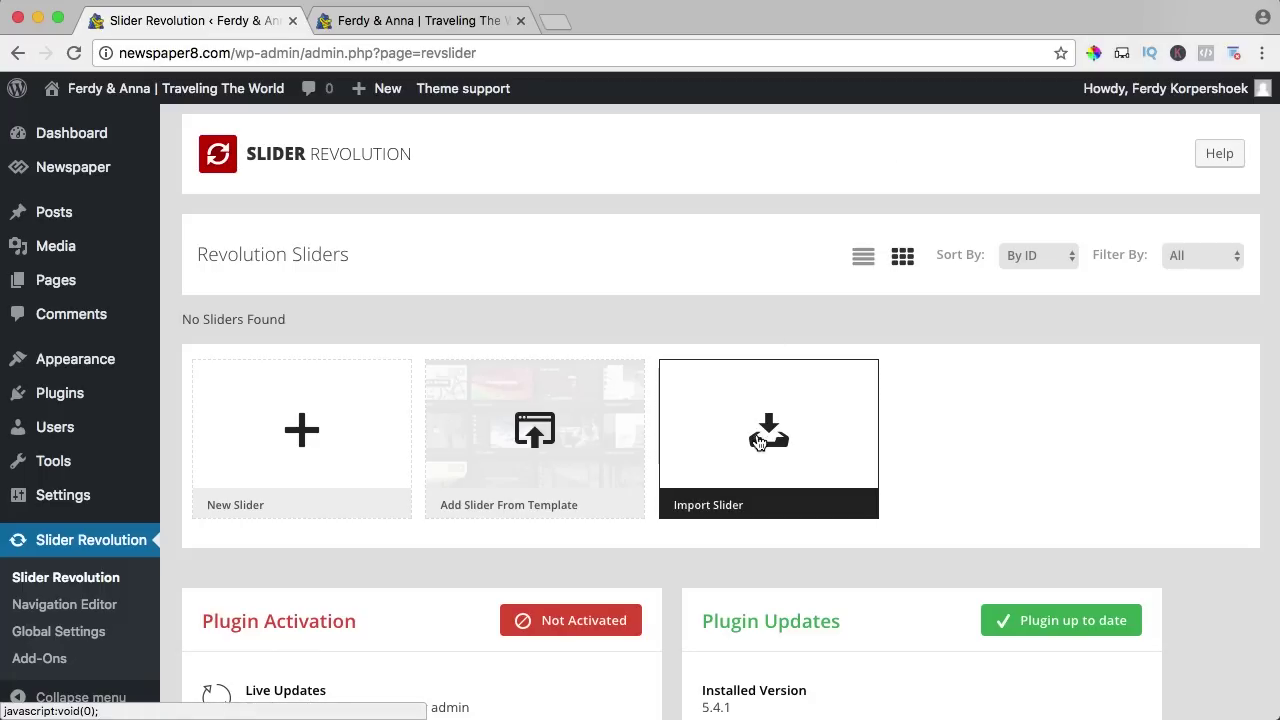
left_click(767, 440)
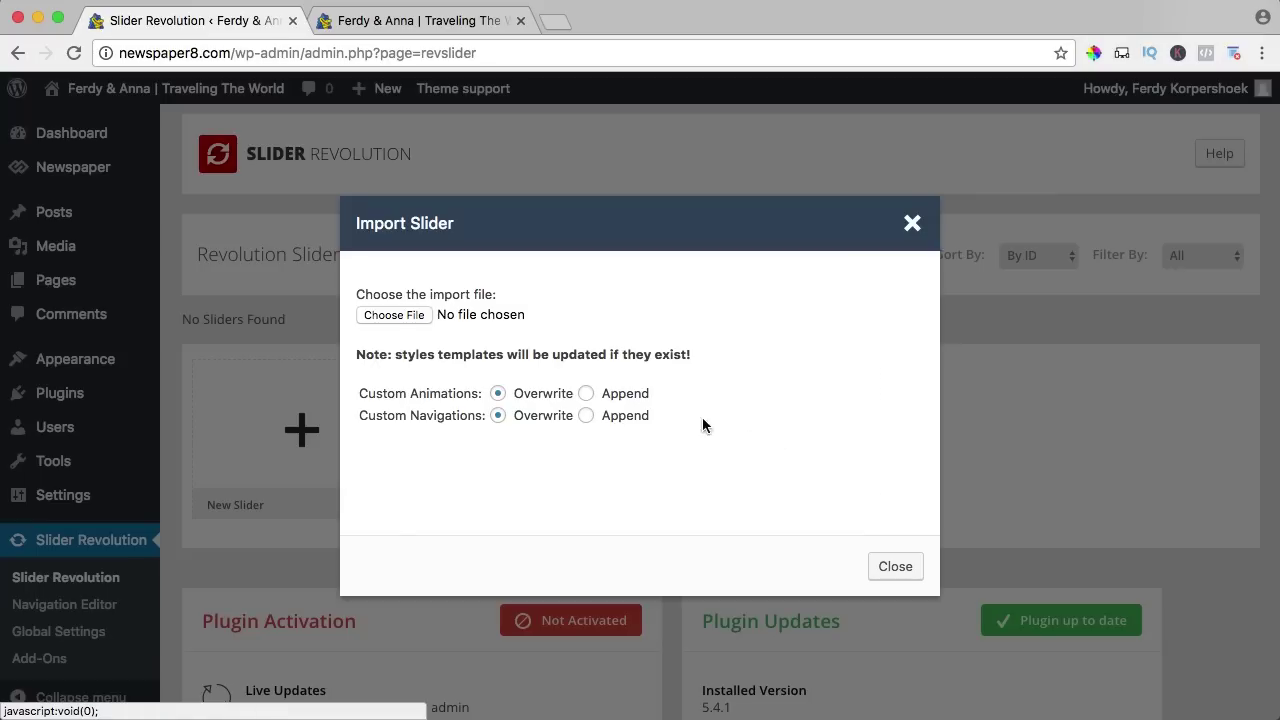
left_click(388, 316)
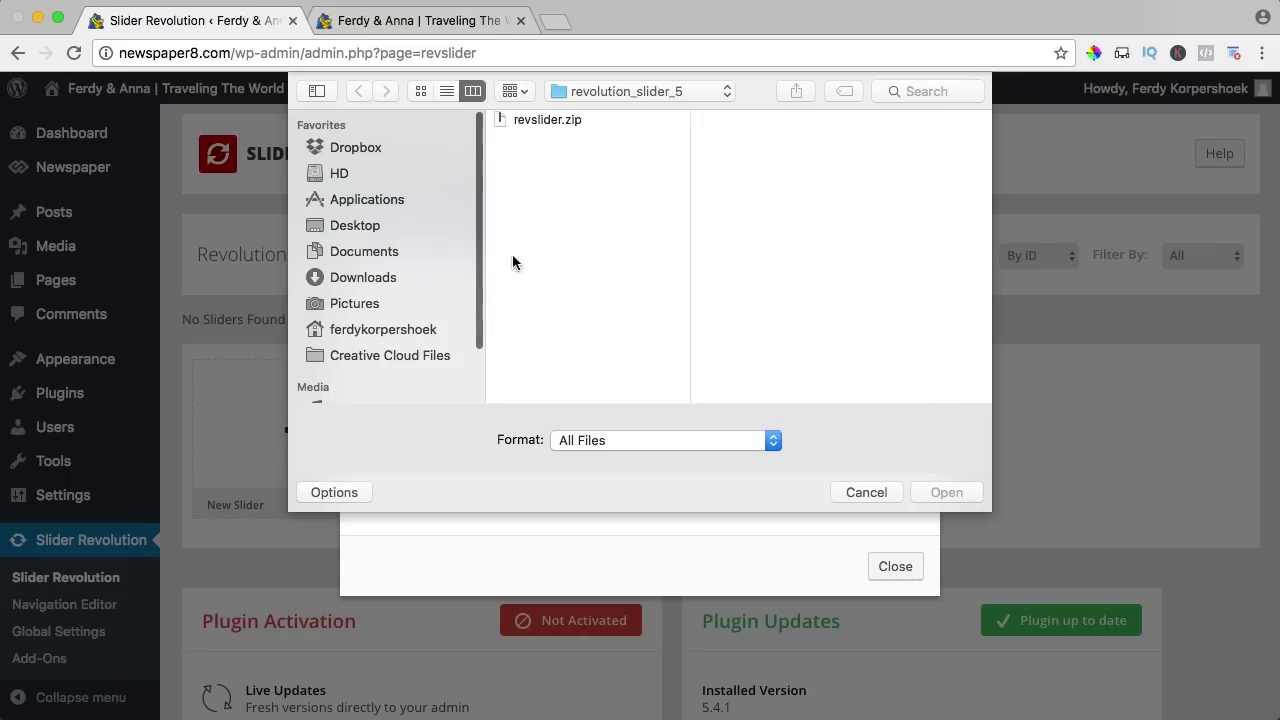
left_click(612, 90)
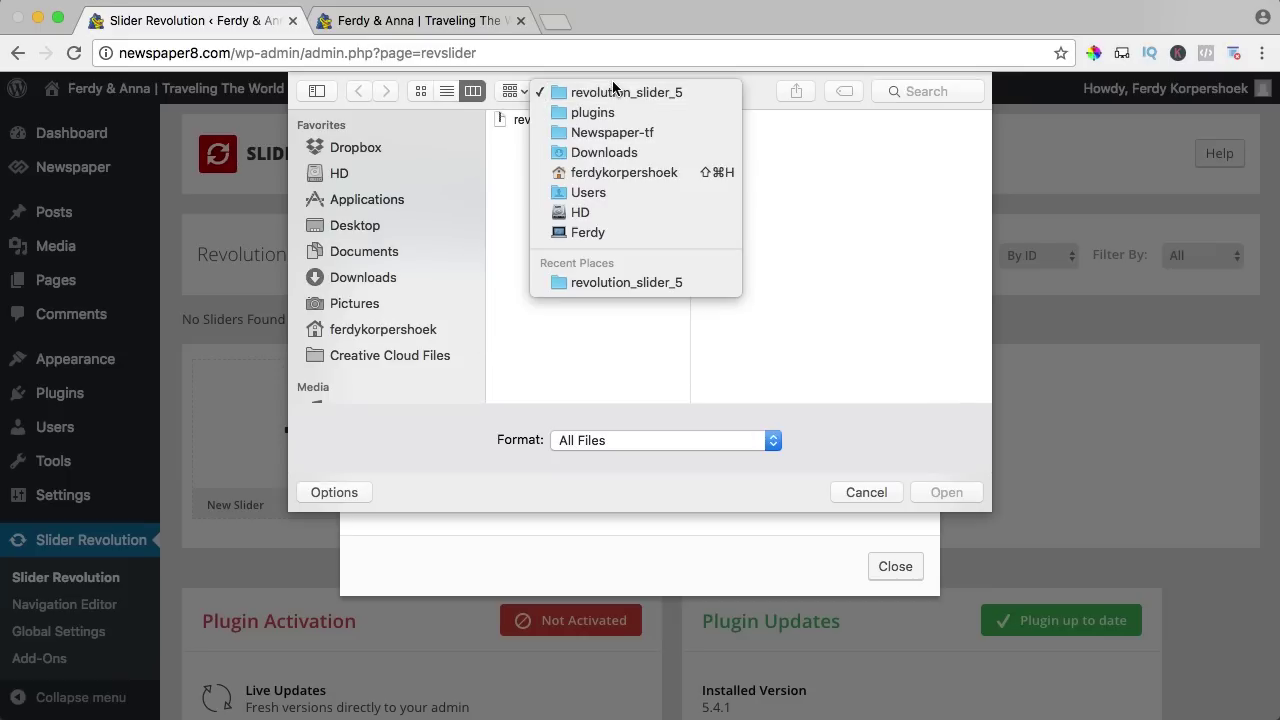
left_click(604, 134)
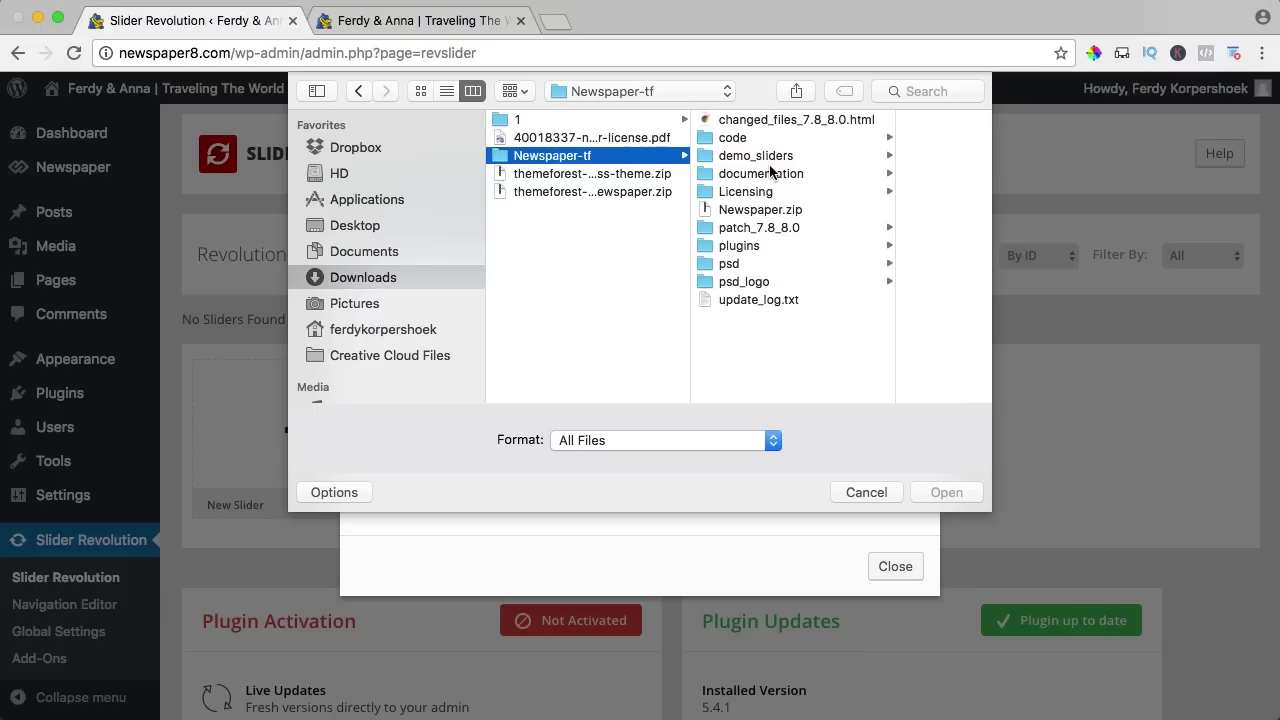
left_click(750, 157)
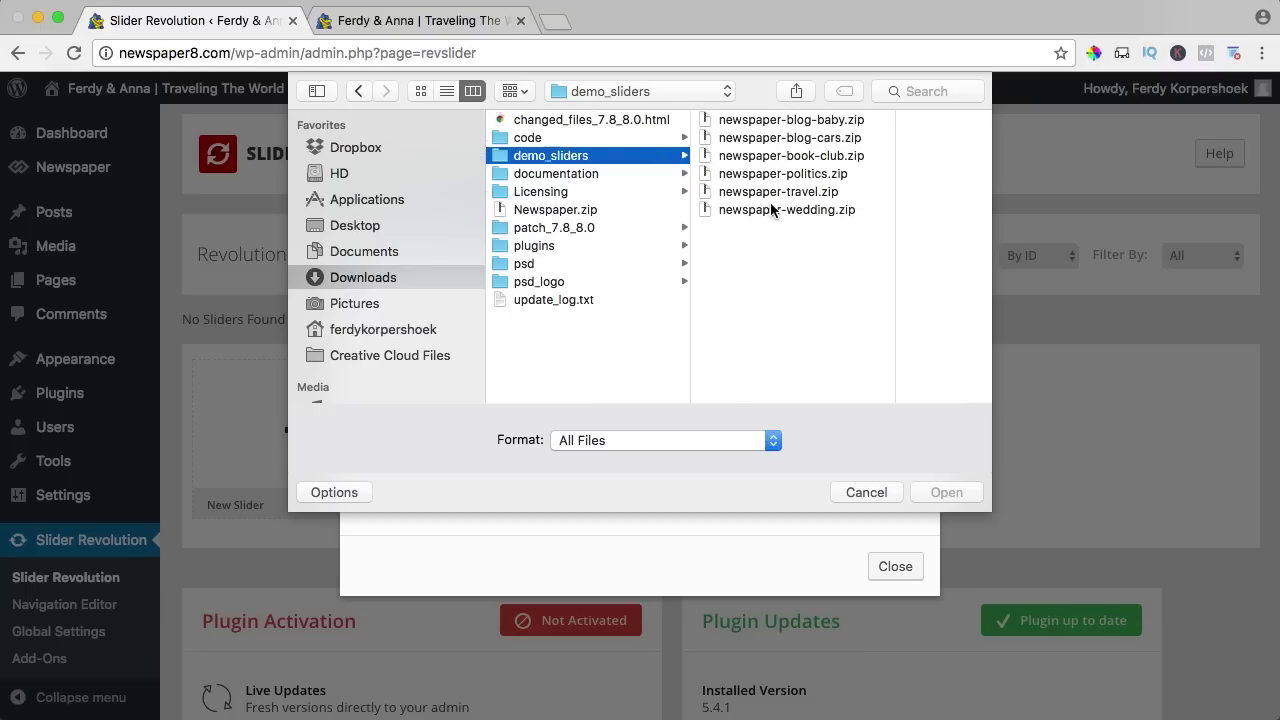
left_click(773, 192)
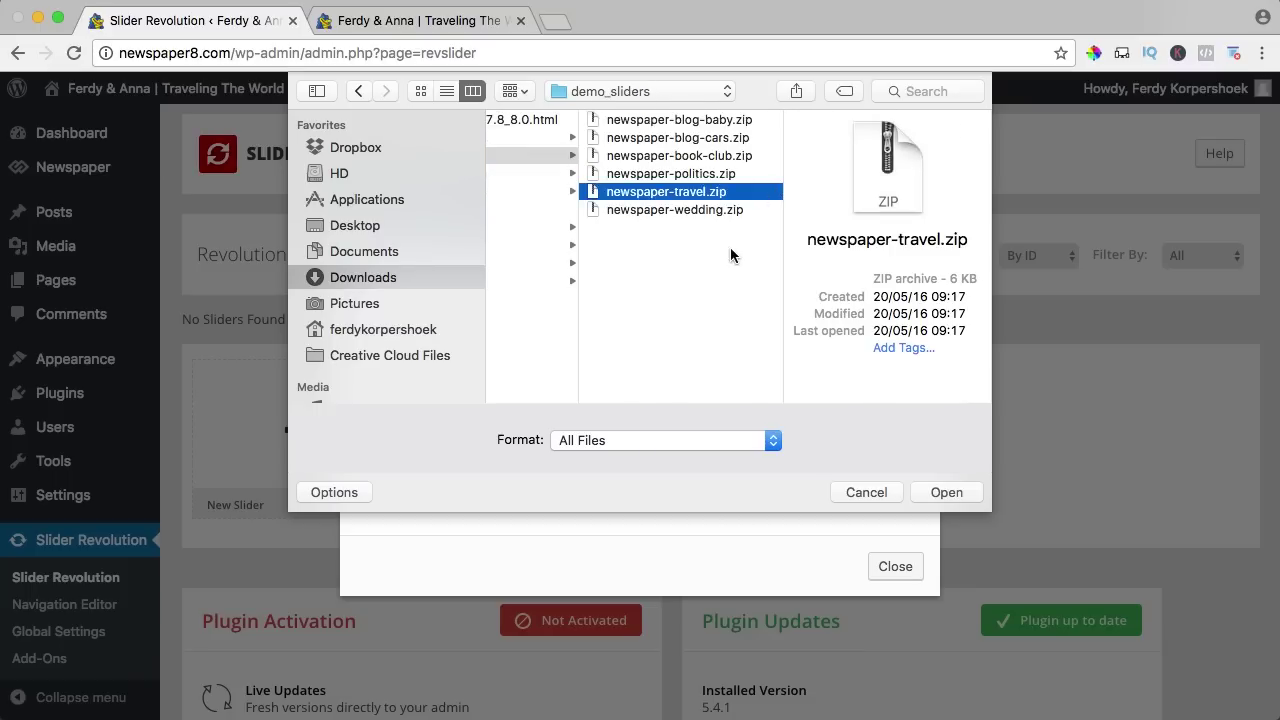
left_click(925, 492)
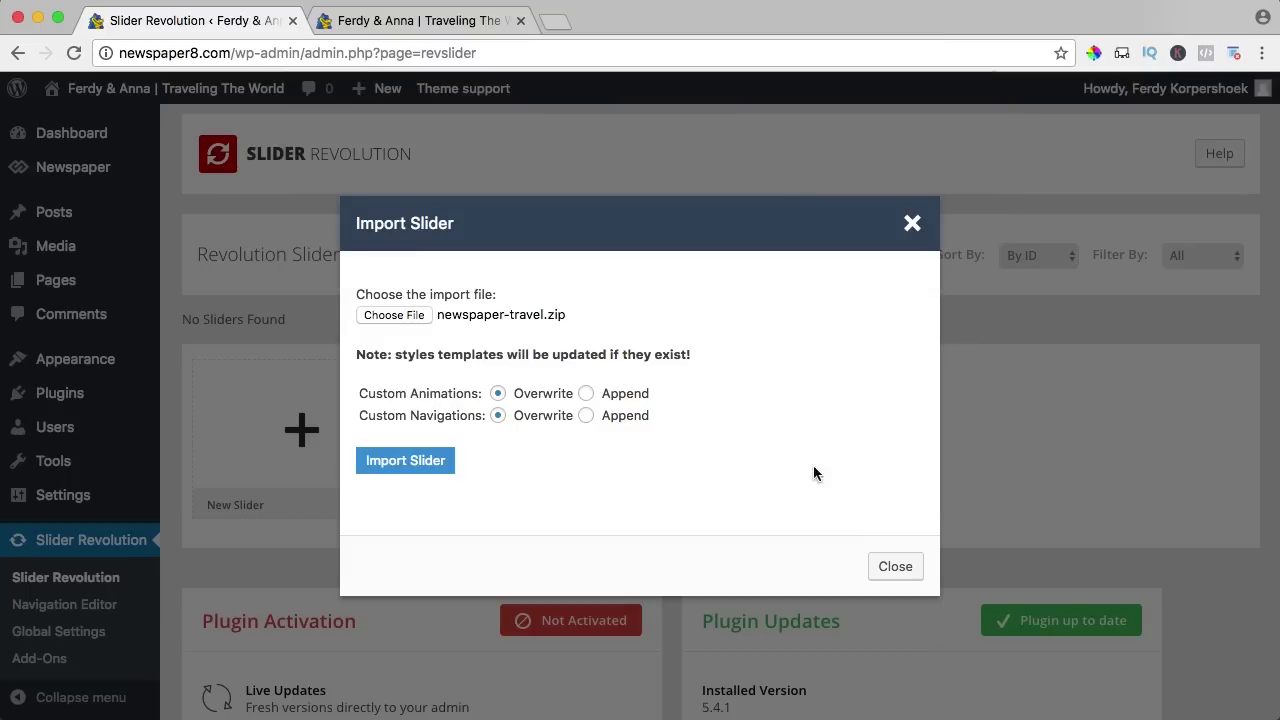
left_click(416, 462)
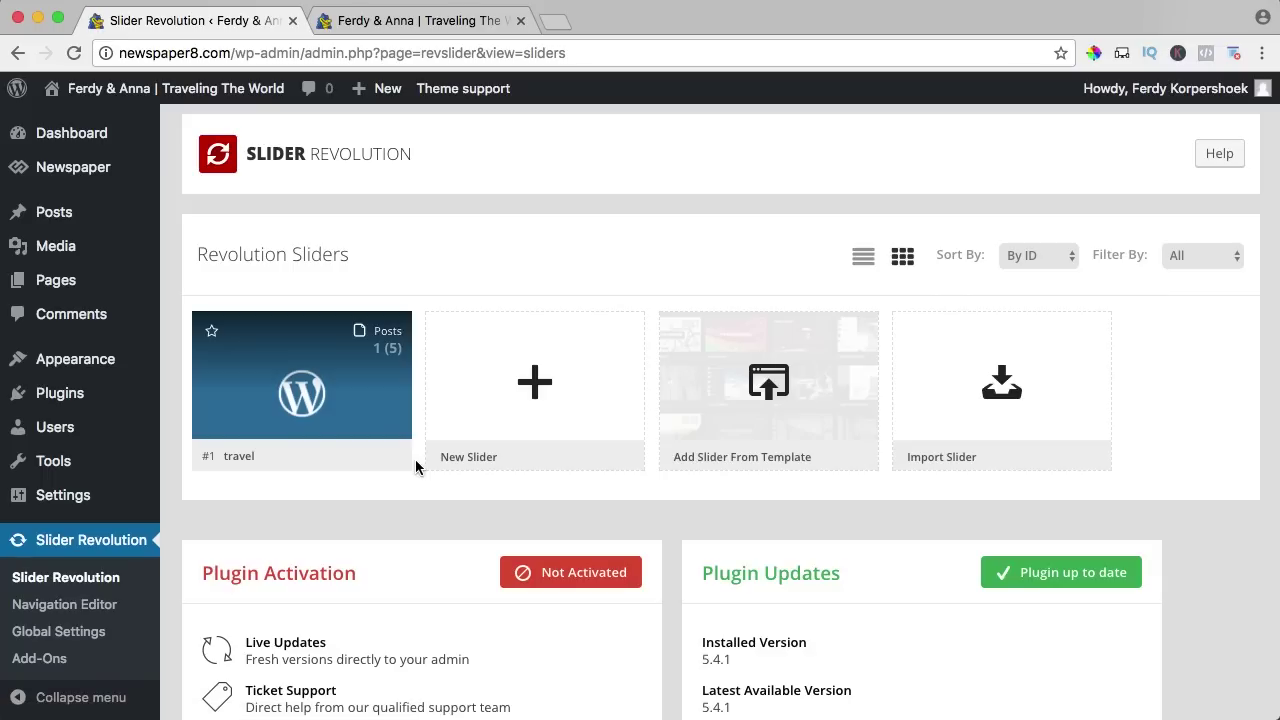
left_click(437, 20)
left_click(433, 178)
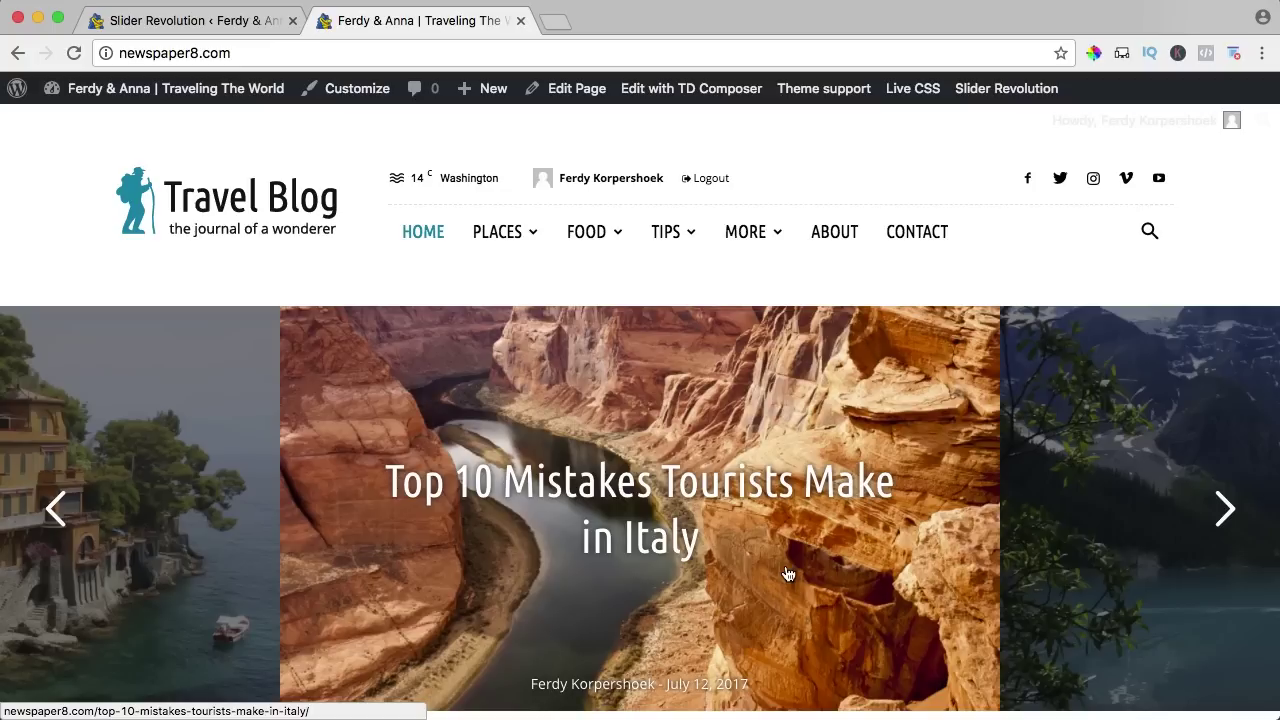
scroll(826, 489, "down", 15)
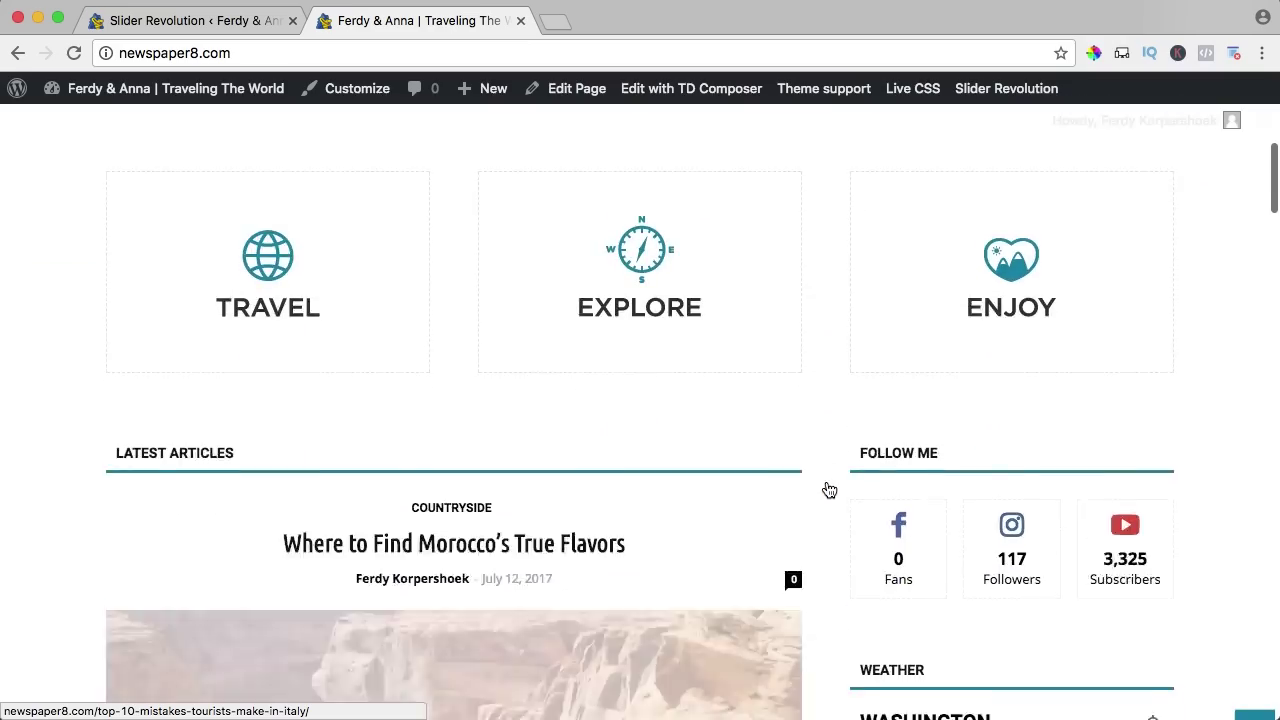
scroll(828, 489, "down", 10)
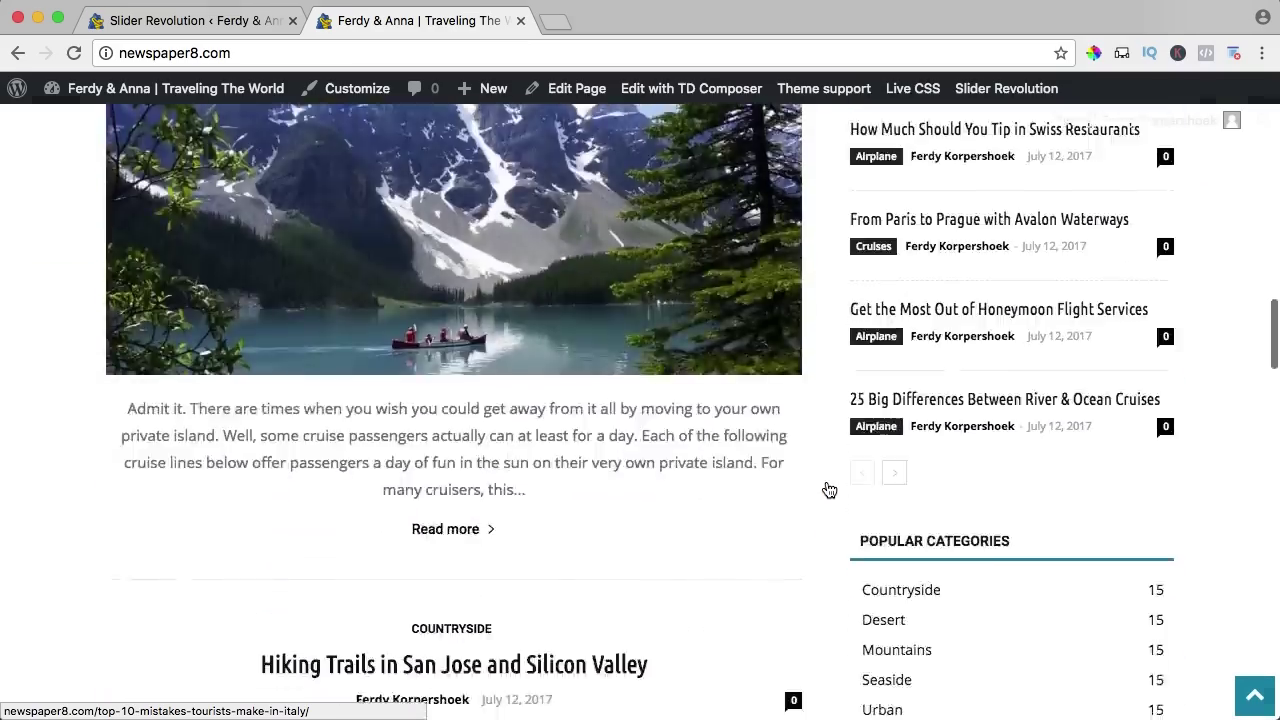
key("super+r")
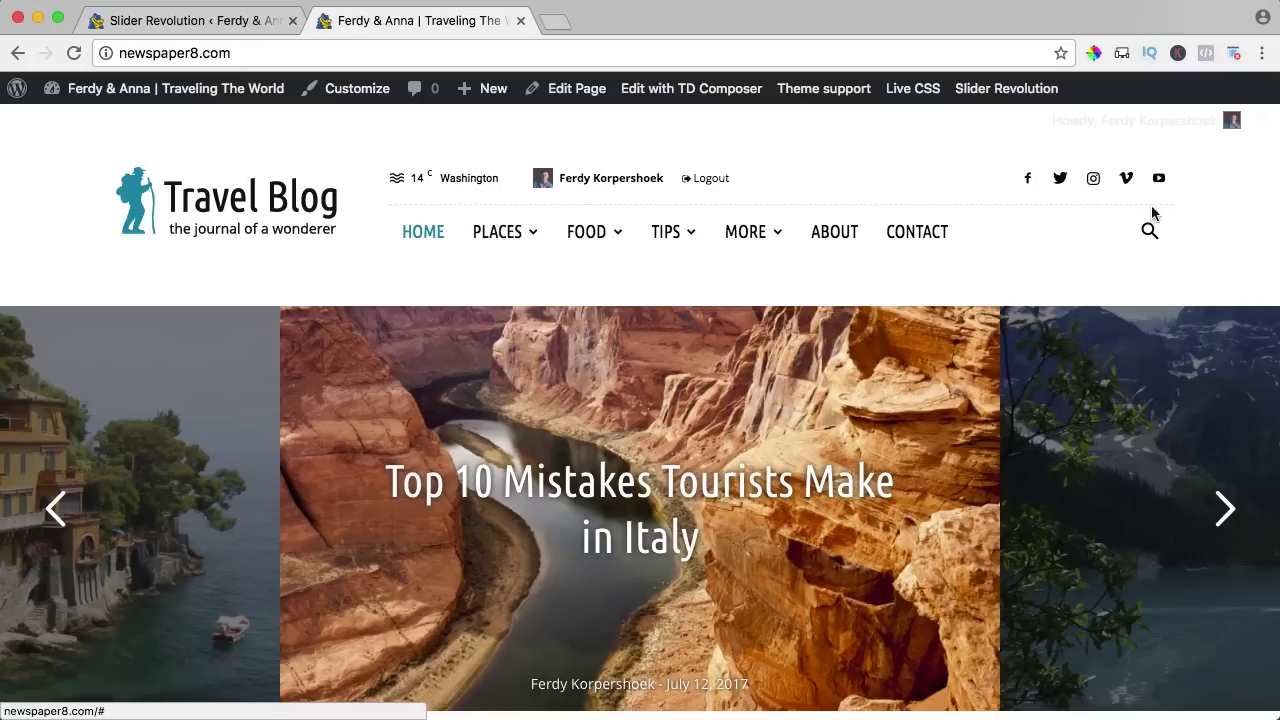
left_click(1150, 236)
left_click(1148, 235)
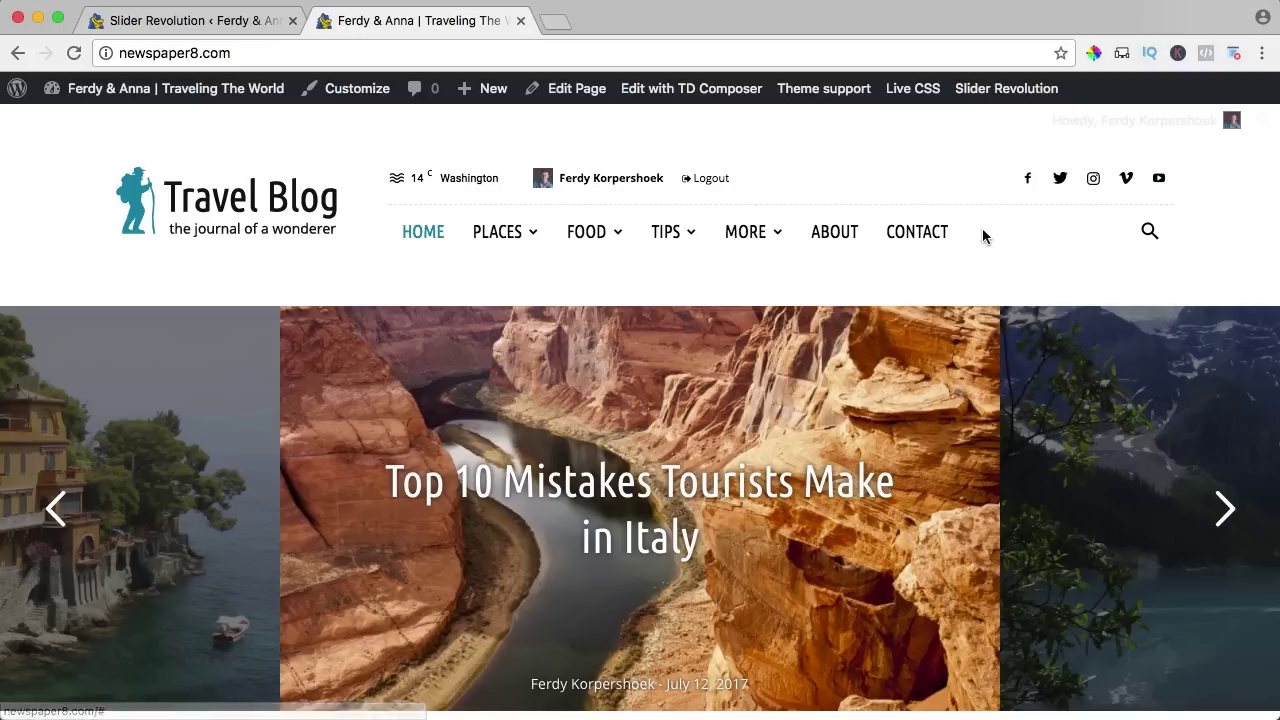
mouse_move(773, 232)
mouse_move(680, 234)
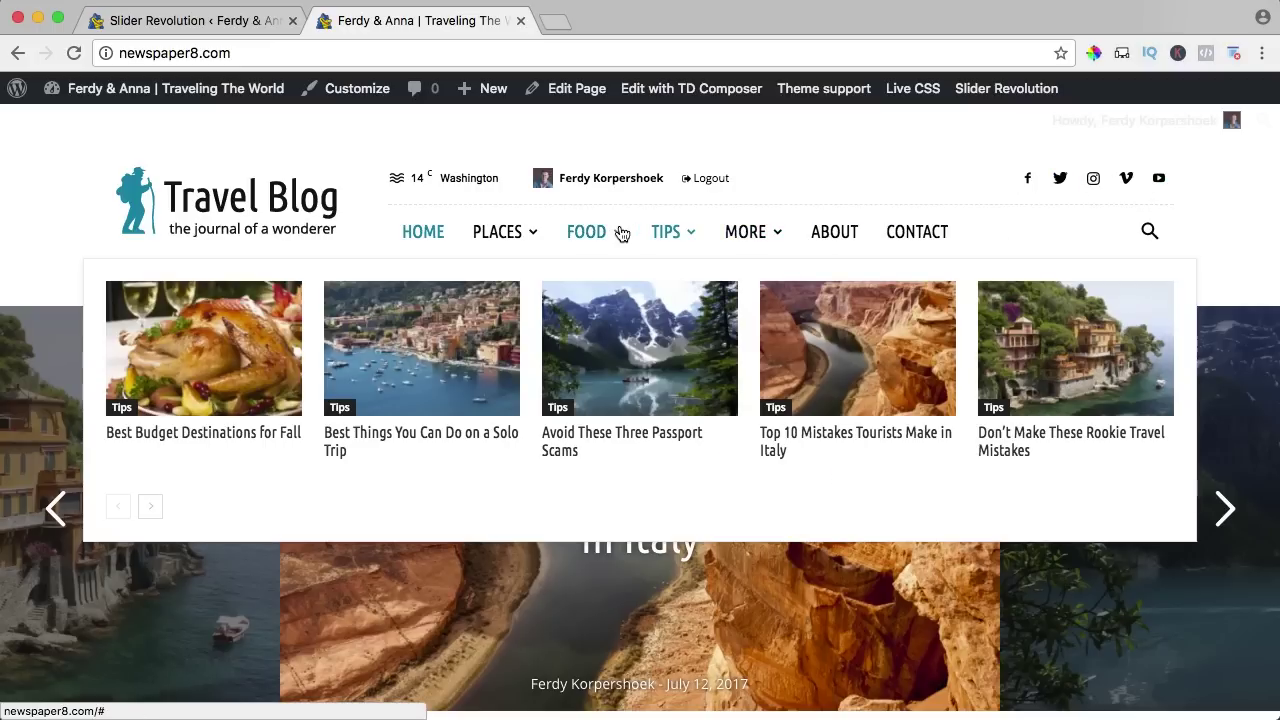
mouse_move(490, 245)
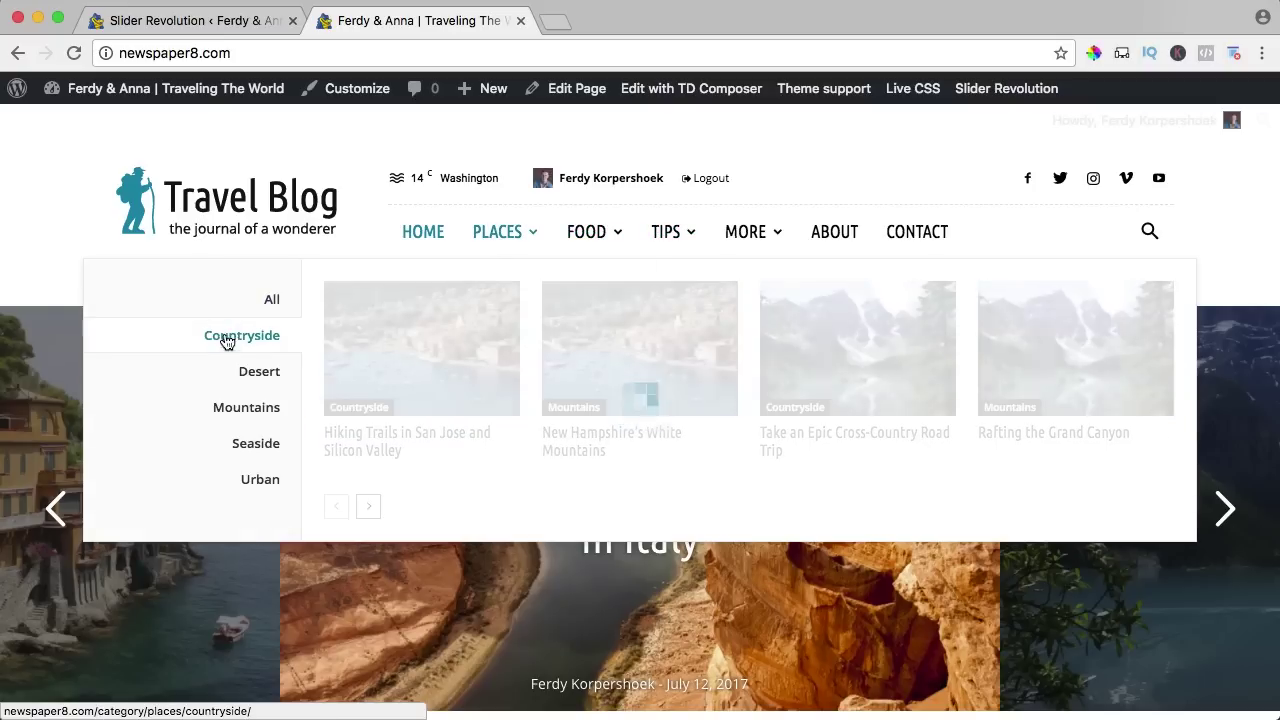
left_click(233, 337)
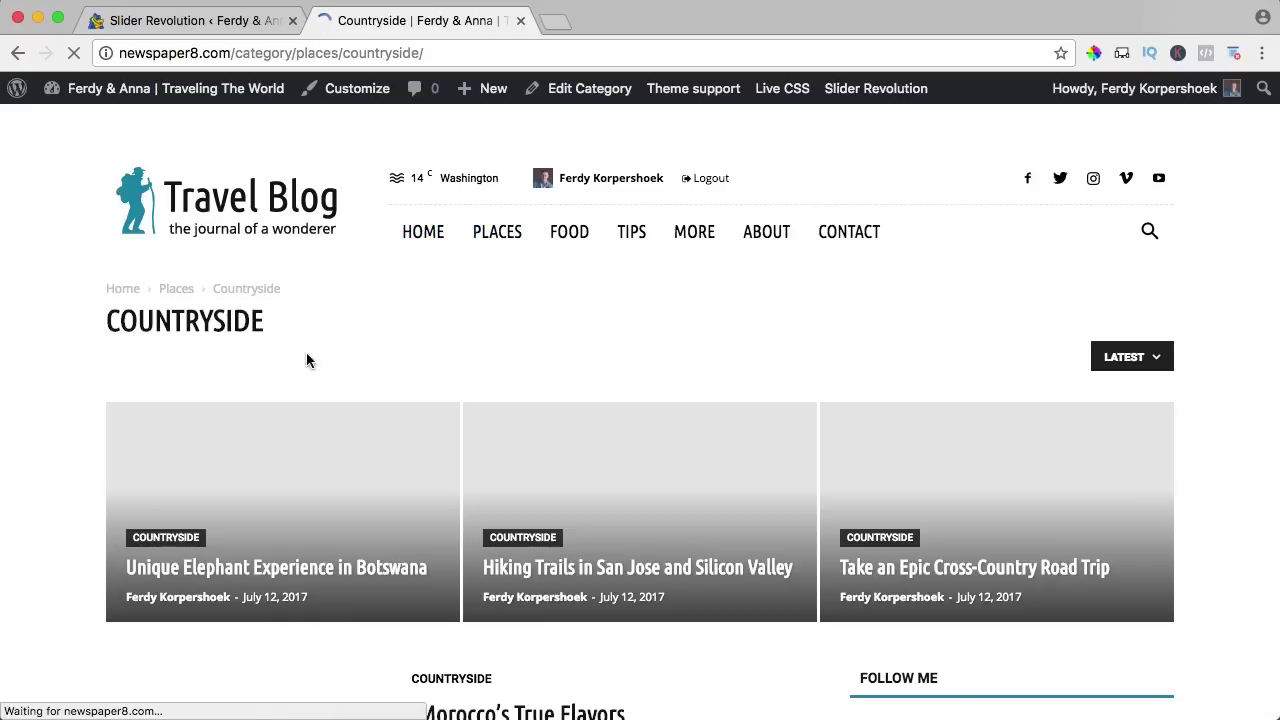
mouse_move(484, 237)
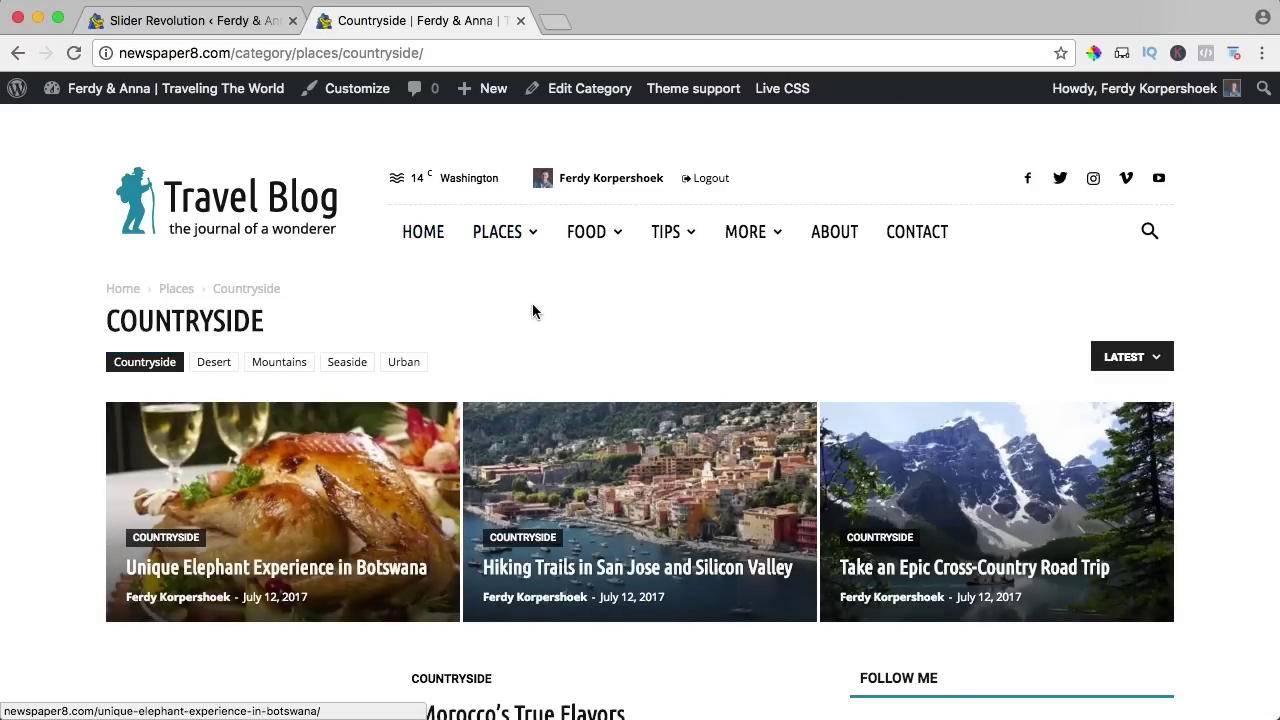
scroll(534, 305, "down", 5)
scroll(534, 302, "up", 5)
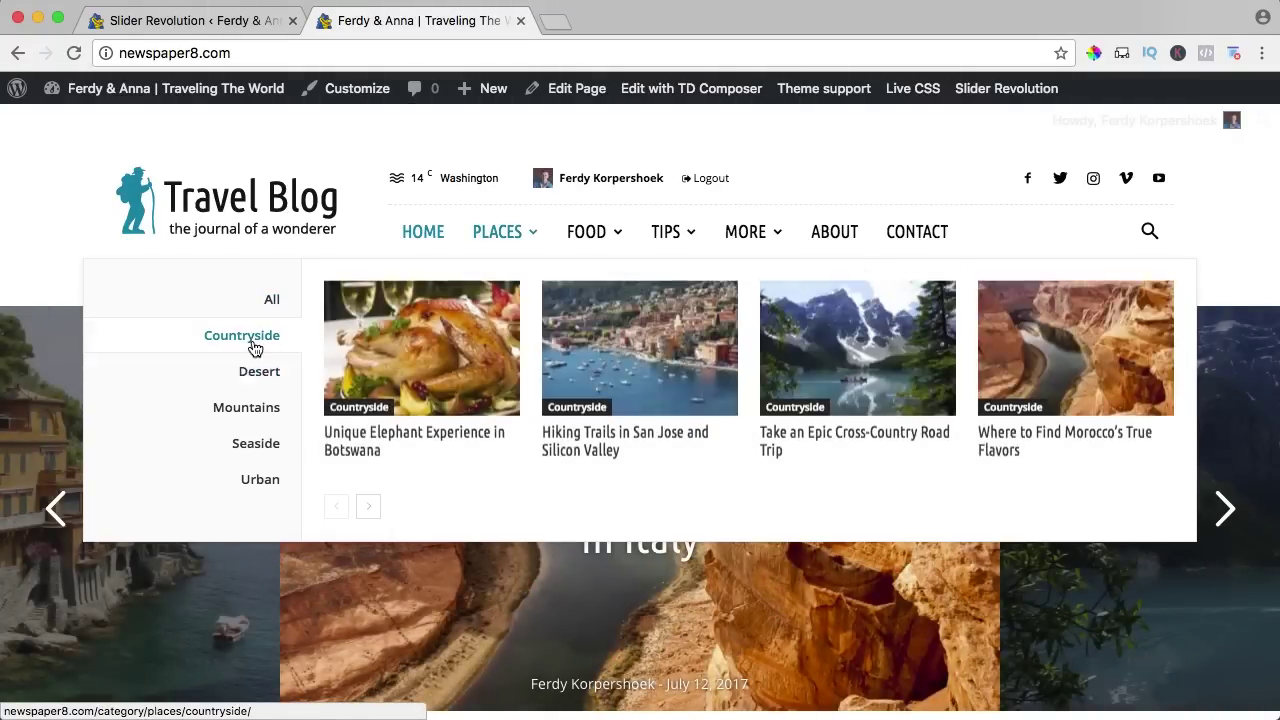
mouse_move(253, 375)
mouse_move(251, 409)
scroll(251, 410, "down", 1)
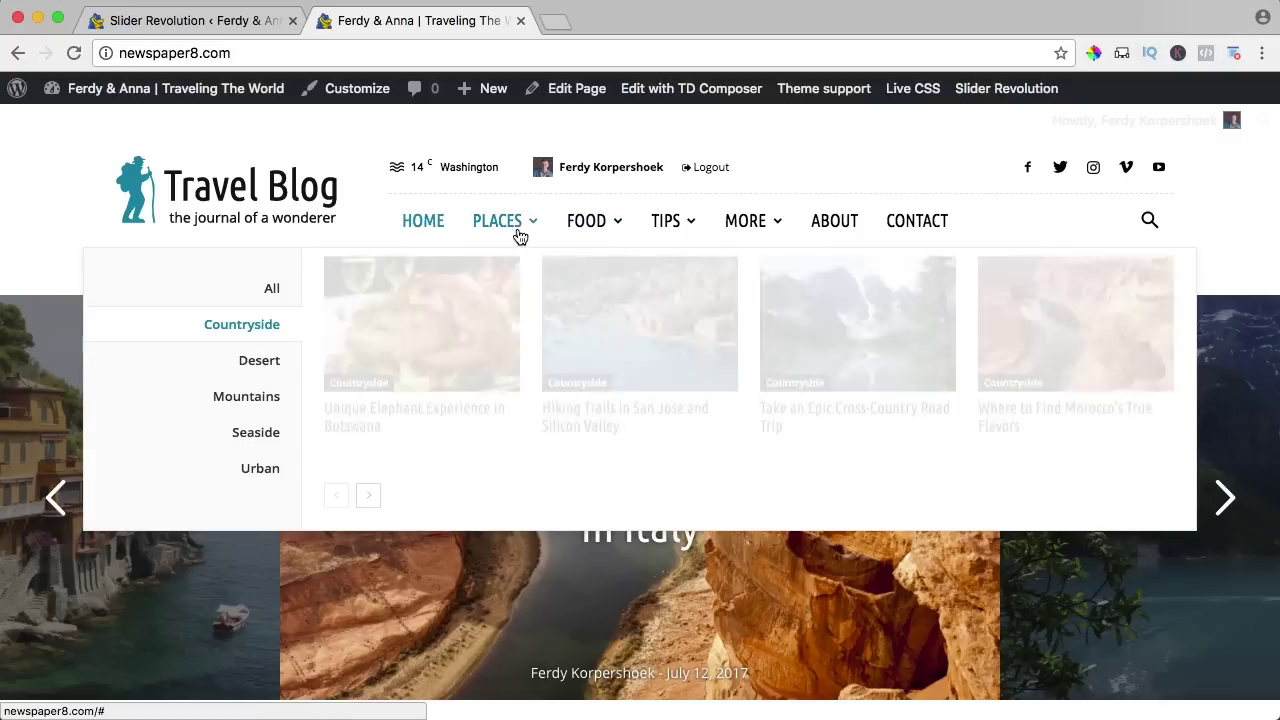
scroll(643, 357, "down", 2)
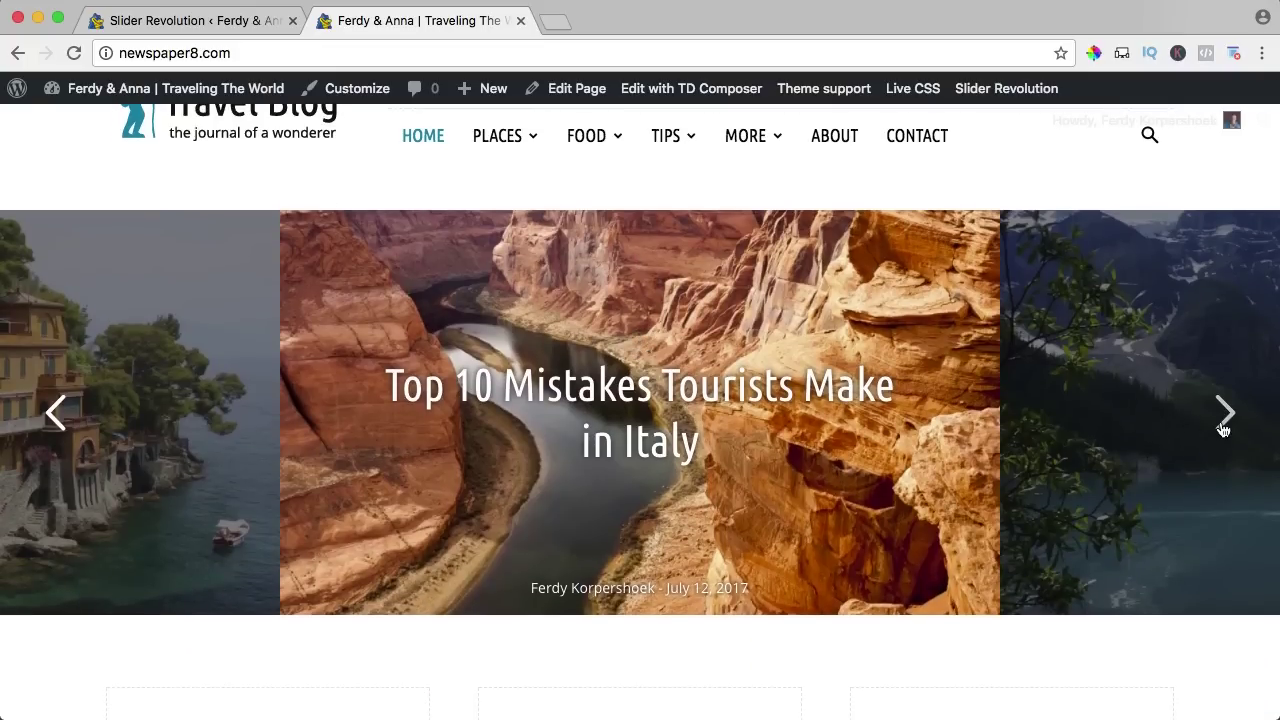
left_click(1223, 424)
Open the 'Best Things You Can Do on a Solo Trip' post from the slider and scroll to the footer and back.
left_click(1223, 428)
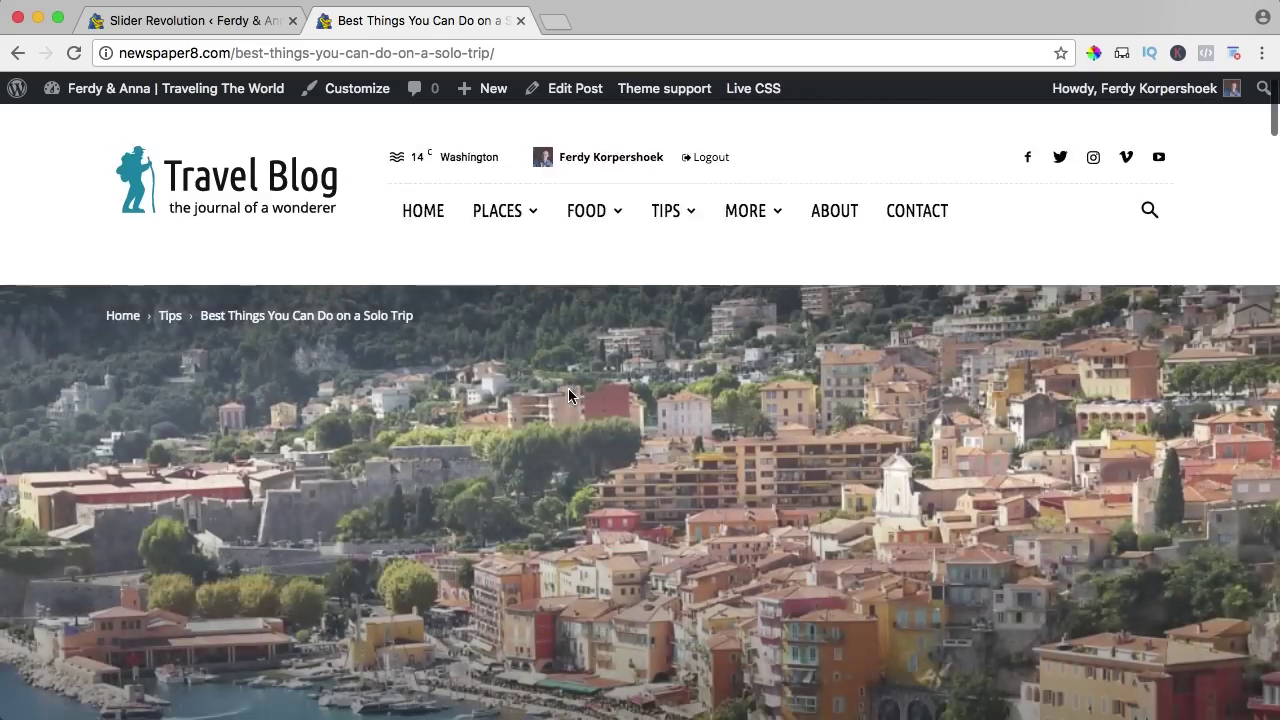
scroll(568, 388, "down", 3)
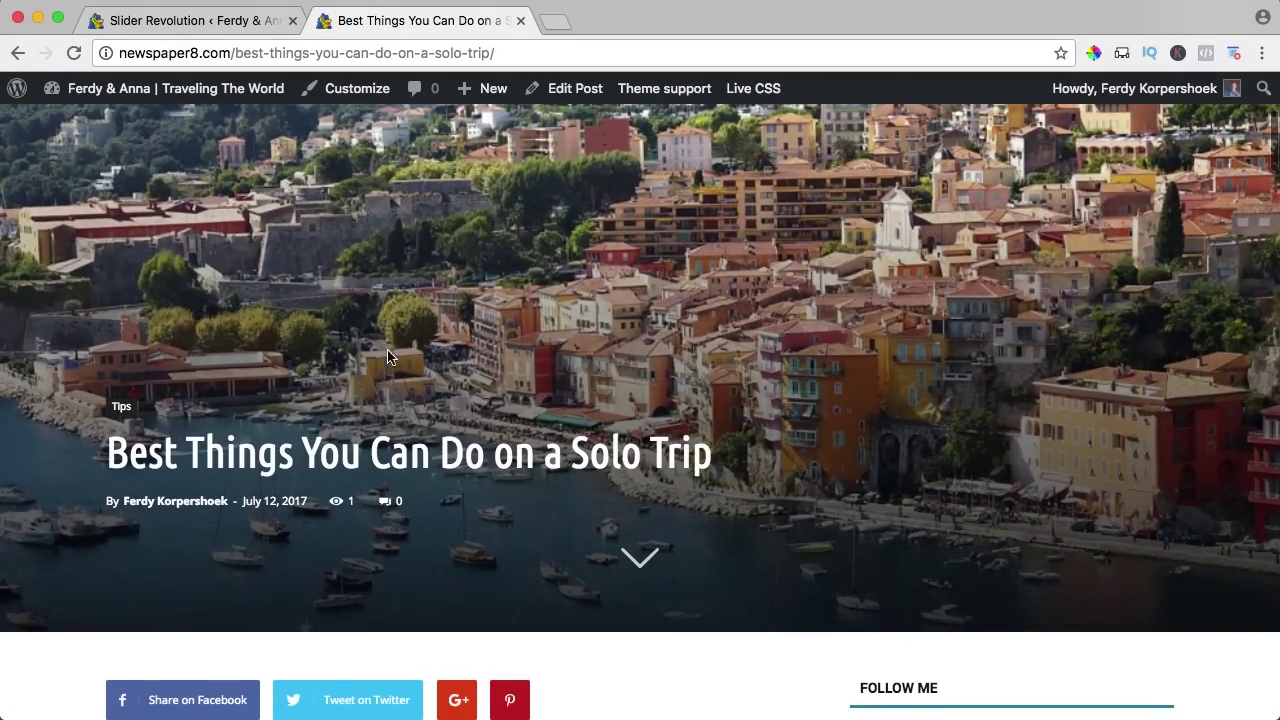
scroll(673, 305, "down", 10)
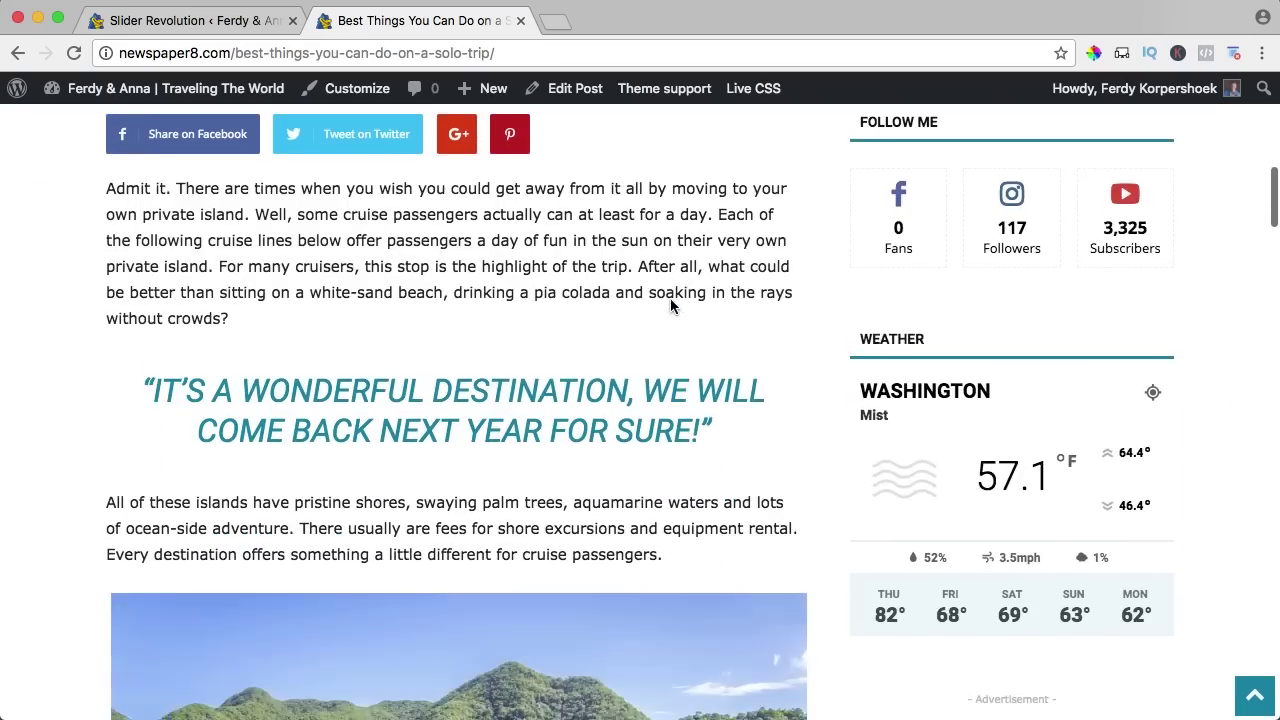
scroll(670, 298, "down", 15)
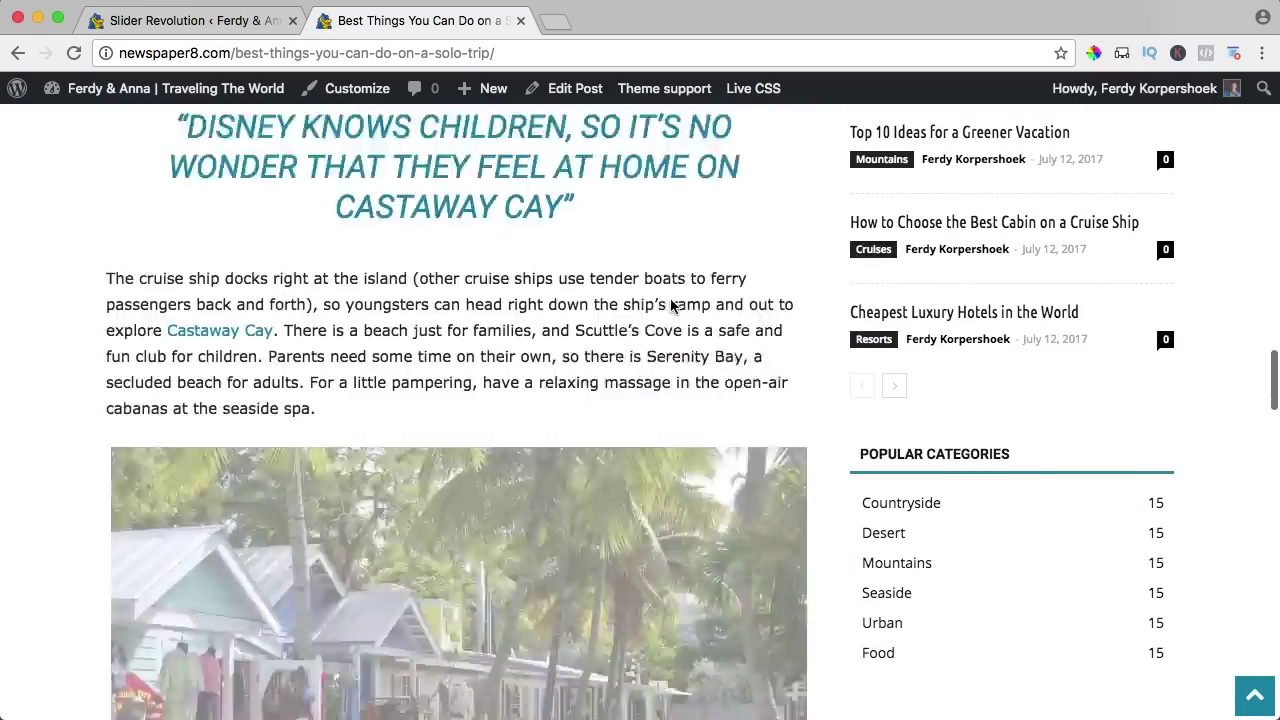
scroll(670, 306, "down", 3)
scroll(670, 306, "up", 8)
scroll(670, 306, "down", 6)
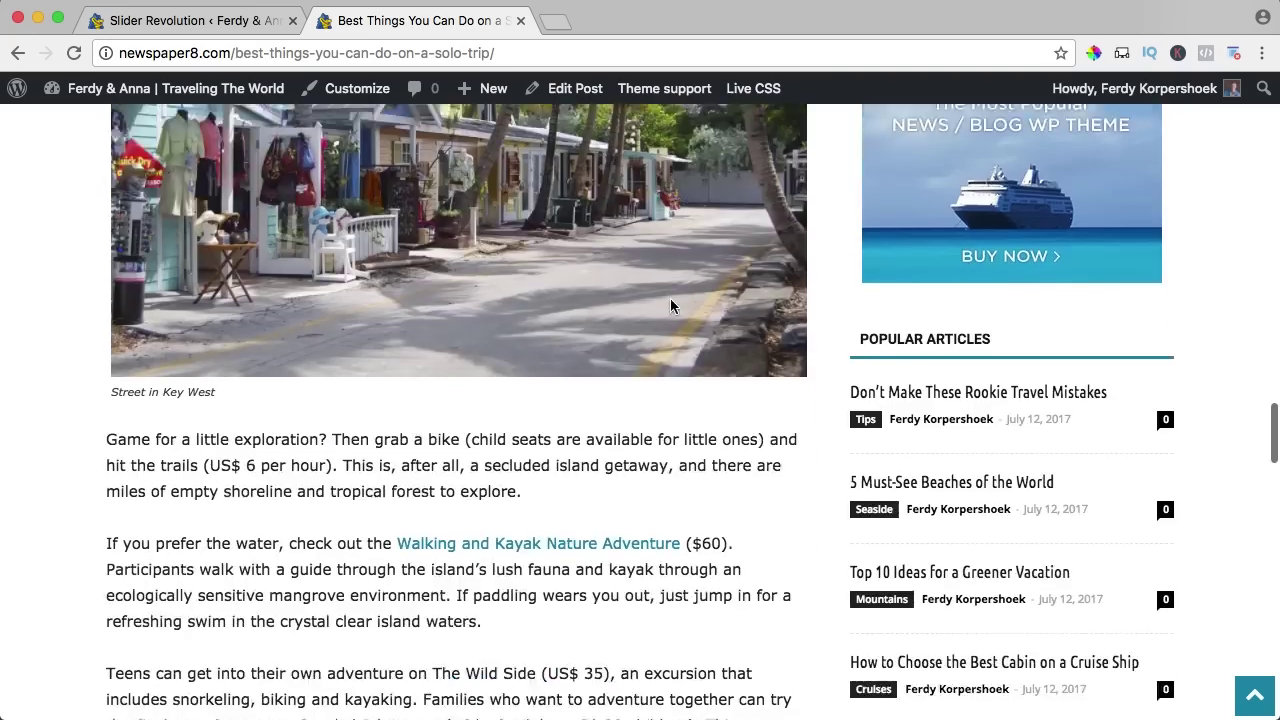
scroll(672, 305, "down", 10)
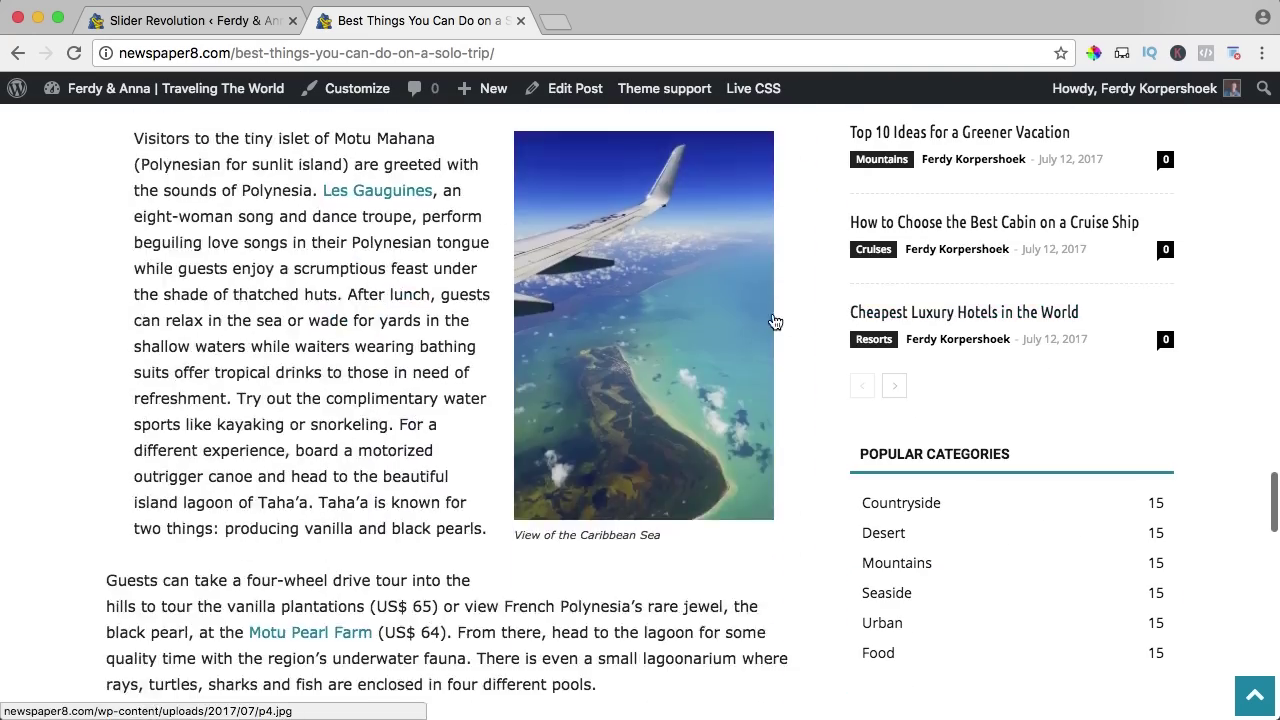
scroll(775, 321, "down", 11)
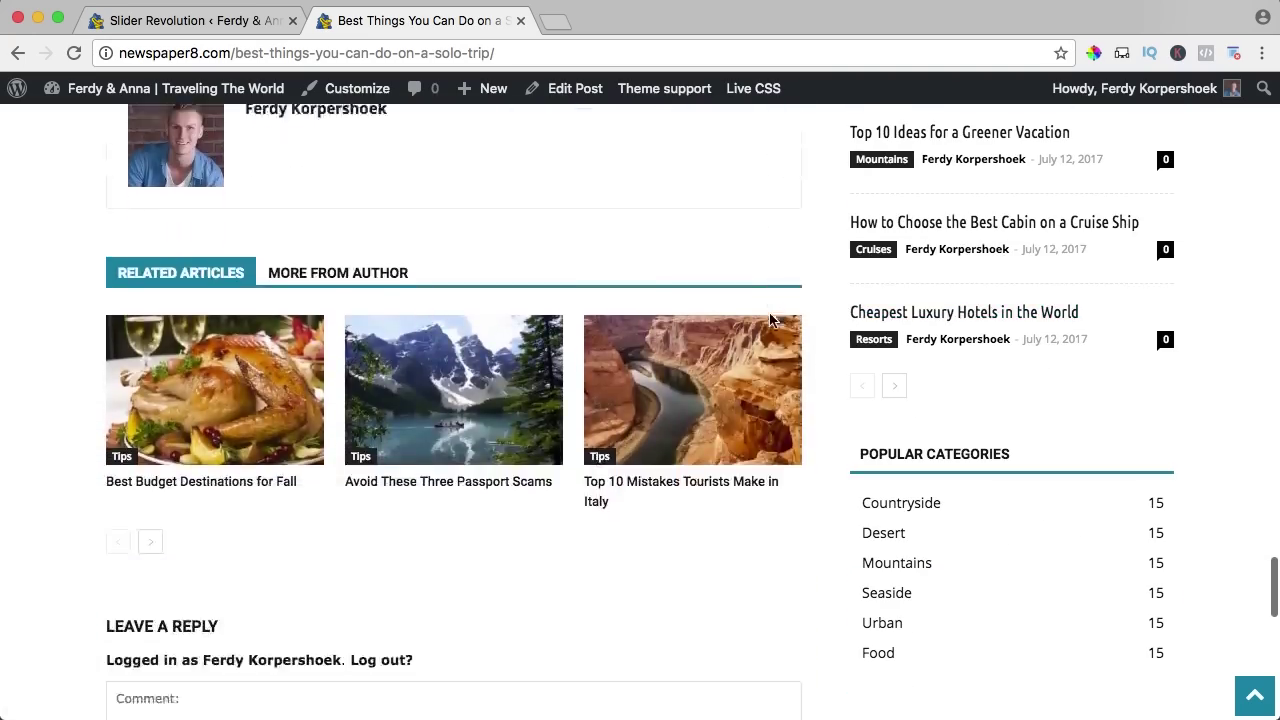
scroll(770, 320, "down", 8)
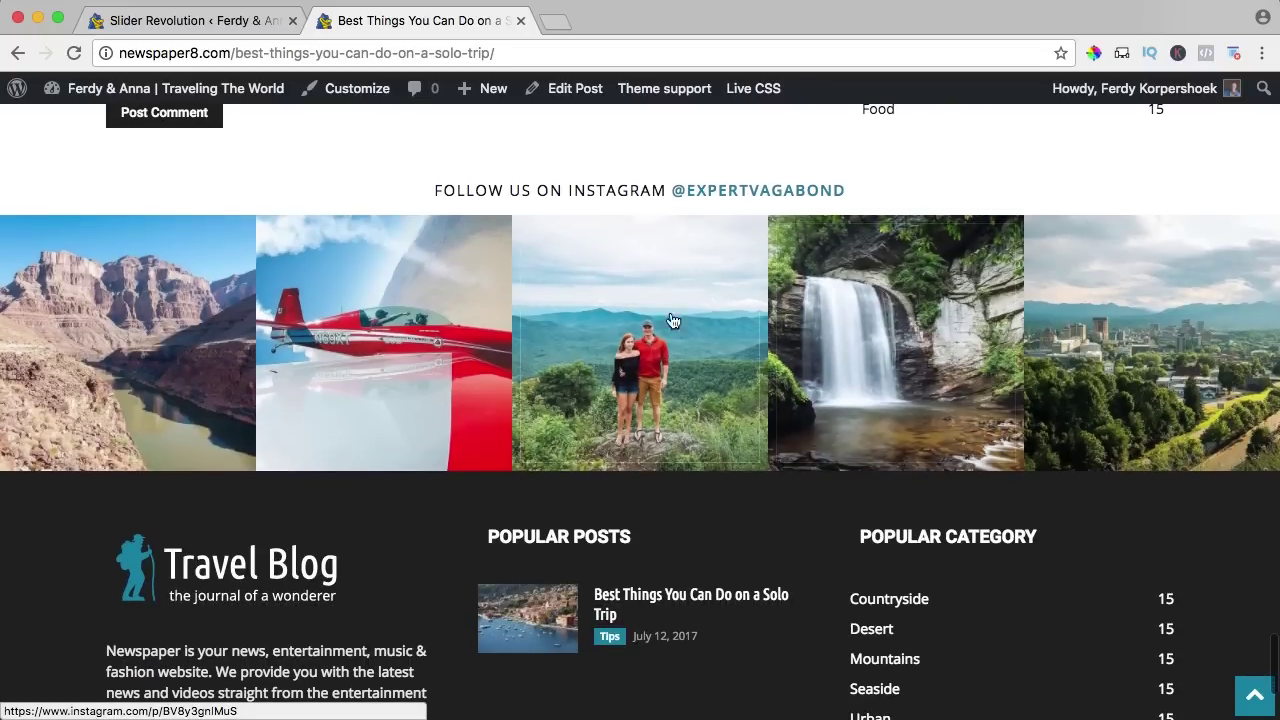
scroll(866, 374, "down", 4)
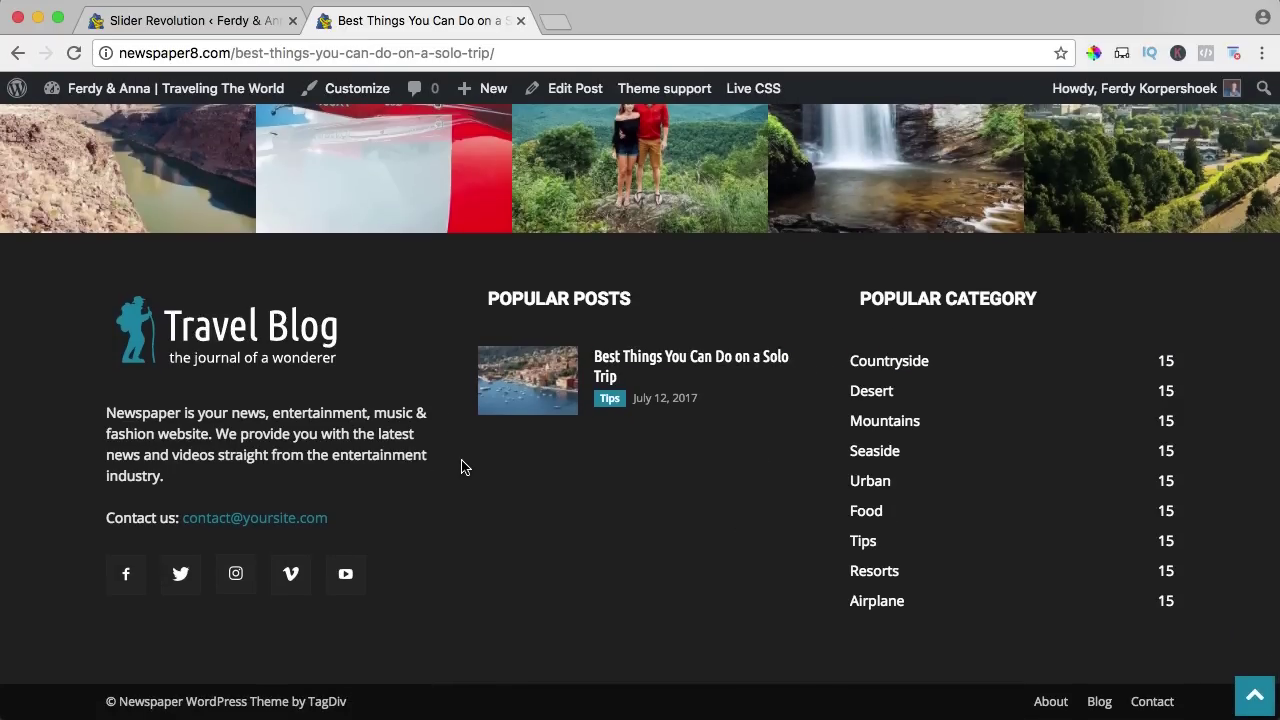
scroll(461, 467, "up", 20)
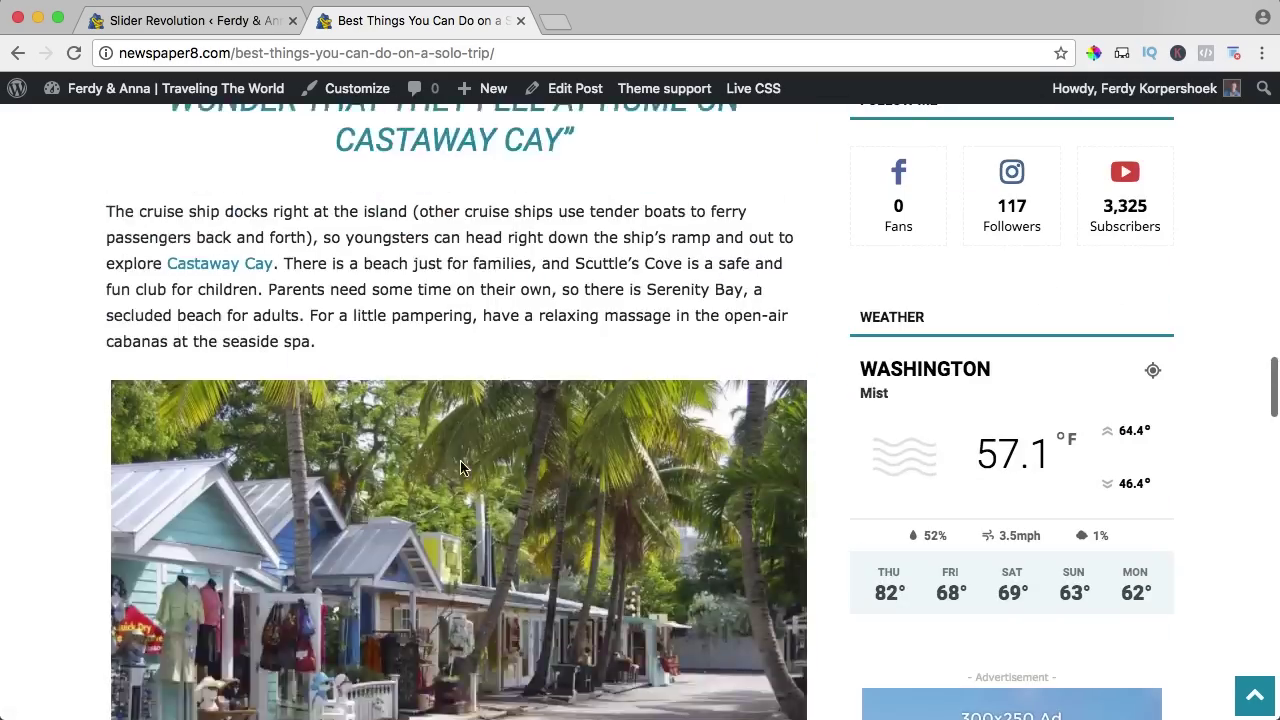
scroll(460, 467, "up", 15)
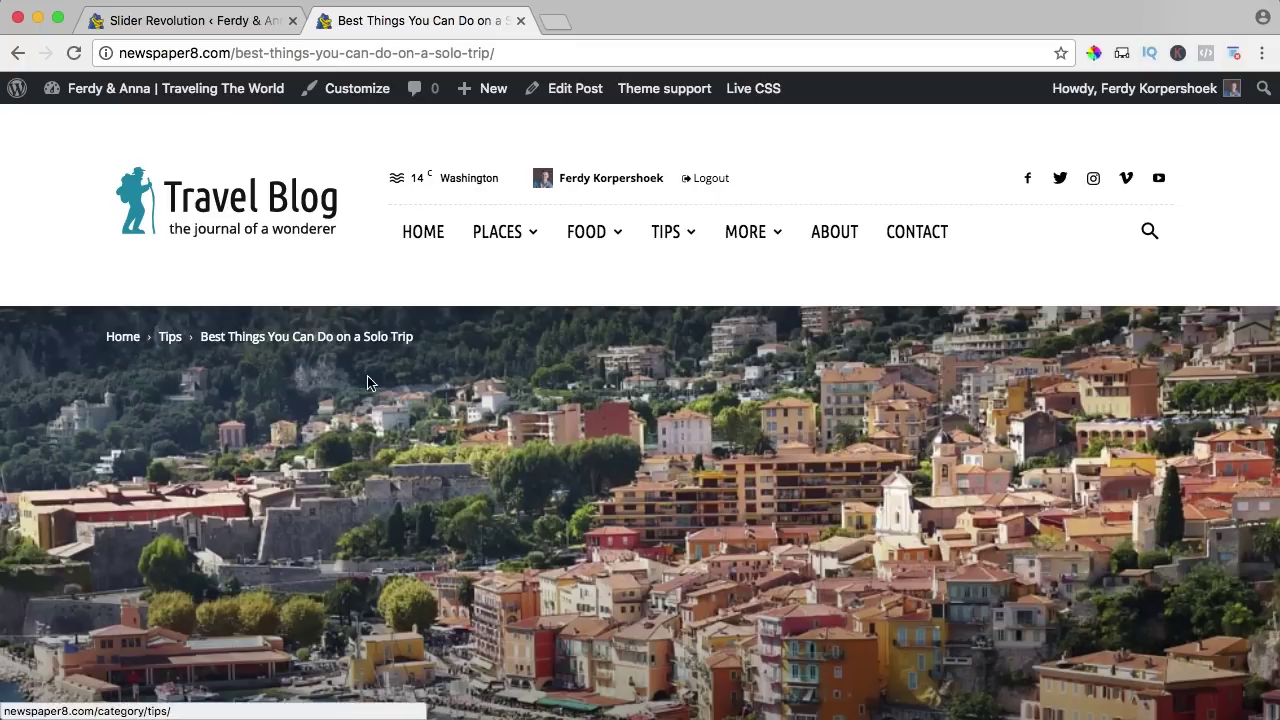
scroll(370, 385, "down", 5)
scroll(677, 449, "up", 5)
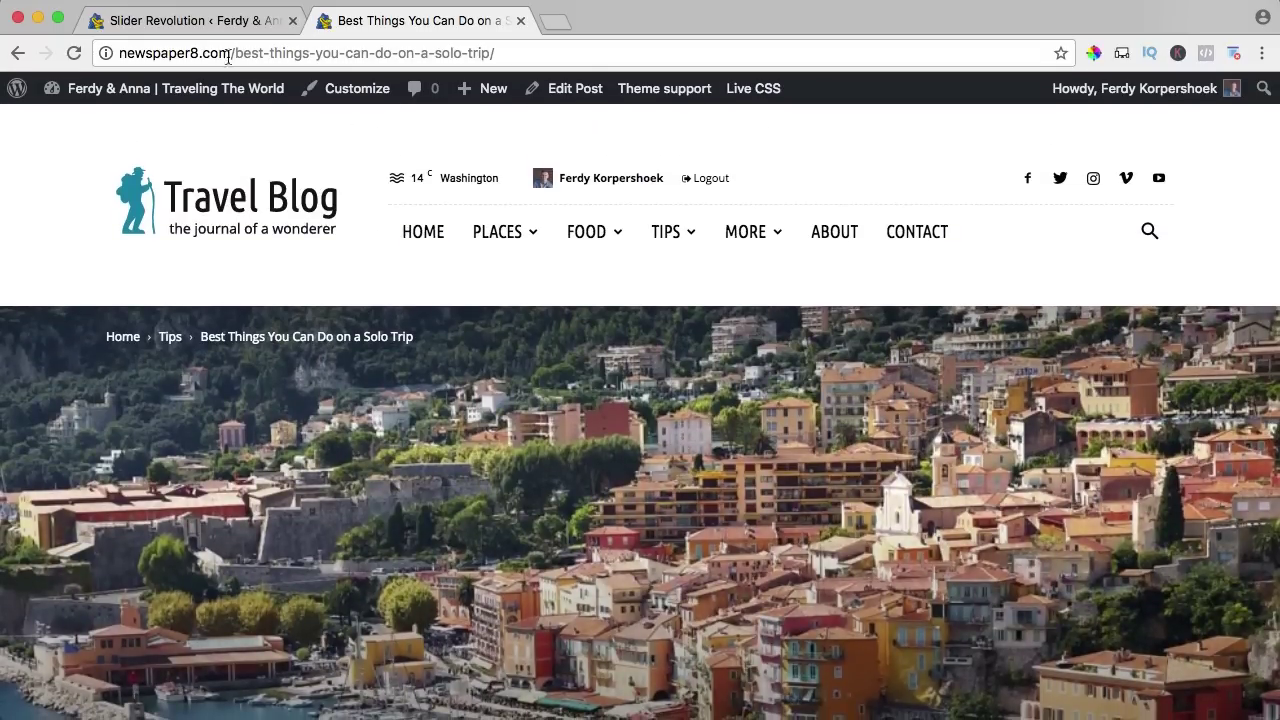
Open the Newspaper theme panel and look at the blog post's current header.
left_click(210, 24)
mouse_move(77, 166)
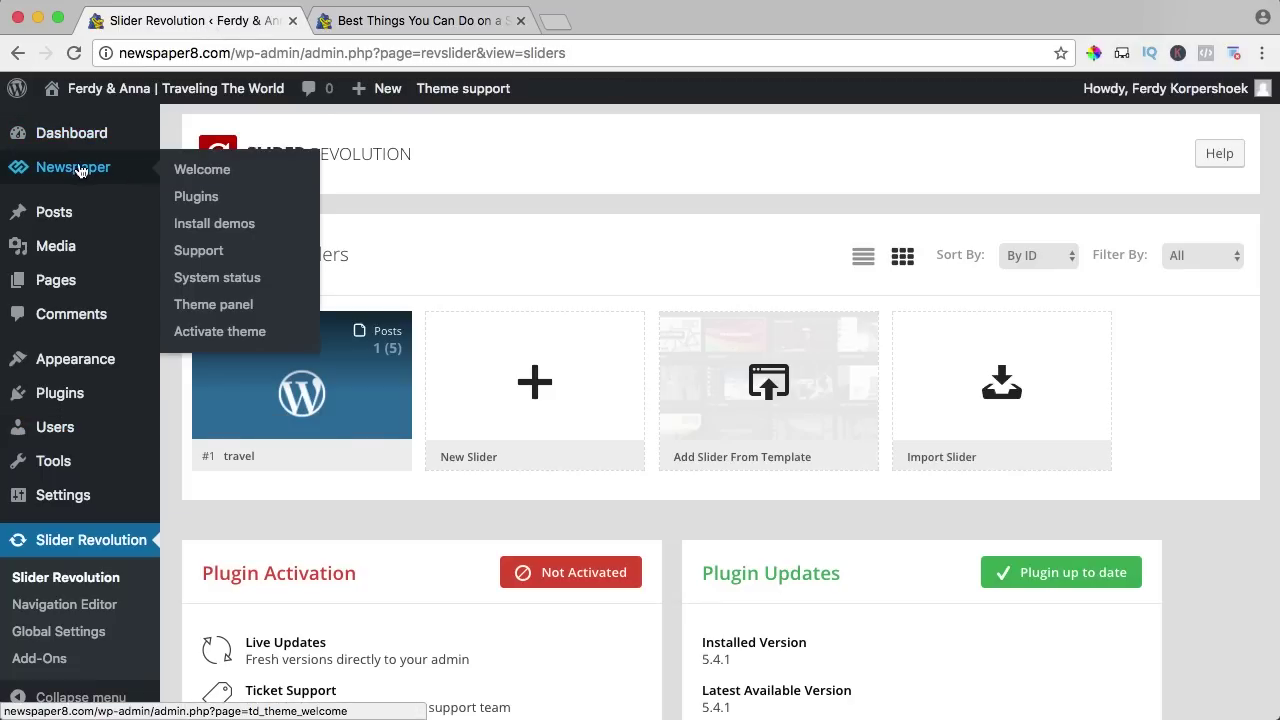
left_click(221, 307)
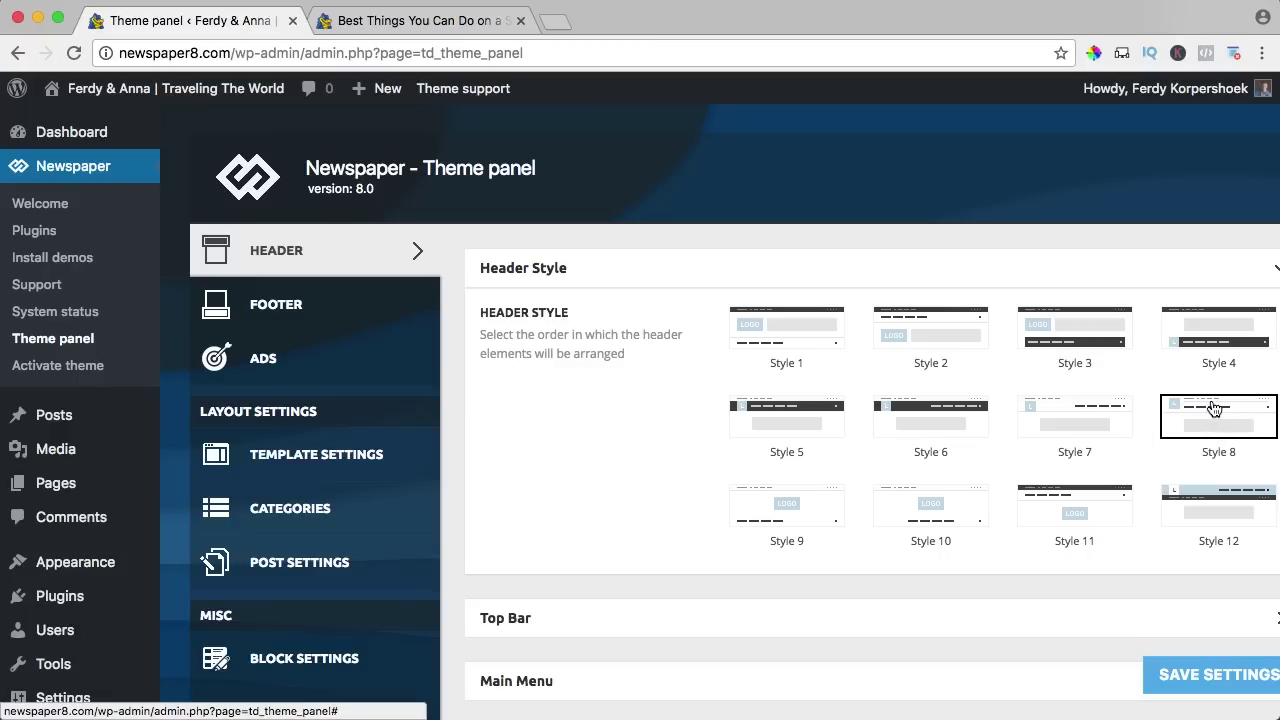
left_click(440, 20)
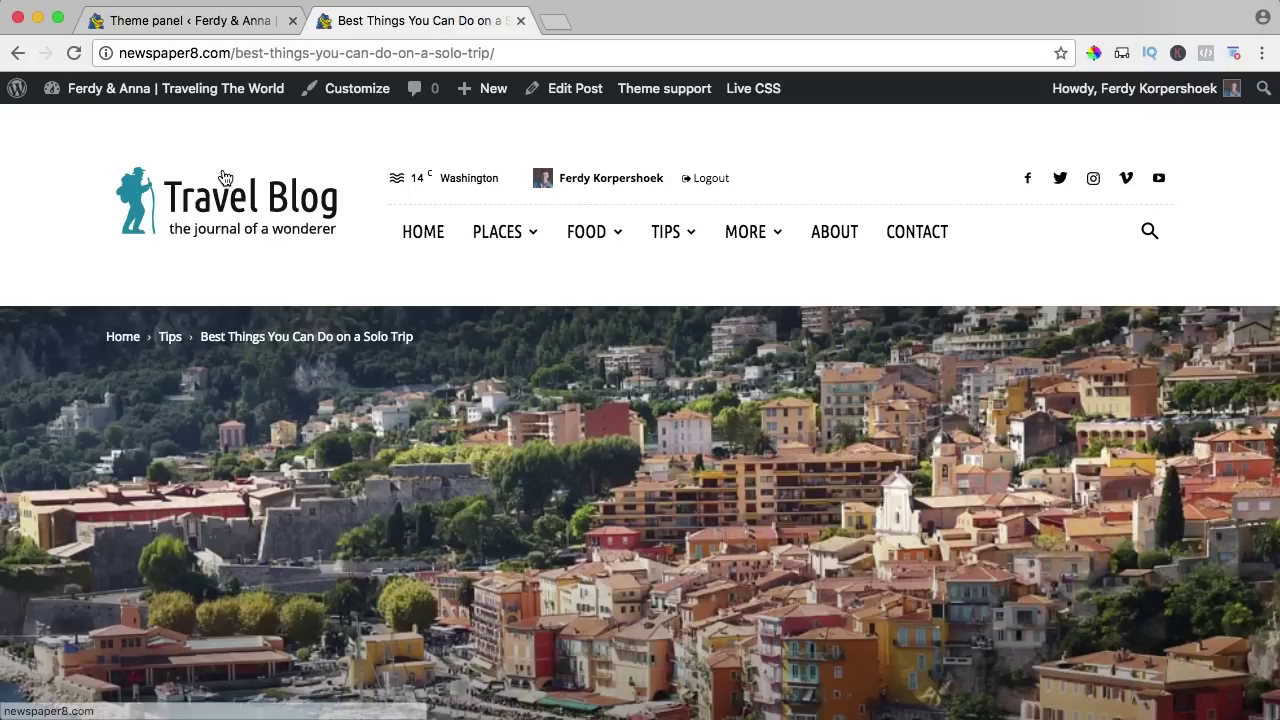
Select Header Style 1, save the settings, and preview the post with it.
mouse_move(481, 231)
left_click(228, 30)
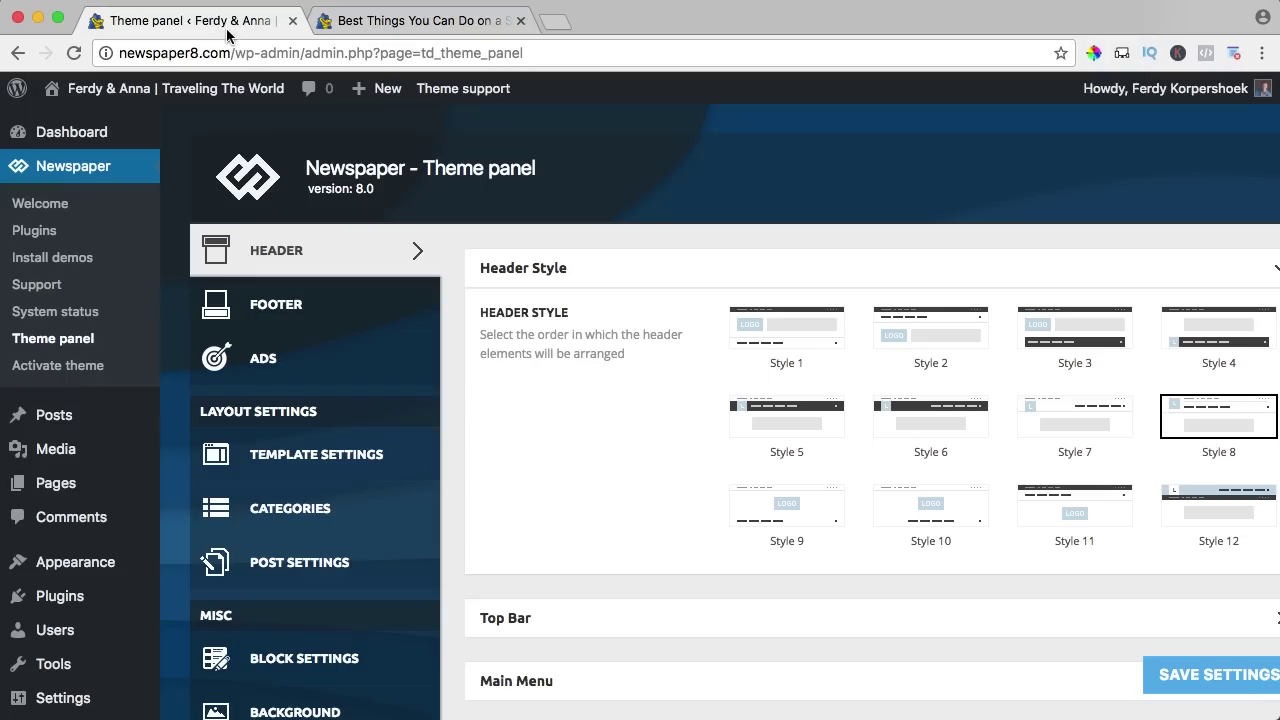
left_click(780, 338)
left_click(1205, 677)
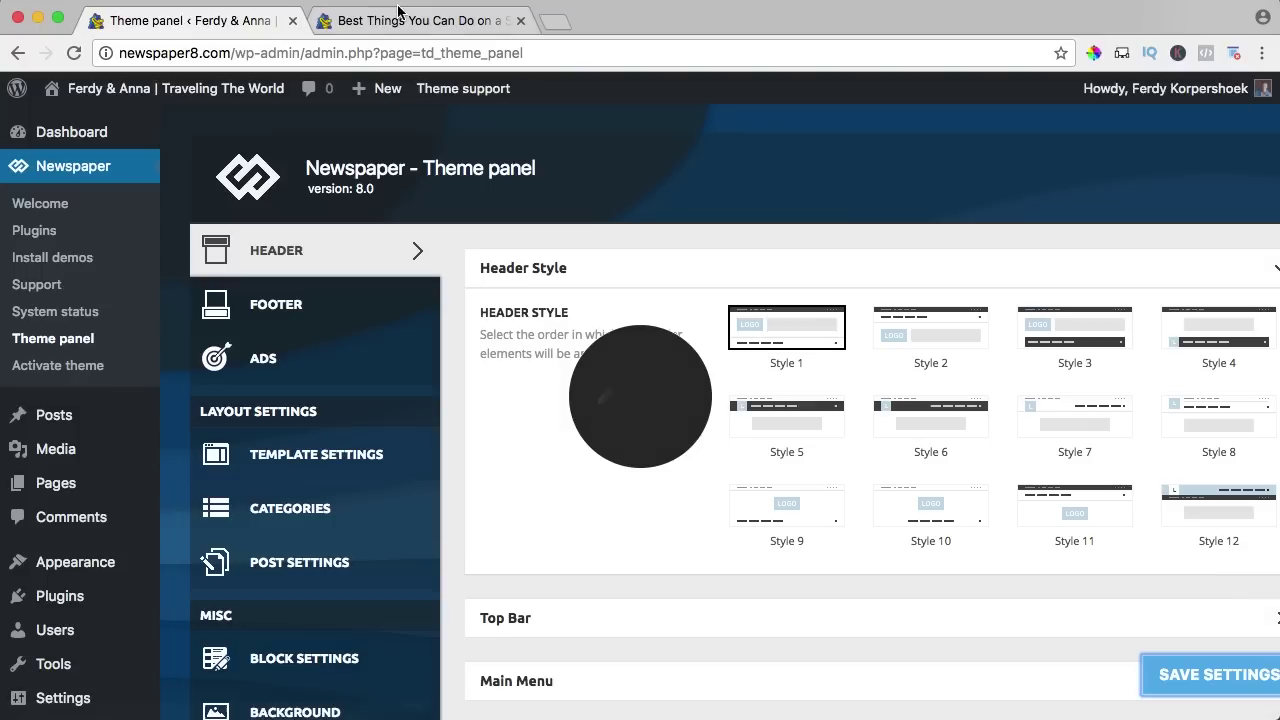
left_click(400, 16)
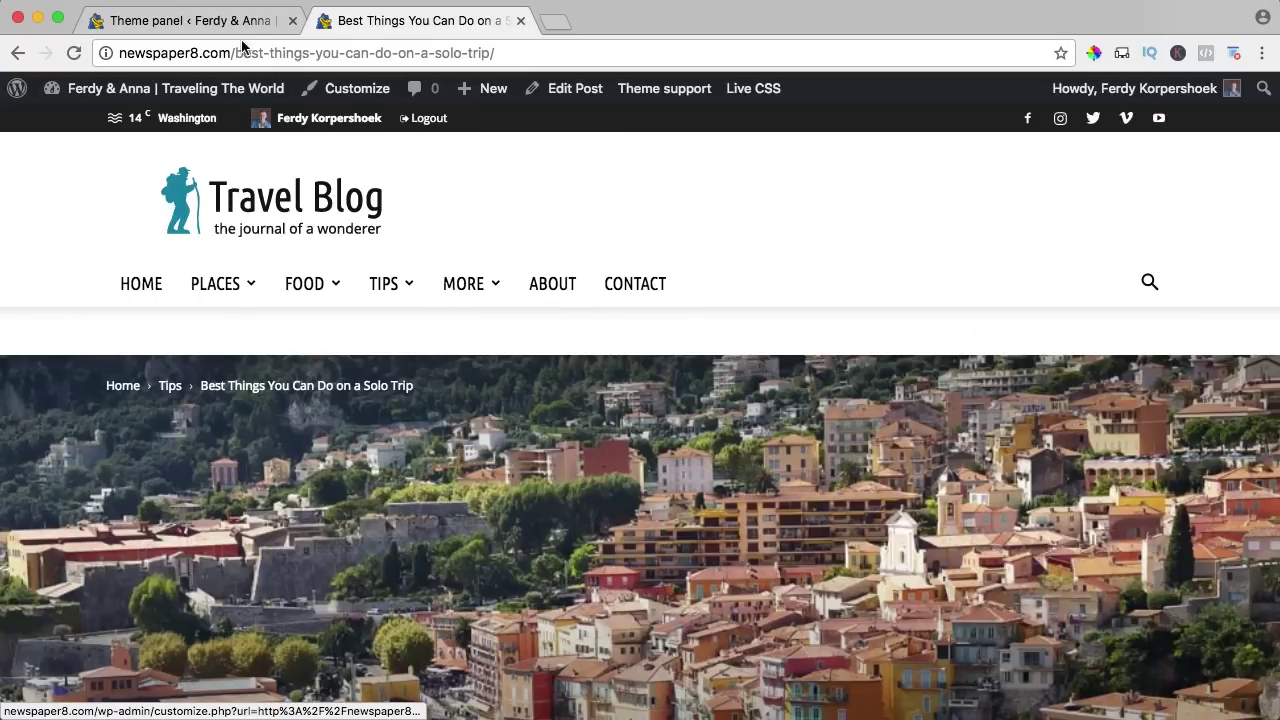
Try the Style 5 header layout, save it, and preview it on the post.
left_click(190, 20)
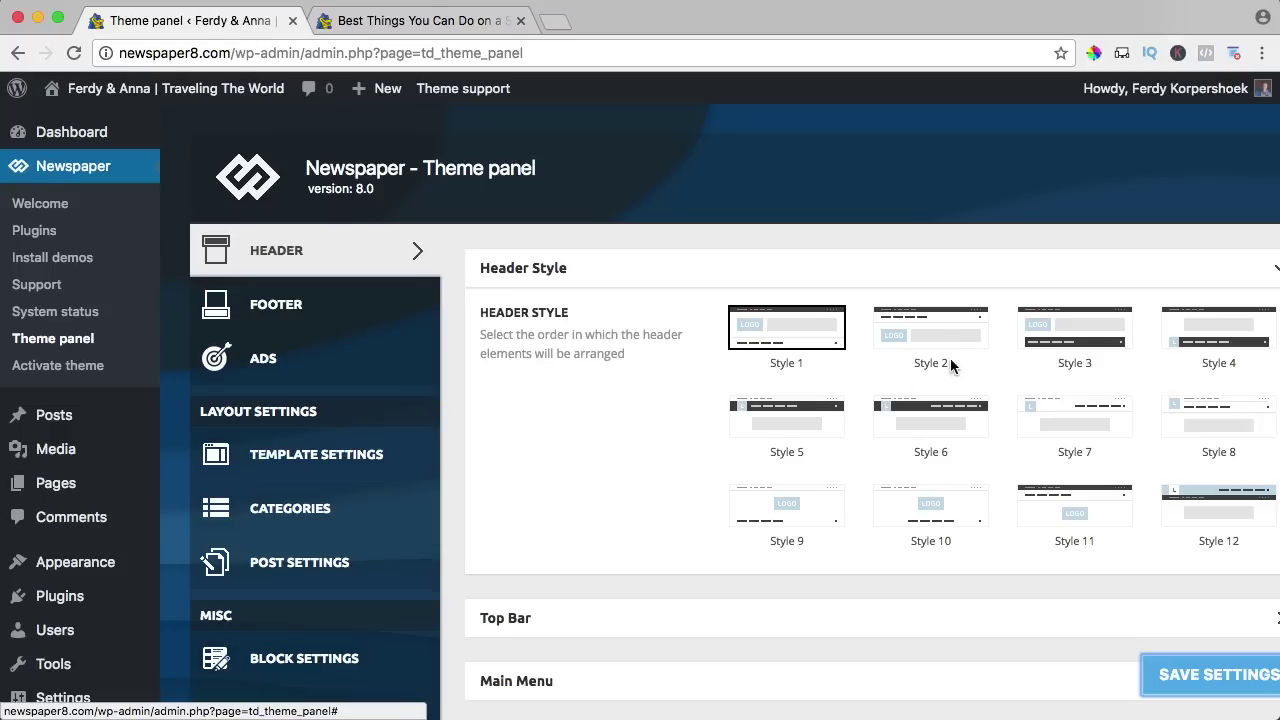
left_click(803, 423)
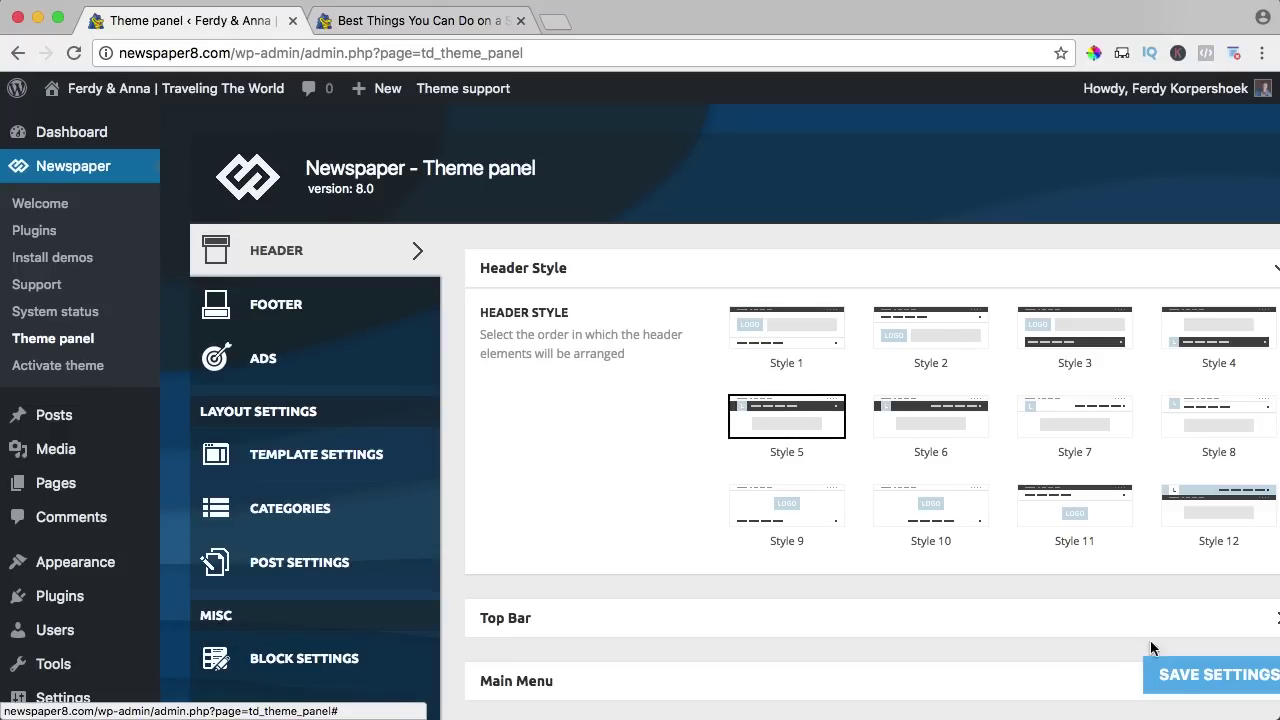
left_click(1180, 682)
left_click(420, 20)
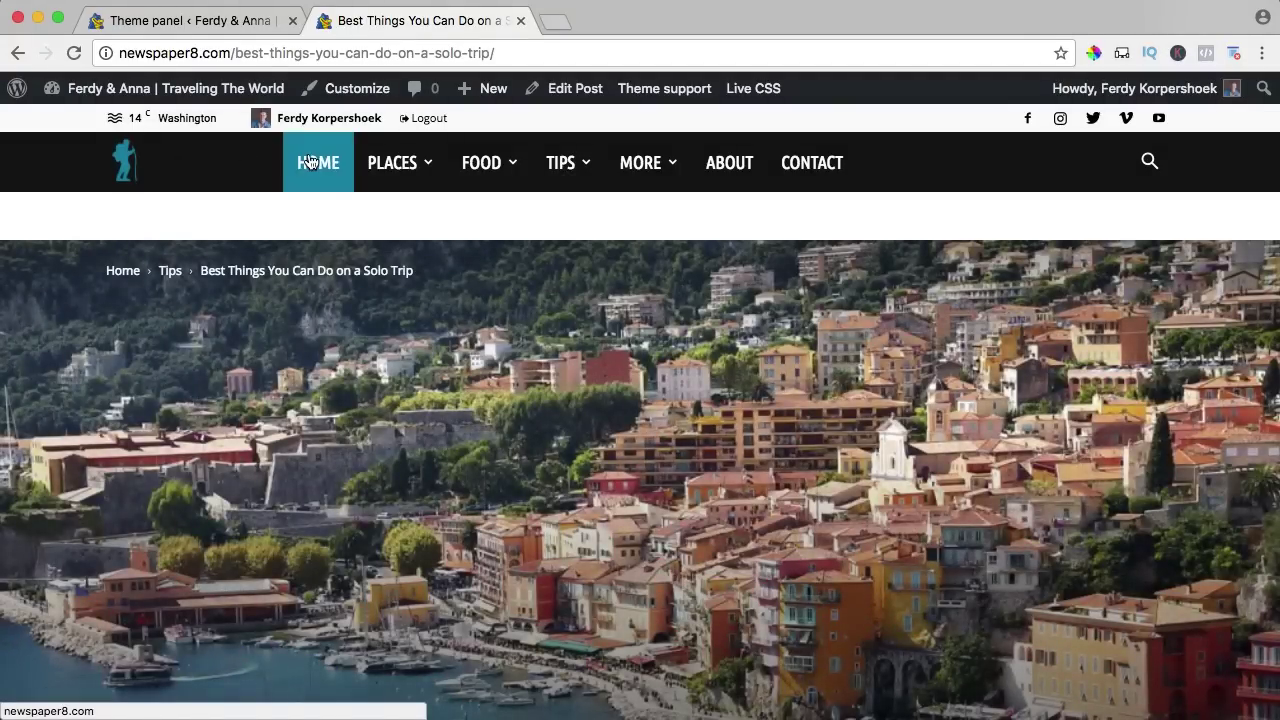
Switch to the Style 6 header, save and preview it, then return to header settings.
mouse_move(437, 170)
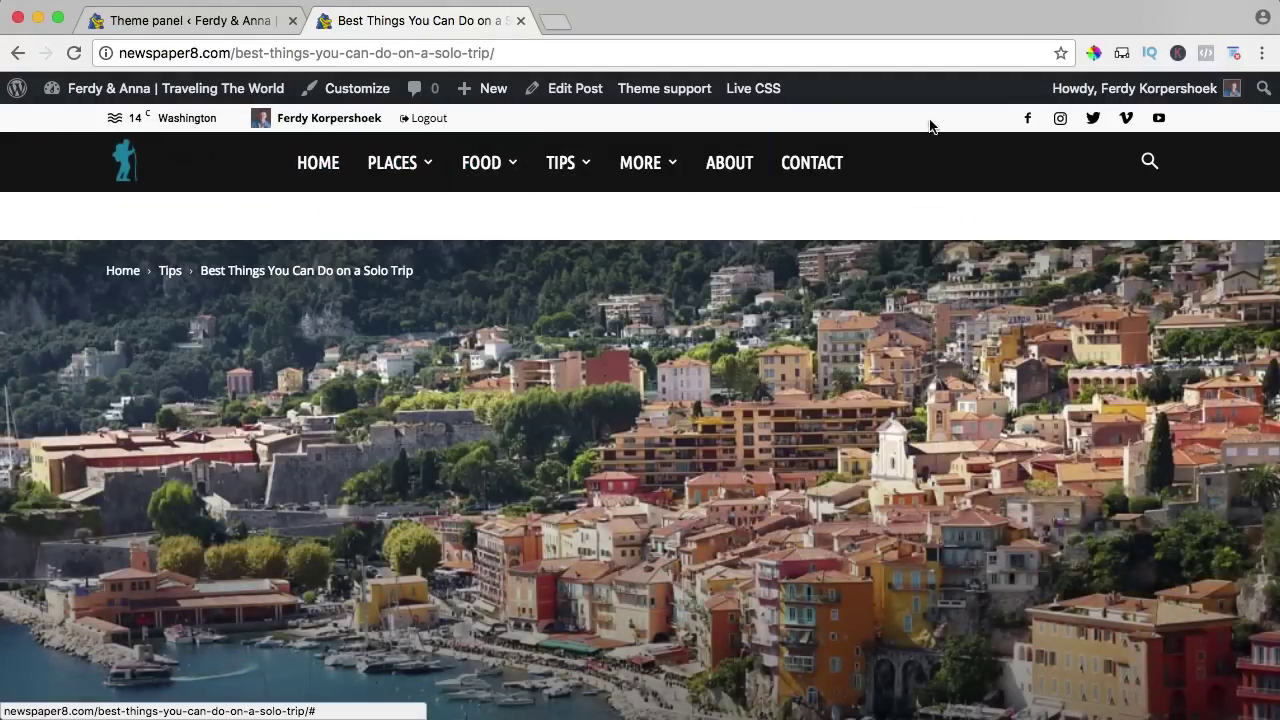
left_click(232, 18)
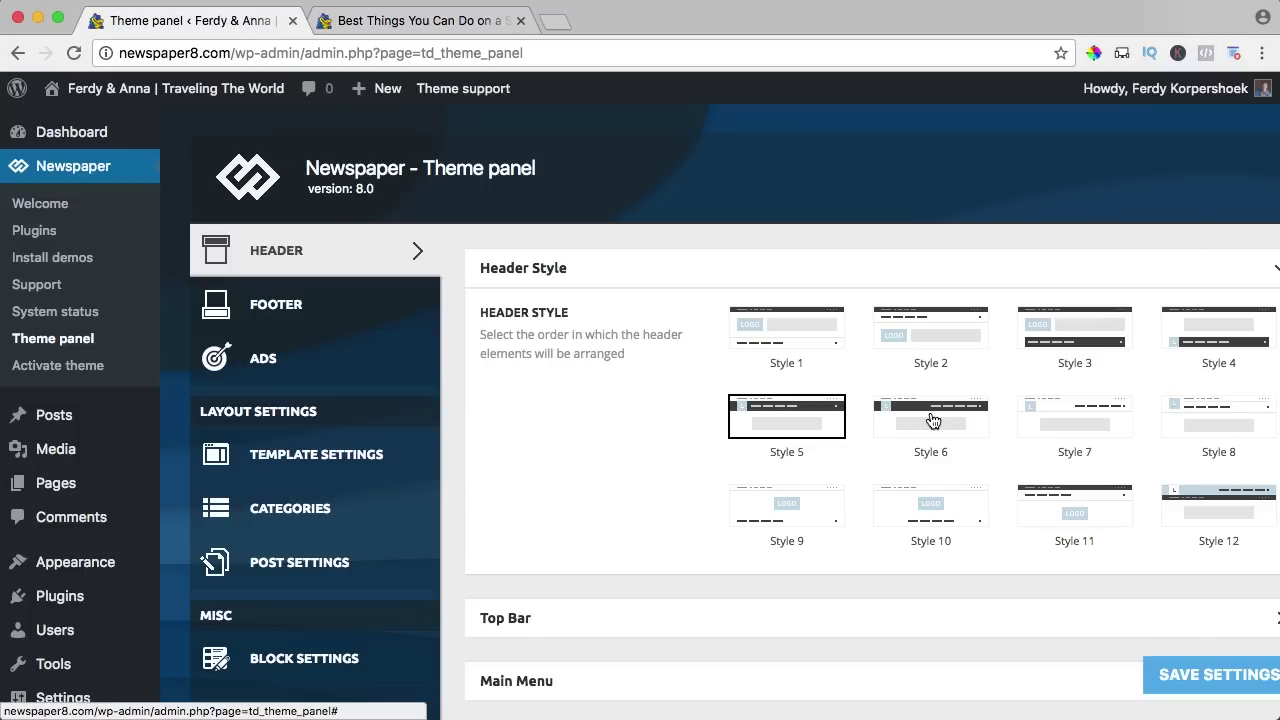
left_click(932, 420)
left_click(1206, 674)
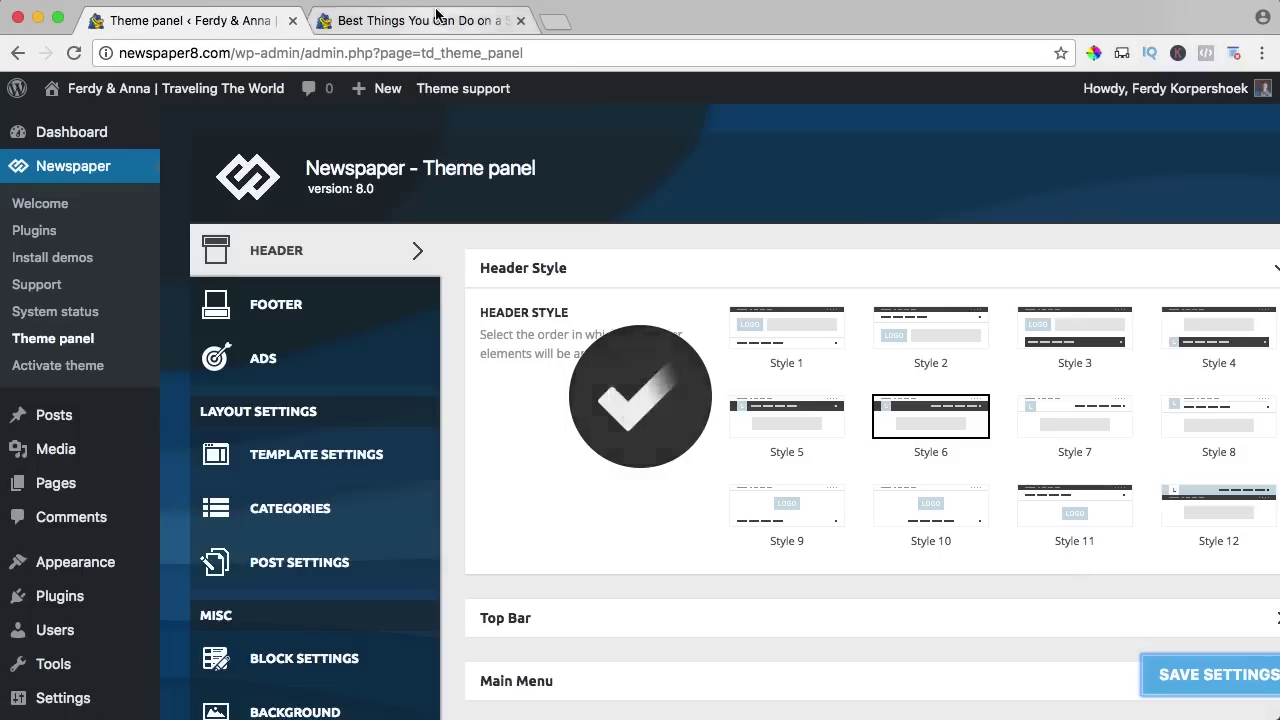
left_click(420, 20)
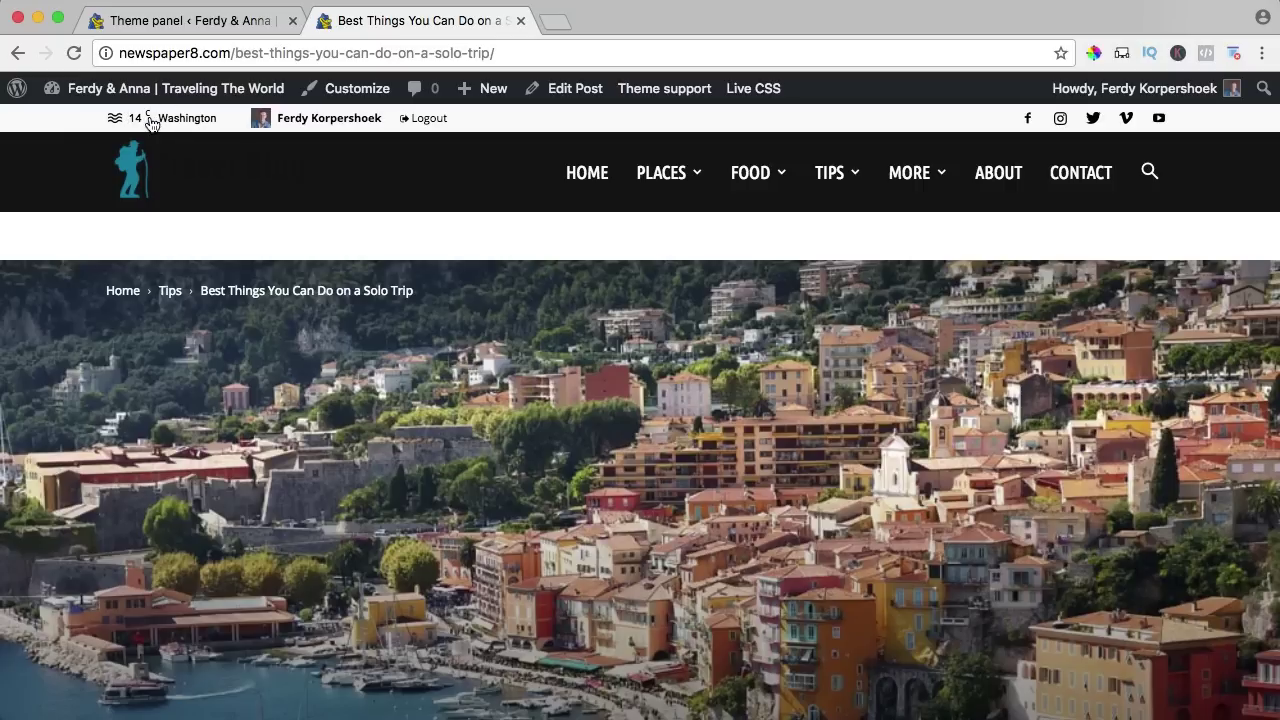
left_click(203, 24)
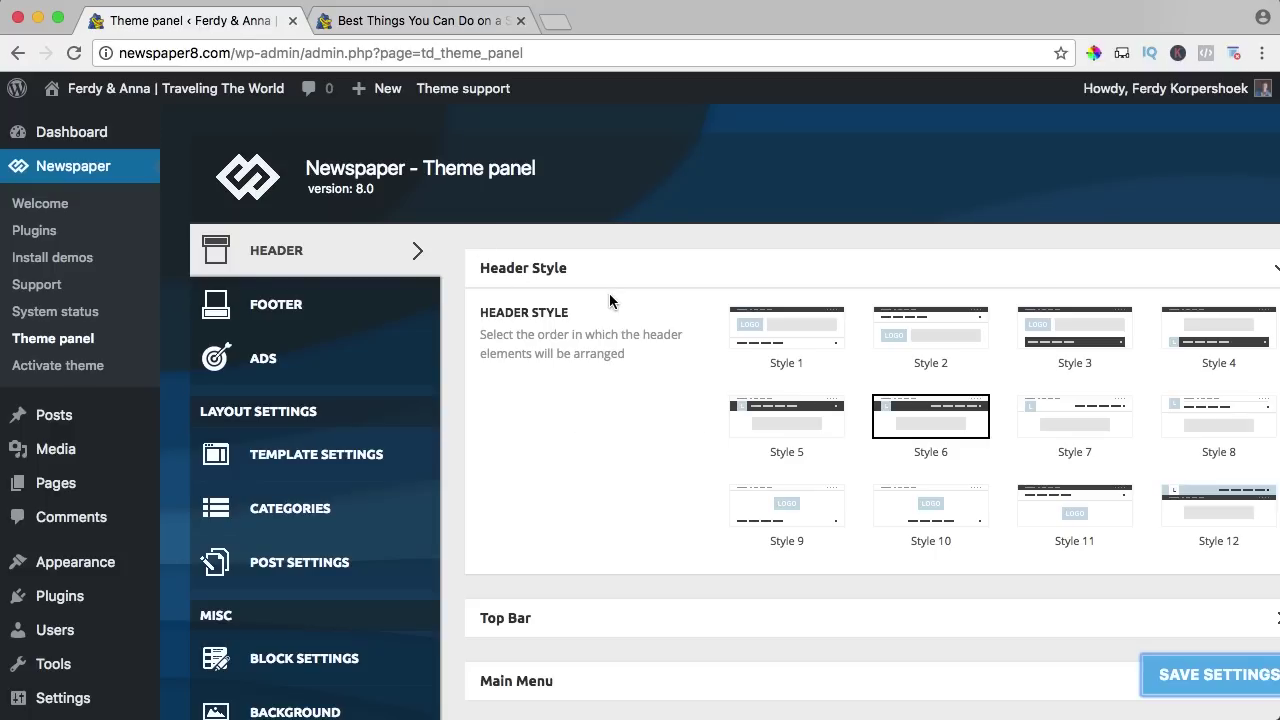
scroll(609, 297, "down", 2)
Expand Top Bar, turn the top bar off, save, and reload the post to compare.
scroll(609, 300, "down", 3)
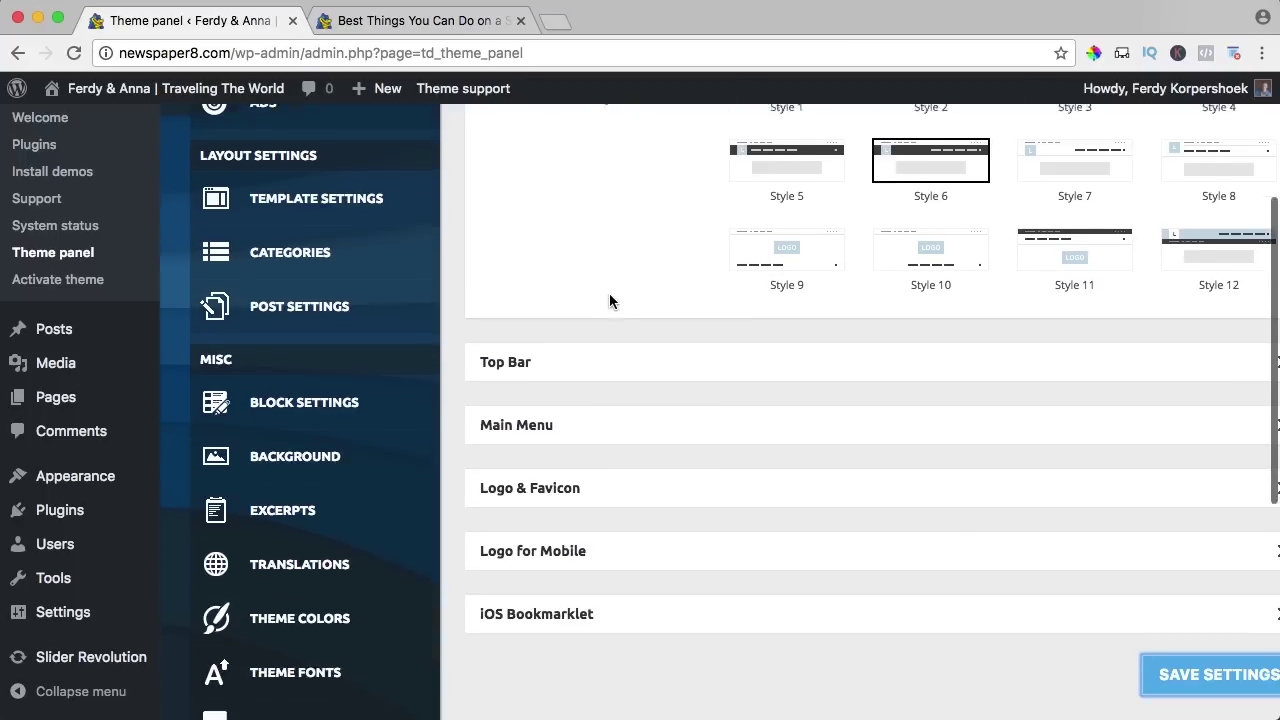
left_click(600, 355)
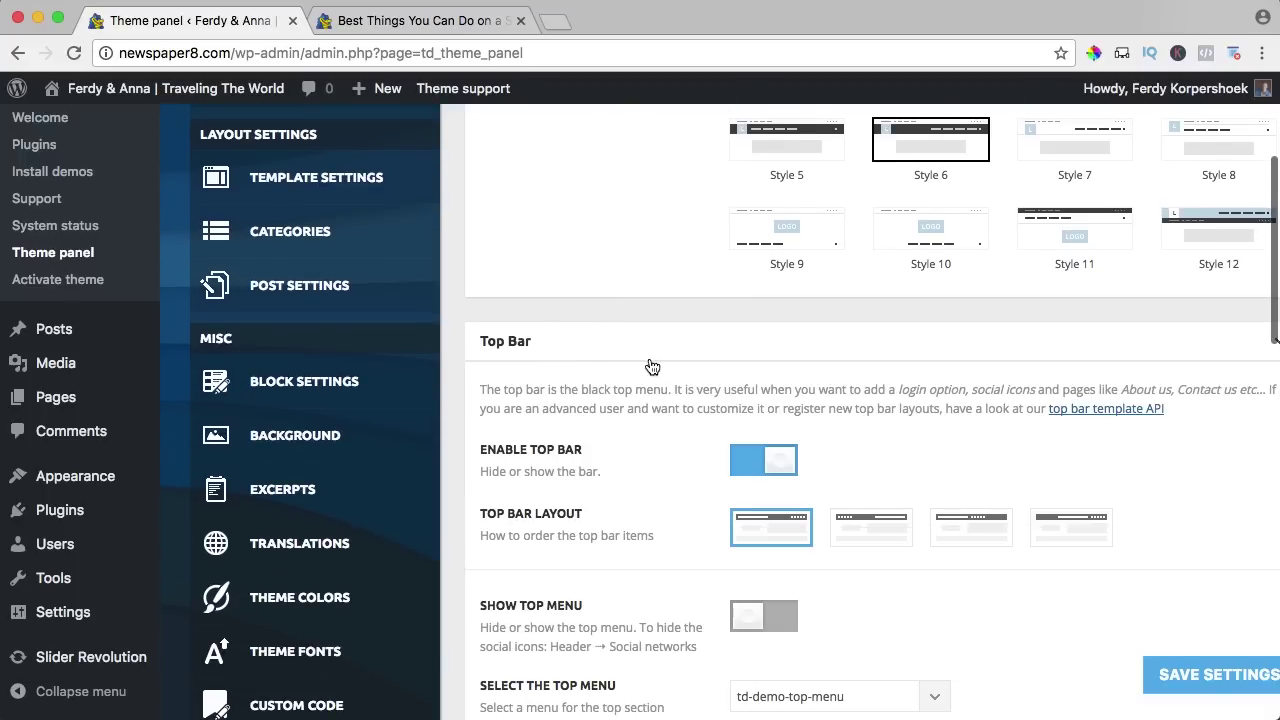
scroll(651, 363, "down", 3)
left_click(767, 318)
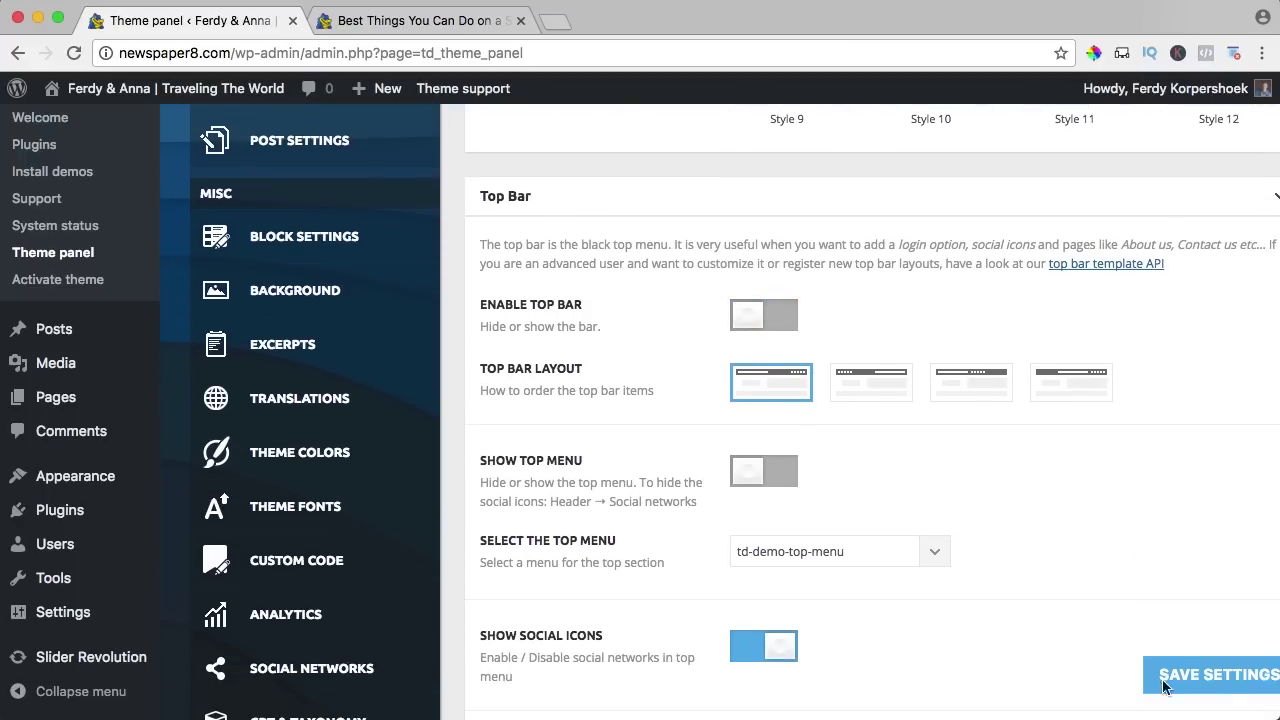
left_click(1210, 678)
left_click(386, 22)
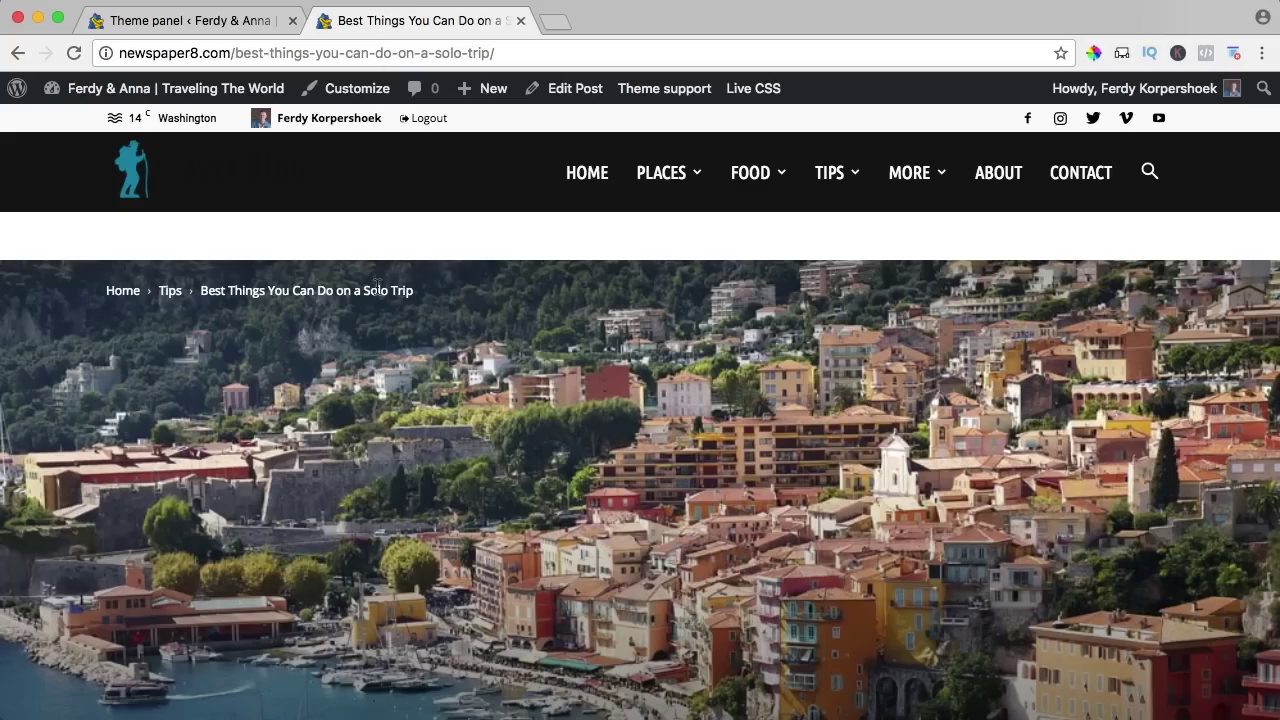
key("super+r")
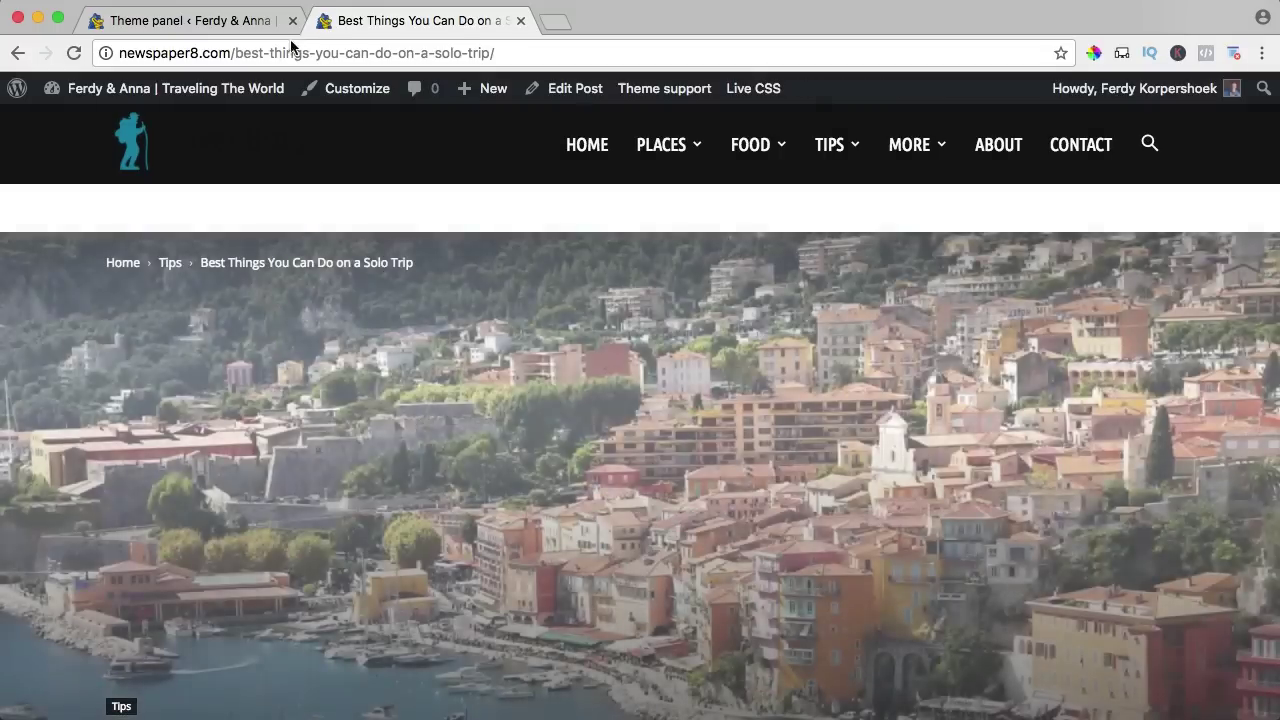
Turn the top bar back on and check the post again.
left_click(266, 22)
left_click(748, 326)
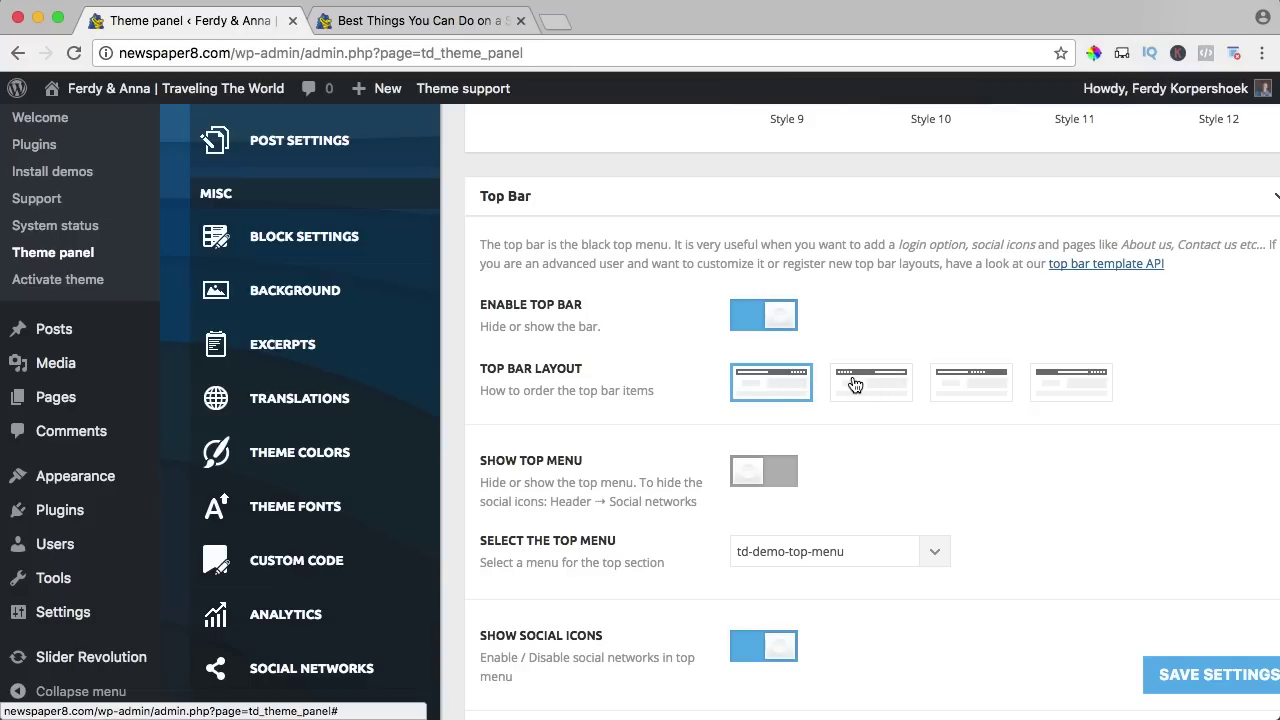
scroll(745, 366, "down", 2)
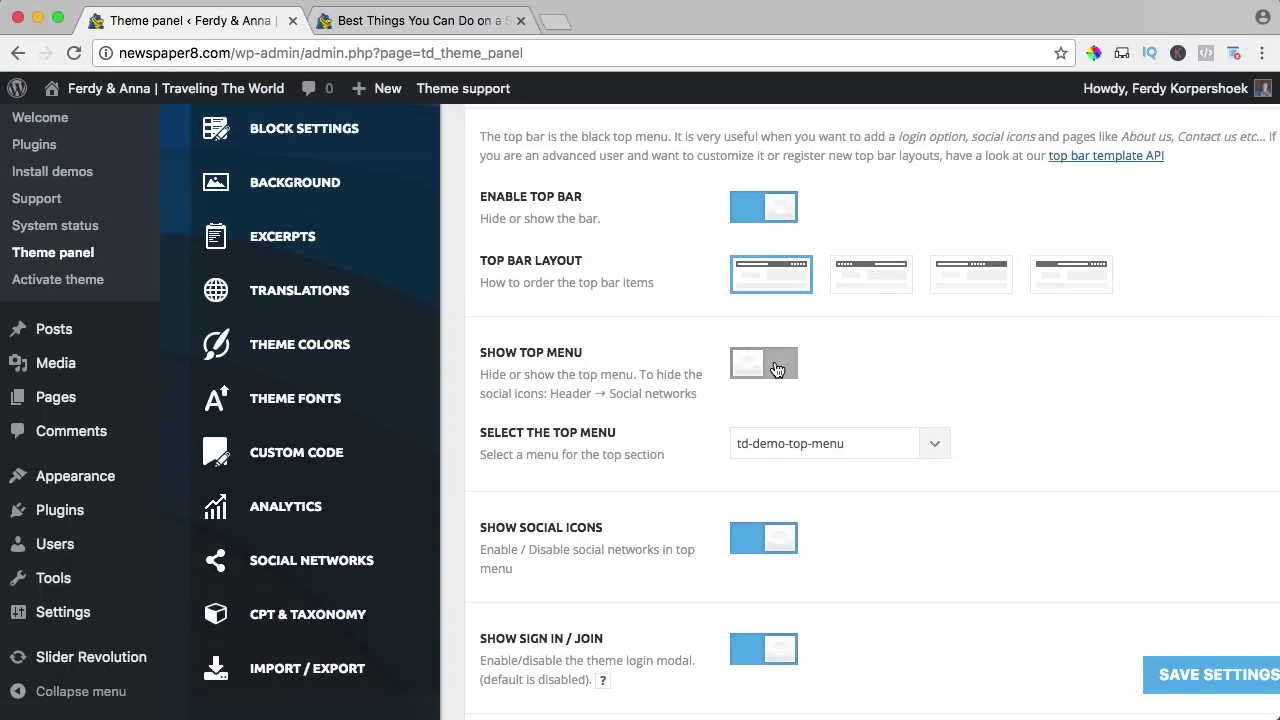
left_click(365, 20)
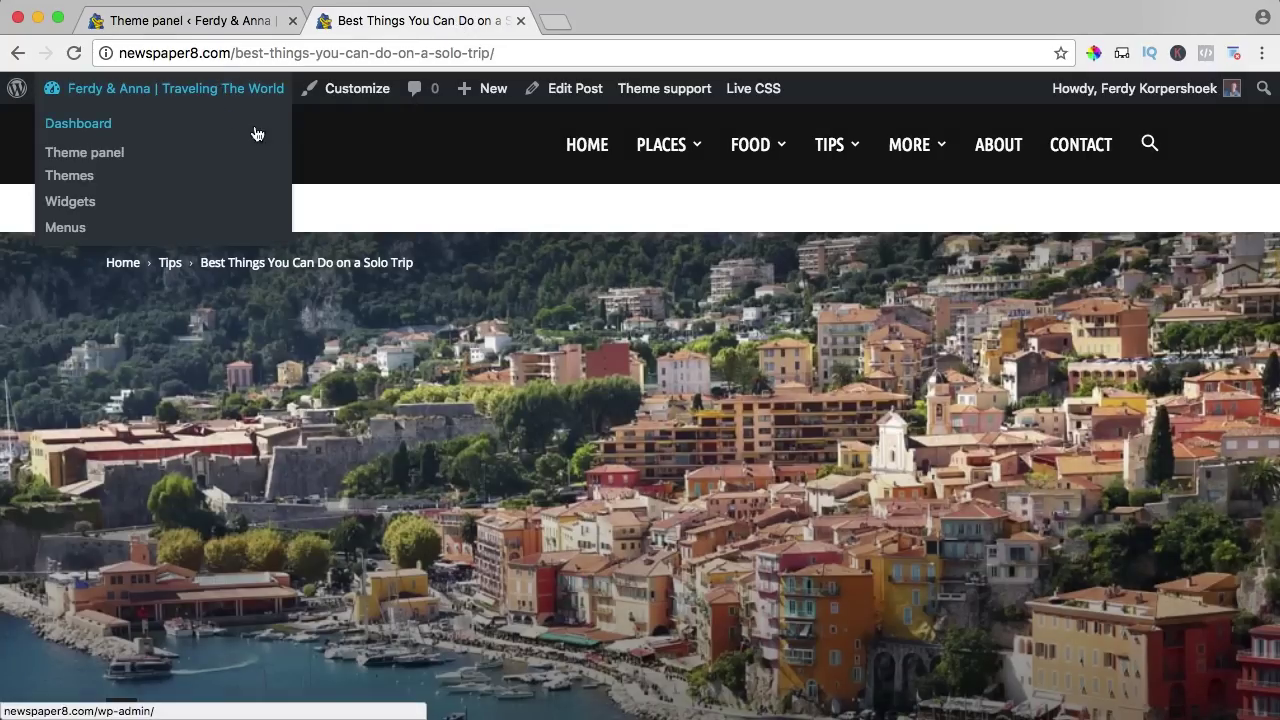
left_click(195, 22)
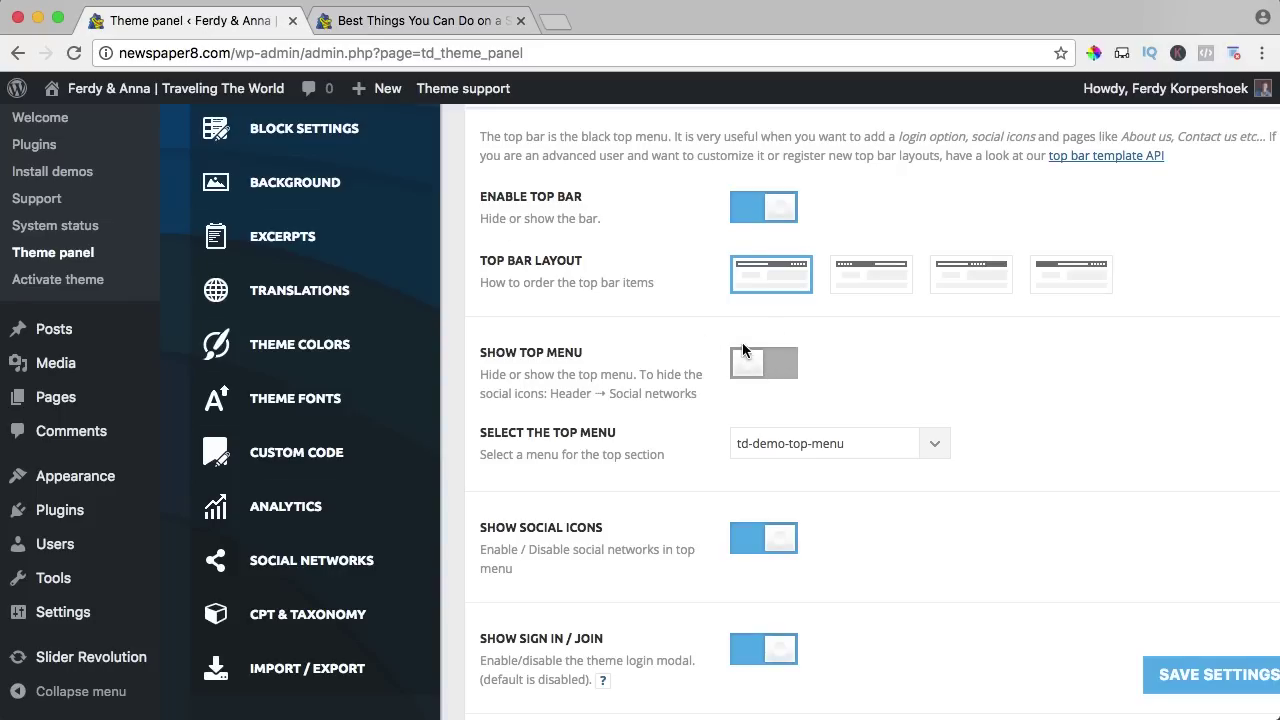
Hide the Sign In / Join link and show the date in the top bar.
scroll(745, 355, "down", 3)
scroll(745, 252, "down", 2)
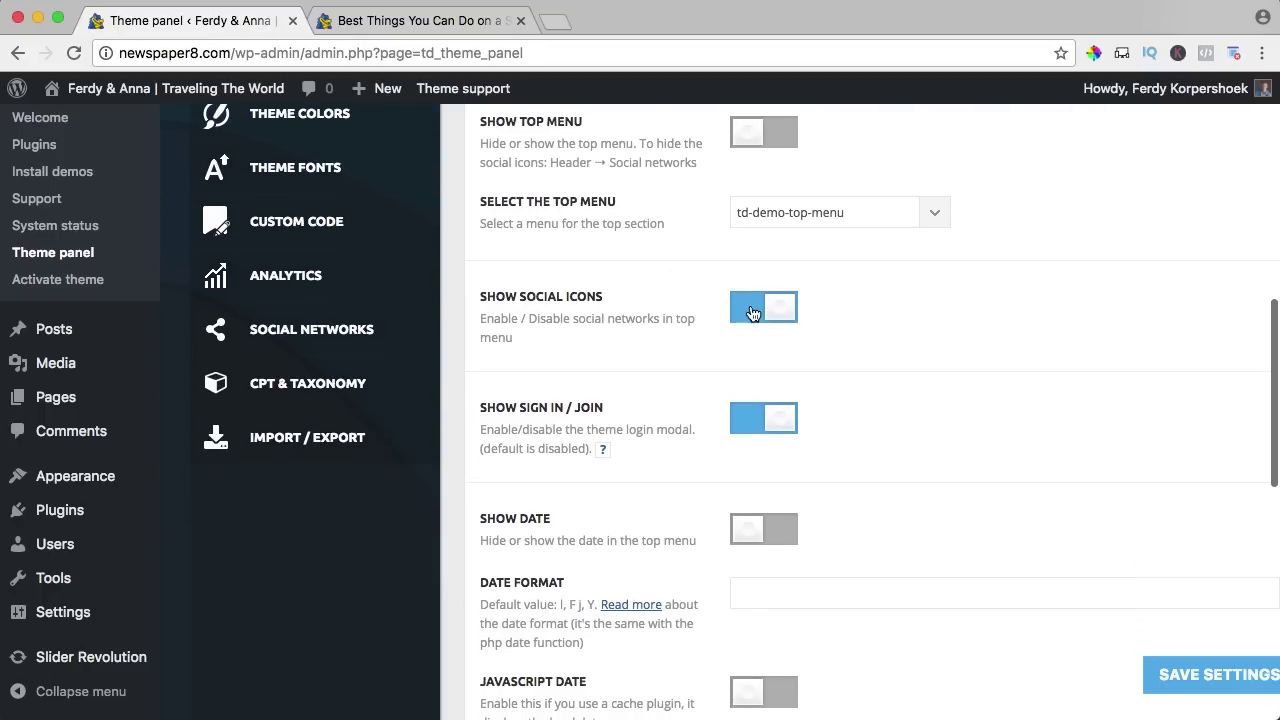
scroll(660, 320, "down", 2)
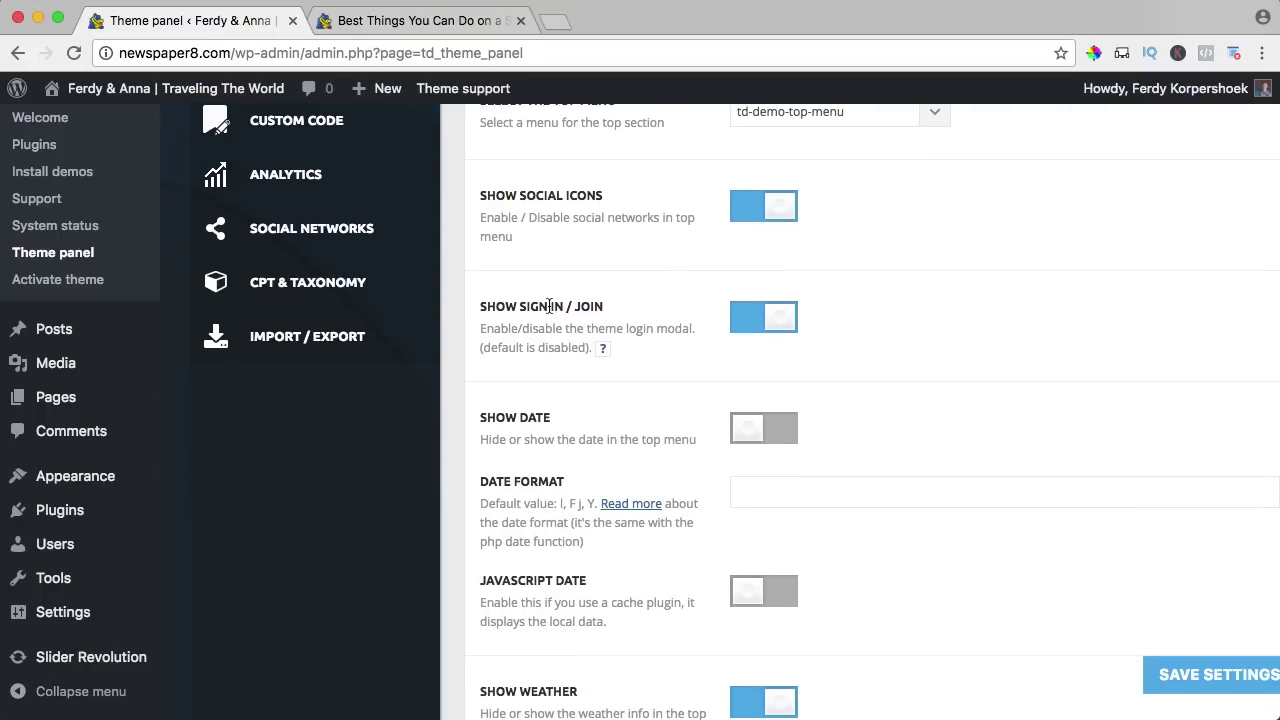
left_click(763, 320)
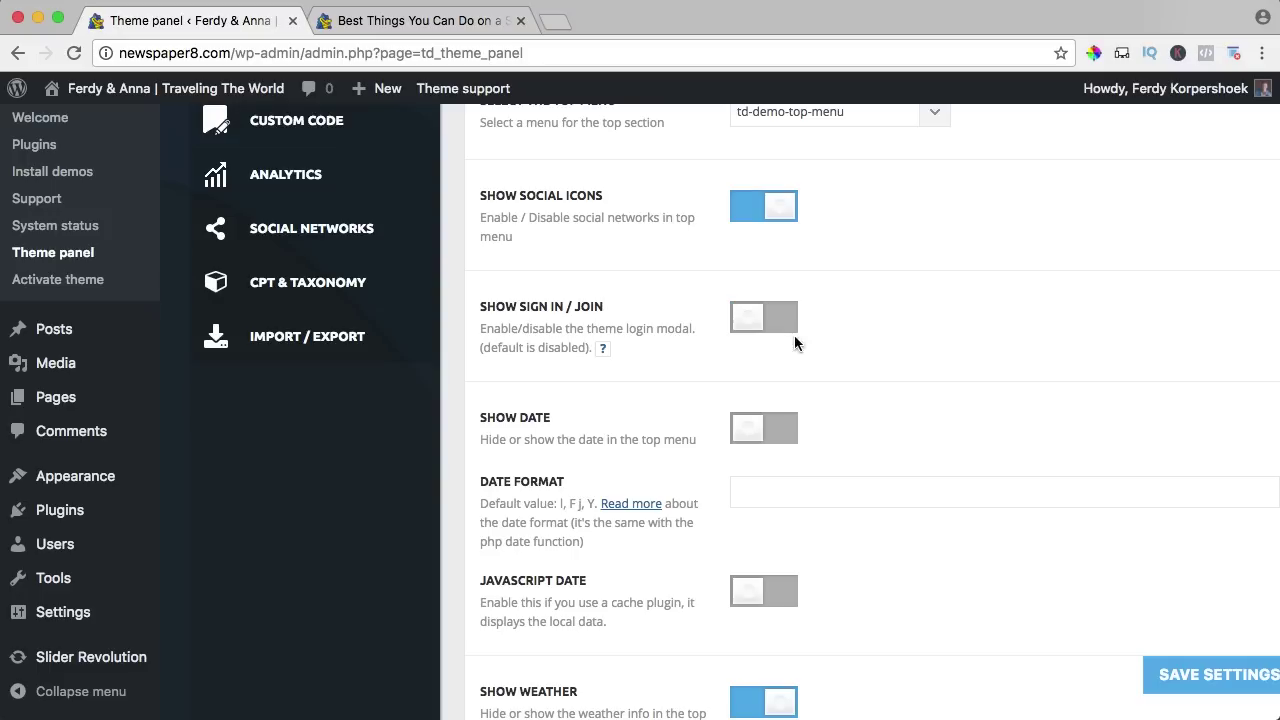
left_click(778, 436)
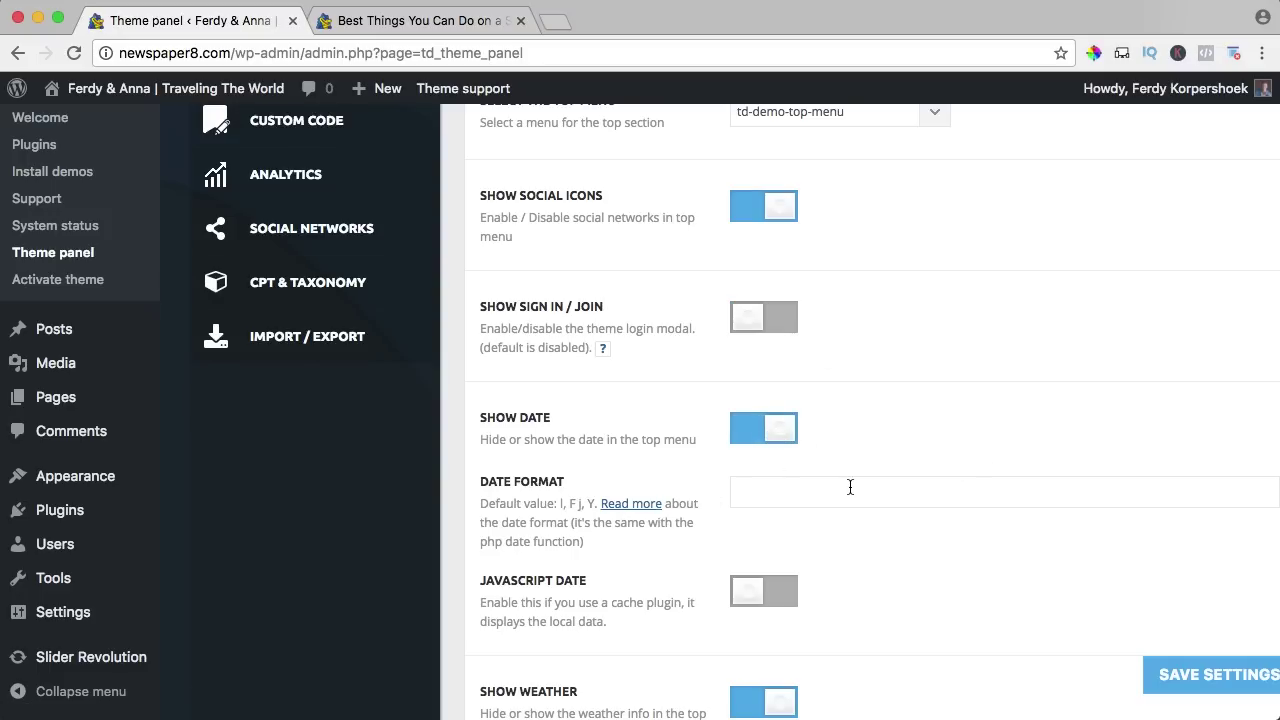
Change the weather location from Washington to Maui, use Fahrenheit, and save.
scroll(851, 486, "down", 3)
scroll(851, 486, "down", 3)
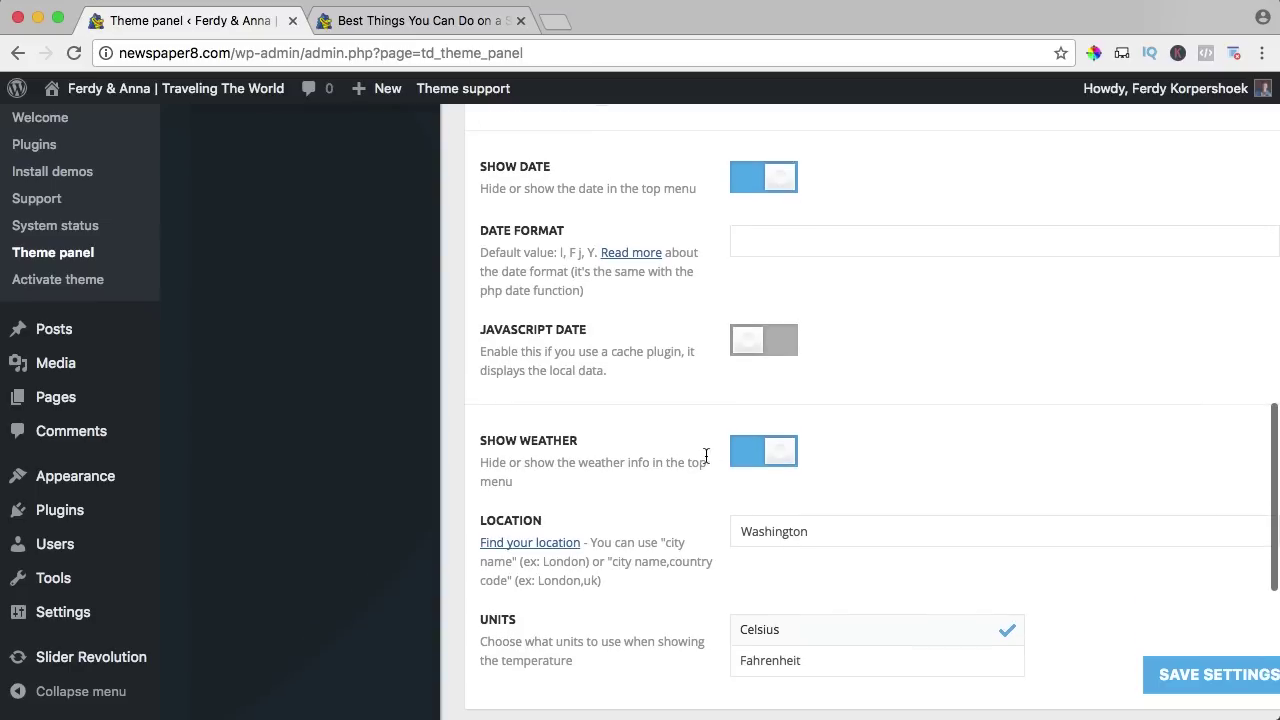
scroll(797, 449, "down", 3)
scroll(798, 445, "down", 1)
double_click(827, 354)
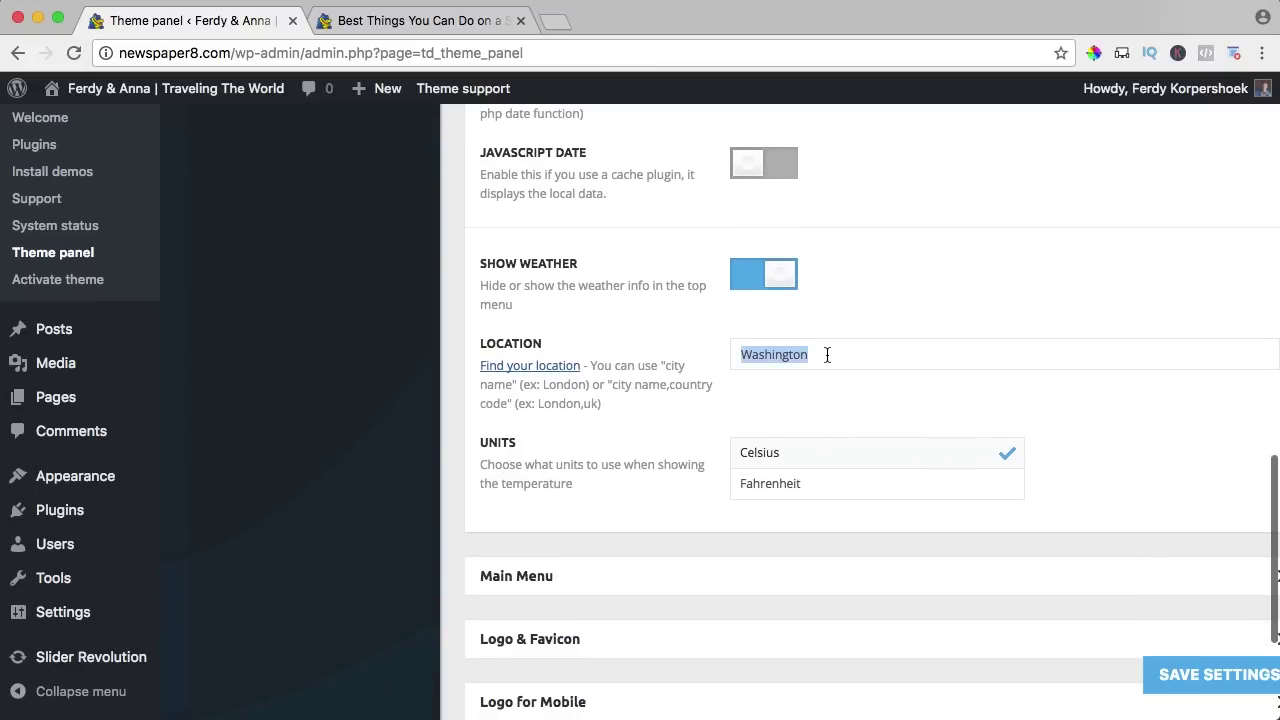
type("Maui")
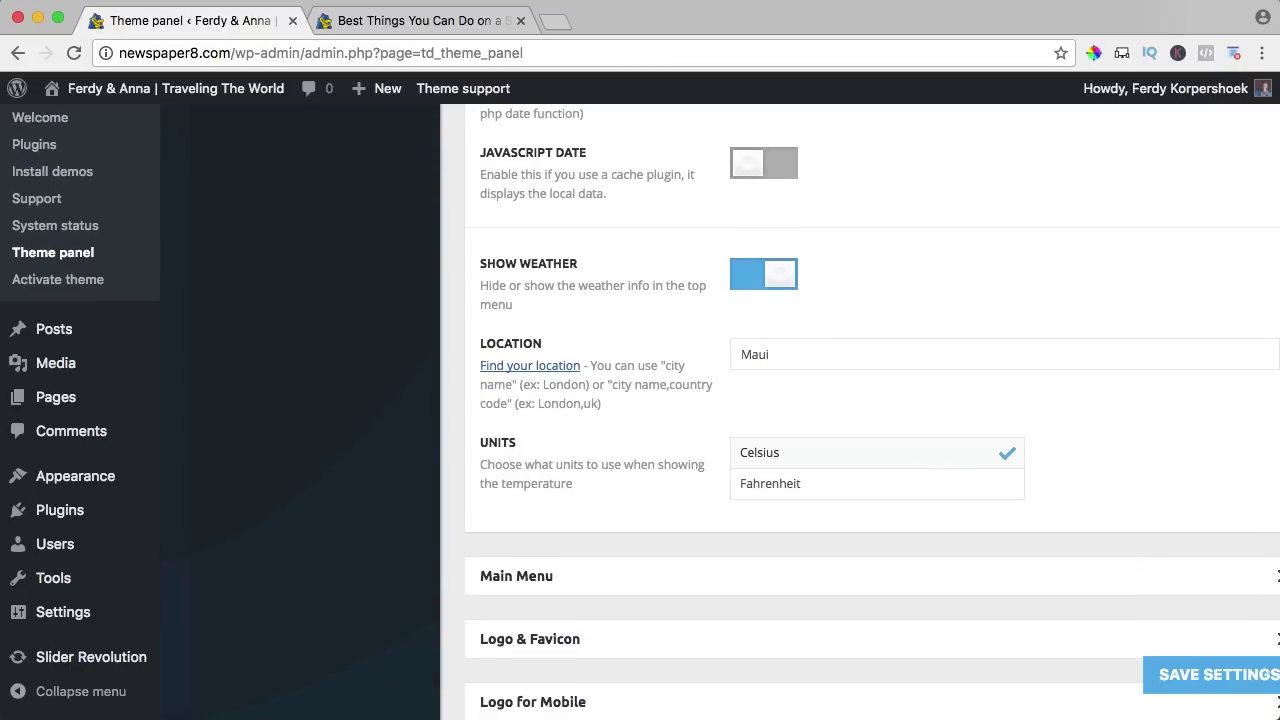
scroll(836, 386, "right", 1)
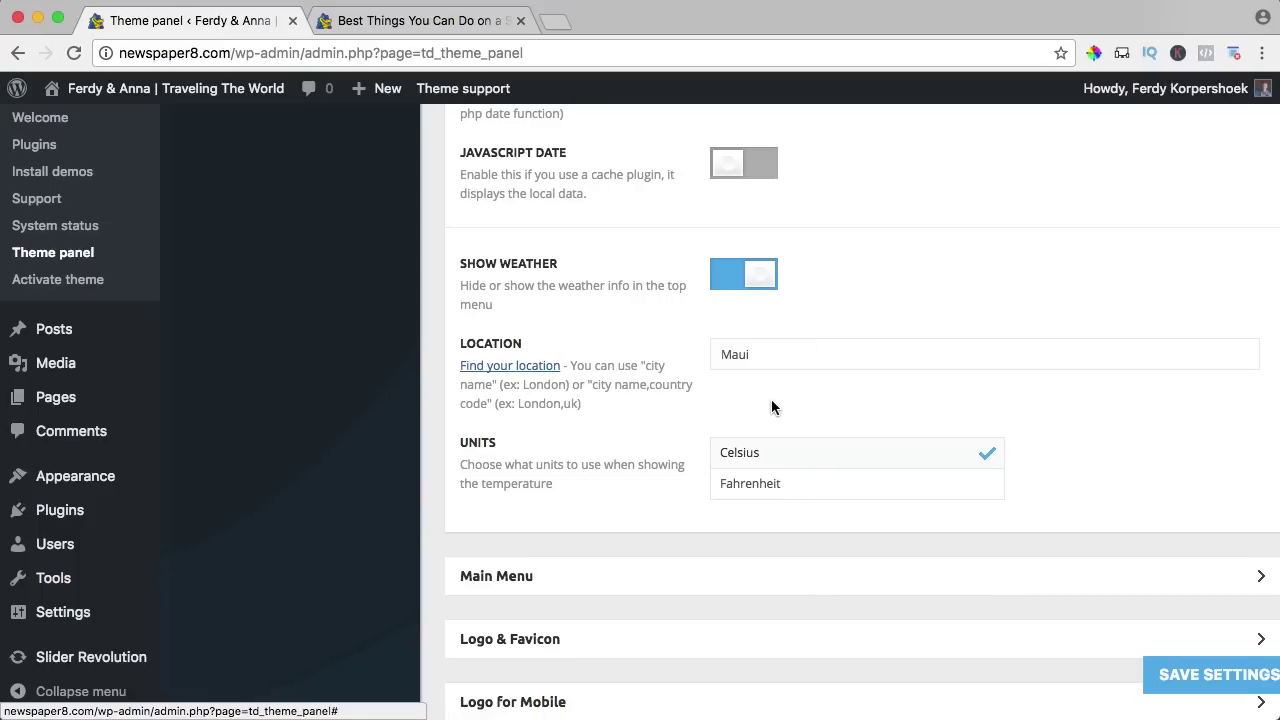
left_click(755, 486)
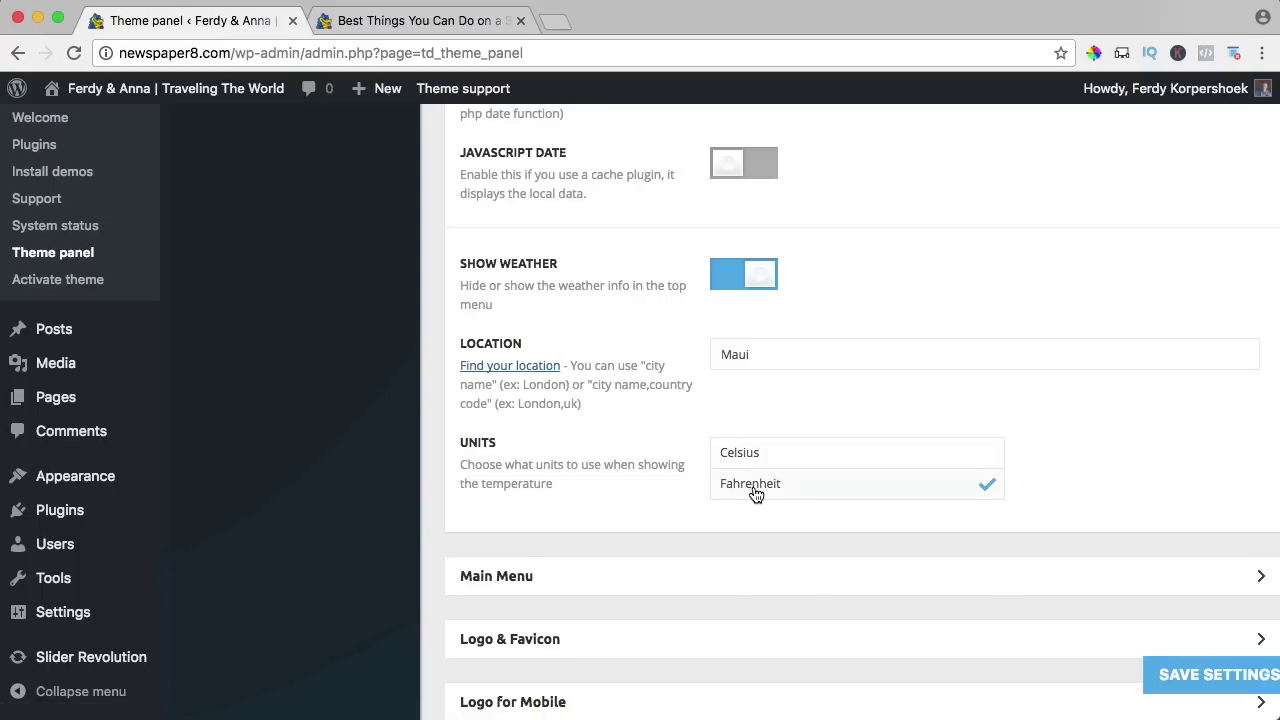
left_click(1210, 676)
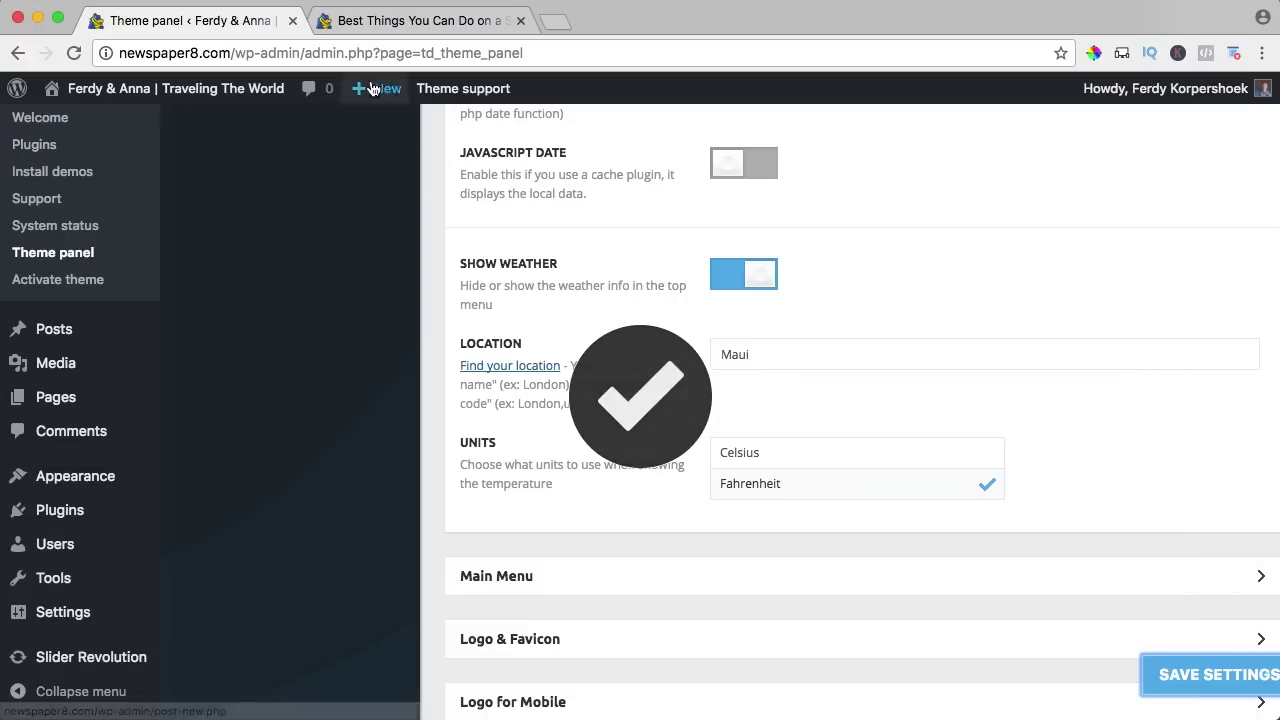
left_click(376, 22)
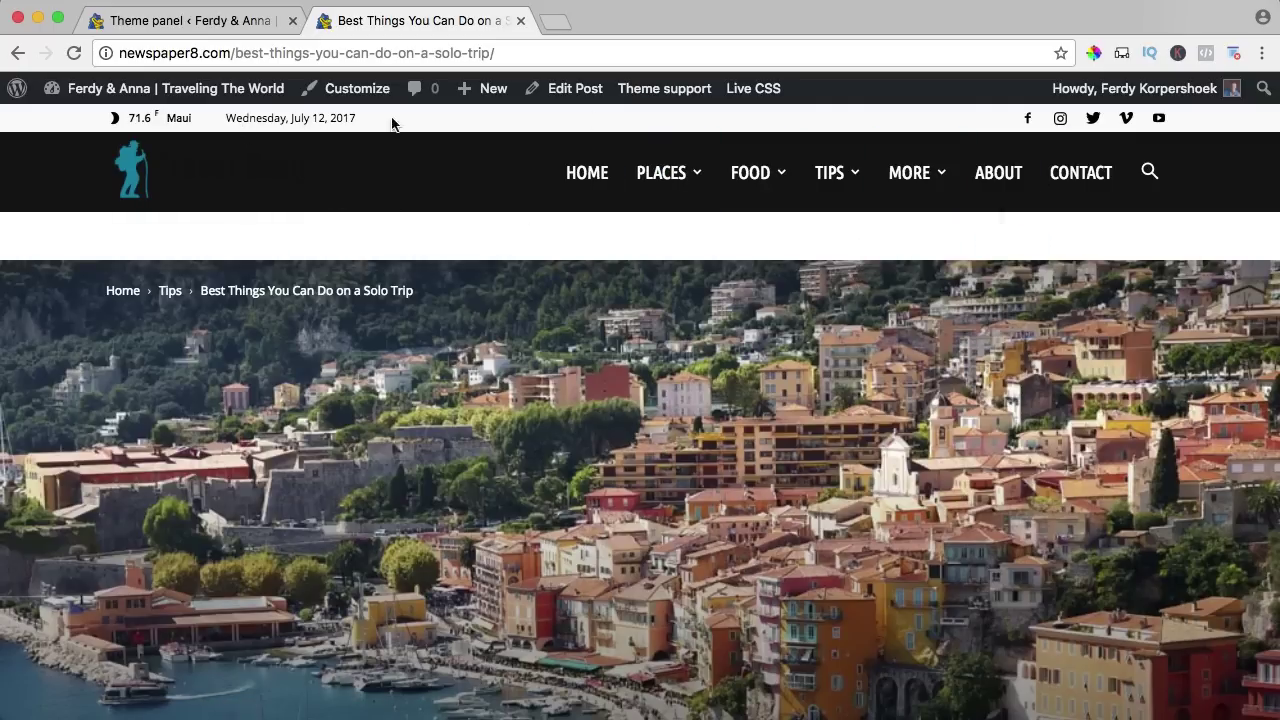
left_click(210, 20)
scroll(606, 268, "up", 10)
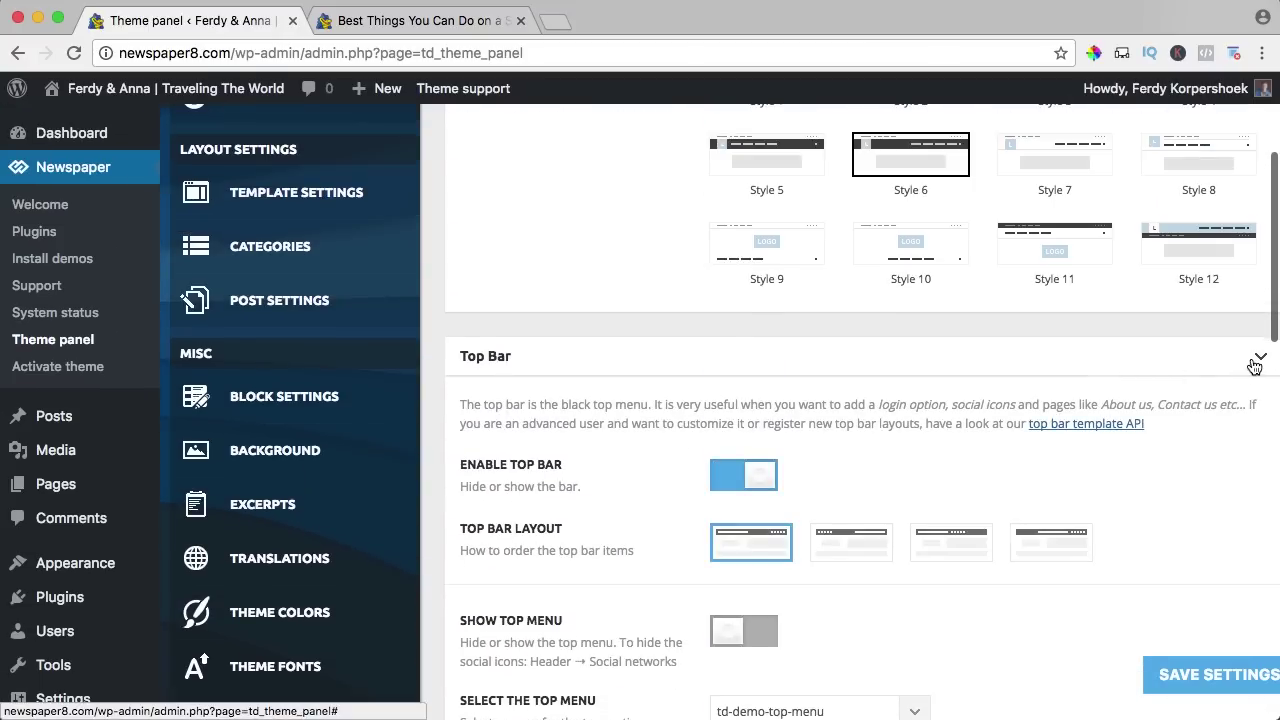
Collapse Top Bar and expand the Main Menu settings.
left_click(1256, 365)
left_click(536, 423)
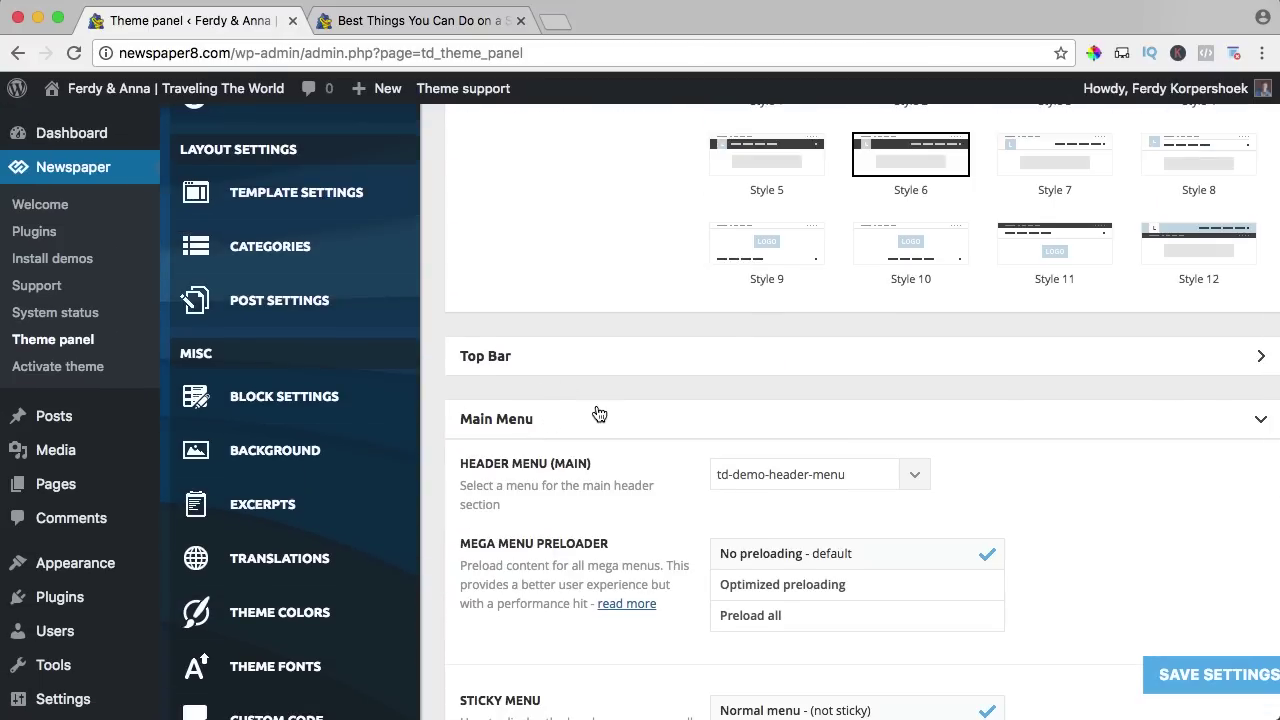
scroll(600, 410, "down", 5)
left_click(777, 291)
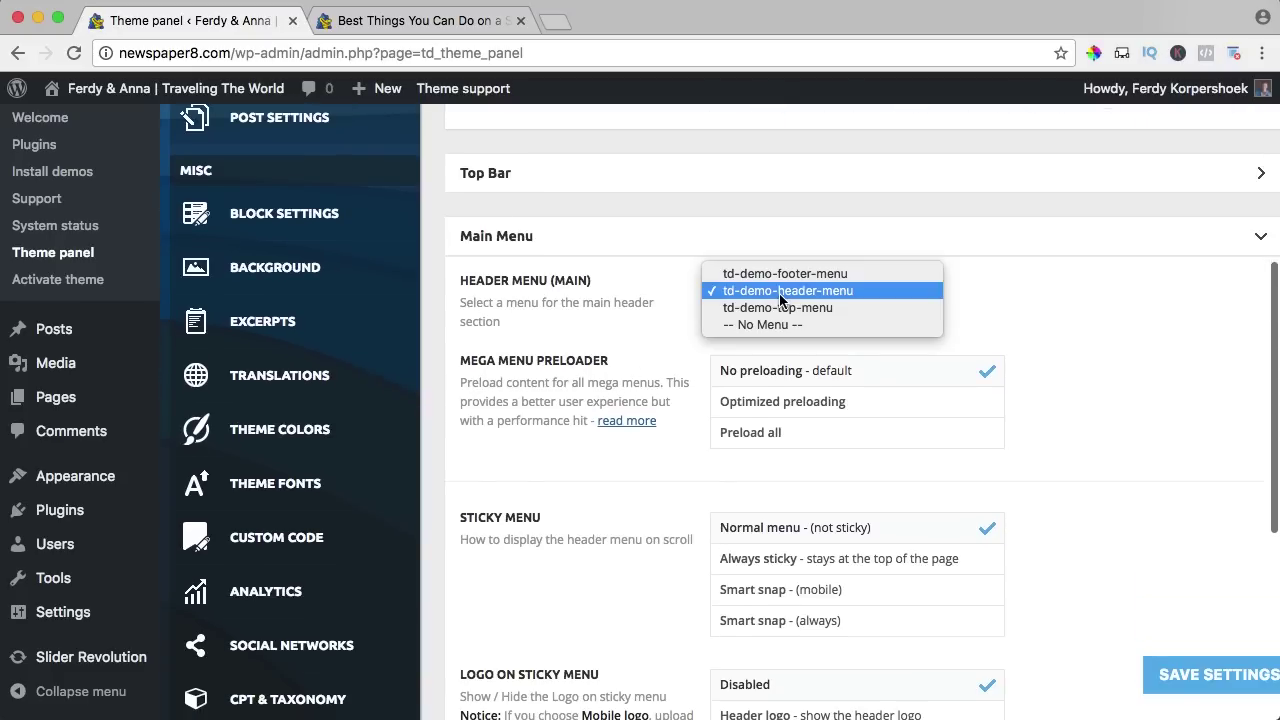
left_click(648, 319)
scroll(668, 318, "down", 2)
Set the header menu to td-demo-top-menu, save, and reload the post to view it.
left_click(742, 240)
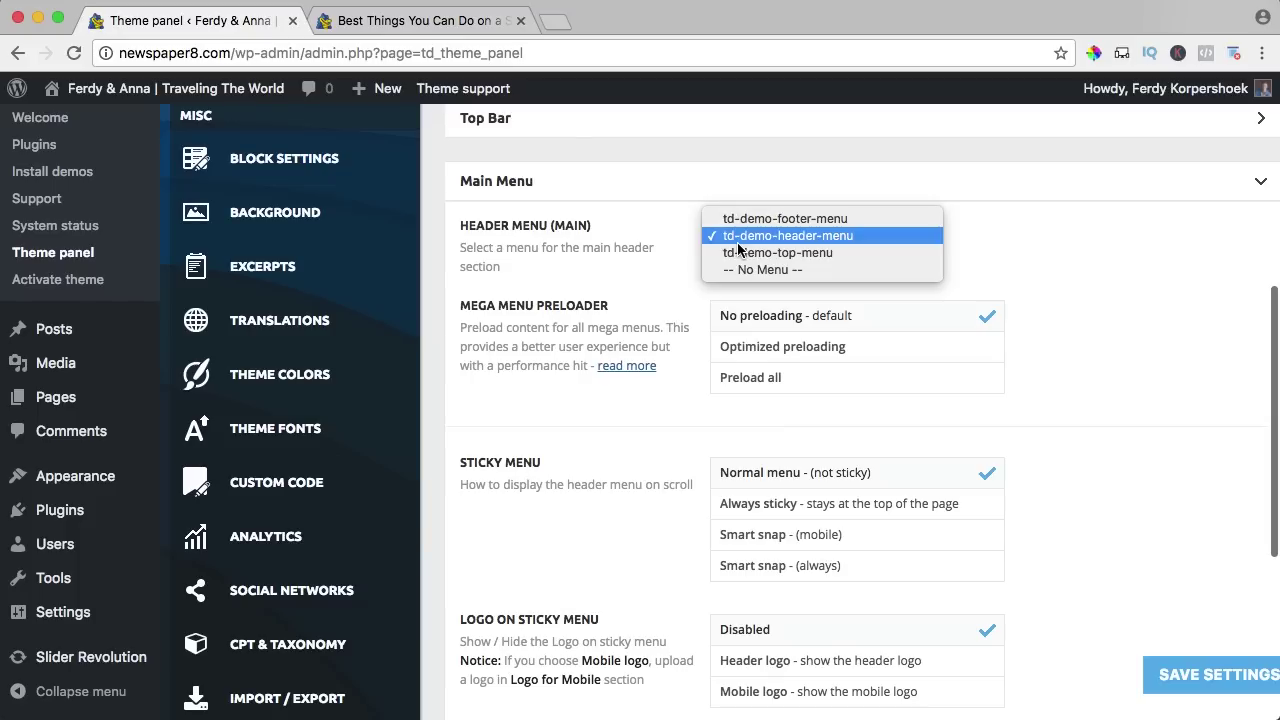
left_click(741, 256)
left_click(1208, 678)
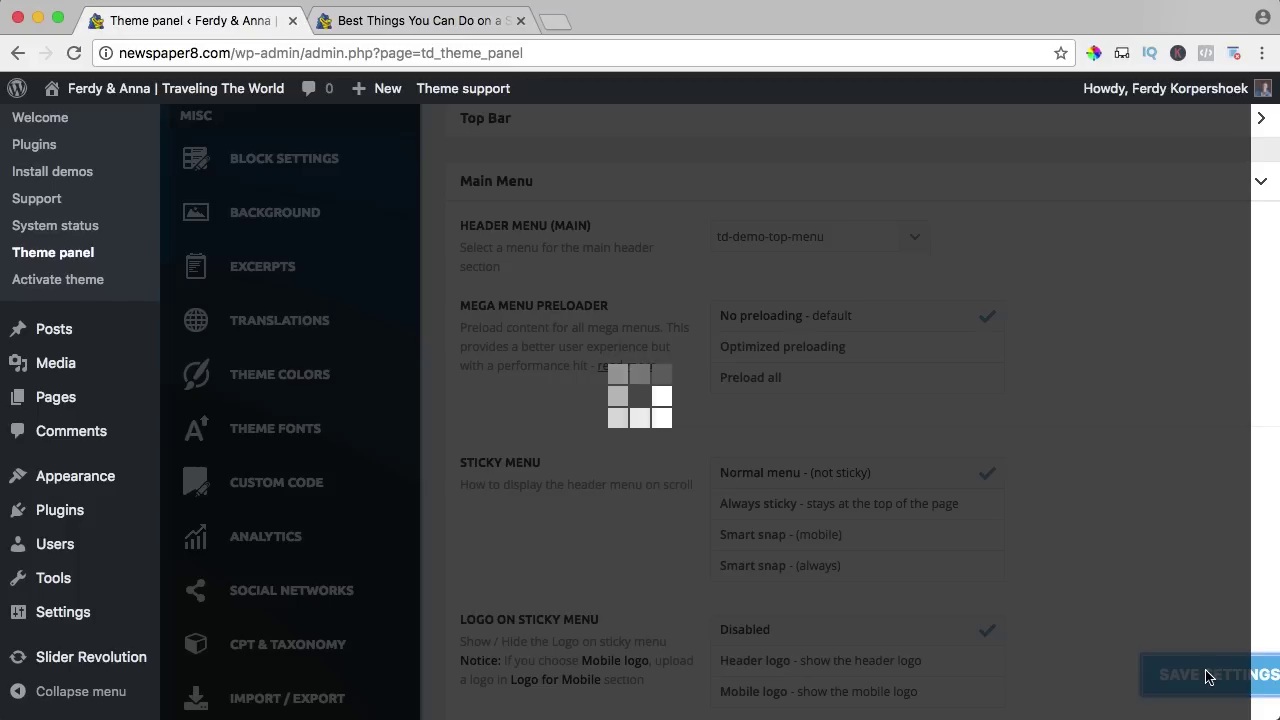
left_click(385, 34)
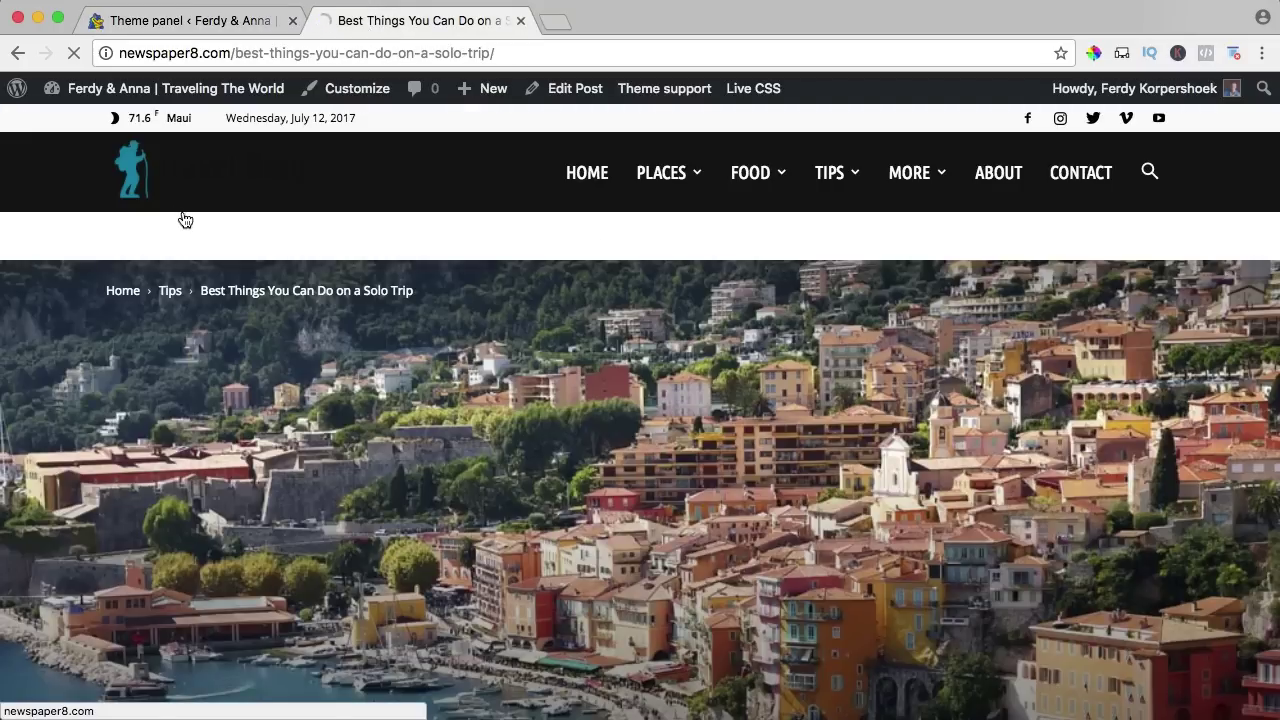
key("super+r")
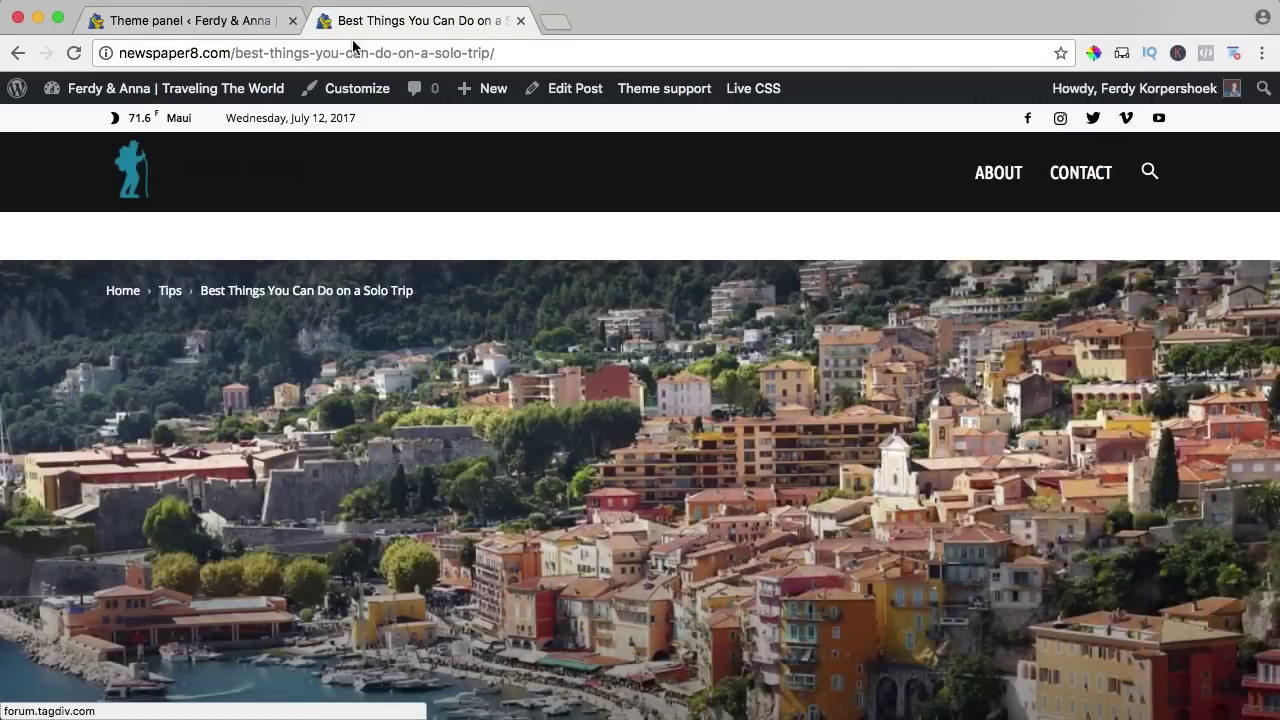
Switch the header menu back to td-demo-header-menu and recheck the post.
left_click(192, 21)
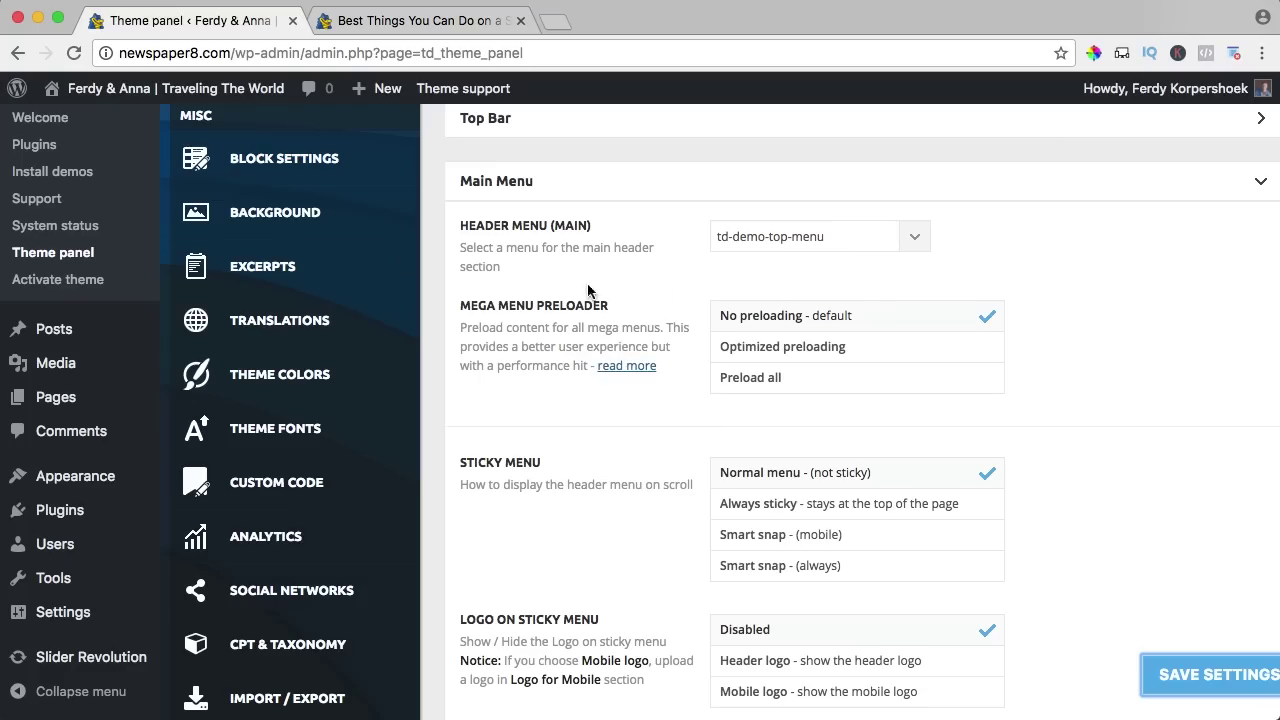
left_click(778, 247)
left_click(776, 220)
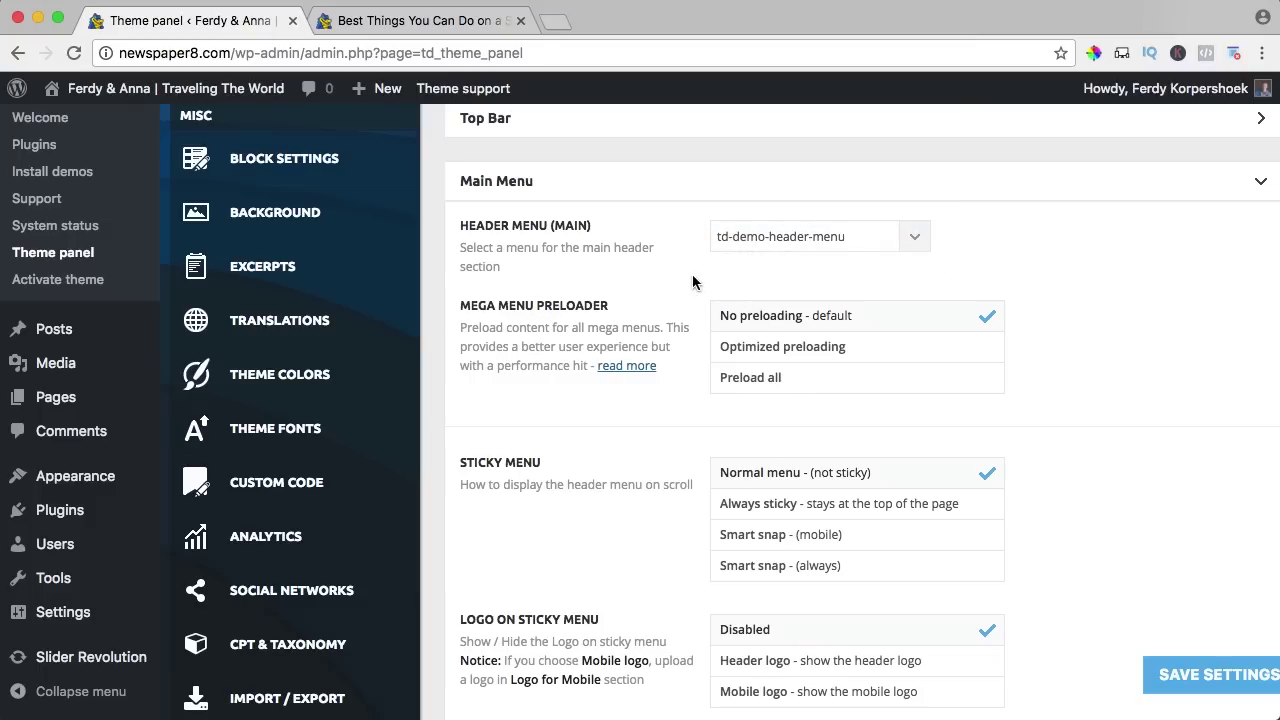
left_click(420, 20)
scroll(474, 304, "down", 2)
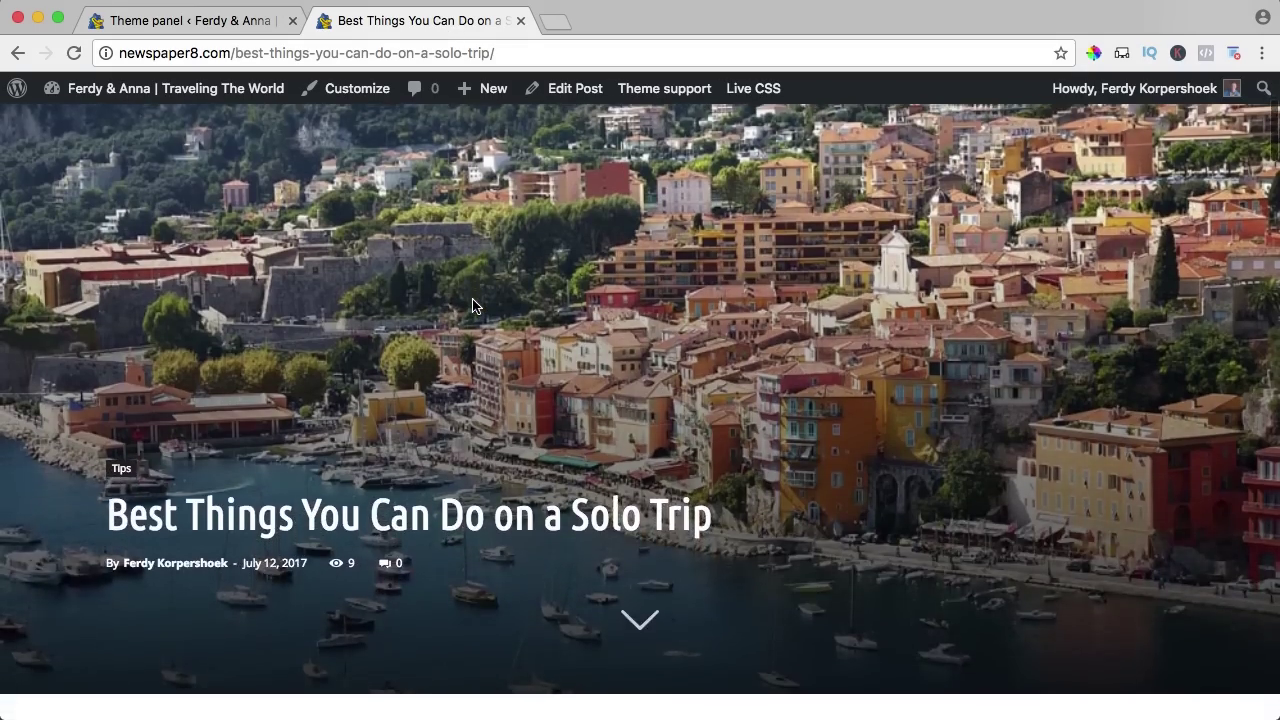
scroll(474, 304, "up", 5)
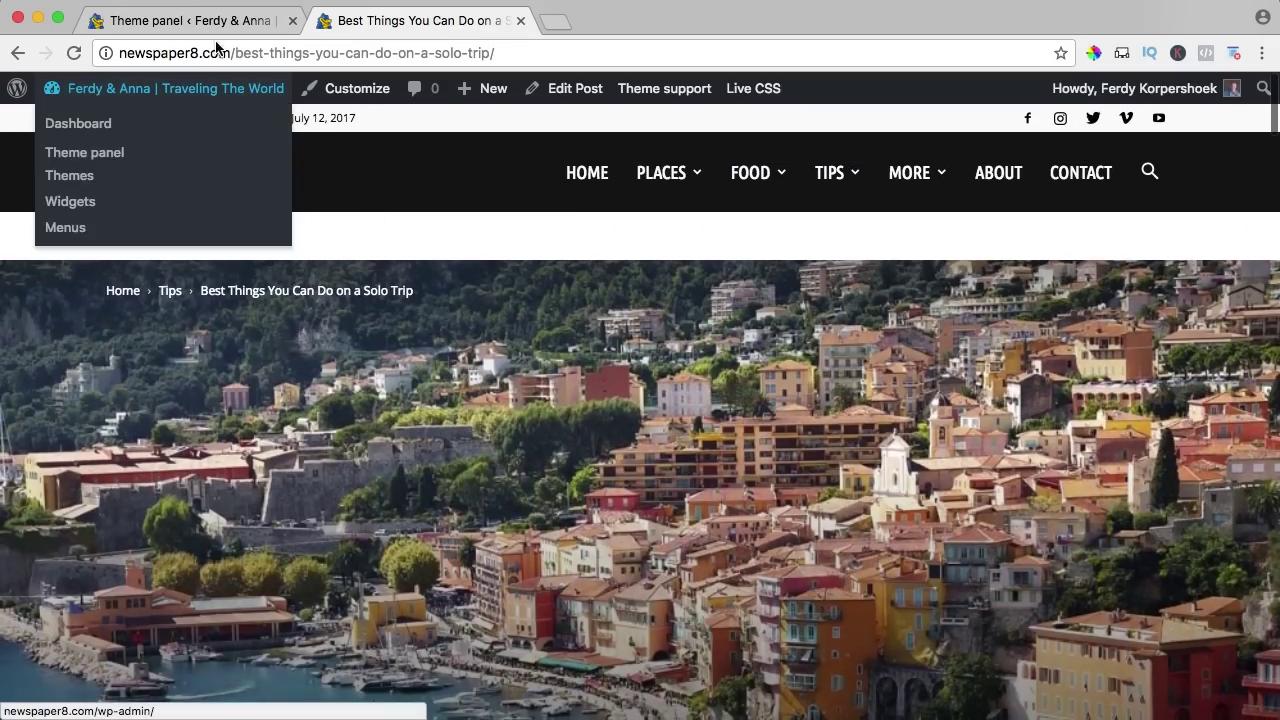
Make the main menu Always sticky with the header logo on it, and save.
left_click(210, 21)
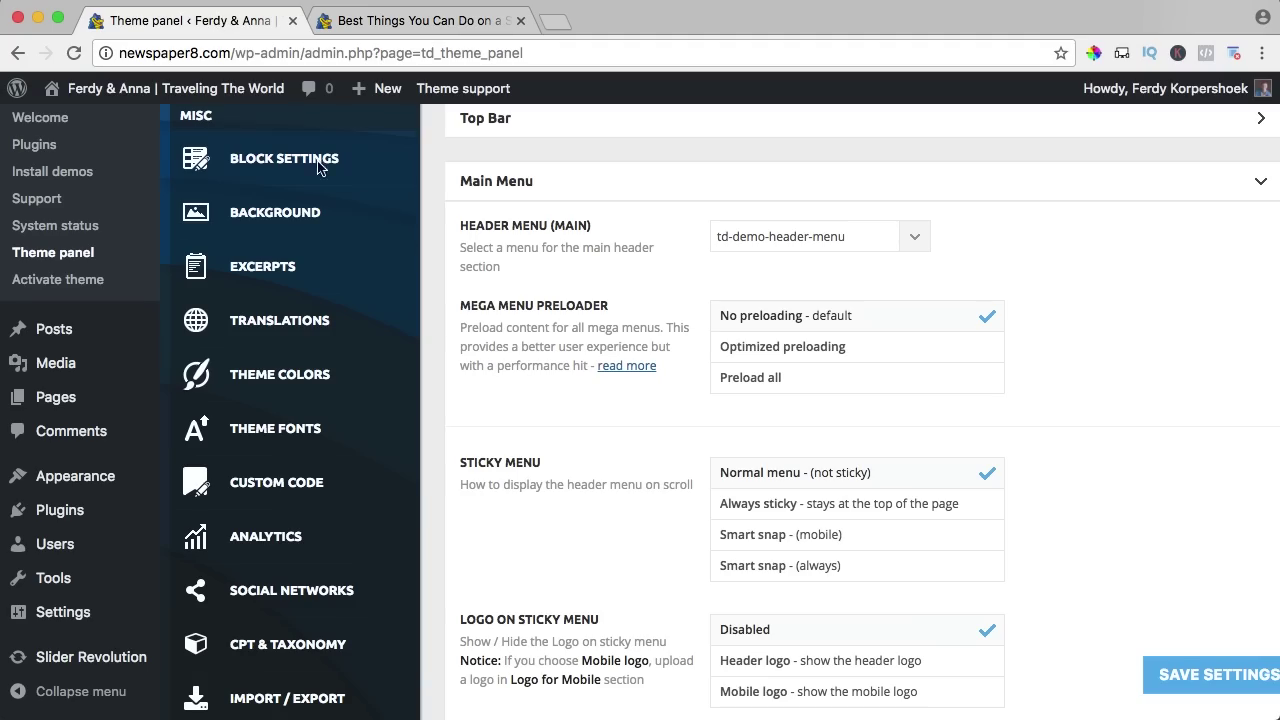
scroll(662, 466, "down", 3)
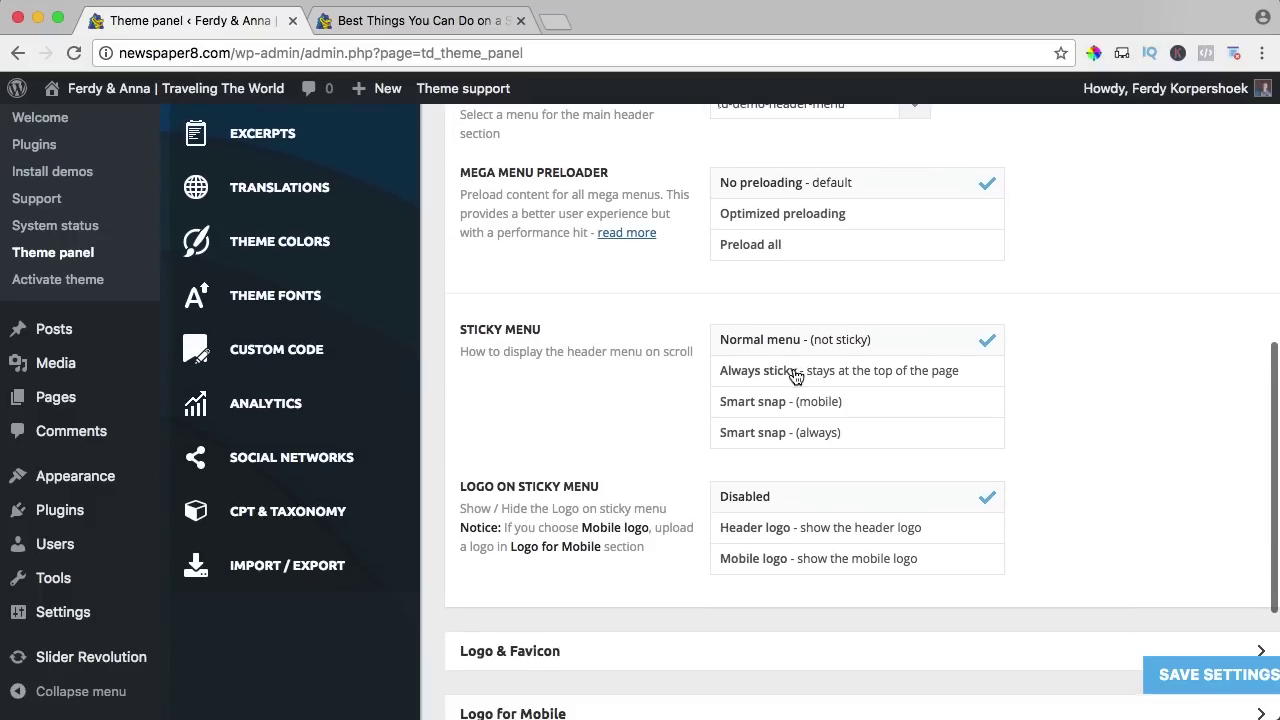
left_click(837, 372)
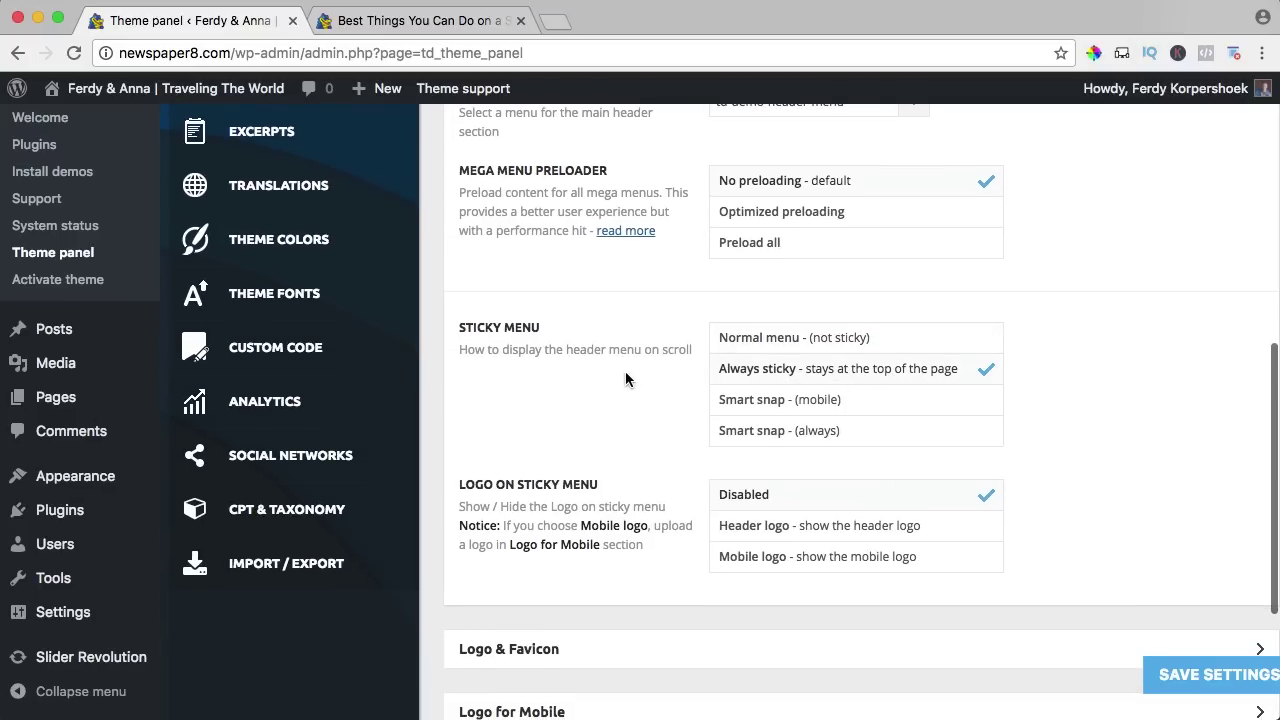
scroll(625, 372, "down", 2)
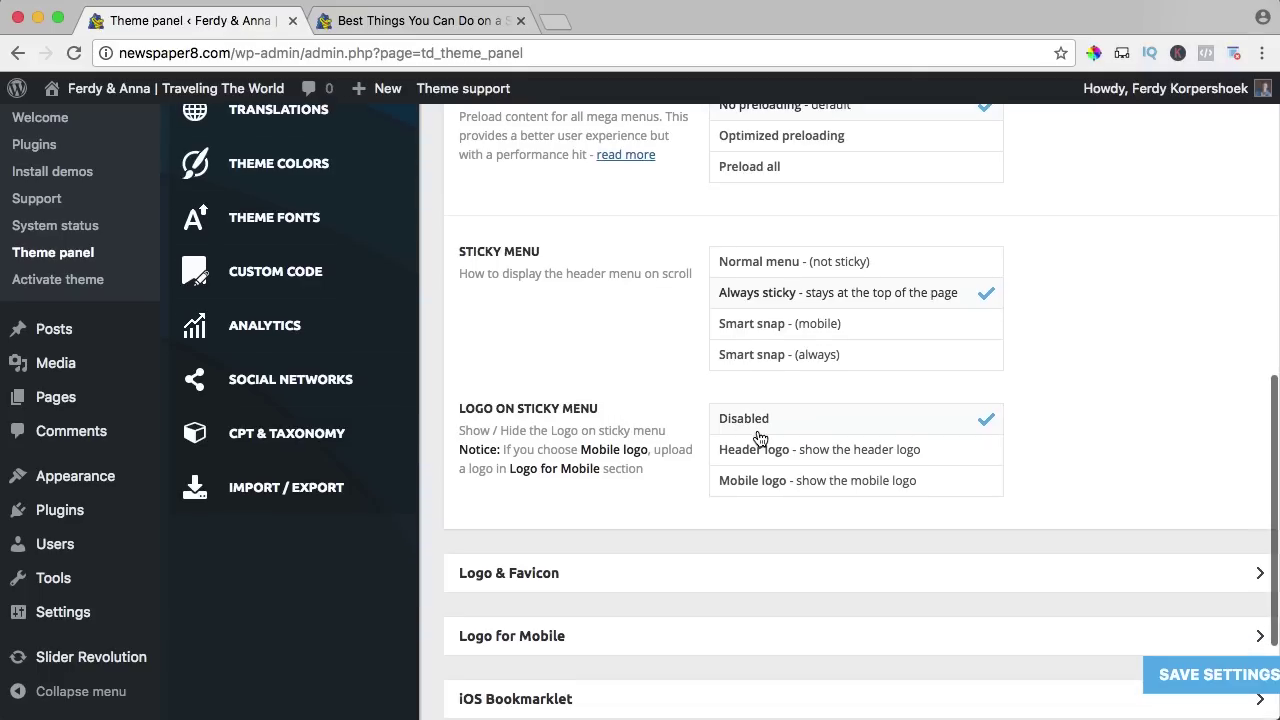
scroll(748, 436, "down", 1)
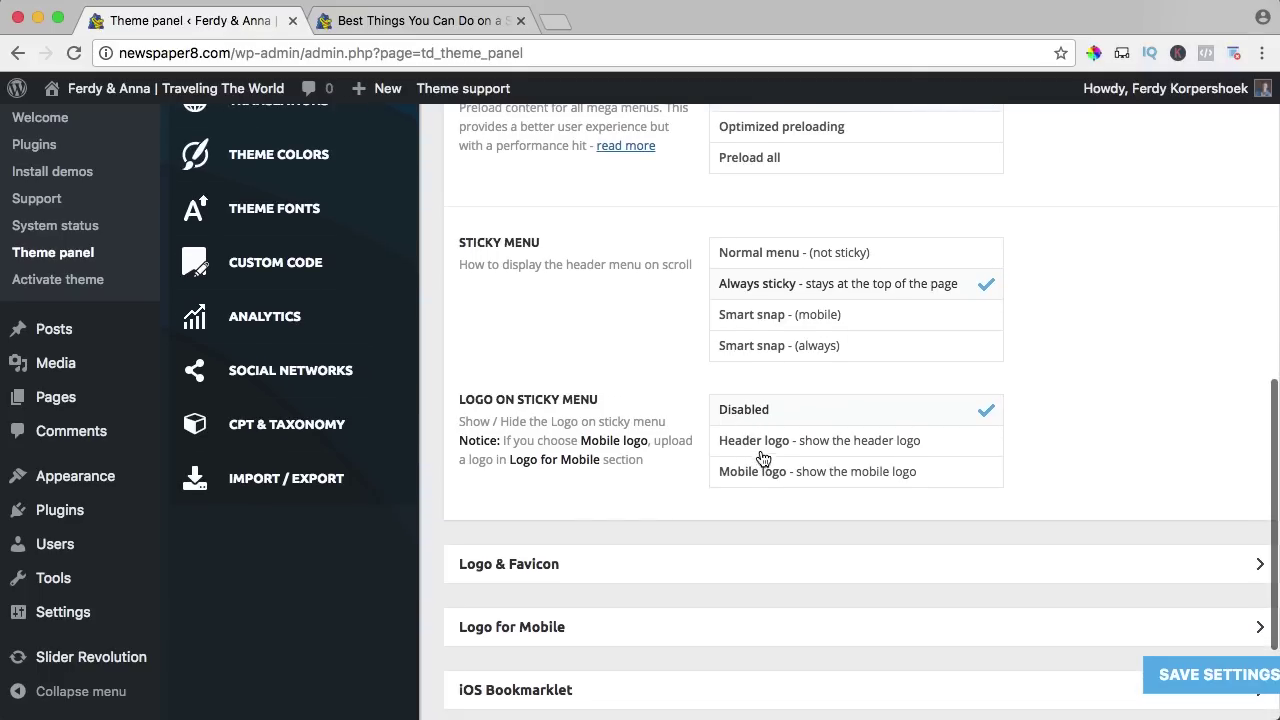
left_click(846, 443)
left_click(1200, 676)
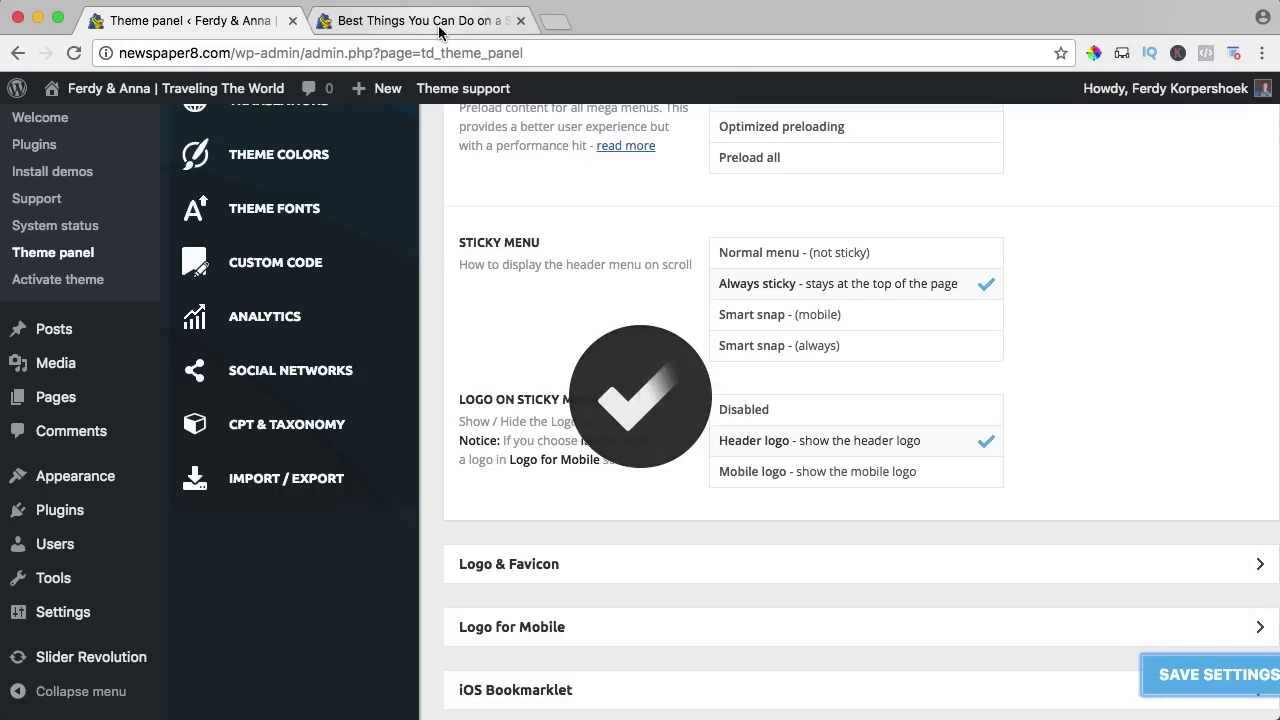
Scroll the blog post up and down to check the sticky menu.
left_click(439, 22)
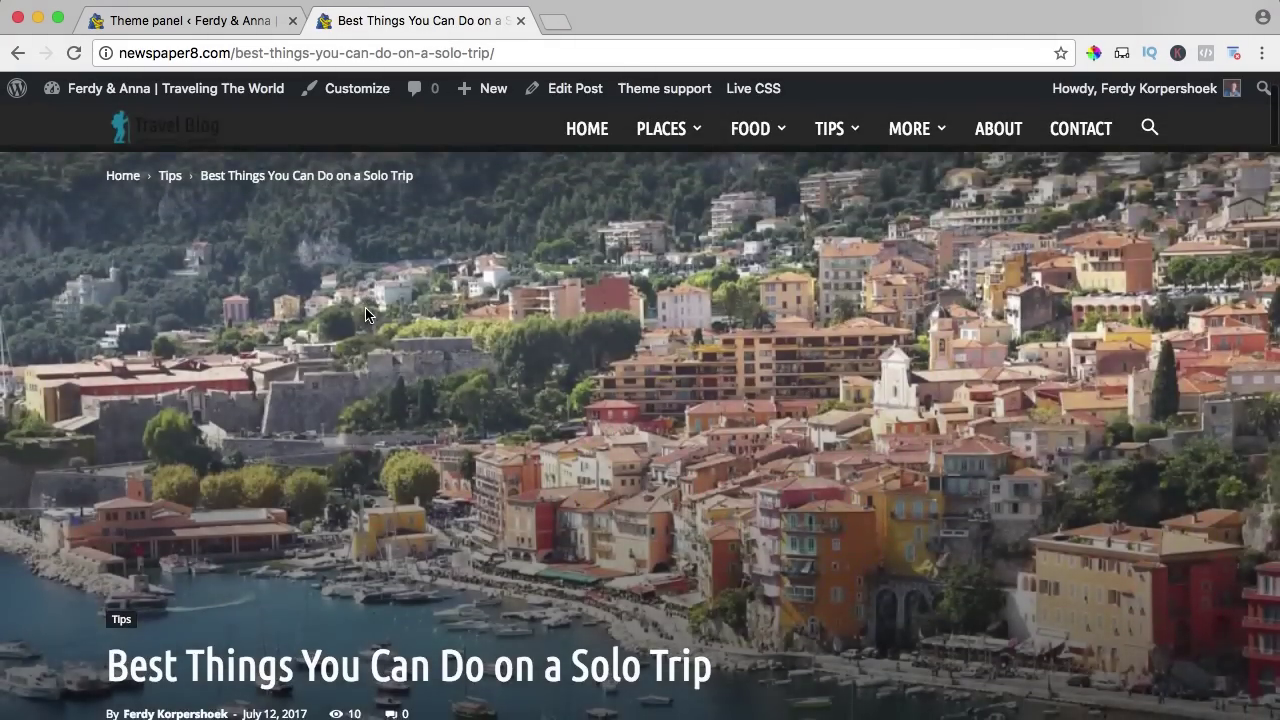
scroll(365, 315, "down", 5)
scroll(365, 315, "up", 3)
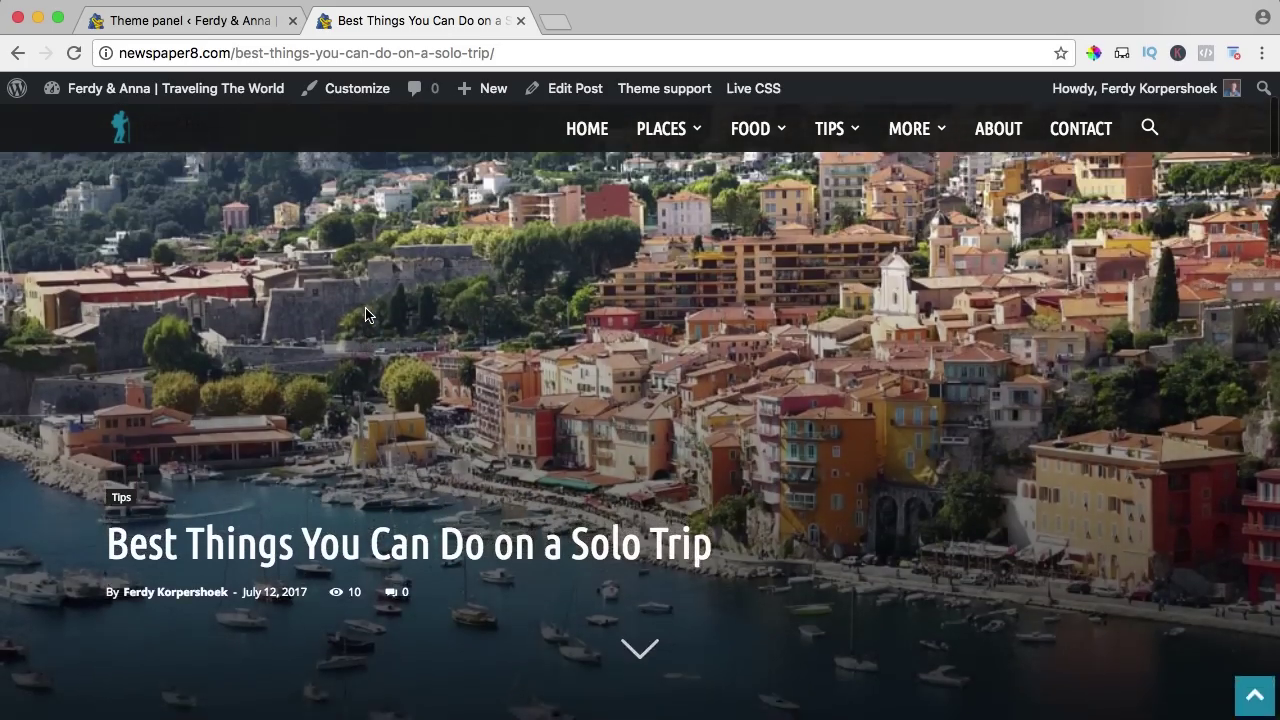
scroll(420, 255, "down", 1)
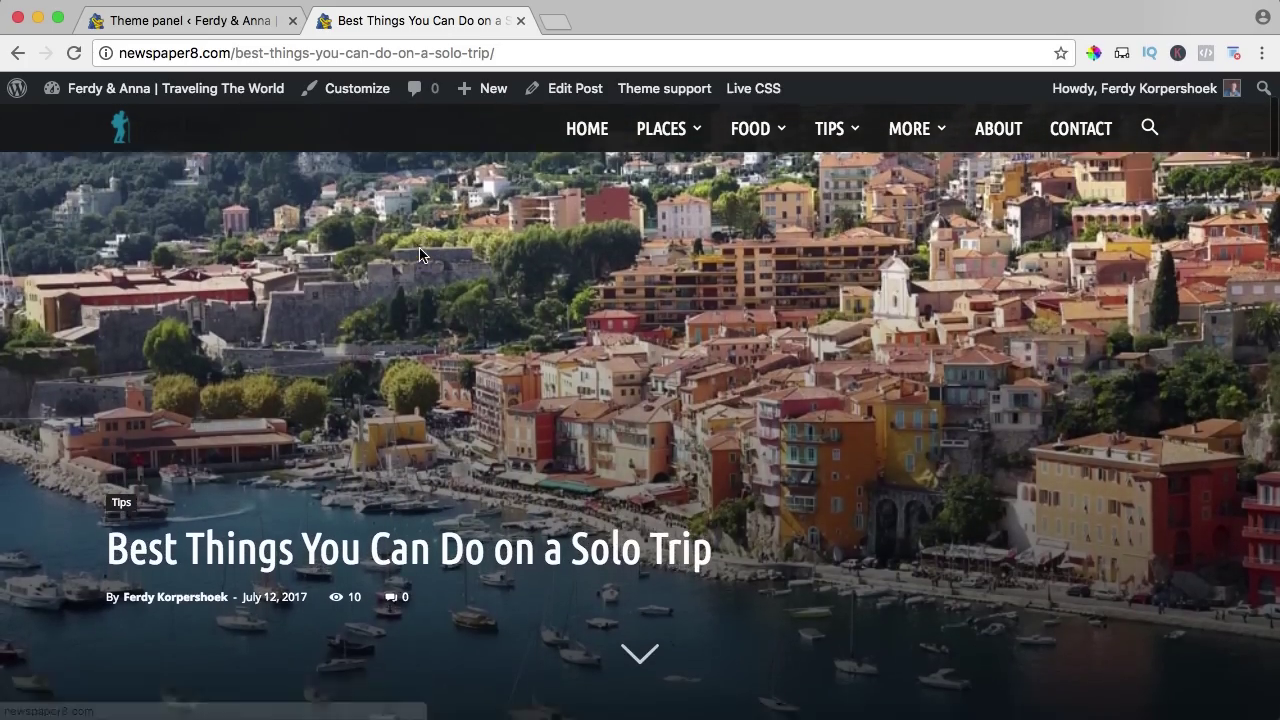
scroll(420, 255, "down", 3)
scroll(420, 255, "up", 4)
scroll(420, 255, "down", 2)
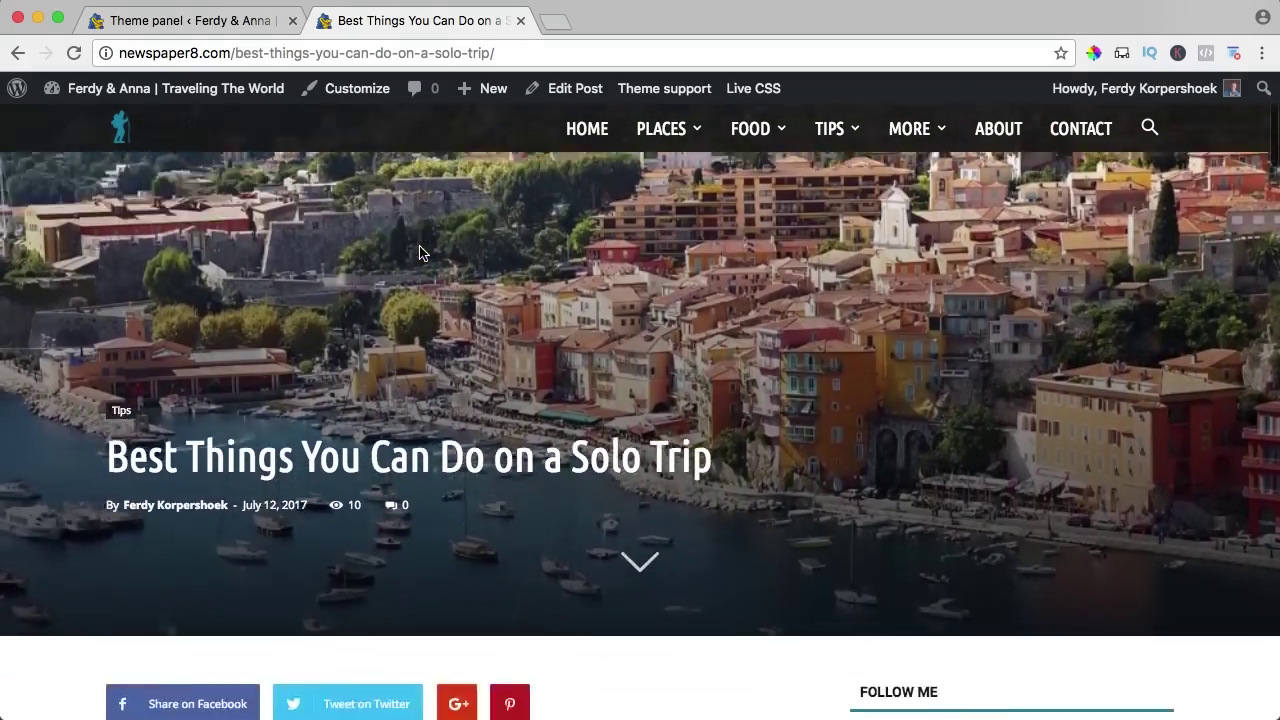
scroll(420, 250, "down", 3)
scroll(420, 250, "up", 5)
scroll(420, 250, "down", 1)
Collapse Main Menu and expand the Logo & Favicon settings.
left_click(207, 20)
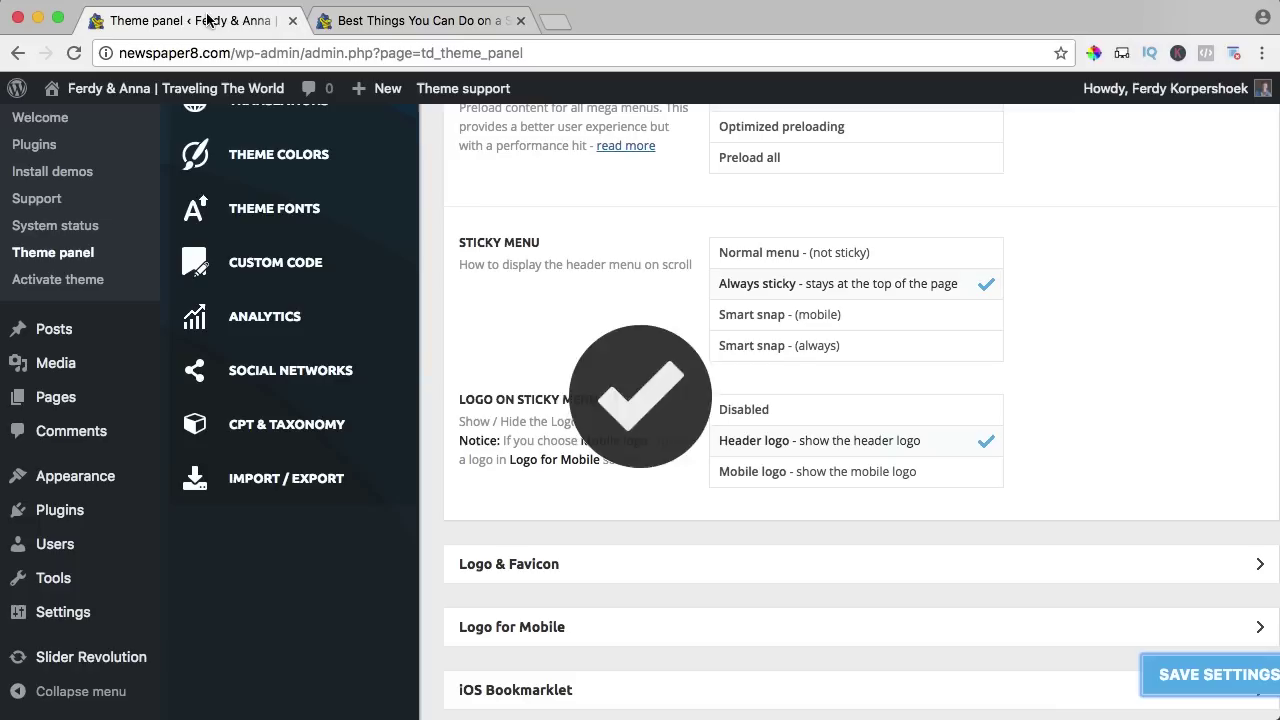
scroll(658, 323, "down", 1)
scroll(658, 322, "up", 5)
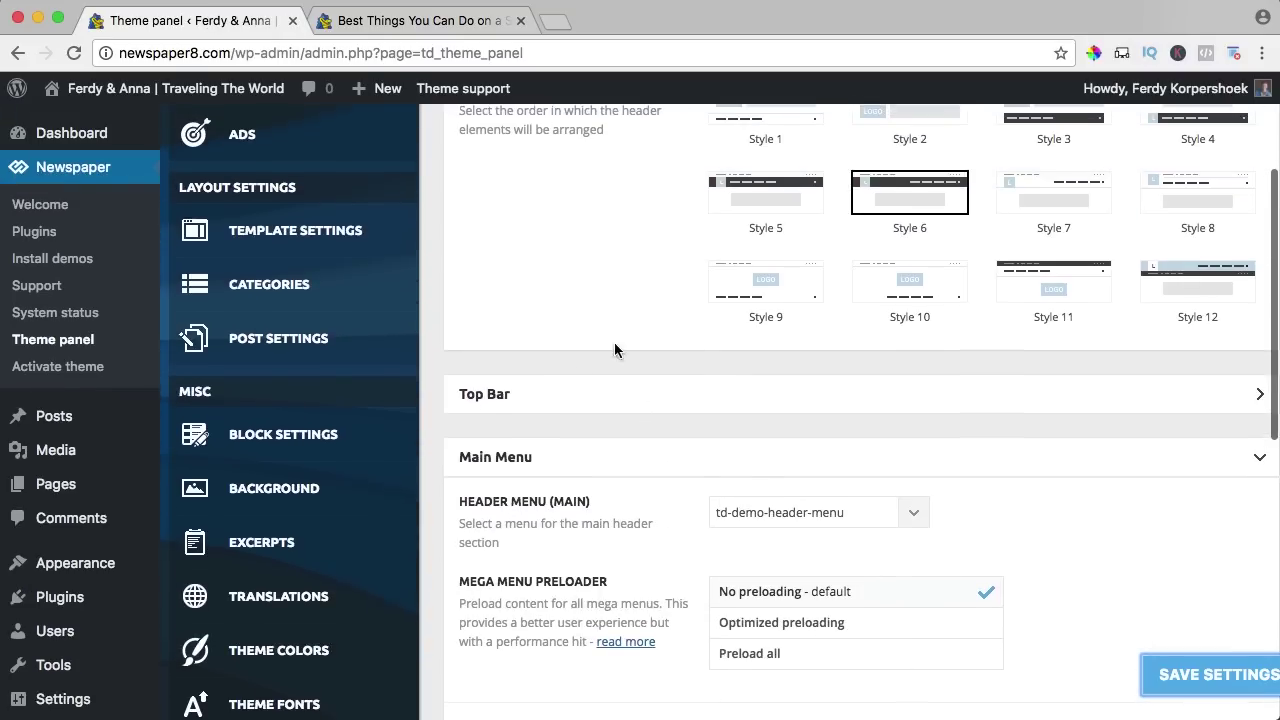
left_click(516, 457)
scroll(523, 470, "down", 1)
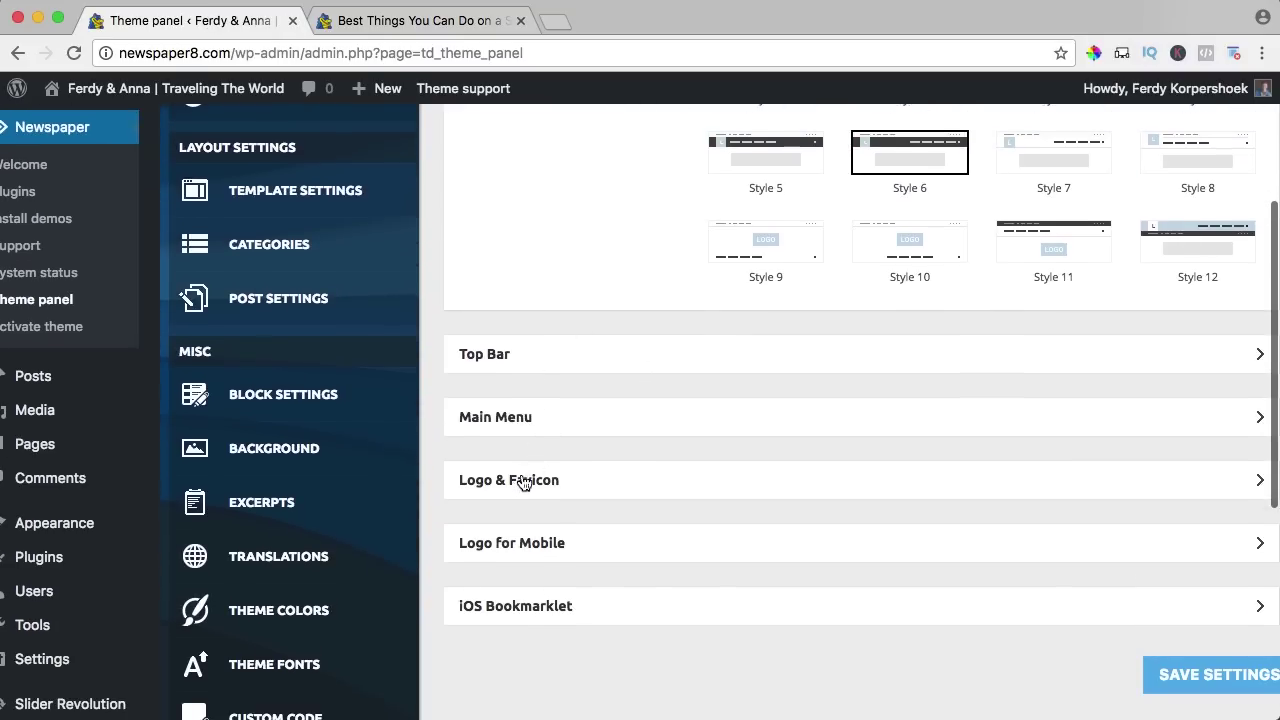
left_click(519, 489)
scroll(626, 431, "down", 3)
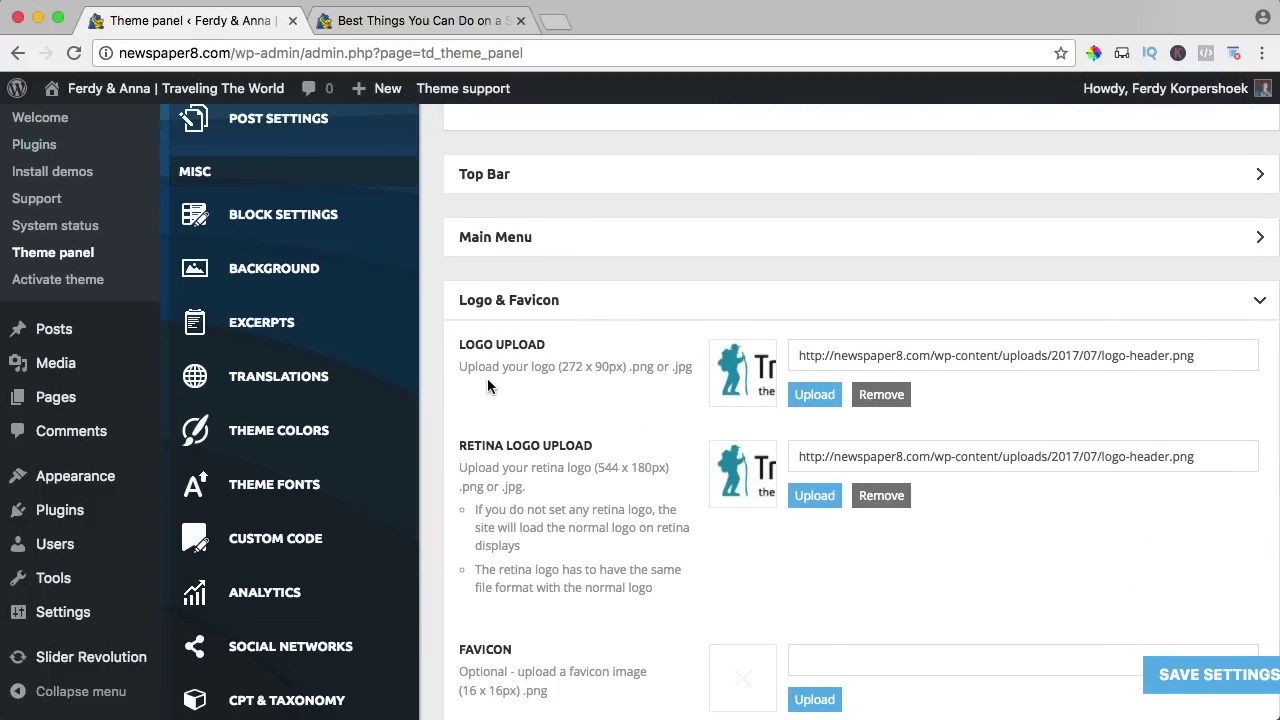
Upload all three PNGs from Desktop > Newspaper > 01. Settings to the media library.
left_click(812, 395)
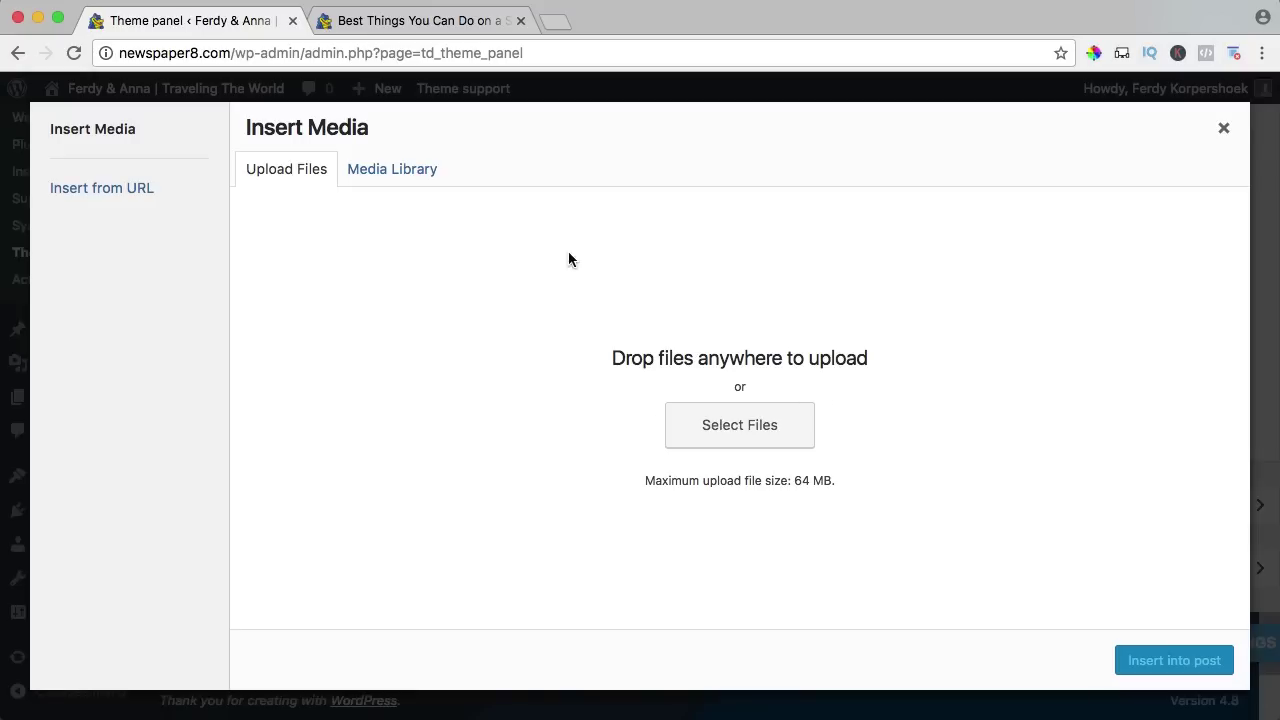
left_click(723, 432)
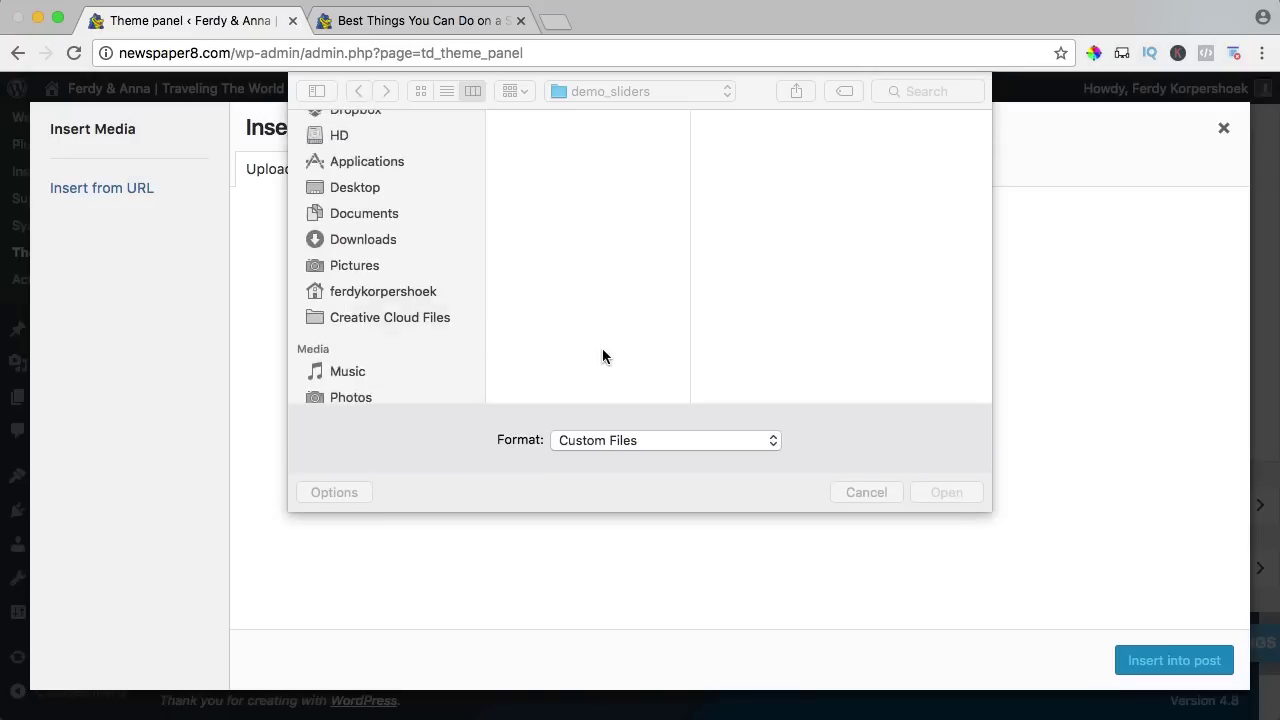
left_click(360, 226)
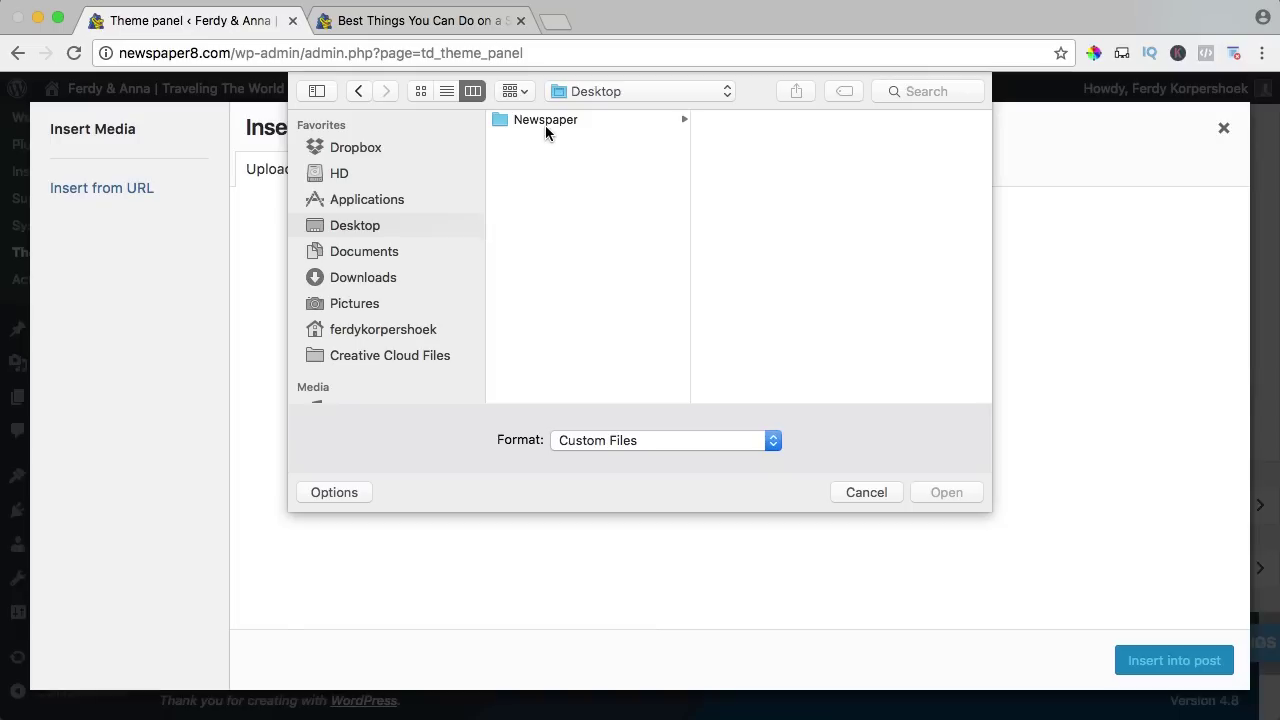
left_click(545, 120)
left_click(752, 120)
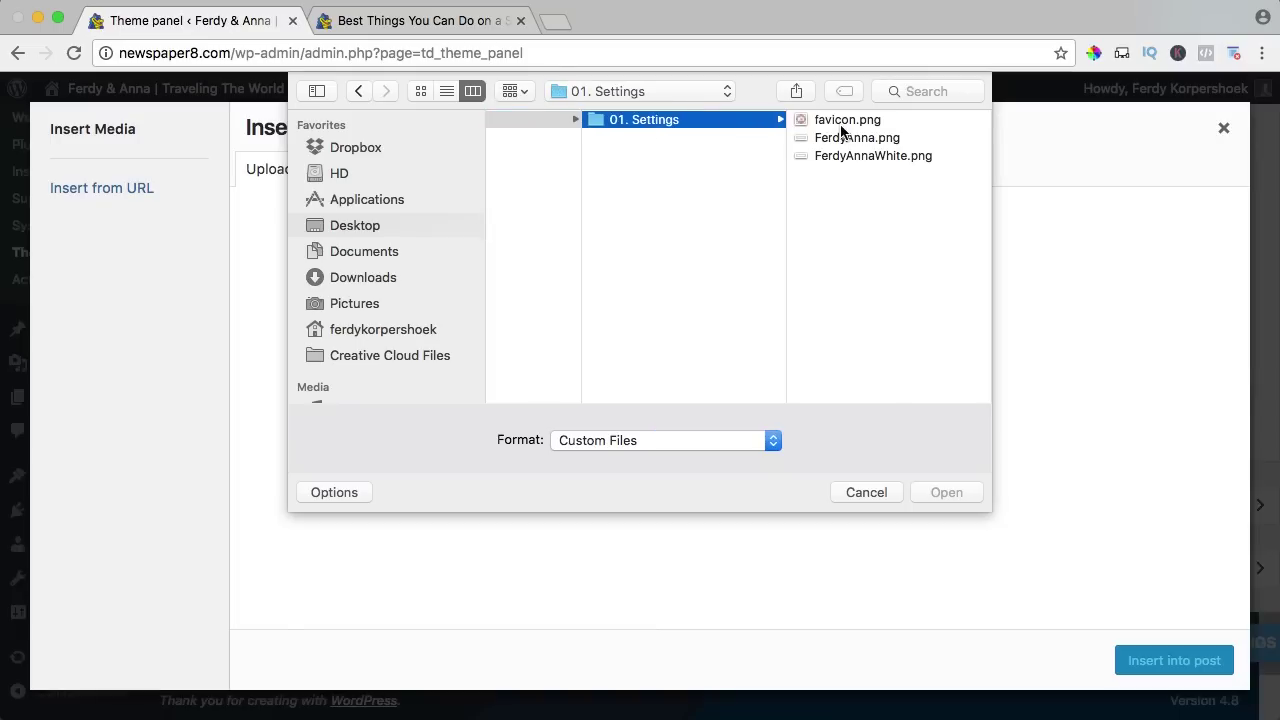
left_click(850, 156)
key("super+a")
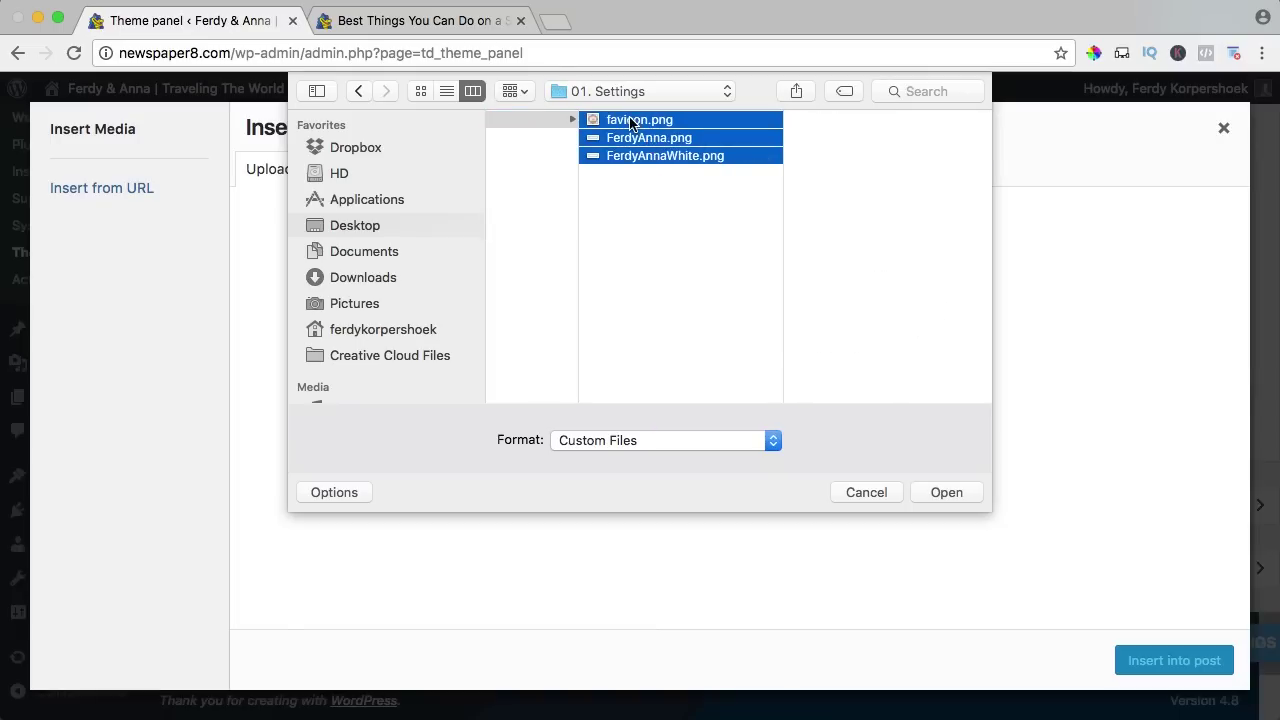
left_click(946, 491)
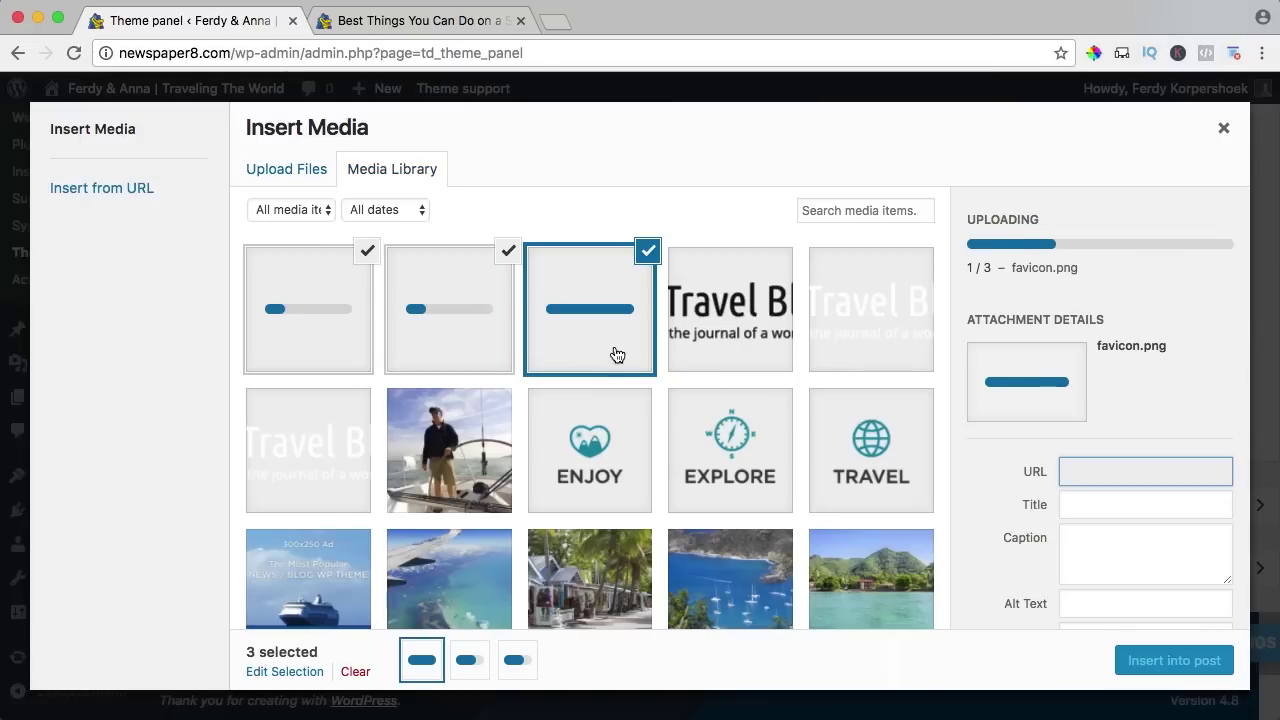
Keep only FerdyAnnaWhite.png selected at Full Size – 400 × 137.
left_click(645, 253)
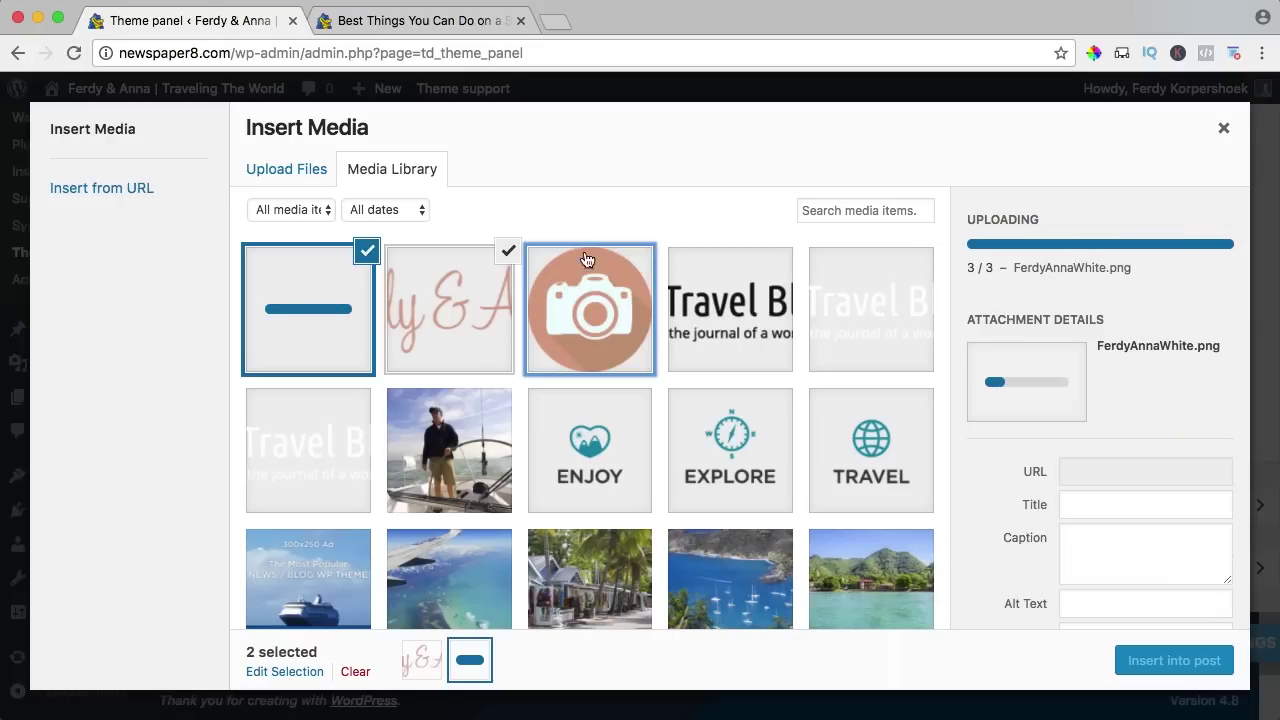
left_click(508, 252)
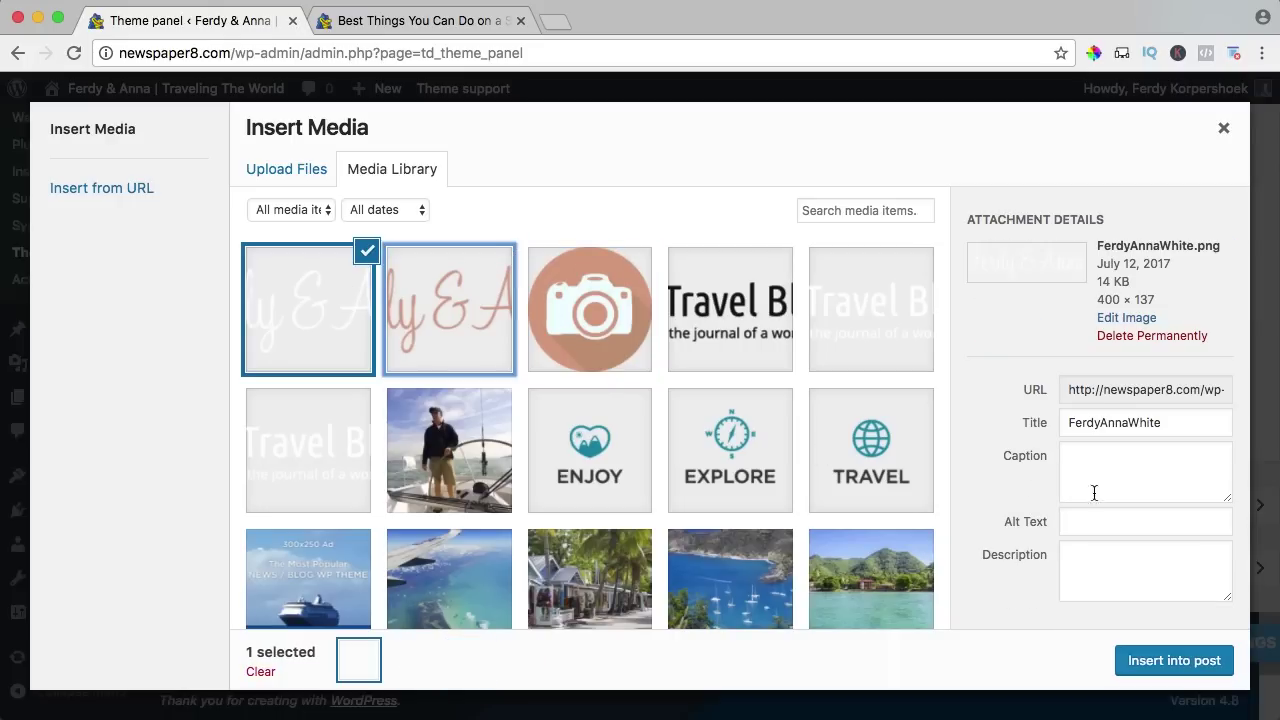
scroll(1017, 480, "down", 3)
left_click(1090, 590)
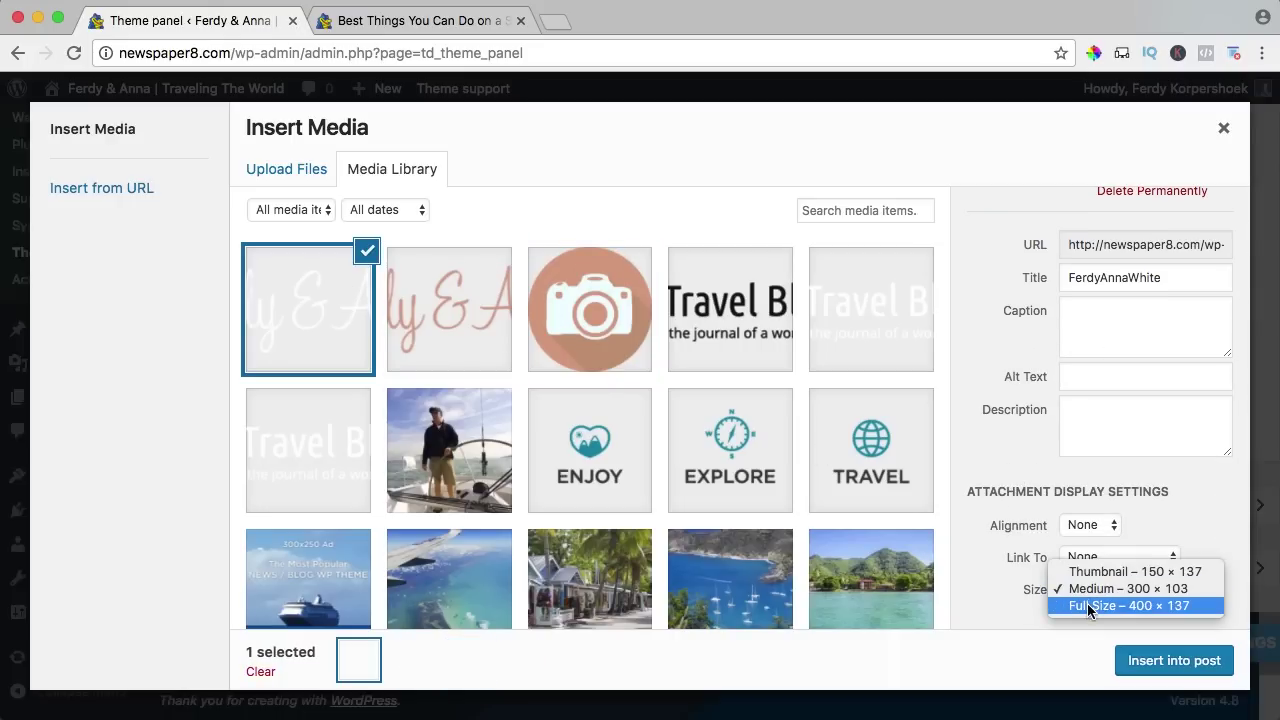
left_click(1087, 604)
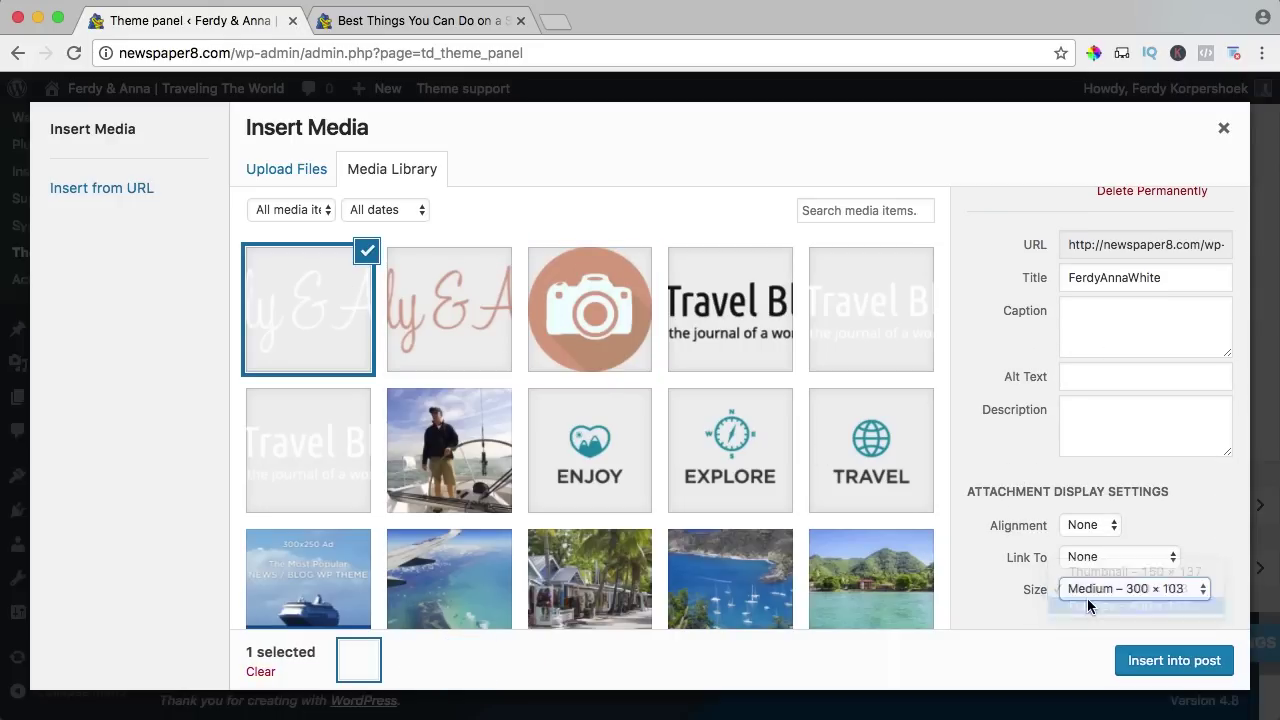
Drop 'White' from the image title, reuse it as alt text, and insert as main logo.
left_click(1099, 280)
double_click(1137, 279)
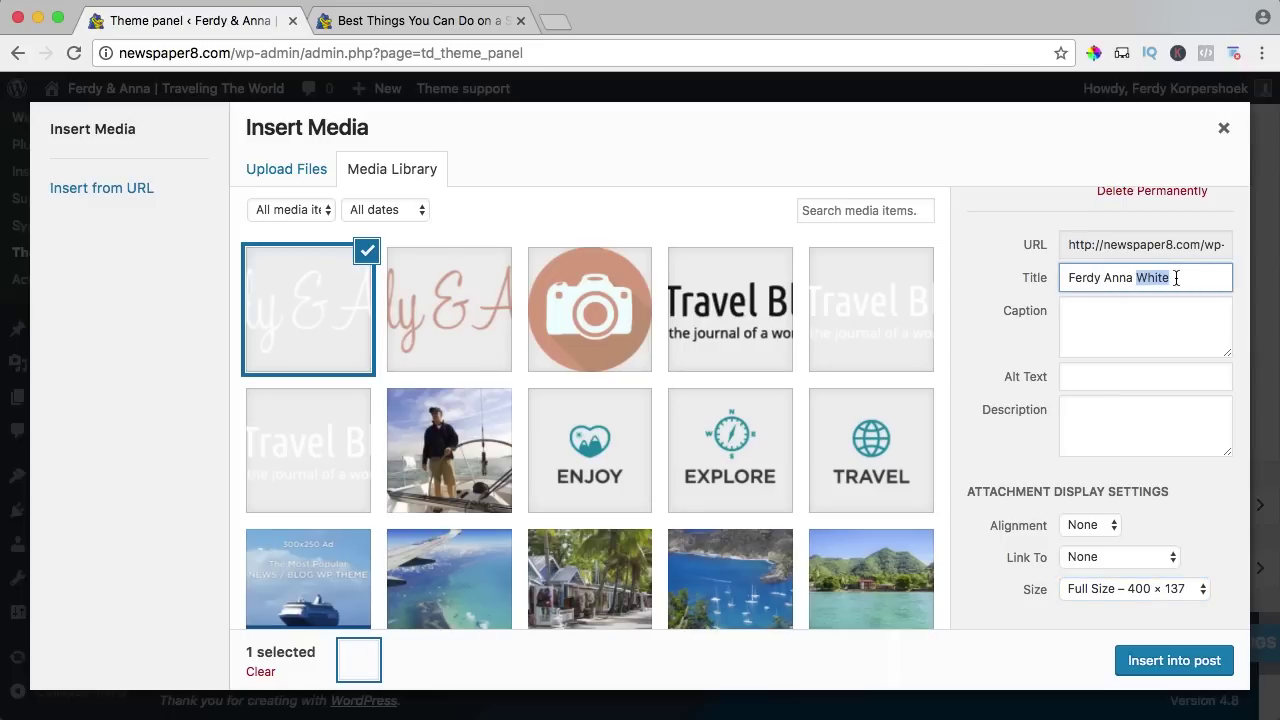
key("BackSpace")
key("super+a")
key("super+c")
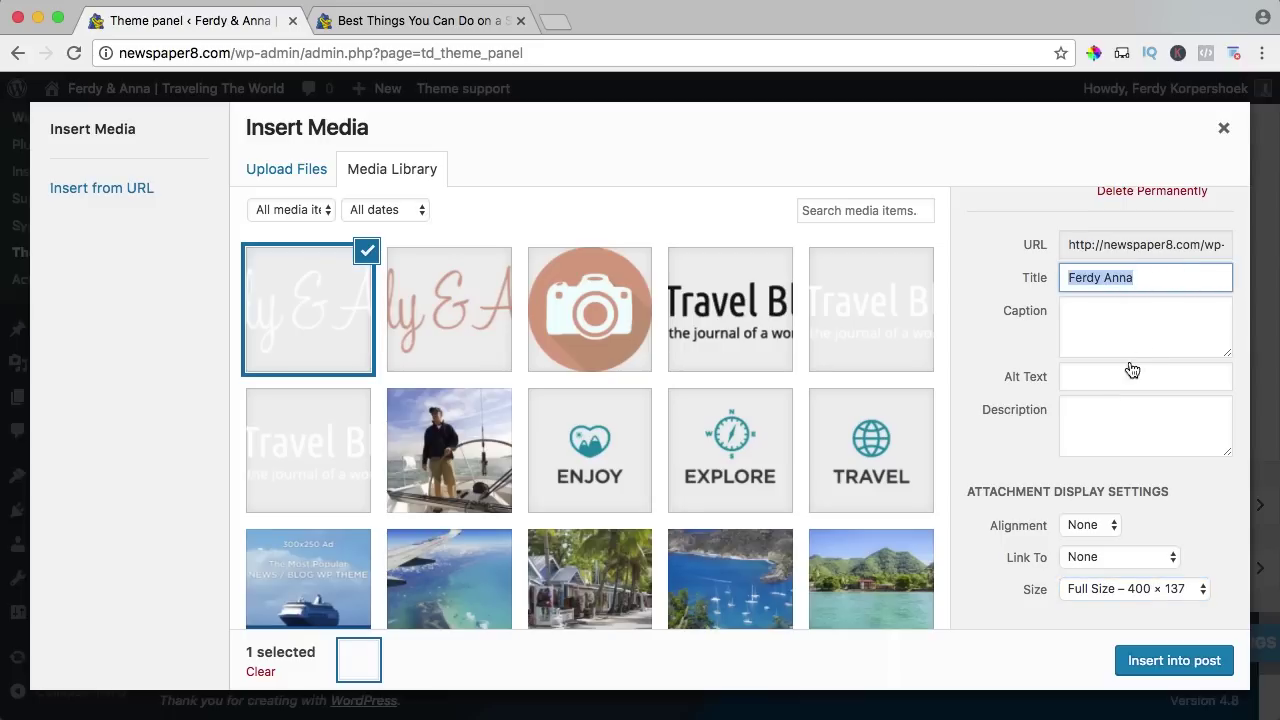
left_click(1132, 371)
key("super+v")
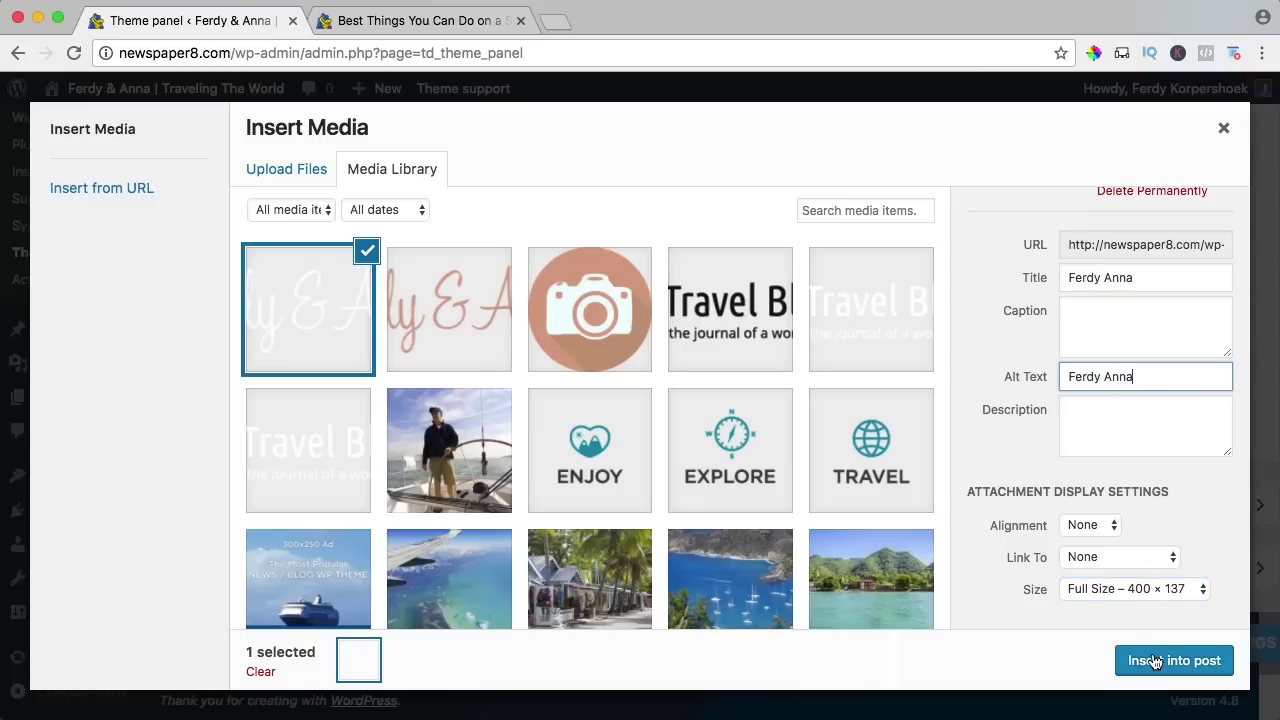
left_click(1155, 661)
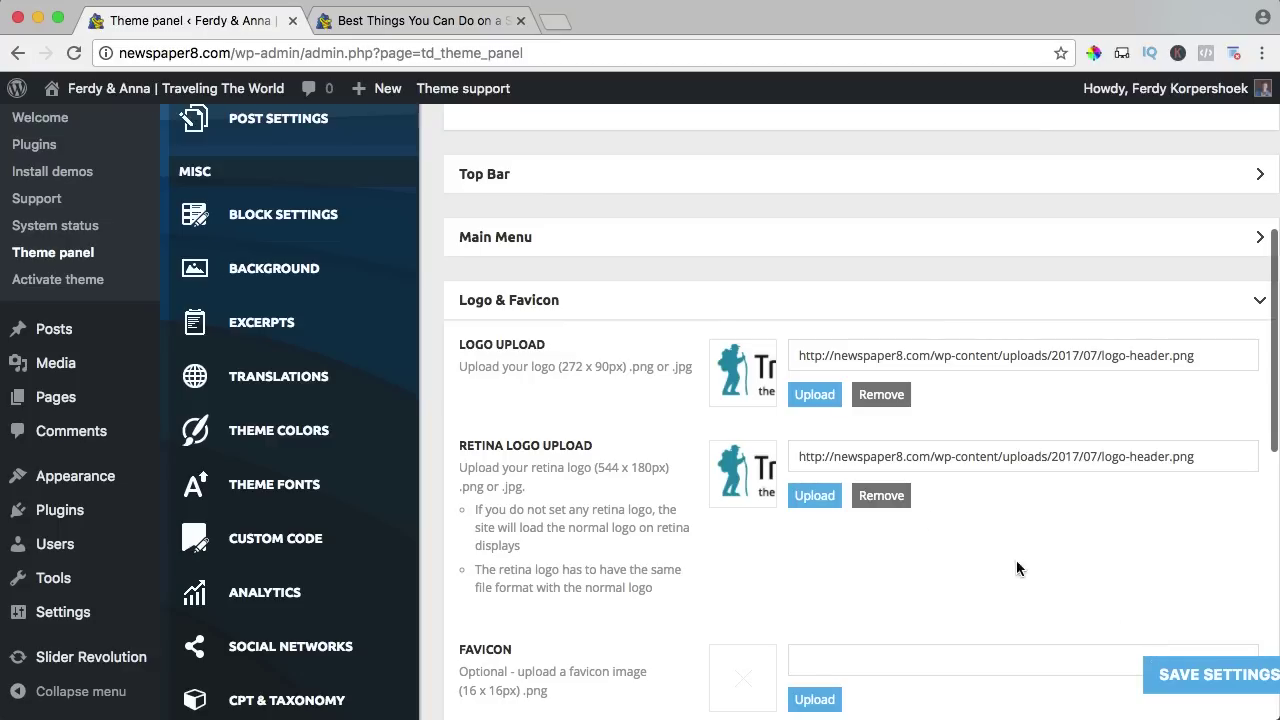
left_click(804, 501)
Set the white logo as the retina logo and the camera image as the favicon.
left_click(302, 315)
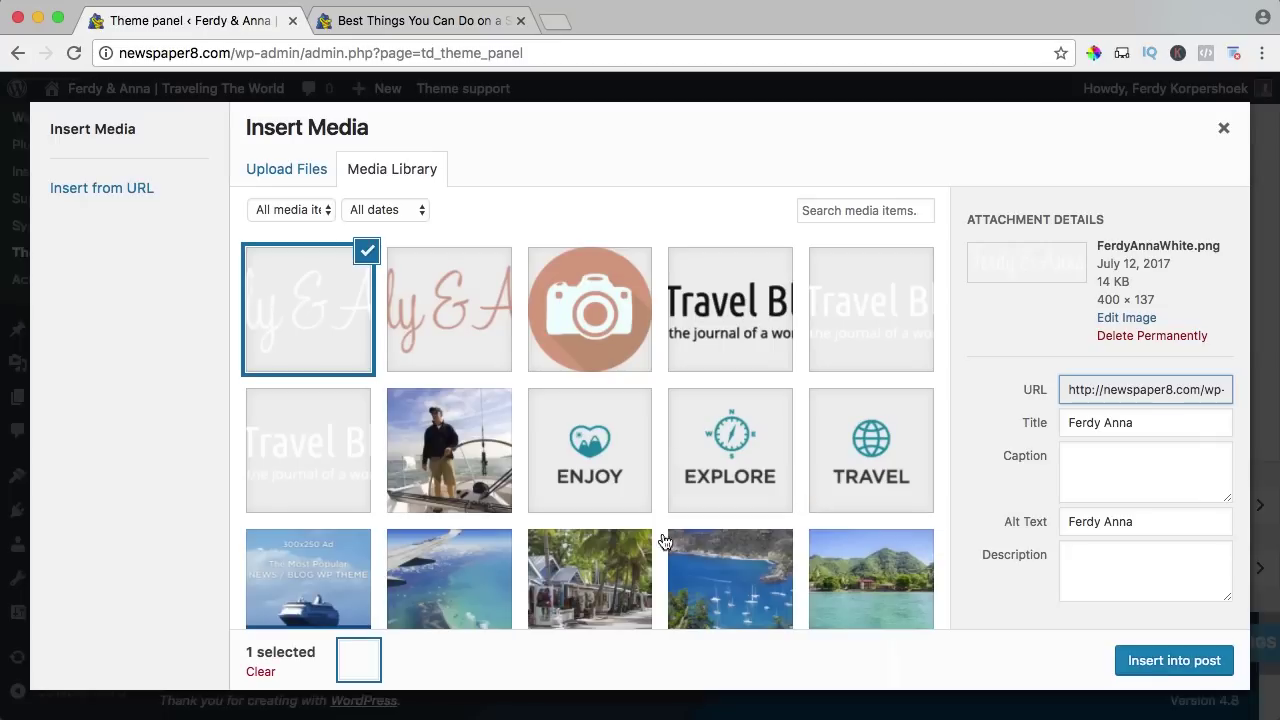
left_click(1161, 662)
scroll(921, 482, "down", 4)
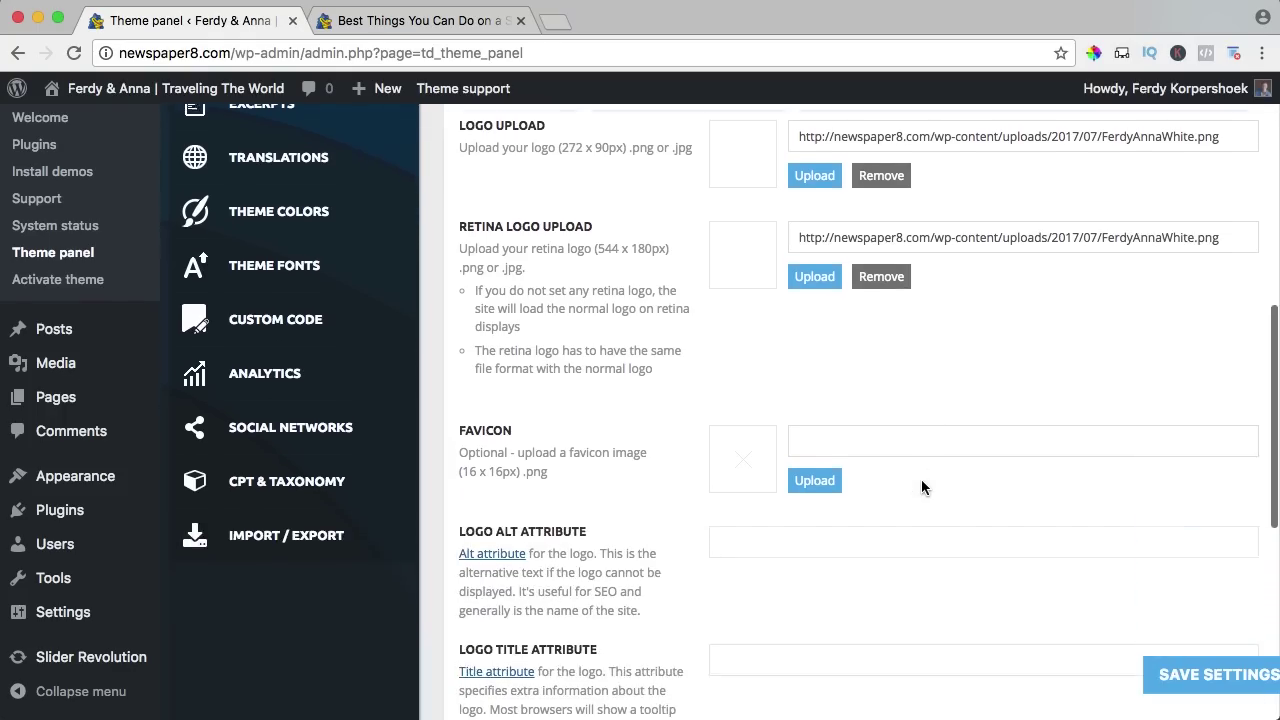
left_click(822, 479)
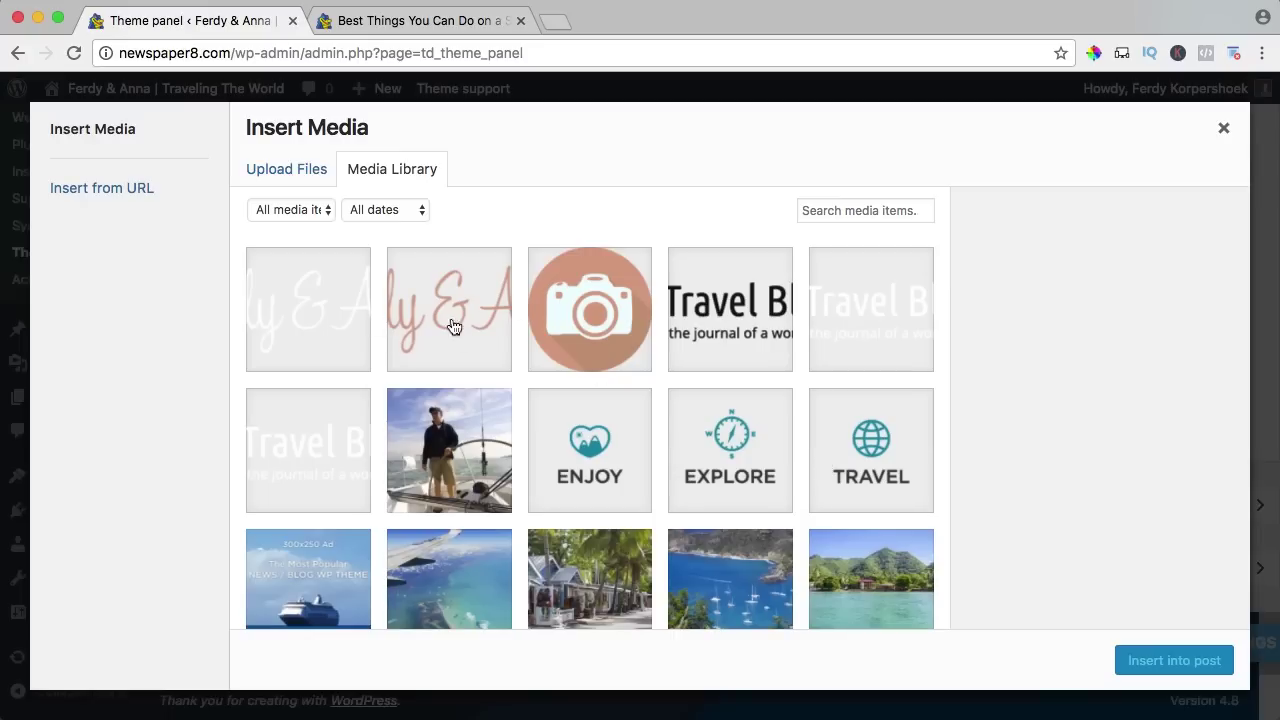
left_click(584, 320)
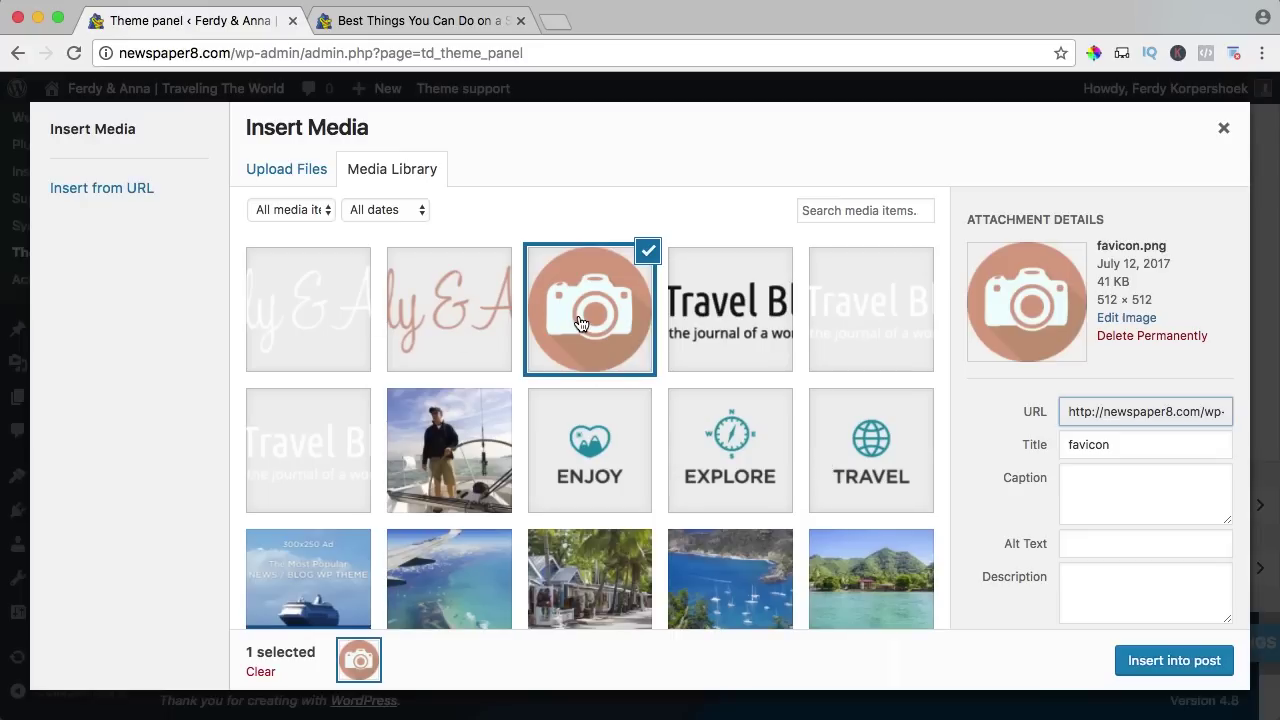
left_click(1174, 662)
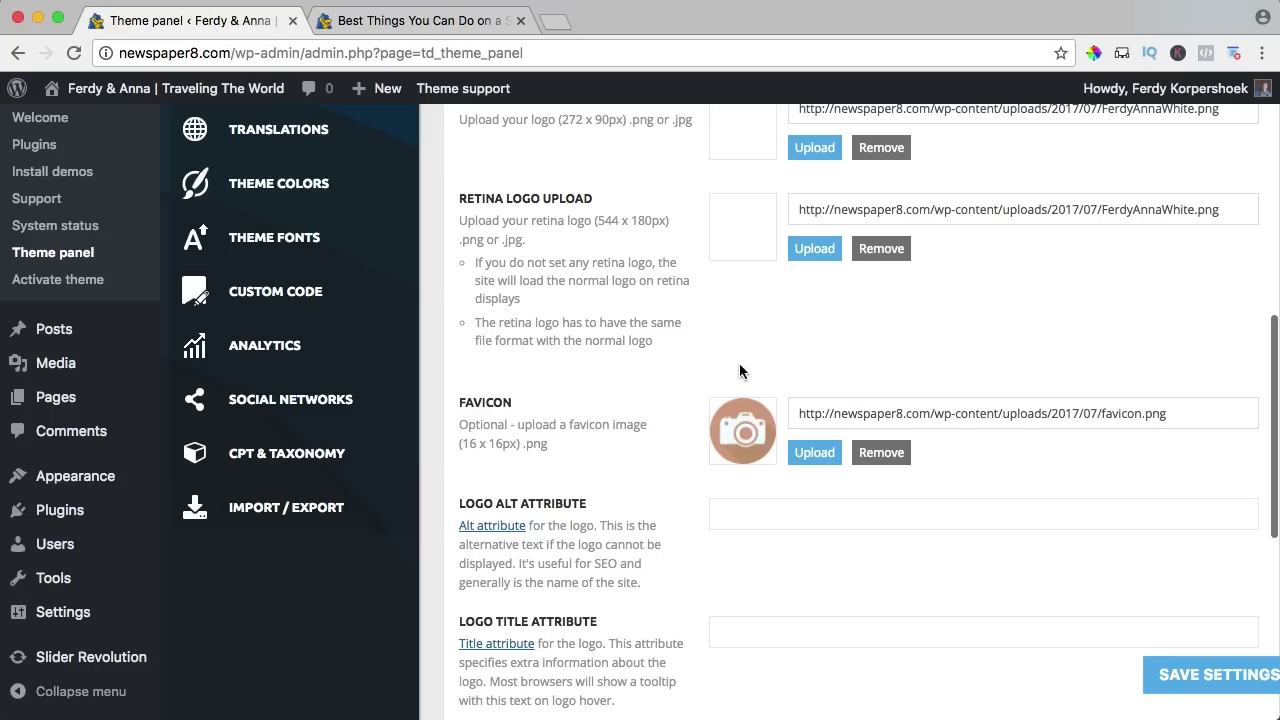
Replace the NEWSPAPER text logo with 'Ferdy & Anna' and write the new tagline.
scroll(739, 371, "down", 4)
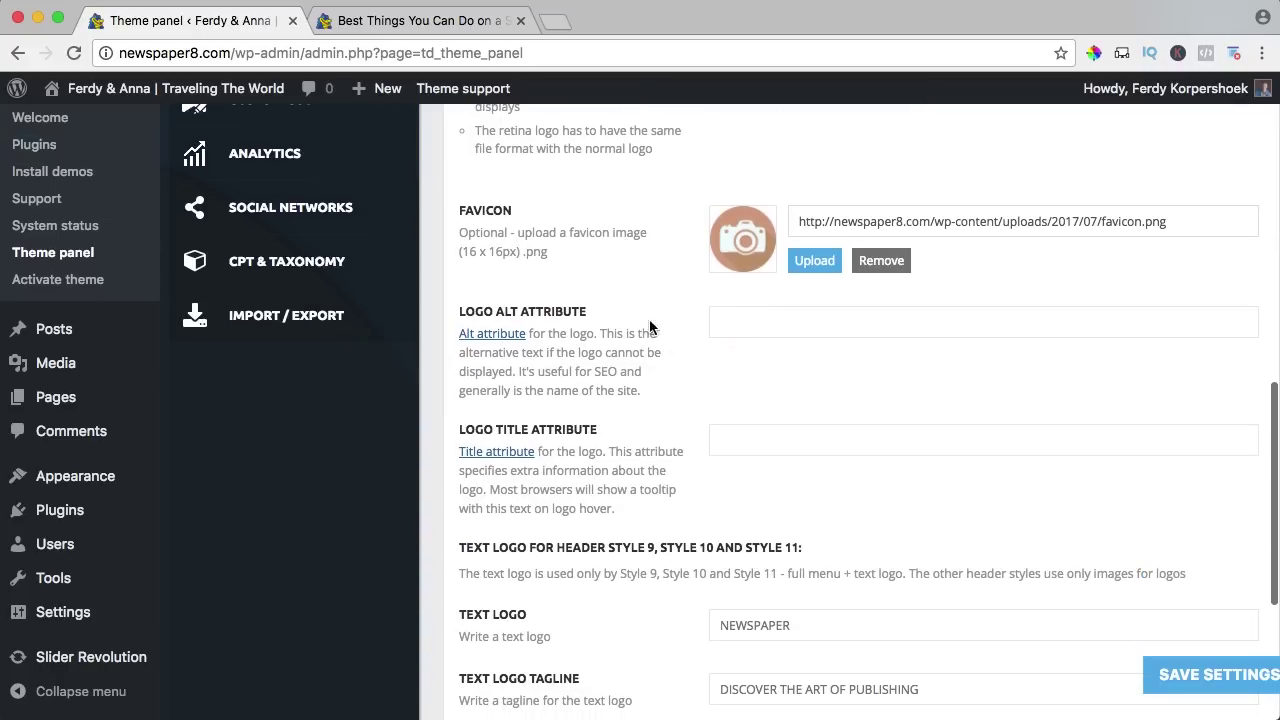
scroll(624, 366, "down", 5)
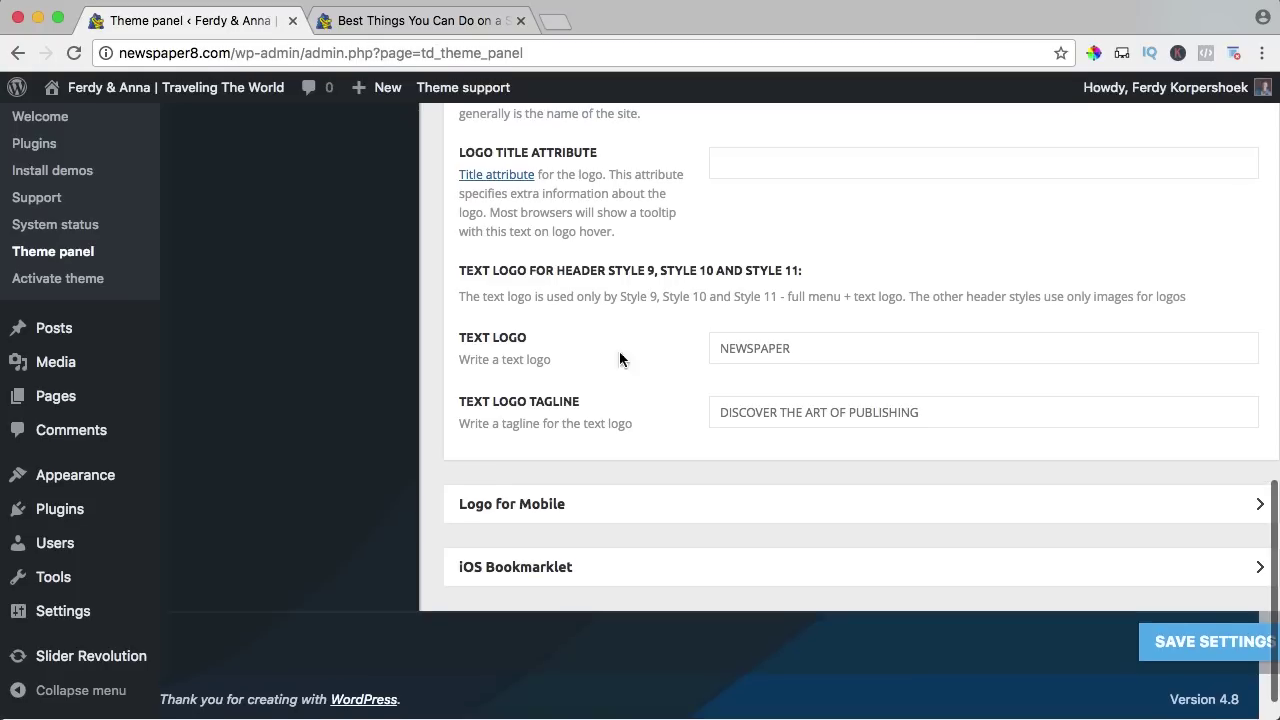
double_click(788, 344)
type("Ferdy & Anna")
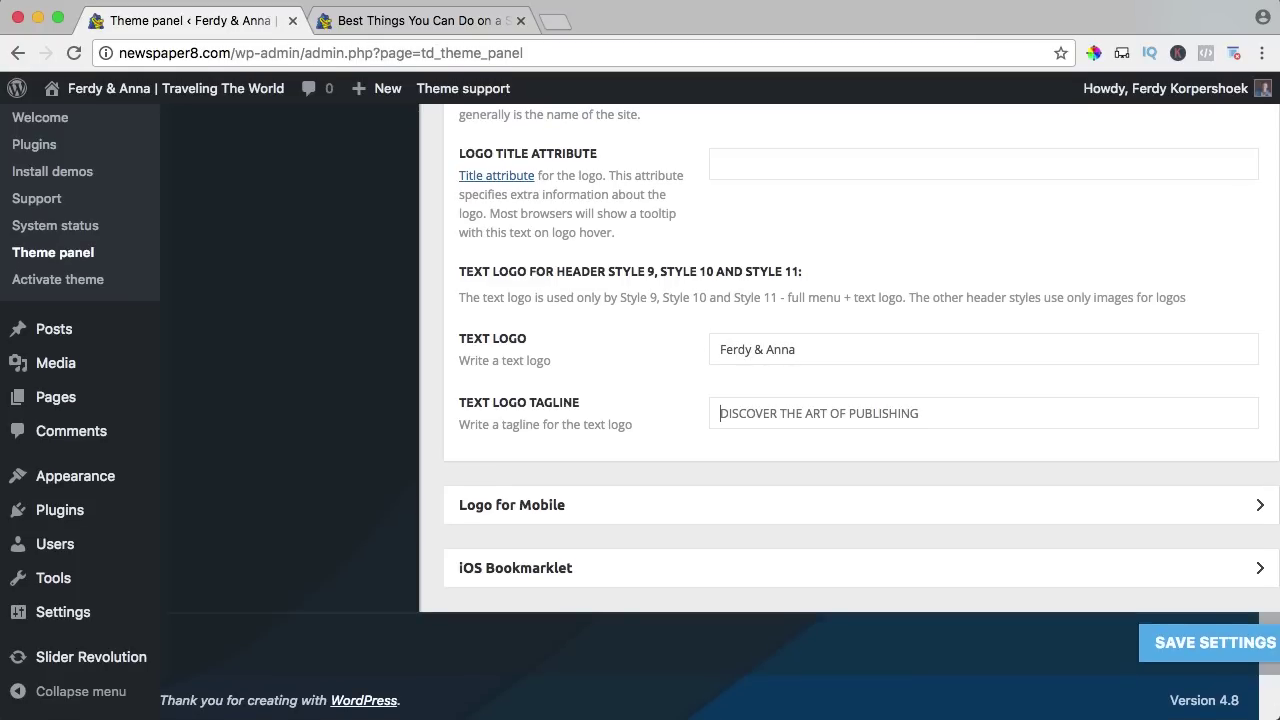
key("super+a")
type("W")
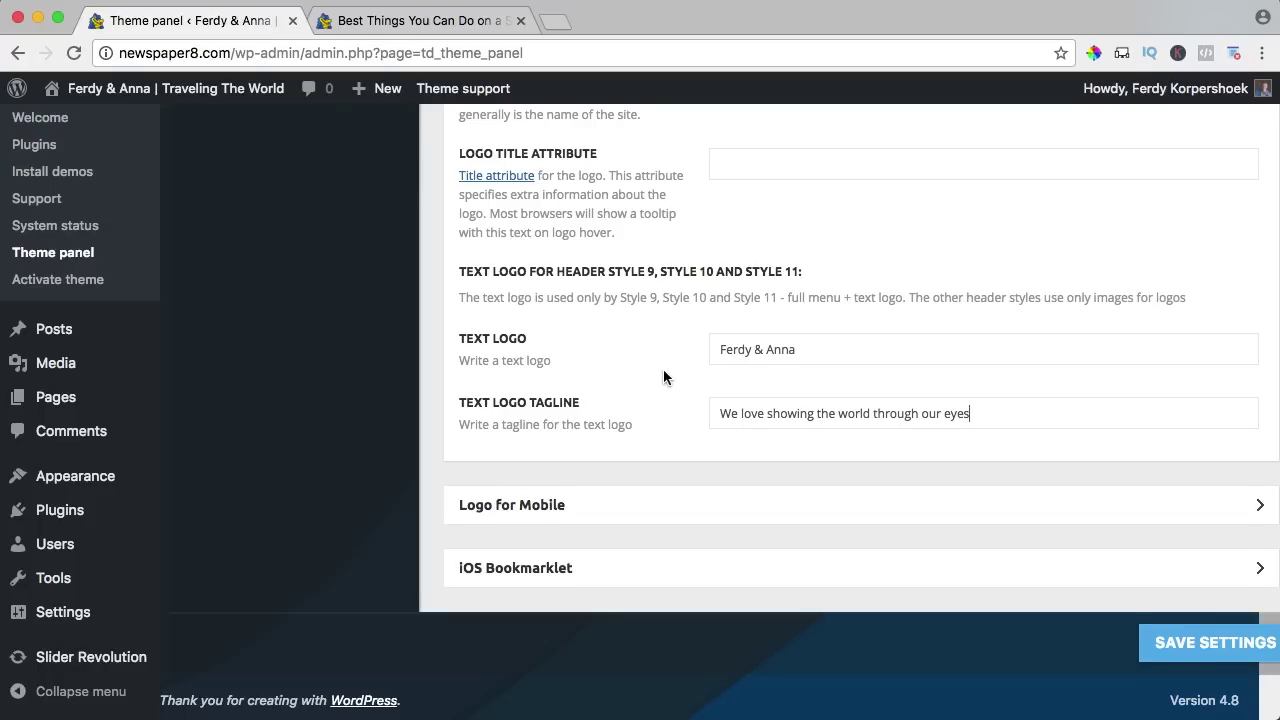
Use FerdyAnnaWhite.png as both Logo Mobile and Retina Logo Mobile.
left_click(550, 508)
scroll(550, 515, "down", 5)
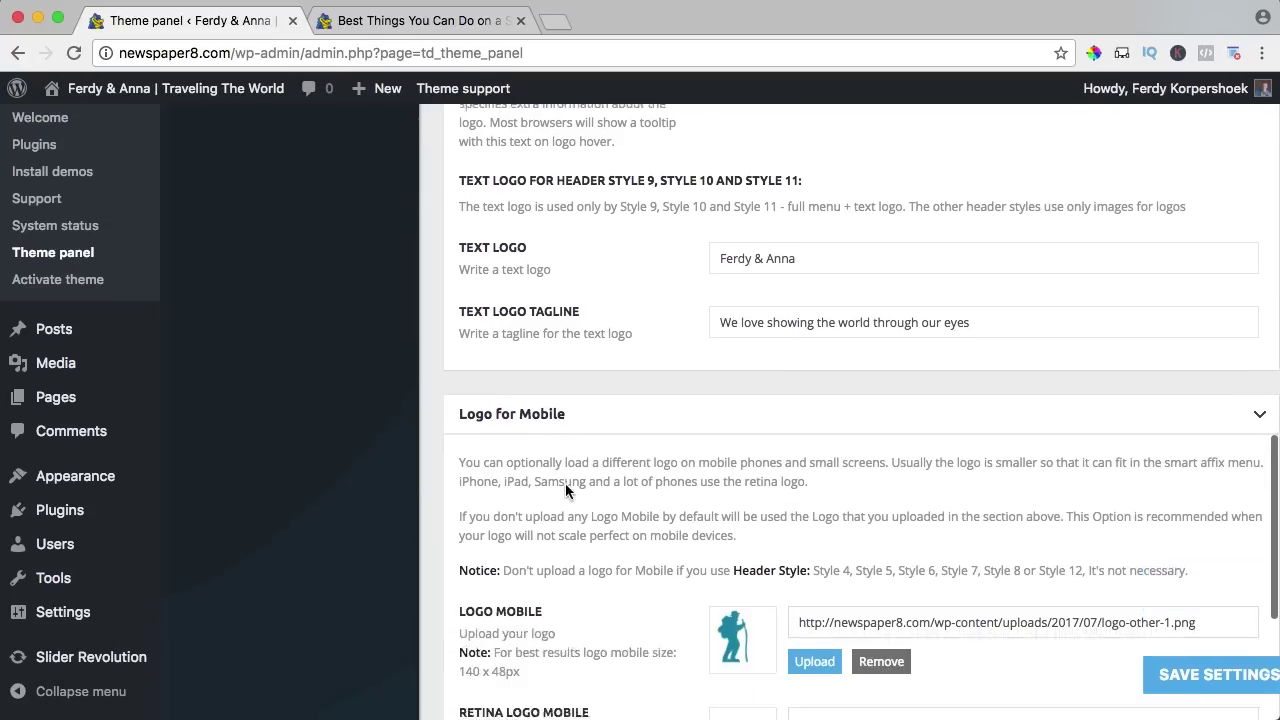
left_click(811, 500)
left_click(343, 289)
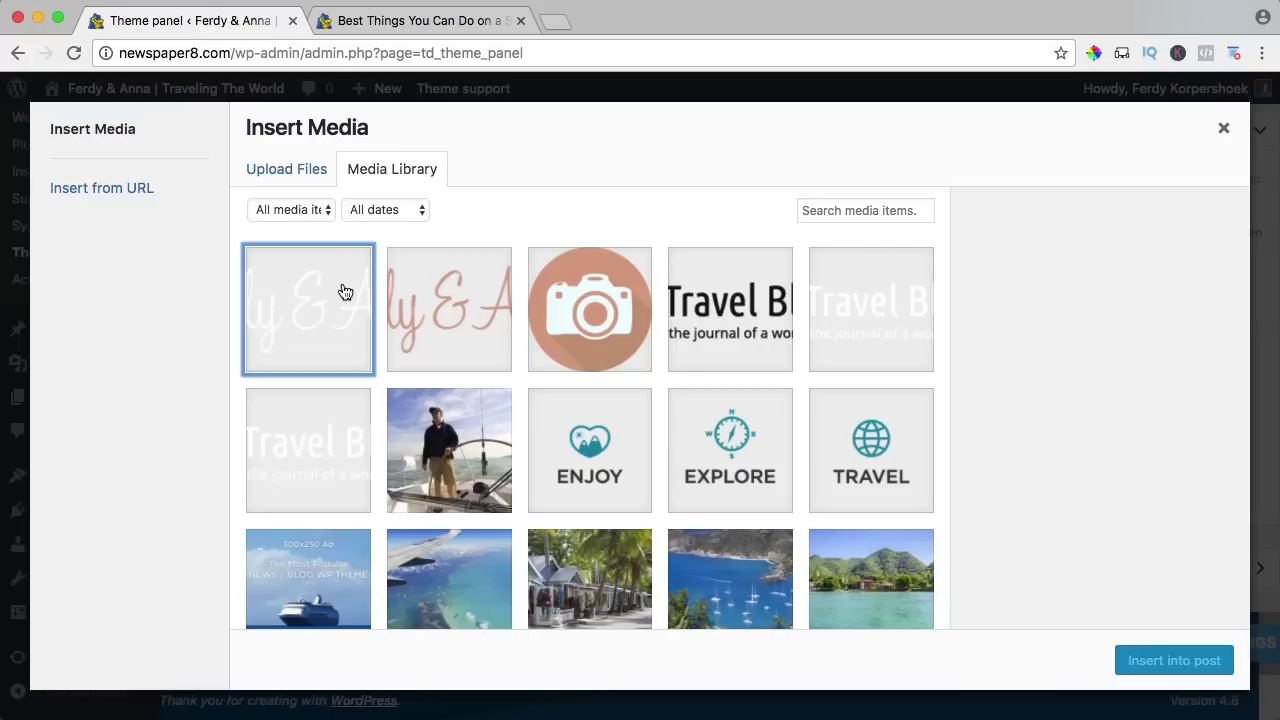
left_click(1160, 662)
scroll(740, 480, "down", 1)
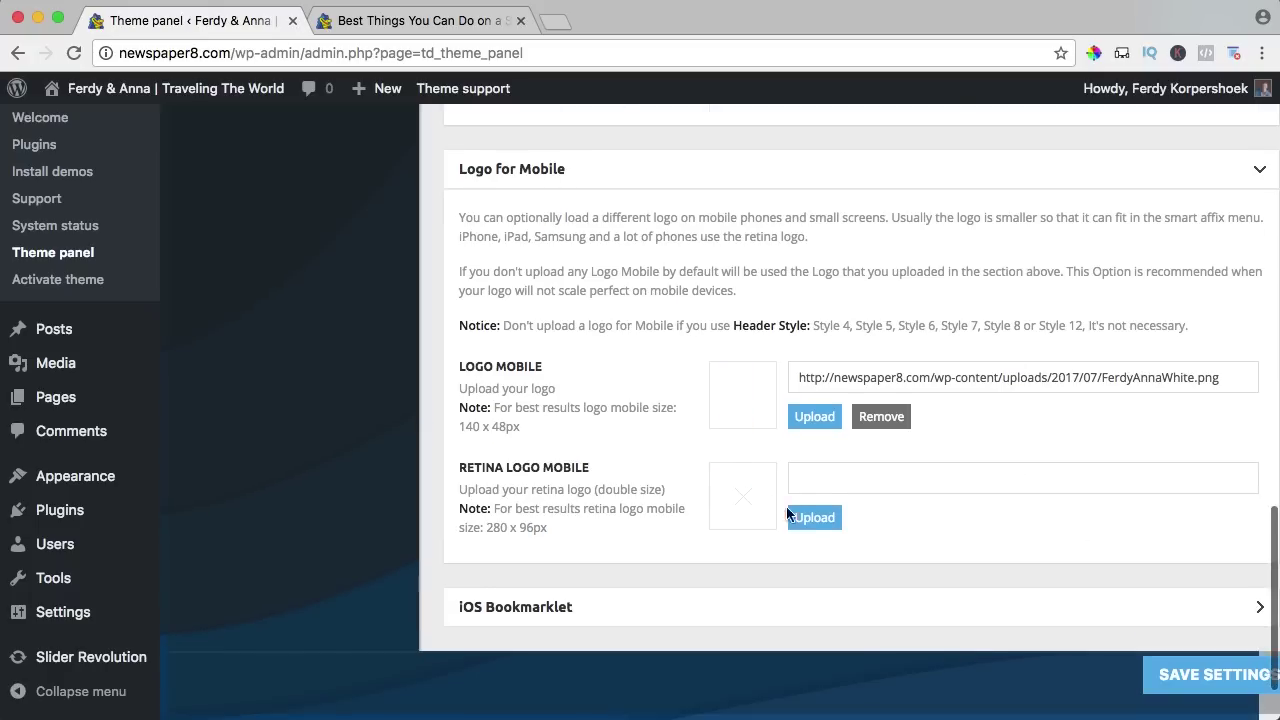
left_click(812, 518)
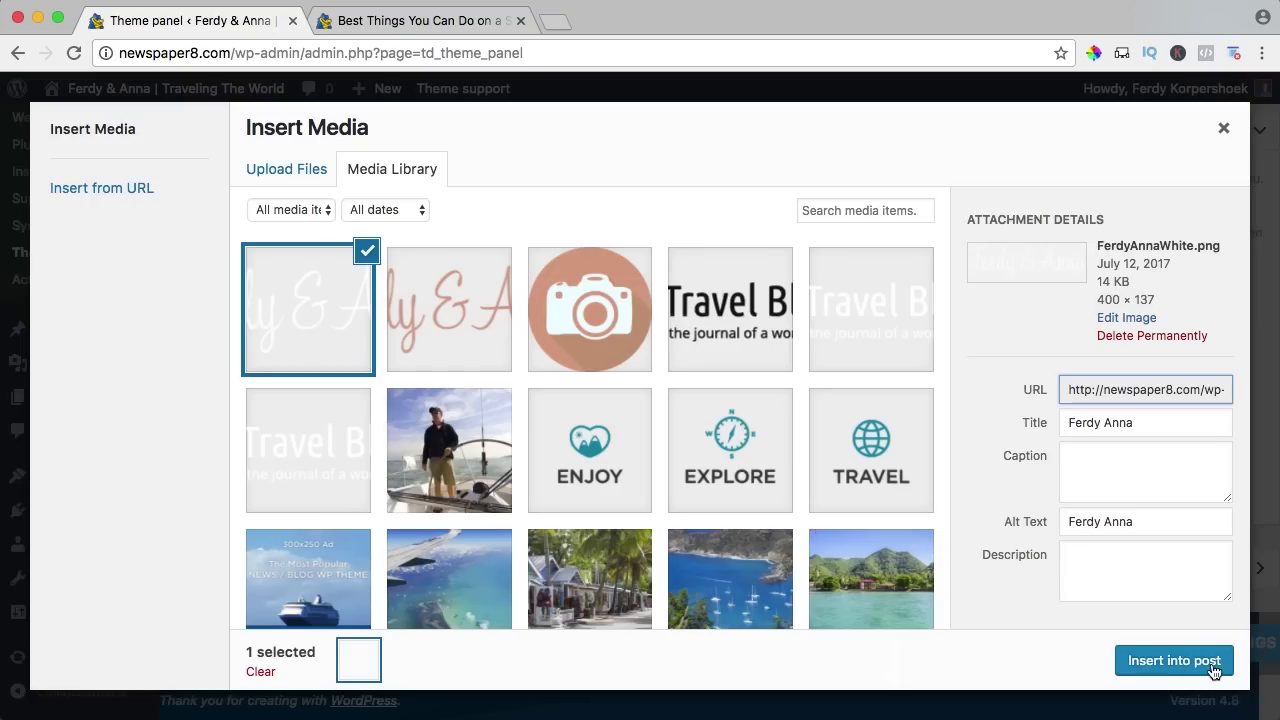
left_click(1210, 666)
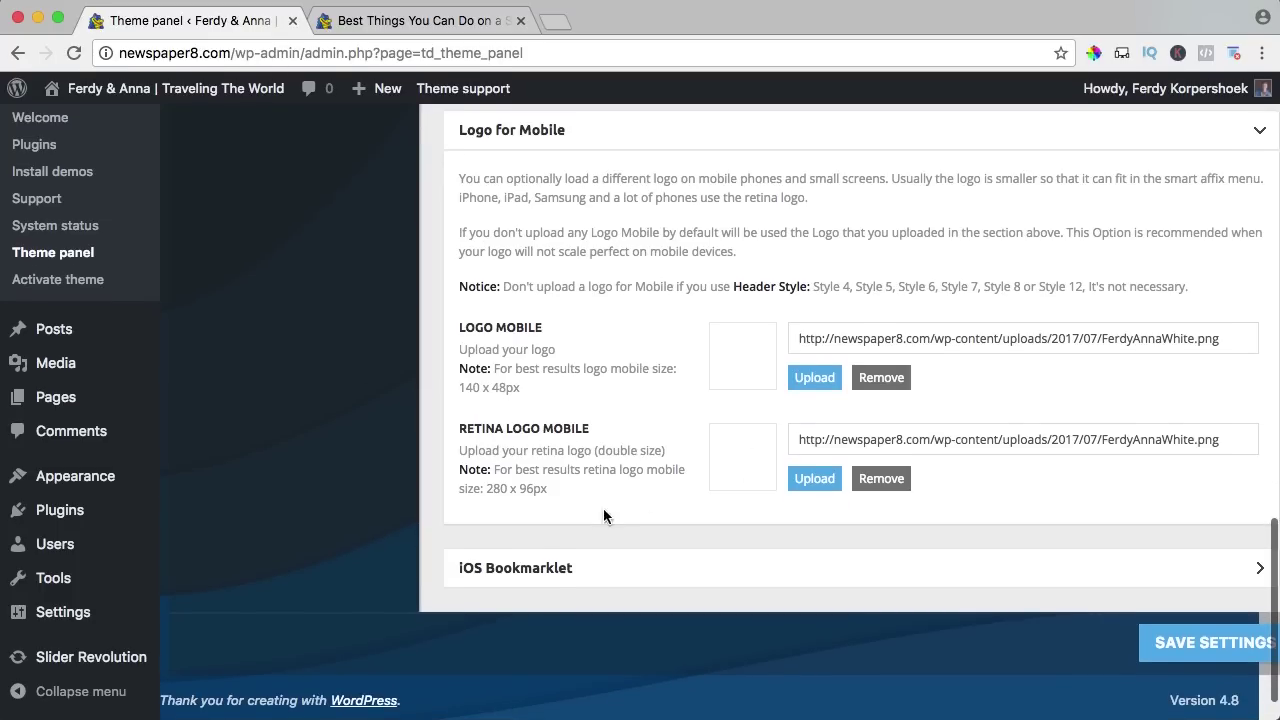
Save the settings, check the solo-trip article, then collapse both logo sections.
left_click(1188, 659)
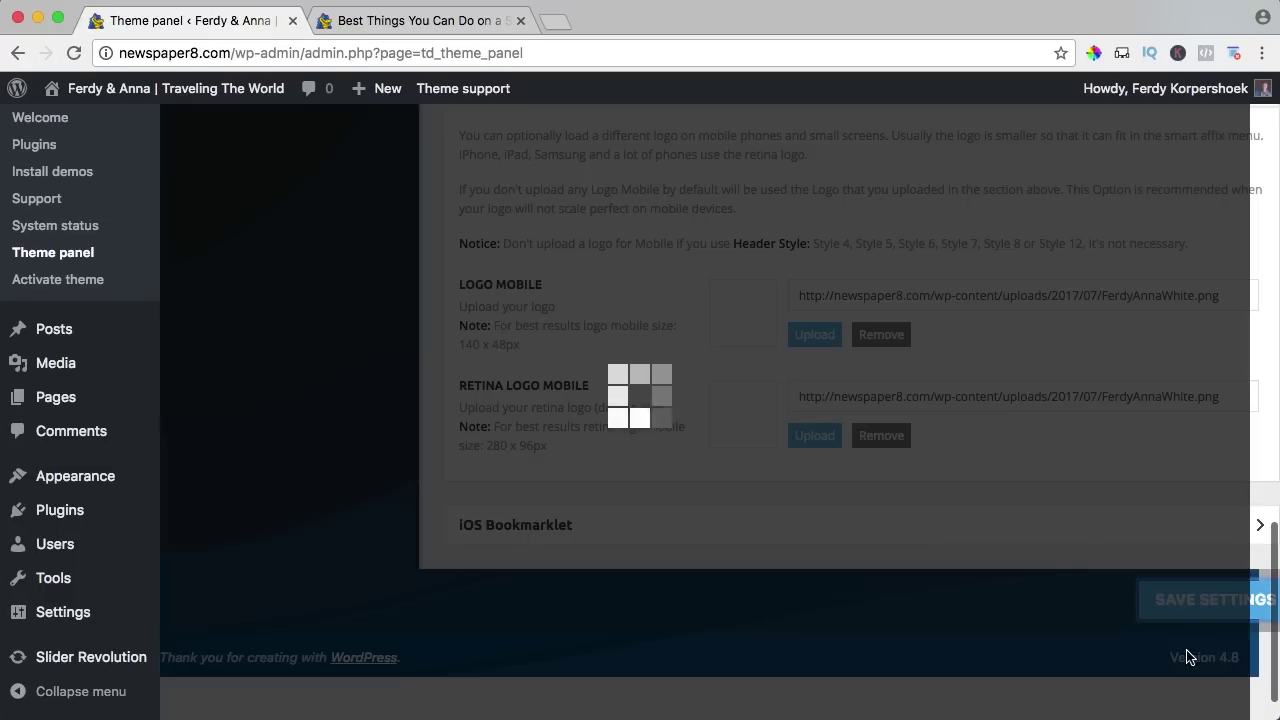
left_click(415, 22)
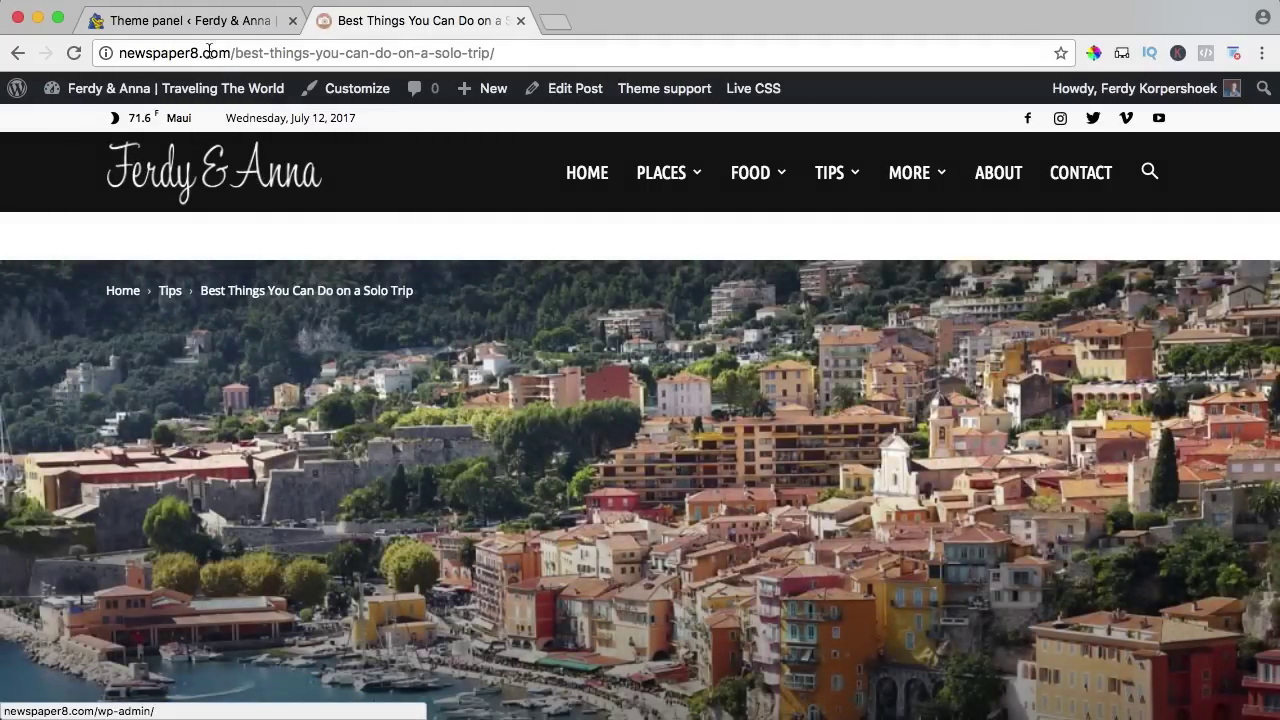
left_click(215, 22)
scroll(584, 377, "up", 15)
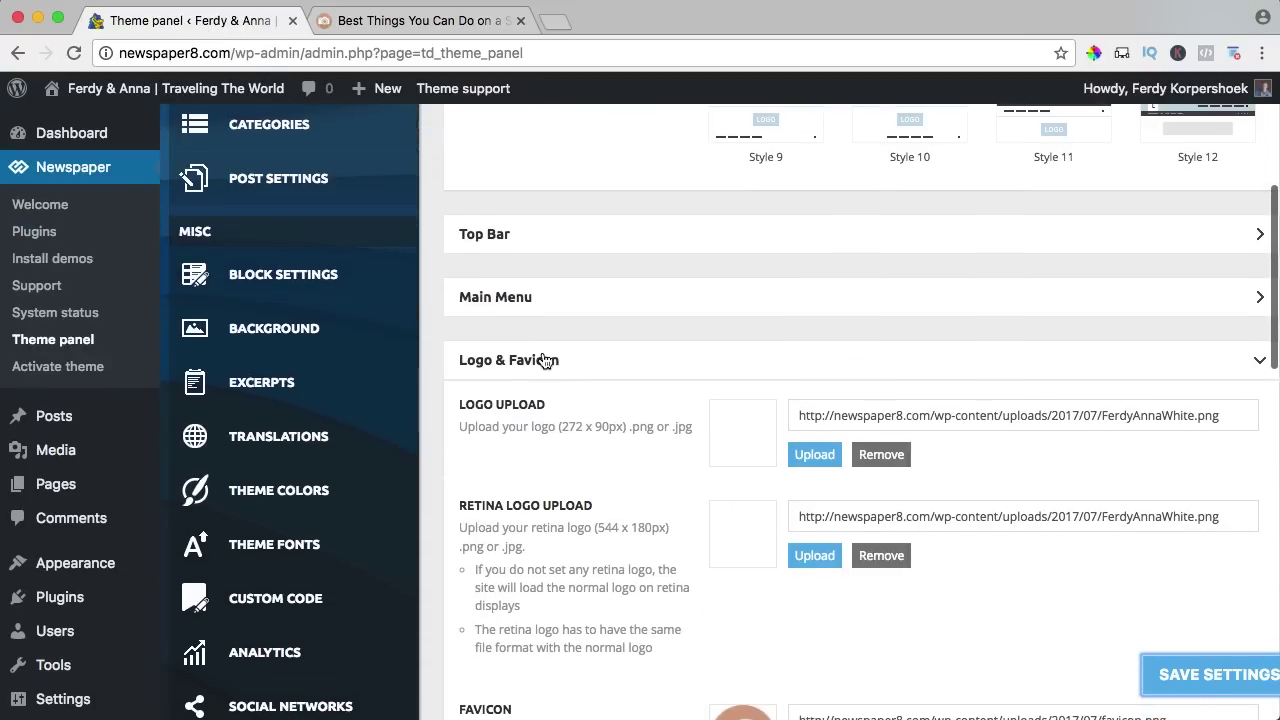
left_click(543, 360)
left_click(547, 425)
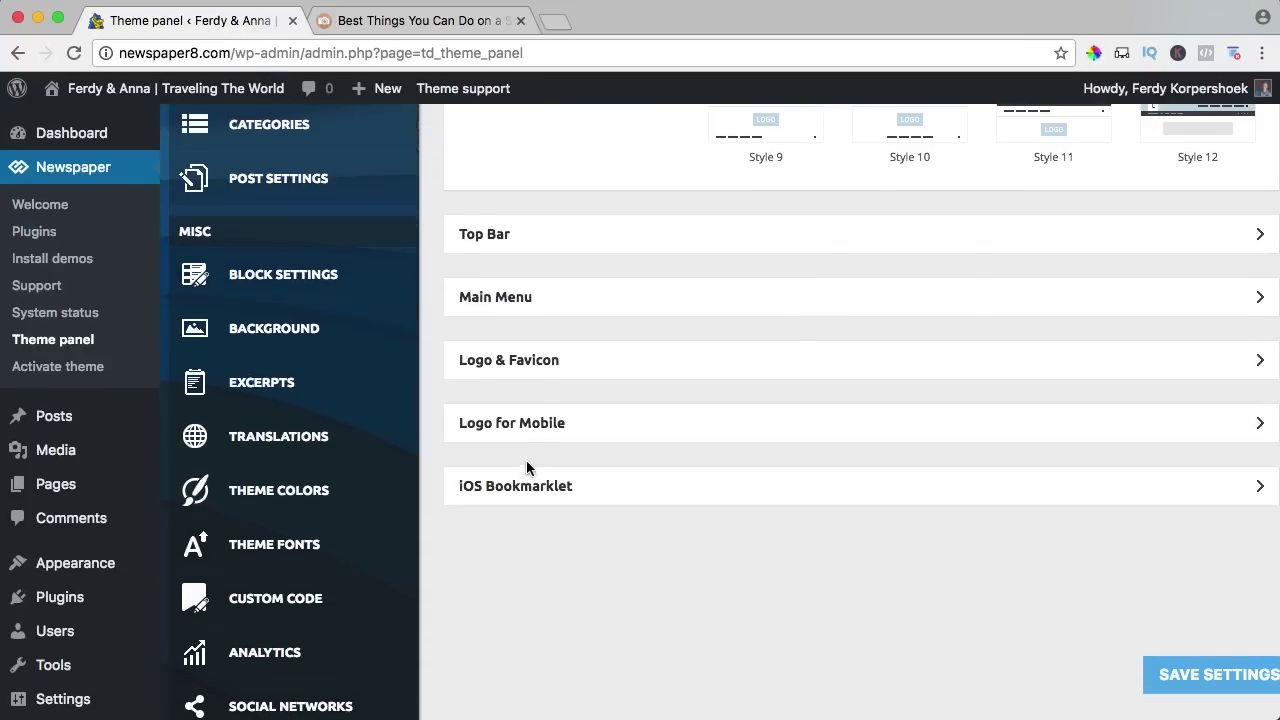
scroll(570, 418, "up", 5)
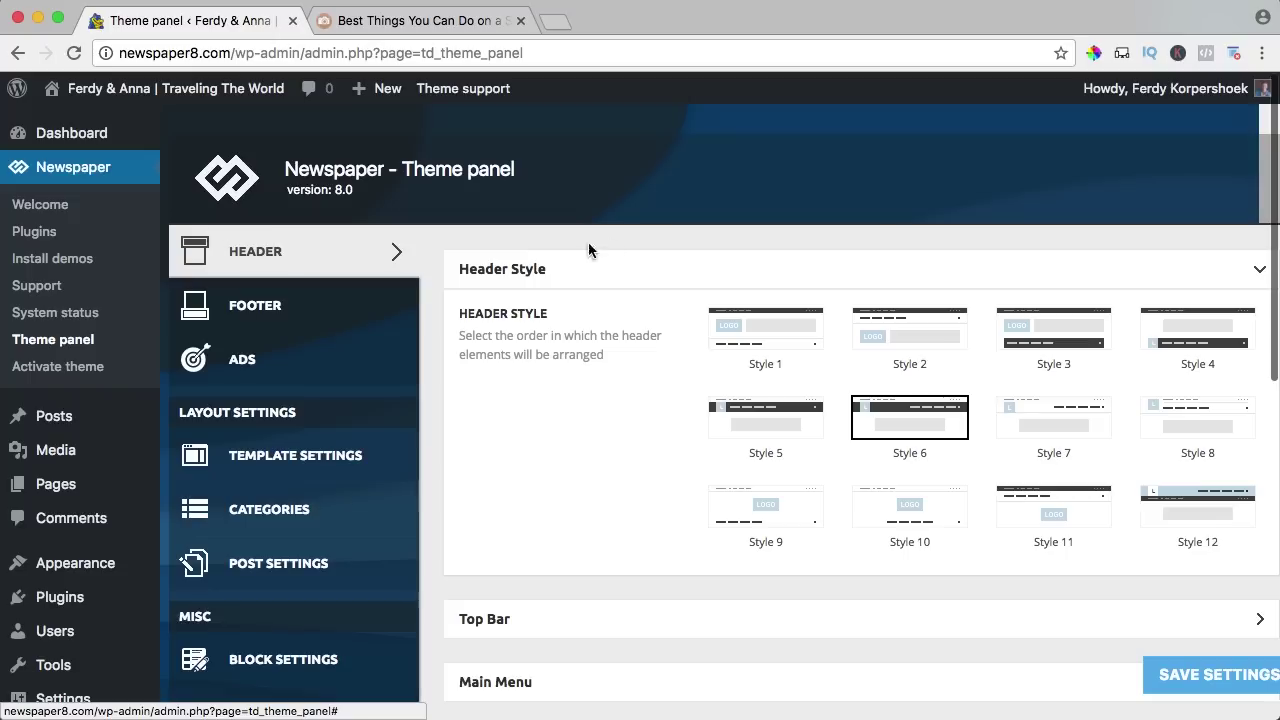
left_click(282, 305)
left_click(378, 20)
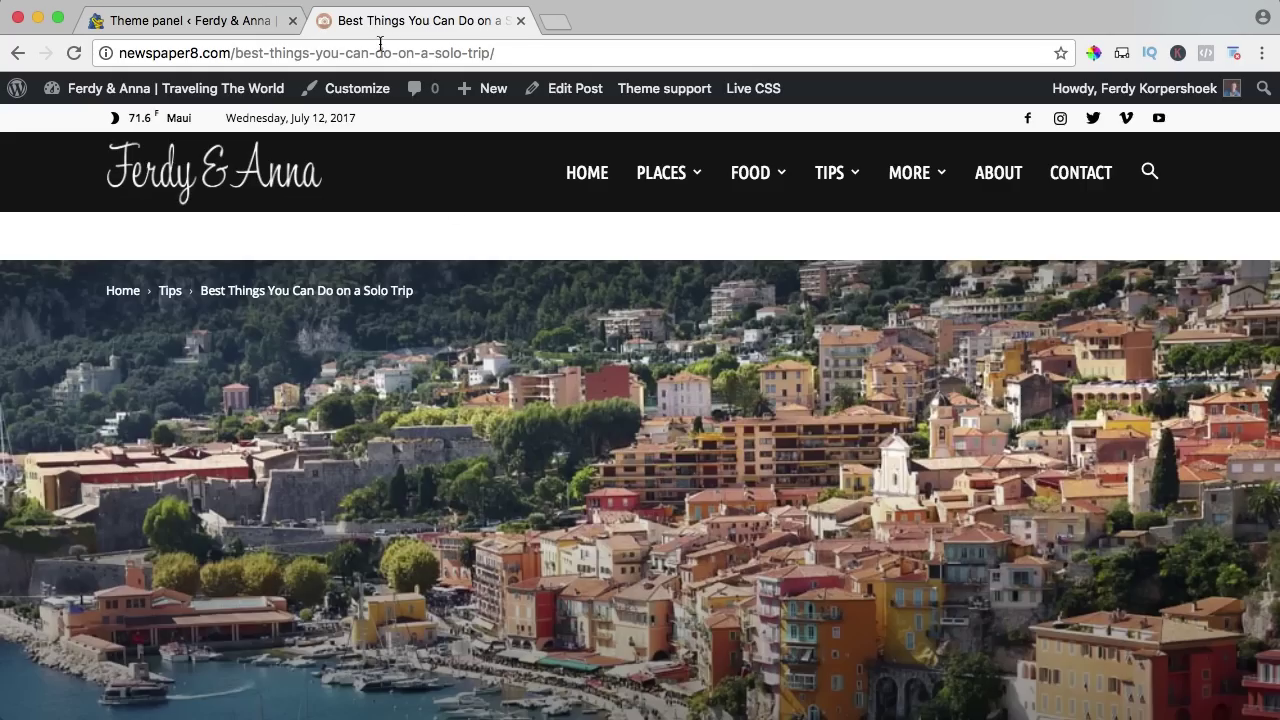
scroll(502, 357, "down", 20)
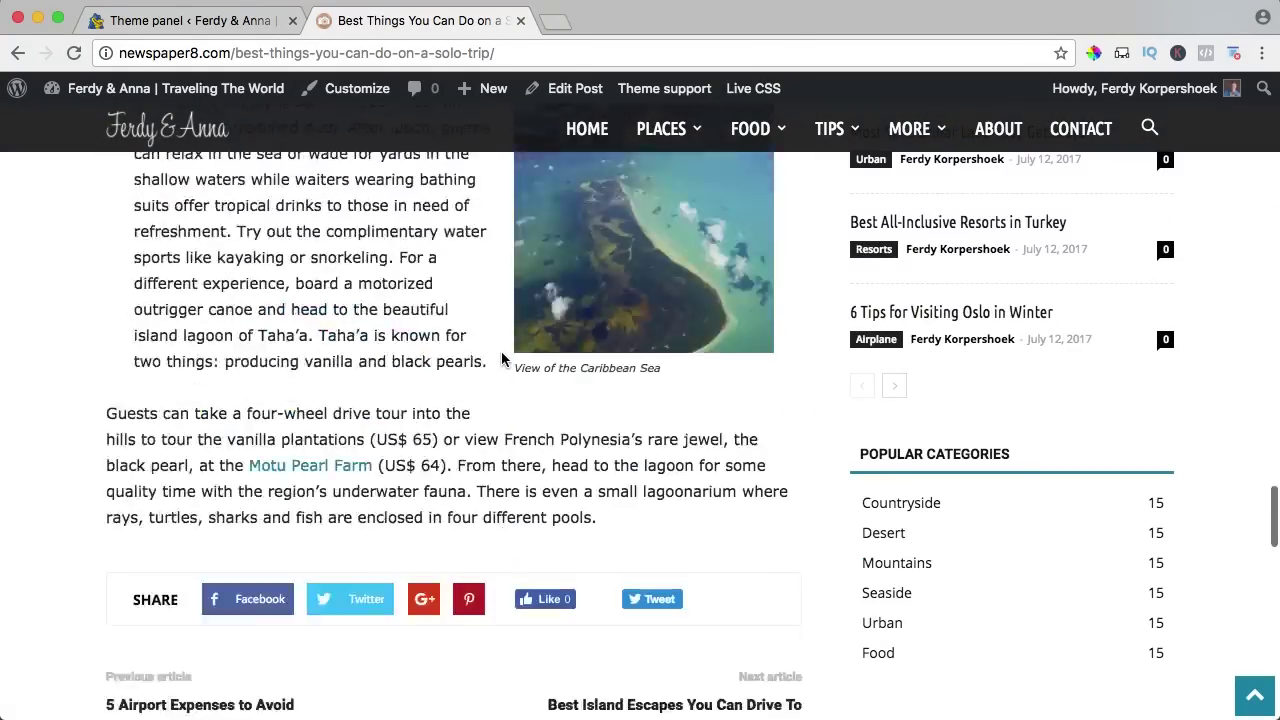
scroll(503, 360, "down", 20)
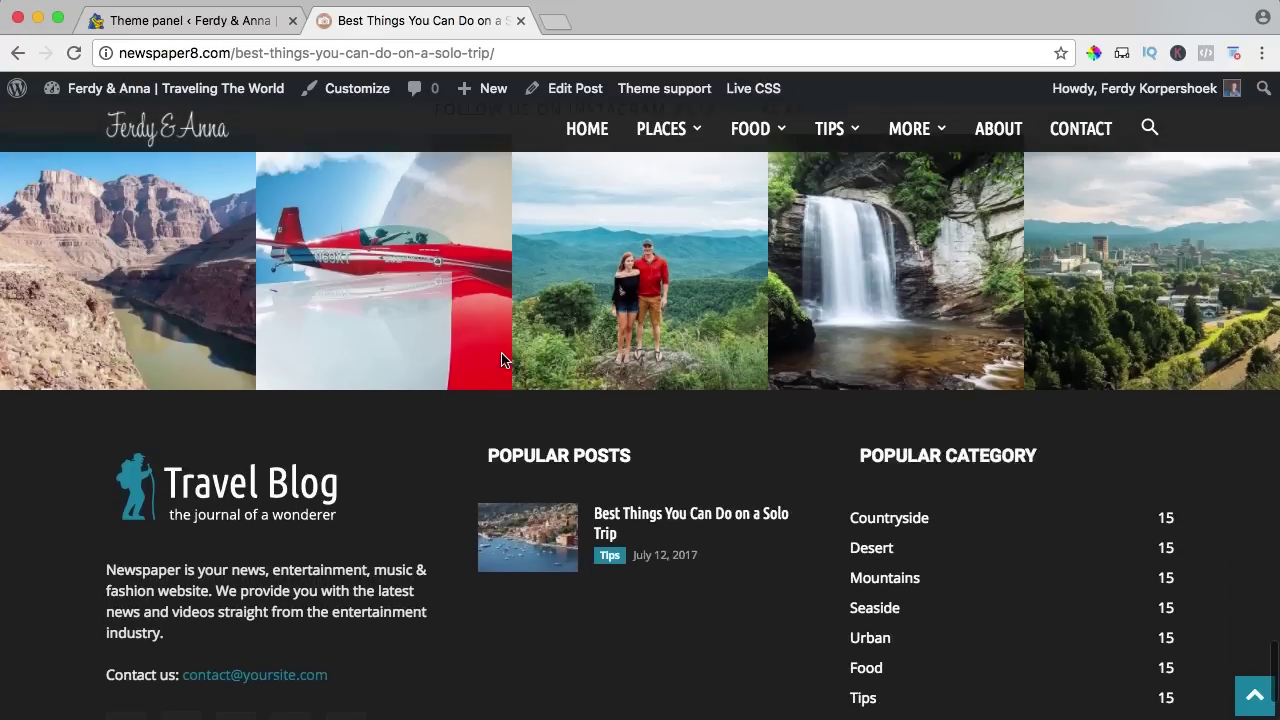
scroll(503, 360, "up", 3)
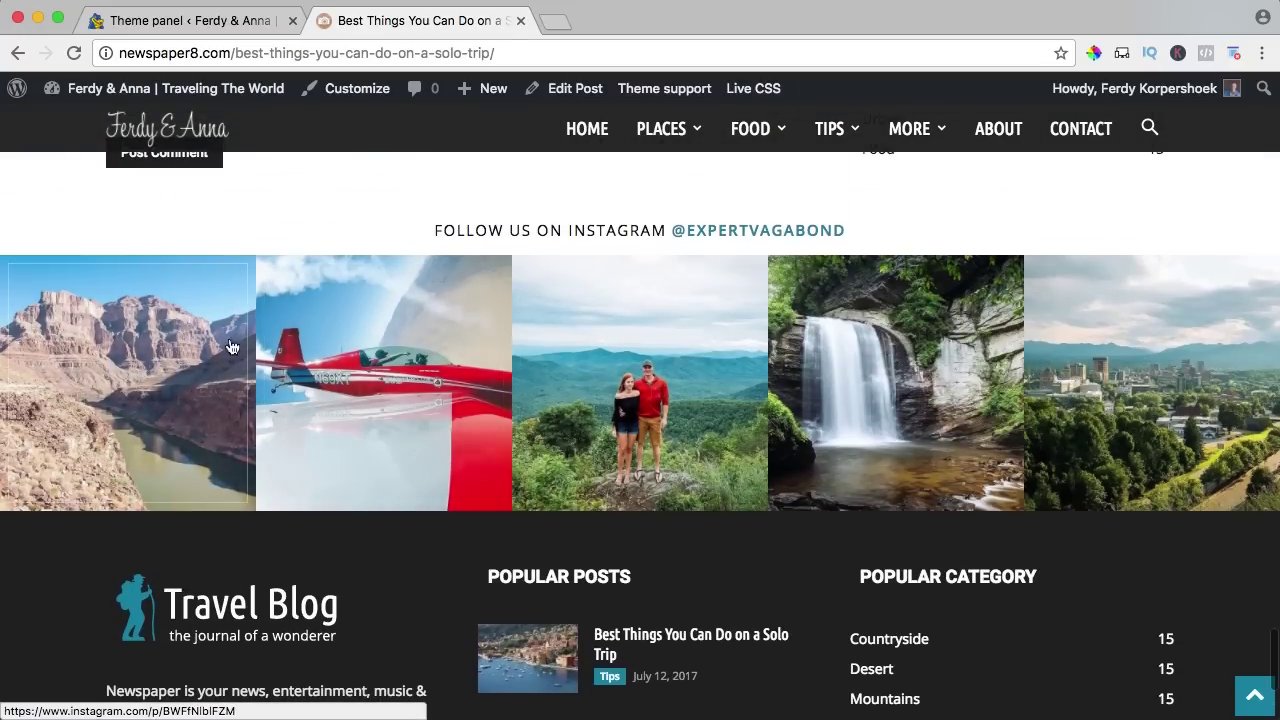
scroll(600, 372, "down", 5)
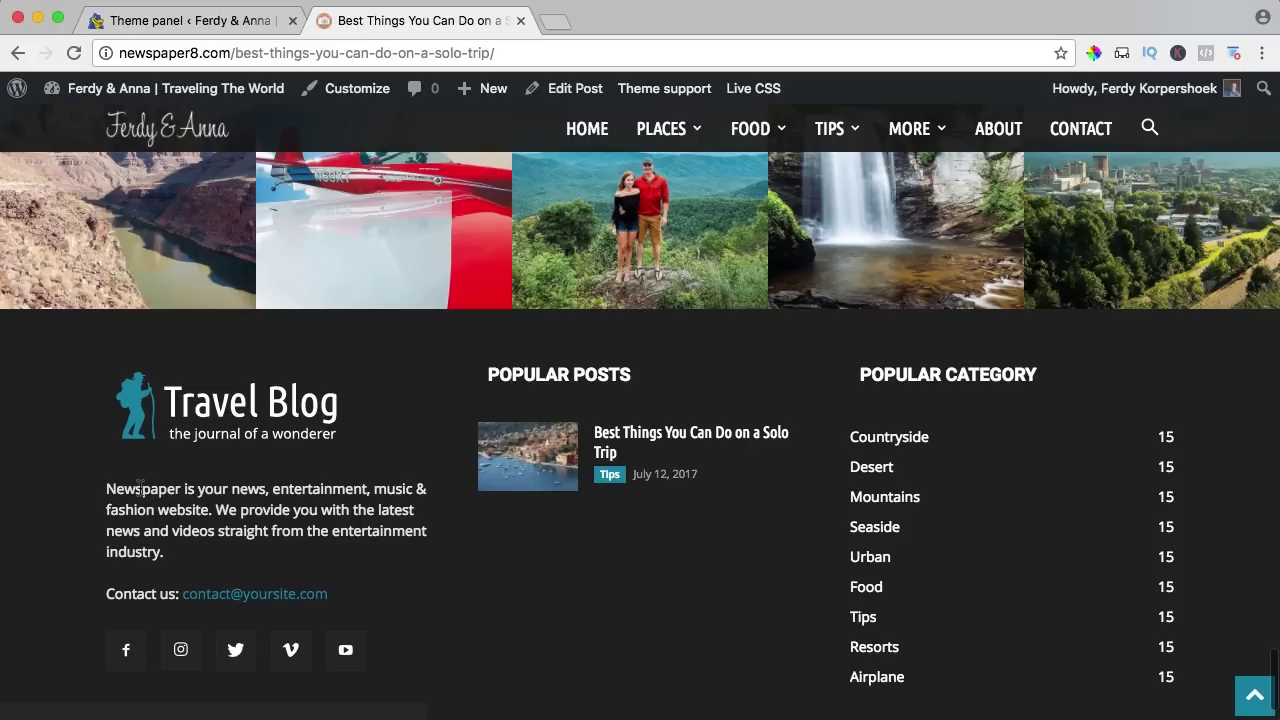
left_click_drag(107, 489, 254, 532)
left_click(205, 569)
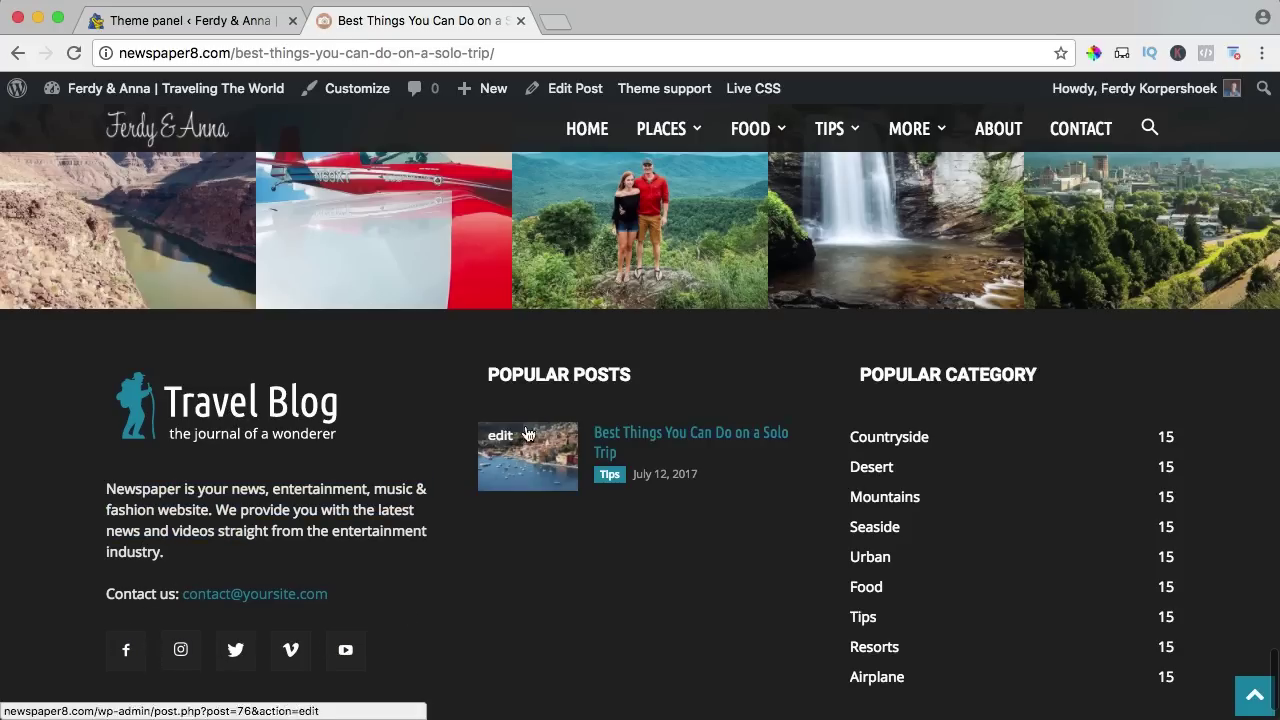
scroll(978, 383, "down", 2)
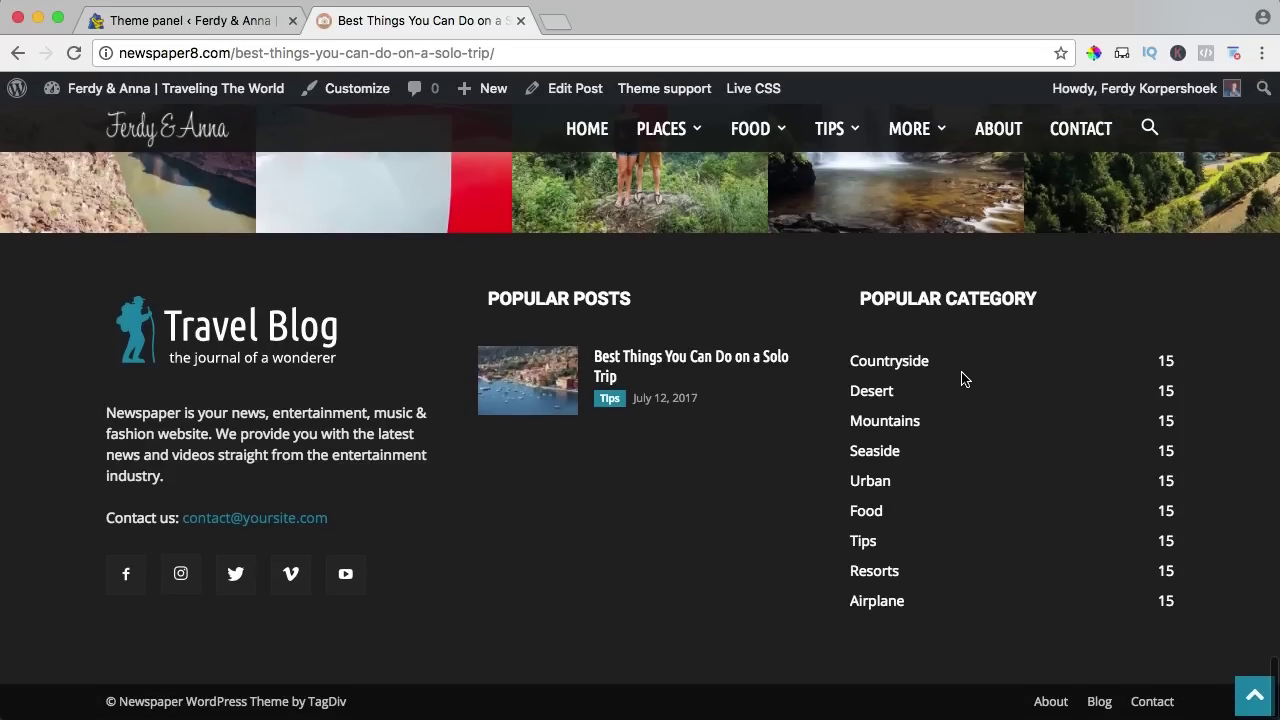
left_click_drag(99, 712, 381, 703)
left_click(459, 701)
scroll(409, 349, "up", 3)
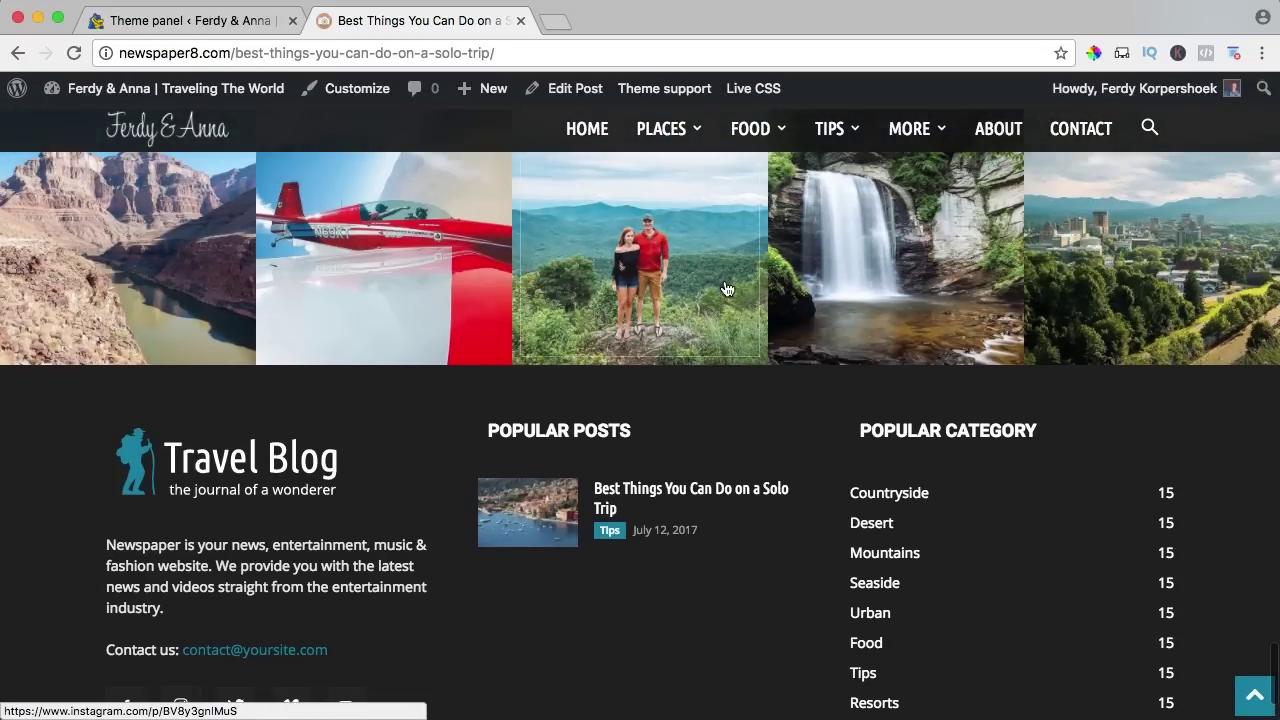
Hide the site footer, save, and reload the article to check the change.
left_click(197, 23)
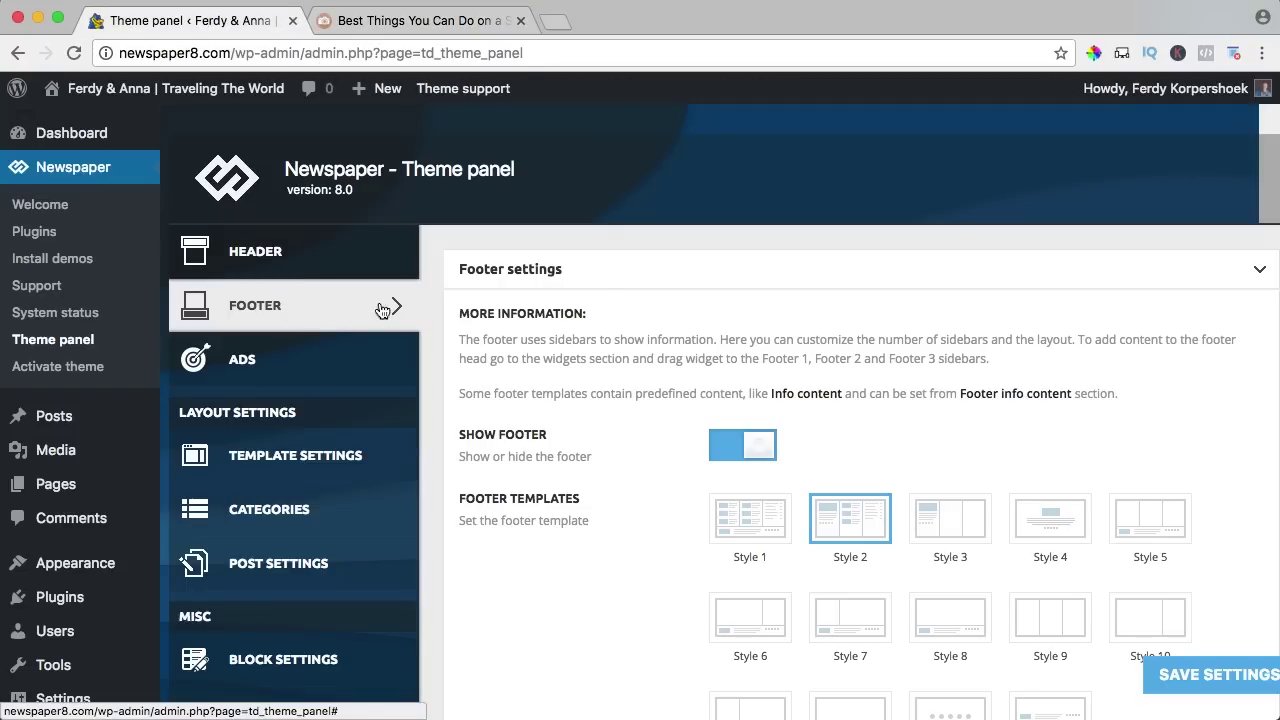
left_click(743, 452)
left_click(1160, 676)
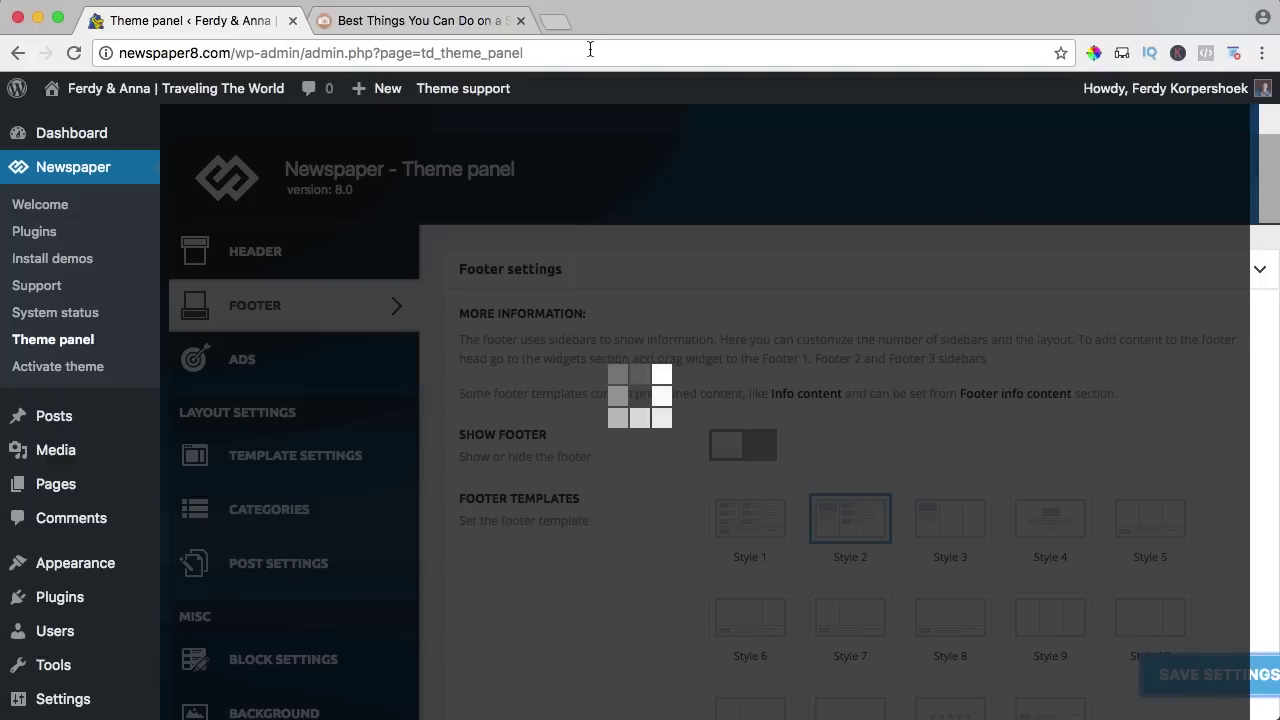
left_click(430, 22)
key("super+r")
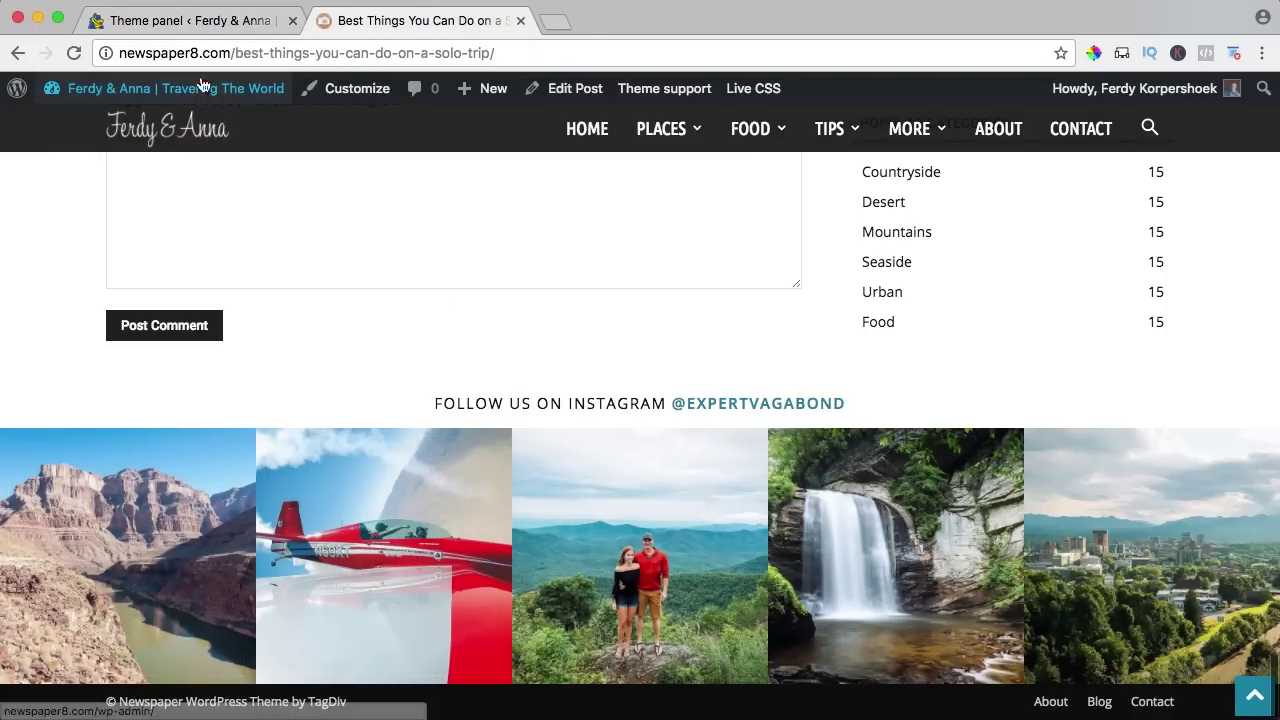
Show the site footer again, choose the Style 1 footer template, and save.
left_click(200, 22)
left_click(743, 456)
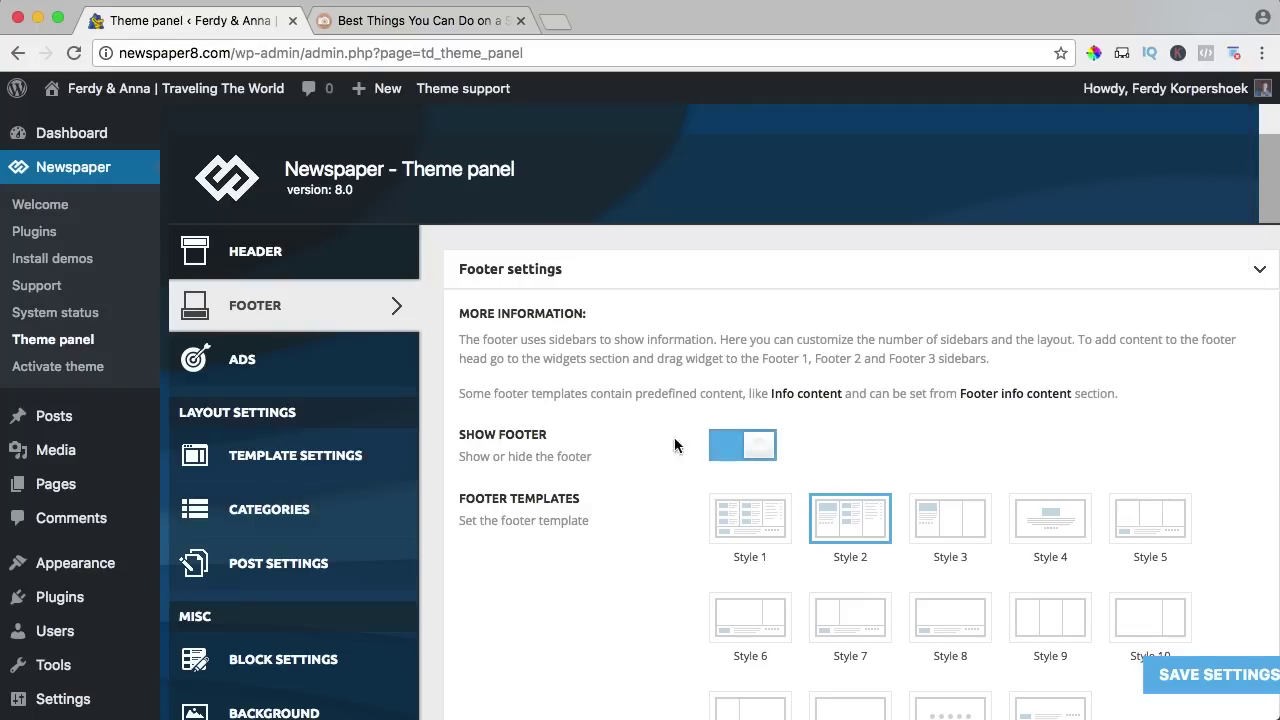
scroll(647, 435, "down", 5)
scroll(641, 420, "down", 1)
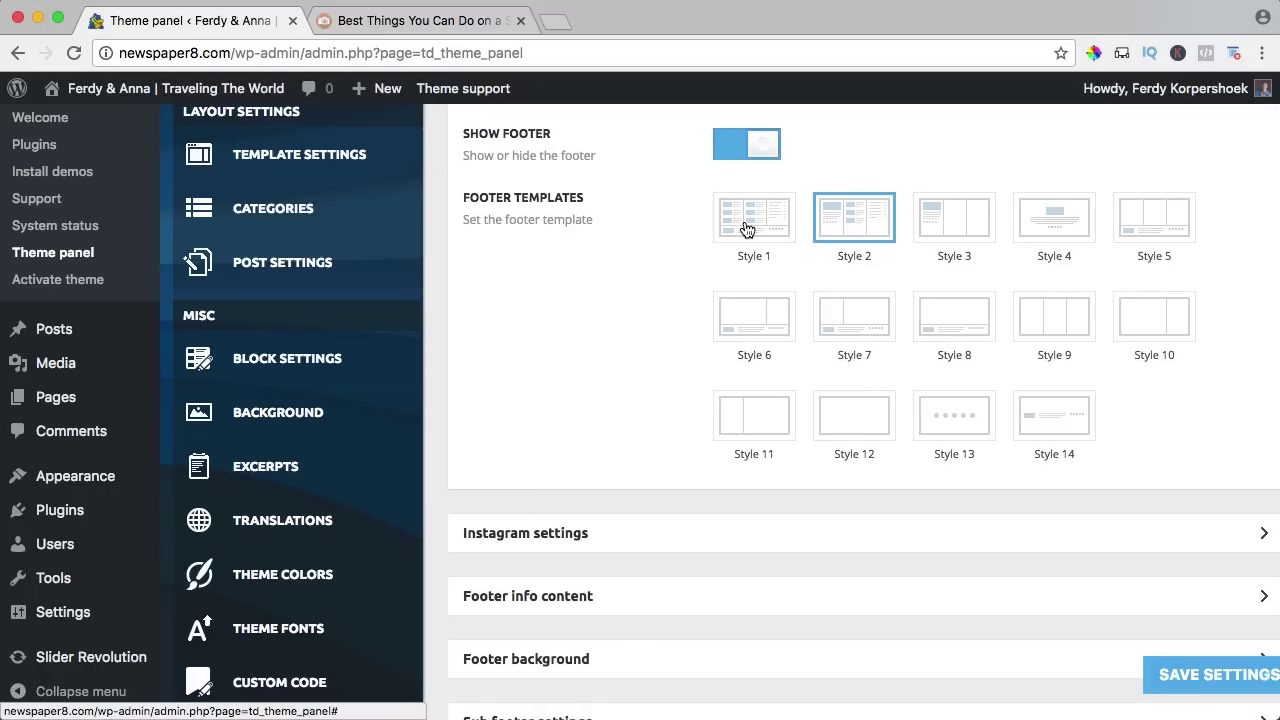
left_click(738, 236)
left_click(1170, 674)
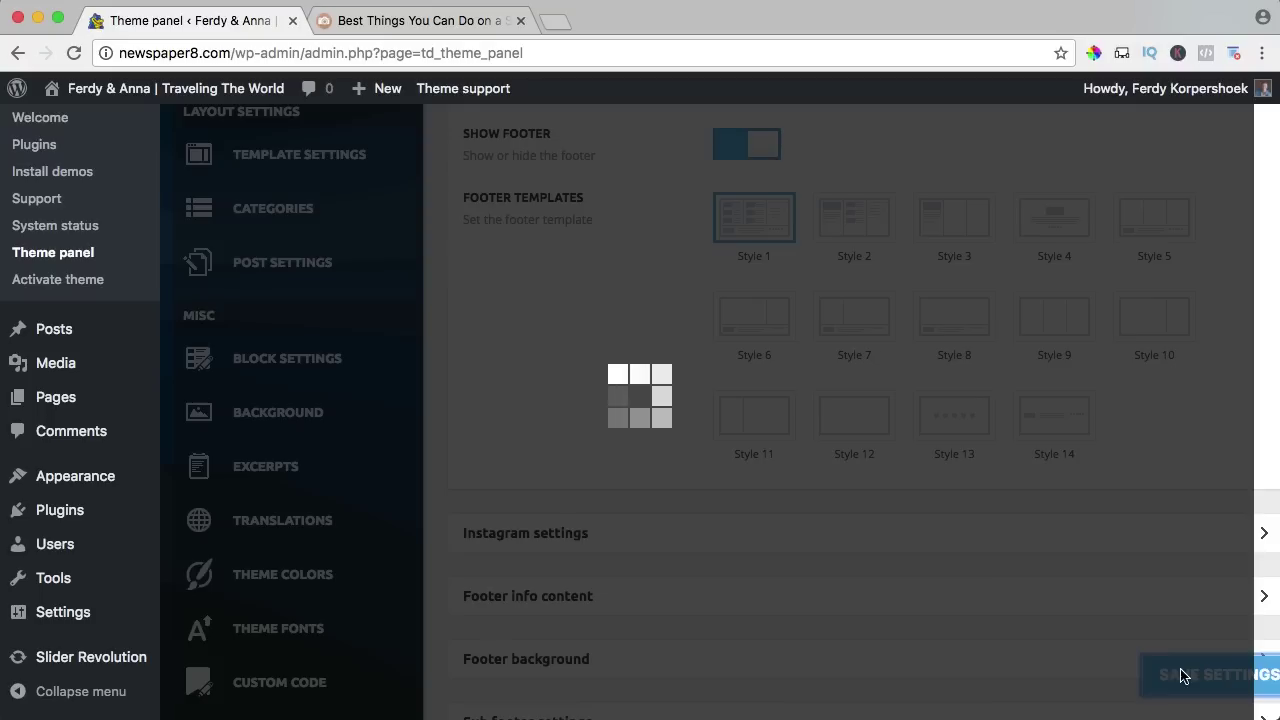
Reload the article and inspect the new Style 1 footer, then return to the footer settings.
left_click(386, 25)
scroll(409, 186, "down", 2)
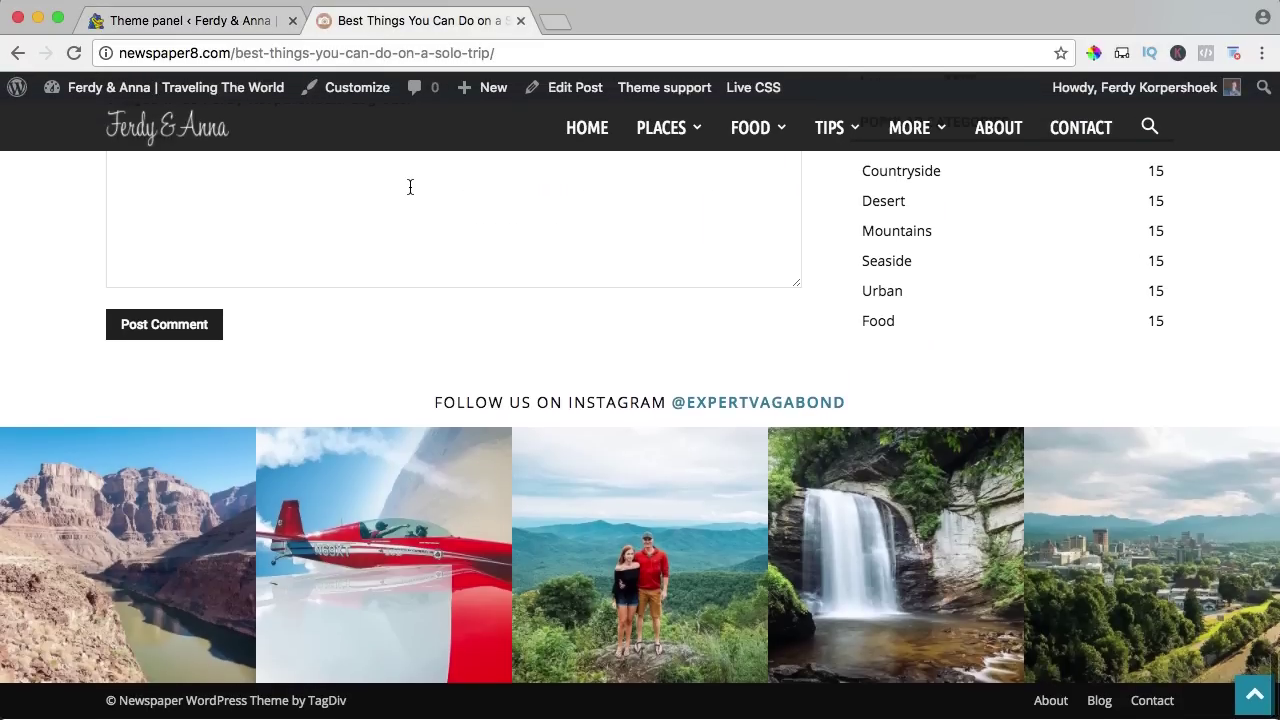
key("super+r")
scroll(430, 202, "down", 3)
scroll(486, 294, "down", 5)
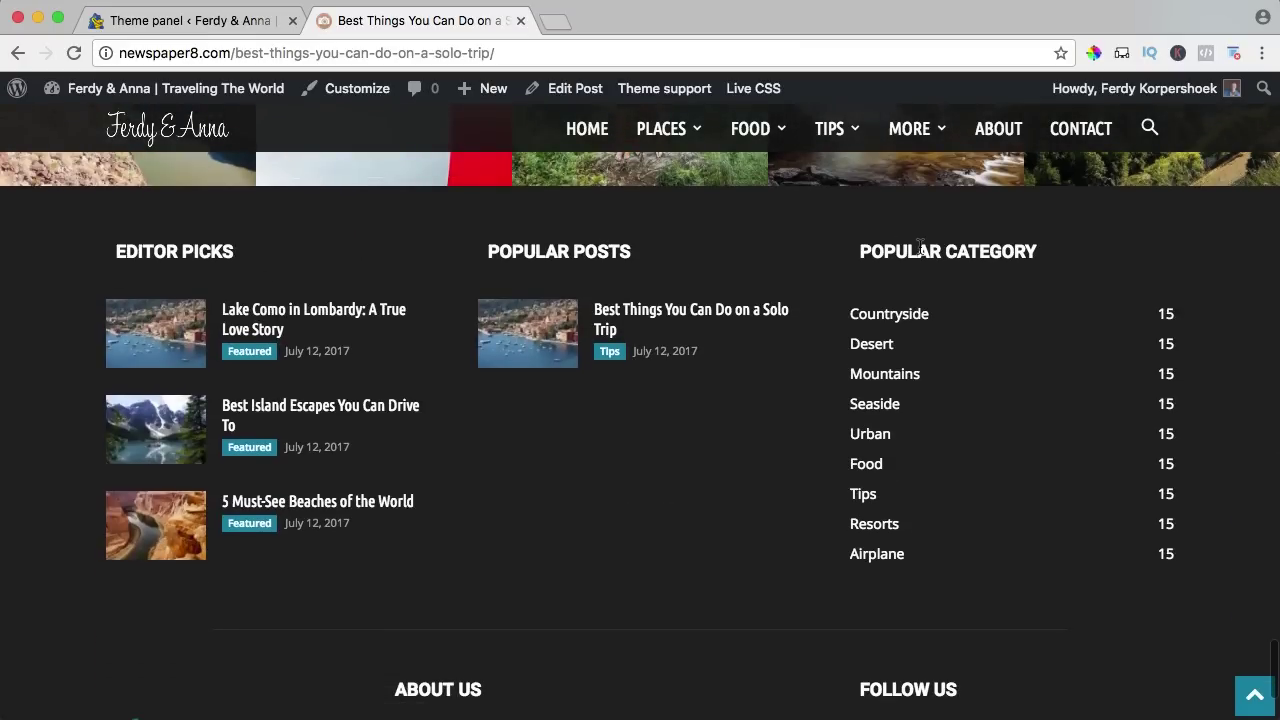
scroll(766, 409, "down", 3)
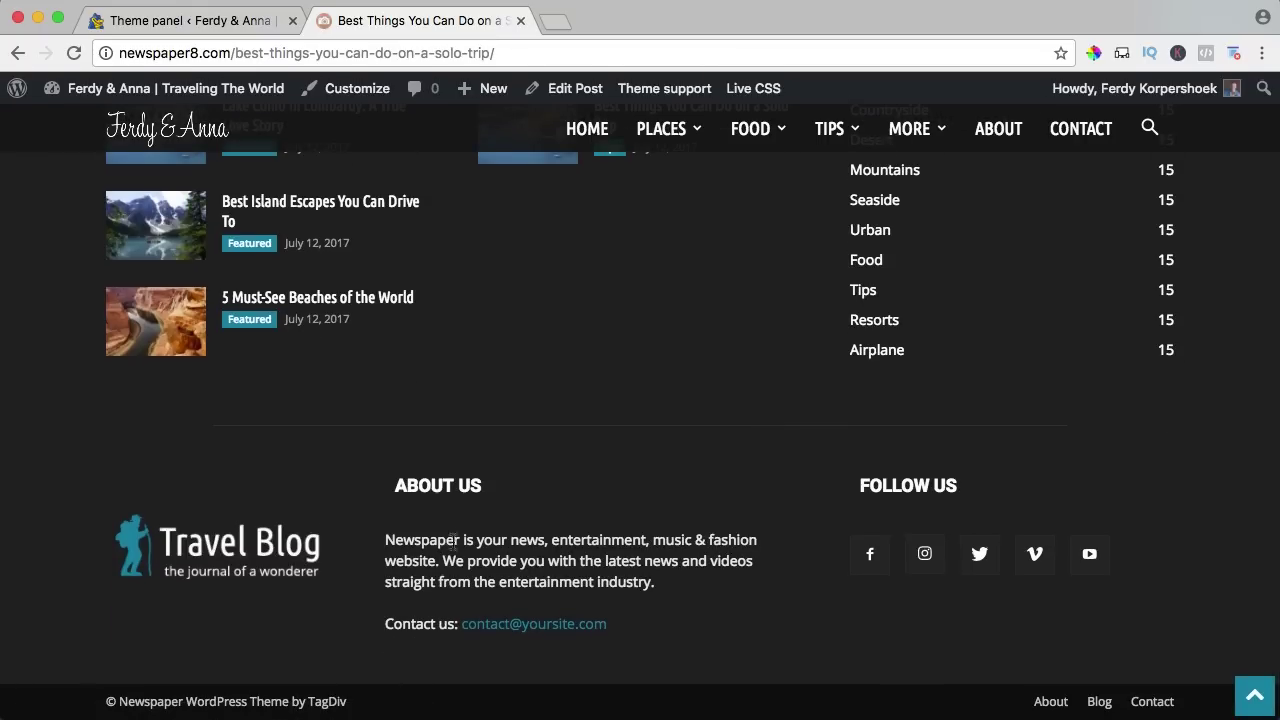
scroll(673, 422, "up", 3)
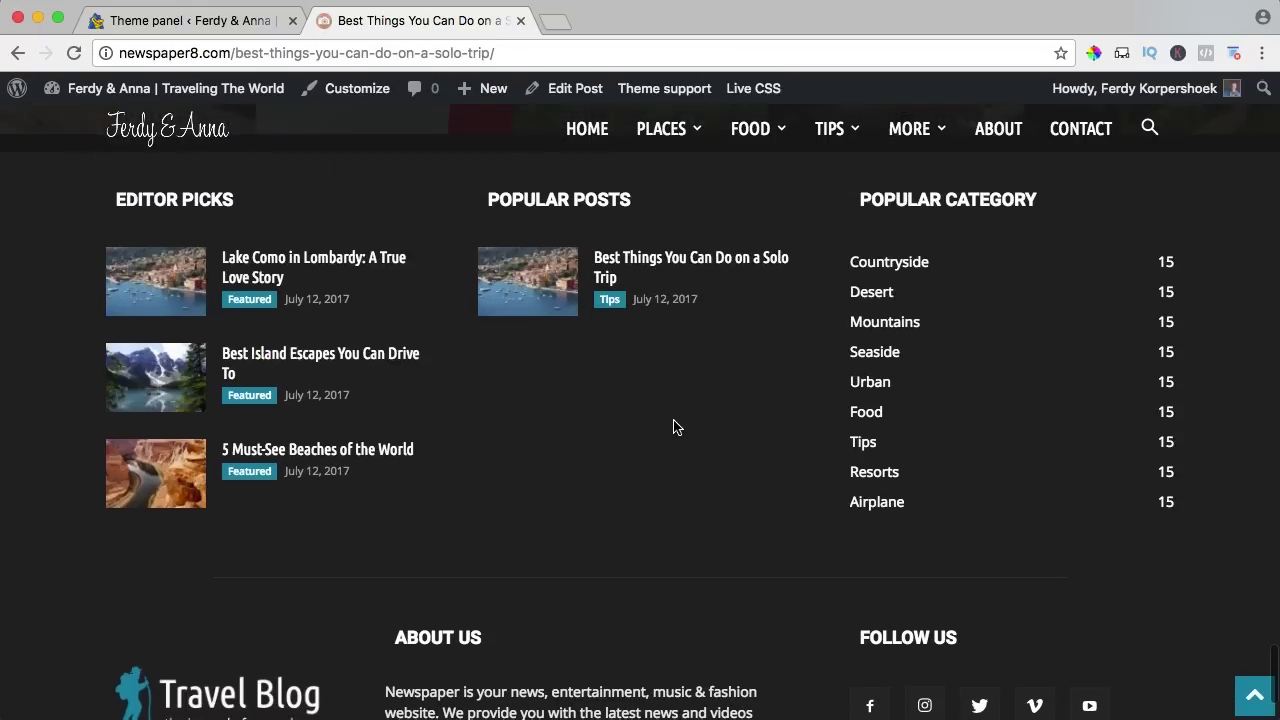
left_click(240, 24)
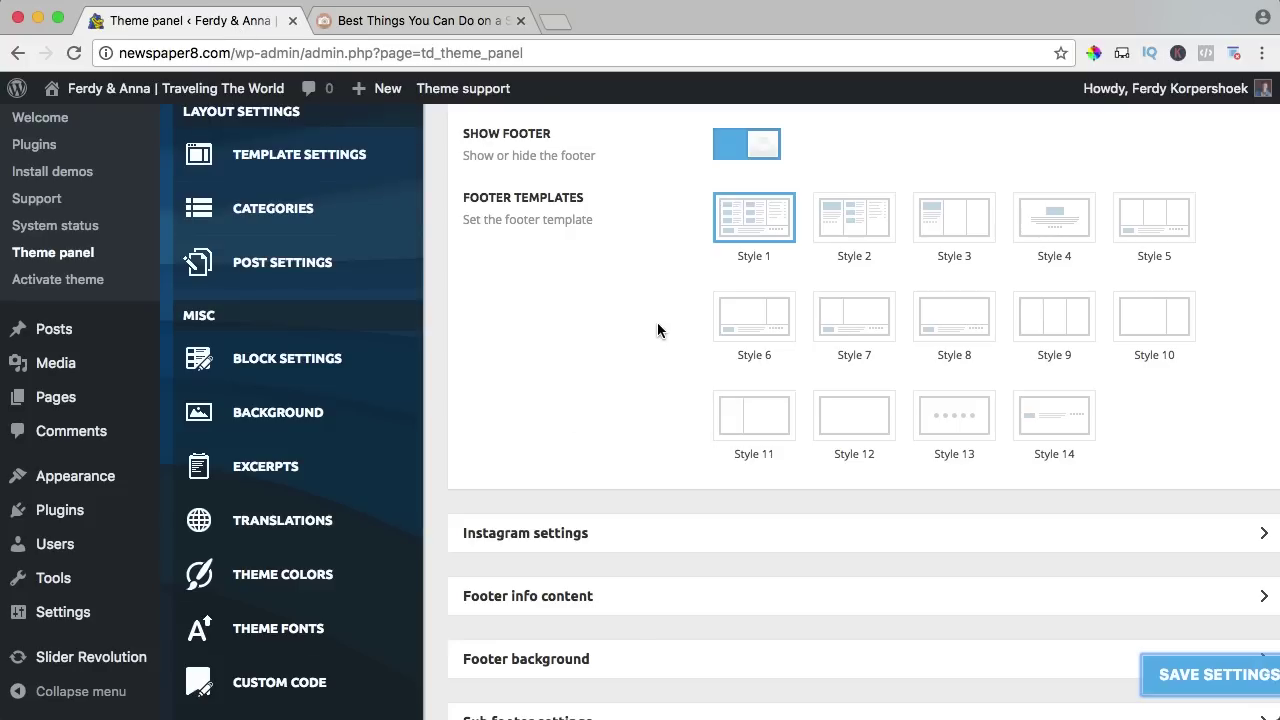
scroll(658, 330, "down", 3)
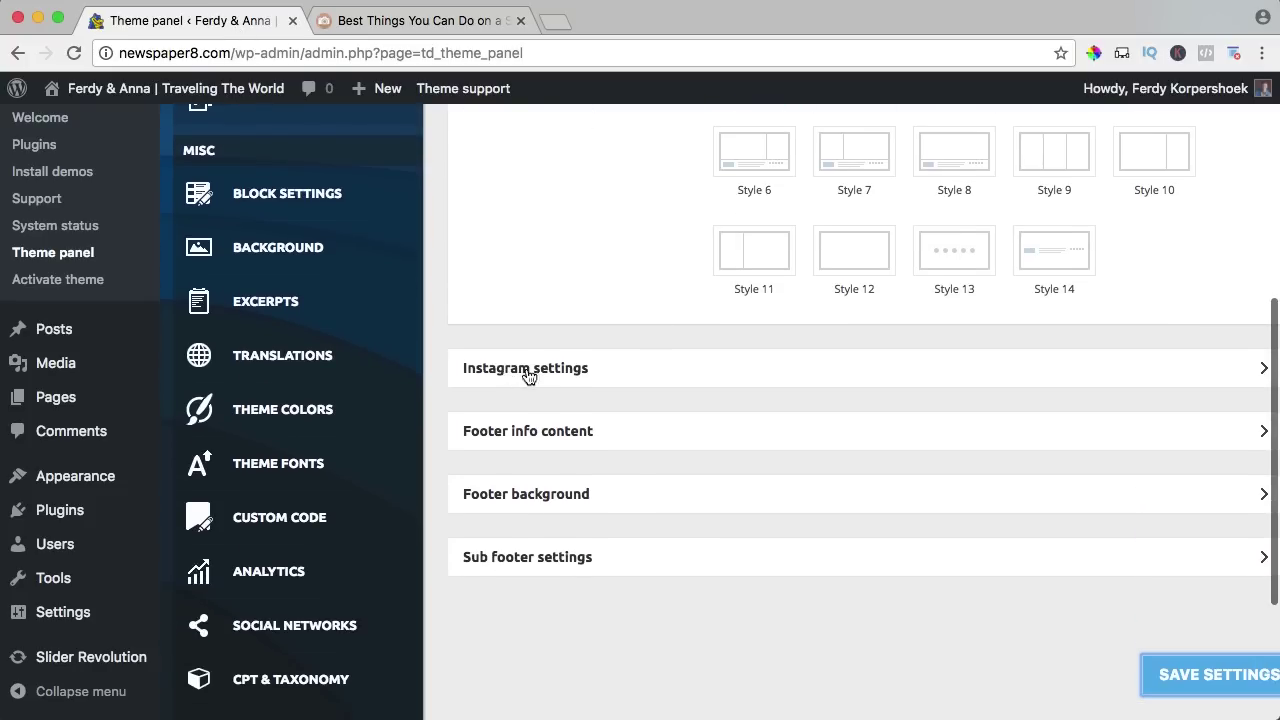
Replace the footer Instagram ID with the blog's own account and set 8 images per row.
left_click(528, 370)
scroll(637, 346, "down", 4)
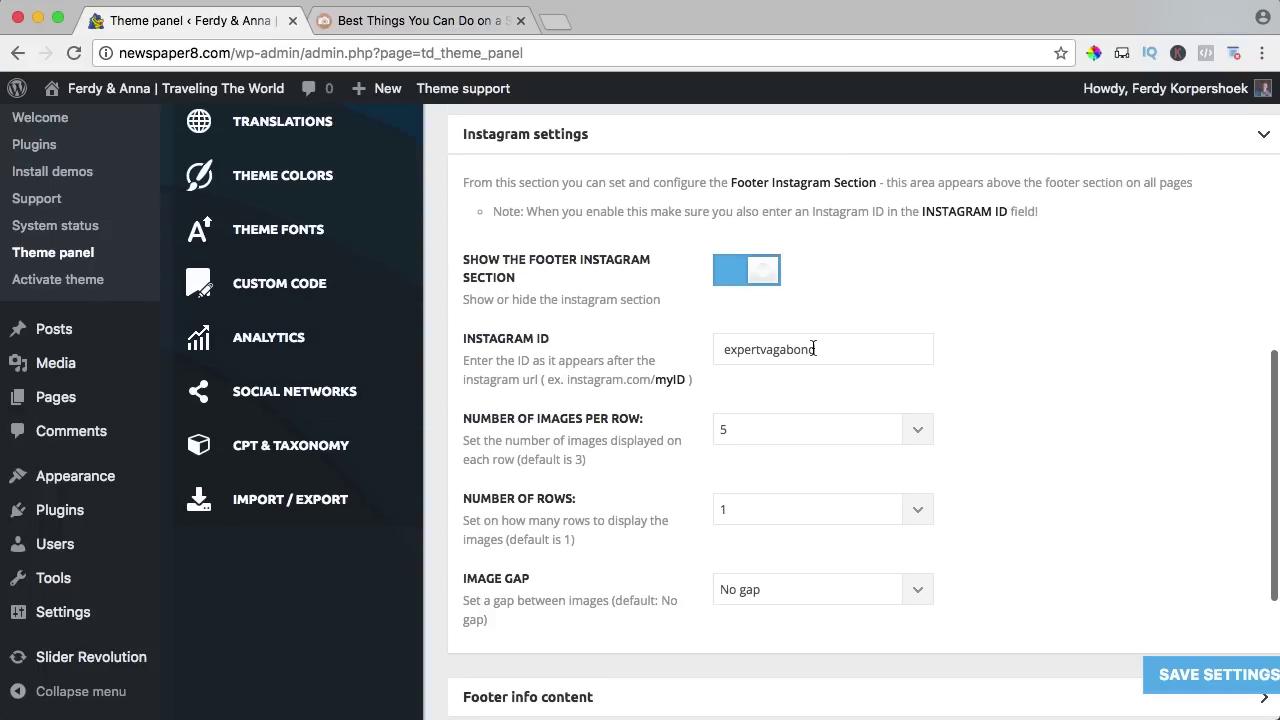
double_click(814, 348)
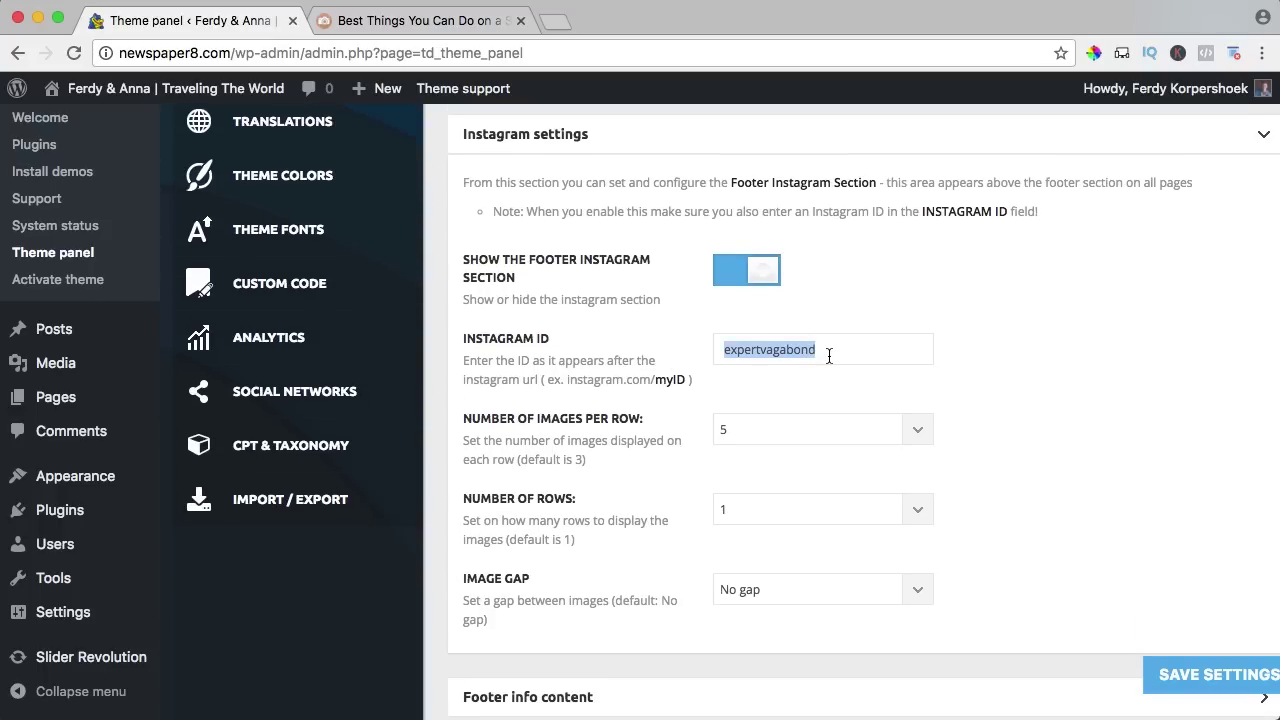
type("ferdyannafotografie")
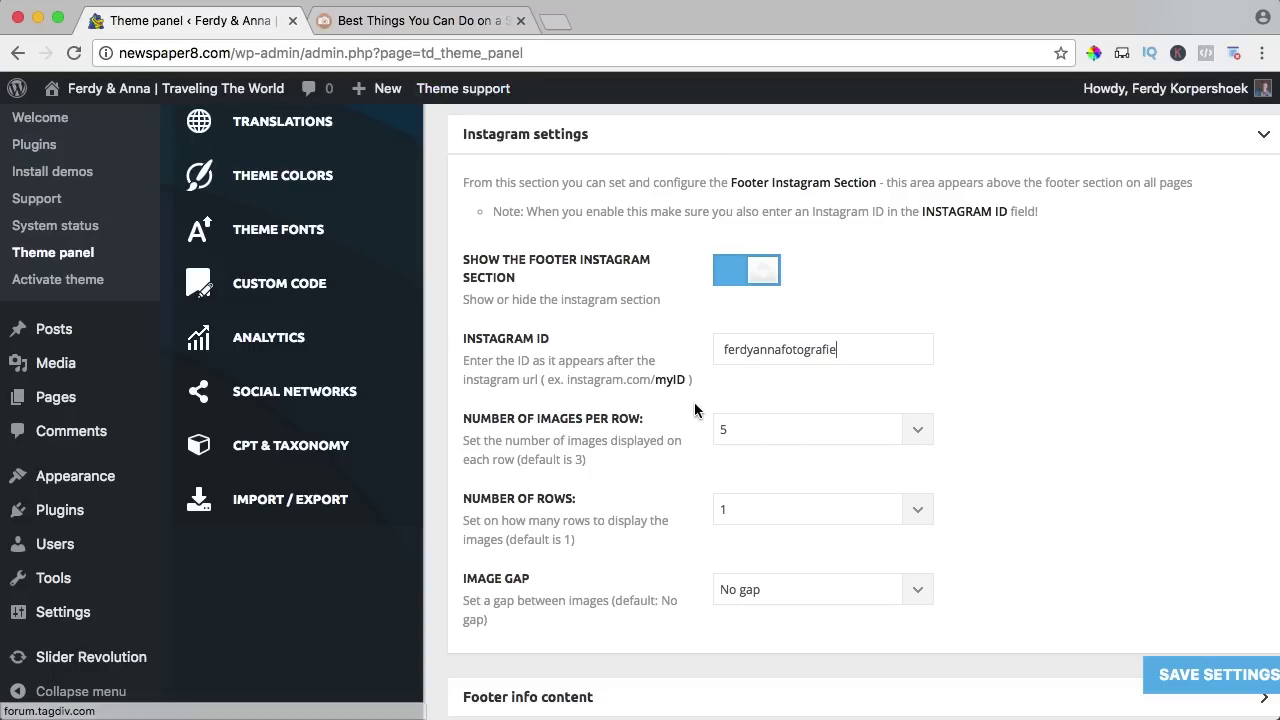
left_click(745, 430)
left_click(762, 479)
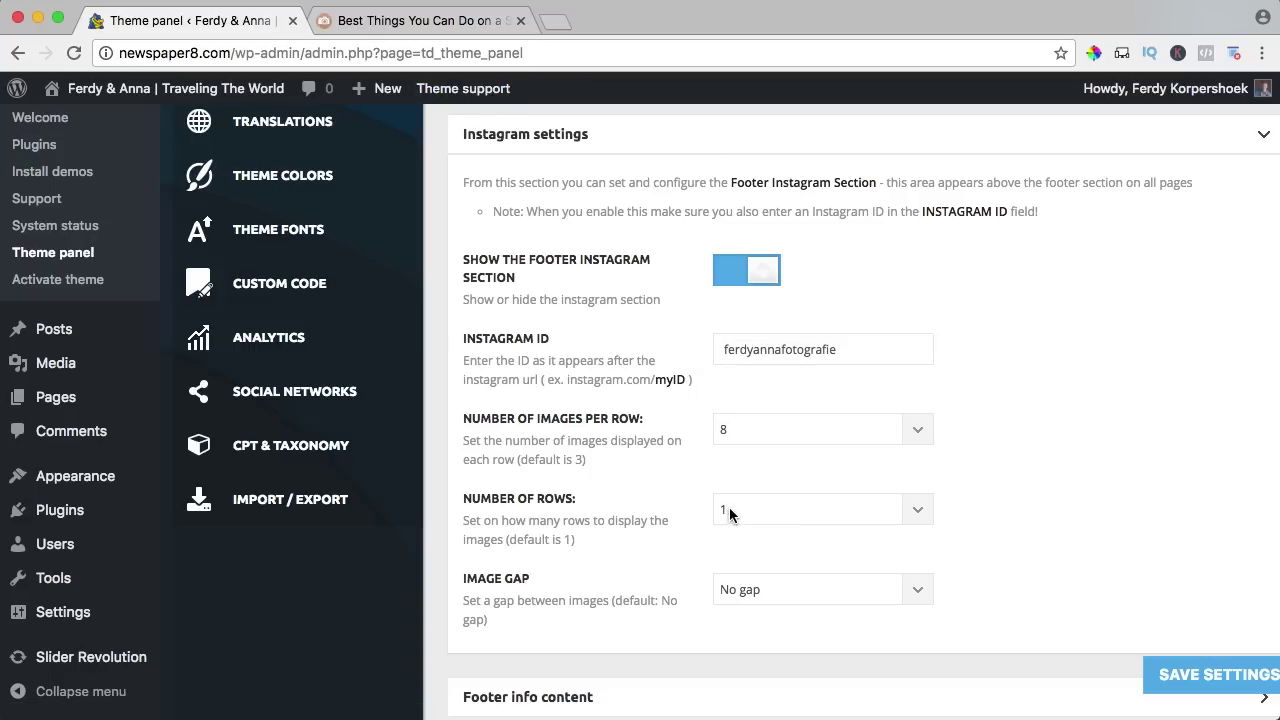
Keep the image gap at No gap, save, and reload the post to check the feed.
scroll(760, 495, "down", 2)
left_click(745, 489)
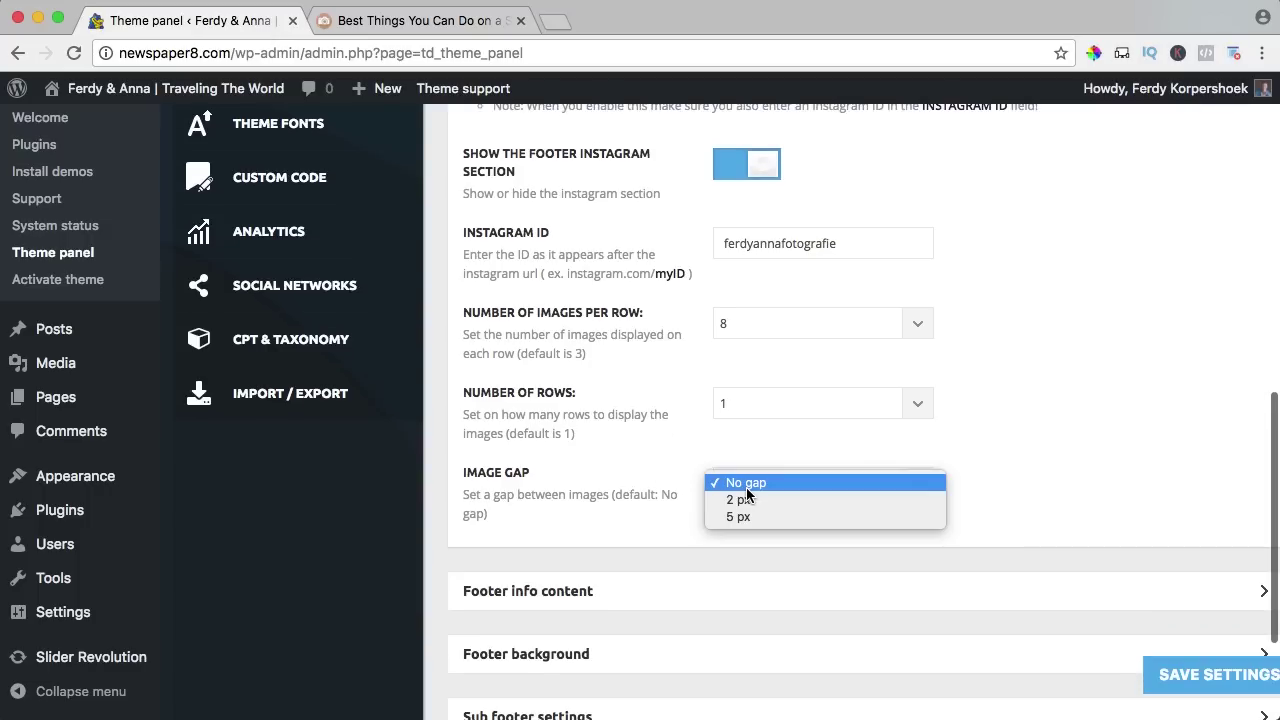
left_click(629, 485)
scroll(900, 560, "down", 1)
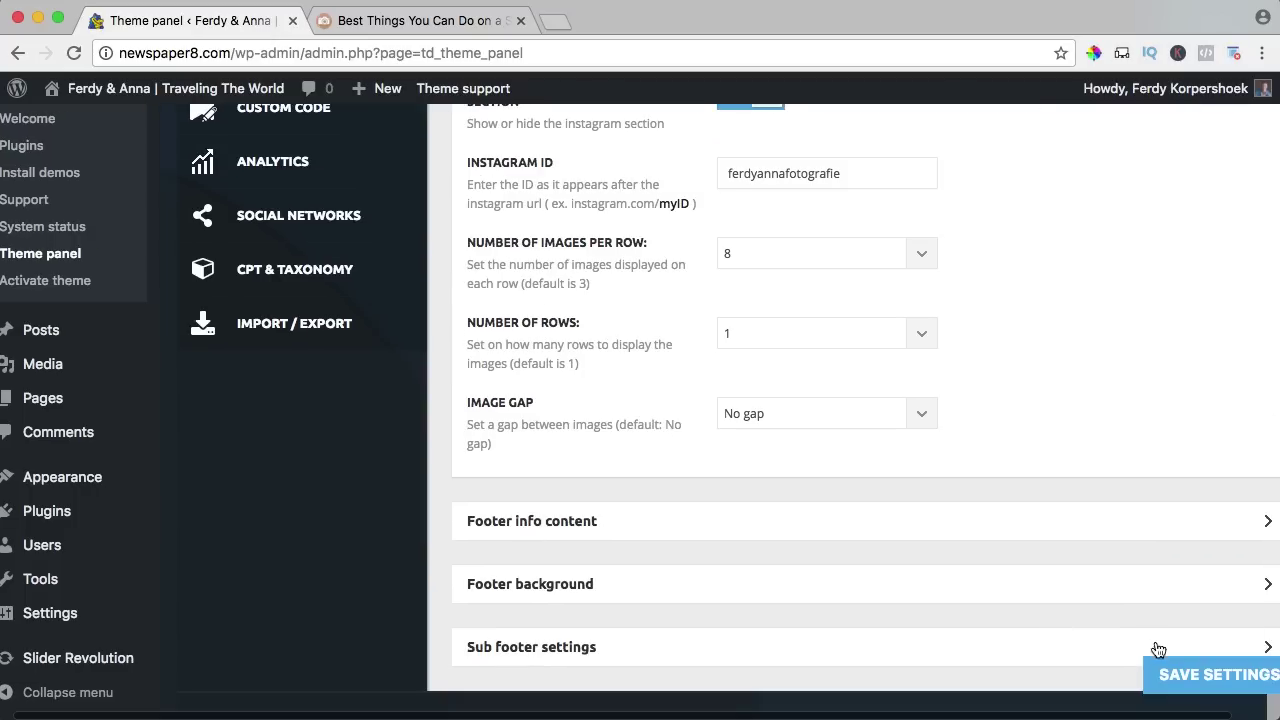
left_click(1180, 674)
left_click(345, 21)
key("super+r")
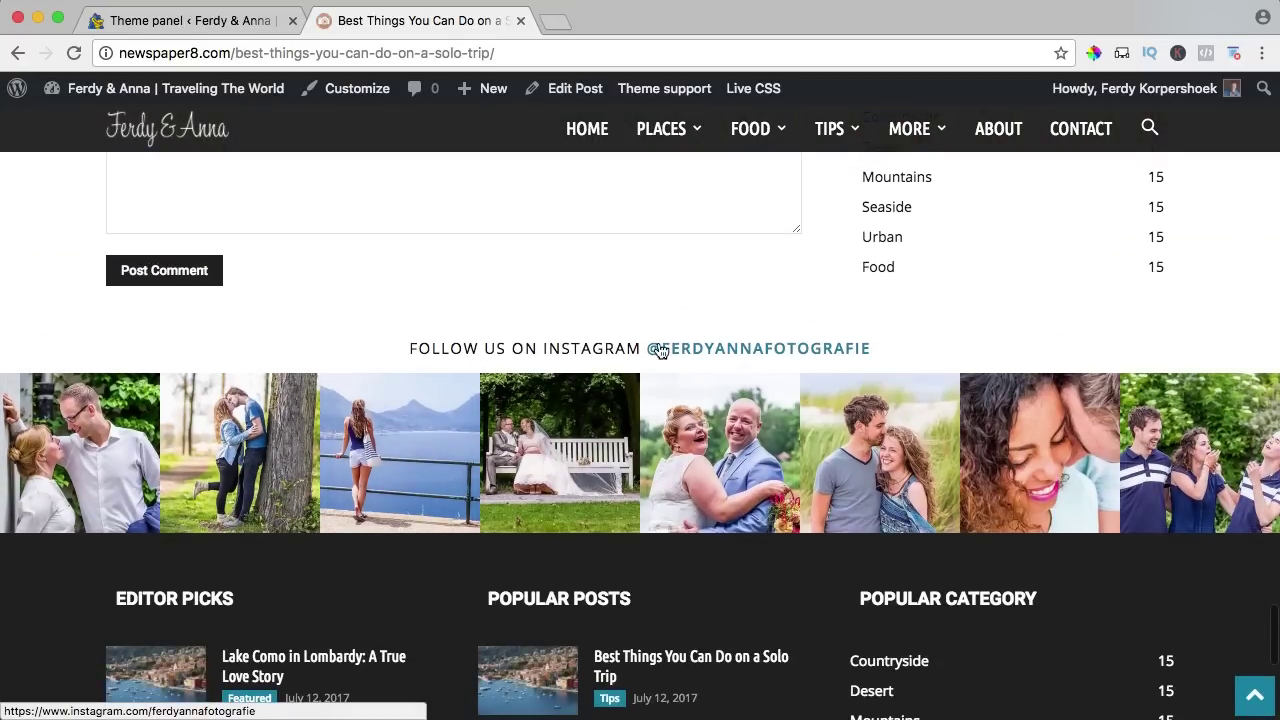
left_click(245, 24)
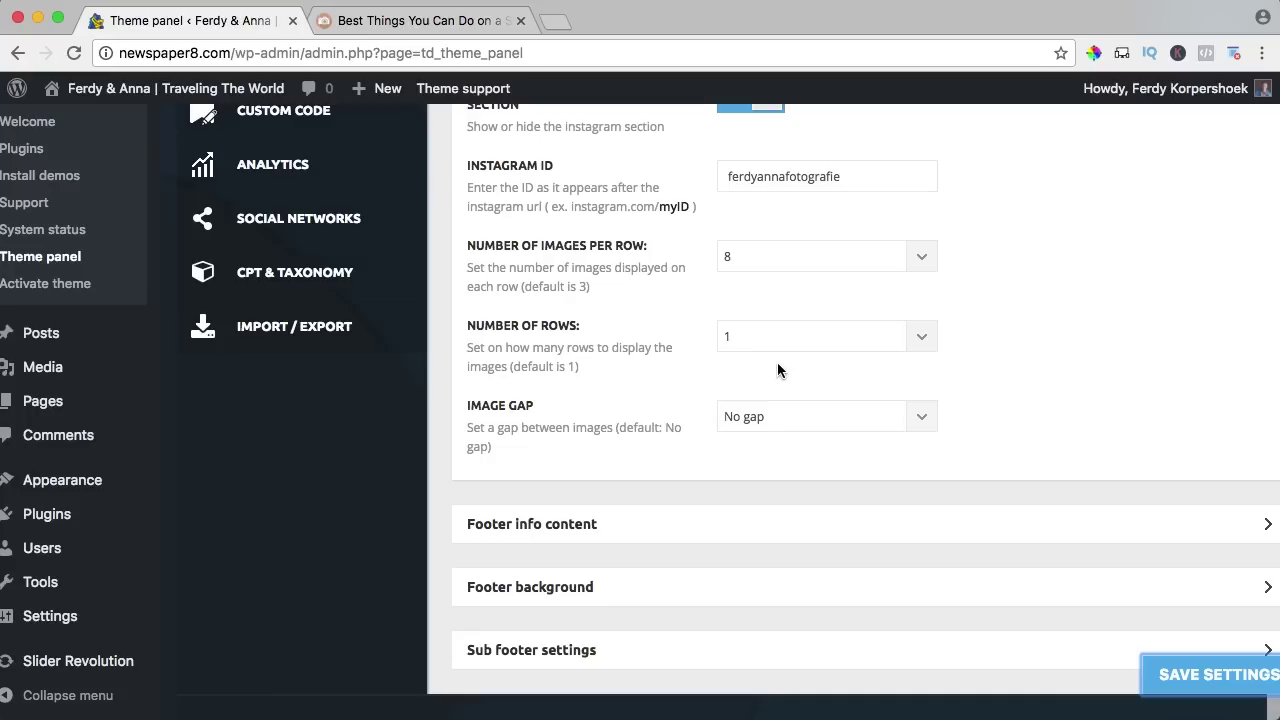
scroll(663, 337, "down", 3)
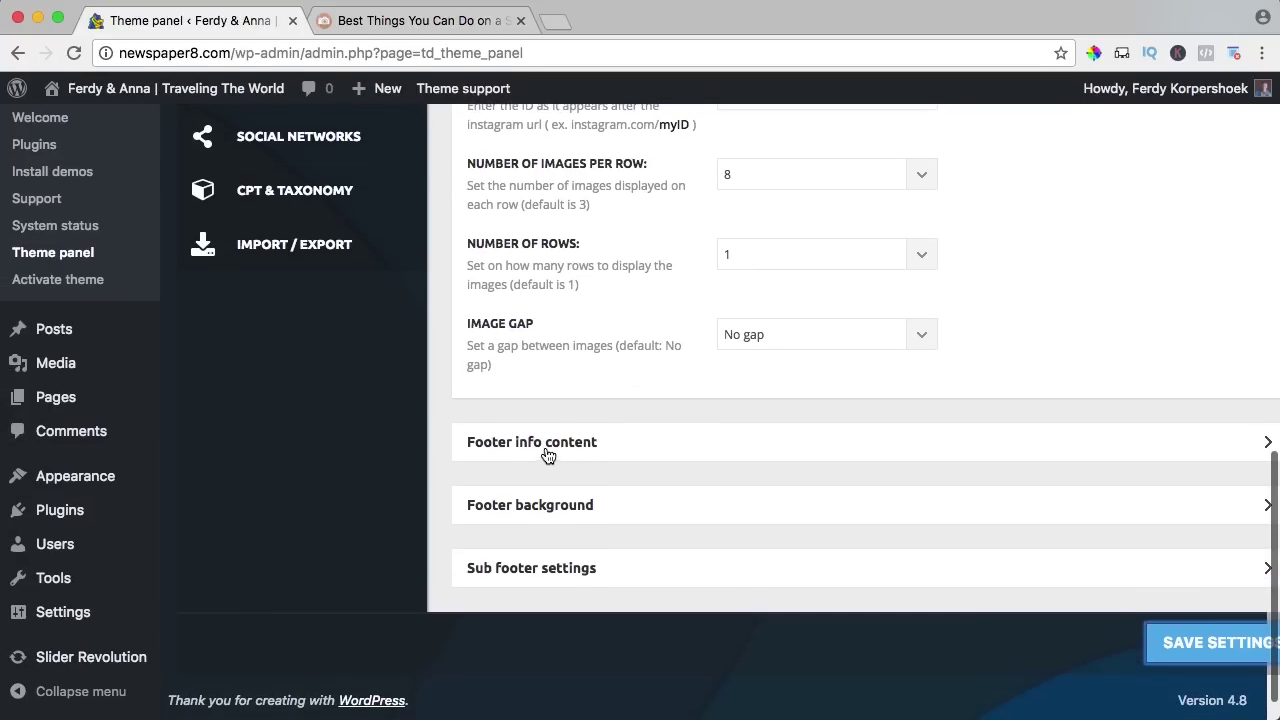
Set both the footer logo and the retina footer logo to the white site logo.
left_click(547, 448)
scroll(624, 438, "down", 5)
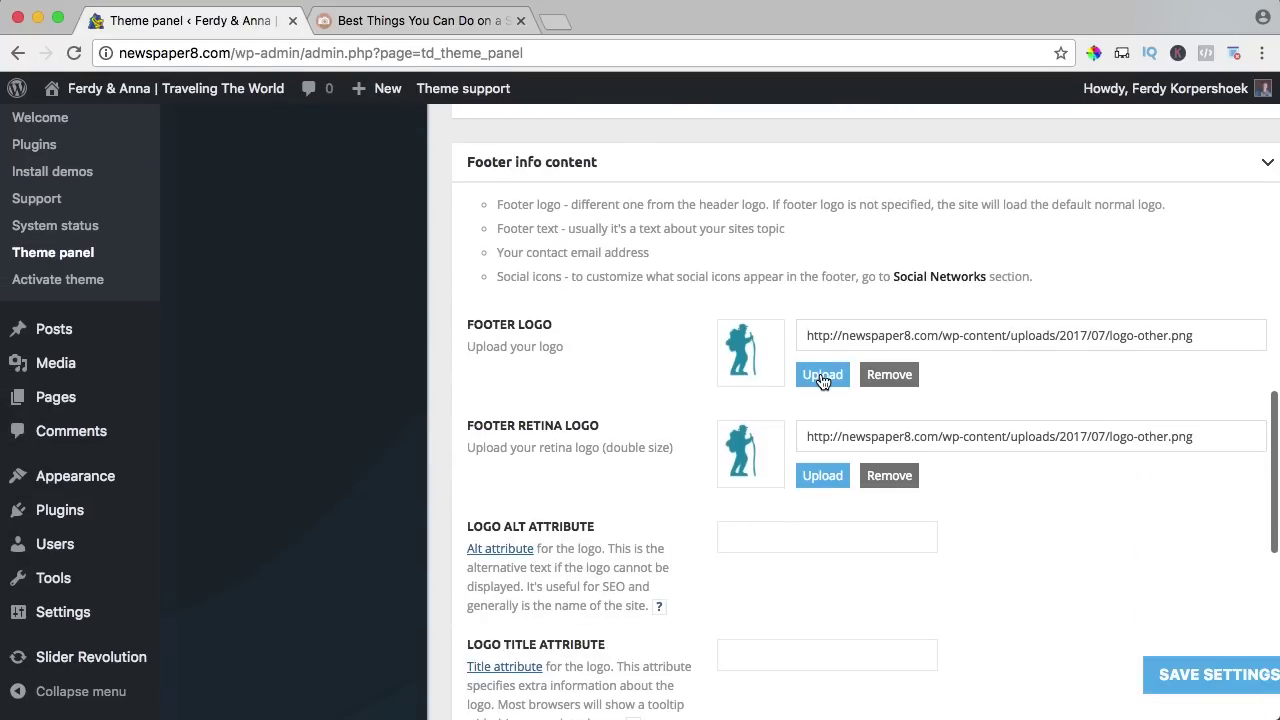
left_click(822, 376)
left_click(312, 314)
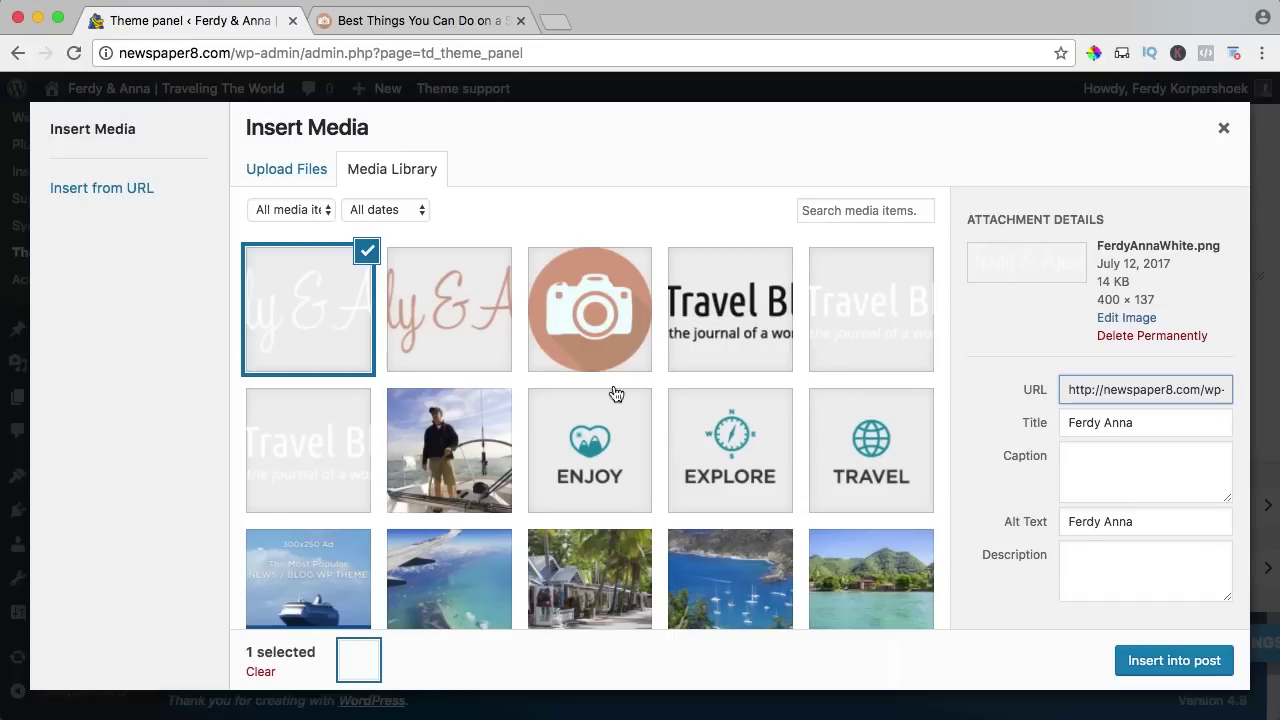
left_click(1169, 660)
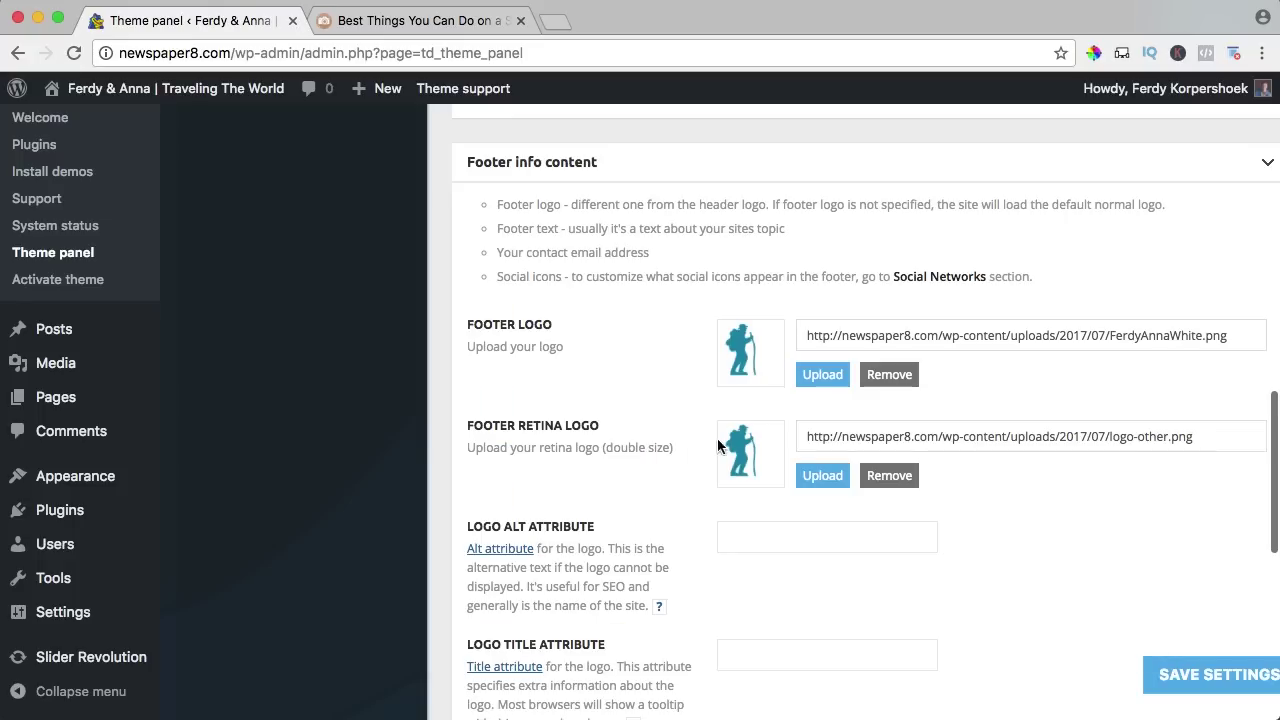
left_click(810, 481)
left_click(366, 350)
left_click(1171, 660)
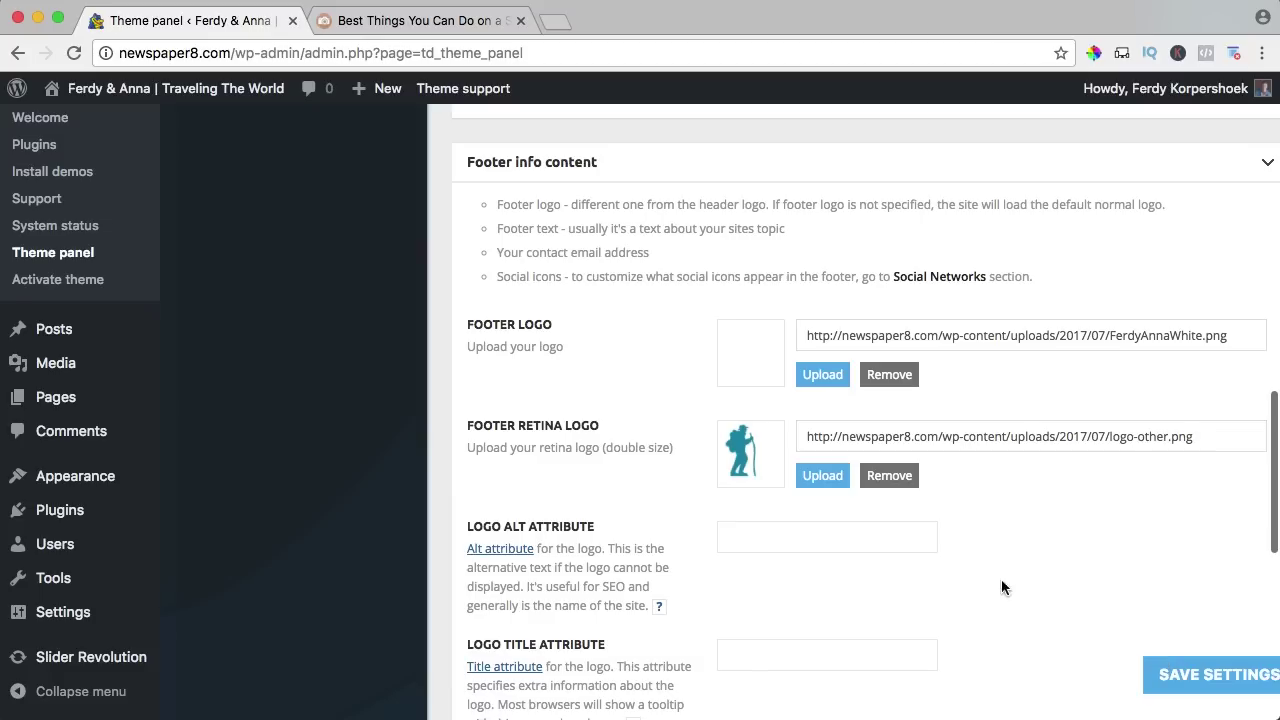
Replace the footer text with a blurb about the couple's travels, films and photos, and paste the new contact e-mail.
left_click(422, 22)
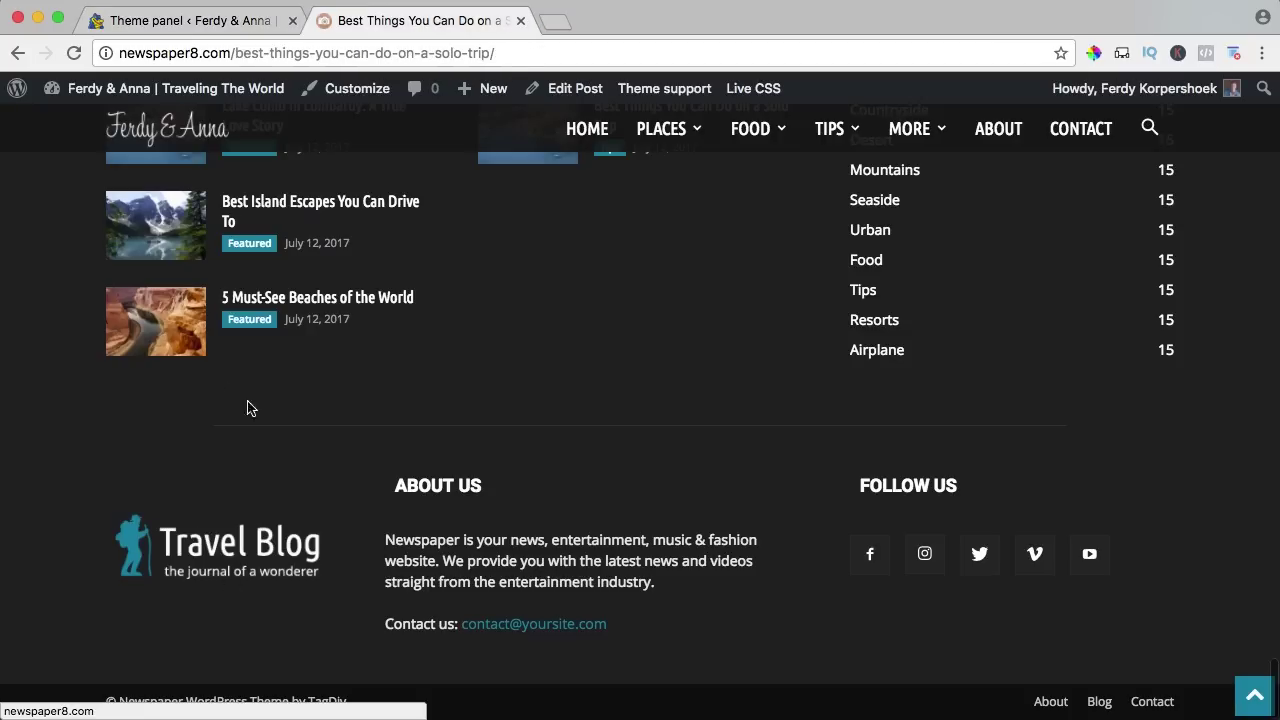
left_click(200, 20)
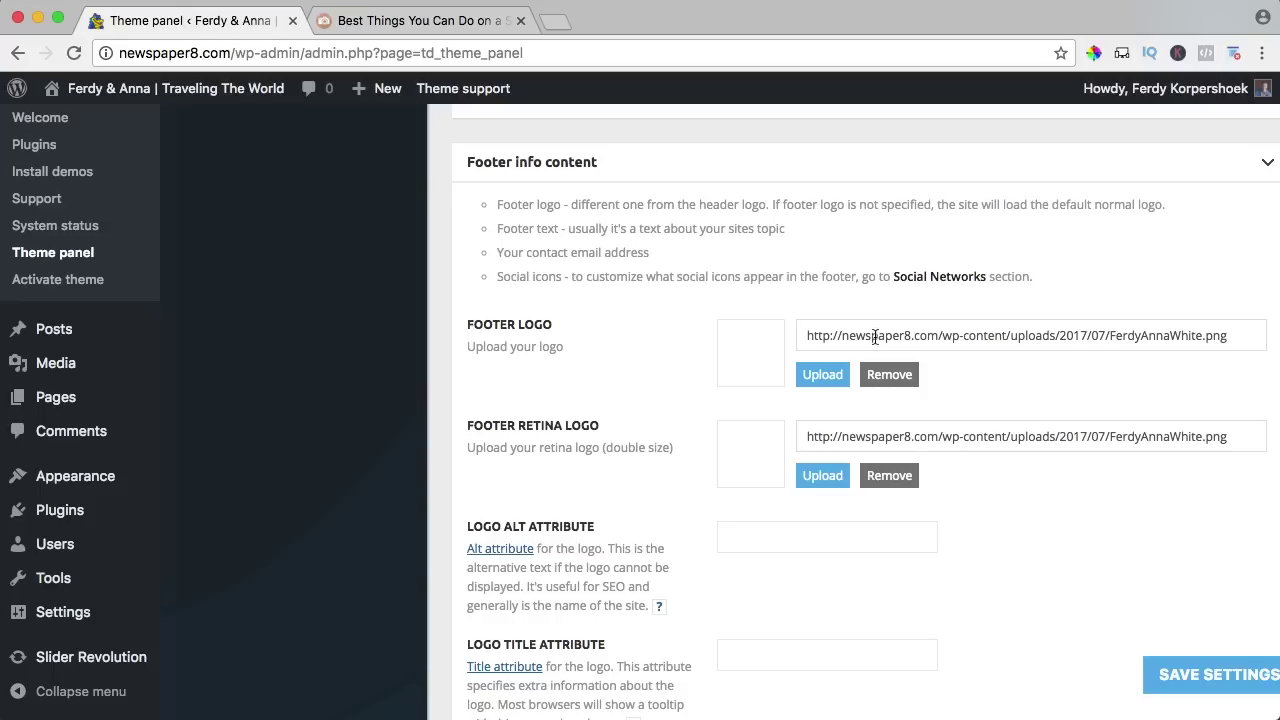
scroll(773, 387, "down", 10)
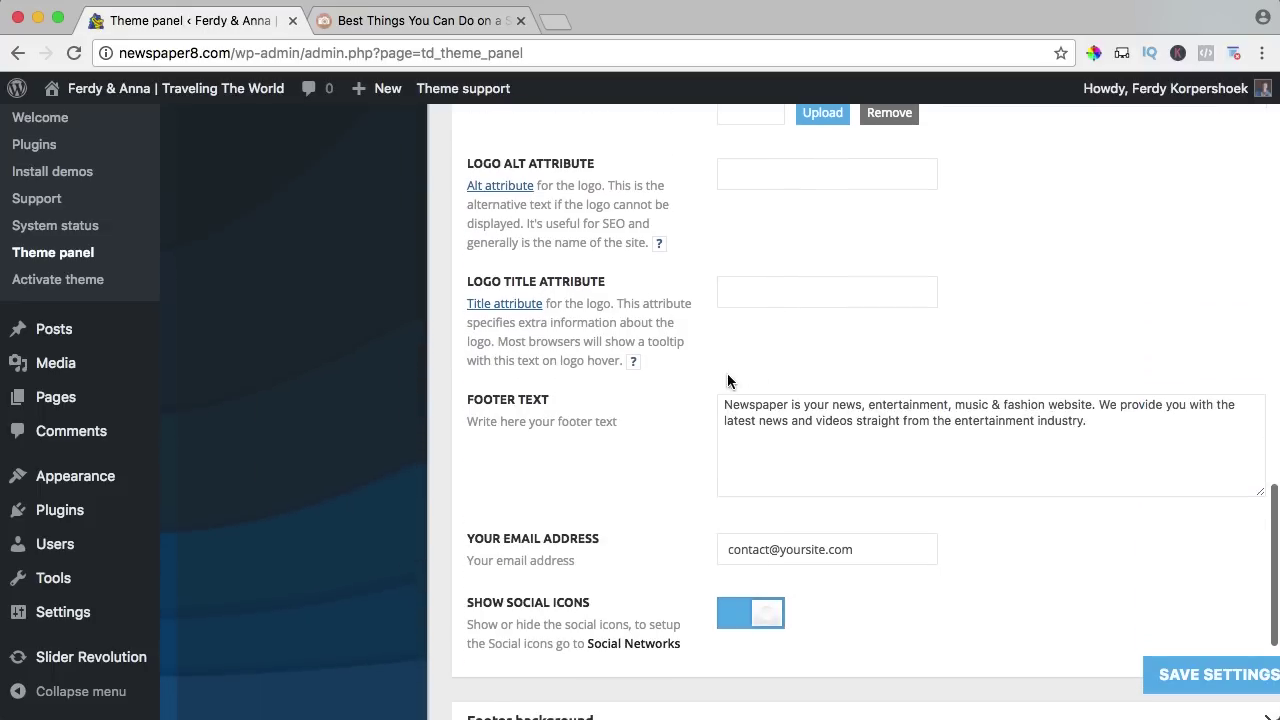
triple_click(798, 248)
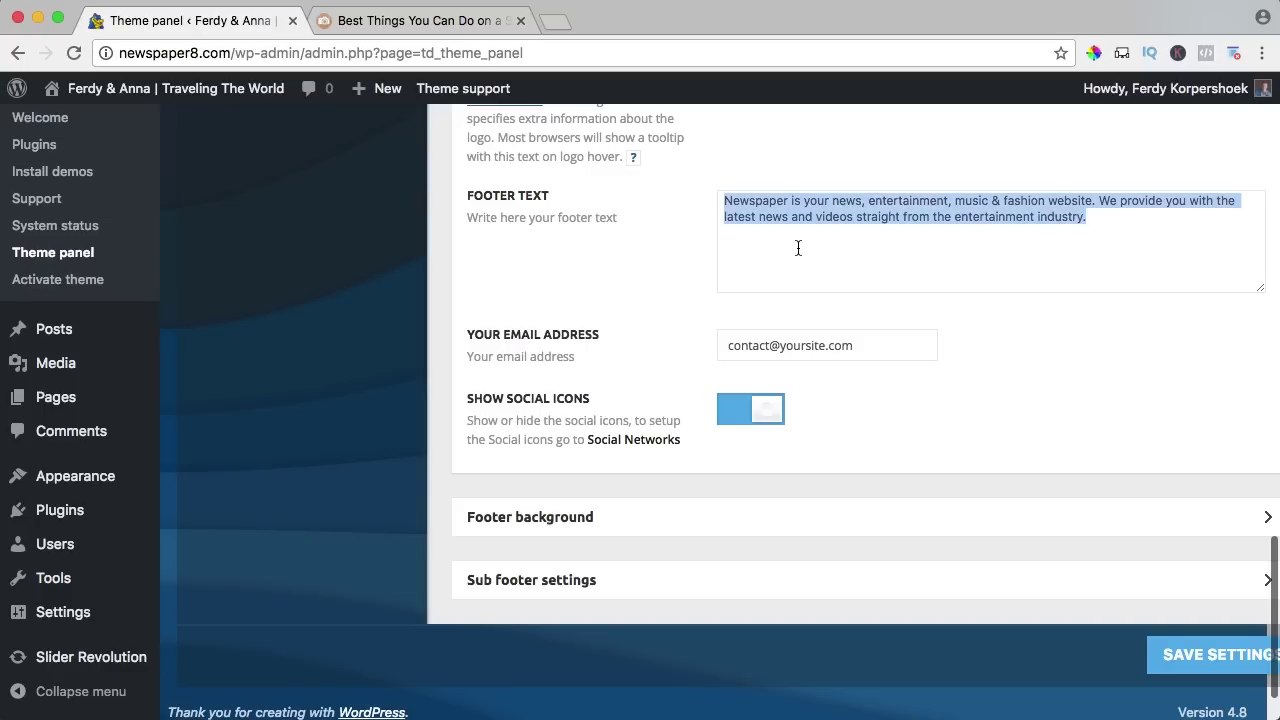
type("We (Ferdy")
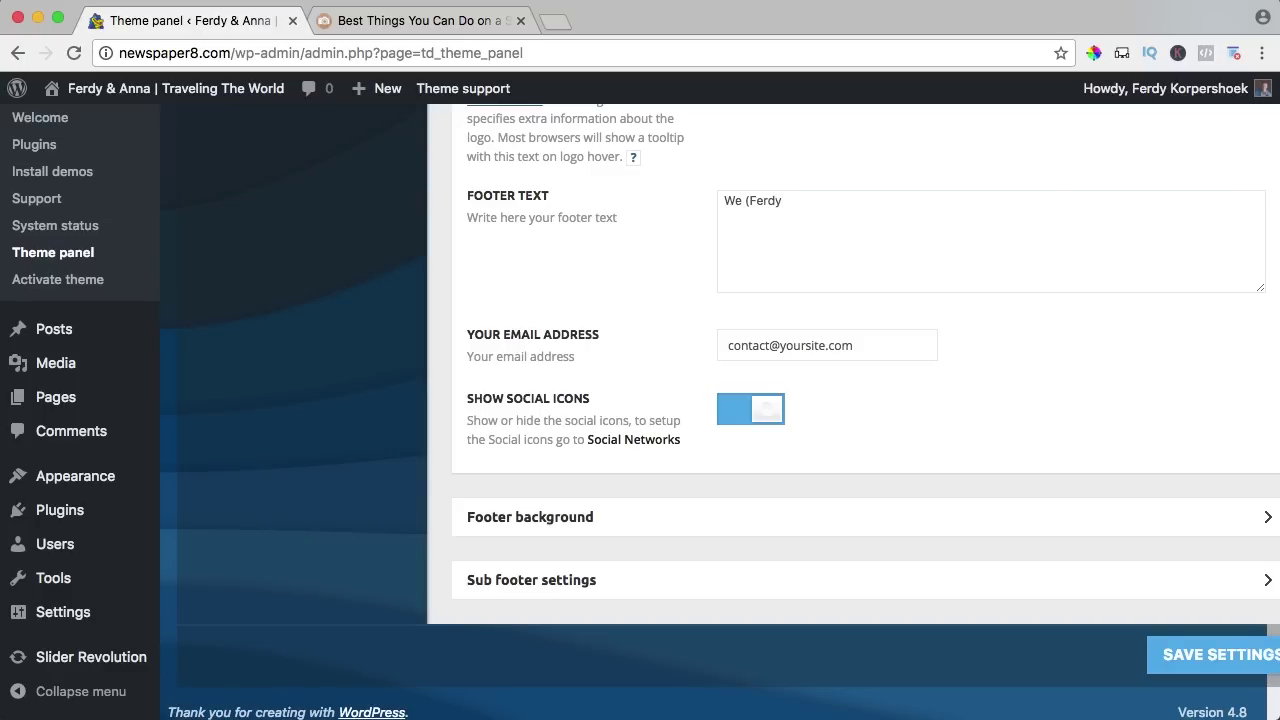
type(" and Anna) love to travel around the world and make films and photo's of everything we see! Feel free the watch the world through our eyes!")
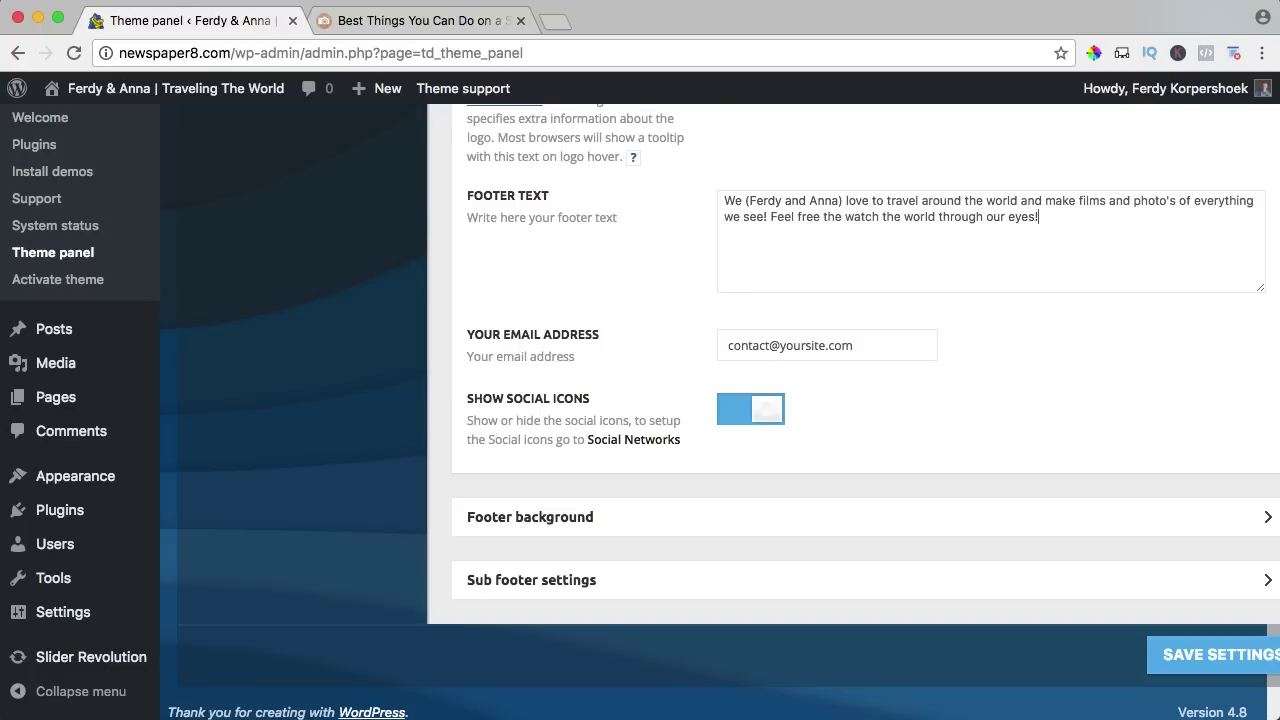
key("super+a")
key("super+v")
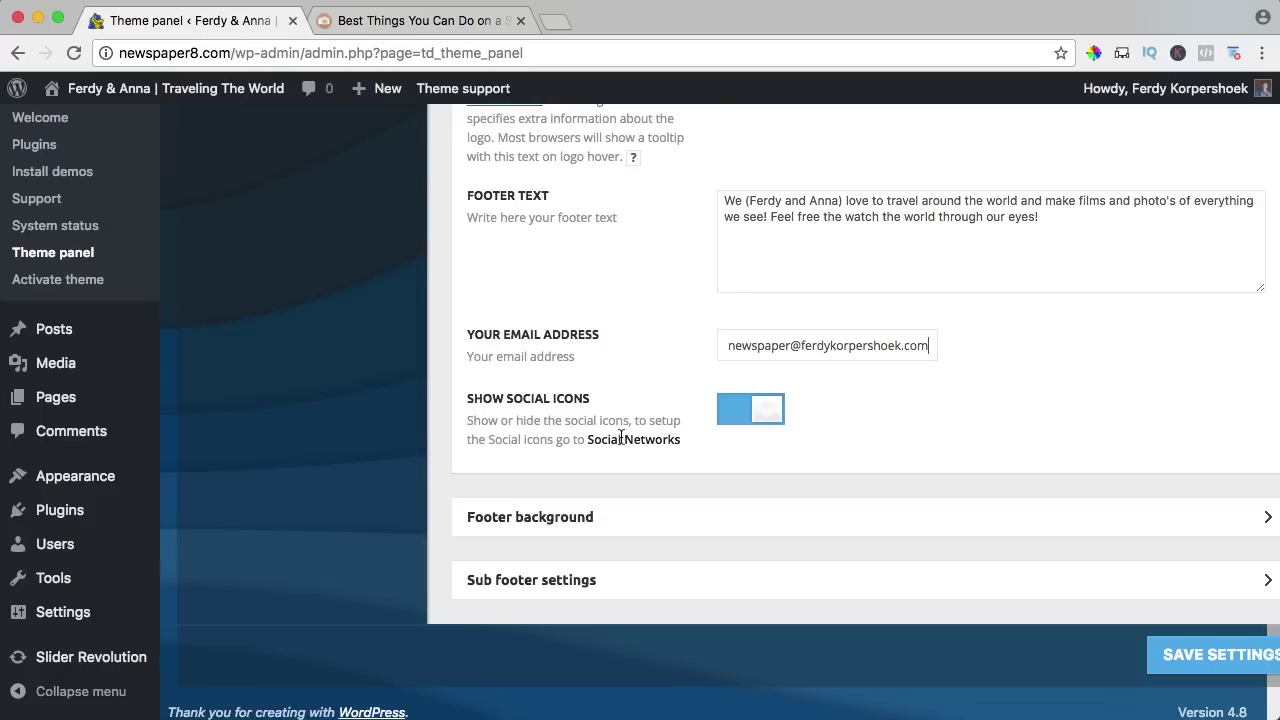
Review the footer background options (No Repeat, Auto size, Bottom) without uploading a background image.
left_click(578, 518)
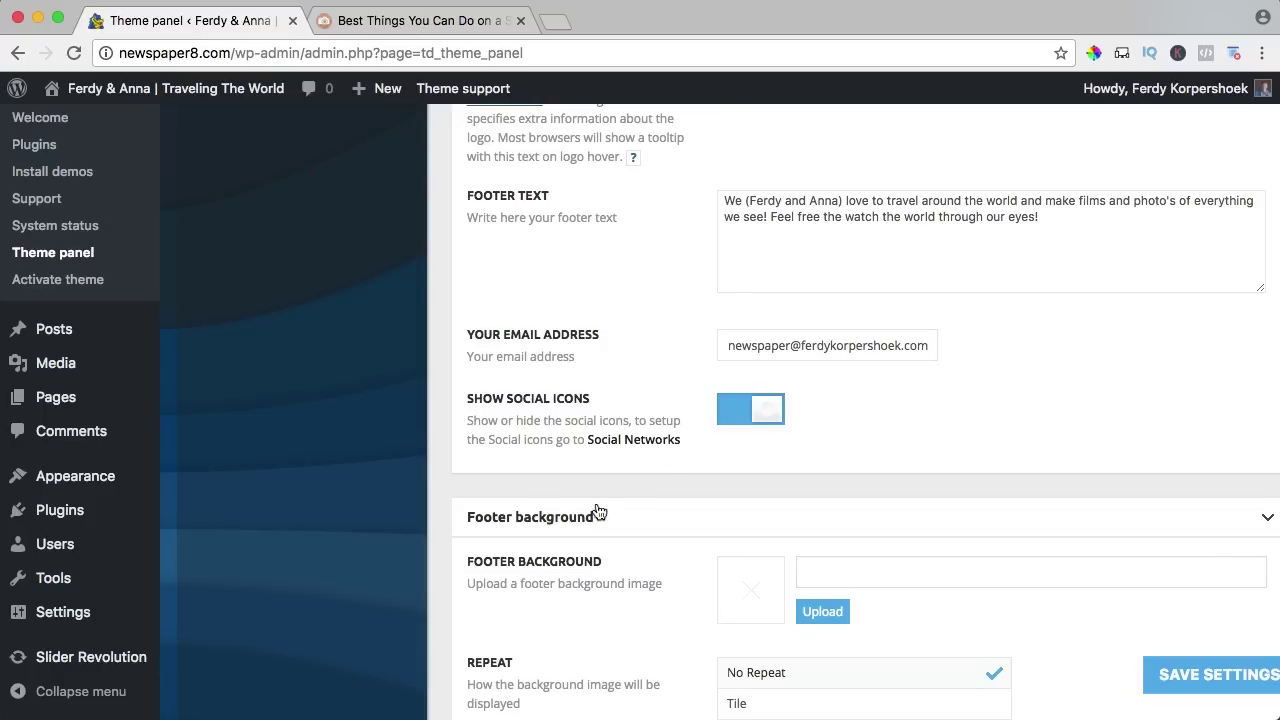
scroll(660, 459, "down", 5)
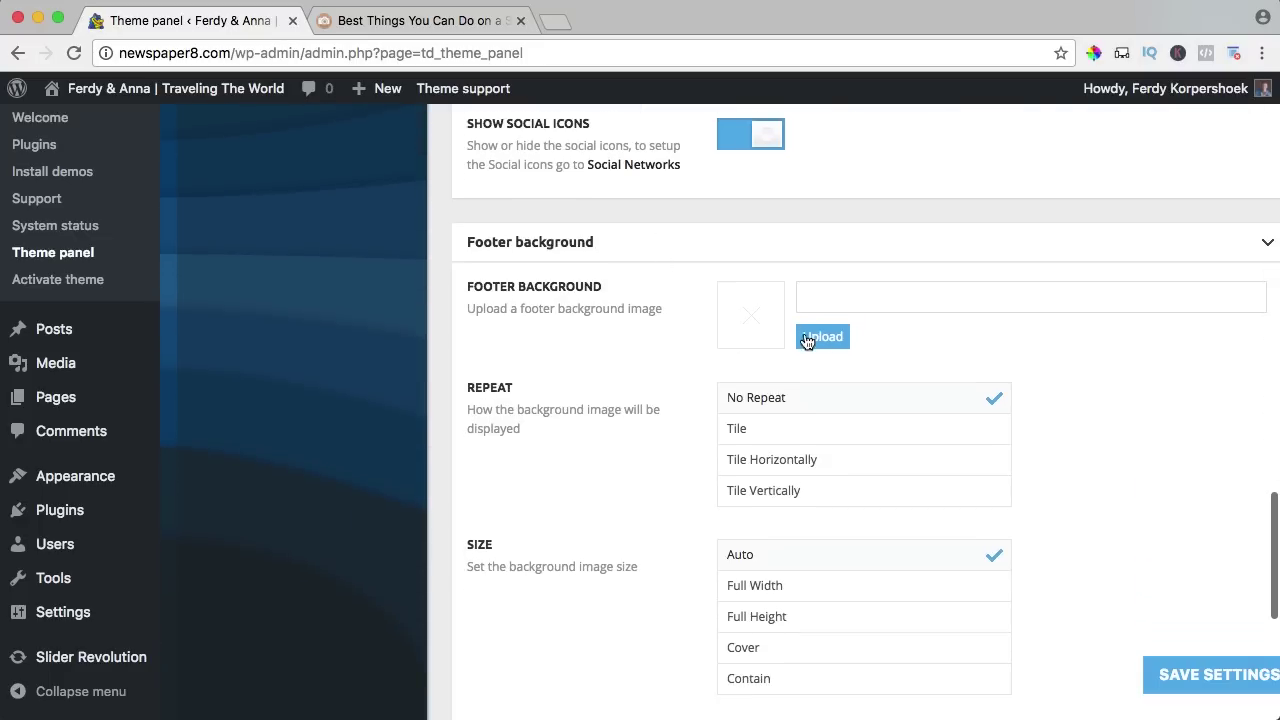
left_click(420, 20)
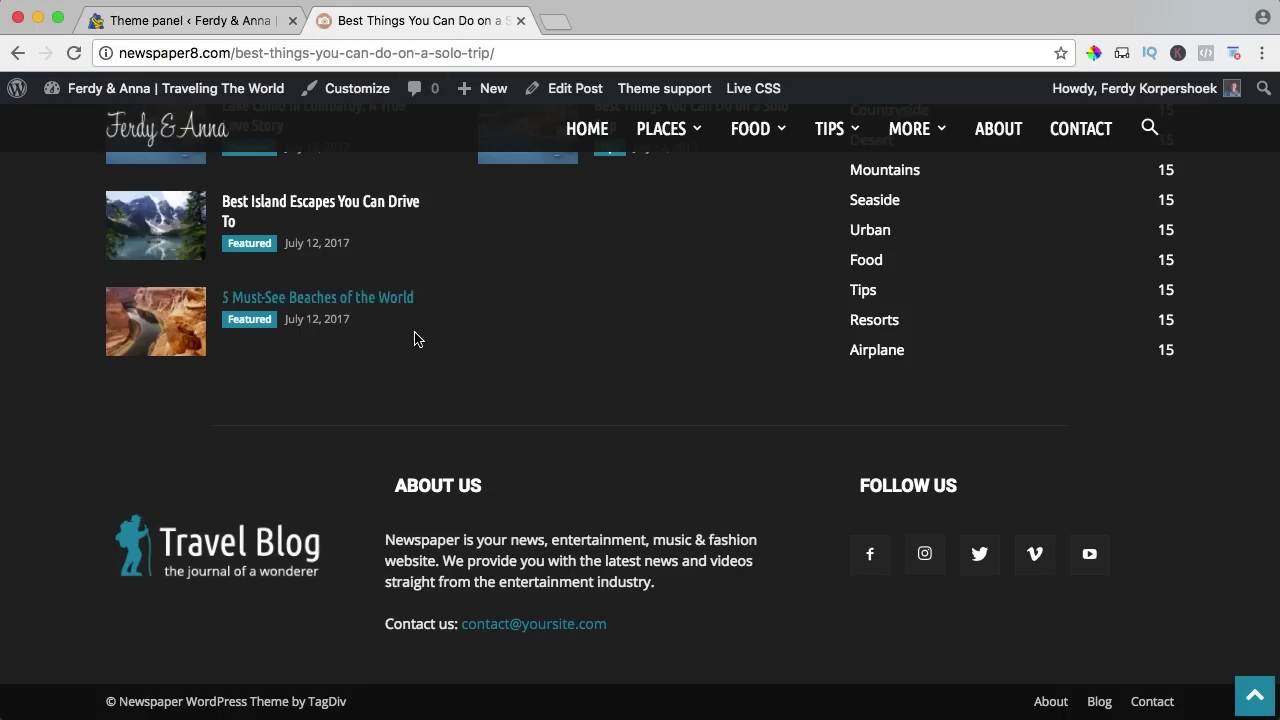
left_click(257, 20)
scroll(676, 397, "down", 5)
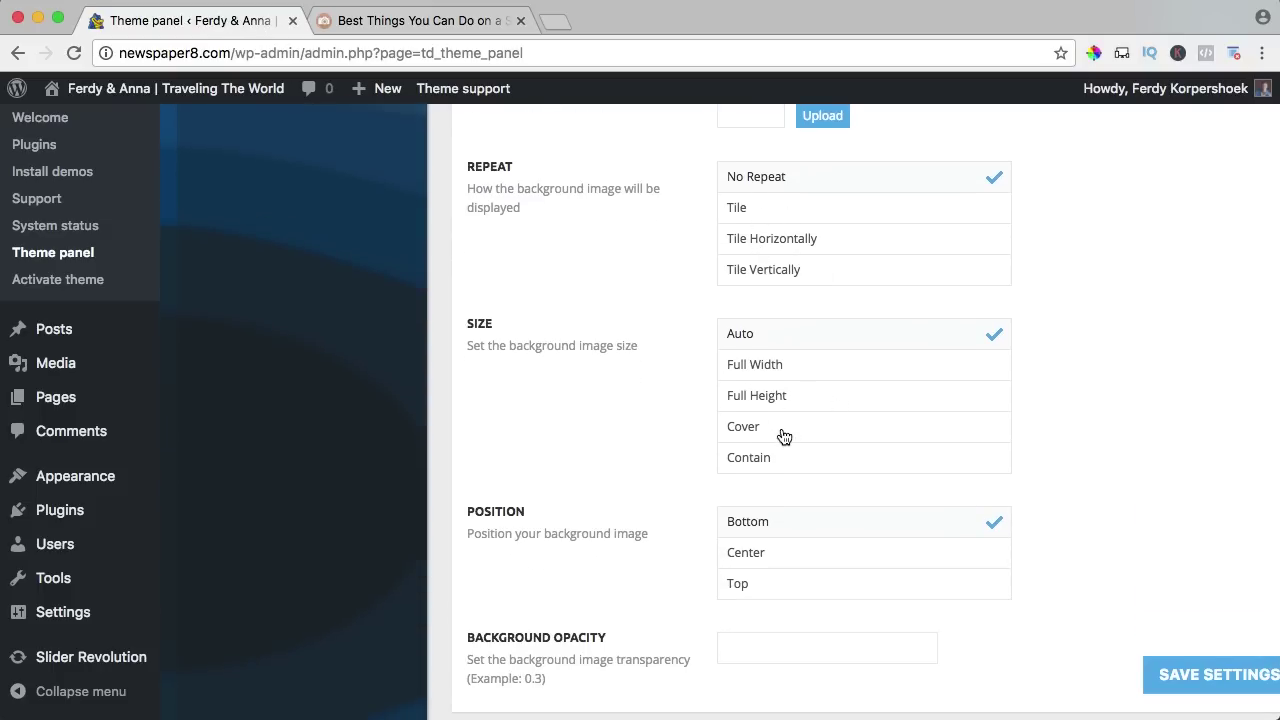
scroll(686, 400, "down", 4)
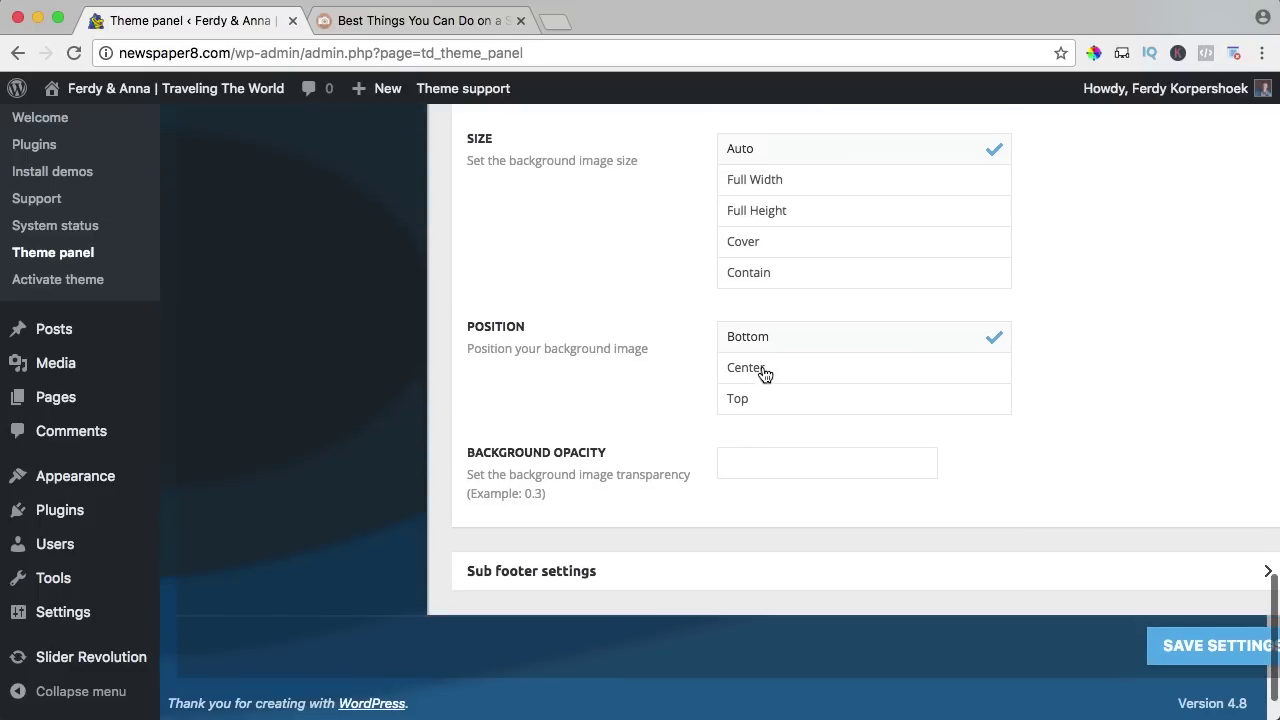
scroll(625, 345, "down", 1)
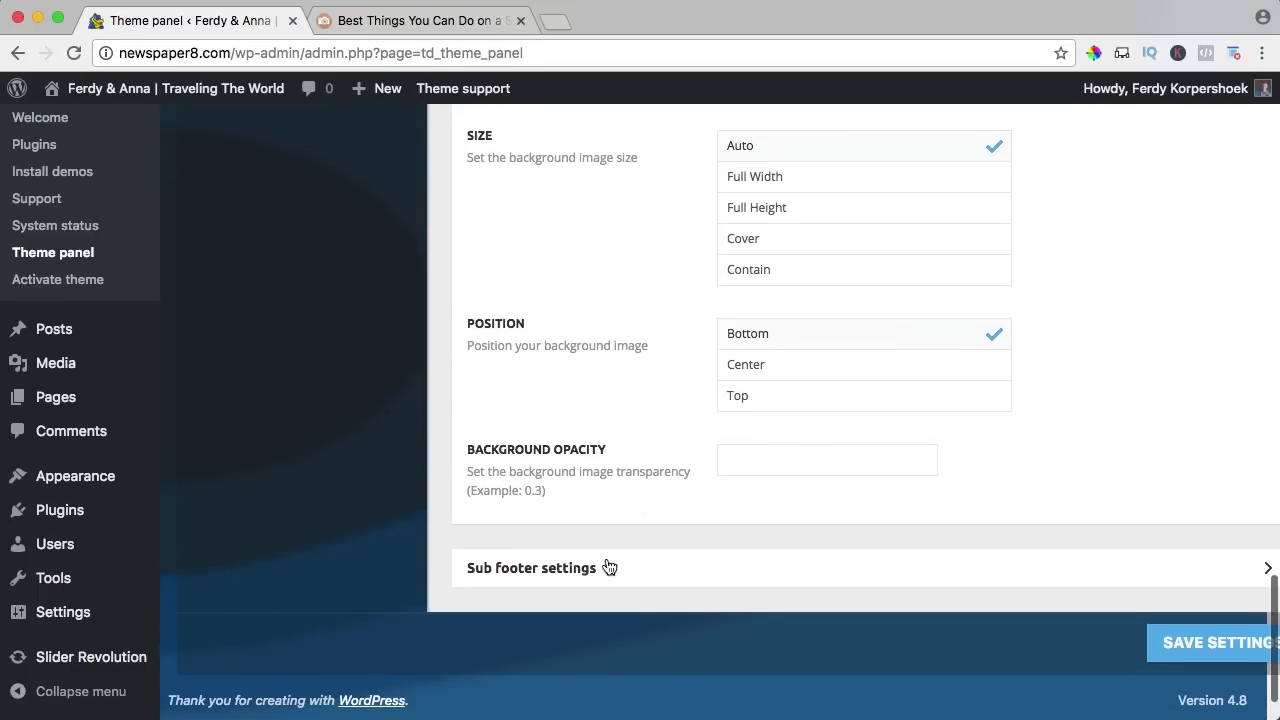
In Sub footer, select the 'Newspaper WordPress Theme by TagDiv' copyright text and start typing '2017 |'.
left_click(537, 568)
scroll(700, 470, "down", 5)
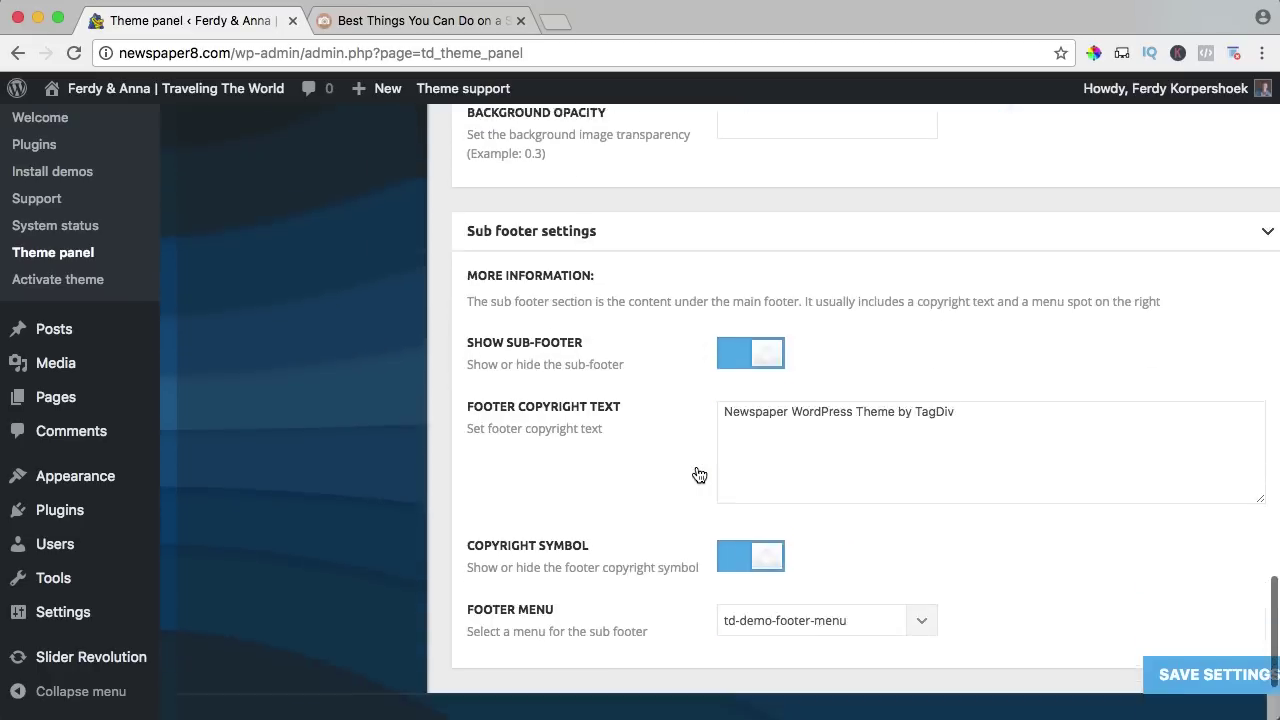
key("alt+shift+Left")
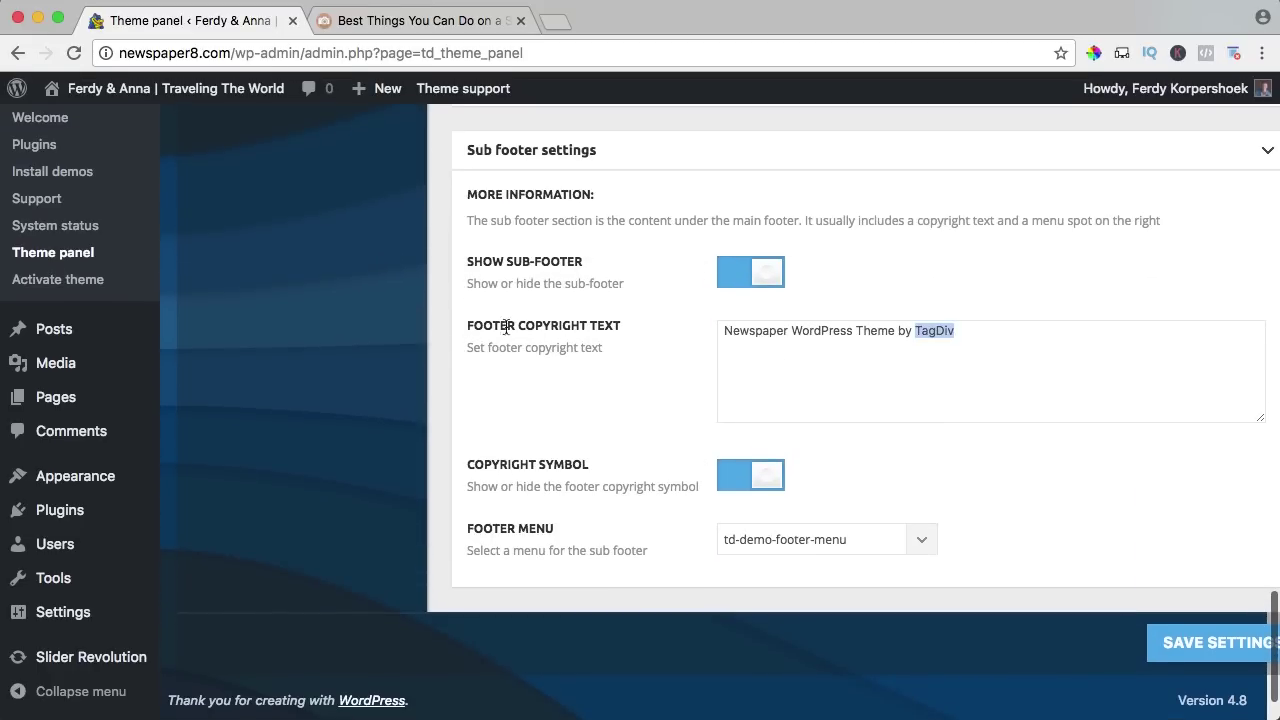
key("super+shift+Left")
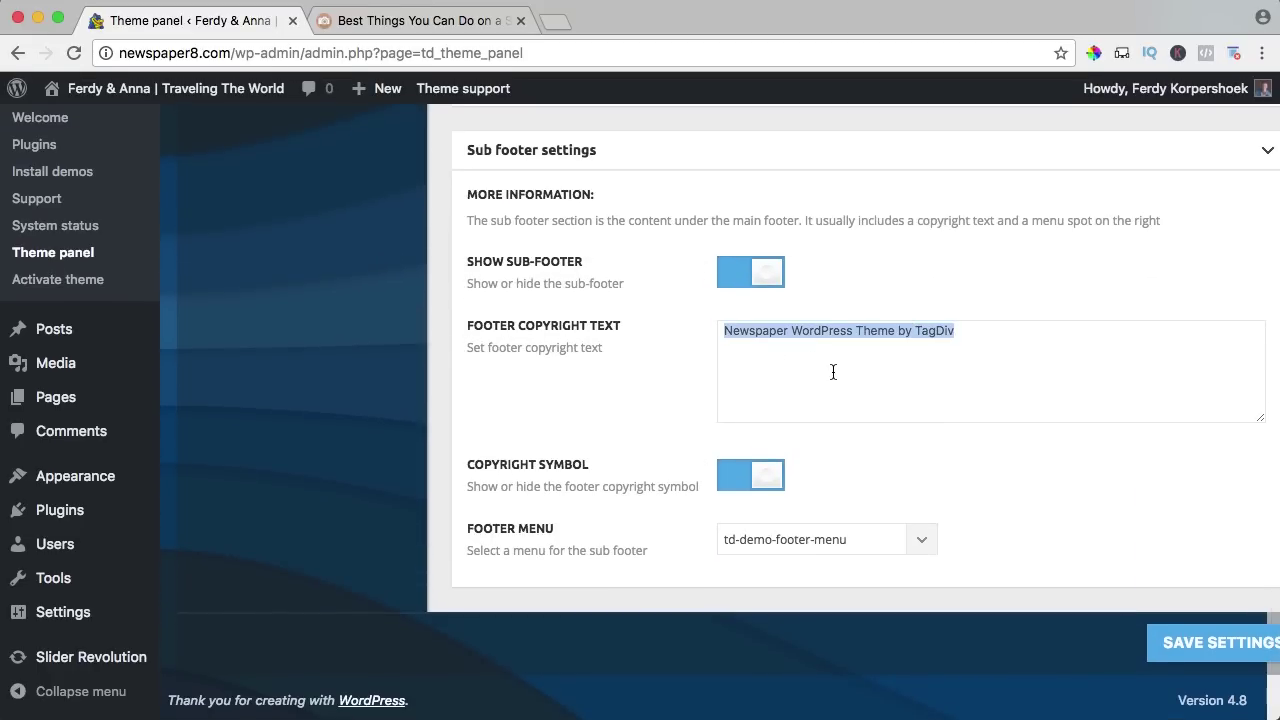
type("2017 |")
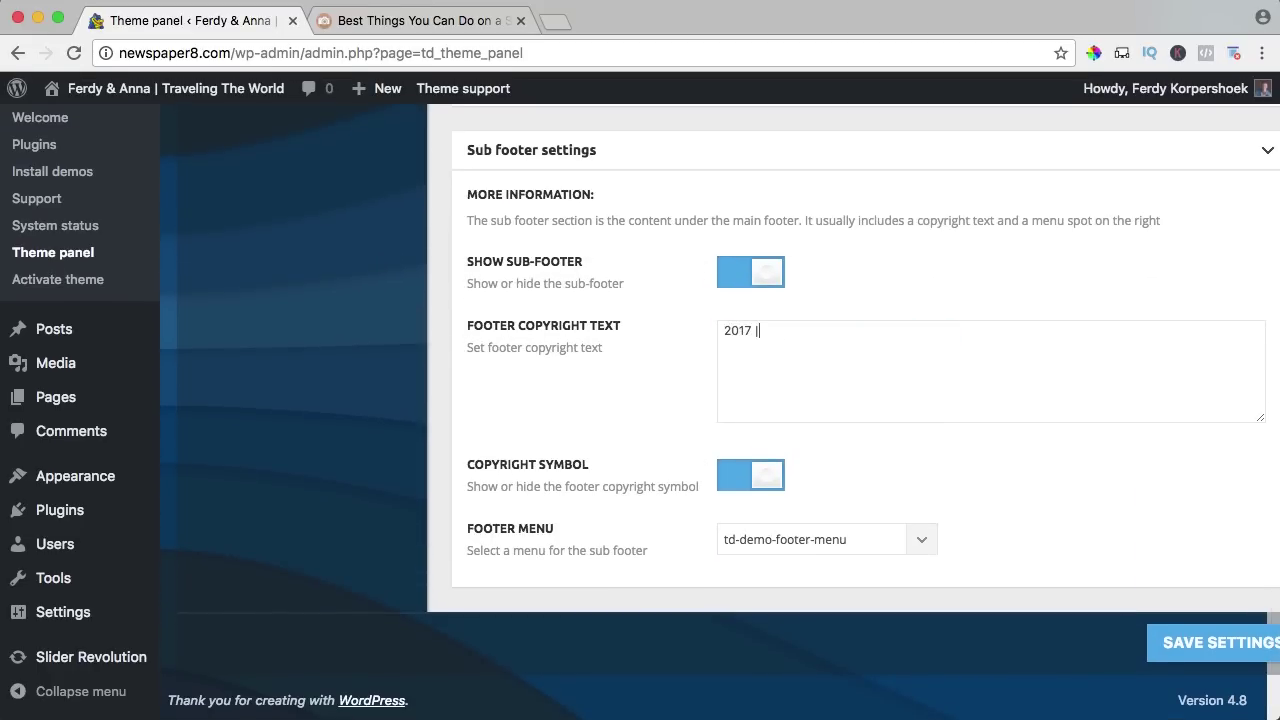
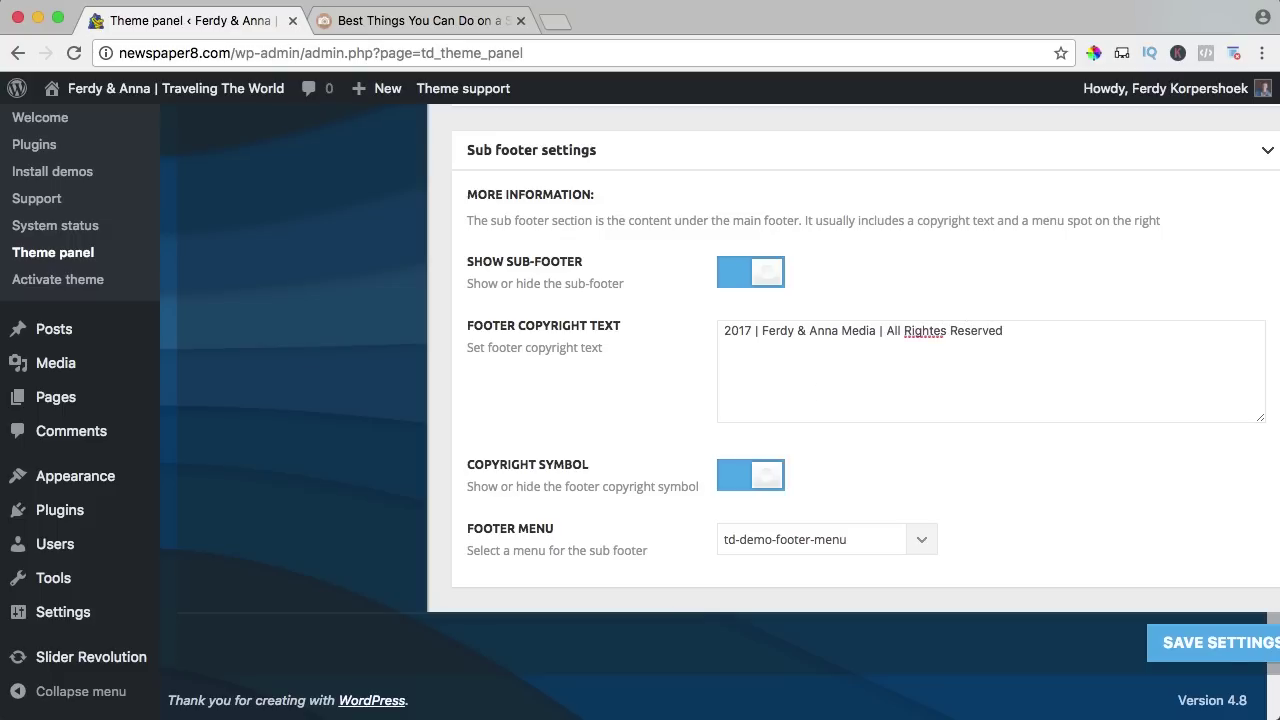
Keep td-demo-footer-menu as the footer menu, save the sub-footer settings, and view the live post.
scroll(857, 458, "down", 2)
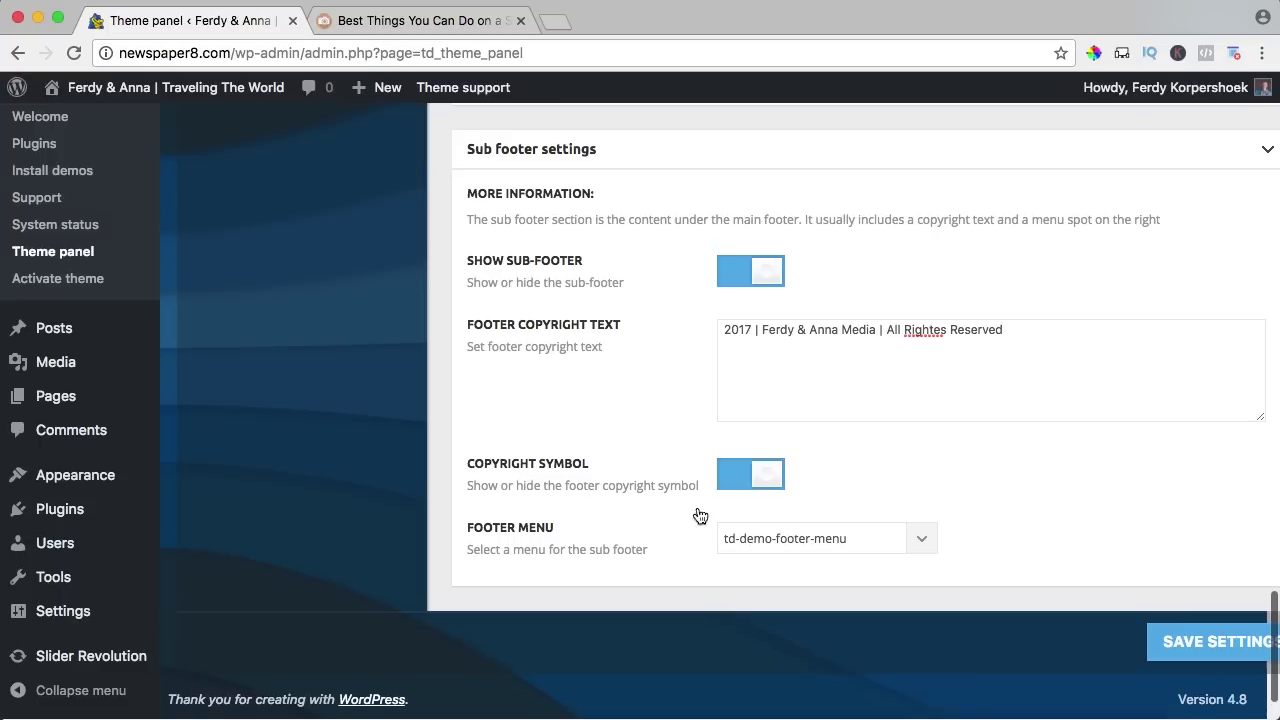
left_click(799, 541)
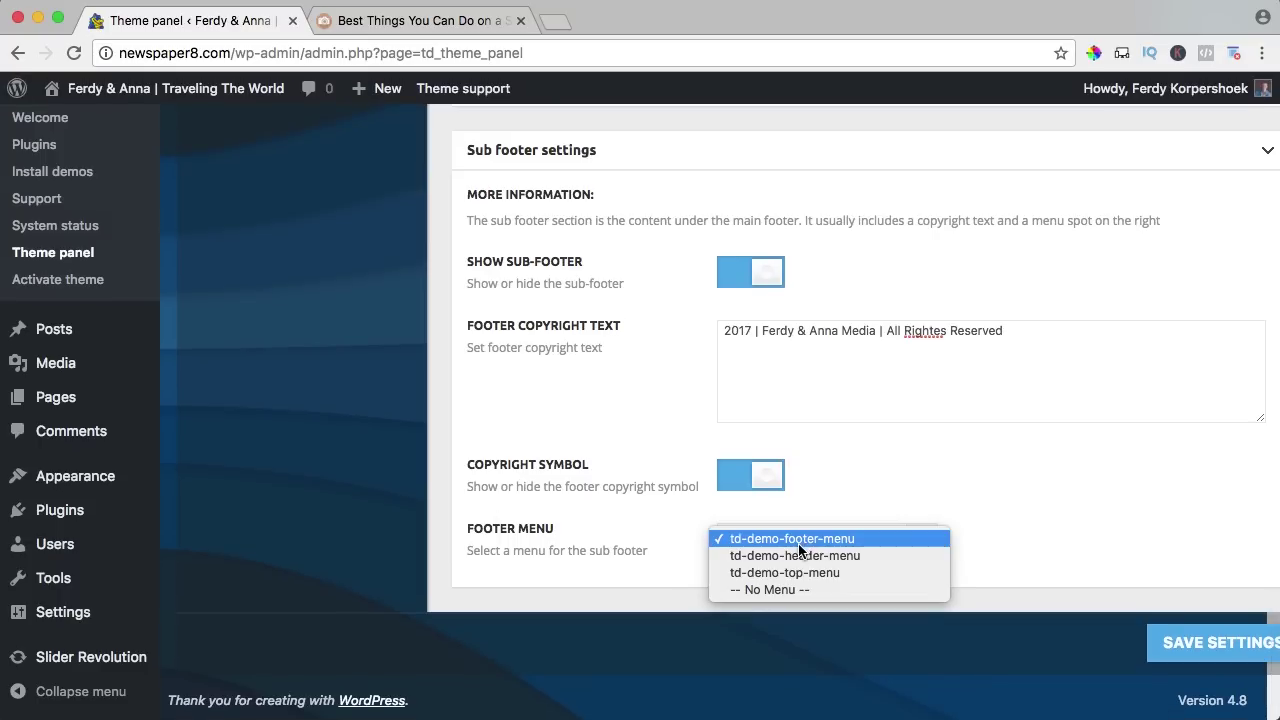
left_click(1097, 630)
left_click(1193, 647)
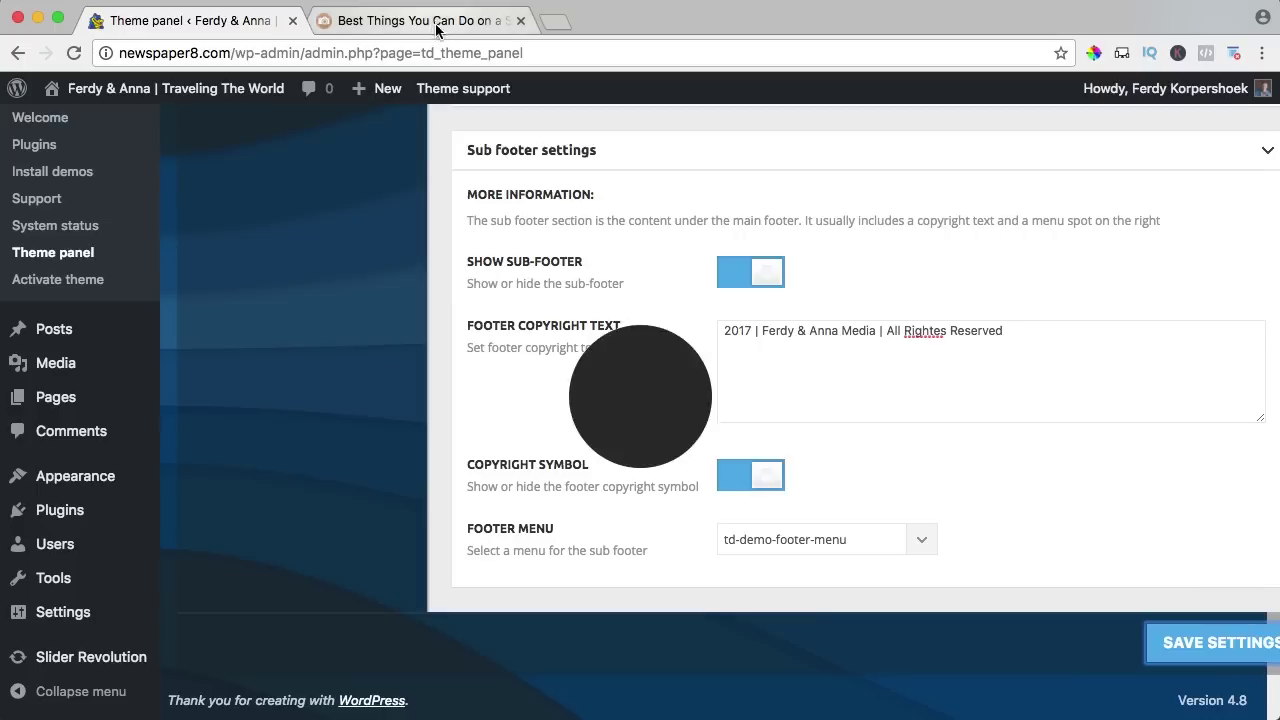
left_click(420, 20)
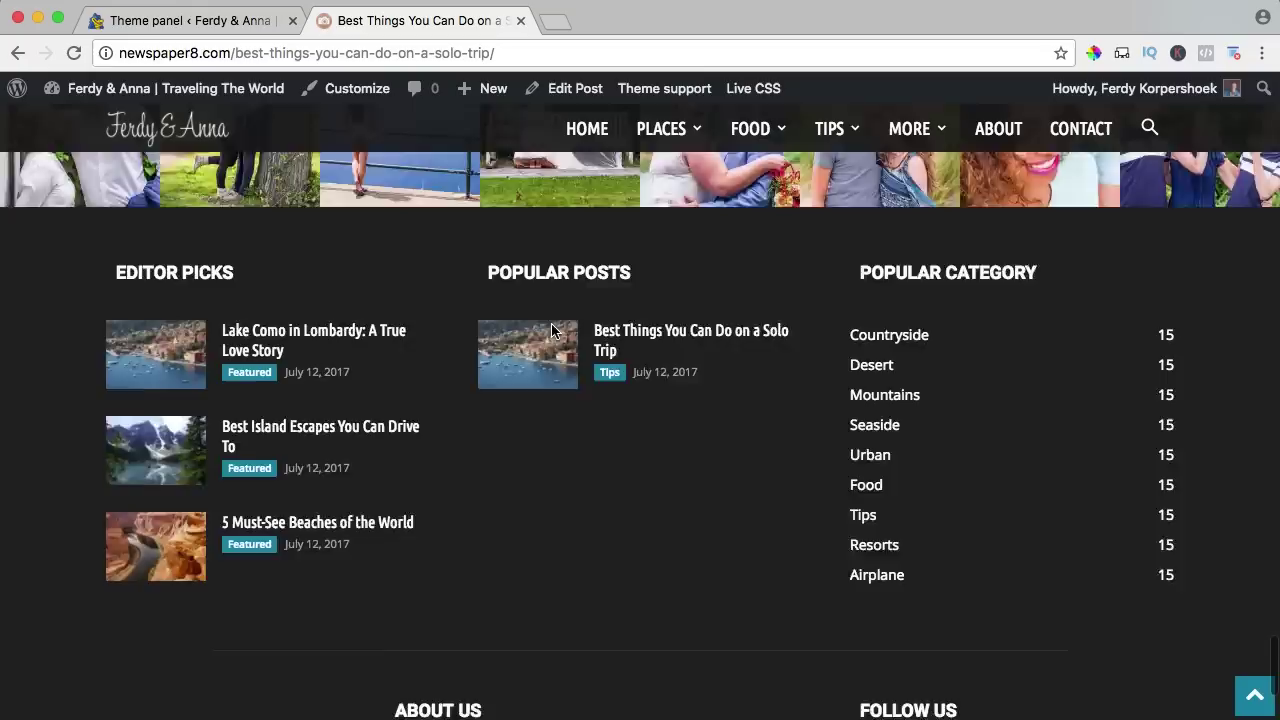
Check the live post's About Us footer text, then go back to the theme panel.
left_click_drag(408, 541, 545, 582)
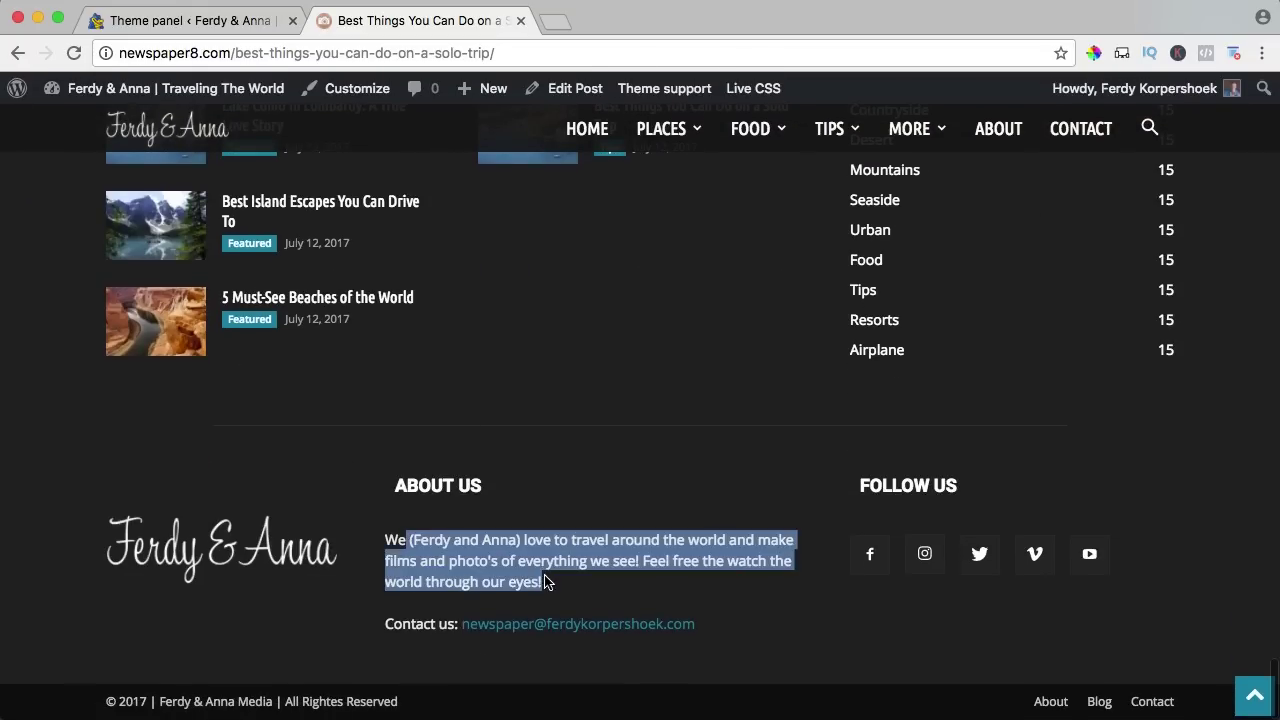
left_click(543, 588)
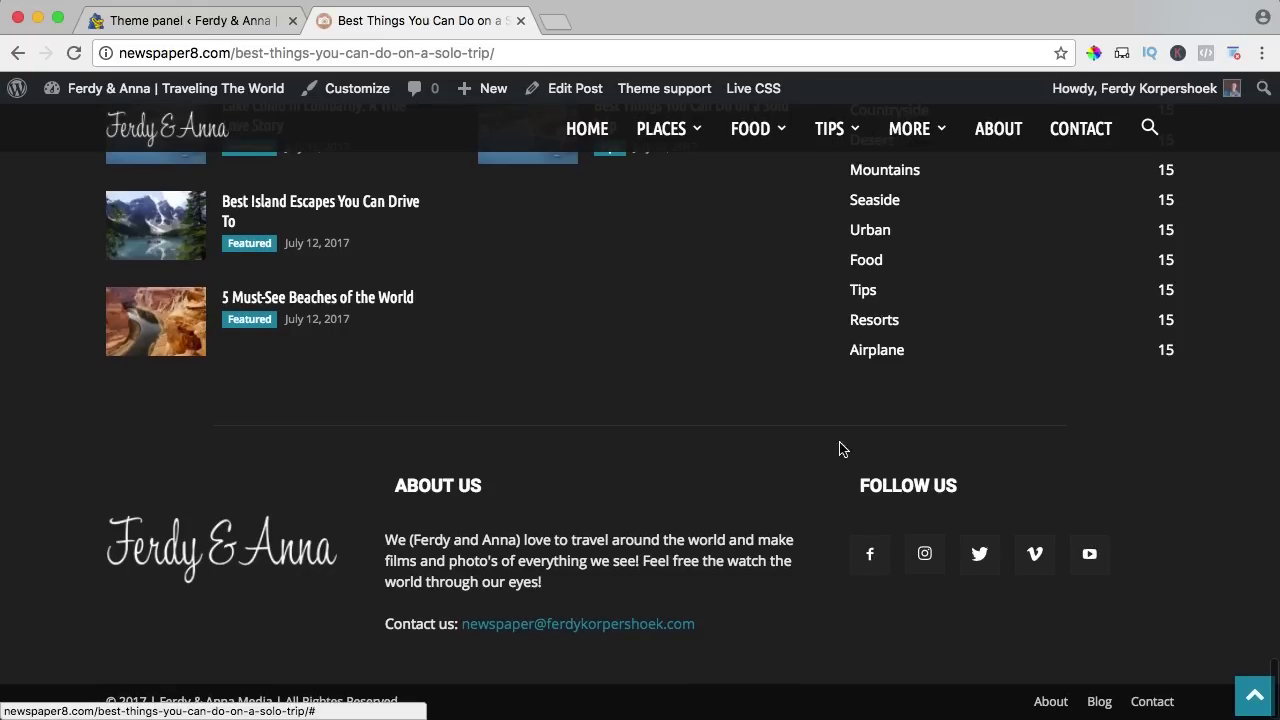
left_click(214, 27)
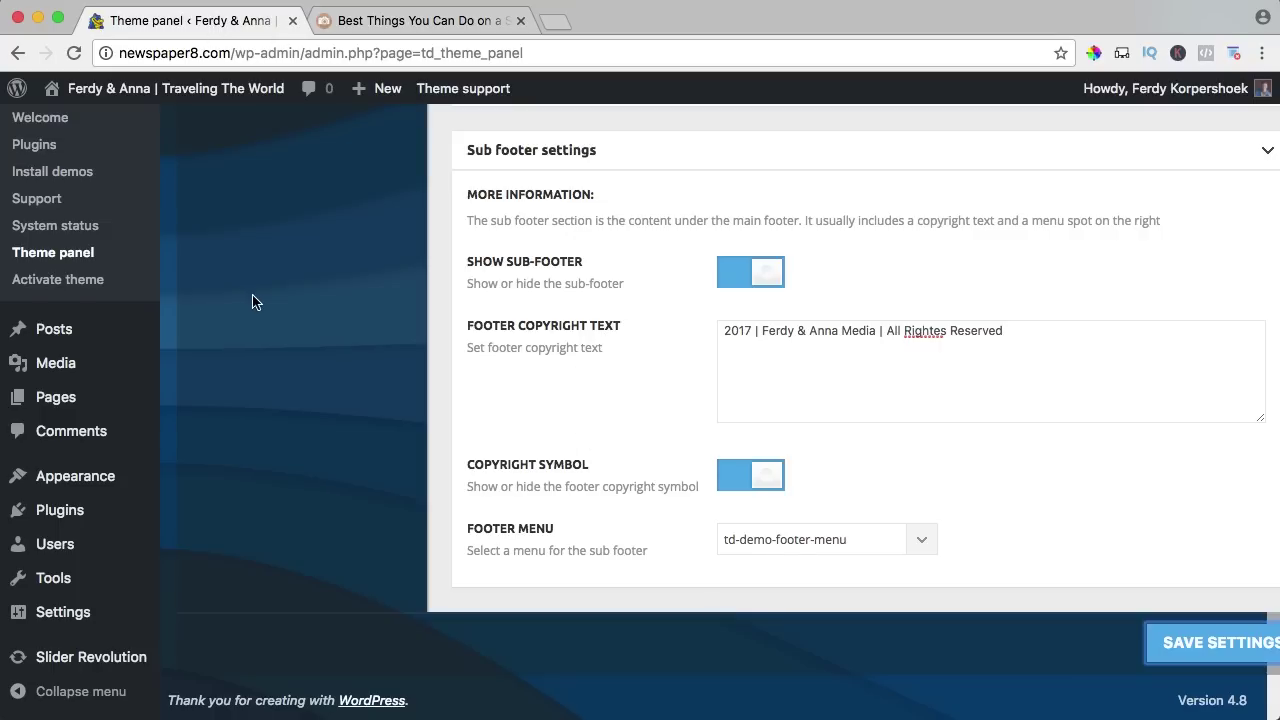
Open the Social Networks section of the theme panel.
scroll(252, 302, "up", 15)
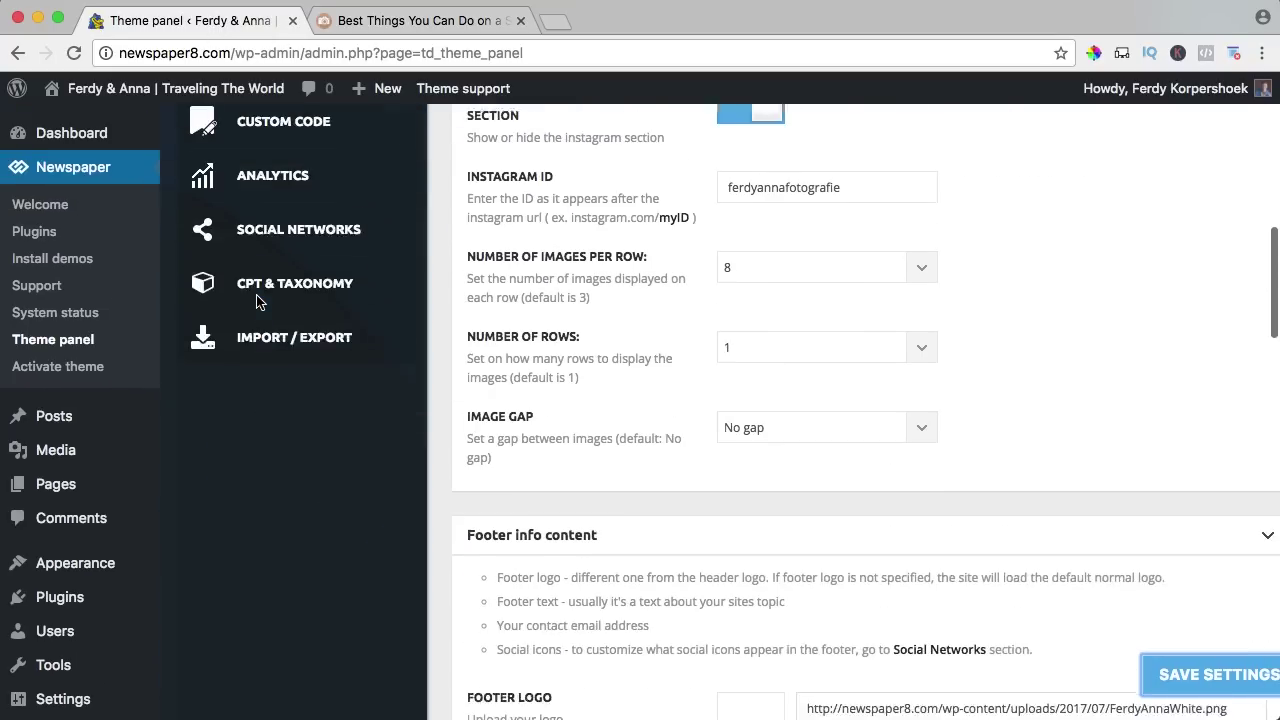
scroll(257, 302, "up", 5)
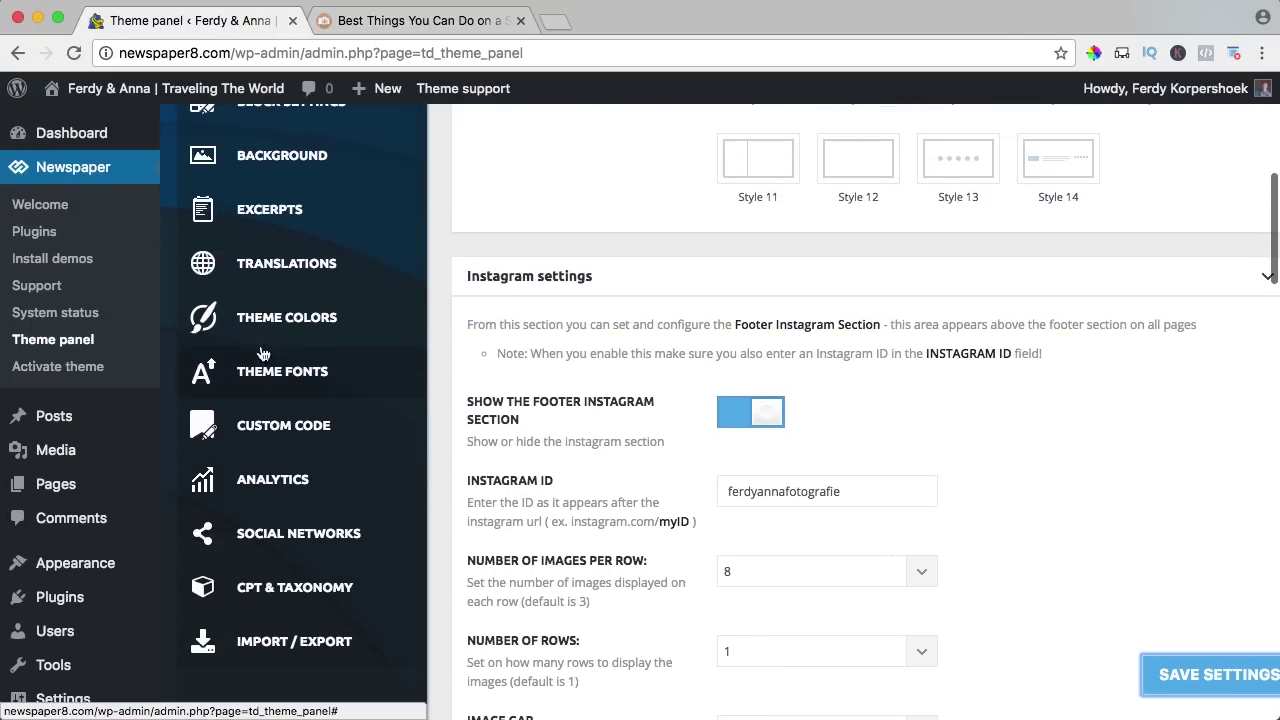
left_click(292, 537)
scroll(731, 390, "up", 5)
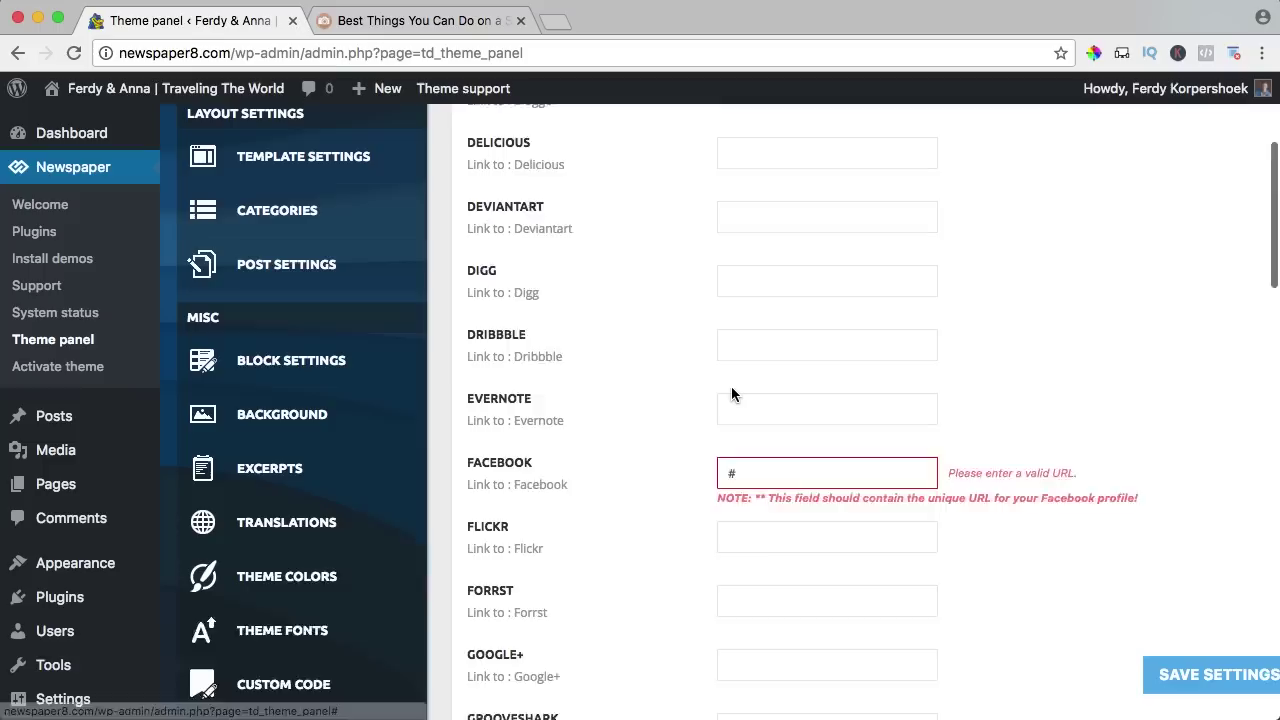
scroll(731, 390, "down", 2)
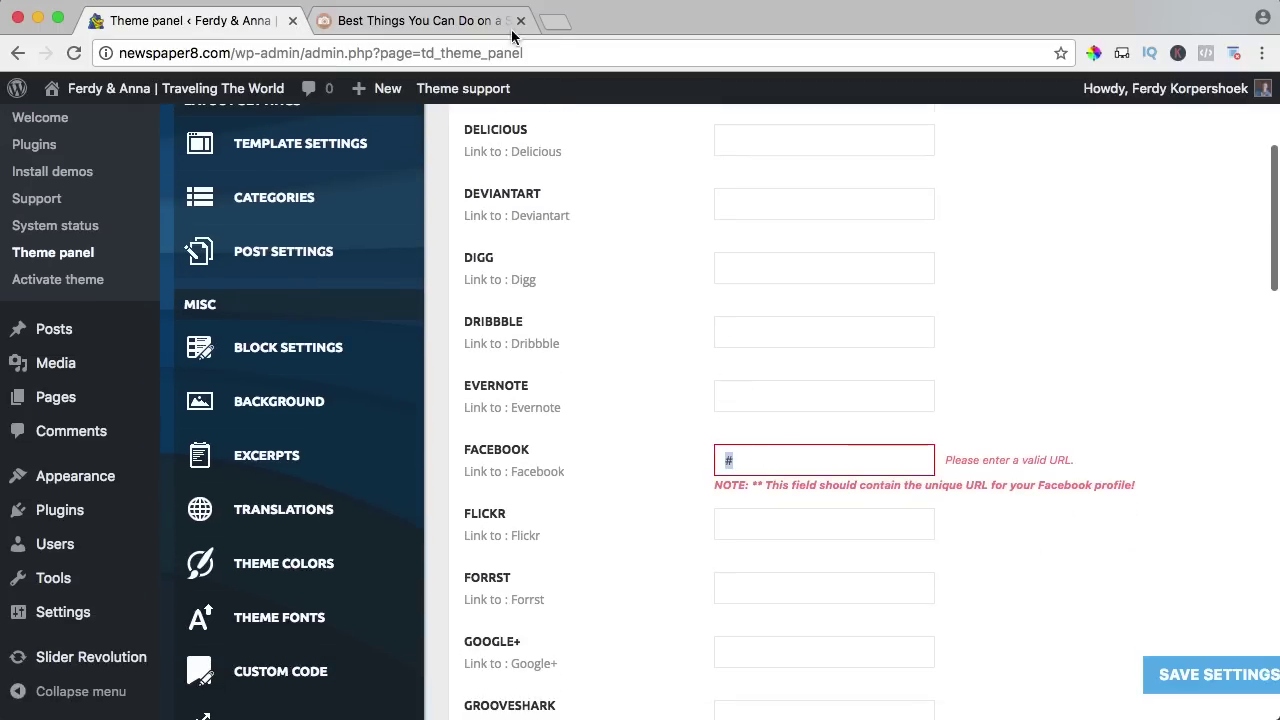
Copy the photography business's Facebook page address and paste it into the Facebook field.
left_click(557, 21)
type("fac")
key("Return")
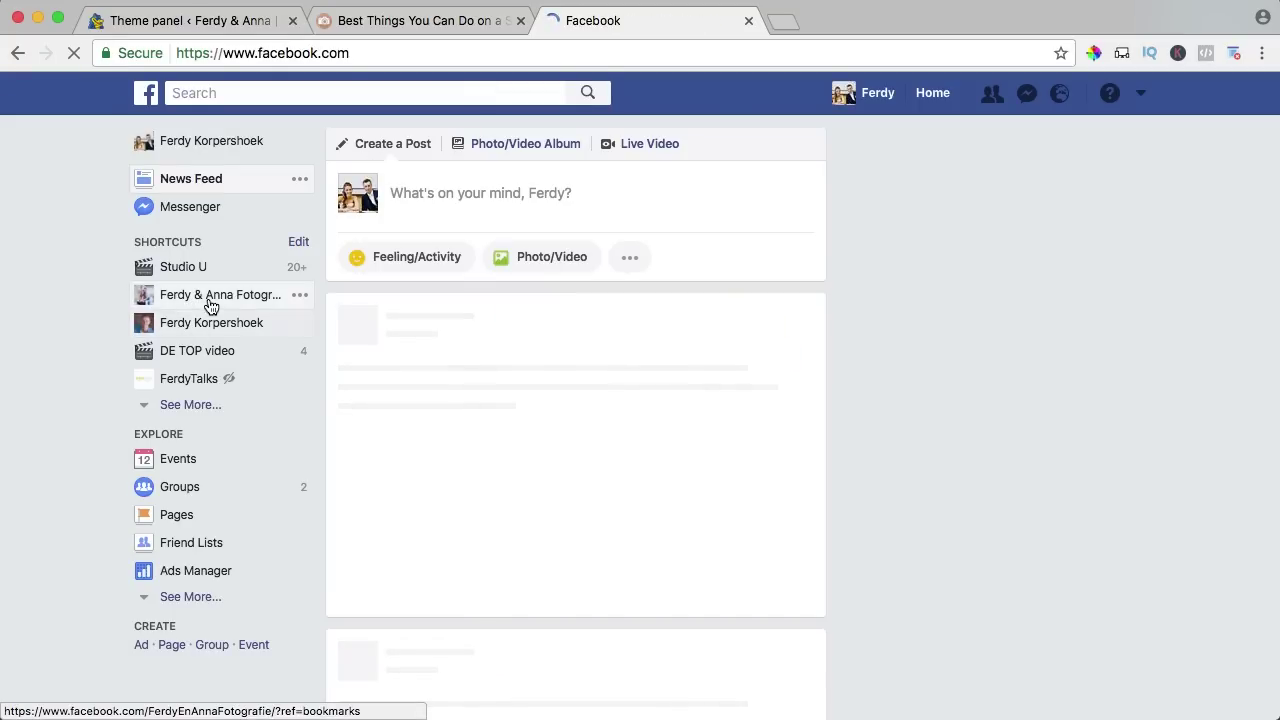
left_click(211, 296)
left_click(374, 52)
key("ctrl+c")
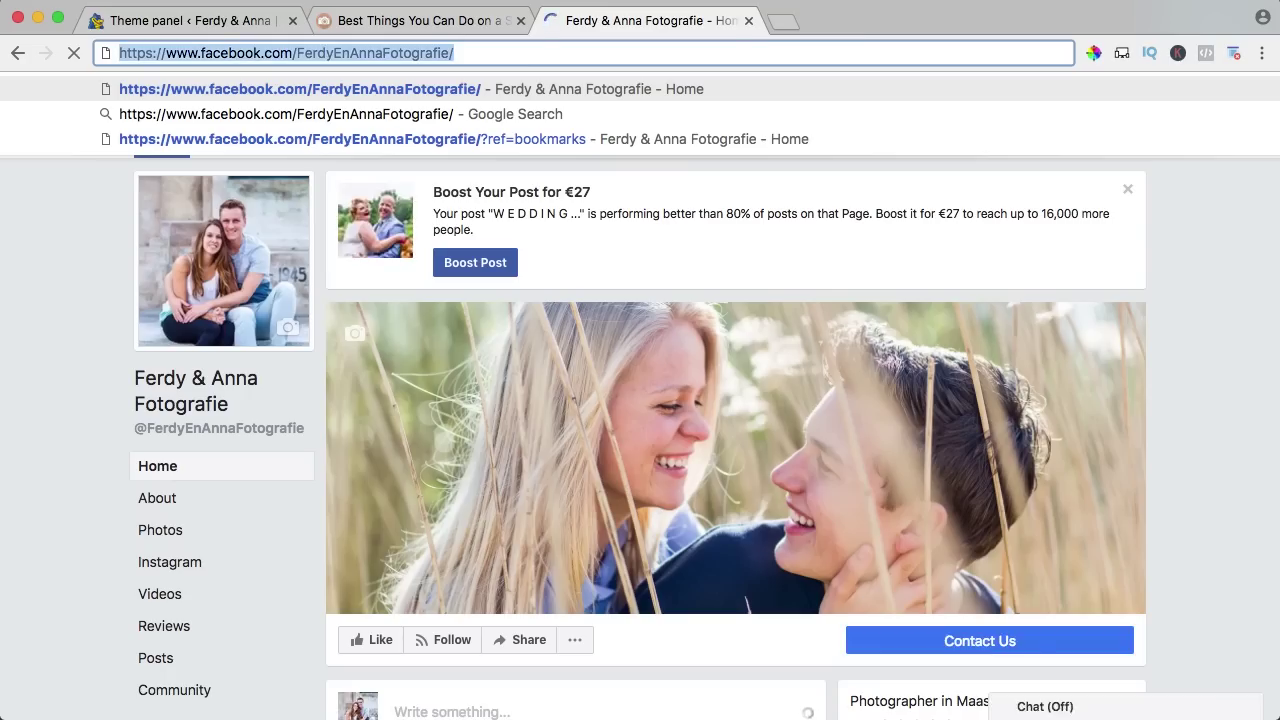
left_click(748, 21)
left_click(243, 20)
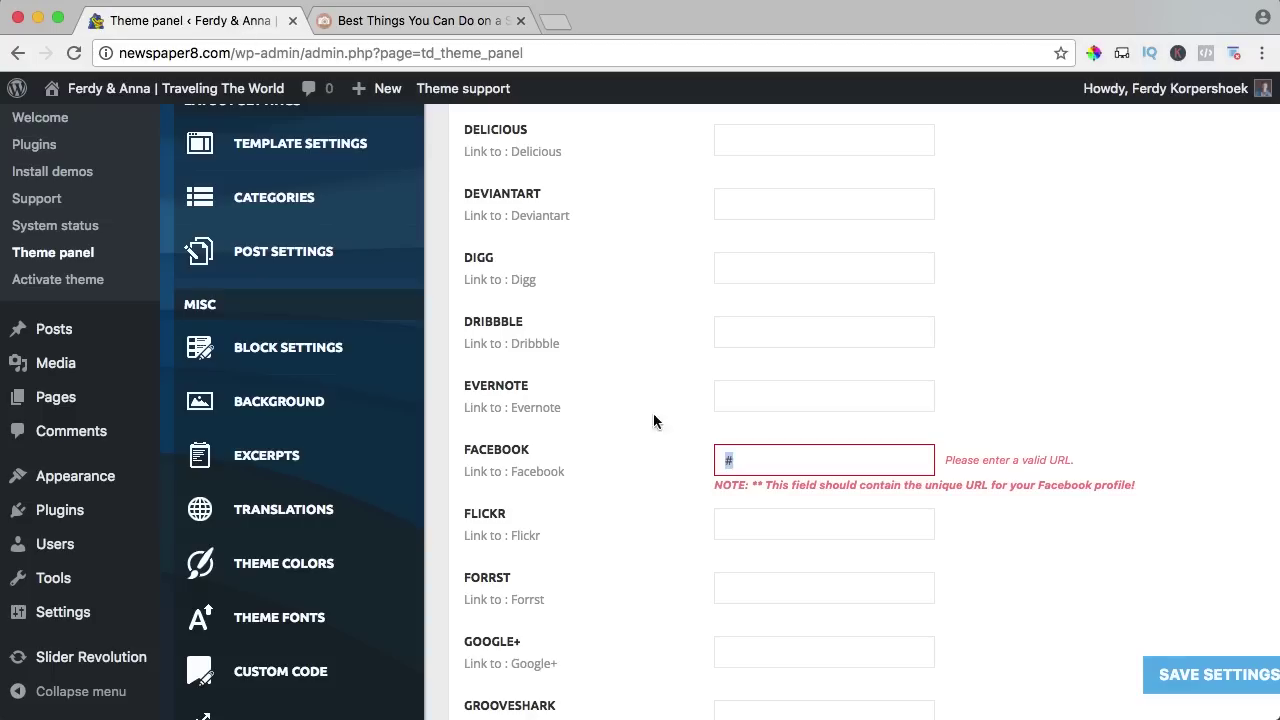
key("ctrl+v")
scroll(706, 413, "down", 5)
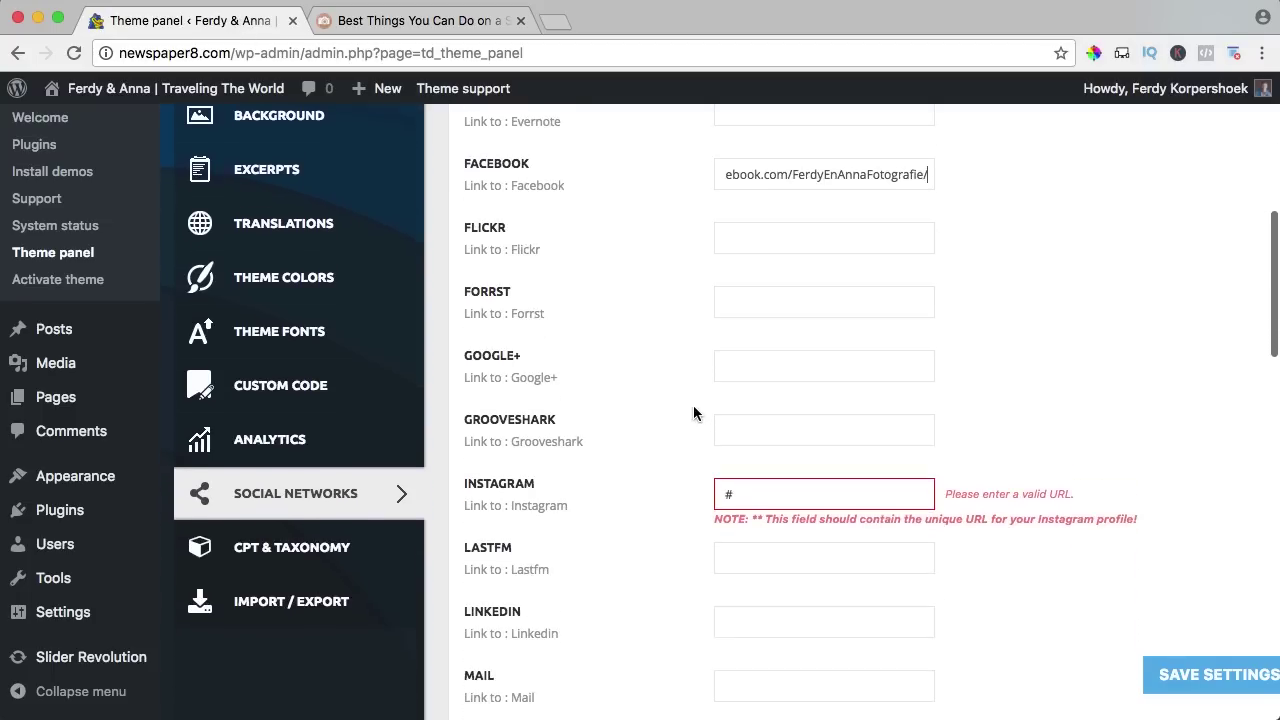
scroll(680, 404, "down", 2)
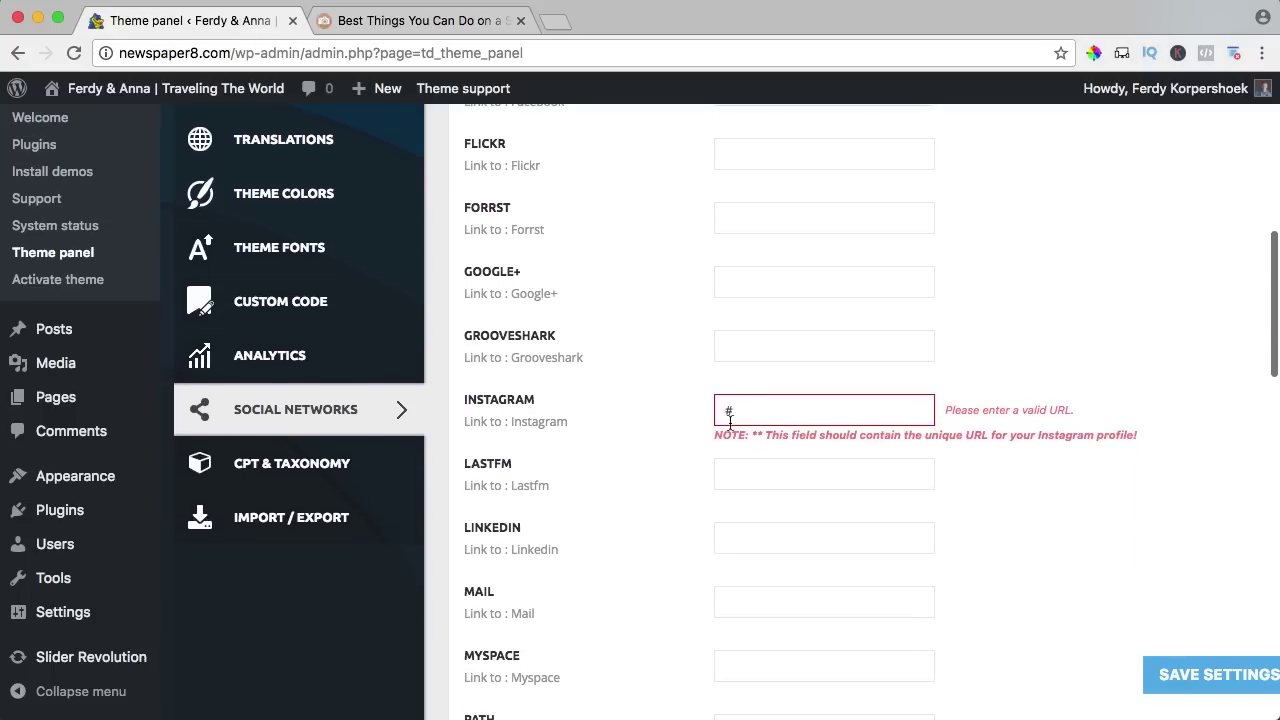
Copy the Instagram profile address and paste it into the Instagram field.
left_click(558, 22)
type("instagram")
key("Down")
key("Return")
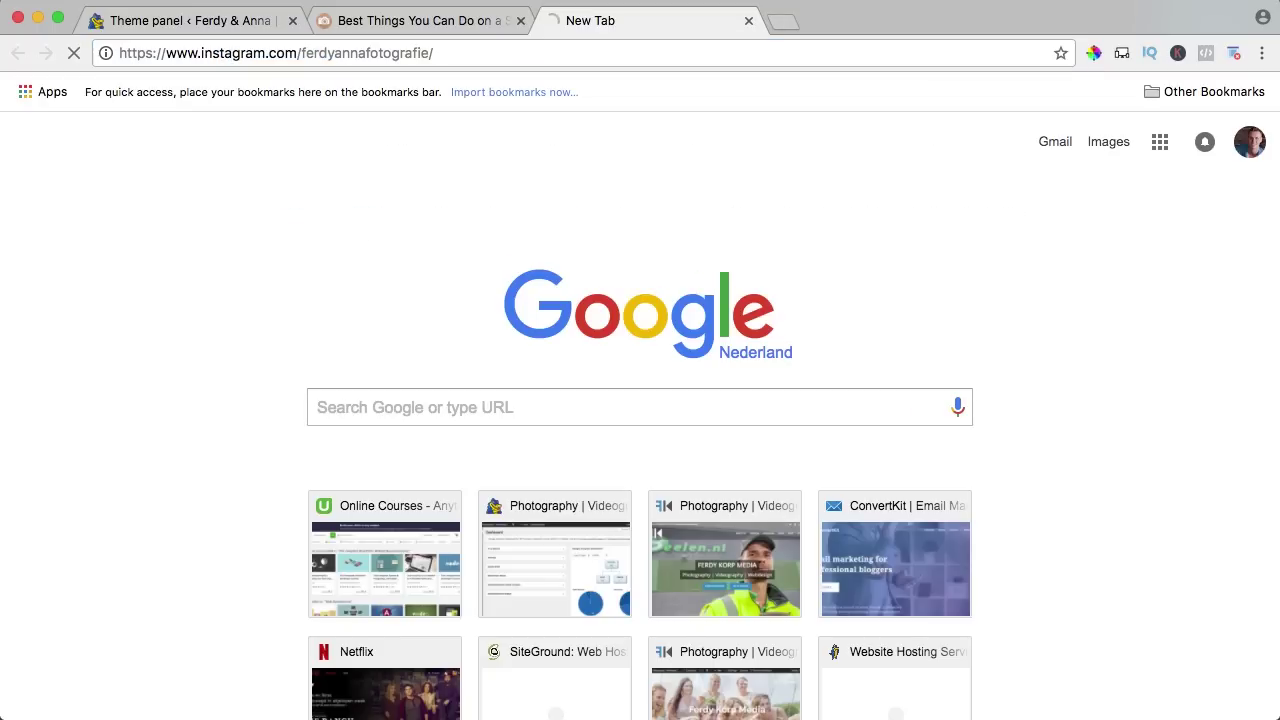
left_click(508, 53)
key("ctrl+c")
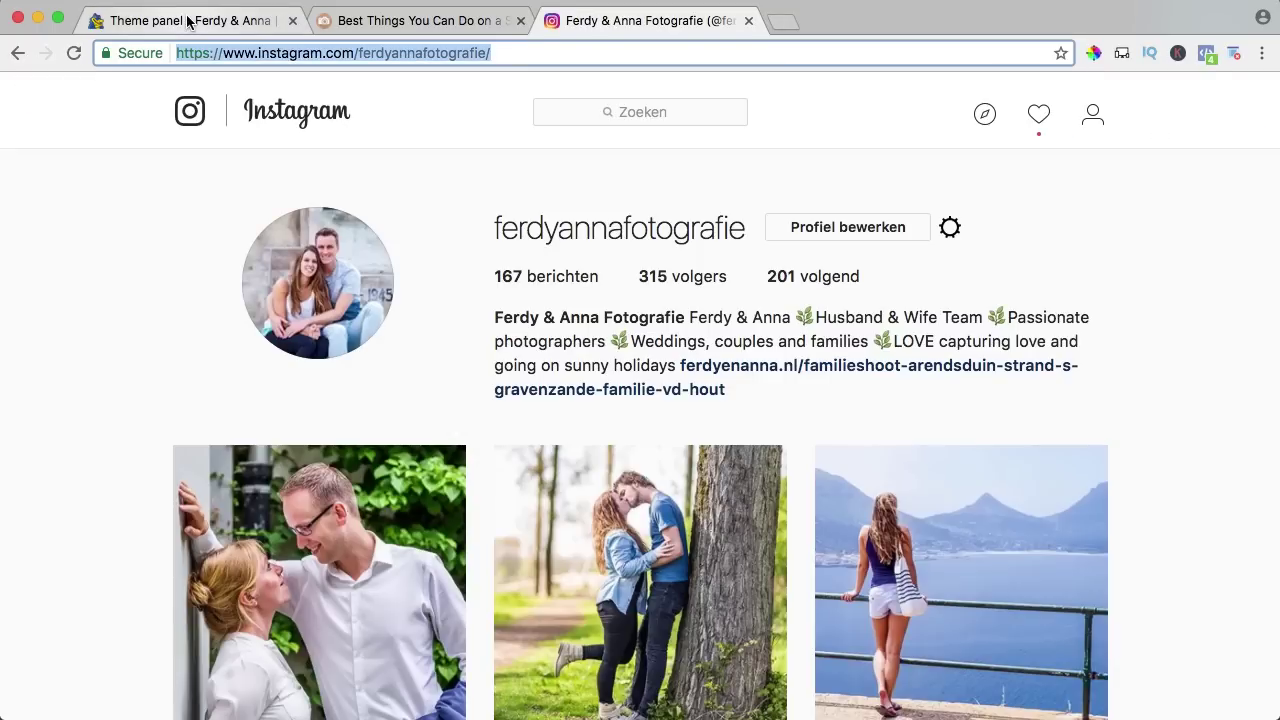
left_click(188, 22)
key("ctrl+v")
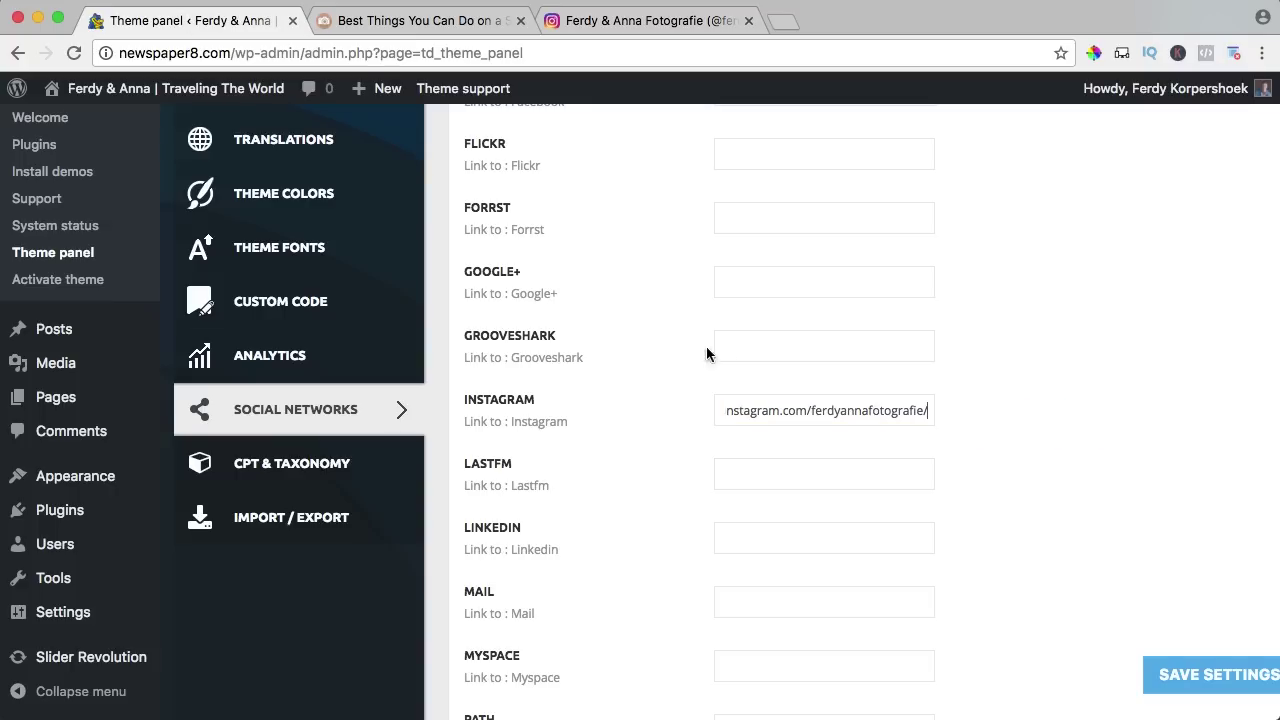
Clear the '#' placeholders from the Twitter and Vimeo link fields.
scroll(636, 350, "down", 5)
scroll(637, 352, "down", 10)
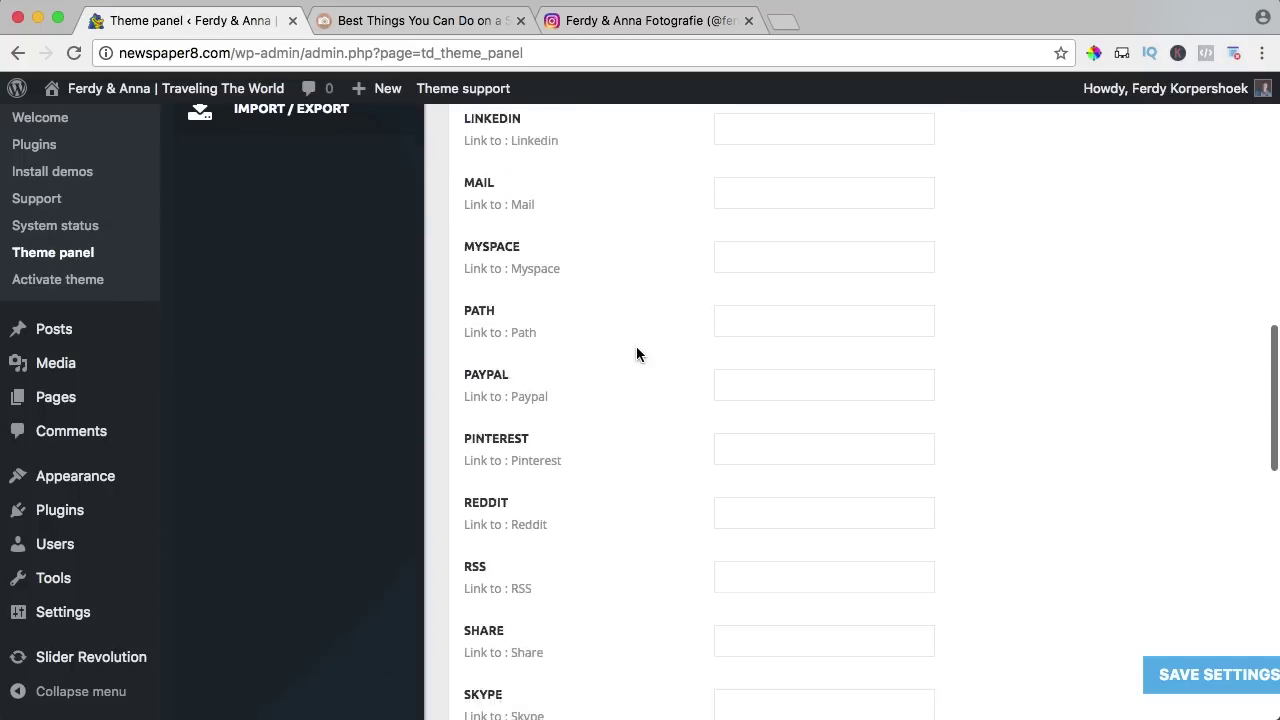
scroll(636, 346, "down", 8)
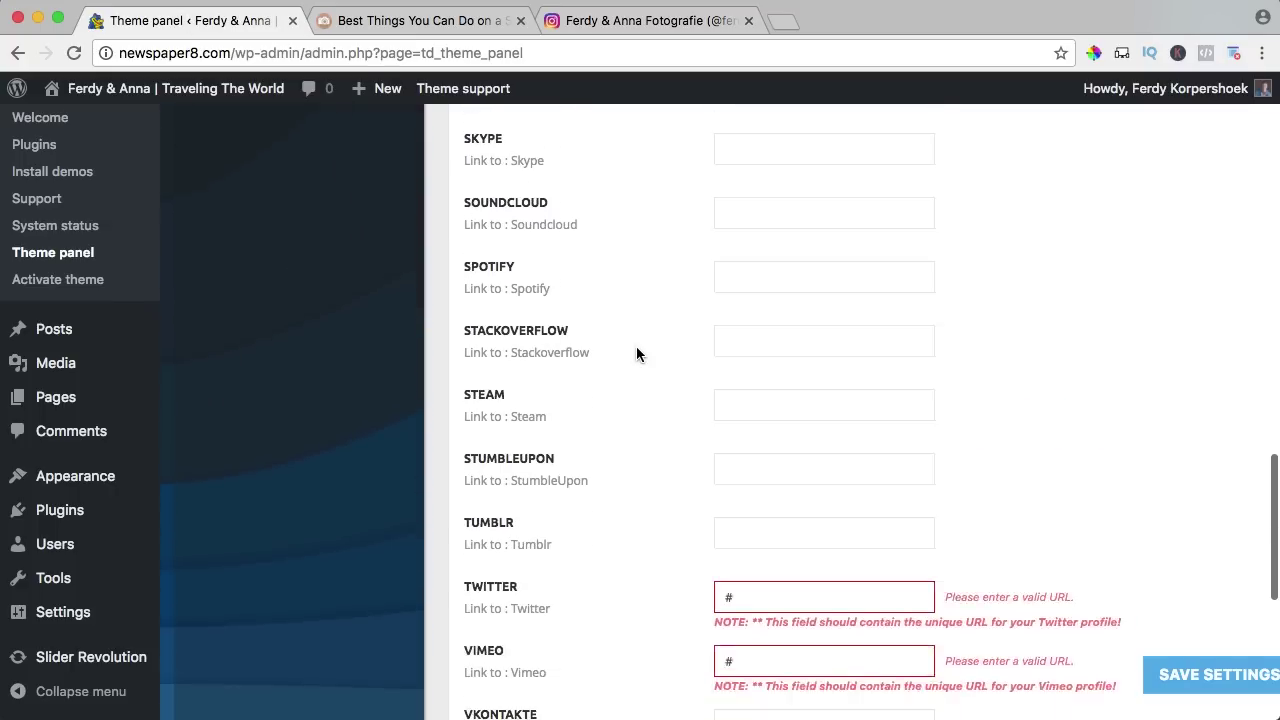
left_click(752, 333)
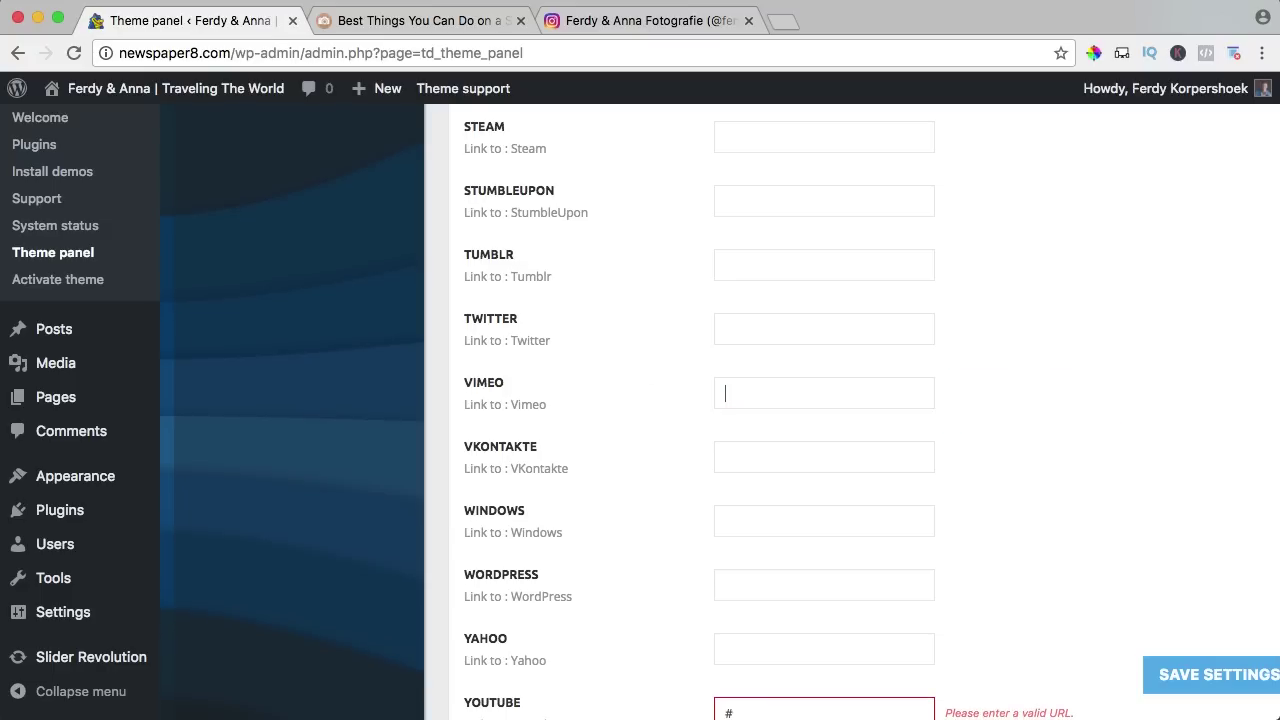
scroll(720, 400, "down", 4)
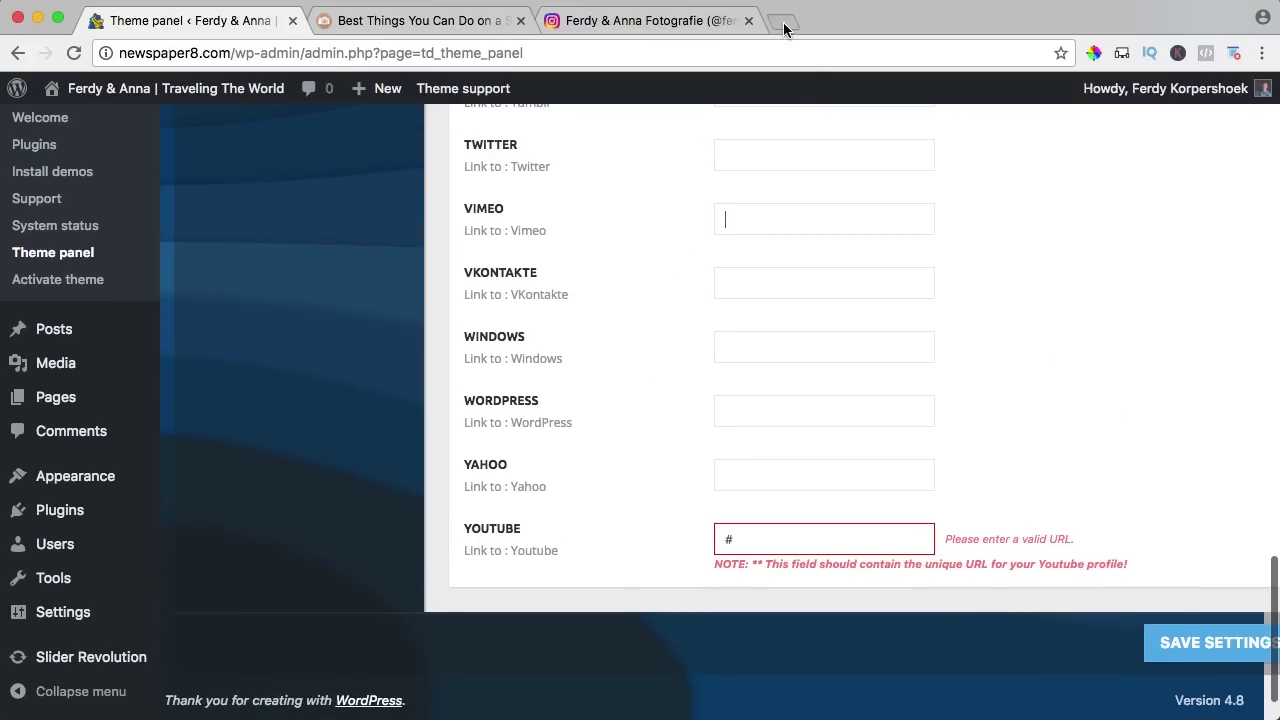
Replace the YouTube field's '#' with the copied YouTube channel URL and save the settings.
left_click(784, 28)
type("y")
key("Return")
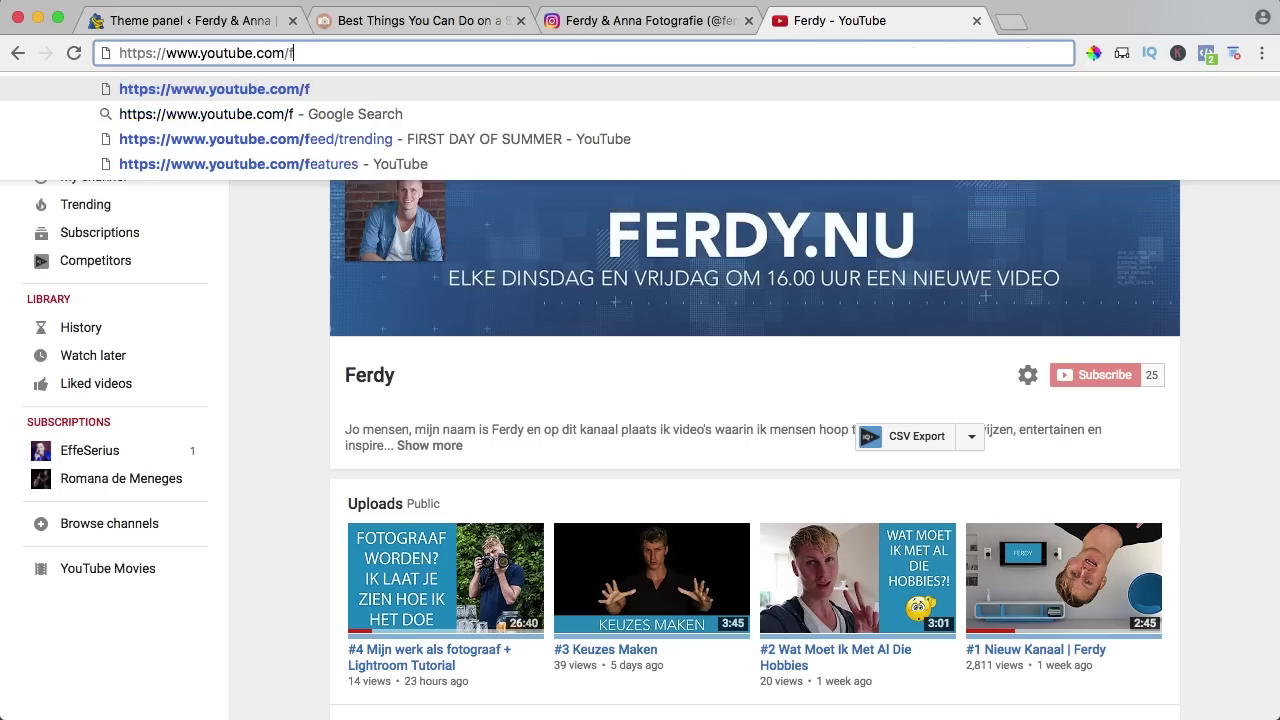
type("erdykorpersho")
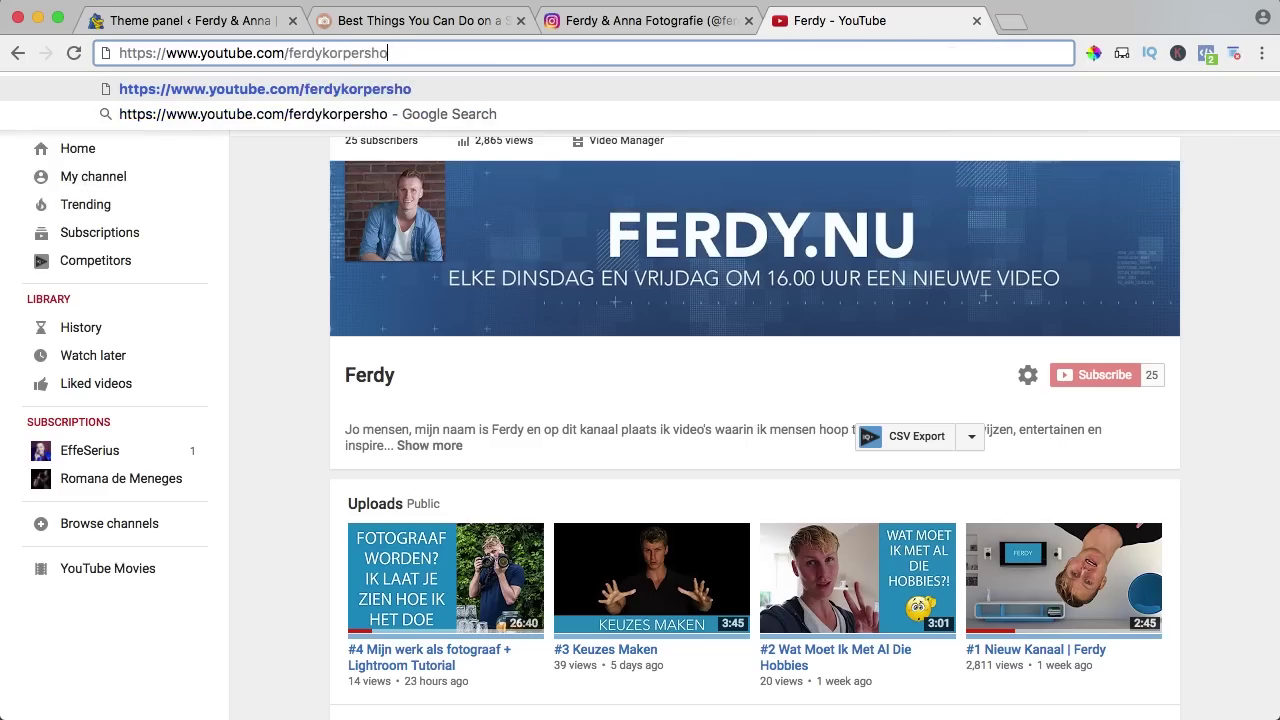
type("ek")
key("Return")
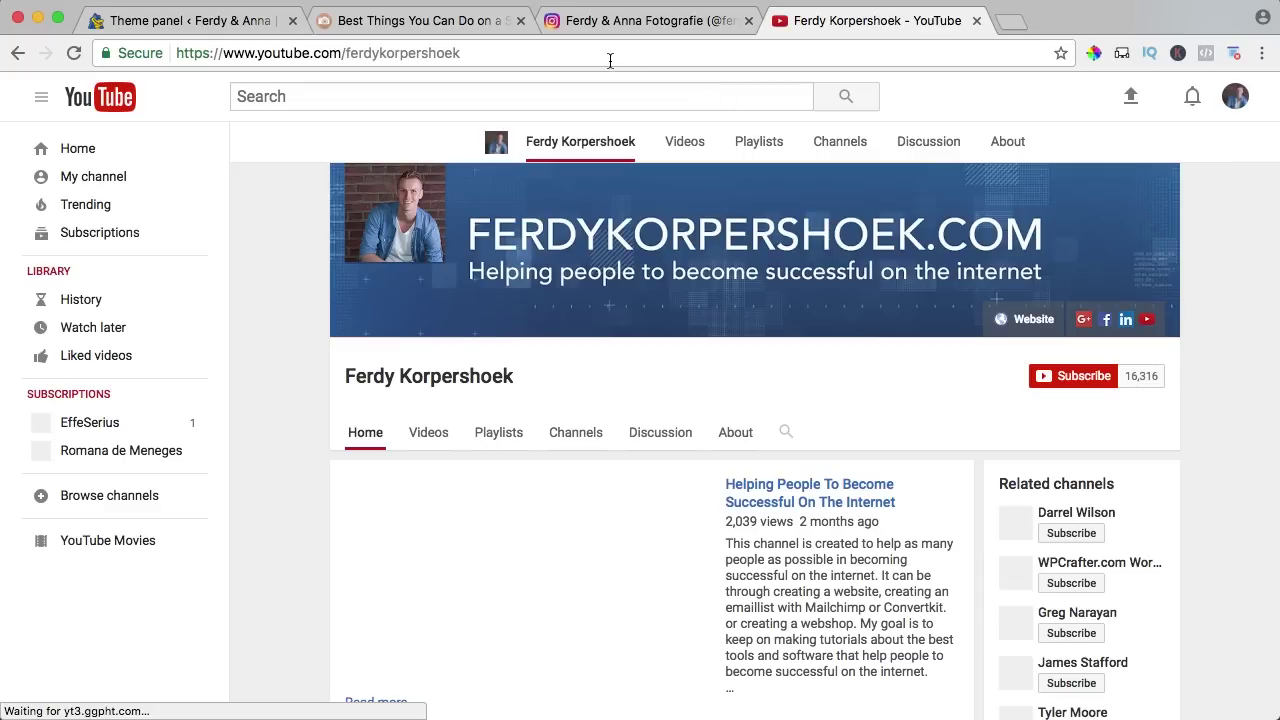
left_click(608, 55)
key("super+c")
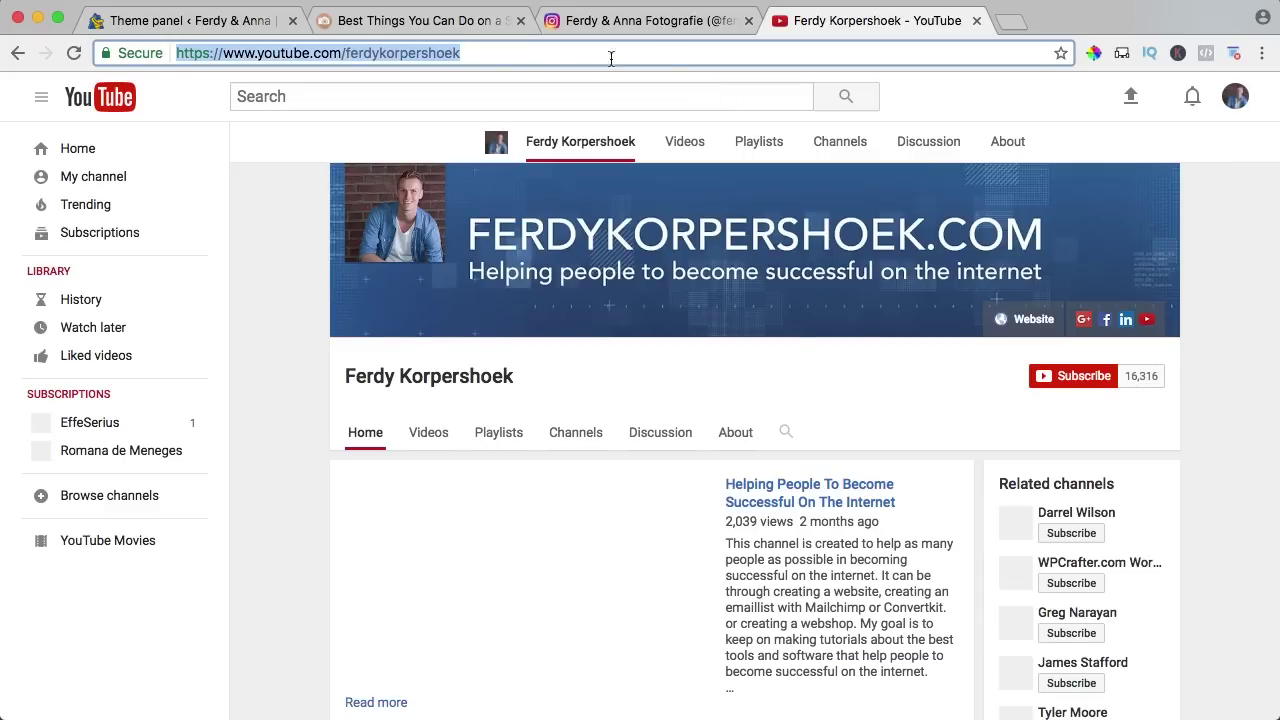
left_click(976, 20)
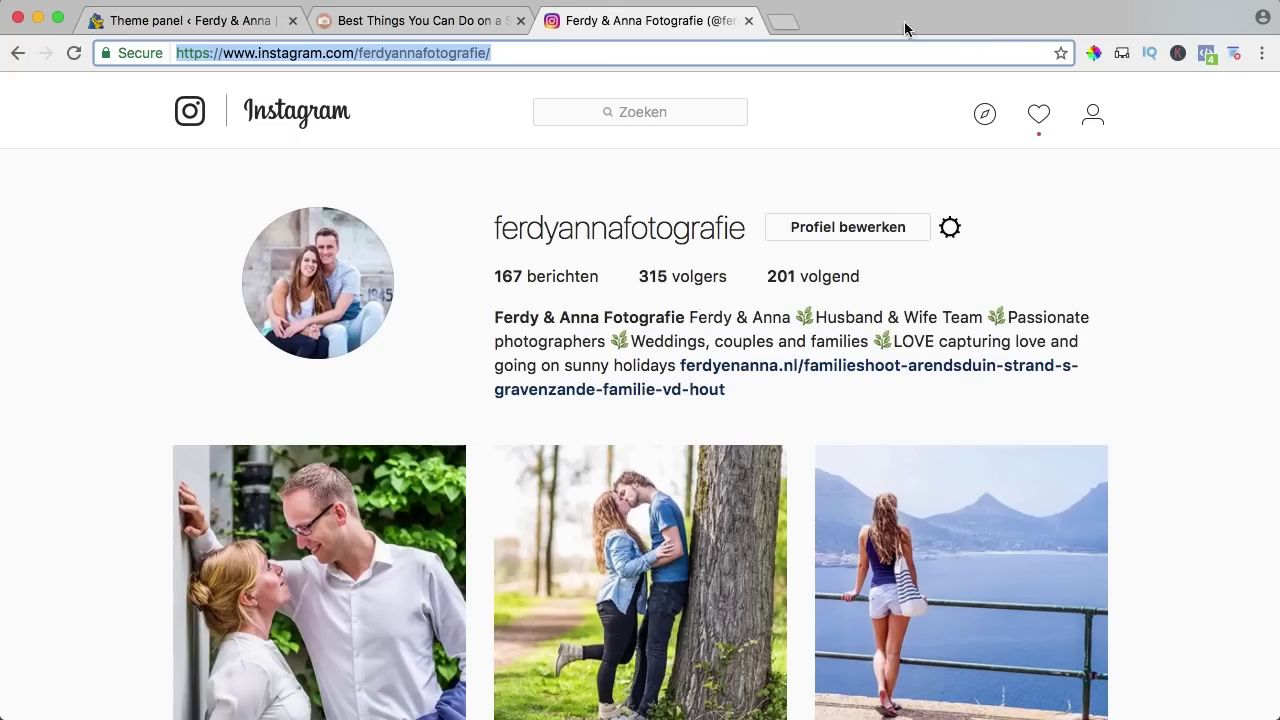
left_click(207, 20)
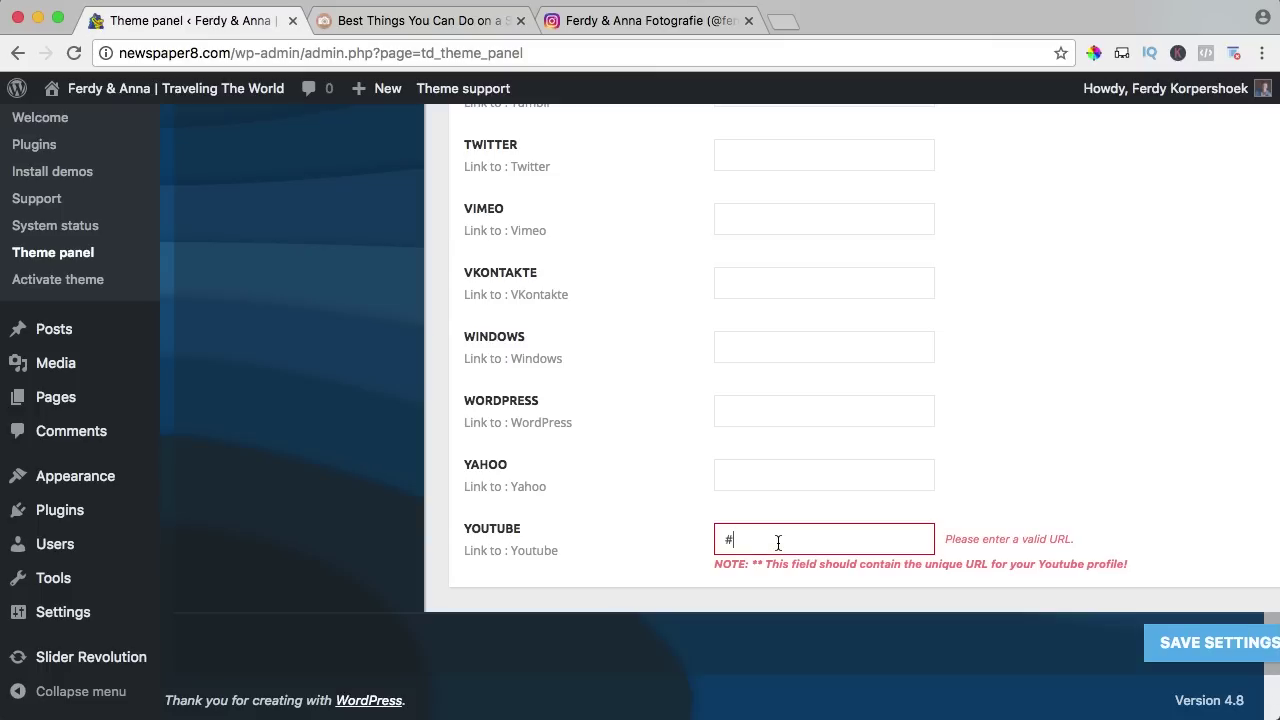
key("BackSpace")
key("super+v")
left_click(1203, 642)
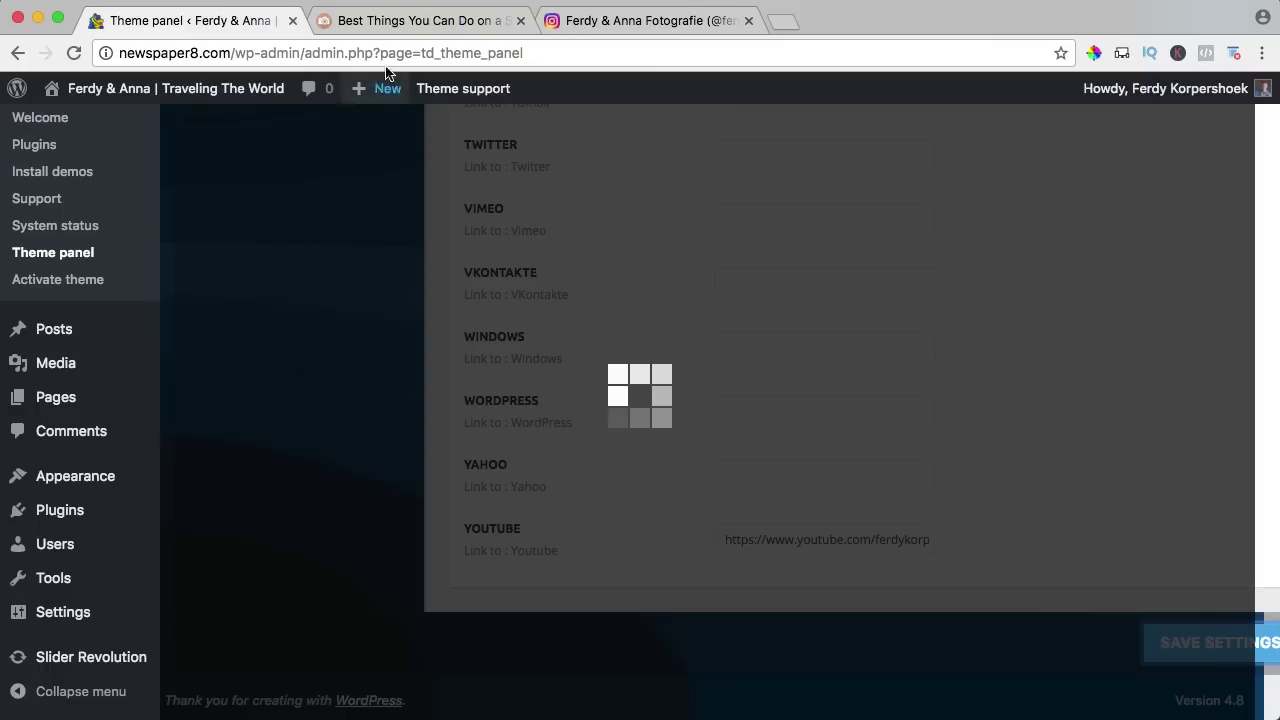
left_click(371, 22)
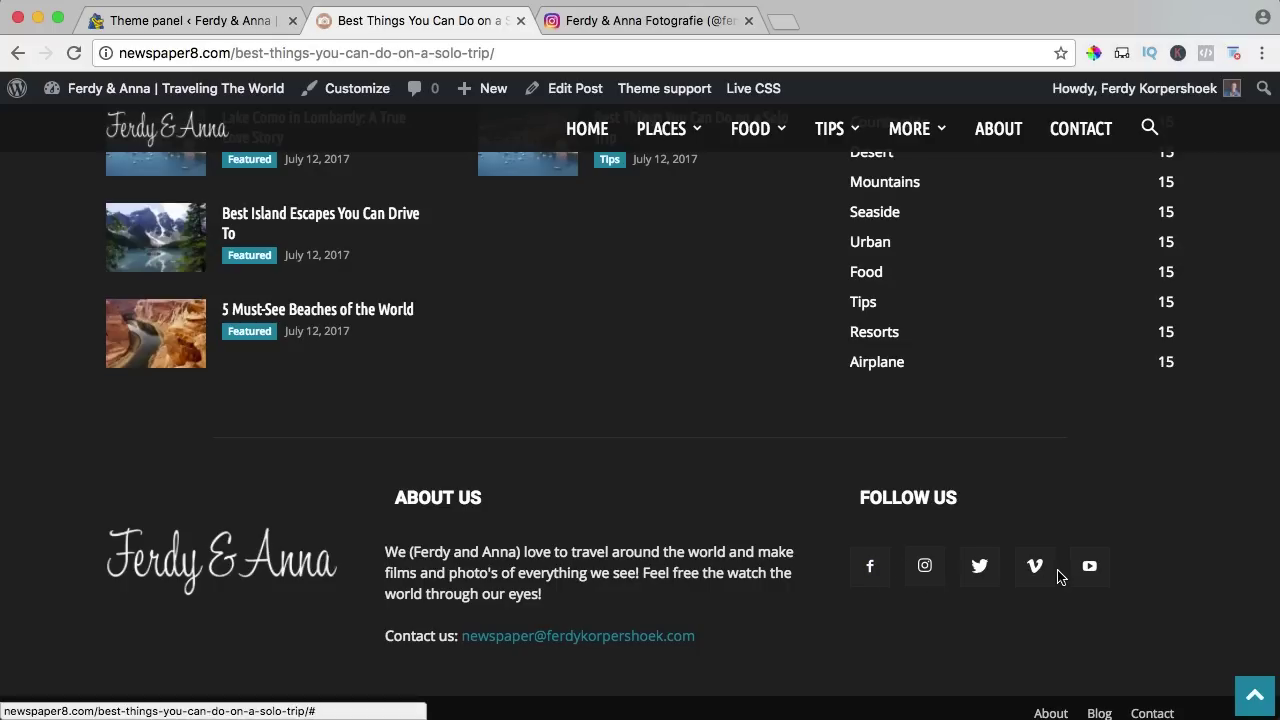
Reload the Solo Trip post and check its menus, search box and Follow Us footer icons.
key("super+r")
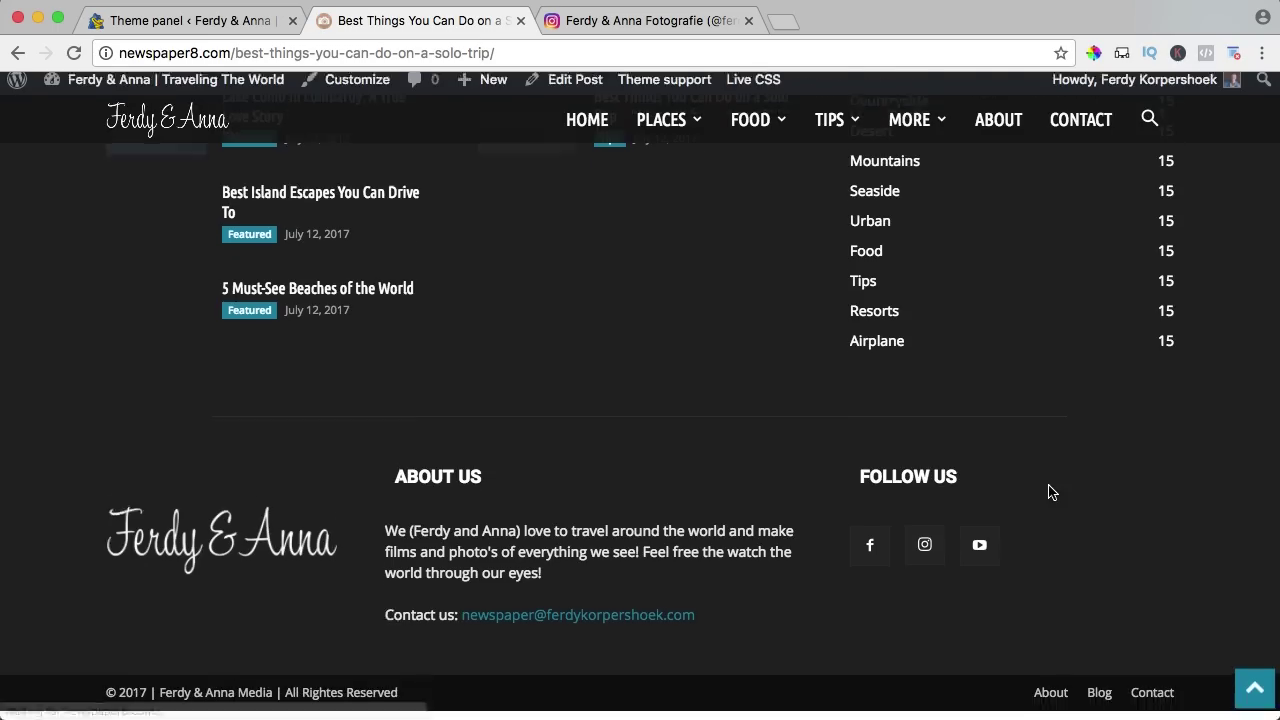
scroll(981, 508, "up", 20)
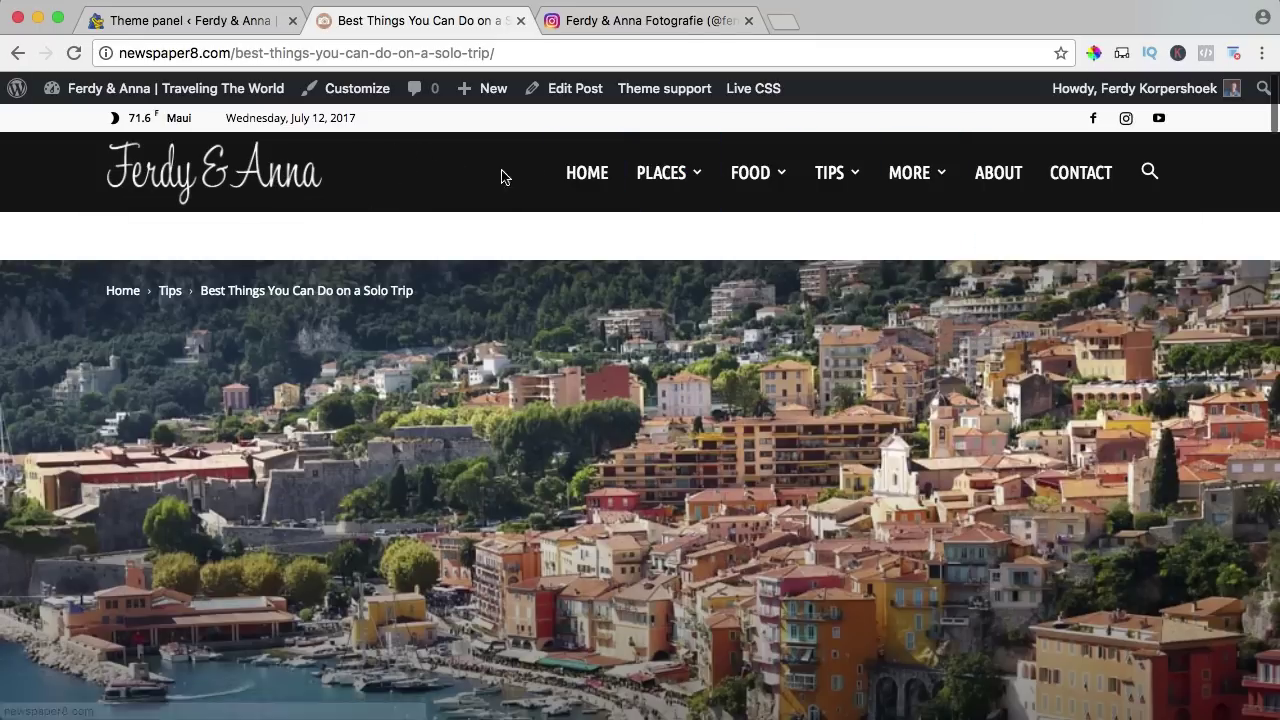
mouse_move(702, 177)
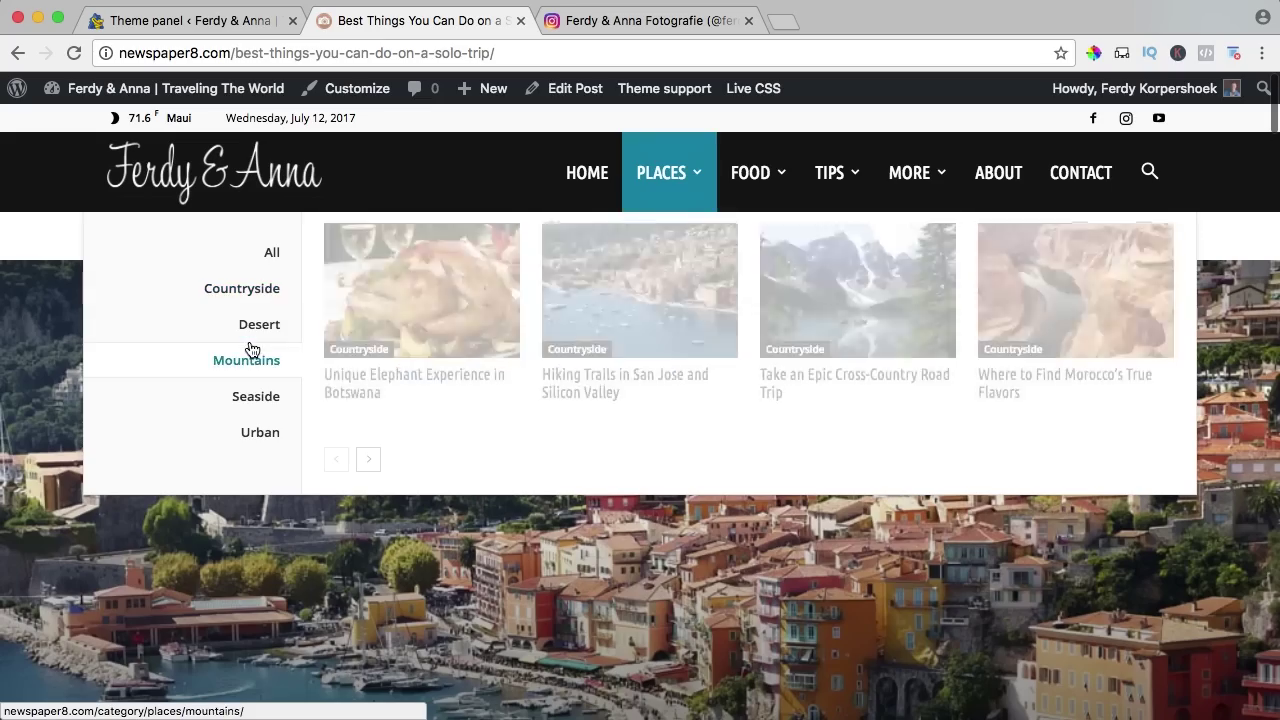
mouse_move(833, 186)
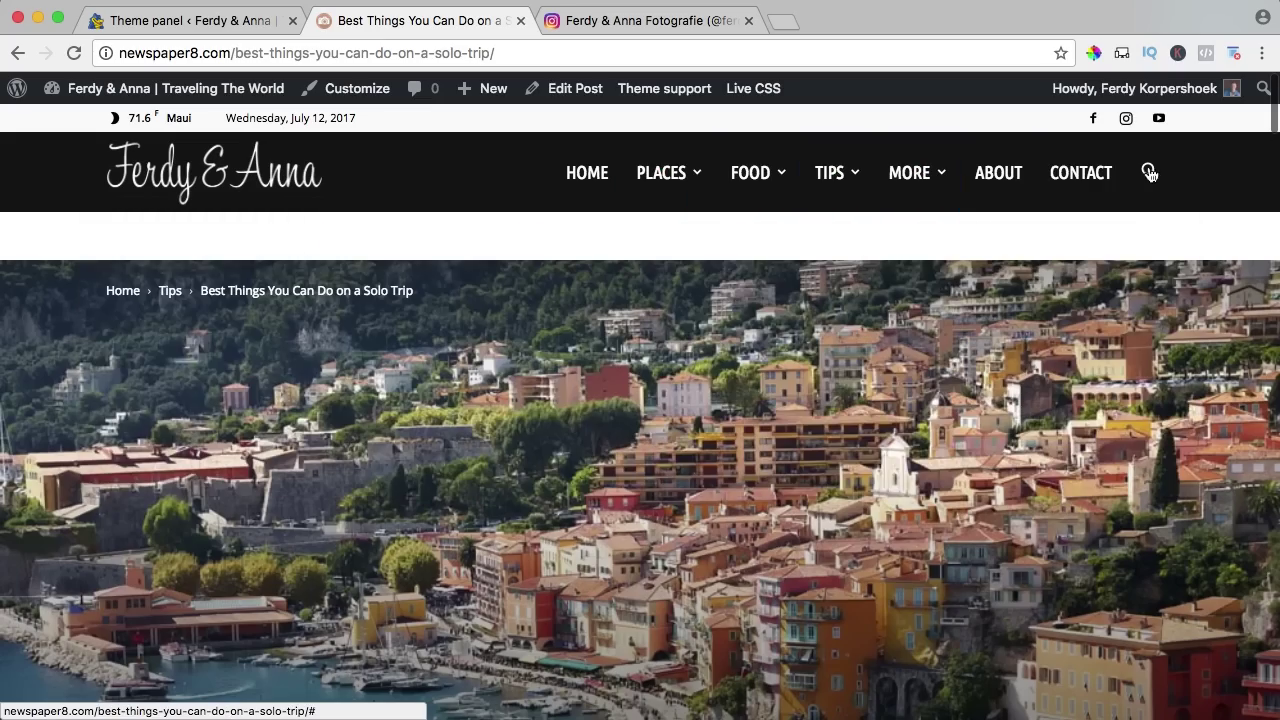
left_click(1148, 175)
scroll(980, 234, "down", 15)
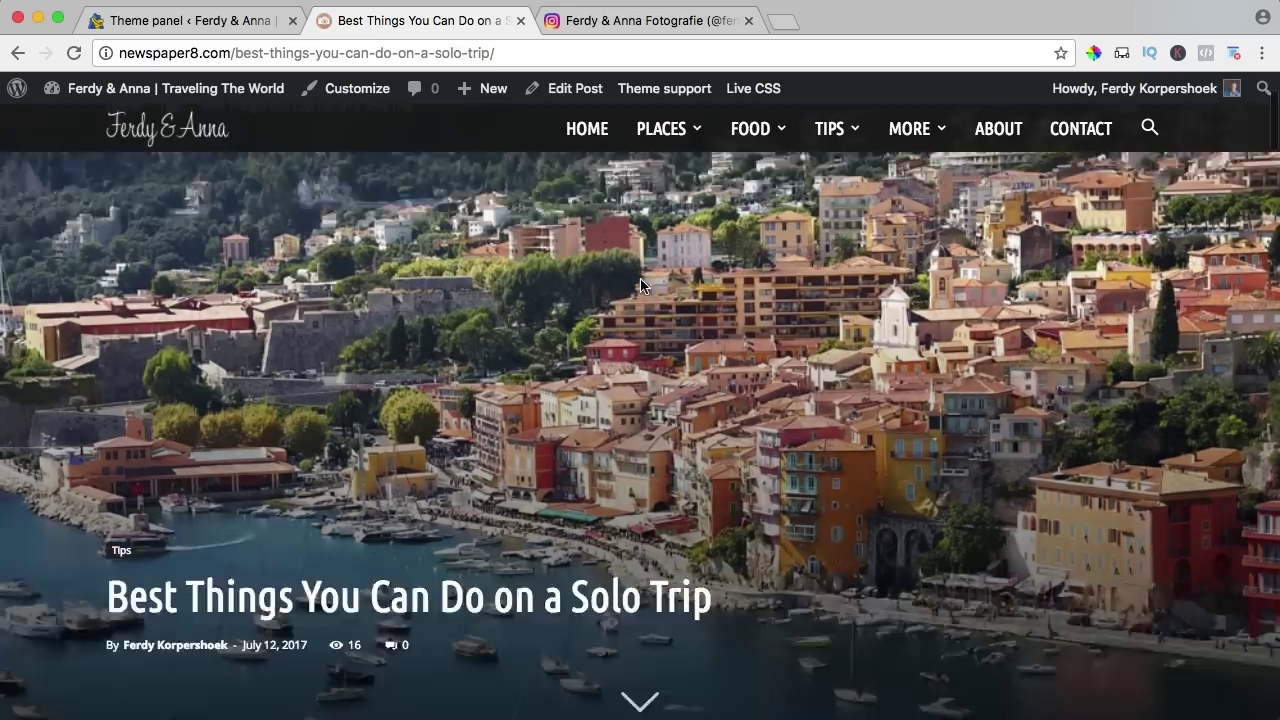
scroll(641, 287, "down", 20)
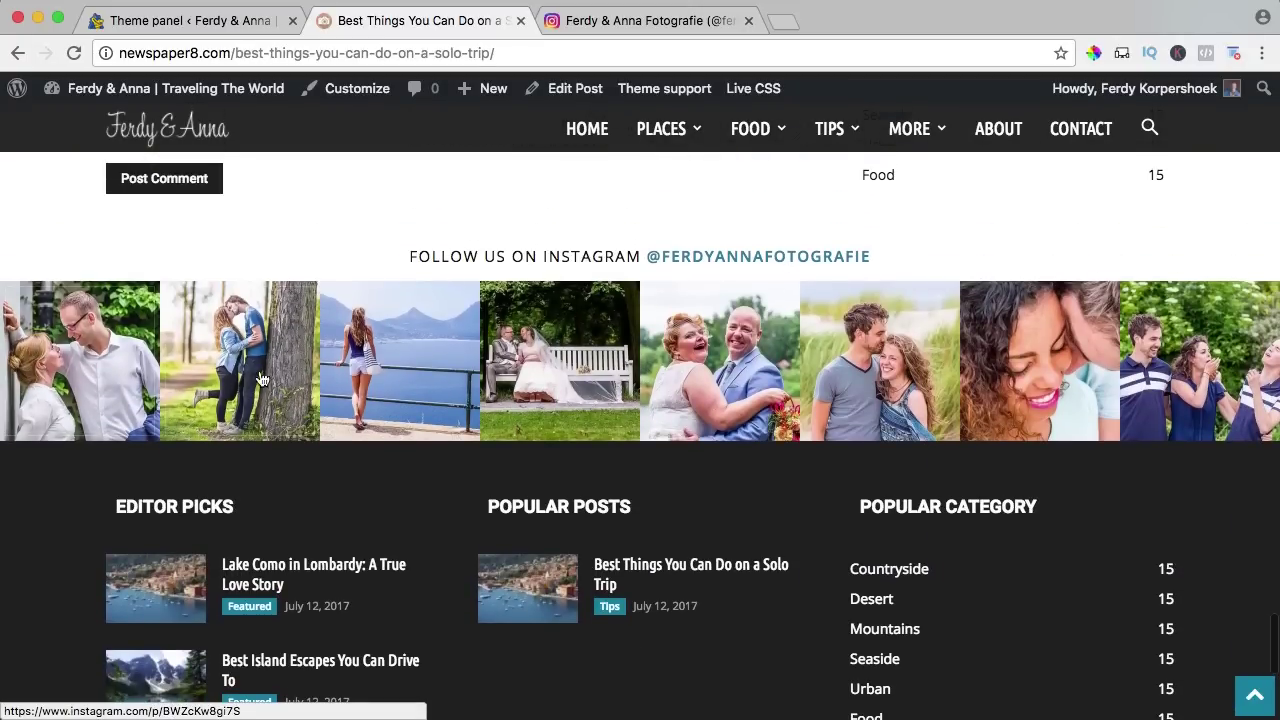
scroll(315, 350, "down", 1)
scroll(315, 350, "down", 3)
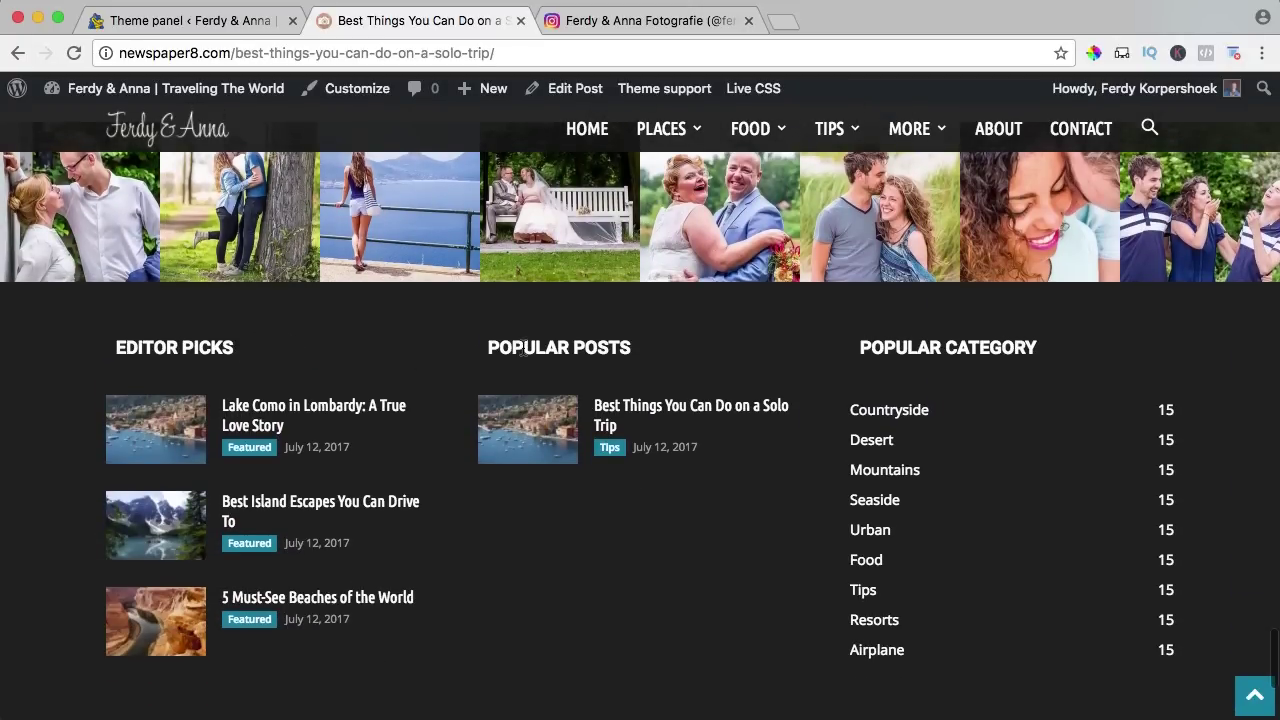
scroll(858, 355, "down", 6)
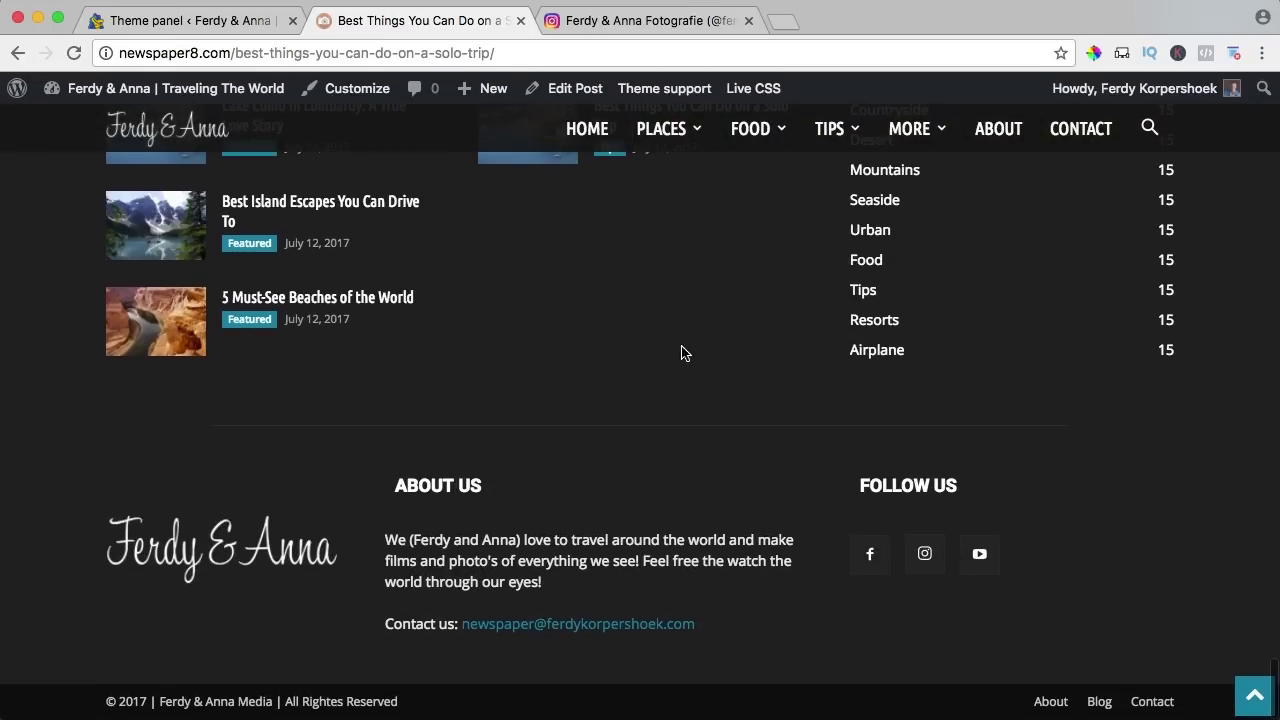
scroll(680, 354, "up", 6)
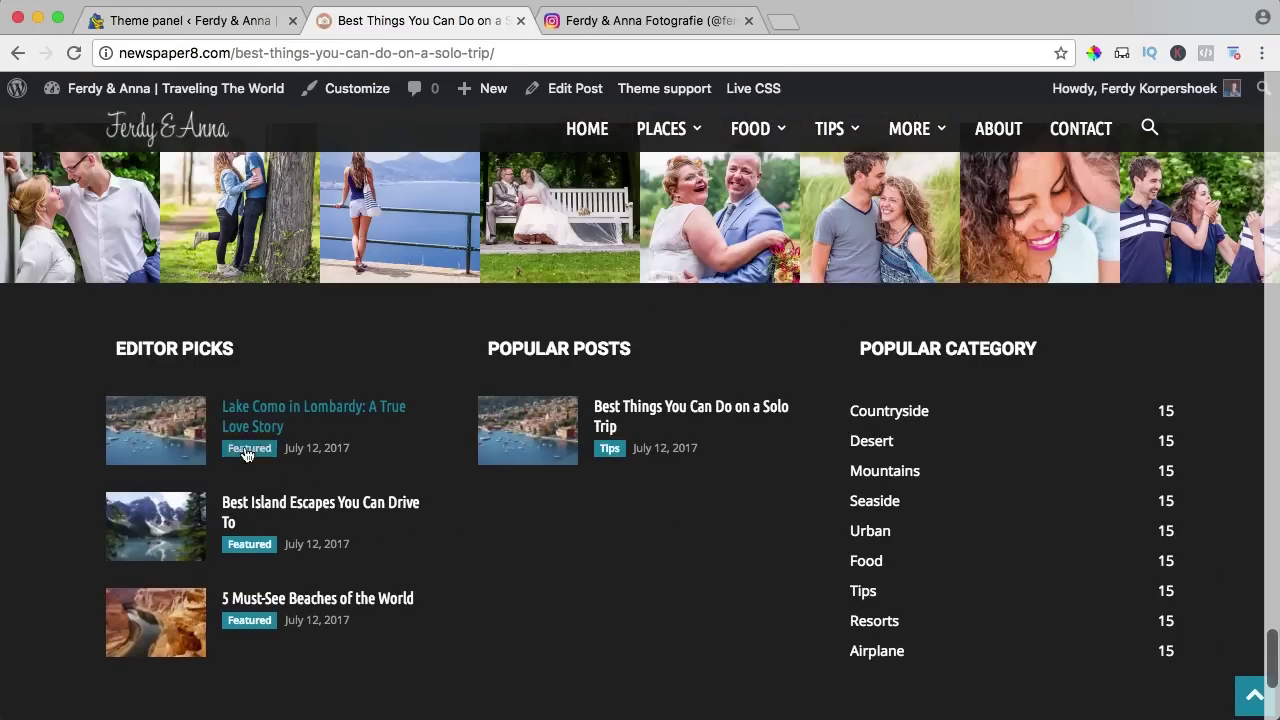
scroll(360, 455, "down", 6)
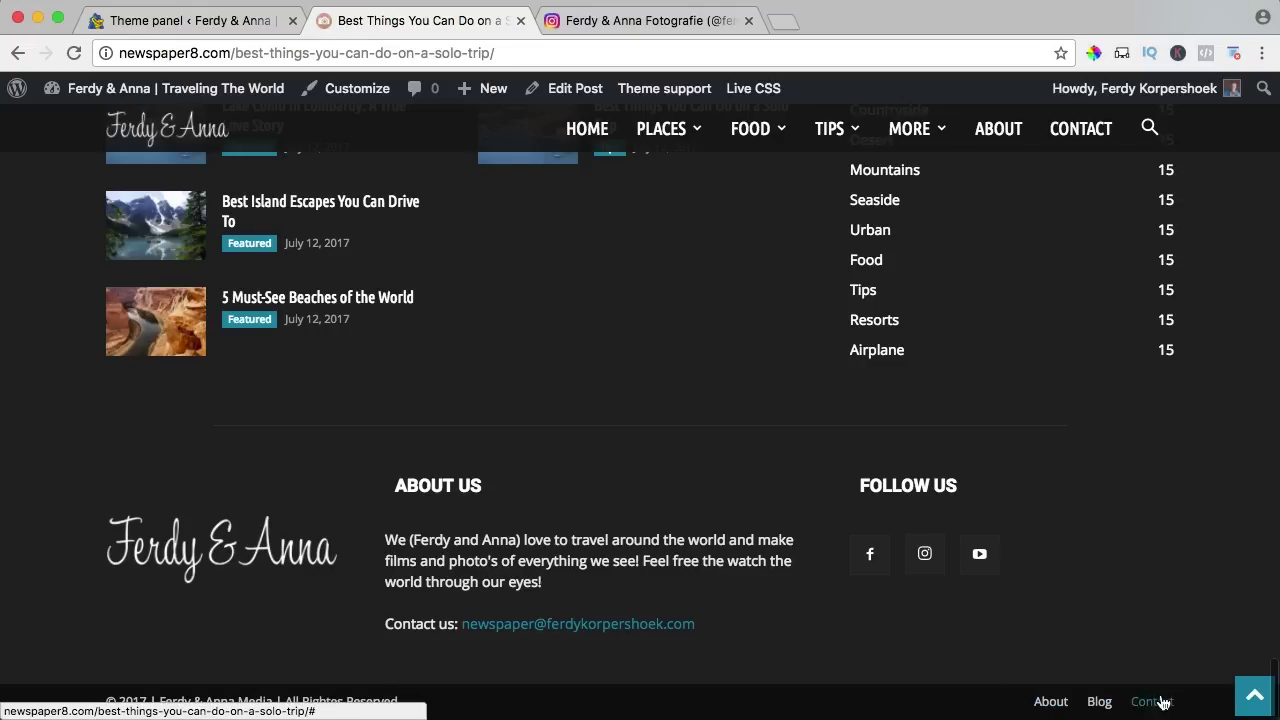
left_click(257, 8)
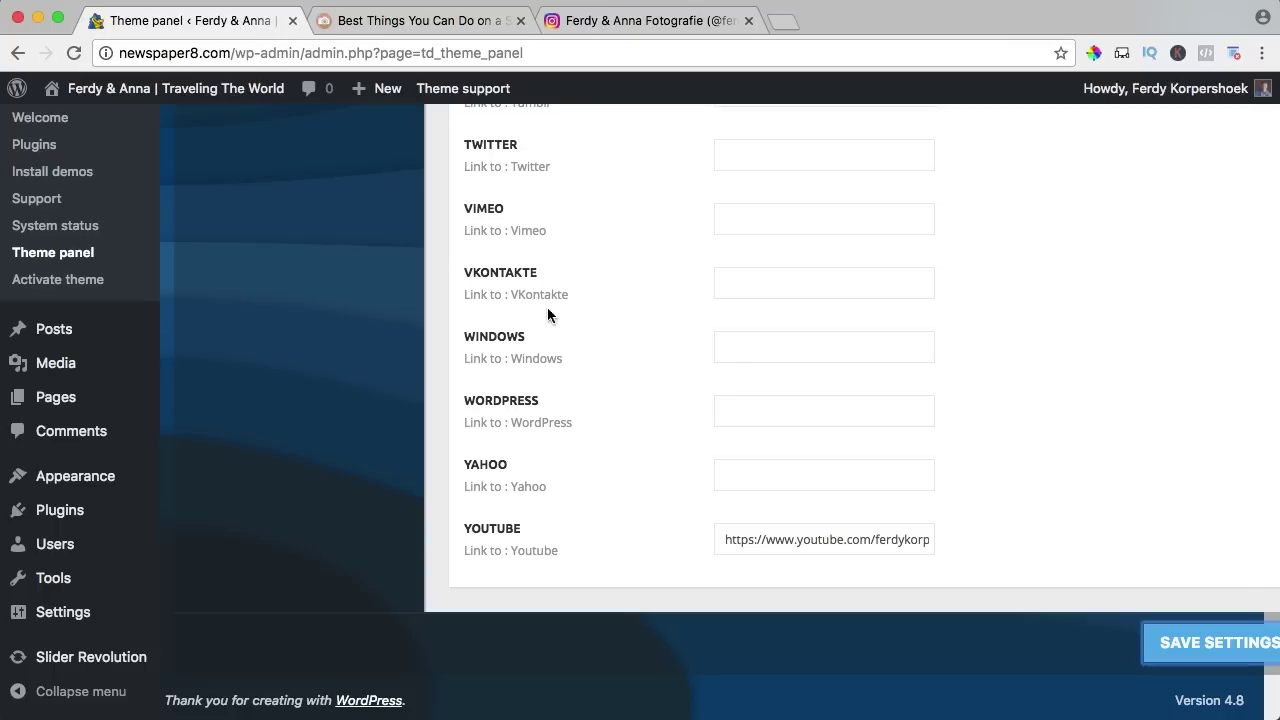
scroll(725, 350, "up", 10)
scroll(721, 350, "up", 8)
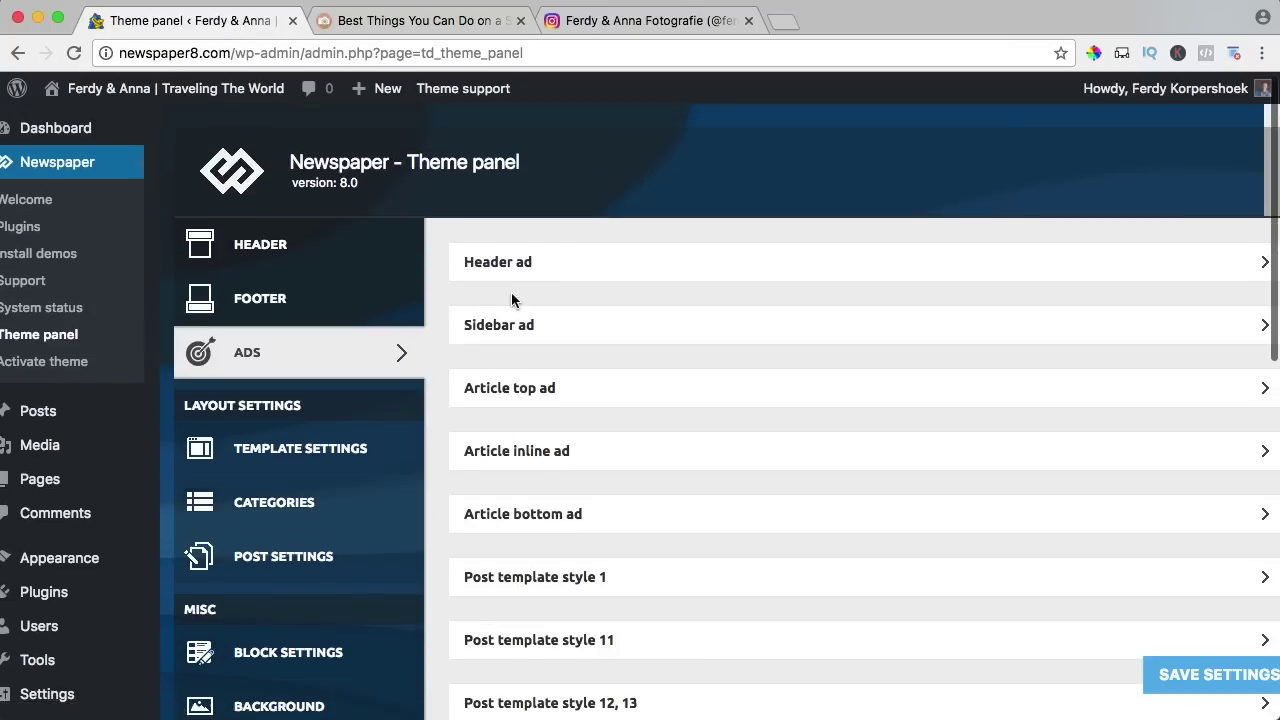
Show the theme panel's Template Settings section after briefly expanding the Header ad settings.
scroll(511, 292, "down", 2)
scroll(511, 296, "up", 5)
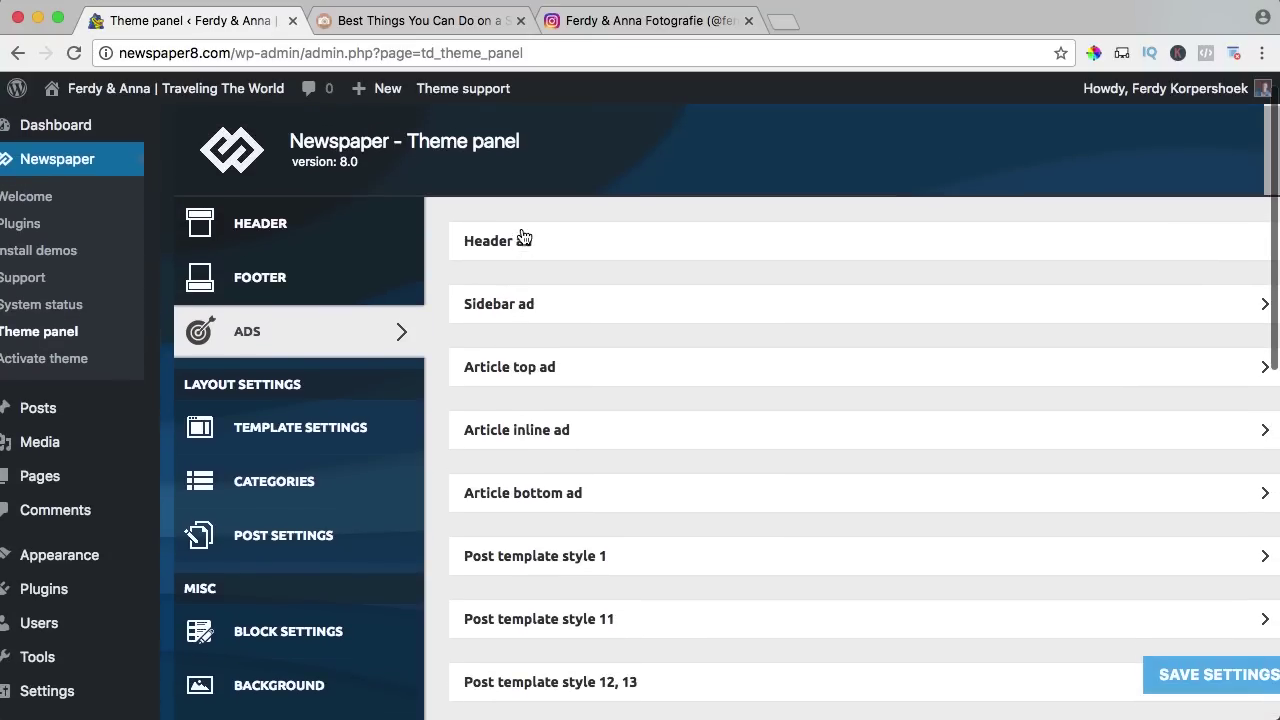
left_click(510, 241)
left_click(510, 245)
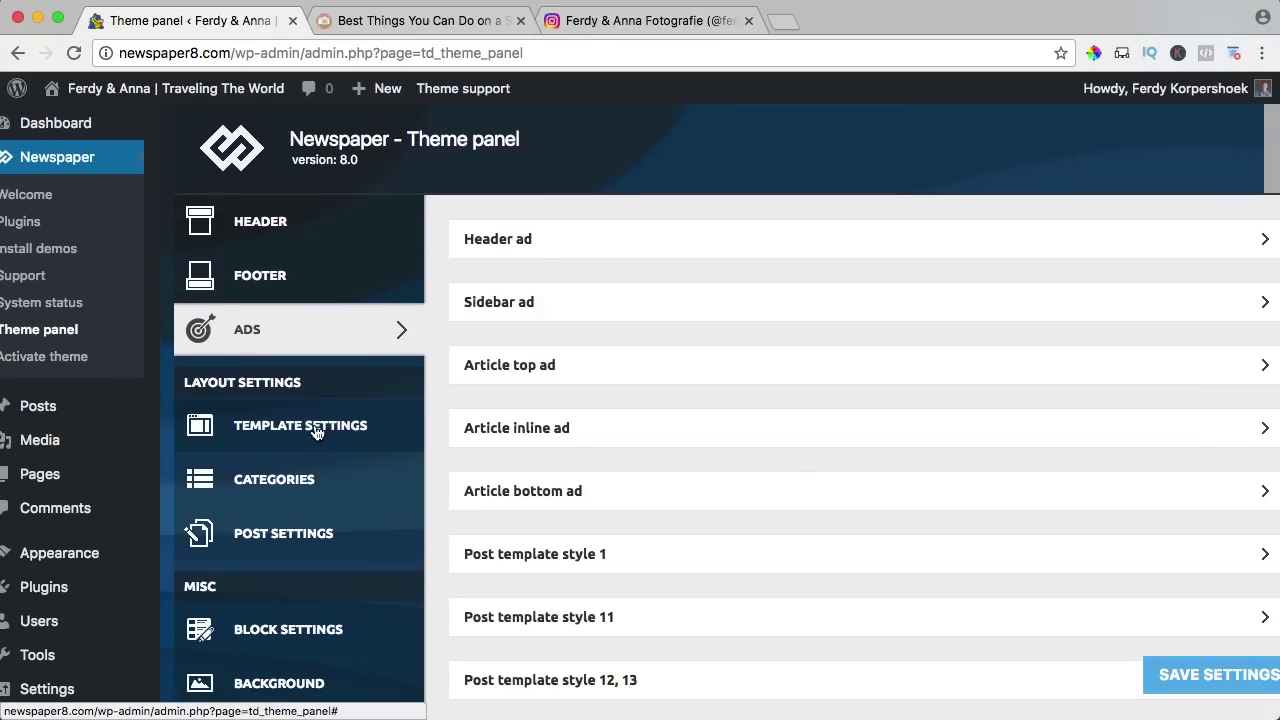
left_click(275, 432)
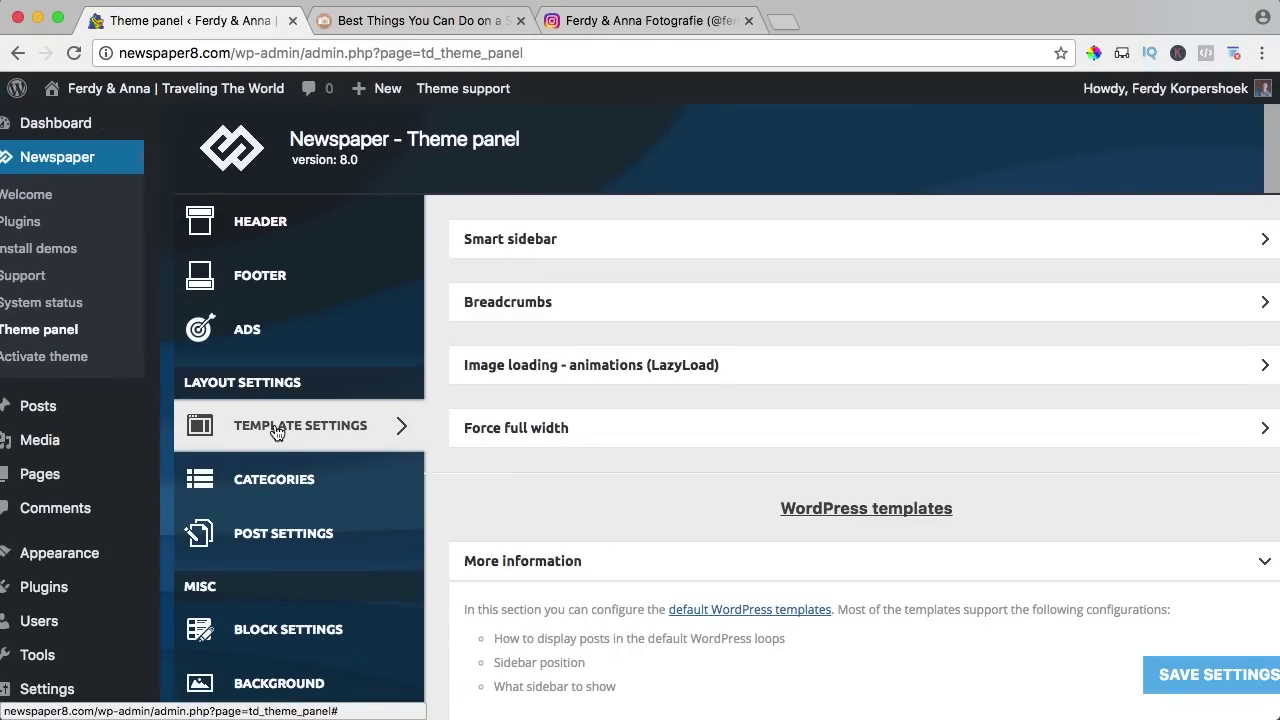
scroll(470, 480, "left", 1)
Close the Instagram profile tab and go back to the theme panel.
left_click(678, 30)
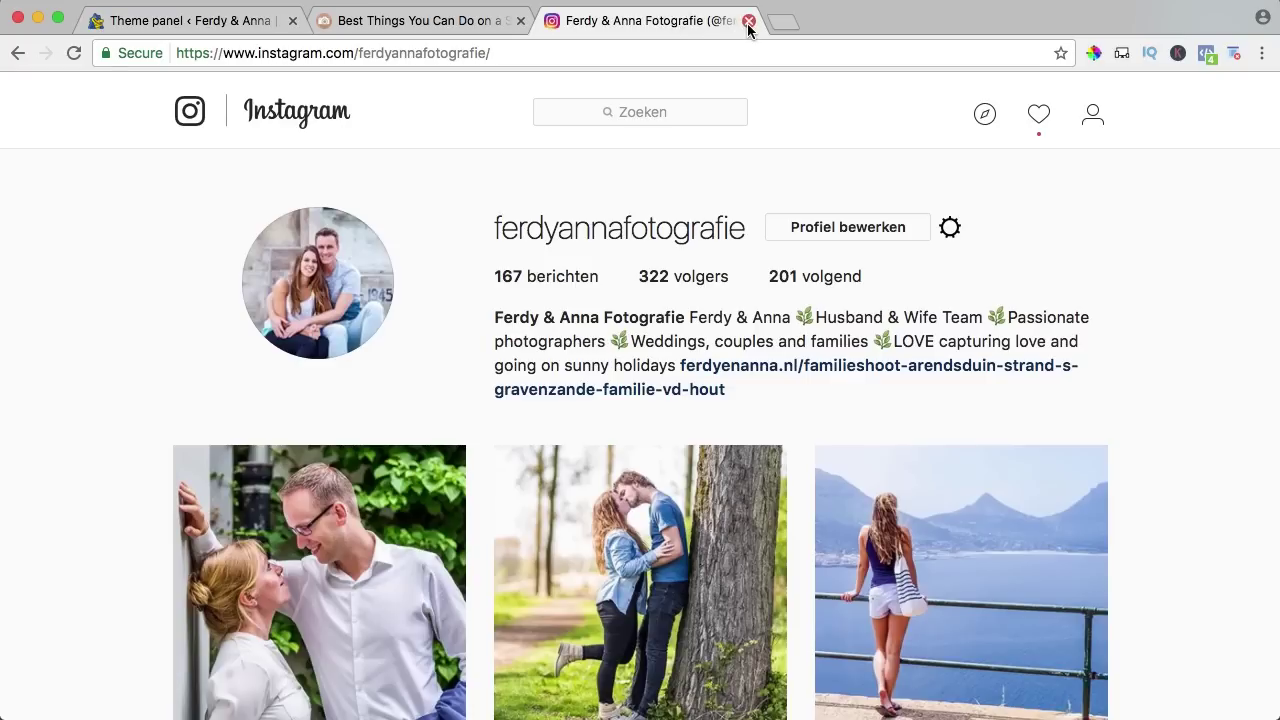
left_click(748, 21)
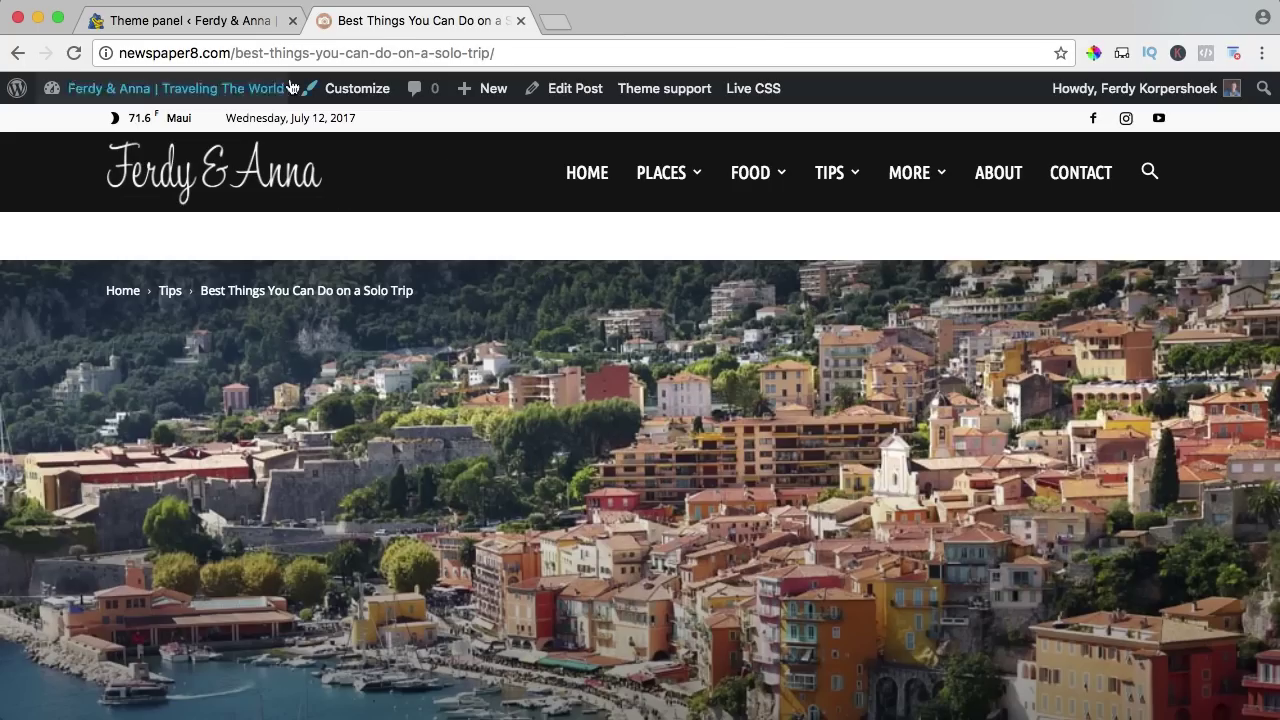
left_click(205, 30)
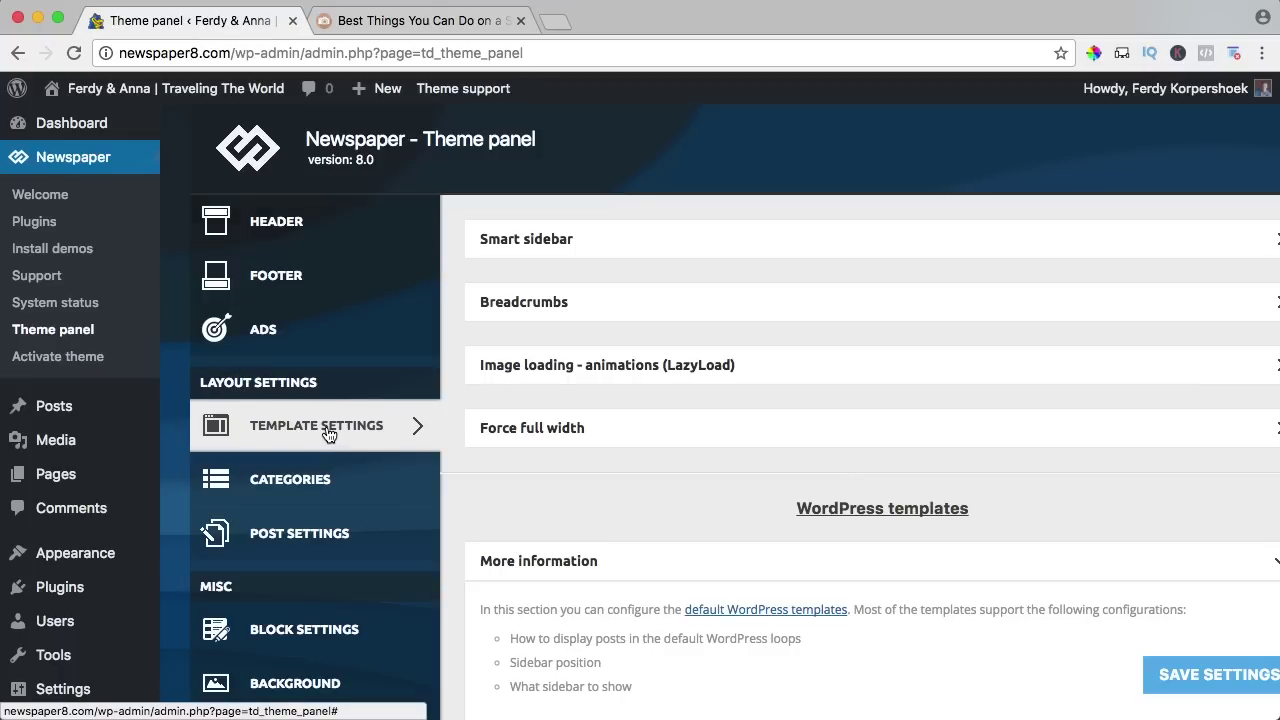
Scroll the live page to review the sidebar widgets: social counts, weather and popular articles.
left_click(450, 24)
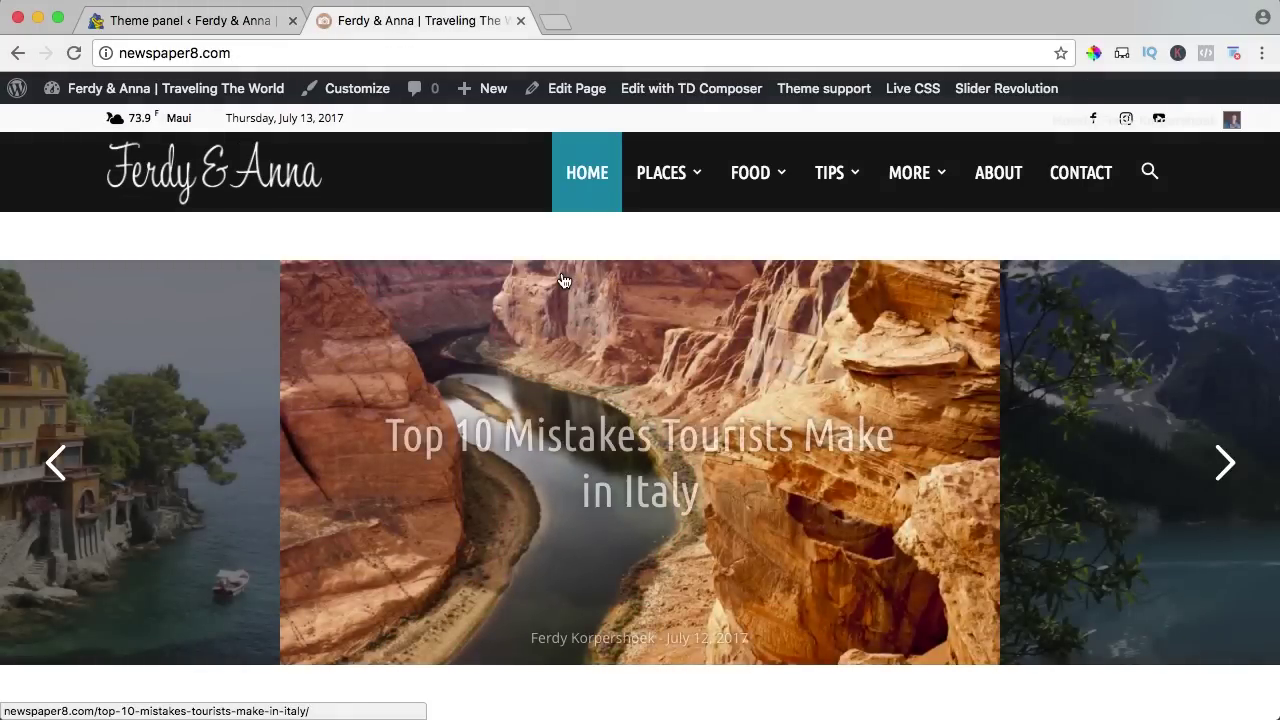
scroll(563, 280, "down", 3)
scroll(563, 280, "down", 10)
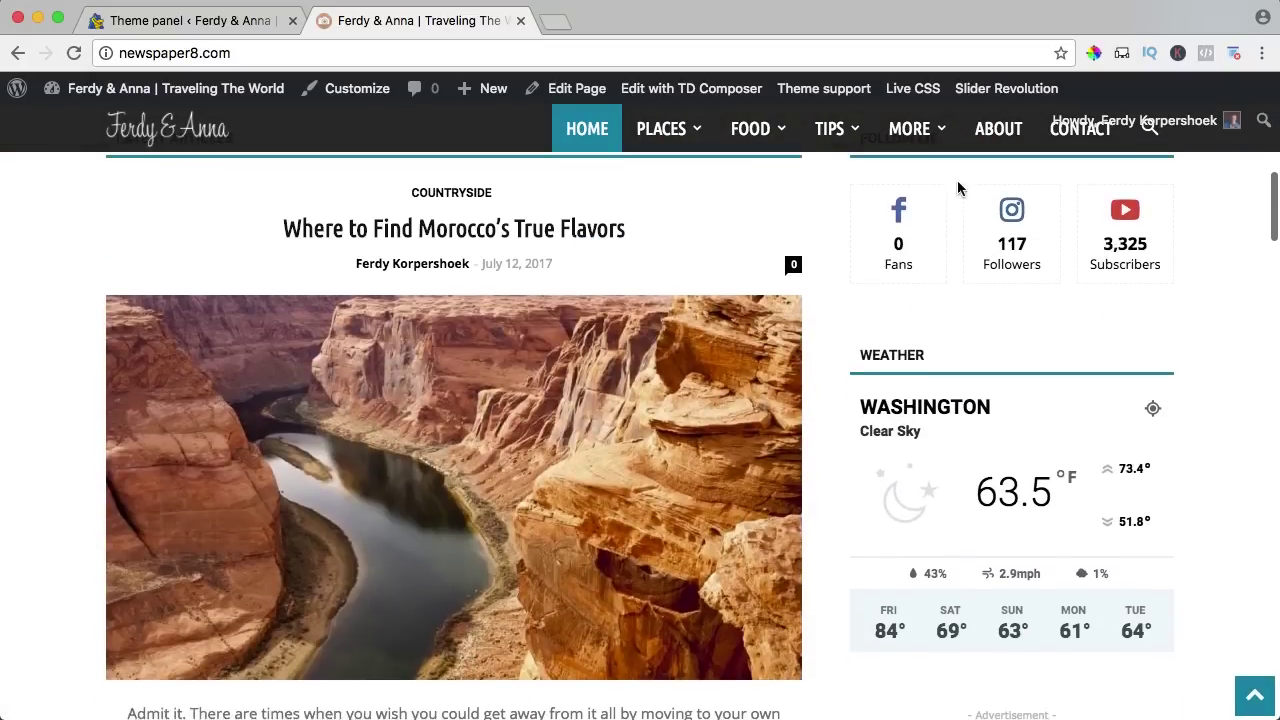
scroll(918, 280, "up", 1)
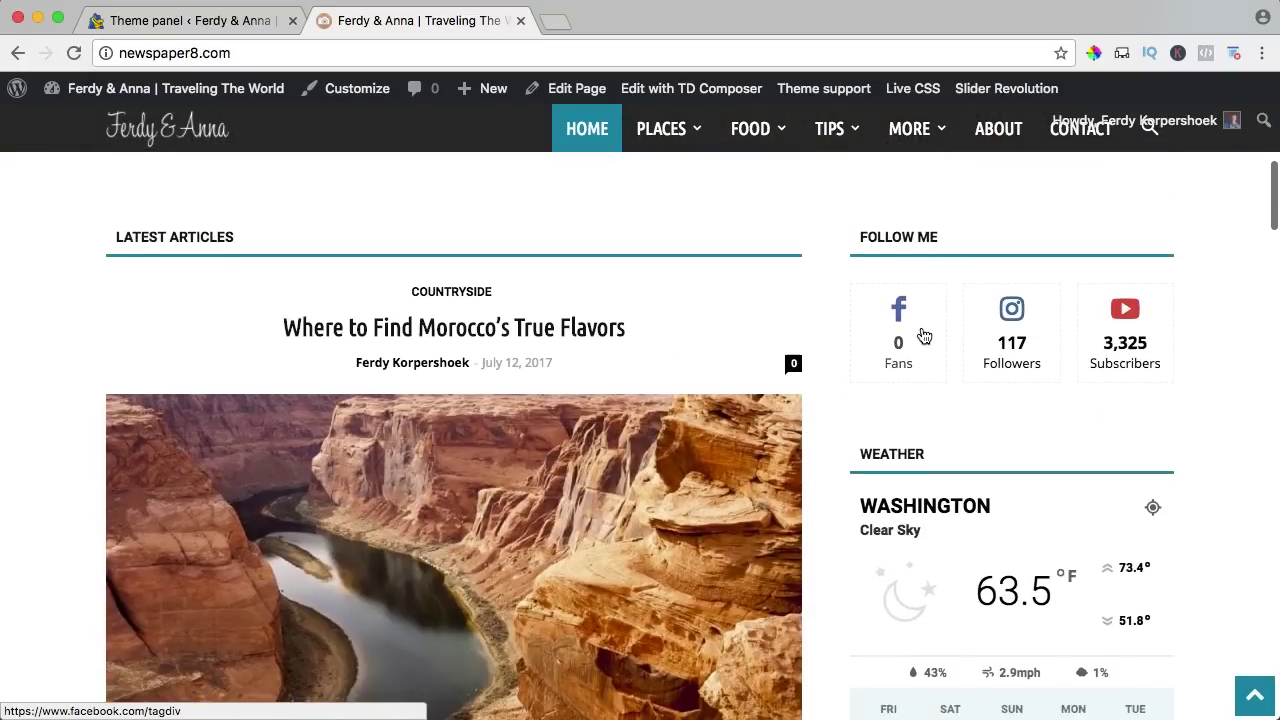
scroll(923, 300, "down", 4)
scroll(922, 334, "down", 6)
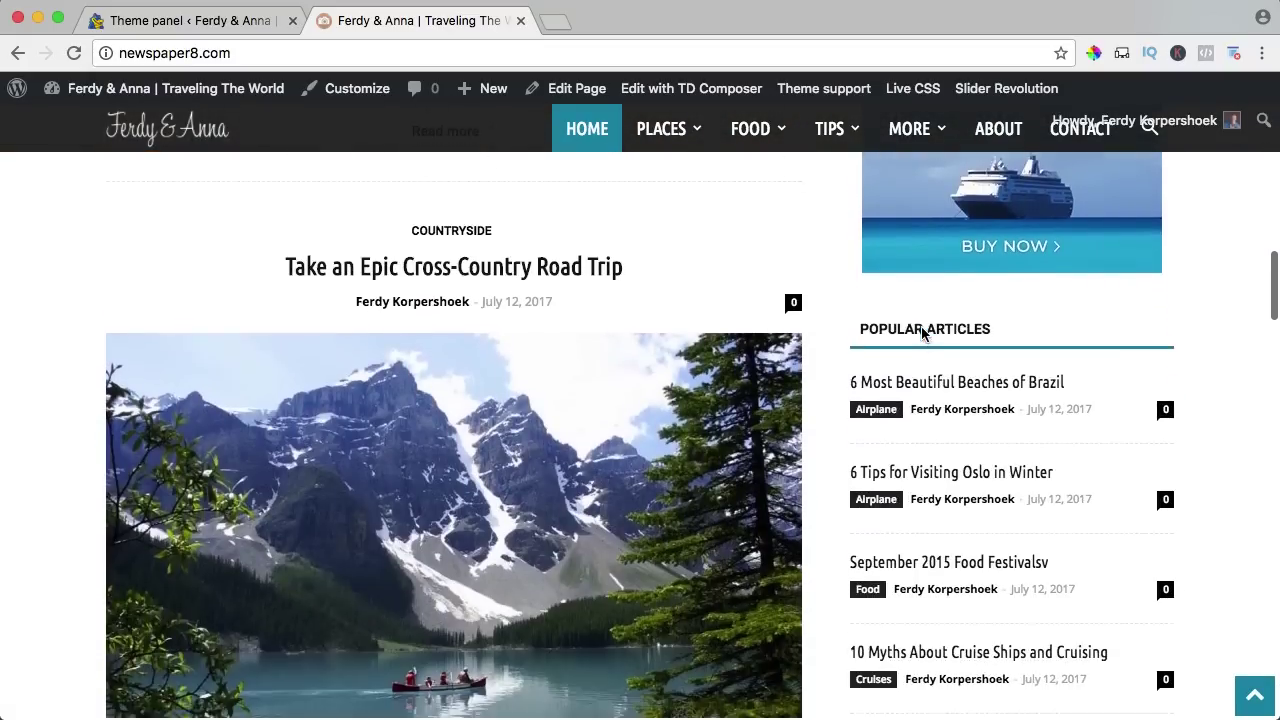
scroll(922, 334, "down", 5)
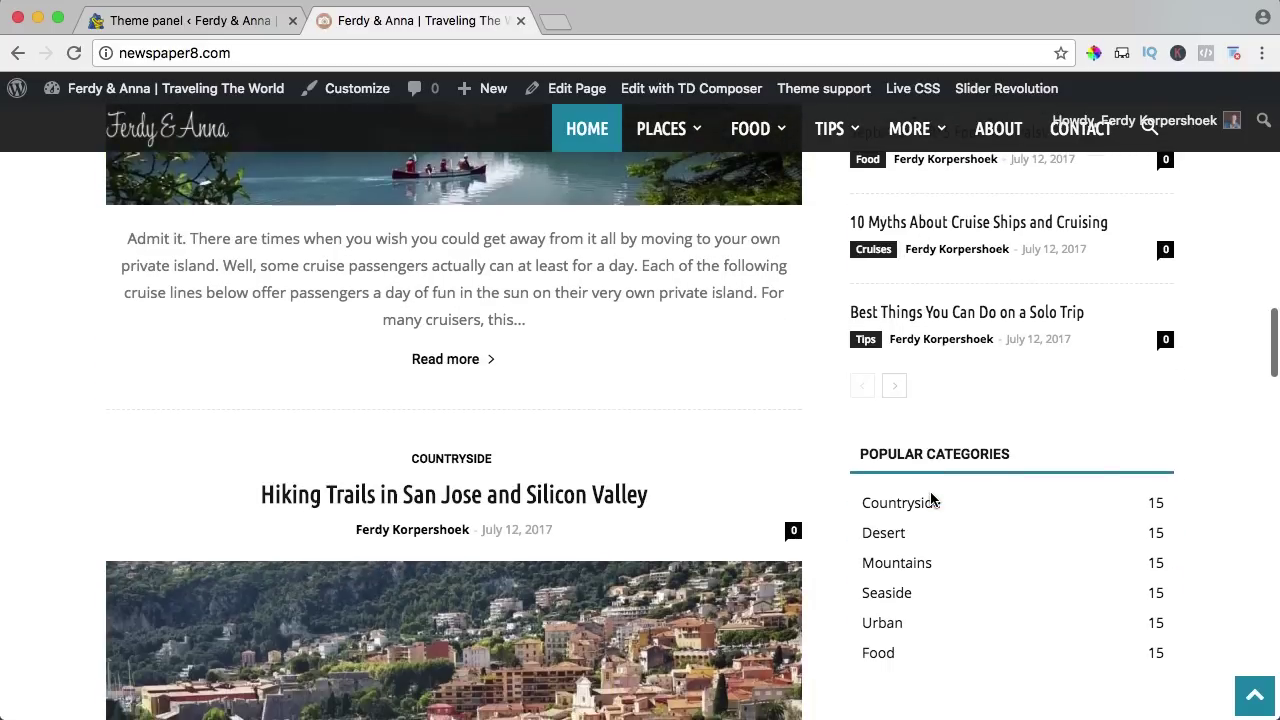
scroll(933, 498, "down", 10)
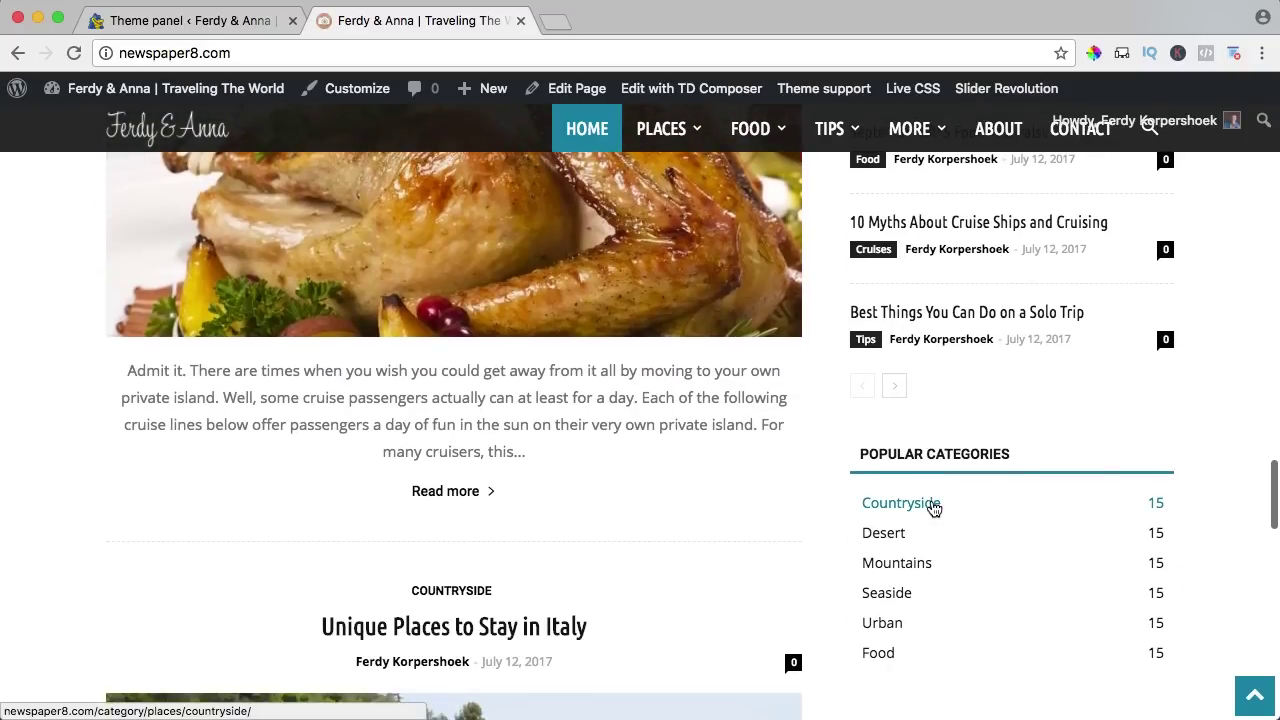
scroll(933, 503, "up", 4)
scroll(935, 448, "up", 10)
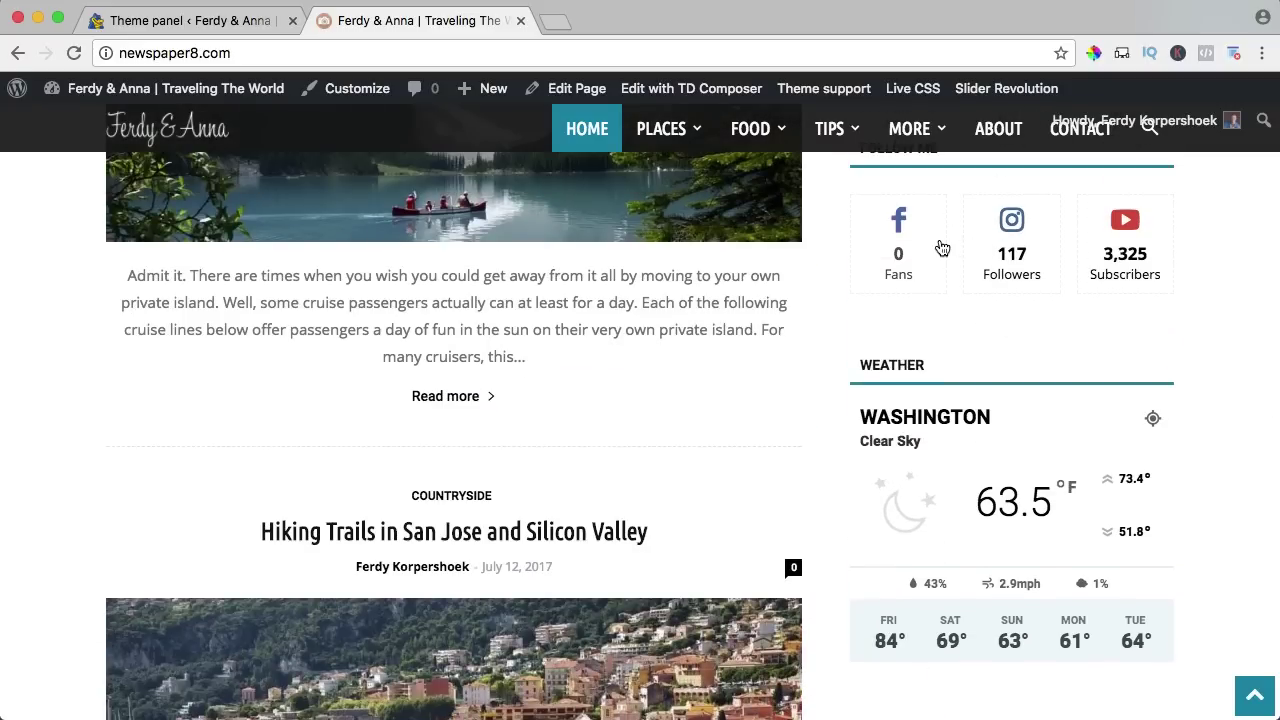
scroll(941, 247, "up", 1)
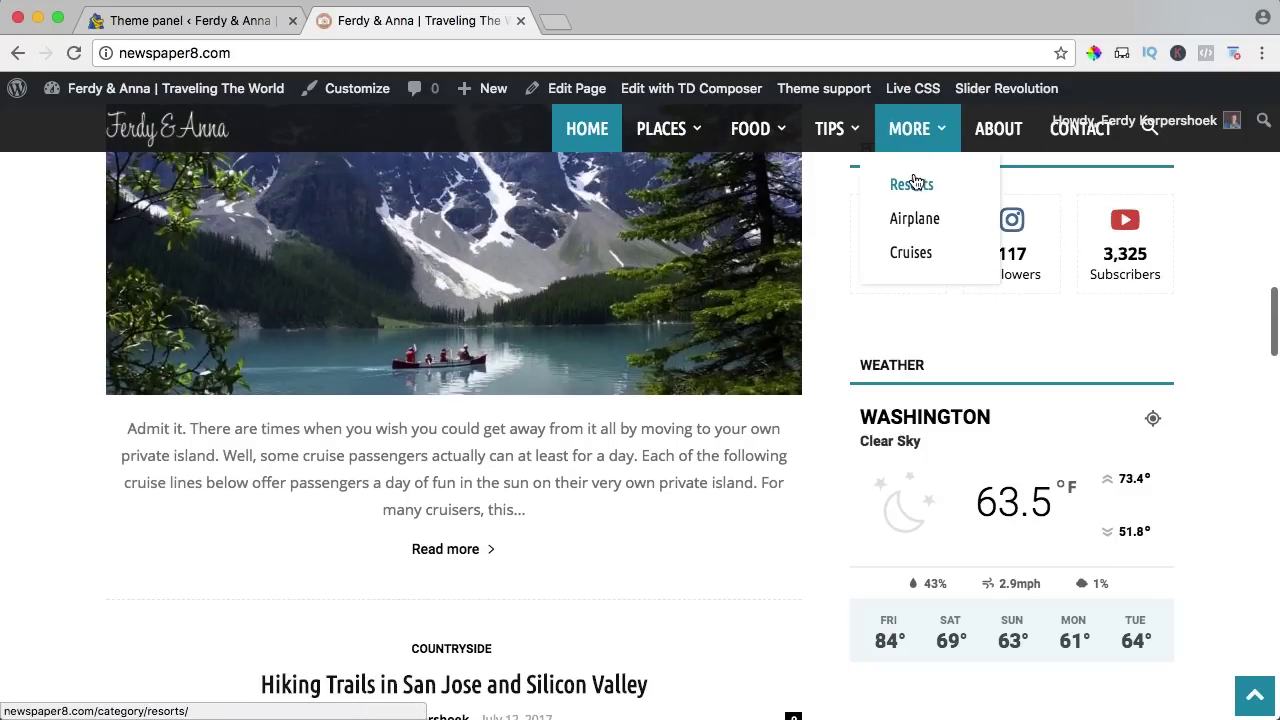
scroll(864, 224, "up", 1)
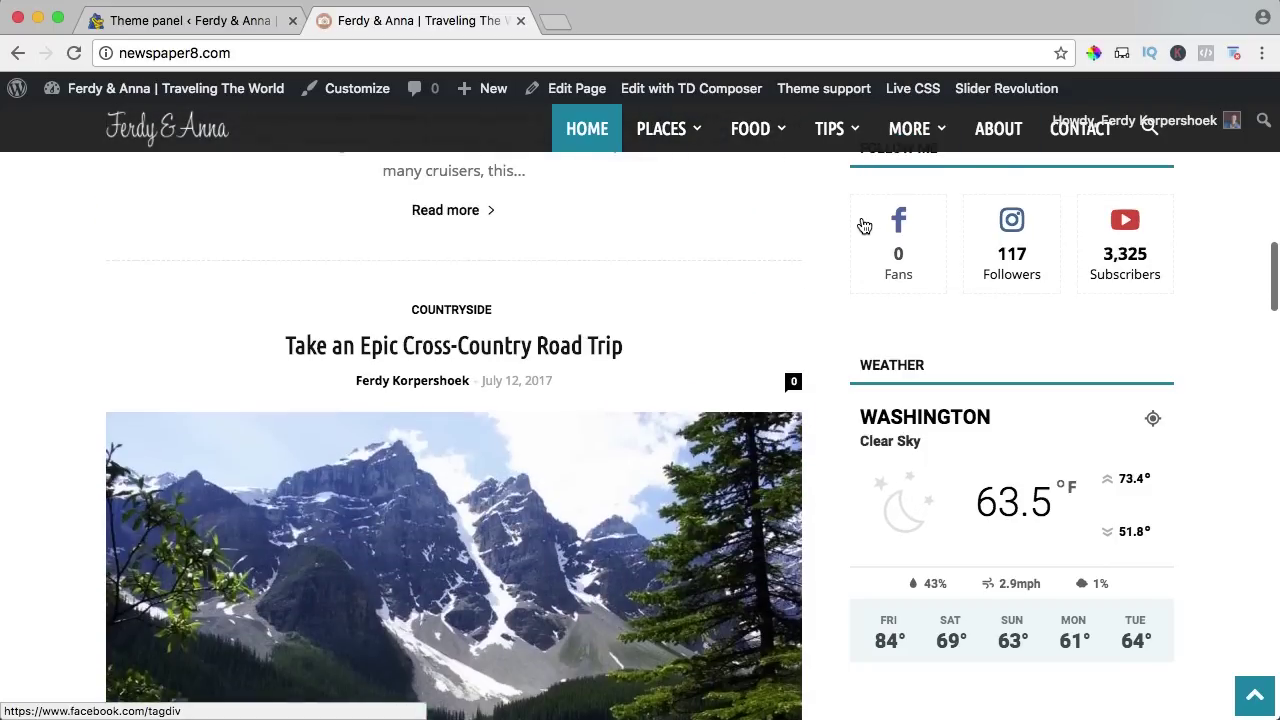
scroll(864, 224, "up", 1)
scroll(862, 223, "down", 10)
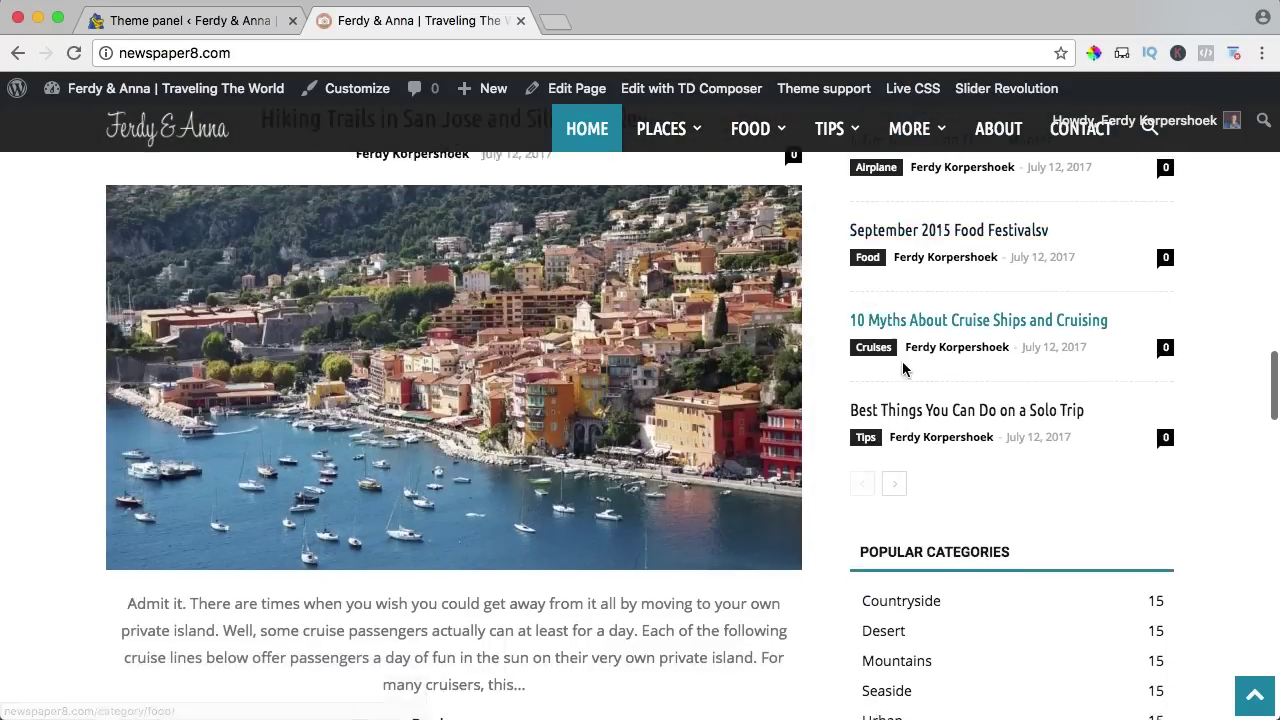
scroll(920, 420, "down", 4)
scroll(930, 518, "up", 12)
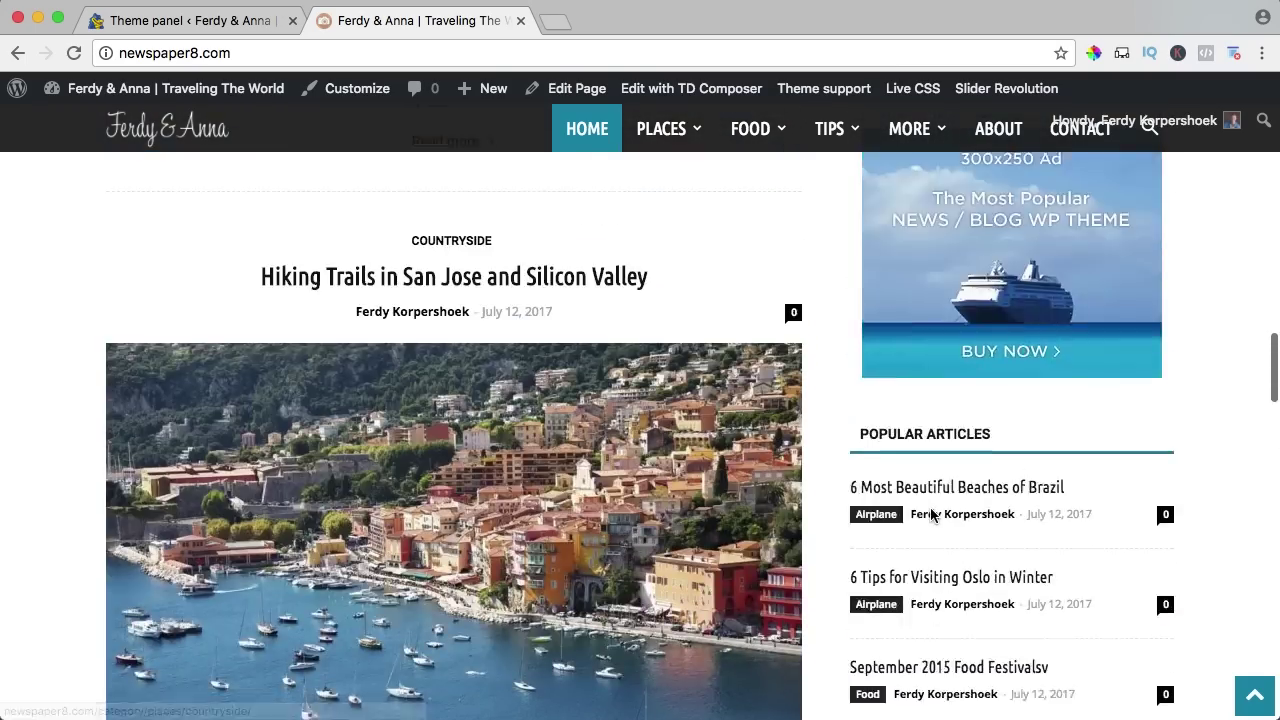
scroll(930, 515, "up", 4)
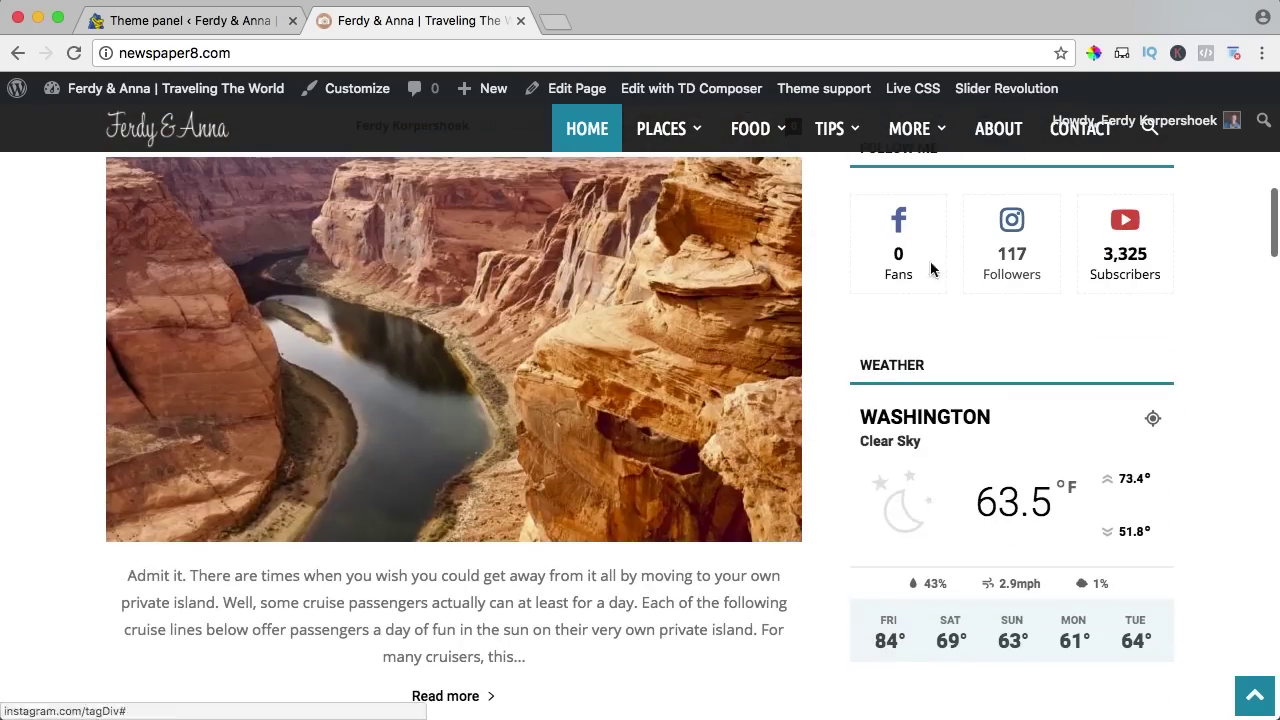
scroll(930, 490, "down", 12)
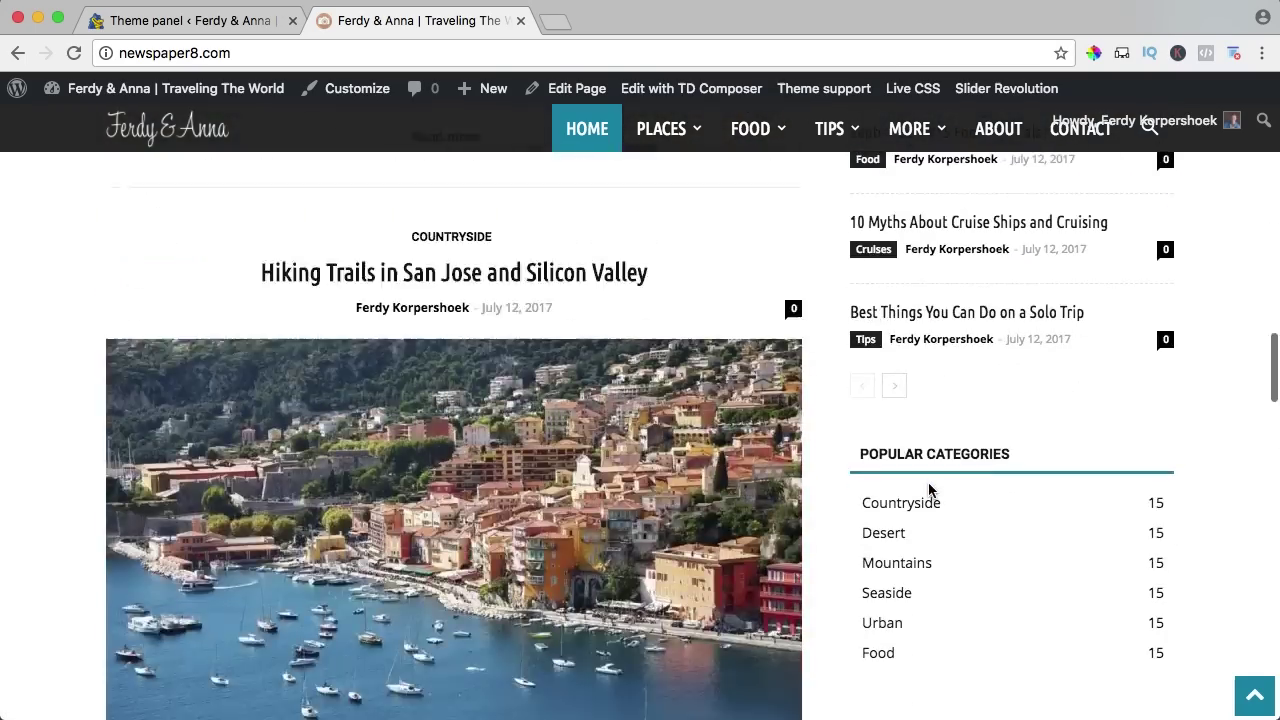
scroll(930, 490, "up", 15)
scroll(930, 490, "down", 8)
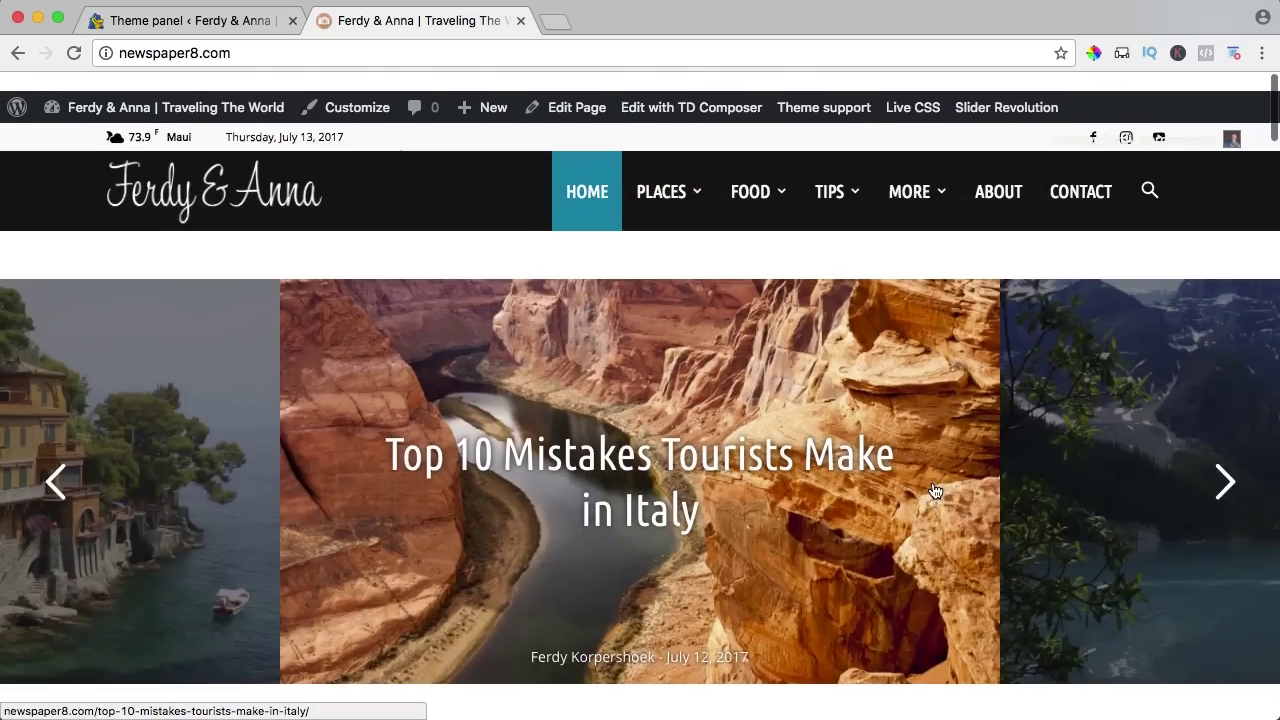
scroll(935, 490, "down", 3)
scroll(935, 490, "up", 3)
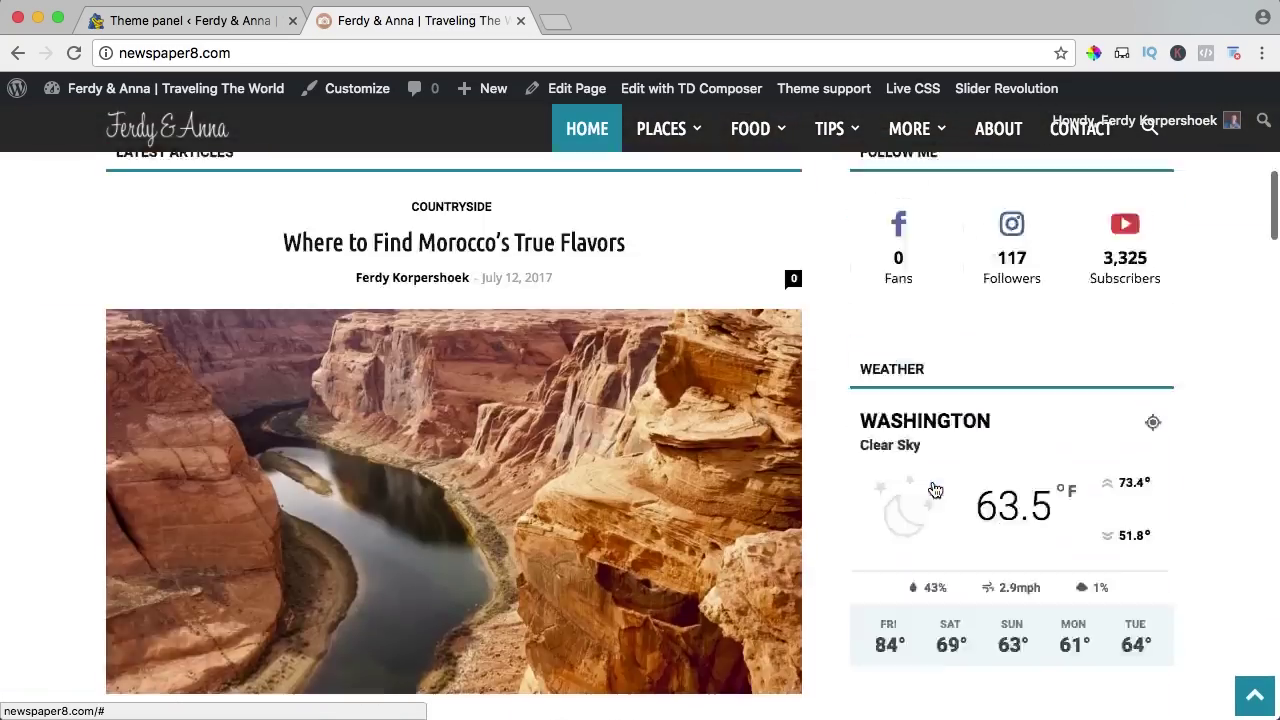
scroll(940, 485, "down", 2)
Switch off the smart sidebar and check the result on the live front page.
left_click(206, 20)
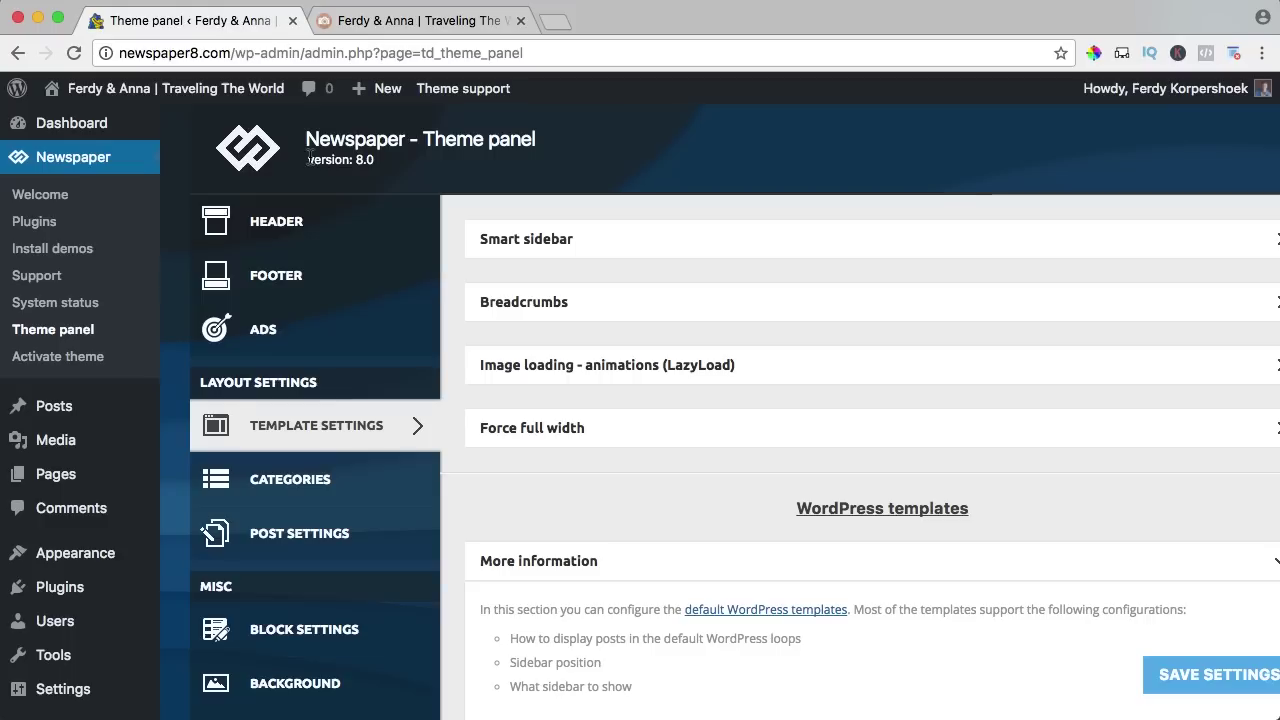
left_click(489, 250)
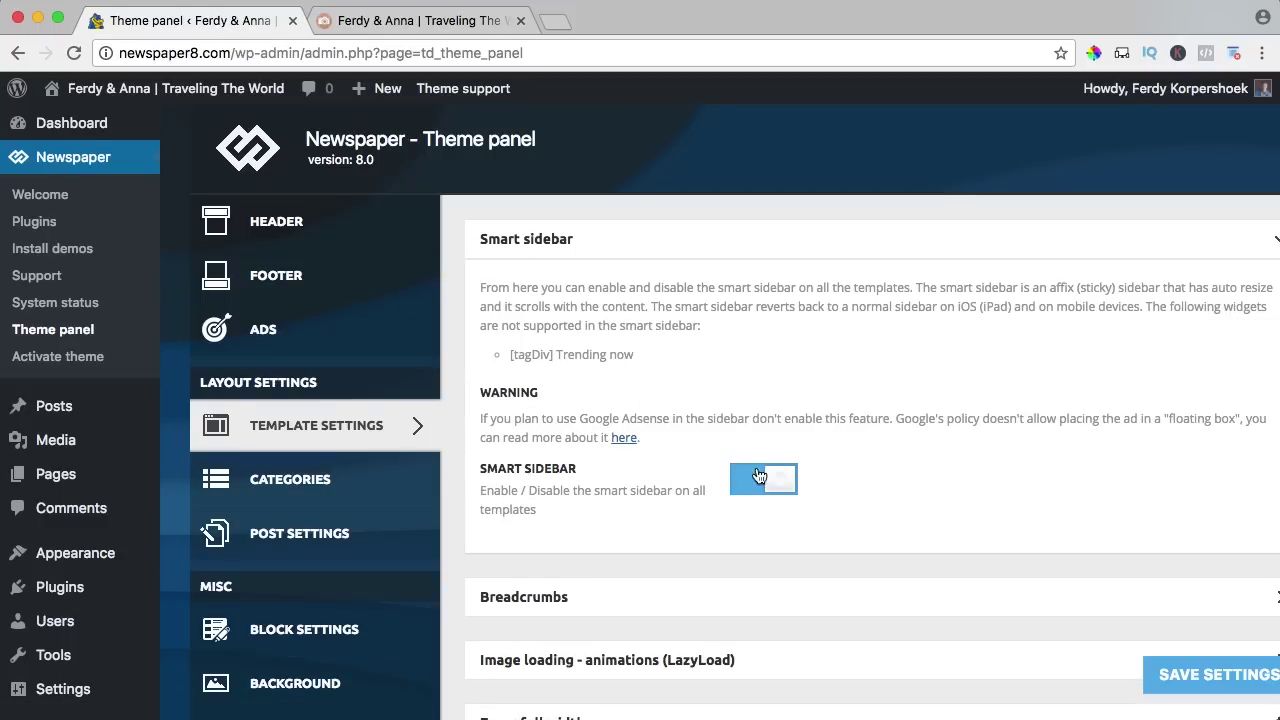
left_click(1220, 690)
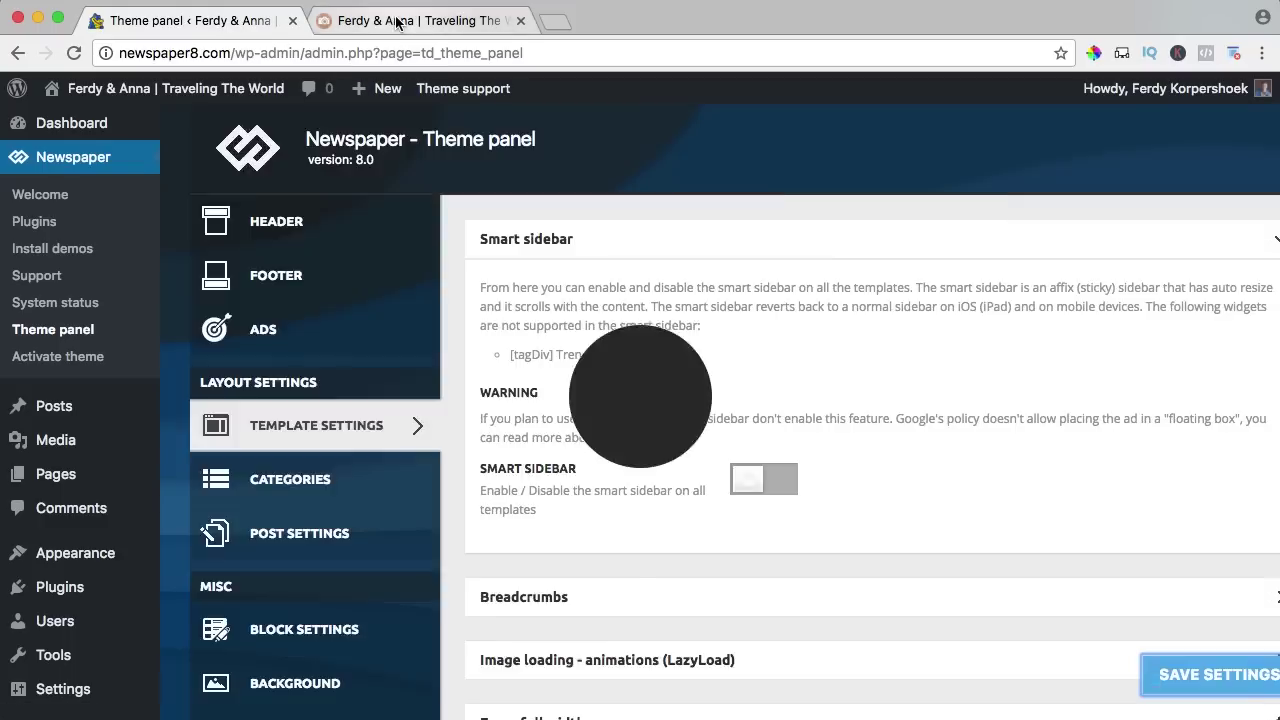
left_click(395, 20)
scroll(1003, 435, "down", 10)
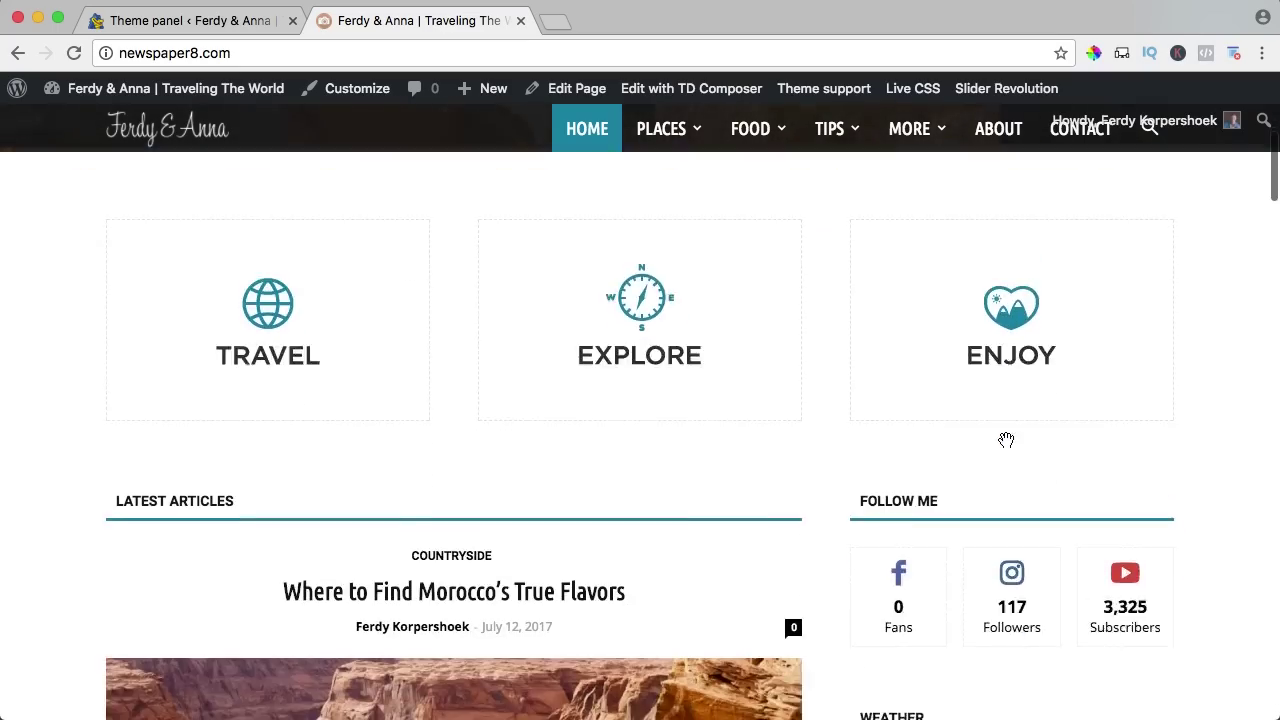
scroll(999, 431, "down", 20)
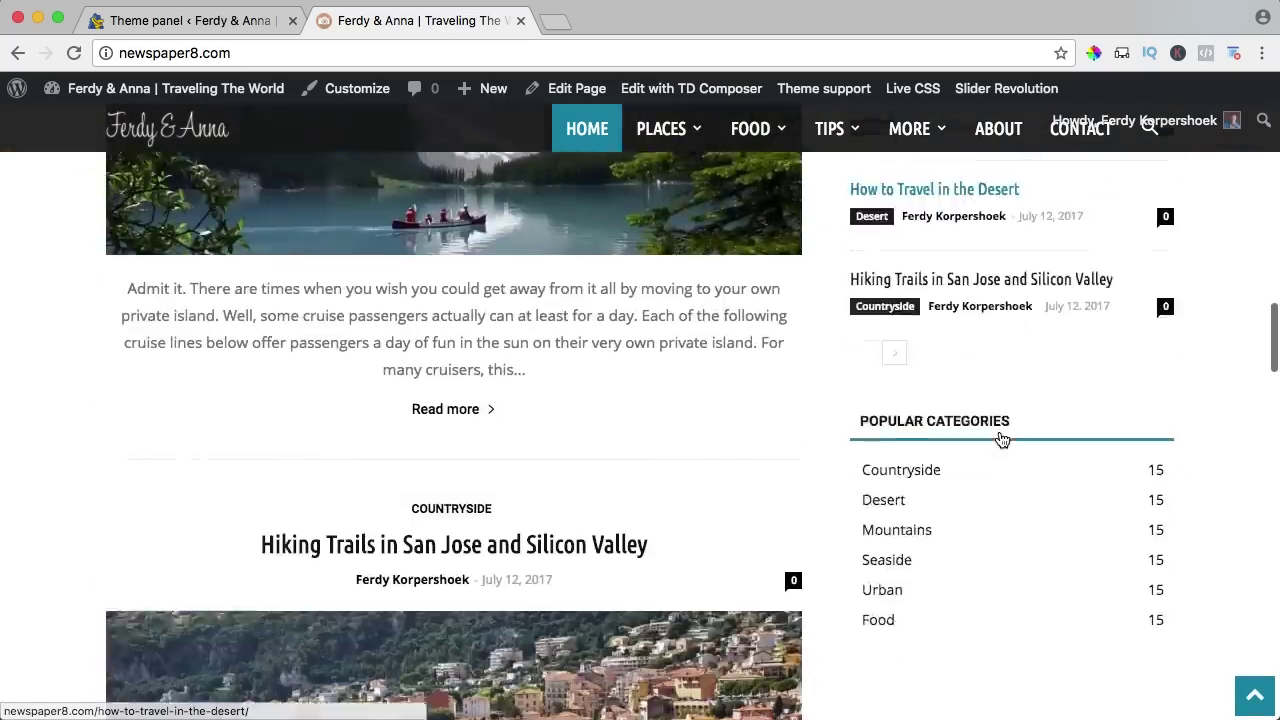
scroll(999, 430, "down", 20)
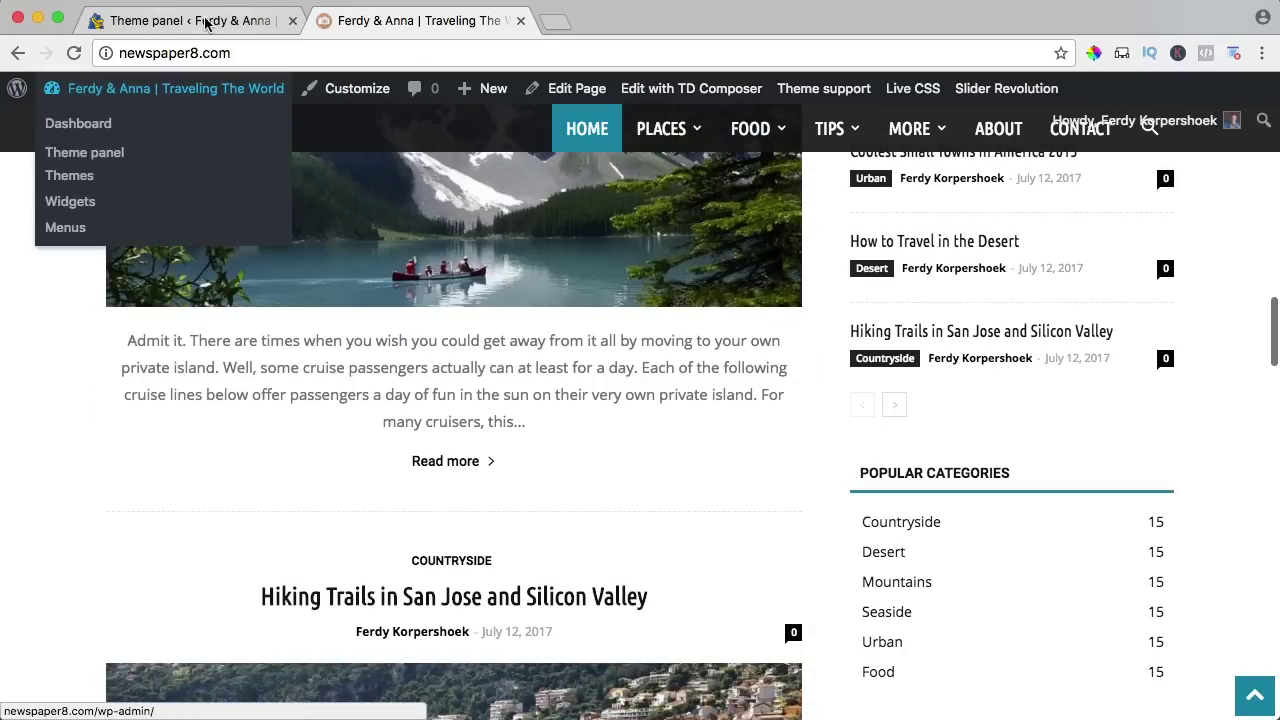
Expand the Breadcrumbs settings, then open the Morocco's True Flavors article from the Places menu.
left_click(207, 20)
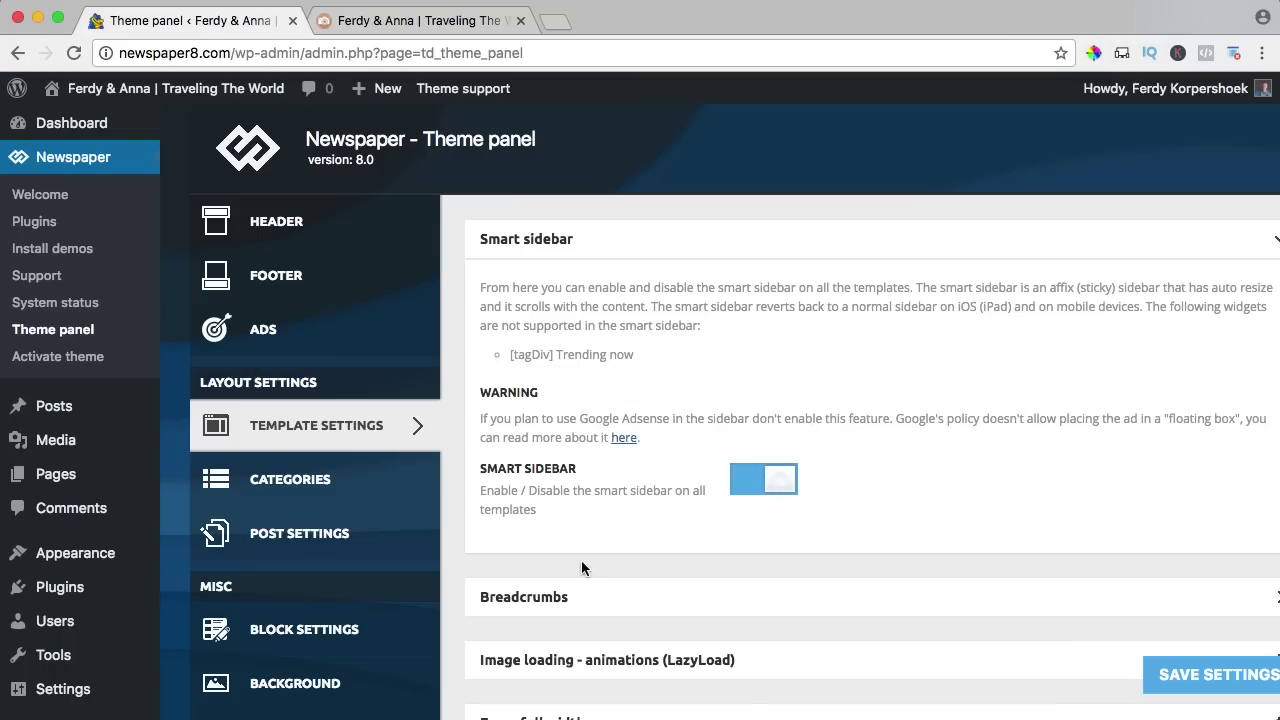
left_click(541, 598)
left_click(369, 11)
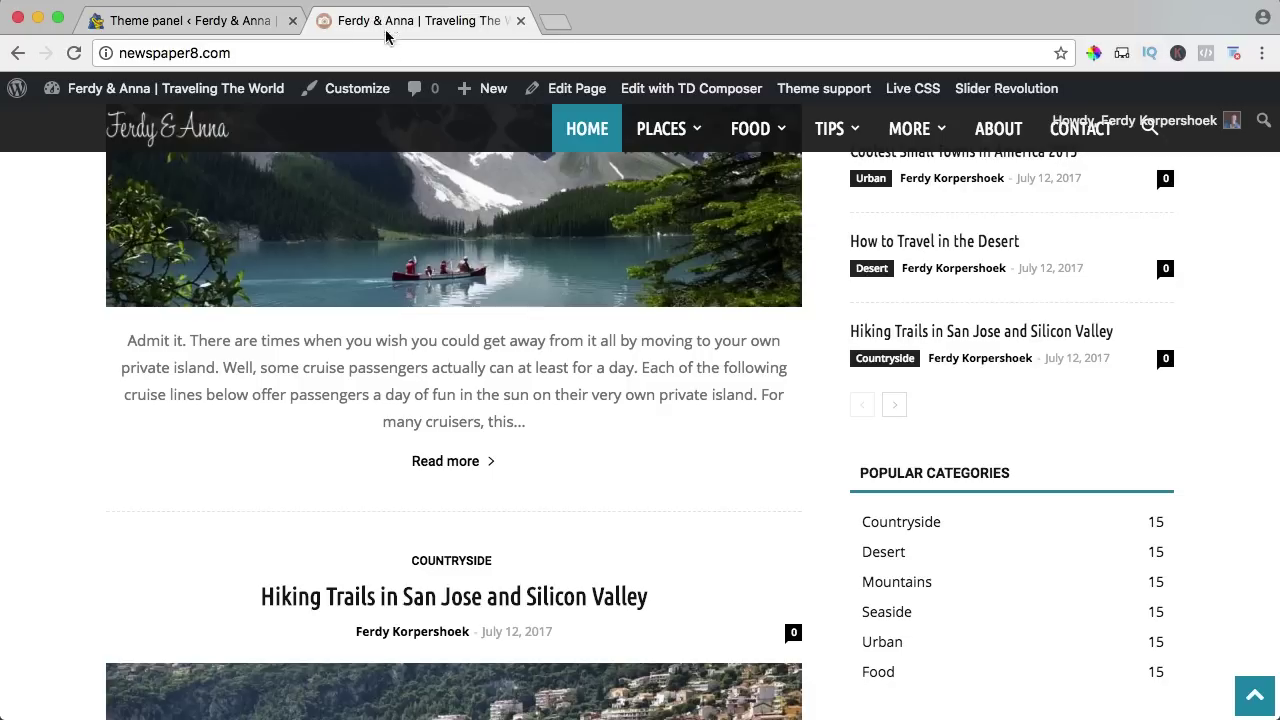
scroll(400, 270, "up", 10)
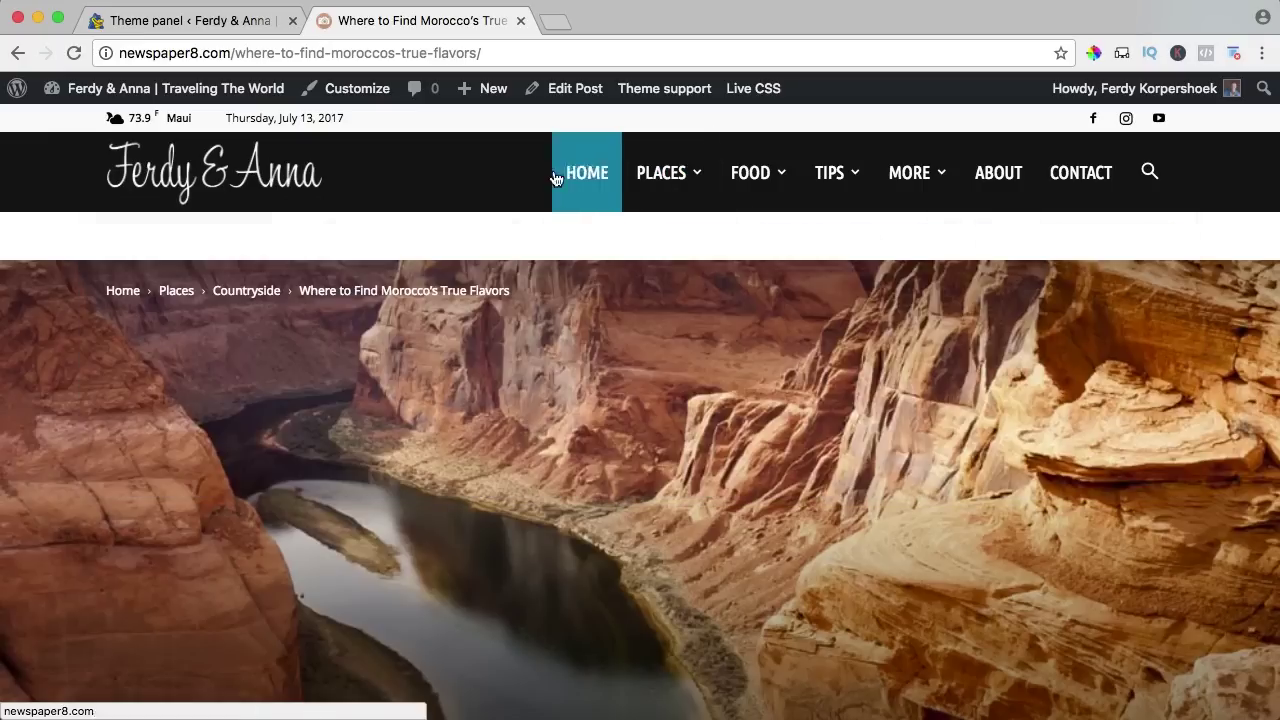
mouse_move(751, 151)
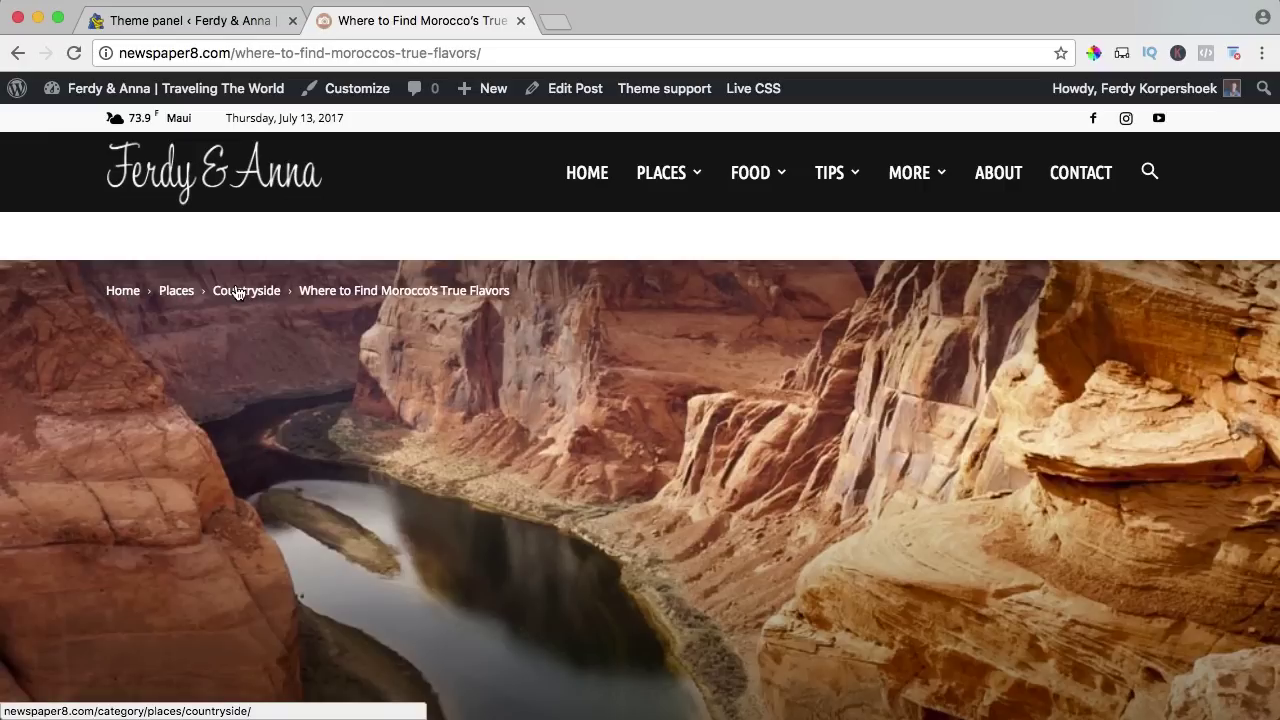
Turn off Show Breadcrumbs, save, and check the Morocco article without breadcrumbs.
left_click(262, 22)
left_click(533, 243)
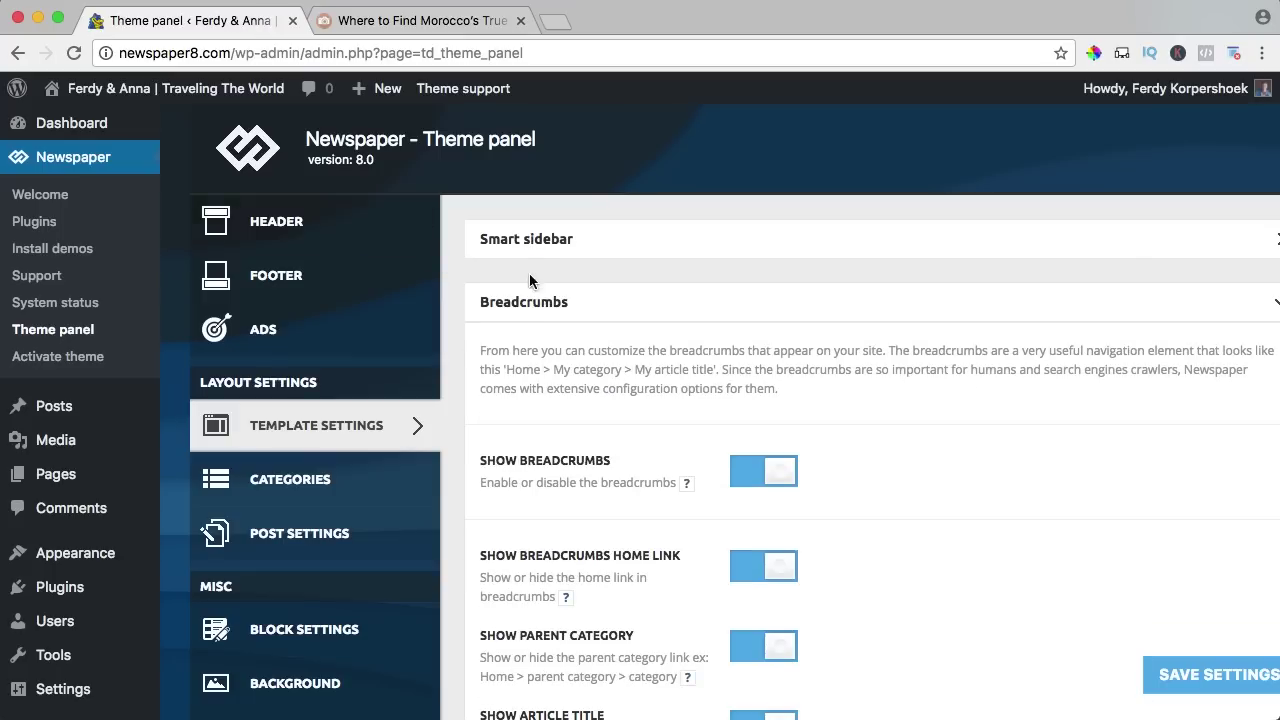
scroll(554, 323, "down", 3)
left_click(782, 272)
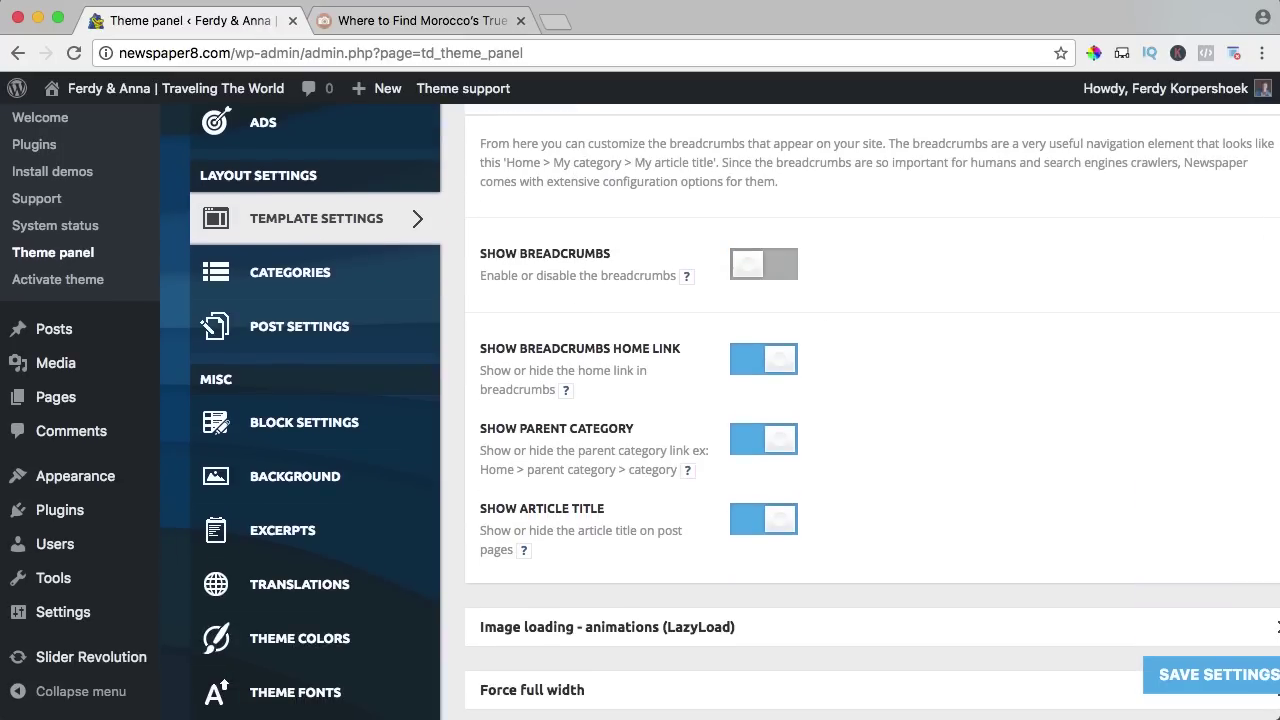
left_click(1226, 675)
left_click(376, 22)
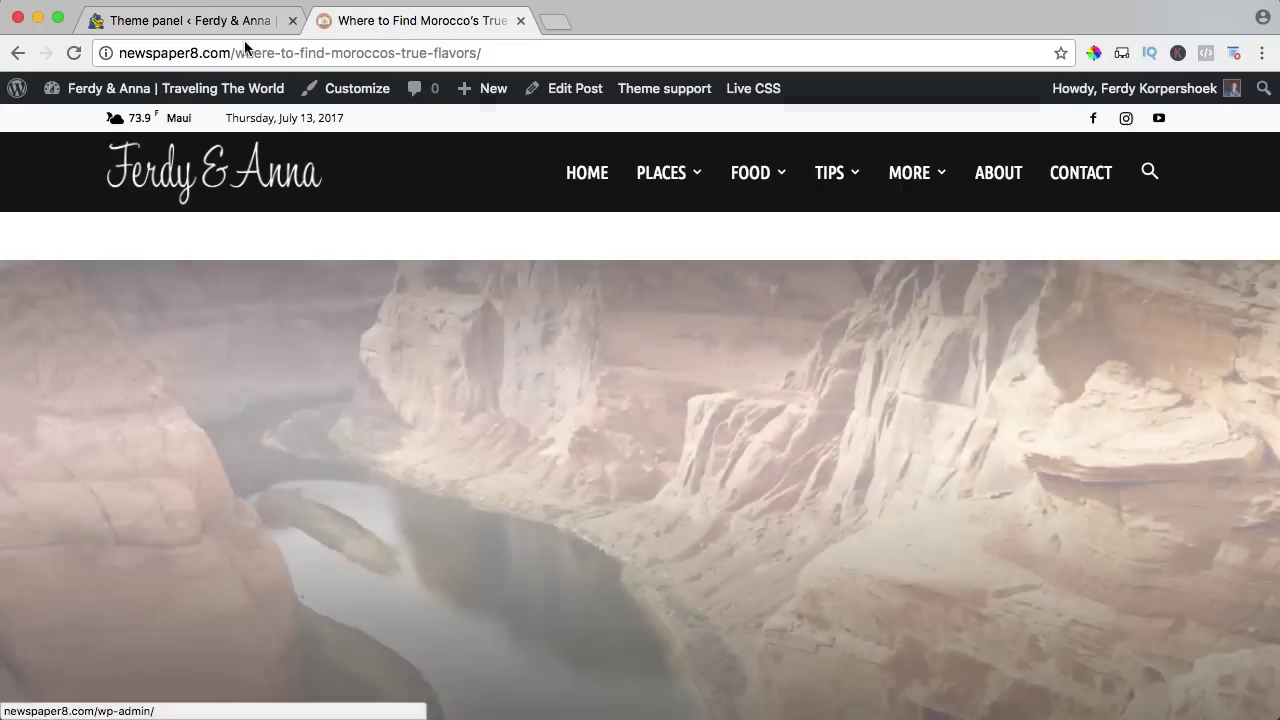
Hide the breadcrumb home and parent-category links, save, and view the shortened trail.
left_click(240, 22)
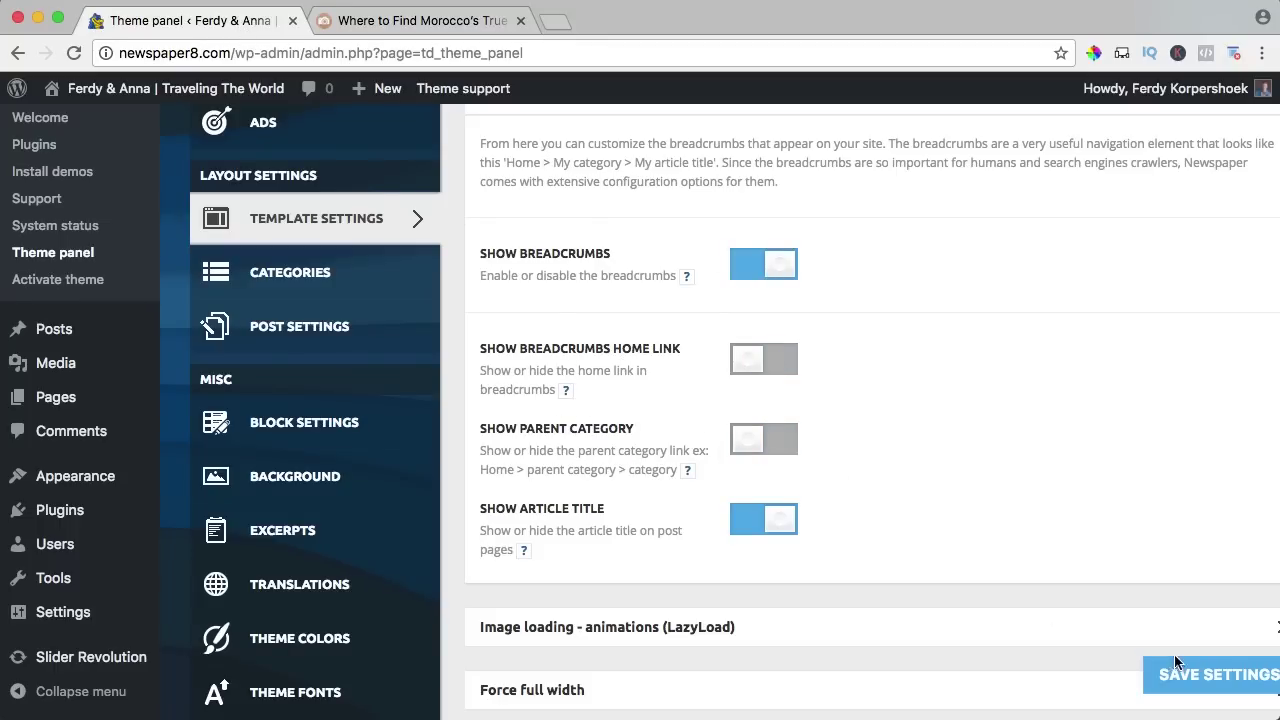
left_click(1205, 675)
left_click(425, 20)
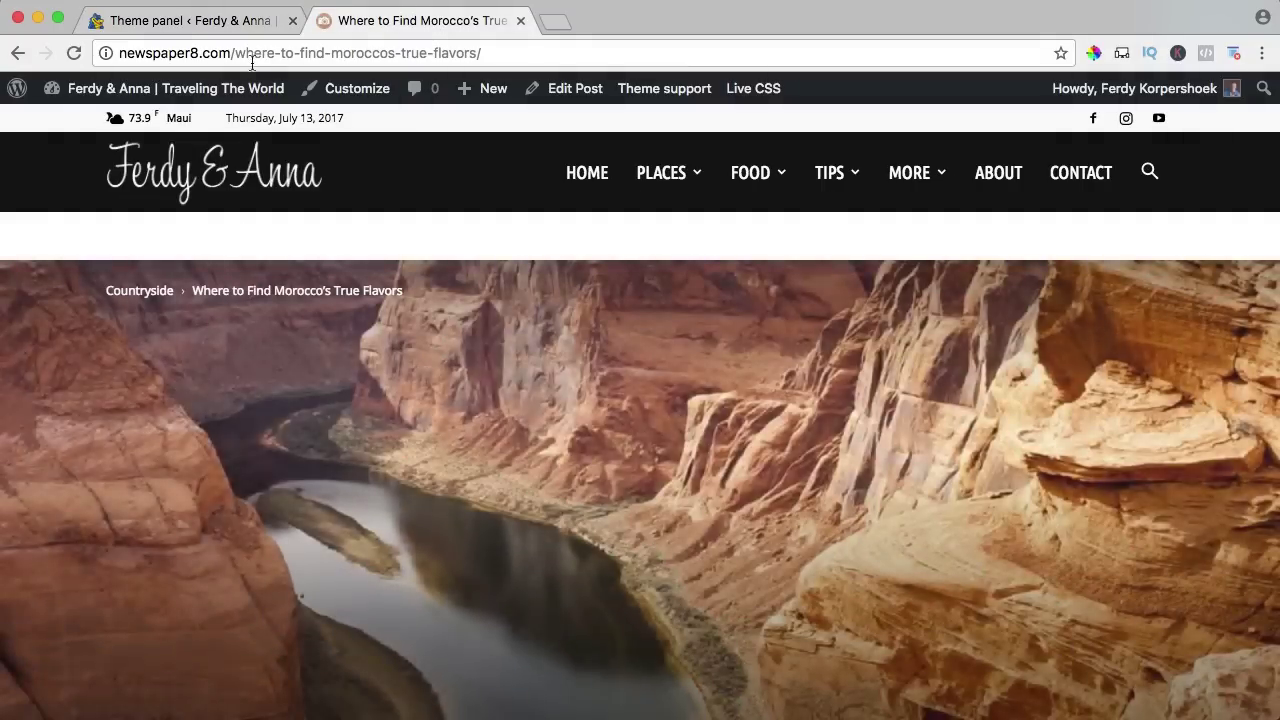
left_click(190, 20)
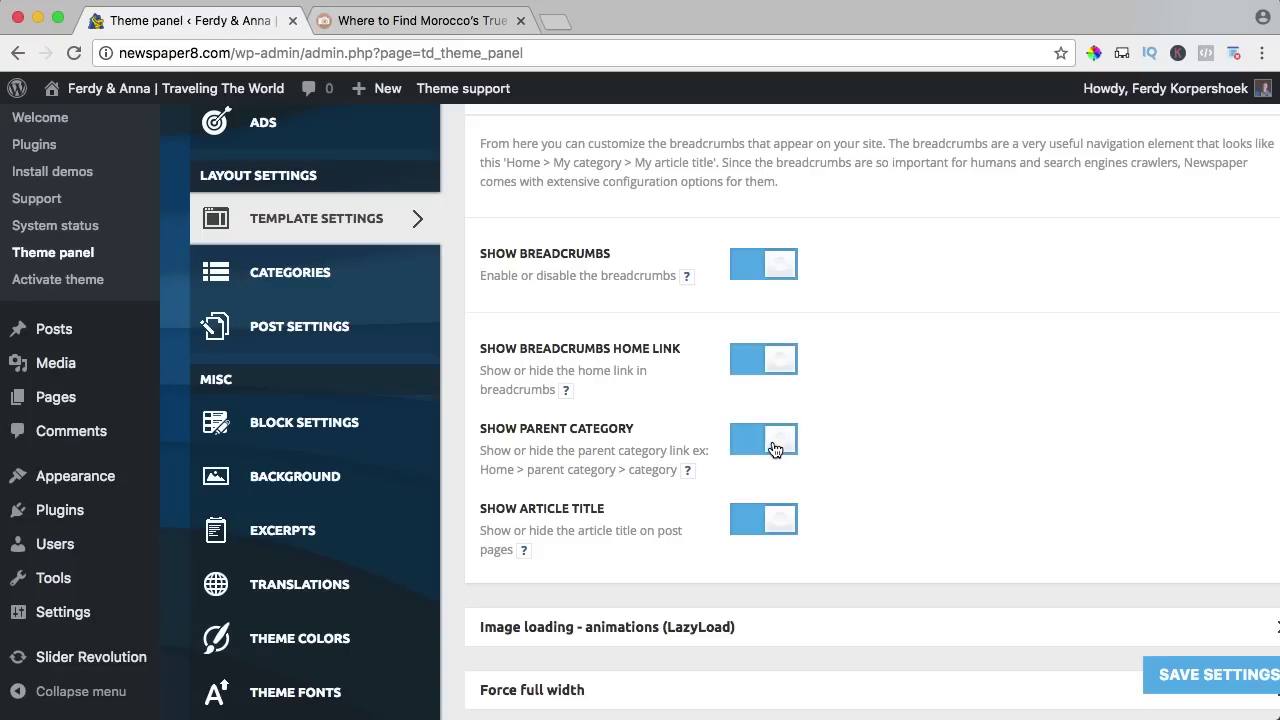
Restore all breadcrumb parts, save, and scroll through the Morocco article to confirm.
scroll(775, 448, "up", 3)
left_click(518, 186)
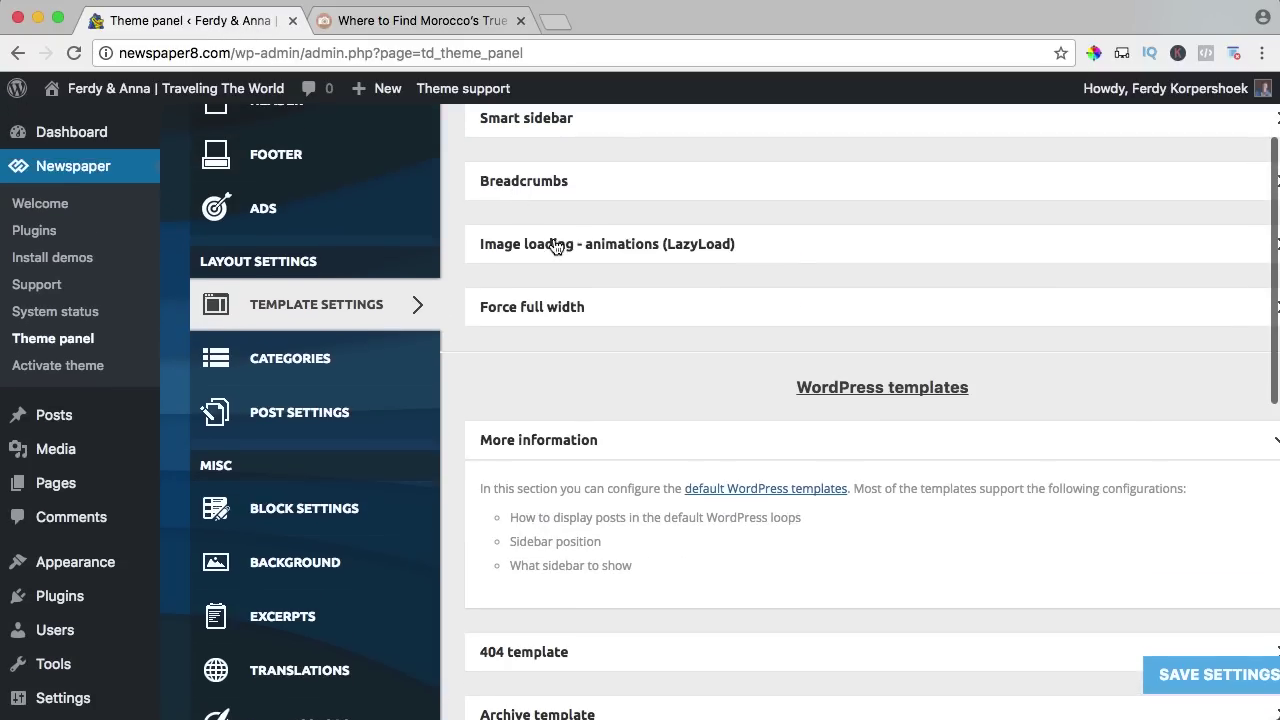
left_click(1208, 674)
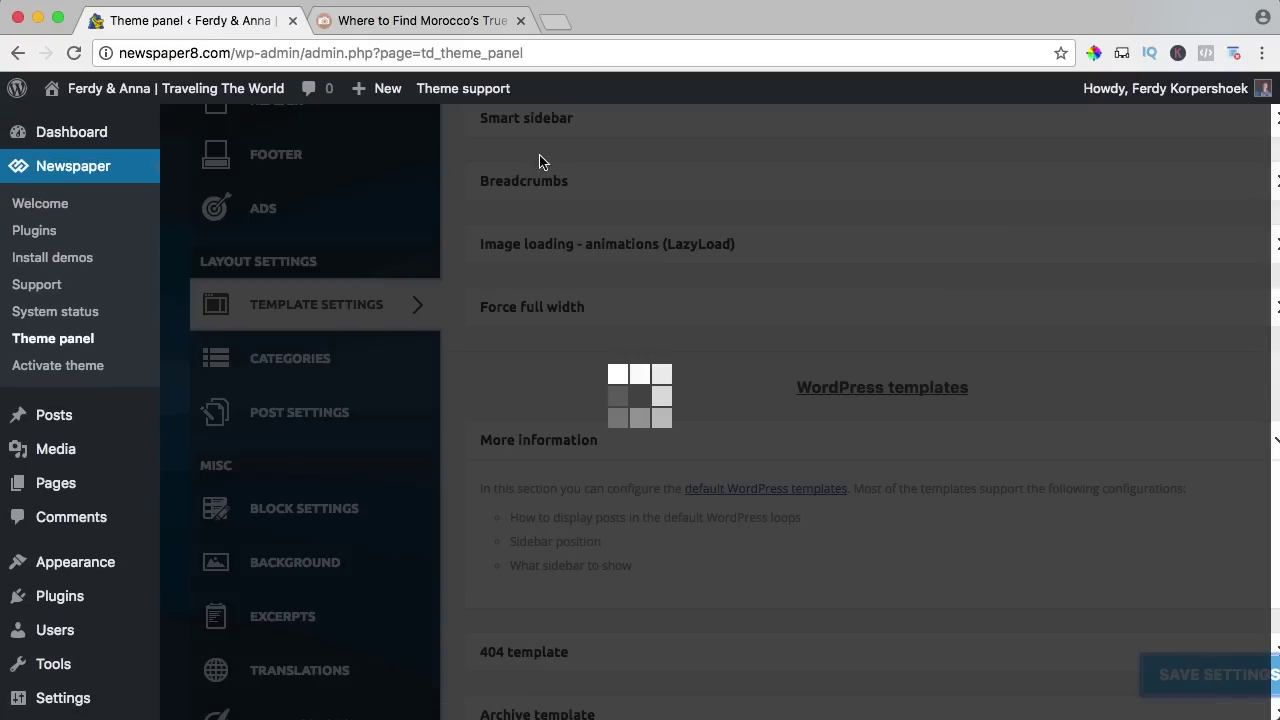
left_click(406, 16)
scroll(623, 327, "down", 5)
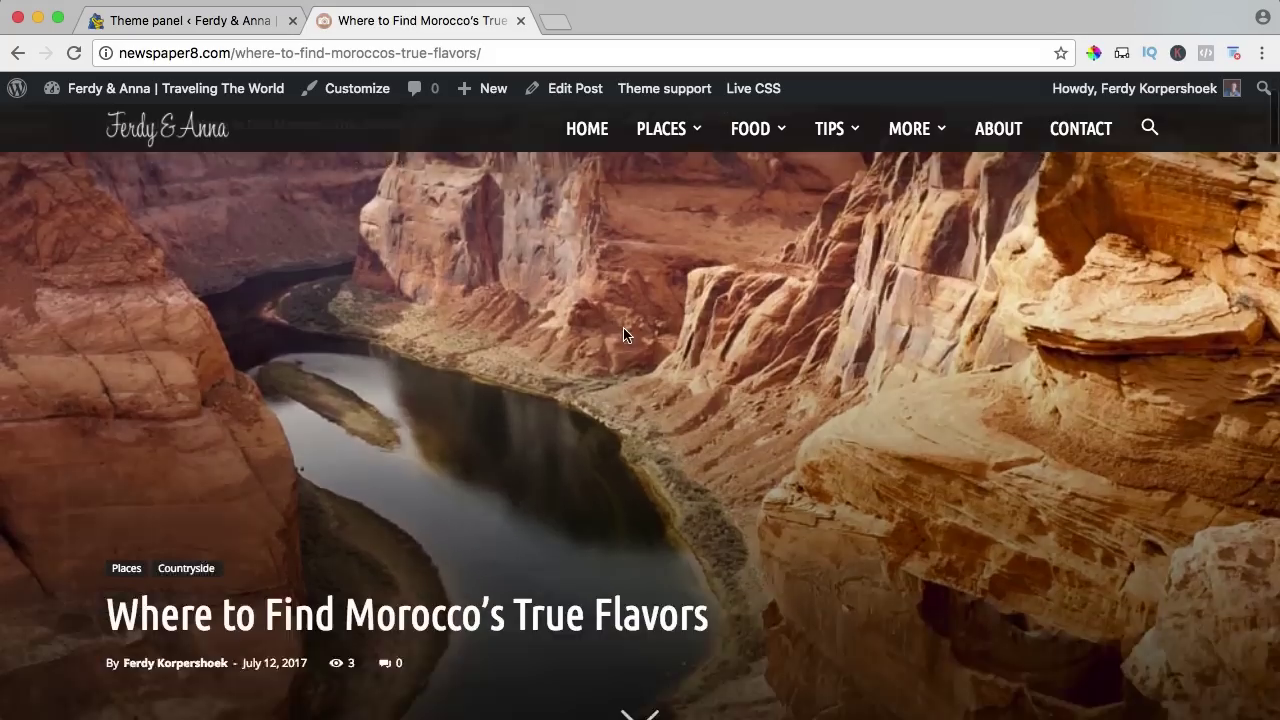
scroll(620, 333, "down", 6)
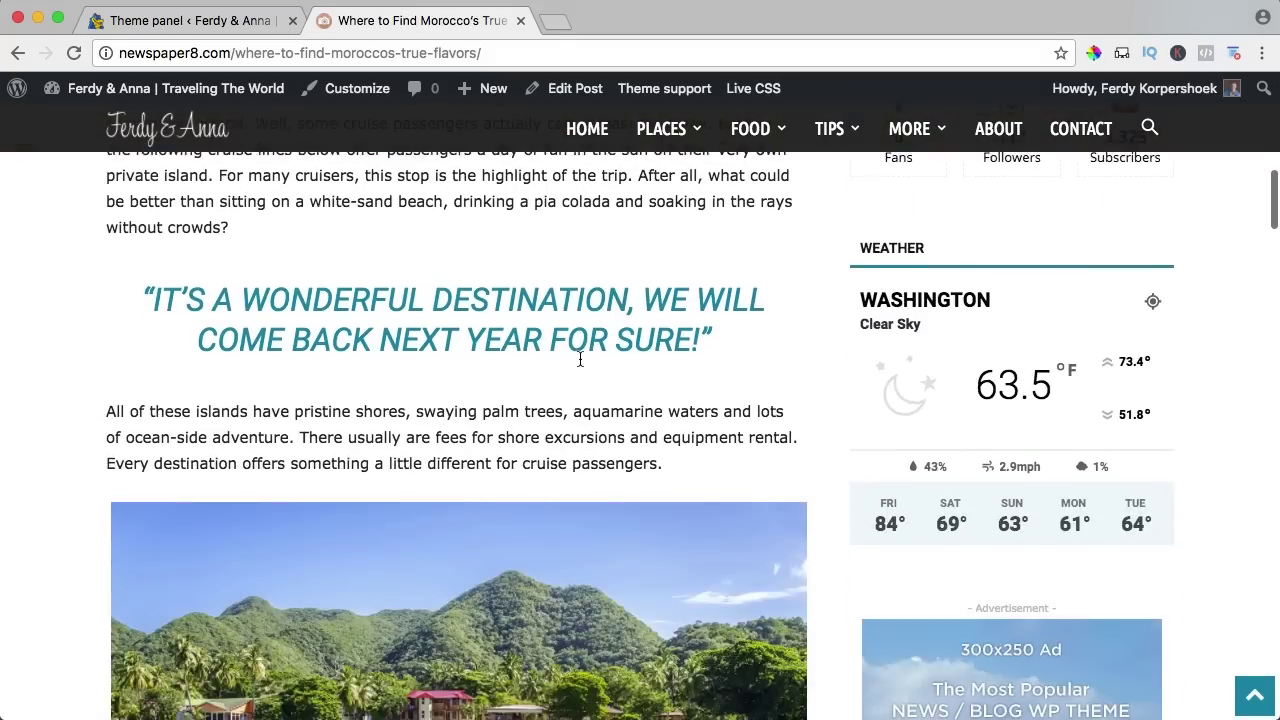
scroll(428, 577, "down", 9)
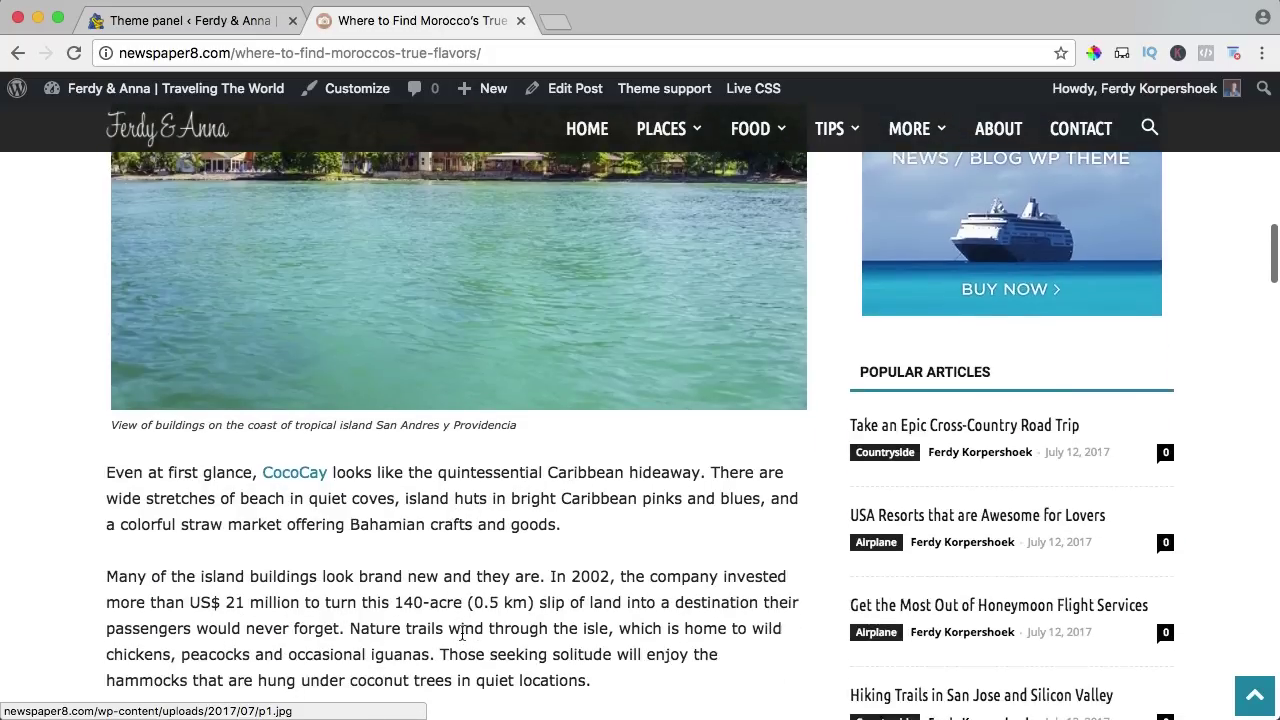
scroll(372, 452, "down", 4)
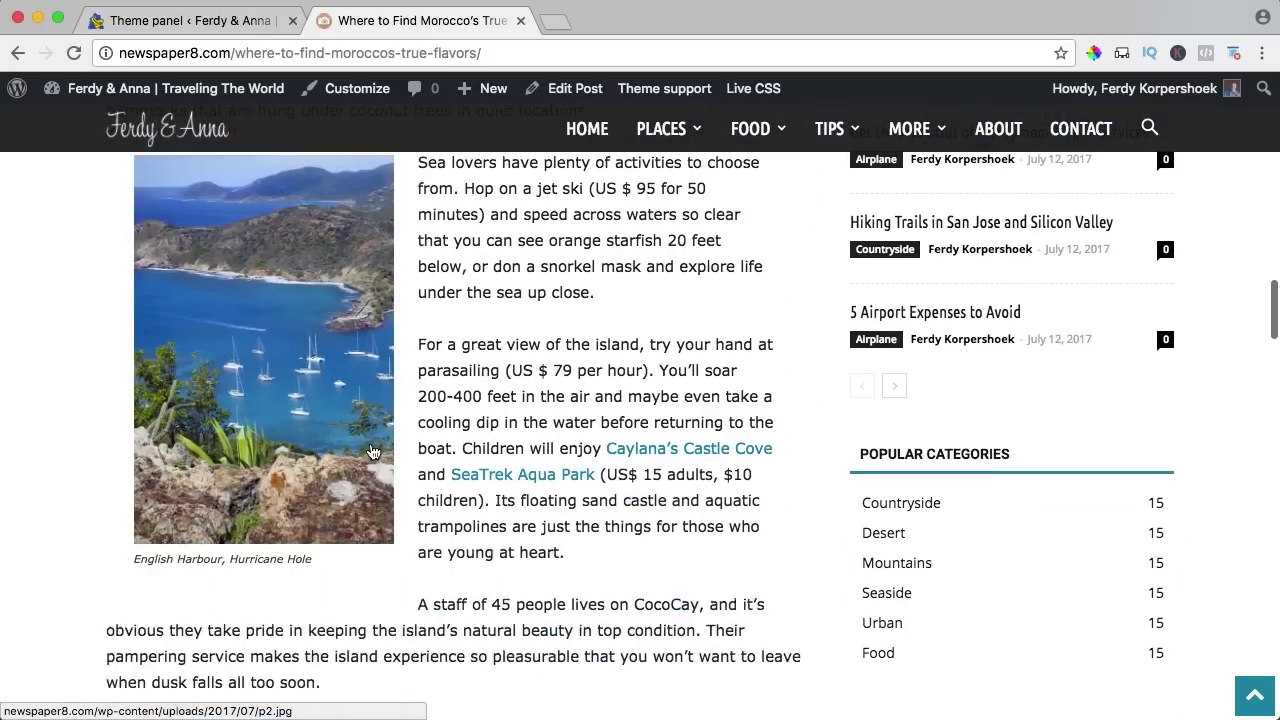
scroll(372, 452, "down", 4)
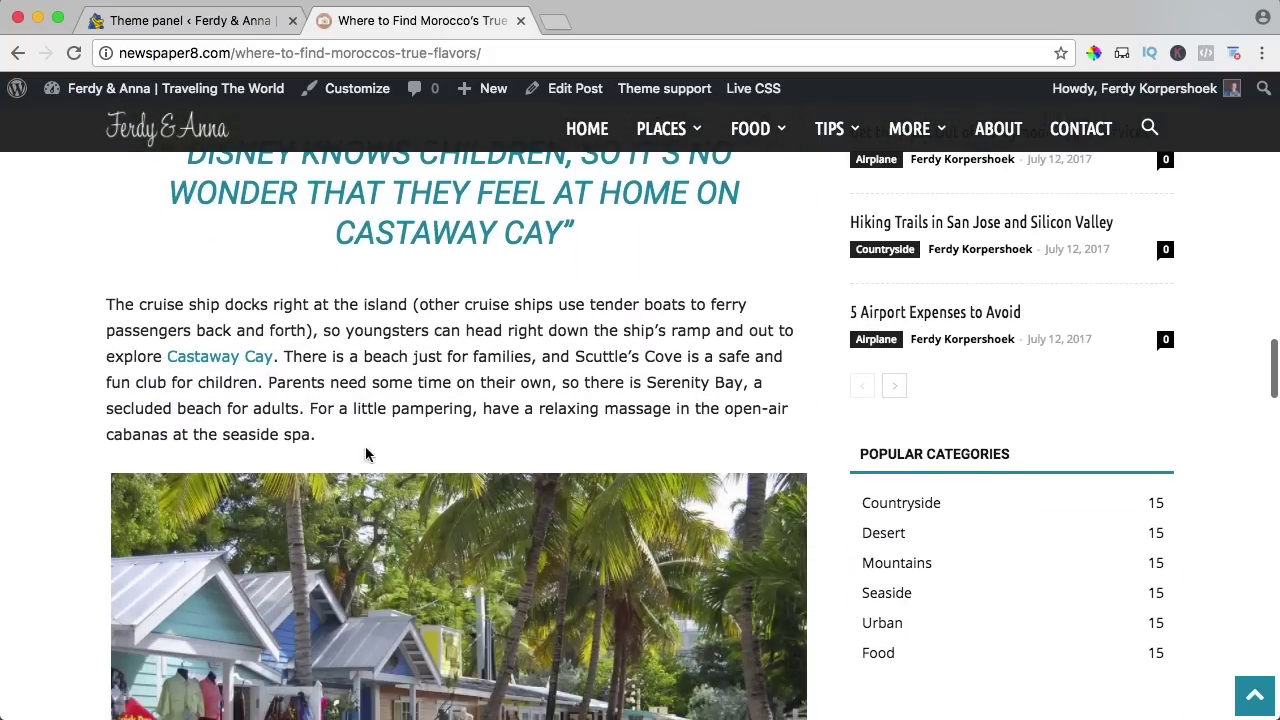
scroll(432, 560, "up", 2)
scroll(434, 560, "down", 5)
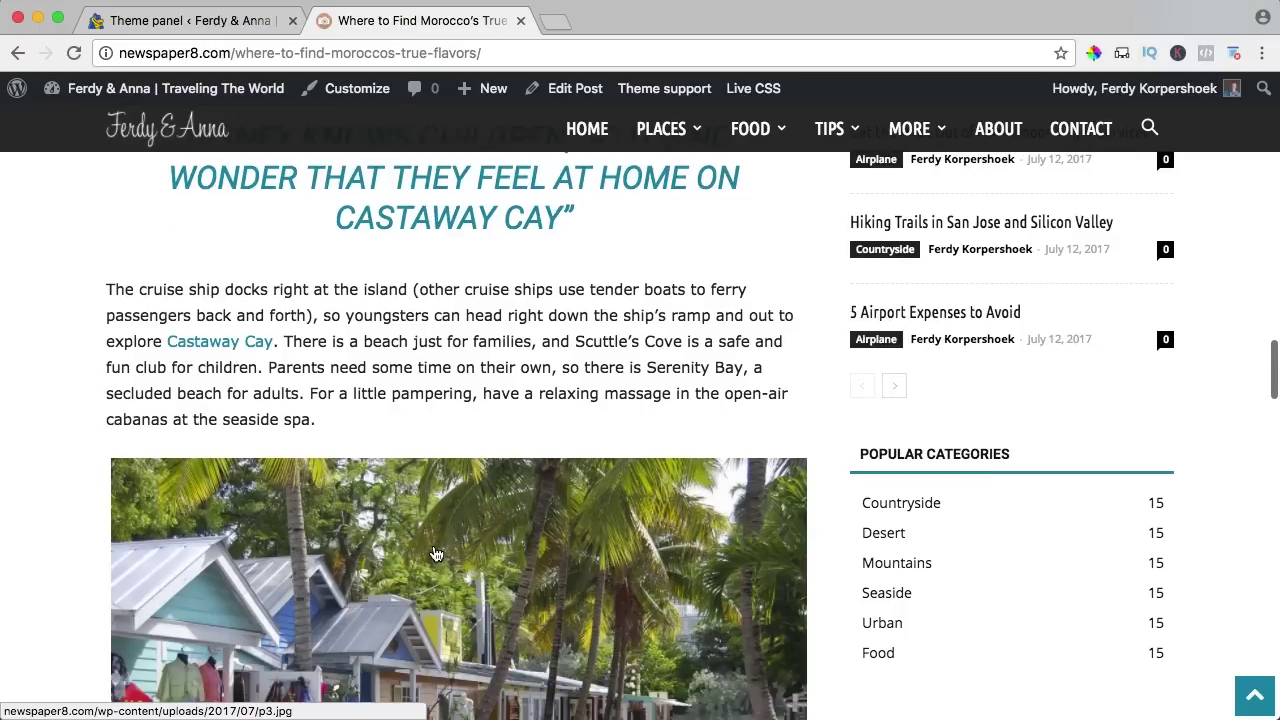
scroll(438, 550, "down", 10)
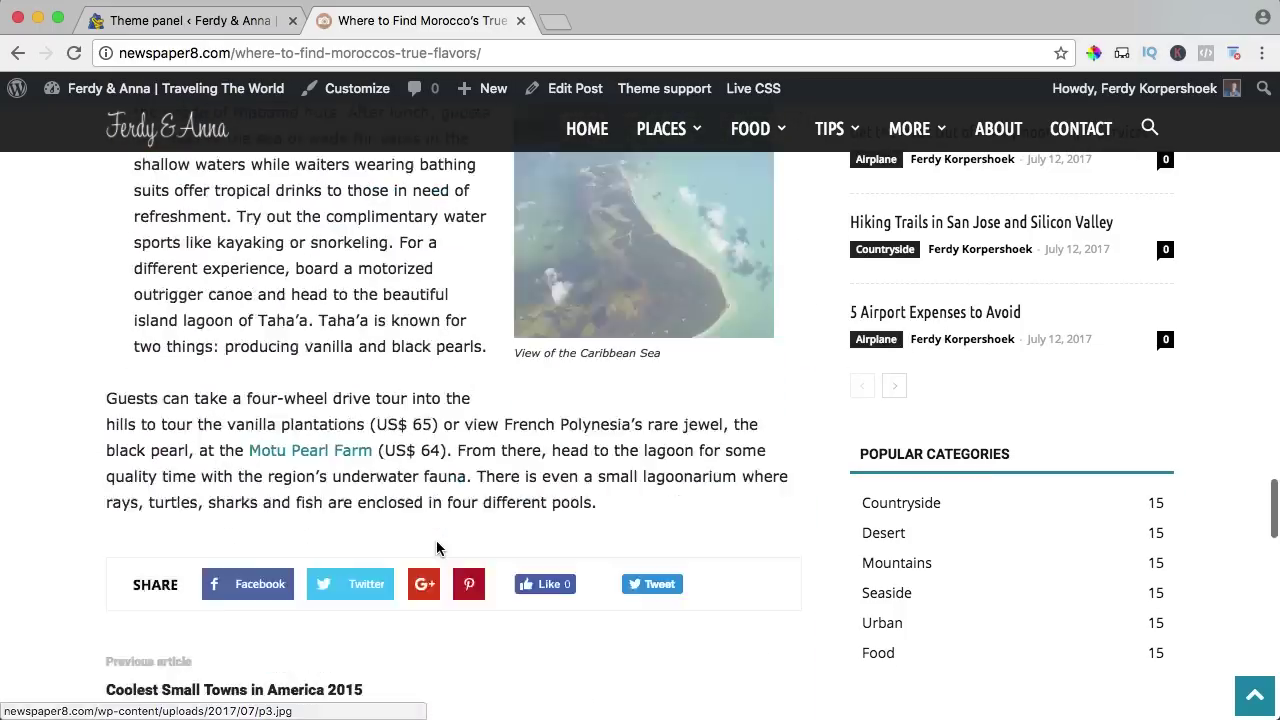
scroll(437, 545, "up", 2)
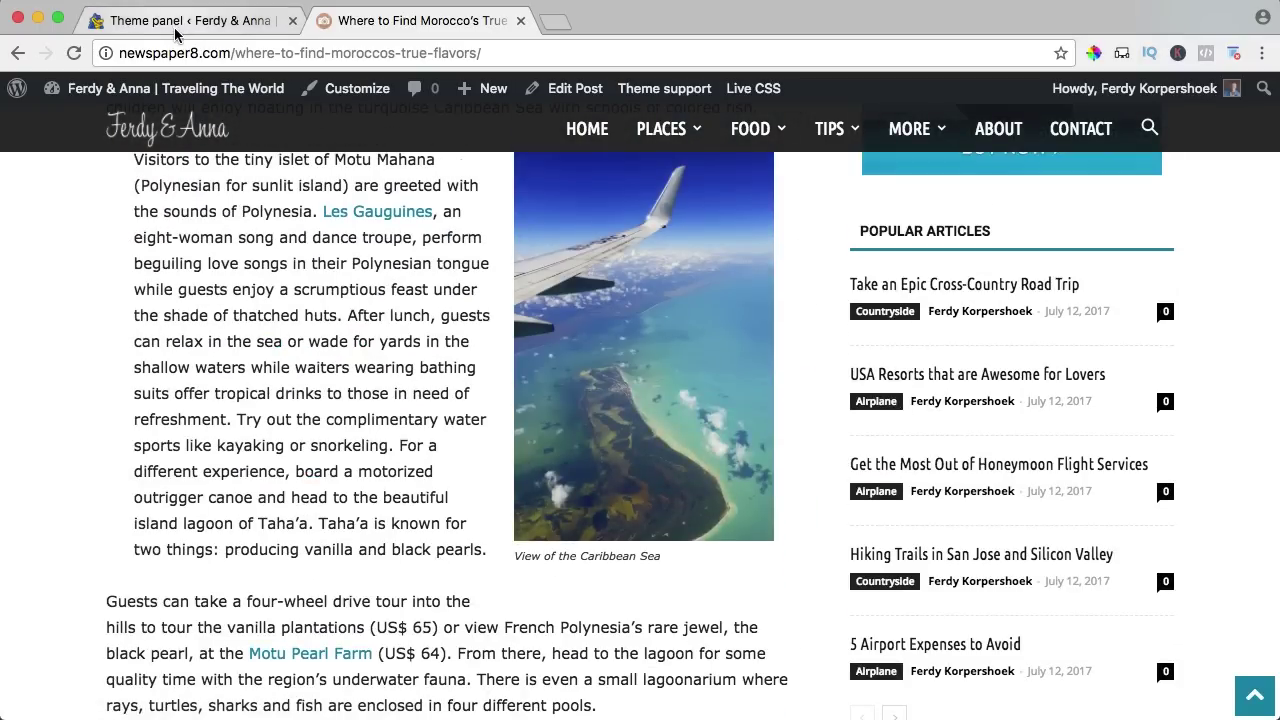
Turn on the image loading animation with the Fade & Scale effect and save.
left_click(160, 20)
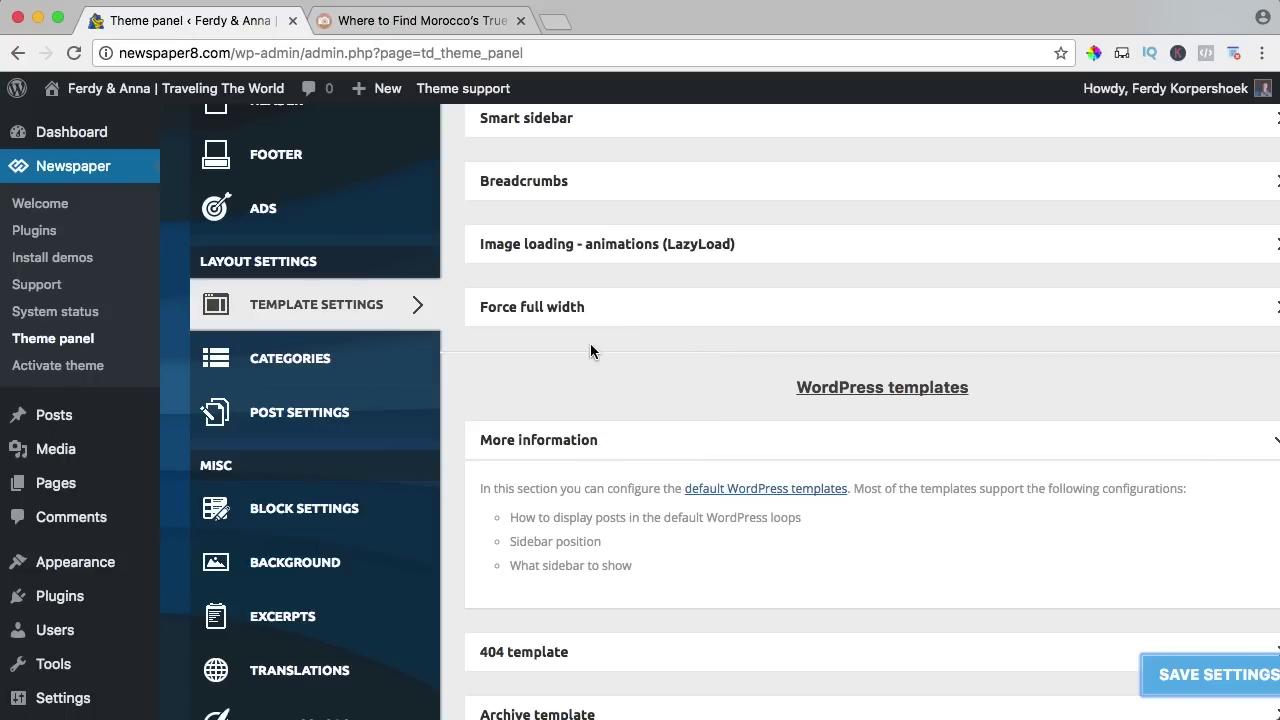
left_click(540, 258)
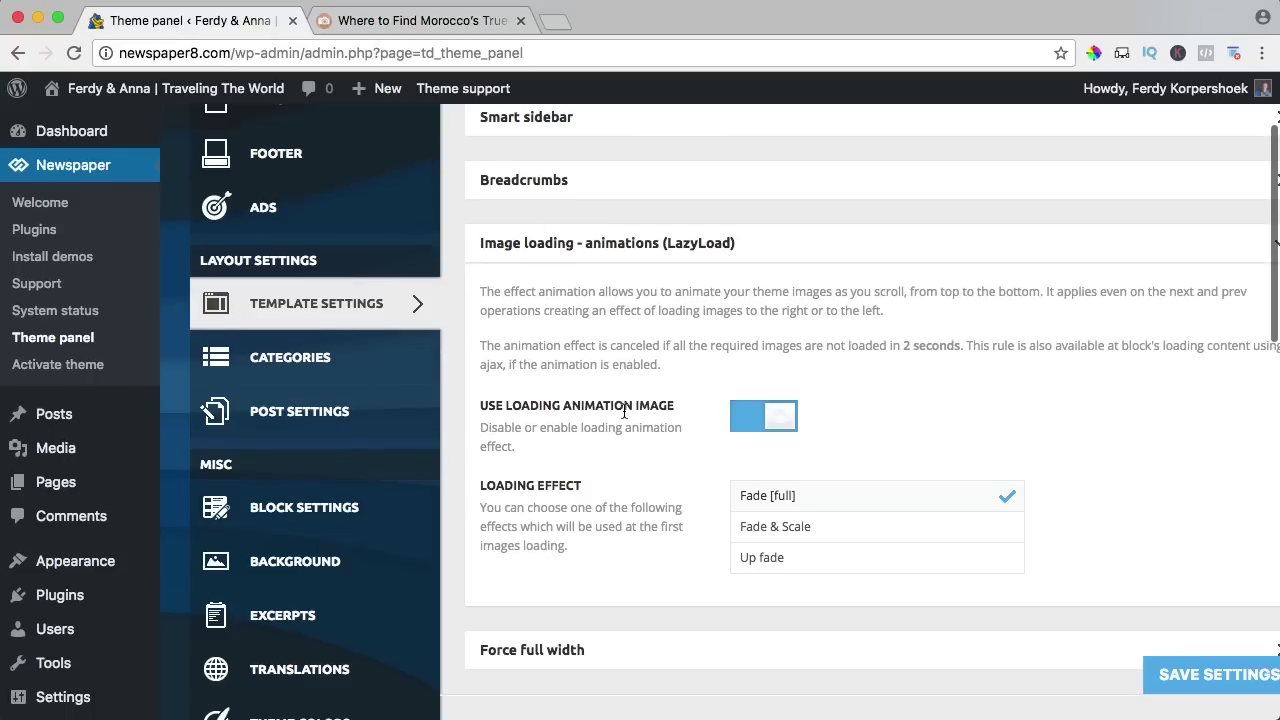
scroll(624, 410, "down", 3)
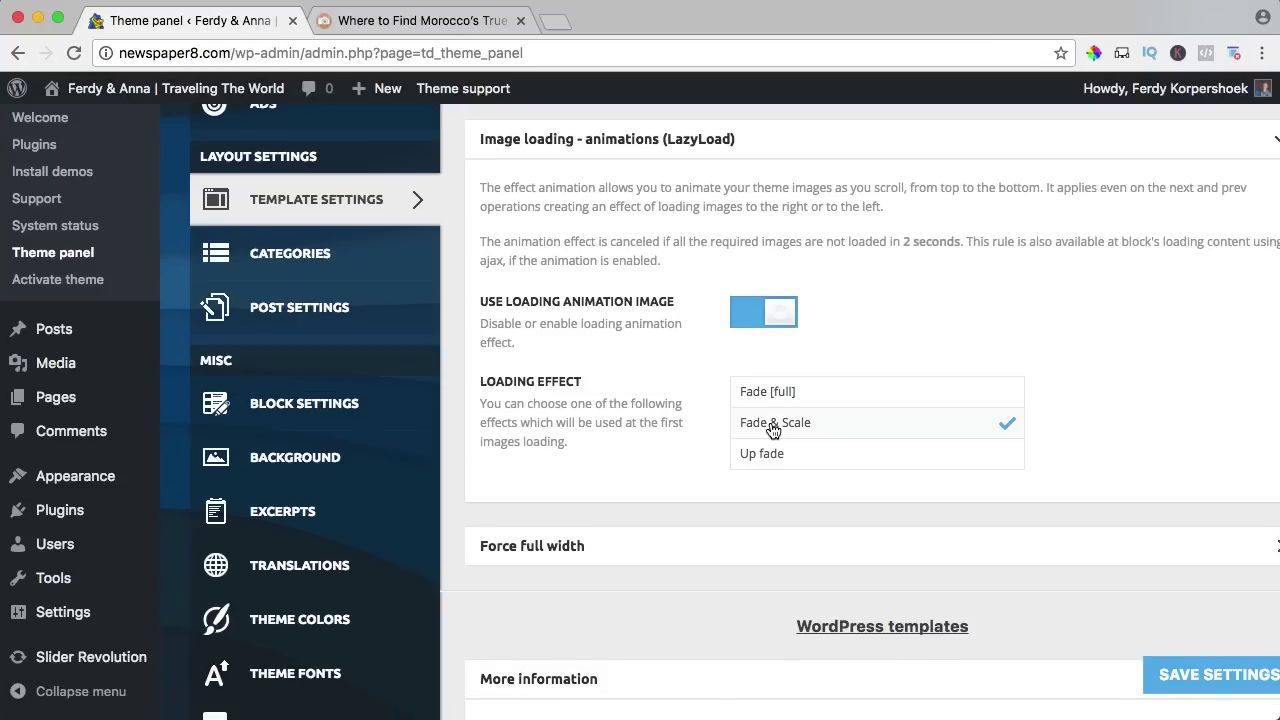
left_click(1172, 680)
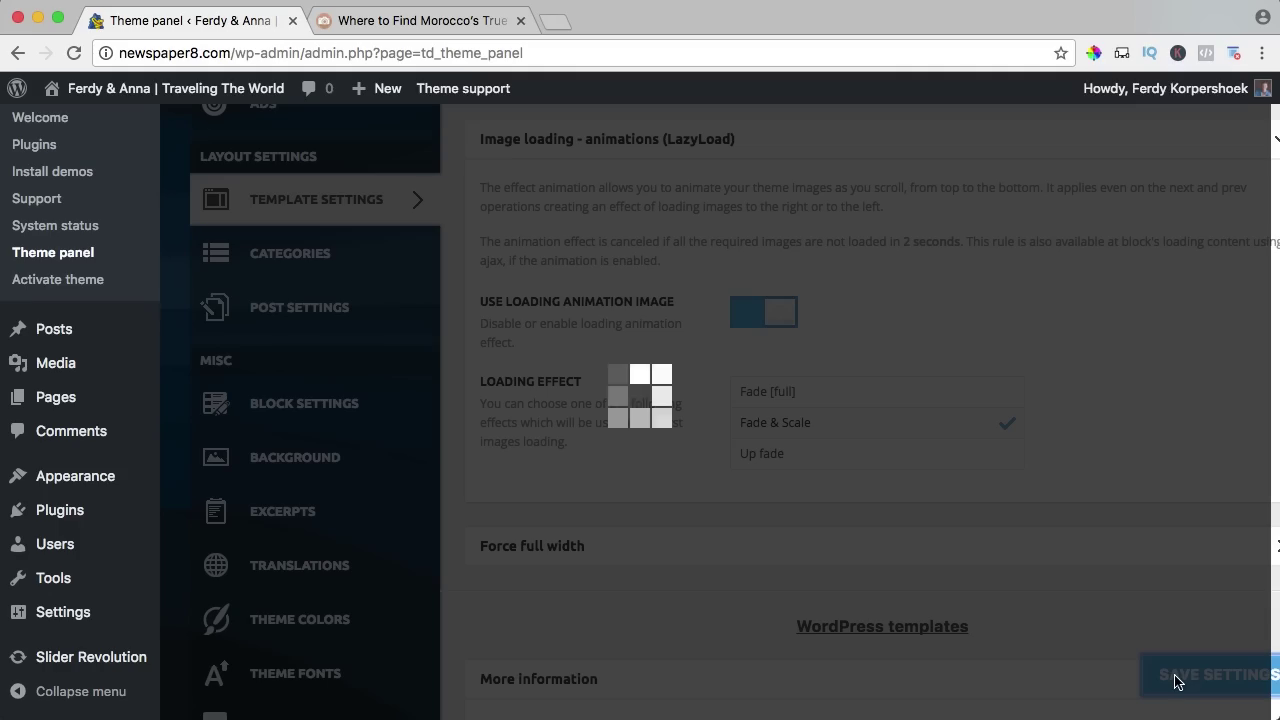
Preview the Fade & Scale loading effect on the Morocco article, then return to the theme panel.
left_click(420, 25)
scroll(565, 264, "up", 20)
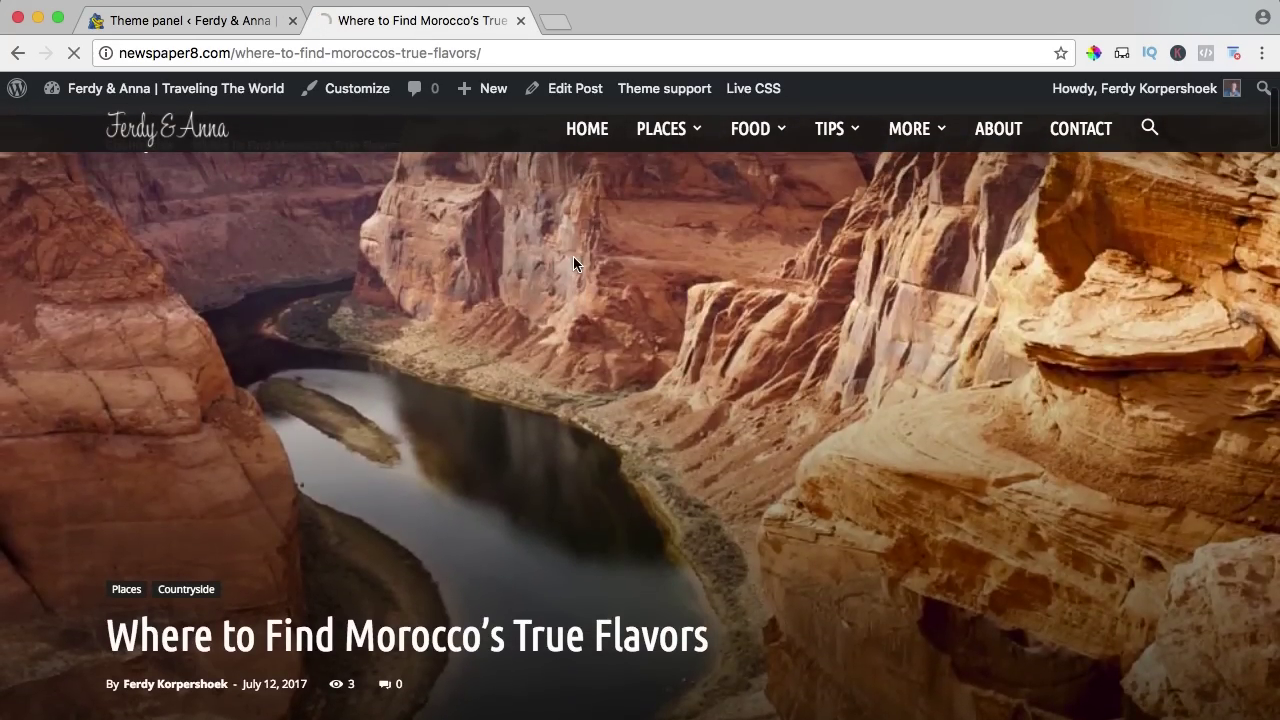
scroll(421, 670, "down", 3)
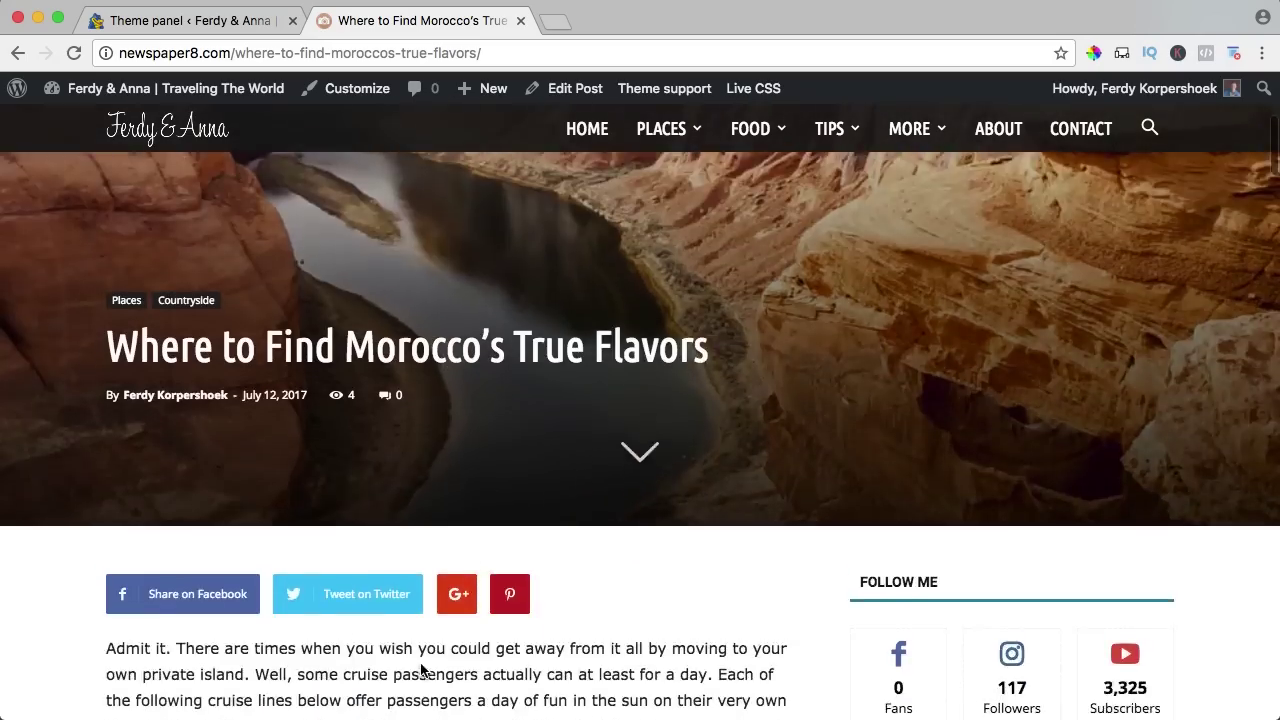
scroll(421, 670, "down", 12)
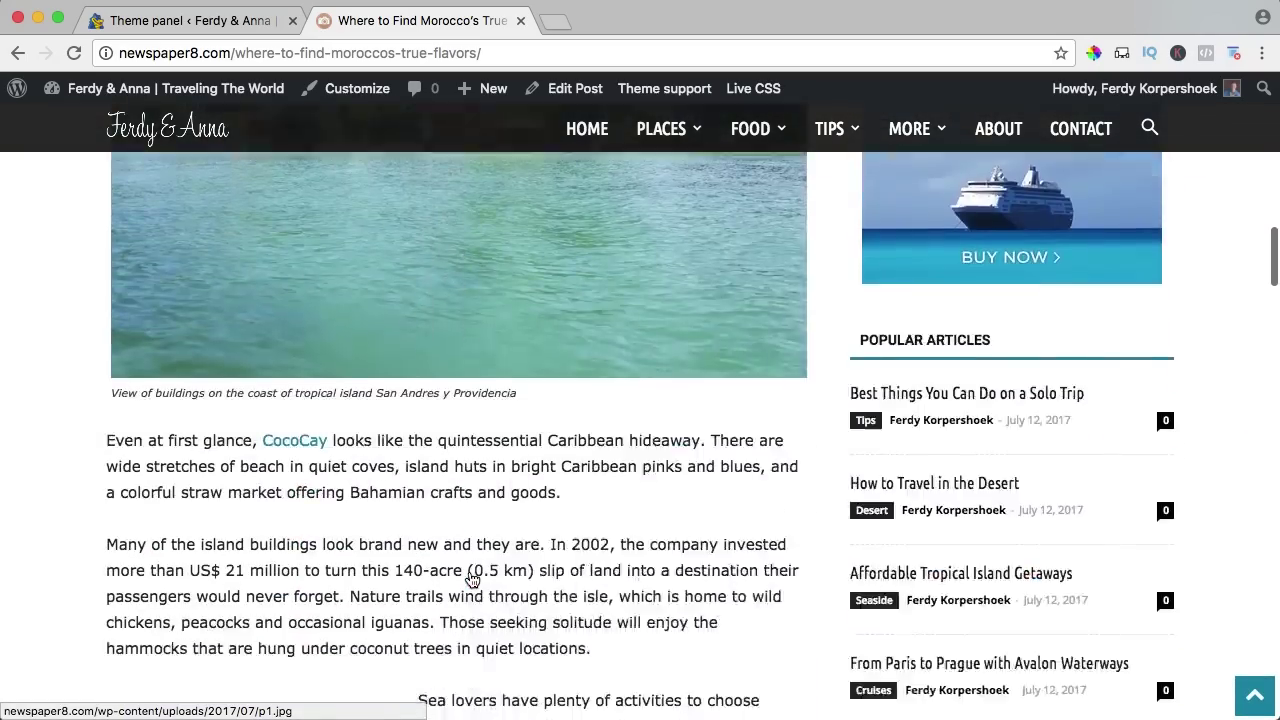
scroll(472, 580, "down", 4)
scroll(472, 580, "down", 7)
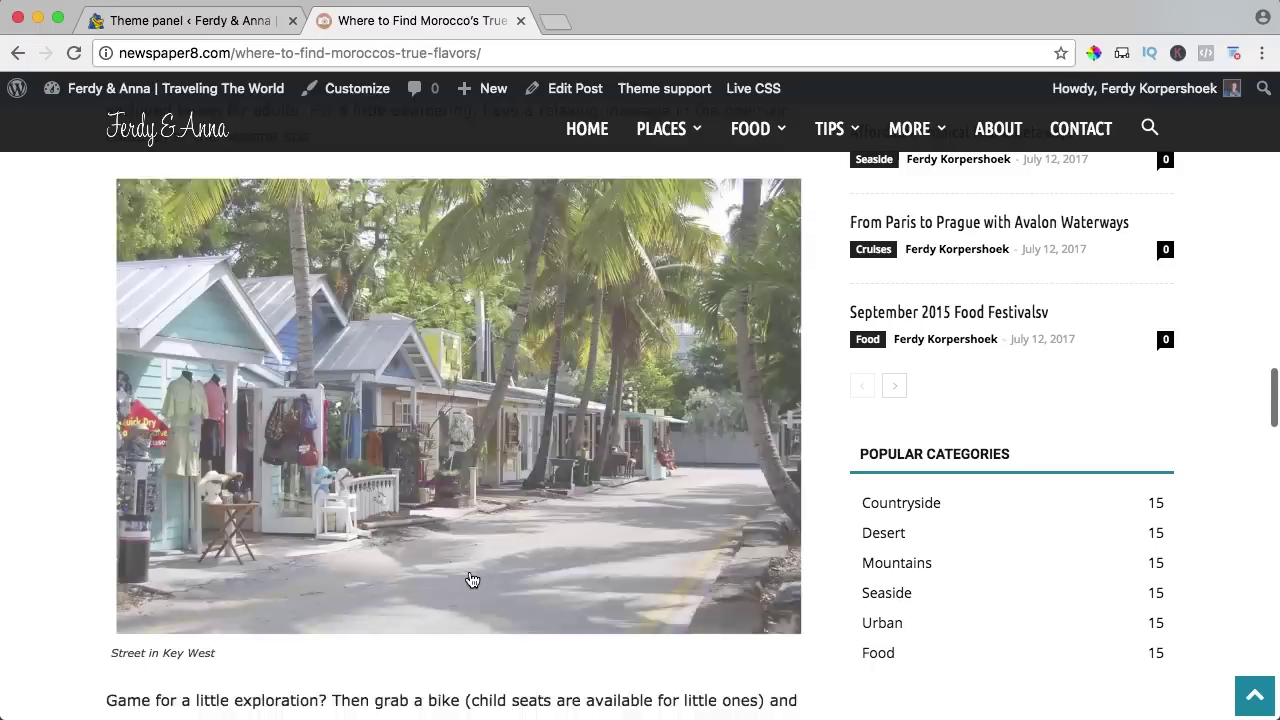
scroll(472, 580, "down", 1)
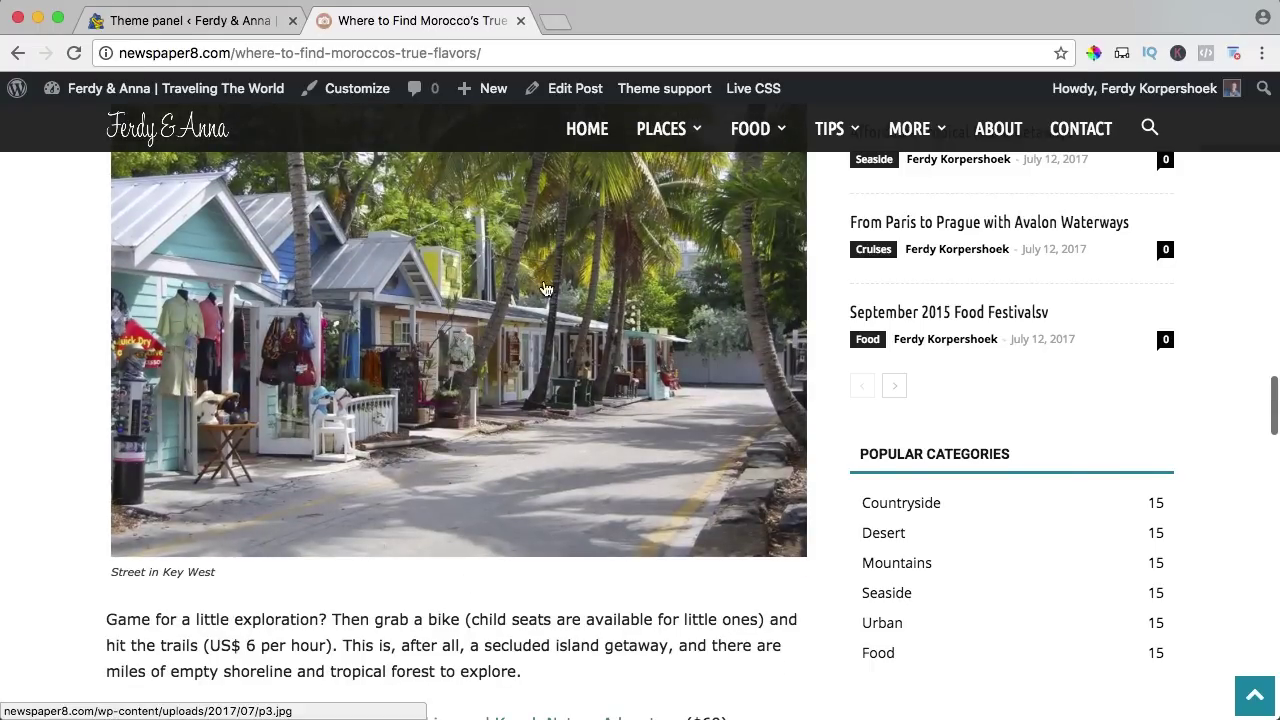
scroll(545, 289, "down", 9)
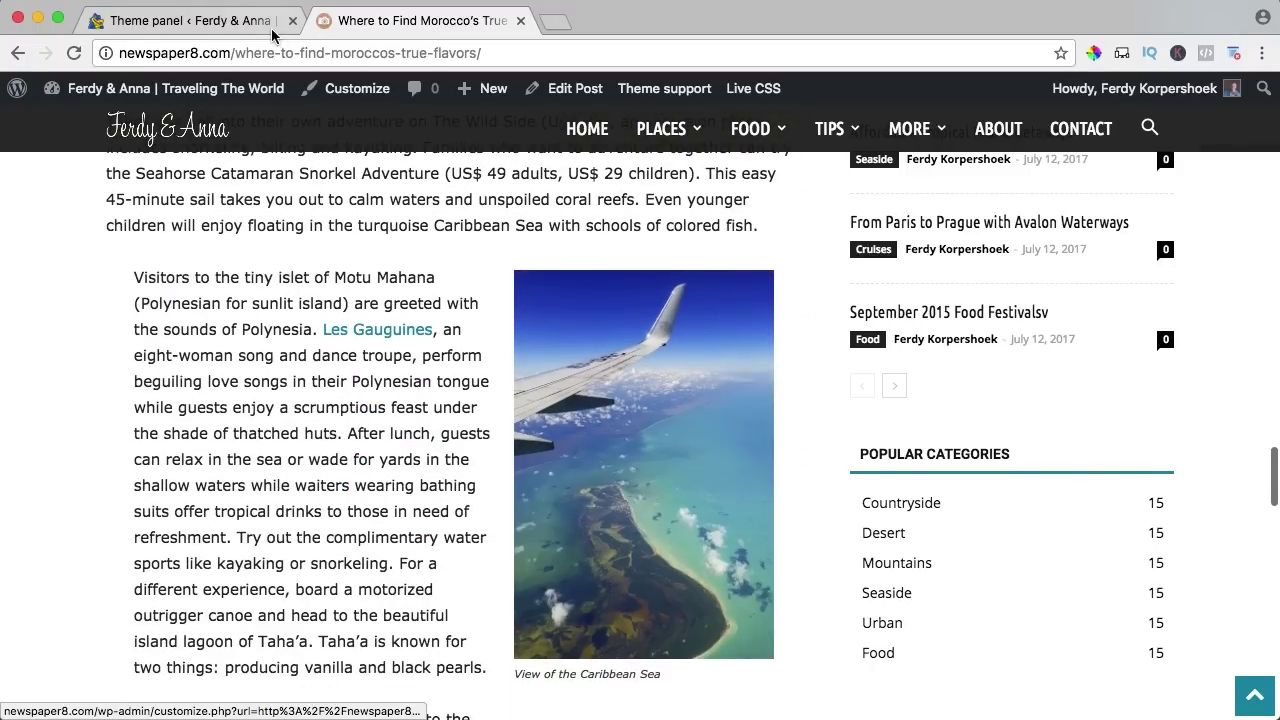
left_click(190, 20)
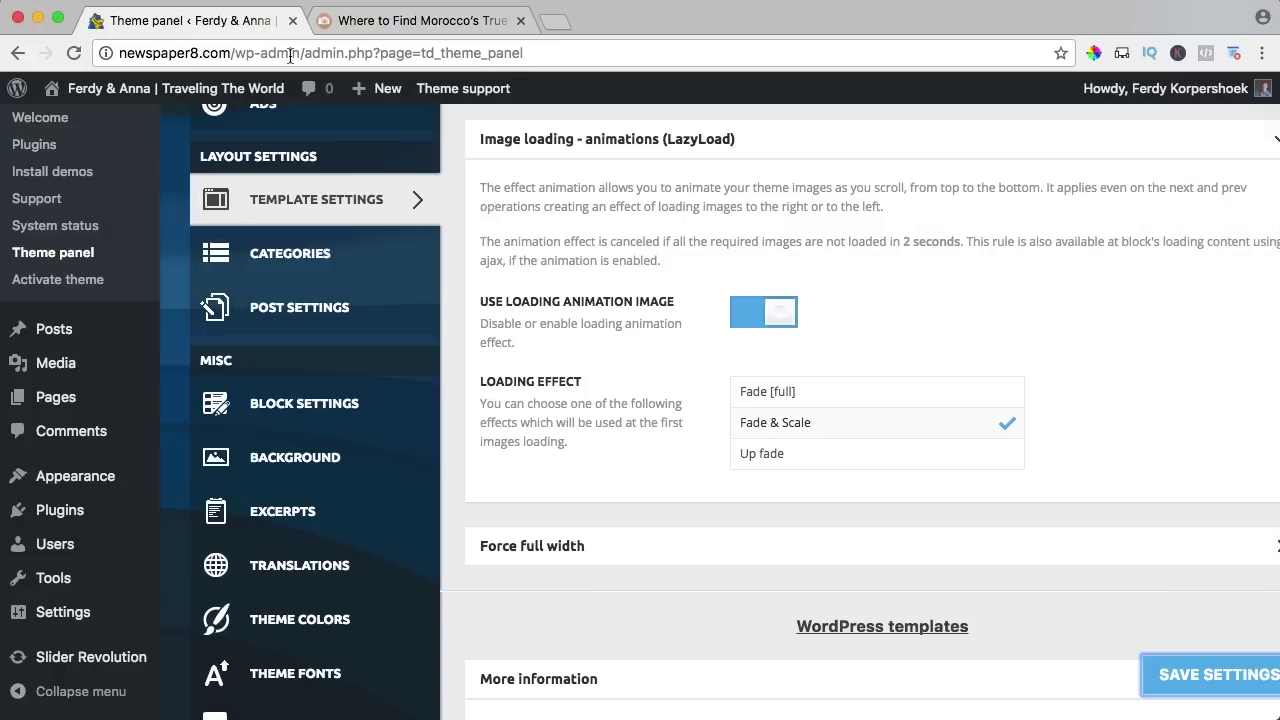
Expand Force full width instead of Image loading, then view the Morocco article zoomed out at its top.
left_click(540, 138)
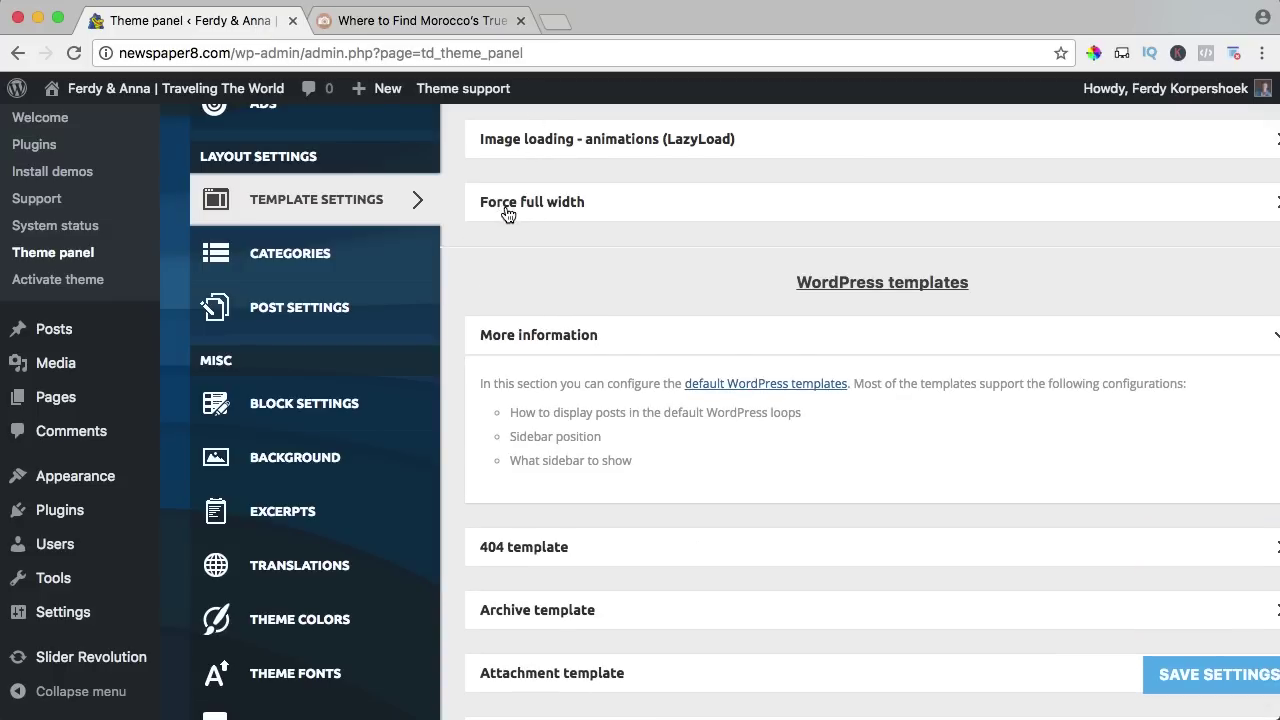
left_click(531, 203)
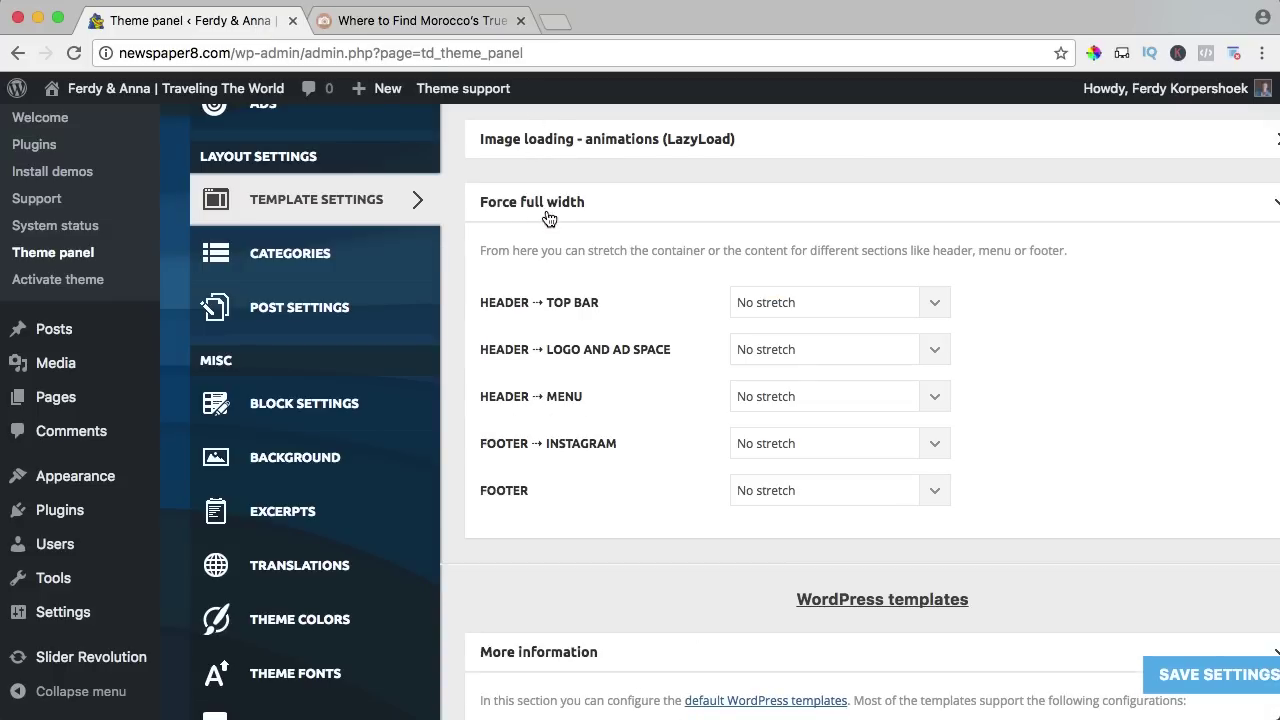
left_click(405, 20)
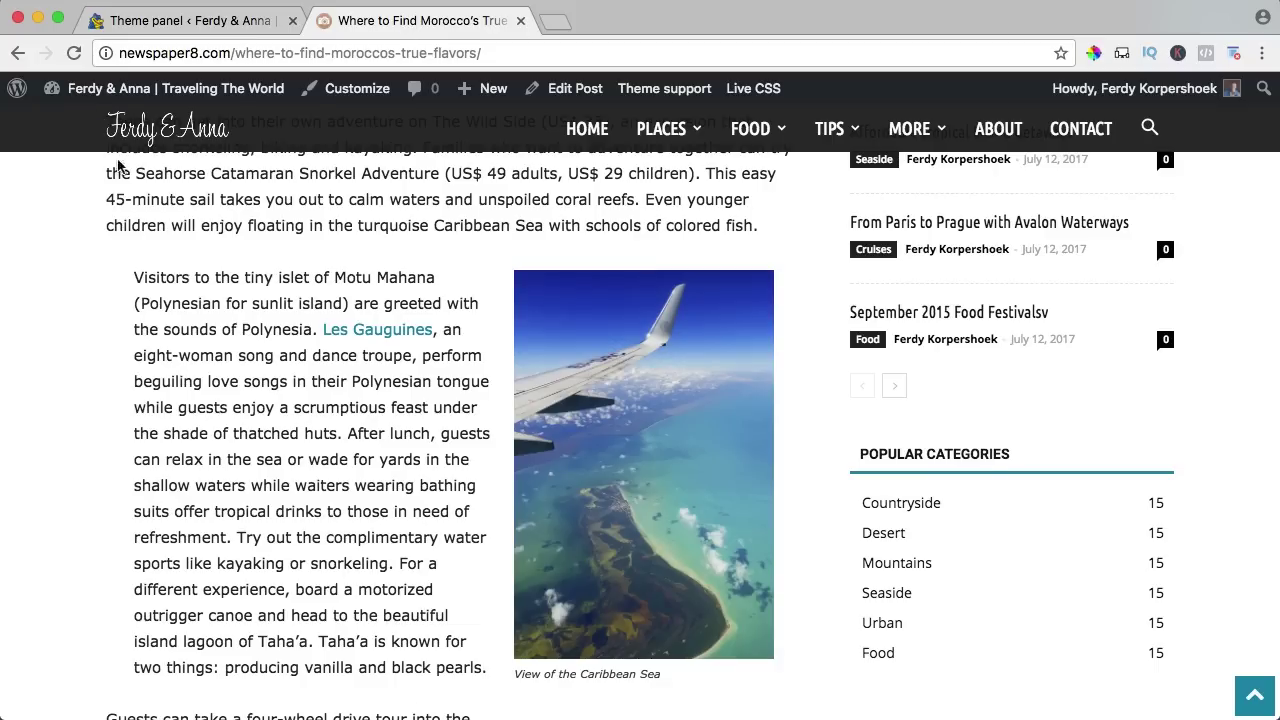
scroll(120, 181, "up", 7)
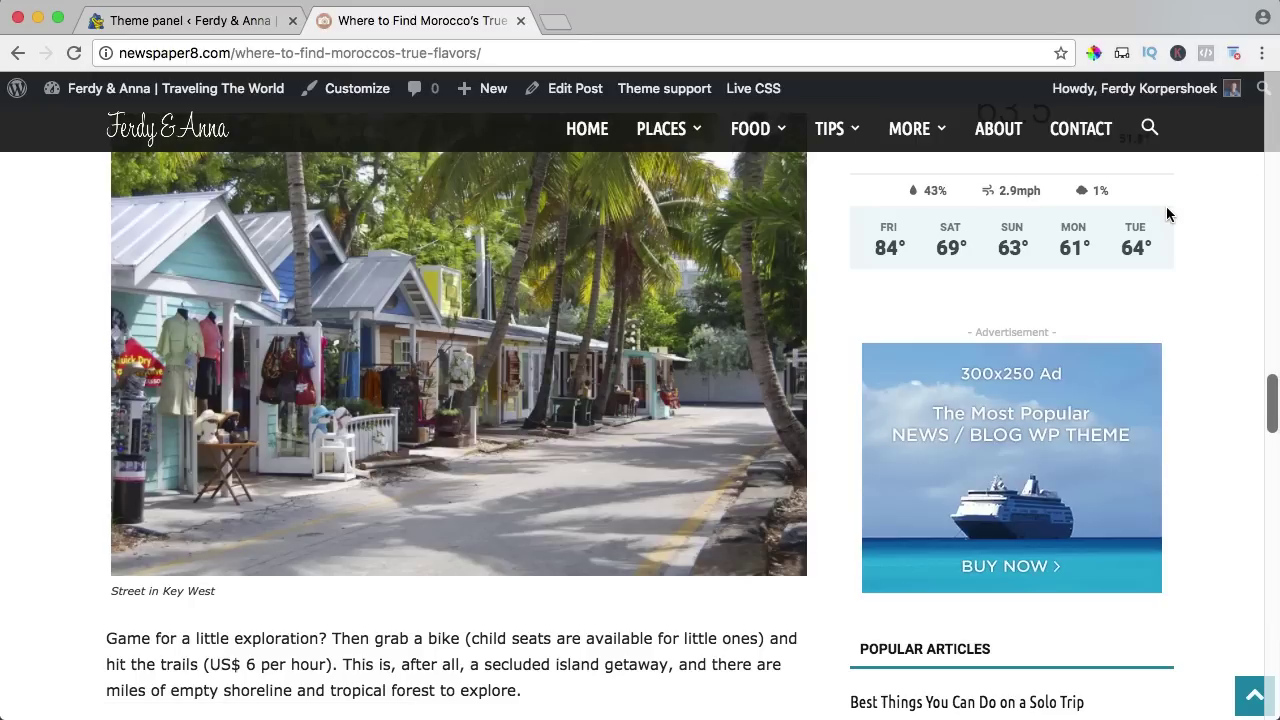
key("super+minus")
key("super+minus")
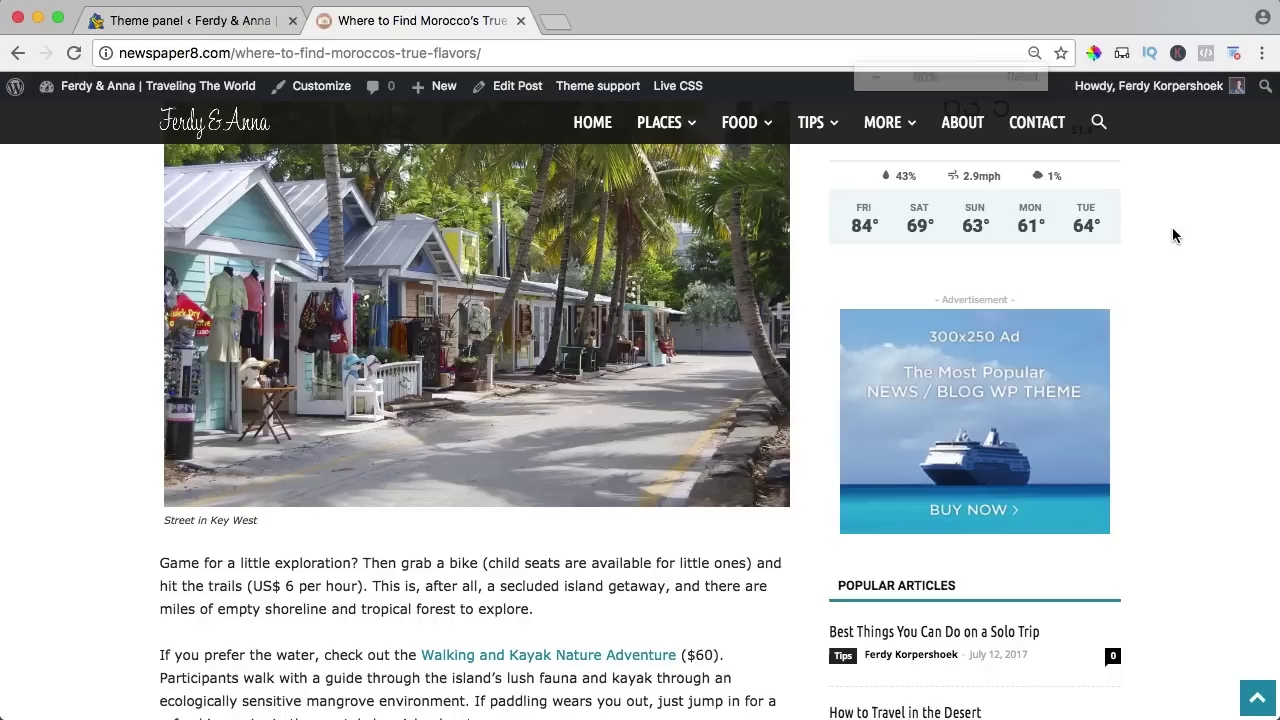
key("super+minus")
scroll(1170, 230, "up", 5)
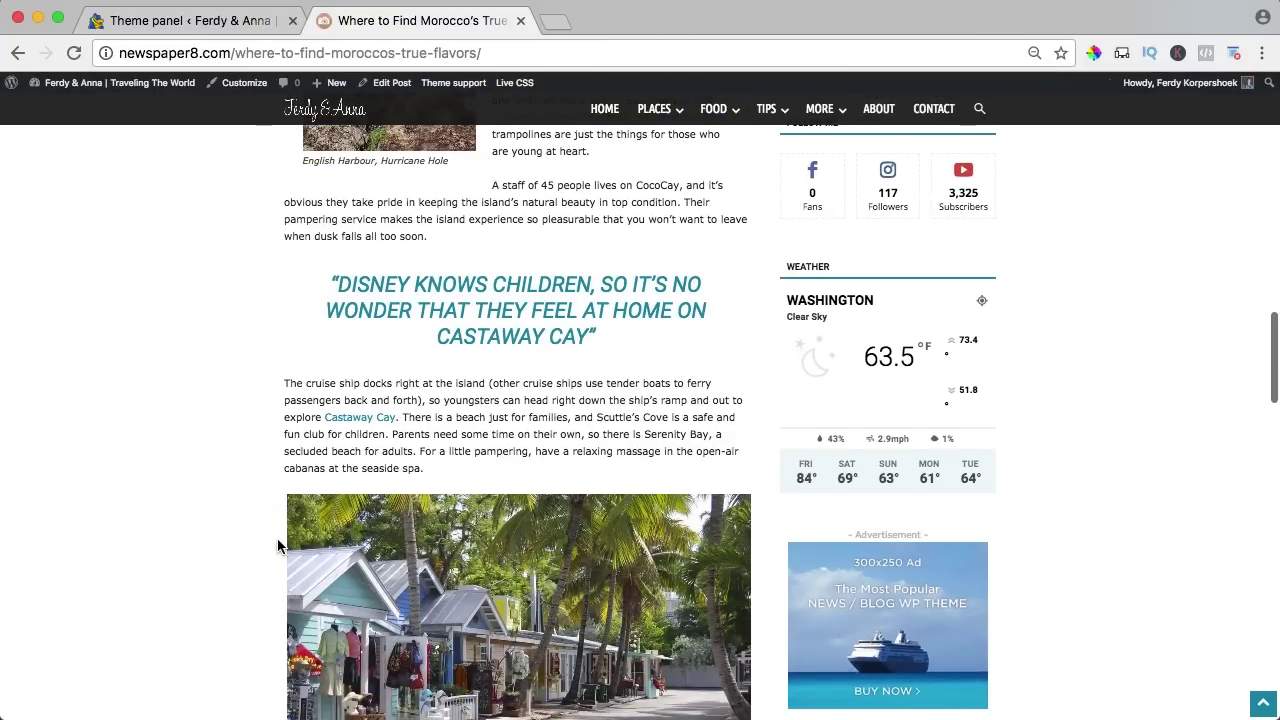
scroll(995, 170, "up", 10)
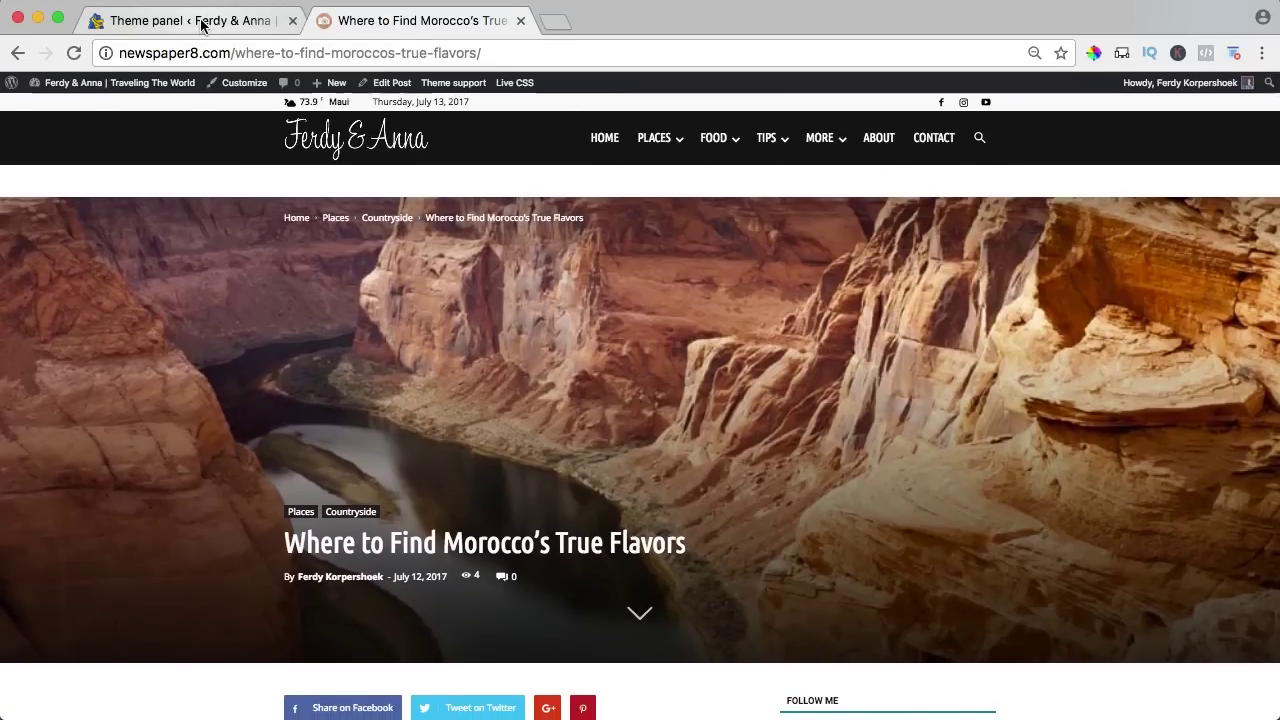
Set the top bar, logo and ad space, and menu to 'Stretch container and content'.
left_click(201, 22)
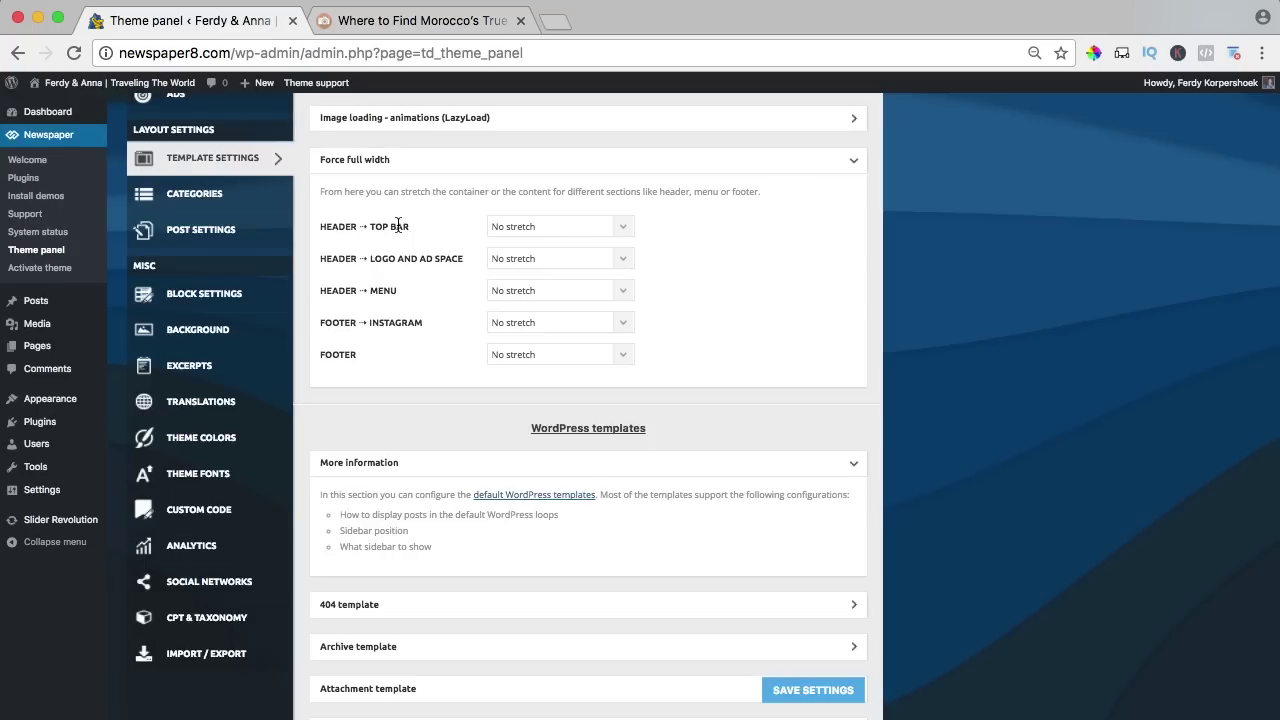
key("super+0")
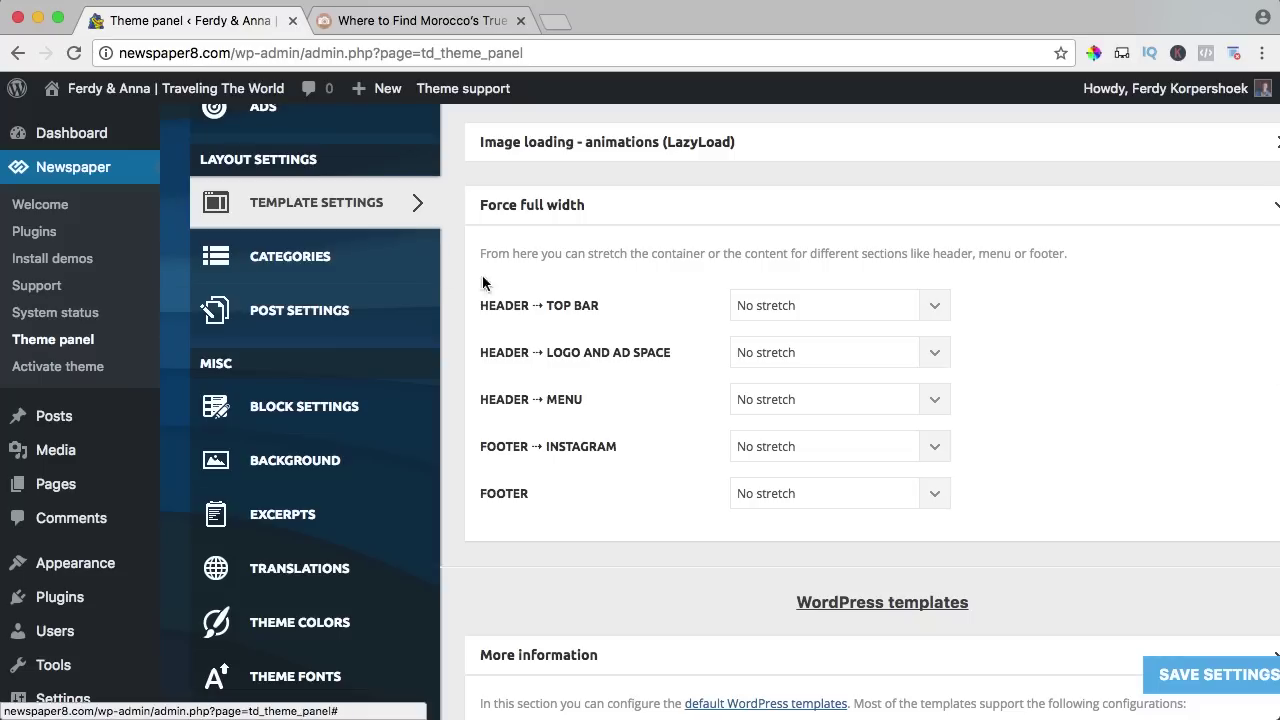
left_click(737, 310)
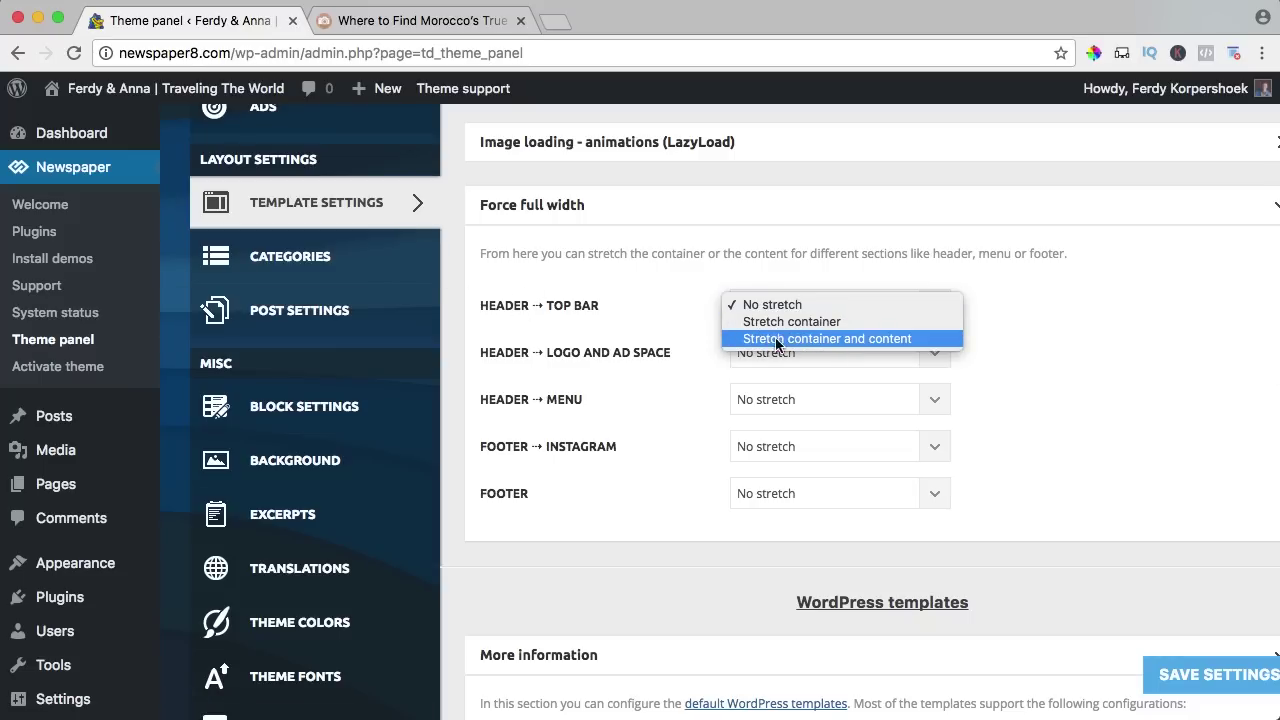
left_click(868, 338)
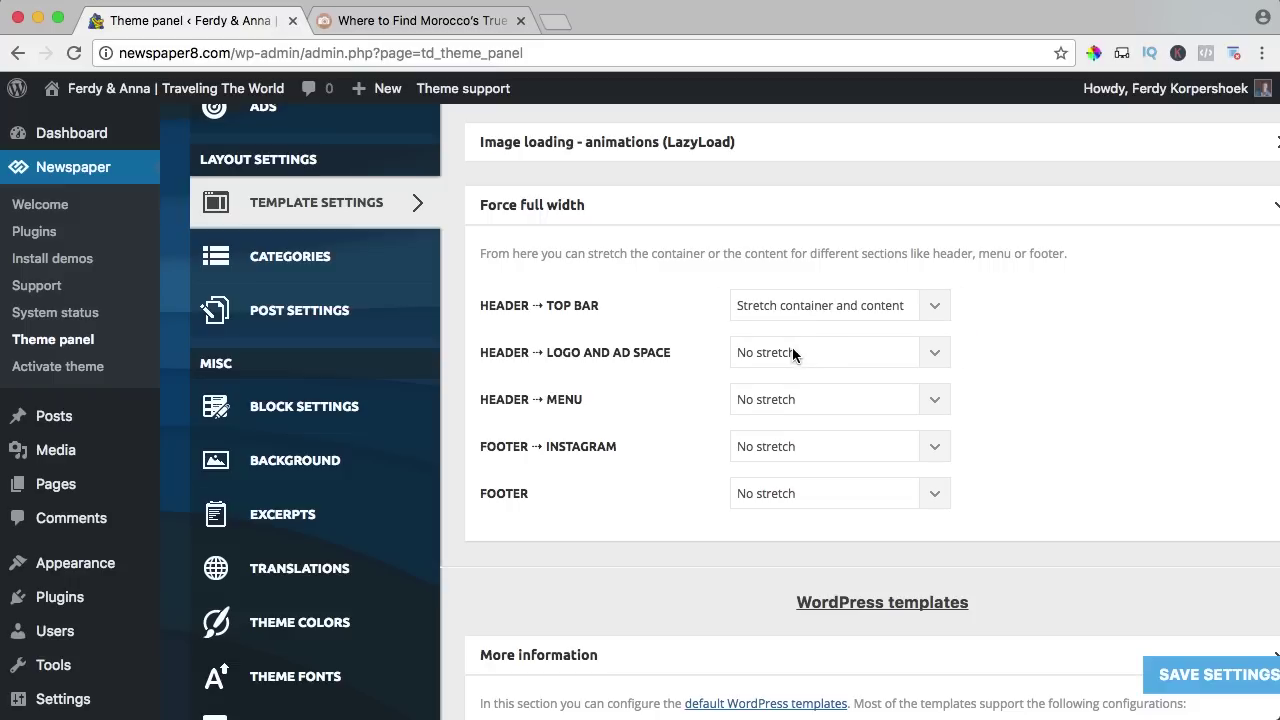
left_click(792, 352)
left_click(782, 385)
left_click(774, 402)
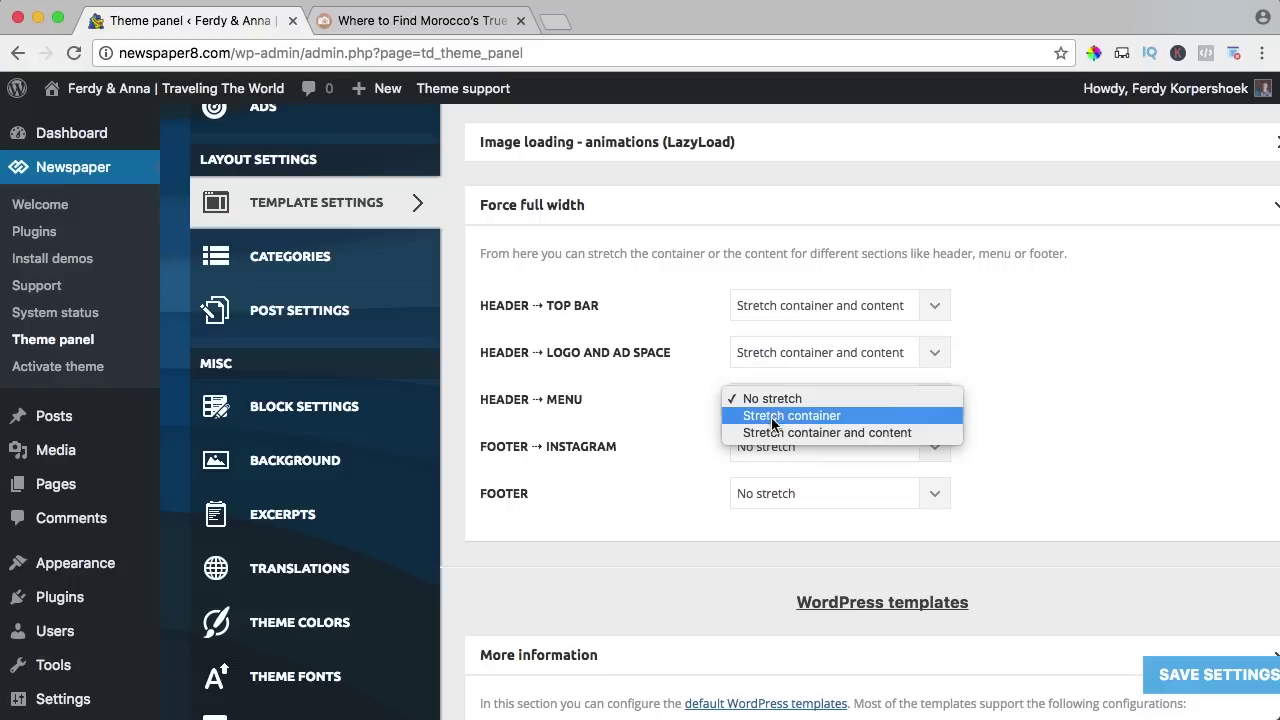
left_click(775, 431)
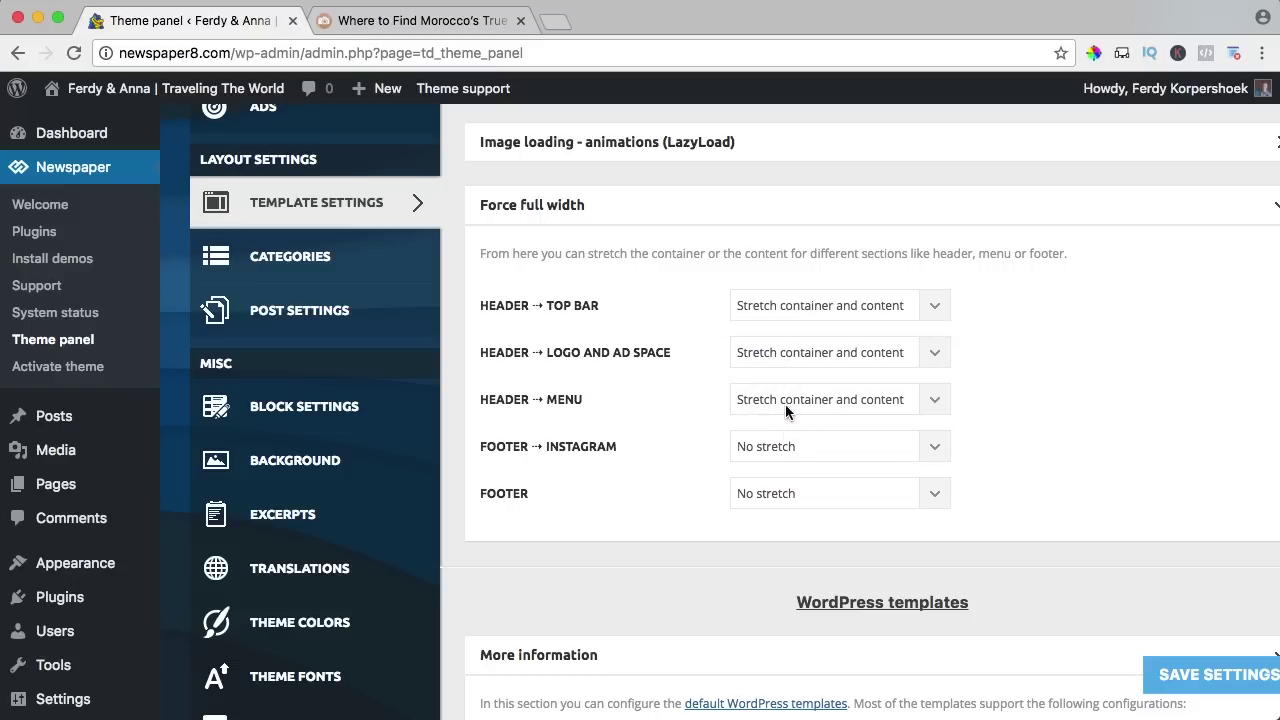
Save the full-width header settings and view them on the Morocco article.
left_click(391, 20)
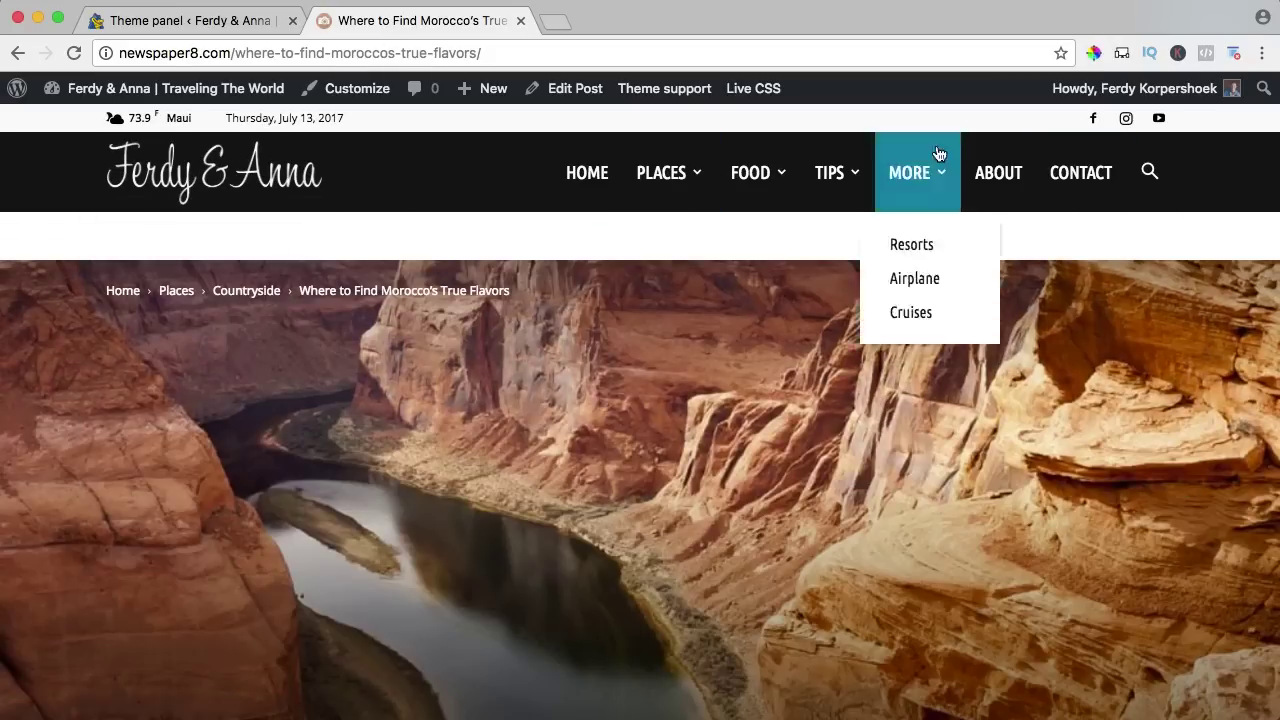
left_click(255, 22)
left_click(1195, 675)
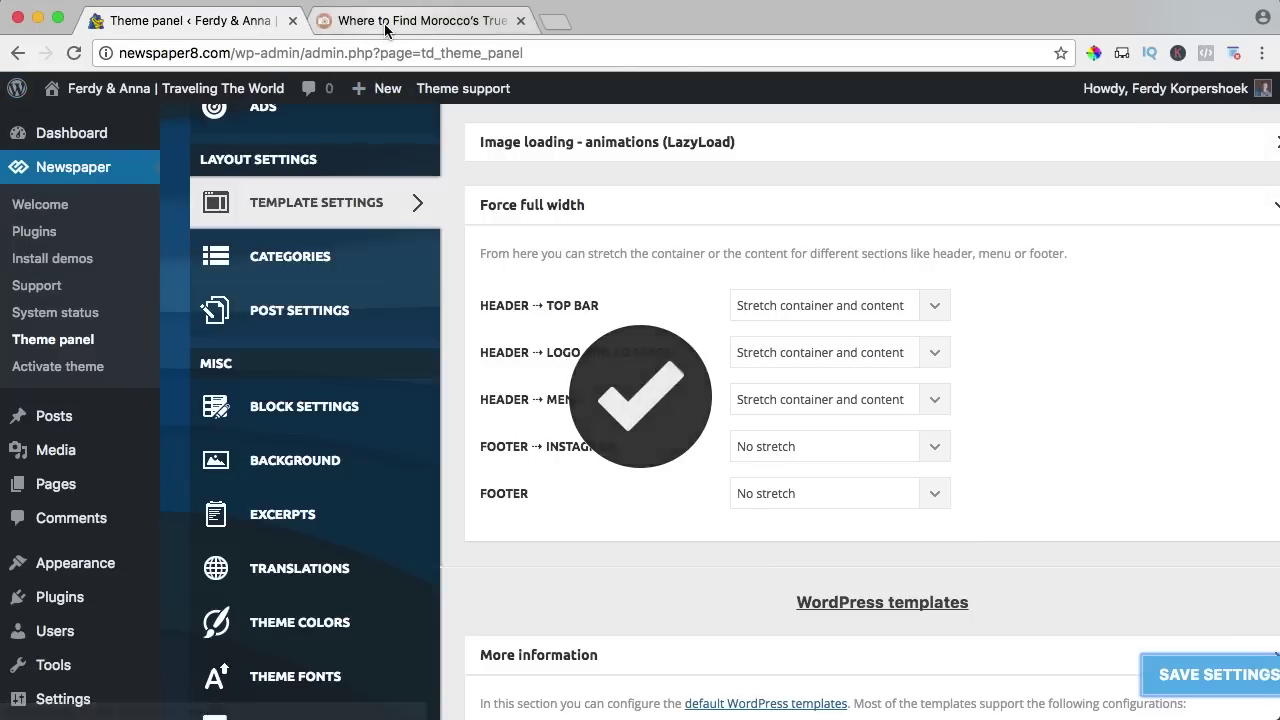
left_click(385, 24)
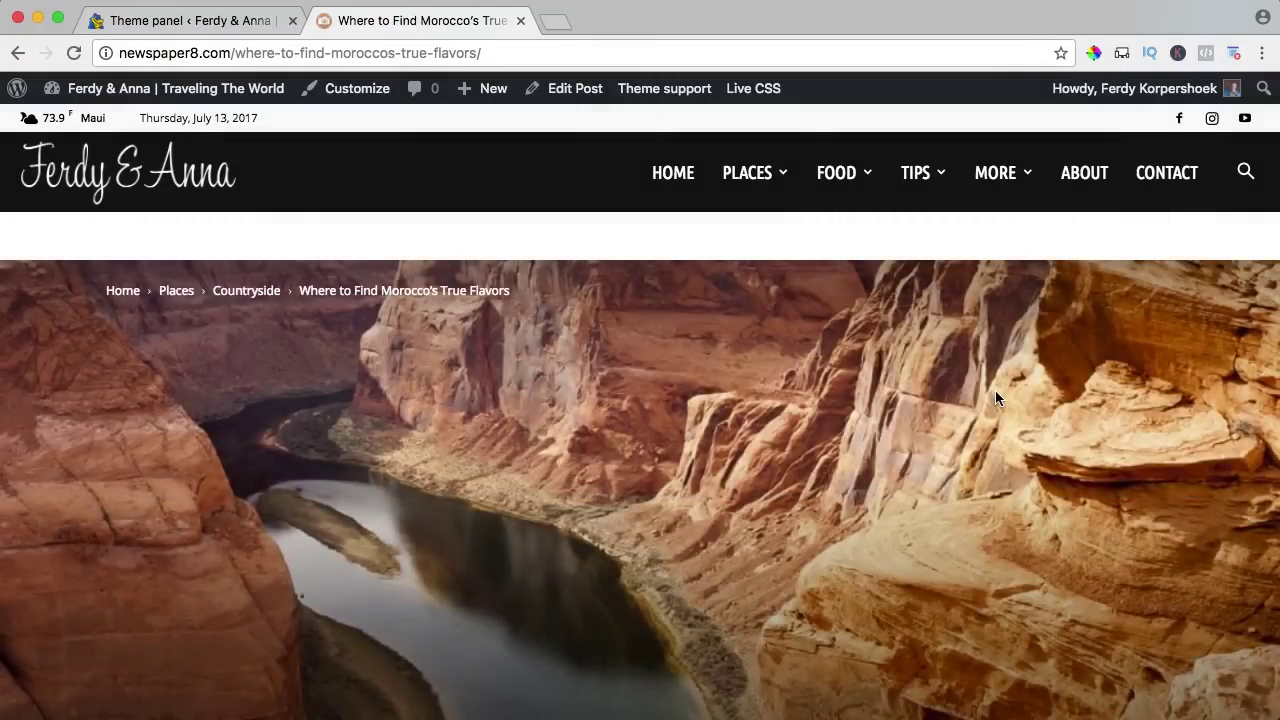
key("super+minus")
key("super+minus")
key("super+minus")
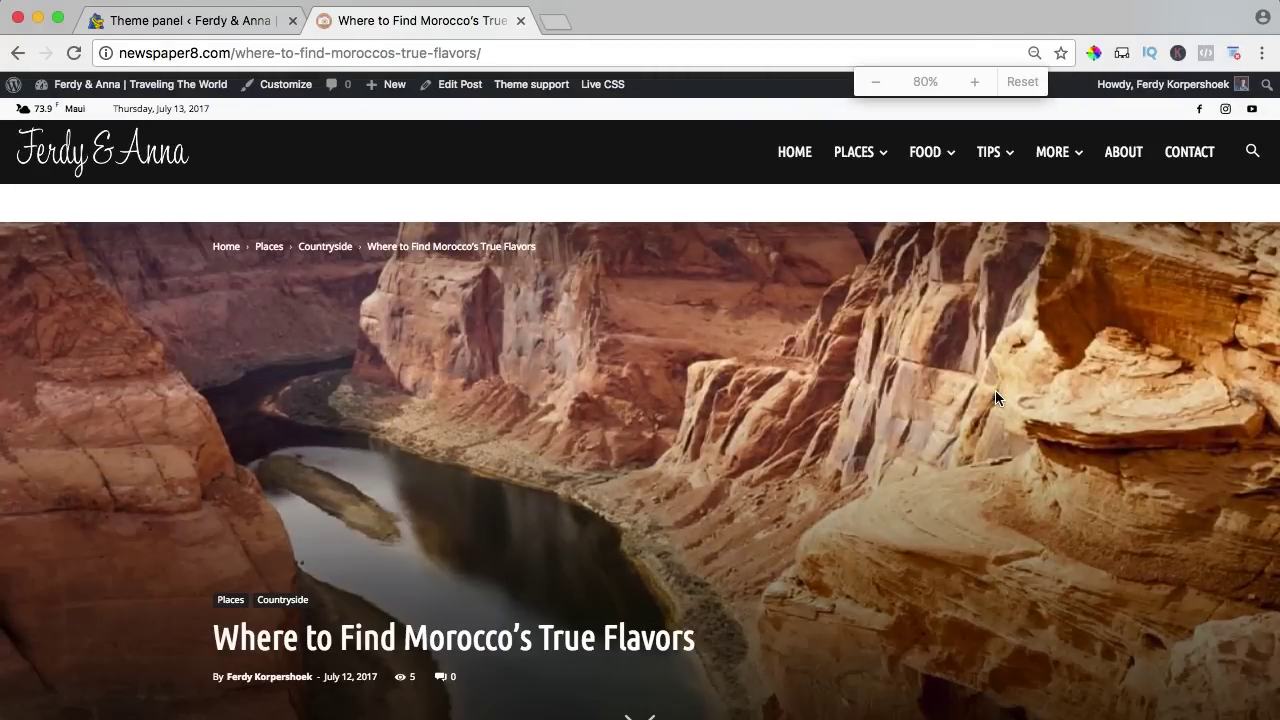
key("super+minus")
key("super+minus")
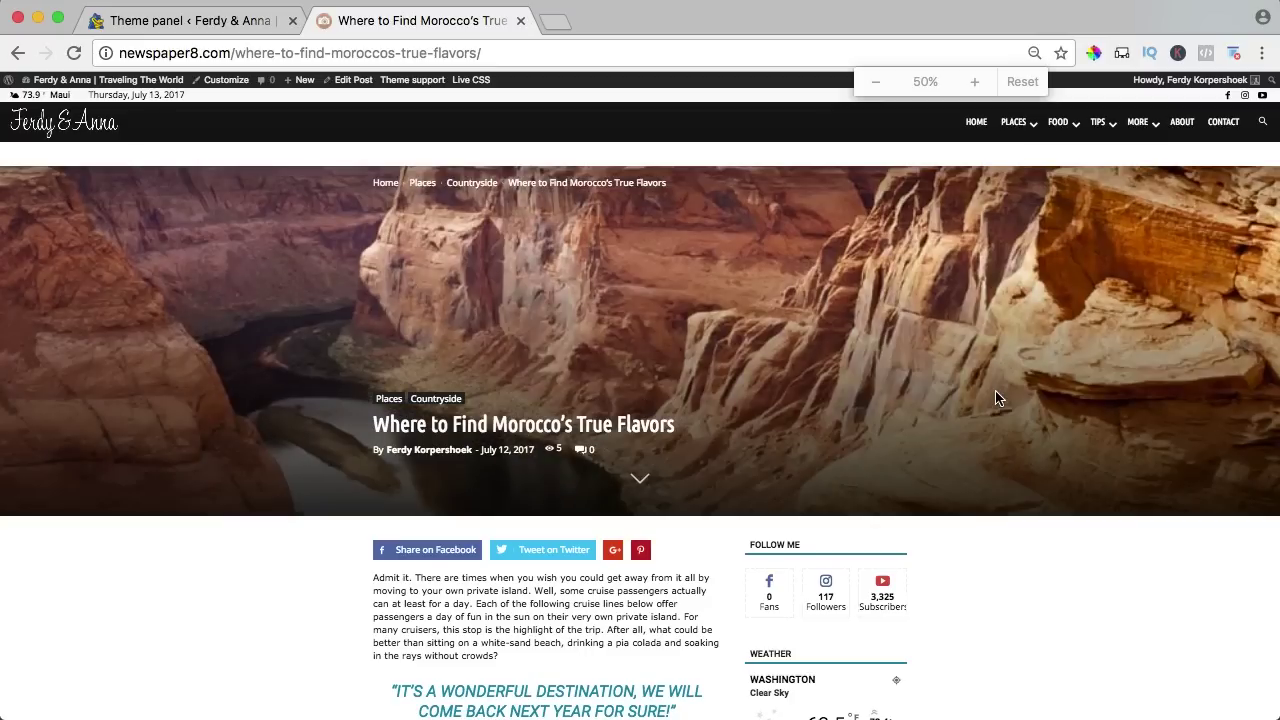
scroll(995, 398, "down", 5)
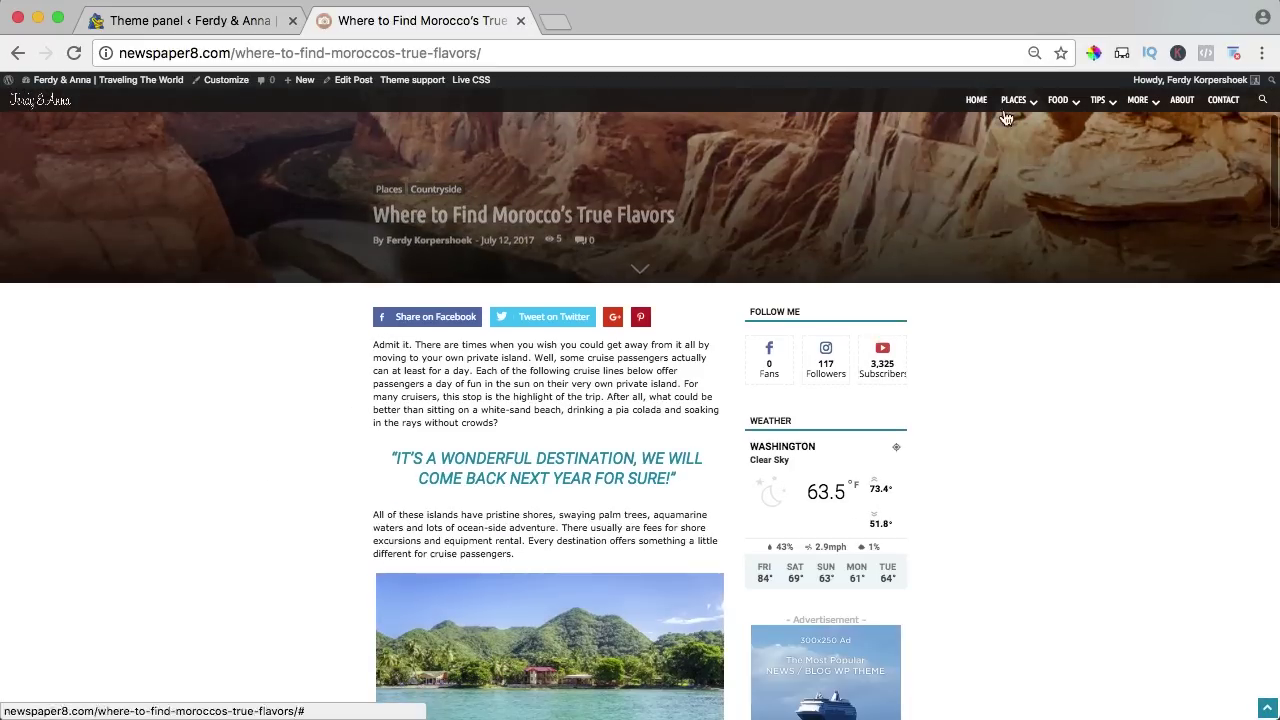
mouse_move(1041, 101)
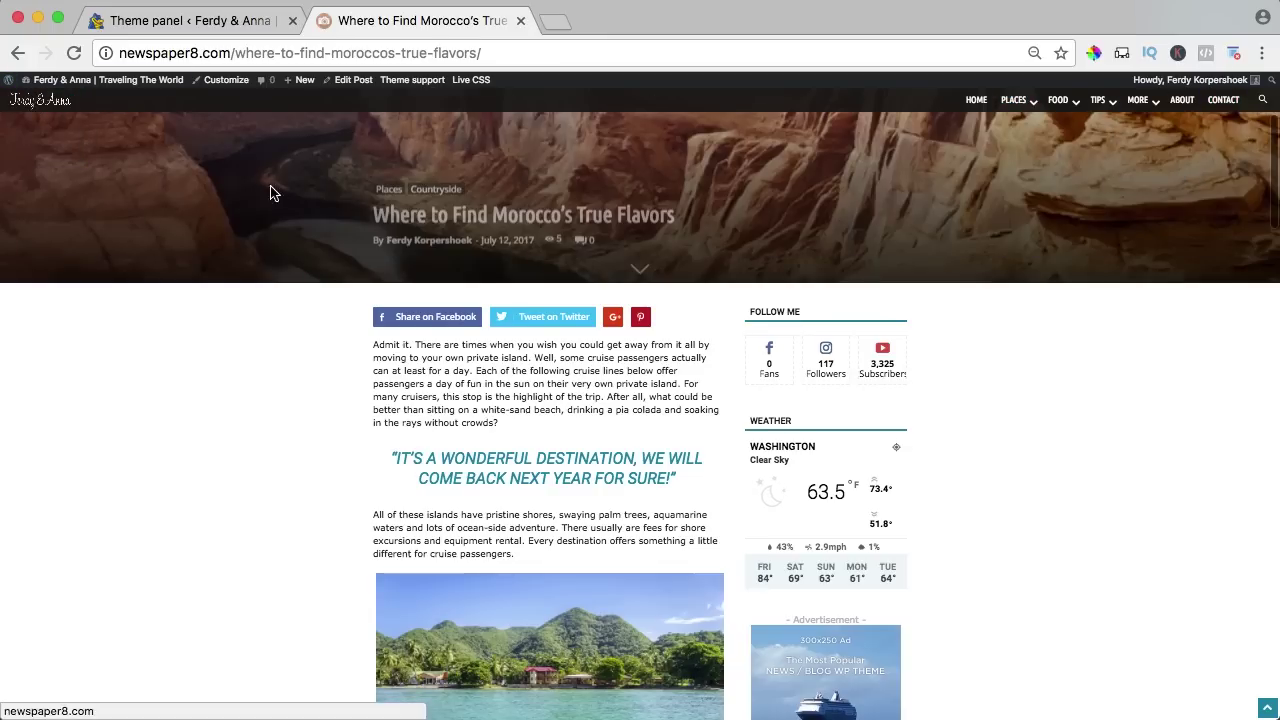
scroll(157, 140, "up", 5)
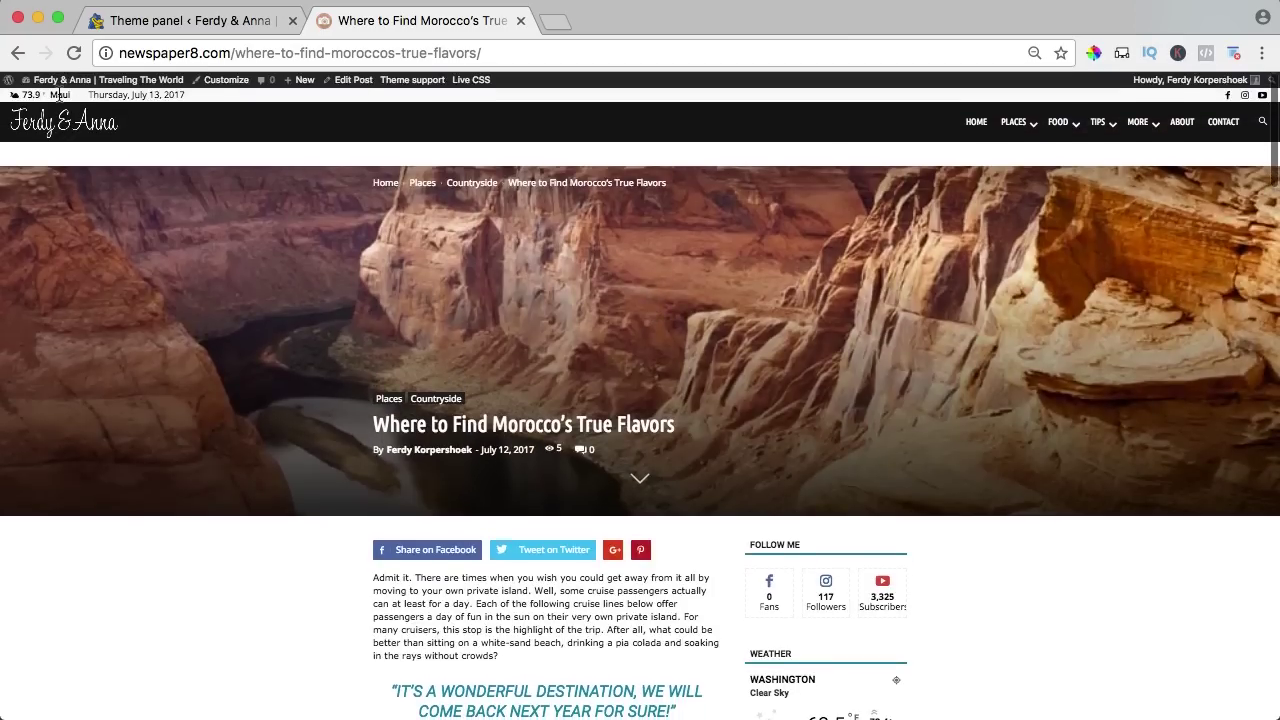
Reset the top bar, logo and ad space, and menu stretch options to No stretch.
left_click(180, 21)
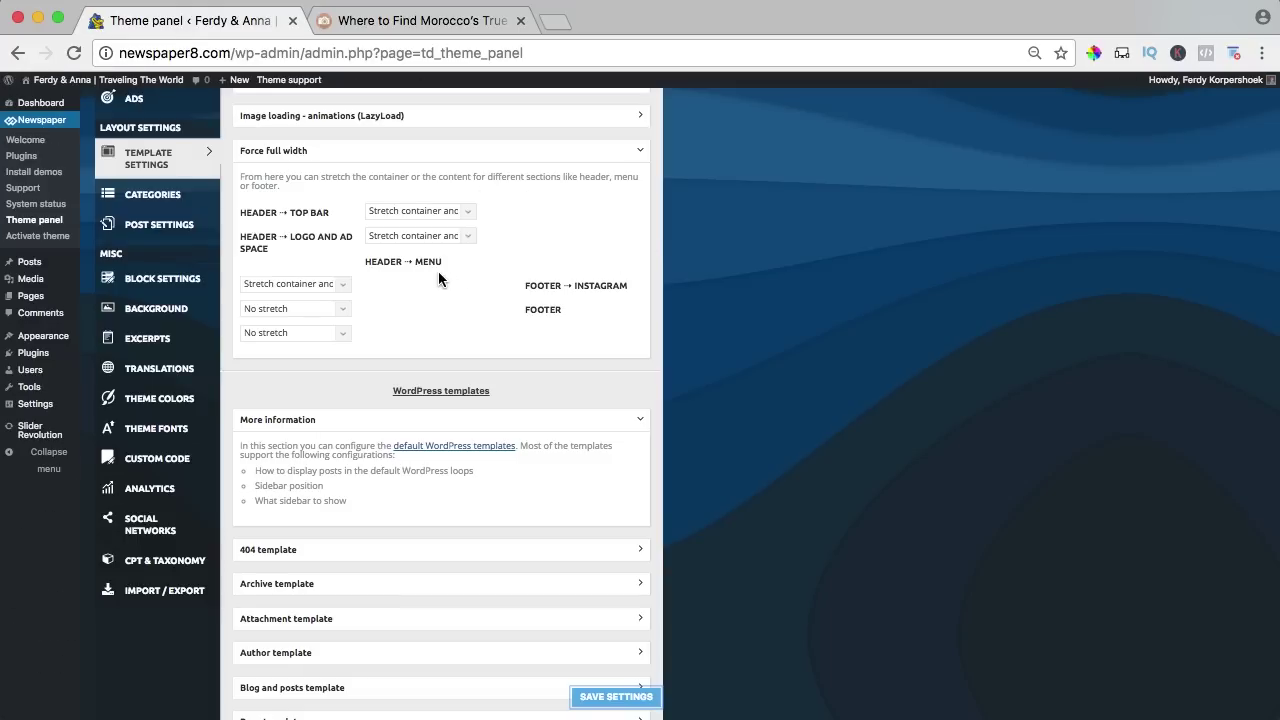
key("super+0")
left_click(783, 316)
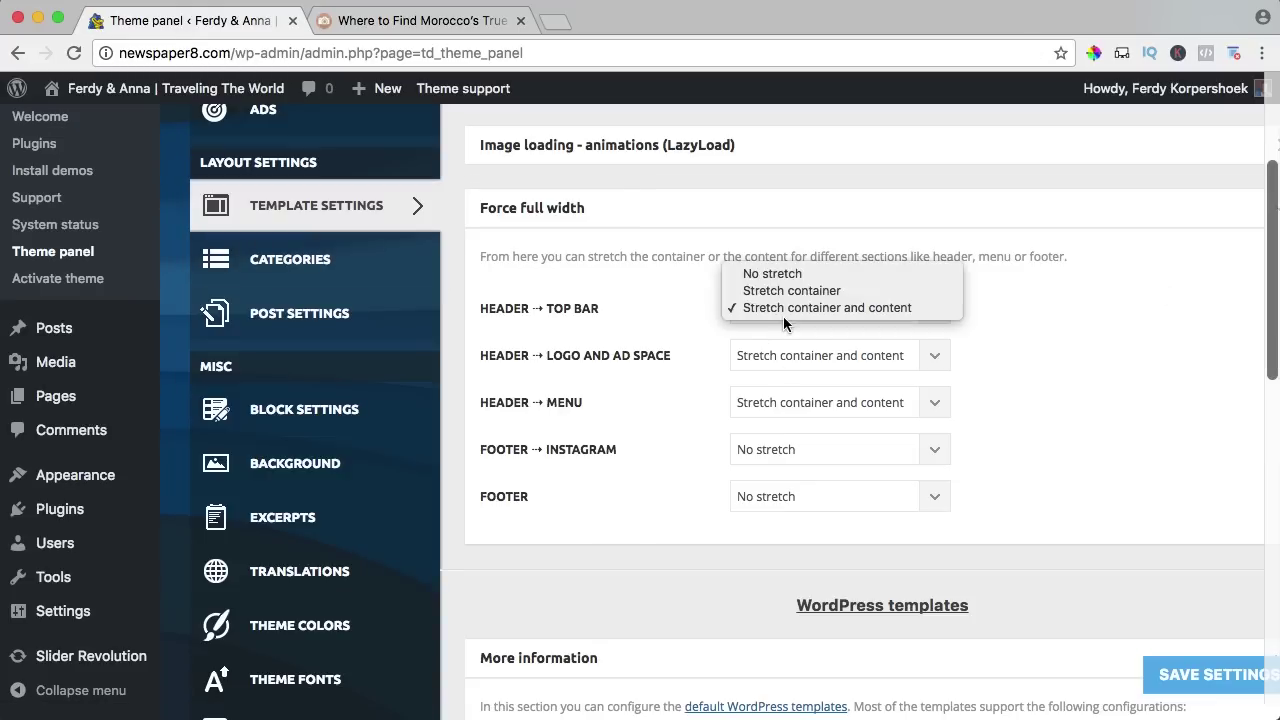
left_click(773, 274)
left_click(782, 356)
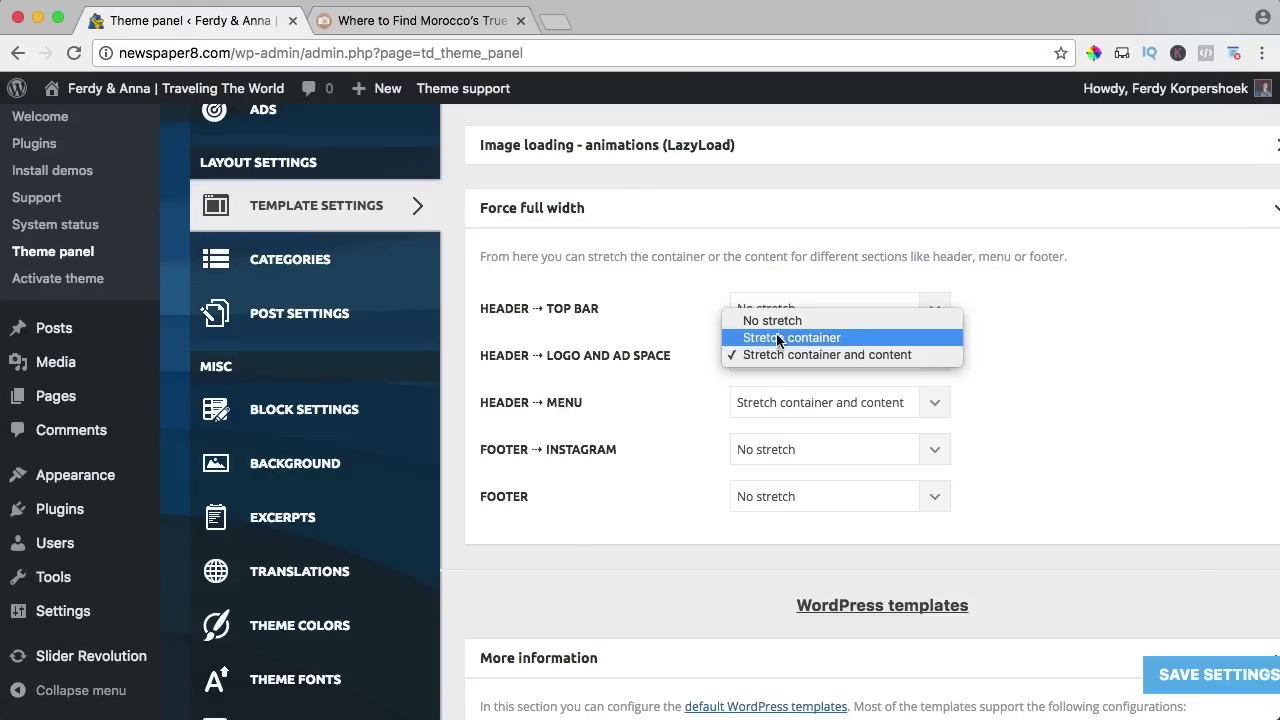
left_click(766, 321)
left_click(766, 400)
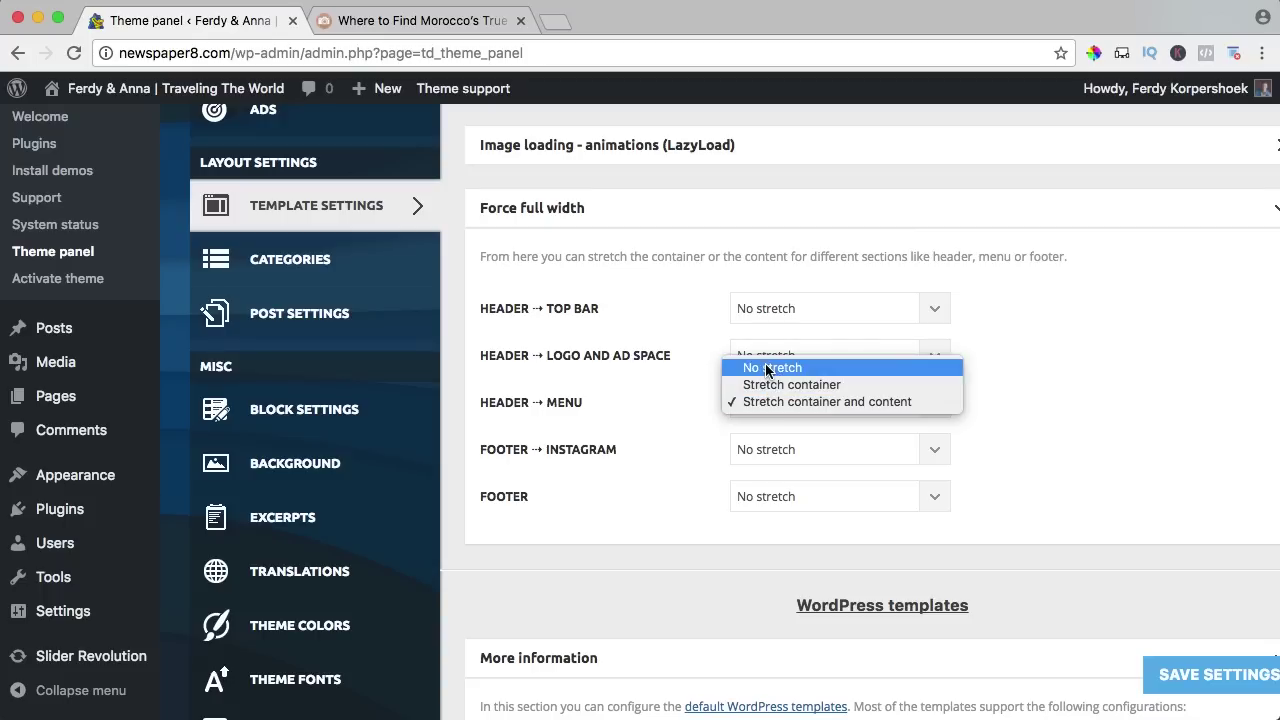
left_click(676, 298)
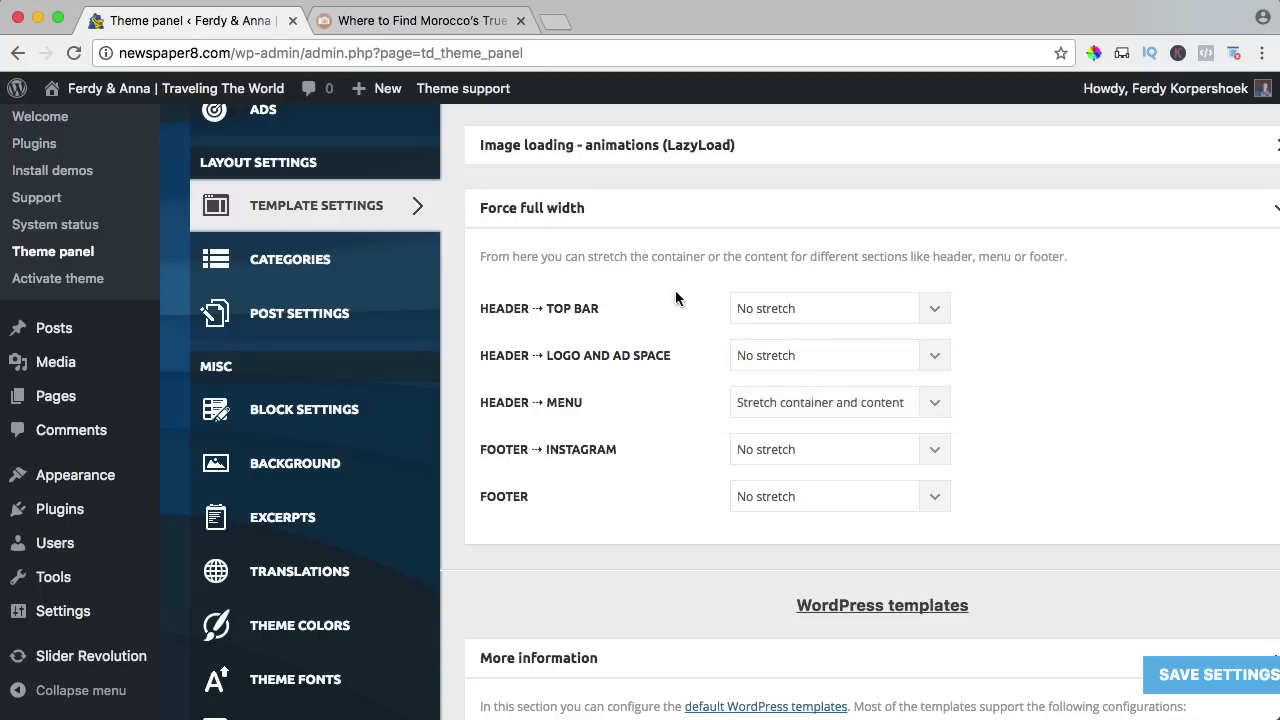
Collapse Force full width and scroll down to the WordPress template list.
left_click(613, 229)
scroll(603, 275, "down", 2)
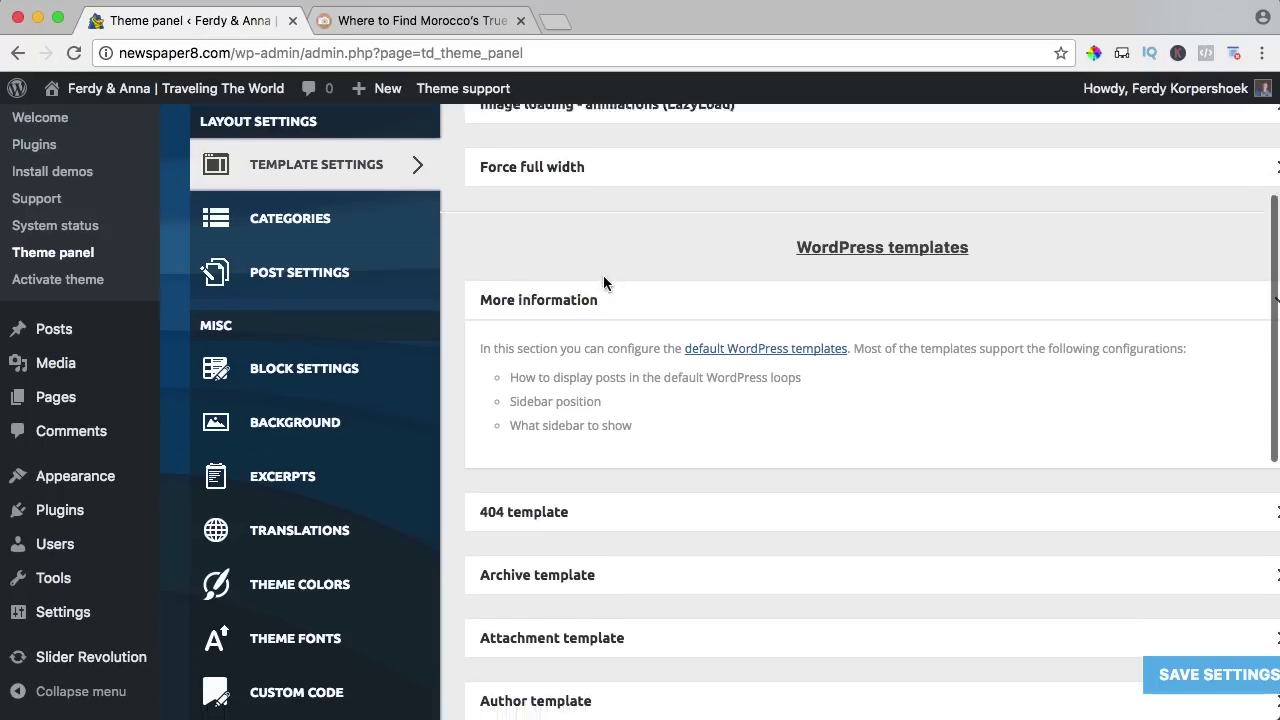
scroll(574, 300, "down", 5)
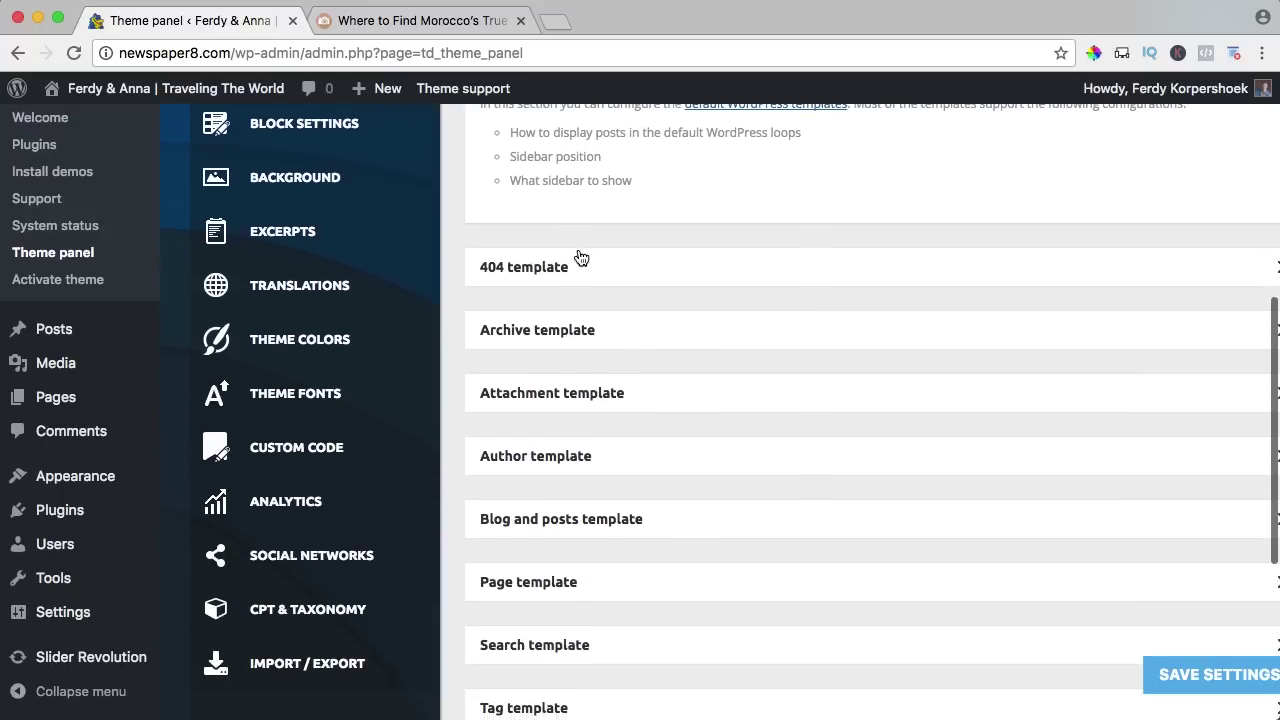
scroll(552, 272, "down", 2)
scroll(551, 274, "up", 3)
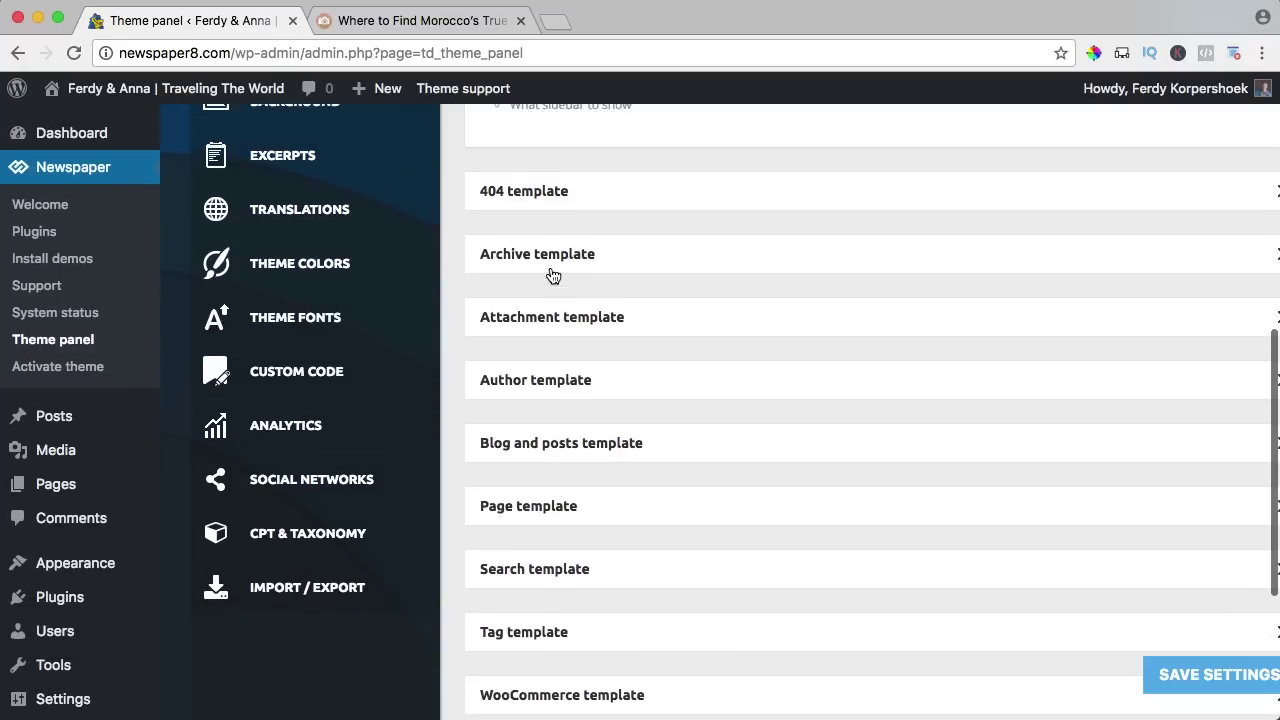
scroll(600, 342, "down", 3)
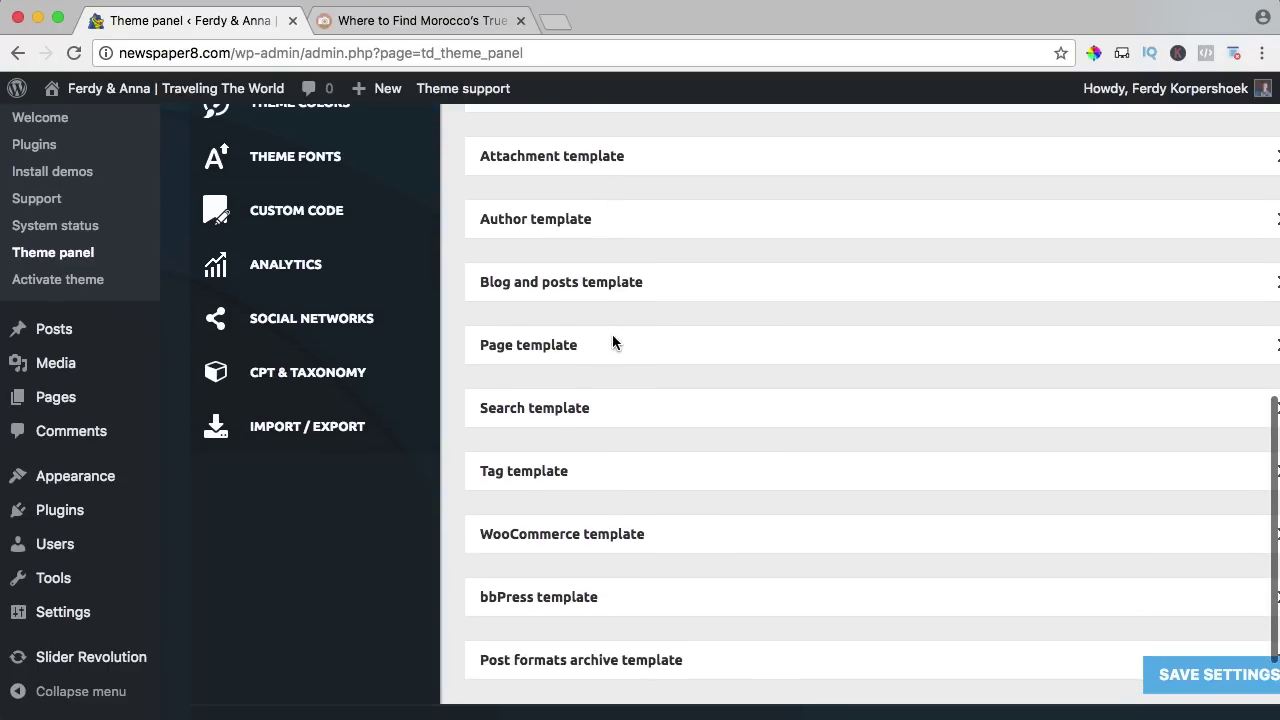
scroll(614, 342, "up", 3)
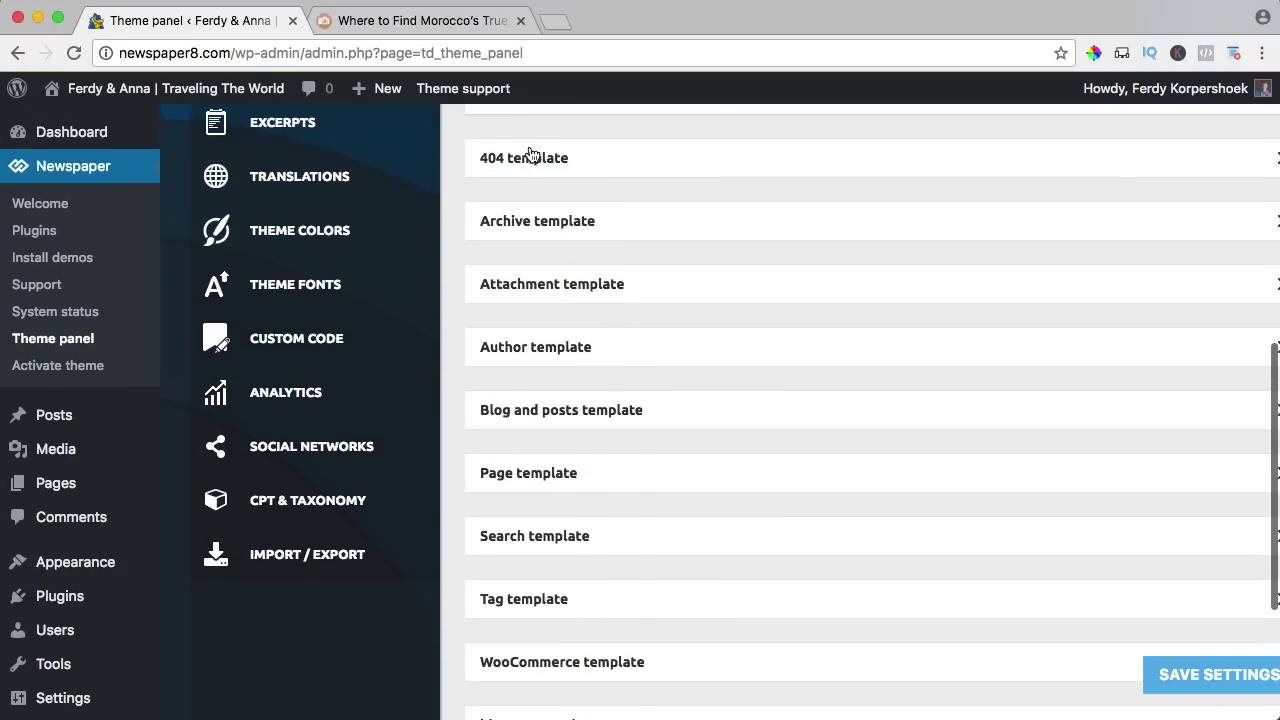
Replace the Morocco post's slug with random characters to load the site's 404 page.
left_click(398, 22)
left_click(359, 49)
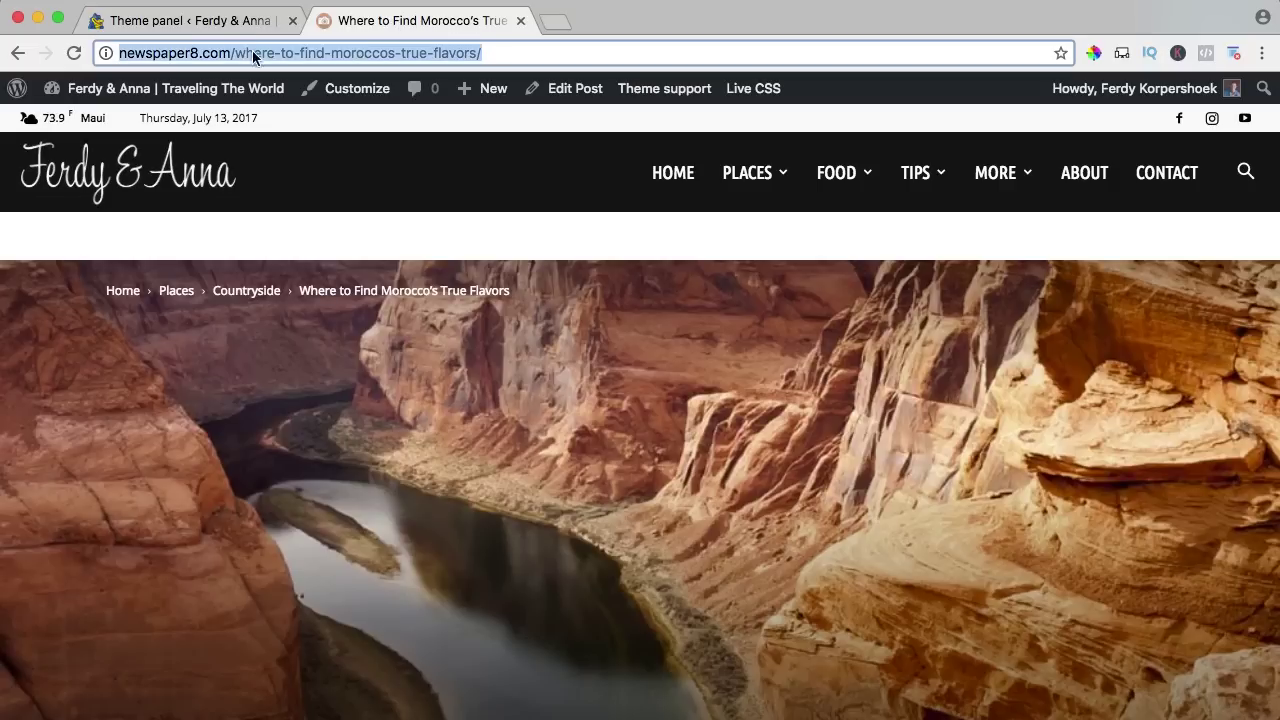
left_click_drag(236, 53, 495, 72)
type("dsjhfa;sdjkfhaslkdj")
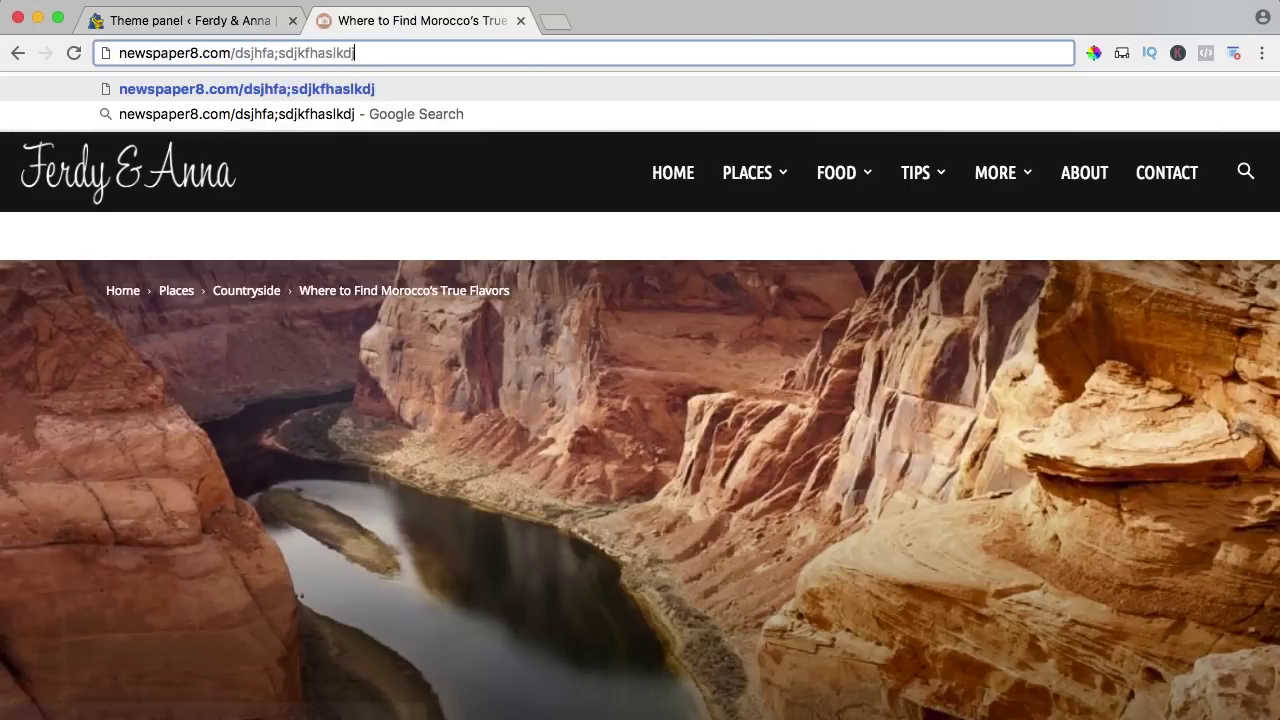
type("fhaskldjfhasldkjfh")
key("Return")
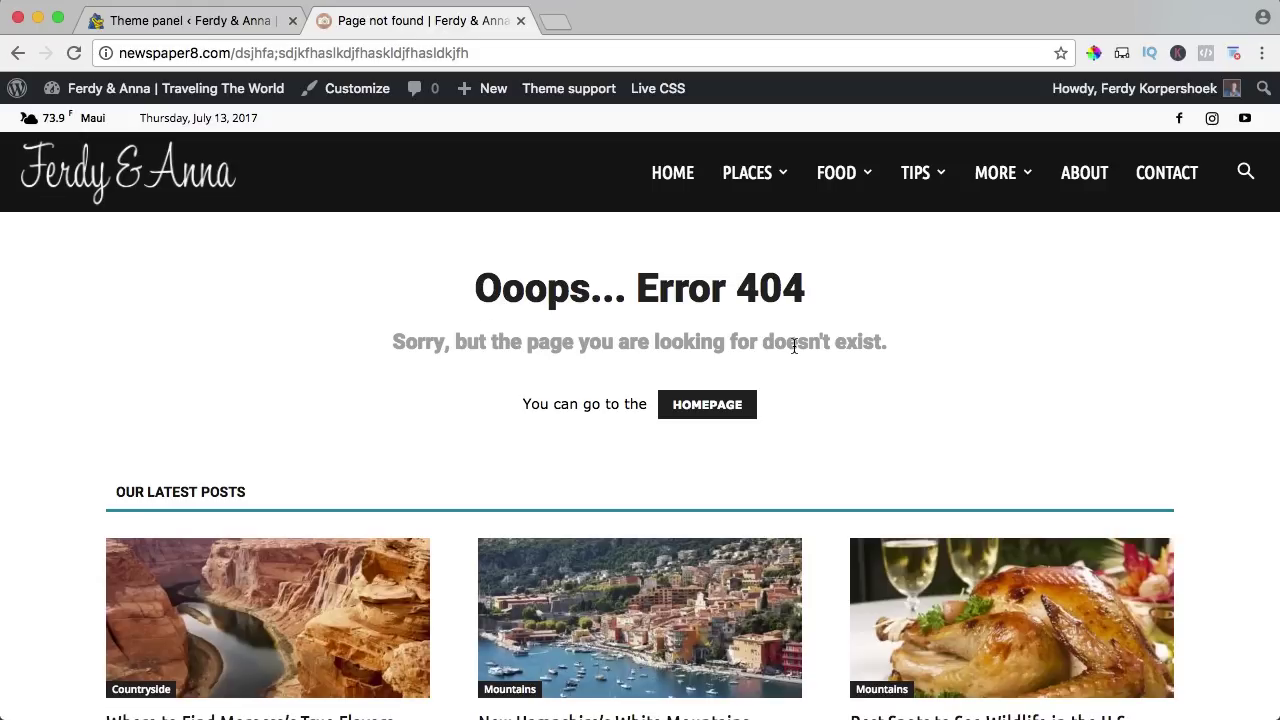
Scroll through the 'Ooops... Error 404' page, then return to the theme panel.
scroll(923, 334, "down", 2)
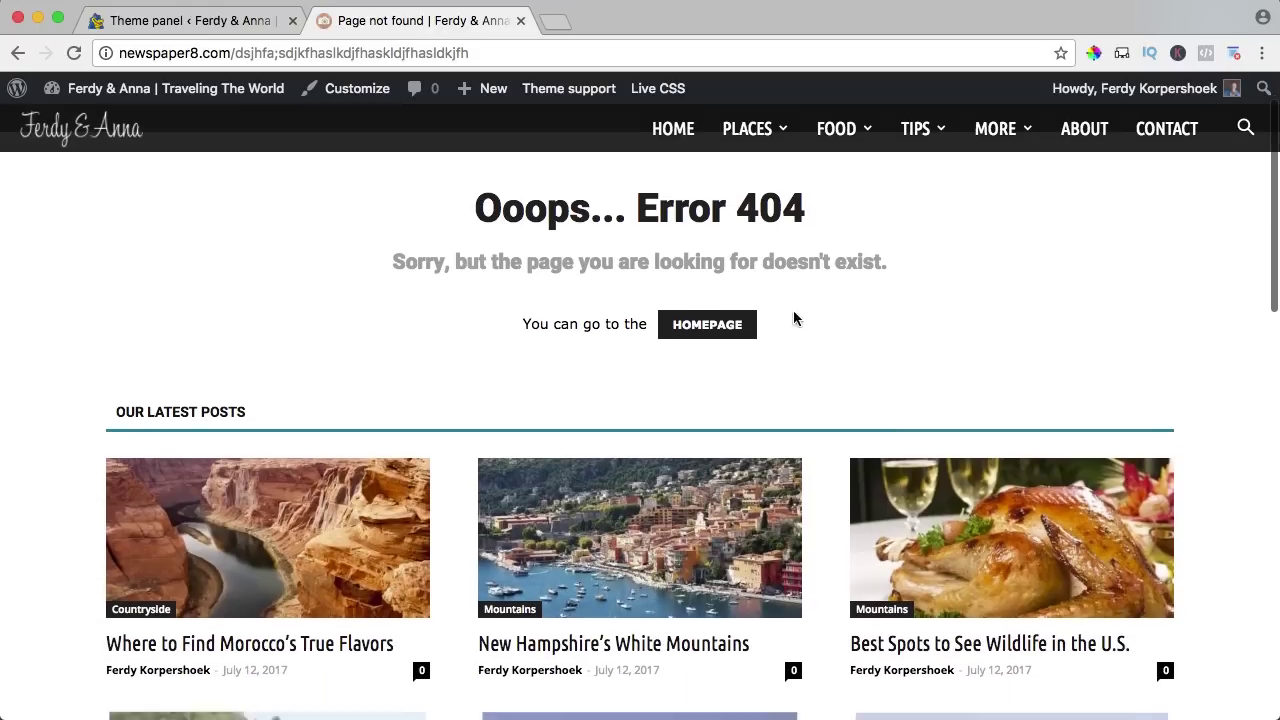
scroll(720, 328, "down", 2)
scroll(747, 332, "down", 1)
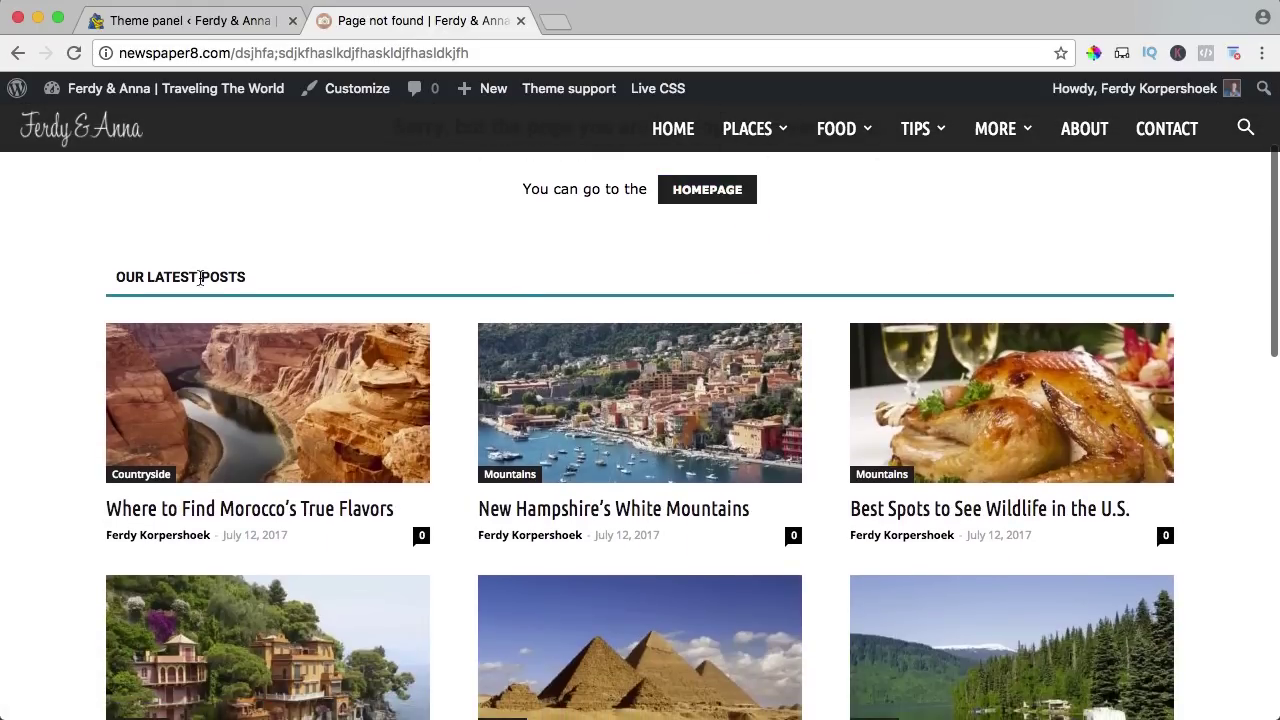
scroll(206, 274, "down", 3)
scroll(240, 287, "up", 1)
scroll(240, 287, "up", 1)
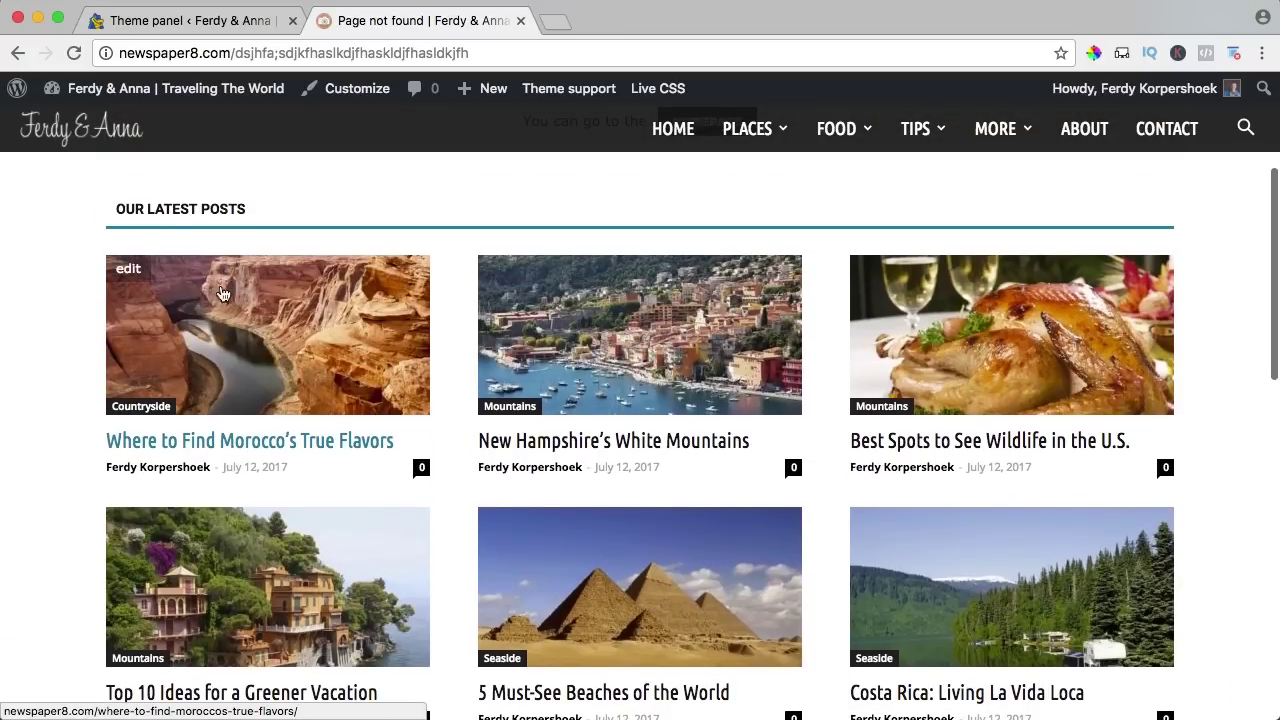
left_click(180, 24)
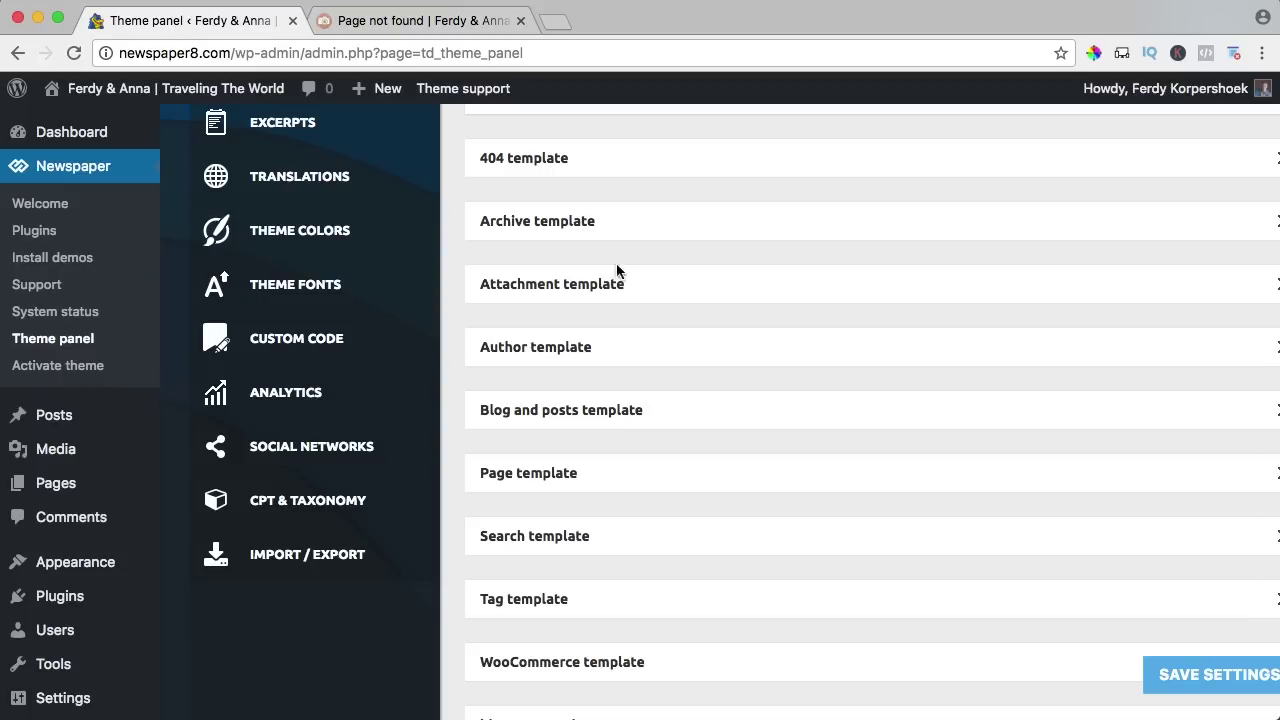
Expand the 404 template settings and compare them with the live 404 page.
left_click(551, 160)
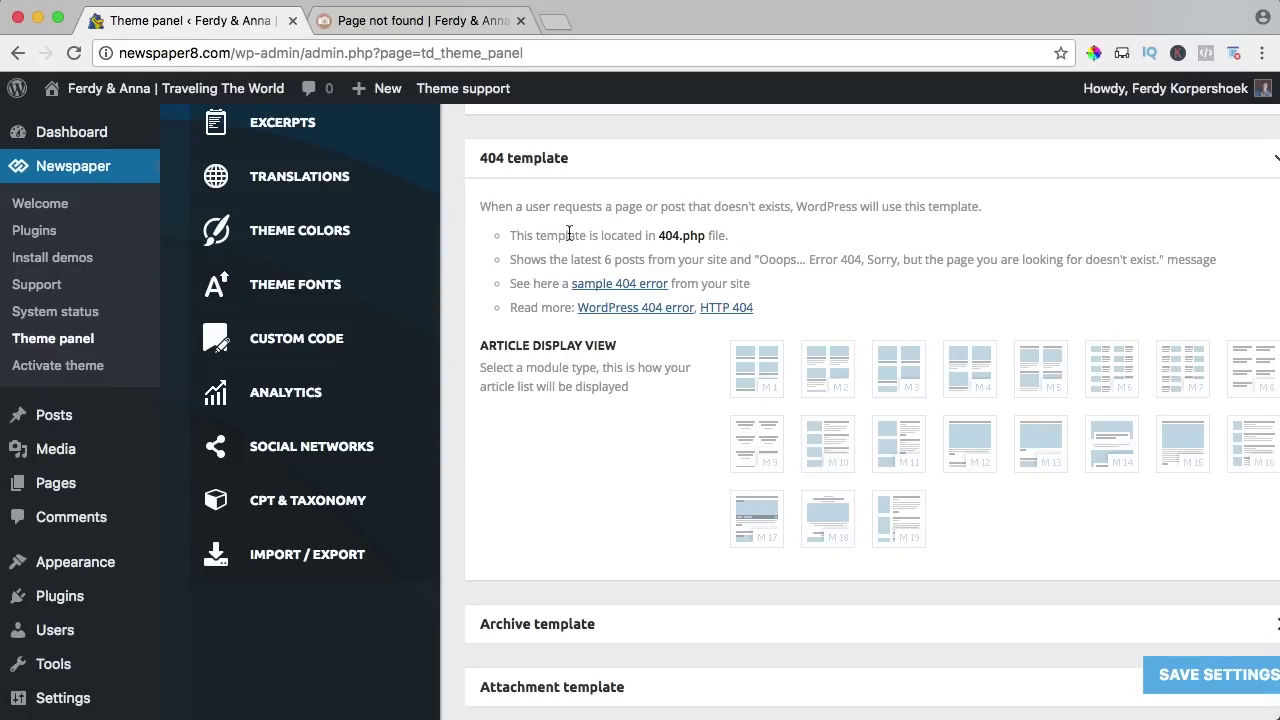
scroll(569, 234, "down", 1)
left_click_drag(655, 182, 678, 182)
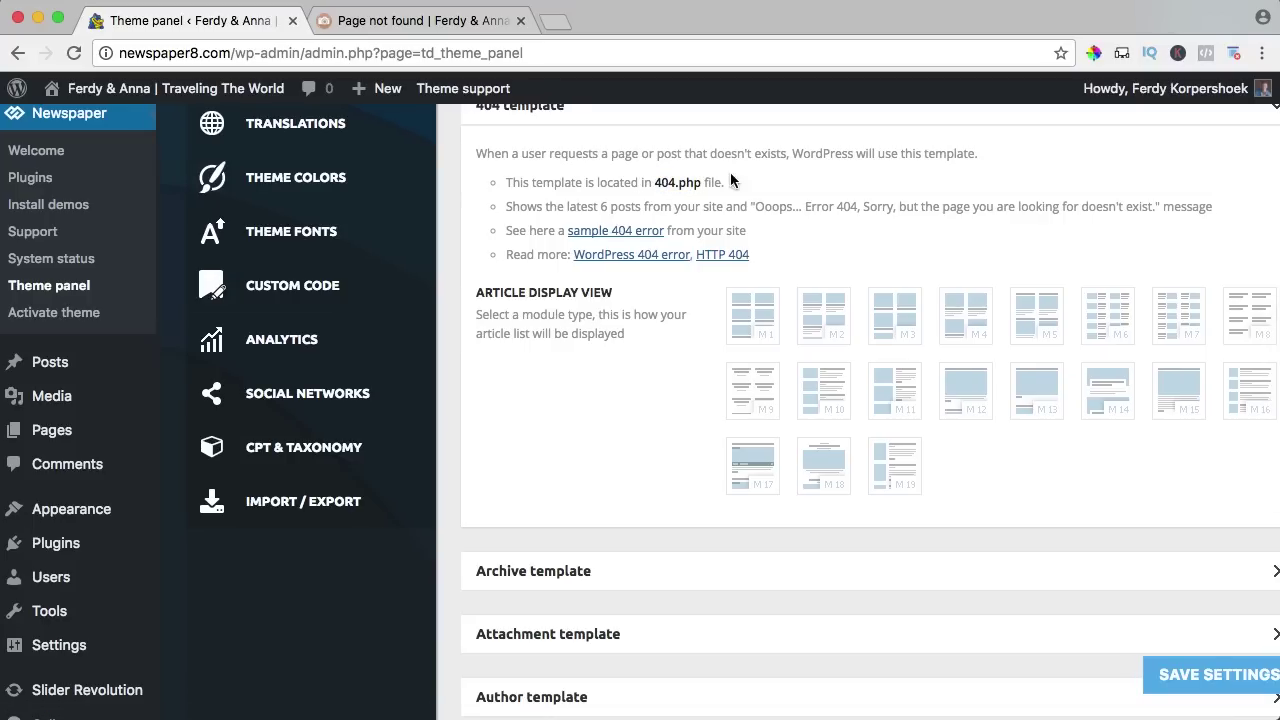
left_click(452, 28)
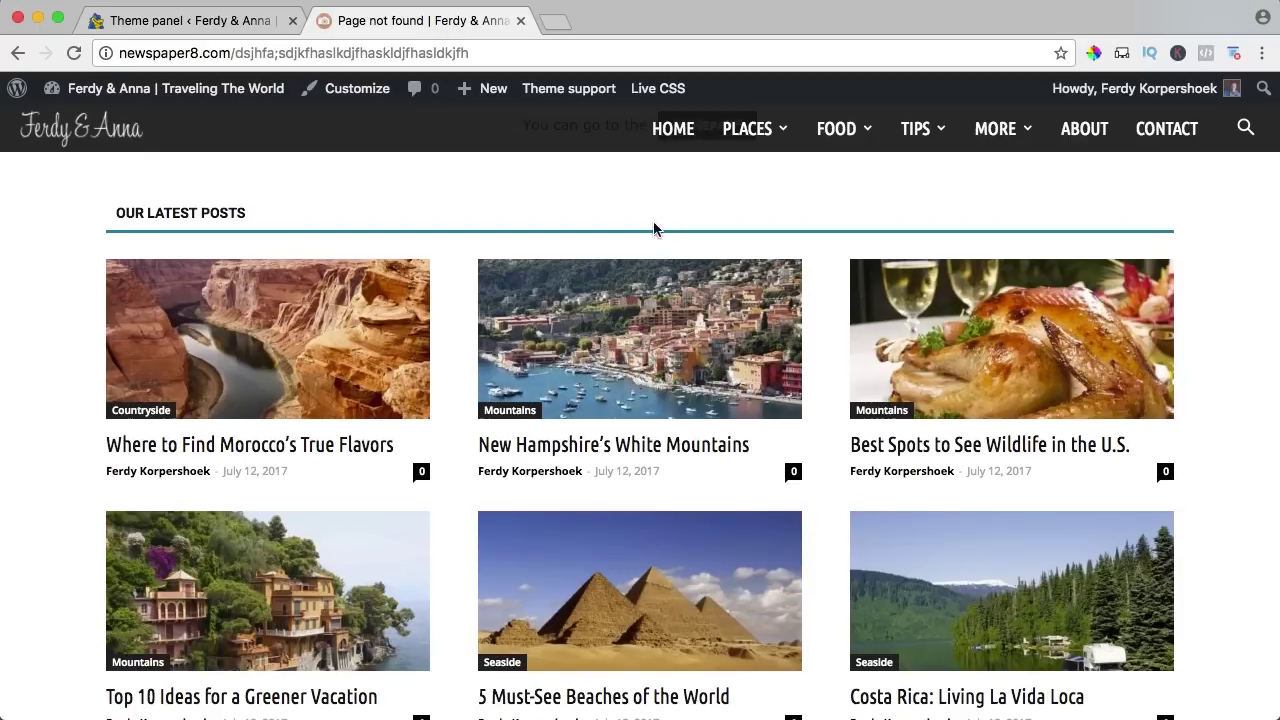
scroll(680, 330, "up", 5)
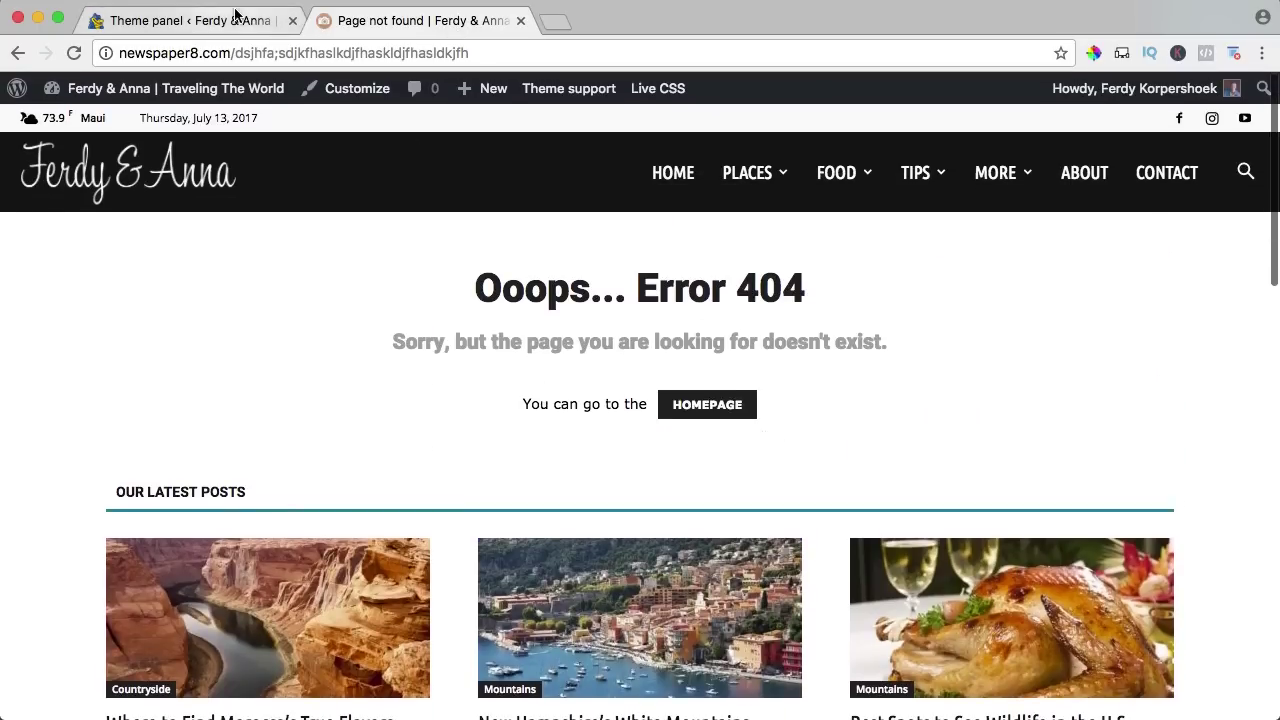
left_click(234, 20)
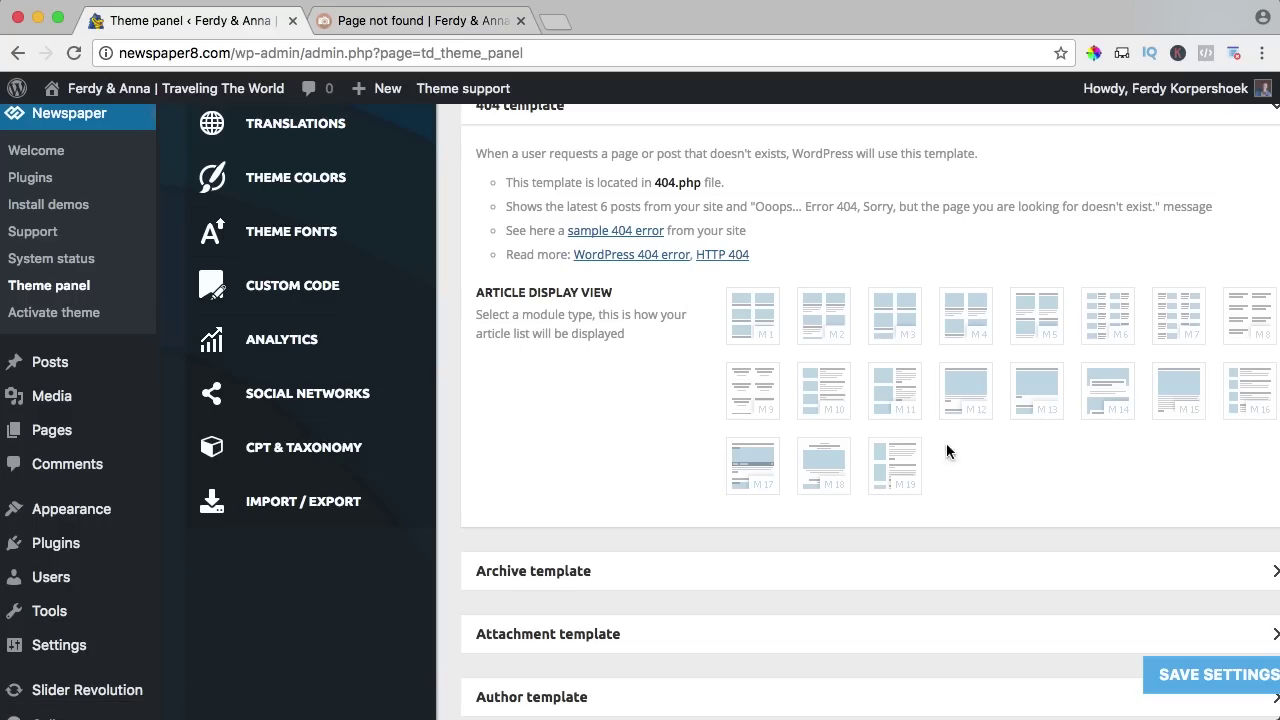
Set the 404 article display to M6, save, and check it on the error page.
scroll(946, 451, "right", 1)
scroll(946, 451, "down", 1)
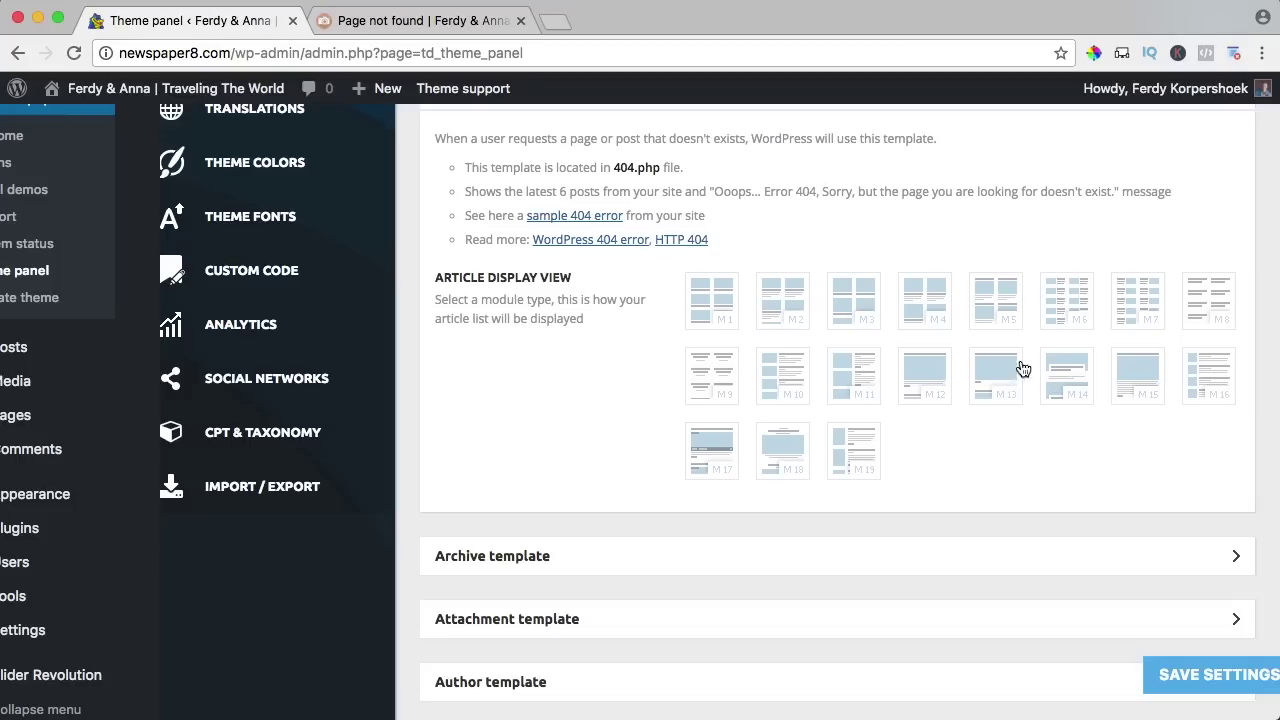
left_click(1066, 304)
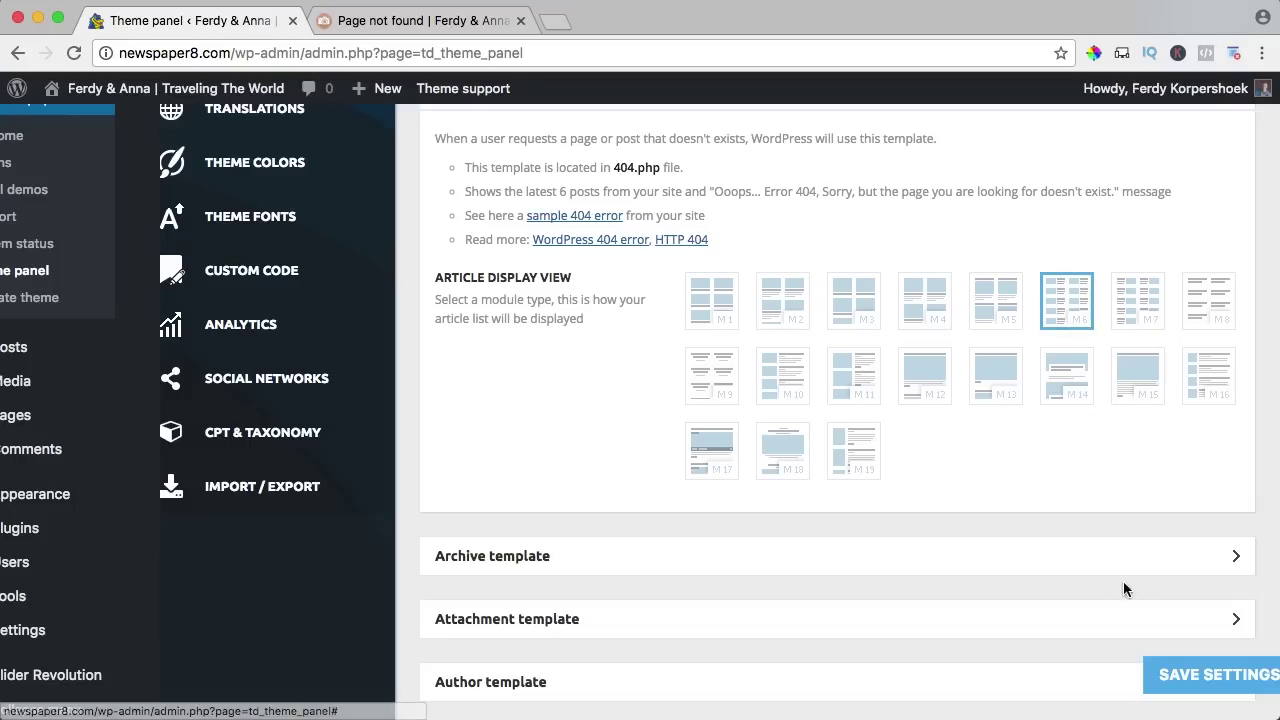
left_click(1200, 675)
left_click(397, 22)
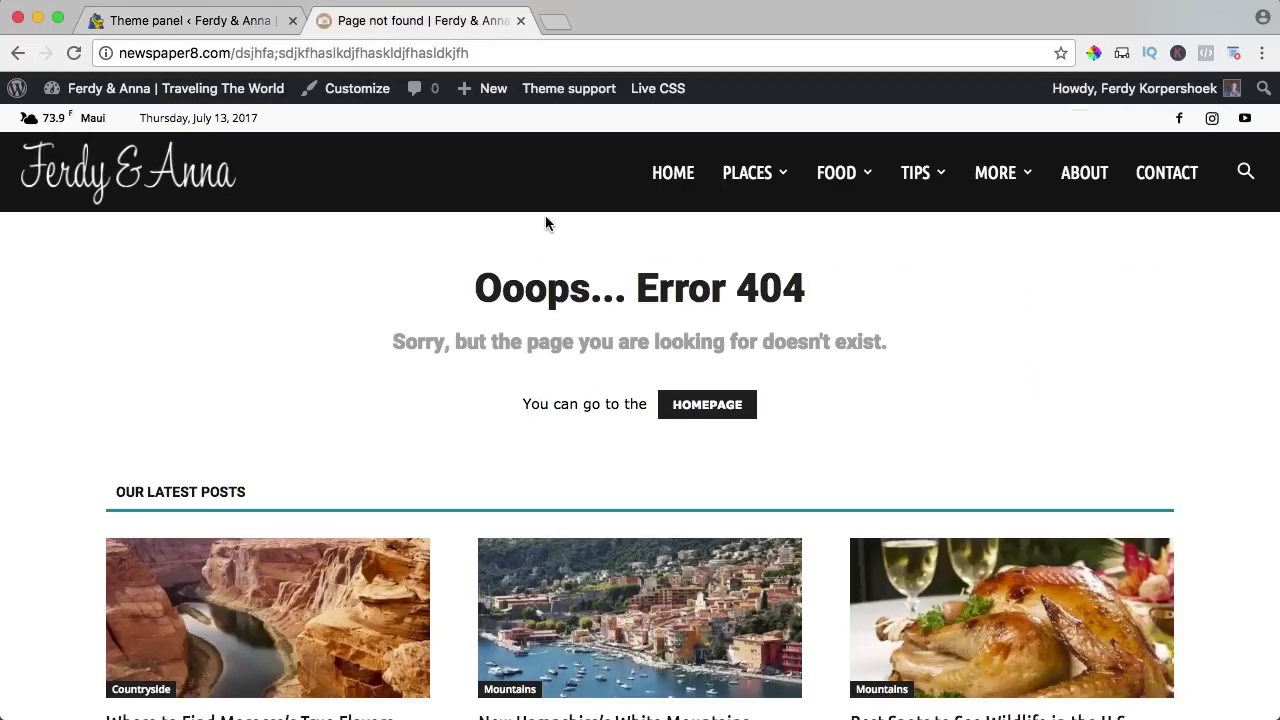
scroll(546, 215, "down", 5)
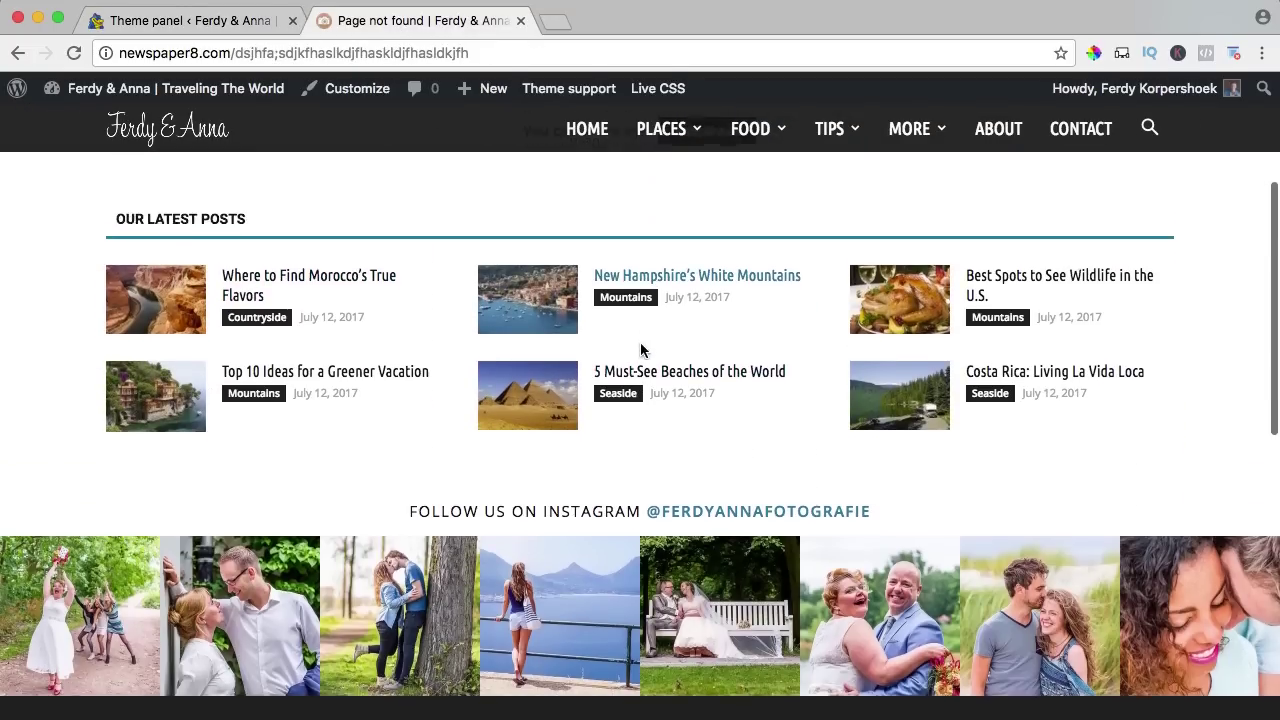
scroll(641, 349, "up", 2)
left_click(186, 22)
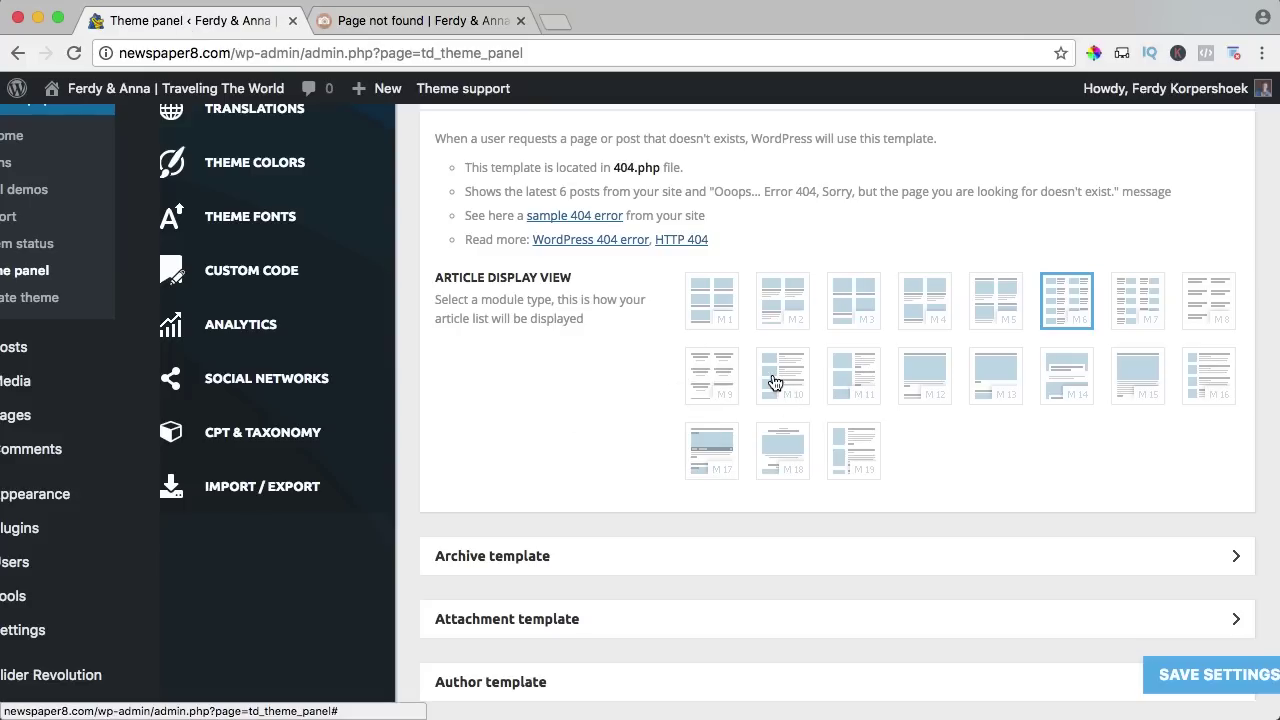
Switch the 404 layout to M10 and review the error page's post list with excerpts.
left_click(1172, 672)
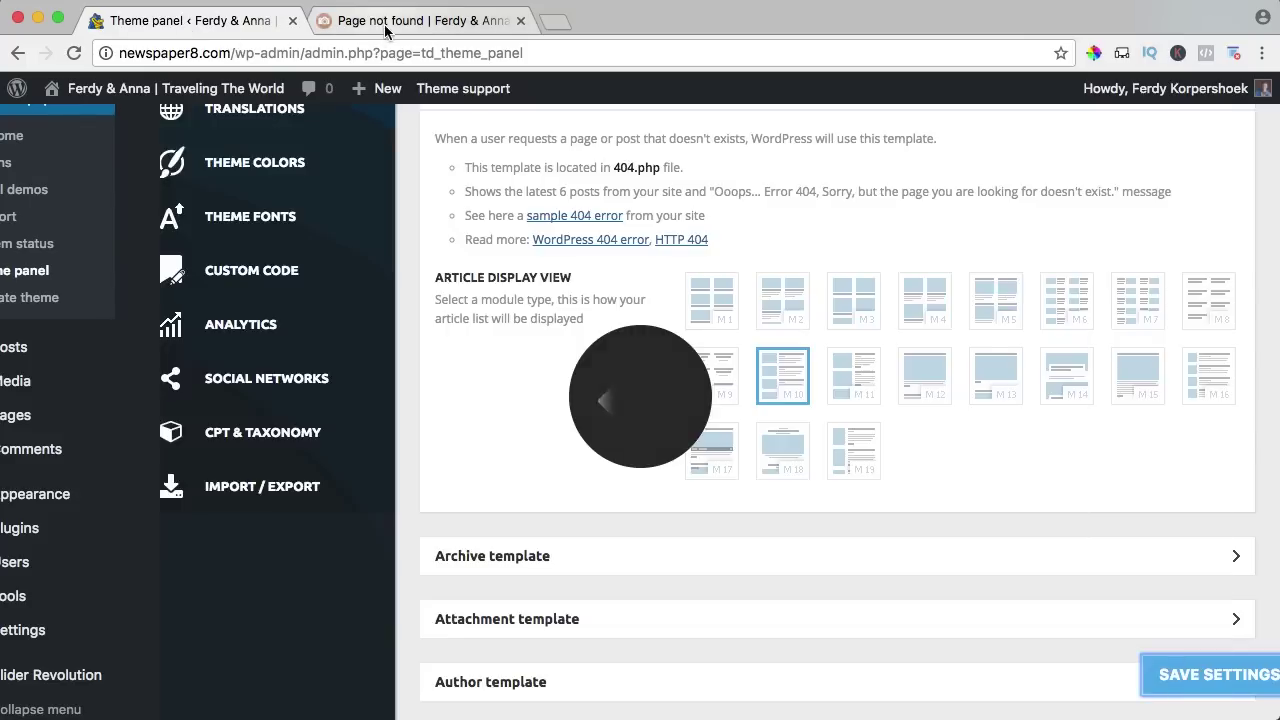
left_click(389, 28)
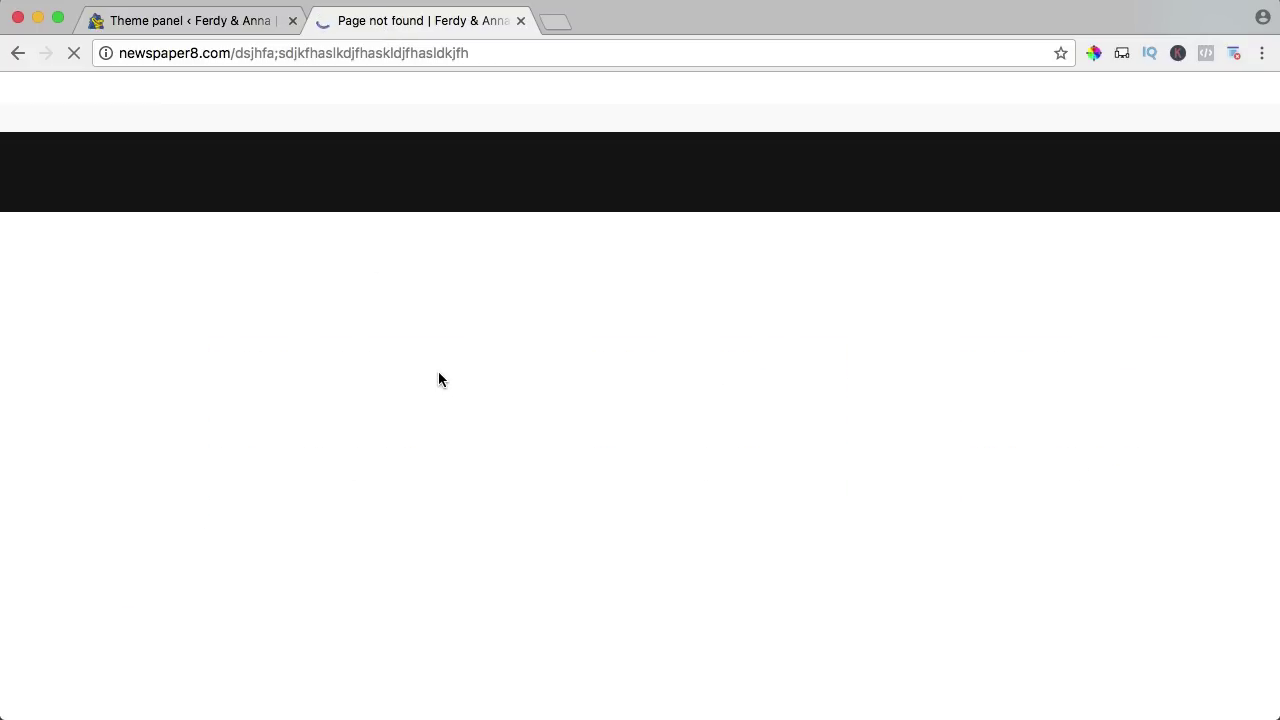
scroll(535, 386, "down", 3)
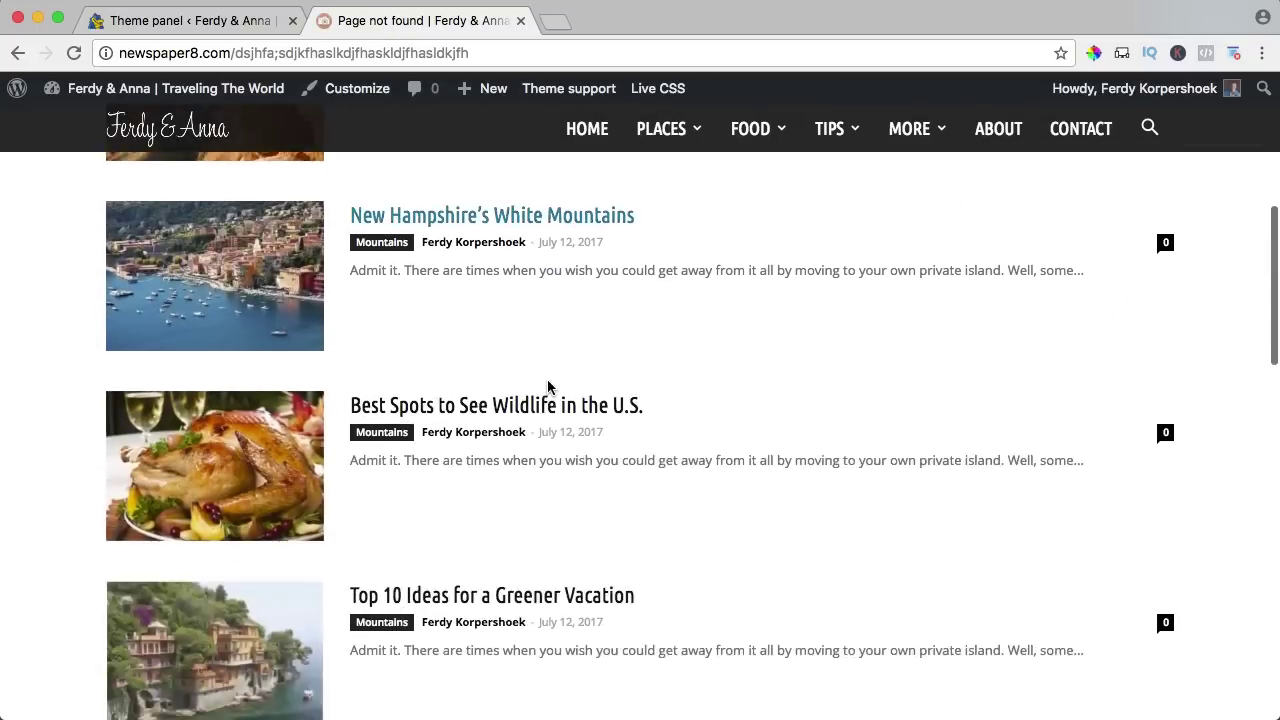
scroll(549, 386, "up", 5)
mouse_move(212, 86)
left_click(189, 22)
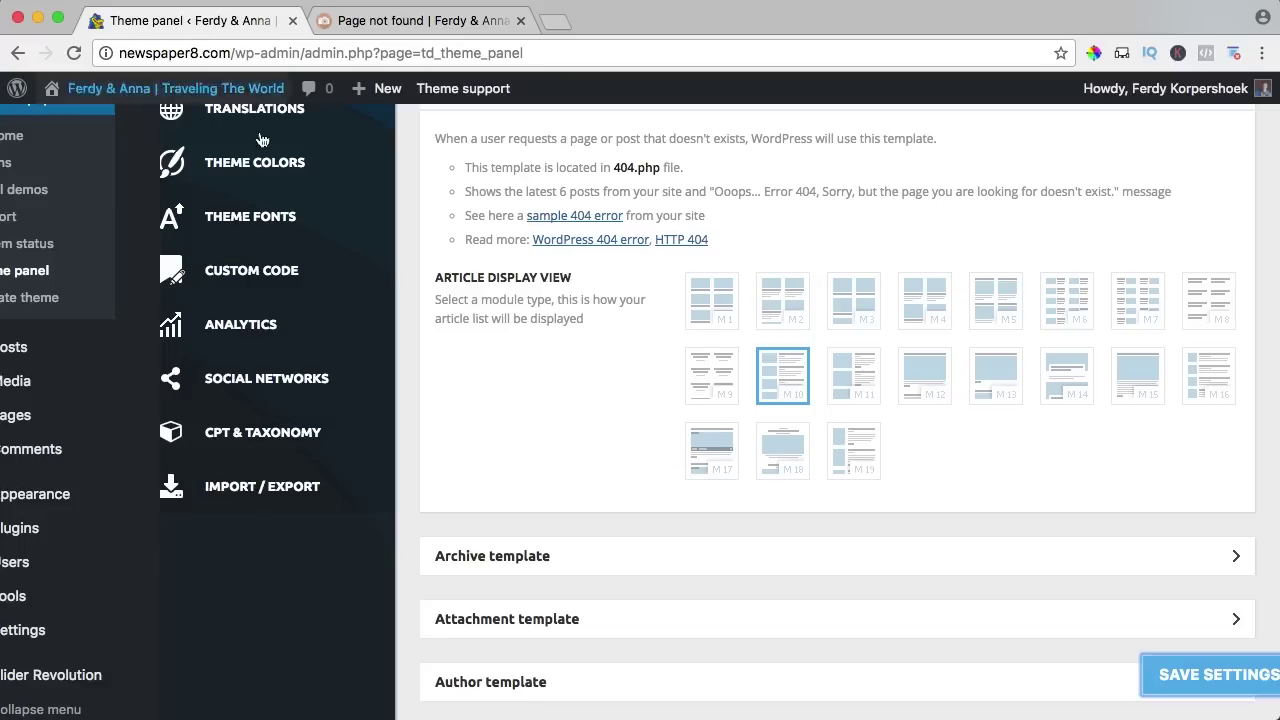
scroll(674, 326, "up", 2)
Collapse the 404 template, inspect the Author template's Default Sidebar options, collapse it, and save.
left_click(478, 233)
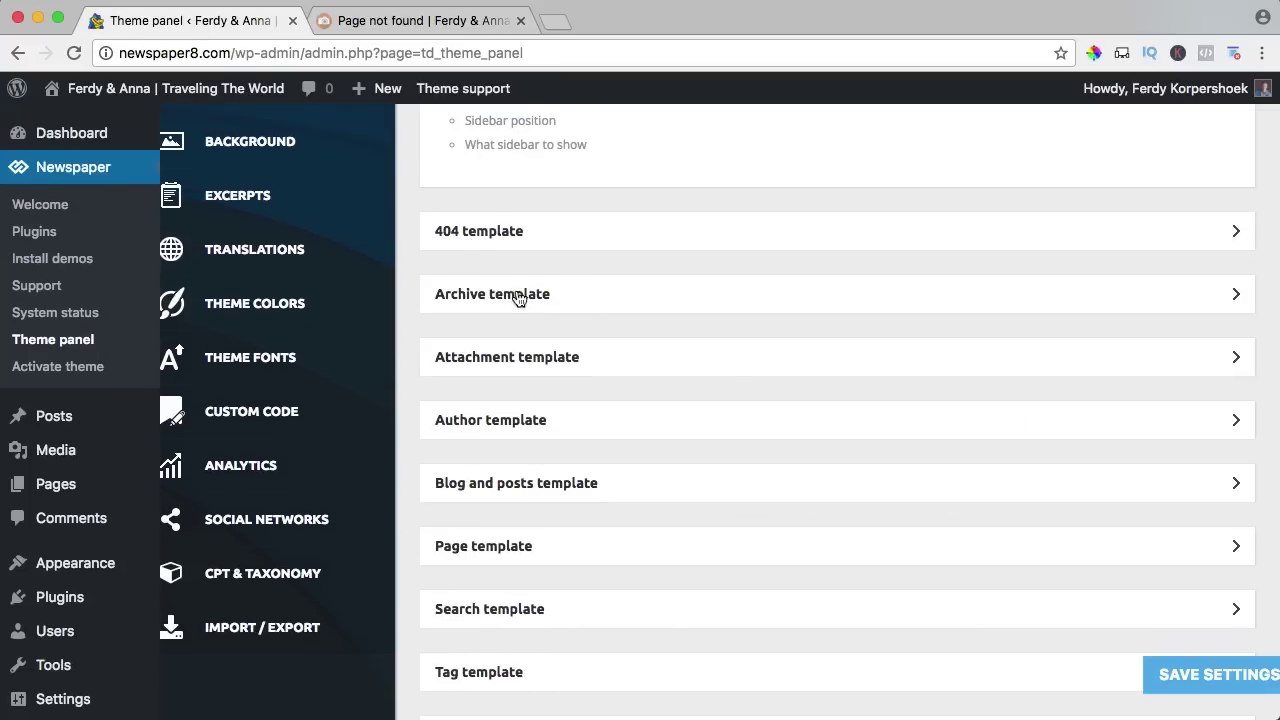
scroll(540, 296, "down", 4)
left_click(563, 246)
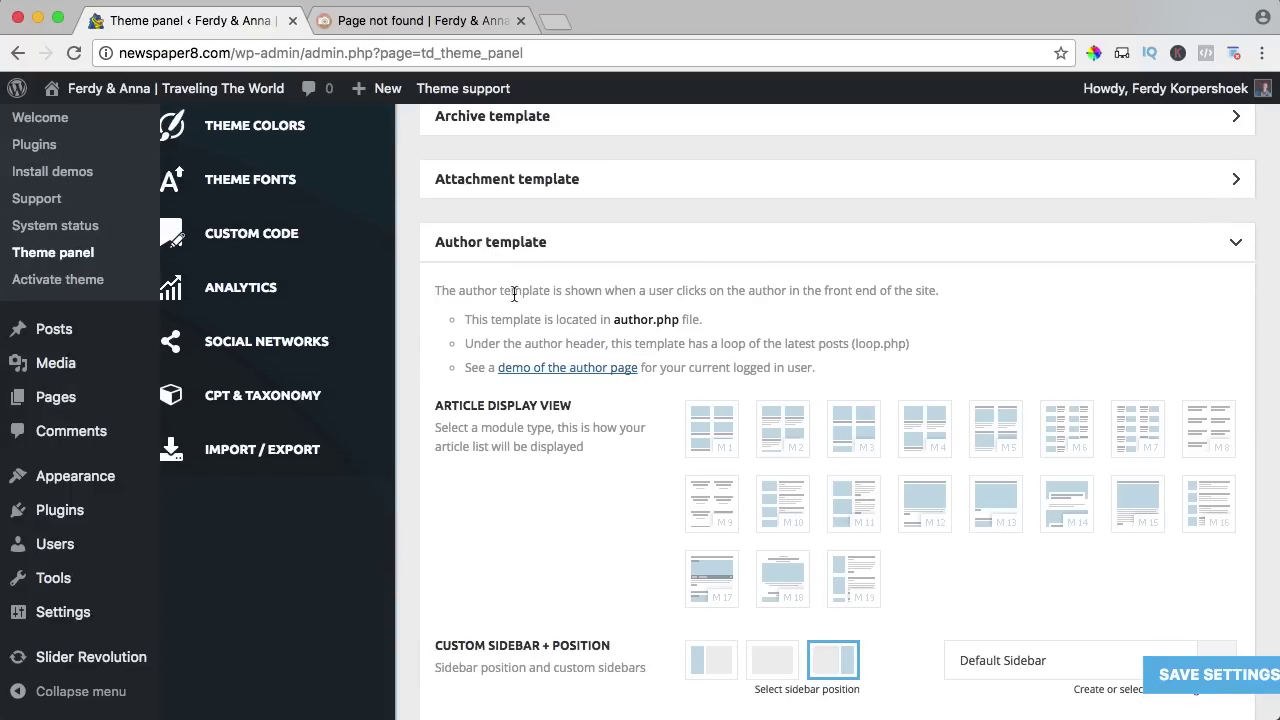
scroll(513, 293, "down", 2)
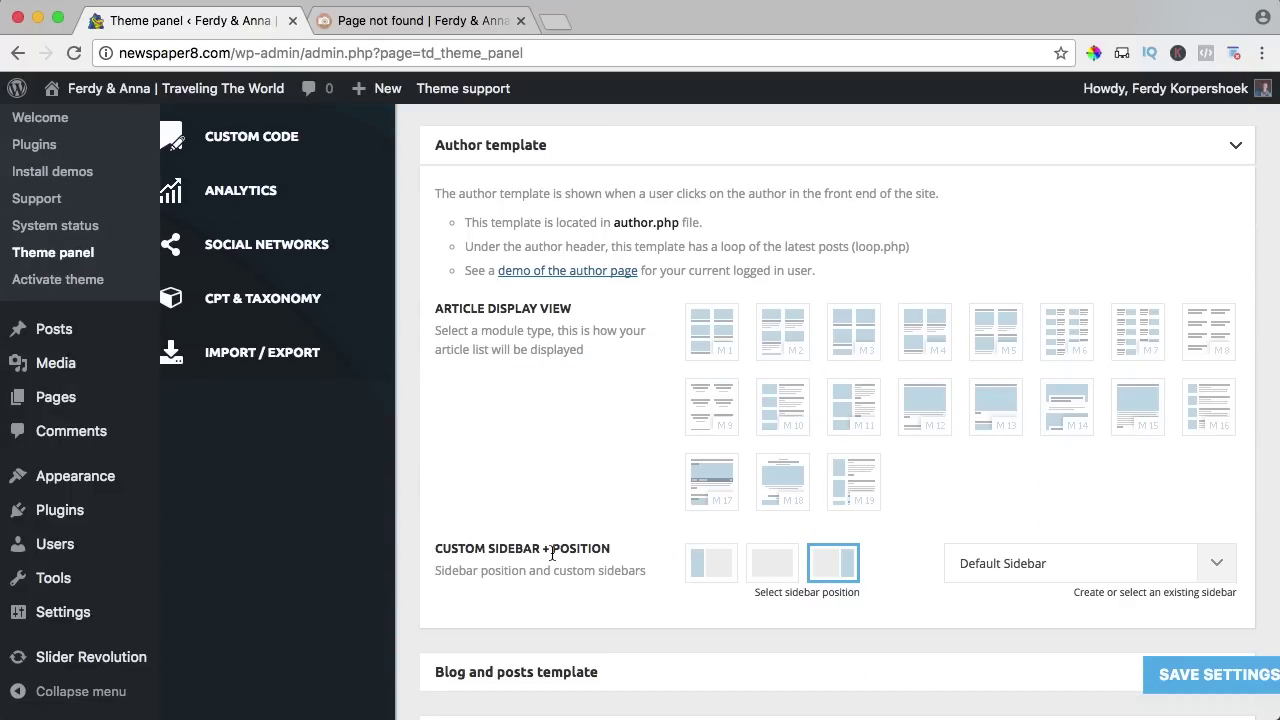
left_click(962, 568)
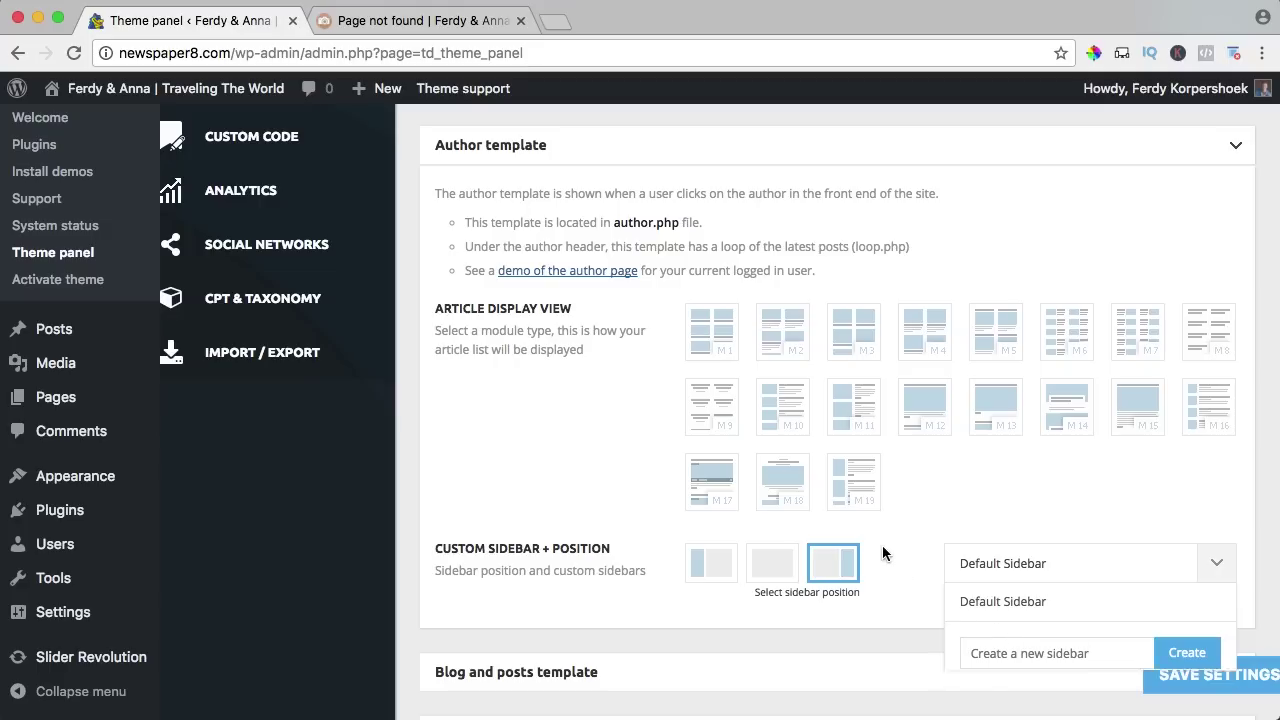
left_click(495, 155)
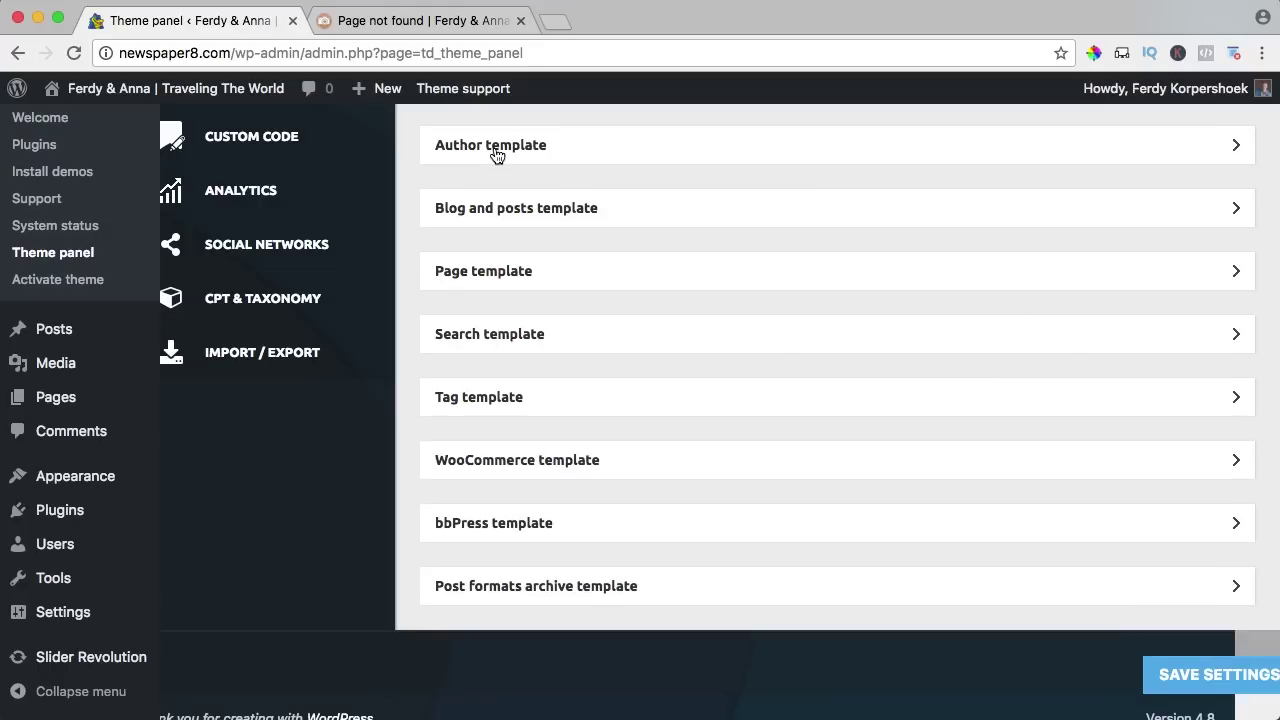
scroll(551, 237, "down", 1)
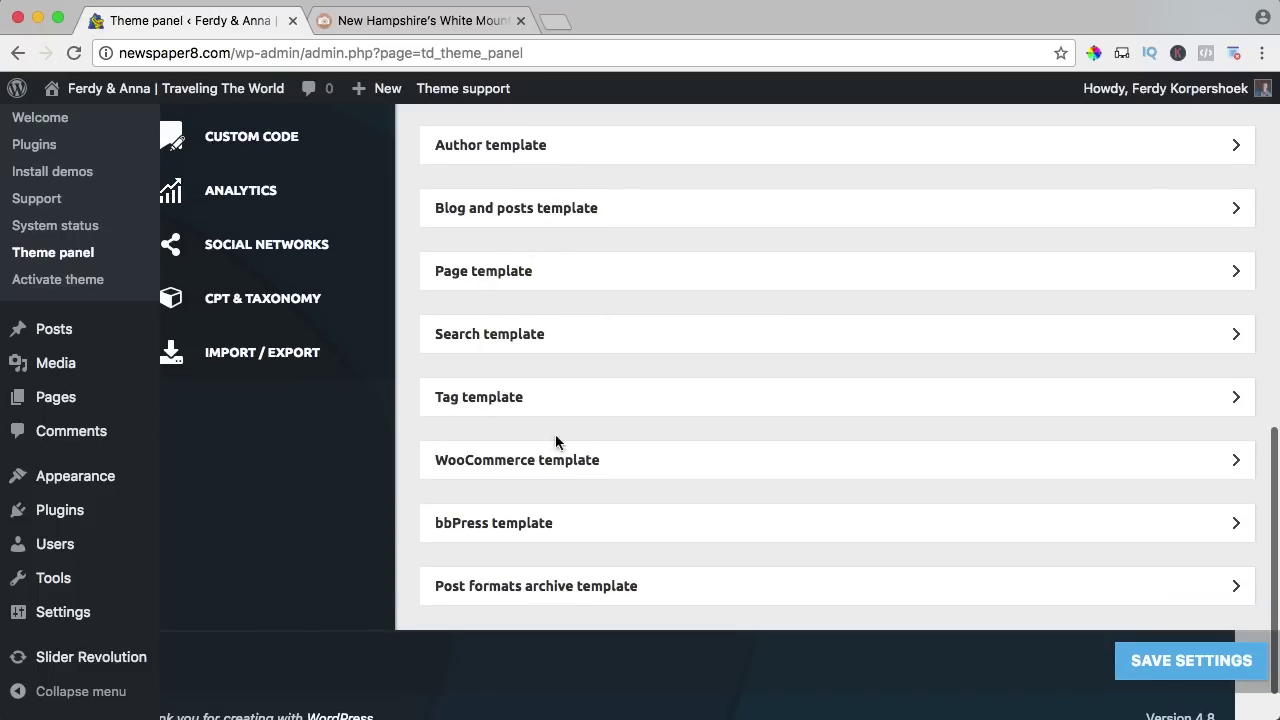
left_click(1205, 662)
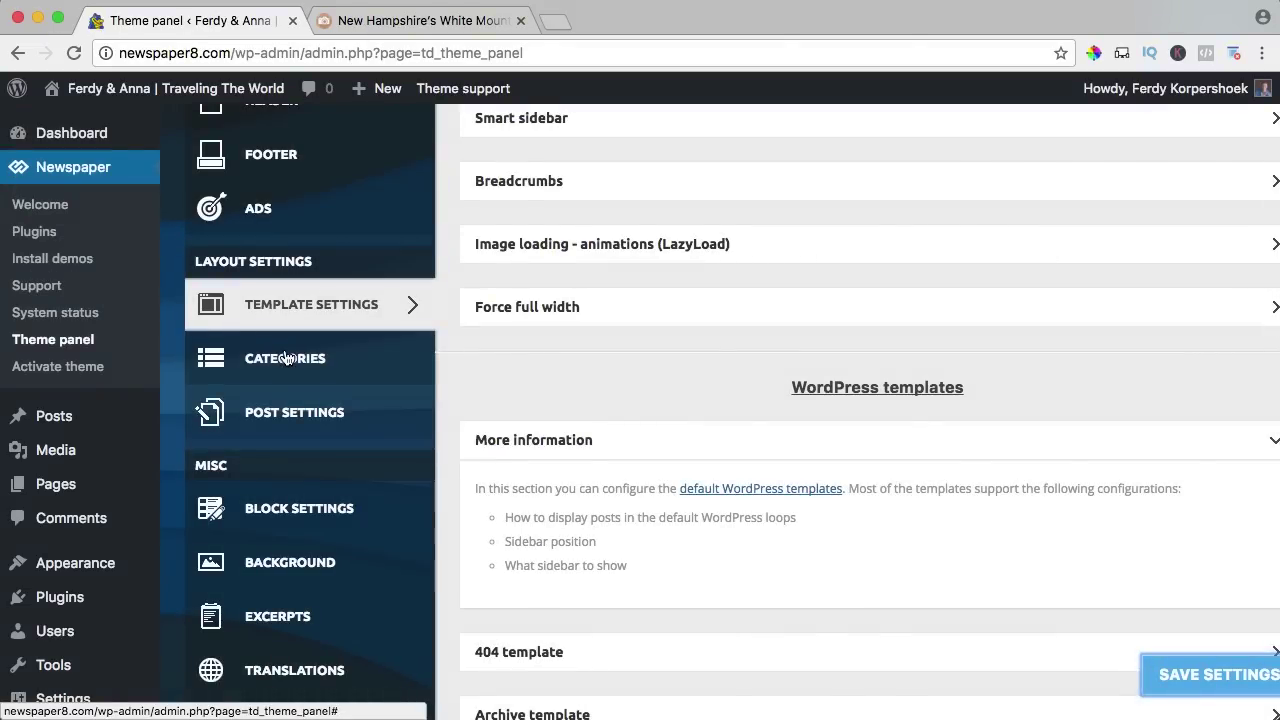
Open the Category global settings (Style 4 template, Grid 5 top posts) after previewing the live site.
left_click(286, 358)
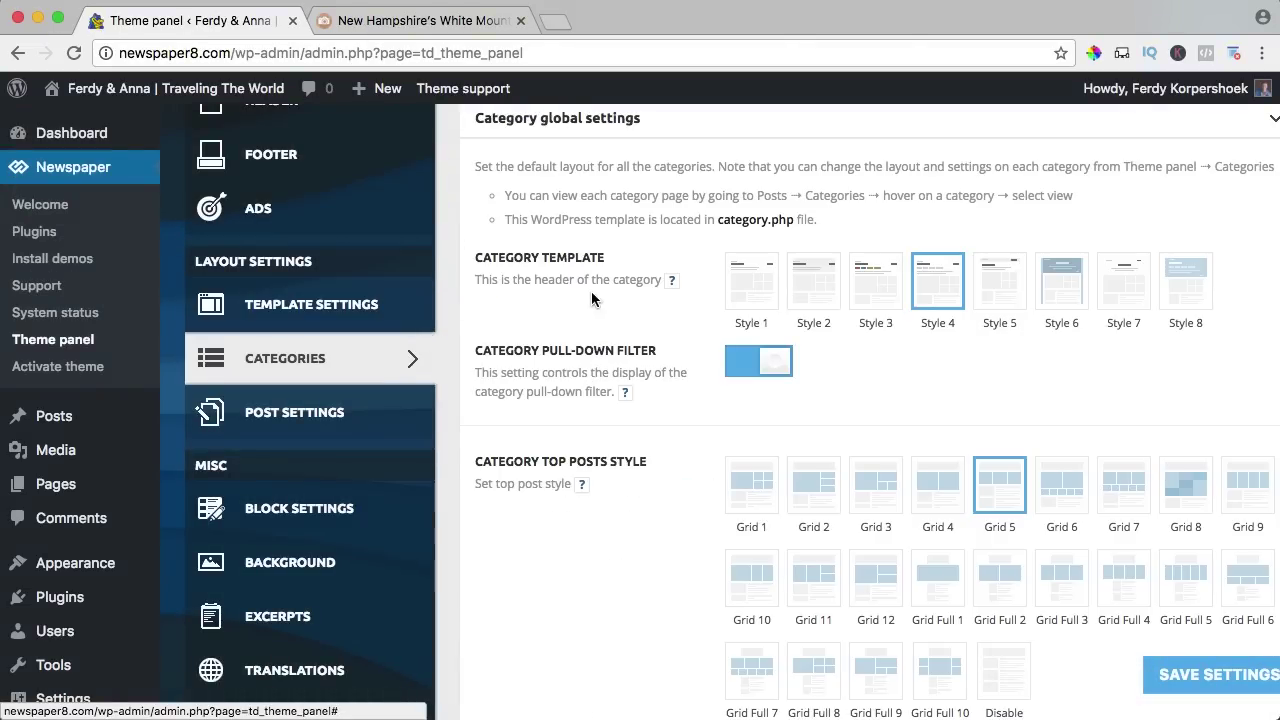
left_click(410, 20)
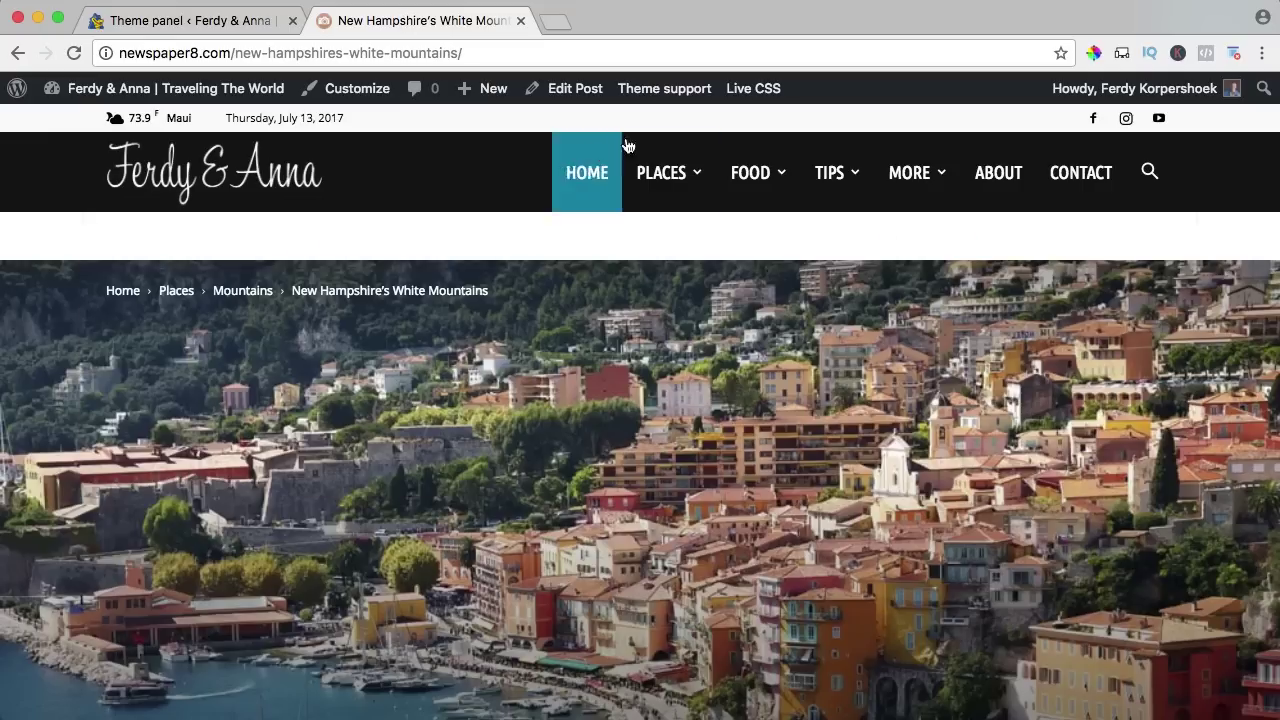
mouse_move(935, 181)
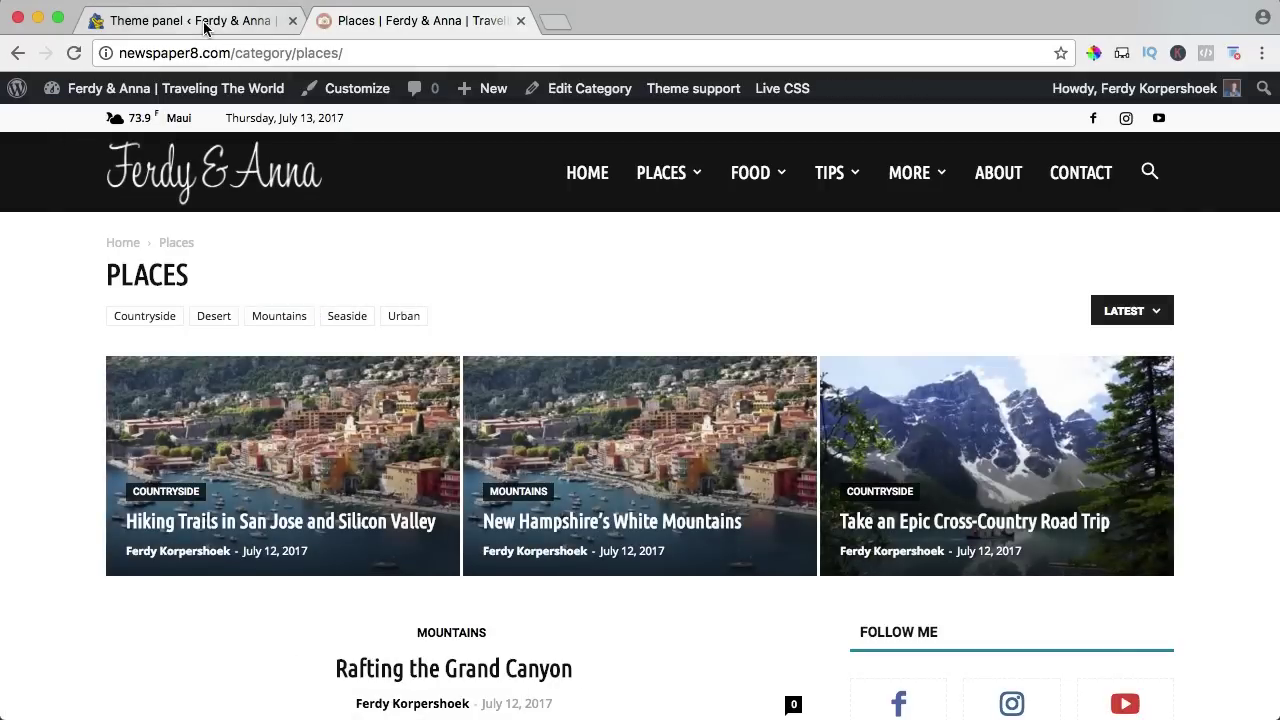
left_click(203, 24)
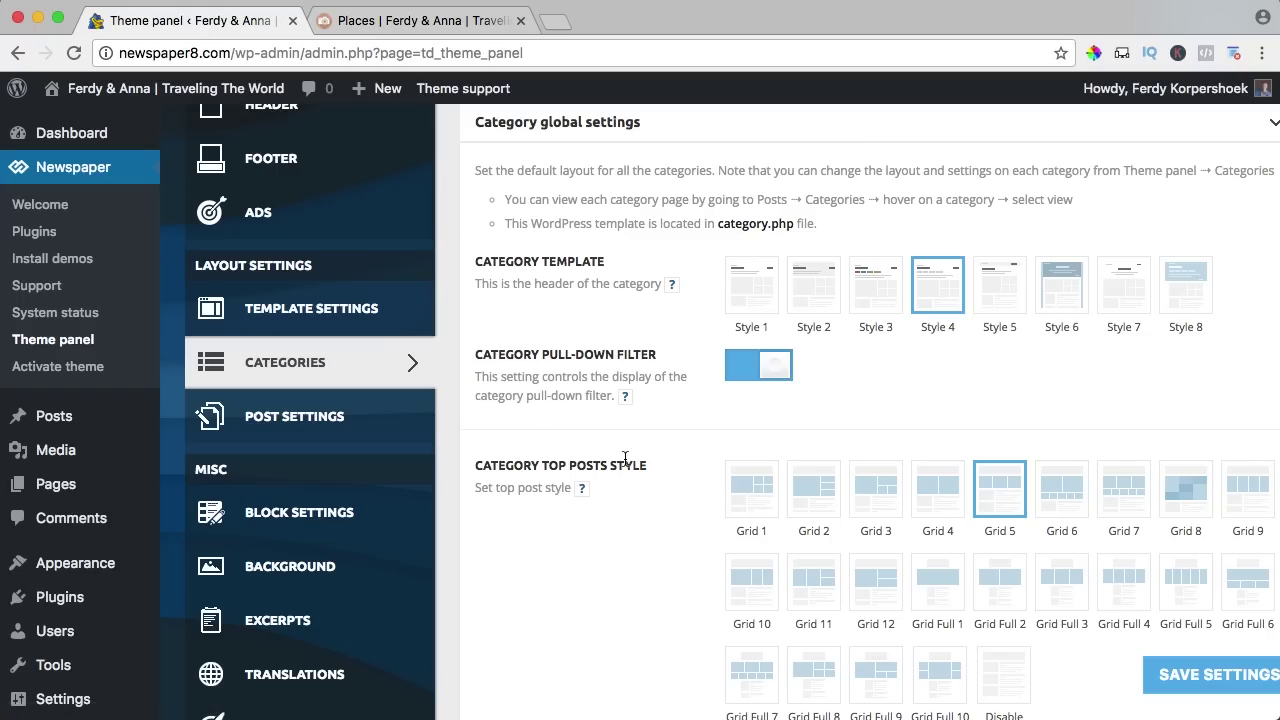
scroll(625, 458, "down", 2)
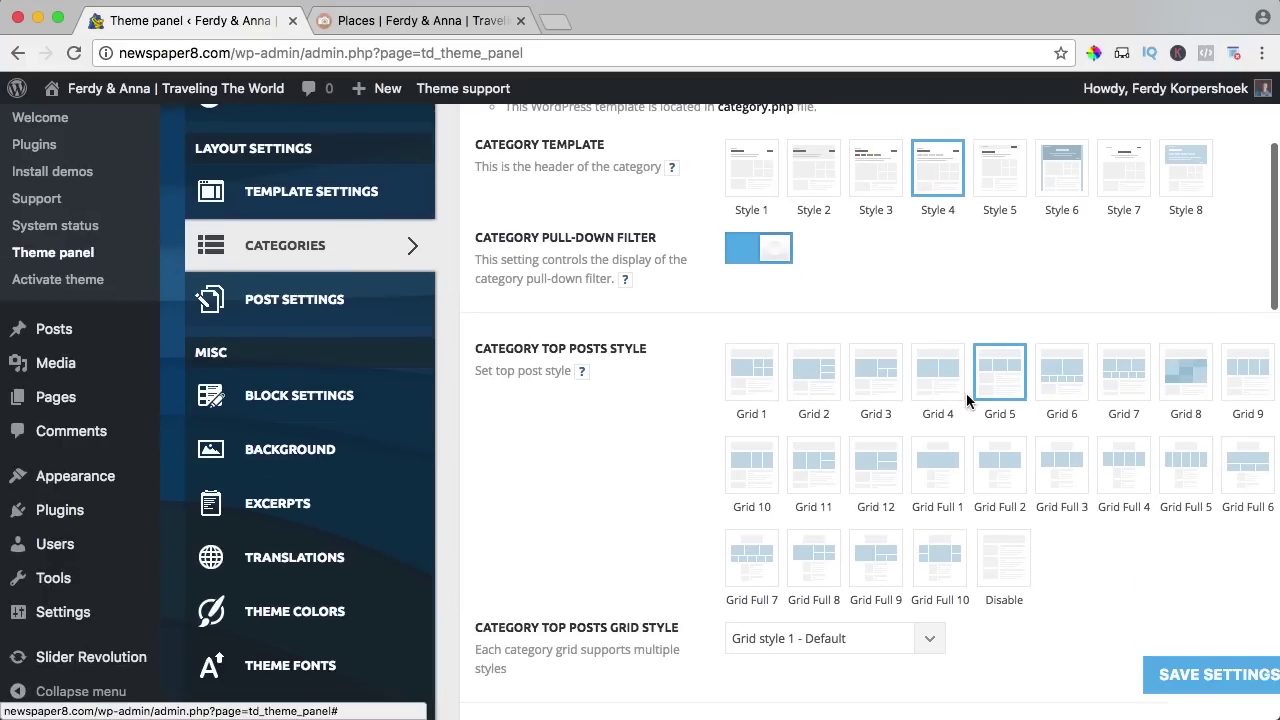
Save Grid 1 as the category top-posts style and check it on the reloaded Places page.
left_click(756, 378)
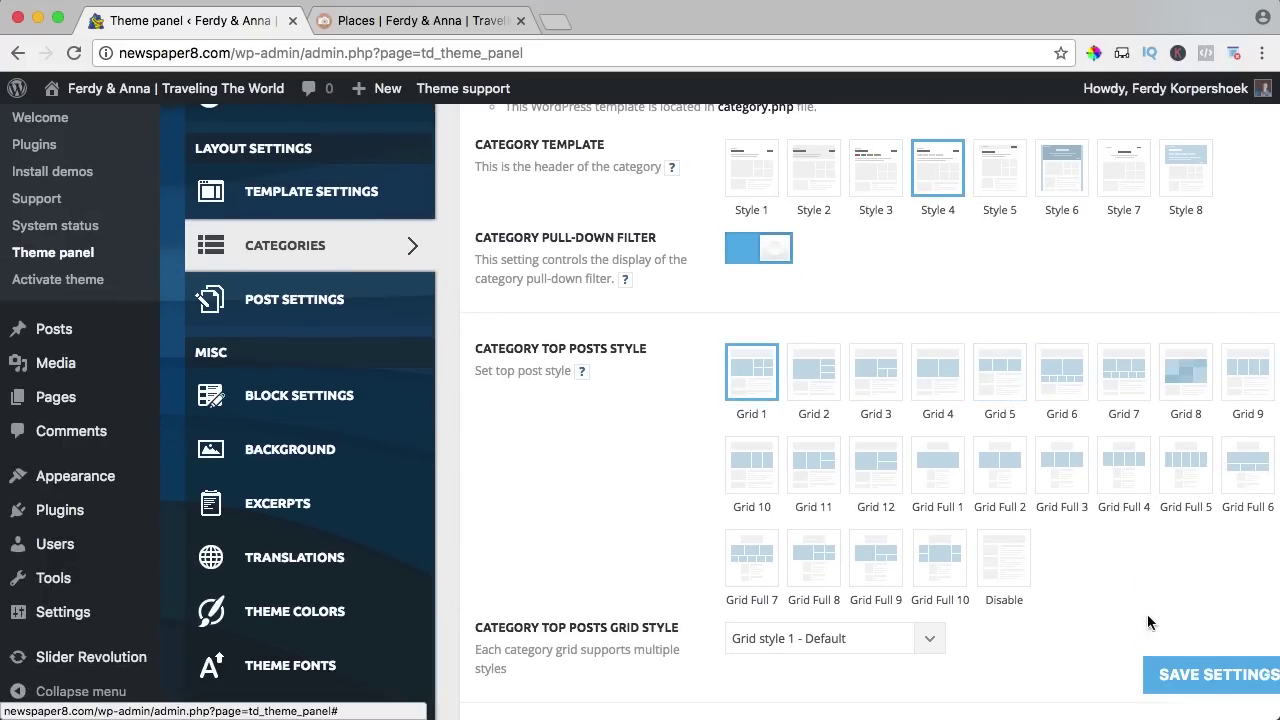
left_click(1172, 674)
left_click(404, 22)
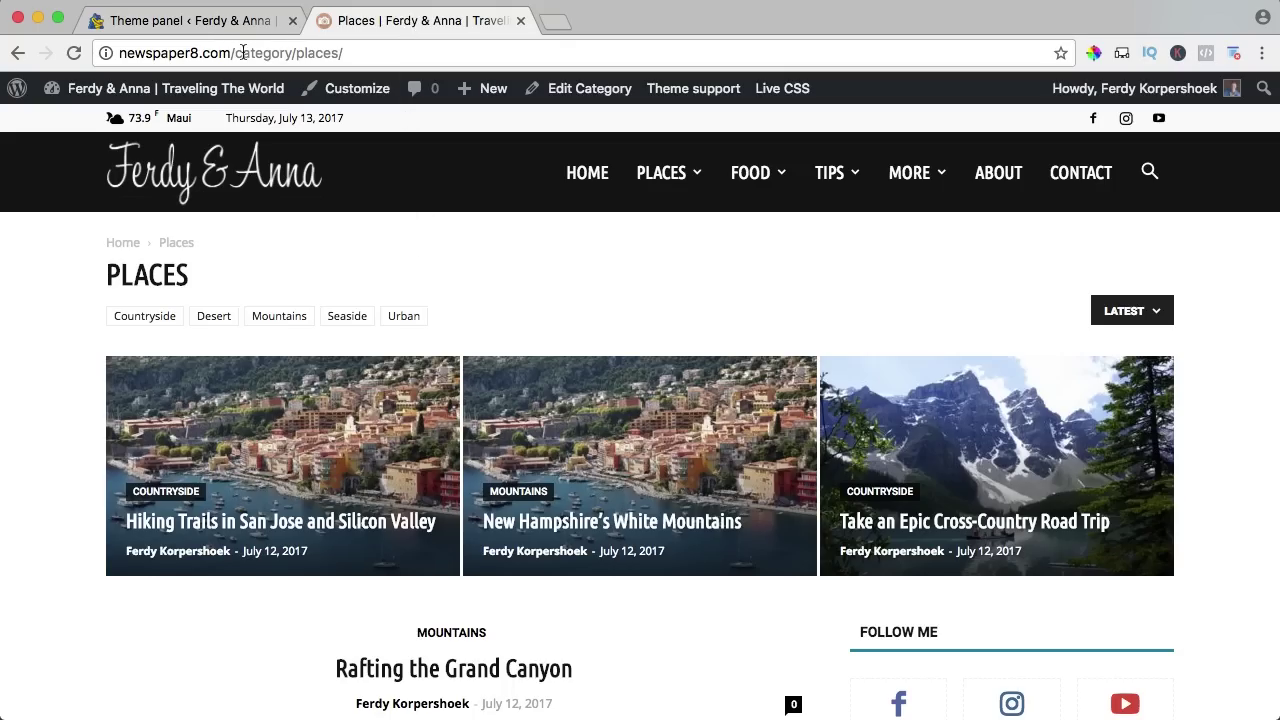
key("super+r")
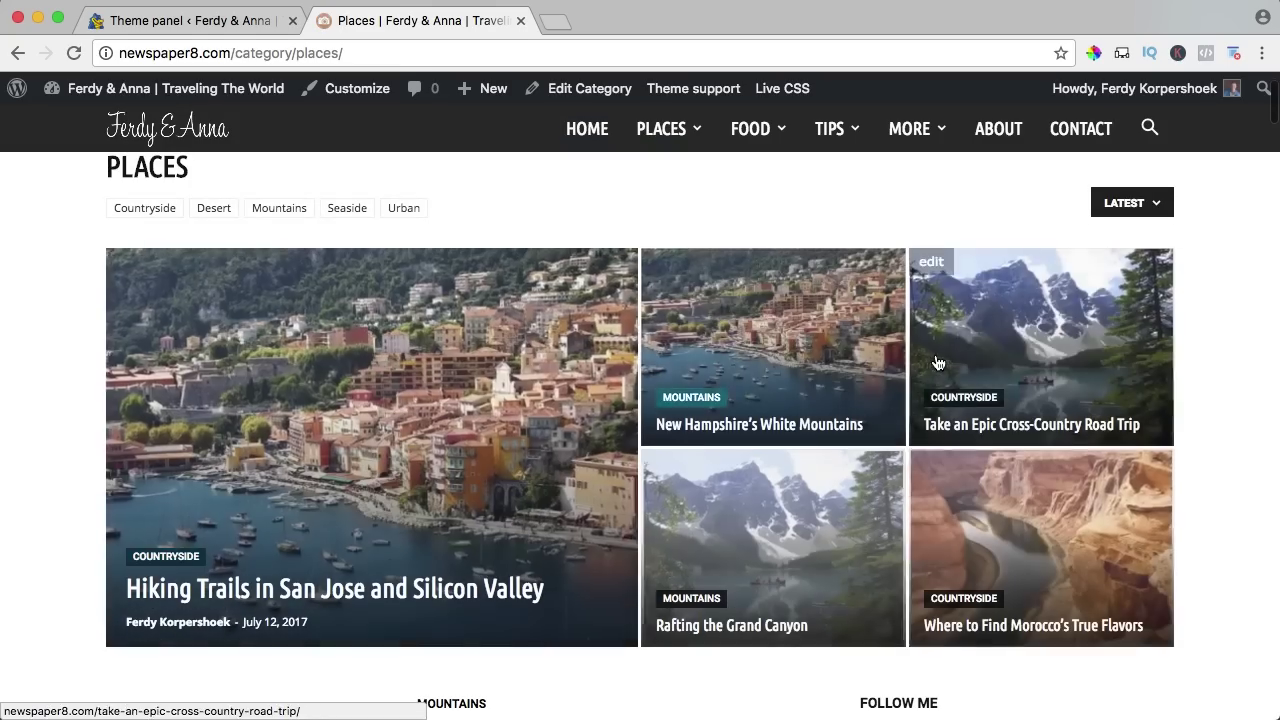
scroll(588, 459, "down", 5)
scroll(588, 459, "up", 10)
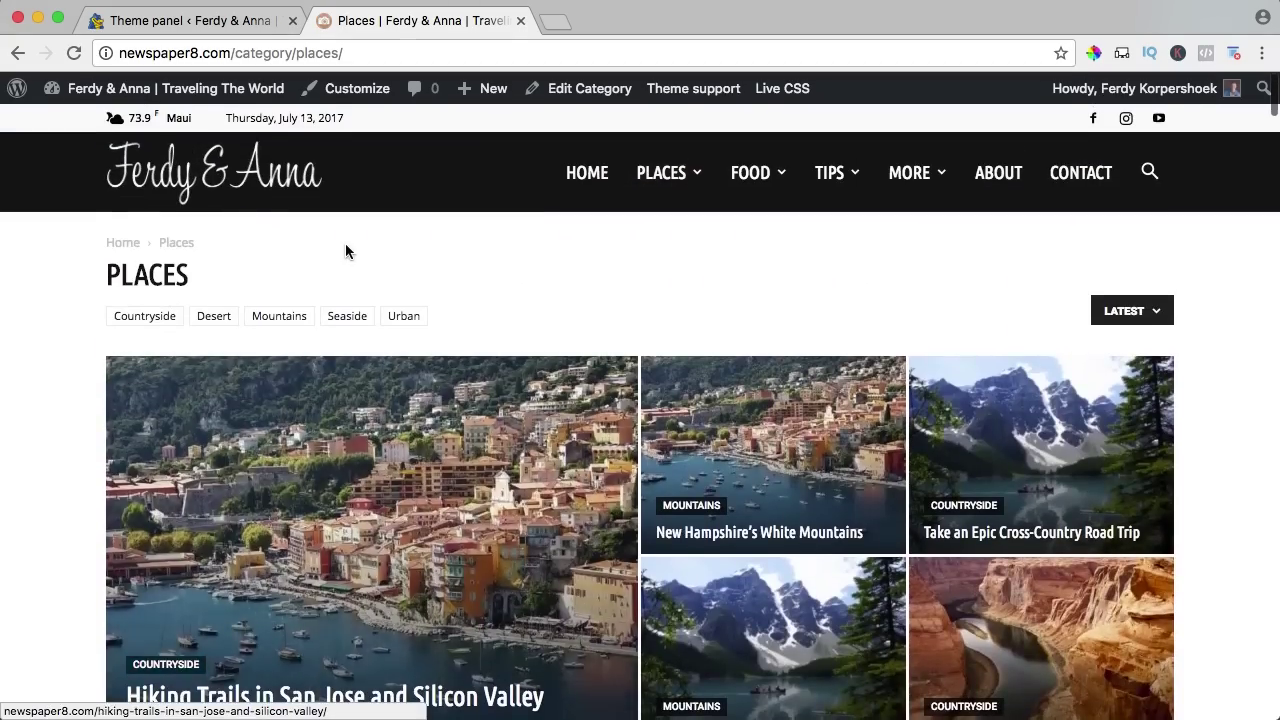
left_click(236, 24)
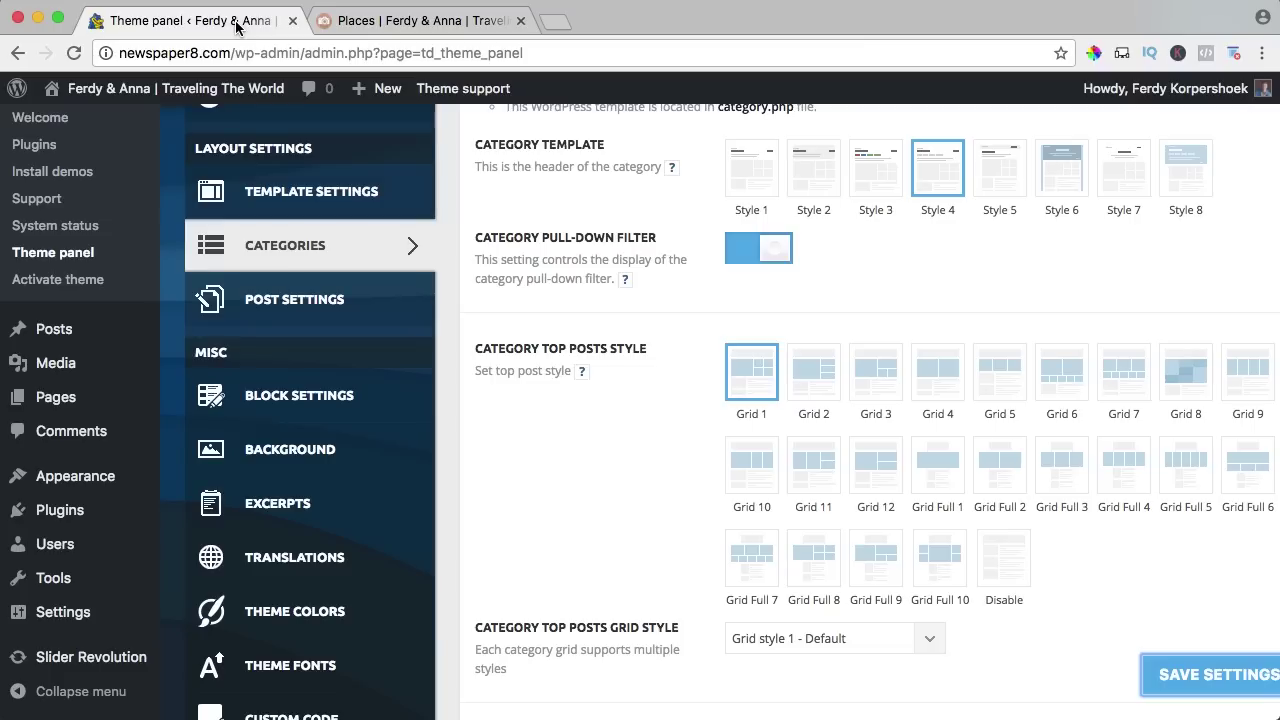
Save Grid 7 as the top-posts style and preview it on the live site.
left_click(1113, 385)
left_click(1195, 680)
left_click(382, 16)
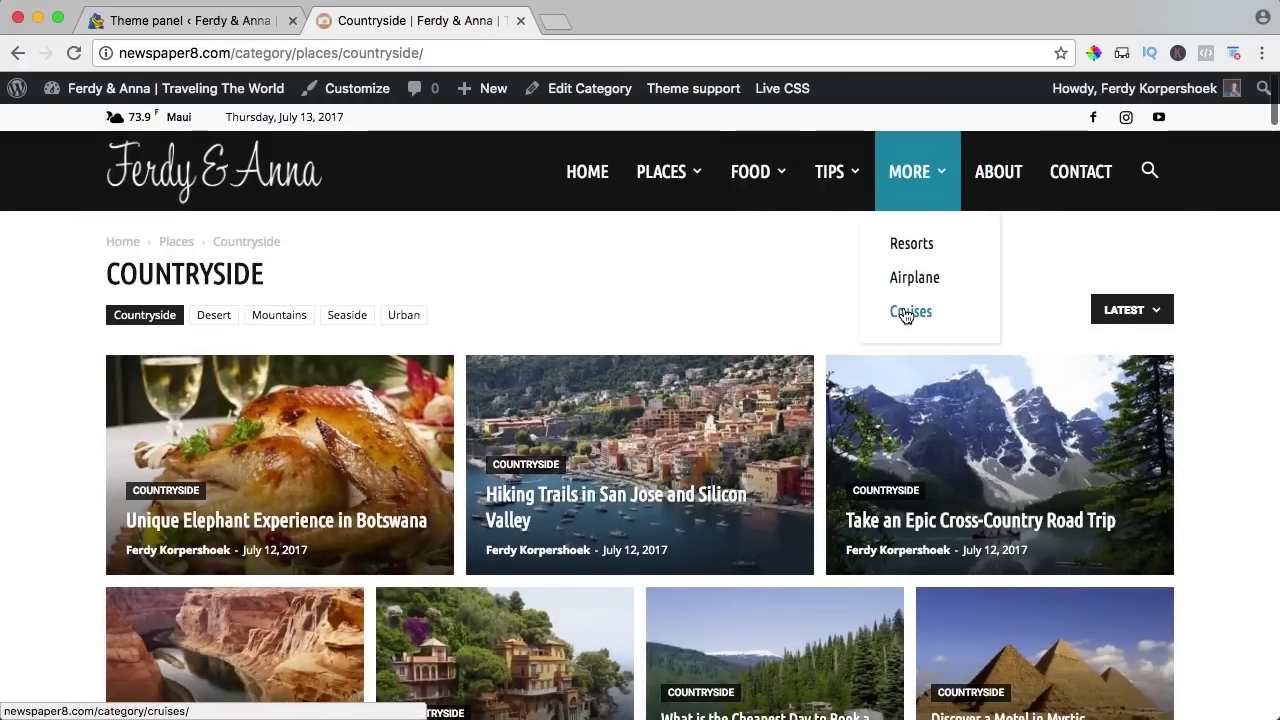
scroll(420, 243, "down", 3)
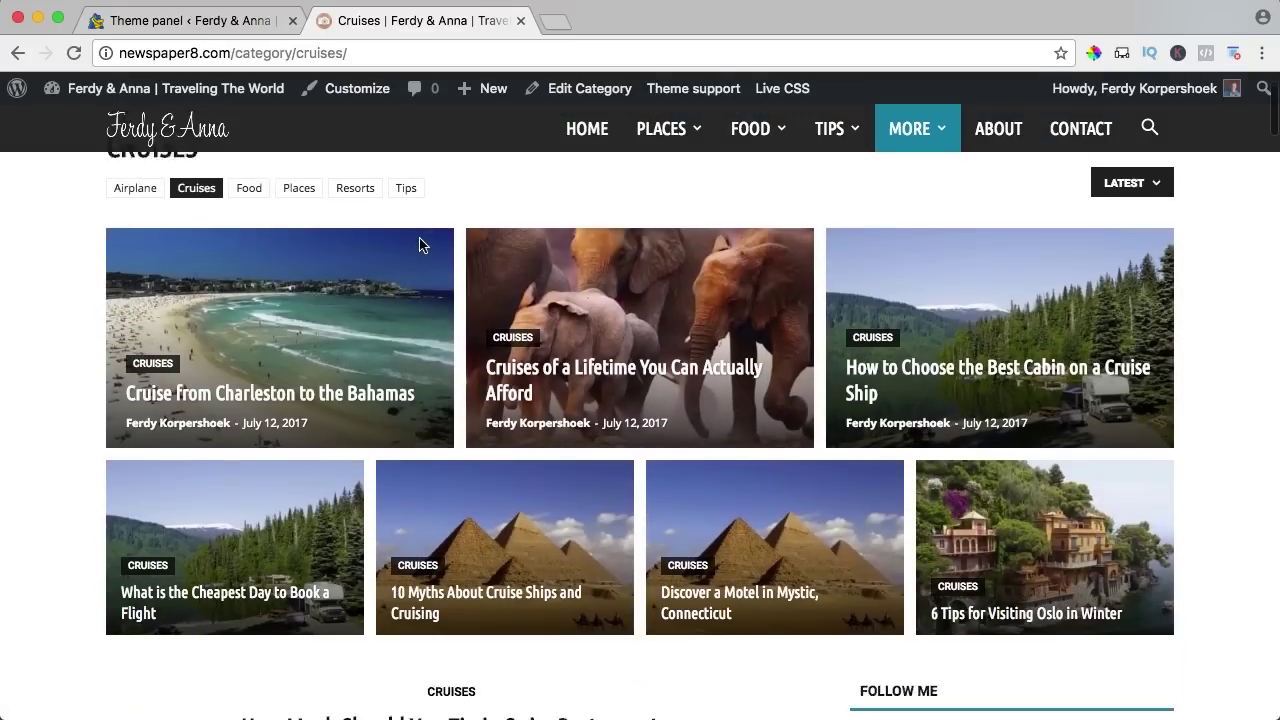
left_click(240, 20)
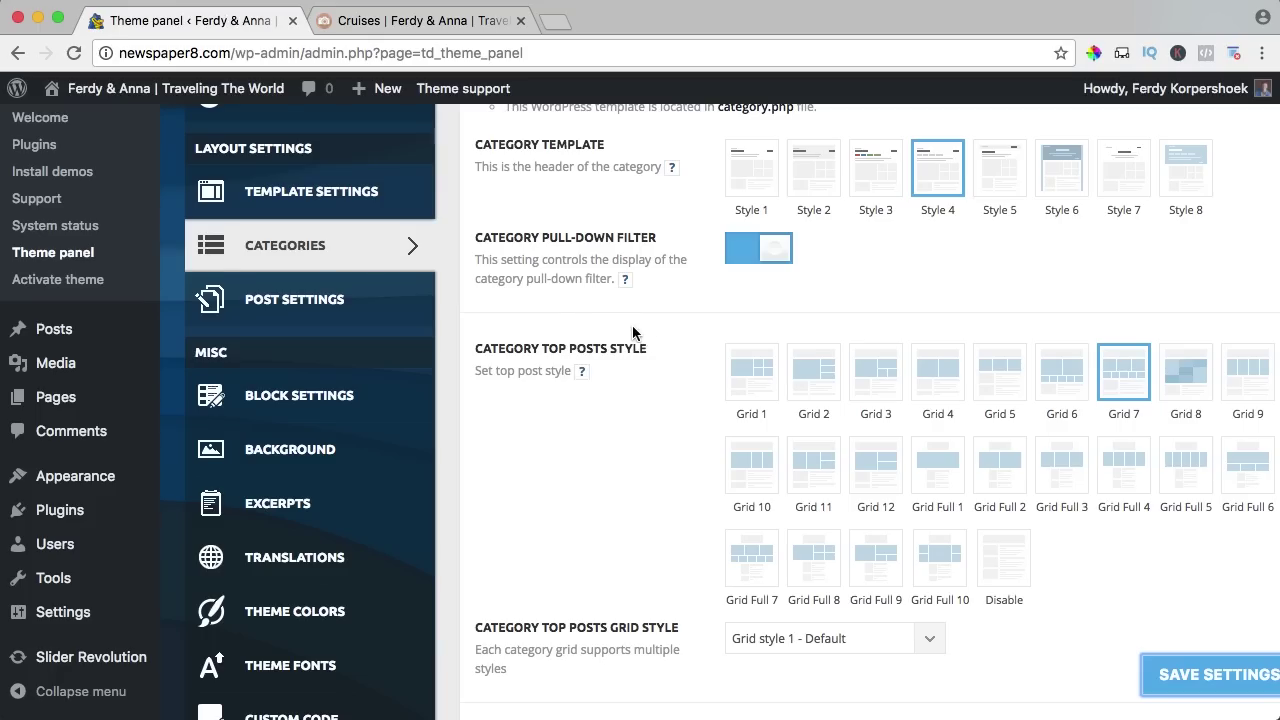
Save Grid 2 as the top-posts style and review it on the reloaded Cruises page.
scroll(663, 337, "down", 1)
left_click(818, 340)
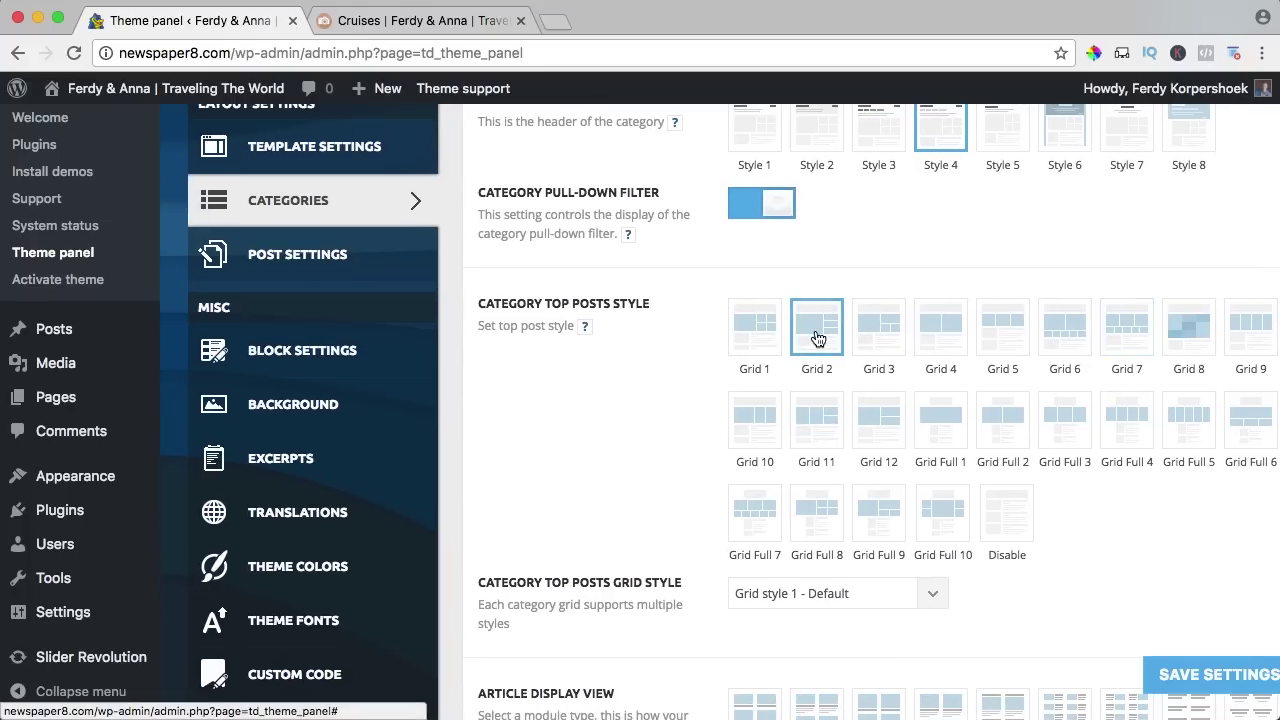
left_click(1197, 675)
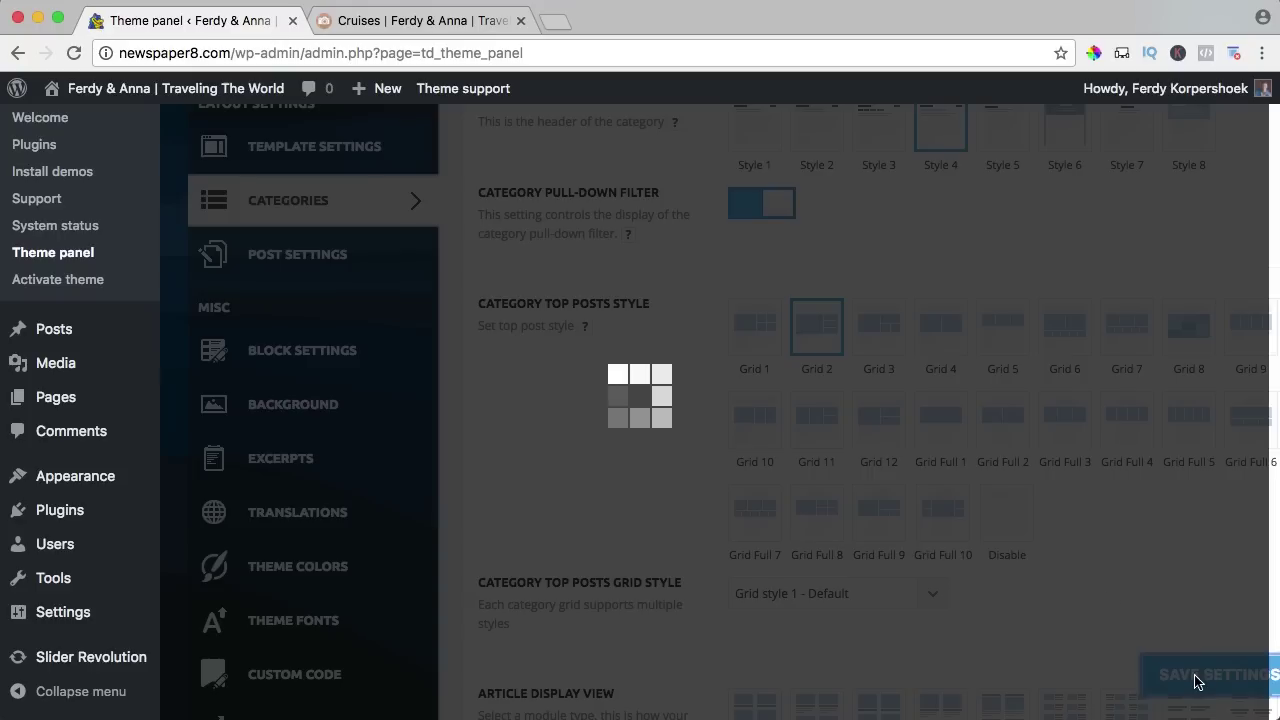
left_click(374, 30)
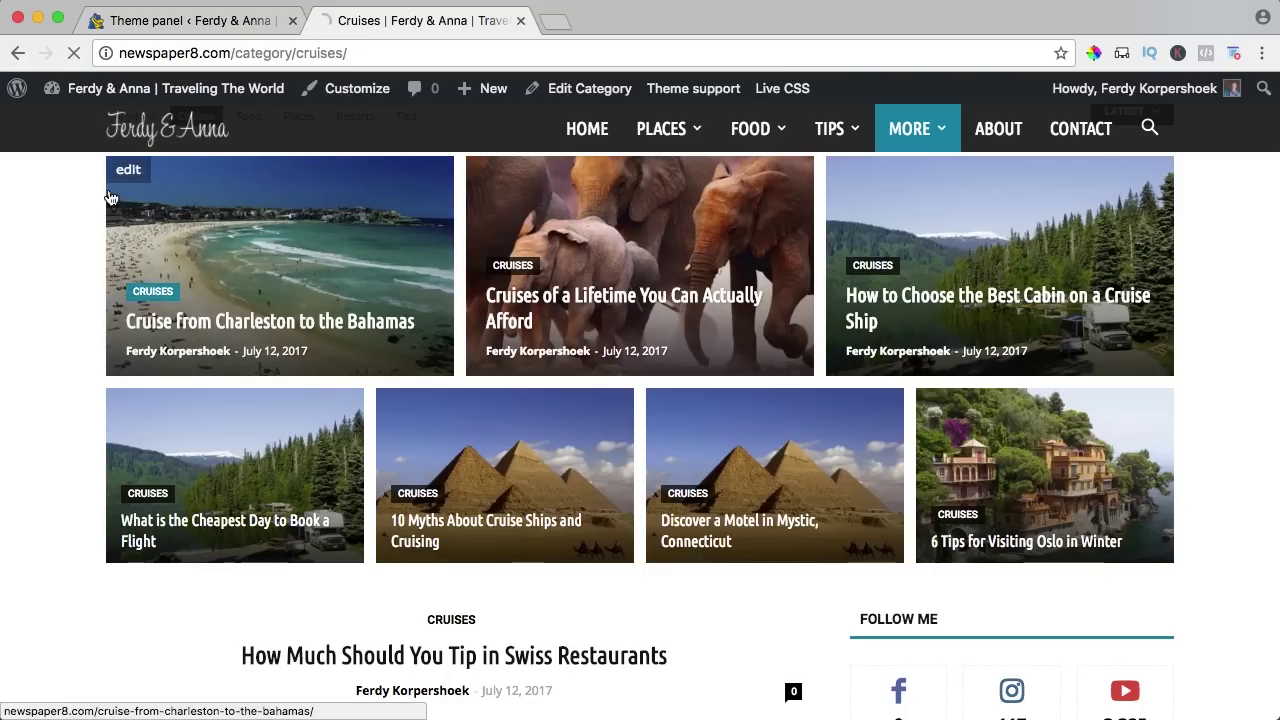
key("super+r")
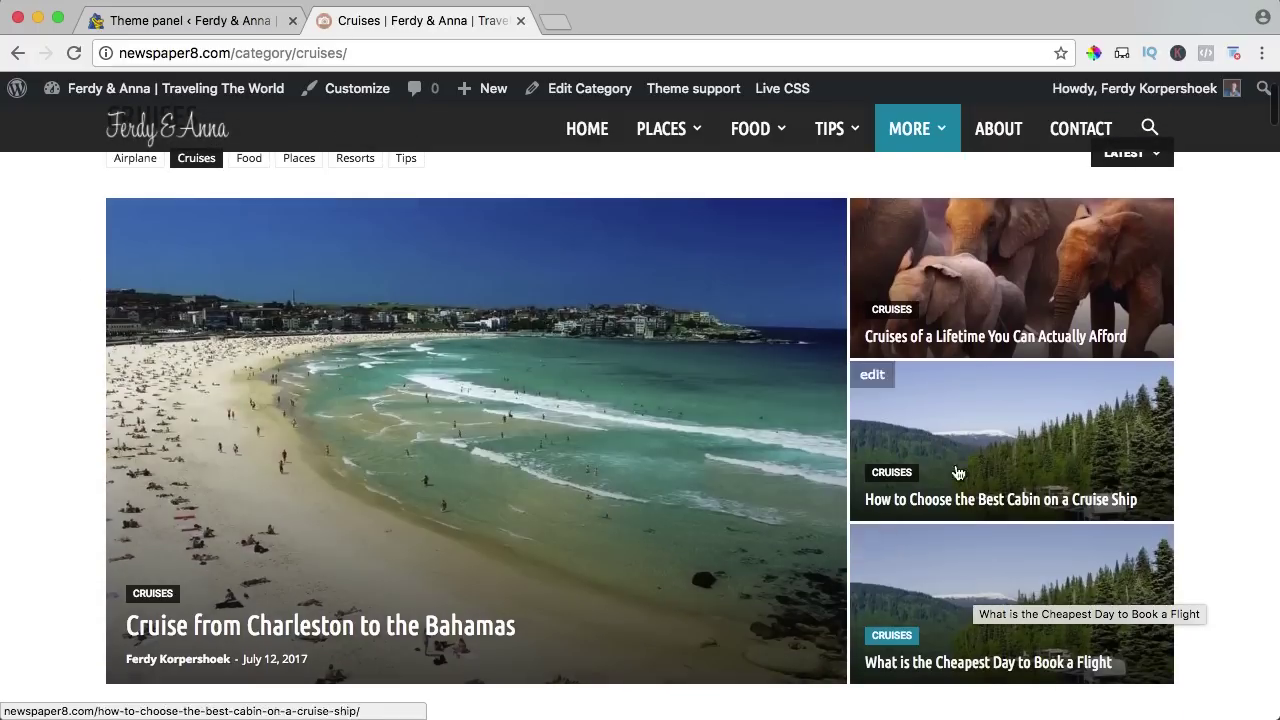
scroll(444, 284, "up", 2)
scroll(442, 276, "up", 1)
mouse_move(1165, 320)
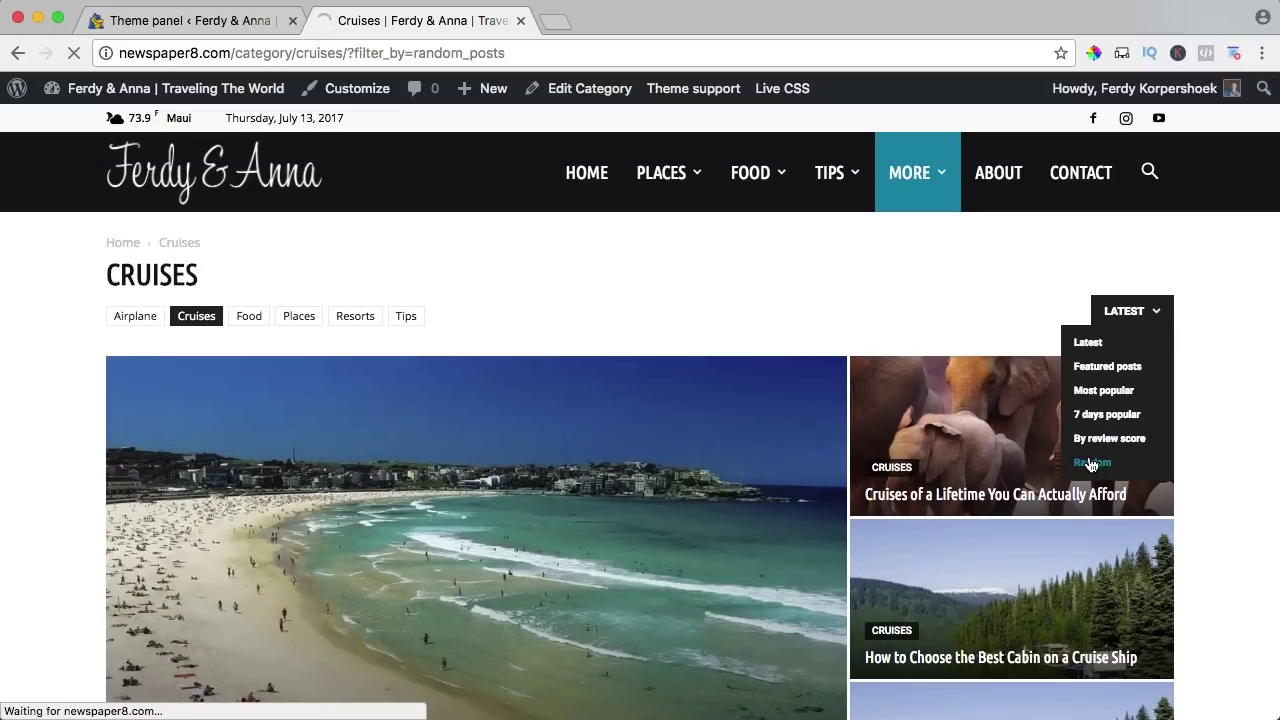
scroll(774, 311, "down", 2)
scroll(772, 310, "up", 1)
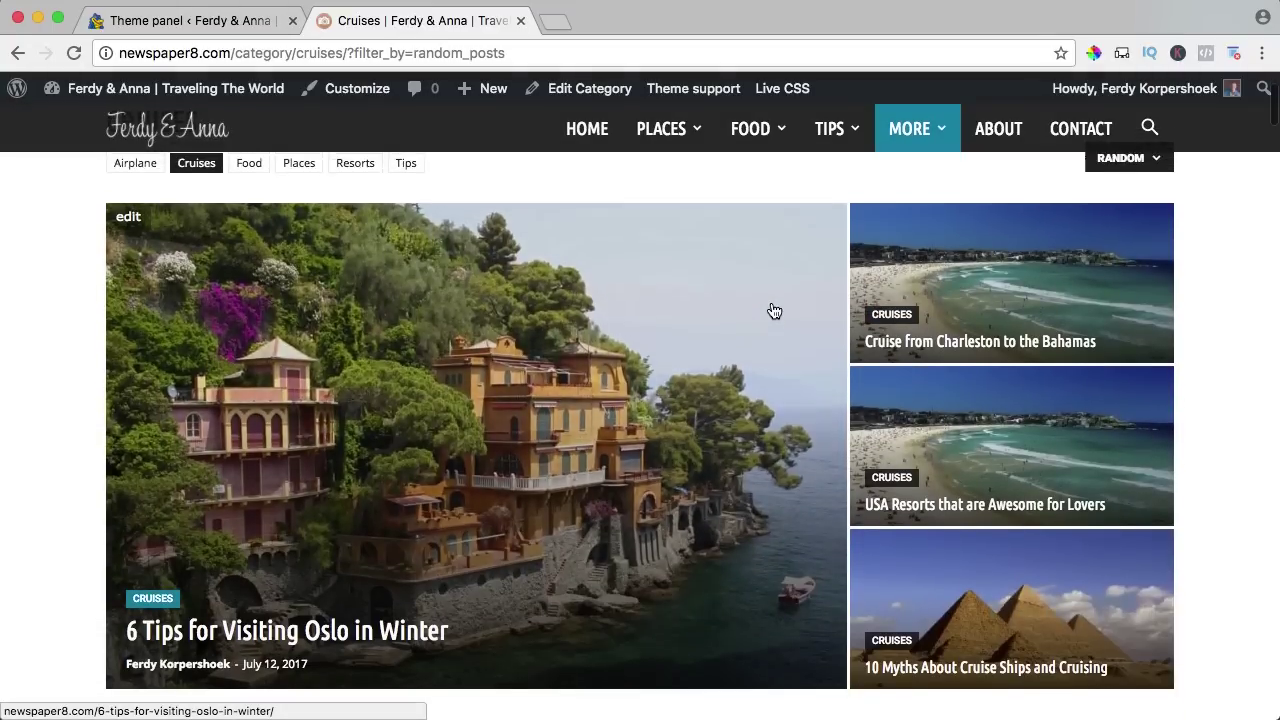
scroll(762, 308, "down", 1)
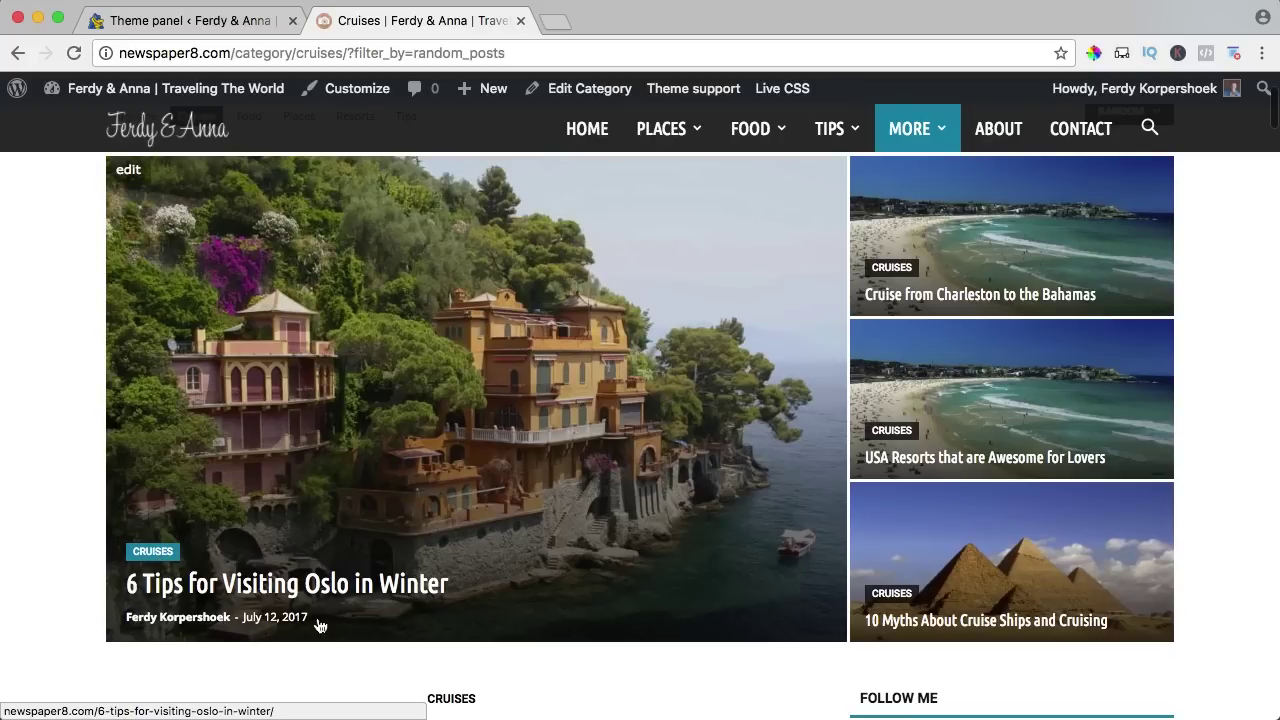
Save the Style 6 category header and preview it on the Cruises page.
left_click(237, 23)
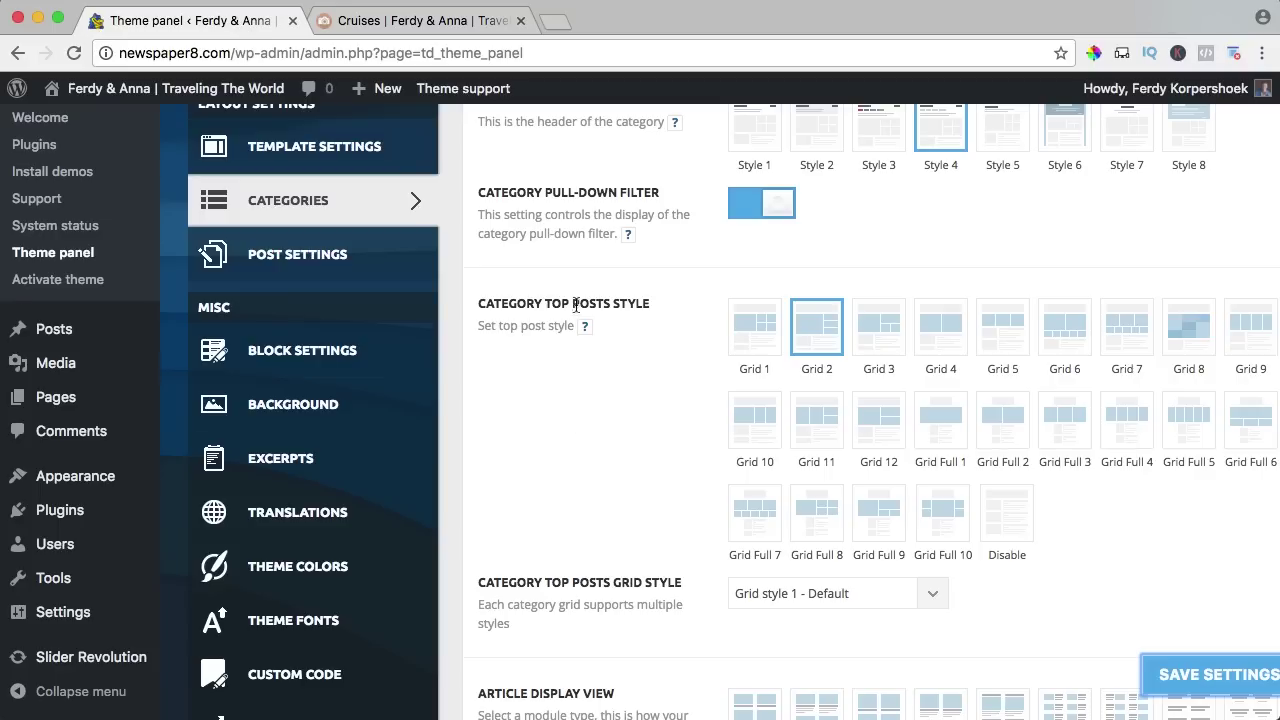
scroll(651, 333, "up", 2)
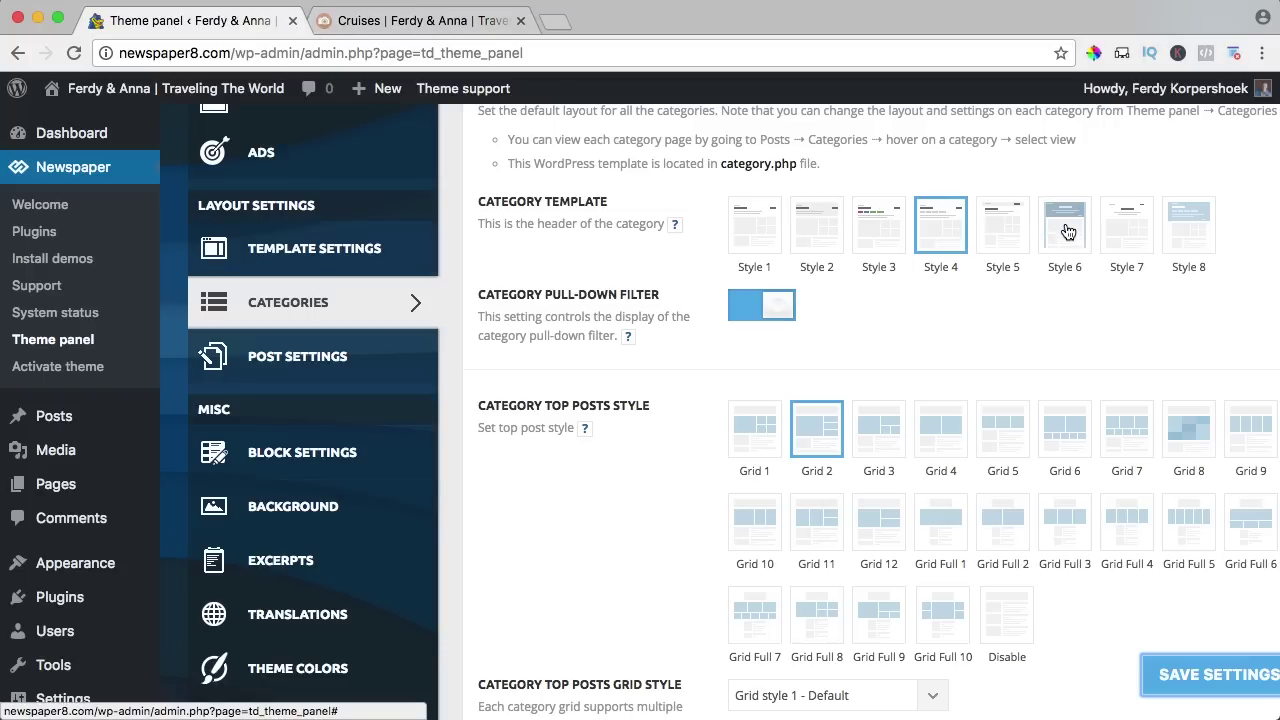
left_click(1203, 680)
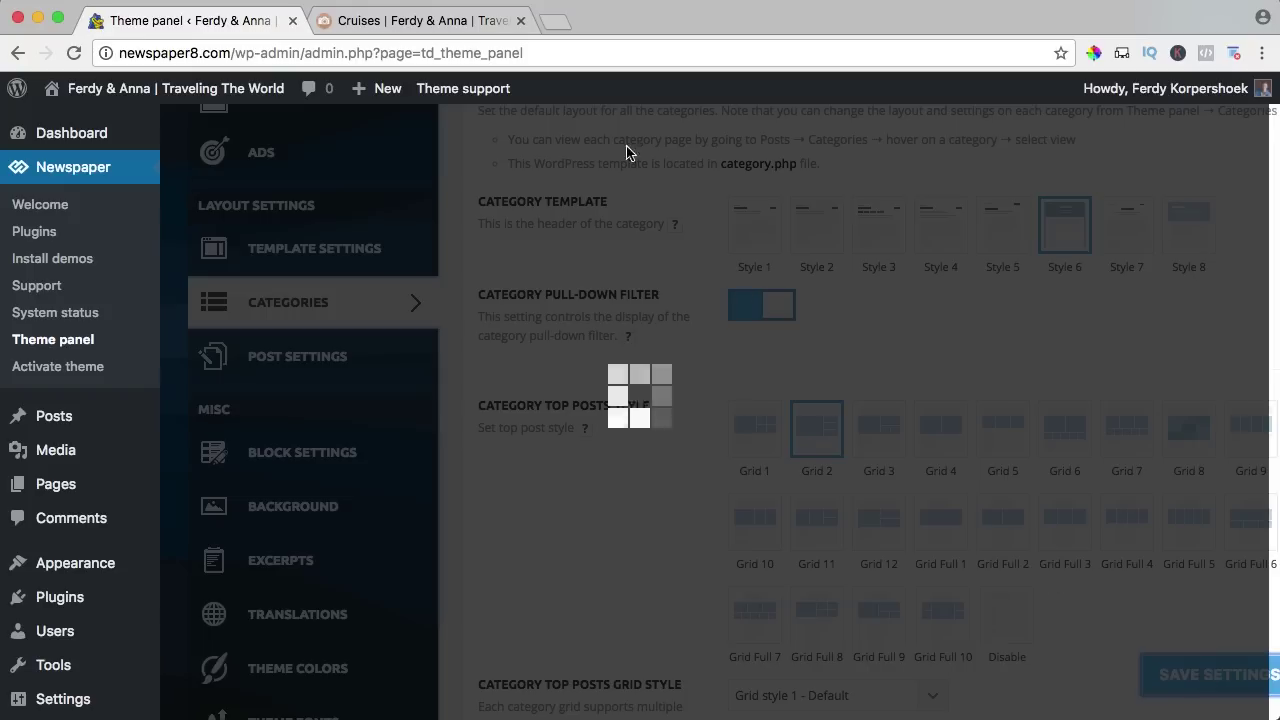
left_click(440, 20)
scroll(550, 220, "up", 2)
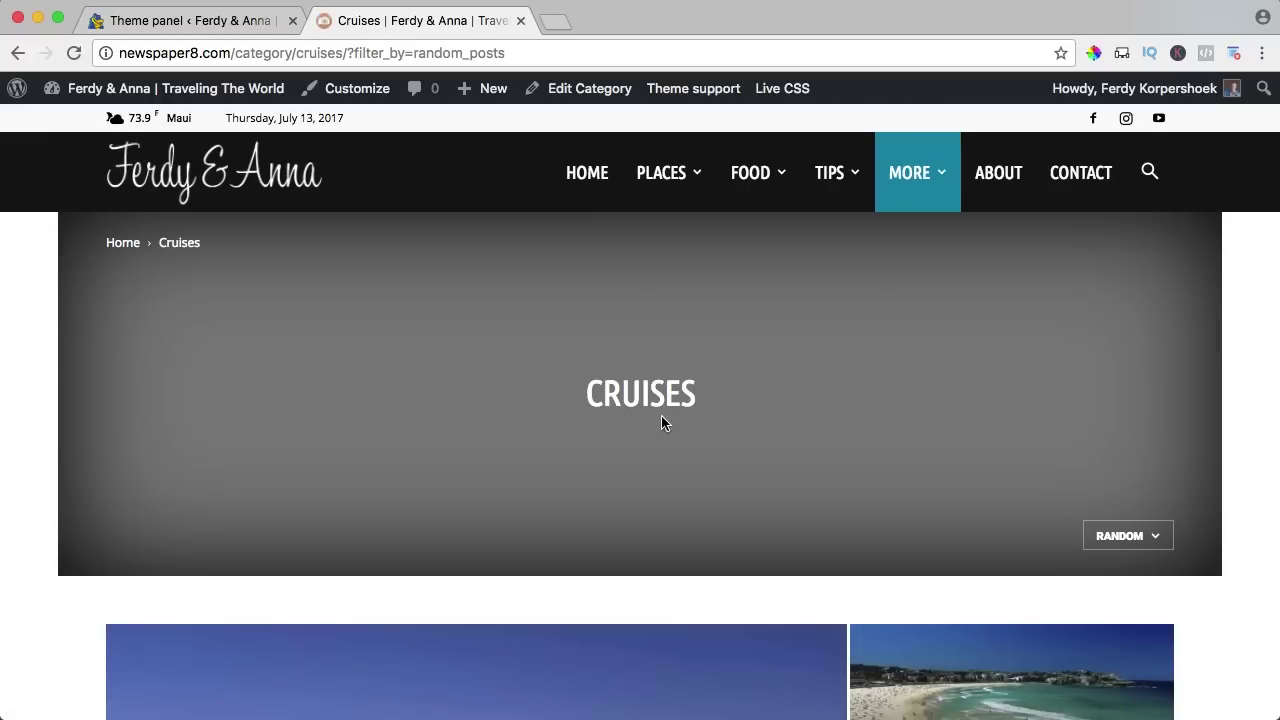
scroll(520, 374, "down", 1)
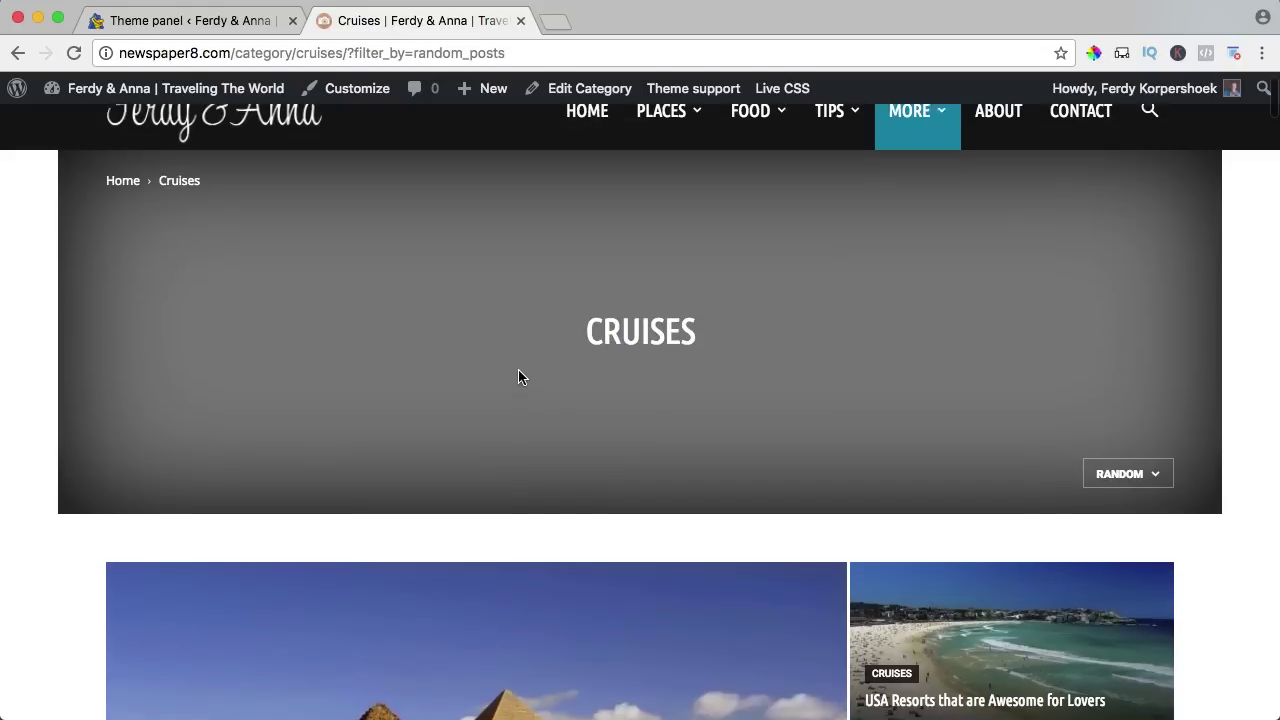
scroll(520, 374, "up", 1)
Switch the category header to Style 1, save, and check the Cruises page.
left_click(240, 22)
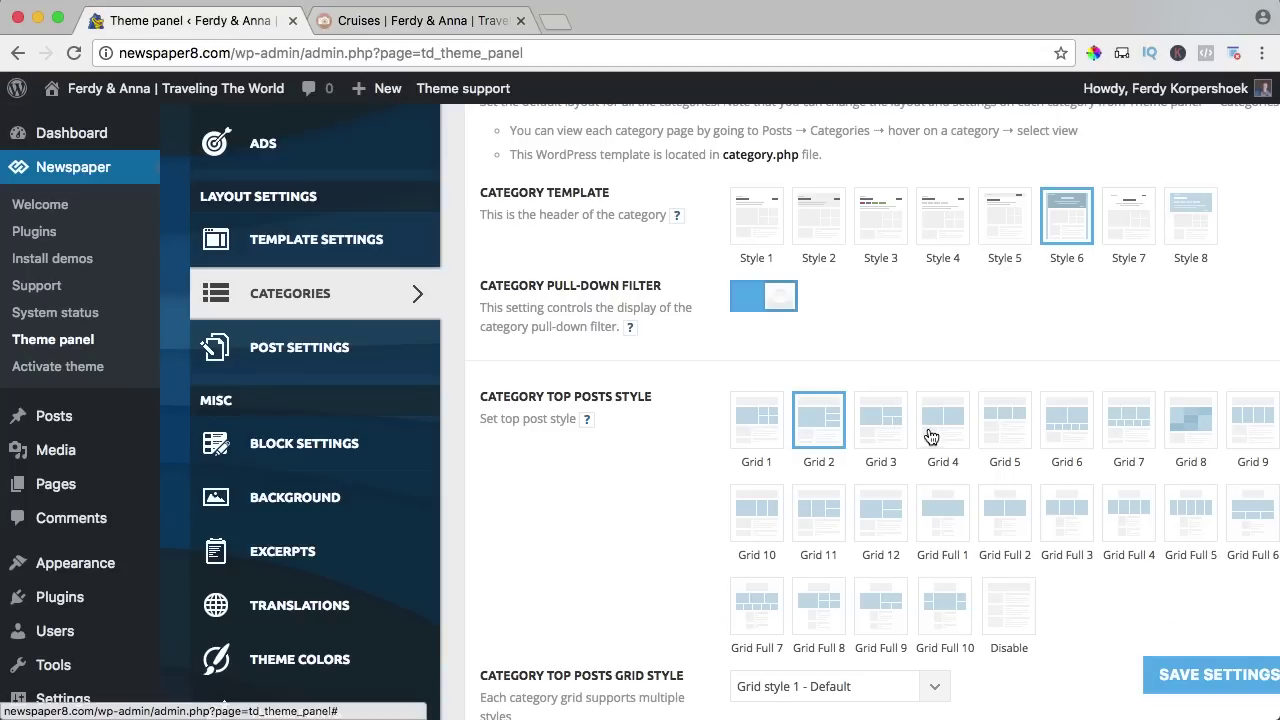
scroll(890, 330, "up", 1)
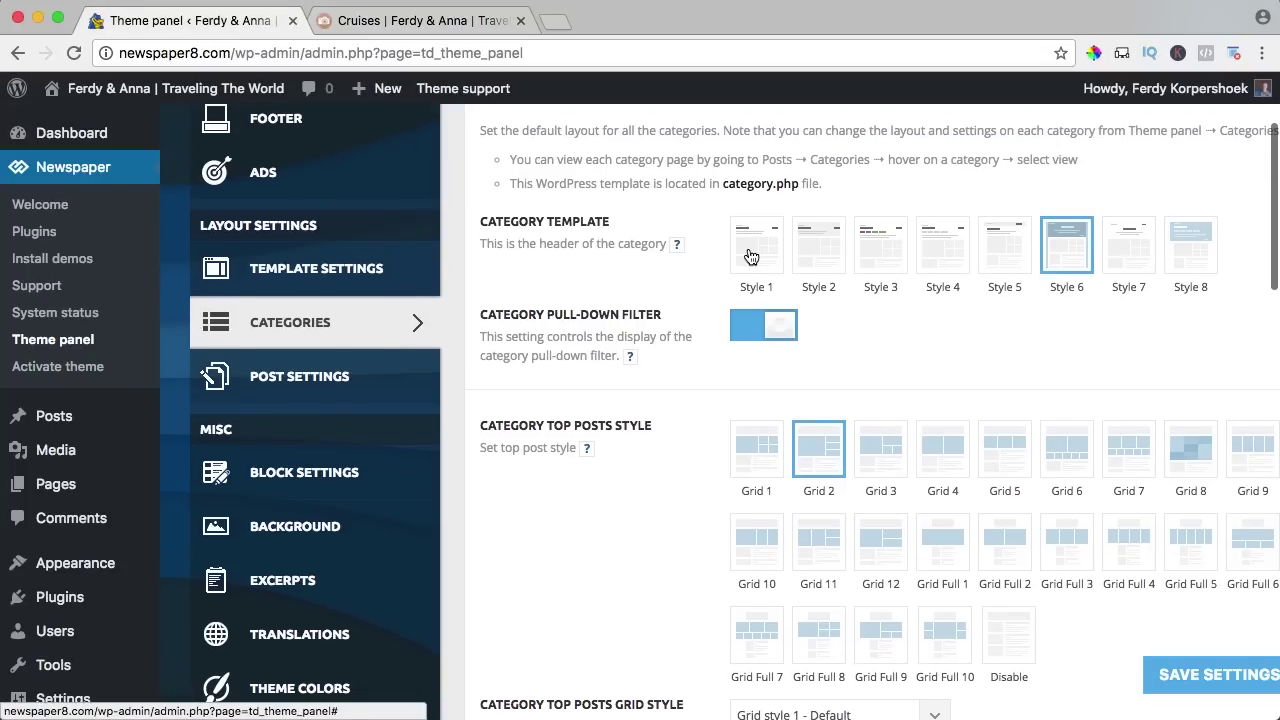
left_click(1248, 694)
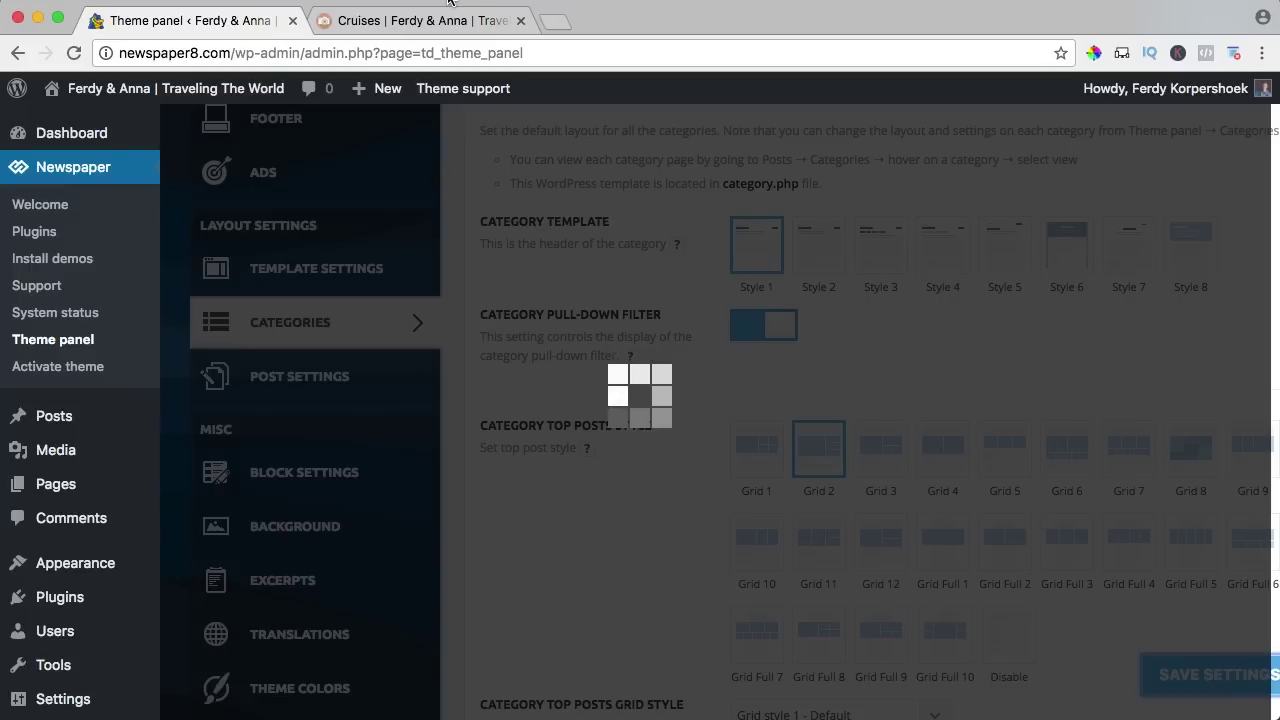
left_click(440, 20)
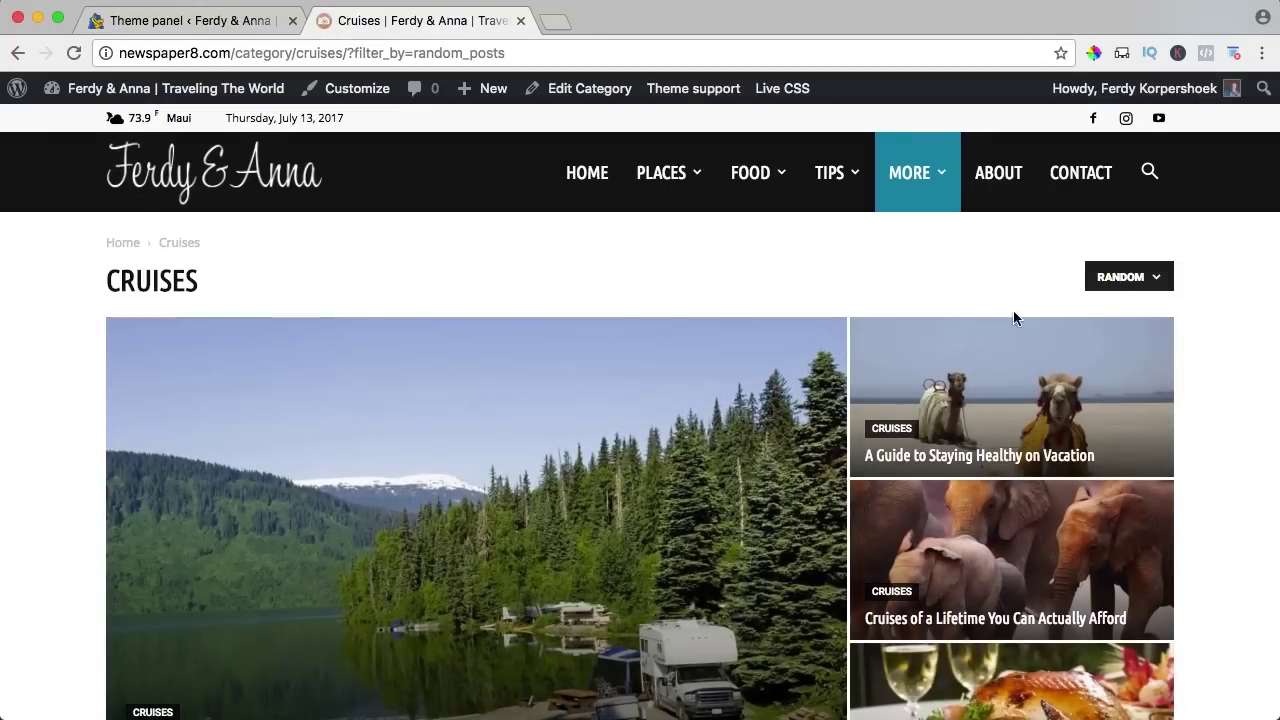
mouse_move(1128, 290)
Turn off the category pull-down filter, save, and verify it on the reloaded Cruises page.
left_click(257, 24)
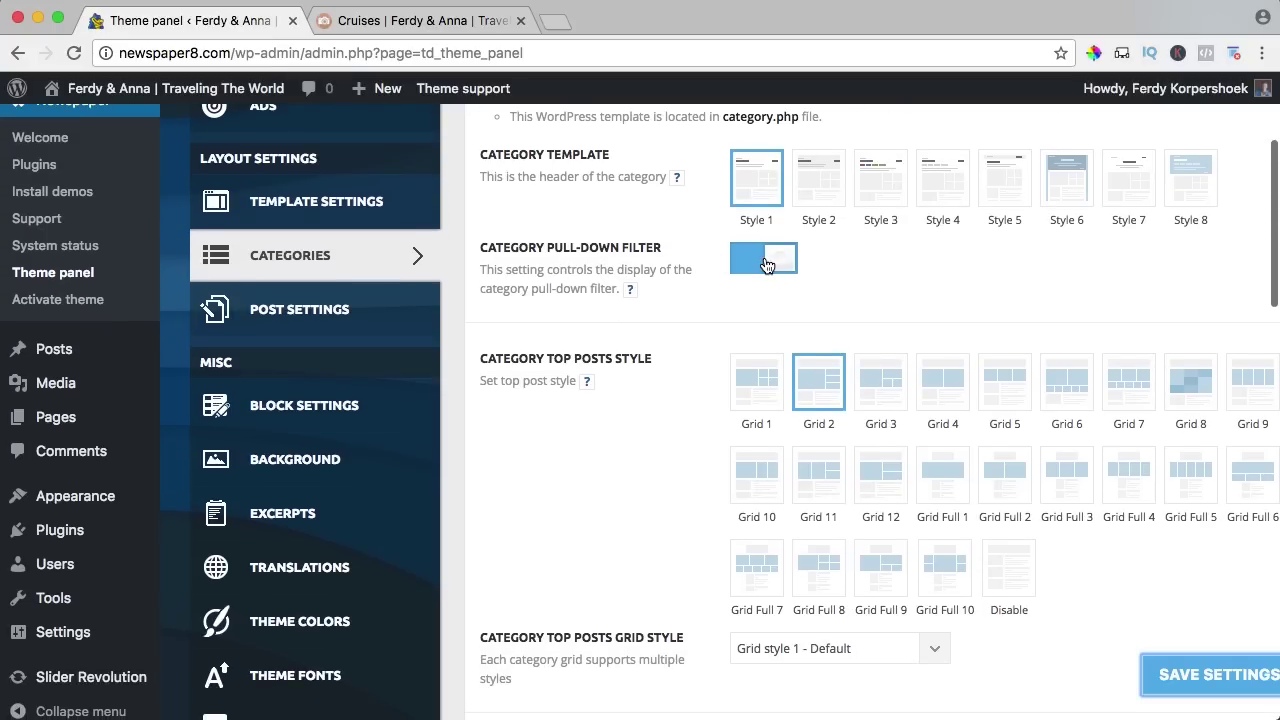
left_click(764, 260)
left_click(445, 22)
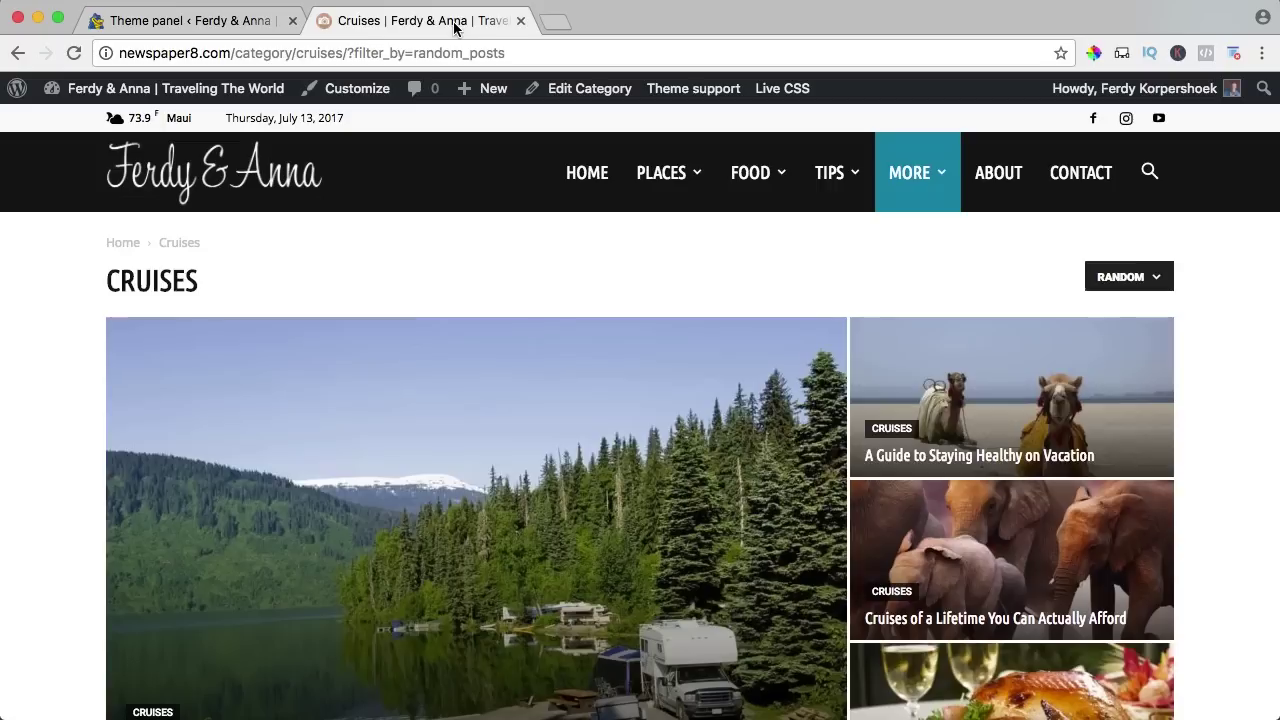
left_click(166, 22)
left_click(1208, 688)
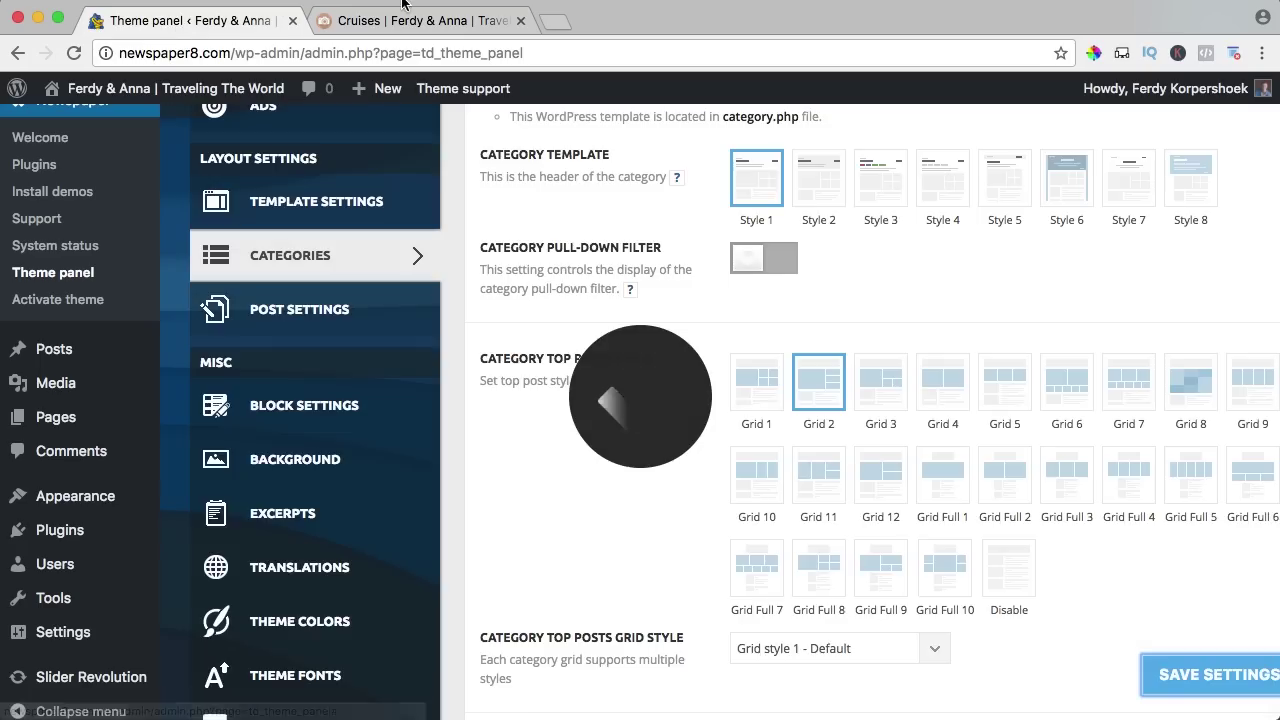
left_click(416, 25)
key("super+r")
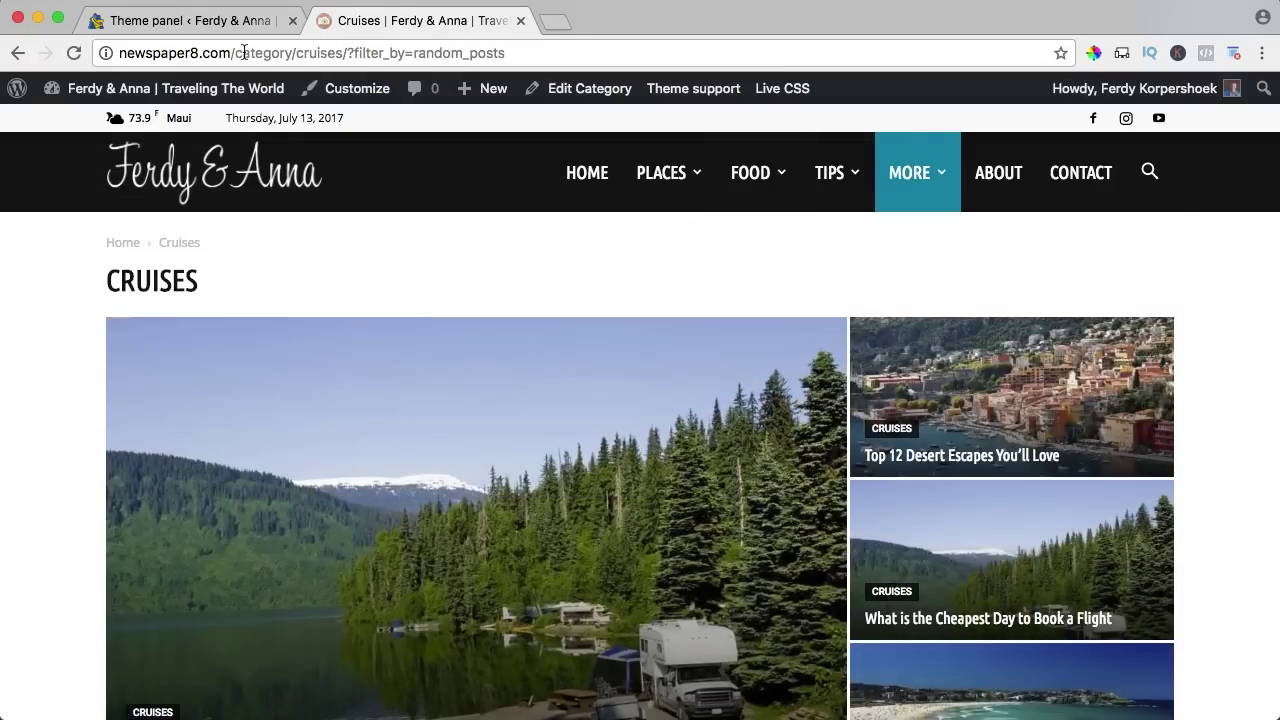
left_click(230, 21)
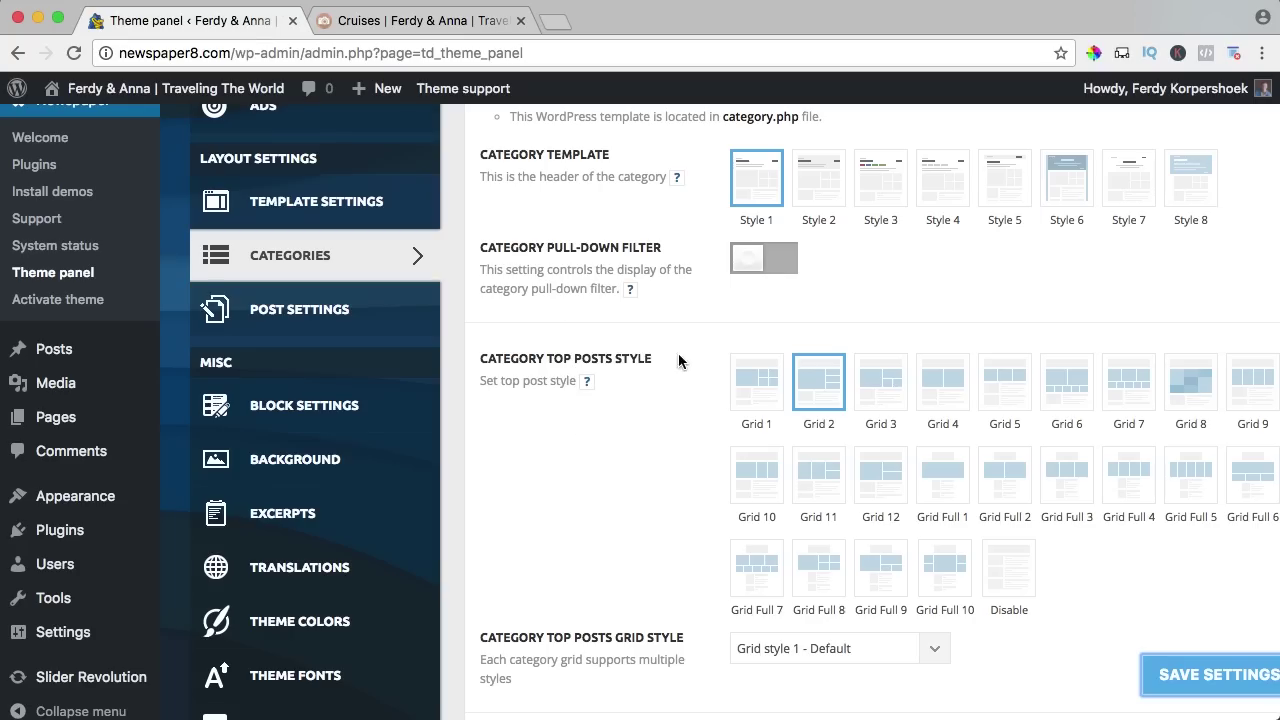
scroll(690, 350, "down", 1)
scroll(699, 337, "down", 5)
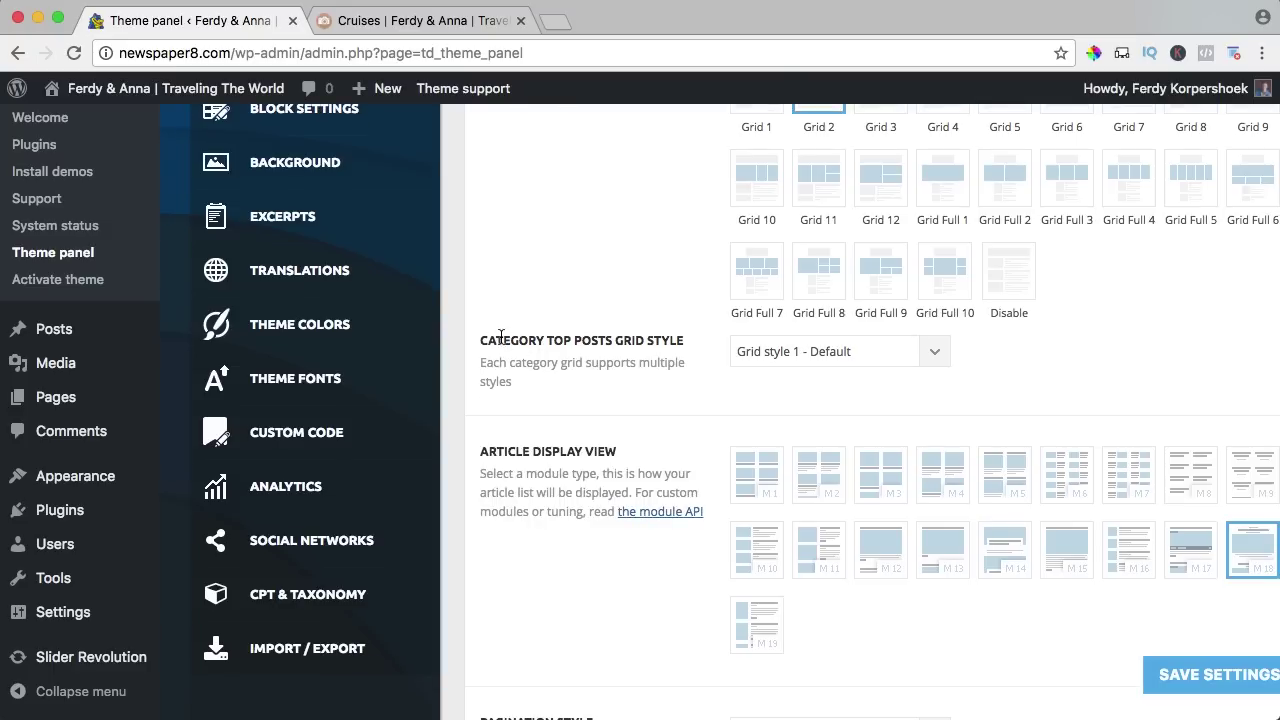
Set the top posts grid style to Grid style 2 - Colours, save, and preview the Cruises page.
left_click(826, 361)
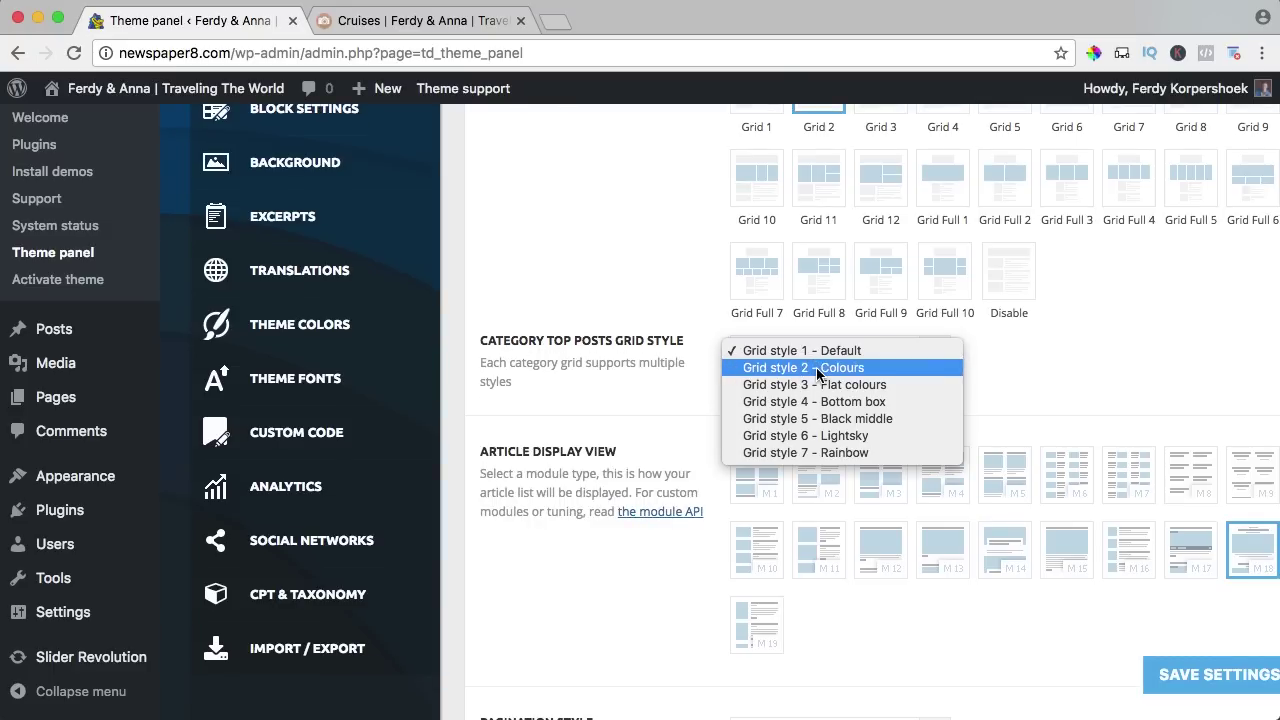
left_click(1003, 475)
left_click(1173, 670)
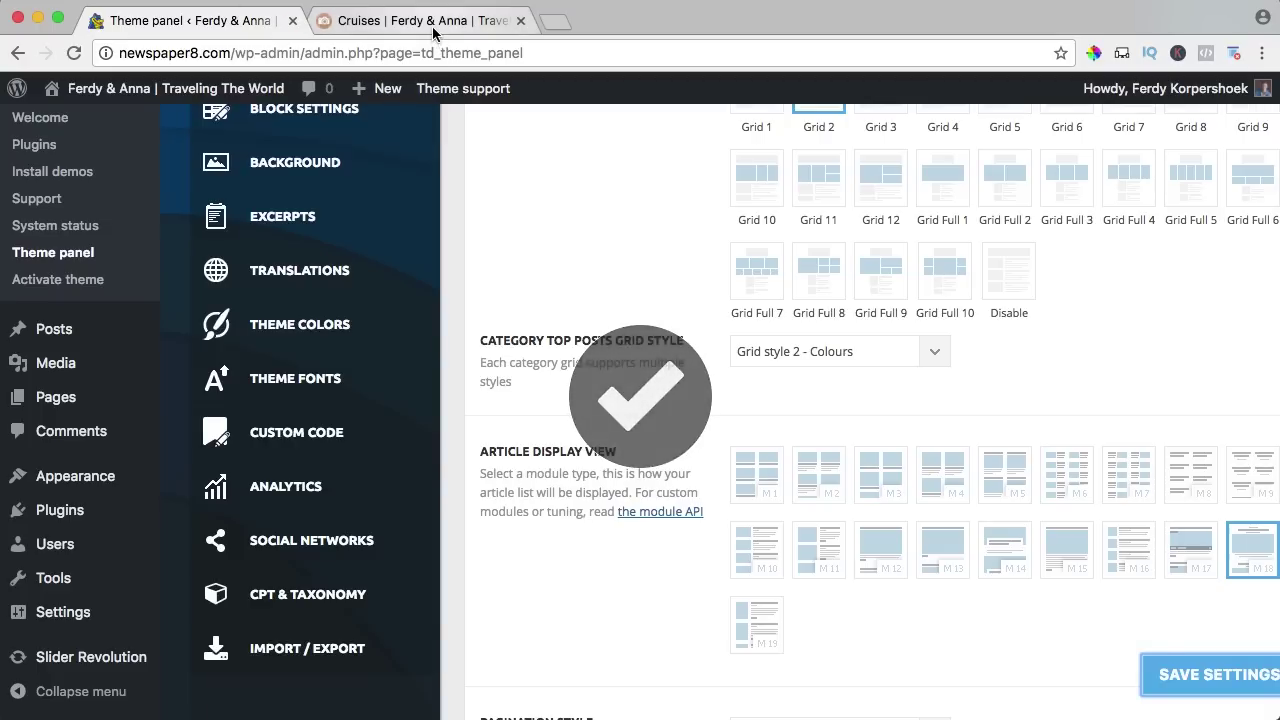
left_click(433, 30)
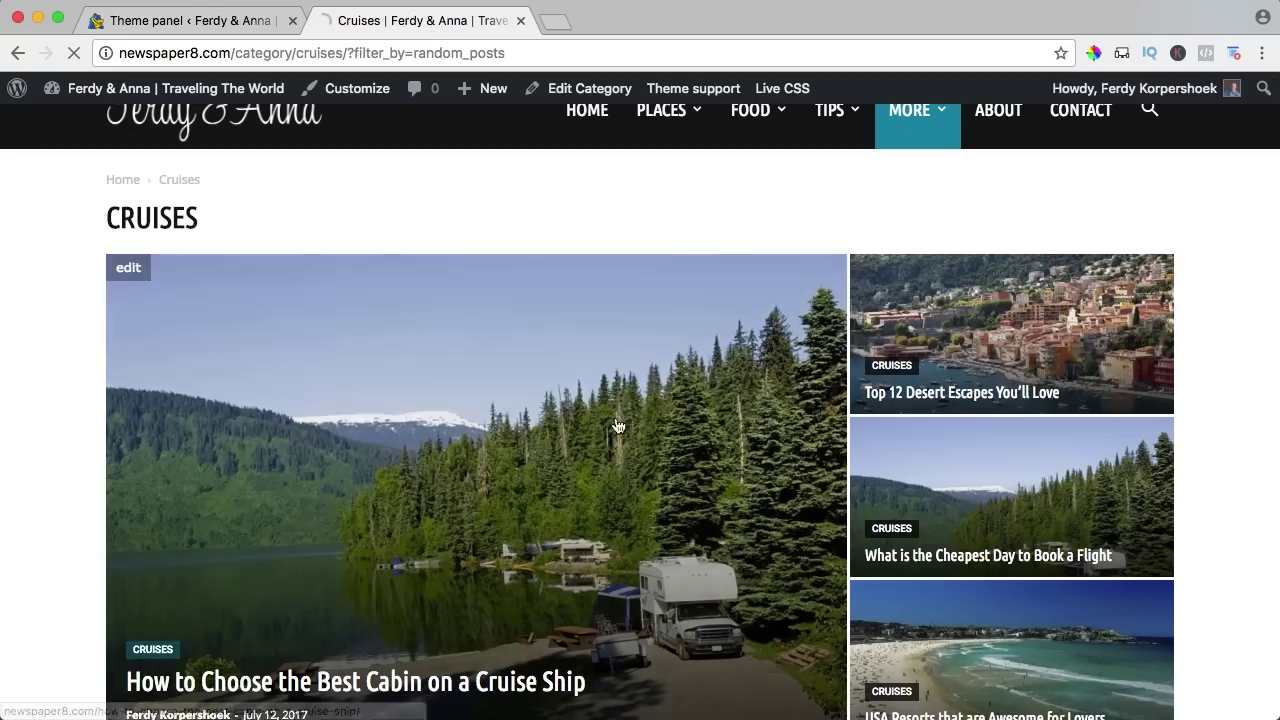
key("super+r")
scroll(786, 288, "down", 1)
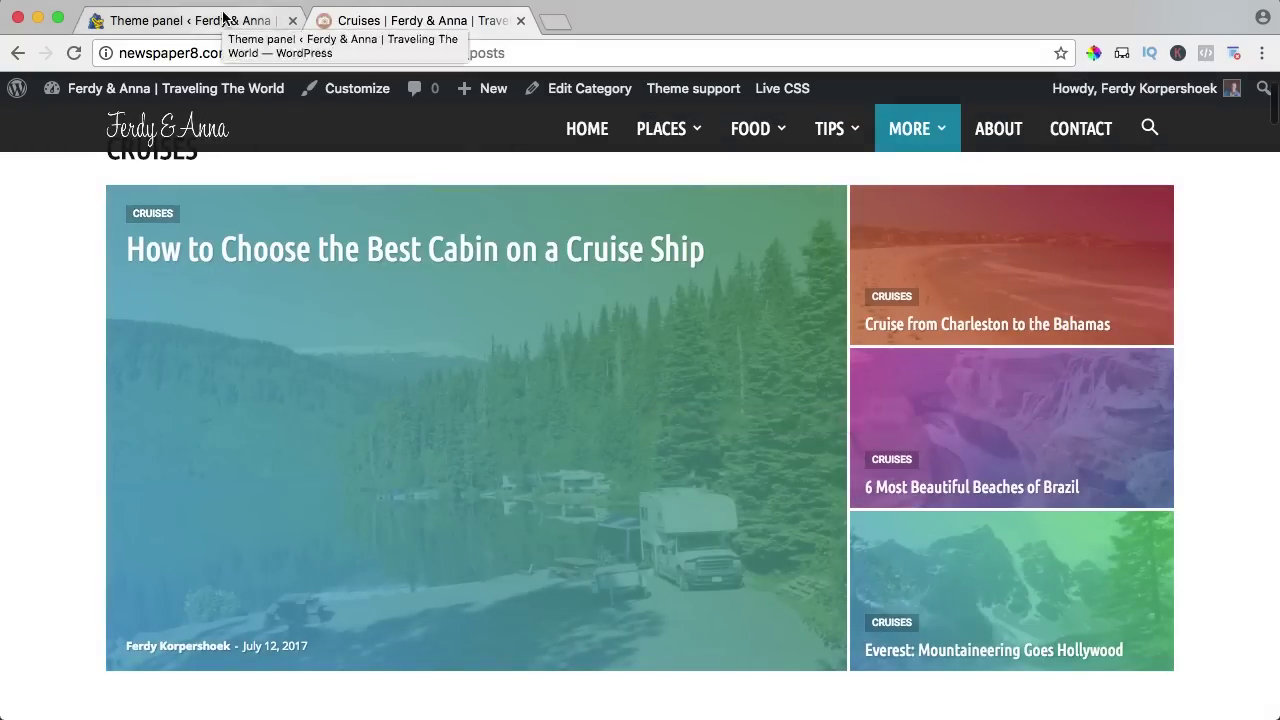
Switch the top posts grid style back to Grid style 1 - Default and recheck the Cruises page.
left_click(217, 20)
left_click(810, 360)
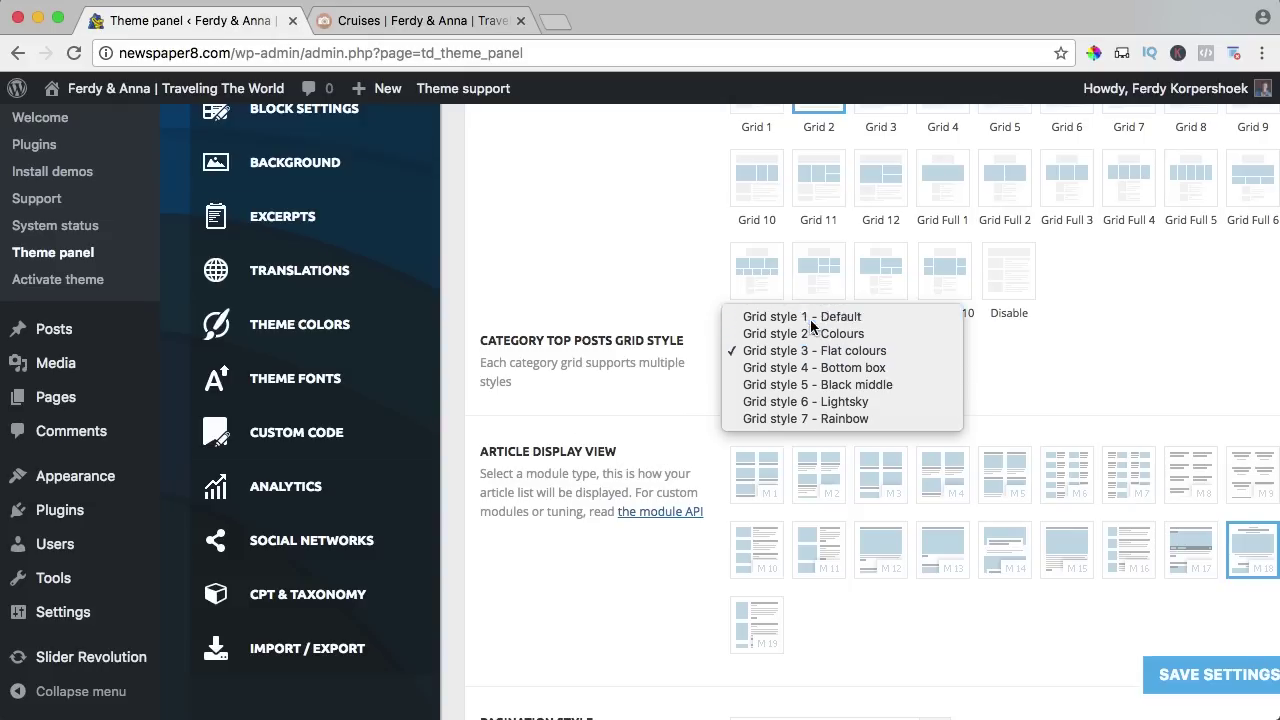
left_click(812, 313)
scroll(543, 380, "down", 2)
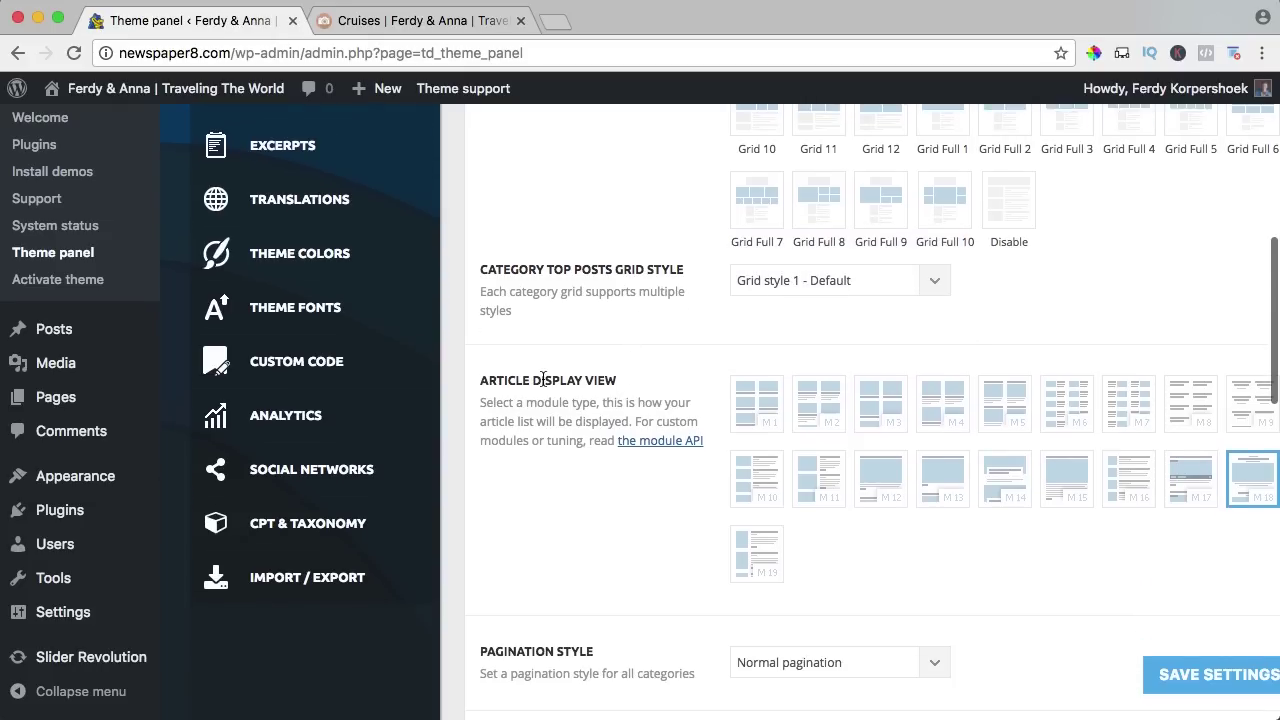
left_click(398, 22)
scroll(450, 295, "down", 5)
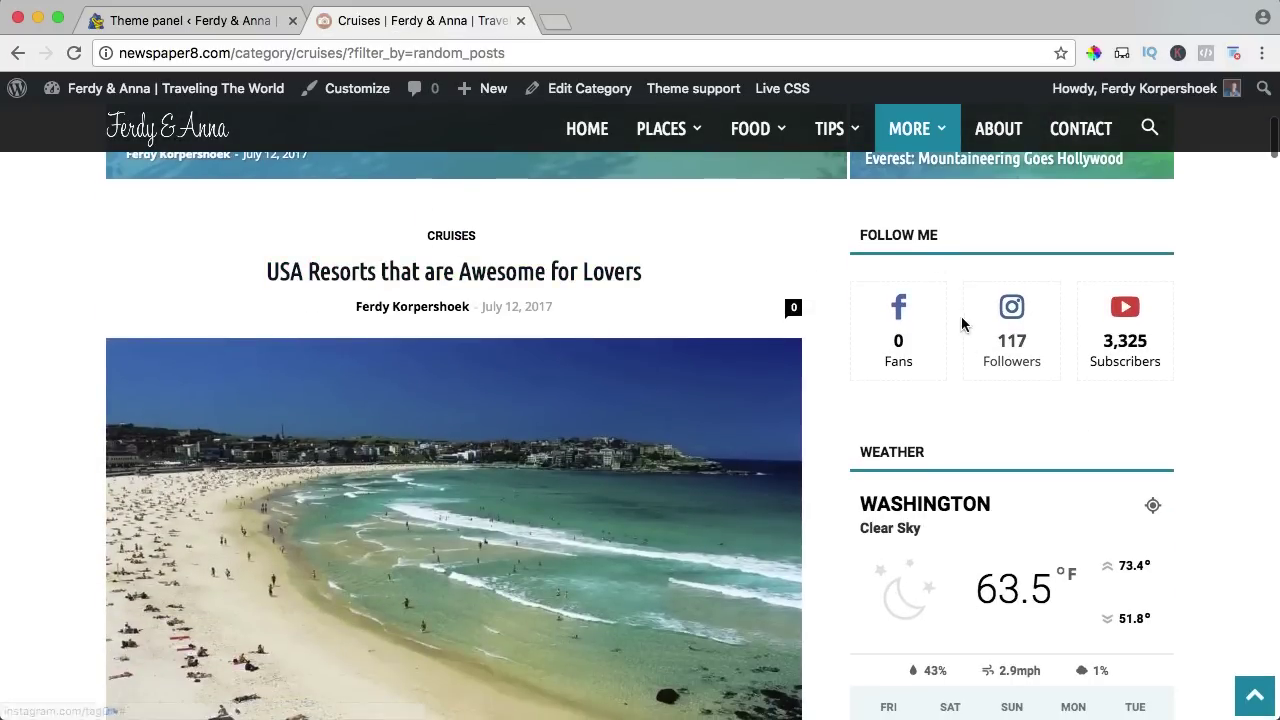
scroll(950, 400, "down", 3)
scroll(650, 340, "up", 3)
scroll(480, 340, "down", 1)
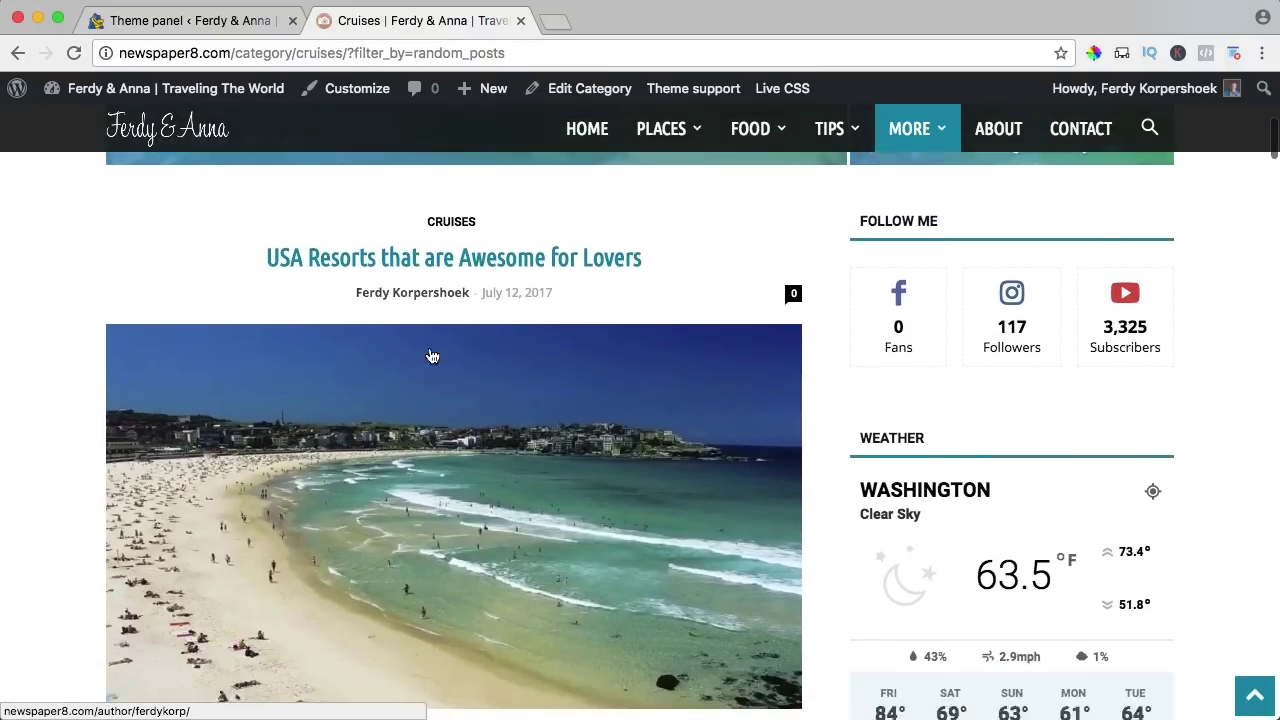
scroll(432, 356, "down", 3)
scroll(414, 286, "down", 2)
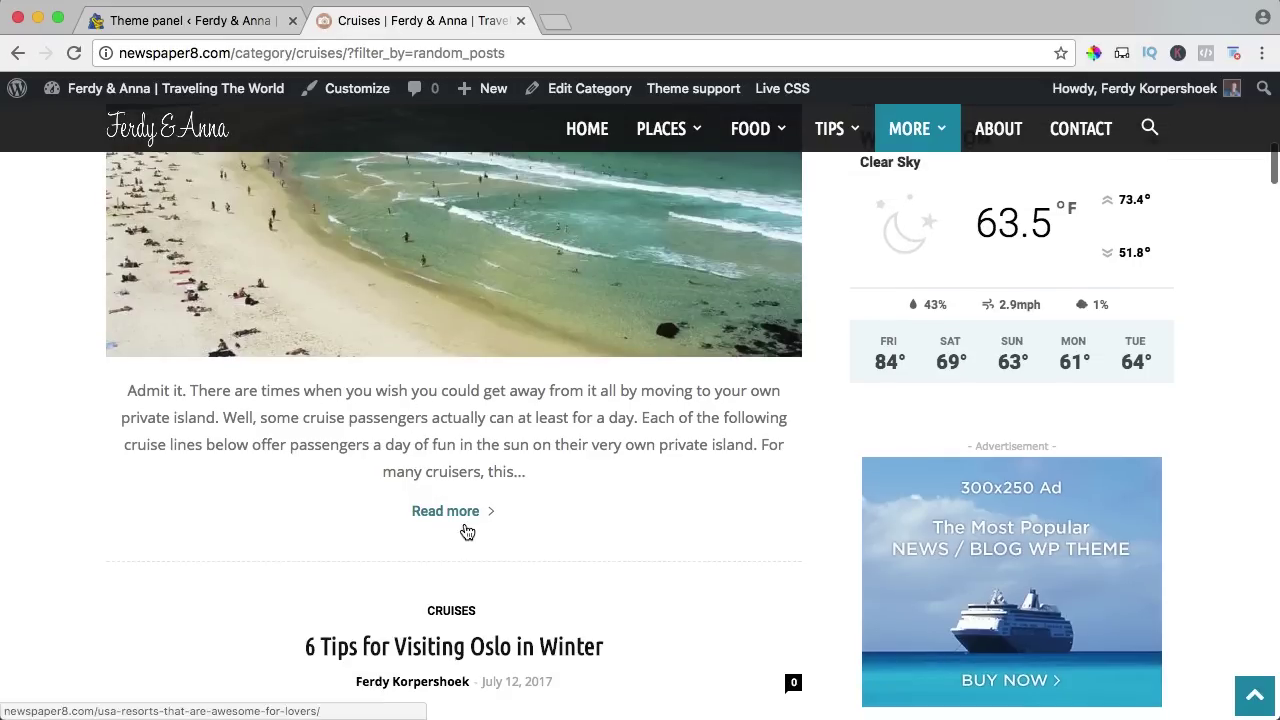
scroll(467, 520, "up", 5)
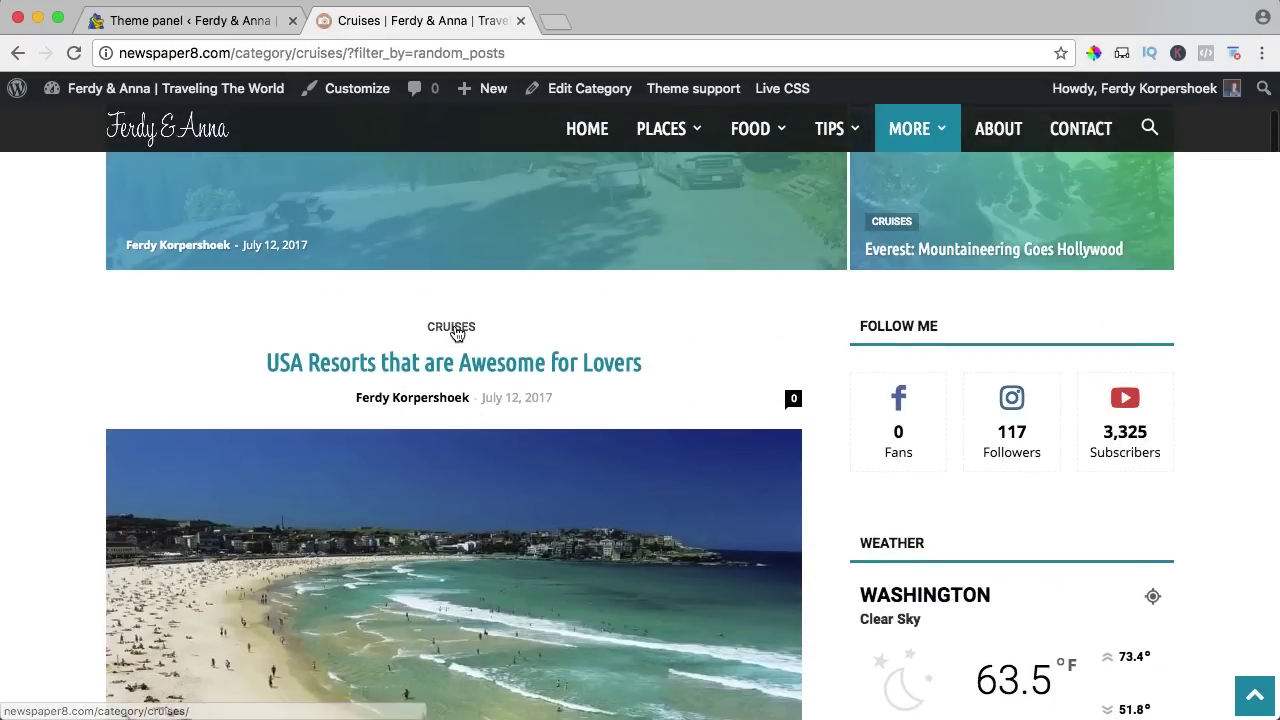
Set Article Display View to M10, save, and review the Cruises category page.
left_click(234, 22)
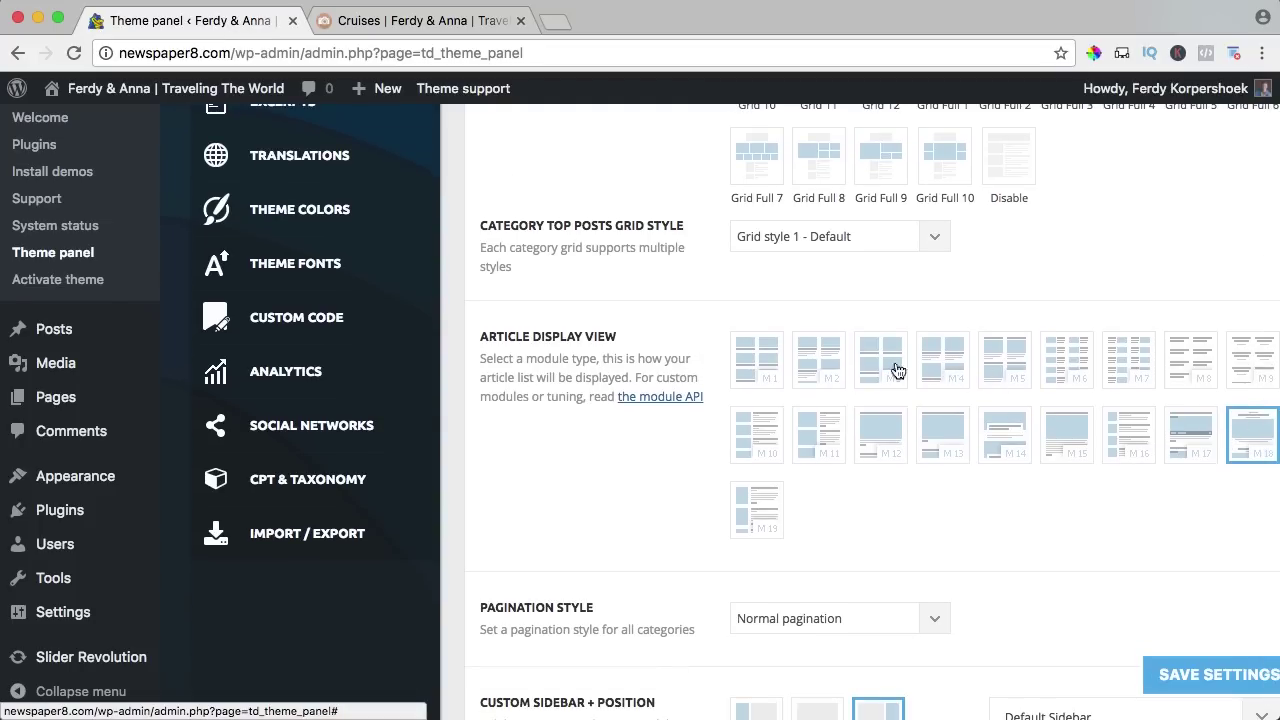
left_click(768, 426)
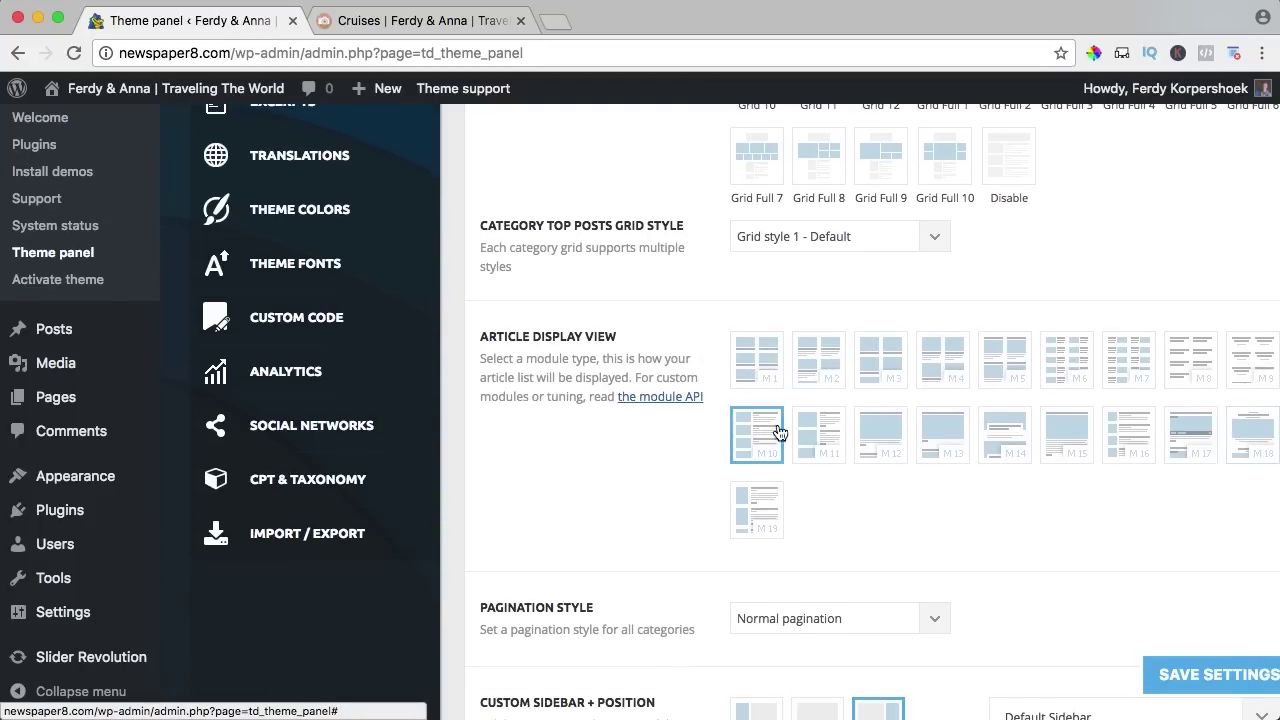
left_click(1191, 680)
left_click(415, 21)
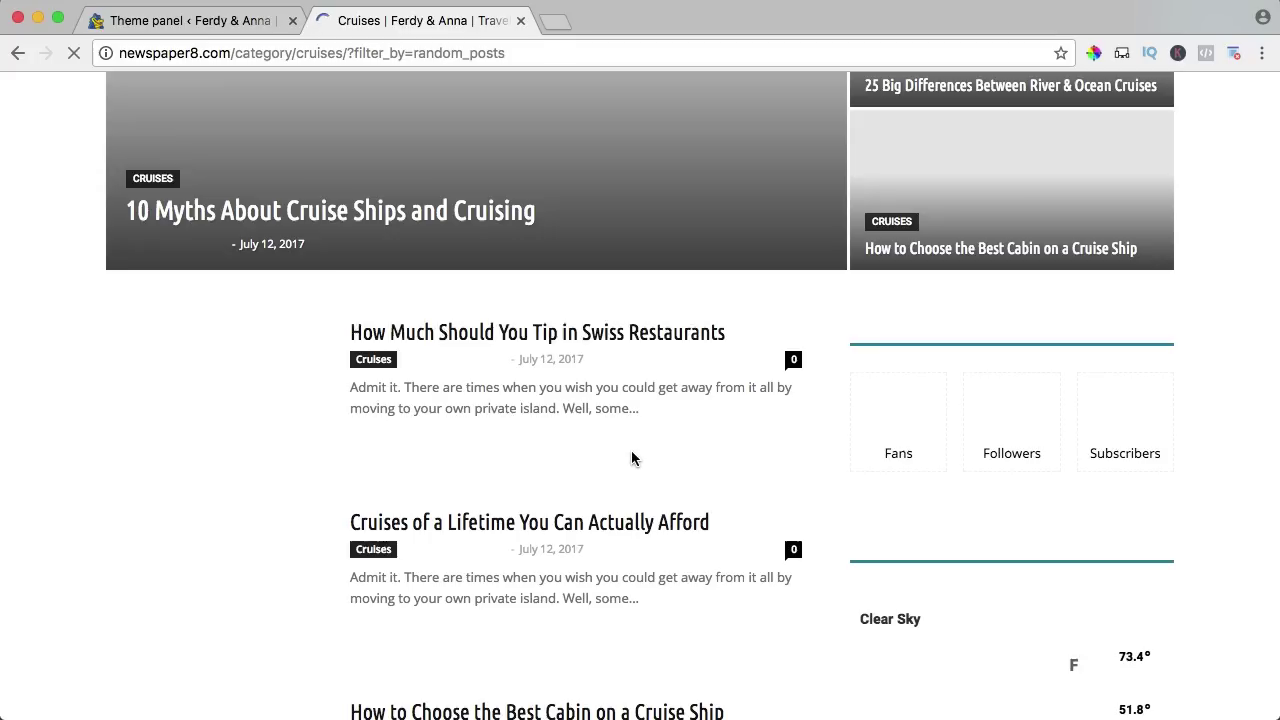
scroll(480, 390, "up", 5)
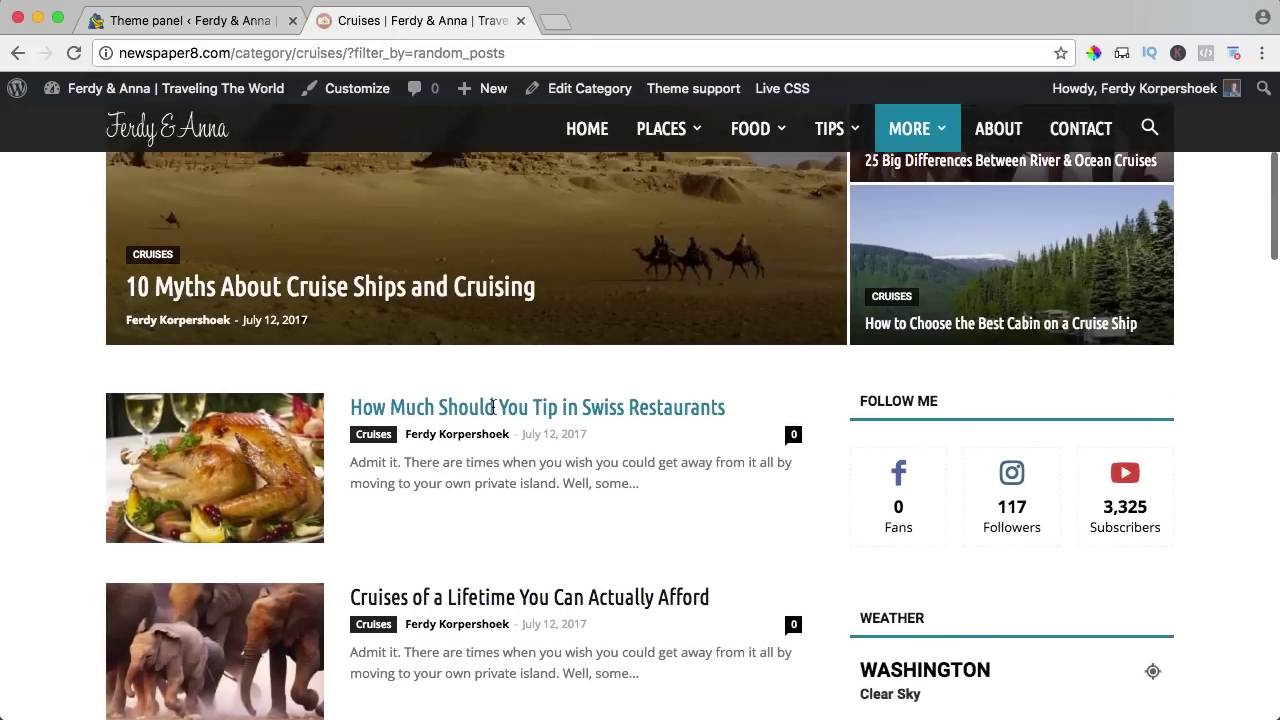
scroll(489, 412, "down", 15)
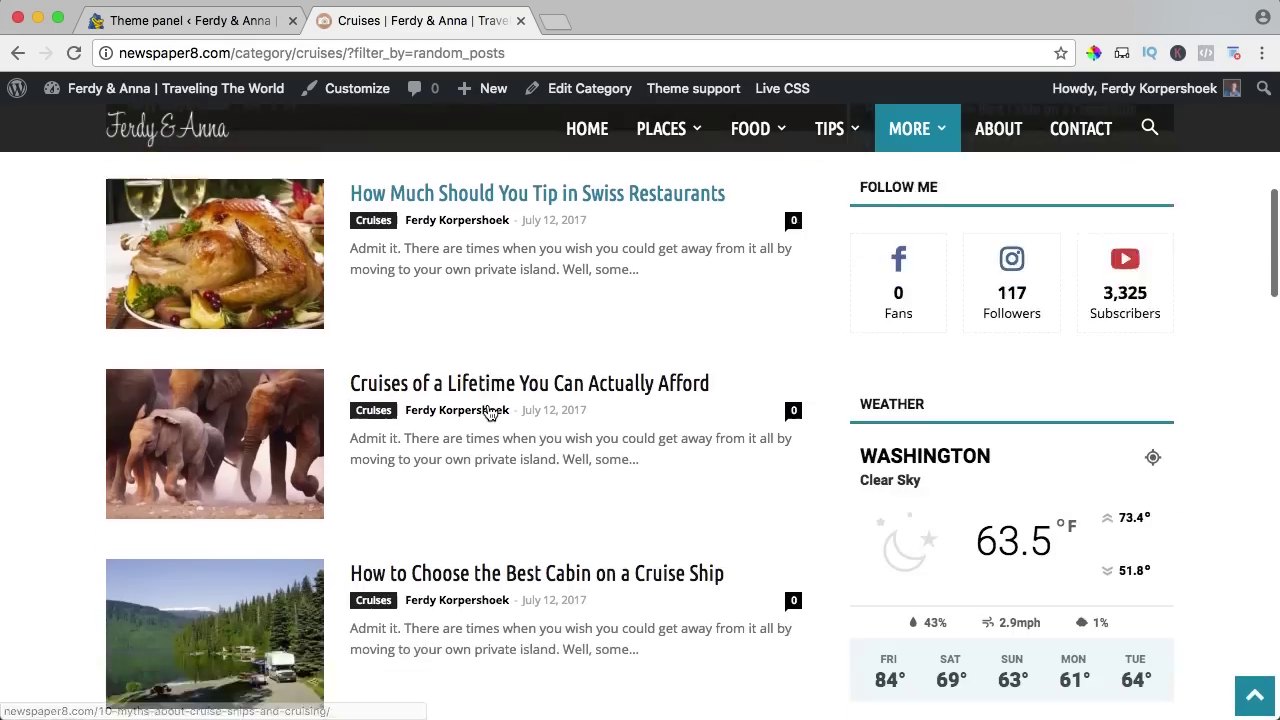
scroll(489, 412, "down", 9)
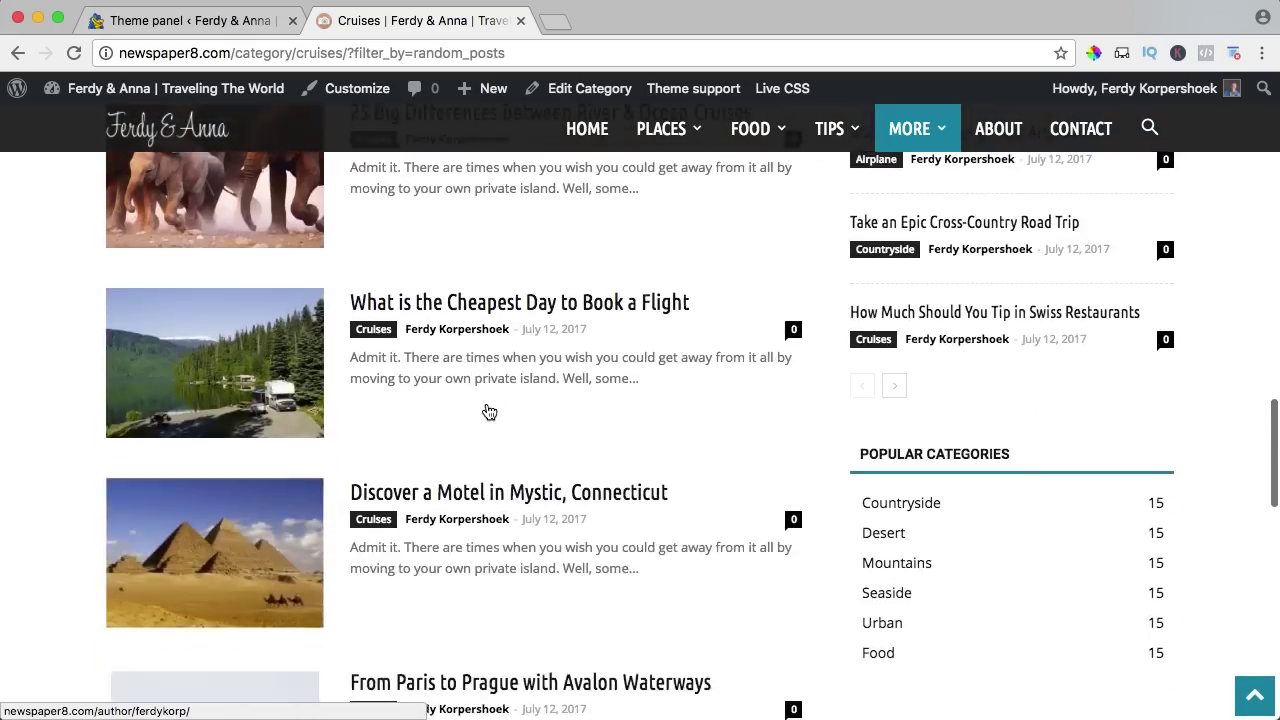
scroll(489, 412, "up", 20)
scroll(489, 412, "up", 5)
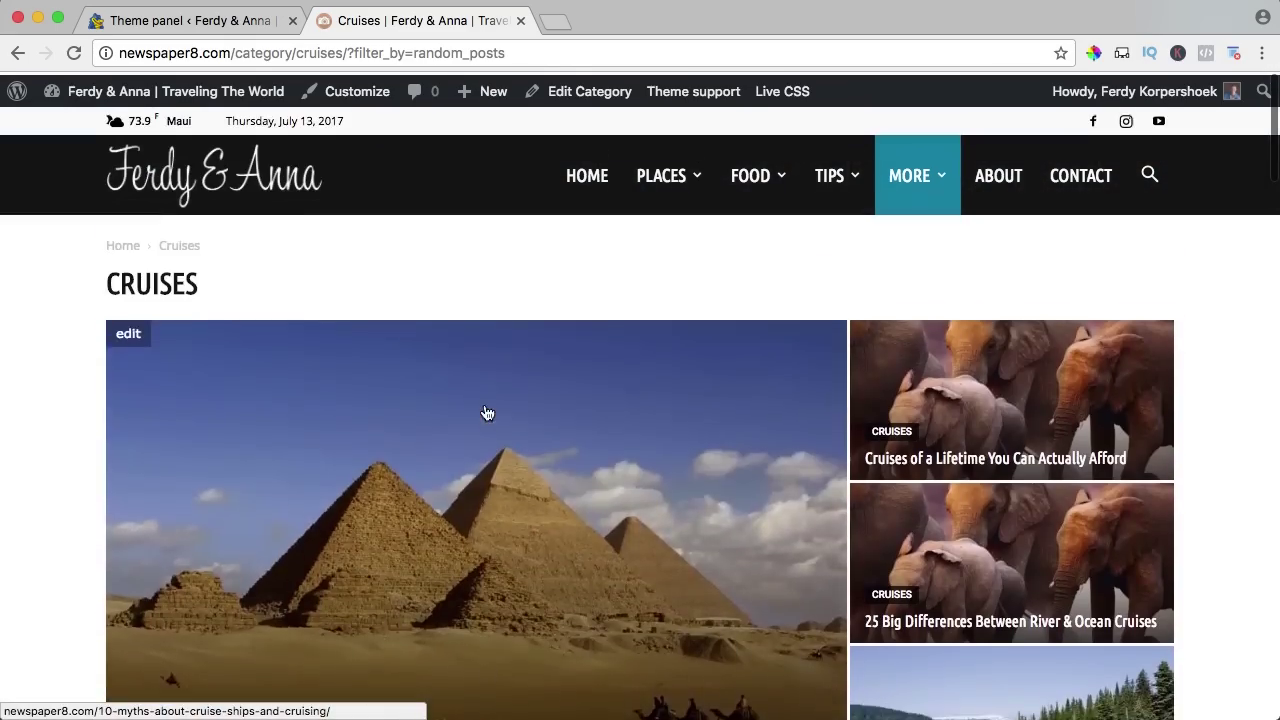
Collapse Category global settings to reveal the Per category settings list.
left_click(190, 20)
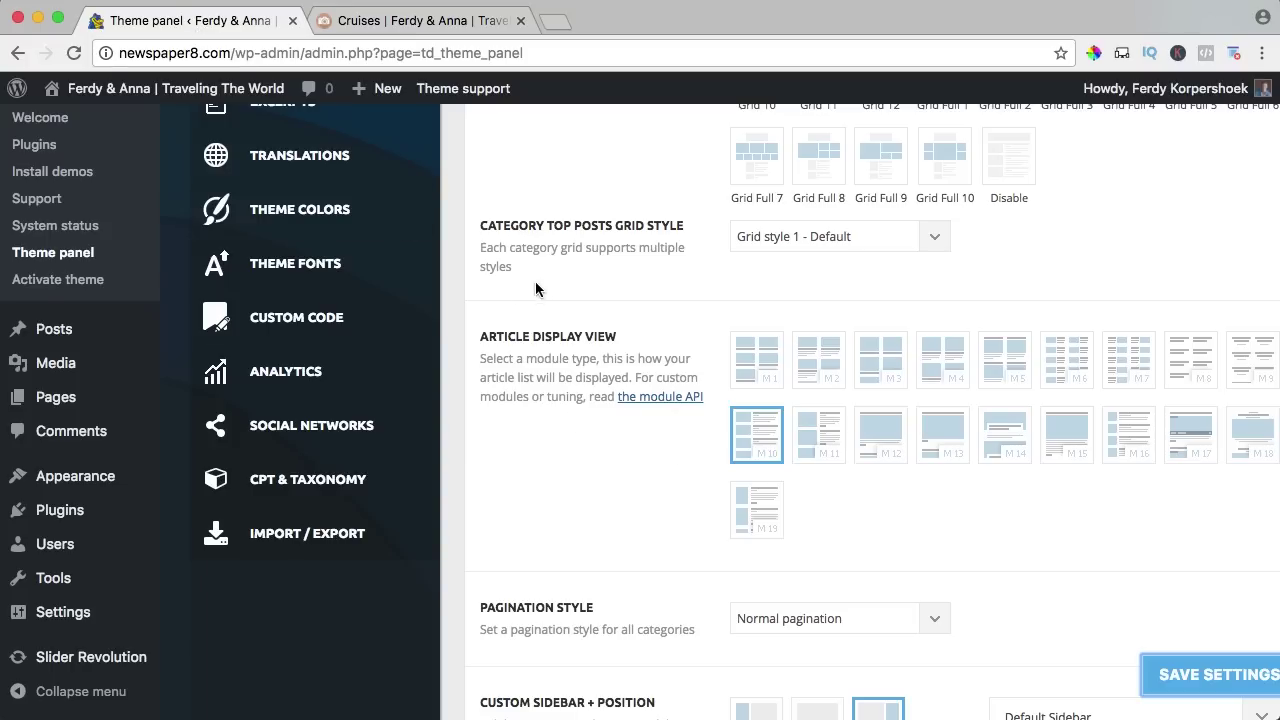
scroll(542, 291, "up", 6)
scroll(548, 222, "up", 1)
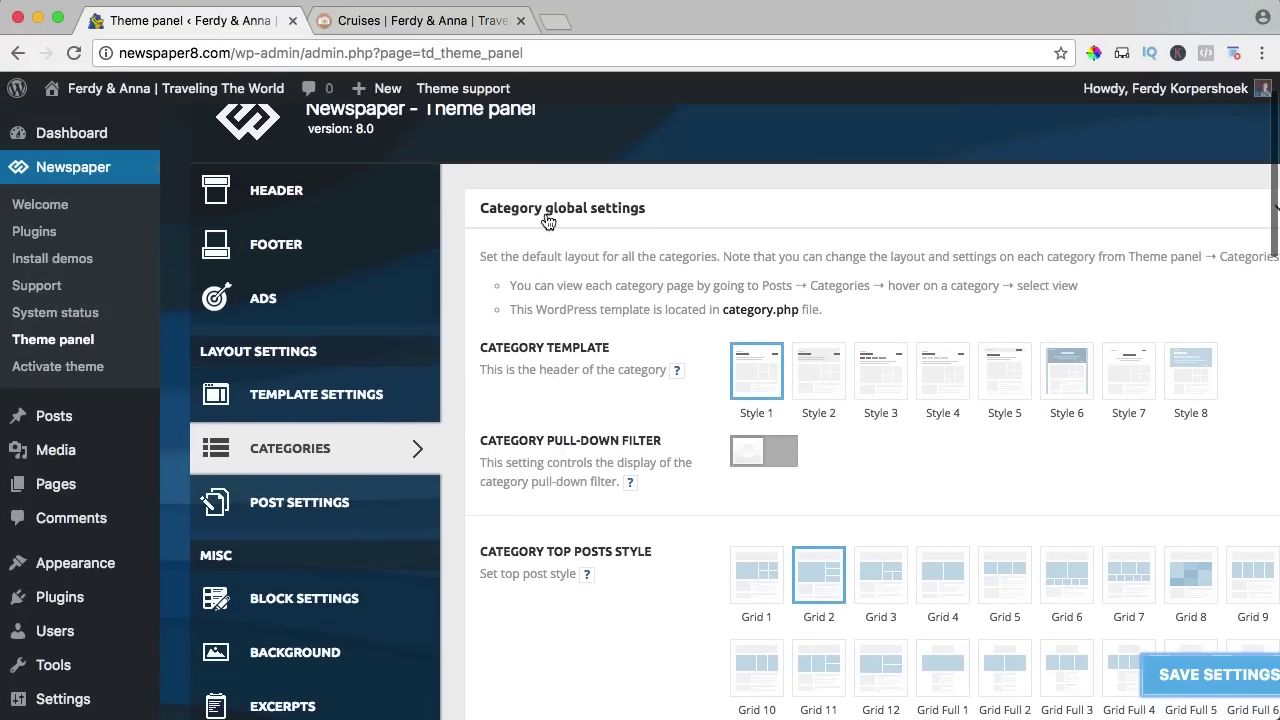
left_click(548, 220)
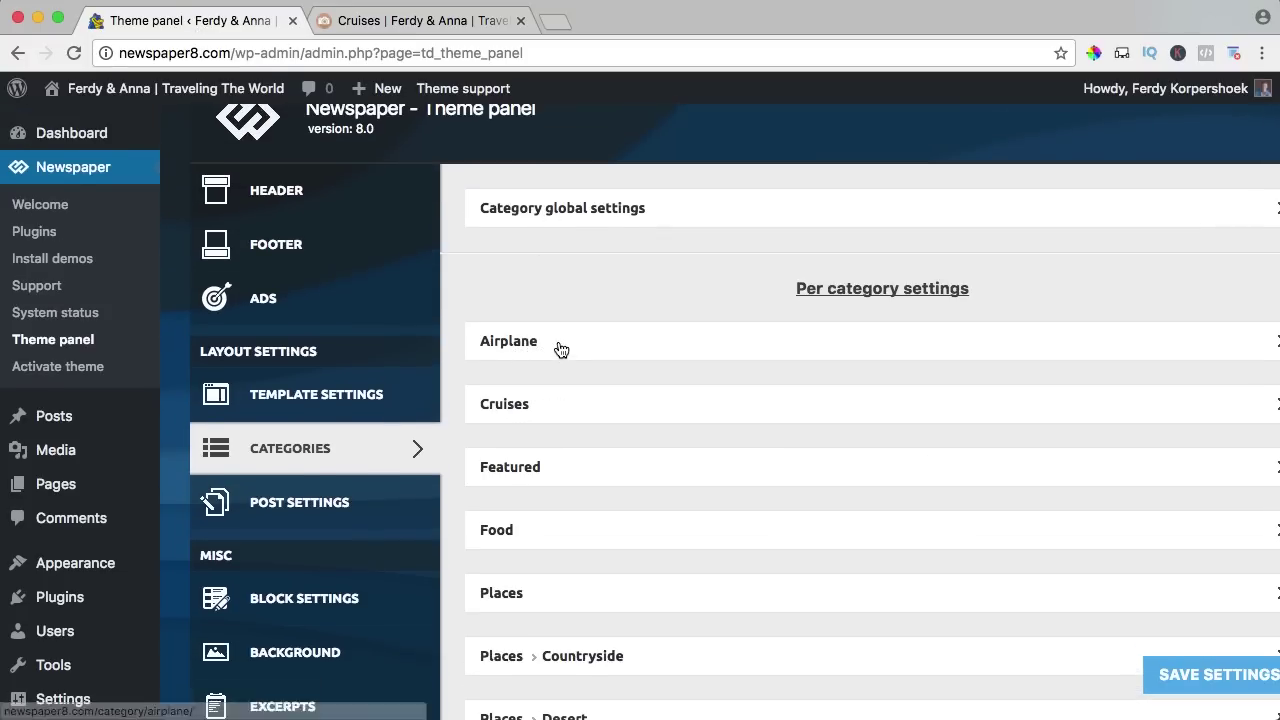
Set the Cruises per-category Article Display View to M1, save, and view the Cruises page.
scroll(560, 349, "down", 3)
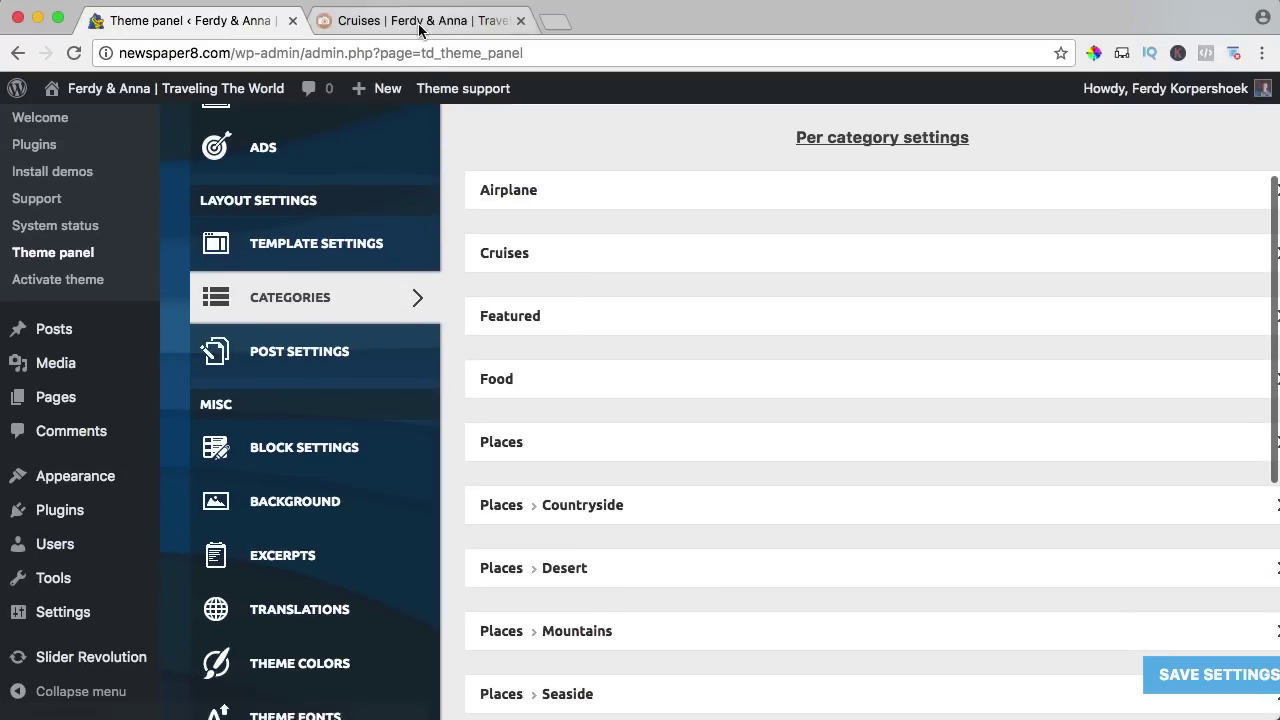
left_click(410, 20)
left_click(228, 22)
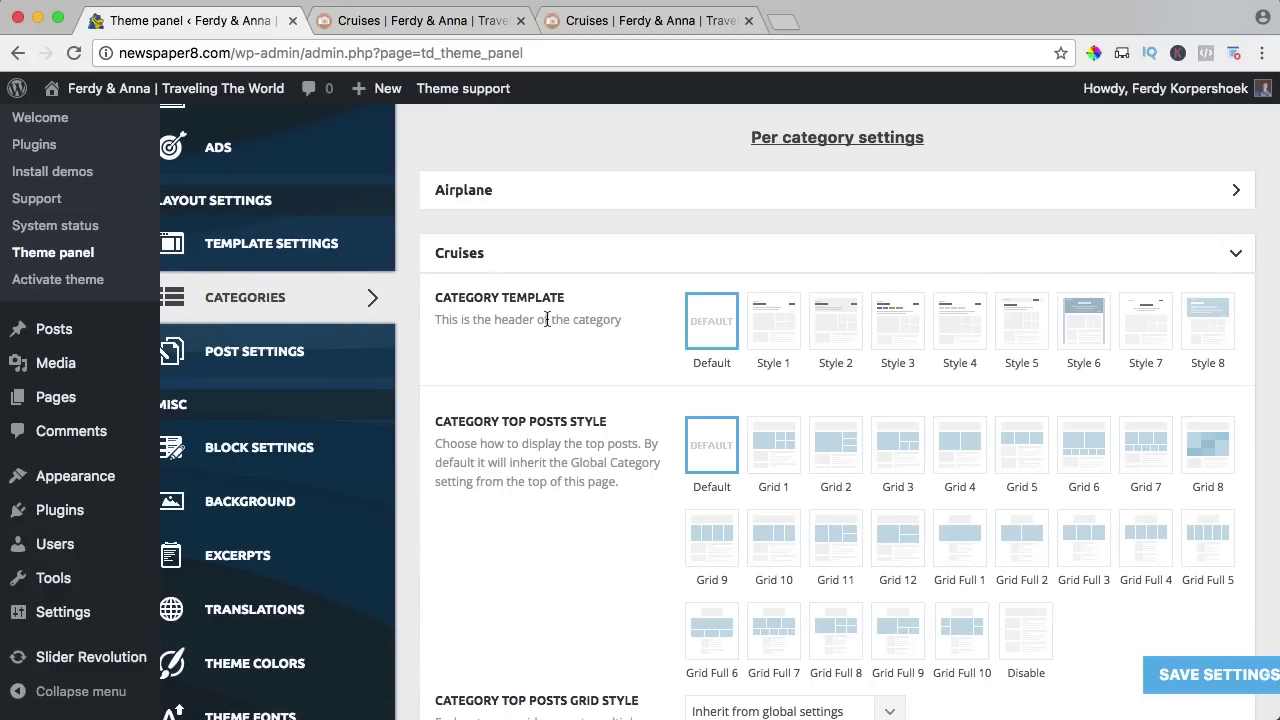
scroll(569, 317, "up", 2)
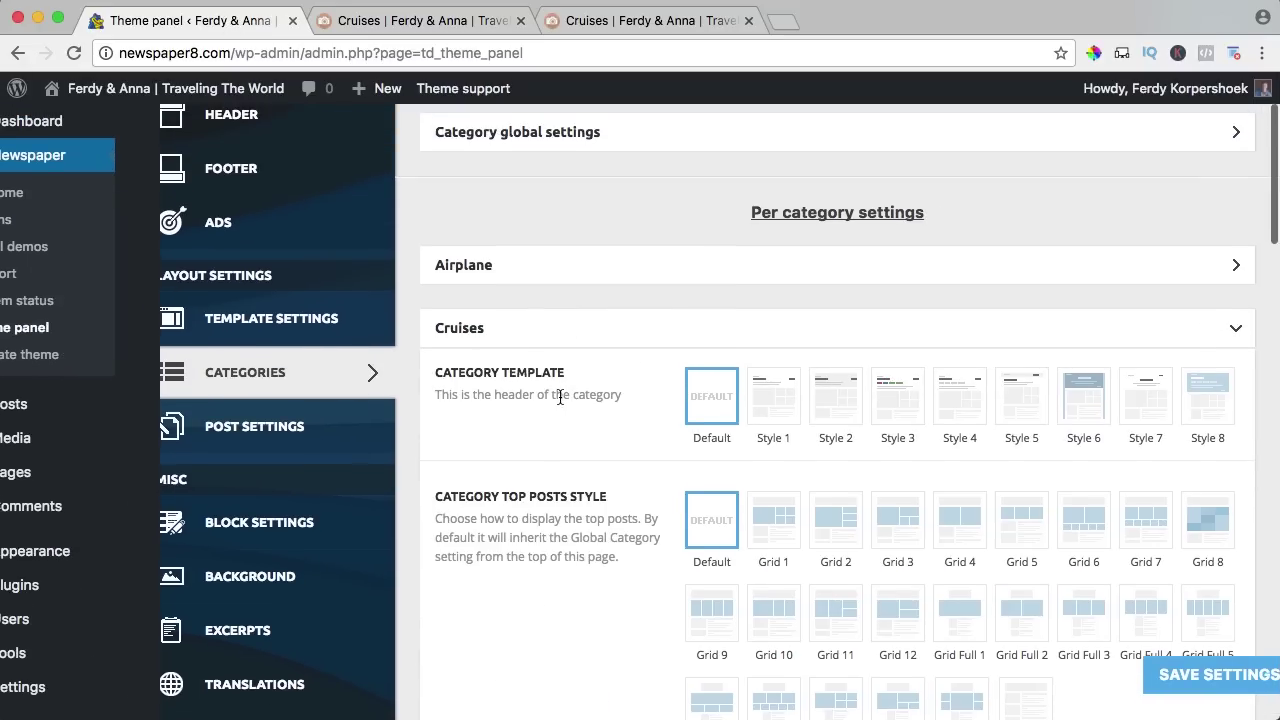
scroll(876, 410, "down", 3)
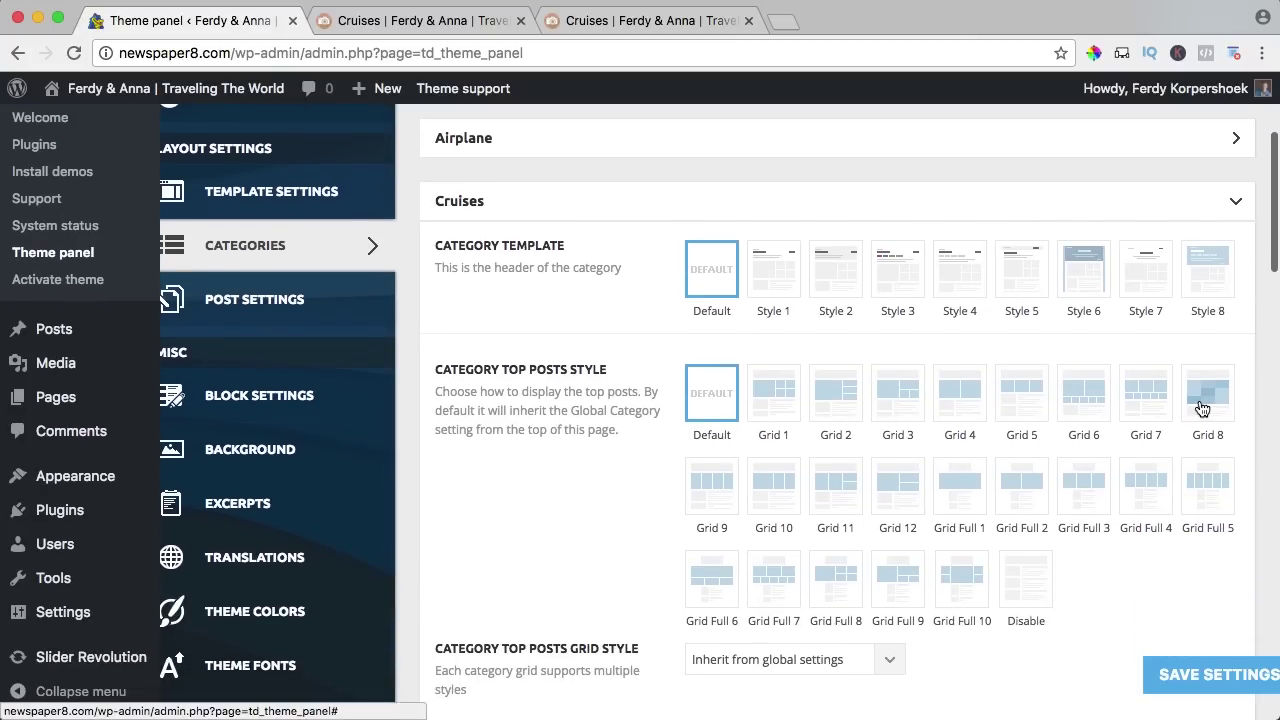
scroll(782, 388, "down", 6)
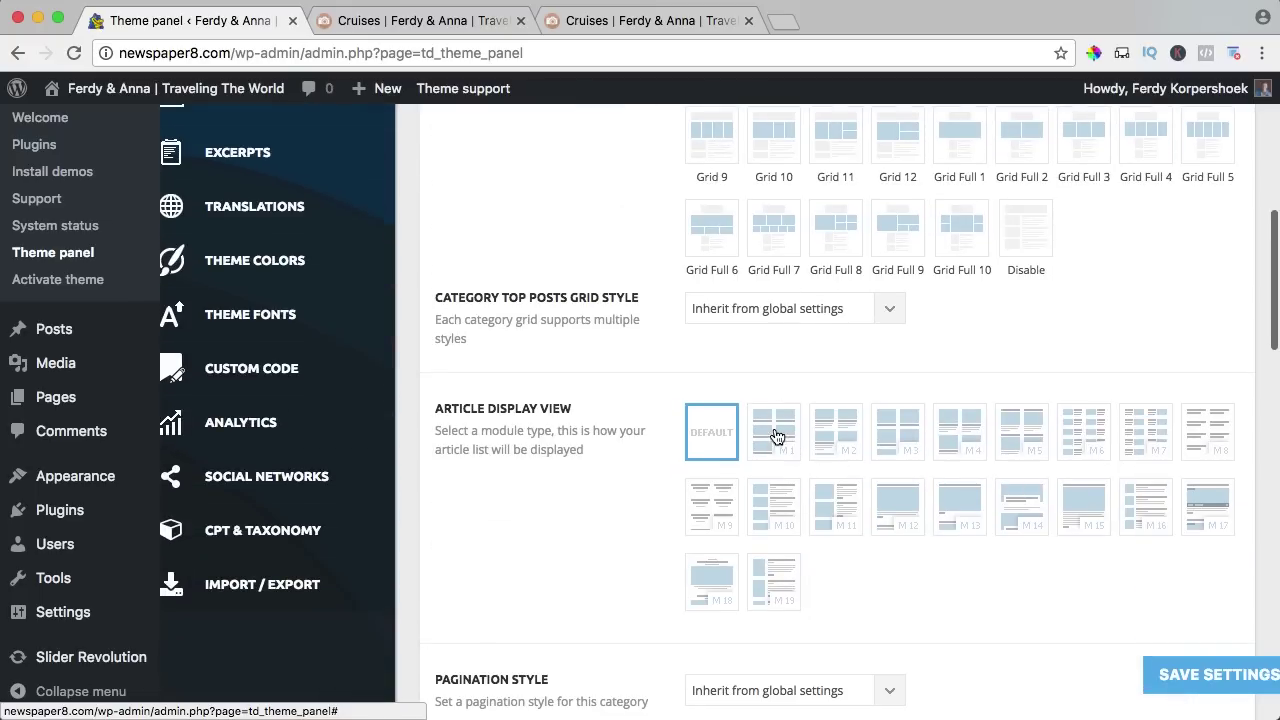
left_click(1192, 674)
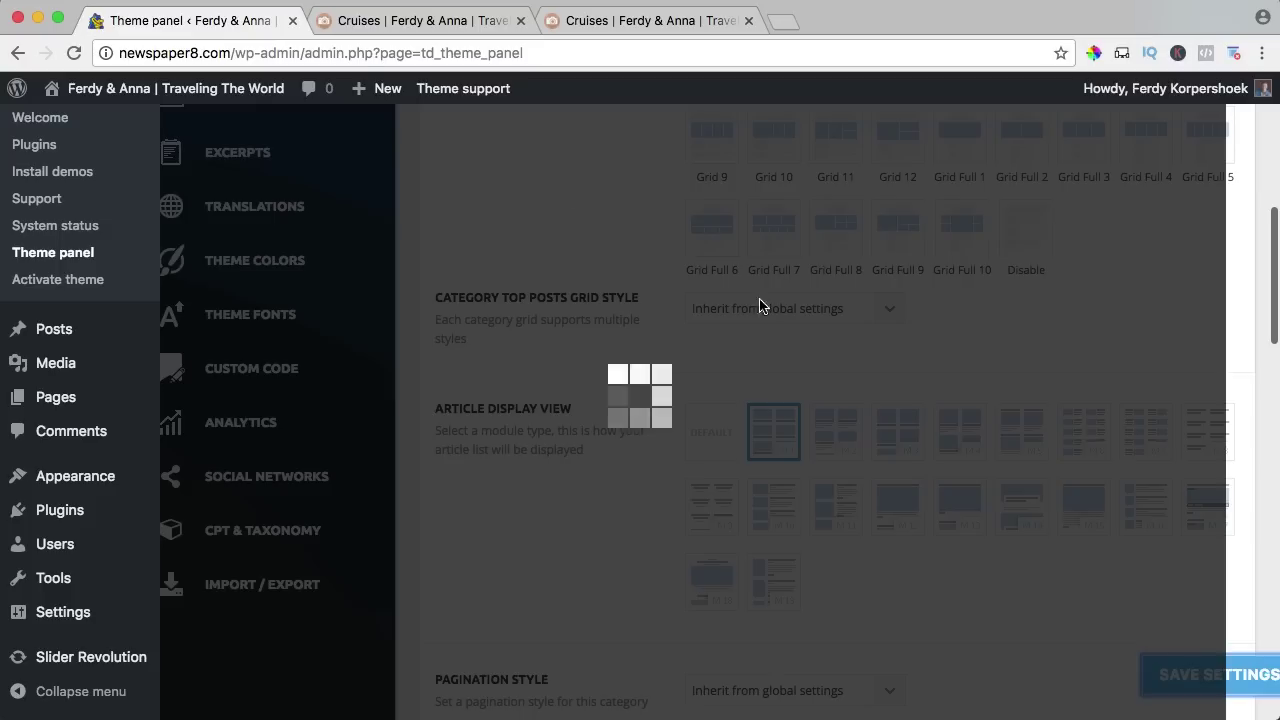
left_click(380, 14)
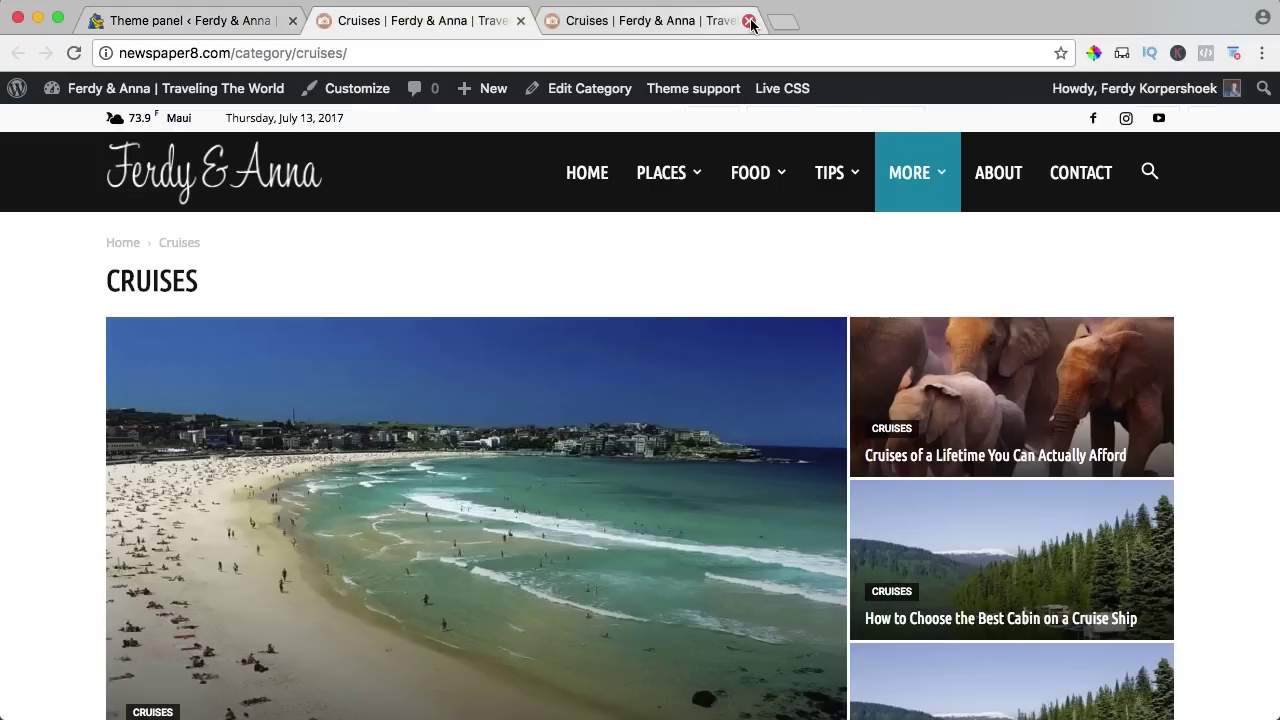
Close the duplicate tab, reload the Cruises category page and scroll through its new layout.
left_click(750, 21)
key("super+r")
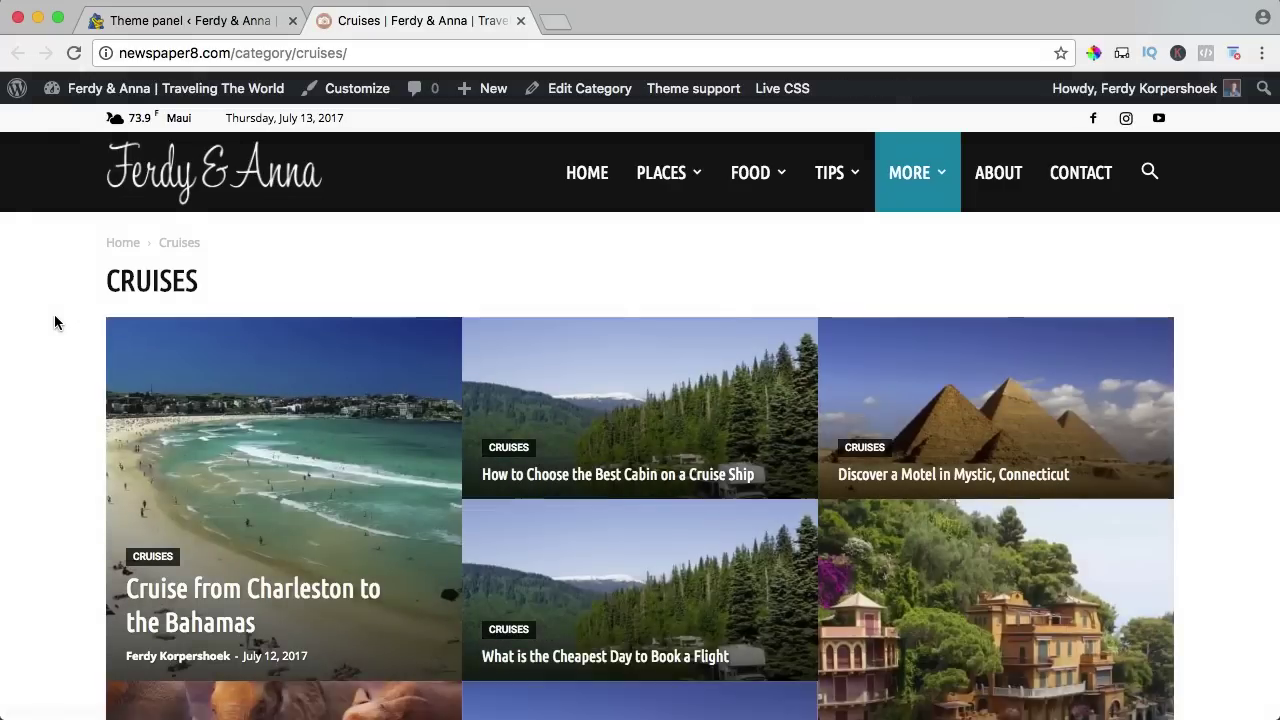
scroll(55, 322, "down", 3)
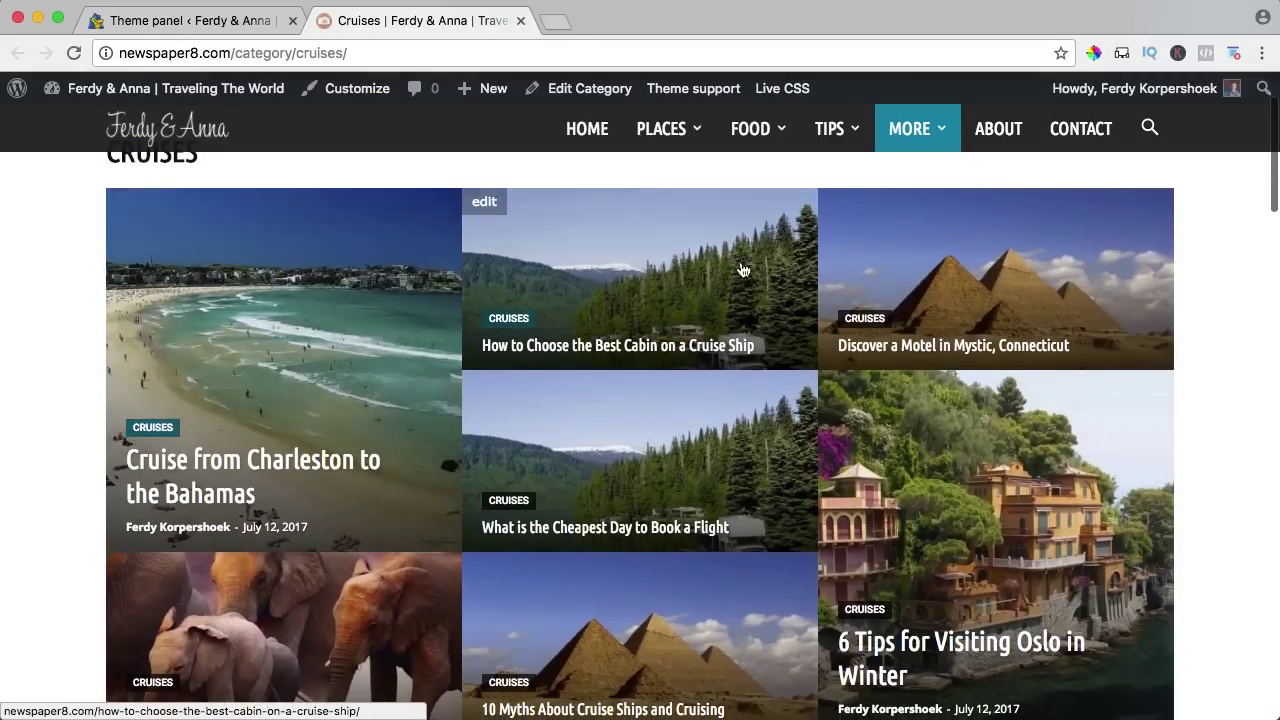
scroll(286, 320, "down", 10)
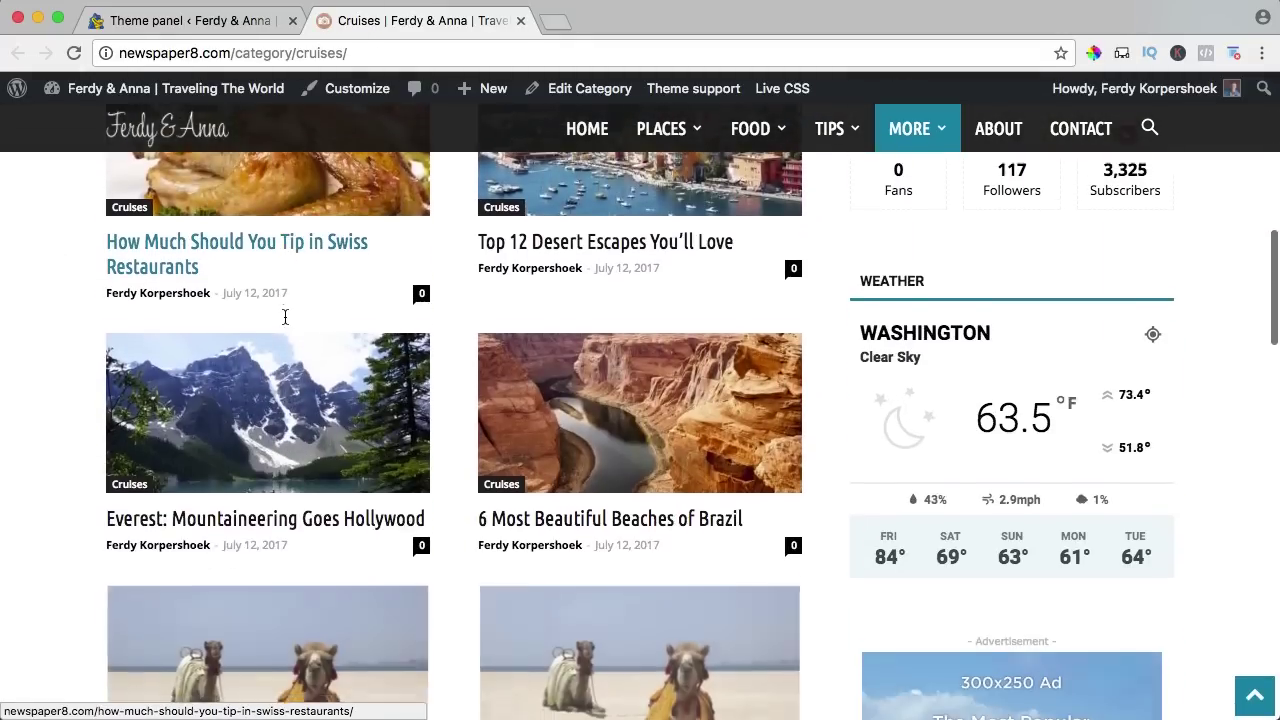
scroll(285, 317, "down", 7)
scroll(460, 366, "up", 5)
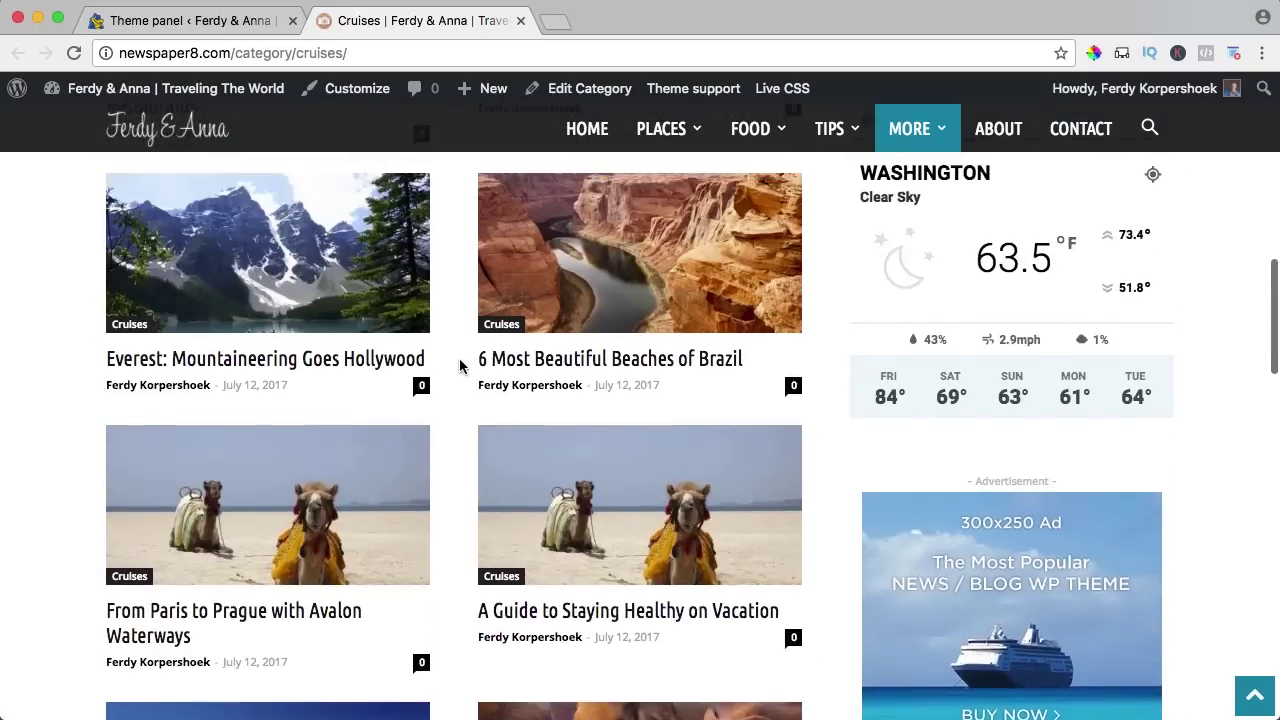
scroll(460, 366, "up", 10)
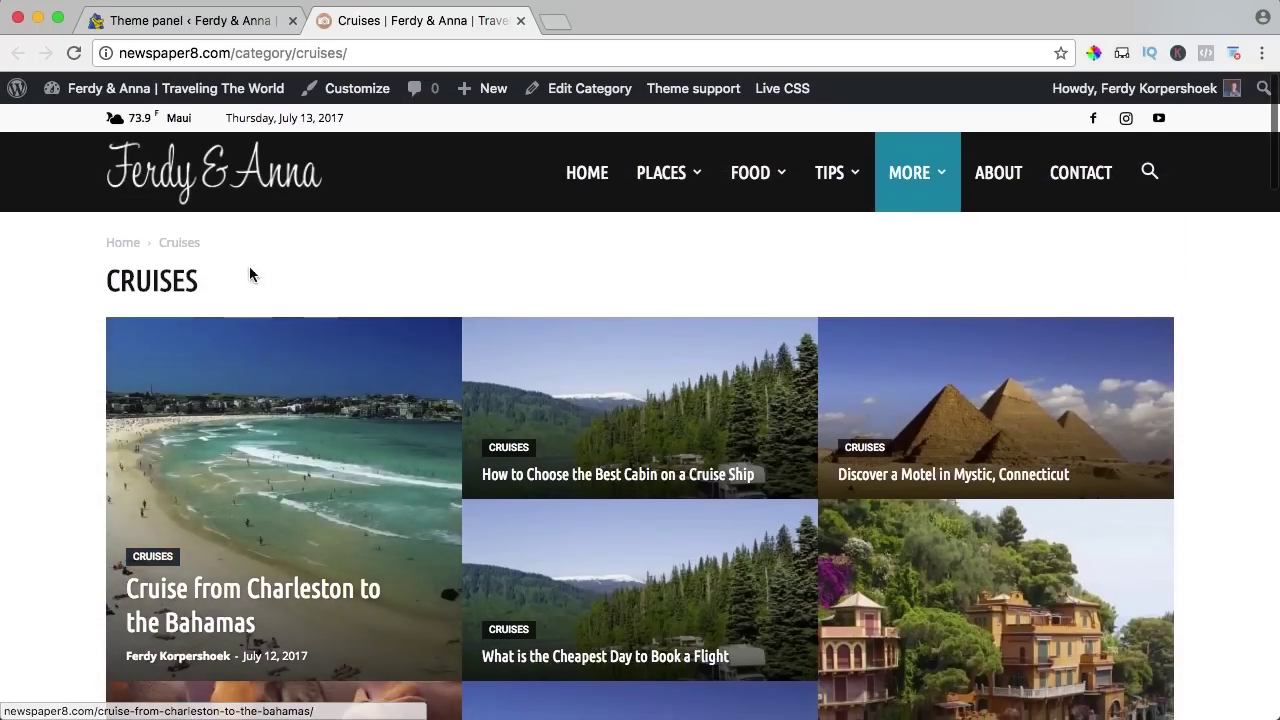
Look over the Airplane category page, then return to the theme's per-category settings.
mouse_move(894, 212)
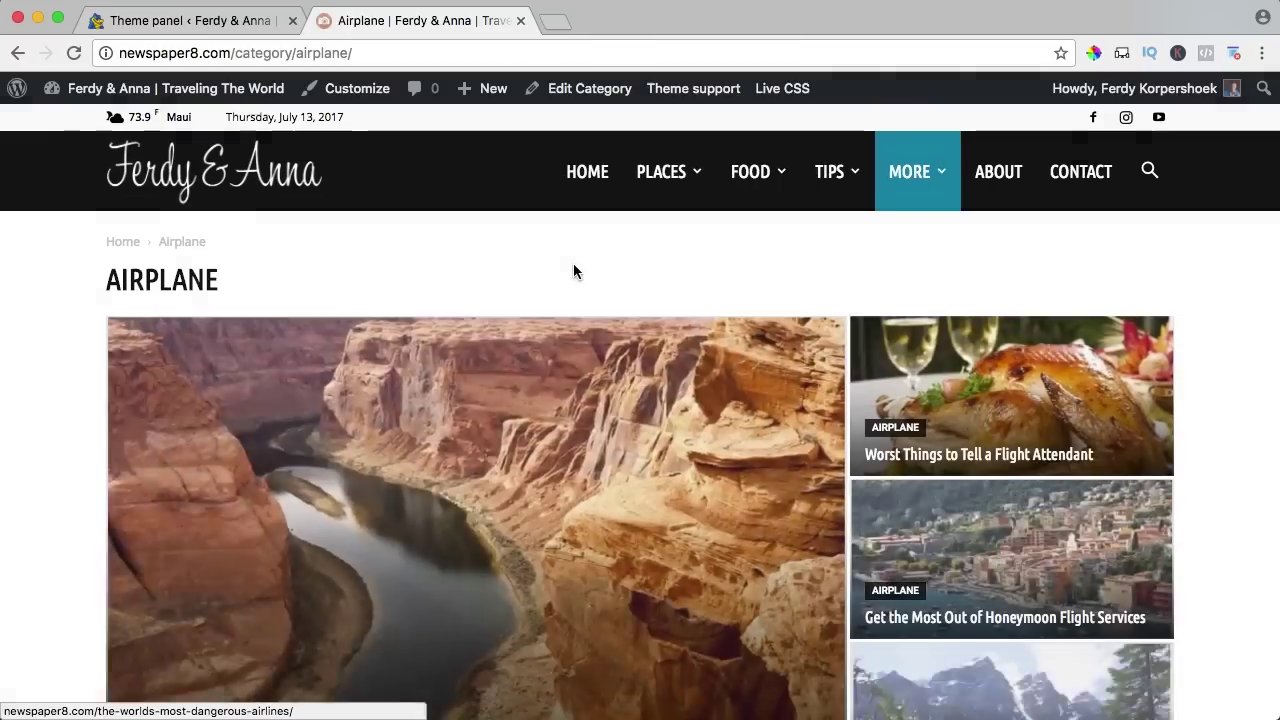
scroll(573, 263, "down", 2)
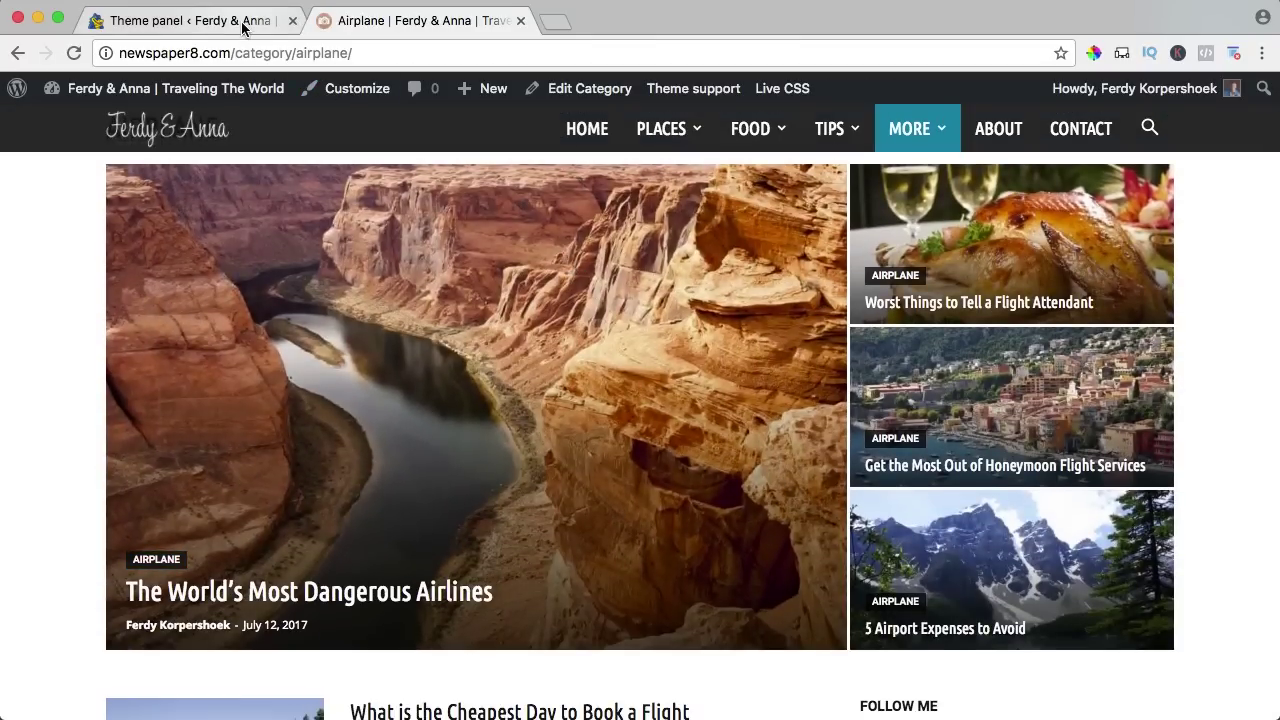
left_click(242, 27)
scroll(800, 300, "up", 5)
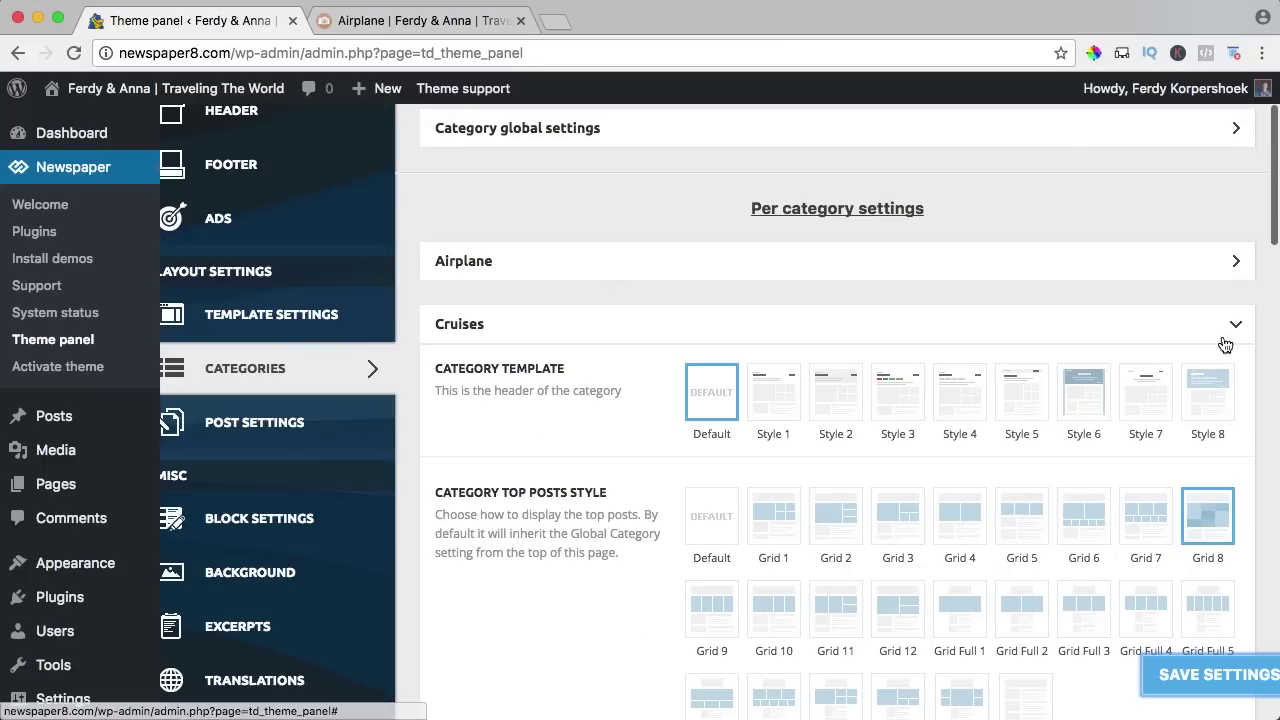
Collapse Cruises settings and set Airplane's Article Display View to M12, then save.
left_click(1235, 326)
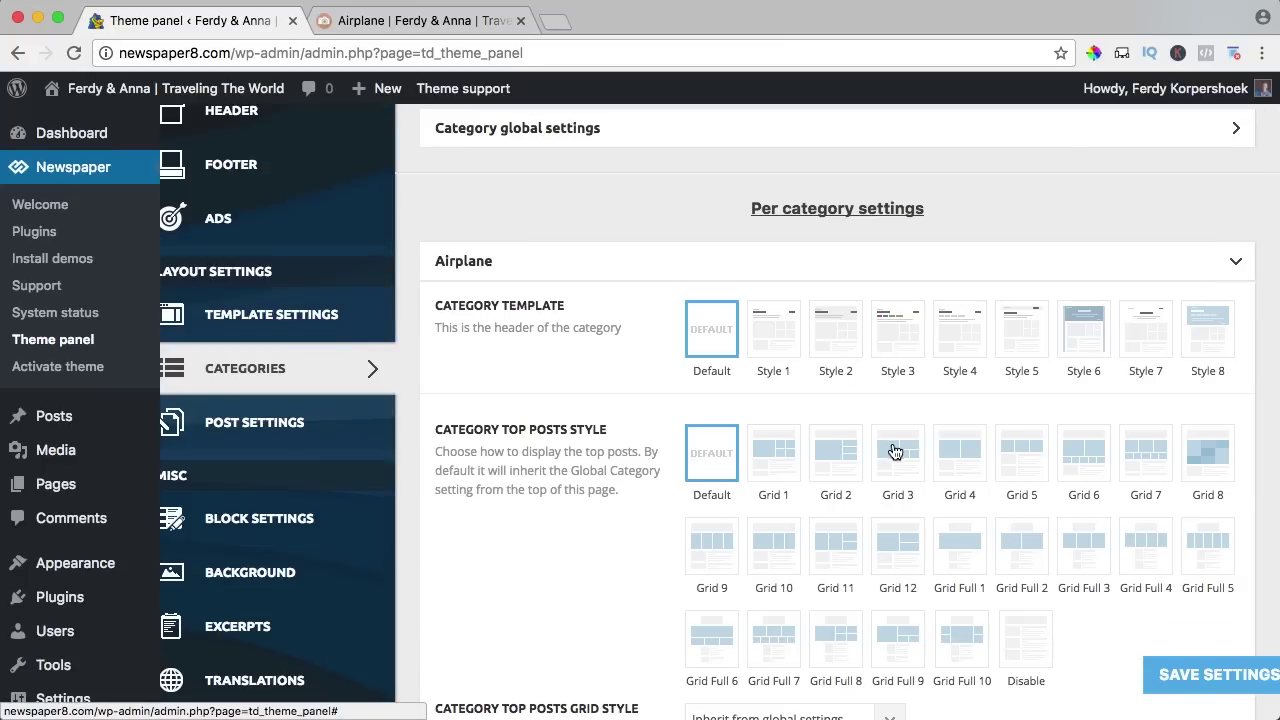
scroll(879, 467, "down", 2)
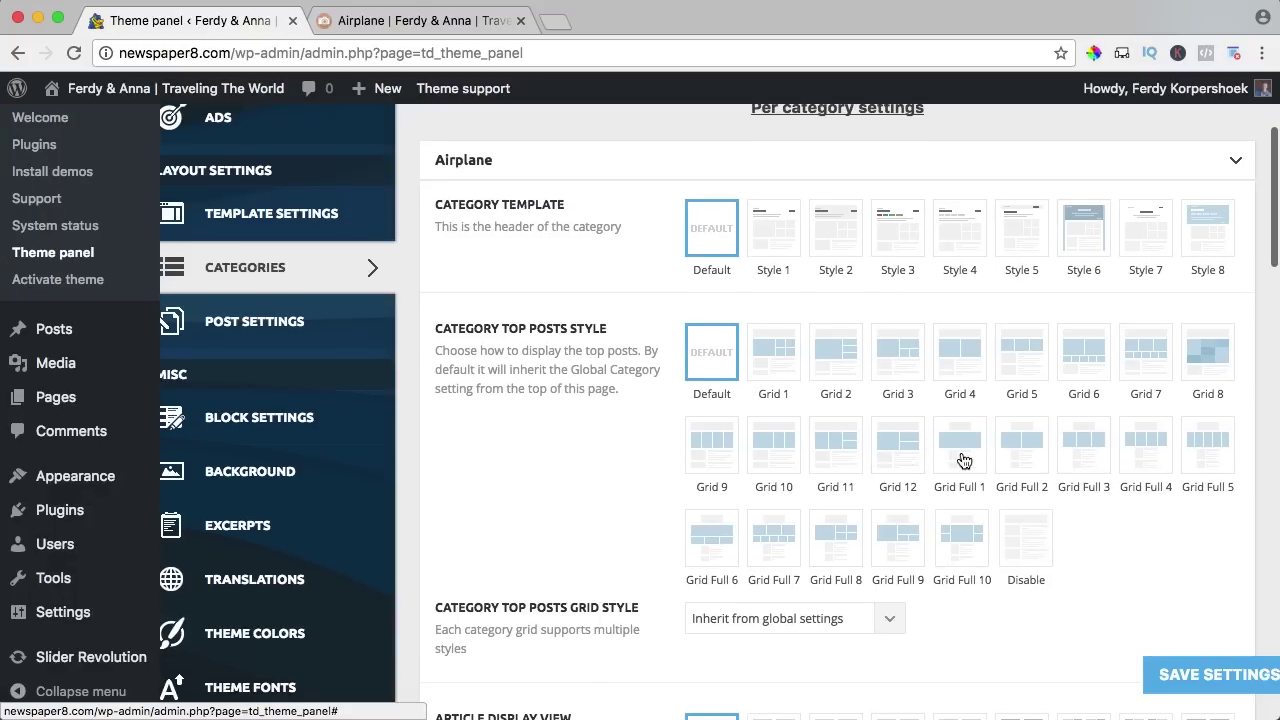
scroll(963, 463, "down", 5)
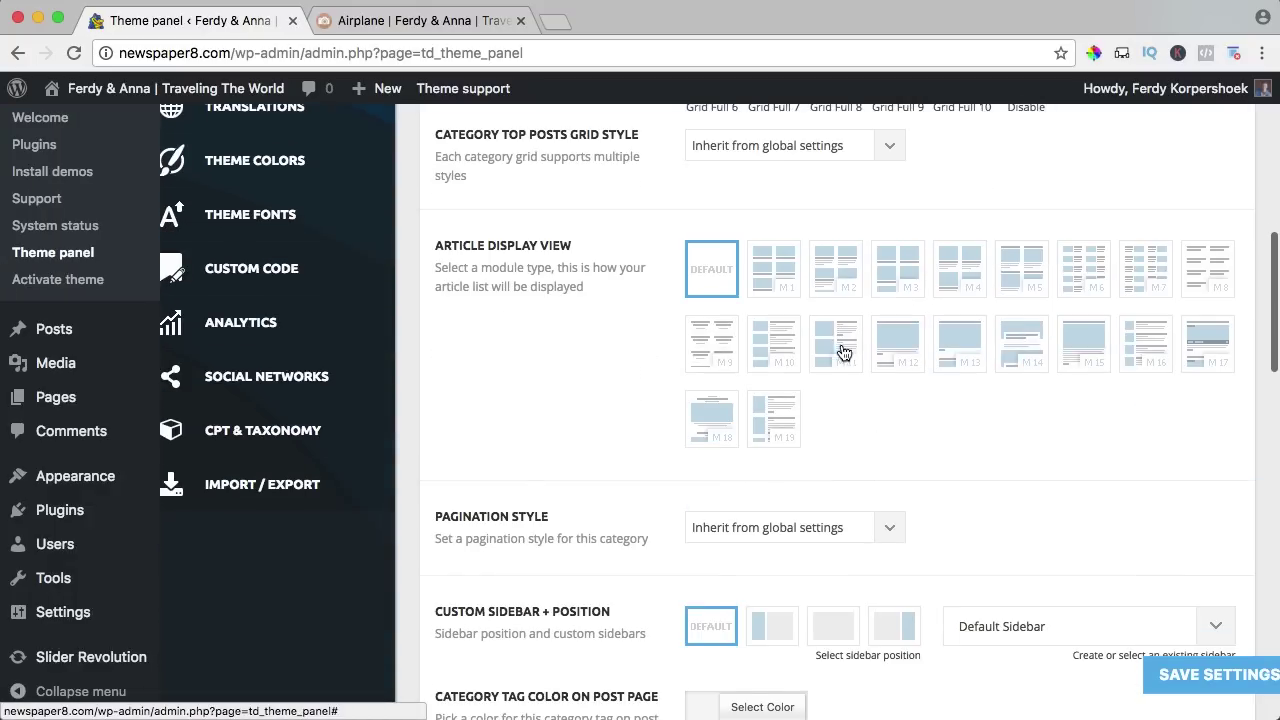
left_click(892, 351)
left_click(1184, 676)
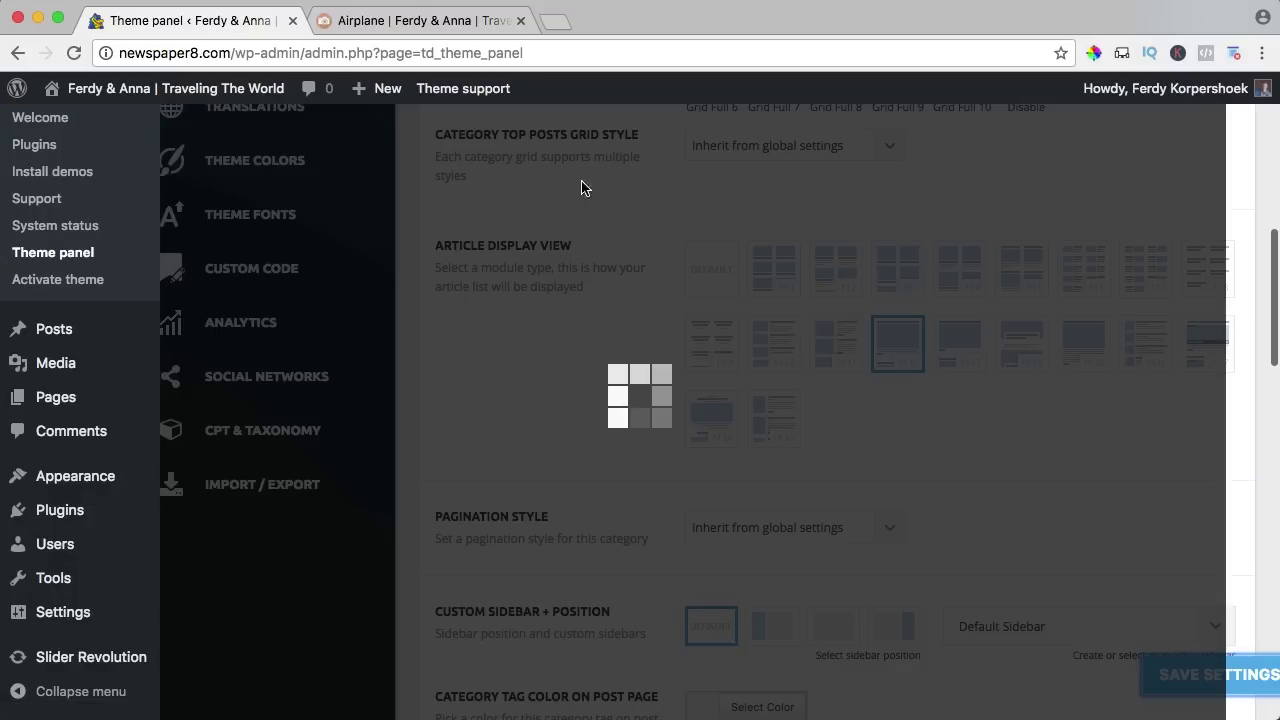
Reload the Airplane category page to check the M12 full-width post entries.
left_click(420, 30)
key("super+r")
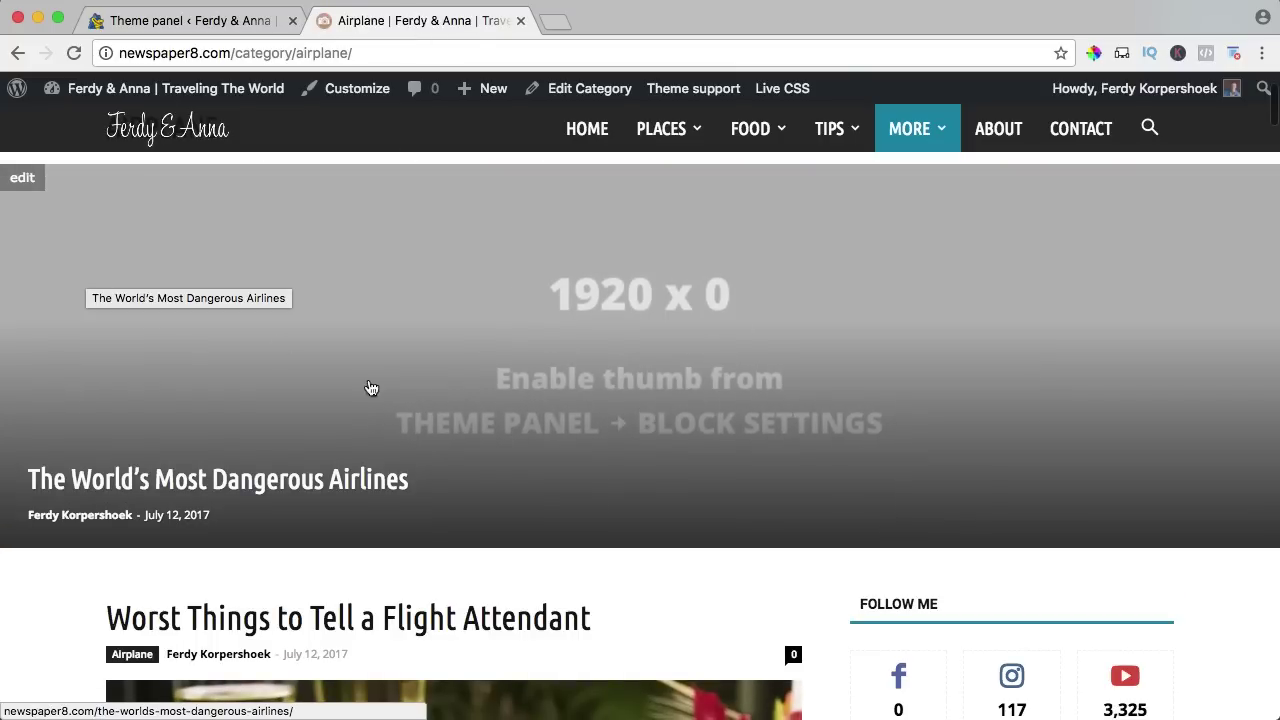
scroll(396, 376, "down", 3)
scroll(396, 376, "up", 5)
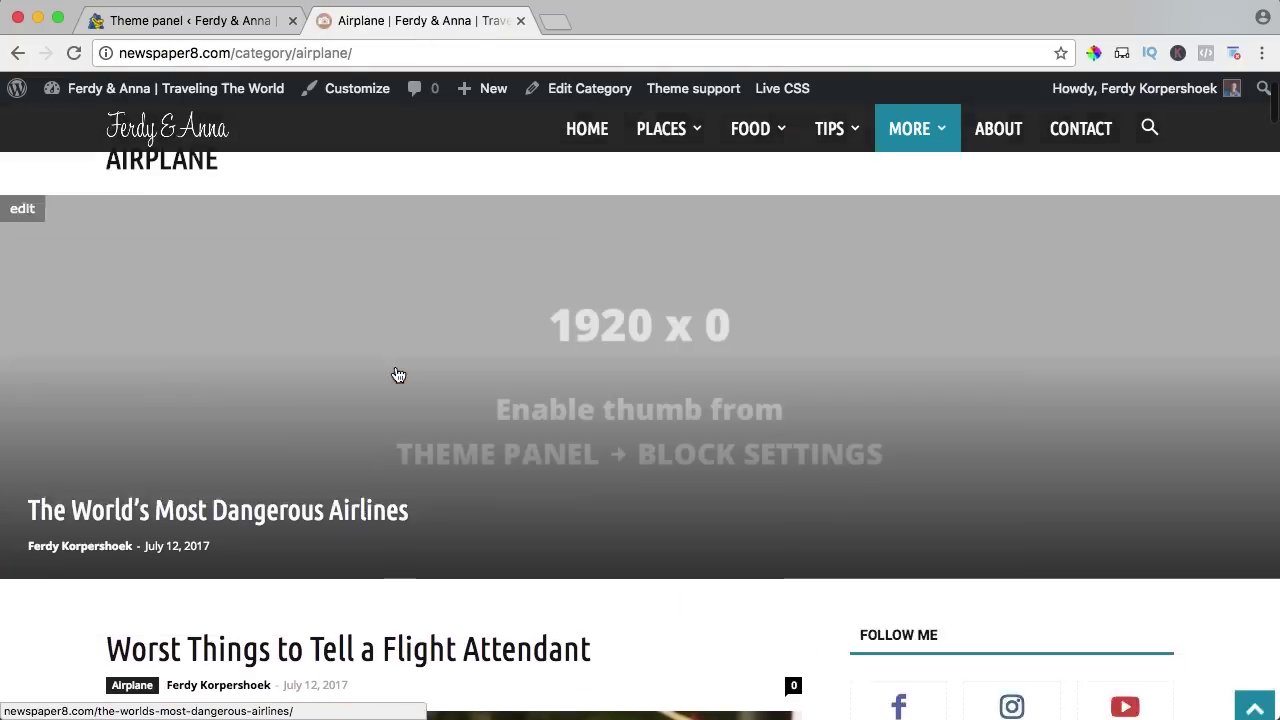
left_click(214, 20)
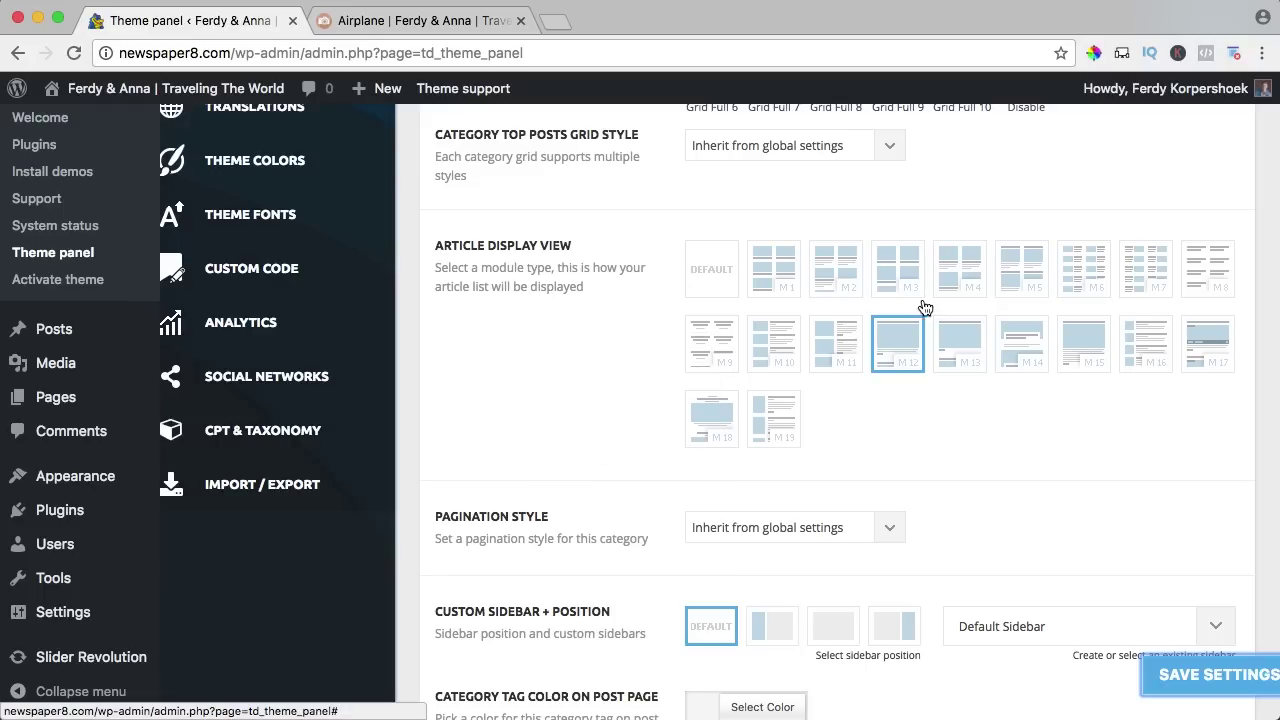
Set Airplane's Category Top Posts Style to Grid 11, save, and check its four-post grid.
scroll(840, 320, "up", 5)
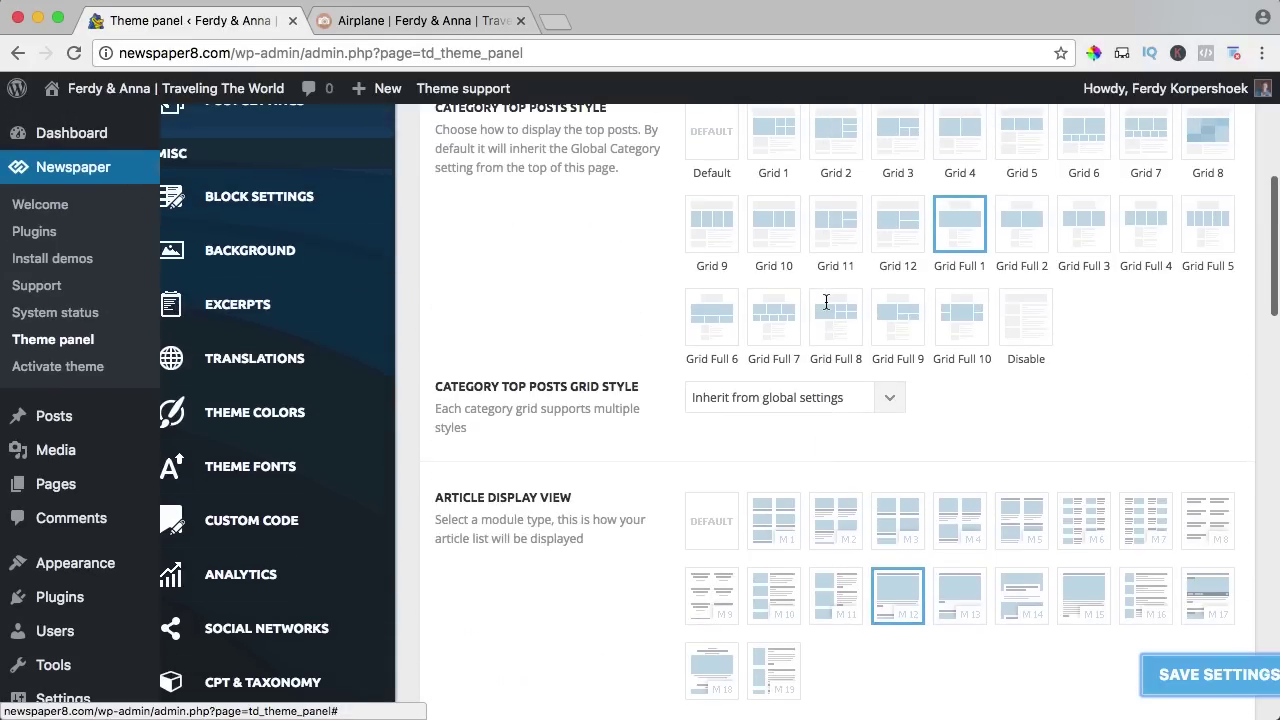
left_click(845, 231)
left_click(1192, 668)
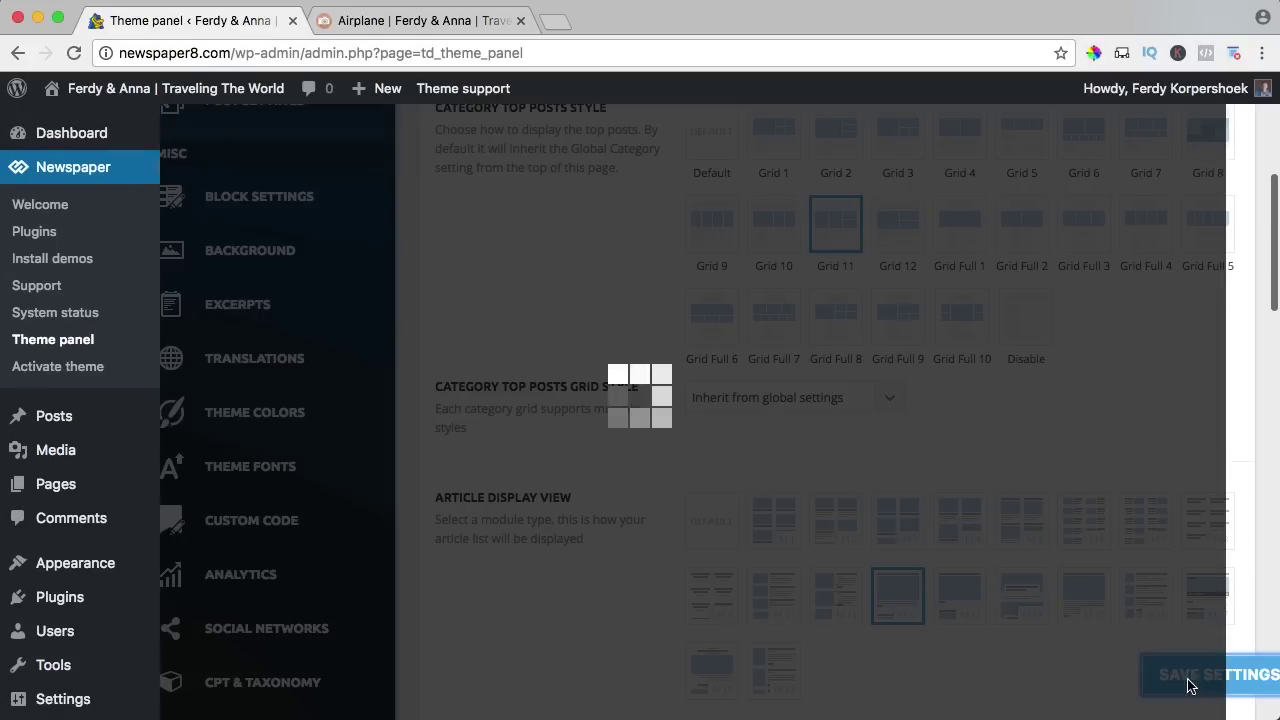
left_click(410, 22)
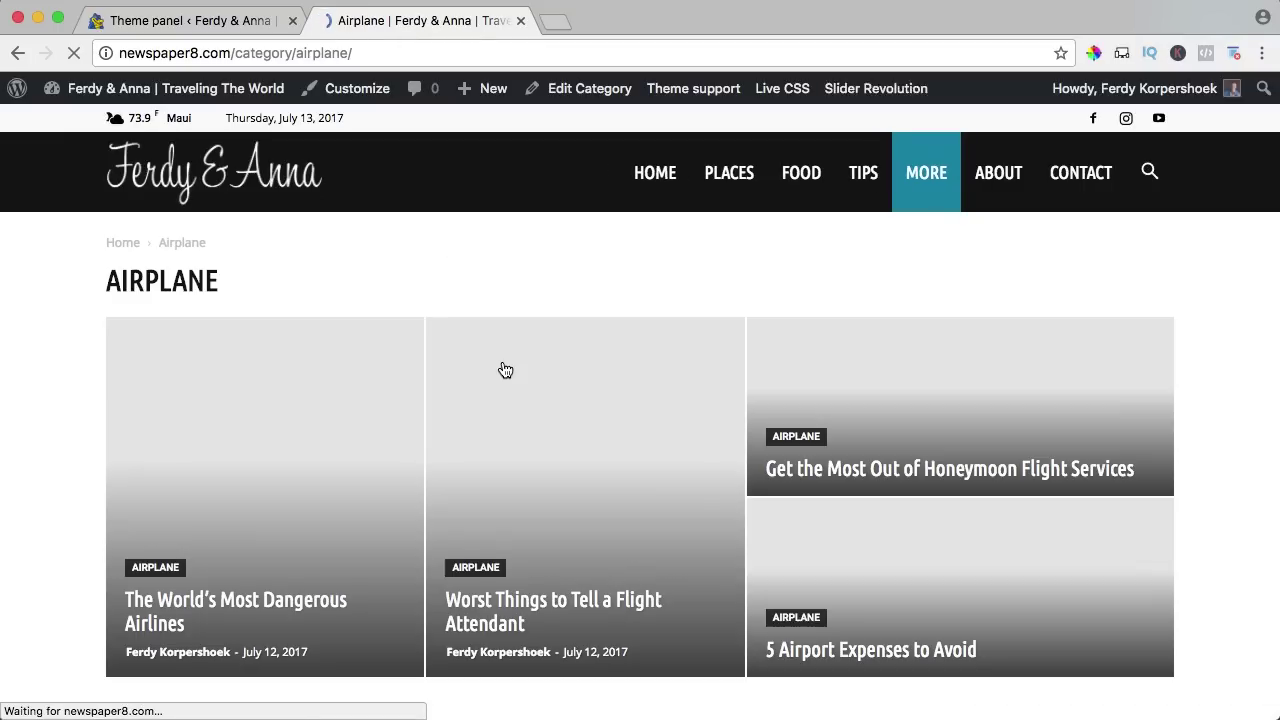
scroll(122, 378, "down", 15)
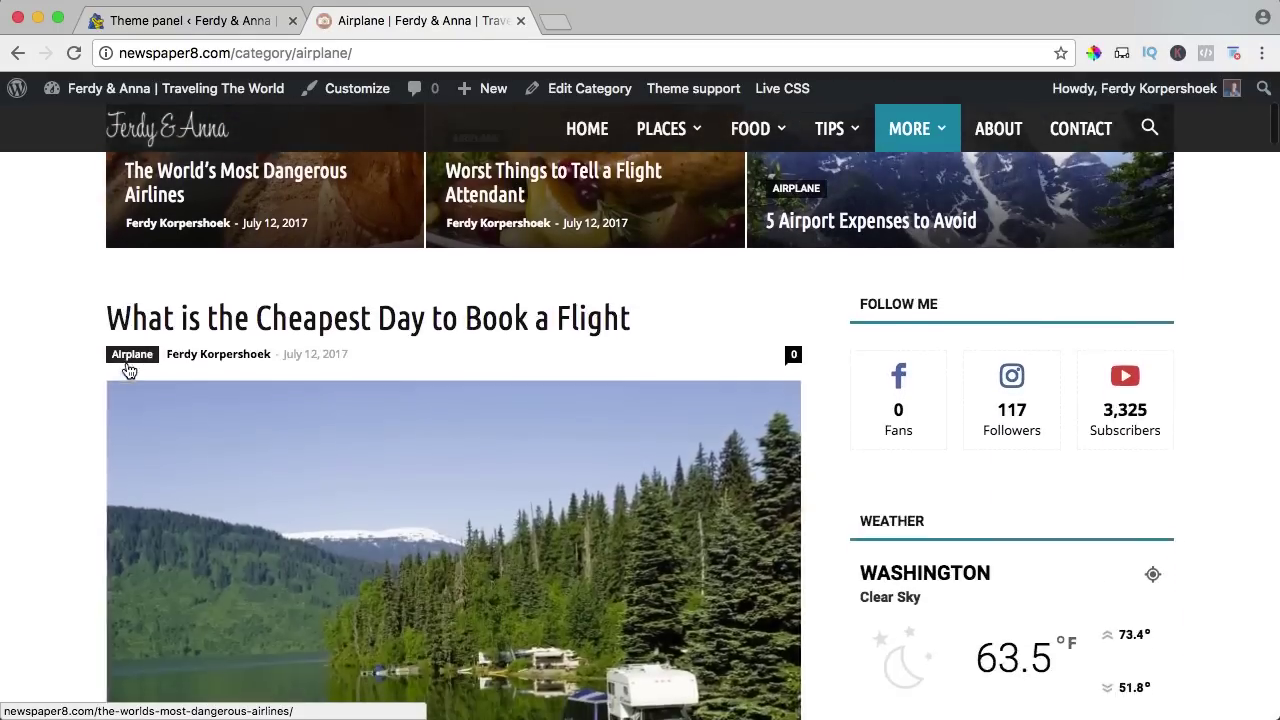
scroll(128, 366, "down", 5)
scroll(126, 356, "up", 20)
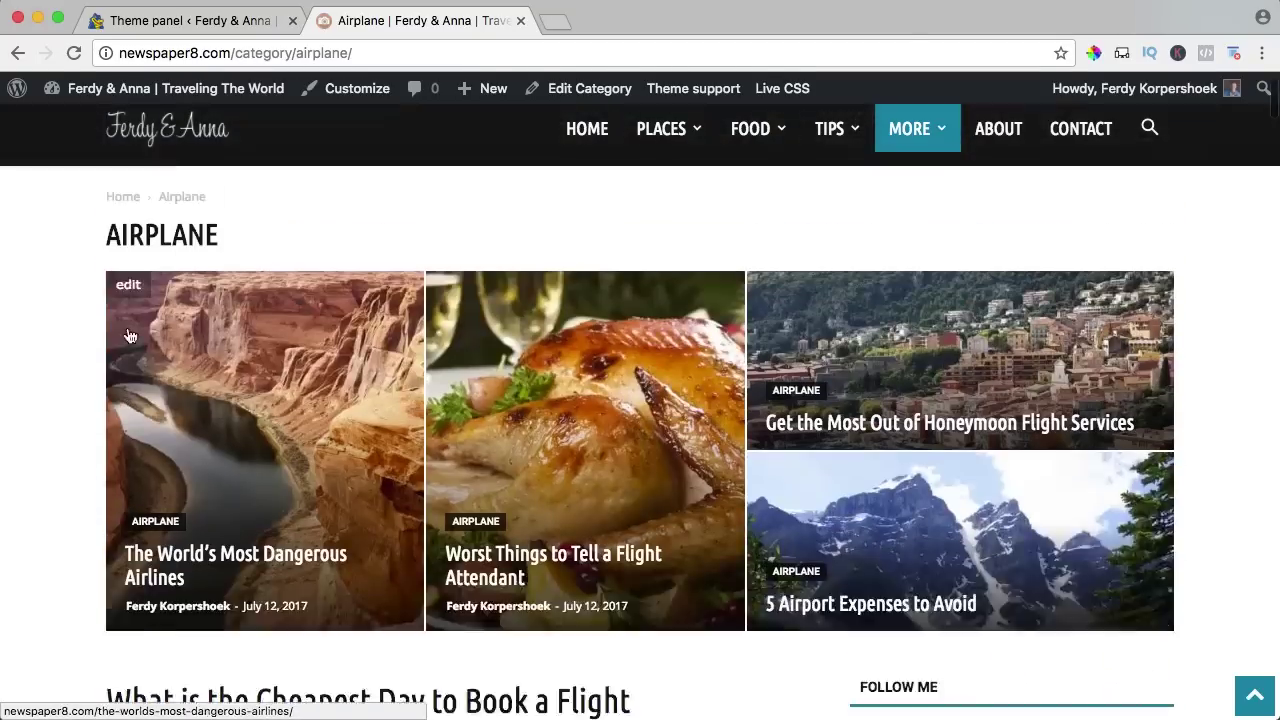
left_click(177, 21)
scroll(492, 370, "up", 5)
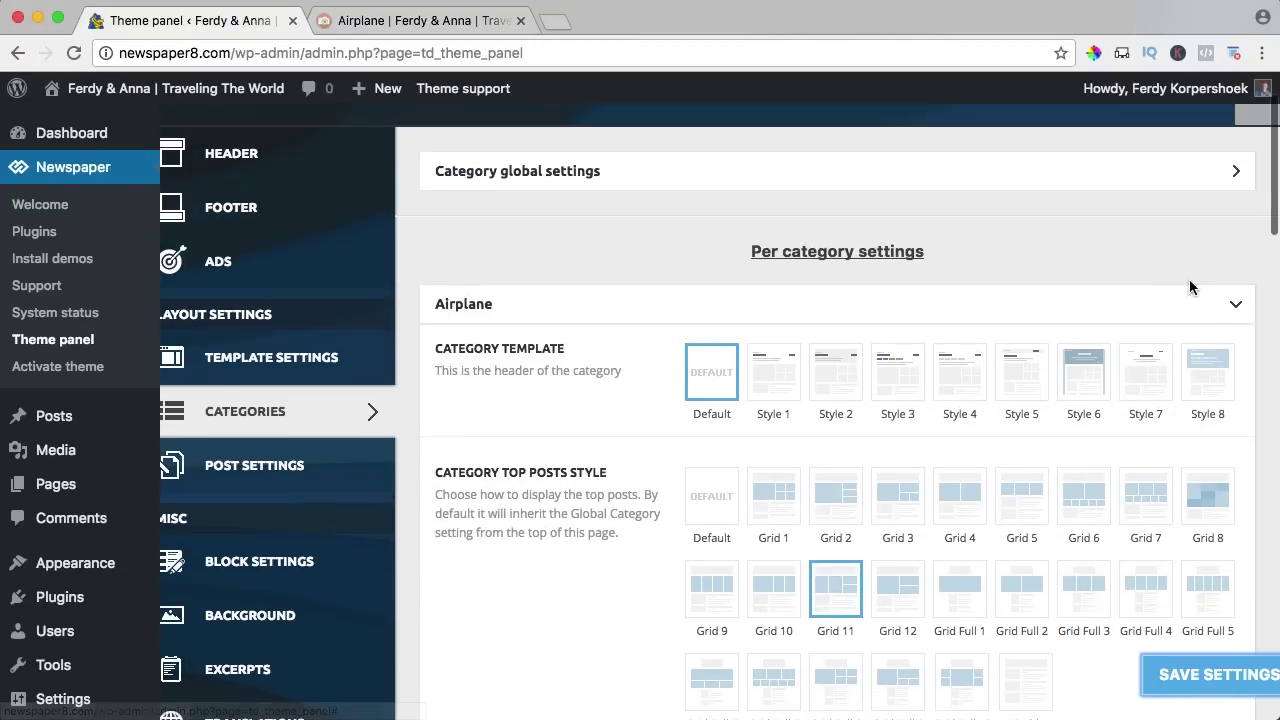
Collapse Airplane, expand Post and Custom Post Types under Post Settings, then view the Airplane page.
left_click(1235, 305)
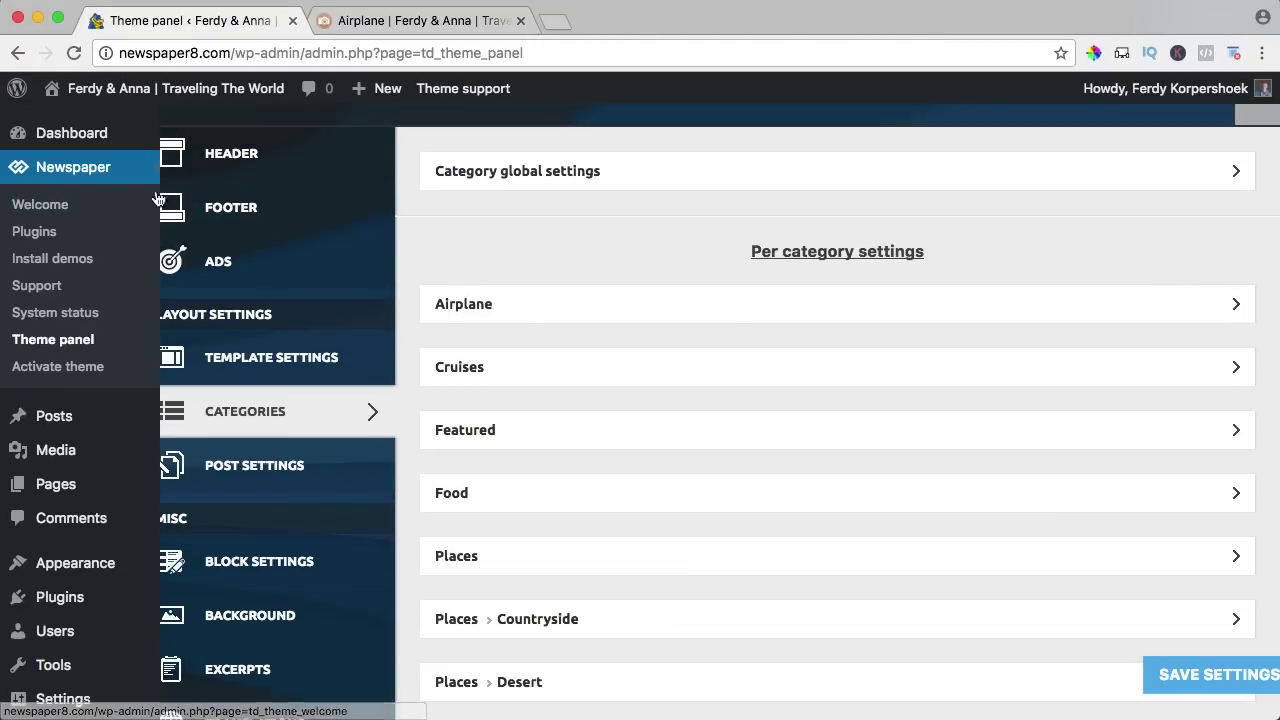
scroll(640, 291, "down", 8)
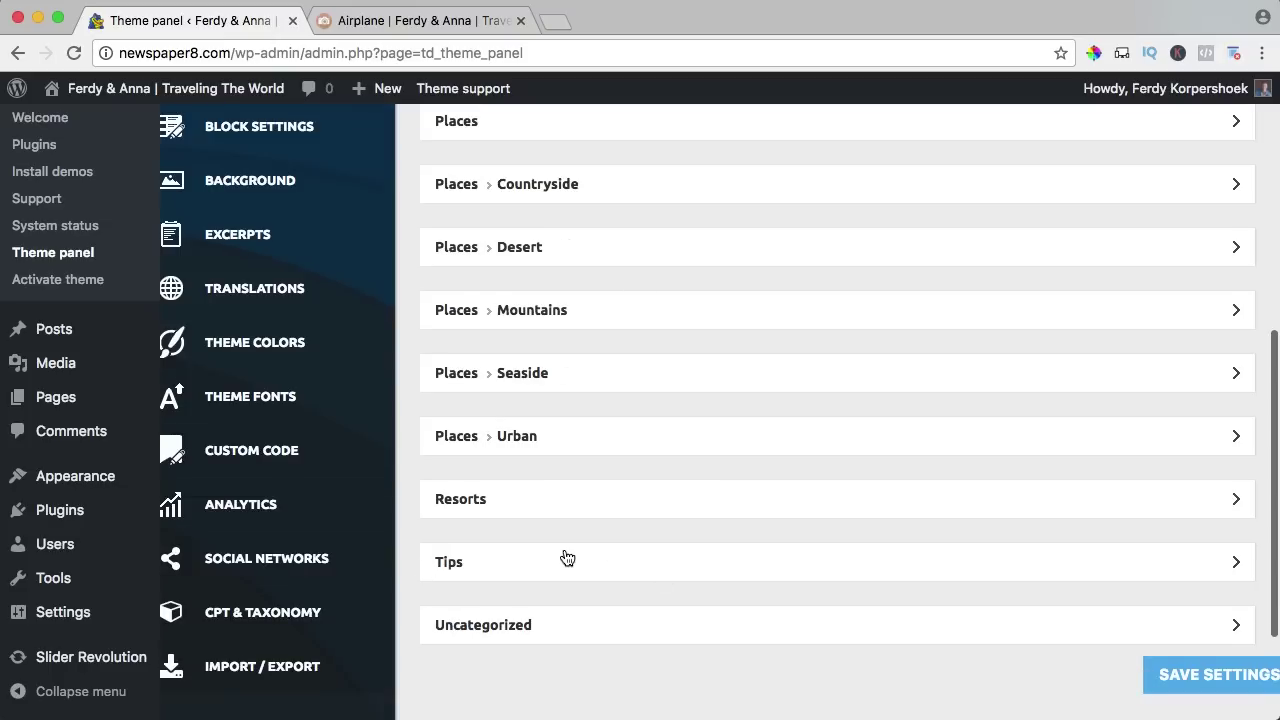
scroll(567, 557, "up", 10)
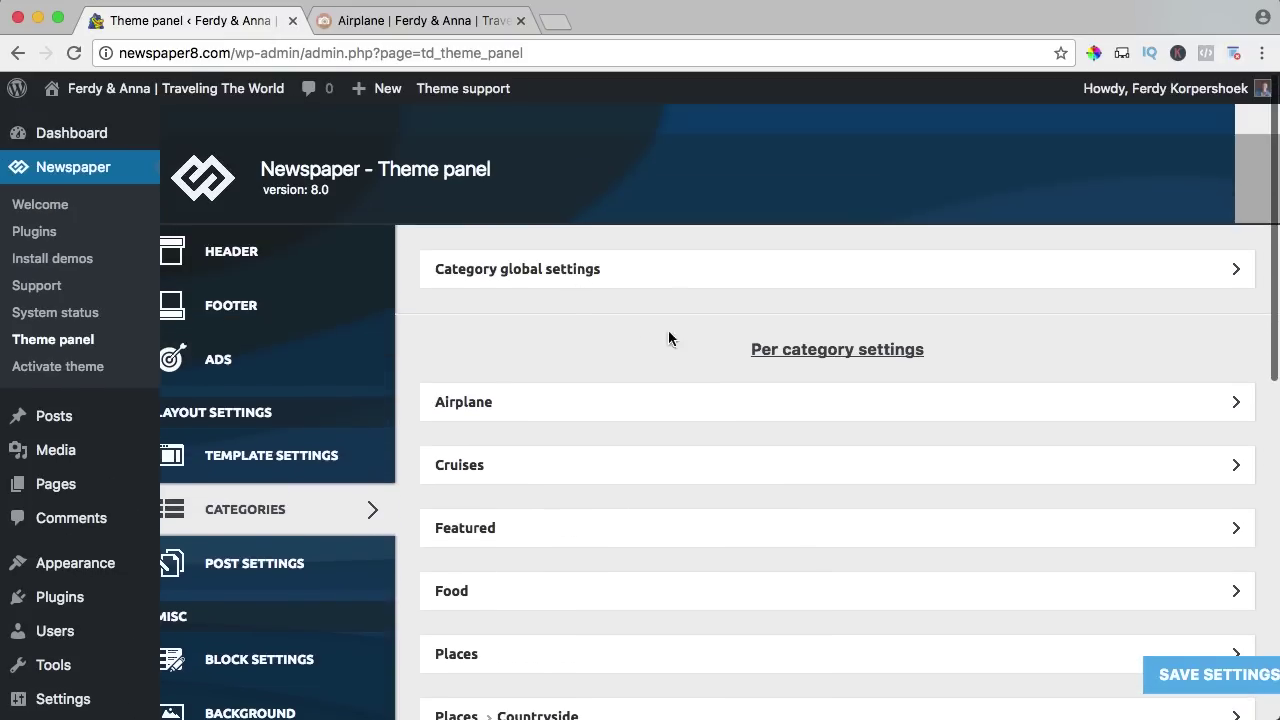
scroll(489, 363, "down", 3)
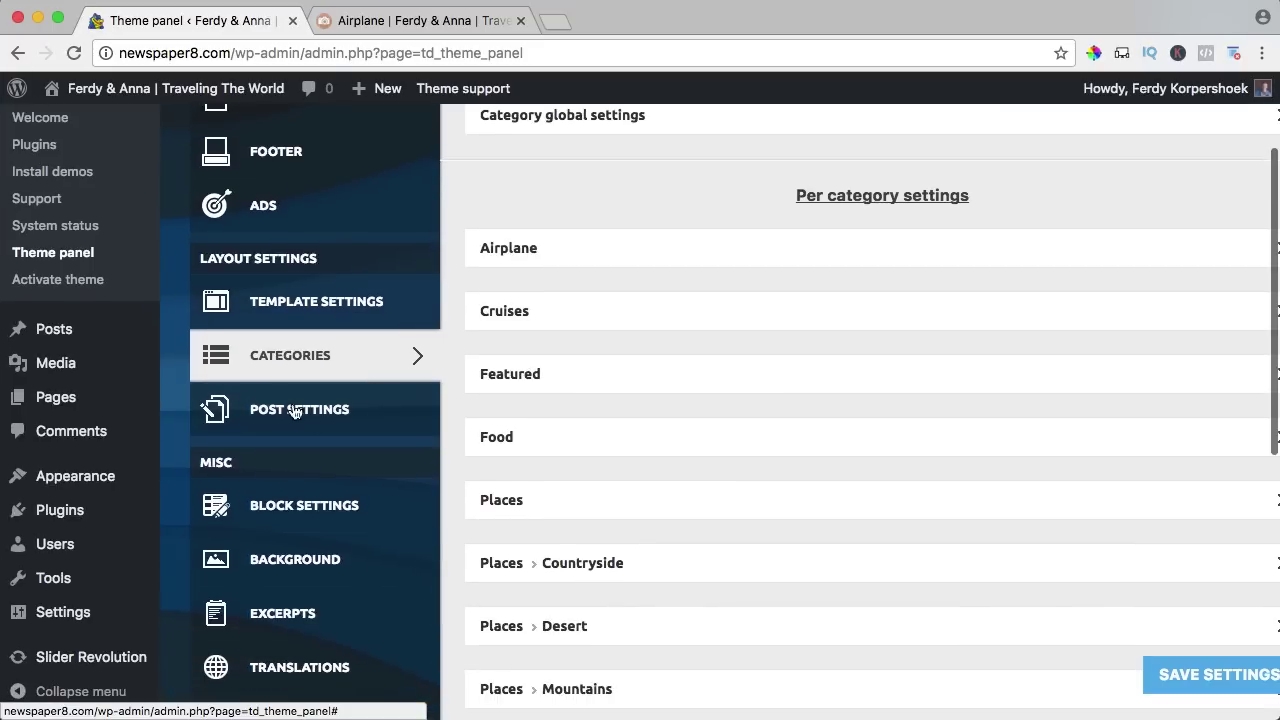
left_click(305, 414)
scroll(640, 349, "up", 3)
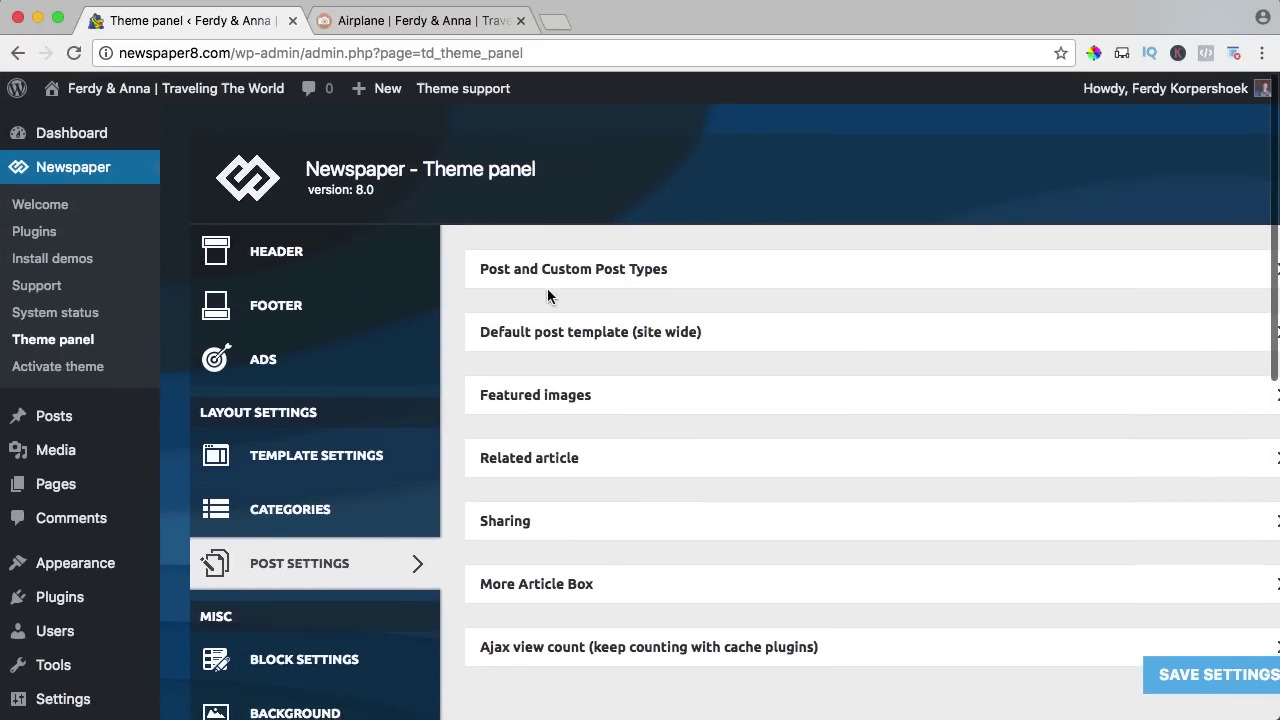
left_click(539, 278)
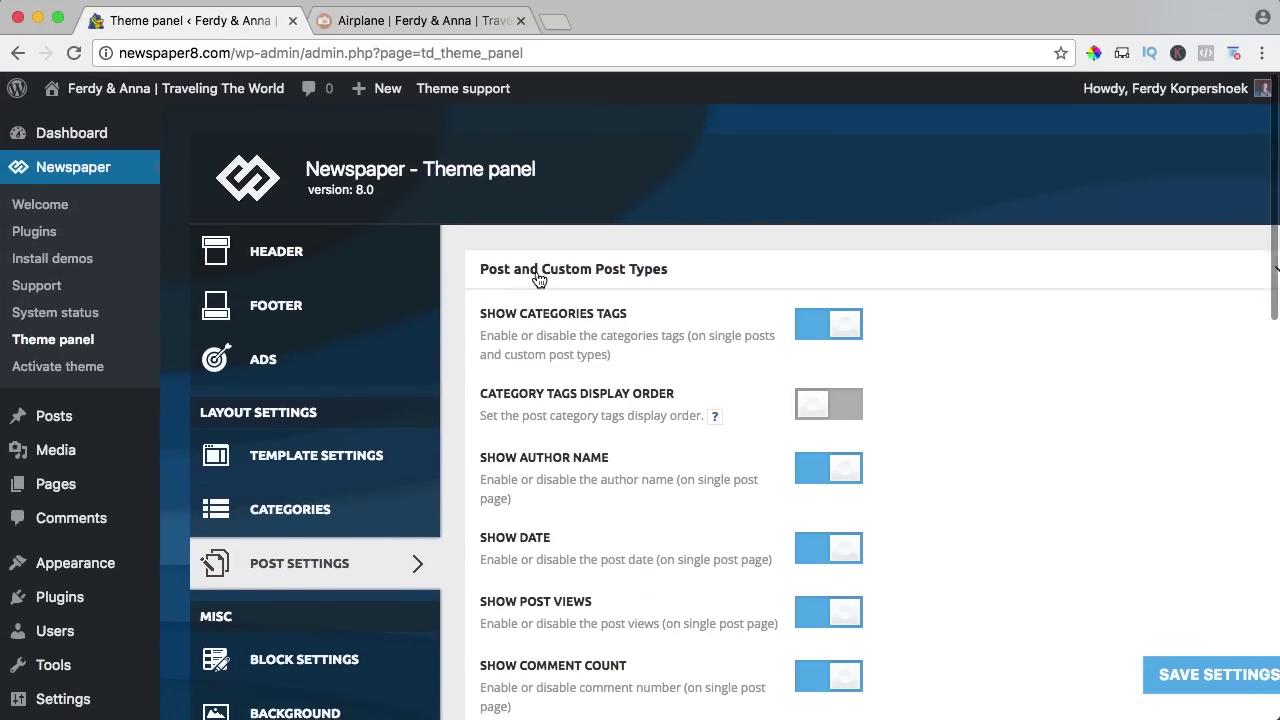
left_click(430, 20)
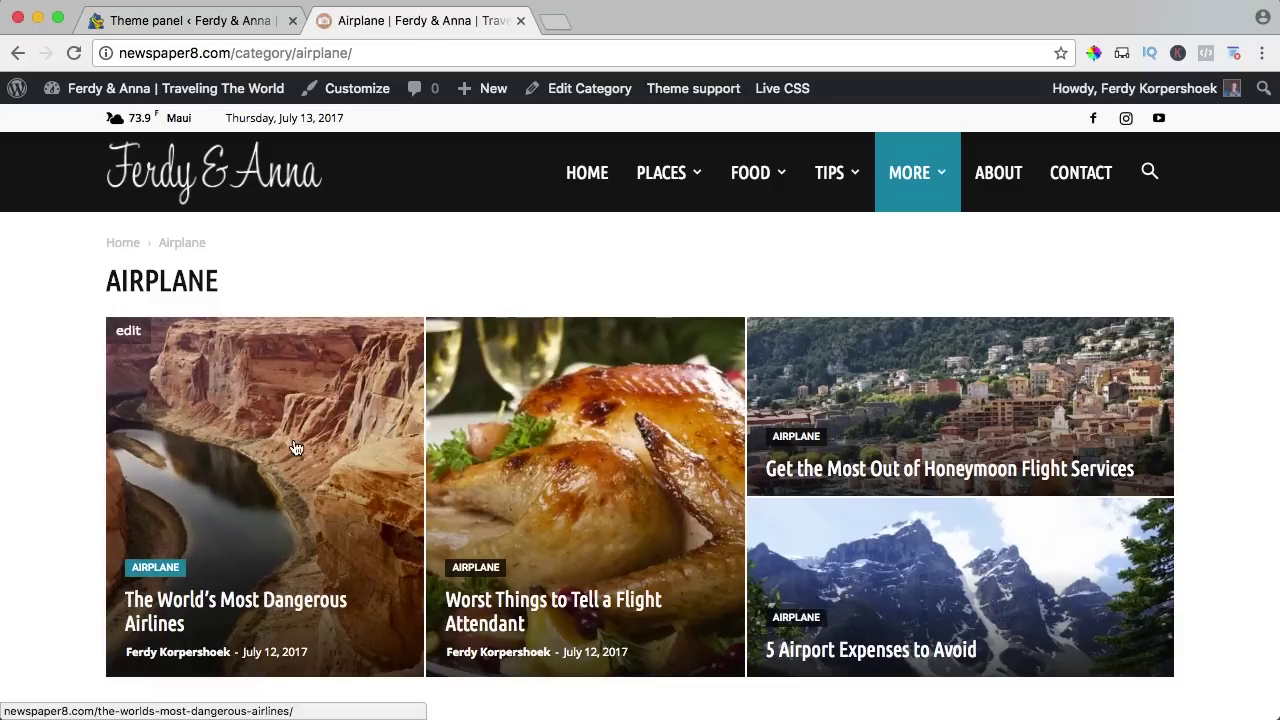
Open 'The World's Most Dangerous Airlines' post and scroll through its article text.
left_click(260, 455)
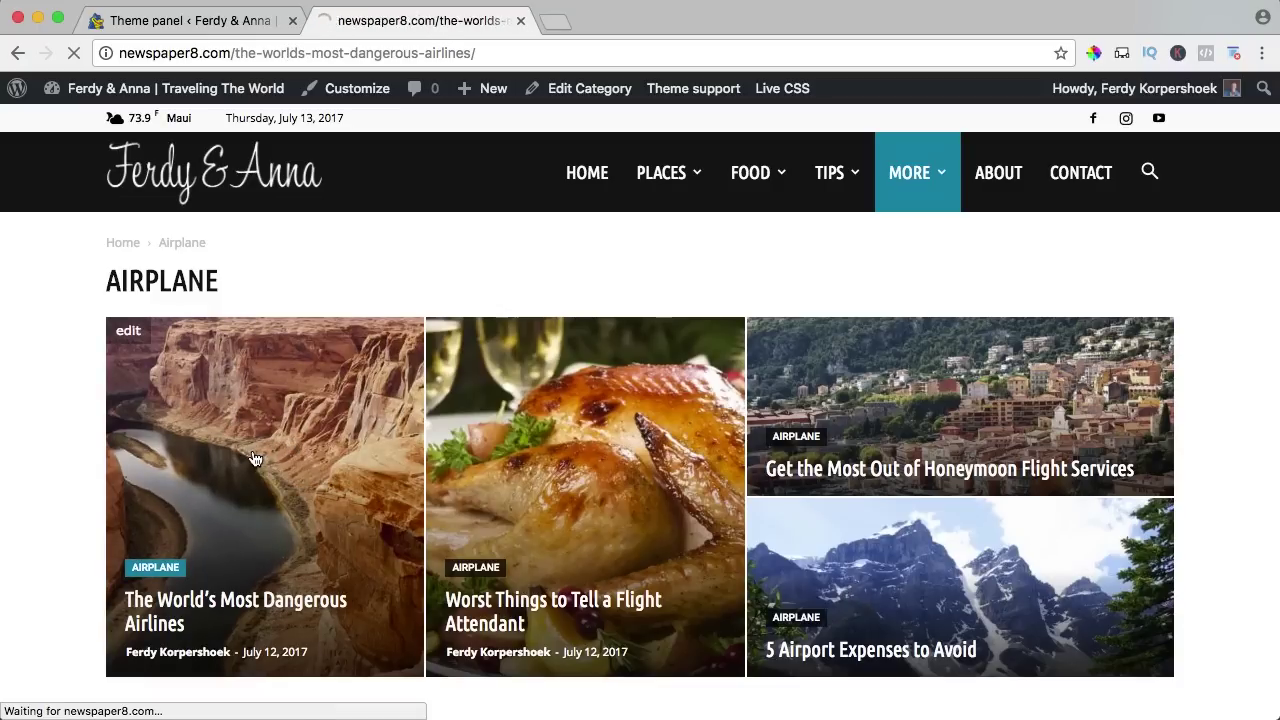
scroll(475, 436, "down", 1)
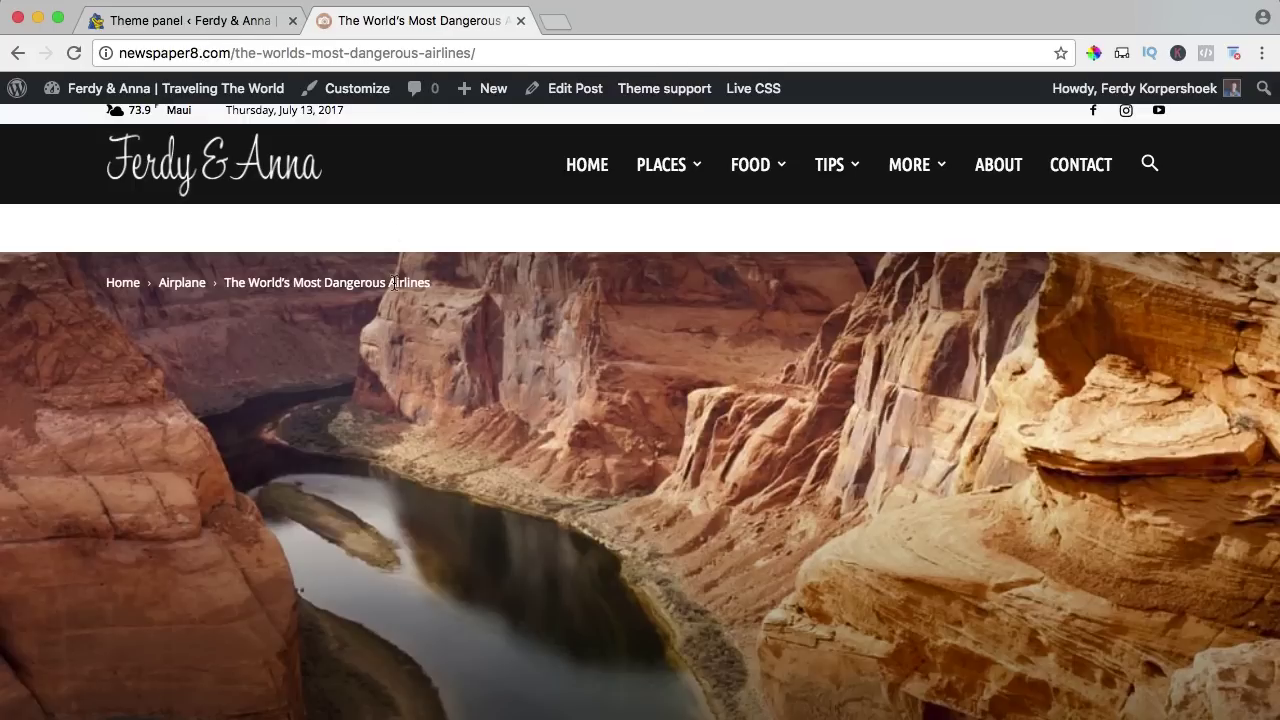
scroll(393, 283, "down", 2)
scroll(391, 234, "down", 2)
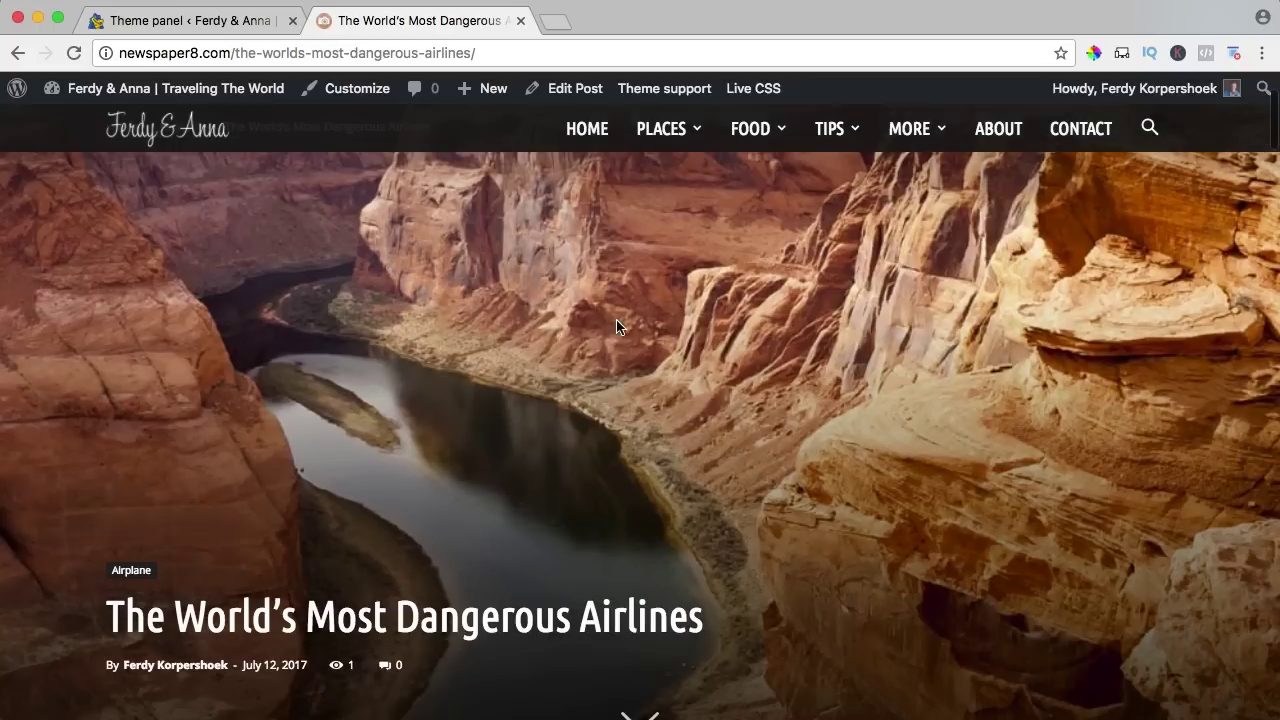
scroll(544, 280, "down", 4)
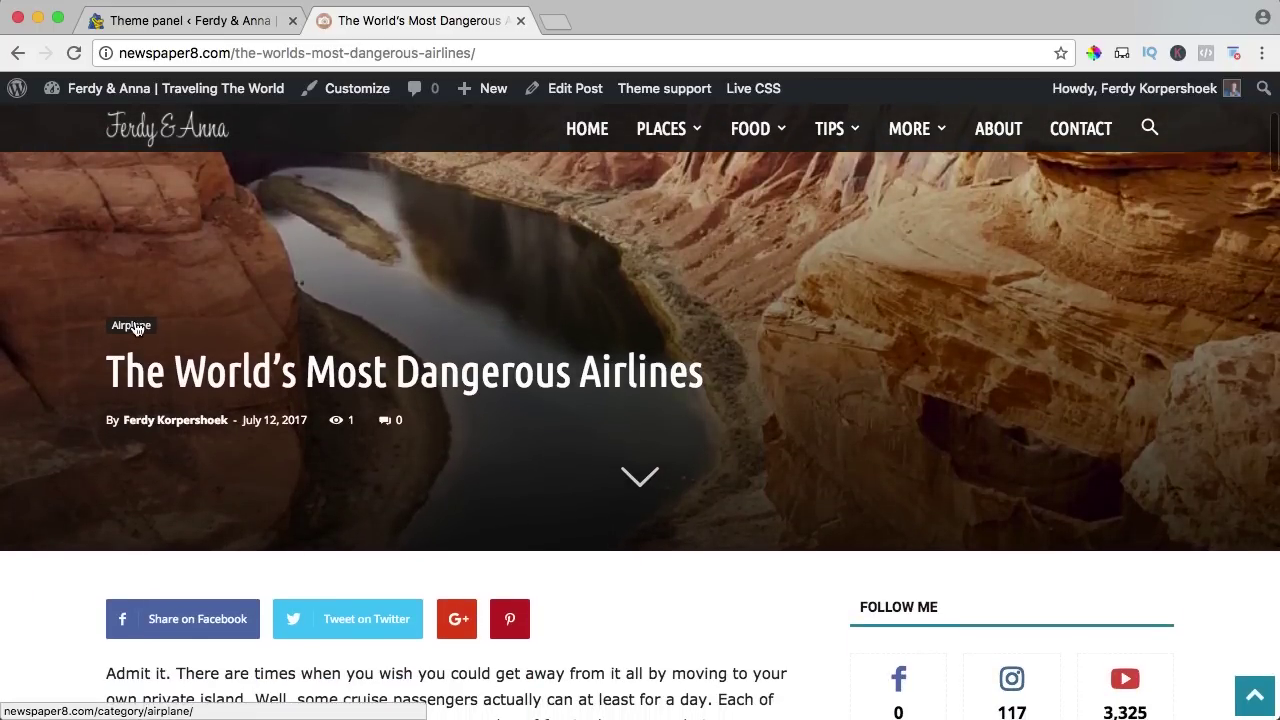
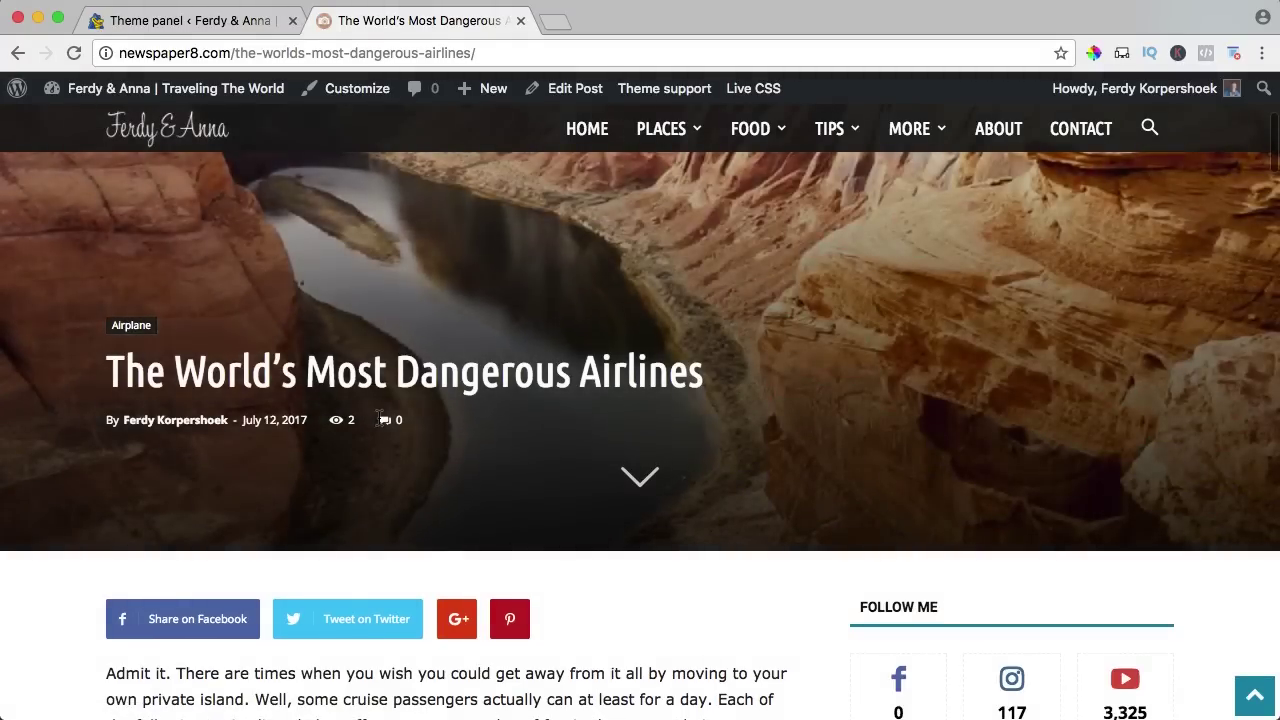
Scroll the airline article down to its author box, which shows only a name and photo.
scroll(655, 405, "down", 5)
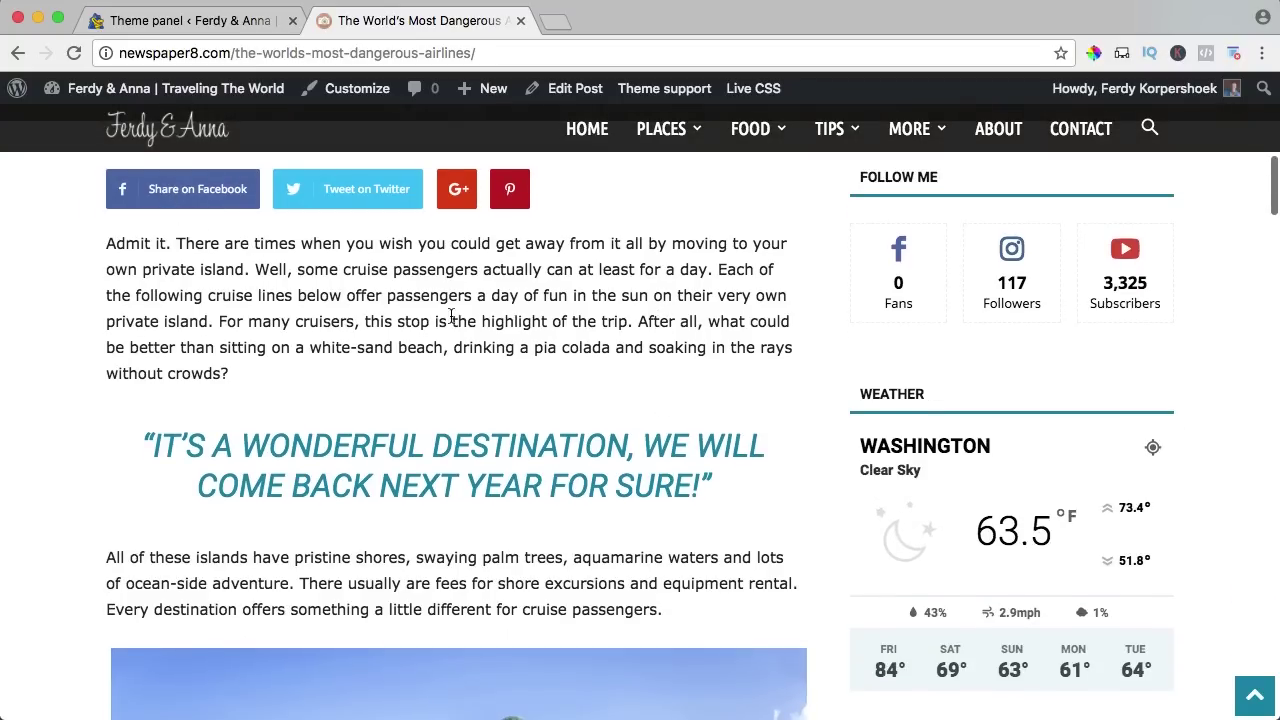
scroll(450, 315, "down", 15)
scroll(451, 316, "down", 20)
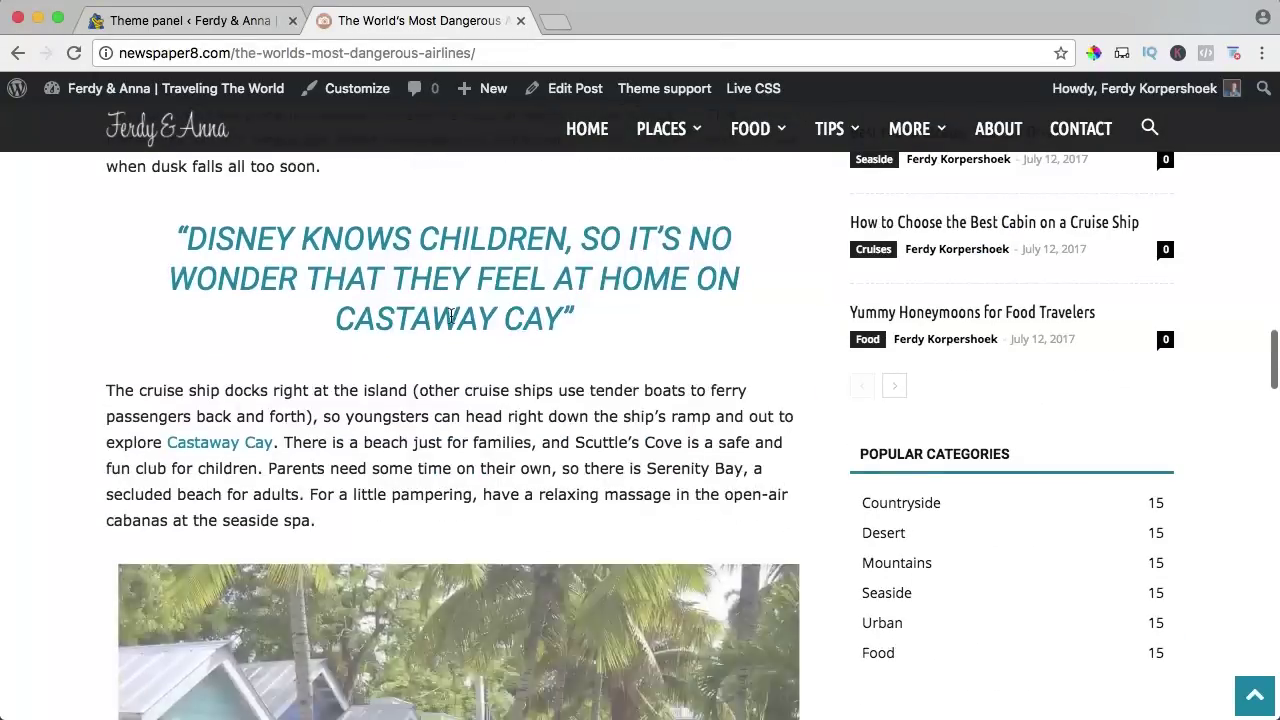
scroll(451, 316, "down", 4)
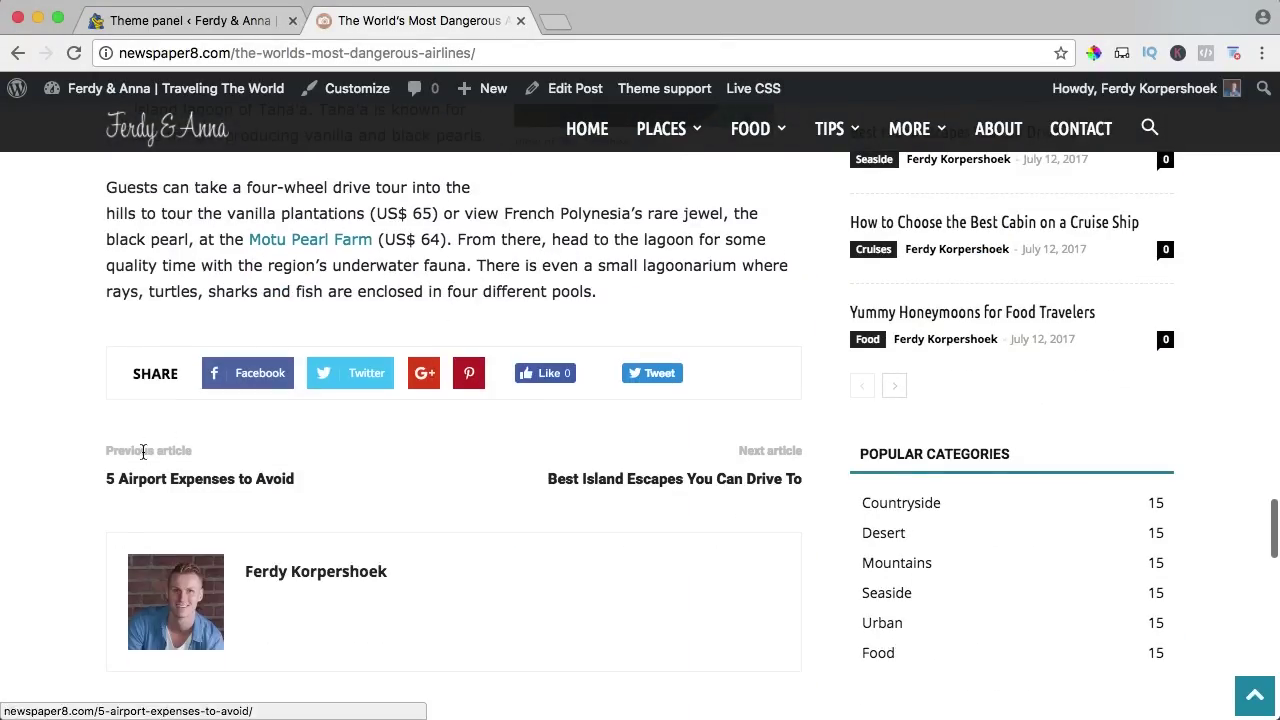
scroll(466, 523, "down", 2)
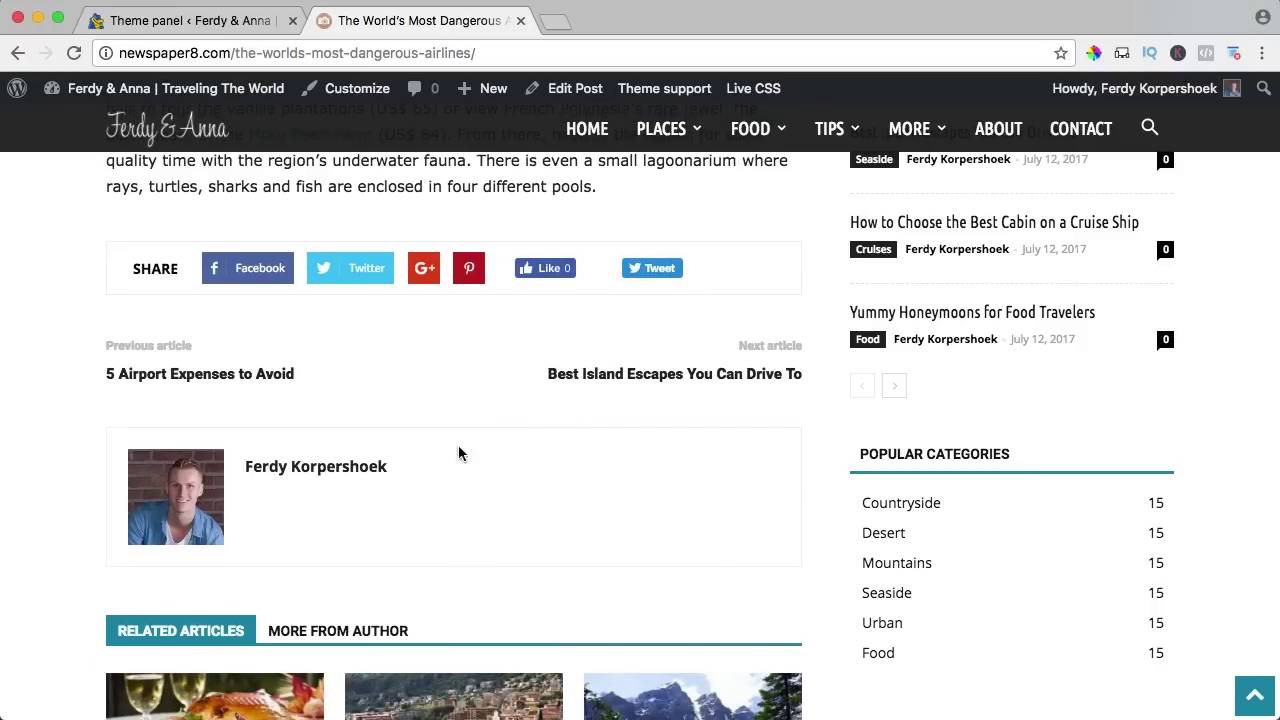
Write a short travel-themed Biographical Info line in the profile and save it.
mouse_move(1145, 102)
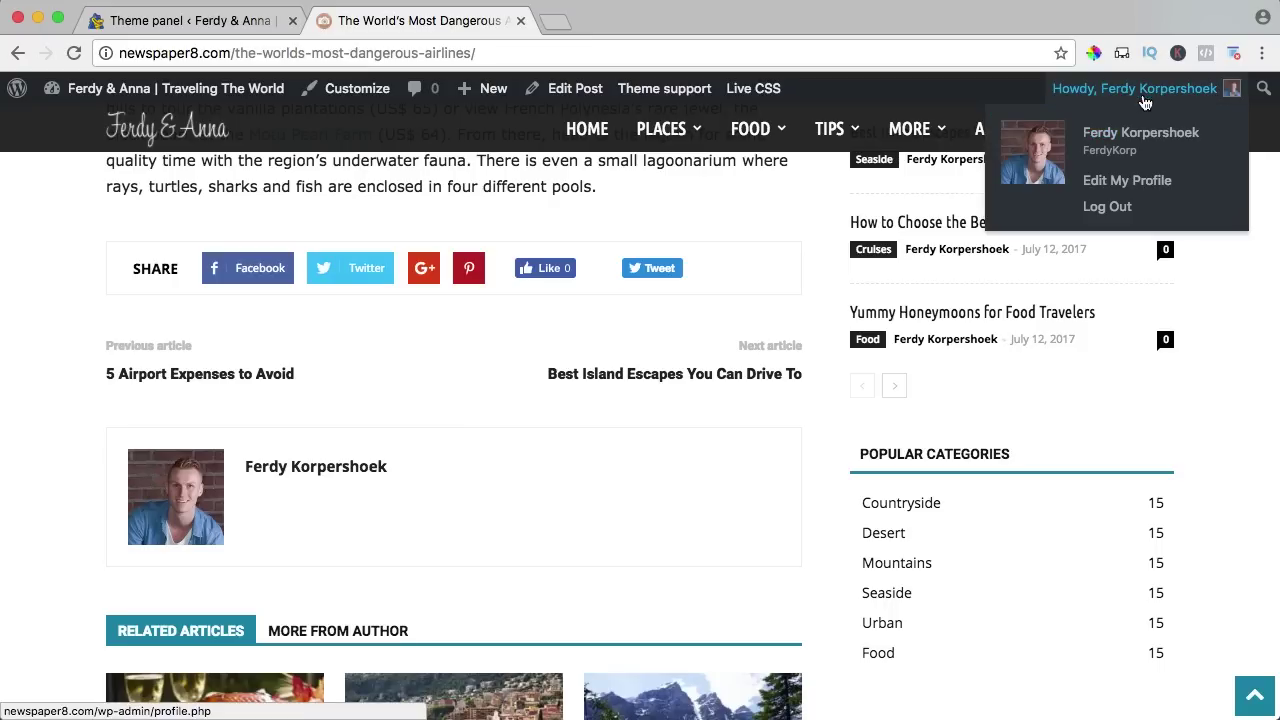
left_click(1122, 176, "super")
left_click(629, 20)
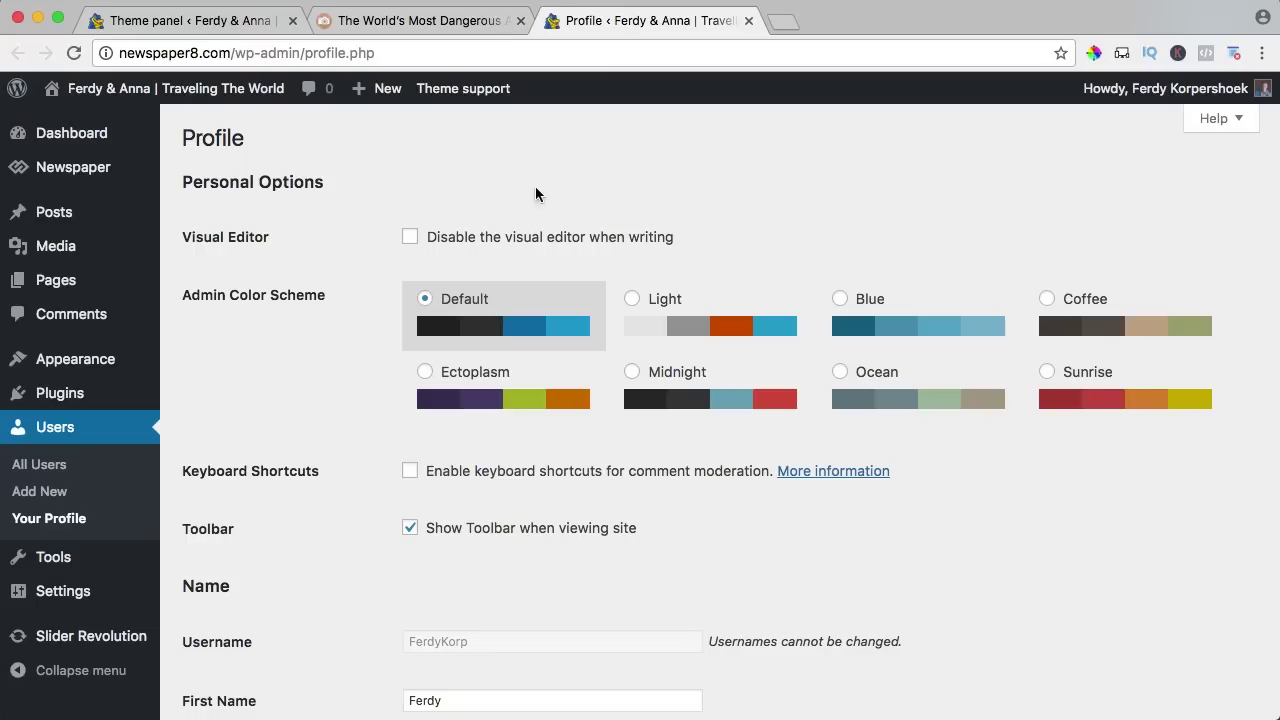
scroll(366, 220, "down", 15)
left_click(488, 498)
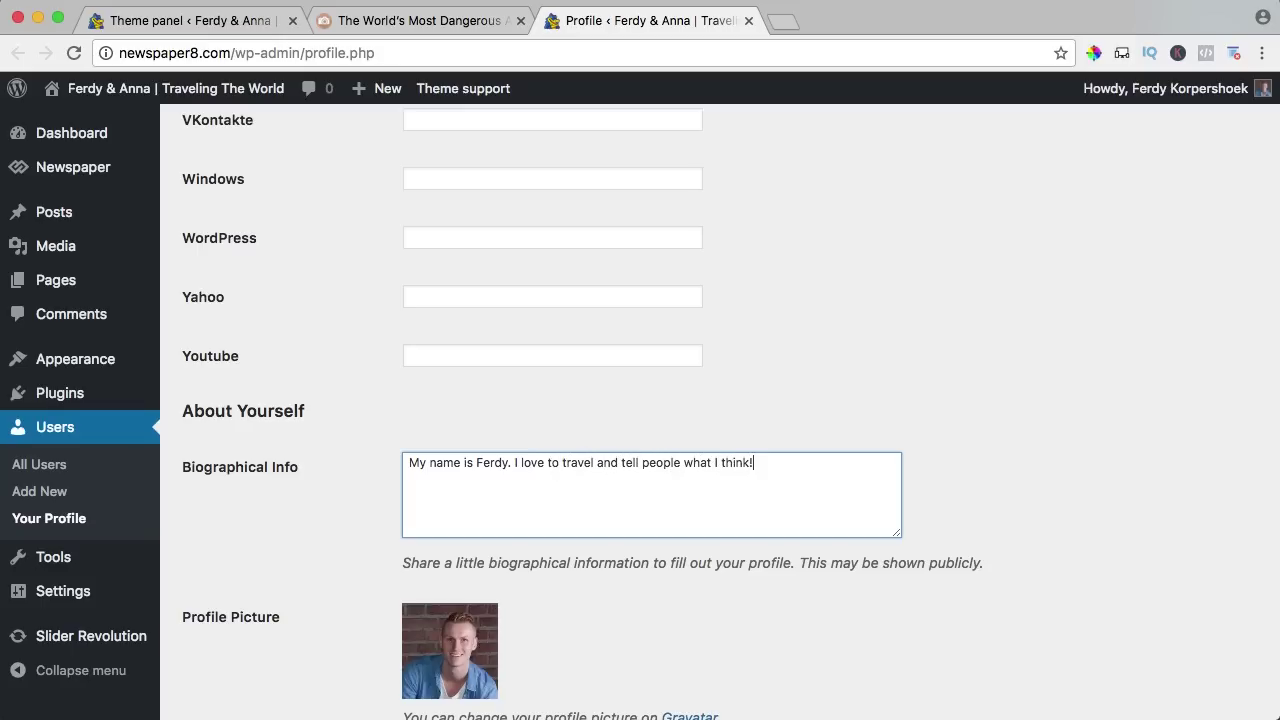
scroll(487, 468, "down", 5)
left_click(225, 610)
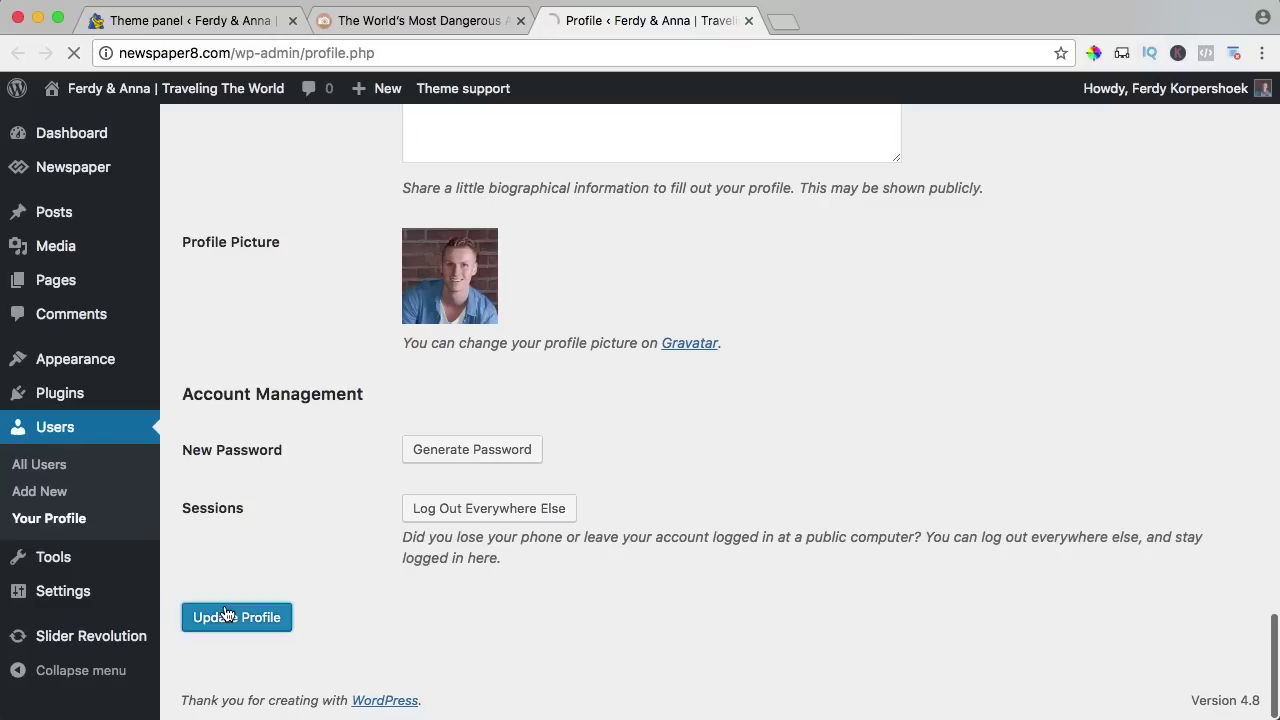
left_click(748, 20)
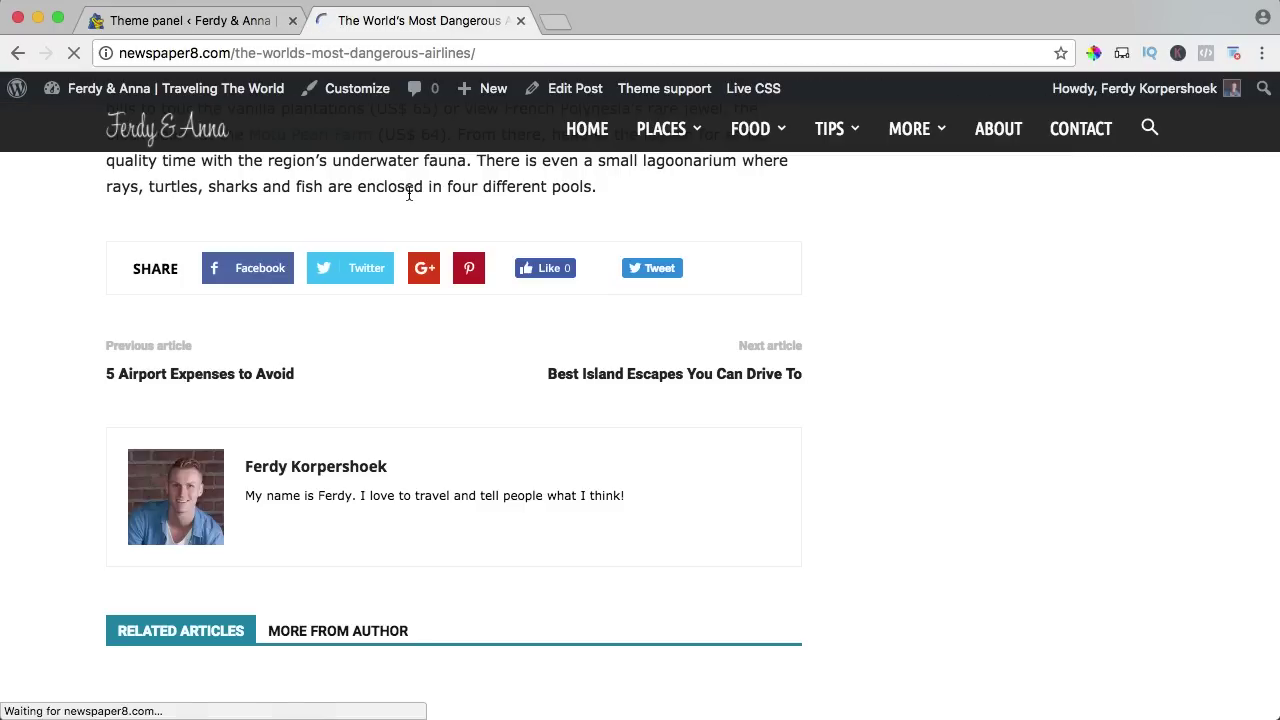
Check the new author bio, the Related Articles and More From Author tabs, and the comment box.
left_click_drag(258, 490, 624, 500)
left_click(624, 500)
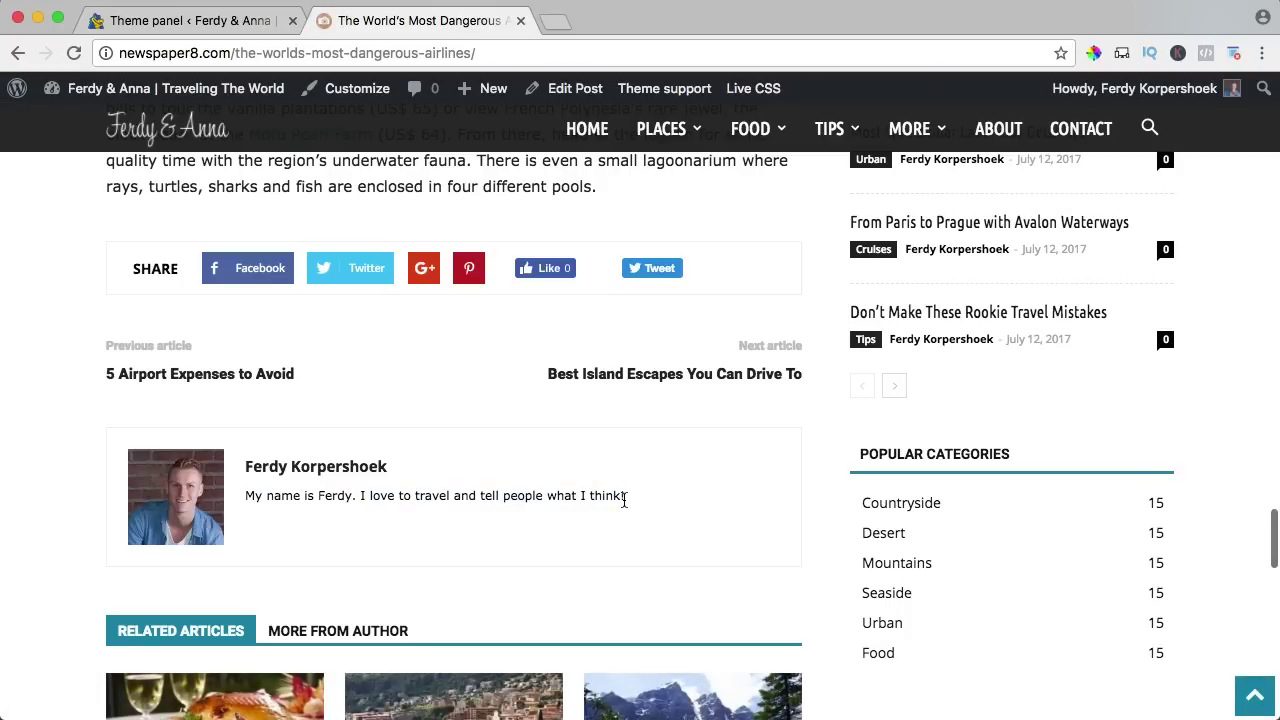
scroll(481, 492, "down", 5)
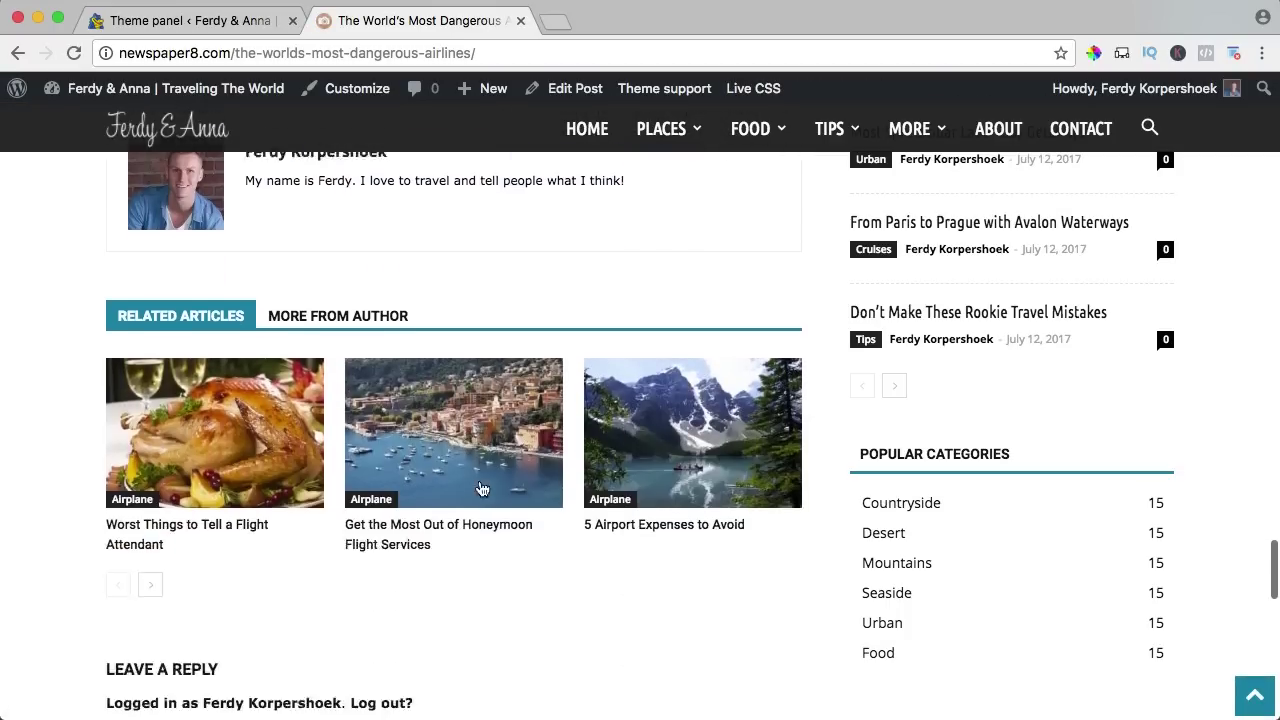
left_click(337, 260)
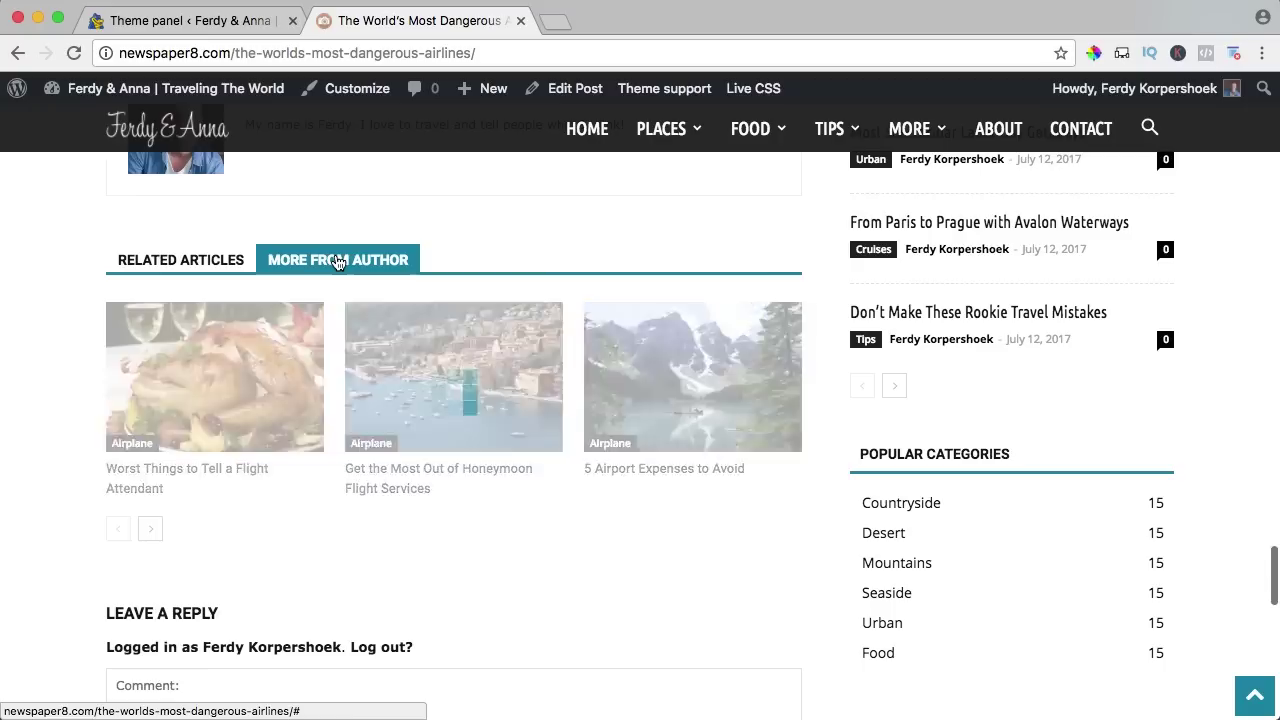
left_click(200, 260)
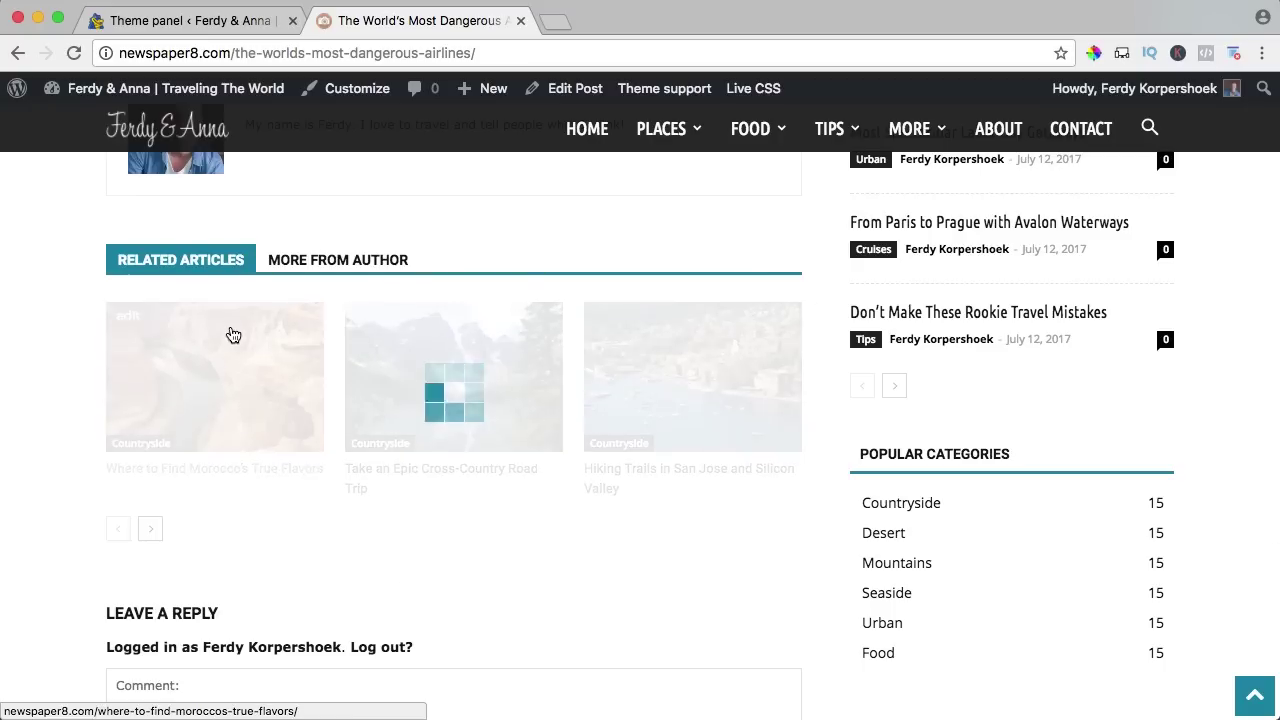
scroll(186, 386, "down", 4)
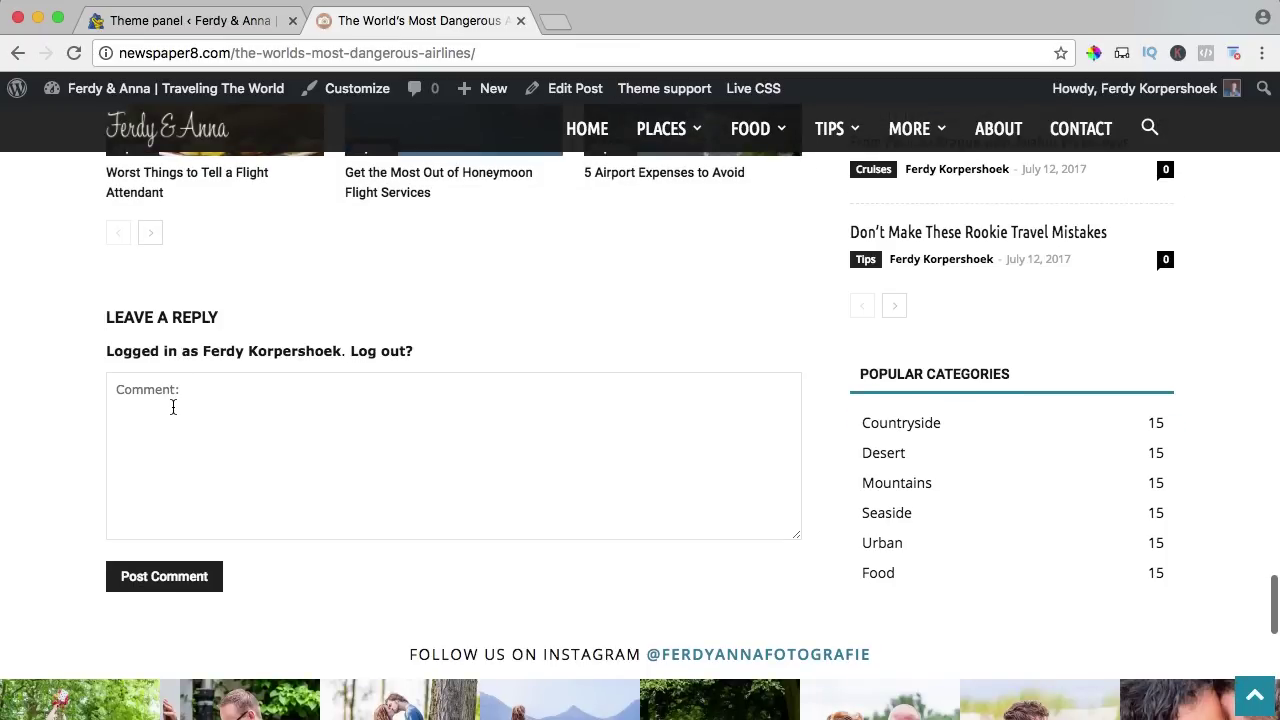
left_click(173, 407)
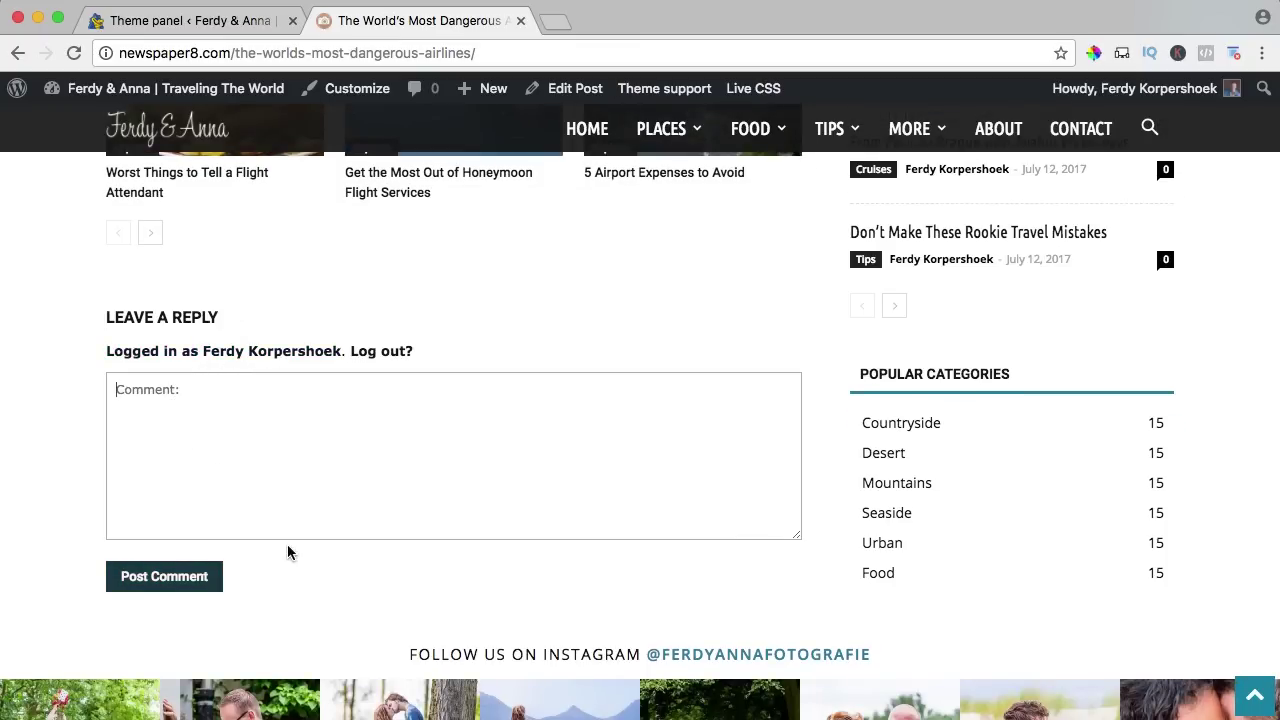
left_click(218, 22)
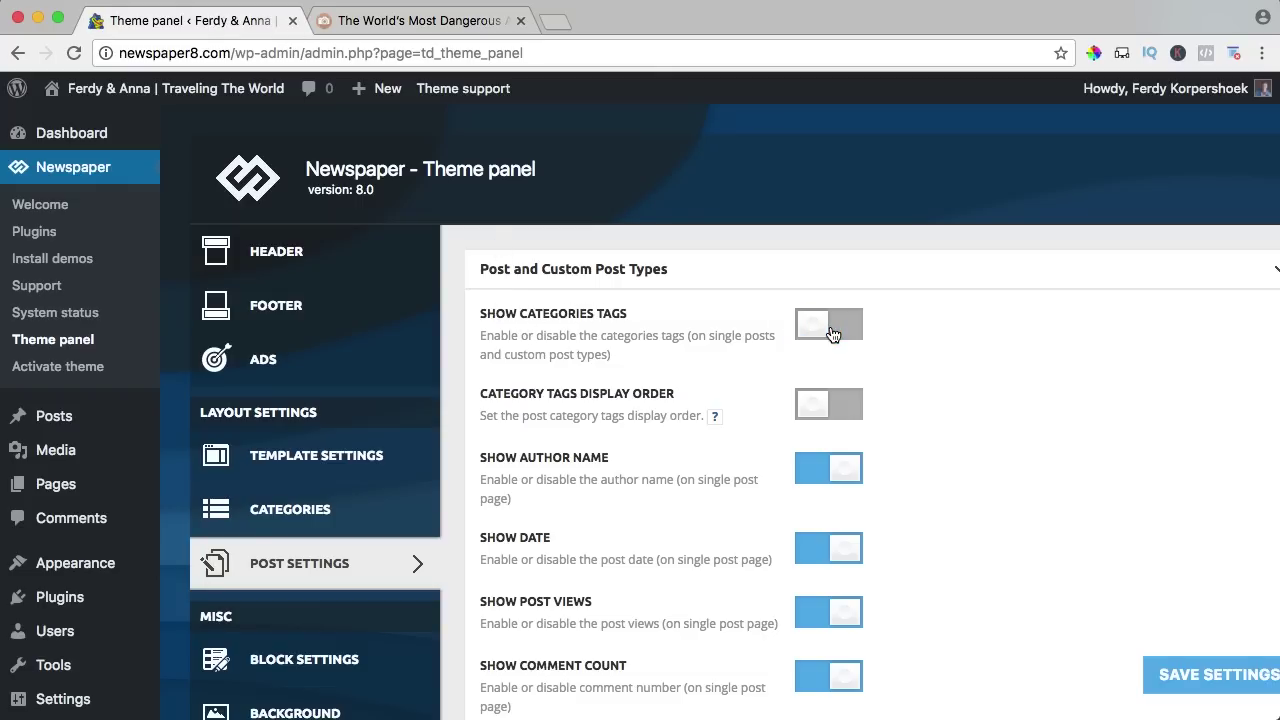
Save the post settings with Show categories tags off and check the article.
left_click(1172, 677)
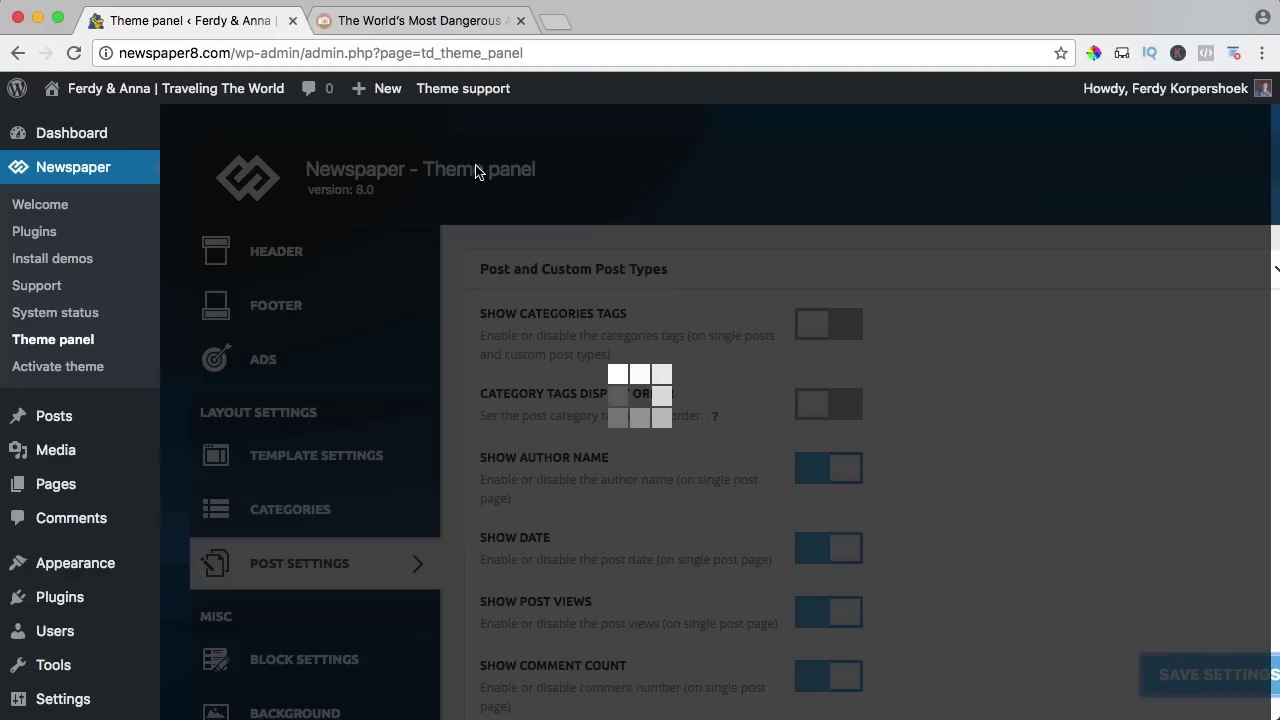
left_click(395, 21)
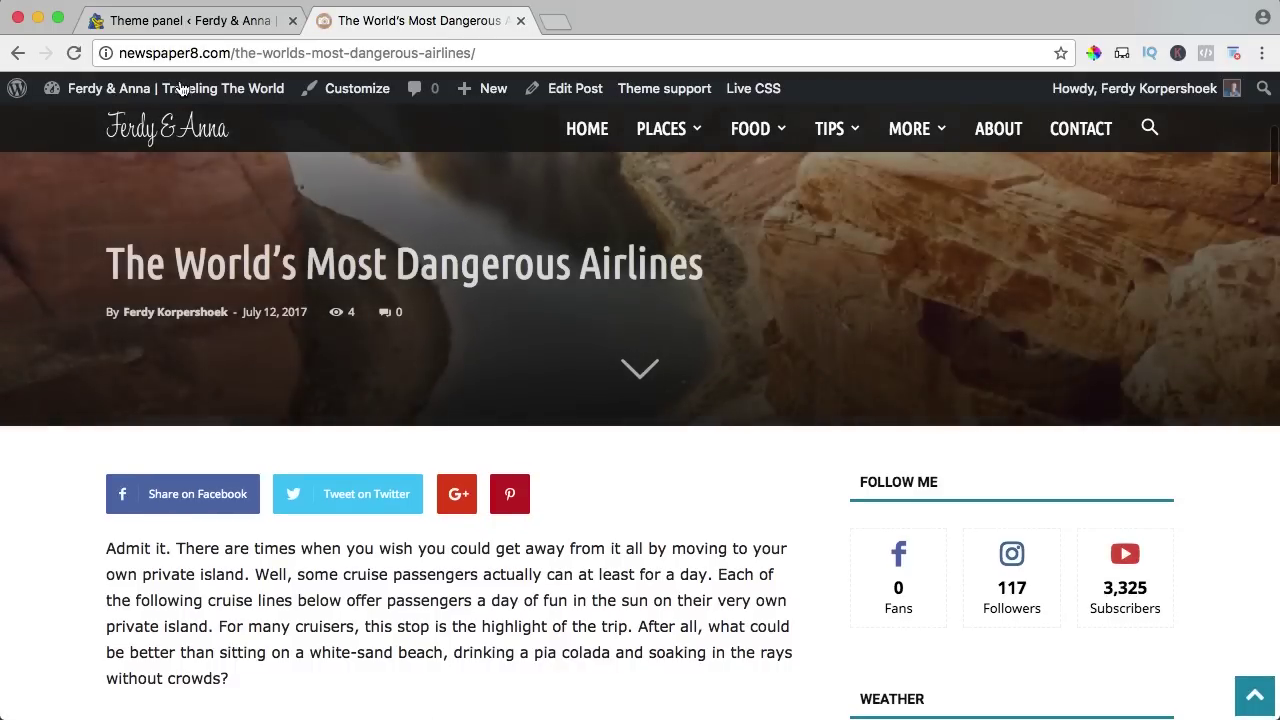
left_click(190, 20)
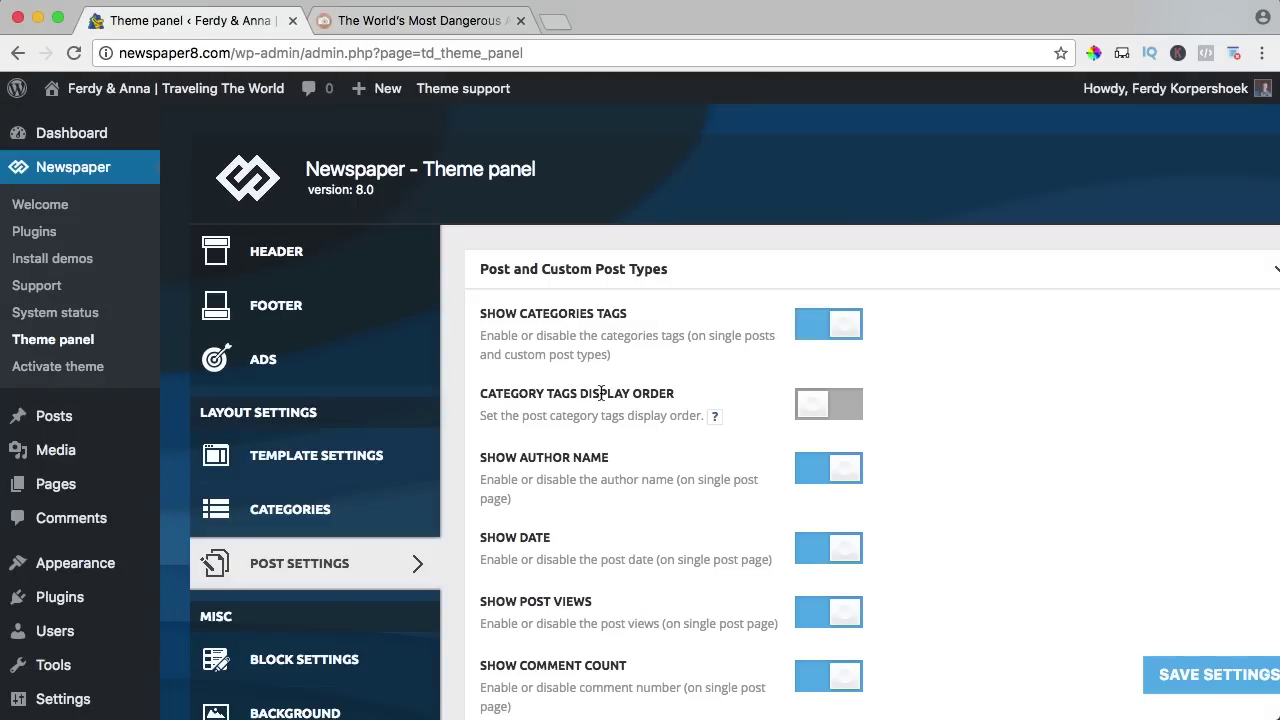
scroll(924, 402, "down", 3)
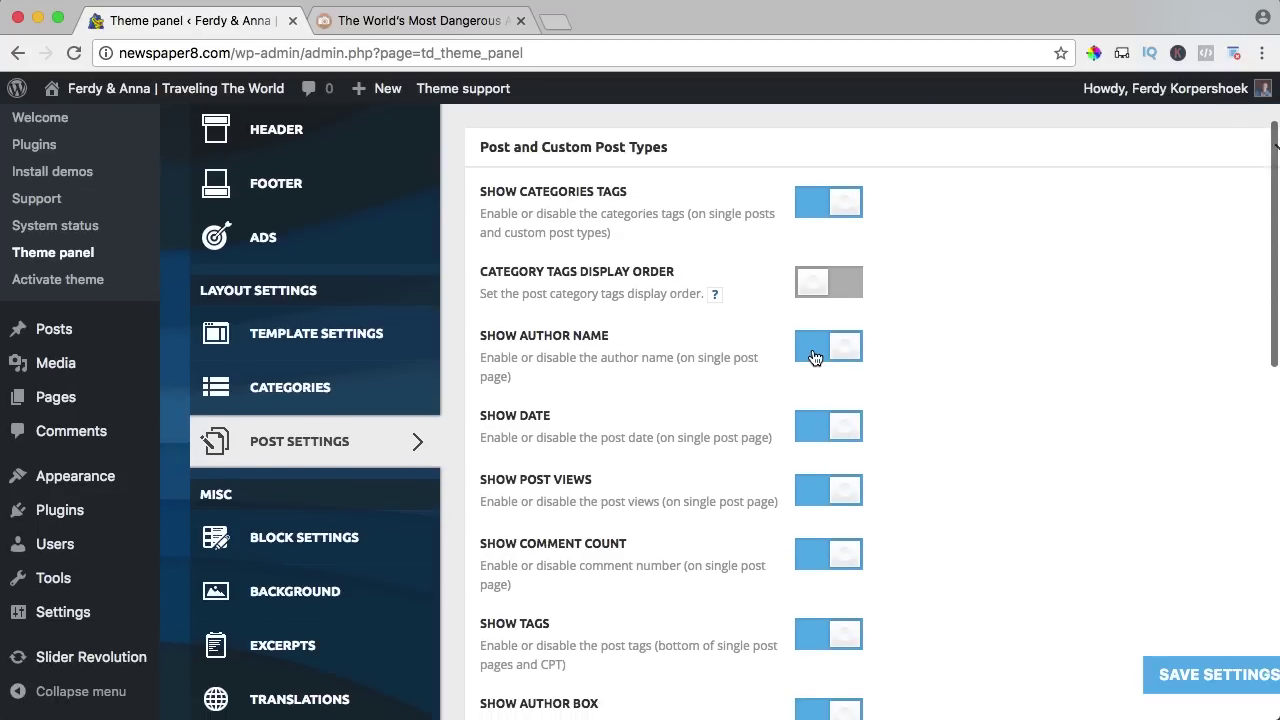
left_click(400, 20)
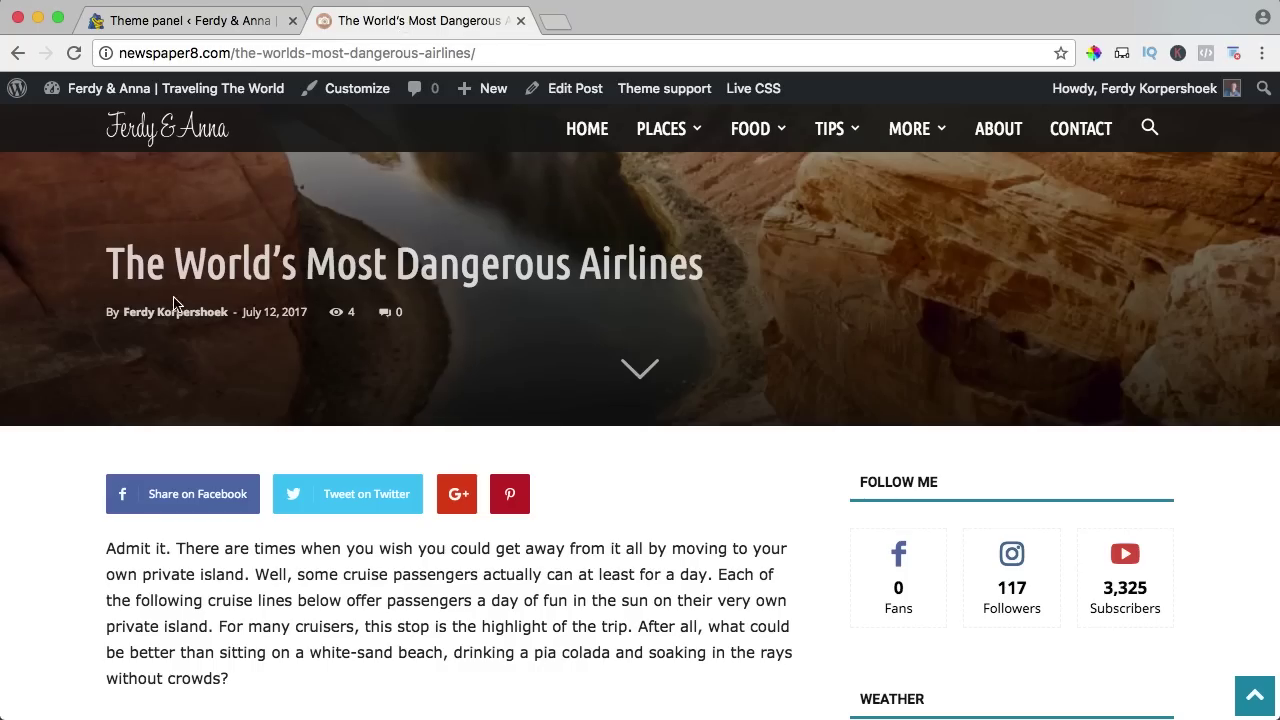
left_click(250, 18)
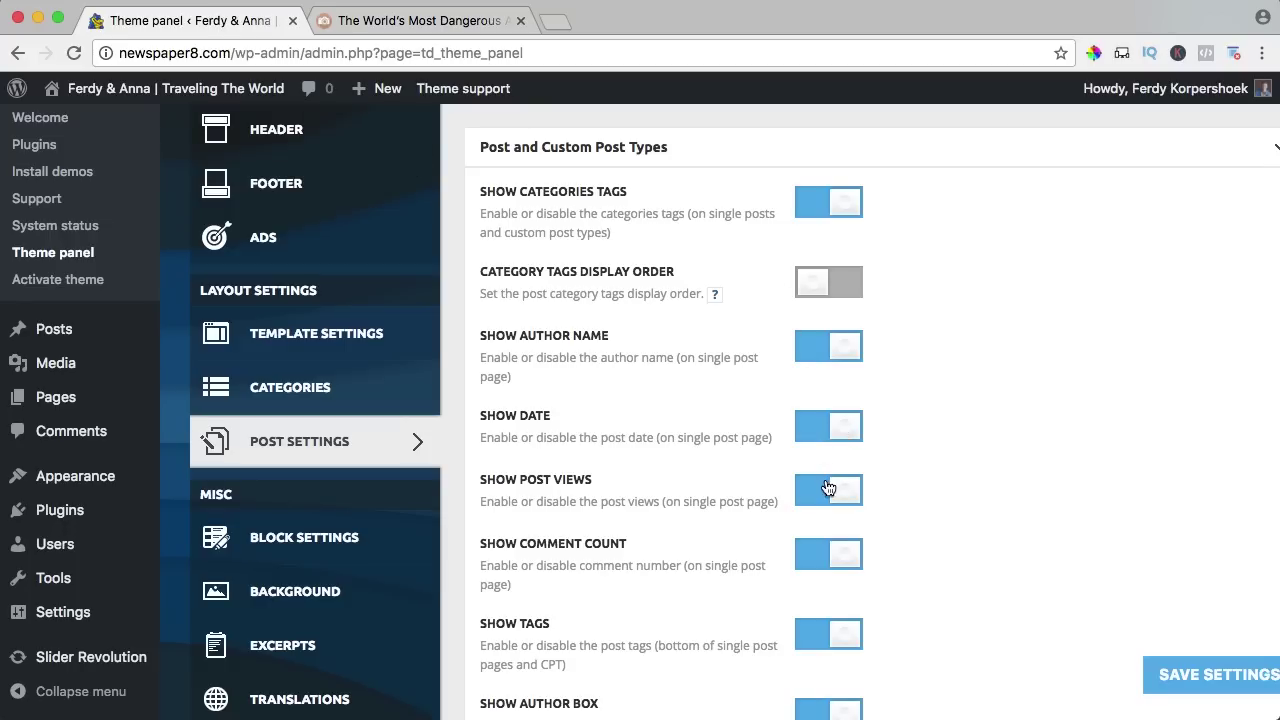
Save another post settings change and review the updated article.
scroll(820, 508, "down", 2)
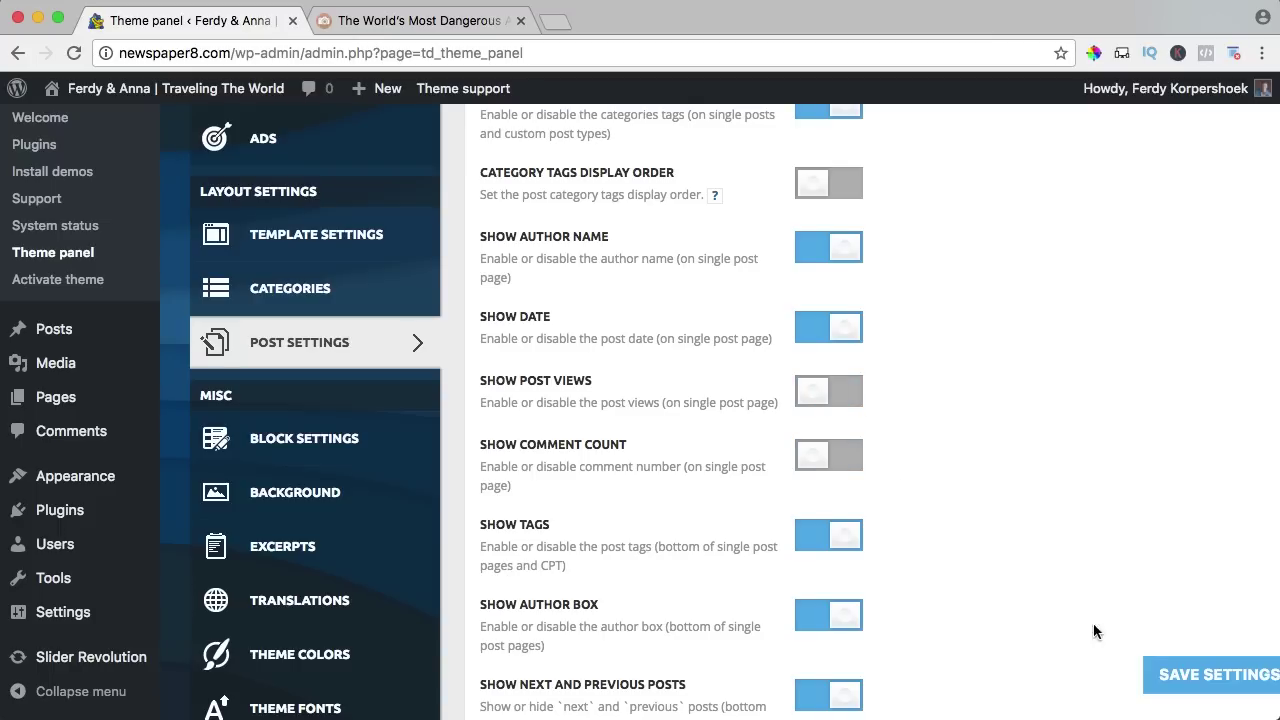
left_click(1197, 677)
left_click(410, 20)
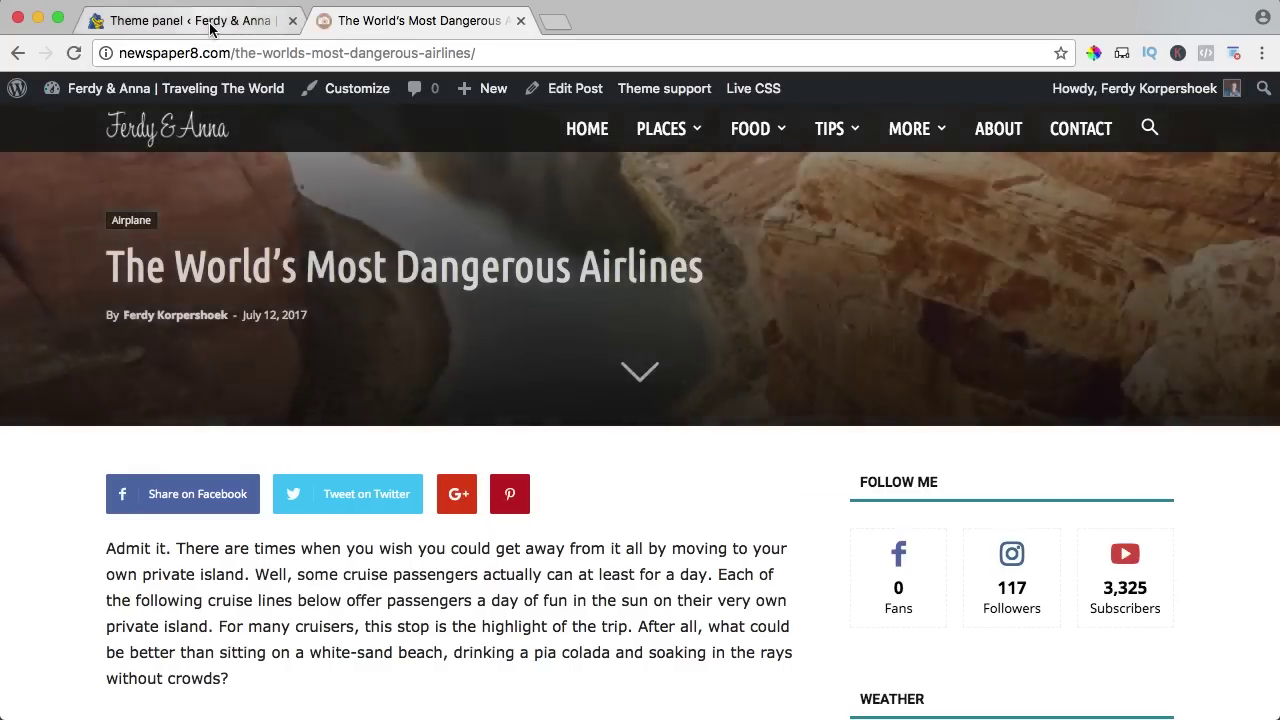
left_click(251, 21)
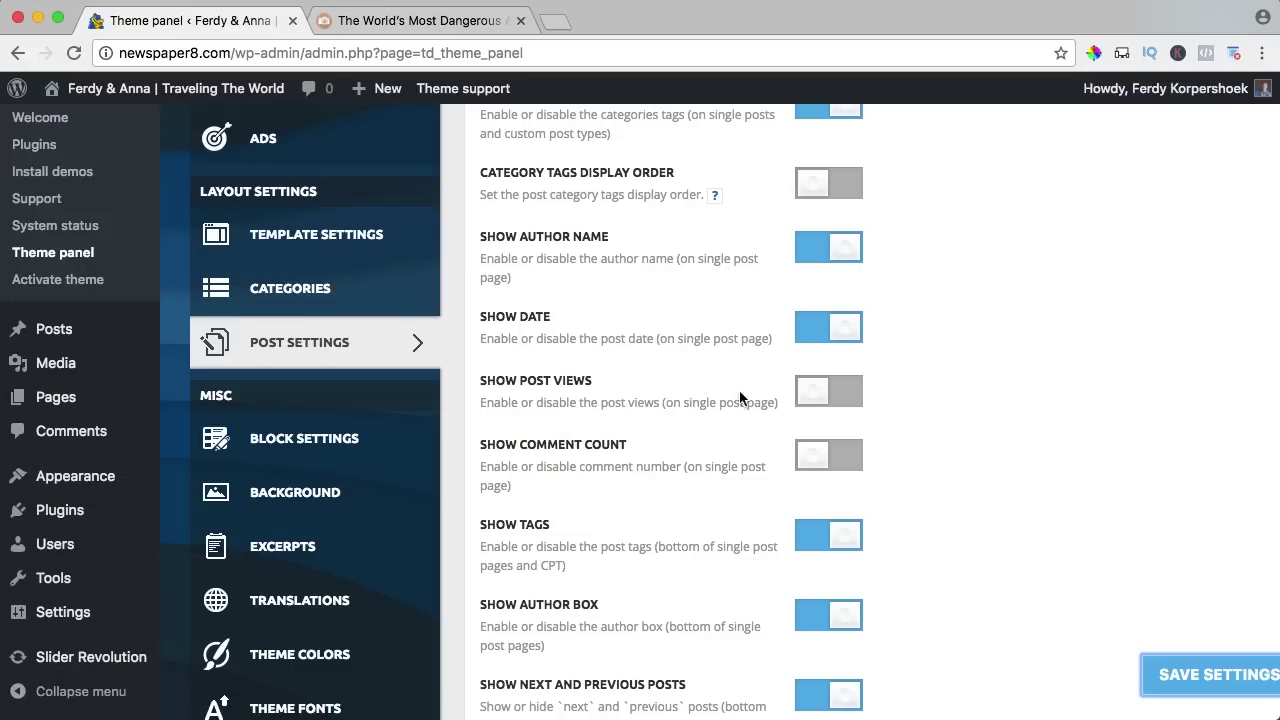
scroll(745, 396, "down", 2)
scroll(752, 394, "down", 5)
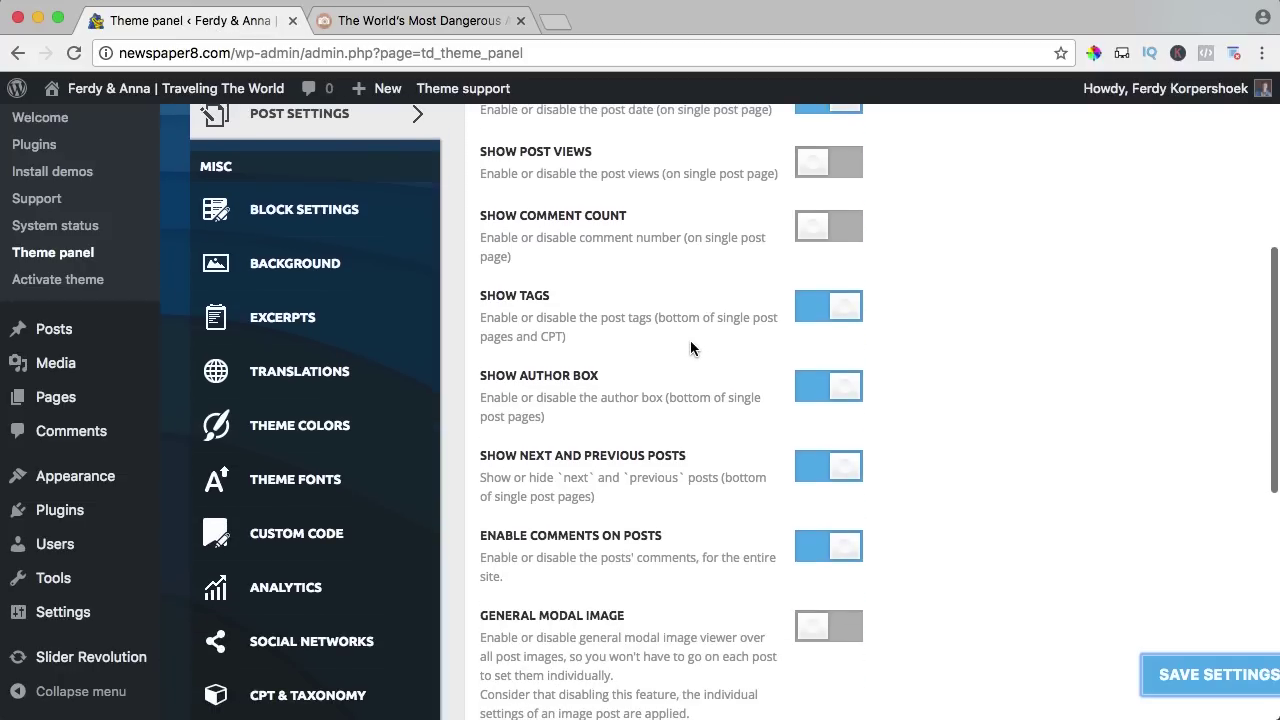
left_click(400, 30)
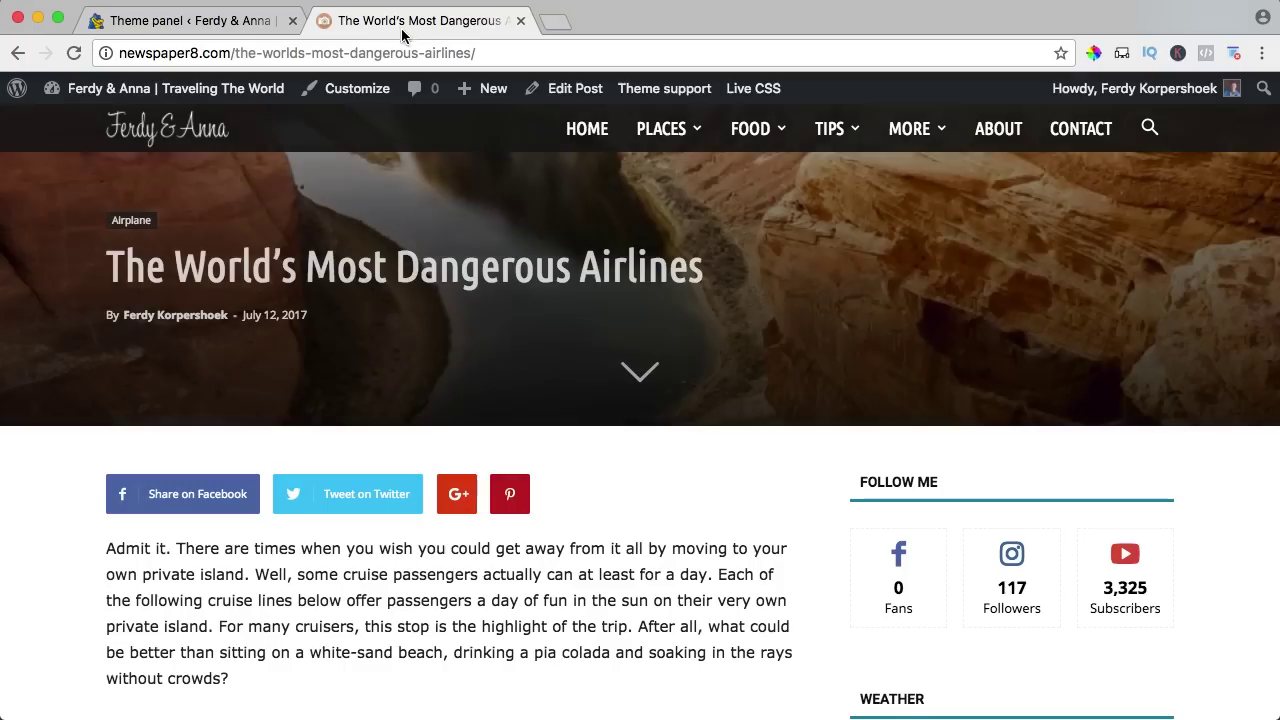
scroll(563, 437, "down", 10)
scroll(563, 437, "down", 15)
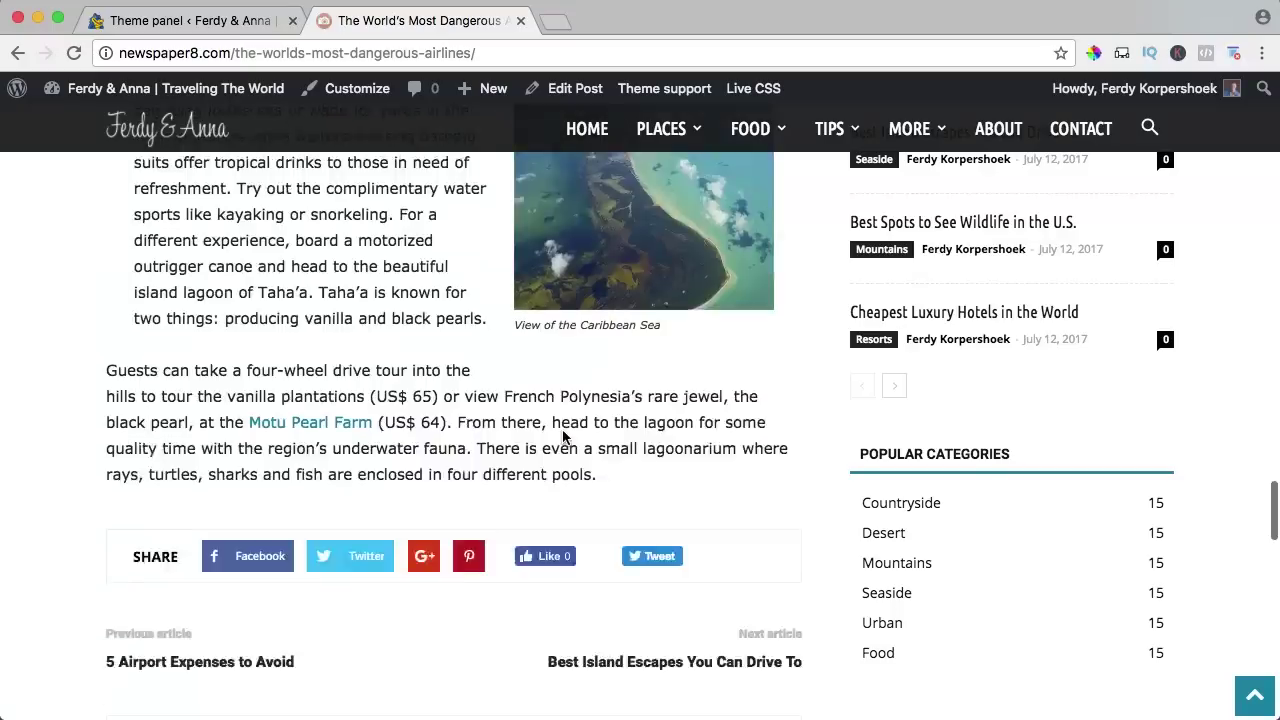
left_click(240, 20)
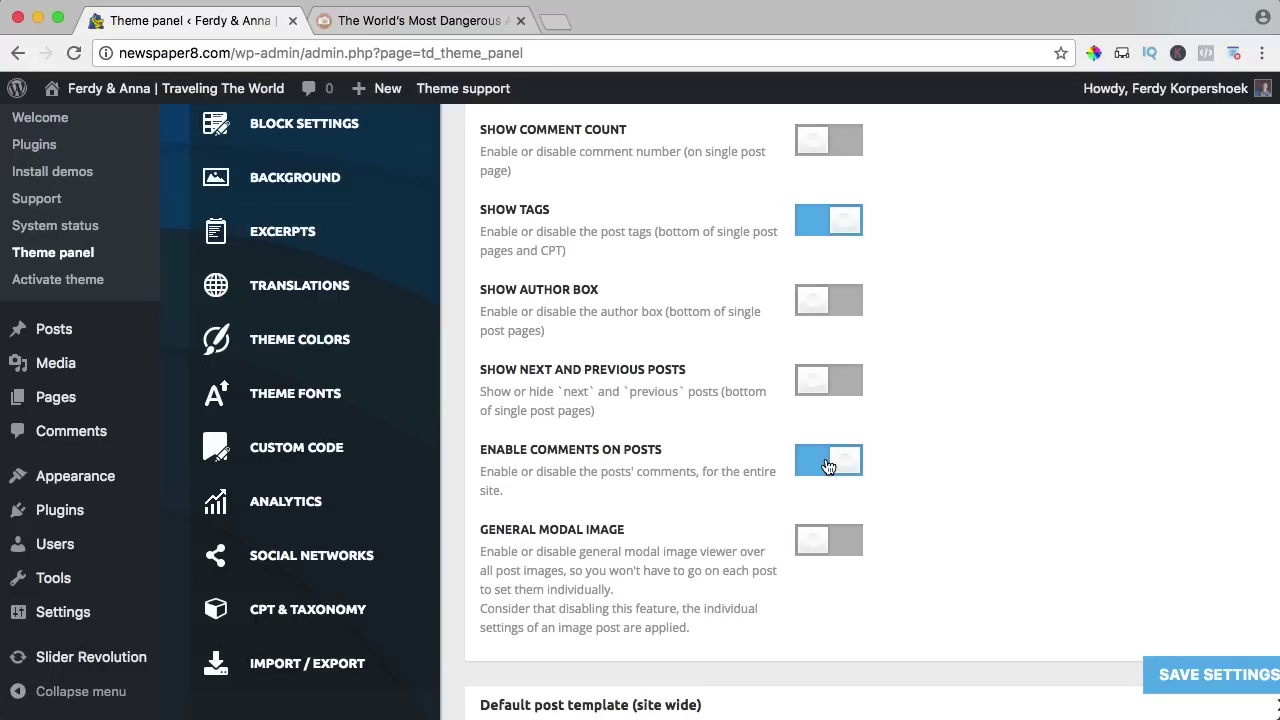
Save again and confirm the author box and next/previous post links no longer appear.
left_click(1191, 680)
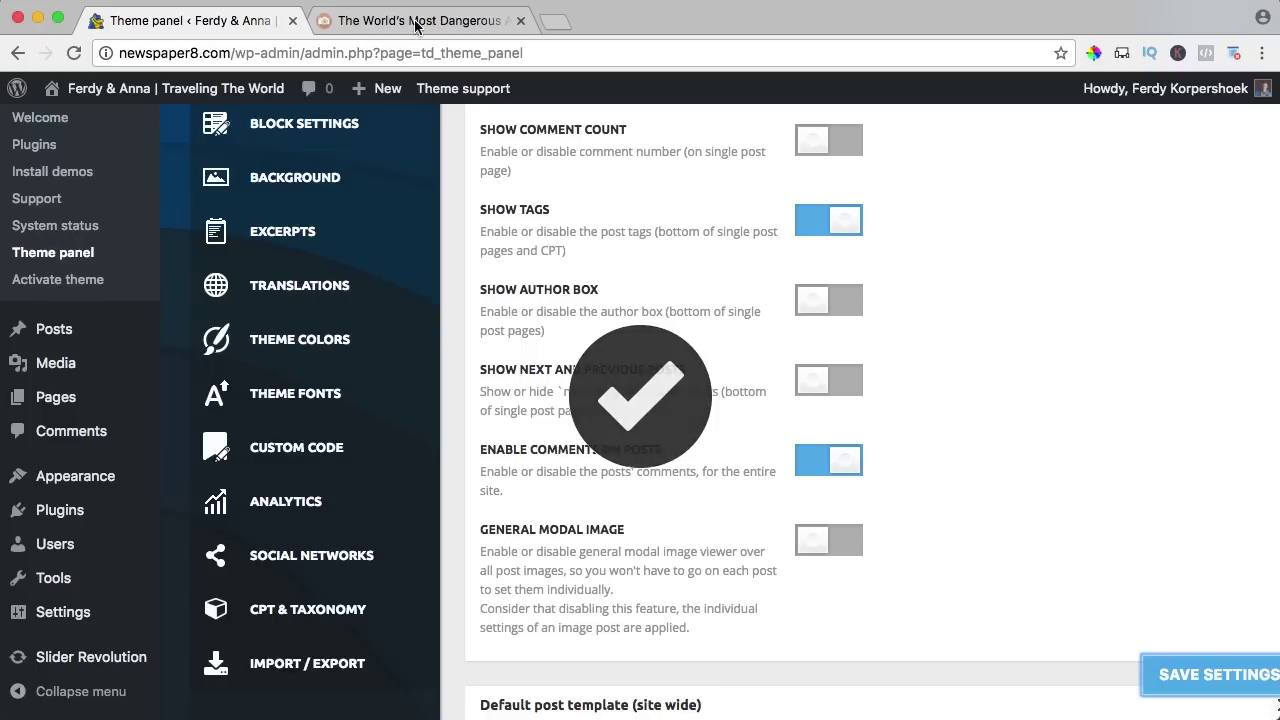
left_click(410, 18)
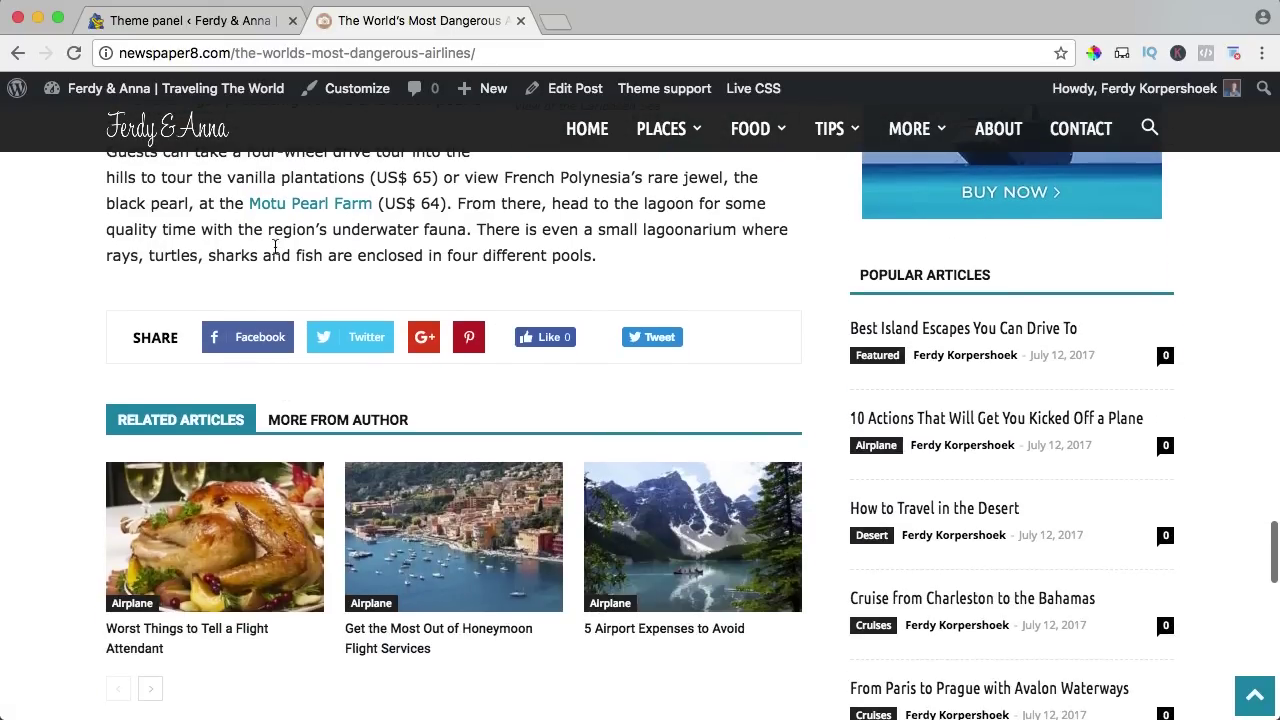
scroll(280, 300, "down", 3)
scroll(220, 325, "down", 2)
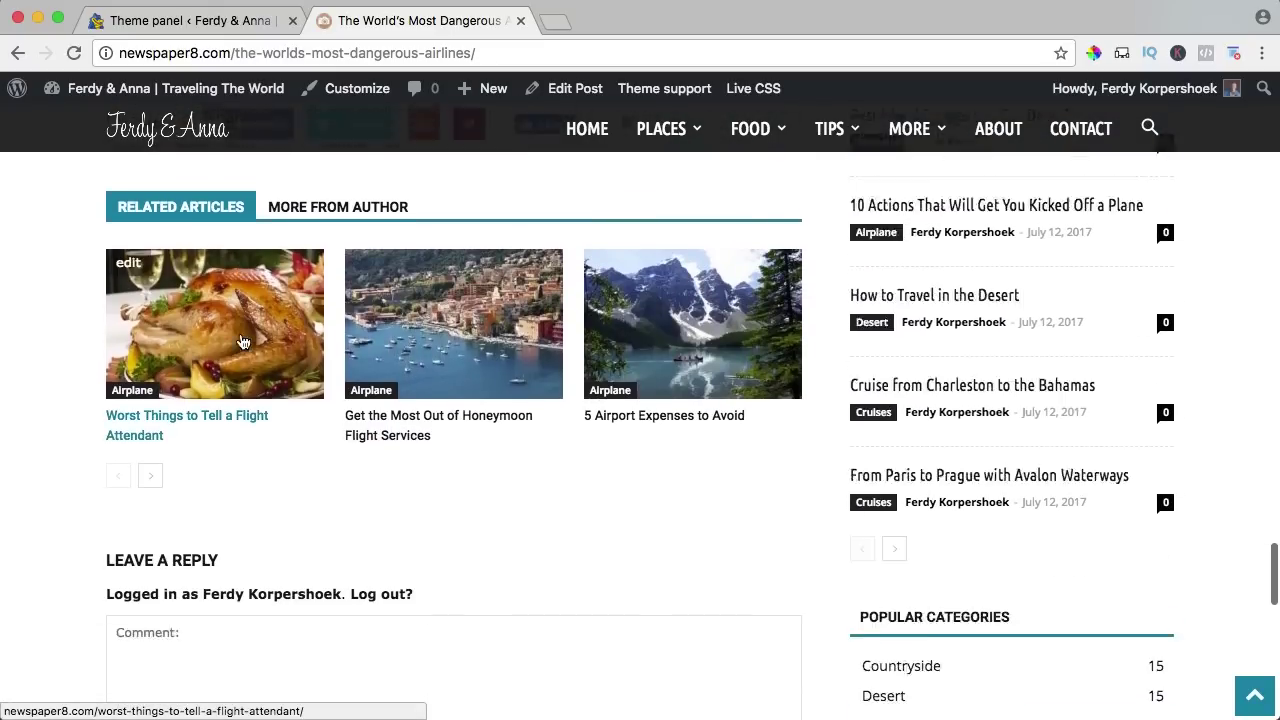
scroll(242, 342, "down", 2)
left_click(195, 20)
scroll(718, 370, "up", 5)
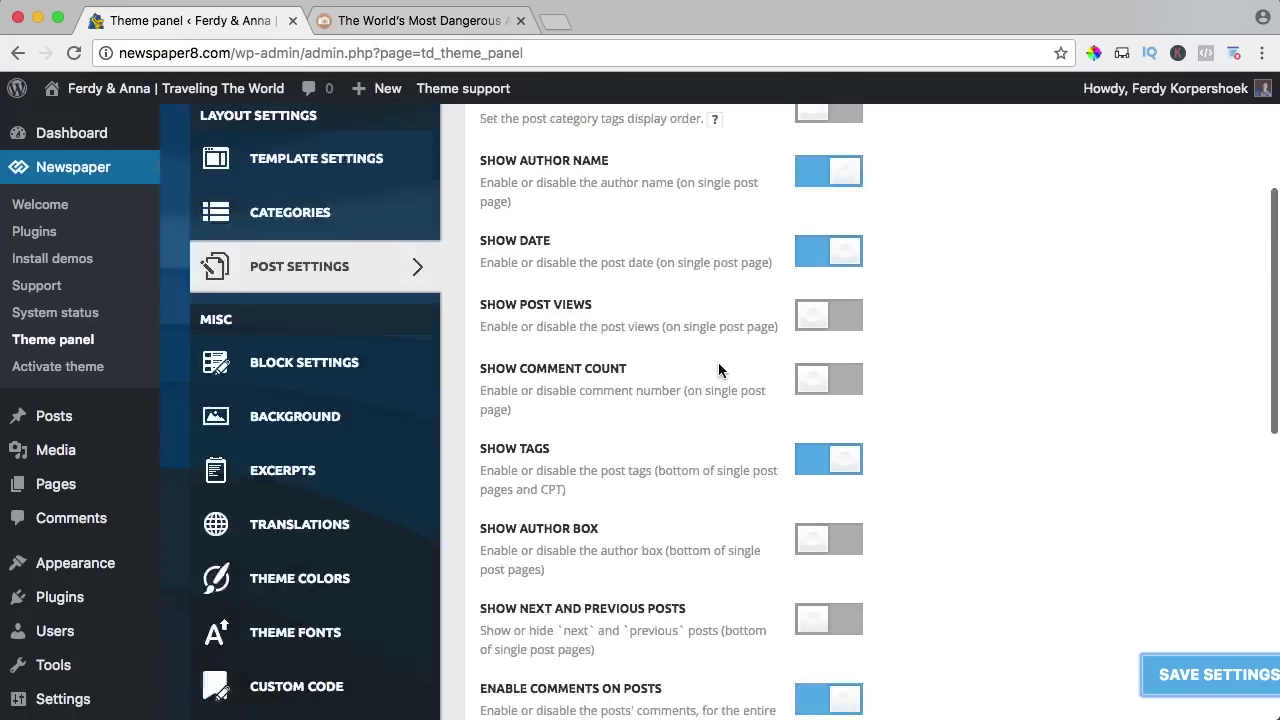
scroll(720, 365, "up", 3)
scroll(715, 360, "down", 10)
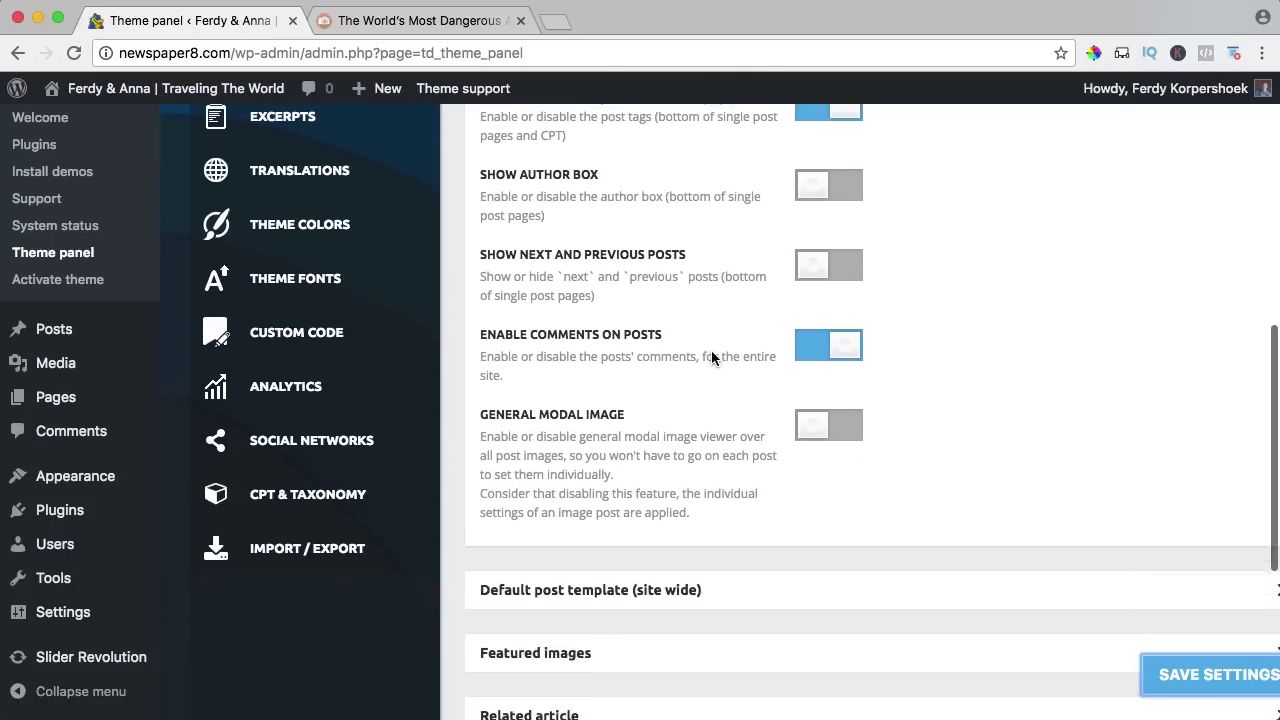
scroll(712, 358, "down", 3)
scroll(707, 358, "up", 8)
Open the Default post template (site wide) section and review the article's current layout.
left_click(549, 271)
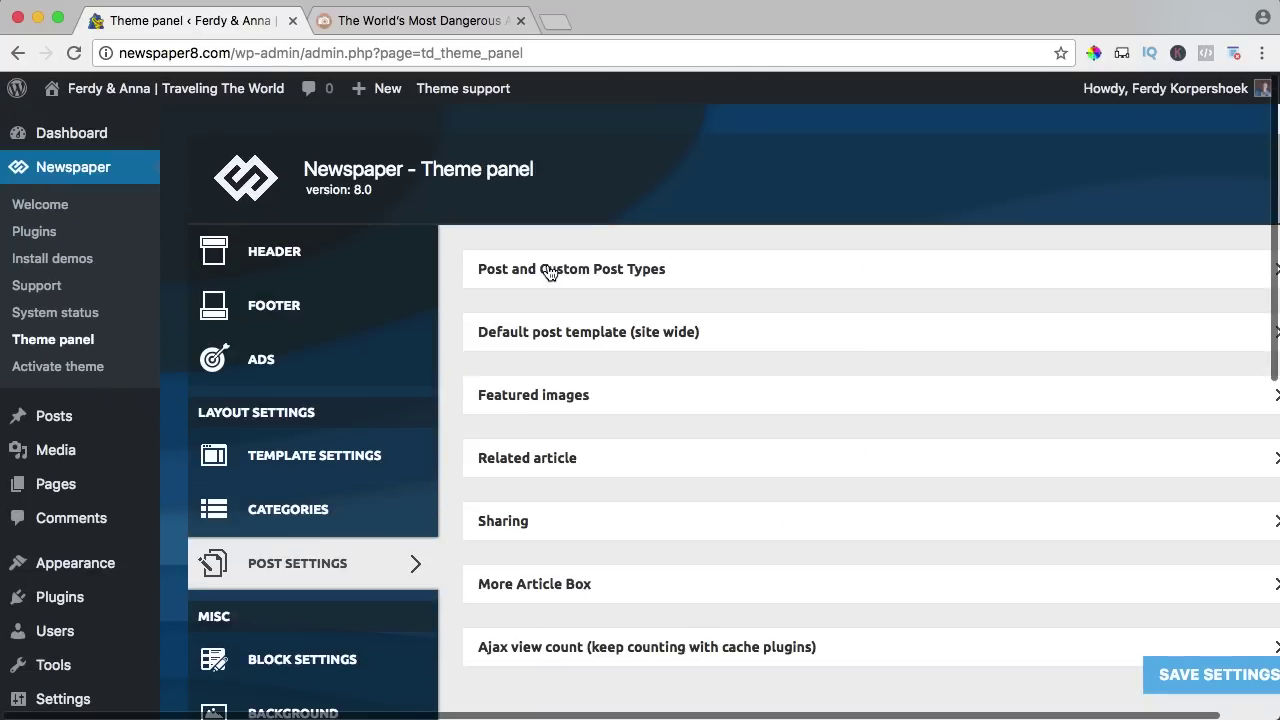
left_click(558, 336)
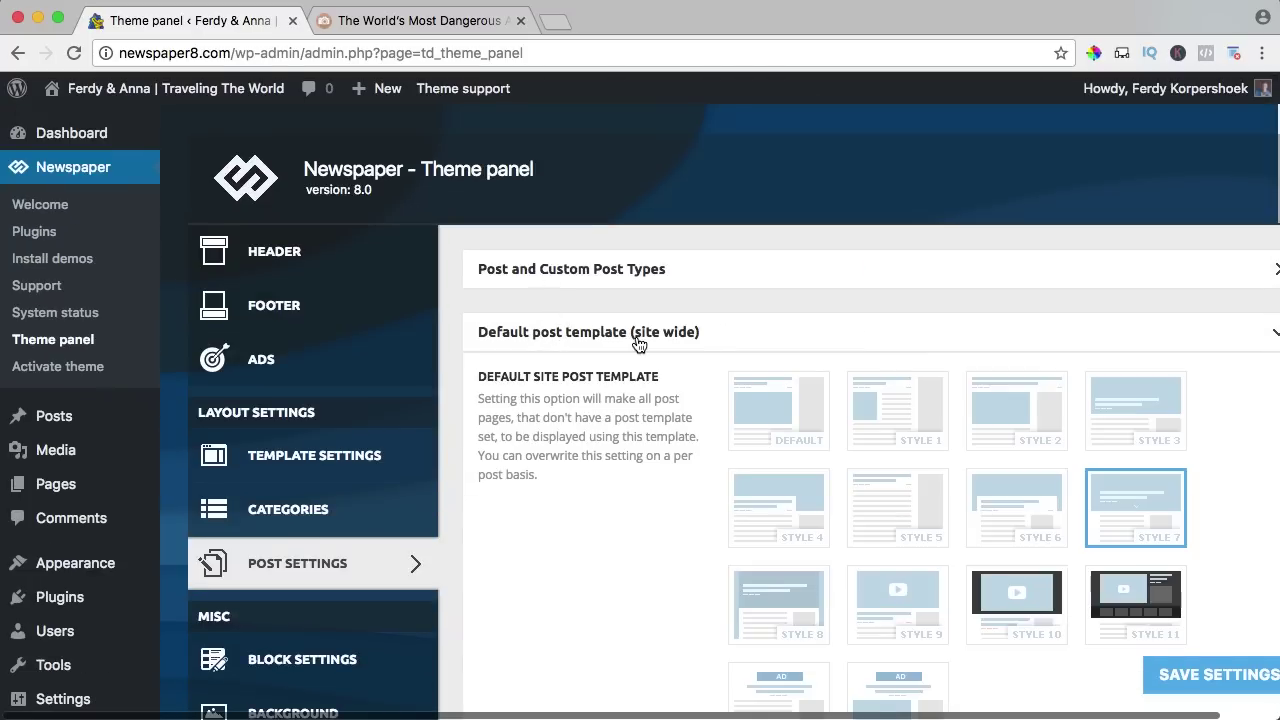
left_click(341, 27)
scroll(677, 380, "up", 20)
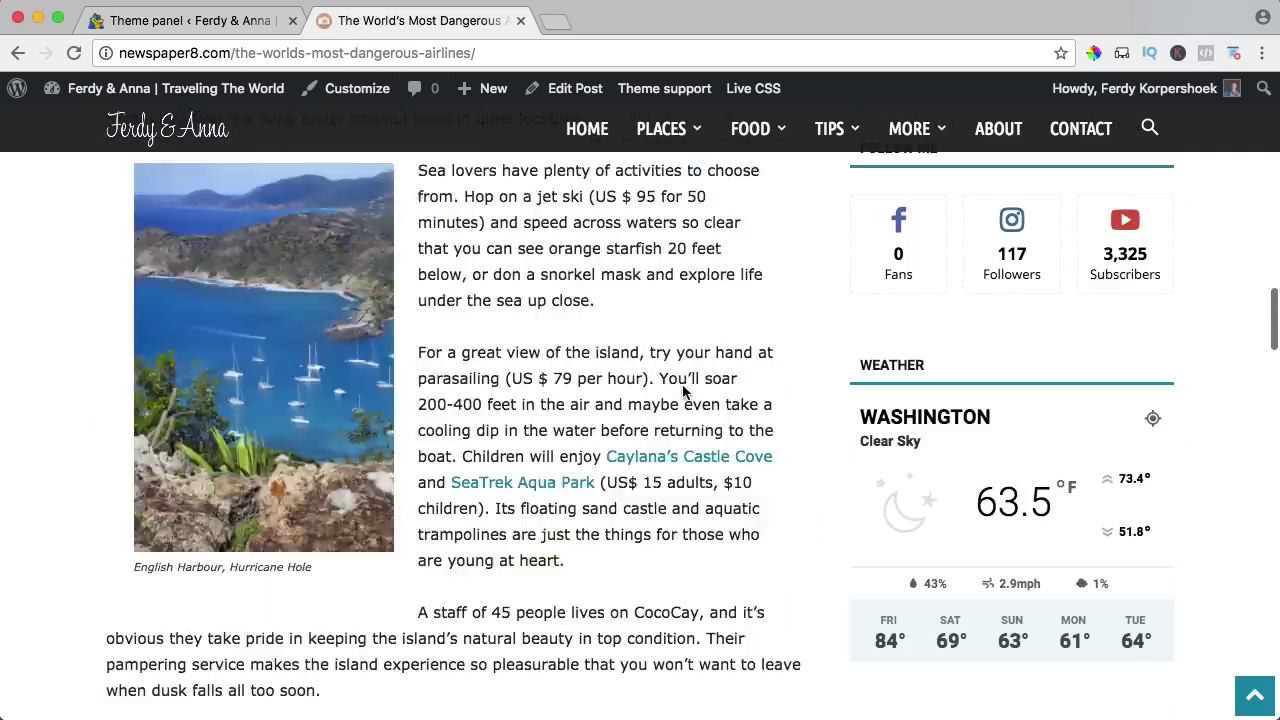
scroll(520, 448, "down", 3)
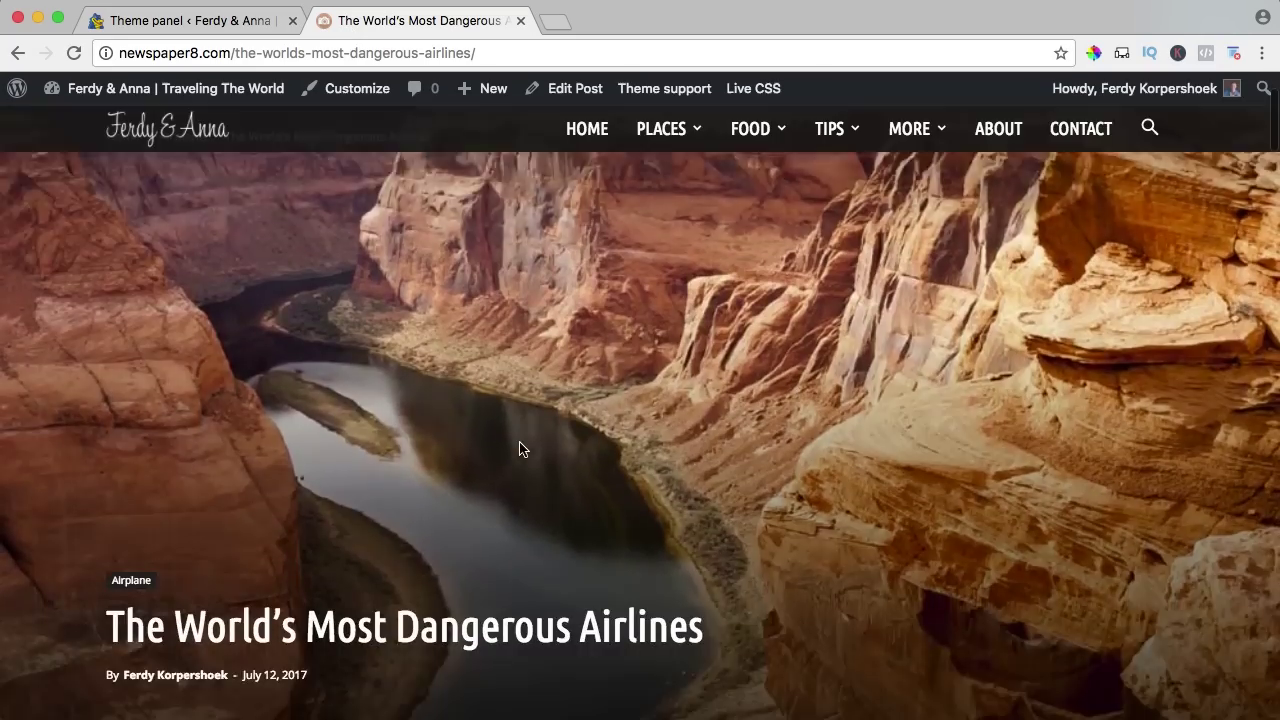
left_click(241, 27)
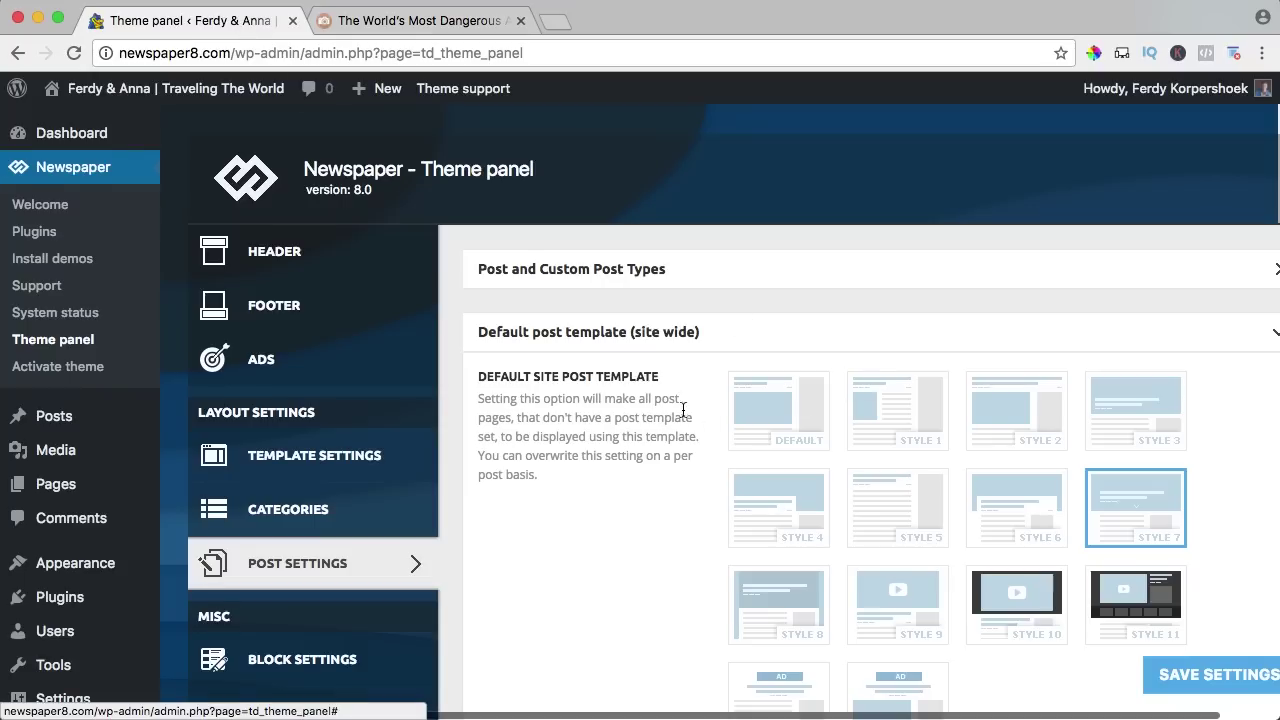
Choose Style 6 as the site-wide post template, save, and reload the article to view it.
scroll(677, 409, "down", 2)
left_click(1004, 390)
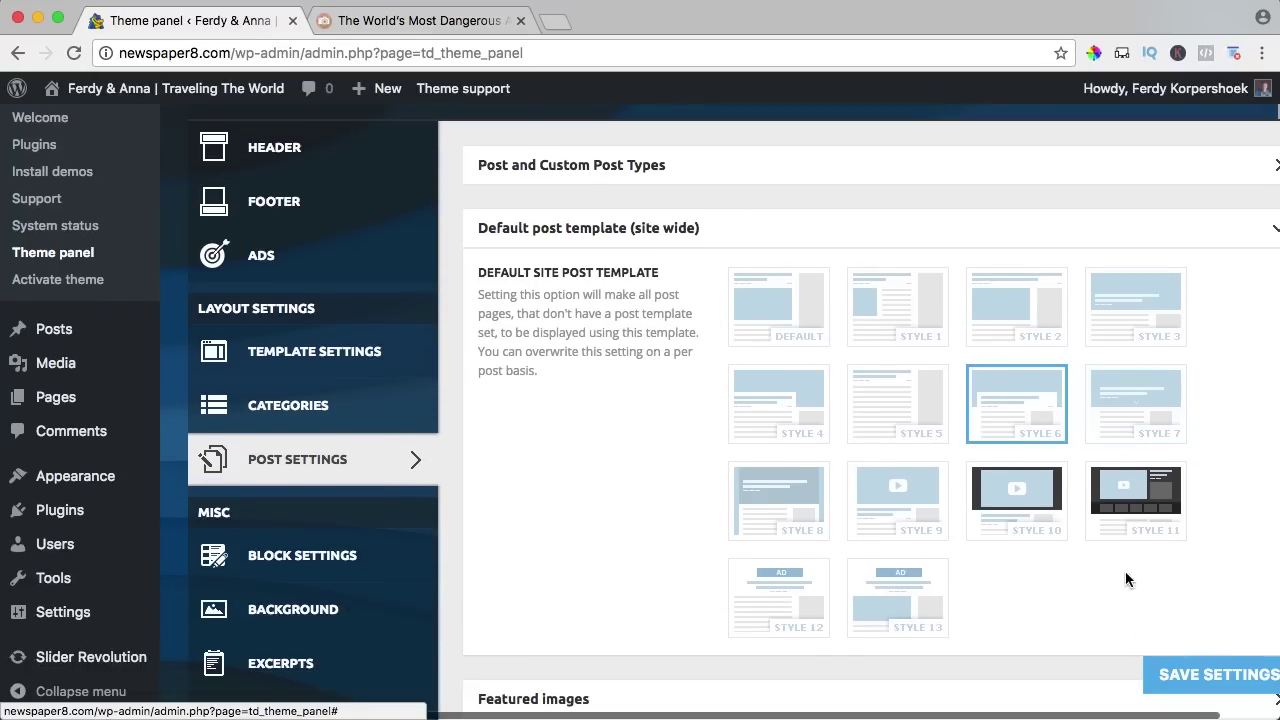
left_click(1210, 673)
left_click(449, 27)
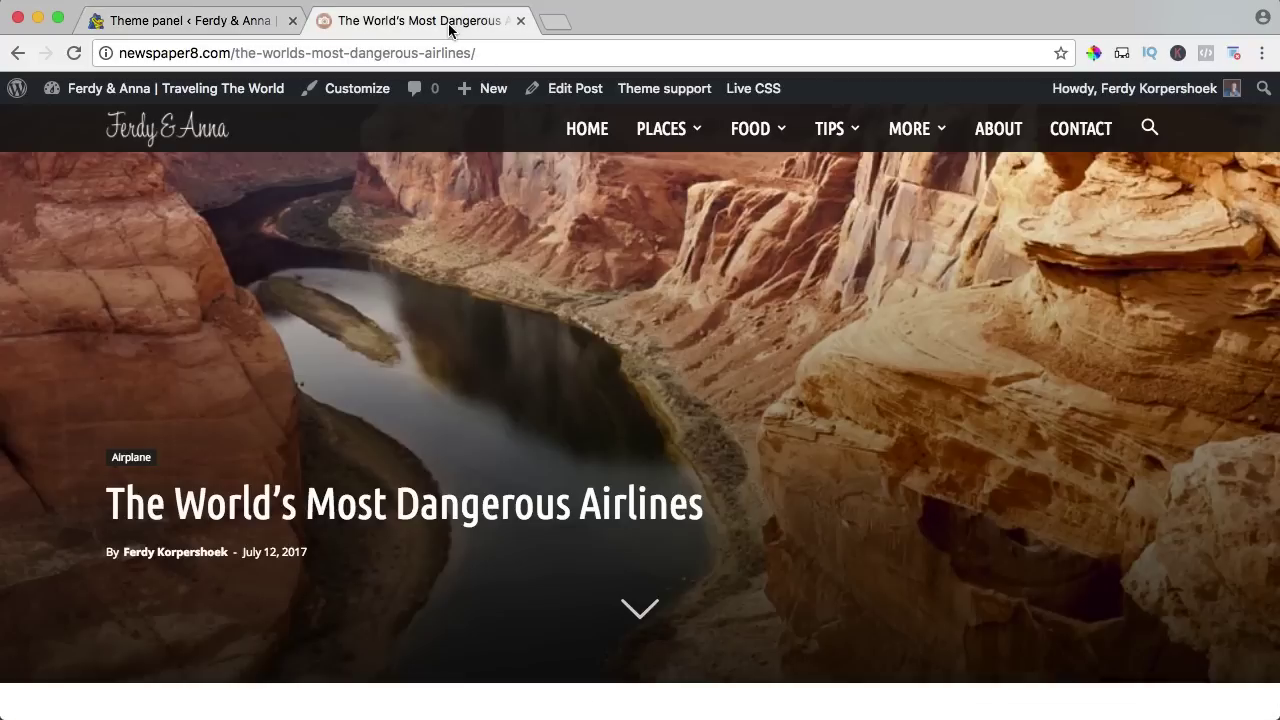
key("super+r")
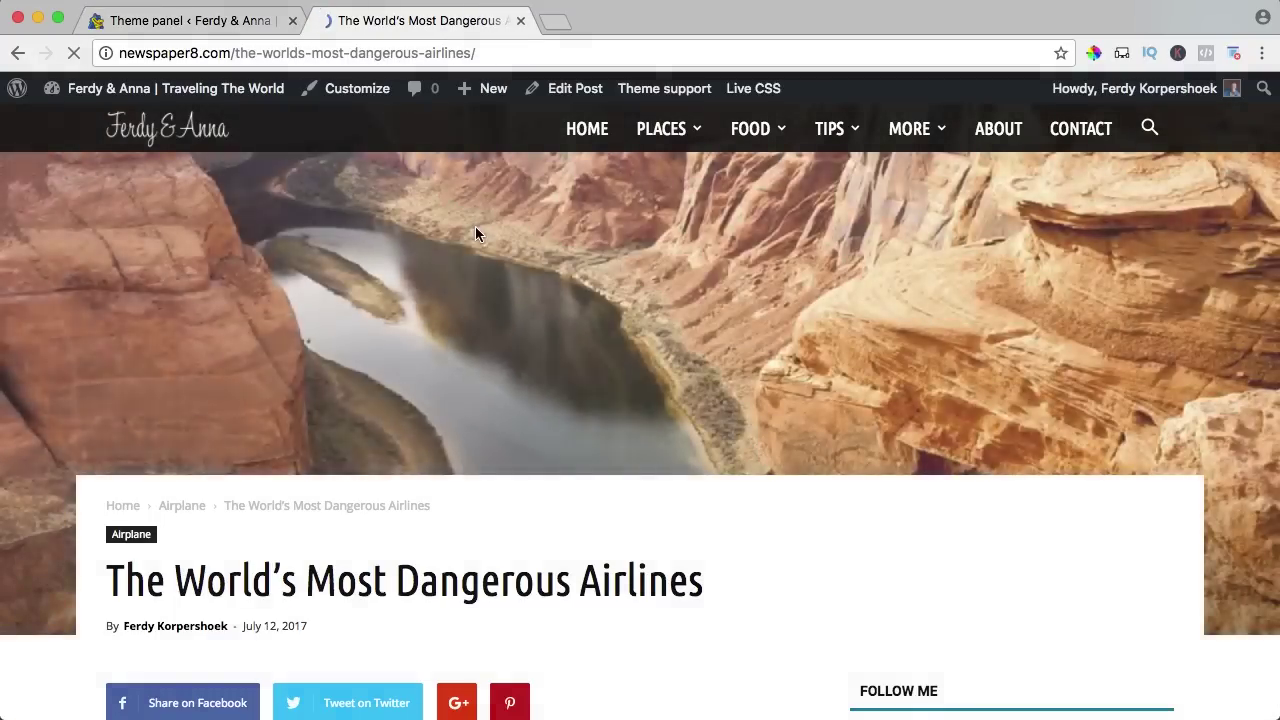
scroll(474, 226, "up", 2)
scroll(474, 226, "down", 3)
scroll(474, 226, "up", 3)
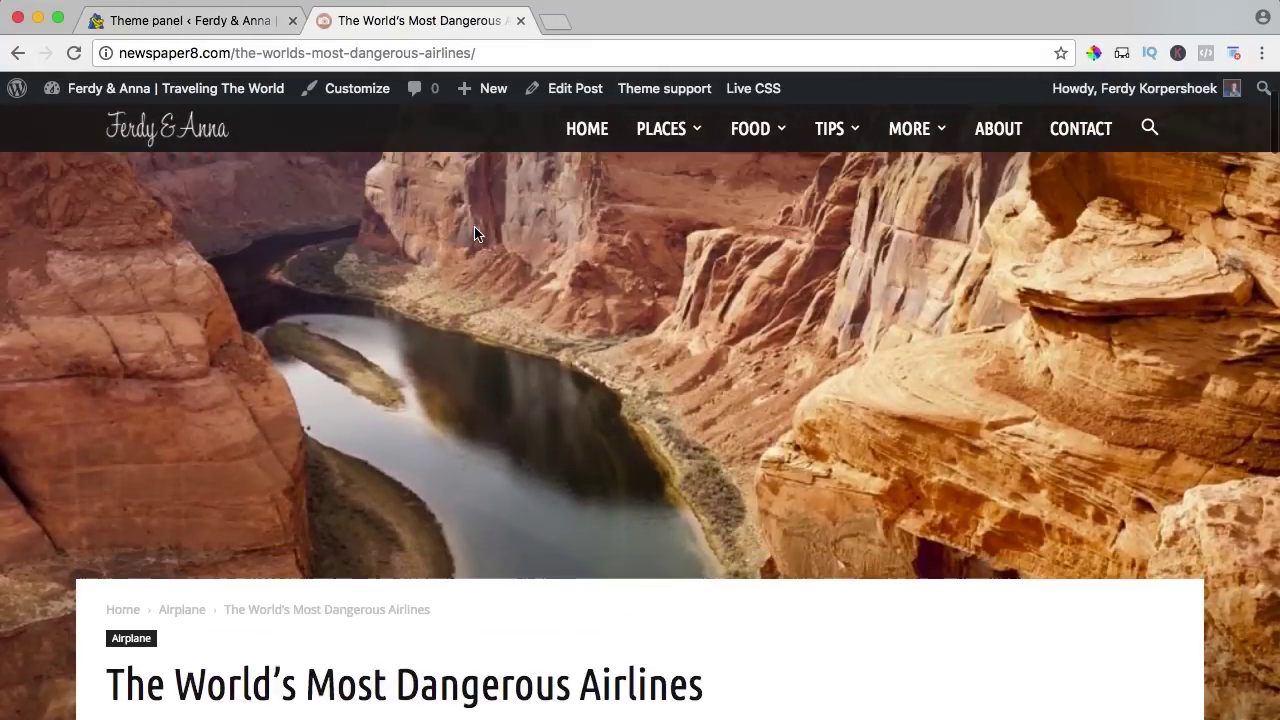
scroll(475, 229, "down", 2)
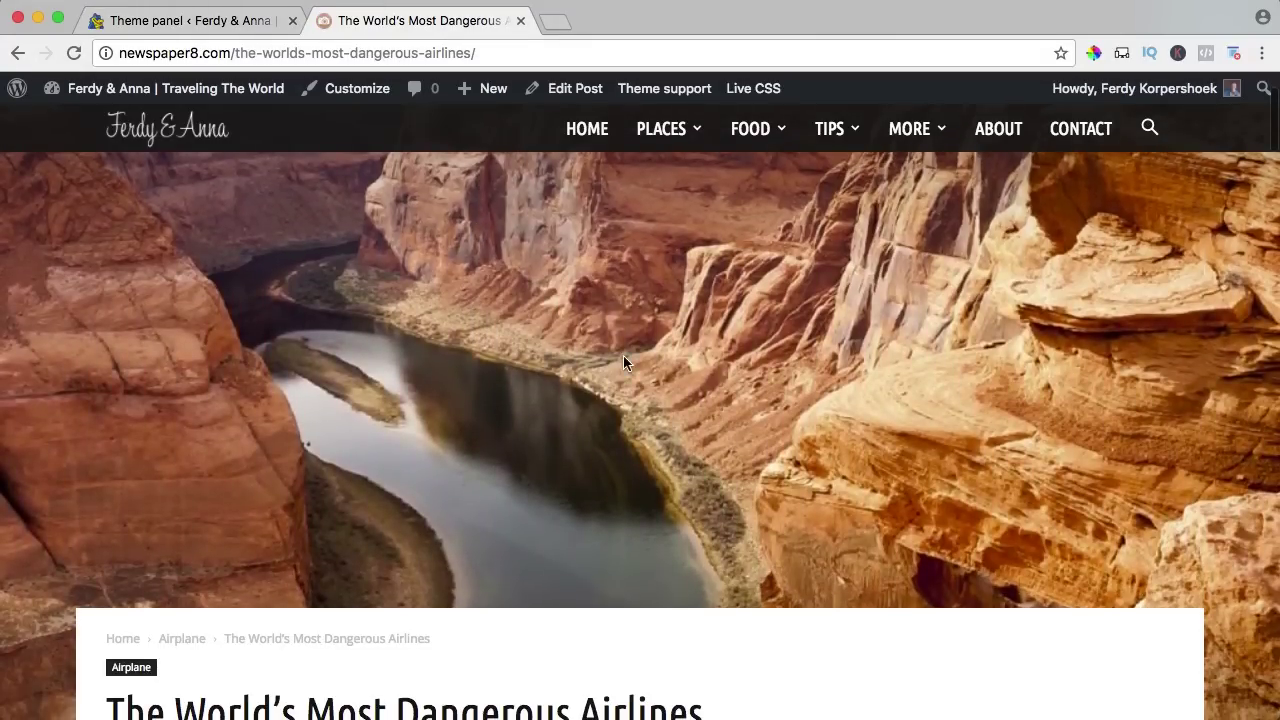
scroll(623, 362, "down", 4)
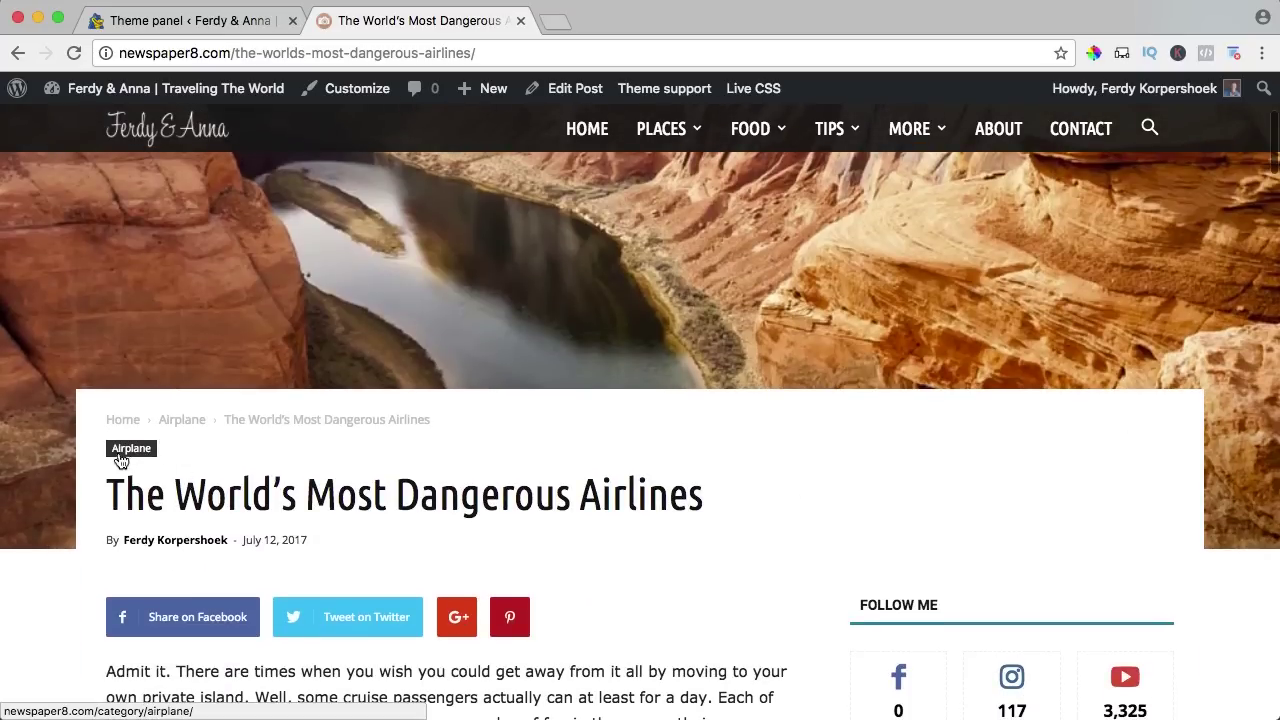
scroll(269, 430, "down", 7)
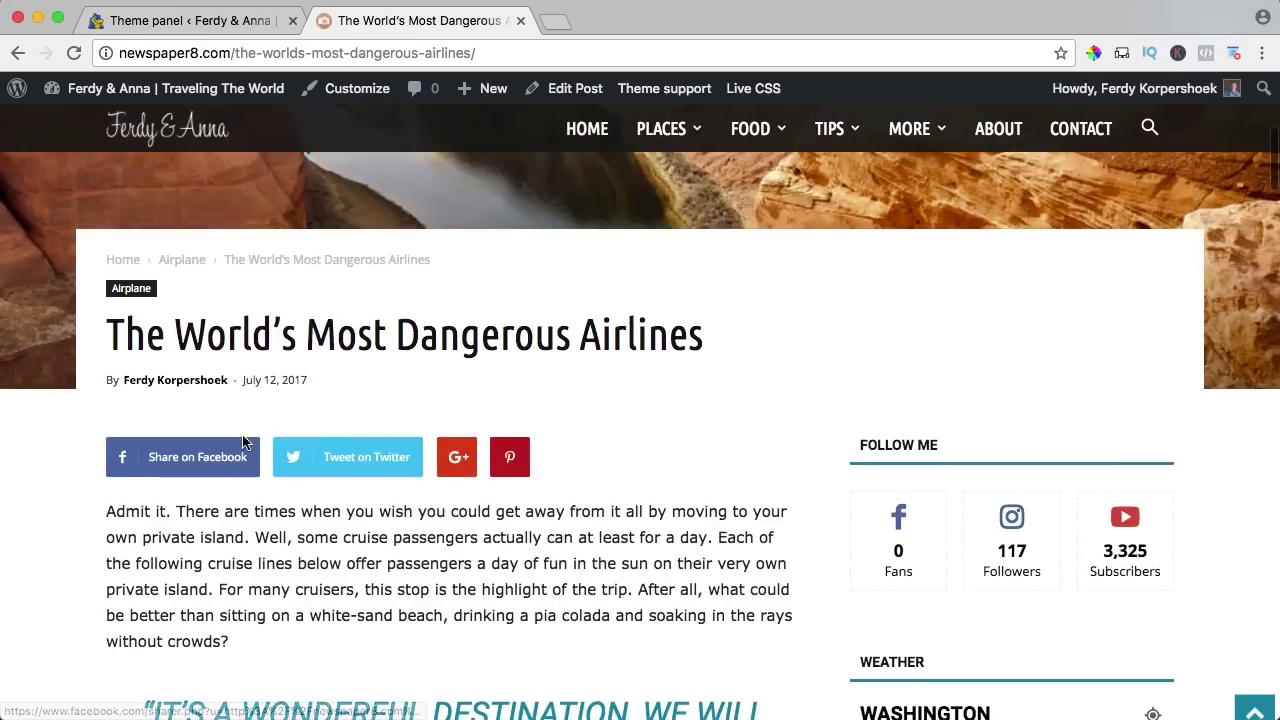
scroll(269, 430, "down", 8)
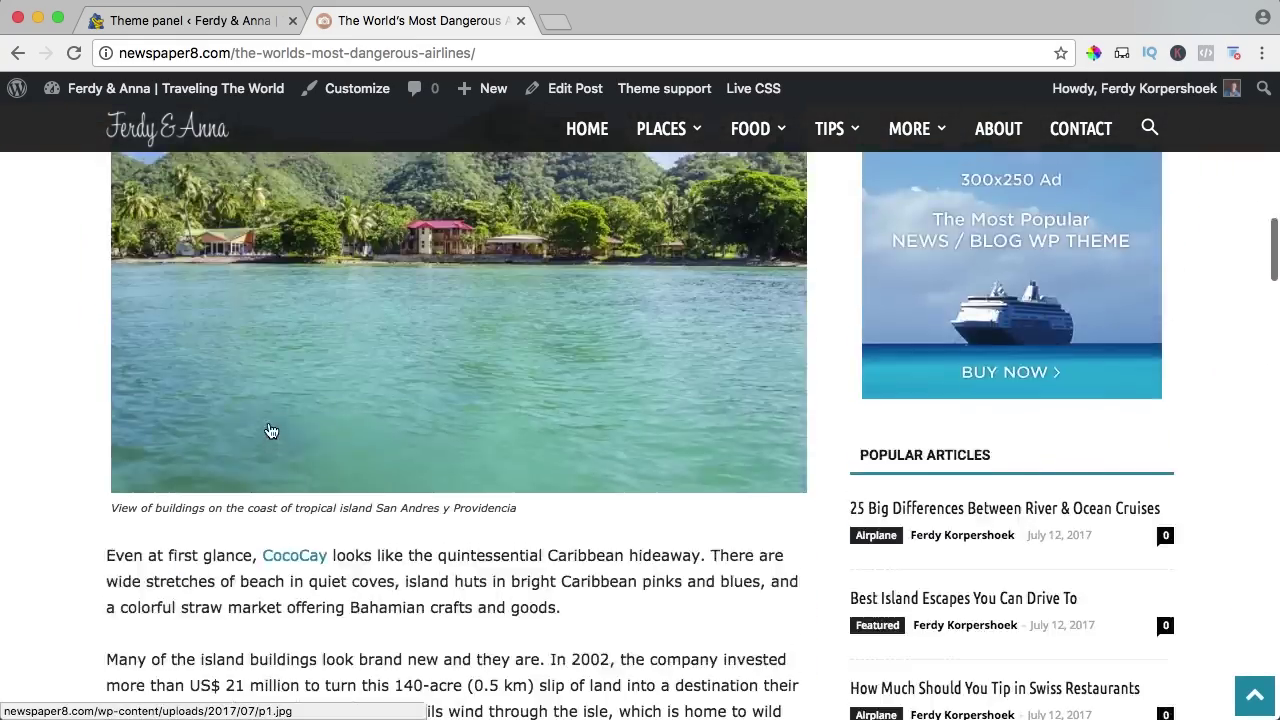
scroll(269, 430, "up", 15)
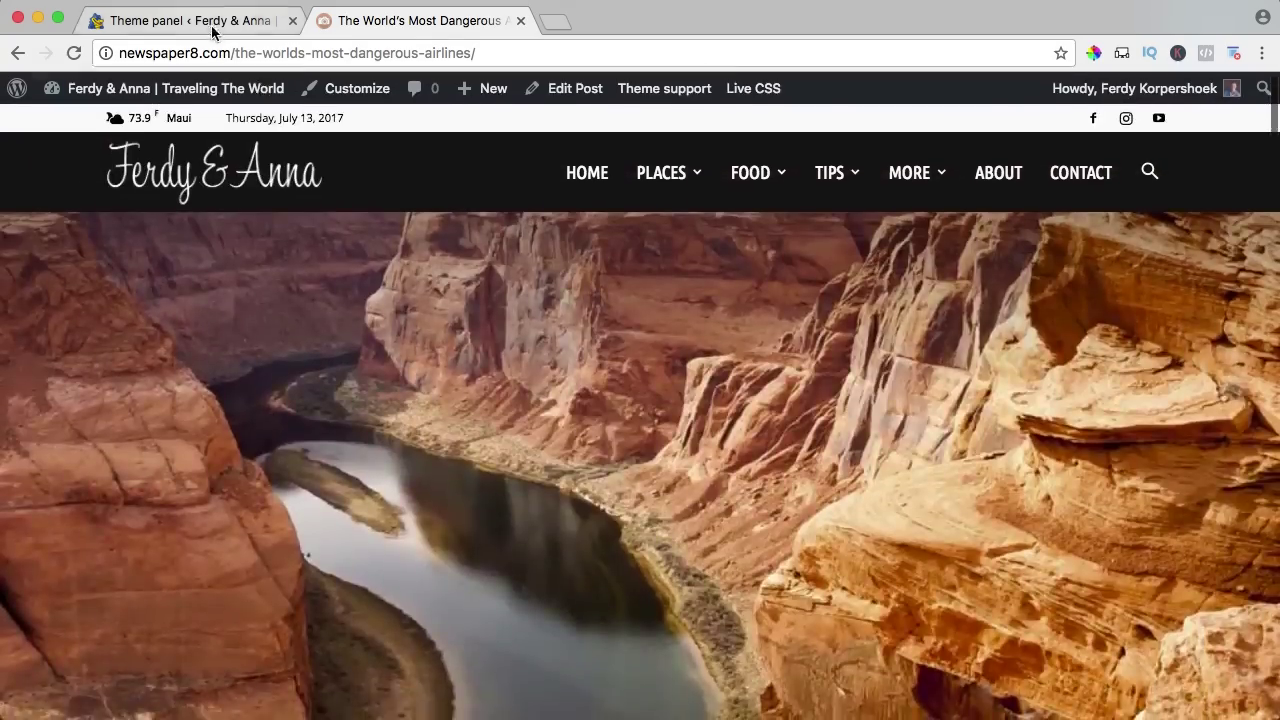
Return to the theme panel and collapse the Default post template section.
left_click(250, 28)
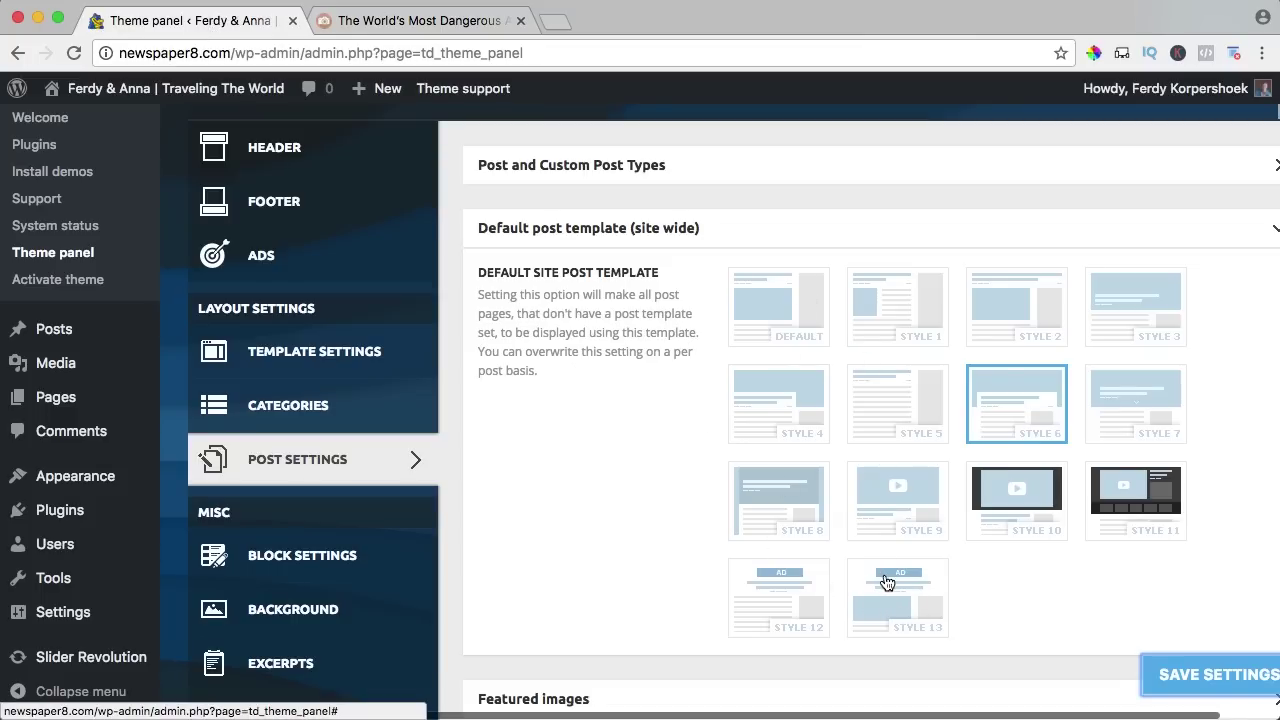
scroll(697, 482, "down", 4)
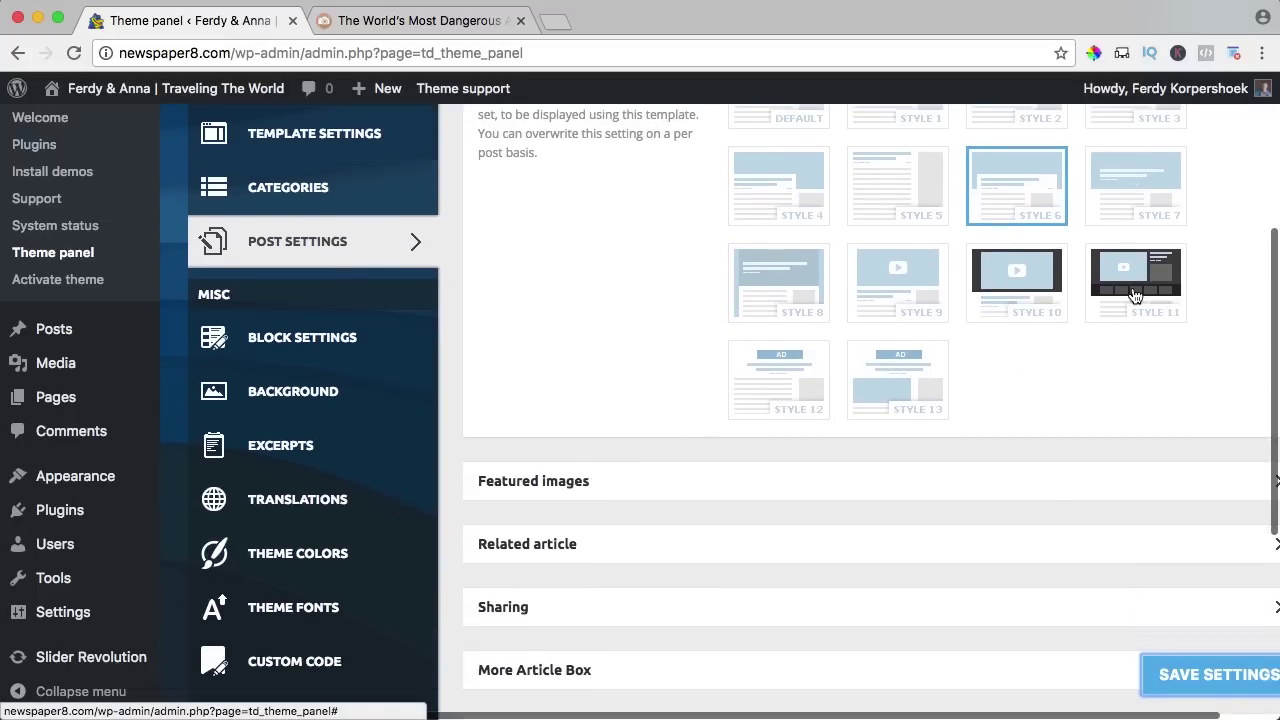
scroll(723, 354, "up", 4)
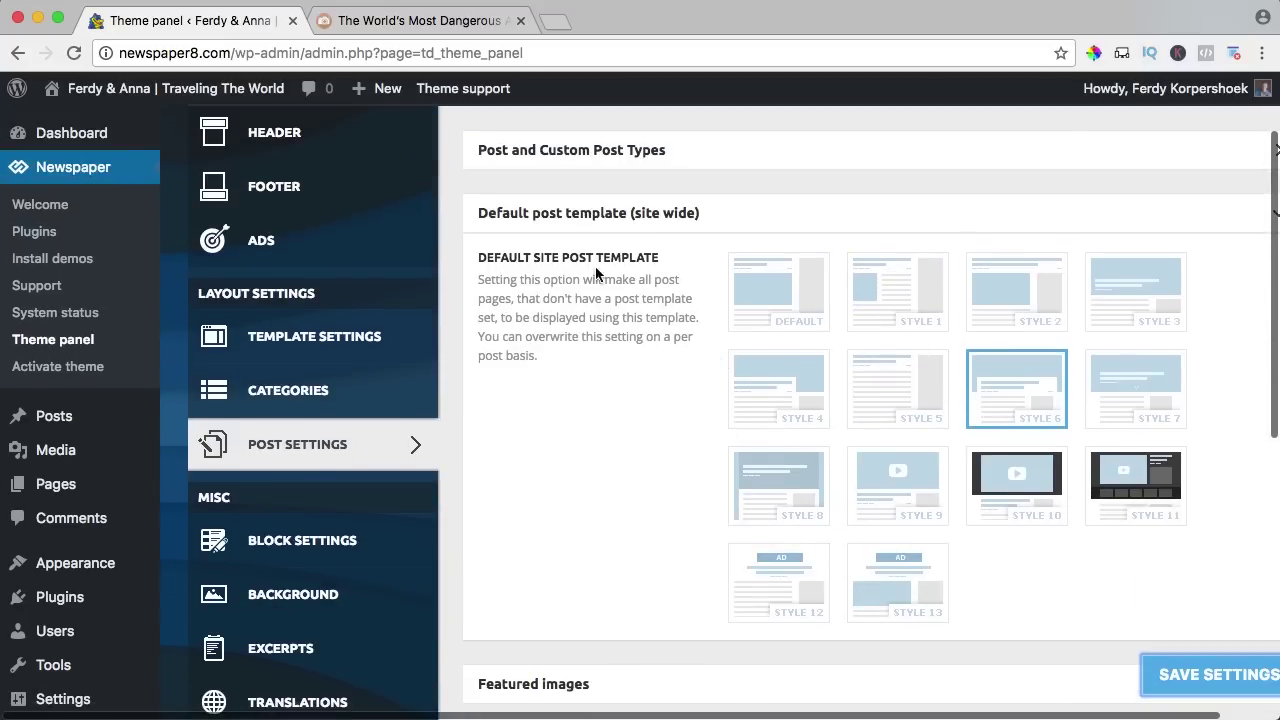
left_click(569, 216)
Review the Featured images settings against the article, then collapse that section.
left_click(537, 292)
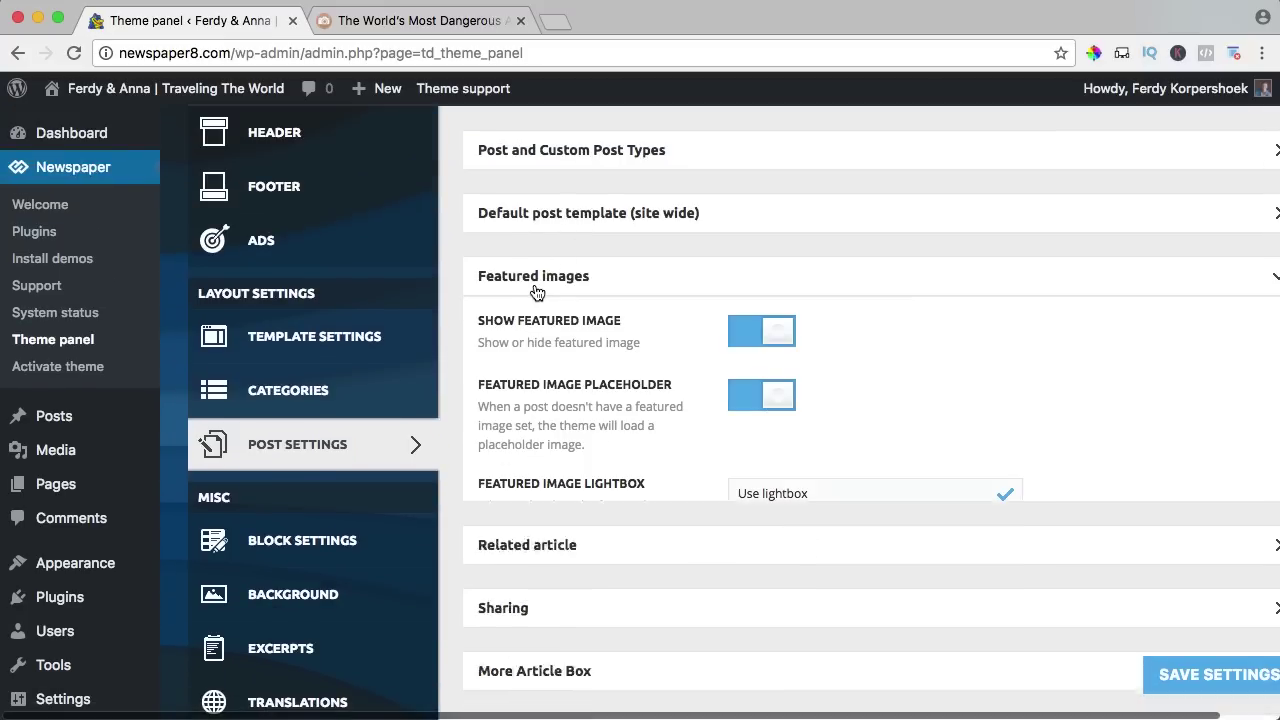
left_click(387, 22)
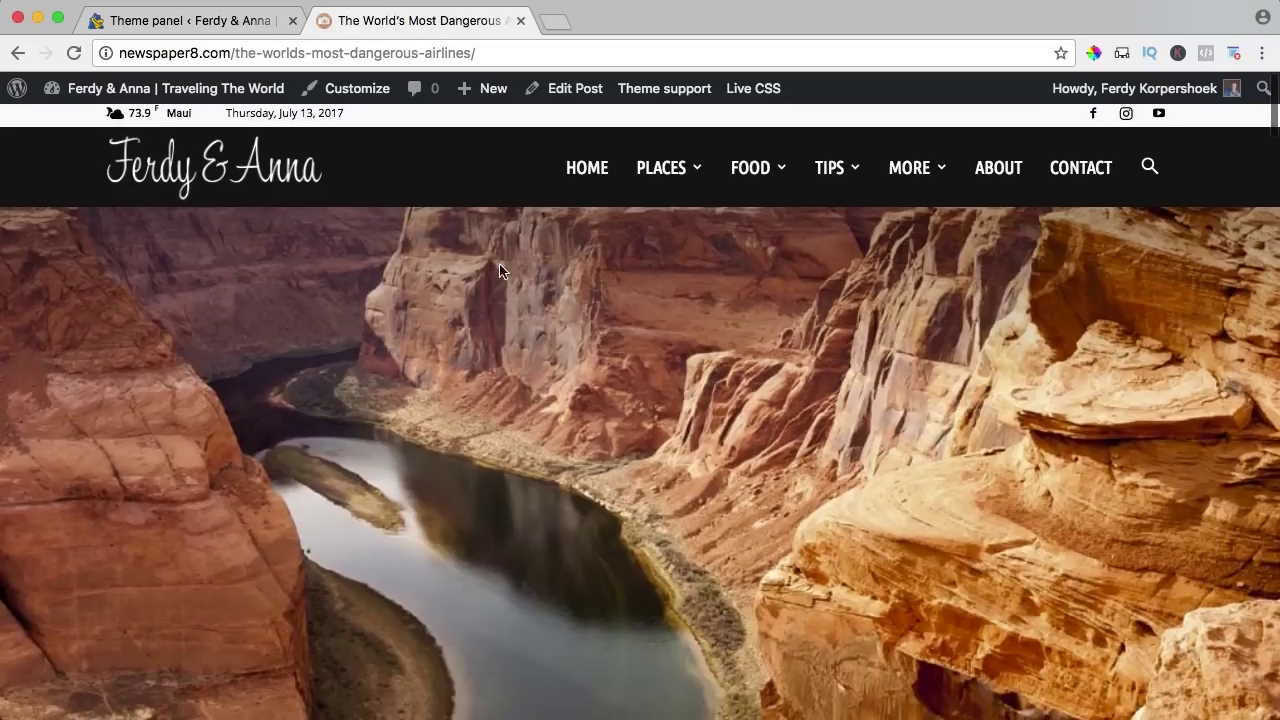
left_click(253, 25)
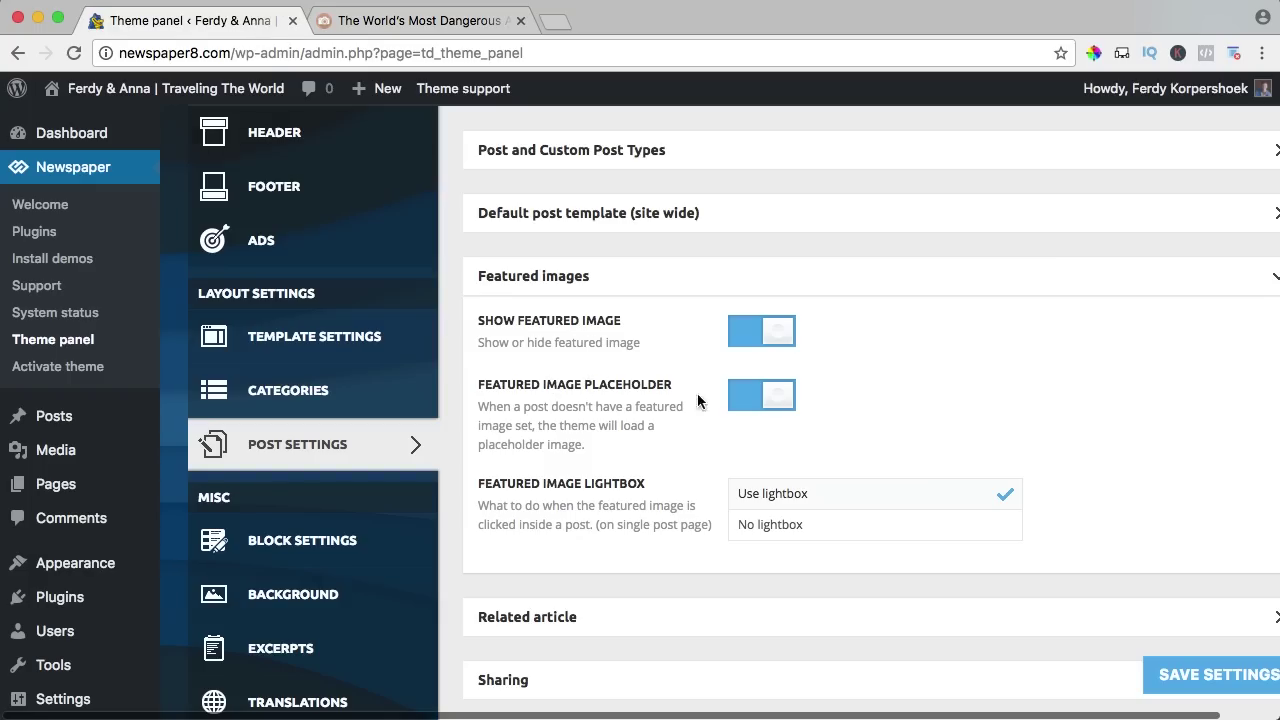
scroll(712, 404, "down", 2)
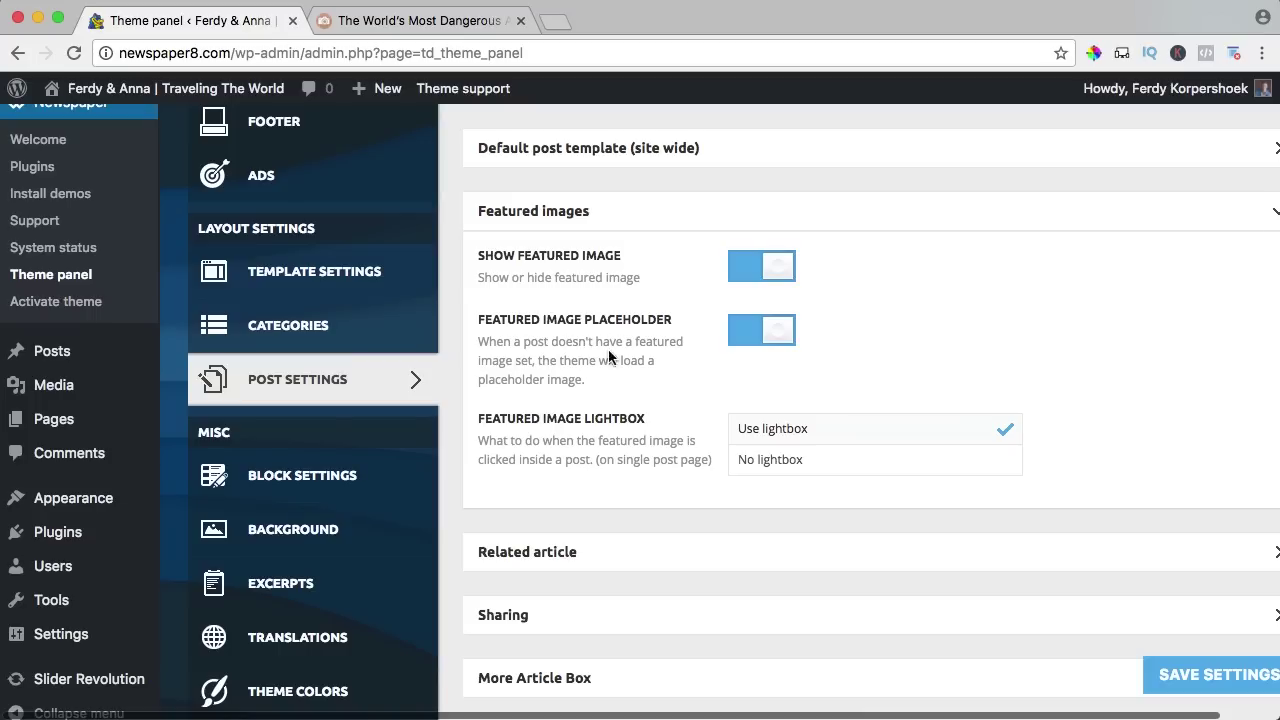
left_click(557, 211)
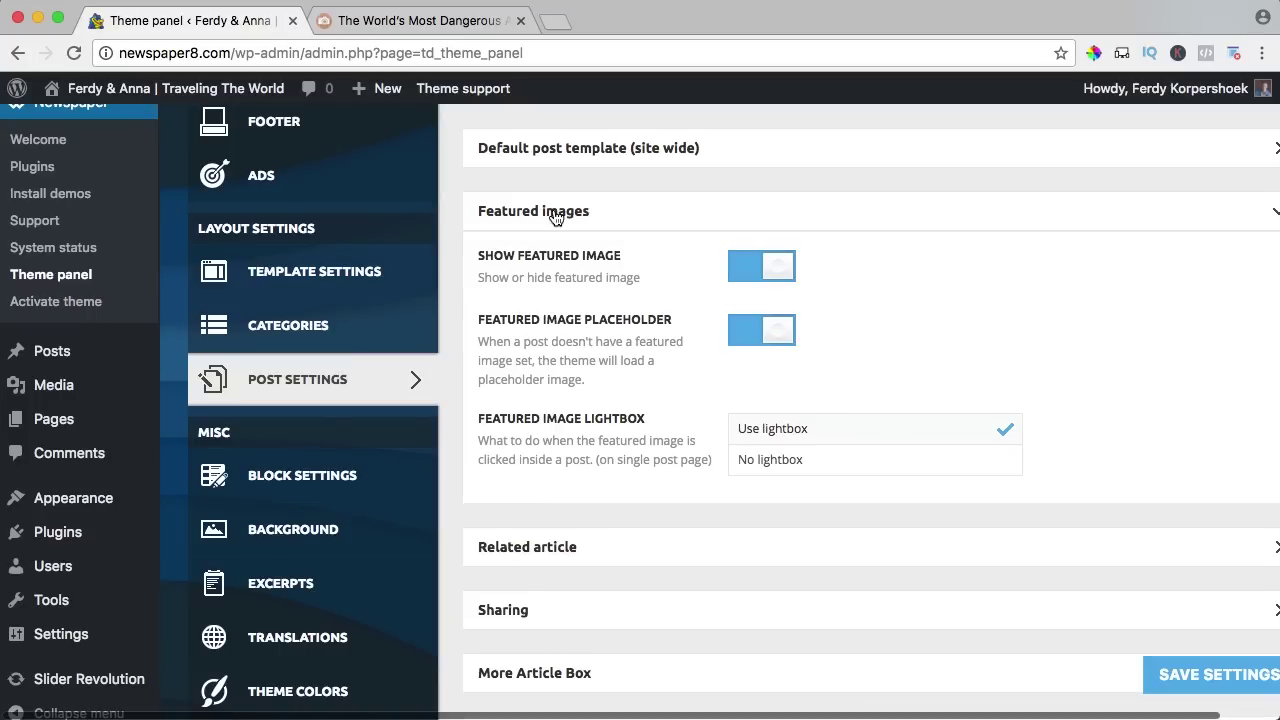
Open the Related article settings and look at the article's current related posts.
left_click(527, 275)
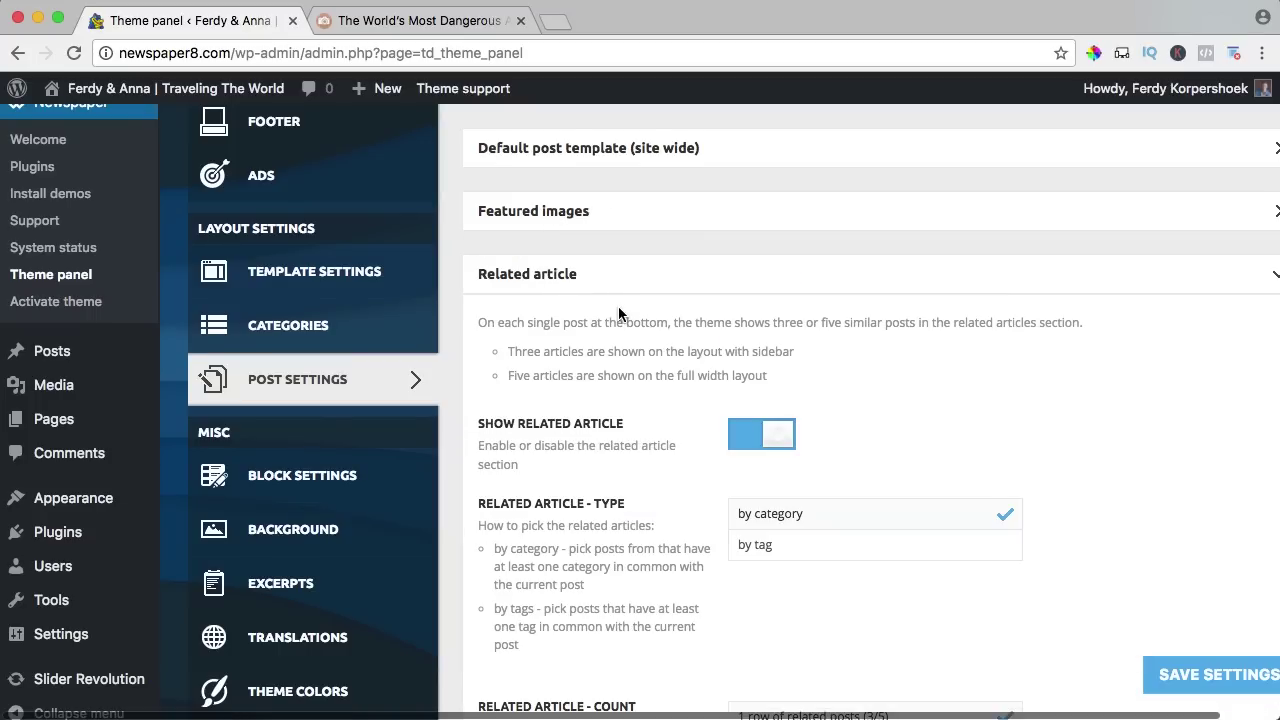
scroll(618, 315, "down", 1)
left_click(400, 22)
scroll(535, 402, "down", 15)
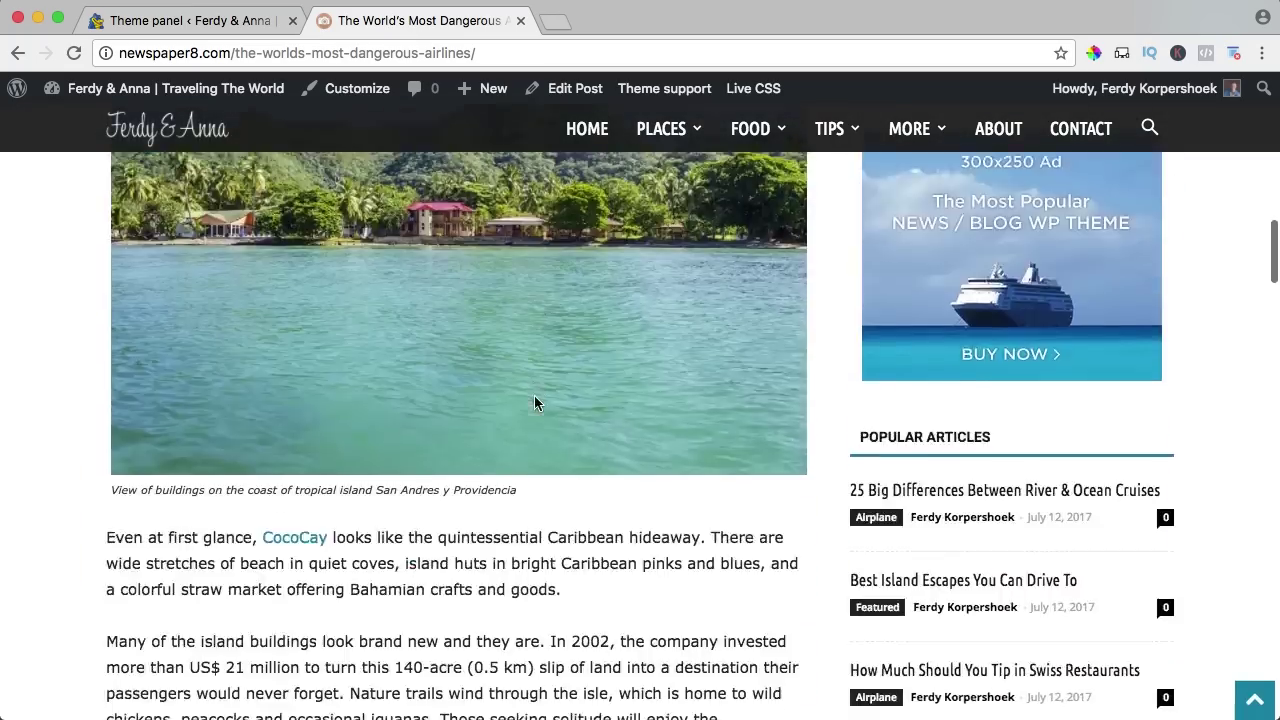
scroll(534, 403, "down", 20)
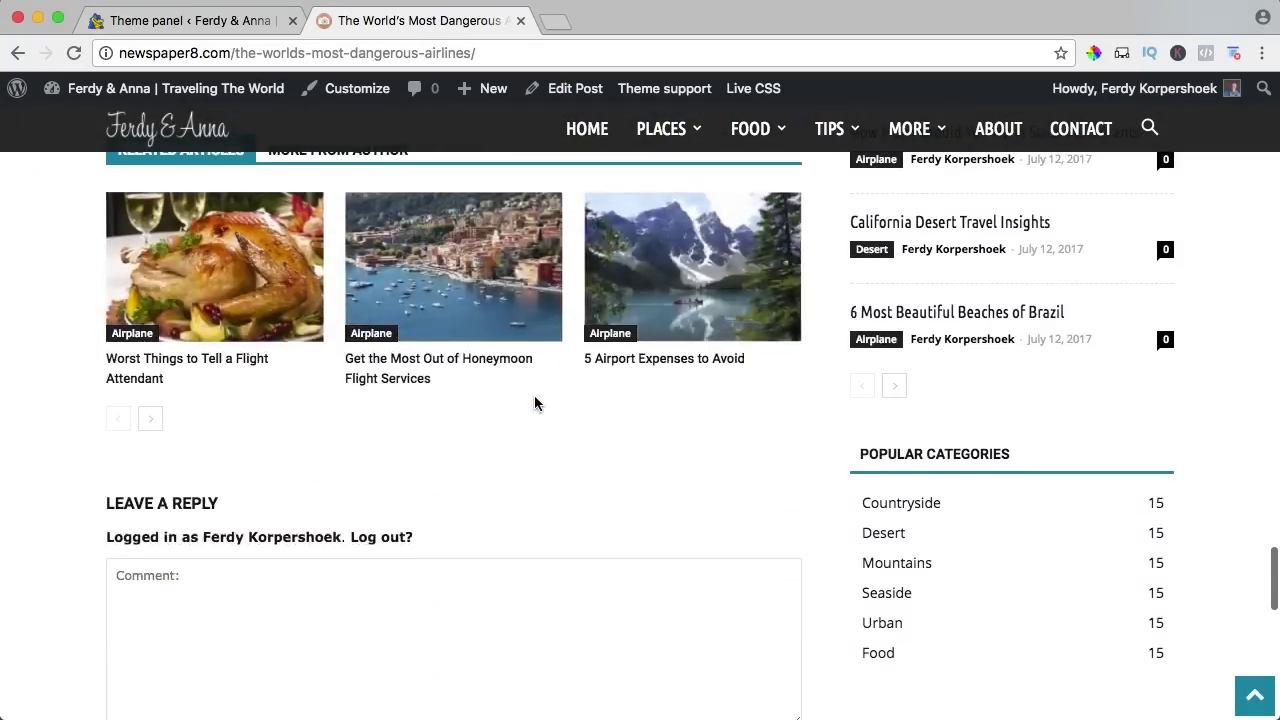
scroll(534, 403, "up", 2)
left_click(163, 22)
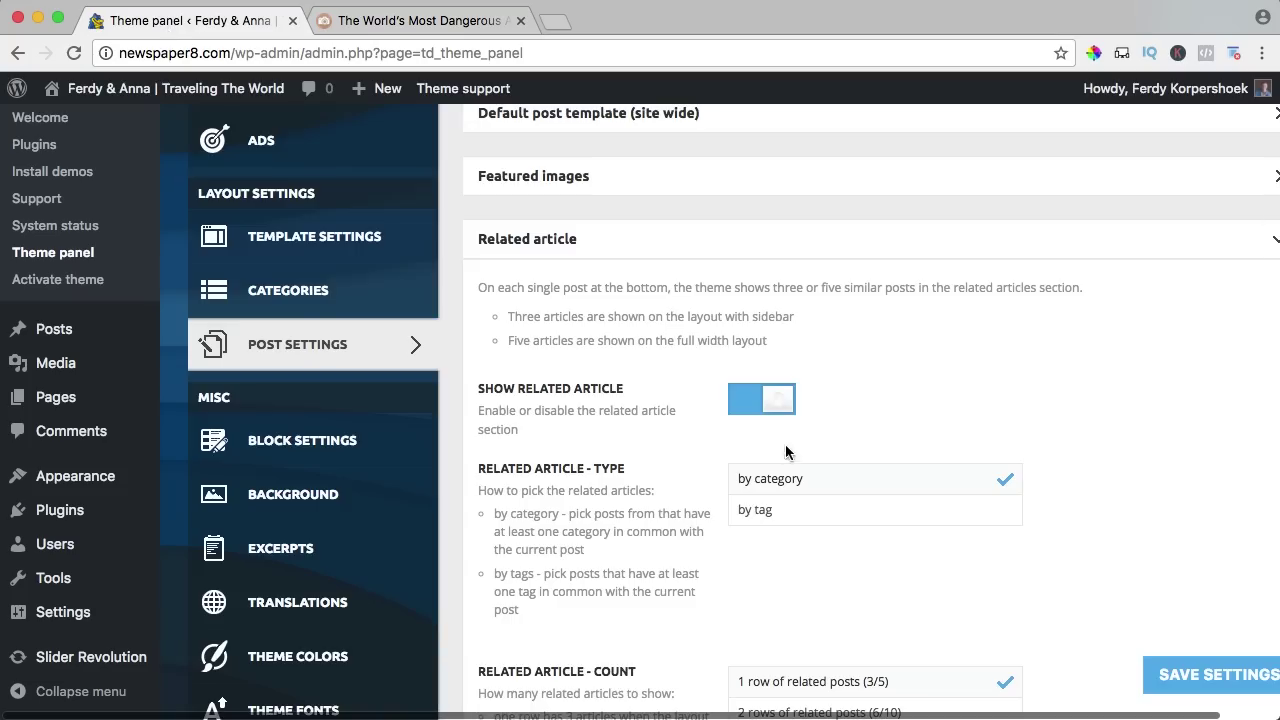
scroll(786, 452, "down", 5)
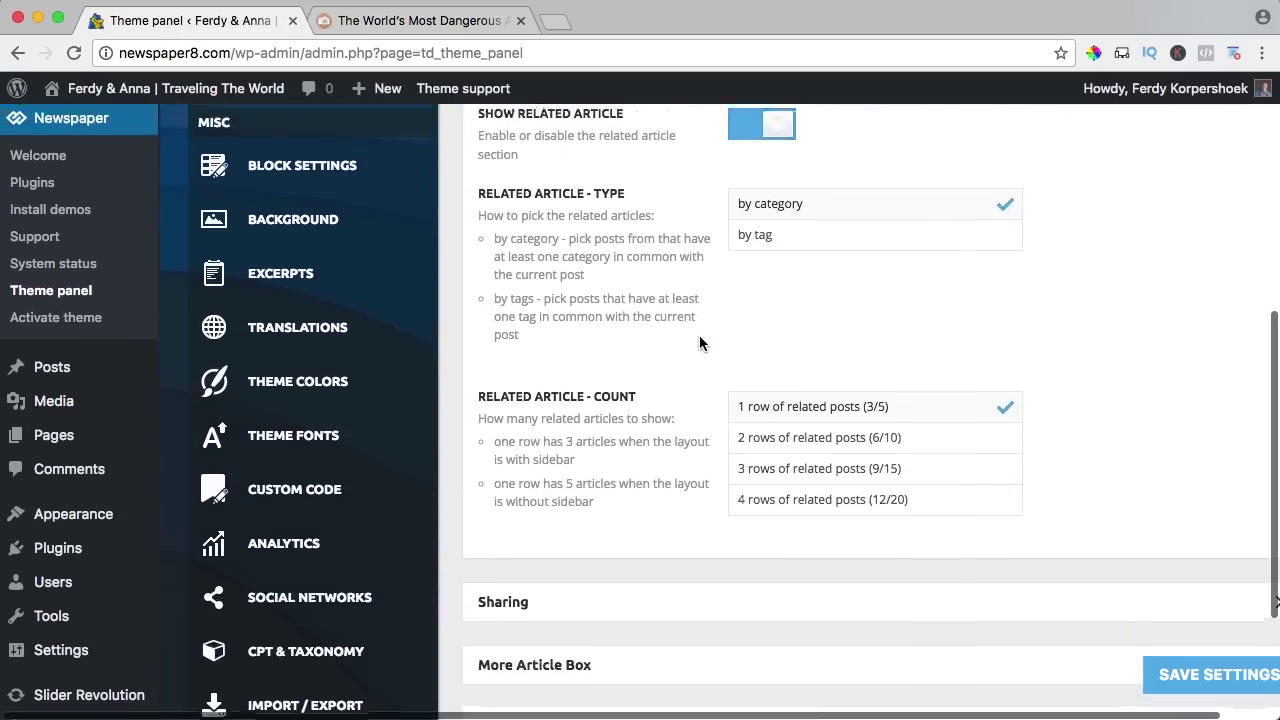
scroll(699, 343, "up", 1)
Set related articles to '2 rows of related posts', save, and reload the post to check.
left_click(777, 463)
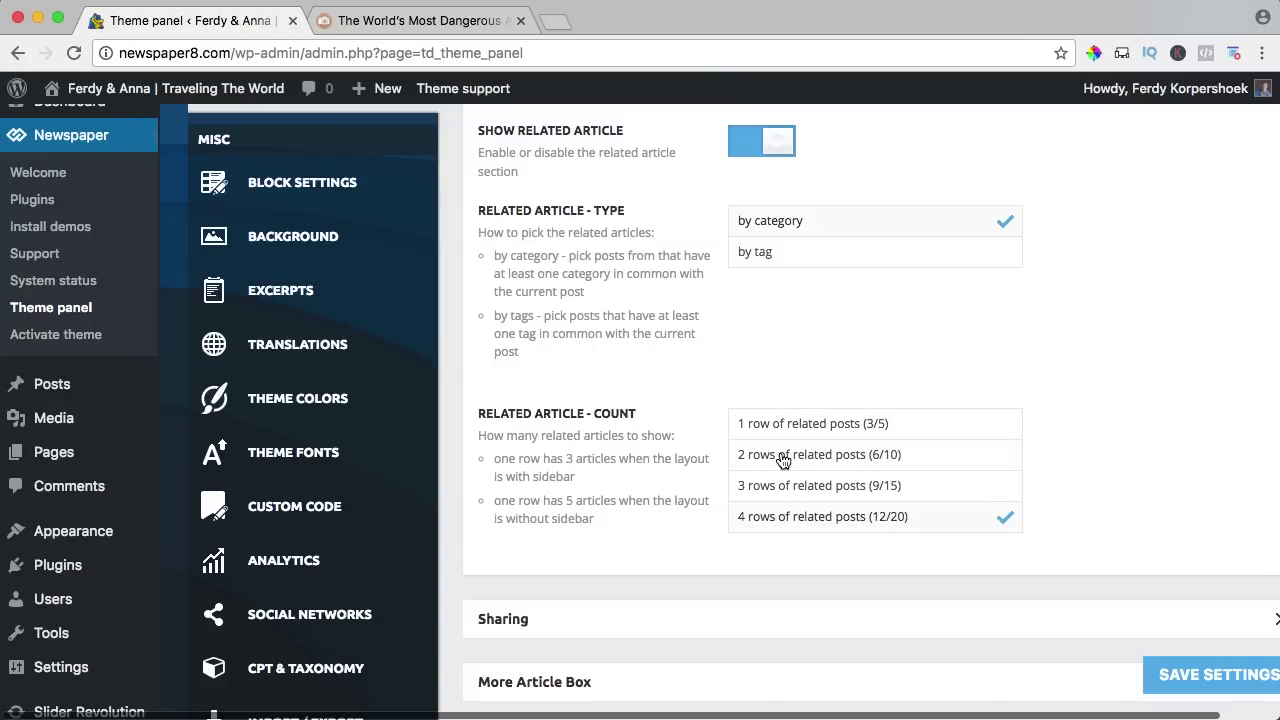
left_click(1165, 672)
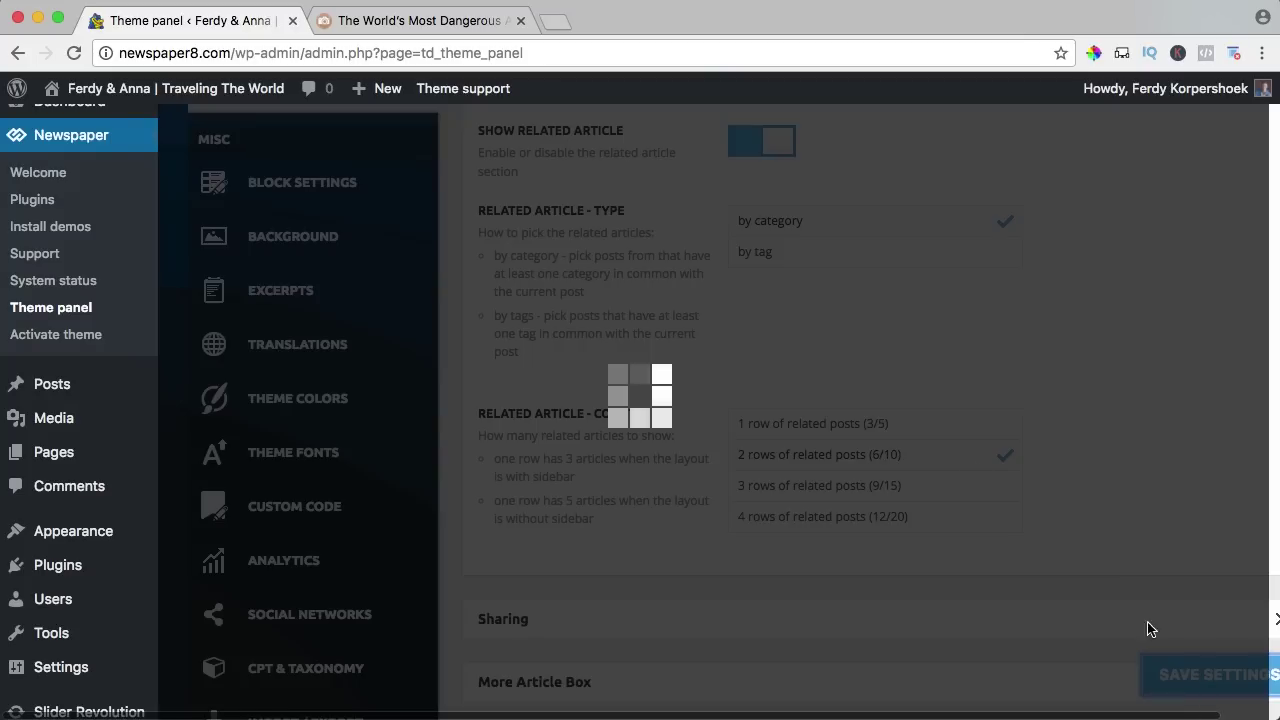
left_click(420, 20)
key("super+r")
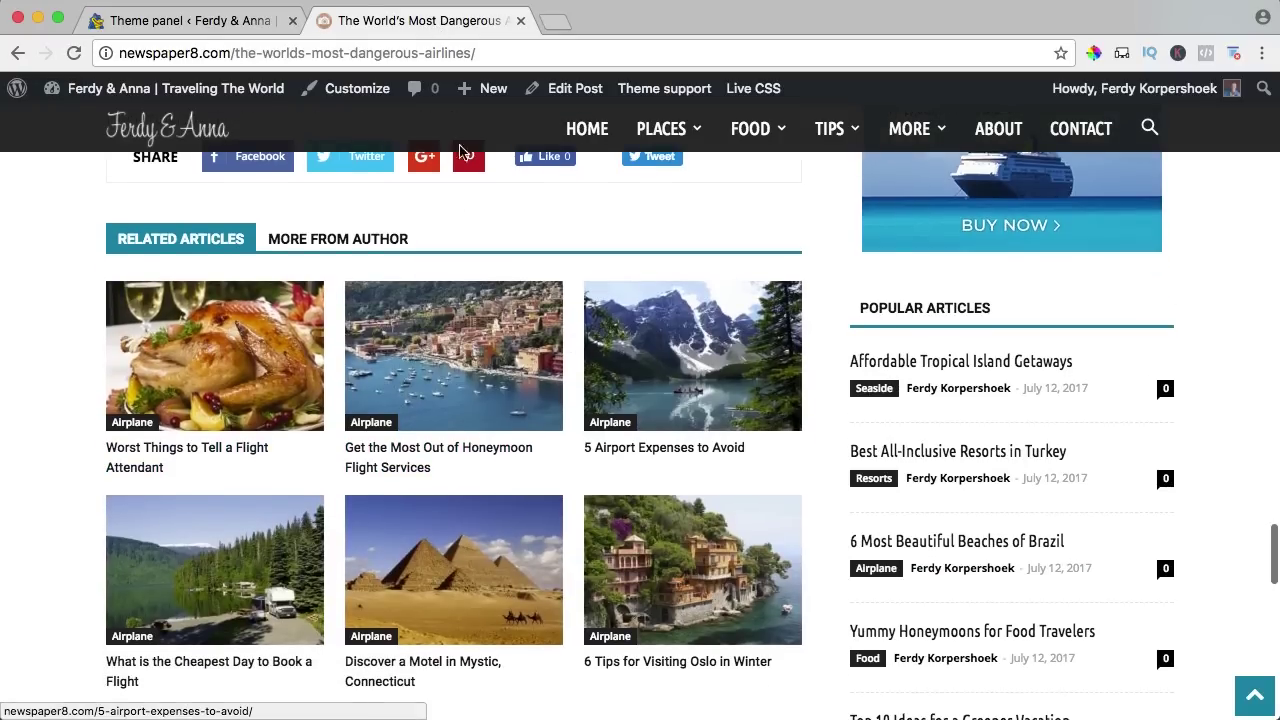
left_click(268, 21)
scroll(714, 446, "down", 3)
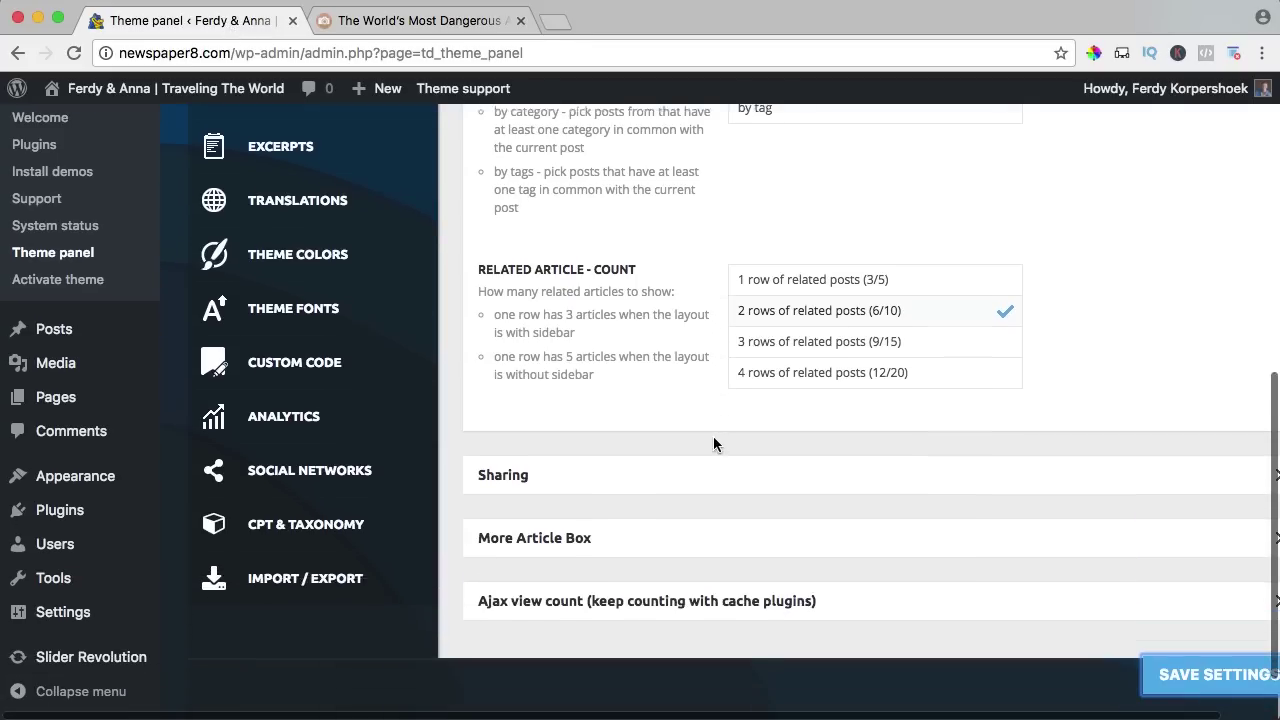
scroll(571, 451, "up", 10)
Switch off Top Article Sharing under Sharing, save, and verify on the article.
left_click(519, 452)
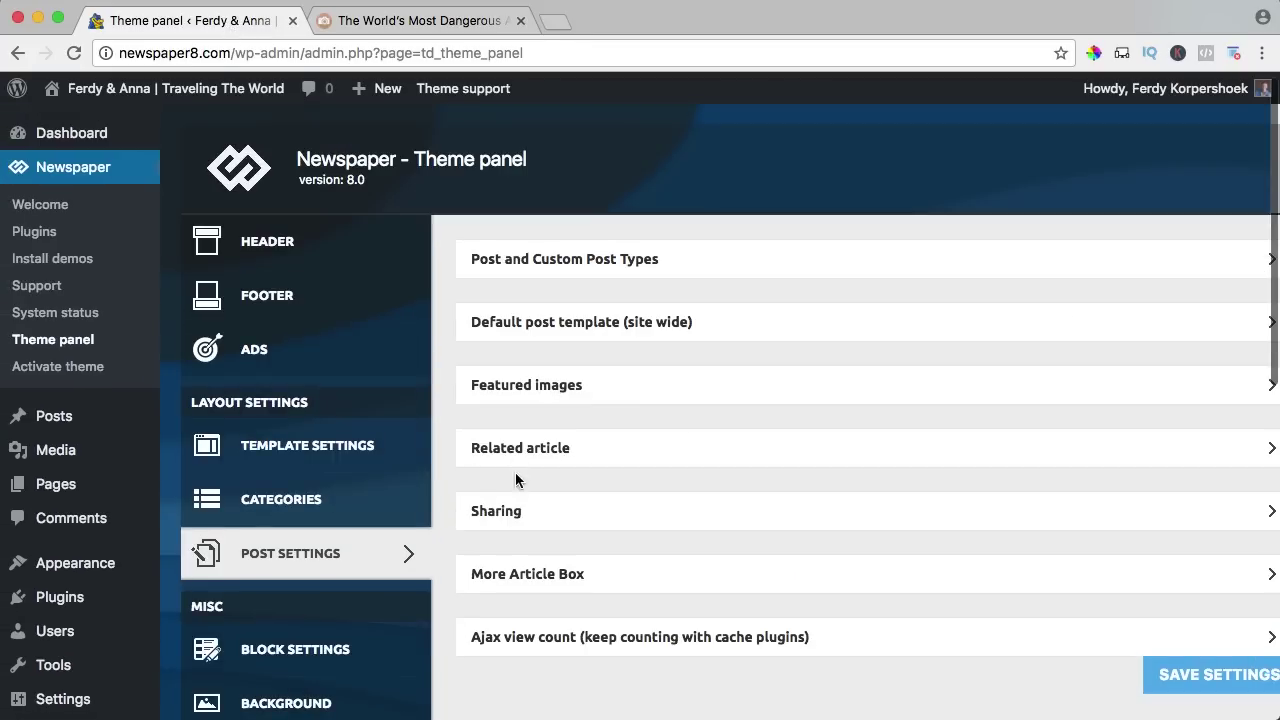
left_click(514, 515)
scroll(597, 452, "down", 8)
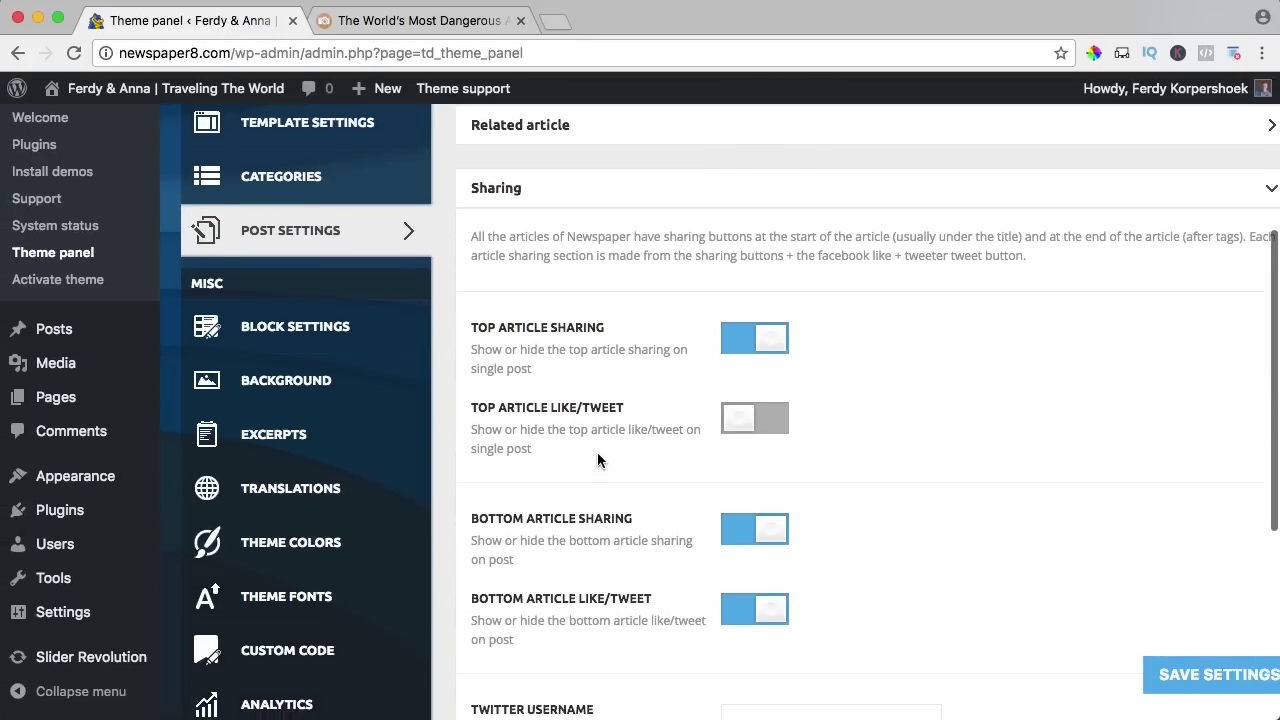
key("ctrl+Tab")
scroll(414, 363, "up", 15)
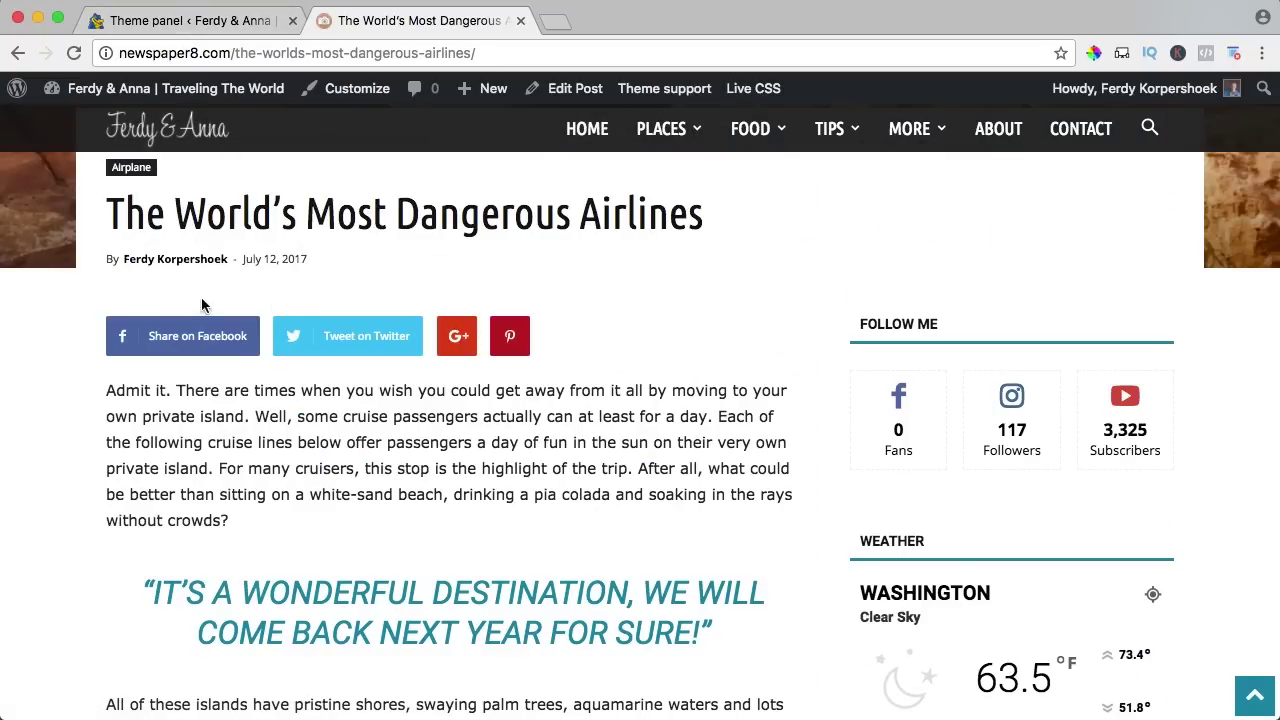
left_click(154, 23)
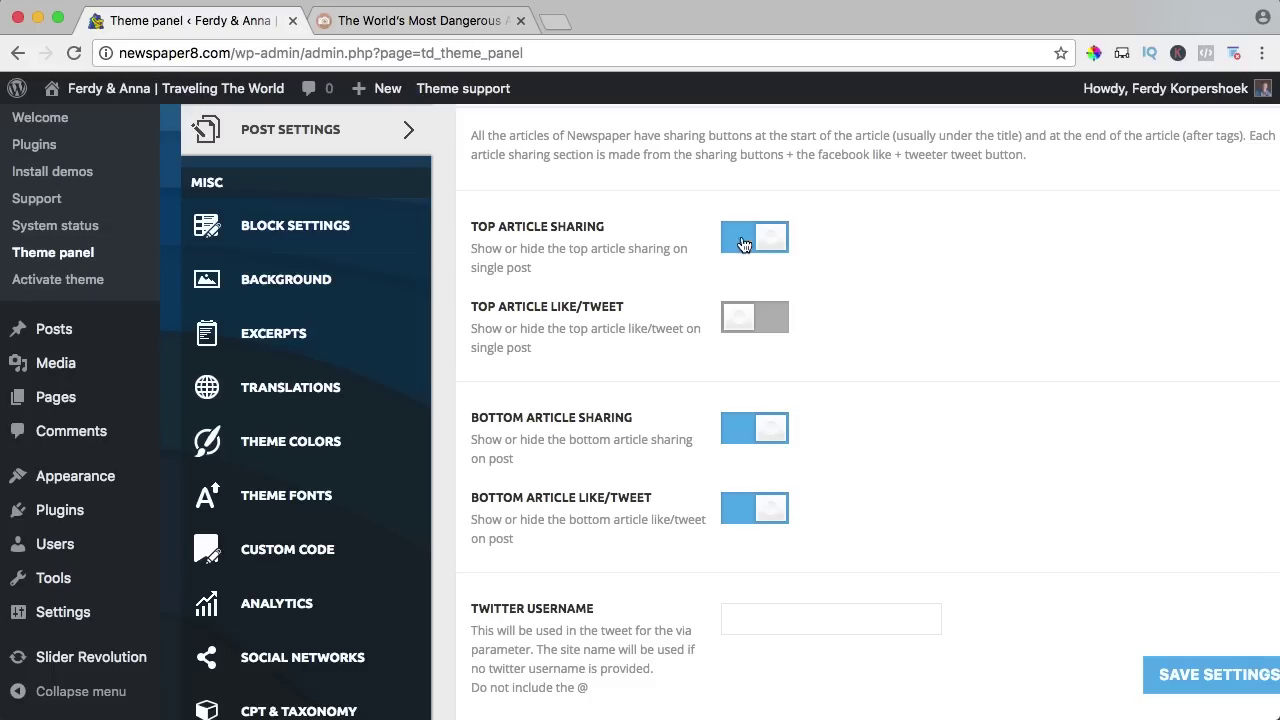
left_click(1207, 690)
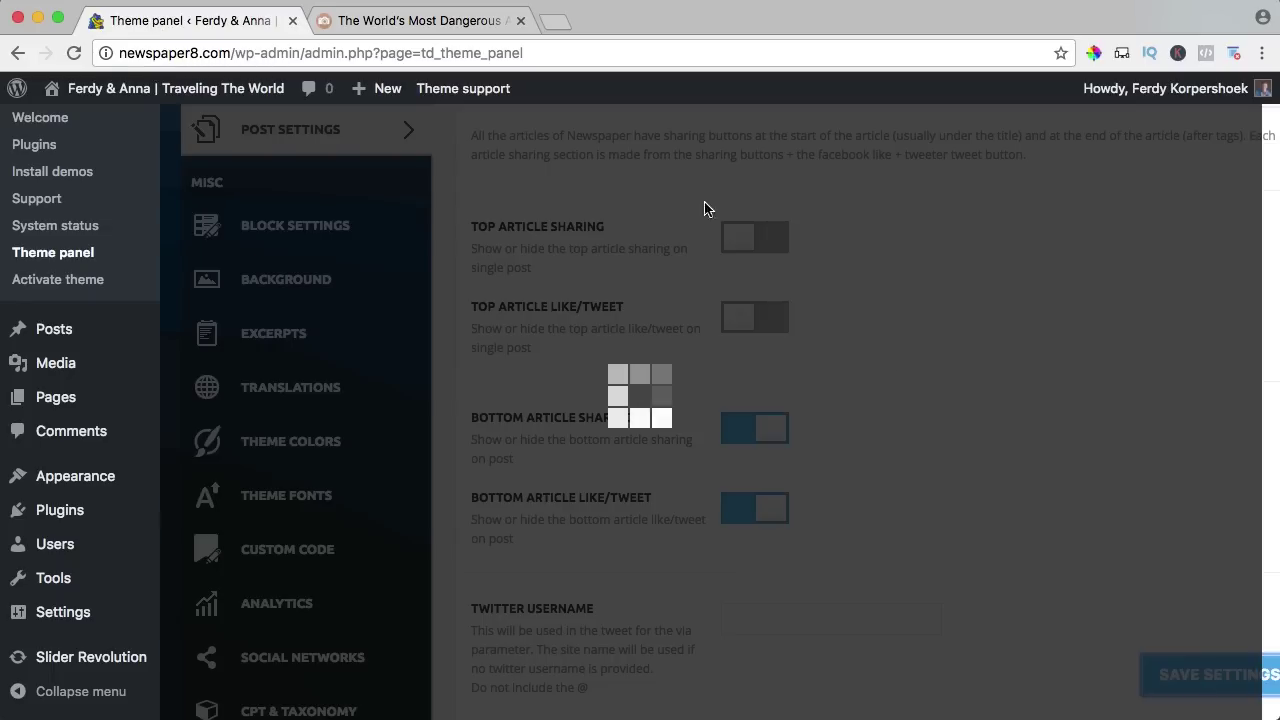
left_click(438, 30)
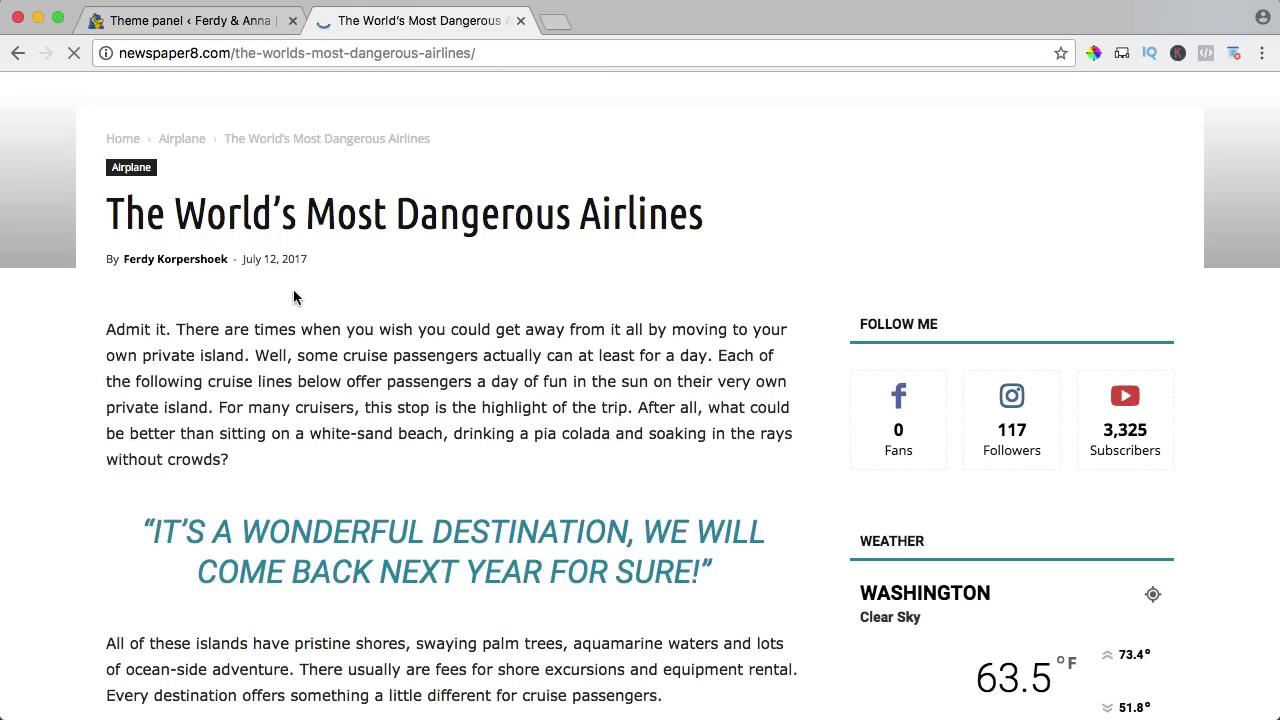
left_click(130, 22)
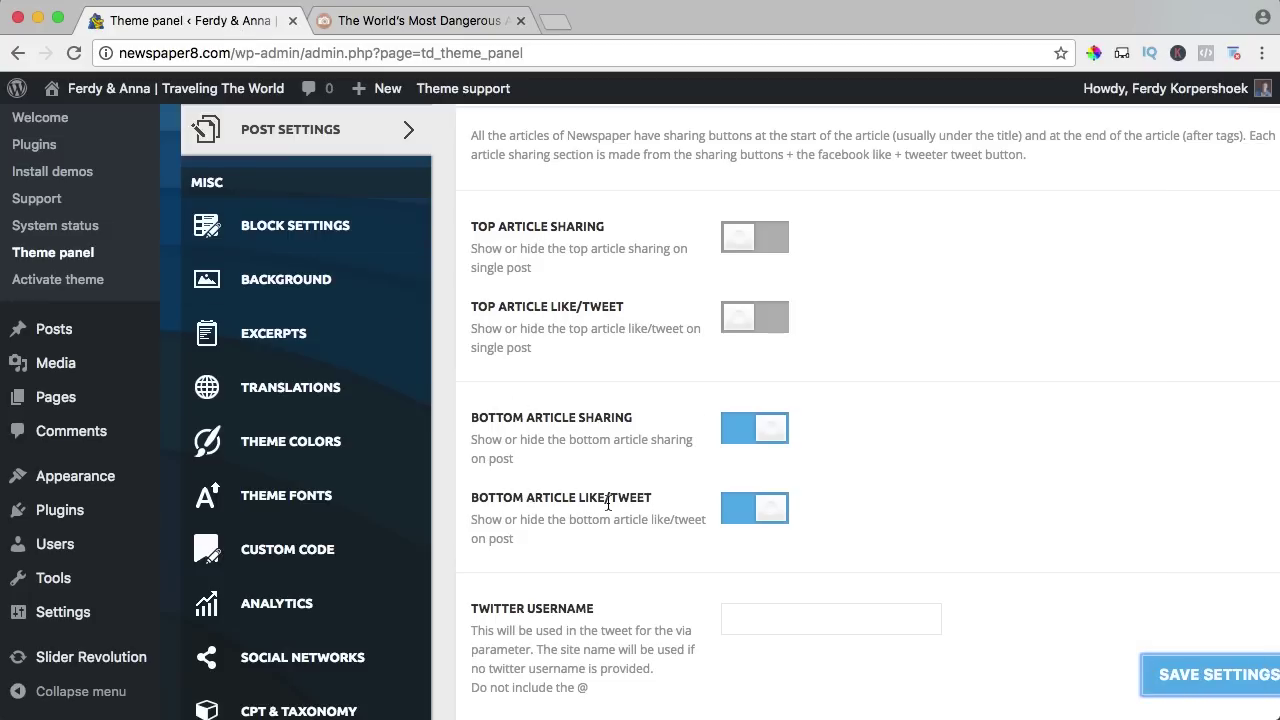
scroll(640, 502, "down", 4)
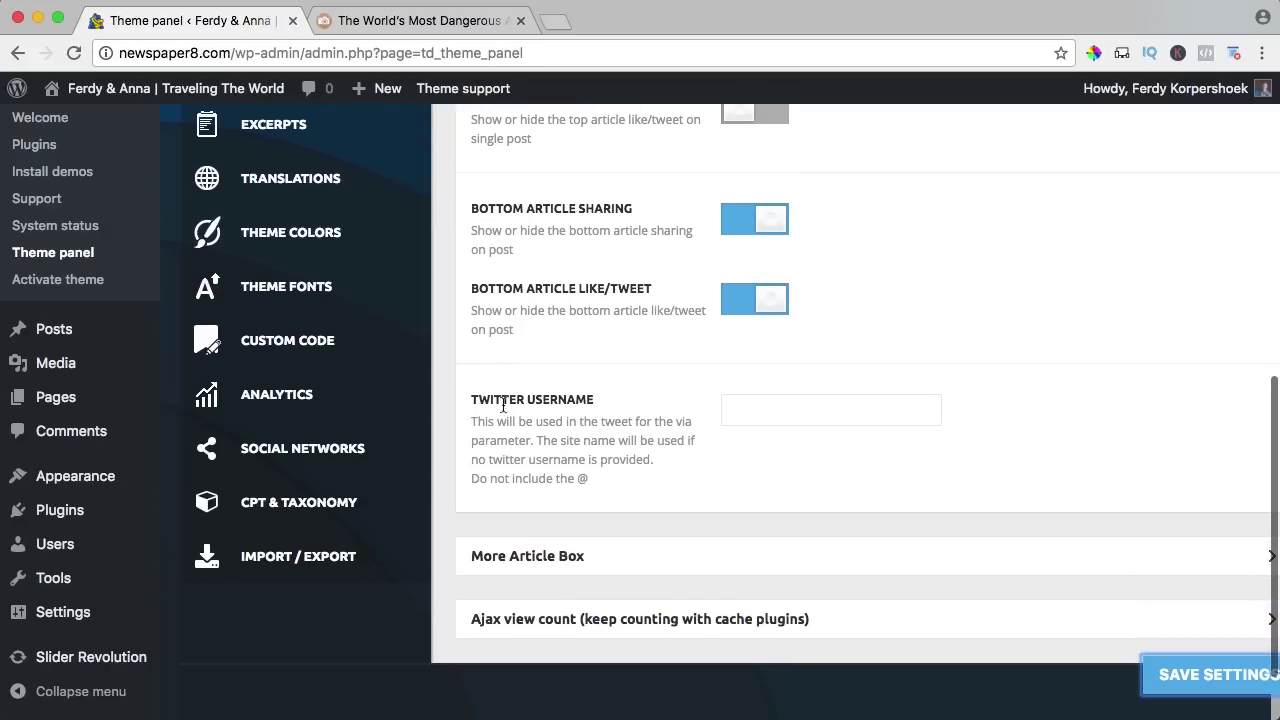
Enter the Twitter username in the Twitter Username field and save the settings.
left_click(777, 414)
type("ferdykorp")
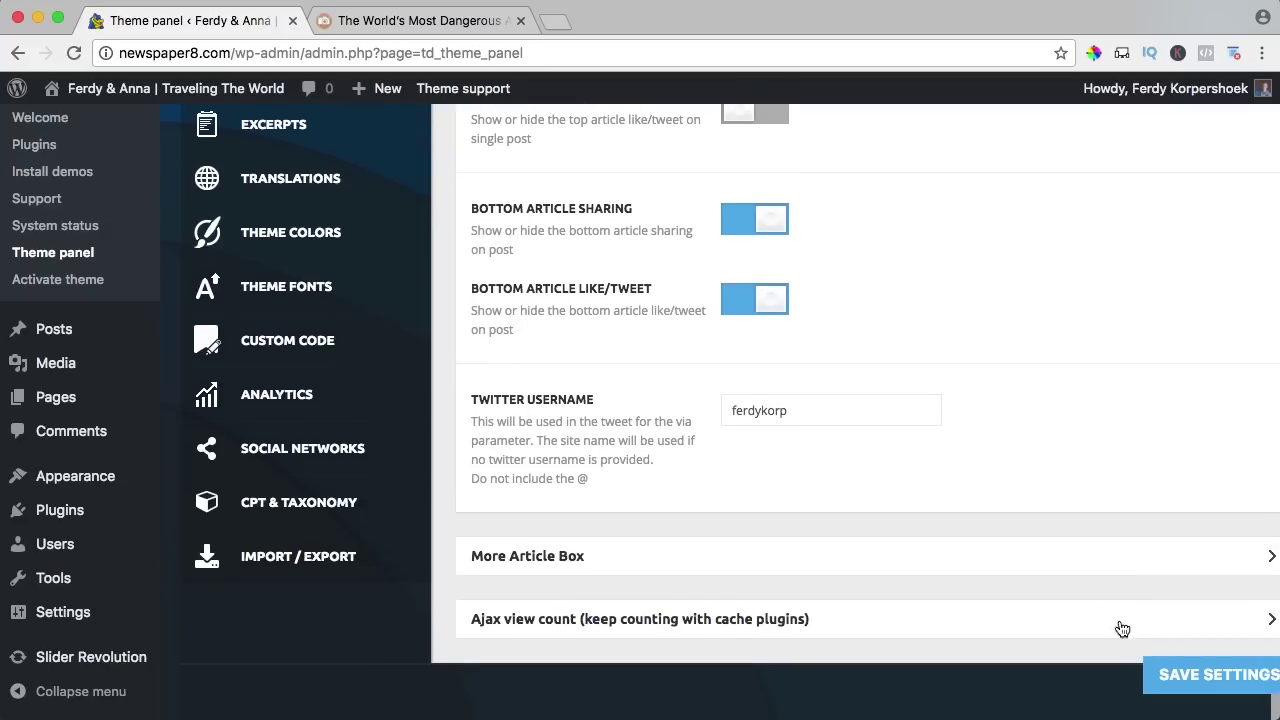
left_click(1190, 686)
Test the Tweet button in the article's bottom share bar, then close the Twitter tab.
key("ctrl+Tab")
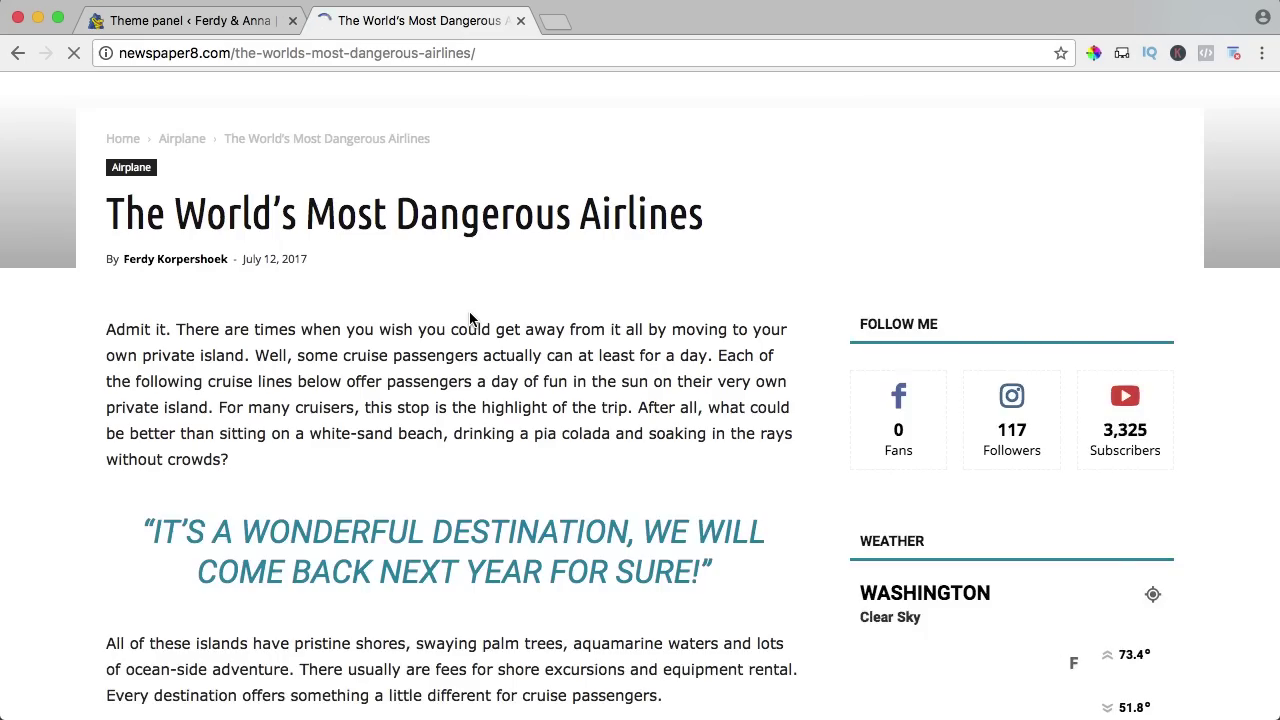
scroll(468, 316, "down", 5)
scroll(471, 313, "down", 15)
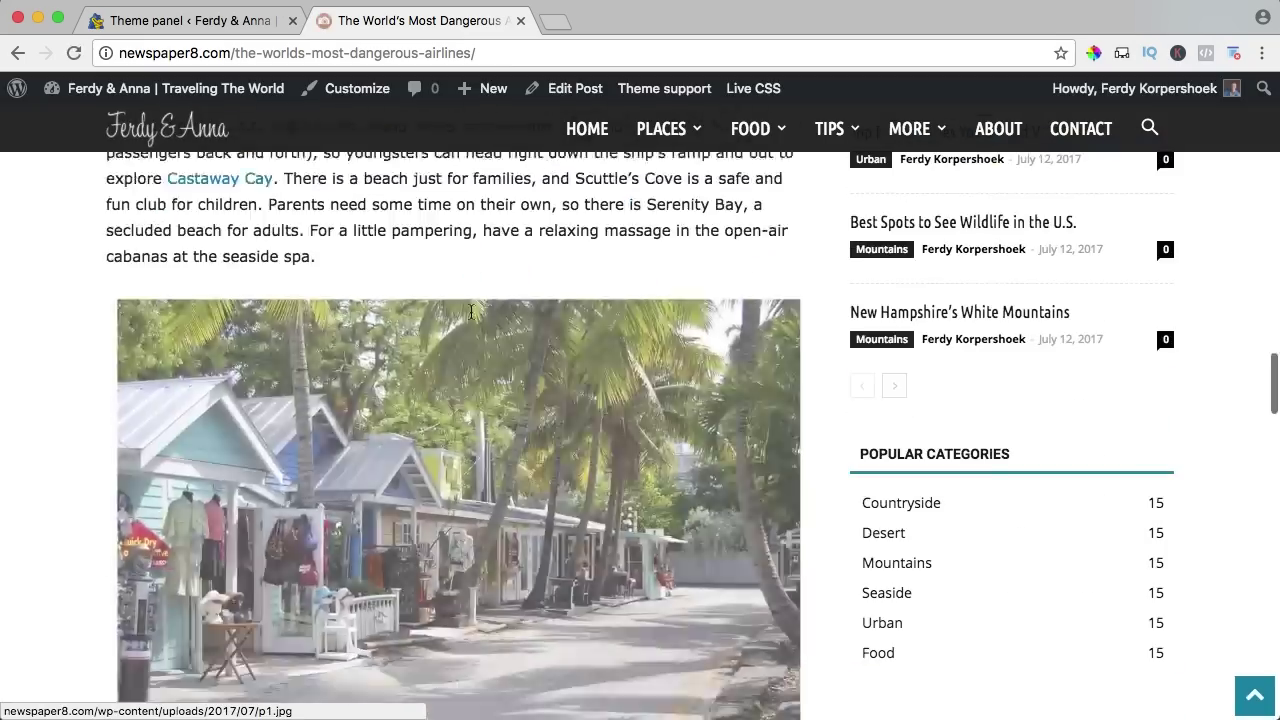
scroll(471, 313, "down", 10)
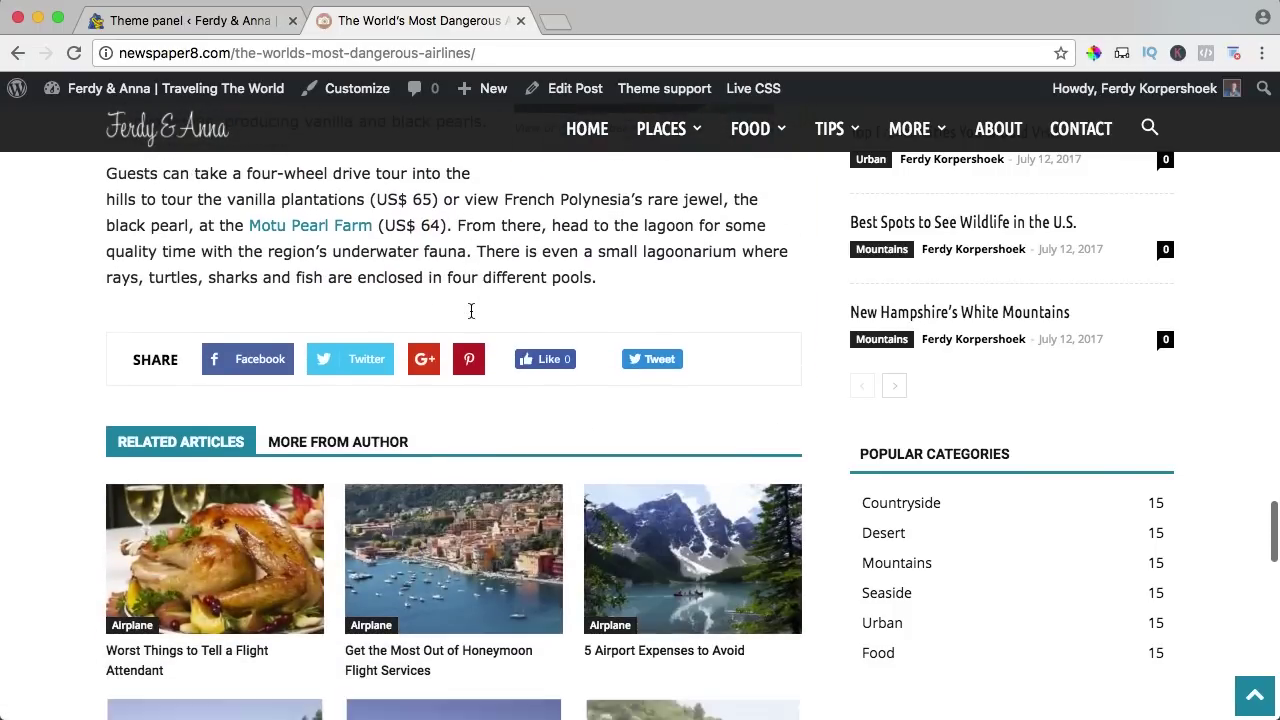
left_click(662, 360)
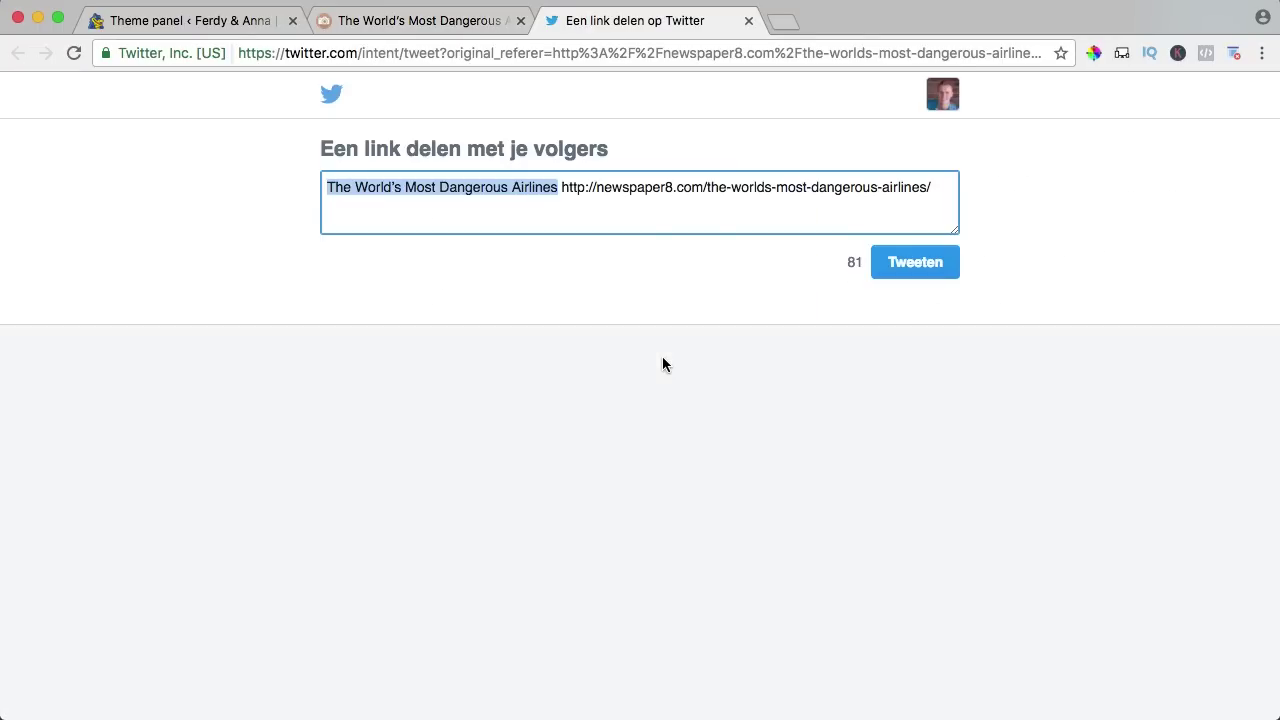
left_click(748, 20)
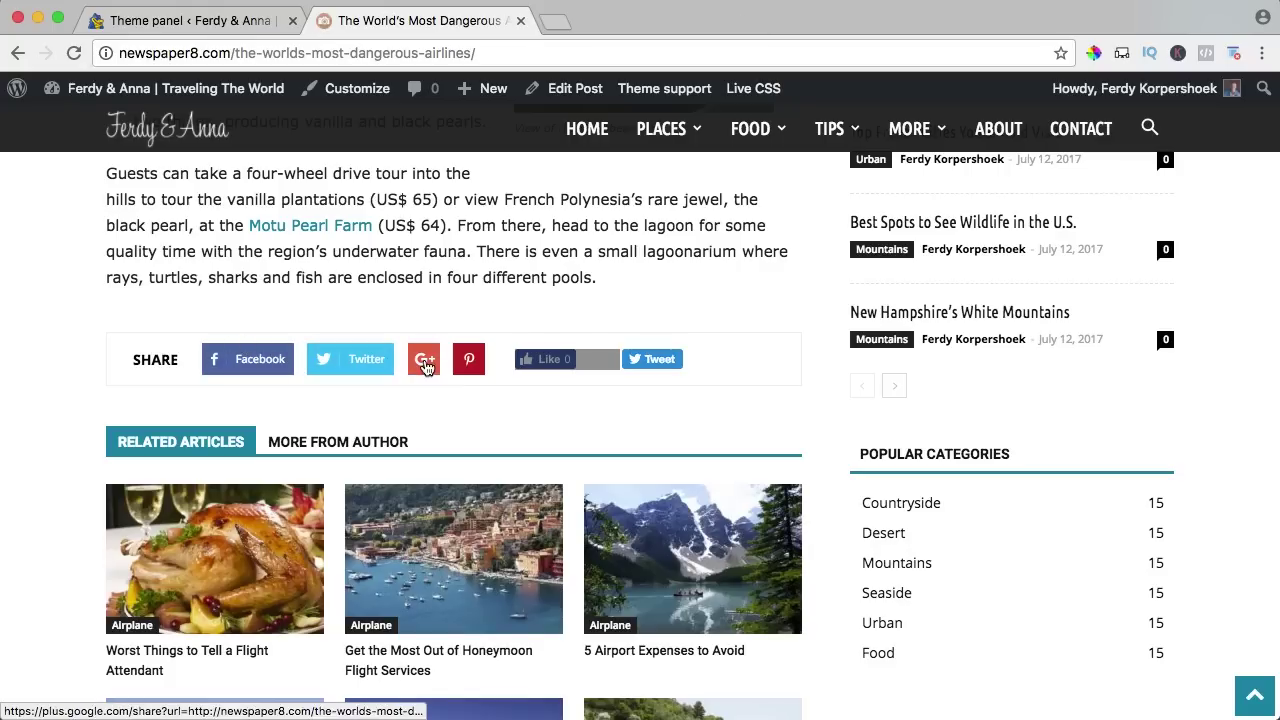
left_click(245, 20)
scroll(600, 400, "up", 5)
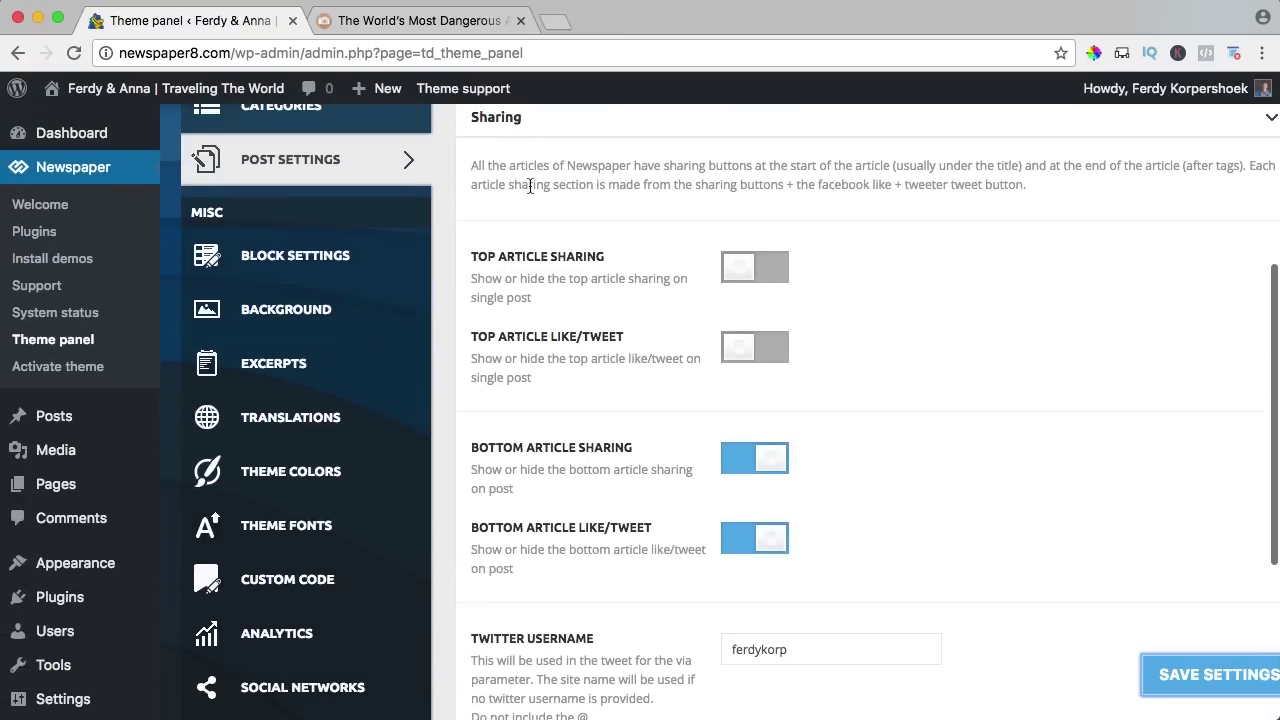
scroll(530, 186, "up", 2)
Enable More Articles under More Article Box and save the setting.
left_click(505, 200)
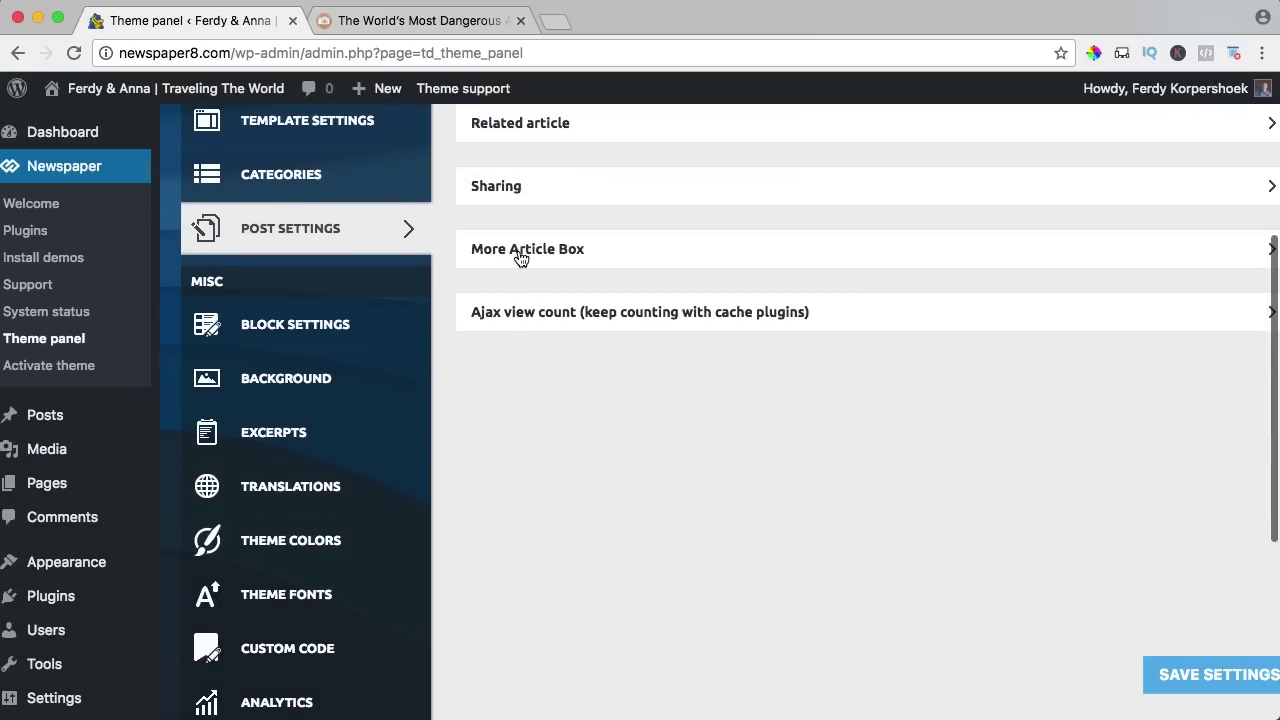
left_click(520, 256)
scroll(560, 310, "down", 2)
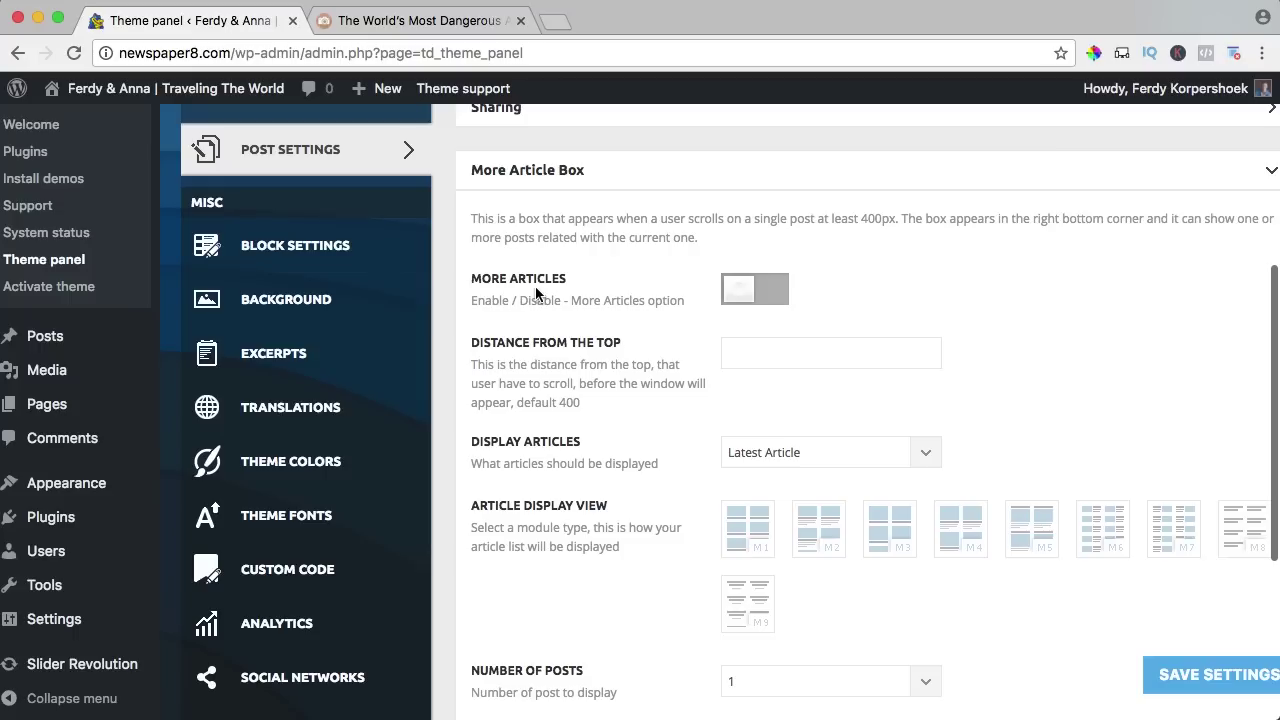
left_click(753, 297)
scroll(646, 400, "down", 3)
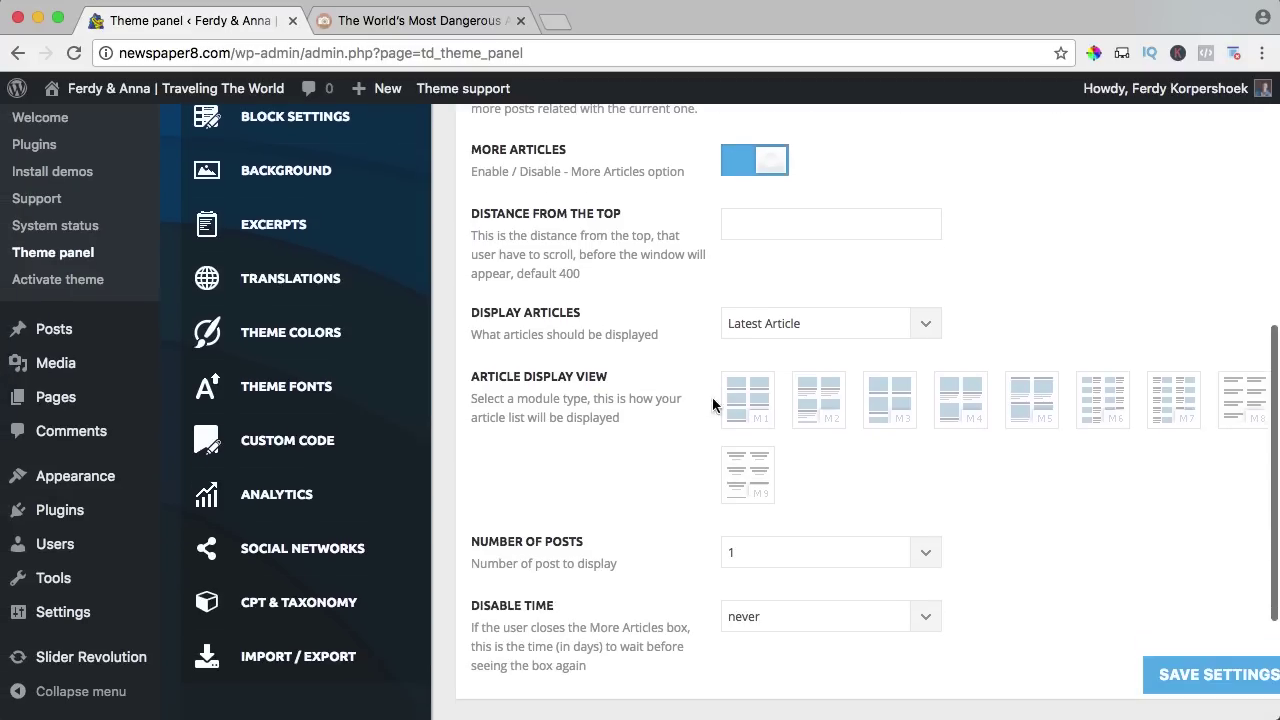
left_click(1225, 676)
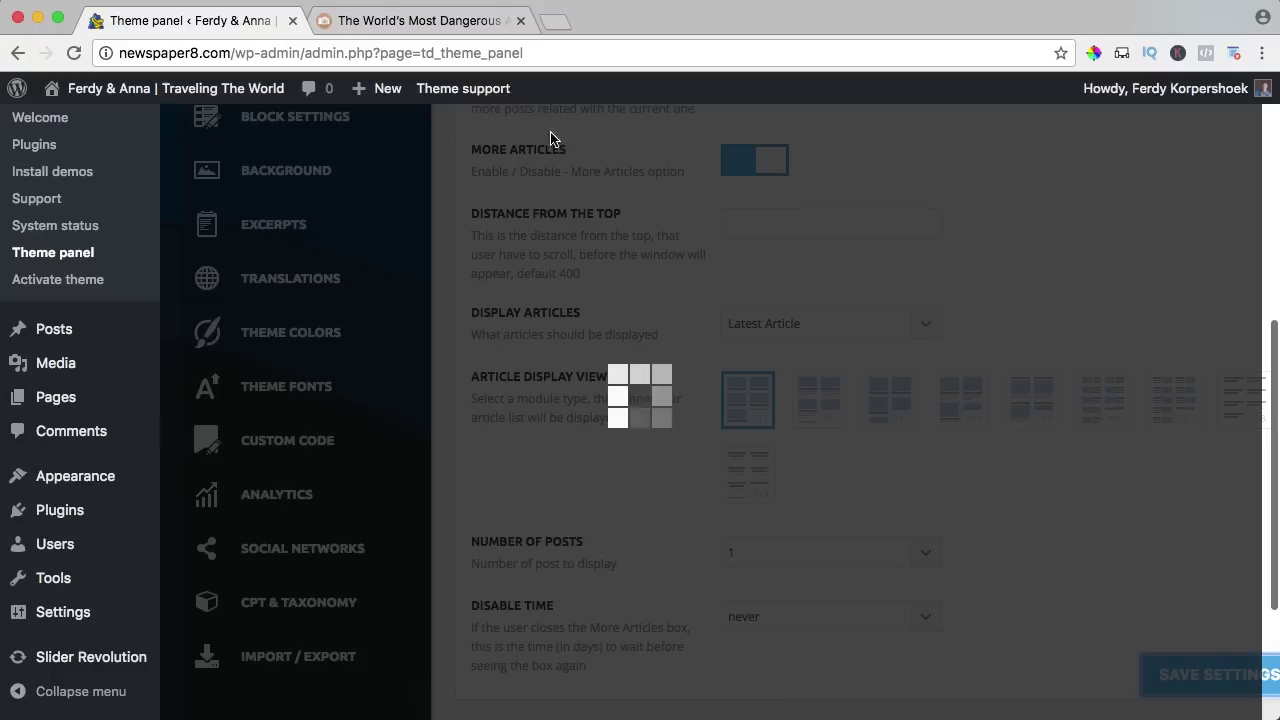
Scroll the article to bring up the More Stories box, close it, and collapse More Article Box.
left_click(455, 30)
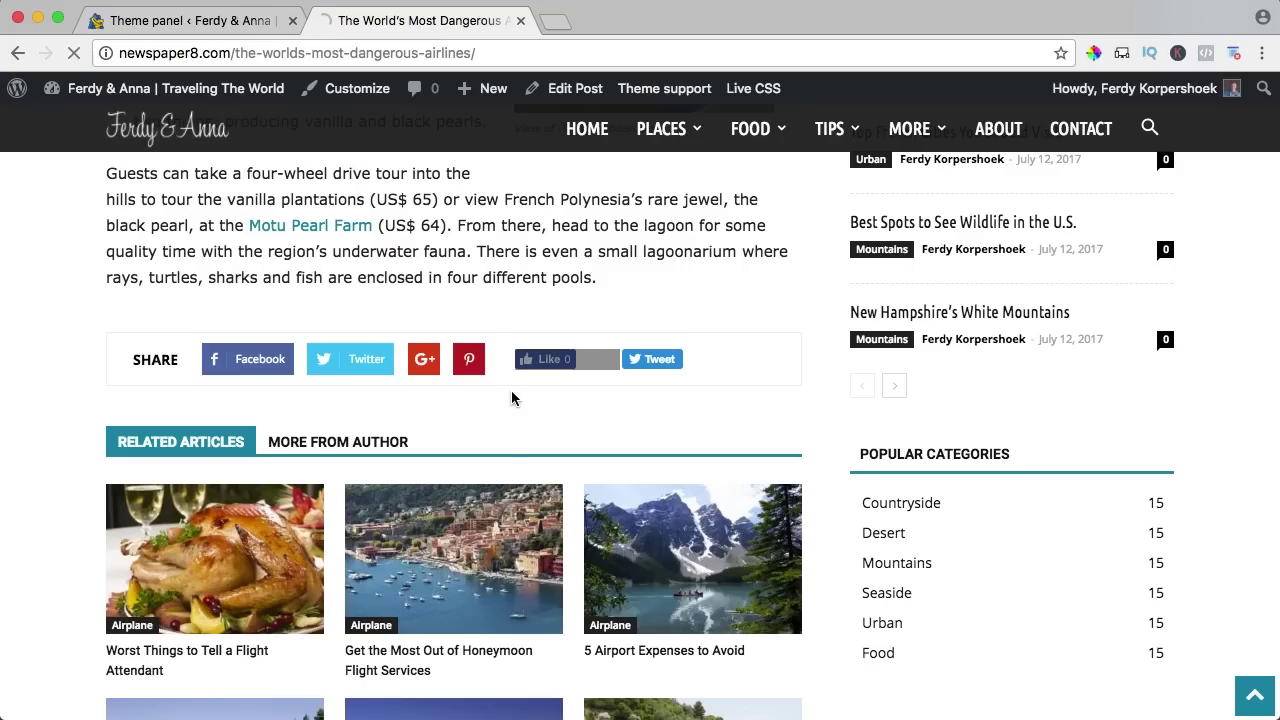
scroll(513, 399, "up", 2)
scroll(1075, 465, "up", 10)
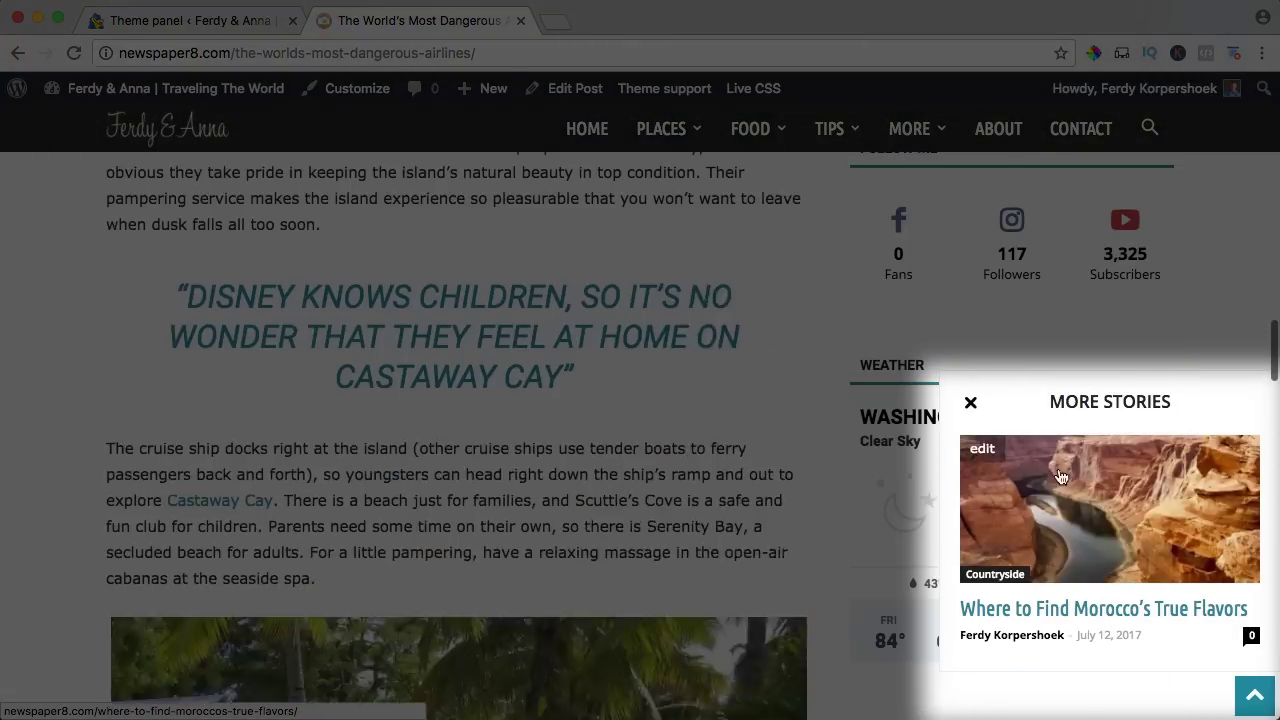
scroll(1035, 485, "down", 5)
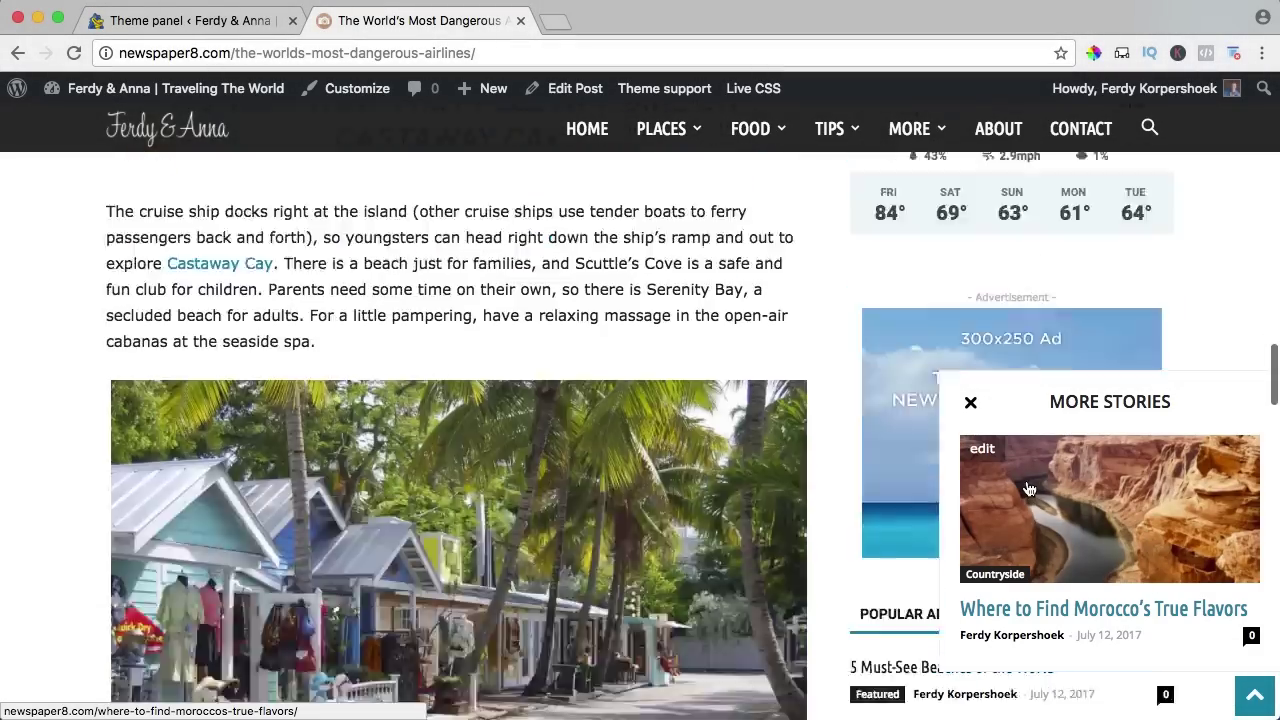
scroll(1030, 488, "up", 15)
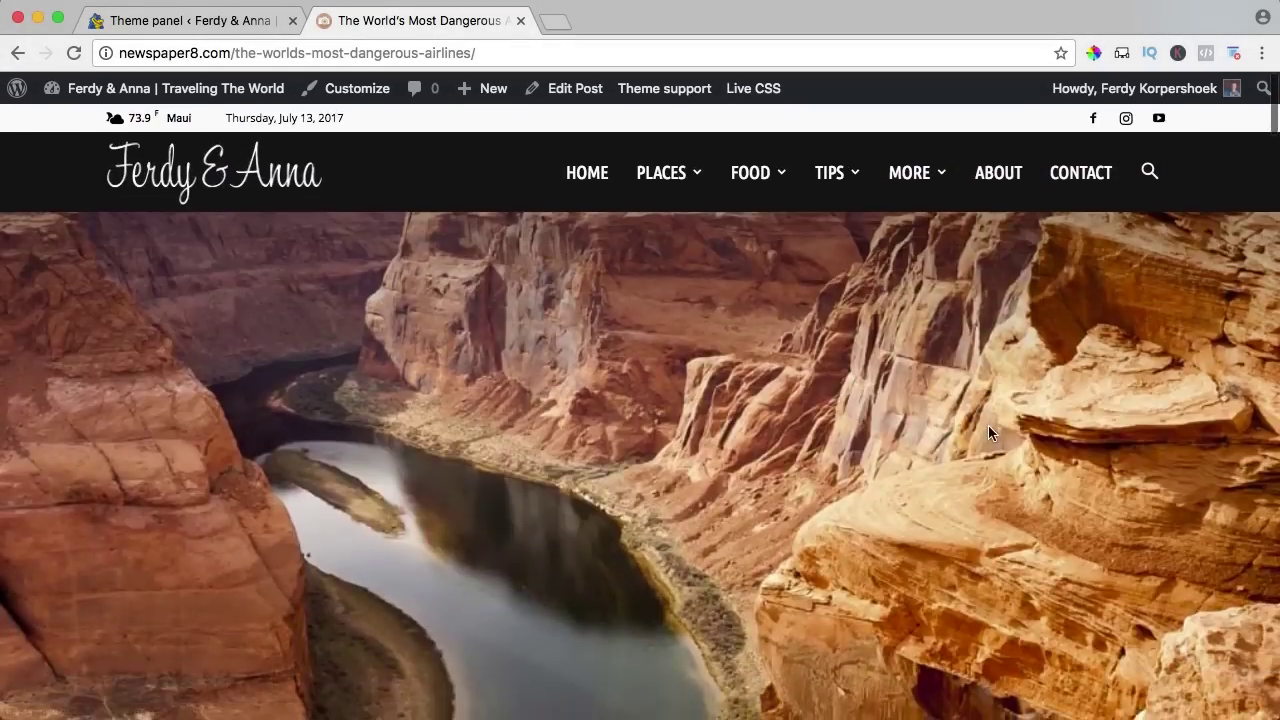
scroll(988, 425, "down", 15)
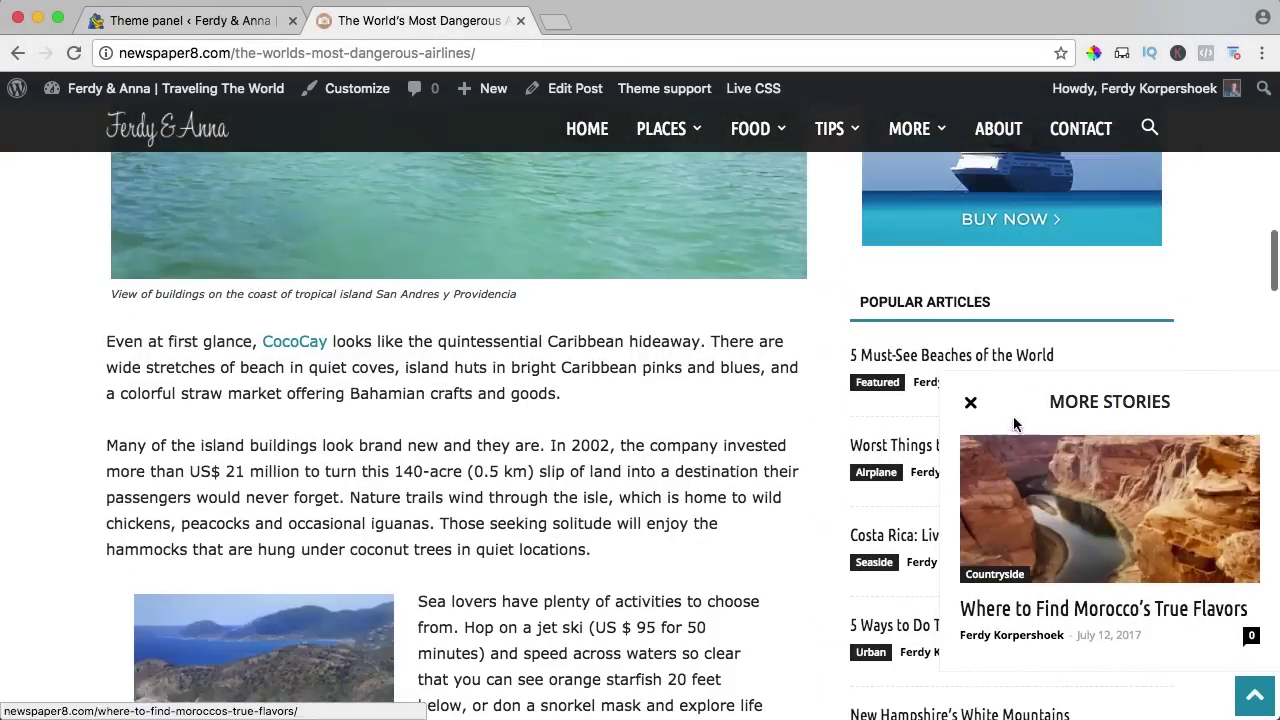
left_click(970, 402)
left_click(190, 20)
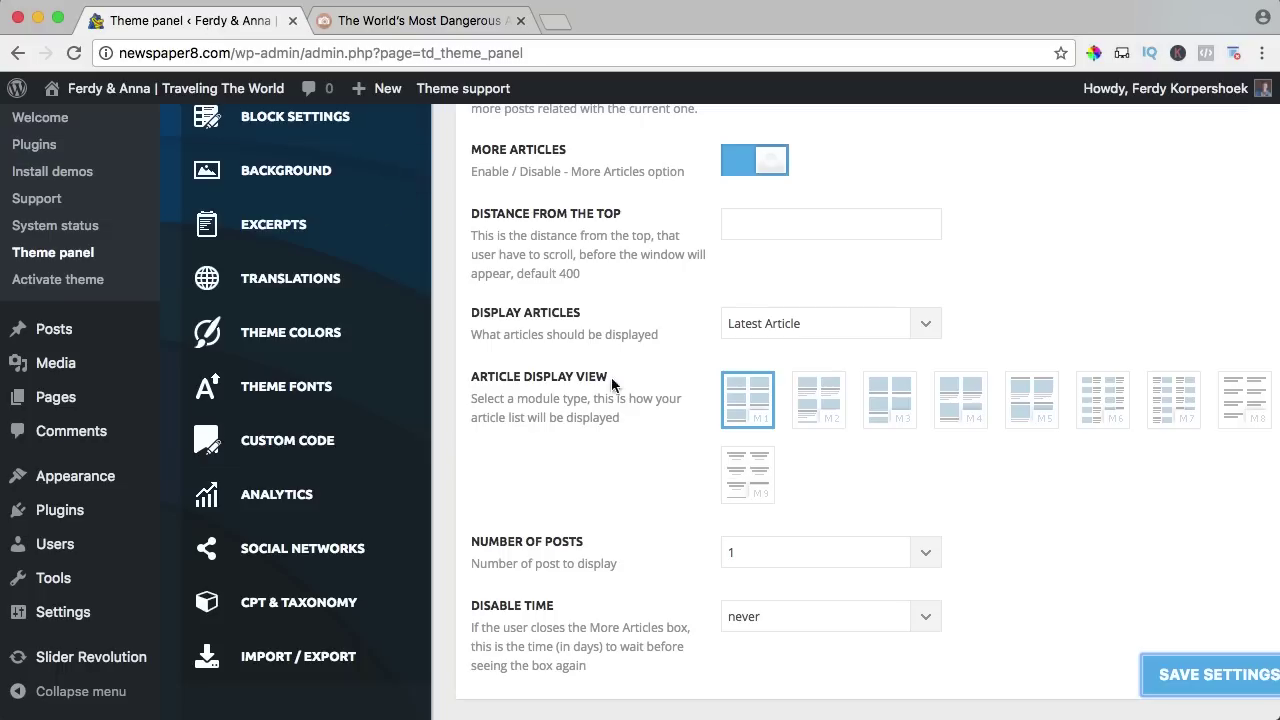
scroll(643, 320, "up", 3)
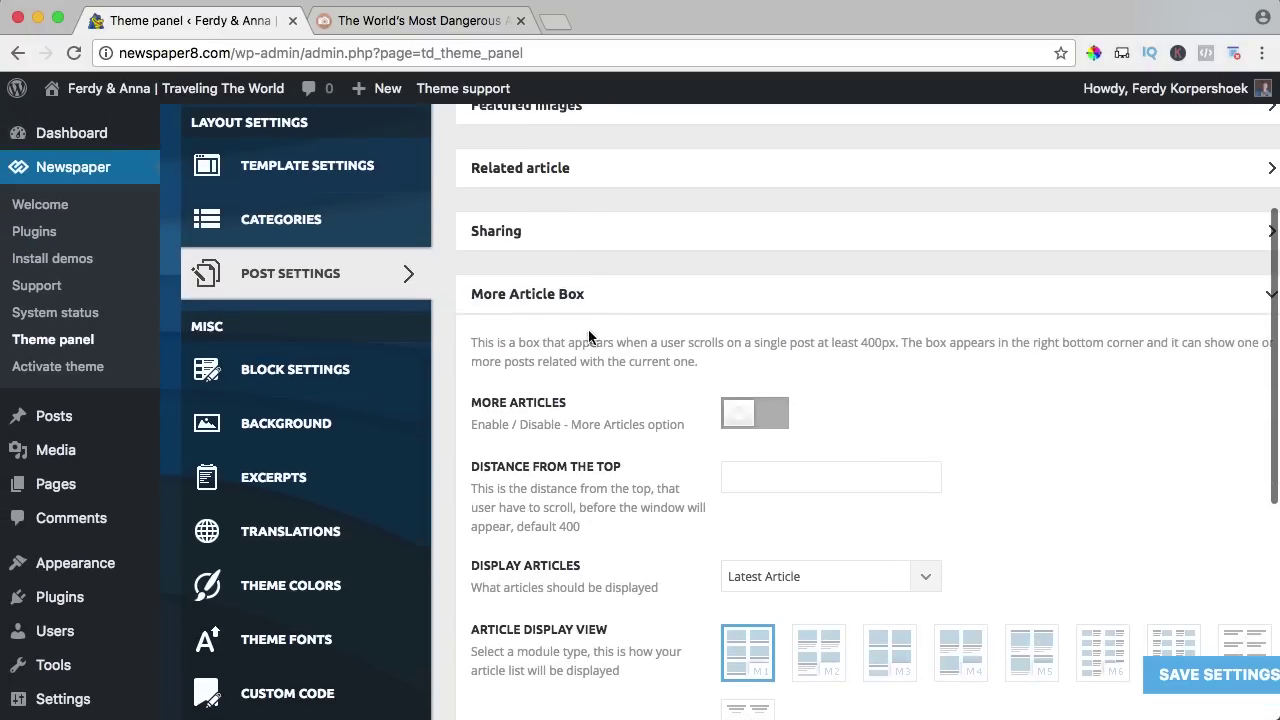
left_click(545, 293)
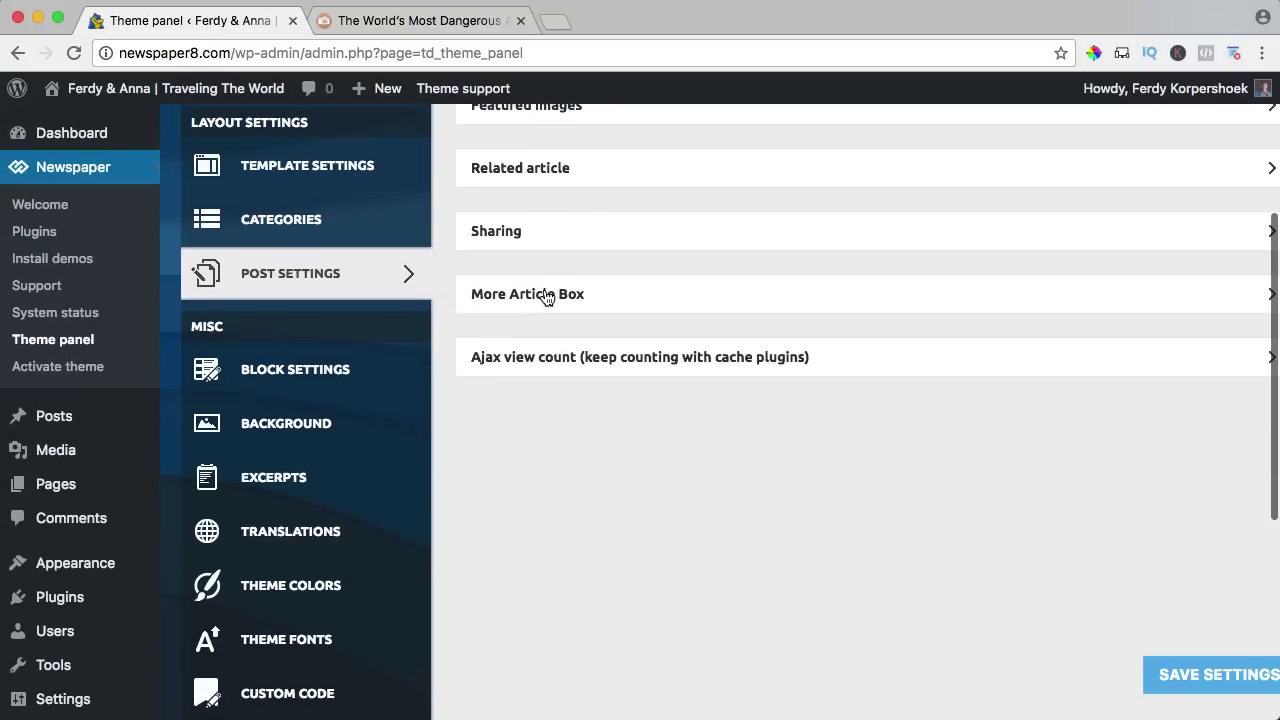
Expand the Ajax view count settings and save the post settings.
left_click(491, 362)
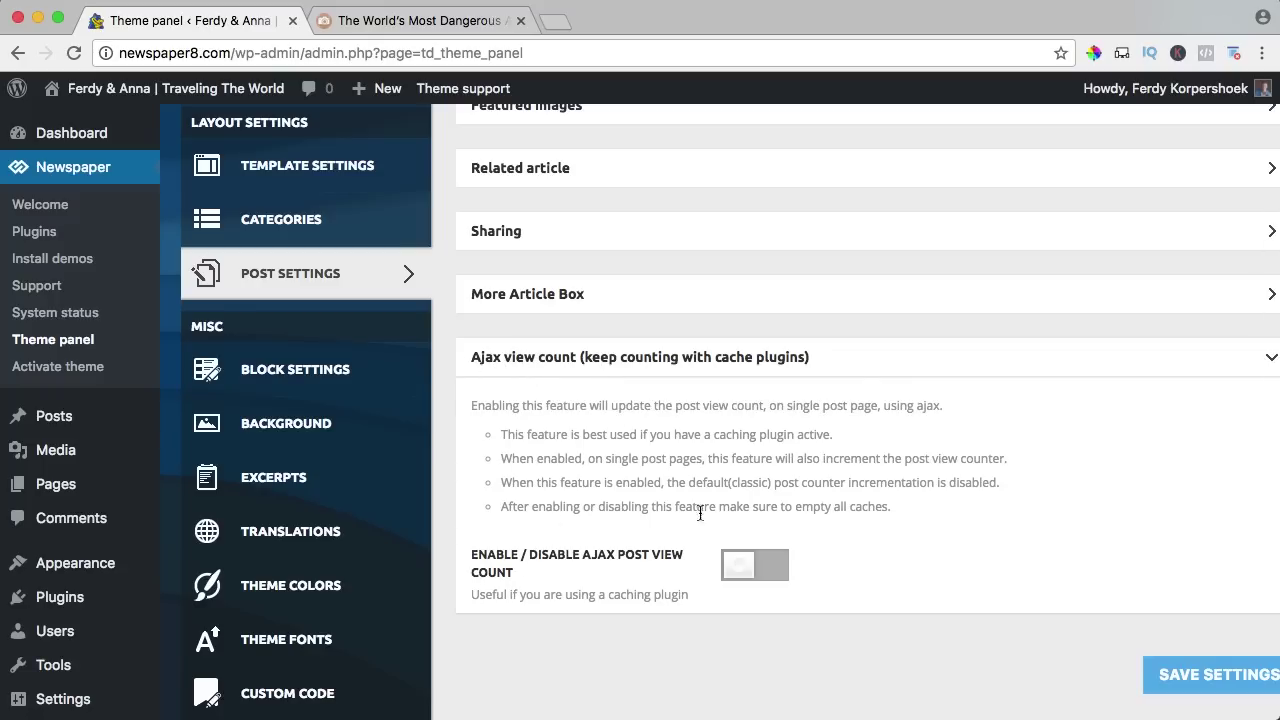
left_click(1163, 674)
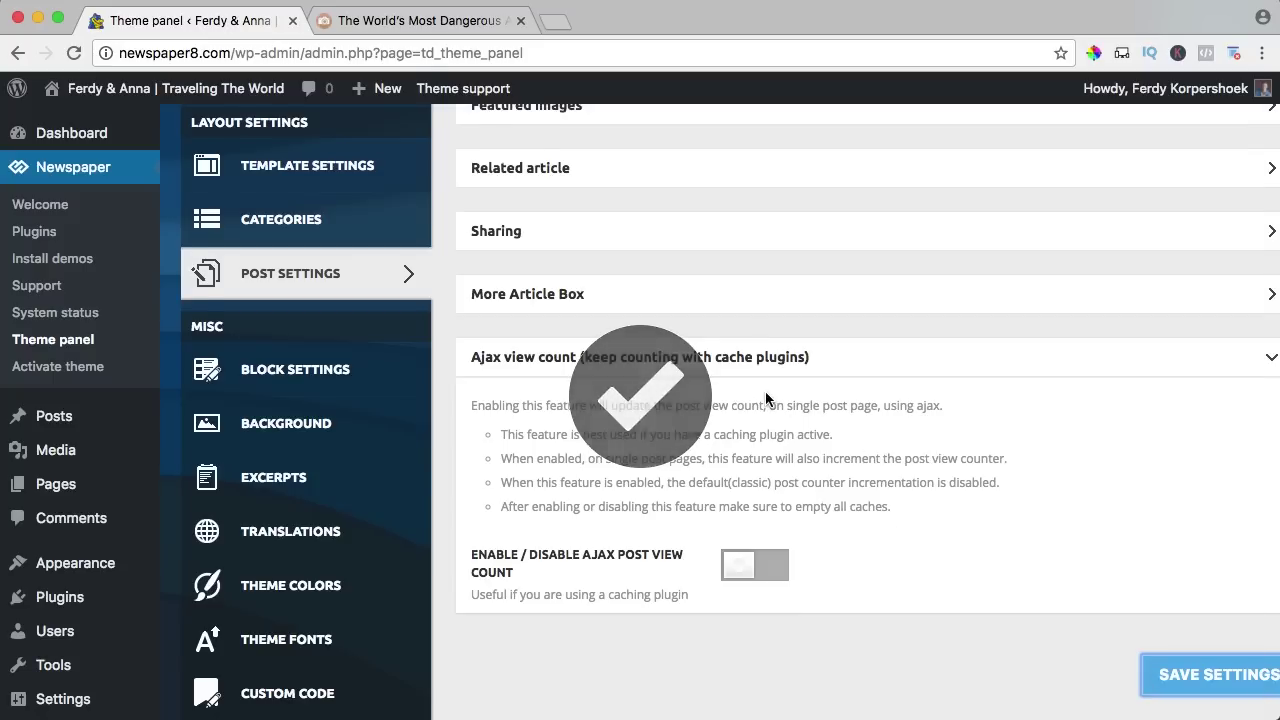
scroll(765, 392, "up", 3)
scroll(762, 389, "down", 1)
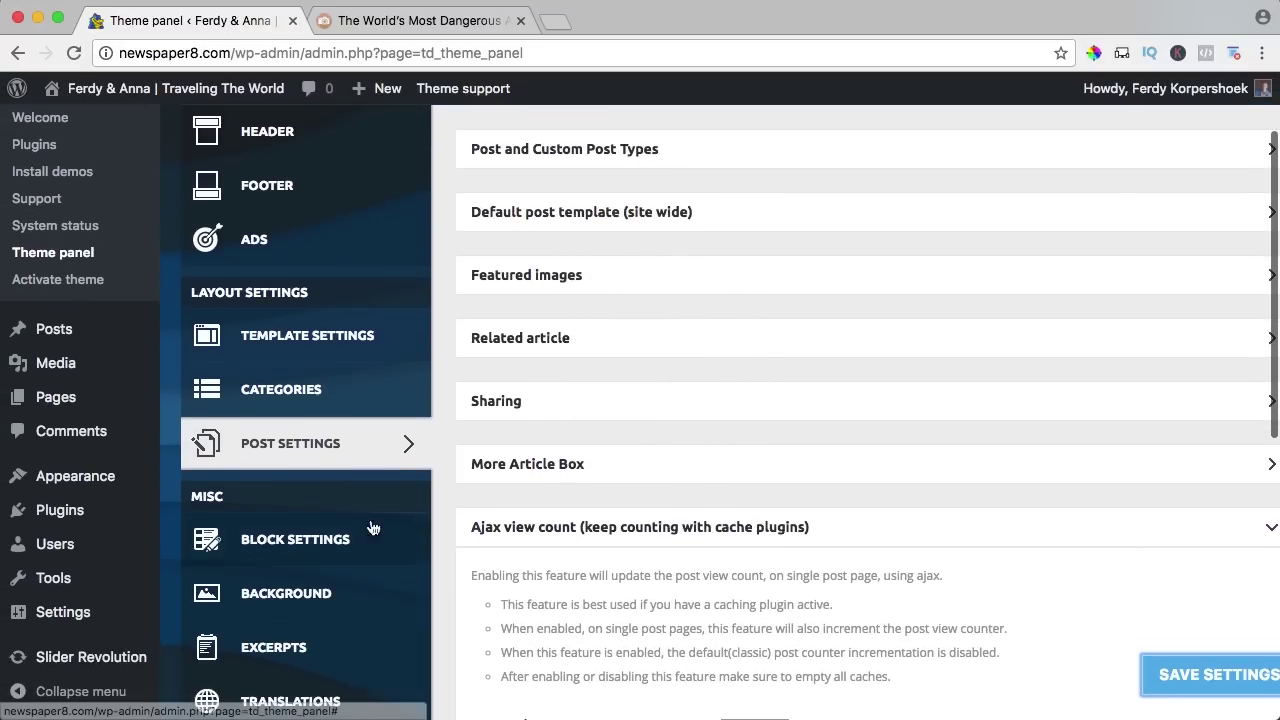
Open Block Settings and review the Global Block Header Template, leaving it at Block Header 1 - Default.
left_click(315, 536)
scroll(570, 375, "down", 10)
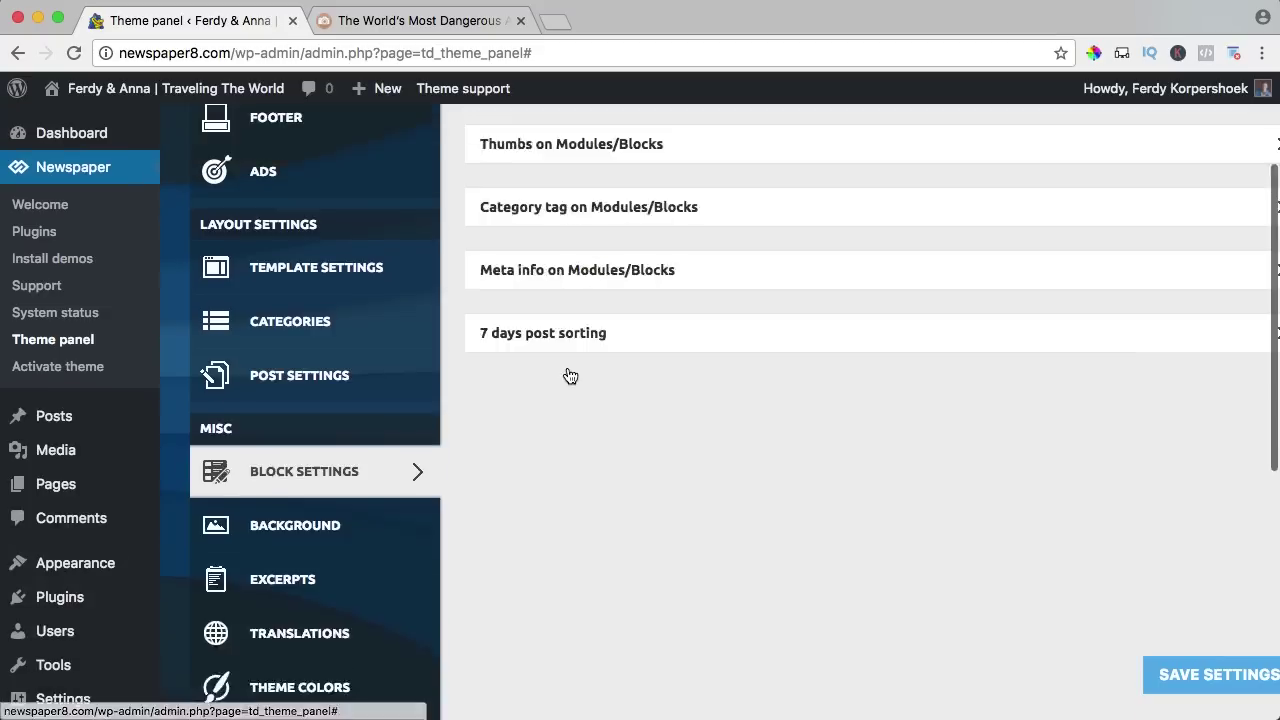
scroll(570, 375, "up", 2)
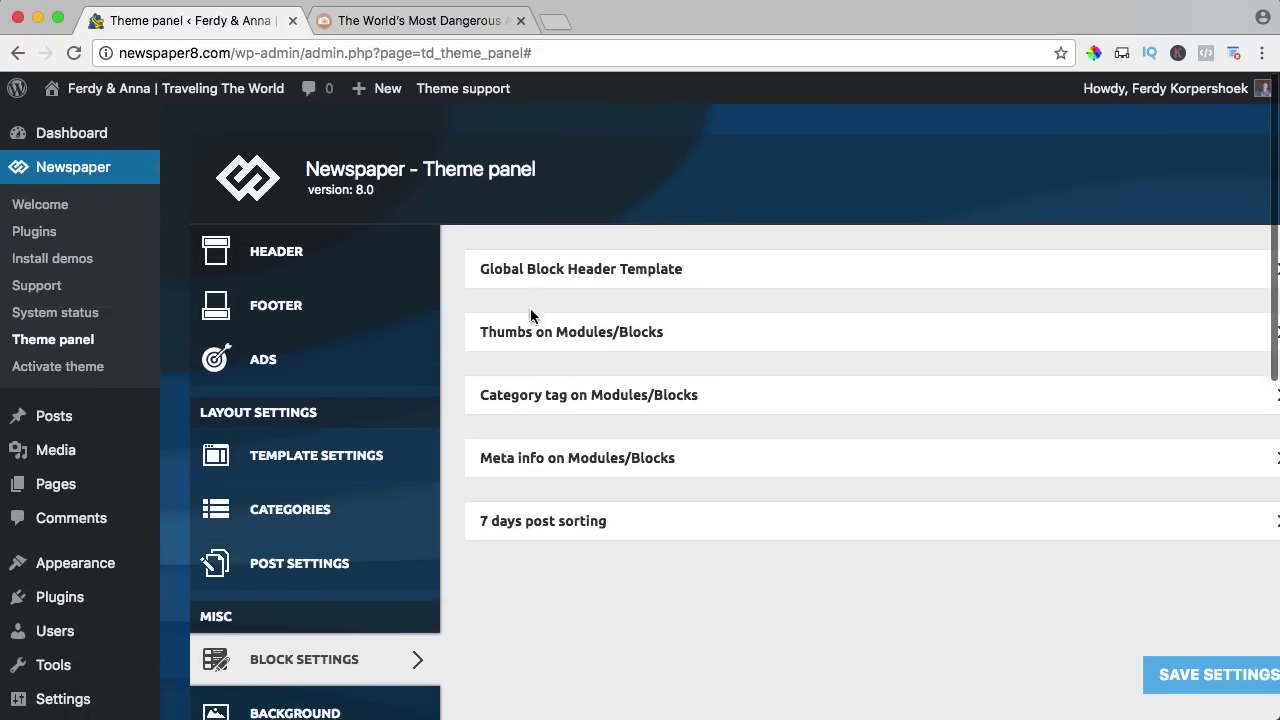
left_click(533, 276)
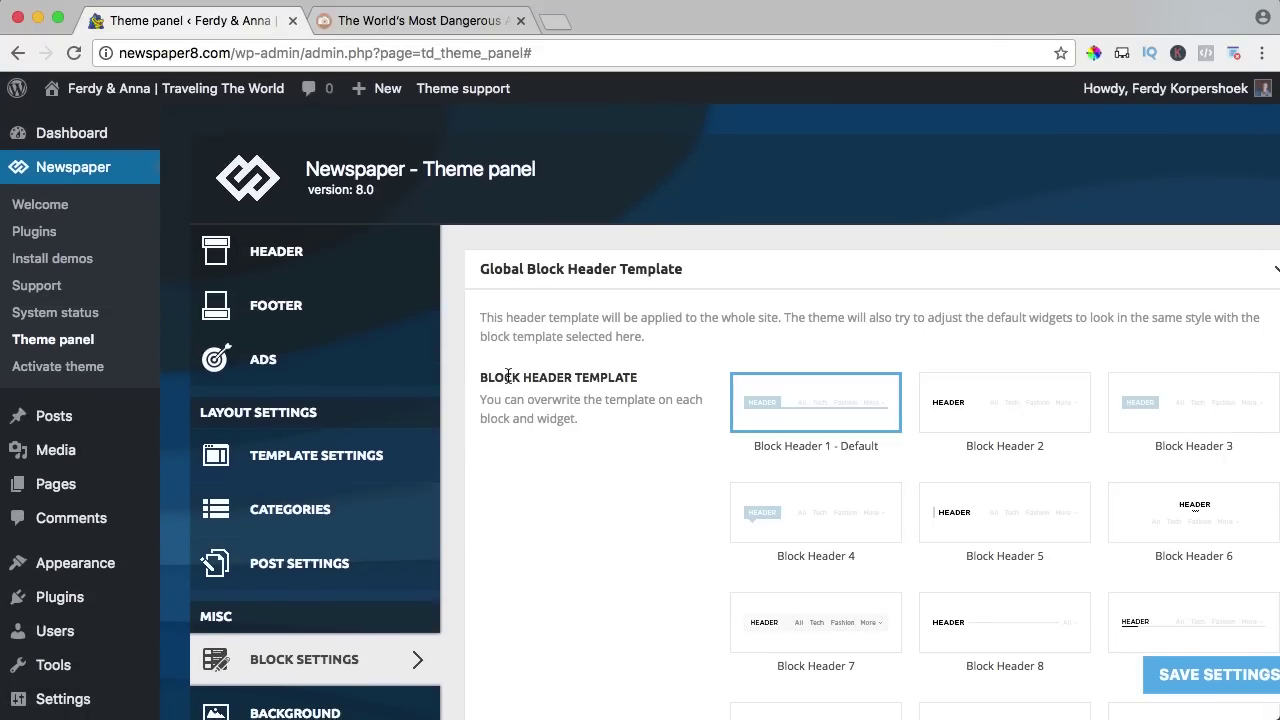
scroll(972, 430, "down", 10)
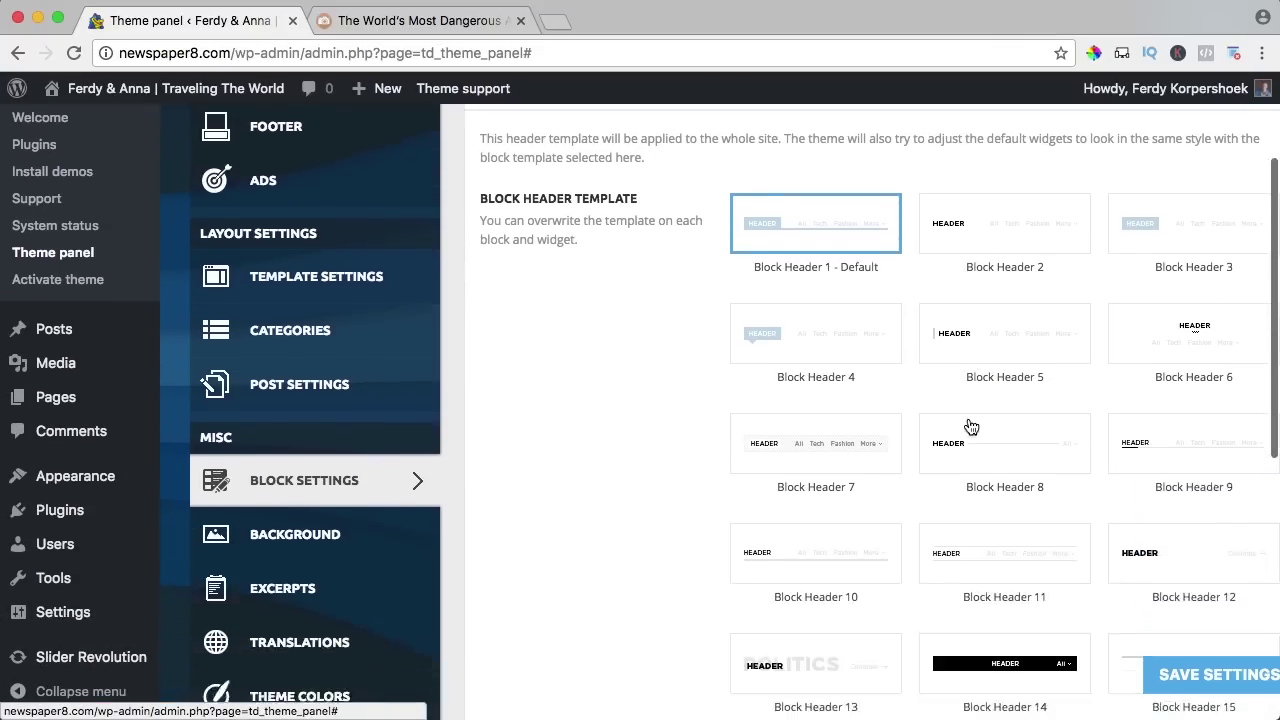
scroll(795, 378, "up", 10)
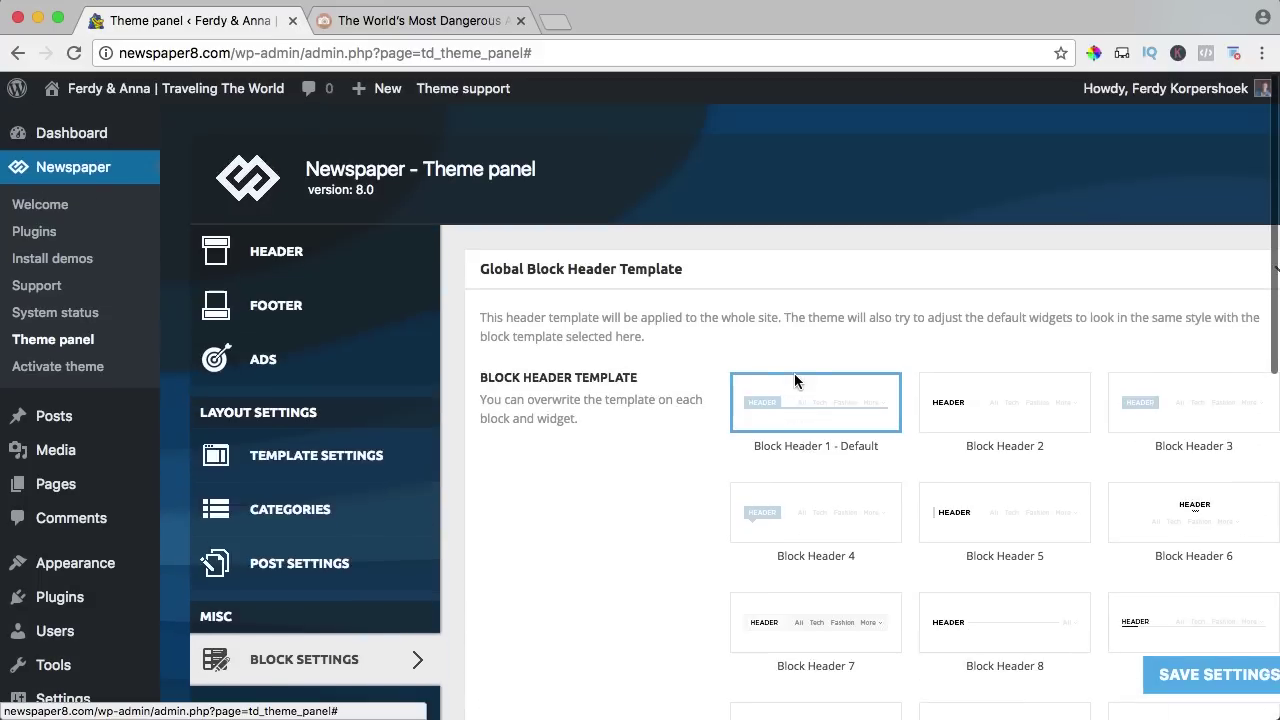
left_click(574, 275)
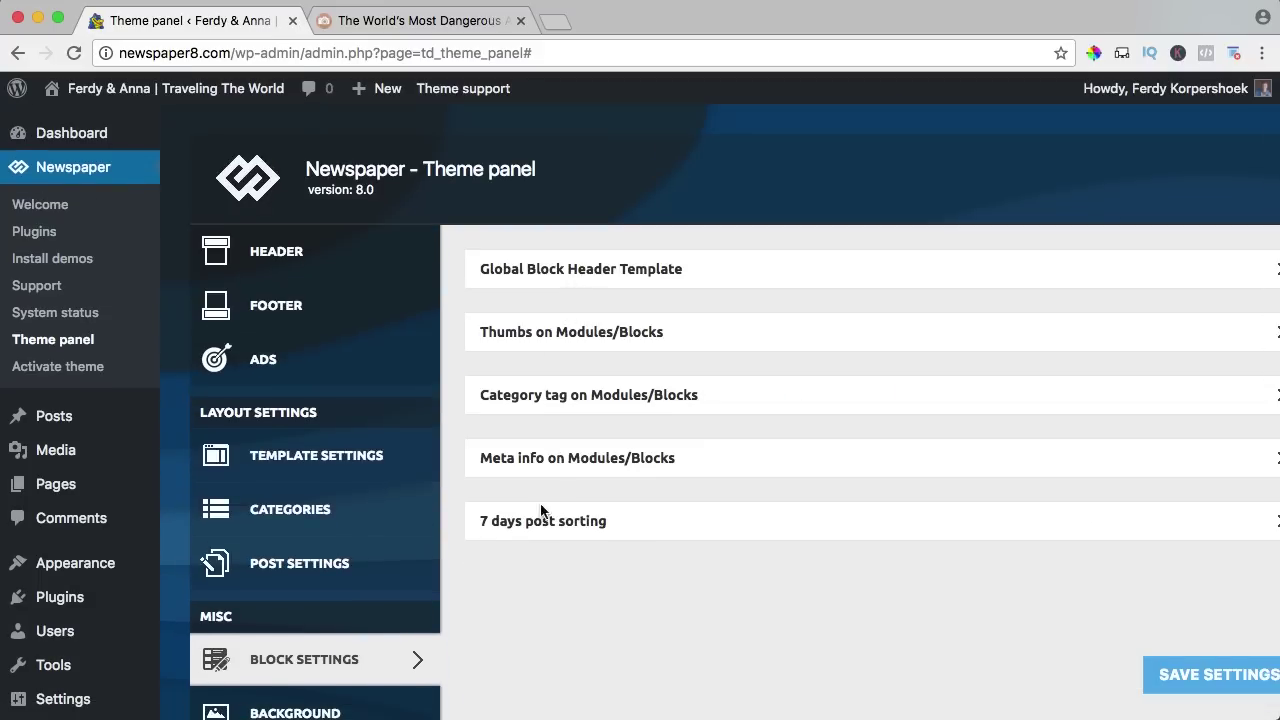
scroll(510, 366, "down", 6)
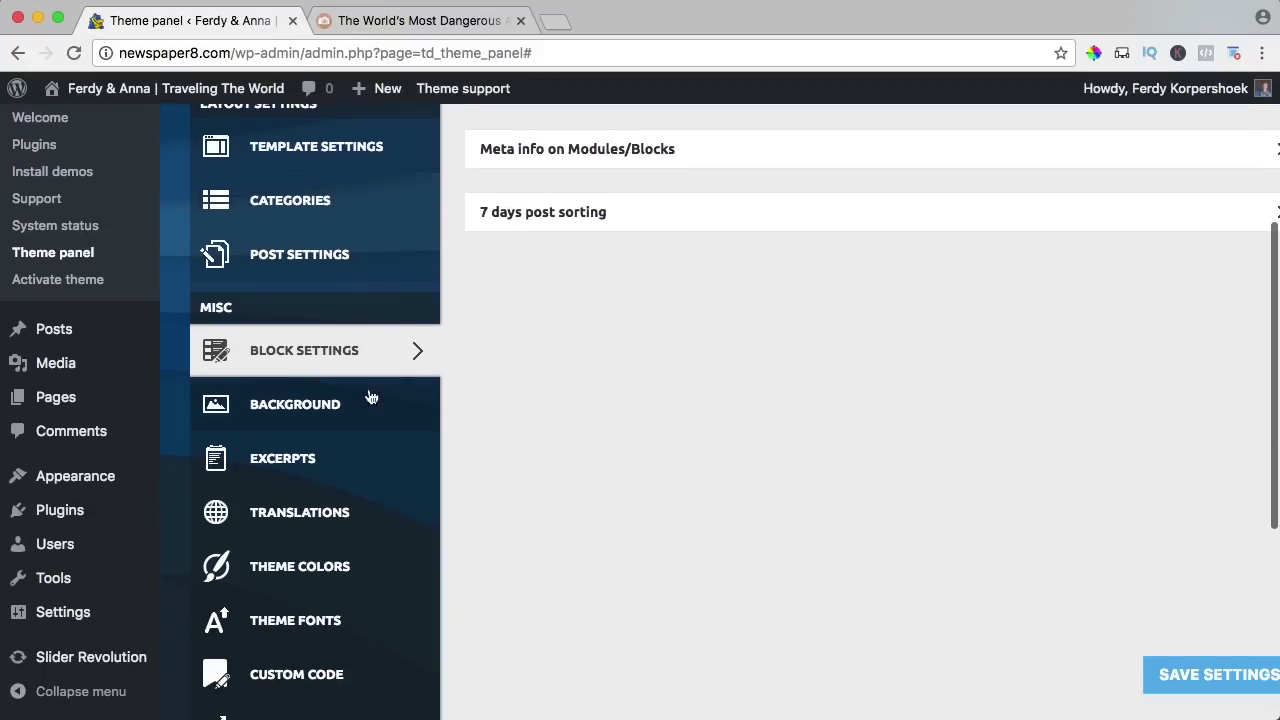
Open the Background settings and glance at the live site before changing anything.
left_click(315, 405)
left_click(440, 22)
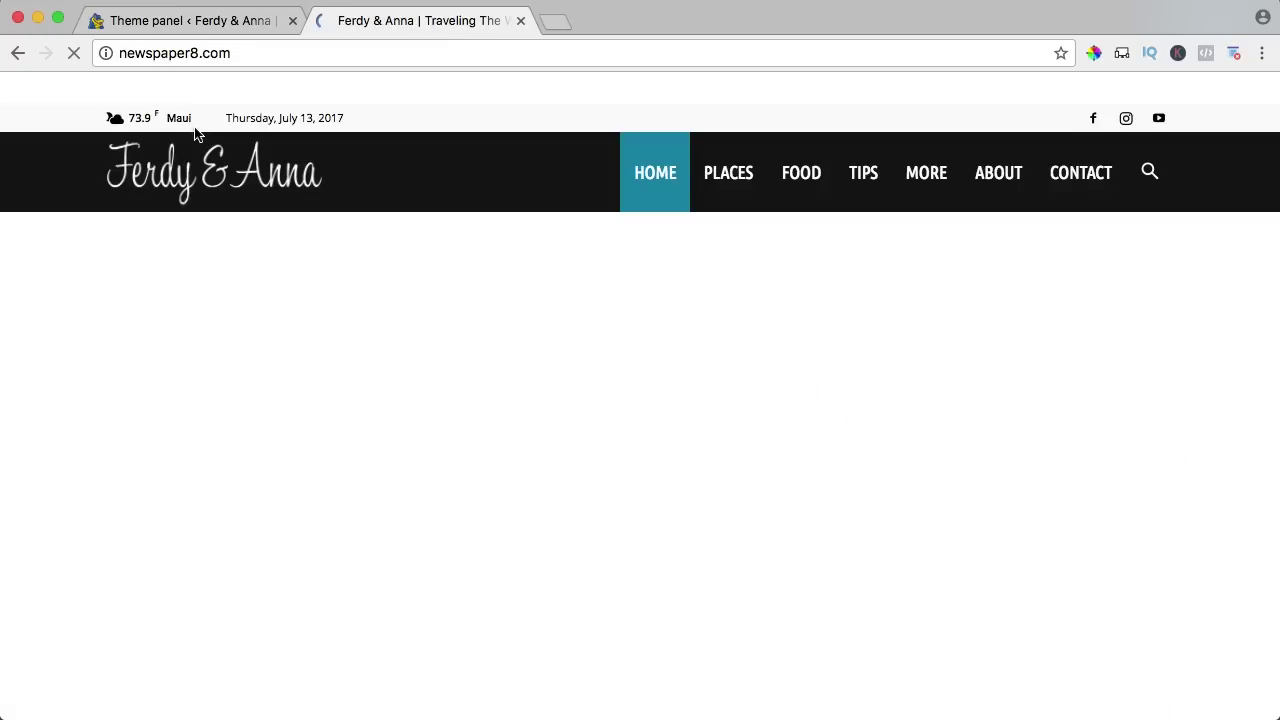
scroll(52, 262, "down", 10)
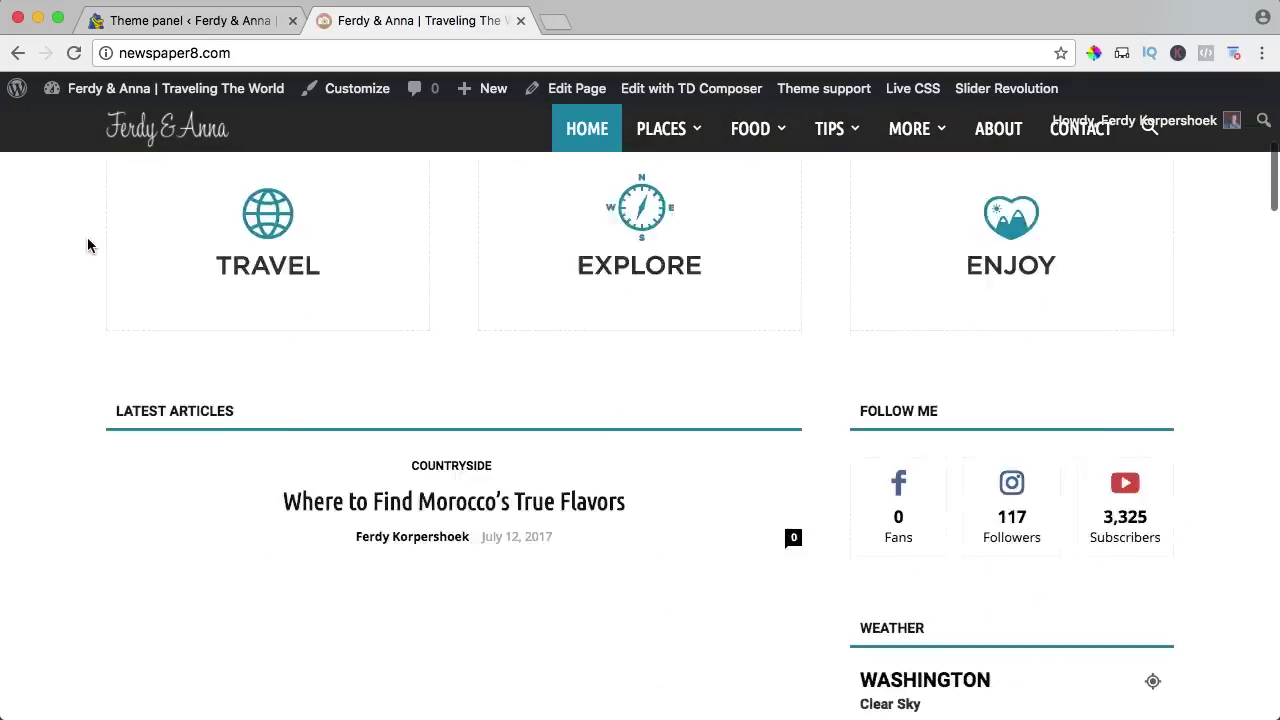
left_click(148, 30)
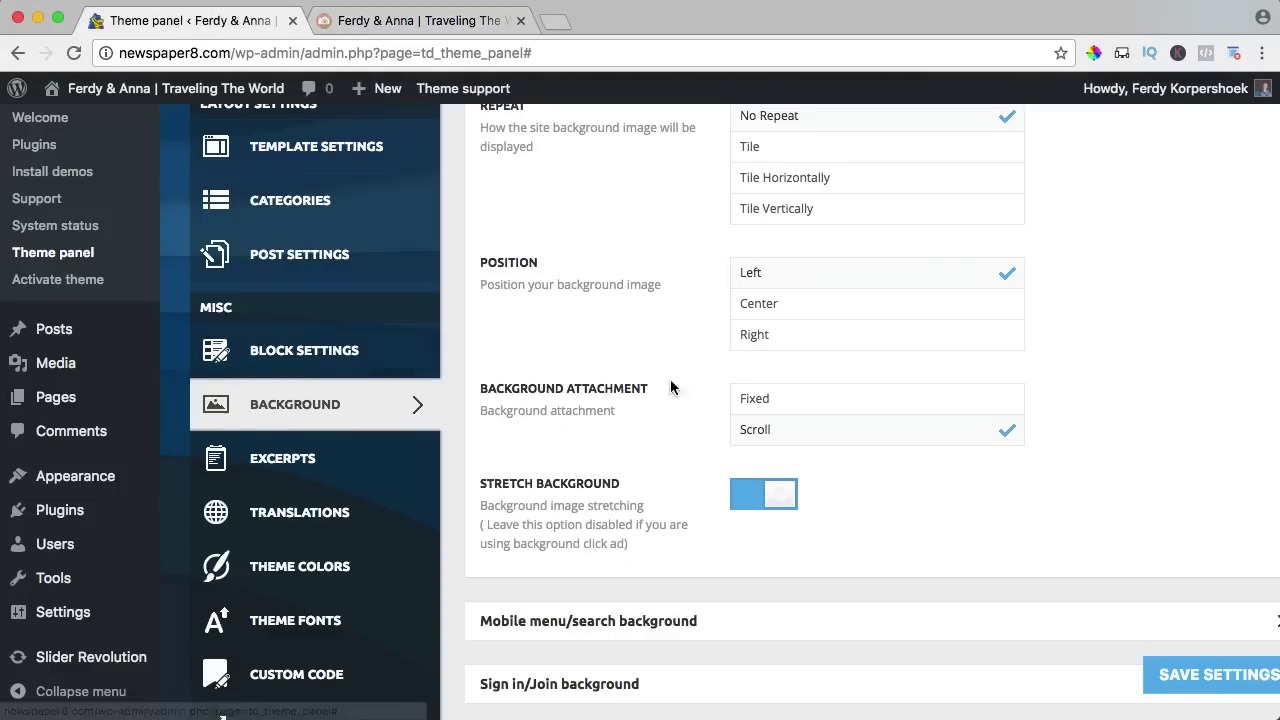
scroll(726, 381, "up", 5)
Set the airplane-wing photo p4.jpg as the theme background, save, and preview the site.
left_click(832, 278)
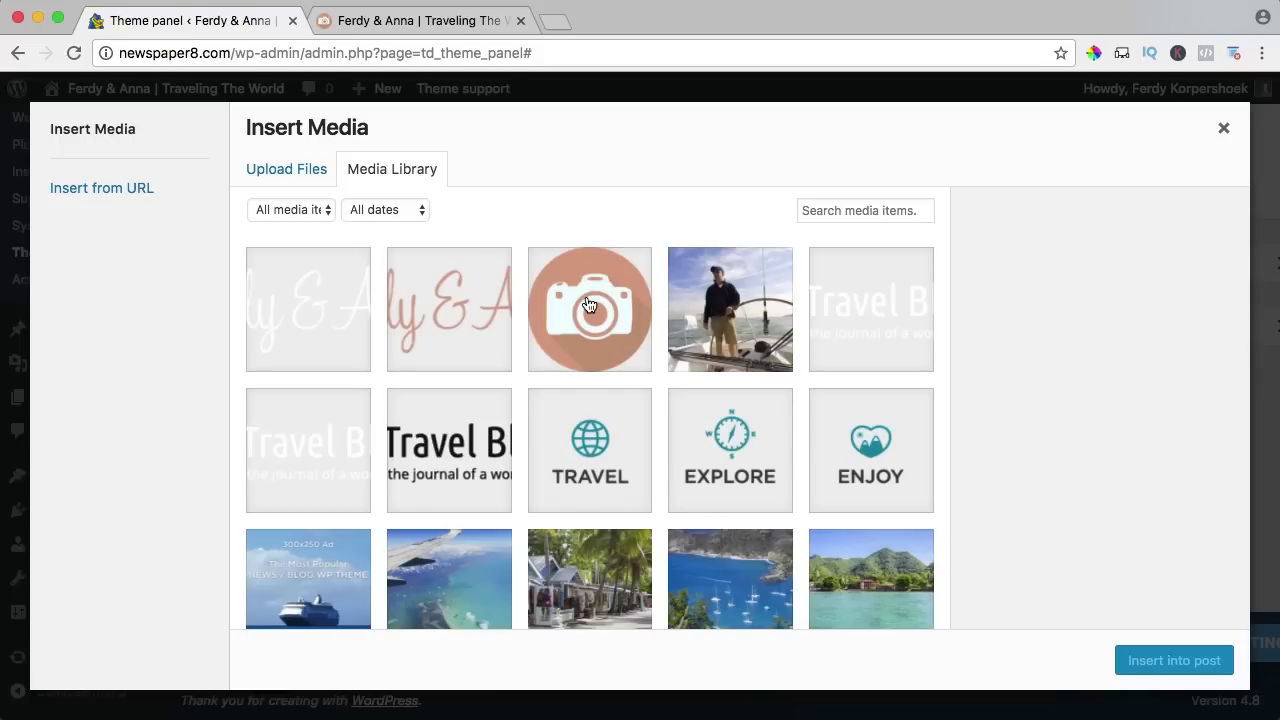
scroll(588, 305, "down", 3)
left_click(438, 360)
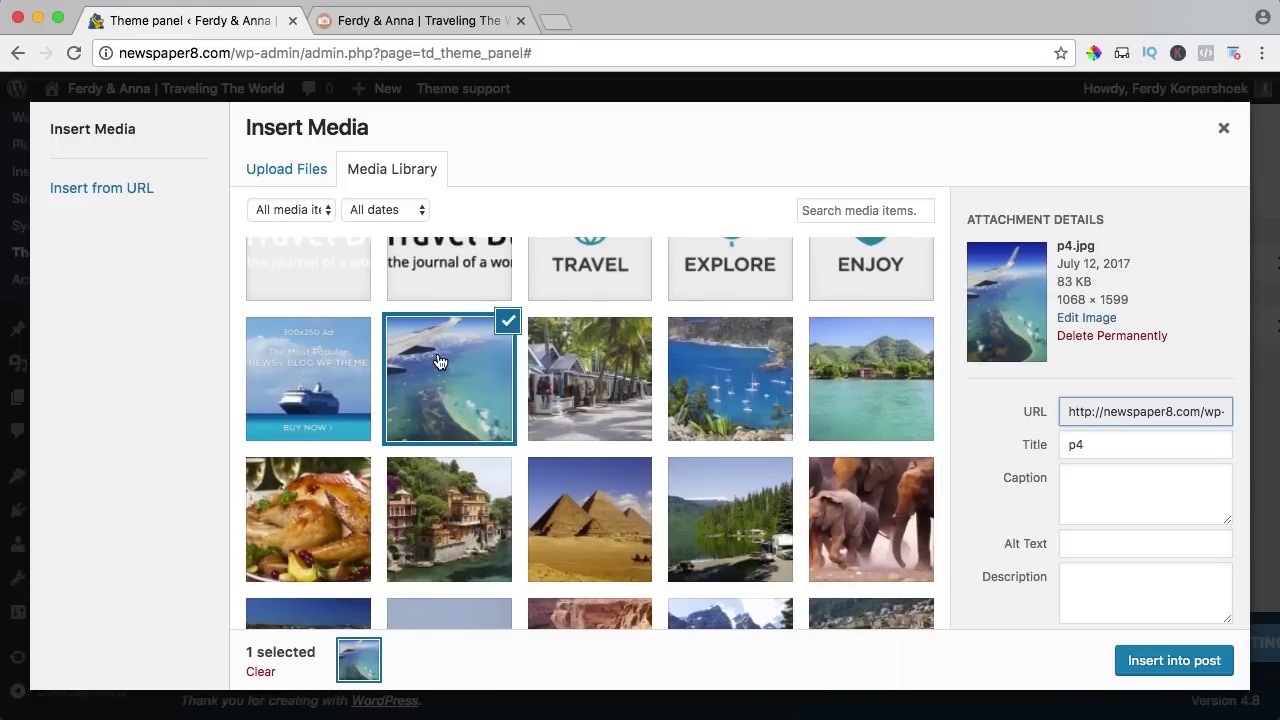
left_click(1151, 663)
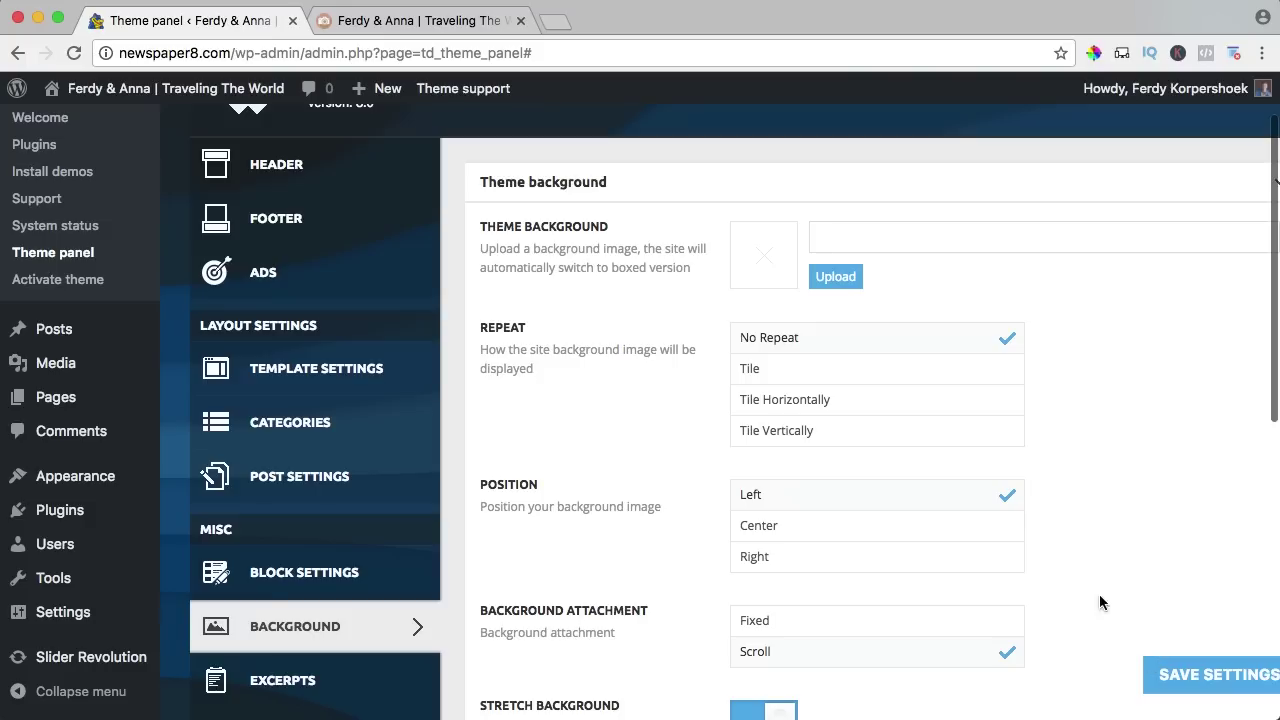
left_click(1240, 698)
left_click(500, 24)
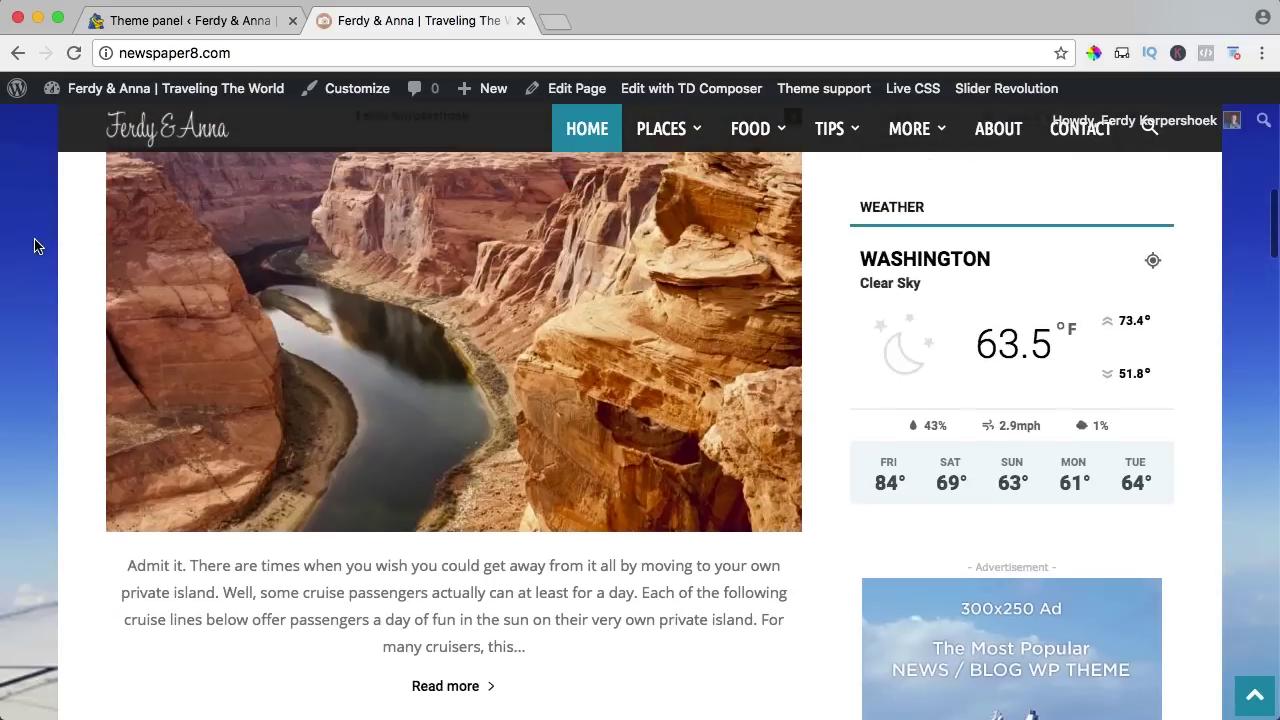
Zoom the browser to 50% to preview the boxed site over the sky photo, then return to the theme panel.
key("ctrl+minus")
key("ctrl+minus")
key("ctrl+minus")
key("ctrl+minus")
key("ctrl+minus")
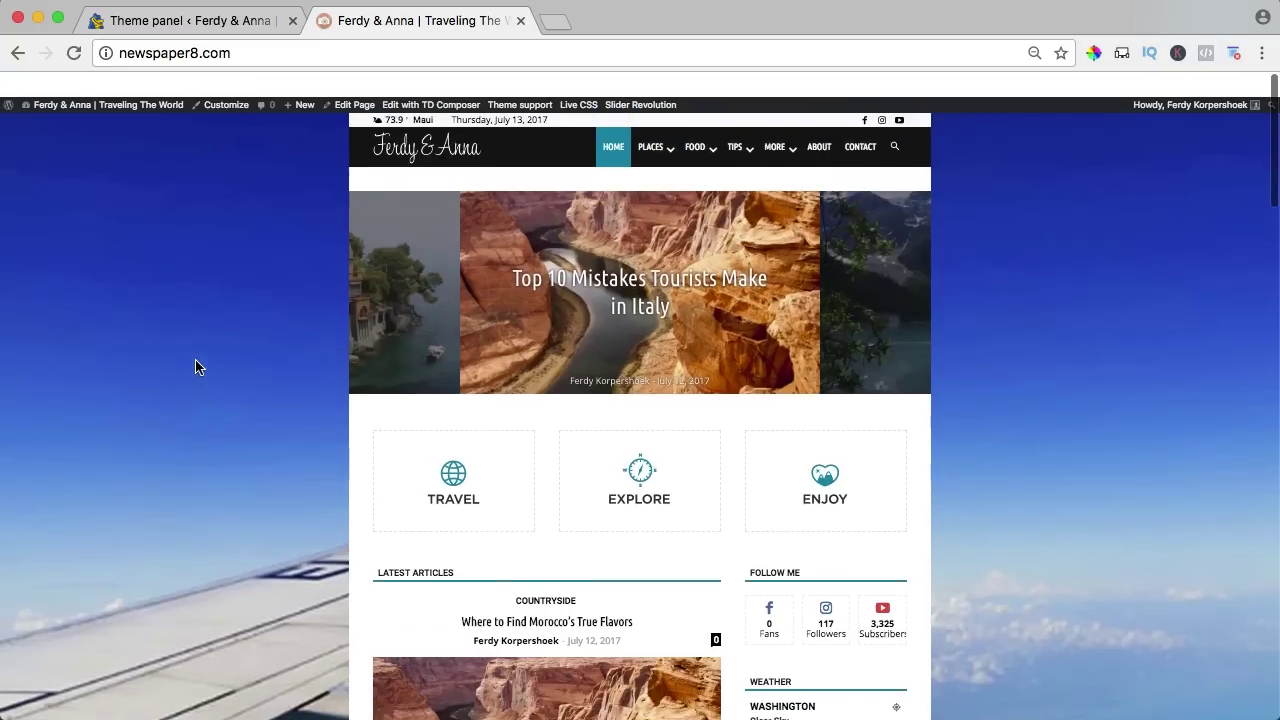
scroll(221, 585, "down", 1)
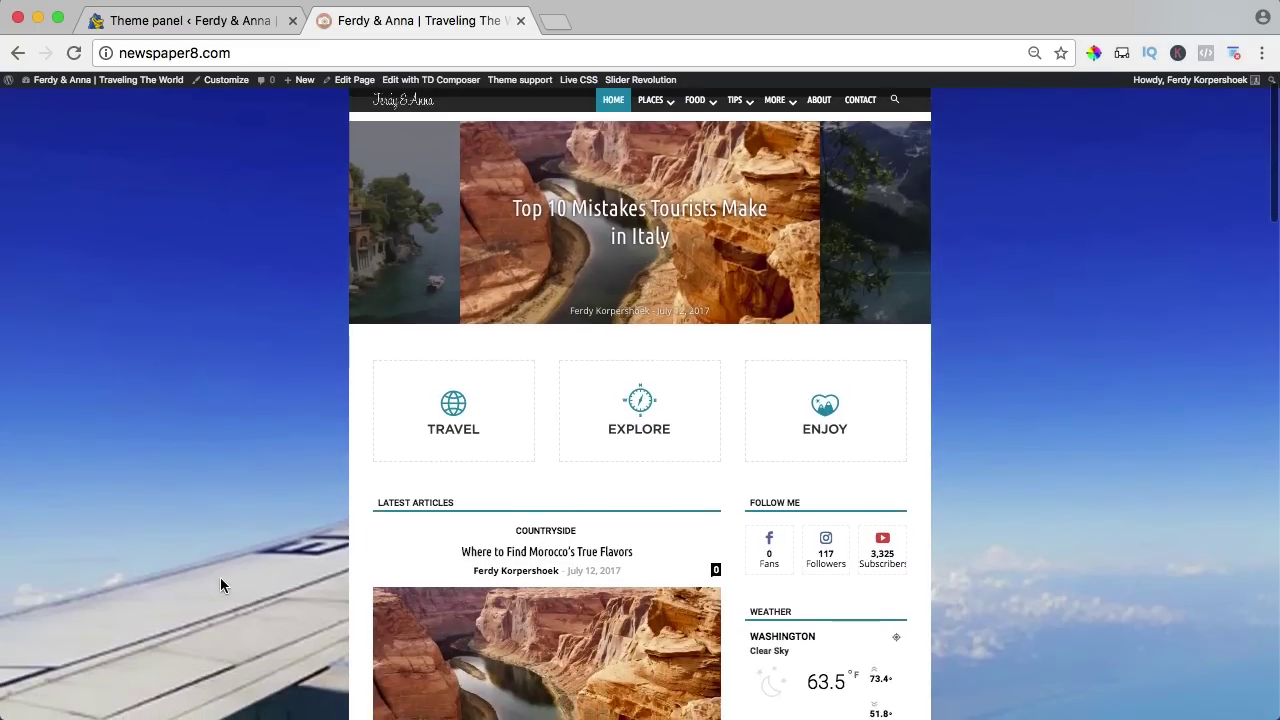
key("super+plus")
key("super+minus")
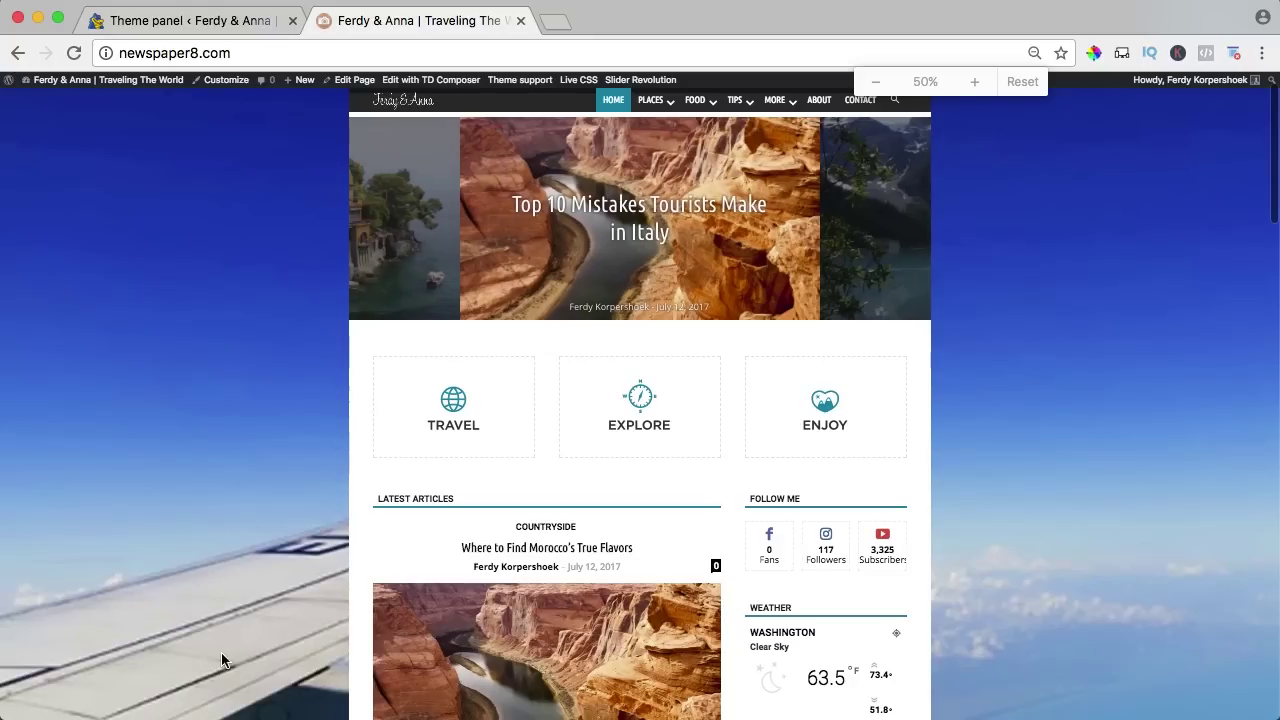
left_click(191, 22)
scroll(810, 315, "up", 5)
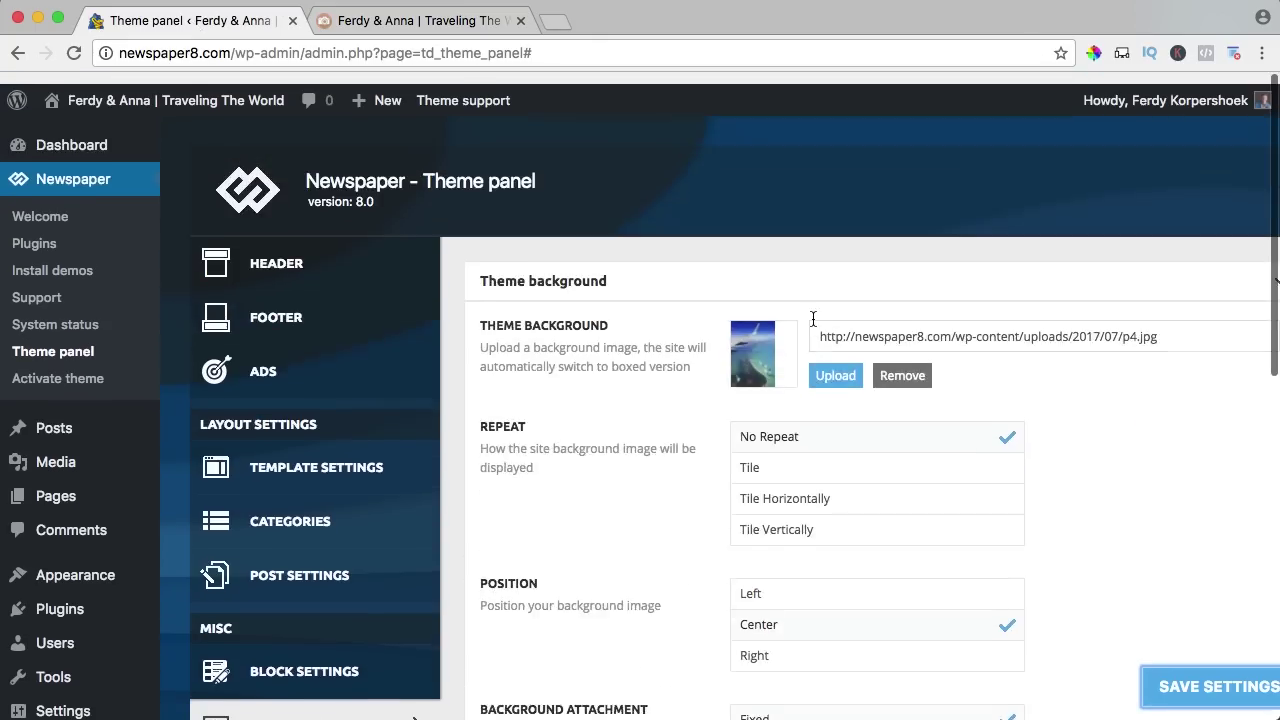
scroll(813, 318, "down", 3)
scroll(814, 325, "down", 3)
scroll(763, 285, "up", 6)
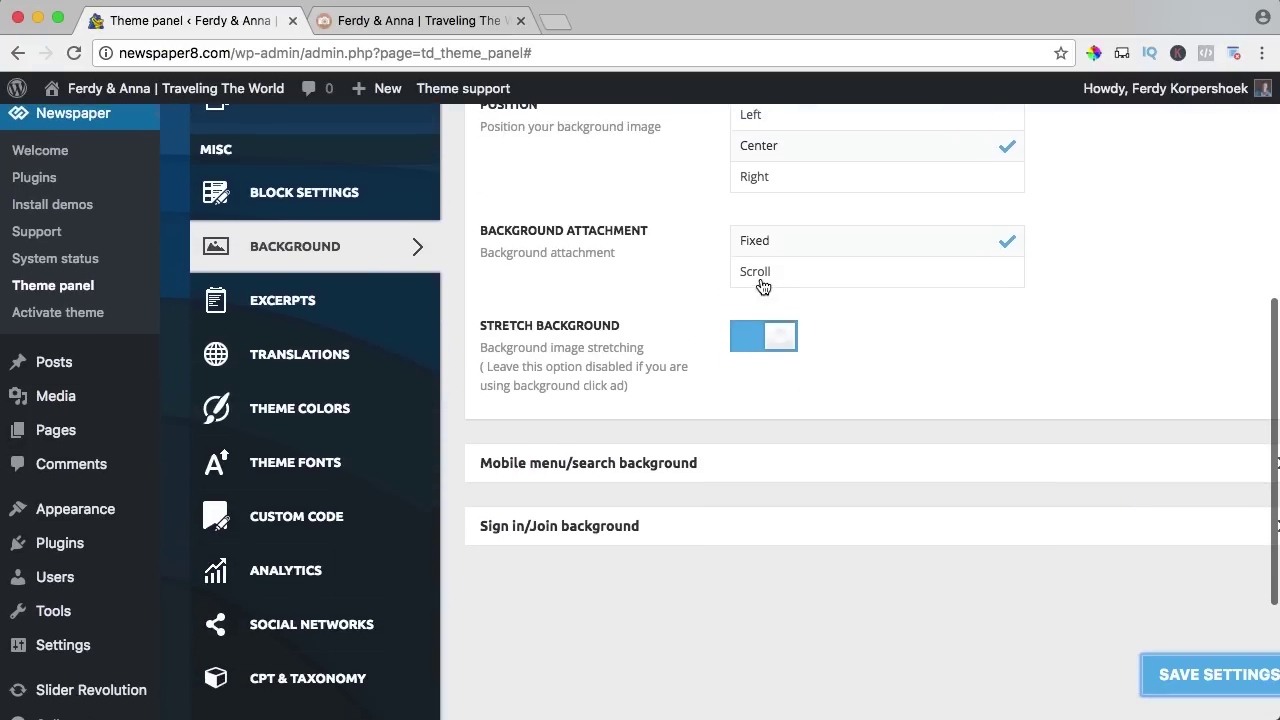
left_click(390, 22)
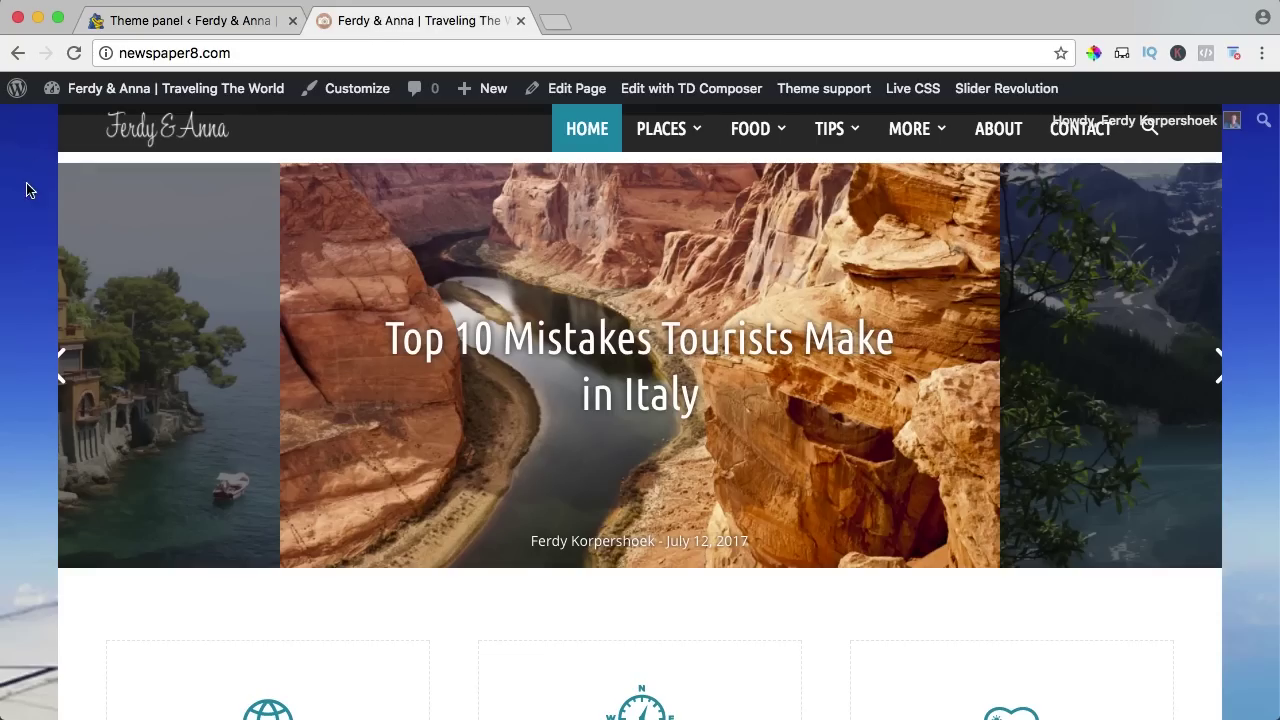
left_click(118, 28)
Delete the p4.jpg theme background image, save, and check the full-width site.
left_click(892, 365)
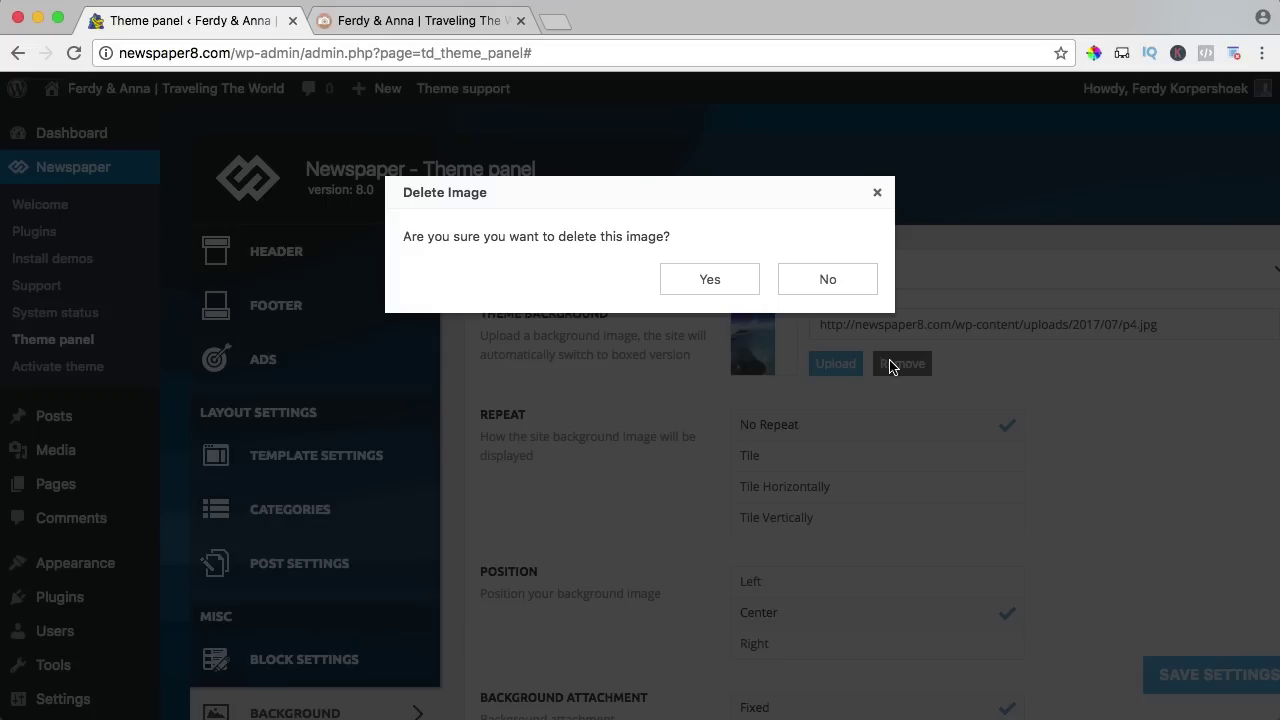
left_click(712, 277)
left_click(1180, 675)
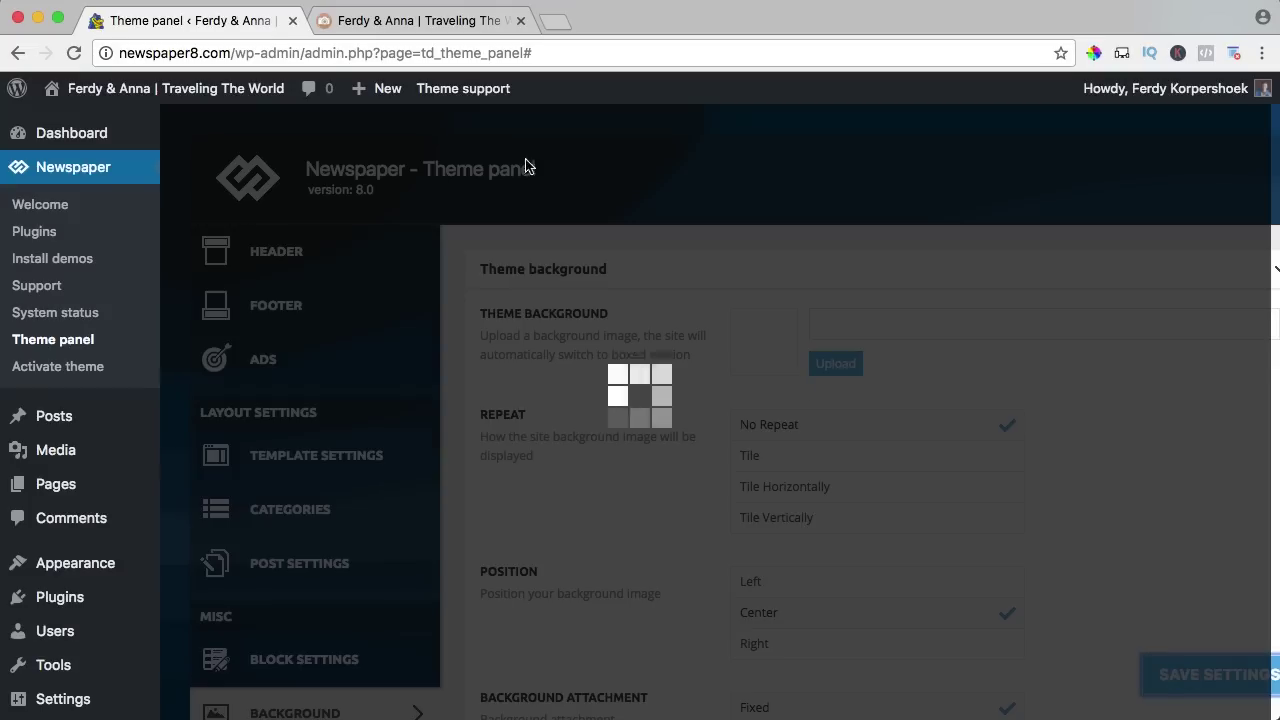
left_click(387, 24)
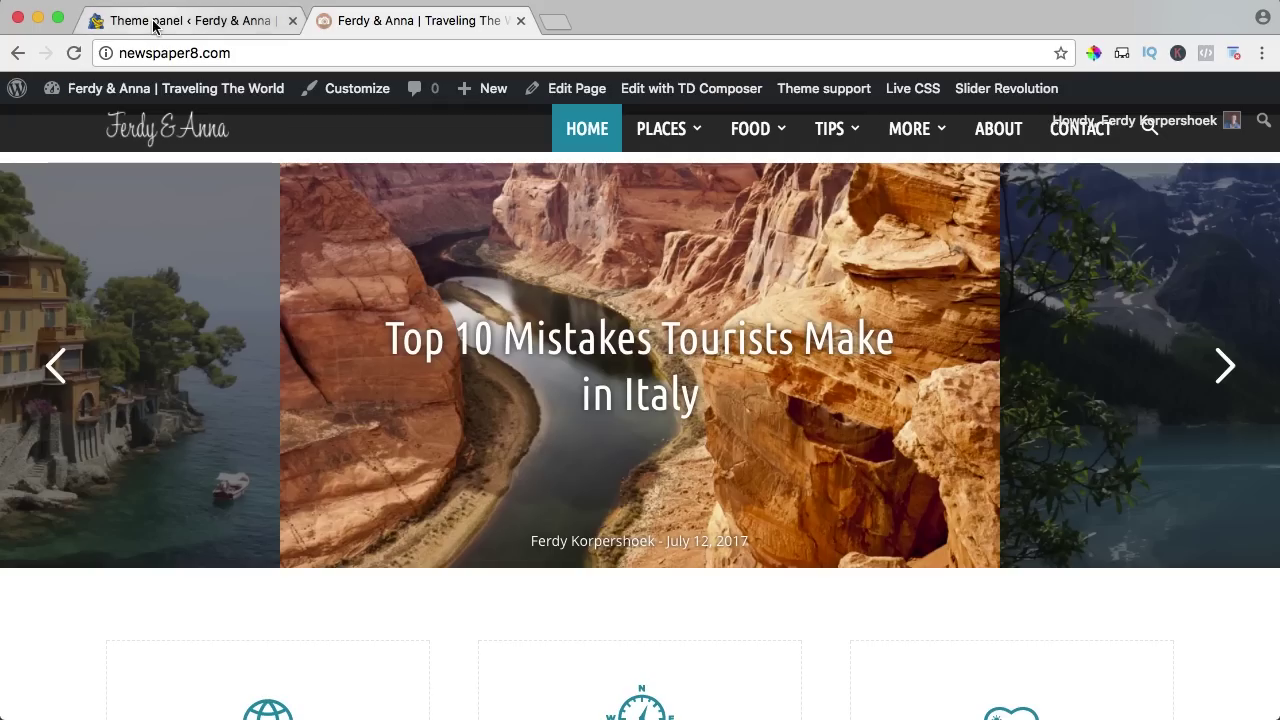
left_click(153, 25)
Look through the Theme, Mobile menu/search and Sign in/Join background options without changing them.
left_click(566, 271)
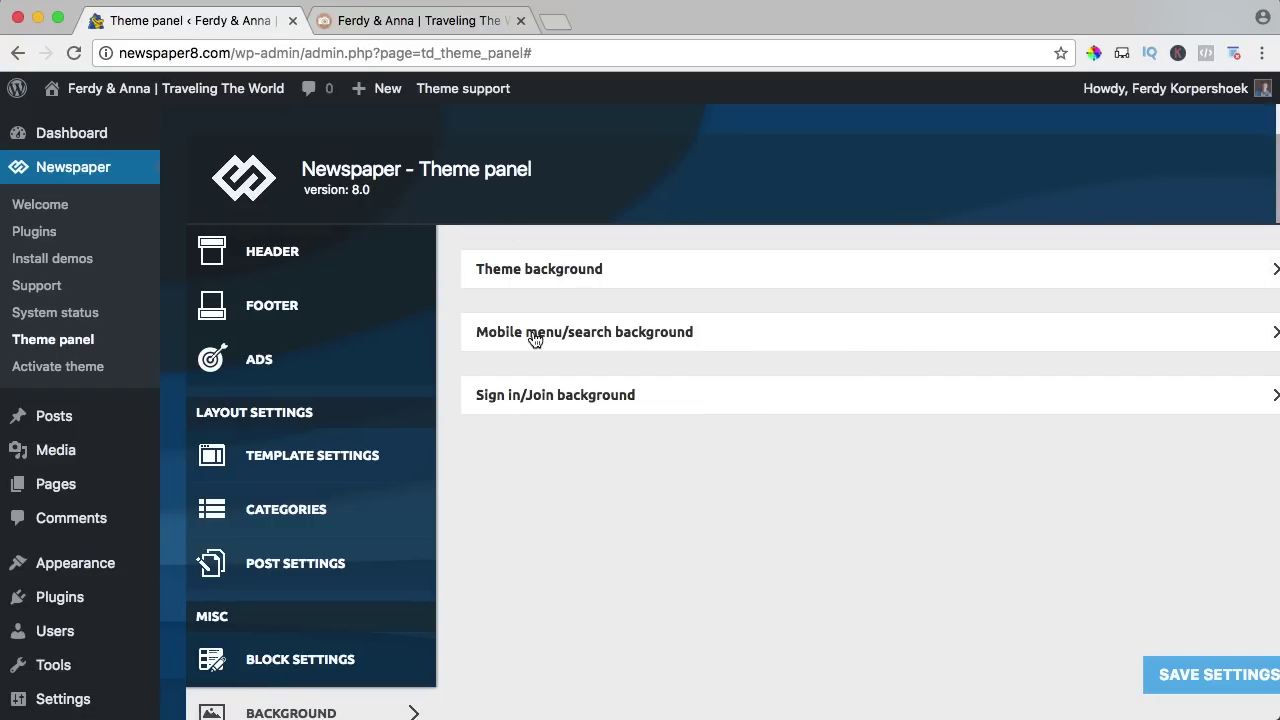
left_click(583, 338)
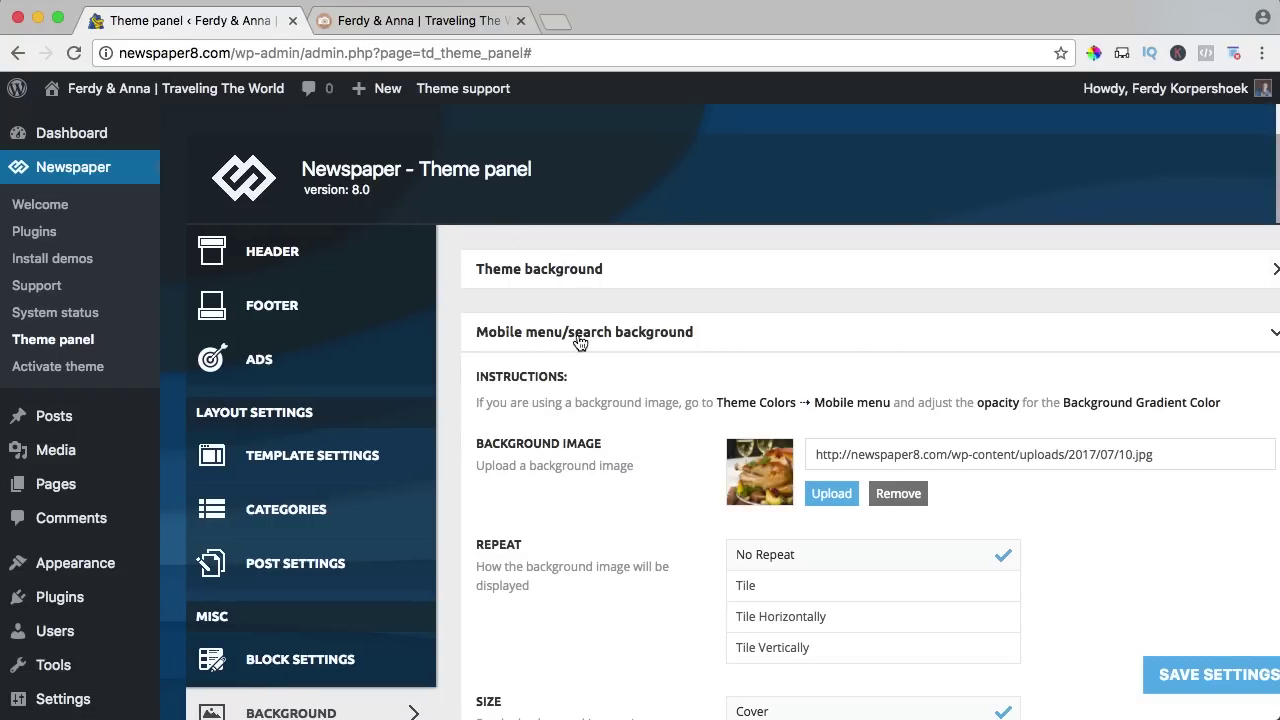
left_click(565, 337)
left_click(541, 411)
scroll(559, 416, "down", 5)
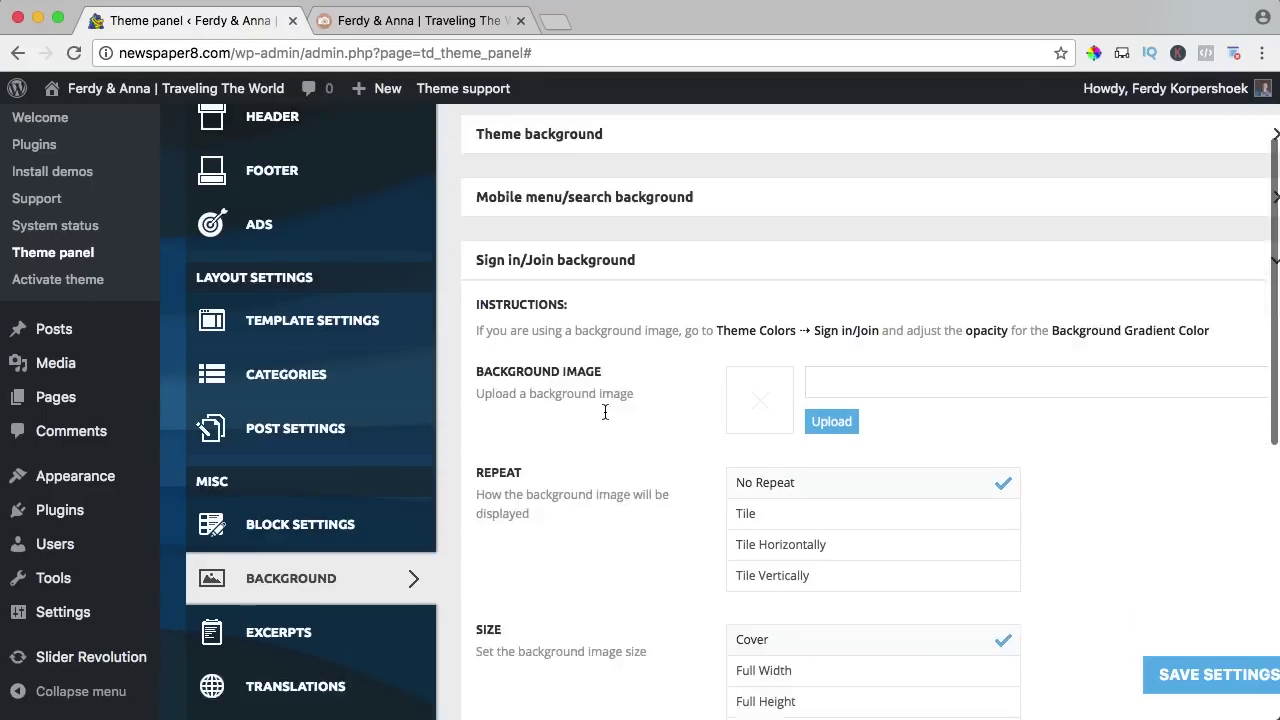
scroll(590, 380, "up", 3)
left_click(565, 296)
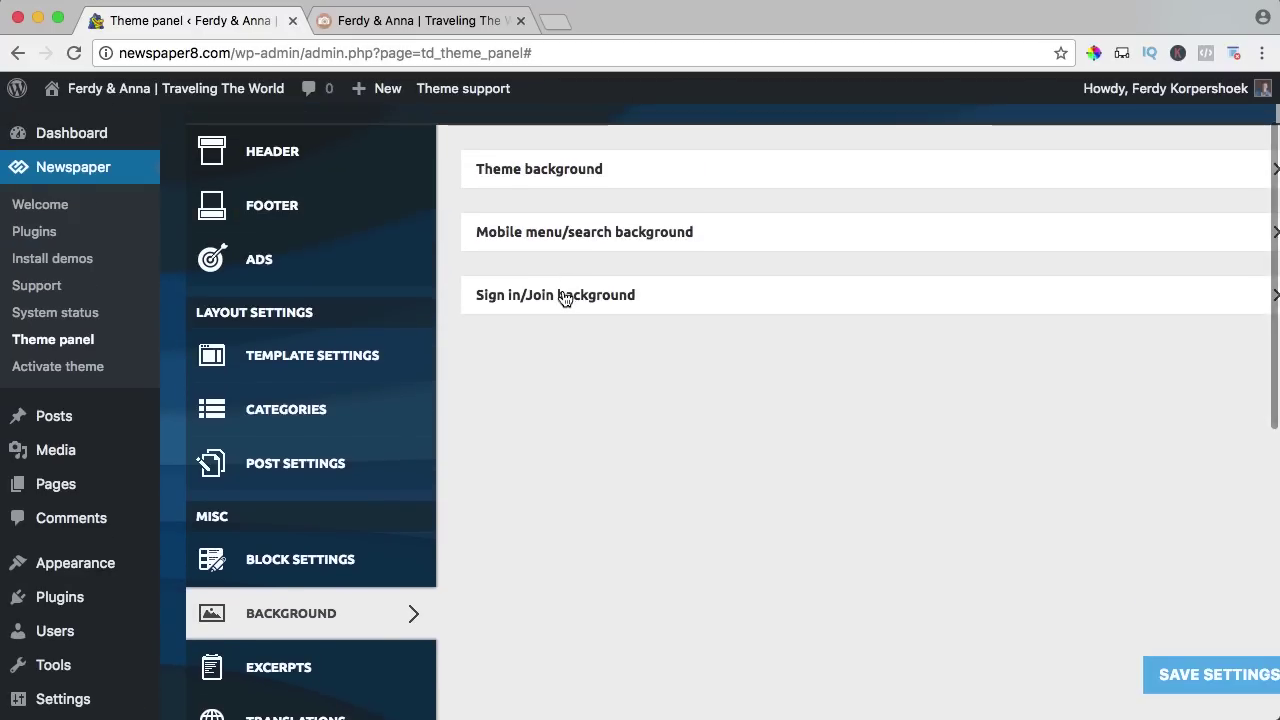
scroll(572, 321, "down", 5)
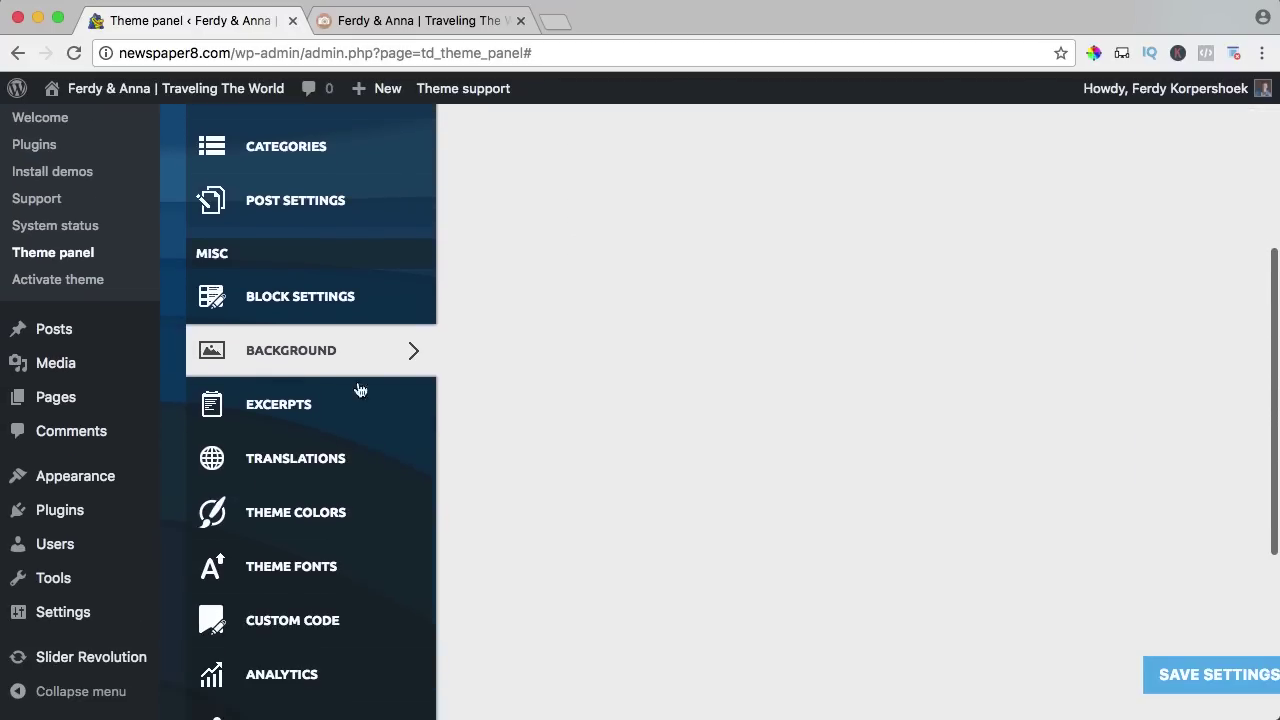
In Excerpts, set the Related posts module Title Length to 3, save, and switch to the live site.
left_click(260, 407)
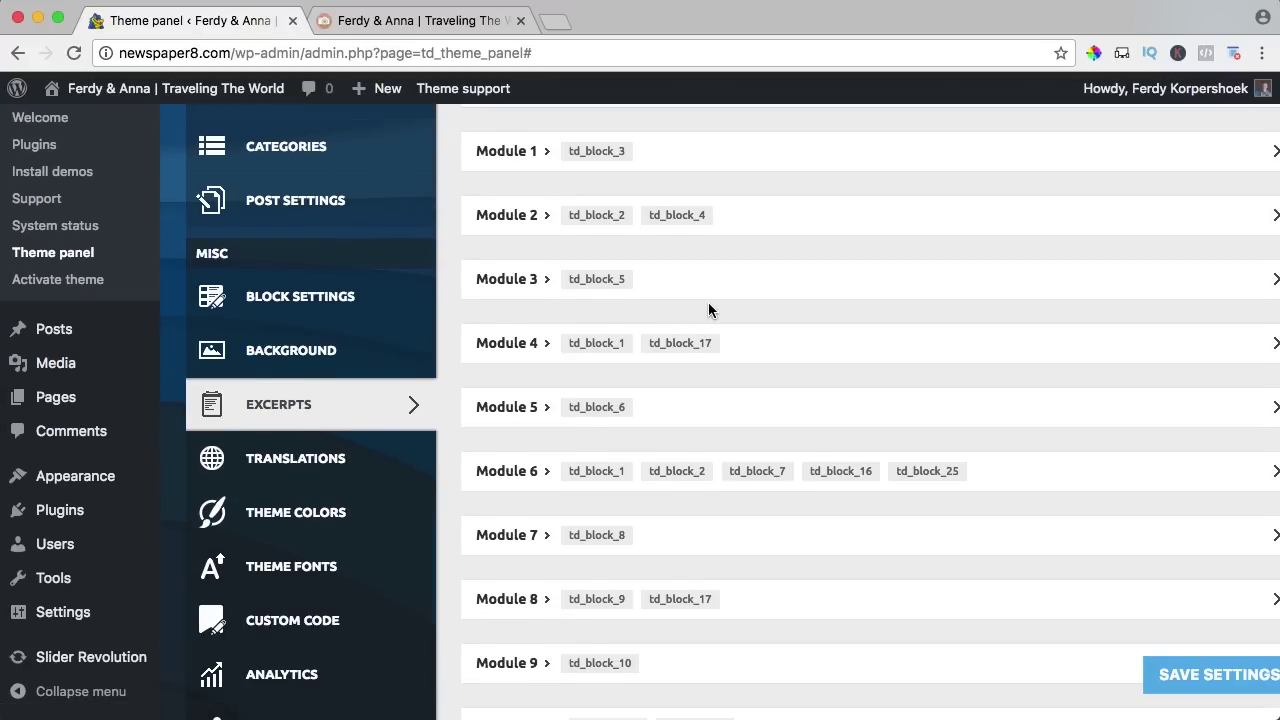
scroll(708, 302, "up", 1)
scroll(708, 302, "up", 4)
scroll(691, 268, "down", 3)
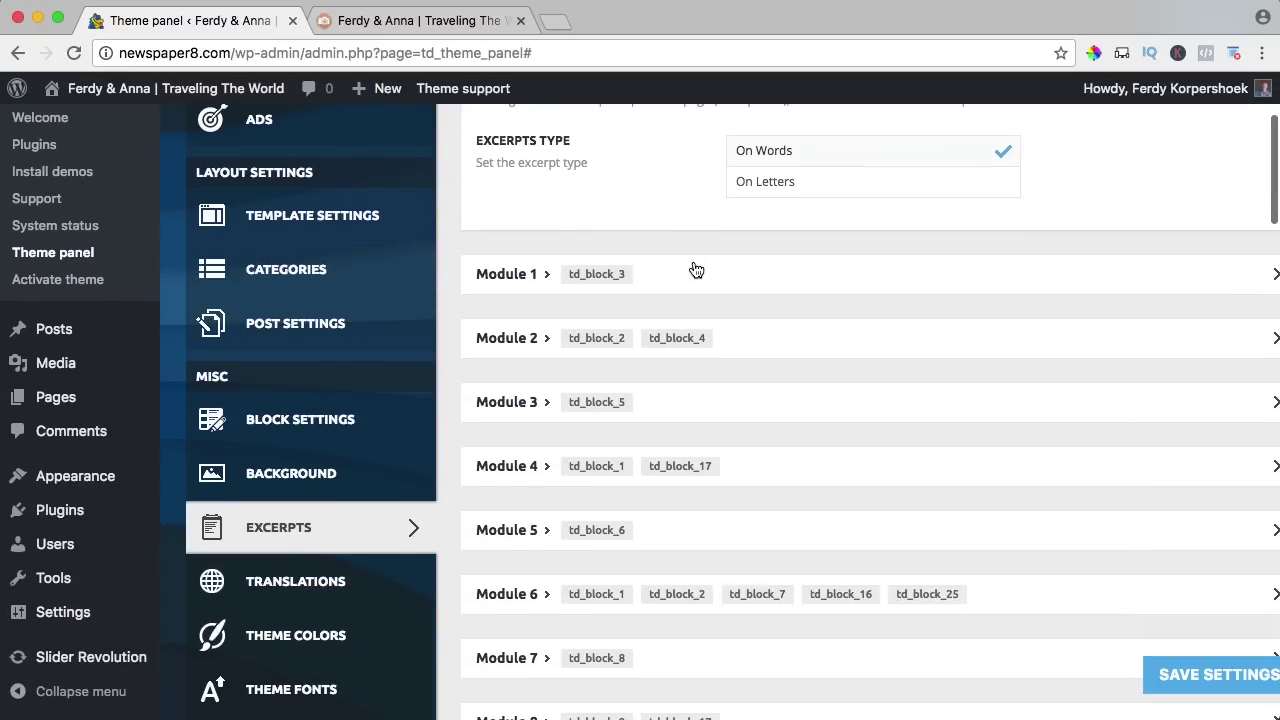
left_click(680, 284)
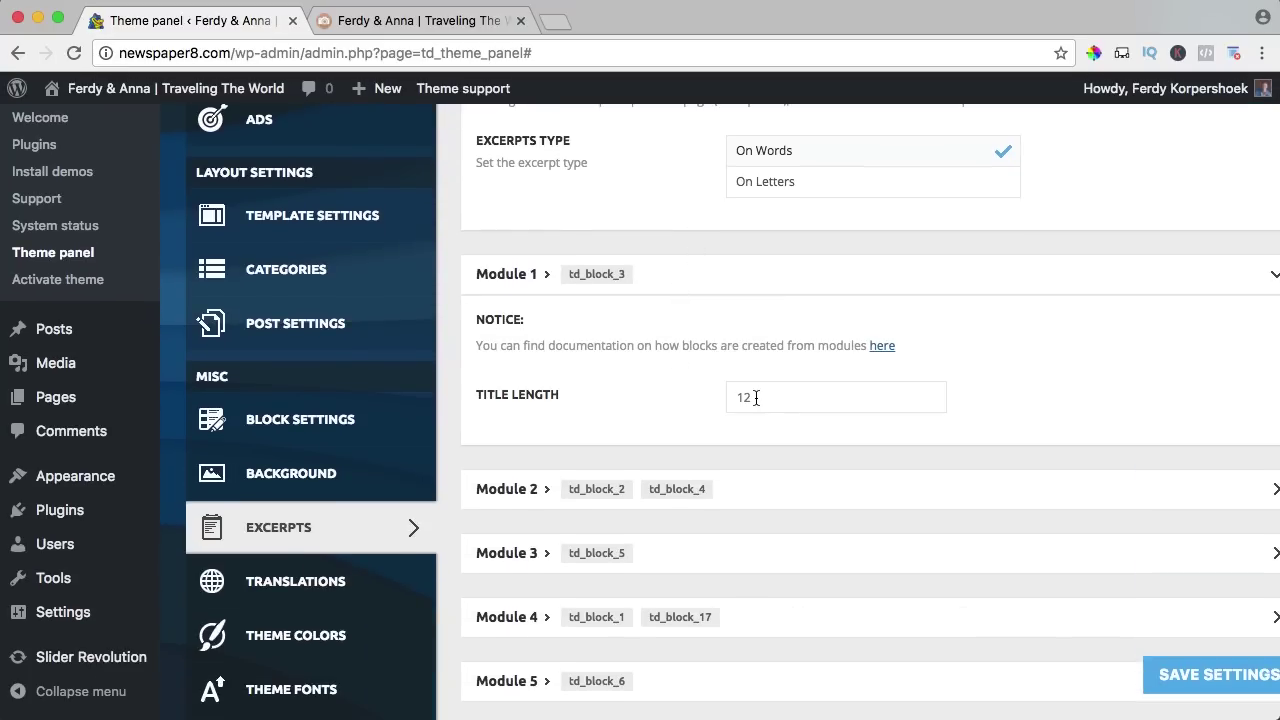
scroll(546, 378, "down", 20)
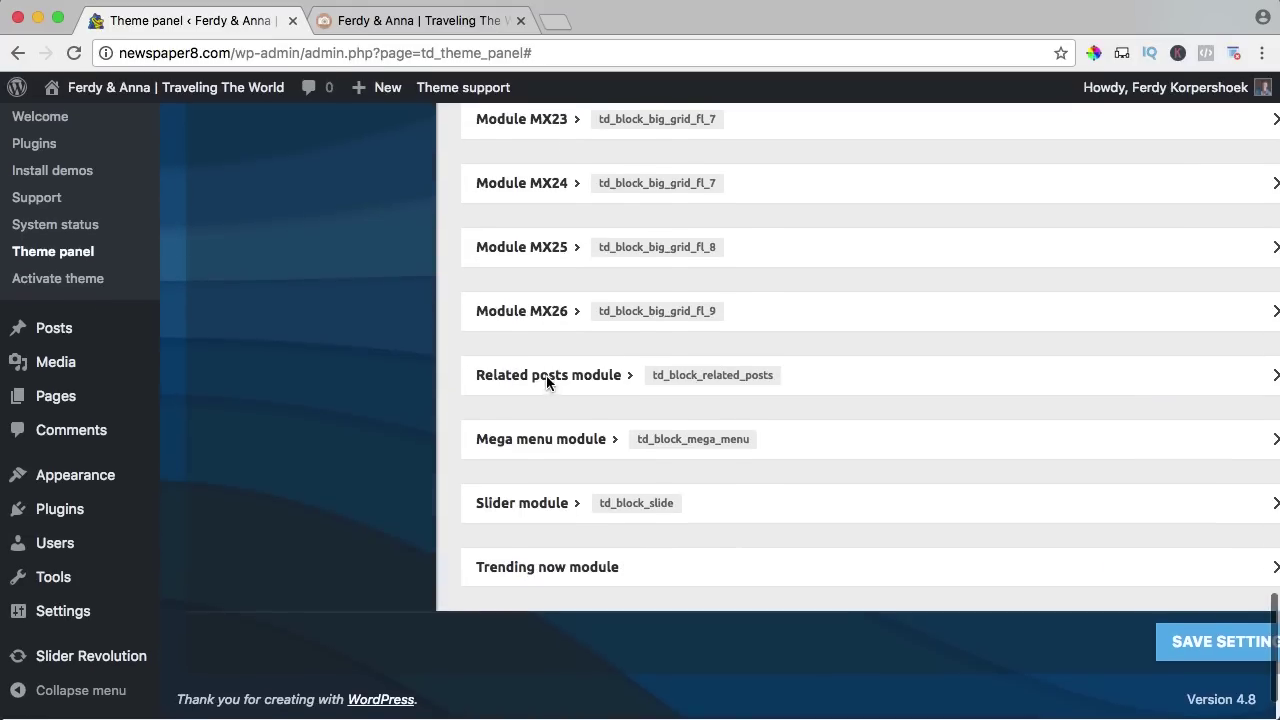
left_click(553, 380)
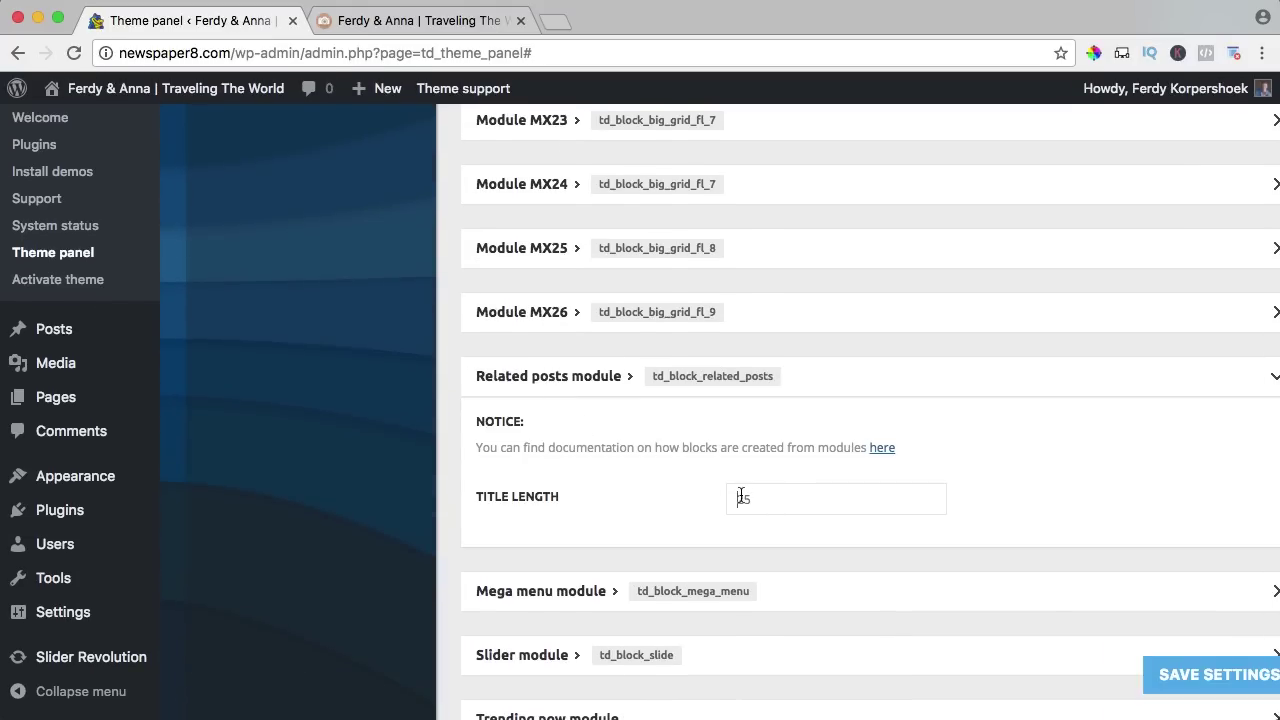
left_click(1160, 675)
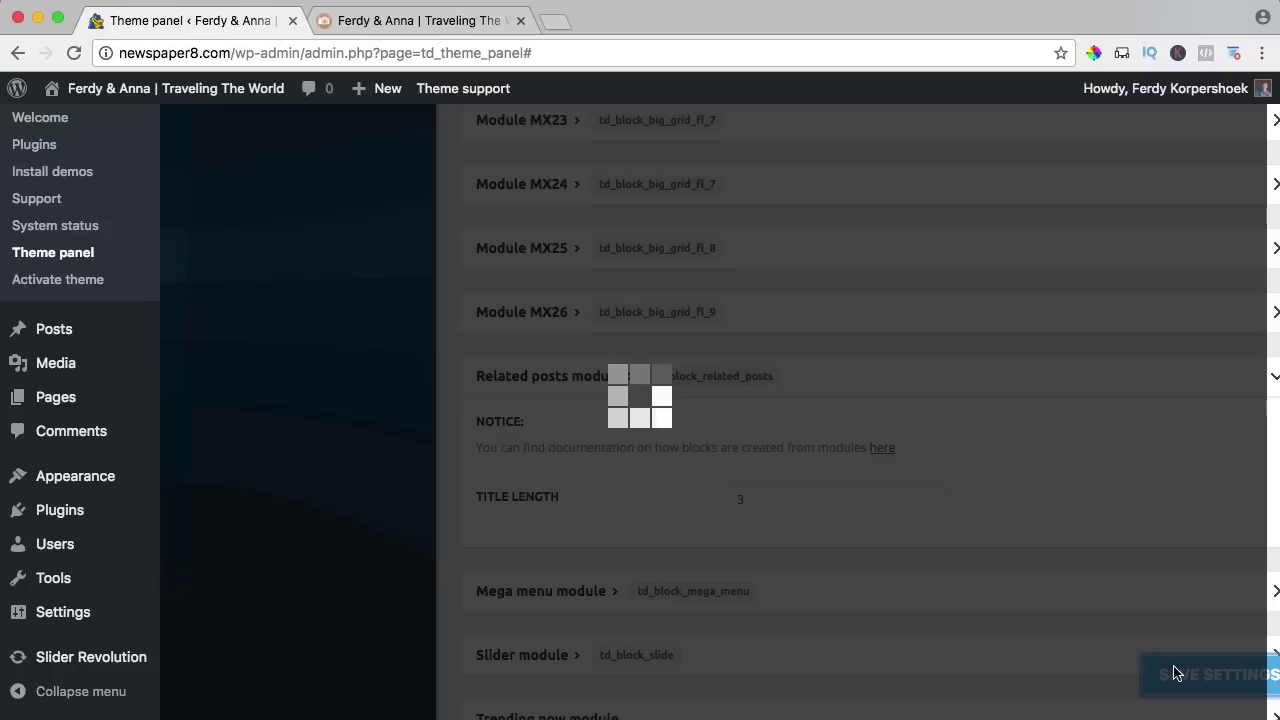
left_click(373, 24)
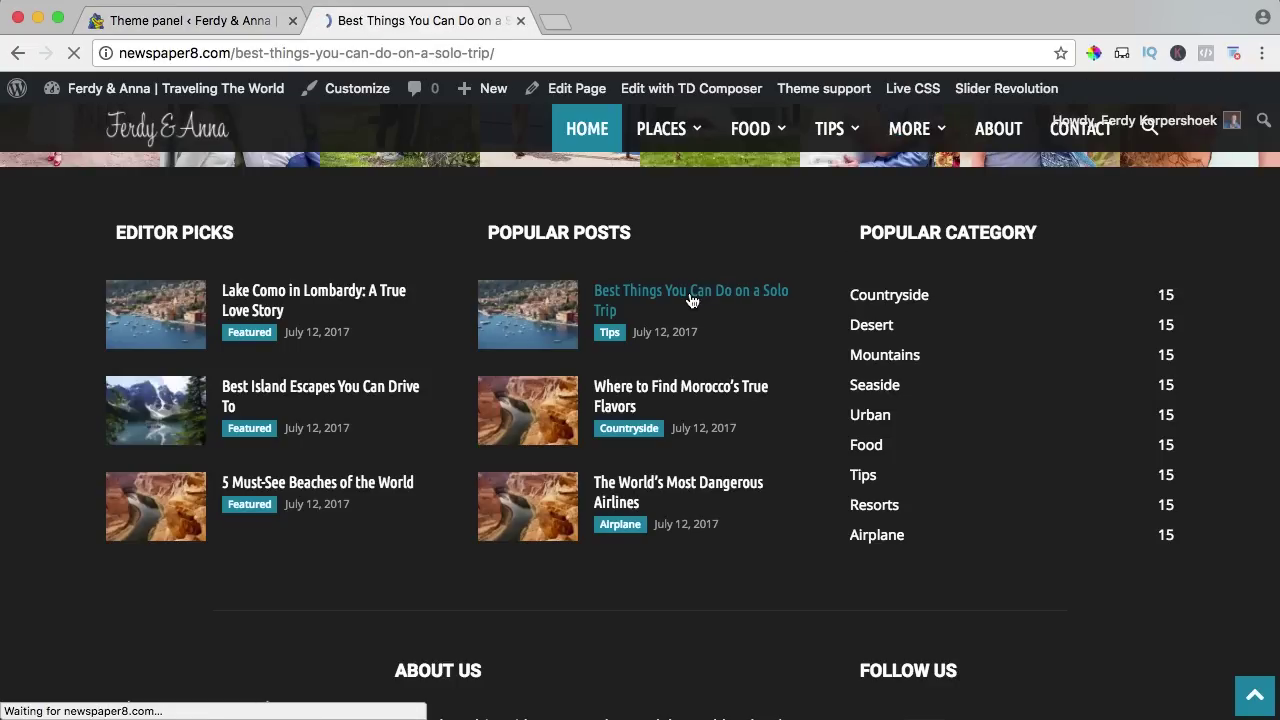
Raise the Related posts module Title Length again and save it.
scroll(638, 318, "down", 10)
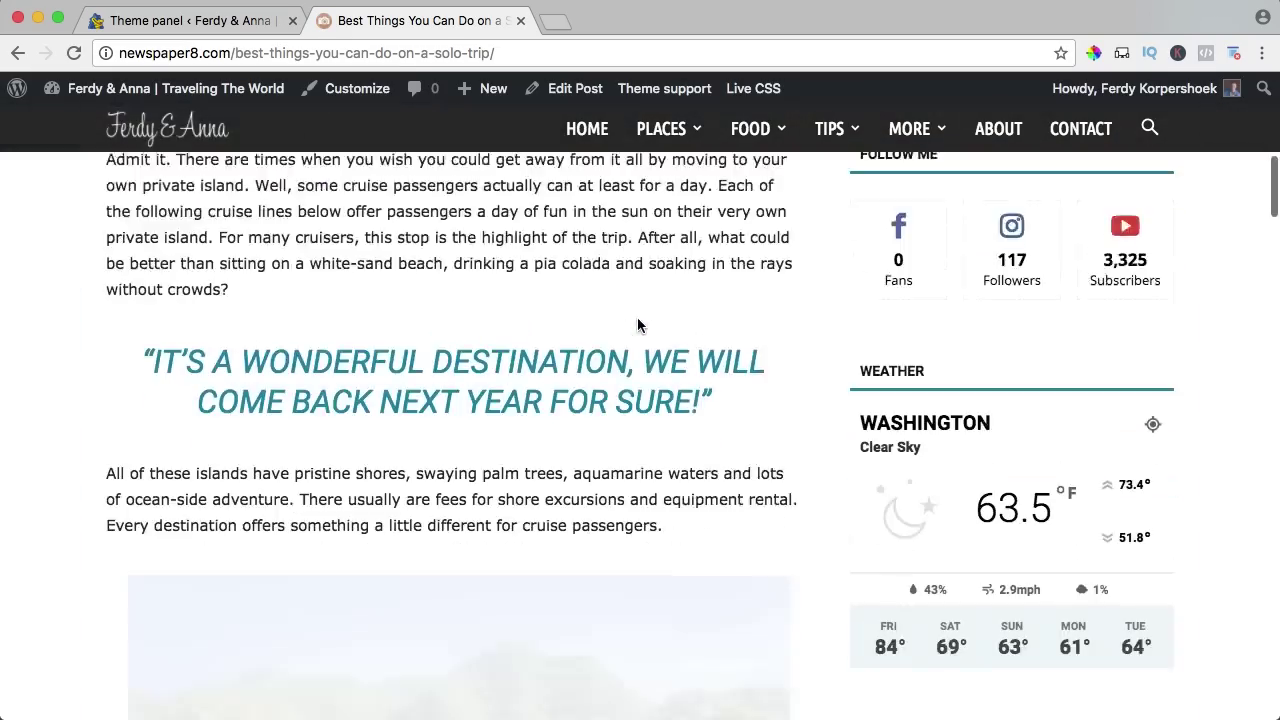
scroll(637, 318, "down", 20)
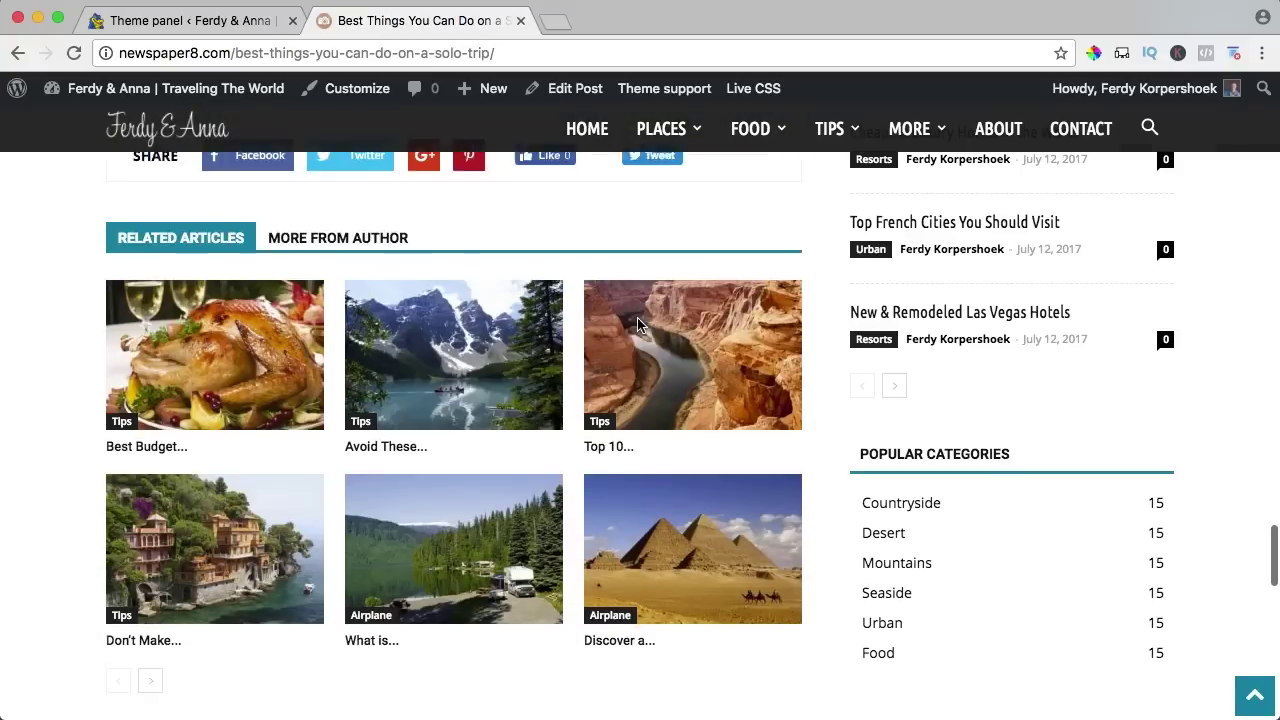
scroll(638, 325, "down", 1)
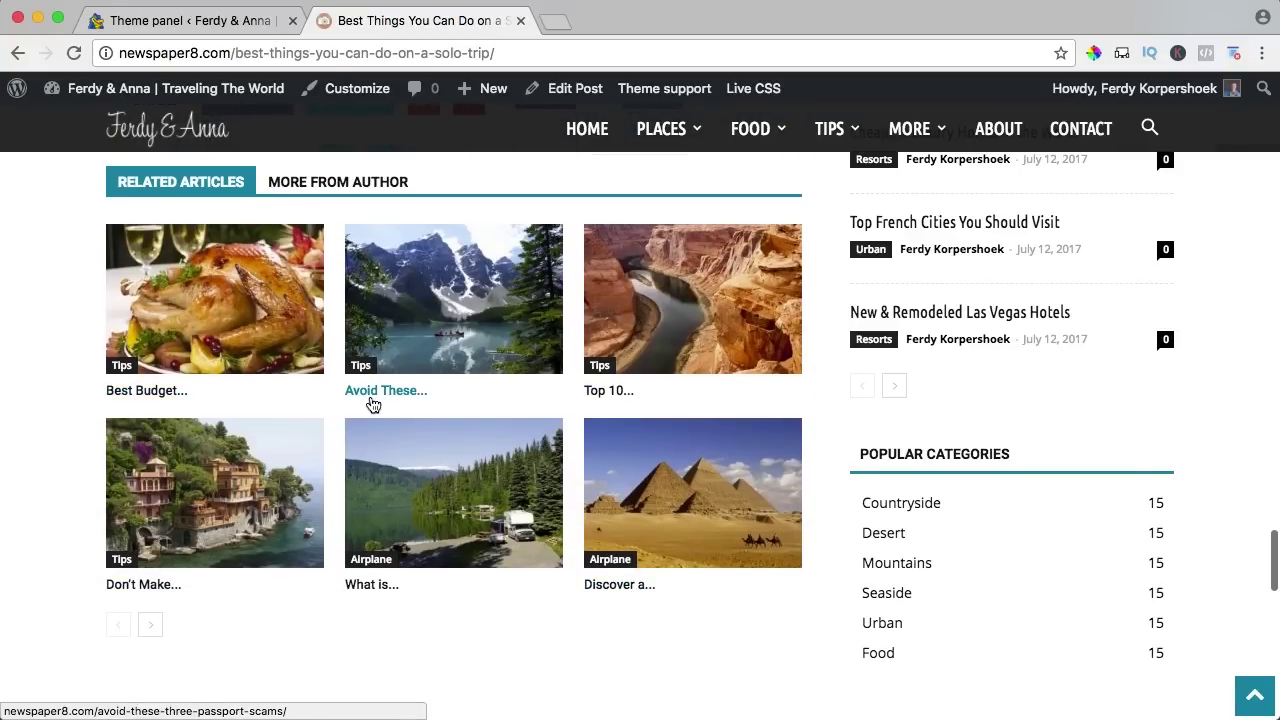
left_click(243, 36)
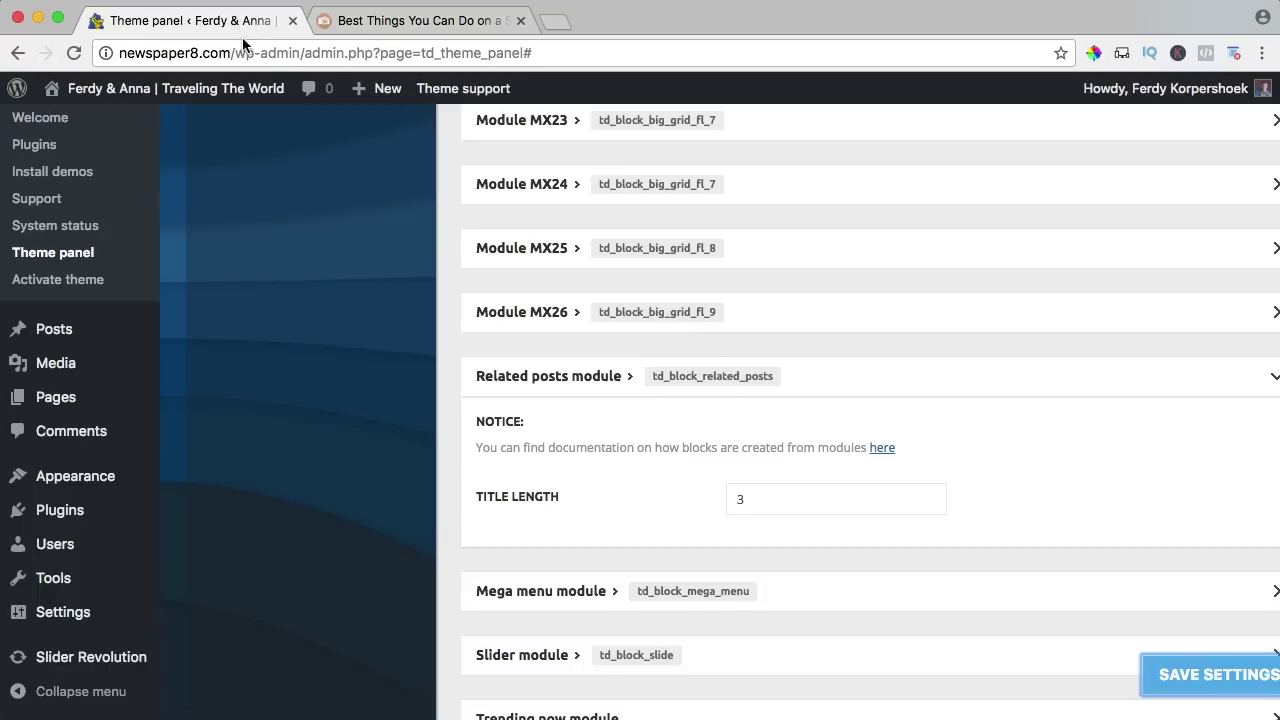
scroll(648, 220, "up", 5)
scroll(640, 285, "down", 7)
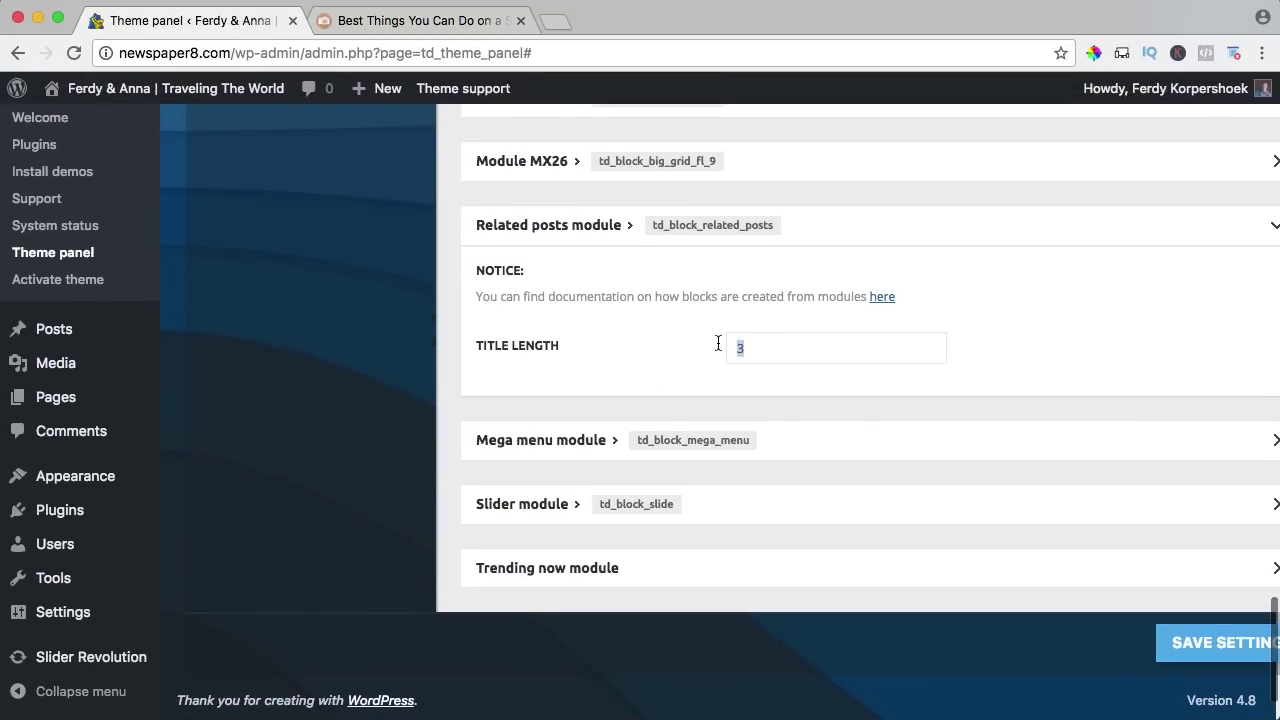
left_click(1183, 646)
Check the article shows full related titles, then collapse the Related posts module.
left_click(420, 20)
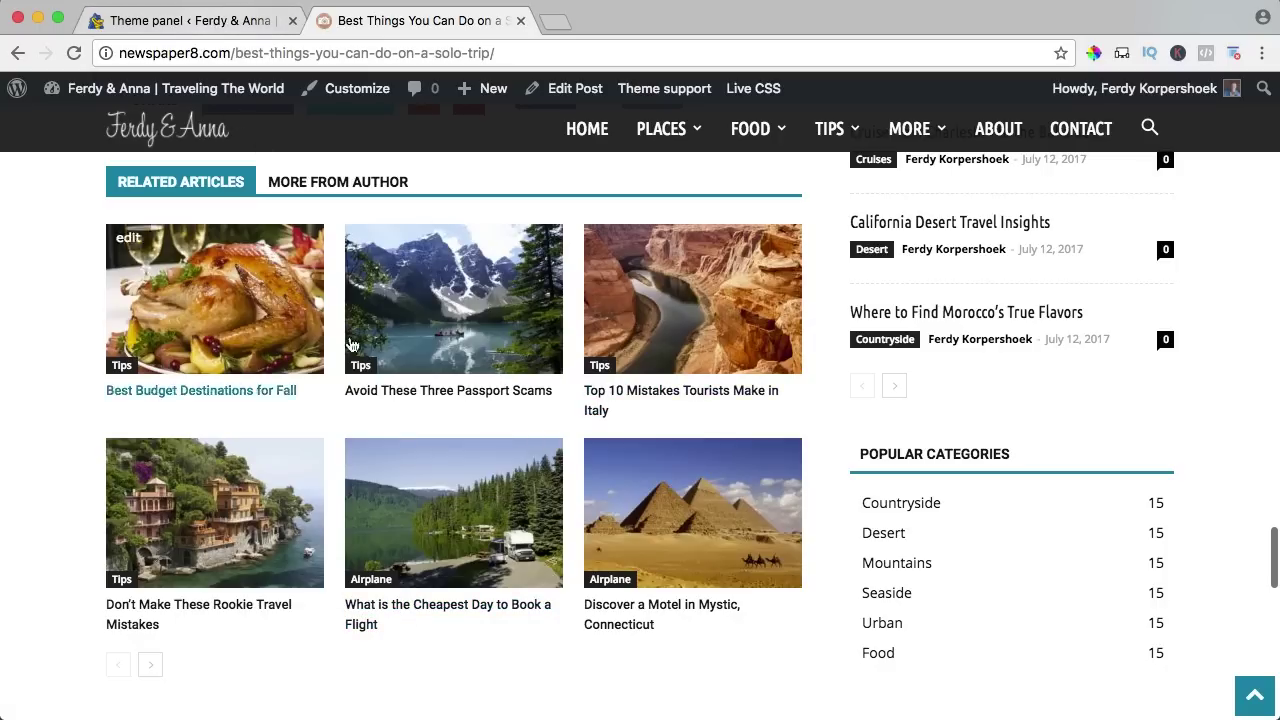
left_click(240, 12)
left_click(577, 238)
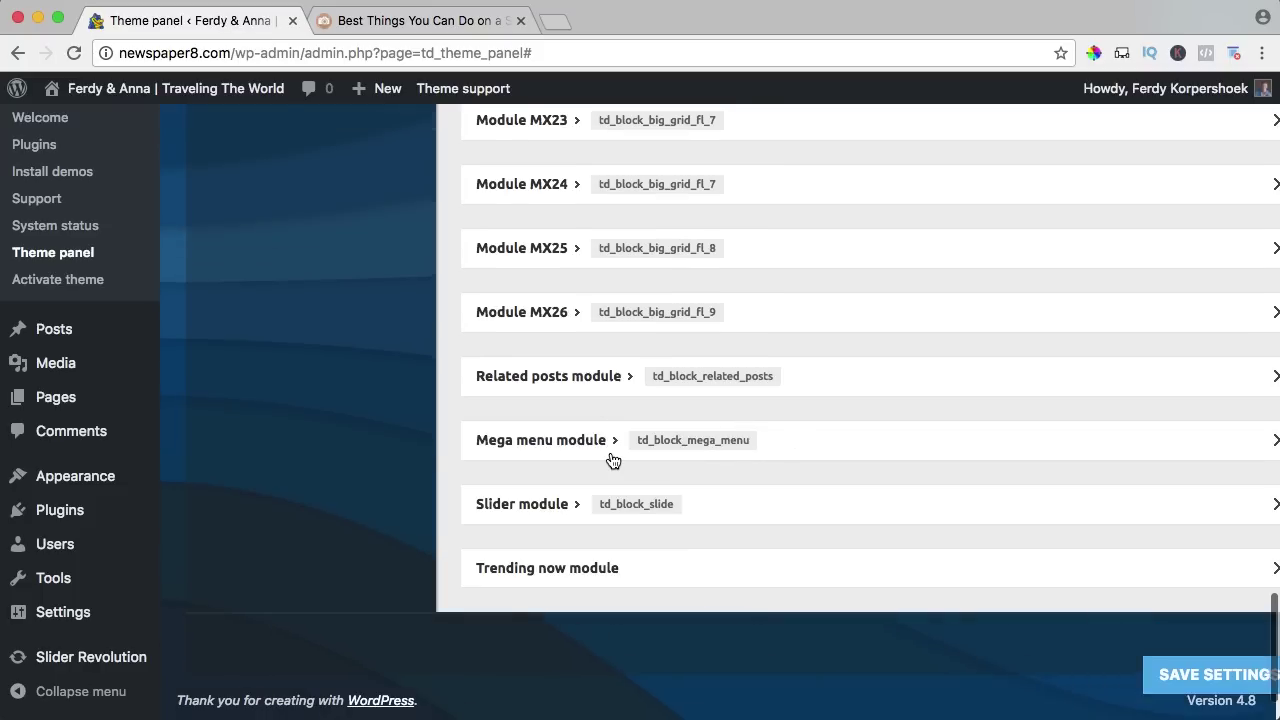
scroll(610, 458, "up", 20)
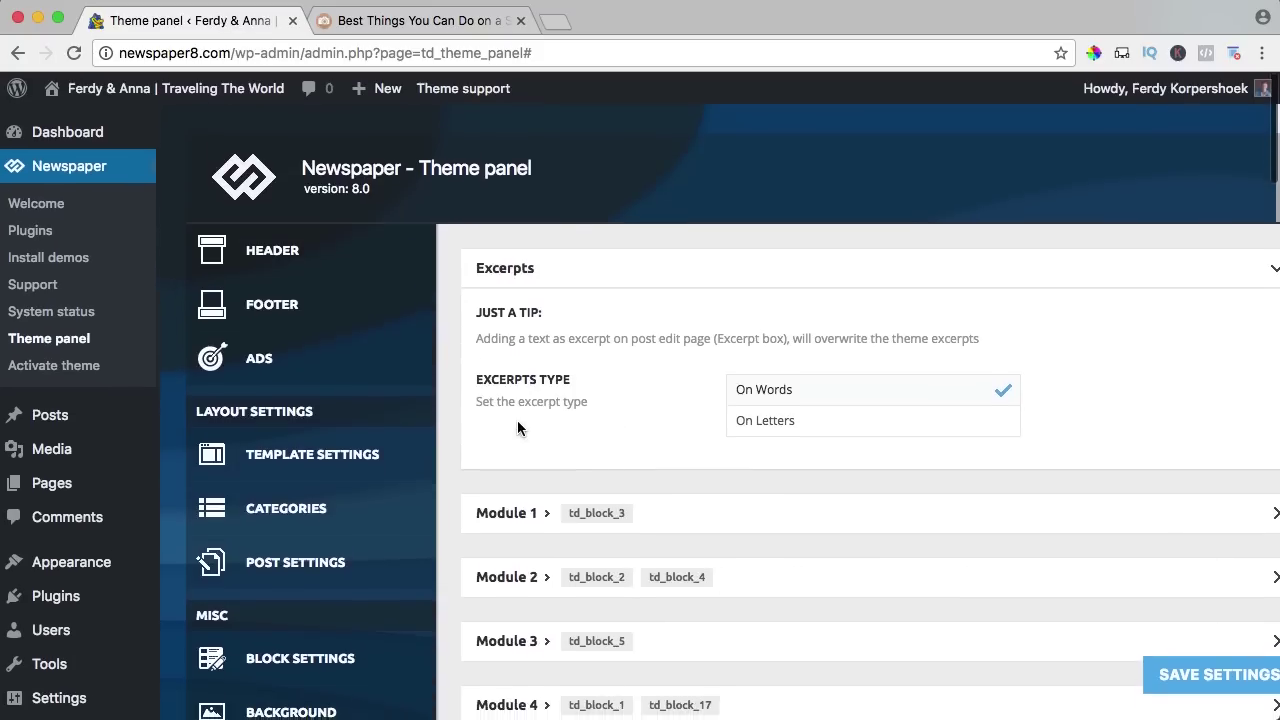
Load and save the Dutch translation under Translations, then reload the solo-trip post.
scroll(517, 426, "down", 5)
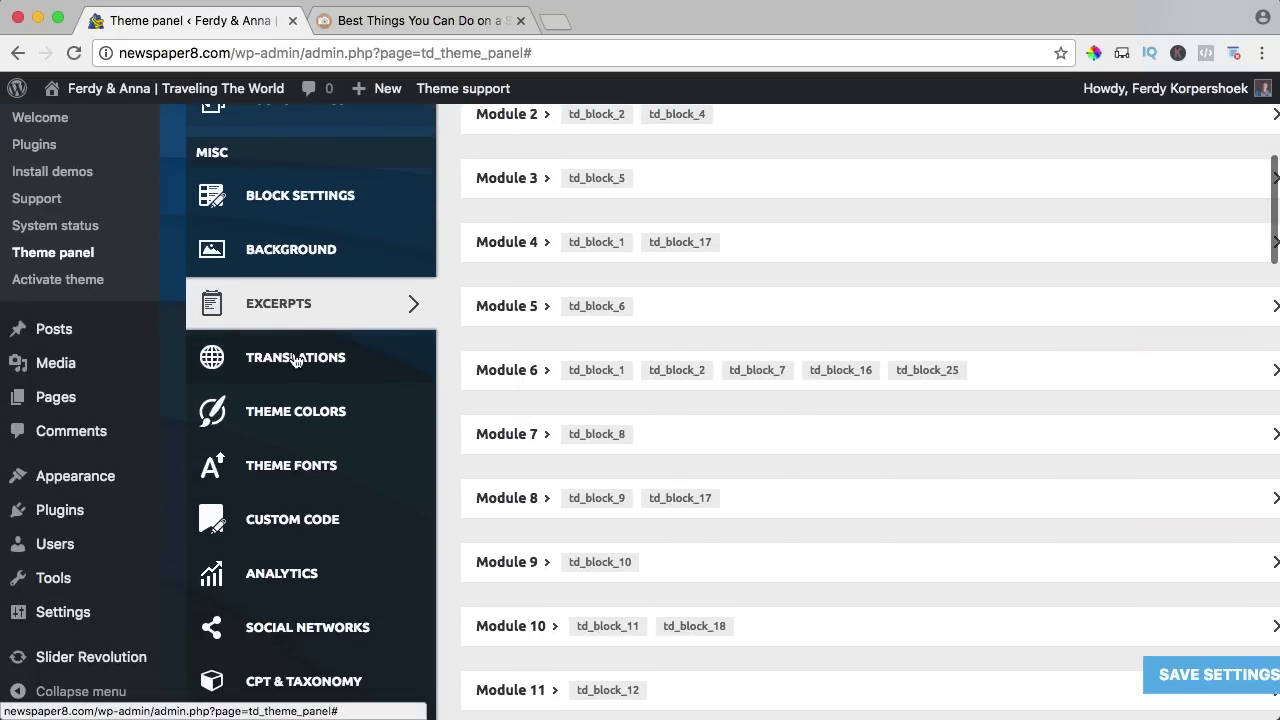
left_click(295, 360)
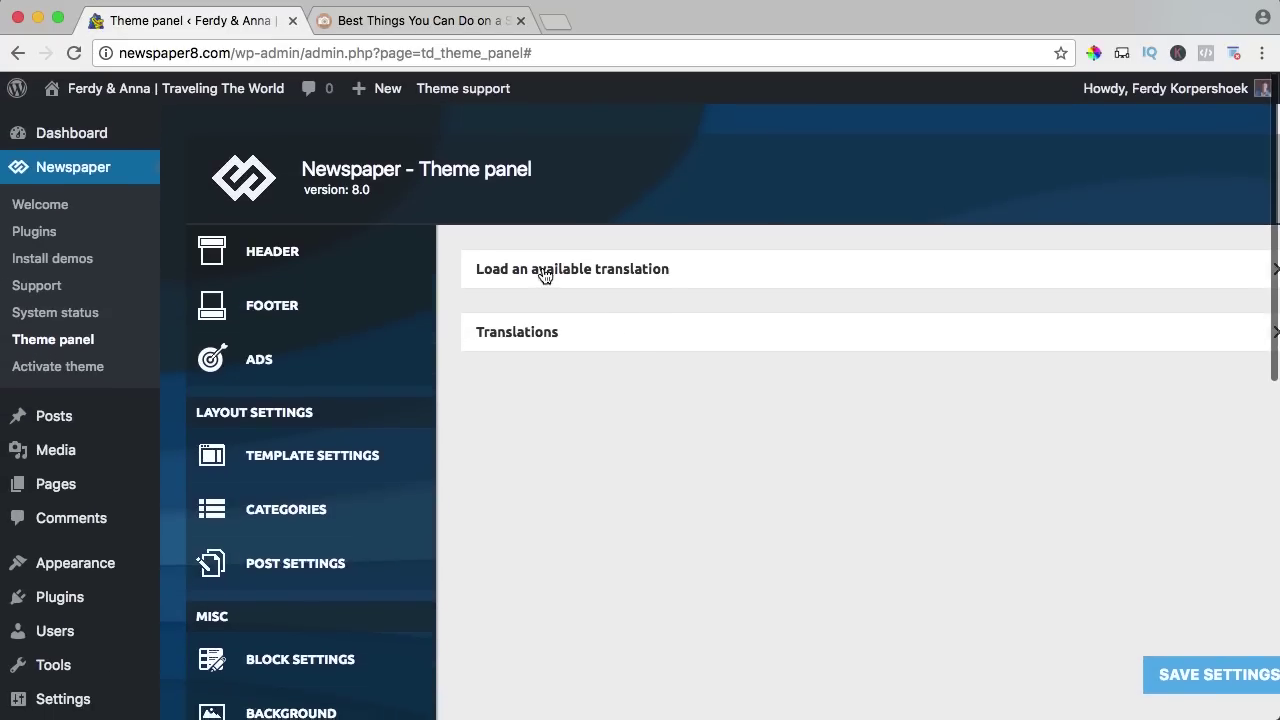
left_click(551, 271)
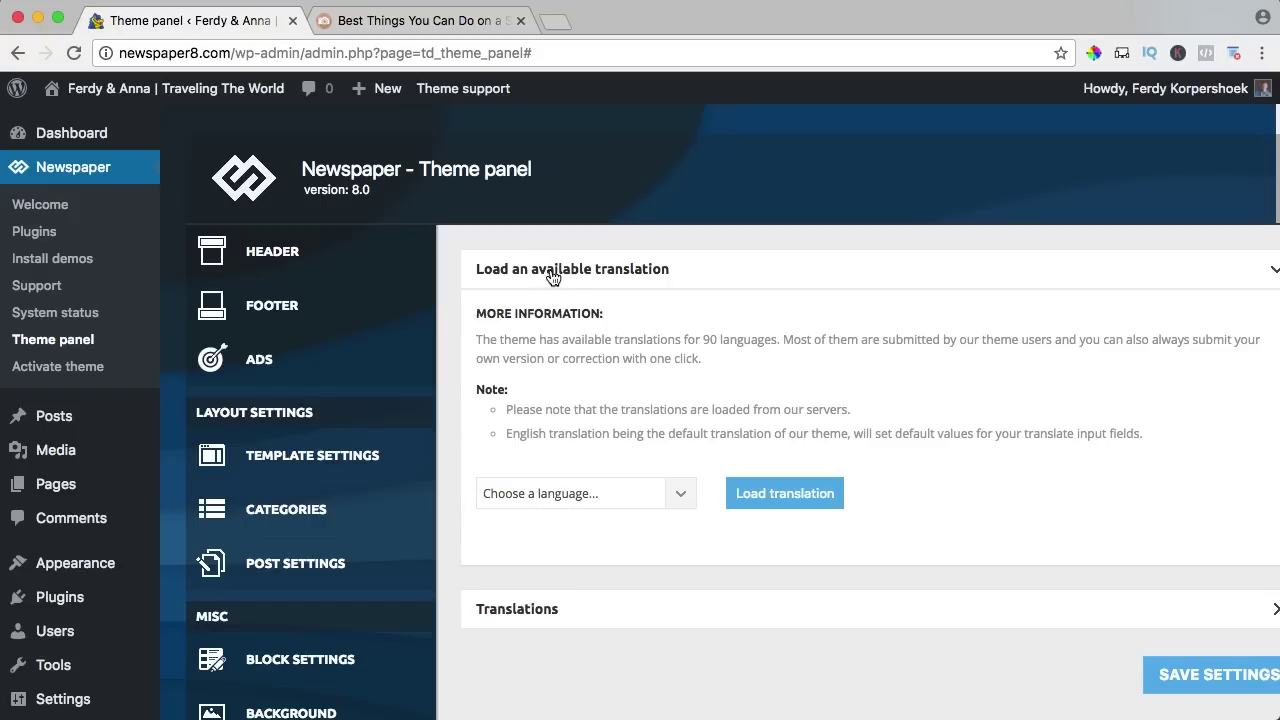
left_click(683, 496)
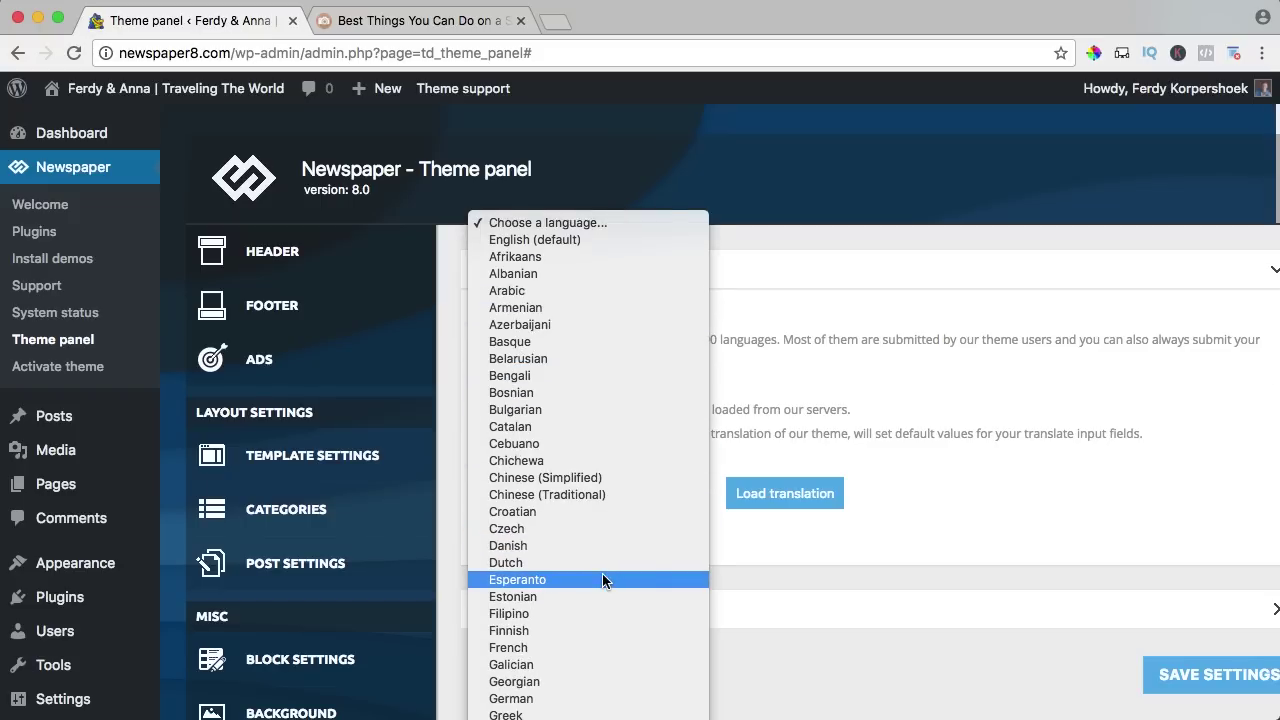
left_click(575, 563)
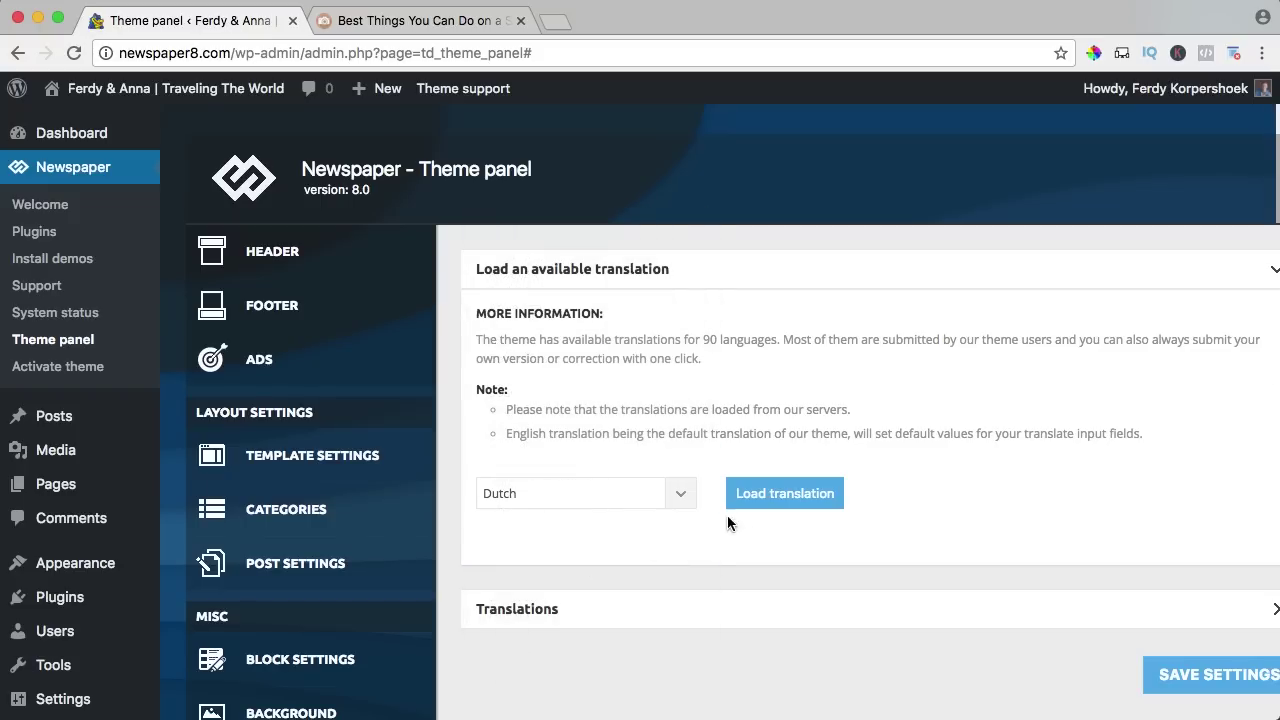
left_click(776, 497)
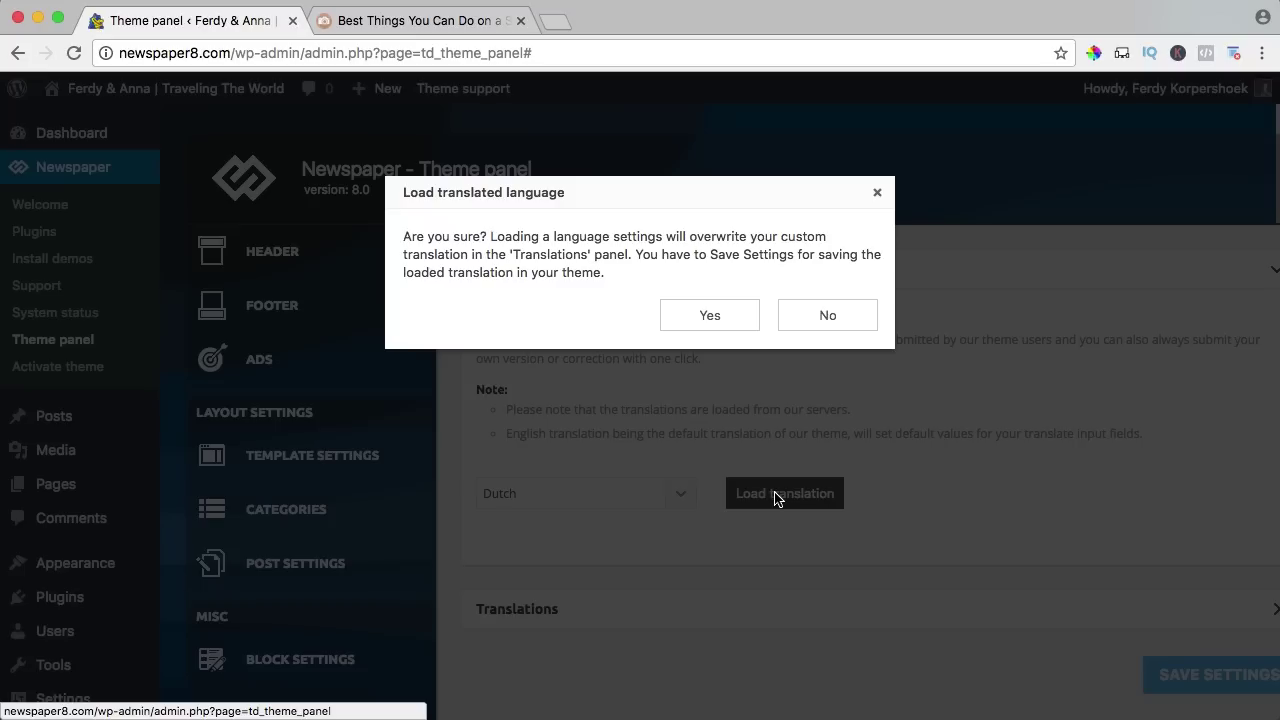
left_click(710, 316)
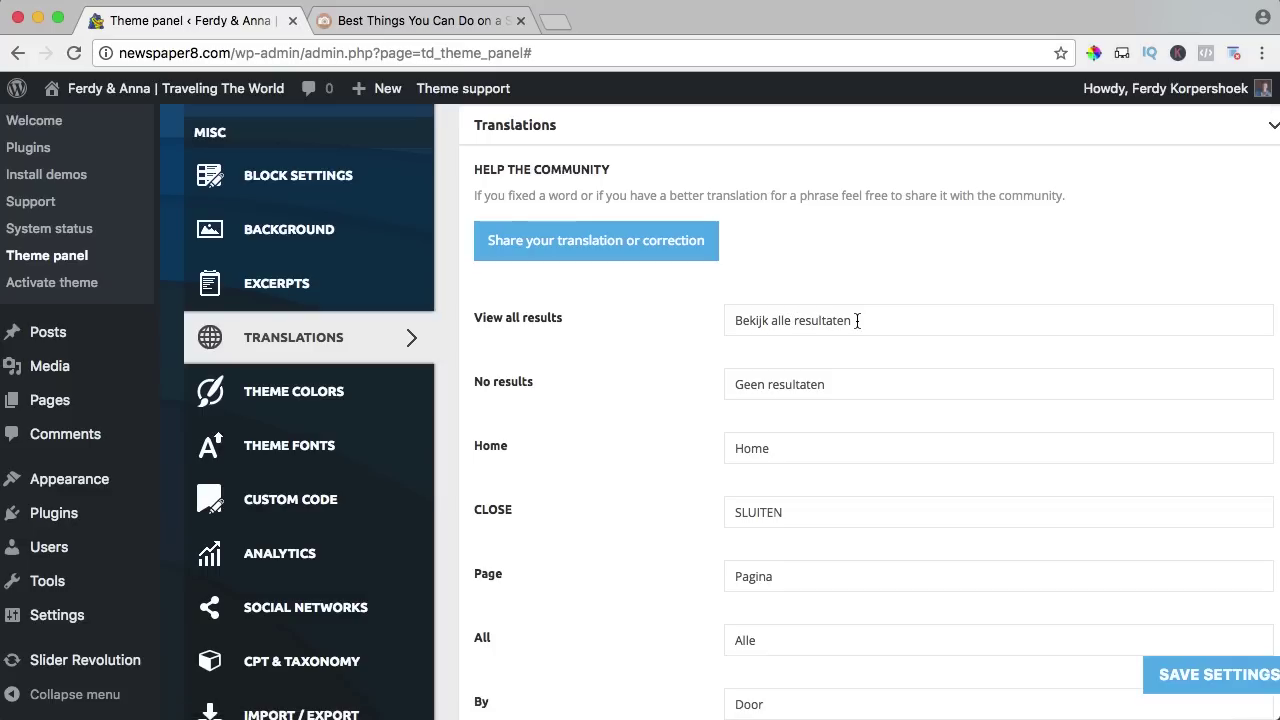
left_click(1200, 677)
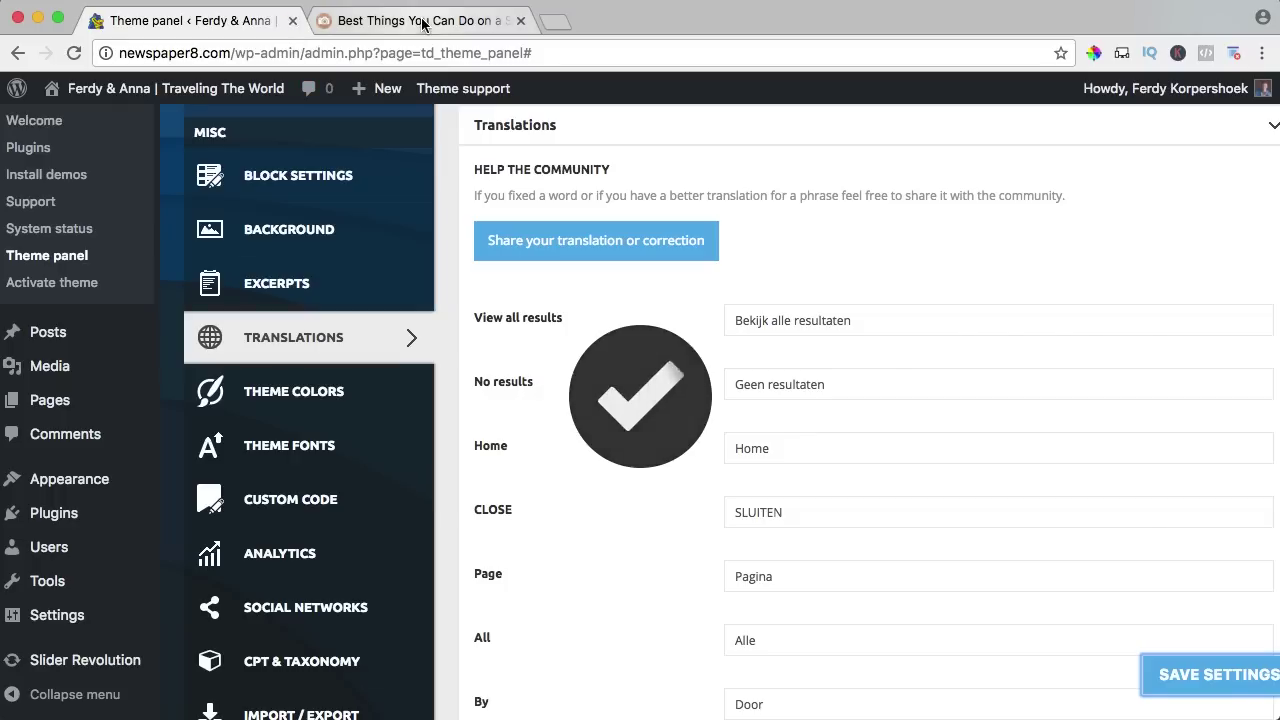
left_click(420, 20)
key("super+r")
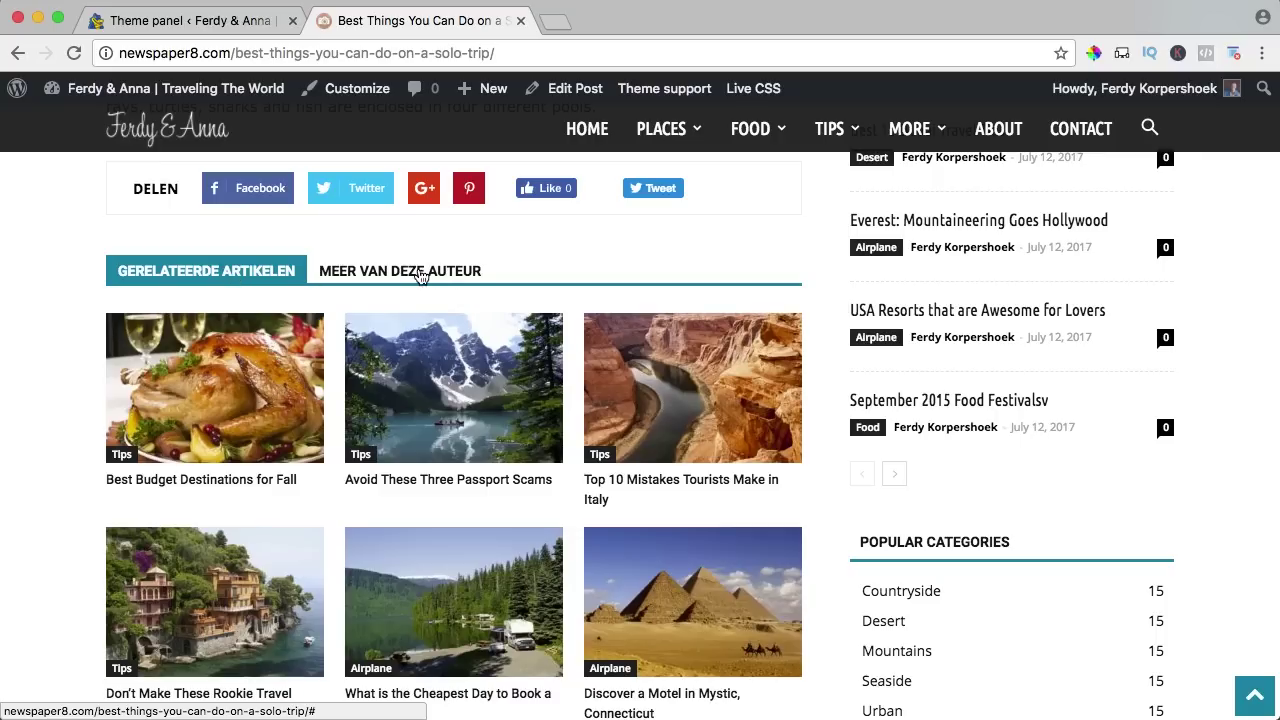
Scroll the solo-trip post to check Dutch labels like Laat een reactie achter, Delen and Volgers.
scroll(410, 276, "down", 5)
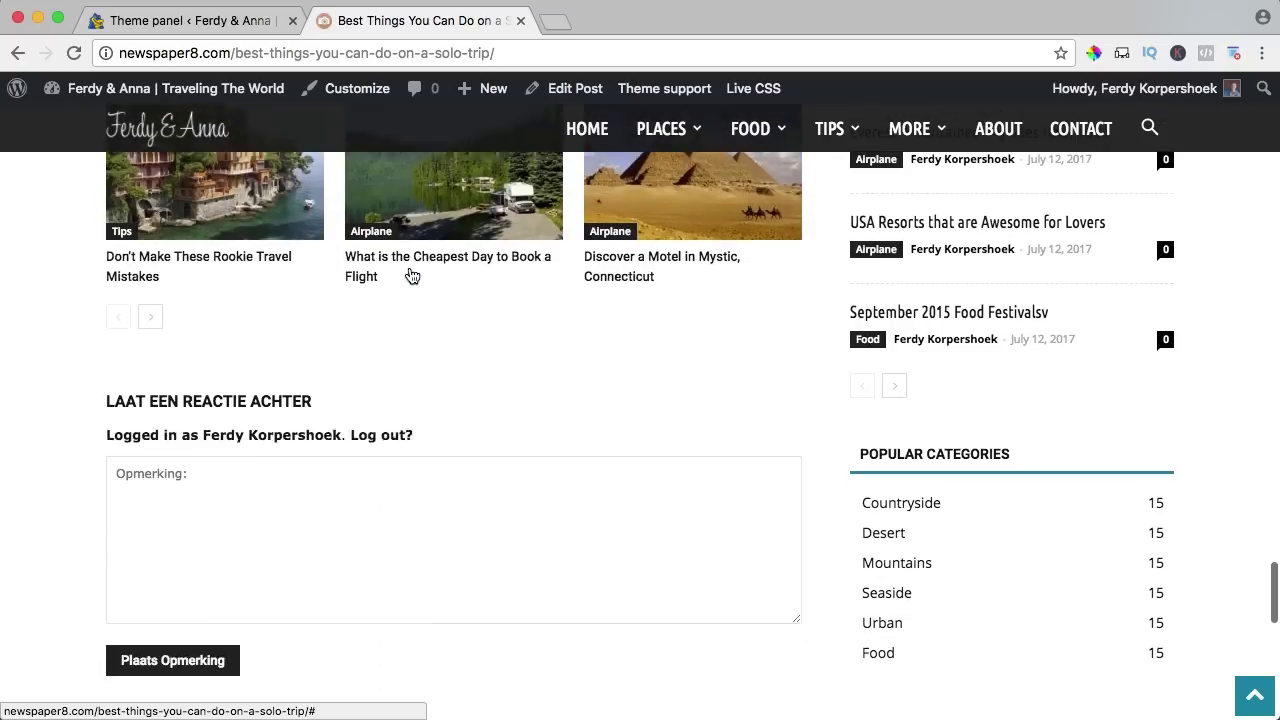
left_click(296, 355)
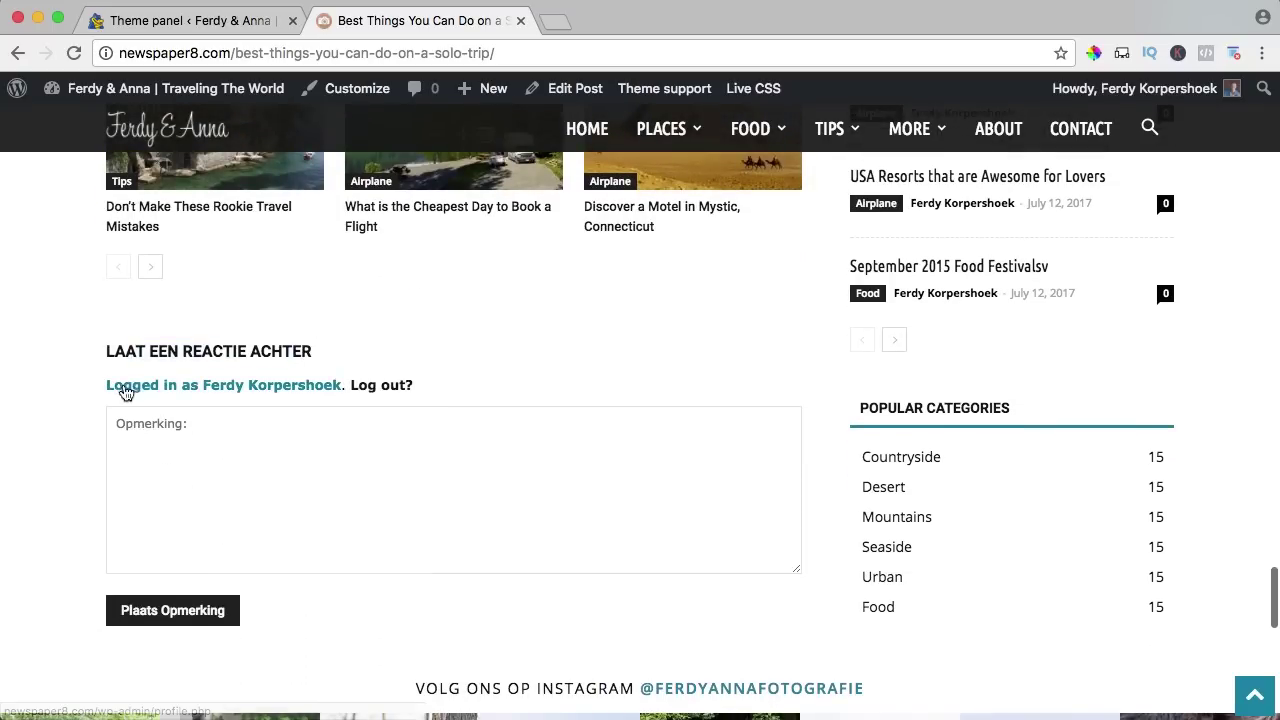
scroll(350, 440, "down", 1)
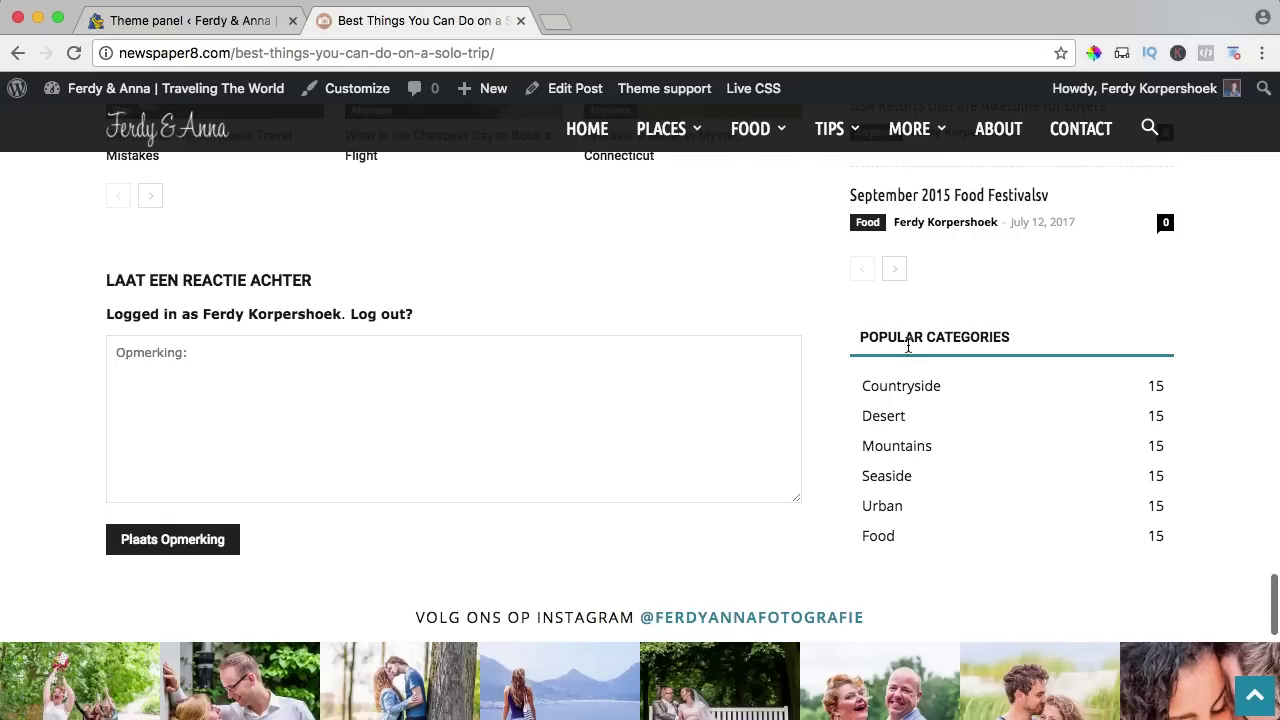
scroll(915, 380, "up", 1)
left_click_drag(1010, 416, 843, 420)
left_click(820, 406)
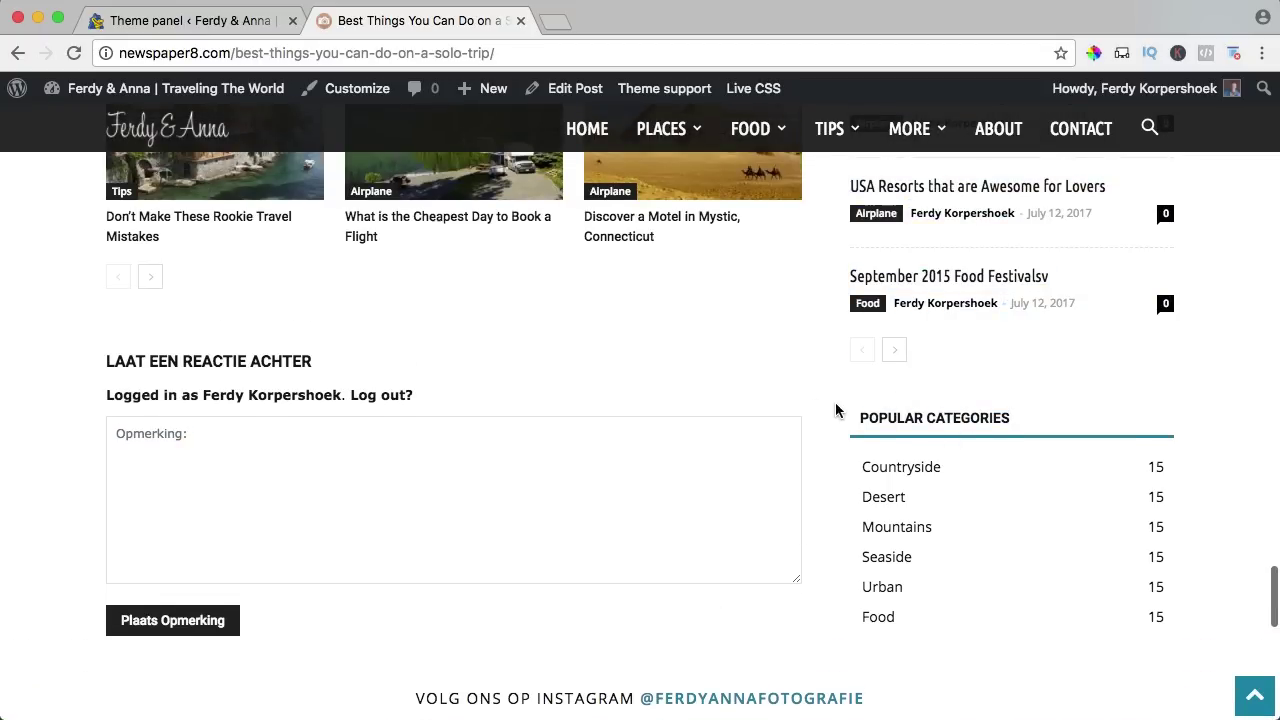
scroll(873, 410, "up", 6)
scroll(873, 414, "up", 1)
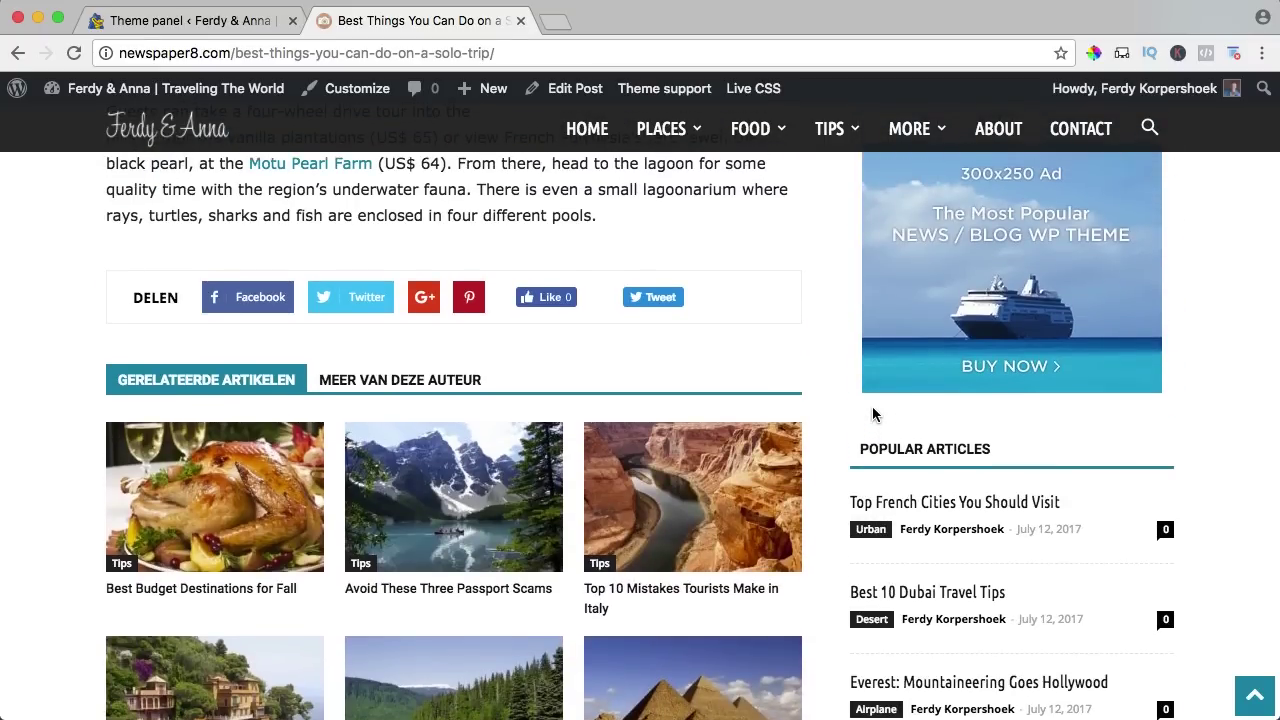
scroll(843, 404, "up", 12)
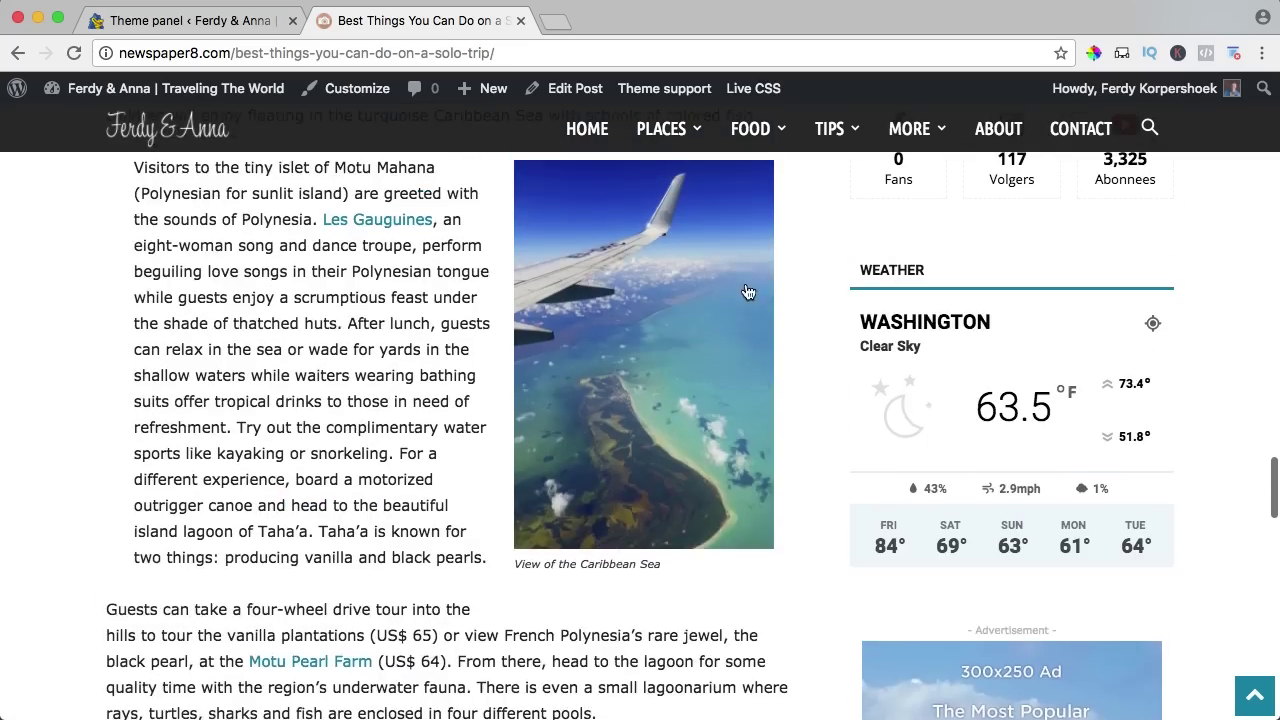
scroll(724, 310, "up", 10)
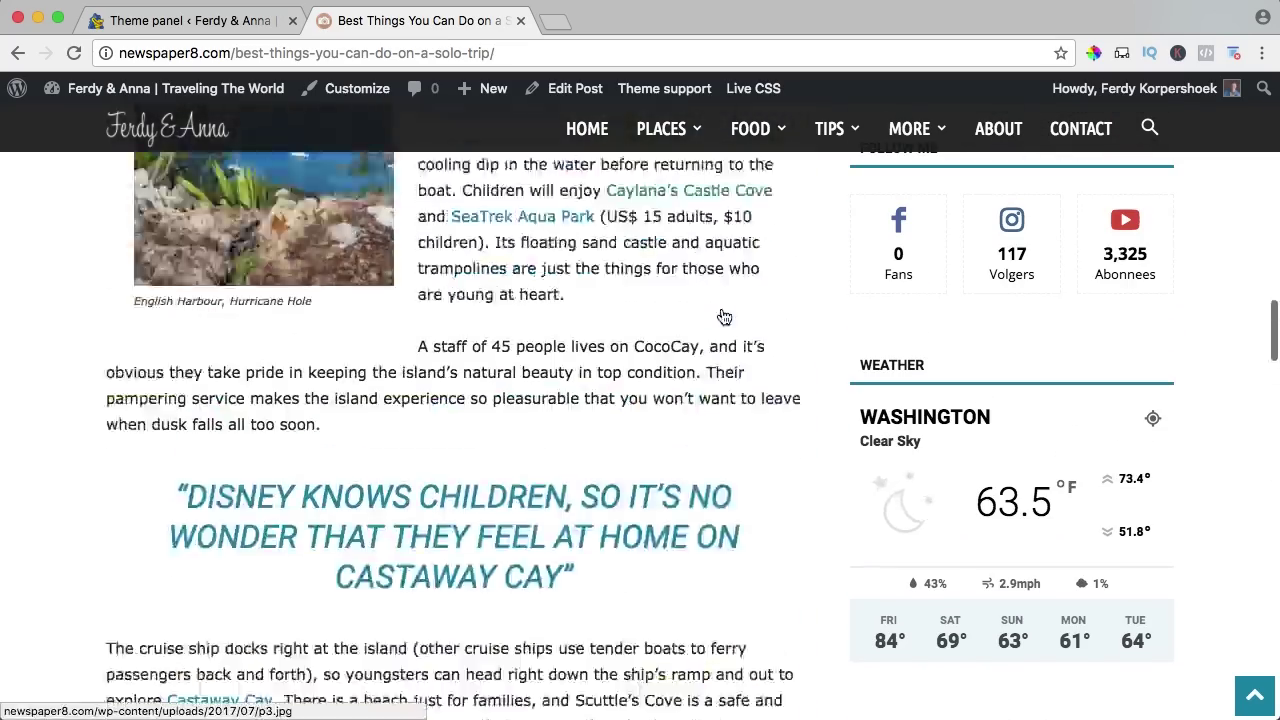
Load the English (default) translation over the Dutch strings and save the settings.
left_click(202, 20)
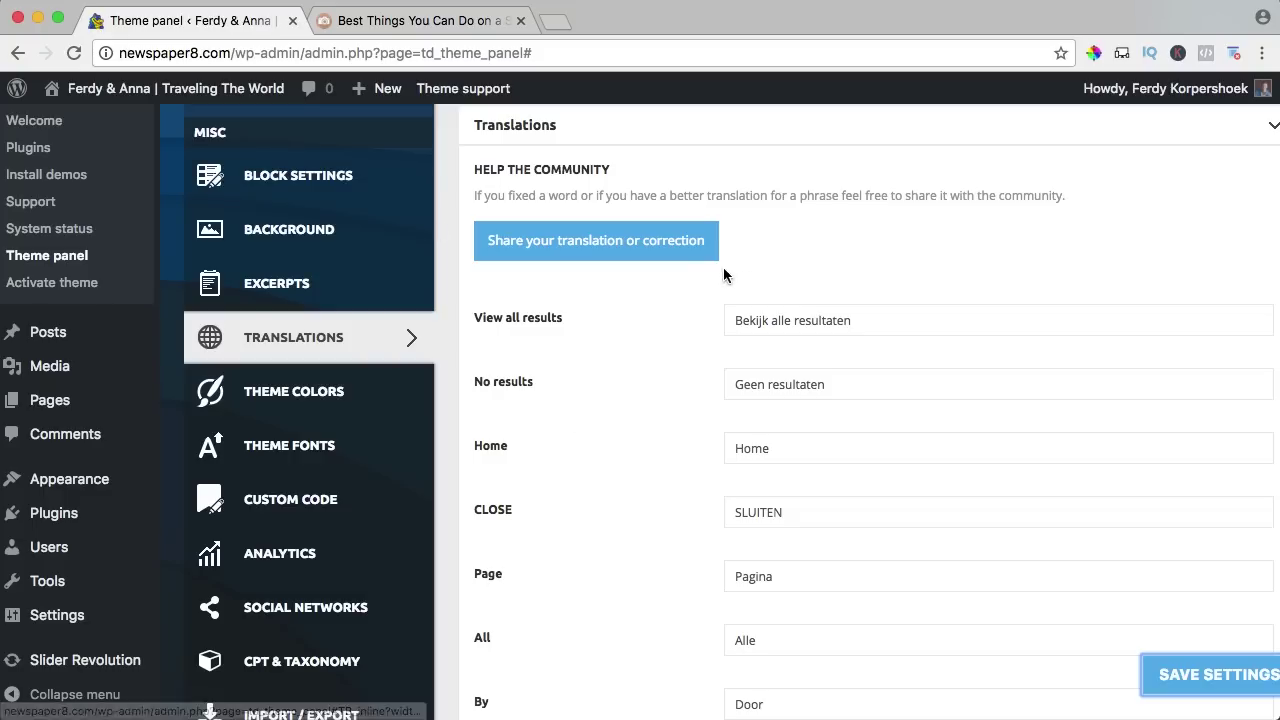
scroll(627, 301, "up", 5)
left_click(605, 222)
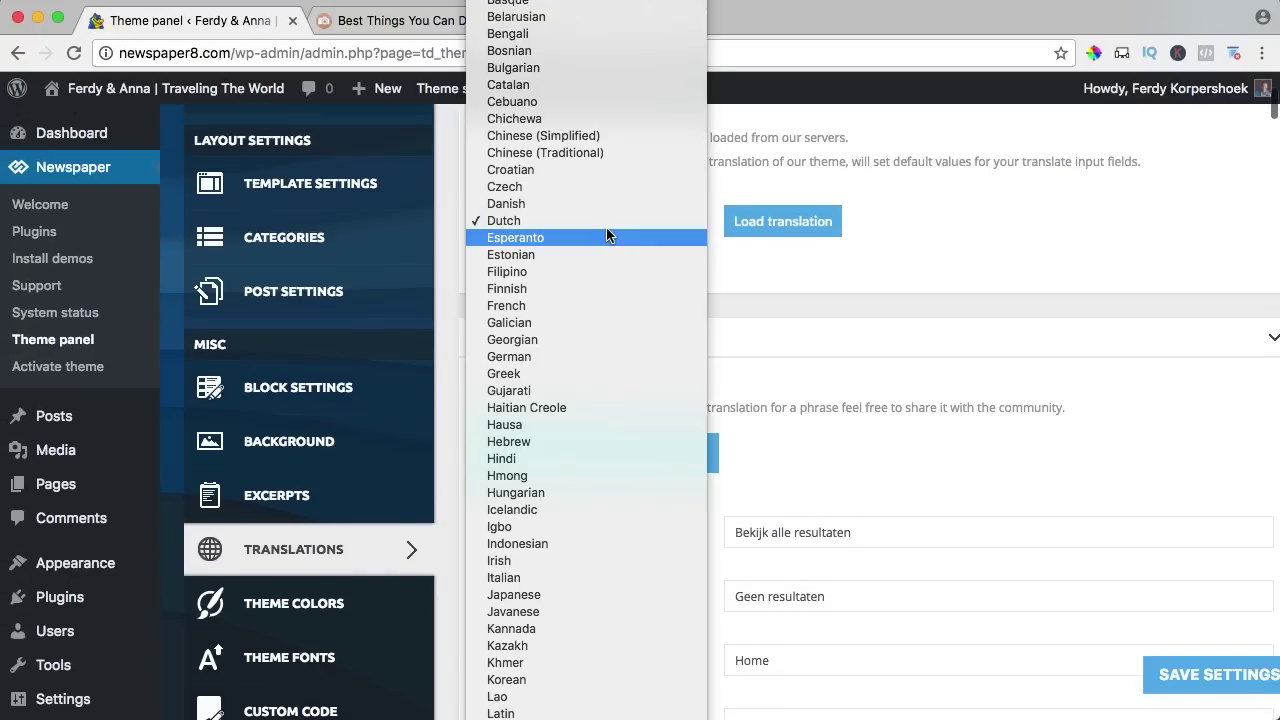
scroll(602, 225, "up", 2)
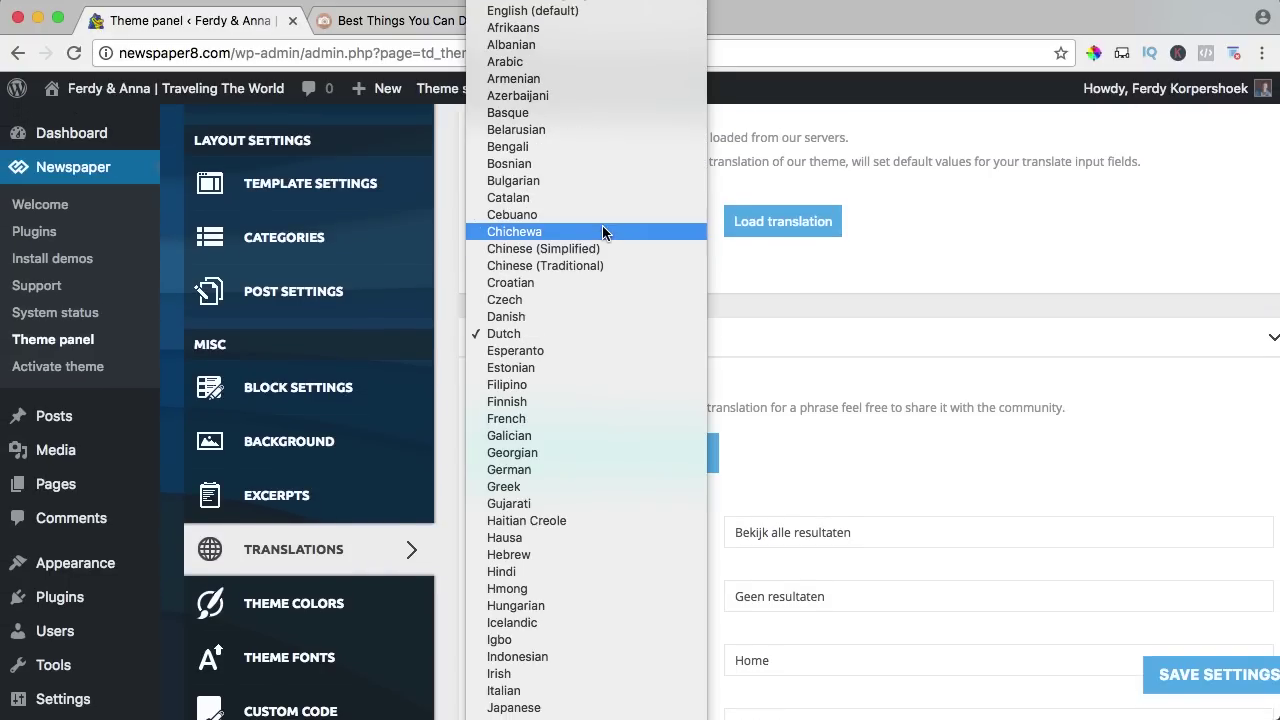
left_click(565, 11)
left_click(760, 224)
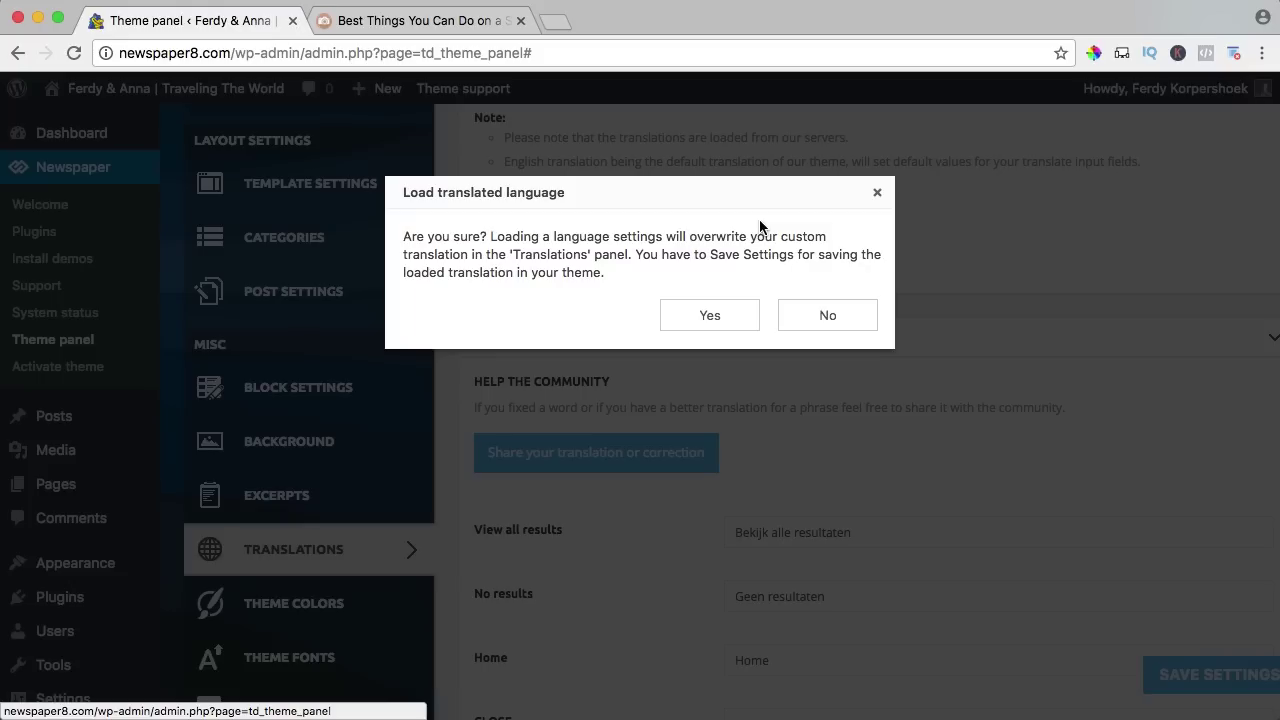
left_click(724, 318)
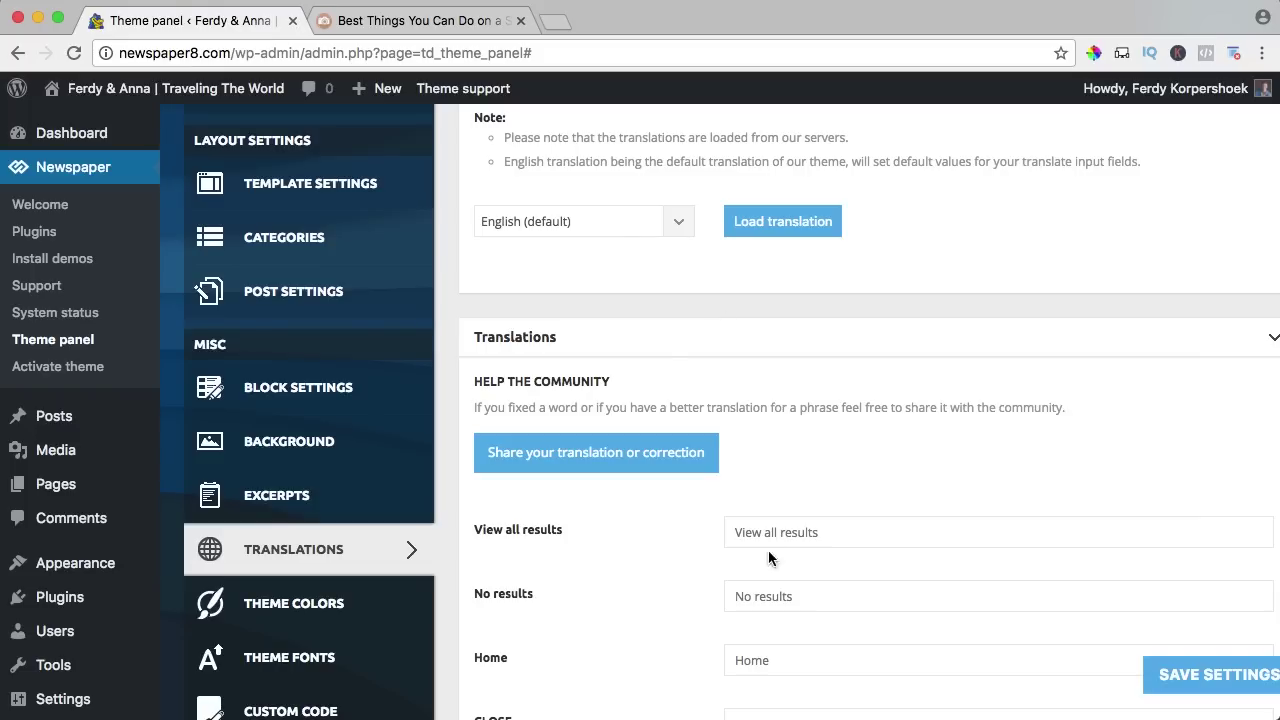
left_click(1170, 684)
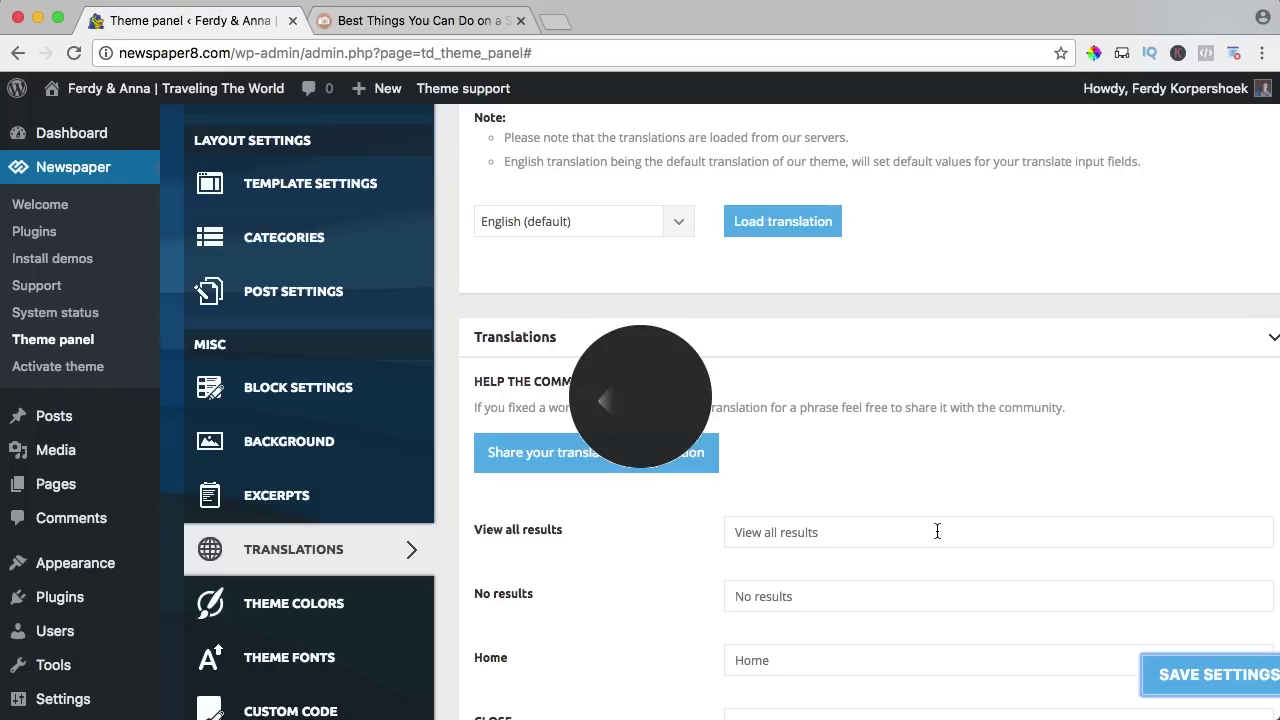
Scroll the theme panel and open the Theme Colors settings.
scroll(817, 479, "down", 3)
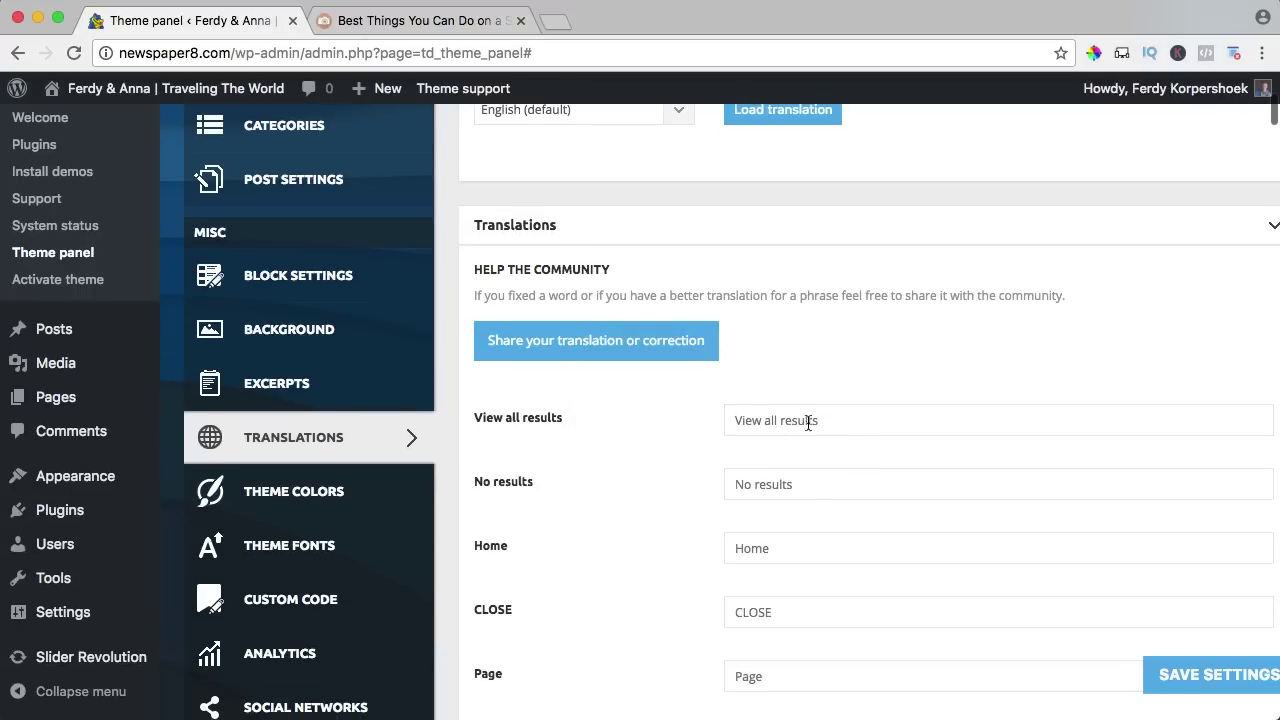
scroll(865, 468, "down", 8)
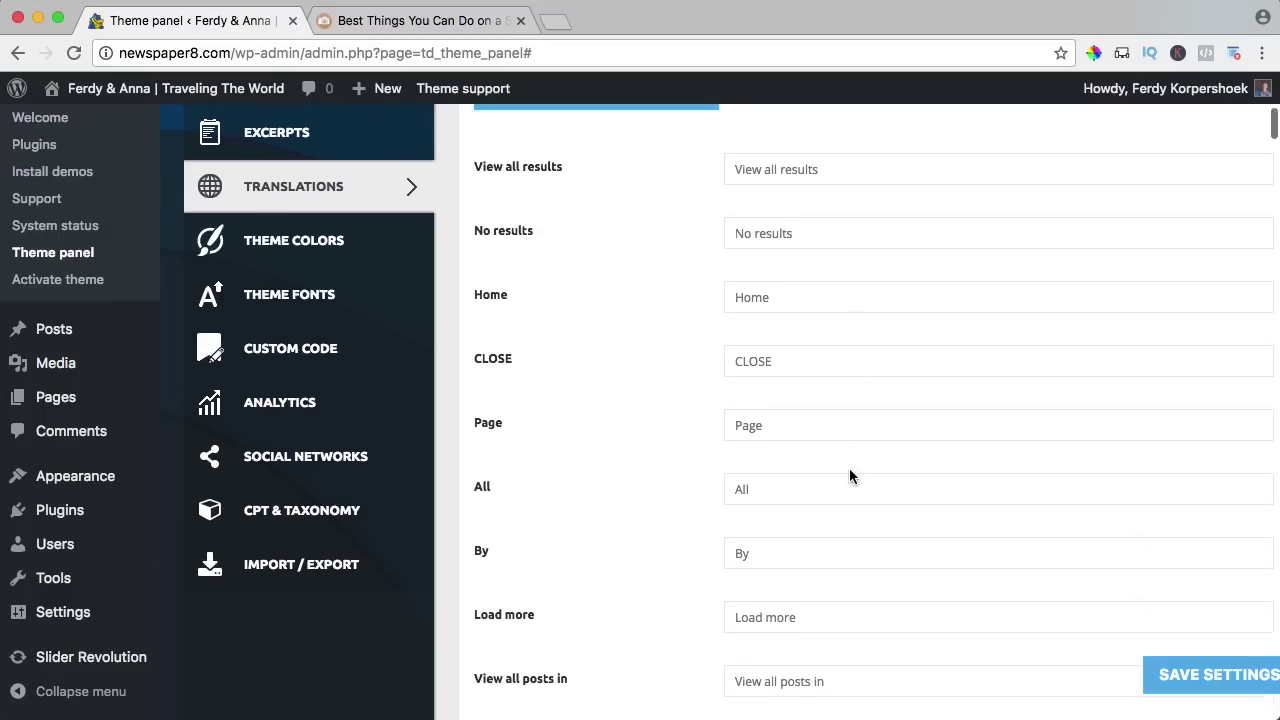
scroll(849, 468, "up", 5)
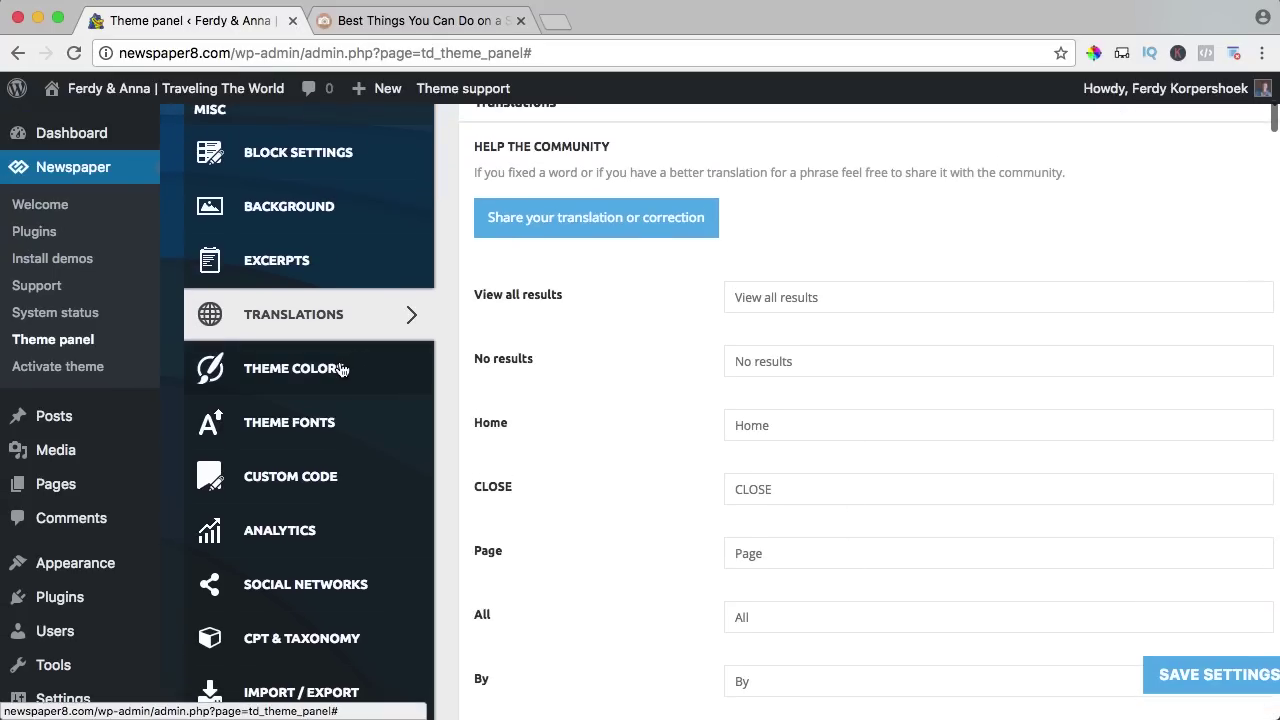
left_click(340, 370)
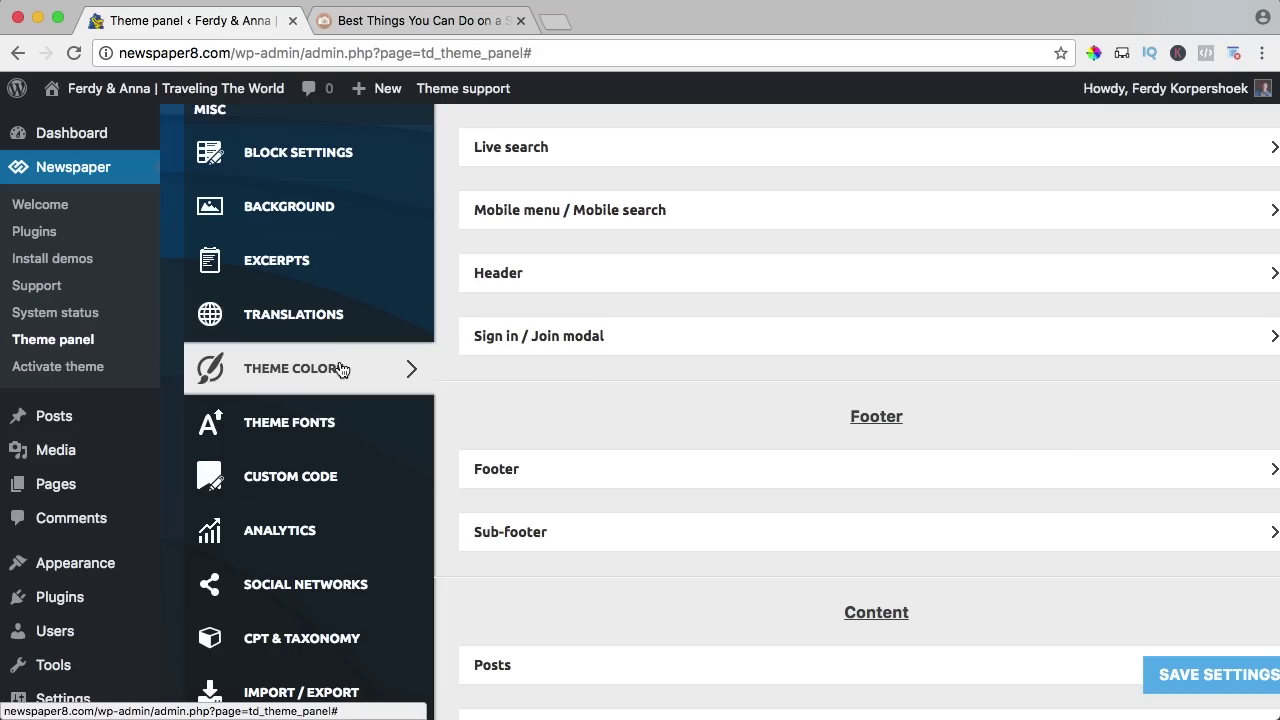
Open the ferdyenanna.nl website in the browser.
left_click(380, 21)
scroll(486, 357, "up", 10)
scroll(371, 317, "down", 6)
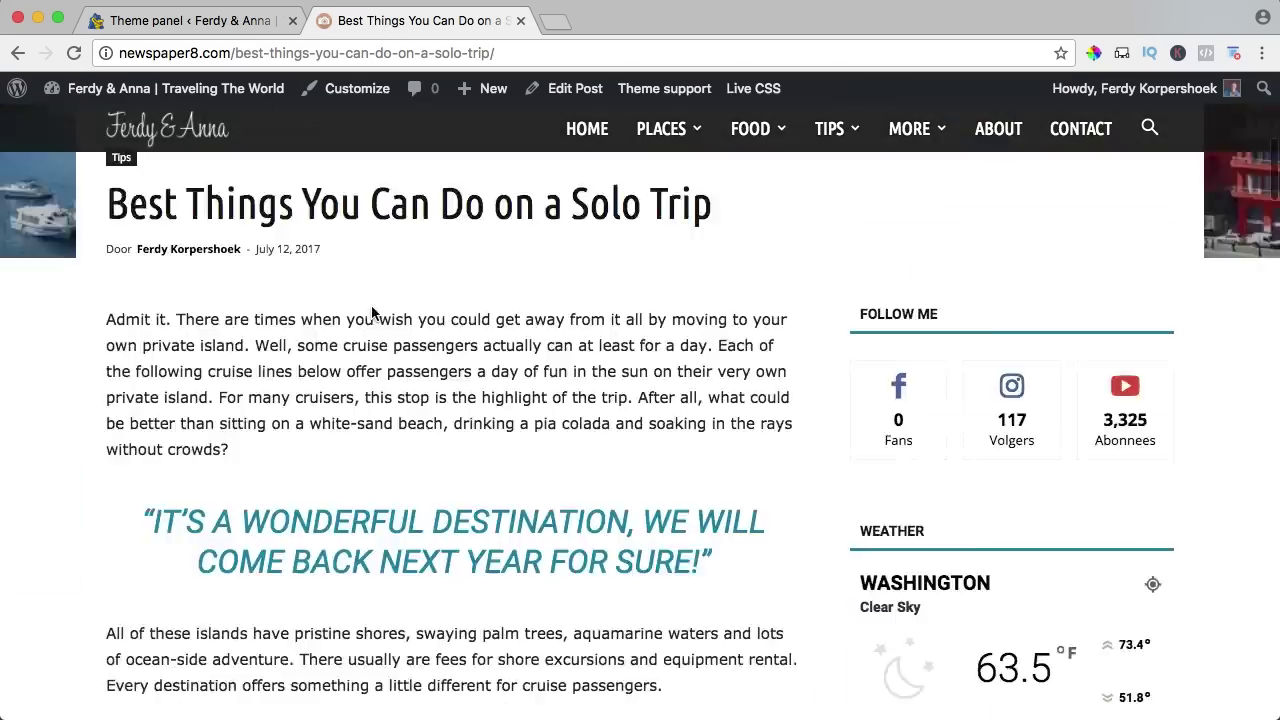
scroll(371, 317, "up", 6)
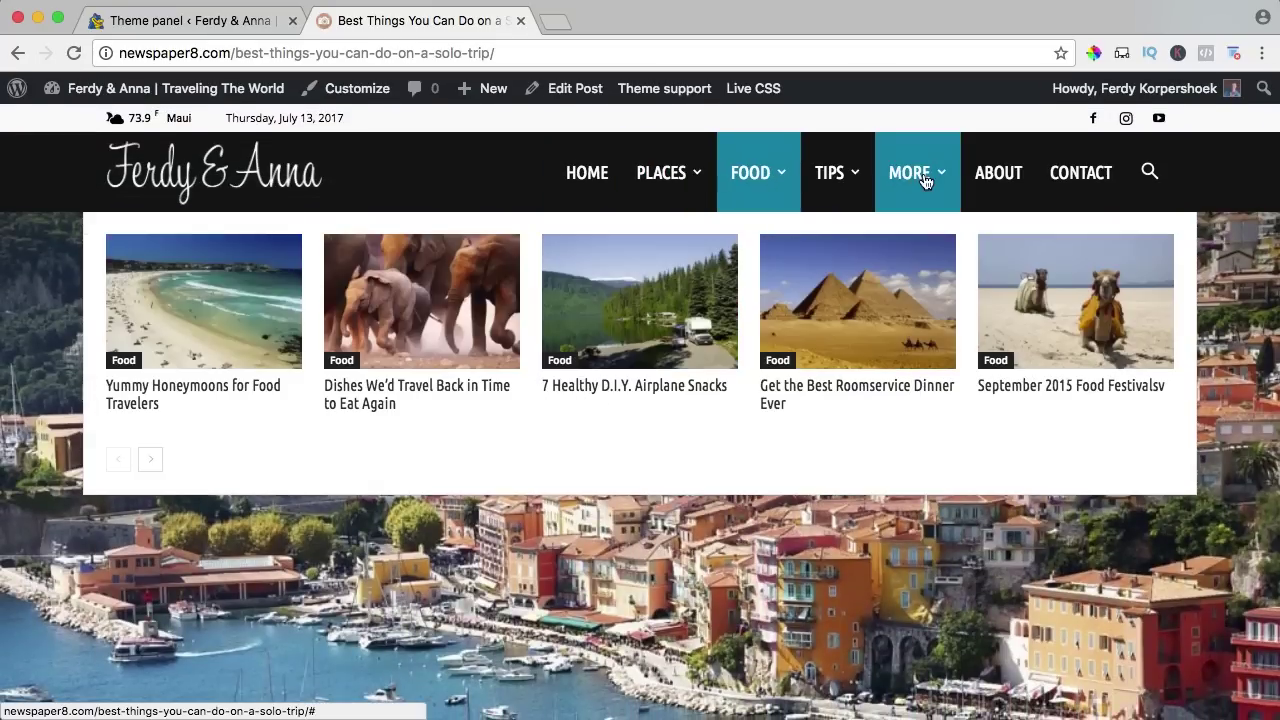
mouse_move(737, 173)
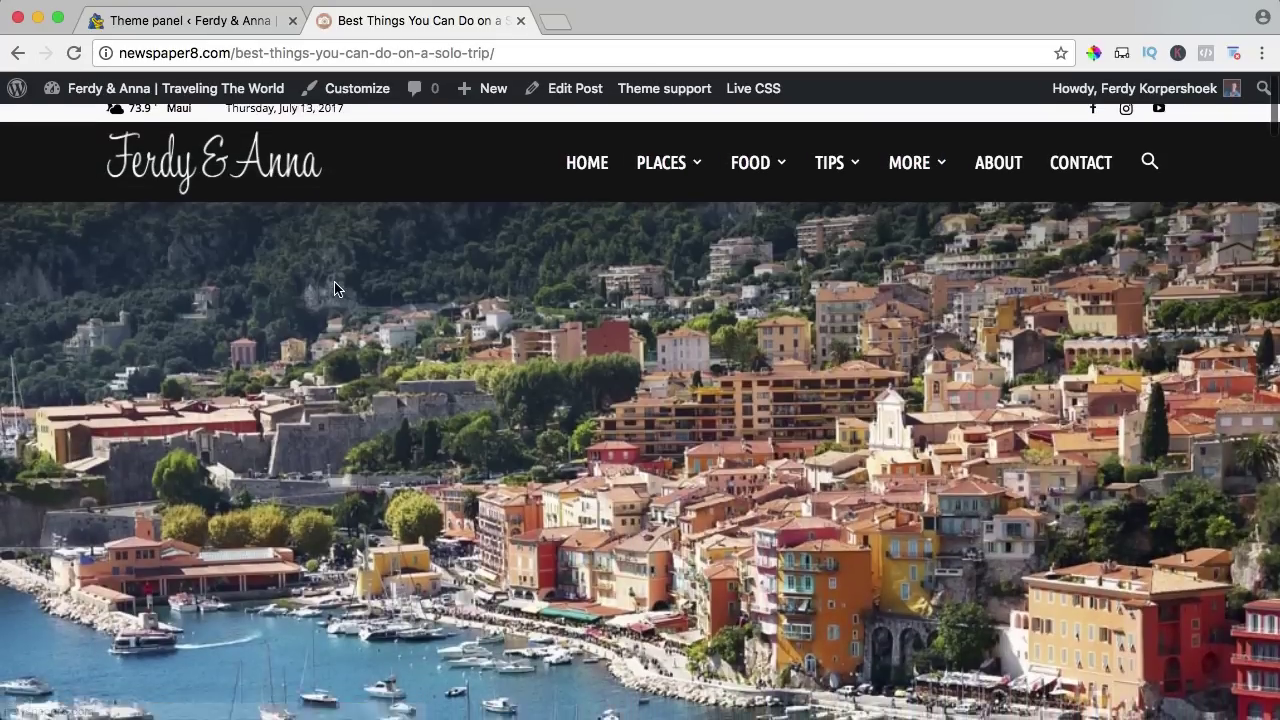
type("ferdyenanna.nl")
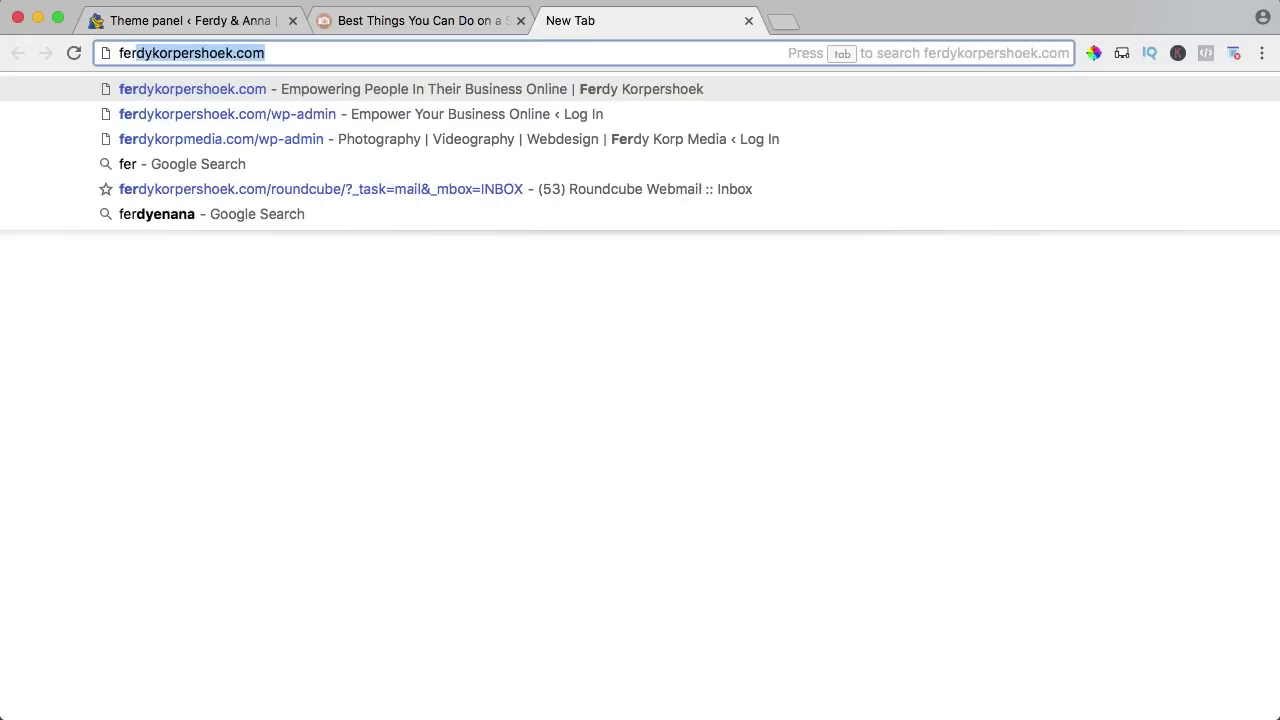
key("Return")
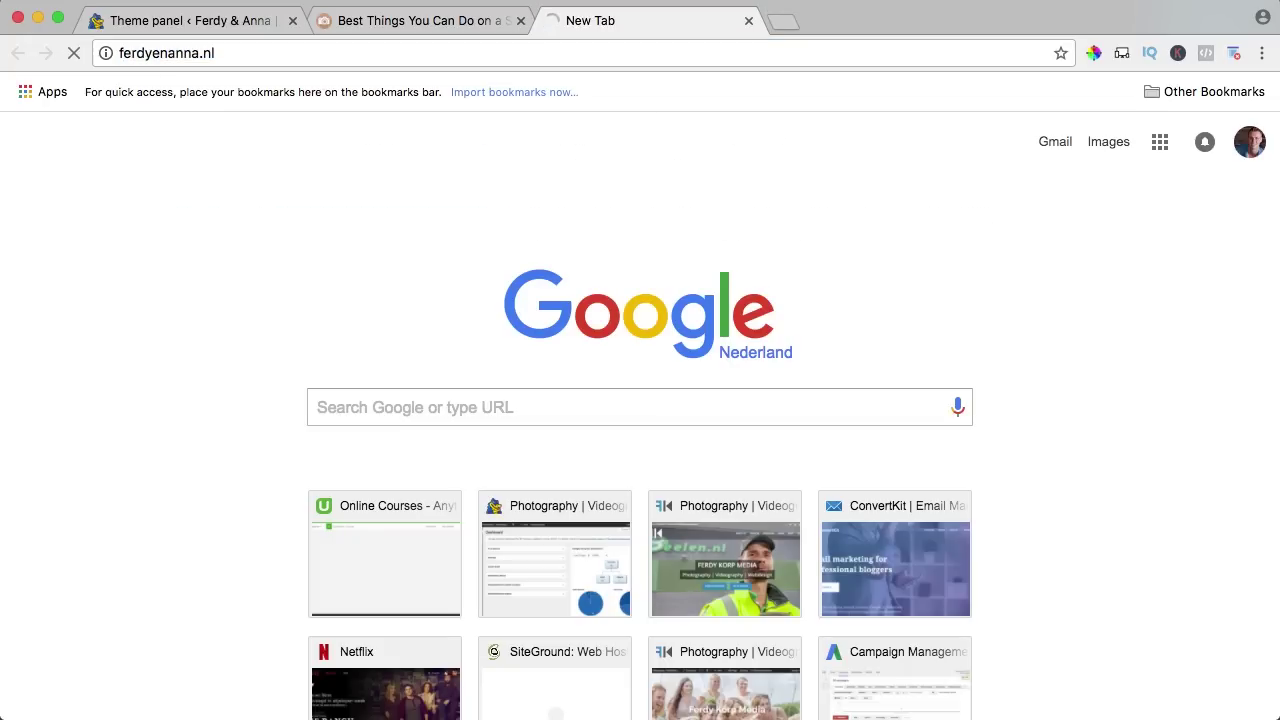
Sample and copy the banner's salmon pink #D89F84 with ColorZilla, then return to the theme panel.
scroll(807, 190, "down", 5)
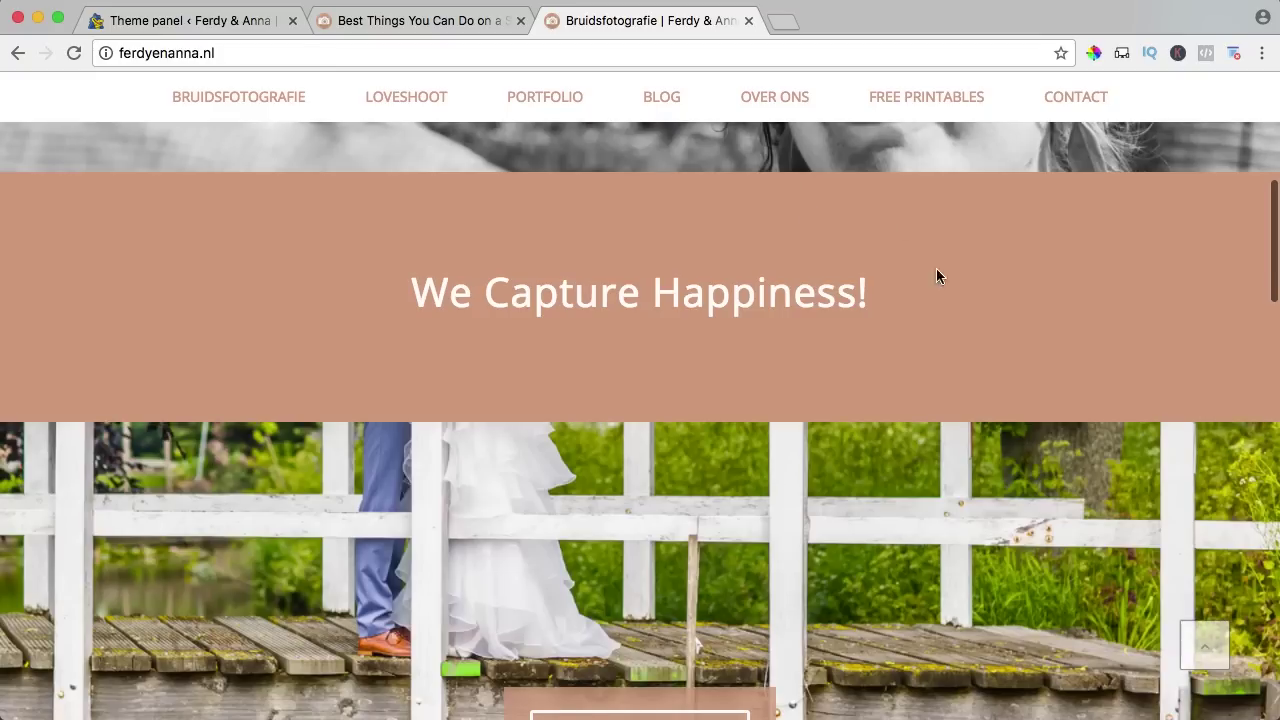
left_click(1096, 52)
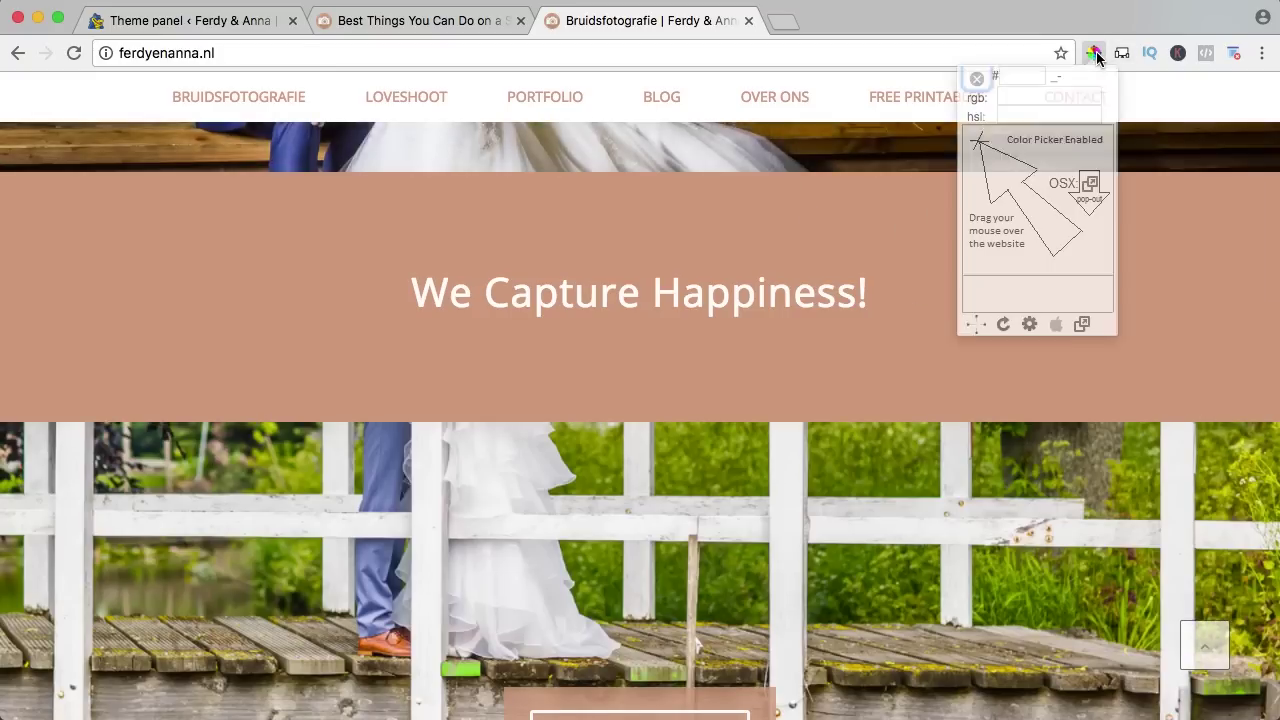
left_click(1098, 282)
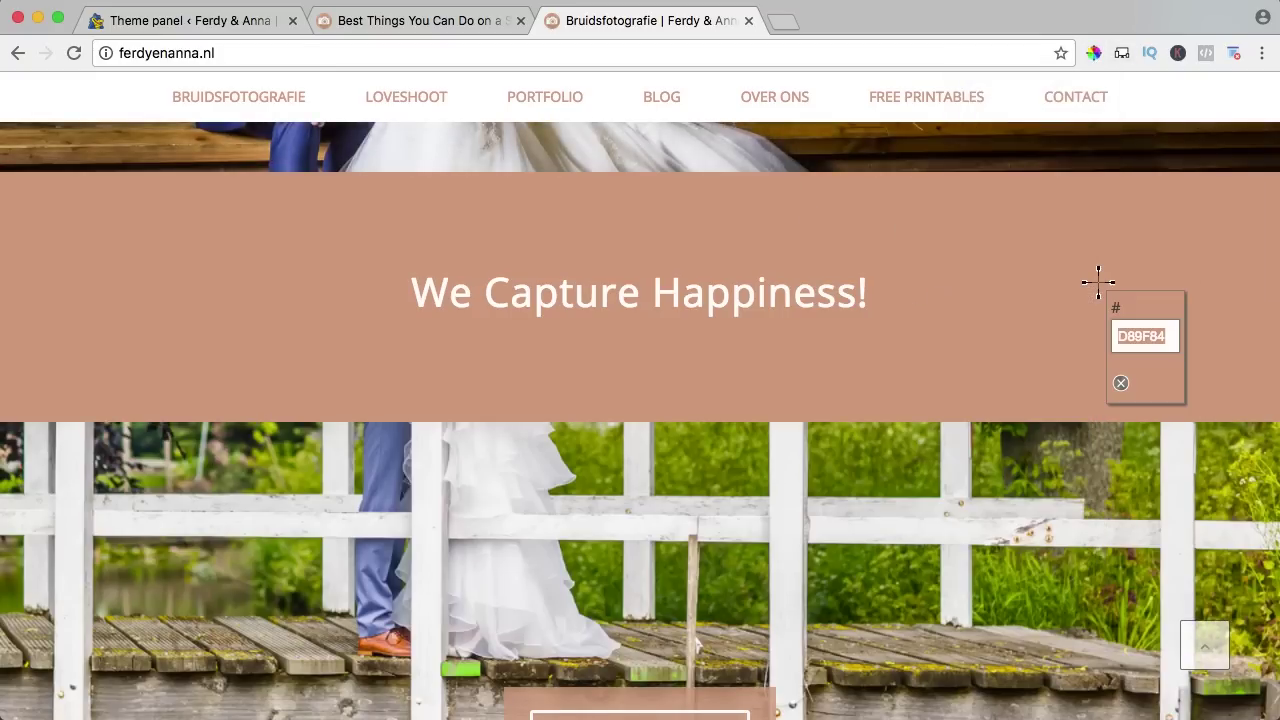
key("ctrl+c")
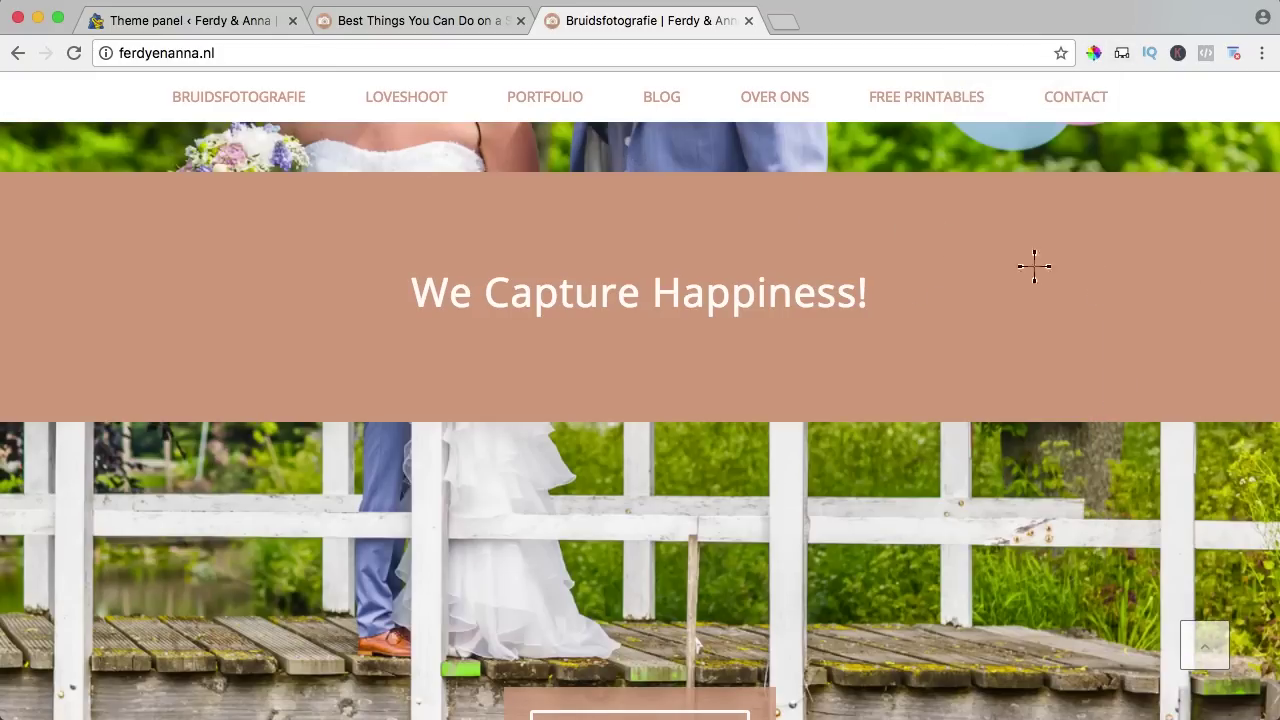
left_click(203, 27)
scroll(599, 352, "up", 9)
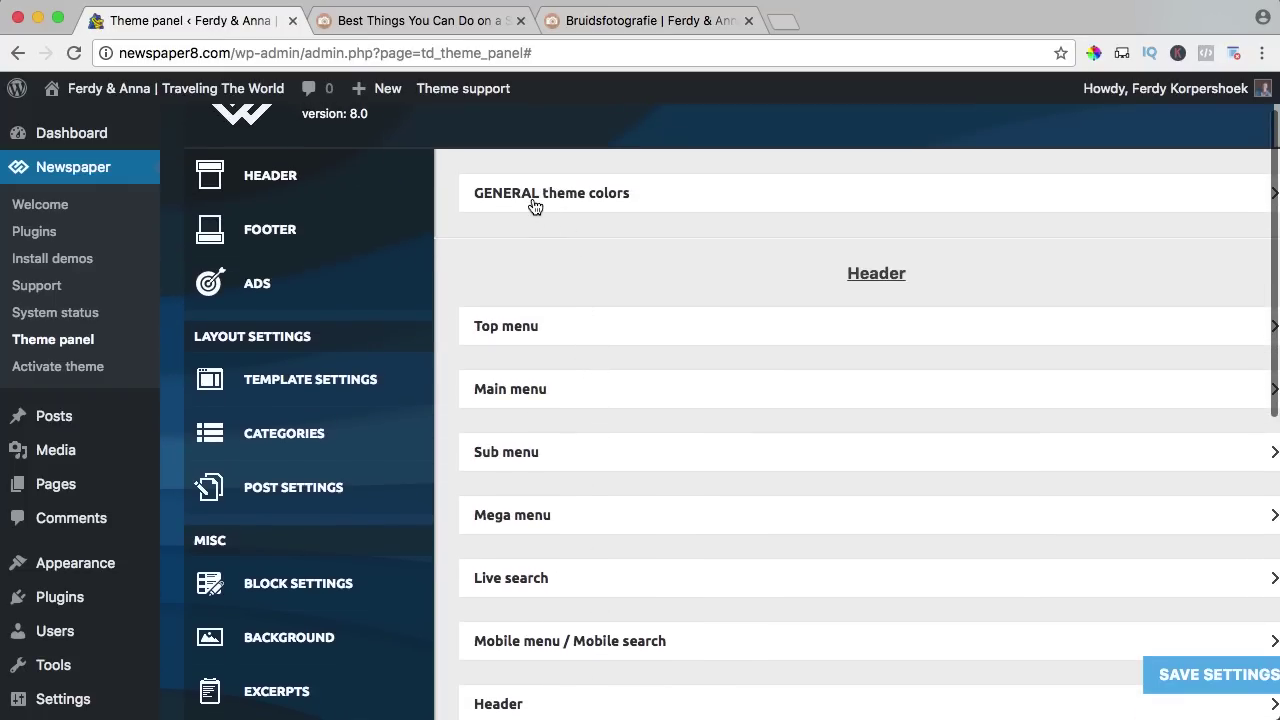
Set the theme accent colour to salmon #D89F84 and save the settings.
left_click(597, 206)
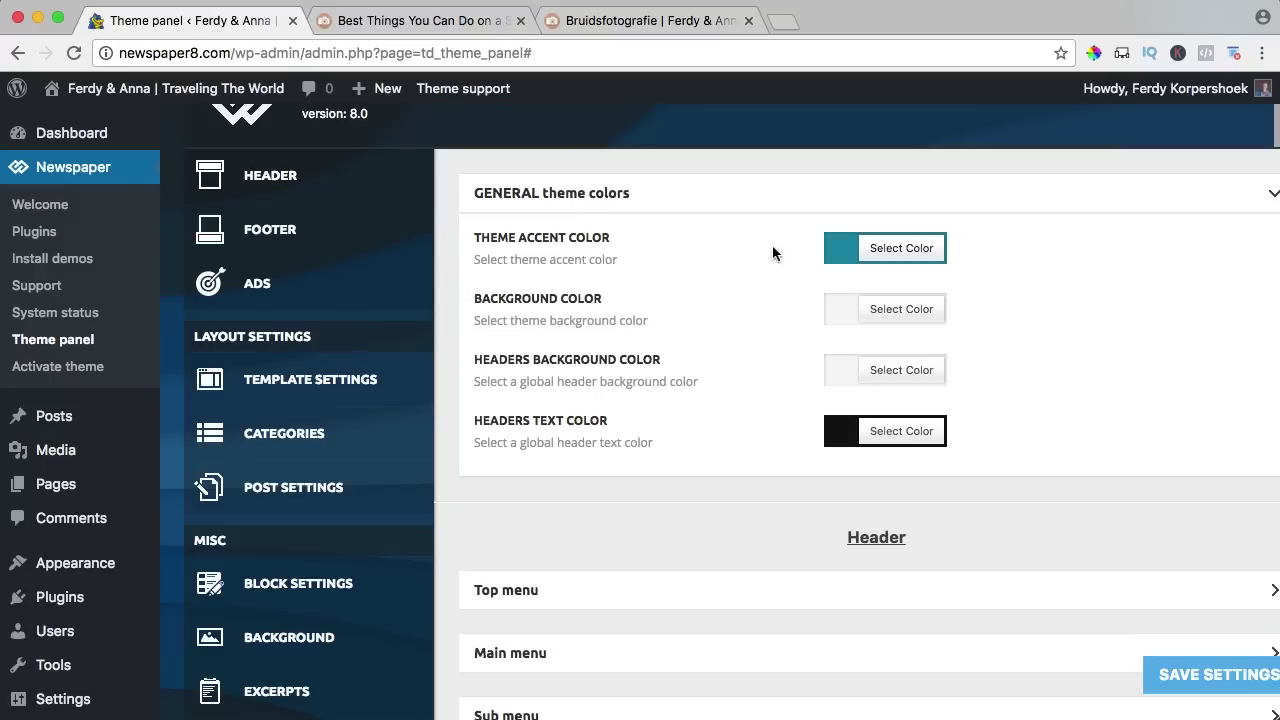
left_click(839, 255)
key("ctrl+v")
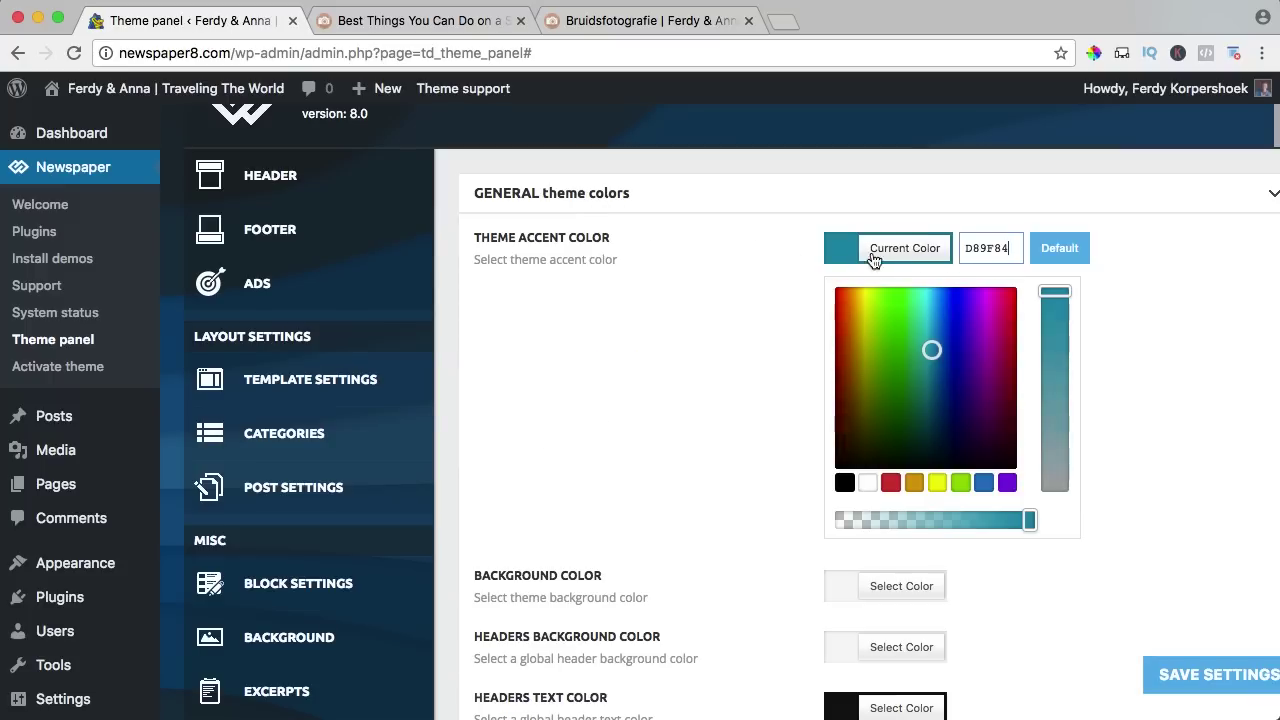
left_click(838, 251)
left_click(1168, 680)
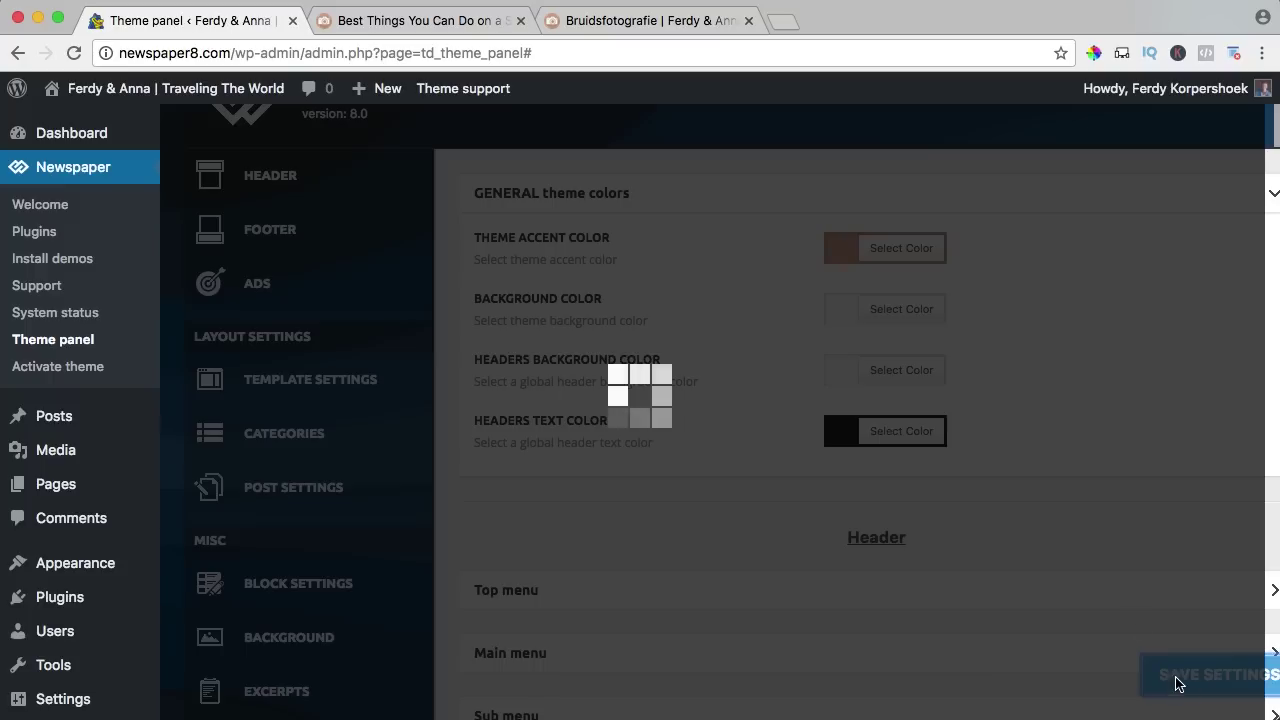
Reload the solo-trip blog post to see the new salmon accent colour.
left_click(455, 27)
key("super+r")
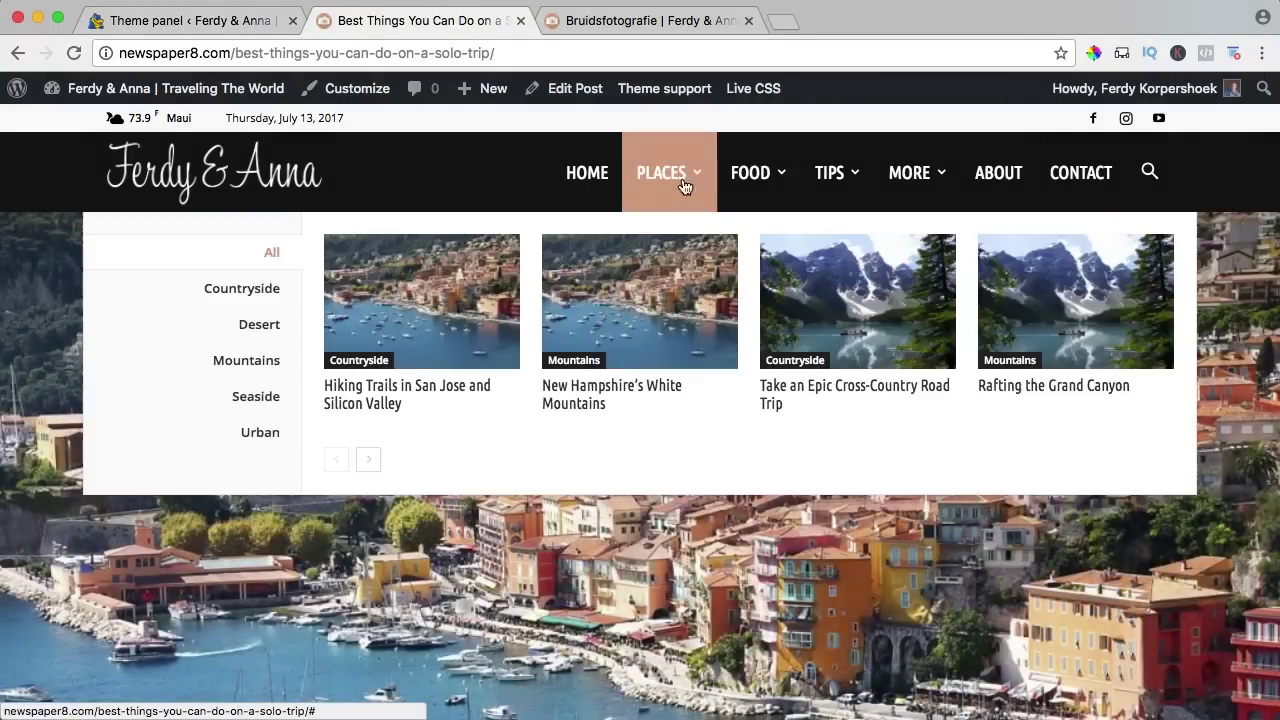
mouse_move(778, 186)
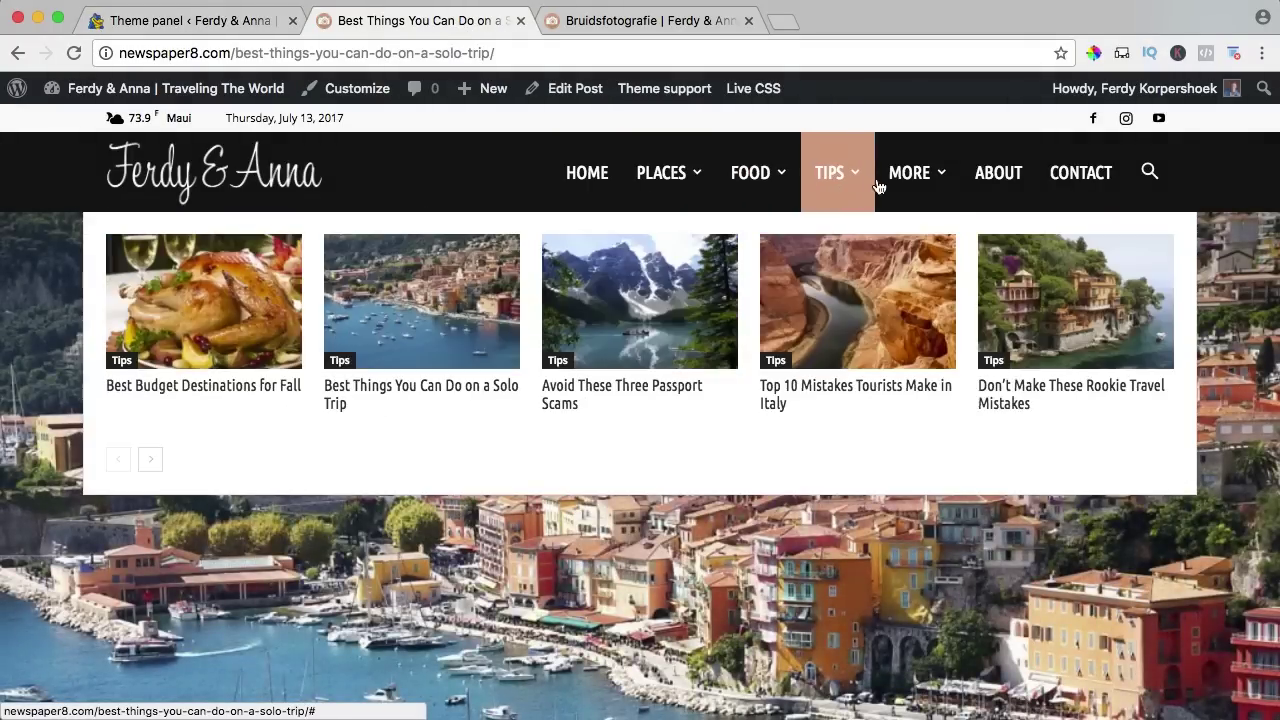
scroll(658, 386, "down", 5)
scroll(658, 386, "down", 3)
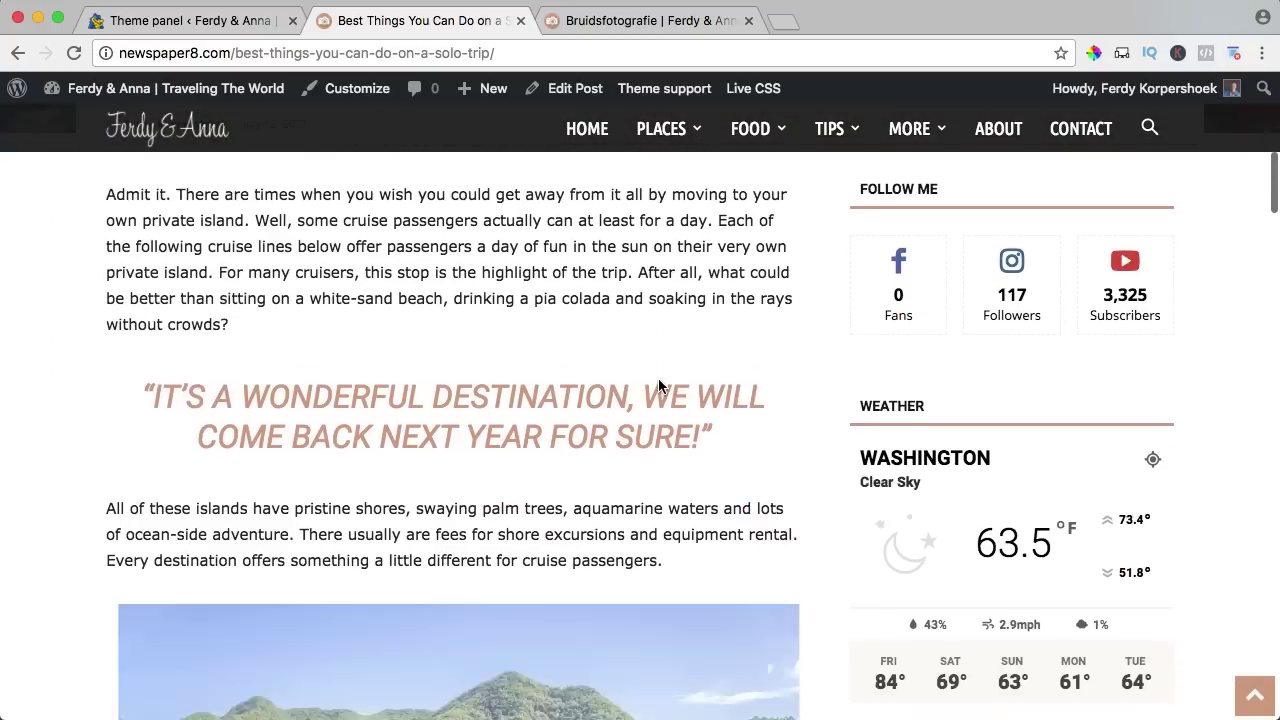
left_click_drag(188, 389, 537, 433)
left_click(537, 433)
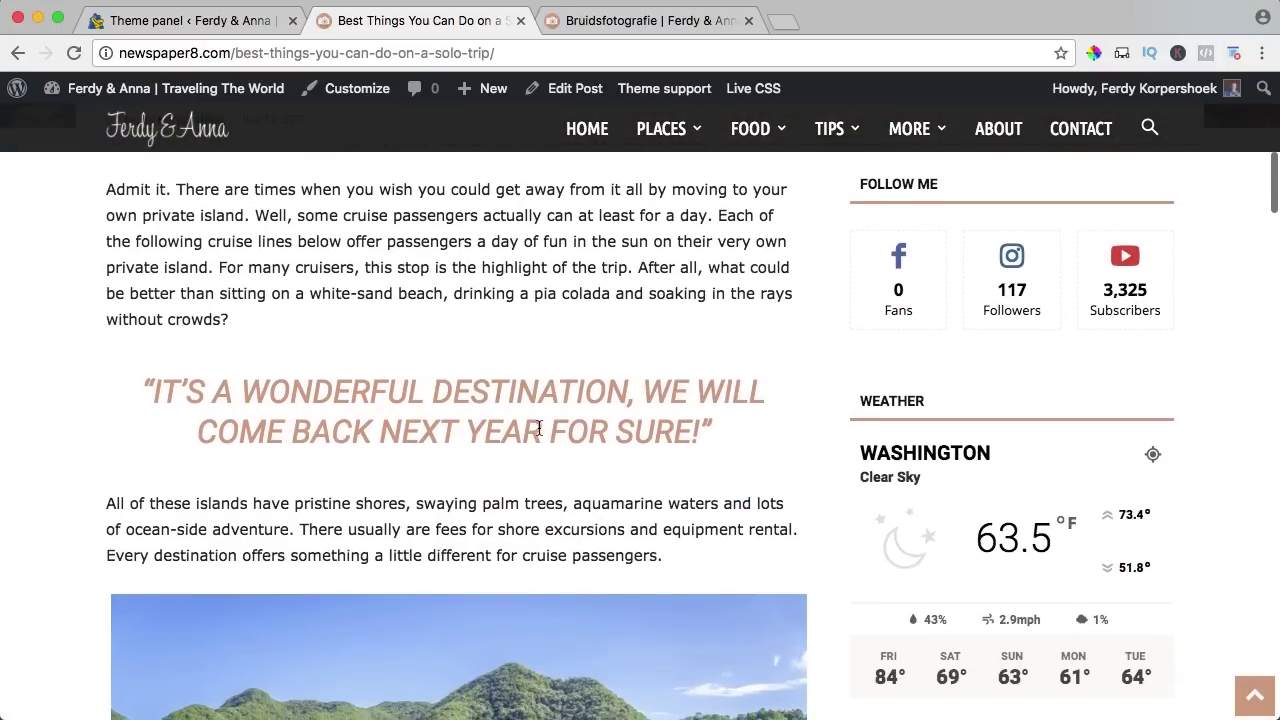
Review the rest of the post, close the Bruidsfotografie tab, and return to the theme panel.
scroll(800, 523, "down", 8)
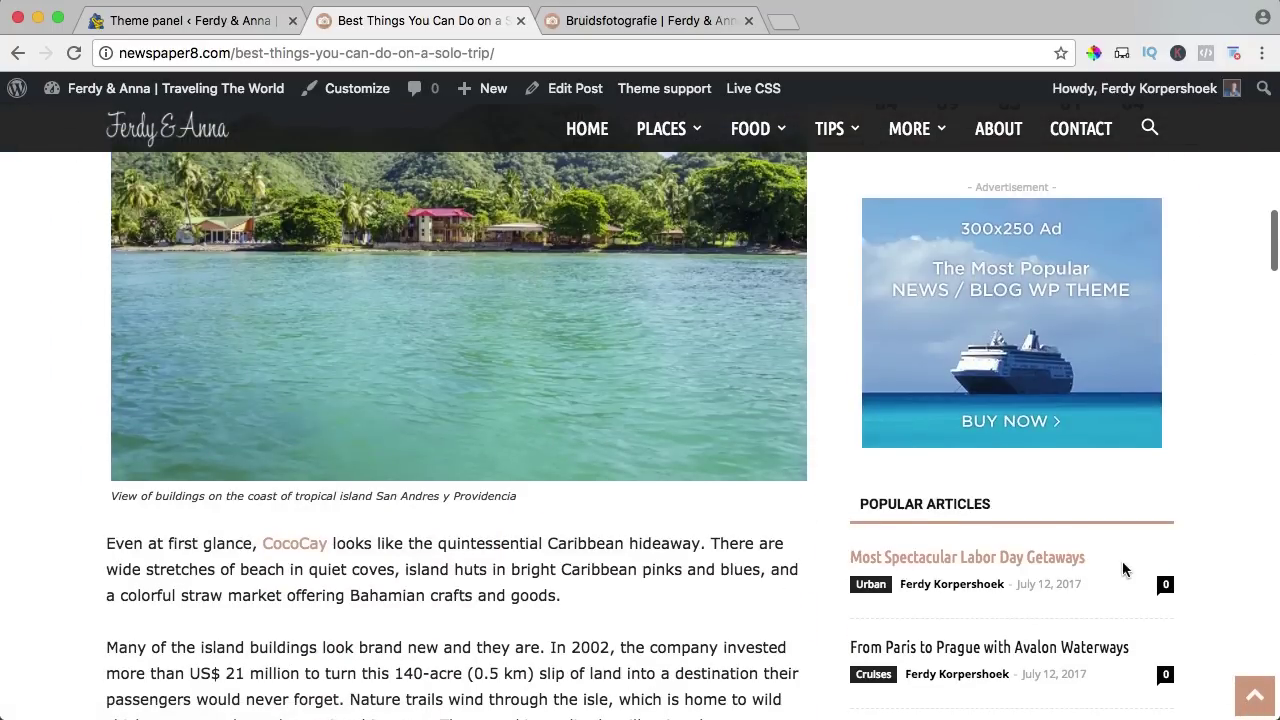
scroll(829, 517, "down", 6)
scroll(632, 505, "down", 20)
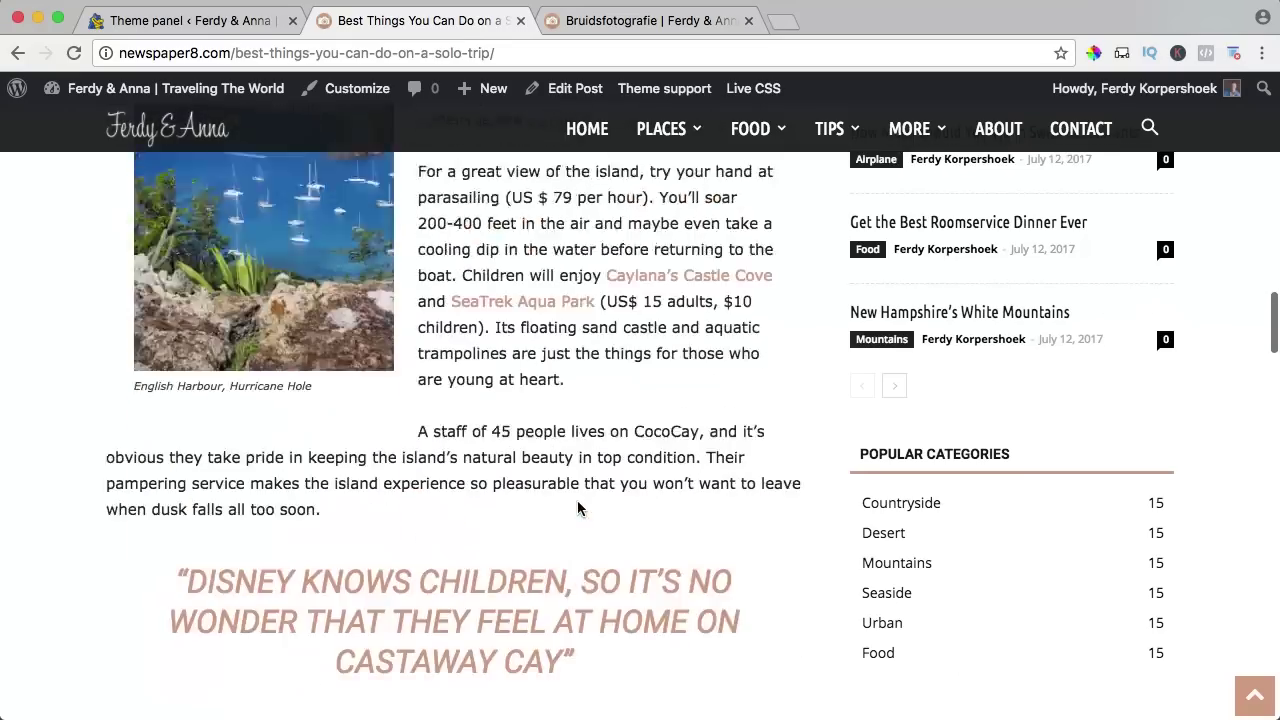
scroll(571, 500, "down", 7)
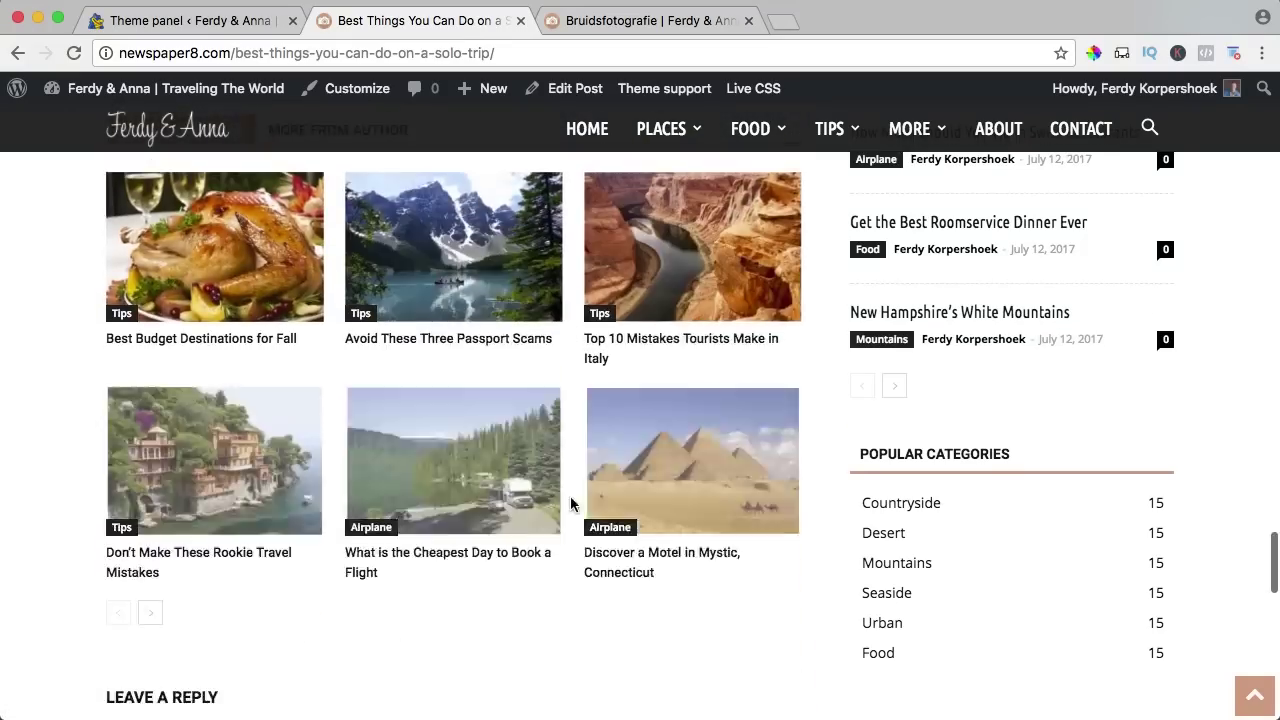
scroll(192, 254, "up", 1)
scroll(253, 424, "down", 9)
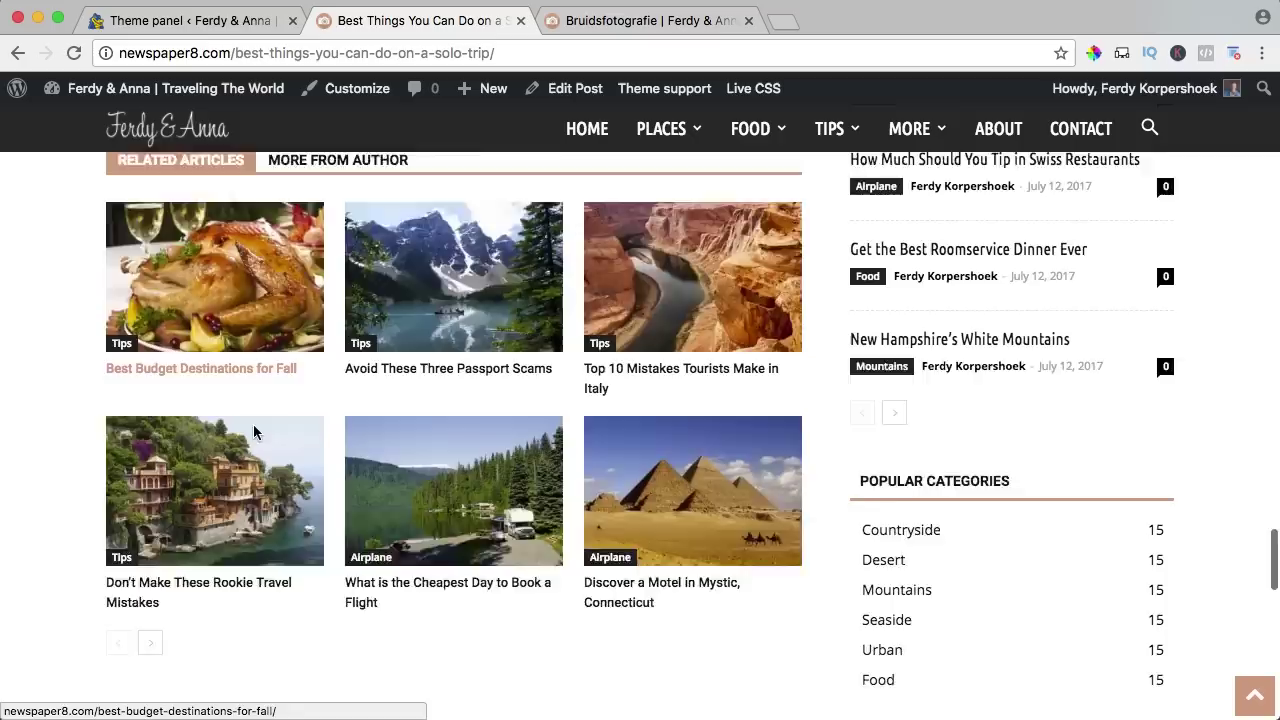
scroll(275, 462, "down", 2)
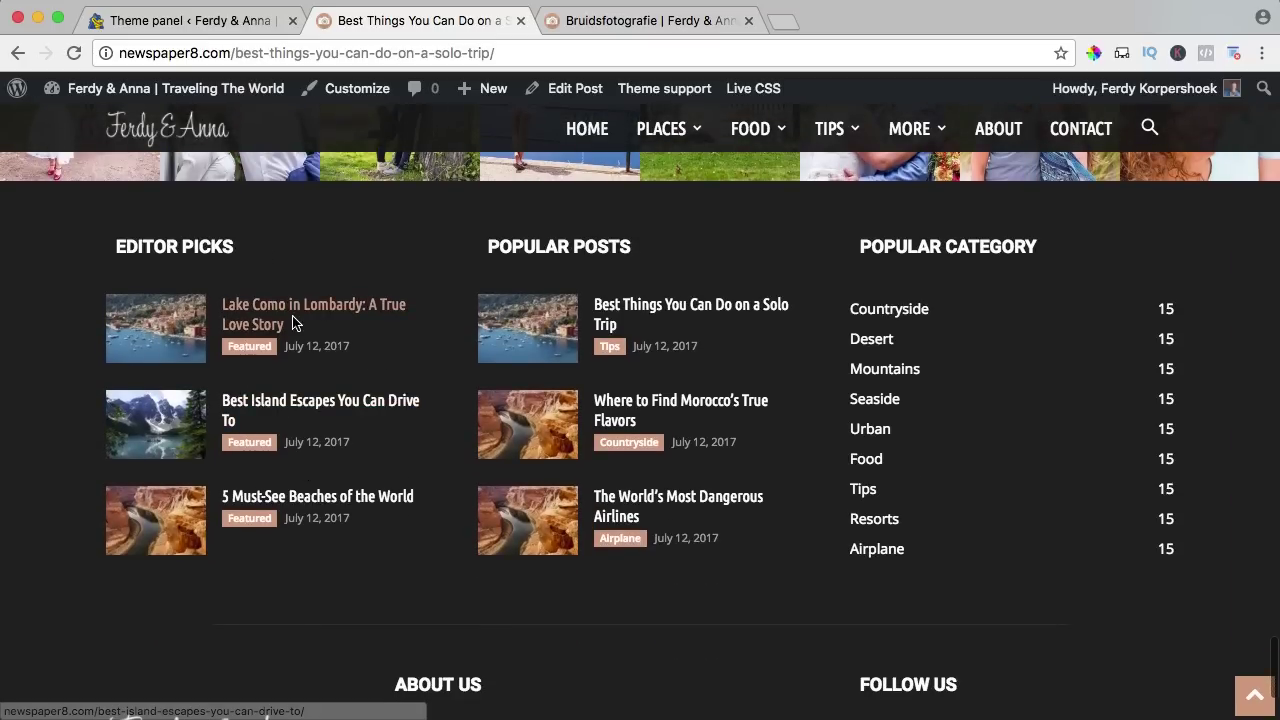
scroll(500, 600, "down", 2)
scroll(487, 638, "down", 1)
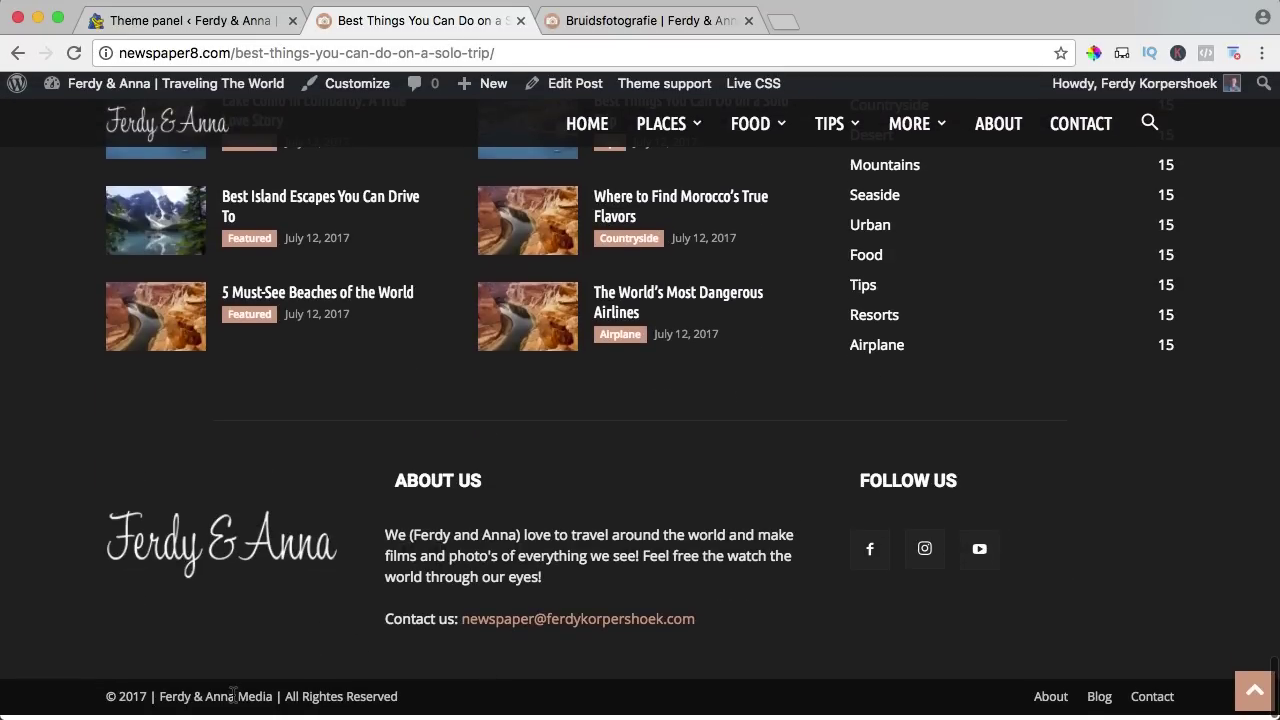
scroll(266, 654, "up", 15)
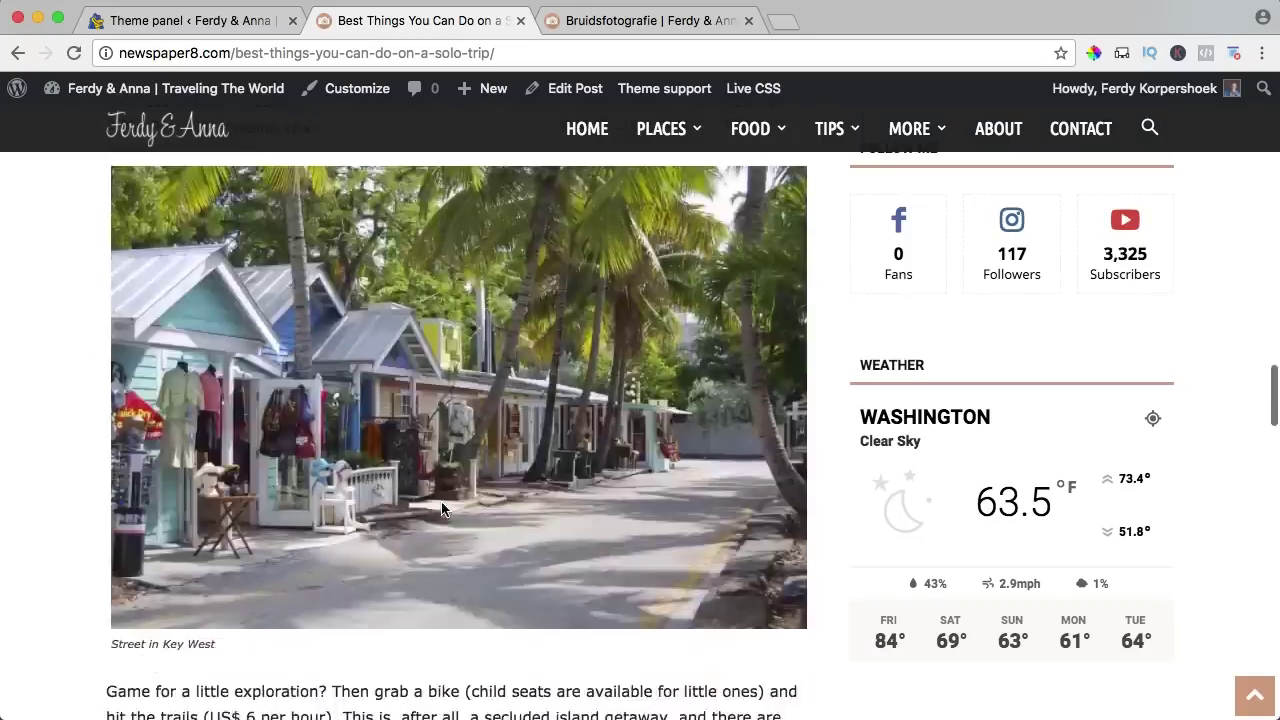
scroll(442, 510, "up", 10)
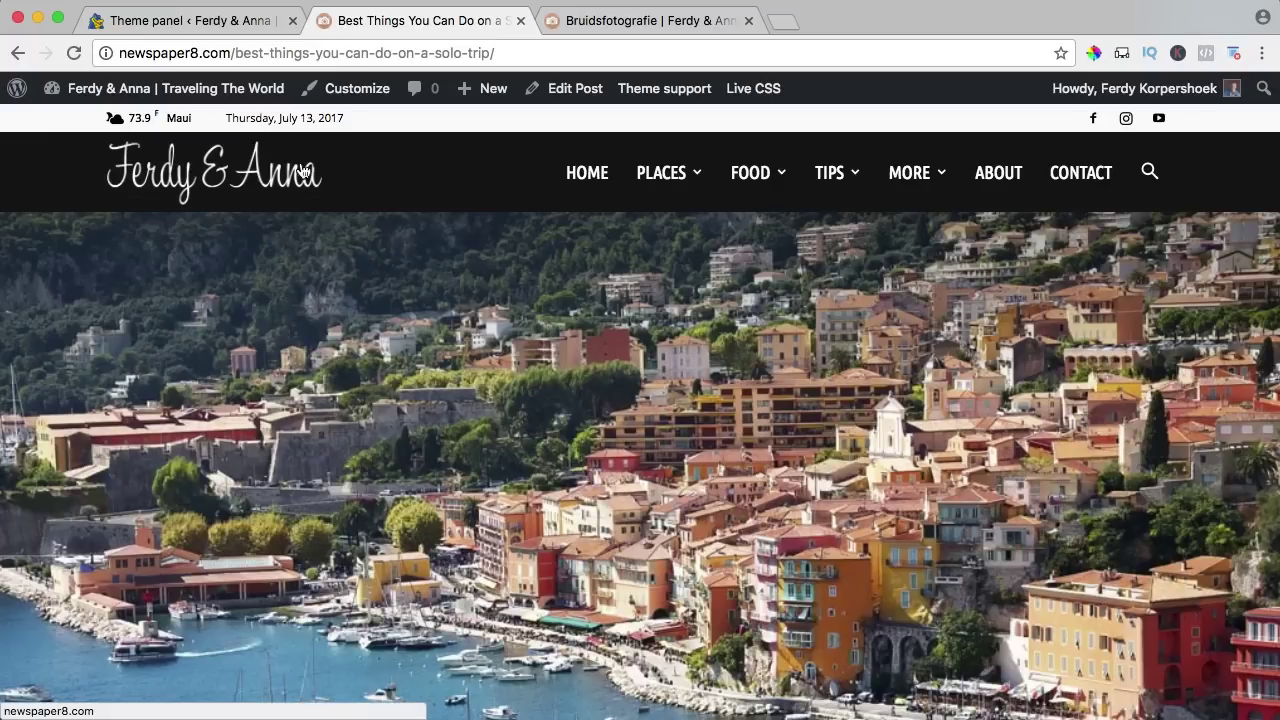
left_click(748, 20)
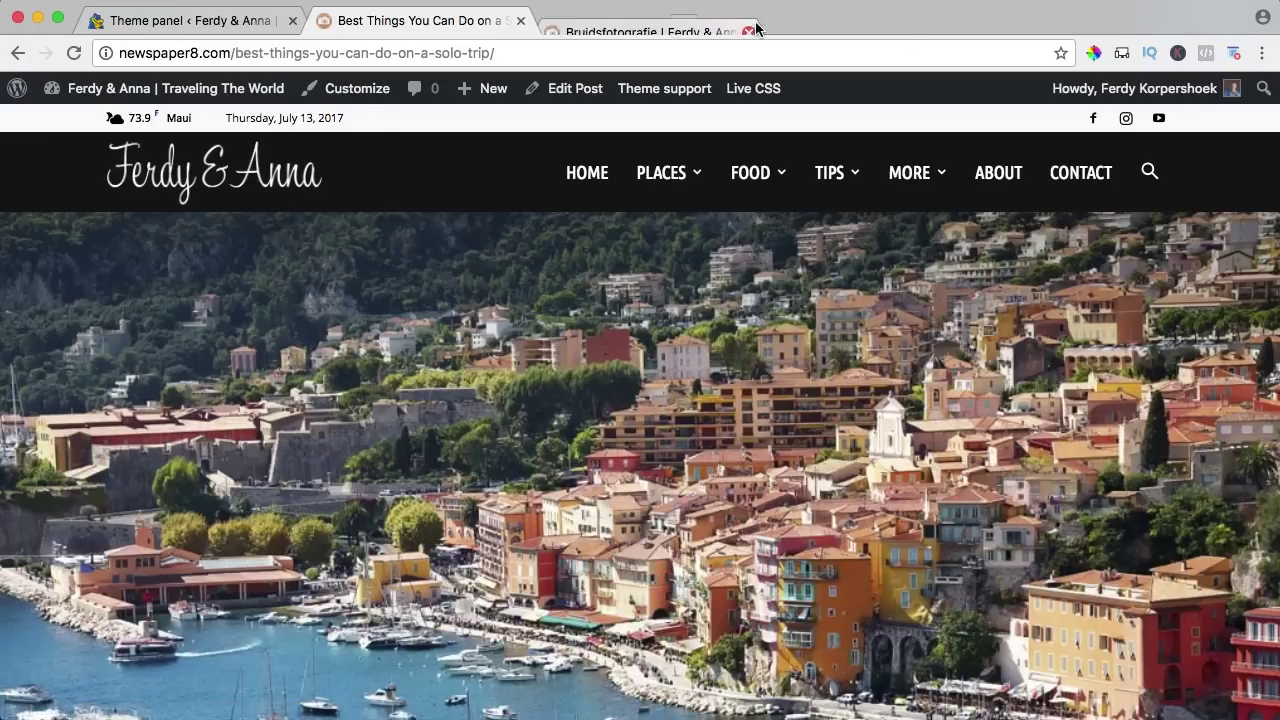
left_click(210, 24)
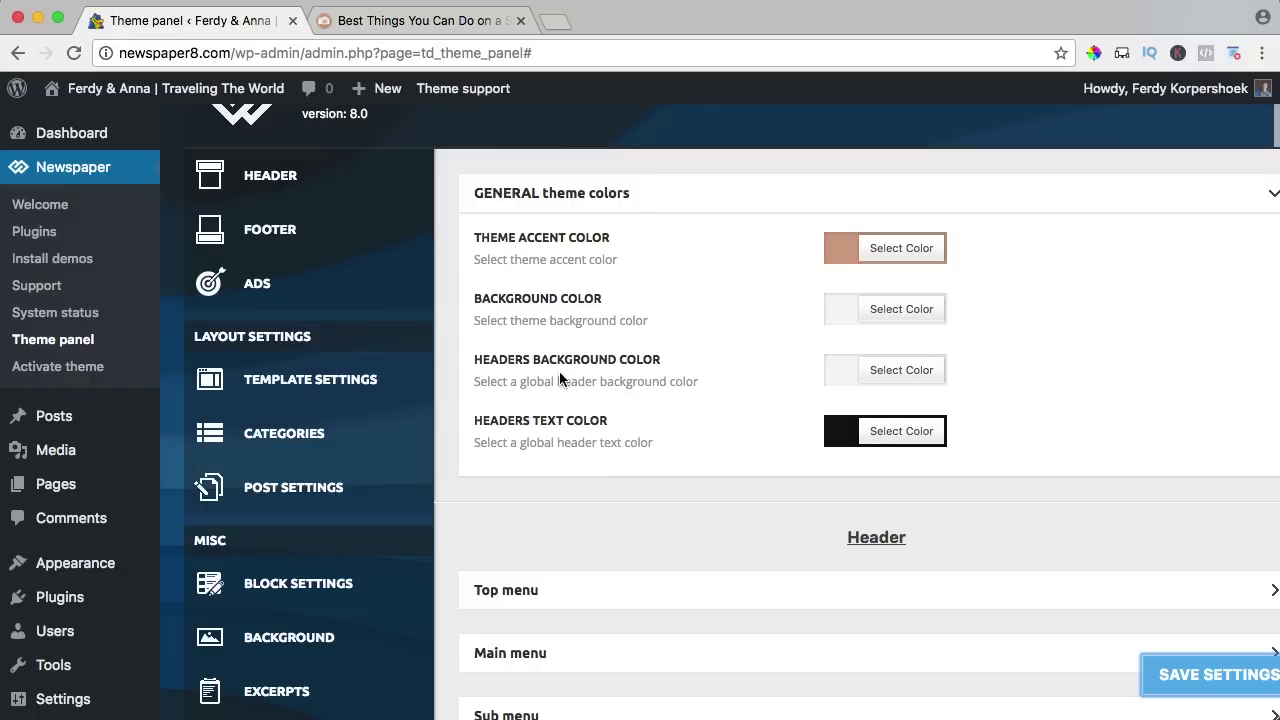
Change the headers text colour from #111111 to #262626, save, and preview the solo-trip post.
left_click(846, 431)
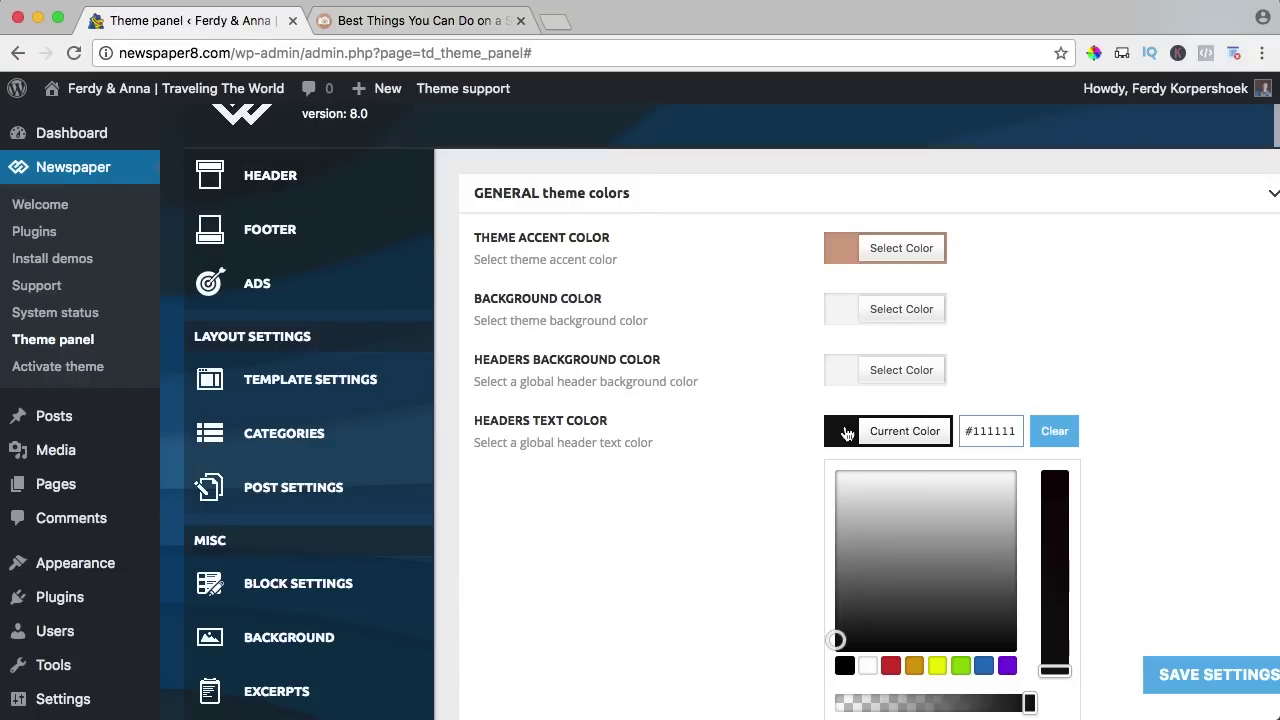
left_click_drag(840, 632, 831, 625)
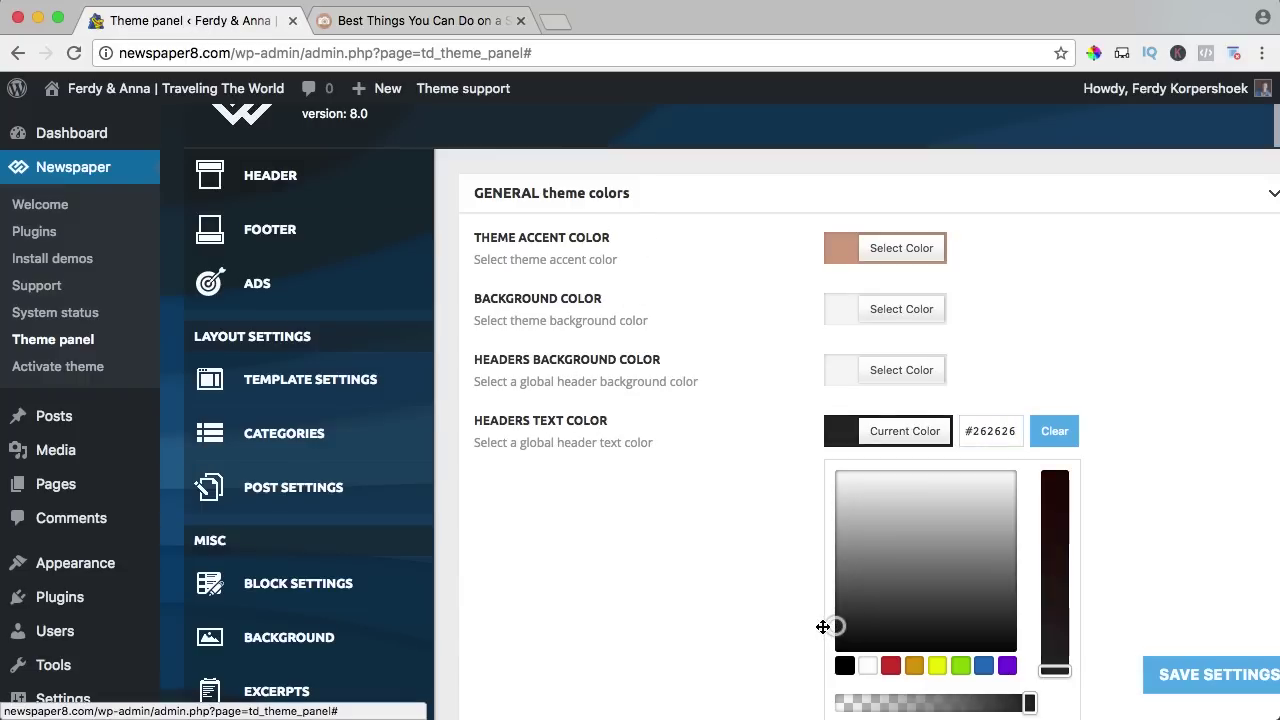
left_click(820, 624)
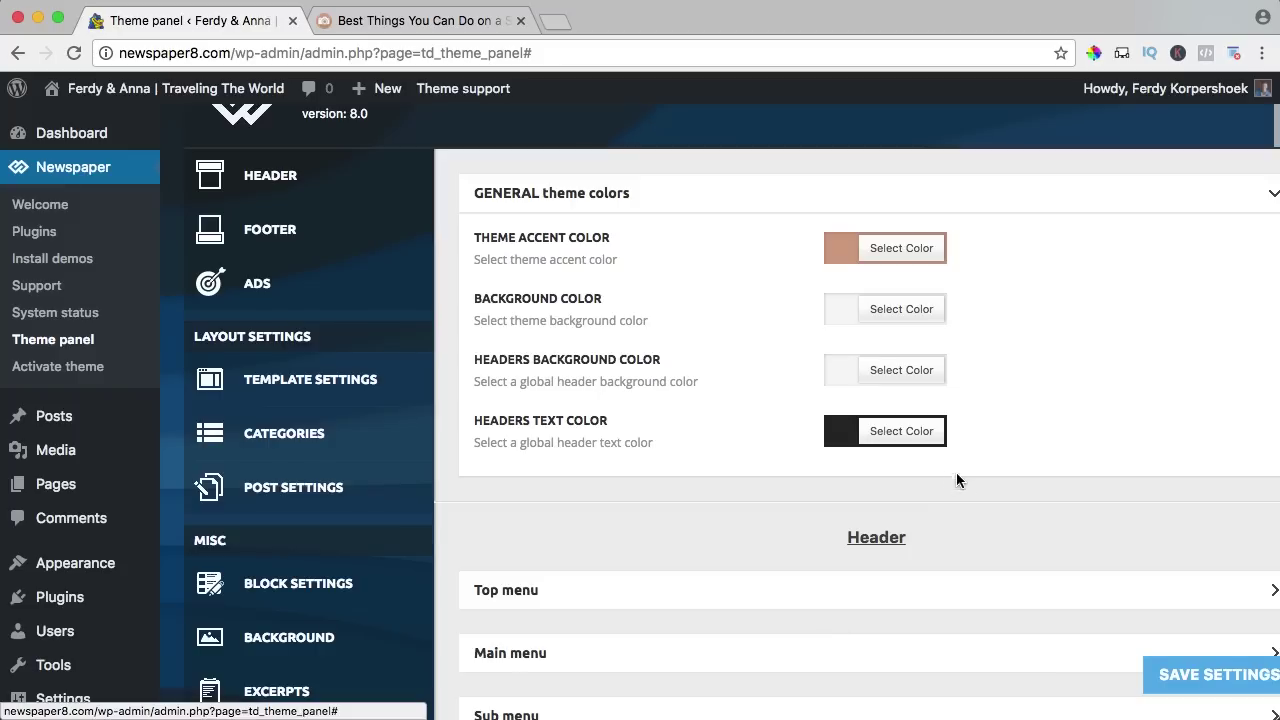
left_click(1150, 666)
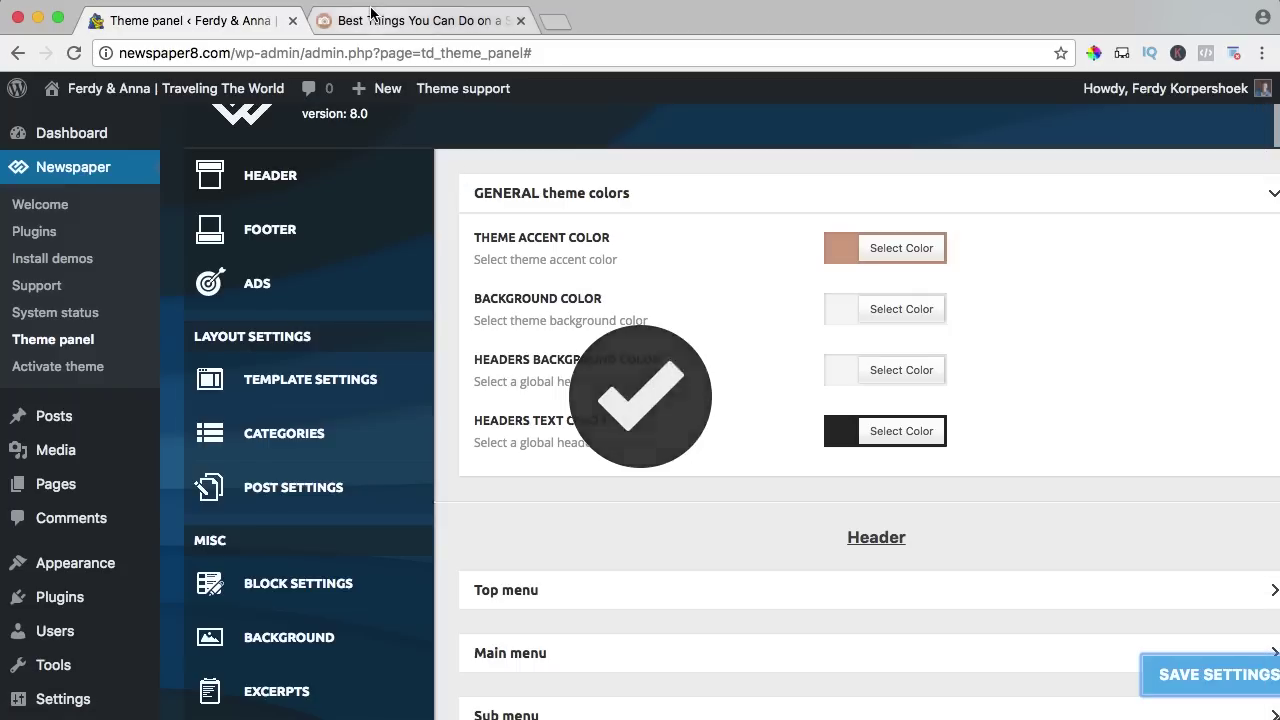
left_click(378, 18)
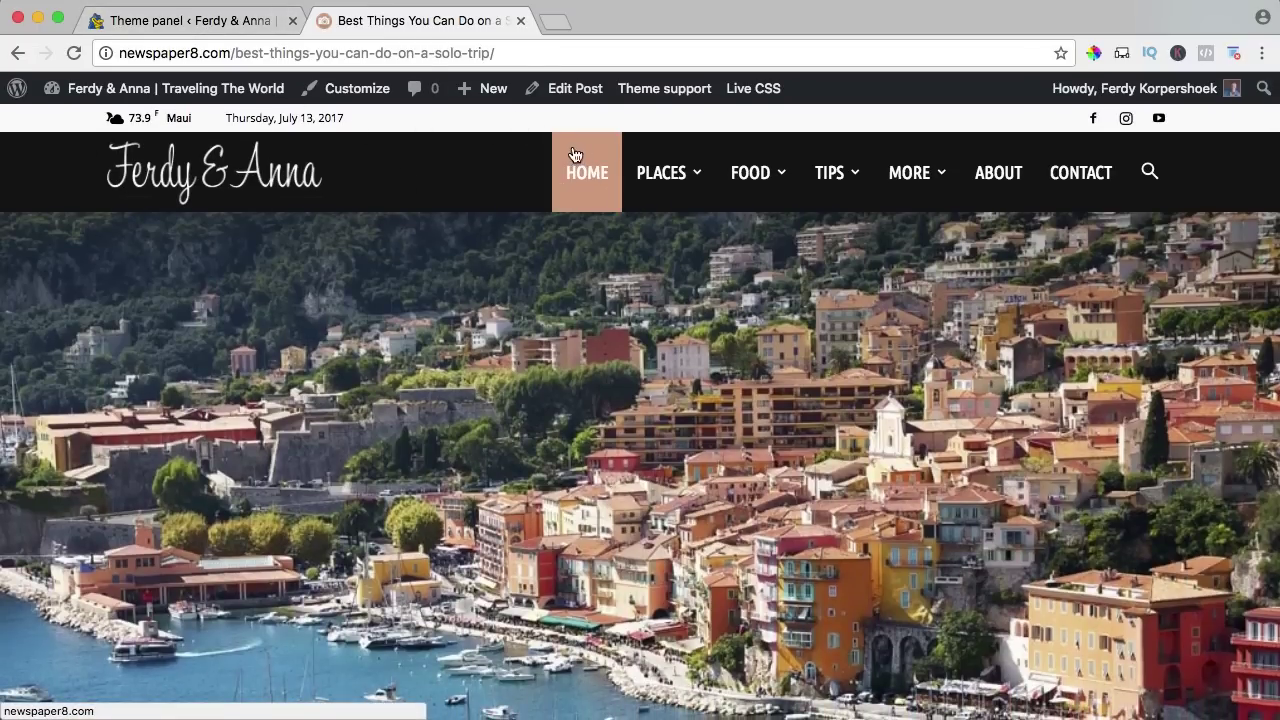
left_click(251, 18)
scroll(707, 355, "down", 5)
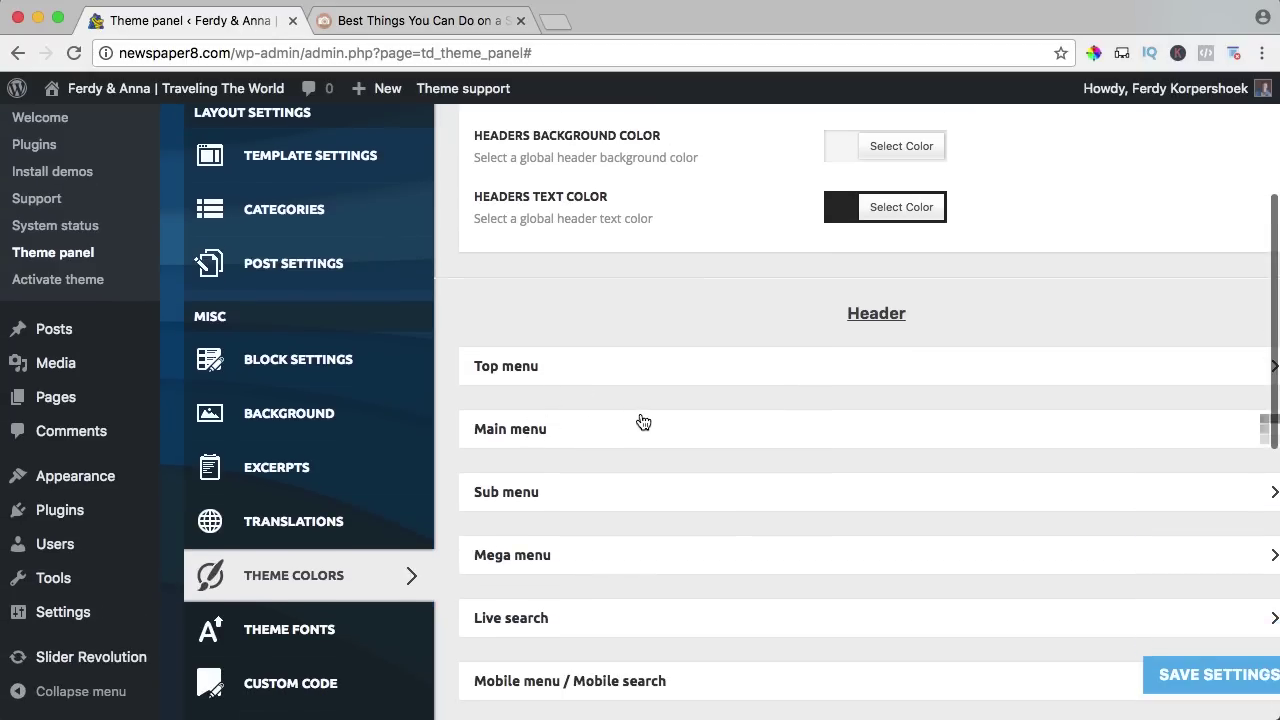
Set the main menu background to #d89f84 and active/hover colour to #d8a993, save, and preview.
left_click(643, 422)
scroll(684, 402, "down", 3)
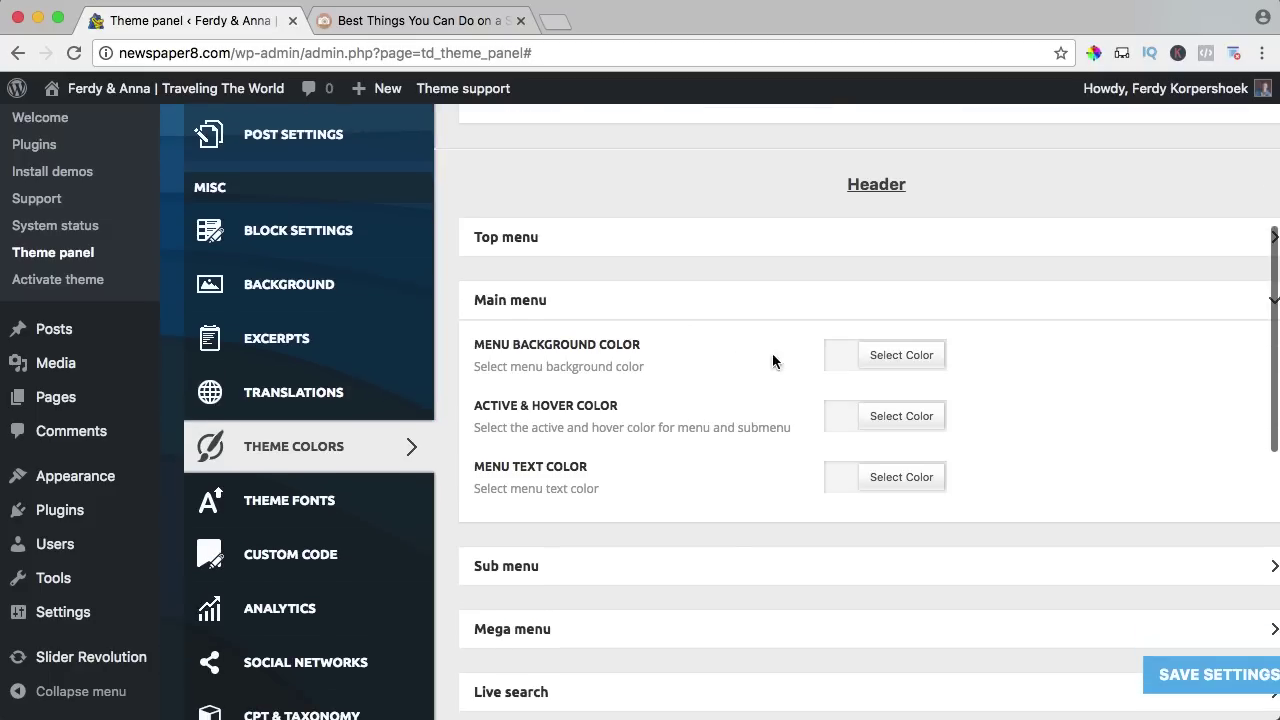
left_click(840, 361)
type("#d89f84")
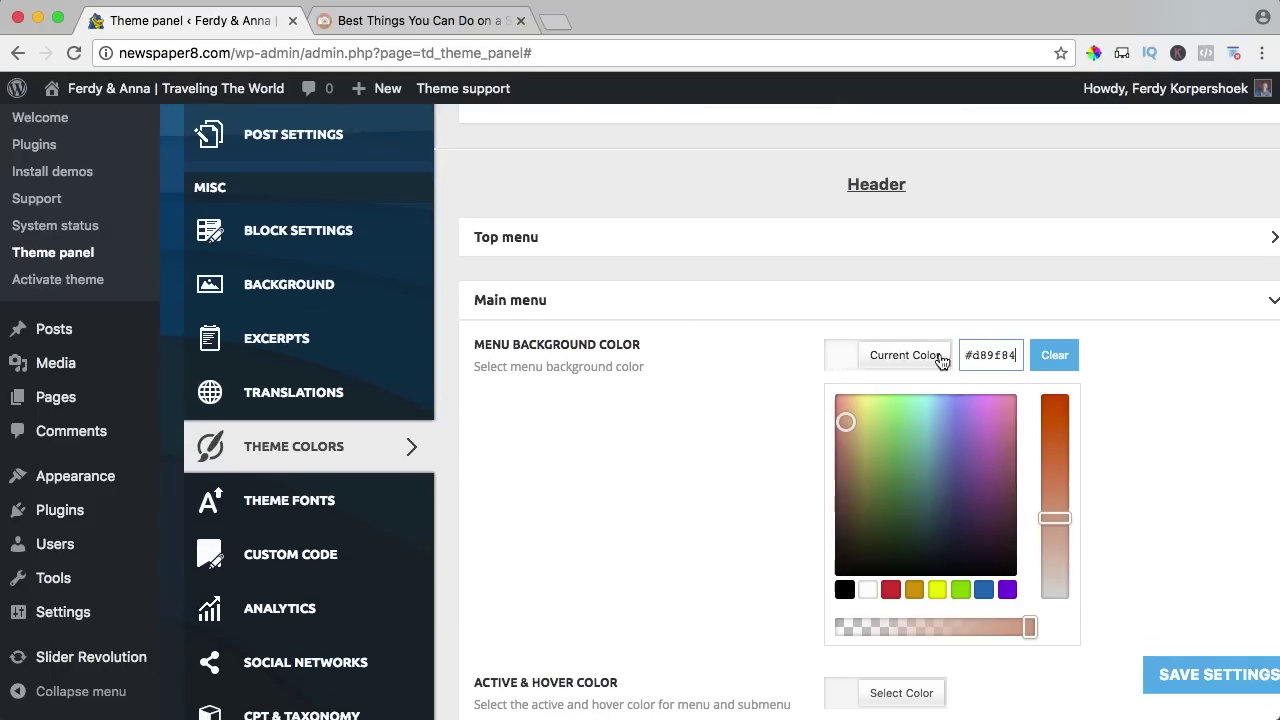
left_click(851, 361)
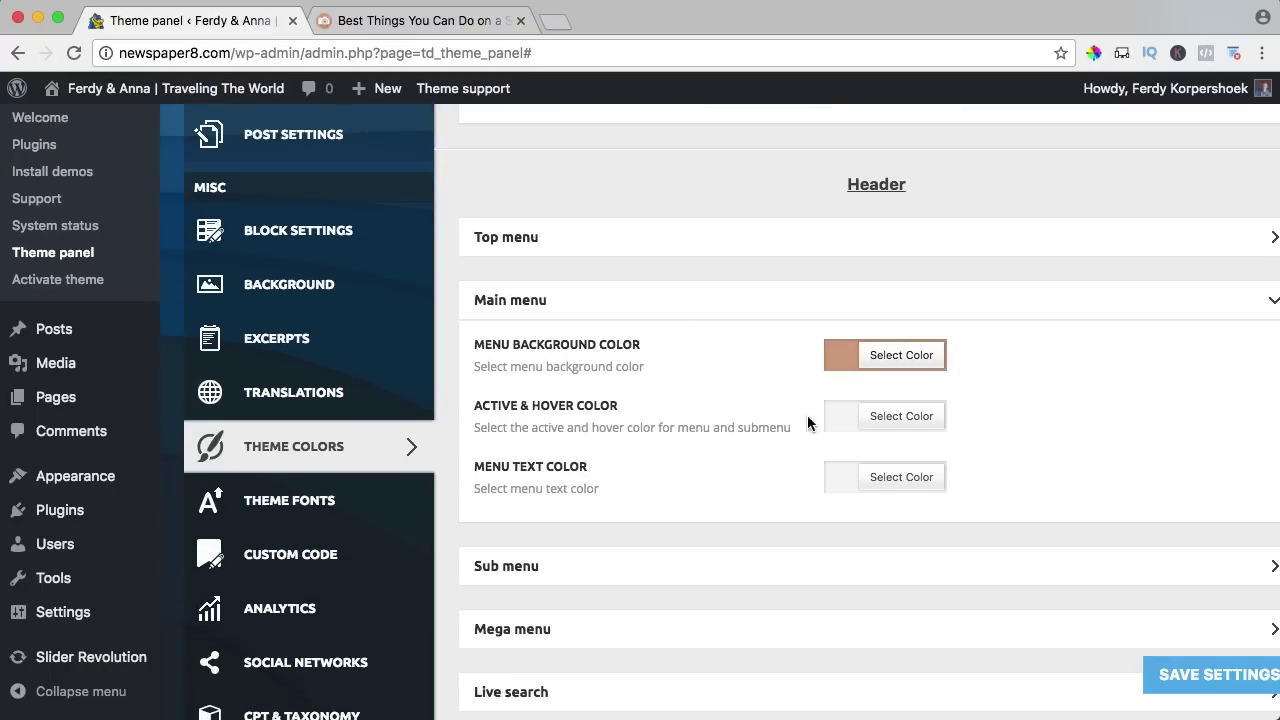
left_click(842, 418)
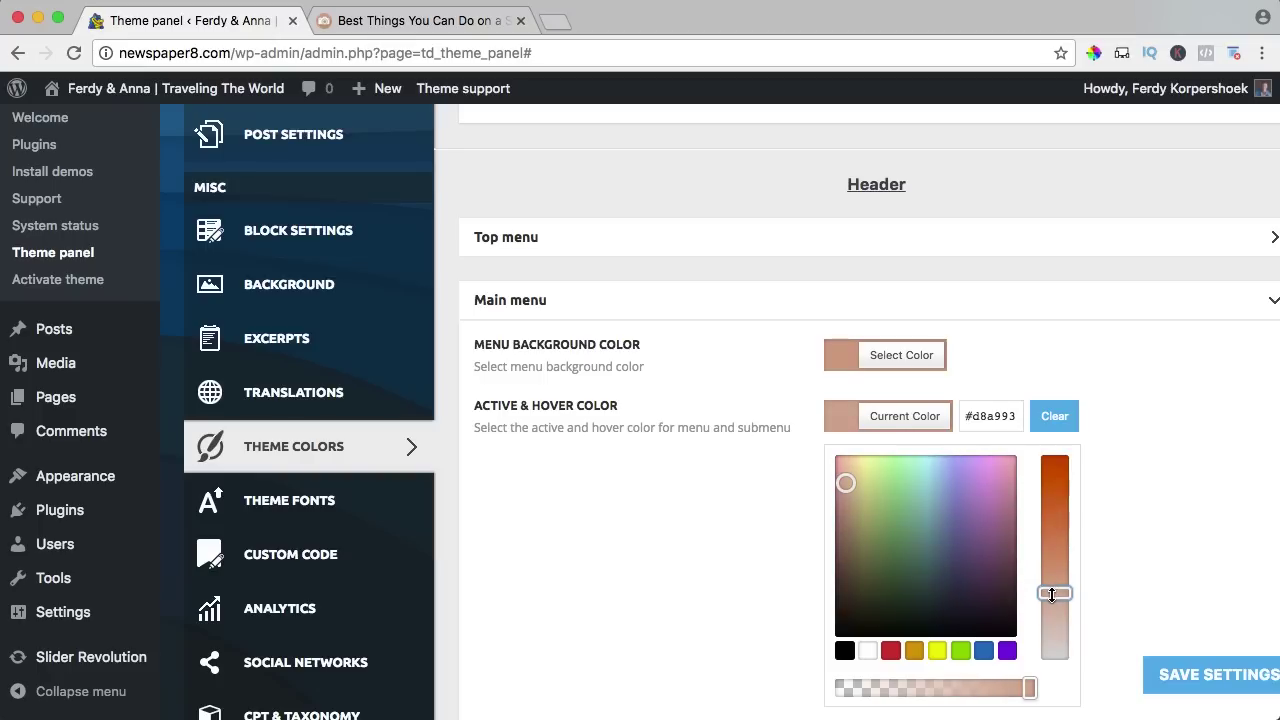
left_click(1192, 676)
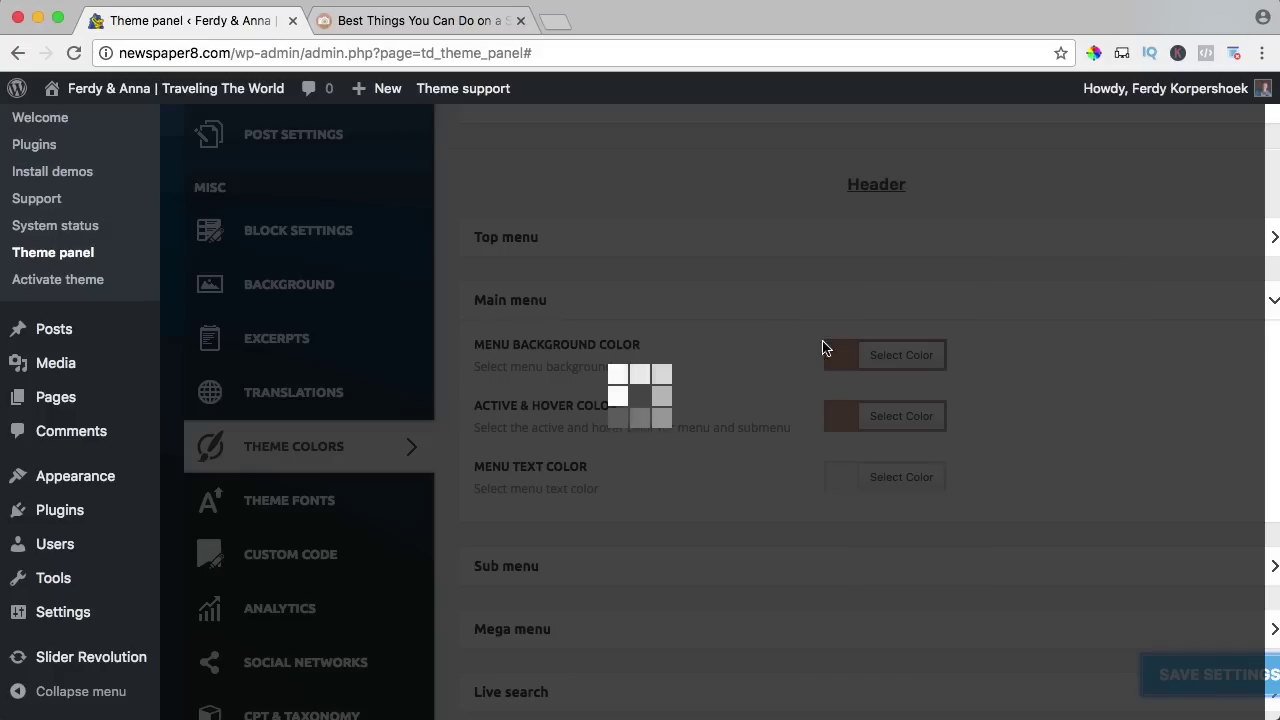
left_click(430, 22)
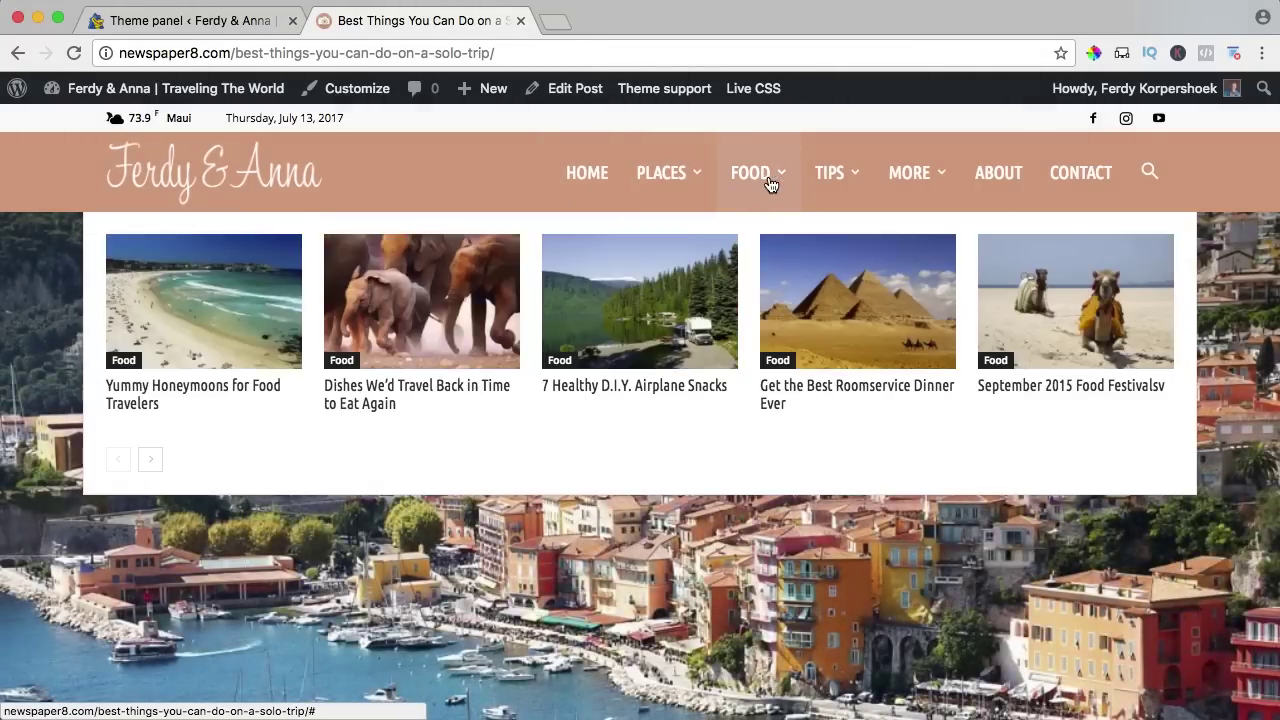
mouse_move(854, 185)
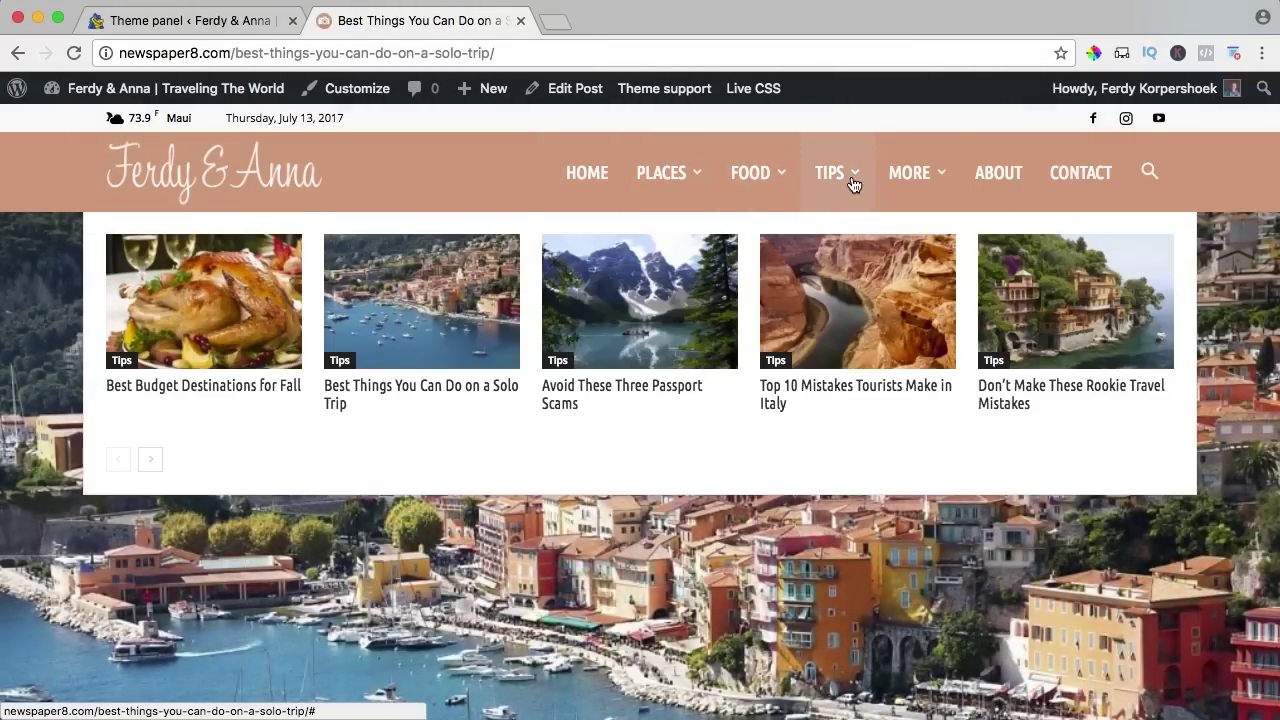
mouse_move(620, 170)
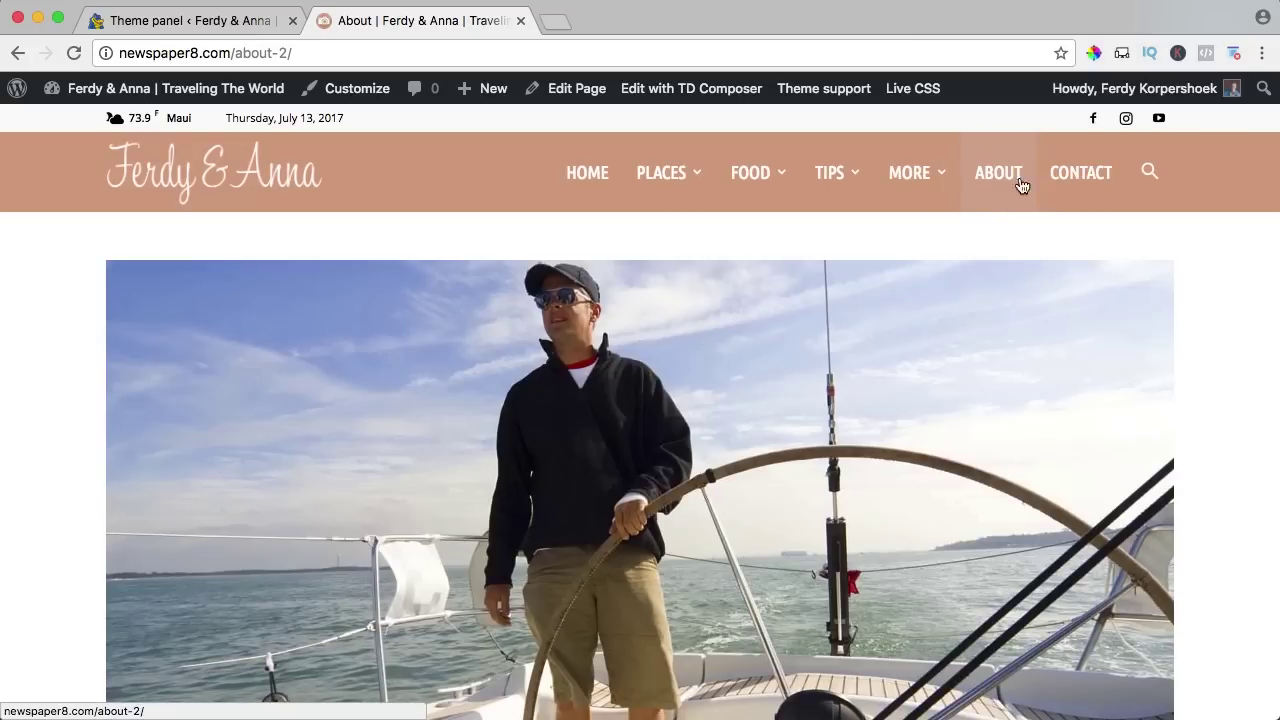
scroll(1190, 345, "down", 10)
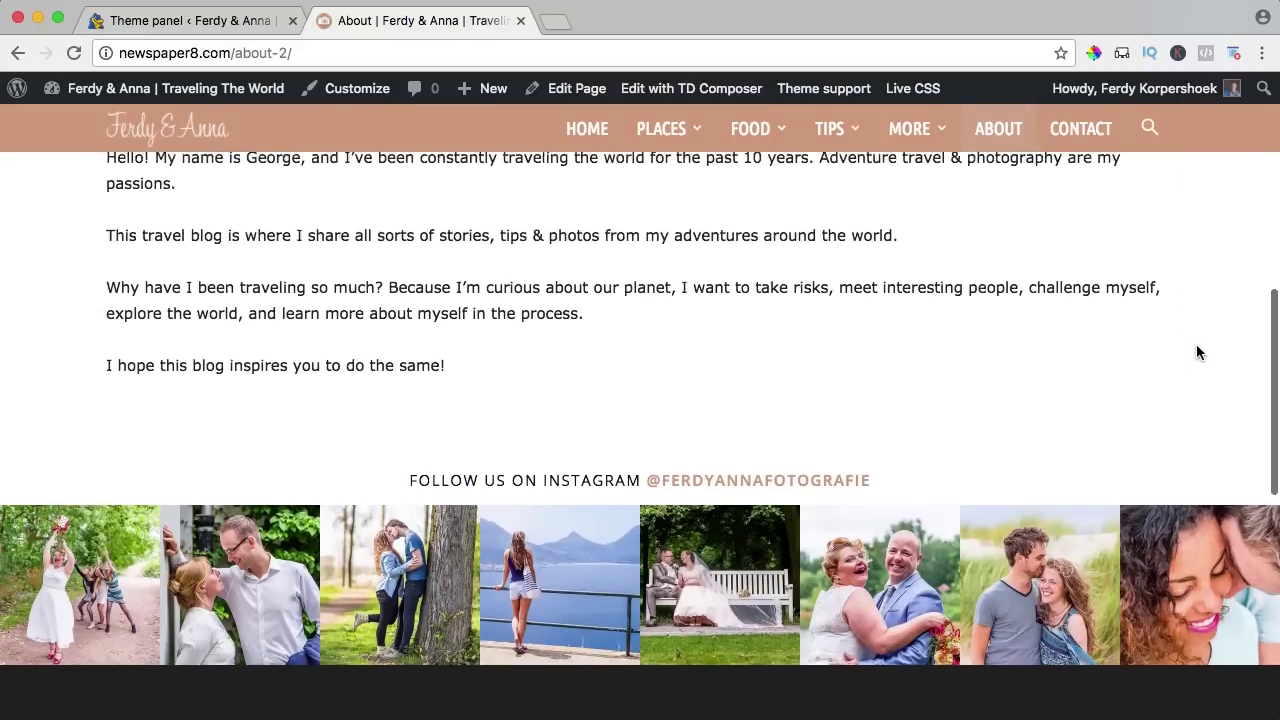
scroll(1200, 352, "up", 10)
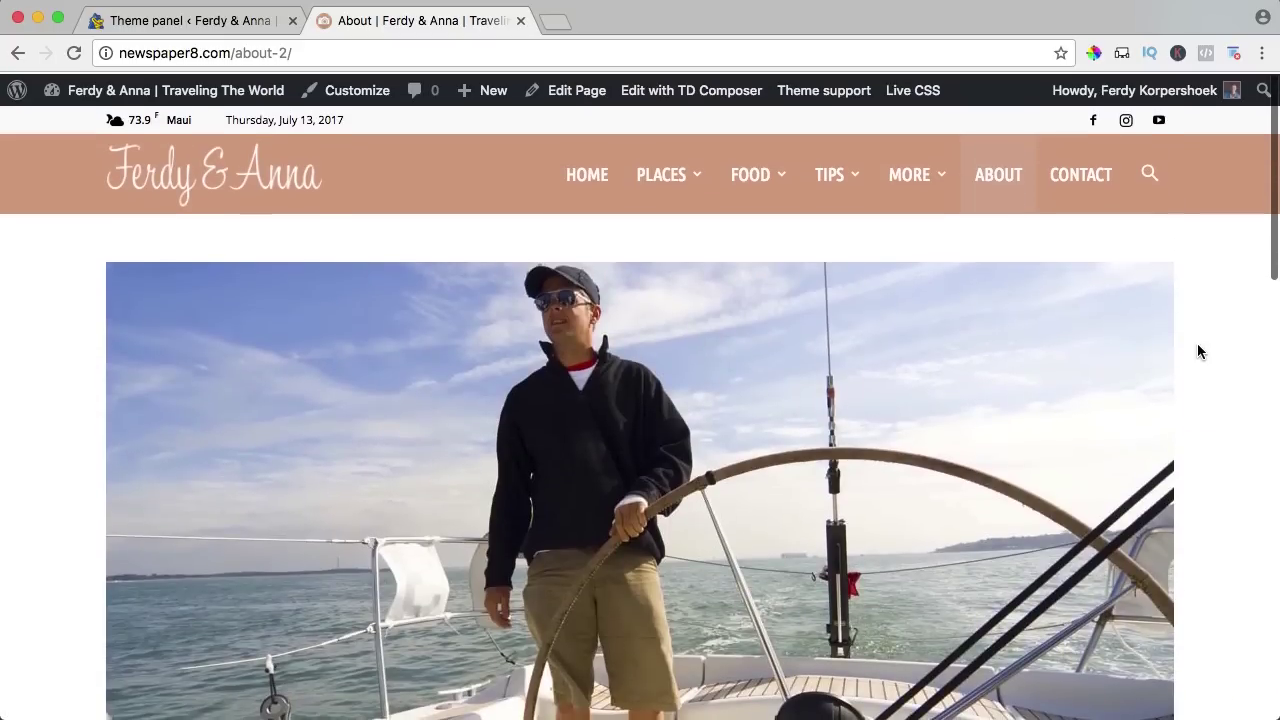
Make the sub-menu hover text colour salmon in the theme panel's Sub menu settings.
left_click(172, 20)
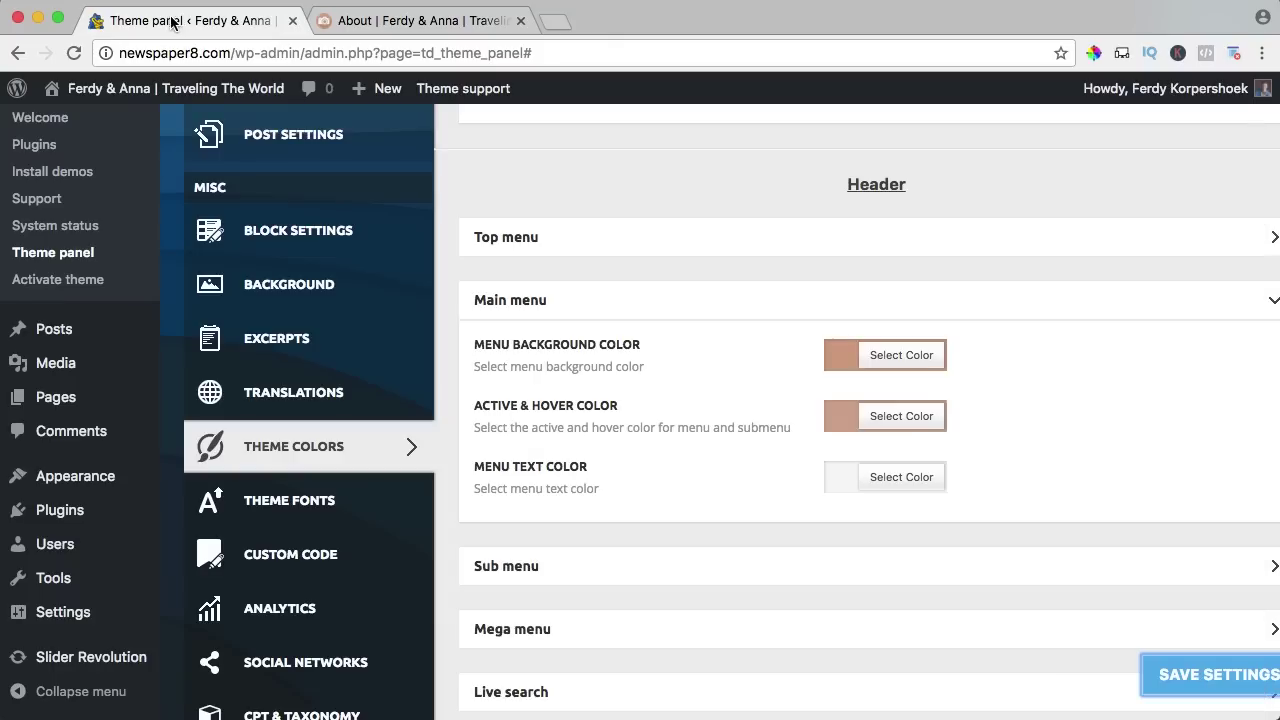
scroll(657, 280, "down", 5)
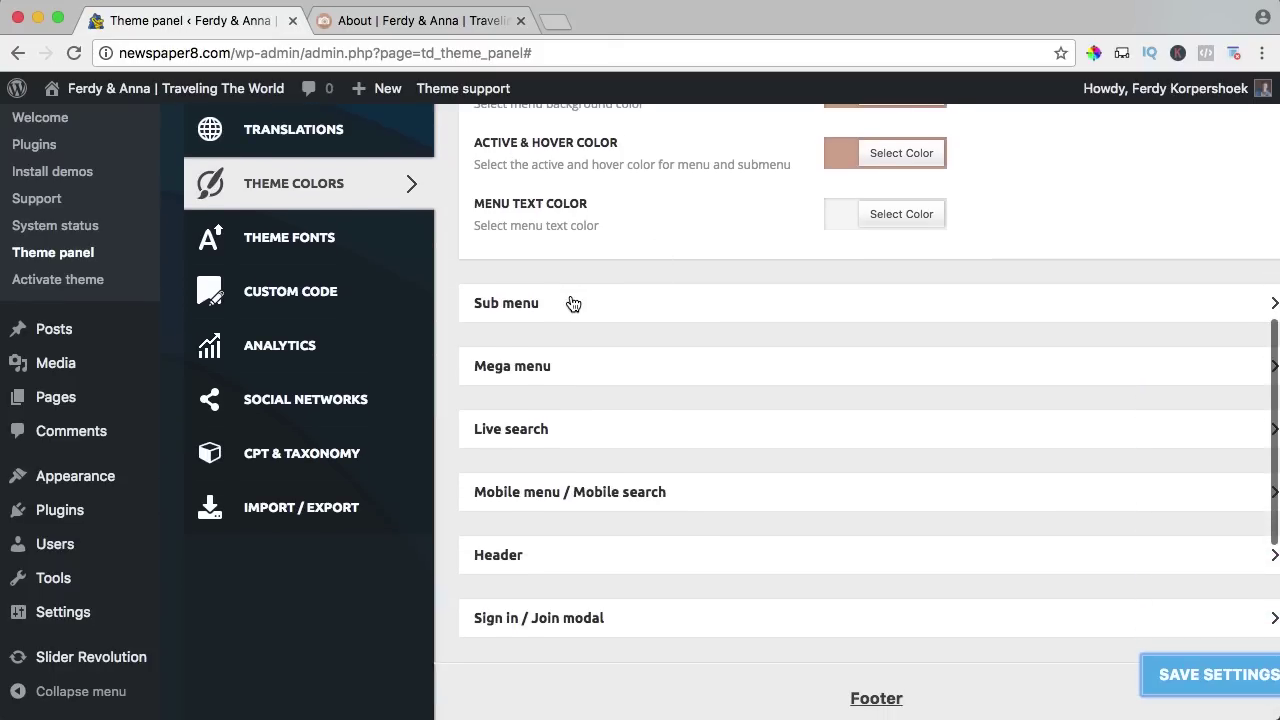
left_click(575, 304)
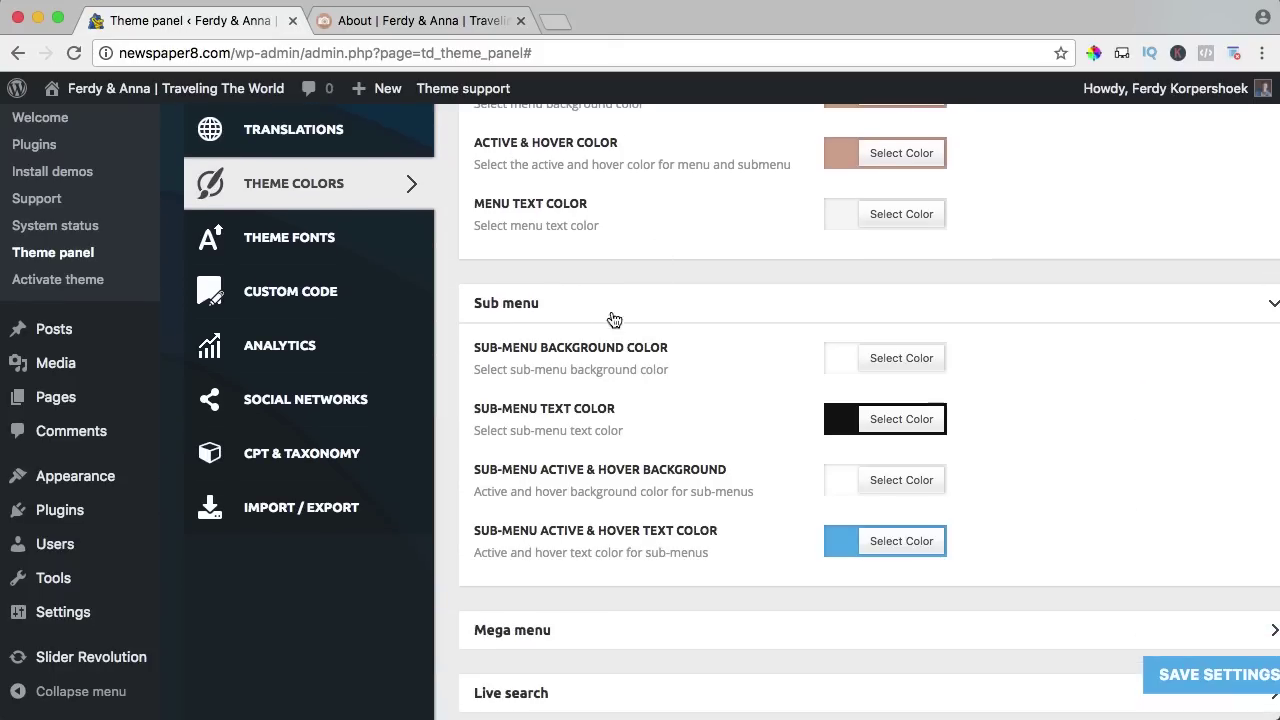
scroll(684, 371, "down", 2)
left_click(838, 441)
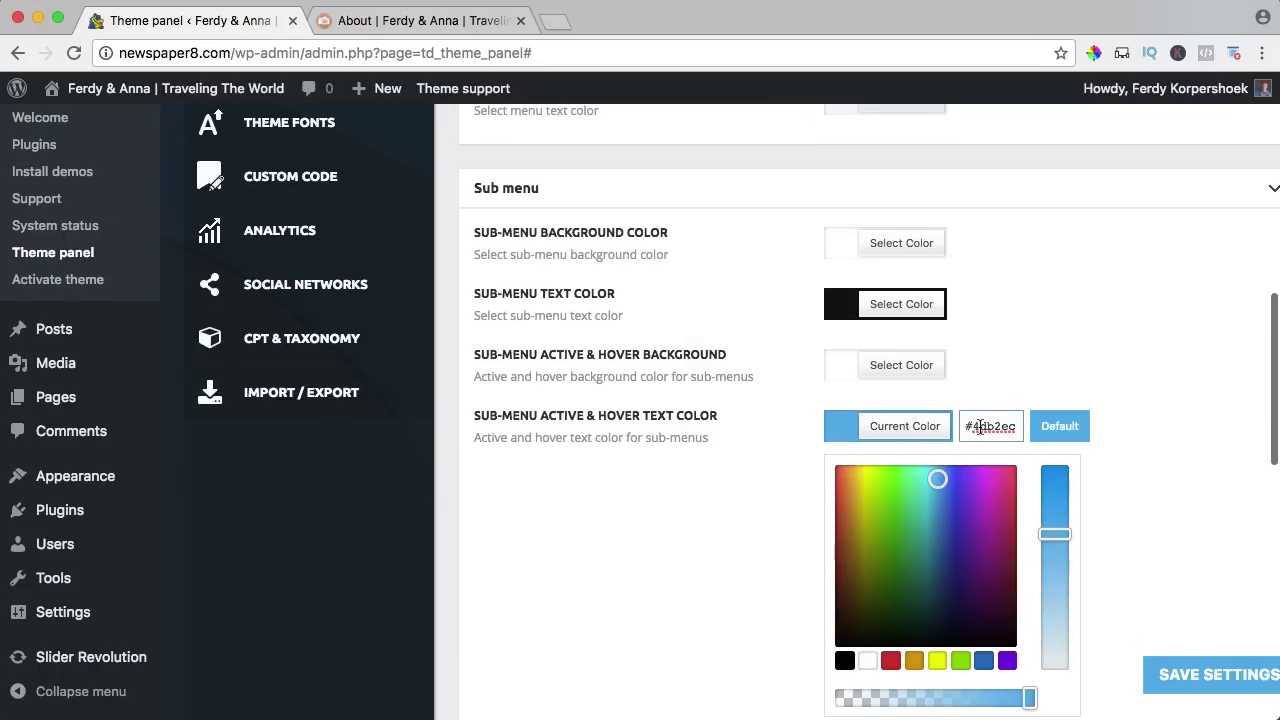
left_click_drag(1016, 427, 876, 429)
key("super+v")
left_click(748, 424)
Set the mega menu accent colour to salmon.
scroll(720, 411, "down", 1)
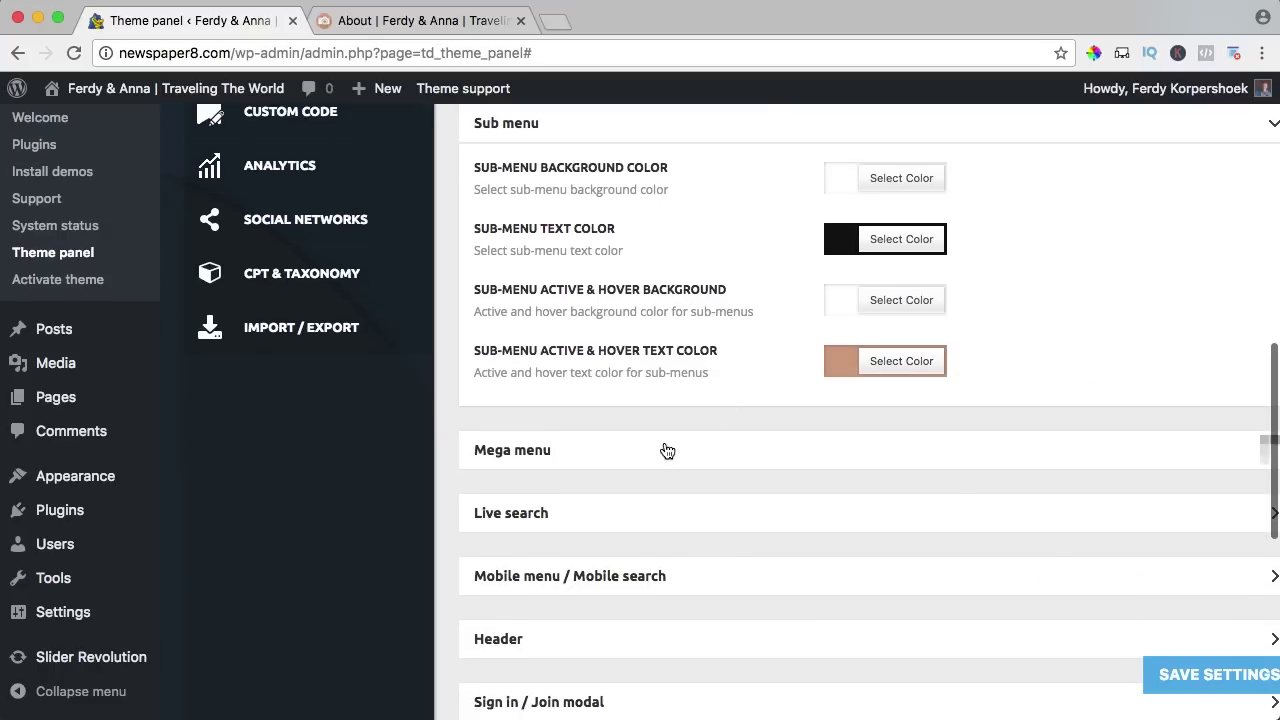
left_click(720, 449)
scroll(790, 500, "down", 2)
left_click(868, 547)
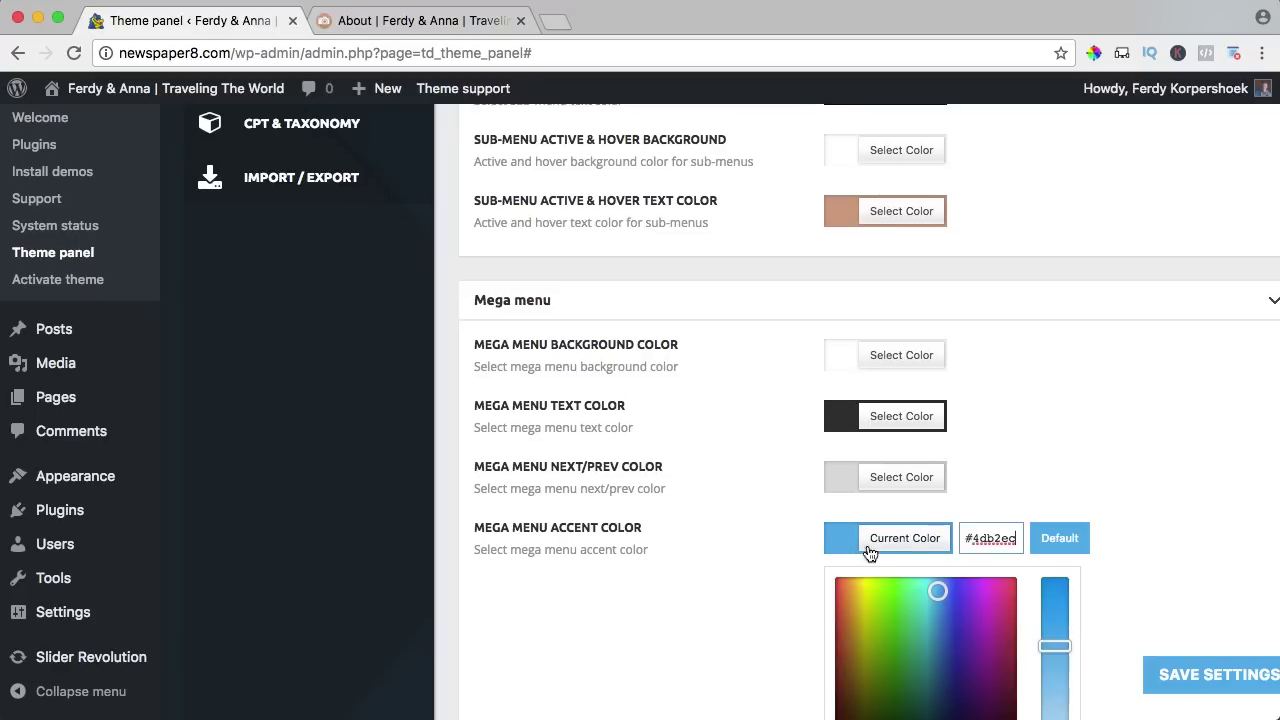
triple_click(967, 537)
type("#d89394")
left_click(817, 529)
Make the live search accent colour salmon and expand the Mobile menu / Mobile search section.
scroll(817, 517, "down", 5)
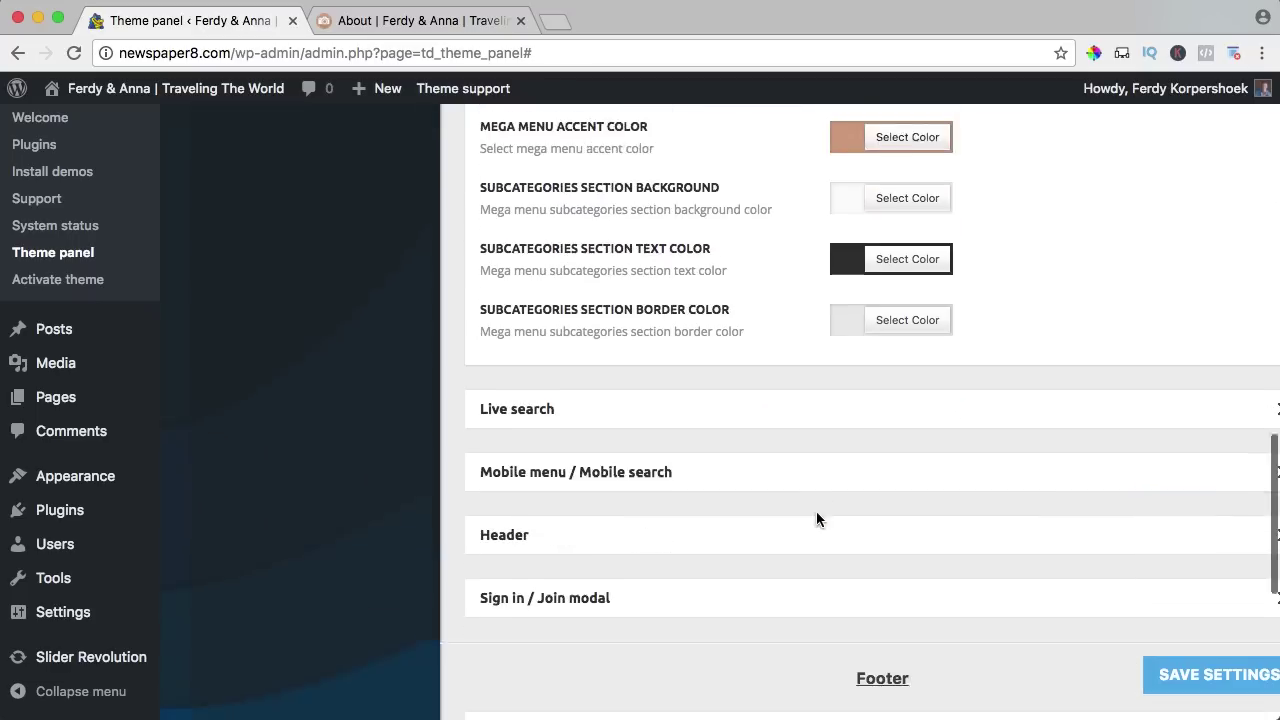
left_click(640, 314)
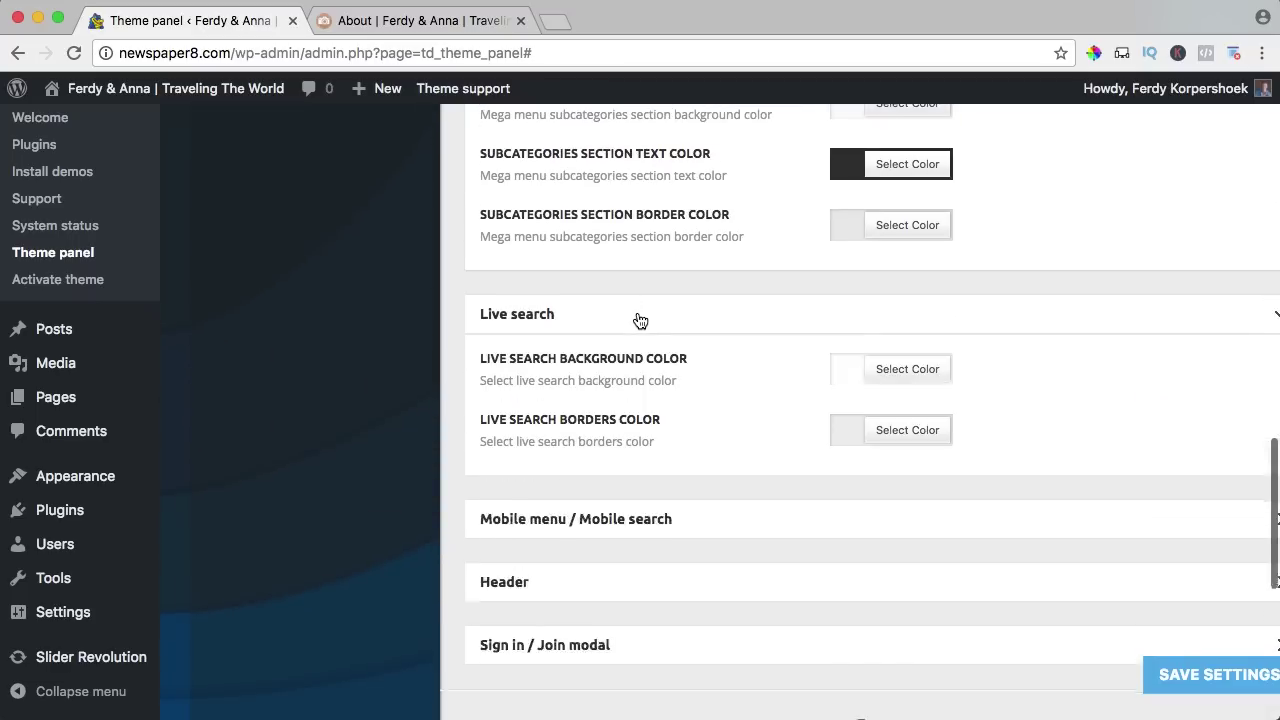
left_click(640, 322)
left_click(707, 324)
scroll(796, 438, "down", 2)
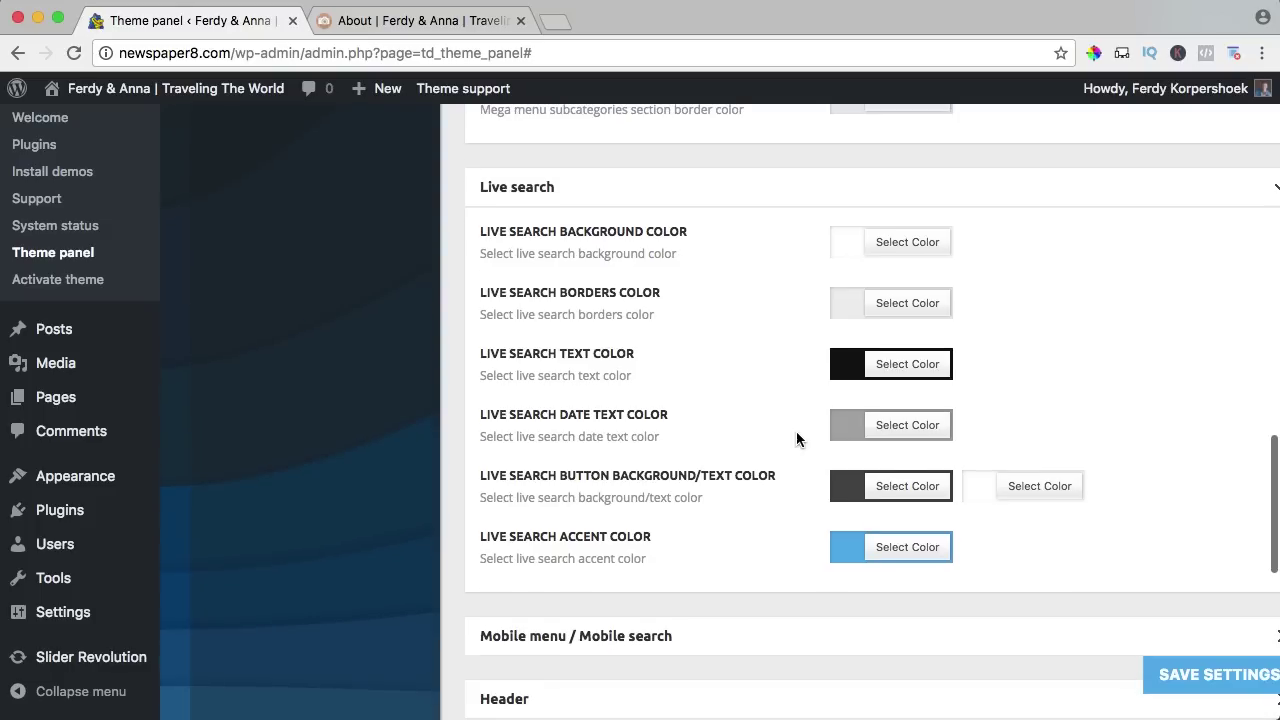
left_click(849, 554)
key("super+v")
left_click(855, 557)
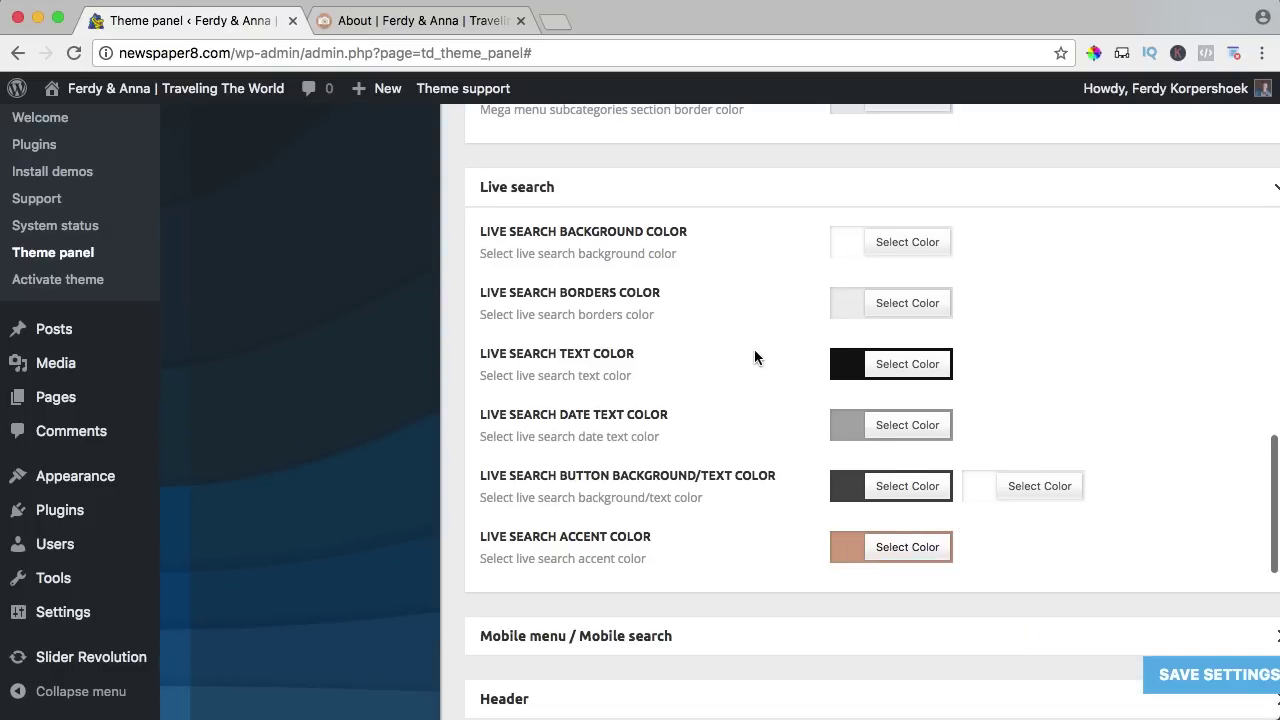
scroll(754, 357, "down", 4)
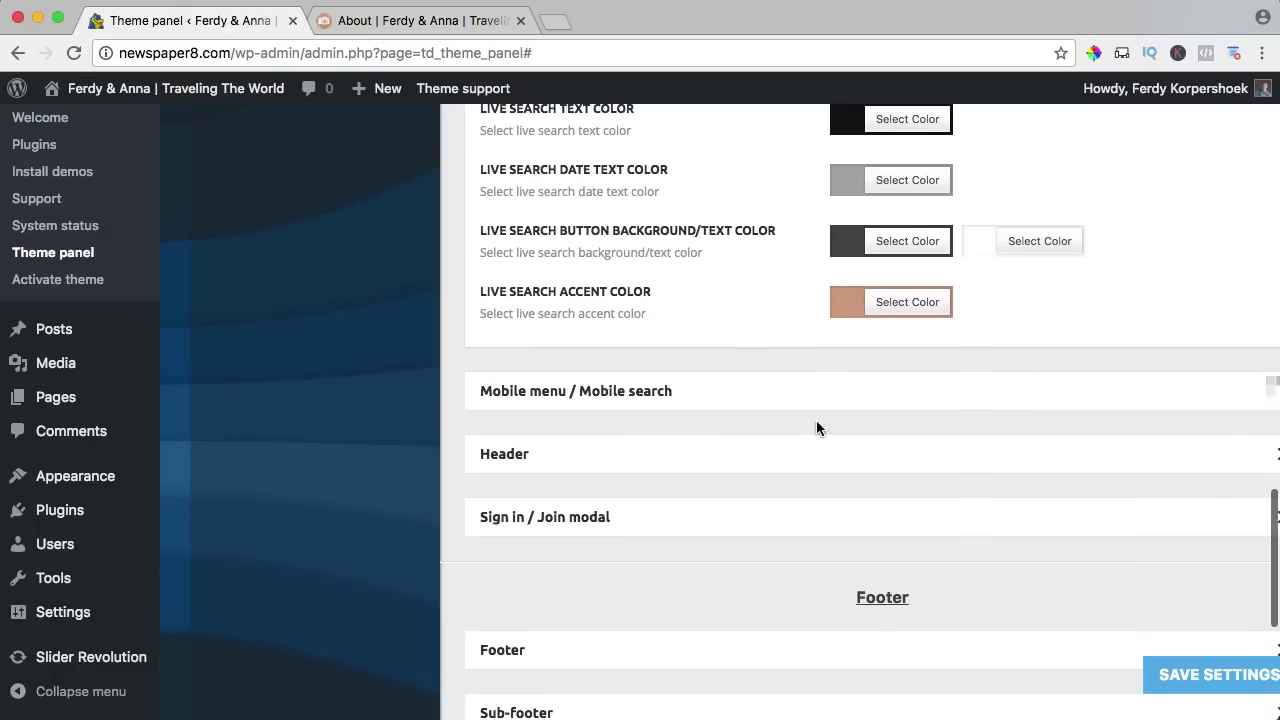
left_click(830, 407)
scroll(831, 411, "down", 4)
Set the mobile menu active/hover text colour to salmon #d89f84.
left_click(878, 445)
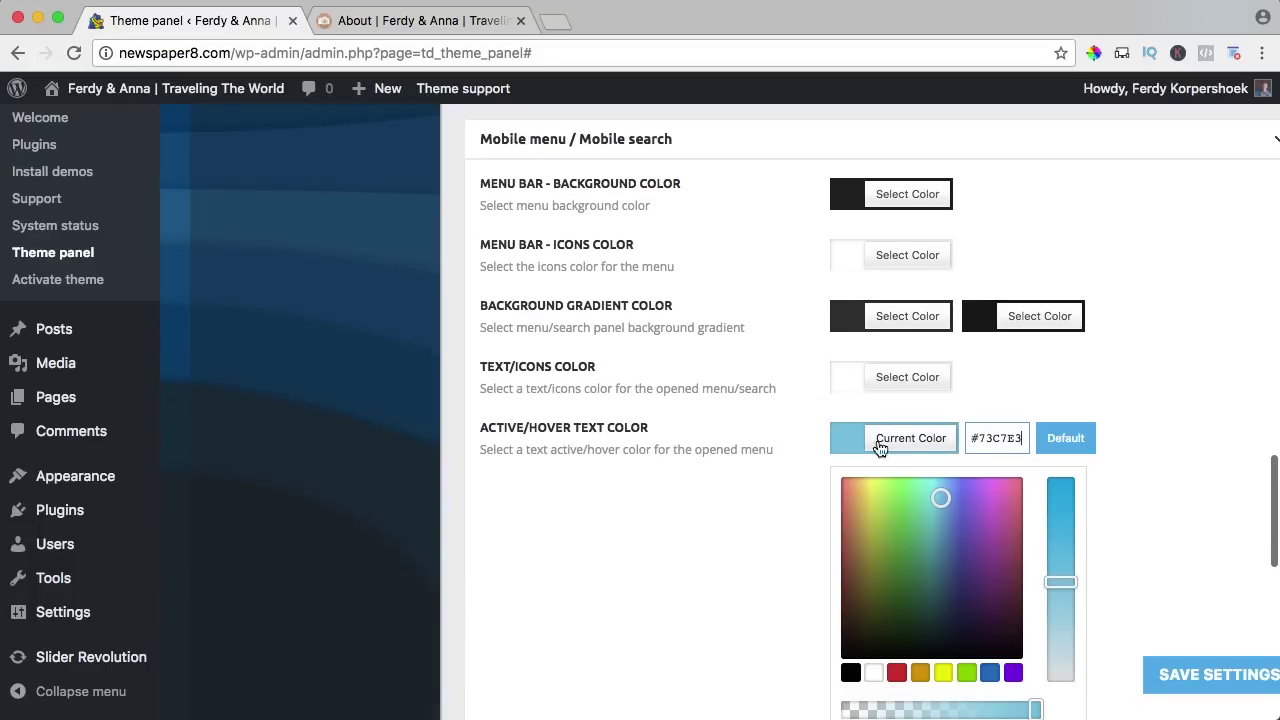
type("#d89f84")
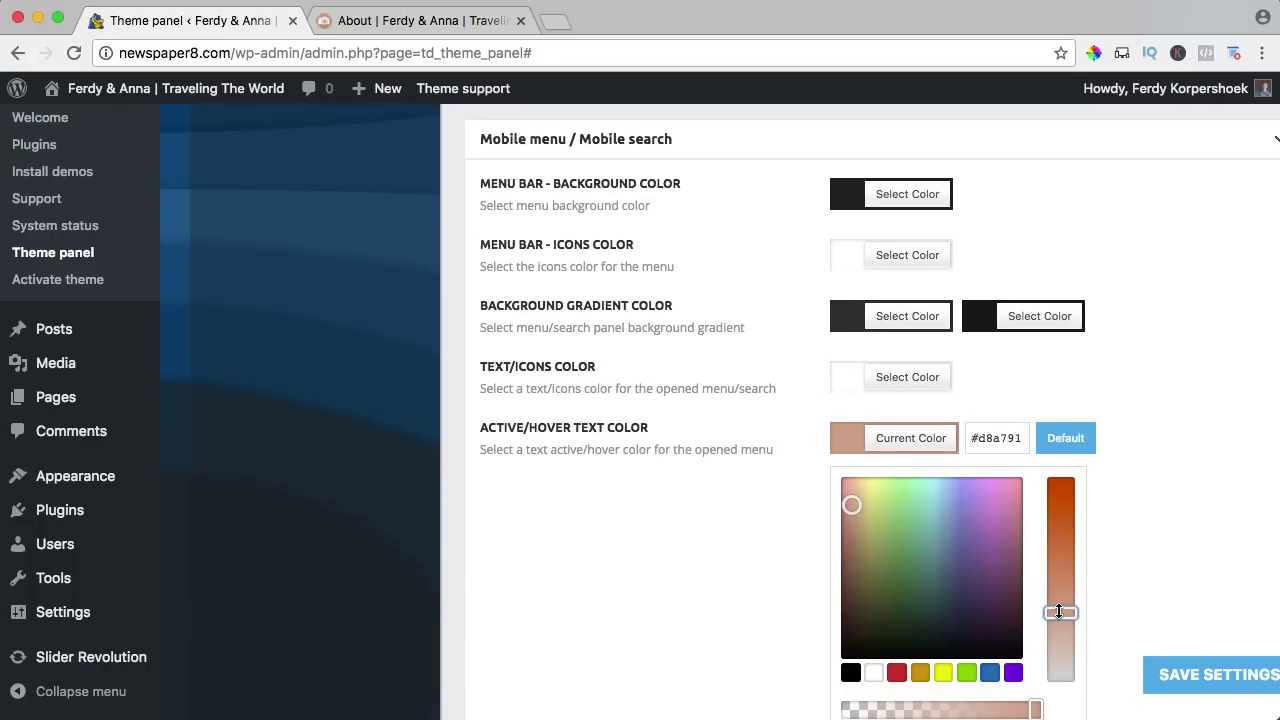
left_click(852, 450)
scroll(700, 370, "down", 5)
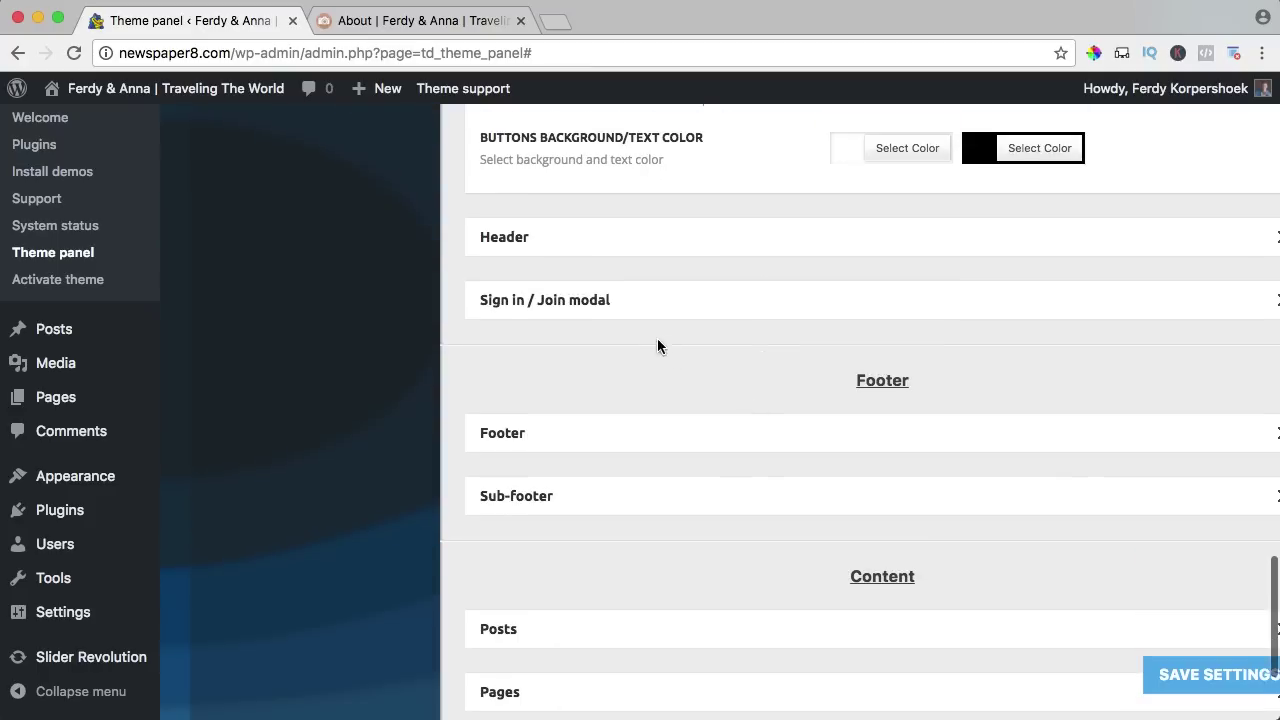
Make both Sign in / Join modal background gradient colours salmon #d89f84.
left_click(633, 250)
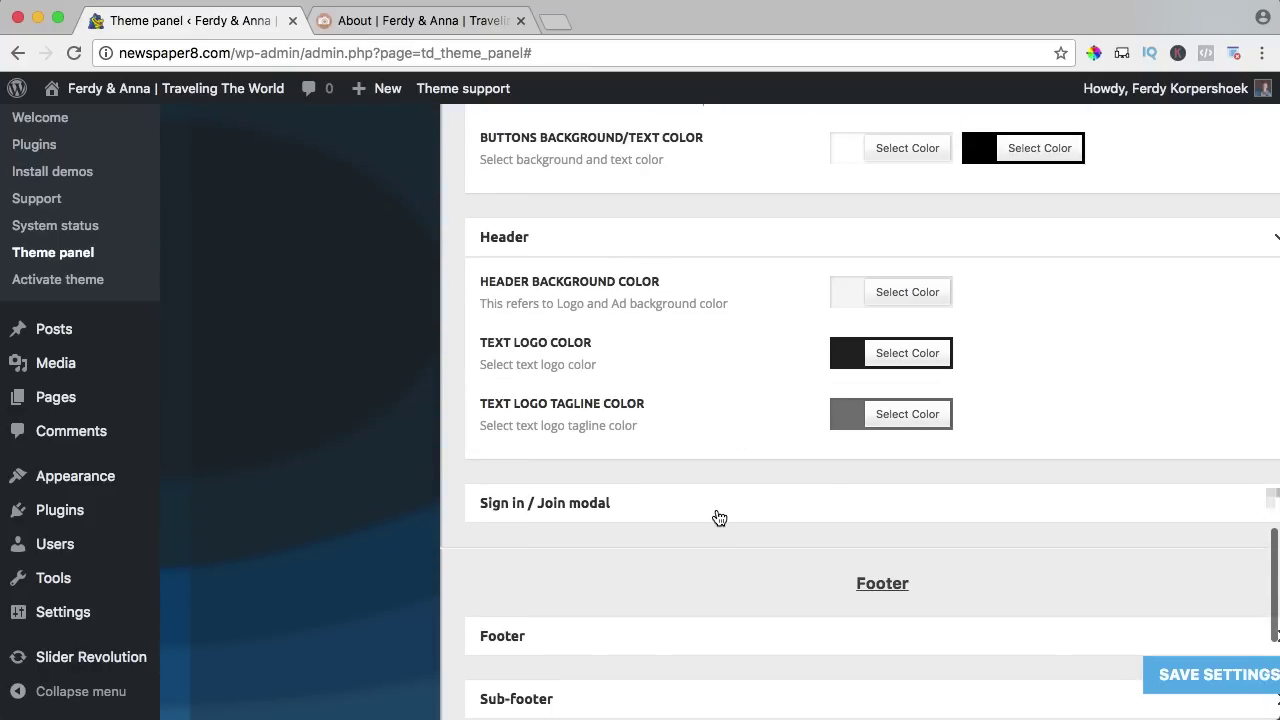
left_click(547, 495)
scroll(731, 440, "down", 4)
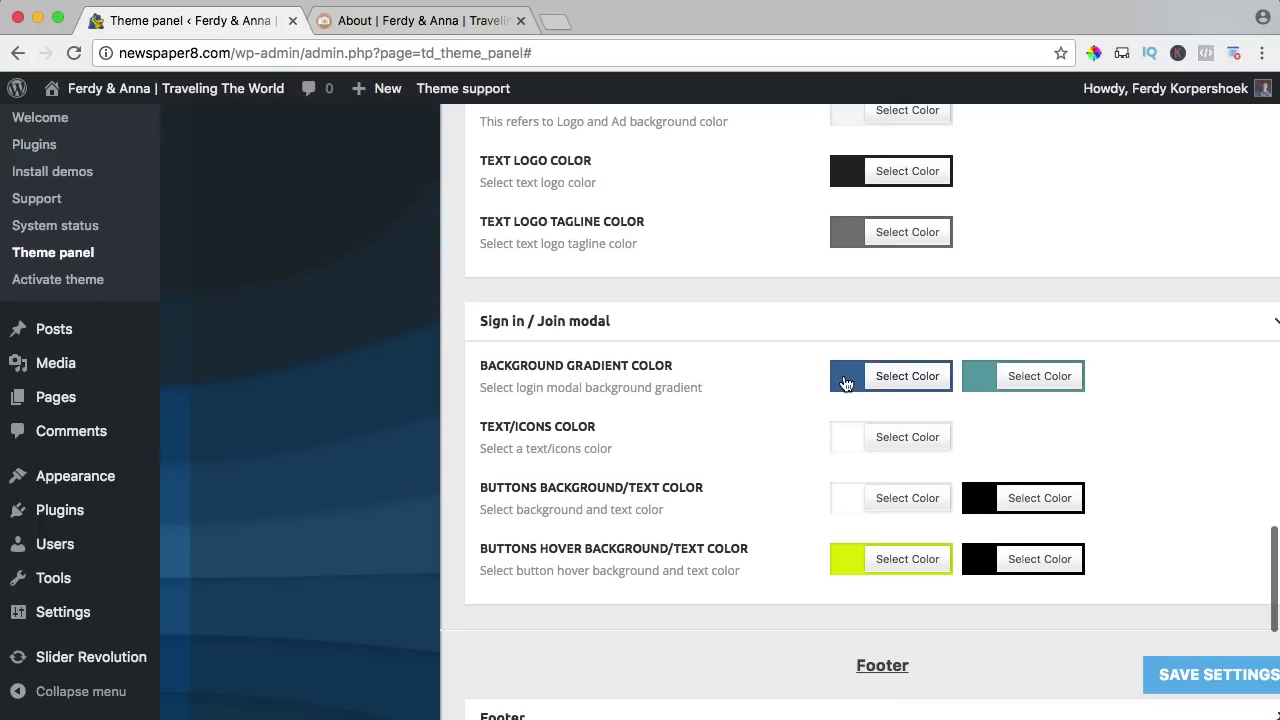
left_click(852, 378)
key("super+v")
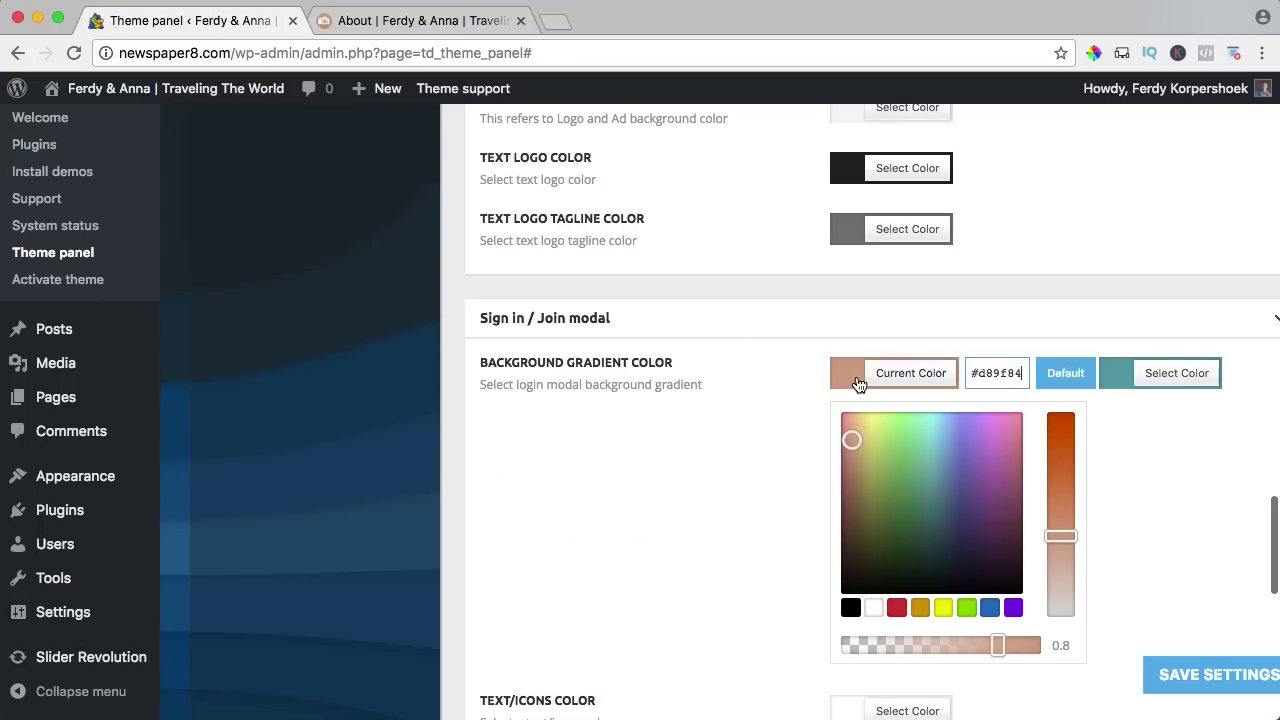
left_click(855, 385)
left_click(975, 387)
left_click(1035, 378)
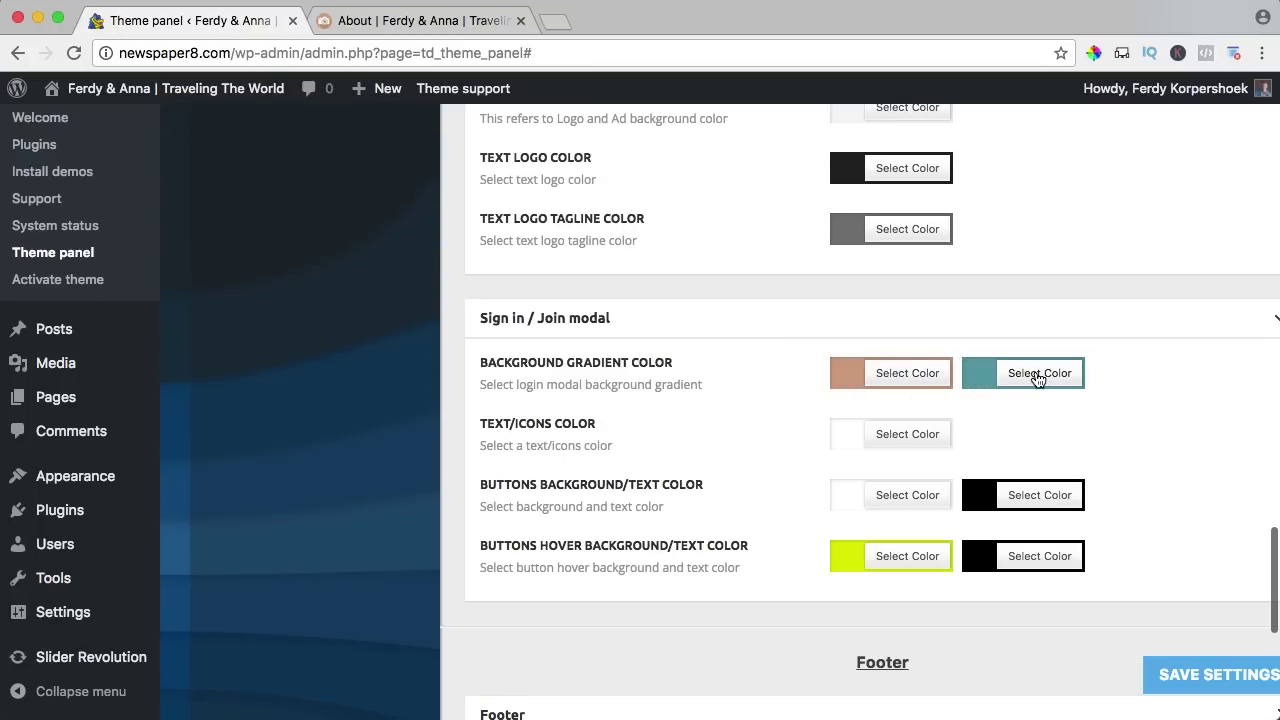
left_click(1035, 375)
left_click(1128, 372)
key("super+v")
left_click(980, 380)
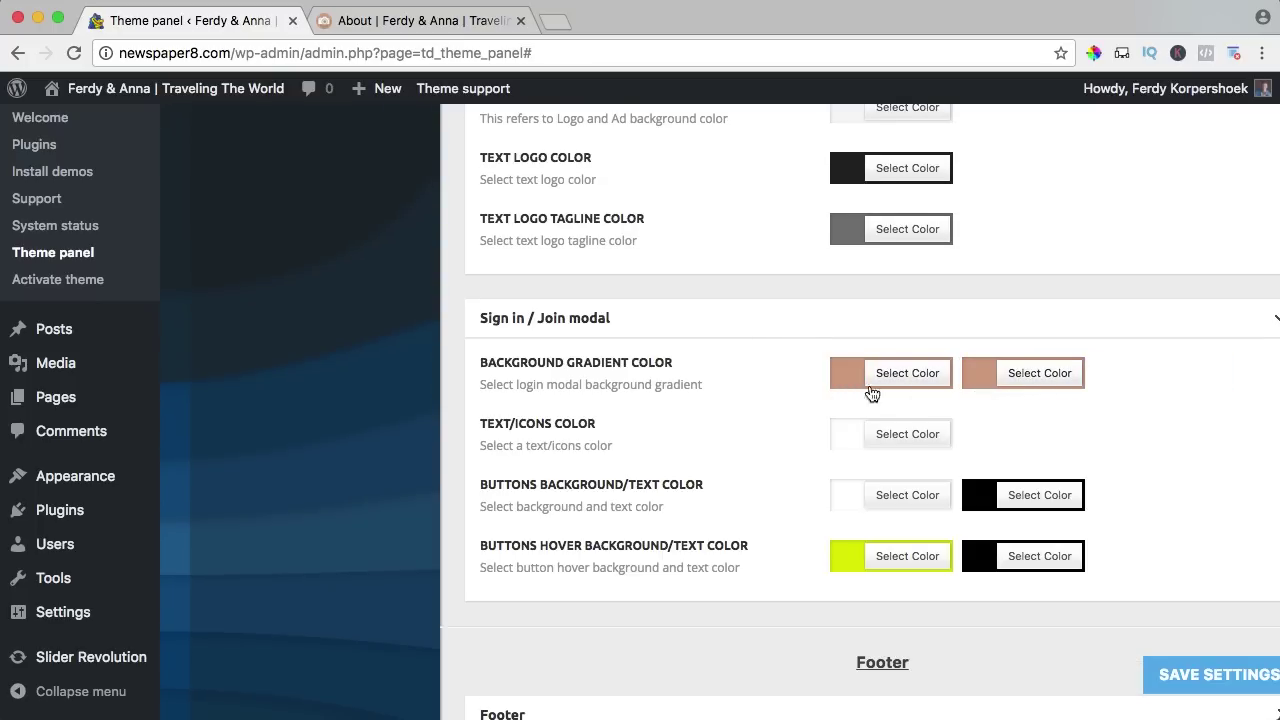
Look through the Footer, Sub-footer, Posts and Pages colour sections, then save the theme colours.
scroll(811, 385, "down", 5)
left_click(809, 401)
scroll(766, 414, "down", 5)
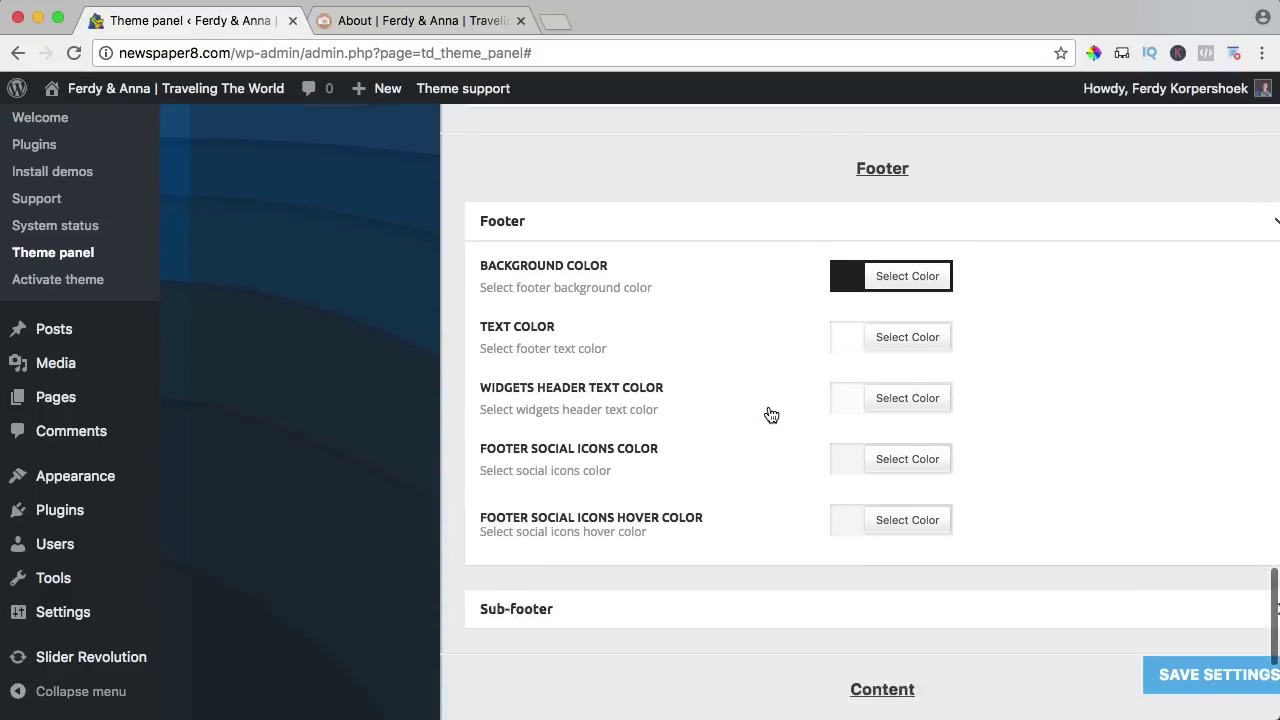
left_click(753, 391)
scroll(745, 410, "down", 4)
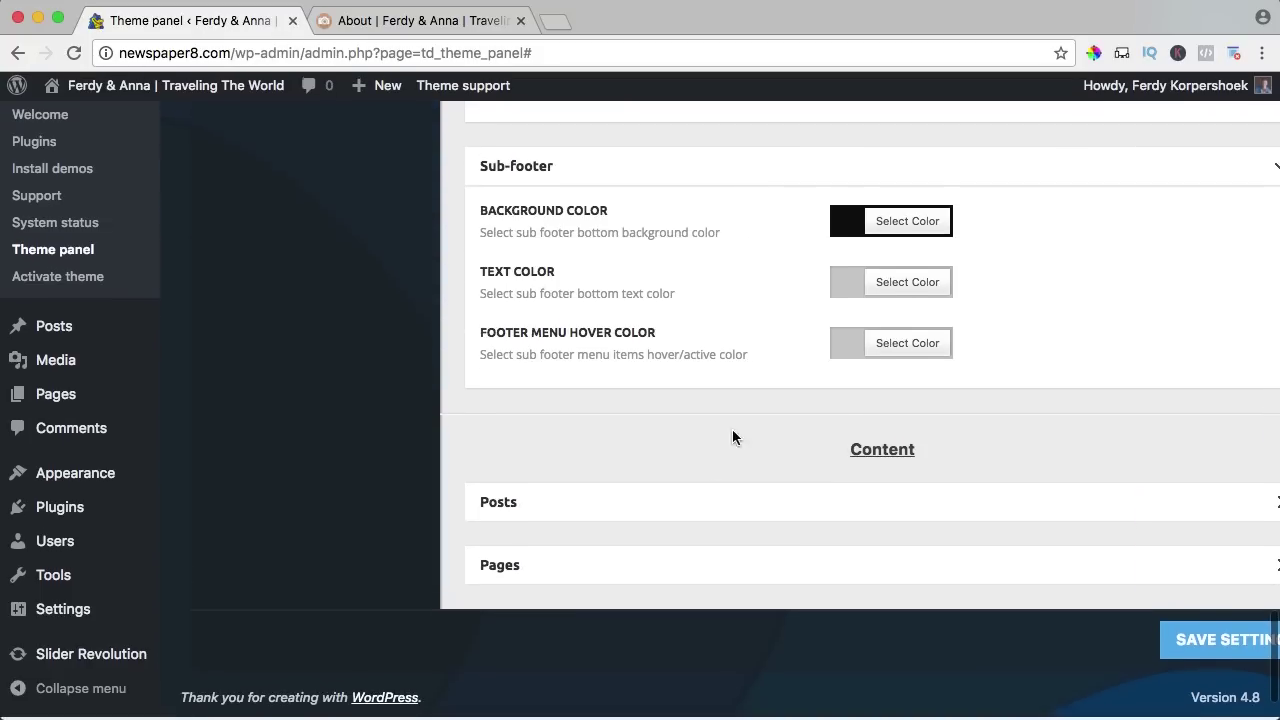
left_click(686, 515)
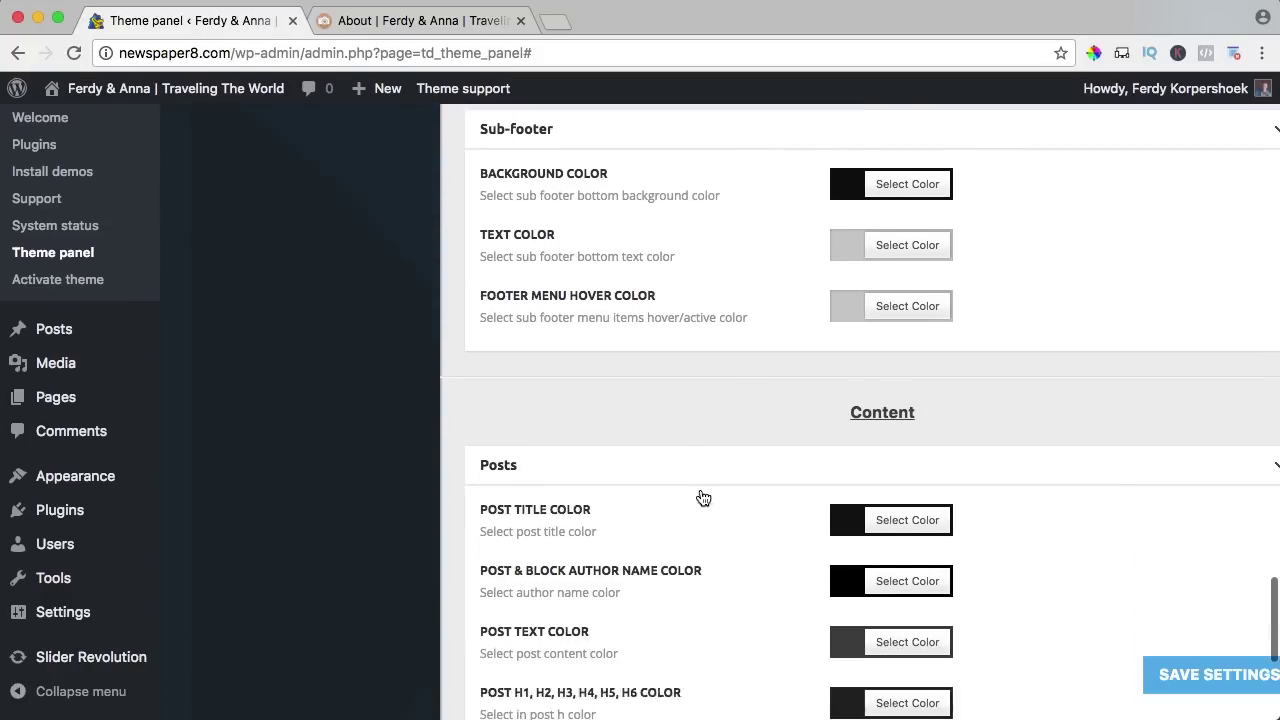
scroll(697, 506, "down", 3)
left_click(675, 574)
scroll(740, 449, "down", 3)
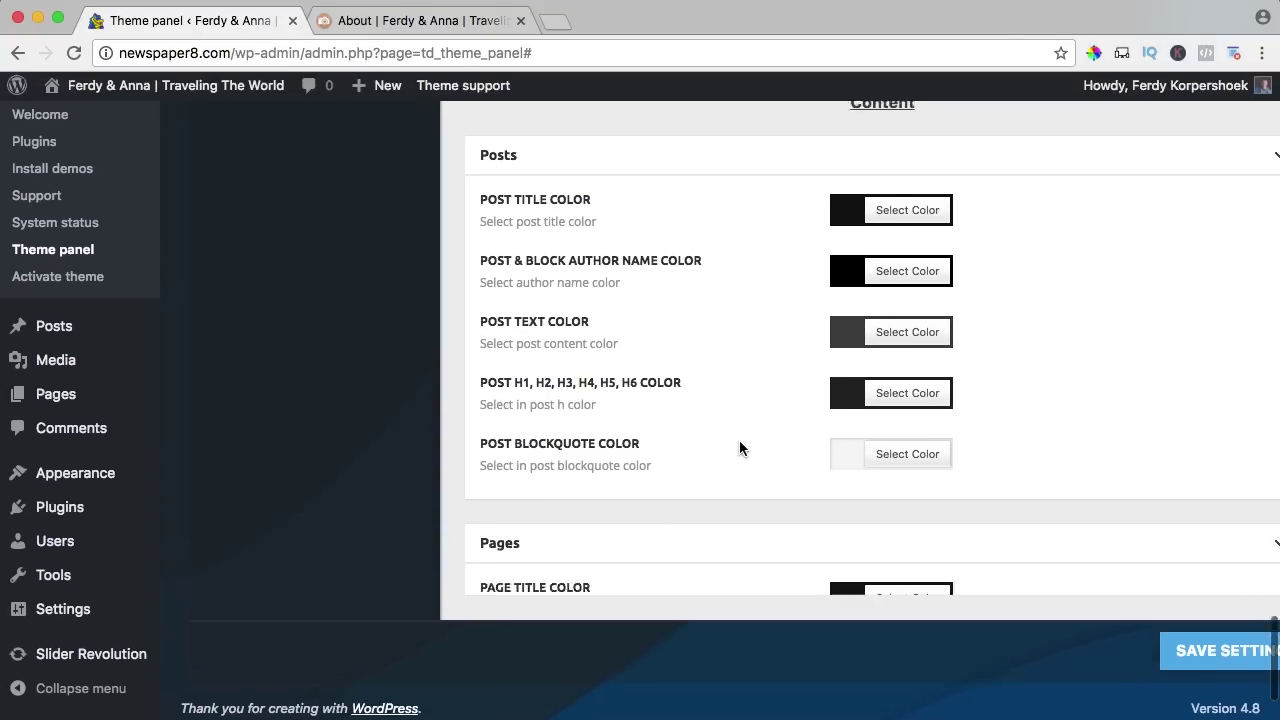
left_click(1212, 641)
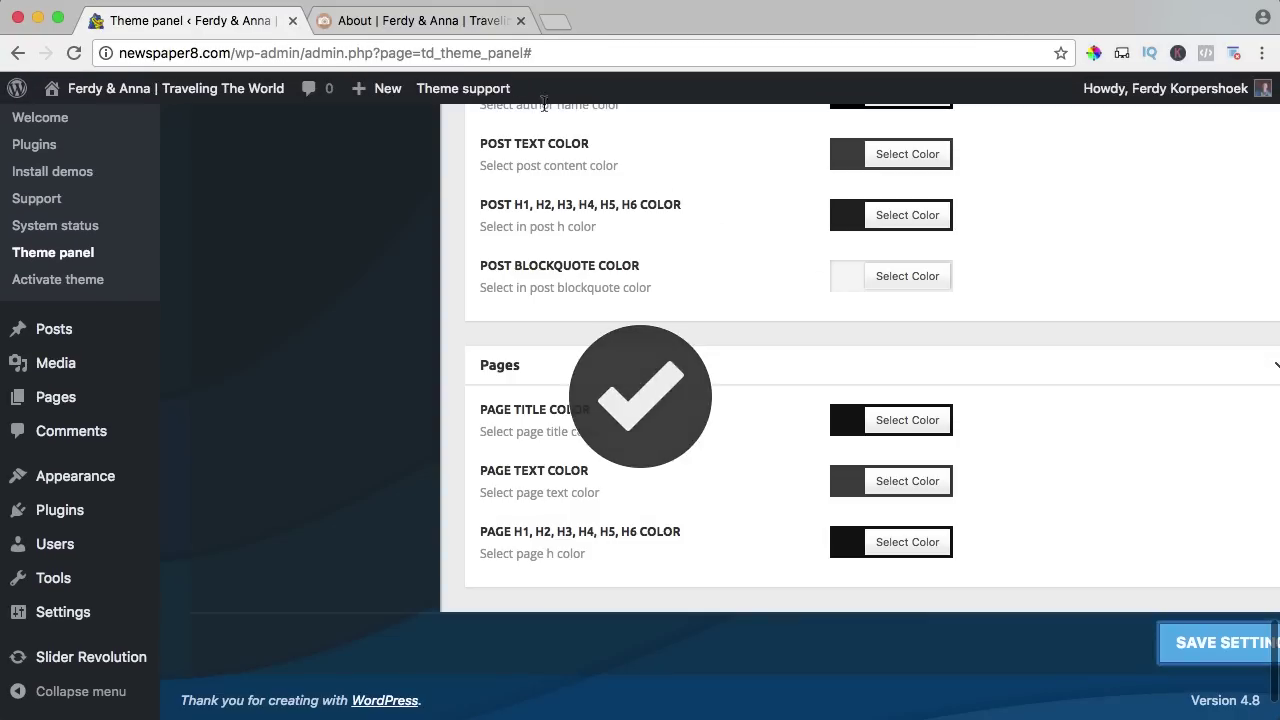
View the About page, then bring up the Theme Fonts settings in the theme panel.
left_click(420, 20)
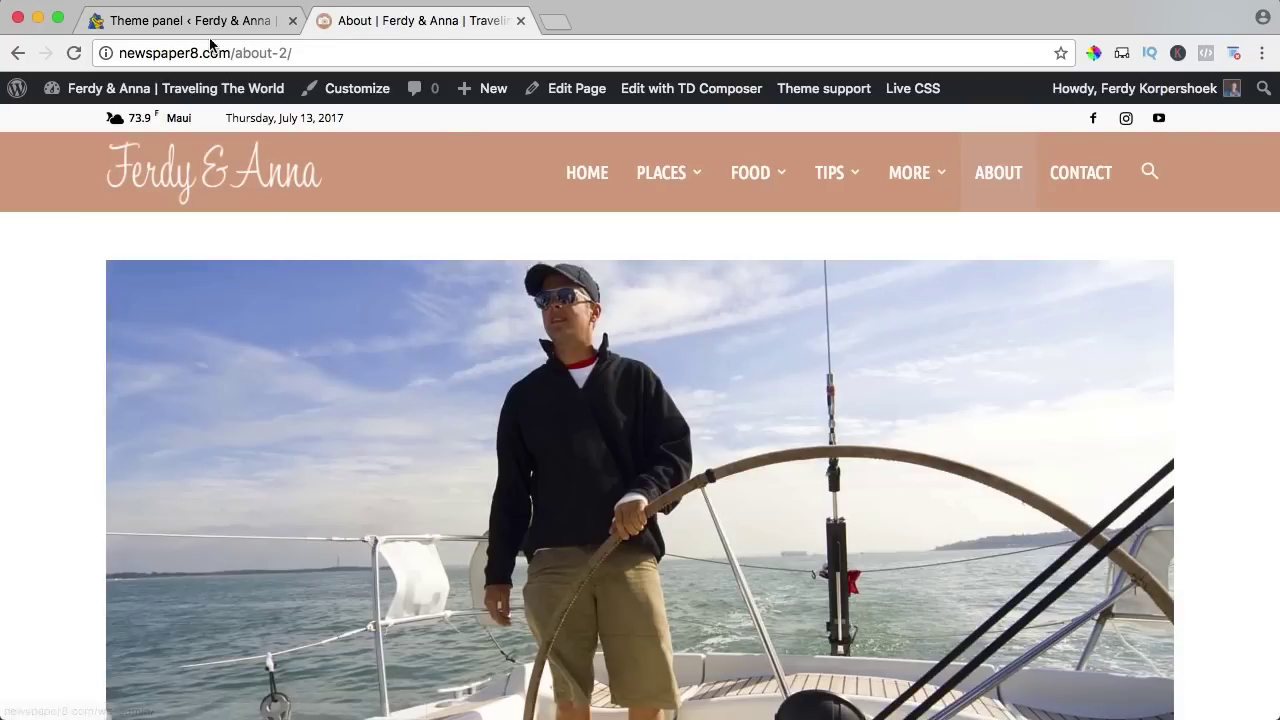
left_click(213, 28)
scroll(480, 333, "up", 15)
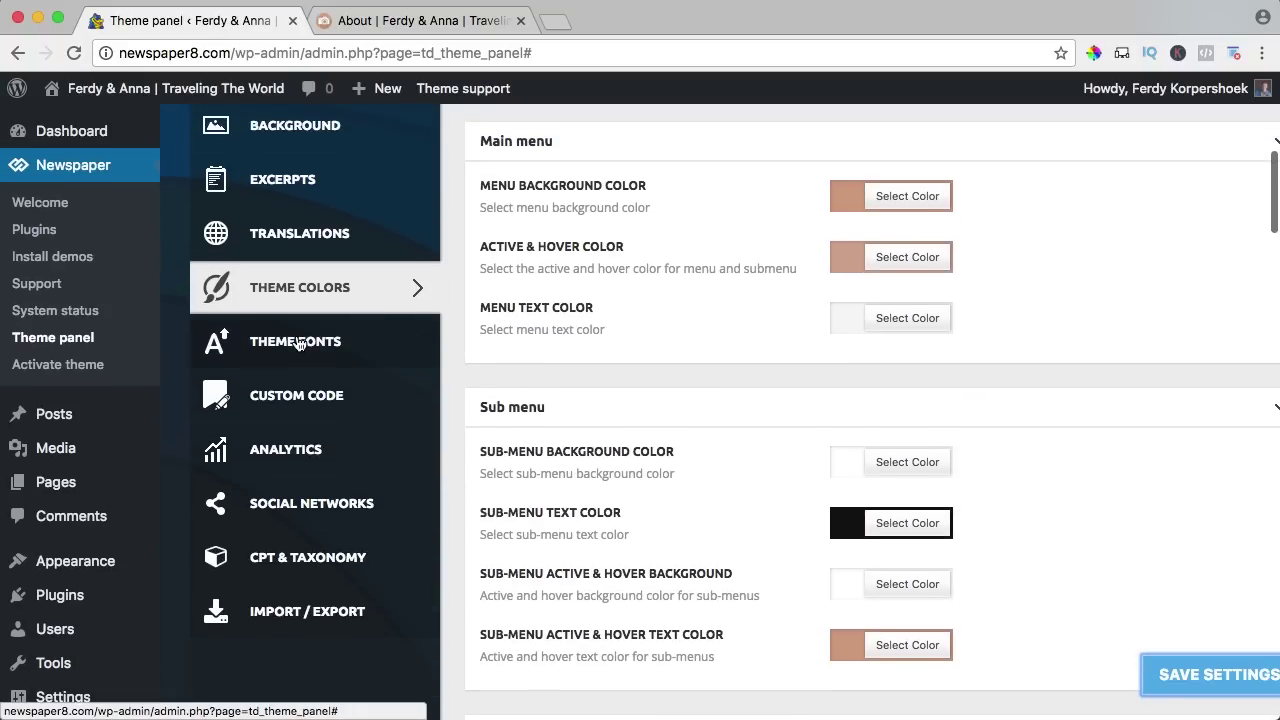
left_click(297, 343)
left_click(418, 20)
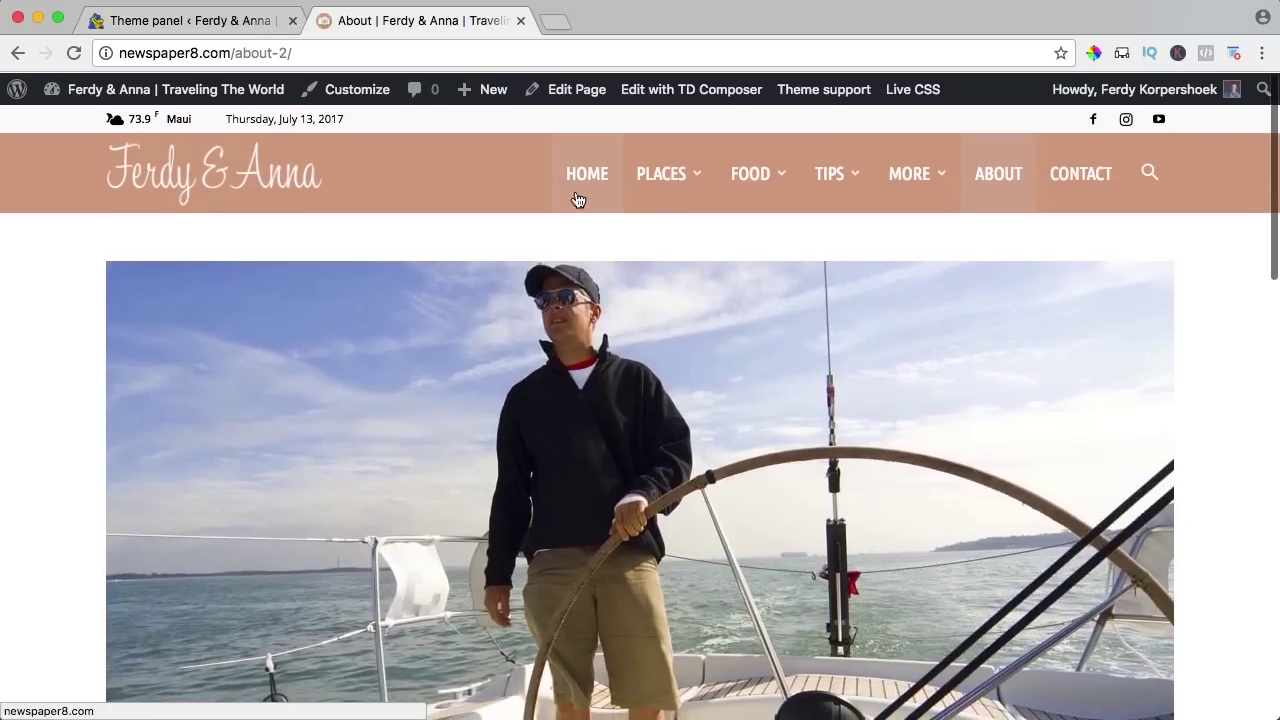
mouse_move(651, 189)
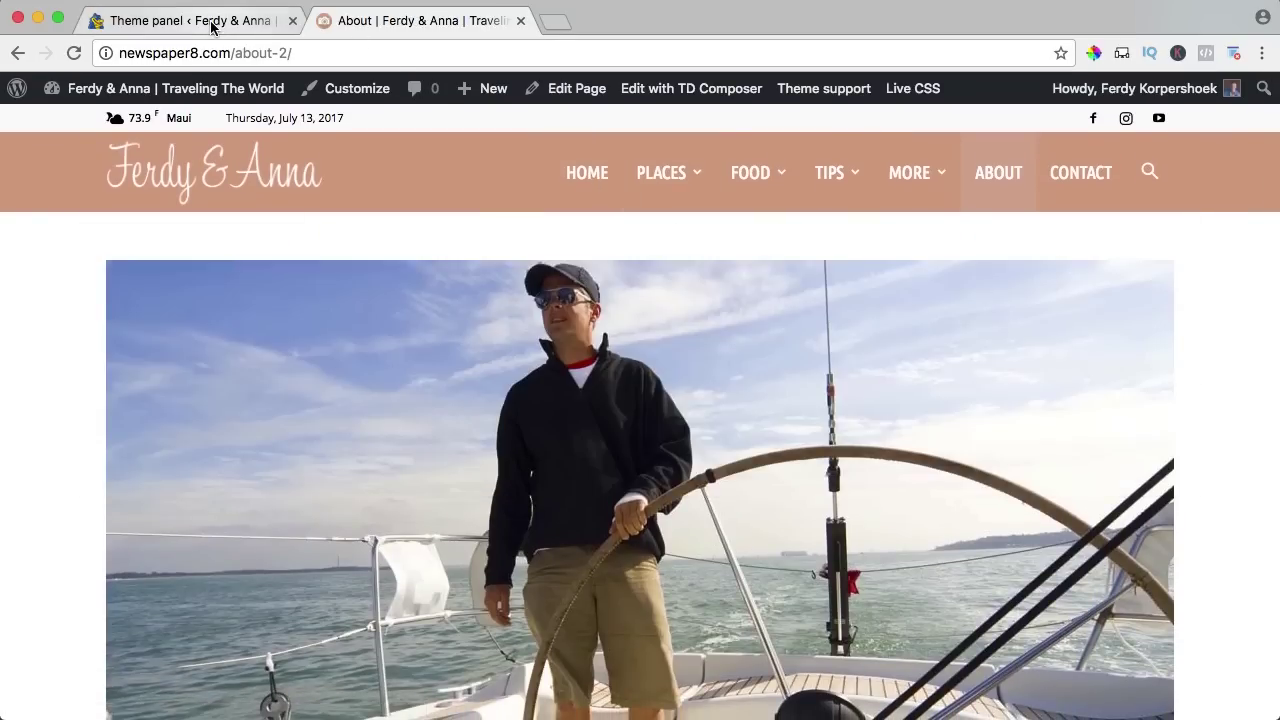
left_click(214, 24)
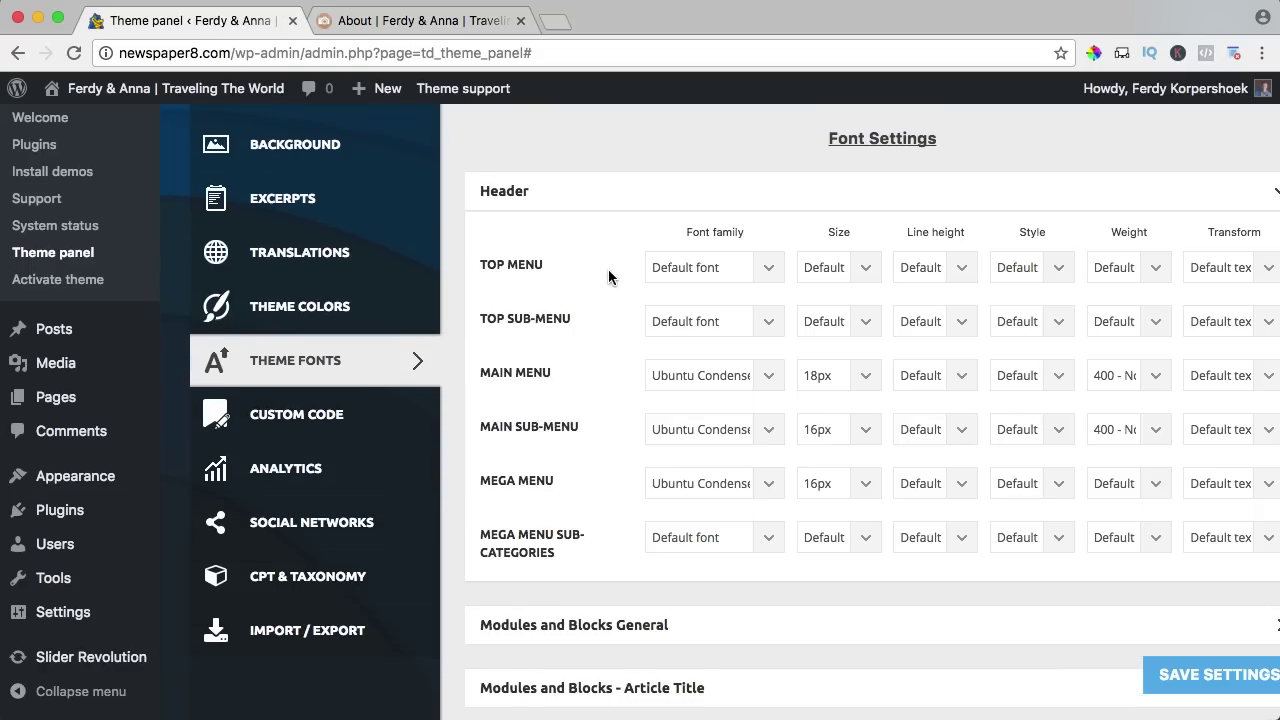
Set the Header main menu font family to Open Sans.
scroll(635, 265, "up", 5)
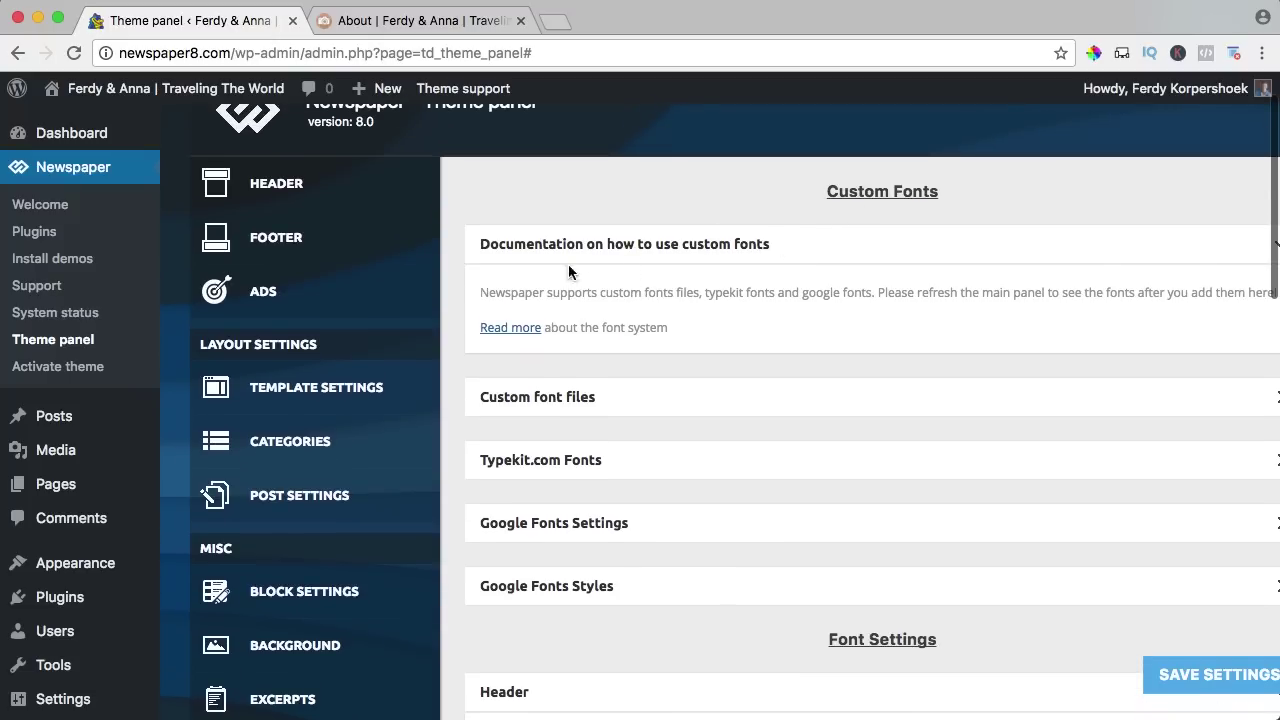
scroll(584, 458, "down", 2)
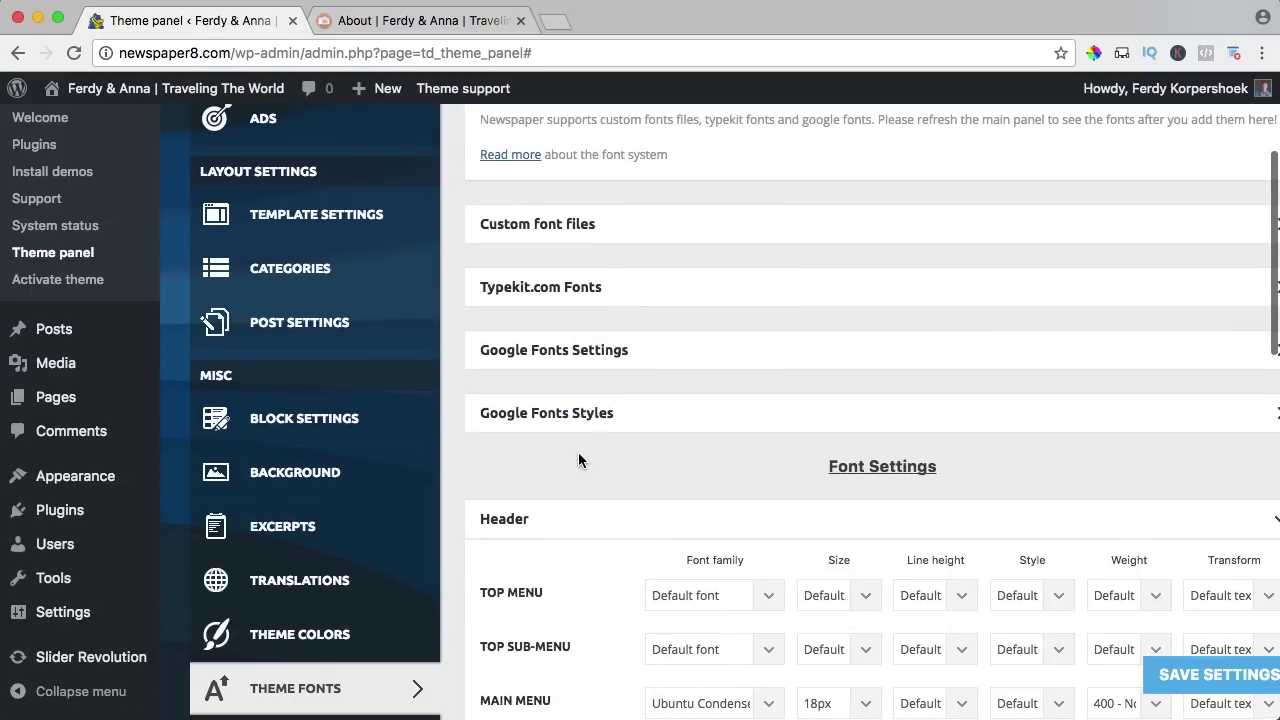
scroll(562, 370, "down", 3)
scroll(562, 372, "down", 2)
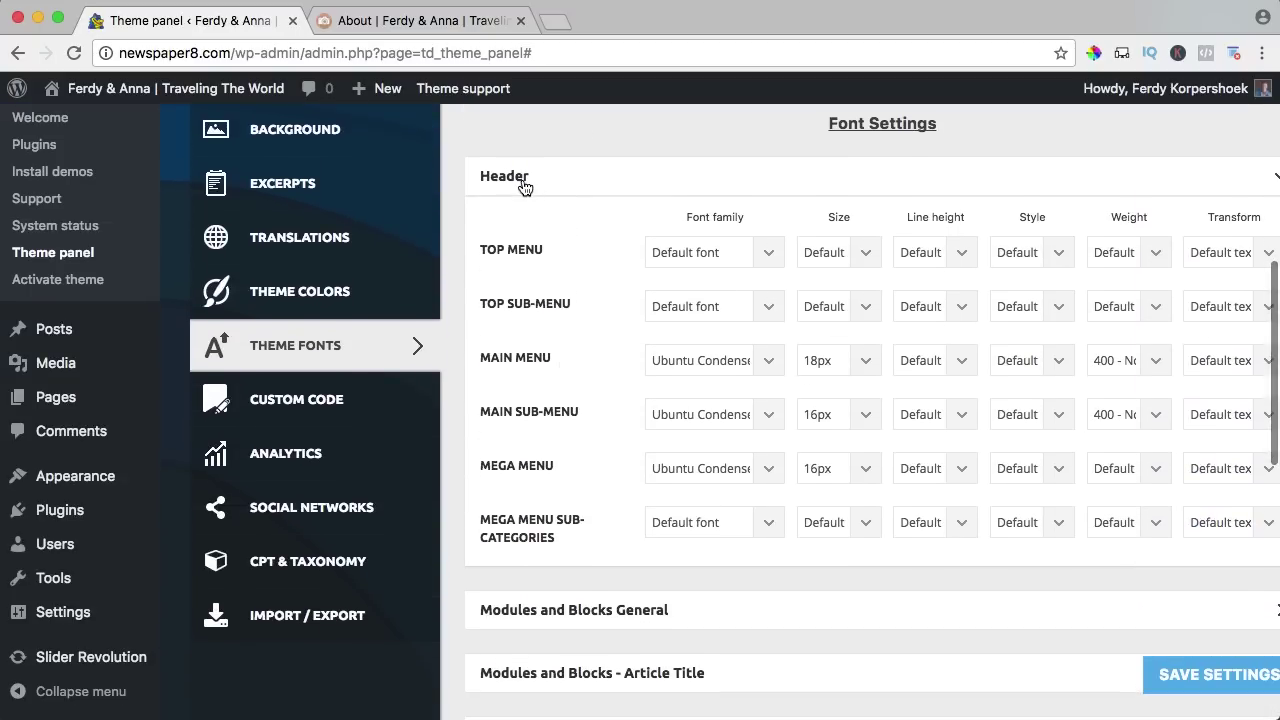
left_click(523, 183)
left_click(523, 183)
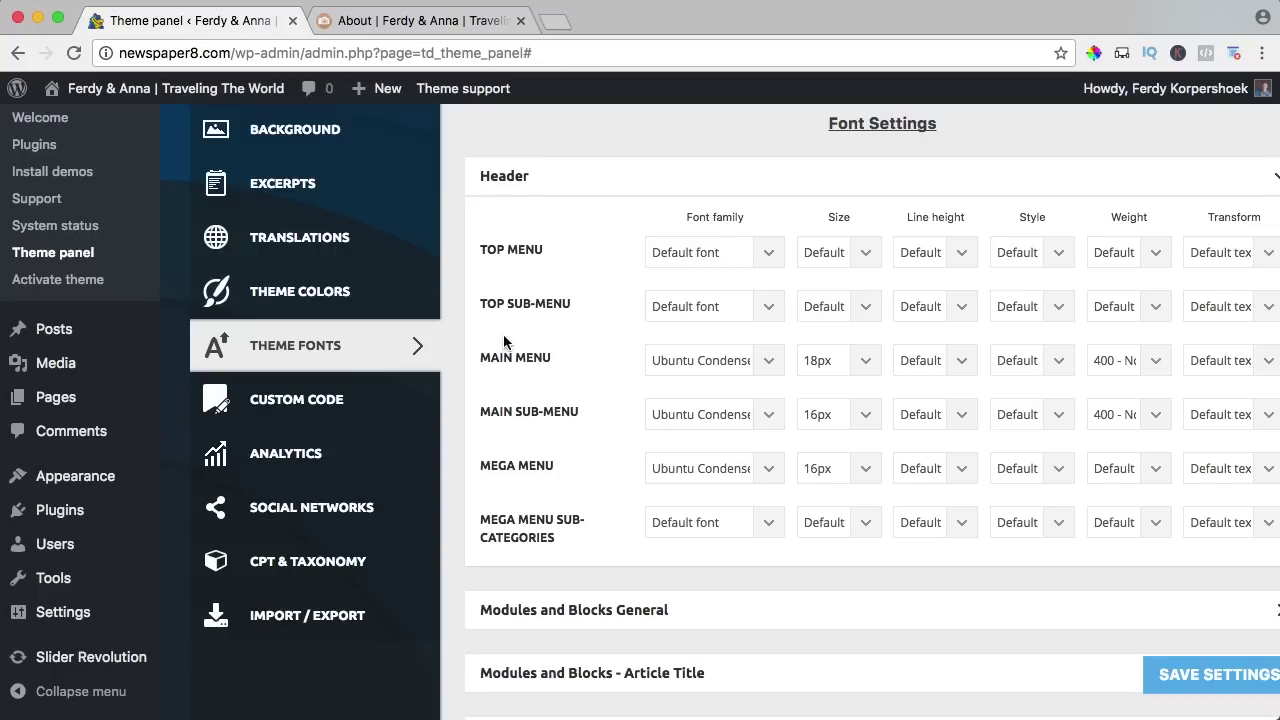
left_click(680, 361)
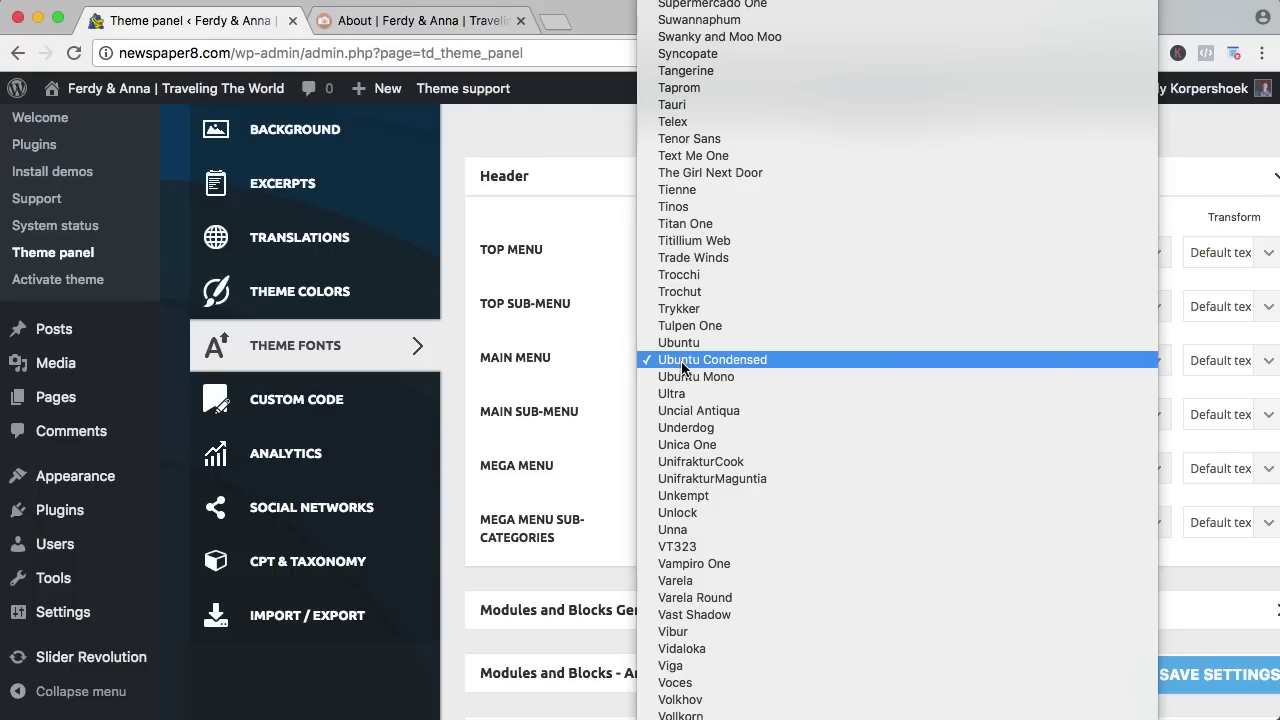
key("o")
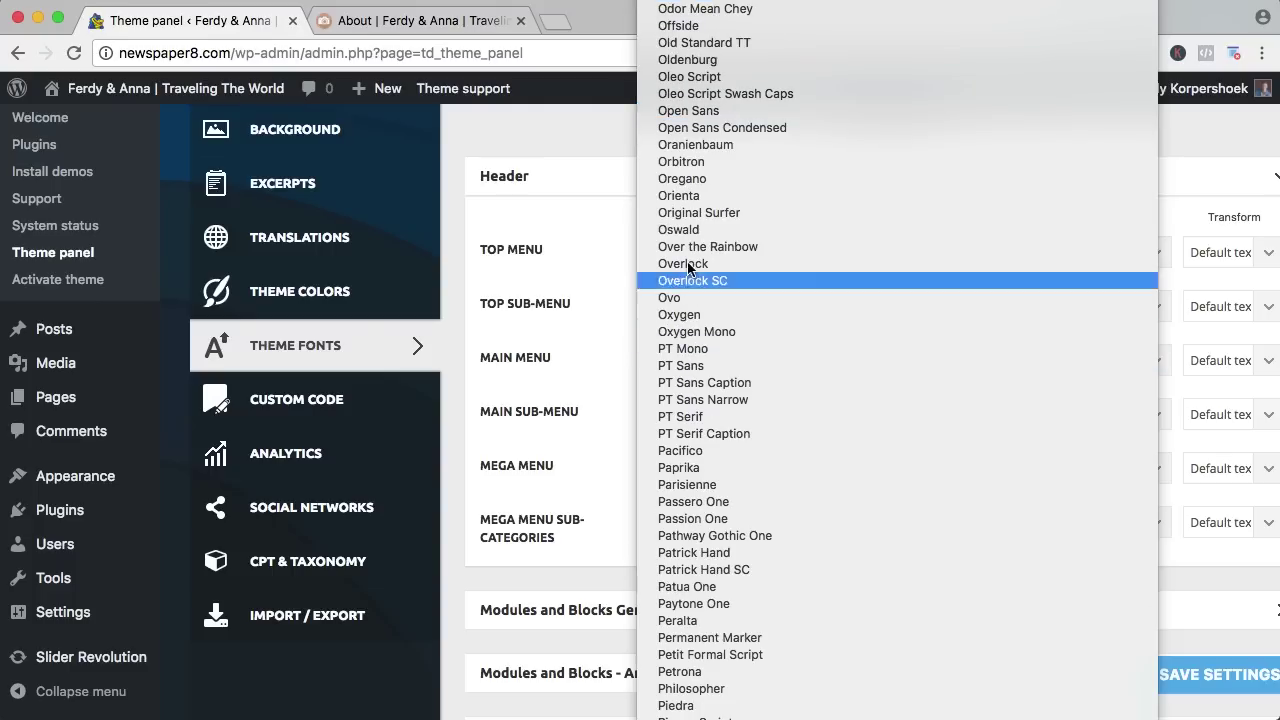
left_click(690, 110)
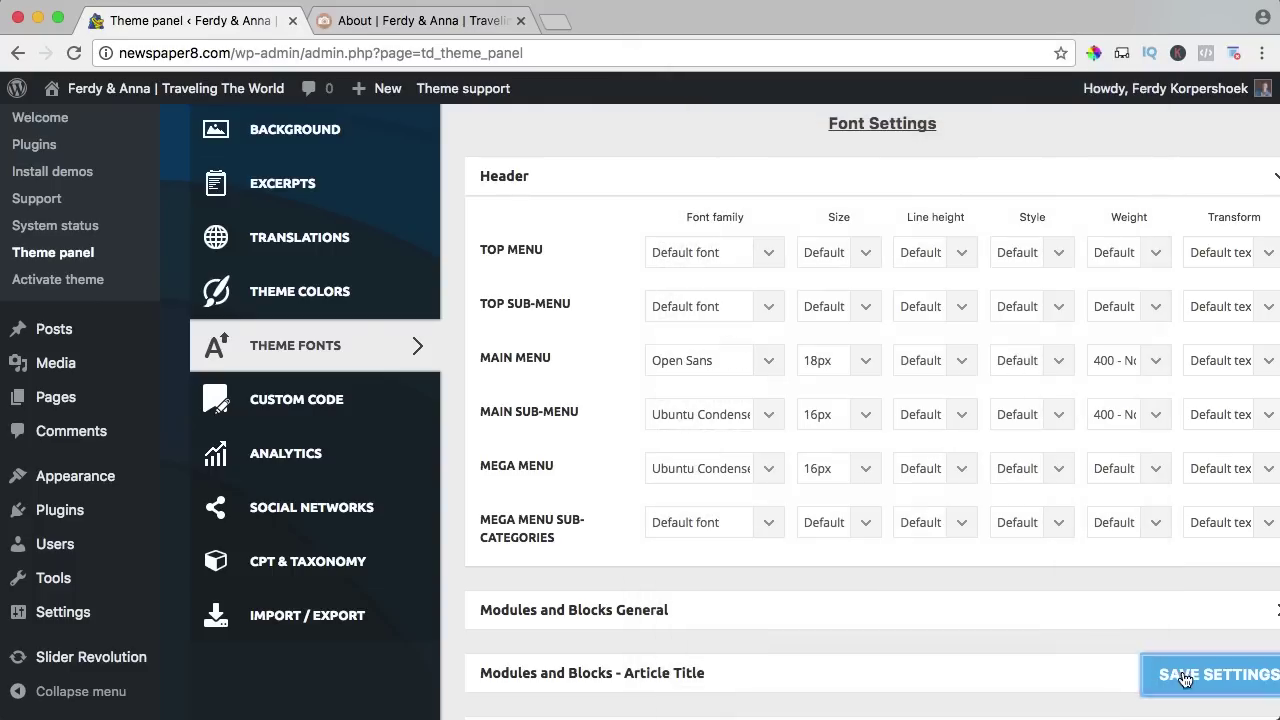
Save the font settings and reload the About page to check the new menu font.
left_click(1184, 679)
left_click(420, 20)
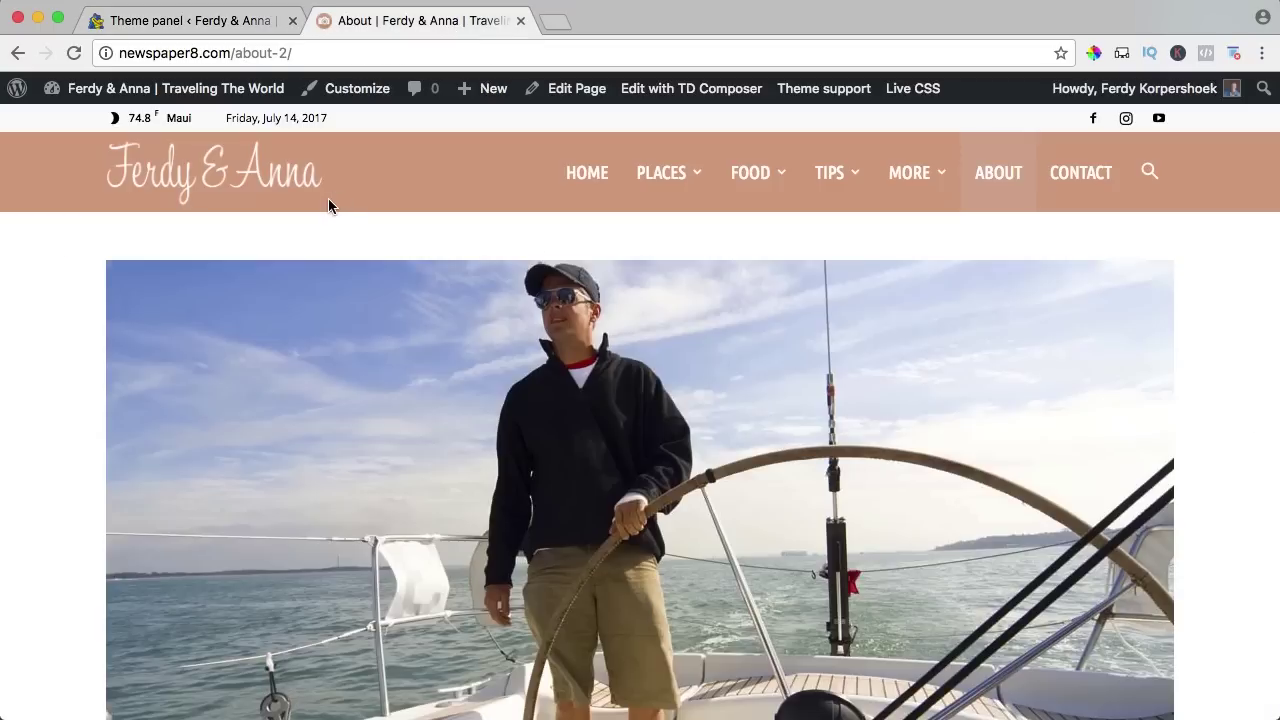
key("super+r")
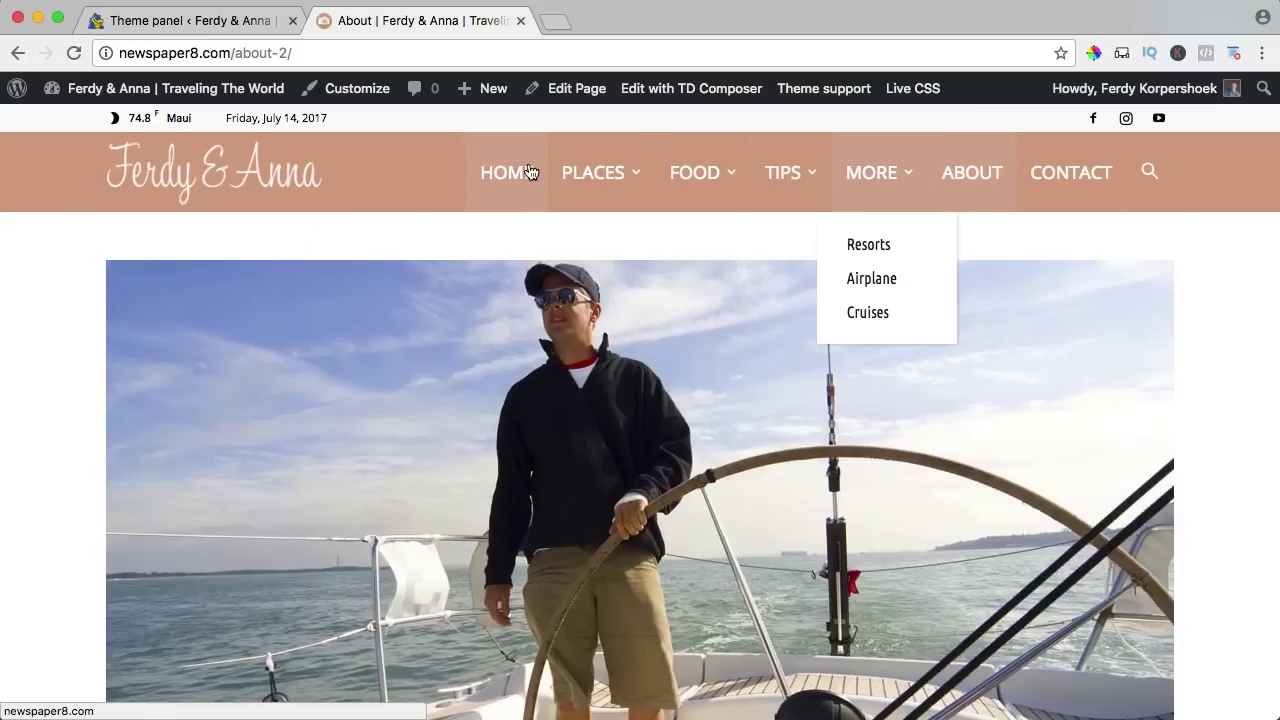
left_click(190, 20)
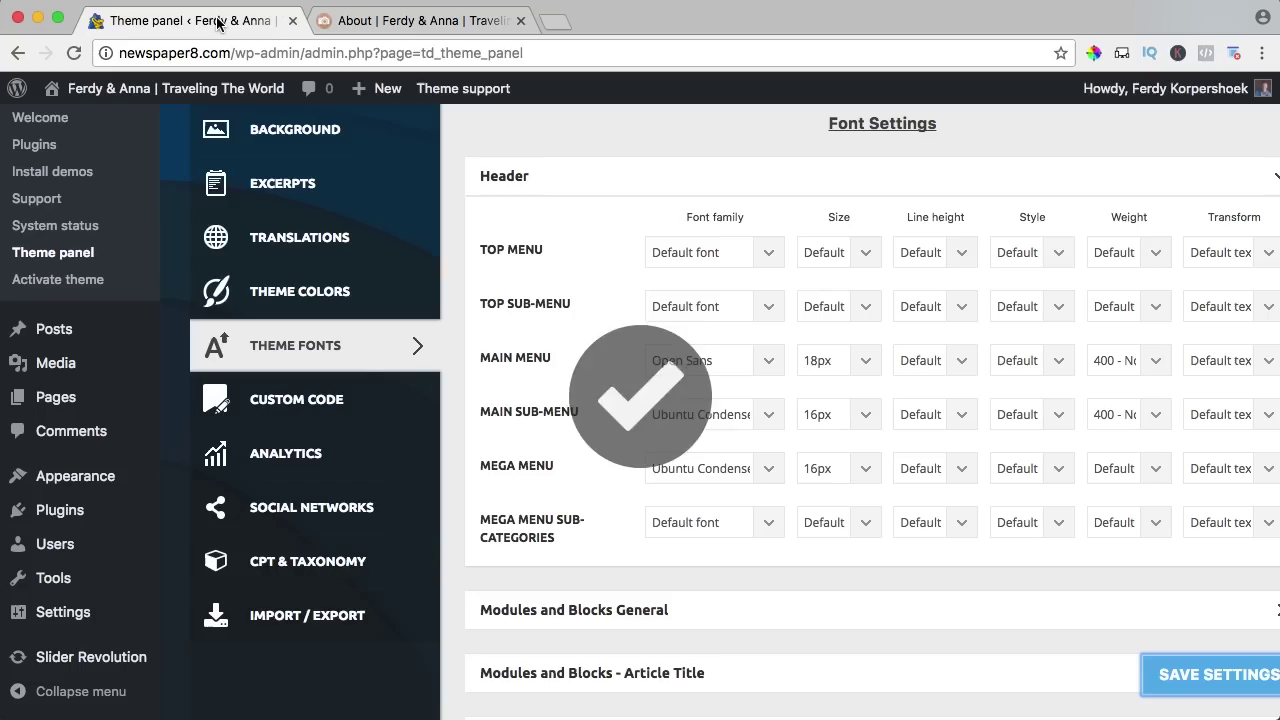
Set the main menu font to 15px, weight 300 Light, save, and check the About page menus.
left_click(819, 360)
left_click(828, 312)
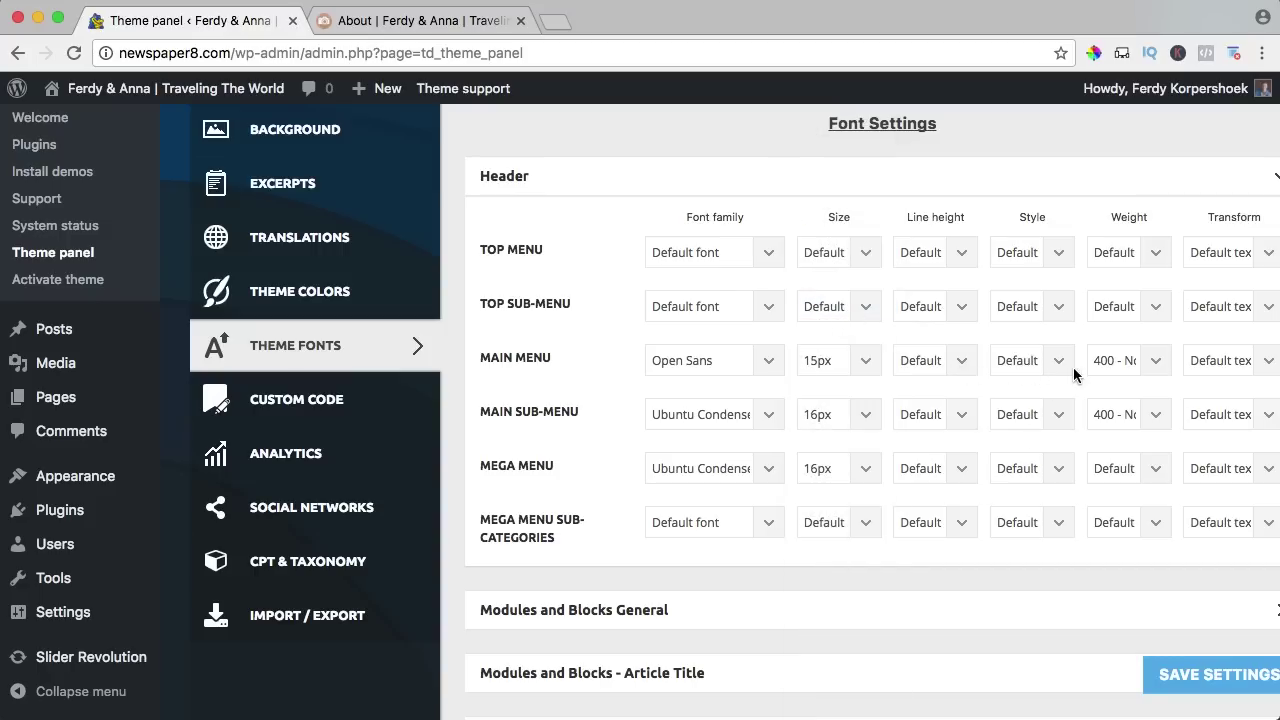
left_click(1126, 368)
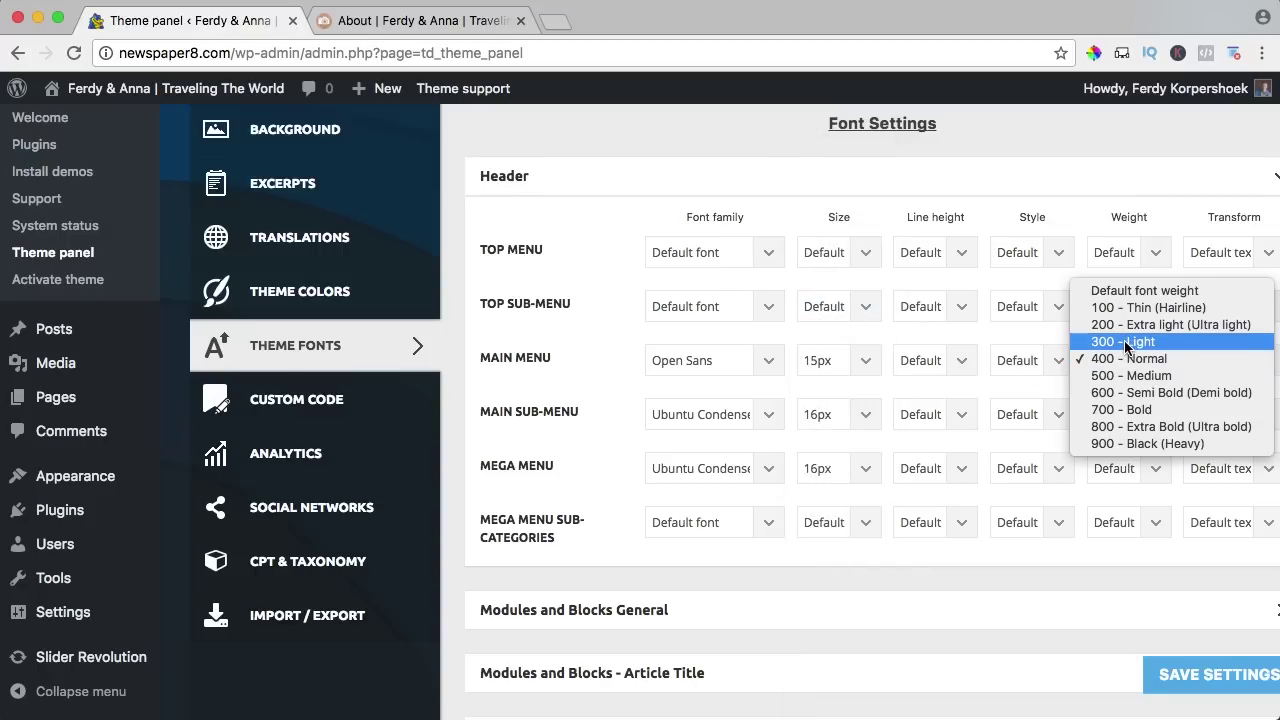
left_click(1126, 341)
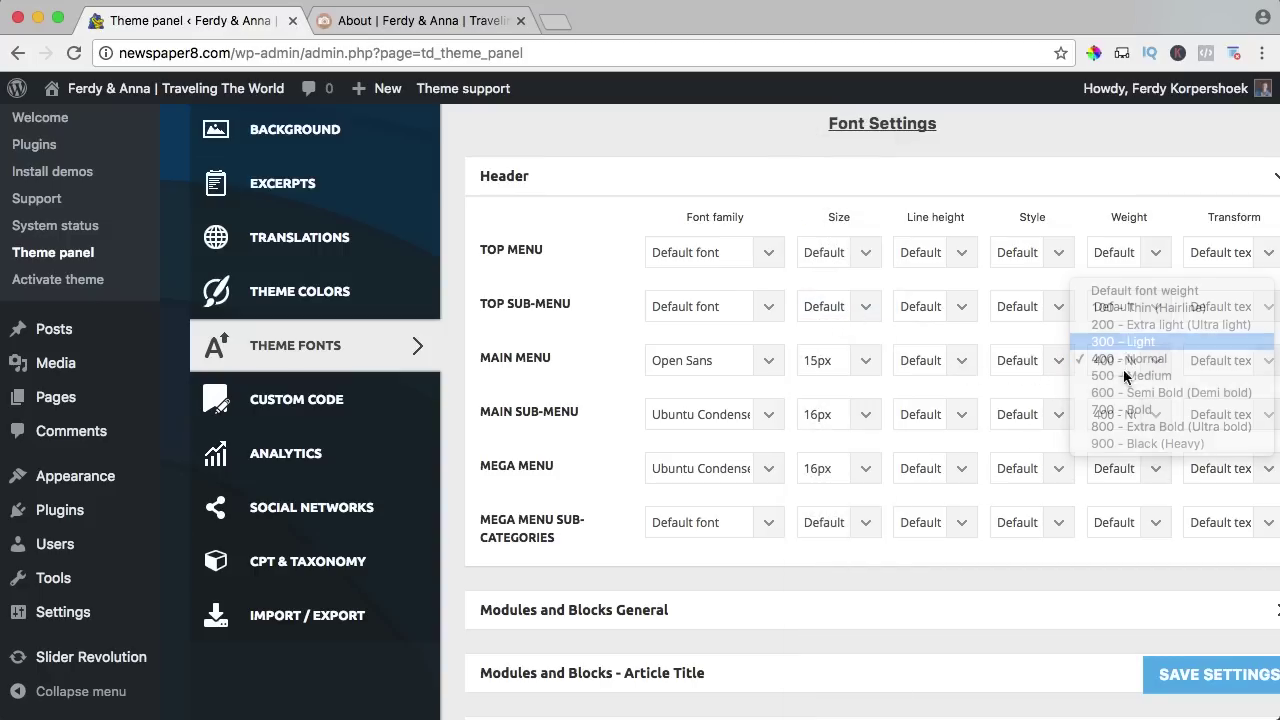
left_click(1200, 686)
left_click(420, 20)
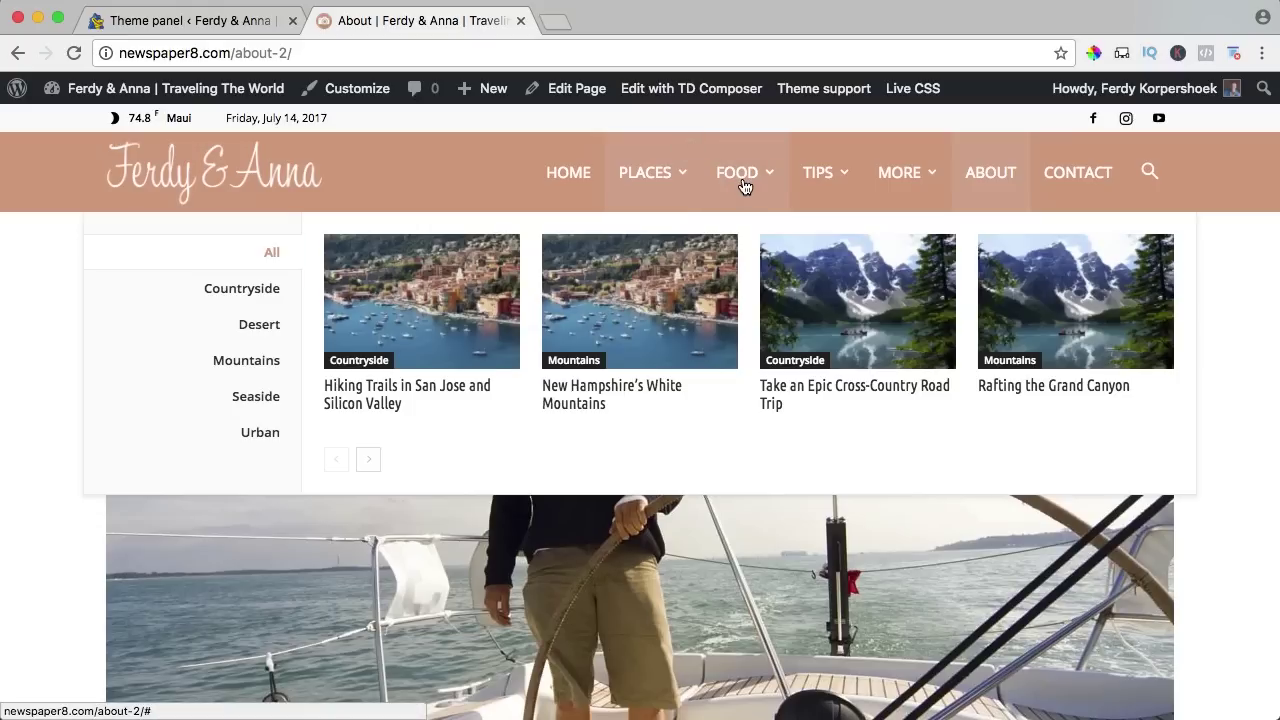
mouse_move(743, 184)
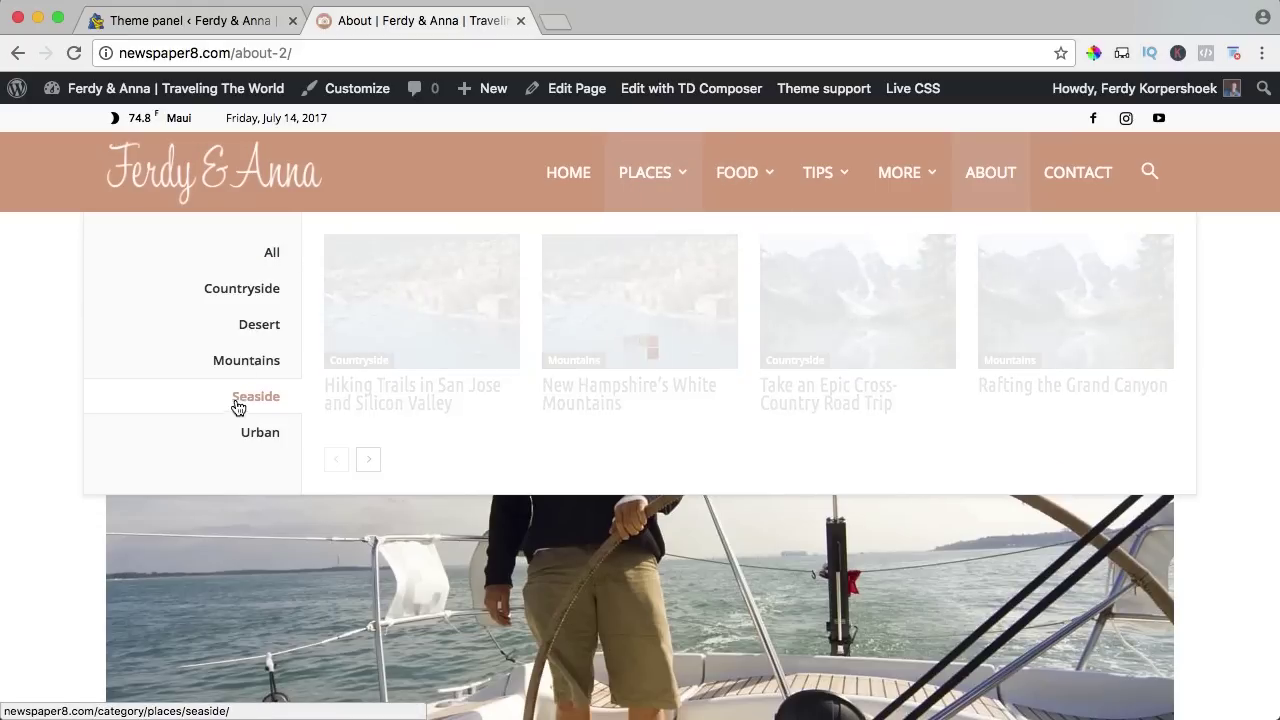
left_click(229, 23)
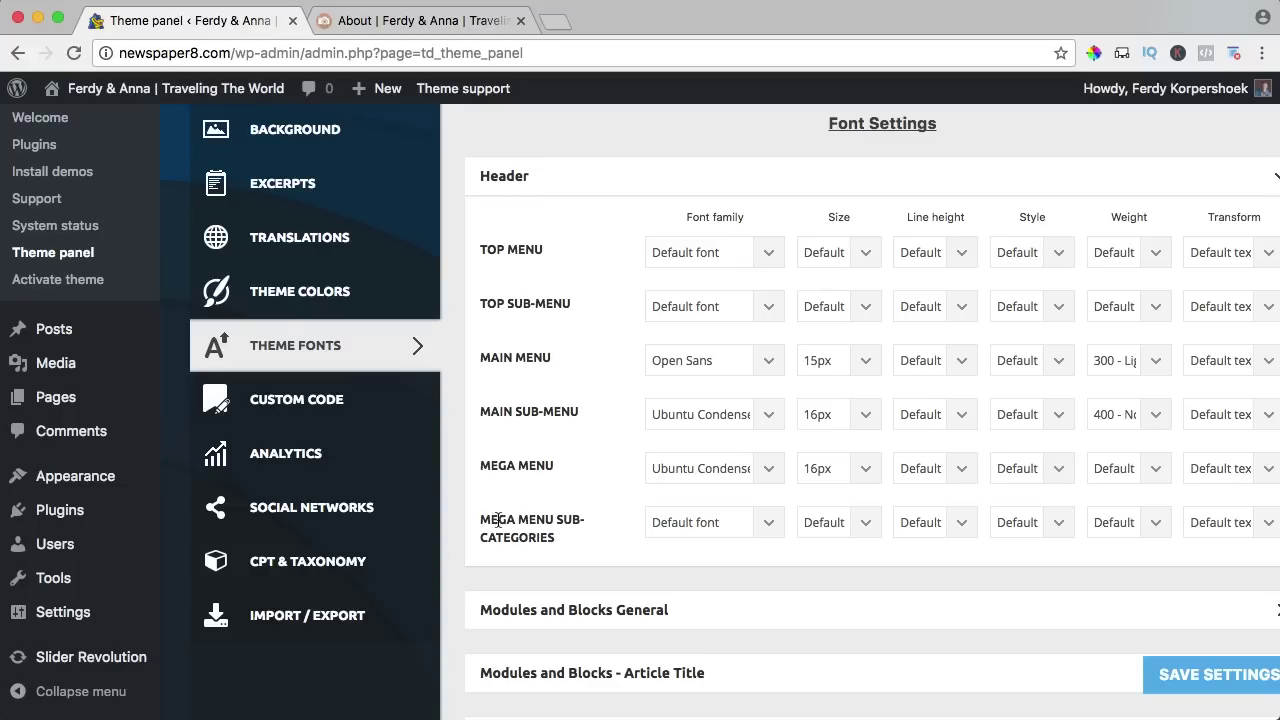
Try a 10px size for the mega menu sub-categories, save, and reload the About page preview.
left_click(700, 525)
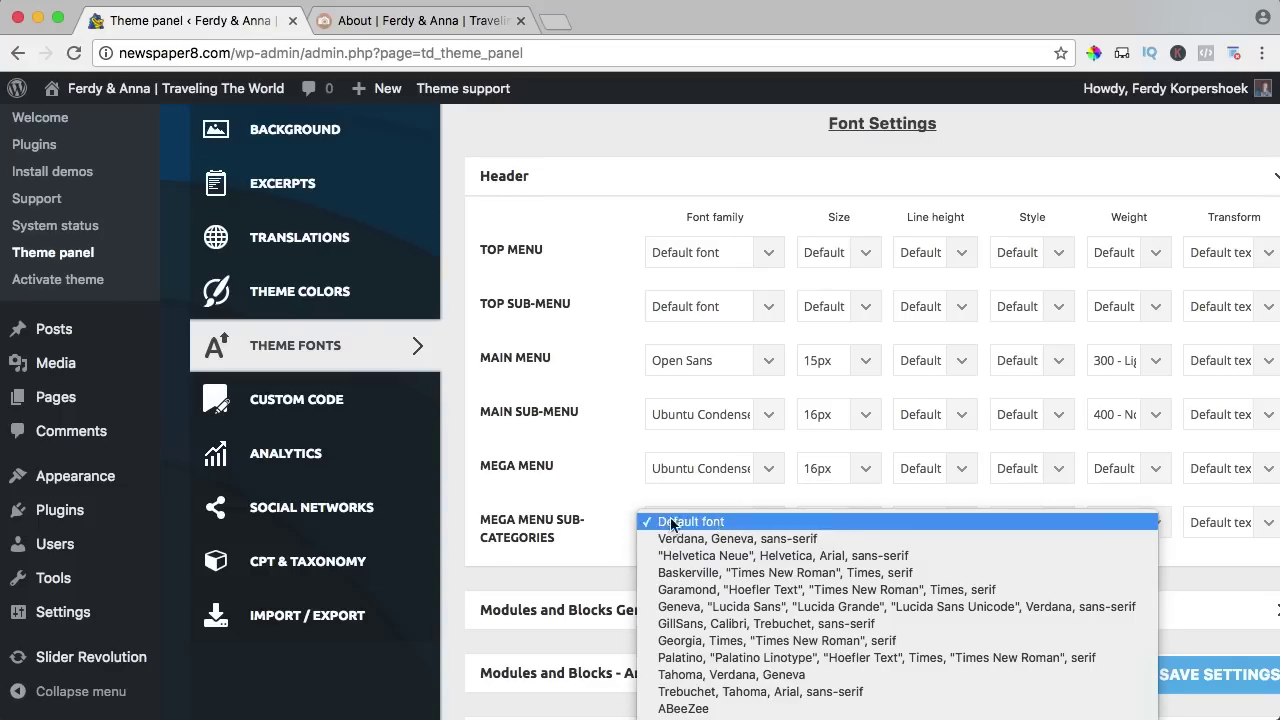
left_click(766, 523)
left_click(829, 522)
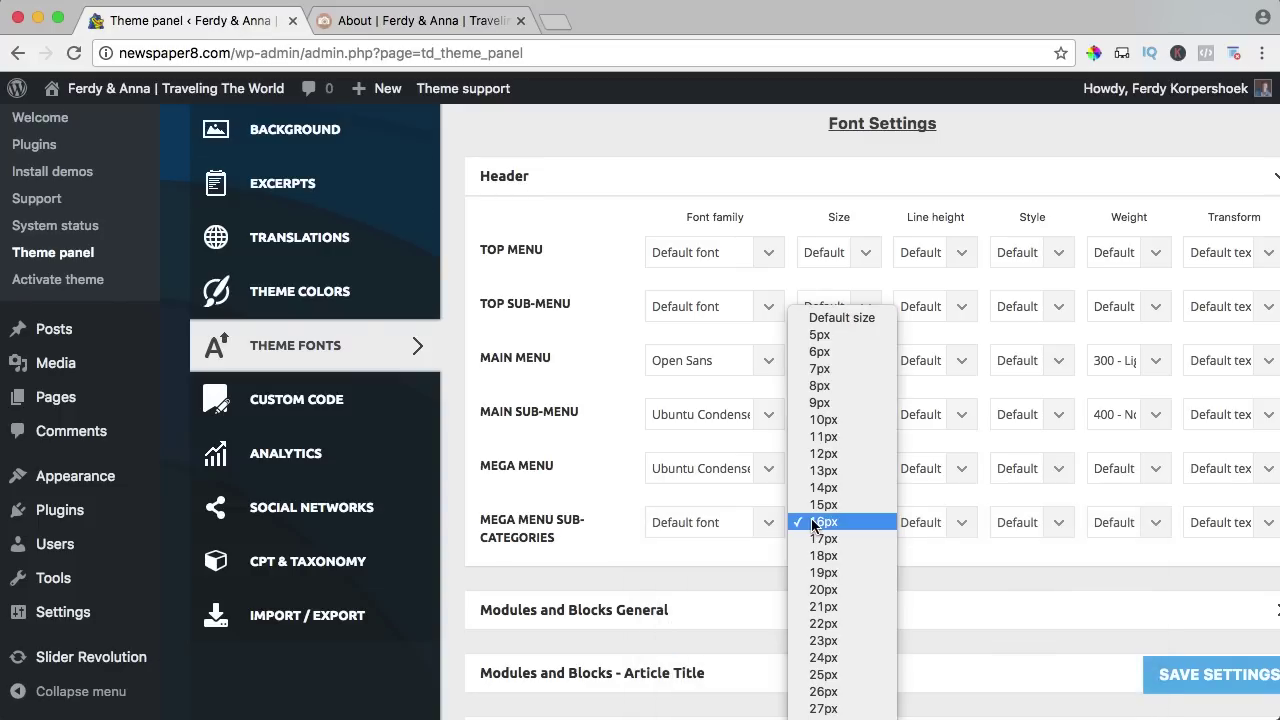
left_click(830, 419)
left_click(1183, 680)
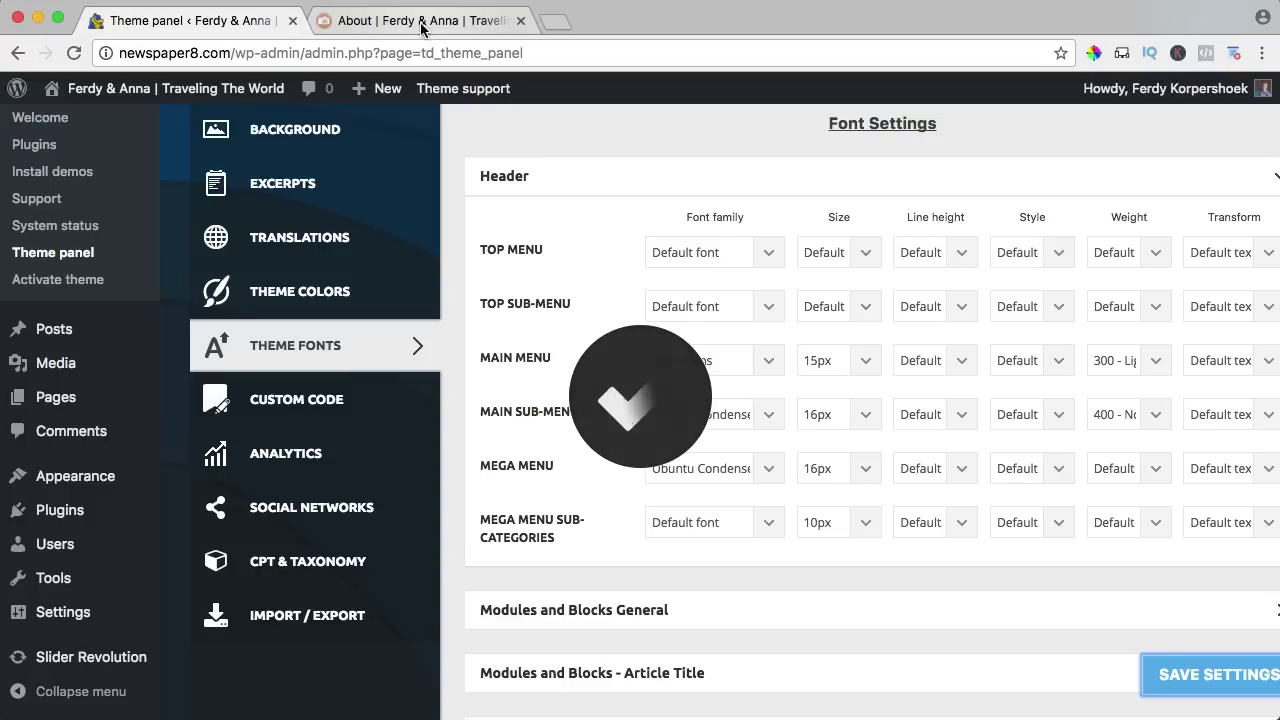
left_click(420, 20)
key("super+r")
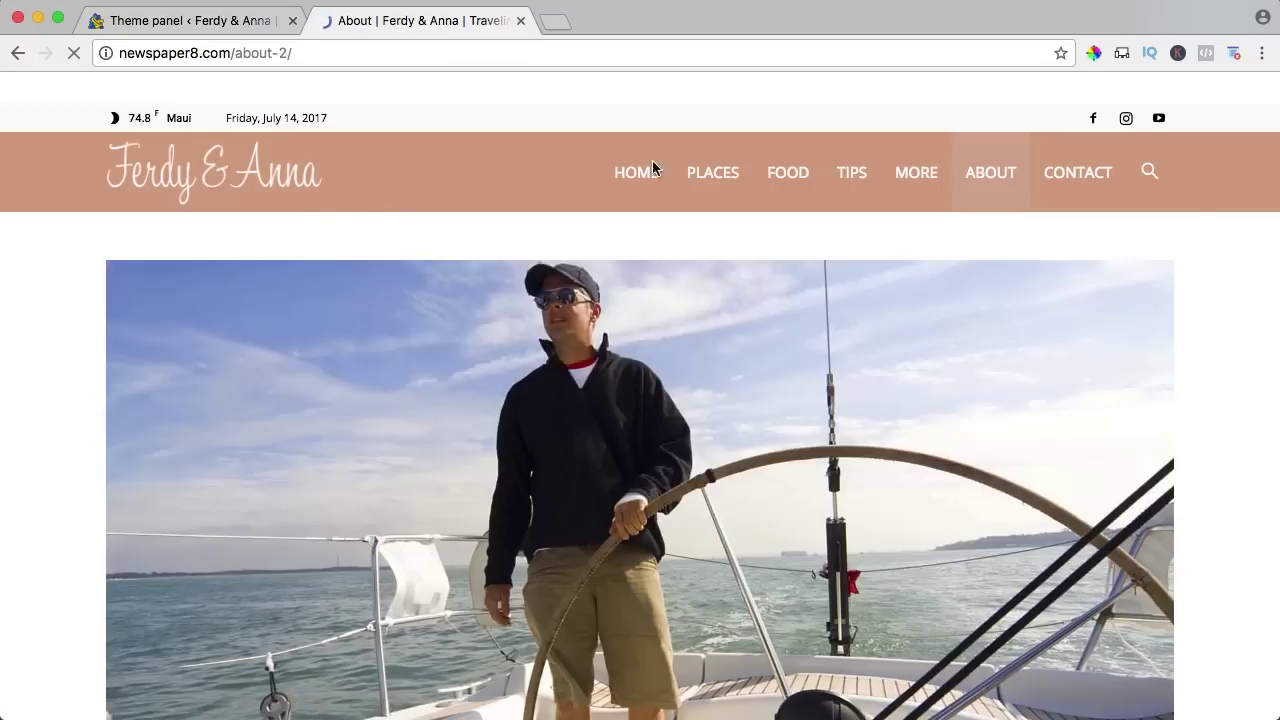
mouse_move(720, 172)
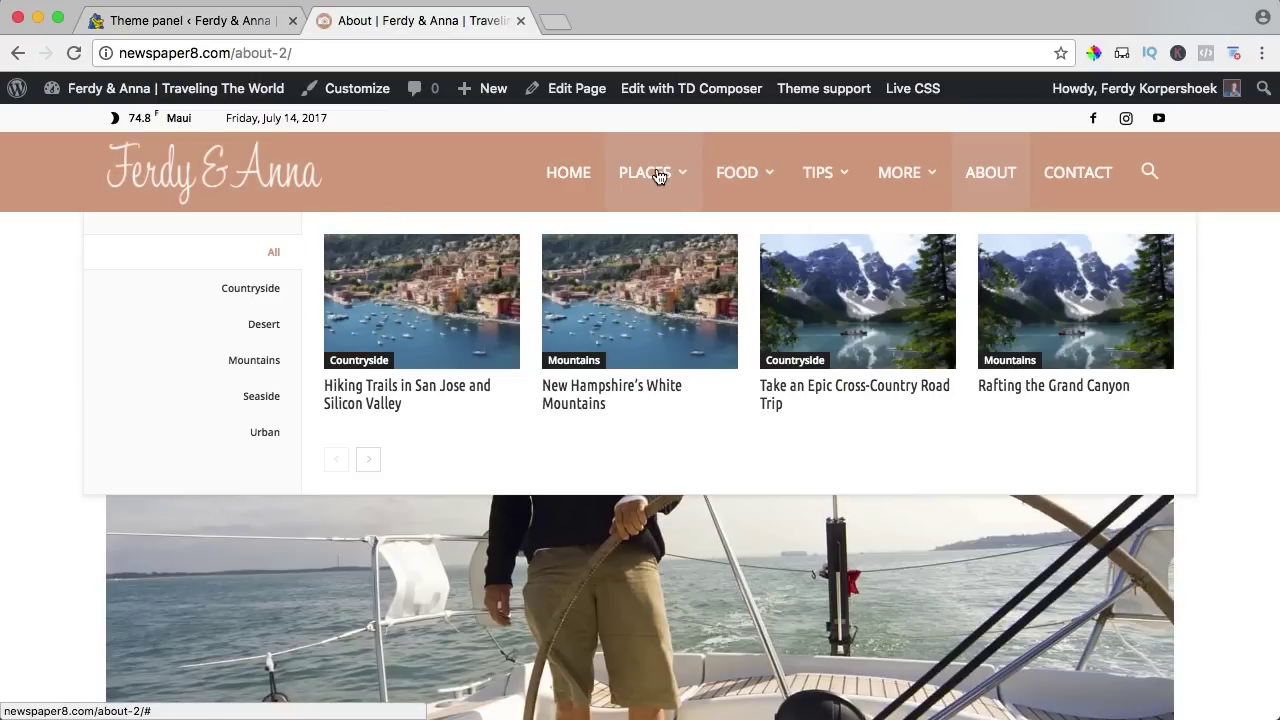
Change the mega menu sub-categories size to 14px, save, and recheck the reloaded About page.
left_click(250, 18)
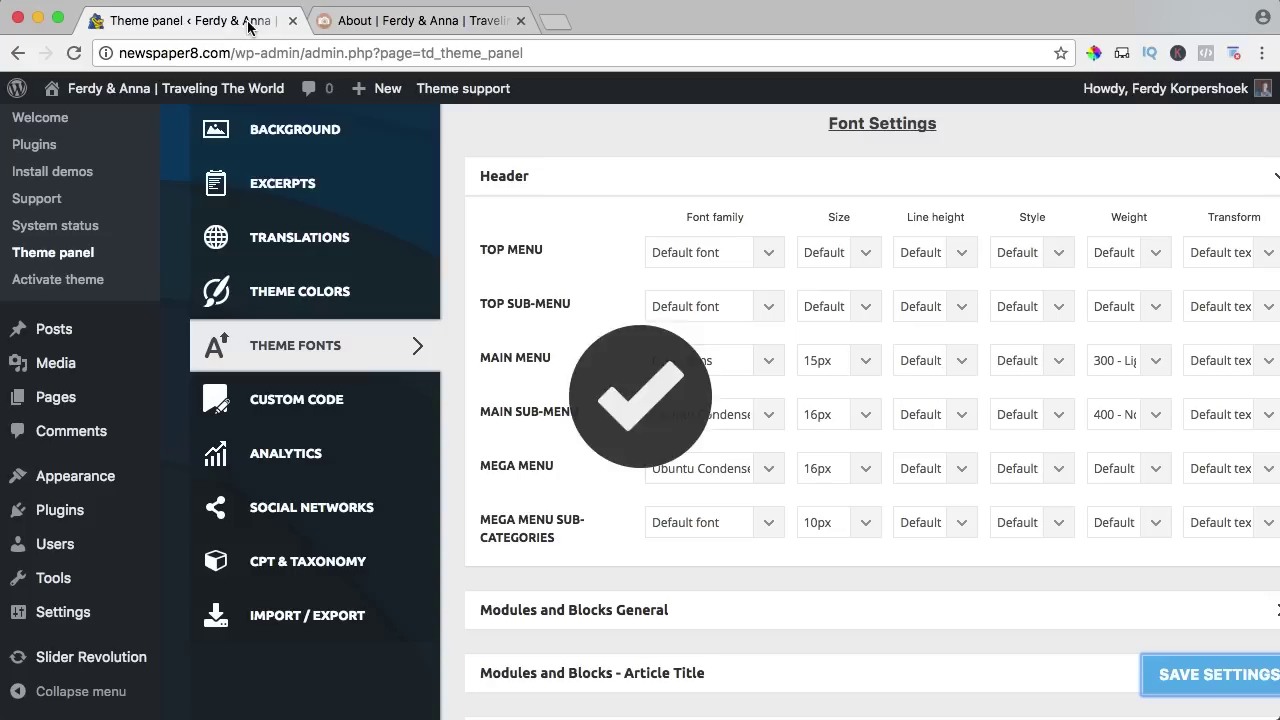
left_click(822, 528)
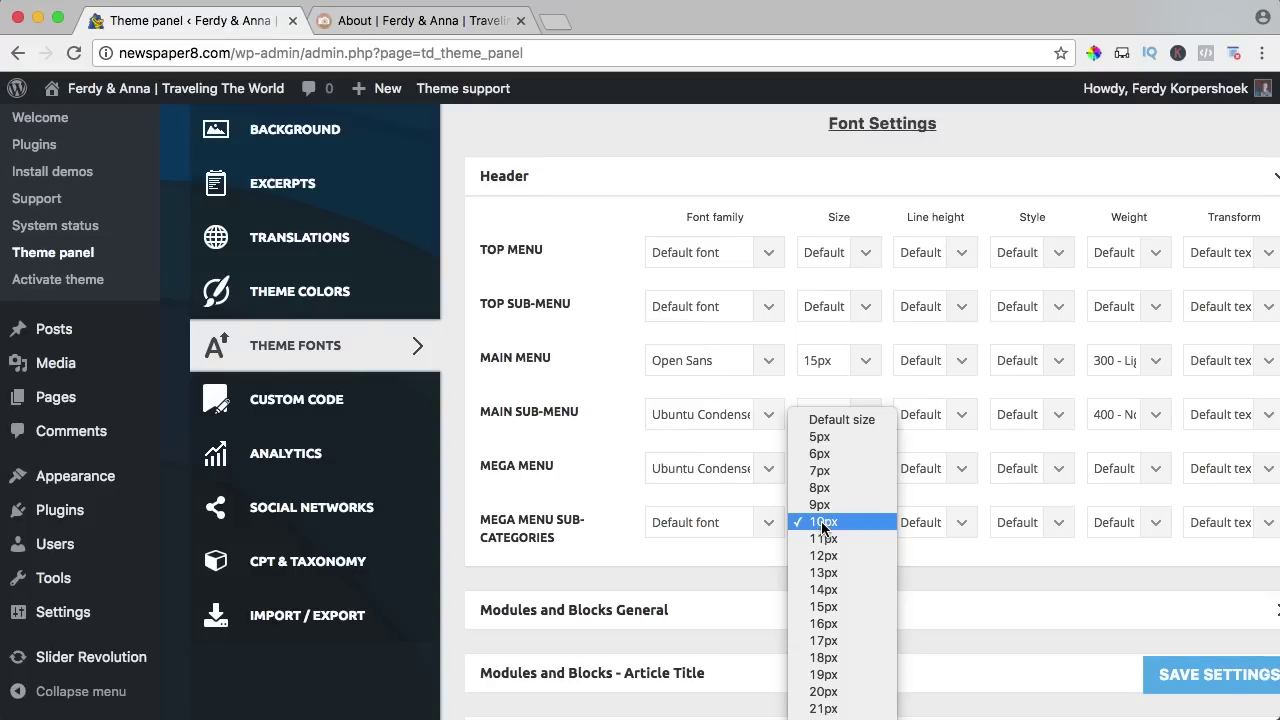
left_click(824, 590)
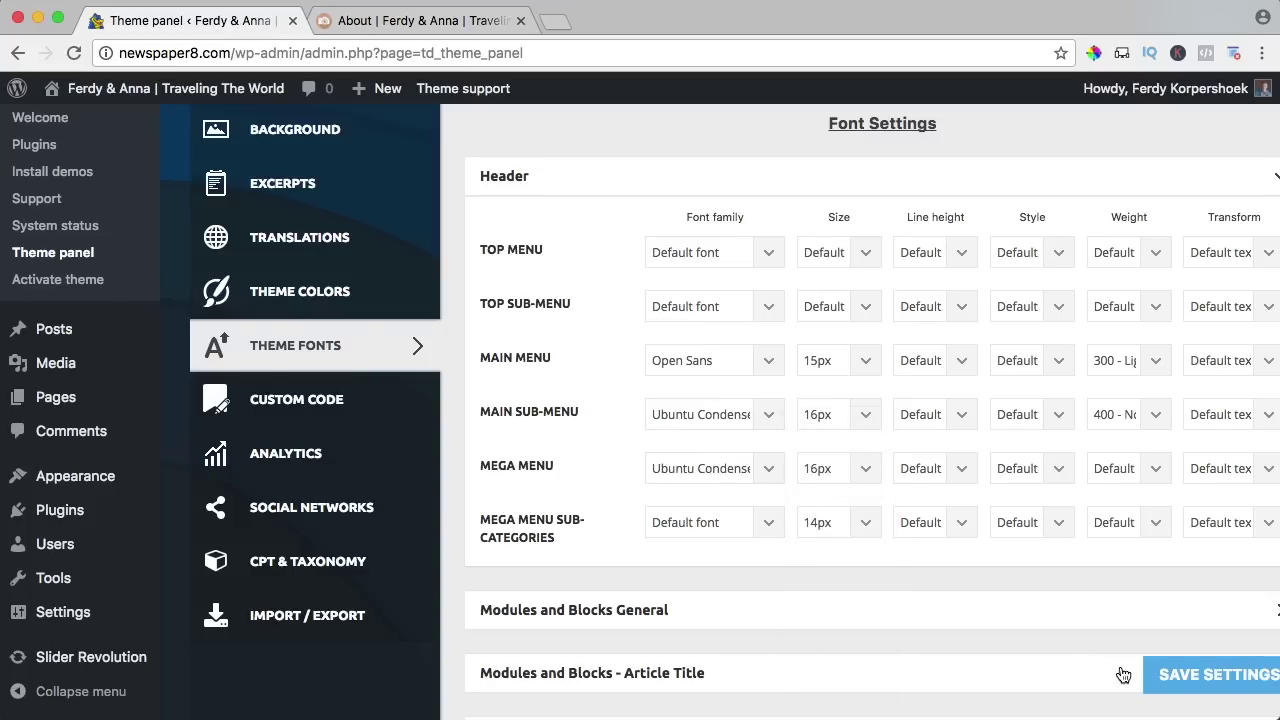
left_click(1197, 684)
left_click(420, 20)
key("super+r")
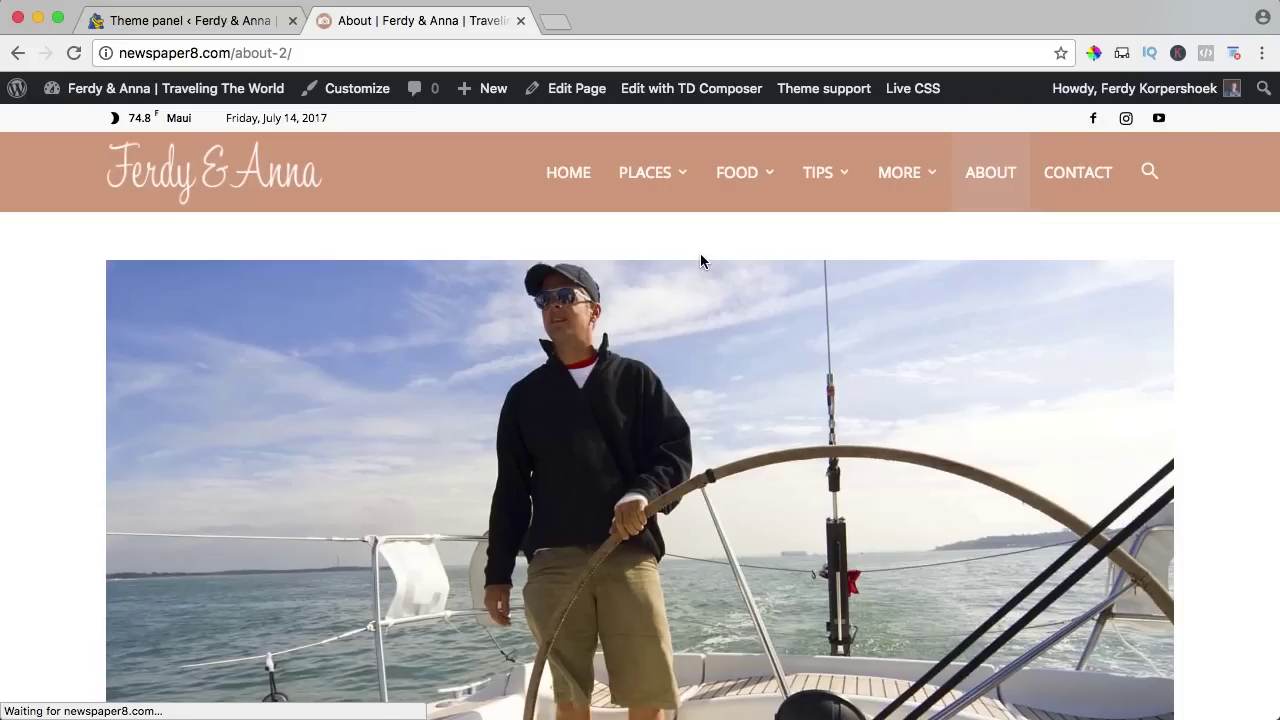
mouse_move(642, 183)
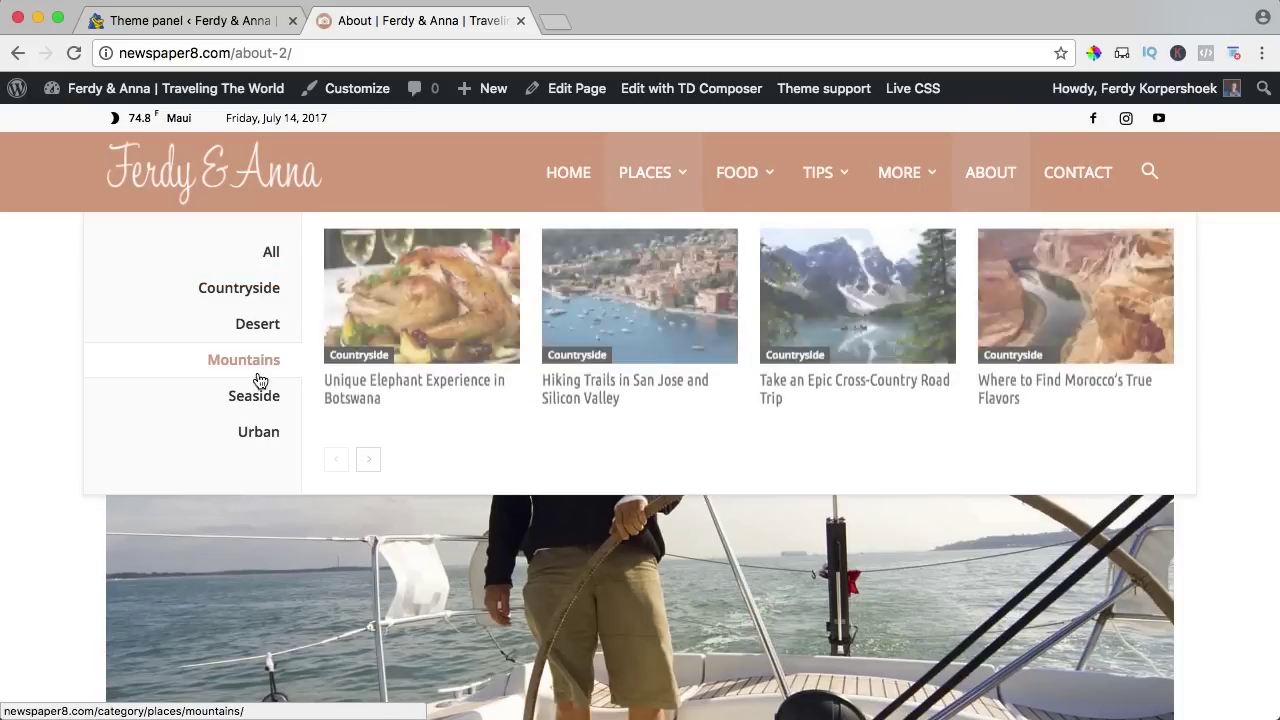
mouse_move(254, 301)
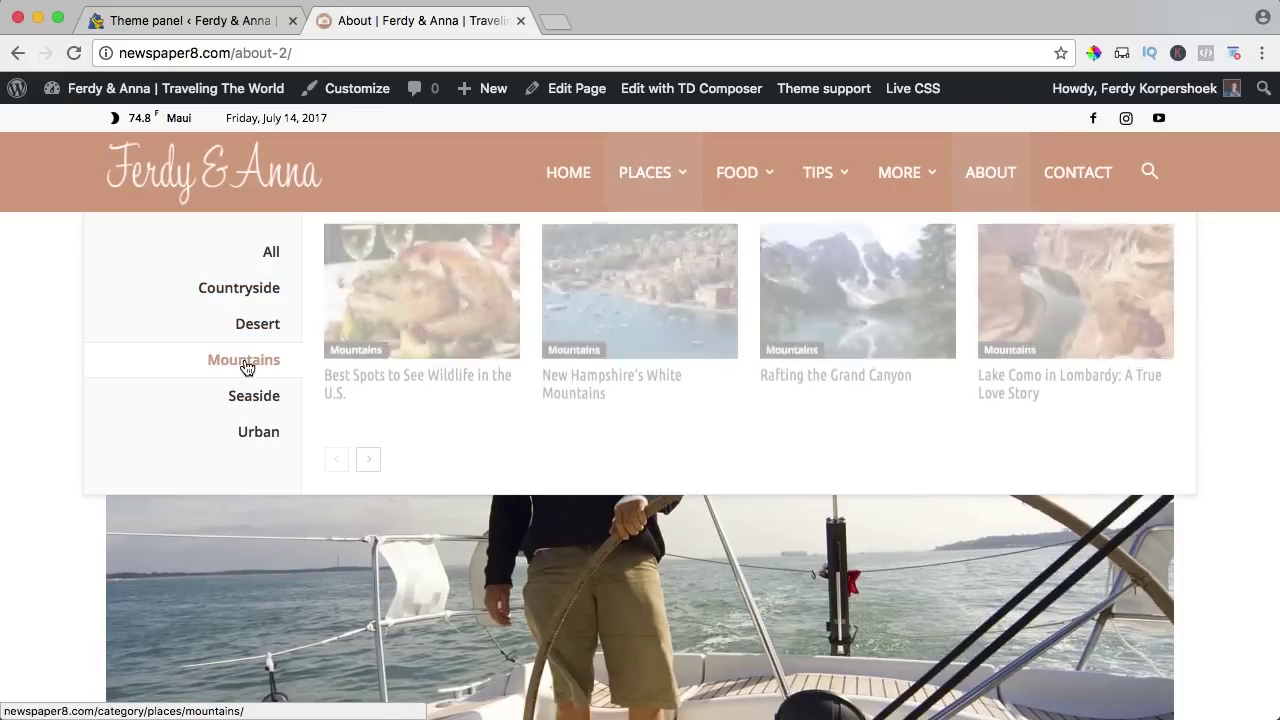
mouse_move(241, 386)
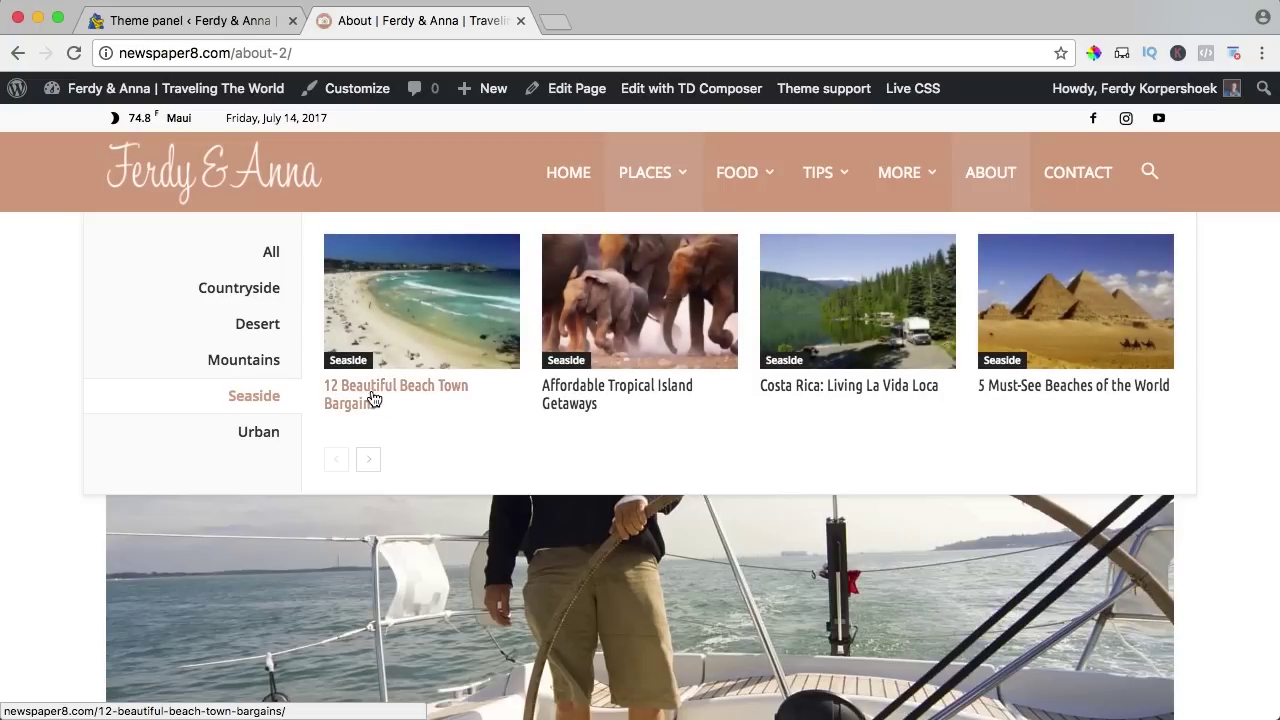
Enlarge the main sub-menu and mega menu fonts to 18px, save, and view the About page.
left_click(234, 22)
left_click(830, 409)
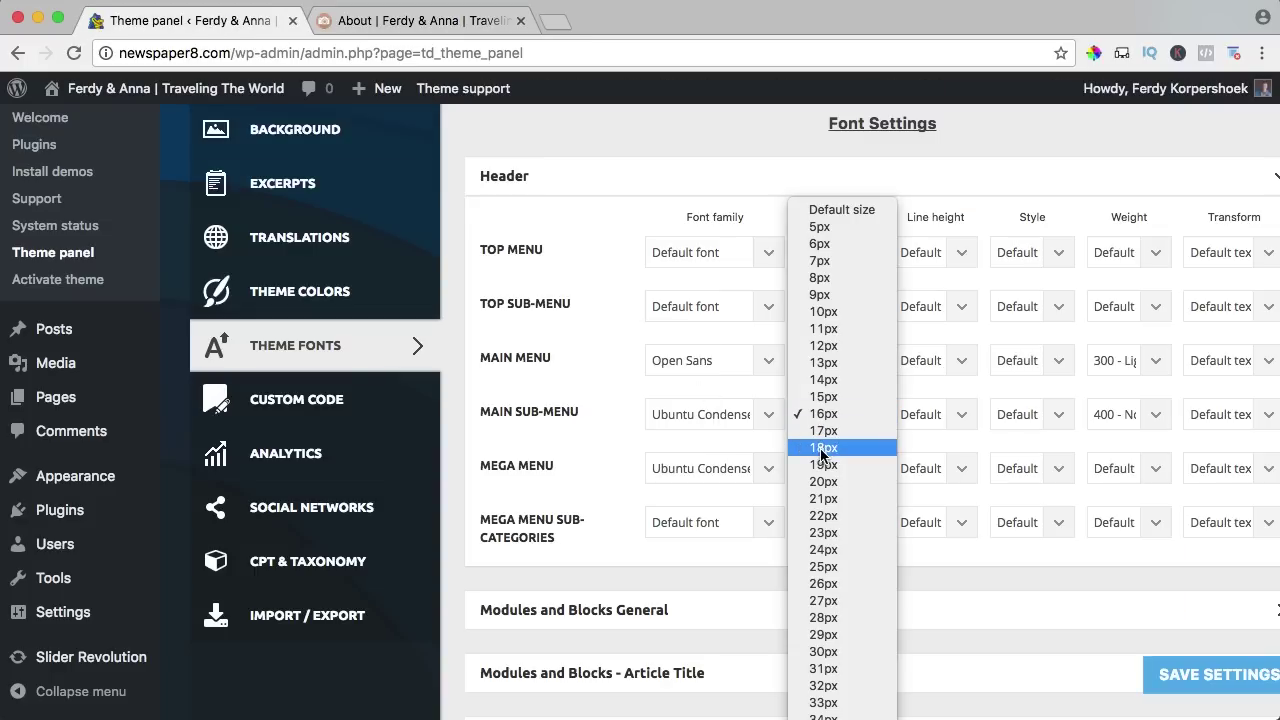
left_click(822, 449)
left_click(821, 468)
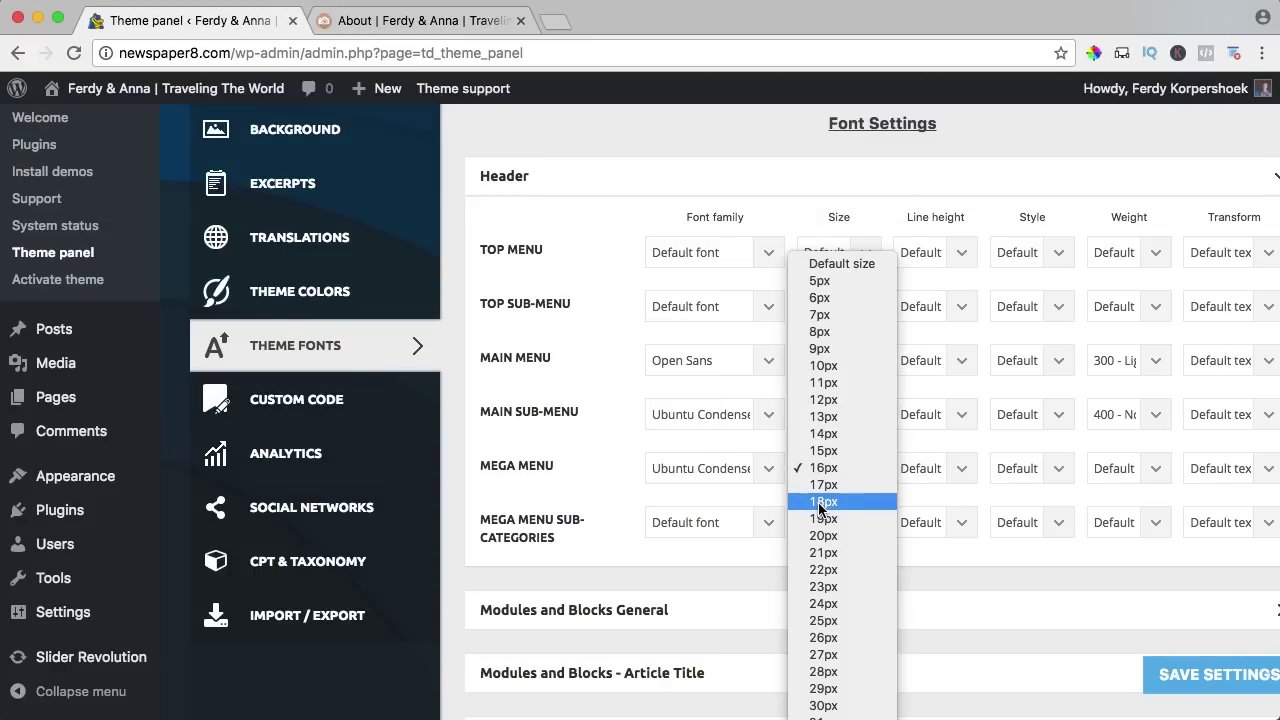
left_click(823, 501)
left_click(1225, 675)
left_click(390, 22)
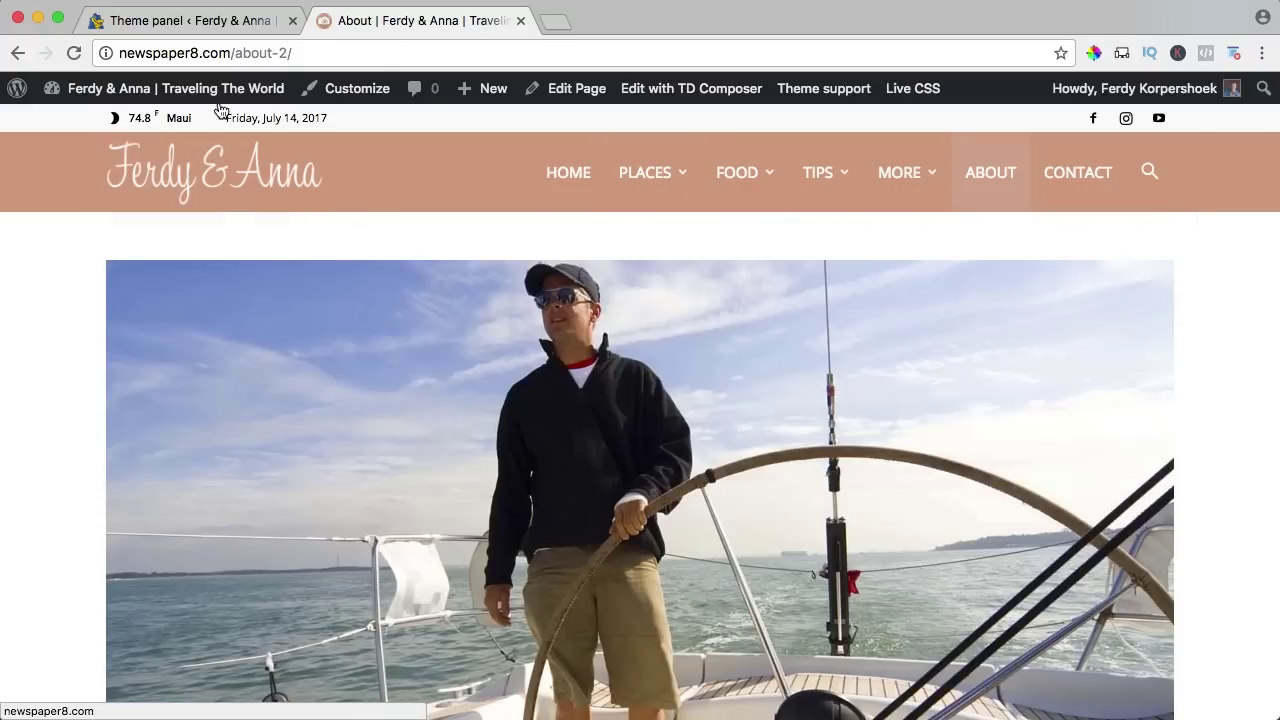
Set the mega menu sub-categories text transform to Uppercase, save, and return to the About page.
left_click(223, 24)
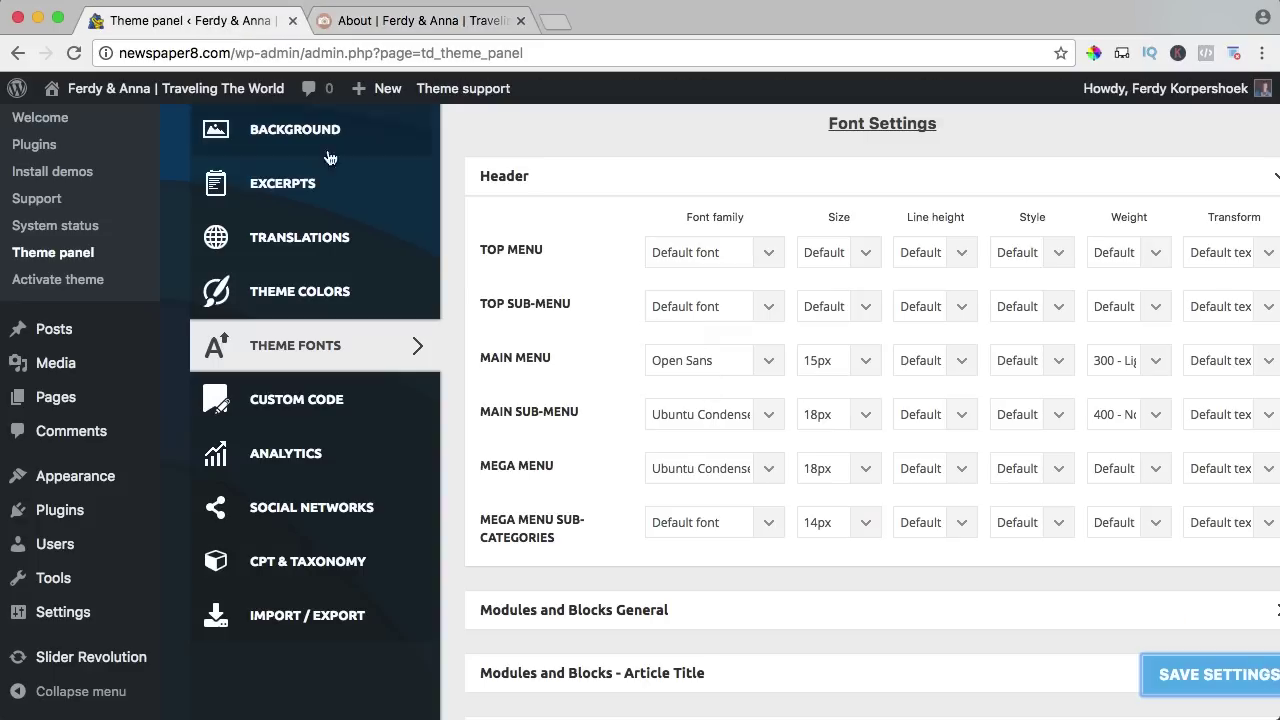
left_click(1218, 527)
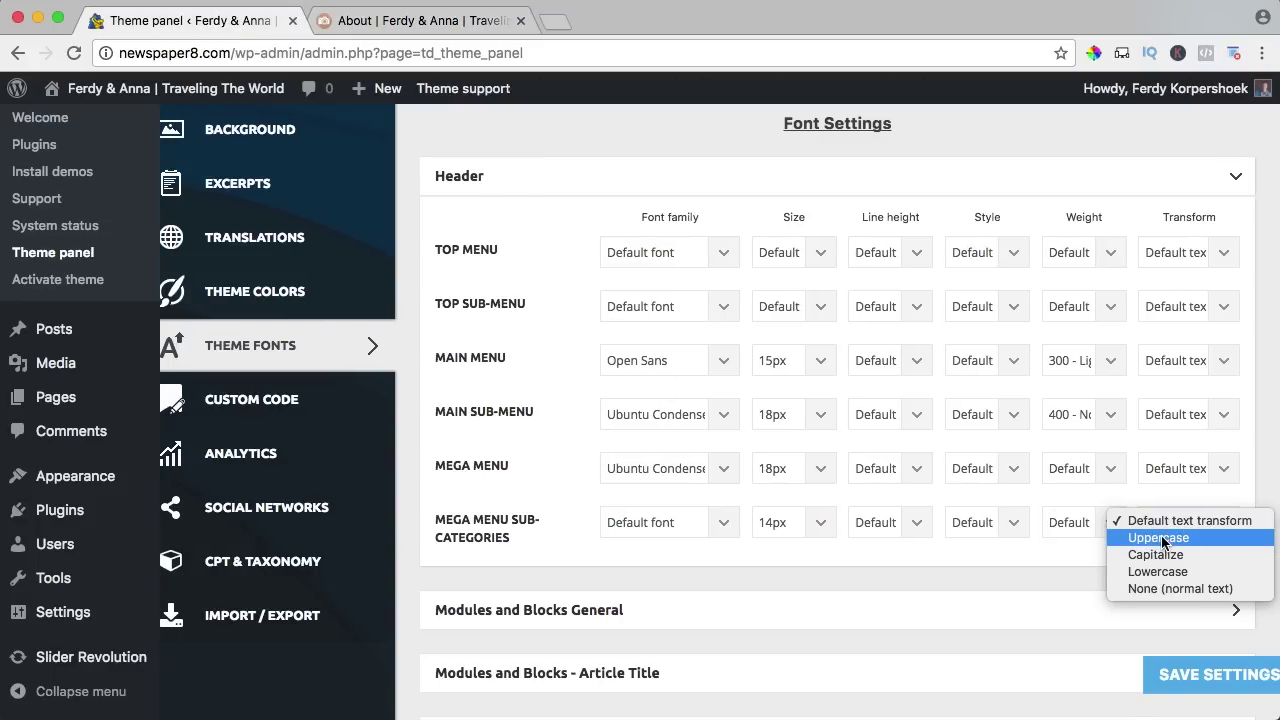
left_click(1160, 538)
left_click(1207, 673)
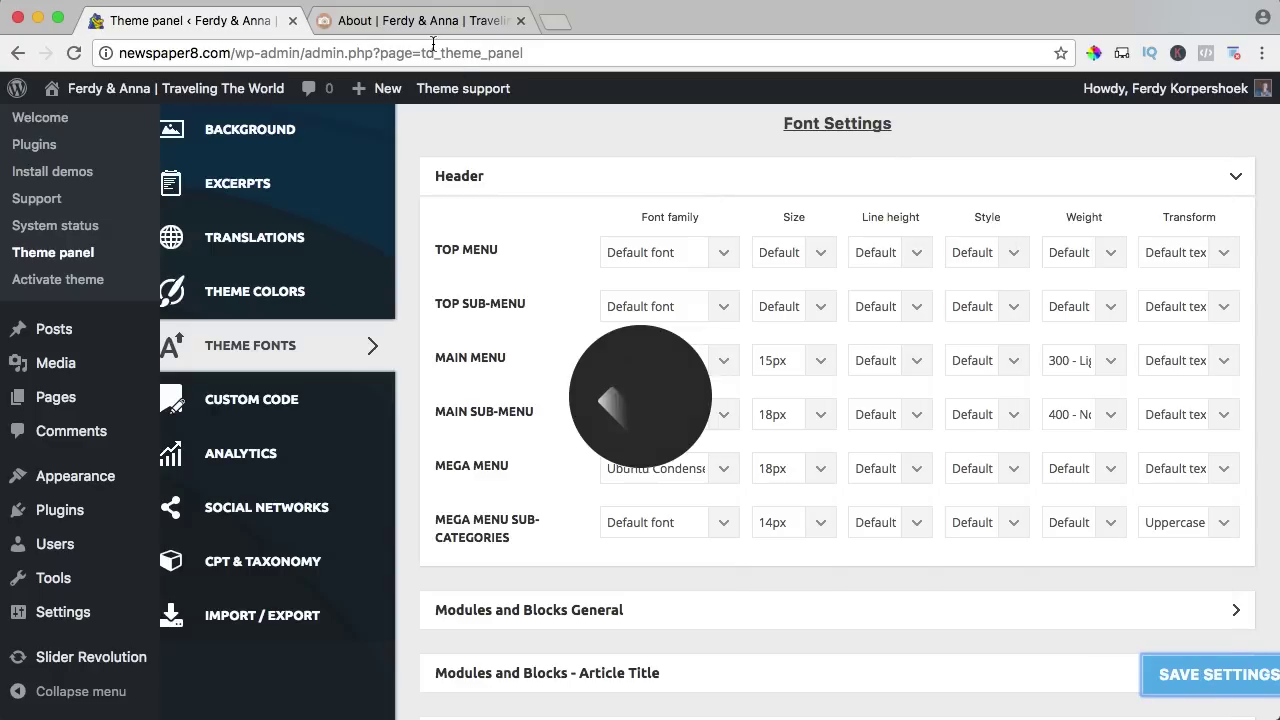
left_click(420, 21)
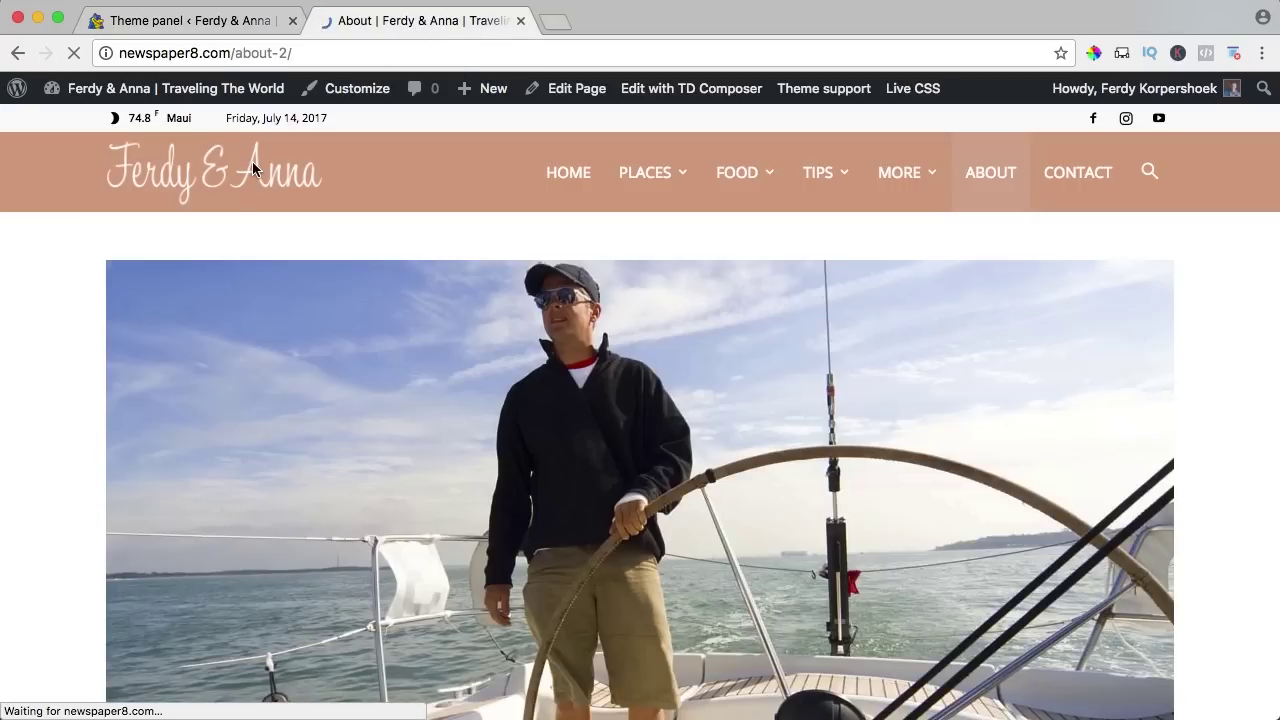
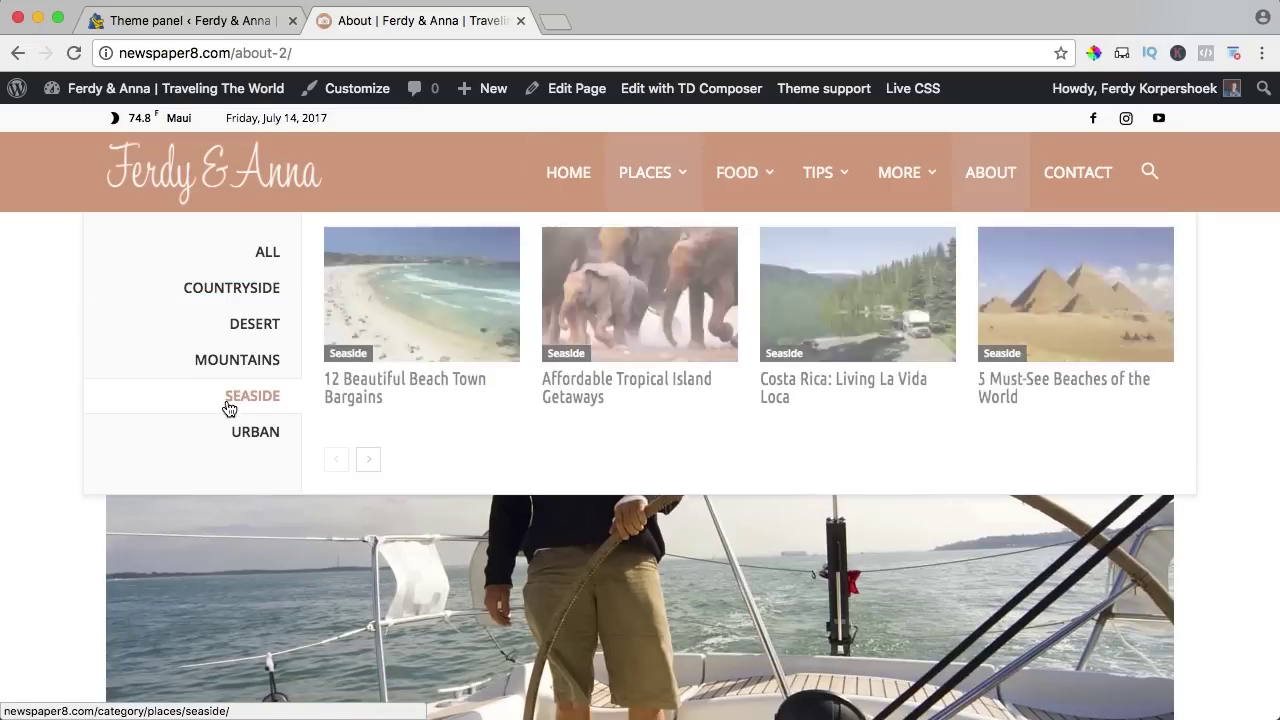
Return to Newspaper's Theme Fonts settings: Open Sans 15px main menu, Ubuntu Condensed 18px sub-menus.
left_click(182, 20)
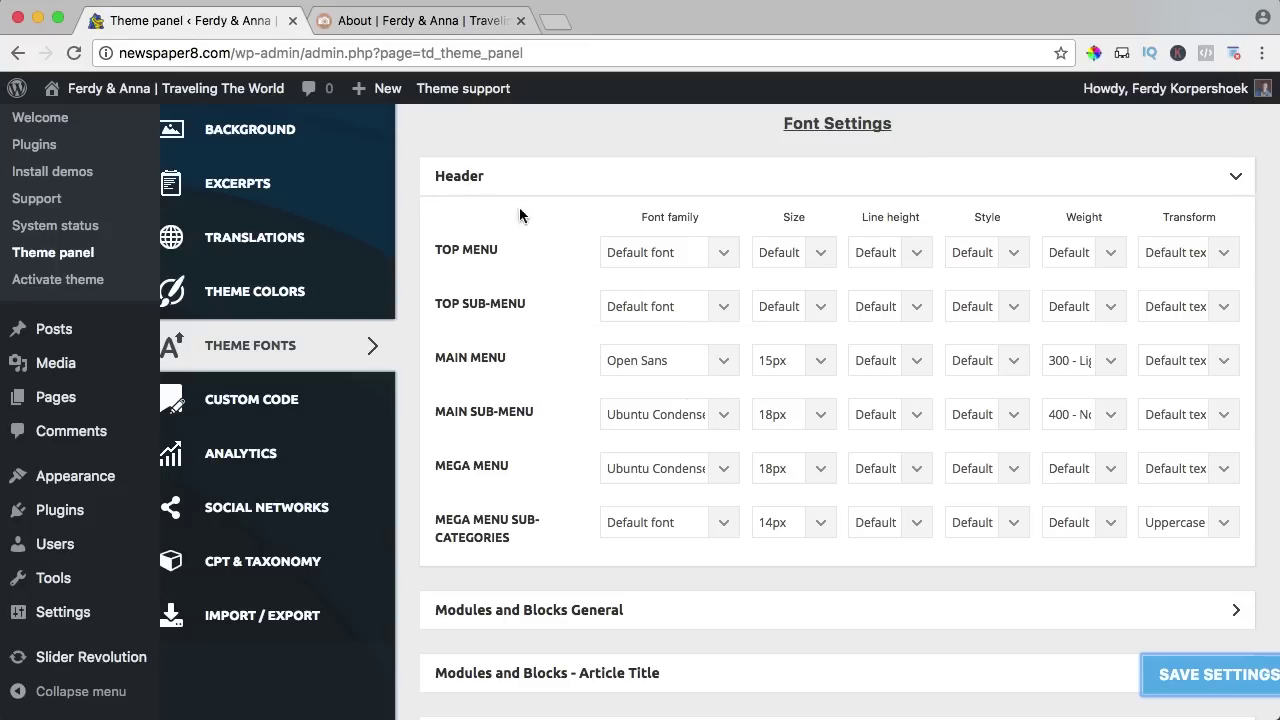
Collapse the Header fonts and expand the Post content font settings to review them.
left_click(474, 178)
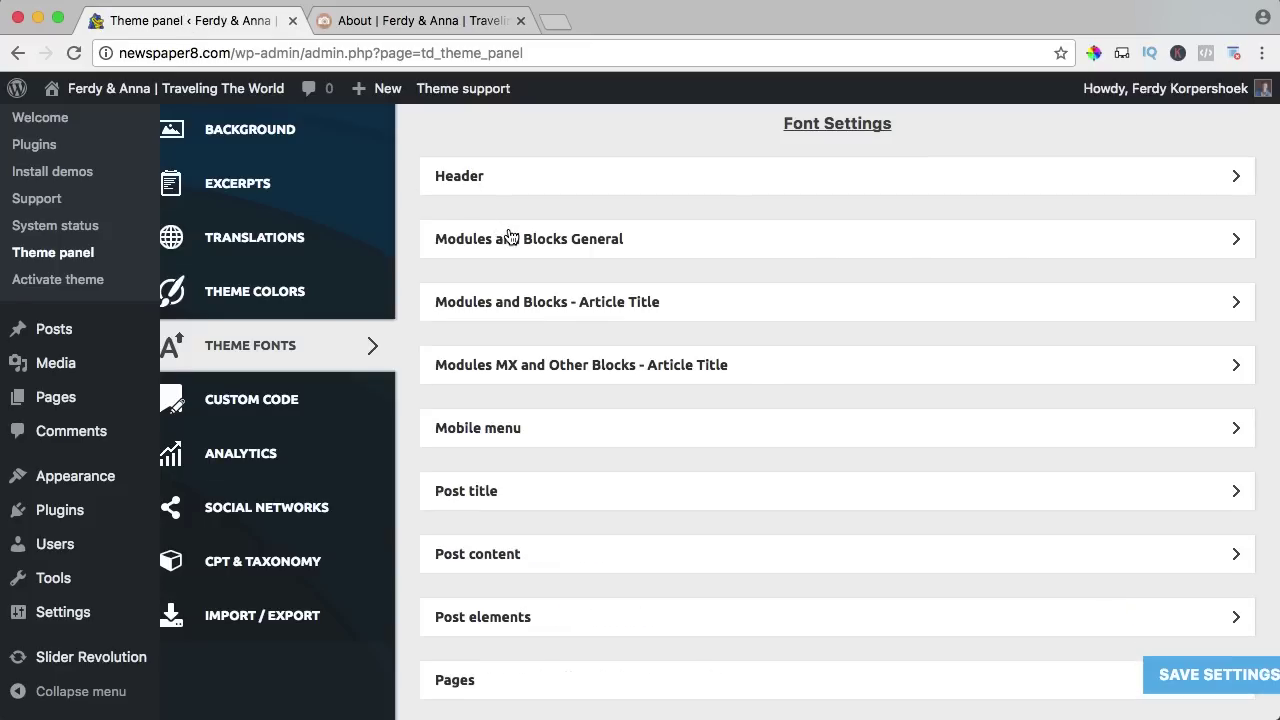
scroll(510, 236, "down", 3)
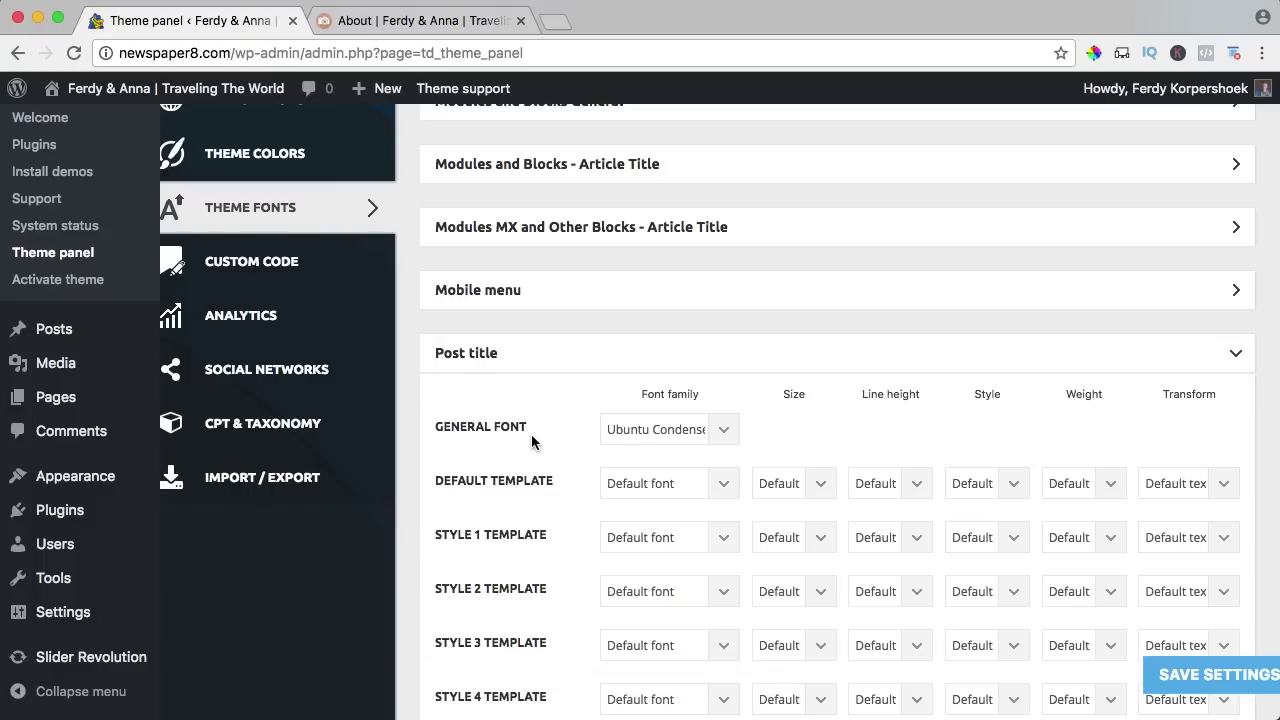
scroll(531, 440, "down", 5)
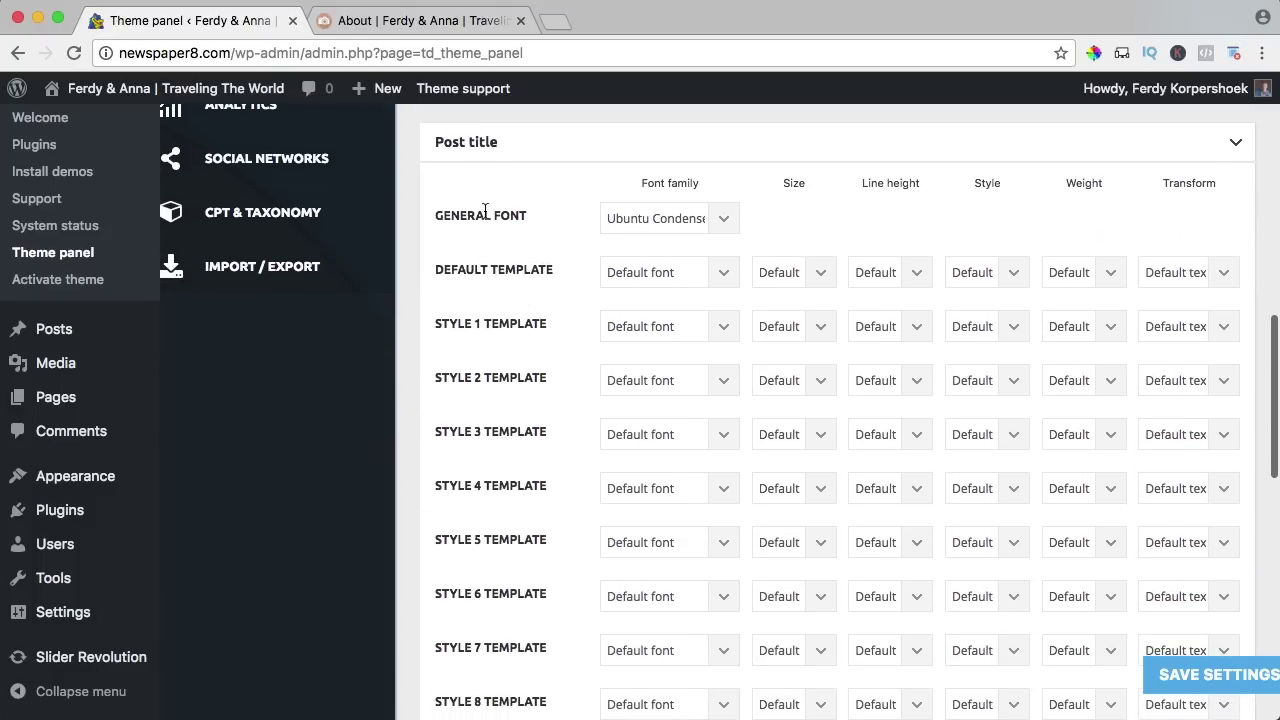
scroll(487, 318, "down", 2)
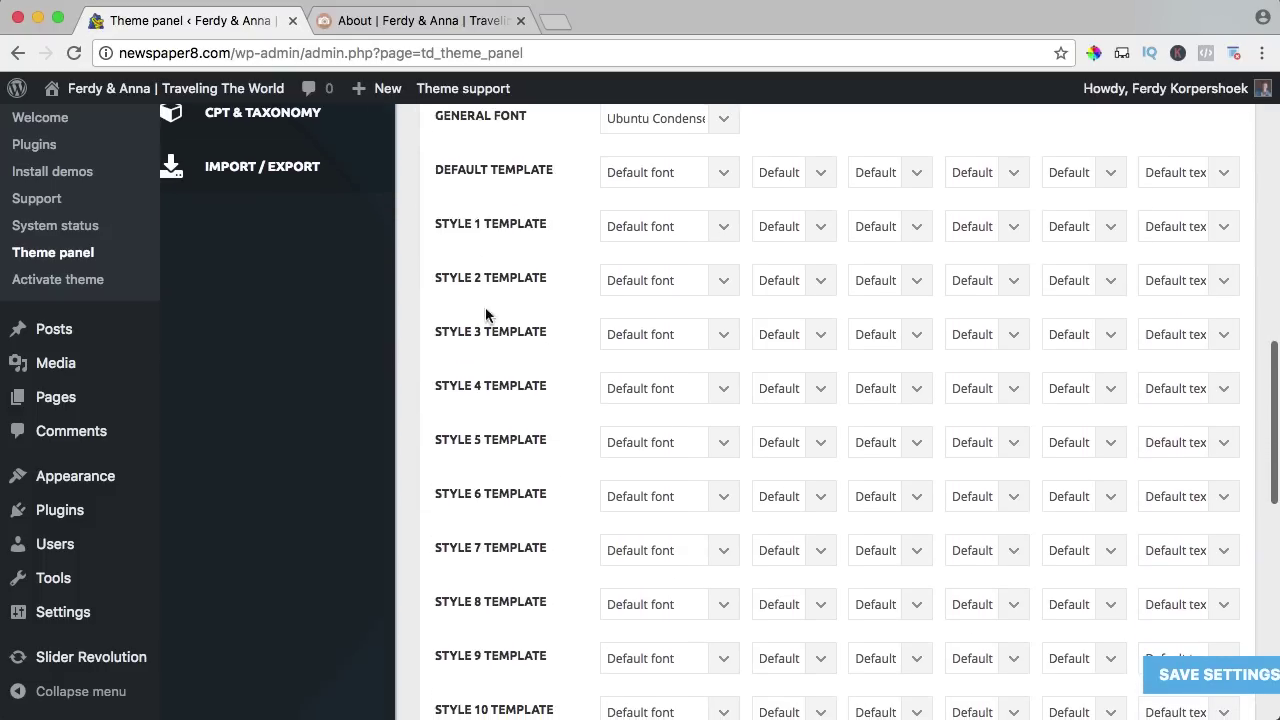
scroll(476, 312, "down", 8)
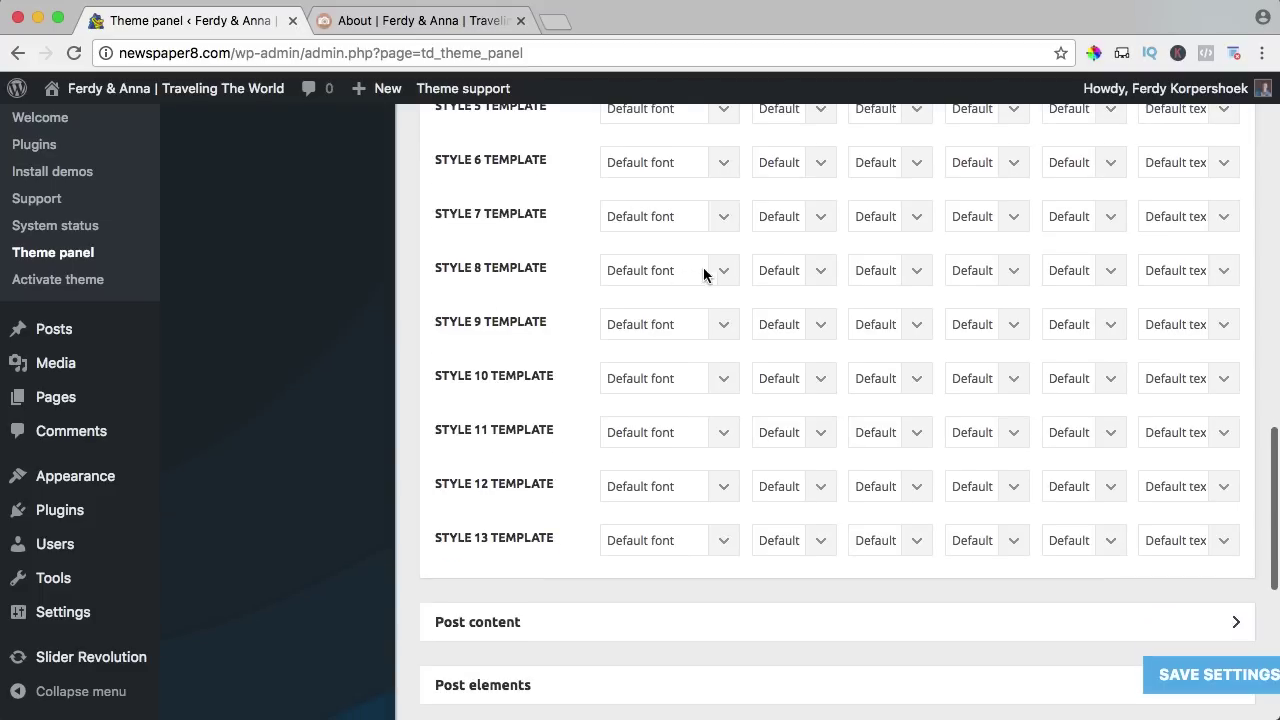
scroll(556, 286, "down", 8)
left_click(503, 310)
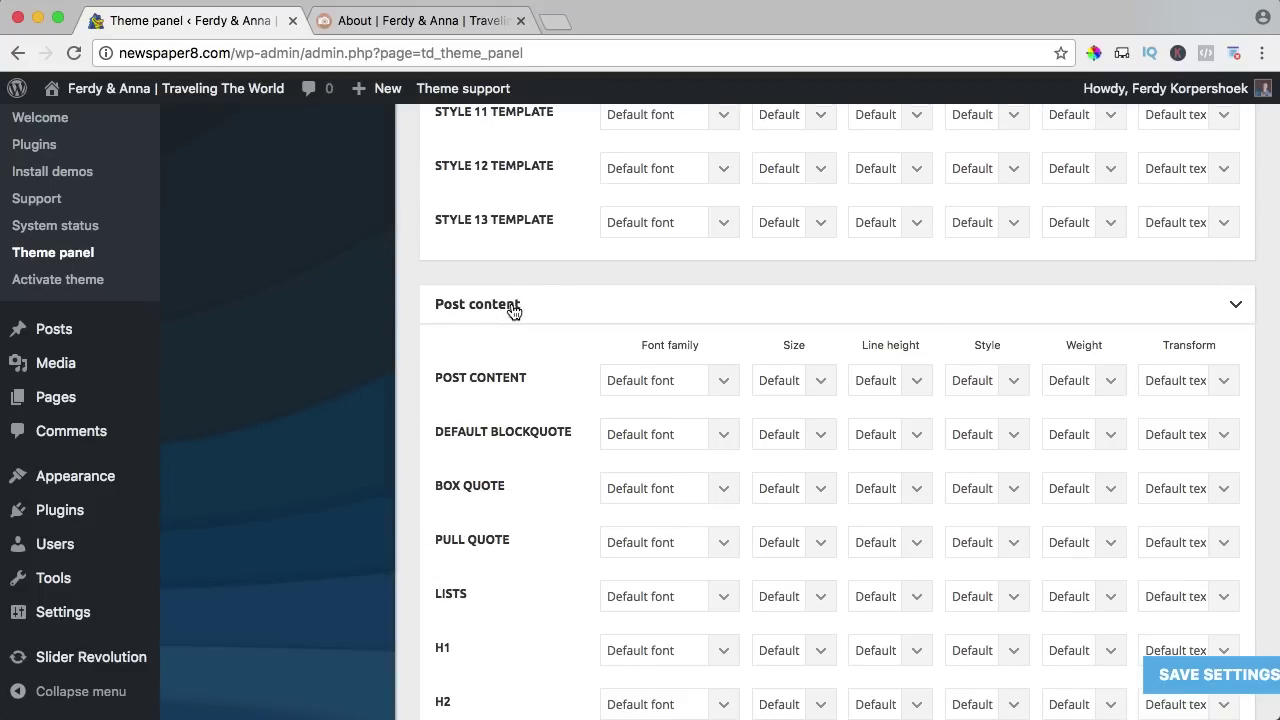
scroll(513, 311, "down", 10)
scroll(513, 311, "down", 8)
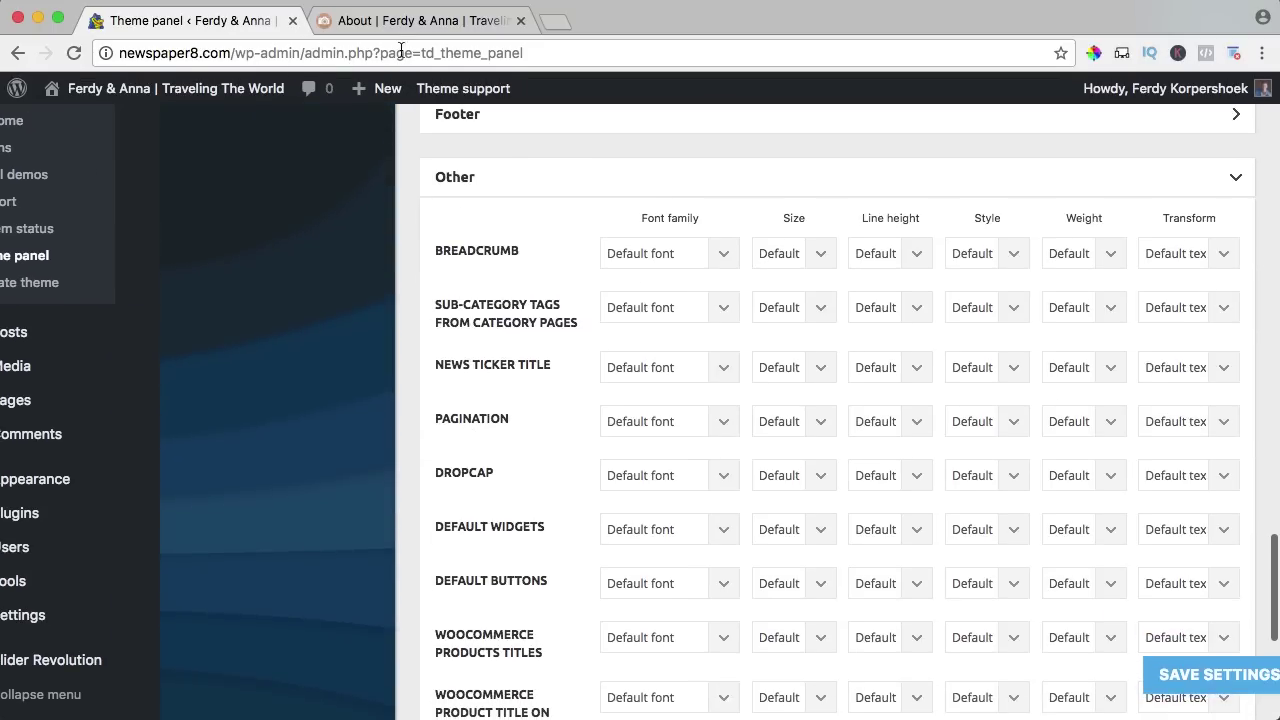
Open the New Hampshire's White Mountains article from the Places menu on the live site.
left_click(407, 24)
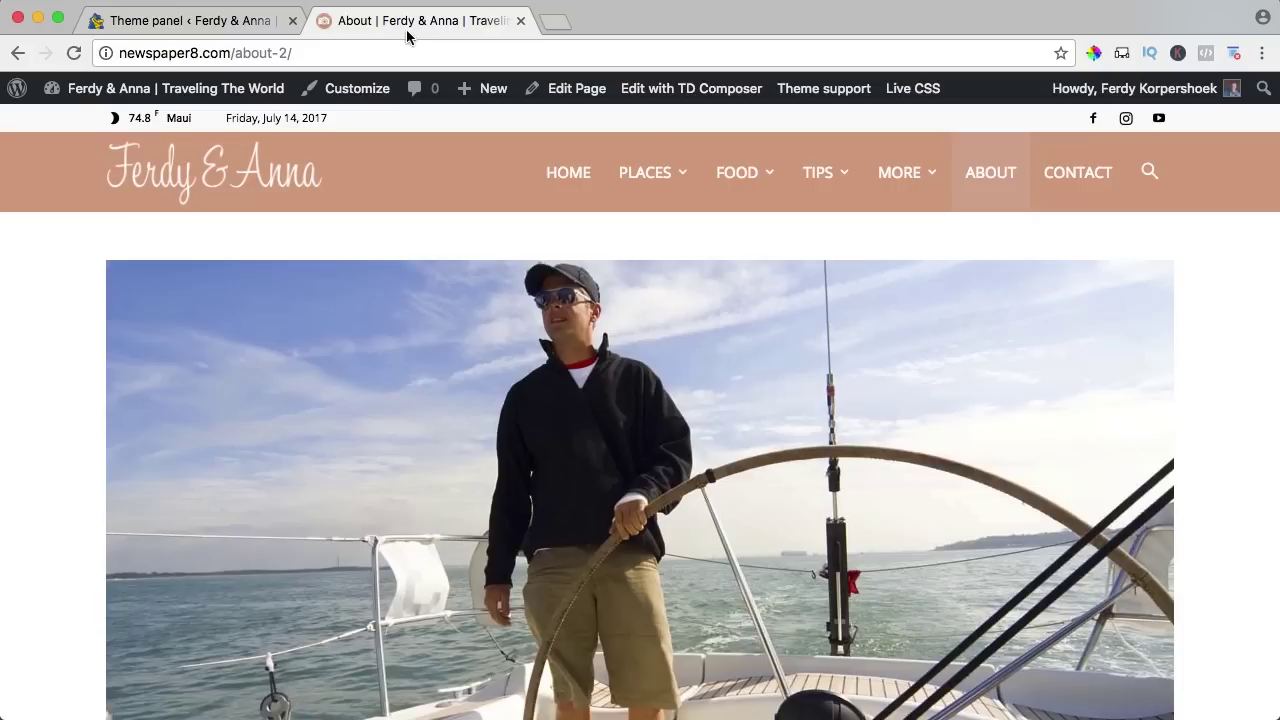
scroll(523, 323, "down", 1)
mouse_move(667, 130)
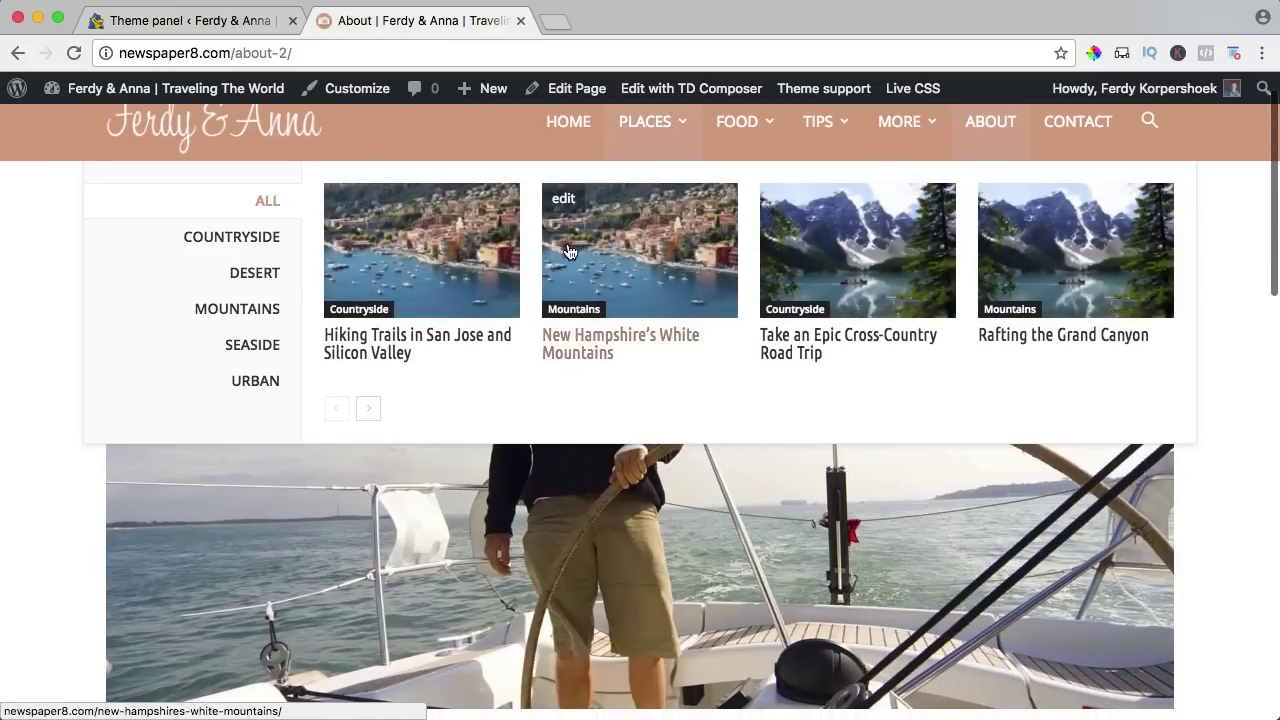
left_click(567, 251)
scroll(567, 251, "down", 1)
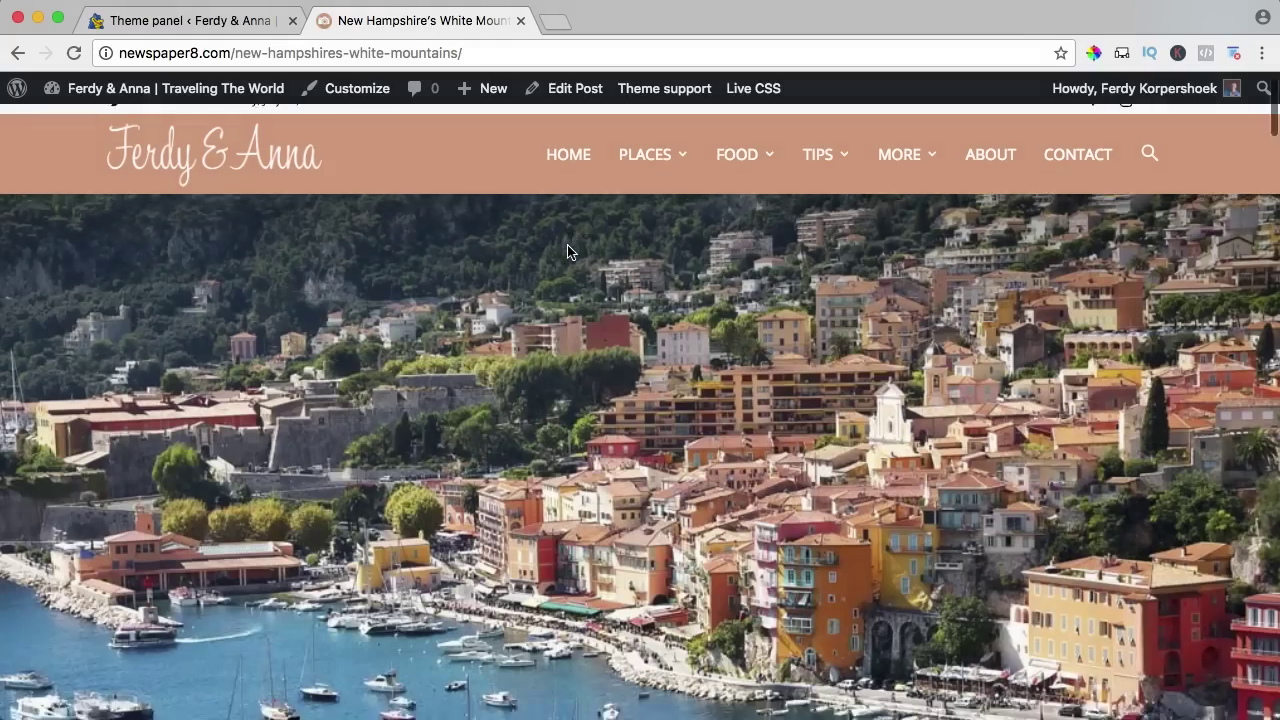
scroll(567, 251, "down", 2)
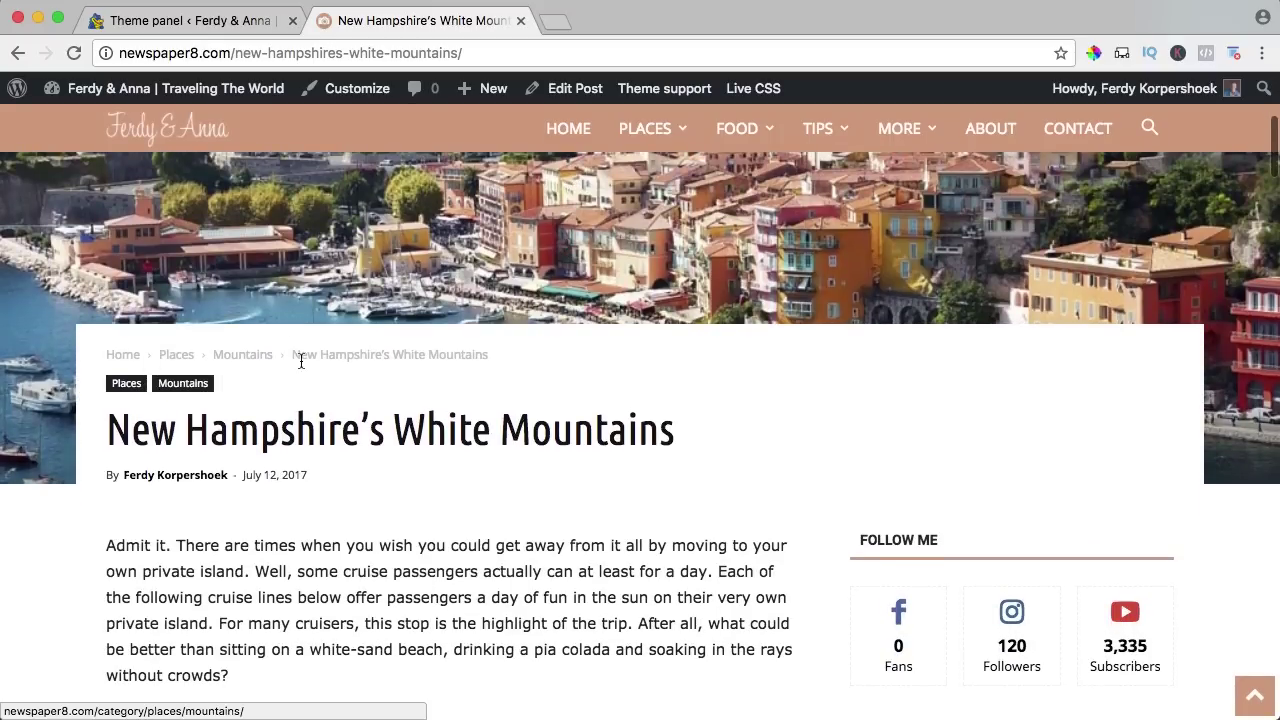
Set the breadcrumb font size to 20px, save, and check it on the article.
left_click(190, 20)
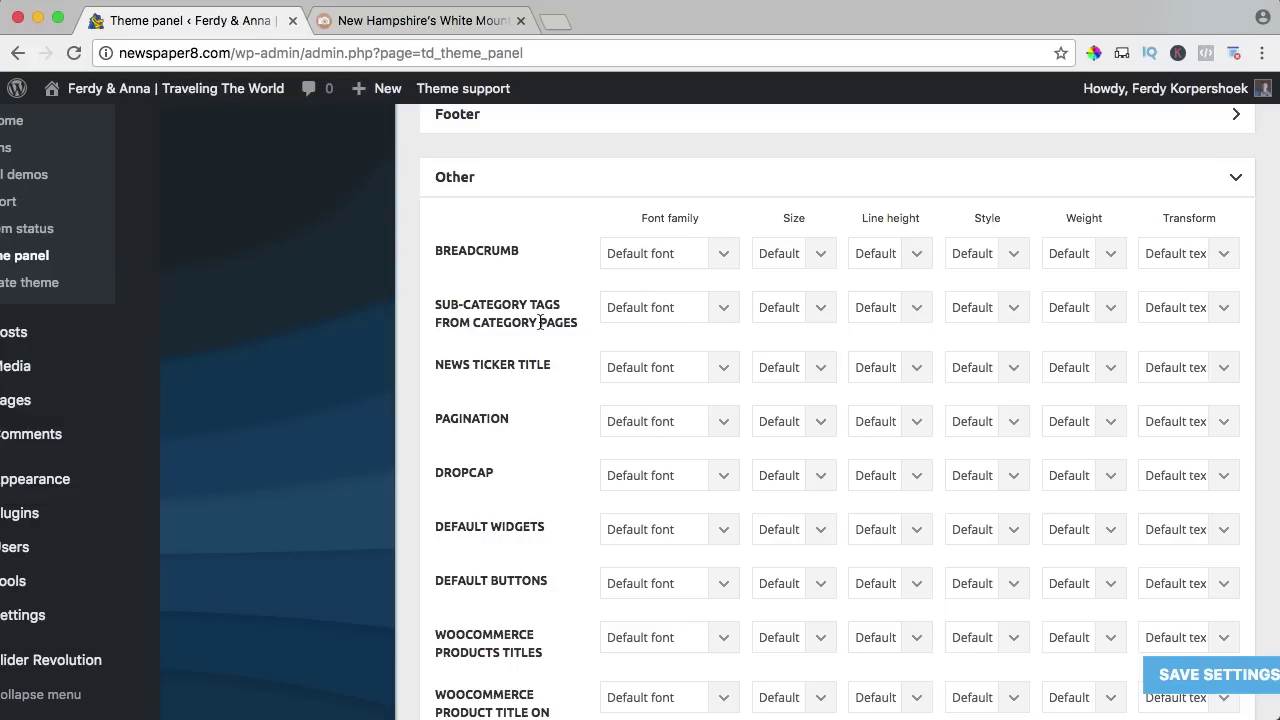
left_click(778, 257)
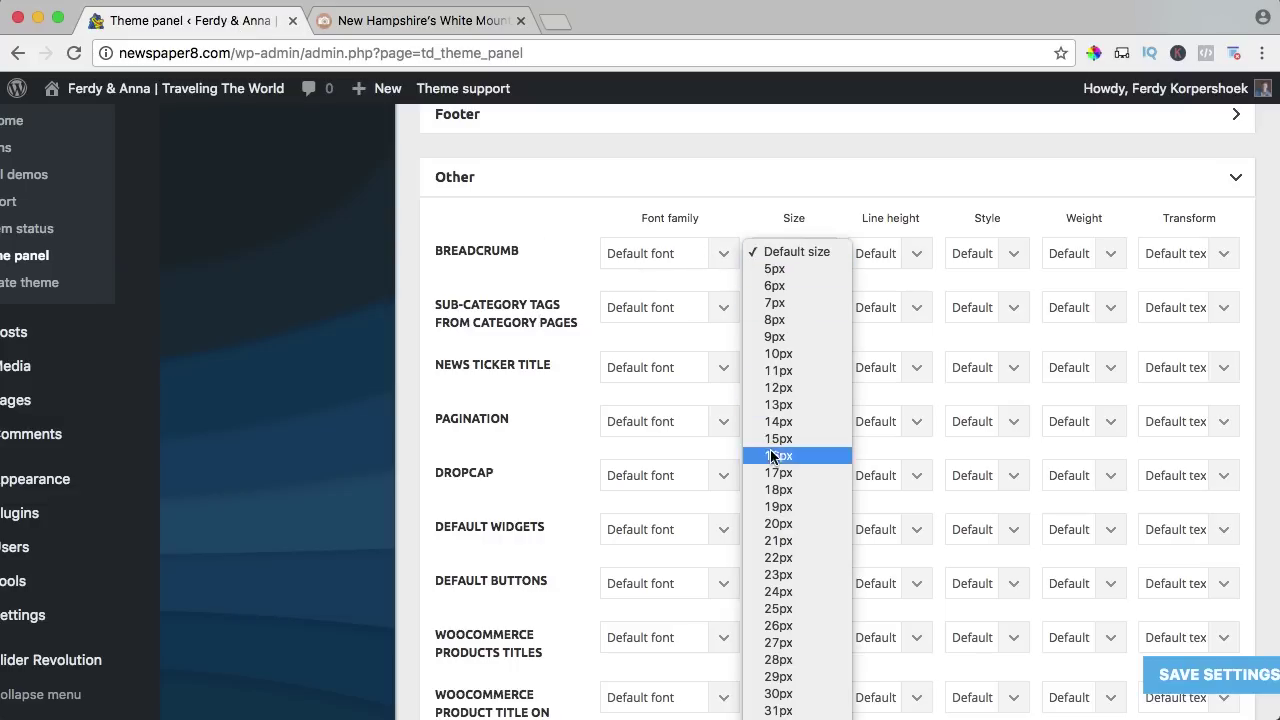
left_click(775, 526)
left_click(1218, 676)
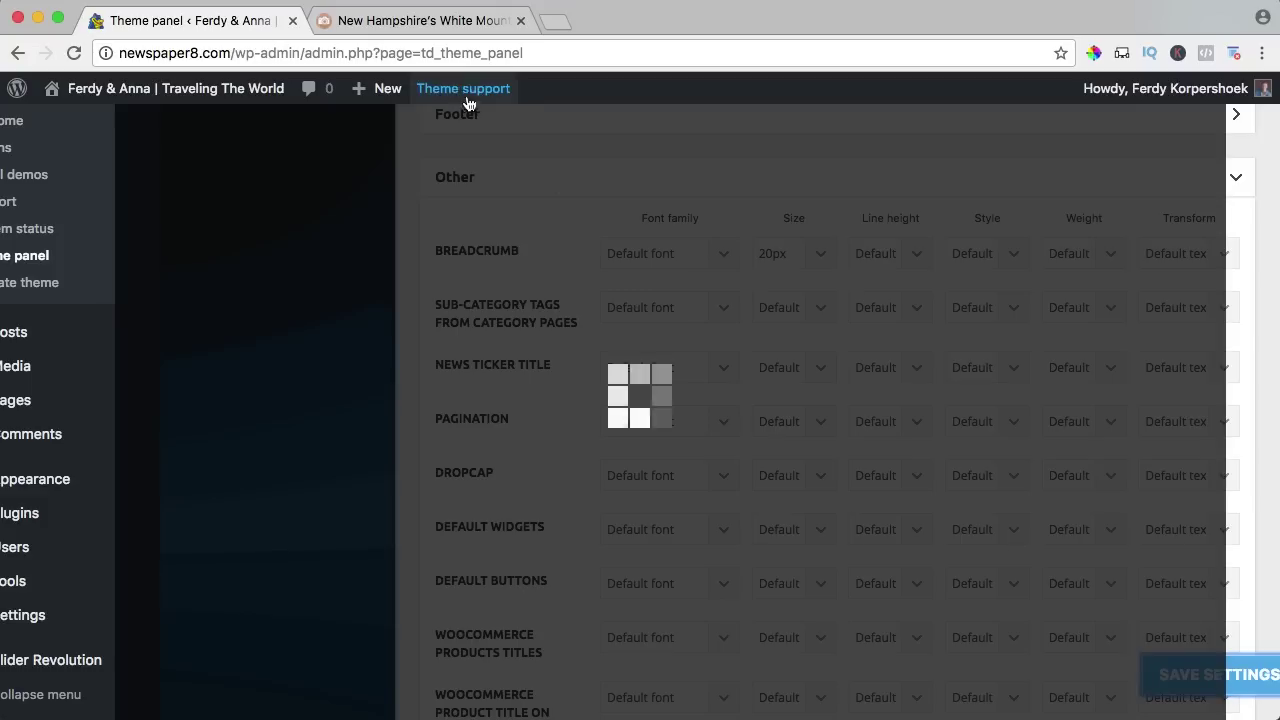
left_click(430, 20)
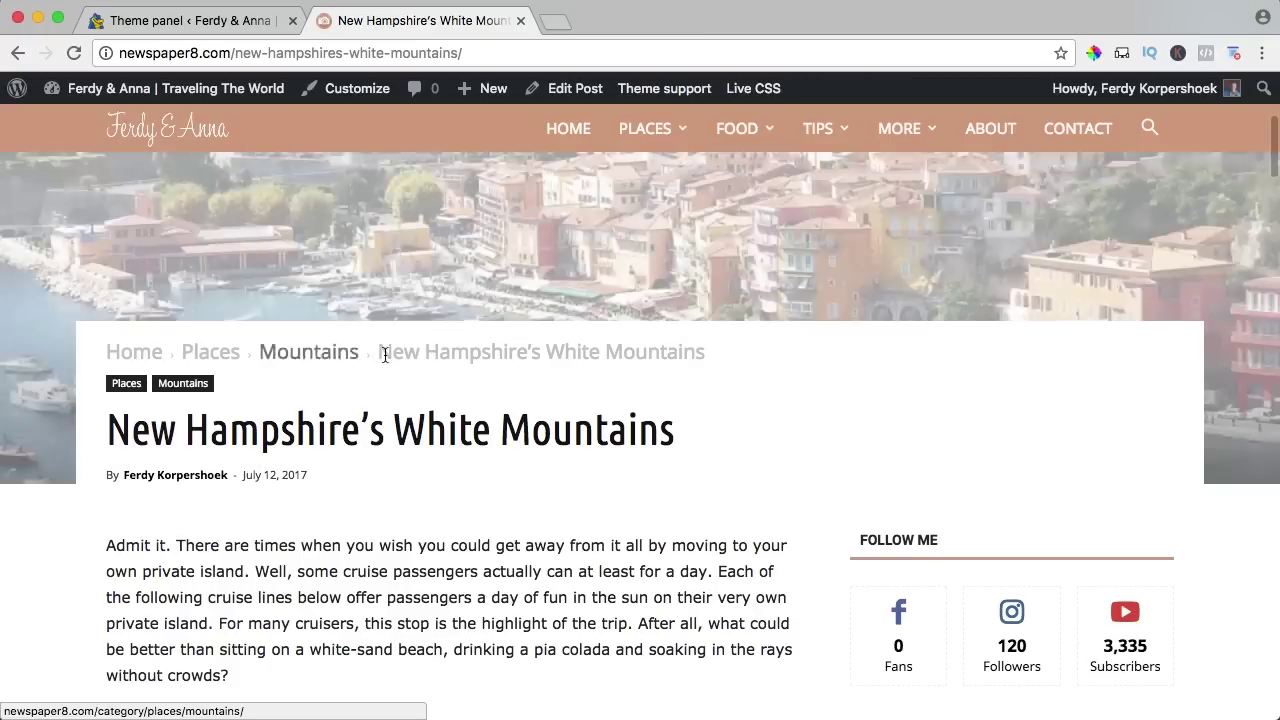
scroll(377, 391, "down", 1)
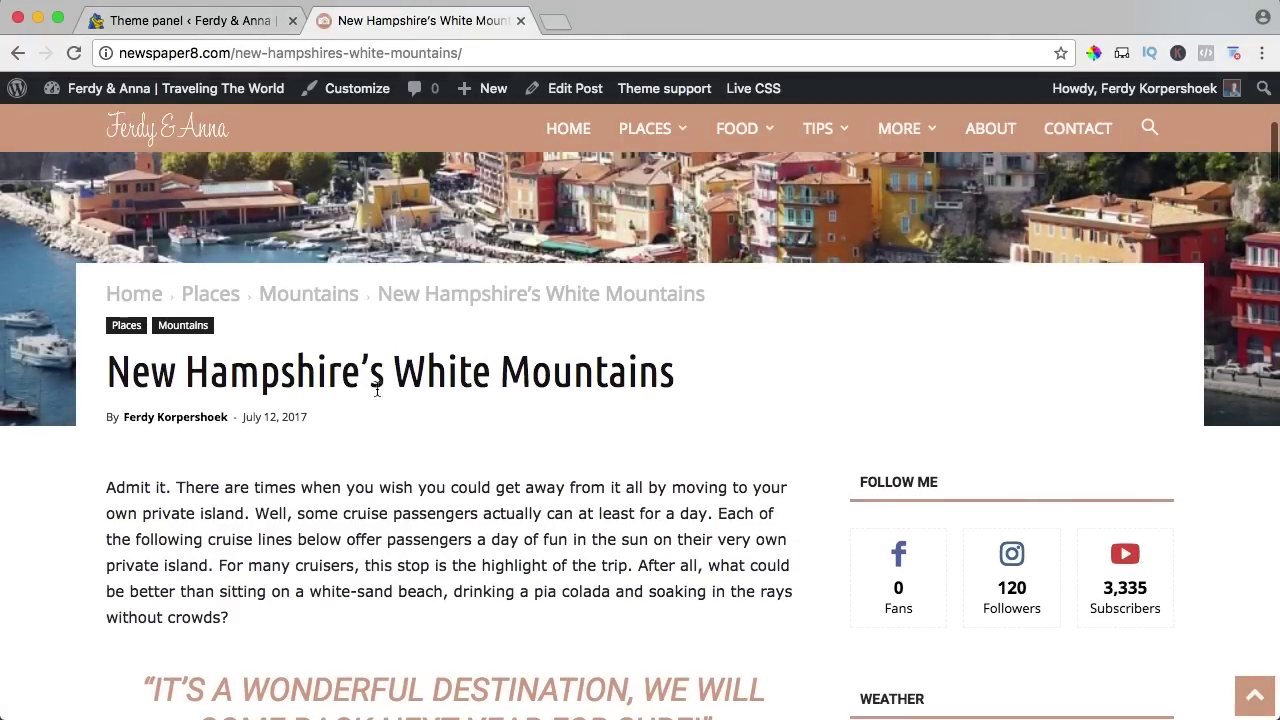
scroll(660, 428, "down", 10)
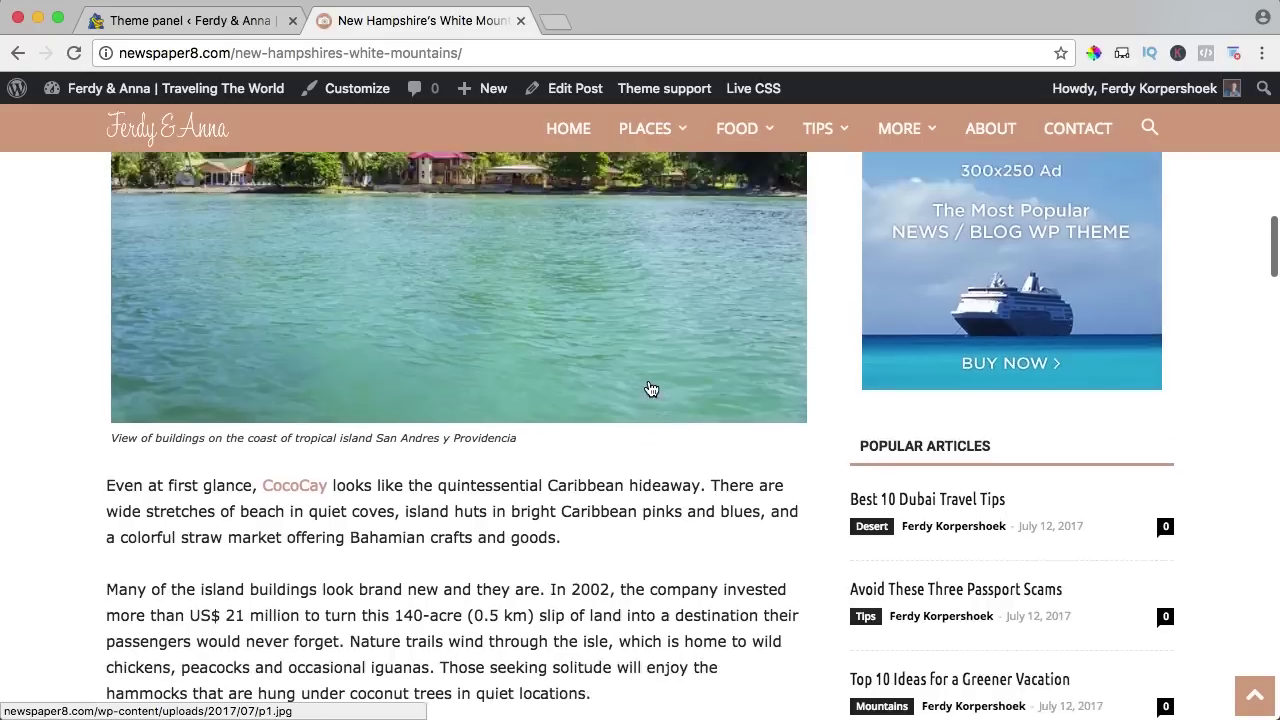
scroll(651, 389, "up", 6)
Reset the breadcrumb size to Default, expand the Body font settings, and recheck the article.
left_click(250, 21)
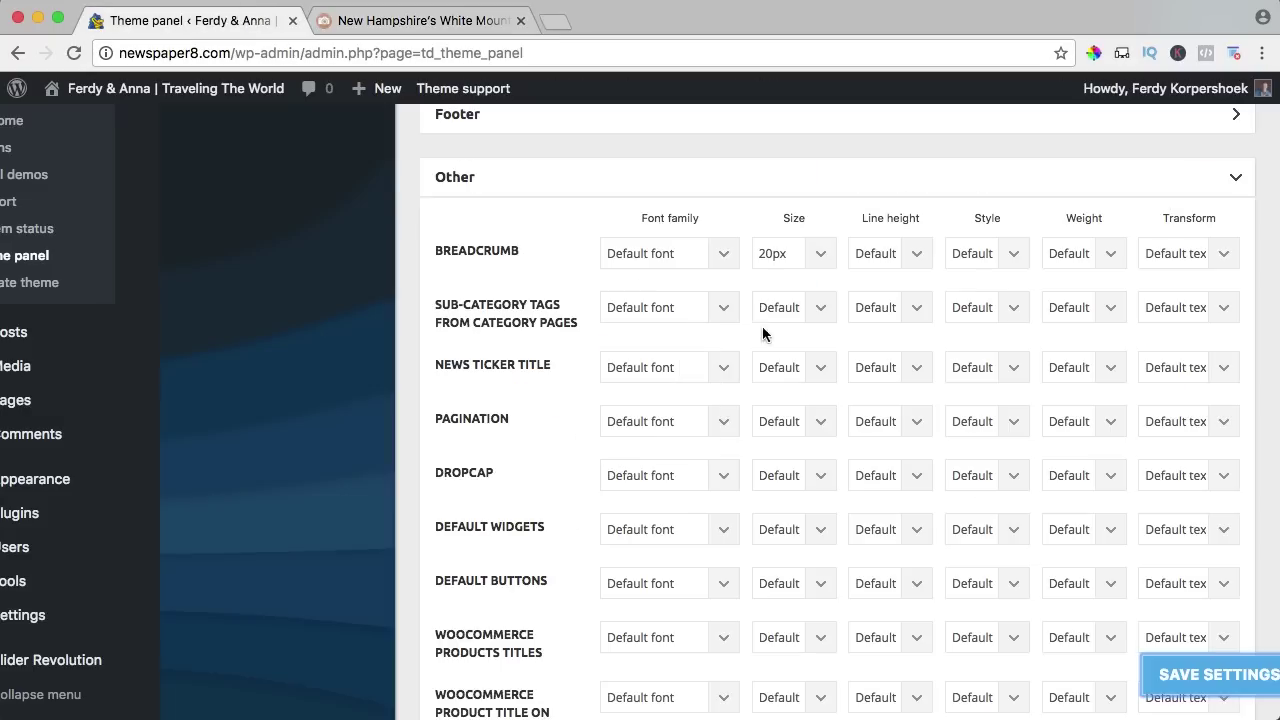
left_click(764, 259)
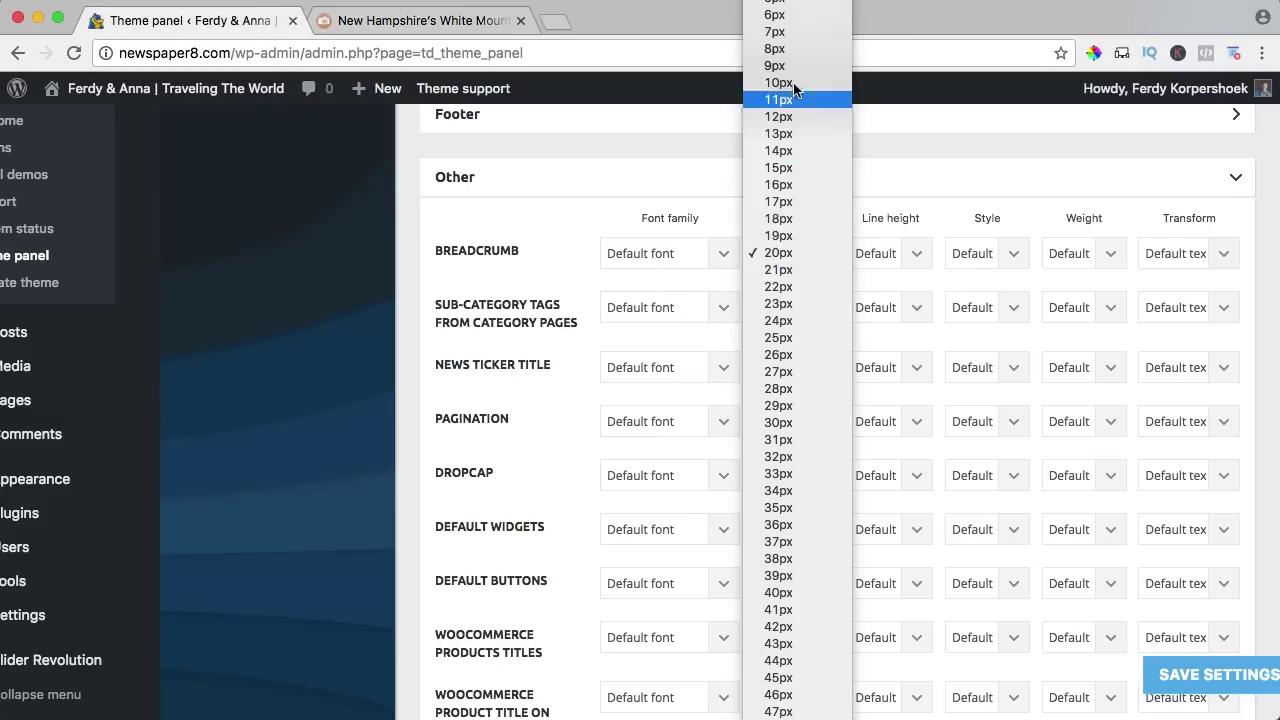
left_click(781, 3)
scroll(784, 236, "down", 4)
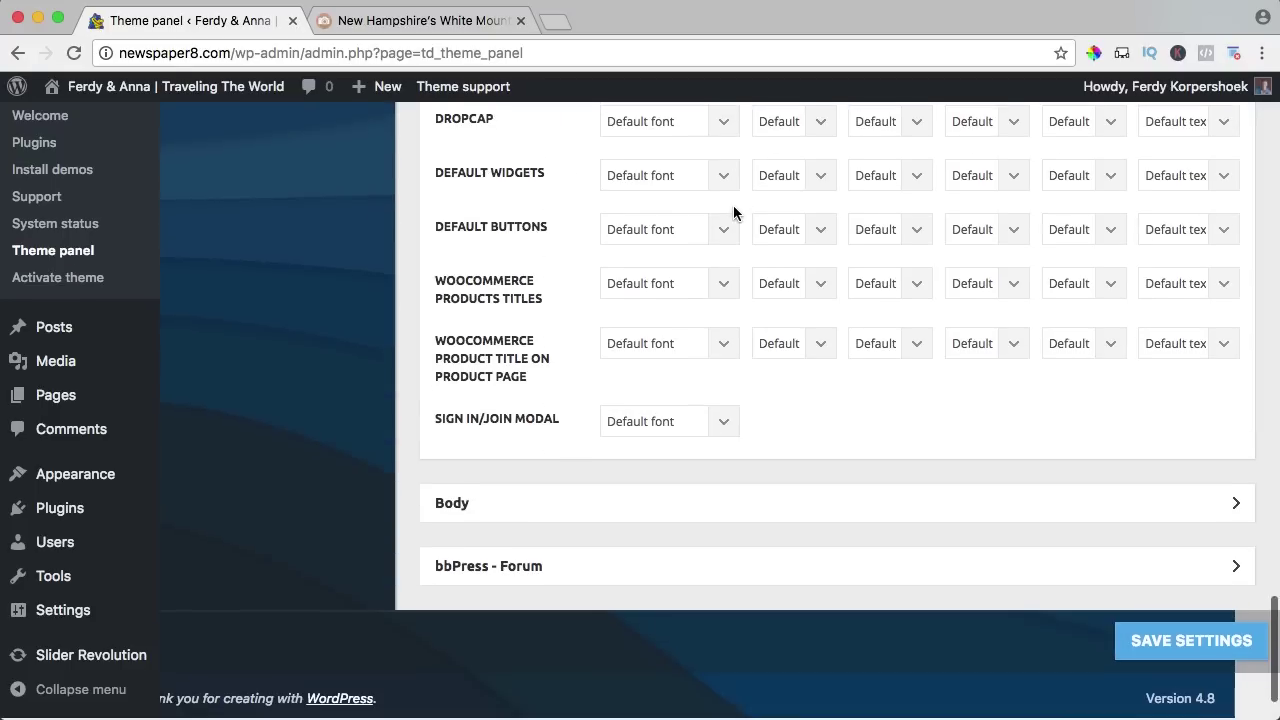
left_click(525, 511)
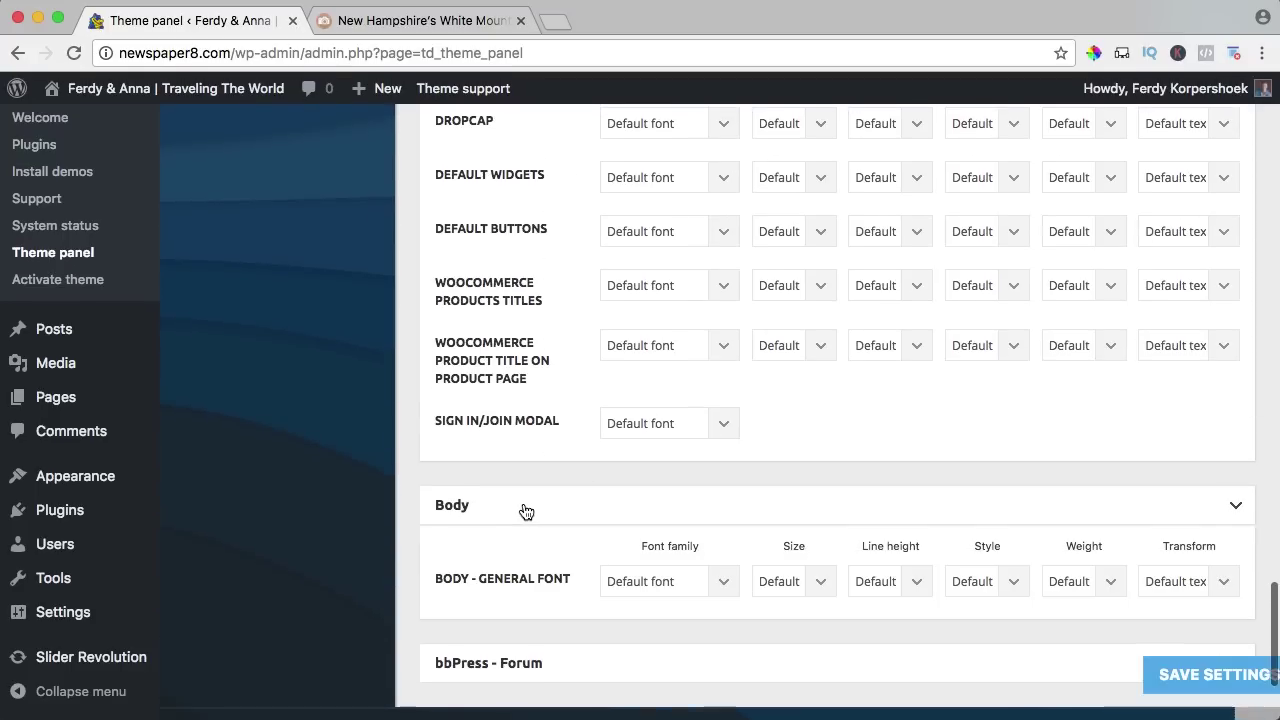
scroll(540, 511, "down", 2)
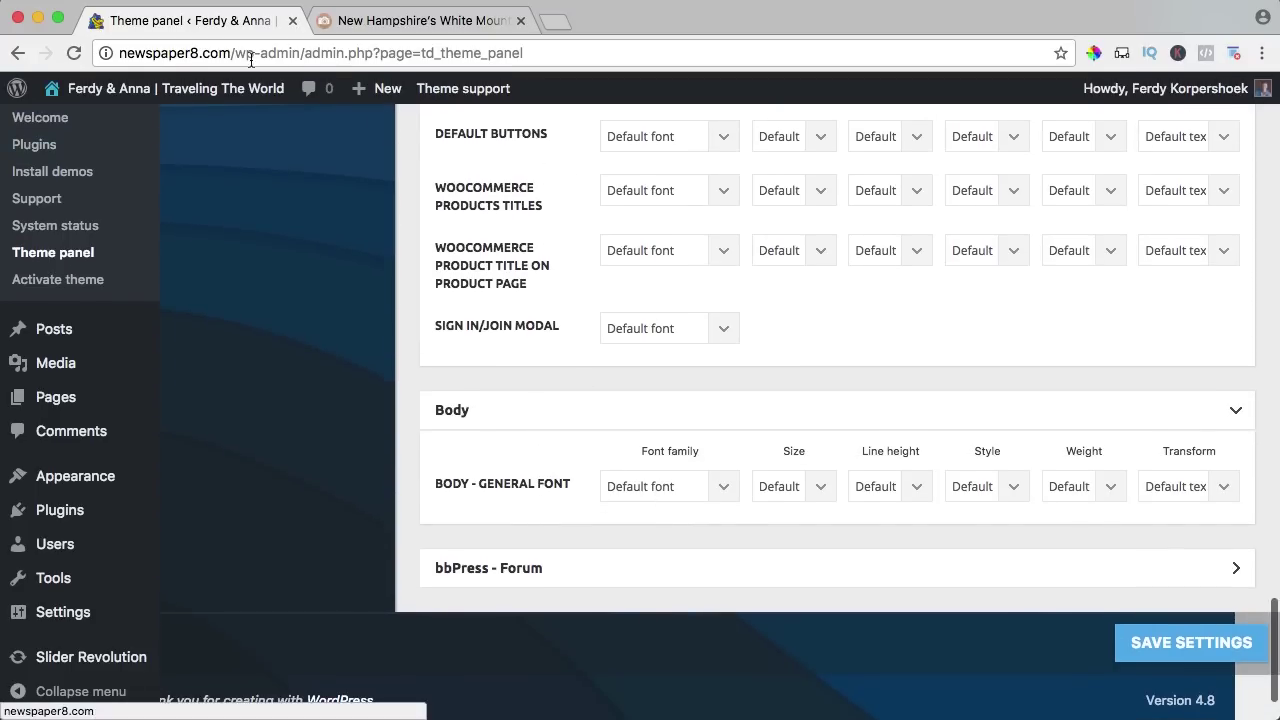
left_click(440, 22)
scroll(431, 312, "down", 2)
scroll(313, 372, "up", 5)
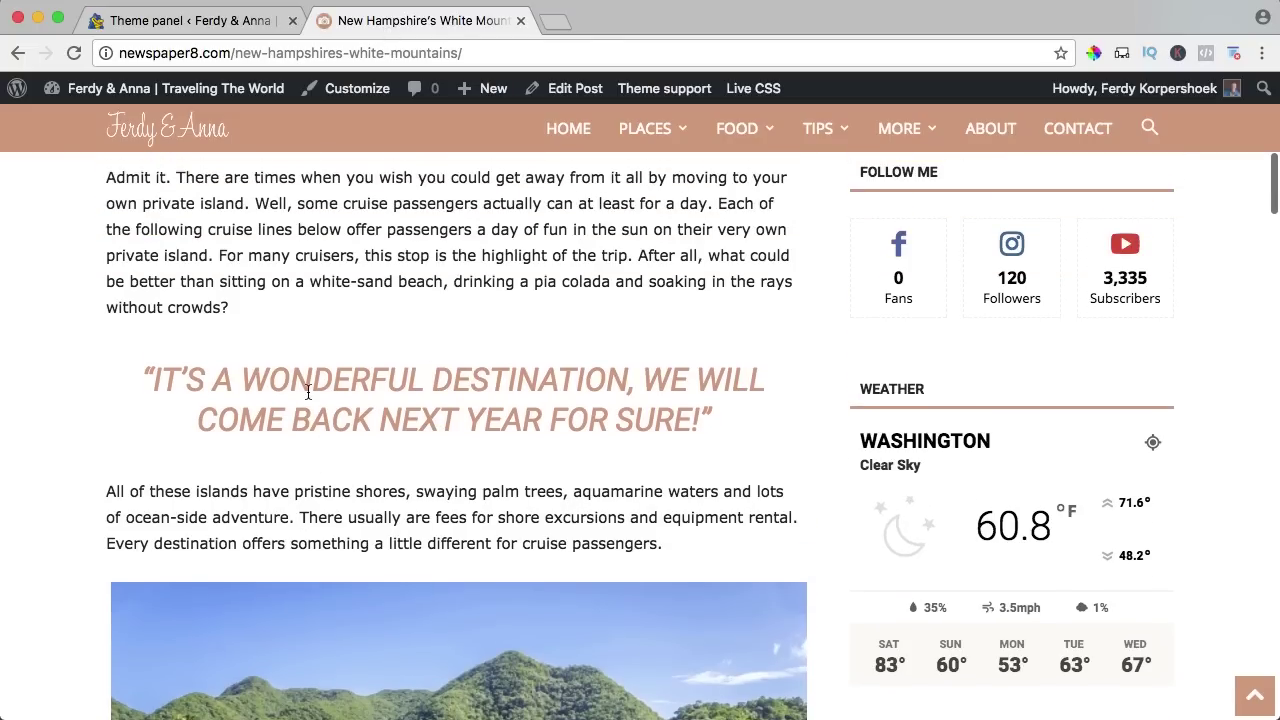
scroll(270, 303, "up", 2)
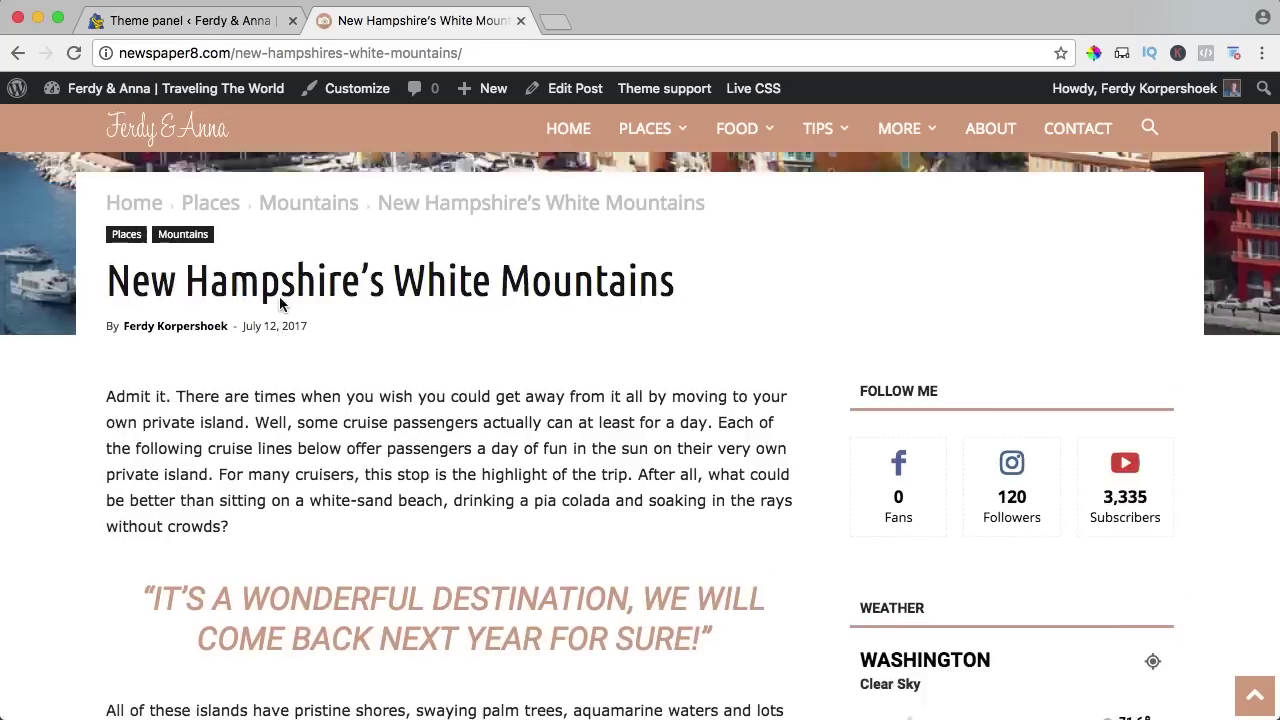
scroll(250, 300, "down", 3)
key("ctrl+shift+Tab")
Collapse the Other font settings and look at the Custom CSS editor in the custom code section.
left_click(466, 216)
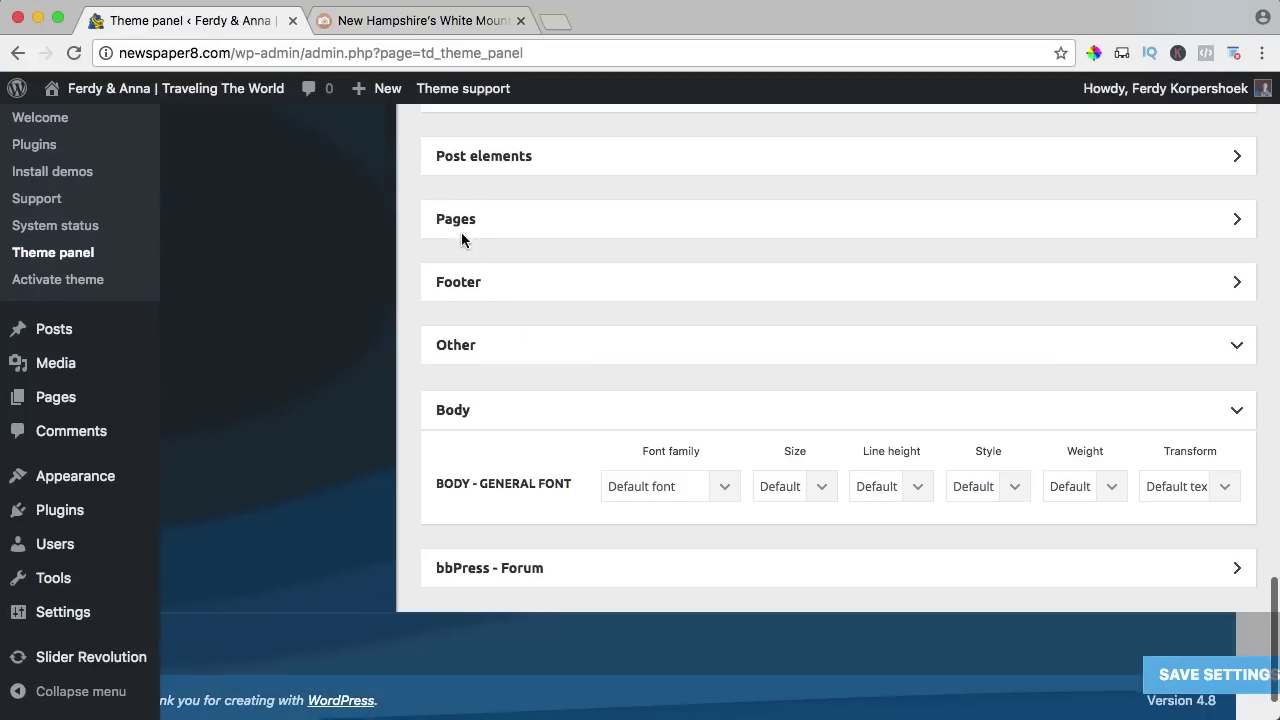
scroll(455, 400, "up", 15)
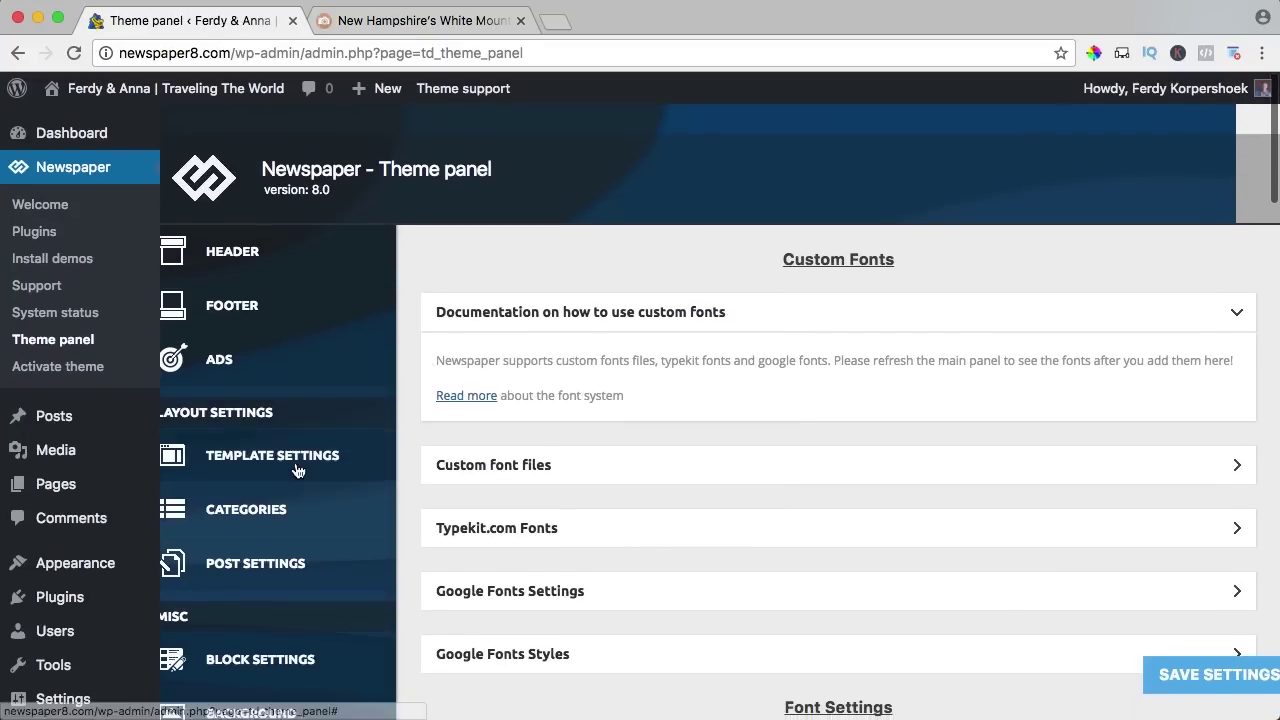
scroll(302, 467, "down", 5)
scroll(311, 440, "down", 2)
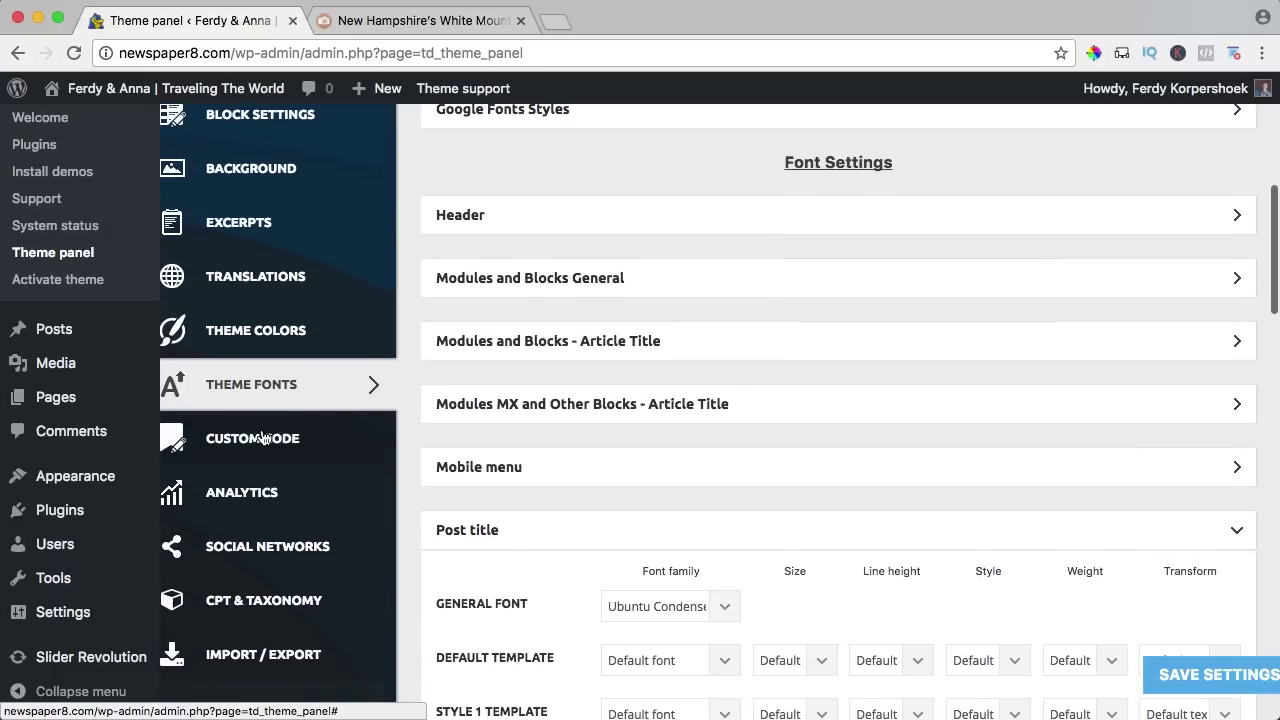
left_click(262, 437)
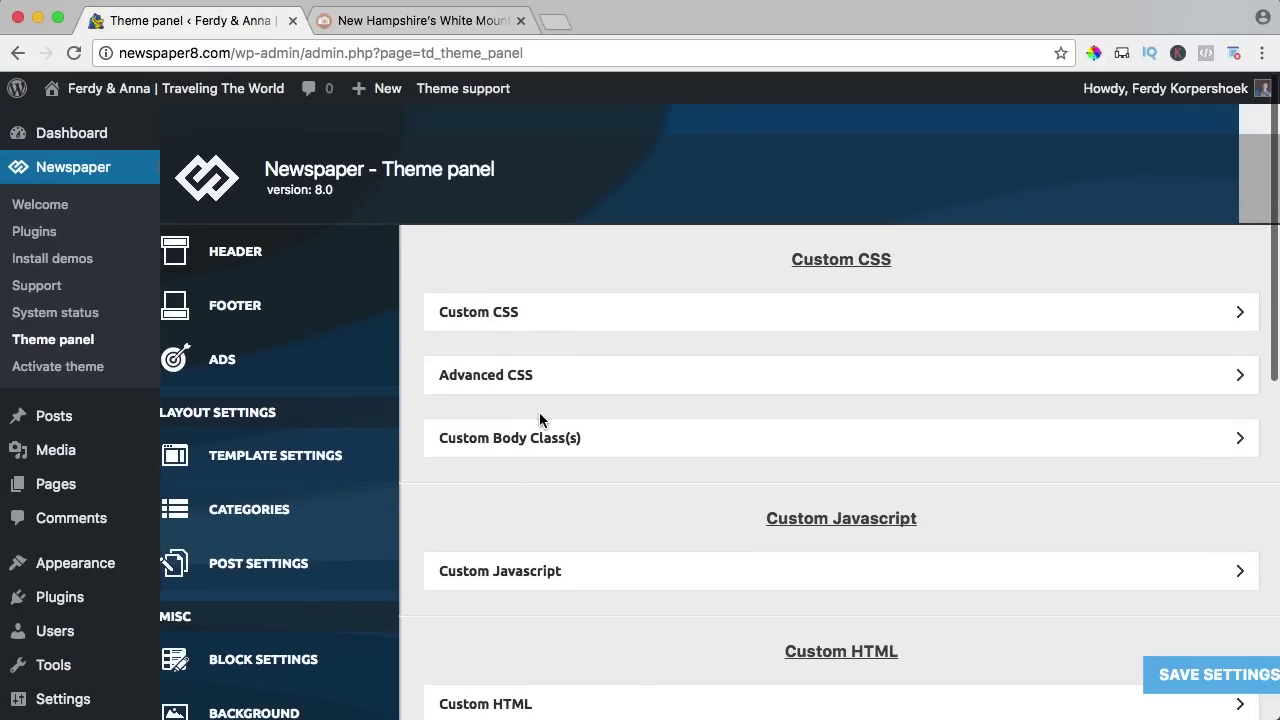
left_click(474, 318)
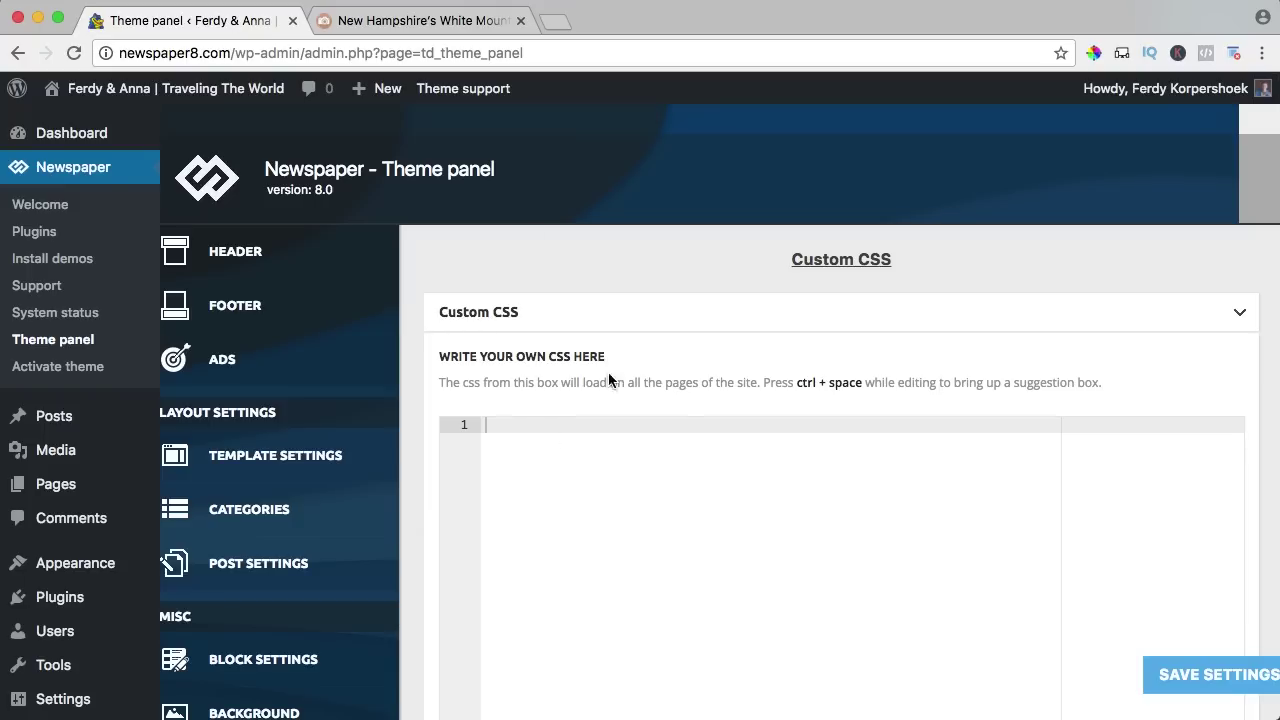
left_click(485, 318)
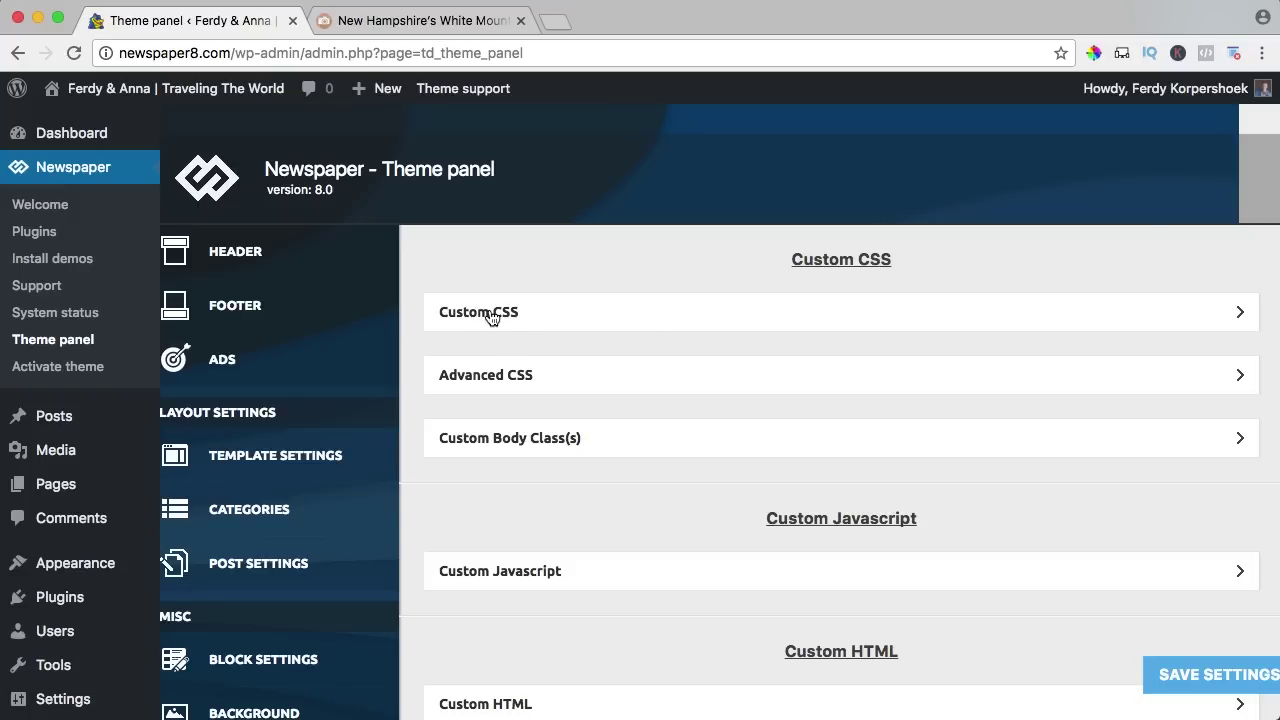
Compare with the live post, re-expand Custom CSS, then show the empty Google Analytics code settings.
left_click(412, 22)
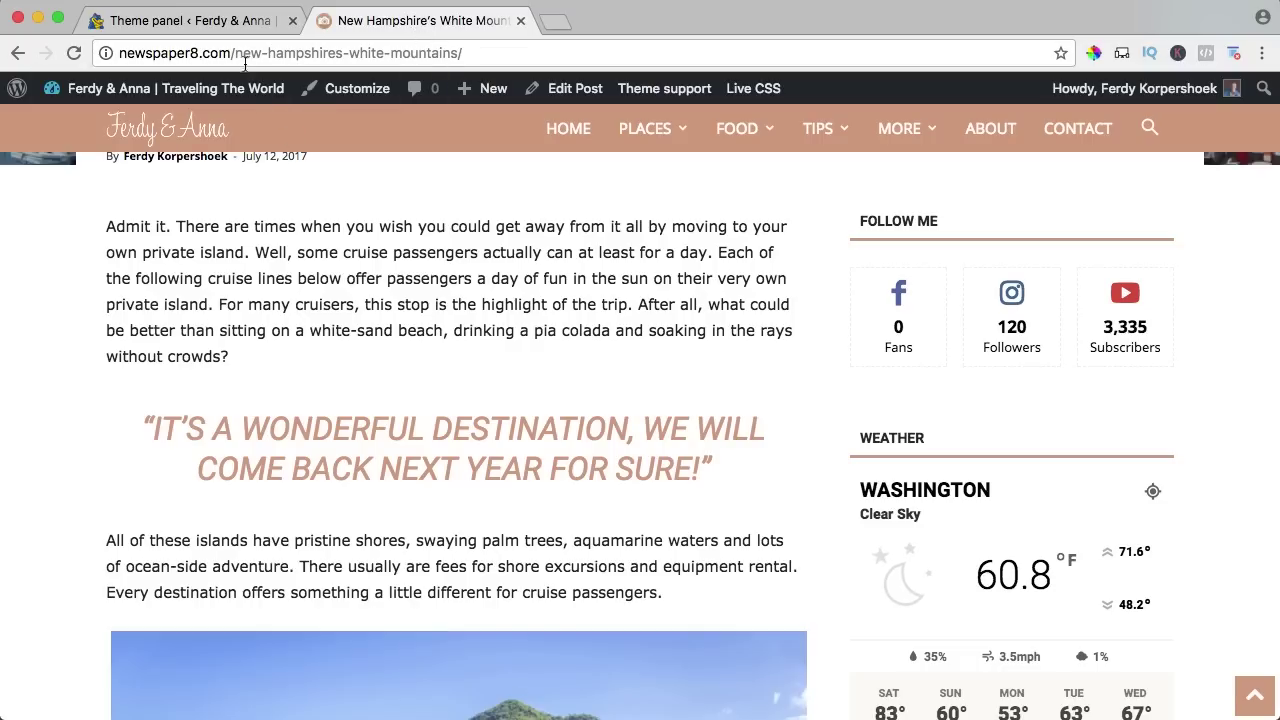
left_click(200, 20)
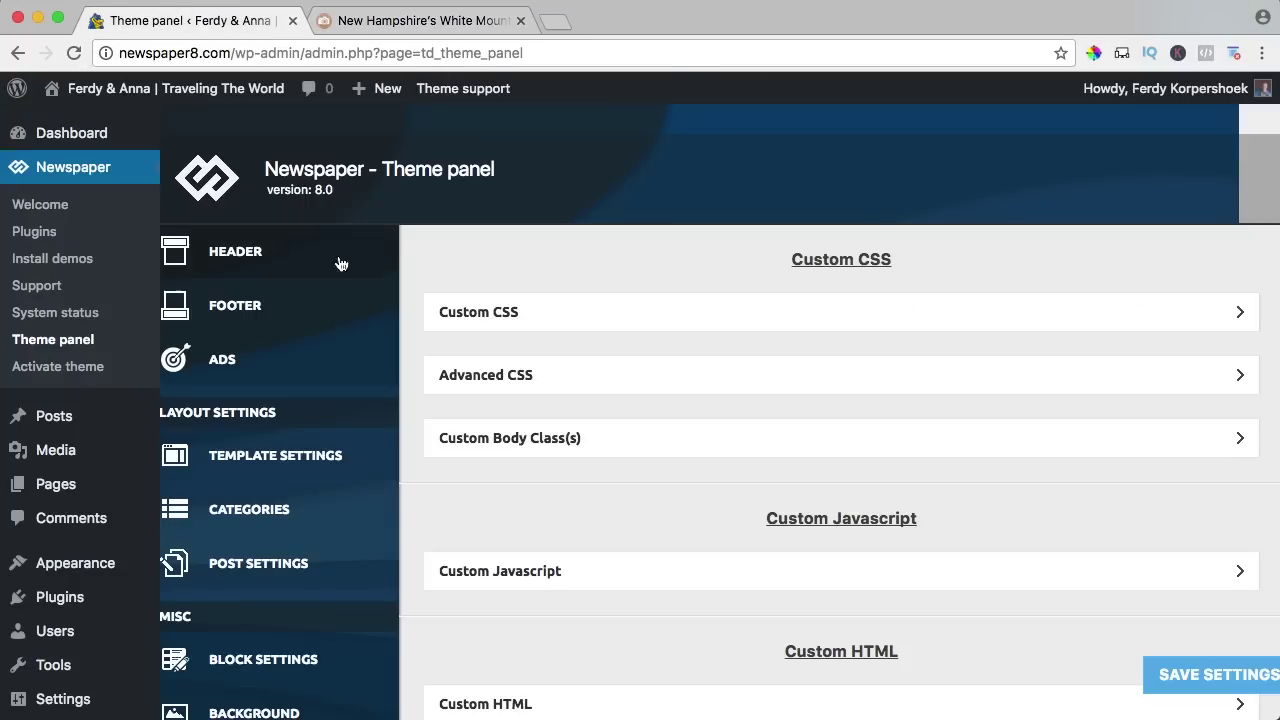
scroll(349, 429, "down", 5)
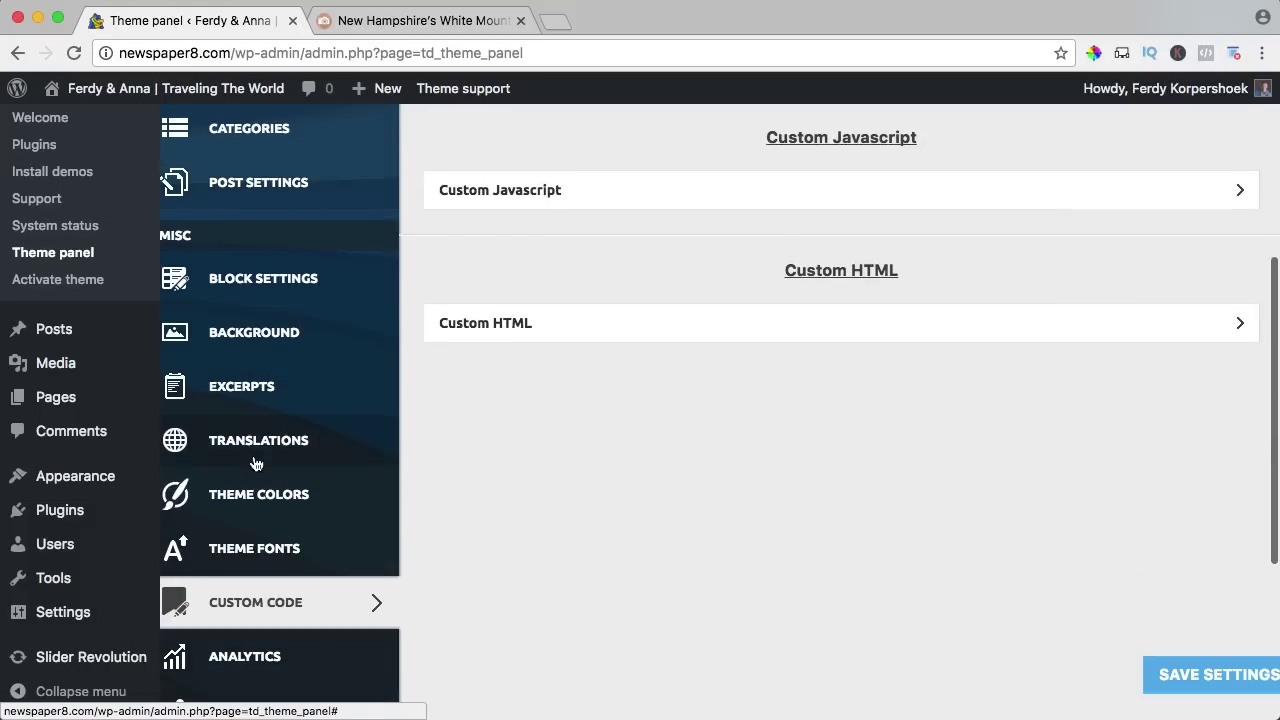
scroll(256, 463, "down", 2)
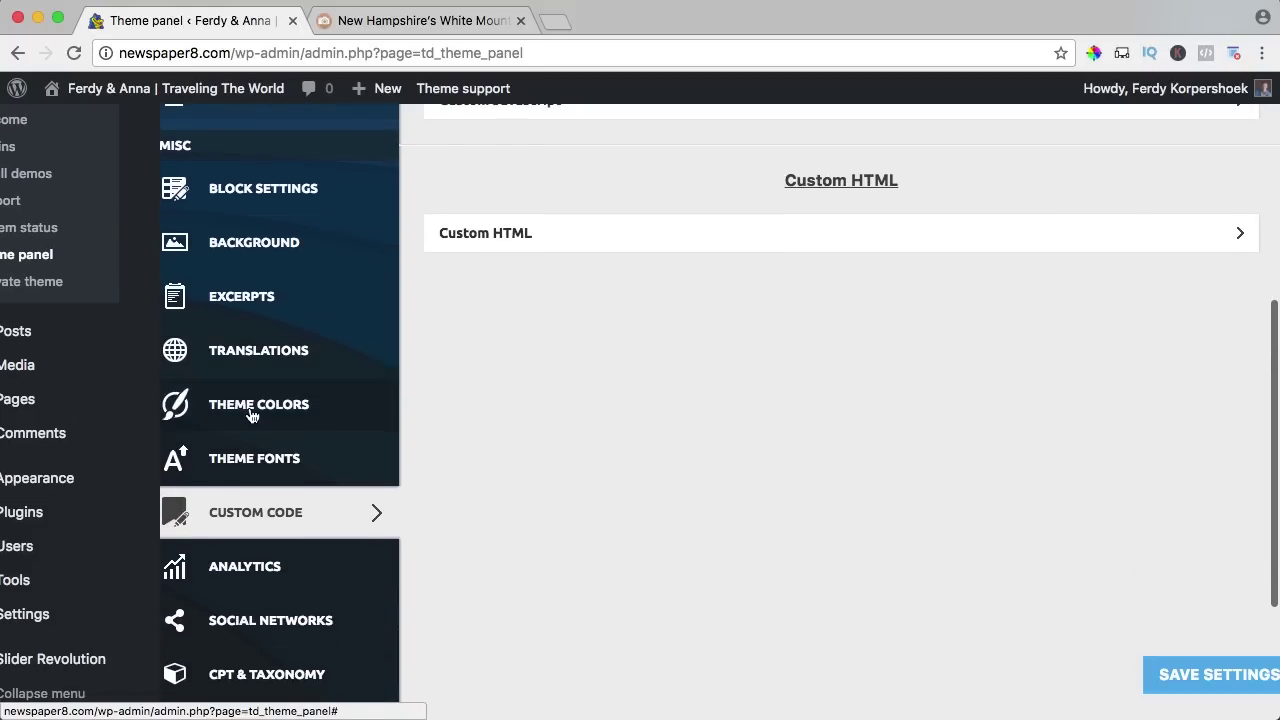
scroll(270, 447, "up", 5)
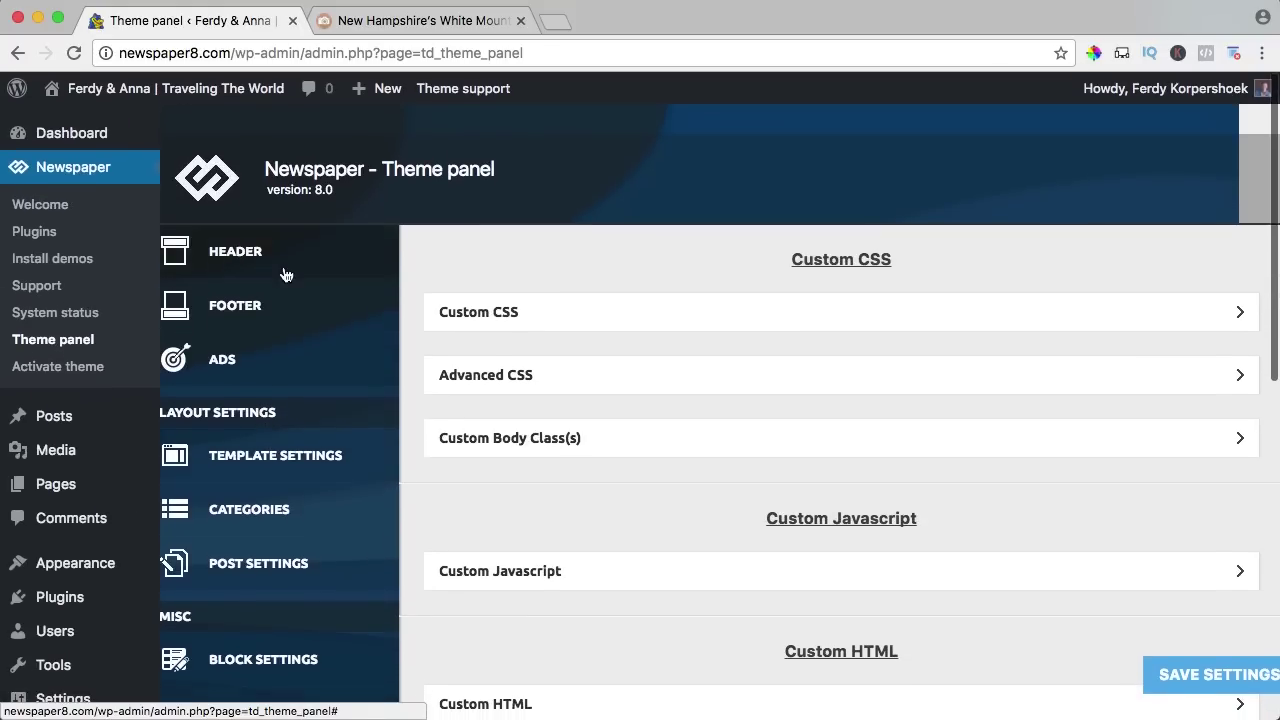
left_click(415, 20)
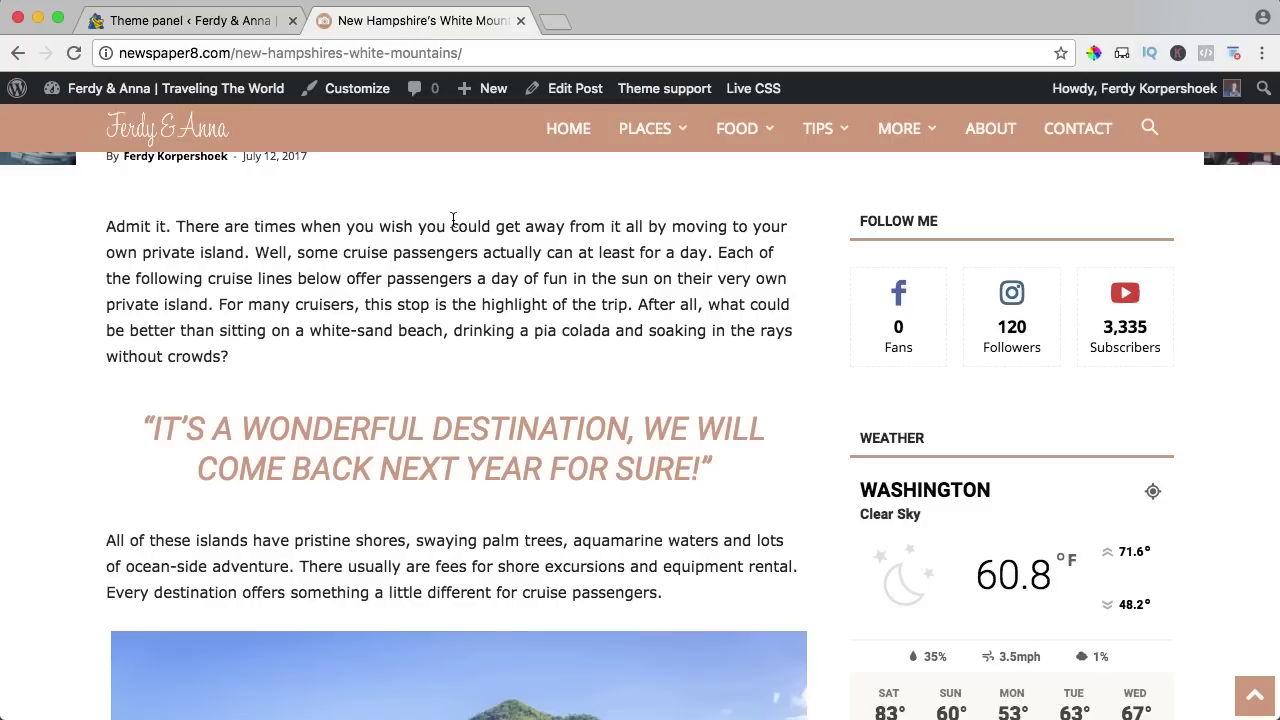
left_click(209, 20)
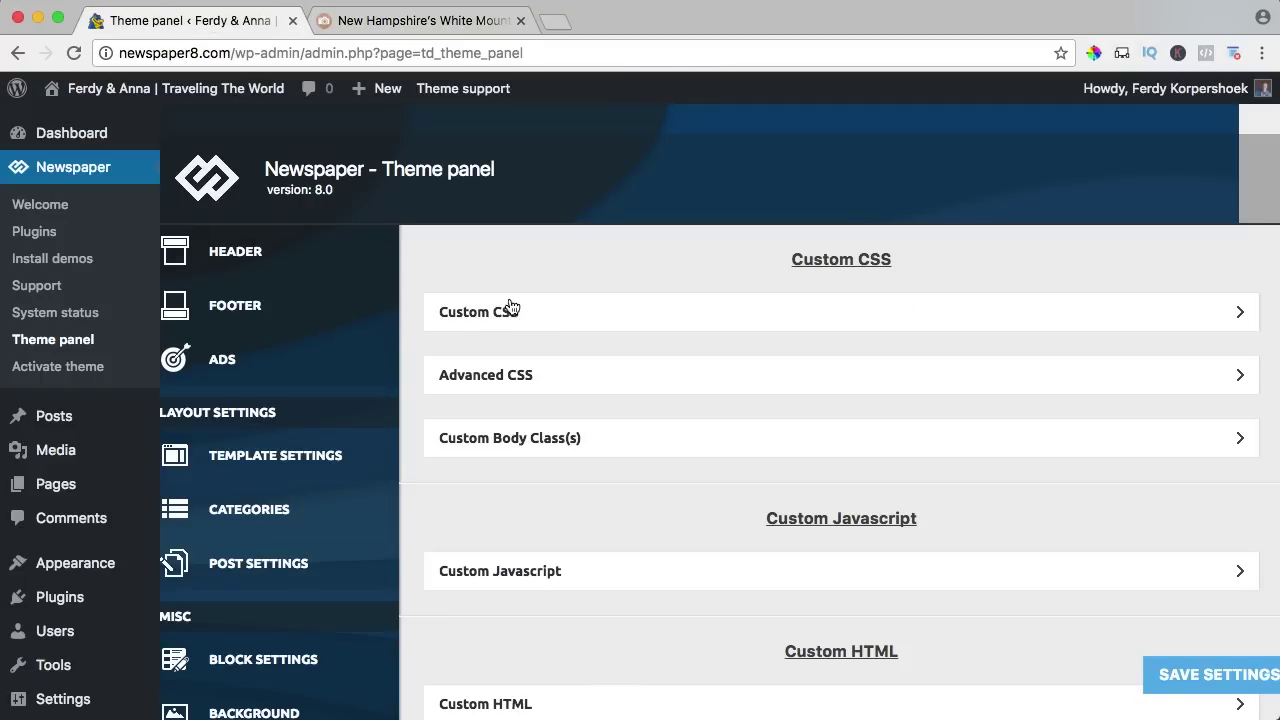
left_click(480, 318)
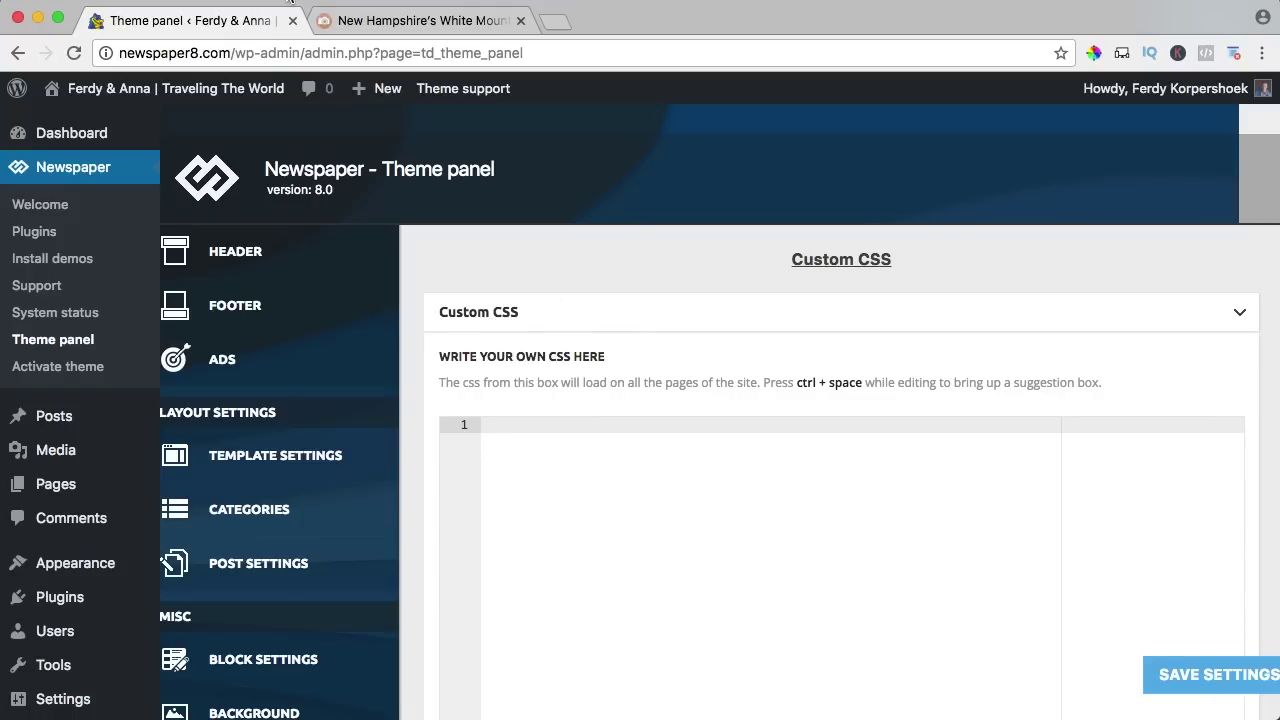
scroll(355, 368, "down", 10)
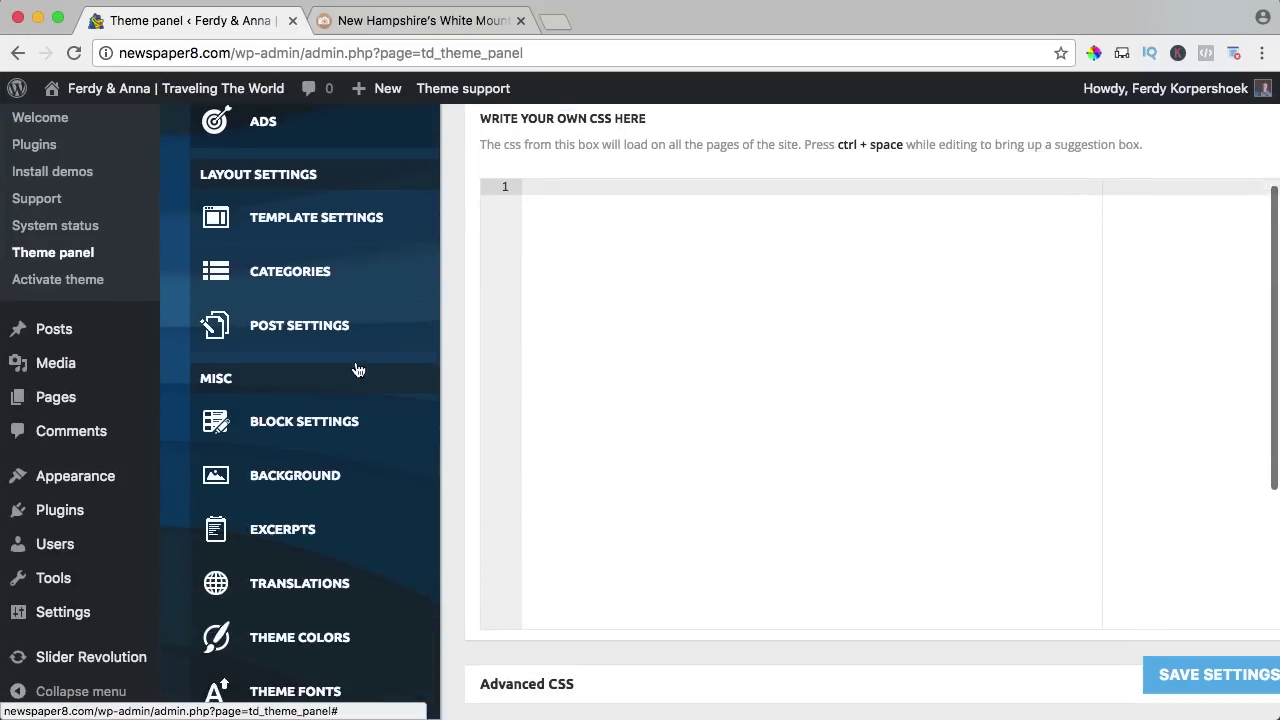
scroll(355, 368, "down", 3)
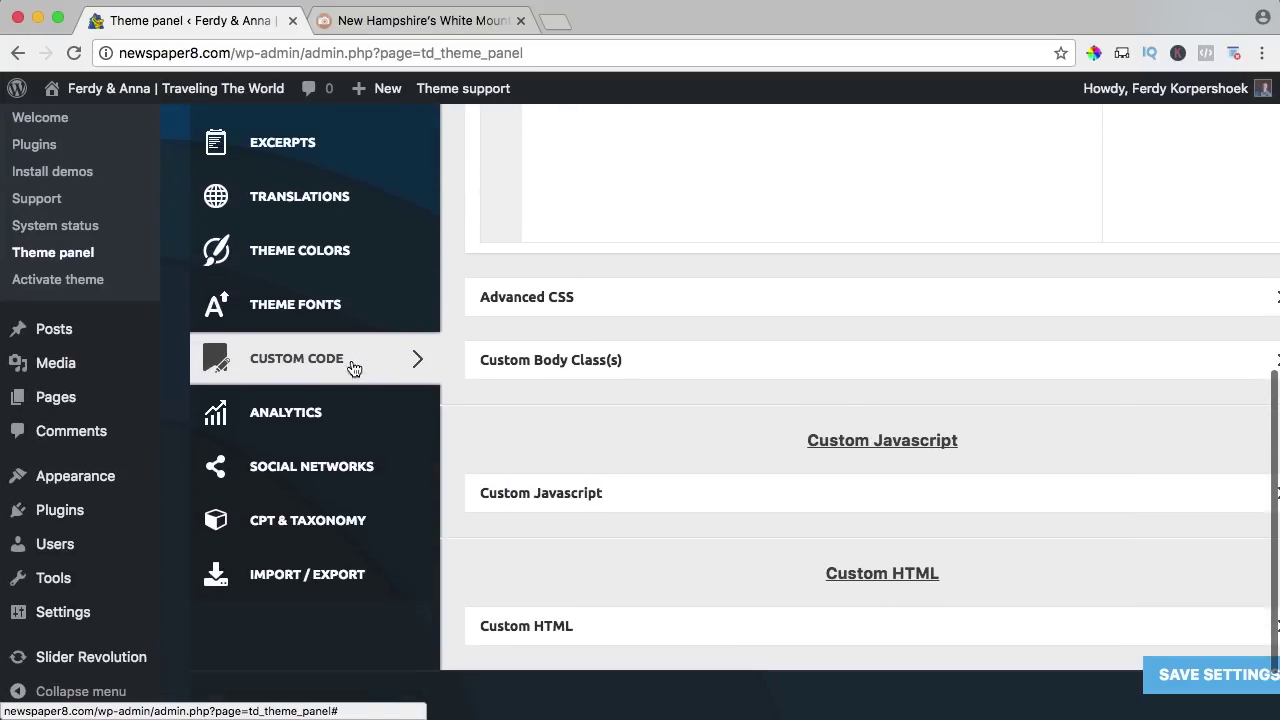
left_click(313, 414)
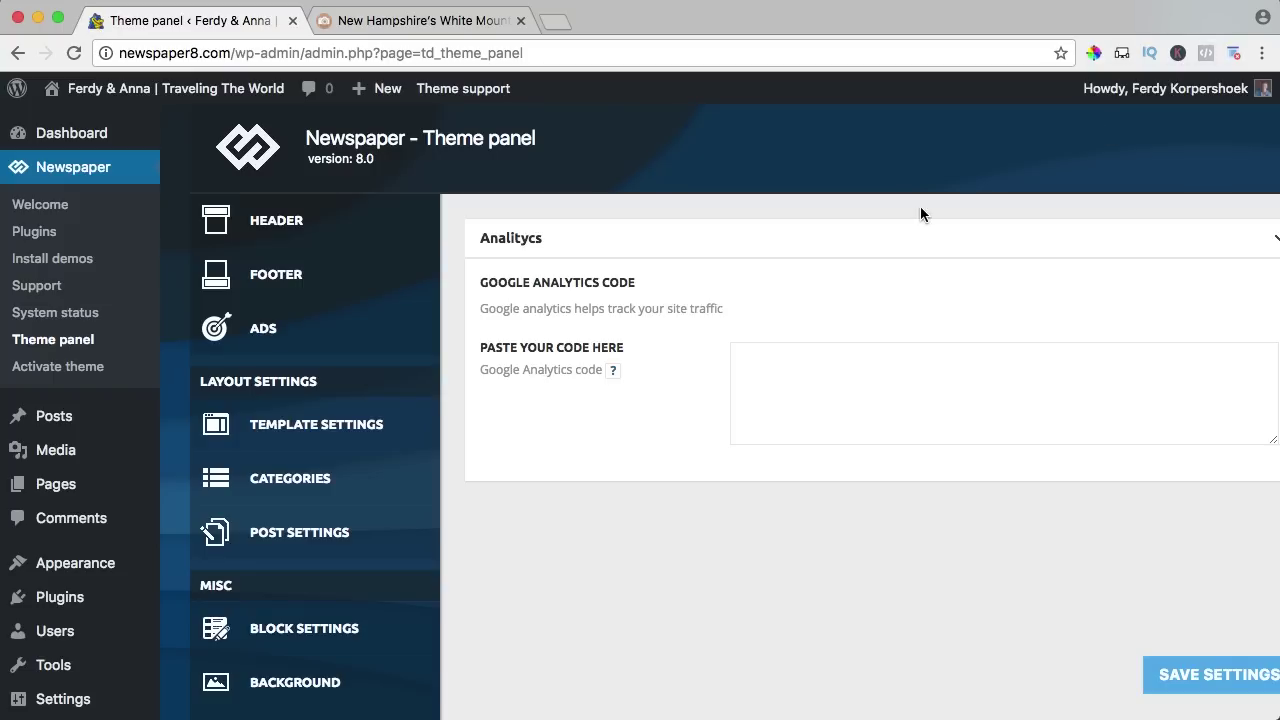
Browse the Social Networks and CPT & Taxonomy settings, then head for Import / Export.
scroll(445, 307, "down", 8)
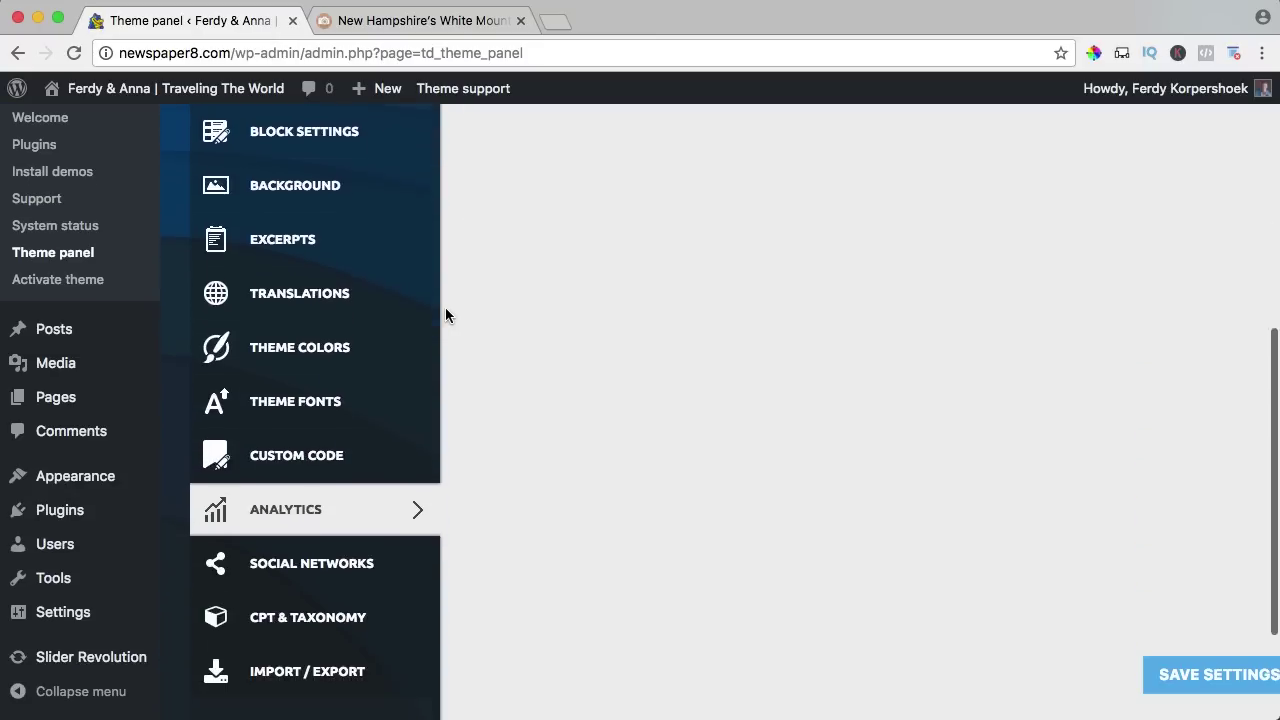
left_click(343, 430)
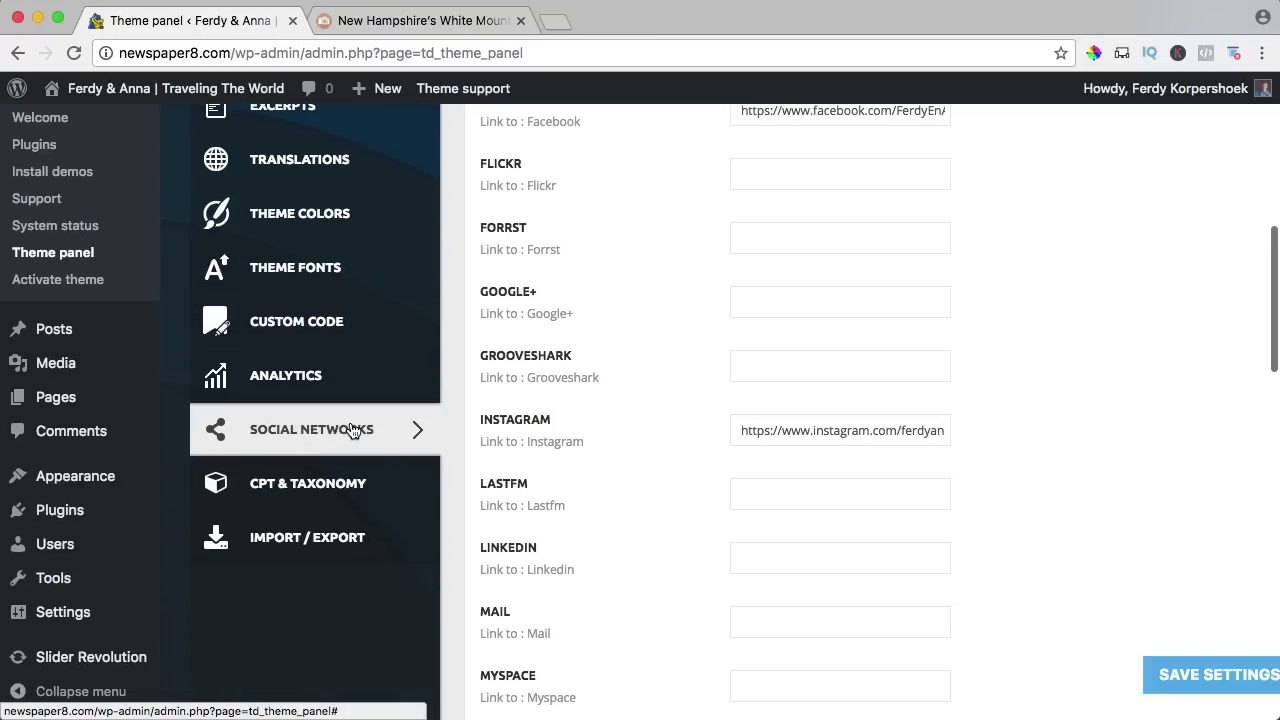
scroll(549, 386, "up", 4)
scroll(580, 390, "down", 5)
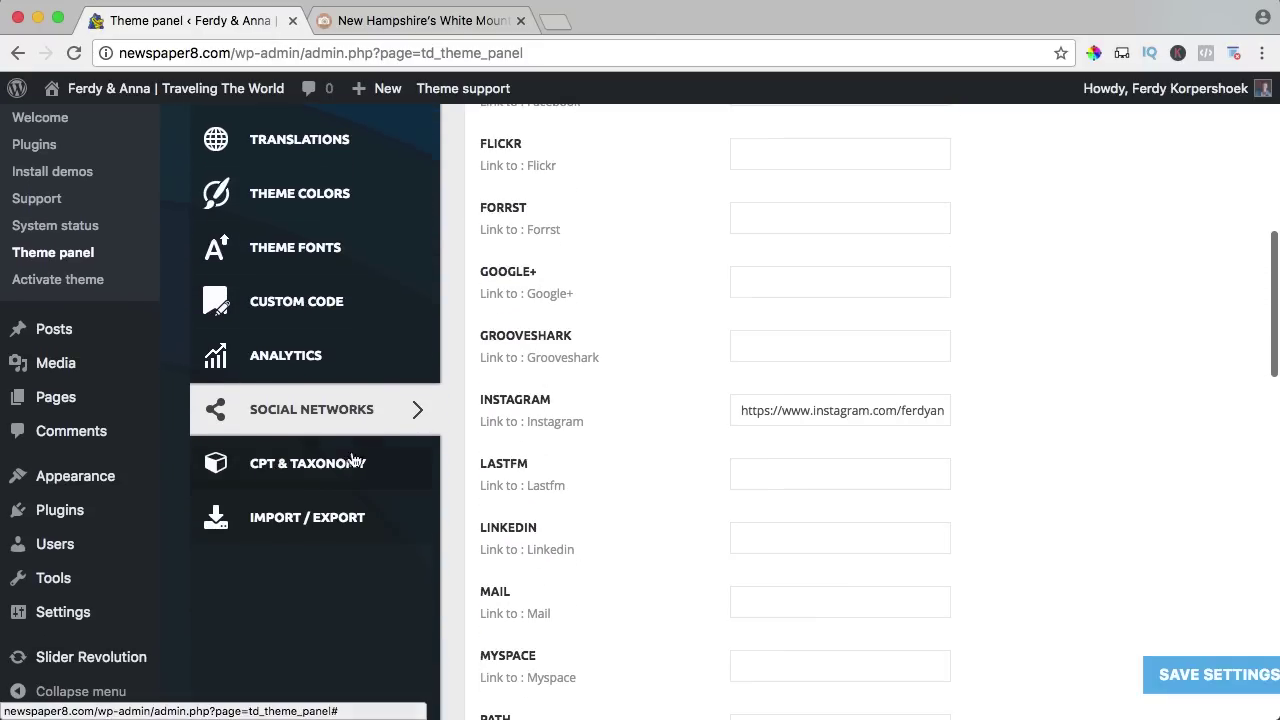
left_click(316, 470)
scroll(517, 425, "up", 10)
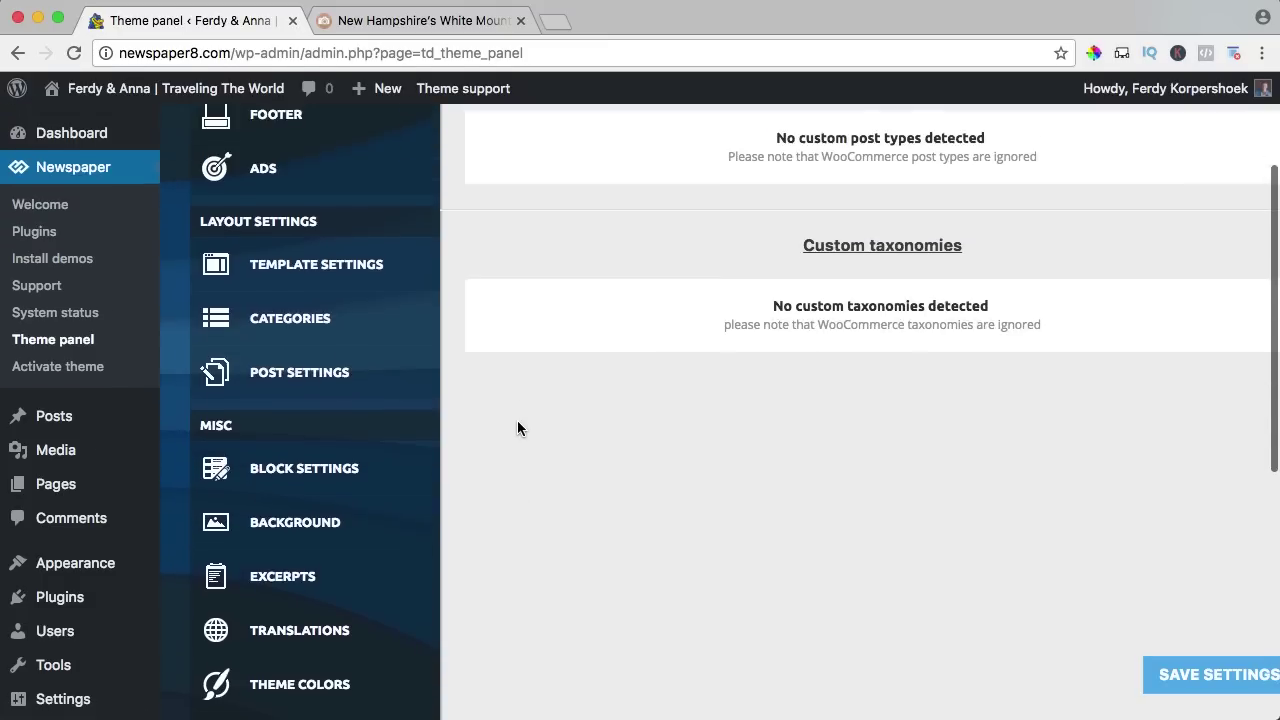
scroll(517, 428, "down", 8)
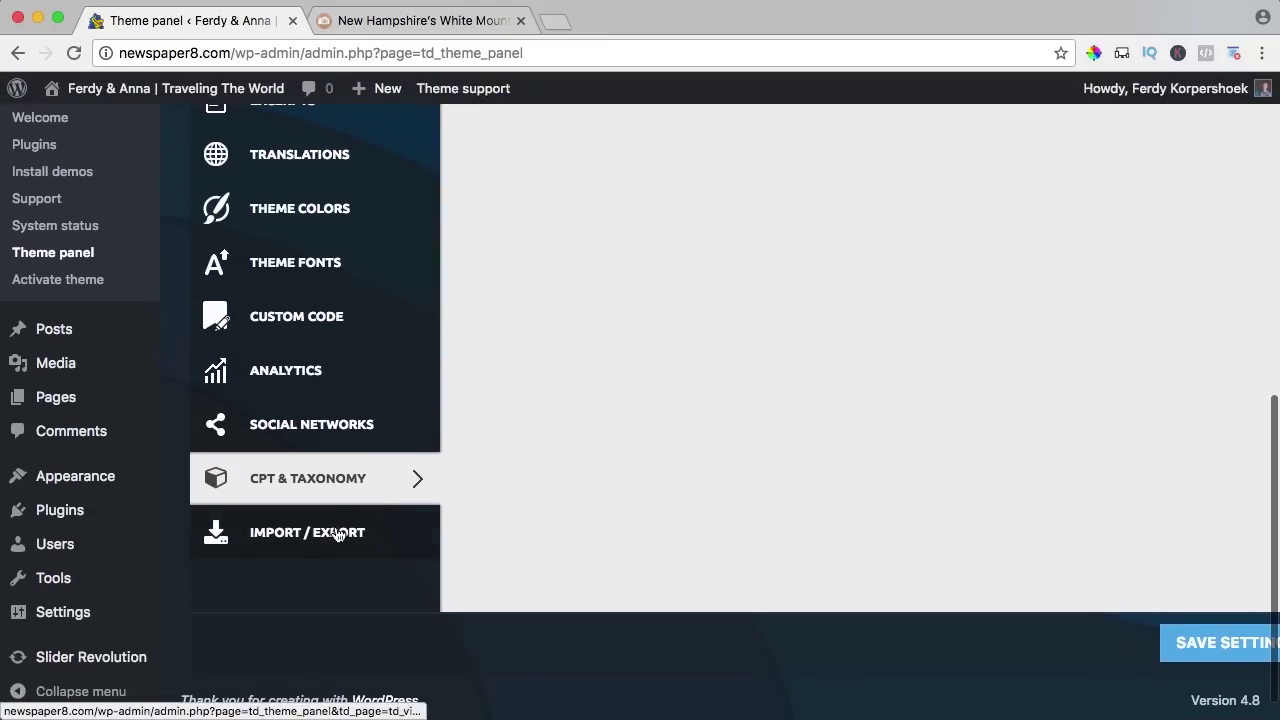
left_click(323, 535)
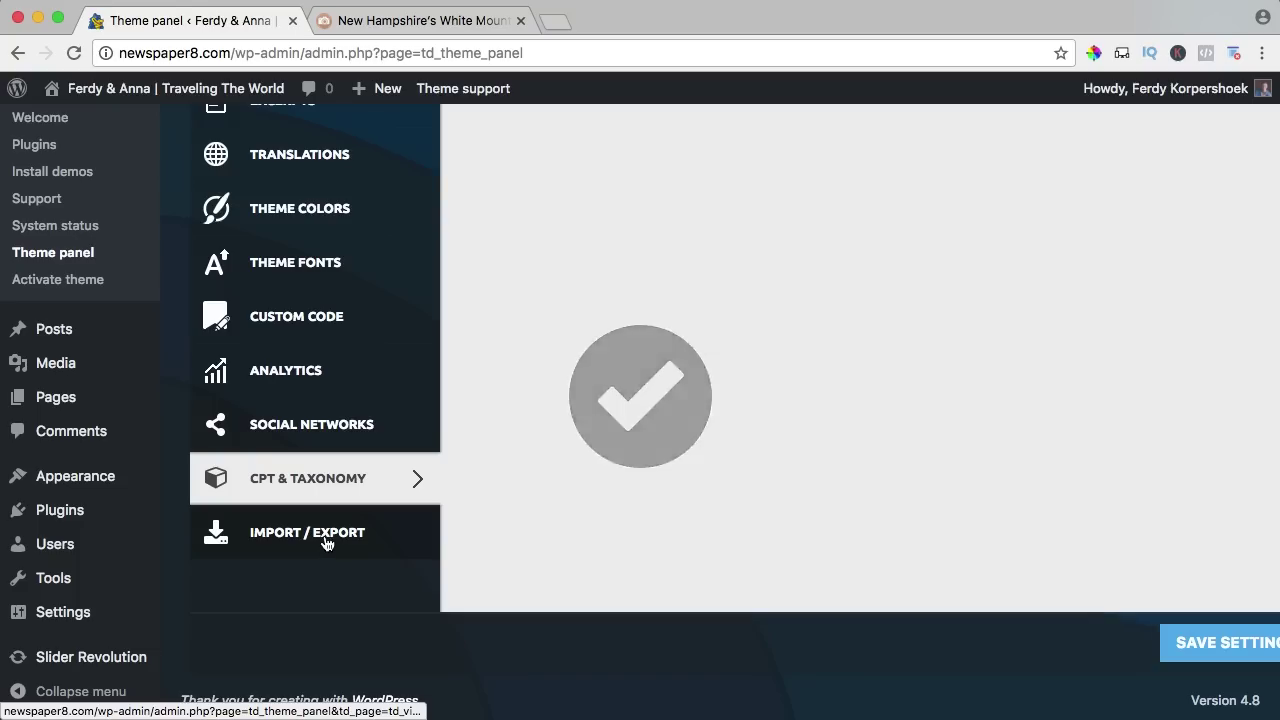
Dismiss the leave-Theme-Panel warning and go from the blog post to the site's home page.
left_click(323, 537)
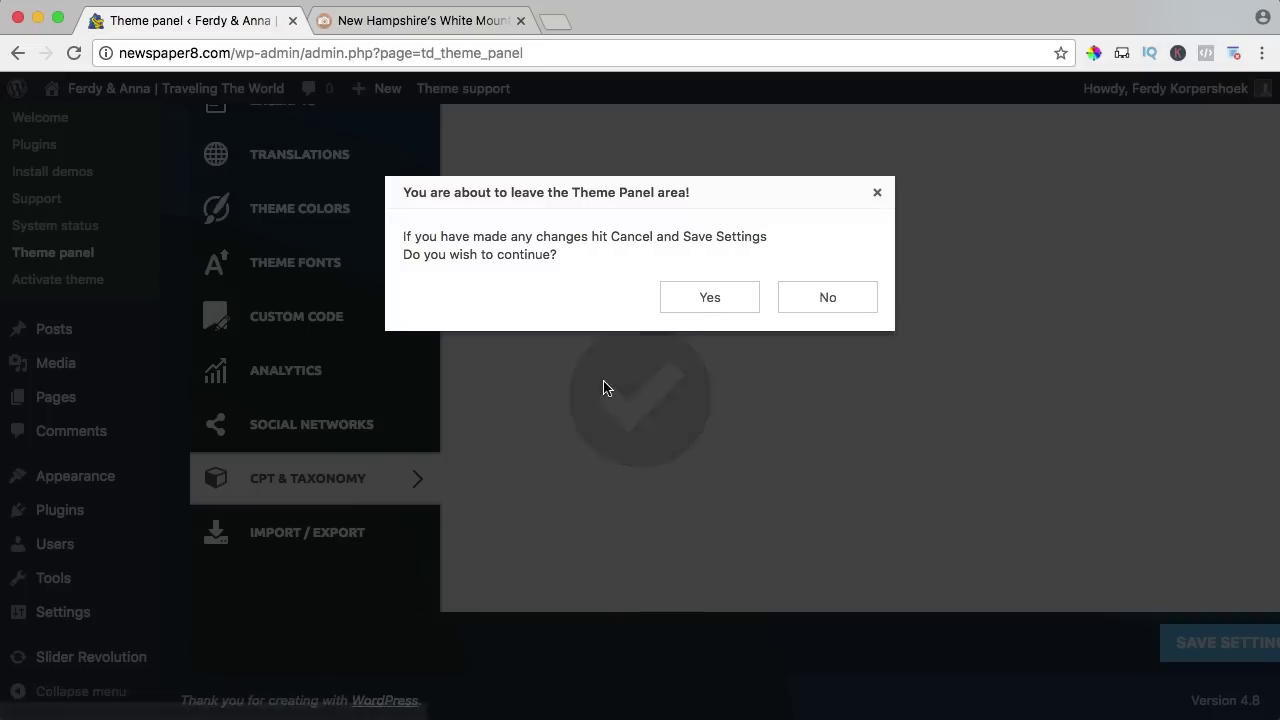
left_click(876, 198)
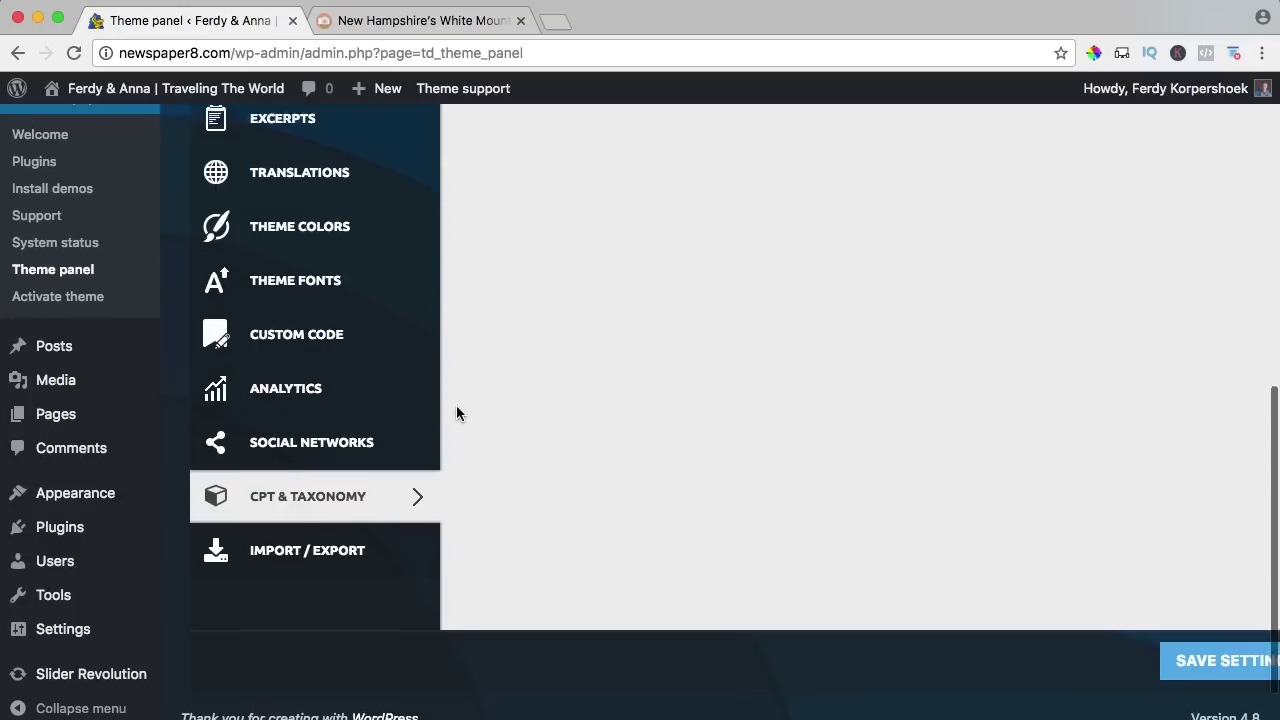
scroll(456, 405, "up", 10)
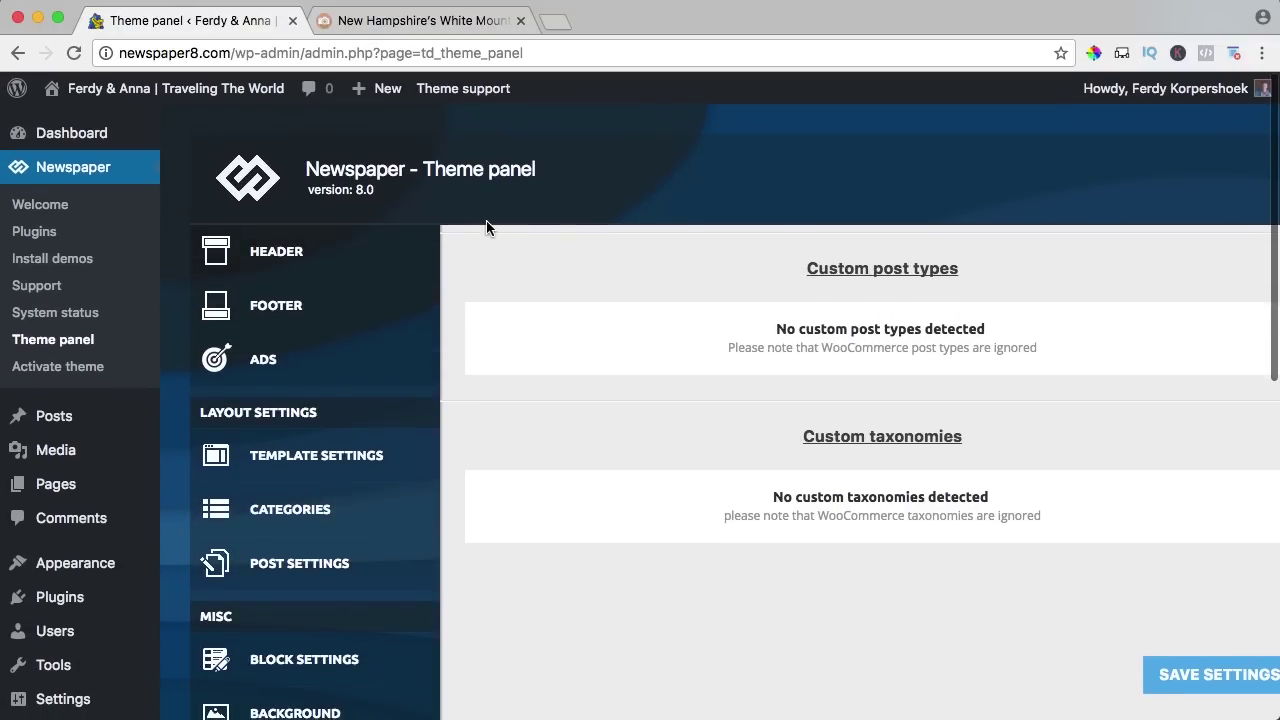
left_click(414, 24)
scroll(246, 203, "up", 2)
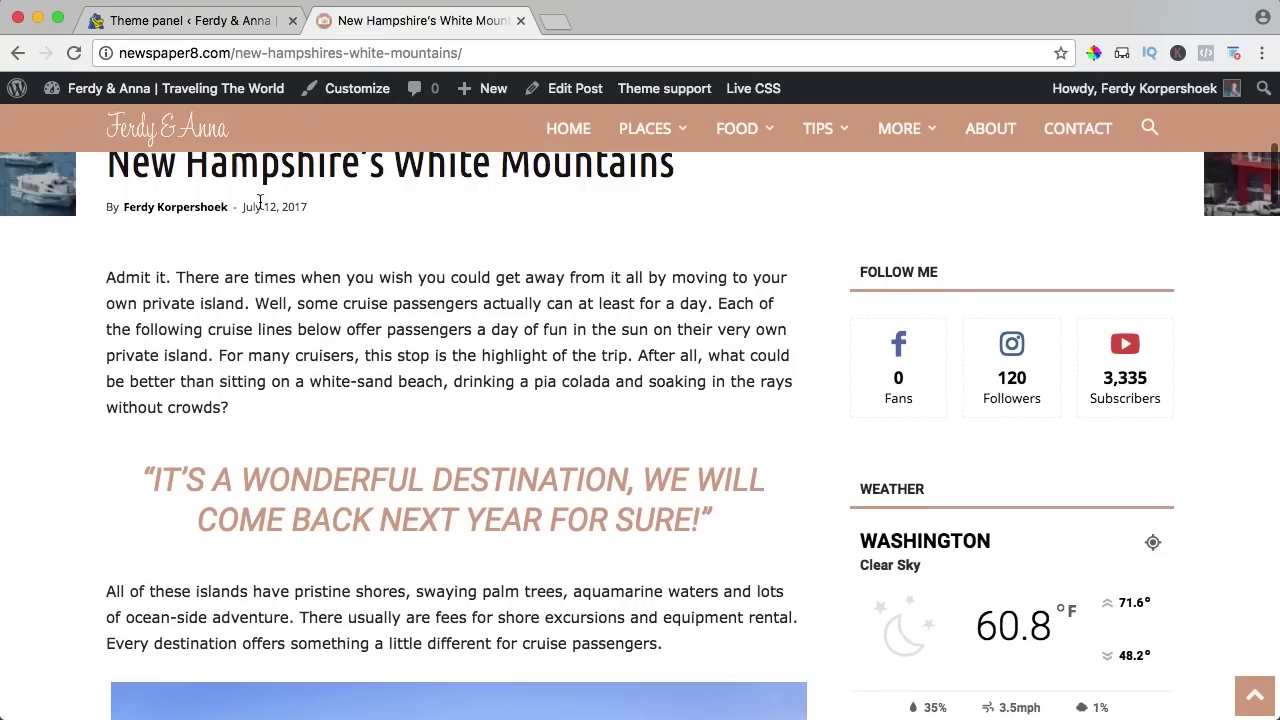
left_click(170, 133)
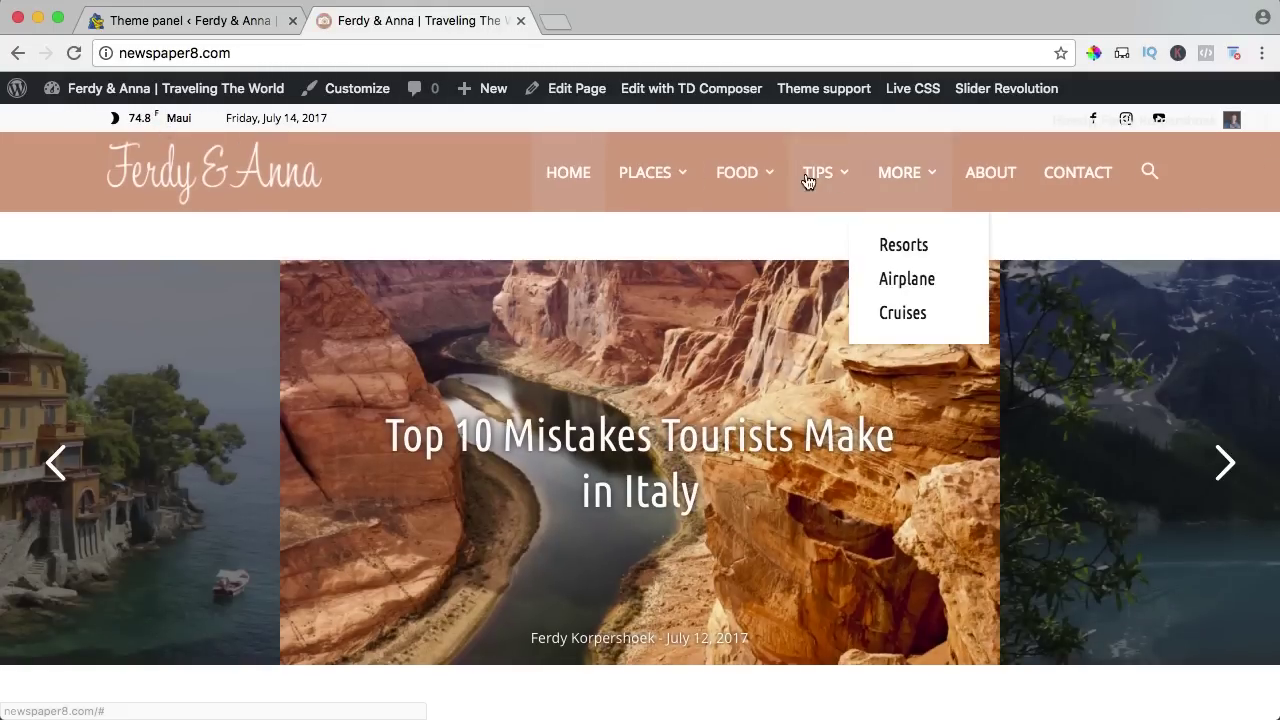
scroll(260, 198, "down", 10)
scroll(260, 198, "down", 5)
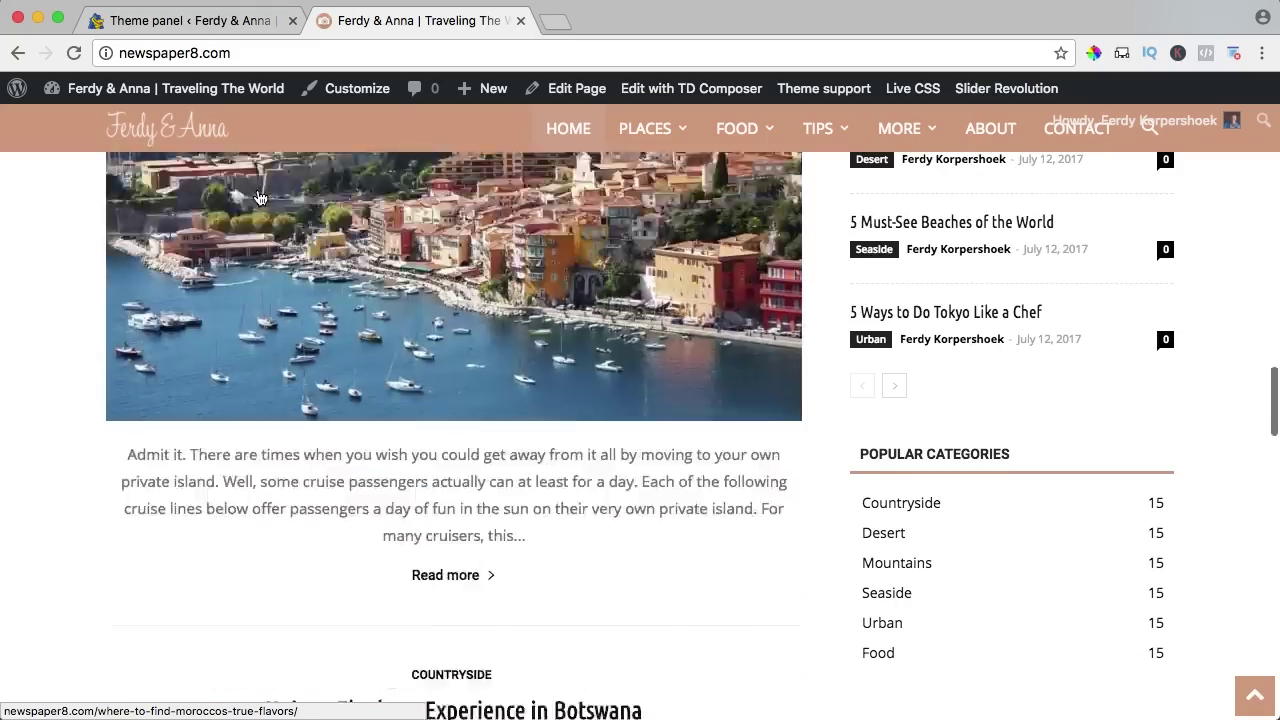
scroll(258, 198, "up", 15)
scroll(258, 198, "up", 5)
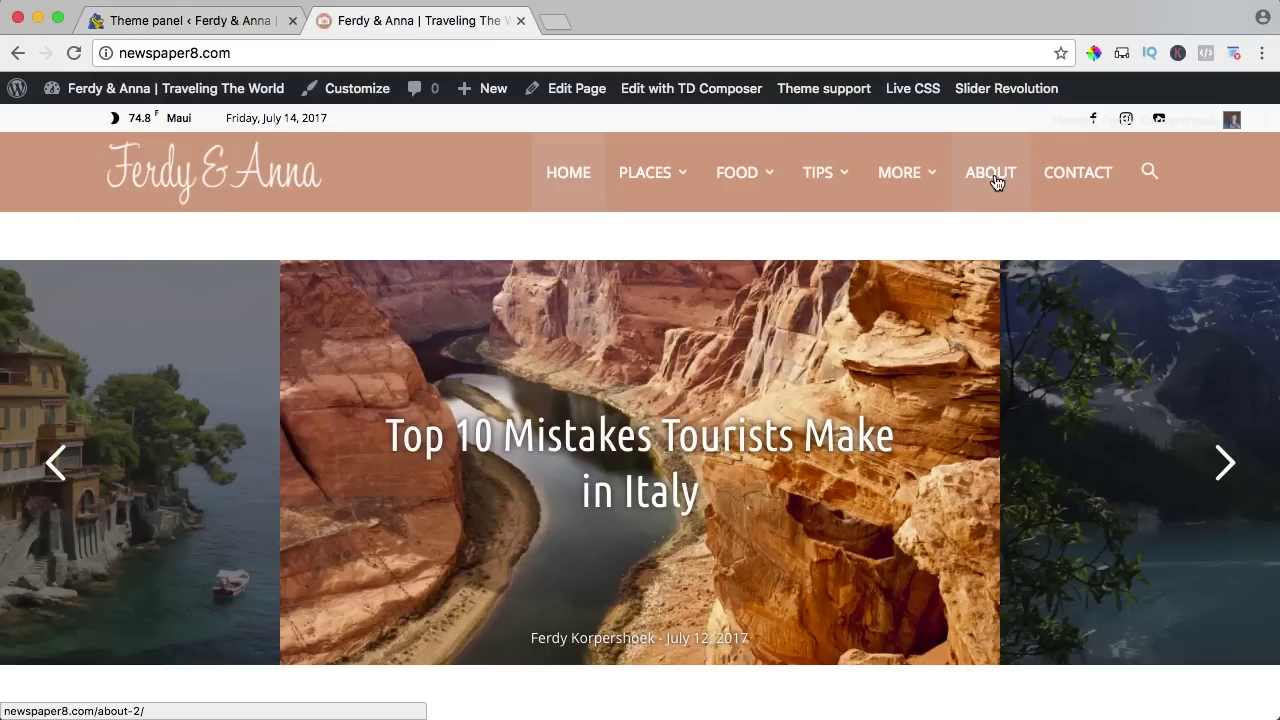
Open Appearance > Menus in the admin tab, then return to the live homepage.
mouse_move(776, 178)
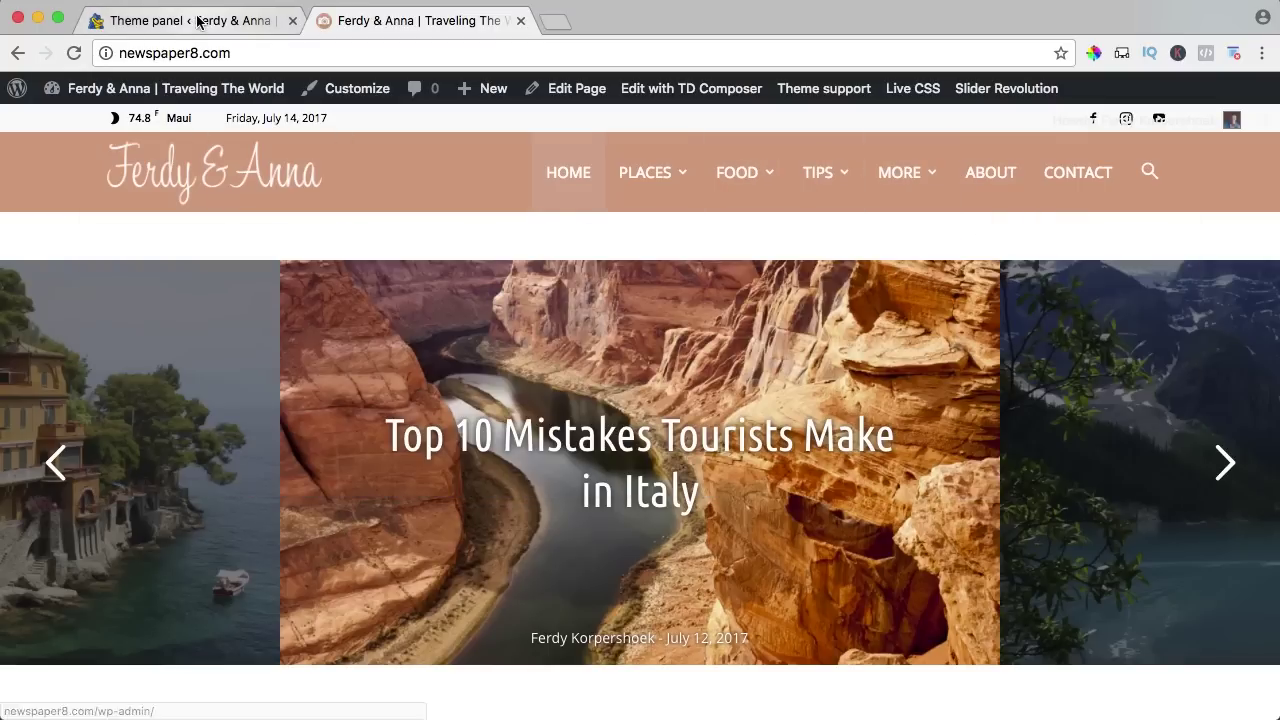
left_click(193, 22)
mouse_move(35, 566)
scroll(76, 470, "down", 2)
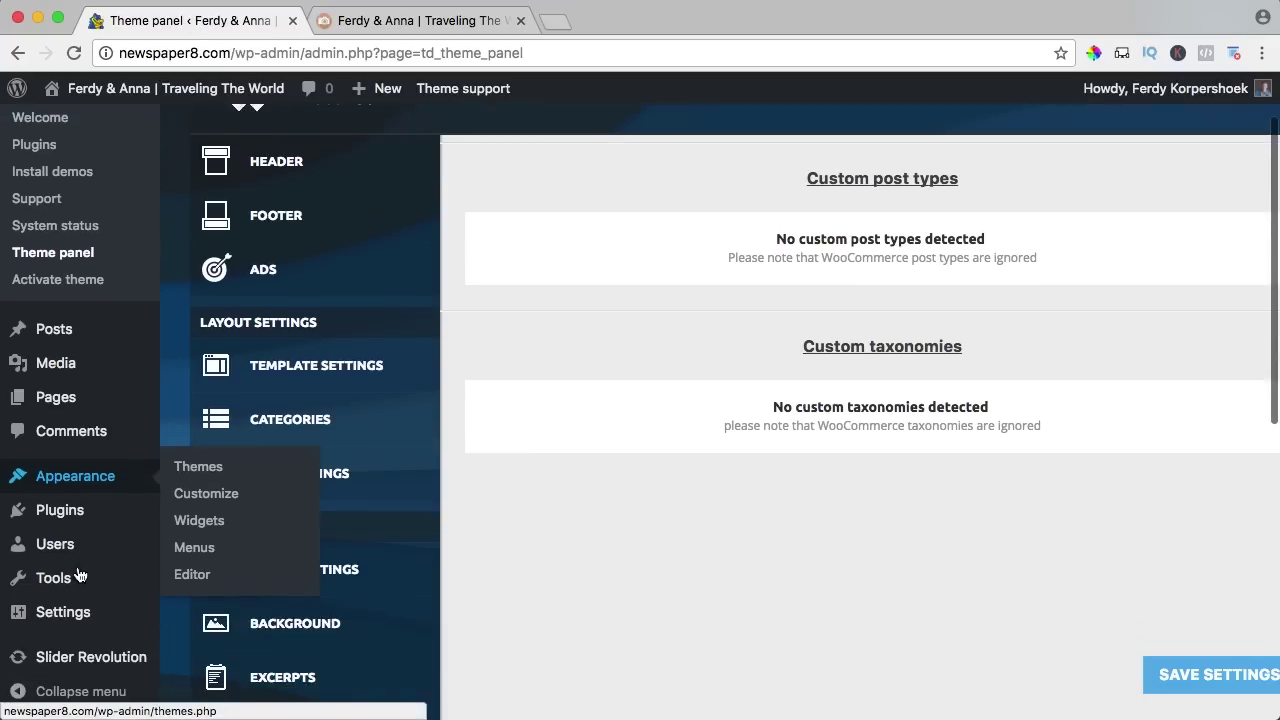
left_click(195, 565)
left_click(423, 24)
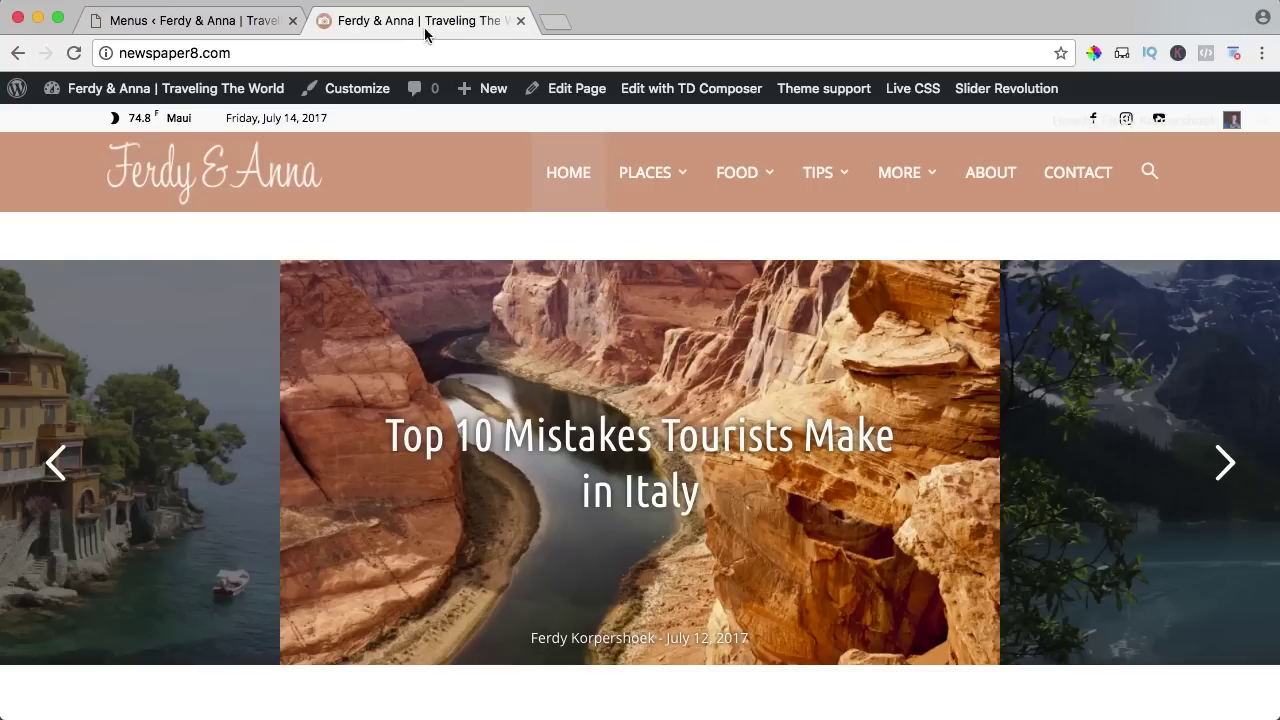
Select and load the header menu in the Menus editor.
mouse_move(122, 90)
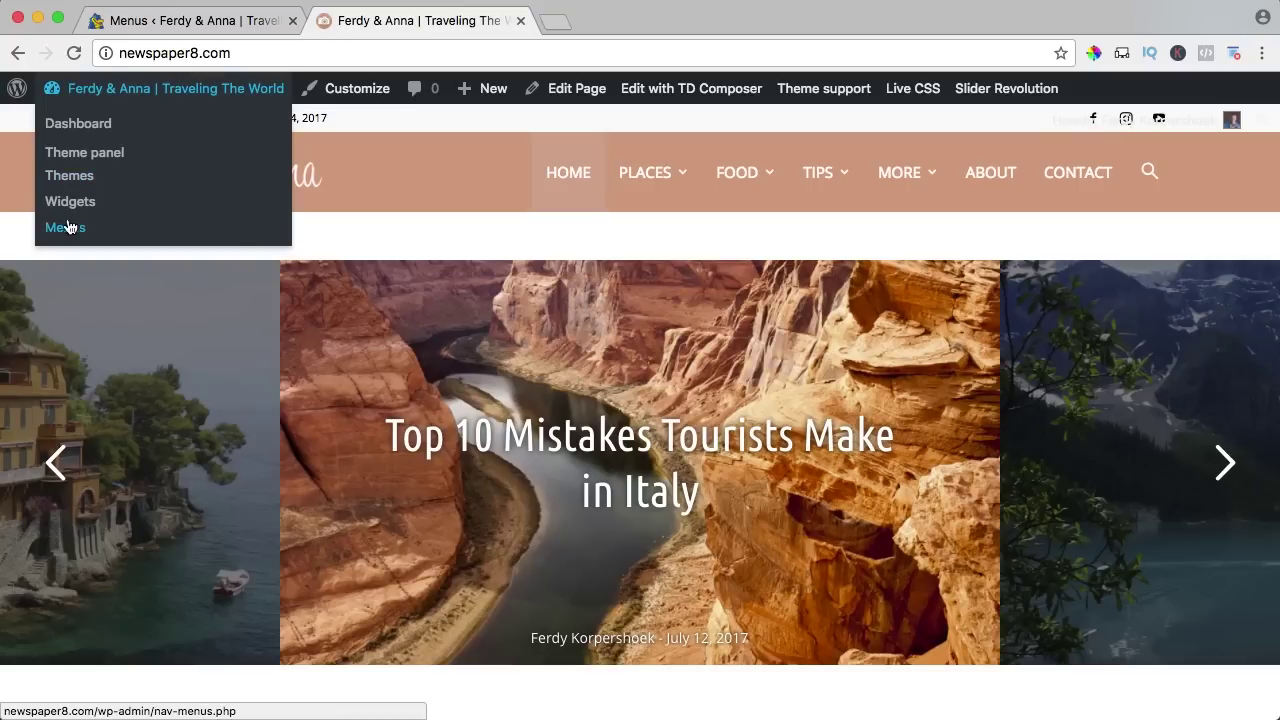
left_click(160, 24)
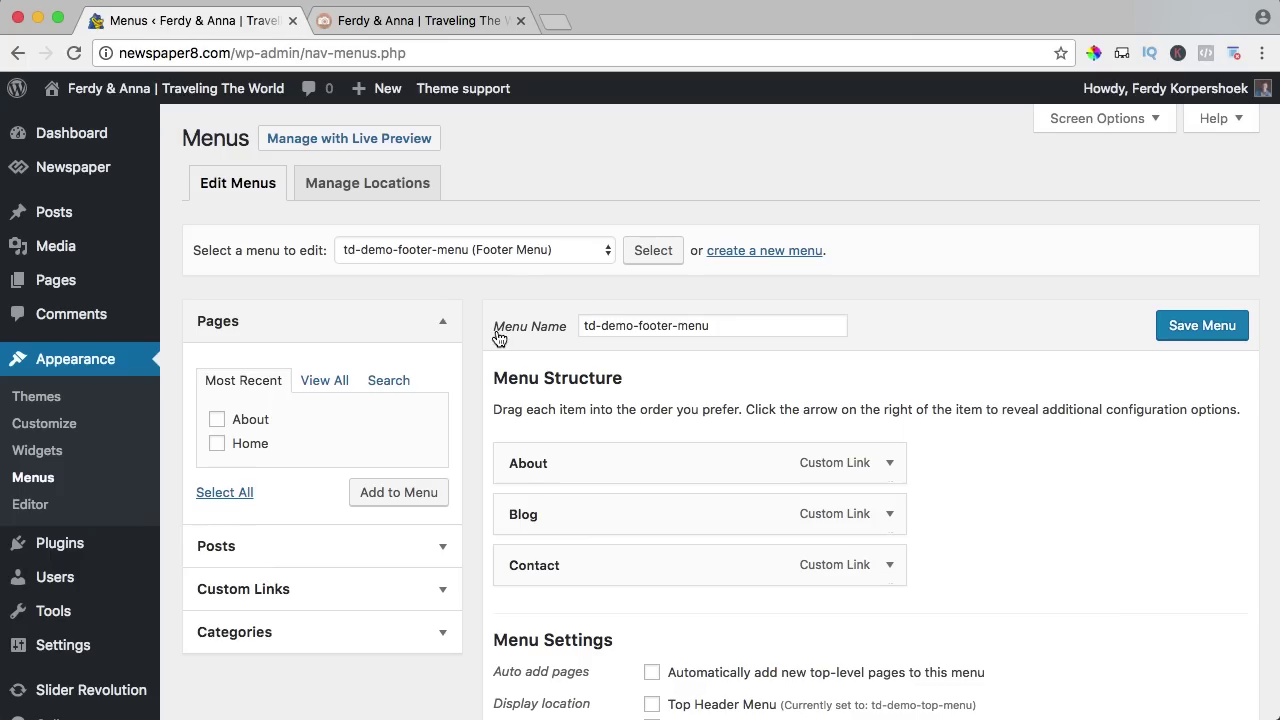
left_click(440, 252)
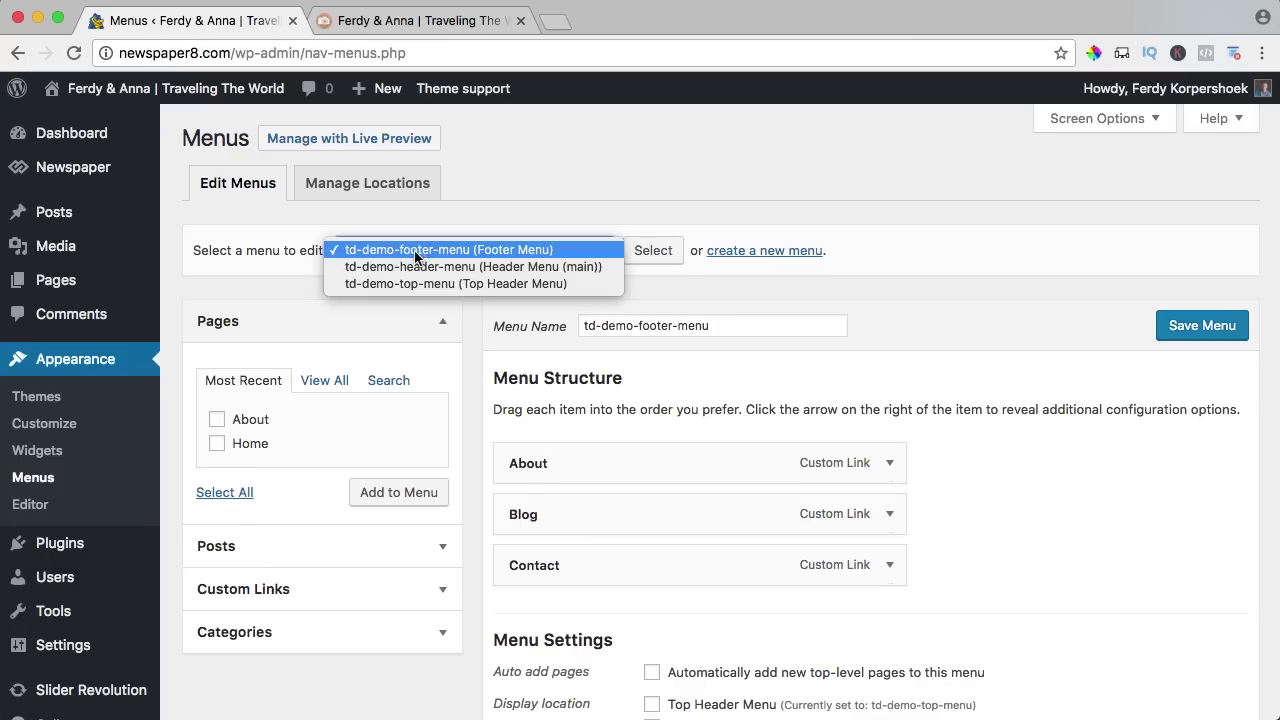
left_click(498, 268)
left_click(653, 257)
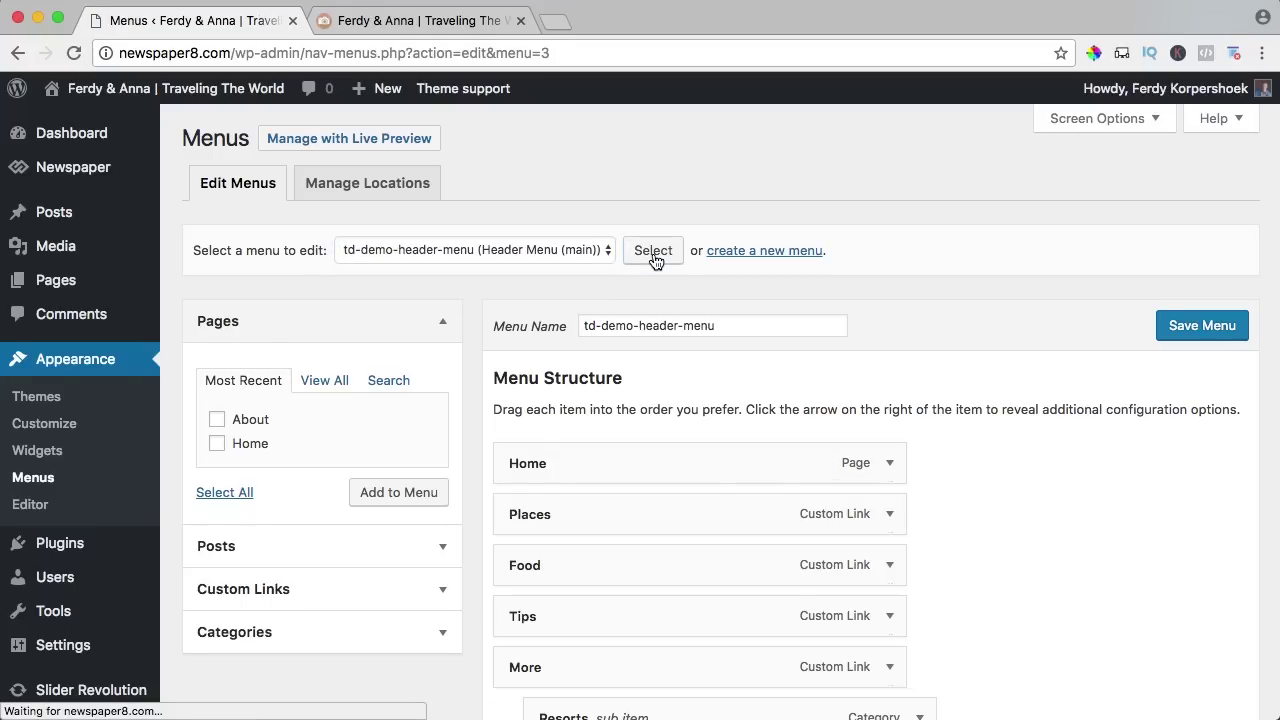
scroll(1010, 450, "down", 4)
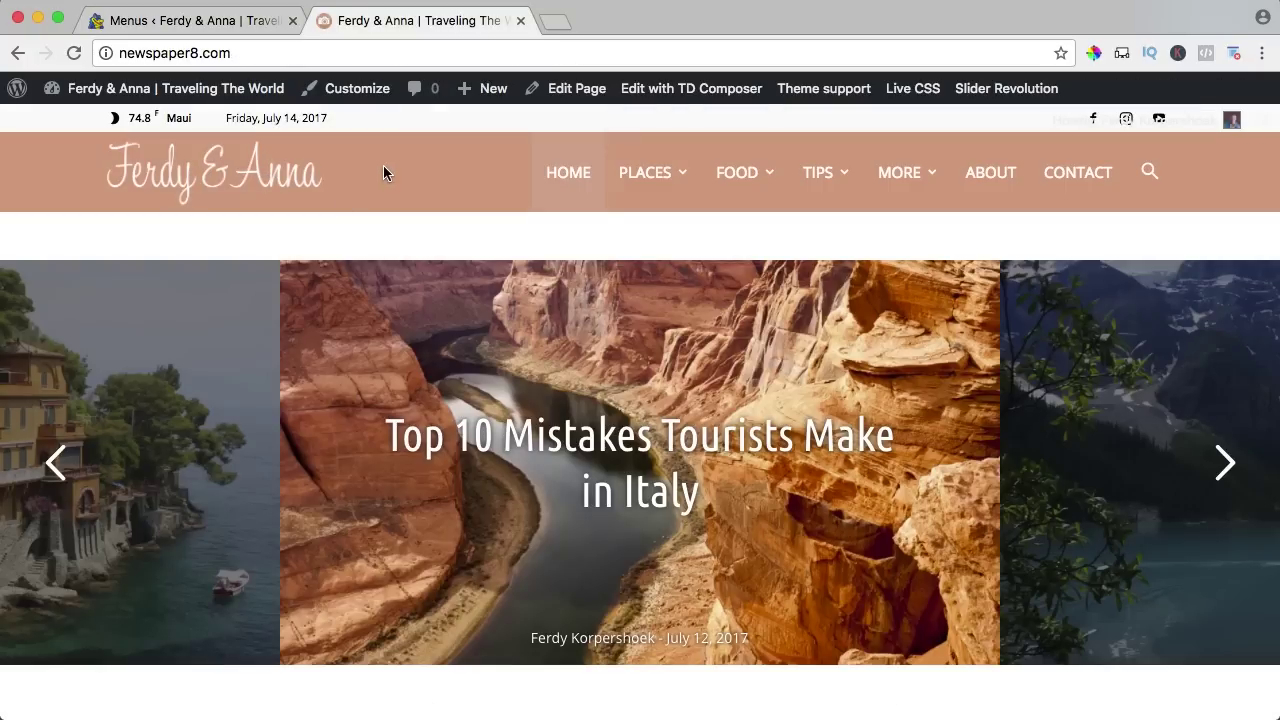
mouse_move(650, 175)
mouse_move(781, 185)
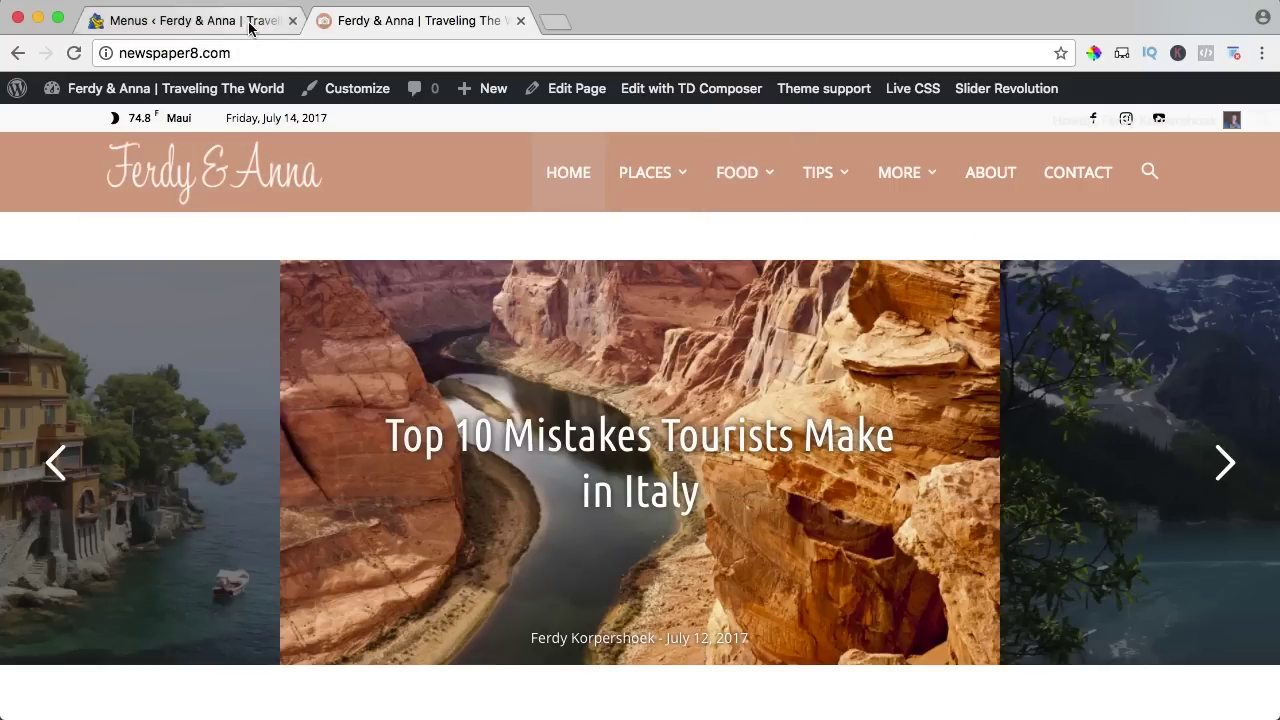
left_click(250, 21)
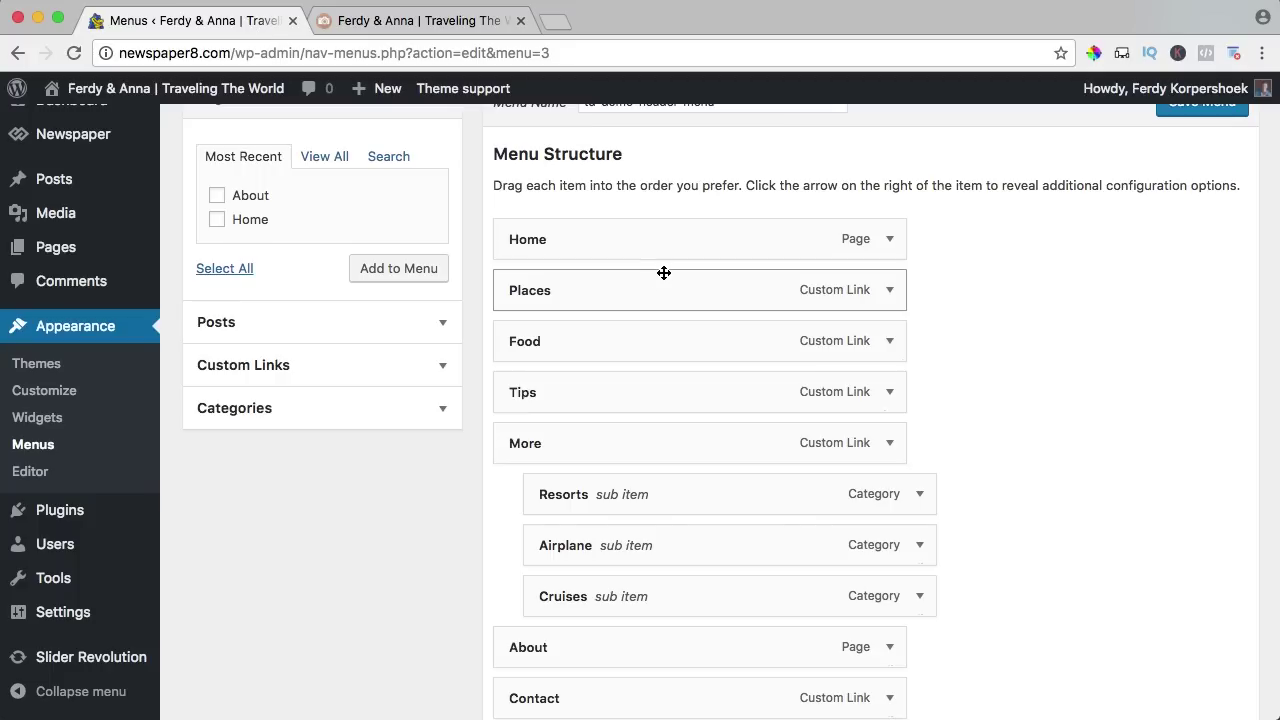
Remove the Food and Tips items from the header menu.
left_click(890, 341)
scroll(590, 480, "down", 3)
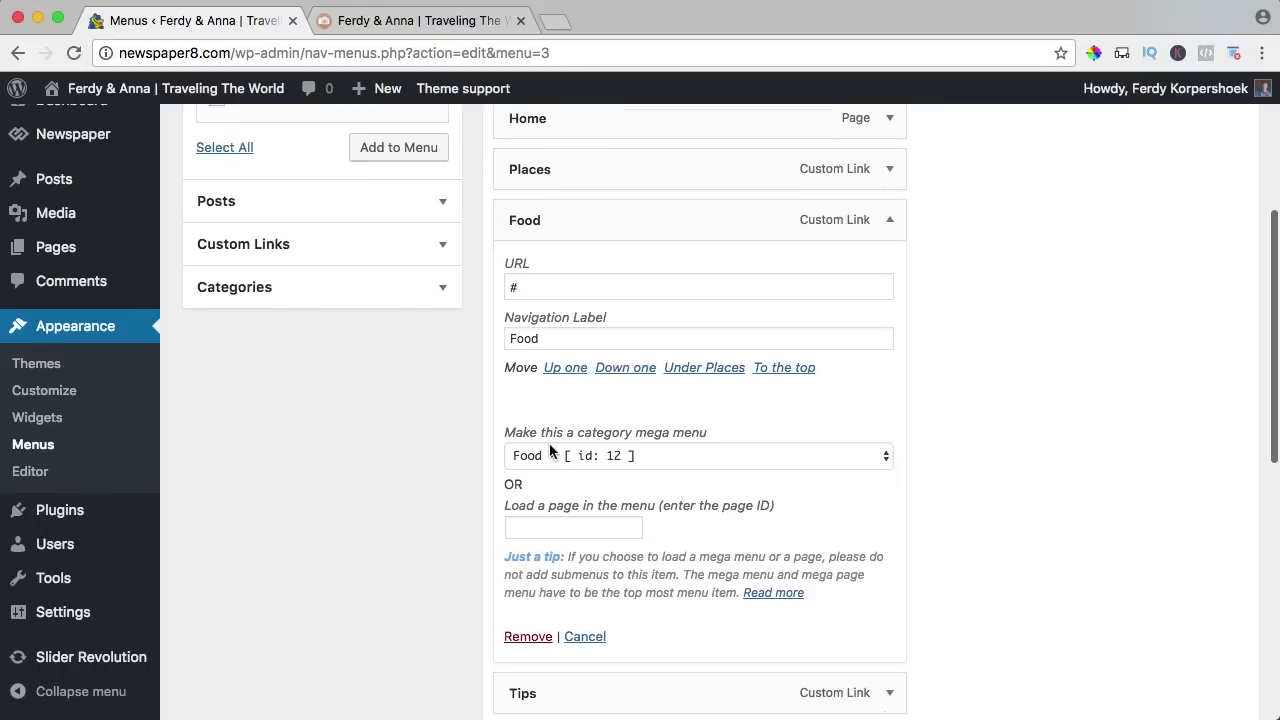
left_click(610, 455)
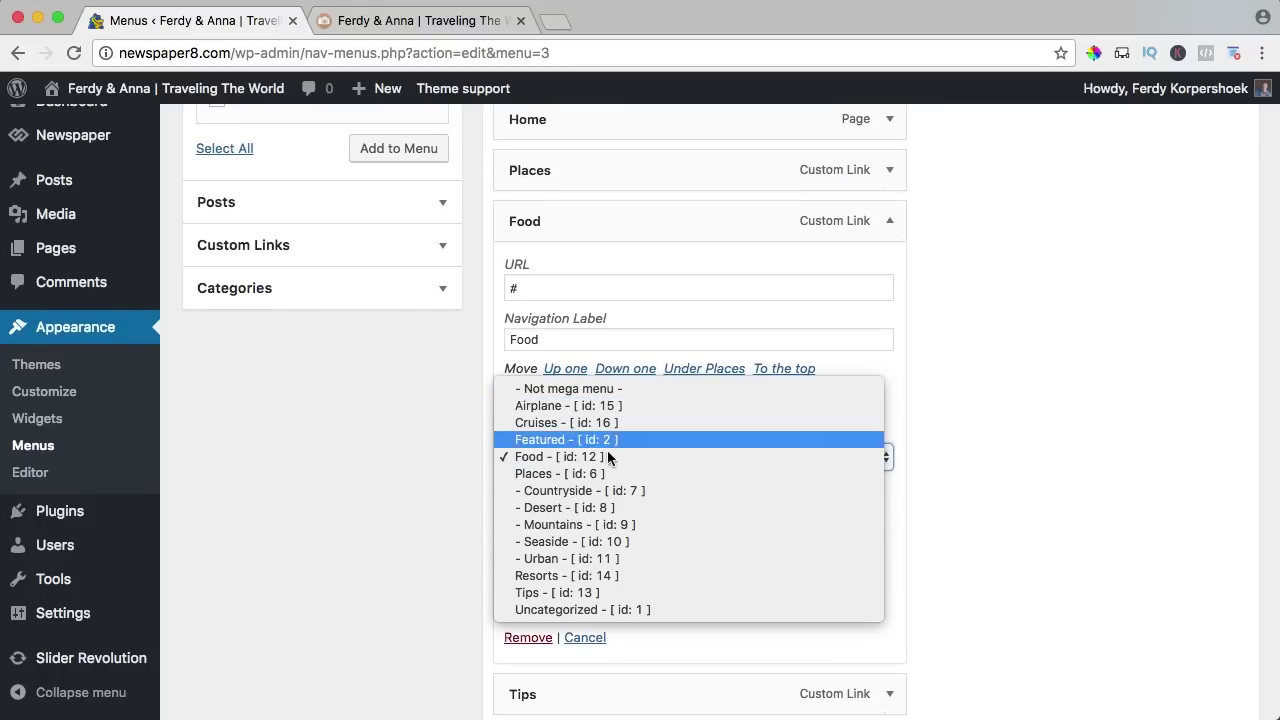
left_click(610, 456)
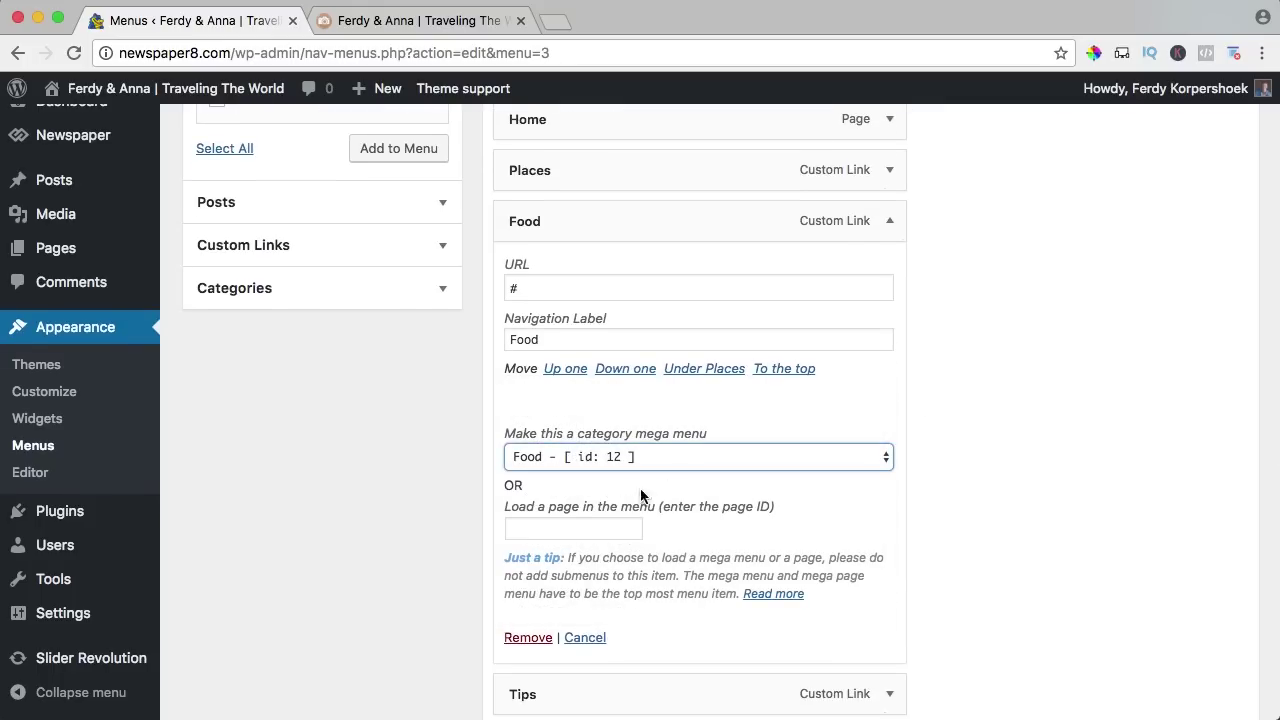
left_click(522, 637)
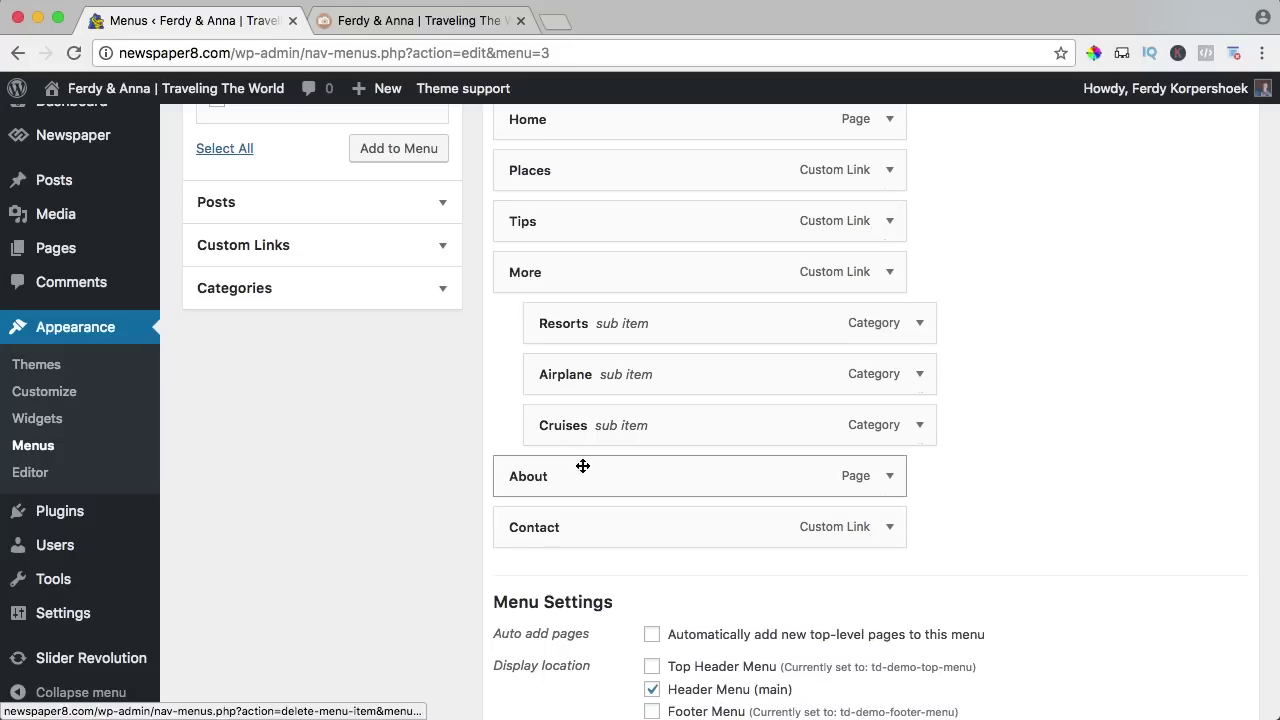
left_click(889, 221)
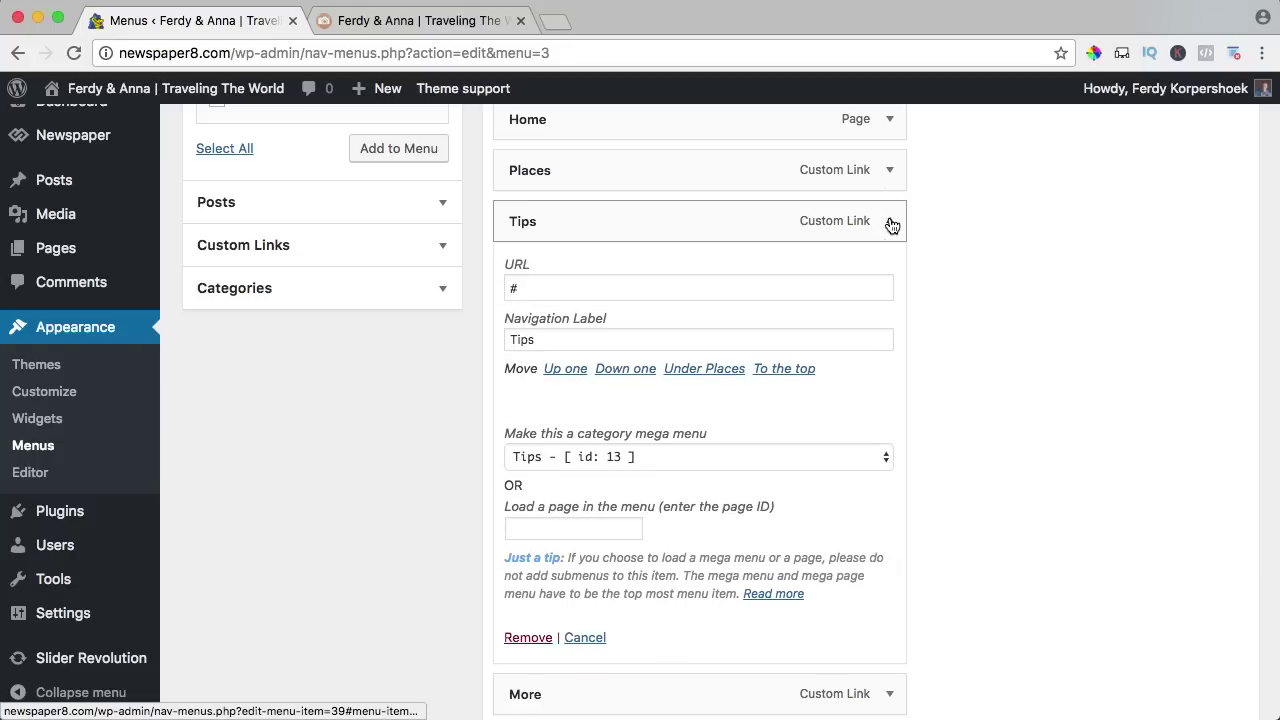
left_click(523, 637)
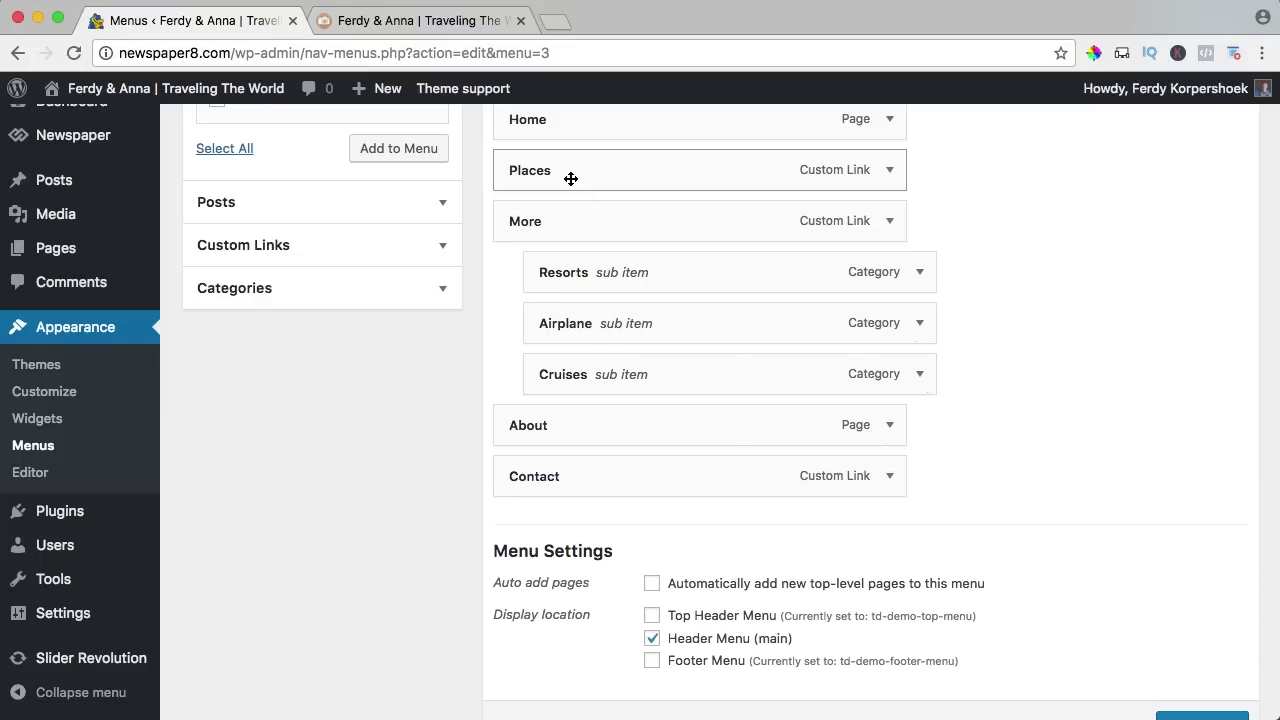
scroll(571, 182, "up", 3)
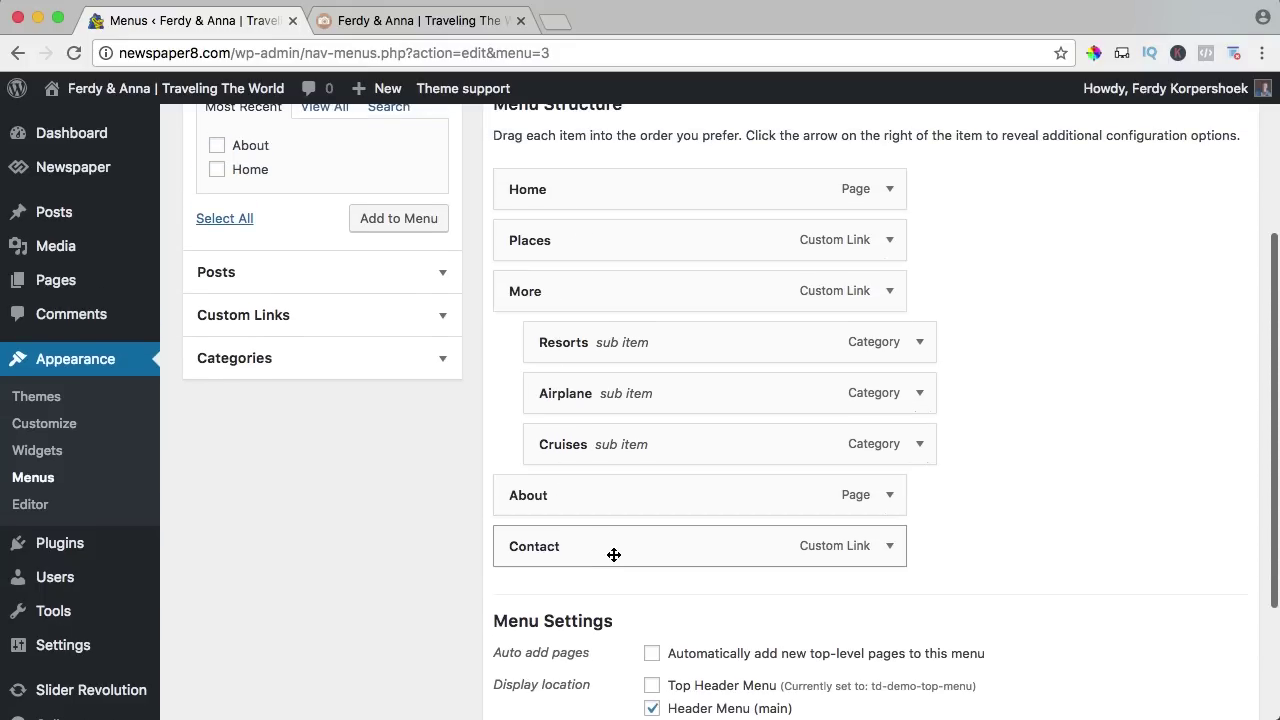
scroll(955, 479, "up", 5)
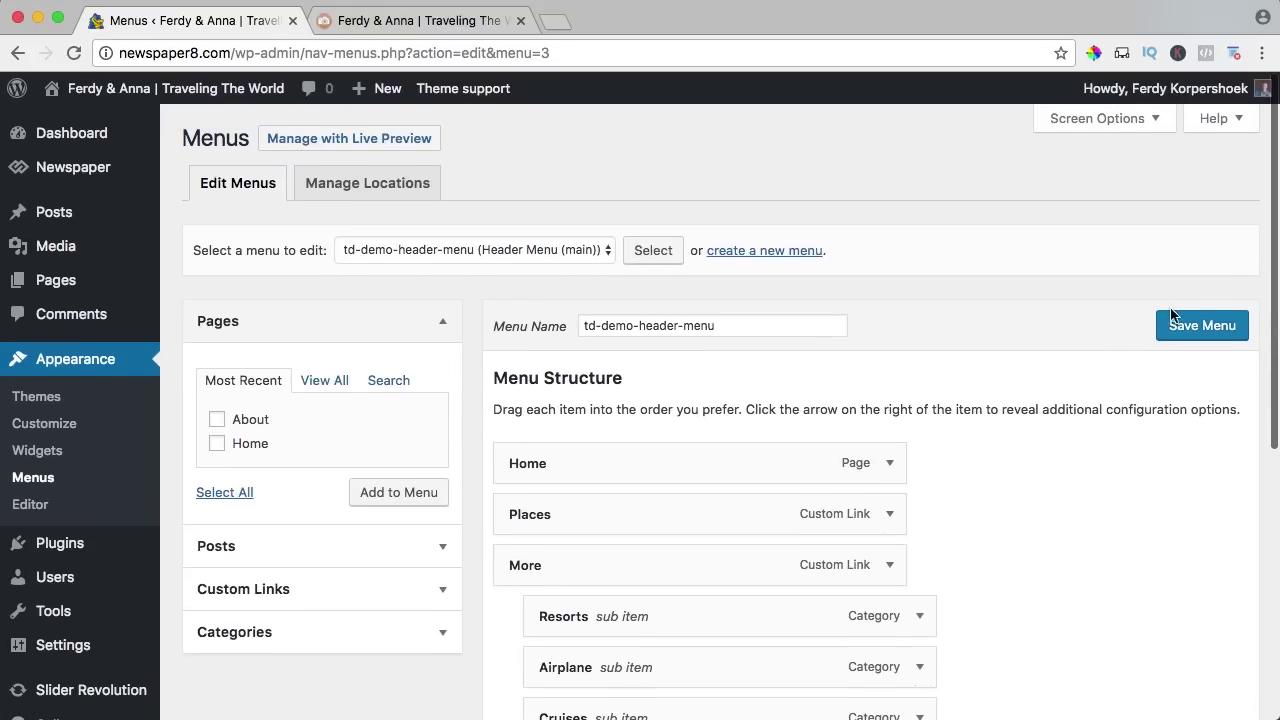
left_click(420, 20)
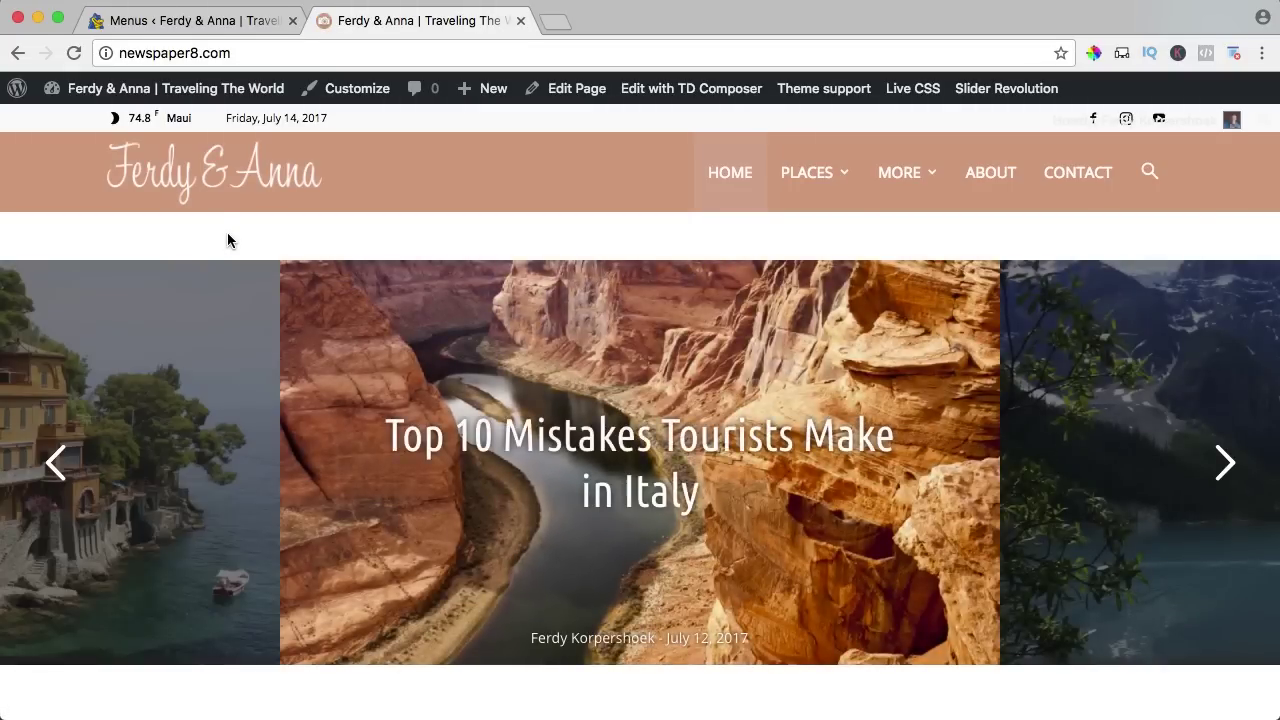
mouse_move(822, 185)
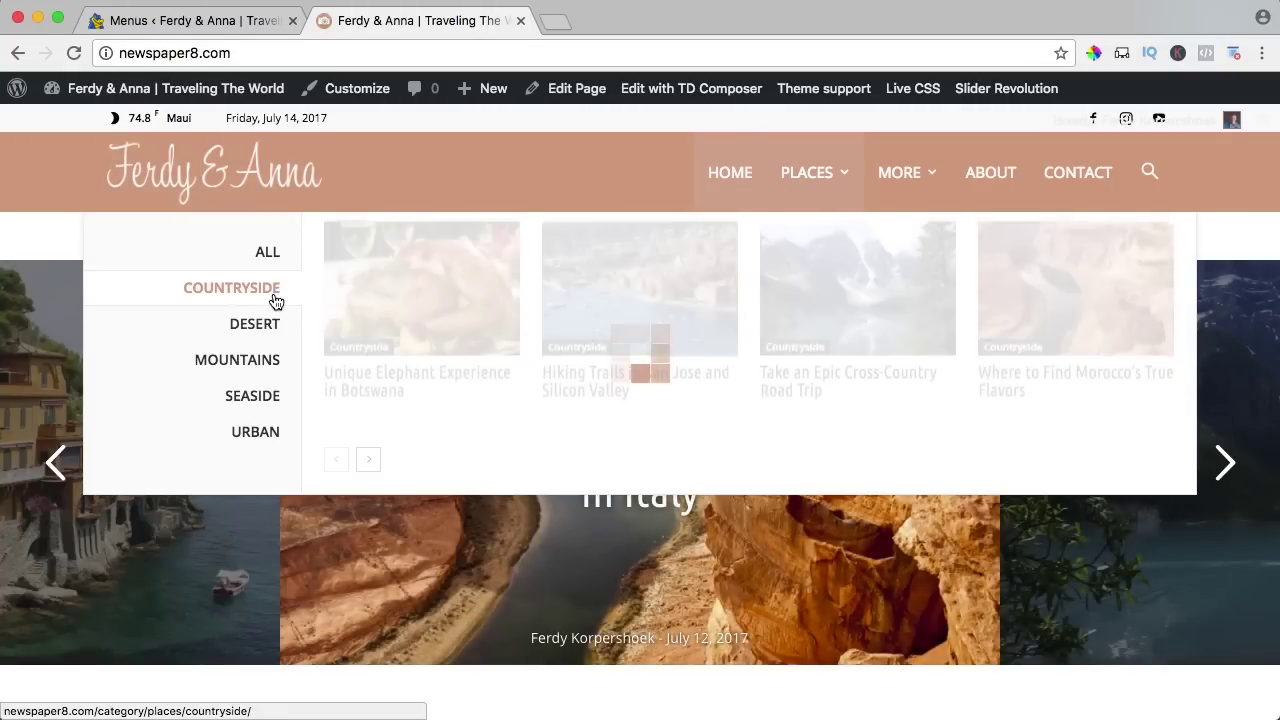
mouse_move(252, 340)
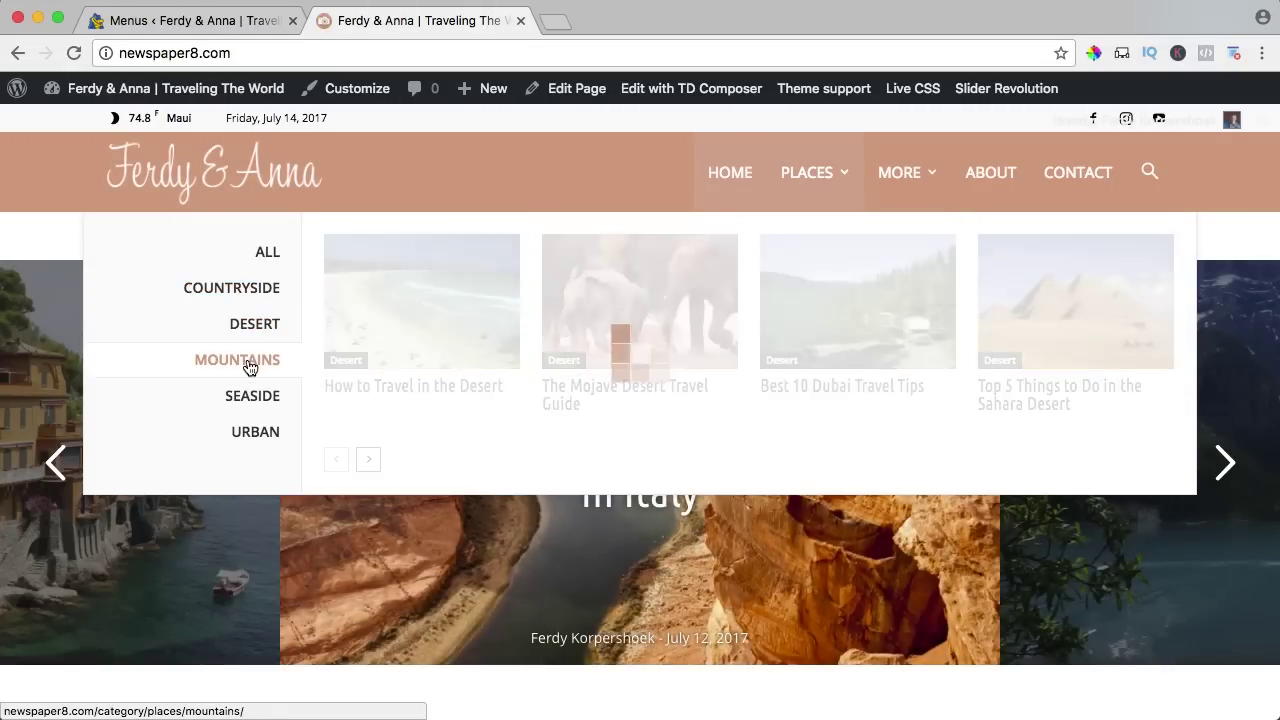
mouse_move(920, 182)
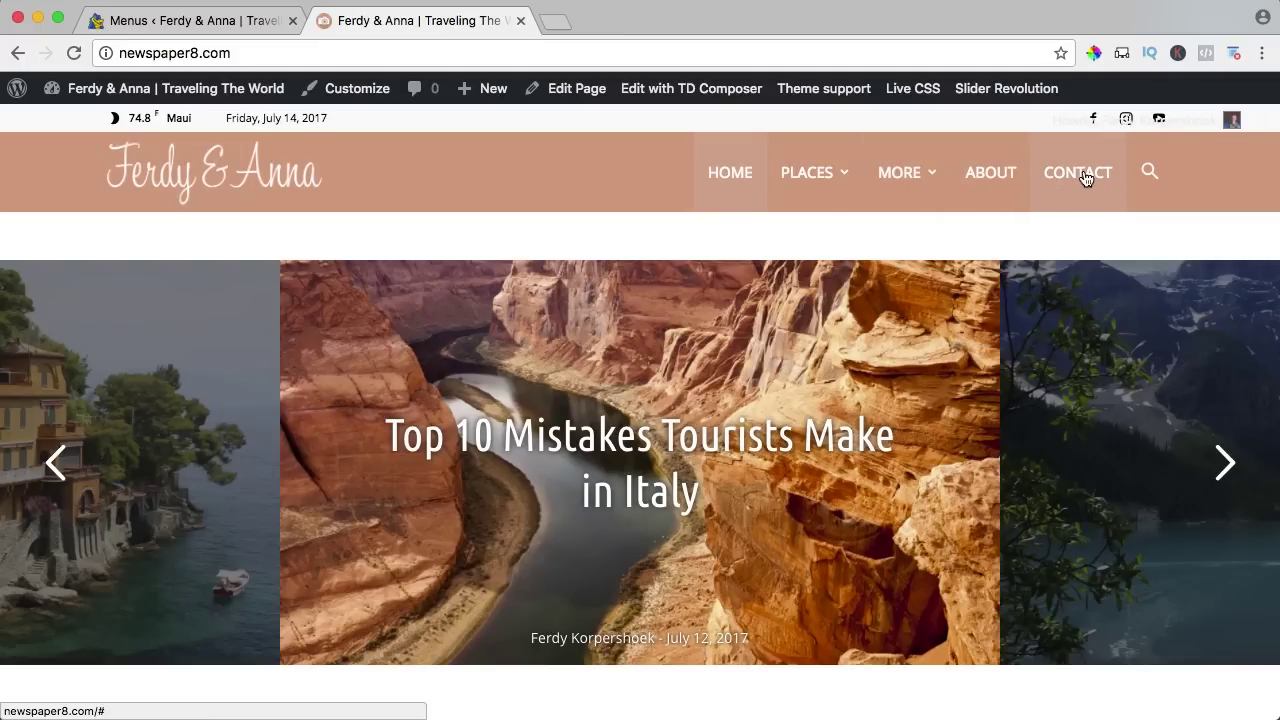
Expand the Places menu item to review its mega menu category, then view the live site.
left_click(220, 20)
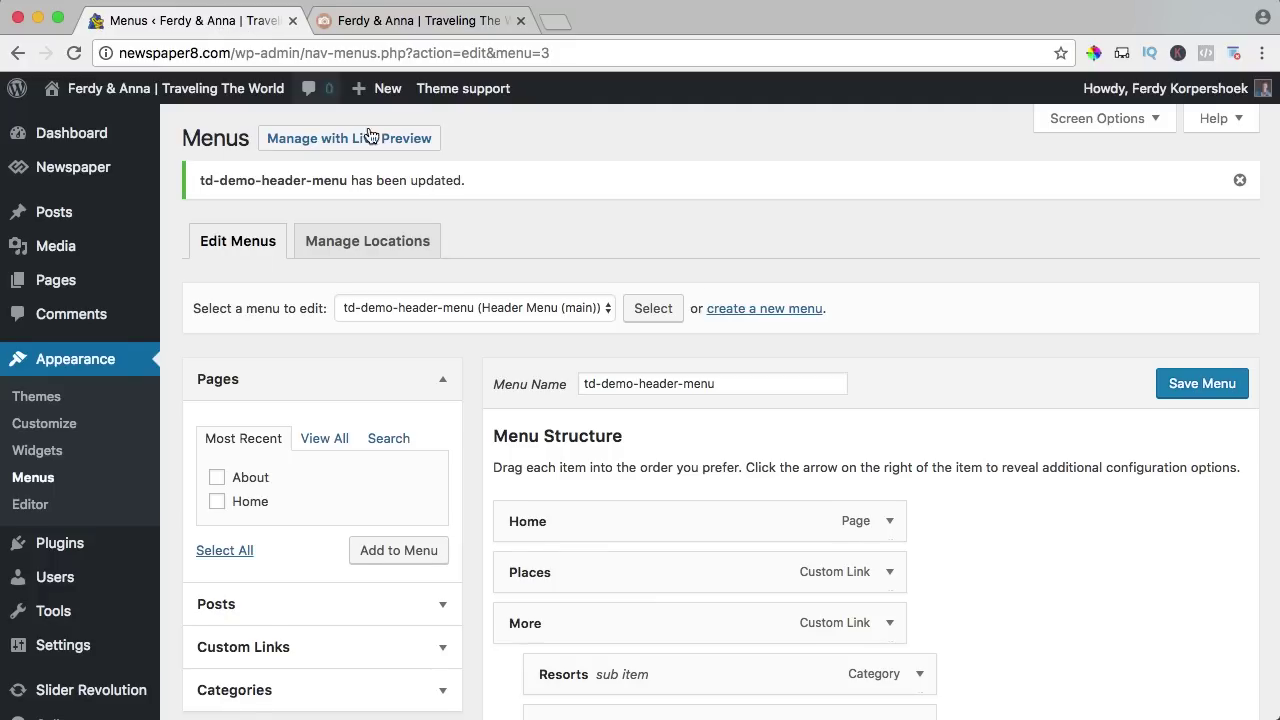
scroll(683, 287, "down", 1)
scroll(681, 286, "down", 5)
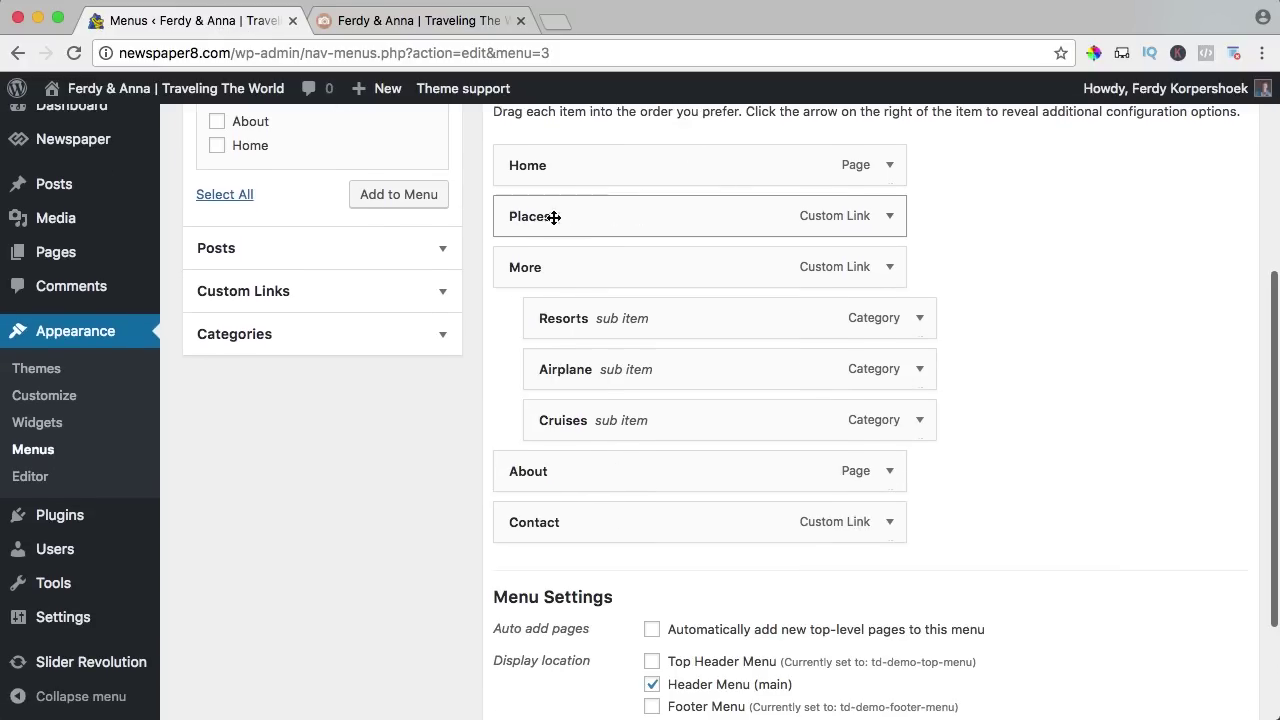
left_click(890, 218)
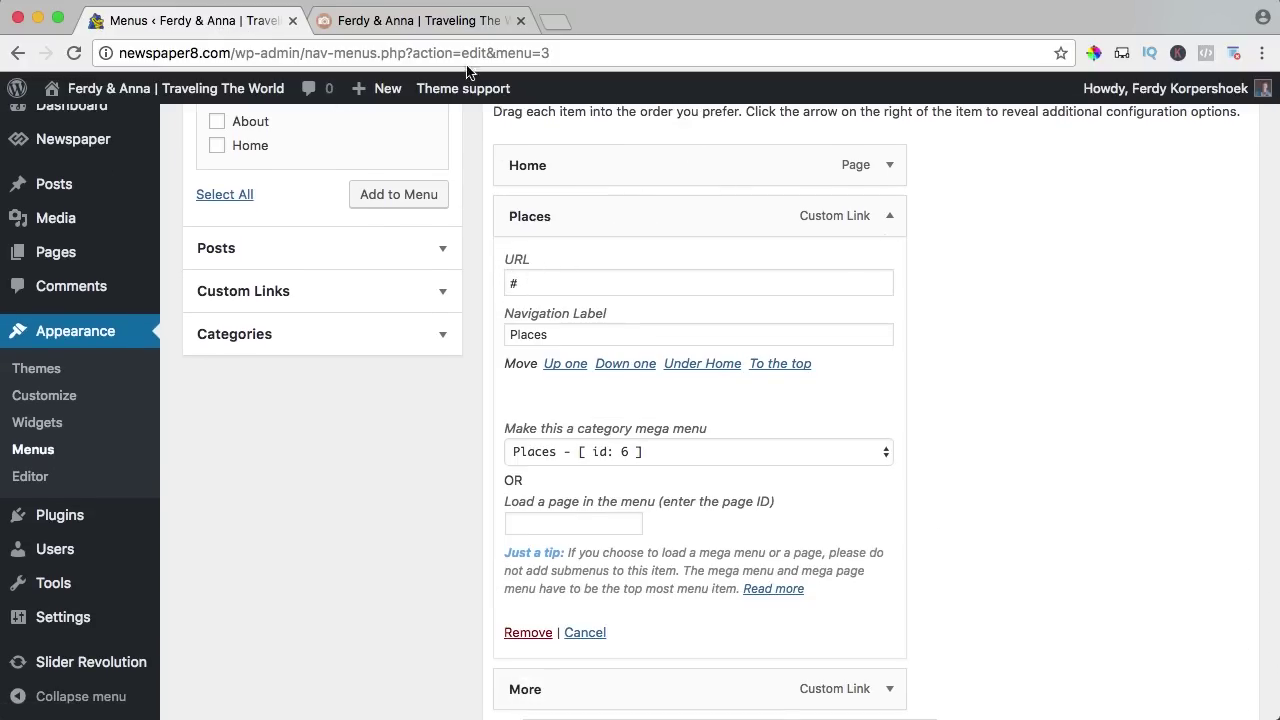
left_click(443, 22)
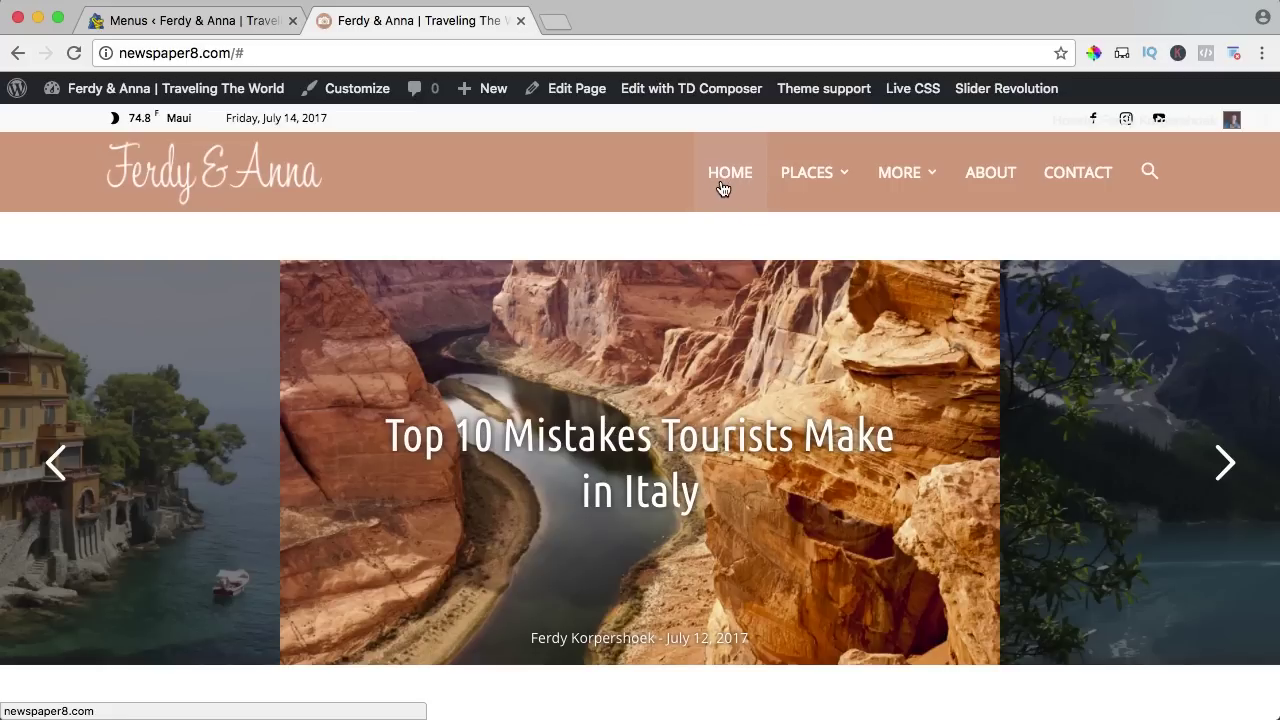
left_click(561, 20)
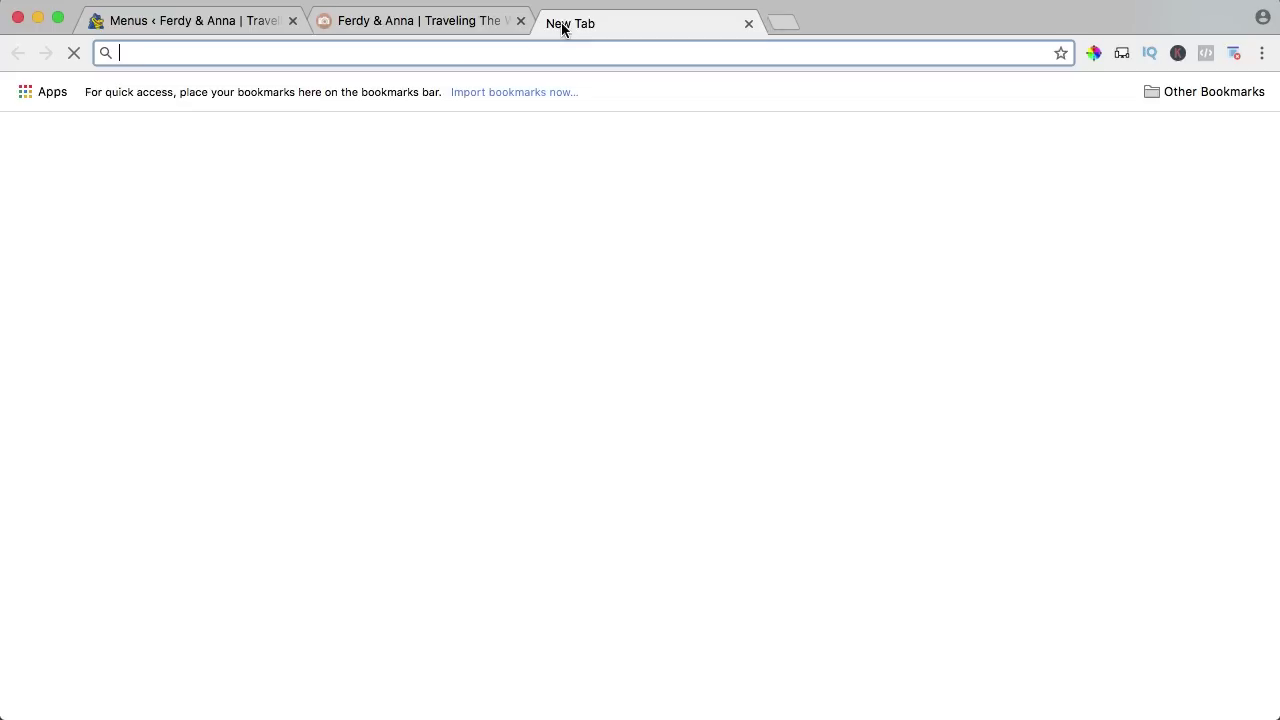
type("apple")
key("Return")
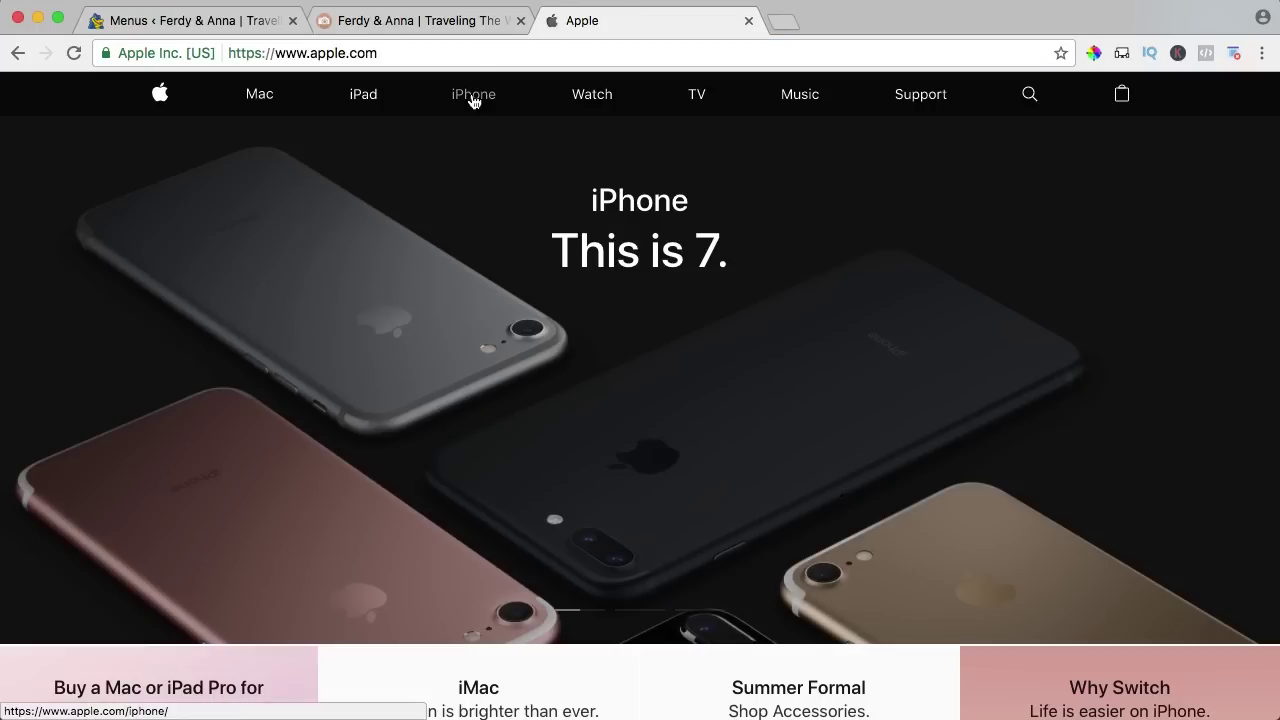
left_click(473, 94)
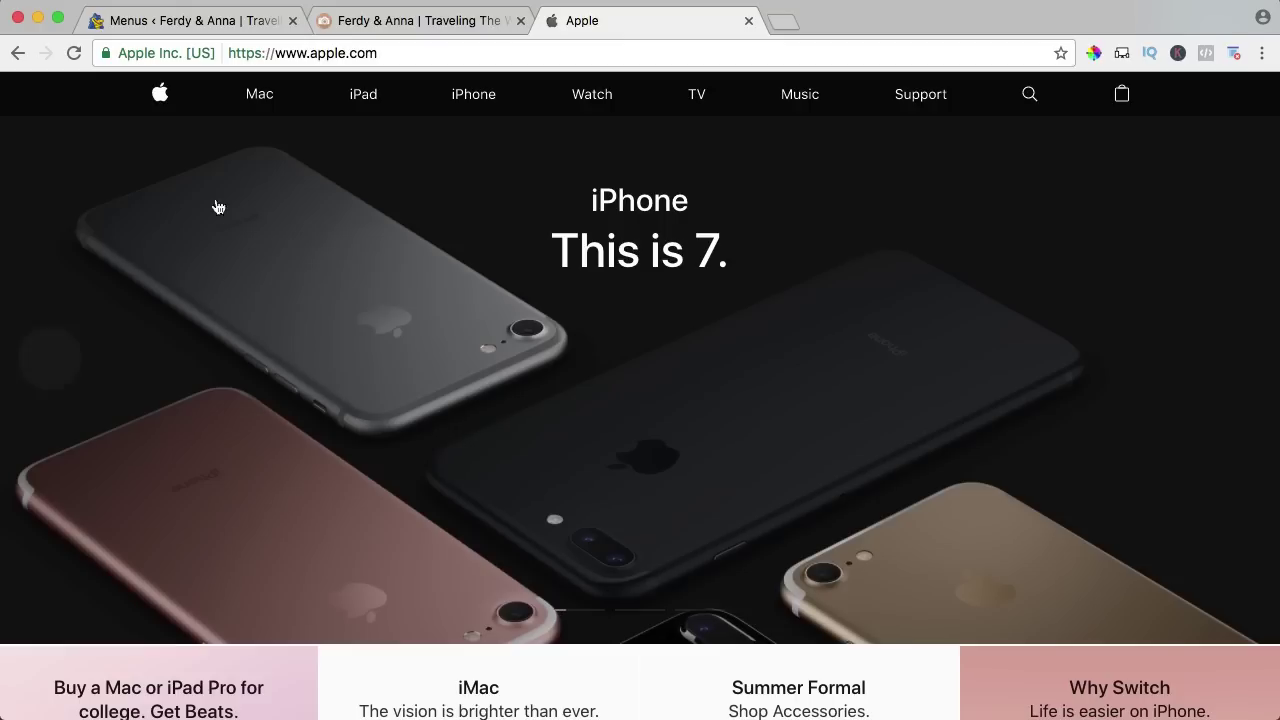
left_click(749, 22)
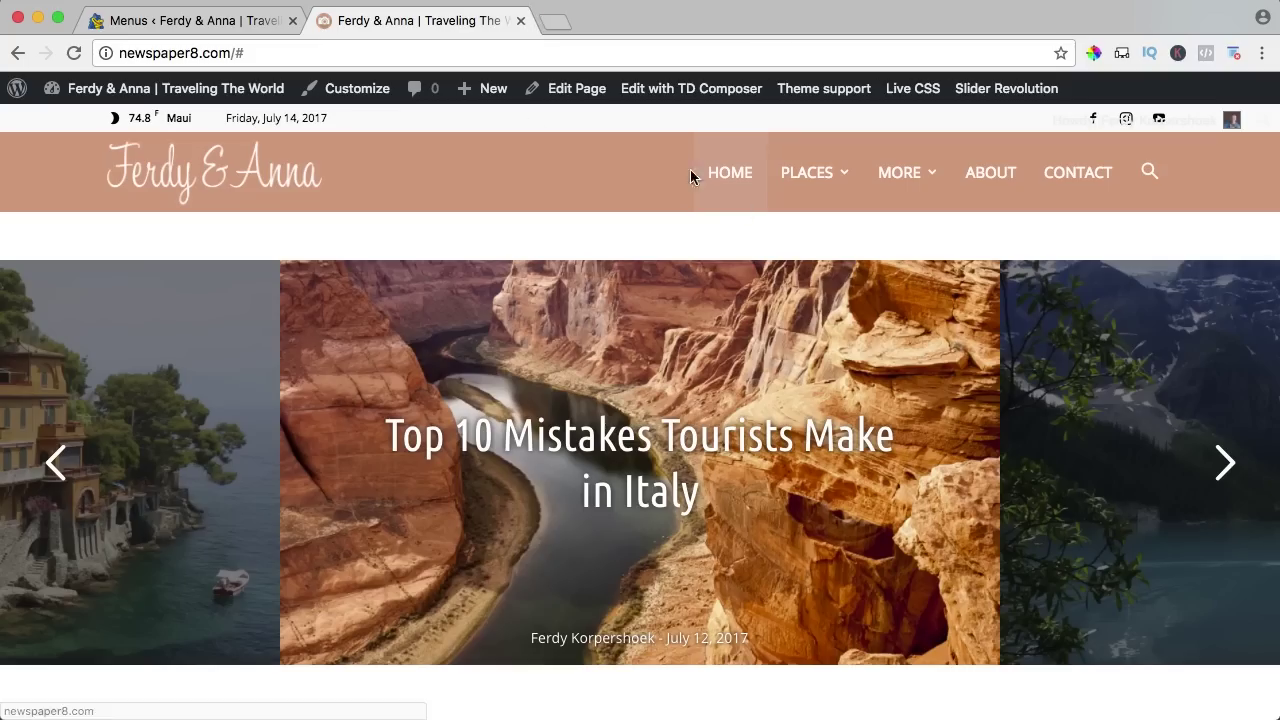
Remove Home from the header menu, save, and reload the live site.
left_click(197, 22)
scroll(750, 250, "up", 5)
scroll(764, 262, "down", 5)
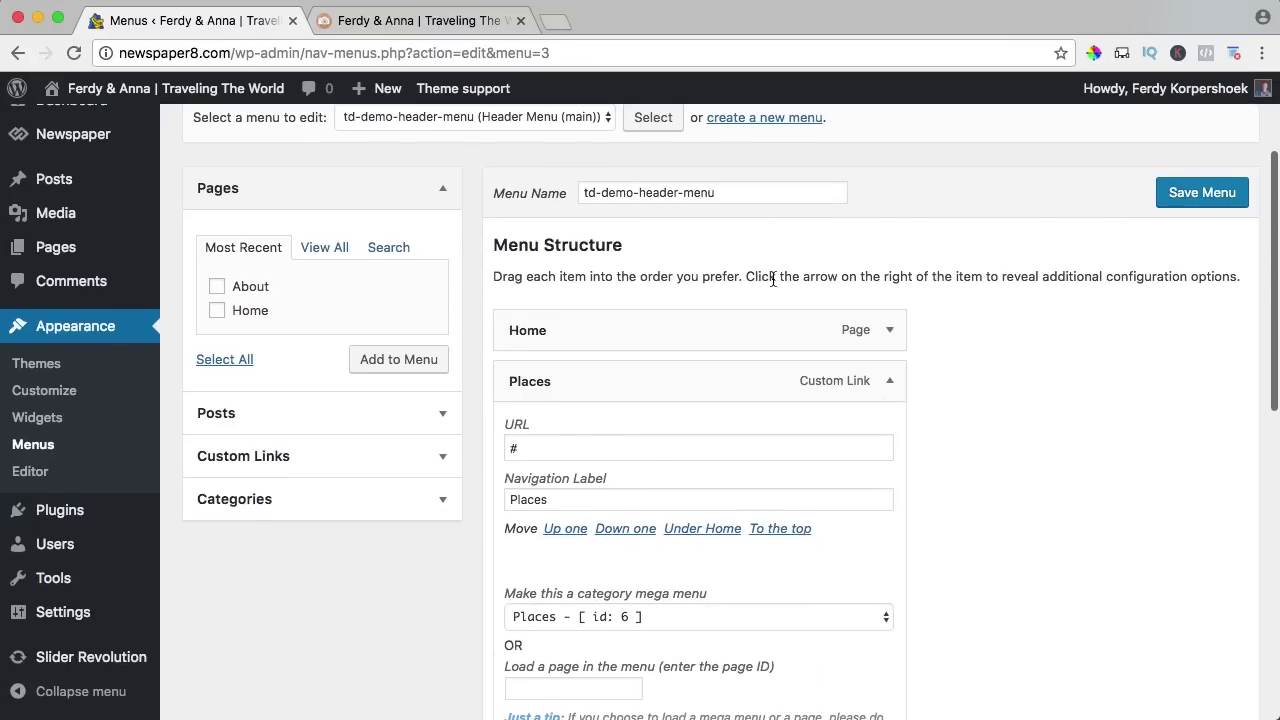
left_click(889, 329)
scroll(562, 560, "down", 3)
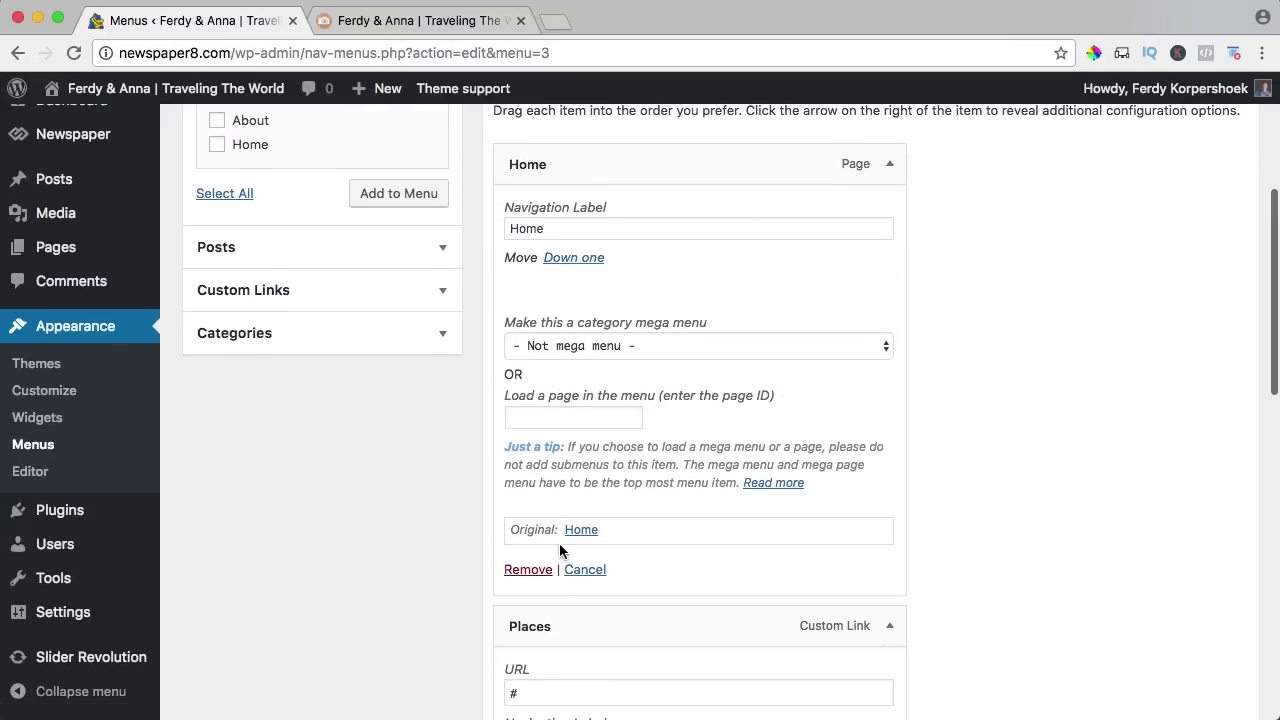
left_click(530, 572)
scroll(1000, 340, "up", 3)
scroll(1081, 317, "up", 1)
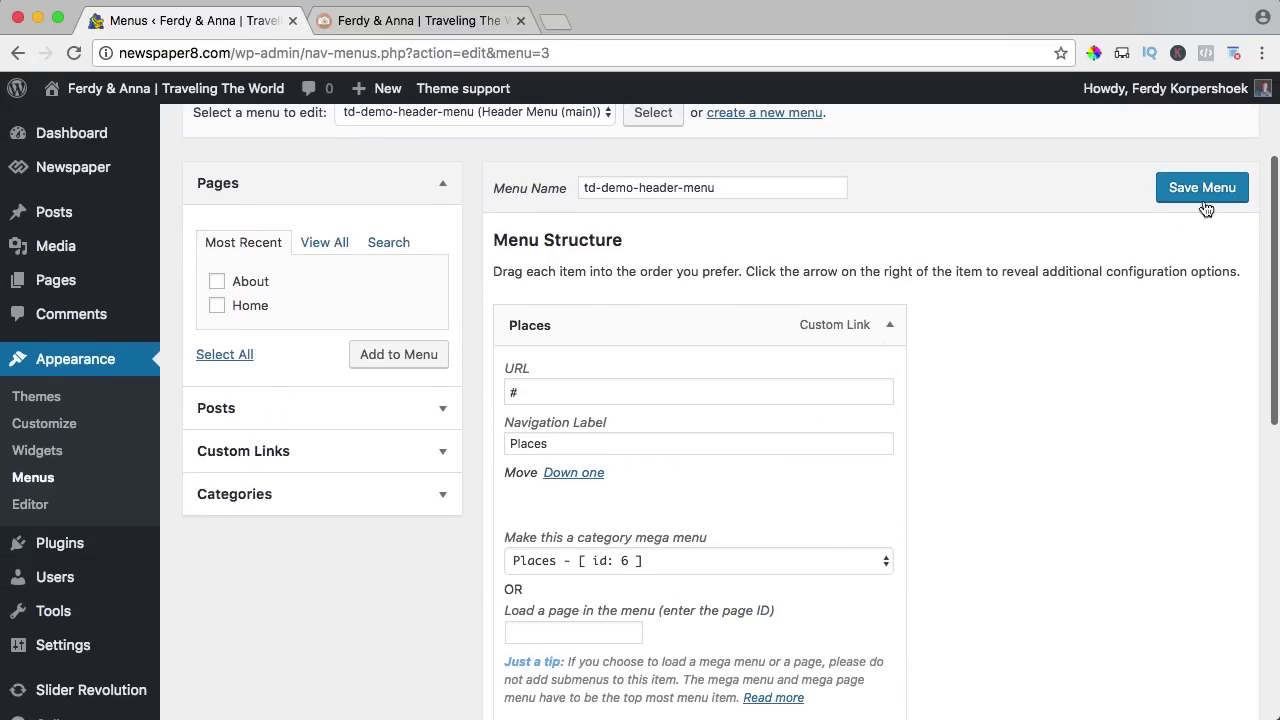
left_click(1200, 187)
left_click(420, 20)
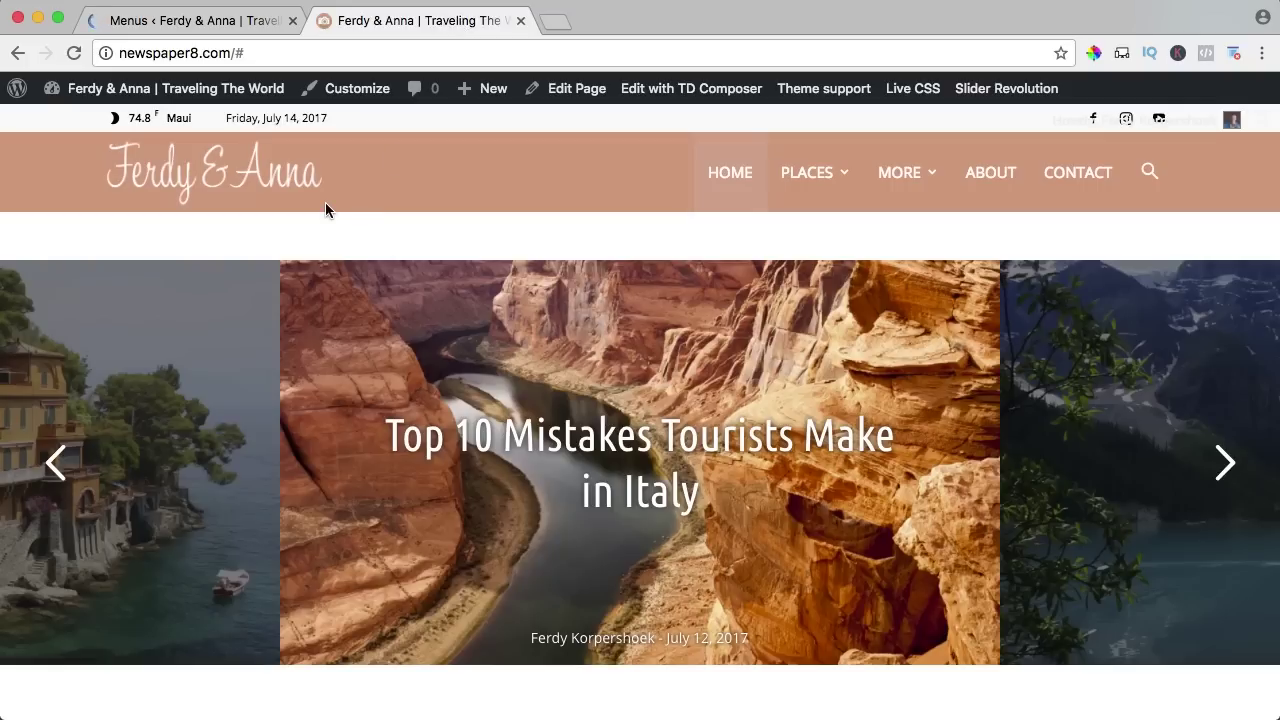
key("super+r")
Add a Tips custom link with URL # and place it after More, before About.
left_click(195, 26)
scroll(640, 274, "down", 5)
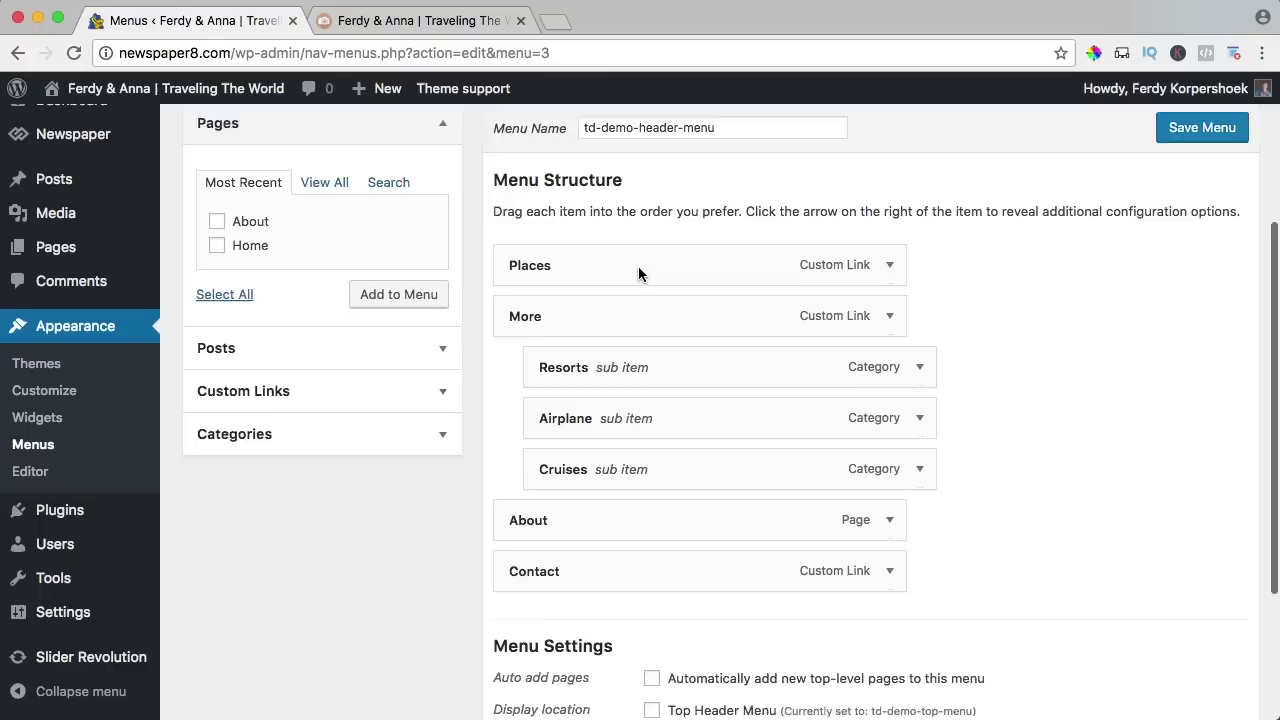
left_click(436, 346)
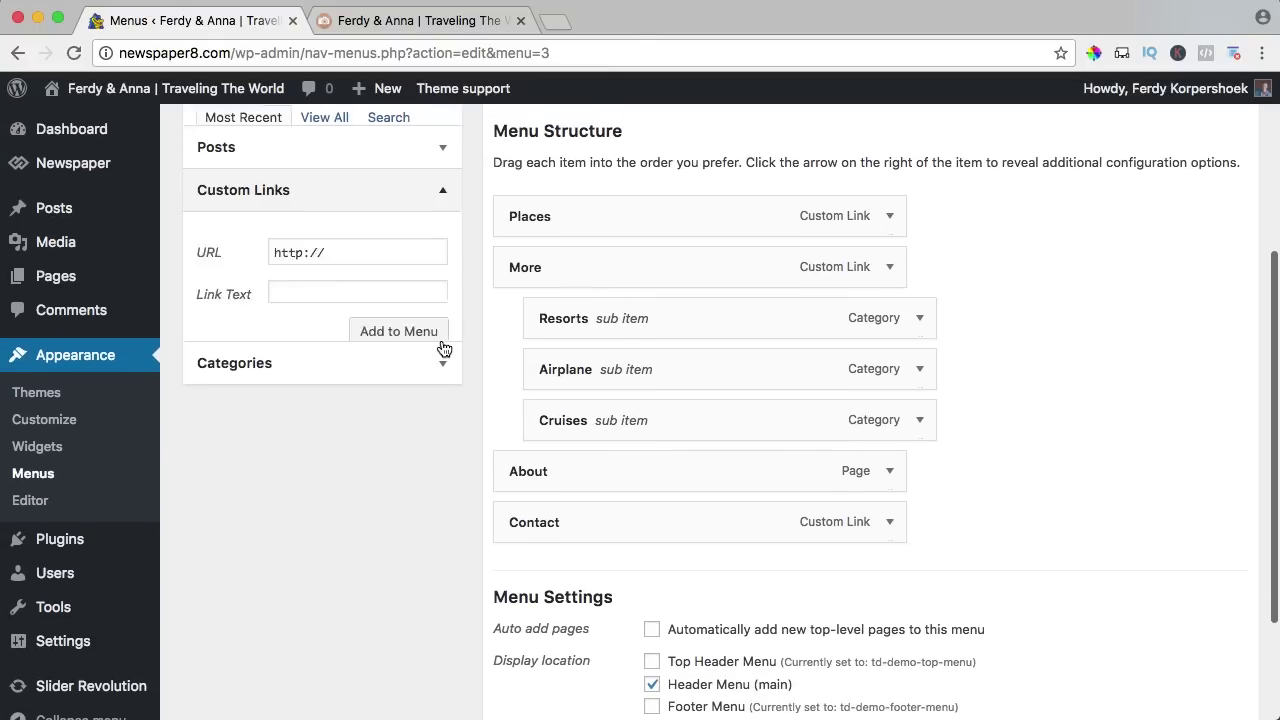
triple_click(318, 226)
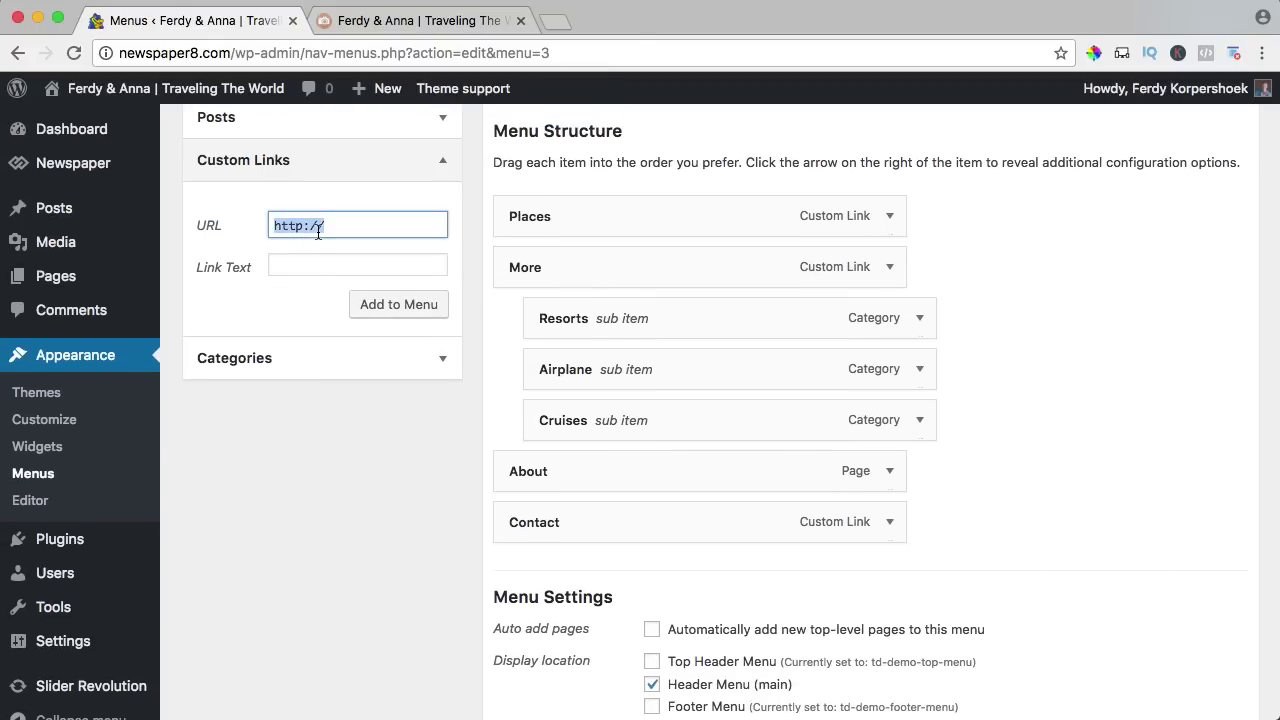
key("Tab")
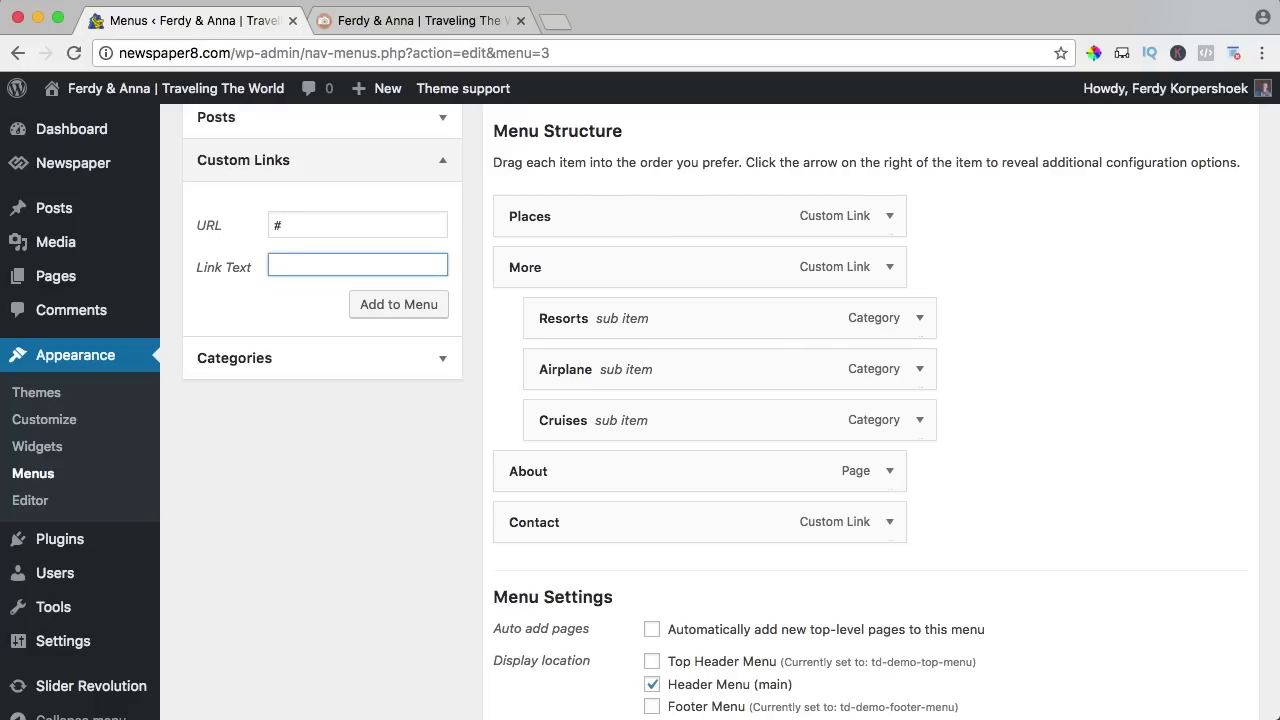
left_click(403, 313)
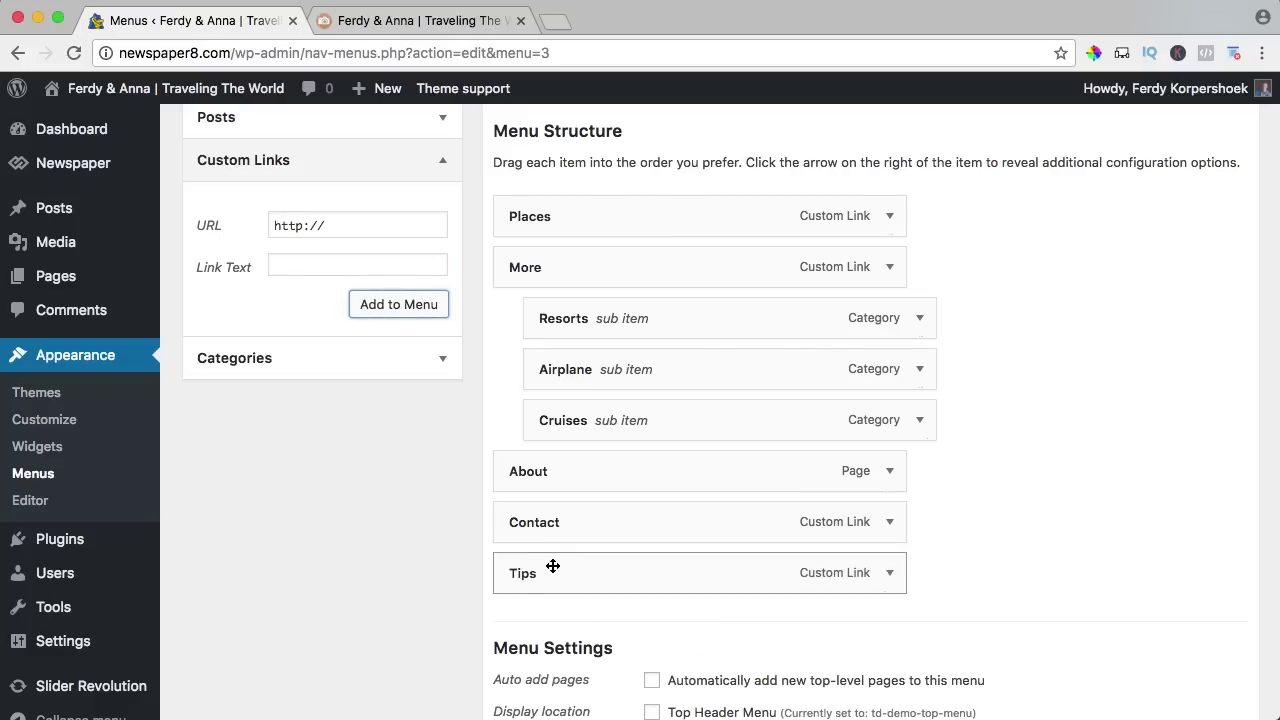
left_click_drag(552, 566, 552, 462)
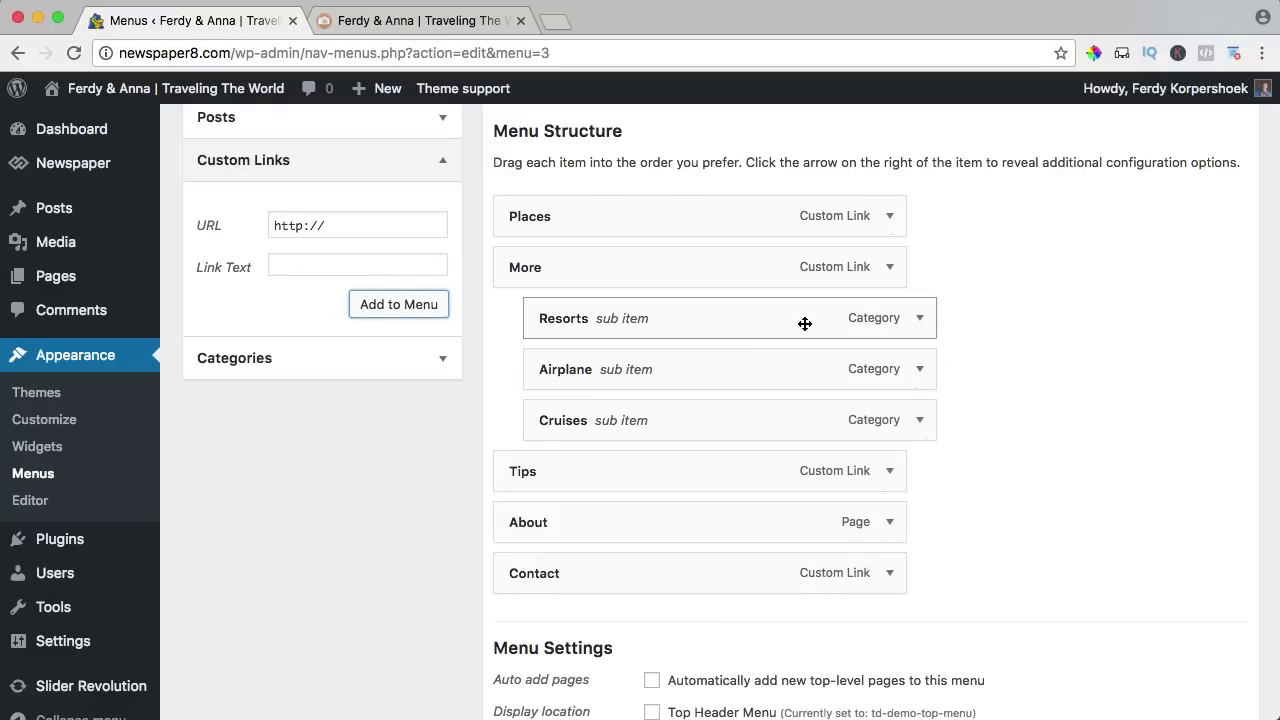
left_click(886, 220)
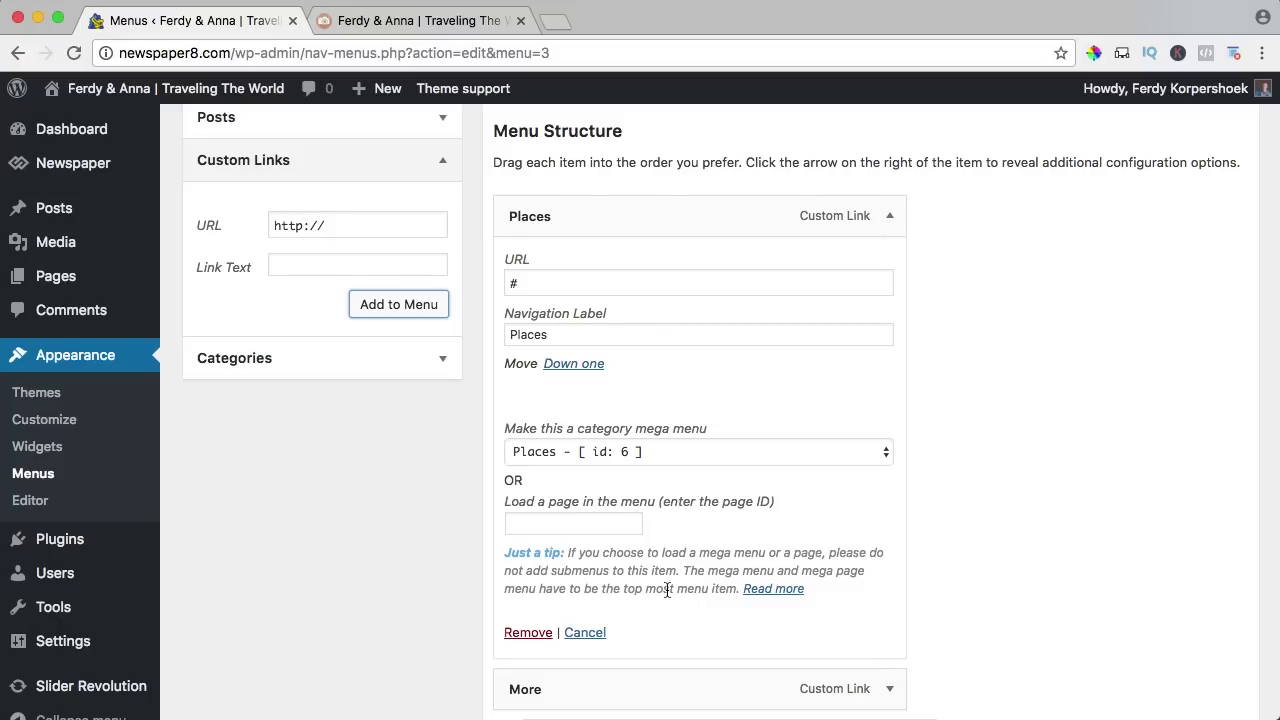
scroll(667, 590, "down", 10)
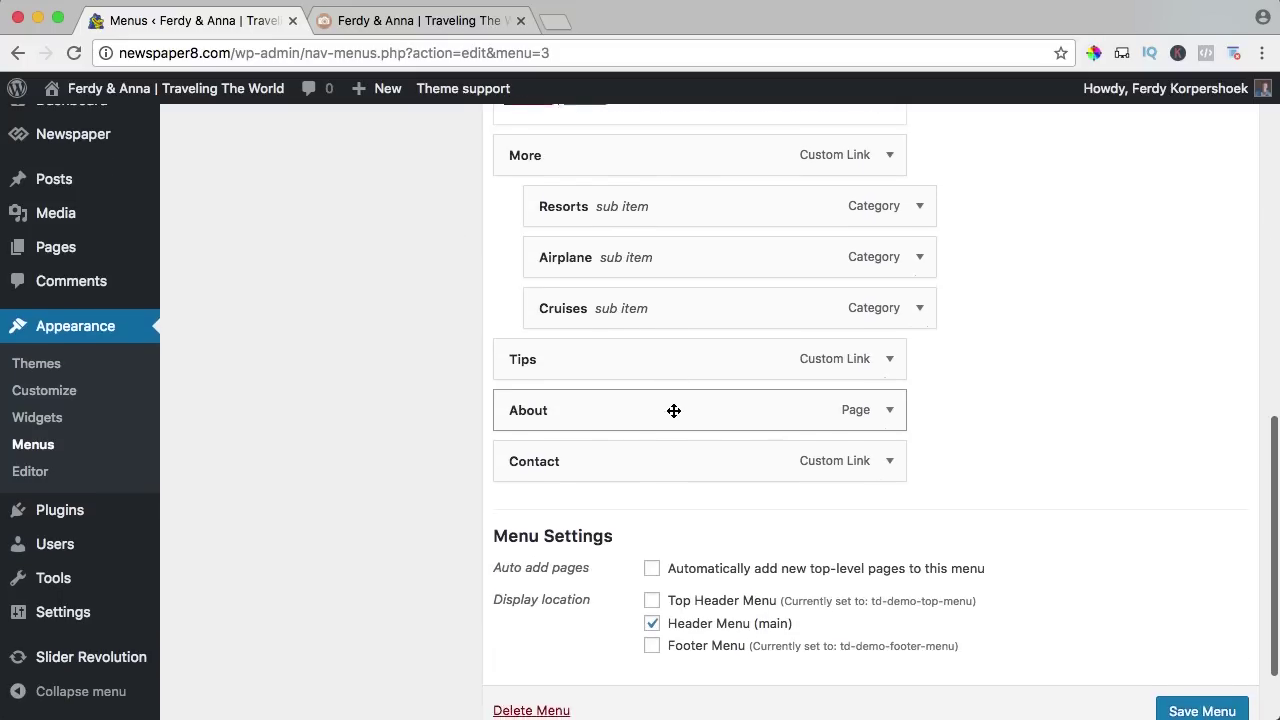
Set the Tips menu item's category mega menu to Tips - [ id: 13 ].
left_click(888, 359)
scroll(700, 440, "down", 2)
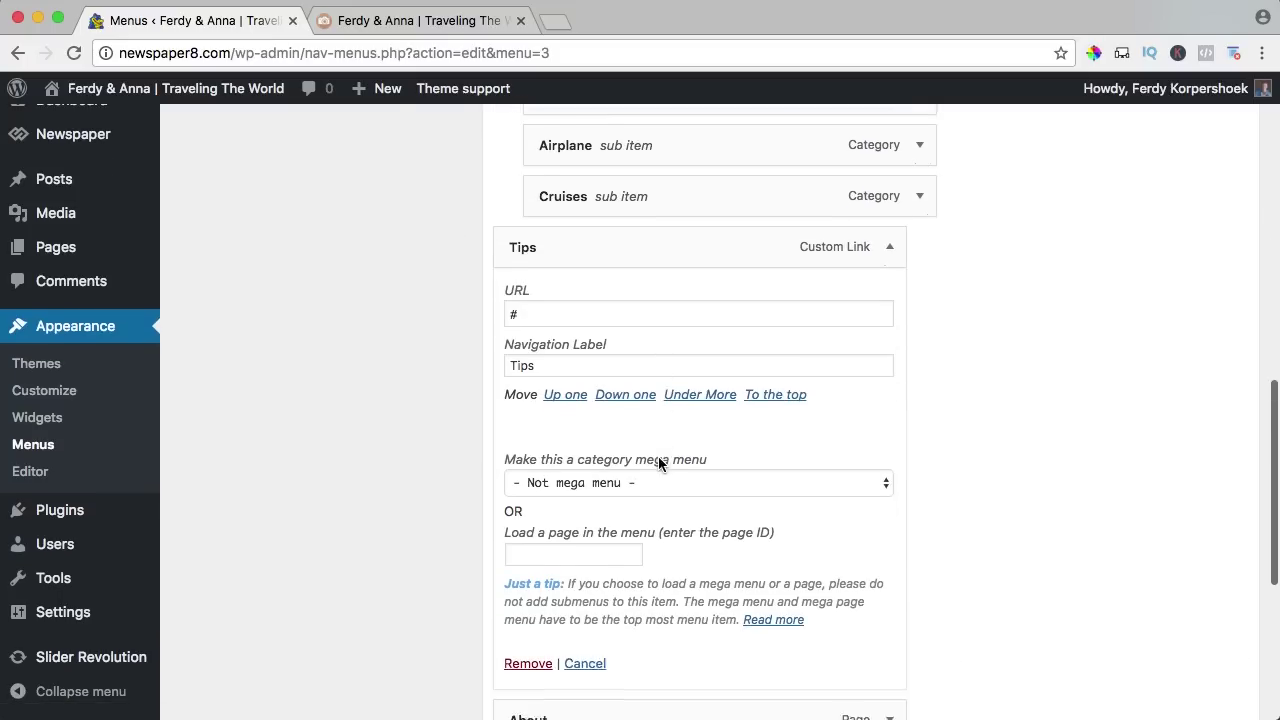
scroll(658, 456, "down", 2)
left_click(592, 400)
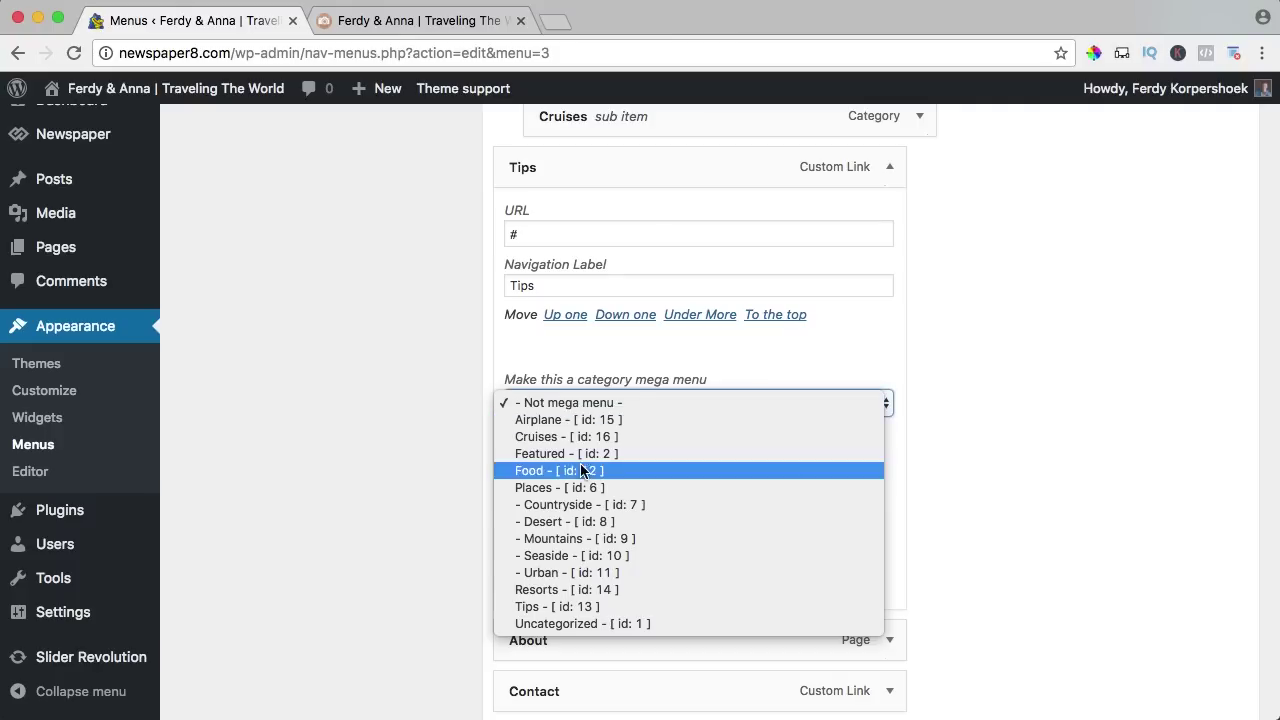
left_click(557, 606)
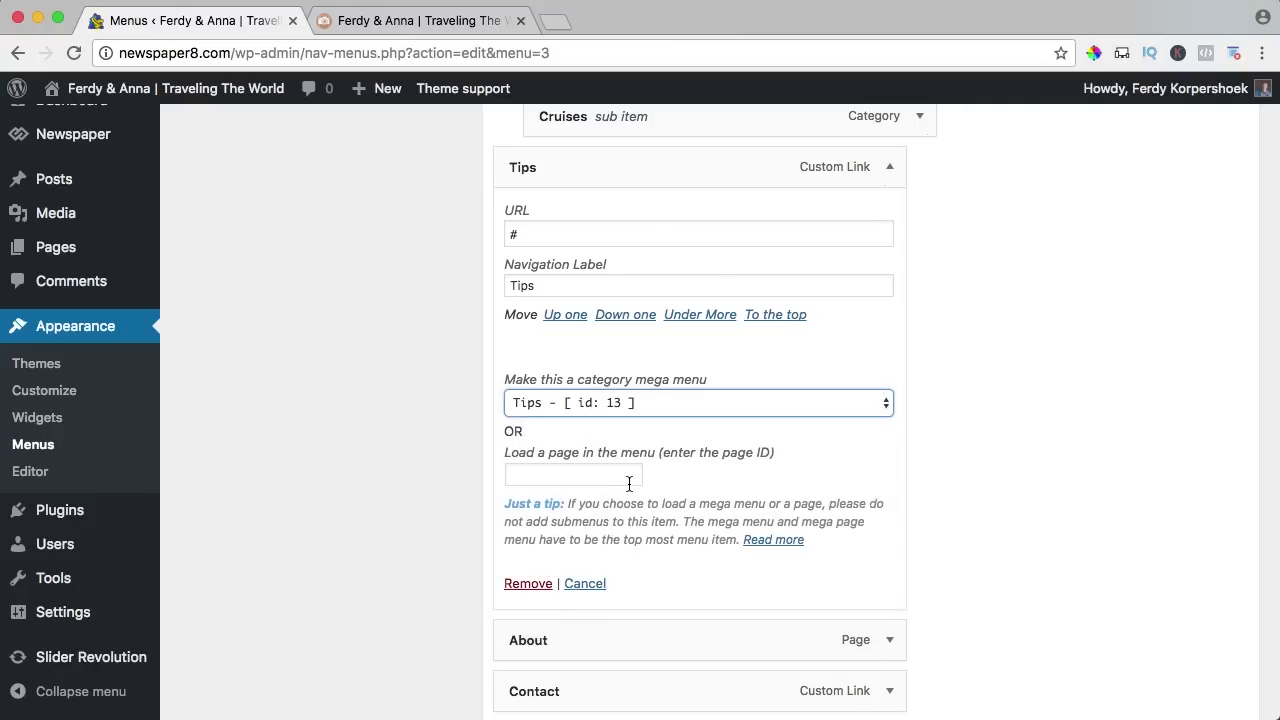
scroll(850, 515, "up", 10)
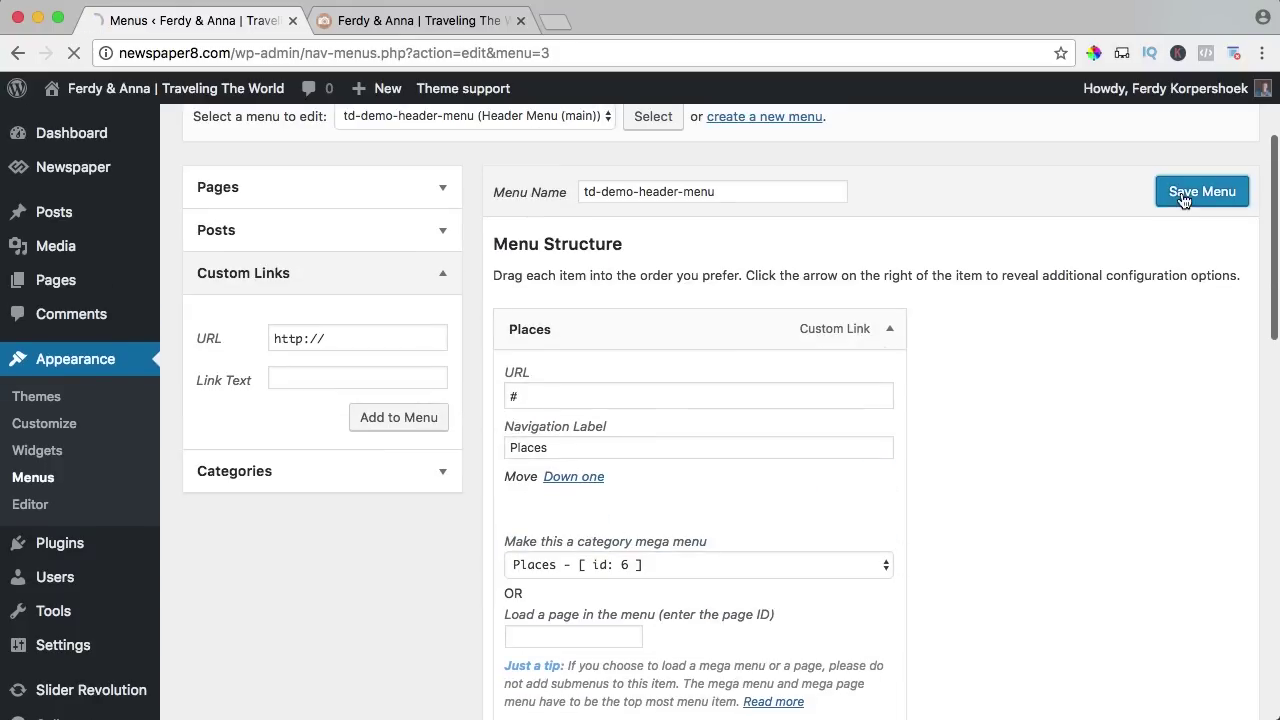
Reload the live site and browse the Tips mega menu posts, including the next page.
left_click(420, 20)
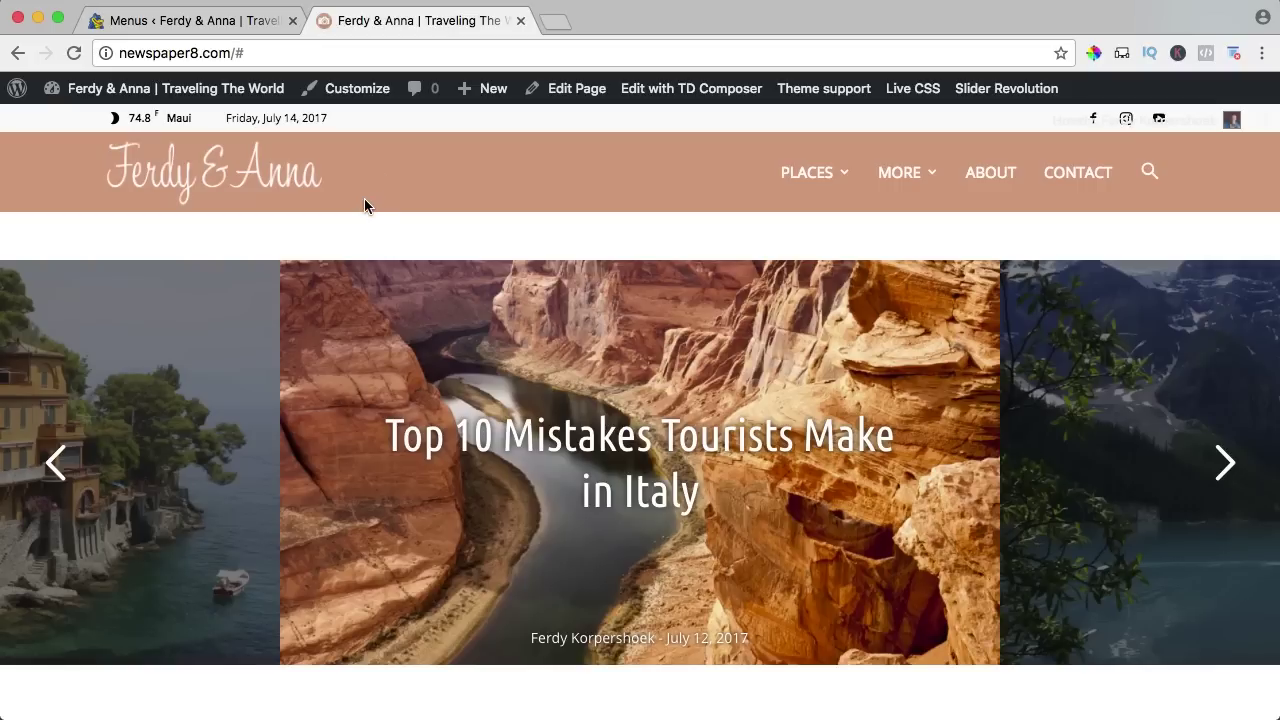
key("super+r")
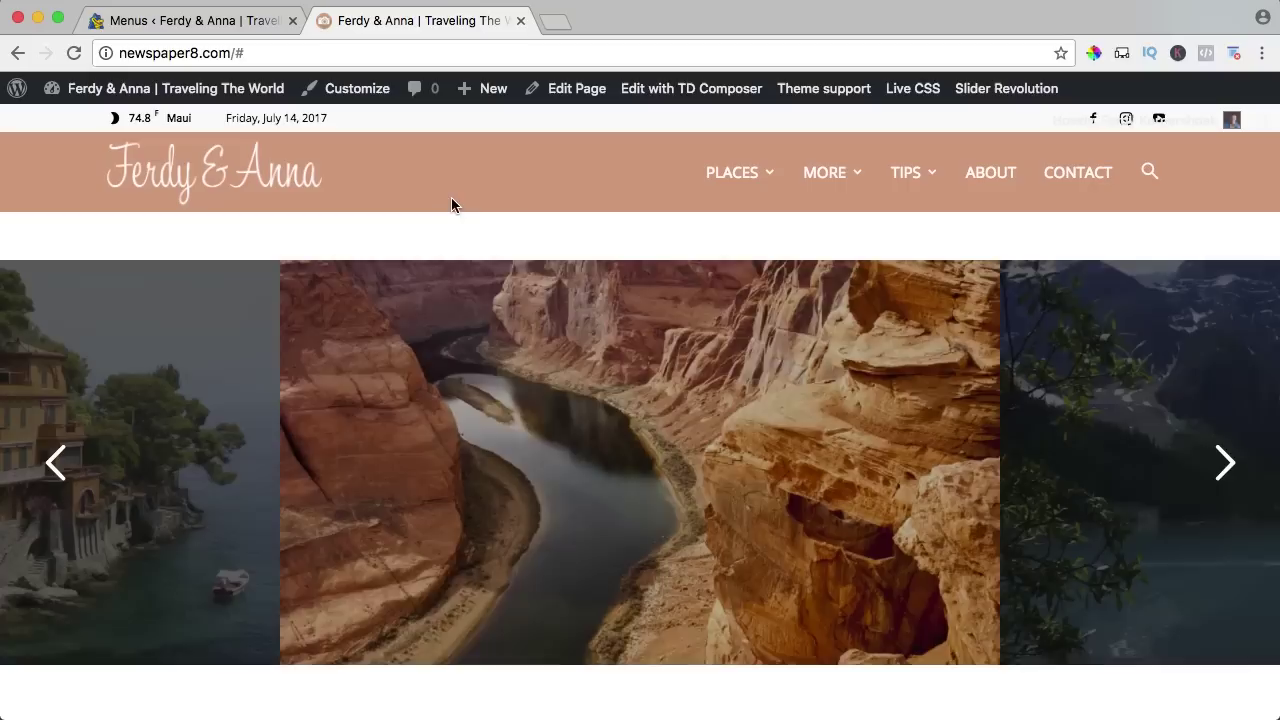
mouse_move(722, 172)
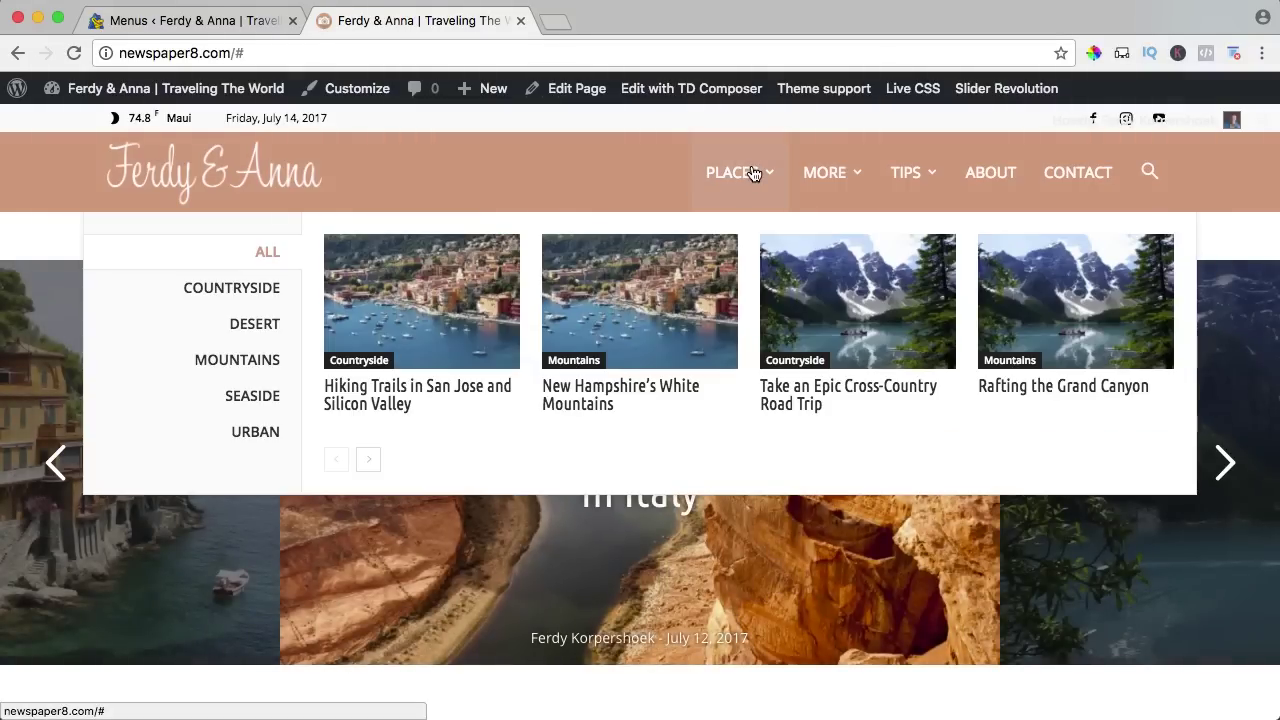
mouse_move(826, 175)
mouse_move(903, 173)
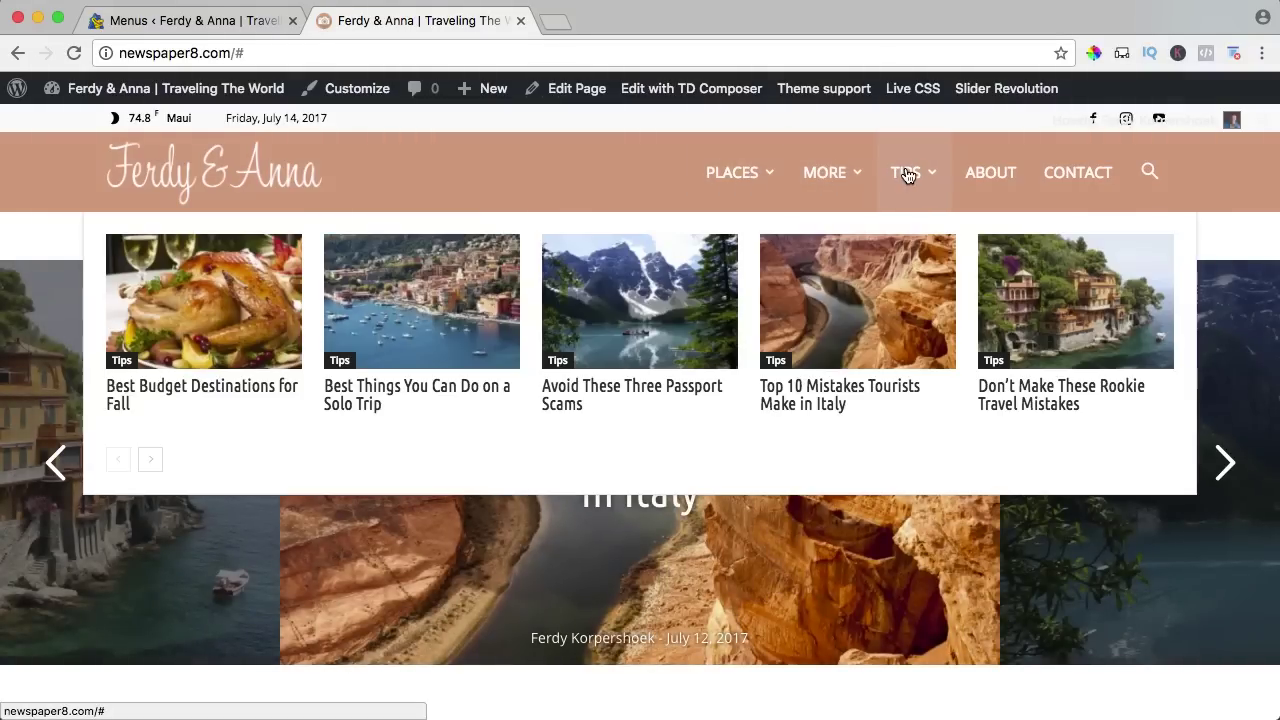
left_click(151, 459)
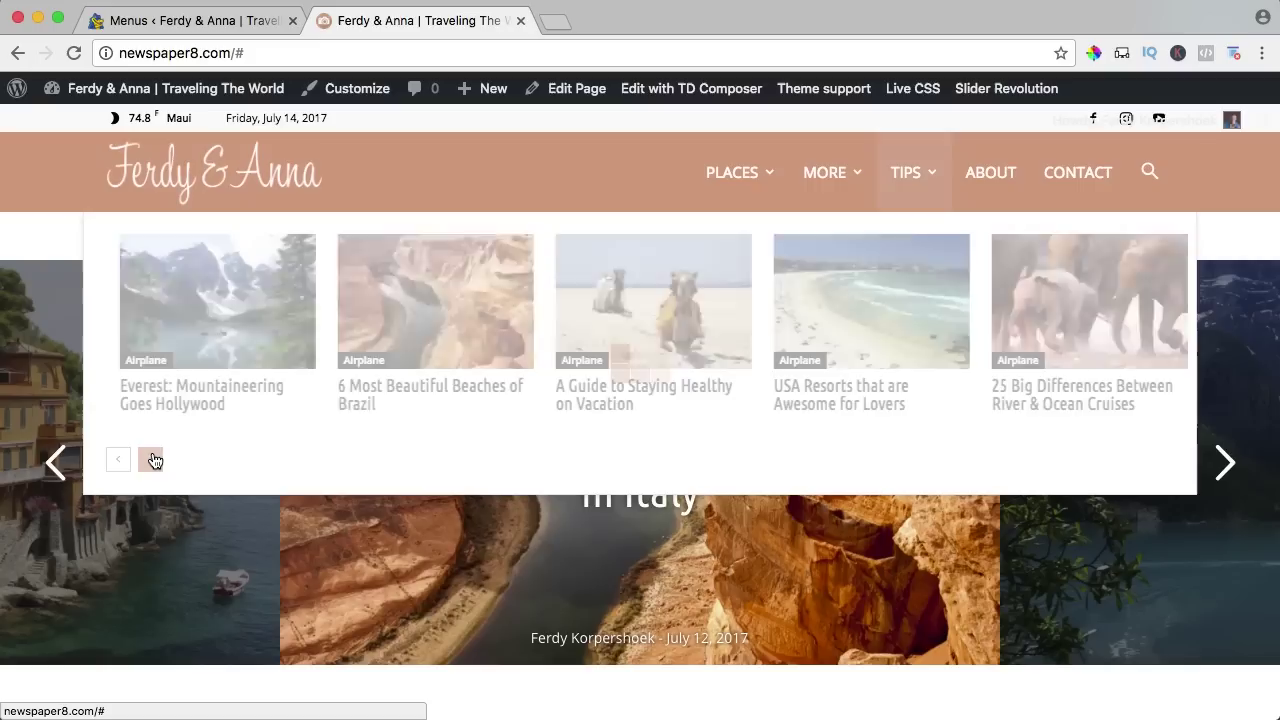
mouse_move(847, 204)
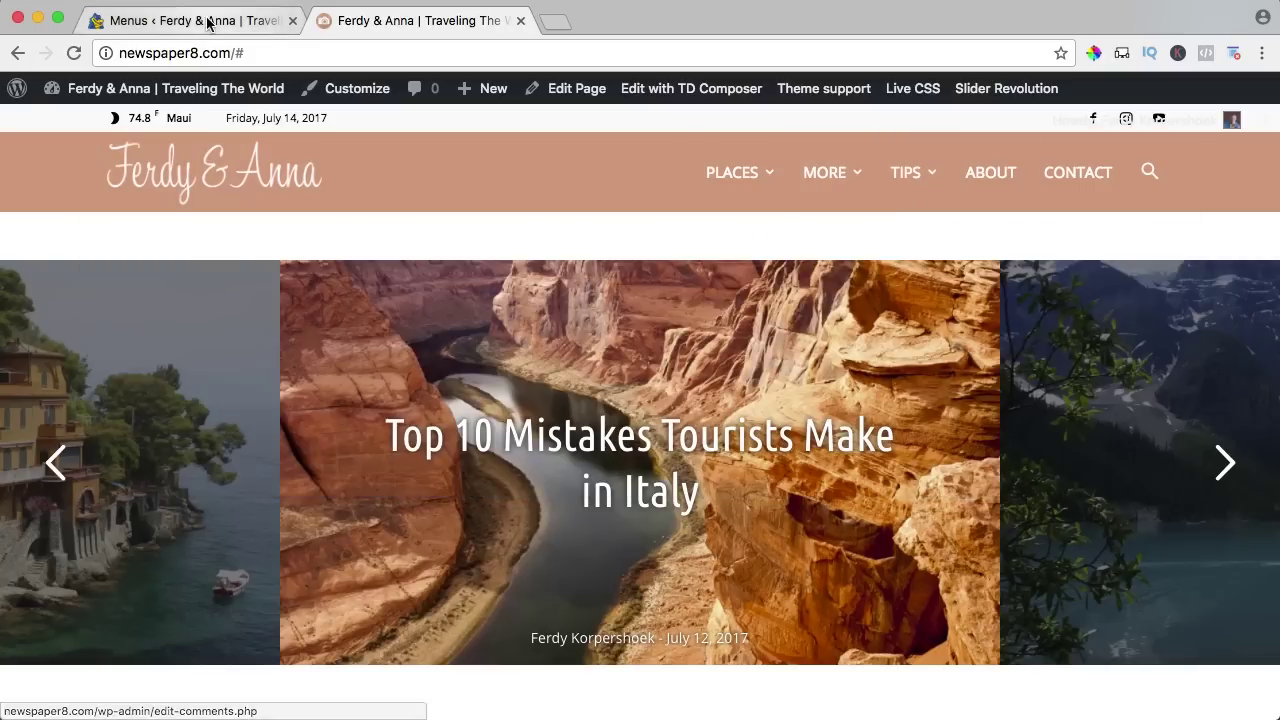
Drag Tips above More, nest Contact under About, and save the header menu.
left_click(205, 20)
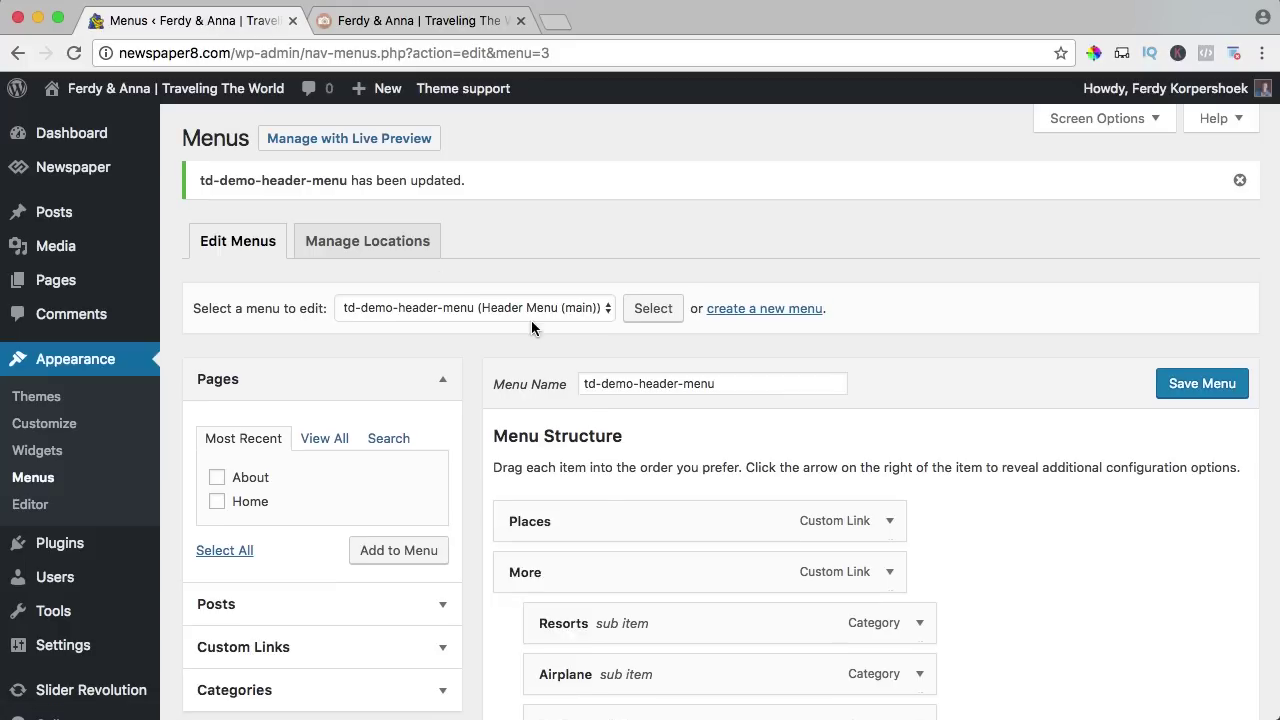
scroll(540, 360, "down", 5)
left_click_drag(543, 383, 541, 183)
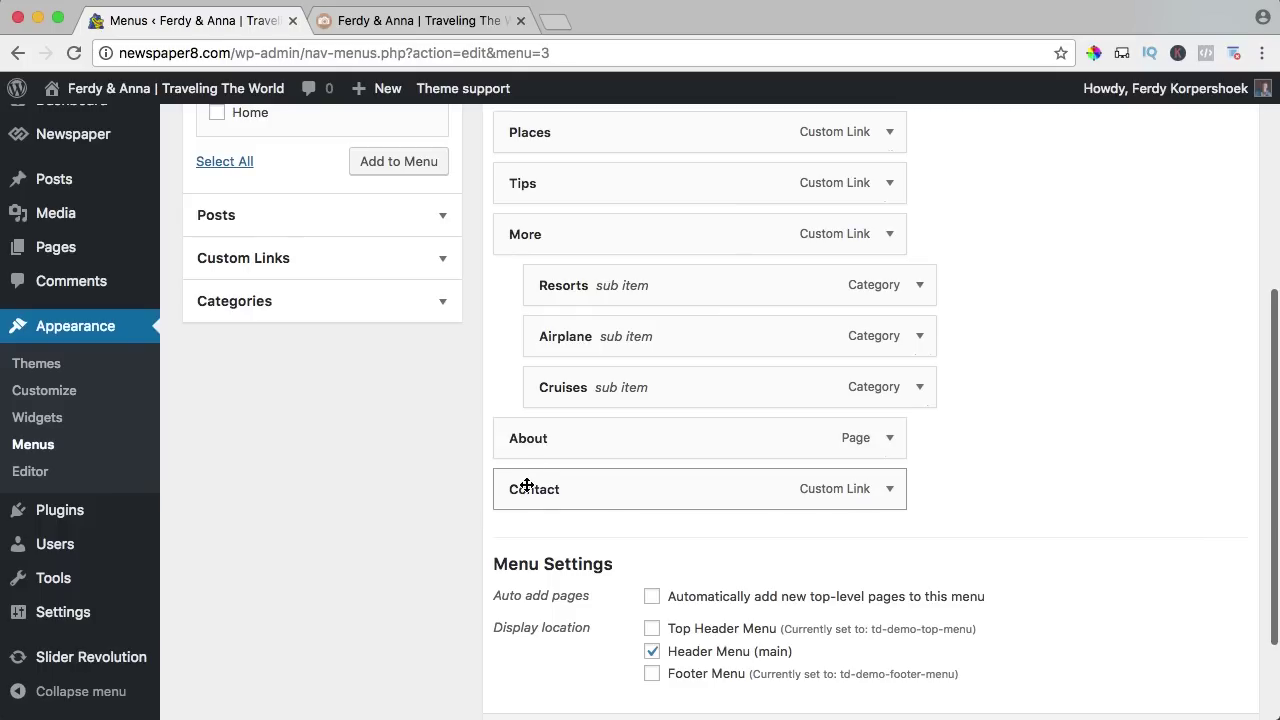
left_click_drag(527, 485, 574, 487)
scroll(917, 434, "up", 3)
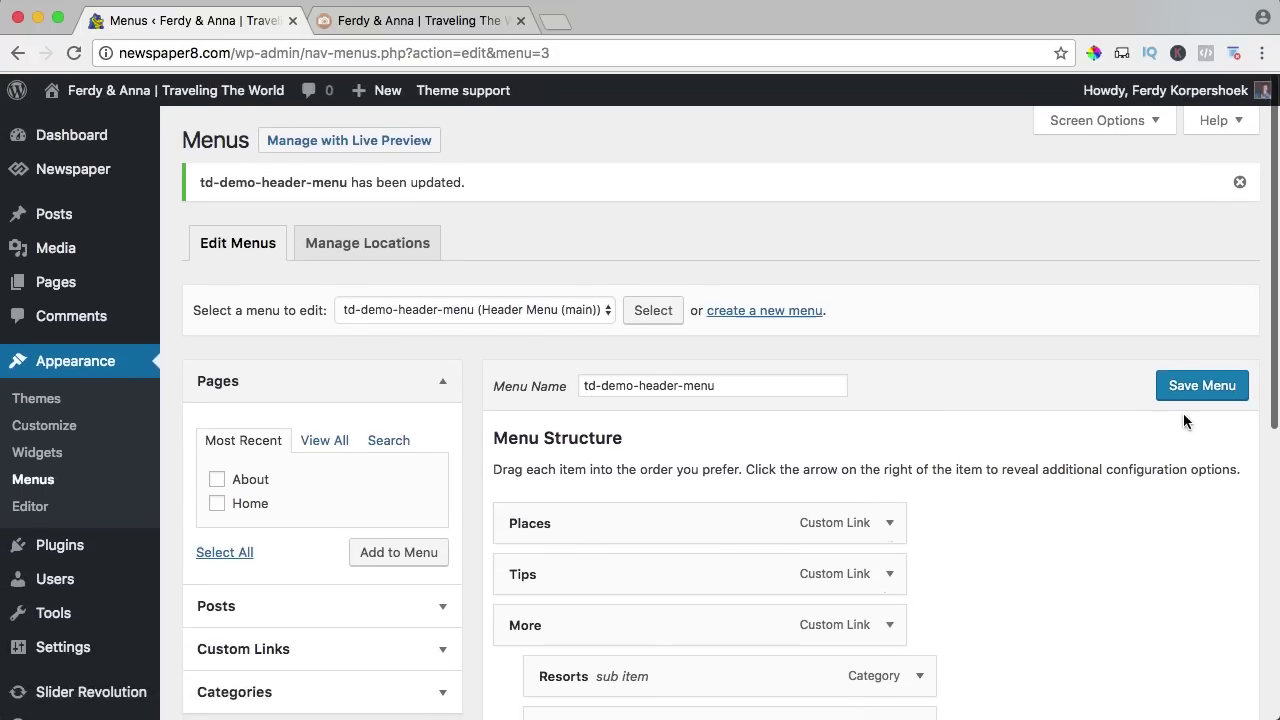
left_click(1204, 386)
Check the live header, then move Contact back to a top-level item below About.
left_click(462, 18)
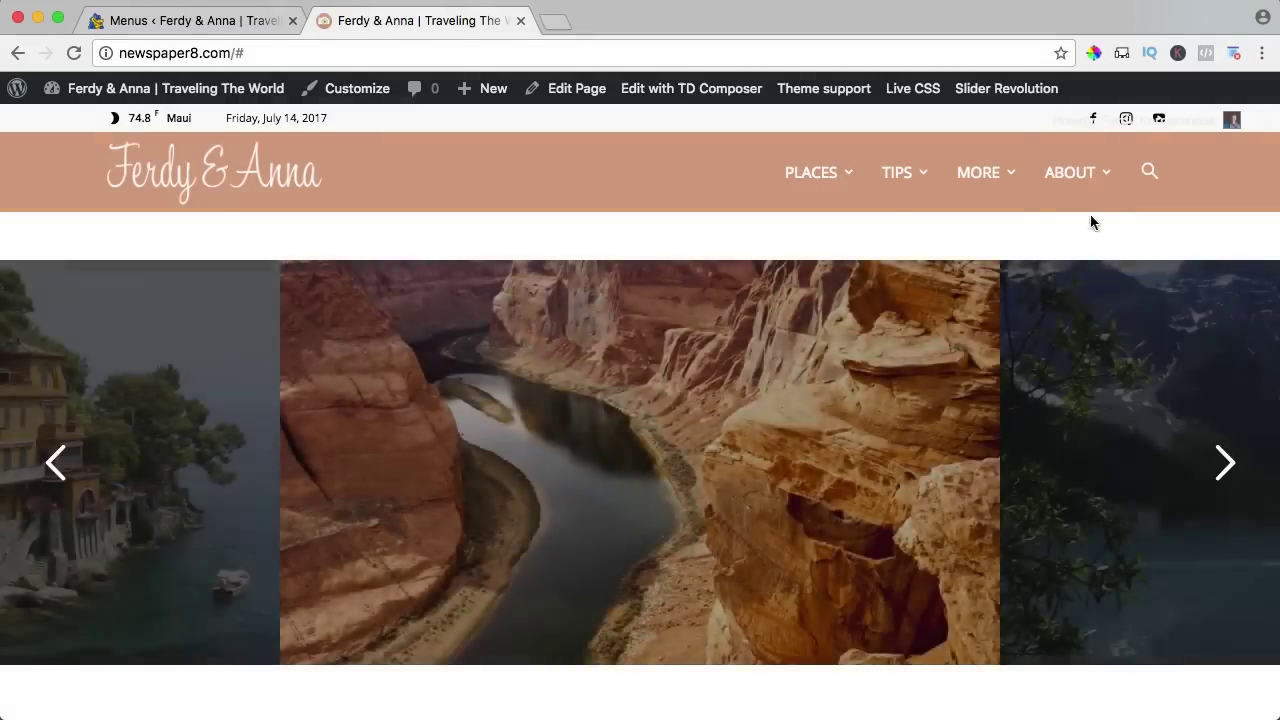
mouse_move(1093, 192)
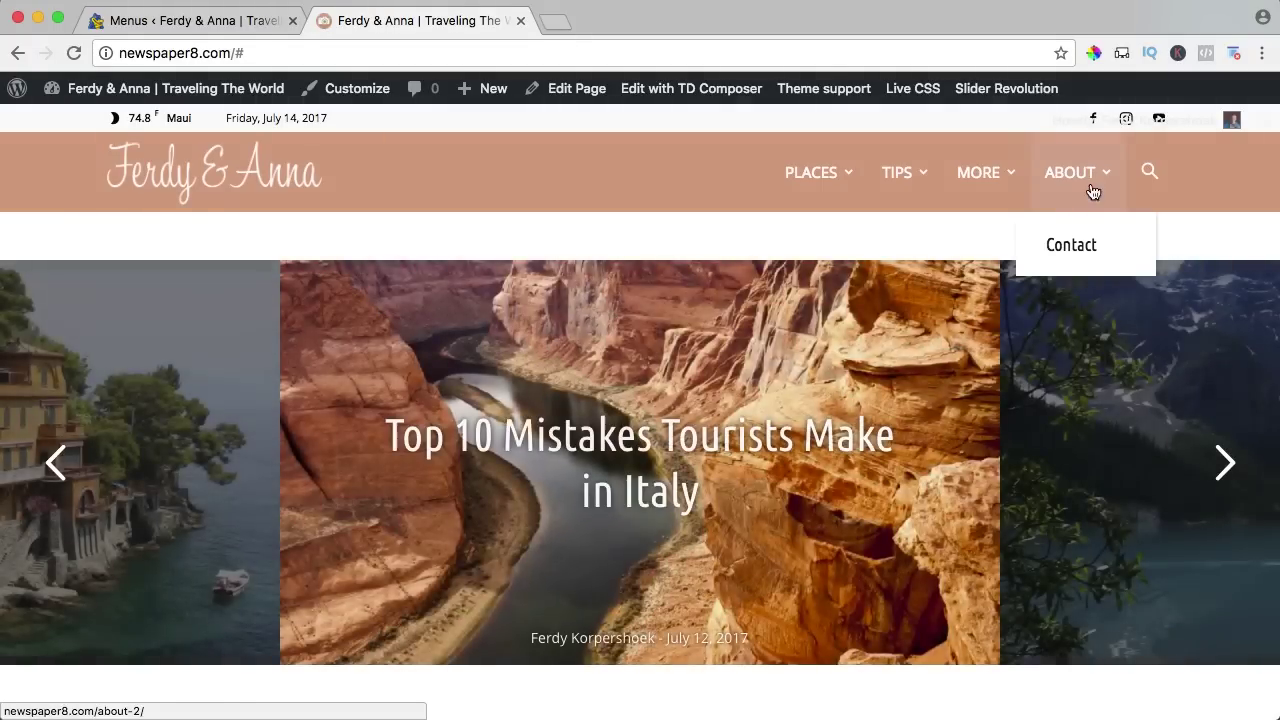
left_click(177, 22)
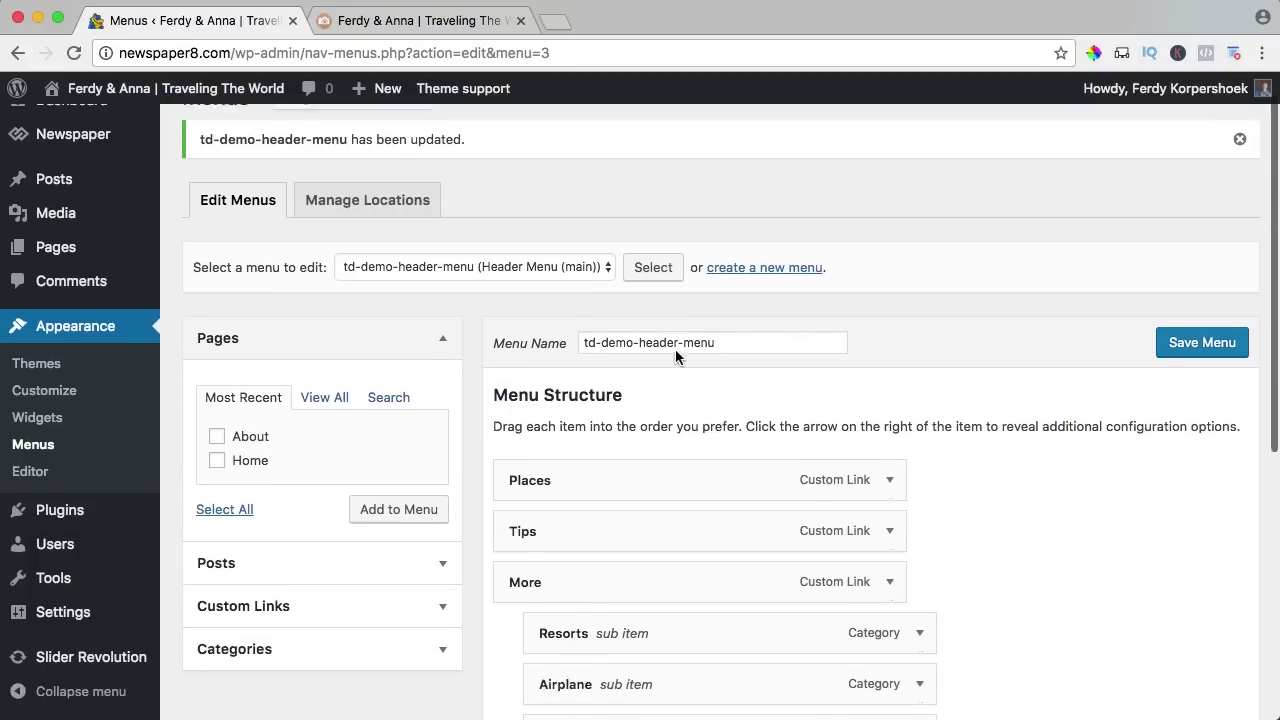
scroll(675, 349, "down", 5)
left_click_drag(596, 354, 566, 410)
scroll(578, 367, "up", 3)
left_click(420, 20)
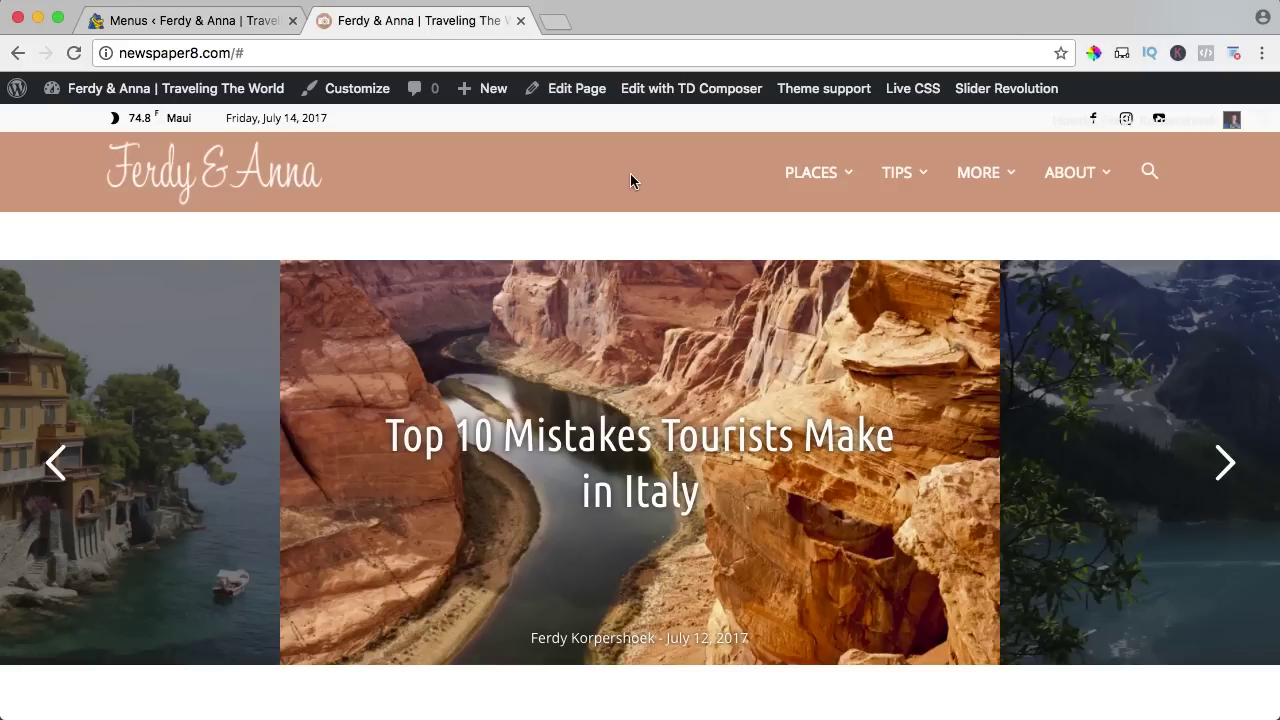
mouse_move(835, 180)
mouse_move(786, 174)
mouse_move(262, 299)
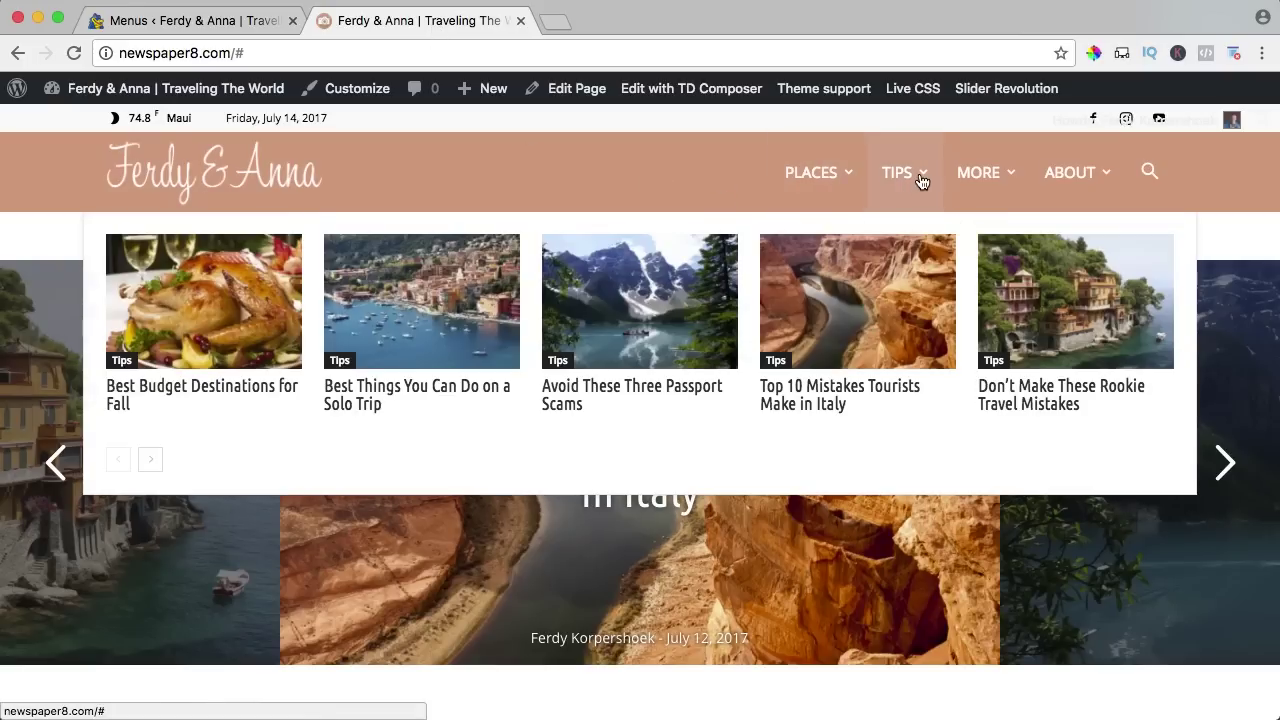
Keep Places as the Places item's mega menu category and reload the live site.
left_click(190, 20)
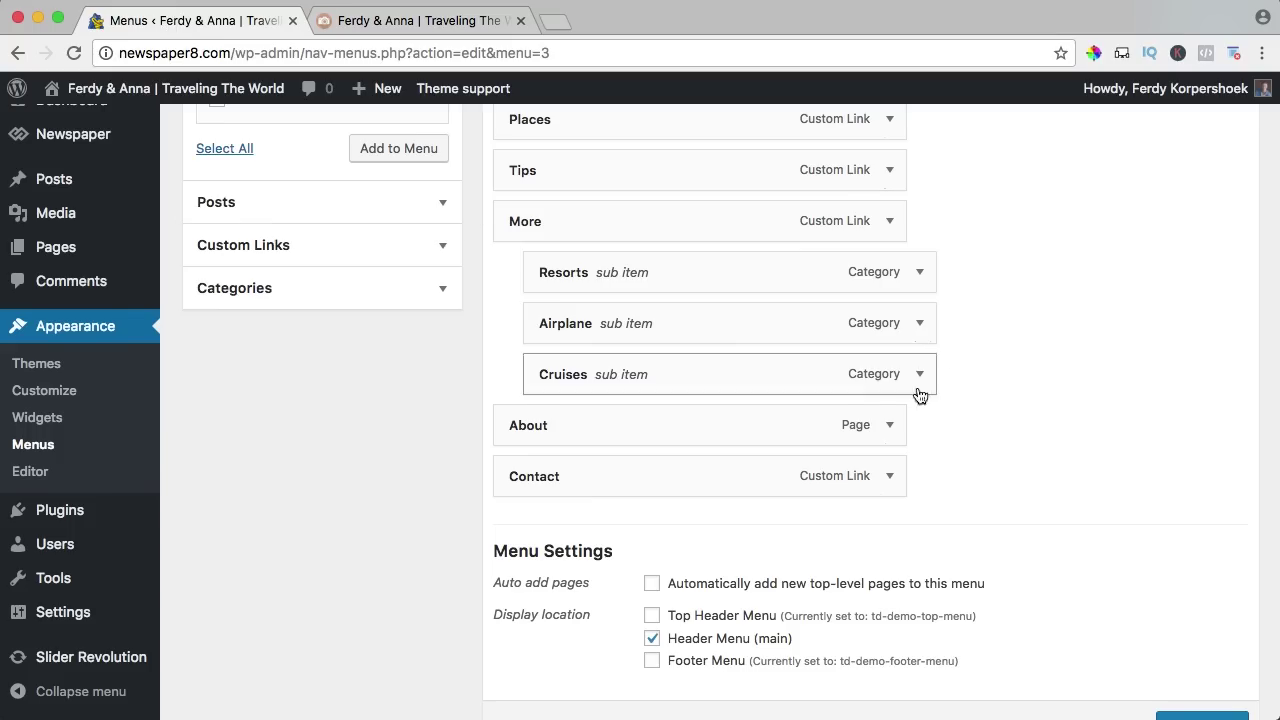
scroll(954, 355, "up", 2)
left_click(889, 199)
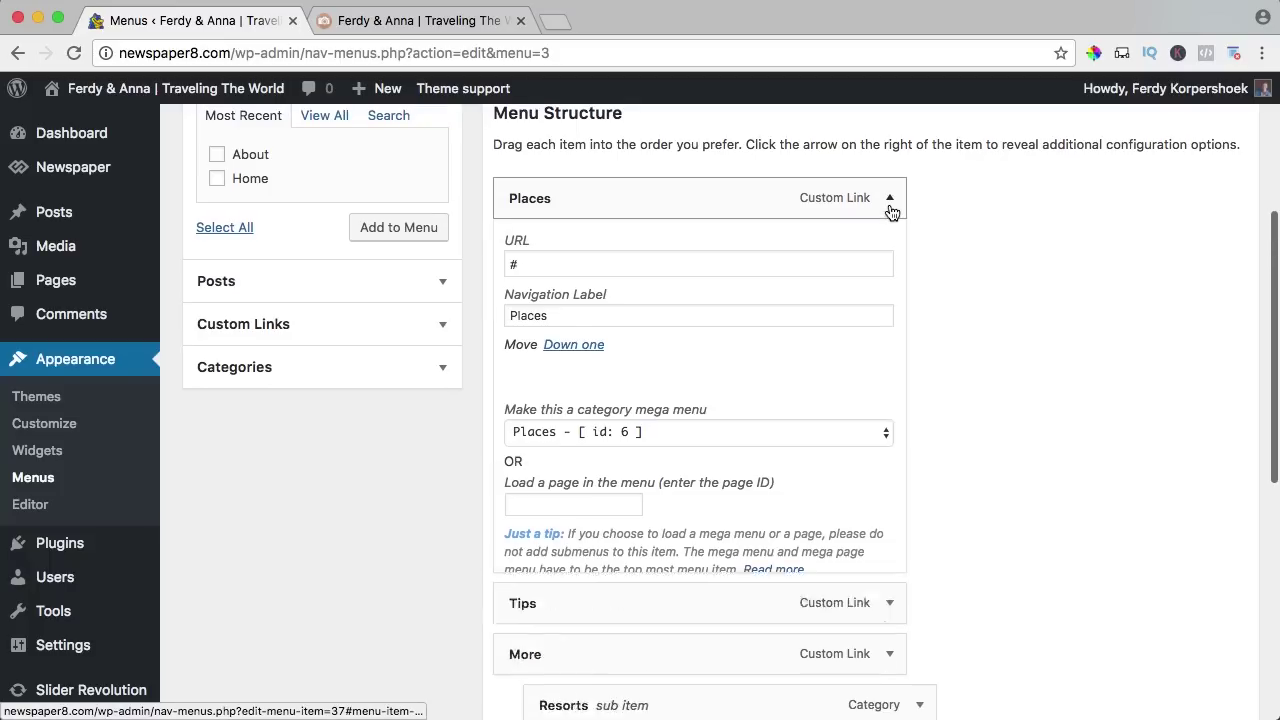
left_click(548, 436)
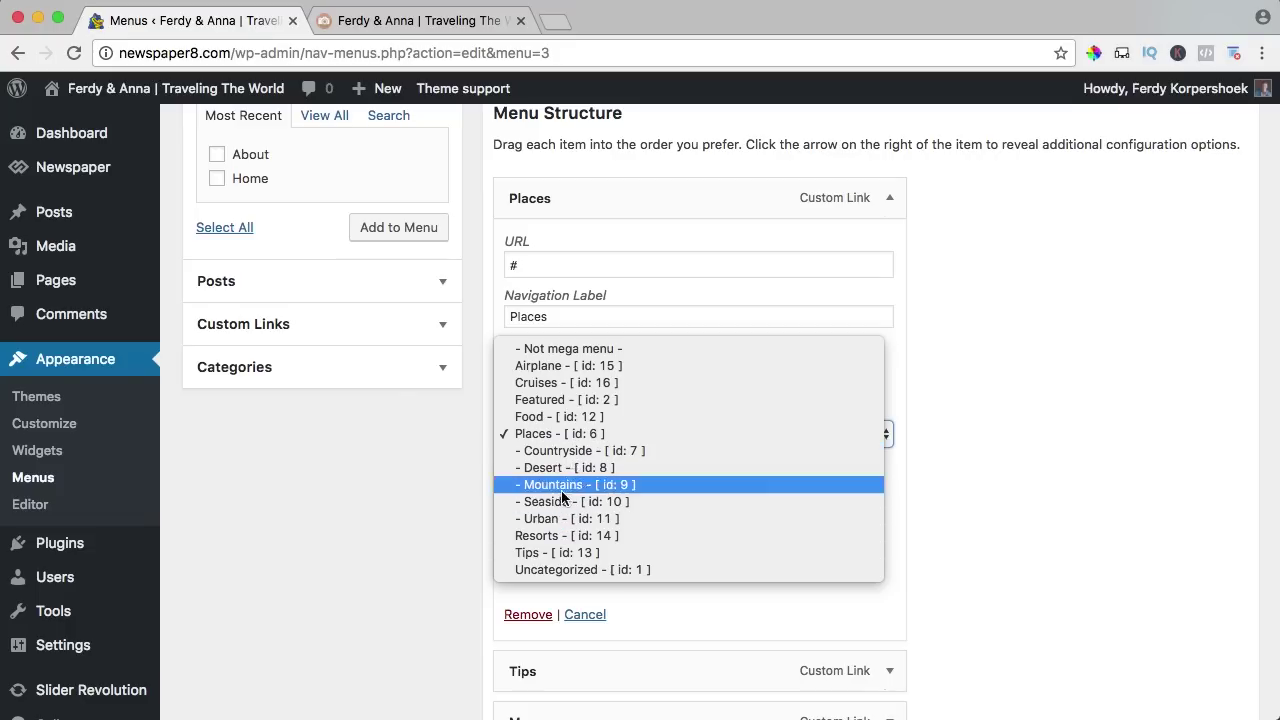
left_click(1007, 383)
left_click(504, 31)
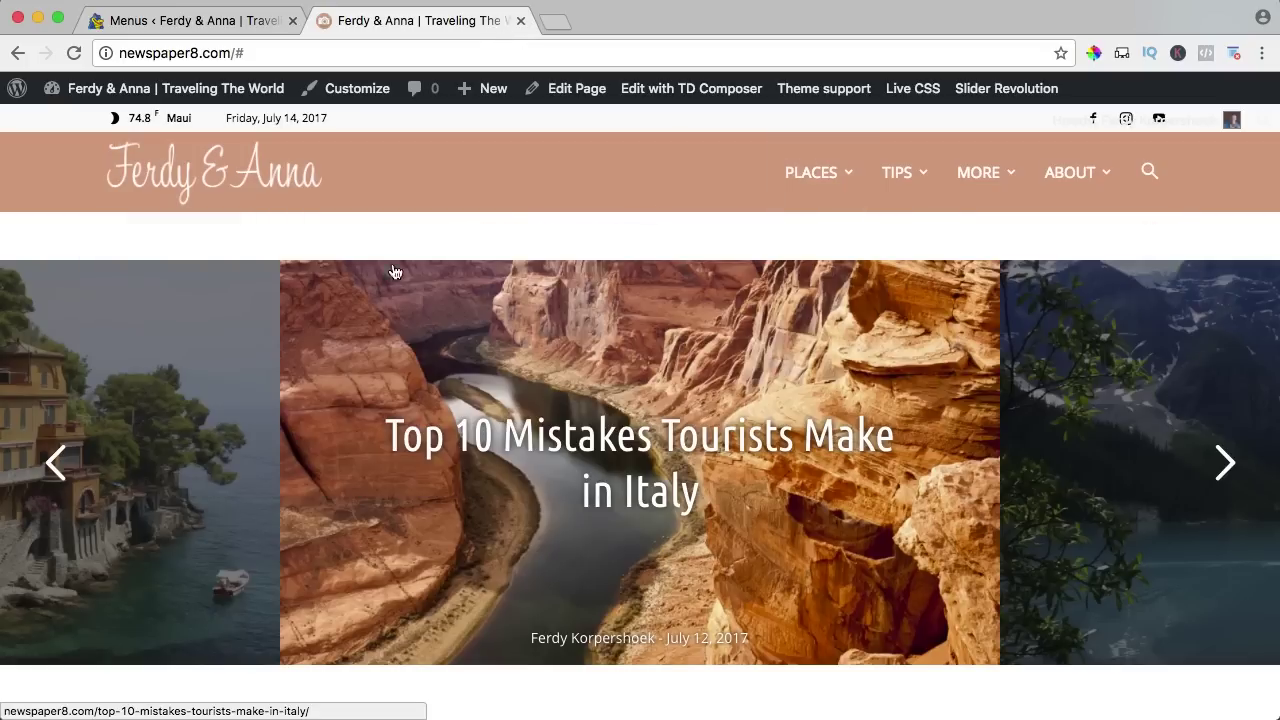
mouse_move(837, 178)
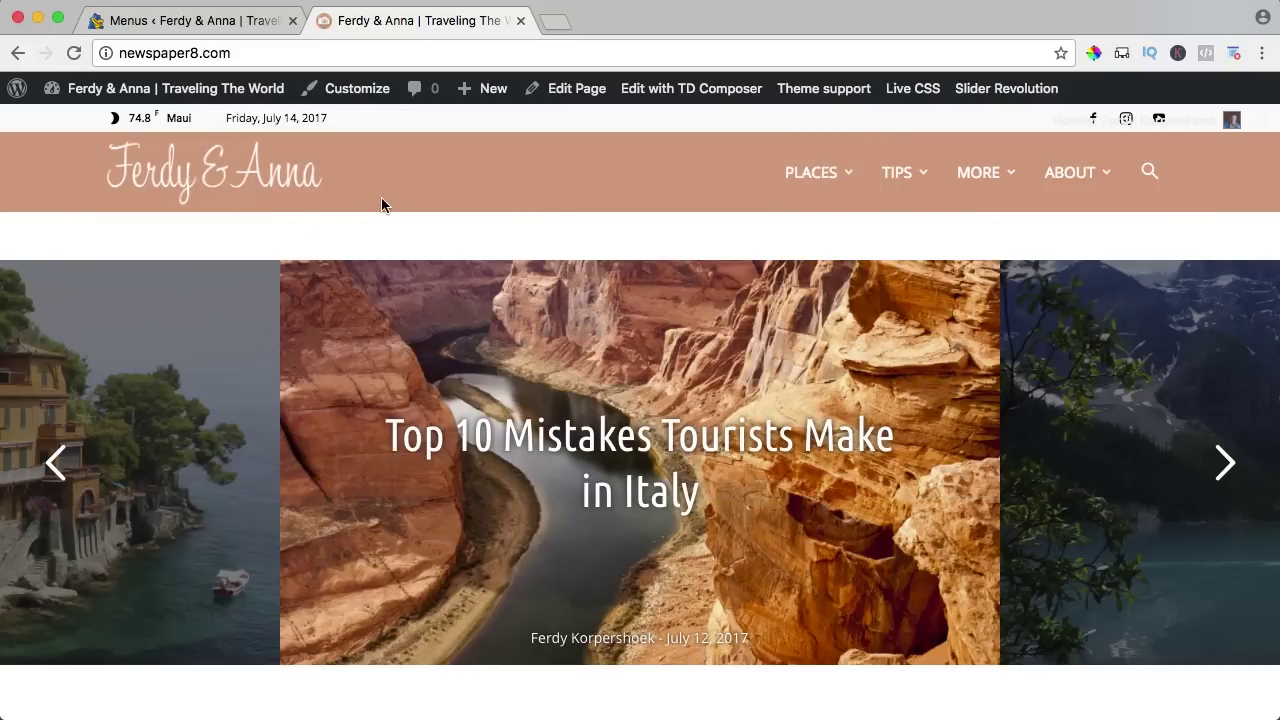
key("super+r")
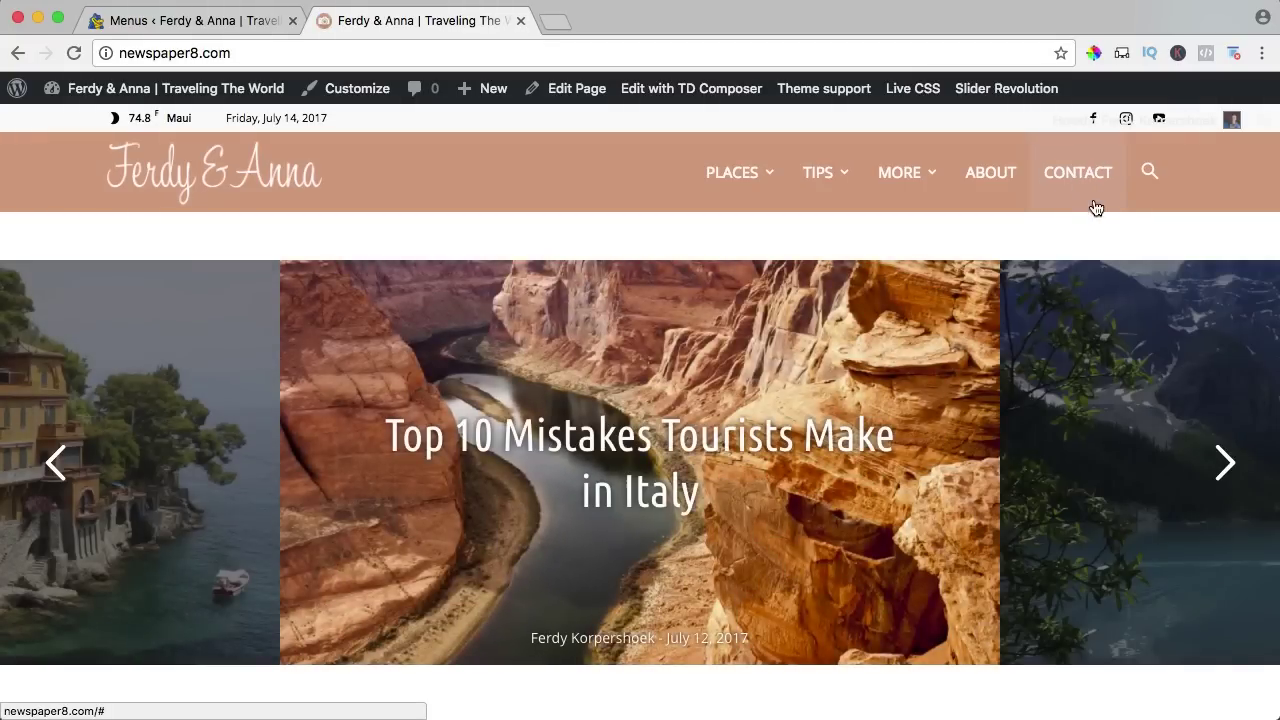
Review the Contact menu item's settings in the menu editor.
left_click(246, 26)
scroll(810, 250, "down", 6)
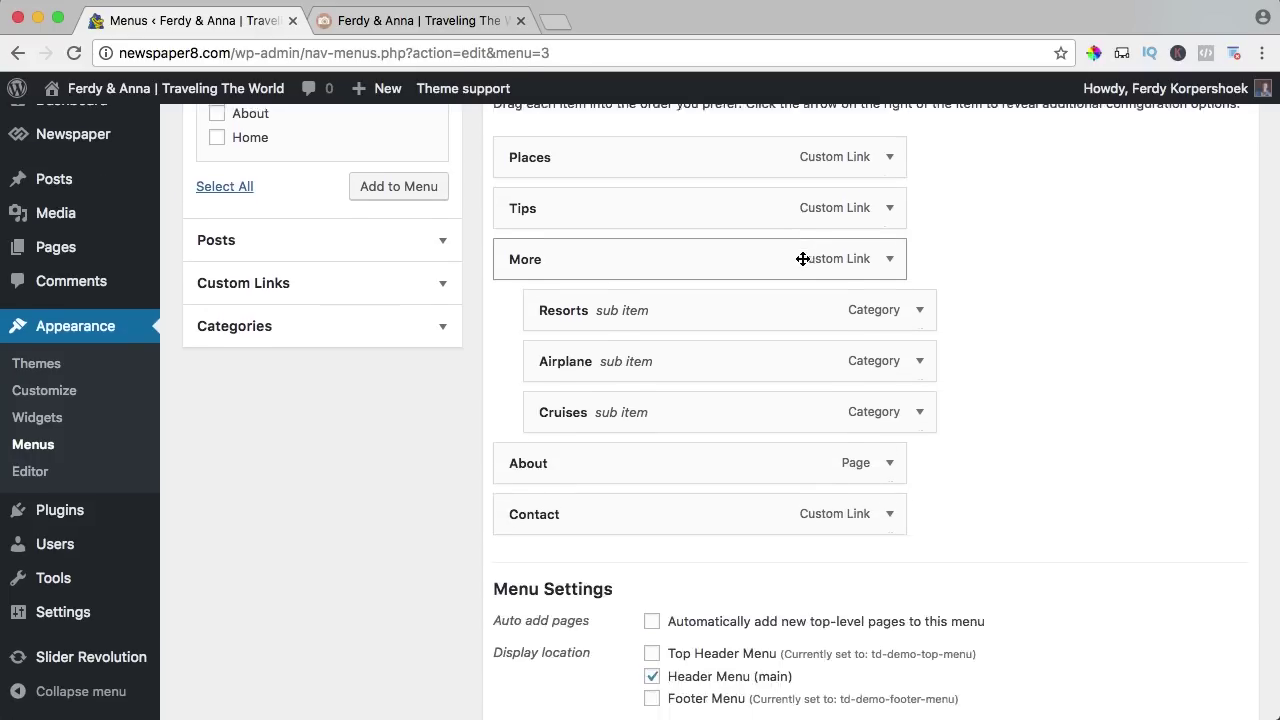
left_click(889, 380)
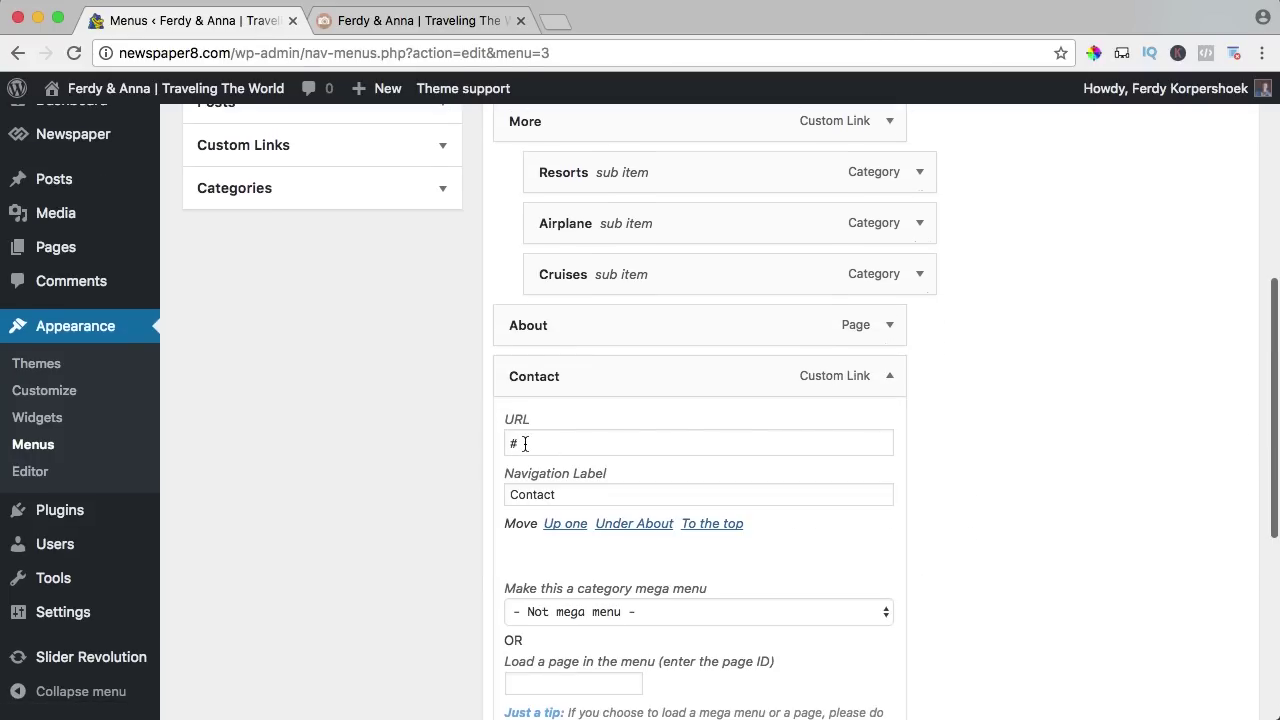
left_click(886, 378)
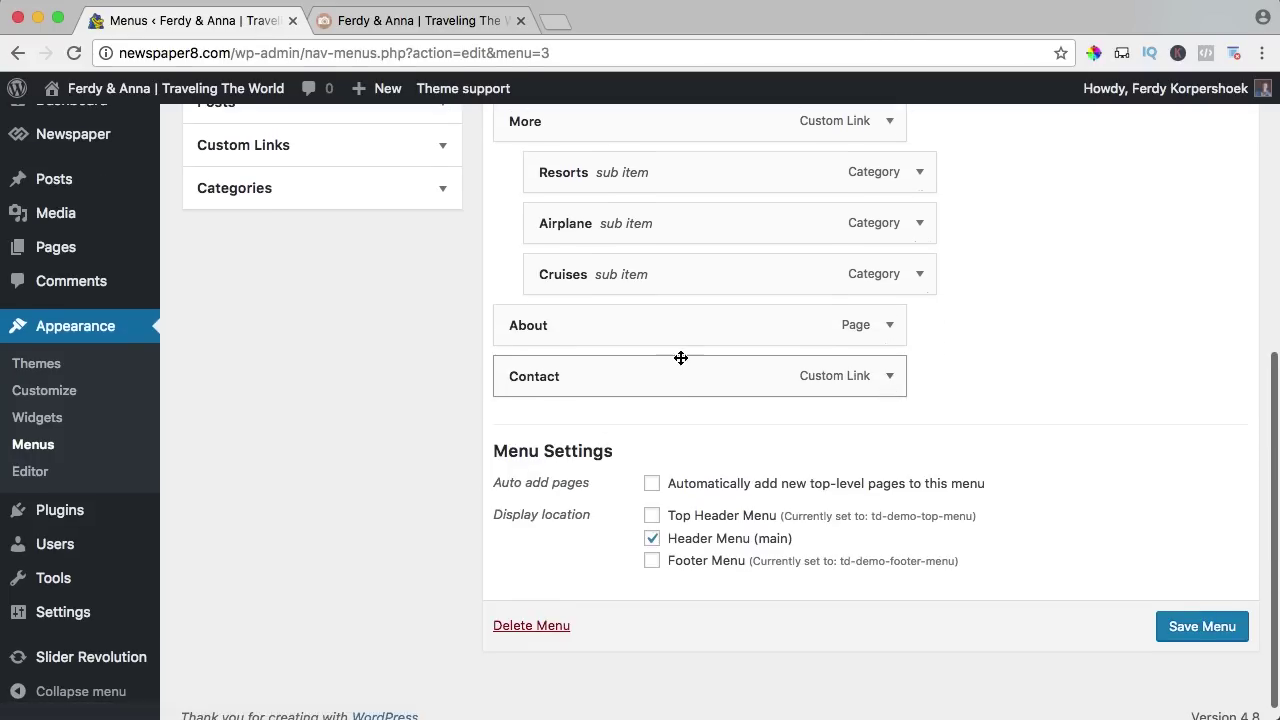
scroll(700, 354, "up", 8)
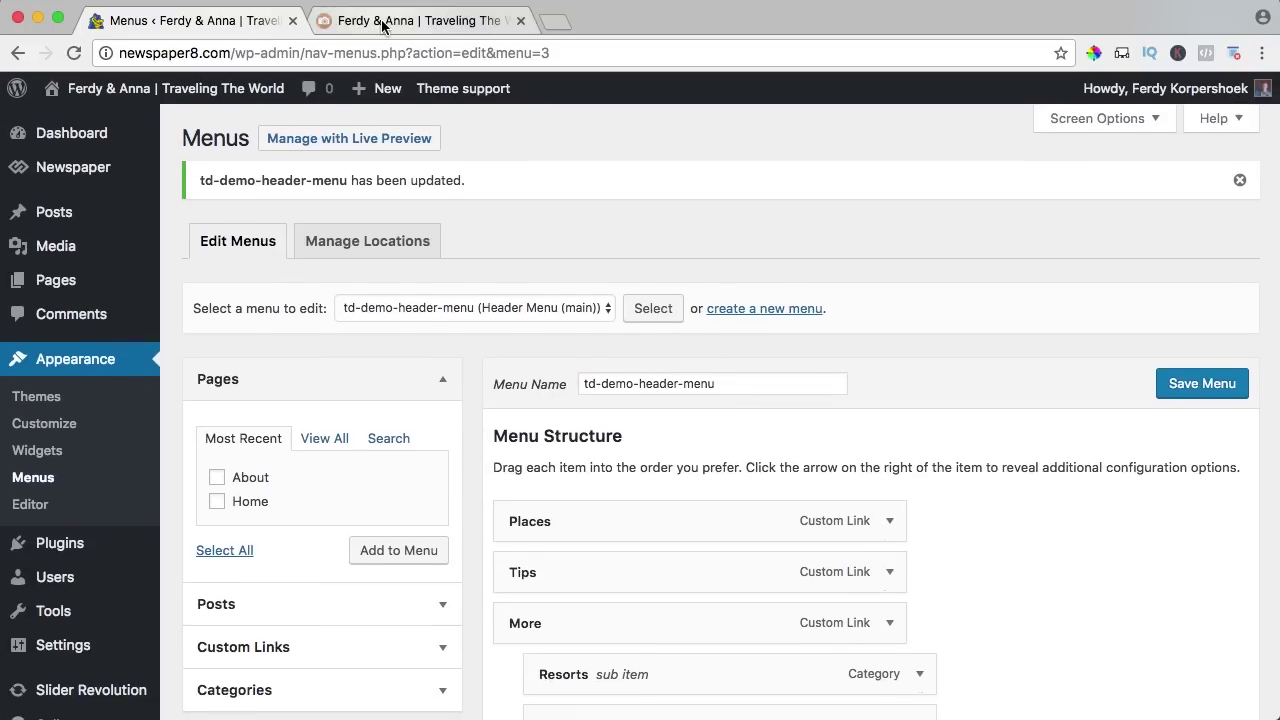
Review the live sidebar, then delete the Weather widget from the default sidebar.
left_click(380, 21)
scroll(862, 565, "down", 10)
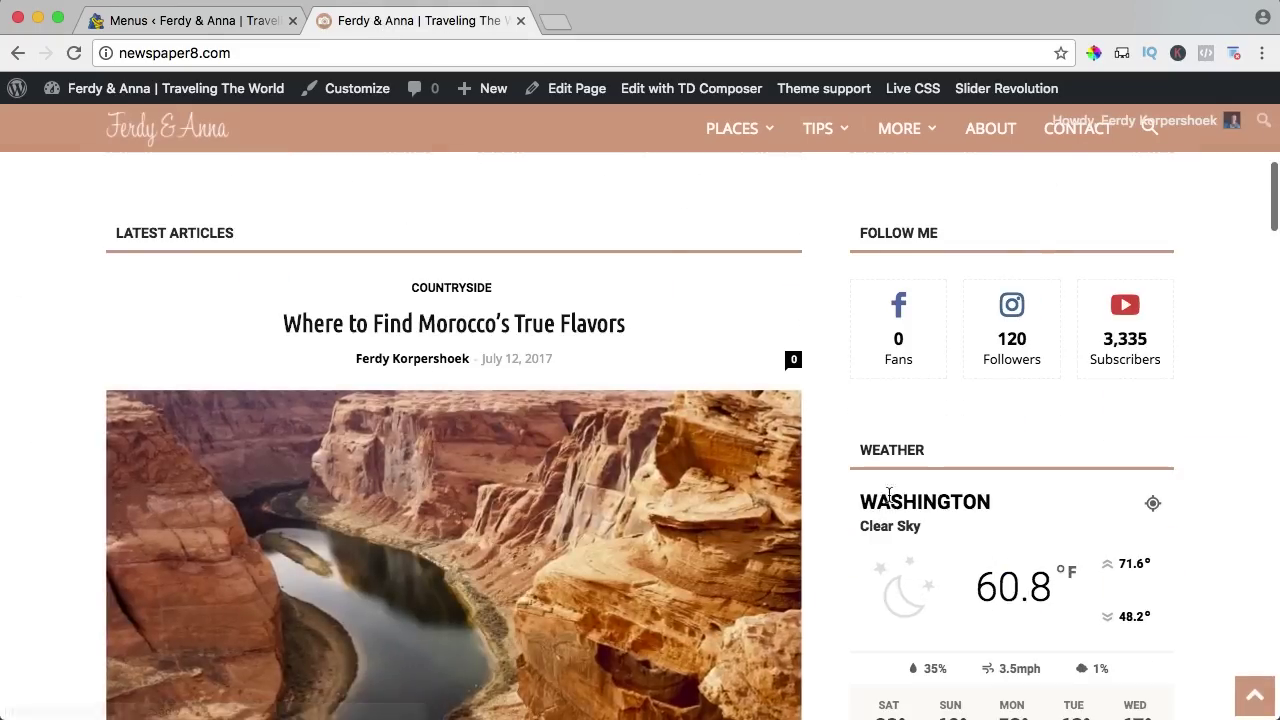
scroll(1006, 267, "down", 12)
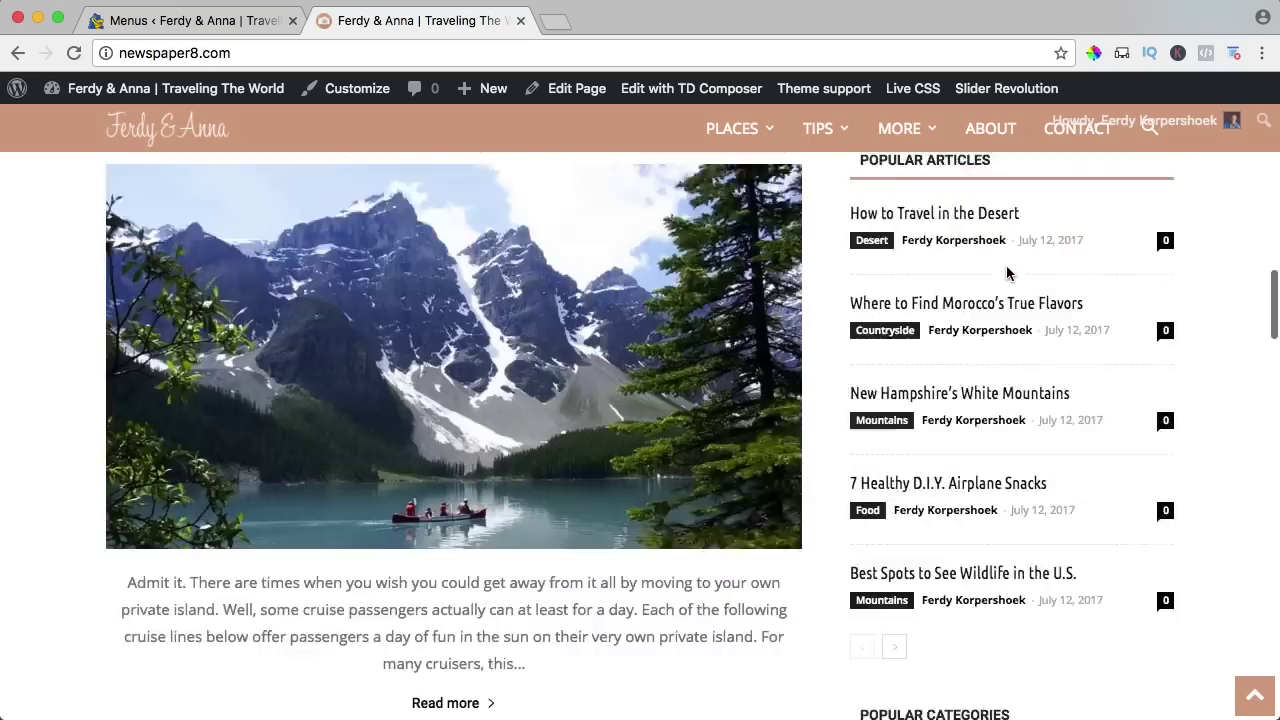
scroll(1008, 272, "up", 12)
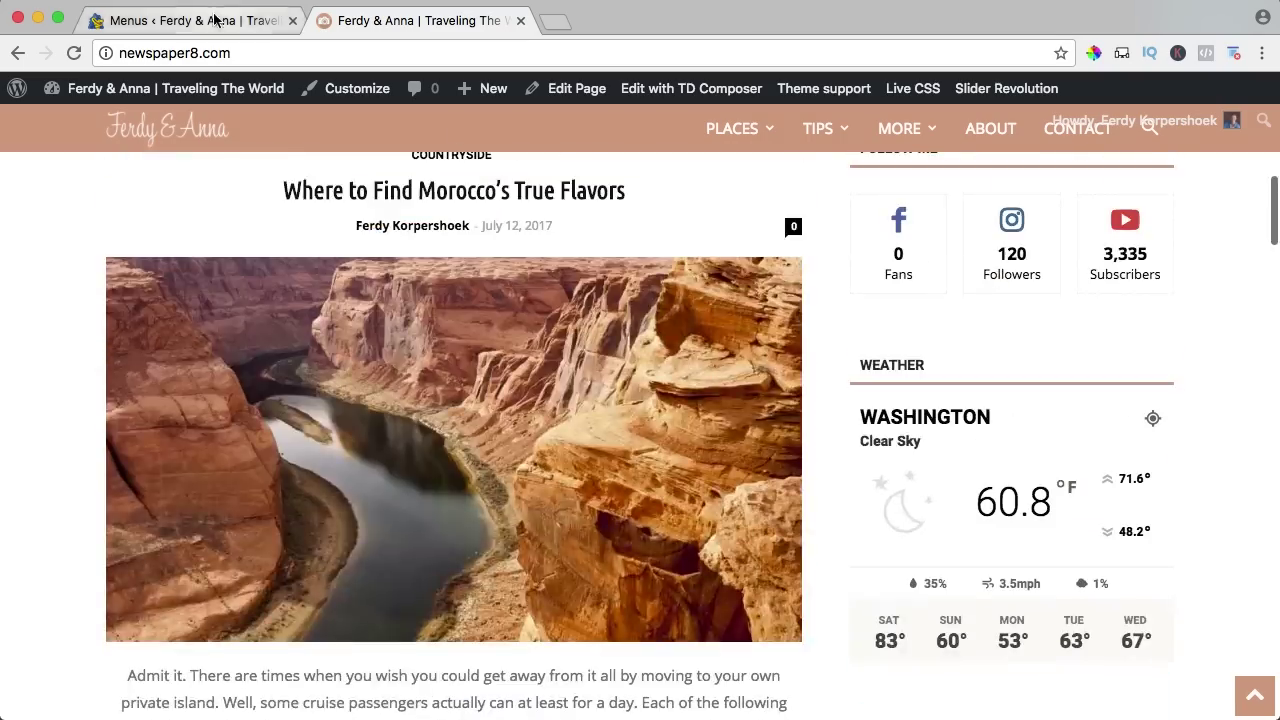
left_click(215, 20)
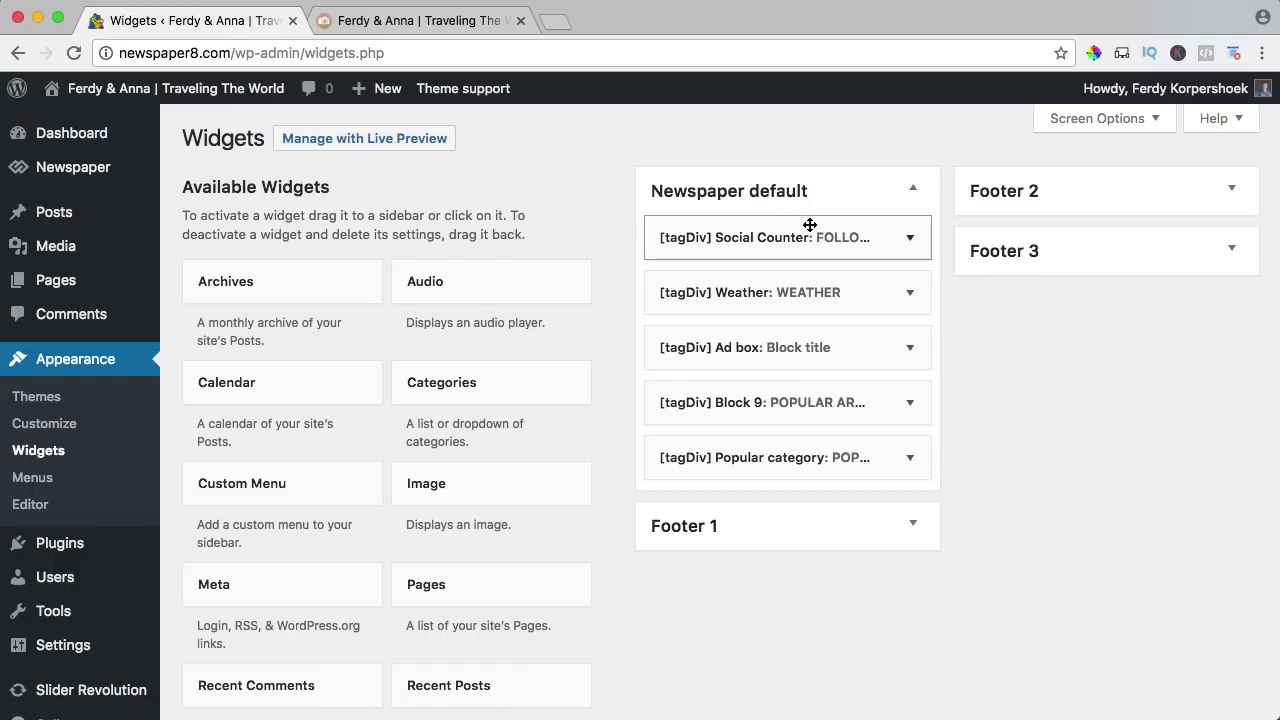
left_click(909, 293)
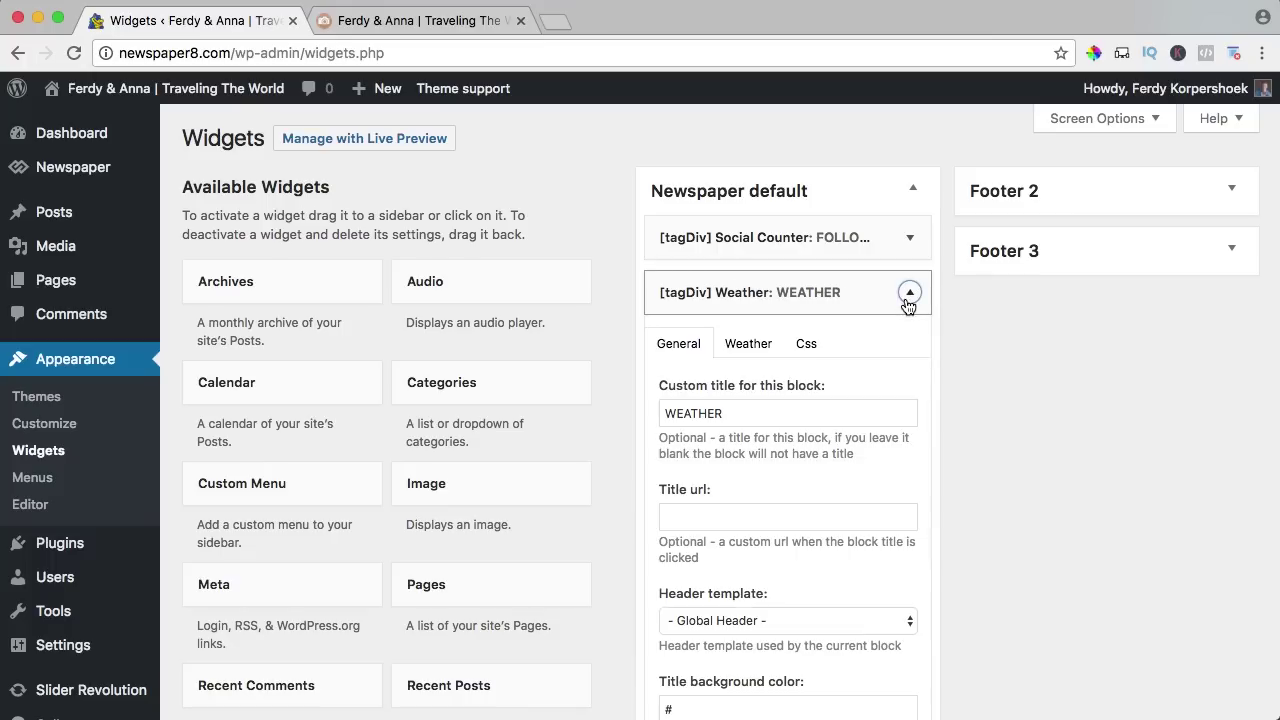
scroll(777, 337, "down", 10)
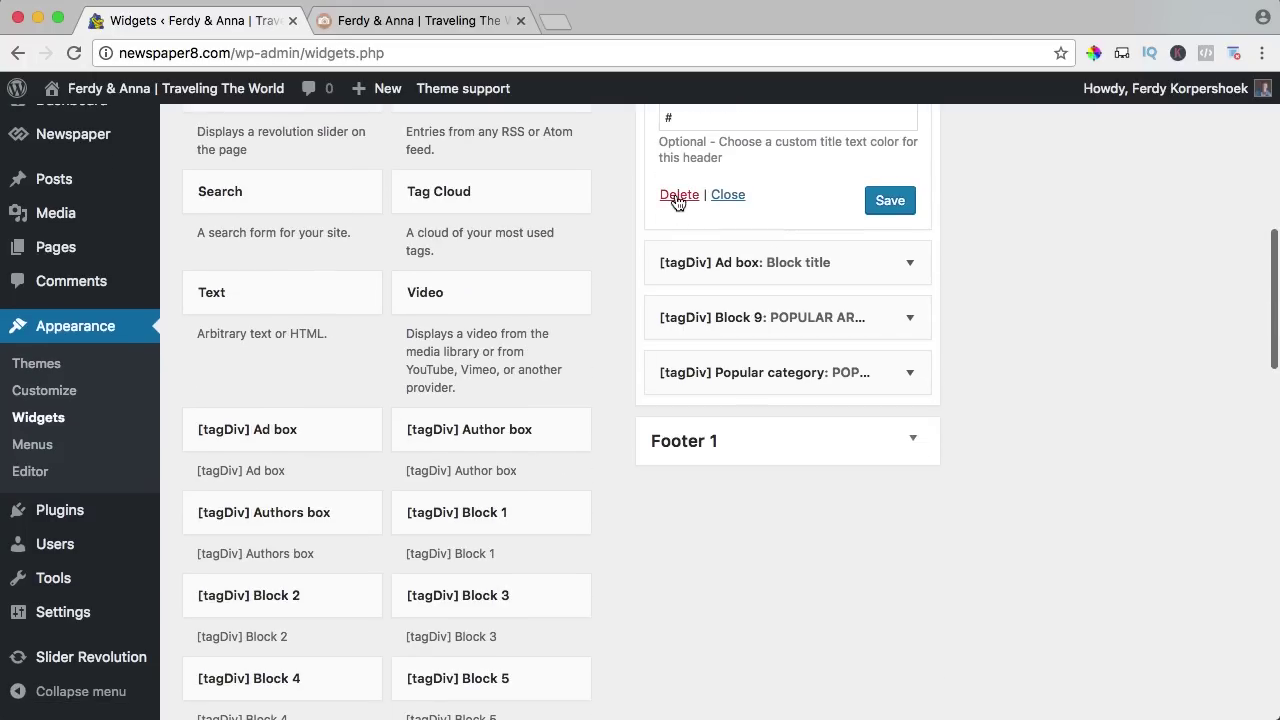
left_click(724, 197)
scroll(790, 237, "up", 10)
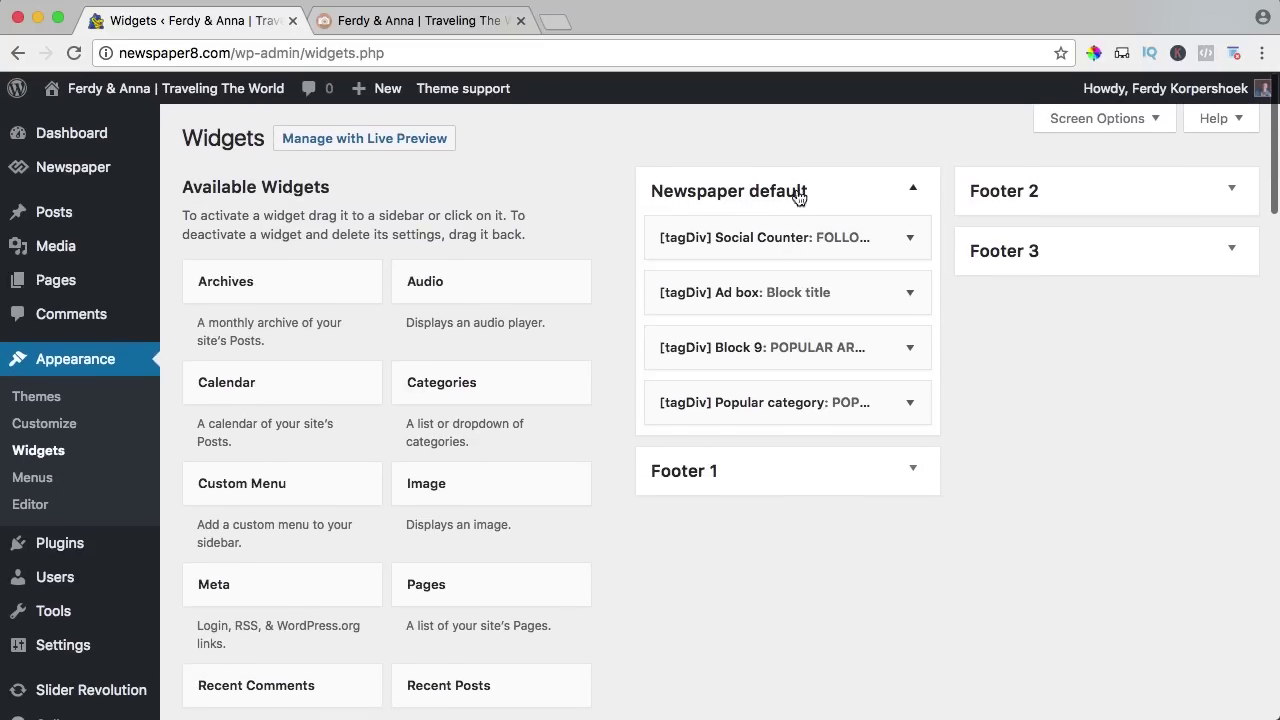
Delete the Ad box widget and recheck the live site's sidebar.
left_click(451, 22)
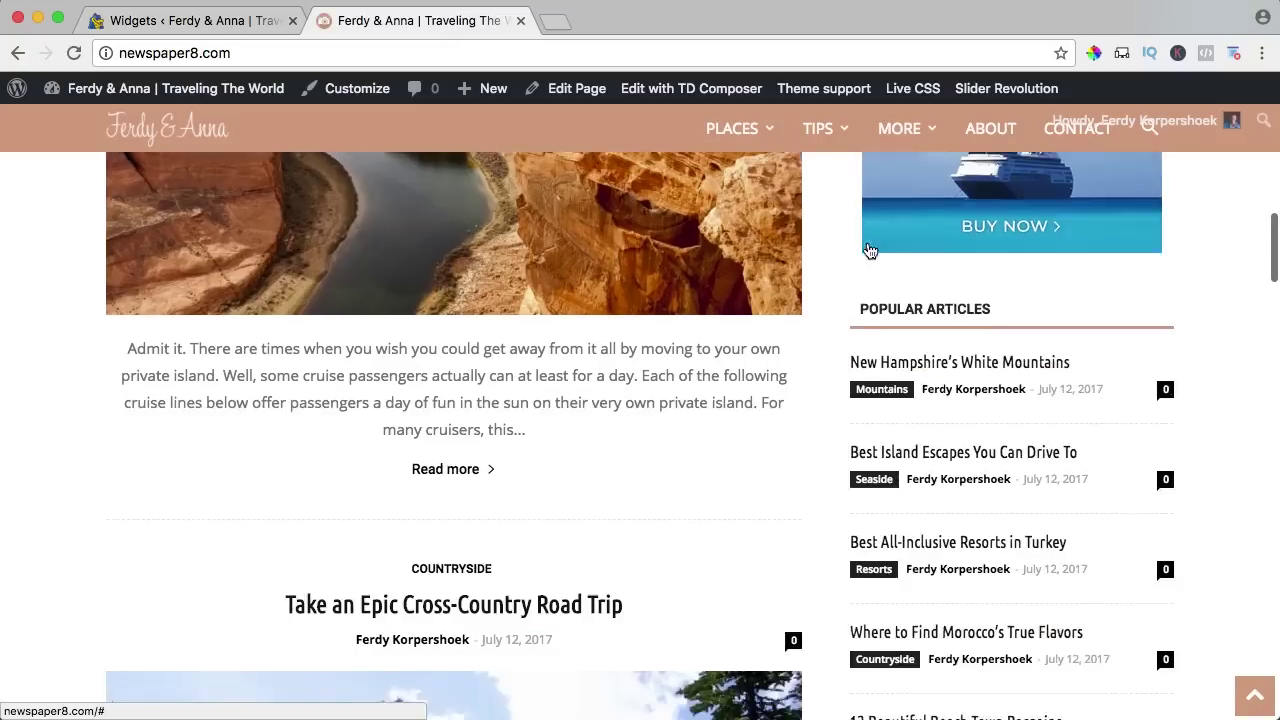
scroll(864, 257, "down", 5)
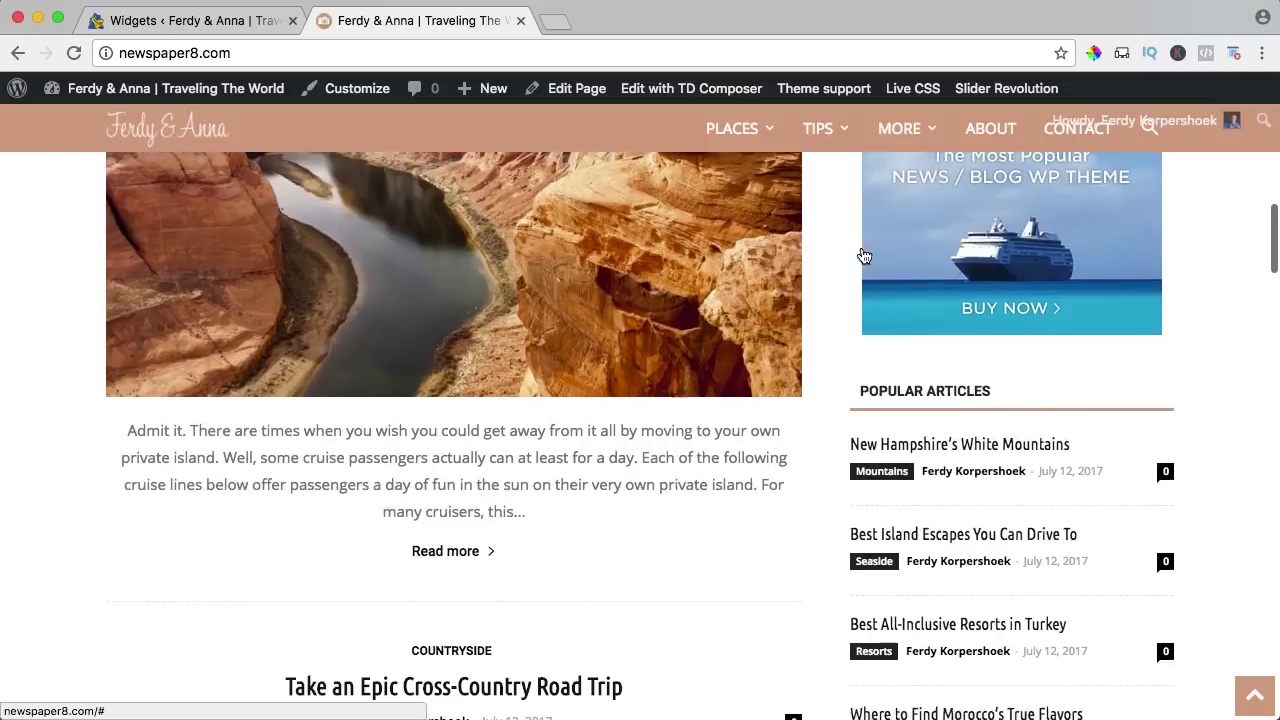
left_click(215, 30)
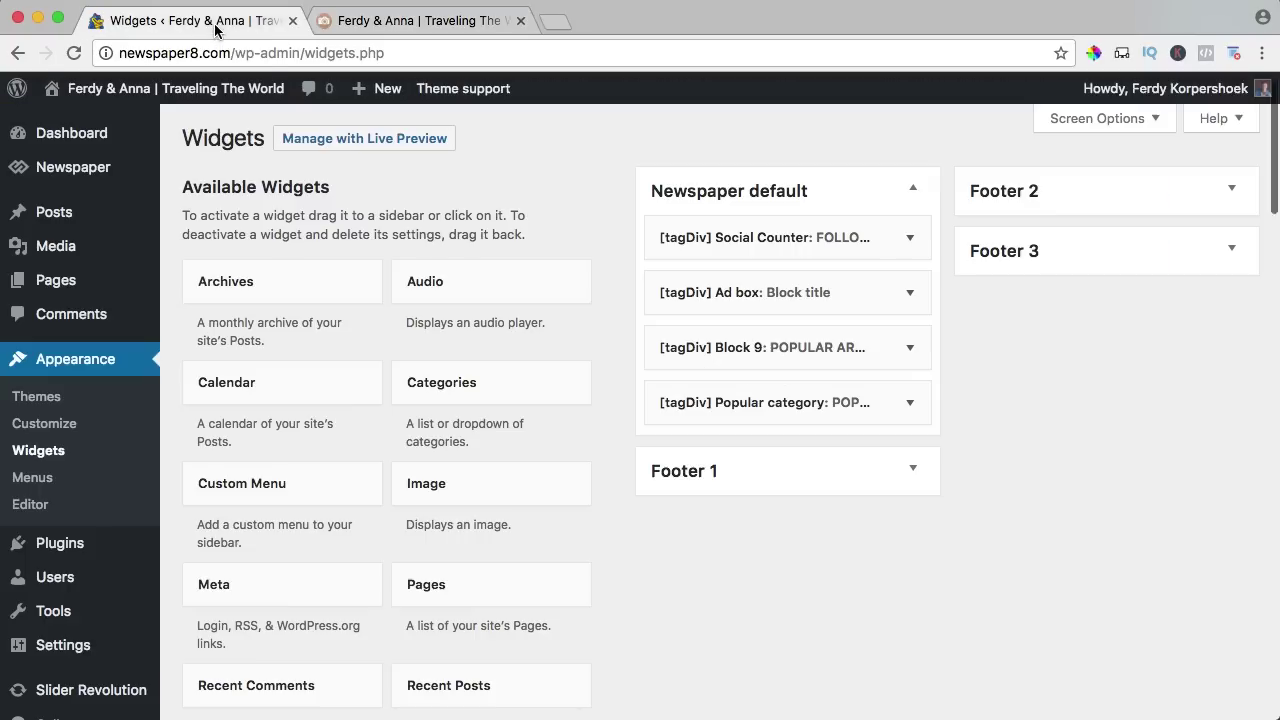
left_click(908, 295)
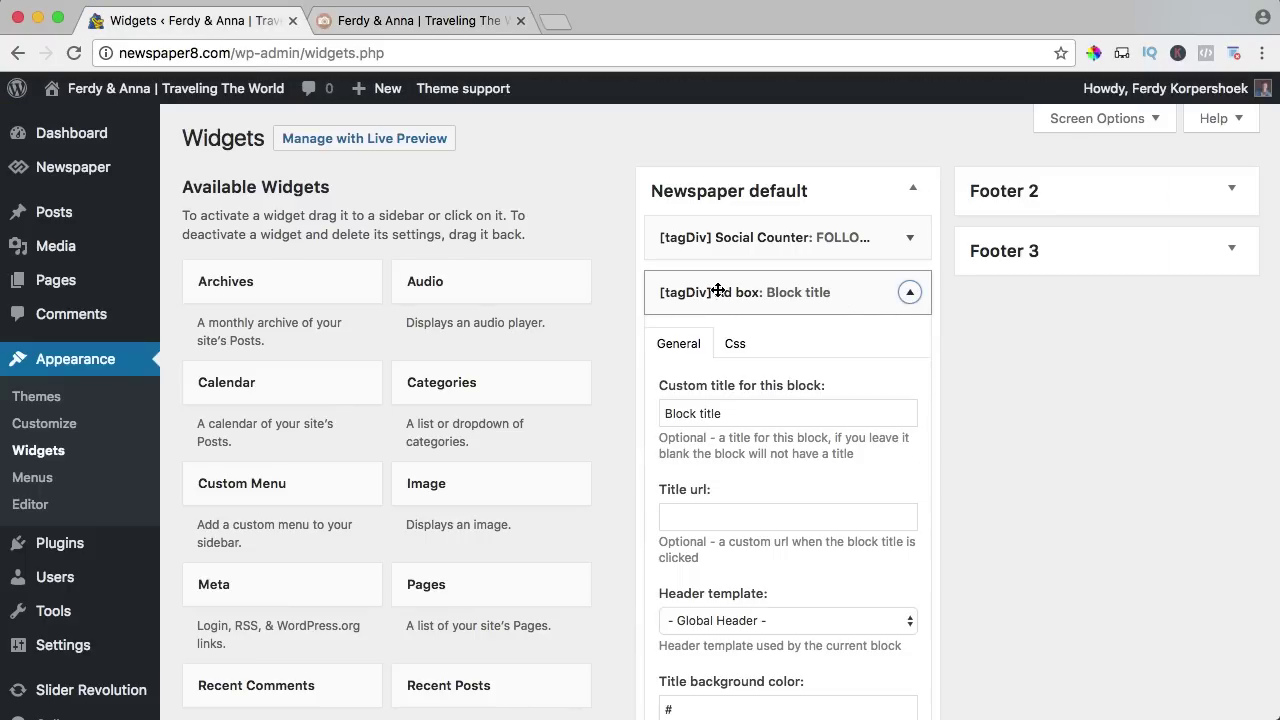
scroll(801, 345, "down", 10)
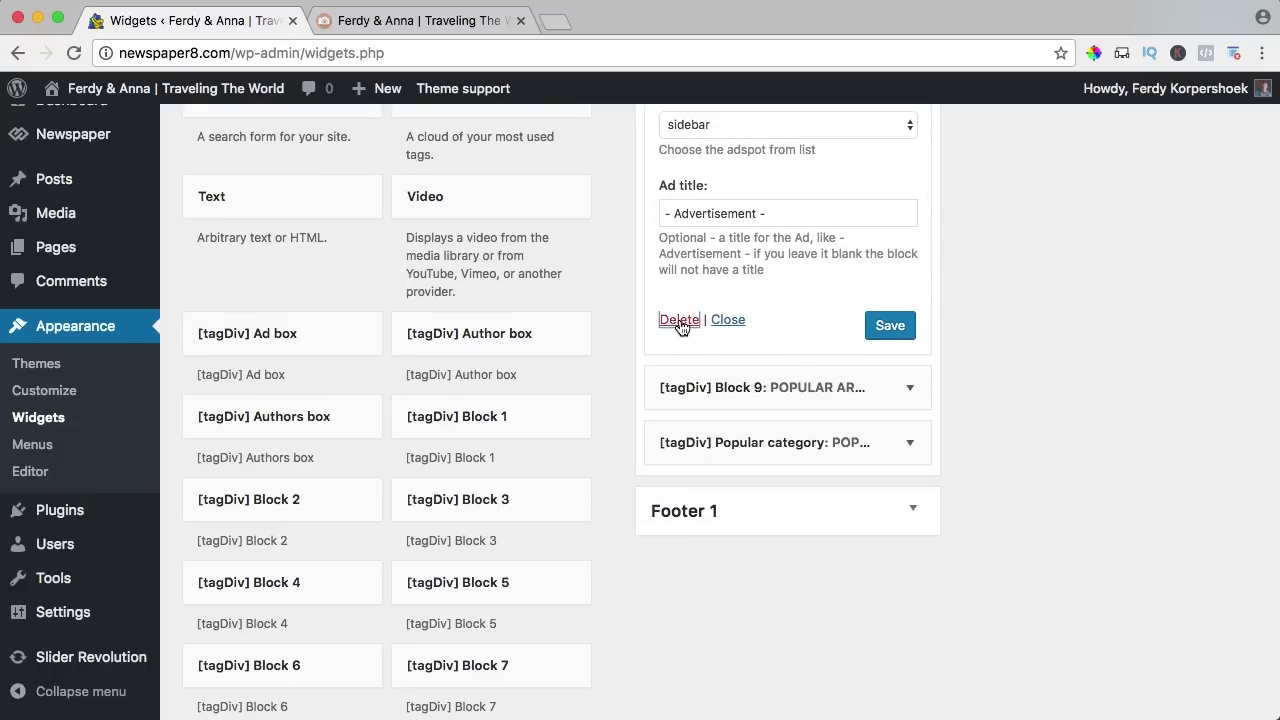
left_click(680, 320)
scroll(700, 320, "up", 10)
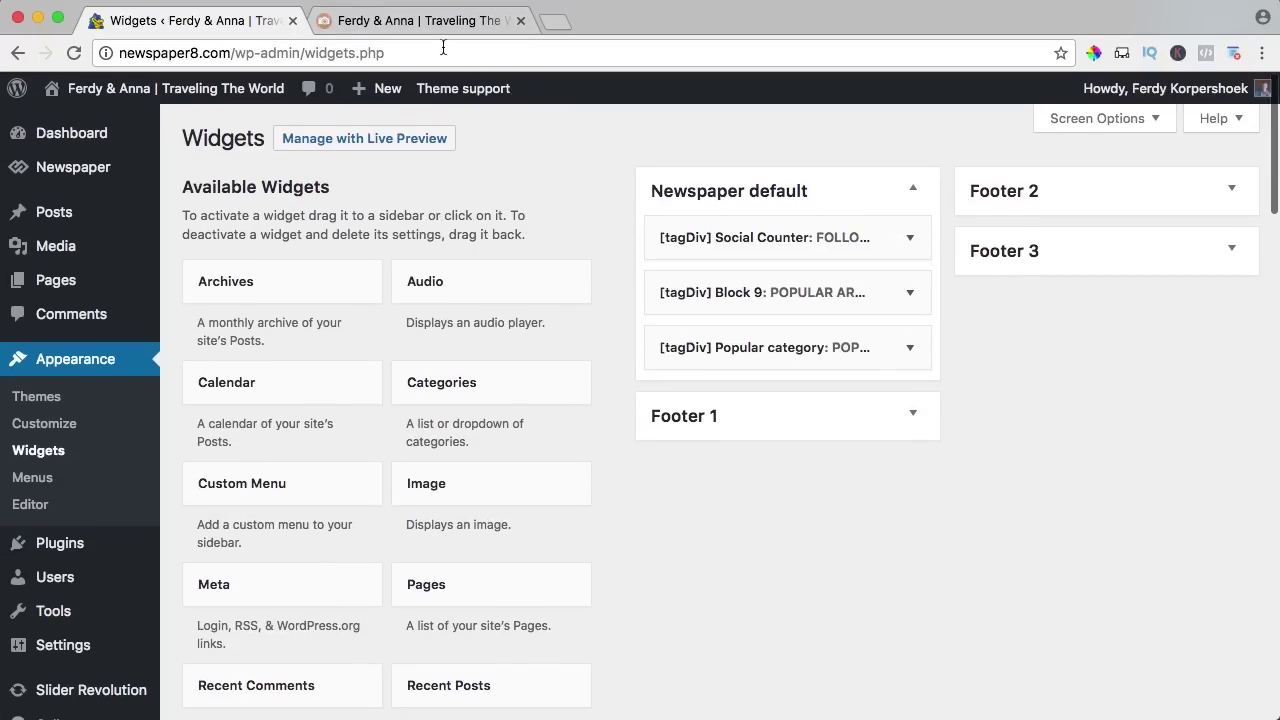
left_click(423, 21)
scroll(843, 318, "up", 5)
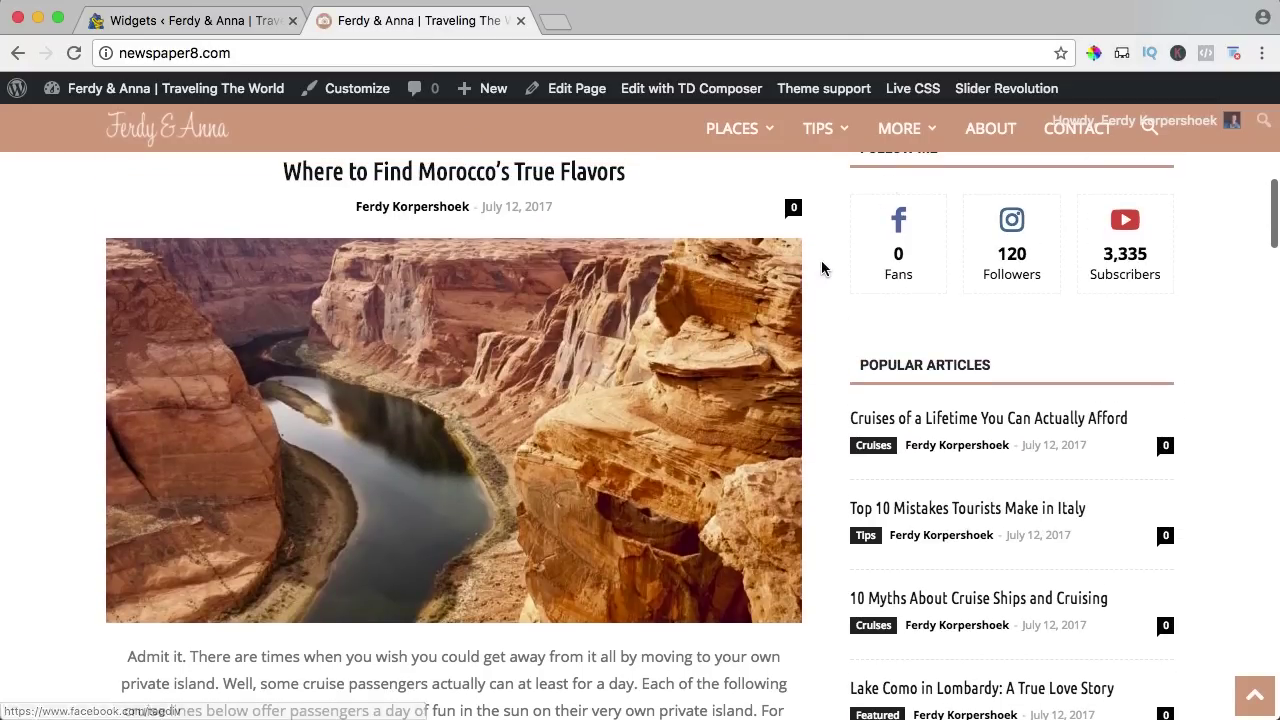
Expand the Social Counter widget (FOLLOW US, Style 8) and scroll to its Delete link.
scroll(826, 266, "down", 5)
scroll(903, 230, "down", 3)
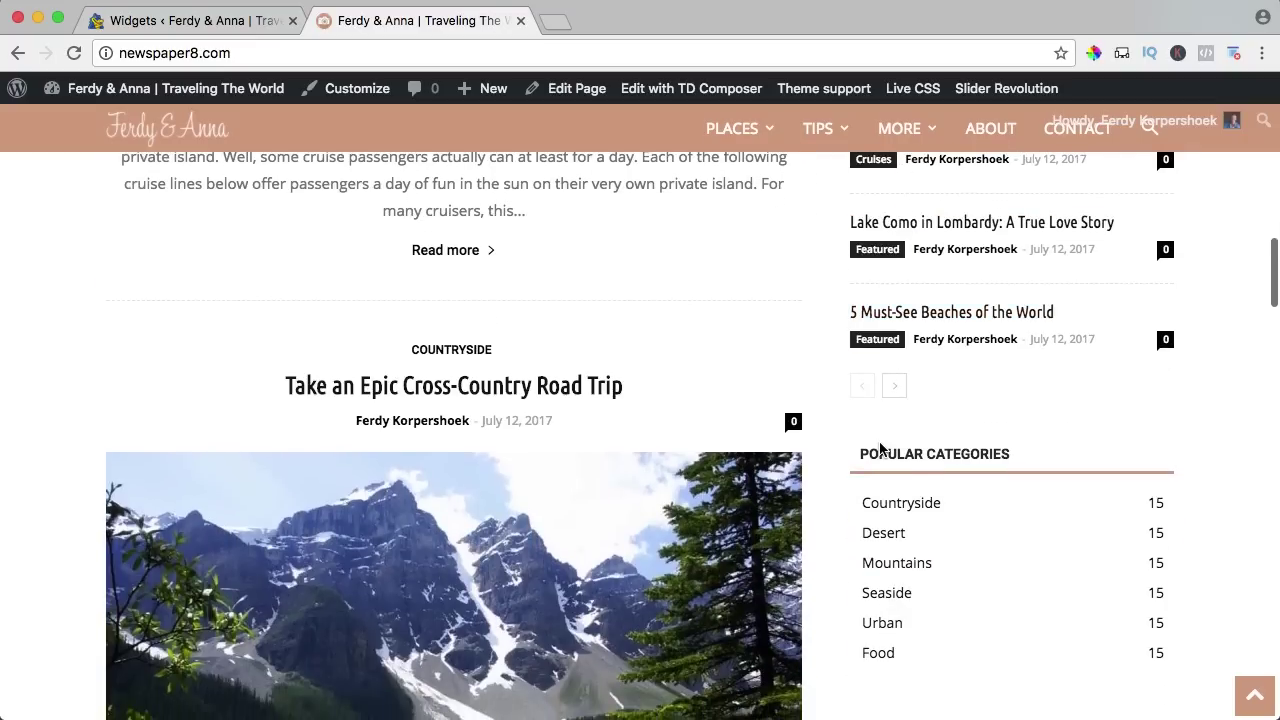
scroll(923, 235, "up", 9)
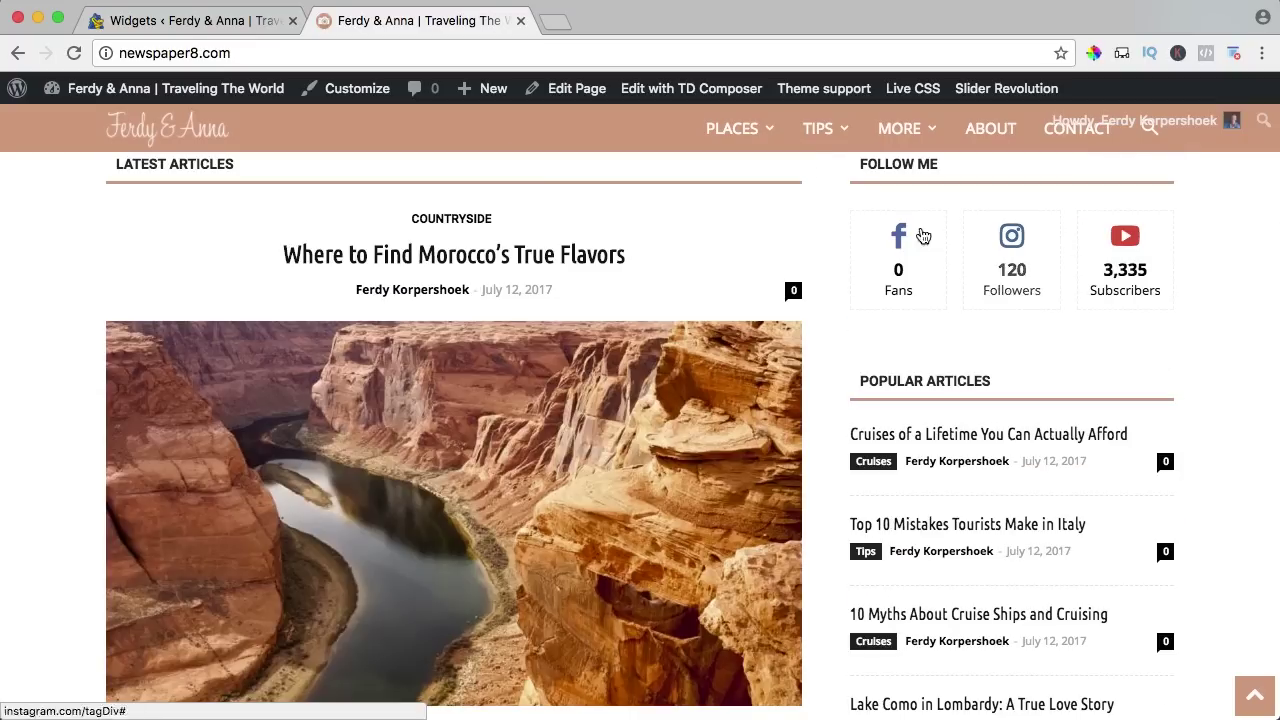
left_click(243, 20)
left_click(910, 238)
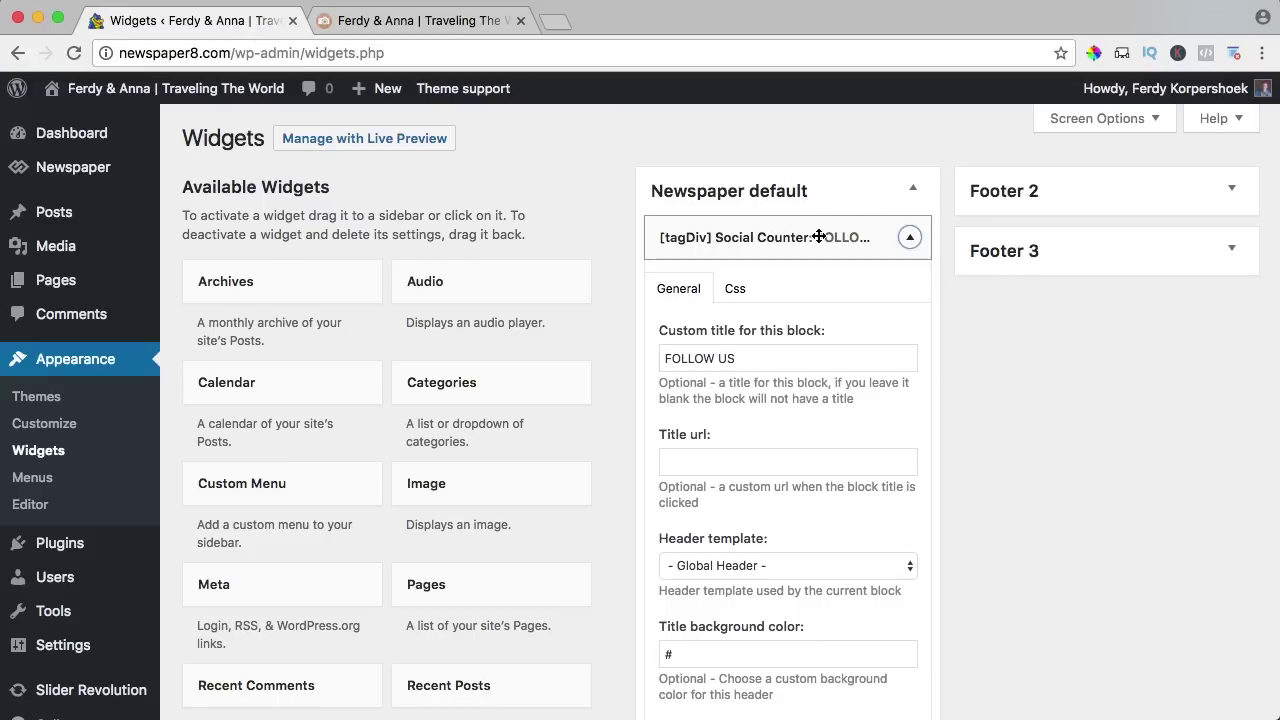
scroll(816, 246, "down", 15)
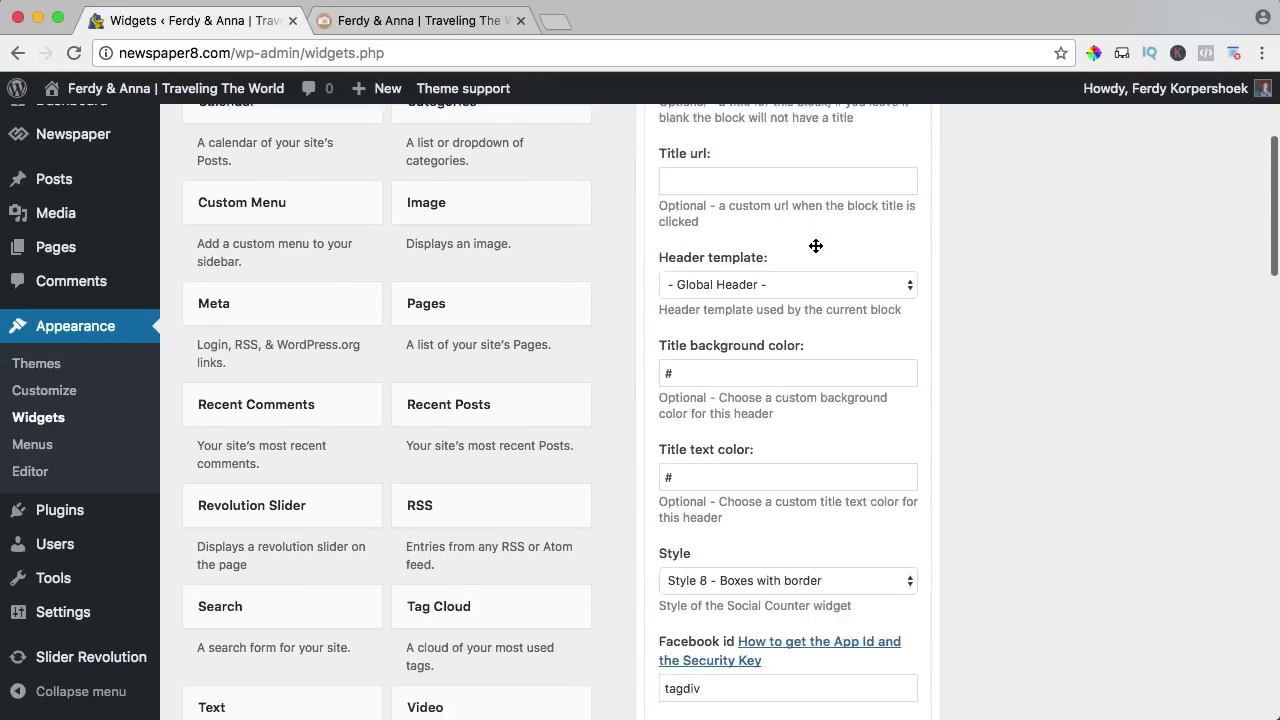
scroll(816, 246, "down", 10)
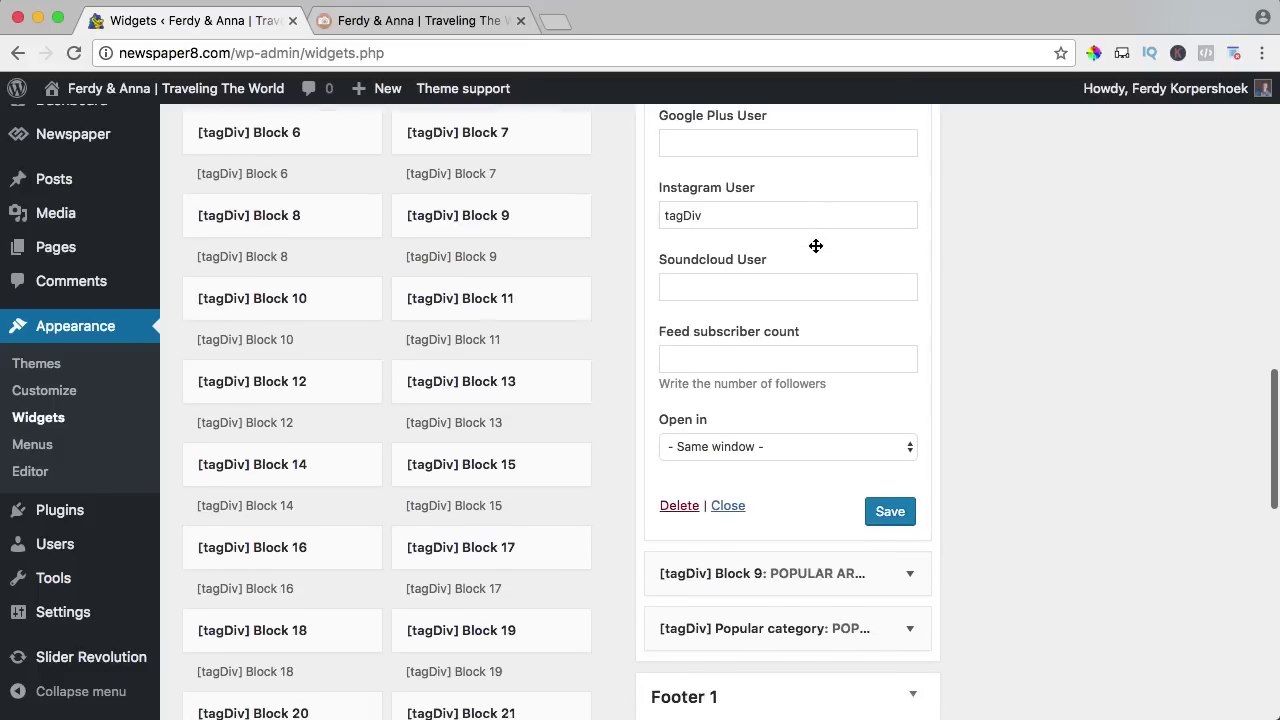
scroll(673, 403, "down", 2)
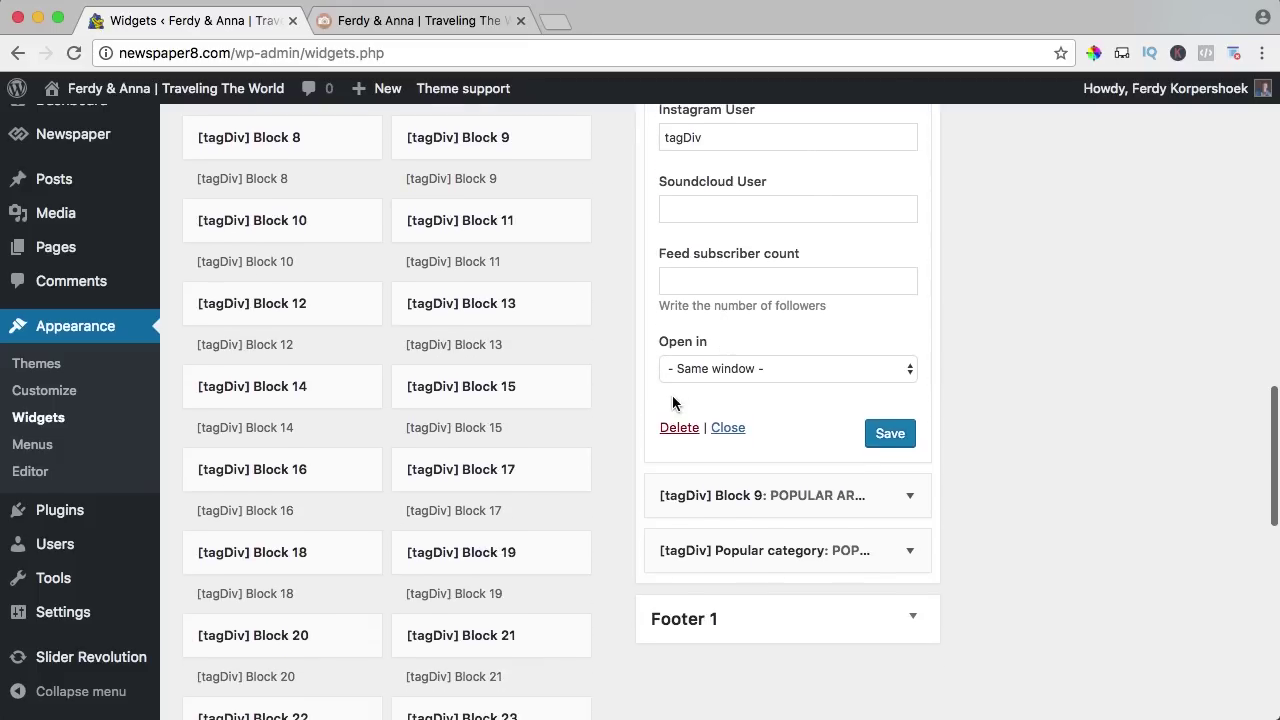
Delete the Social Counter widget and review the updated live sidebar.
left_click(678, 428)
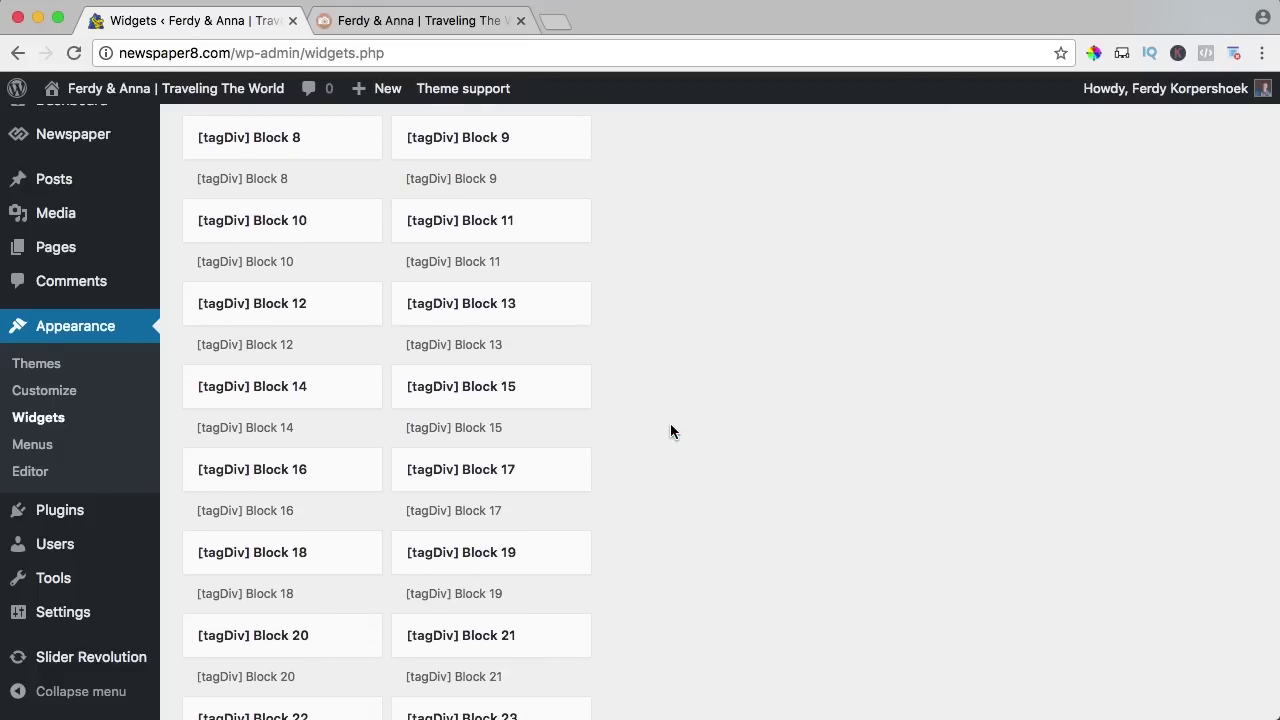
scroll(744, 386, "up", 15)
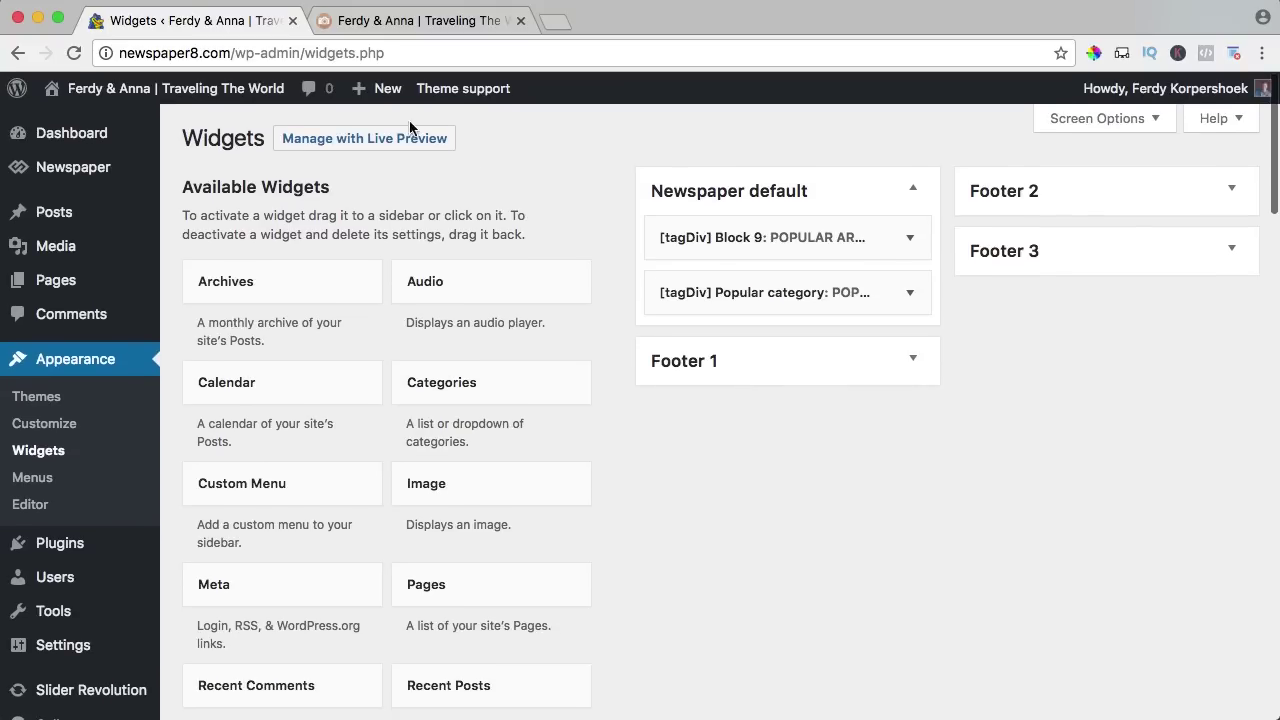
left_click(380, 22)
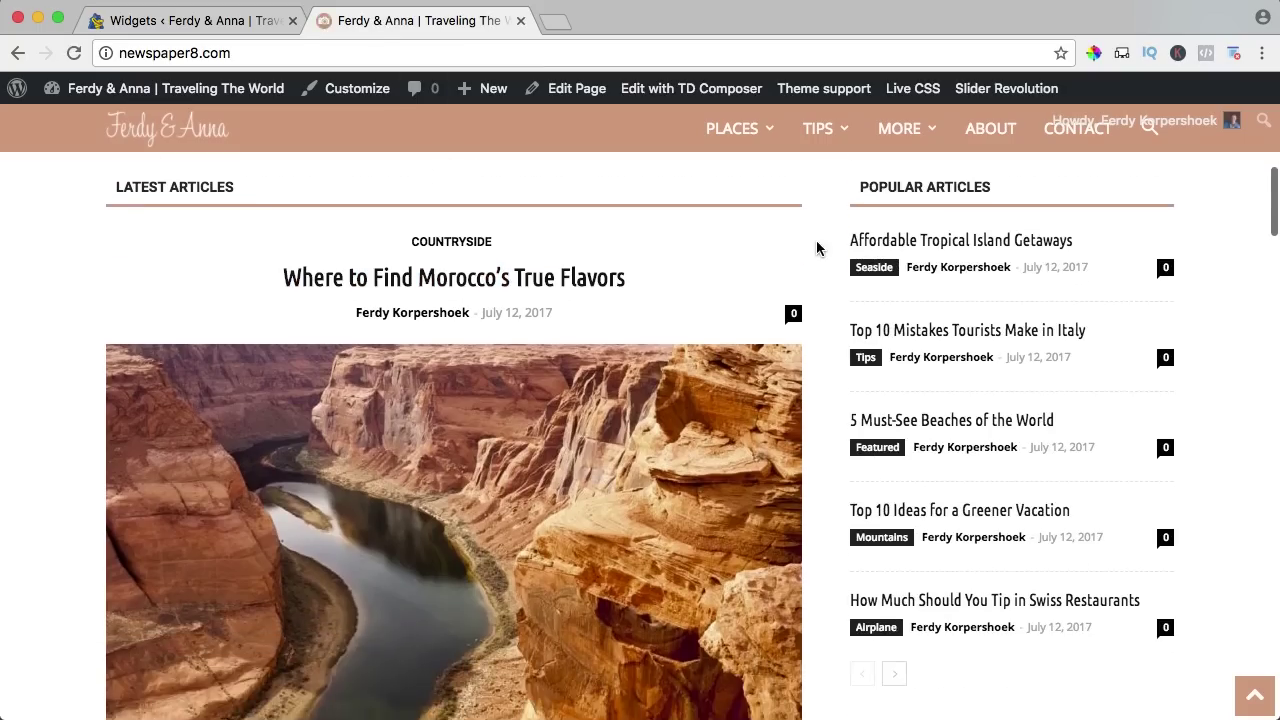
scroll(820, 246, "down", 3)
scroll(816, 248, "down", 5)
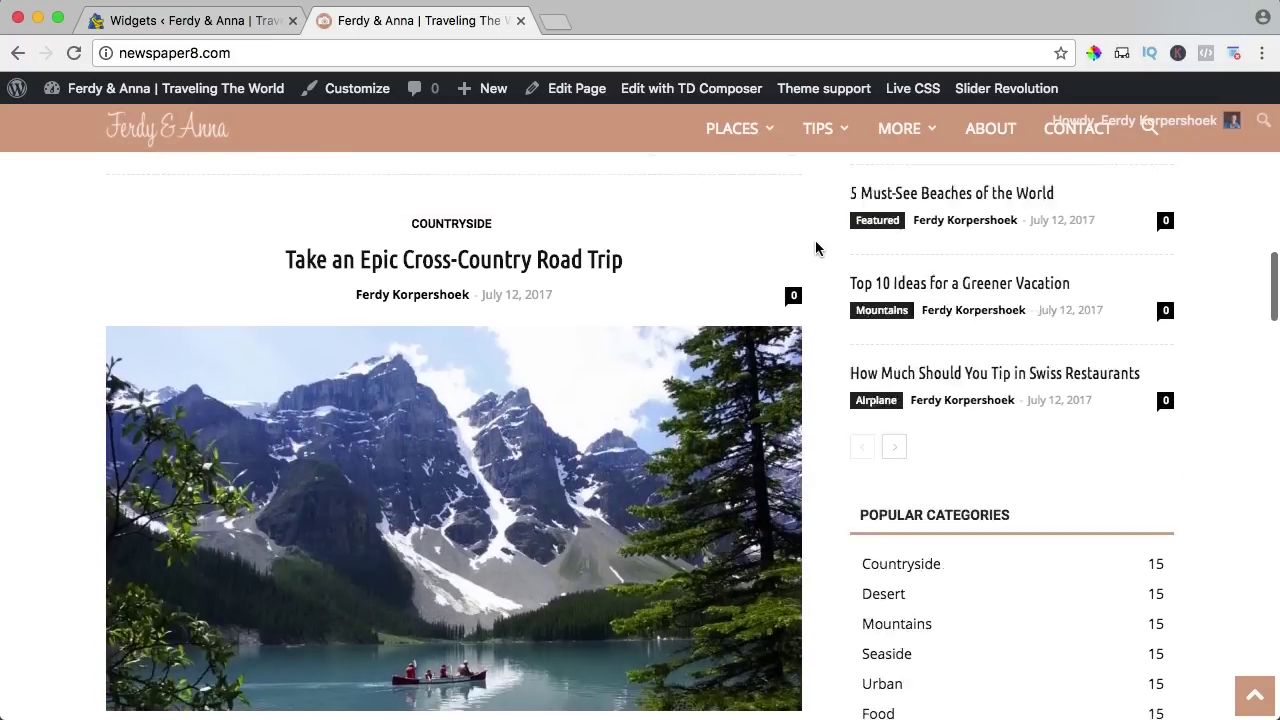
scroll(816, 248, "up", 7)
scroll(816, 248, "down", 3)
scroll(814, 245, "up", 6)
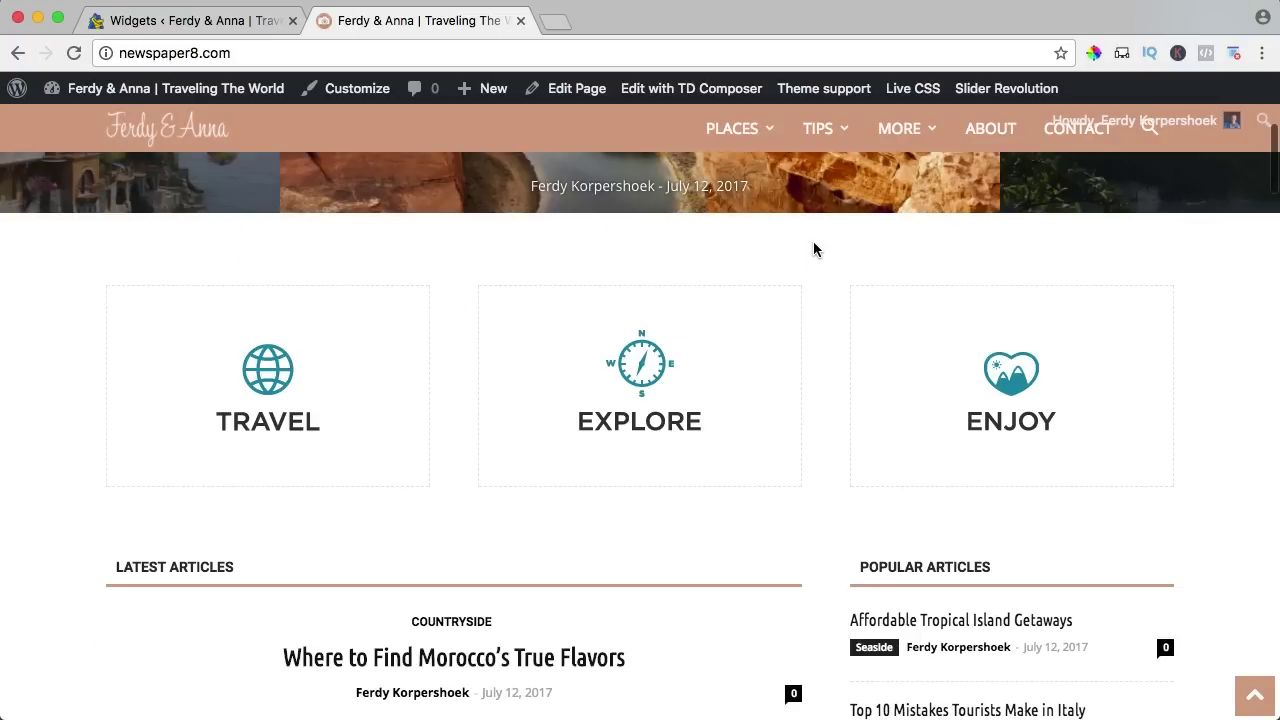
scroll(813, 241, "down", 3)
scroll(790, 254, "down", 1)
Add the [tagDiv] Instagram widget to Newspaper default and drag it to the top.
left_click(222, 22)
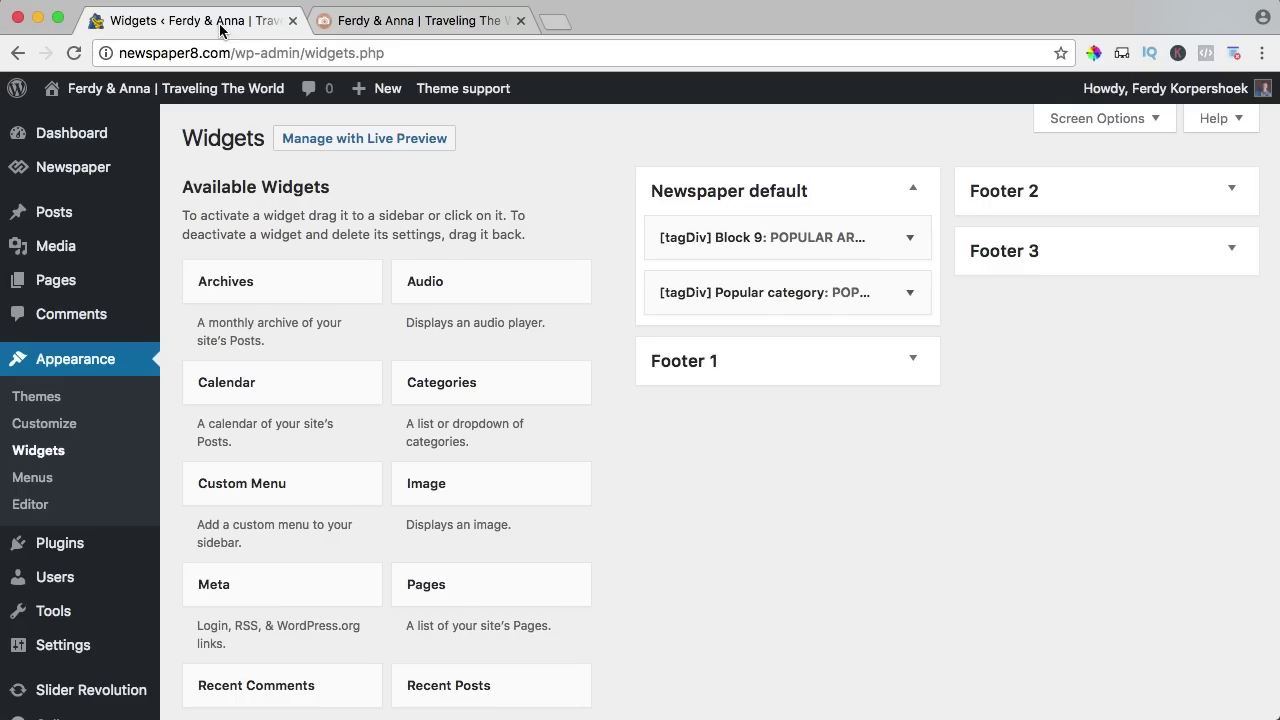
scroll(360, 320, "down", 10)
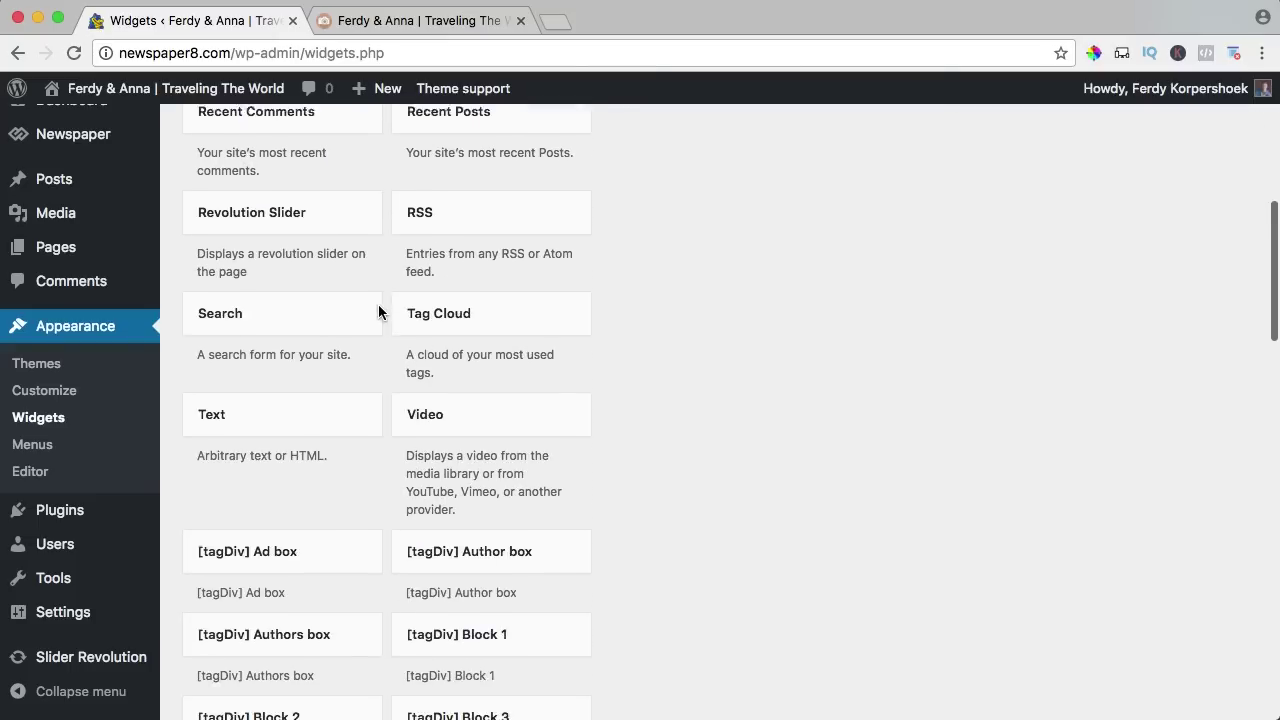
scroll(378, 304, "down", 3)
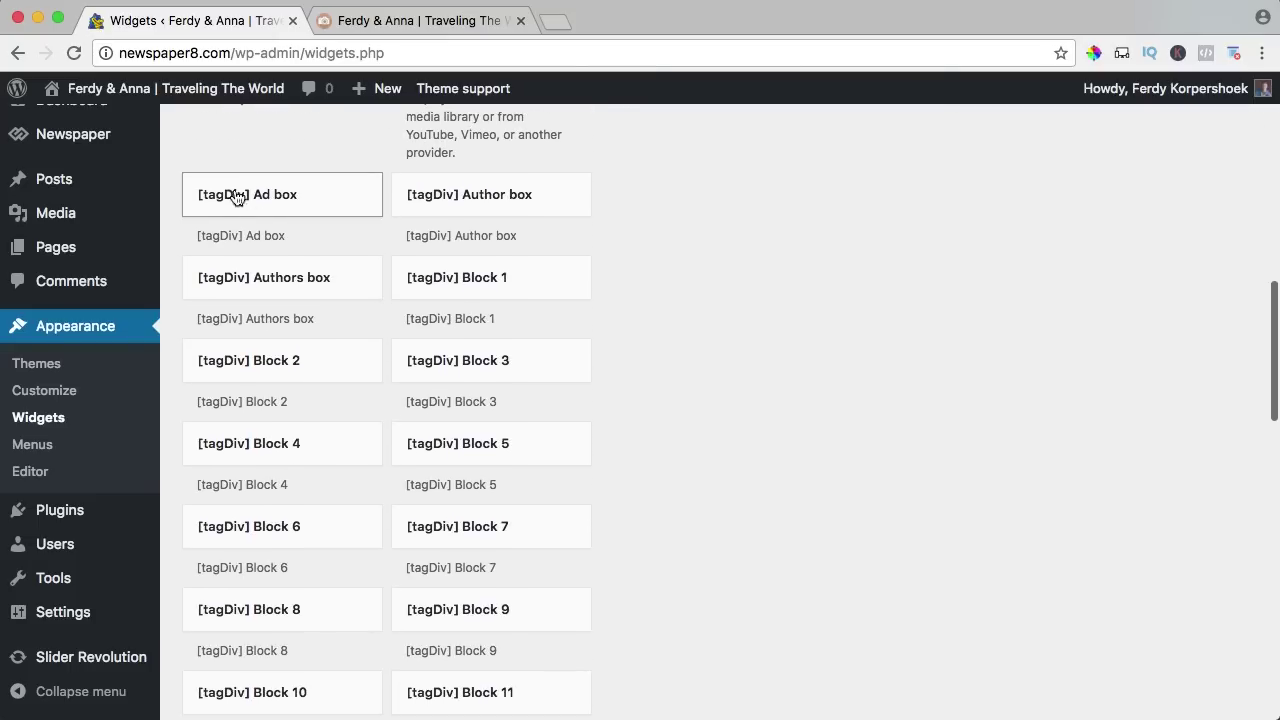
scroll(375, 253, "down", 8)
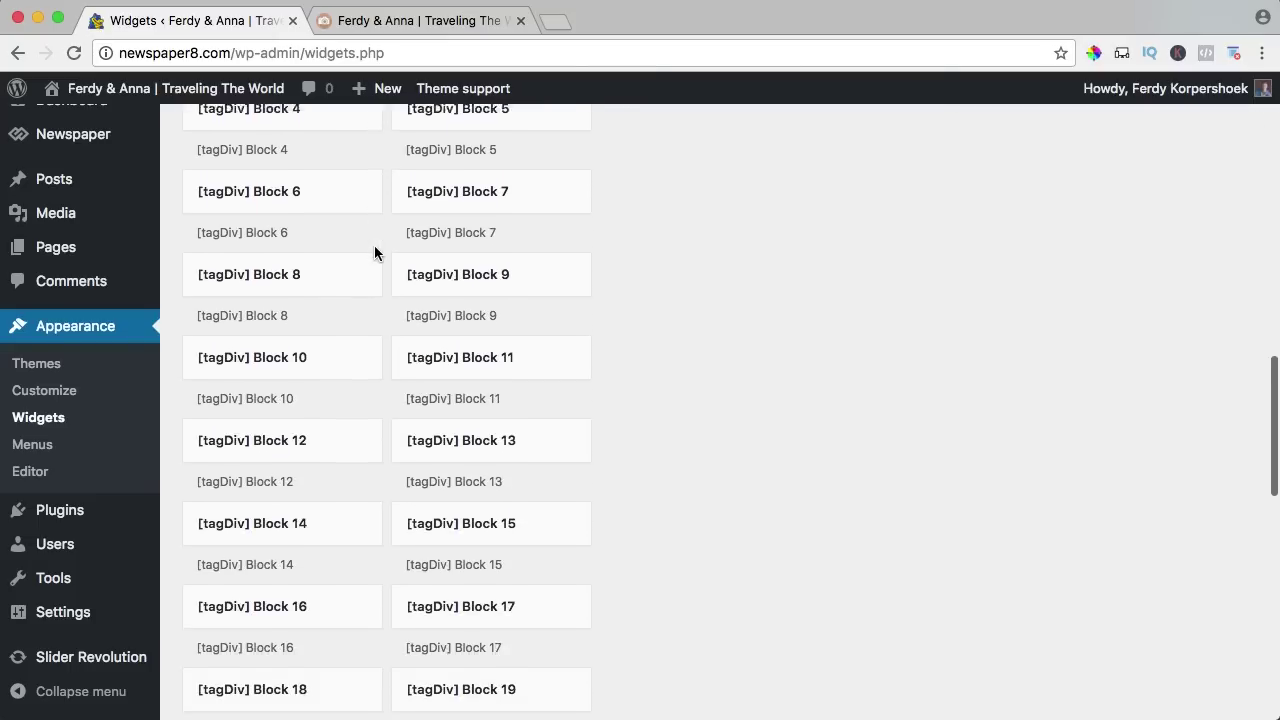
scroll(375, 253, "down", 9)
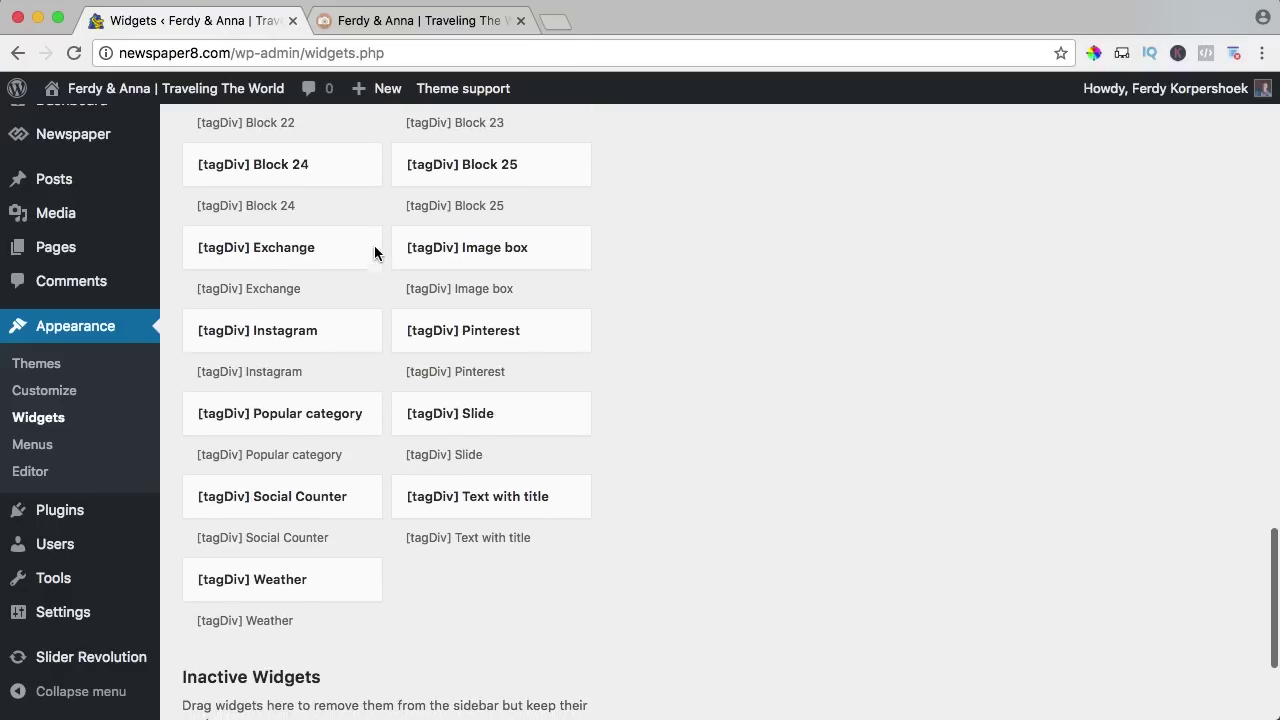
scroll(375, 253, "down", 1)
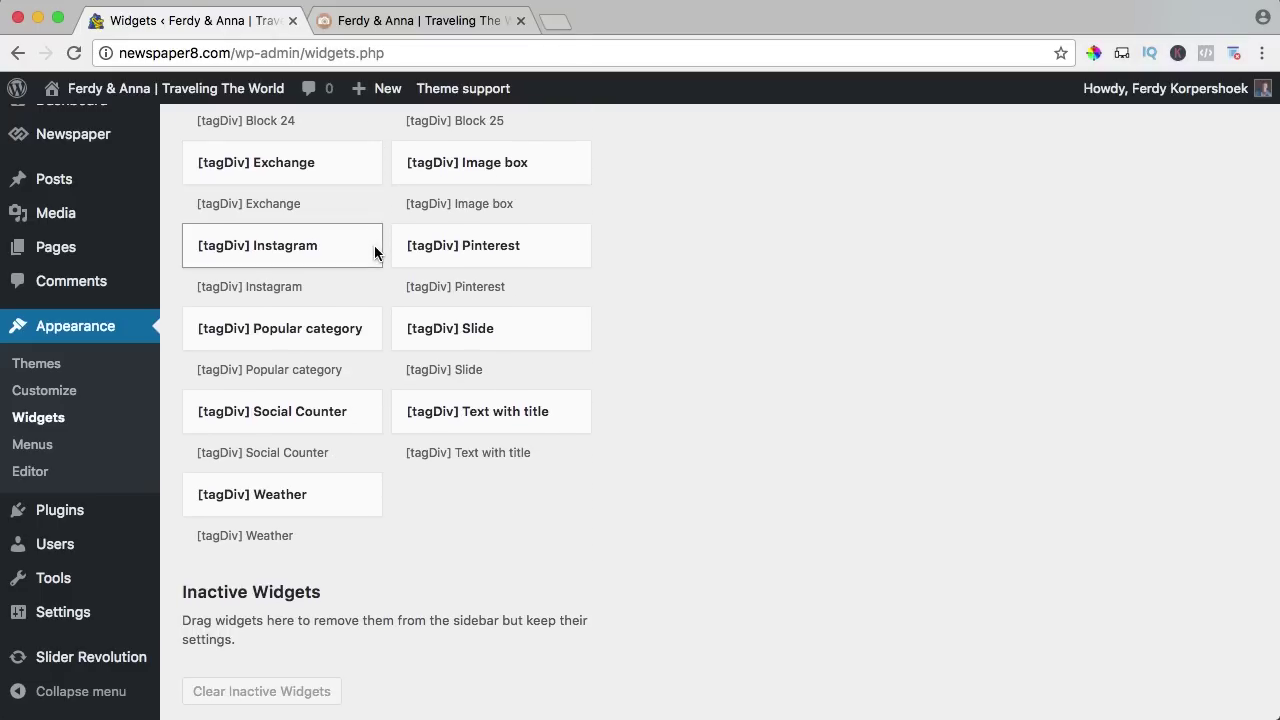
left_click(279, 251)
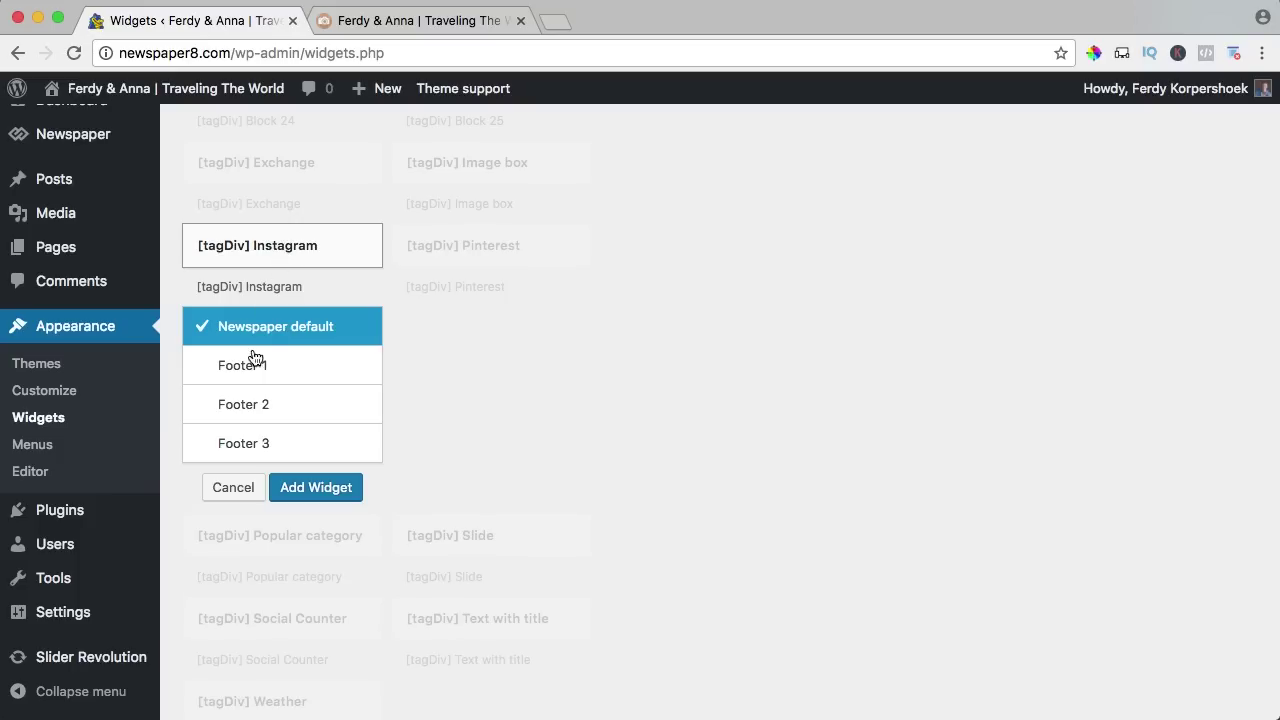
left_click(318, 488)
left_click_drag(828, 367, 810, 237)
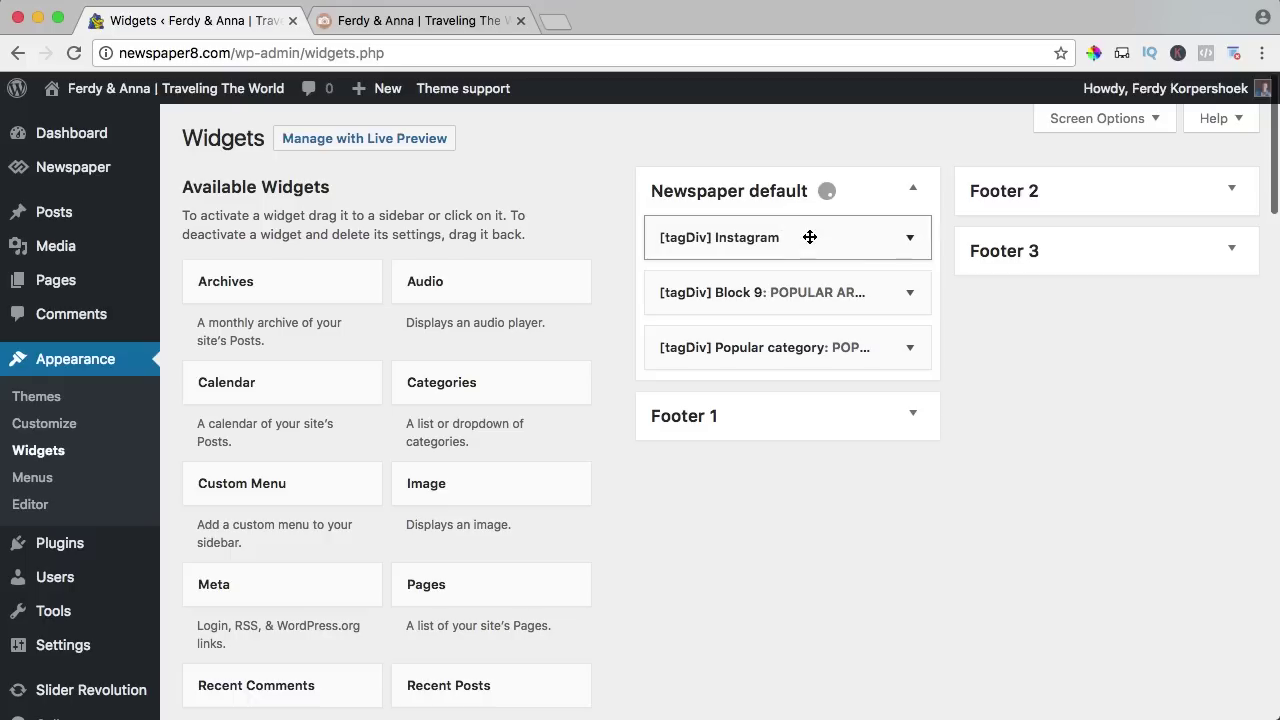
Open the Instagram widget's settings and keep Global Header as the header template.
left_click(911, 240)
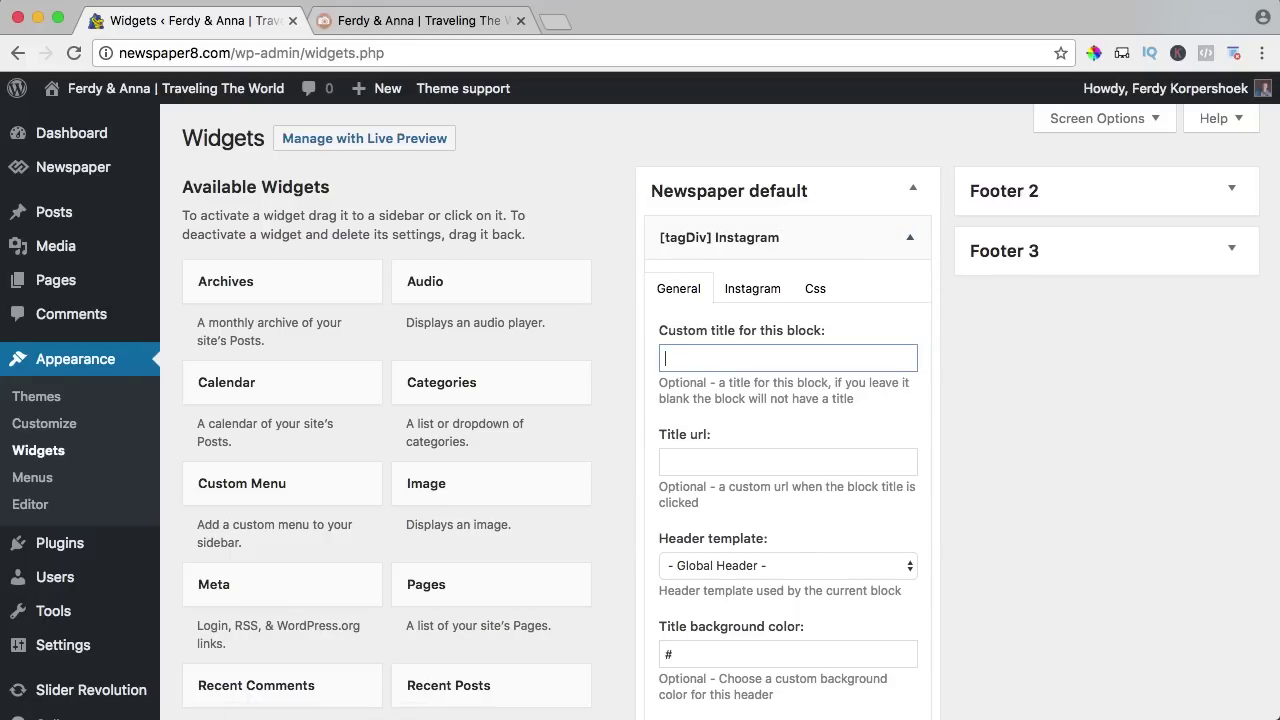
scroll(740, 366, "down", 5)
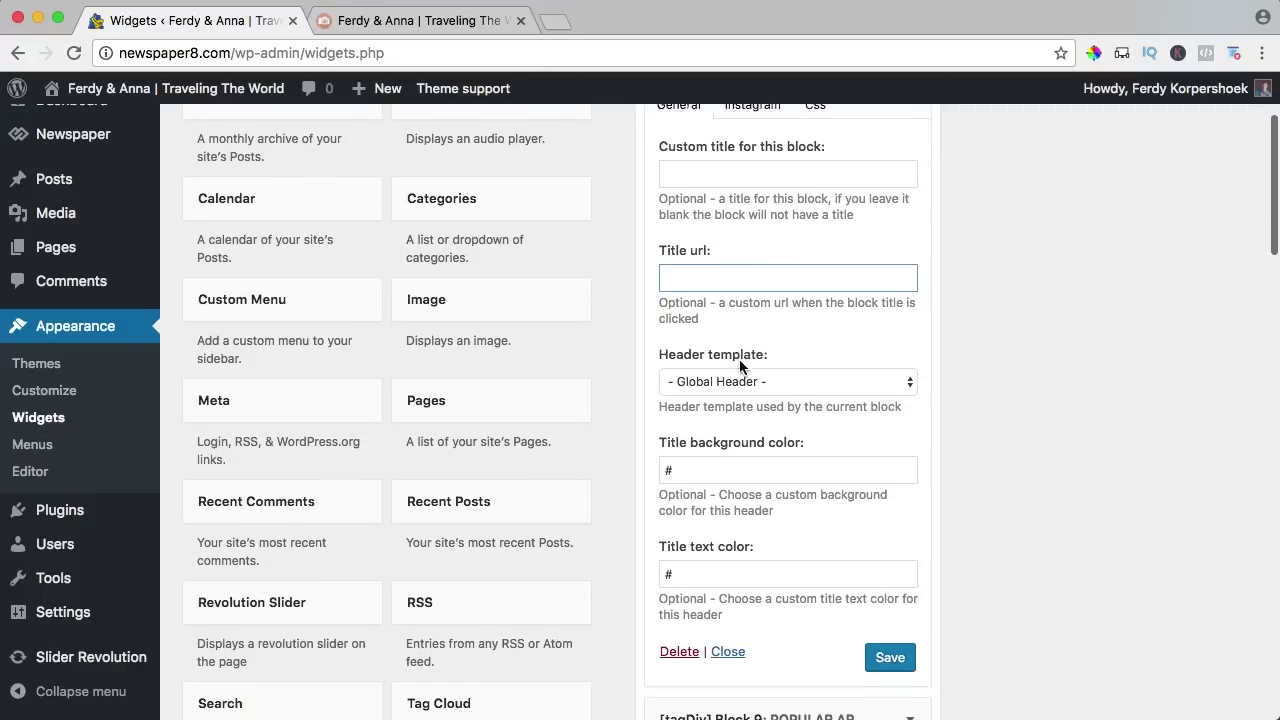
left_click(740, 366)
left_click(796, 343)
scroll(800, 338, "down", 5)
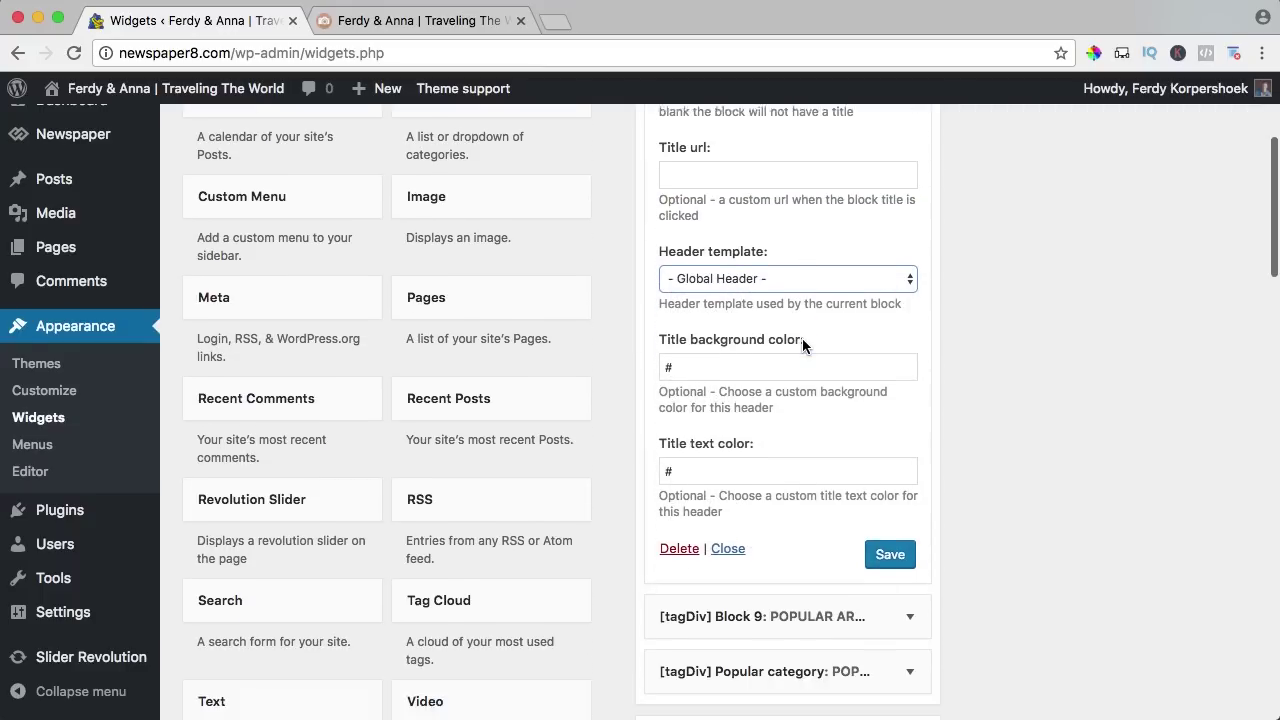
scroll(787, 317, "up", 8)
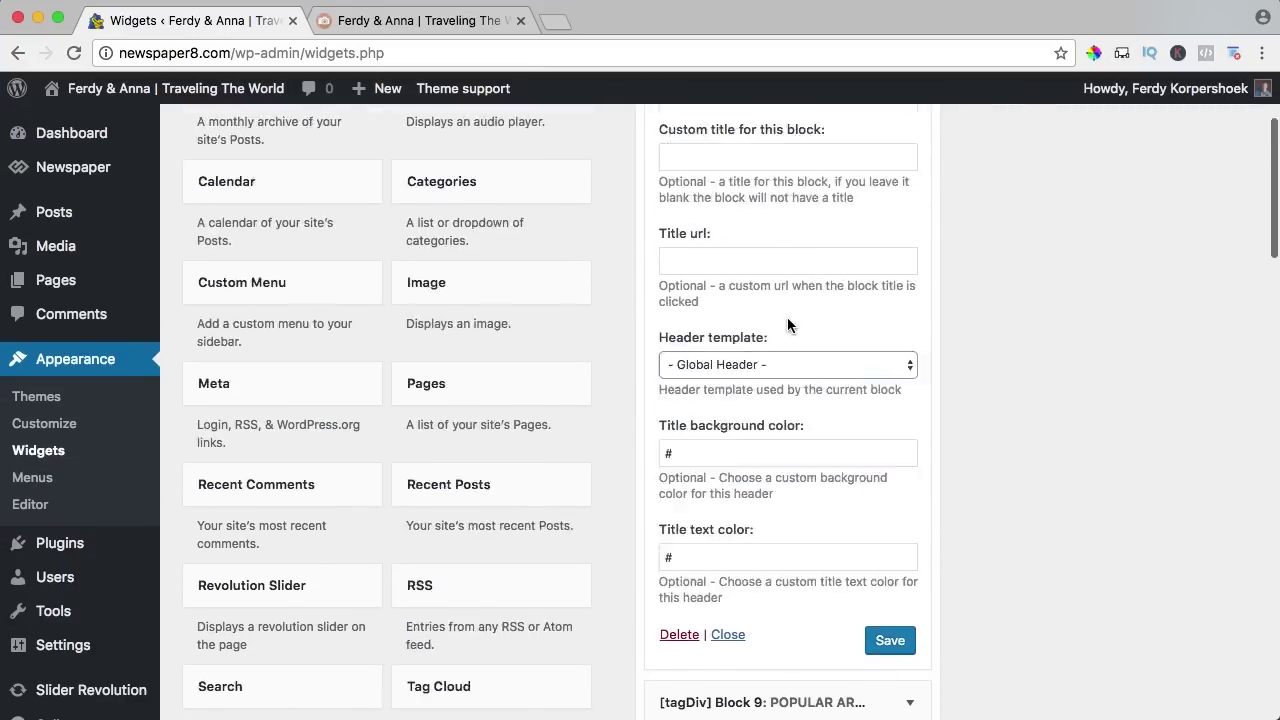
scroll(765, 272, "down", 1)
Paste the profile URL as Instagram ID, set header Off, 3 images per row, 3 rows, and save.
left_click(749, 269)
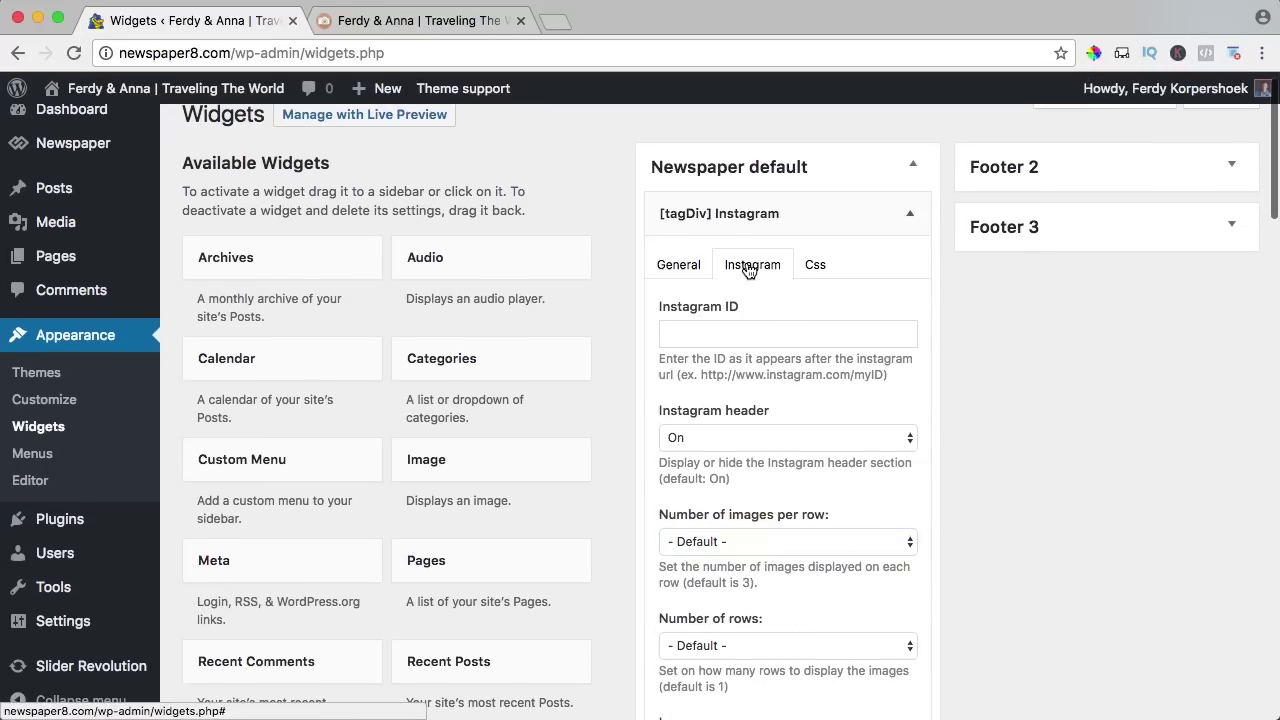
left_click(743, 334)
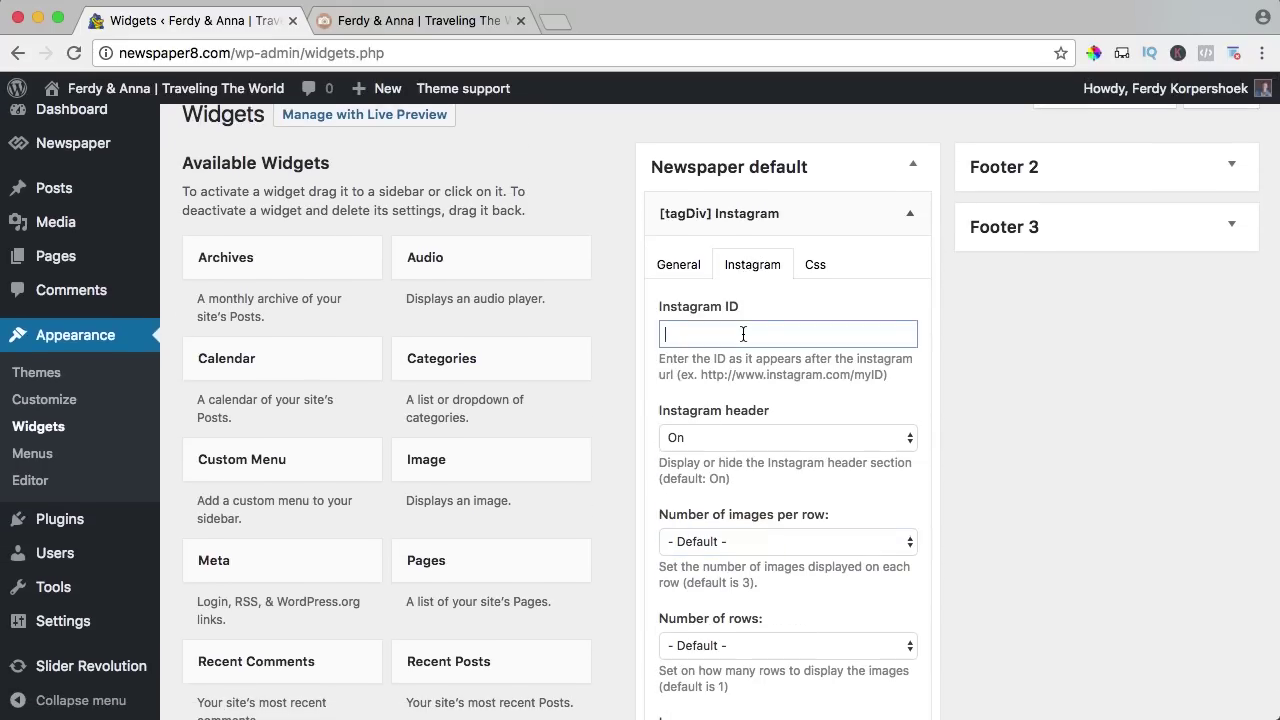
type("http://instagram.com/ferdyannafotografie")
scroll(777, 359, "down", 2)
left_click(732, 345)
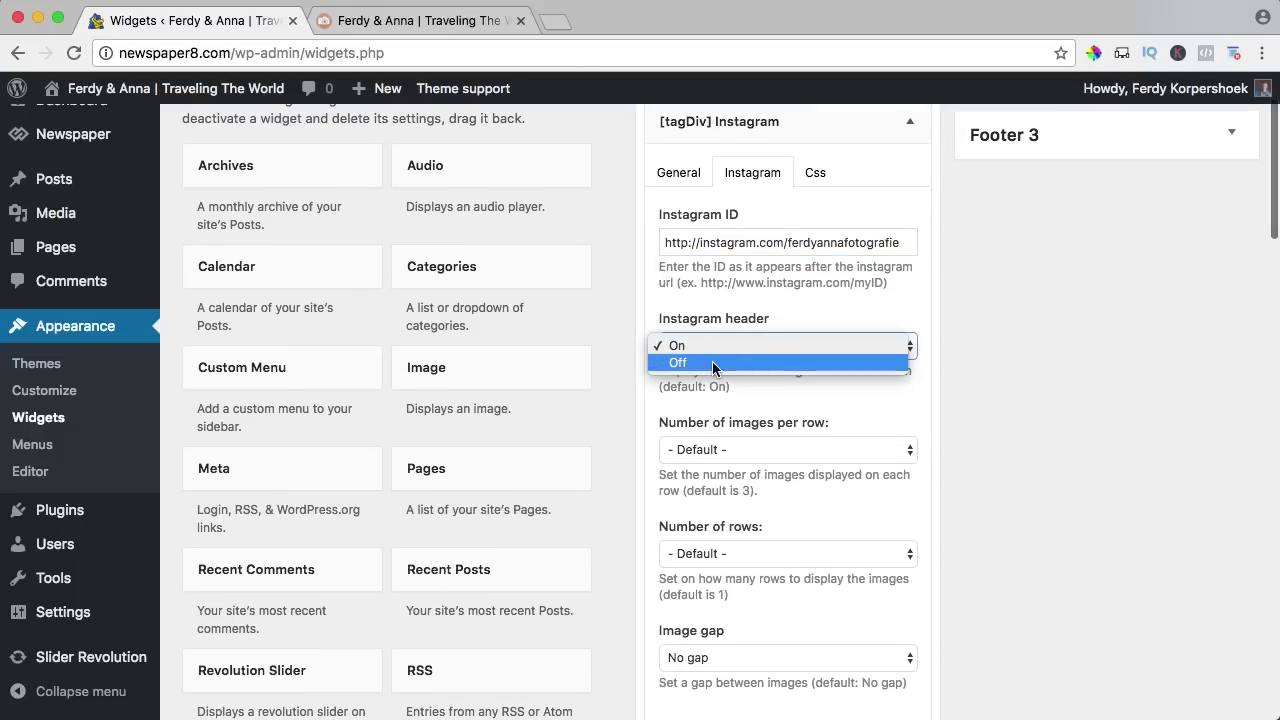
left_click(712, 362)
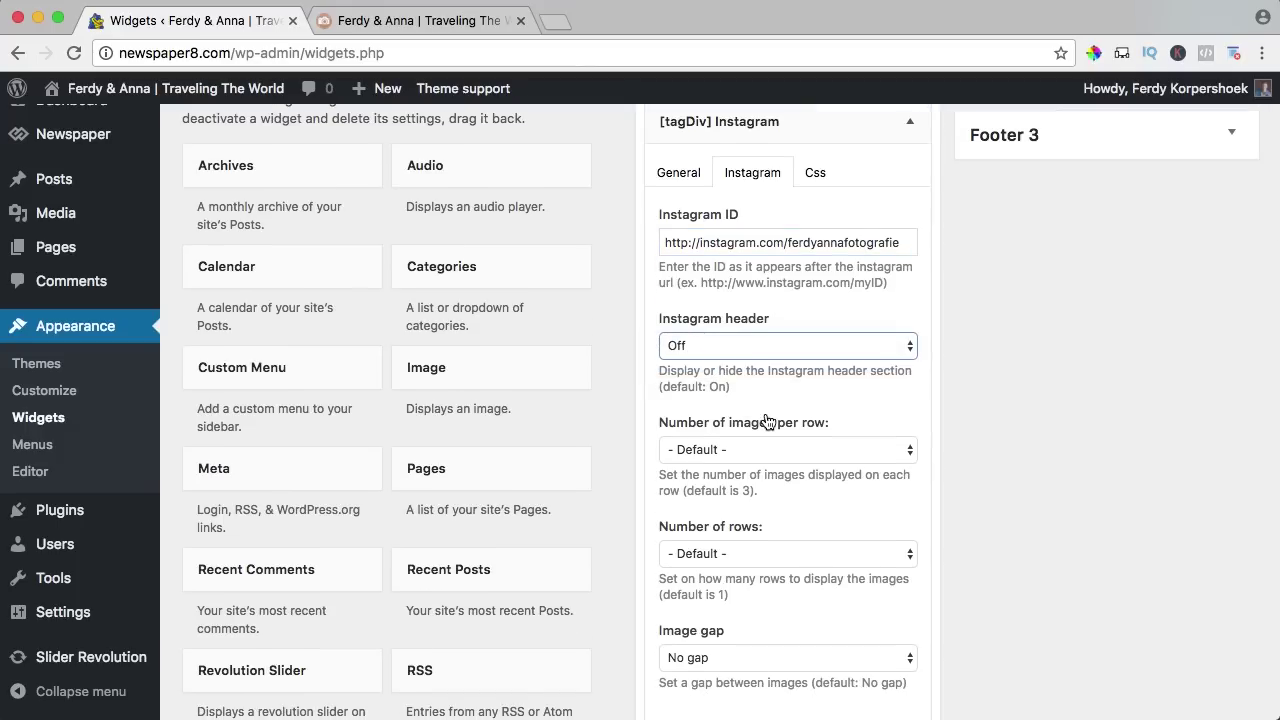
left_click(716, 448)
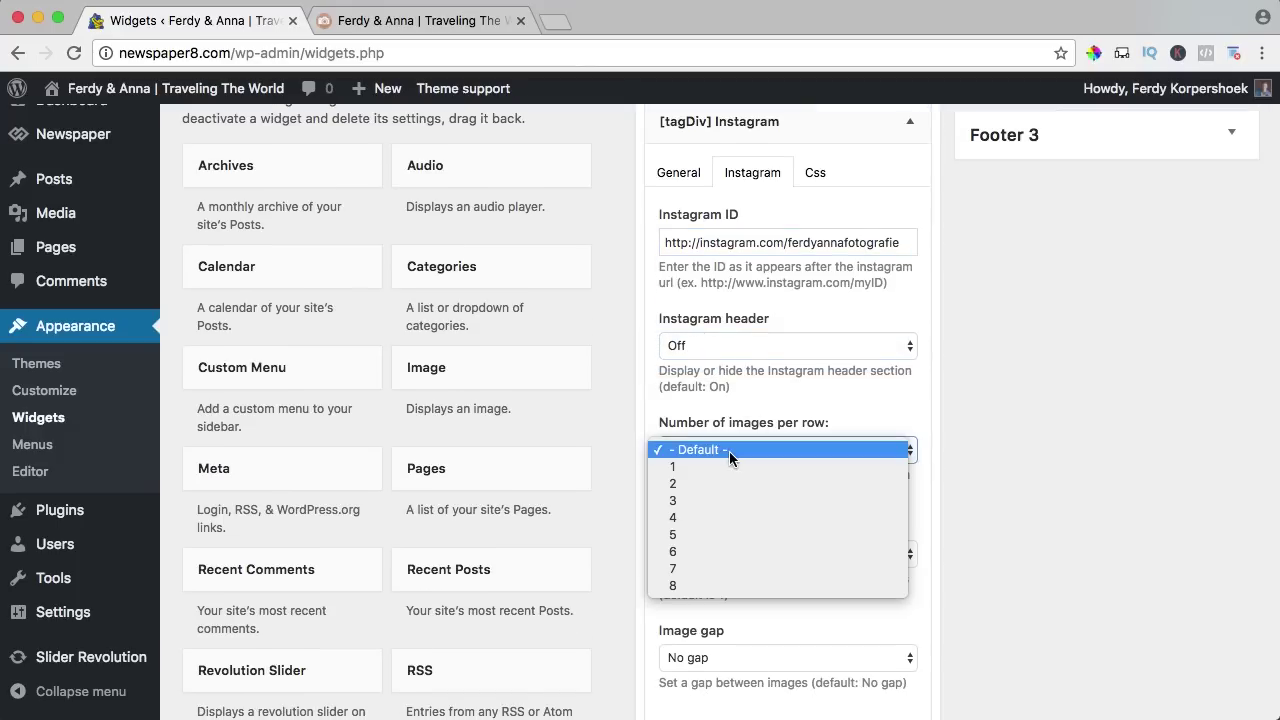
left_click(696, 502)
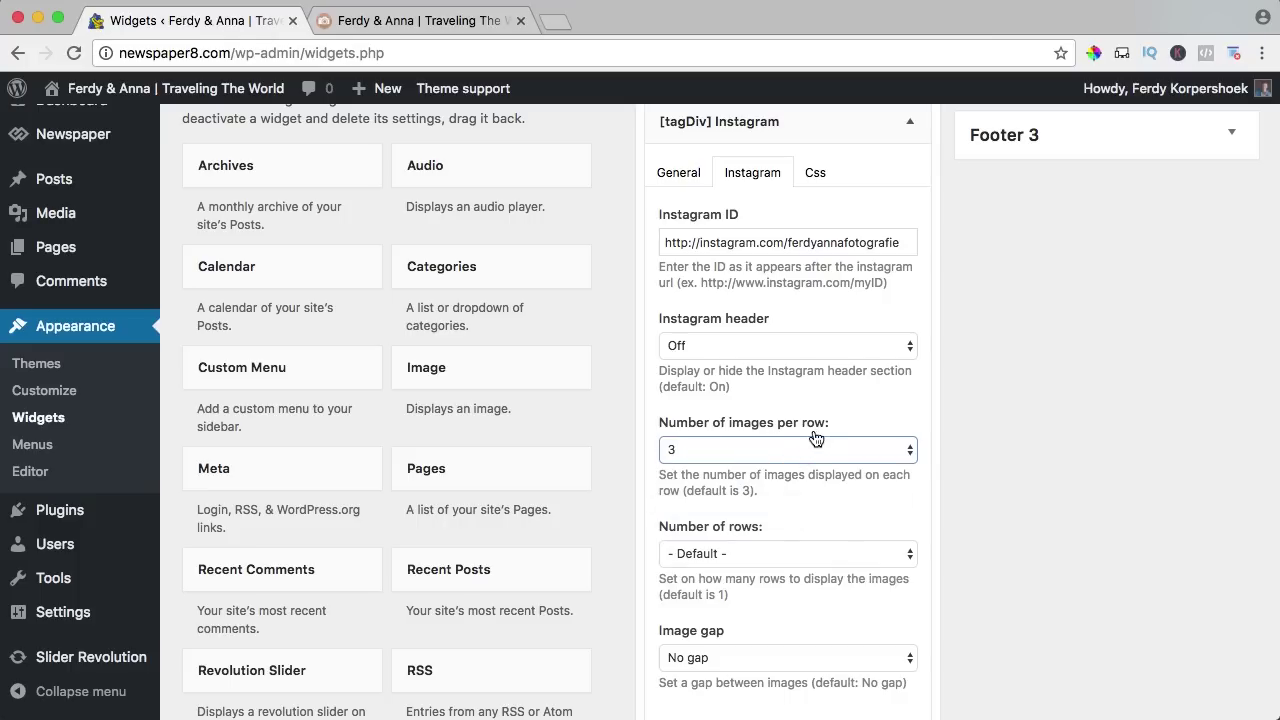
left_click(751, 553)
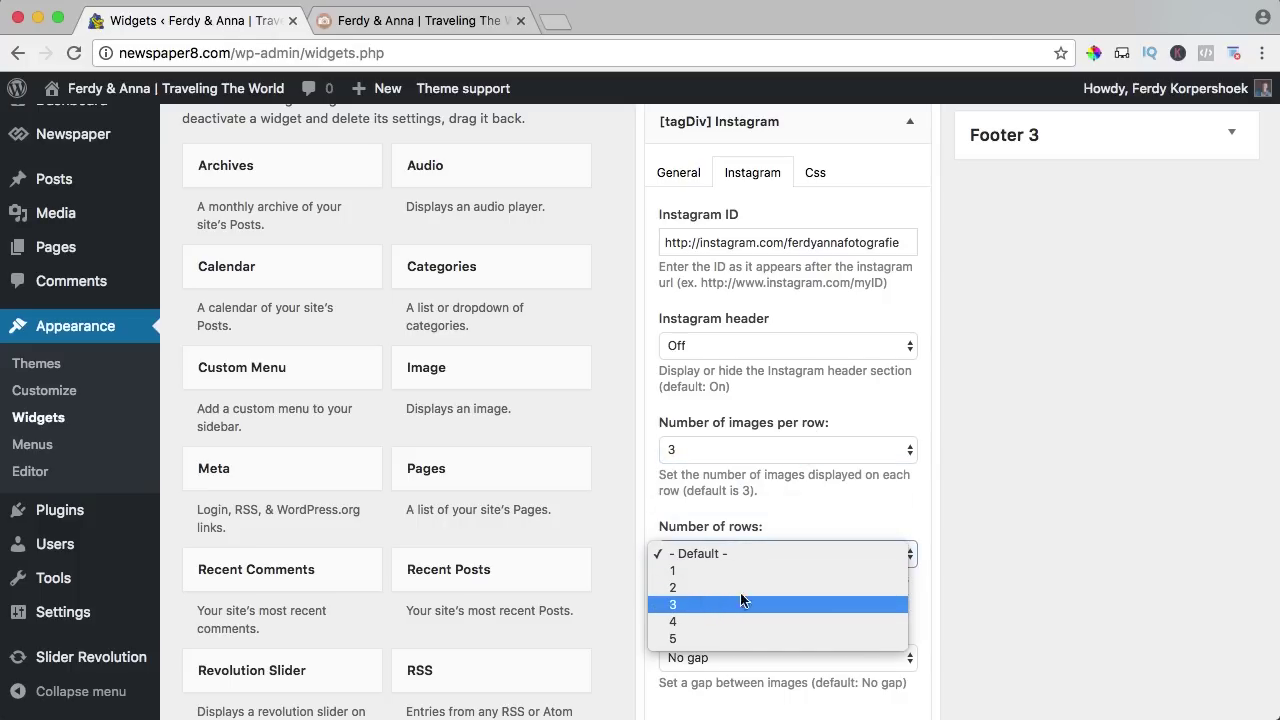
left_click(745, 603)
scroll(1030, 490, "down", 5)
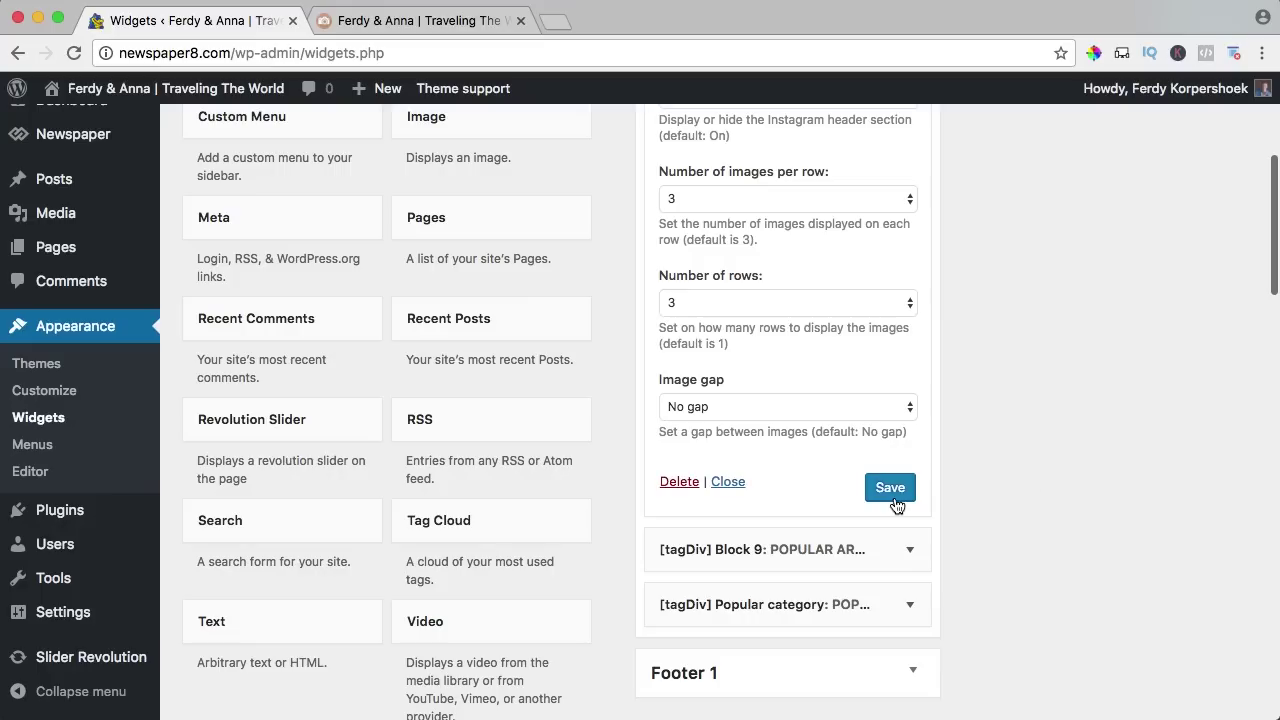
left_click(420, 20)
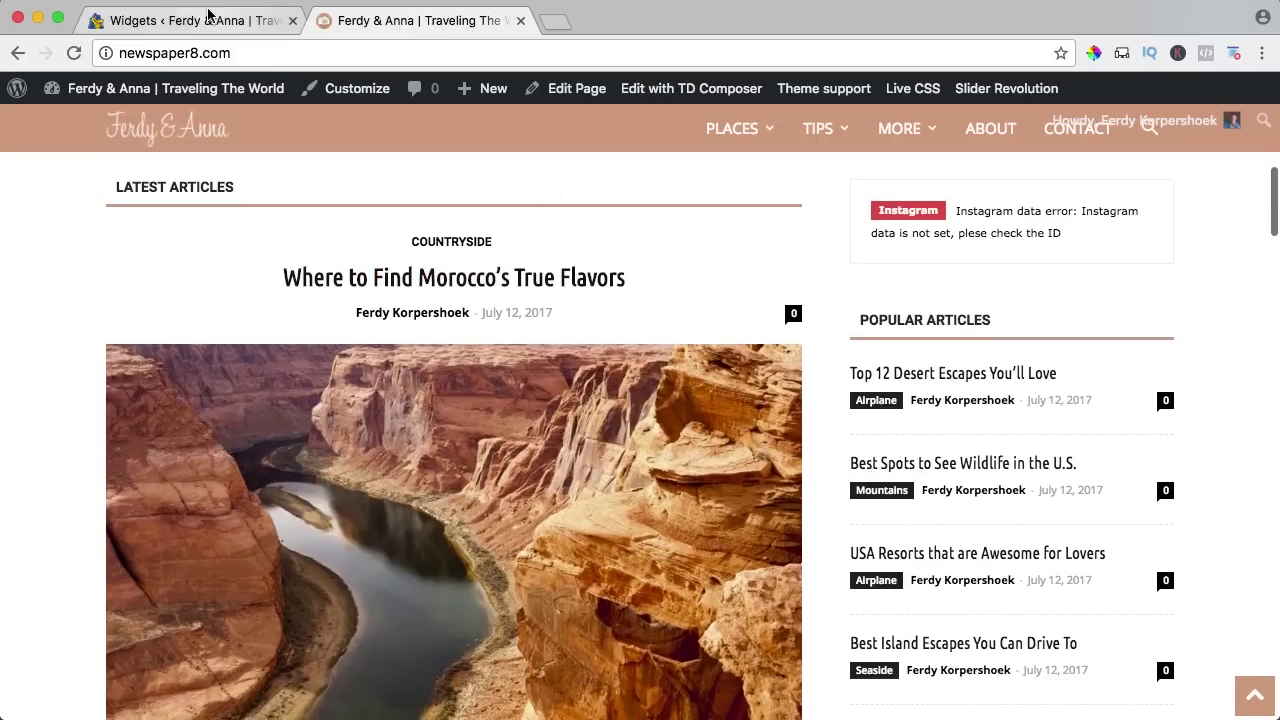
Change the Instagram ID to just the profile name, save, and reload to confirm the 3×3 grid.
left_click(205, 18)
scroll(503, 218, "up", 4)
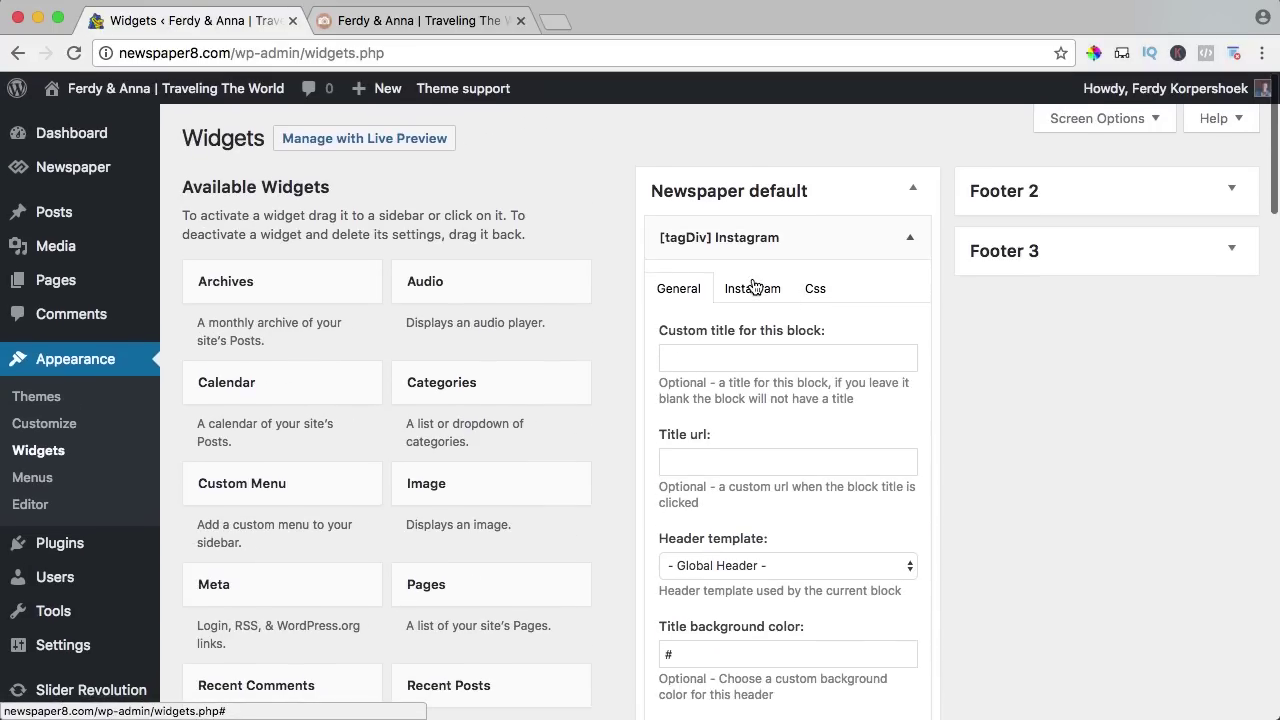
left_click(755, 289)
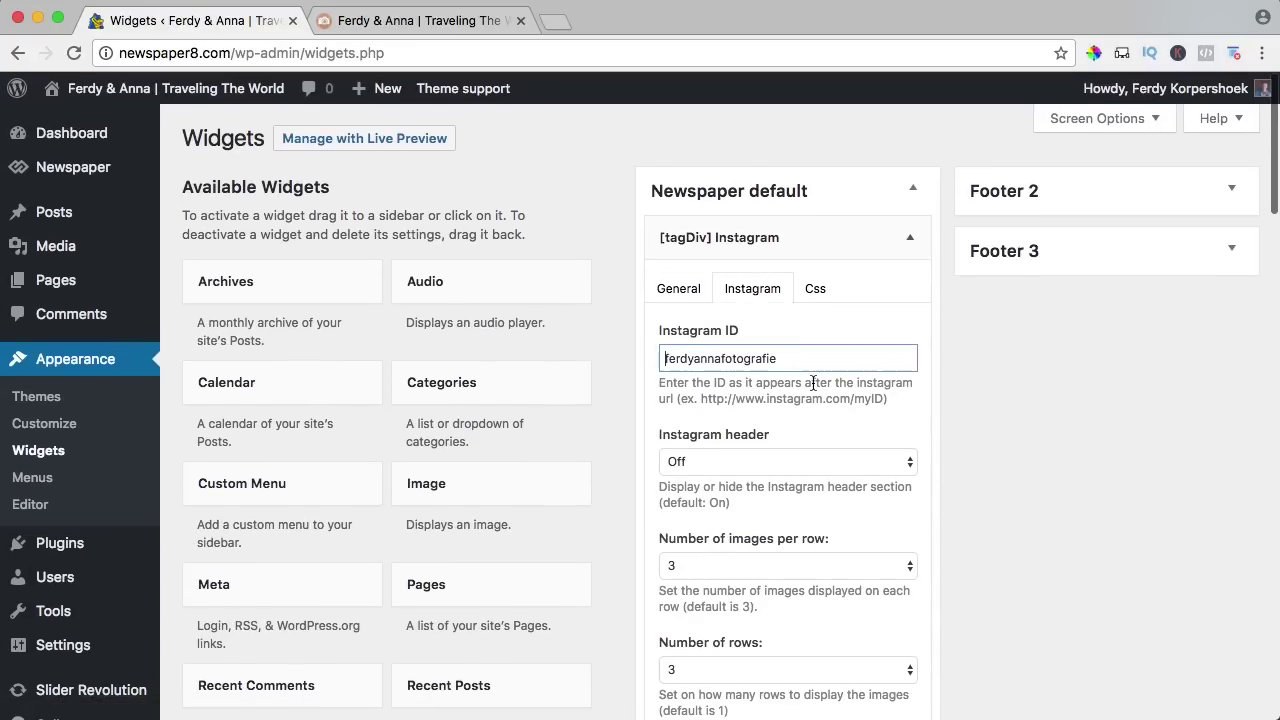
scroll(872, 423, "down", 4)
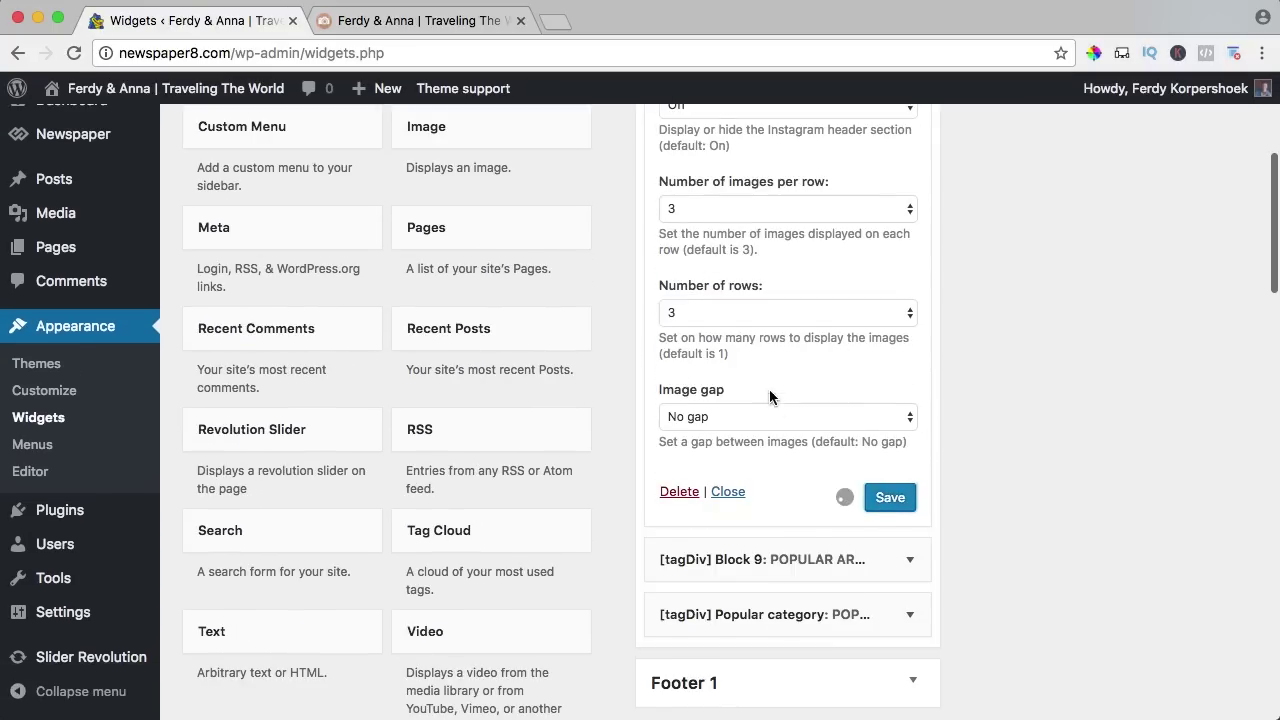
left_click(420, 20)
key("super+r")
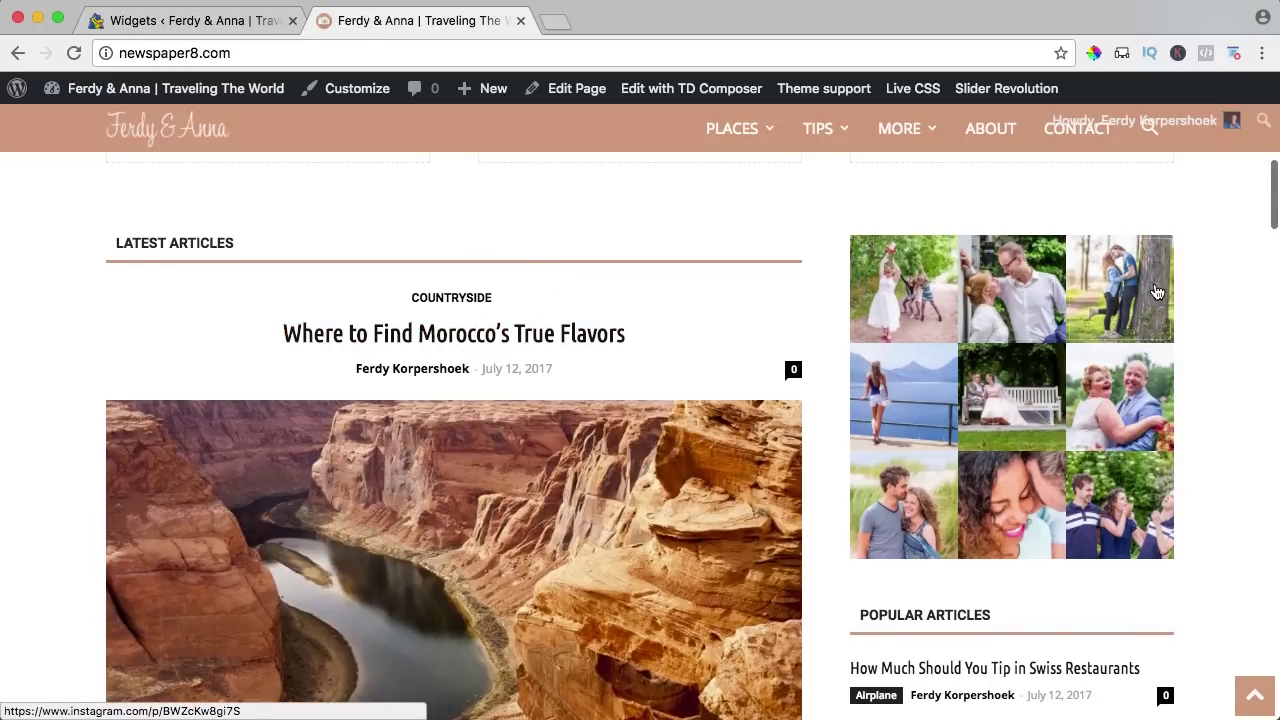
scroll(1157, 300, "up", 4)
scroll(1157, 300, "down", 4)
scroll(1018, 302, "down", 1)
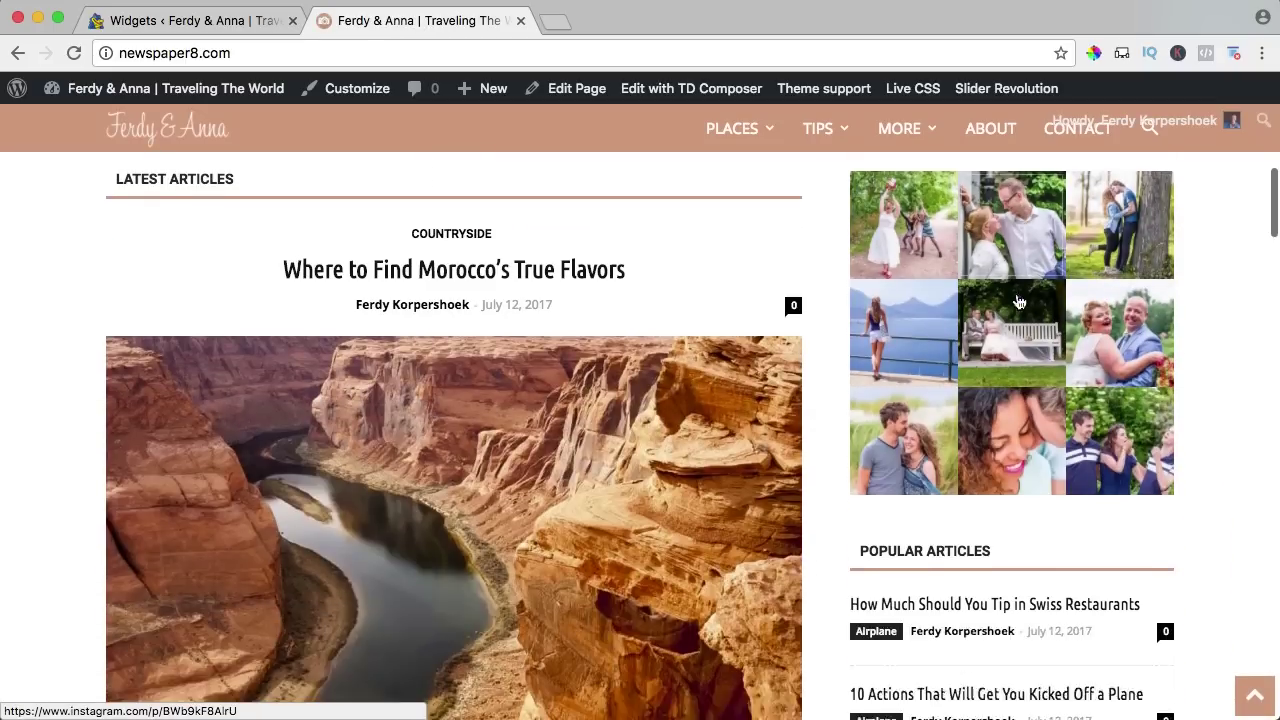
scroll(1018, 302, "down", 5)
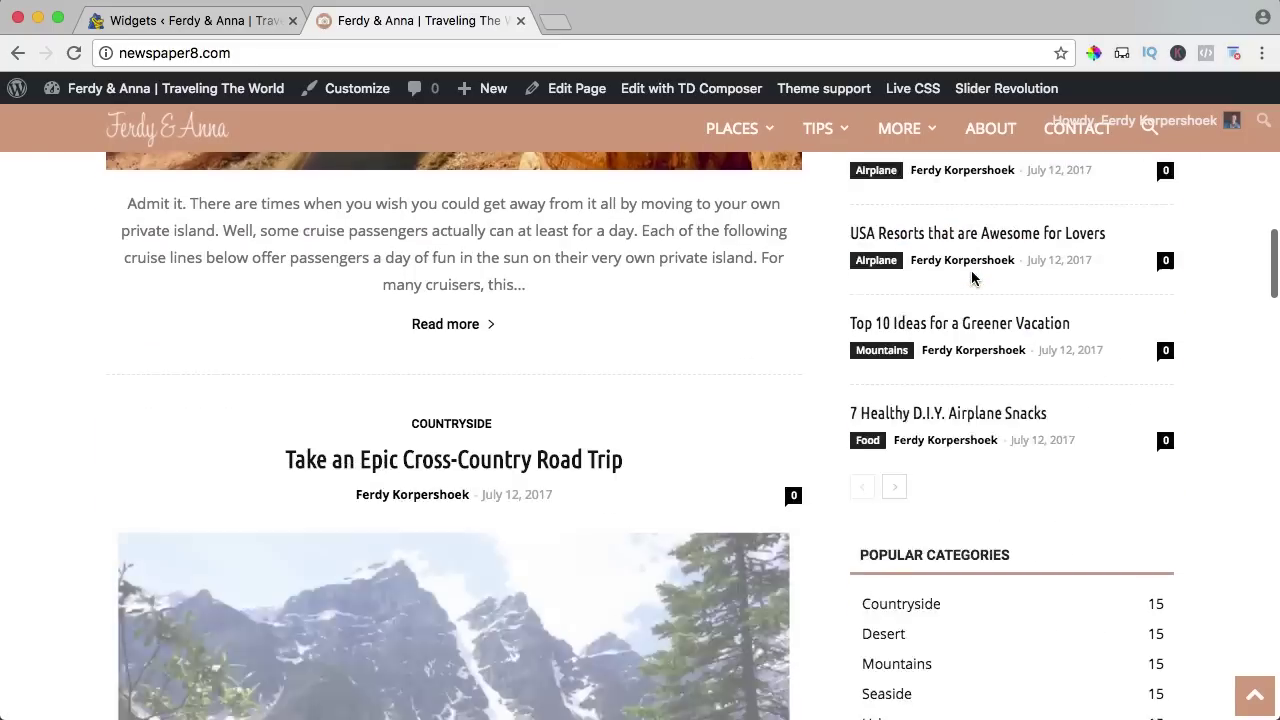
scroll(971, 320, "down", 2)
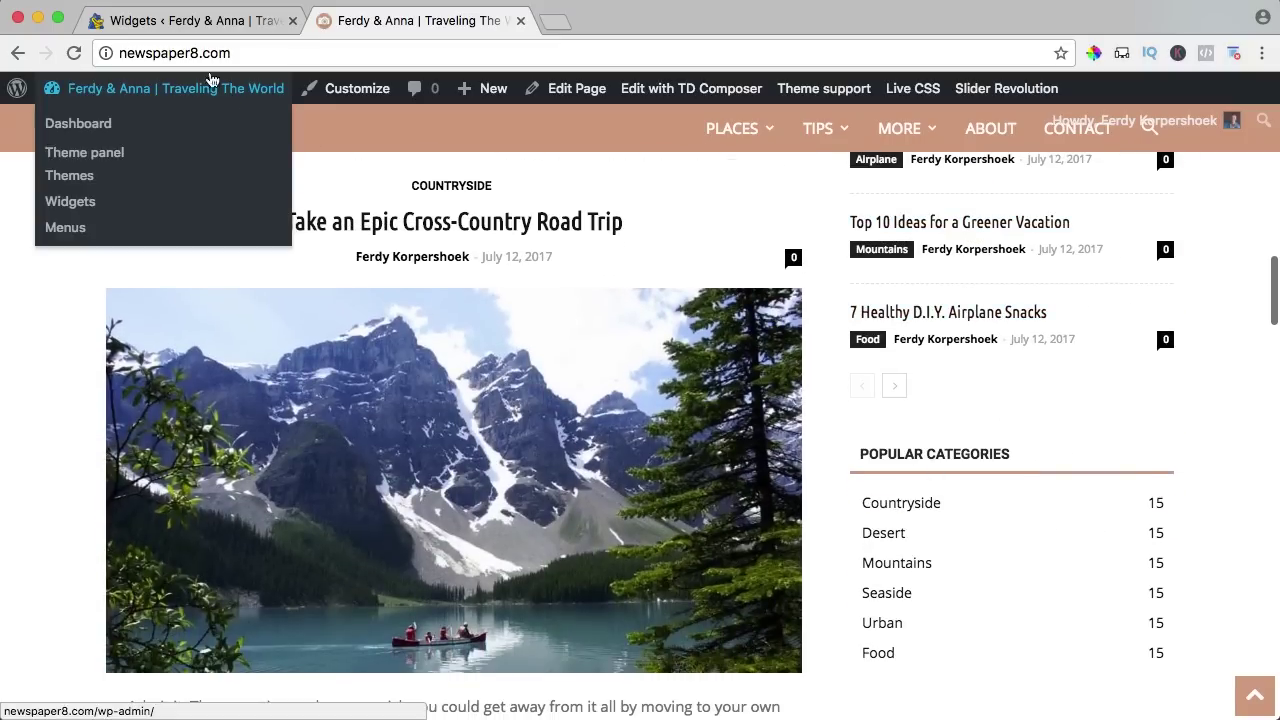
Add a [tagDiv] Social Counter to Newspaper default and drag it above Instagram.
left_click(198, 22)
scroll(506, 314, "down", 15)
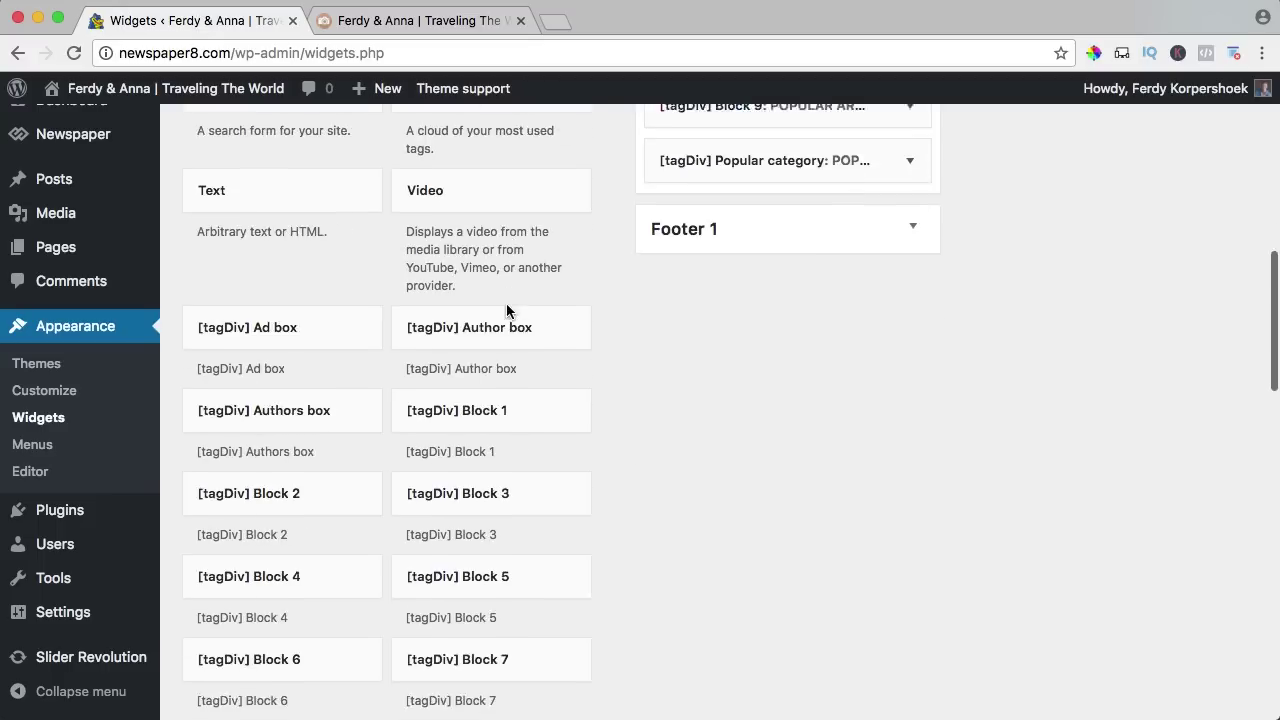
scroll(348, 315, "down", 3)
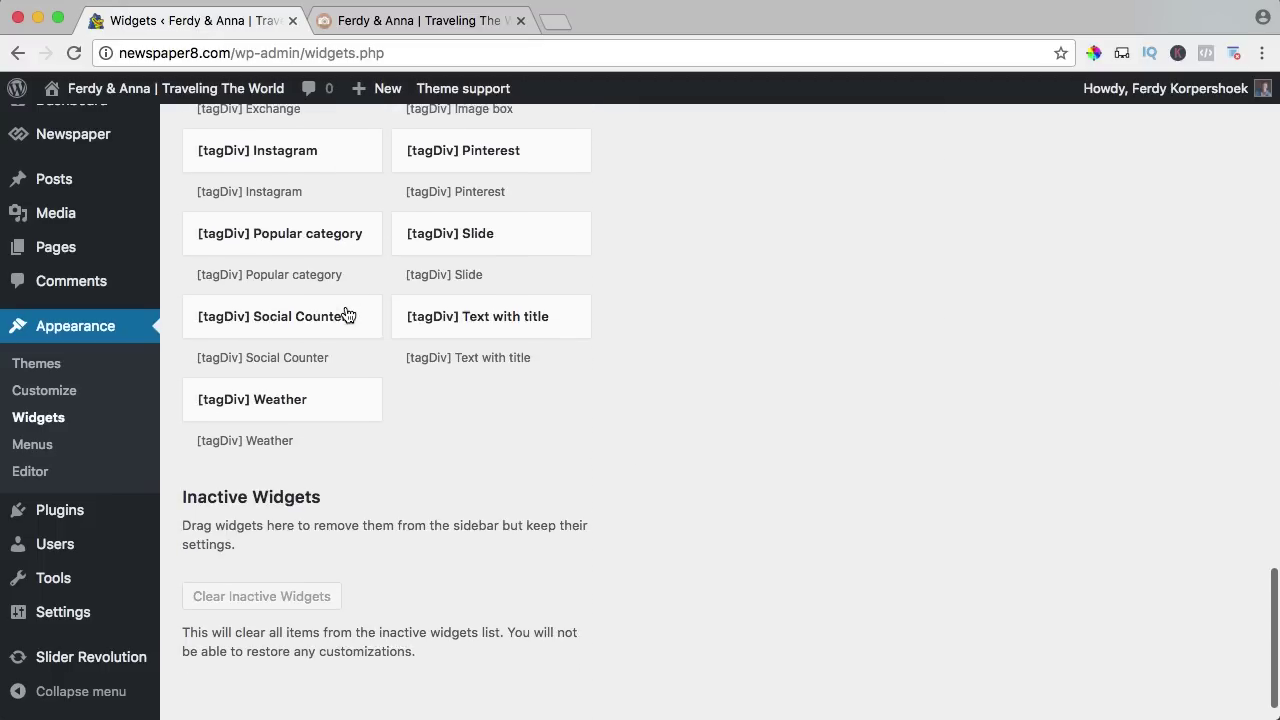
left_click(285, 307)
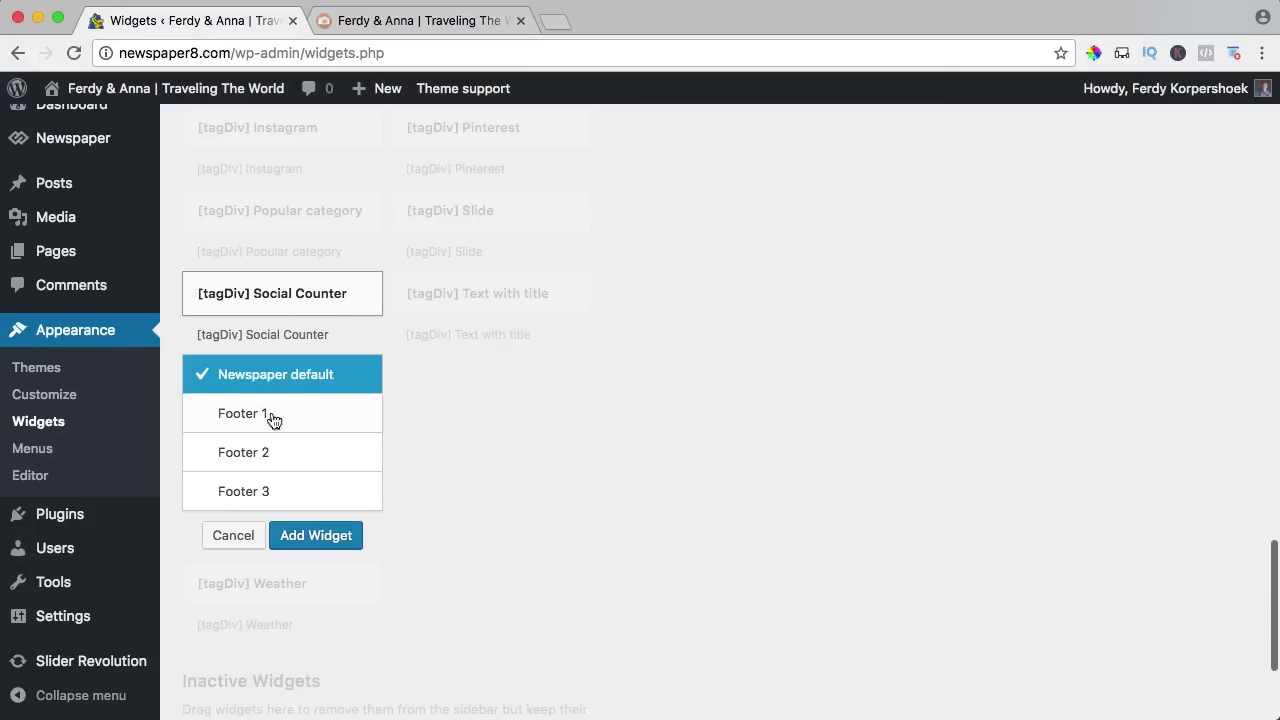
left_click(322, 540)
scroll(834, 422, "down", 5)
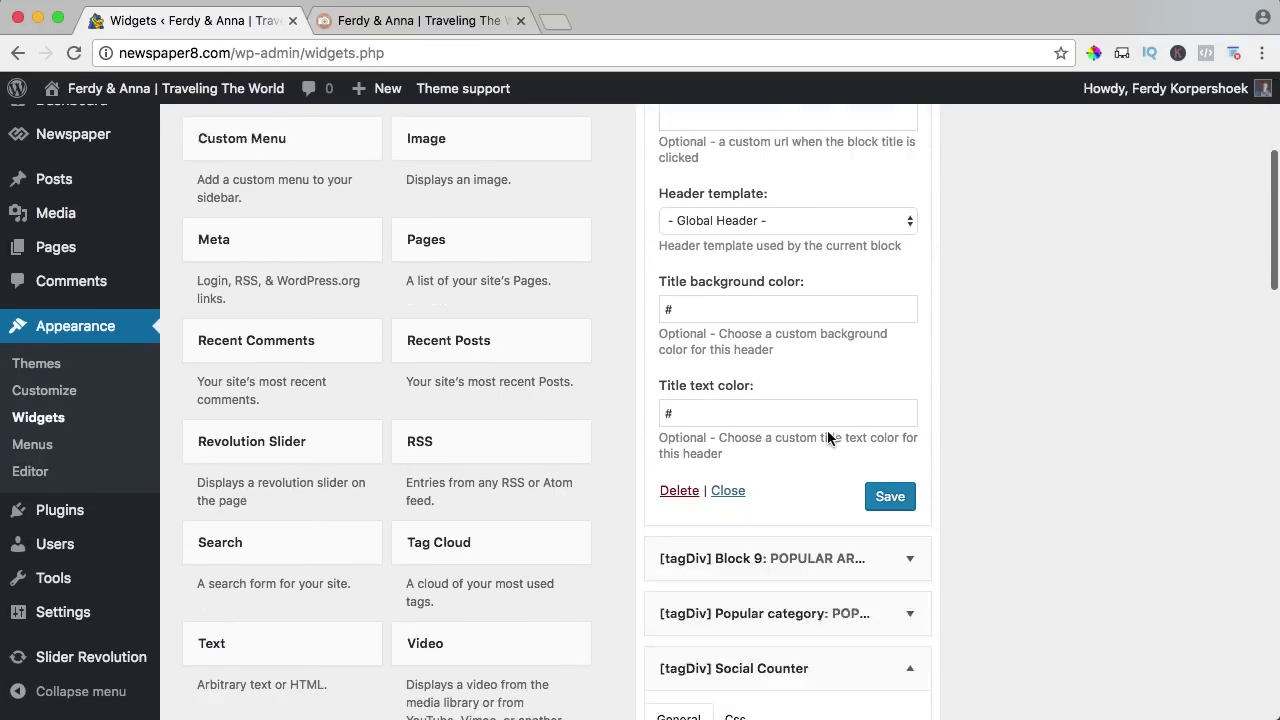
left_click_drag(784, 480, 784, 240)
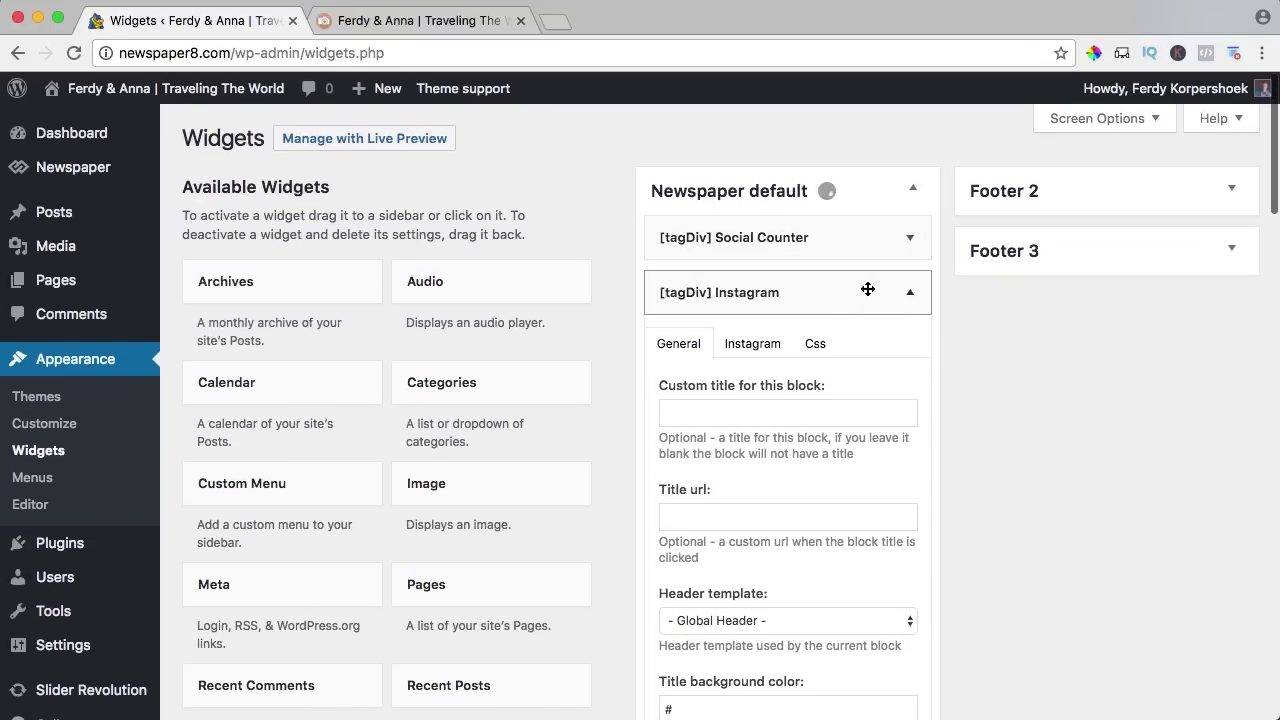
Collapse the Instagram widget and expand the Social Counter widget's settings.
left_click(910, 295)
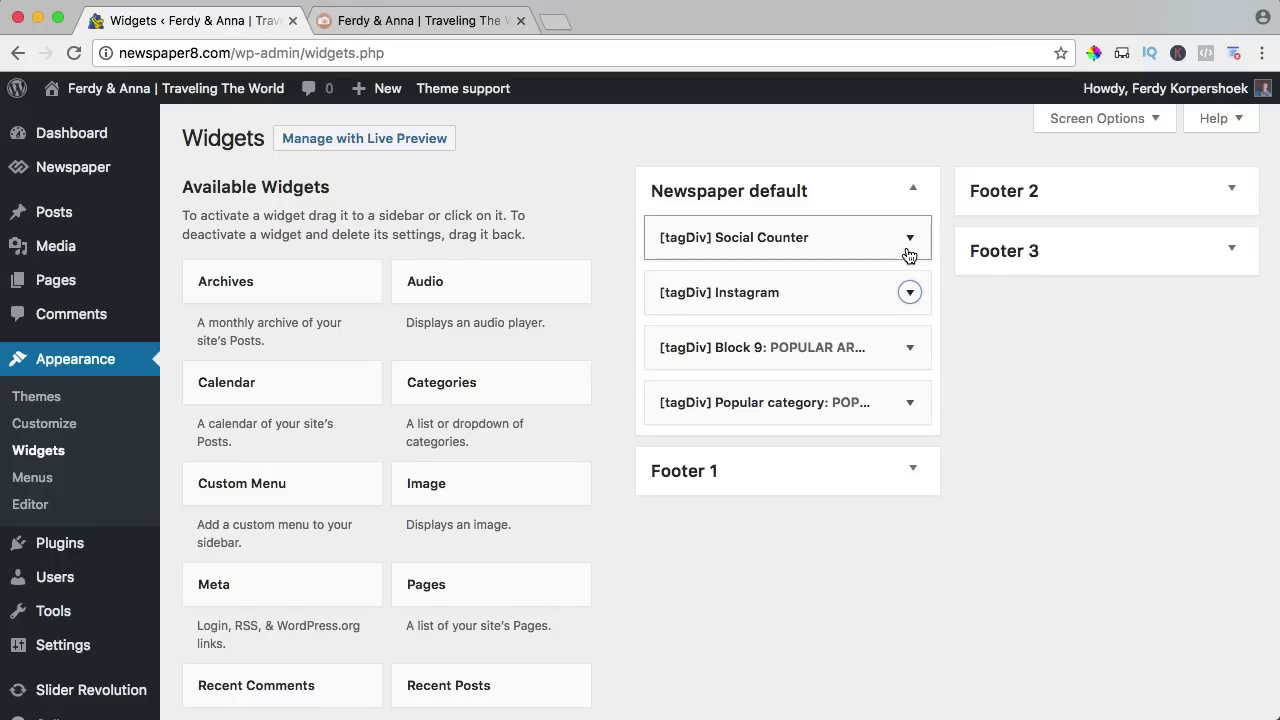
left_click(909, 240)
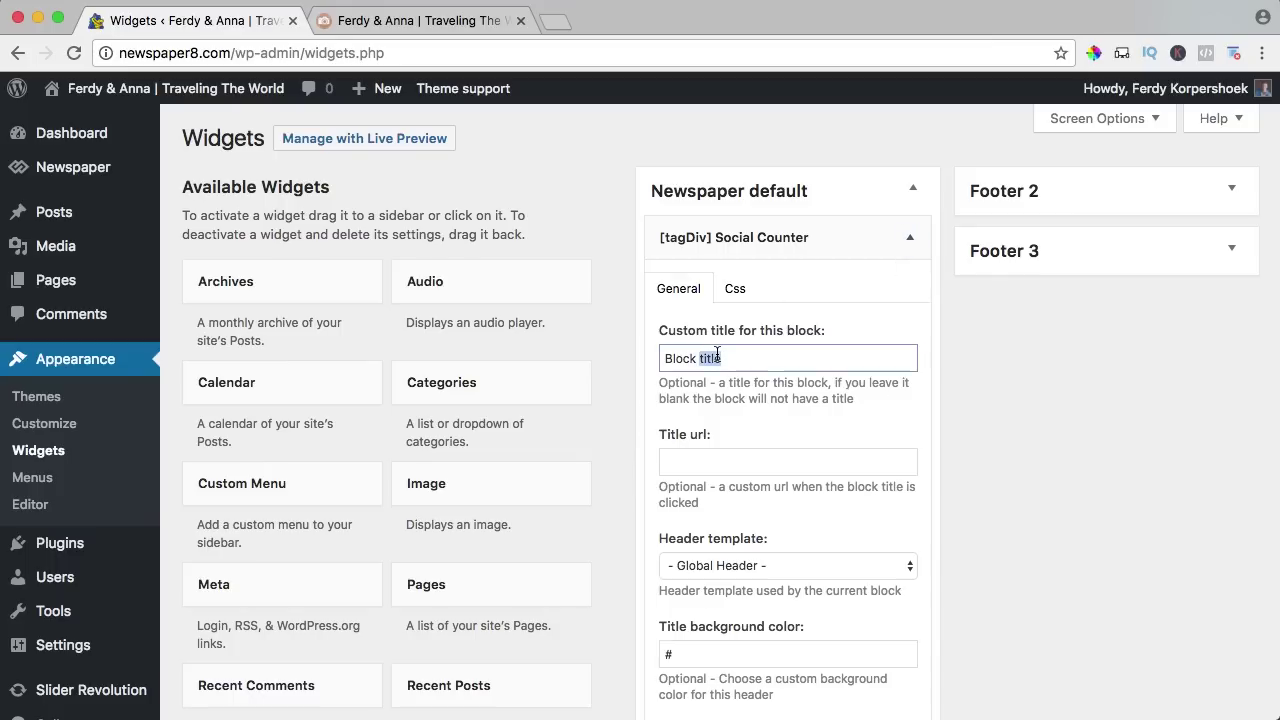
scroll(719, 353, "down", 10)
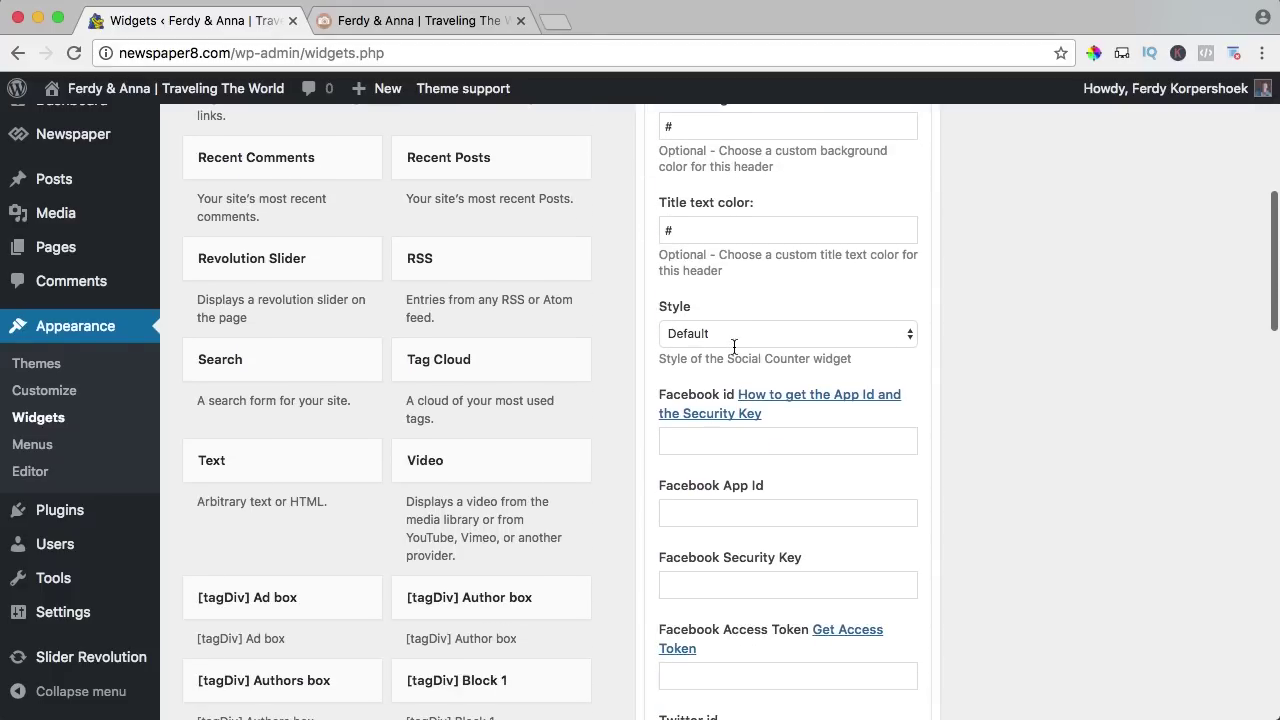
scroll(735, 348, "down", 3)
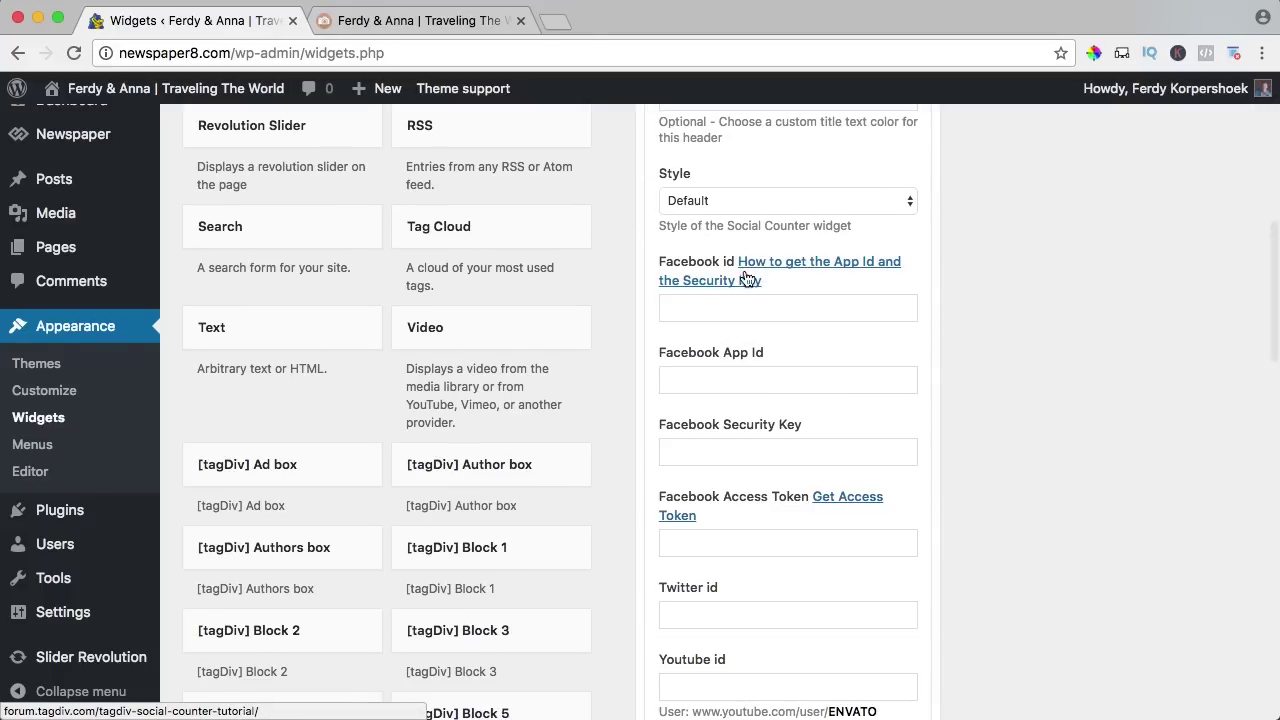
scroll(778, 290, "down", 6)
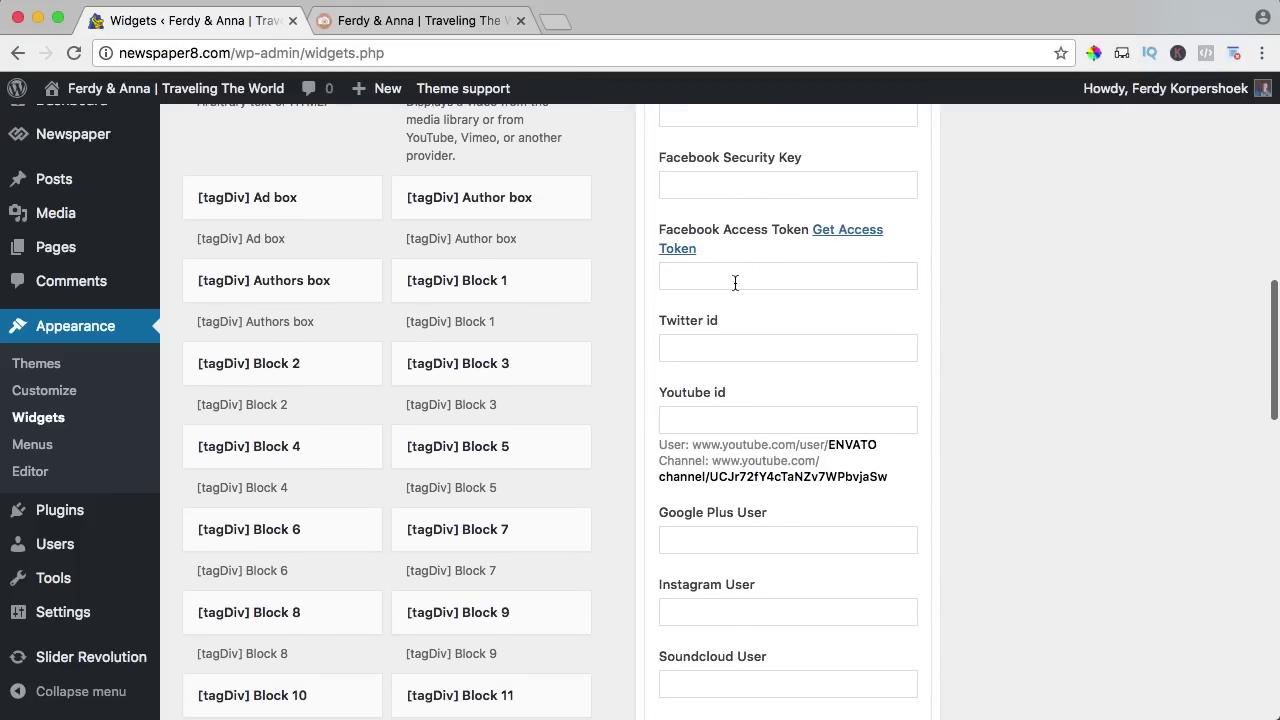
scroll(735, 283, "down", 1)
Fill the Twitter id with the account name from the Twitter profile address.
left_click(553, 21)
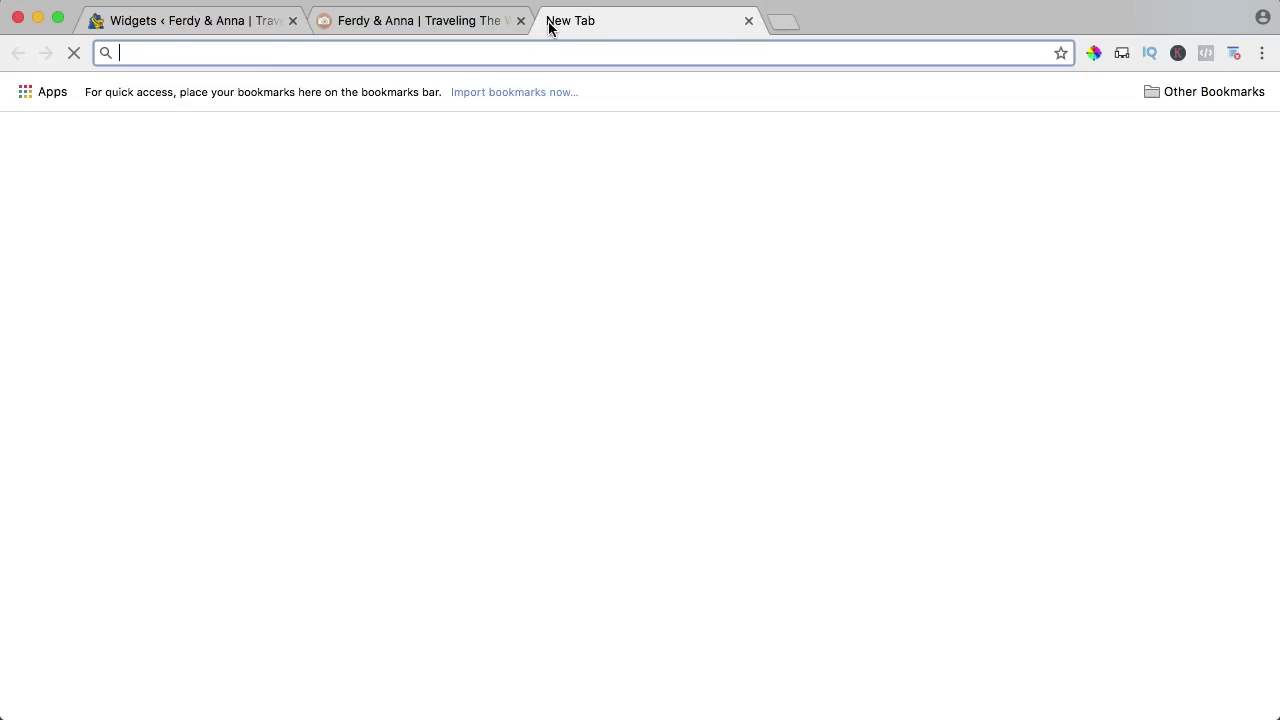
type("twitt")
key("Right")
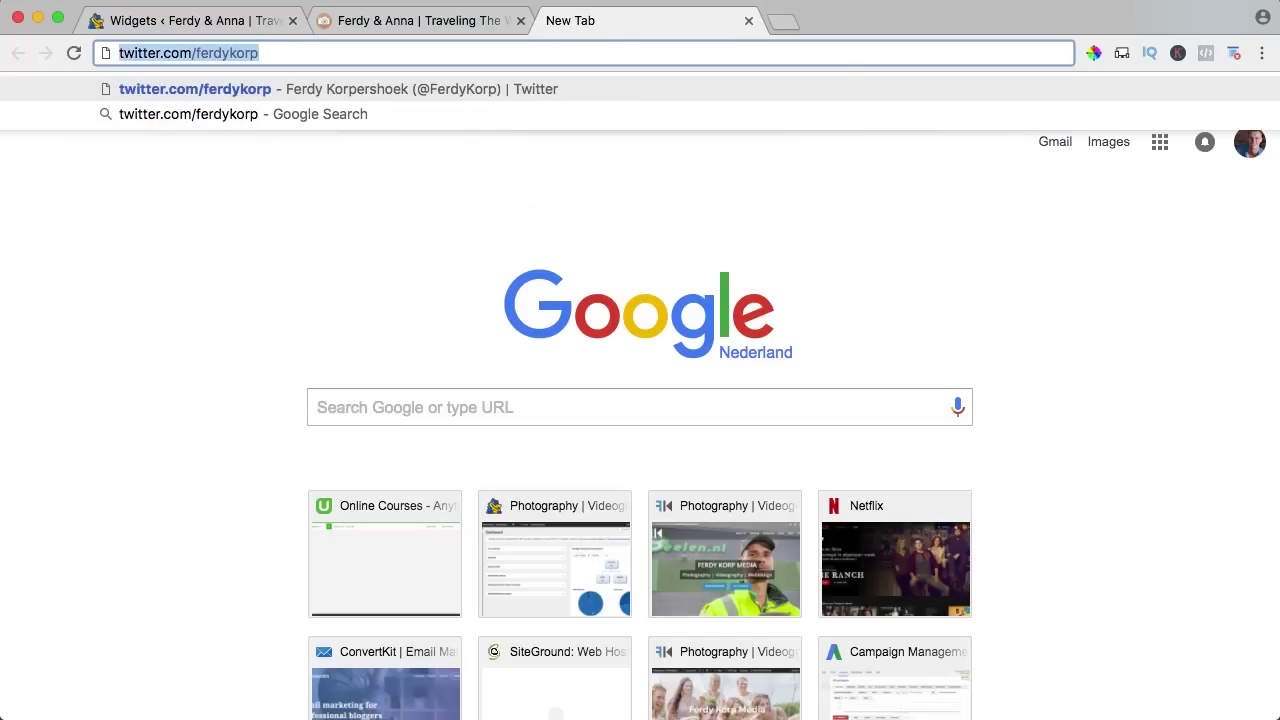
left_click(245, 22)
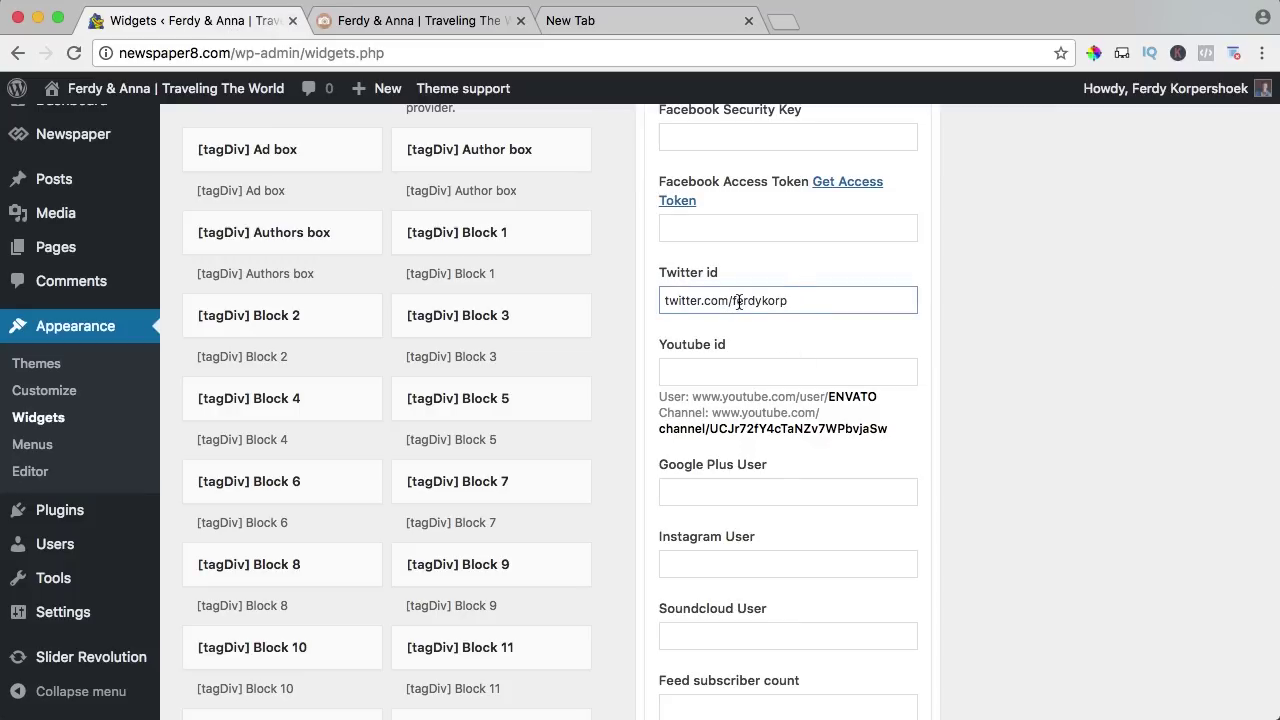
key("BackSpace")
key("Tab")
scroll(755, 197, "down", 3)
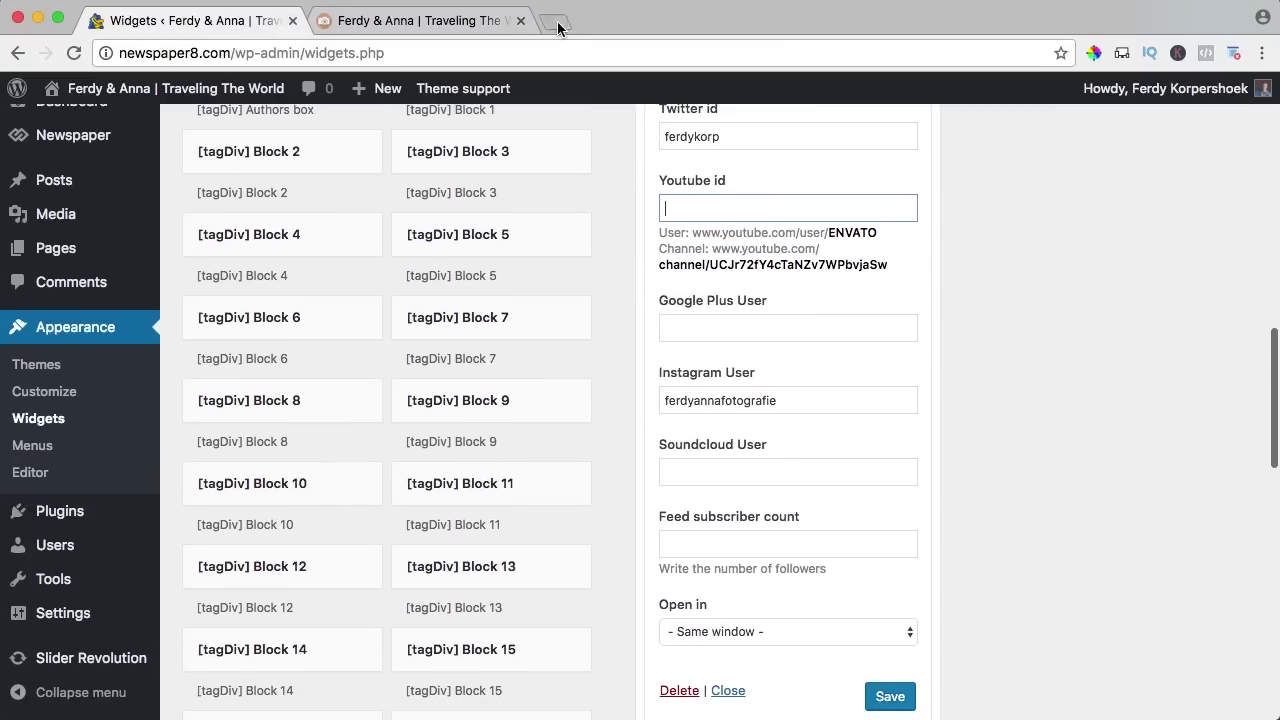
Load youtube.com in a new browser tab.
left_click(556, 22)
type("youtube.com")
key("Return")
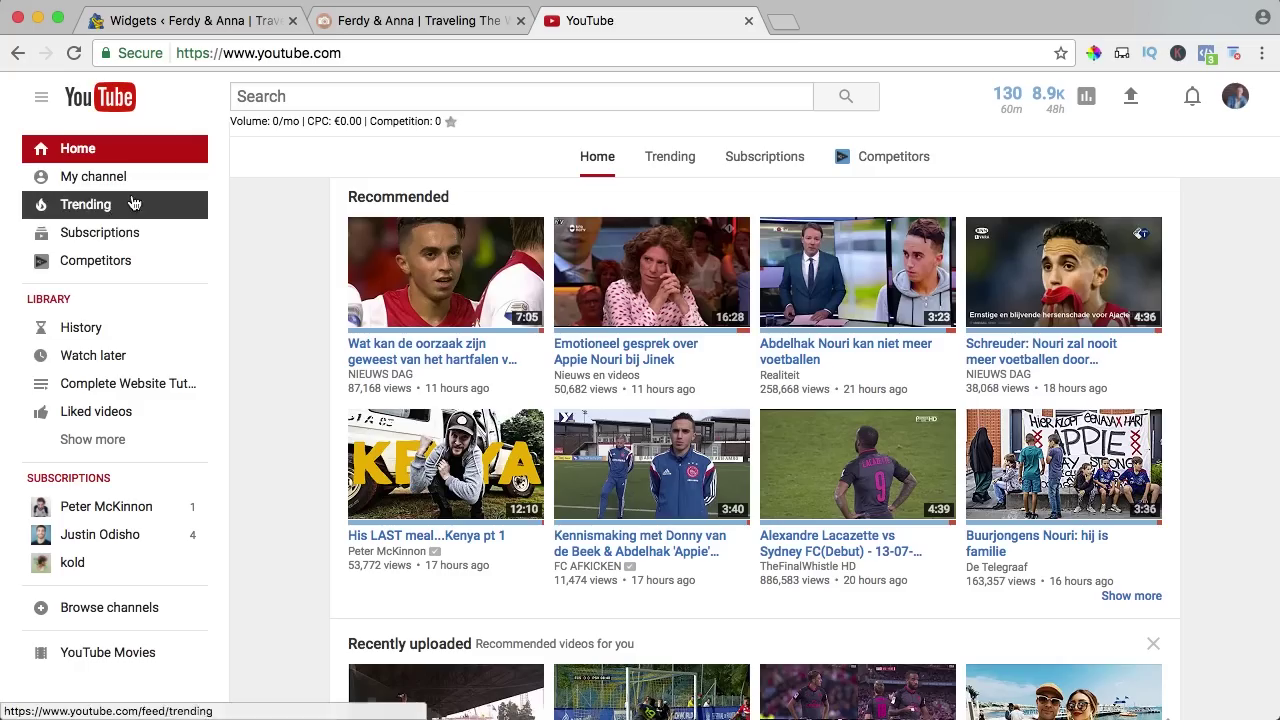
Paste the YouTube channel address into Youtube id, strip the domain and slash, then view the live site.
left_click(450, 52)
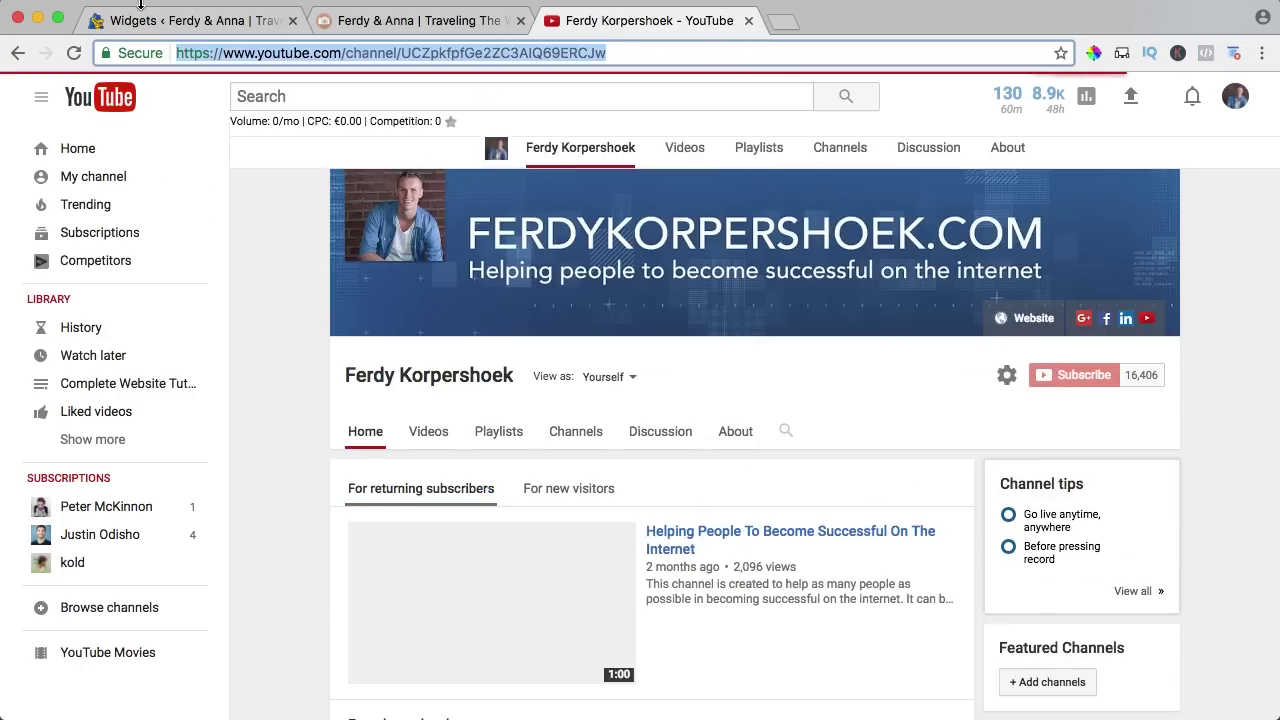
left_click(190, 20)
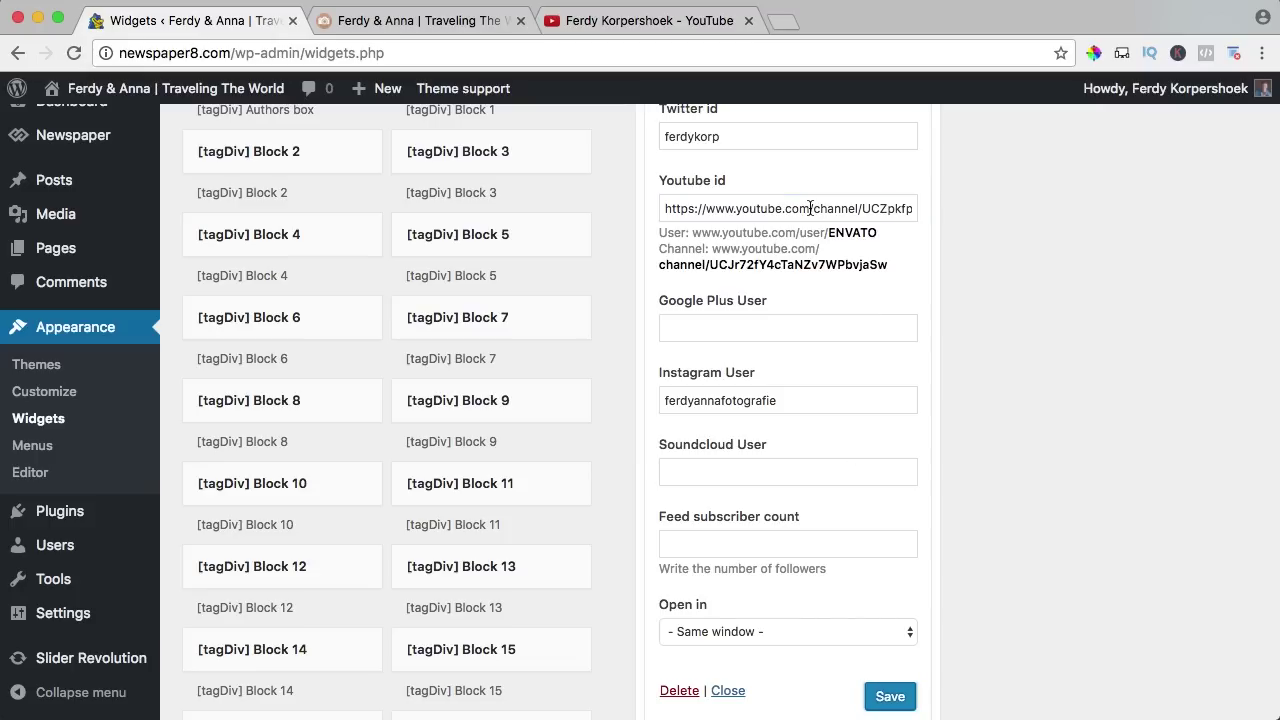
key("BackSpace")
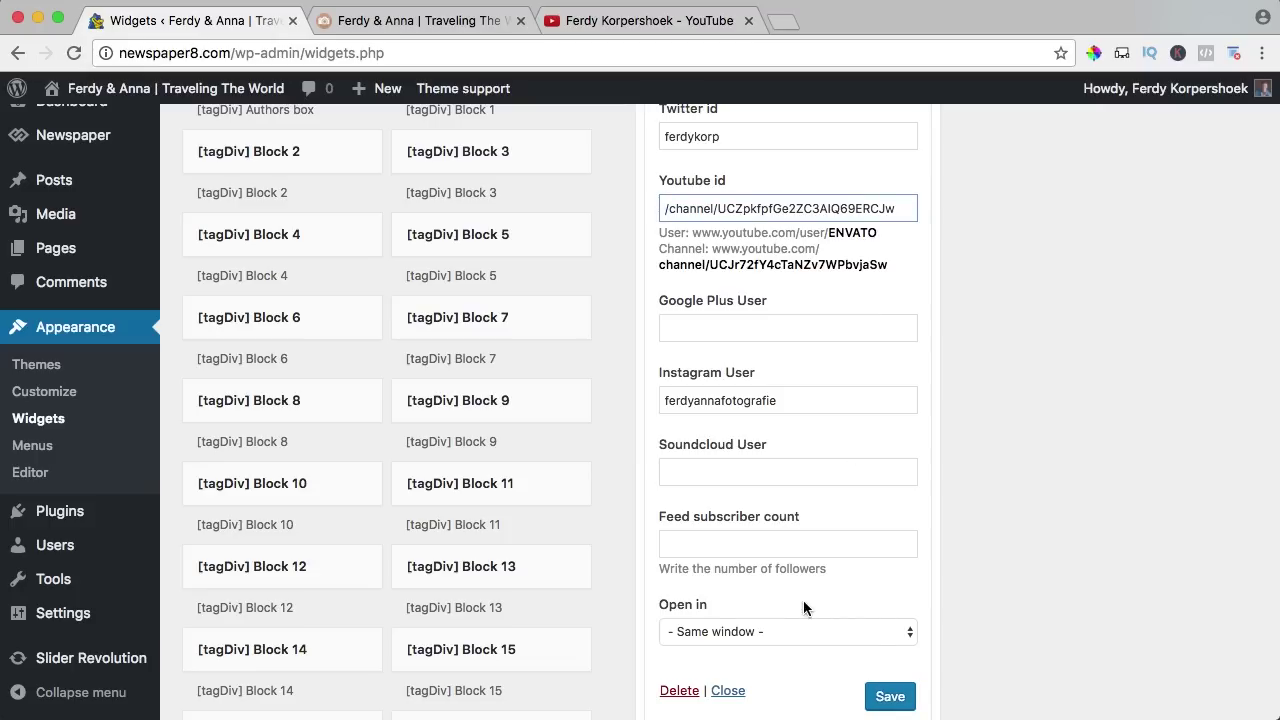
key("Delete")
scroll(883, 677, "down", 1)
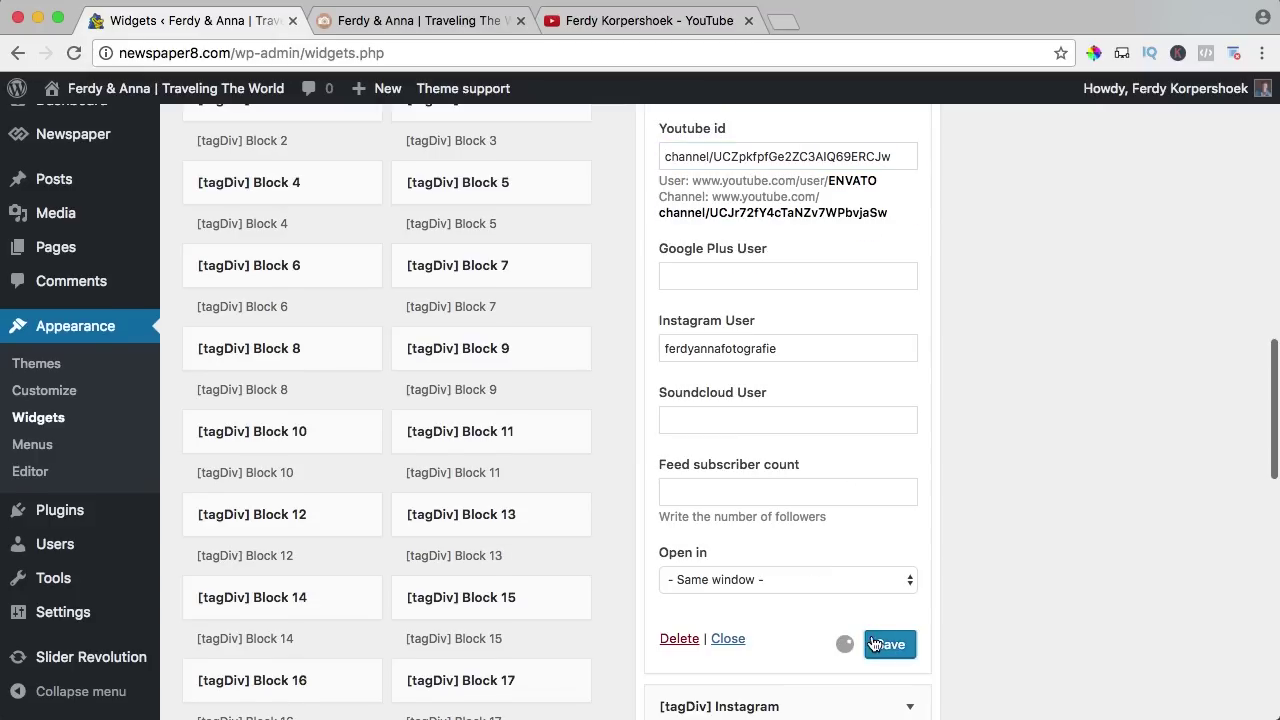
left_click(410, 20)
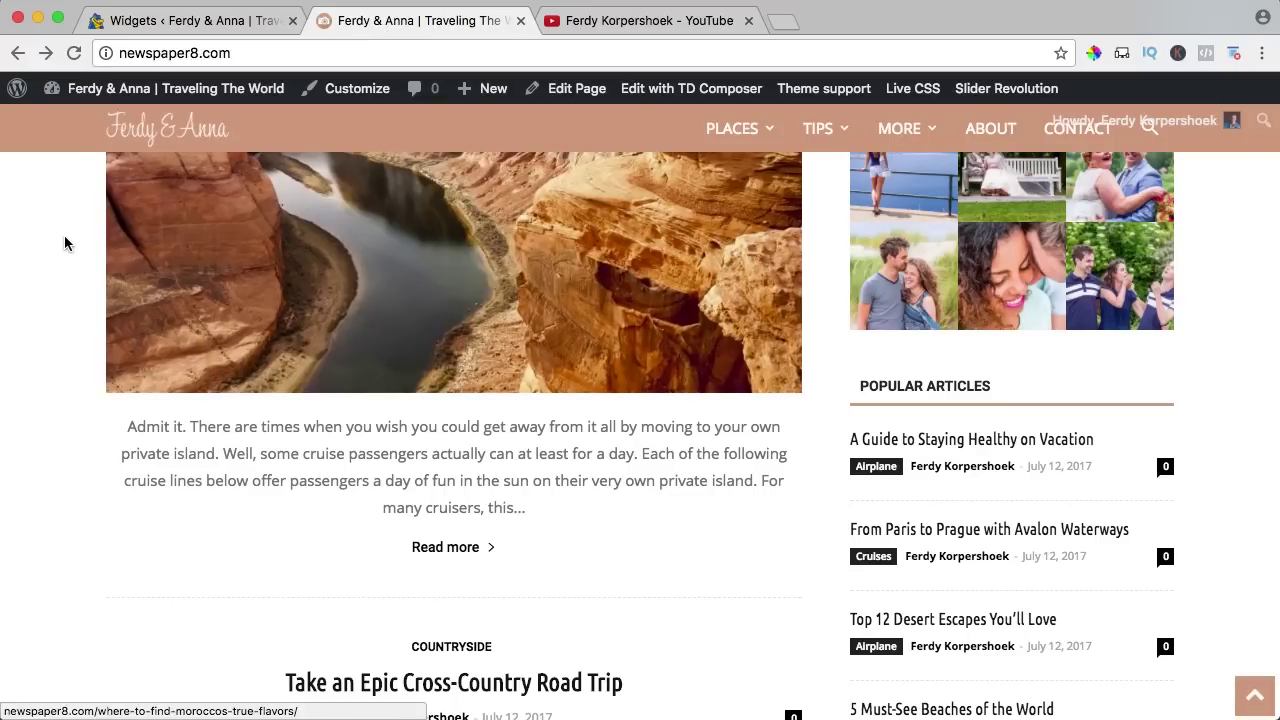
Reload the live site and look over the current social counter in the sidebar.
key("super+r")
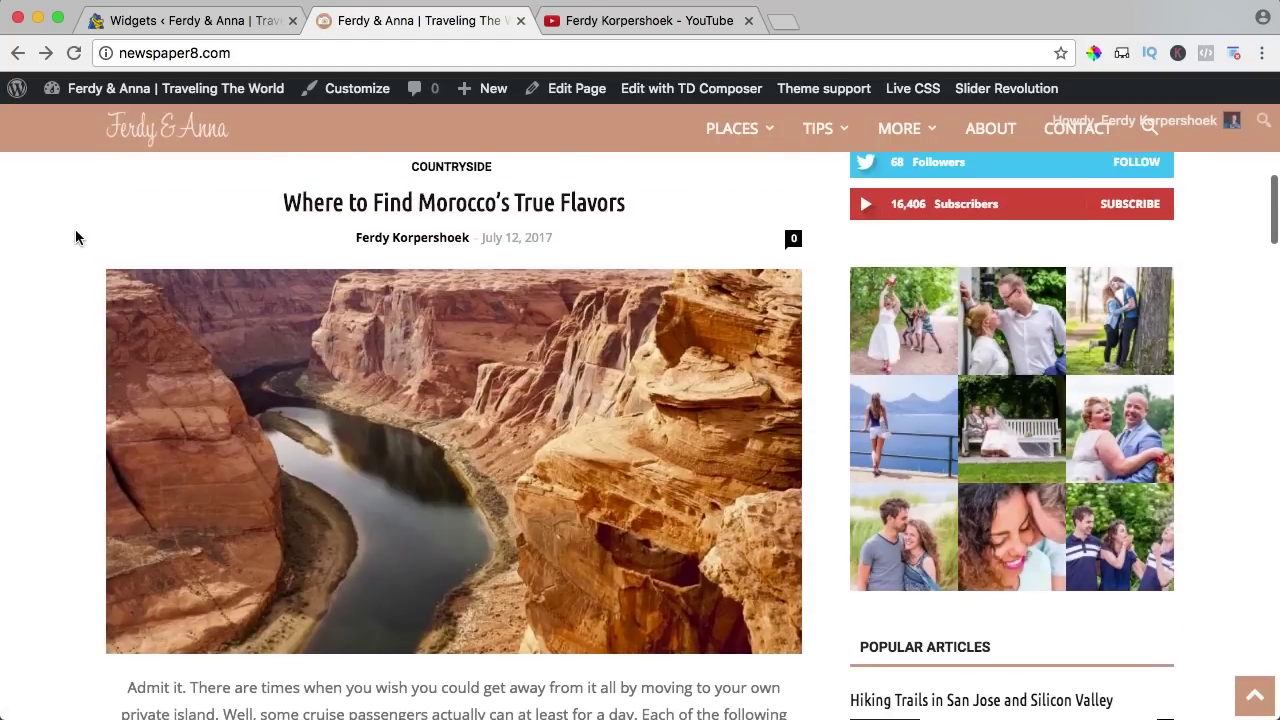
scroll(75, 237, "up", 2)
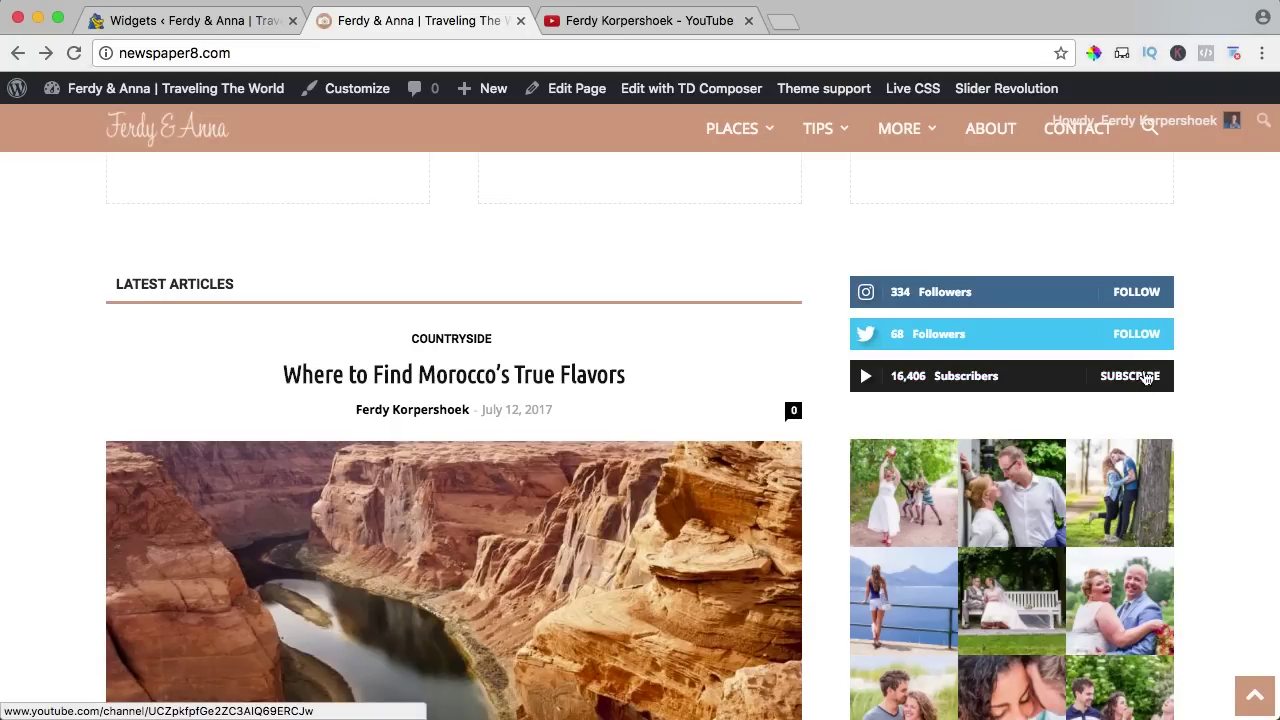
scroll(1137, 385, "down", 1)
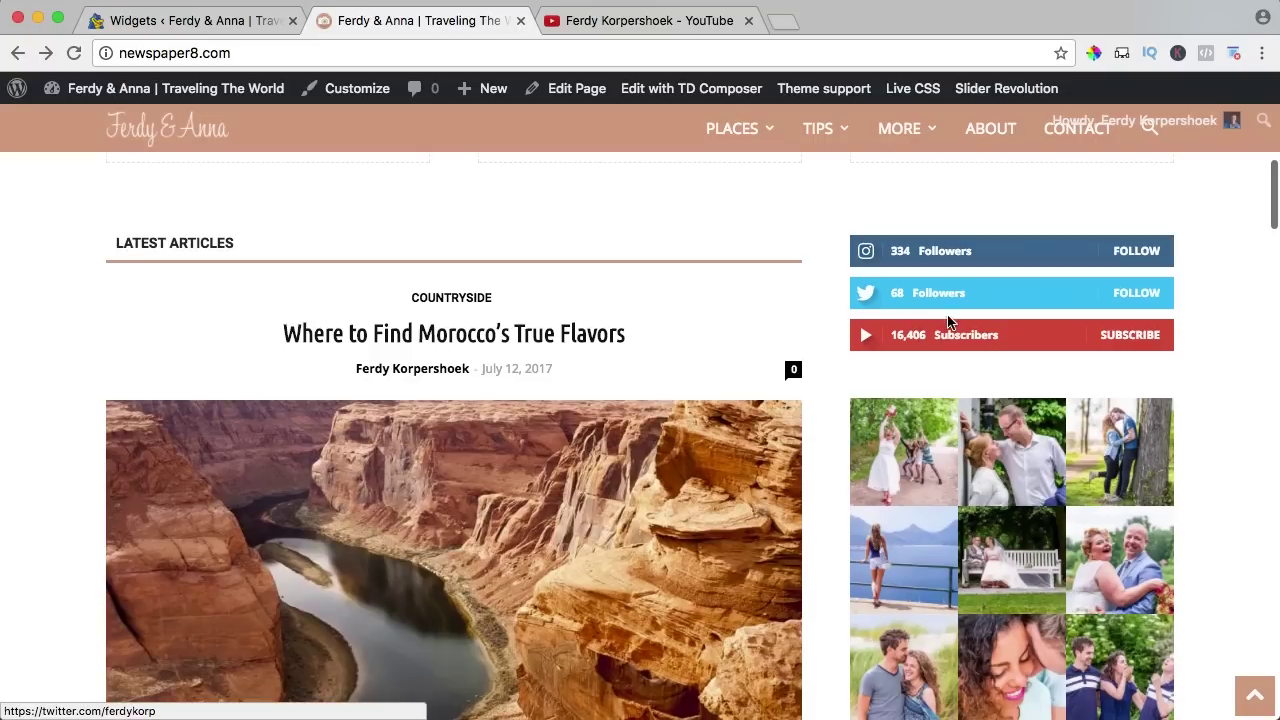
Switch the Social Counter widget to Style 6 - Full boxes and save it.
left_click(230, 20)
scroll(790, 315, "down", 2)
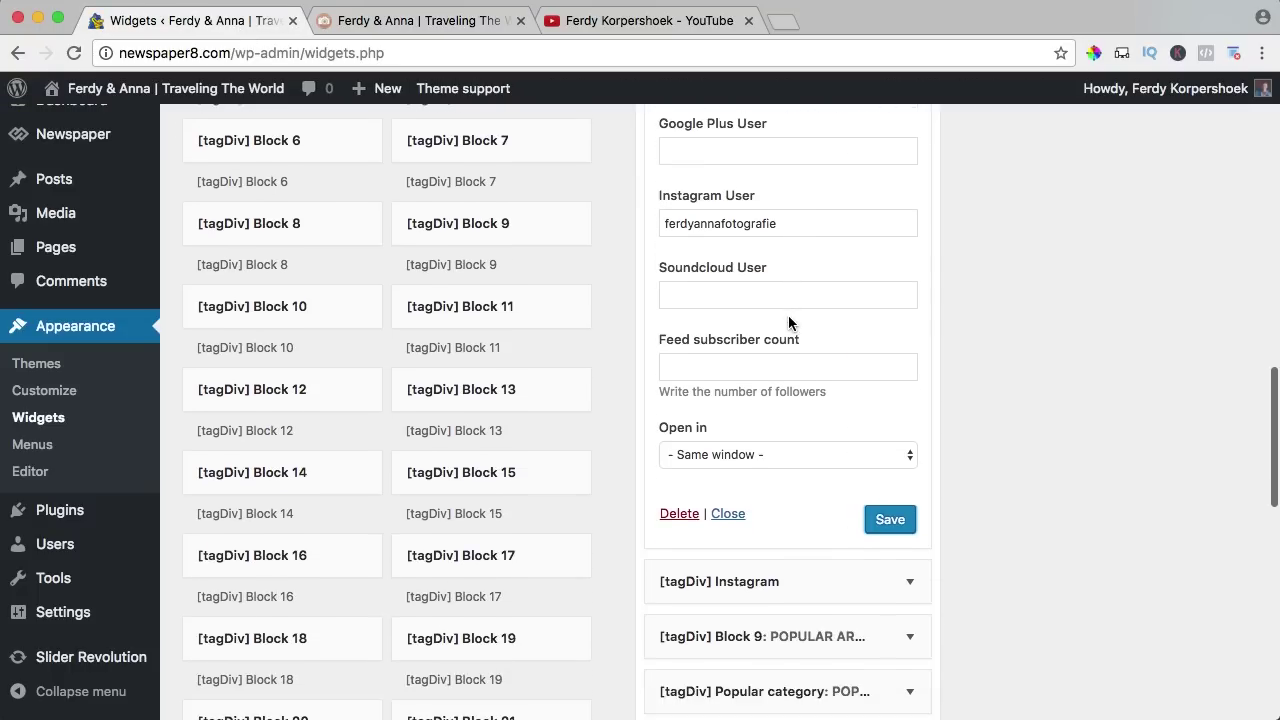
scroll(740, 297, "down", 3)
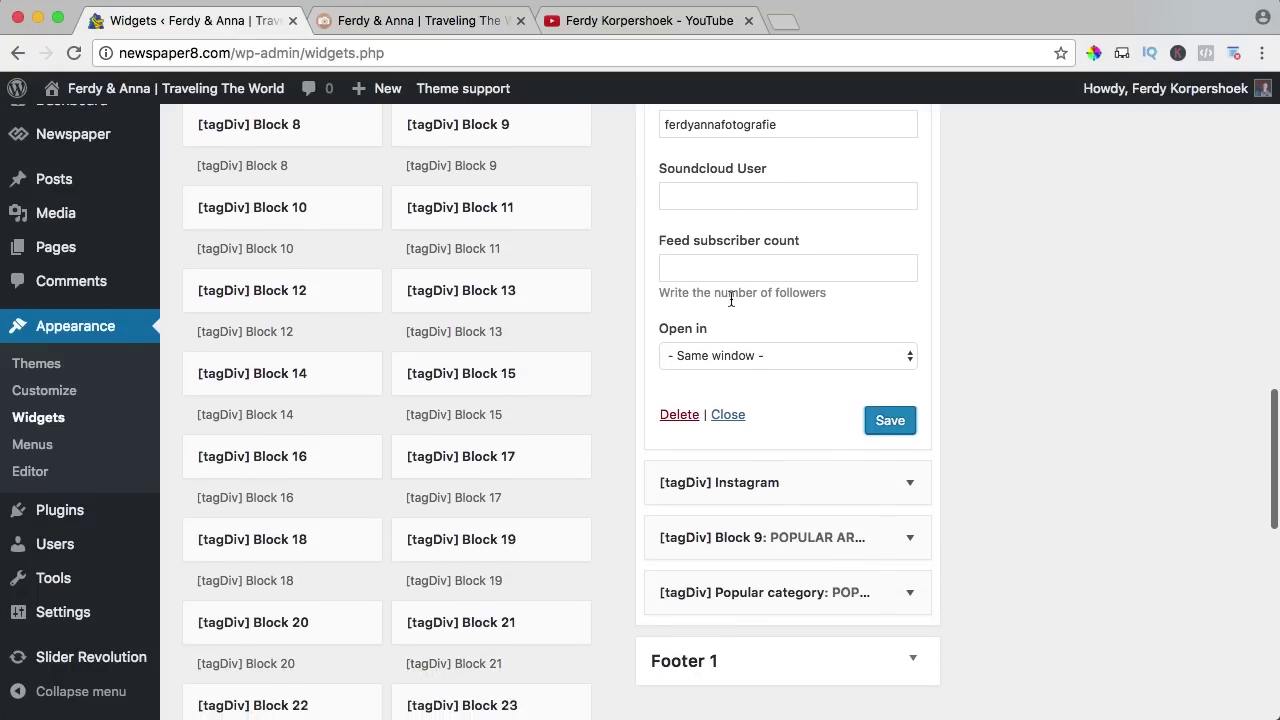
scroll(730, 259, "up", 3)
scroll(731, 259, "up", 9)
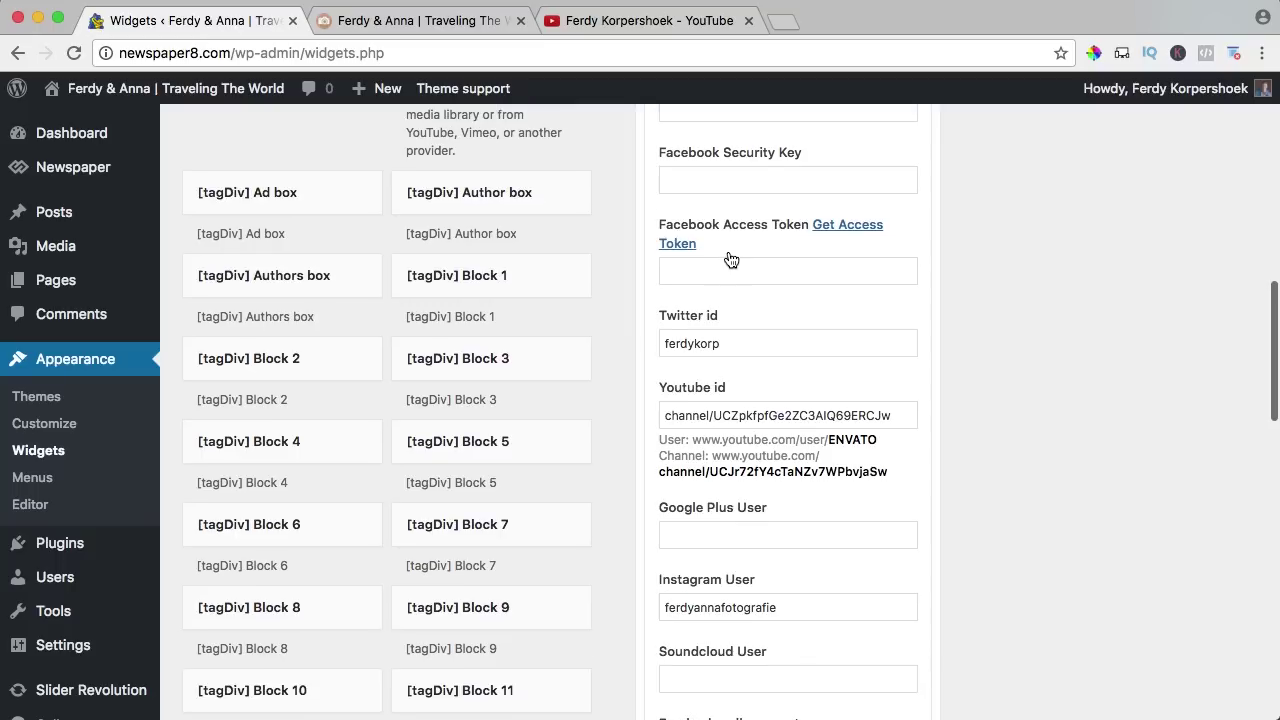
scroll(718, 277, "up", 12)
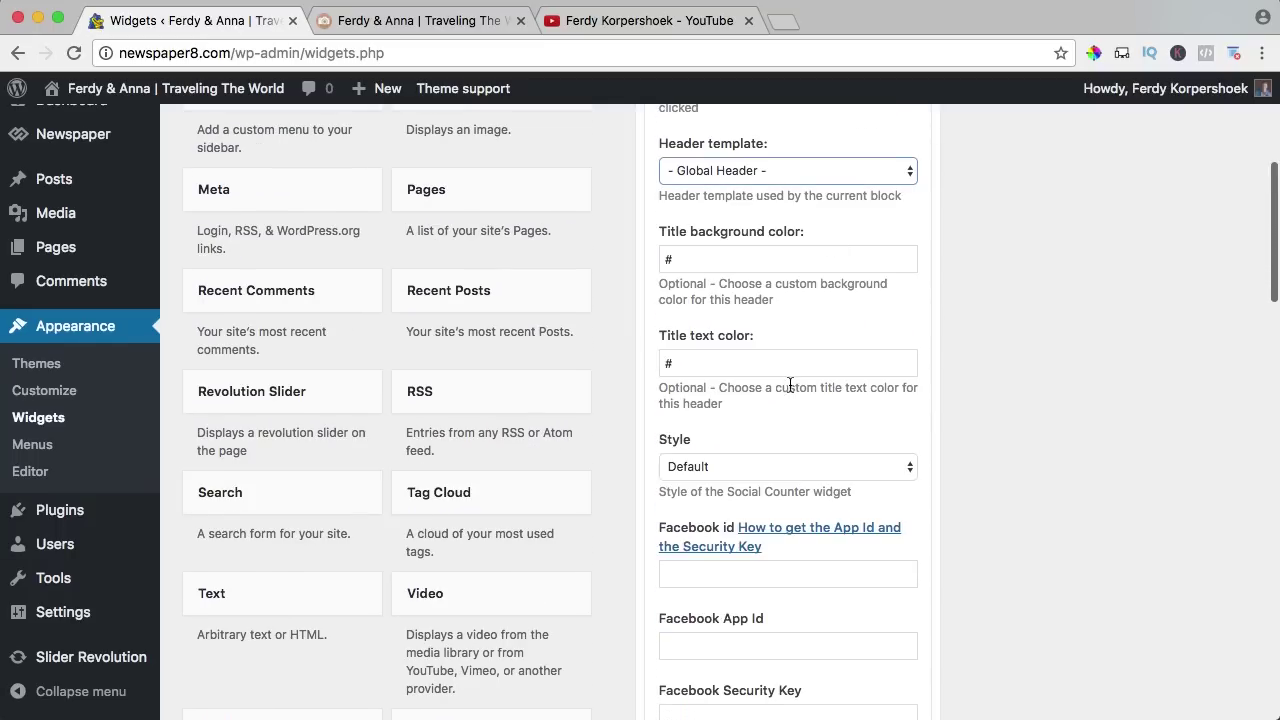
left_click(740, 396)
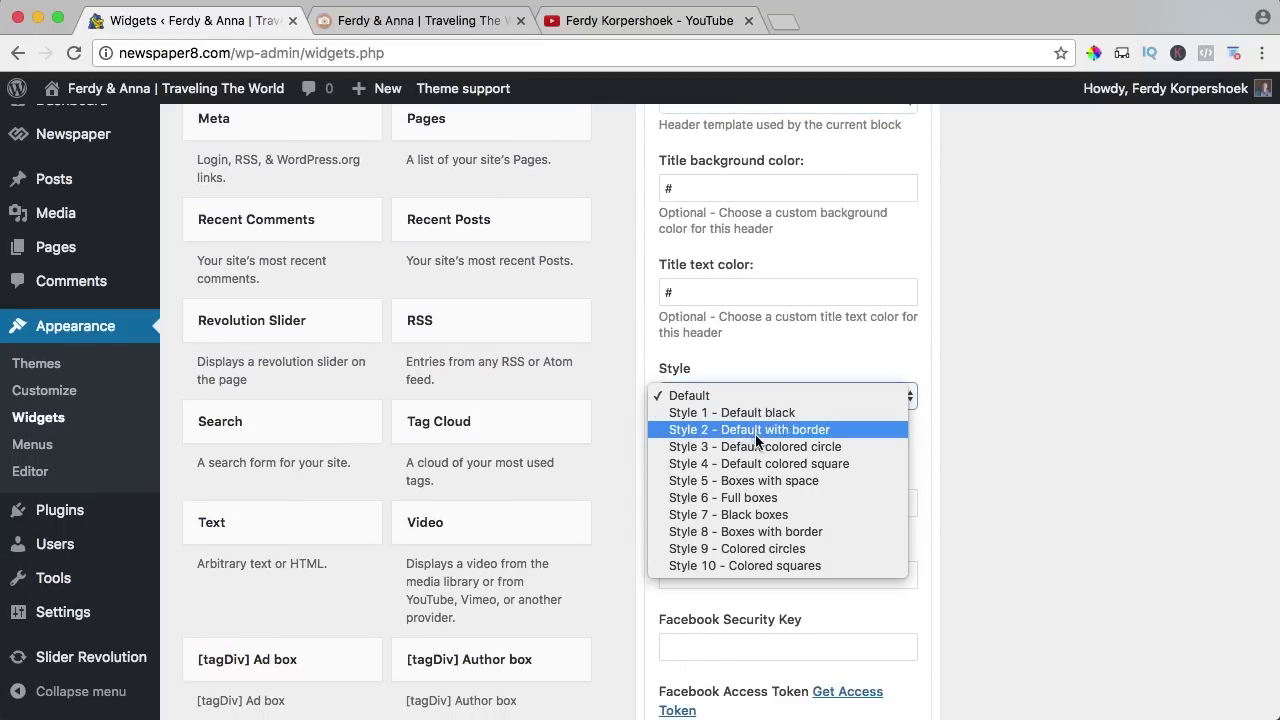
left_click(740, 497)
scroll(923, 447, "down", 15)
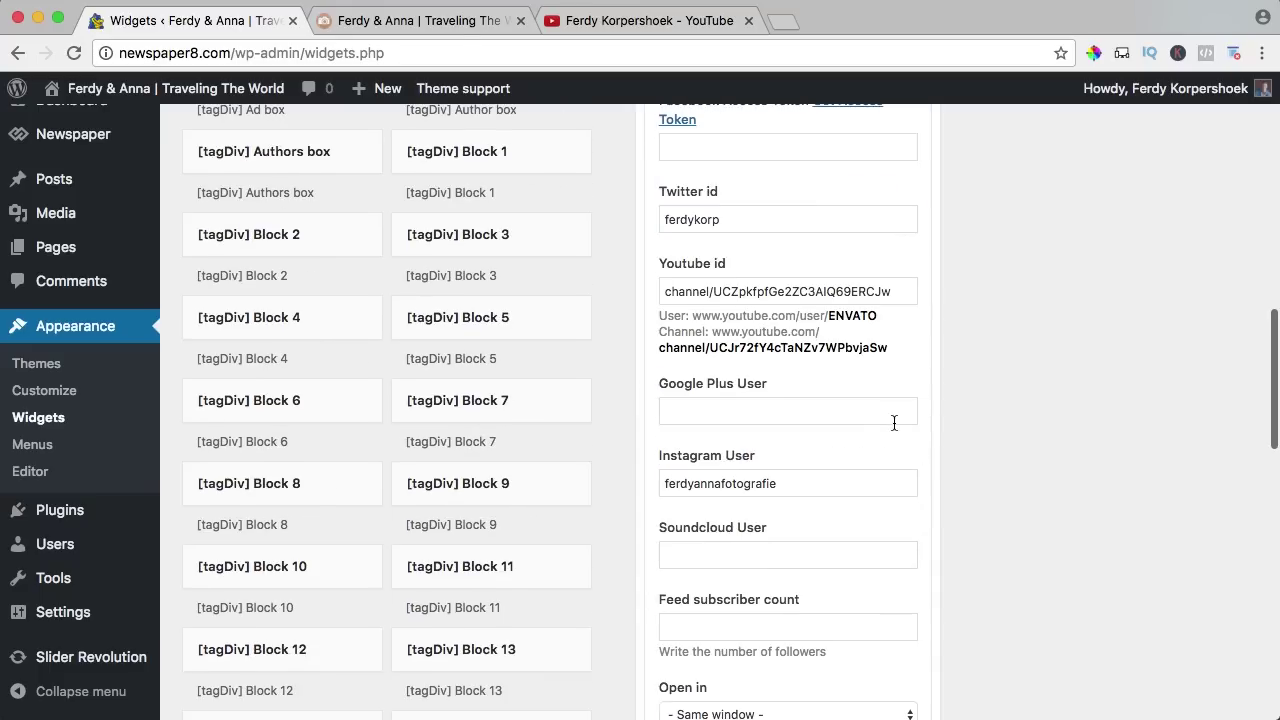
scroll(893, 428, "down", 8)
left_click(891, 390)
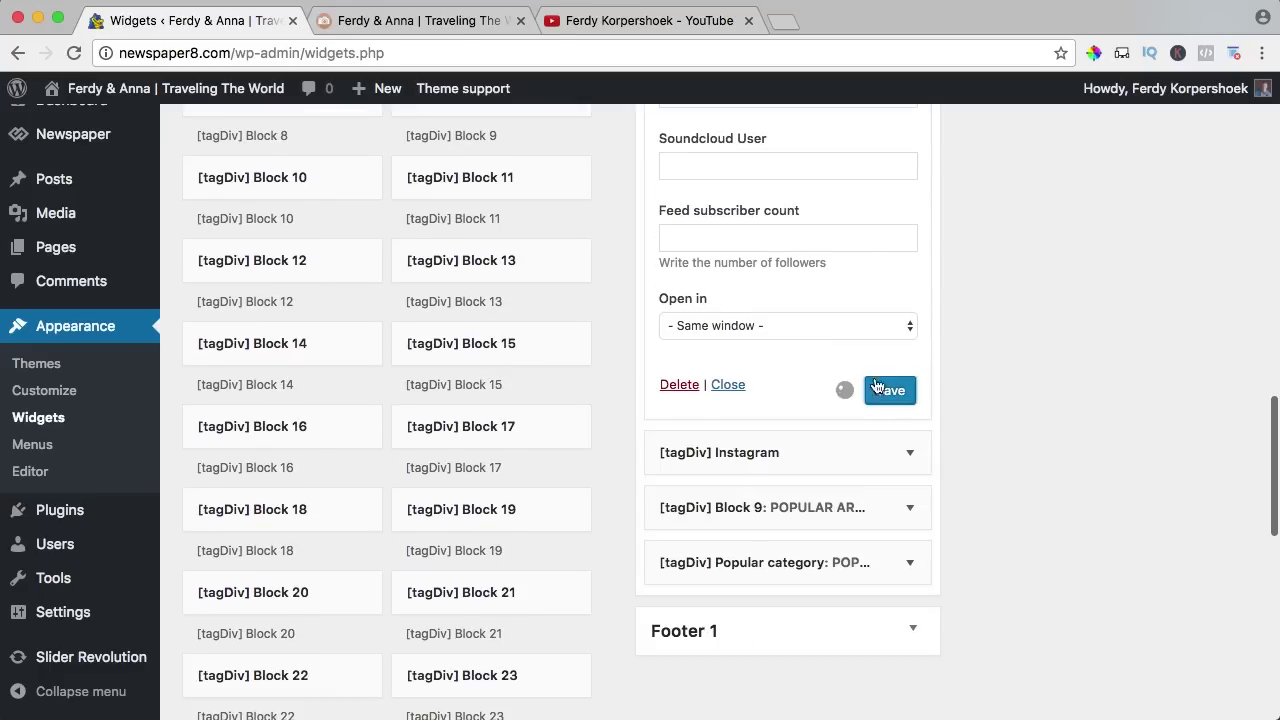
Confirm the front page sidebar shows boxed counts of 334, 68 and 16,406, then return to Widgets.
left_click(398, 25)
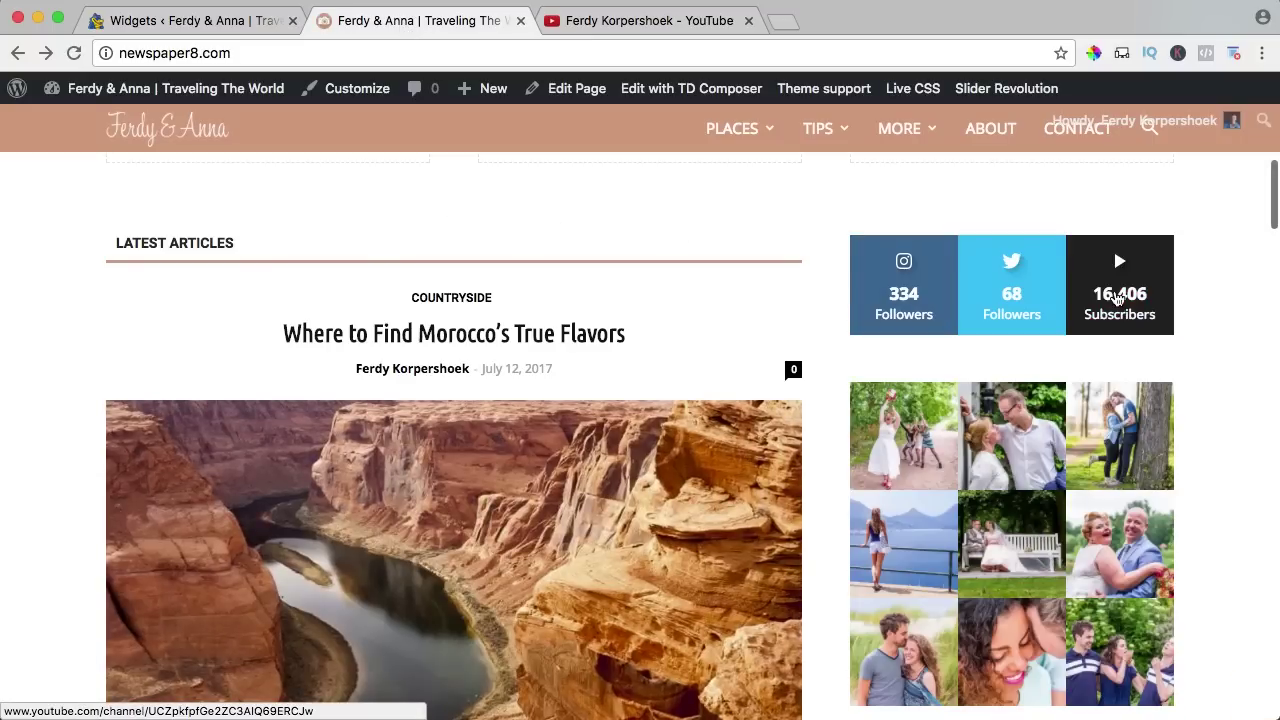
scroll(740, 306, "up", 2)
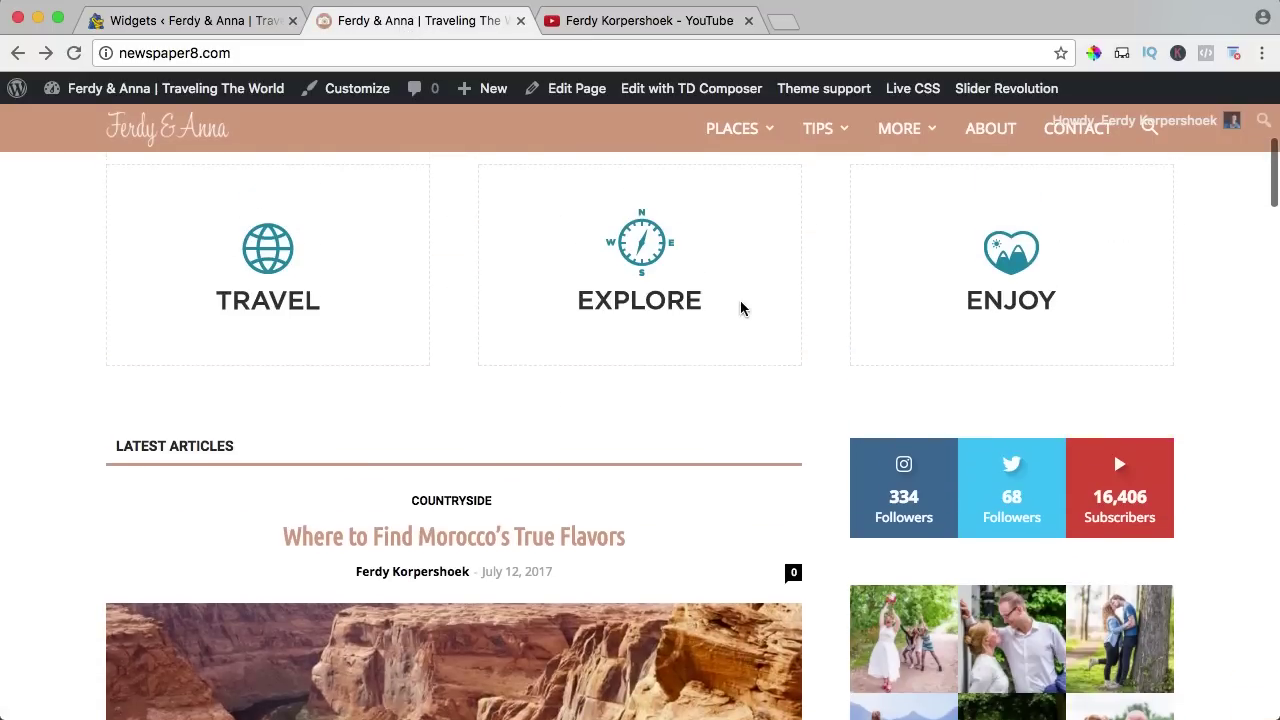
scroll(740, 306, "down", 3)
scroll(740, 306, "down", 1)
scroll(740, 306, "up", 2)
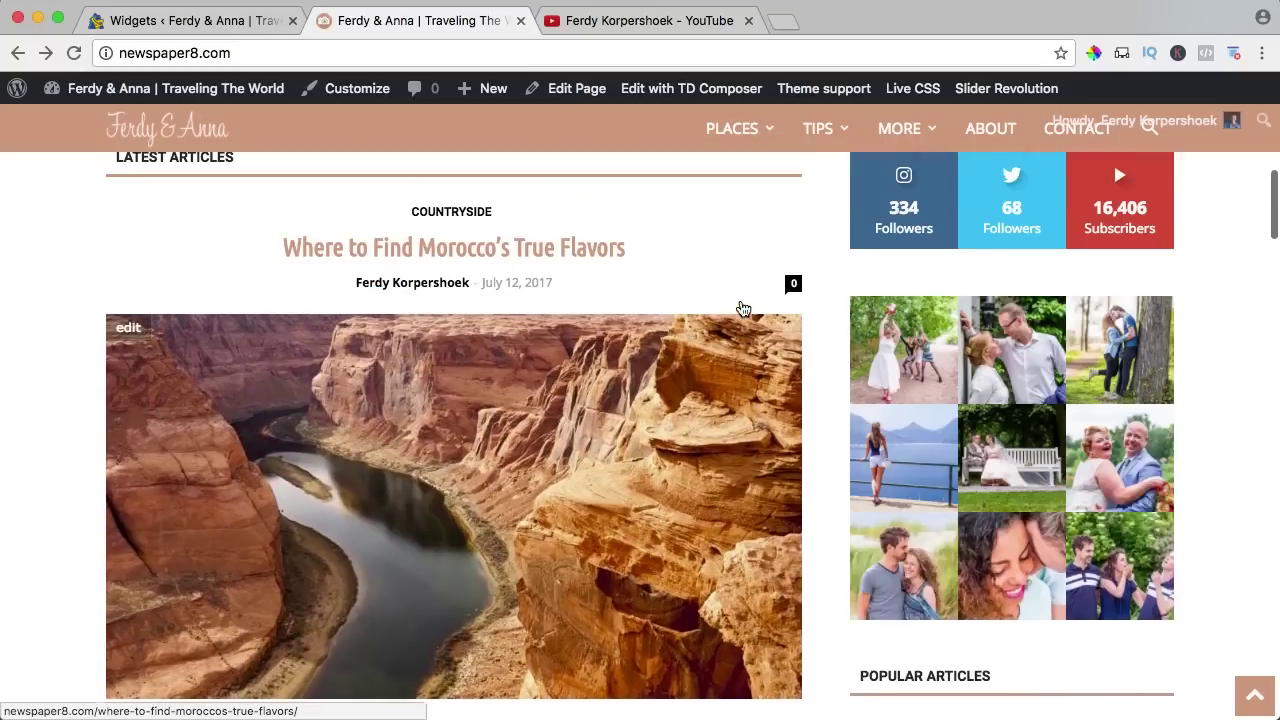
scroll(874, 390, "down", 5)
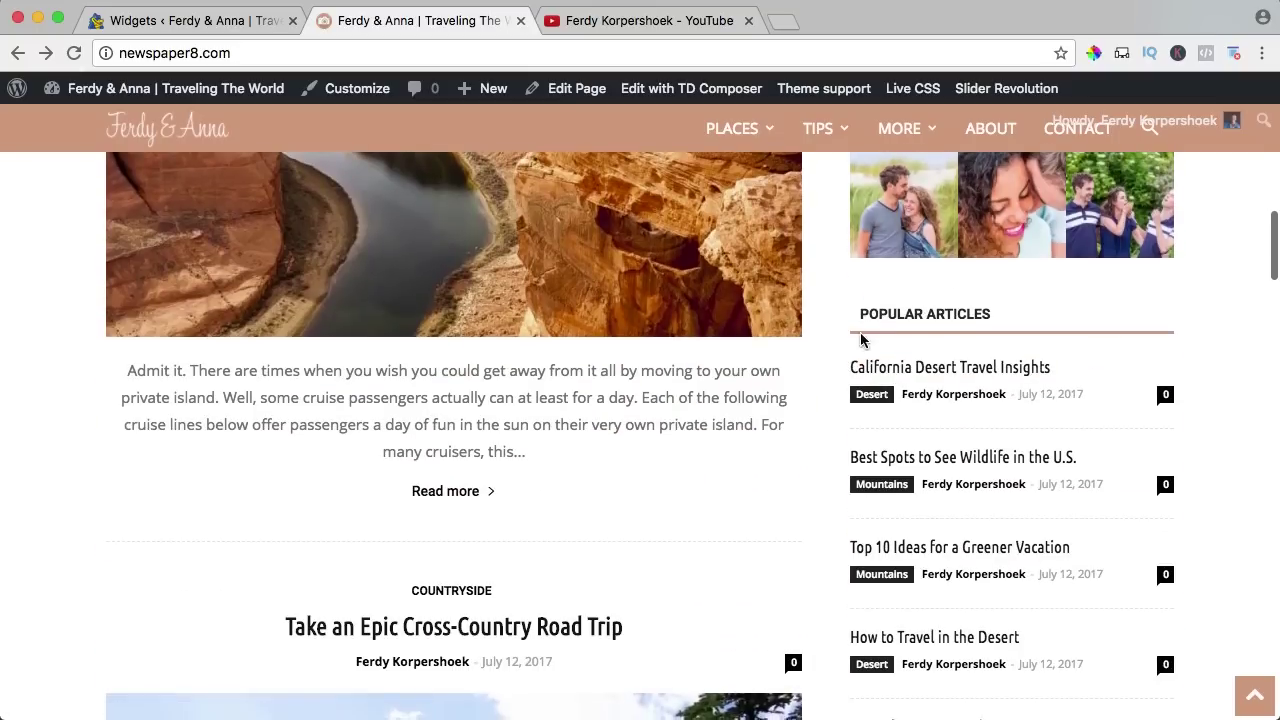
scroll(872, 380, "down", 5)
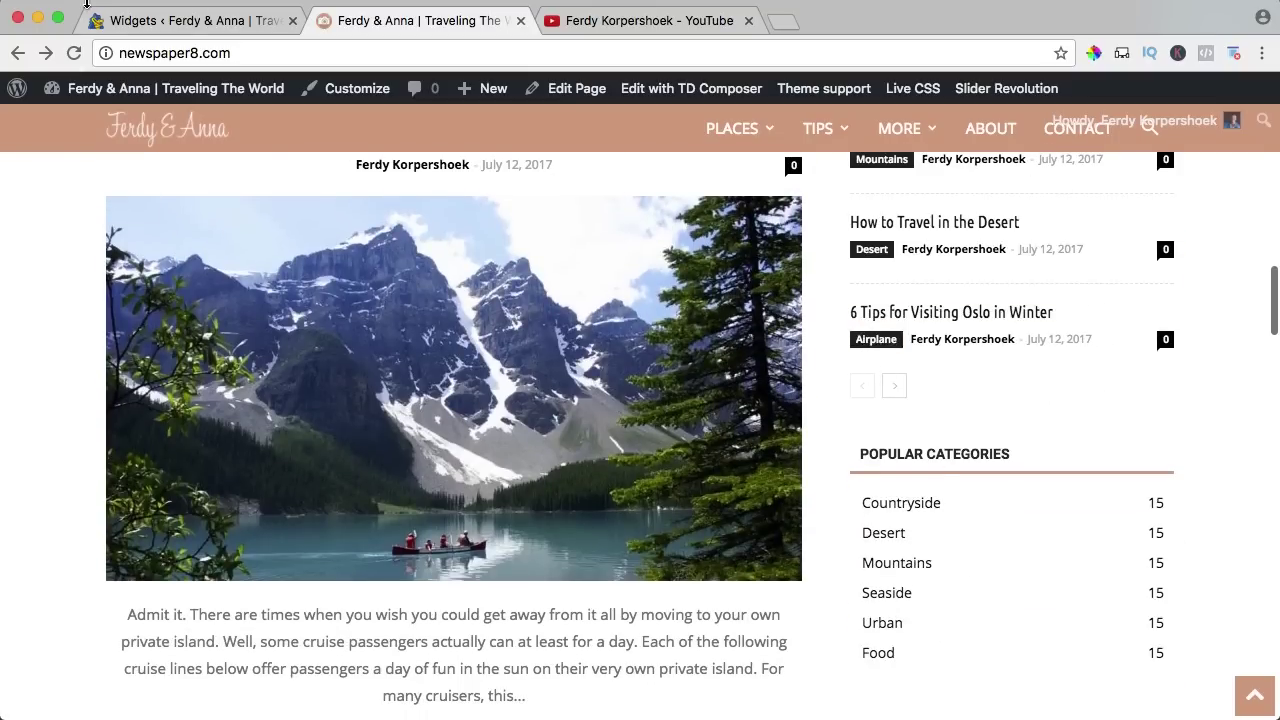
left_click(147, 22)
scroll(818, 393, "up", 10)
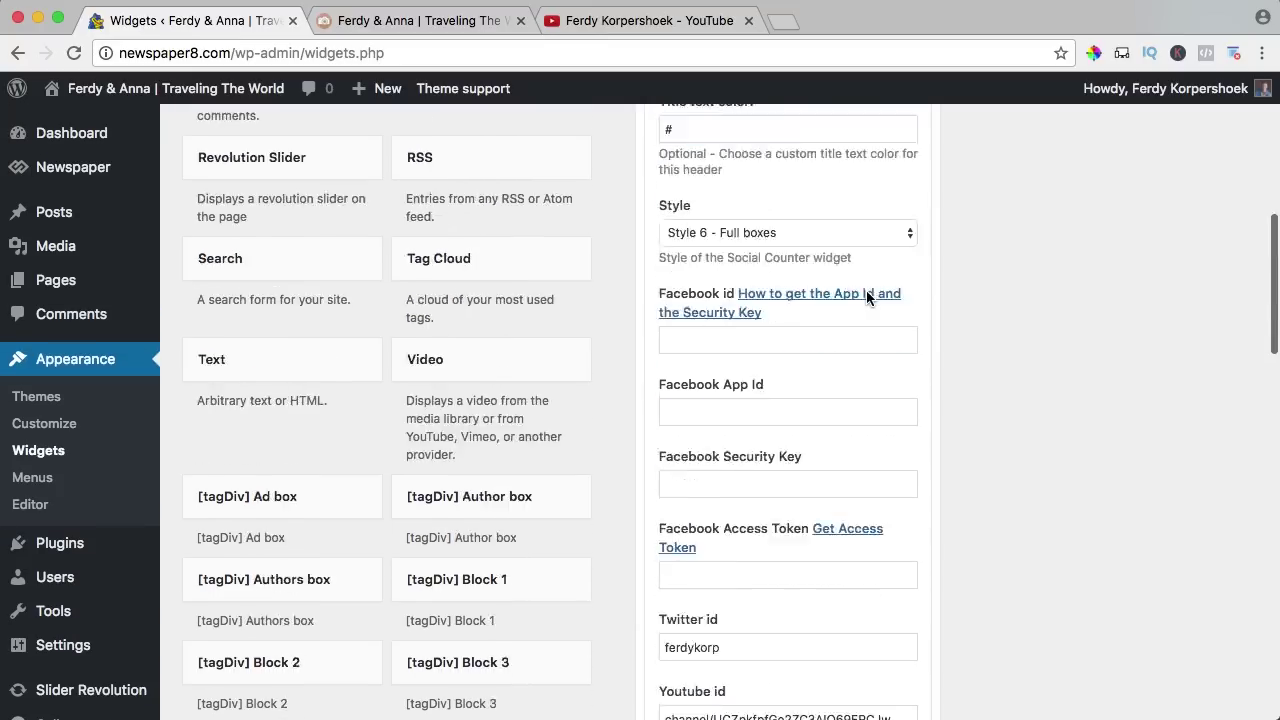
scroll(876, 300, "up", 2)
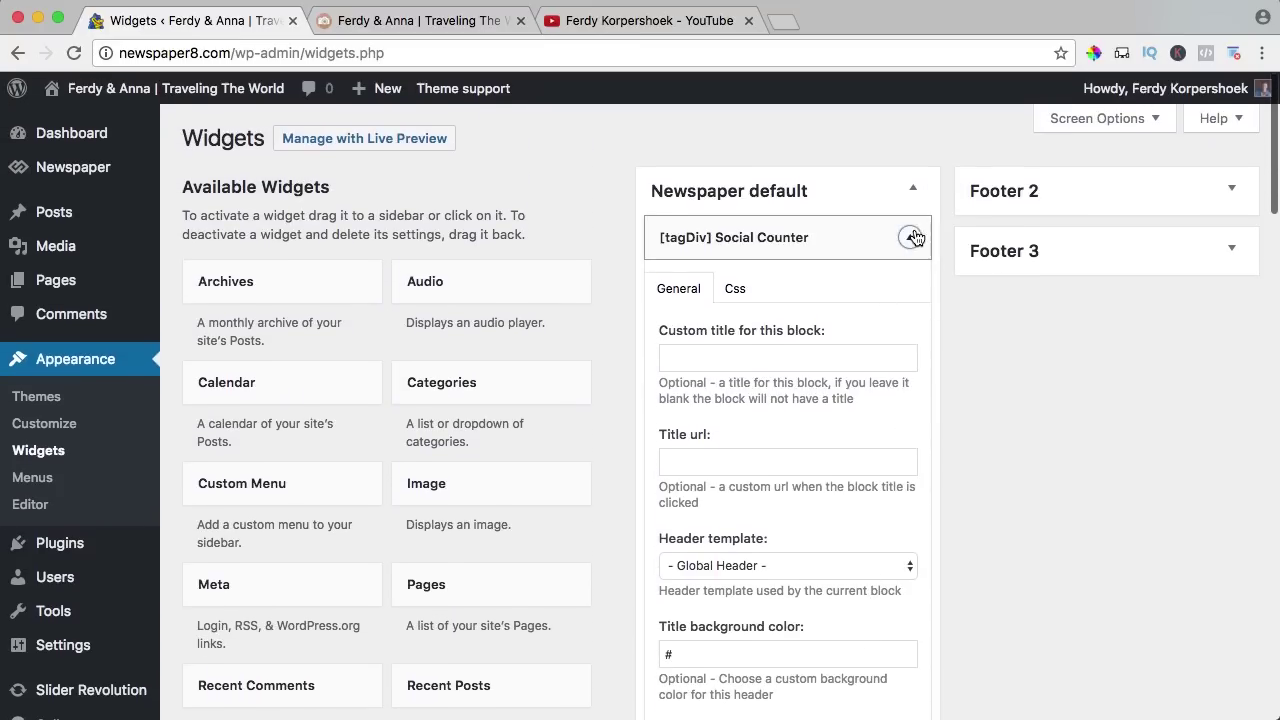
left_click(909, 237)
left_click(909, 366)
scroll(784, 374, "down", 3)
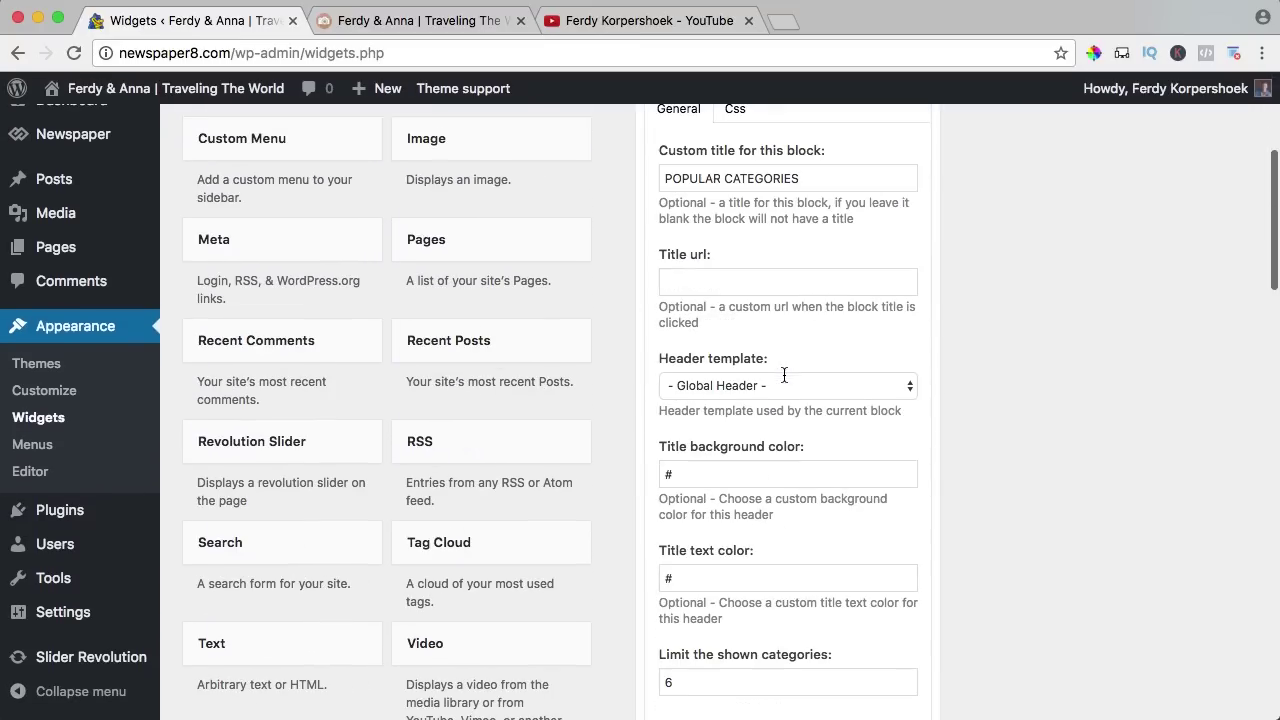
scroll(680, 470, "down", 3)
left_click(679, 424)
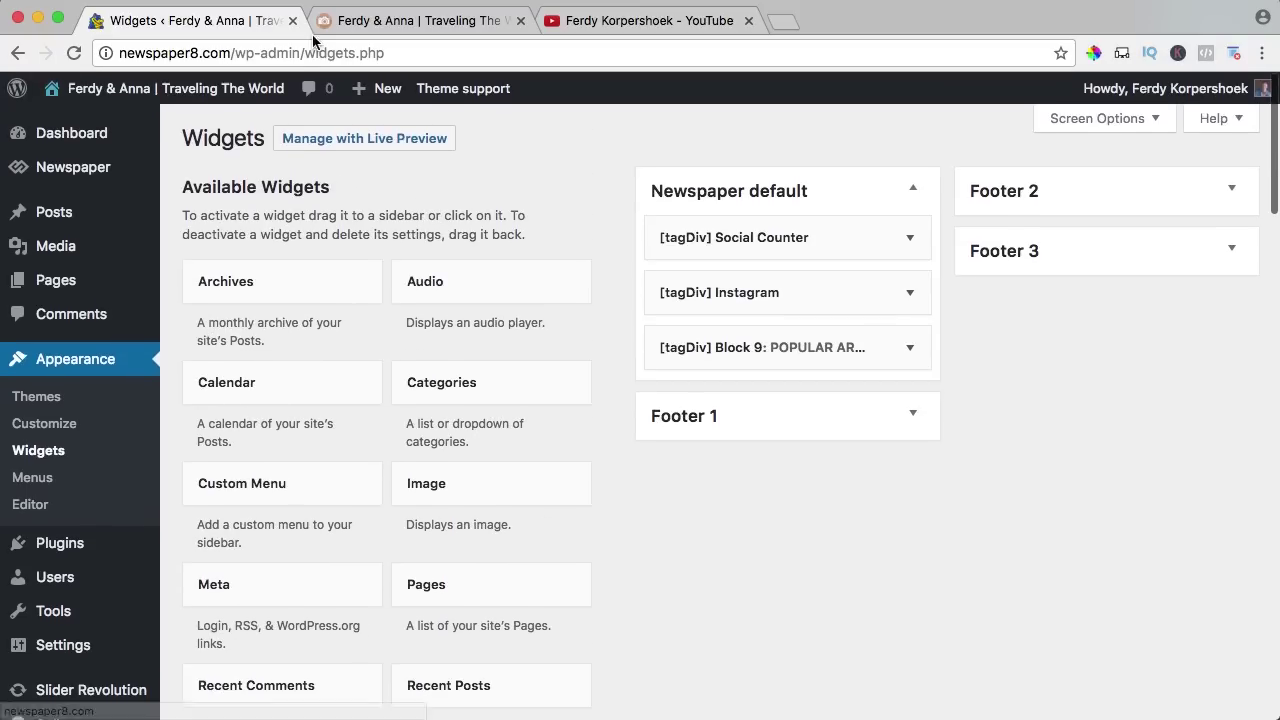
left_click(366, 22)
mouse_move(853, 143)
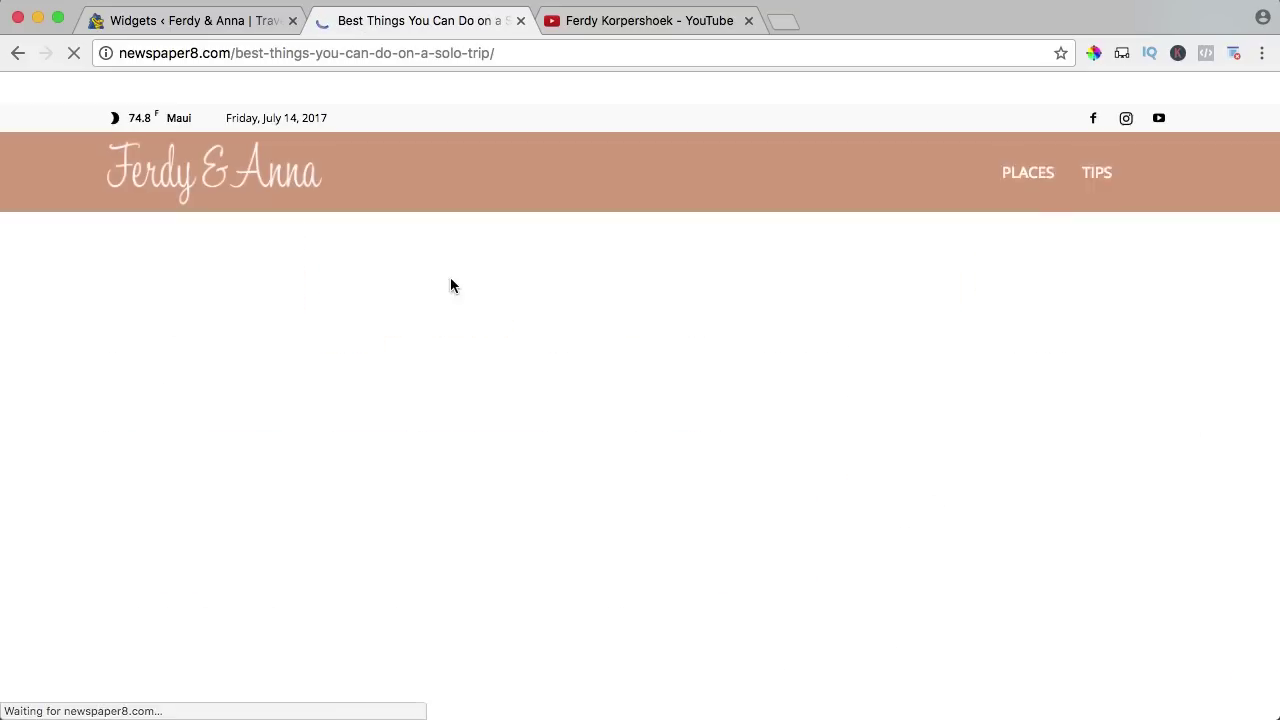
scroll(780, 357, "down", 10)
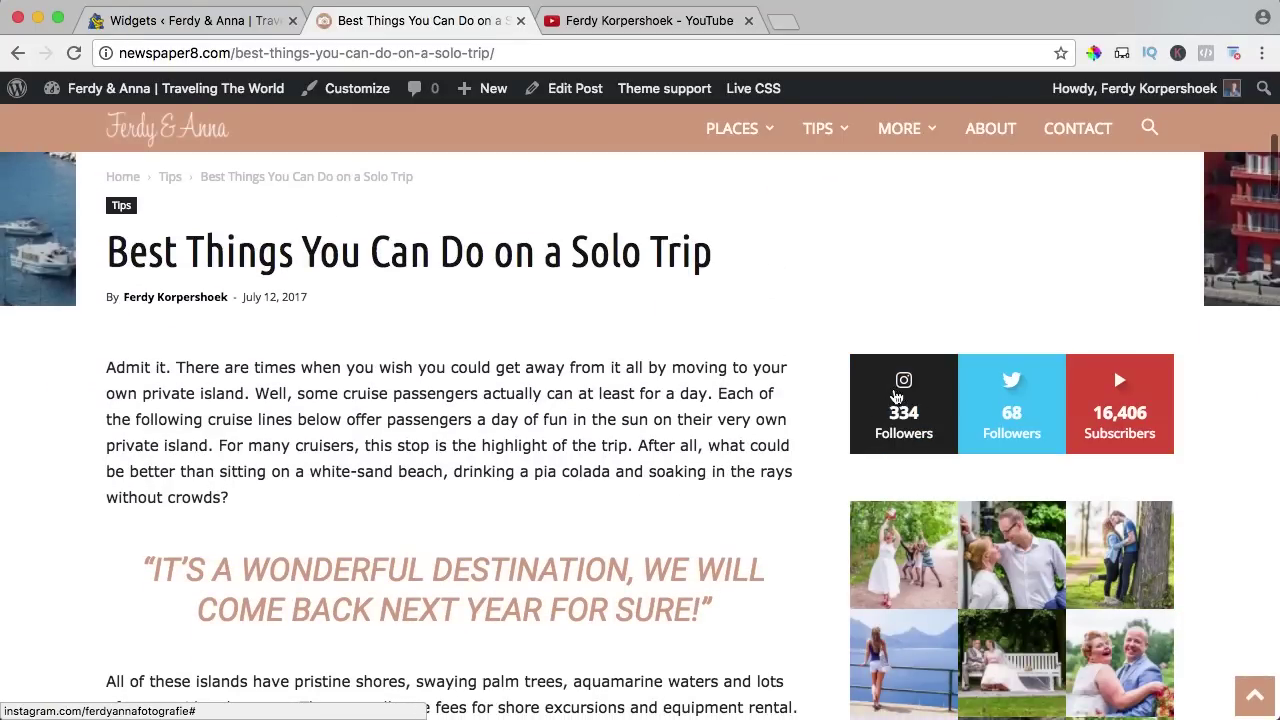
scroll(826, 389, "down", 5)
scroll(811, 341, "down", 15)
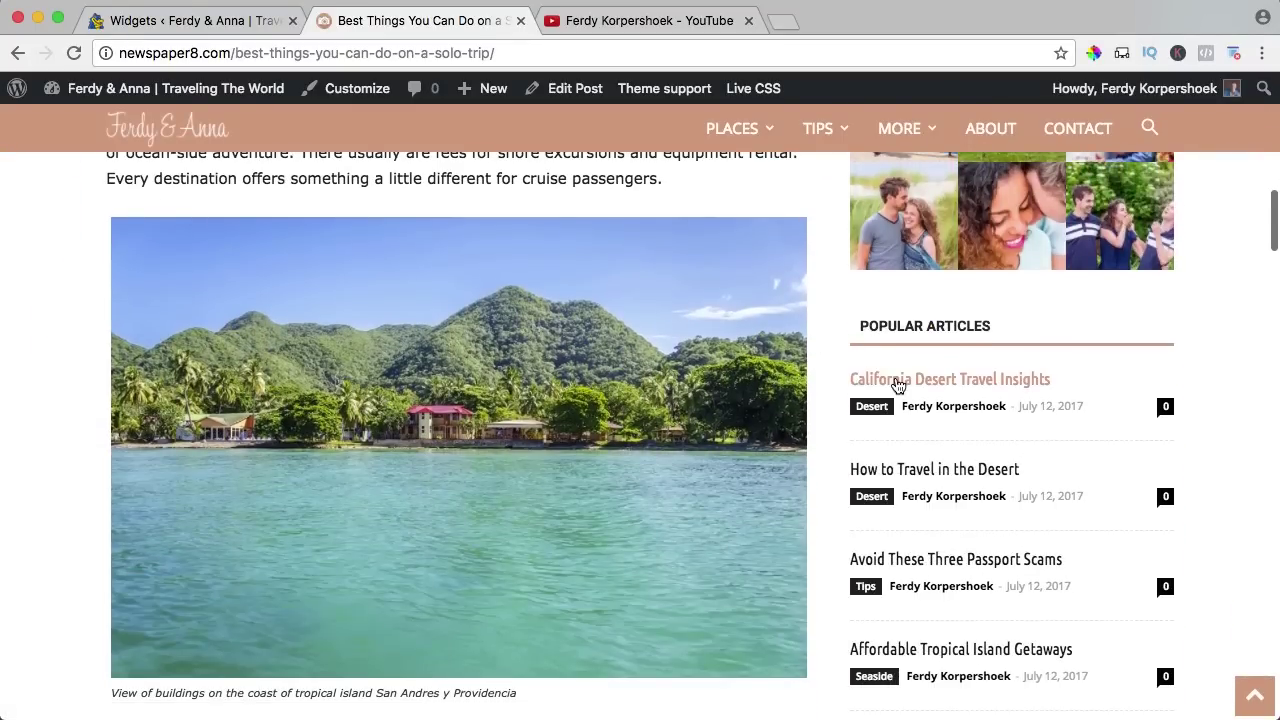
scroll(823, 380, "down", 20)
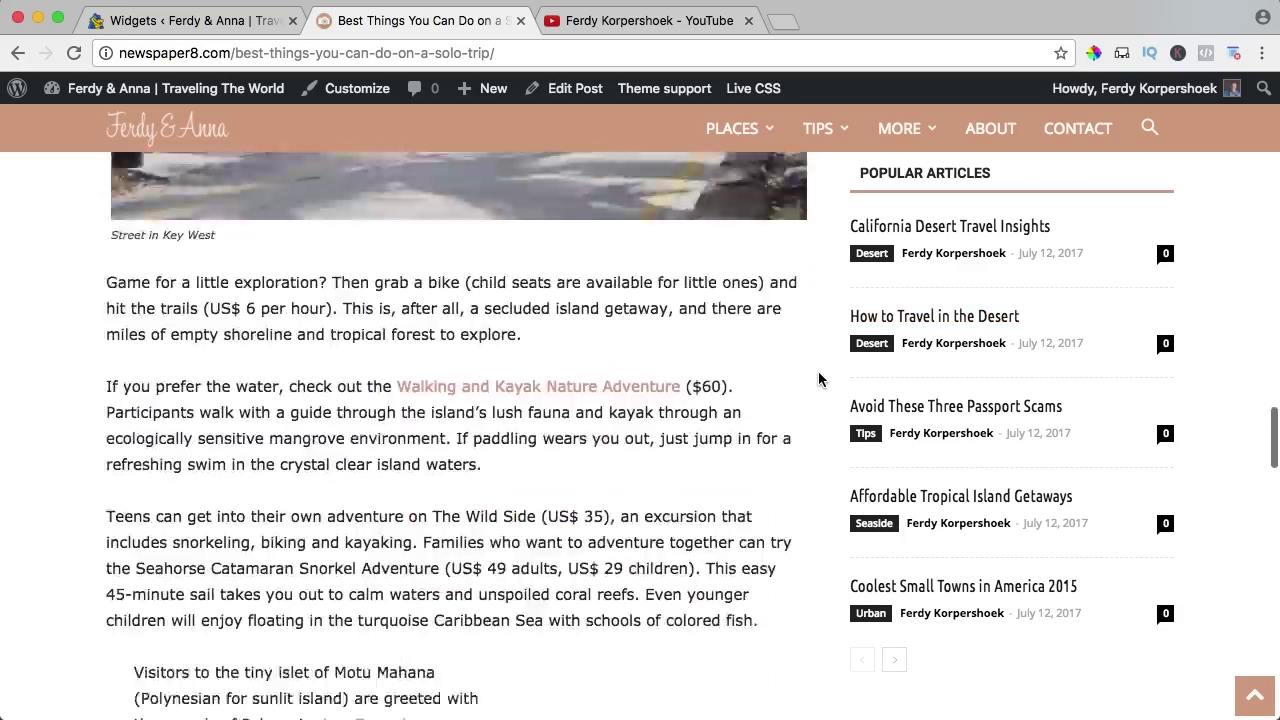
scroll(818, 377, "up", 12)
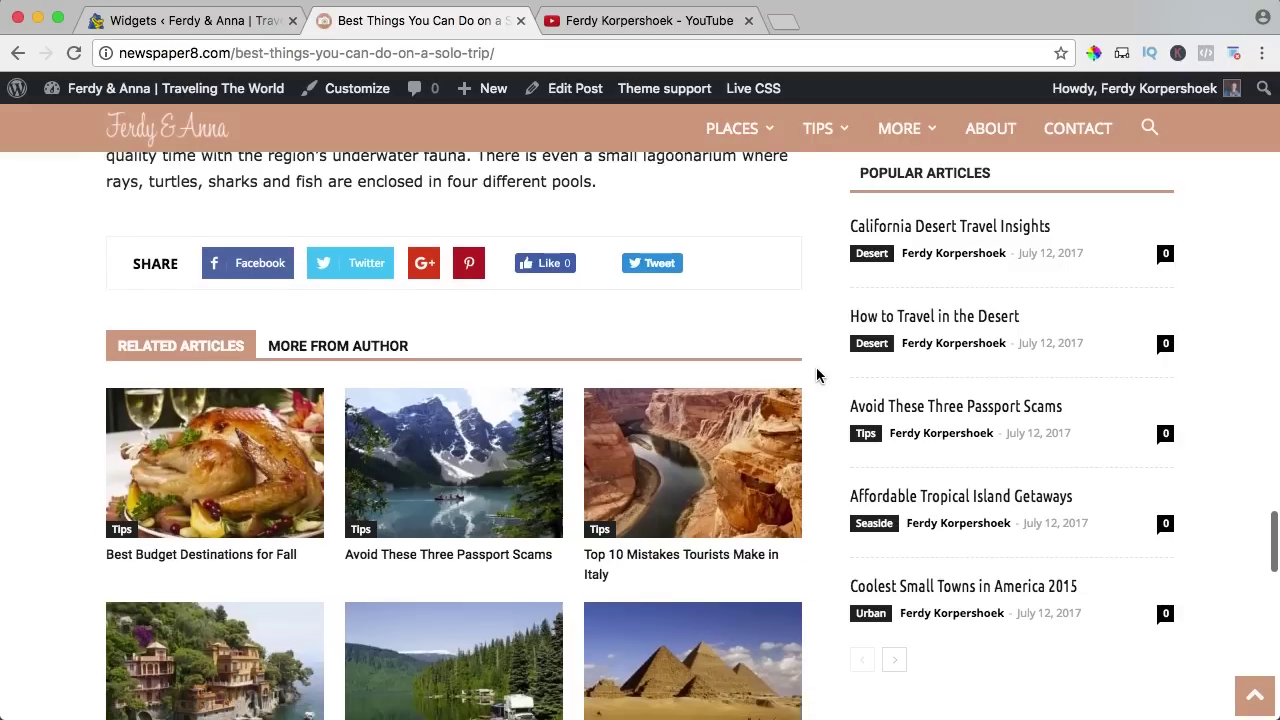
scroll(823, 374, "up", 5)
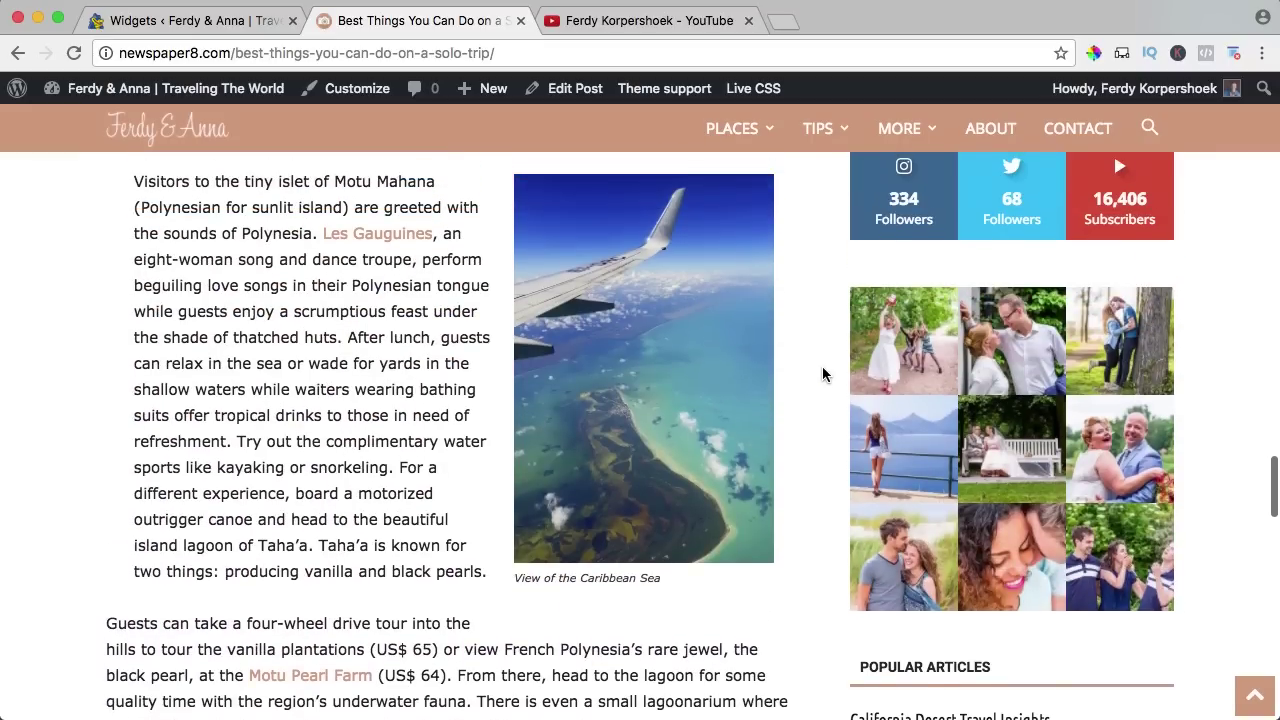
left_click(241, 22)
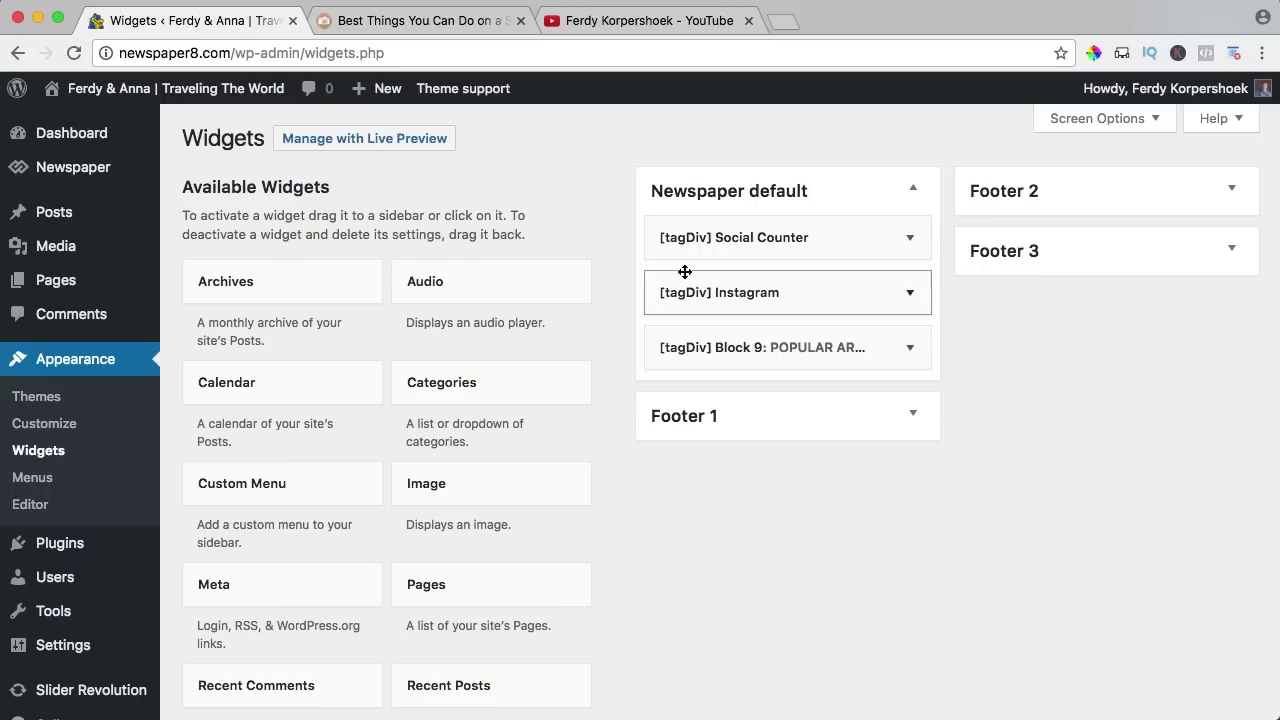
left_click_drag(741, 240, 766, 362)
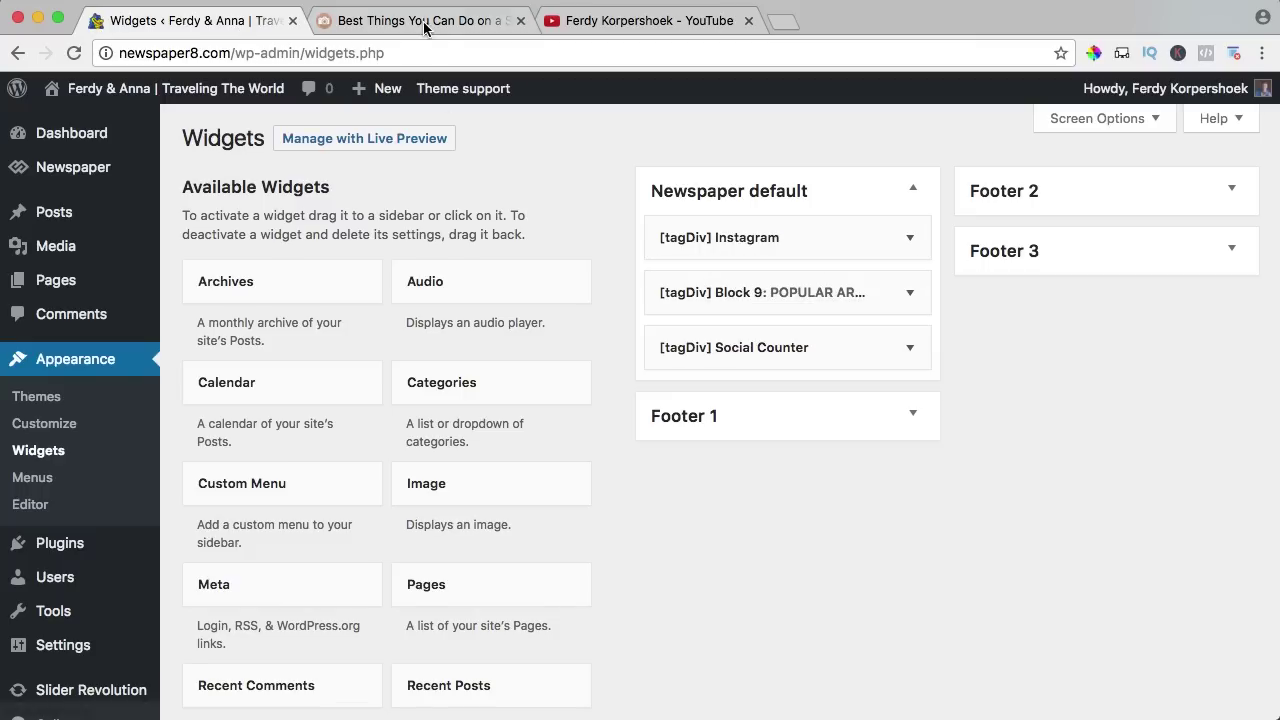
key("ctrl+Tab")
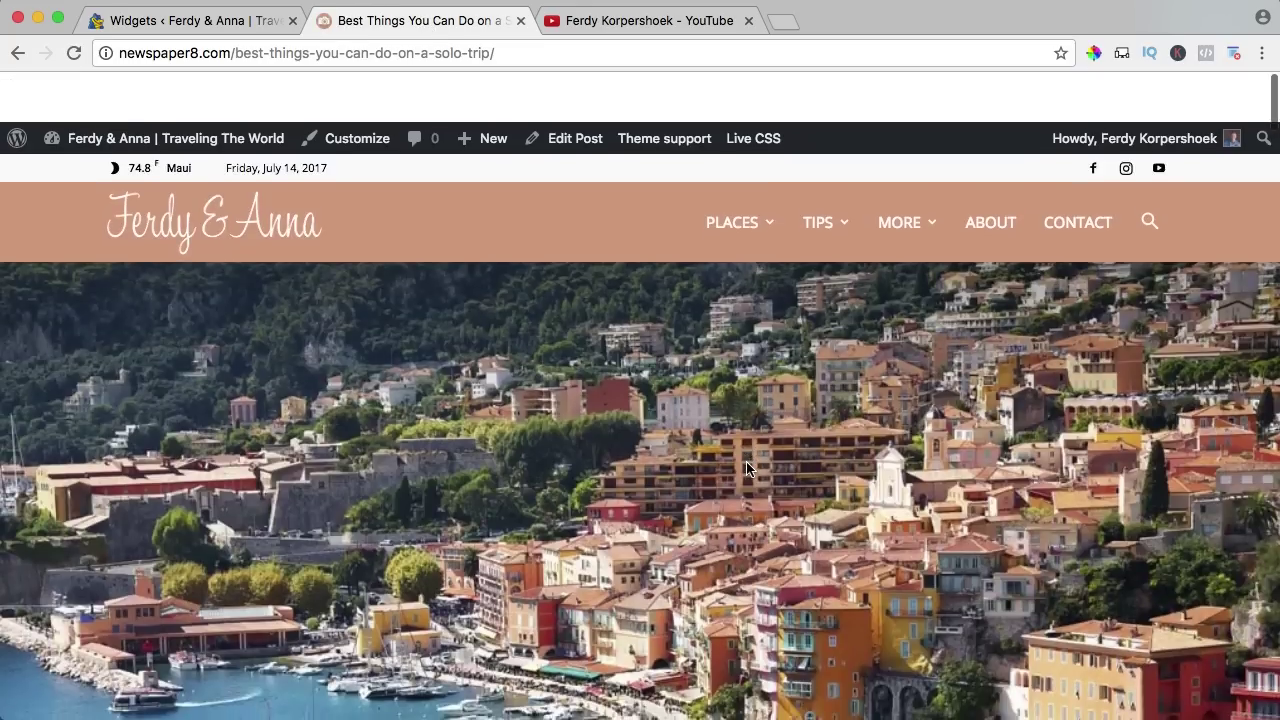
scroll(744, 465, "down", 5)
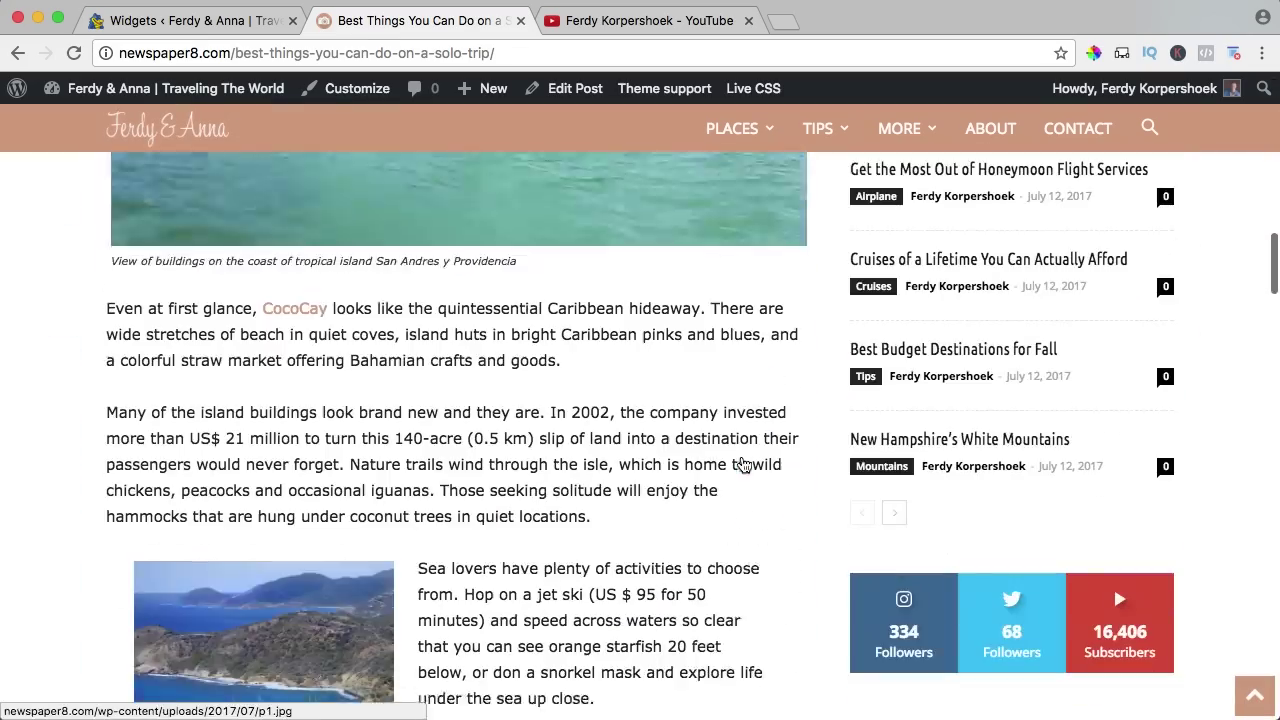
scroll(700, 500, "down", 15)
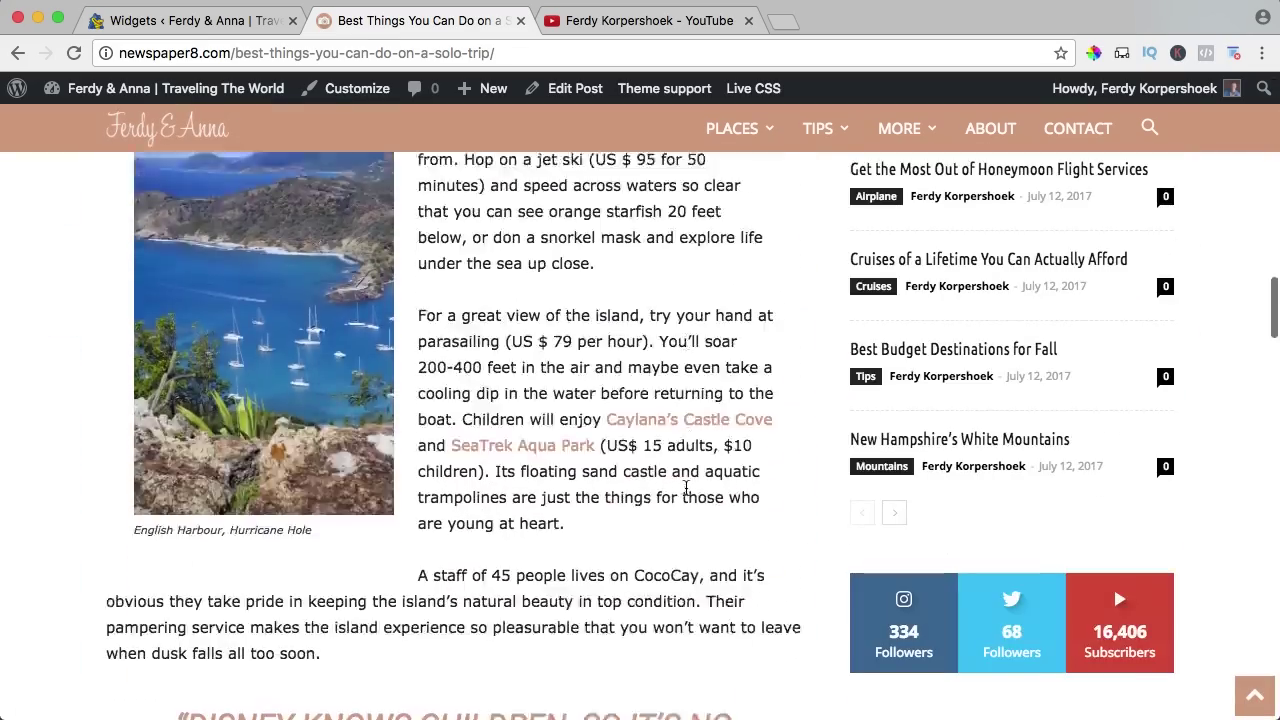
scroll(688, 491, "down", 15)
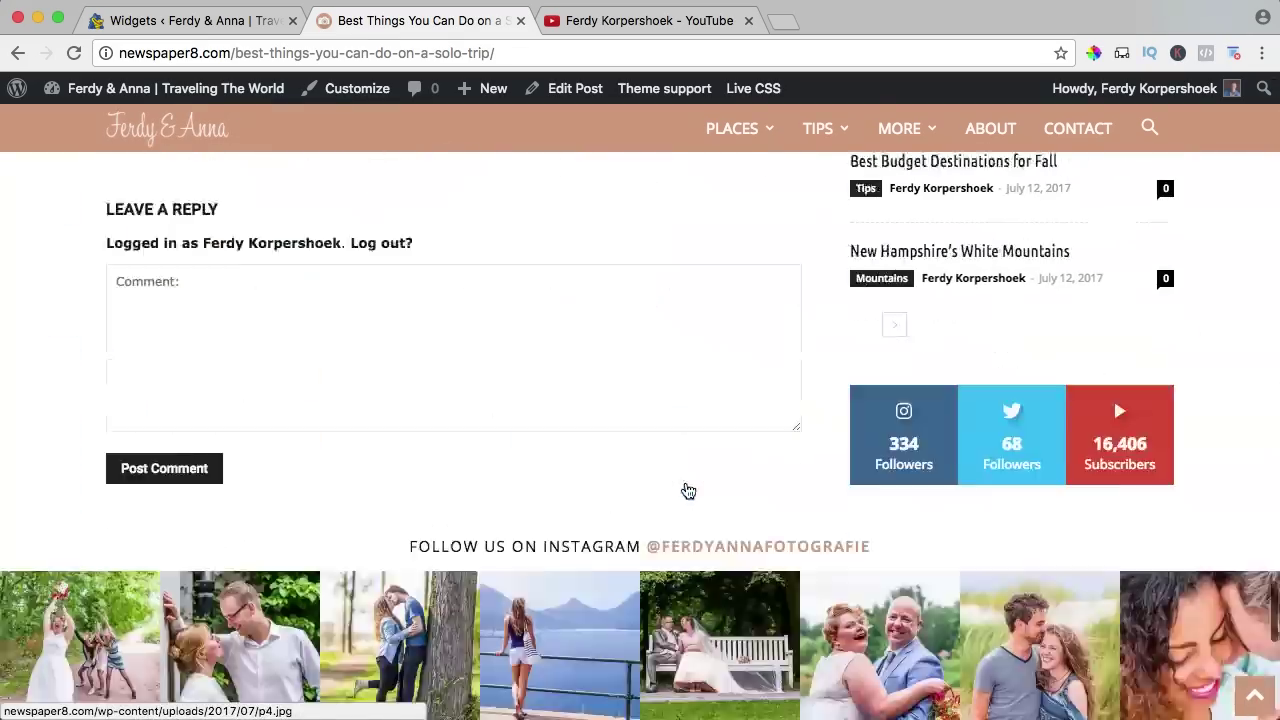
scroll(688, 491, "up", 11)
scroll(688, 491, "up", 3)
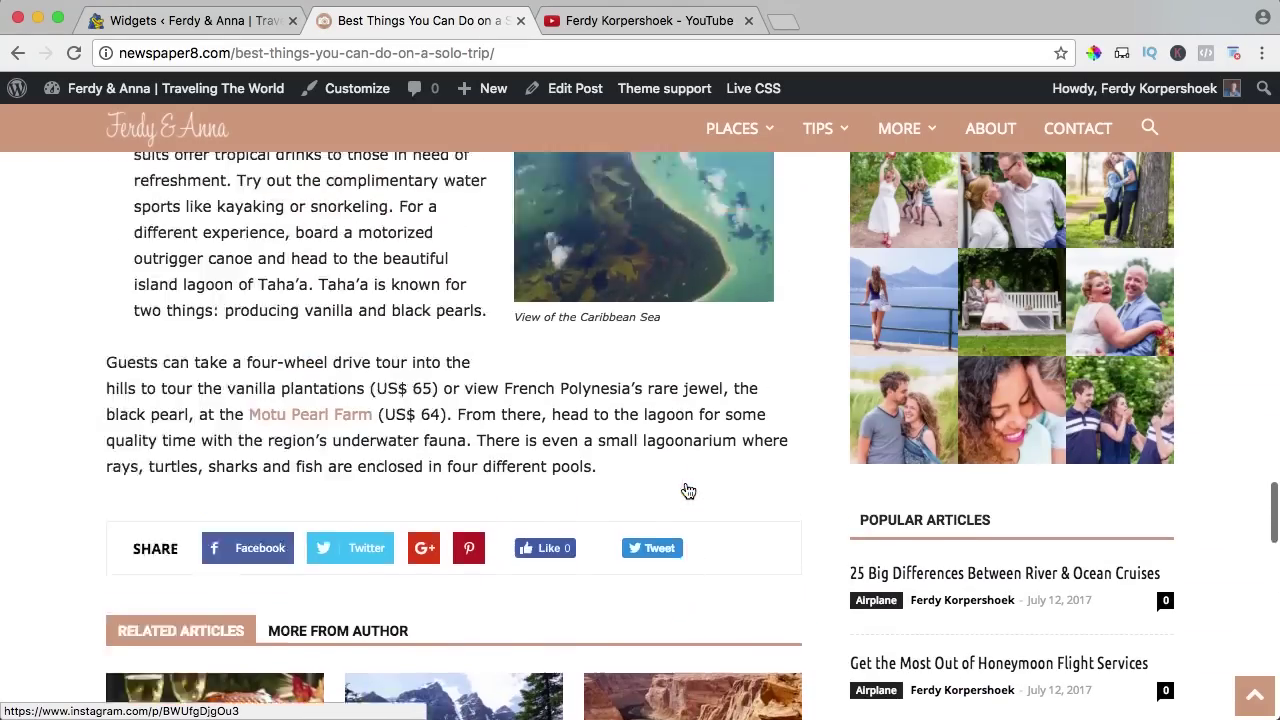
scroll(686, 491, "down", 12)
key("super+r")
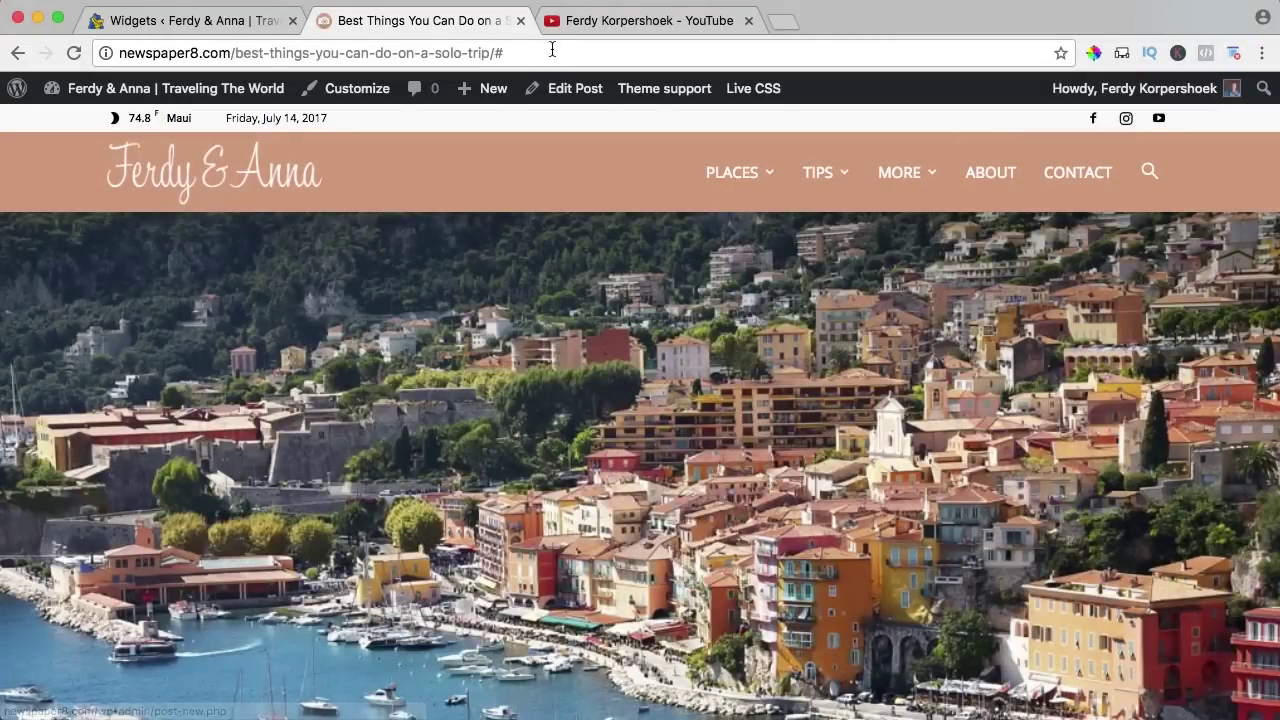
Add a new page titled Contact, open it in tagDiv Composer, then go back to Widgets.
mouse_move(497, 91)
left_click(474, 176)
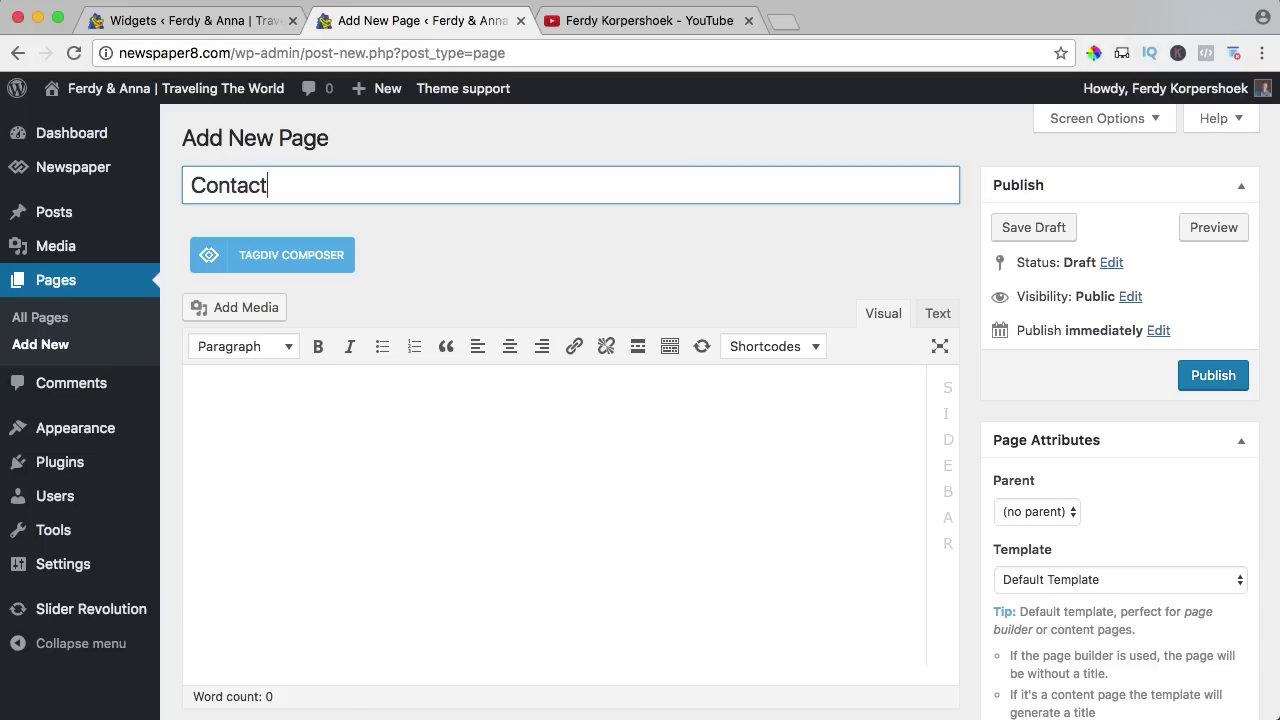
left_click(269, 259)
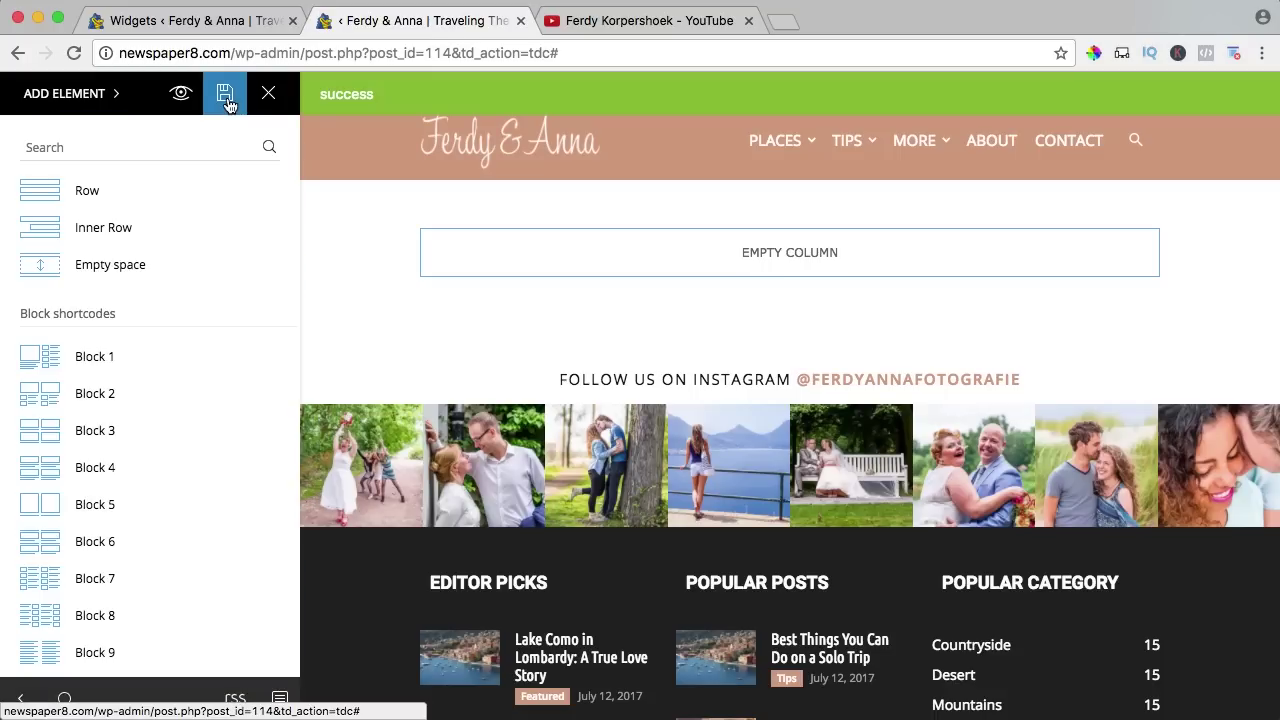
left_click(199, 25)
mouse_move(72, 547)
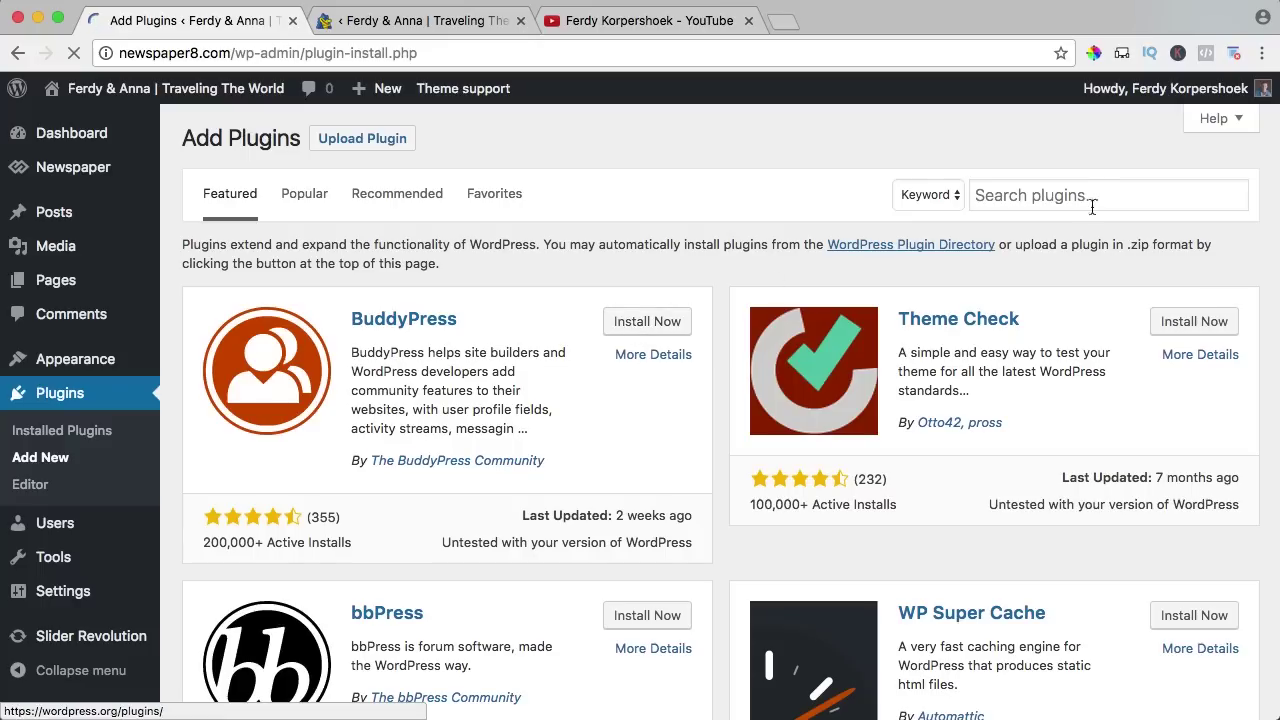
Search the plugin directory for 'contact form 7' and install and activate Contact Form 7.
left_click(1088, 195)
type("cont")
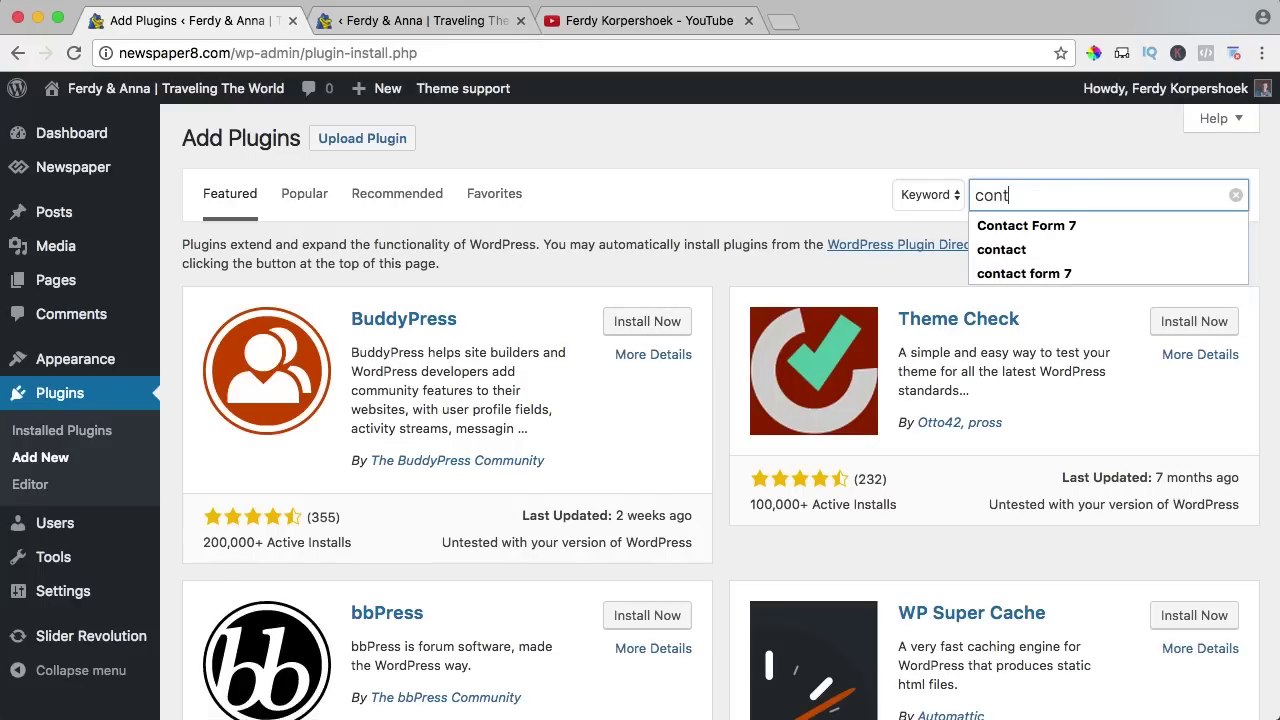
type("ac t")
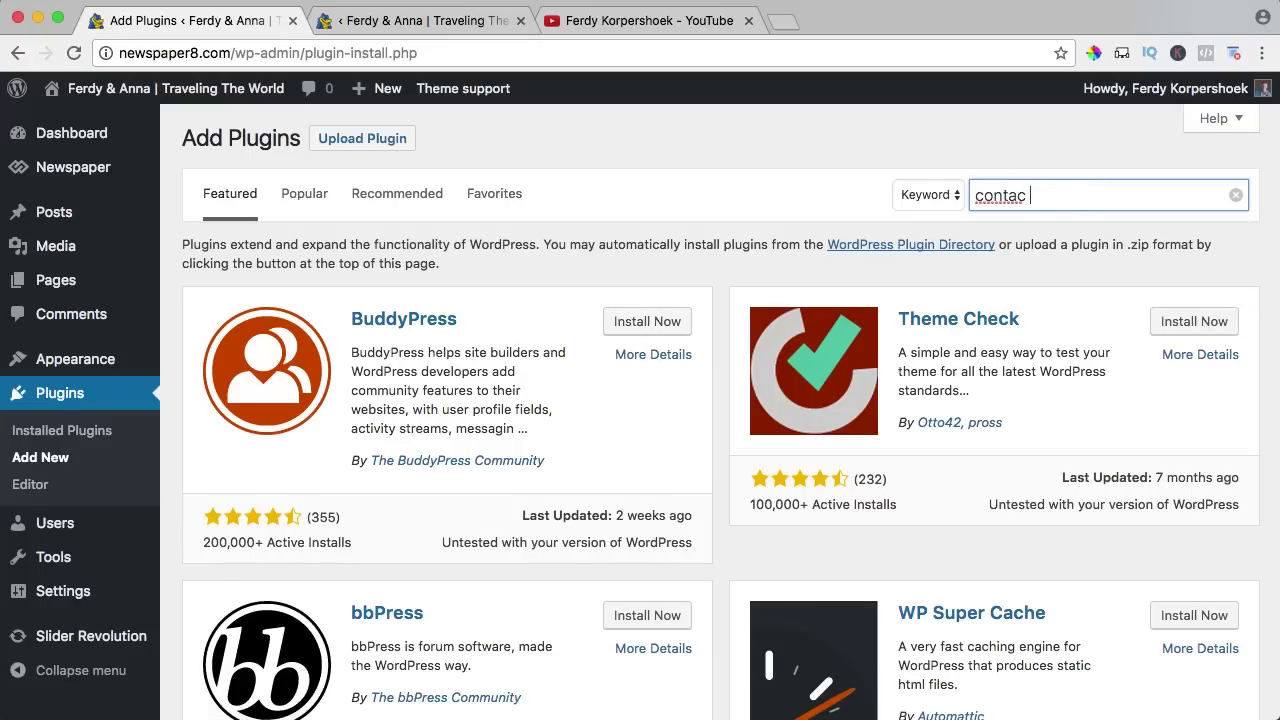
key("BackSpace")
type("t form 7")
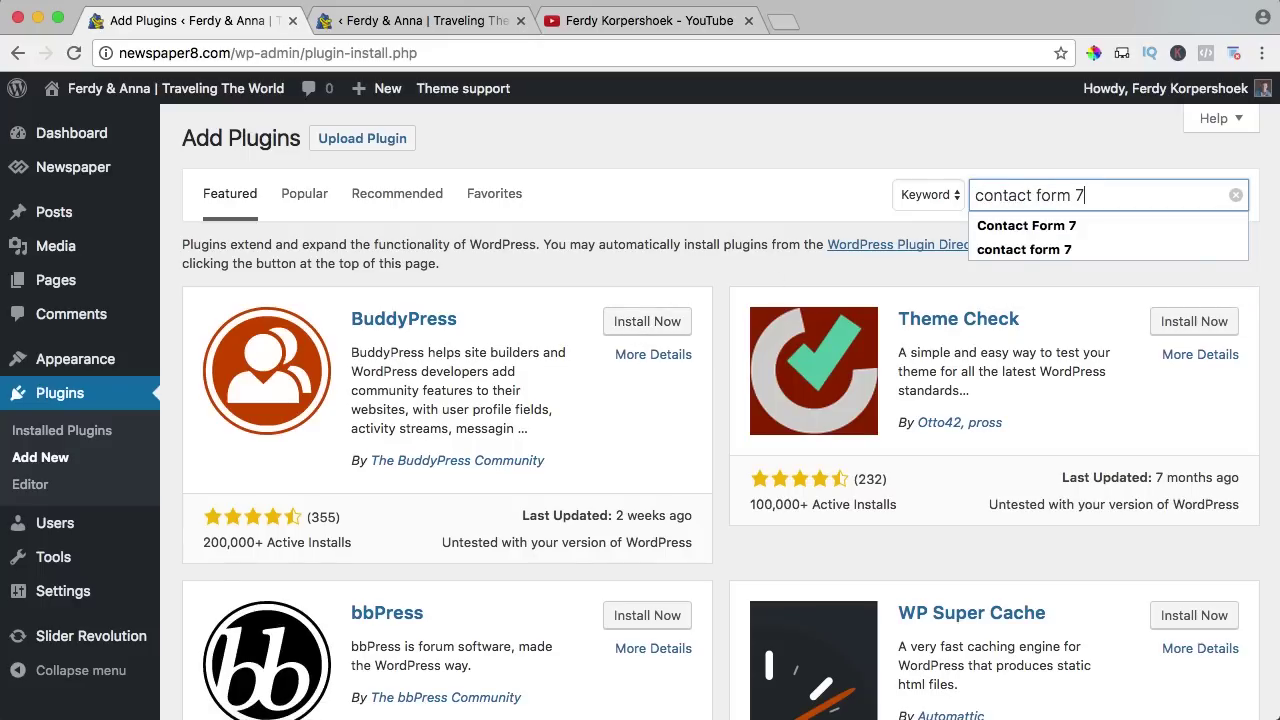
key("Return")
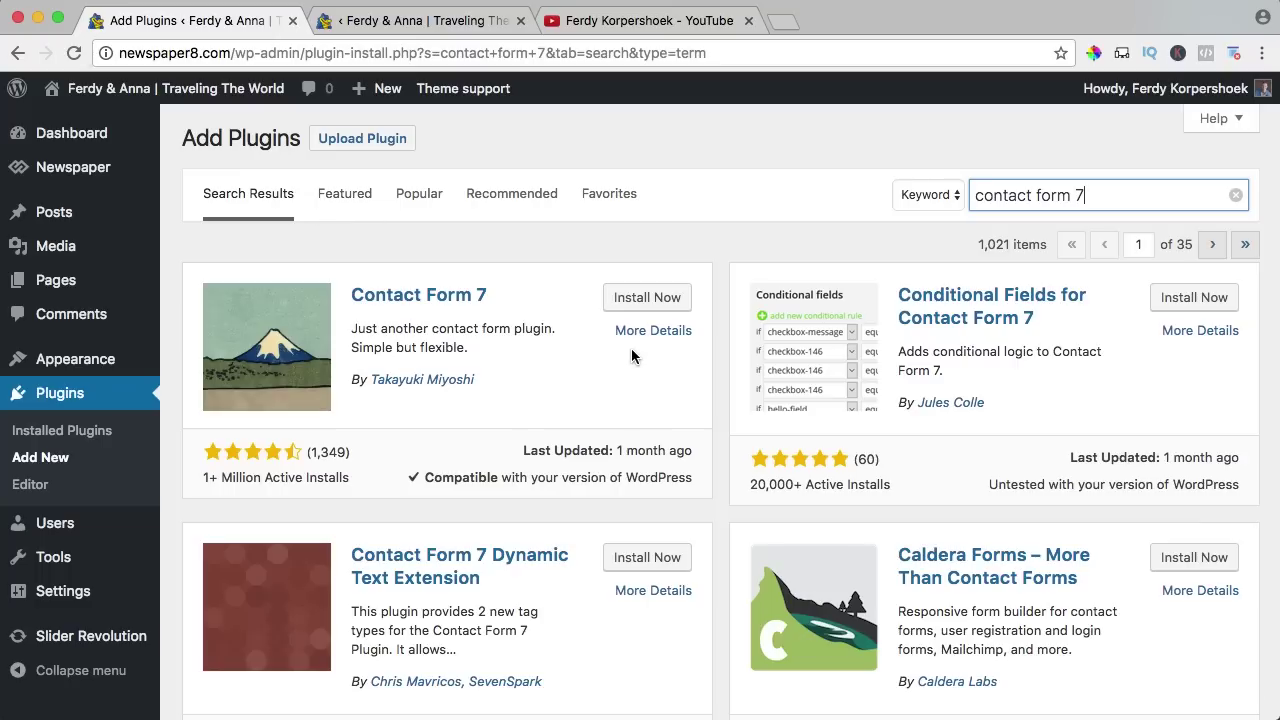
left_click(633, 299)
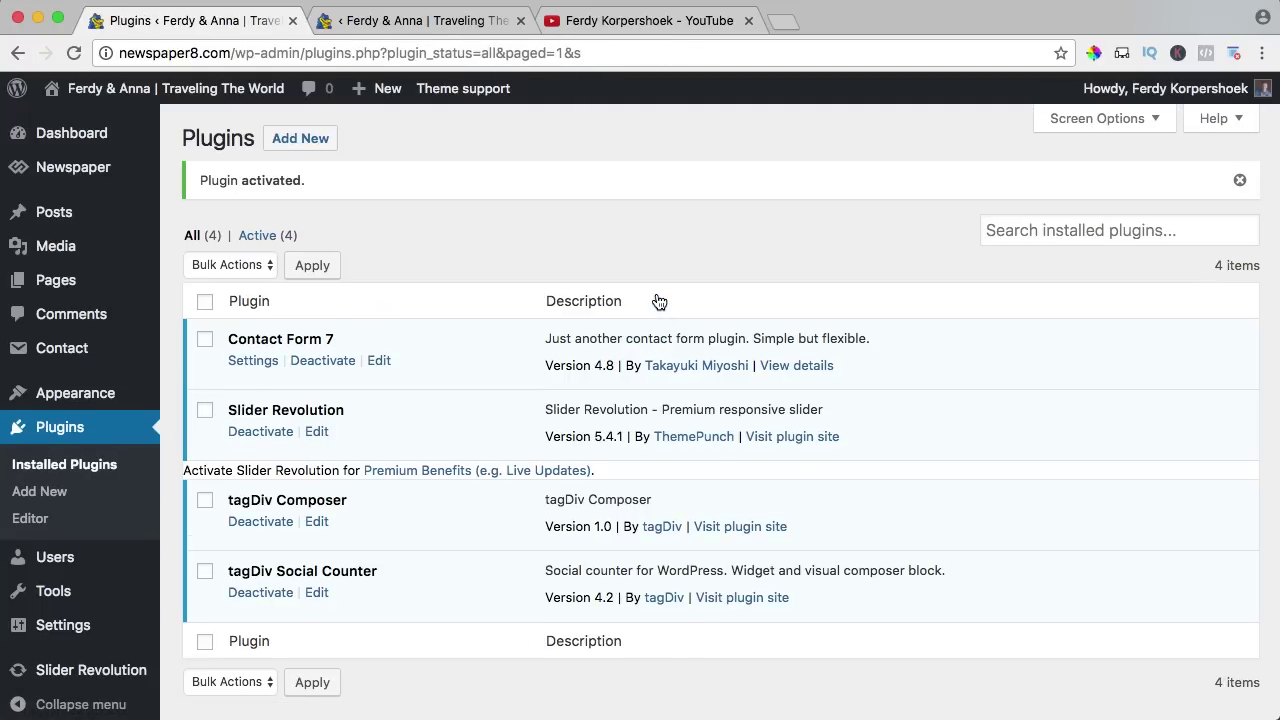
Copy the default contact form's shortcode and return to the Contact page editor.
left_click(57, 348)
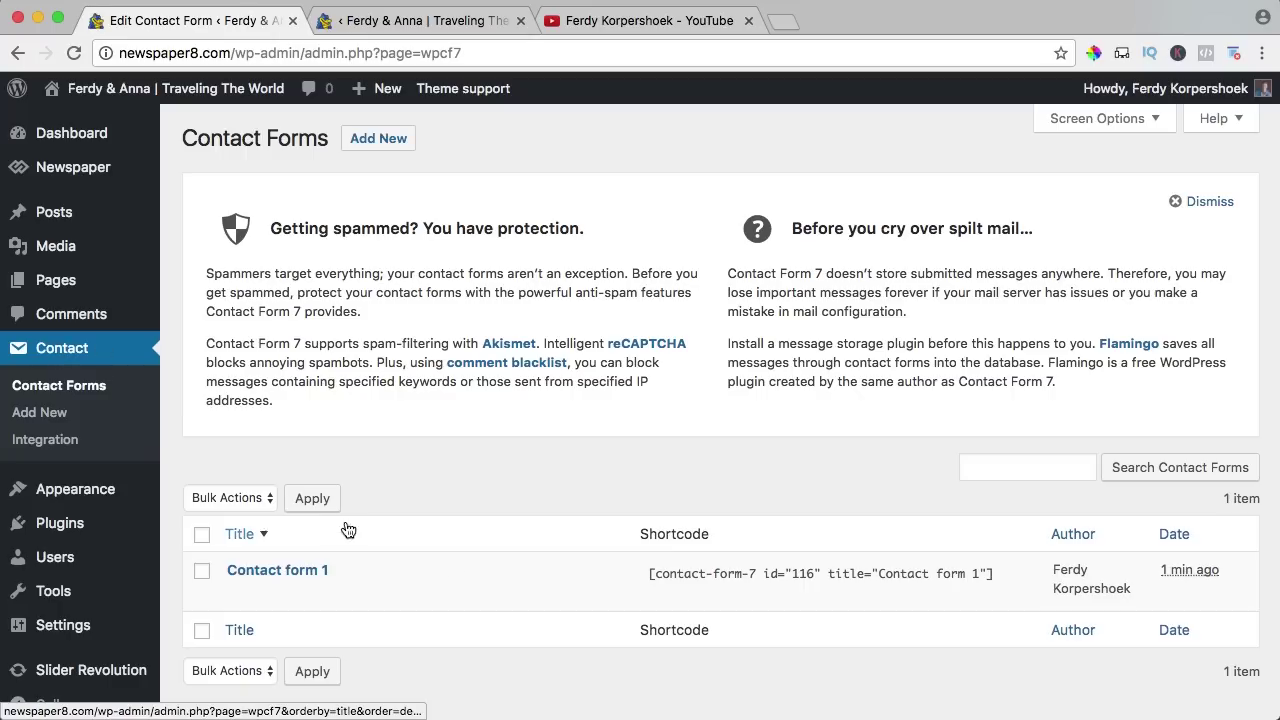
left_click(753, 573)
key("super+c")
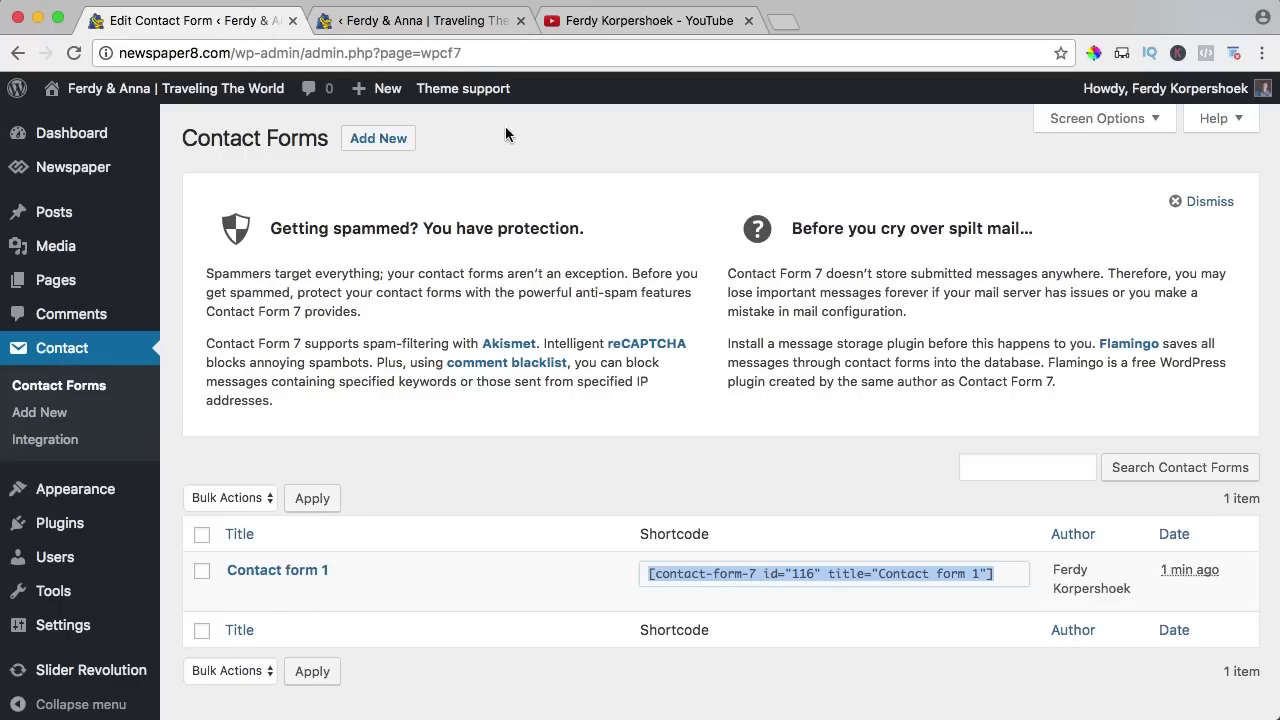
left_click(448, 22)
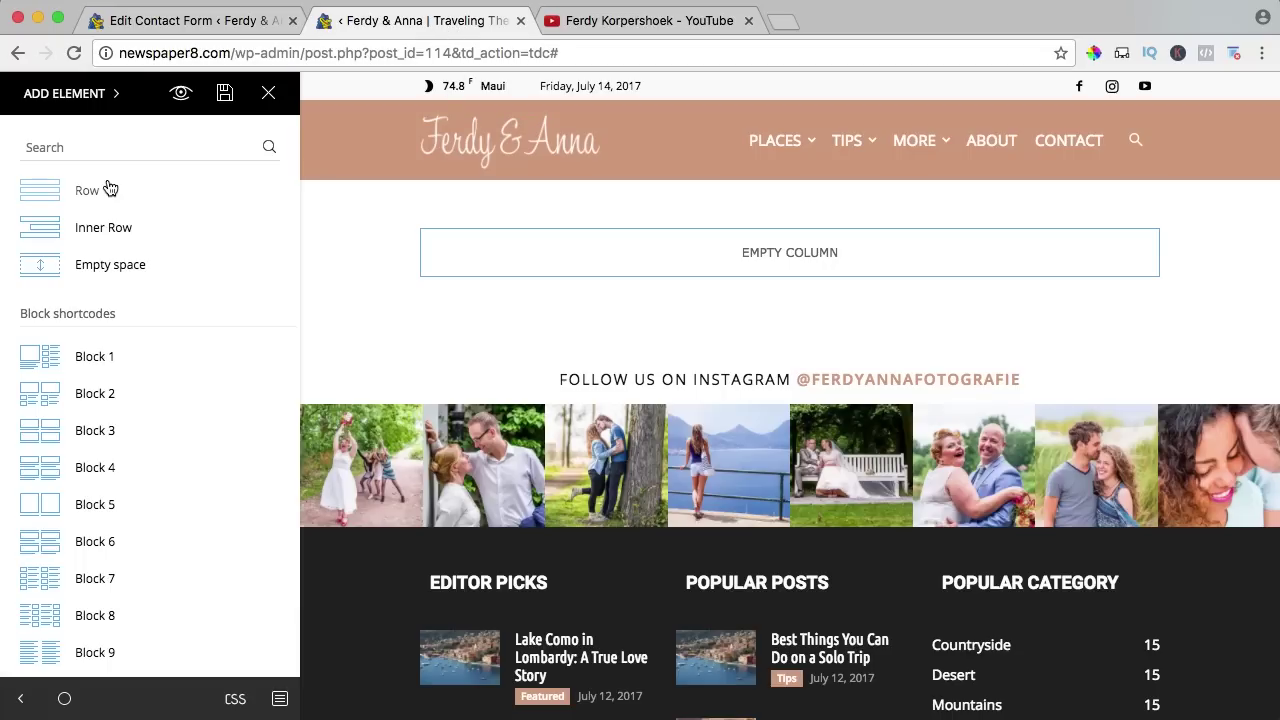
Drop a Text with title block into the empty column and clear its default title.
scroll(110, 317, "down", 10)
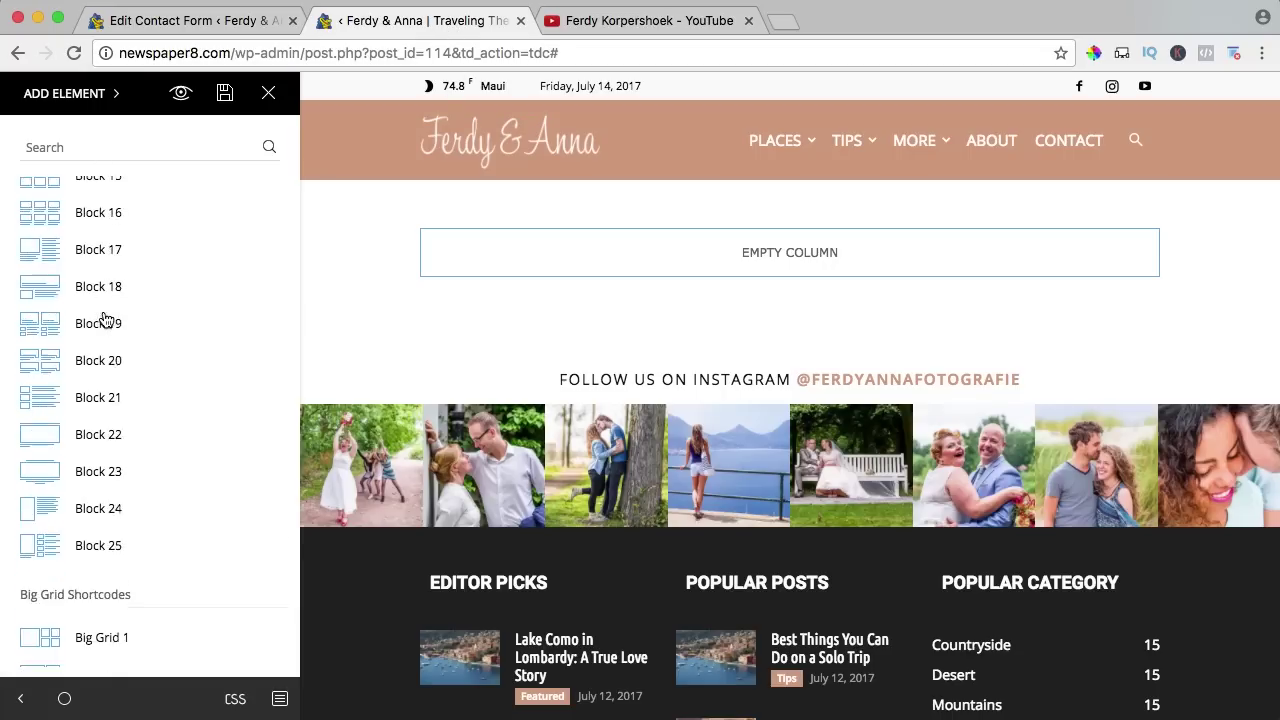
scroll(57, 172, "up", 7)
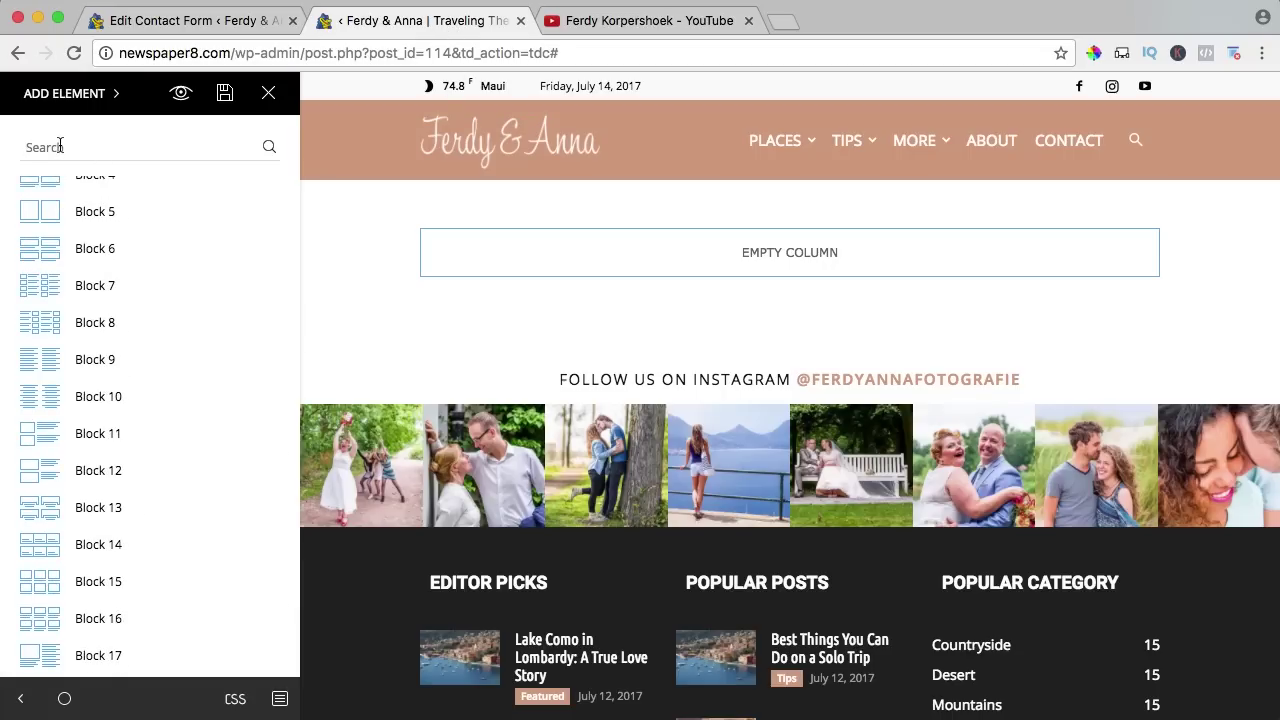
left_click(60, 146)
type("text")
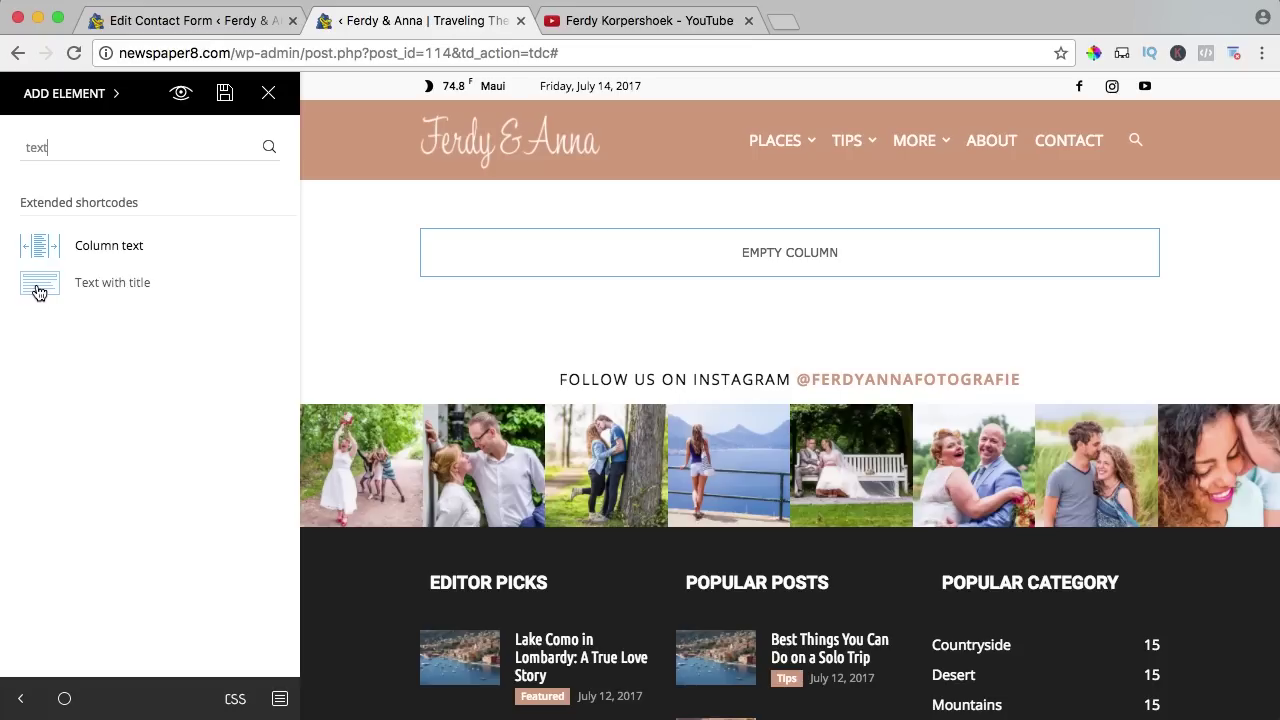
left_click_drag(42, 286, 668, 257)
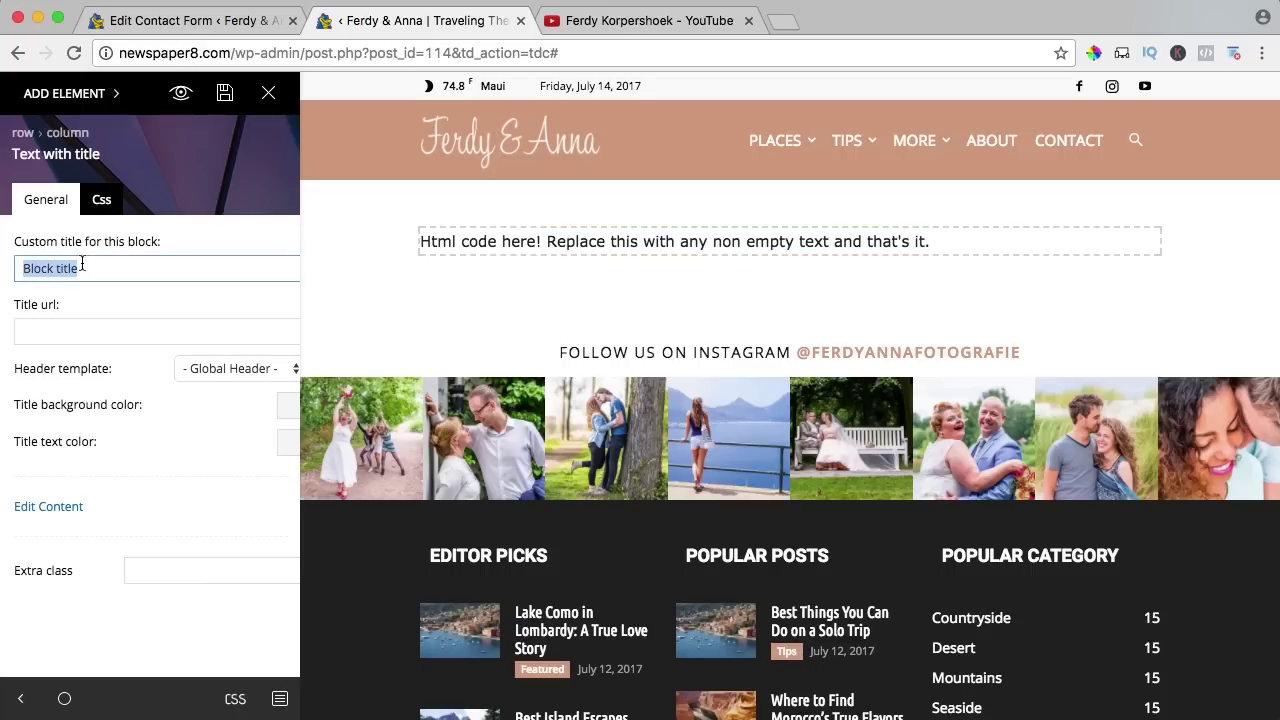
key("BackSpace")
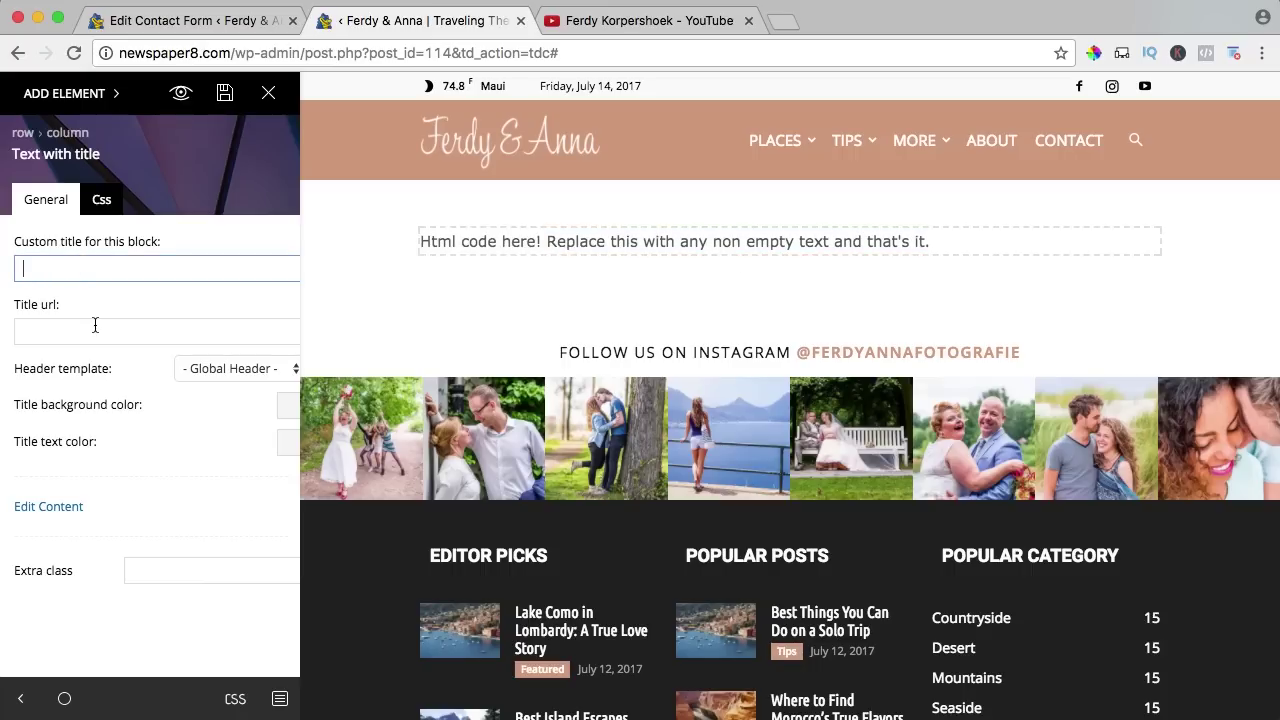
Paste the Contact Form 7 shortcode as the block's content, save the page and preview it.
left_click(50, 513)
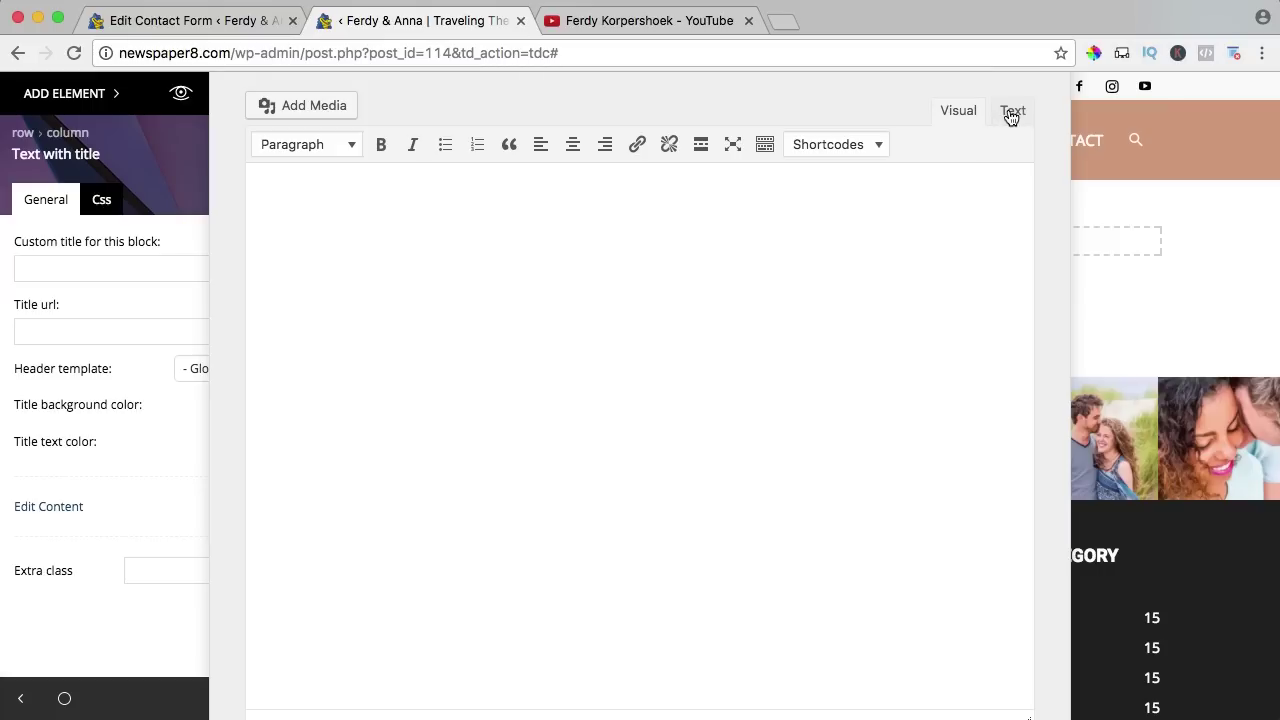
left_click(1011, 112)
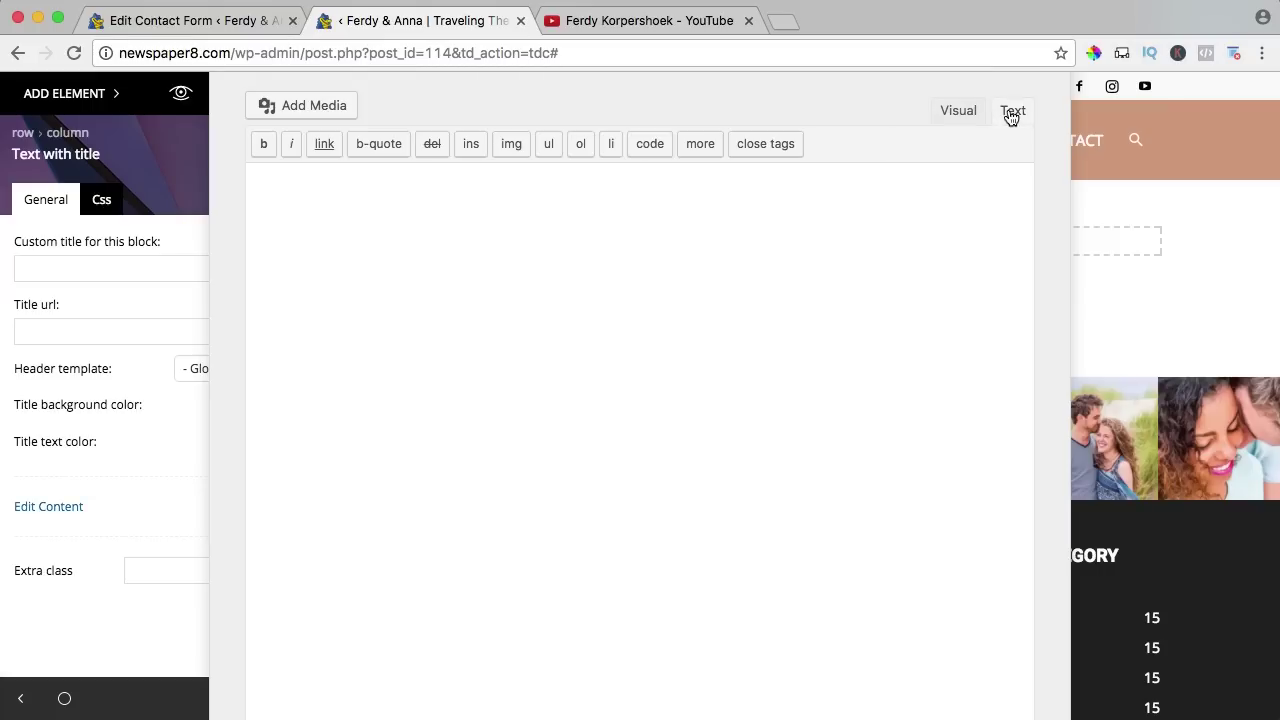
key("super+v")
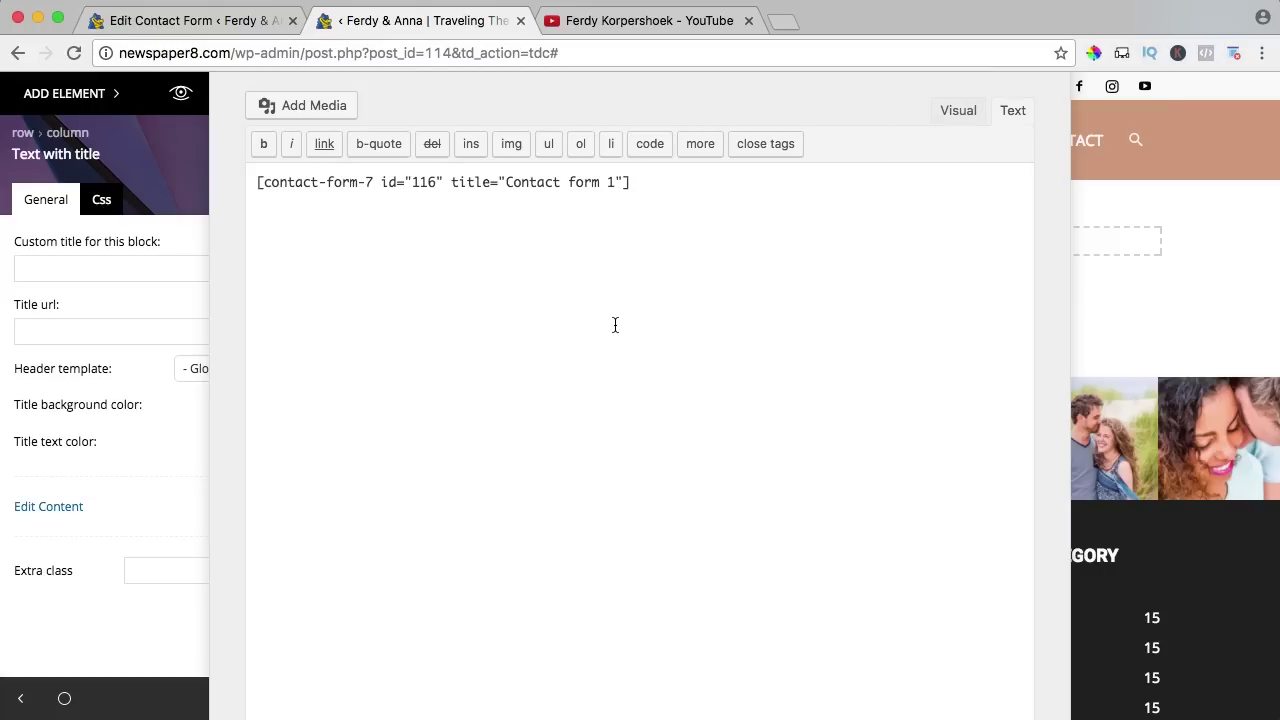
left_click(956, 112)
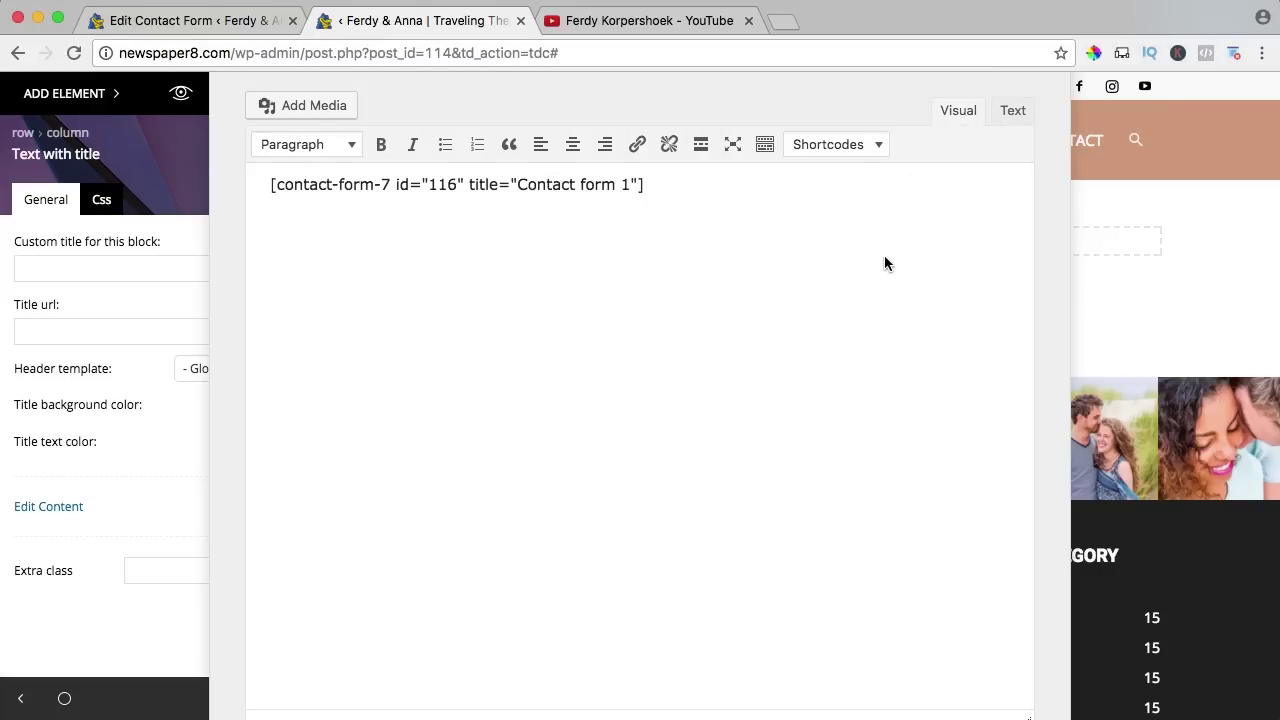
left_click(1170, 298)
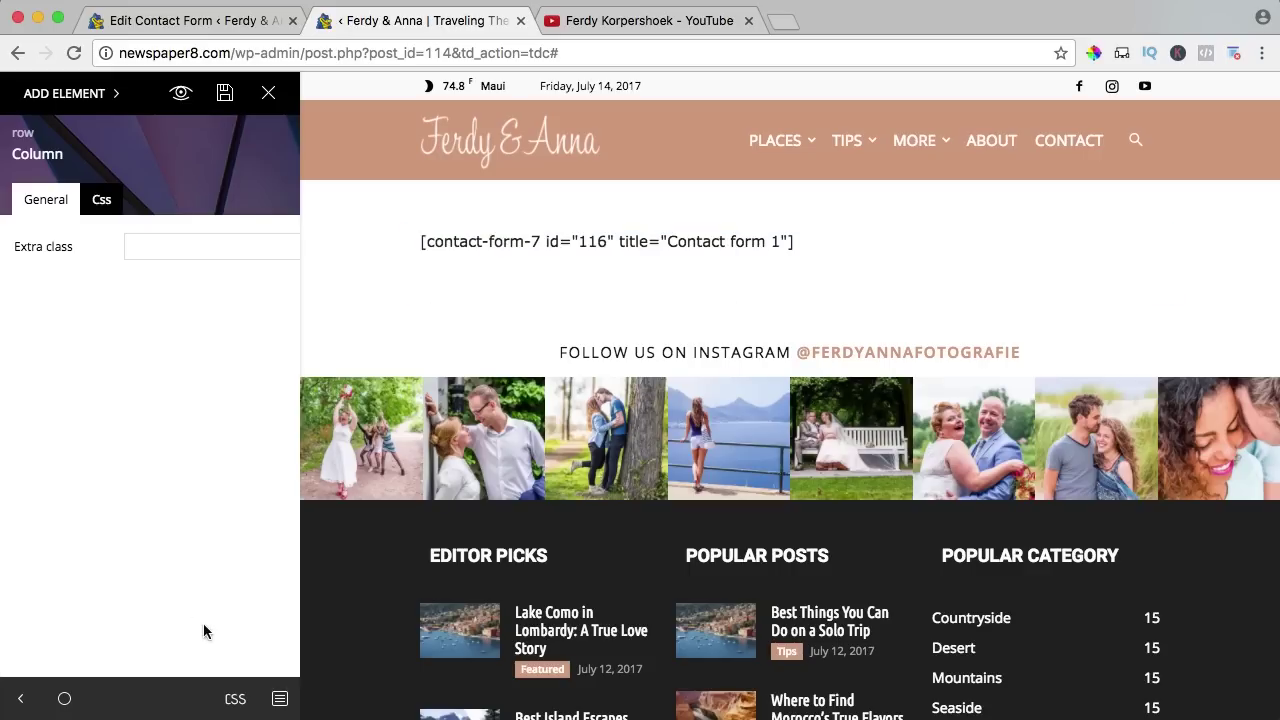
left_click(224, 92)
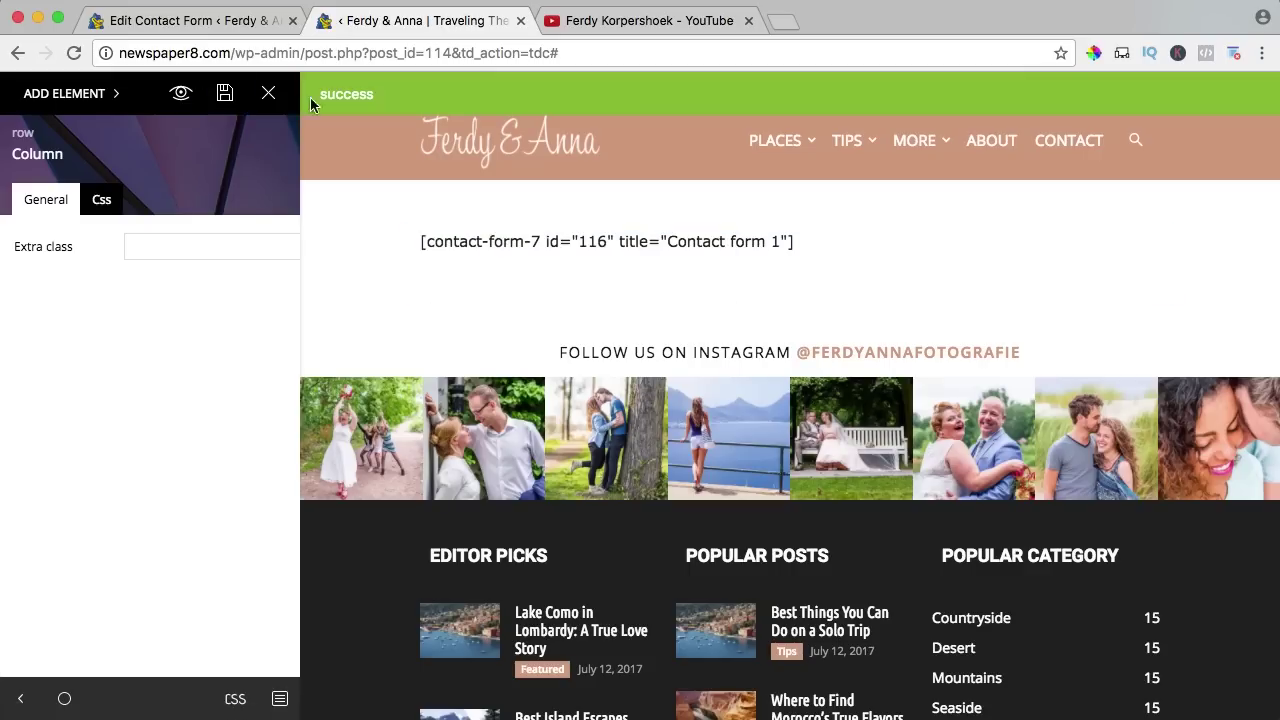
left_click(180, 93)
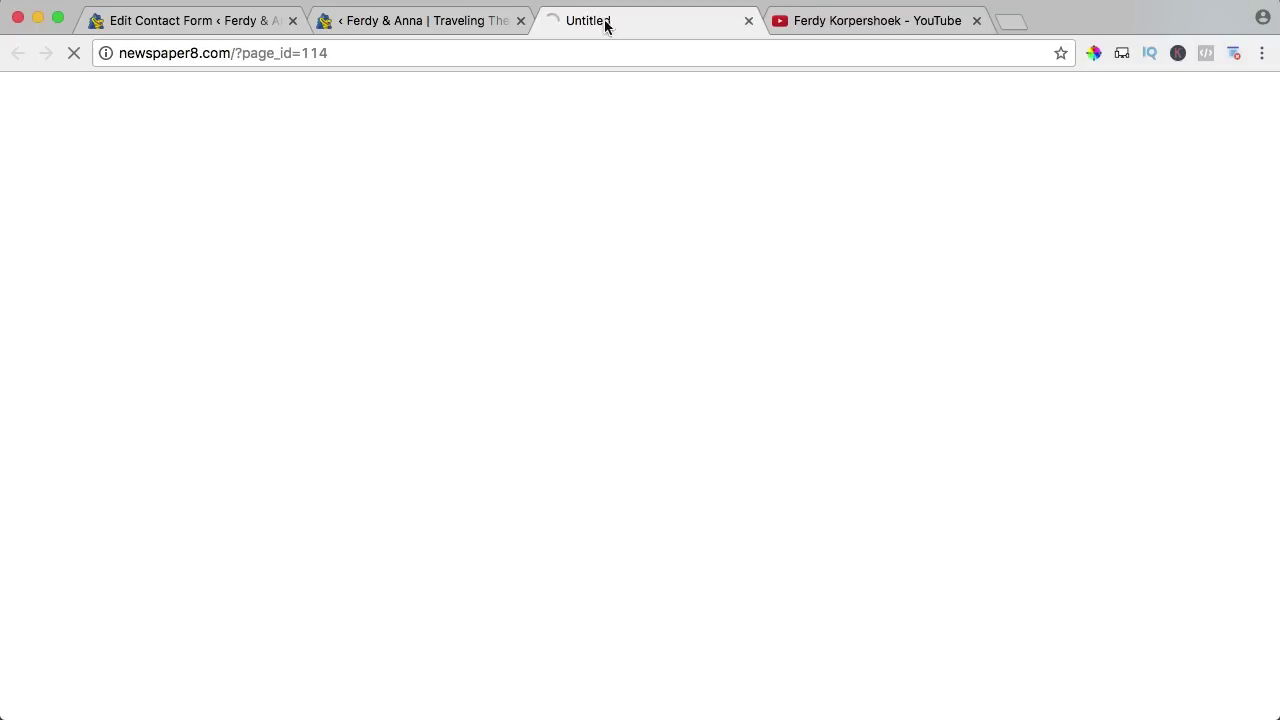
Scroll through the live name, email, subject and message form, then return to tagDiv Composer.
scroll(254, 293, "down", 3)
scroll(254, 293, "up", 5)
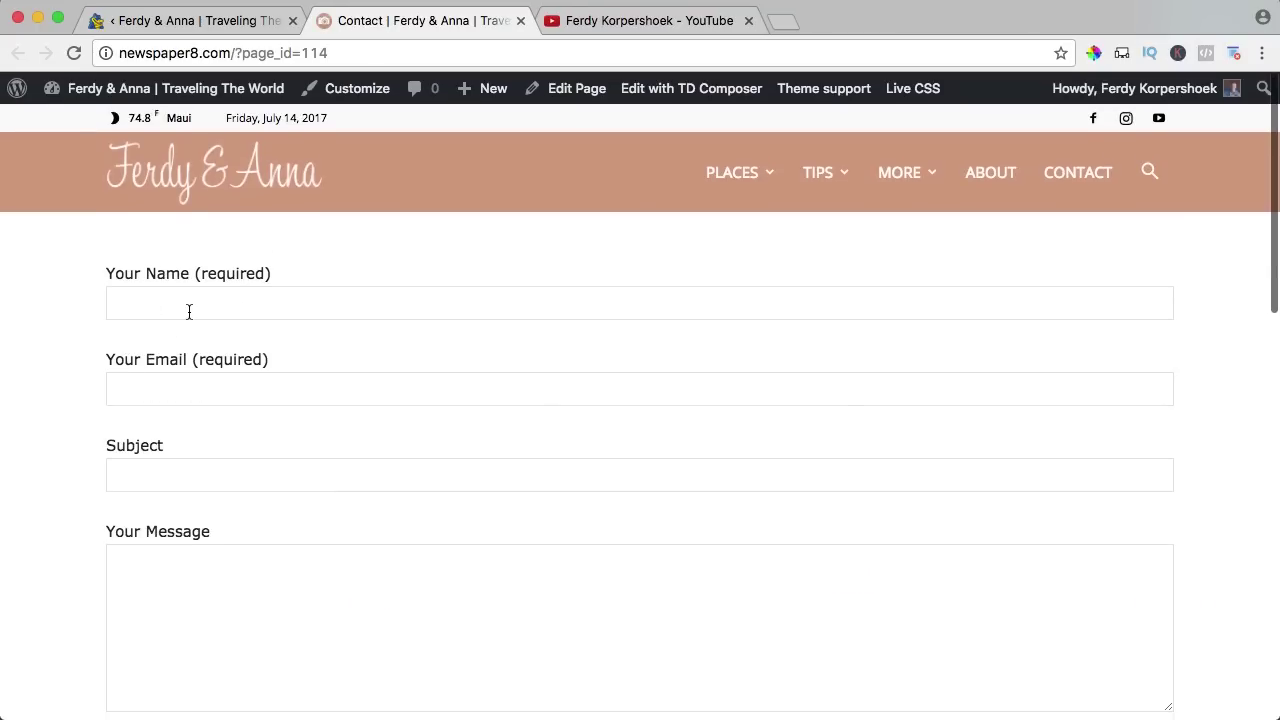
scroll(190, 312, "down", 2)
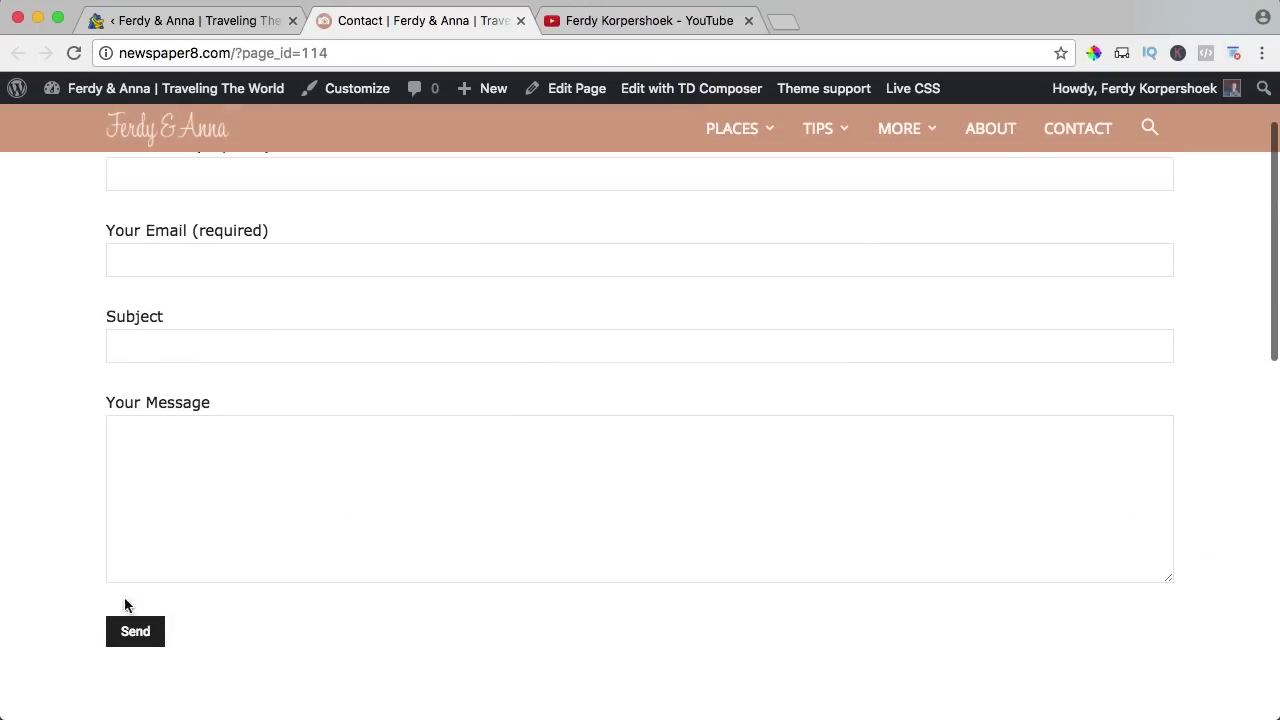
scroll(497, 426, "up", 3)
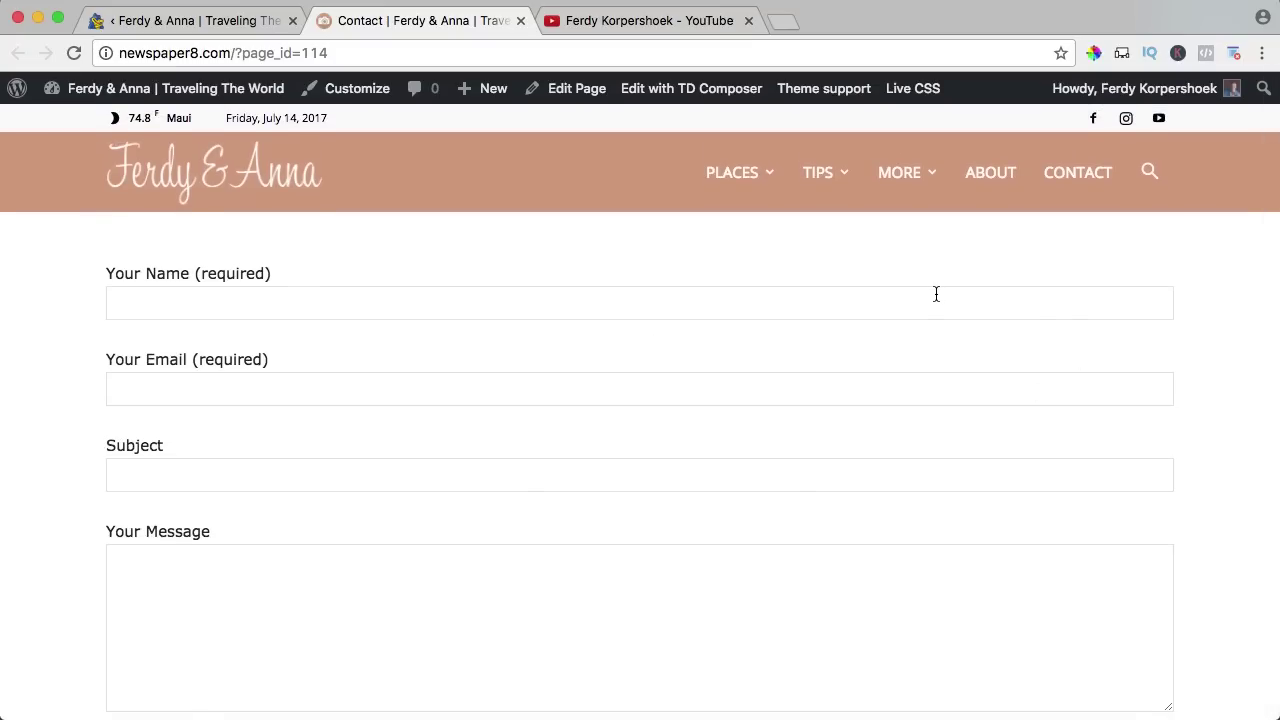
left_click(147, 24)
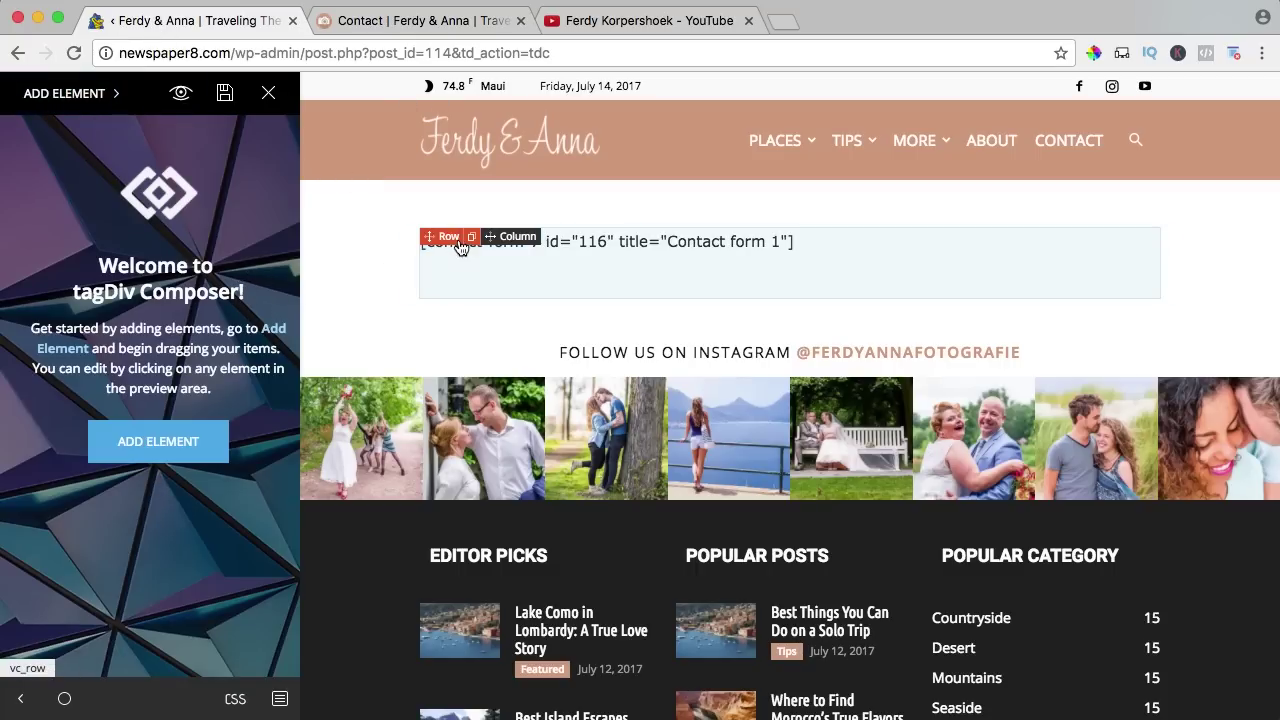
Split the contact form row into two columns and place a Widget sidebar in the right column.
left_click(449, 243)
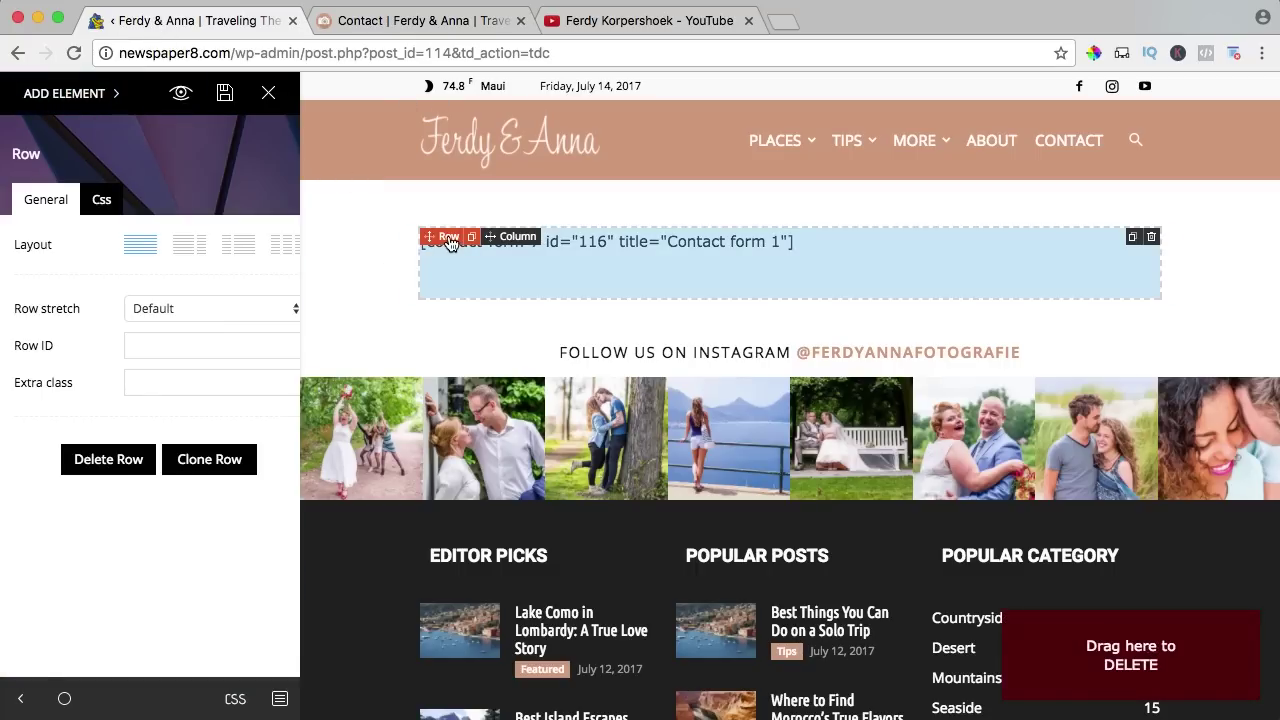
left_click(194, 249)
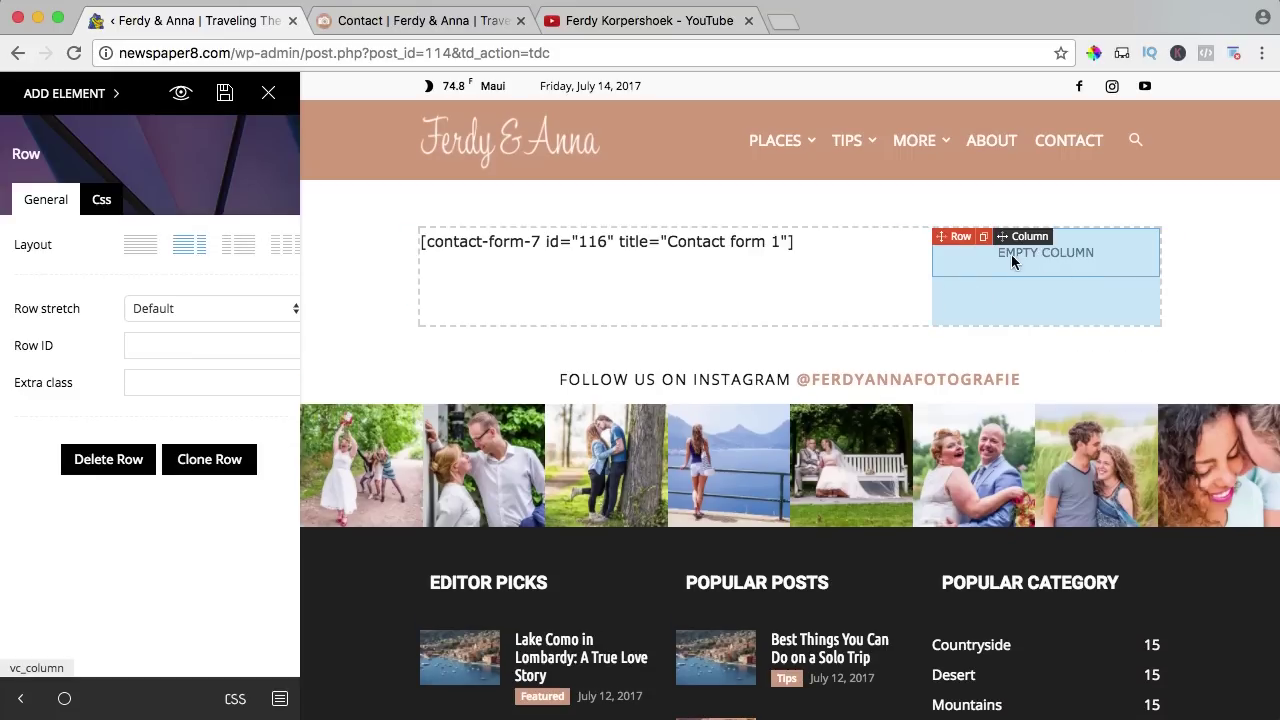
left_click(68, 100)
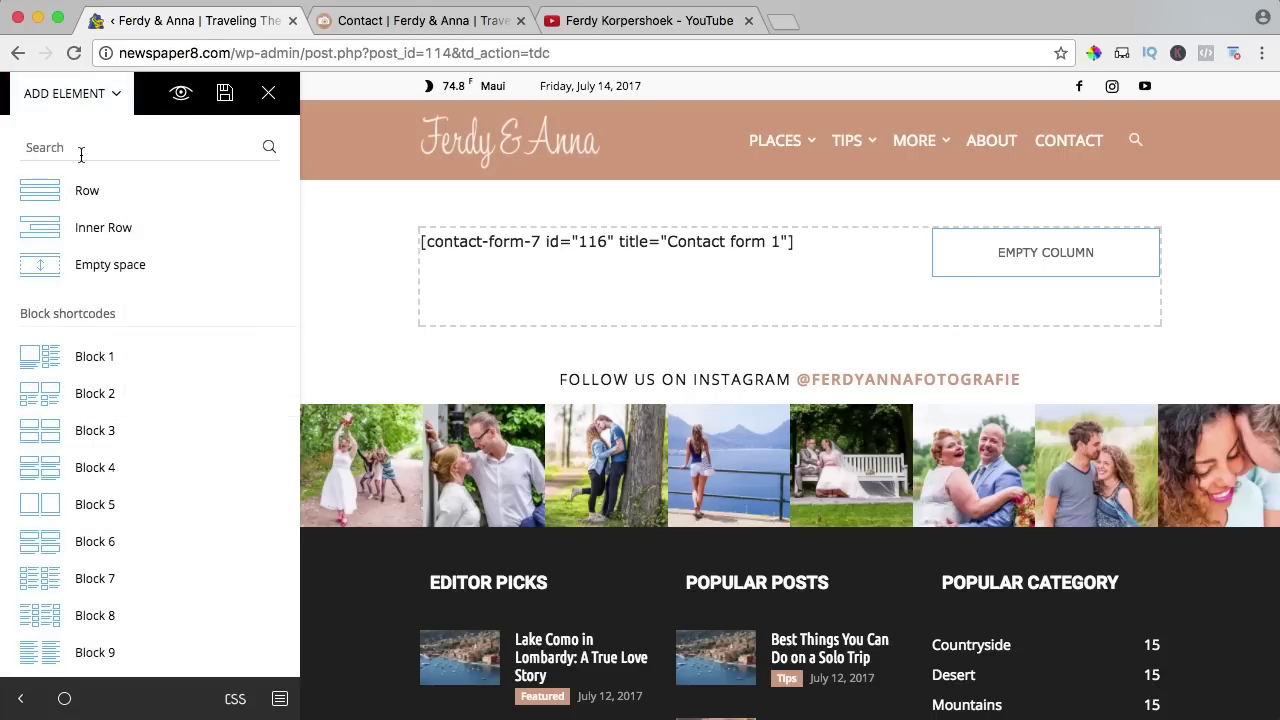
left_click(81, 150)
type("side")
left_click_drag(44, 256, 1047, 266)
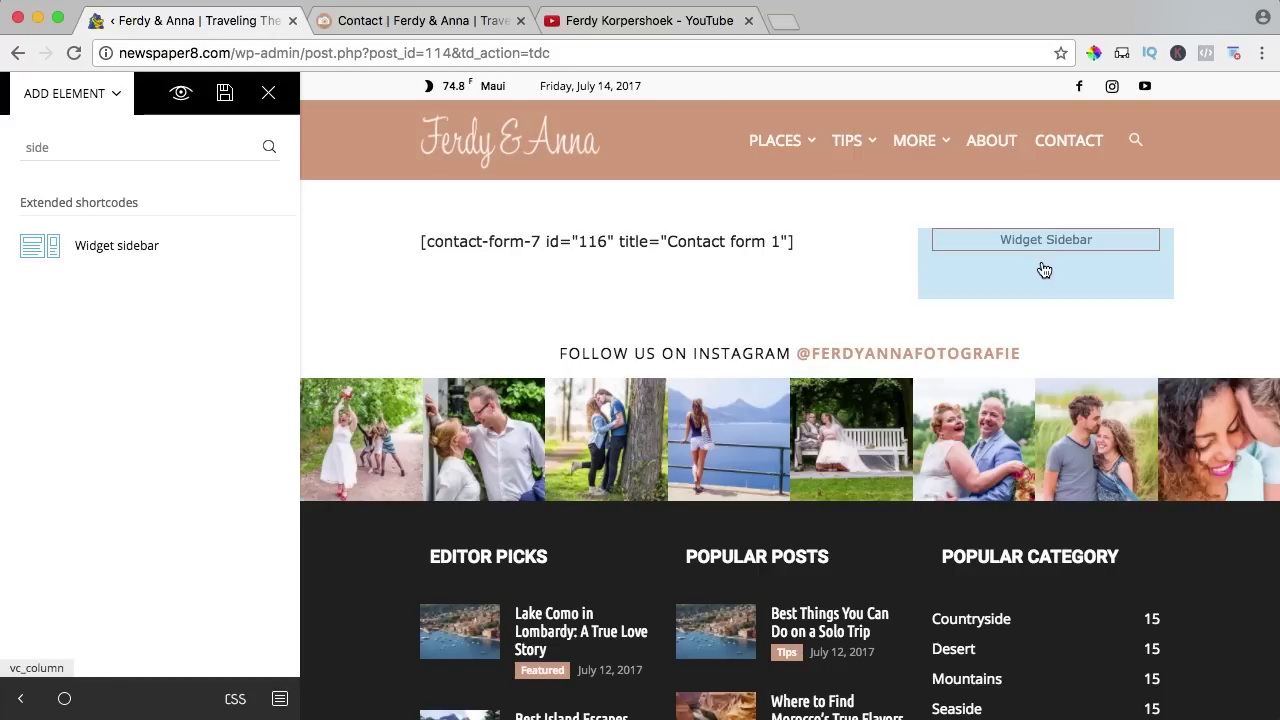
Set the widget sidebar to Newspaper default, save the layout, and view the live Contact page.
left_click(1070, 246)
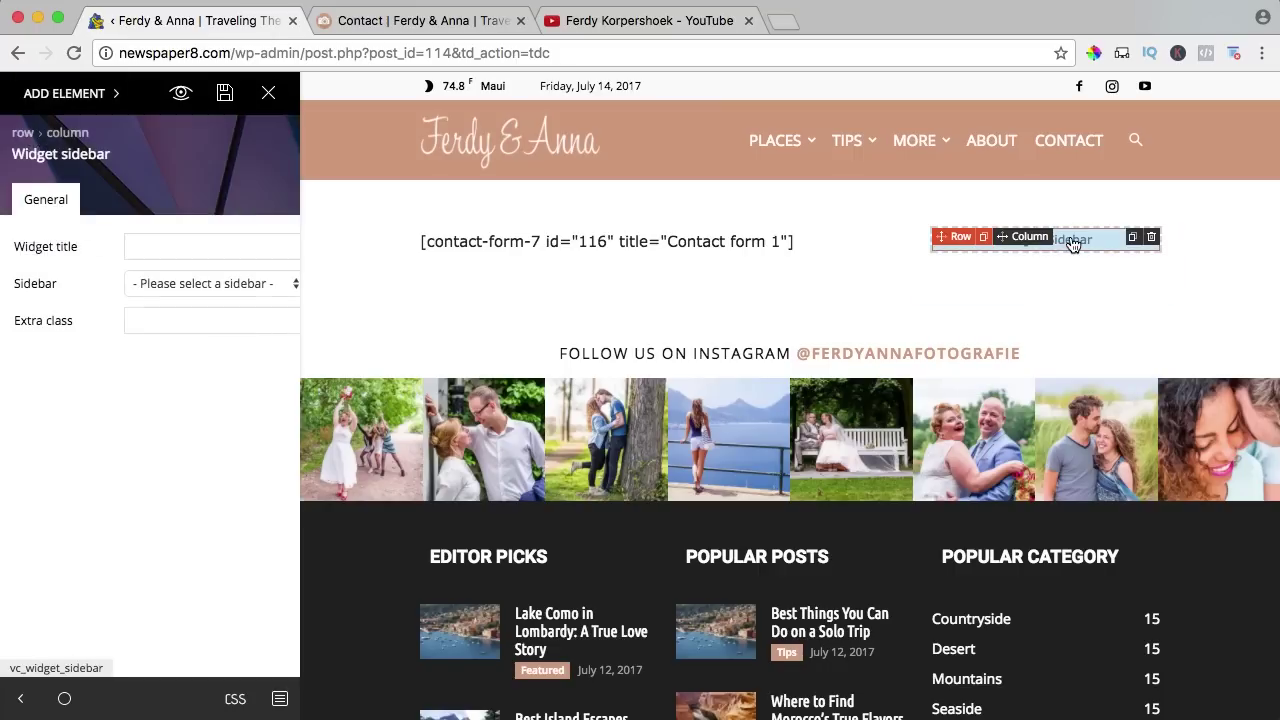
left_click(198, 286)
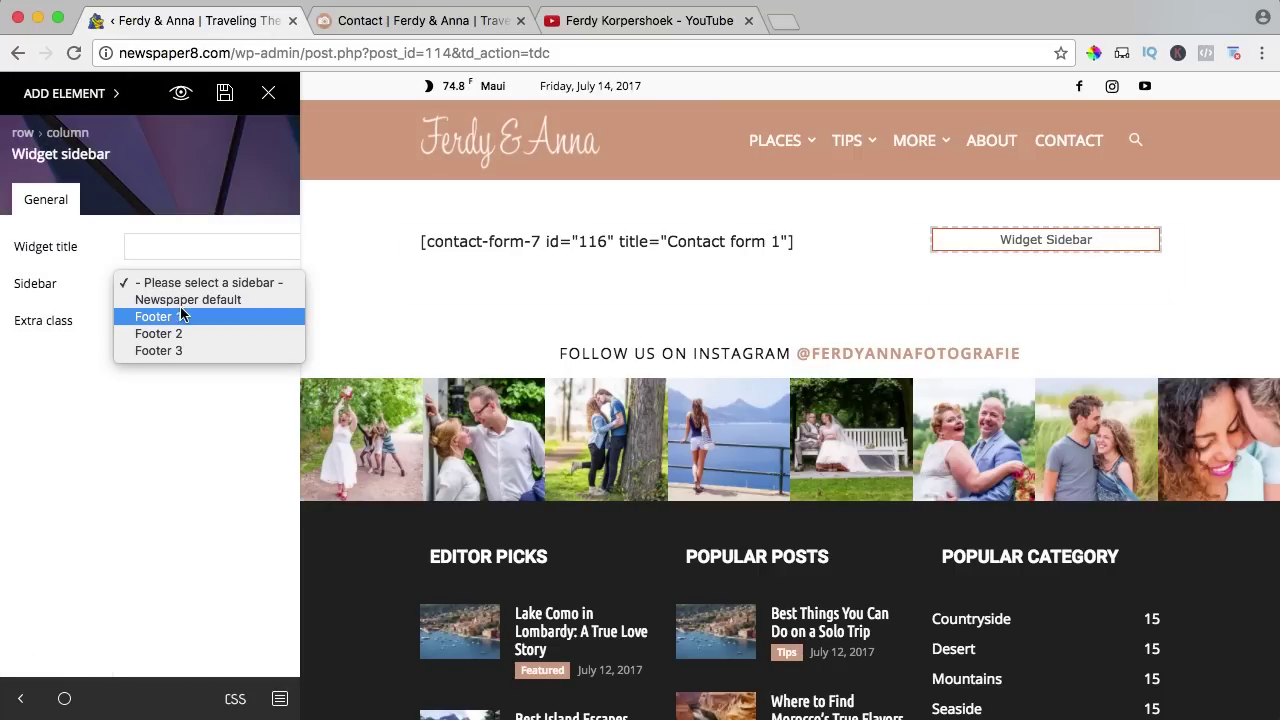
left_click(178, 303)
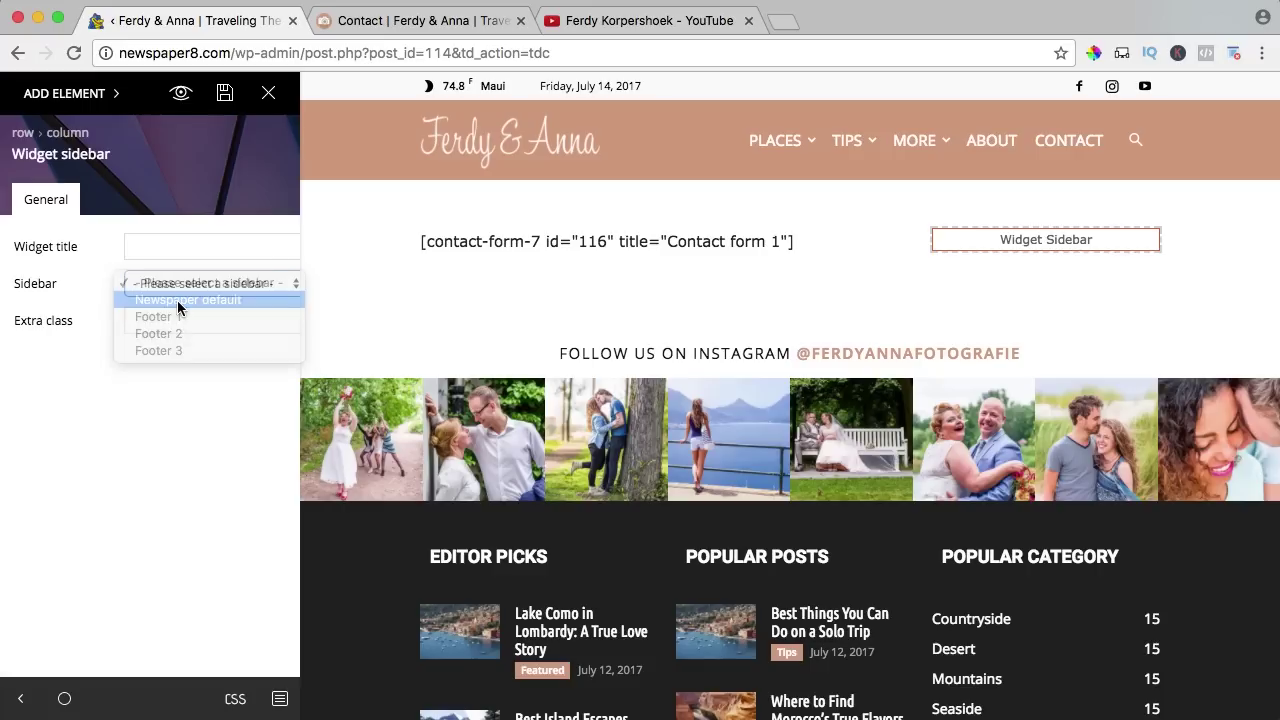
left_click(224, 94)
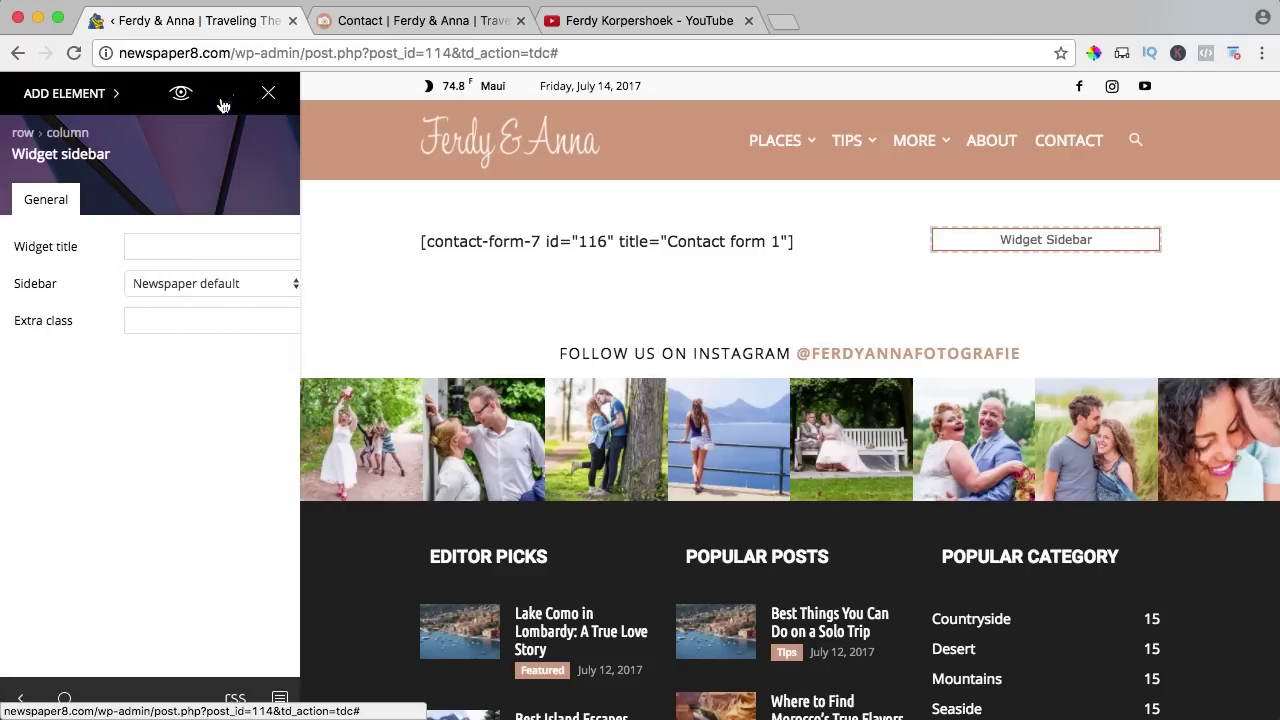
left_click(416, 21)
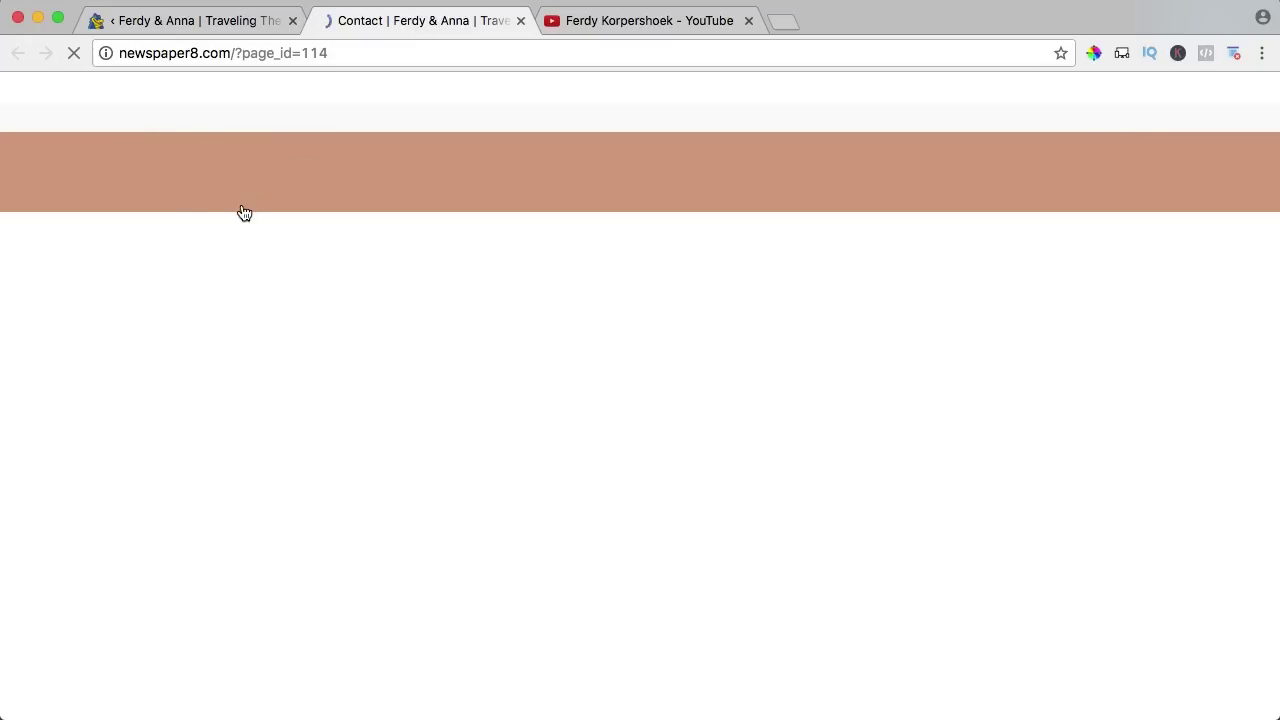
scroll(784, 289, "down", 15)
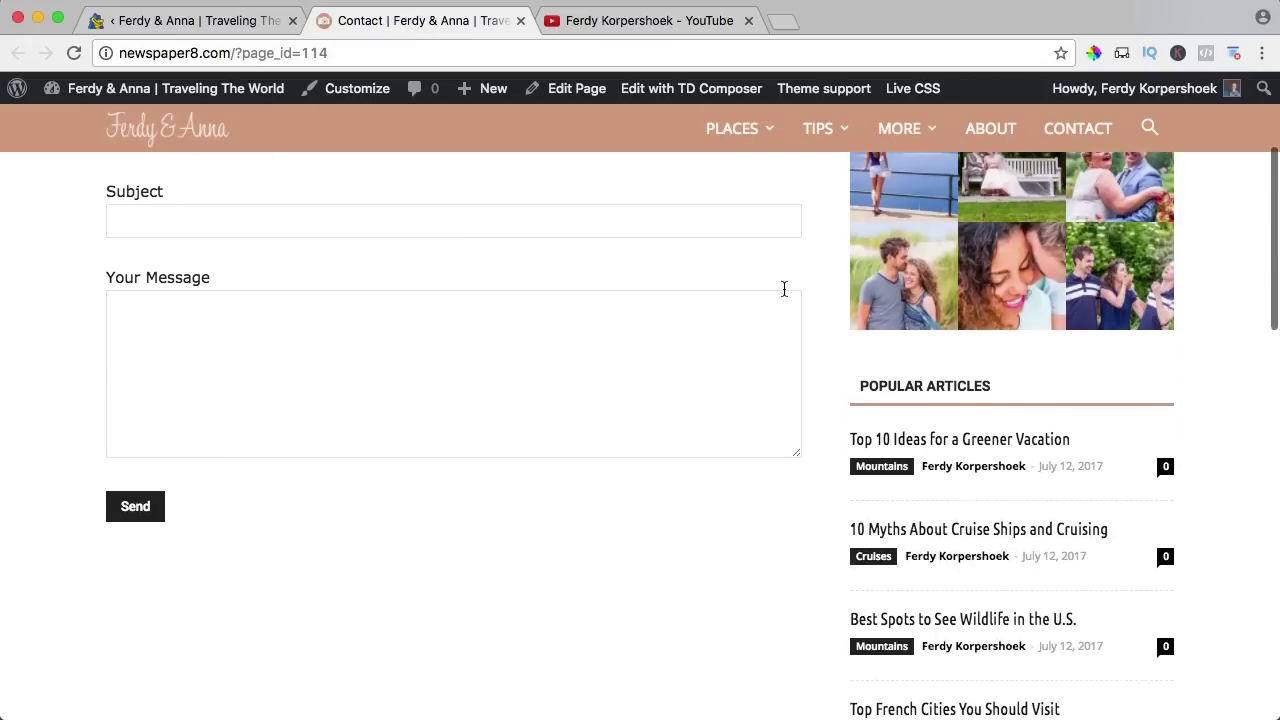
scroll(784, 289, "up", 15)
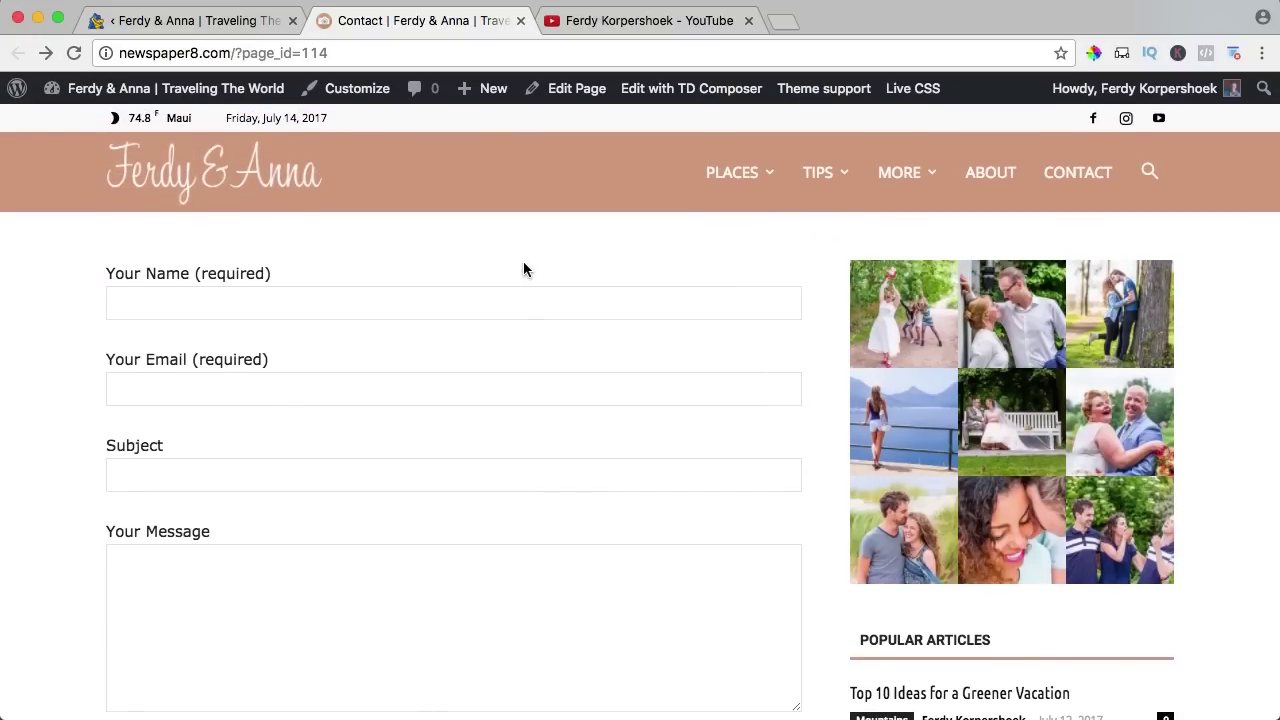
mouse_move(100, 90)
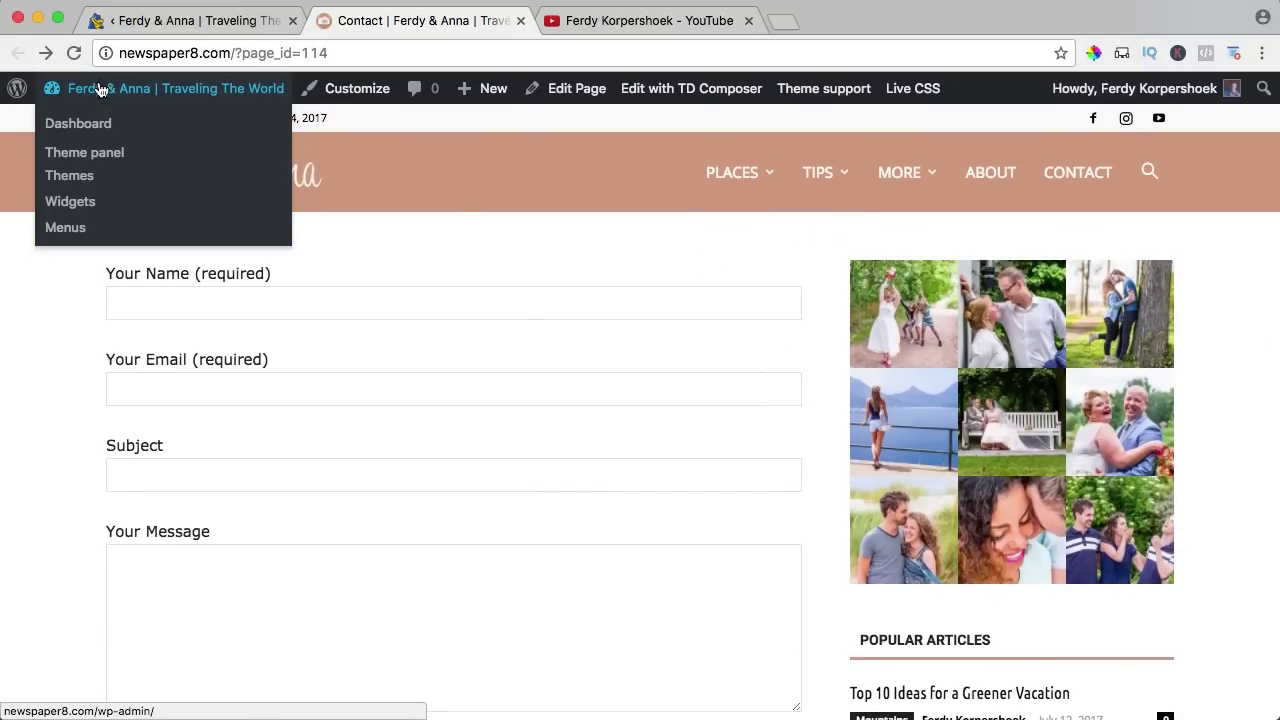
Create a custom sidebar named Contact under theme panel Categories, keep Default Sidebar, and save settings.
left_click(93, 152)
left_click(300, 506)
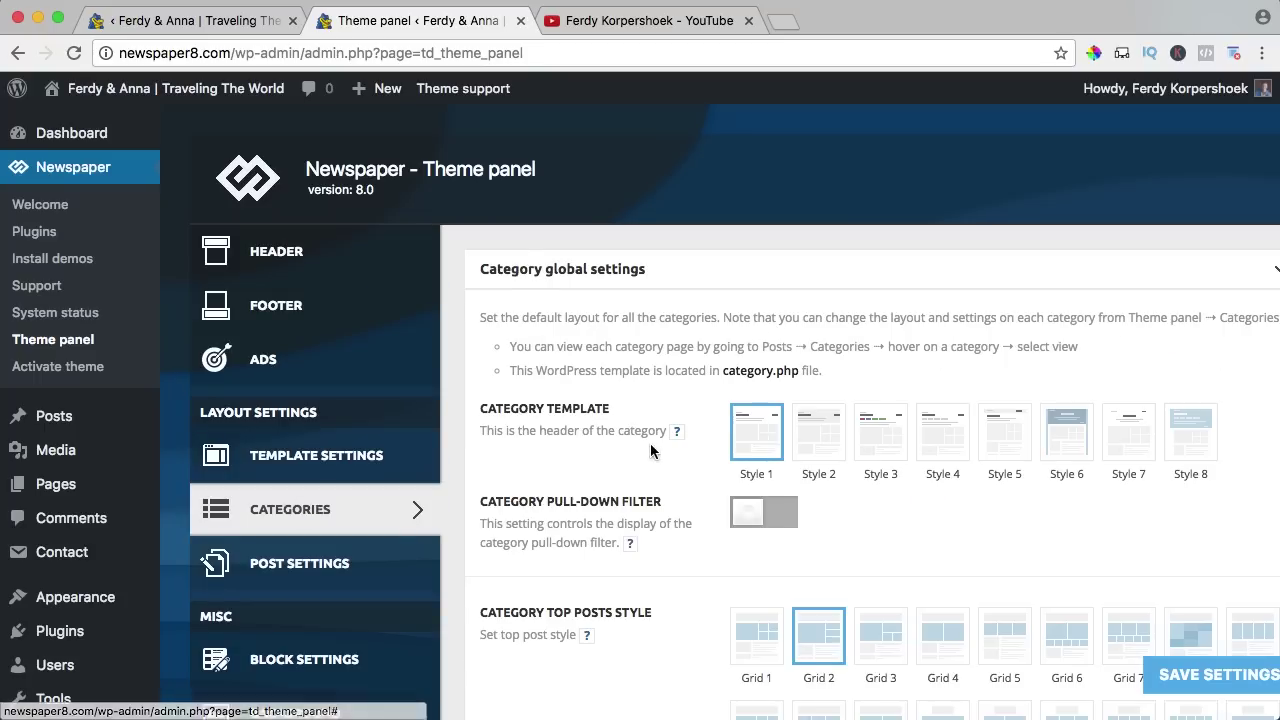
scroll(647, 428, "down", 10)
scroll(650, 425, "down", 3)
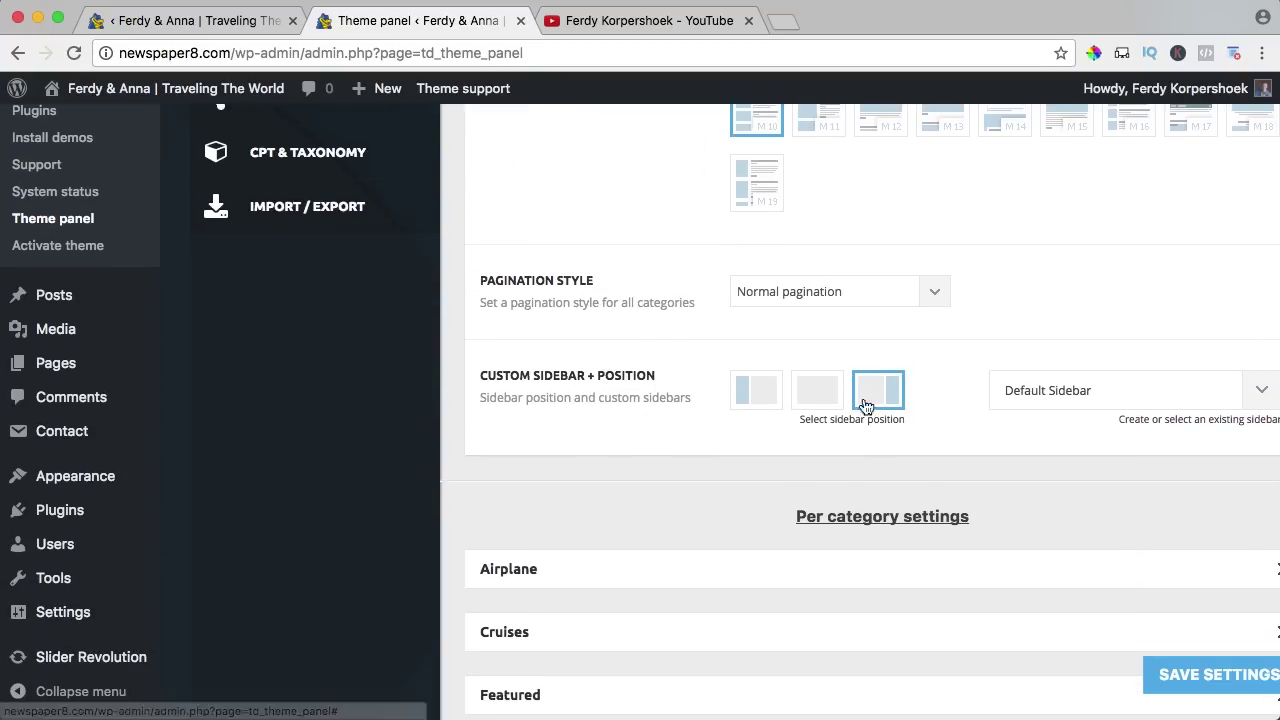
left_click(1038, 400)
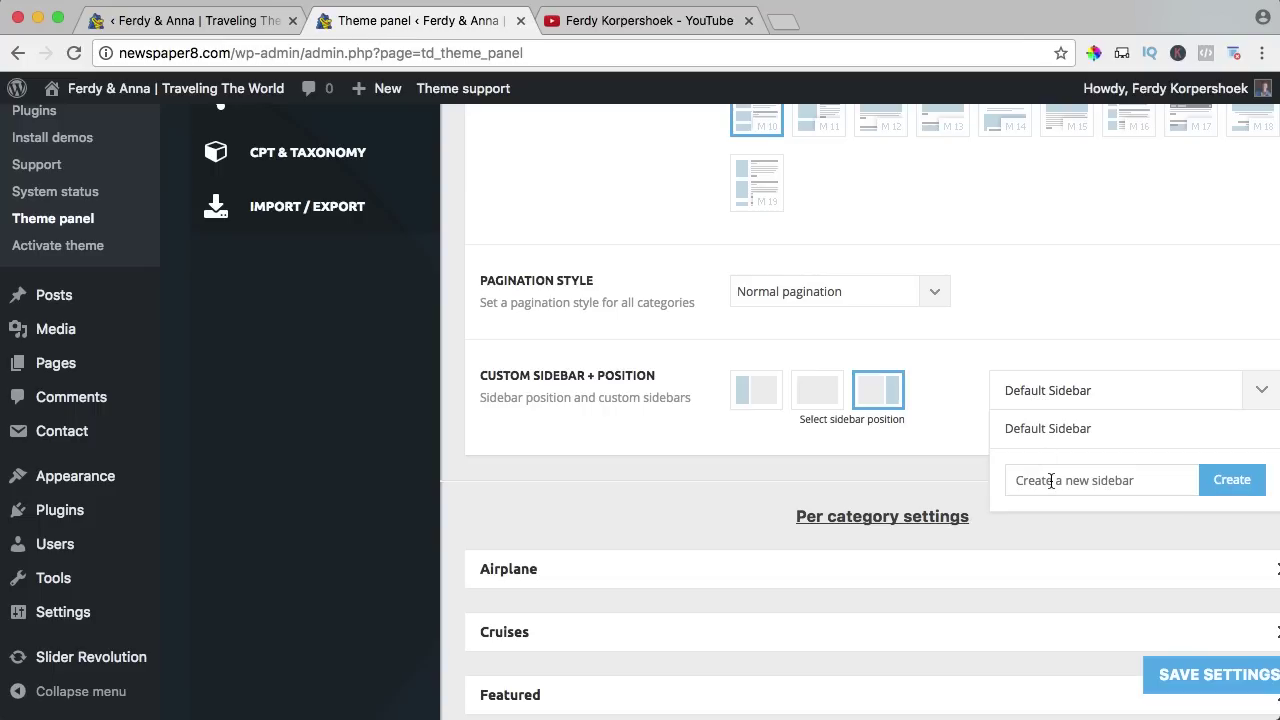
type("Contact")
left_click(1232, 484)
left_click(1106, 400)
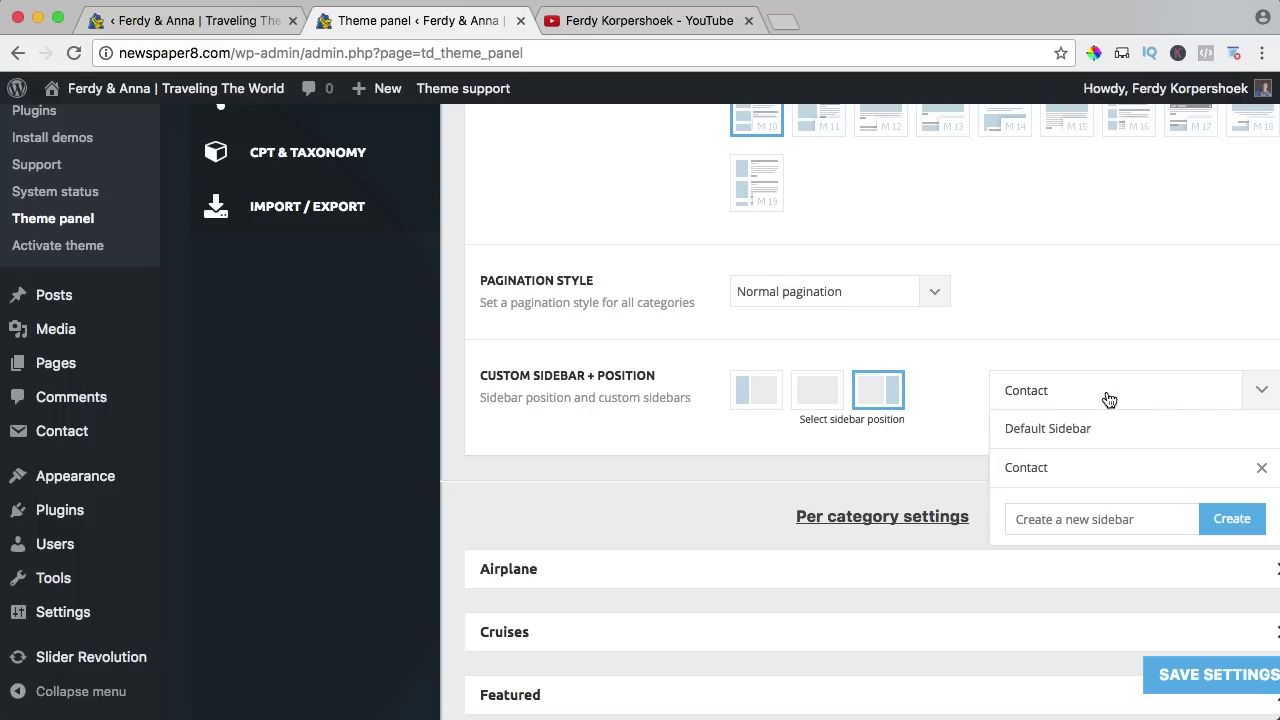
left_click(1068, 430)
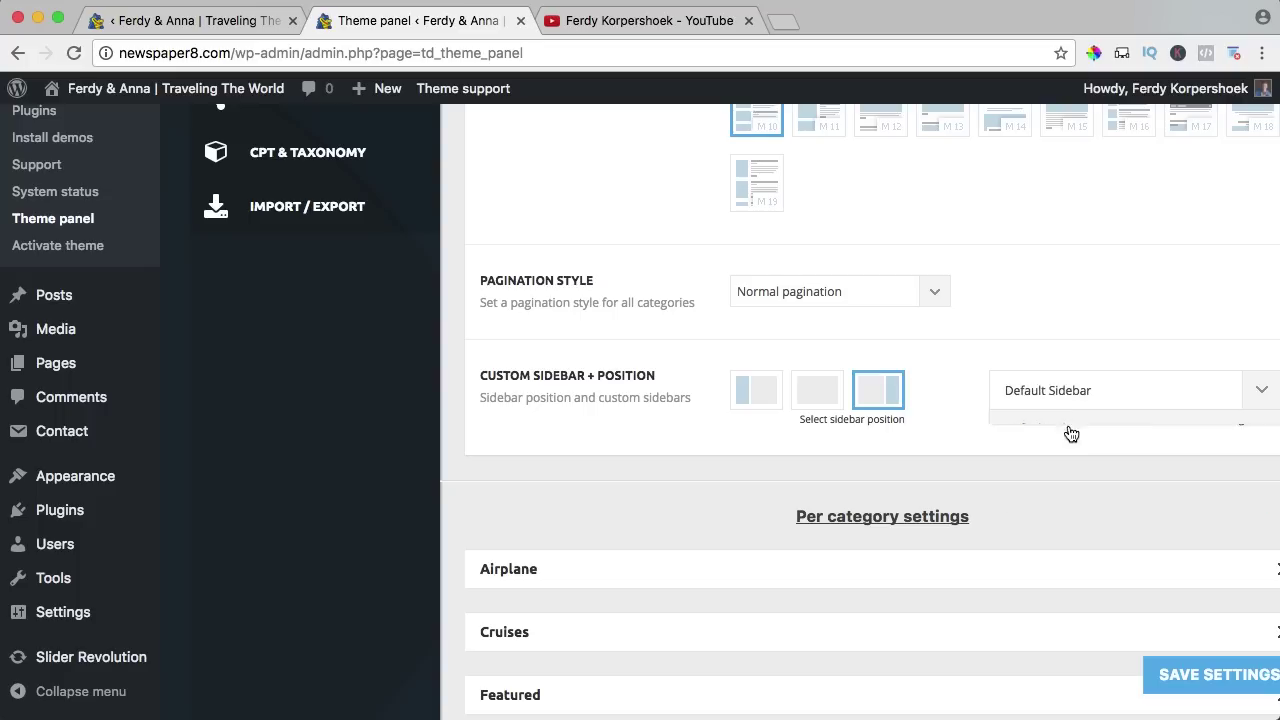
left_click(1199, 668)
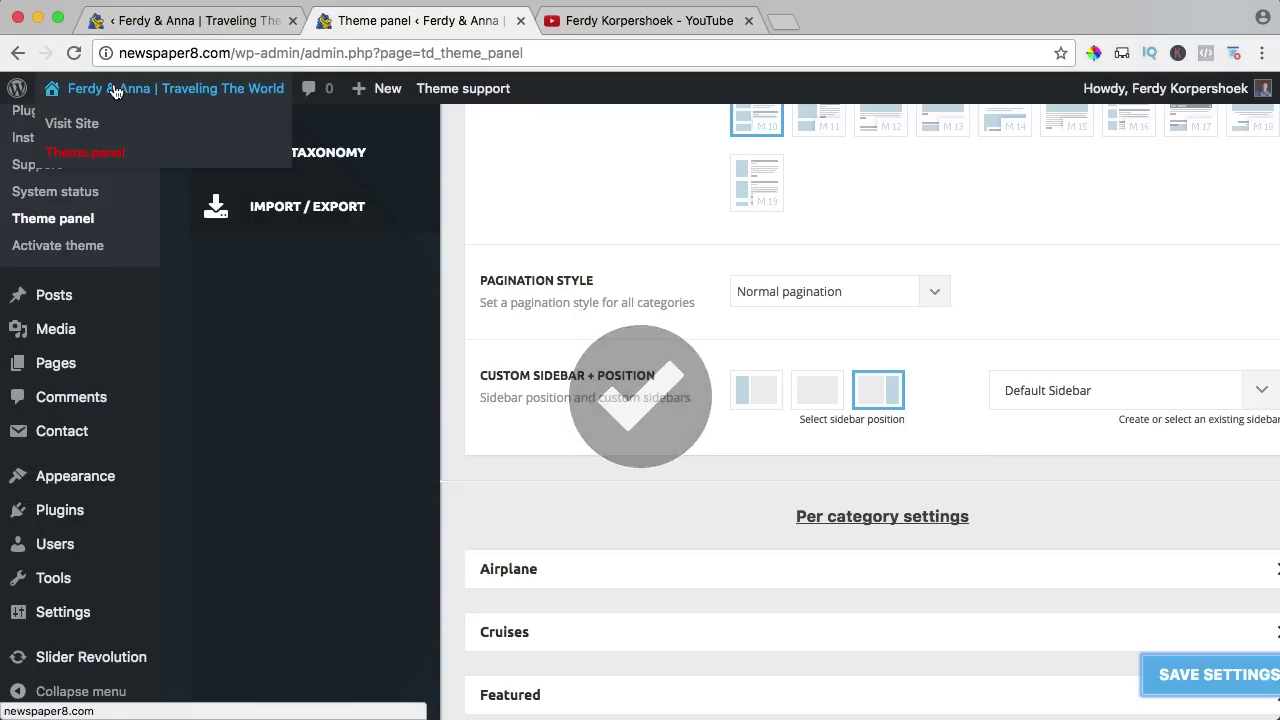
Add a Text widget to the Contact sidebar and give it the site name as its title.
mouse_move(160, 490)
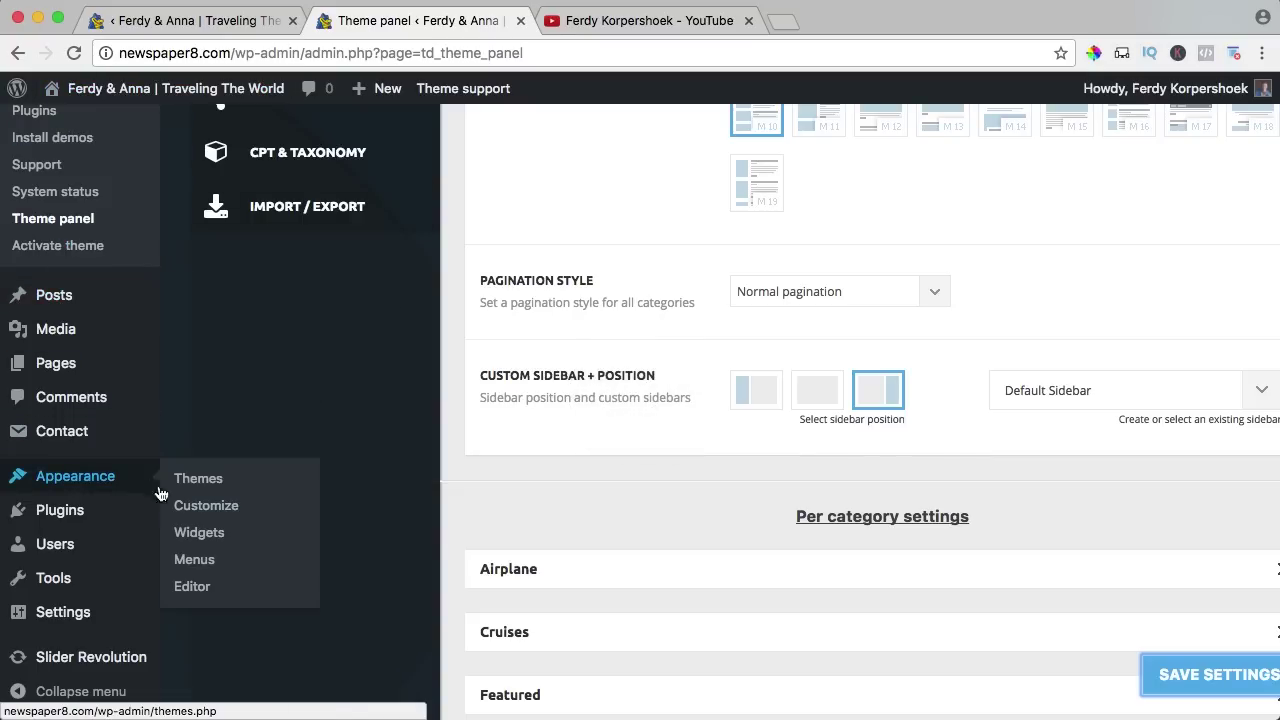
left_click(205, 537)
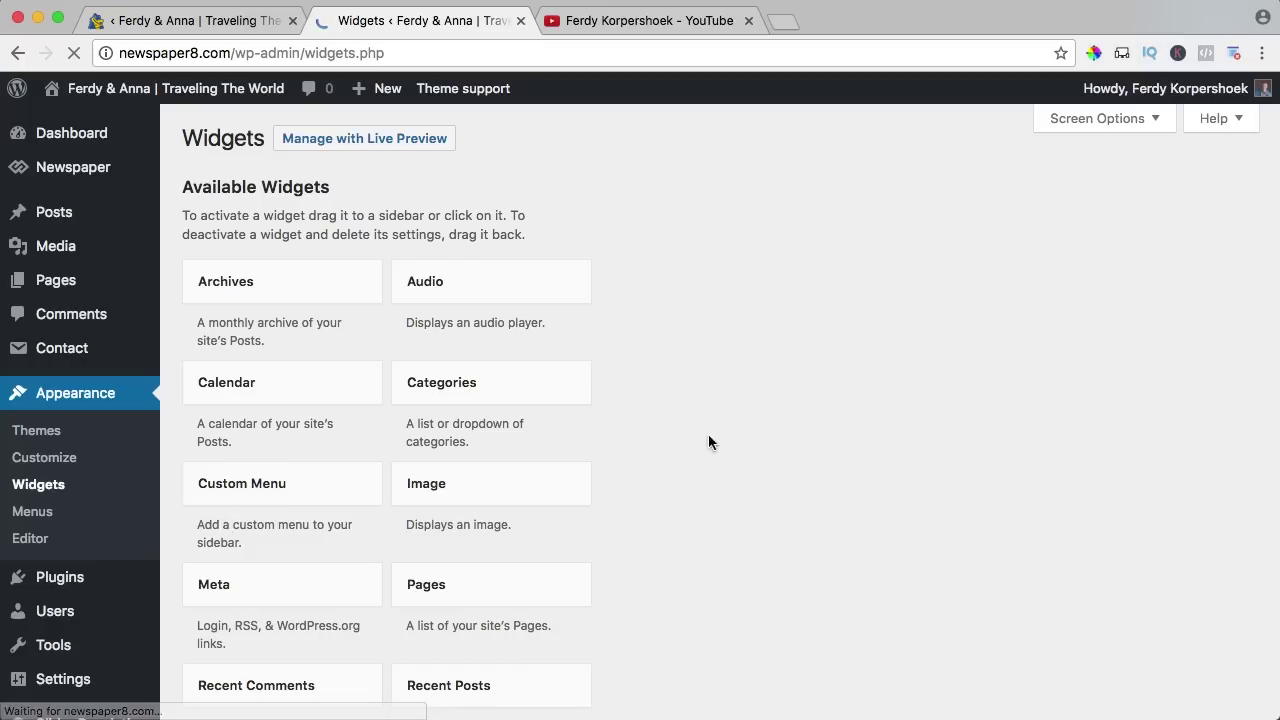
left_click(1131, 268)
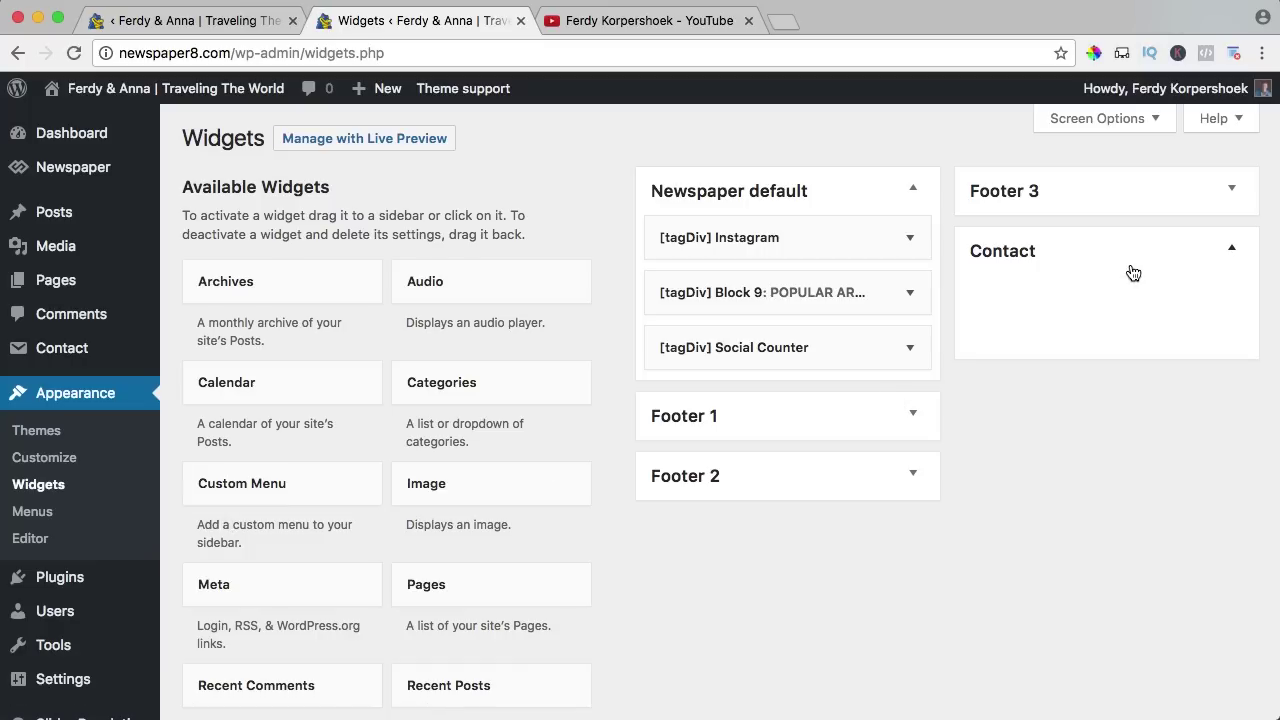
left_click(1155, 265)
scroll(383, 370, "down", 10)
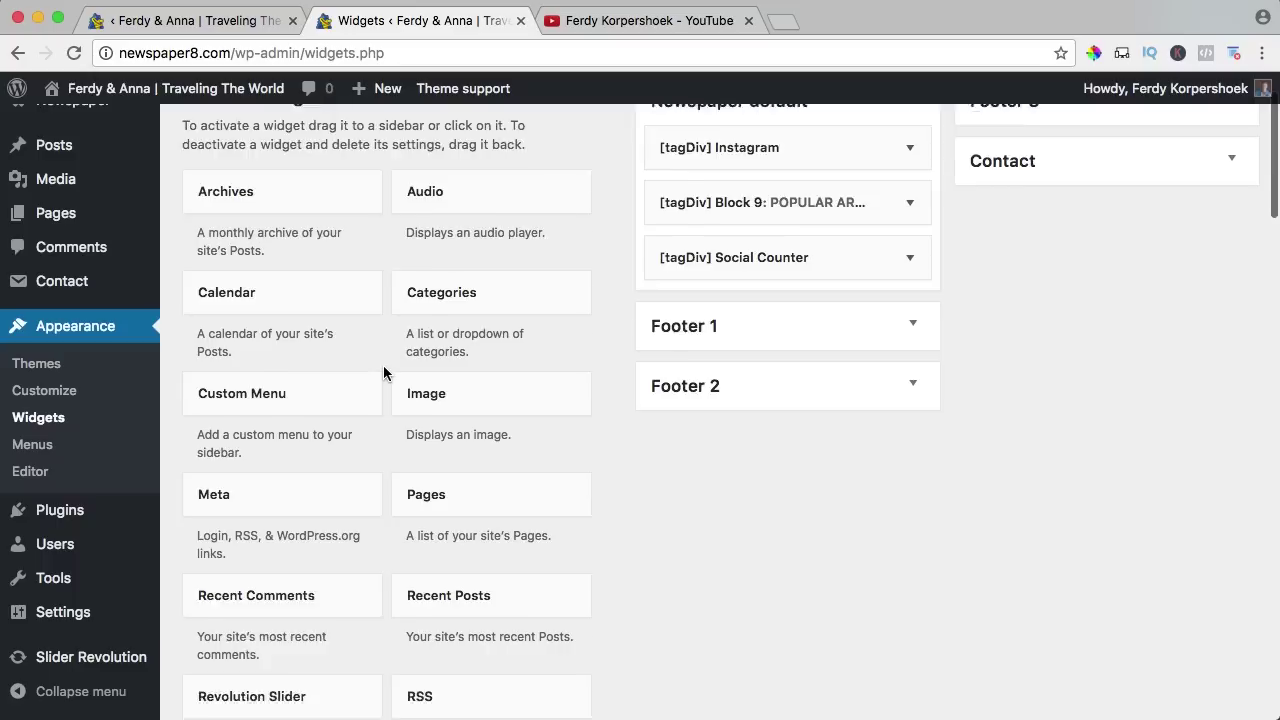
scroll(383, 373, "down", 1)
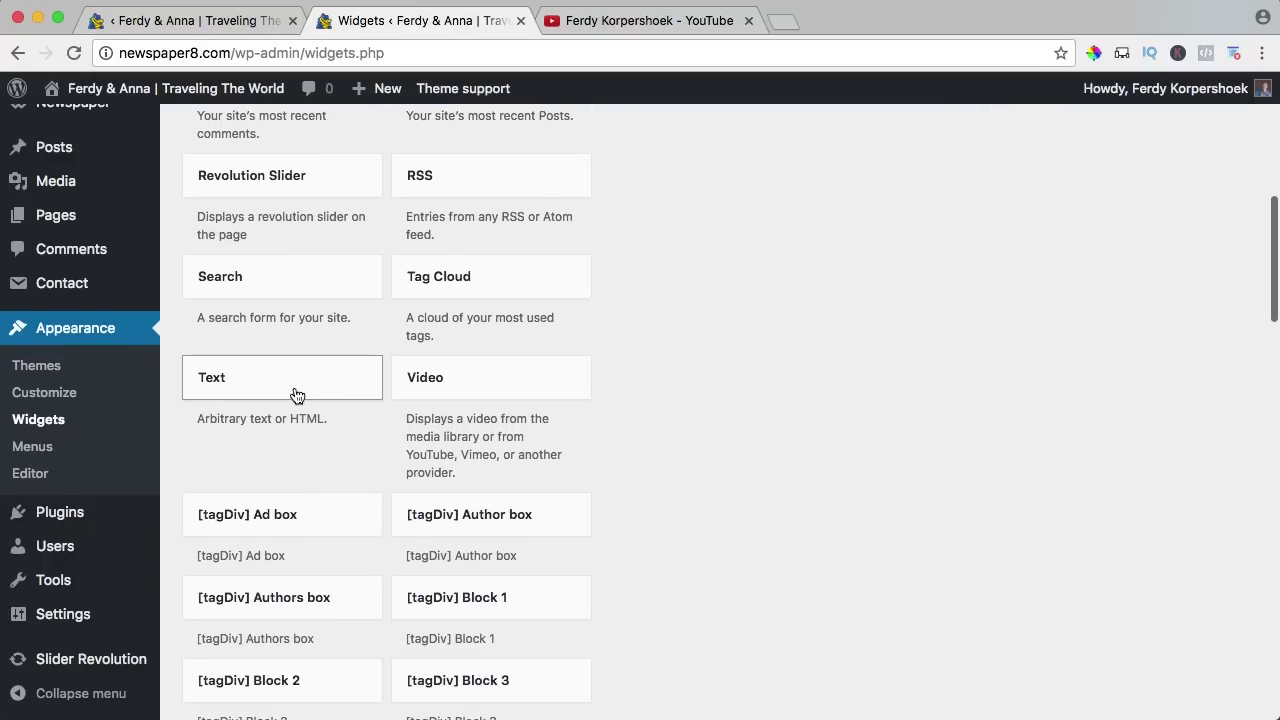
left_click(261, 383)
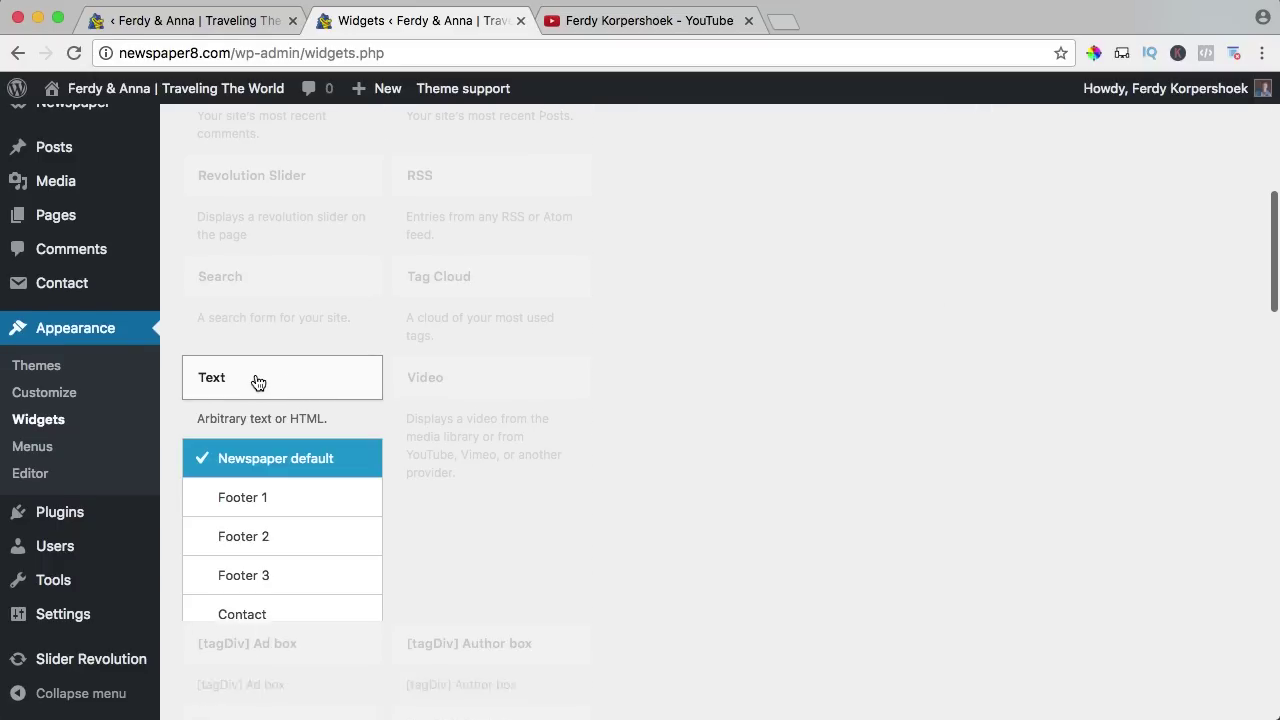
left_click(250, 612)
left_click(320, 659)
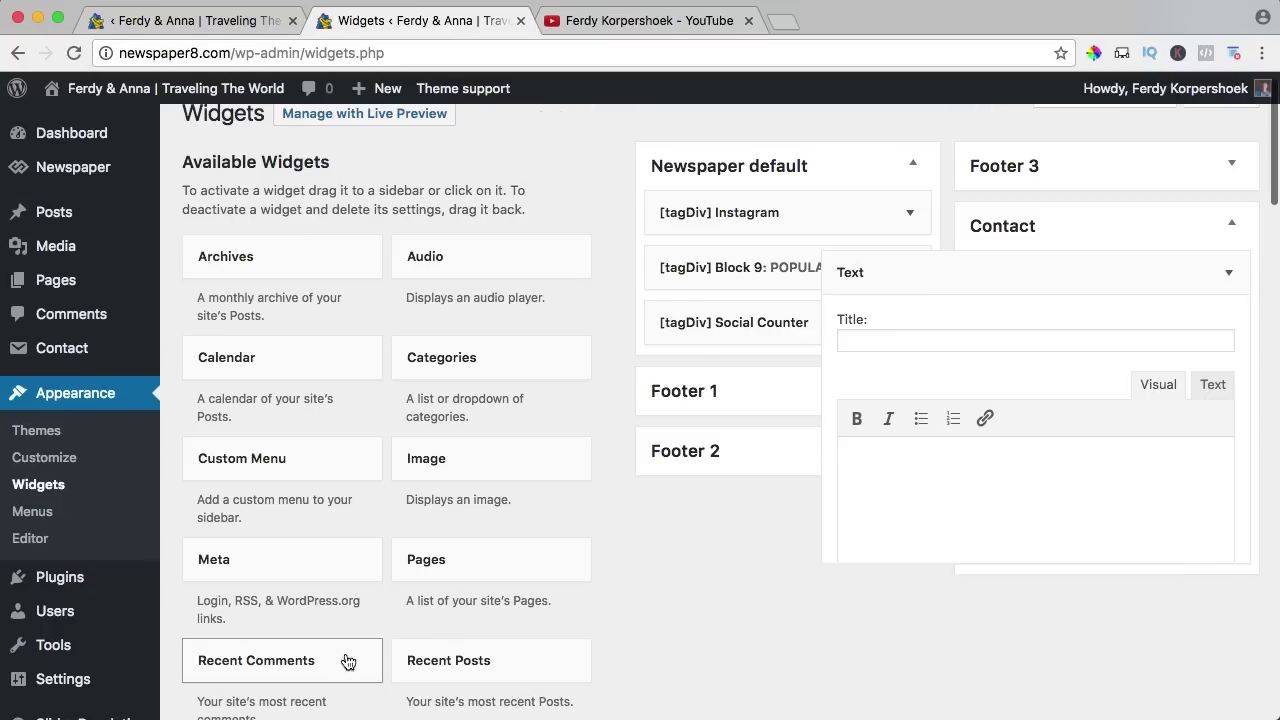
left_click(924, 341)
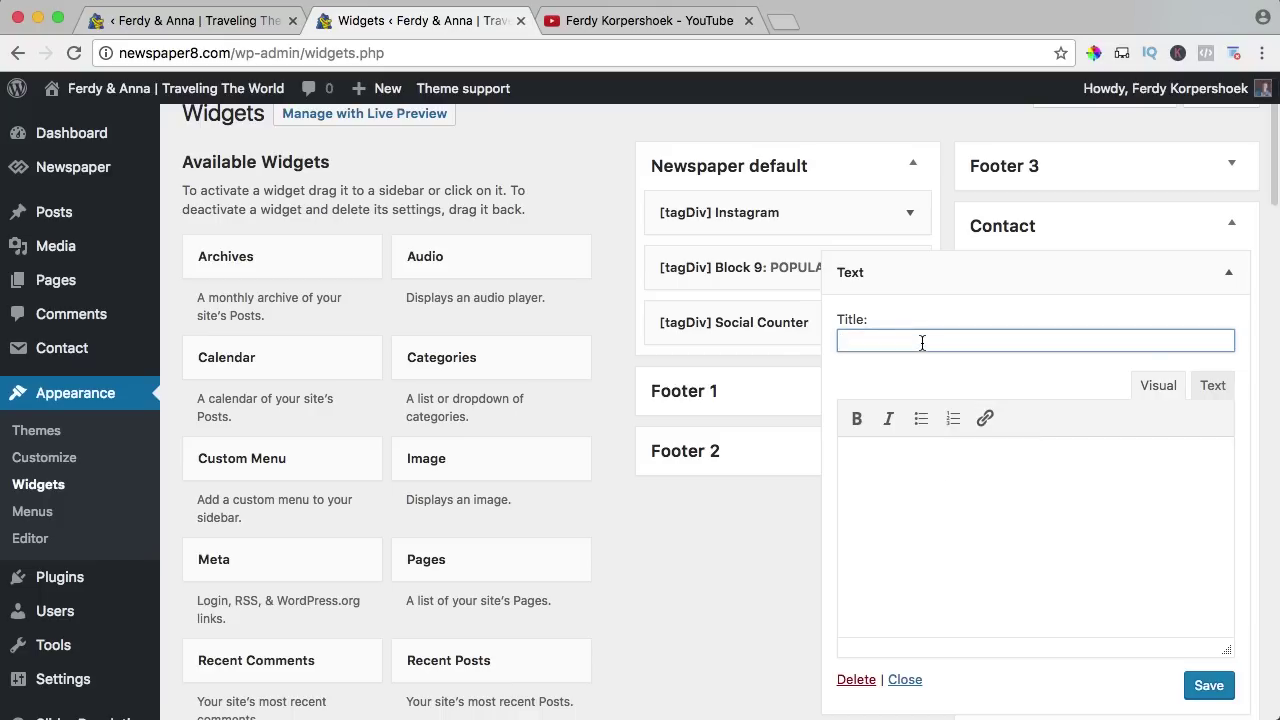
type("Ferdy & Ann")
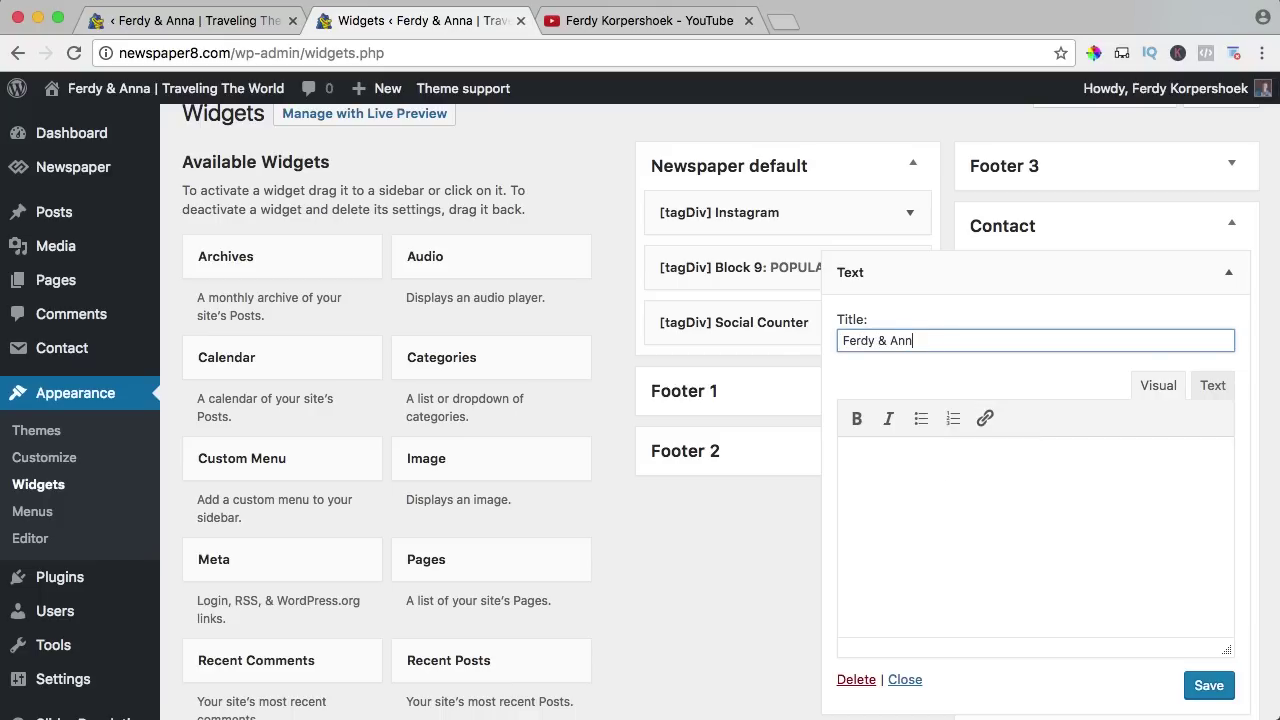
type("a")
key("Tab")
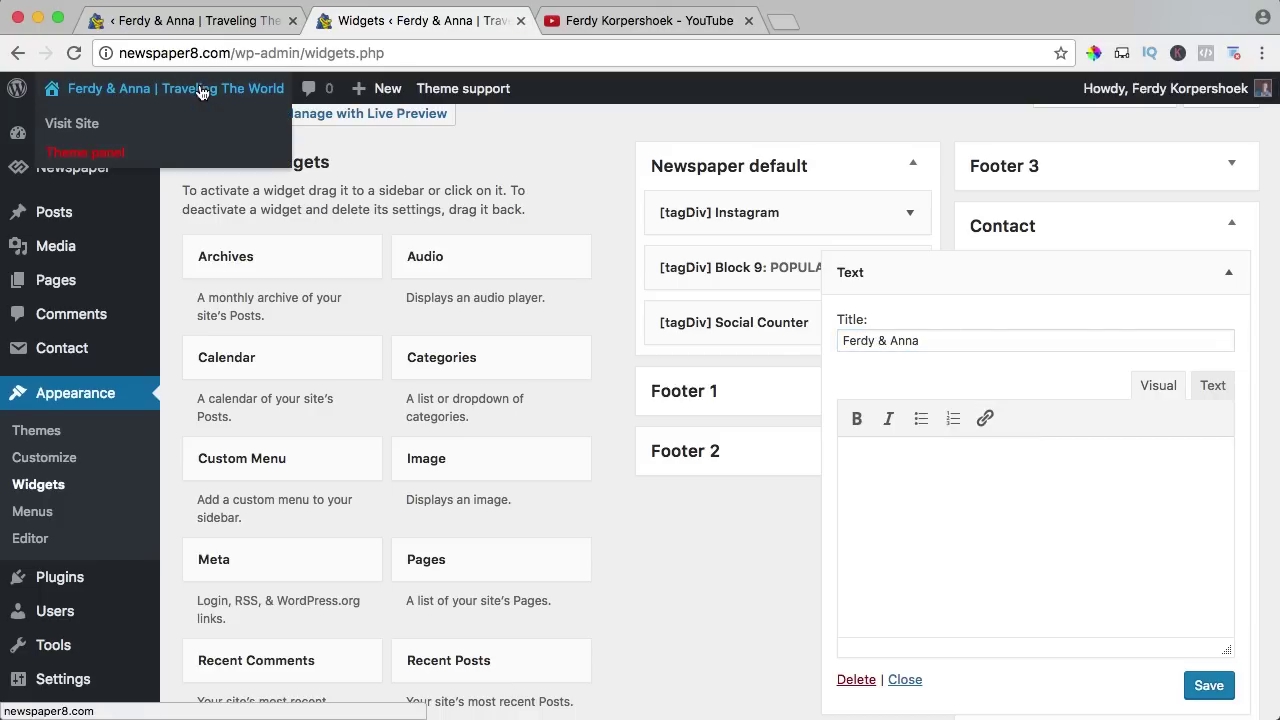
Open the live site in a new tab and scroll down the homepage.
left_click(175, 88, "super")
left_click(630, 28)
scroll(286, 306, "down", 20)
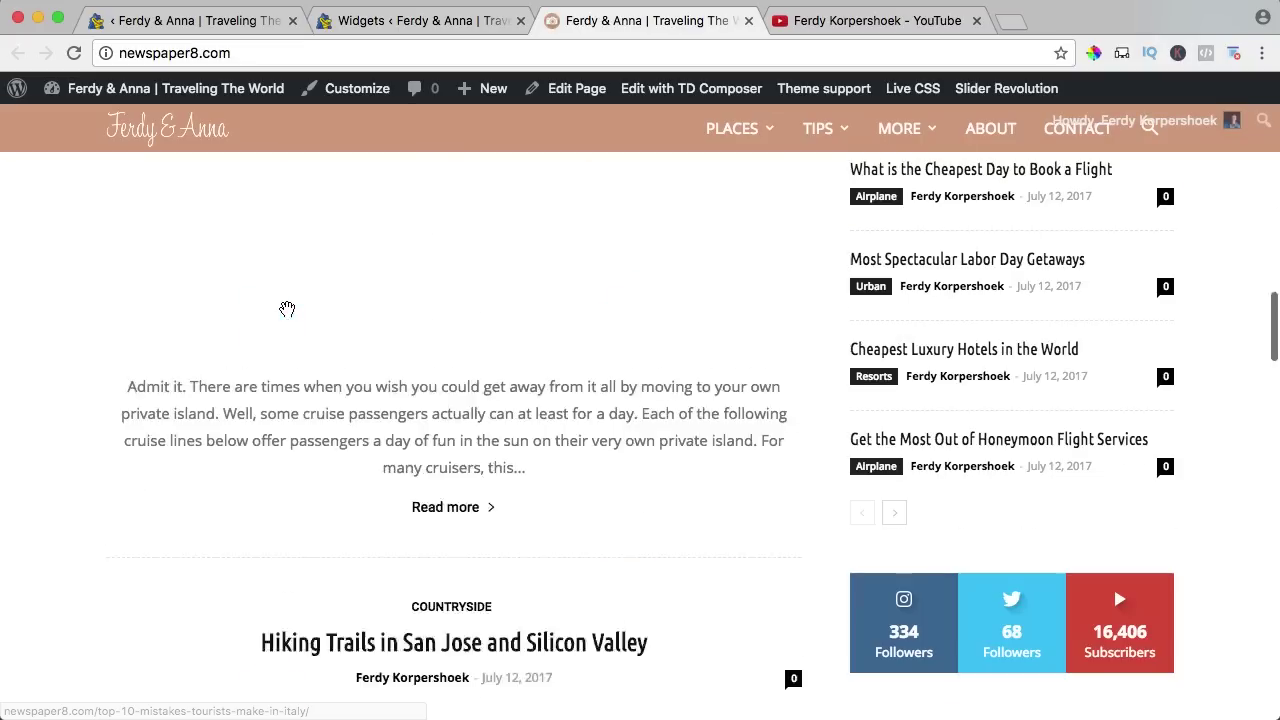
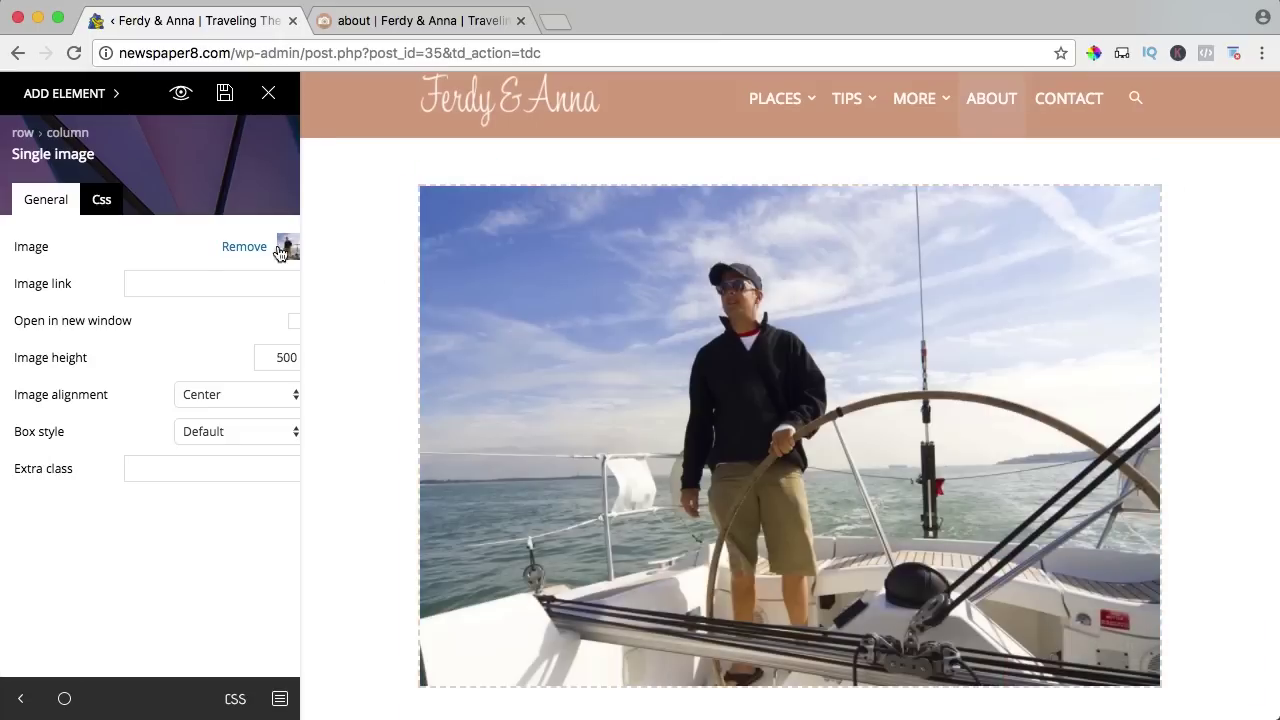
Swap the About page's sailing photo for the uploaded FerdyAnnaKorpershoek.jpg beach photo.
left_click(244, 247)
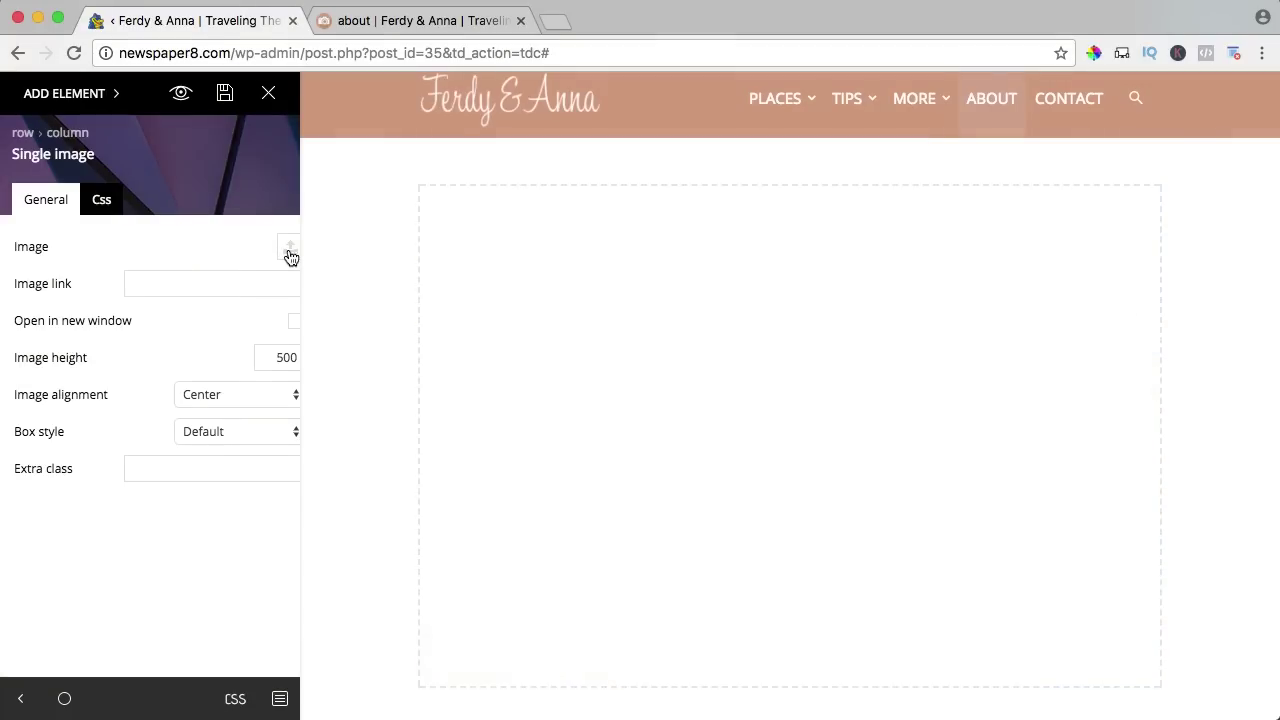
left_click(289, 252)
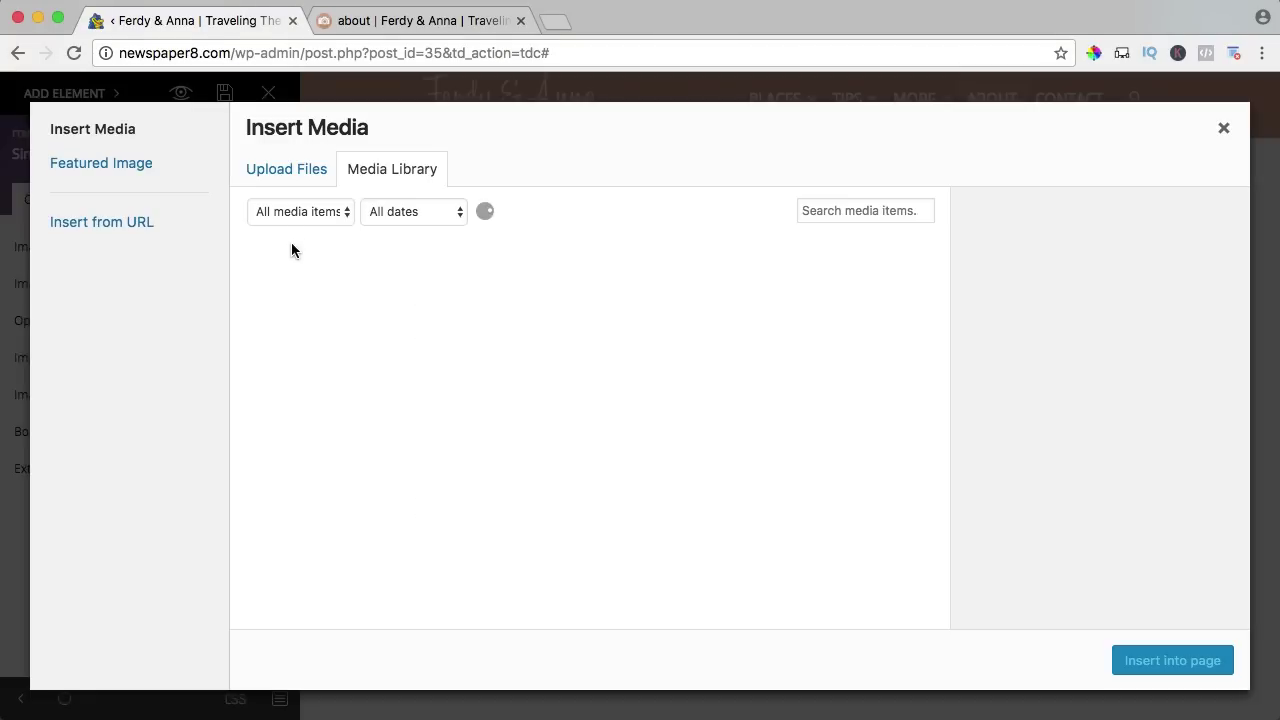
left_click(287, 177)
left_click(735, 428)
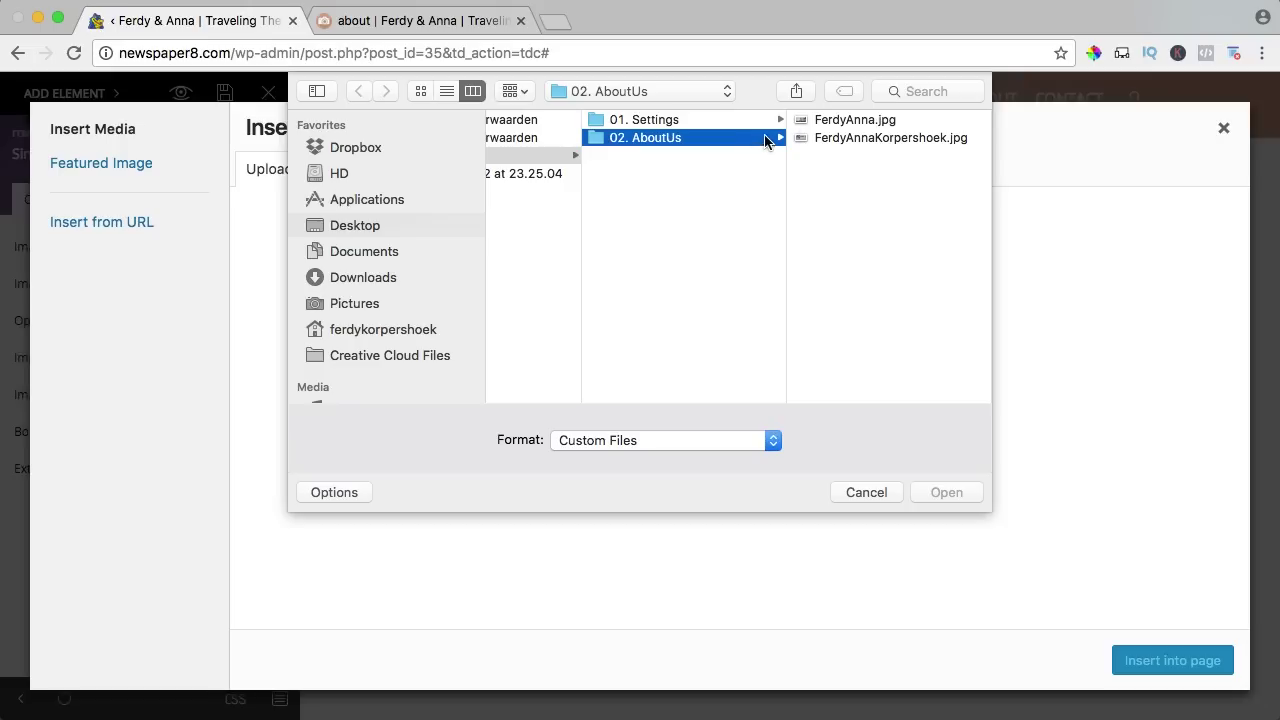
left_click(858, 120)
key("Down")
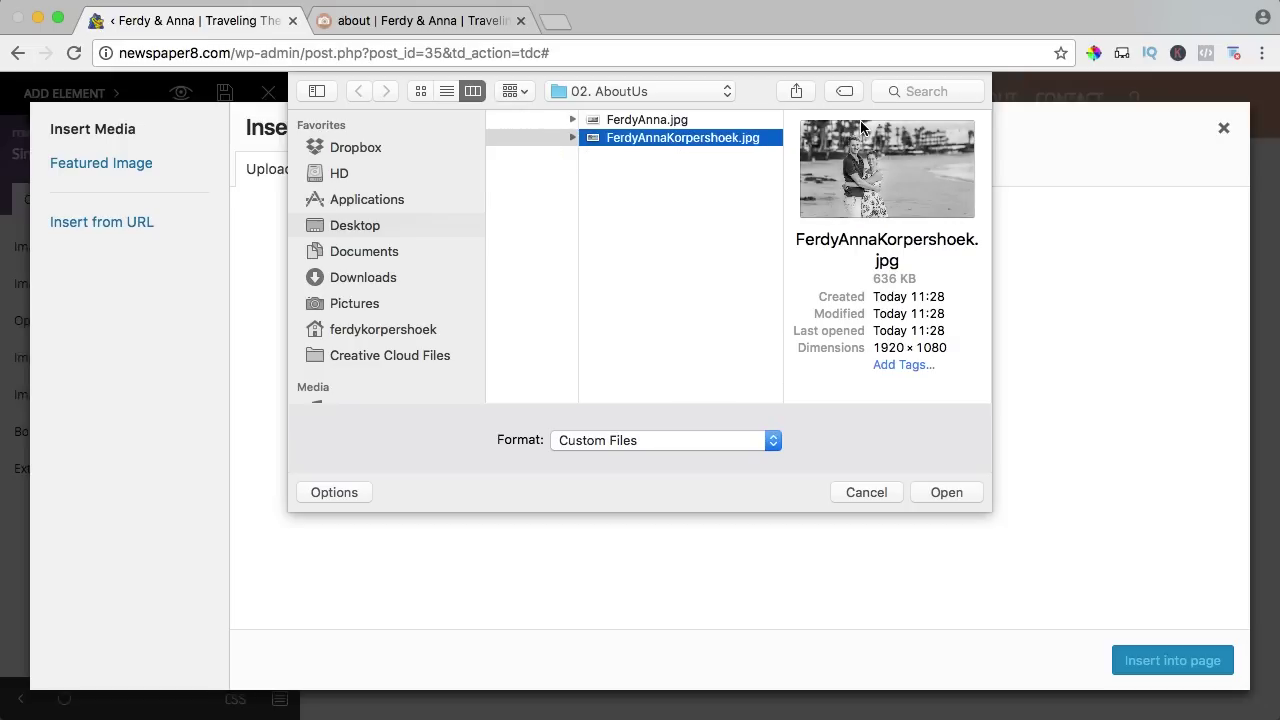
left_click(962, 486)
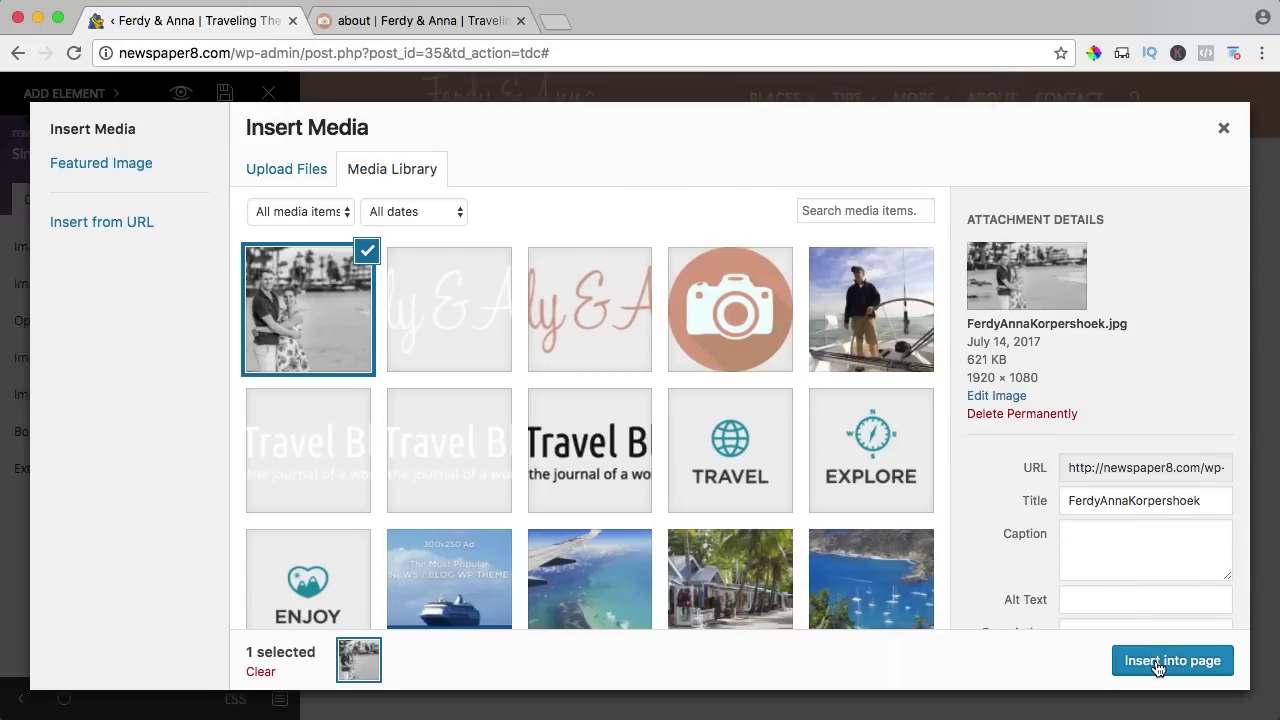
left_click(1158, 664)
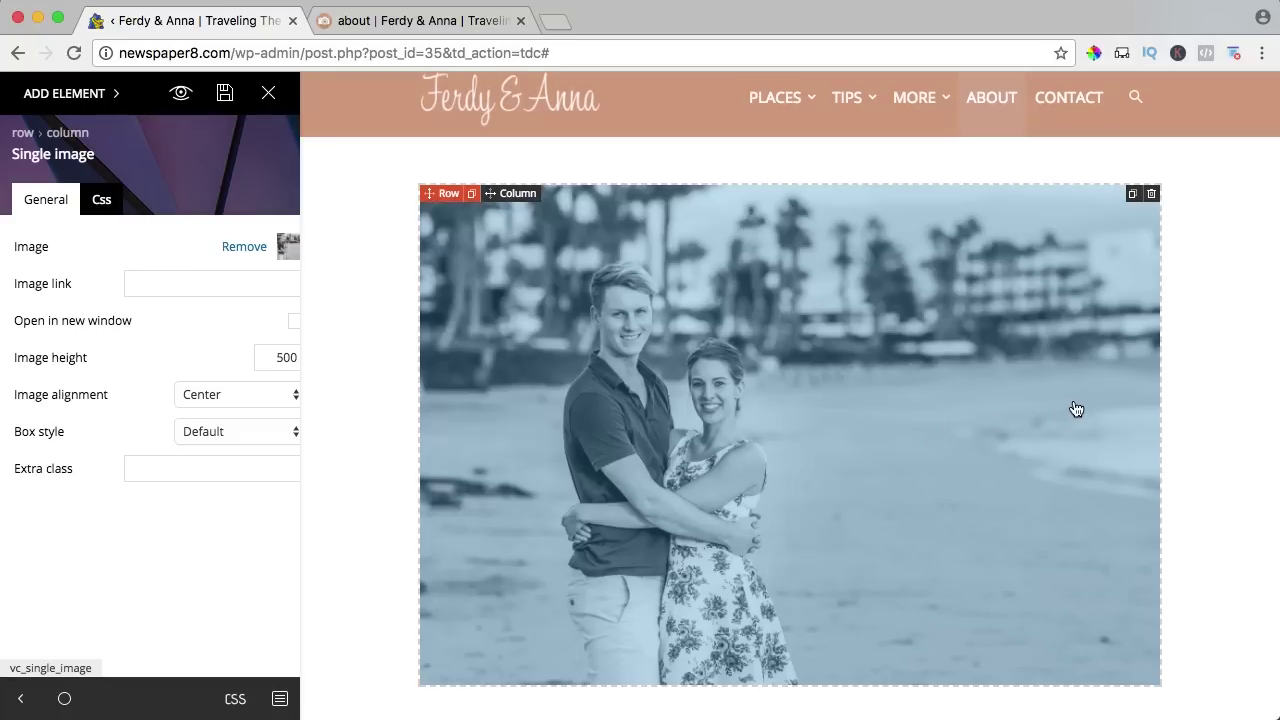
Rewrite the About intro to introduce the couple by name, with 'we've been' traveling and 'our passions'.
scroll(1072, 410, "down", 5)
left_click(745, 371)
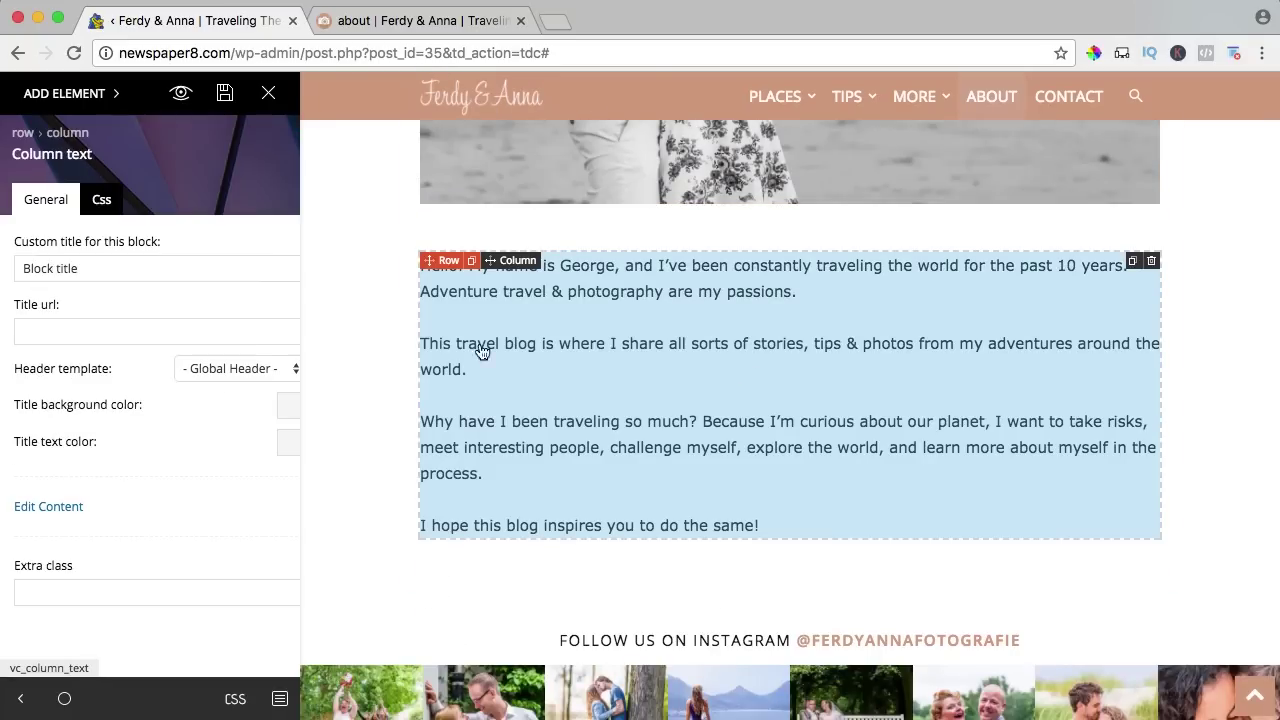
left_click(30, 511)
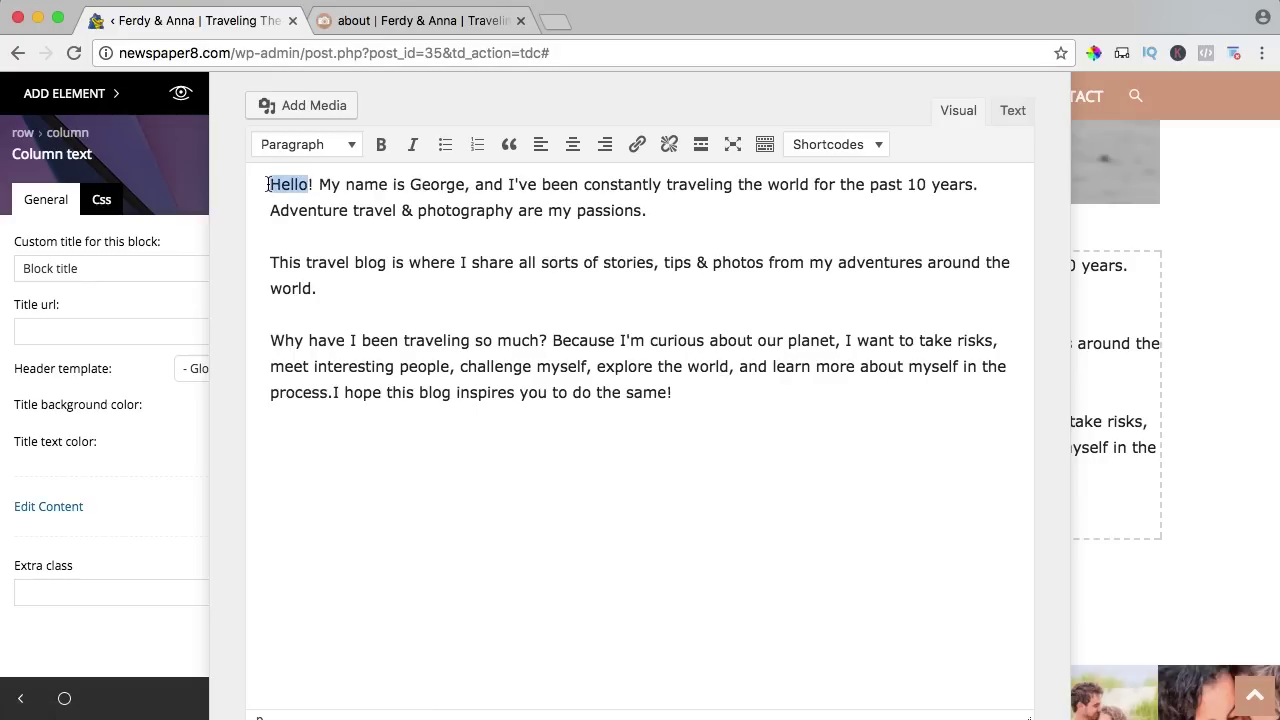
type("Hi there")
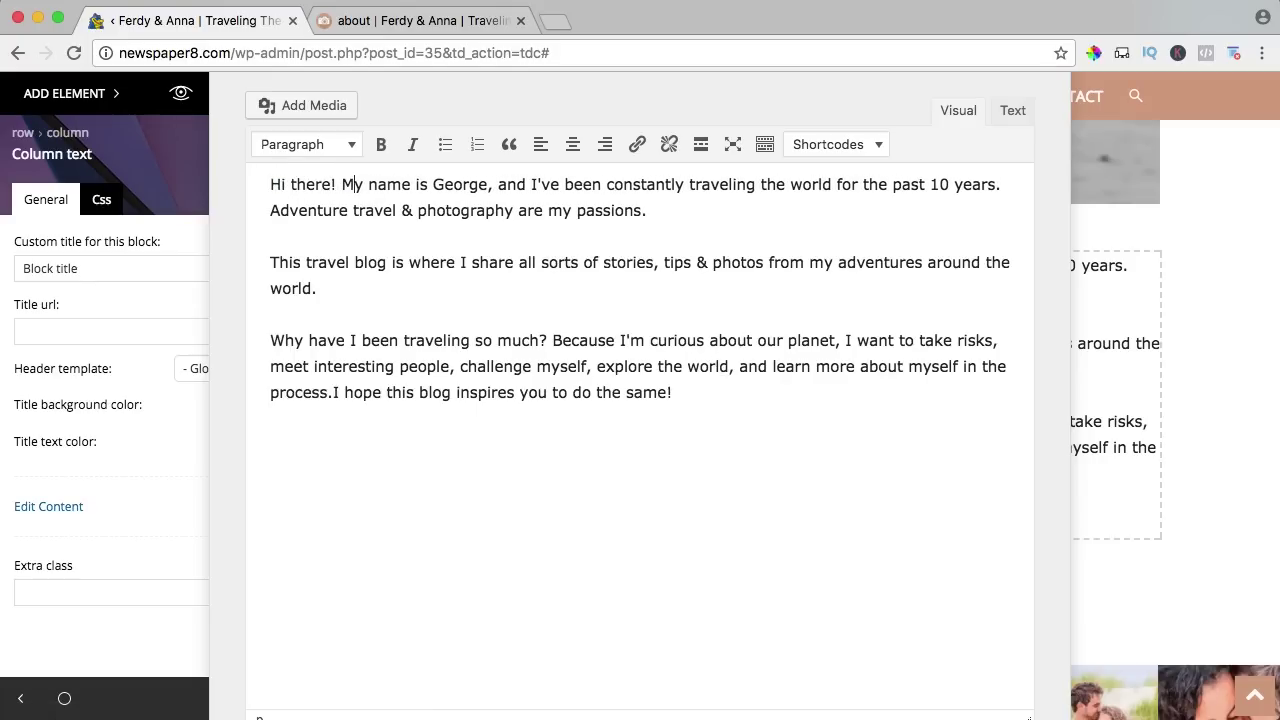
key("BackSpace")
type("We are ")
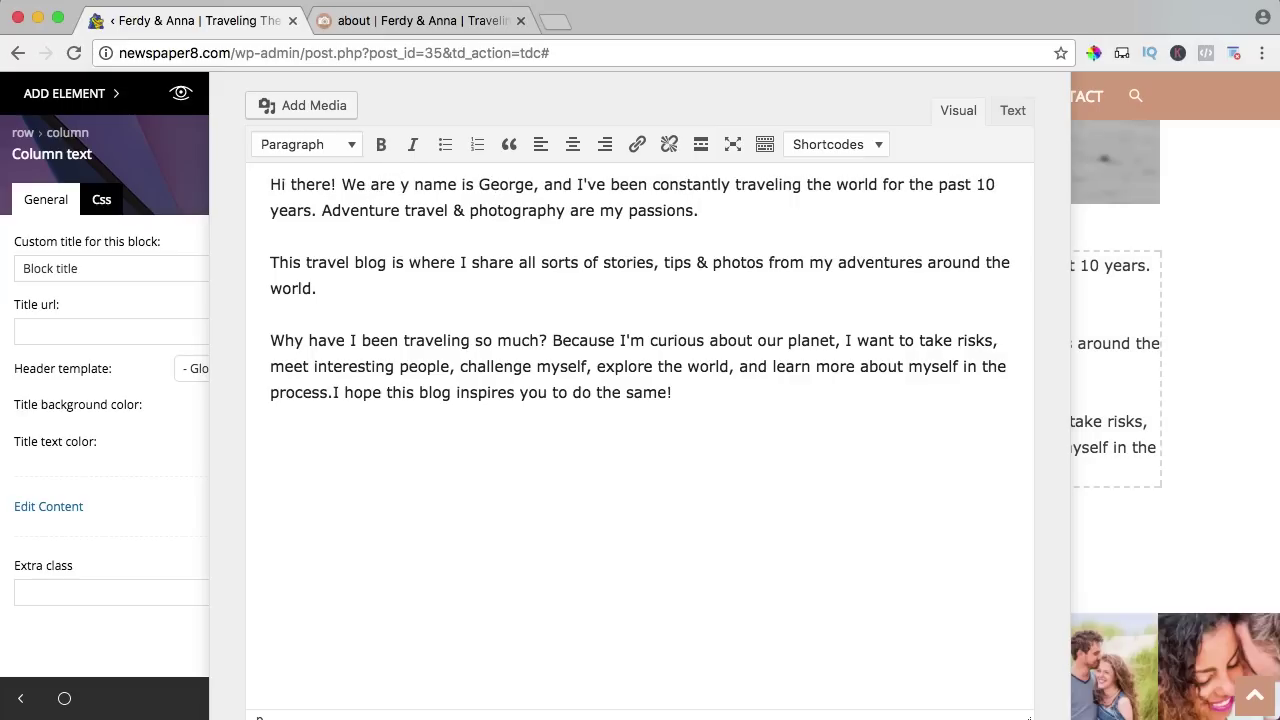
type("Ferdy & Ann")
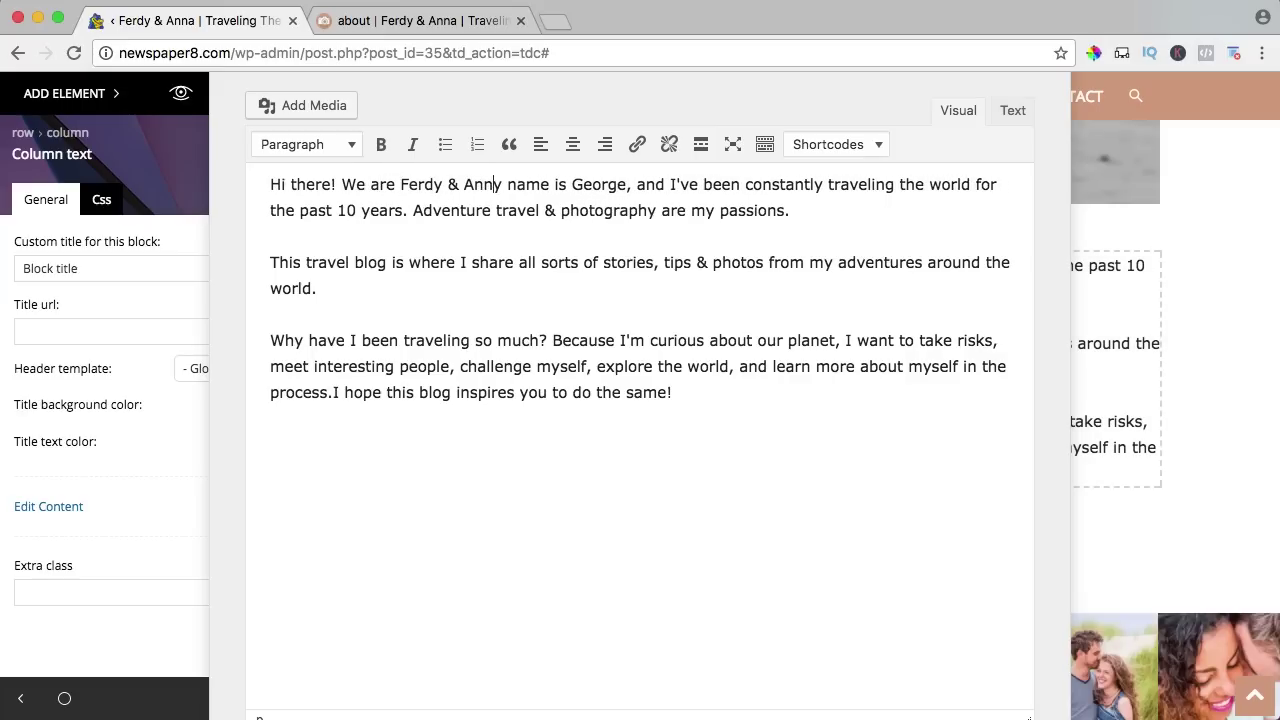
type("a Korpershoek")
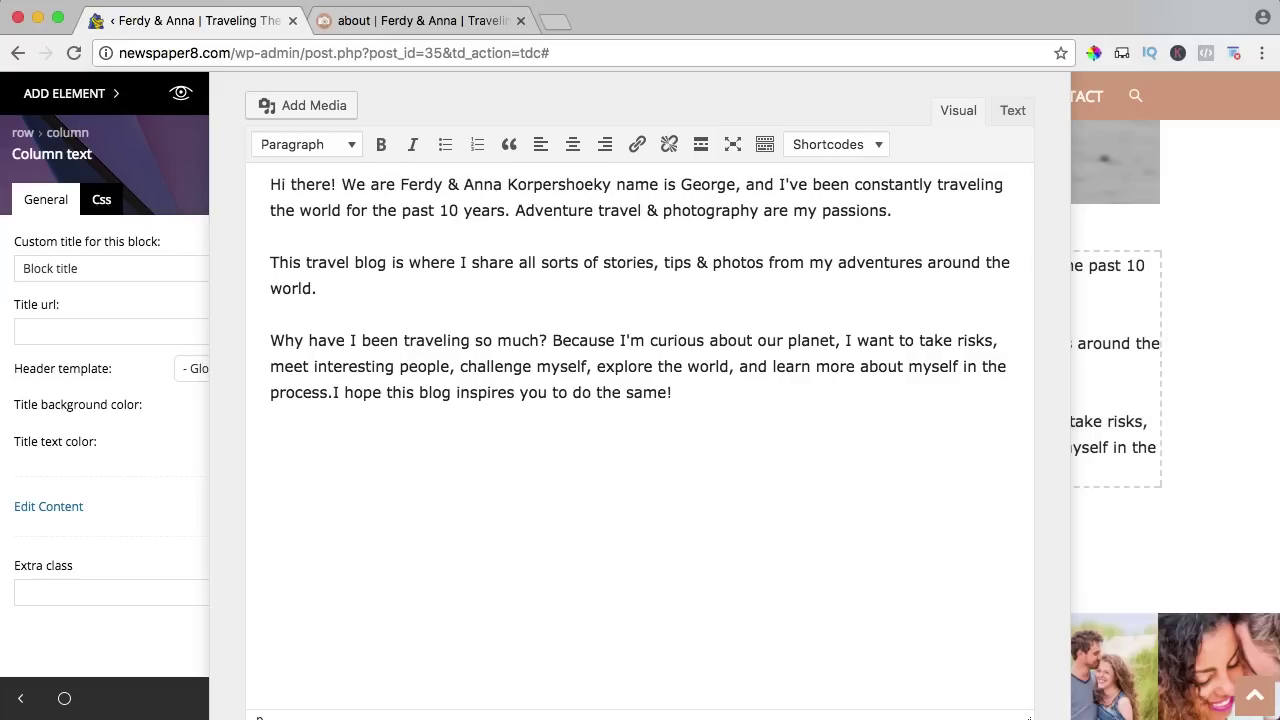
key("Delete")
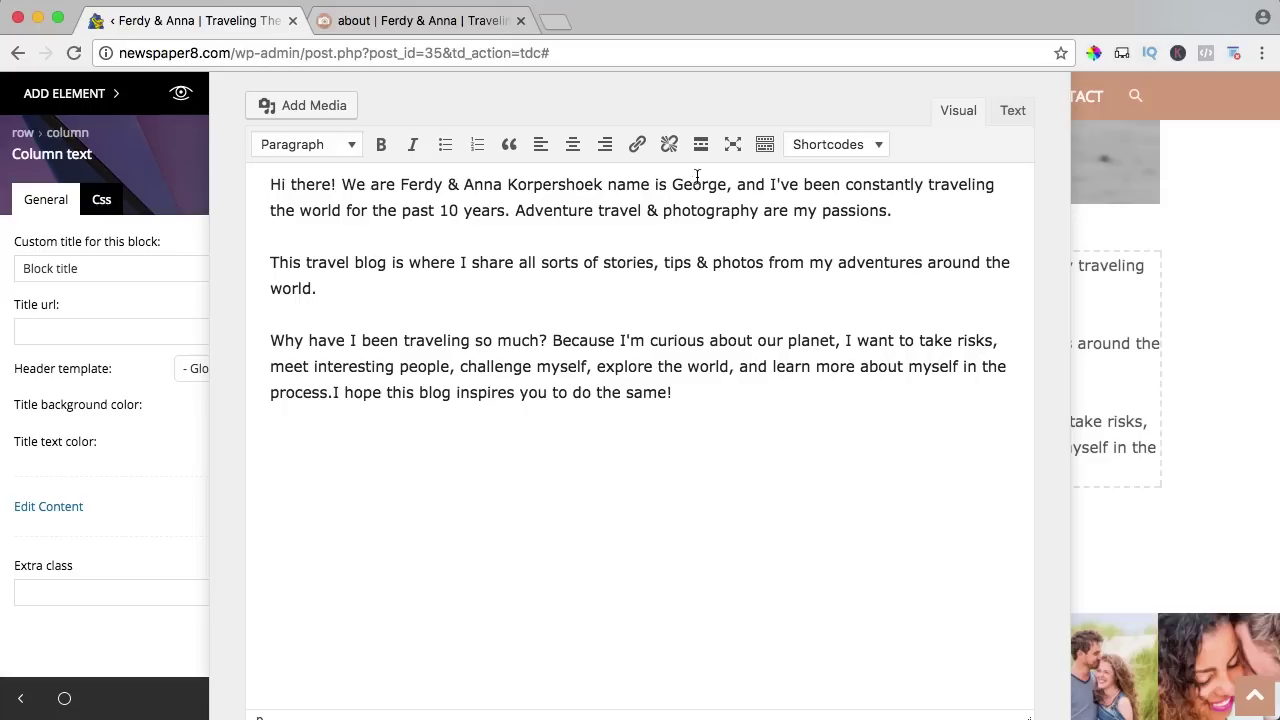
left_click_drag(710, 186, 604, 186)
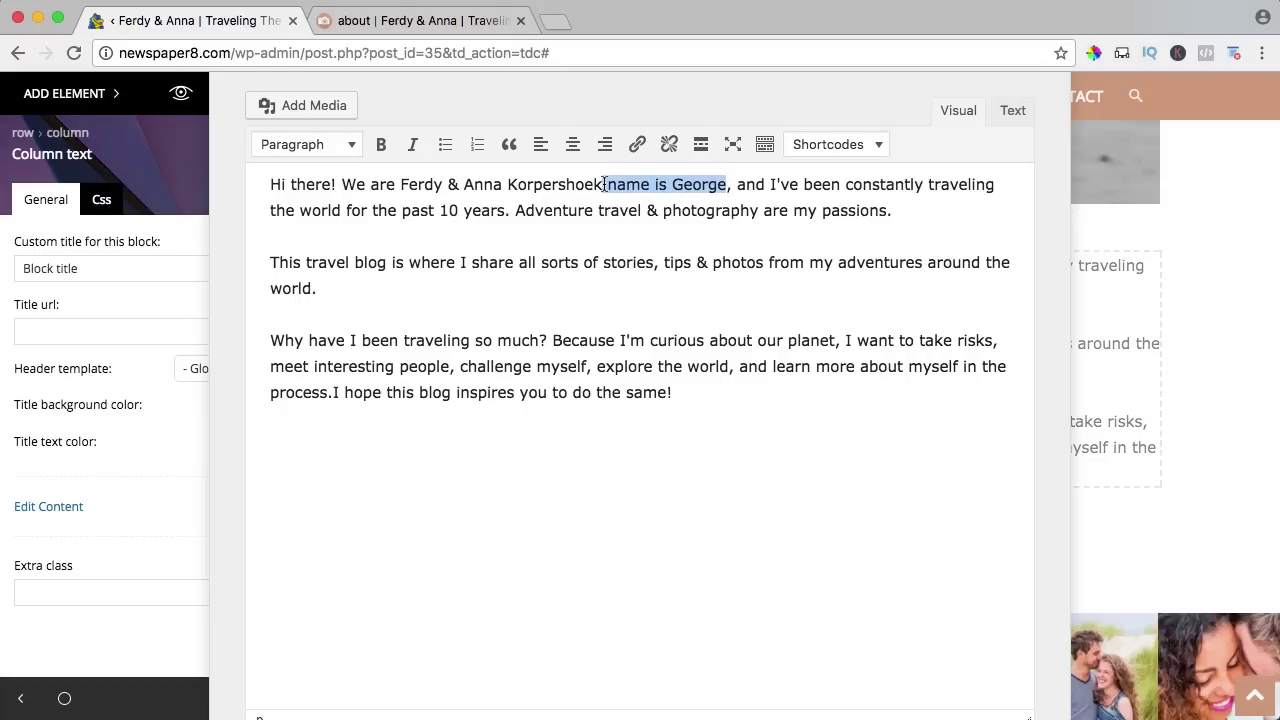
key("BackSpace")
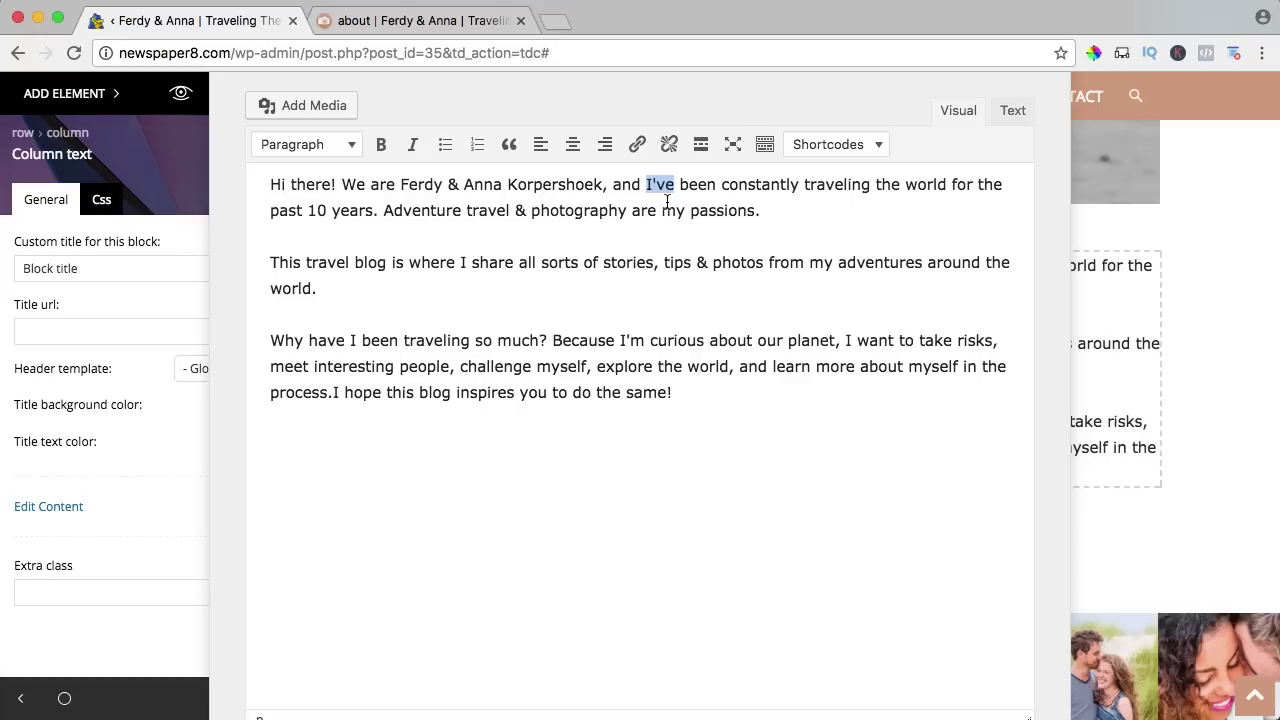
type("we've")
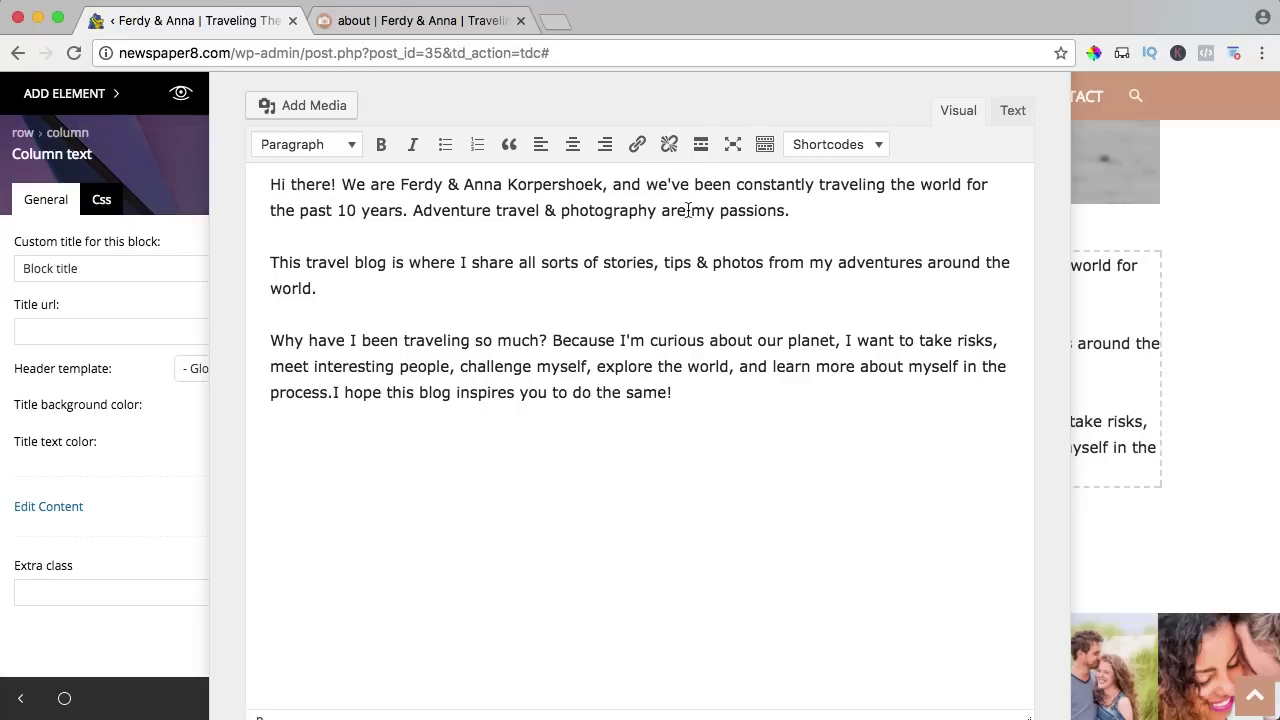
type("our")
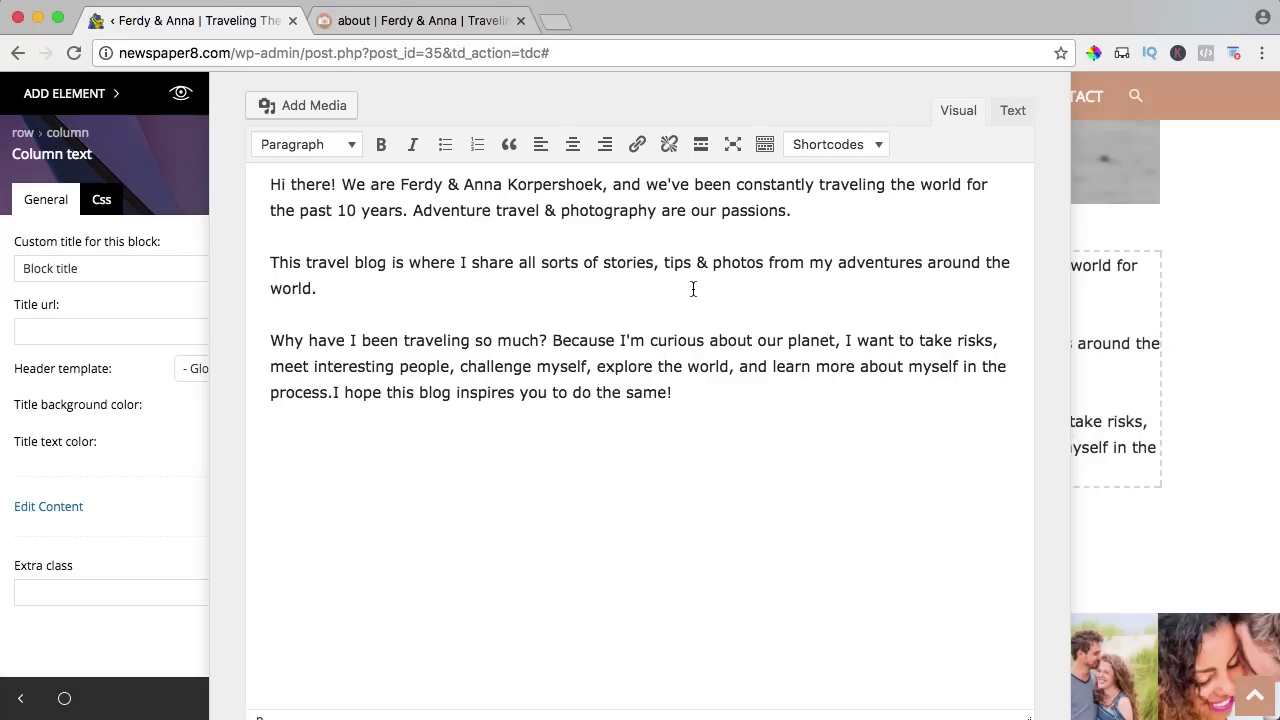
left_click(1187, 277)
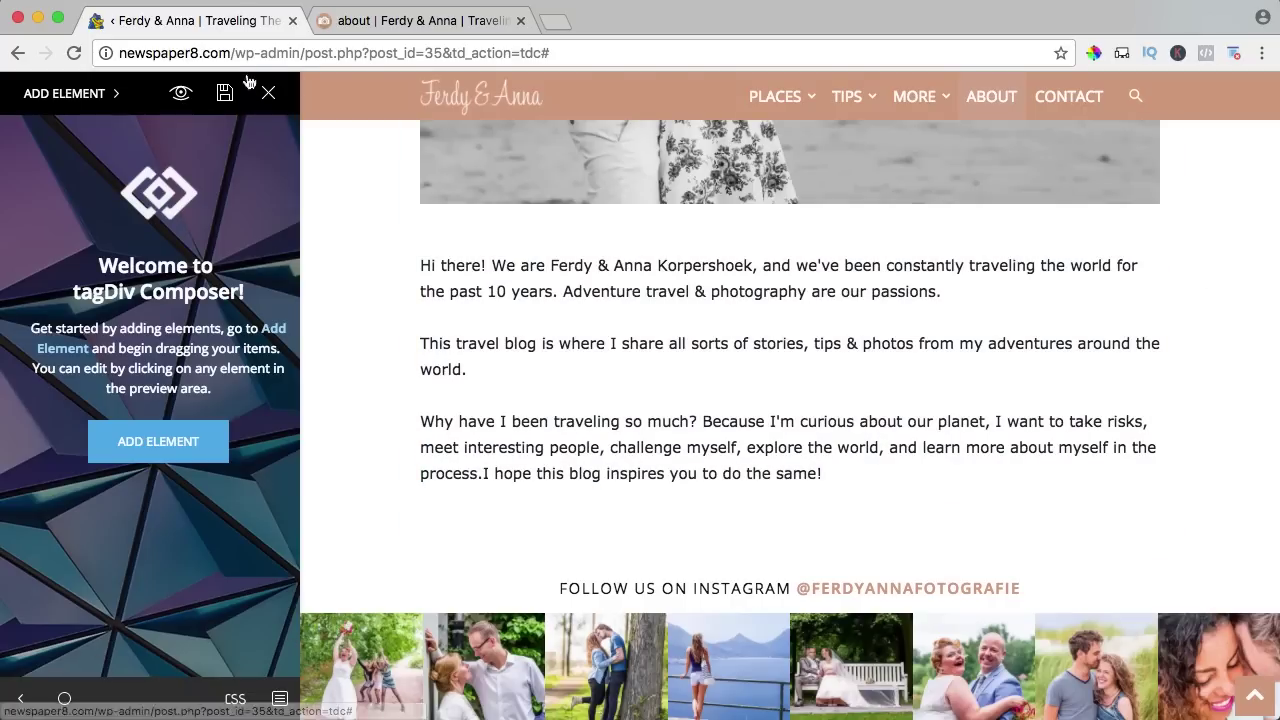
Save the About page in the builder, change its permalink to about-us, and update it.
left_click(225, 93)
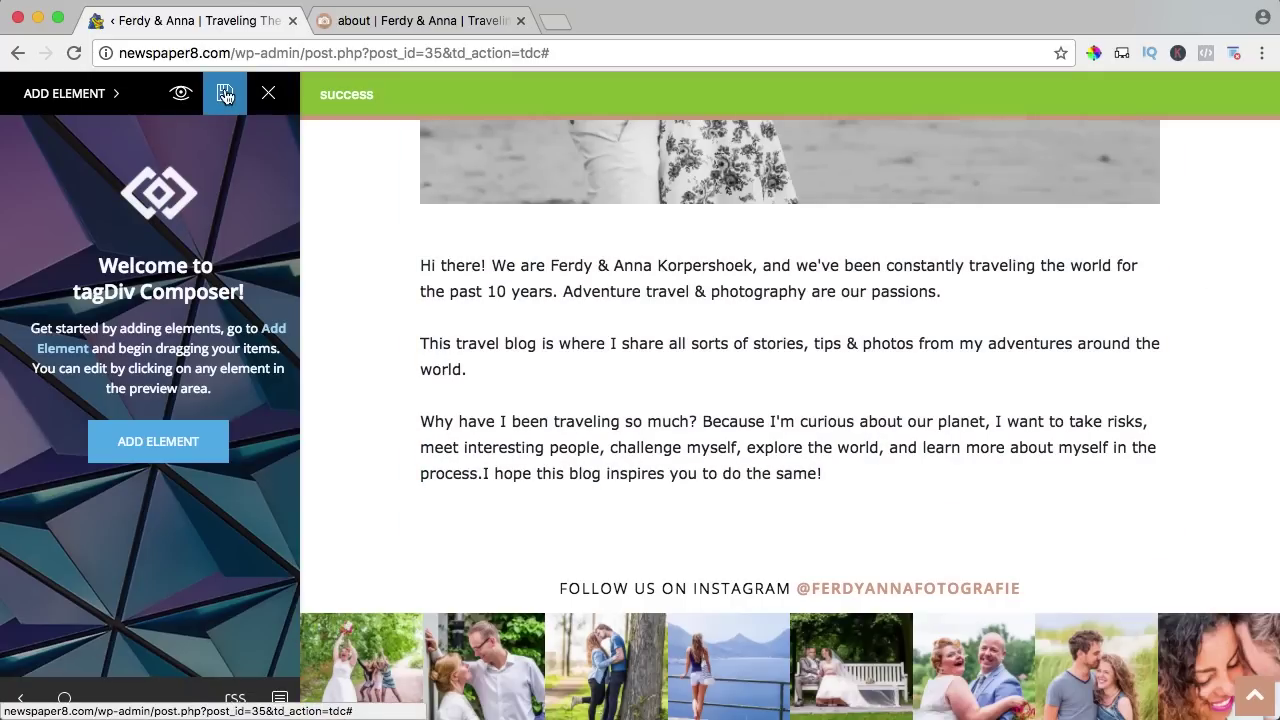
left_click(267, 94)
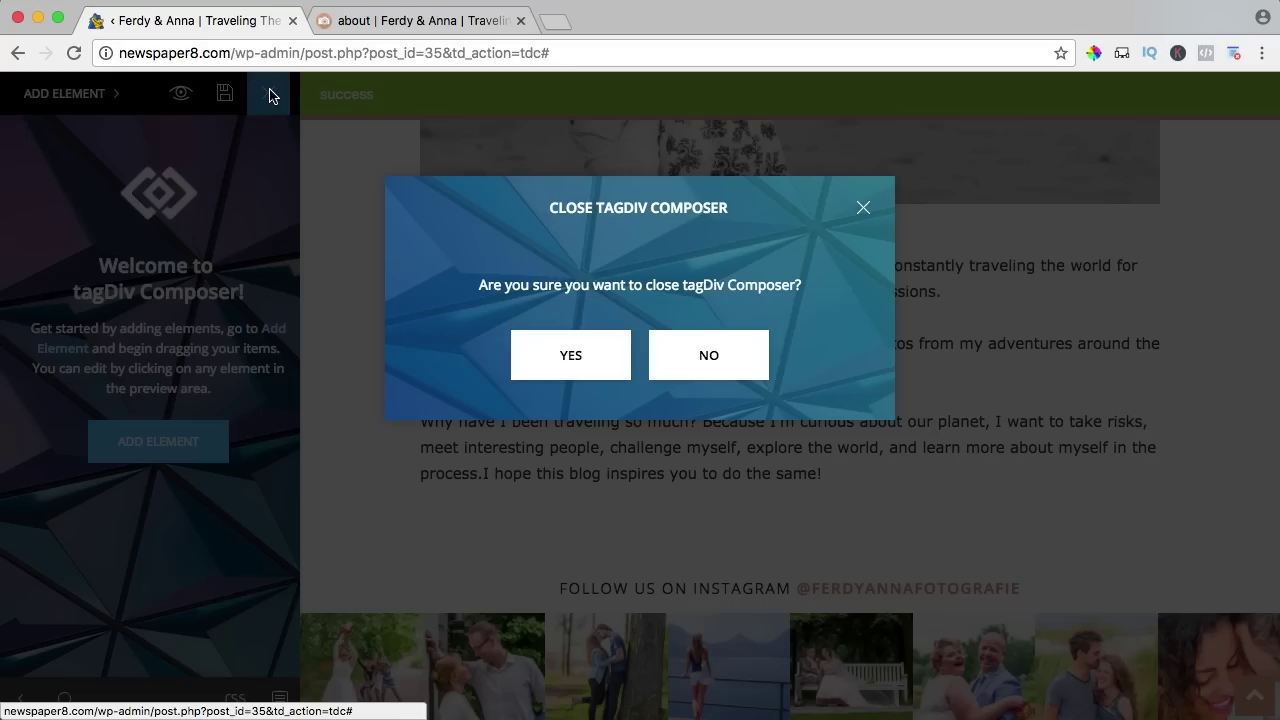
left_click(572, 358)
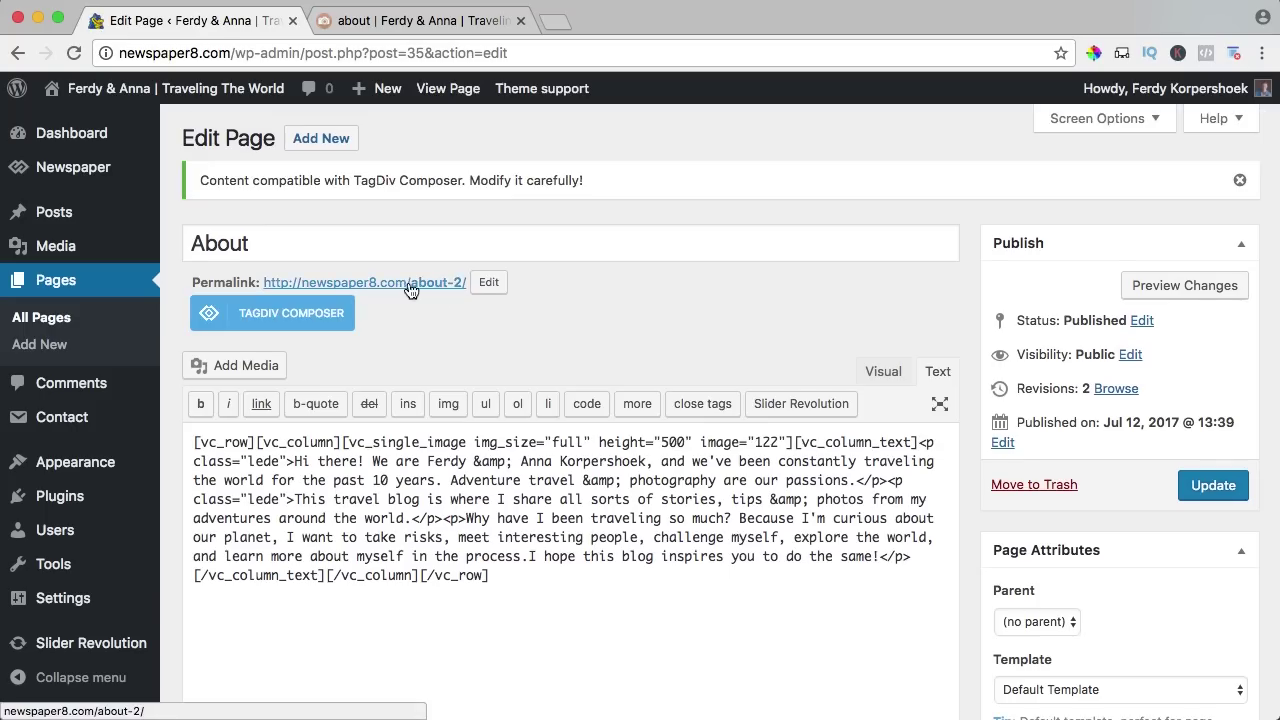
left_click(477, 283)
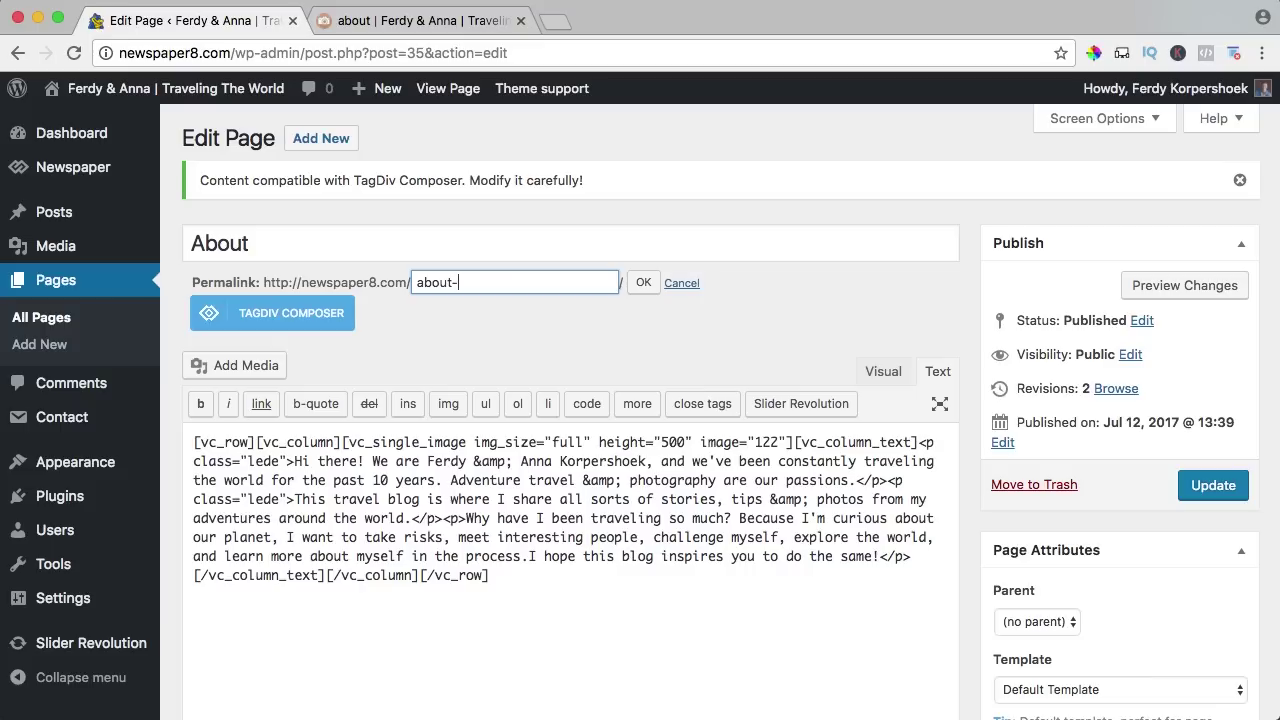
left_click(645, 288)
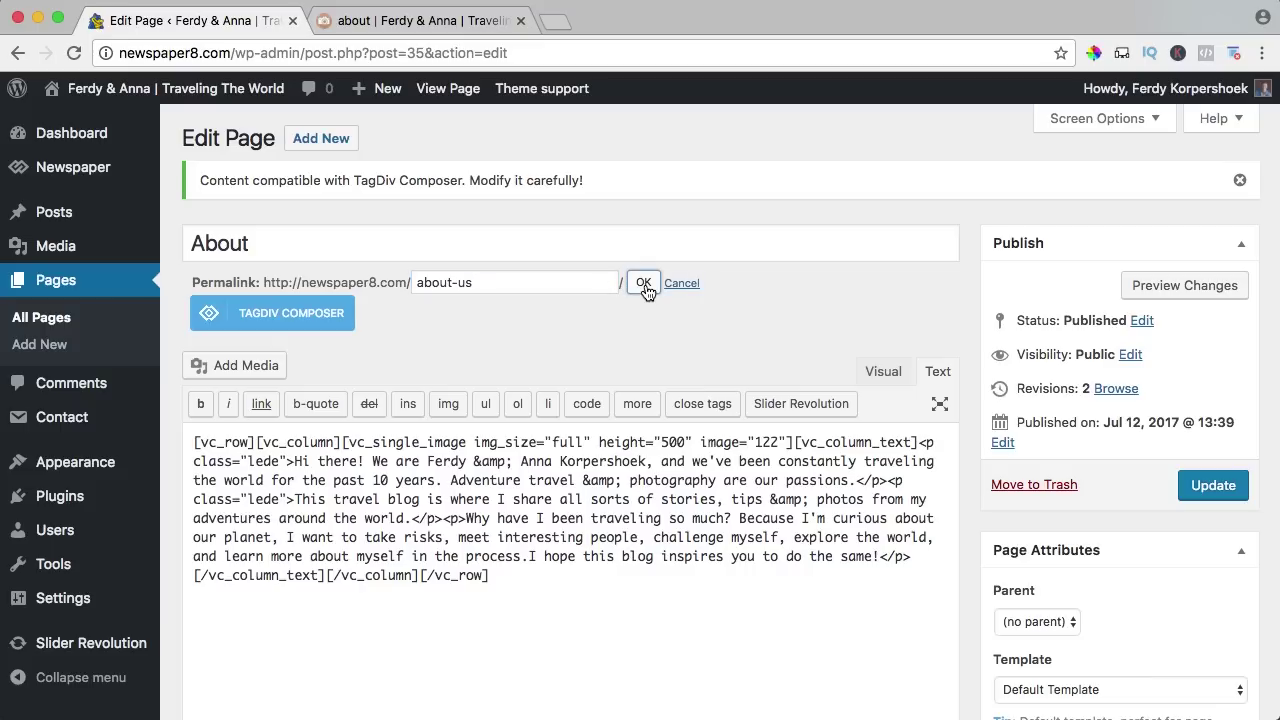
left_click(1214, 490)
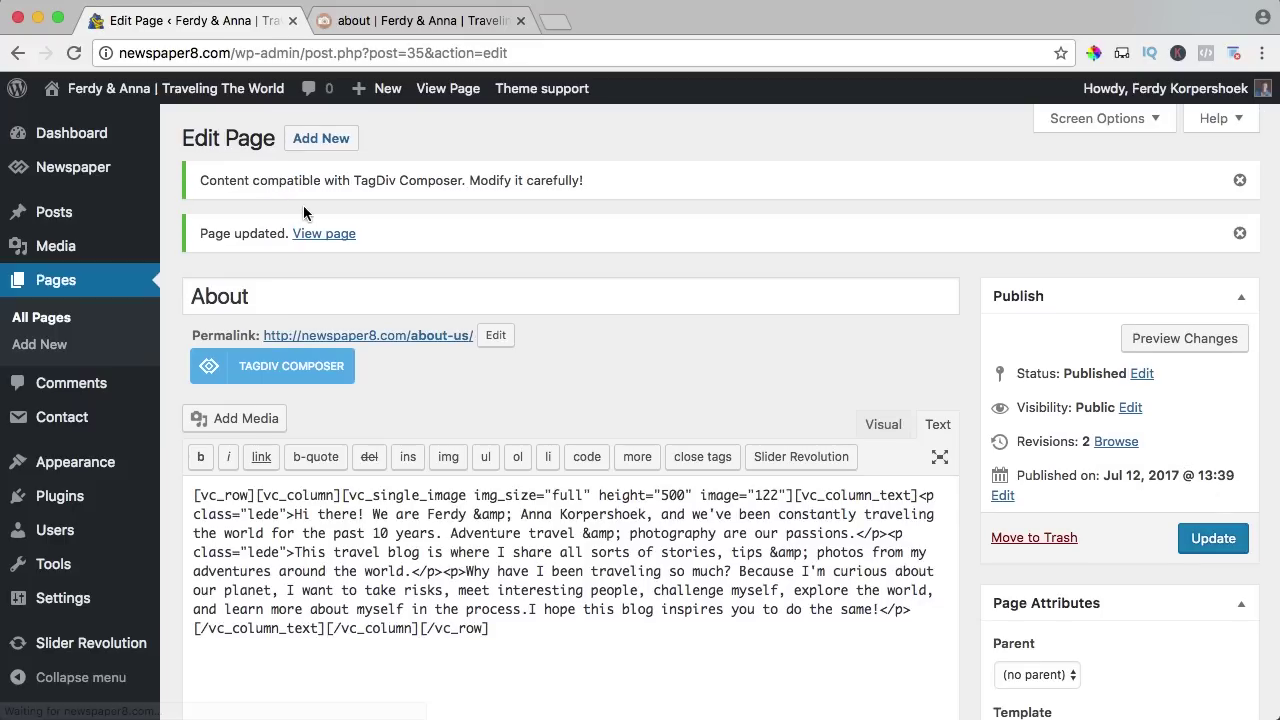
left_click(215, 93)
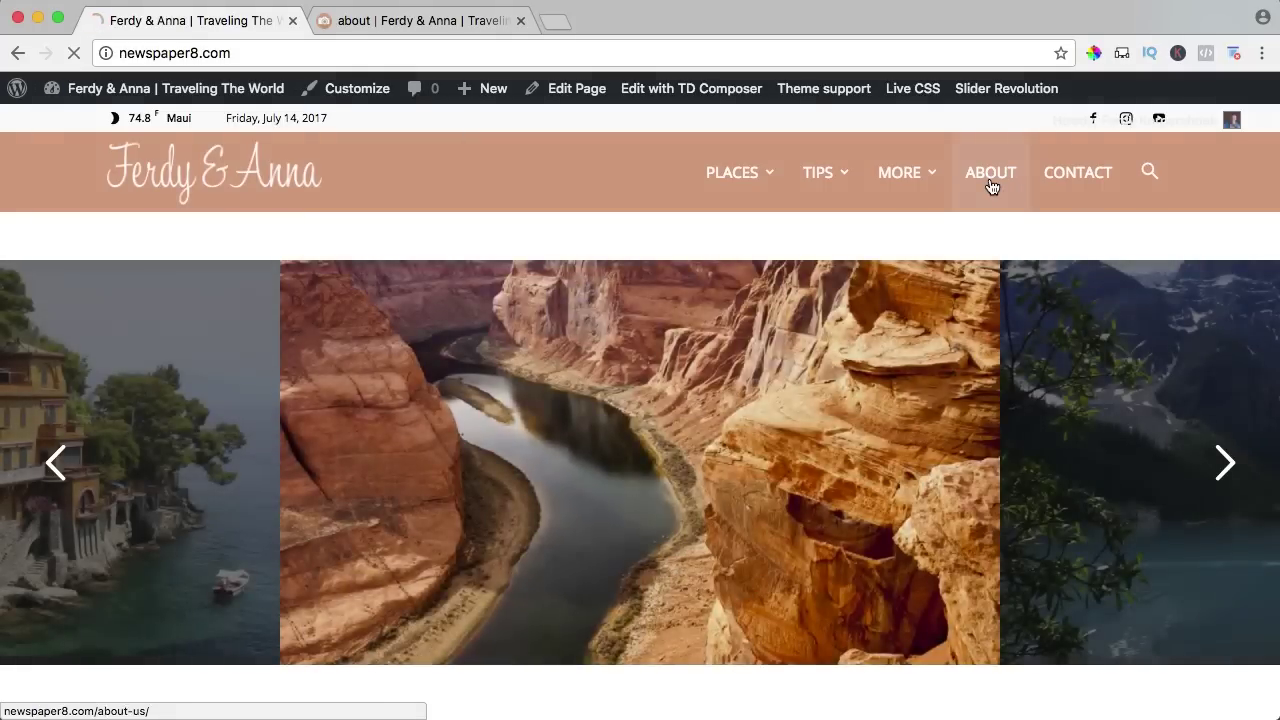
Open the live About page at about-us and scroll through it to review the footer.
left_click(990, 178)
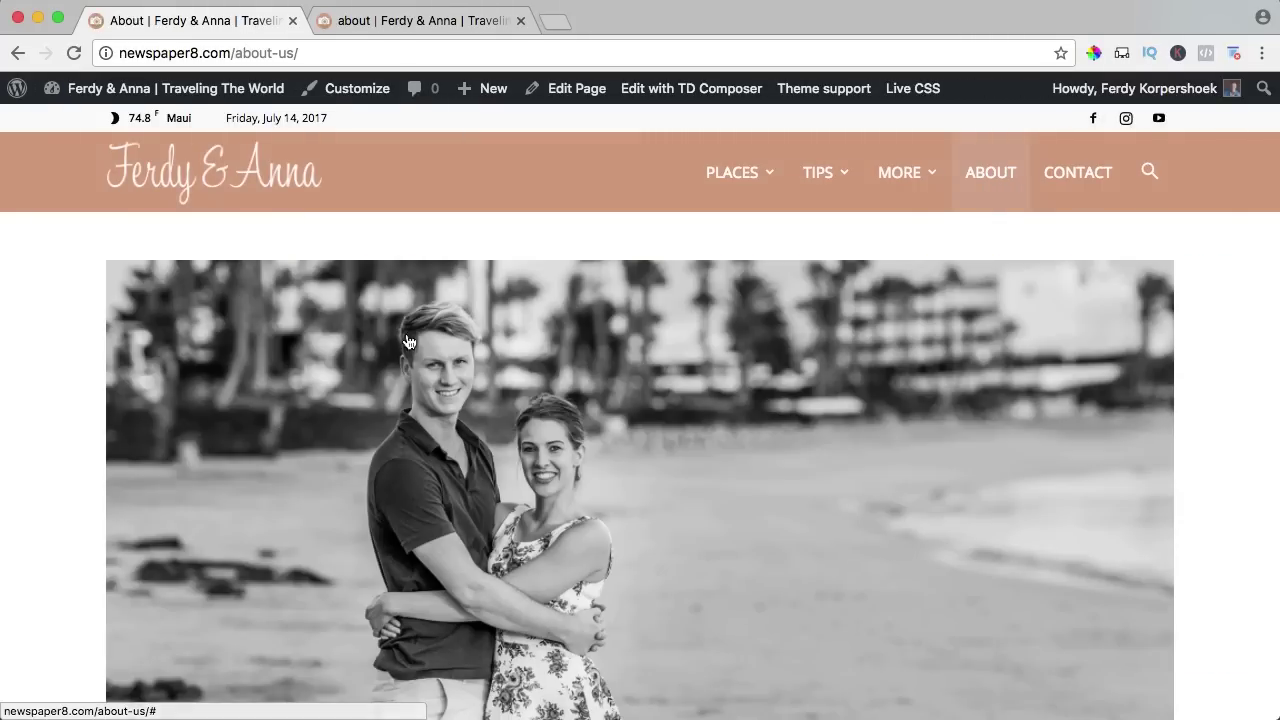
scroll(343, 240, "down", 10)
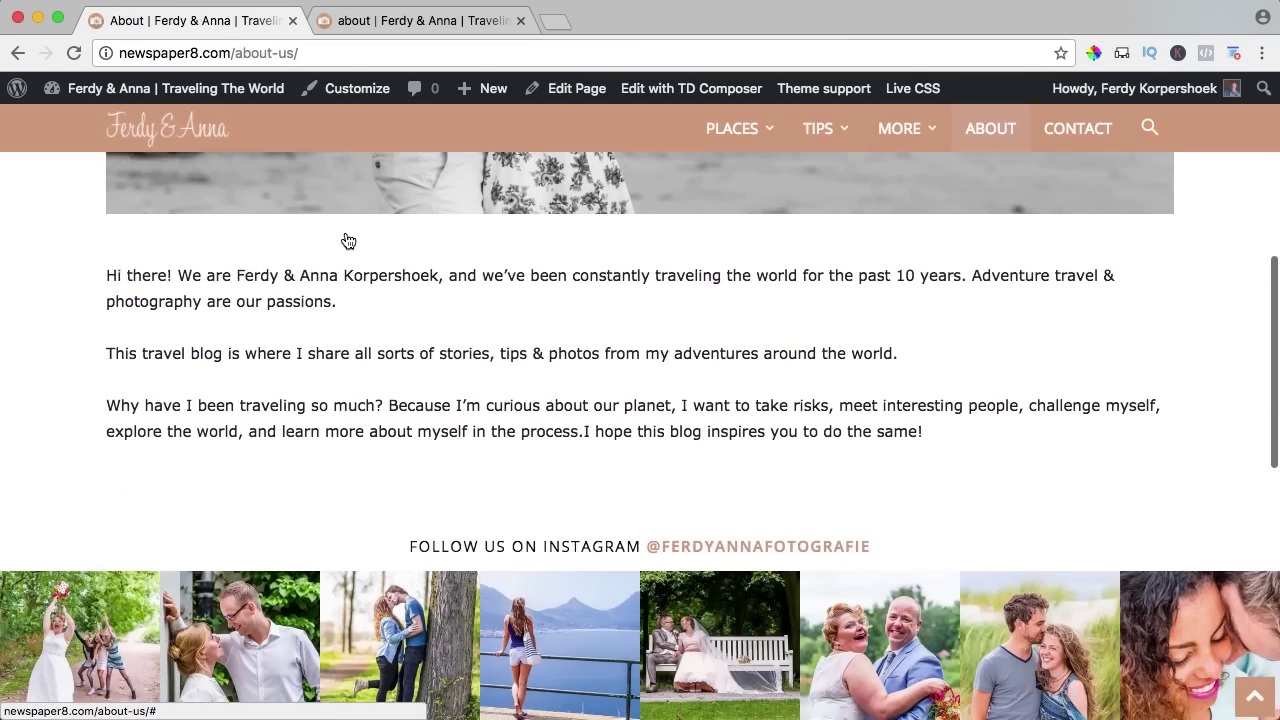
scroll(345, 234, "up", 6)
scroll(345, 243, "down", 4)
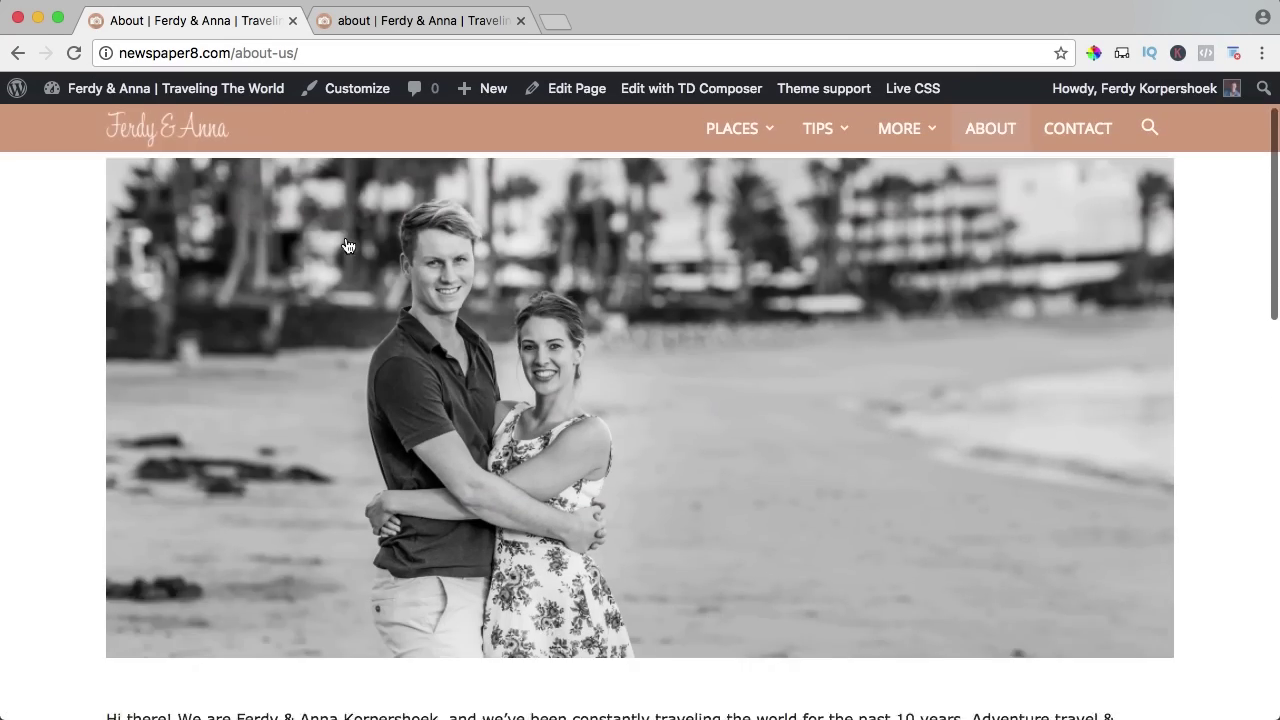
scroll(345, 245, "down", 6)
scroll(345, 245, "up", 8)
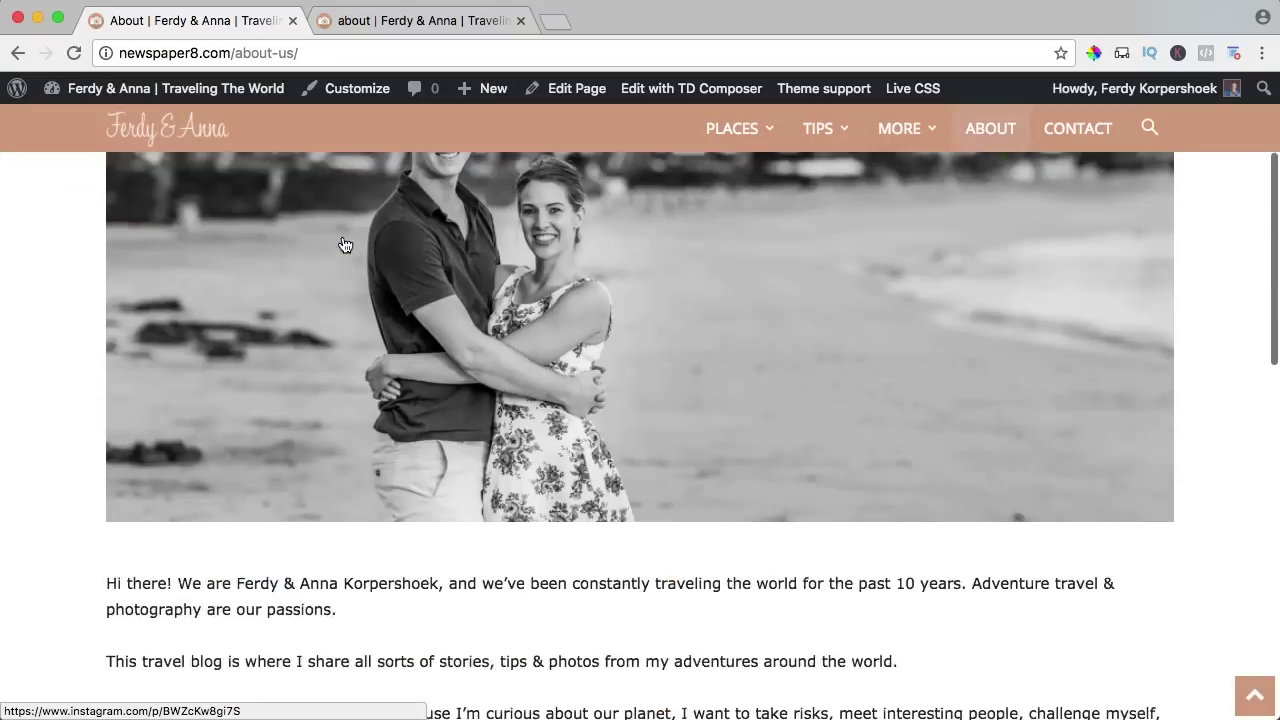
scroll(344, 245, "up", 3)
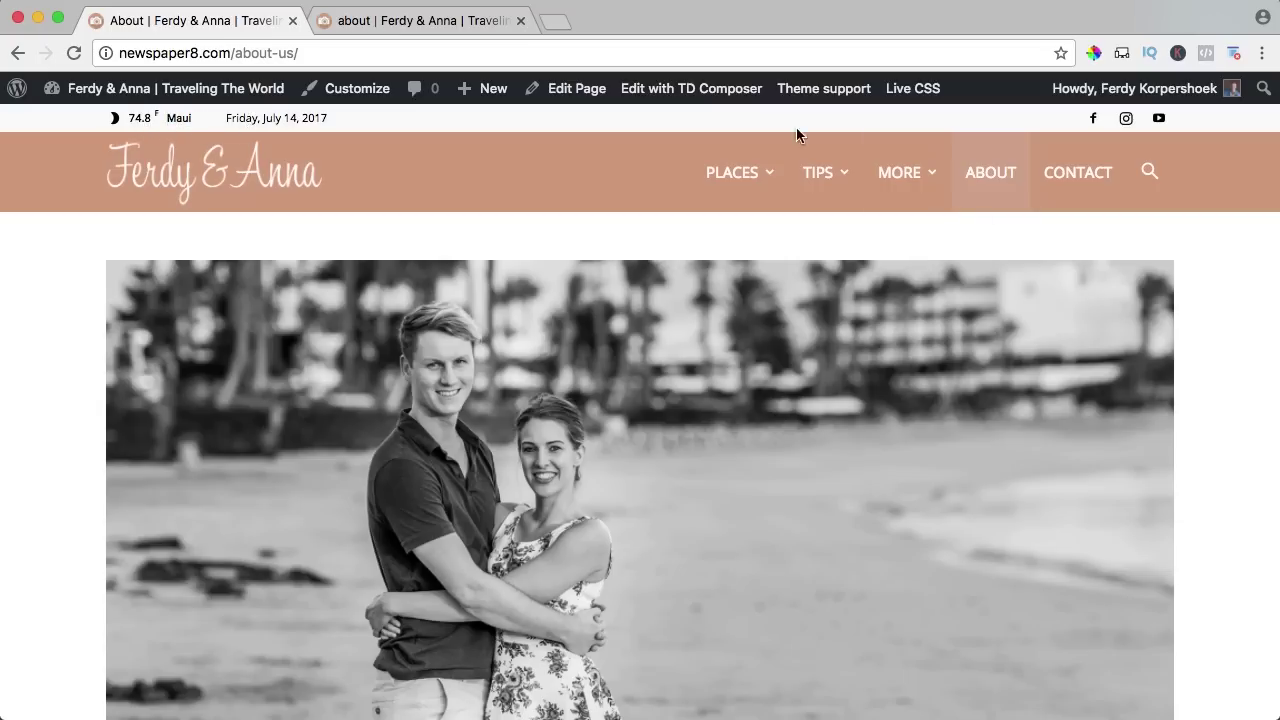
mouse_move(773, 181)
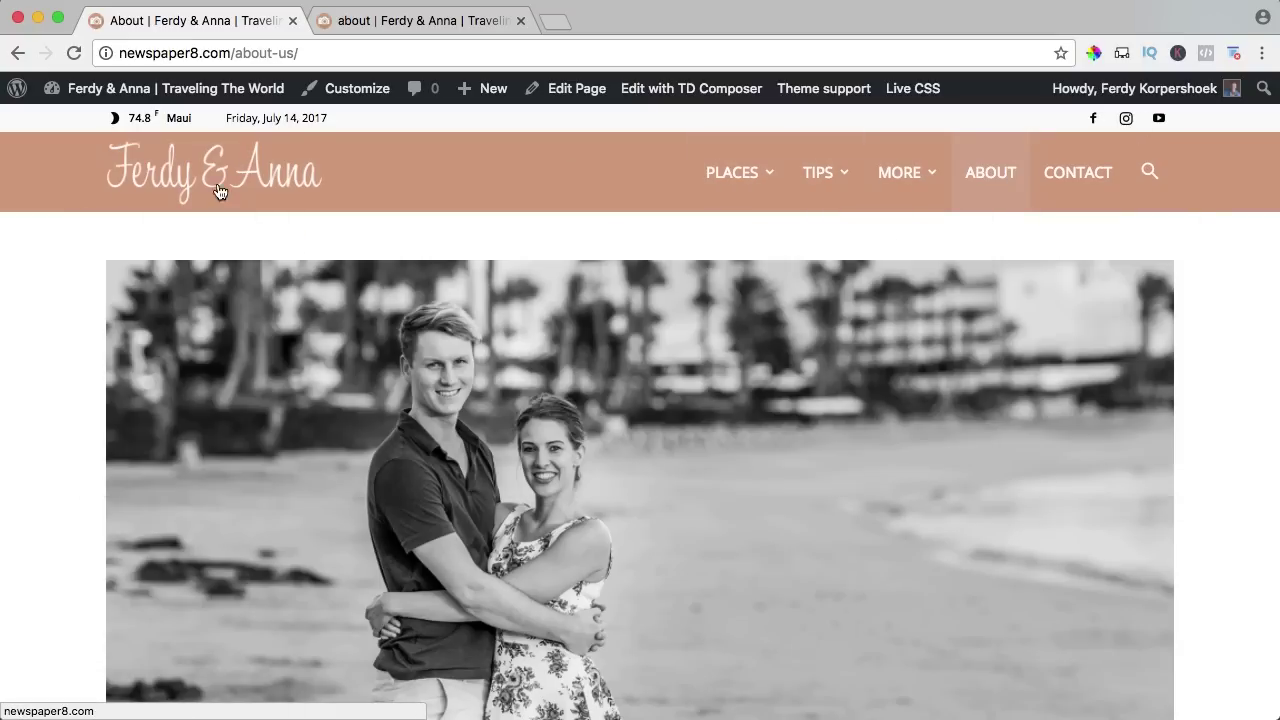
scroll(530, 350, "down", 10)
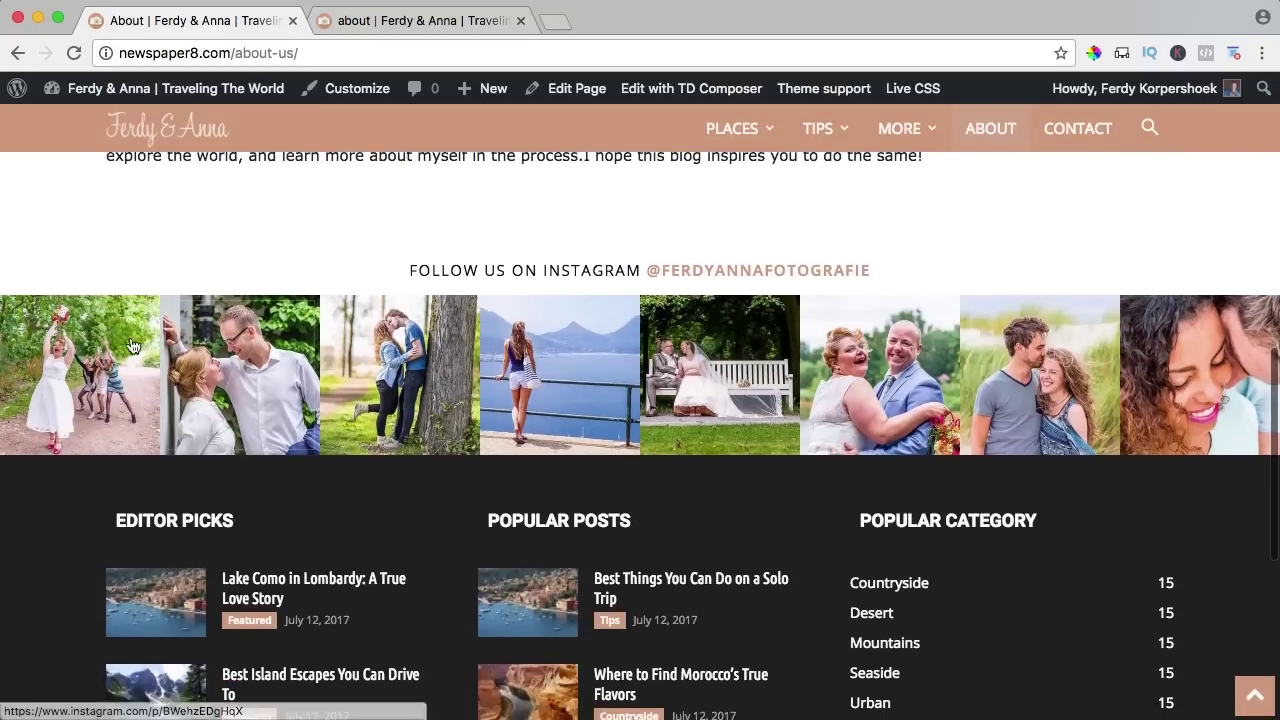
scroll(160, 330, "down", 3)
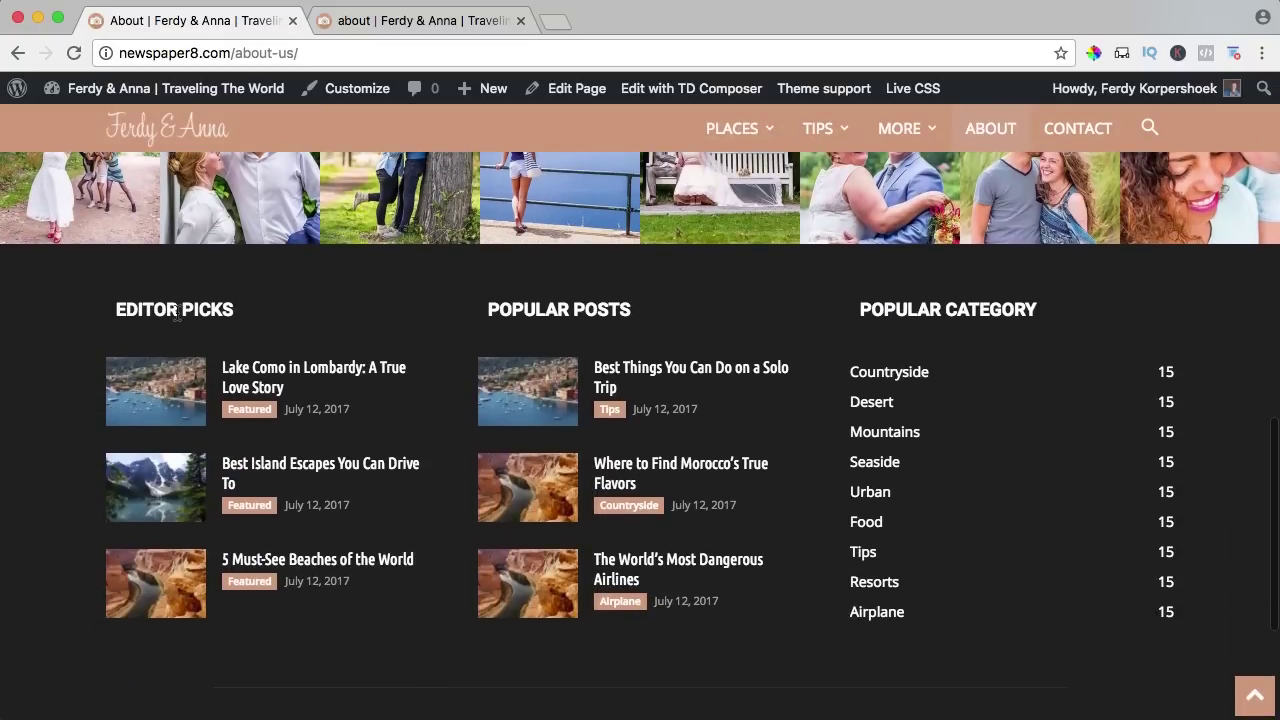
scroll(932, 310, "down", 4)
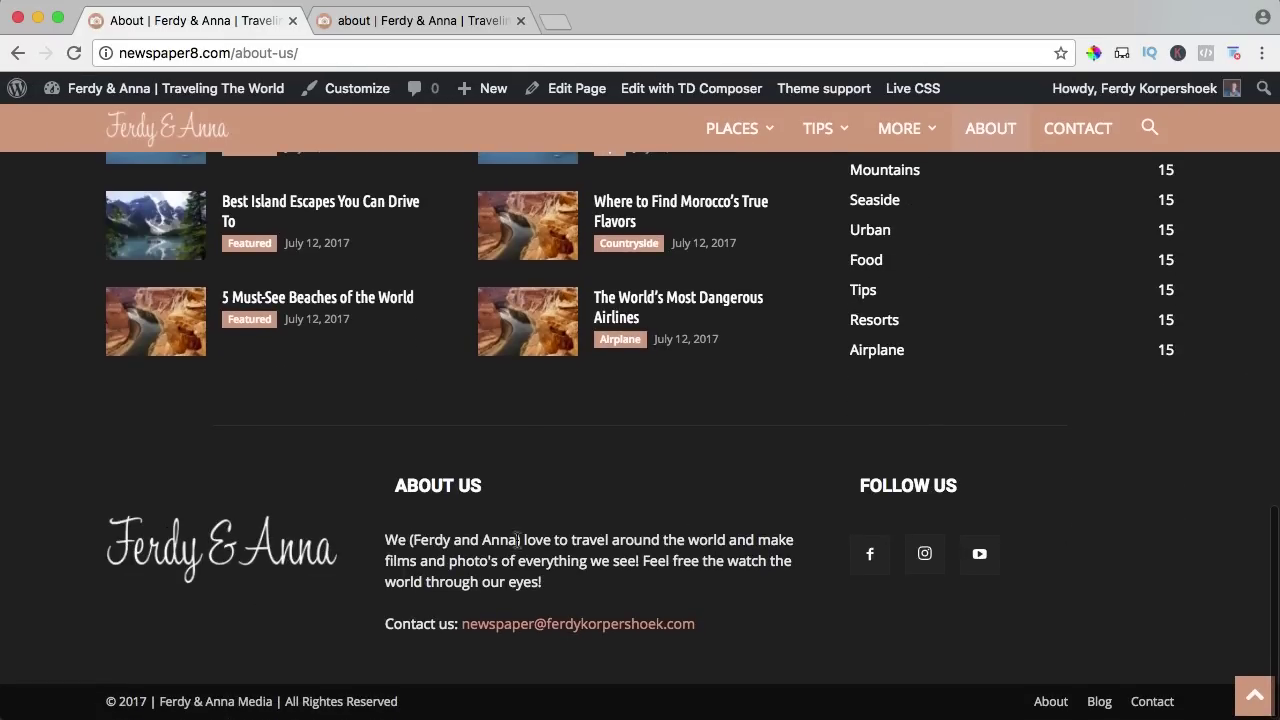
scroll(517, 537, "up", 3)
scroll(517, 537, "down", 3)
scroll(309, 263, "up", 2)
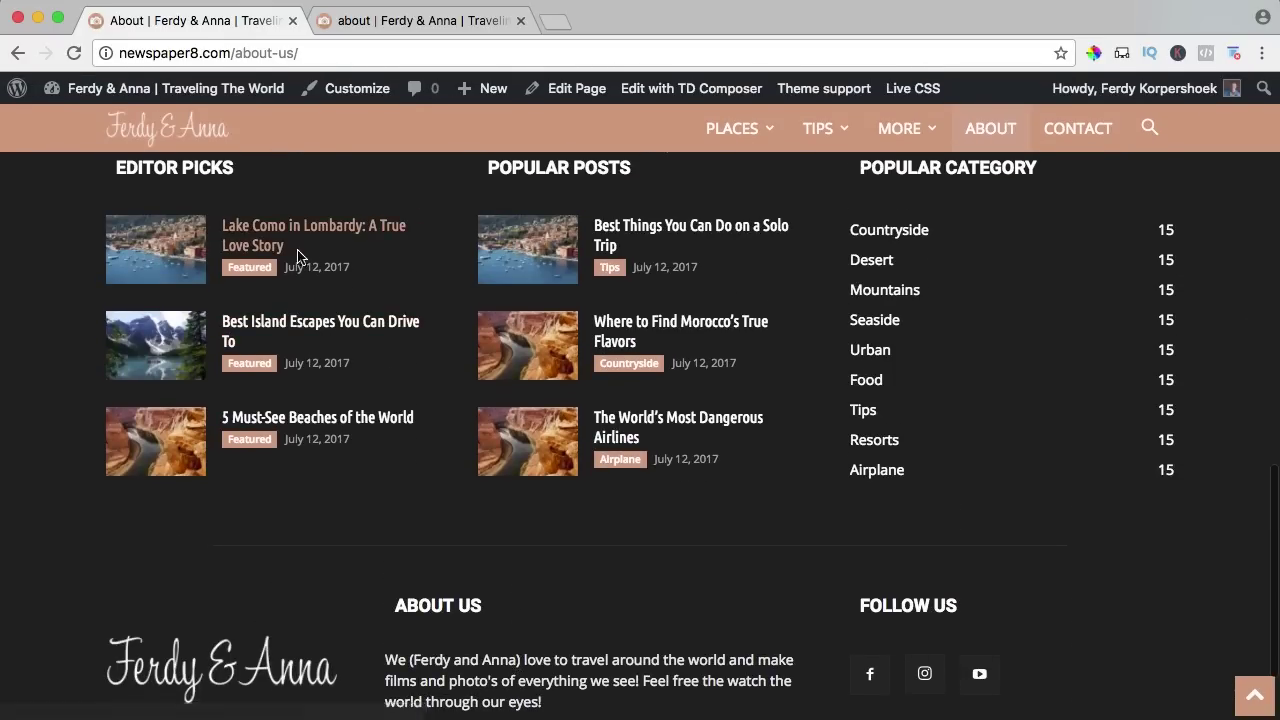
scroll(544, 521, "up", 1)
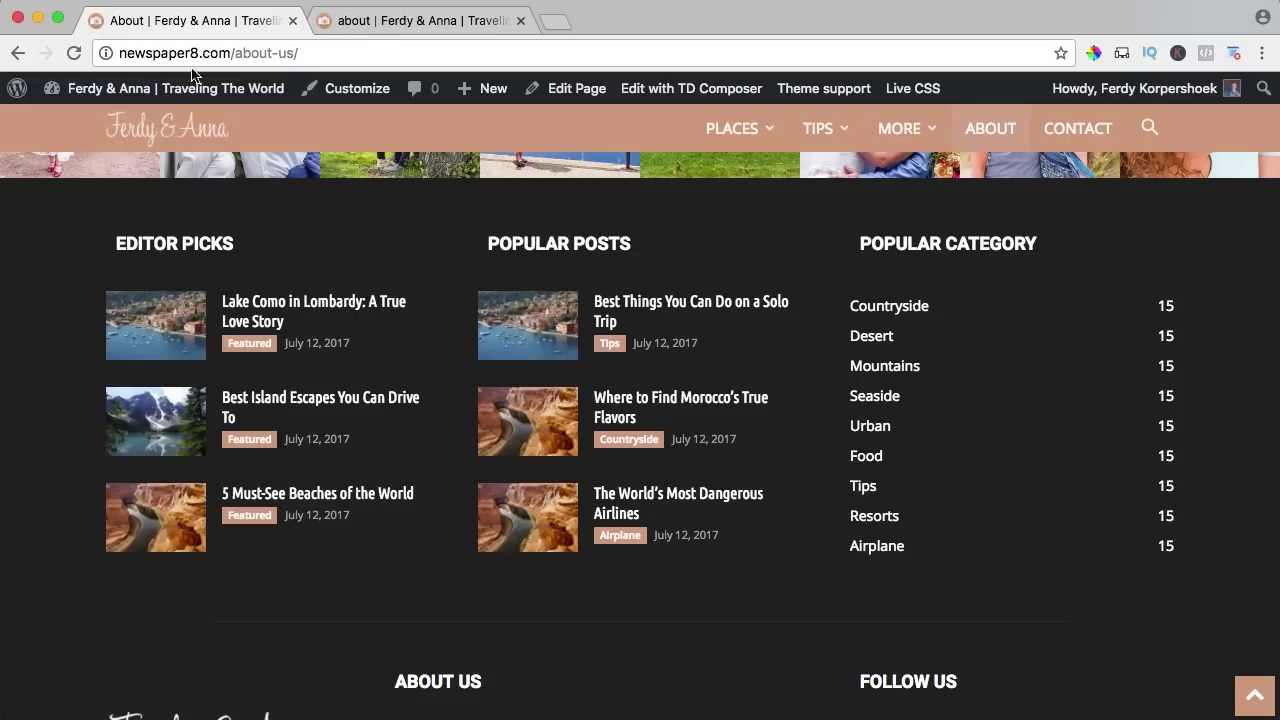
Set the Newspaper theme panel's footer template to Style 5, save, and preview the live site.
mouse_move(110, 90)
left_click(520, 20)
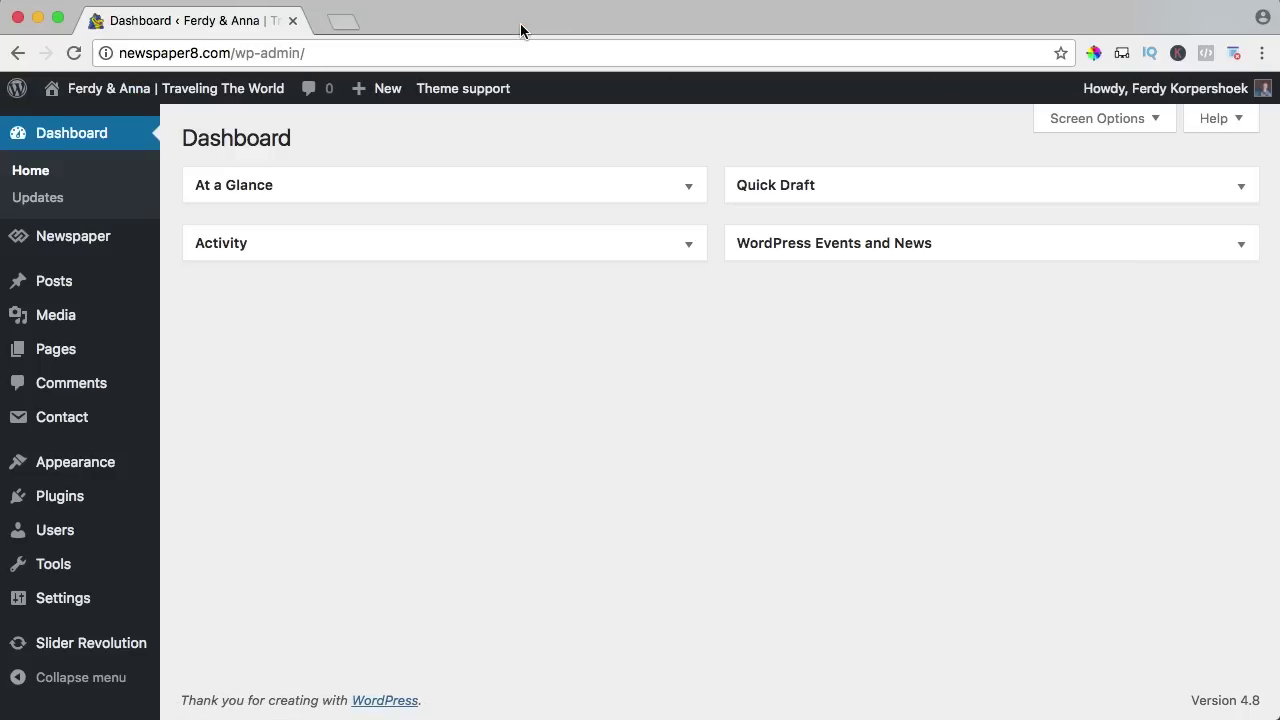
mouse_move(131, 332)
mouse_move(89, 240)
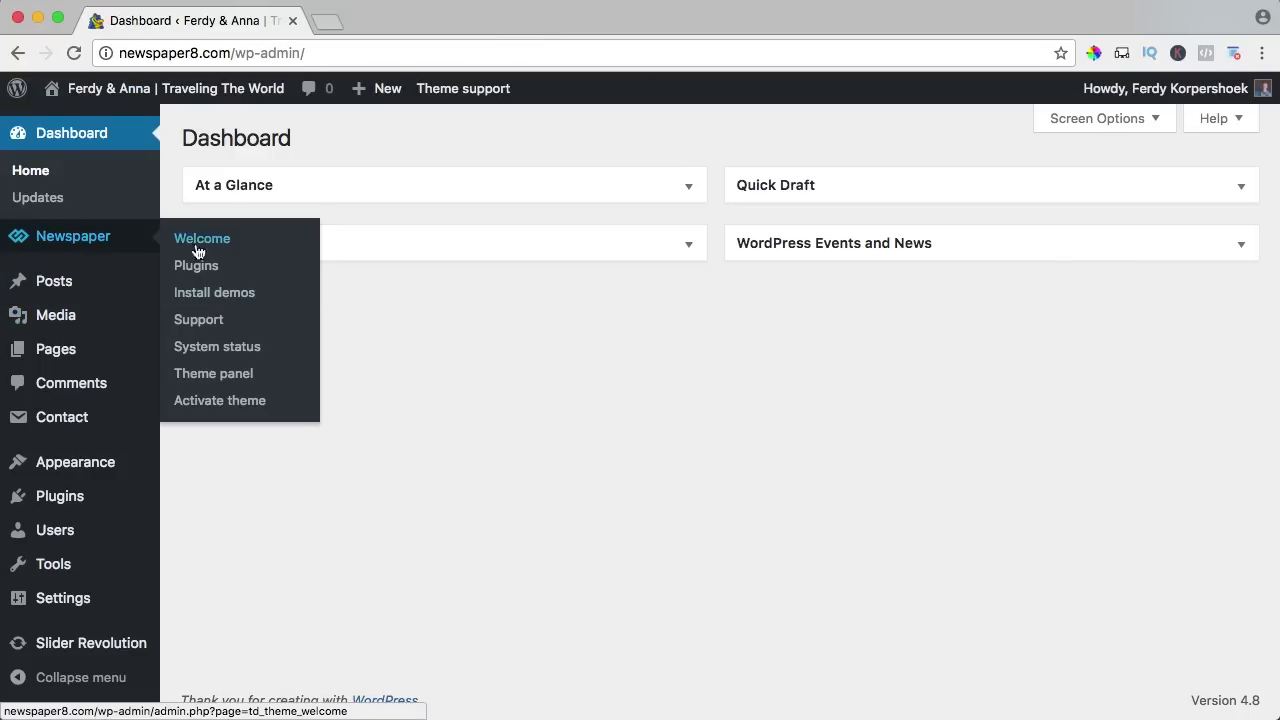
left_click(220, 374)
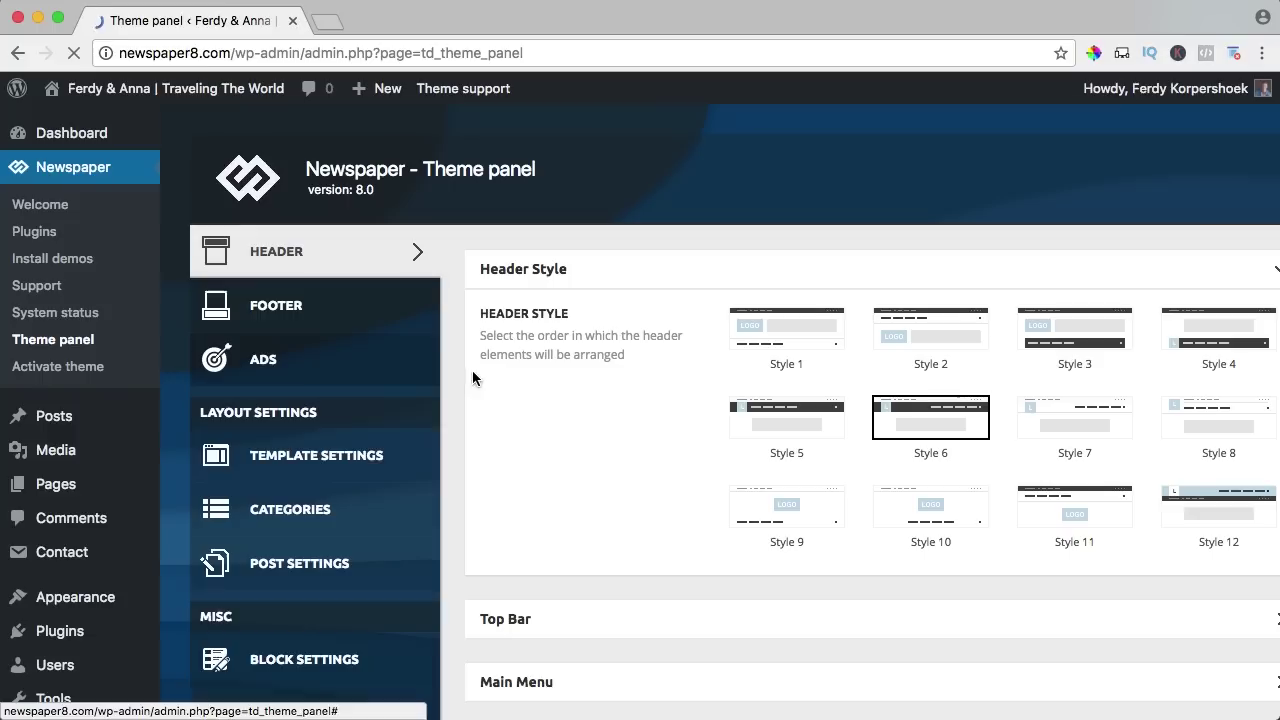
left_click(306, 316)
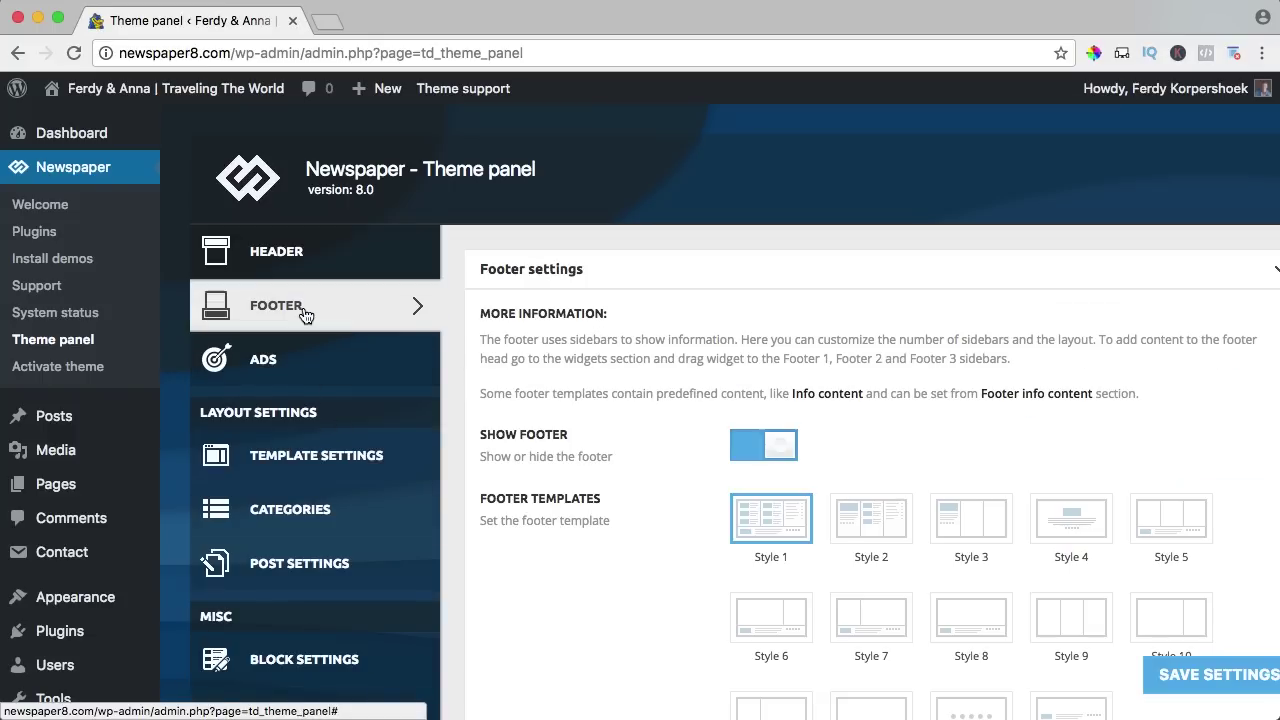
scroll(648, 400, "down", 4)
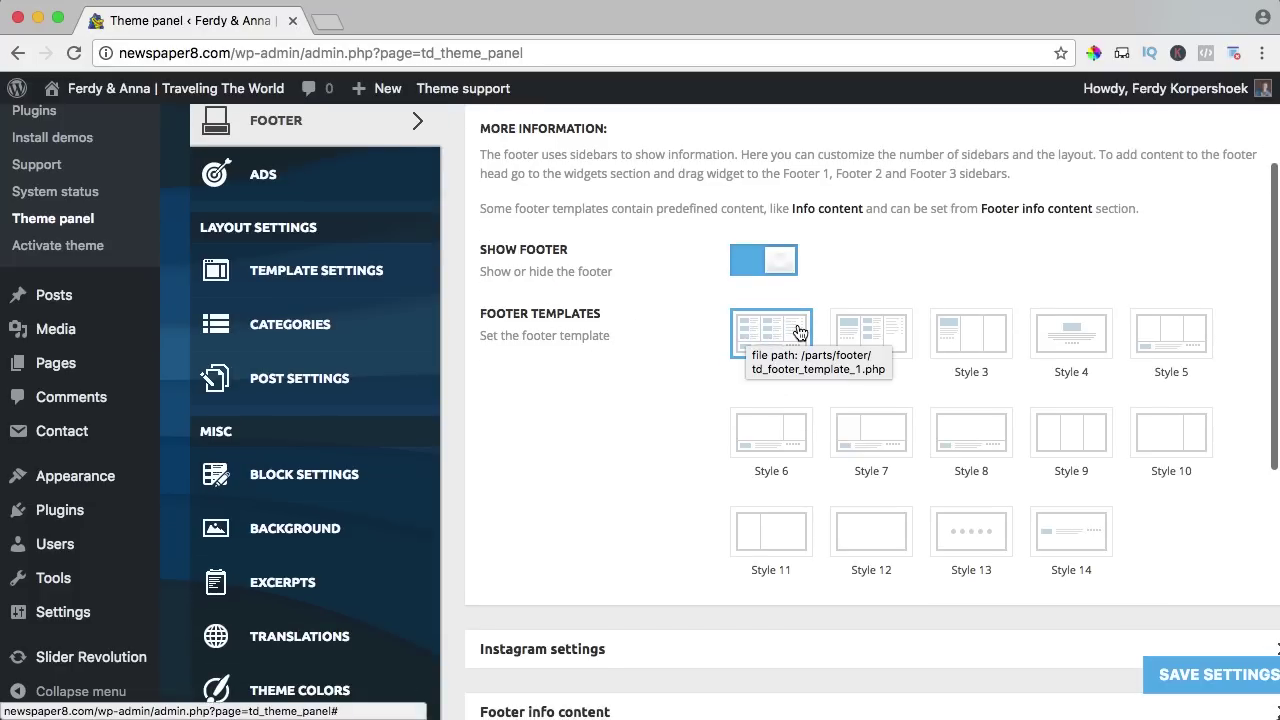
scroll(677, 389, "down", 1)
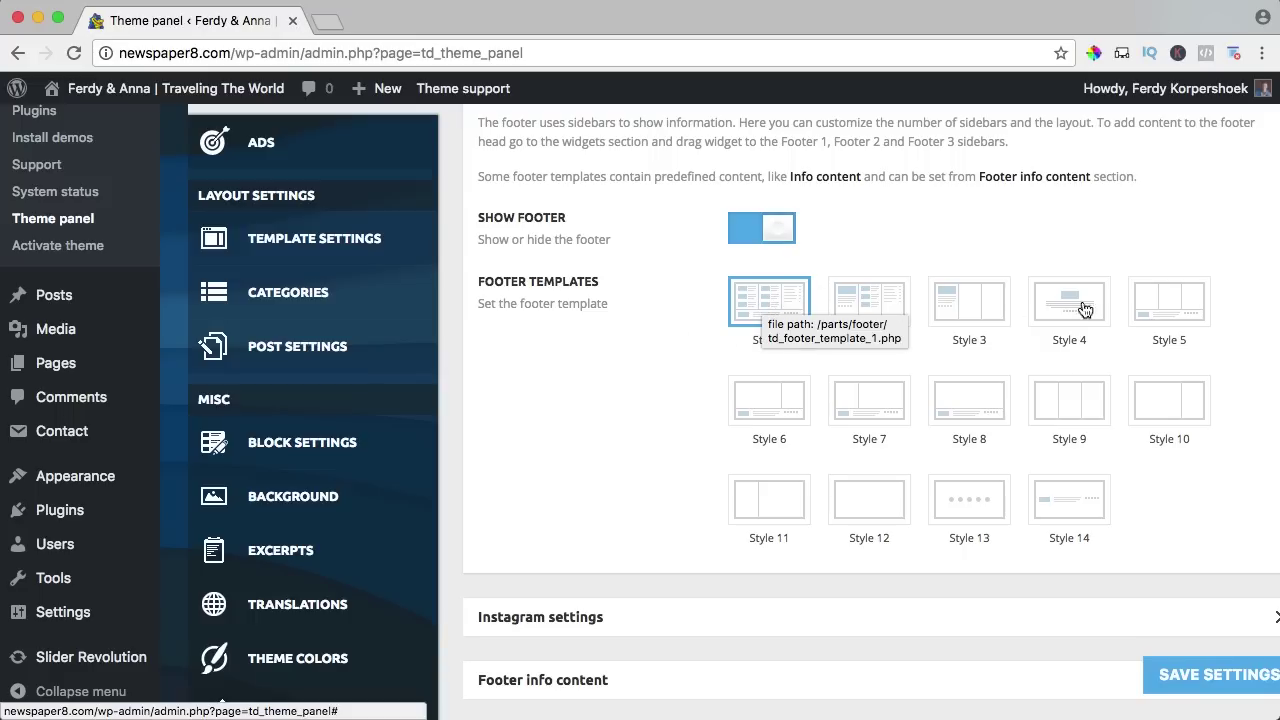
left_click(1165, 304)
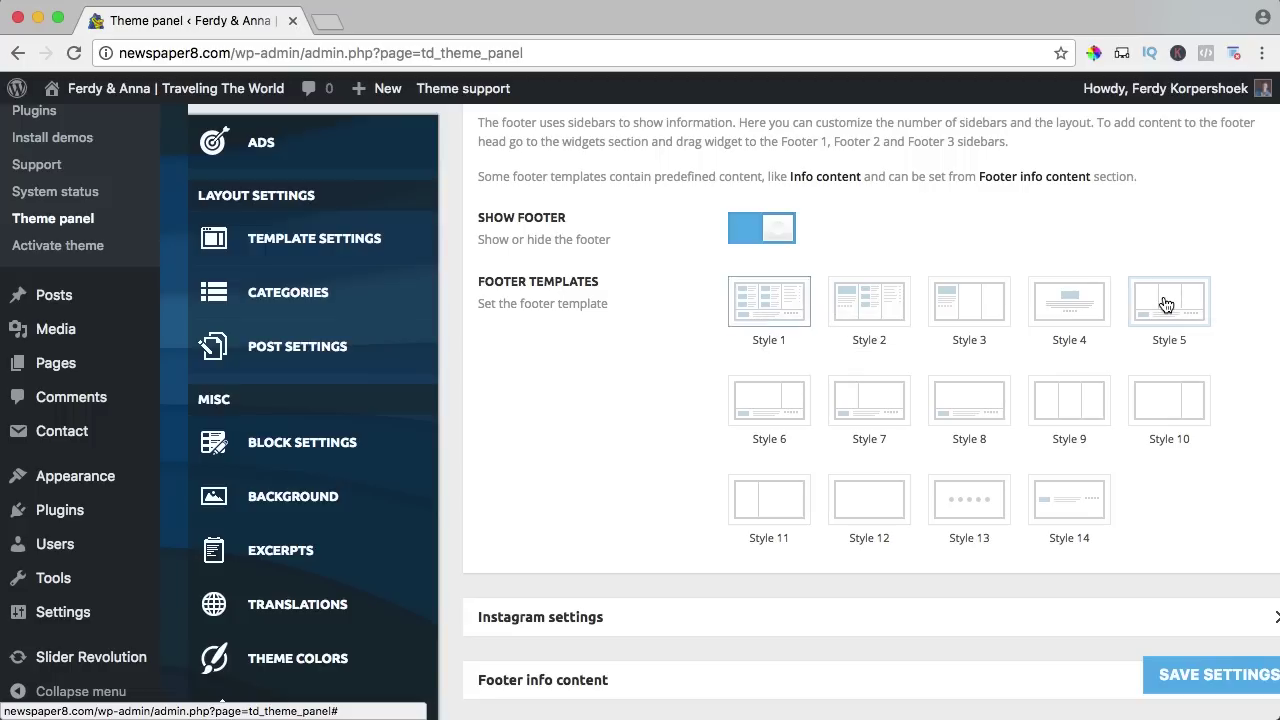
left_click(1205, 678)
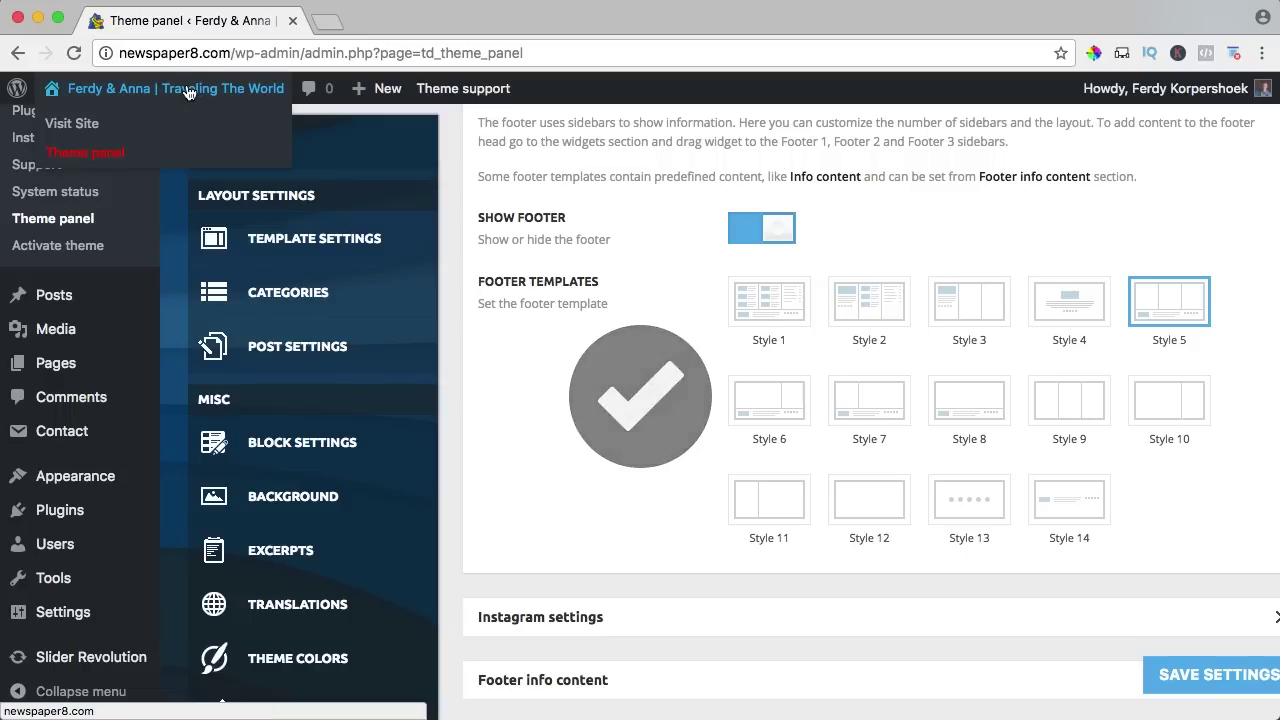
left_click(186, 90)
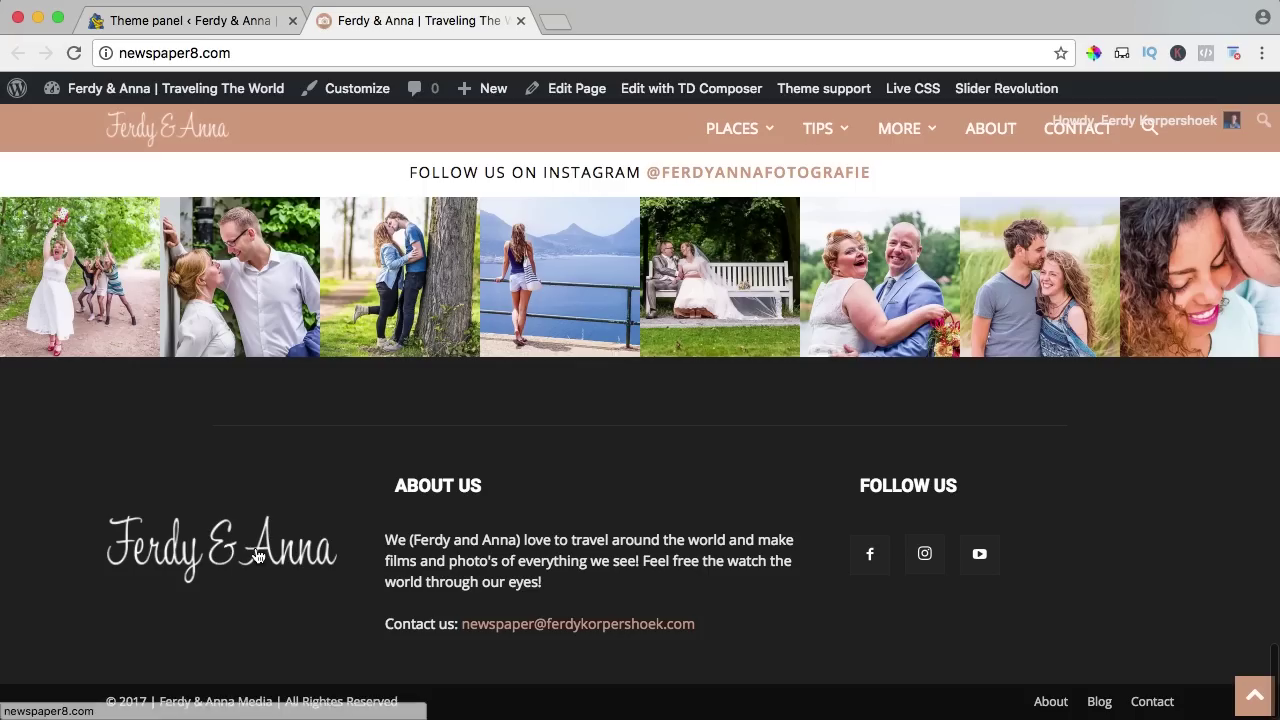
left_click(238, 24)
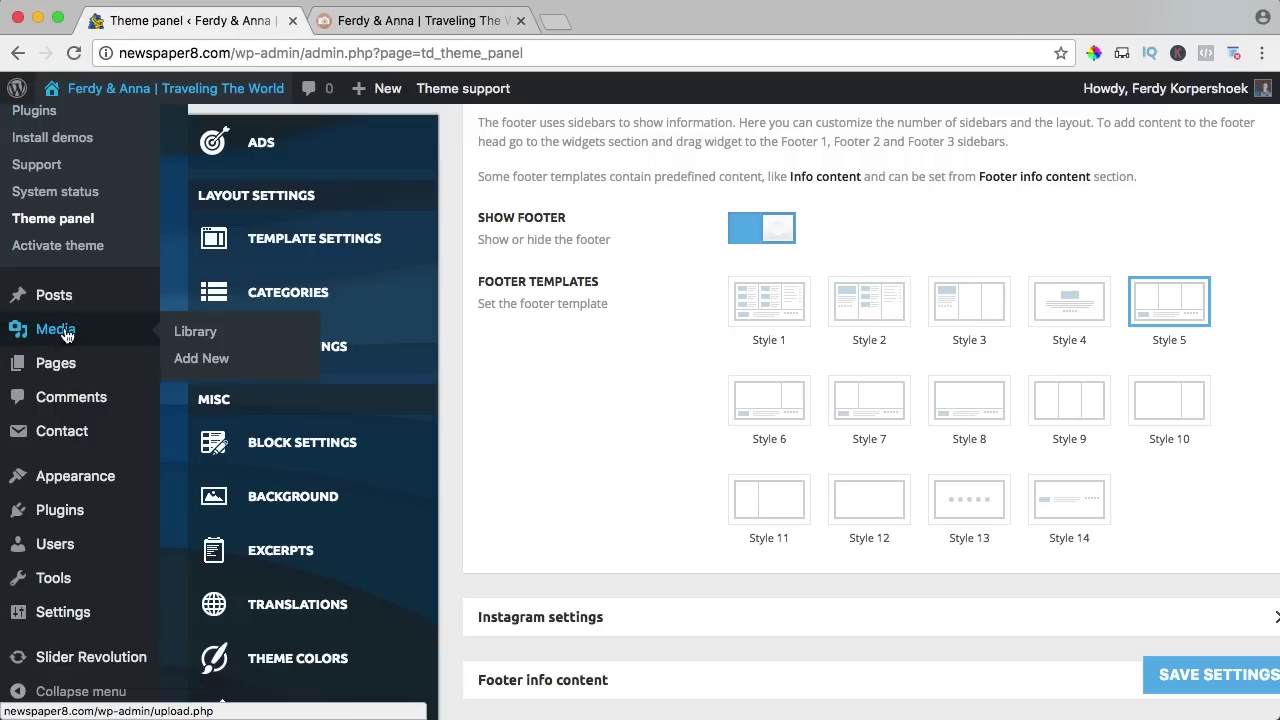
Add a Custom Menu widget titled Menu using td-demo-header-menu to Footer 1 and save it.
mouse_move(106, 478)
left_click(200, 533)
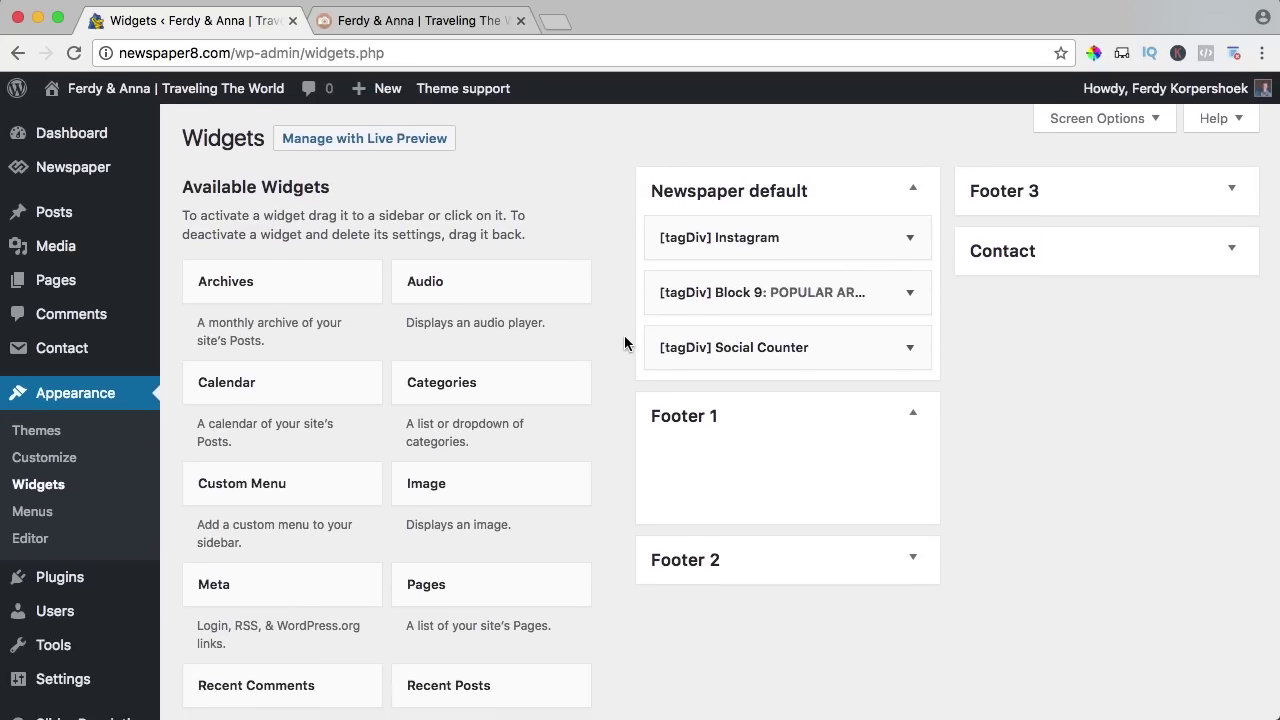
scroll(620, 350, "down", 2)
scroll(623, 338, "down", 1)
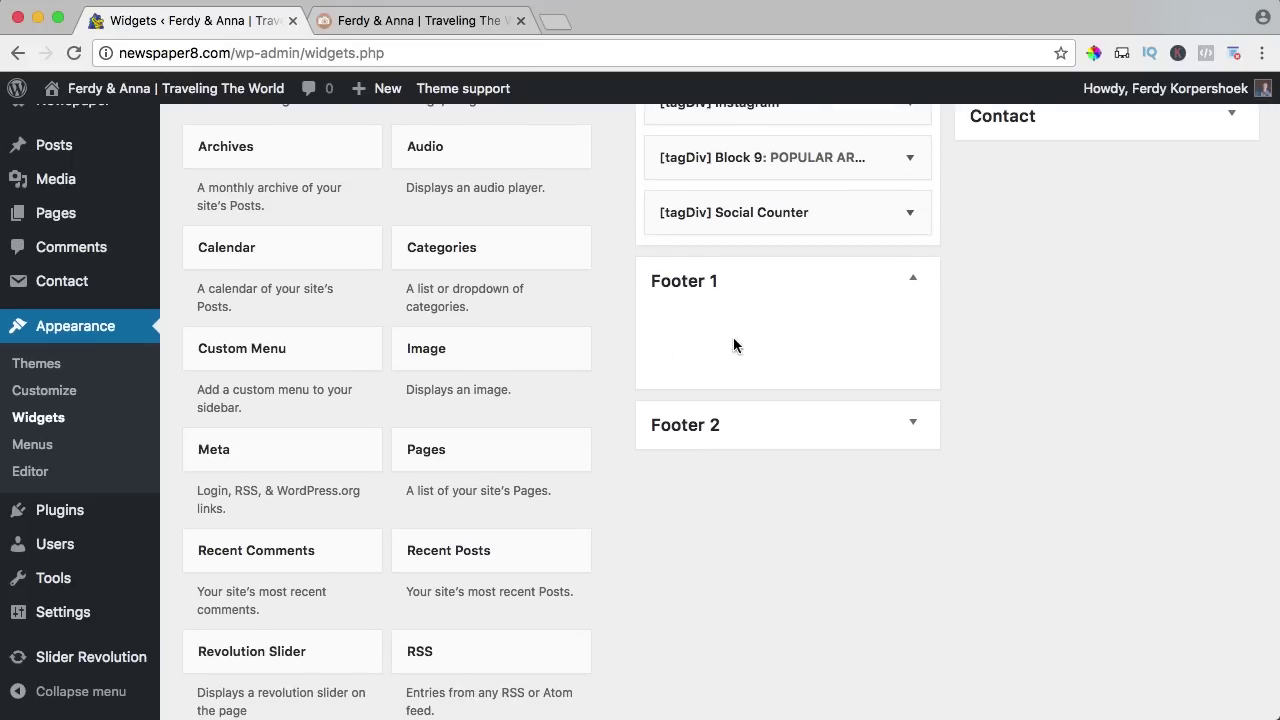
scroll(615, 350, "down", 2)
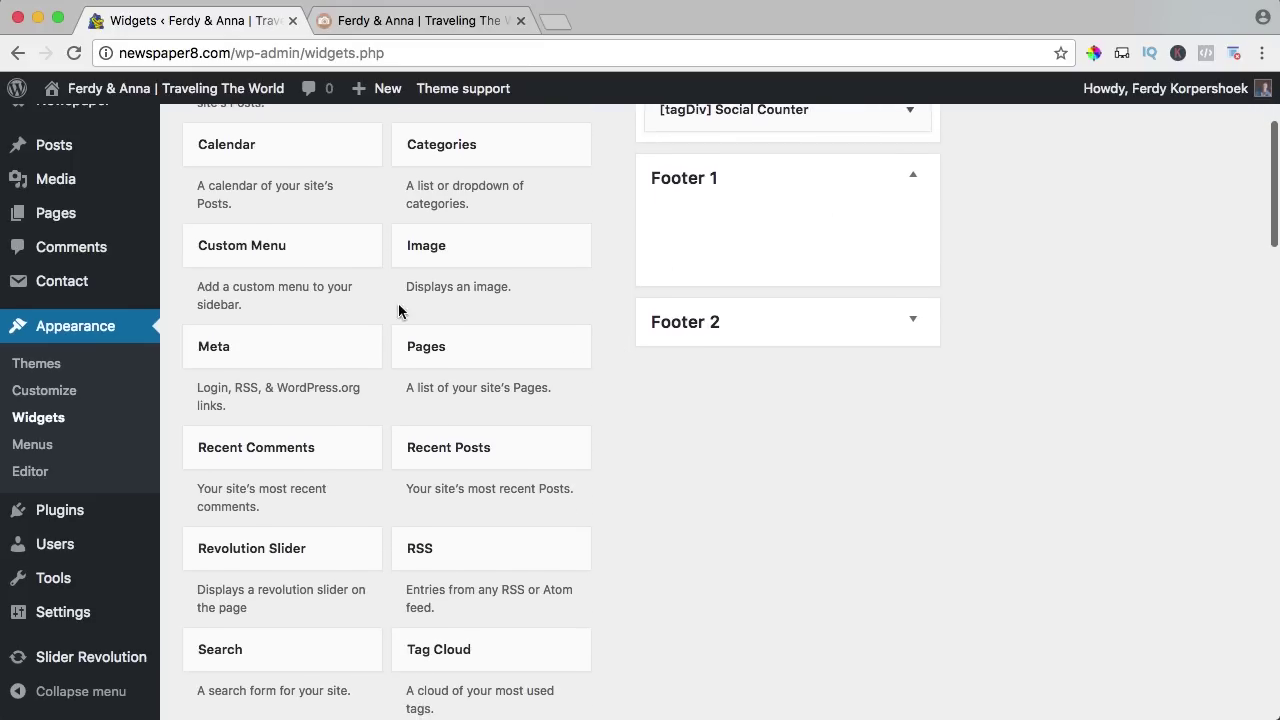
left_click_drag(295, 273, 786, 257)
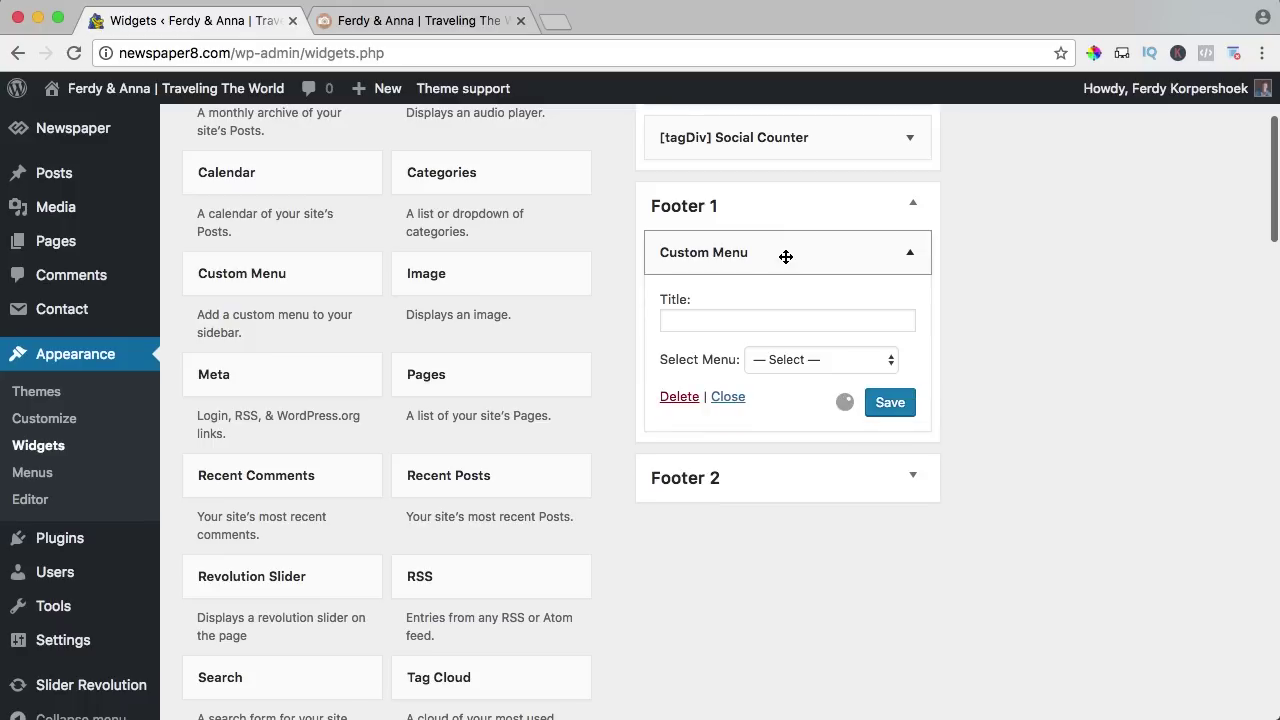
left_click(749, 317)
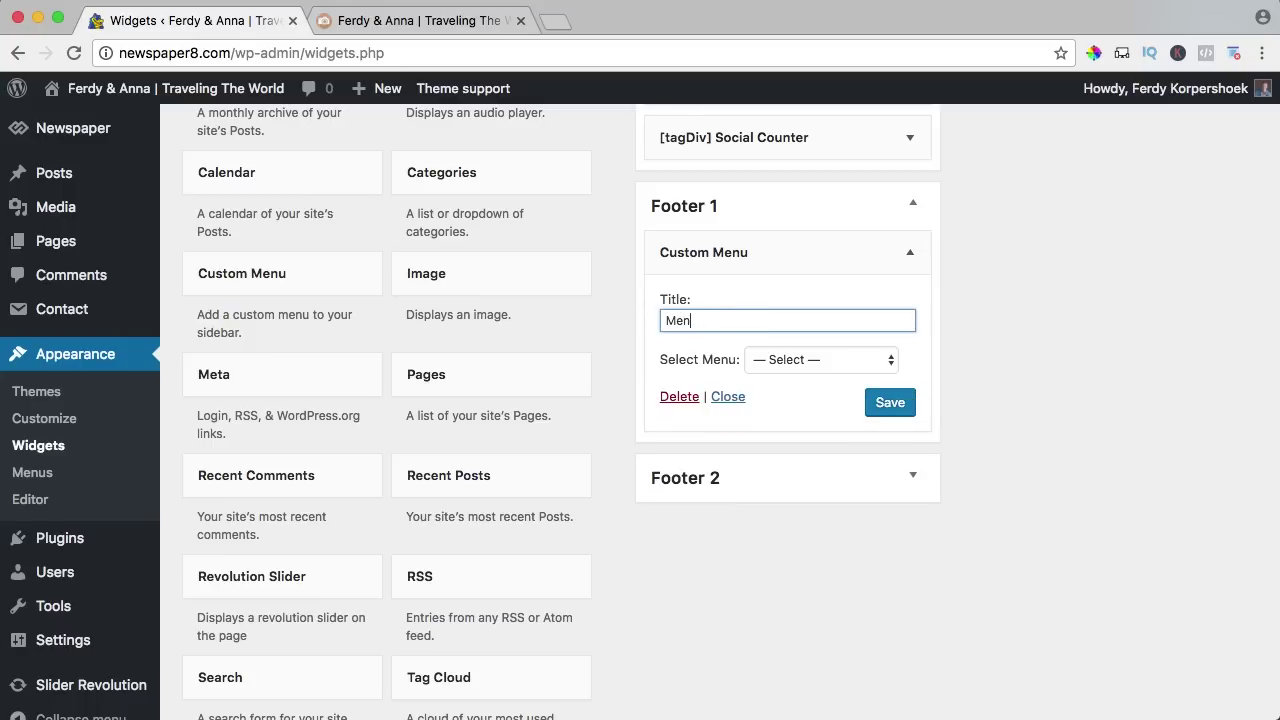
left_click(788, 359)
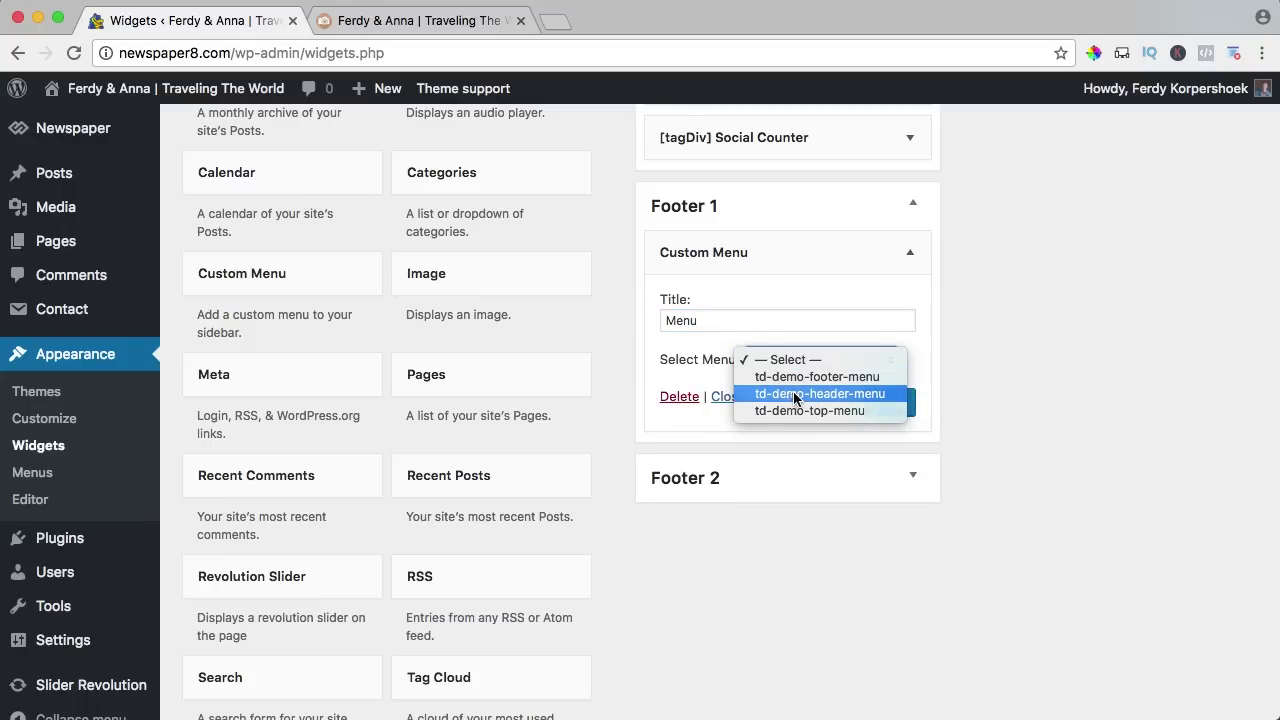
left_click(796, 394)
left_click(892, 402)
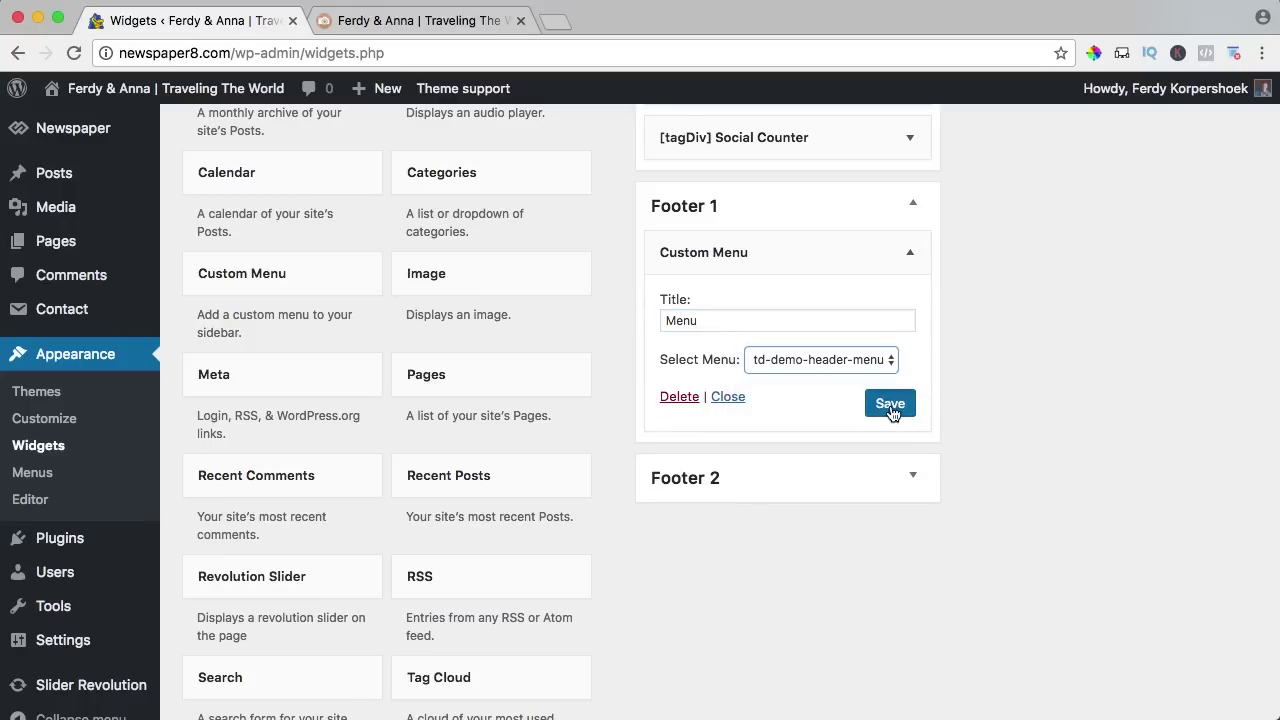
Reload the live site to check the new footer menu, then collapse Footer 1.
left_click(391, 20)
key("super+r")
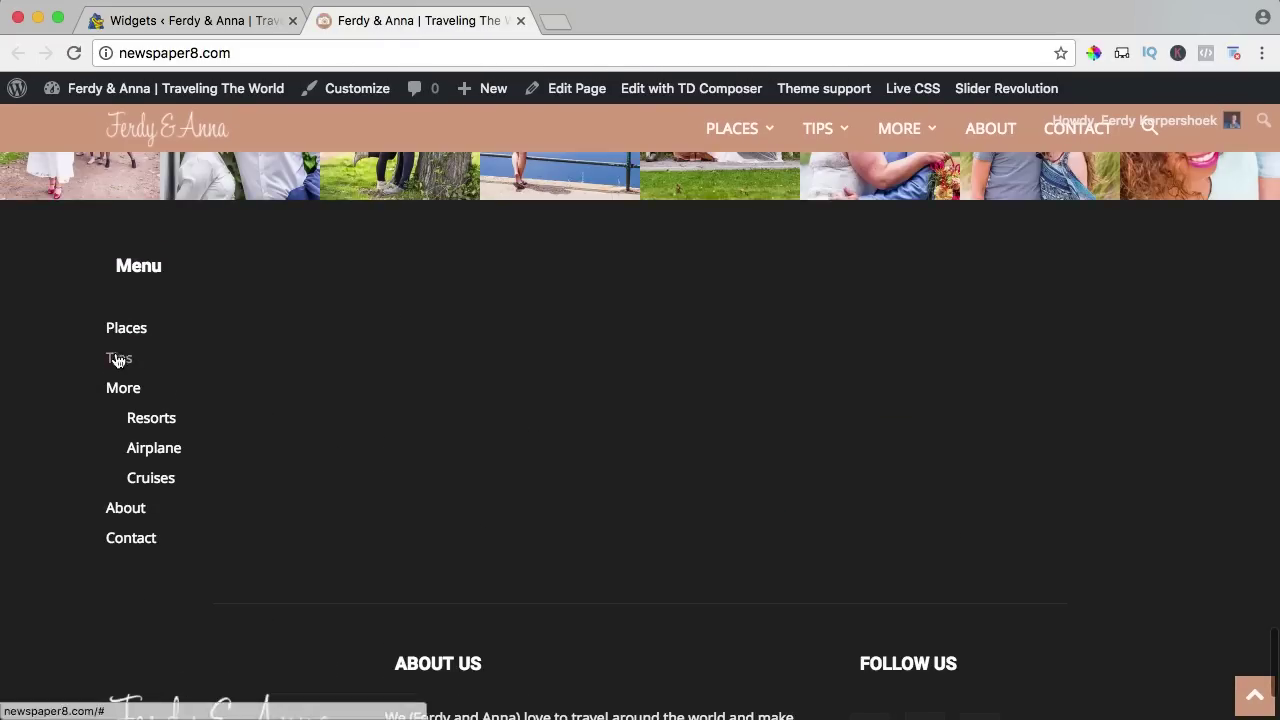
scroll(277, 494, "down", 2)
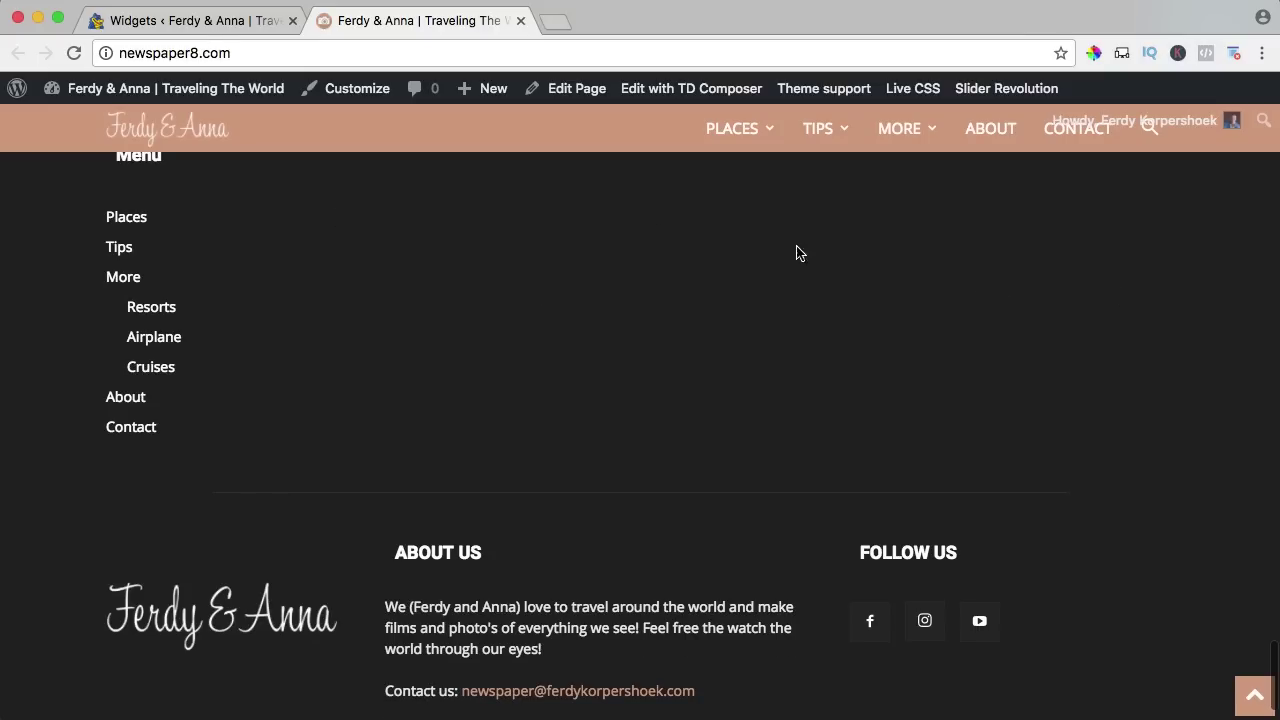
scroll(796, 253, "up", 1)
left_click(228, 22)
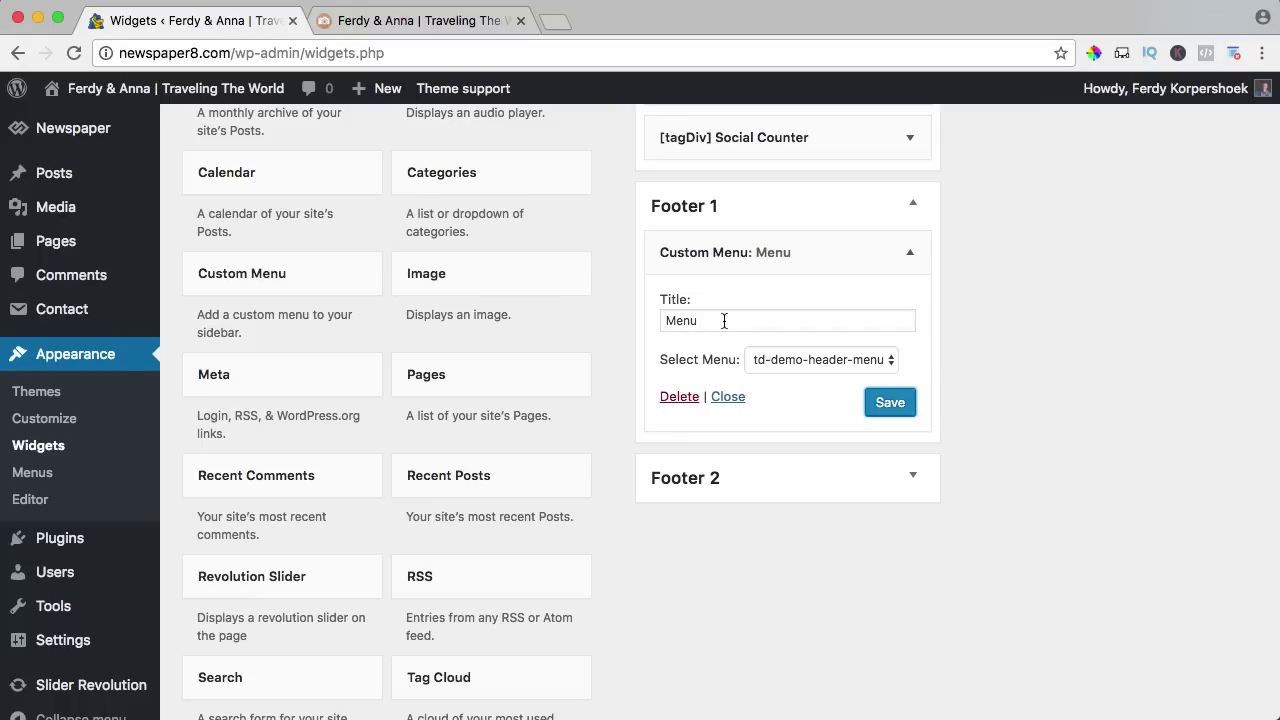
left_click(913, 205)
Add the [tagDiv] Popular category widget to Footer 2 and save it.
left_click(914, 268)
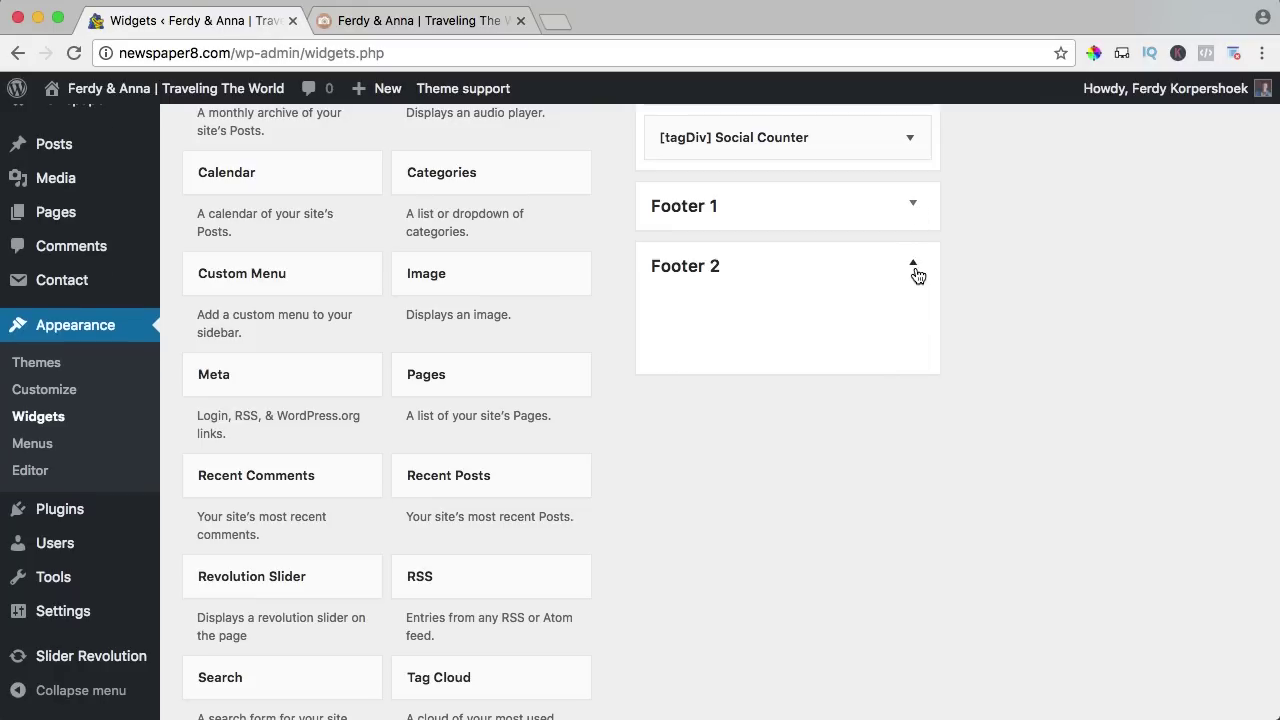
scroll(534, 317, "down", 20)
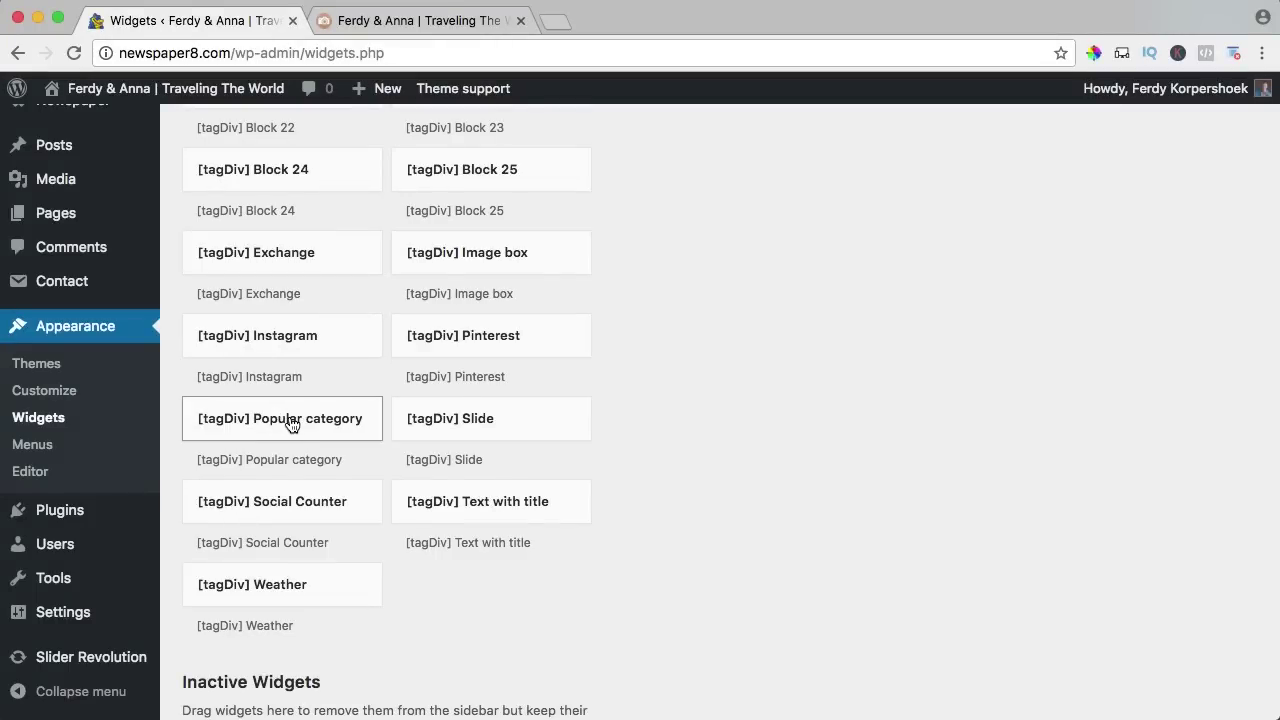
left_click(291, 424)
left_click(287, 518)
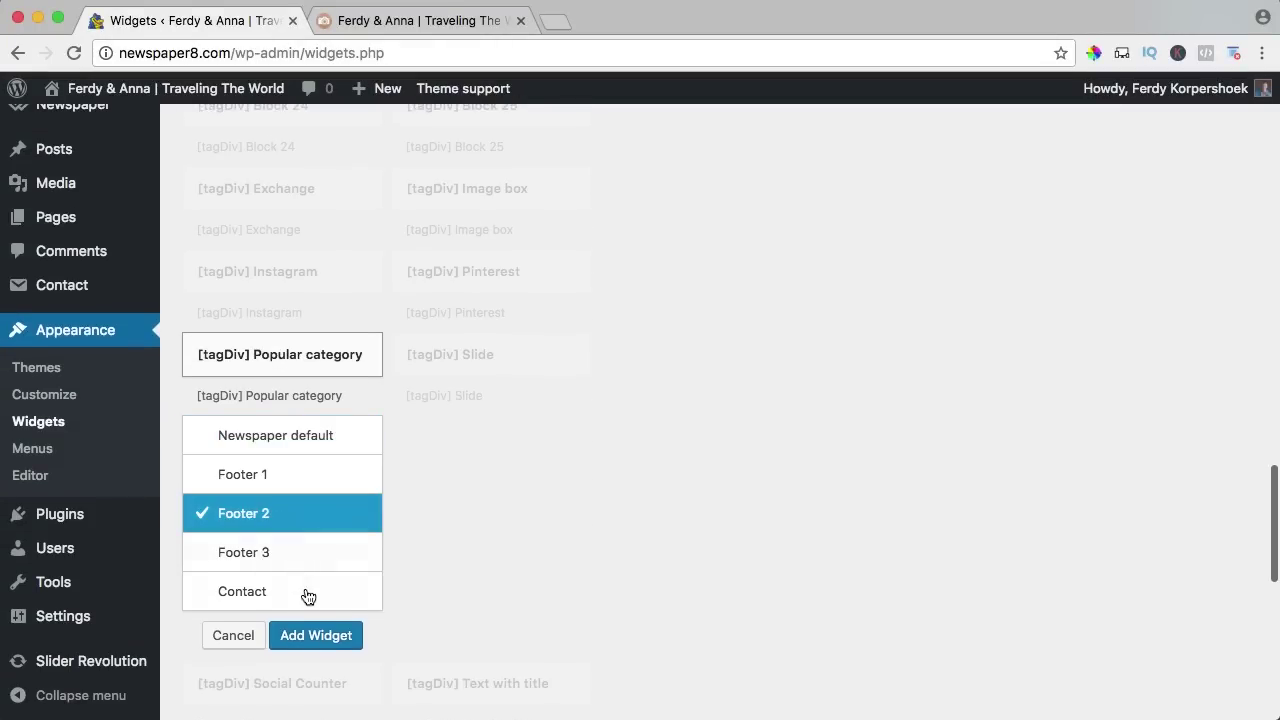
left_click(318, 637)
scroll(762, 540, "down", 3)
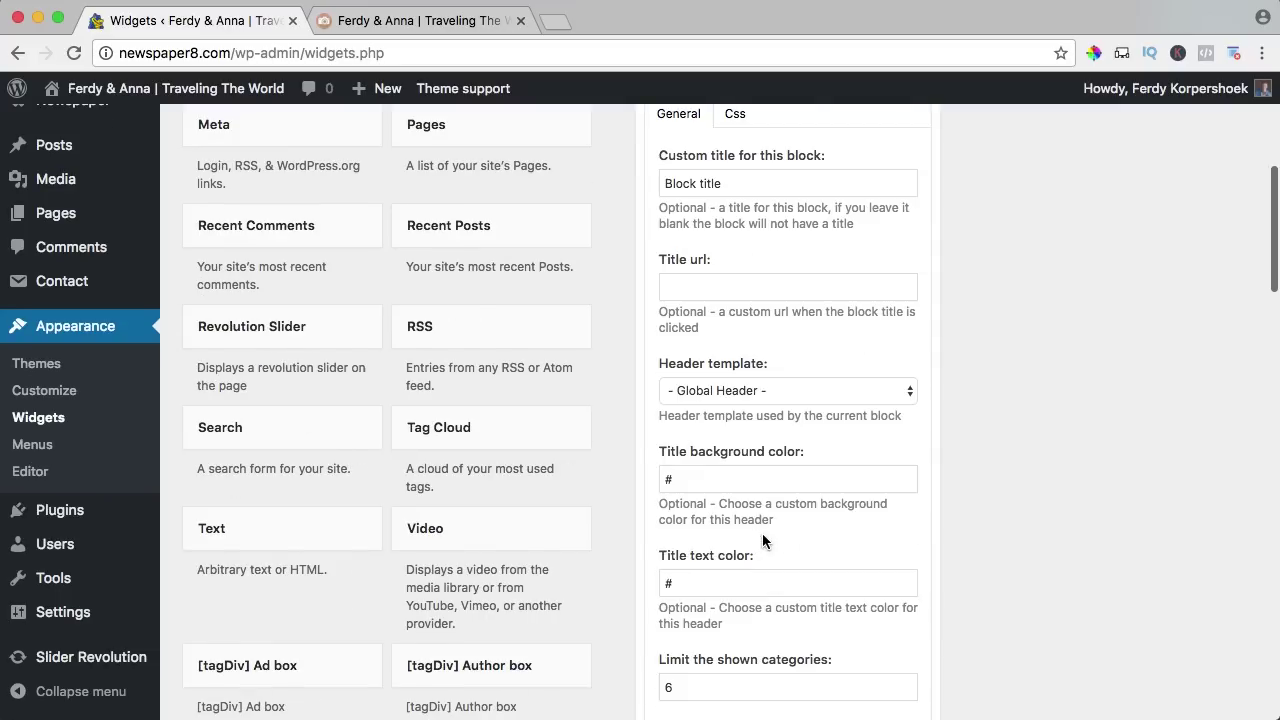
scroll(806, 524, "down", 4)
left_click(887, 333)
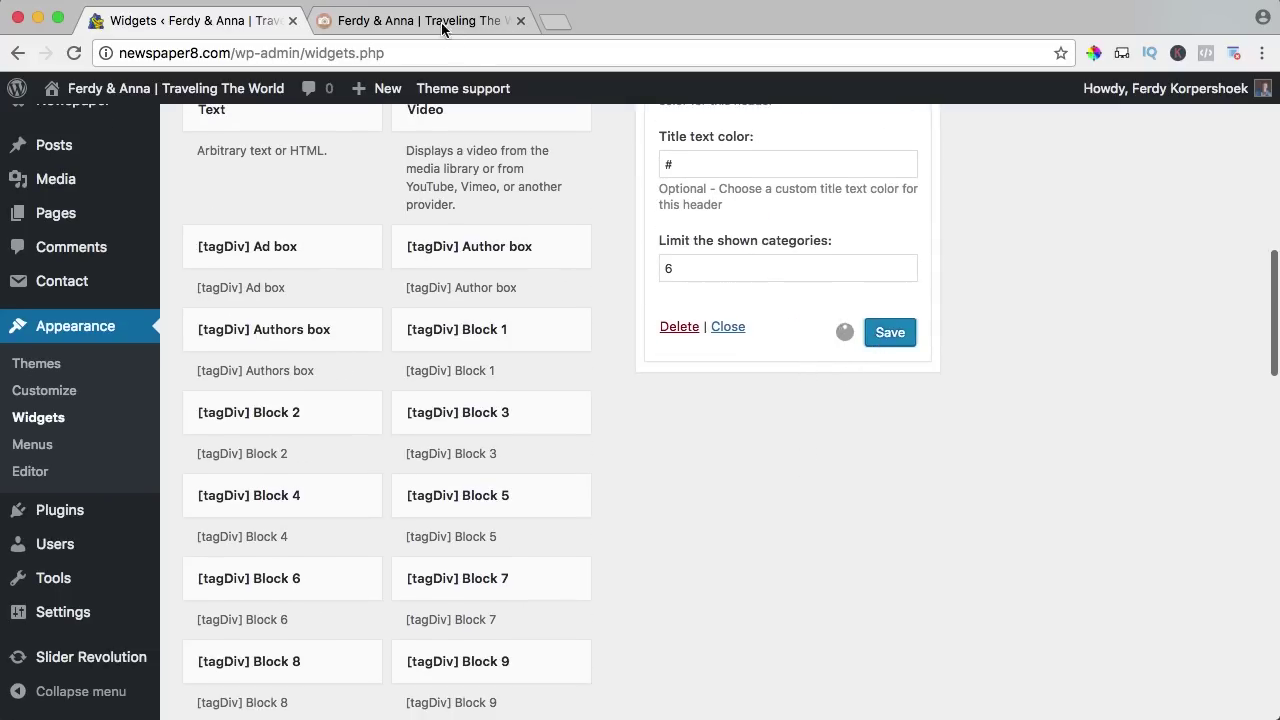
Check the live footer, then retitle the Popular category block 'Pupular Categories'.
left_click(443, 24)
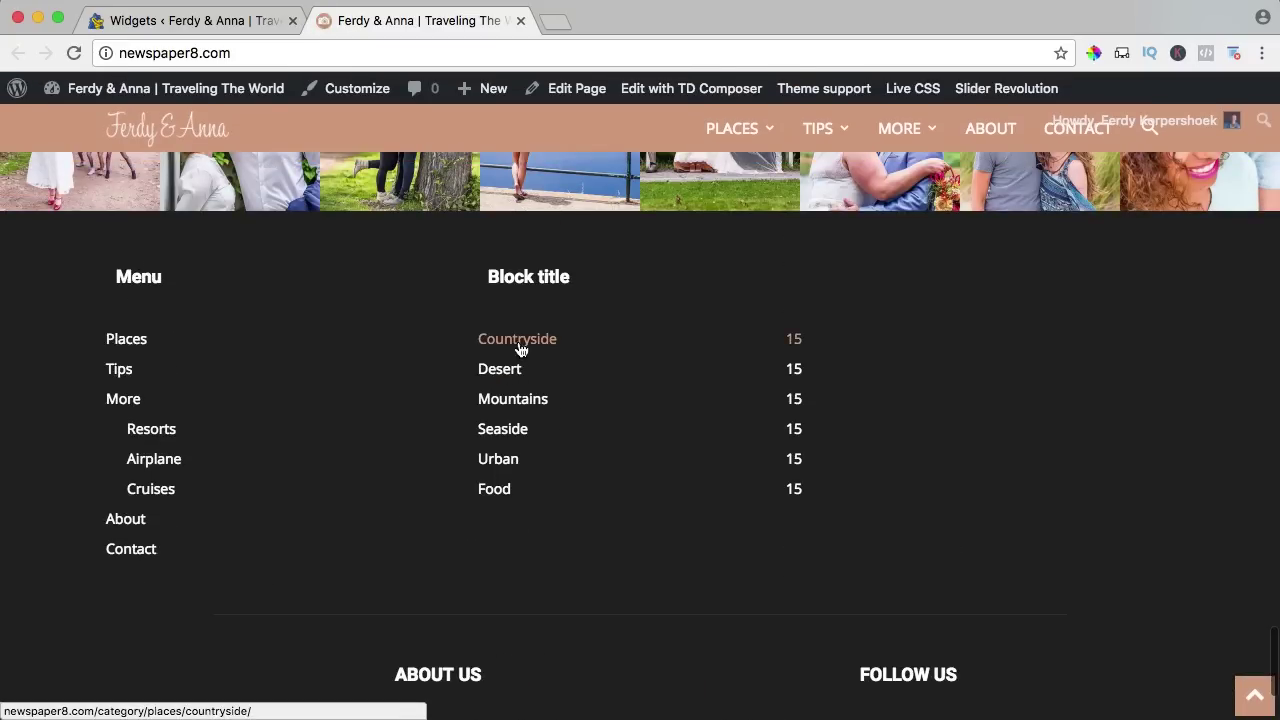
left_click(248, 27)
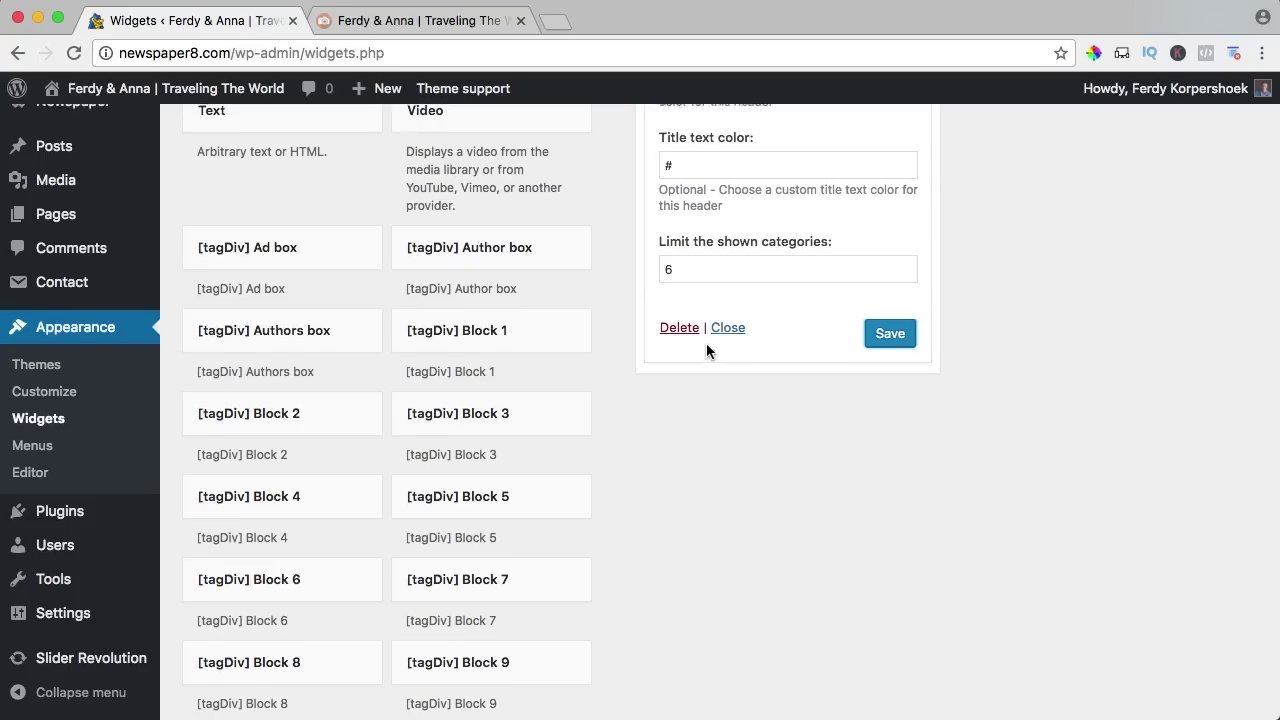
scroll(707, 343, "up", 5)
scroll(716, 332, "up", 3)
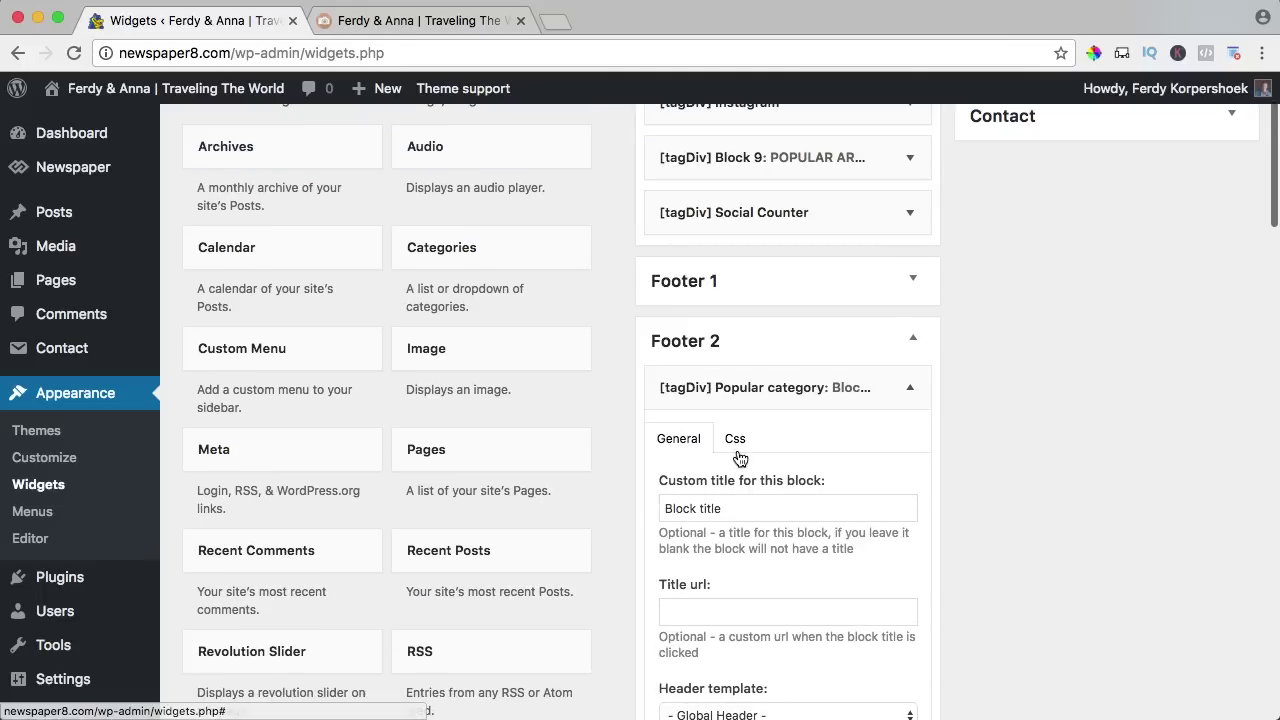
triple_click(728, 506)
type("Pupular Categories")
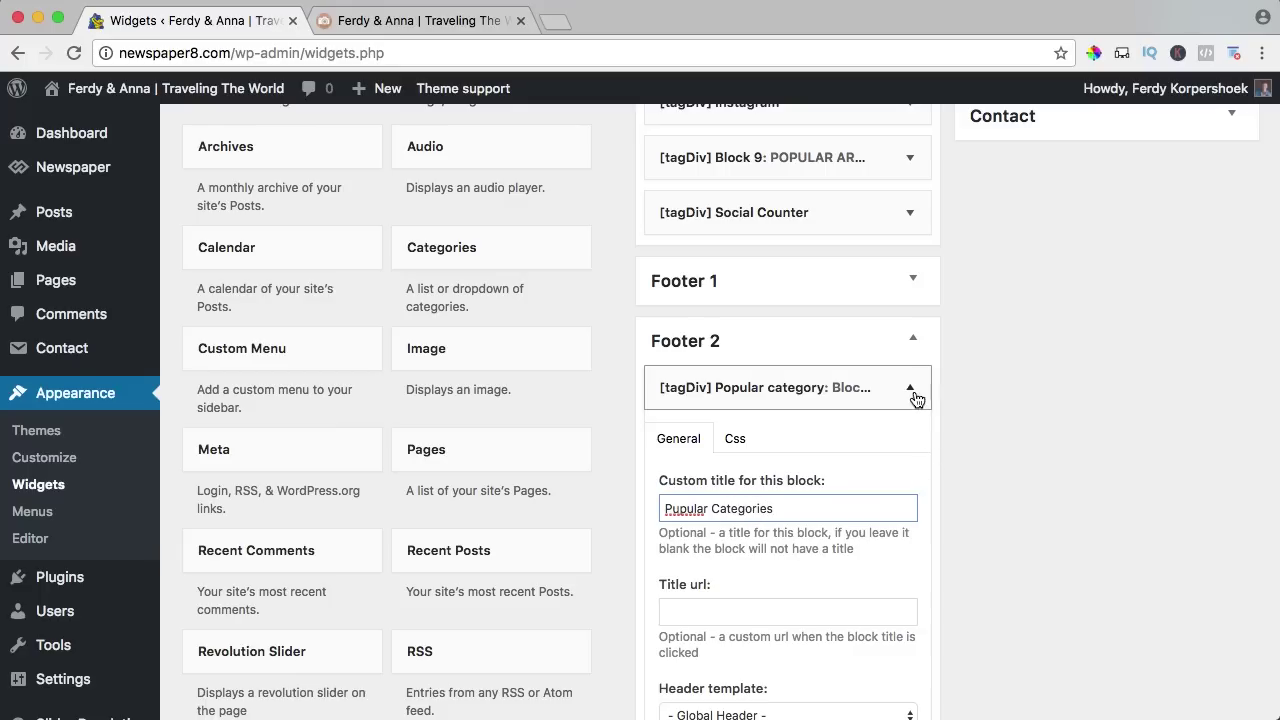
left_click(914, 394)
left_click(910, 388)
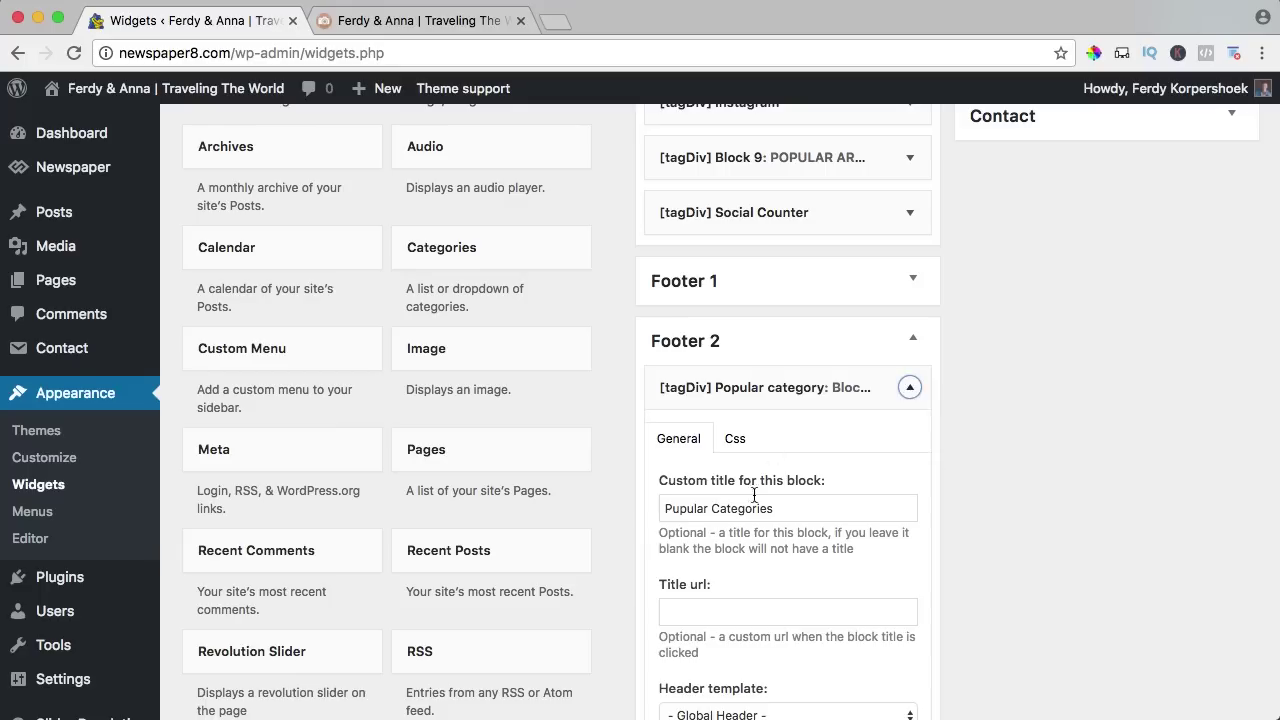
scroll(750, 500, "down", 10)
Delete the Popular category widget from Footer 2 and the Custom Menu widget from Footer 1, then check the live footer.
left_click(677, 326)
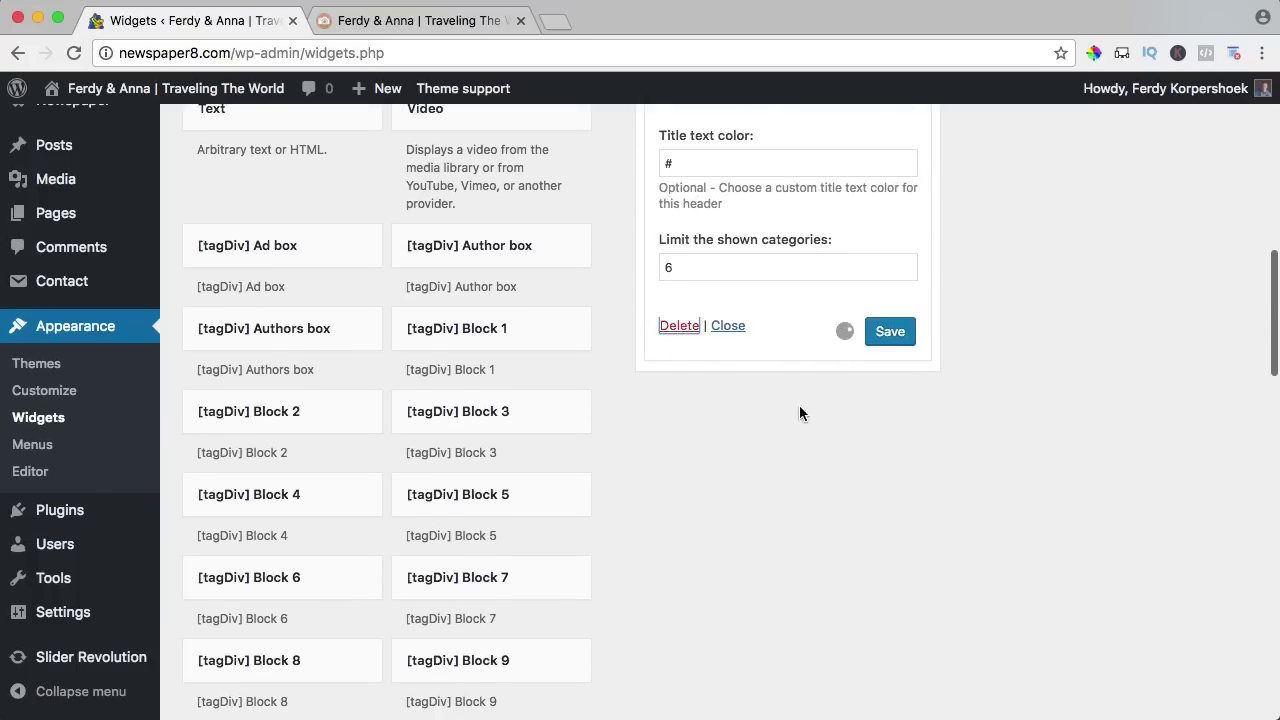
scroll(799, 405, "up", 8)
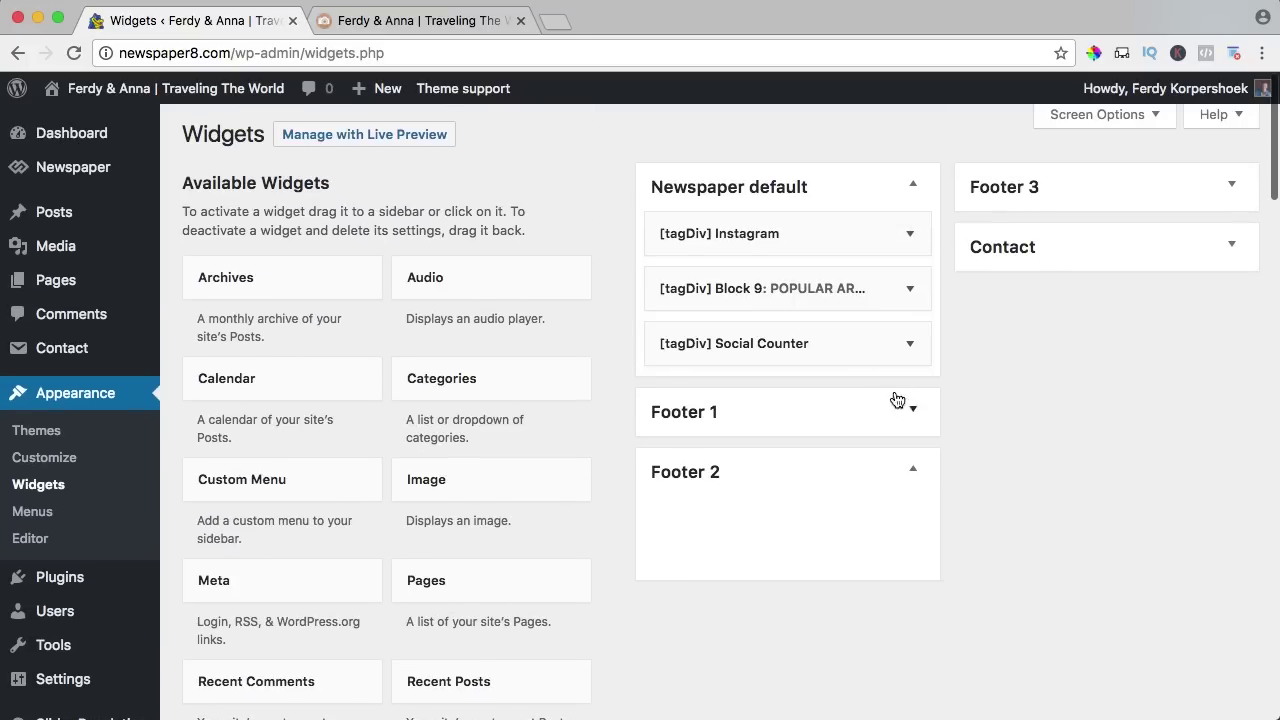
left_click(894, 400)
scroll(720, 453, "down", 5)
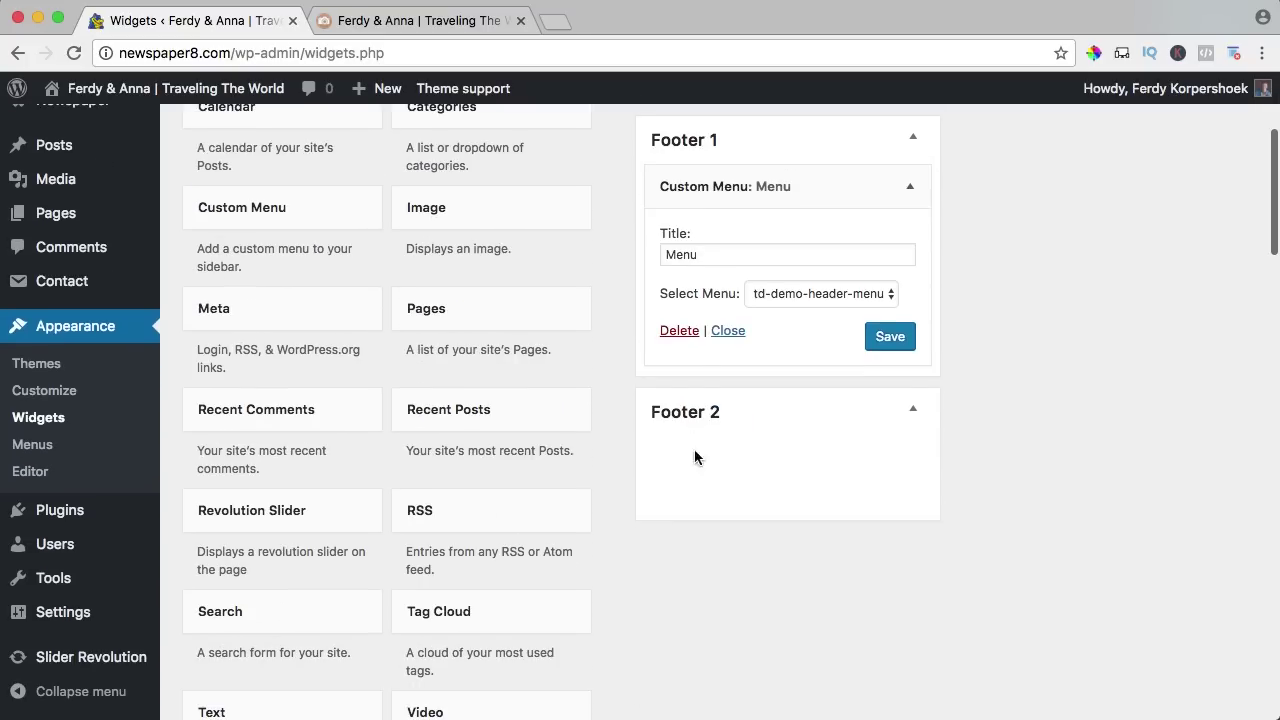
left_click(681, 340)
left_click(413, 18)
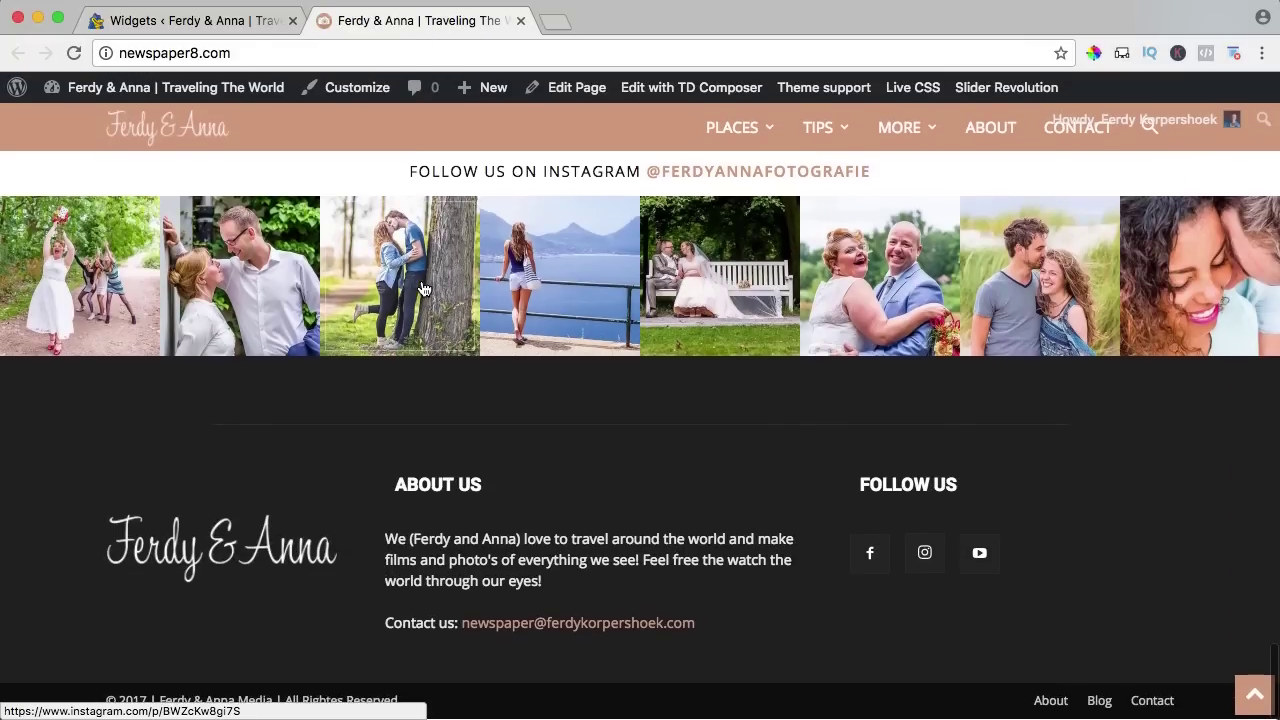
left_click(240, 22)
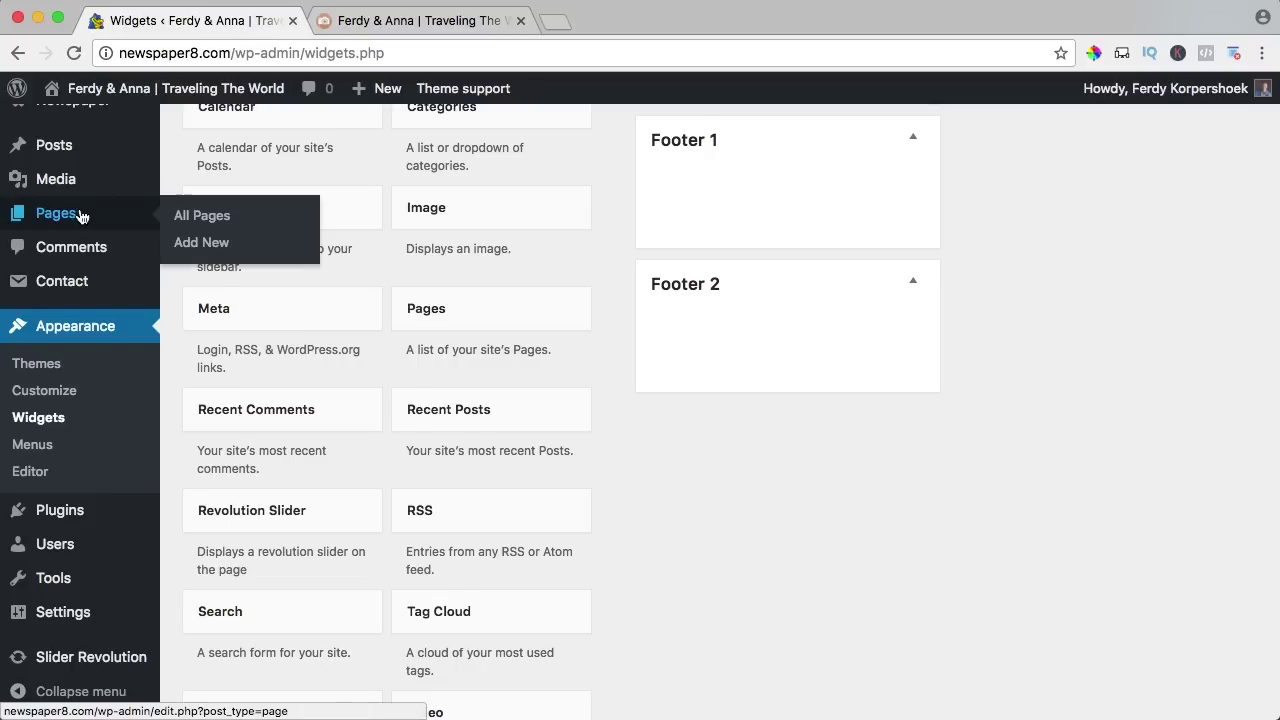
scroll(90, 210, "up", 5)
Set the Newspaper theme's footer template to Style 1 and save settings.
mouse_move(86, 171)
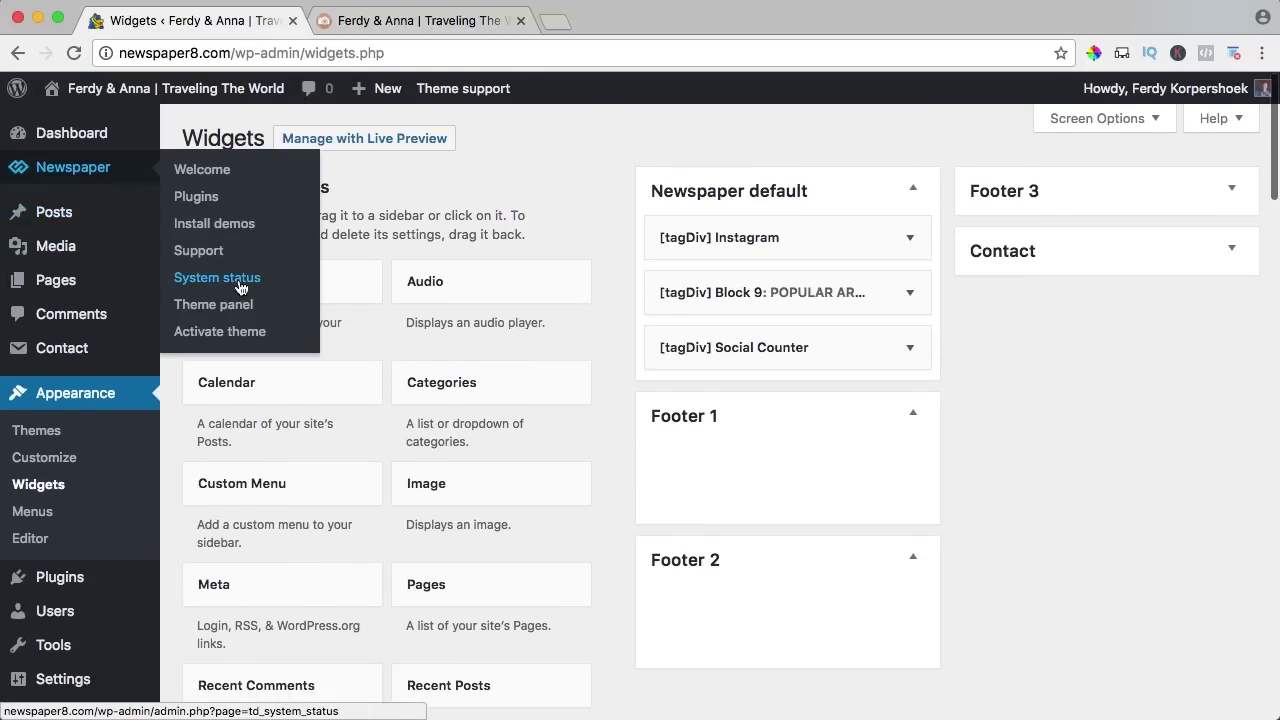
left_click(215, 305)
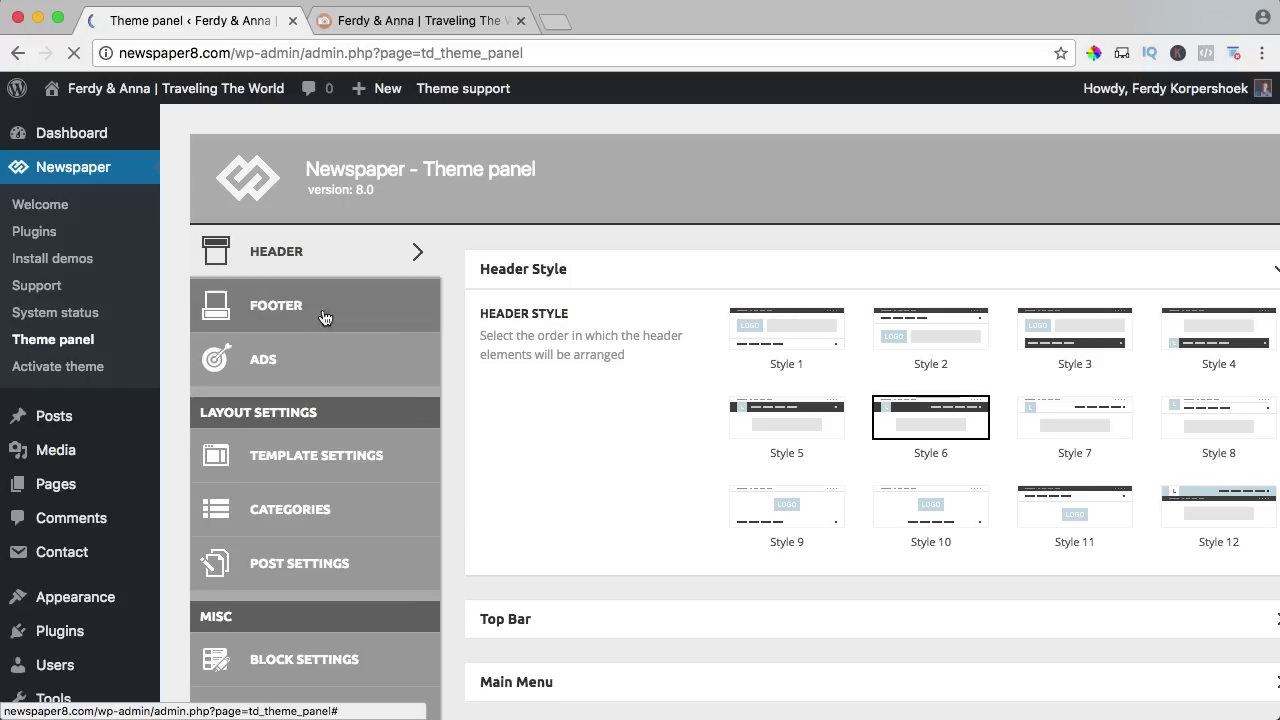
left_click(323, 306)
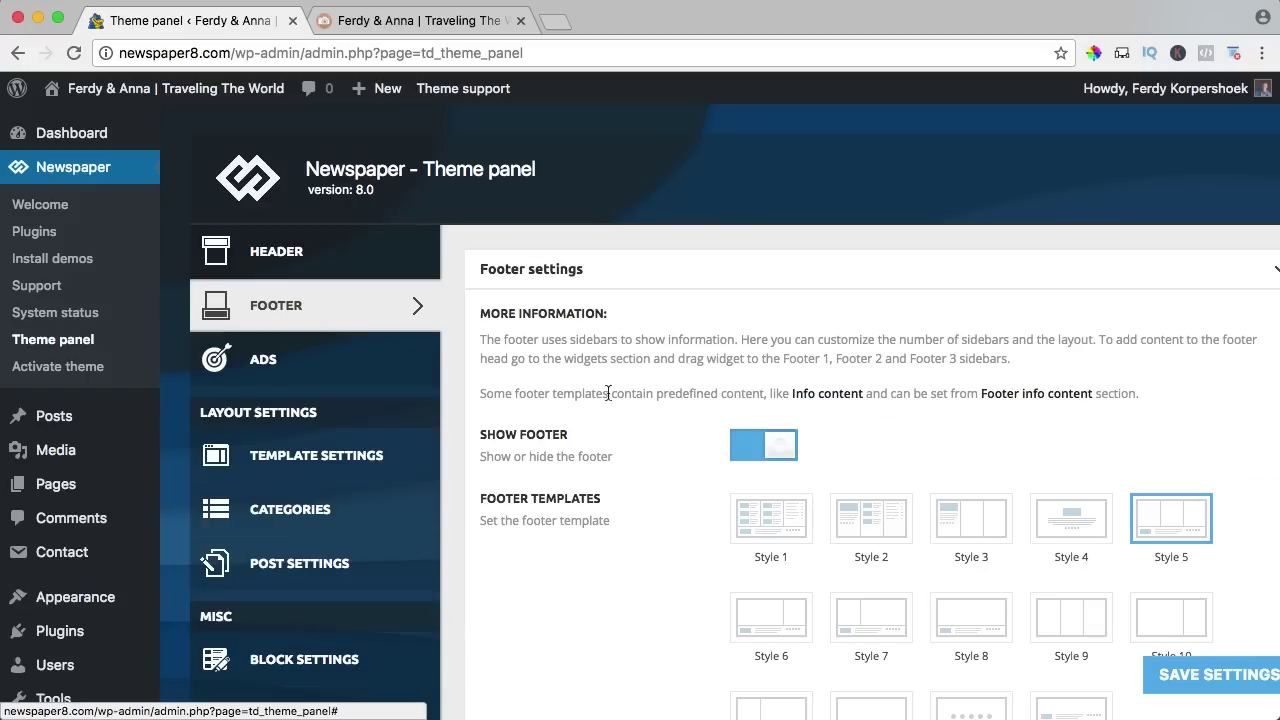
left_click(768, 534)
left_click(1245, 680)
Reload the live site and scroll to review the Style 1 footer.
left_click(363, 28)
key("super+r")
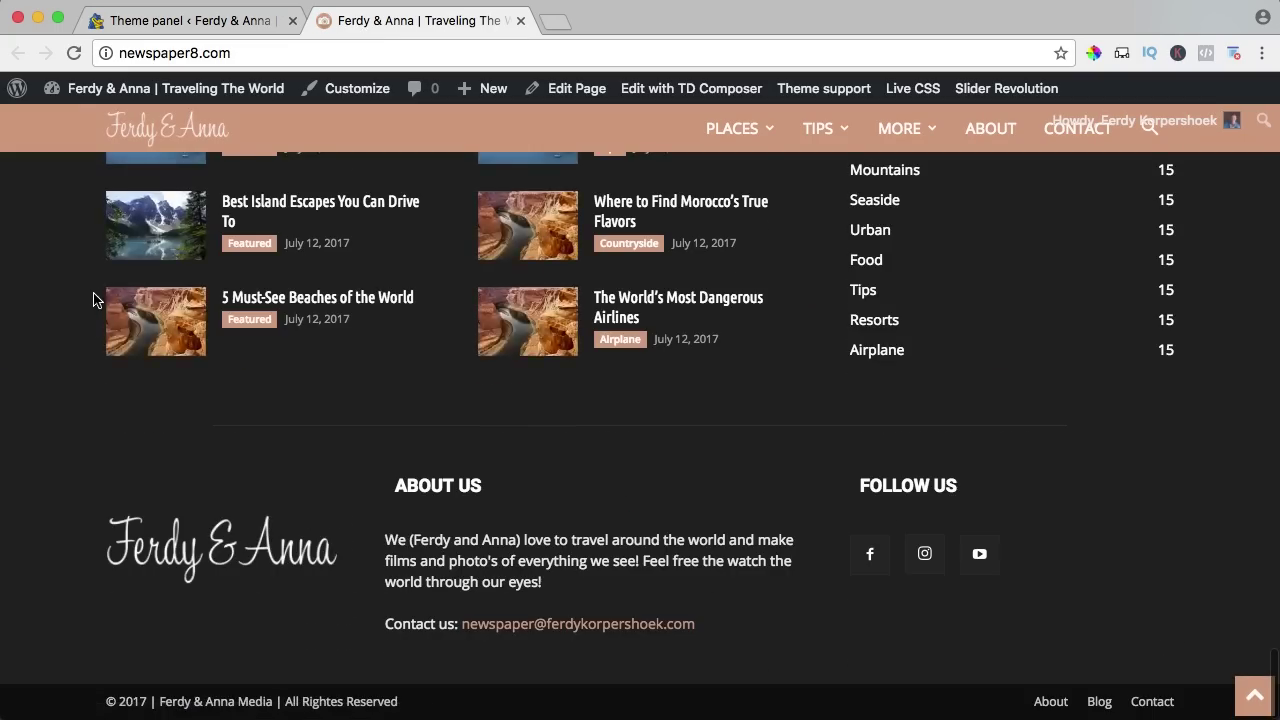
scroll(97, 300, "up", 4)
scroll(97, 300, "down", 2)
scroll(854, 424, "down", 3)
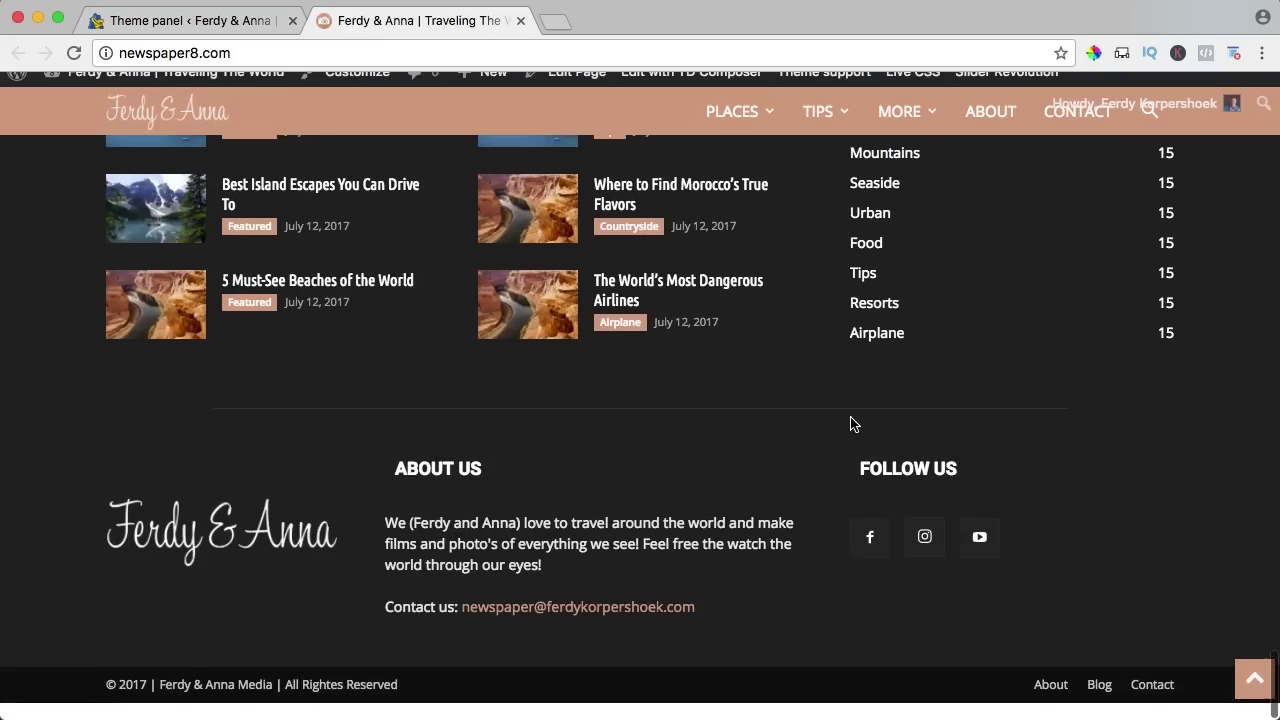
scroll(833, 392, "up", 20)
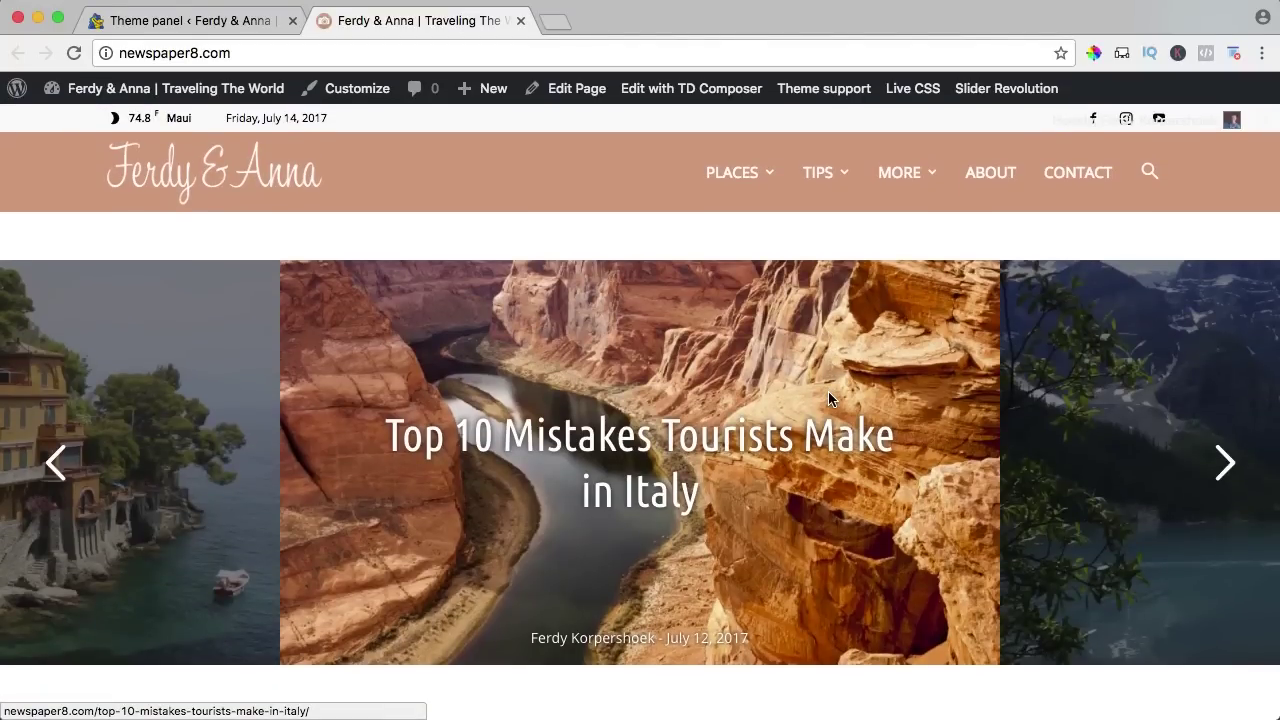
Open the 'Hiking Trails in San Jose and Silicon Valley' post from Places and scroll through it.
mouse_move(732, 172)
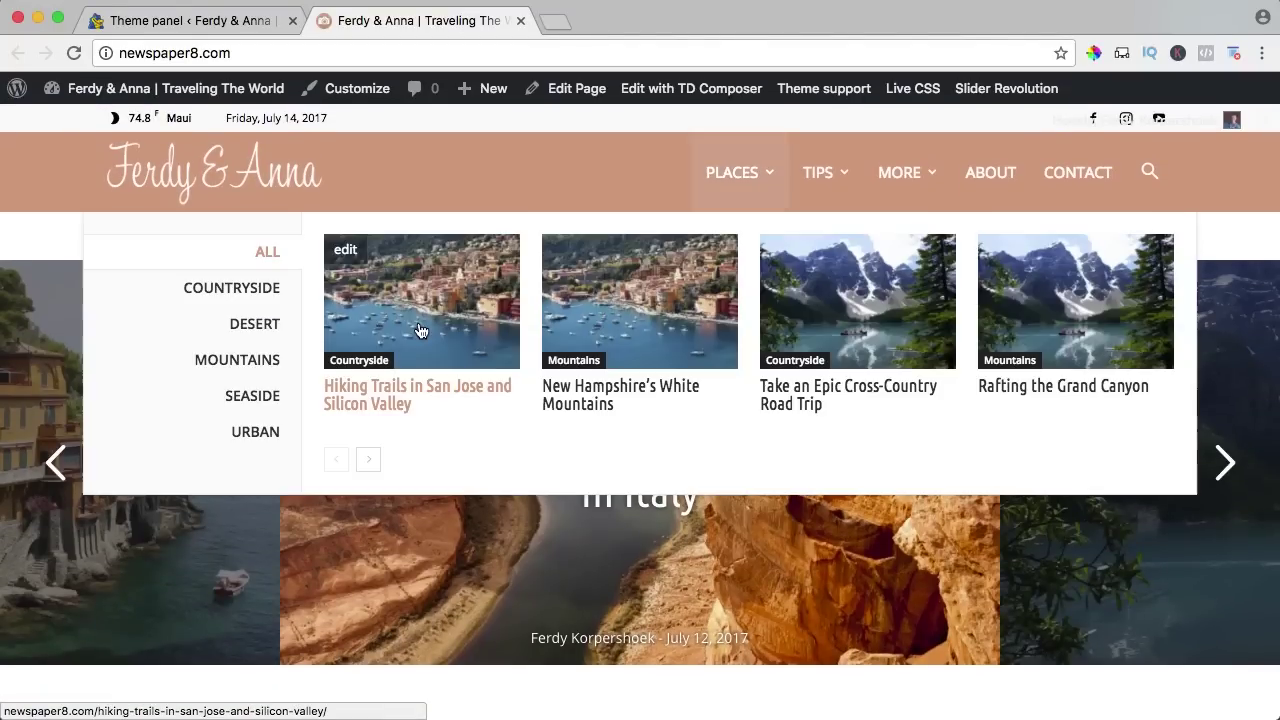
left_click(375, 398)
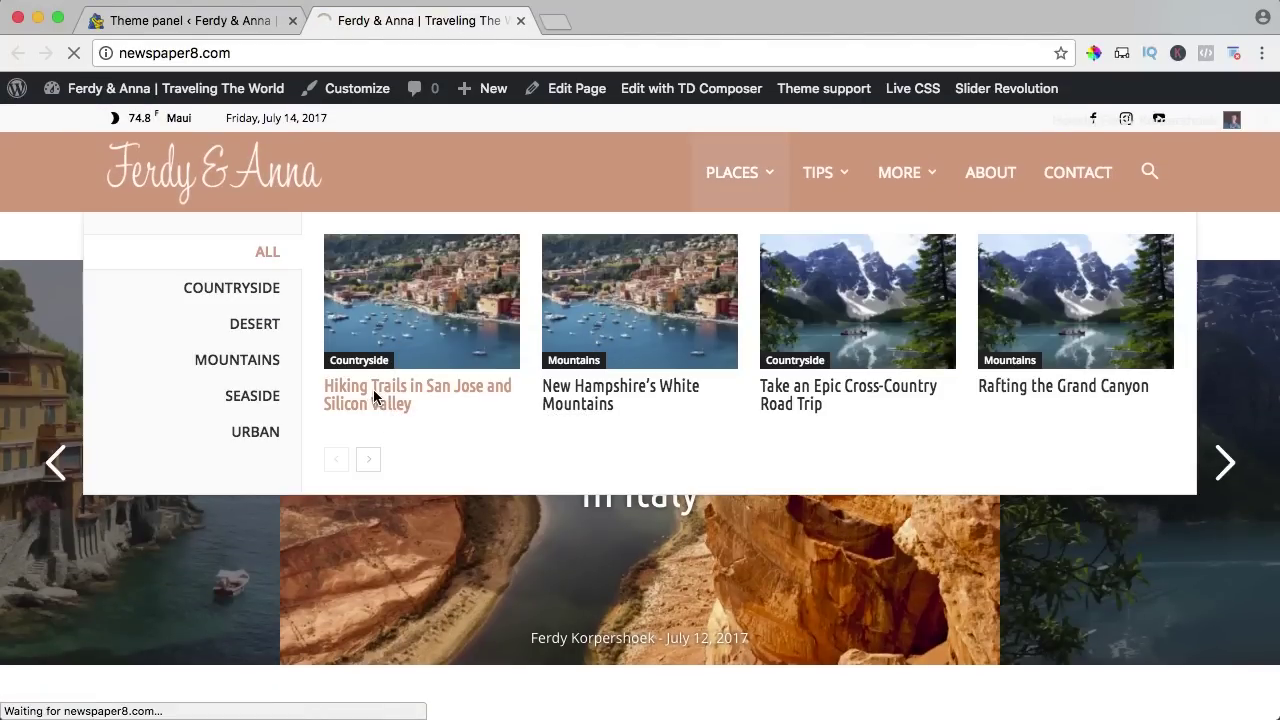
scroll(539, 325, "down", 5)
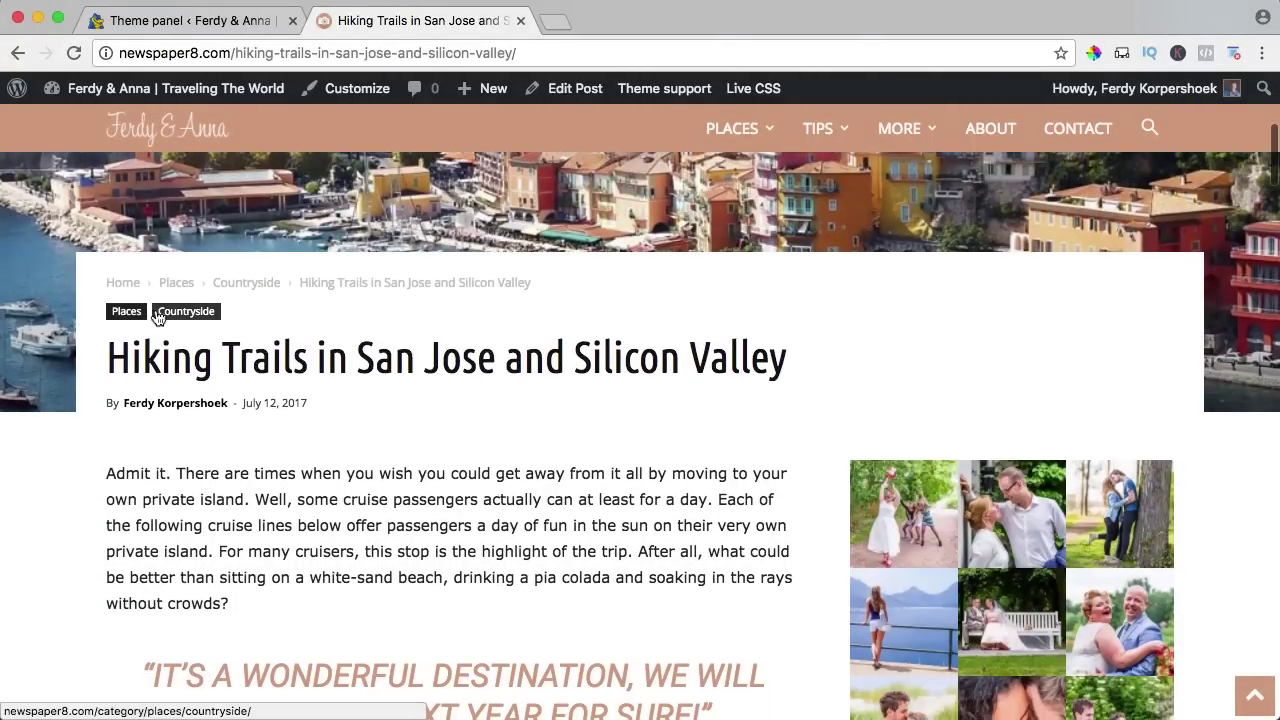
scroll(466, 440, "down", 10)
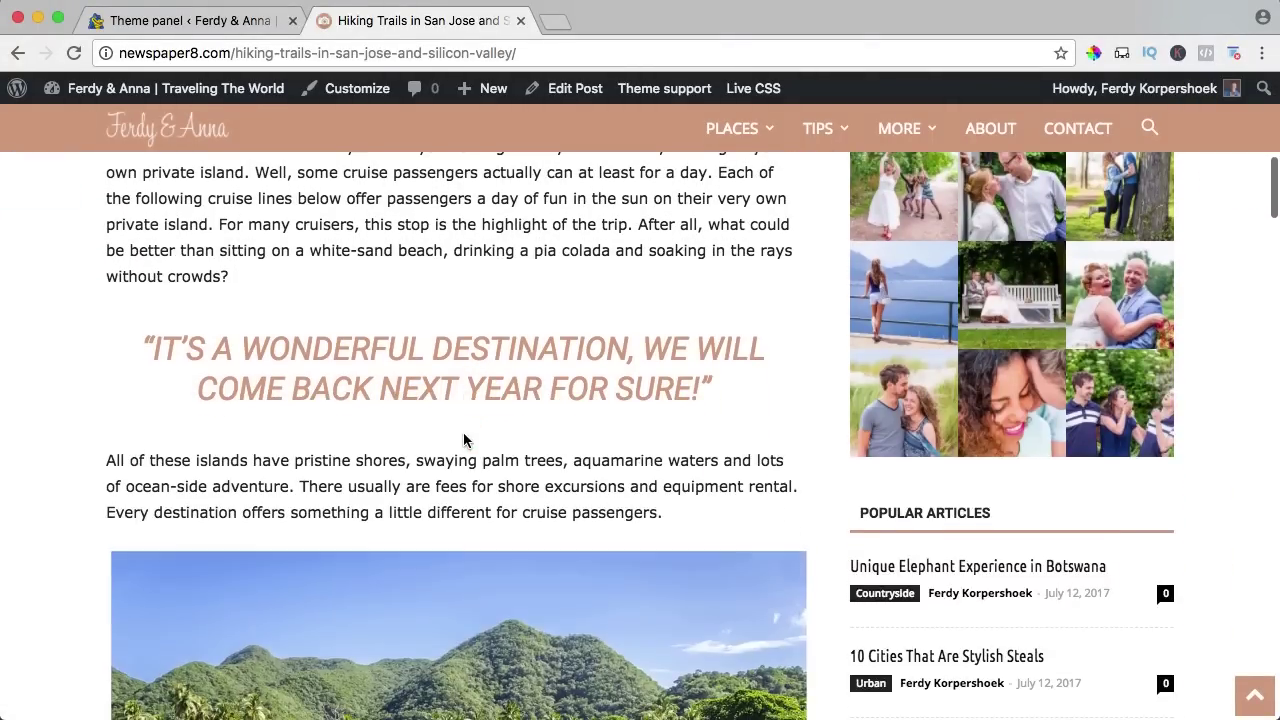
scroll(471, 432, "down", 20)
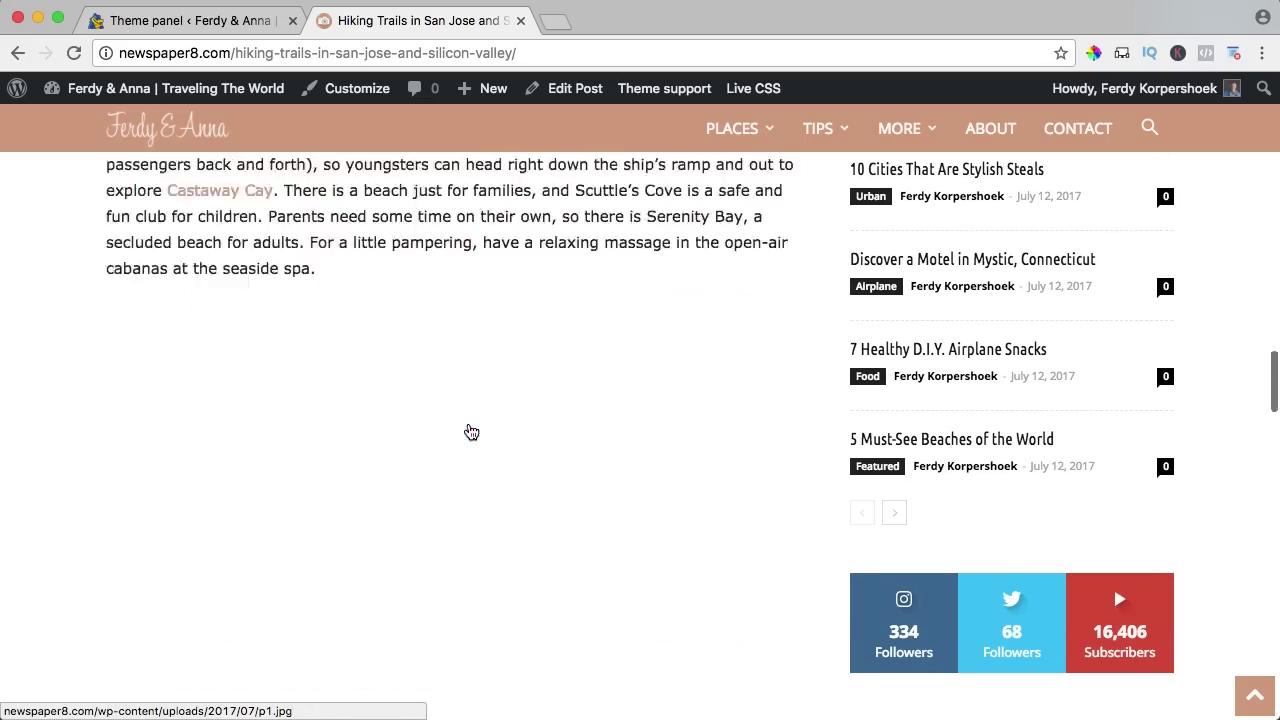
scroll(471, 432, "down", 3)
scroll(466, 436, "up", 20)
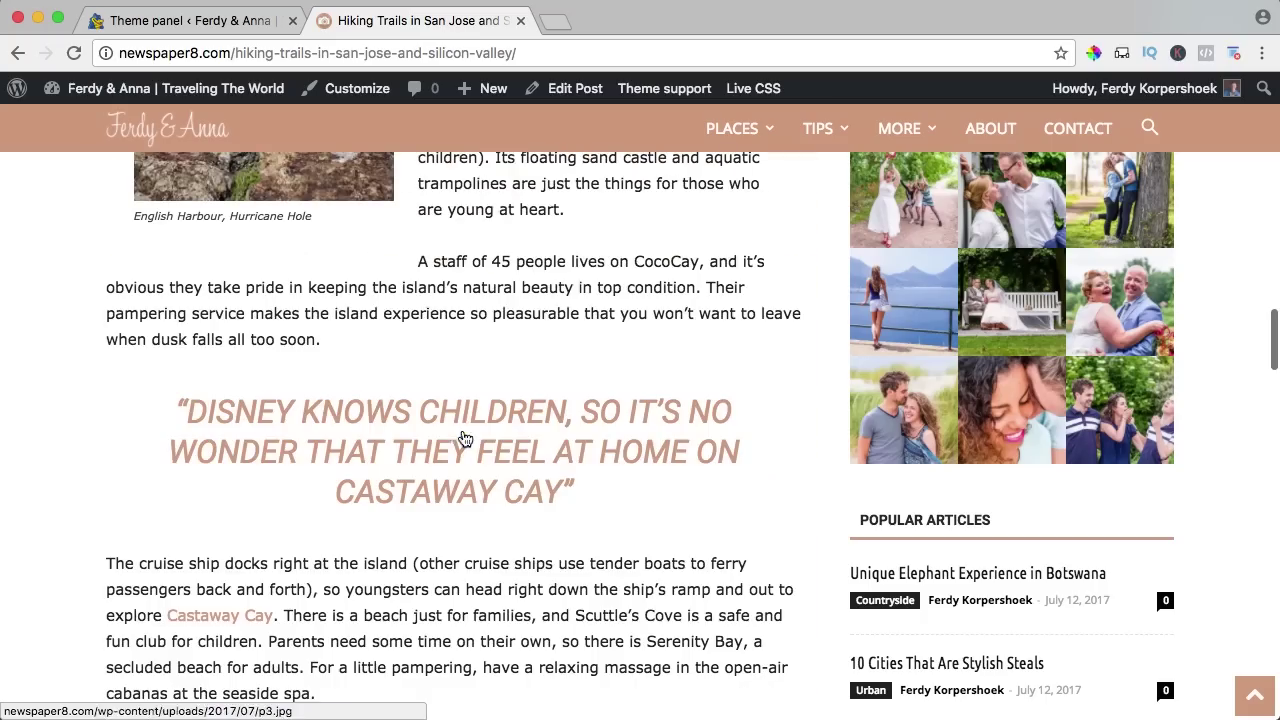
Create a new post titled 'Our Honeymoon to Cape Town South Africa' and write its intro paragraph in the Visual editor.
mouse_move(482, 88)
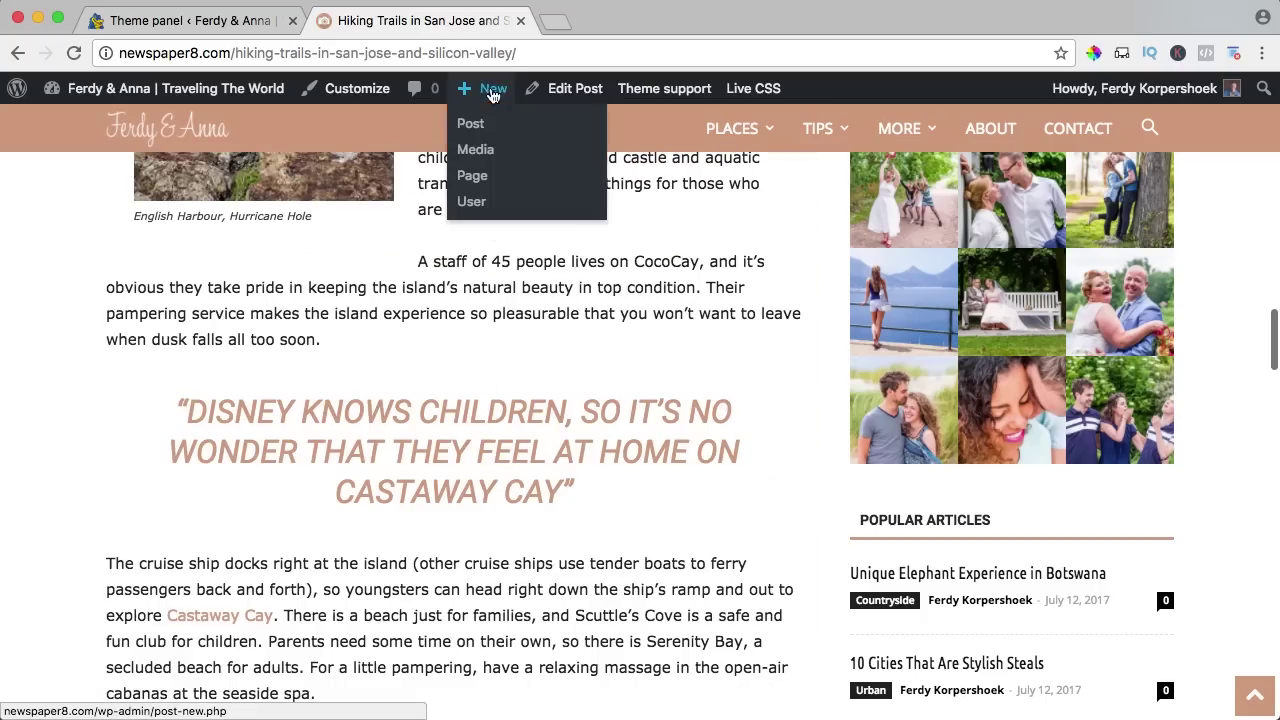
left_click(462, 122)
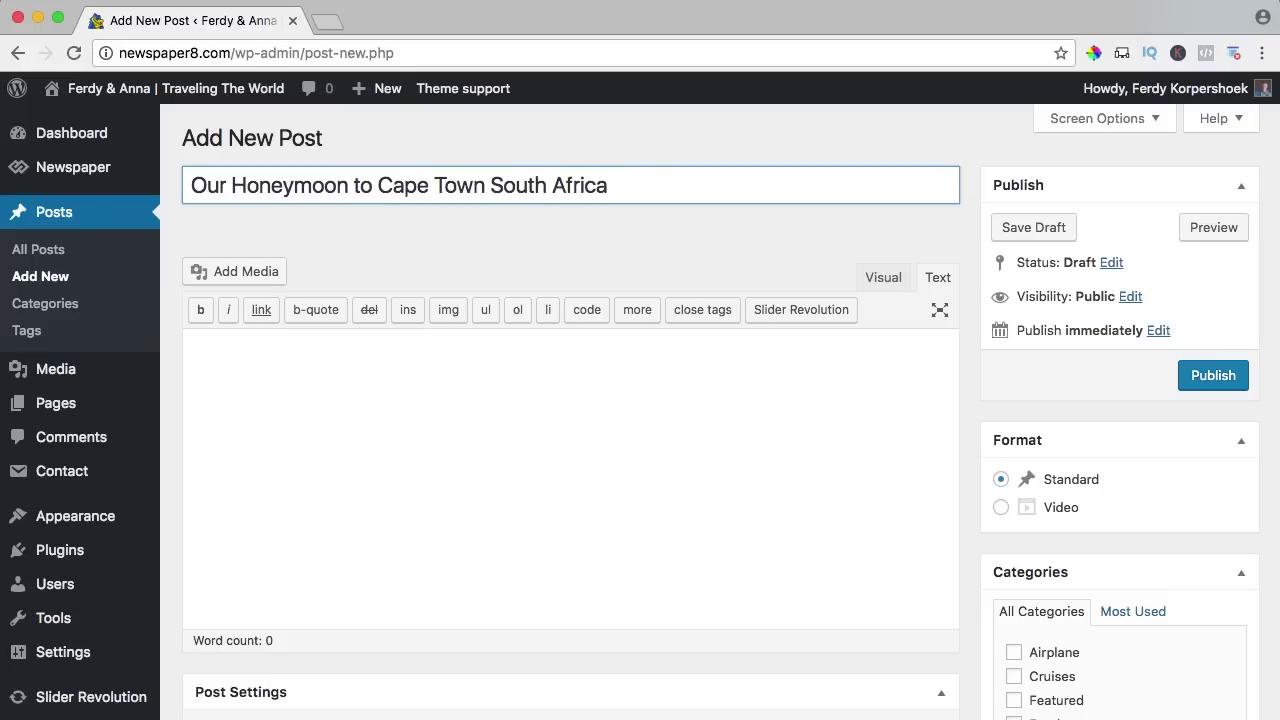
left_click(880, 282)
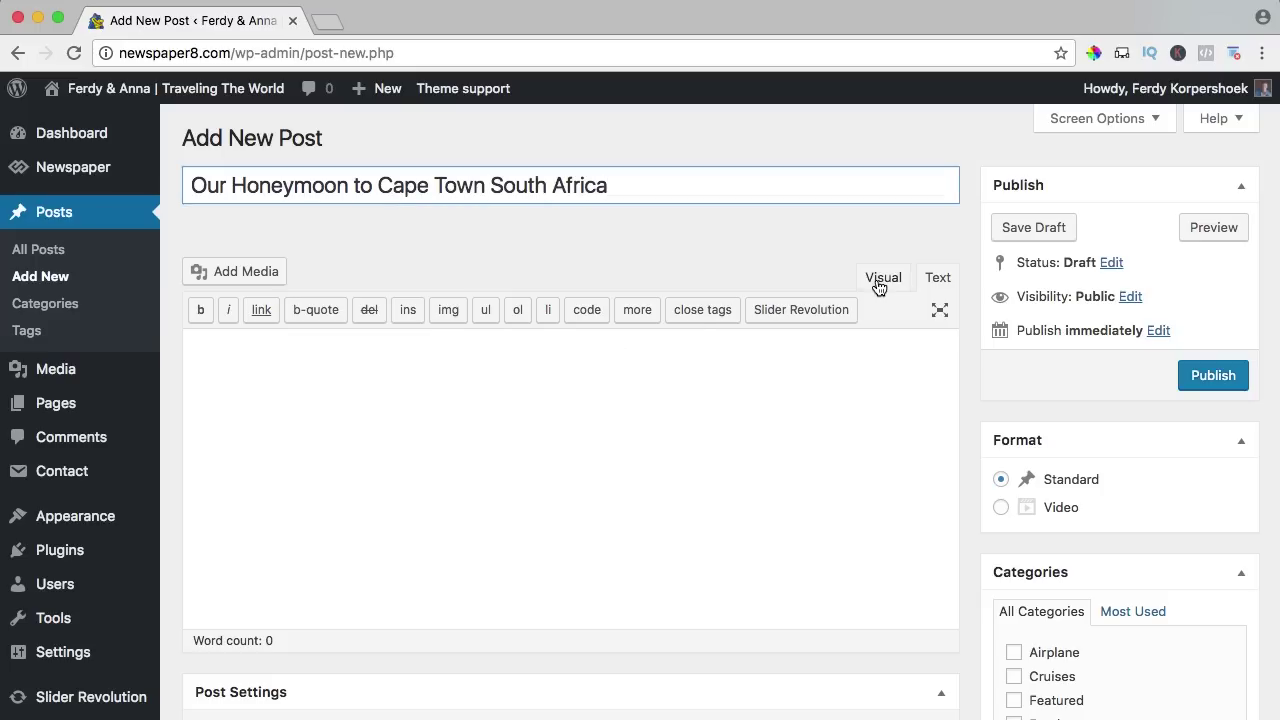
left_click(486, 397)
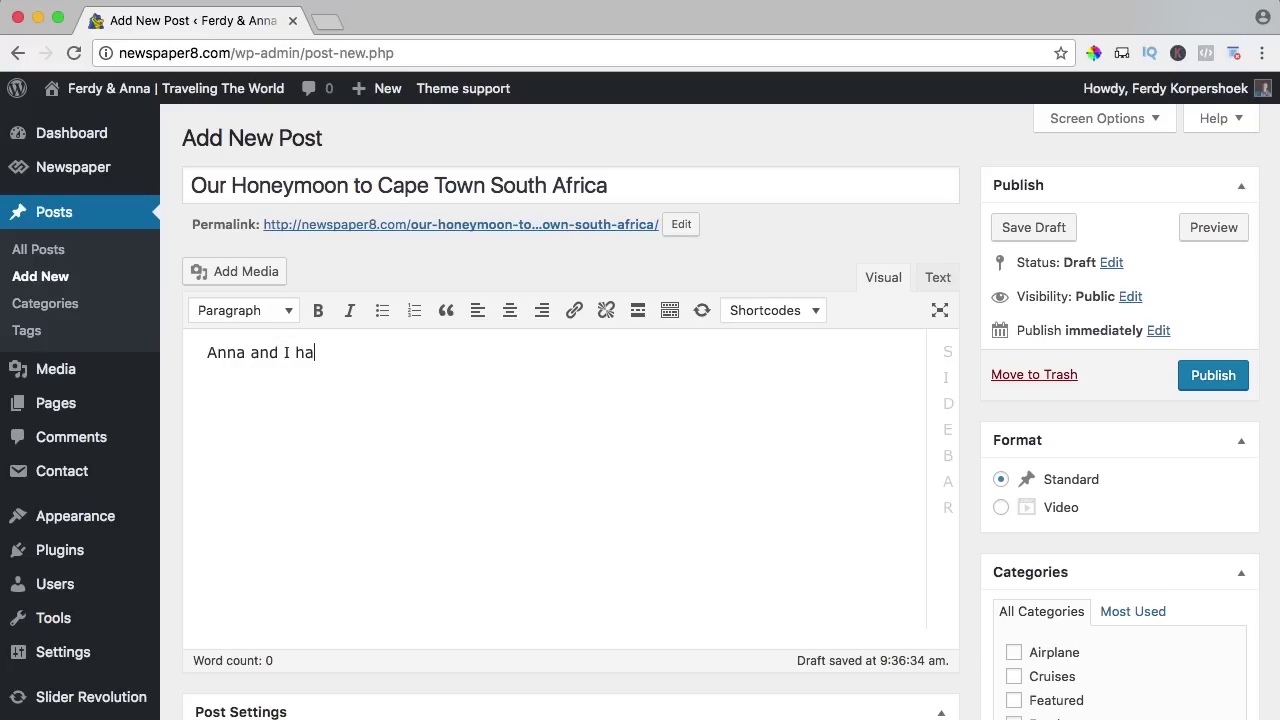
type("privilege to travel to Capetown South Africa to celebrate our")
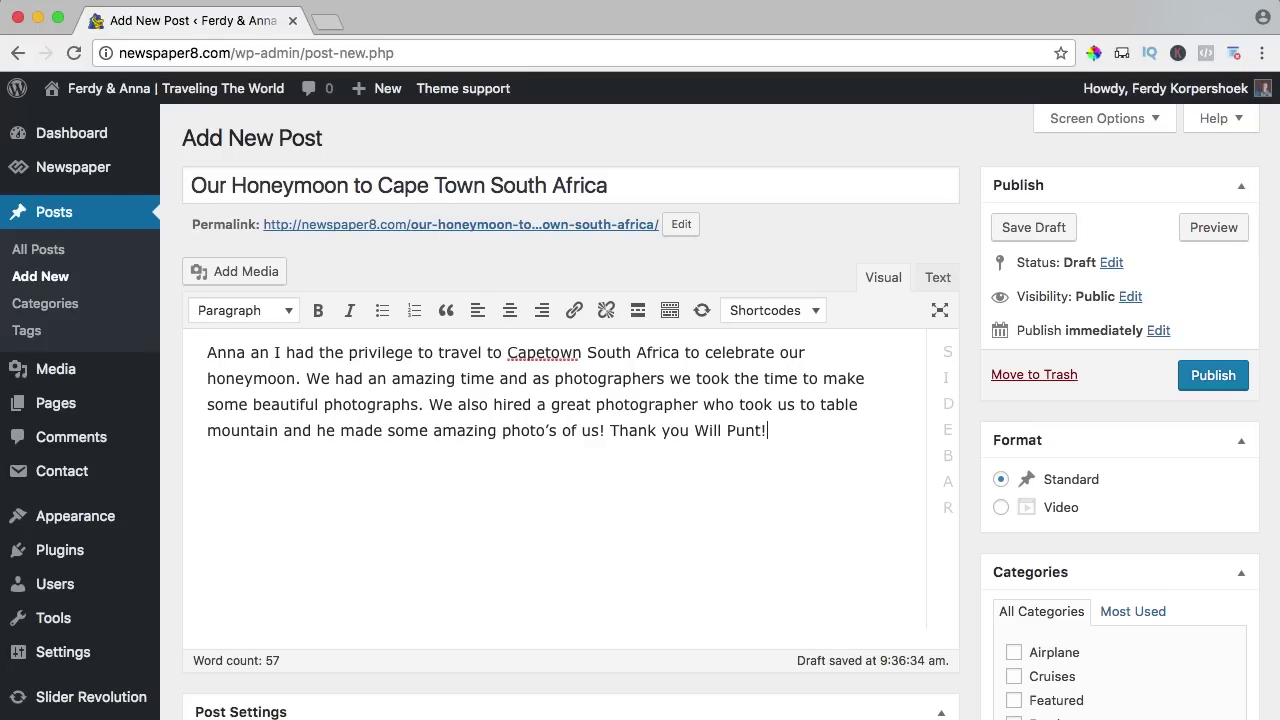
Open the post's media uploader and browse the computer to Honeymoon_CapeTown-South-Africa.jpg in the 03. NewsItem folder.
left_click(258, 270)
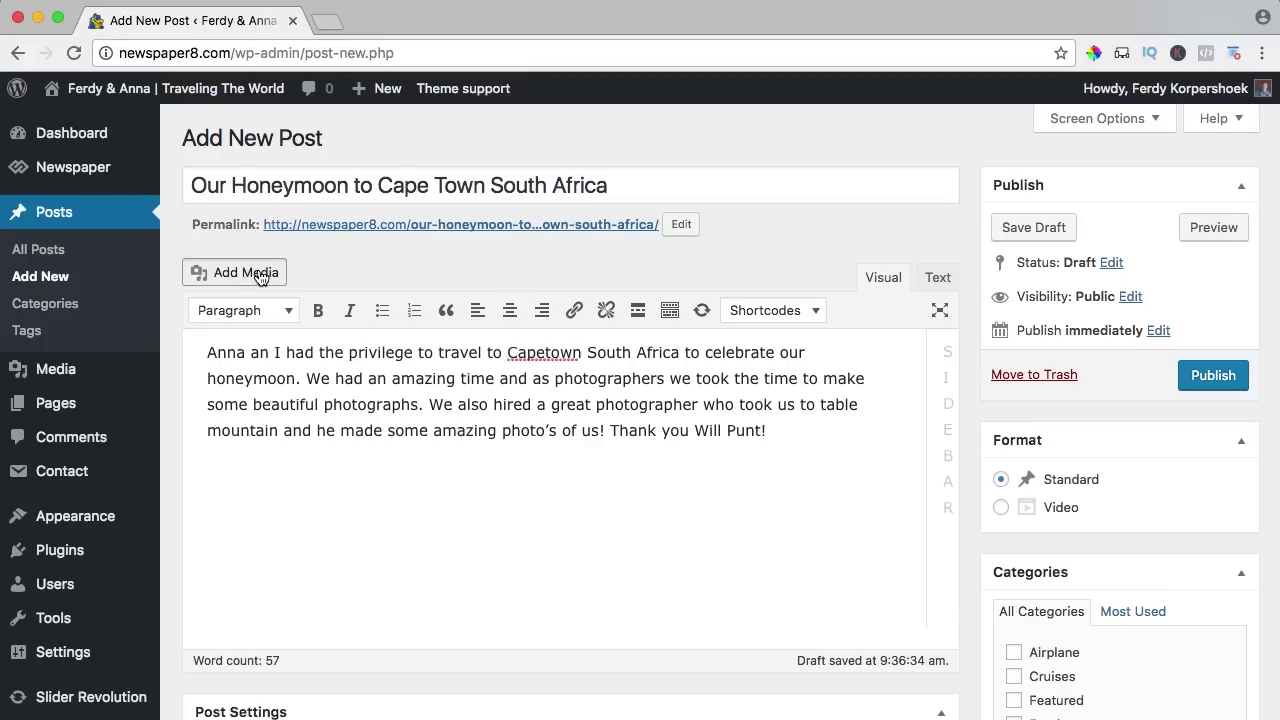
left_click(294, 172)
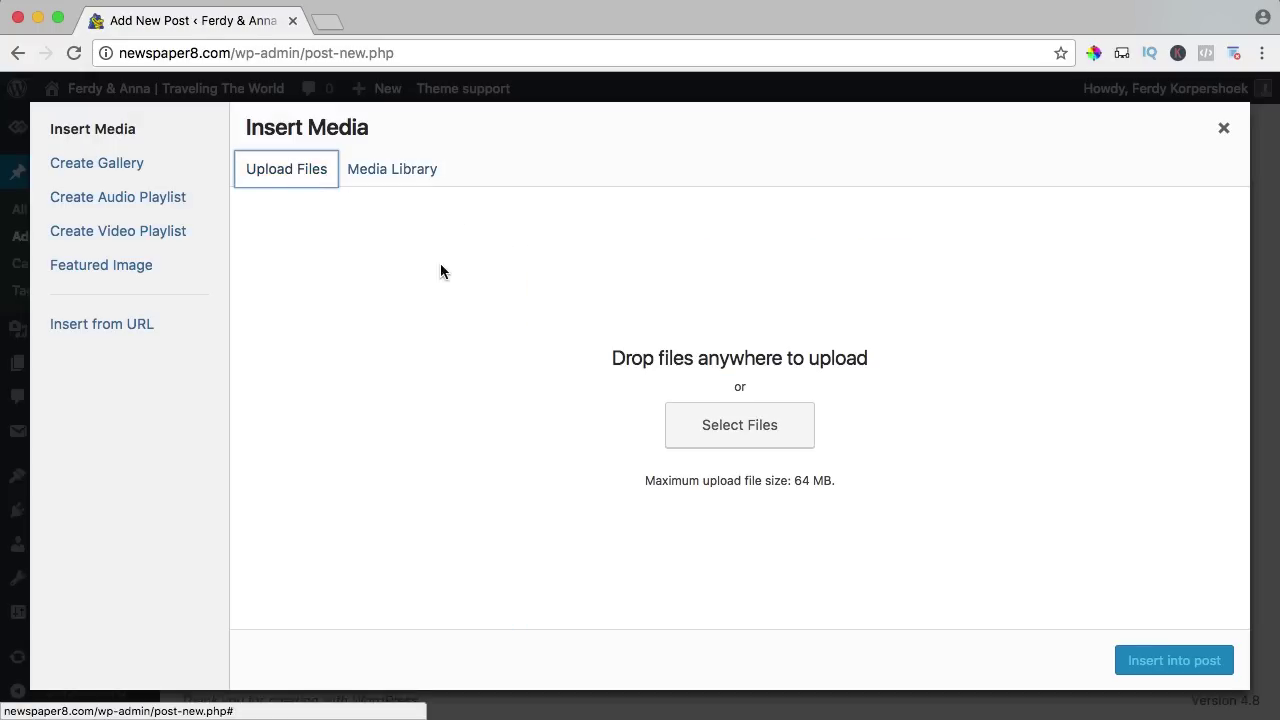
left_click(724, 424)
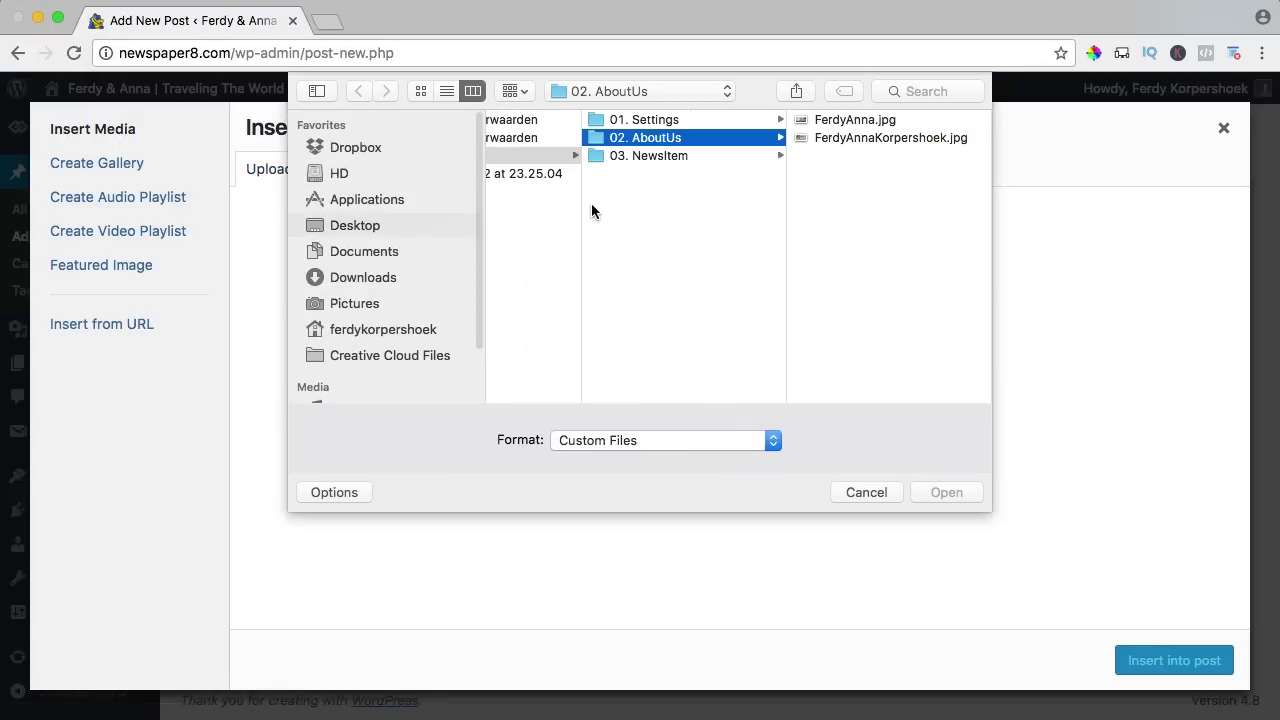
left_click(656, 157)
left_click(862, 121)
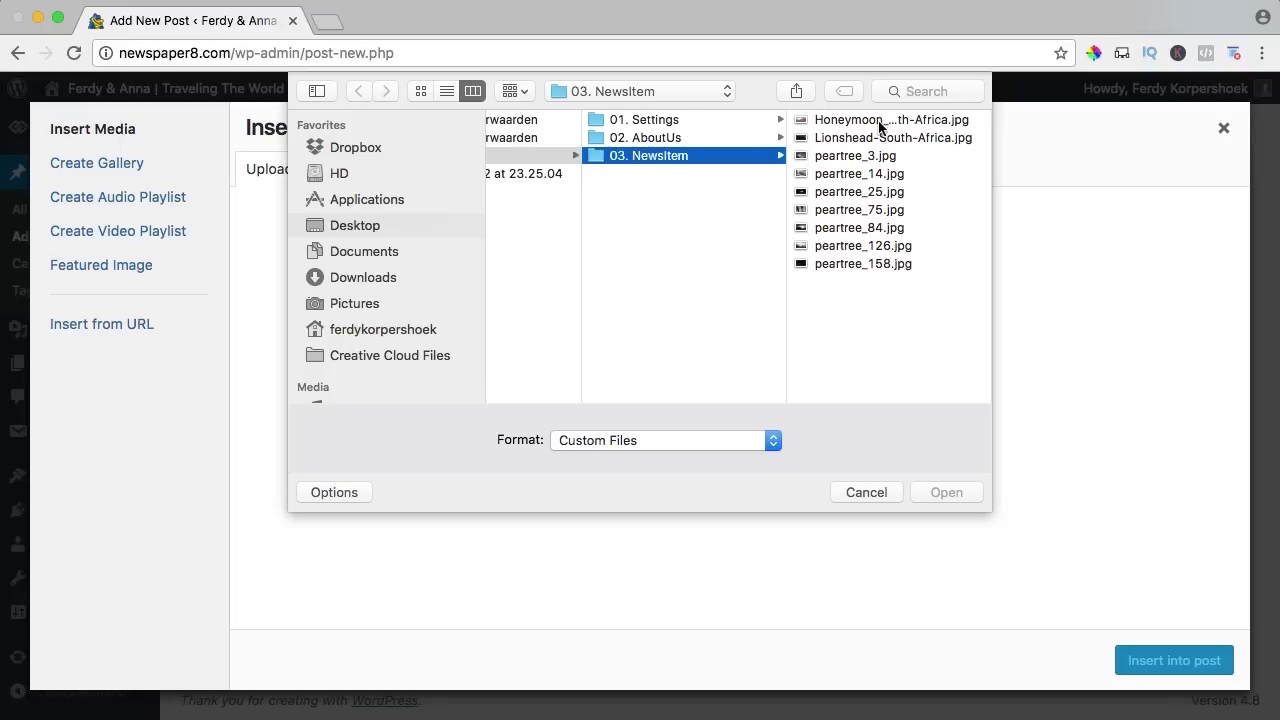
left_click(879, 122)
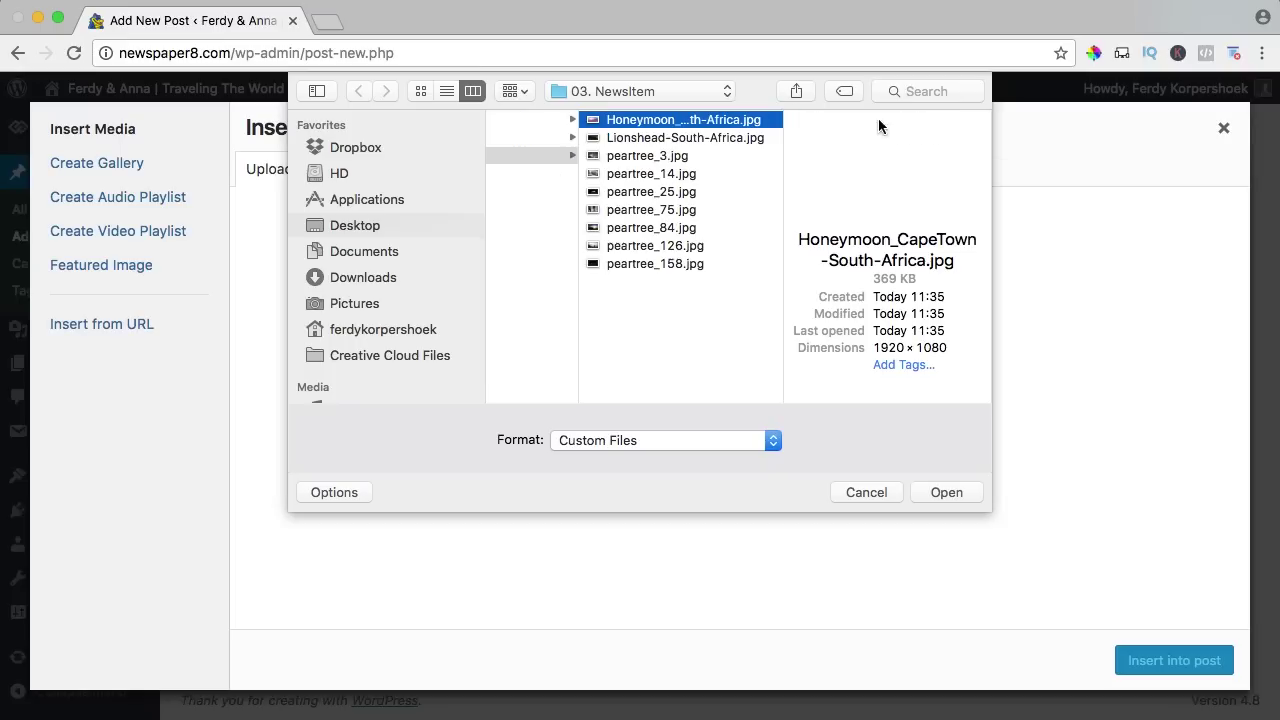
Preview the peartree photos, then select all nine photos in the folder and upload them.
key("Down")
key("Down")
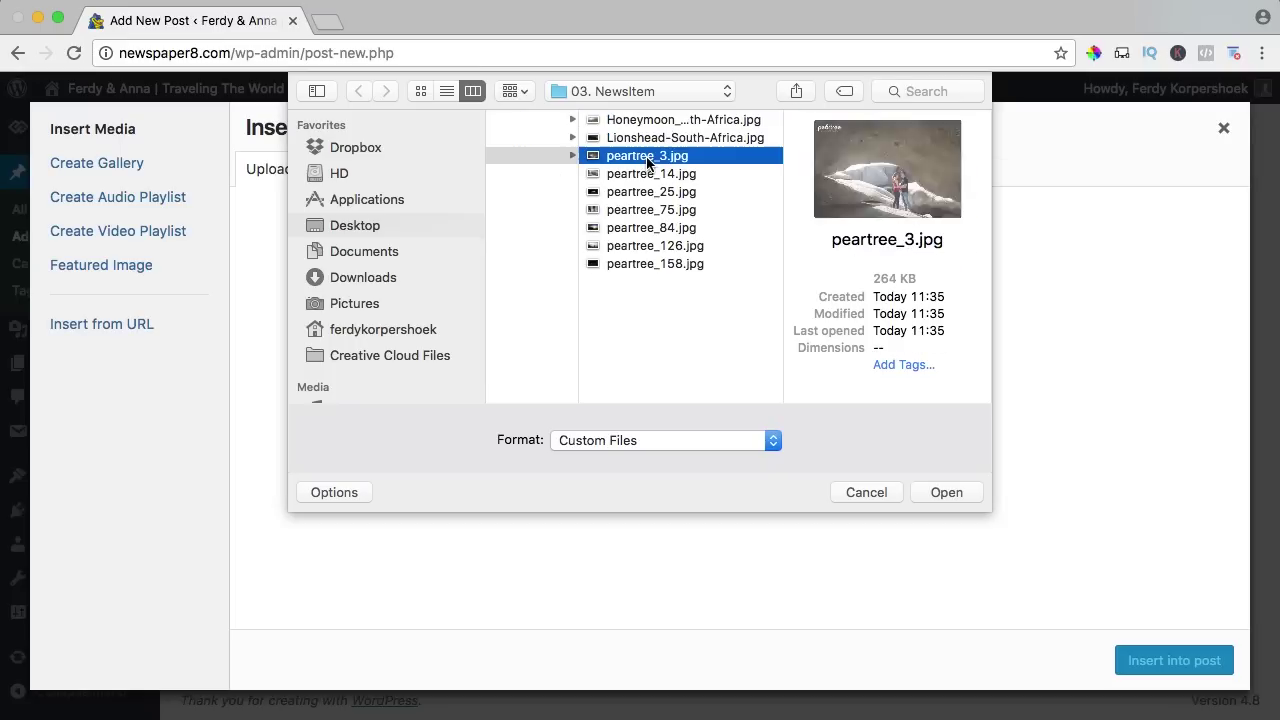
key("space")
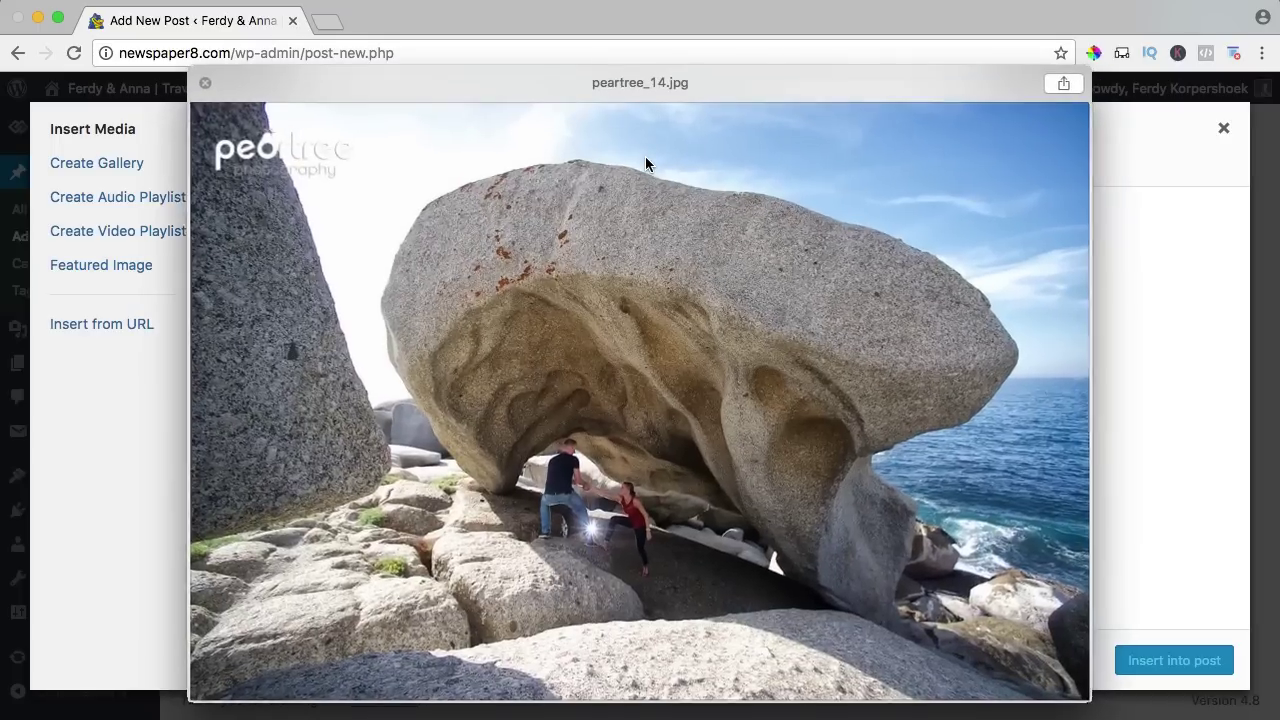
key("Down")
key("Down")
key("space")
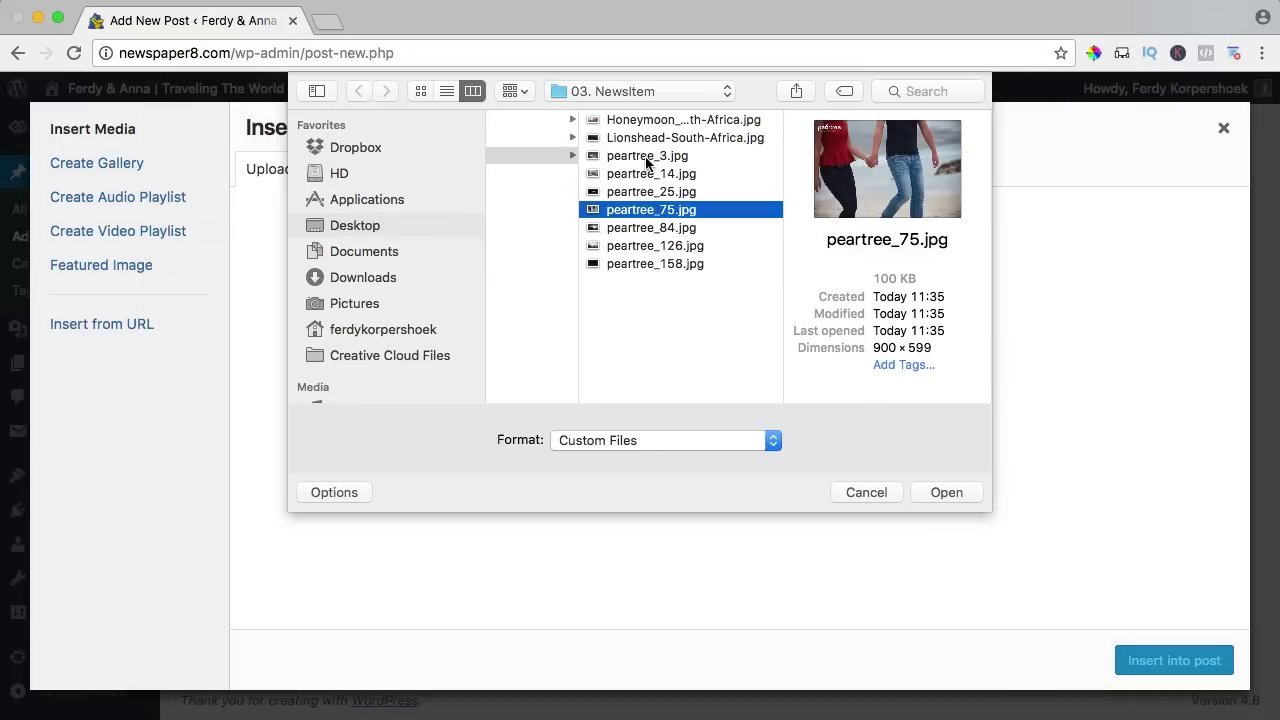
key("Left")
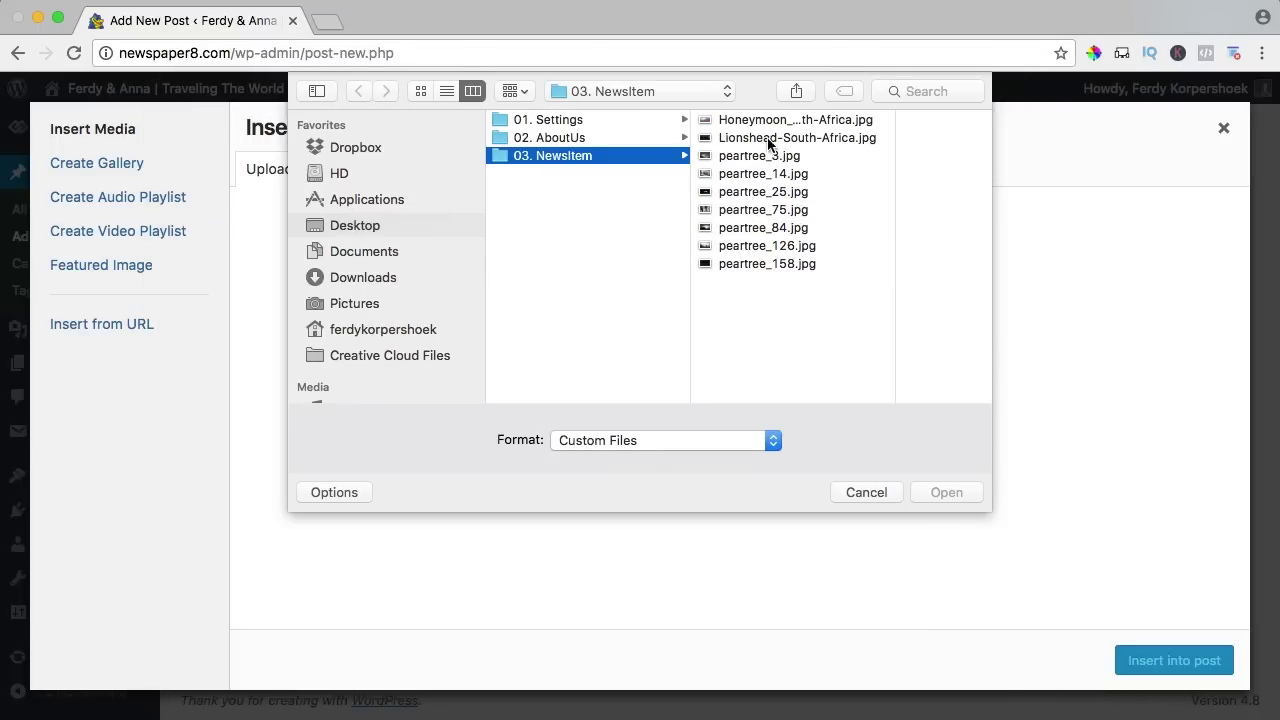
left_click(770, 121)
key("super+a")
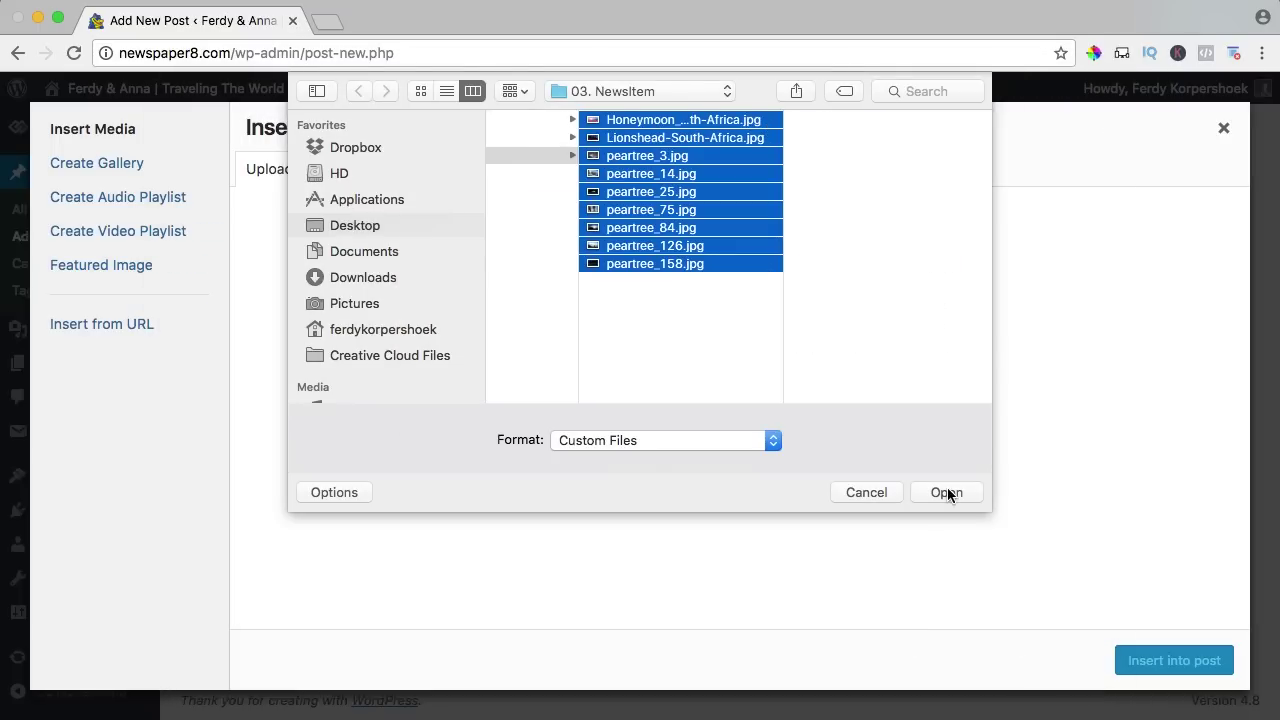
left_click(947, 490)
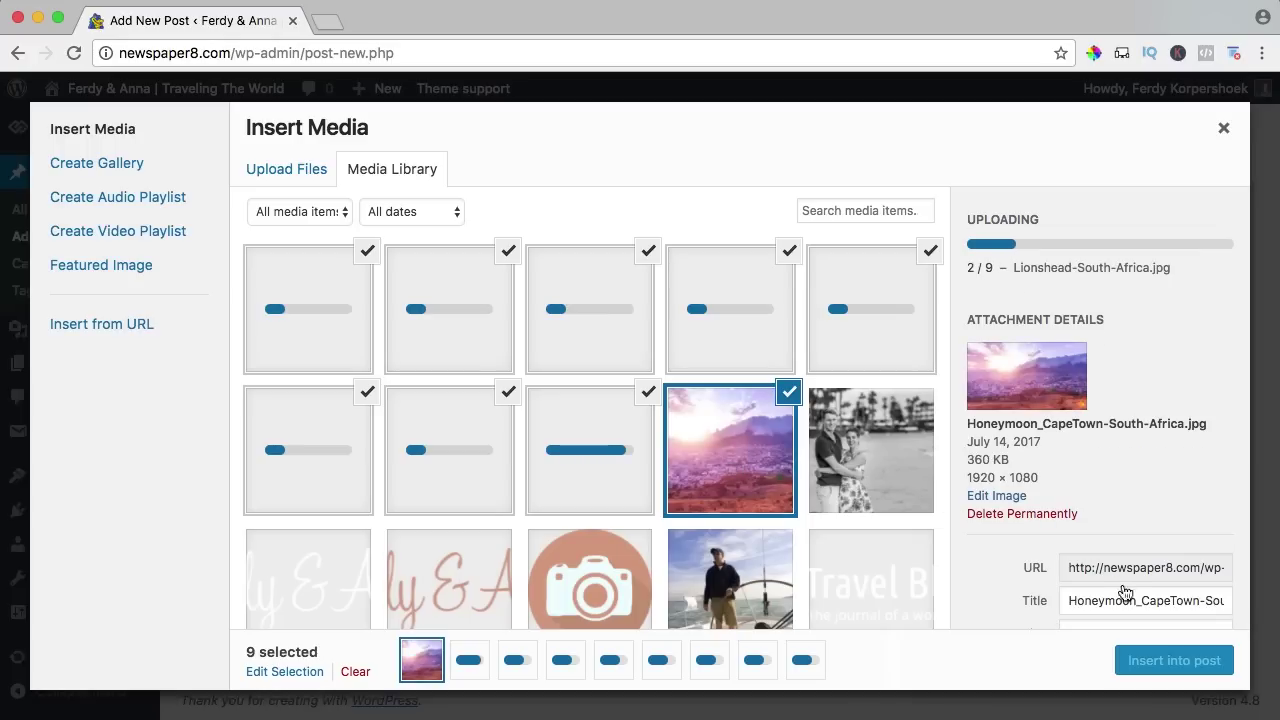
Retitle the Cape Town photo with spaces instead of its underscore and hyphens, and reuse it as alt text.
left_click(1139, 600)
key("BackSpace")
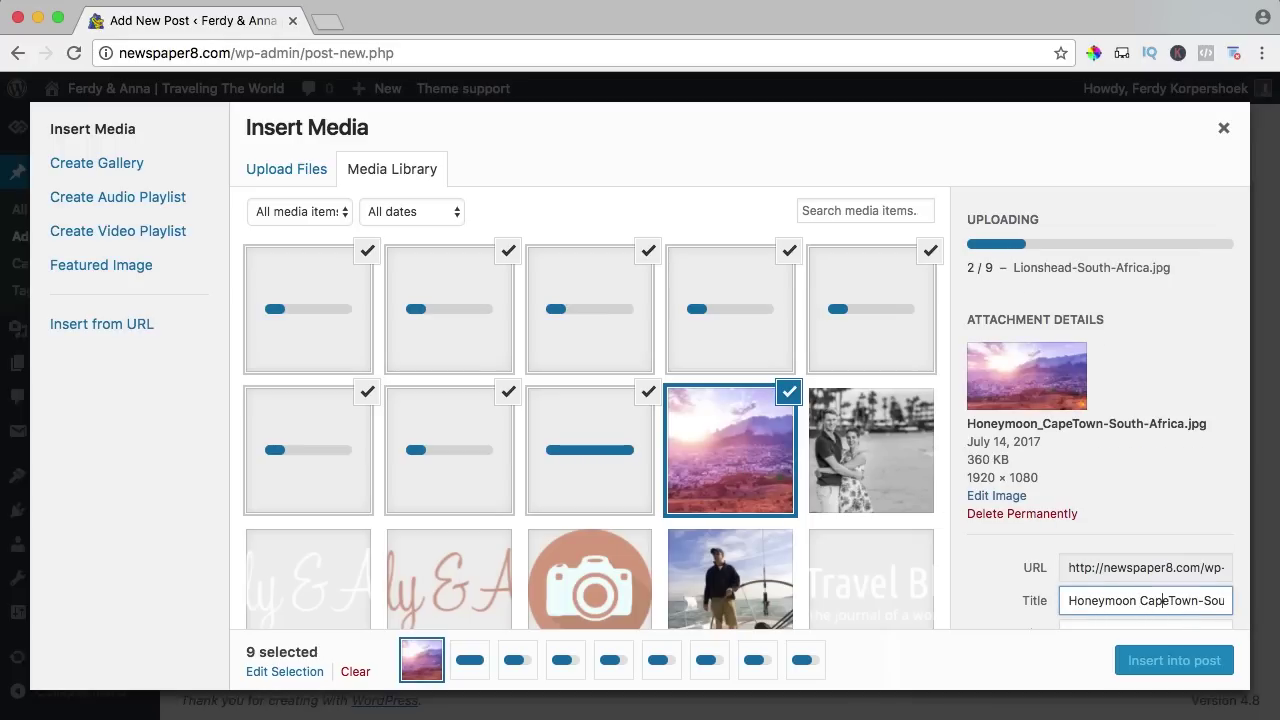
key("BackSpace")
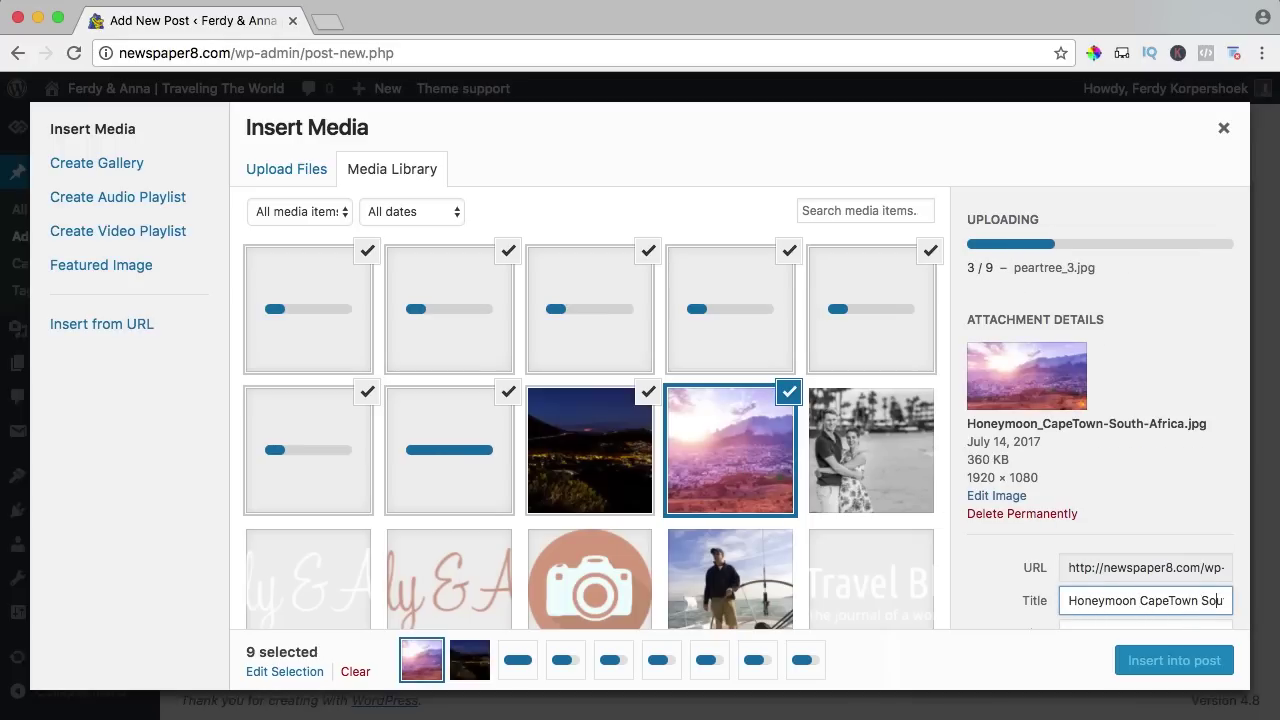
key("Right")
key("Right")
key("Right")
key("Right")
key("Right")
key("BackSpace")
key("super+a")
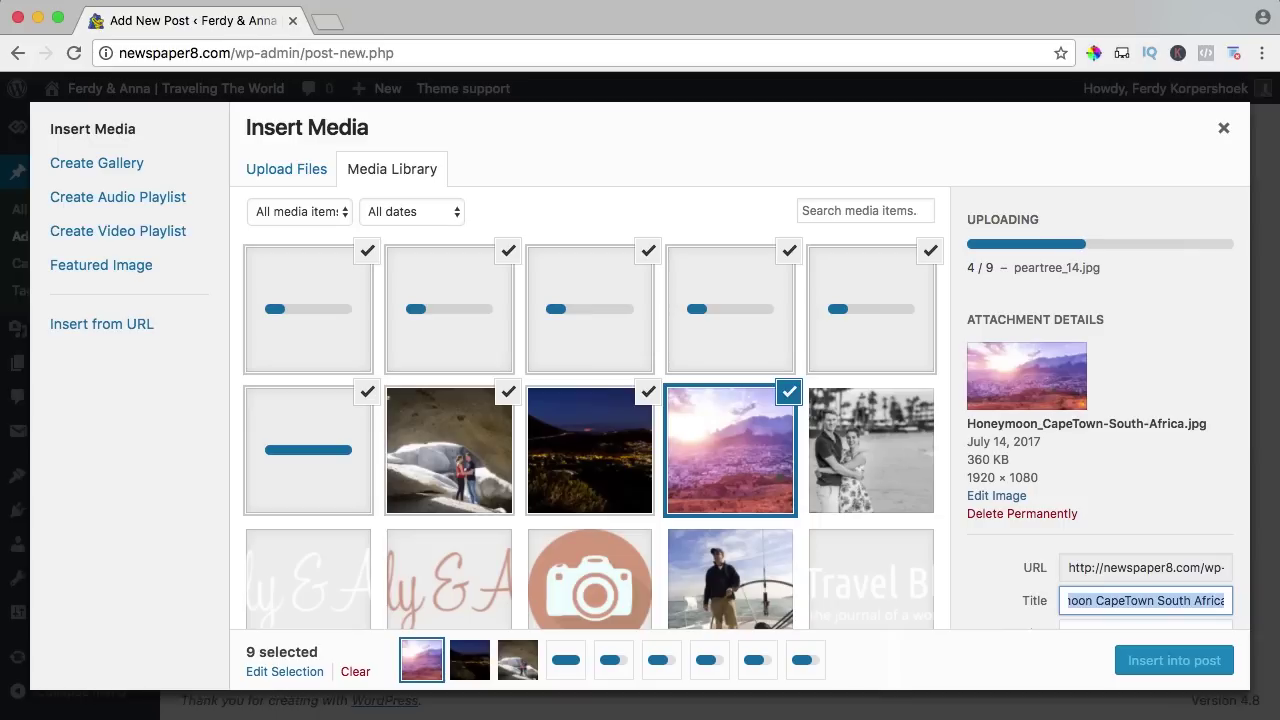
key("super+c")
left_click(1099, 586)
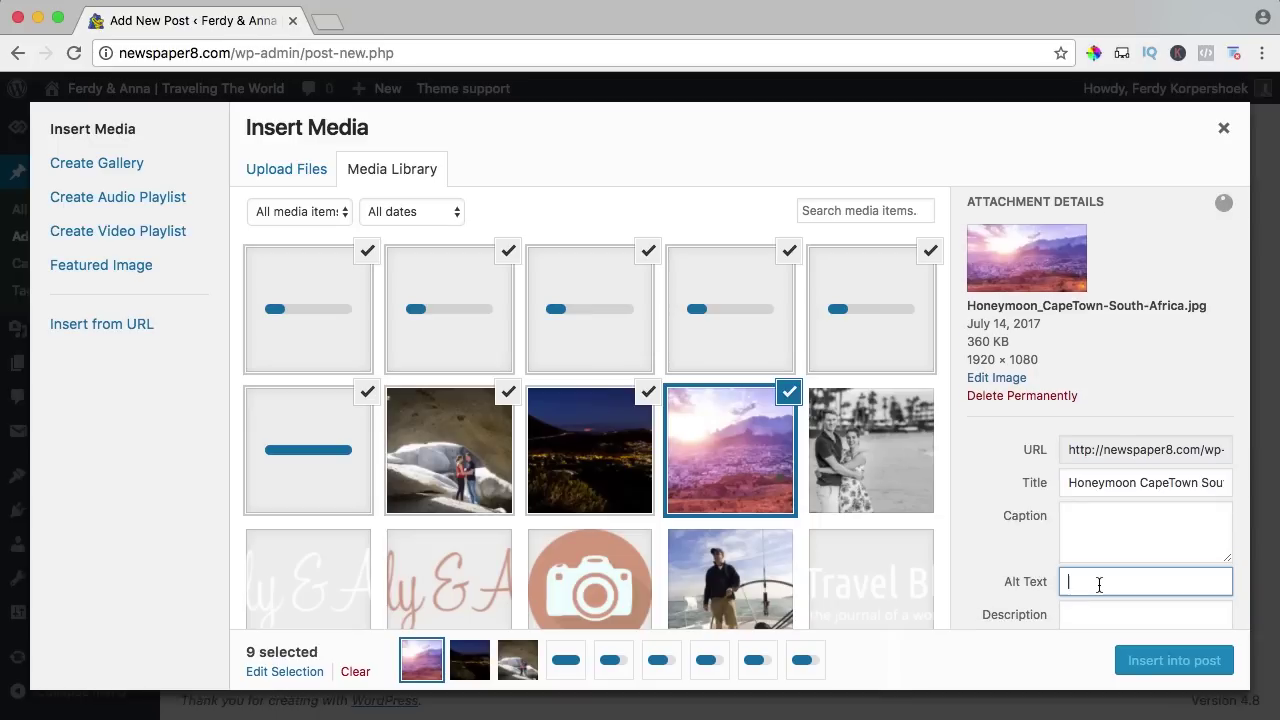
key("super+v")
Replace the Lionshead night photo's title hyphens with spaces and paste the title as its alt text.
left_click(546, 432)
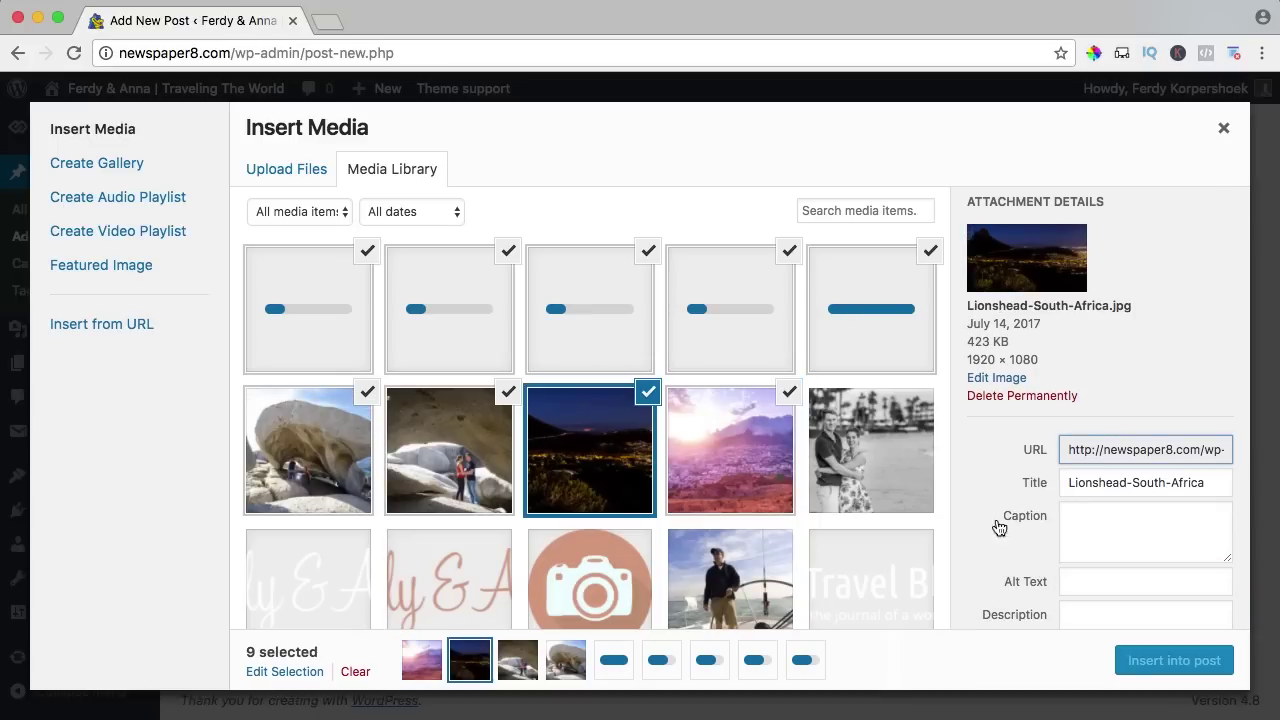
left_click(1131, 486)
key("BackSpace")
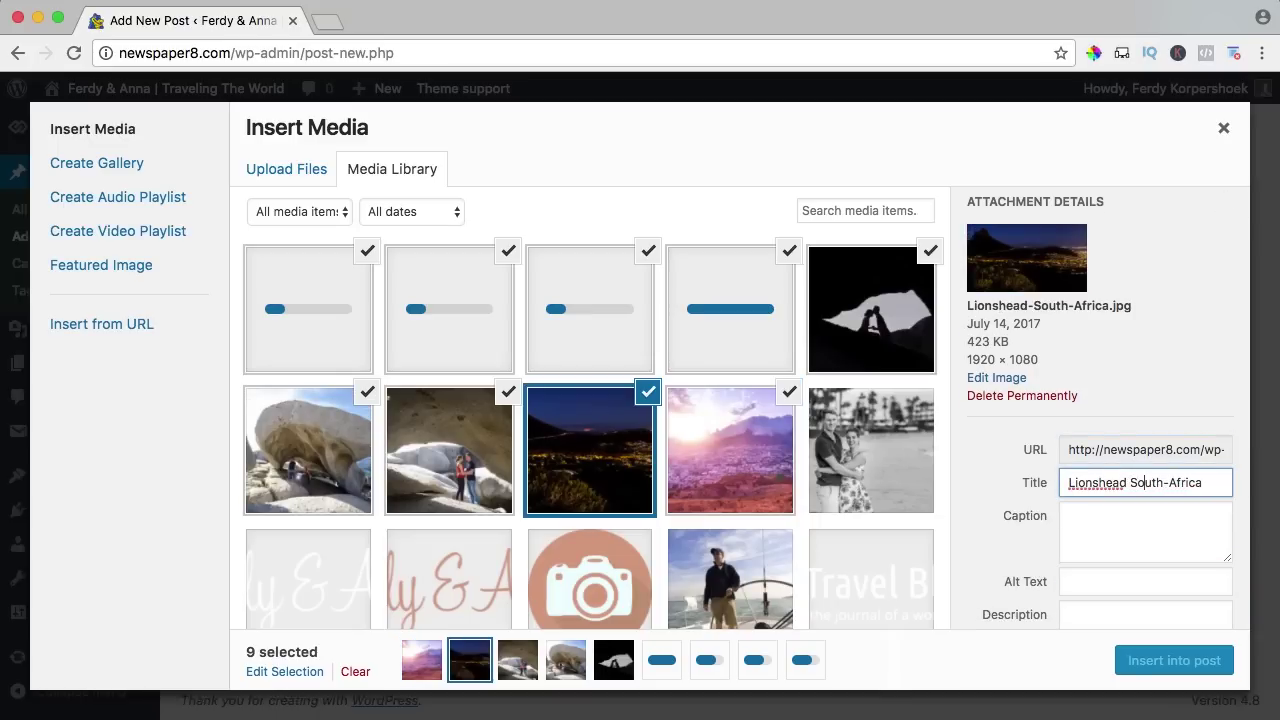
key("BackSpace")
key("super+a")
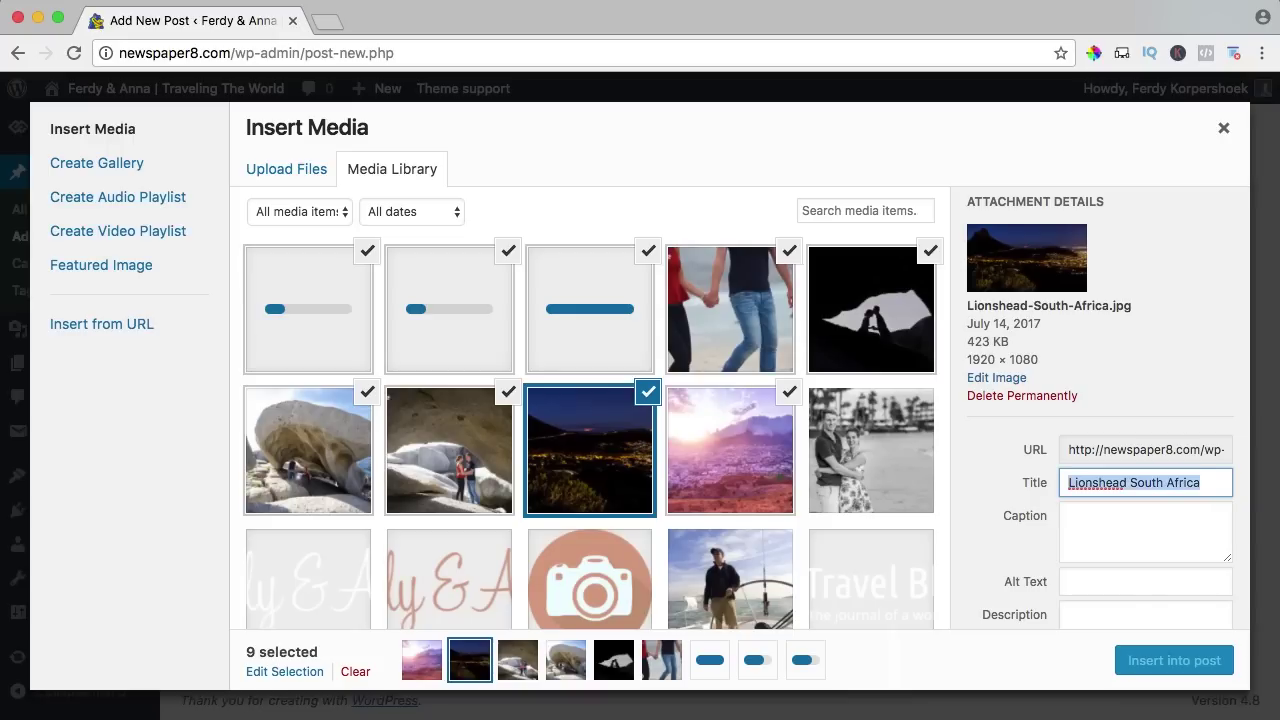
key("Tab")
key("Tab")
key("super+v")
Set the peartree_3 photo's link option to none.
left_click(432, 436)
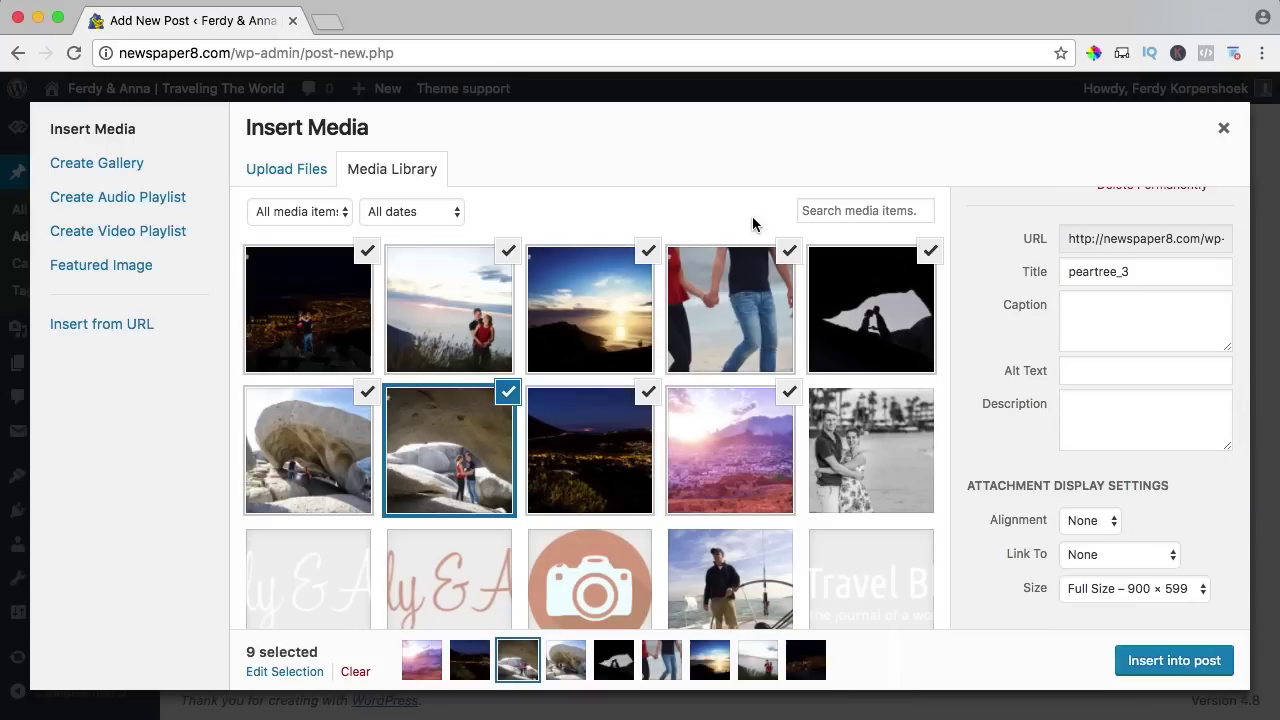
left_click(1104, 555)
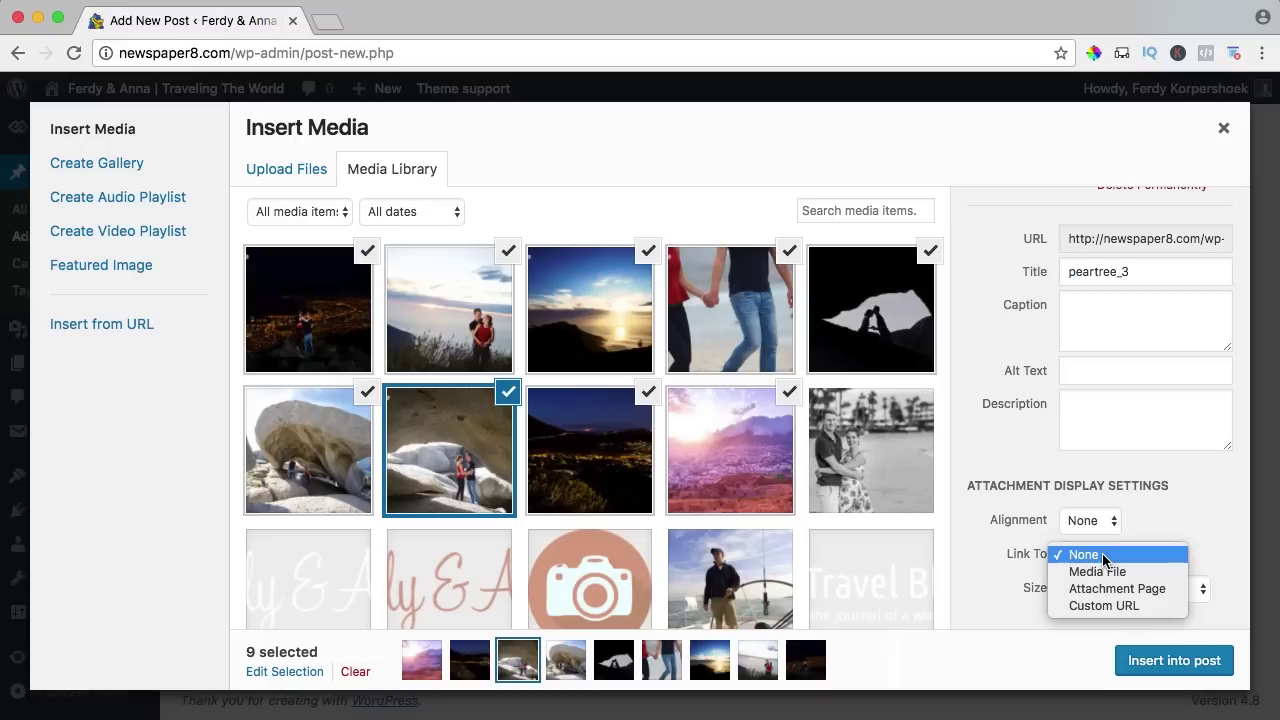
left_click(1171, 517)
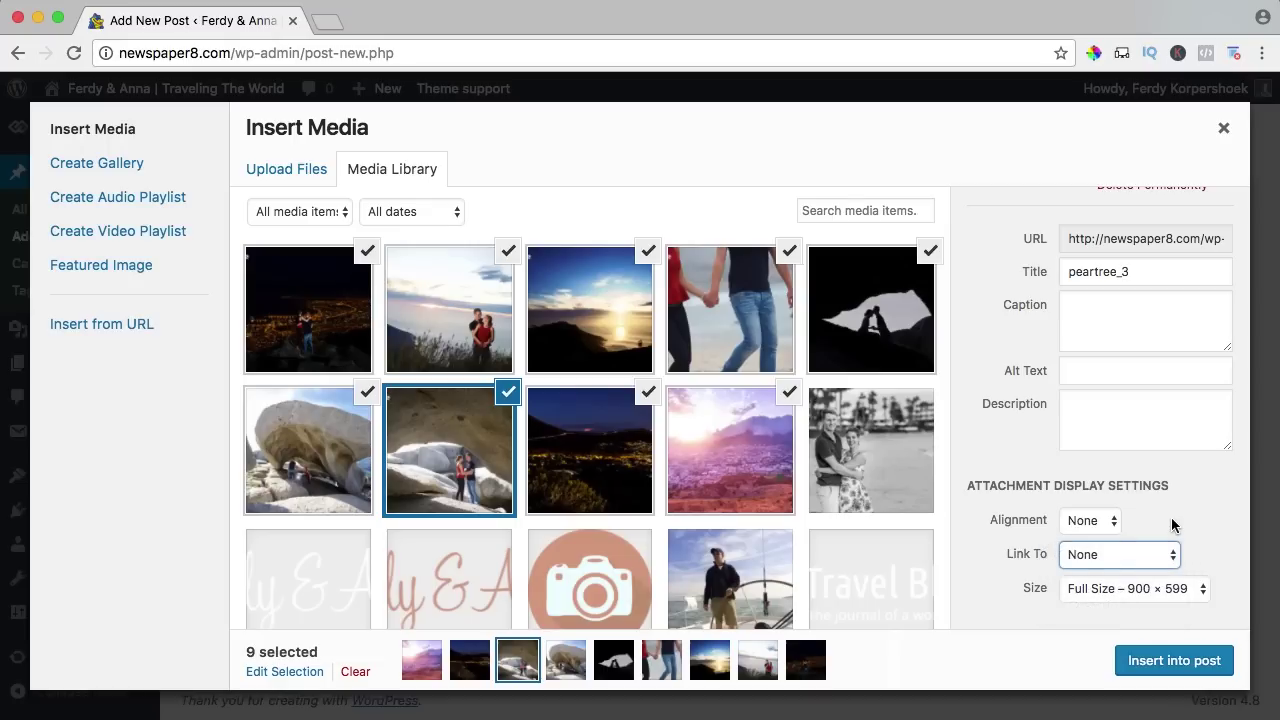
Deselect all ten photos so only the Cape Town photo stays selected.
left_click(367, 251)
left_click(508, 253)
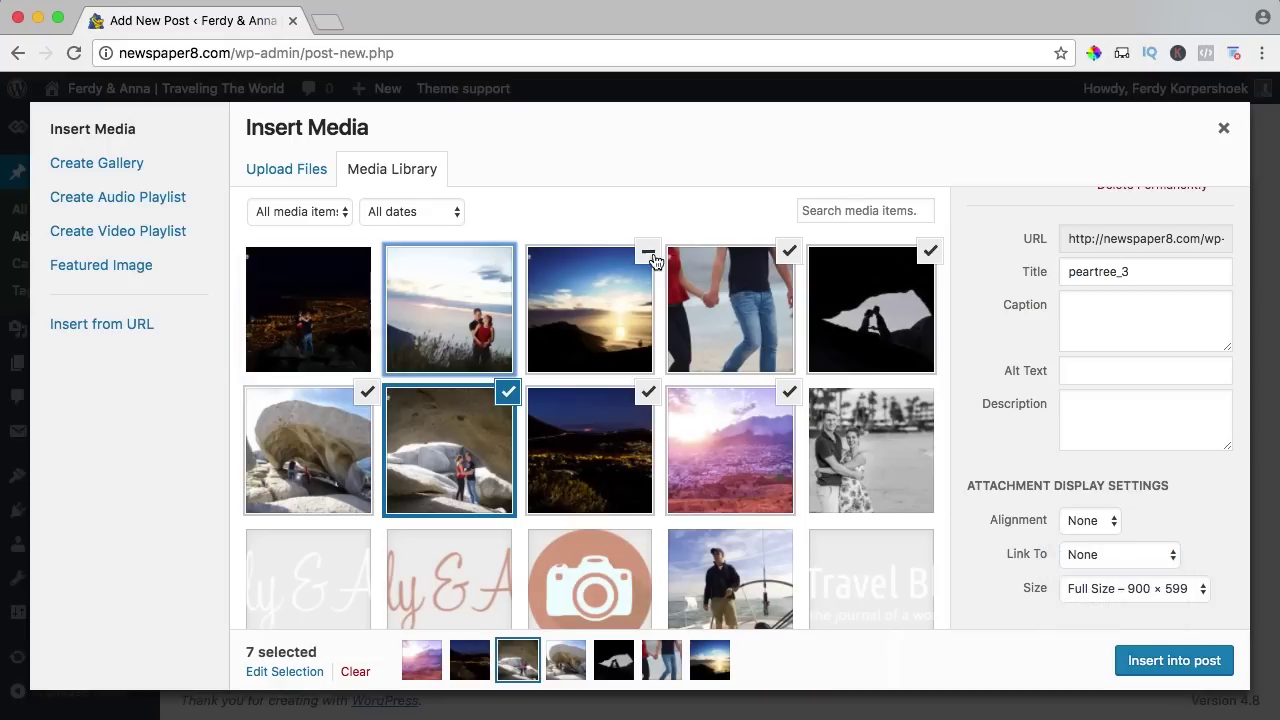
left_click(651, 254)
left_click(770, 258)
left_click(930, 253)
left_click(791, 253)
left_click(789, 392)
left_click(649, 393)
left_click(508, 394)
left_click(368, 393)
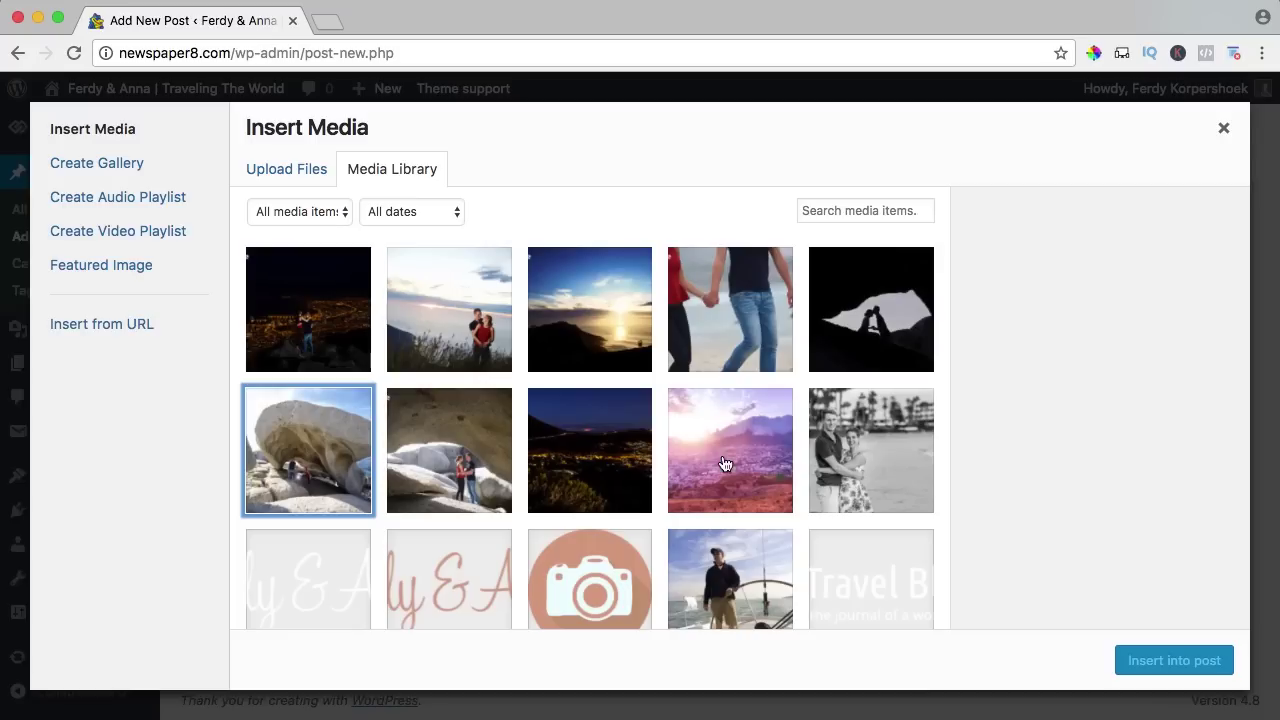
left_click(734, 455)
Insert the Cape Town photo into the post, centred and linked to its media file.
scroll(1015, 470, "down", 5)
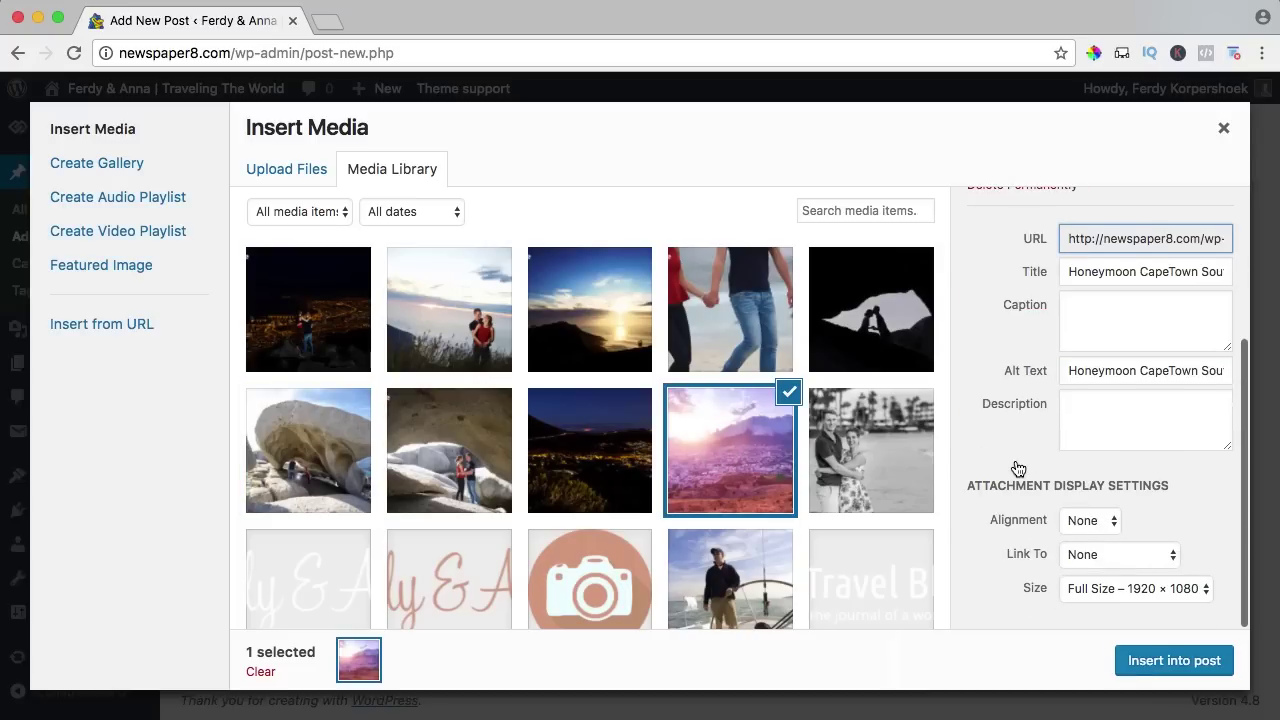
left_click(1078, 522)
left_click(1087, 485)
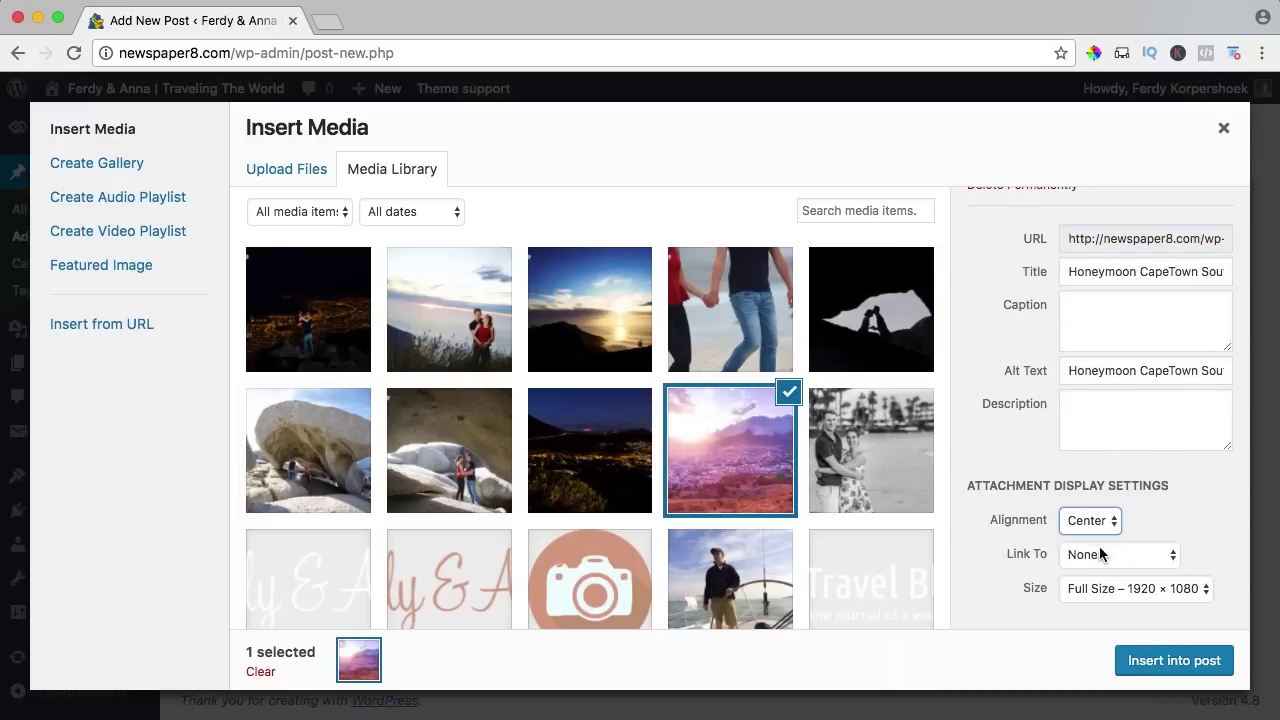
left_click(1095, 554)
left_click(1090, 572)
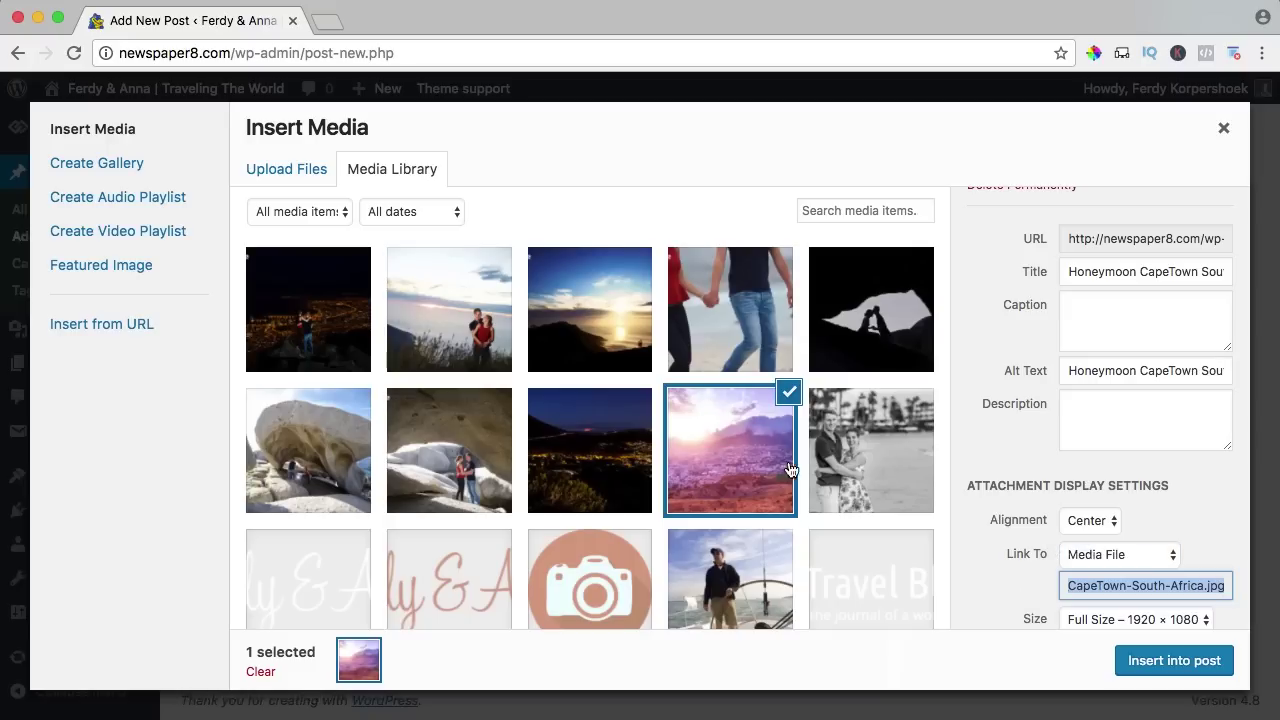
left_click(1002, 558)
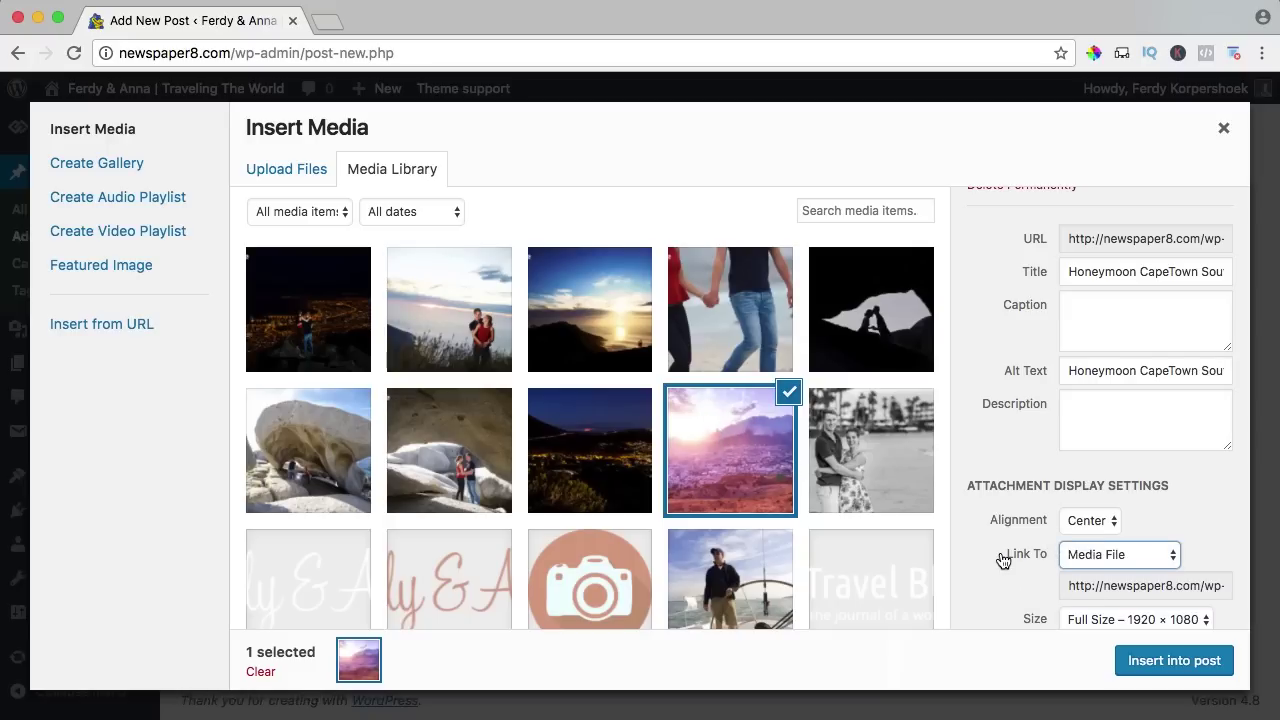
scroll(1022, 580, "down", 1)
left_click(1142, 675)
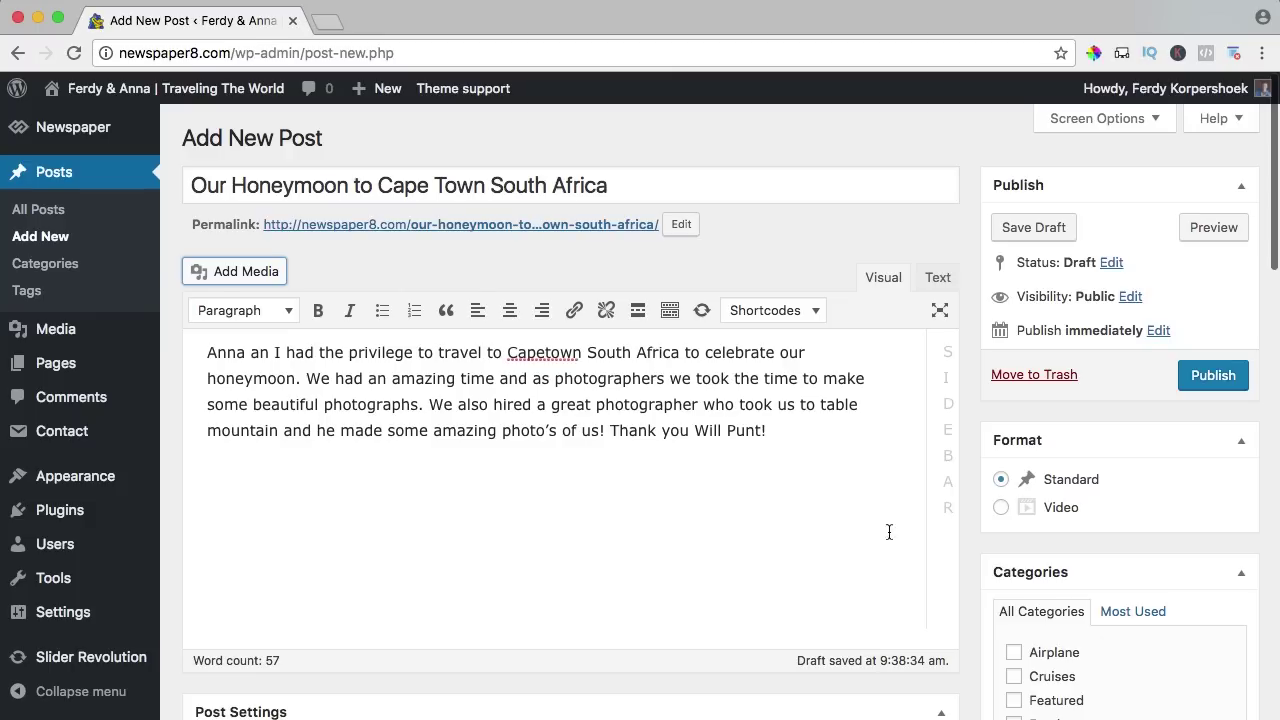
scroll(690, 469, "down", 2)
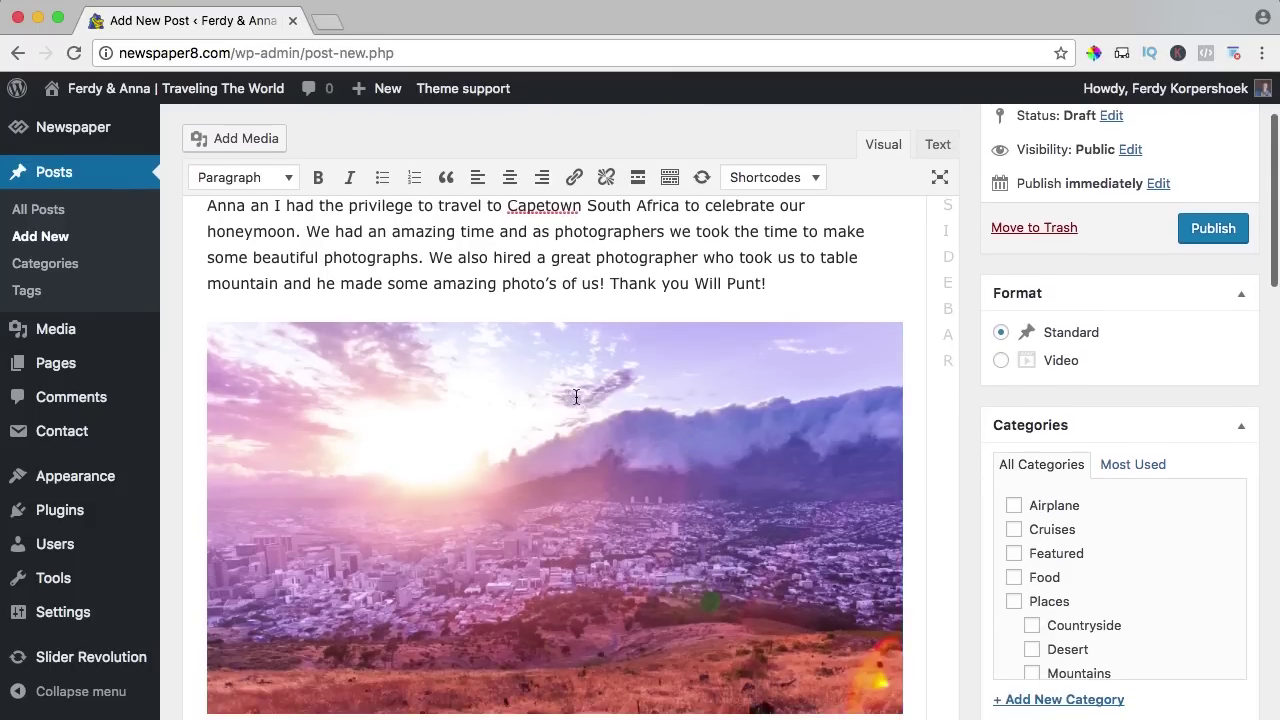
scroll(574, 397, "up", 2)
Insert the other eight trip photos, from the night city photo through photo one, into the post.
left_click(220, 271)
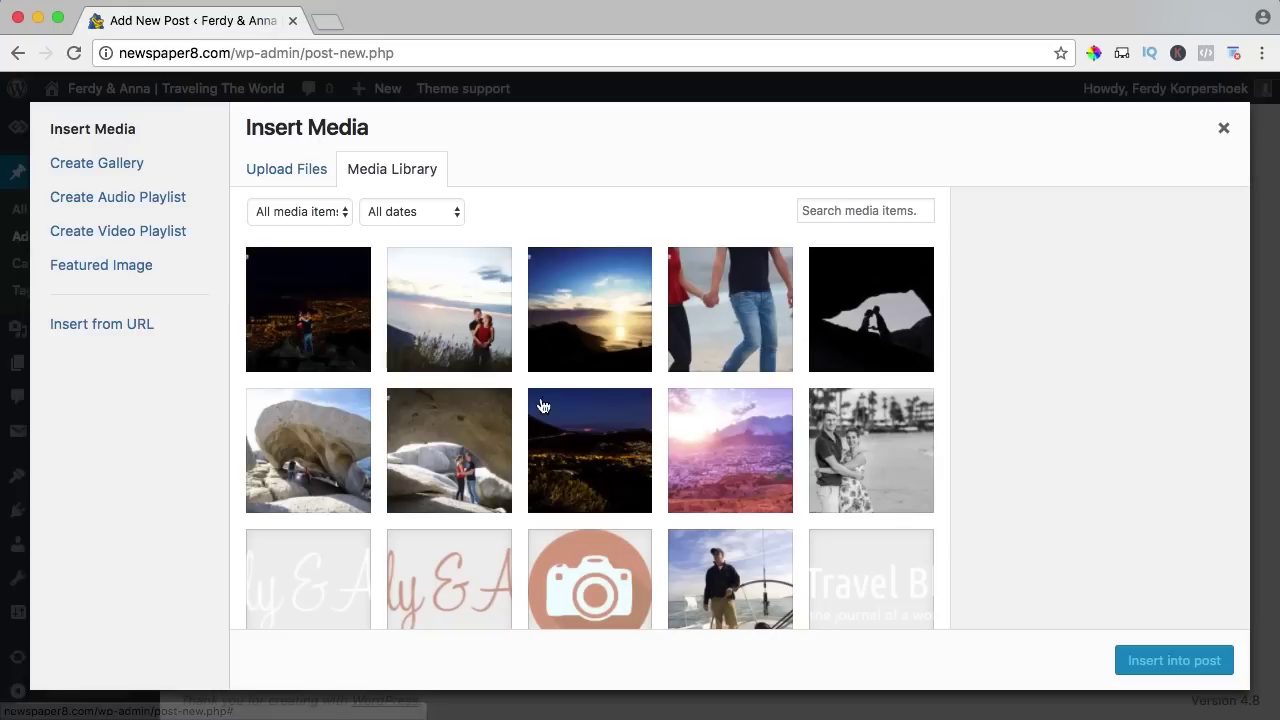
left_click(580, 429)
left_click(345, 329, "shift")
scroll(1062, 480, "down", 5)
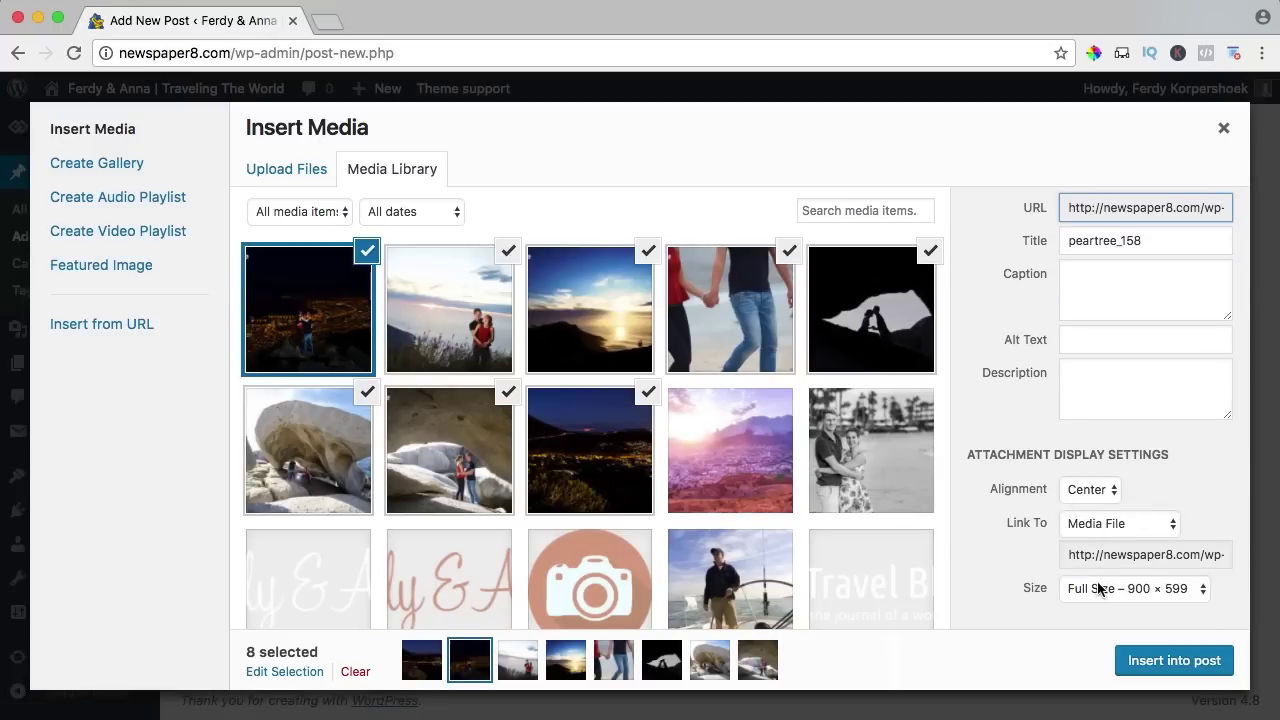
left_click(1170, 659)
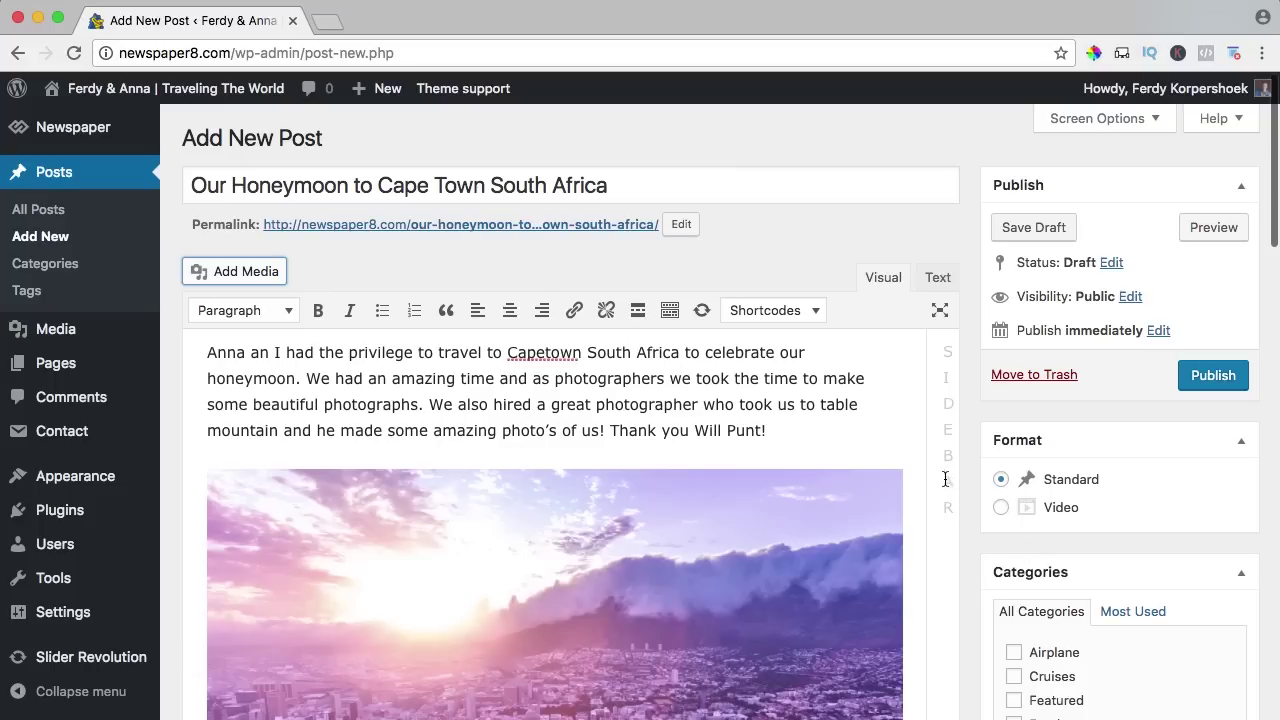
Set peartree_126.jpg, the couple-at-sunset photo, as the post's featured image from the sidebar.
scroll(894, 466, "down", 5)
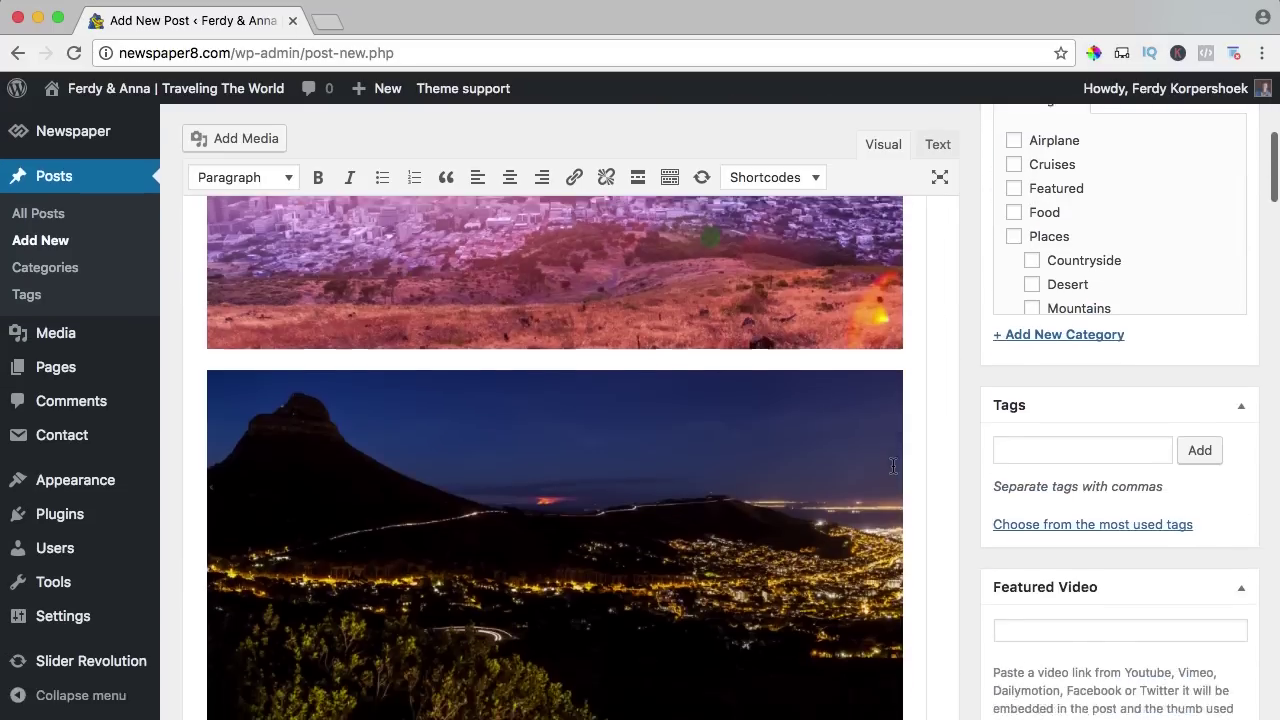
scroll(893, 466, "down", 5)
scroll(891, 460, "up", 6)
scroll(891, 460, "down", 3)
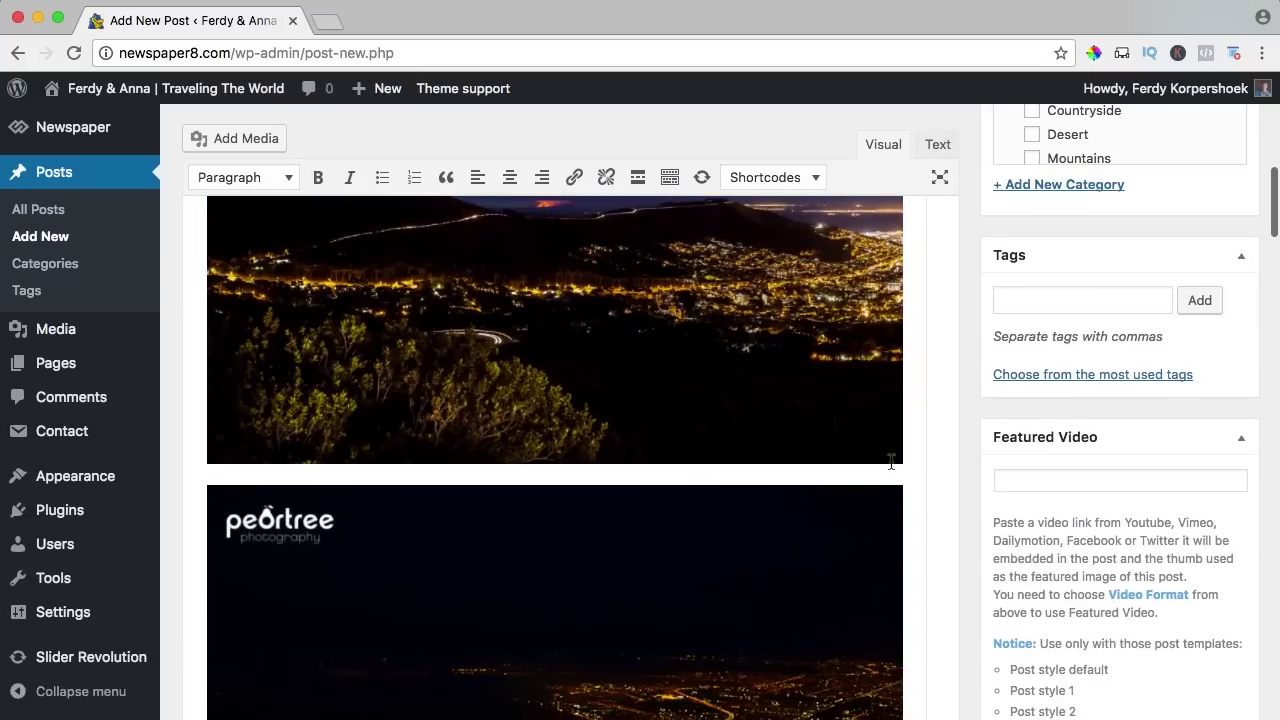
scroll(891, 462, "down", 10)
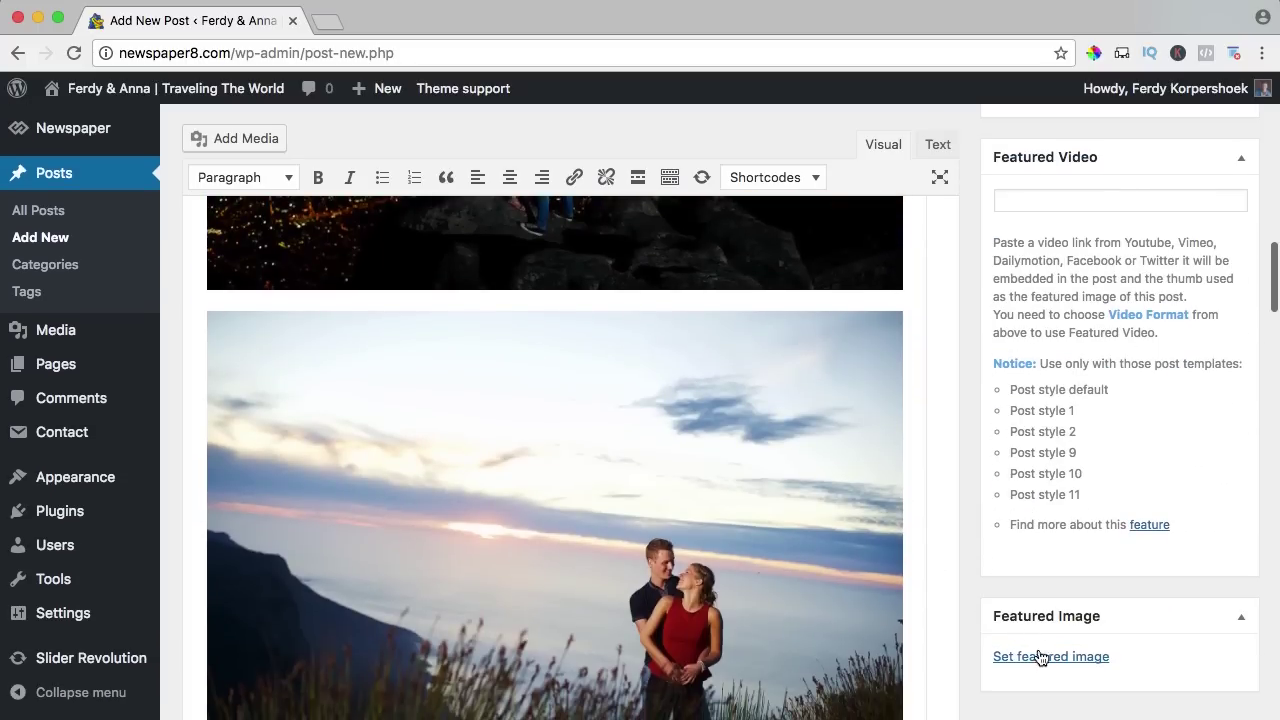
left_click(1040, 657)
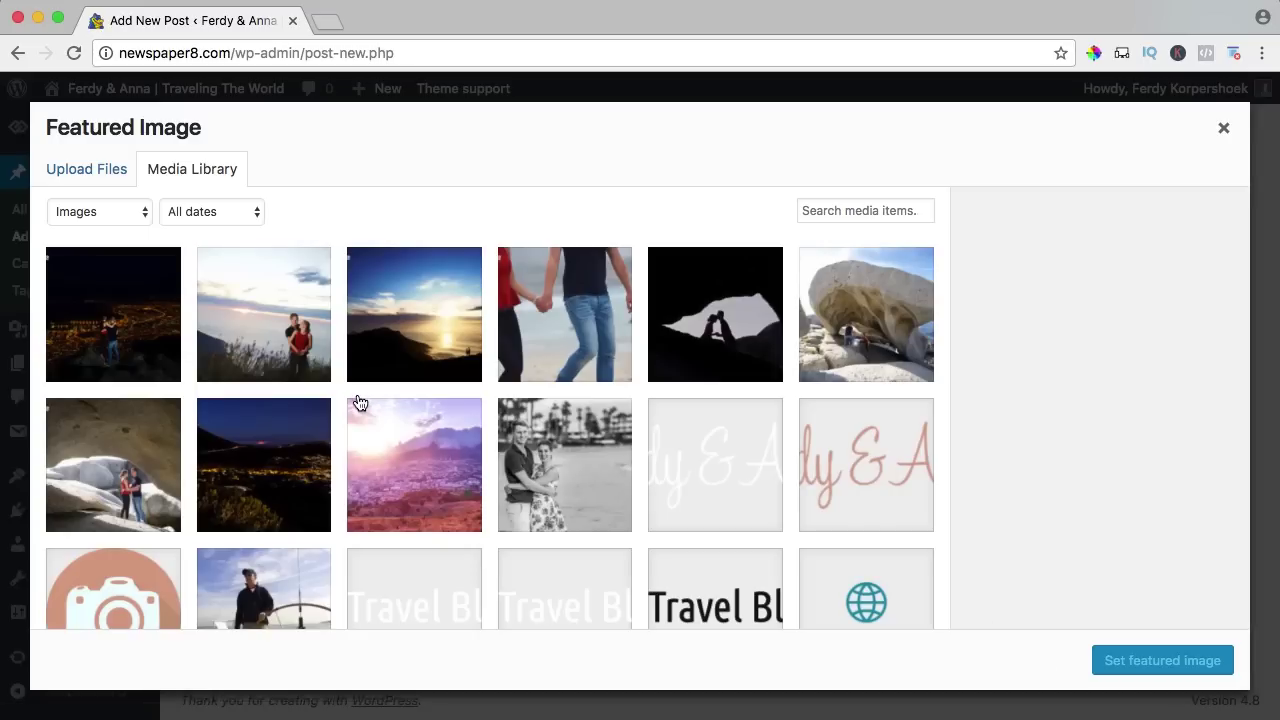
left_click(300, 350)
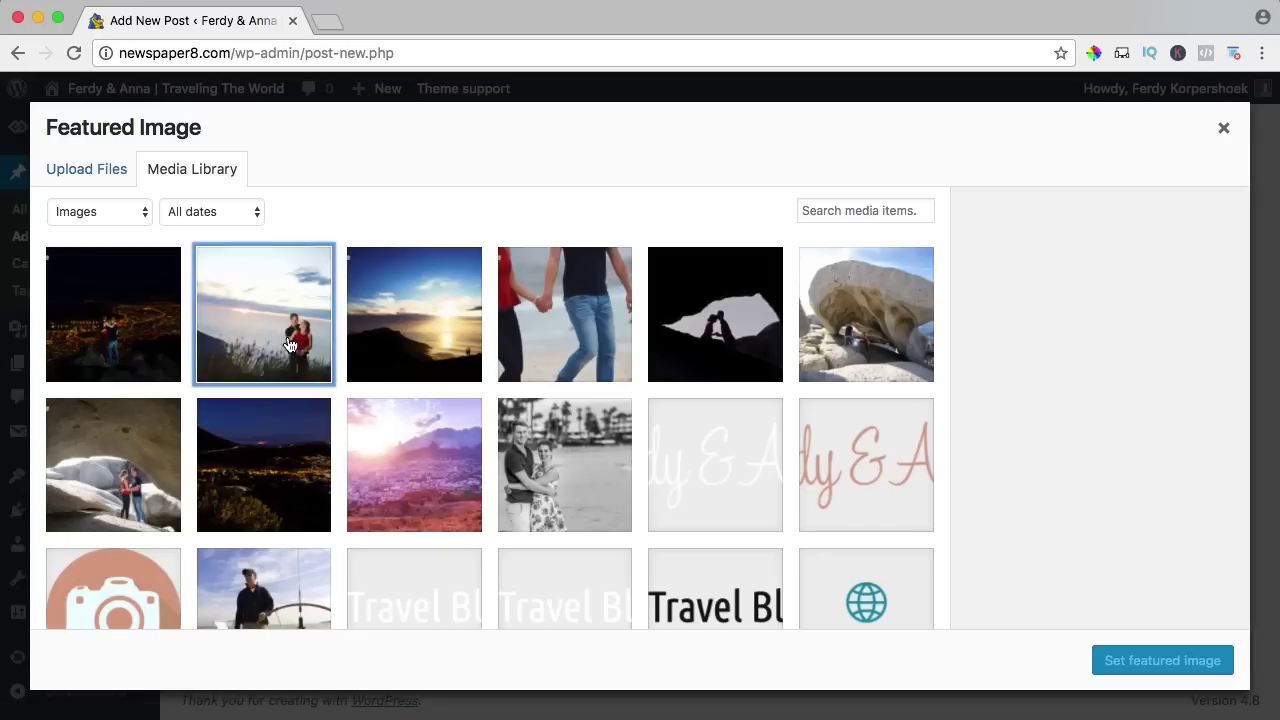
left_click(1162, 661)
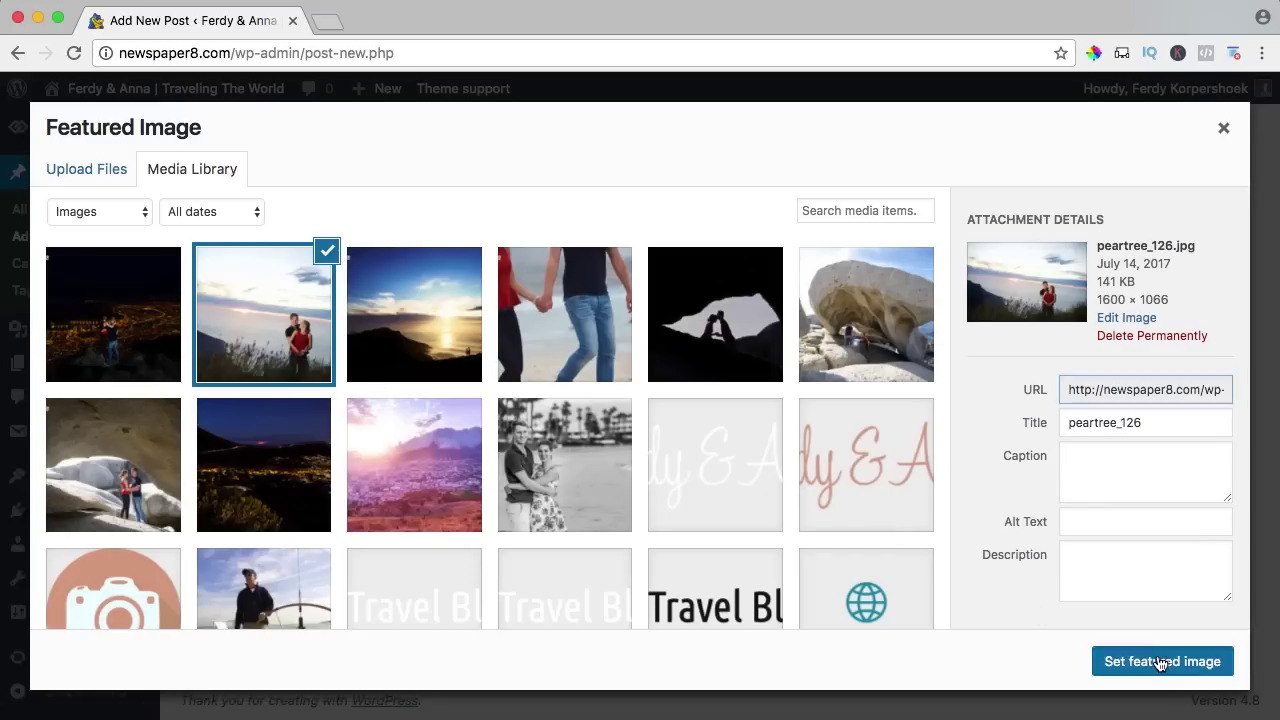
scroll(964, 500, "up", 1)
scroll(964, 494, "up", 6)
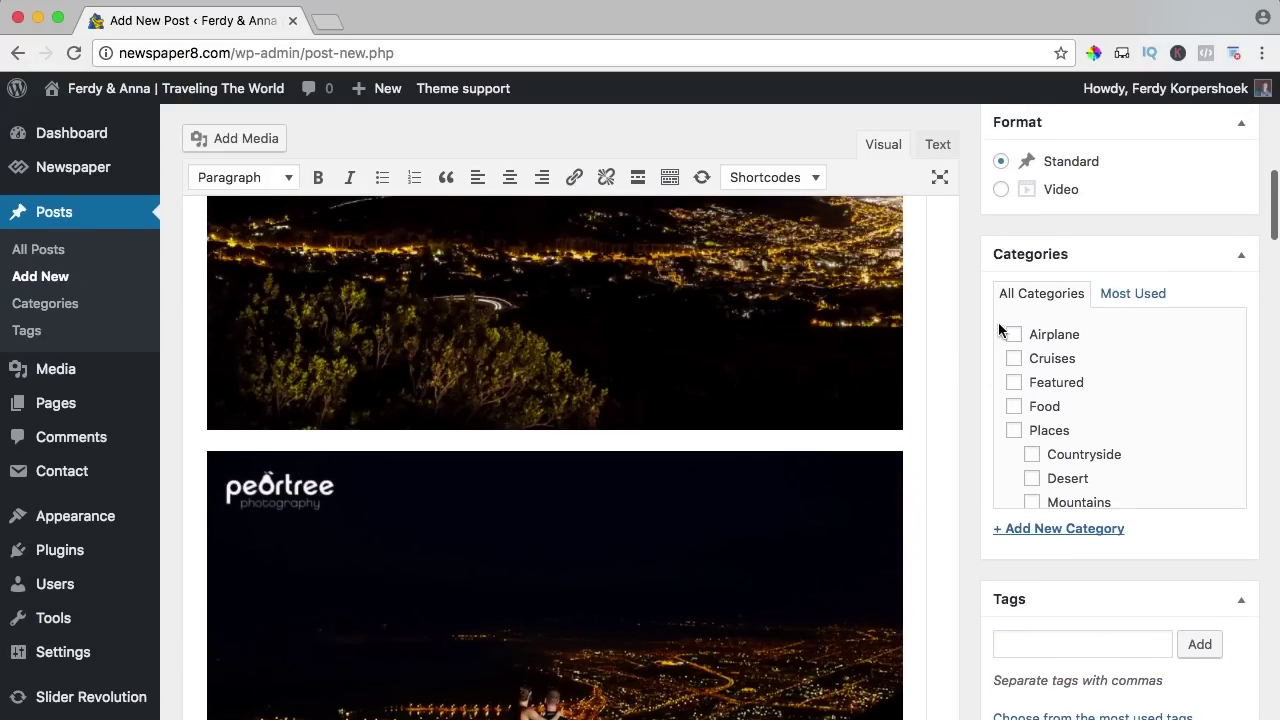
Tick the Places, Seaside and Tips categories for the post.
scroll(1139, 384, "down", 2)
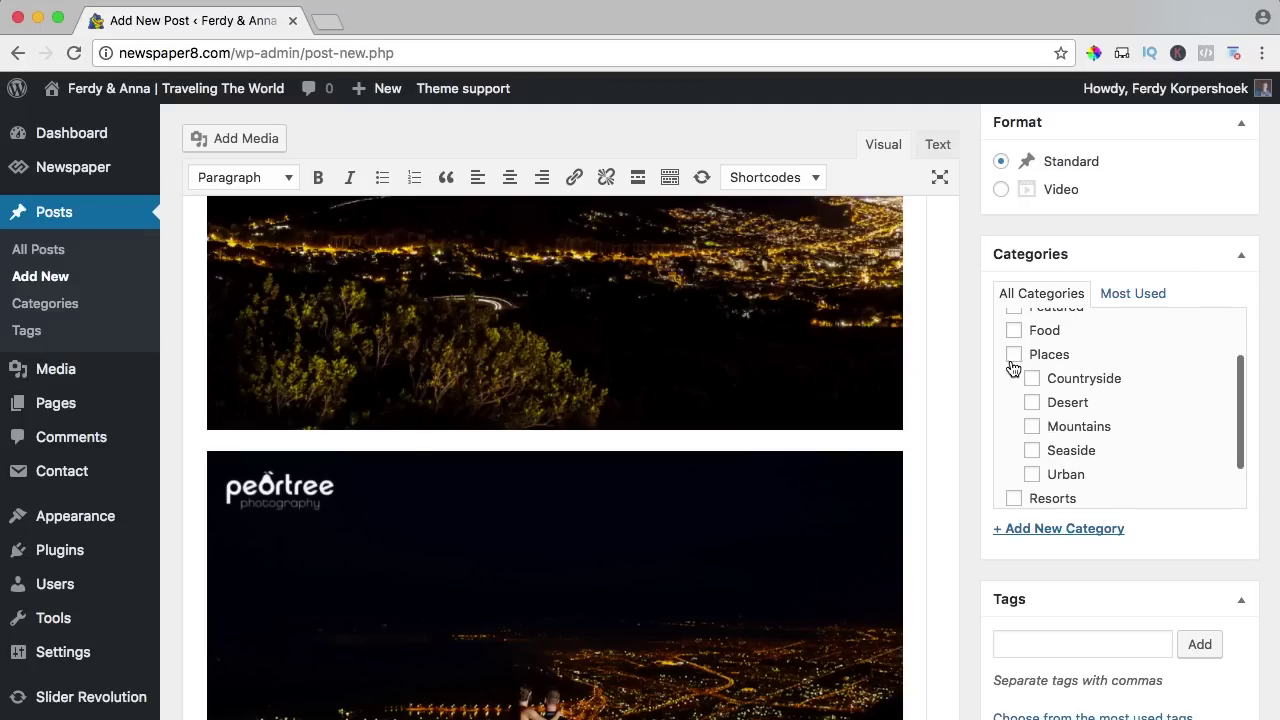
left_click(1014, 358)
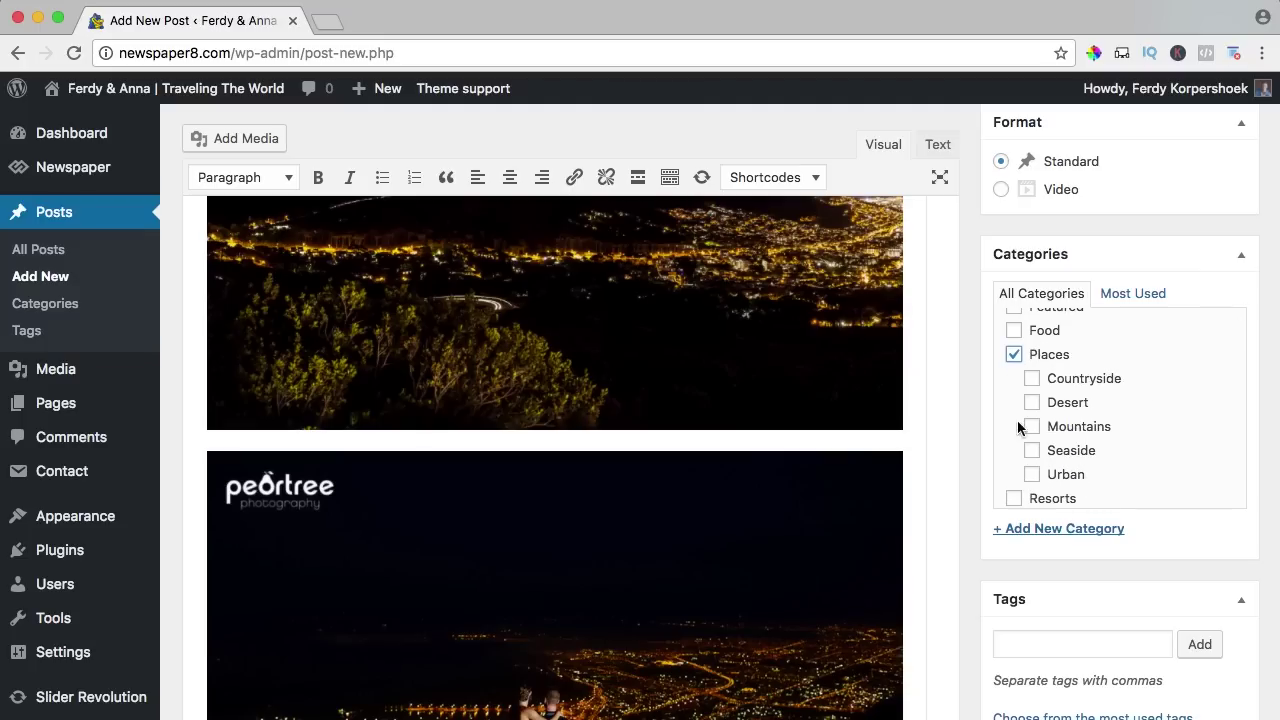
left_click(1032, 450)
scroll(1117, 422, "down", 2)
scroll(1120, 415, "down", 1)
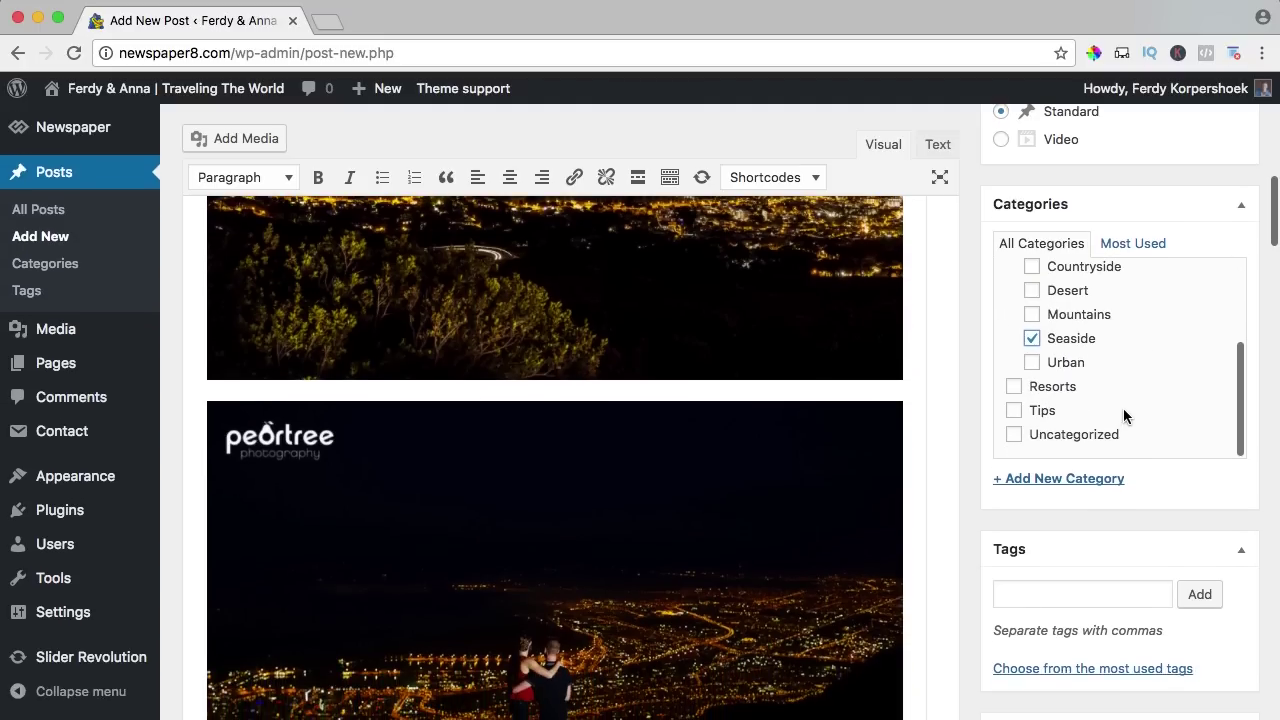
left_click(1015, 412)
scroll(990, 405, "down", 1)
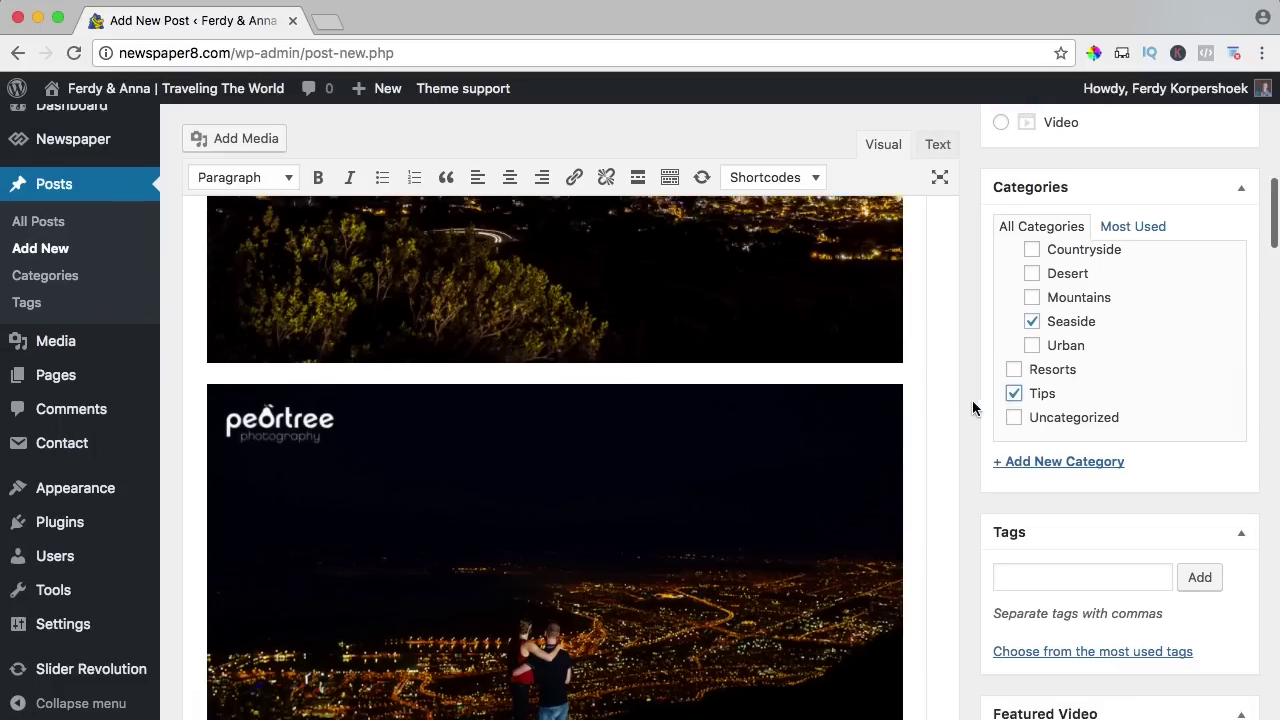
scroll(970, 399, "up", 10)
Check the publish date and visibility settings, then publish the post.
left_click(1155, 293)
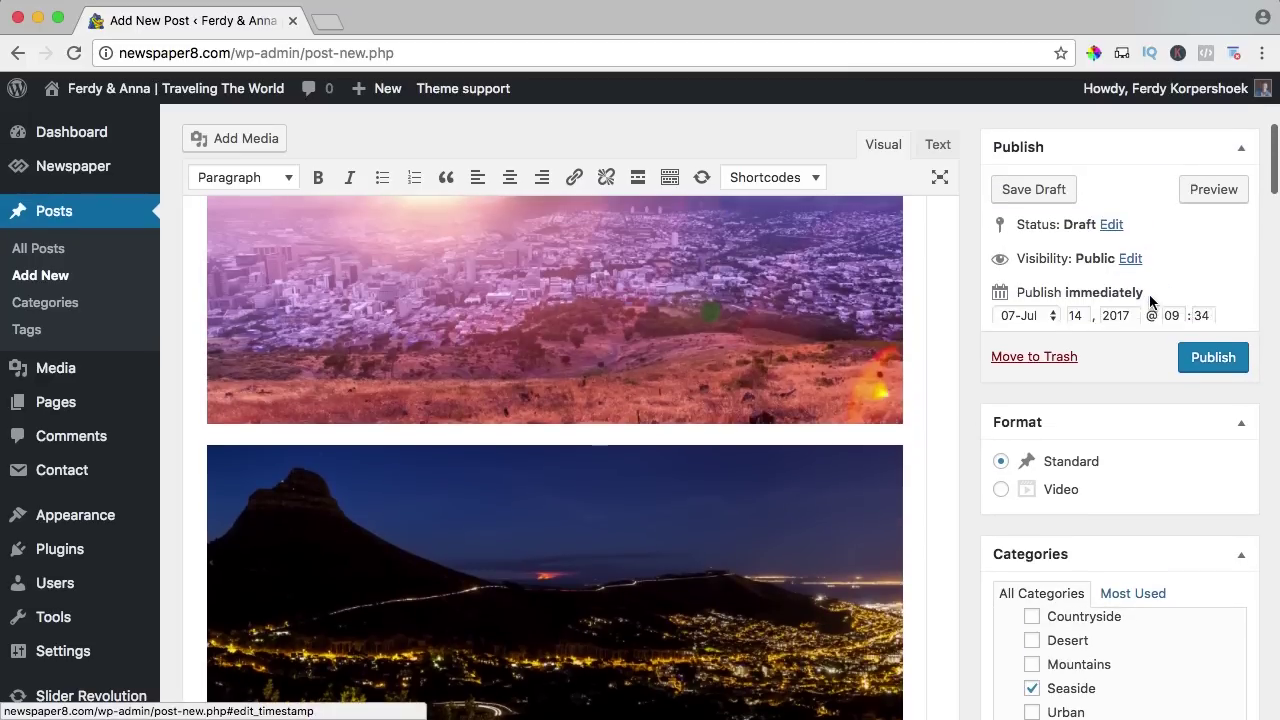
double_click(1066, 320)
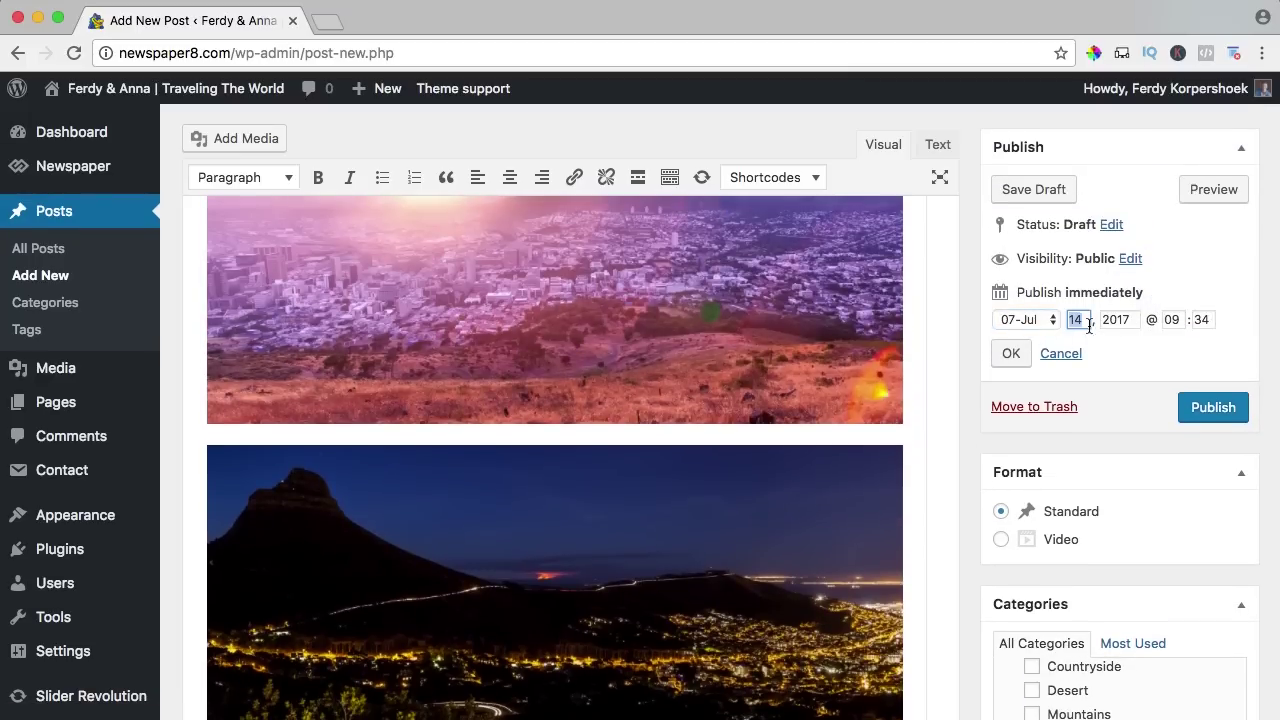
left_click(1130, 258)
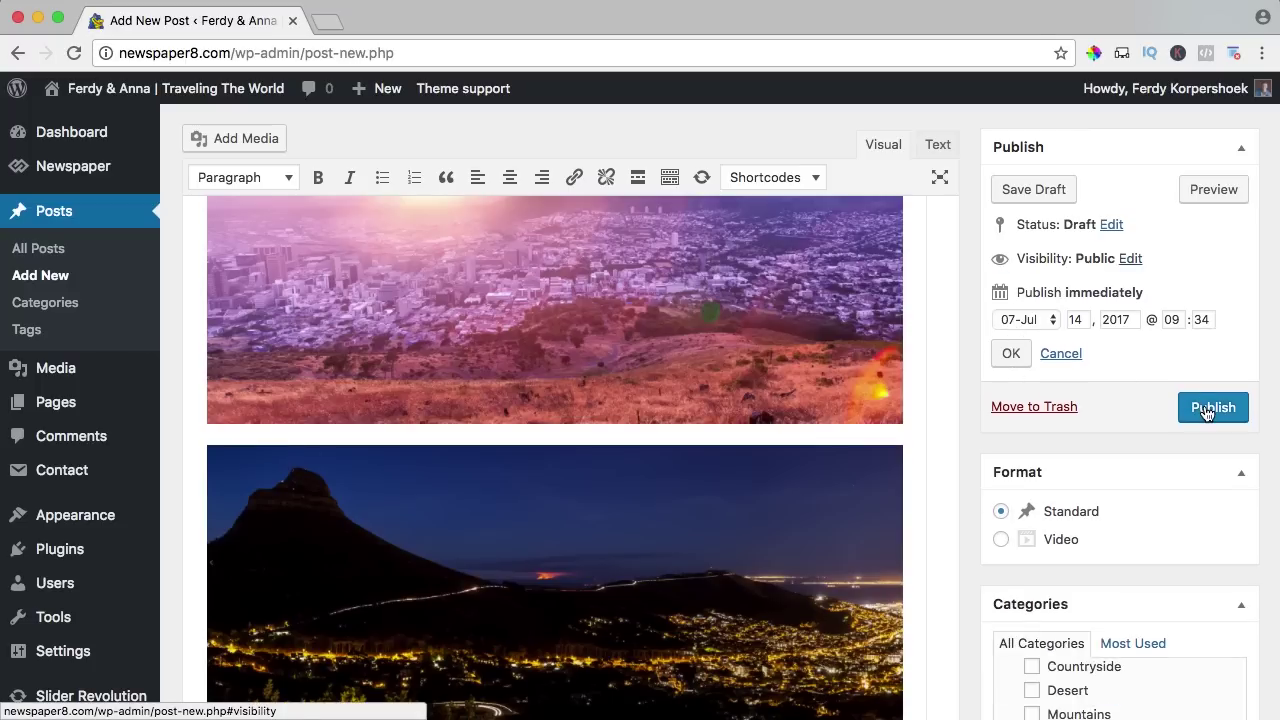
left_click(1207, 409)
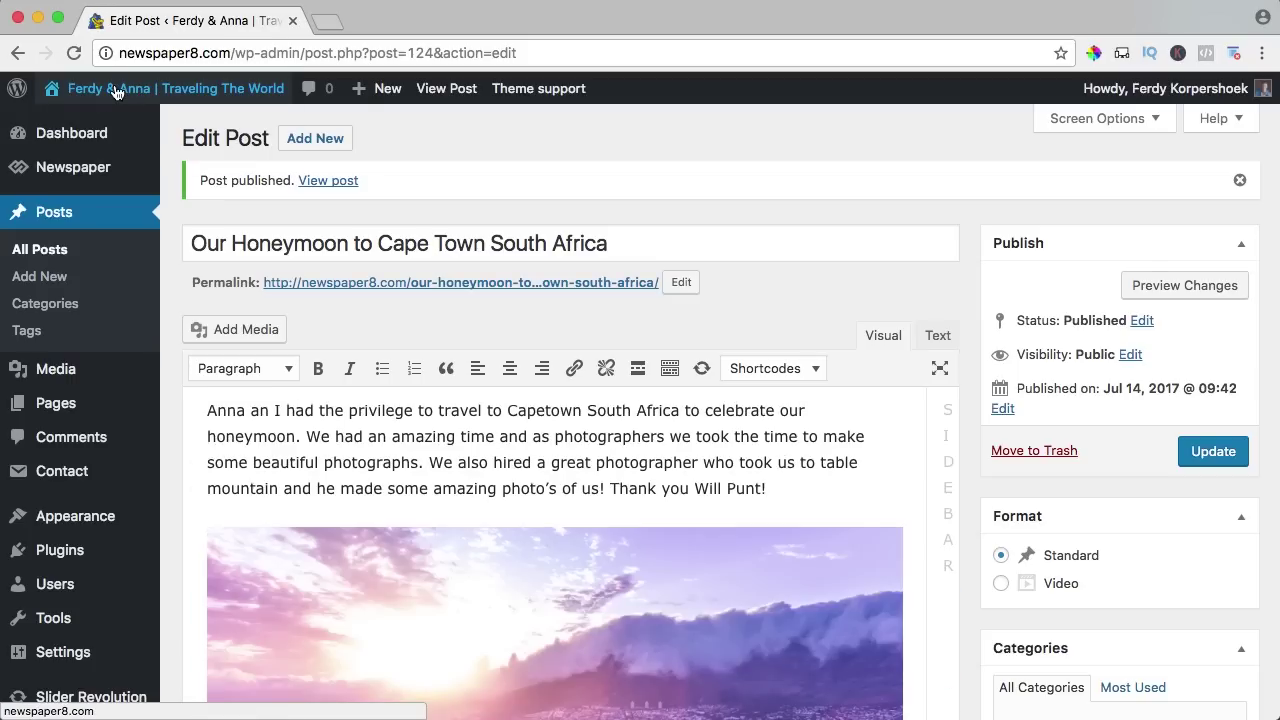
Go to the live site, look through the PLACES and TIPS menus, and open the honeymoon post.
left_click(115, 92)
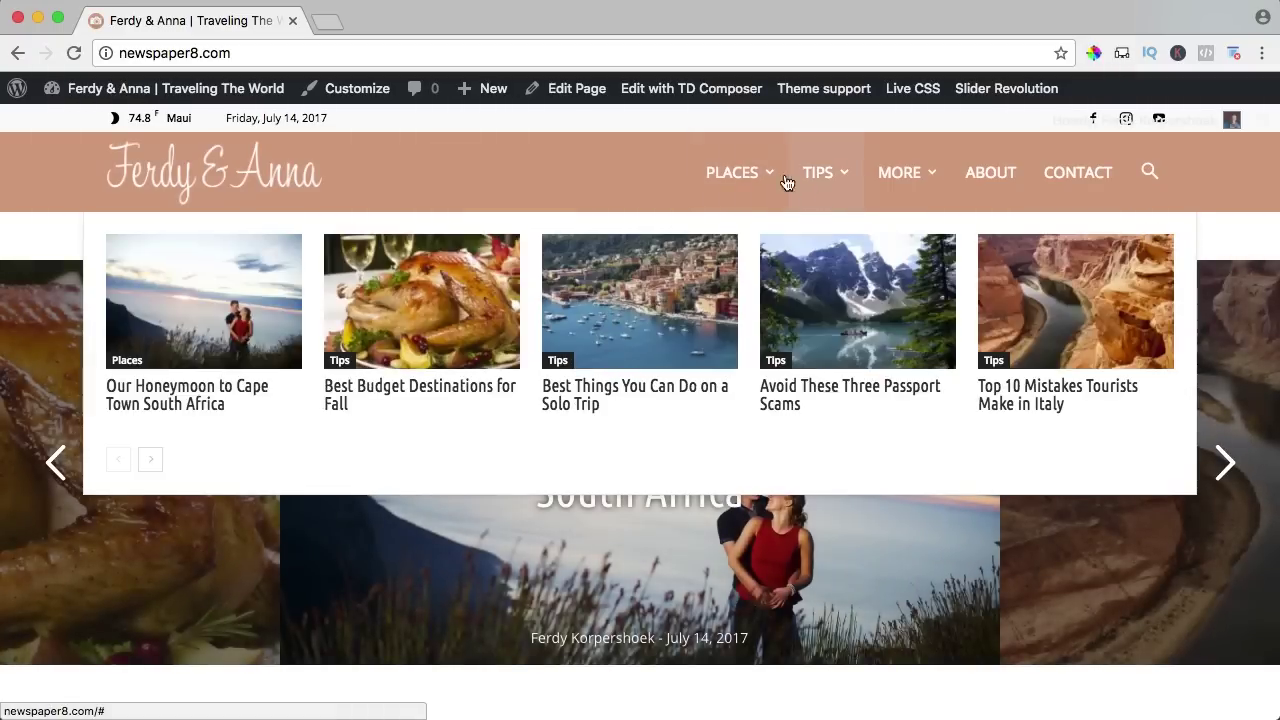
mouse_move(764, 178)
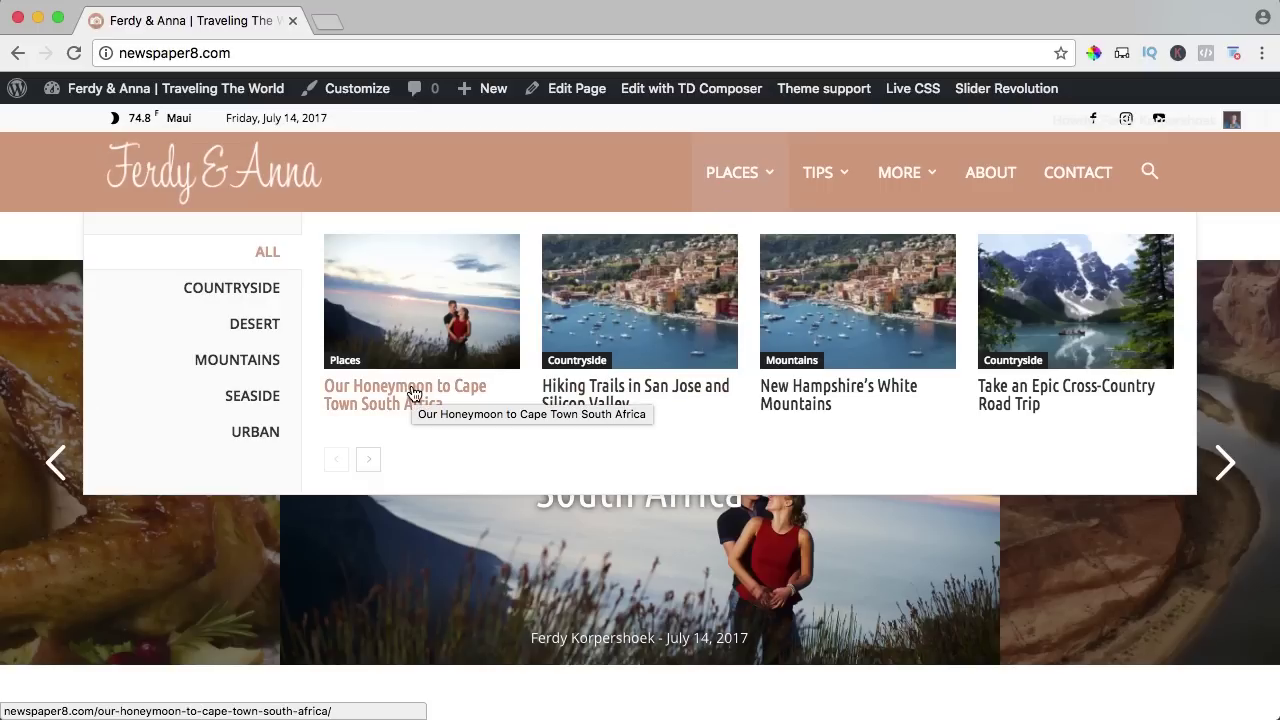
mouse_move(228, 292)
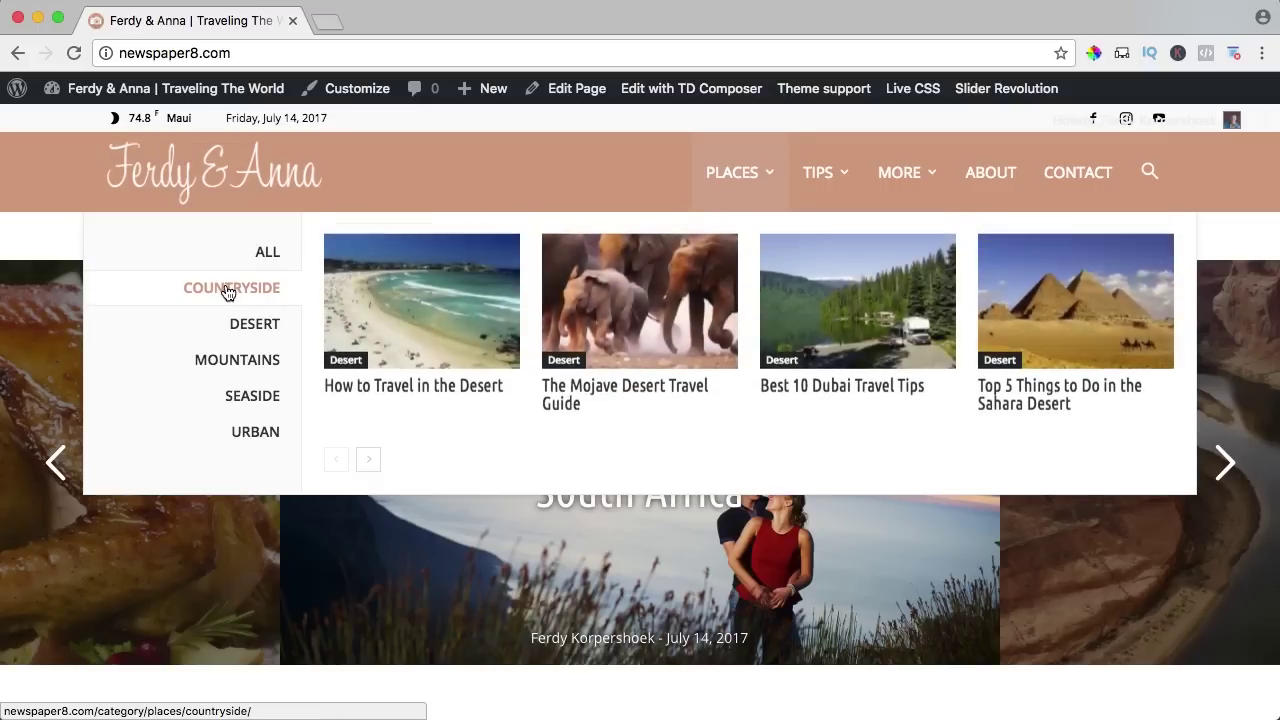
mouse_move(248, 401)
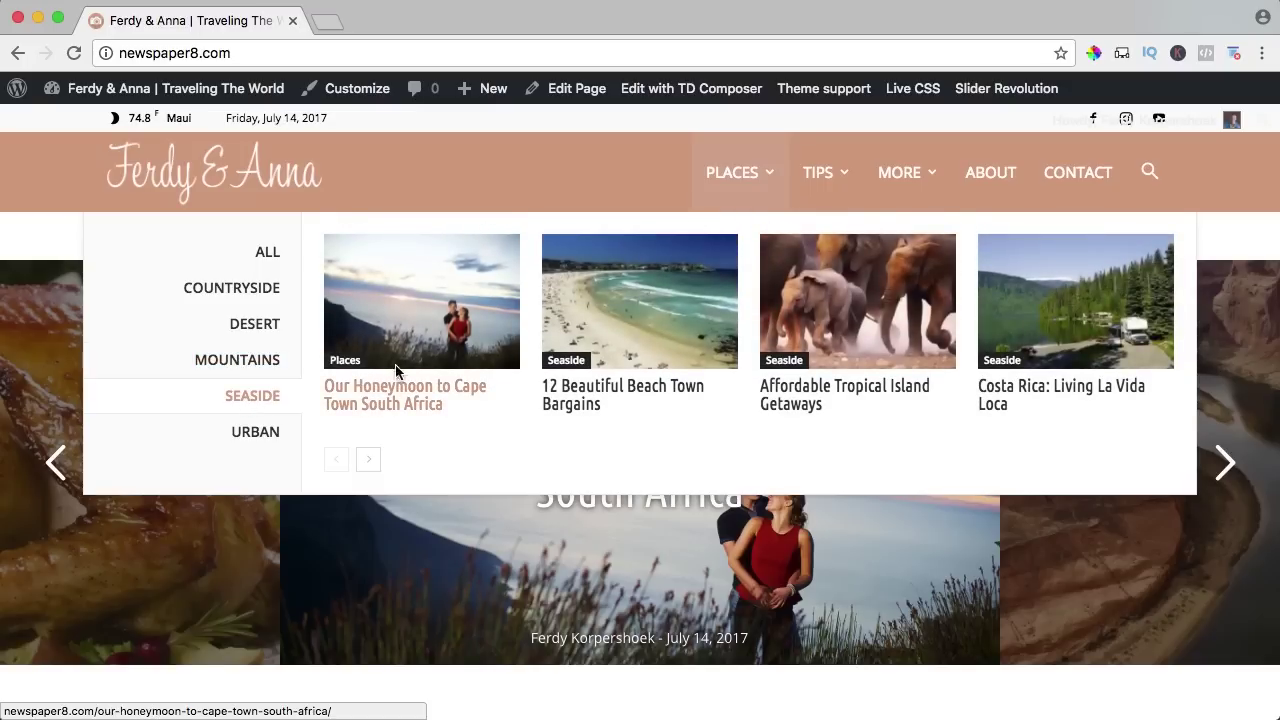
mouse_move(817, 185)
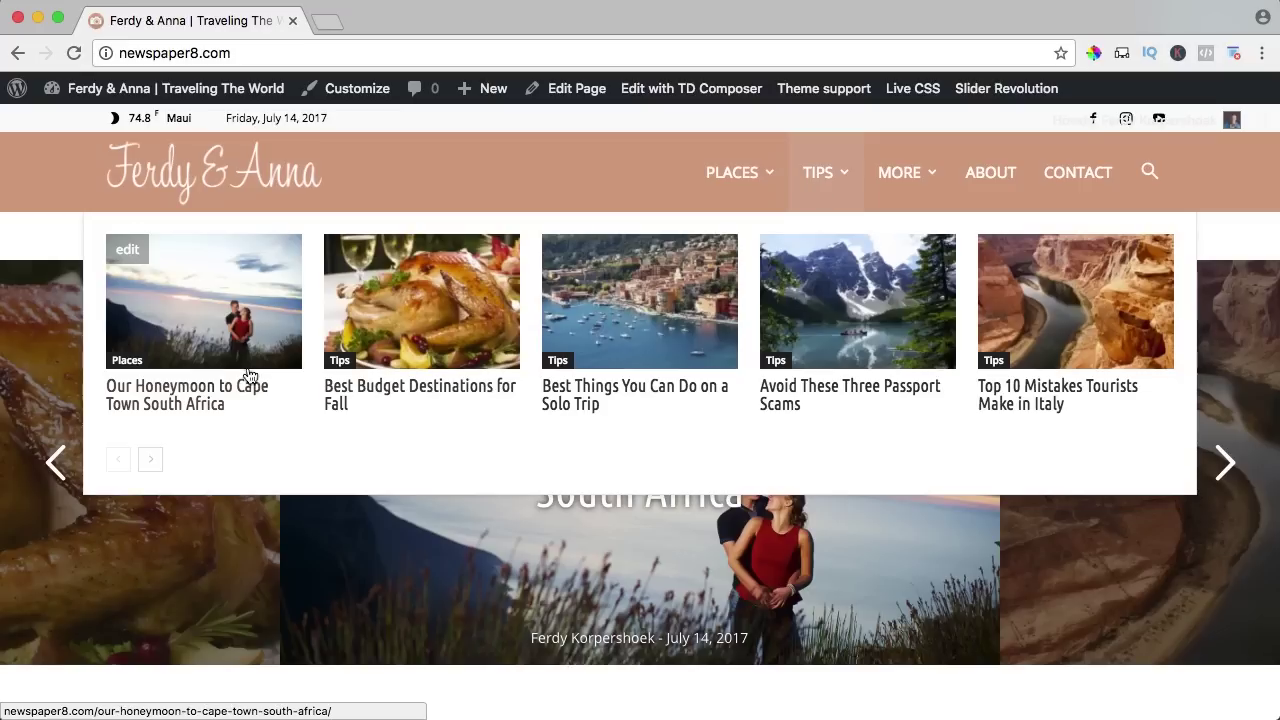
left_click(176, 397)
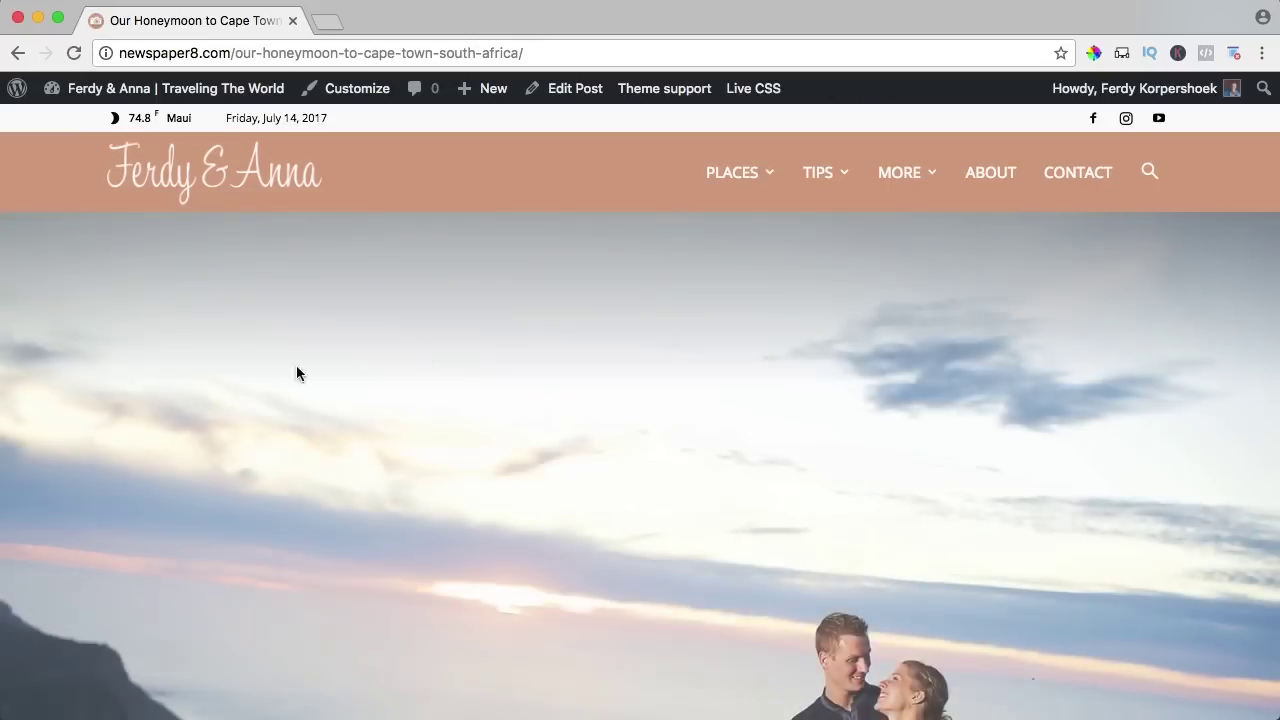
Scroll through the honeymoon post's photos to Related Articles and open Affordable Tropical Island Getaways.
scroll(531, 347, "down", 5)
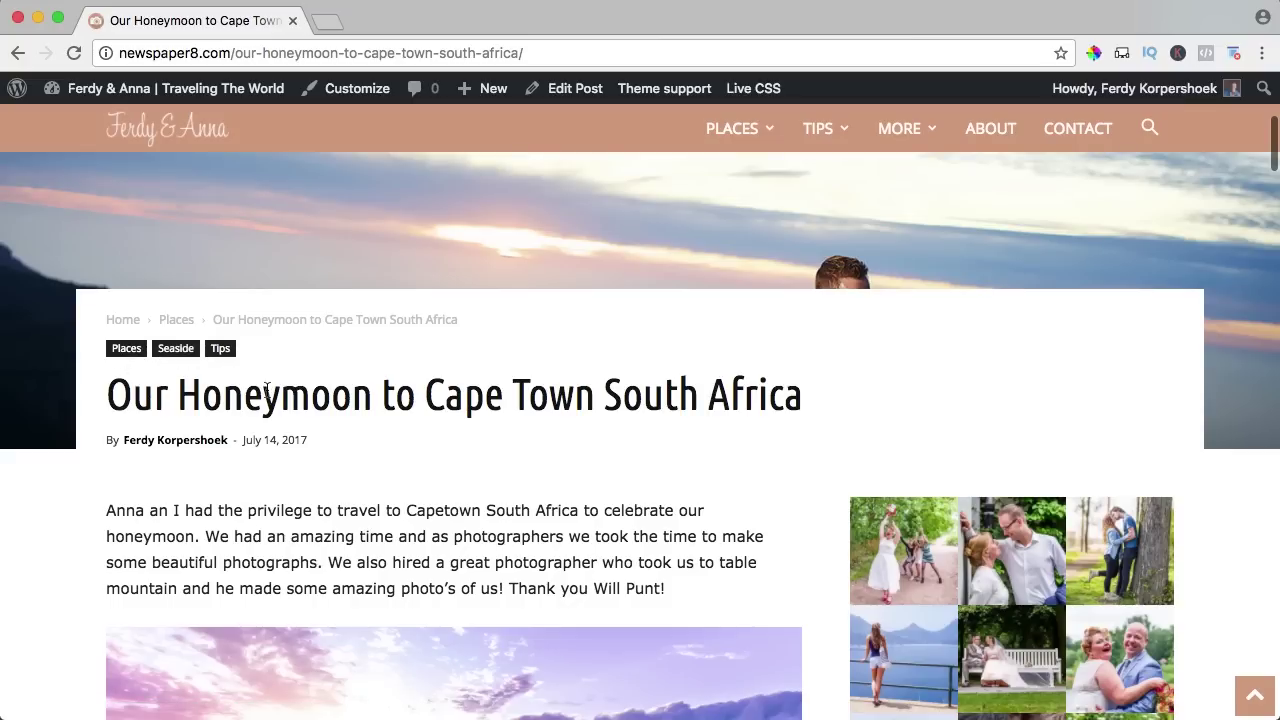
scroll(660, 405, "down", 3)
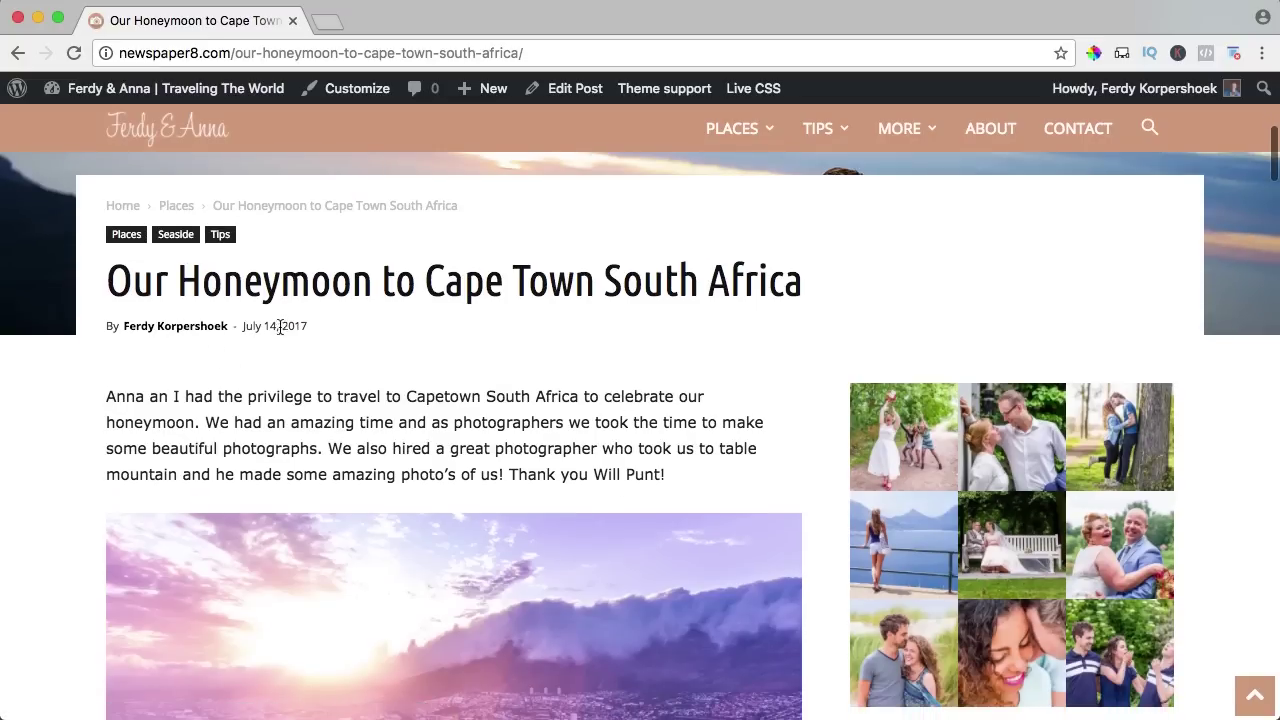
scroll(350, 340, "down", 4)
left_click_drag(195, 243, 414, 271)
left_click(478, 275)
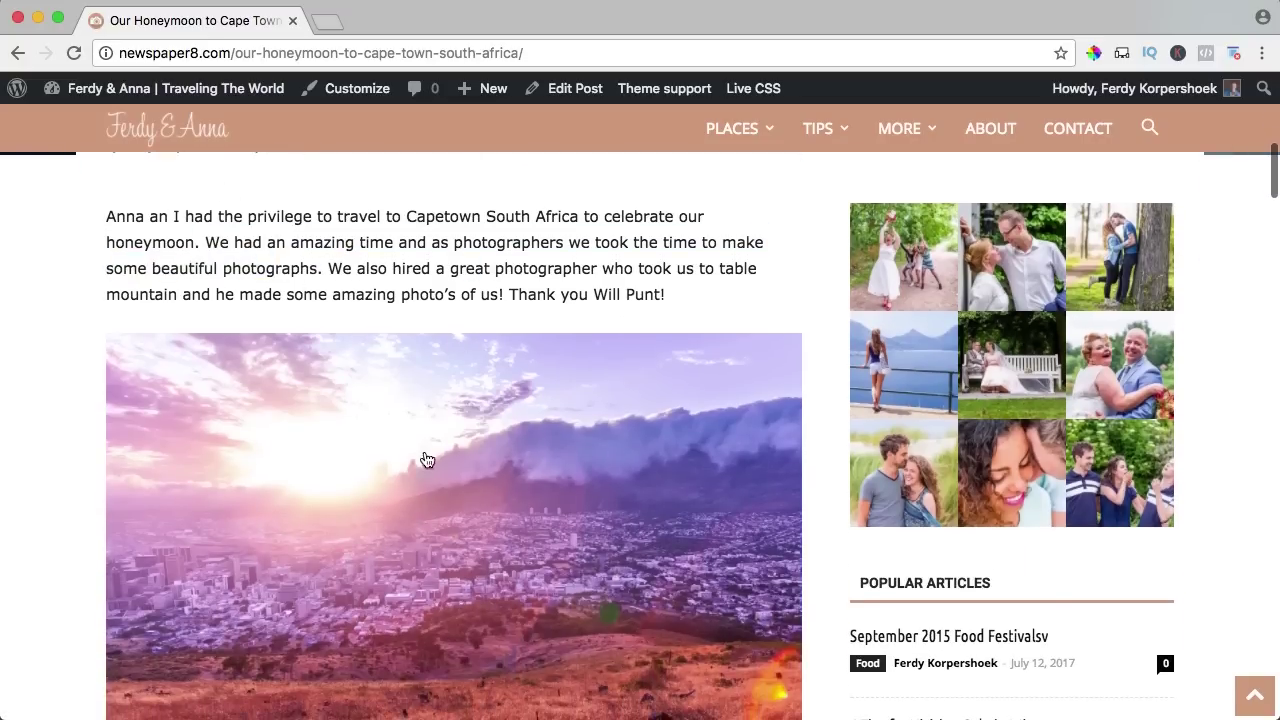
scroll(495, 357, "down", 1)
scroll(495, 357, "down", 10)
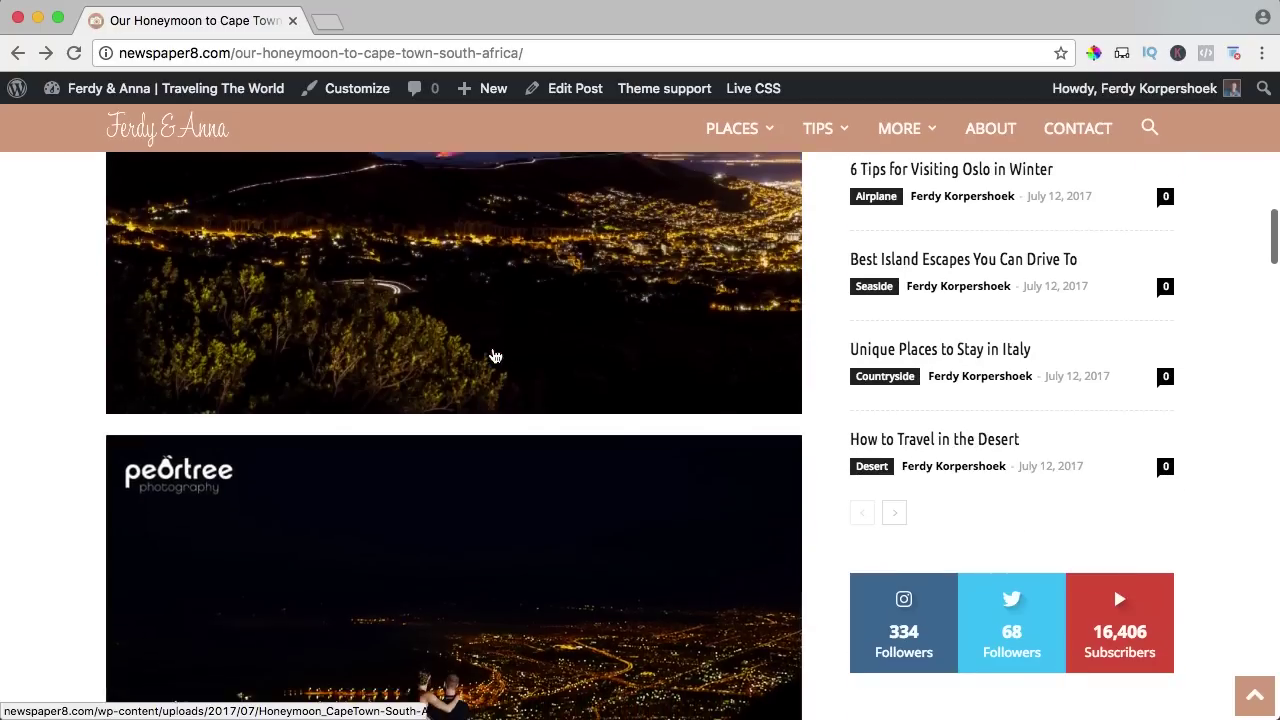
scroll(495, 357, "down", 20)
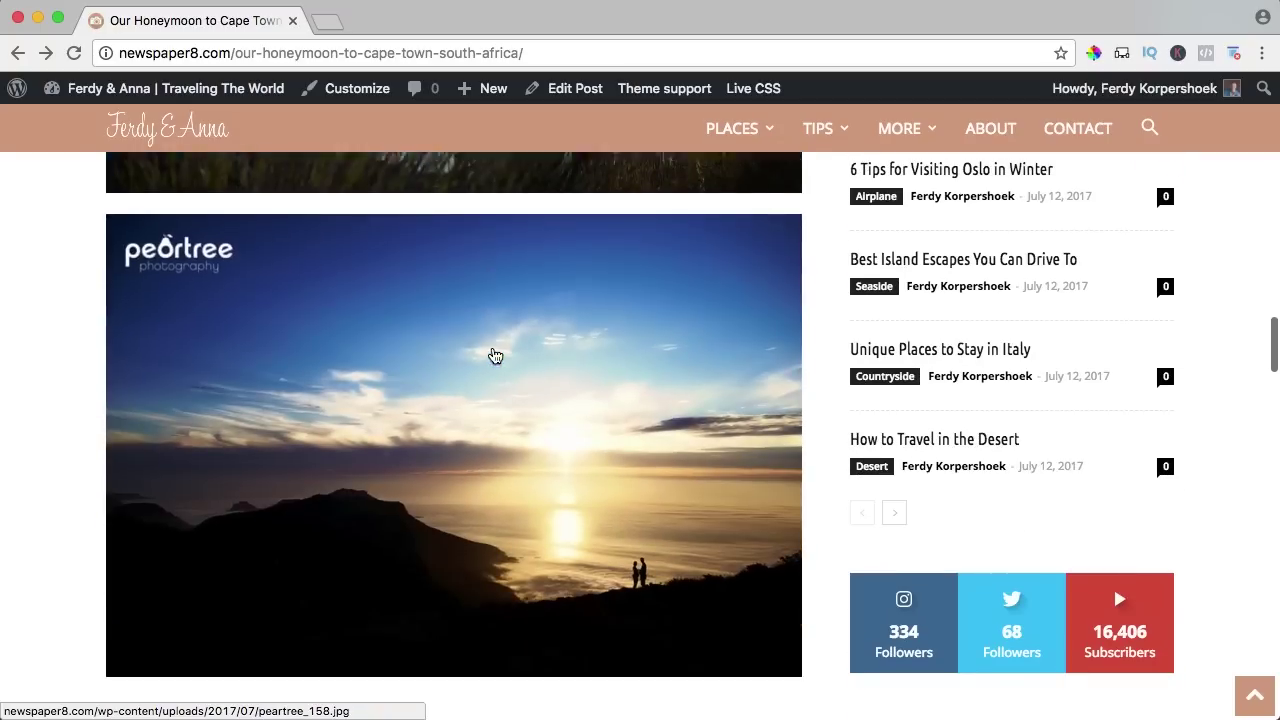
scroll(494, 356, "down", 20)
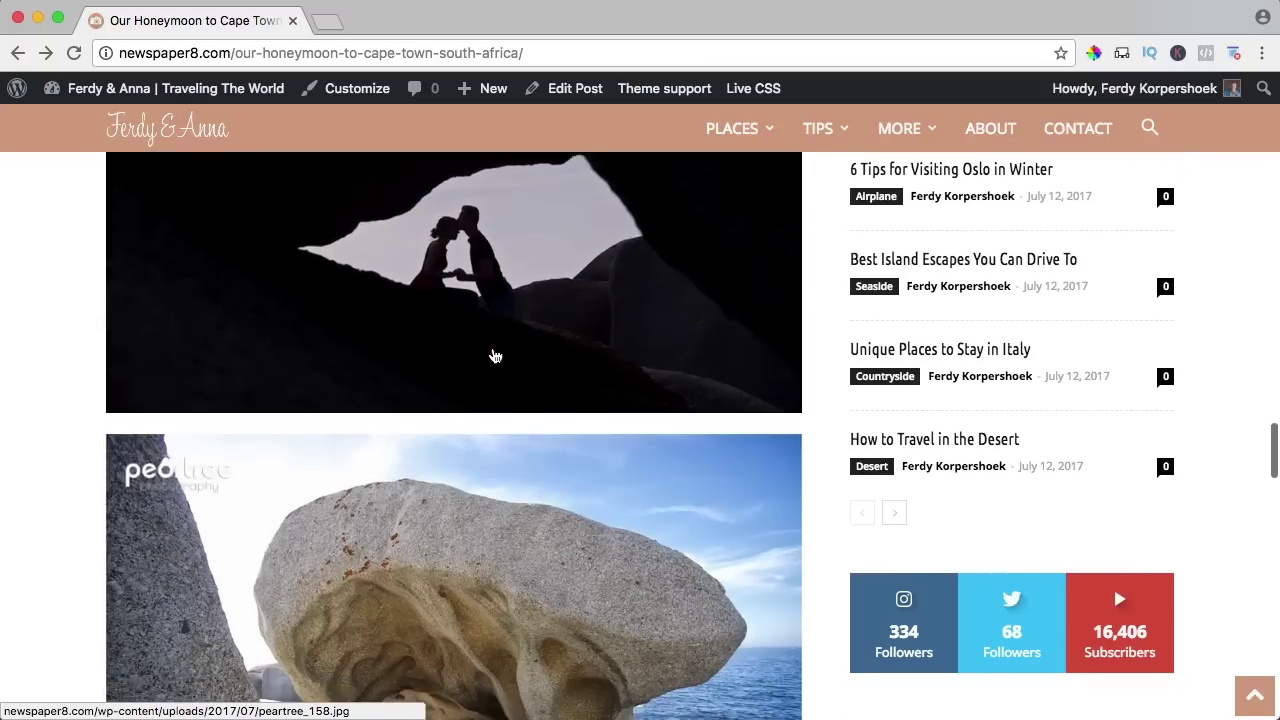
scroll(494, 356, "down", 18)
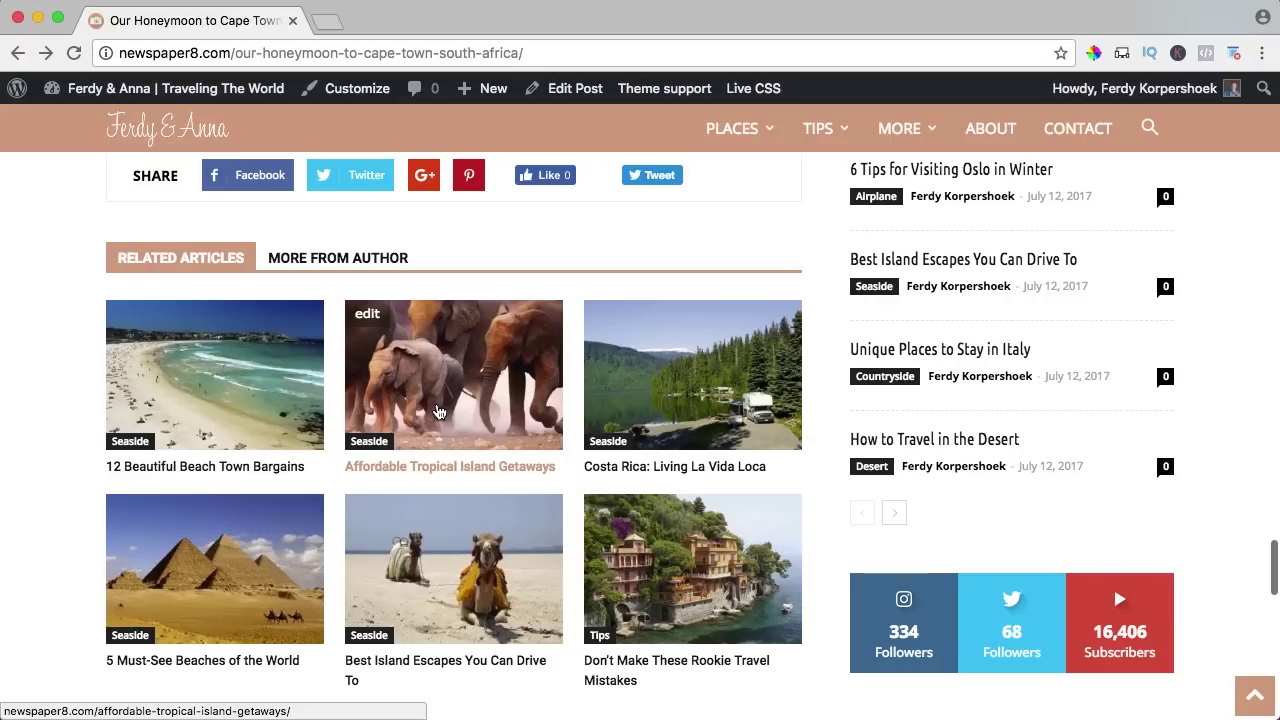
left_click(438, 412)
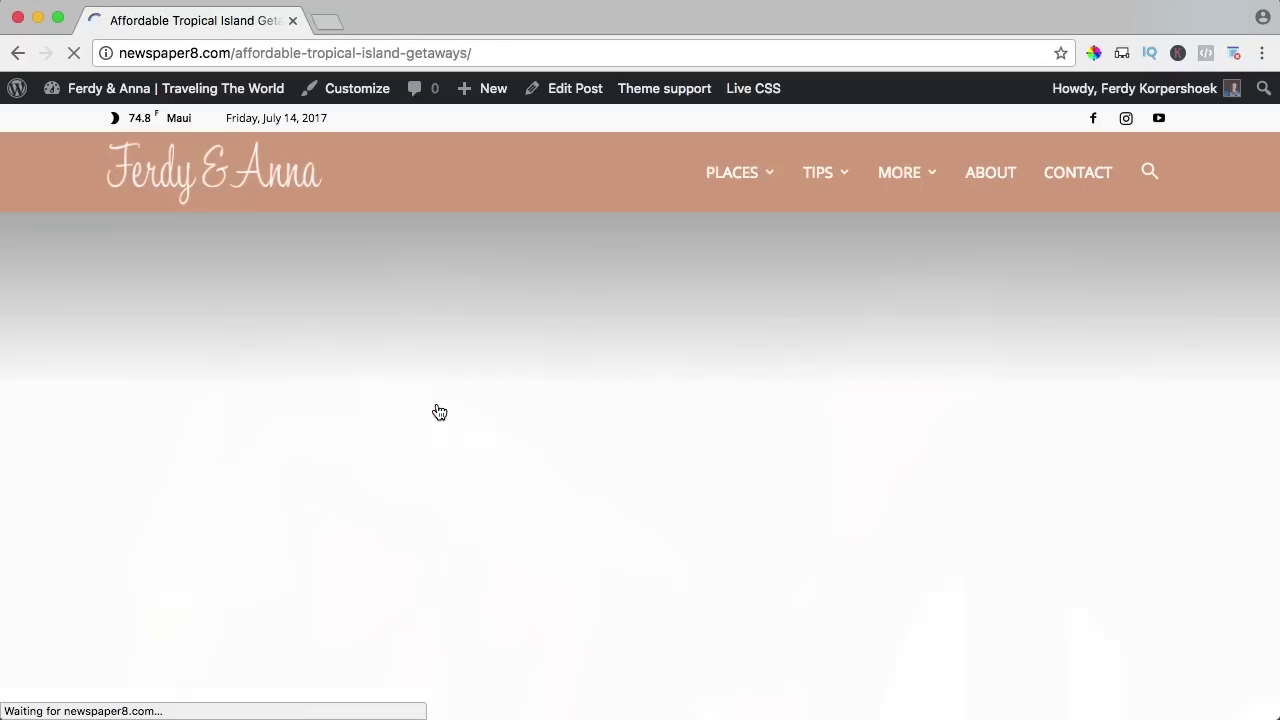
scroll(670, 396, "down", 1)
scroll(668, 395, "down", 15)
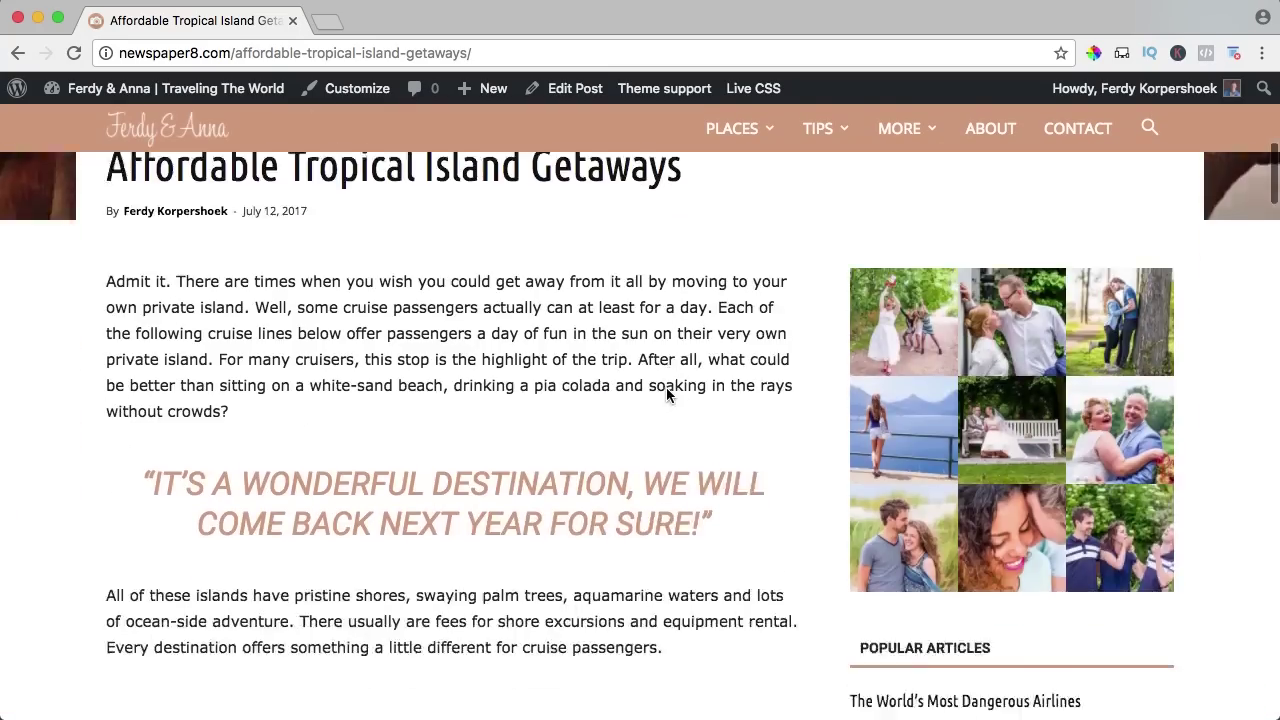
scroll(629, 393, "down", 10)
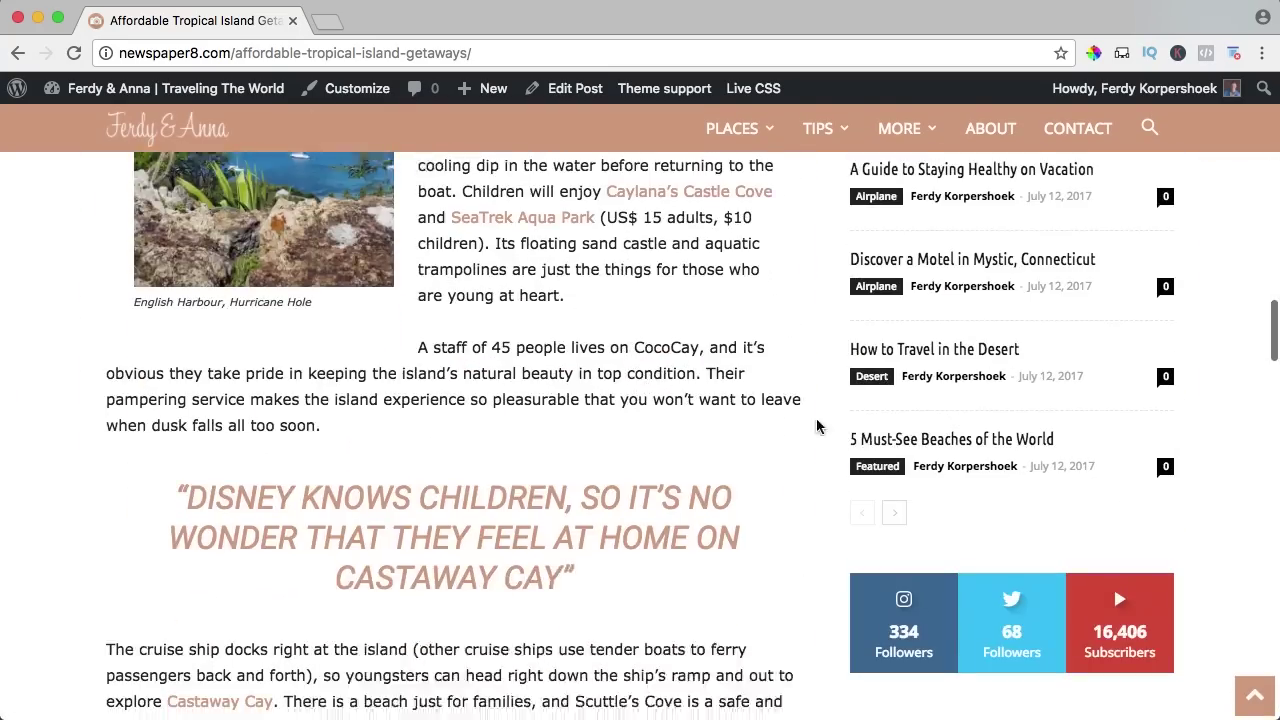
scroll(649, 410, "down", 7)
scroll(649, 410, "down", 20)
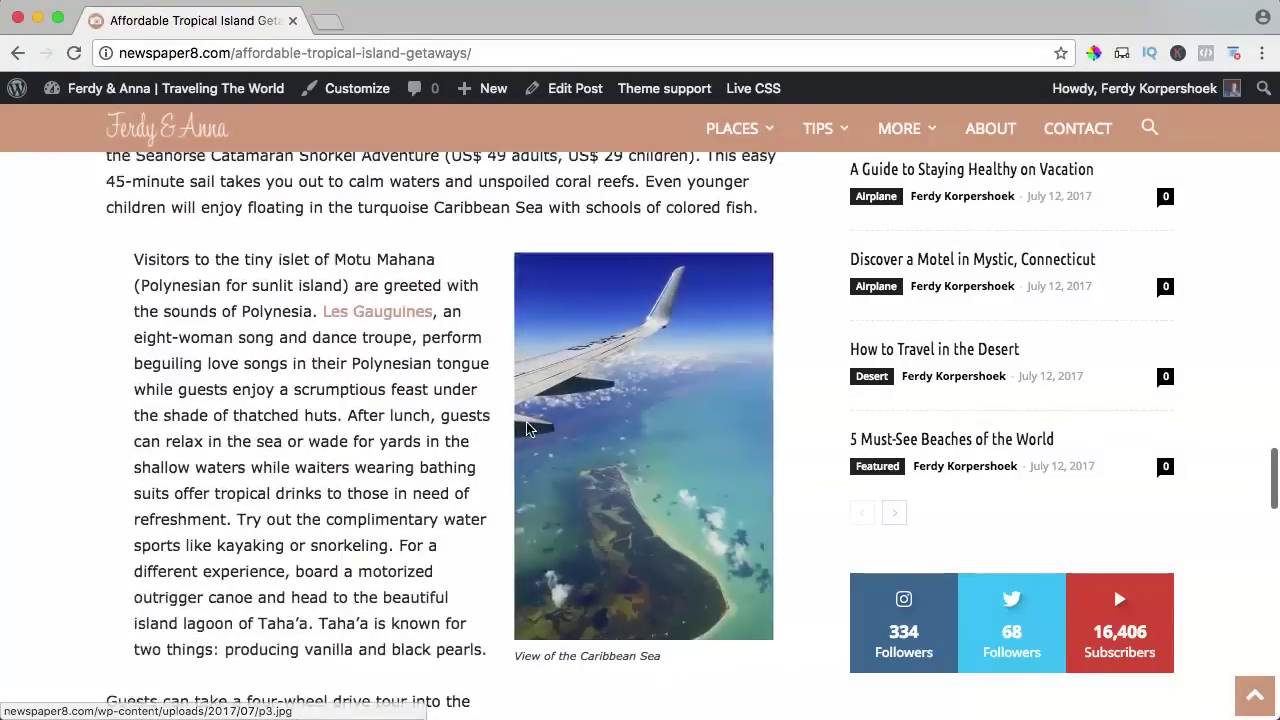
scroll(180, 240, "up", 2)
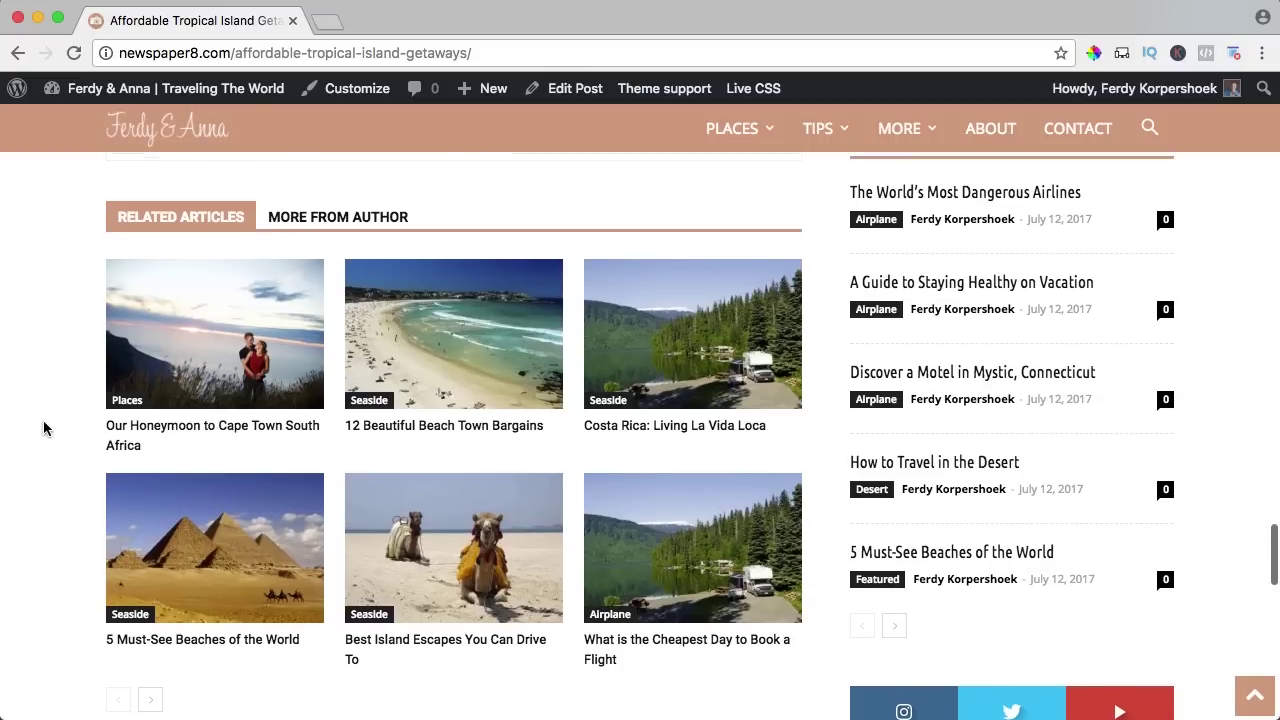
scroll(40, 428, "down", 4)
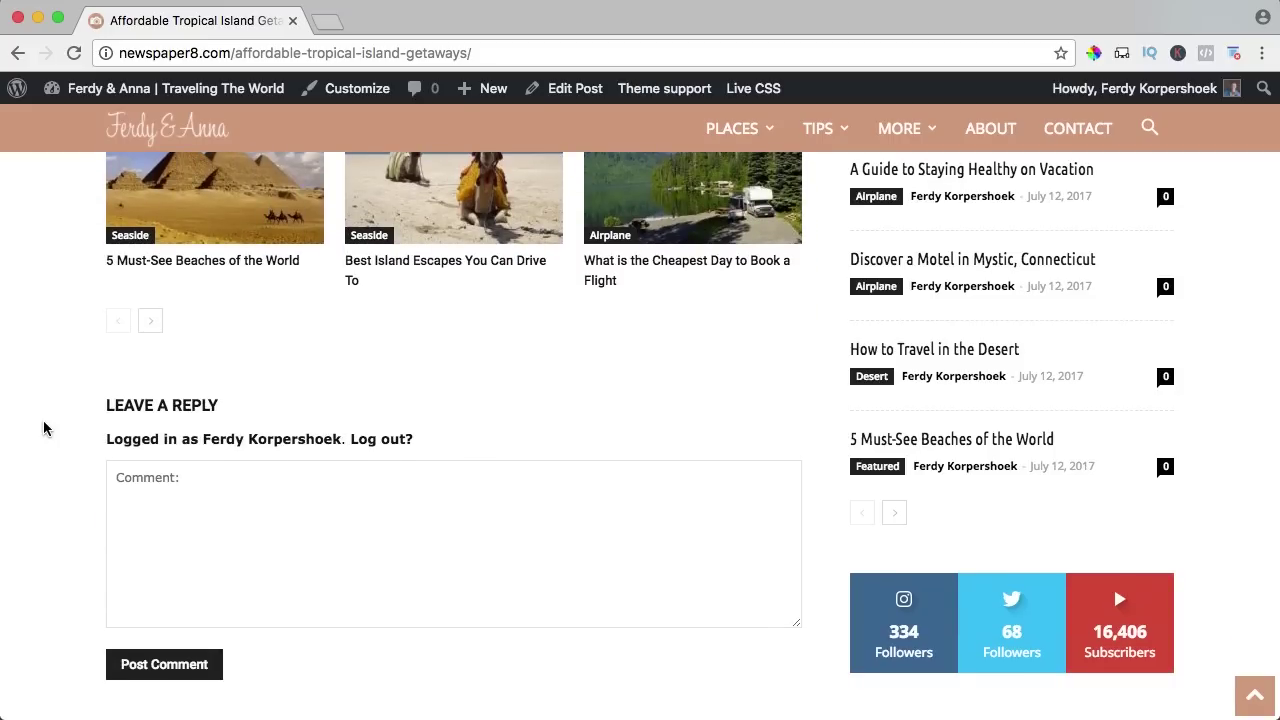
scroll(563, 386, "down", 10)
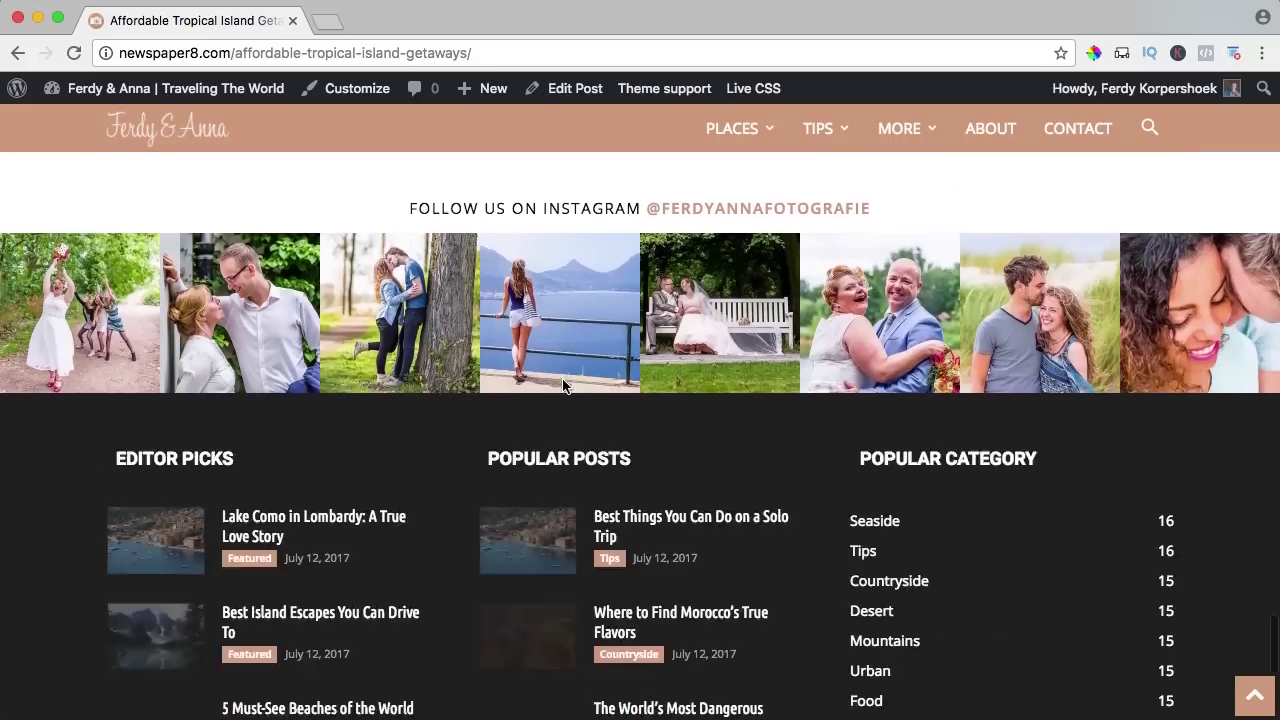
scroll(818, 390, "up", 20)
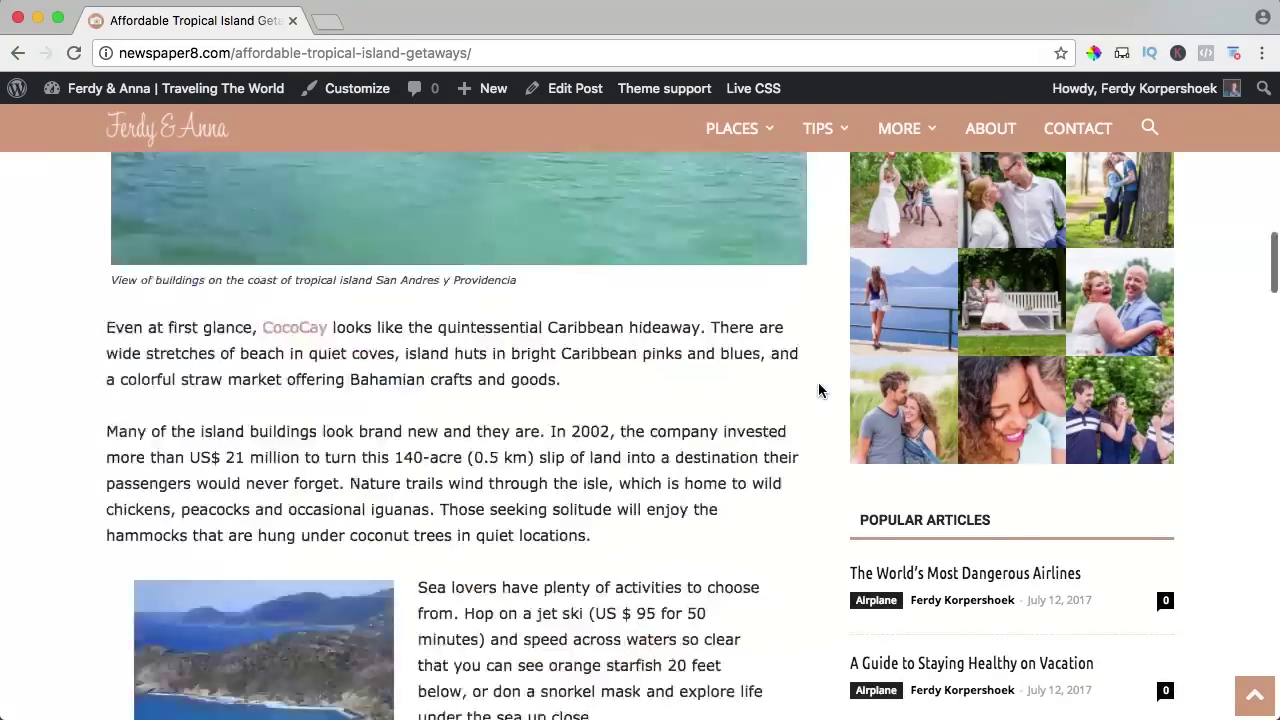
scroll(815, 393, "down", 5)
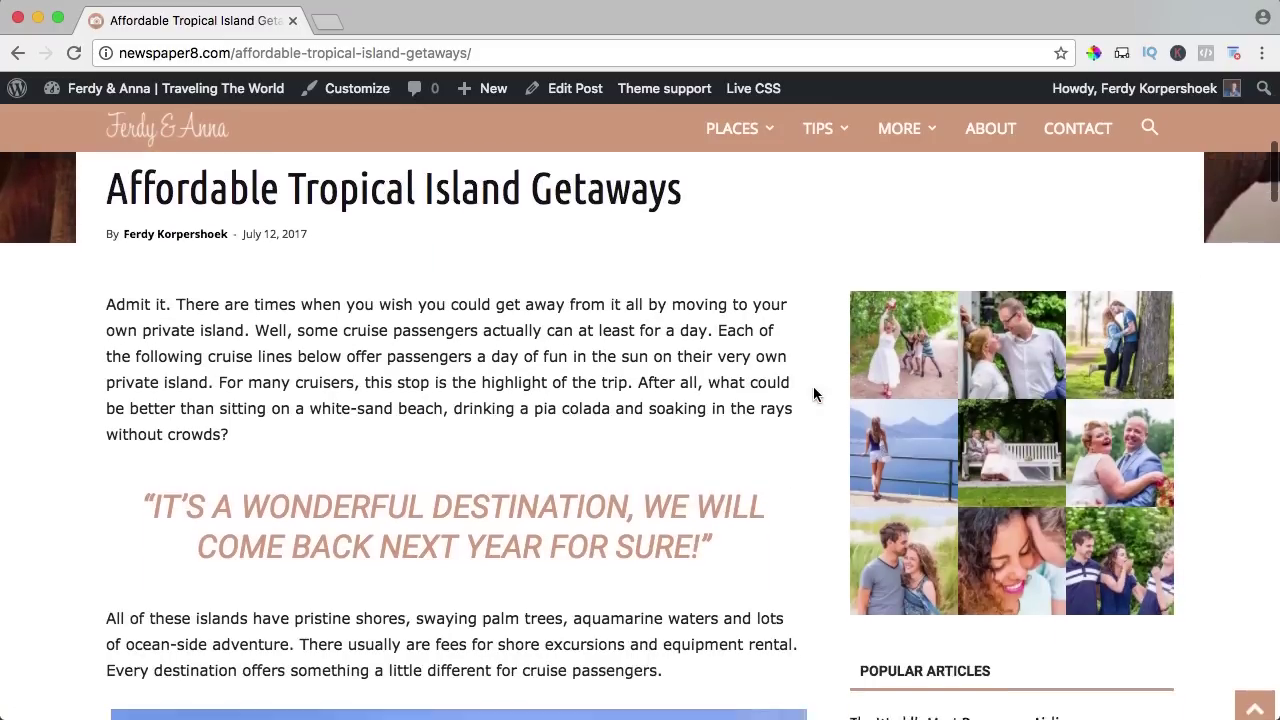
scroll(812, 395, "down", 3)
scroll(808, 397, "up", 8)
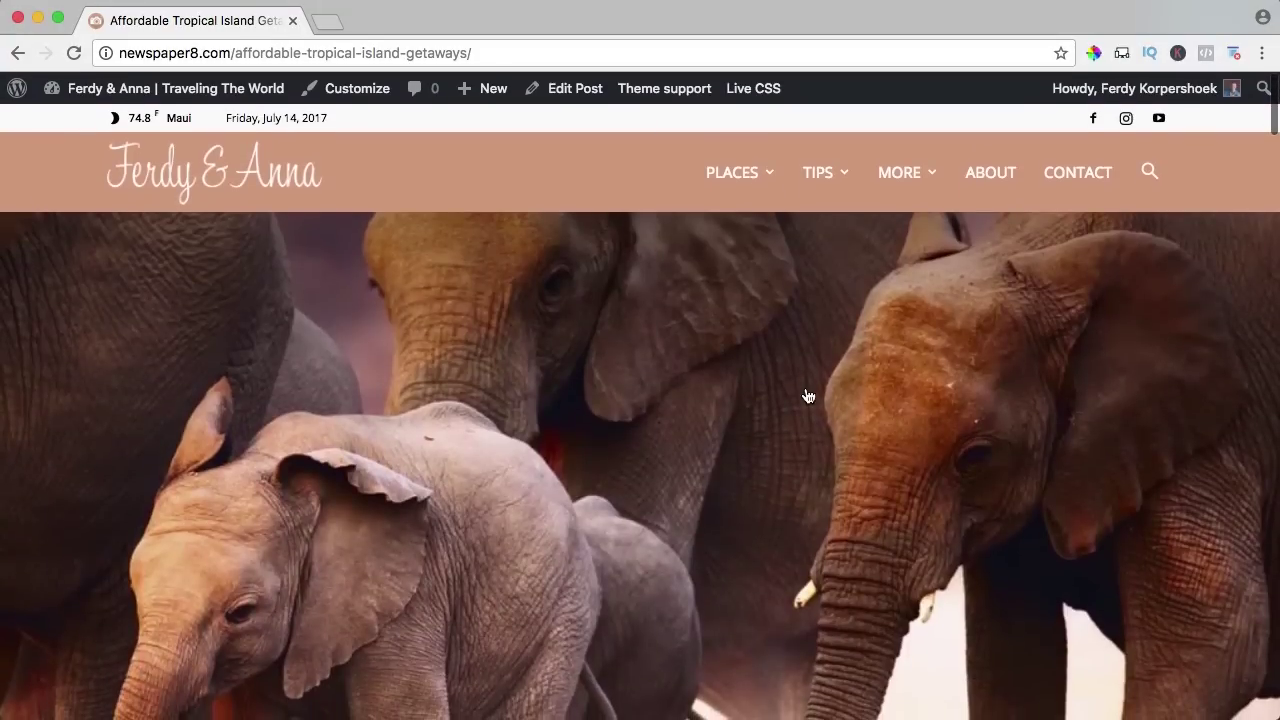